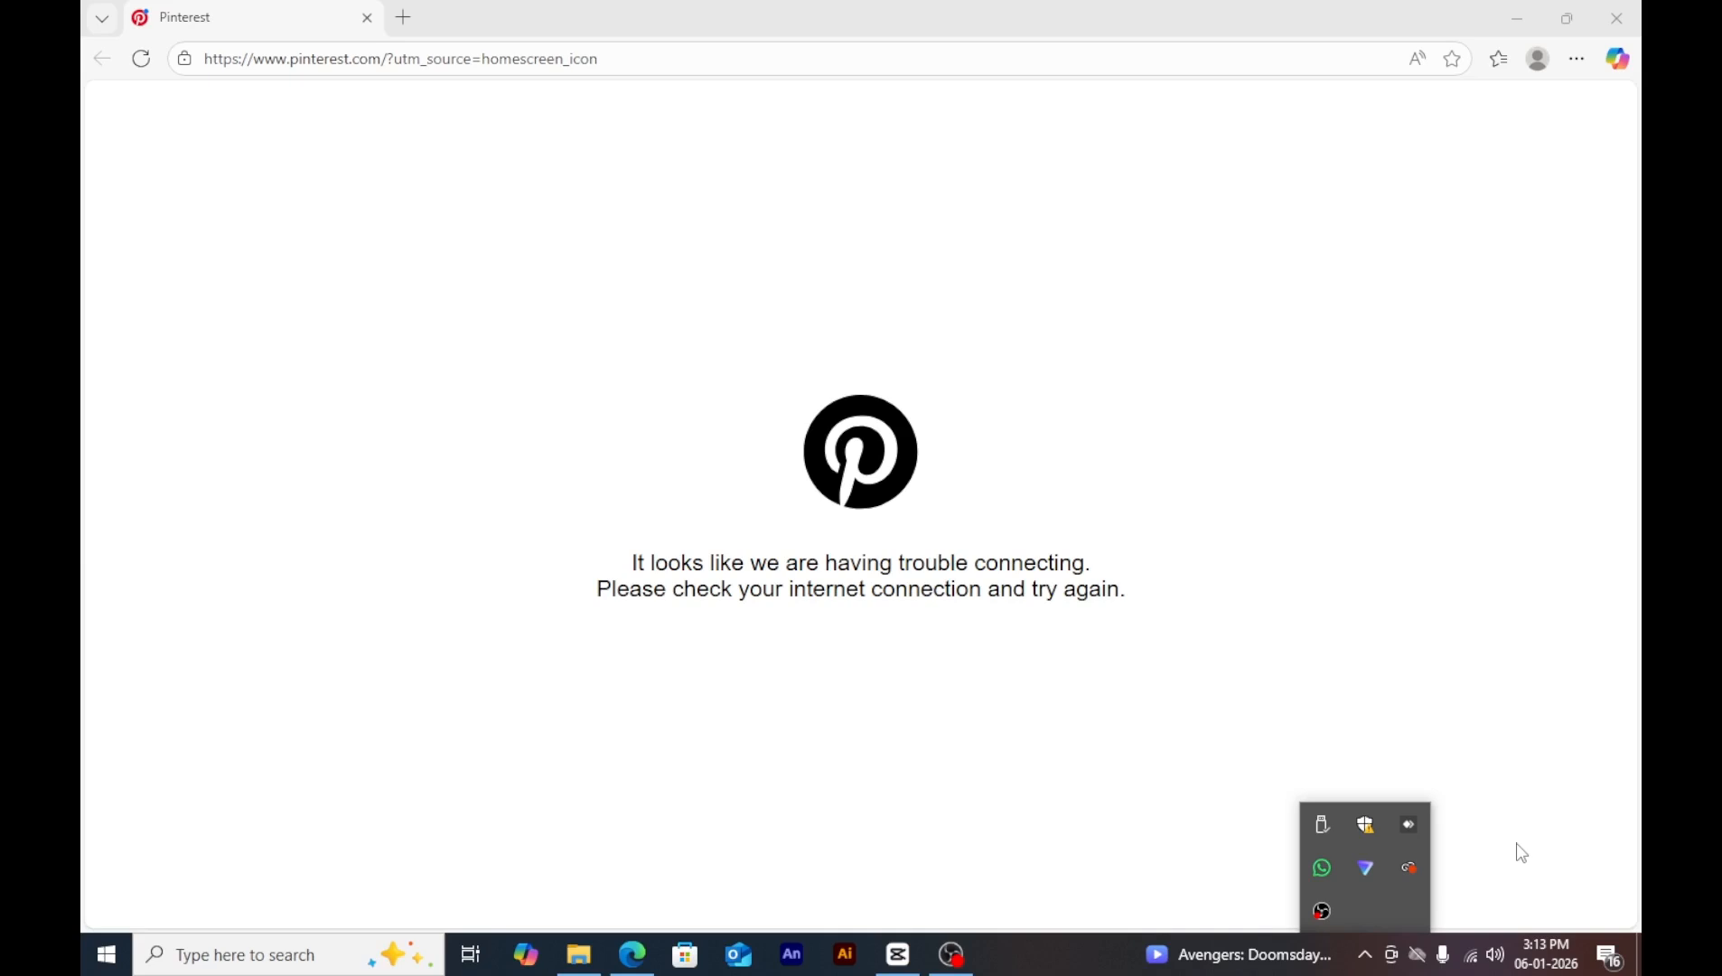
# Open Proton VPN, close its window, and close the browser window showing Pinterest's connection error.
pyautogui.click(1511, 861)
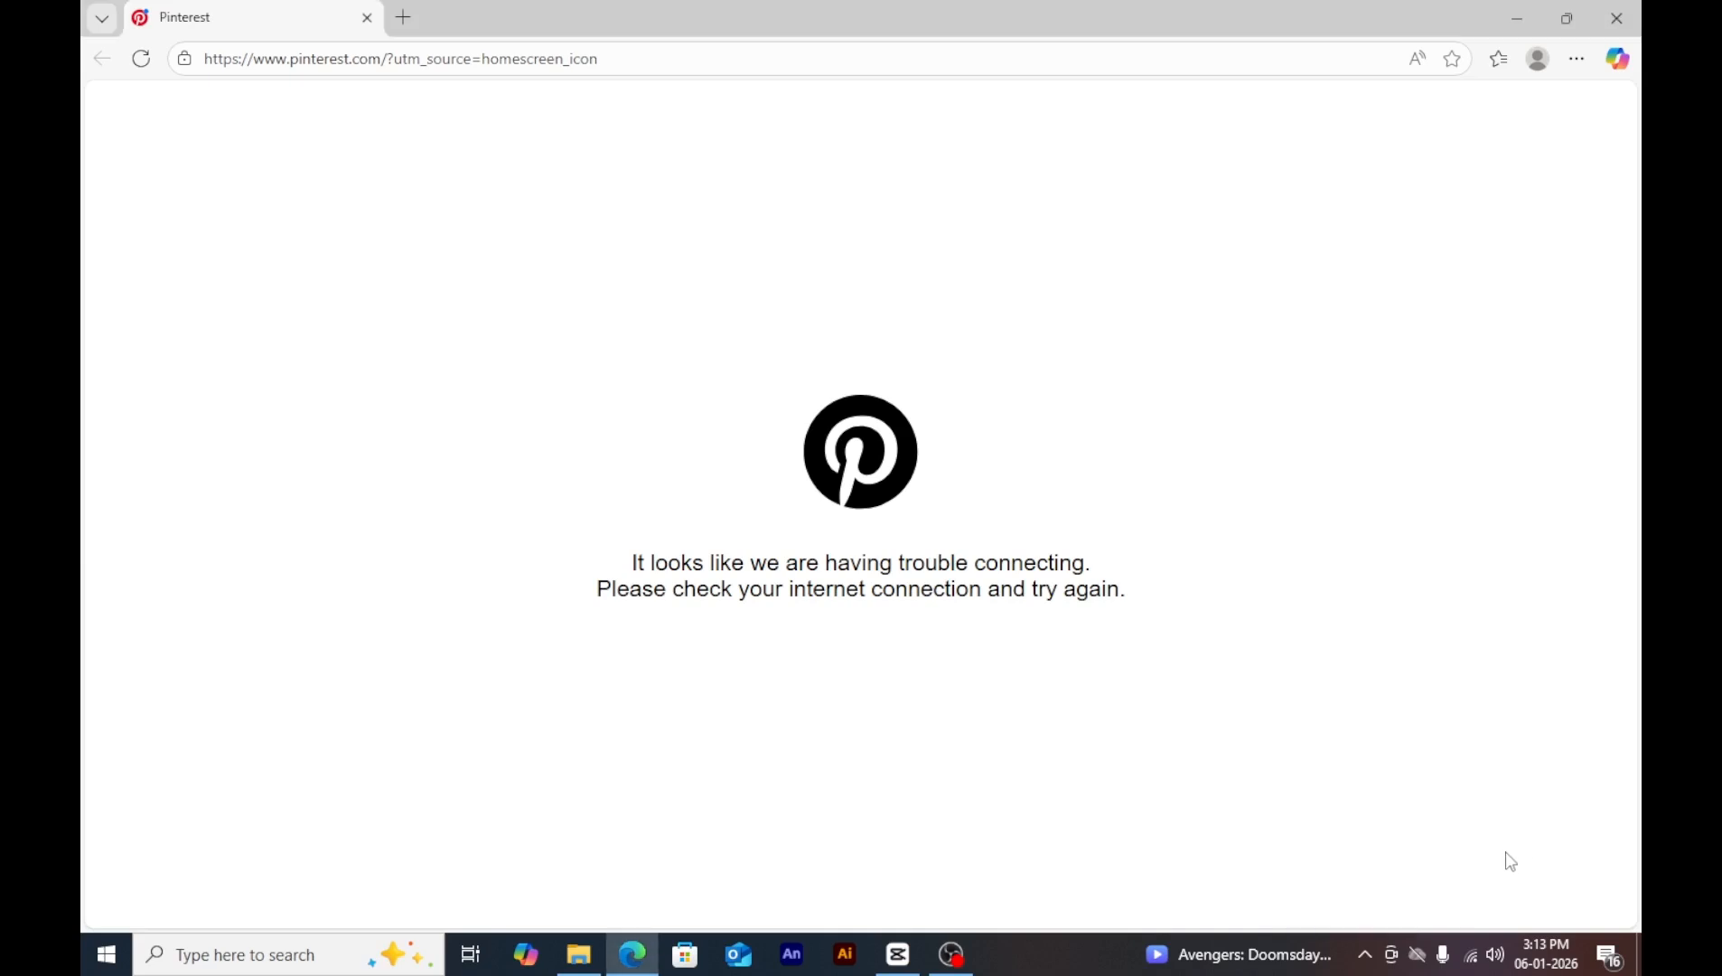
pyautogui.click(1365, 955)
pyautogui.click(1366, 871)
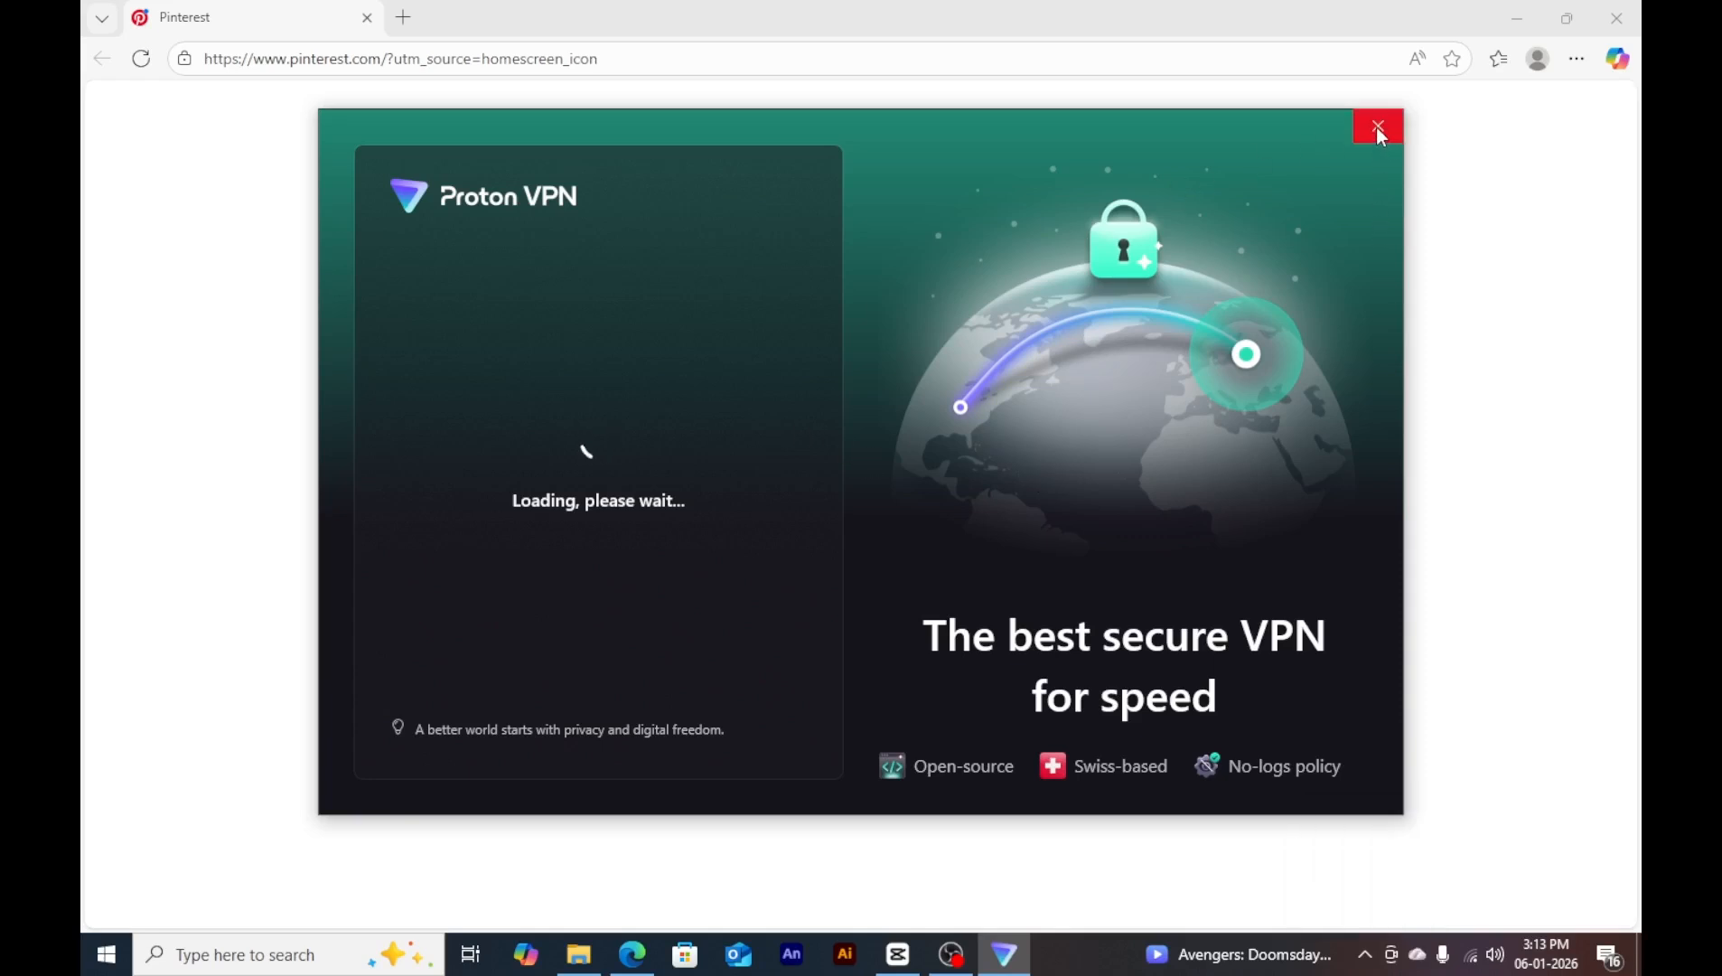
pyautogui.click(1377, 129)
pyautogui.click(1617, 18)
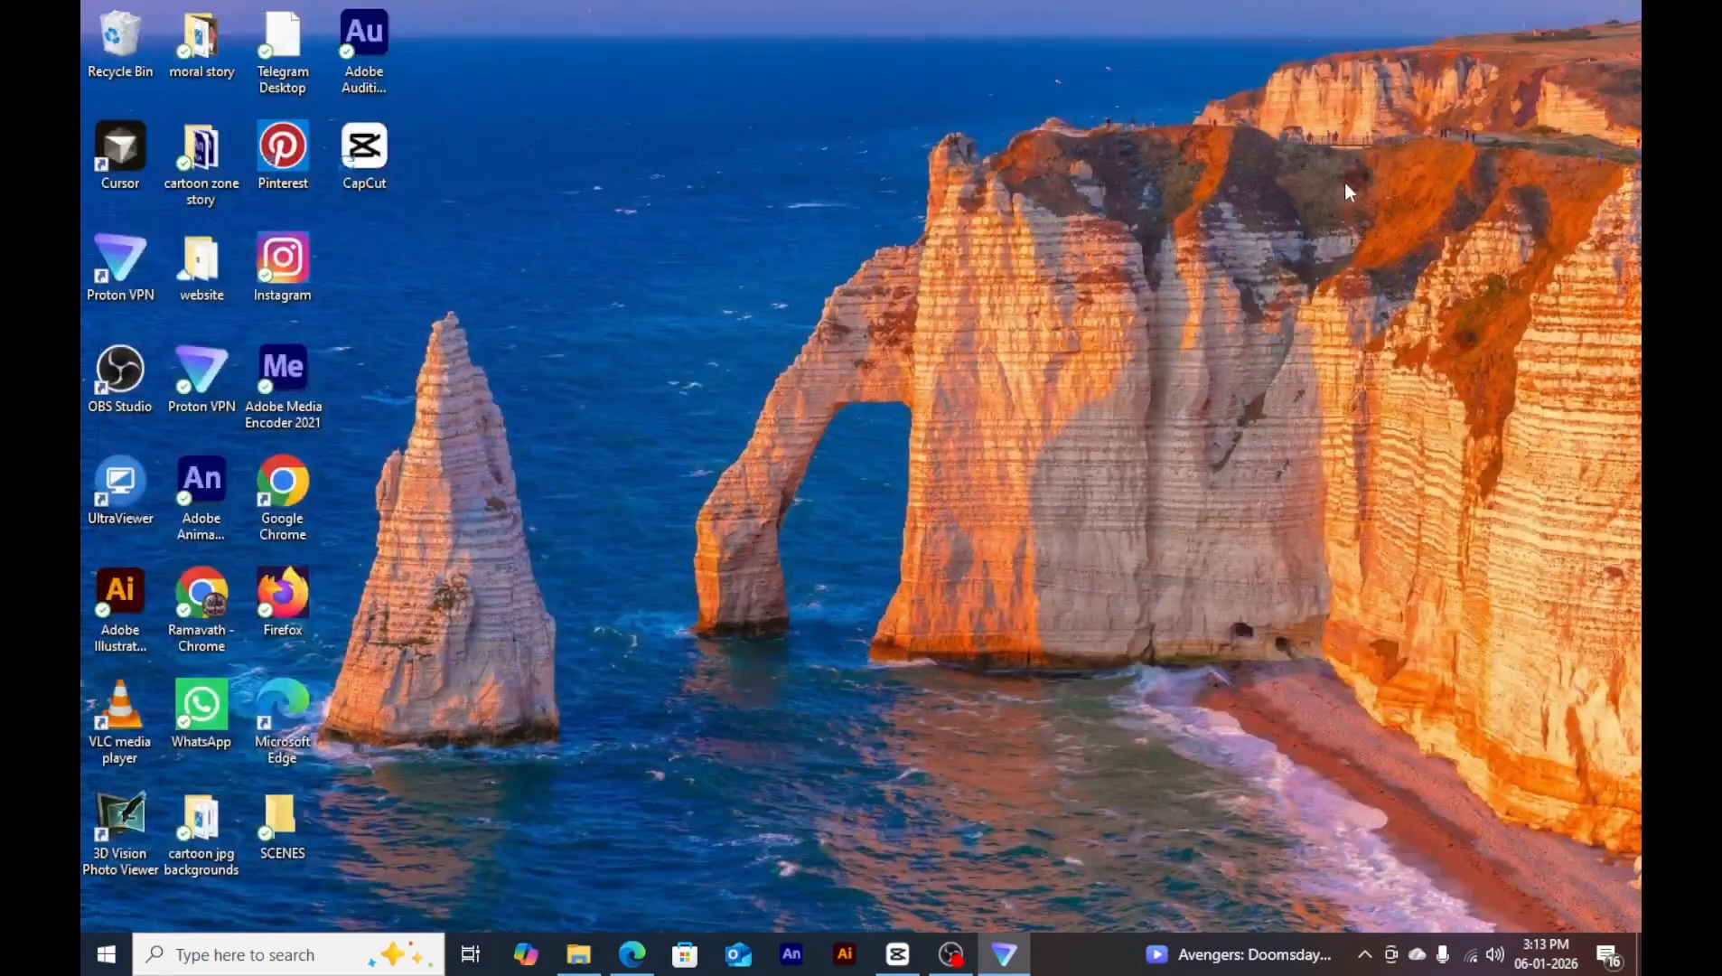
pyautogui.rightClick(1307, 228)
pyautogui.click(1346, 240)
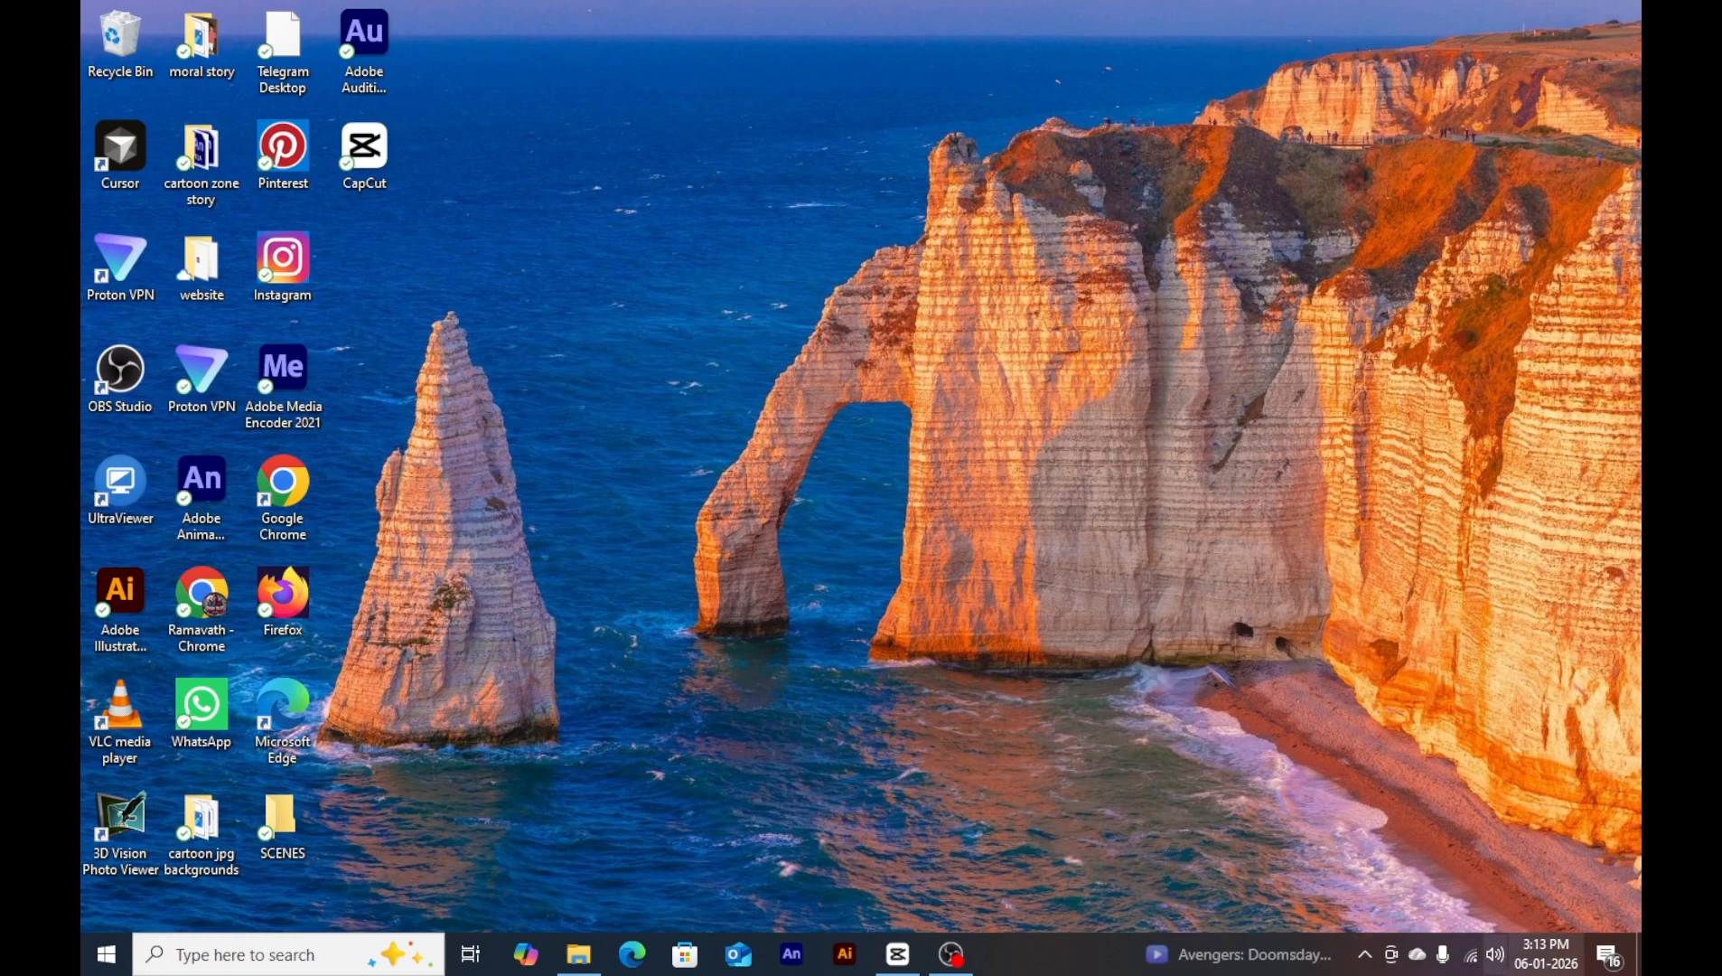
pyautogui.rightClick(1070, 625)
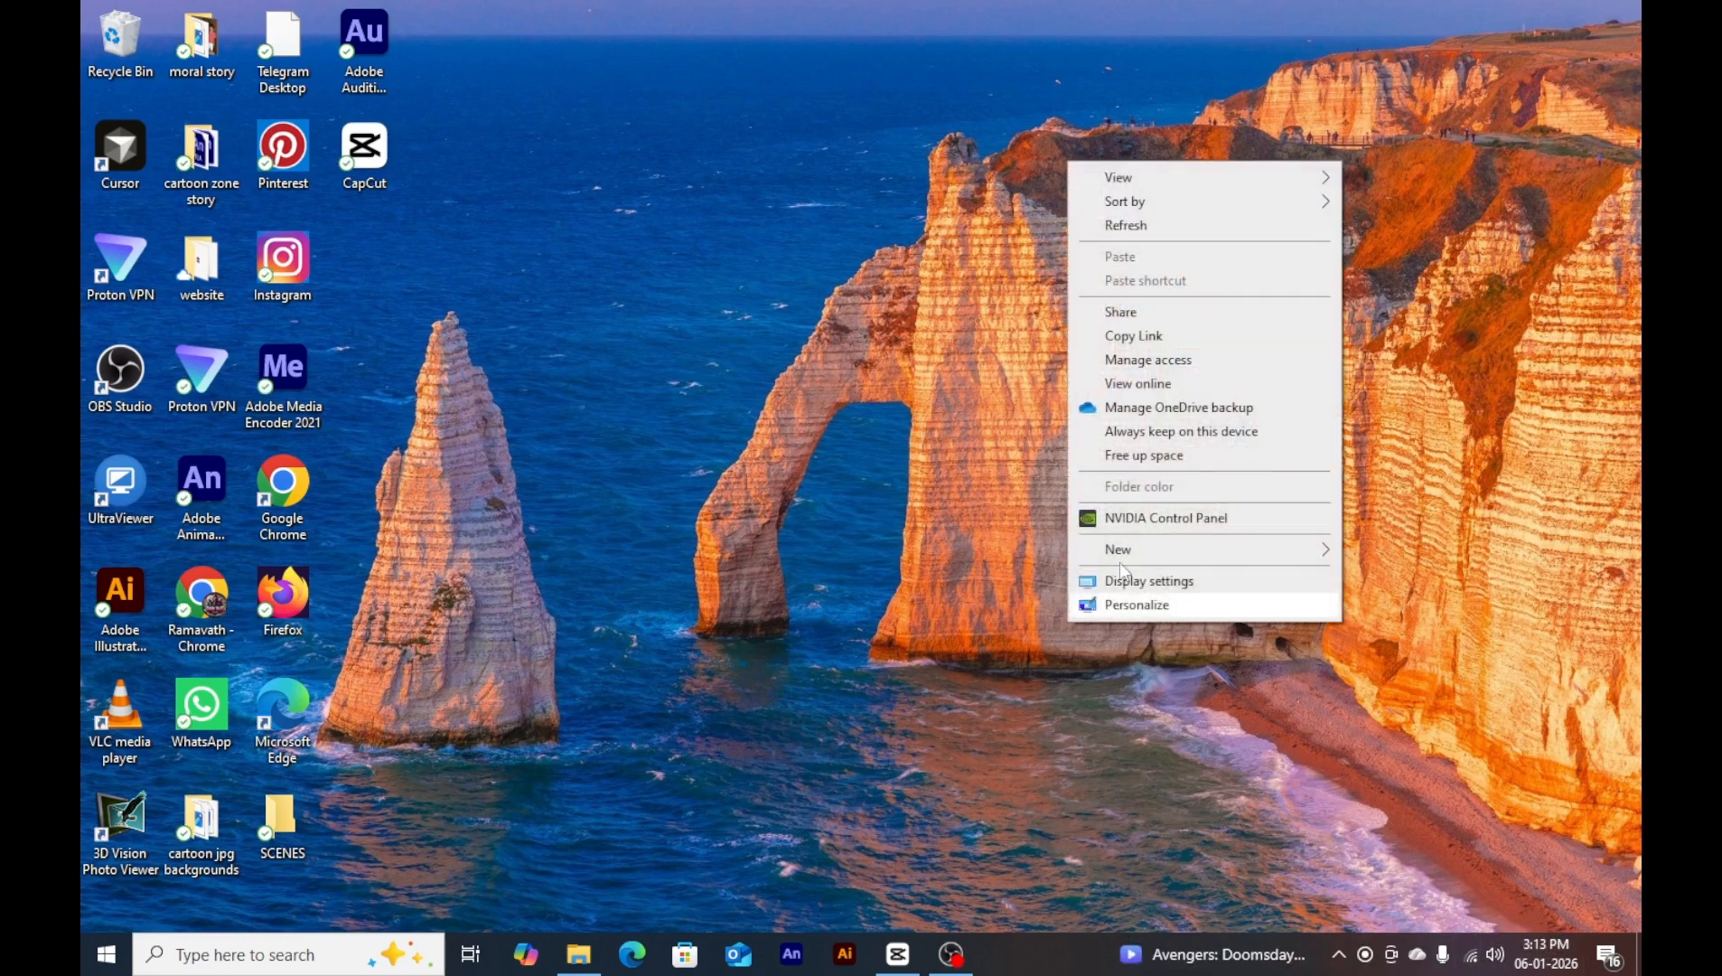
pyautogui.click(1191, 229)
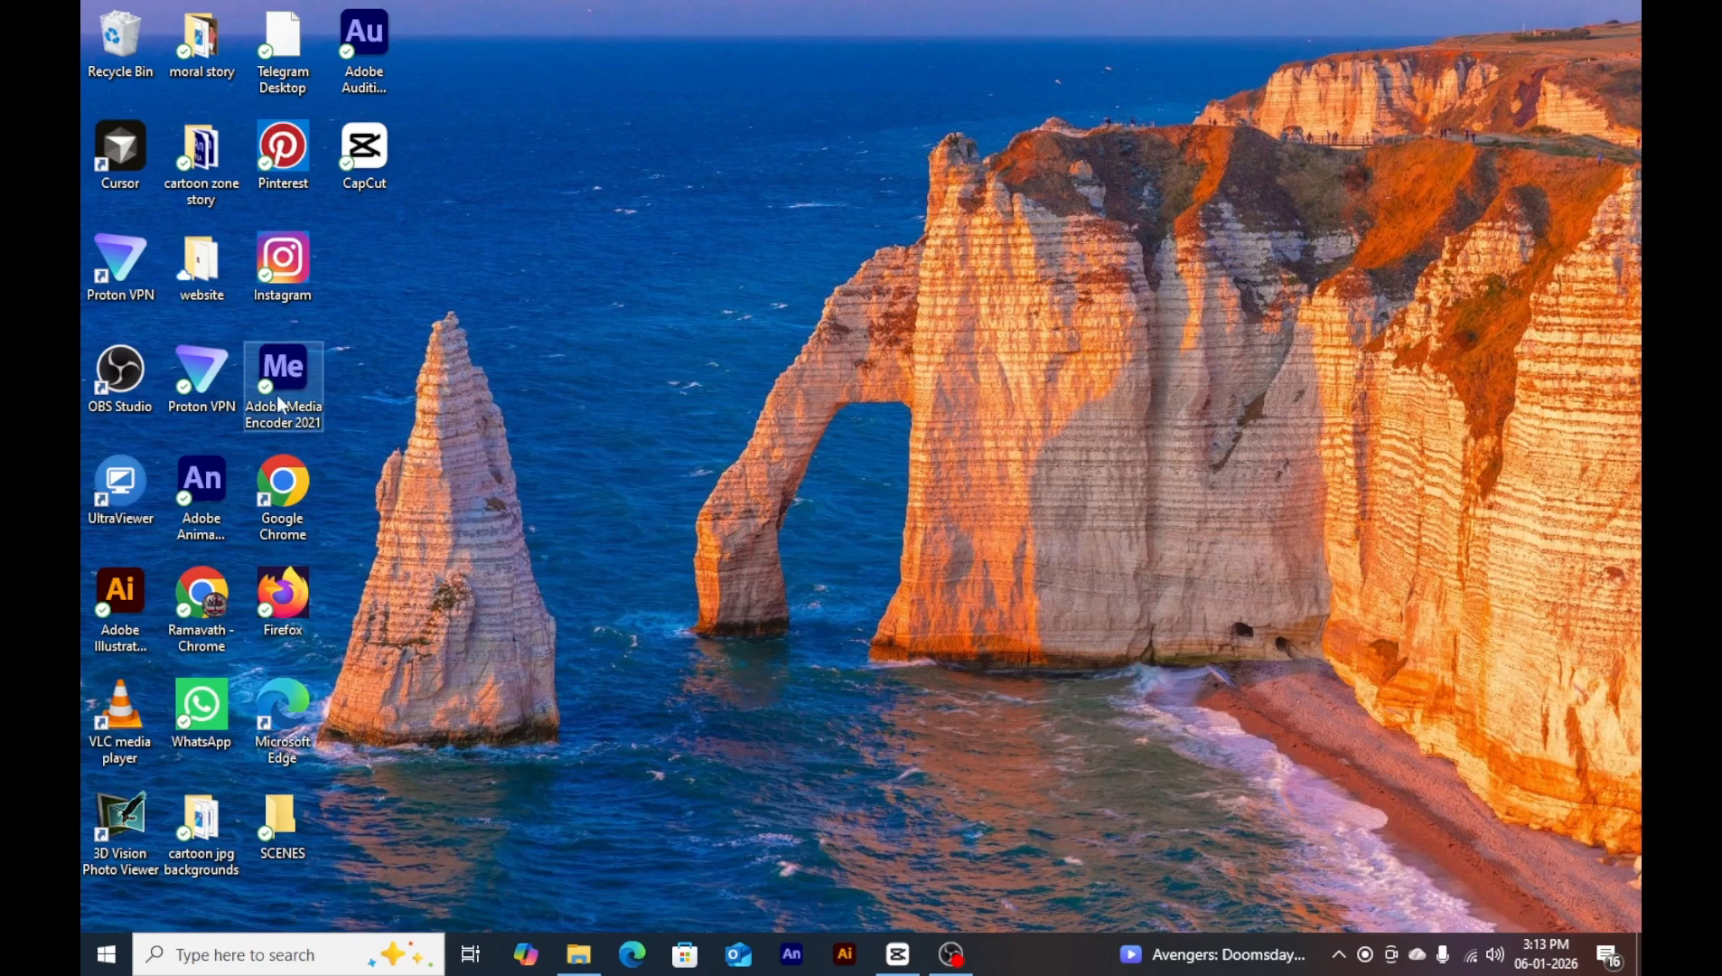
# Open Pinterest in the browser from its desktop shortcut.
pyautogui.rightClick(298, 167)
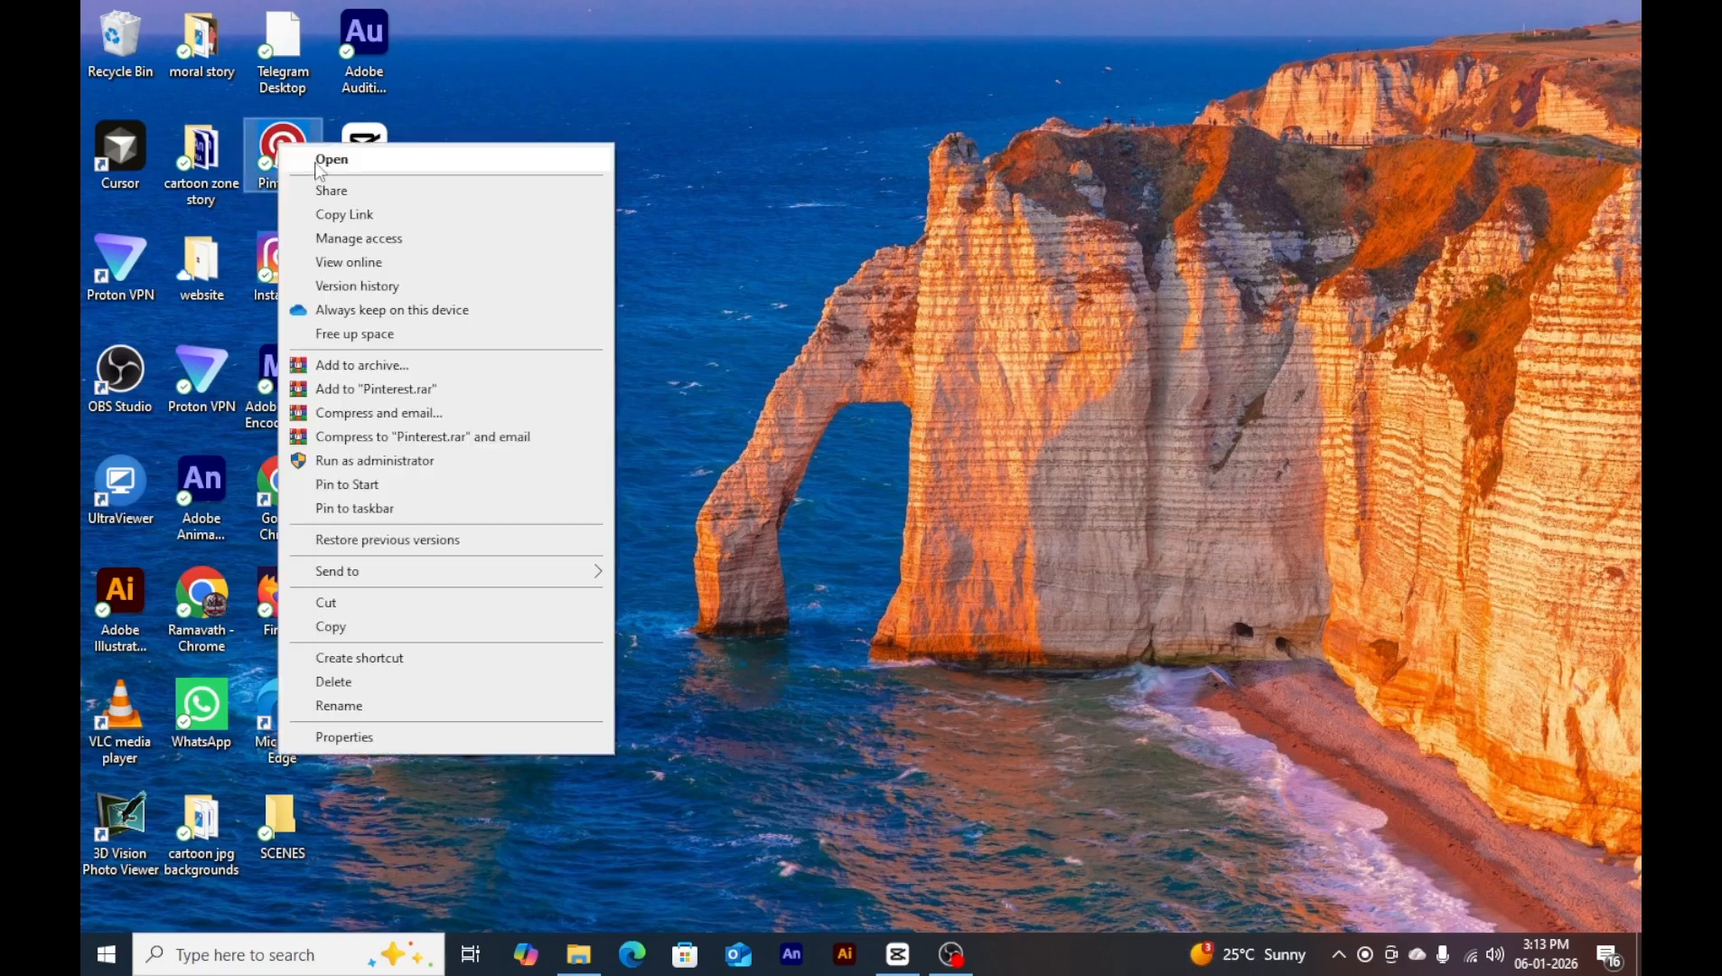
pyautogui.click(331, 160)
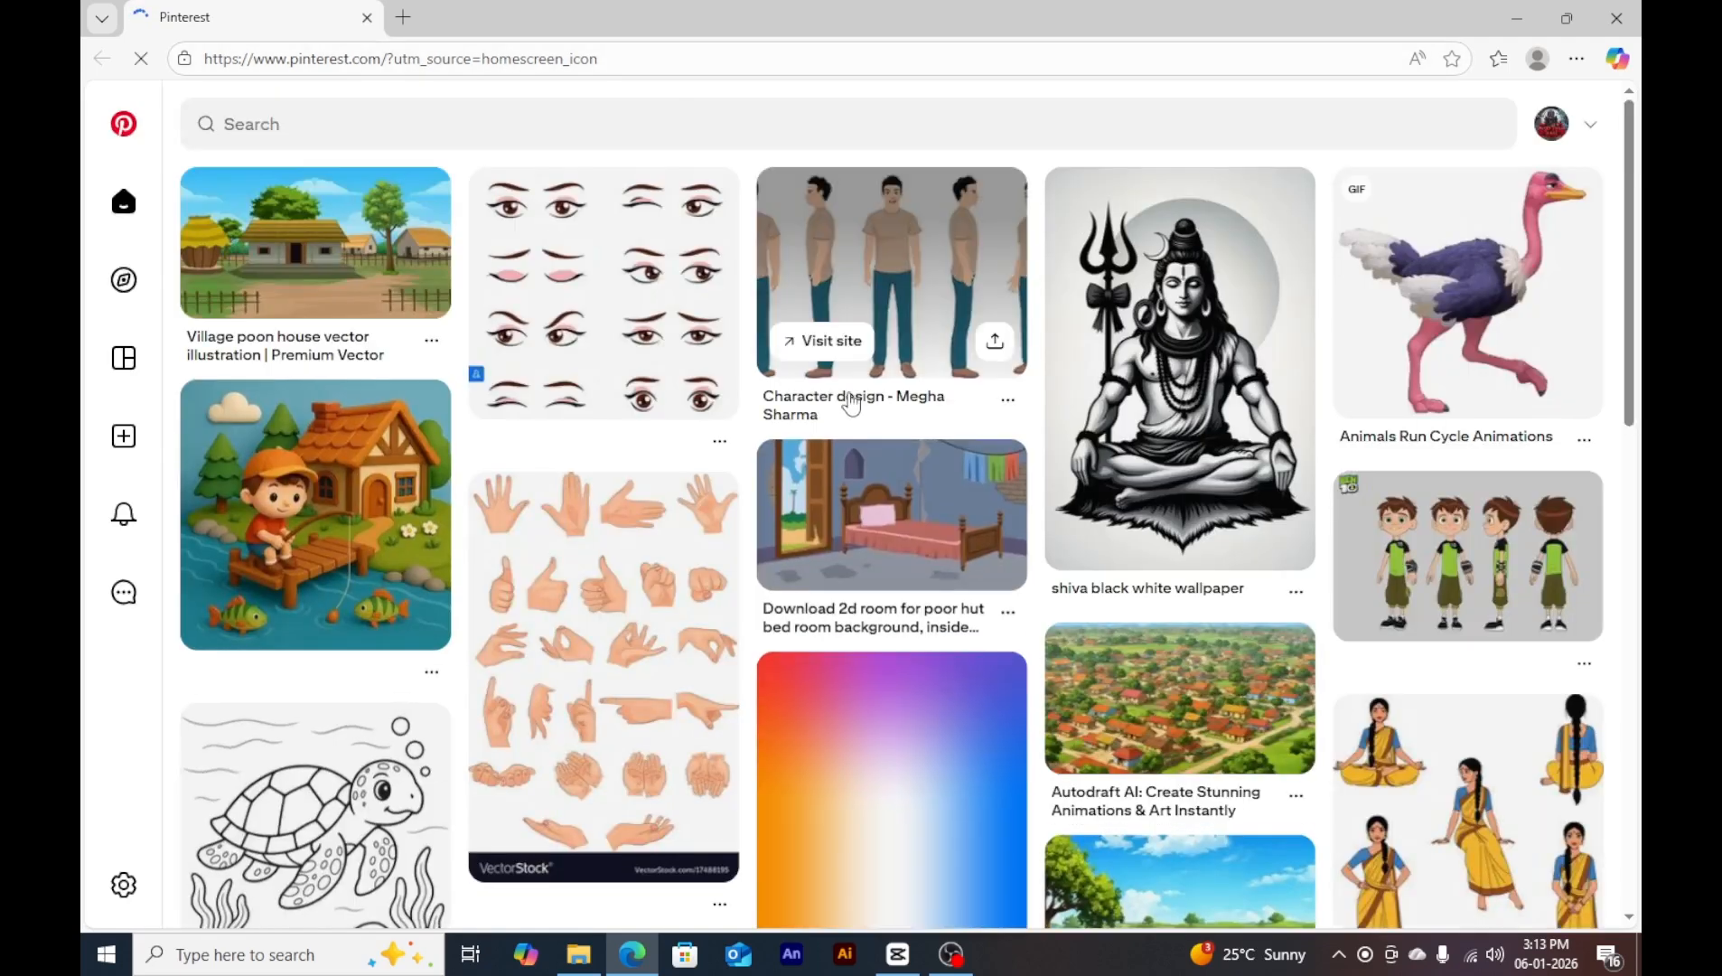
pyautogui.scroll(-4, 804, 449)
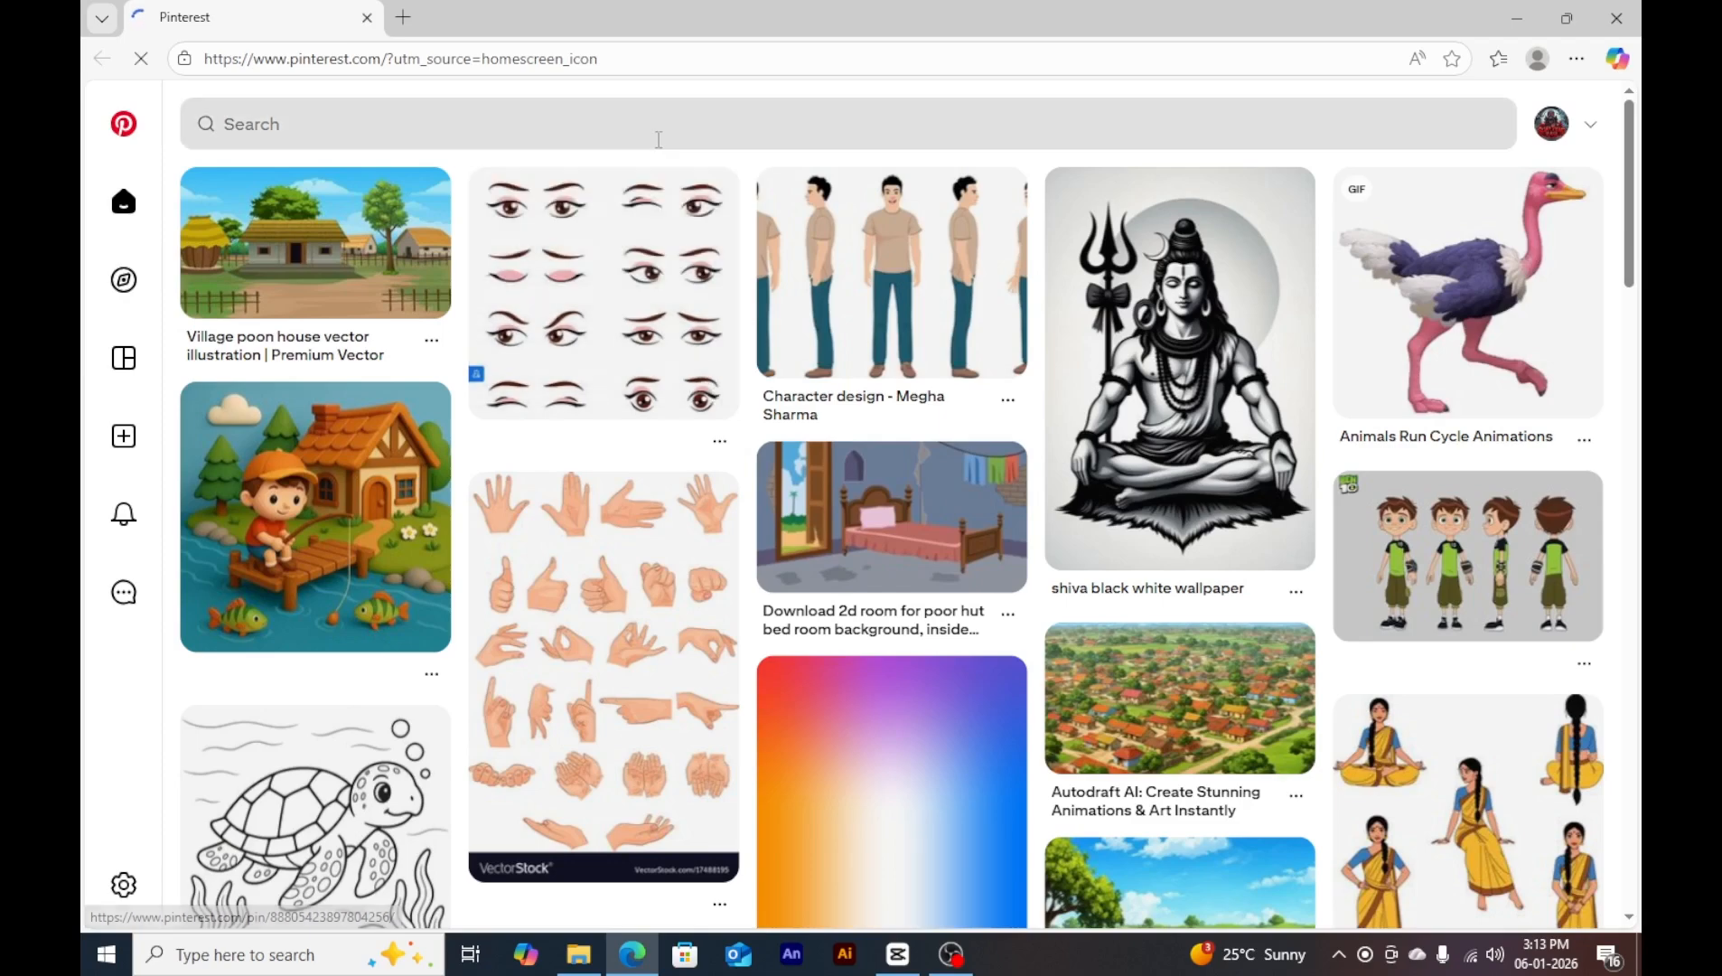
# Search Pinterest for "cartoon 2d village boy".
pyautogui.click(658, 139)
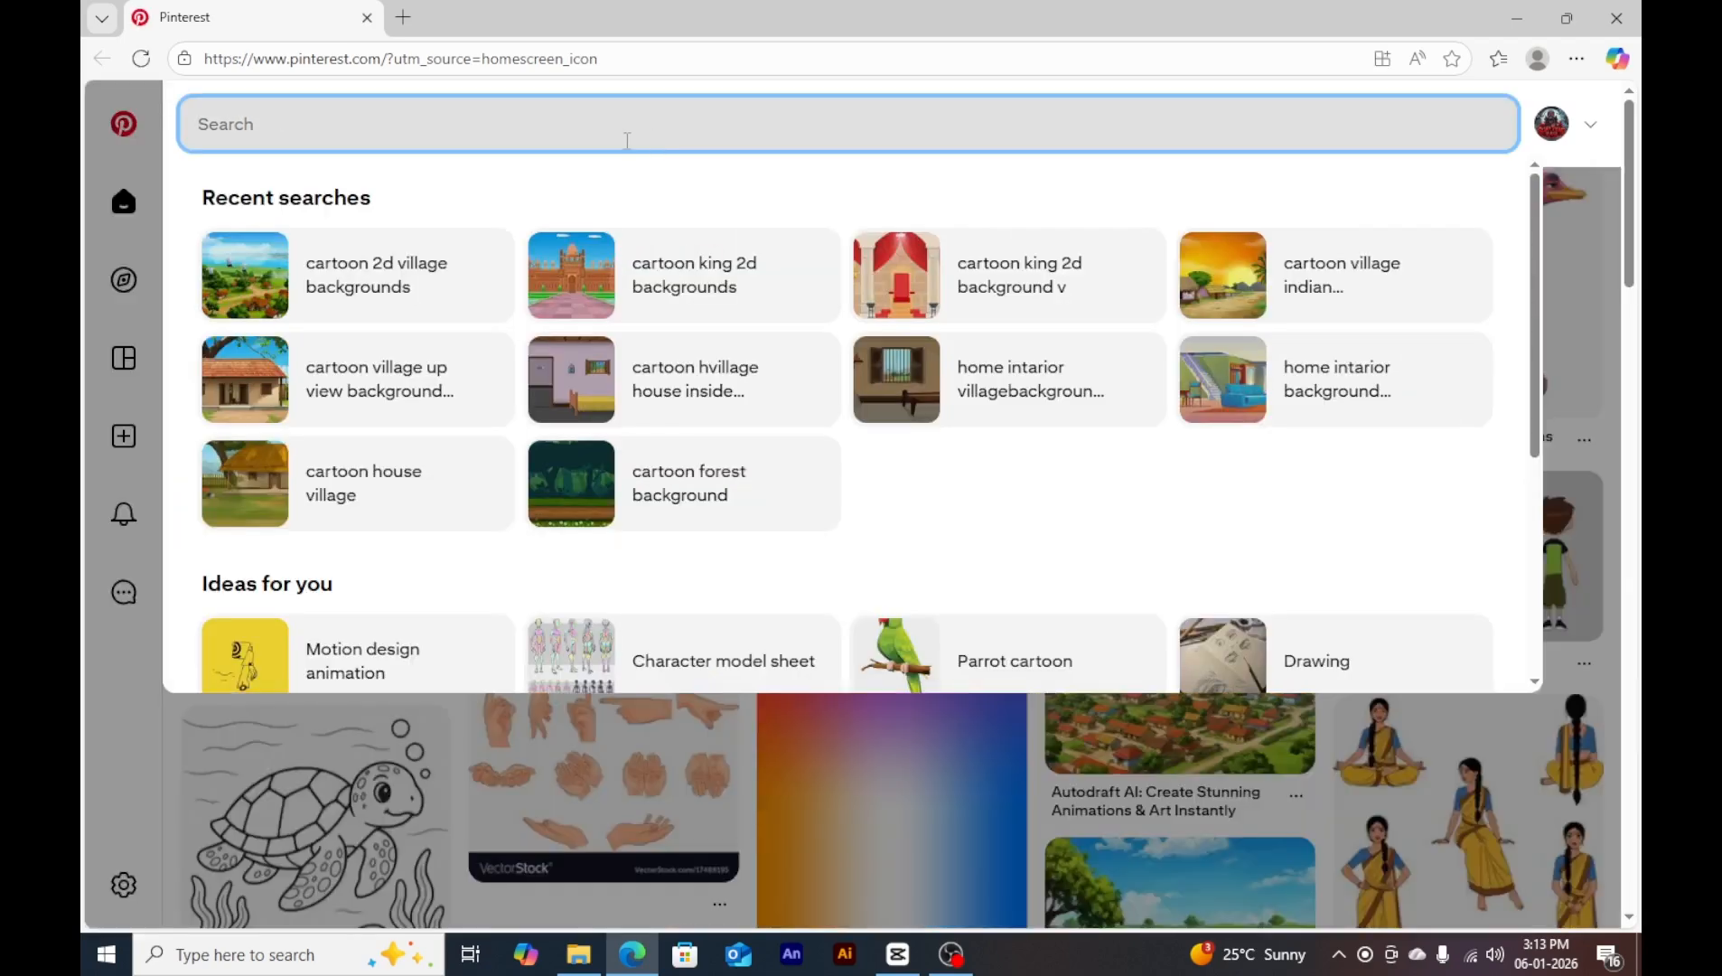
pyautogui.write('cartoon')
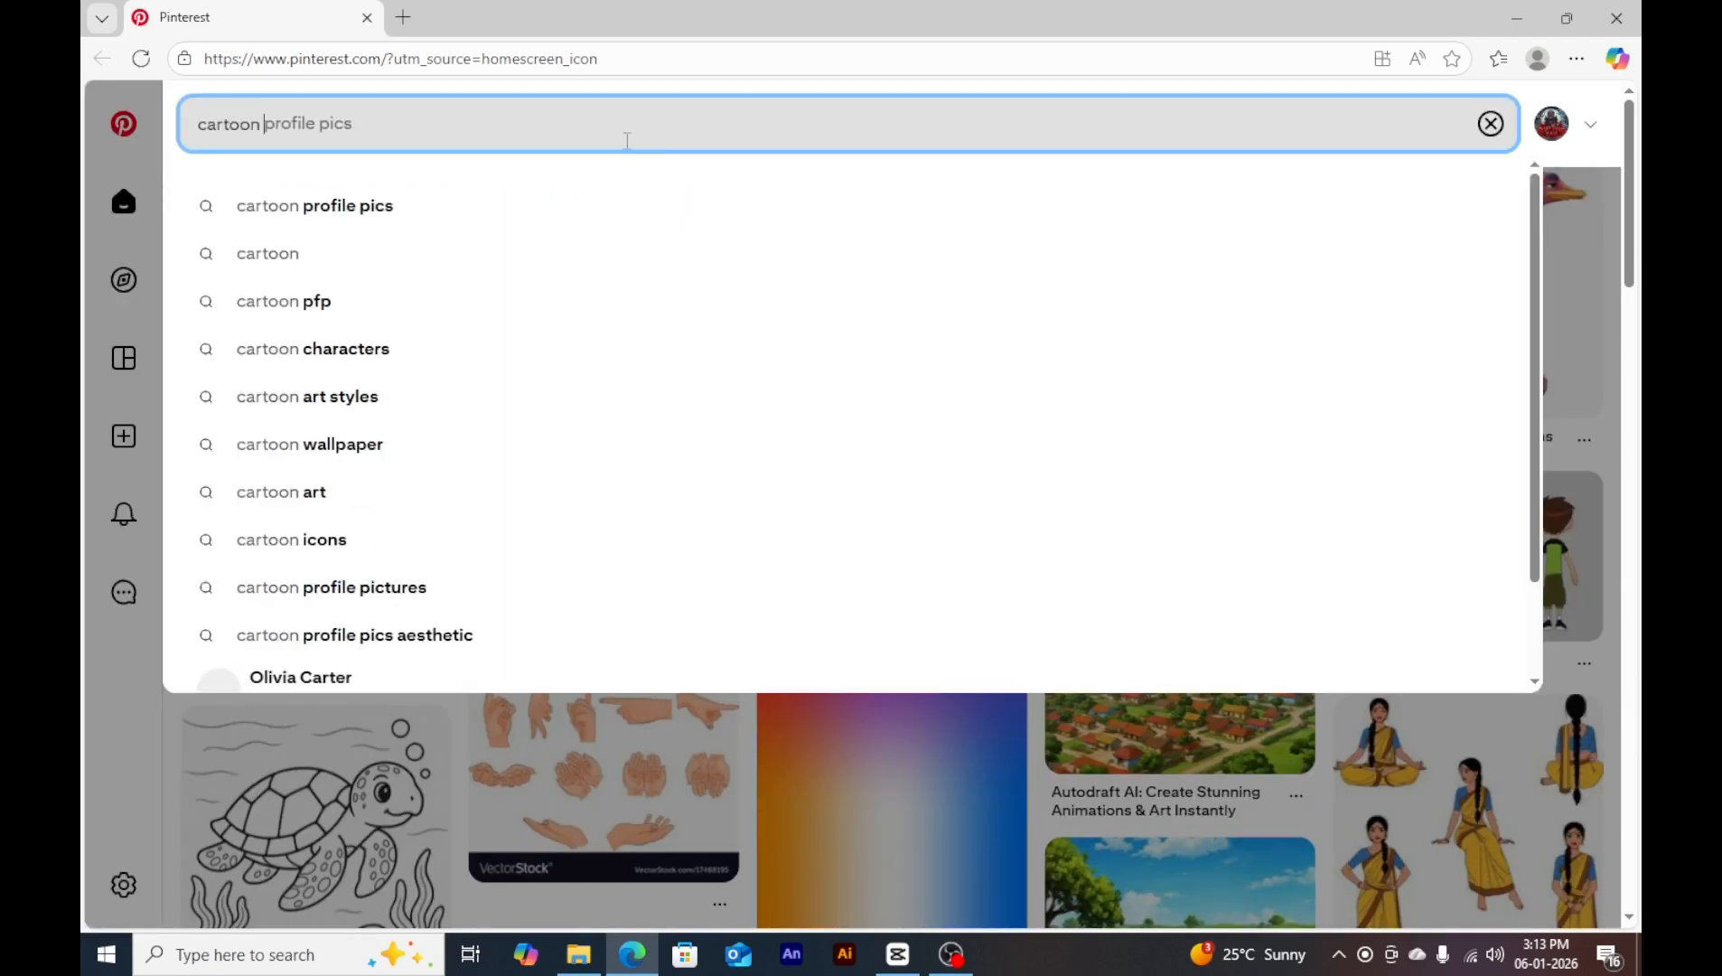
pyautogui.write(' 2d')
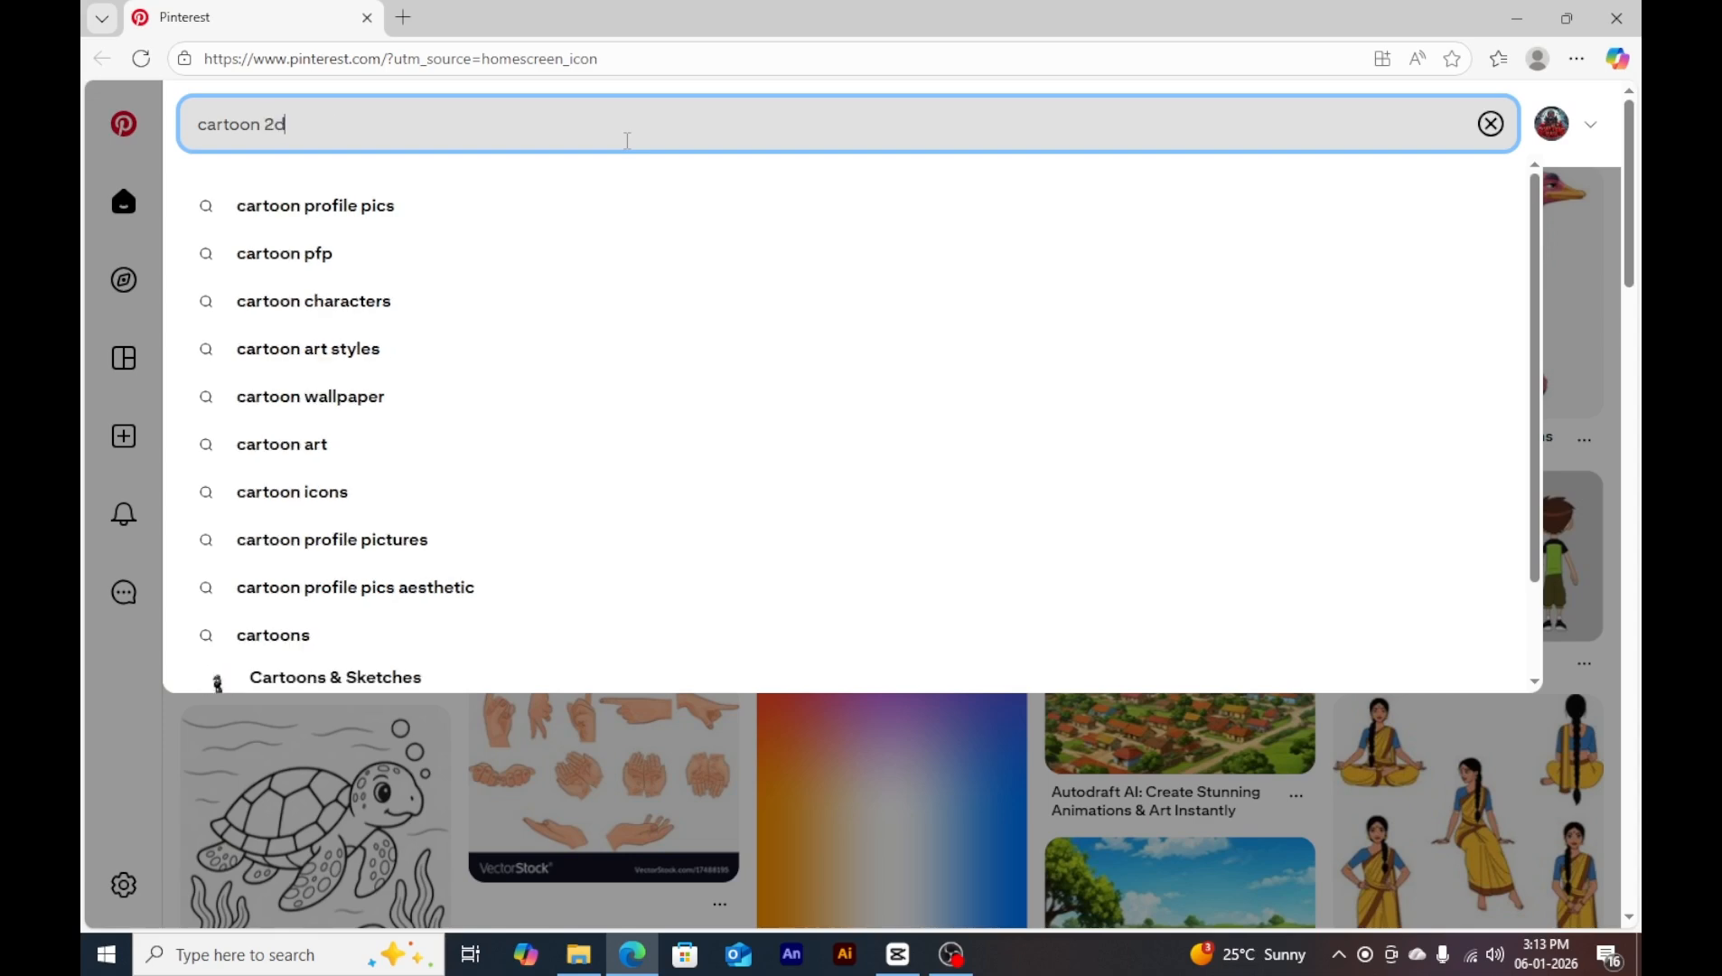
pyautogui.write(' villa')
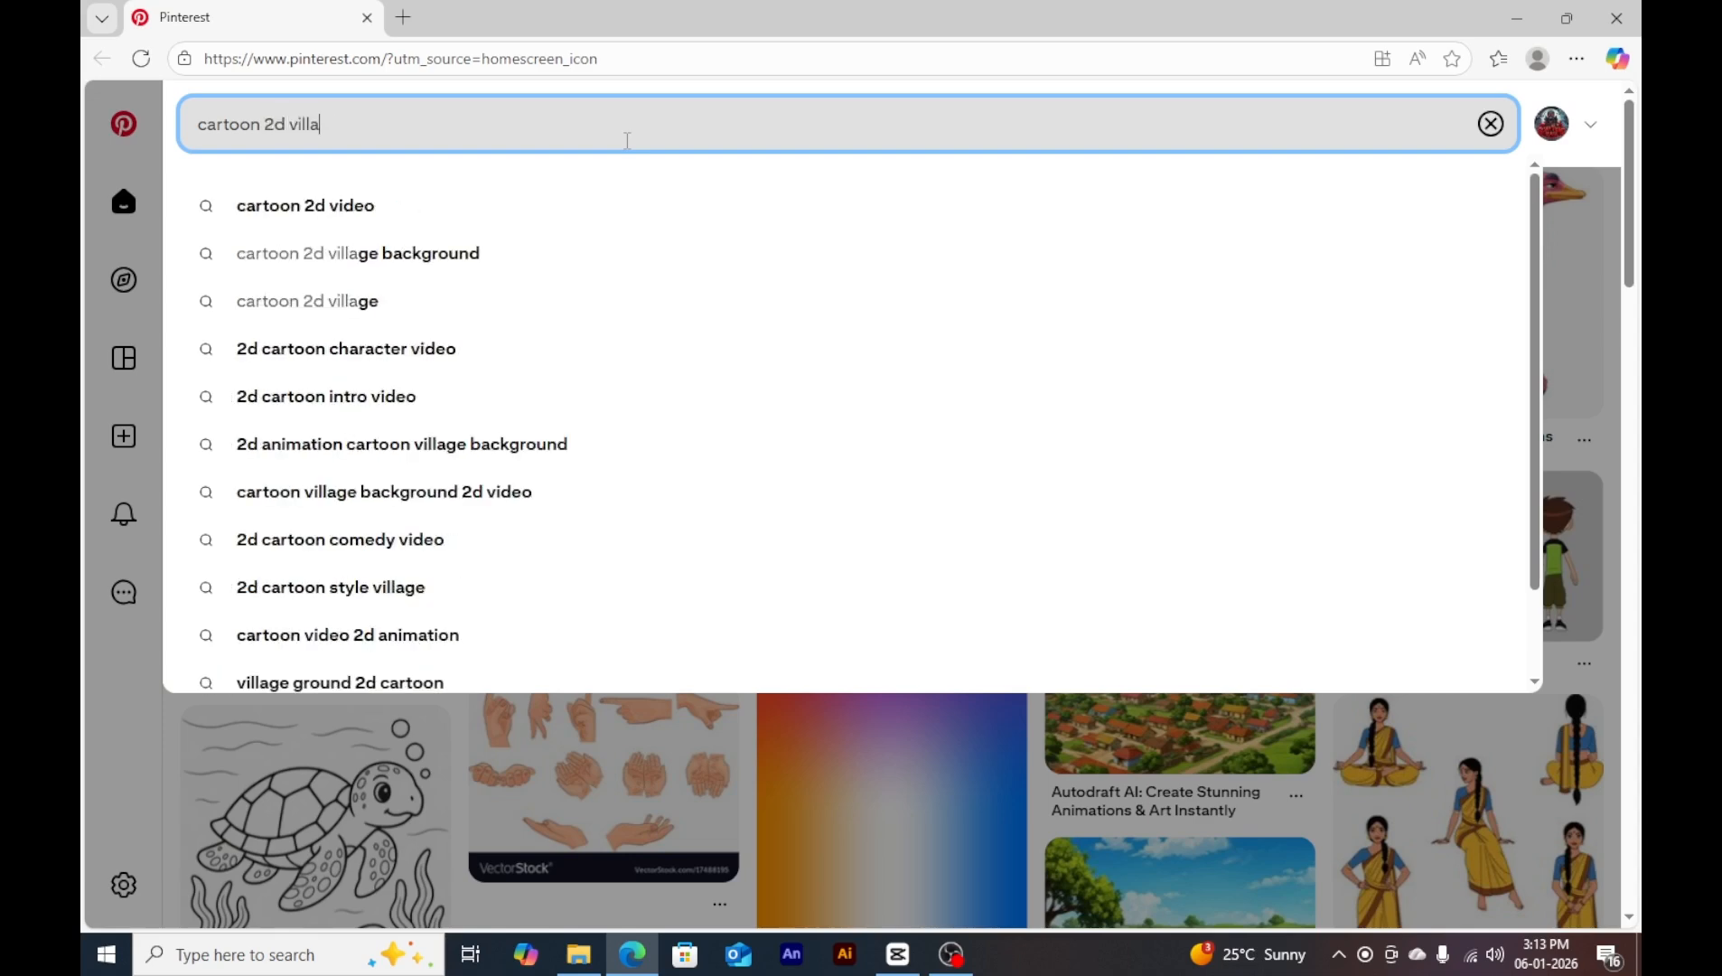
pyautogui.write('ge boy')
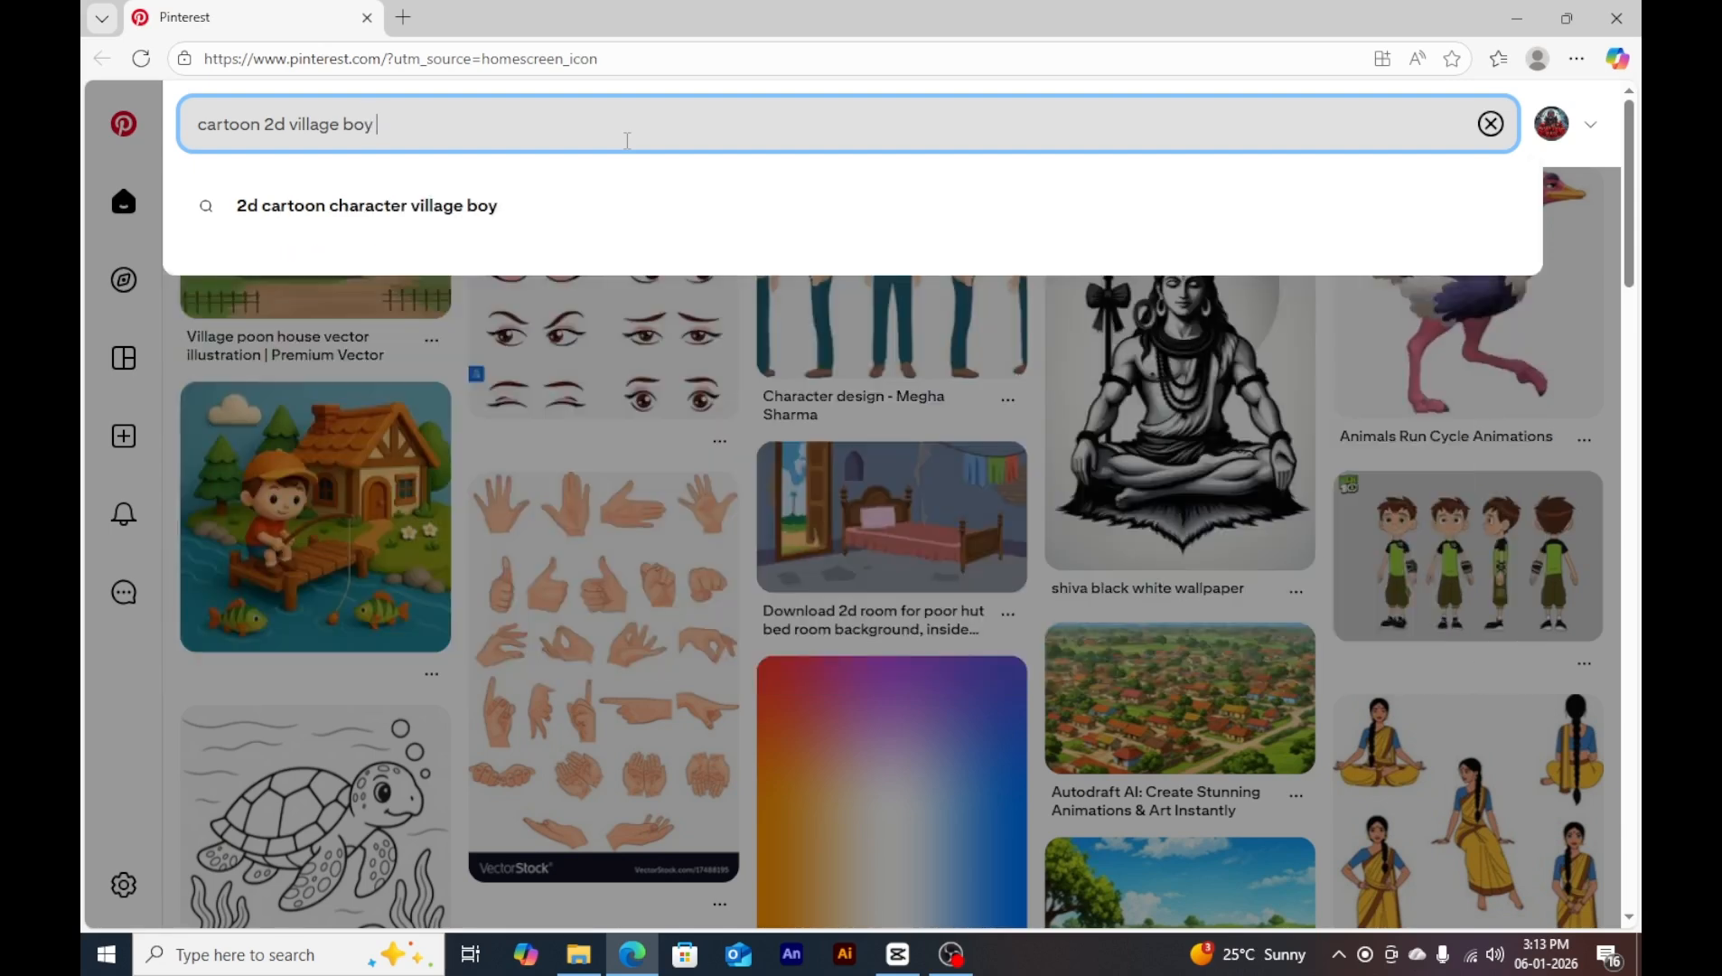
pyautogui.press('Return')
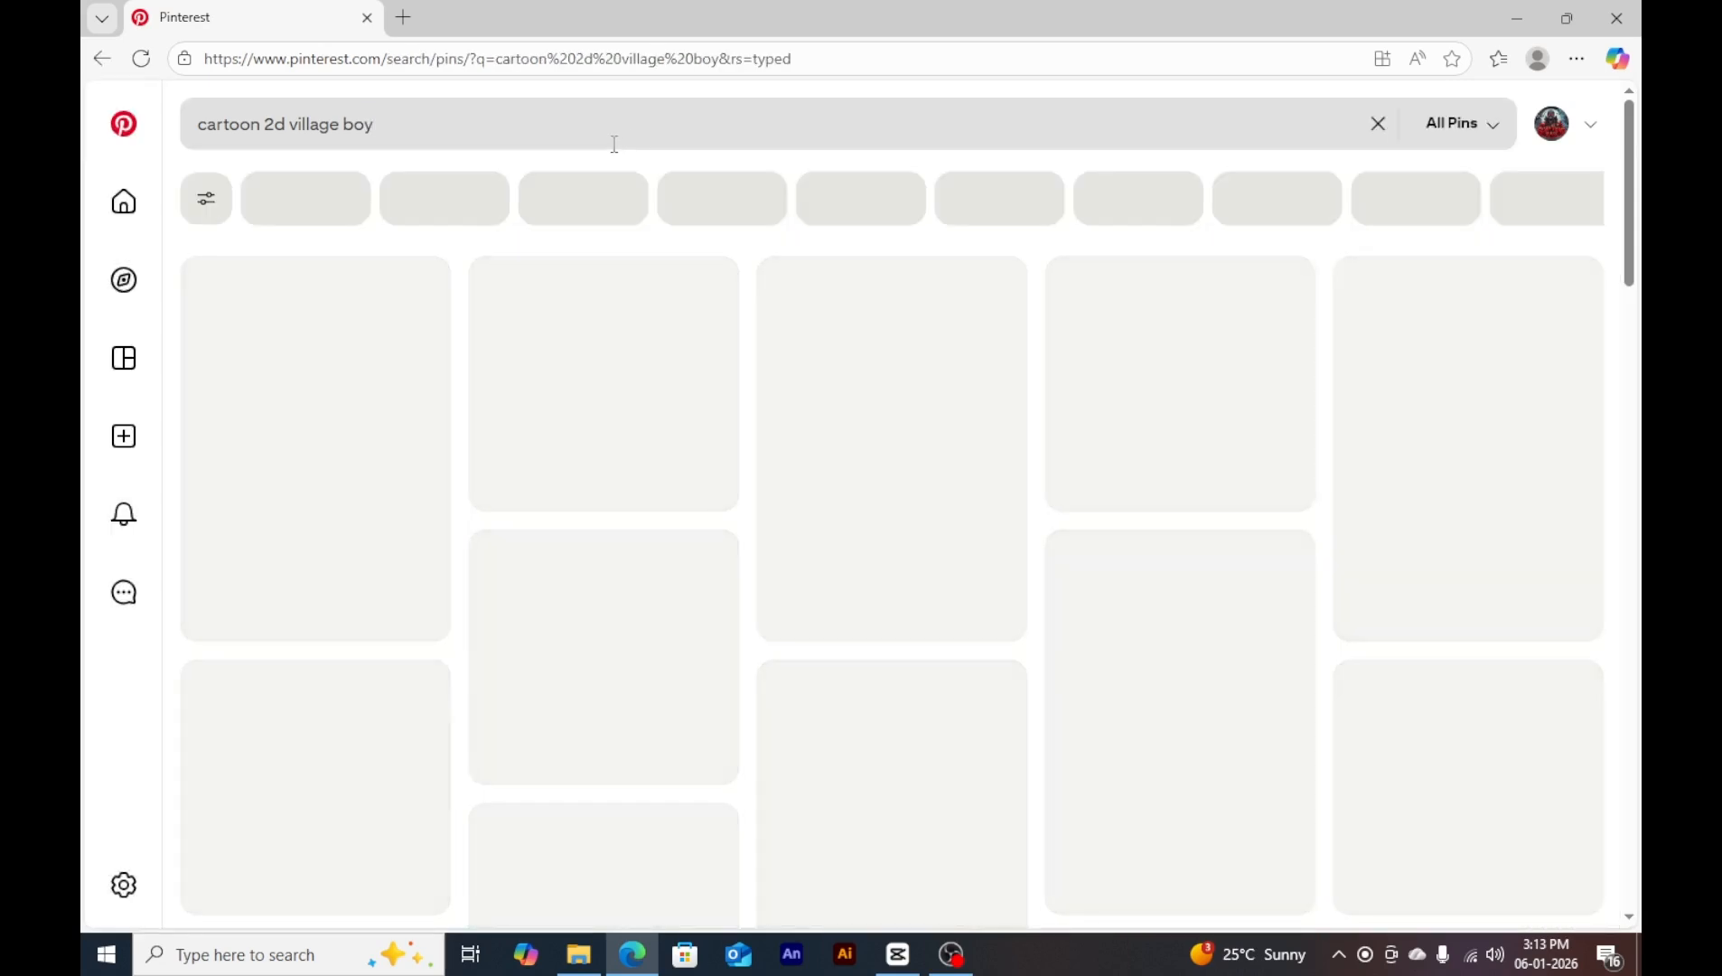
# Browse the village boy search results for 2D character designs, including a look at the pin of the boy in the red shirt.
pyautogui.scroll(-1, 1081, 495)
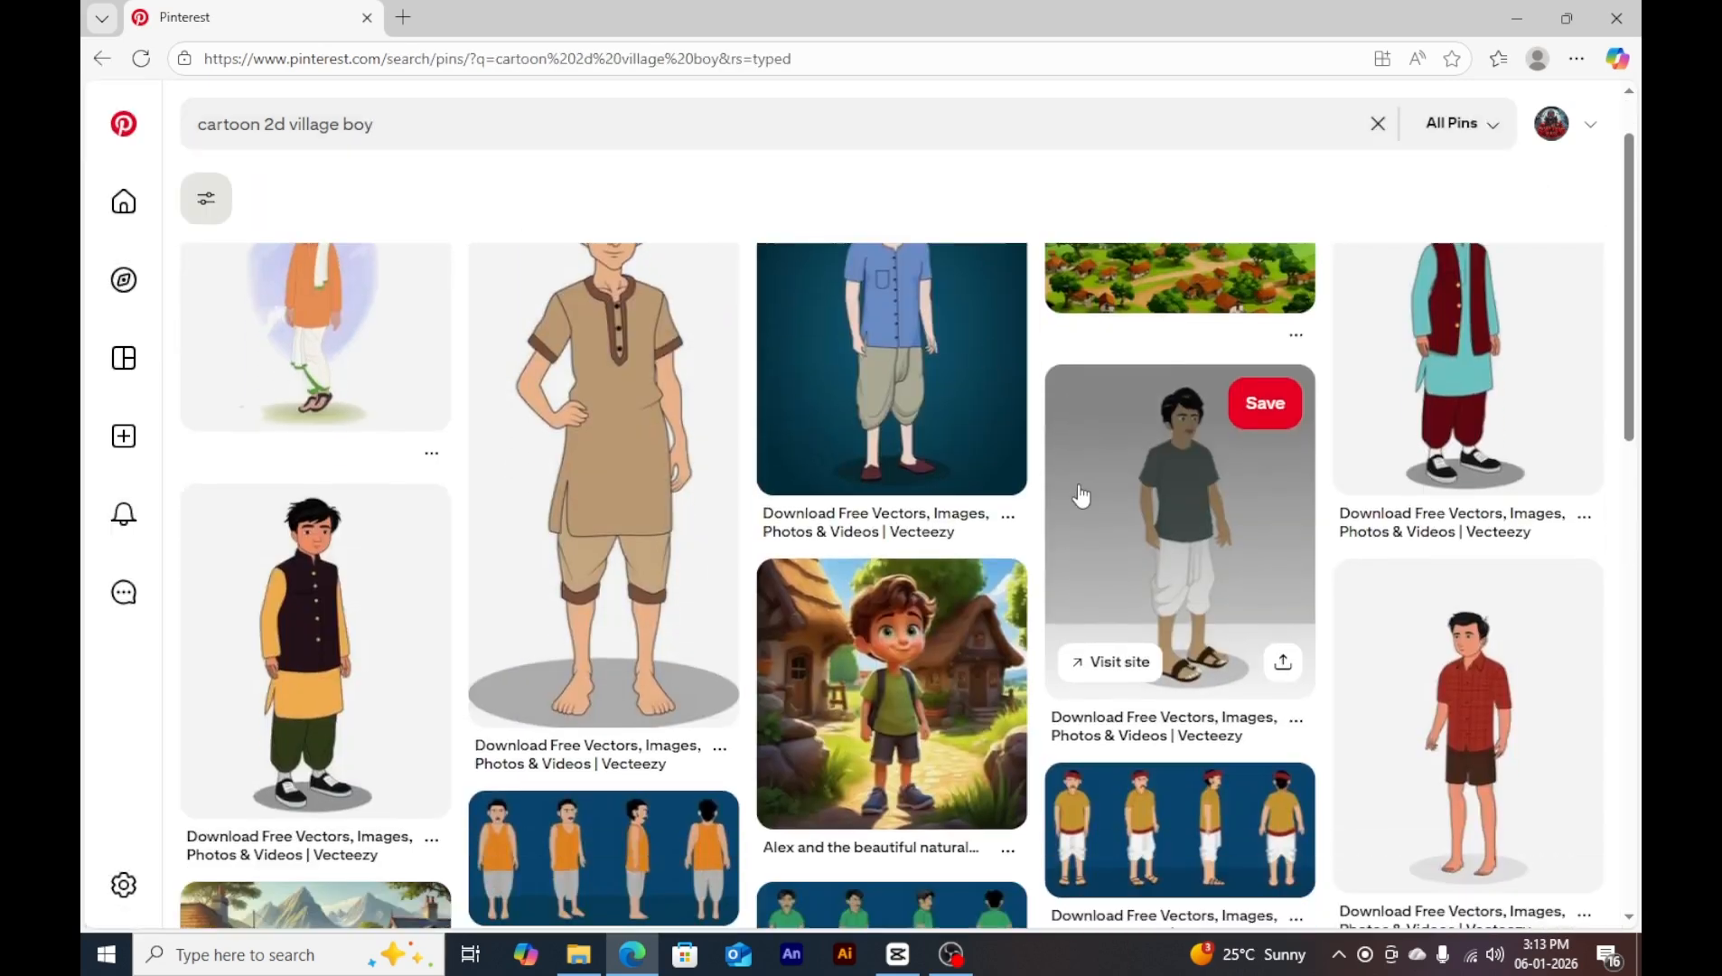
pyautogui.scroll(-9, 1081, 495)
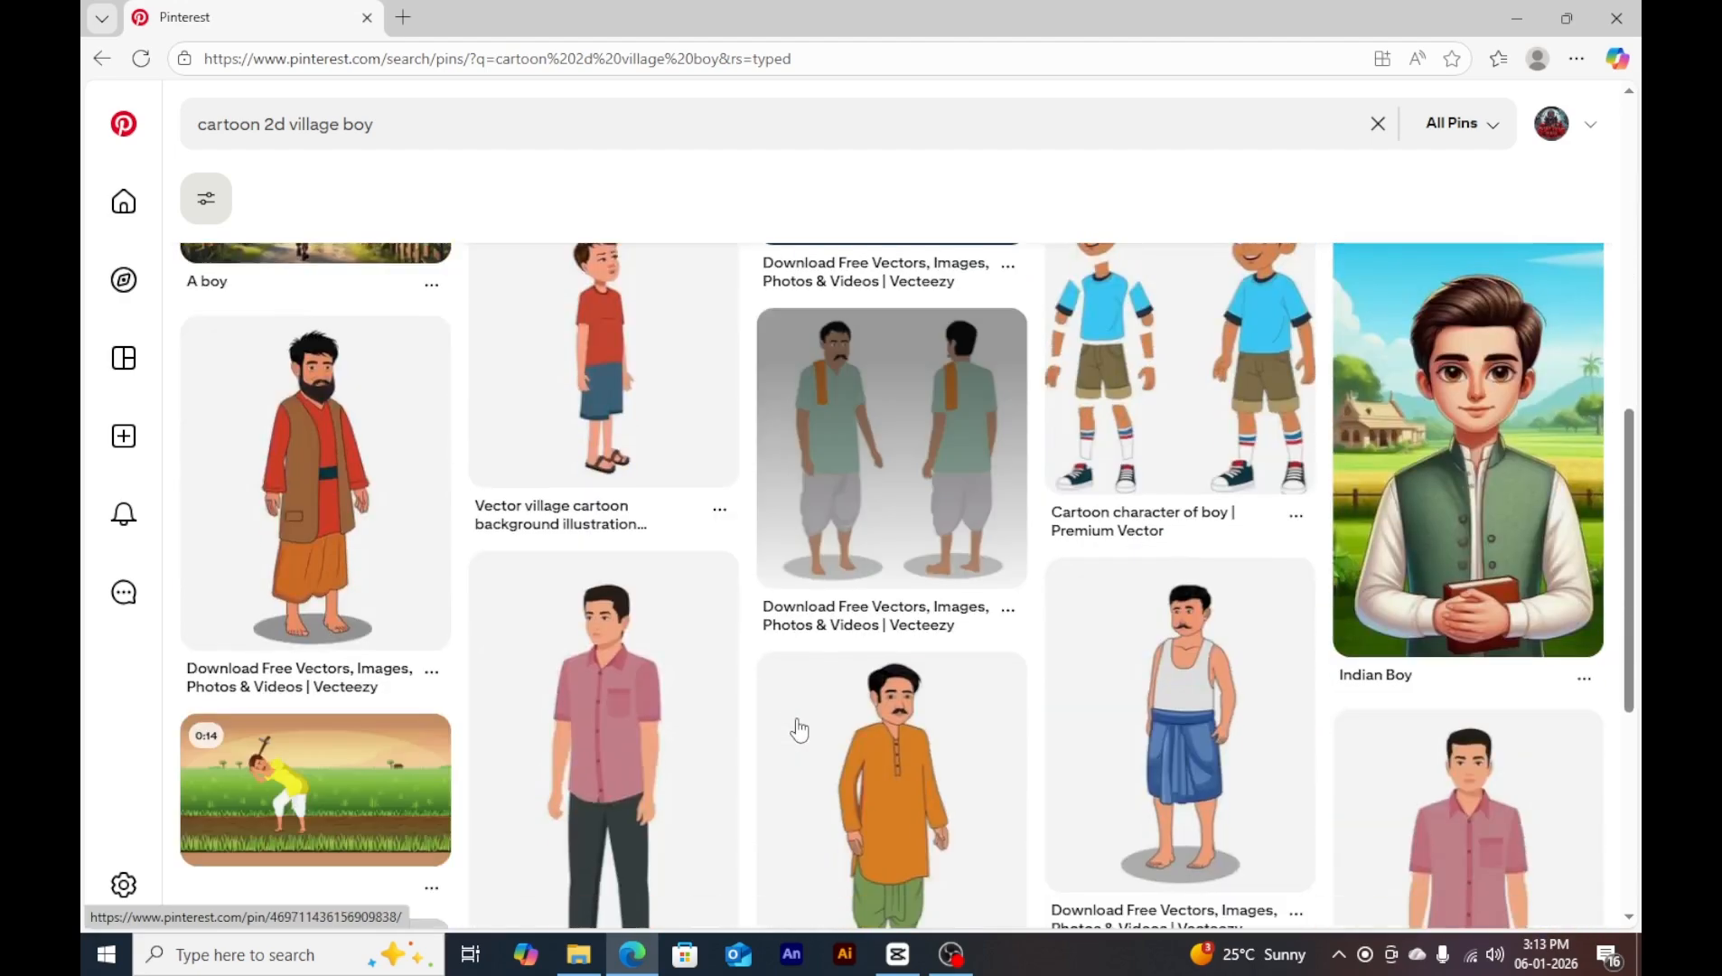
pyautogui.click(593, 401)
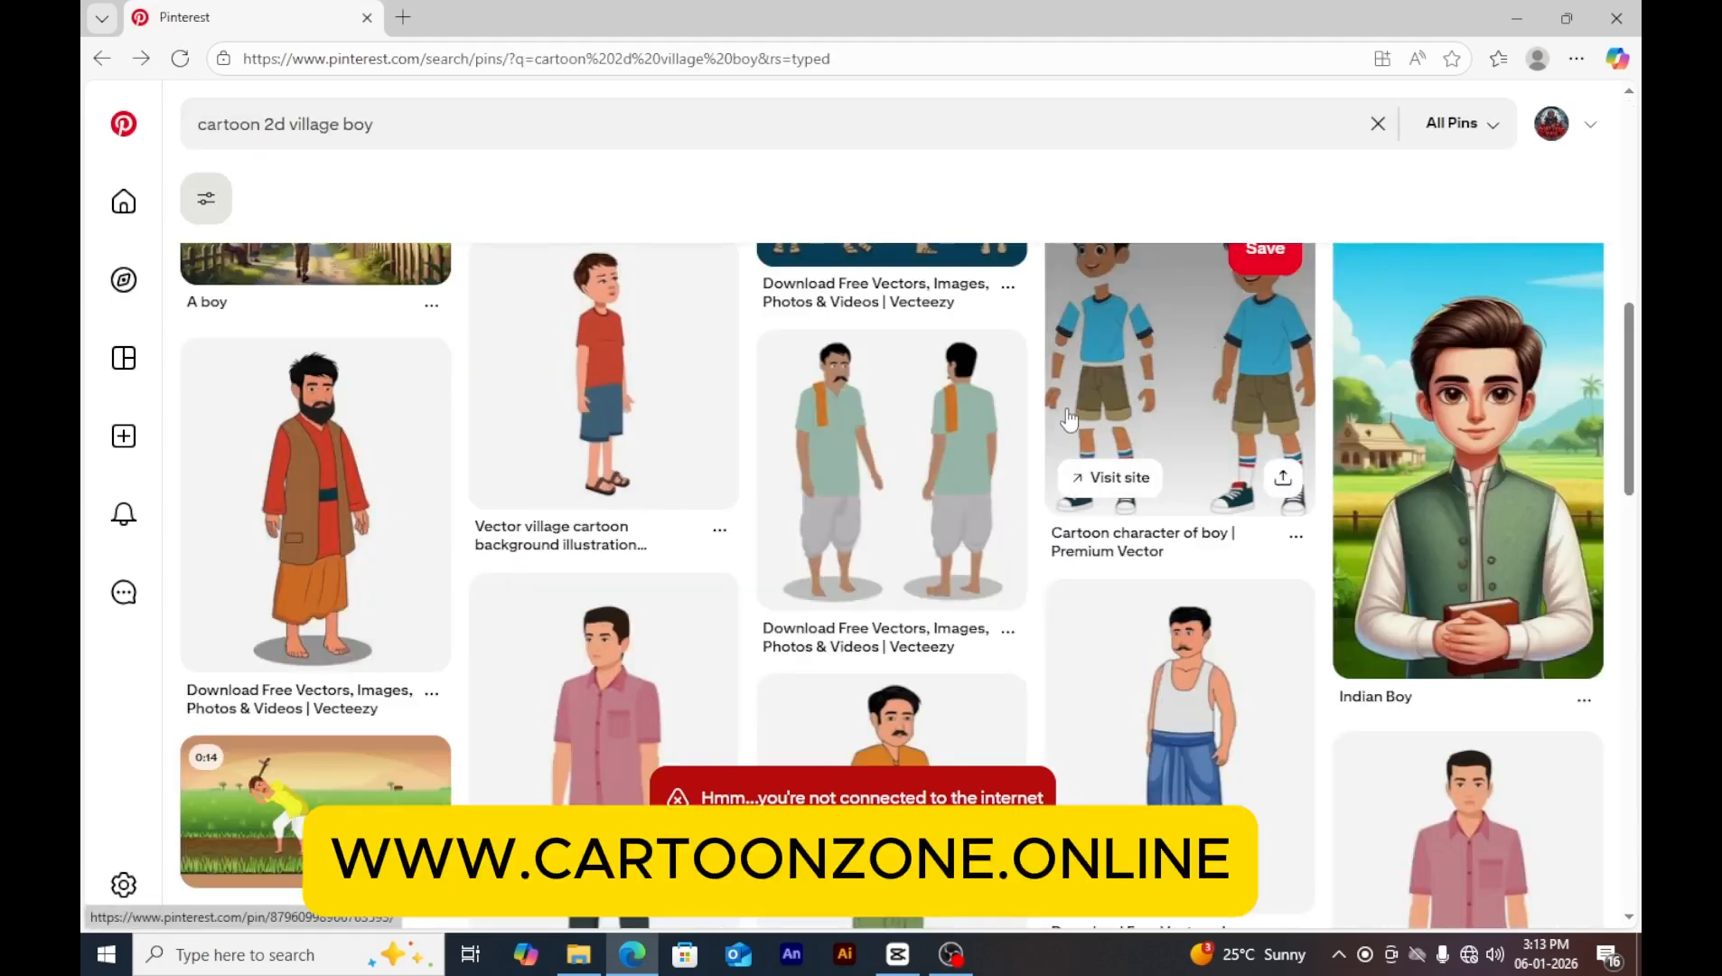
pyautogui.scroll(-5, 1071, 415)
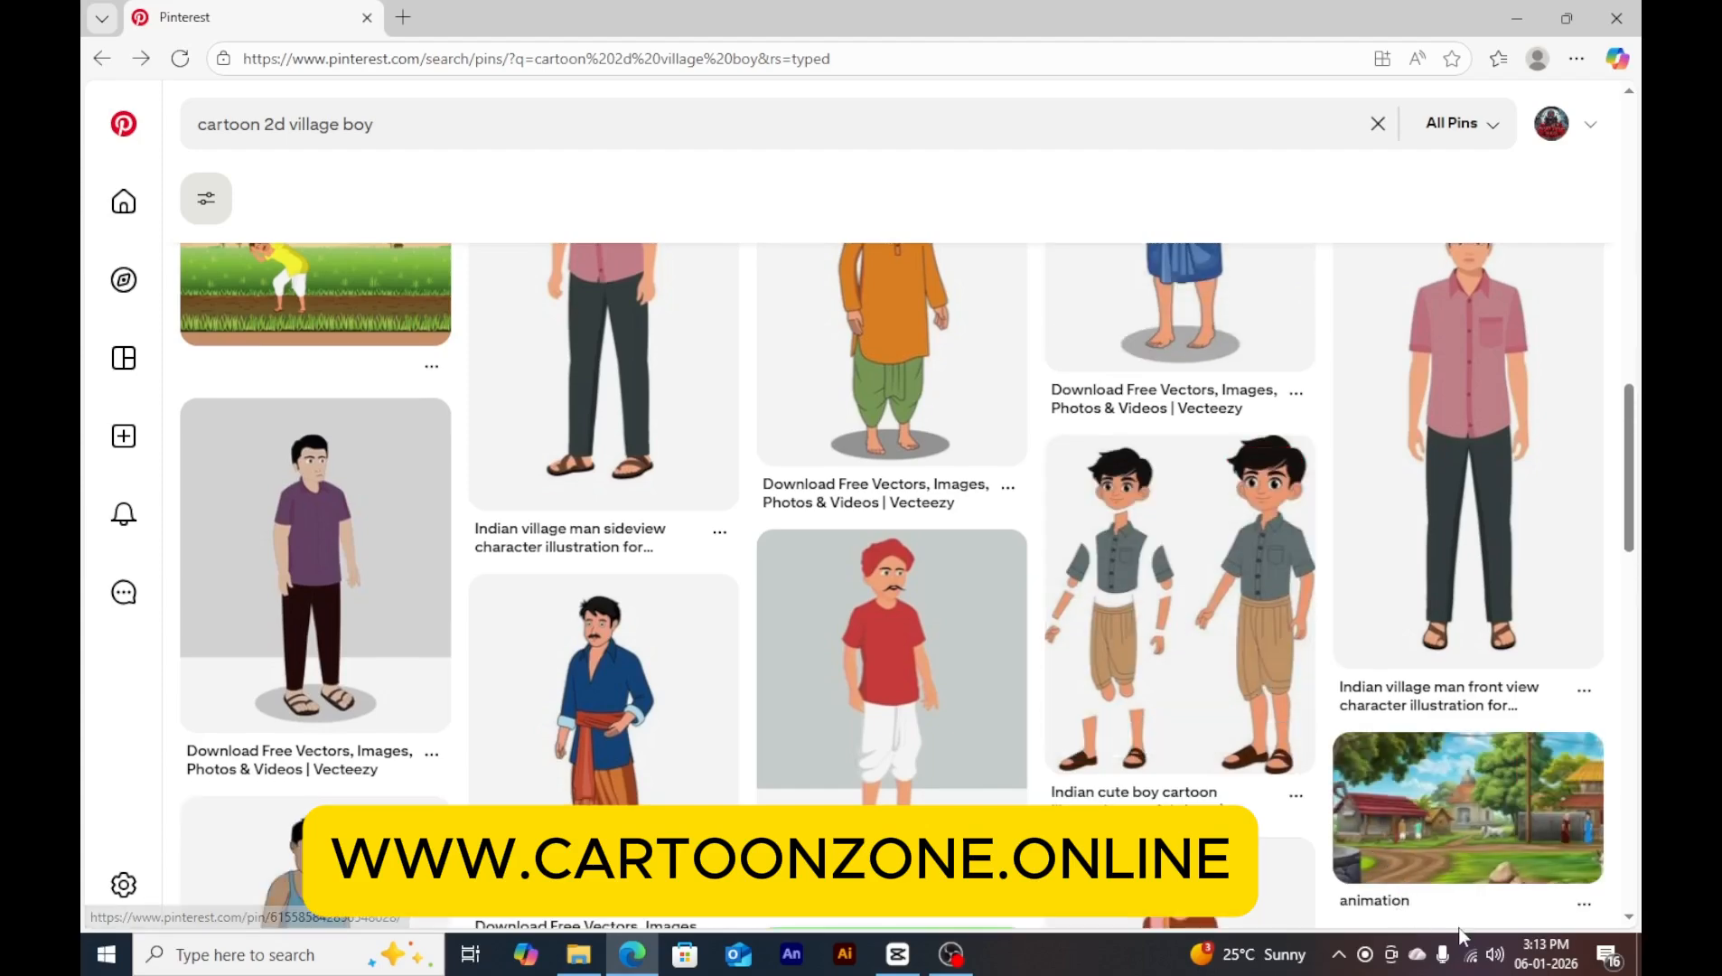
pyautogui.scroll(-3, 859, 728)
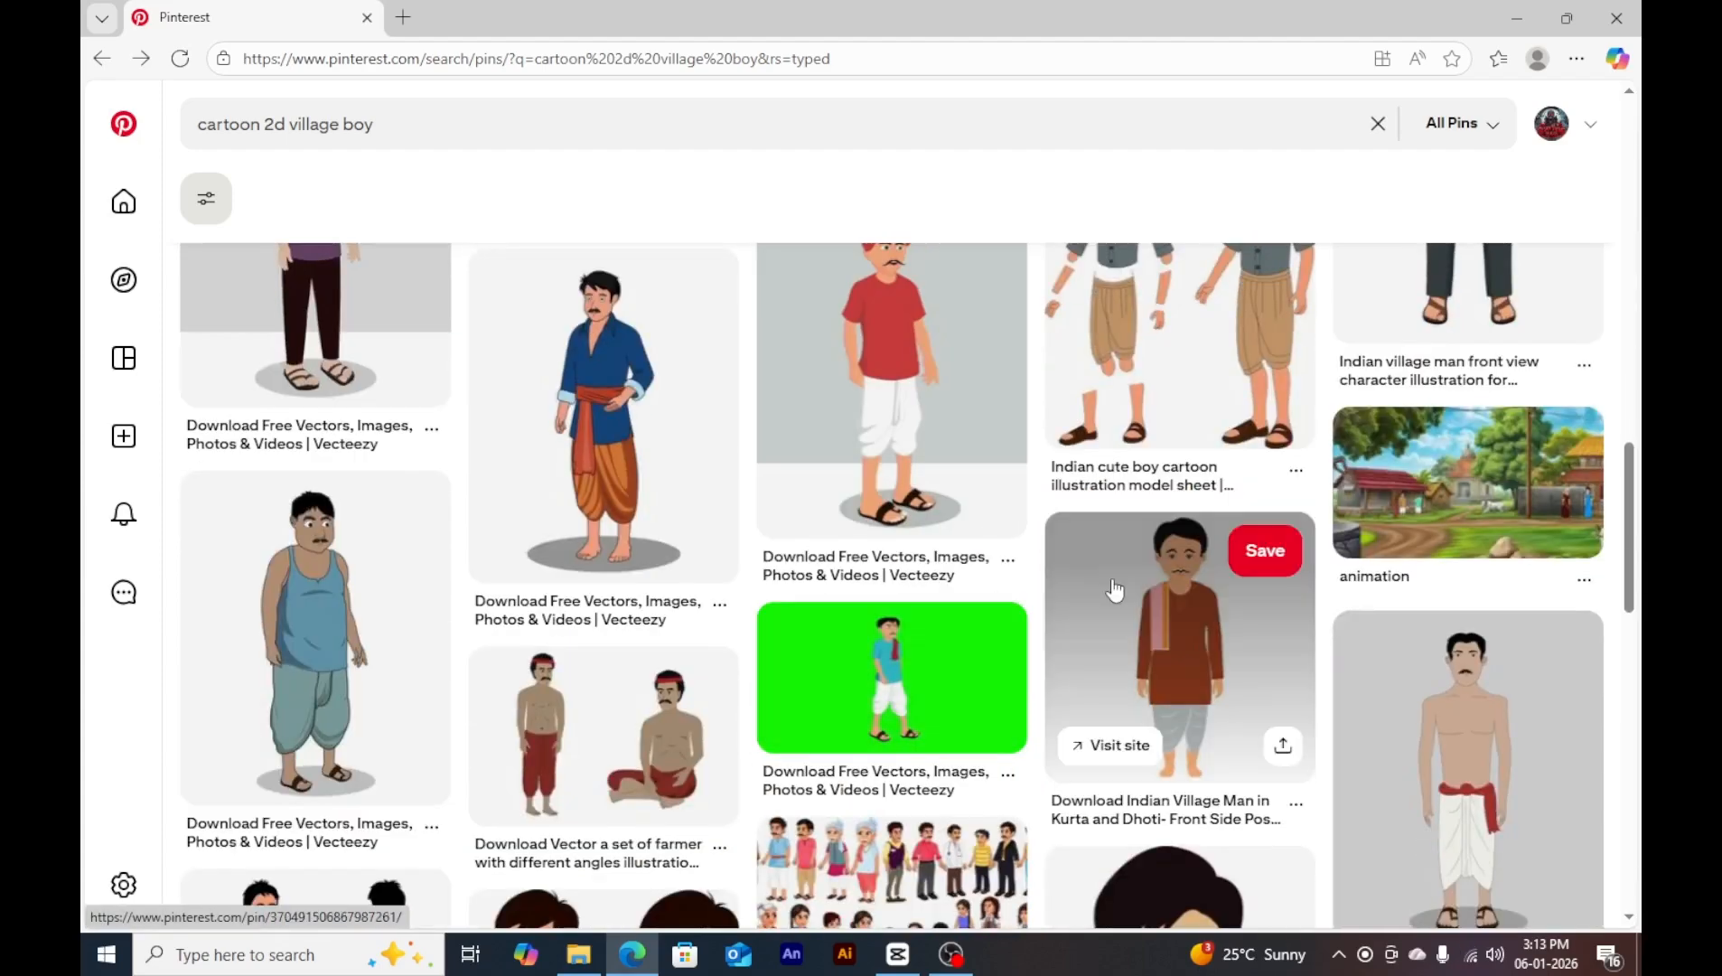
pyautogui.scroll(-3, 762, 614)
pyautogui.scroll(-3, 761, 614)
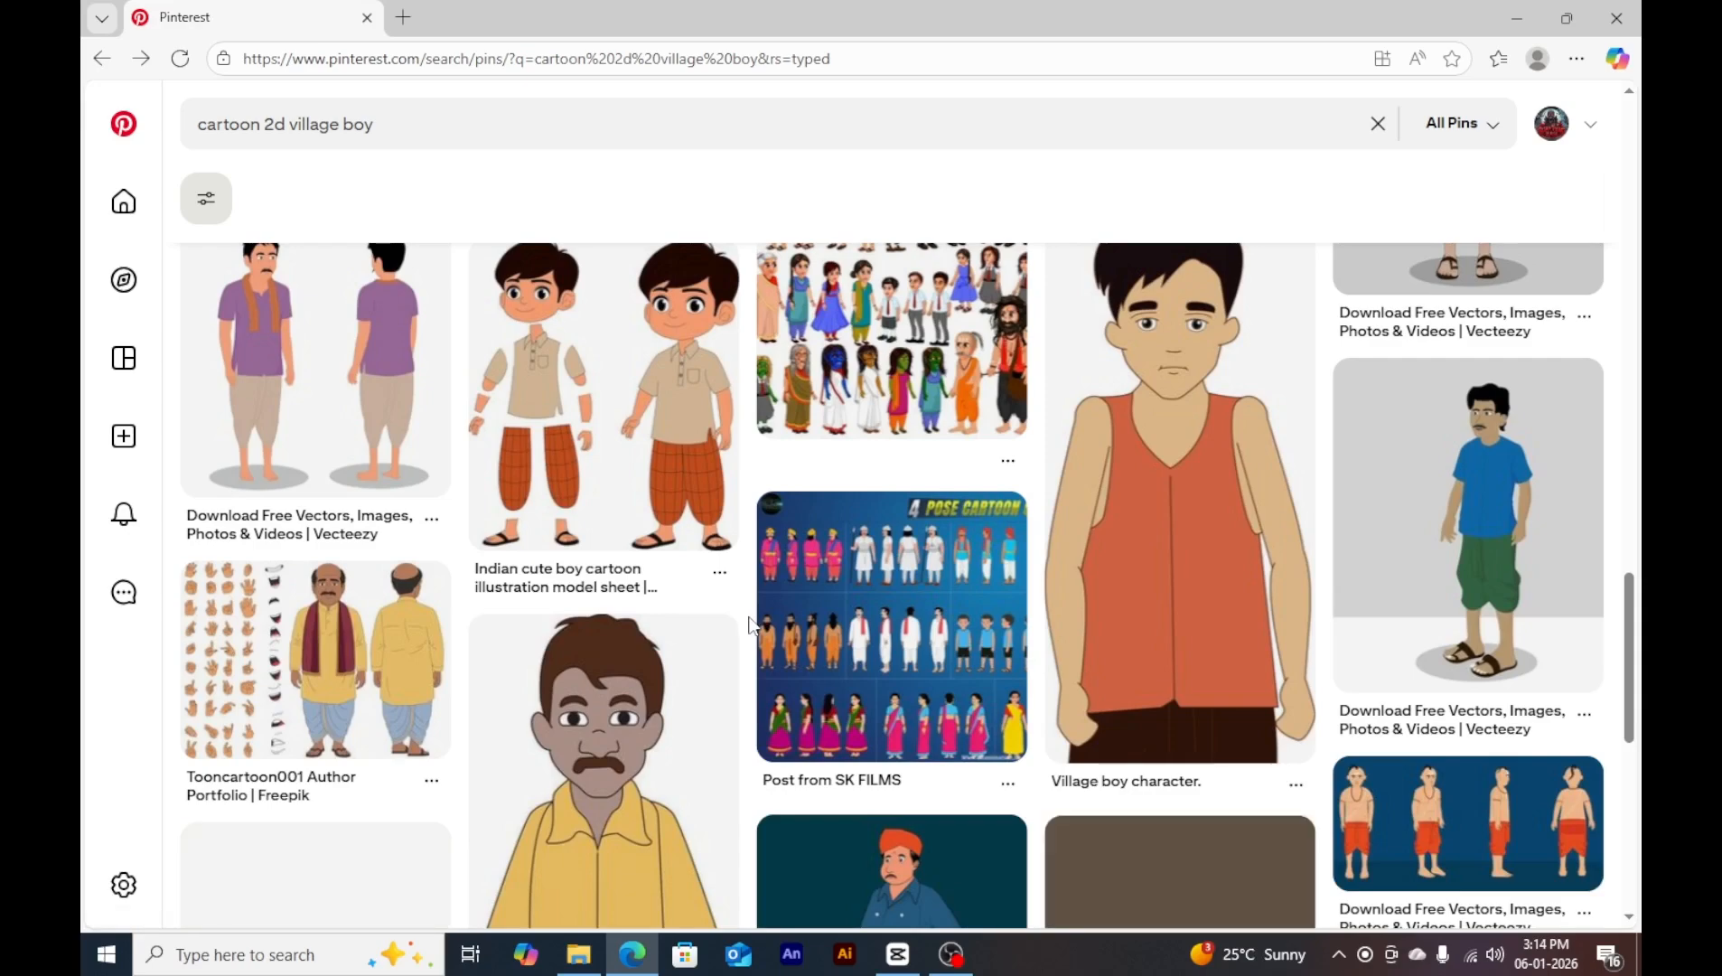
pyautogui.scroll(-3, 750, 619)
pyautogui.scroll(1, 750, 624)
pyautogui.scroll(-4, 750, 623)
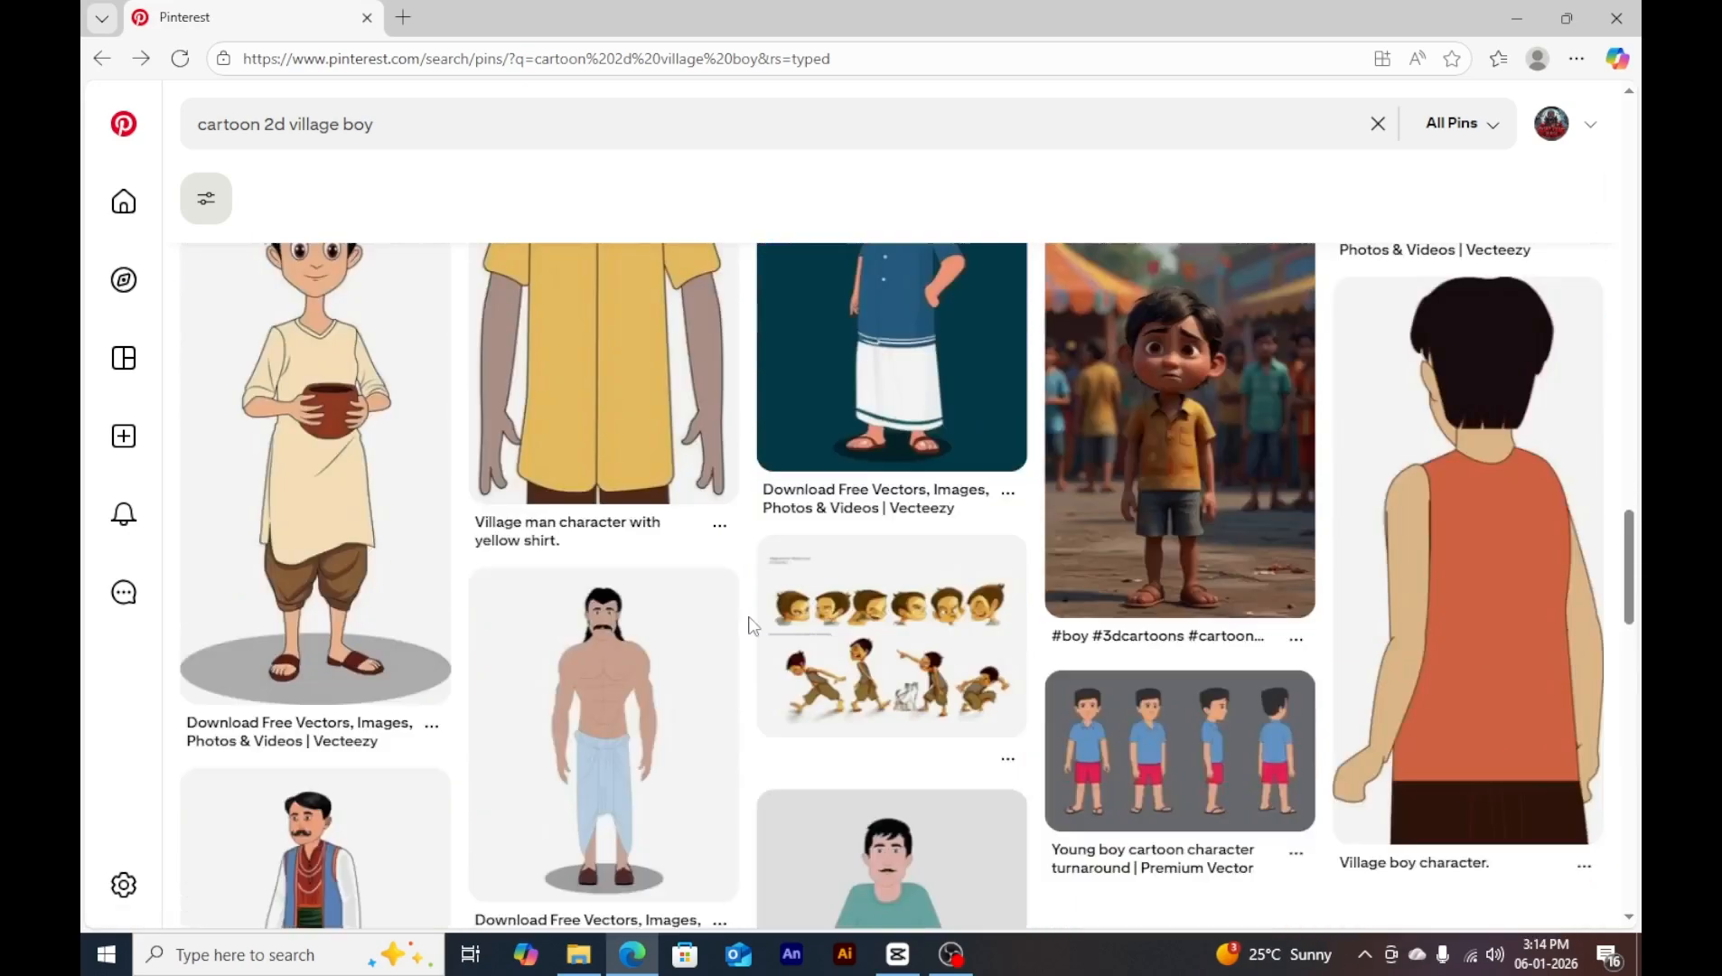
pyautogui.scroll(-4, 753, 625)
pyautogui.scroll(-5, 750, 623)
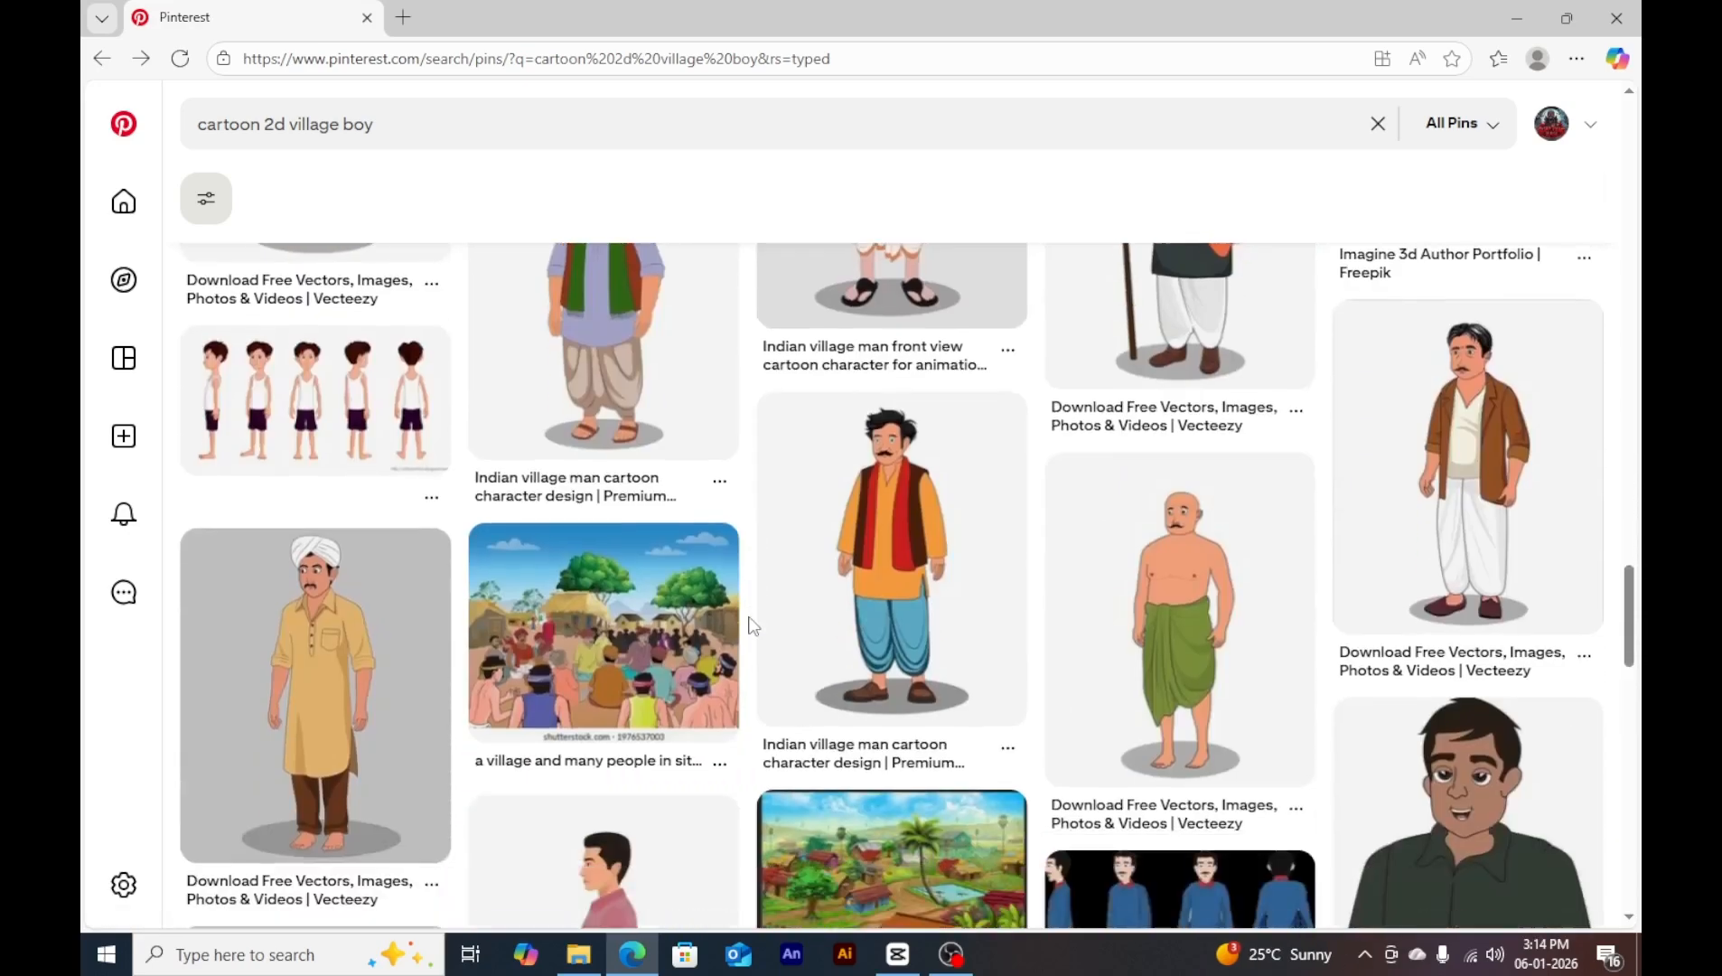
pyautogui.scroll(1, 750, 623)
pyautogui.scroll(-3, 750, 624)
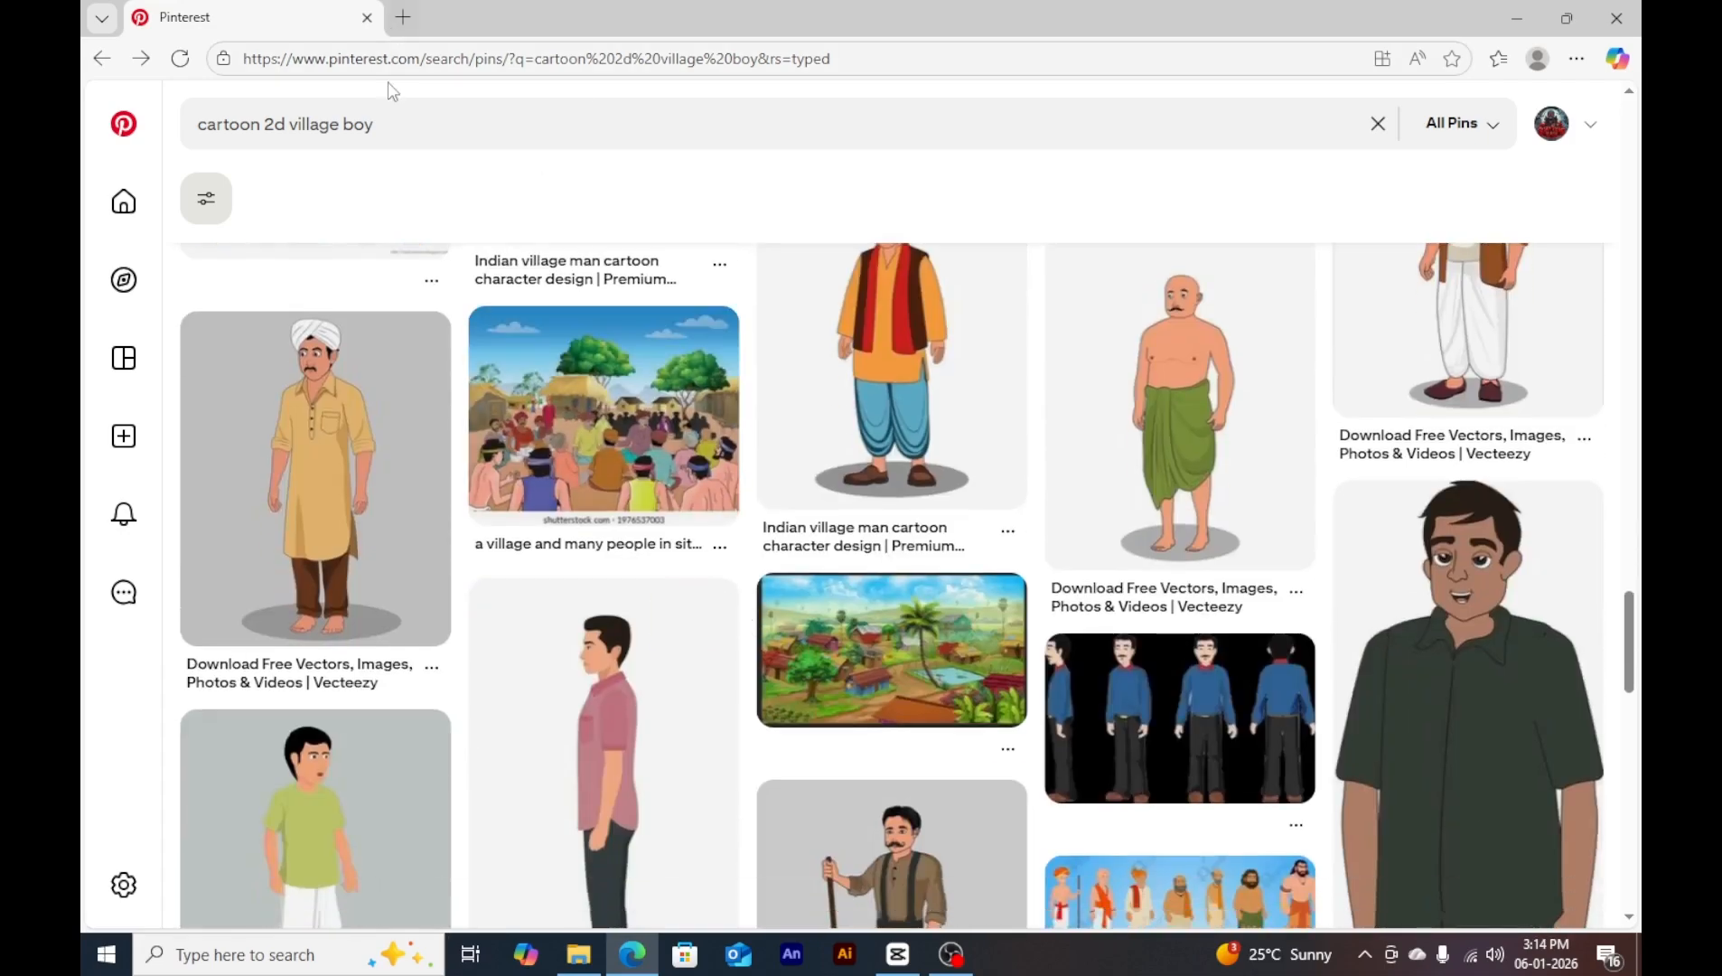
# Remove "village" from the query to search for "cartoon 2d boy" and look through the first results.
pyautogui.click(338, 125)
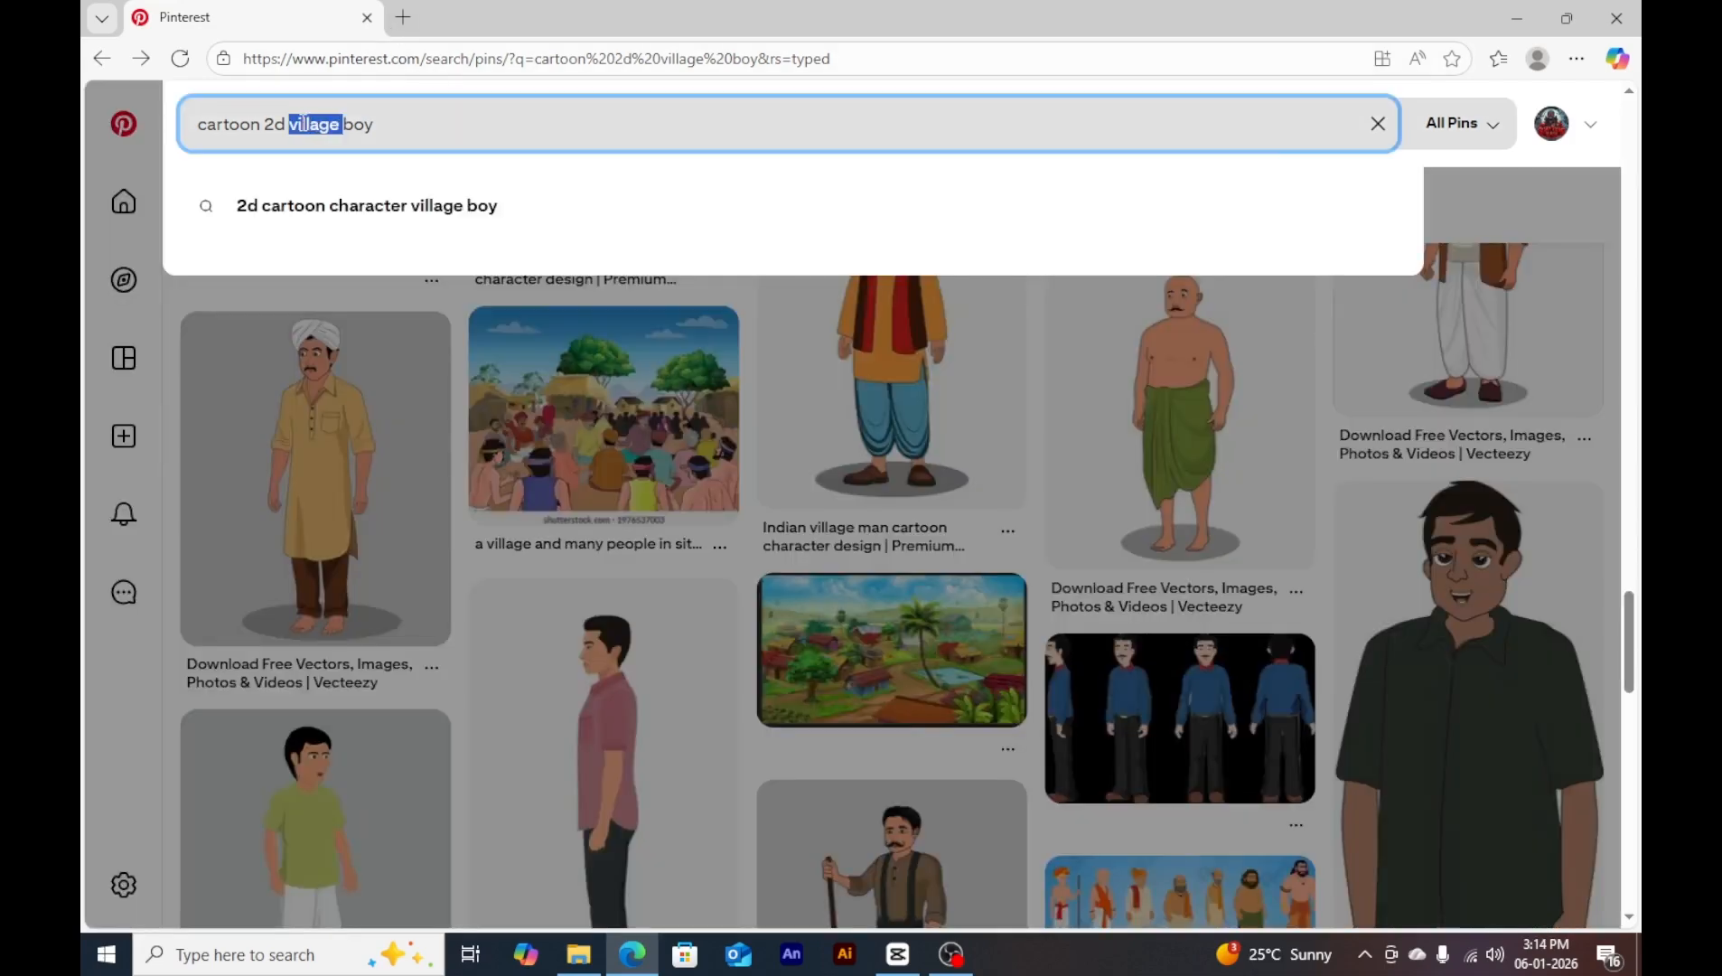
pyautogui.press('Return')
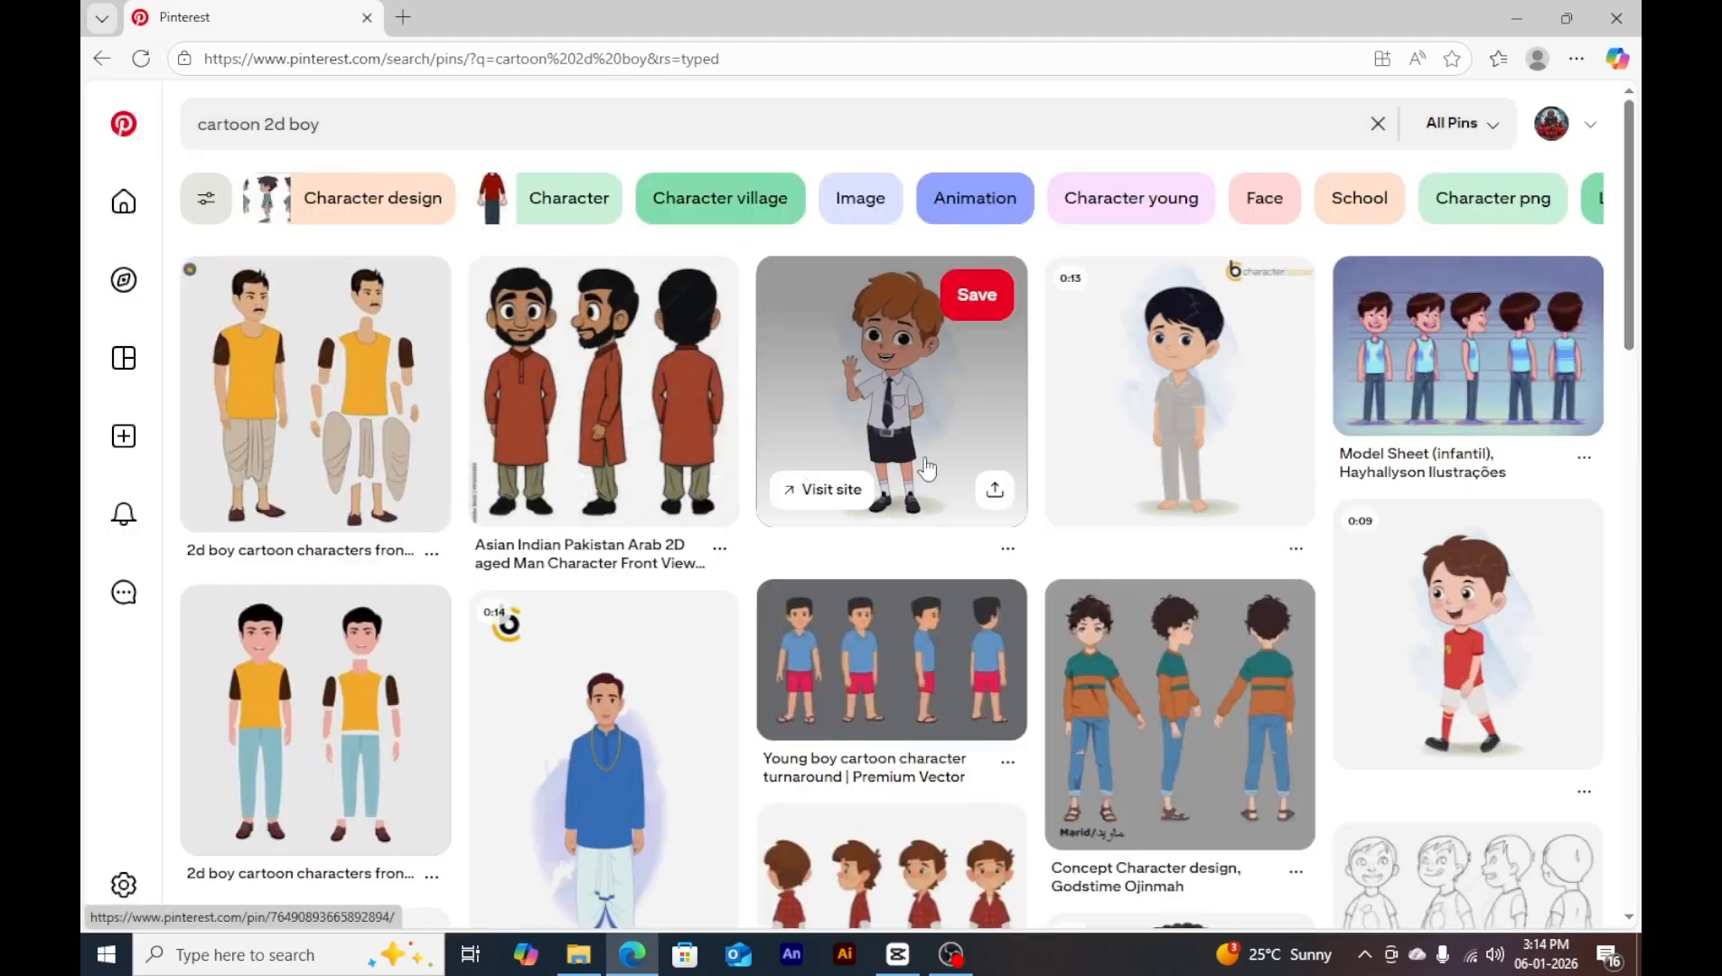
pyautogui.scroll(-2, 1039, 479)
pyautogui.scroll(-1, 634, 480)
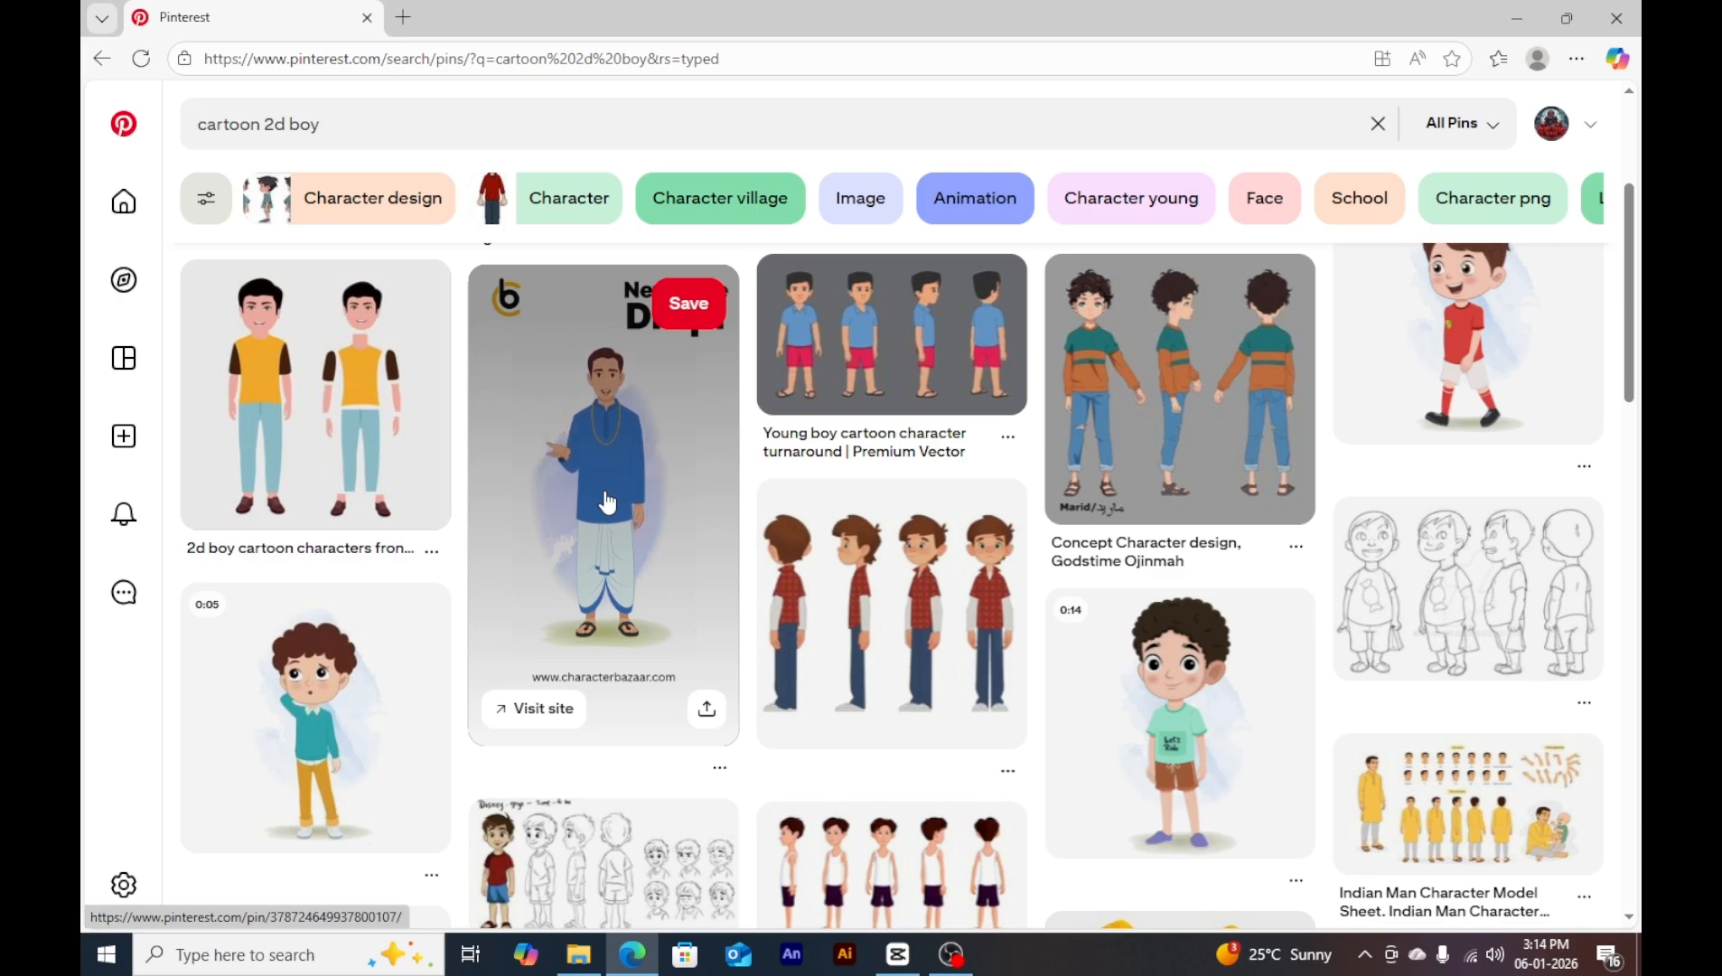
pyautogui.scroll(-4, 635, 416)
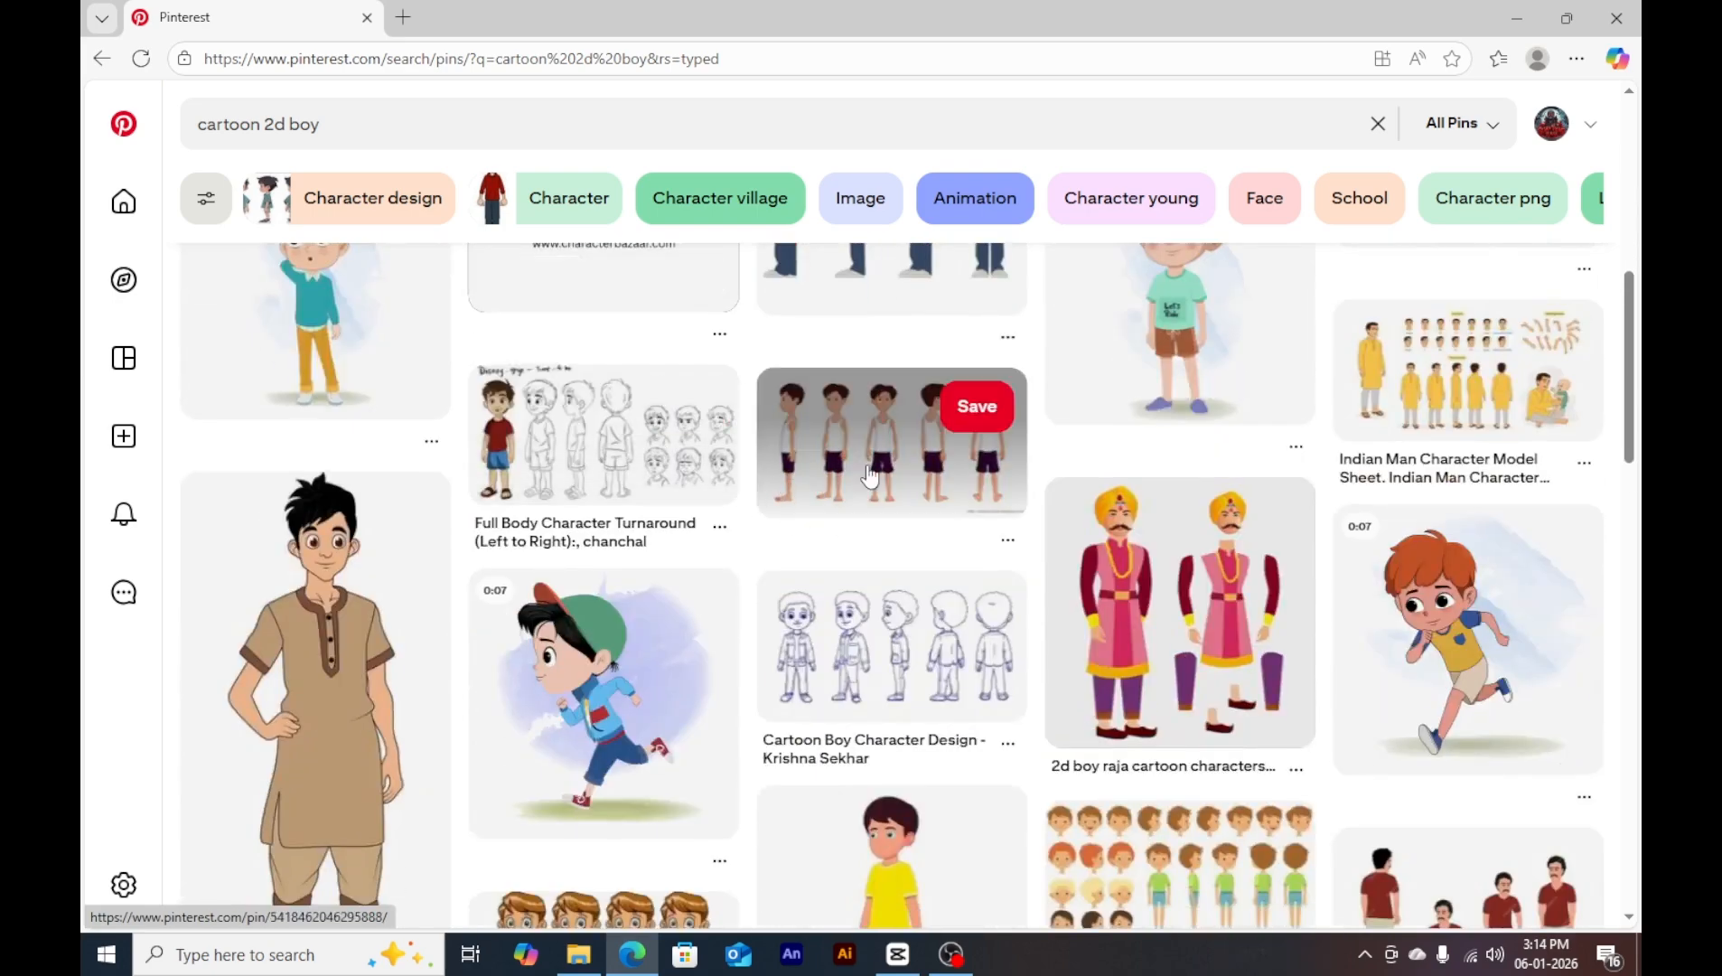
# Open the "Full Body Character Turnaround" pin, examine it and its related pins, and return to the search results.
pyautogui.click(595, 460)
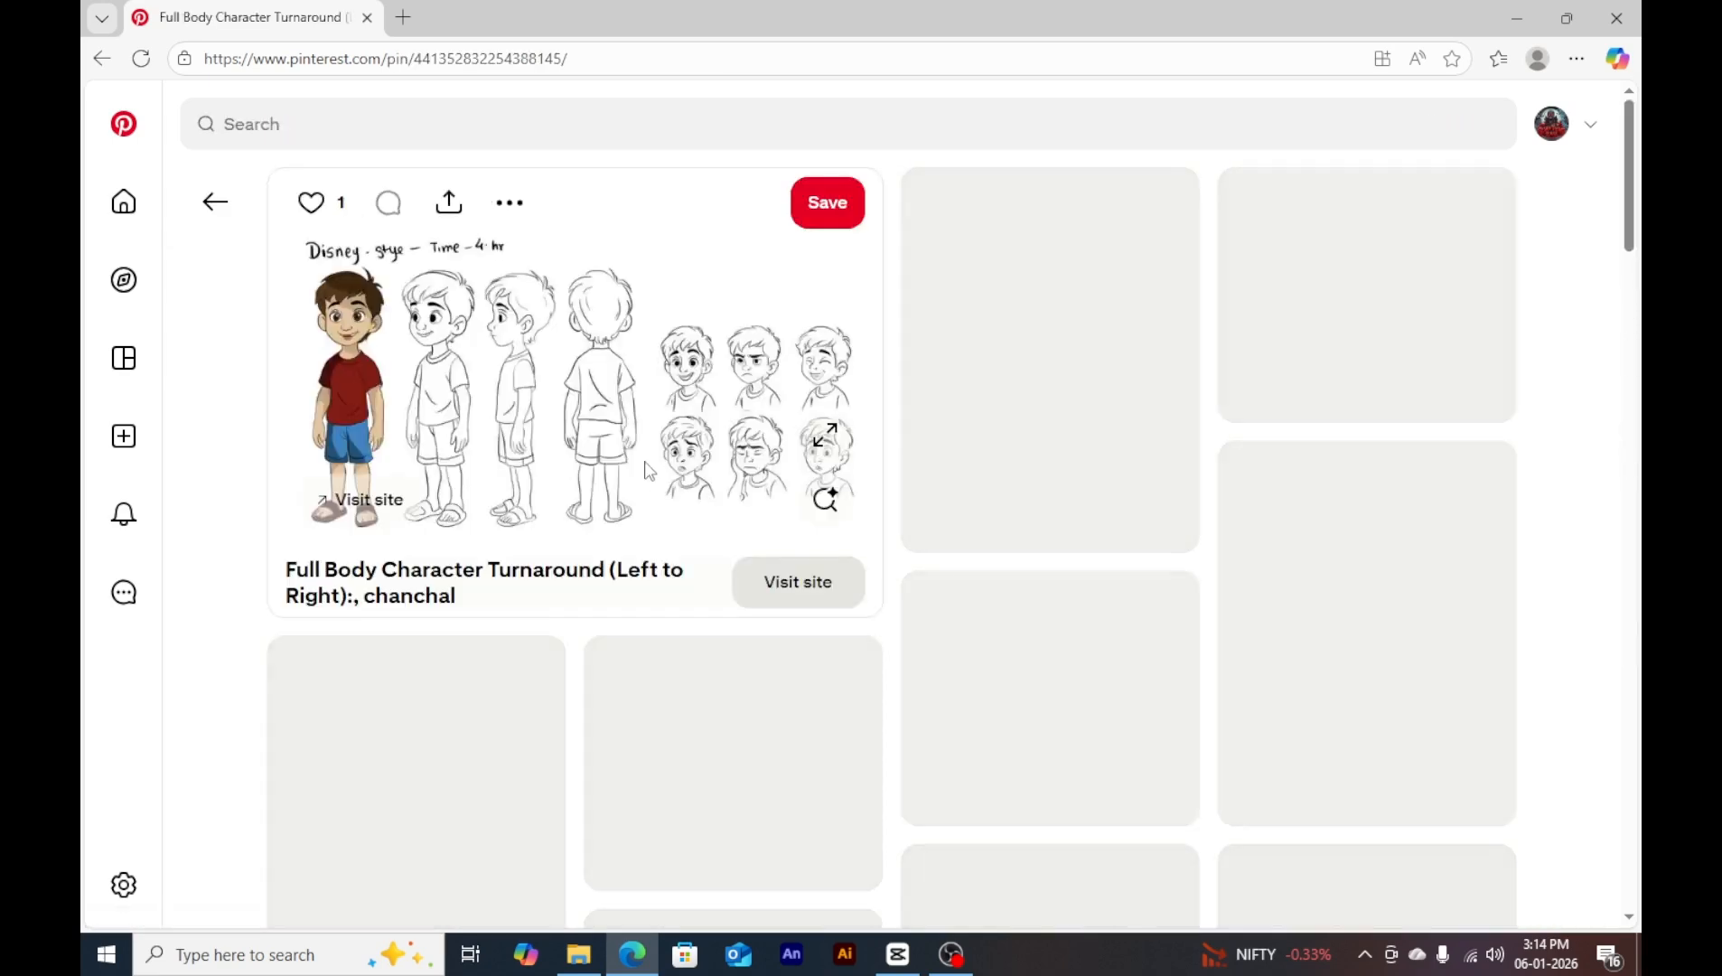
pyautogui.scroll(-3, 941, 418)
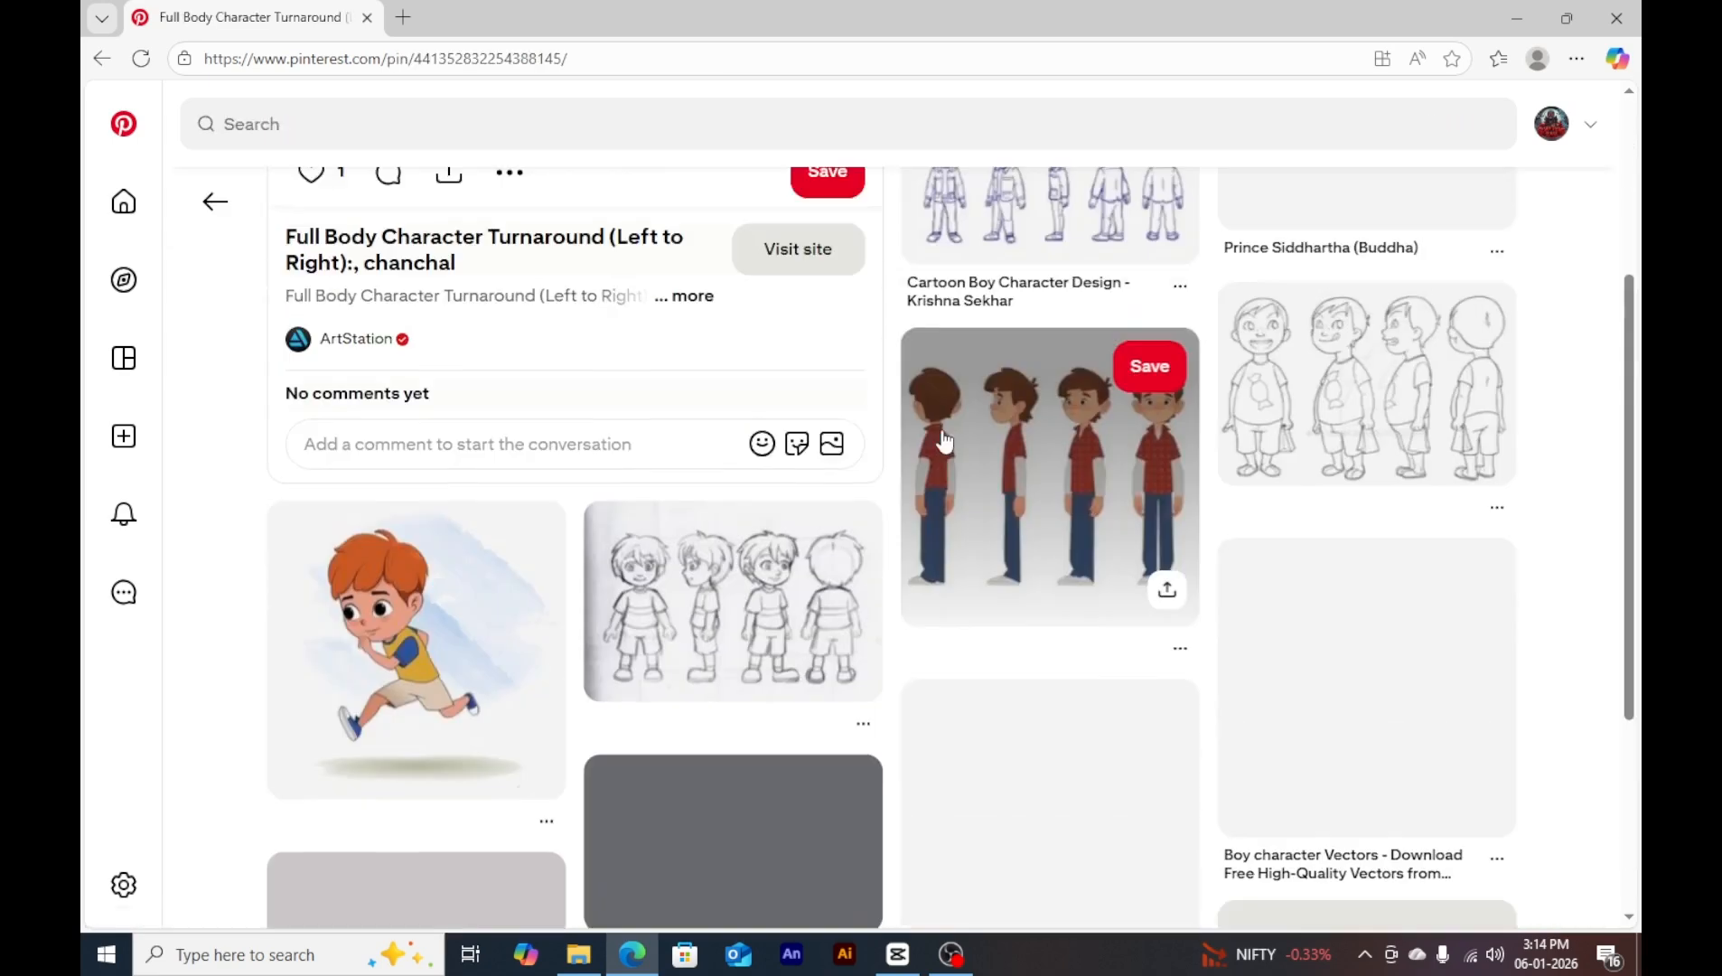
pyautogui.scroll(3, 945, 439)
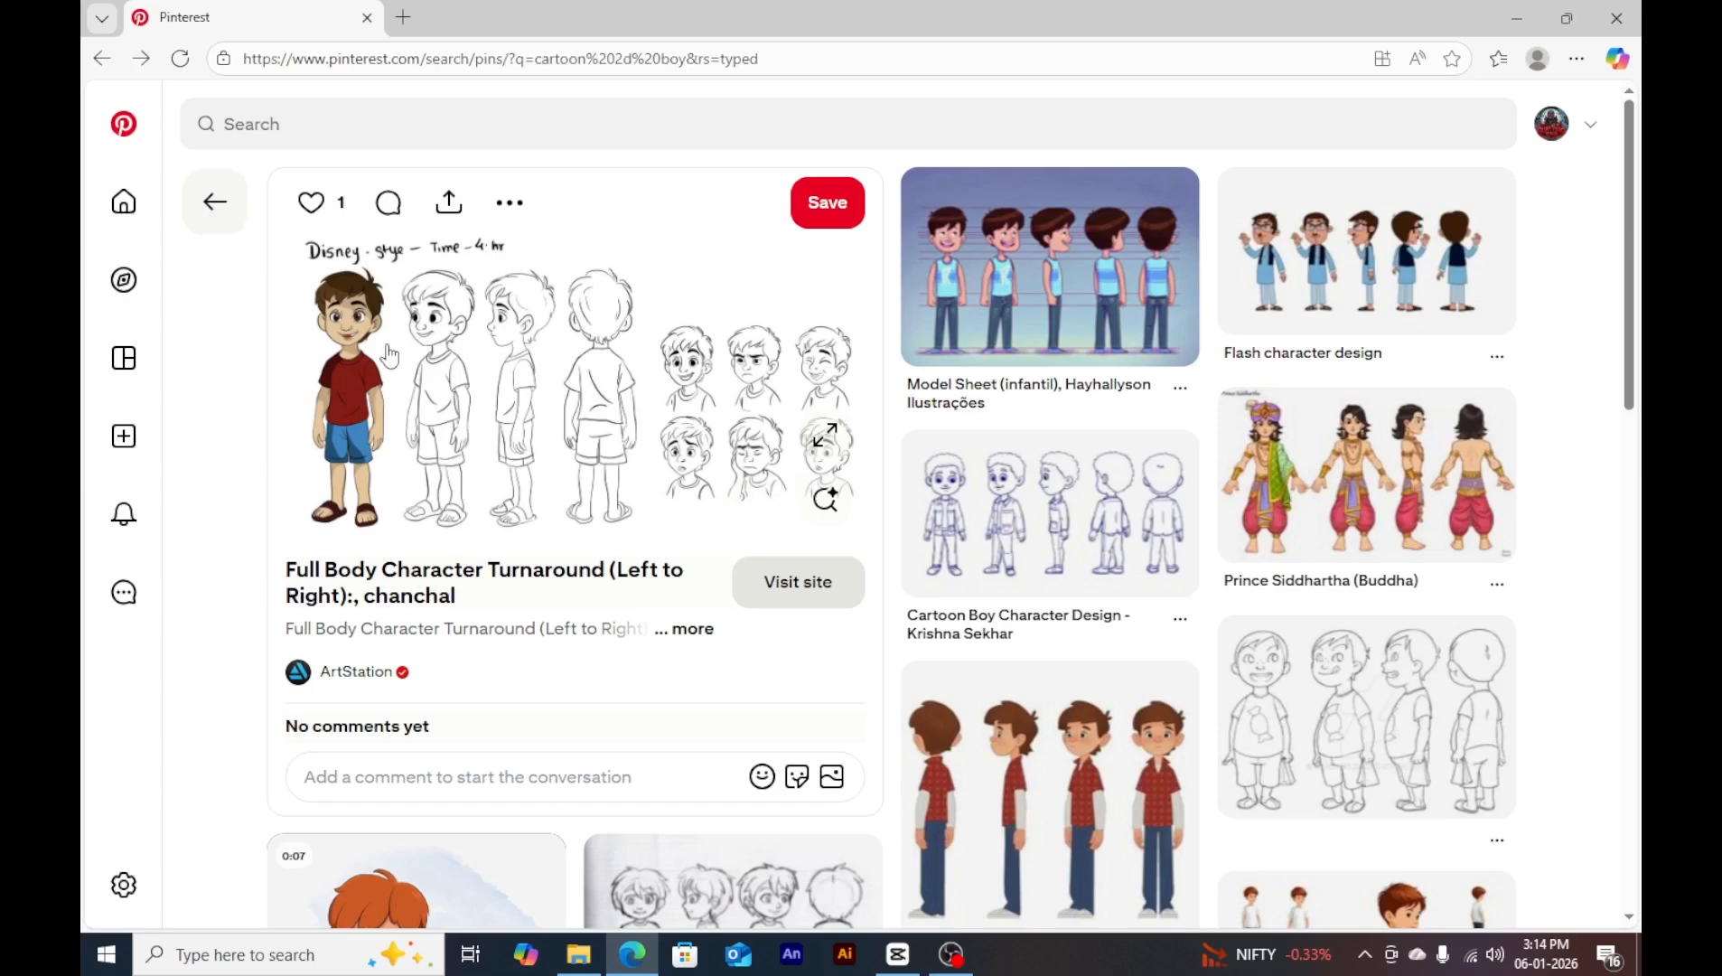
# Browse further down the "cartoon 2d boy" results for character sheets and turnaround designs.
pyautogui.scroll(-4, 919, 580)
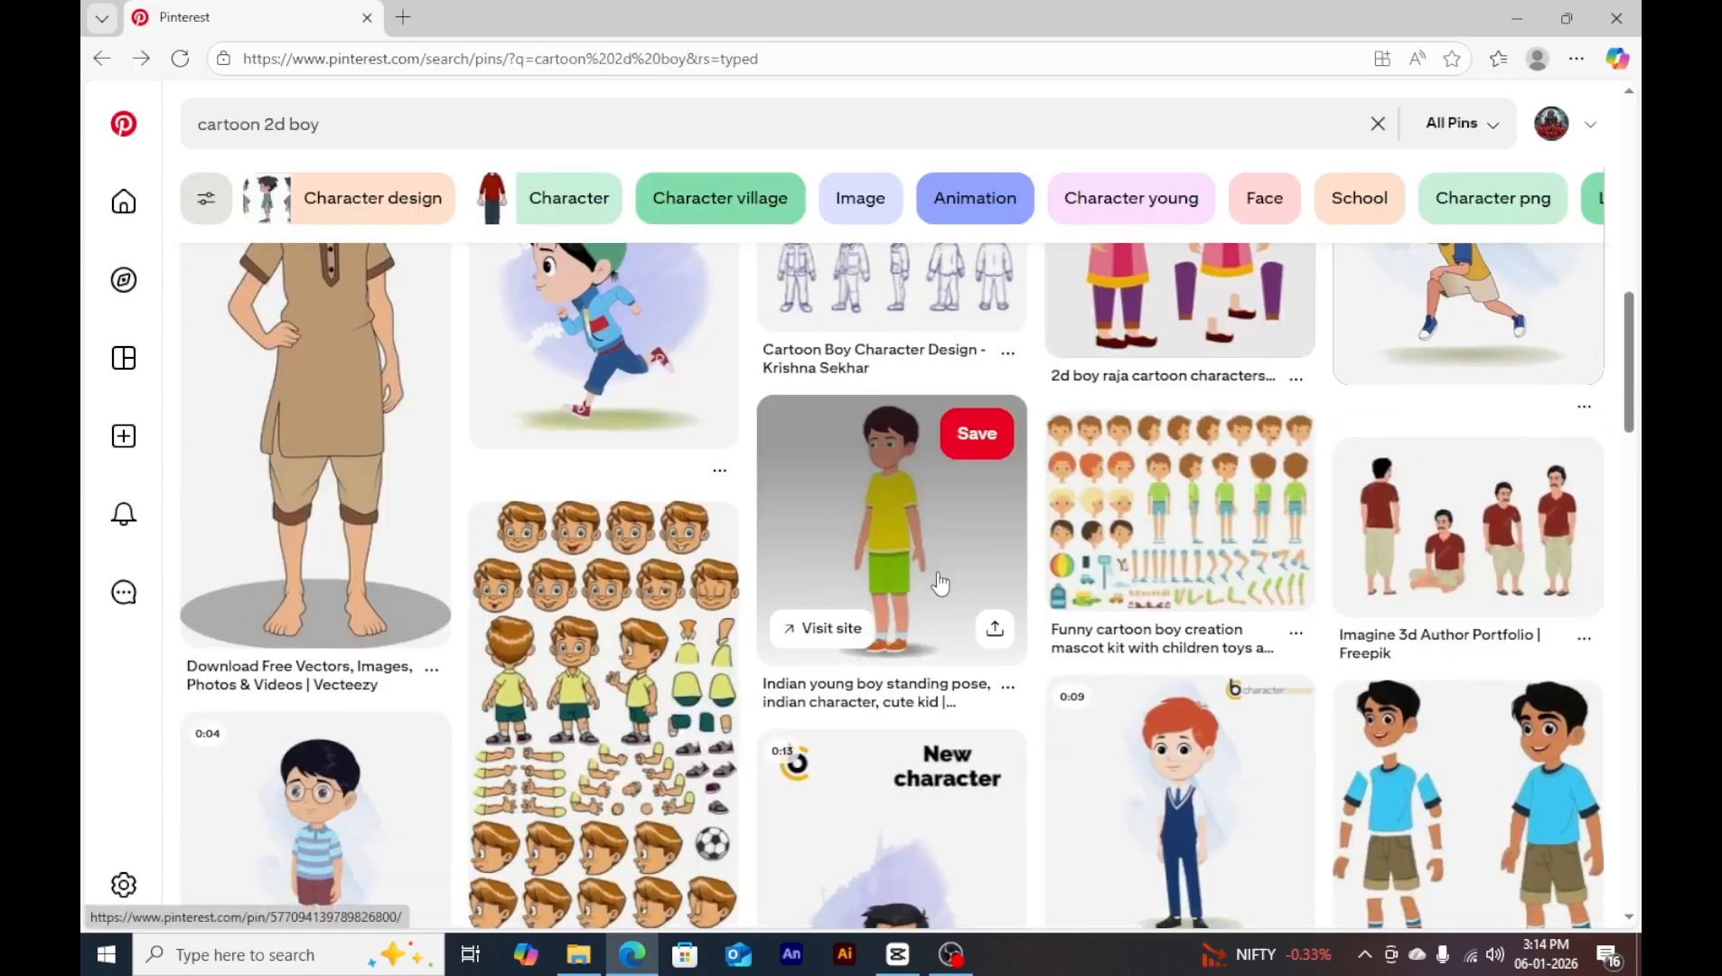
pyautogui.scroll(-3, 940, 585)
pyautogui.scroll(-2, 1157, 596)
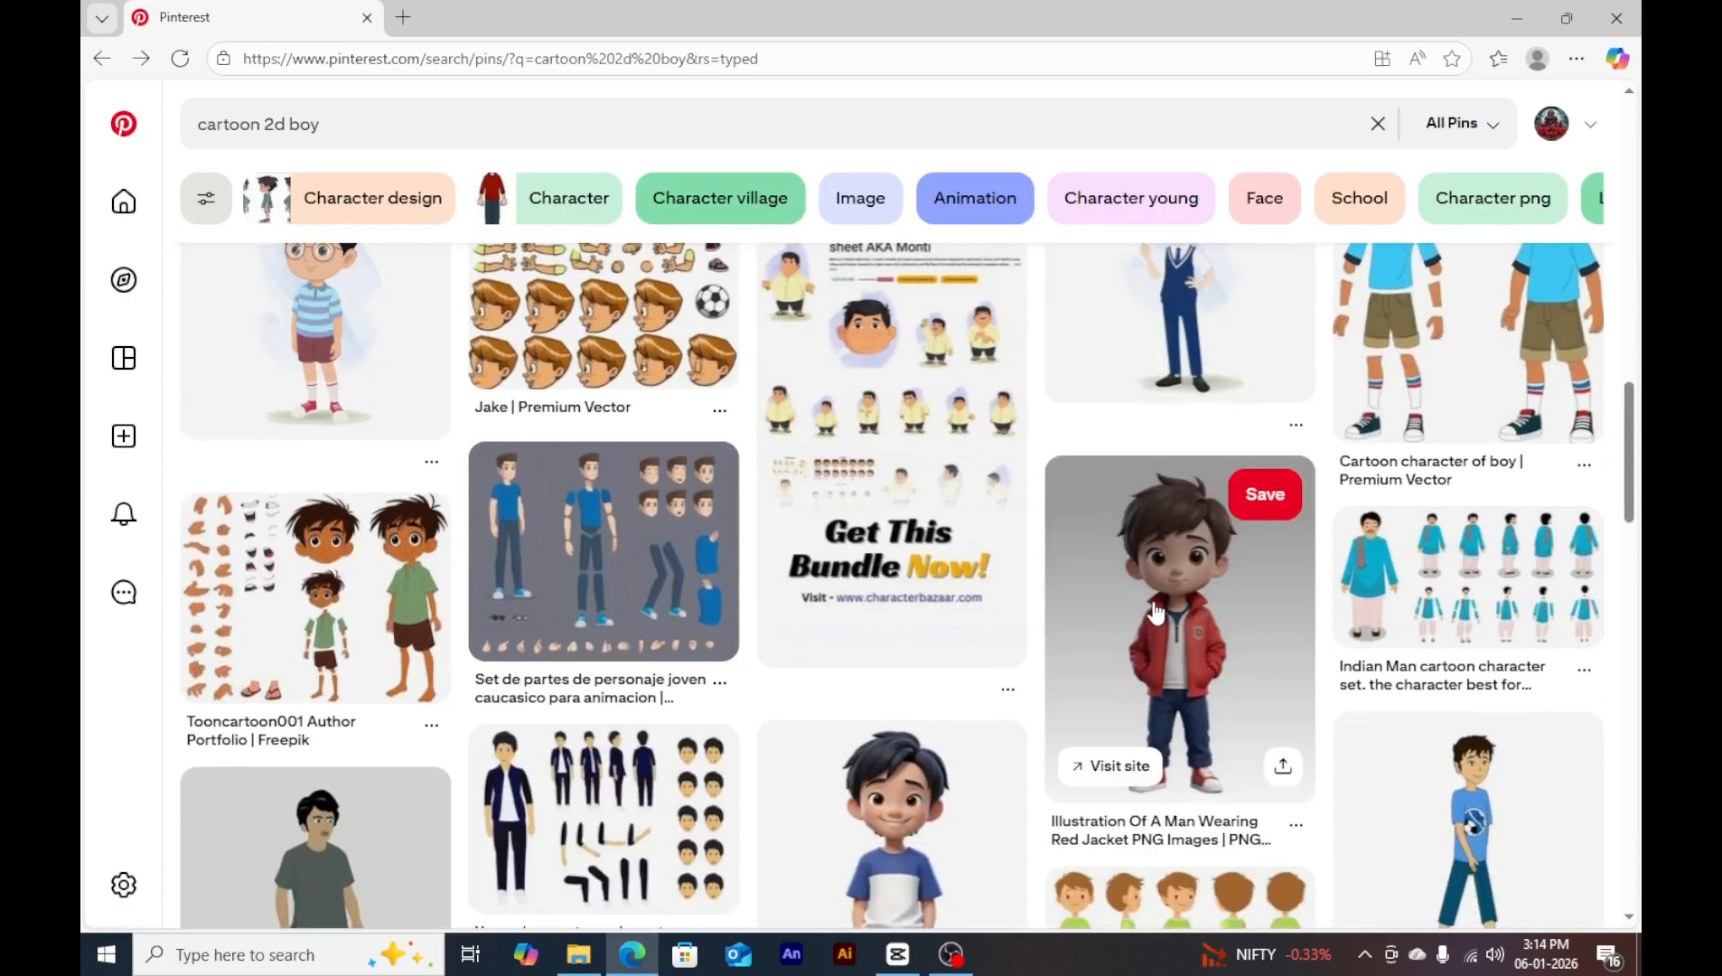
pyautogui.scroll(-5, 1148, 633)
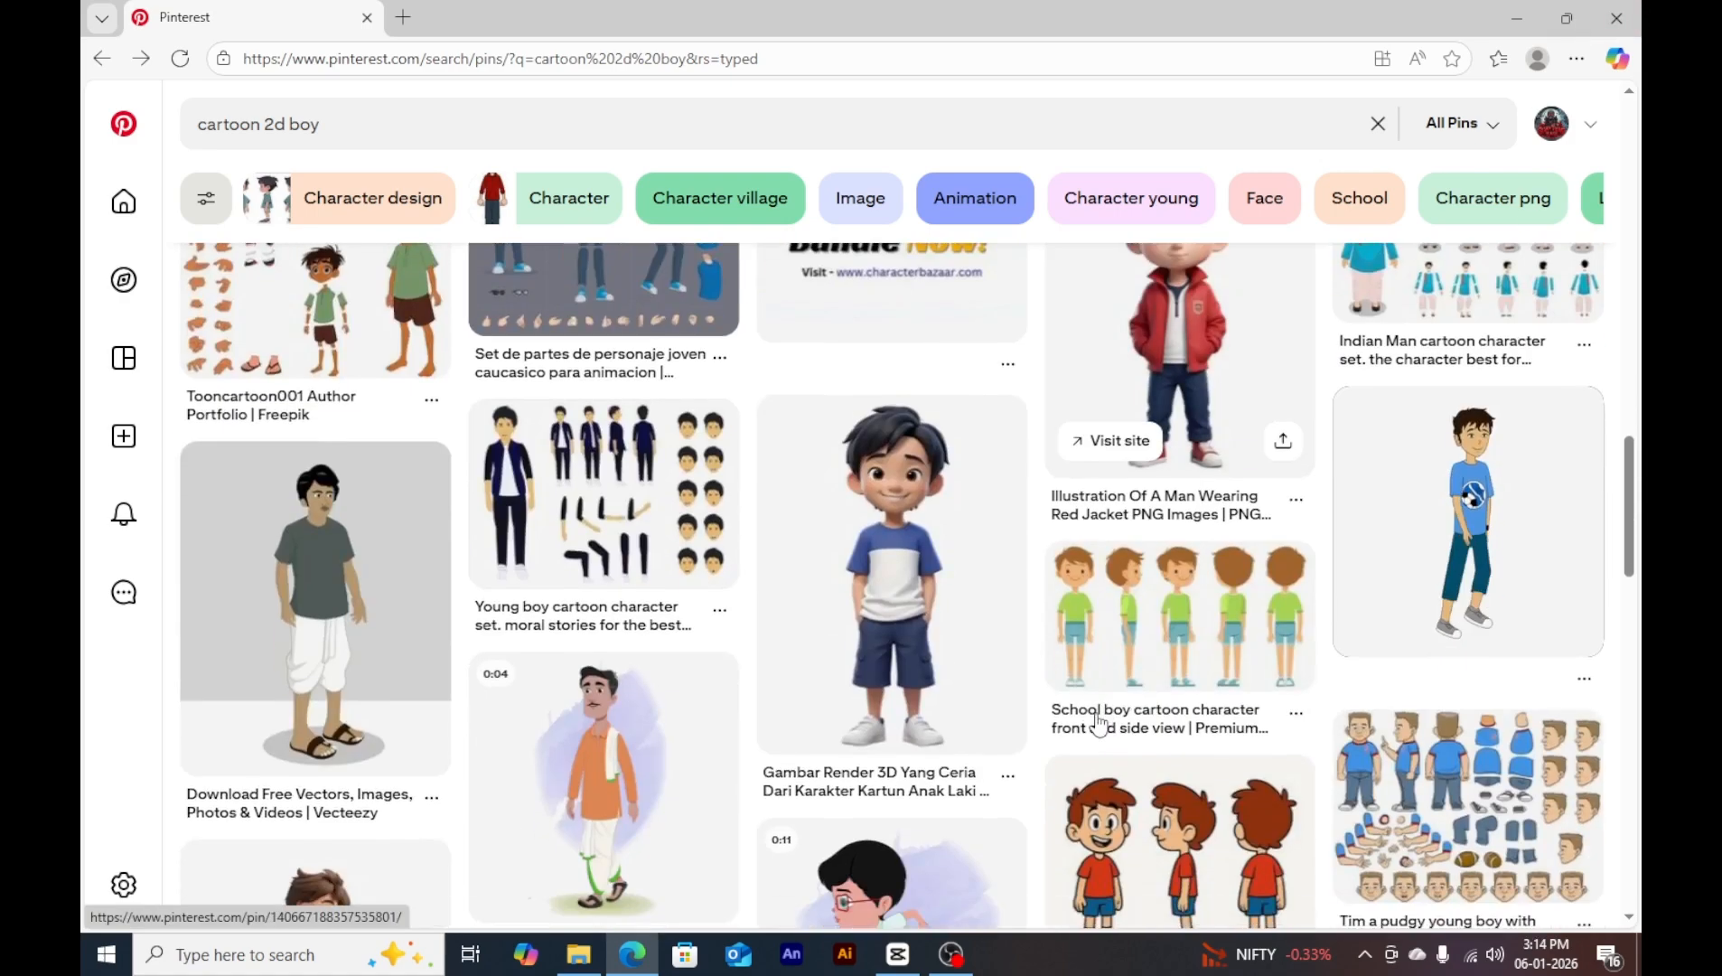
pyautogui.scroll(-3, 580, 570)
pyautogui.scroll(-2, 687, 577)
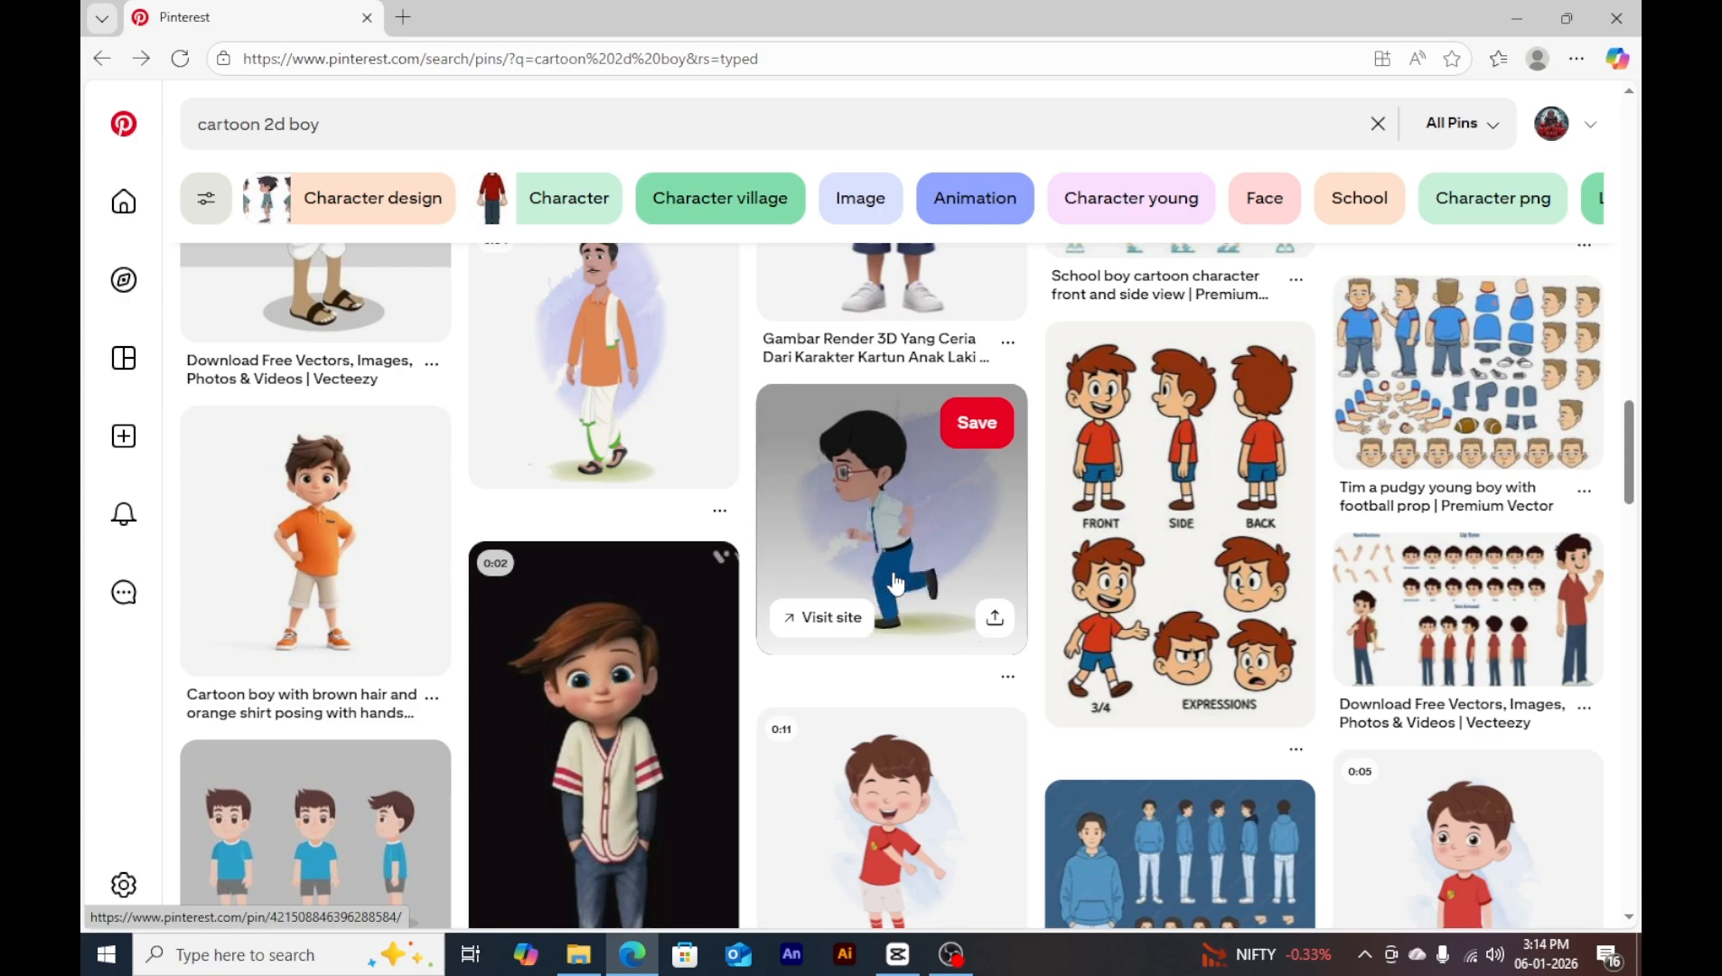
# Look through more "cartoon 2d boy" results and open the "Indian young boy standing pose" pin of the boy in yellow shirt and green shorts.
pyautogui.scroll(-3, 908, 571)
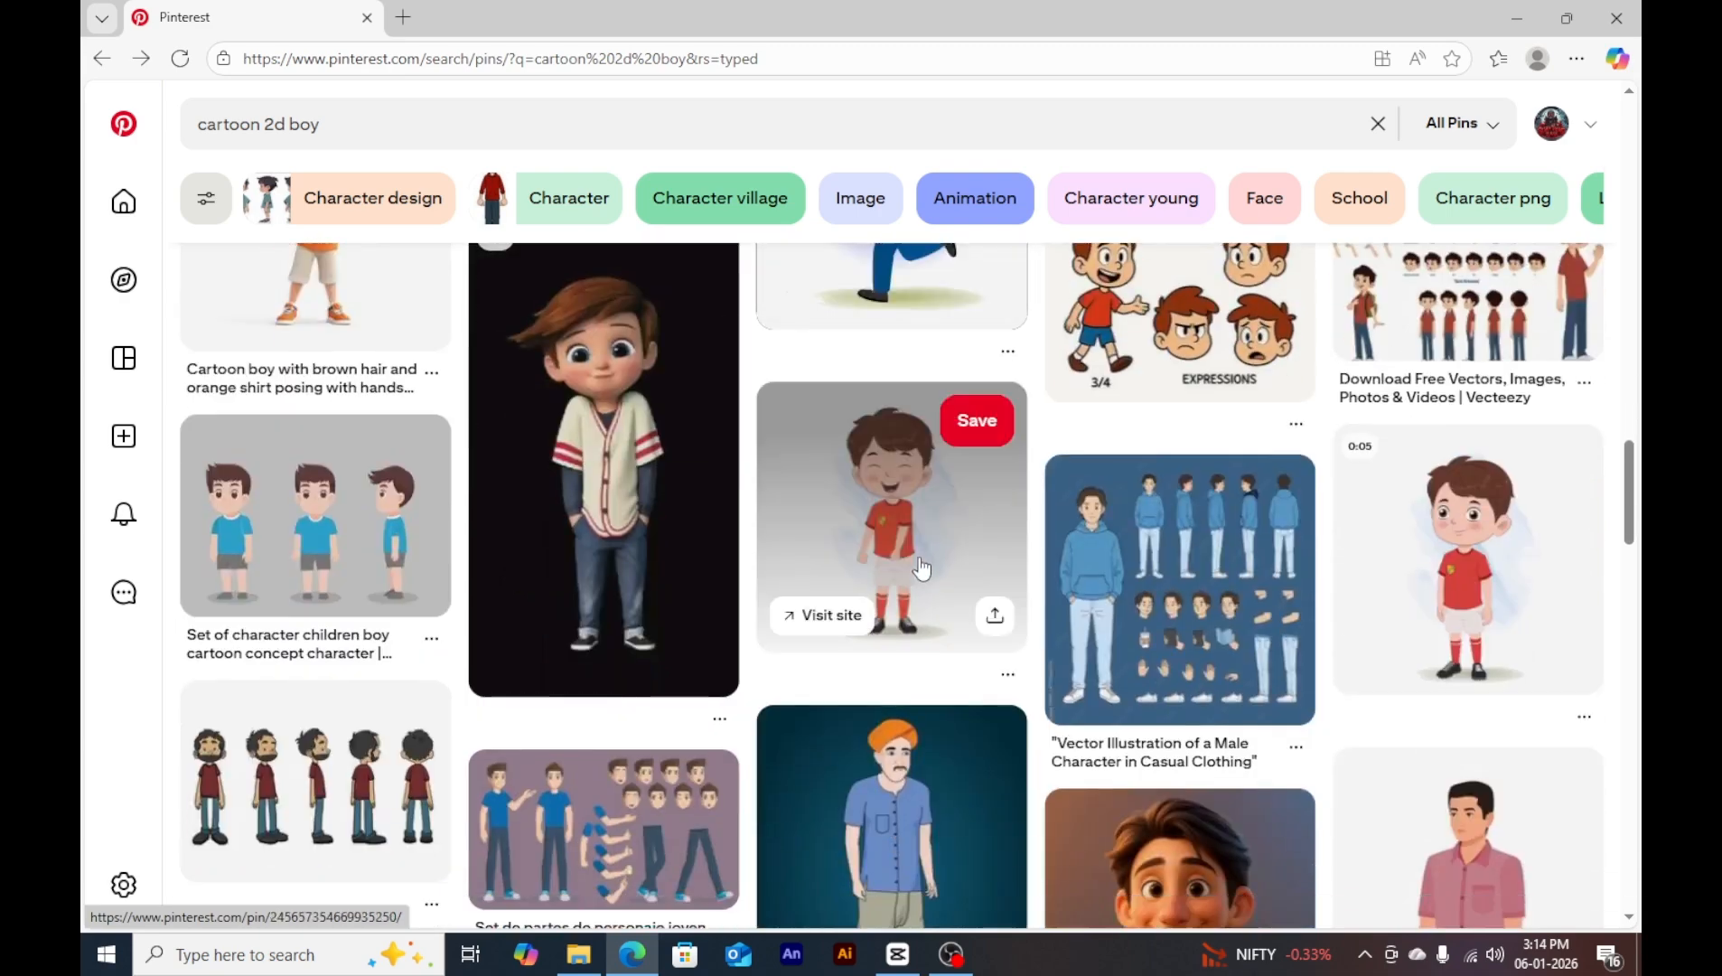
pyautogui.scroll(-6, 922, 567)
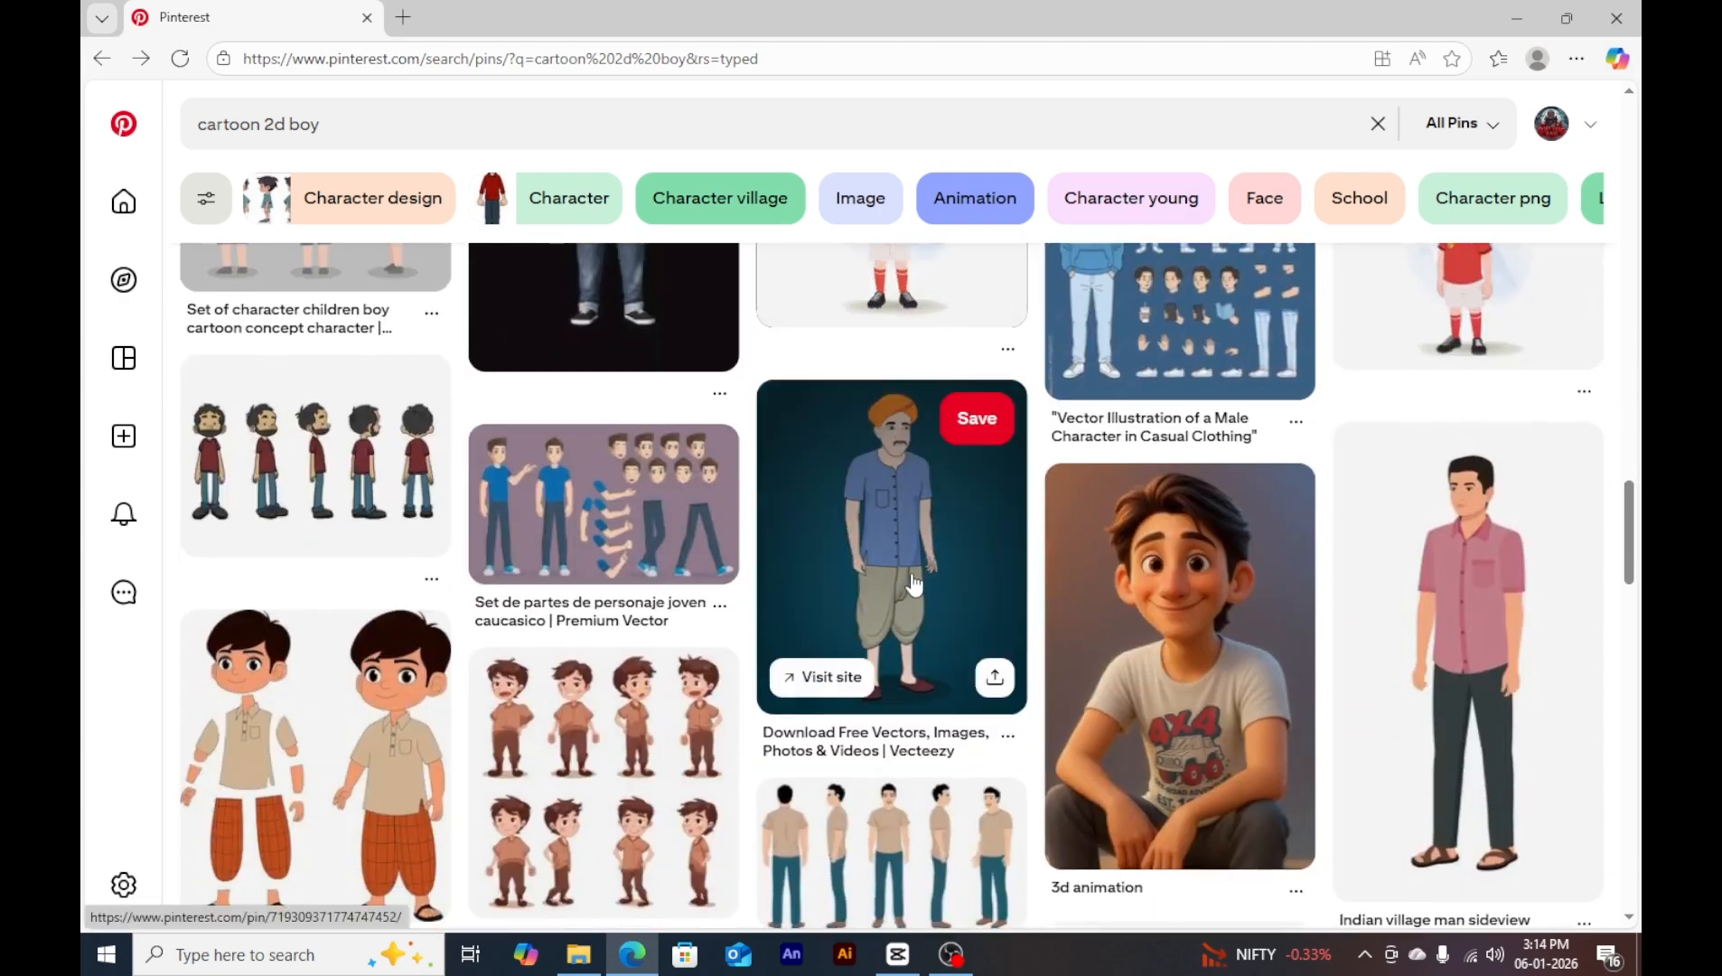
pyautogui.scroll(3, 867, 578)
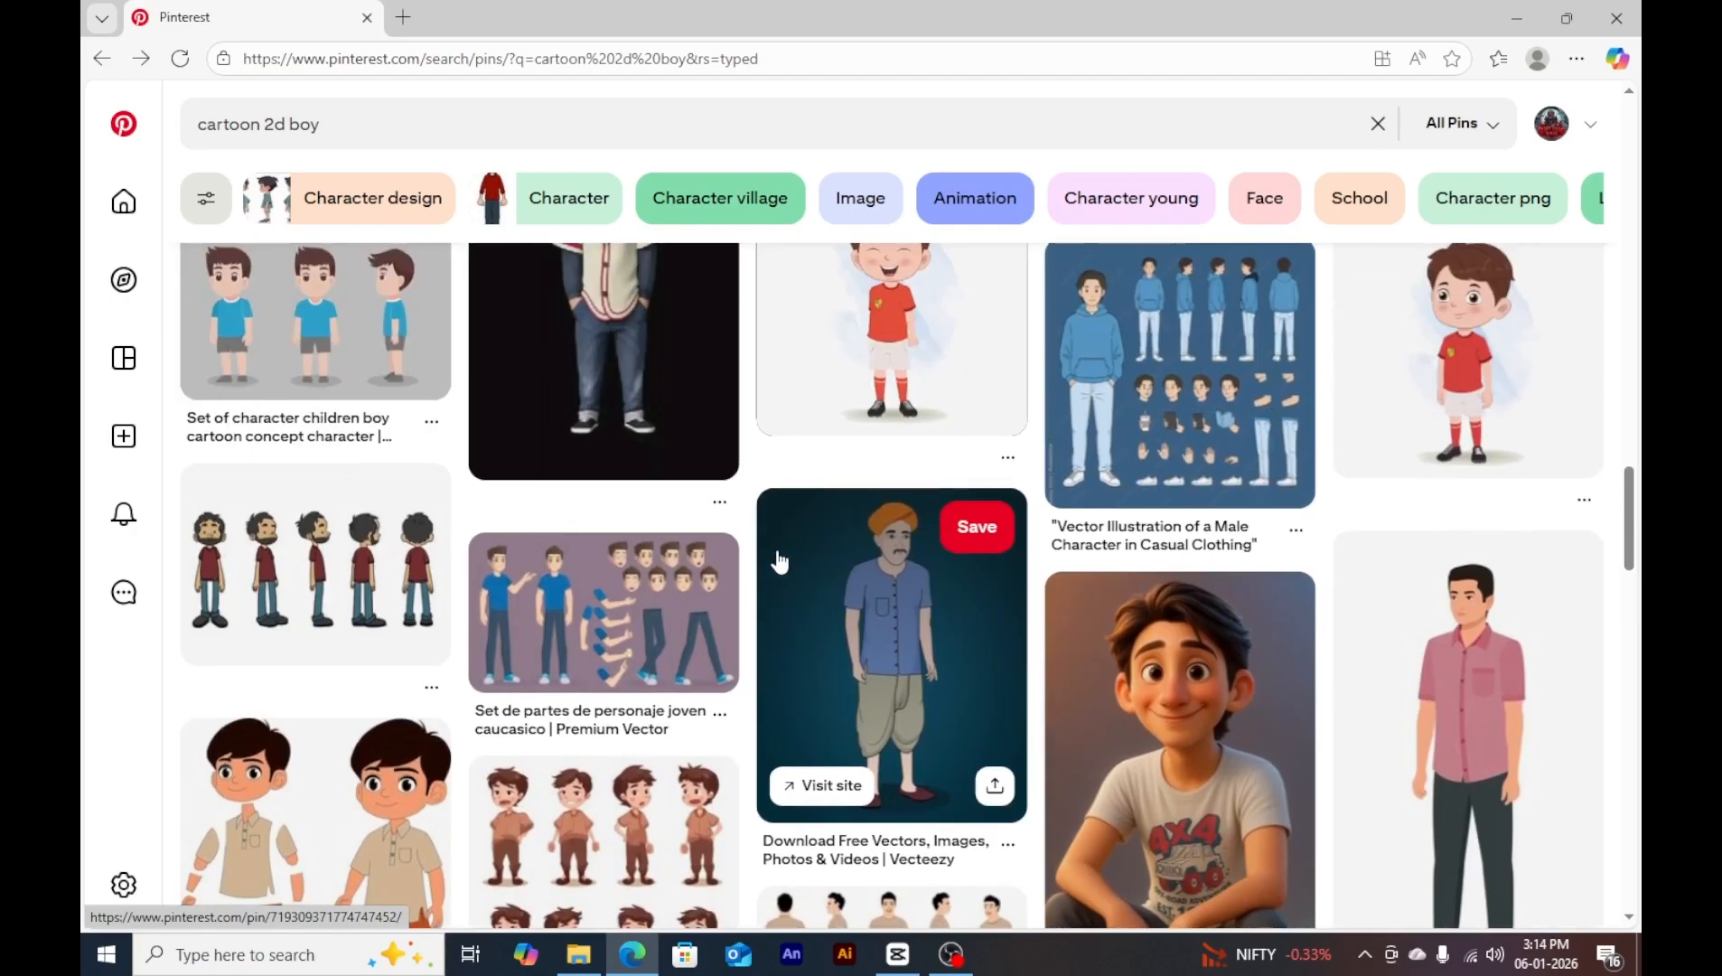
pyautogui.scroll(5, 825, 558)
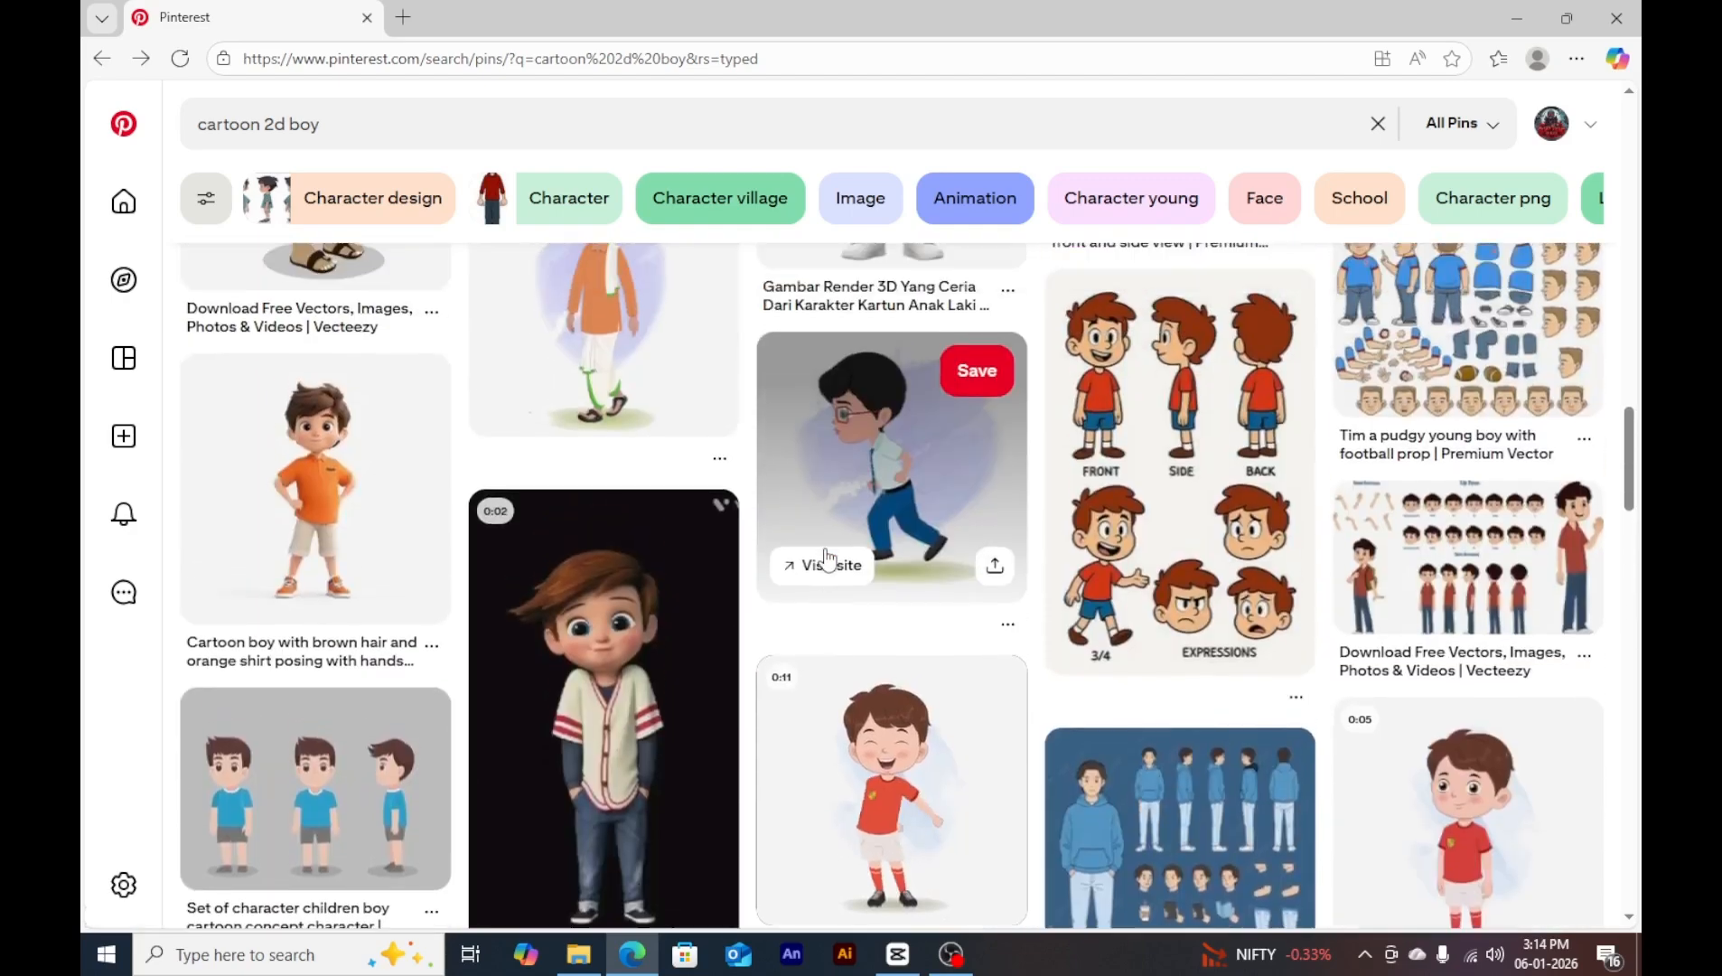
pyautogui.scroll(5, 825, 558)
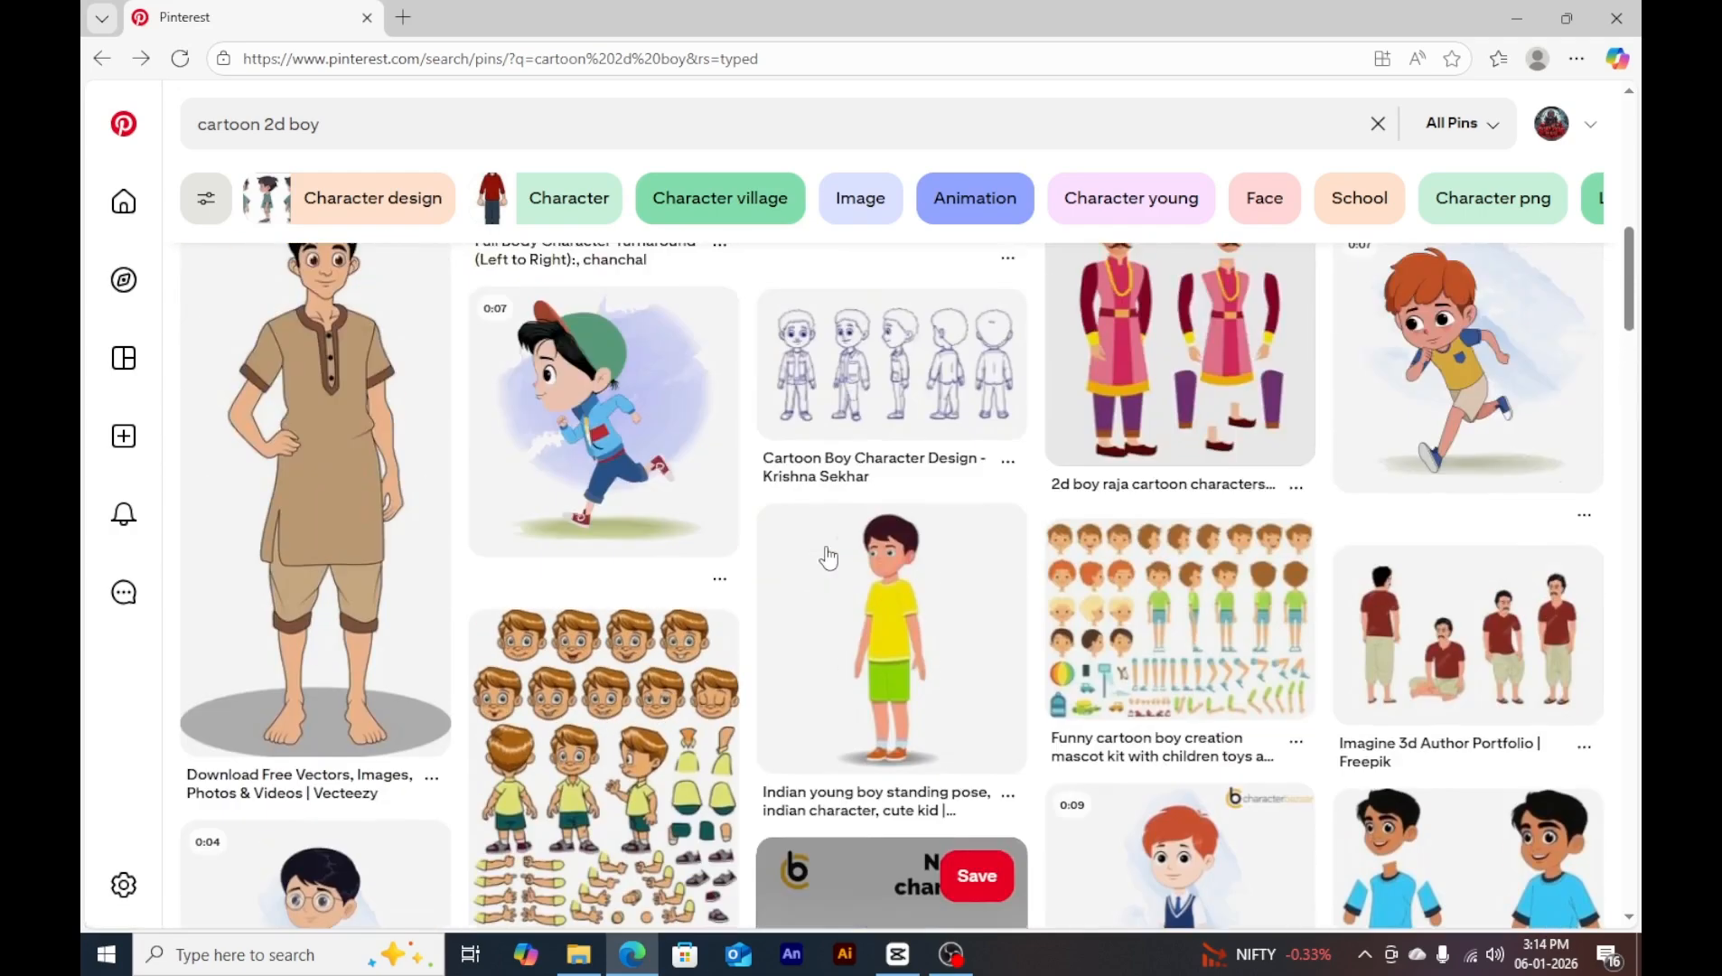
pyautogui.click(830, 565)
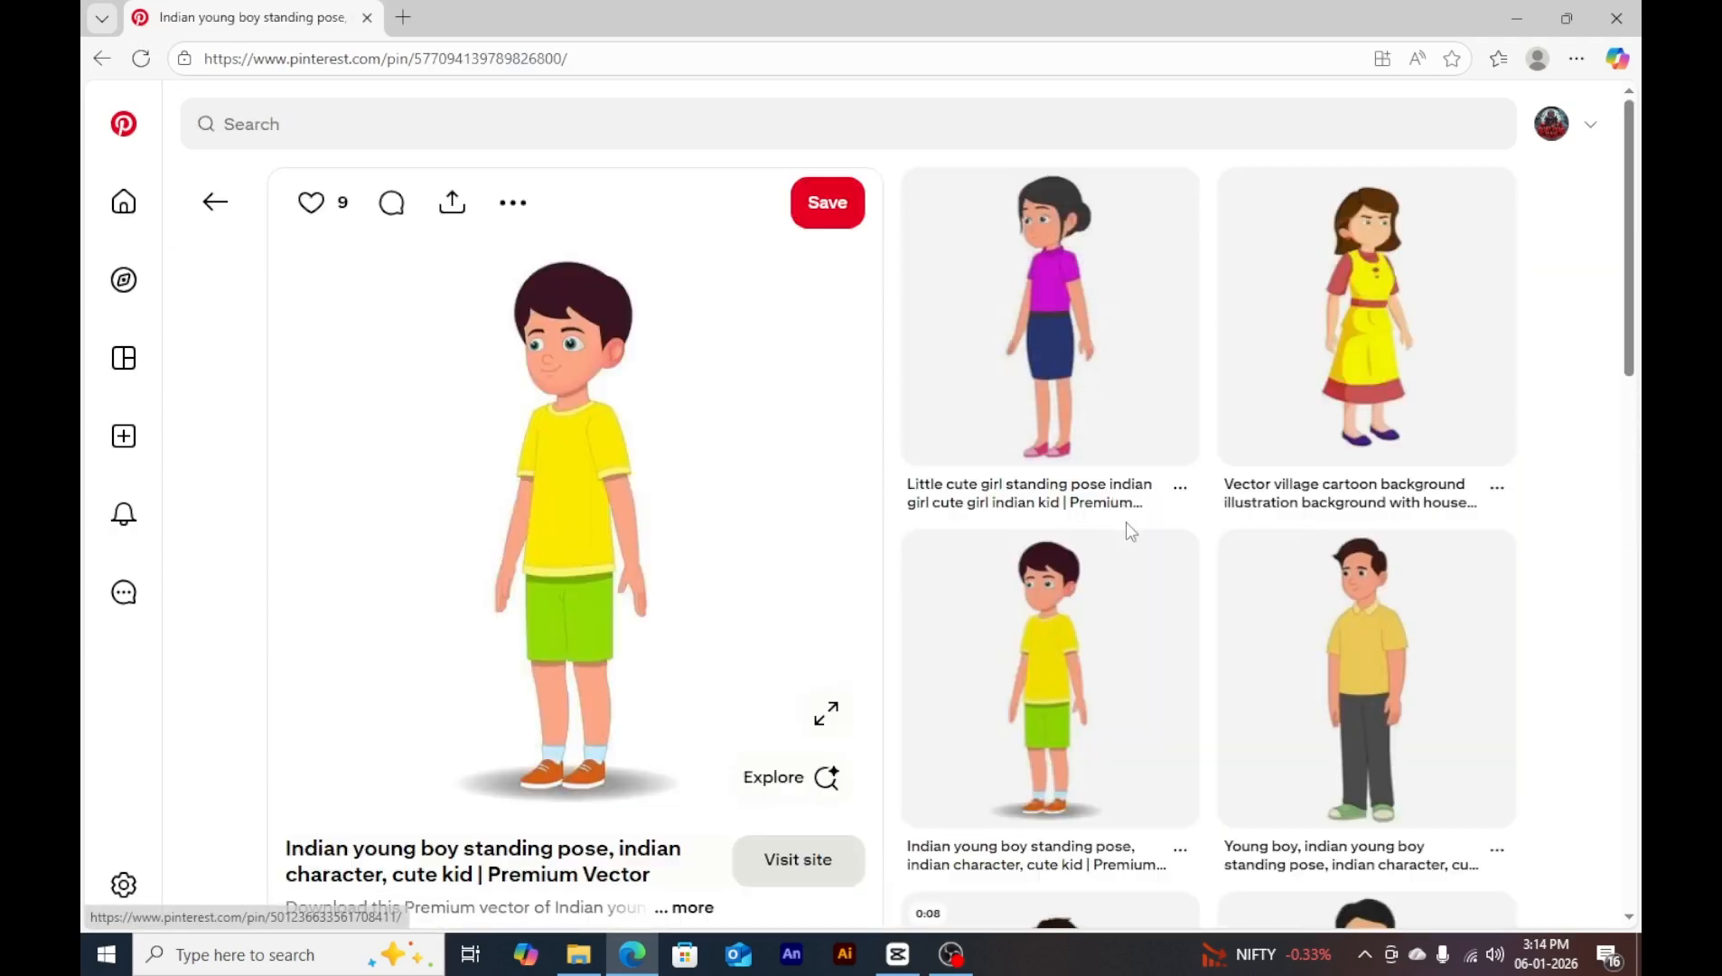
# Examine the "Indian young boy standing pose" pin and its related pins for similar boy characters and model sheets.
pyautogui.scroll(-3, 1129, 533)
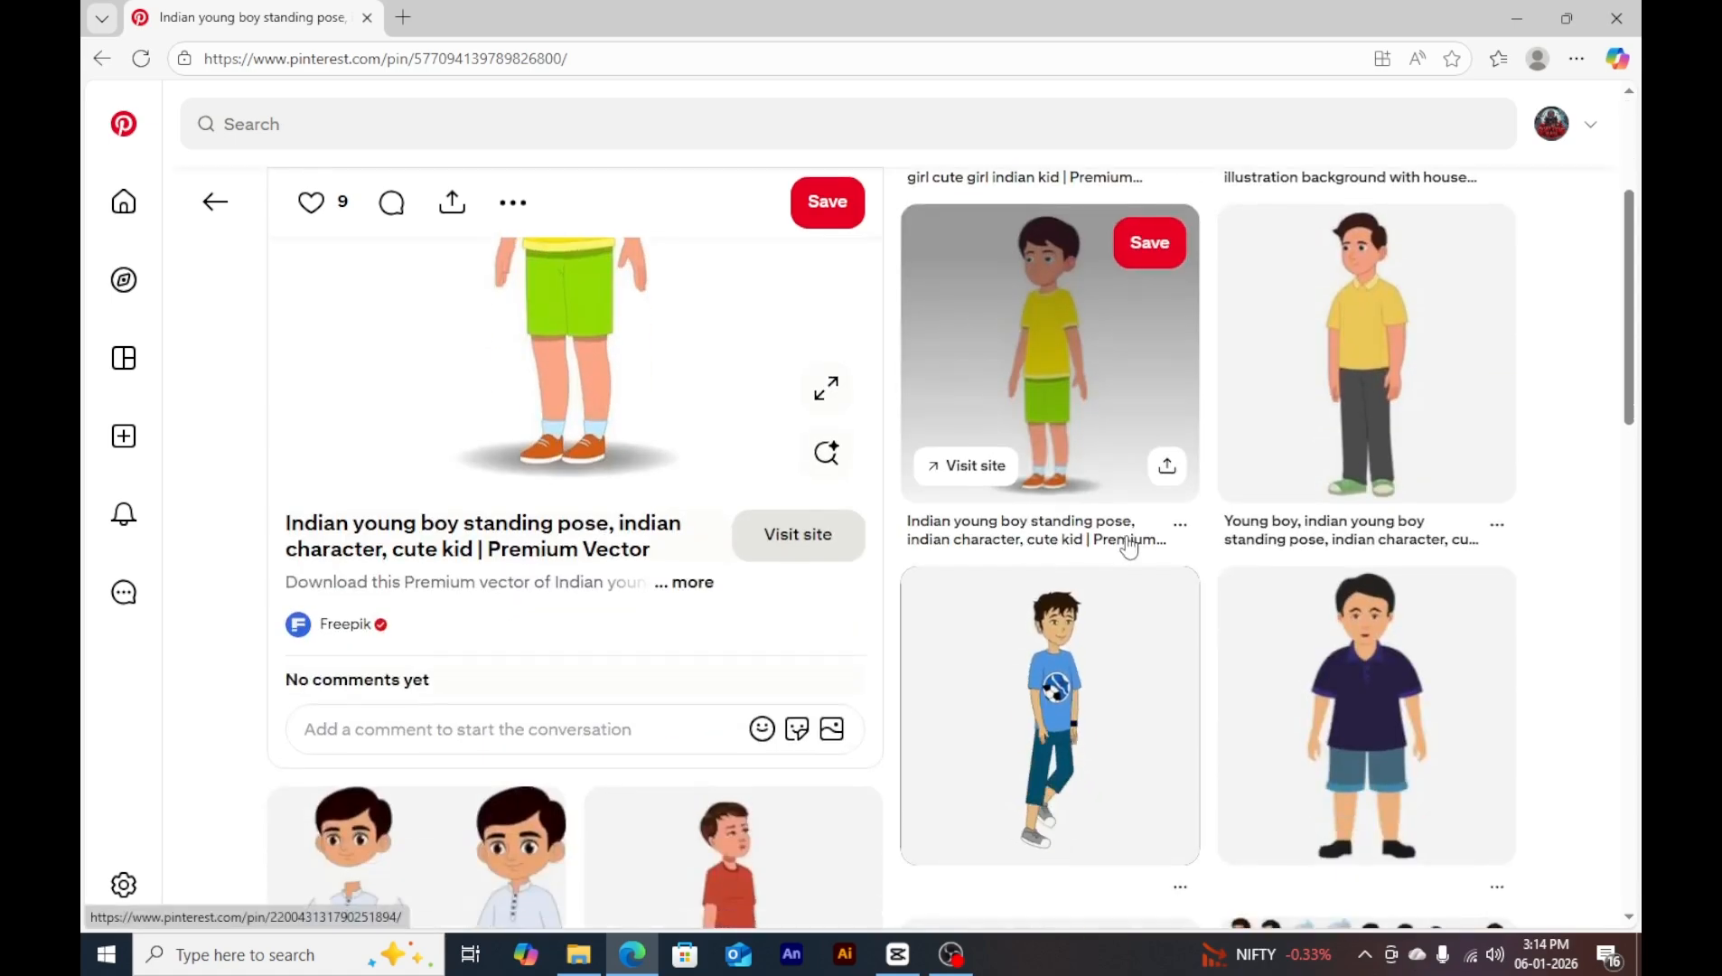
pyautogui.scroll(-3, 1130, 542)
pyautogui.scroll(-6, 1129, 545)
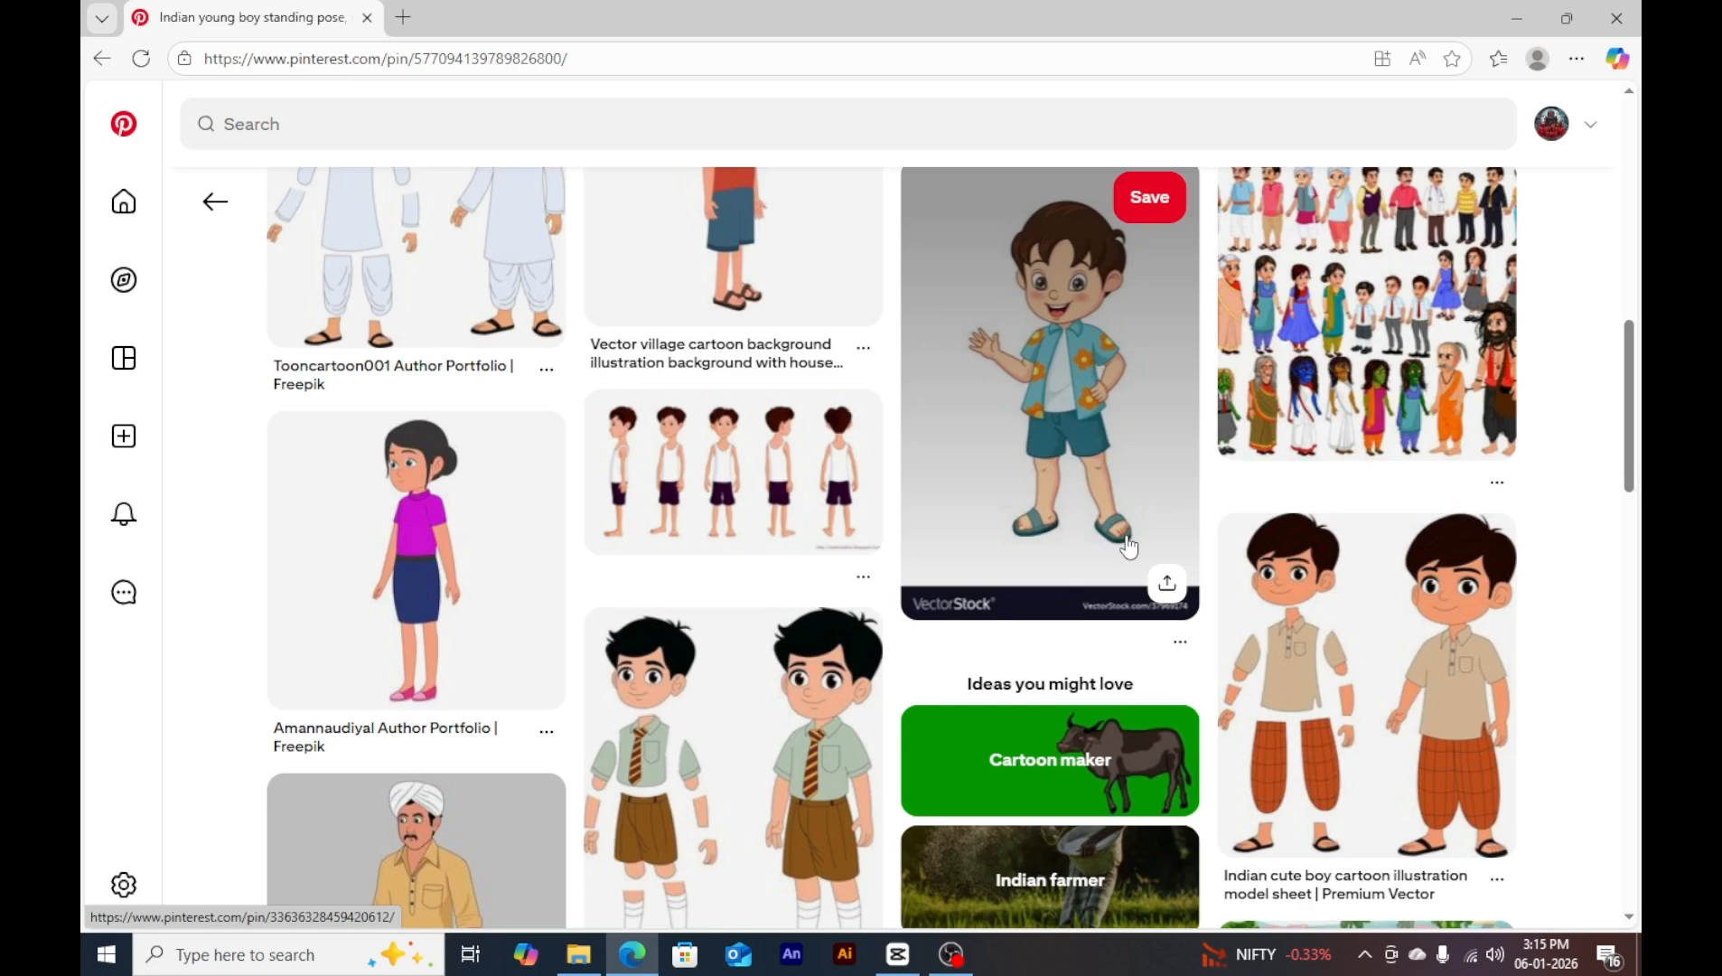
pyautogui.scroll(8, 1127, 545)
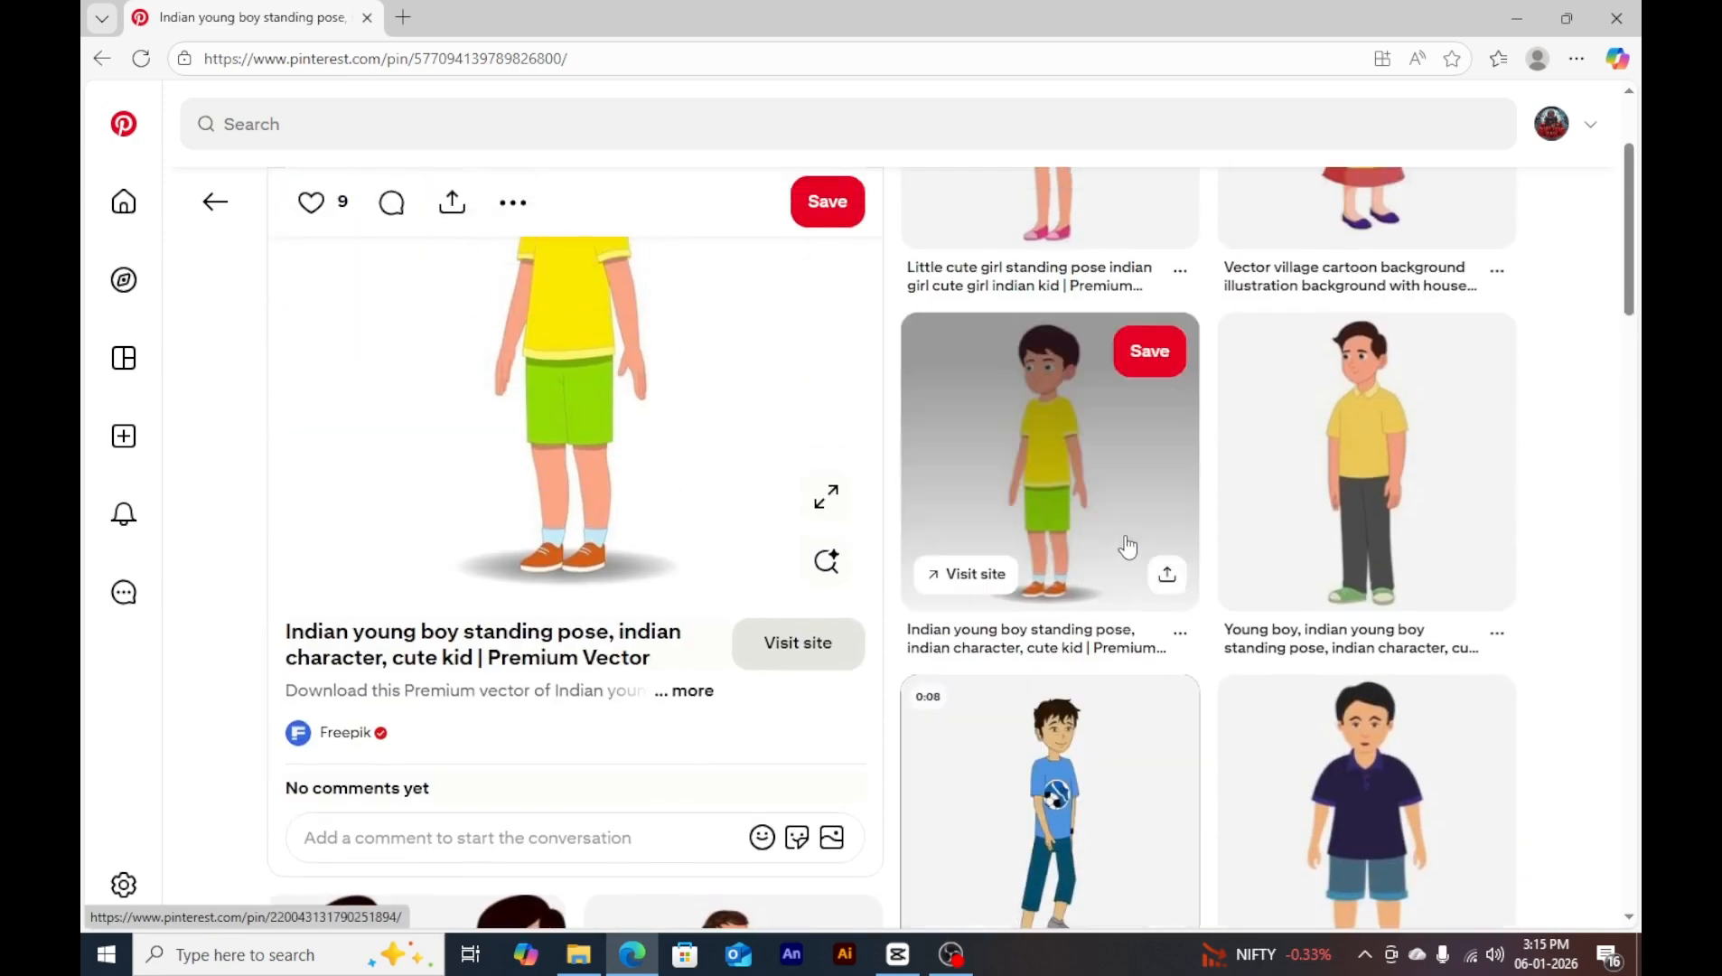
pyautogui.scroll(-15, 1355, 565)
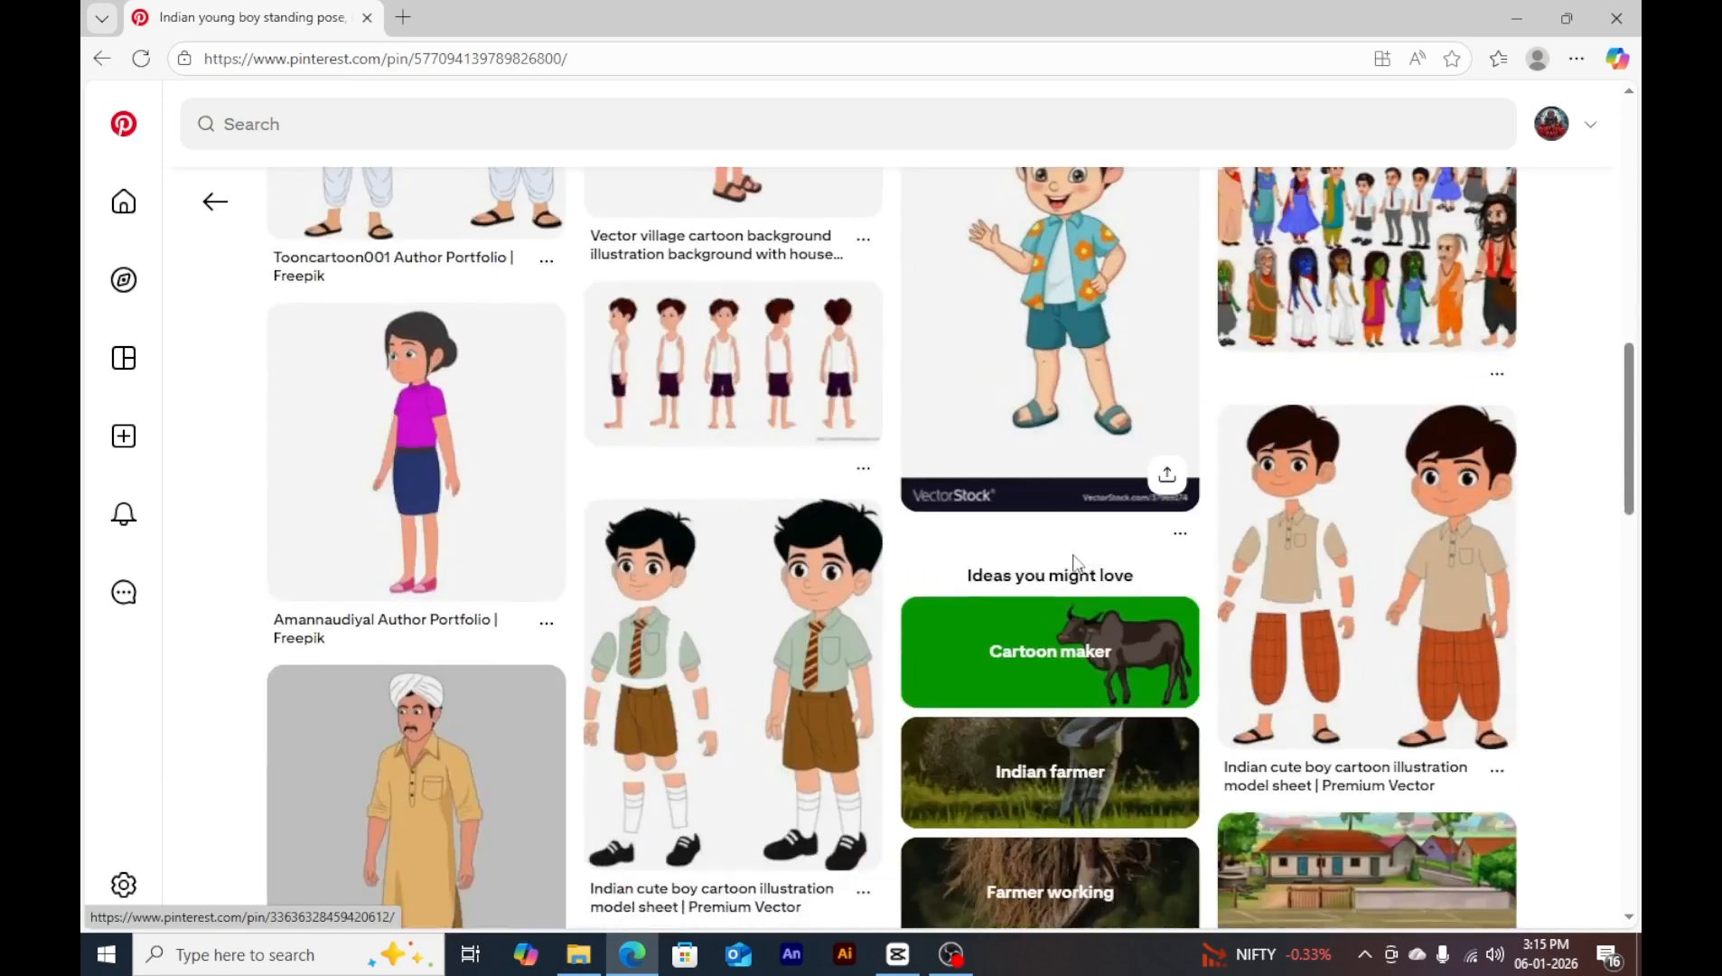
pyautogui.scroll(-5, 1071, 568)
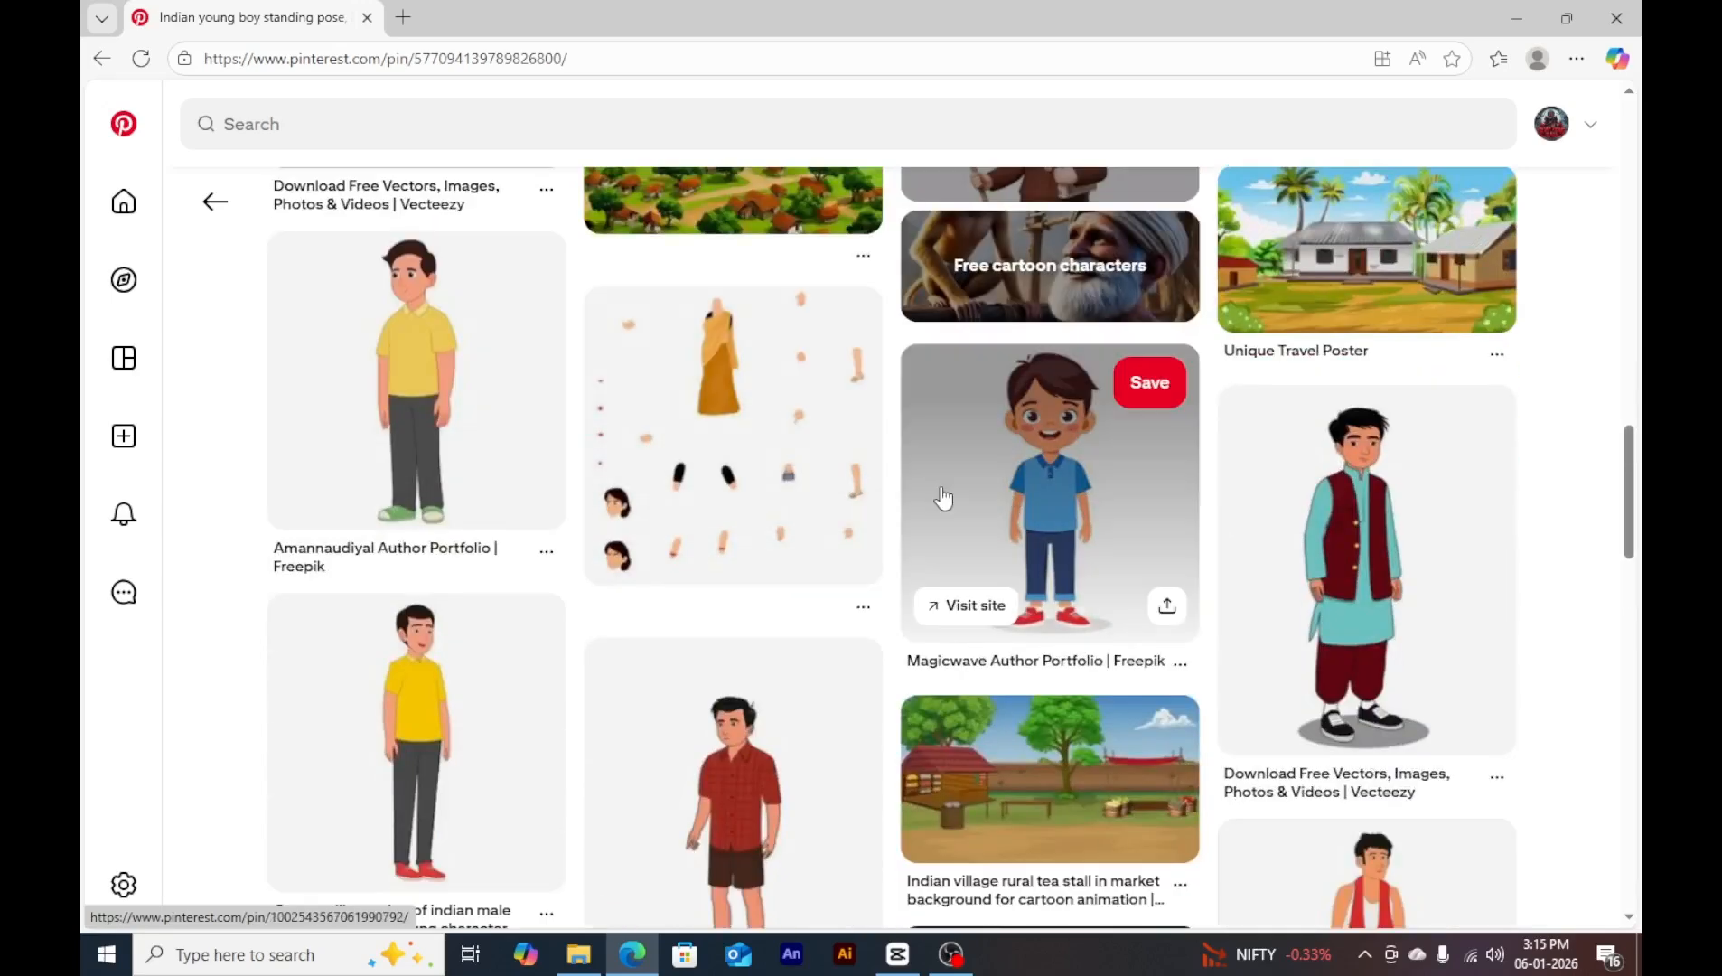
pyautogui.scroll(-2, 1039, 506)
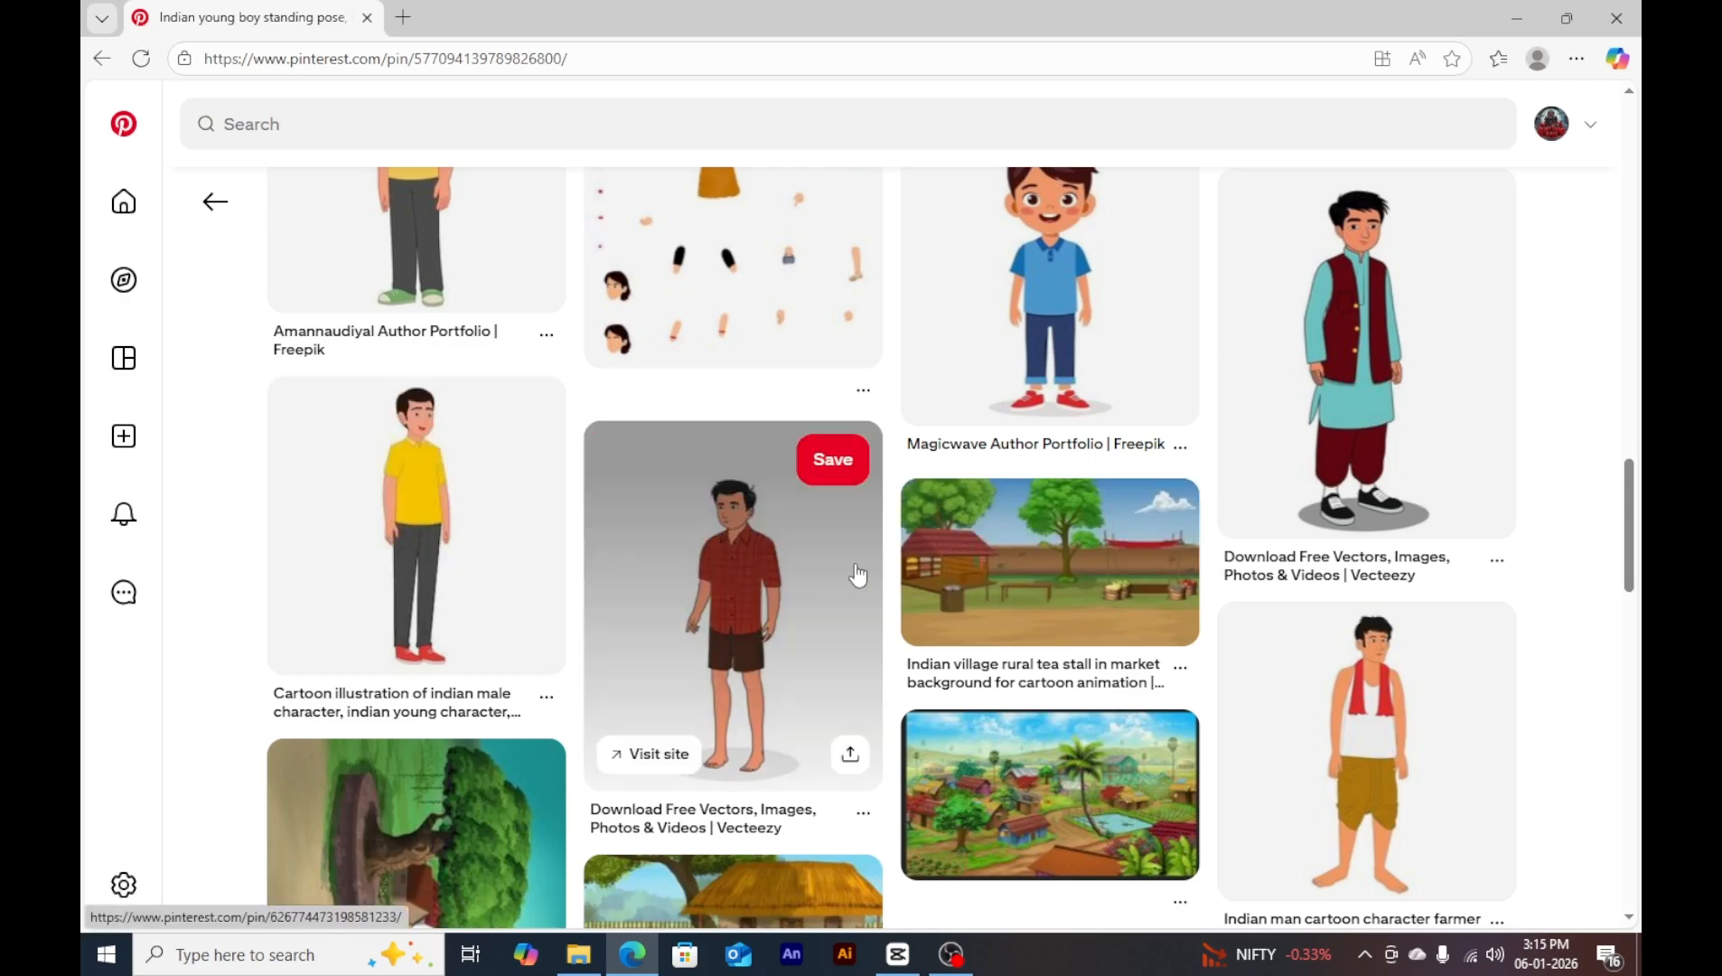
pyautogui.scroll(-4, 854, 578)
pyautogui.scroll(-12, 976, 722)
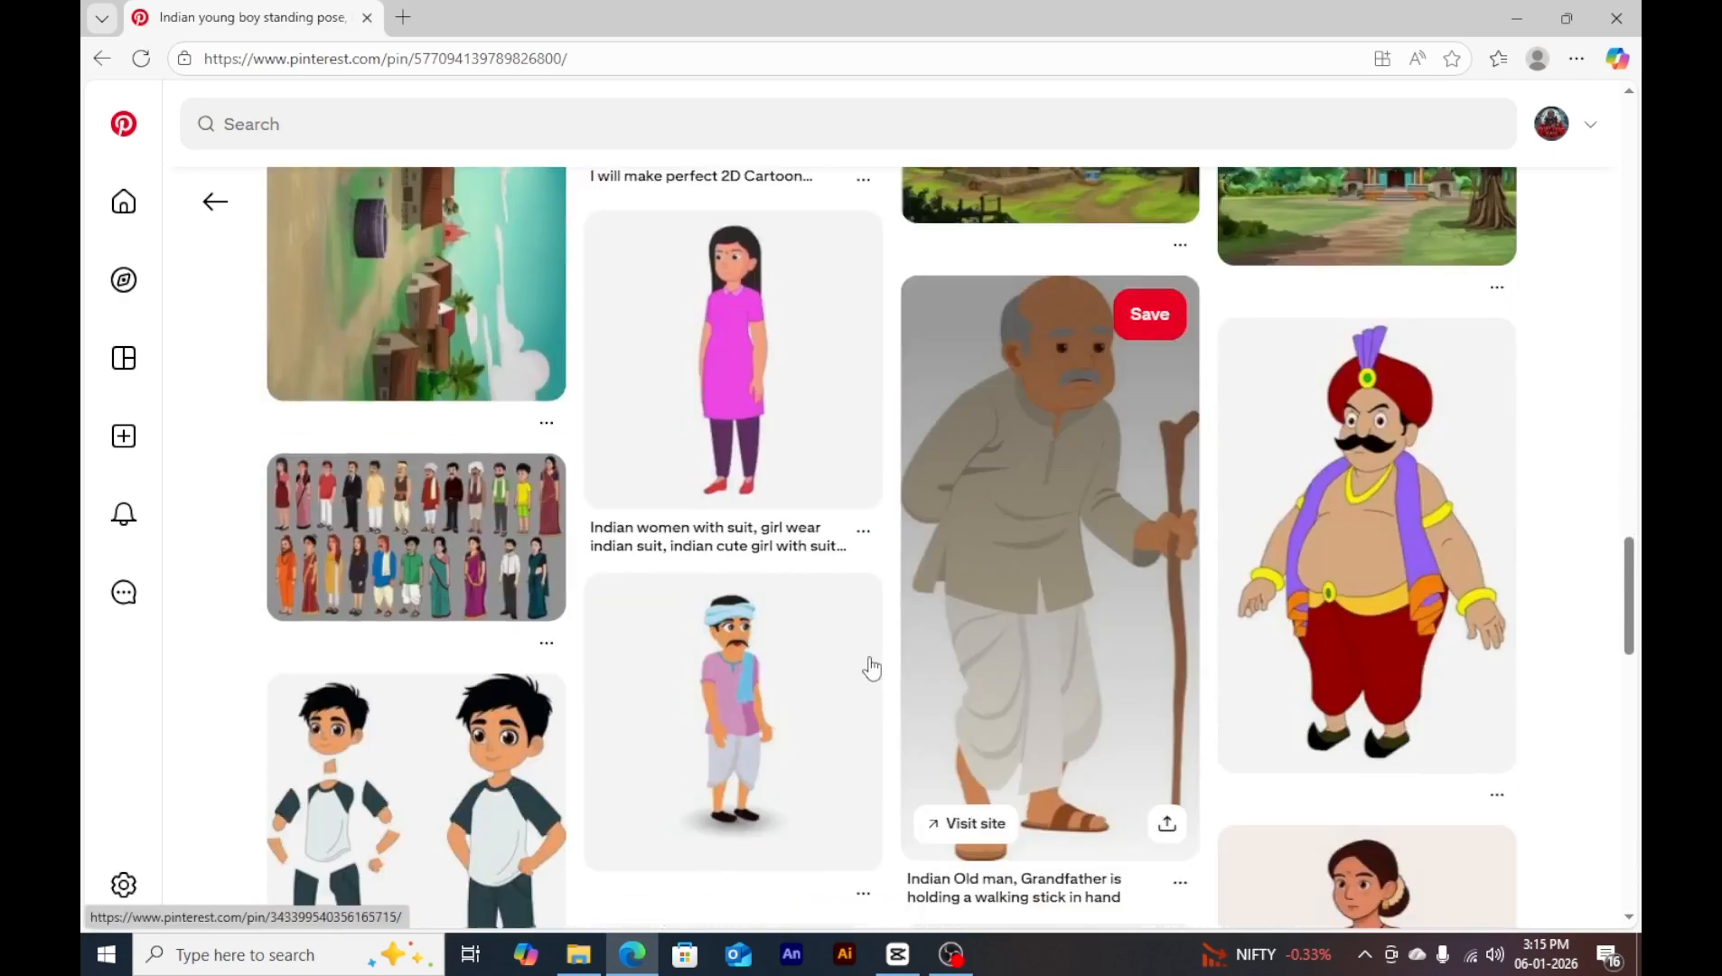
# Browse deeper into the pin's related designs, checking for cut-out model sheets and multi-angle turnarounds of boys.
pyautogui.scroll(3, 697, 323)
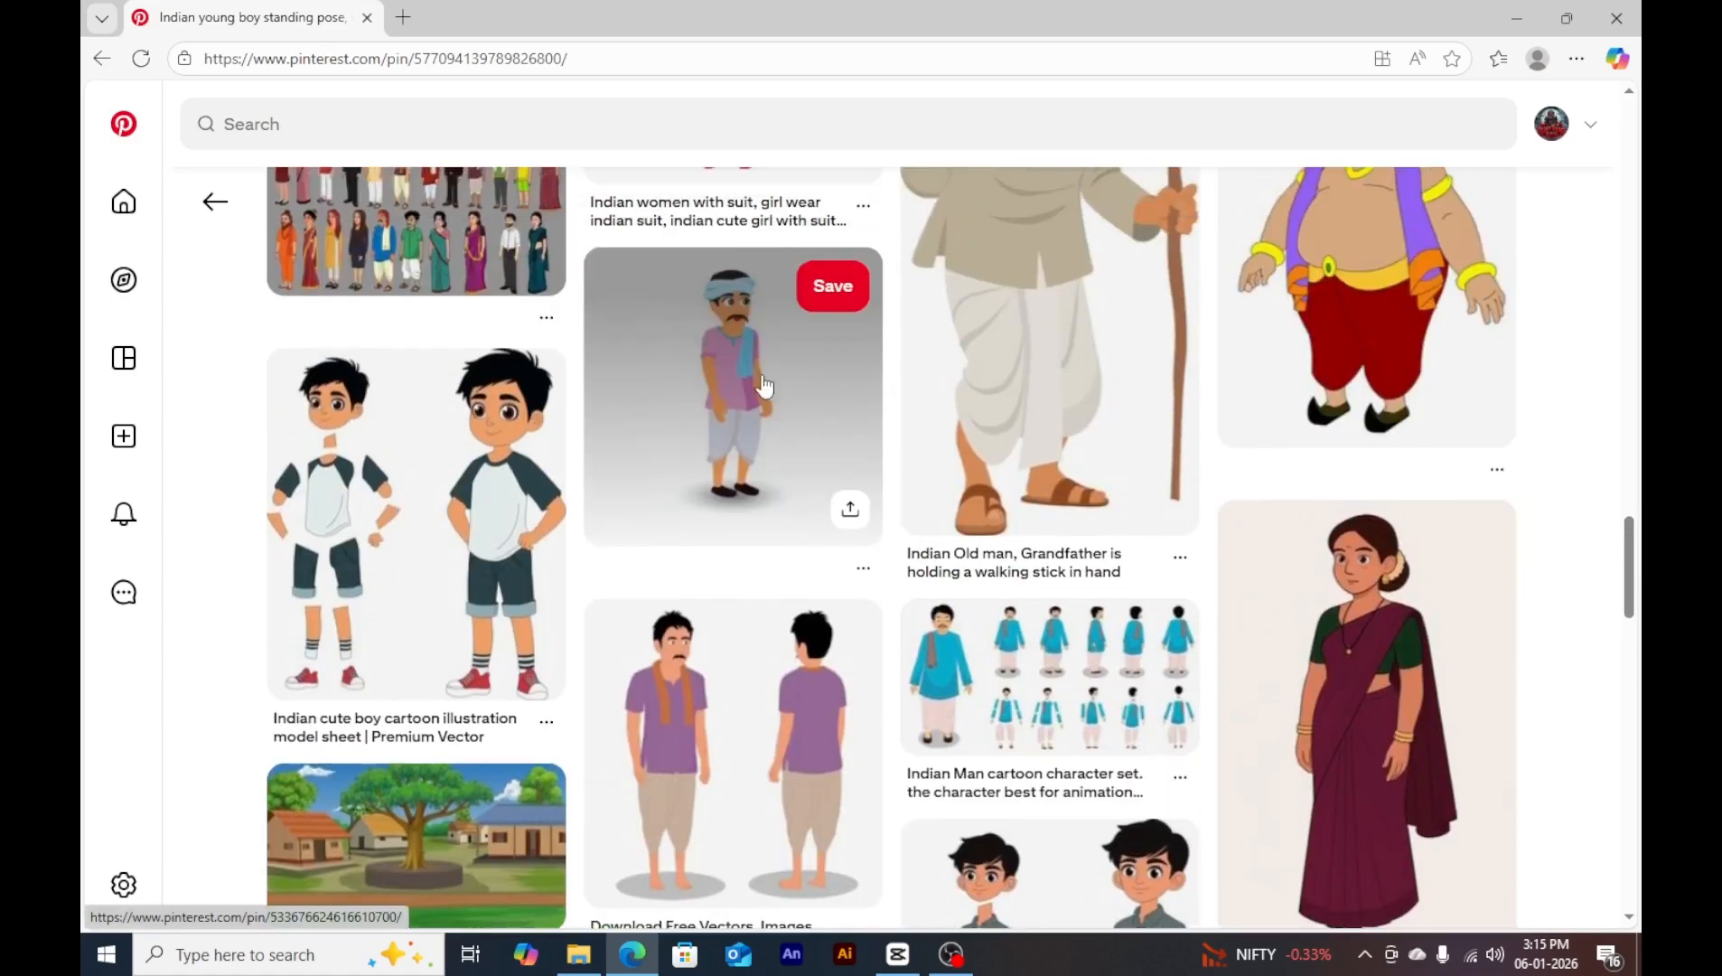
pyautogui.scroll(2, 764, 386)
pyautogui.scroll(-12, 1059, 502)
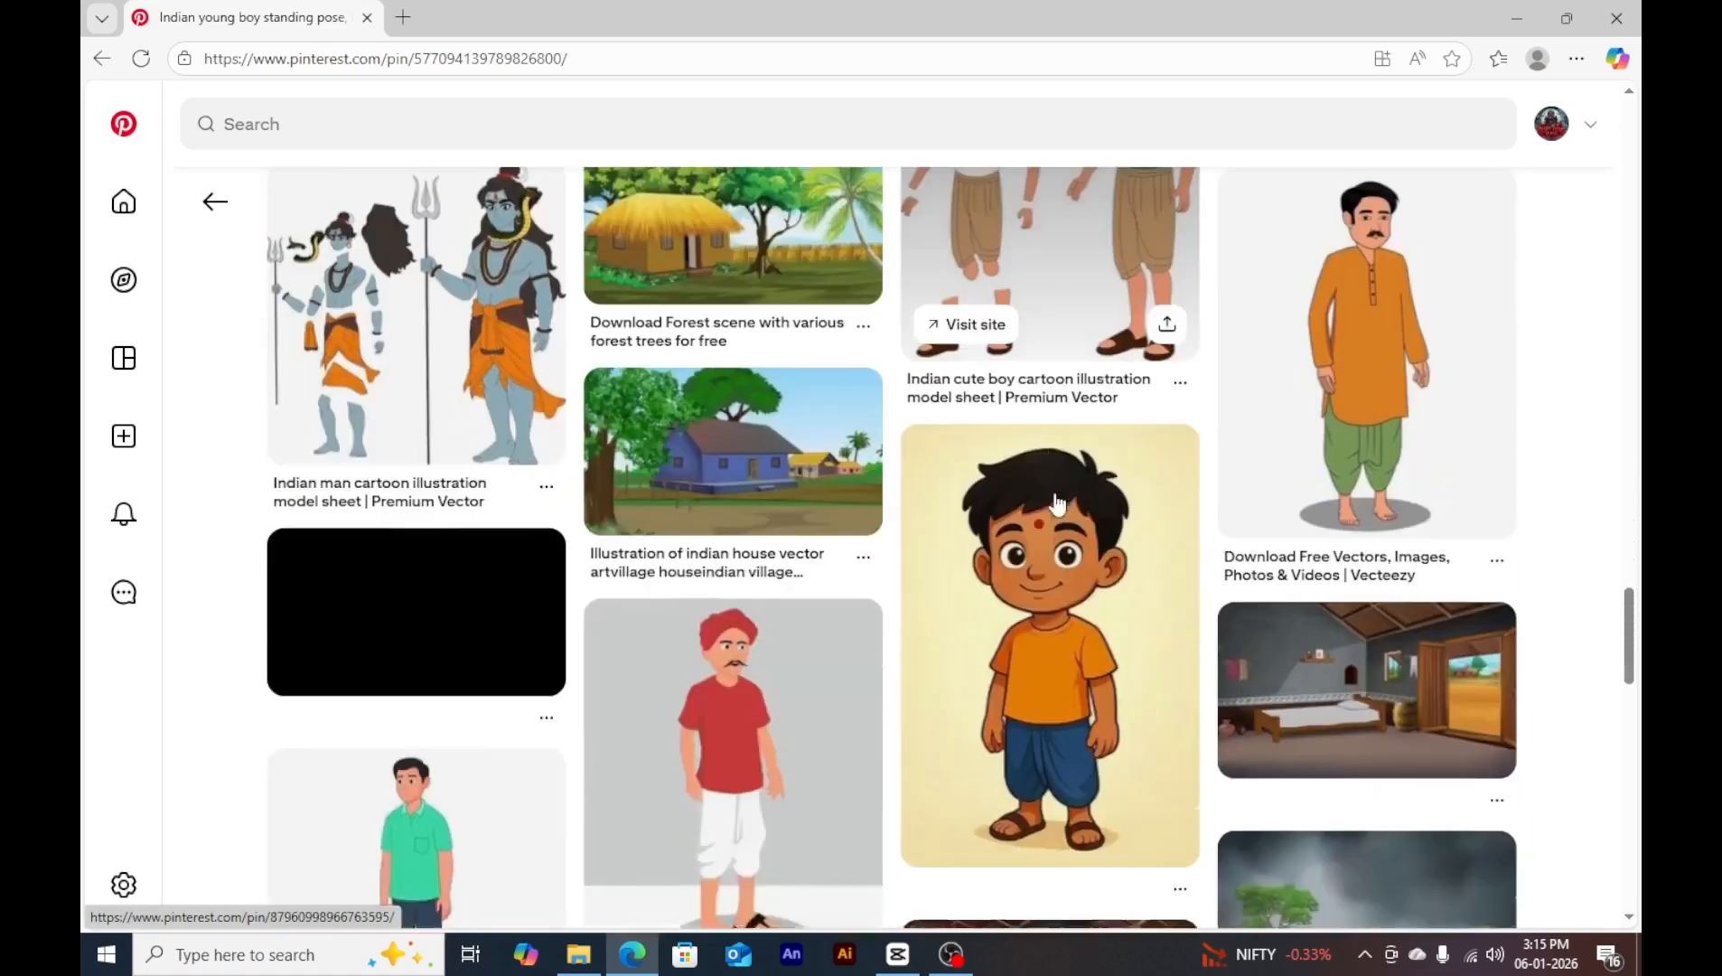
pyautogui.scroll(-4, 1059, 503)
pyautogui.scroll(-5, 485, 488)
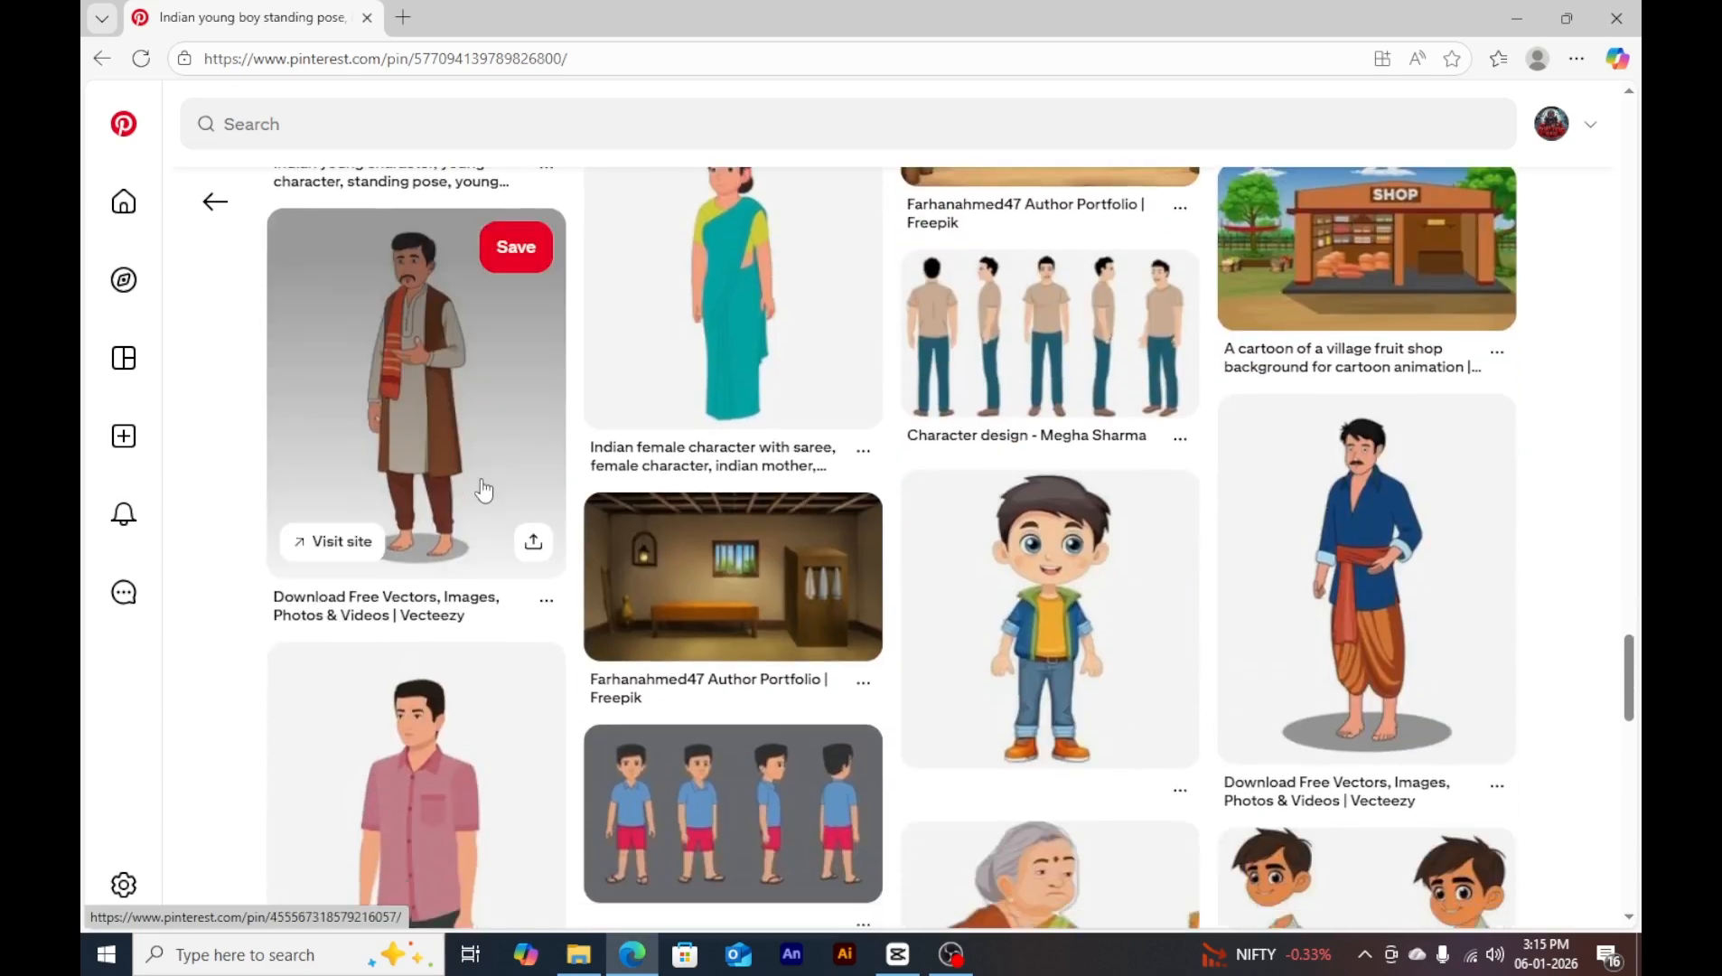
pyautogui.scroll(-10, 488, 501)
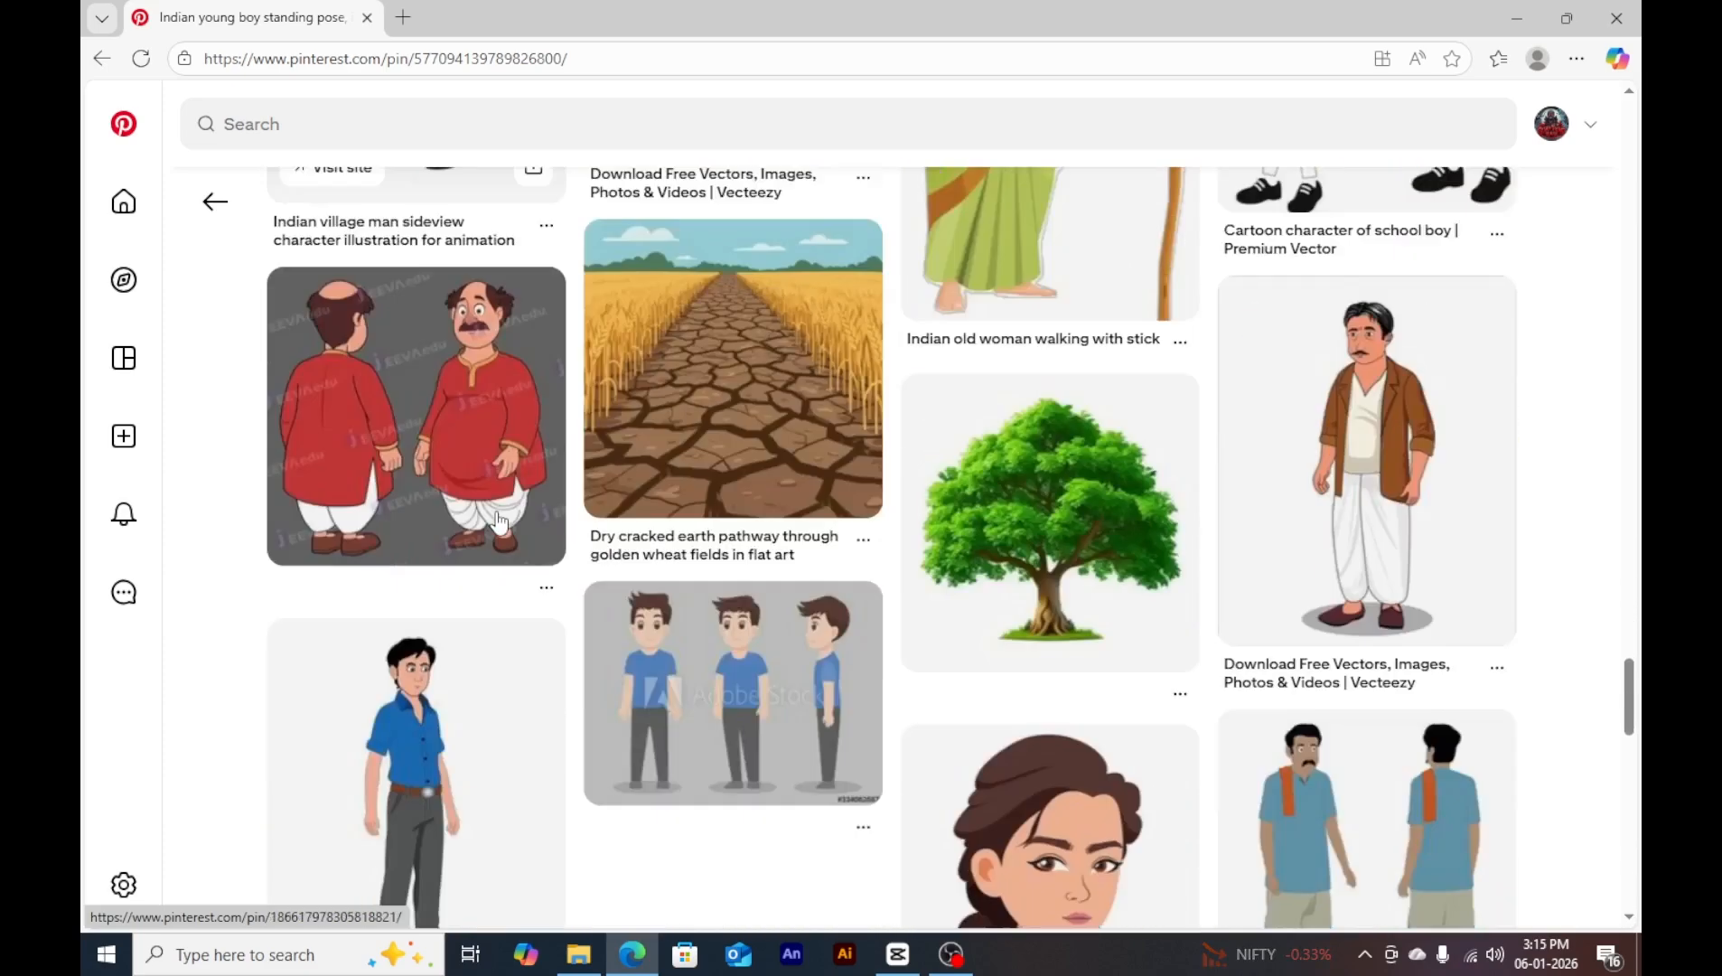
pyautogui.scroll(-5, 498, 521)
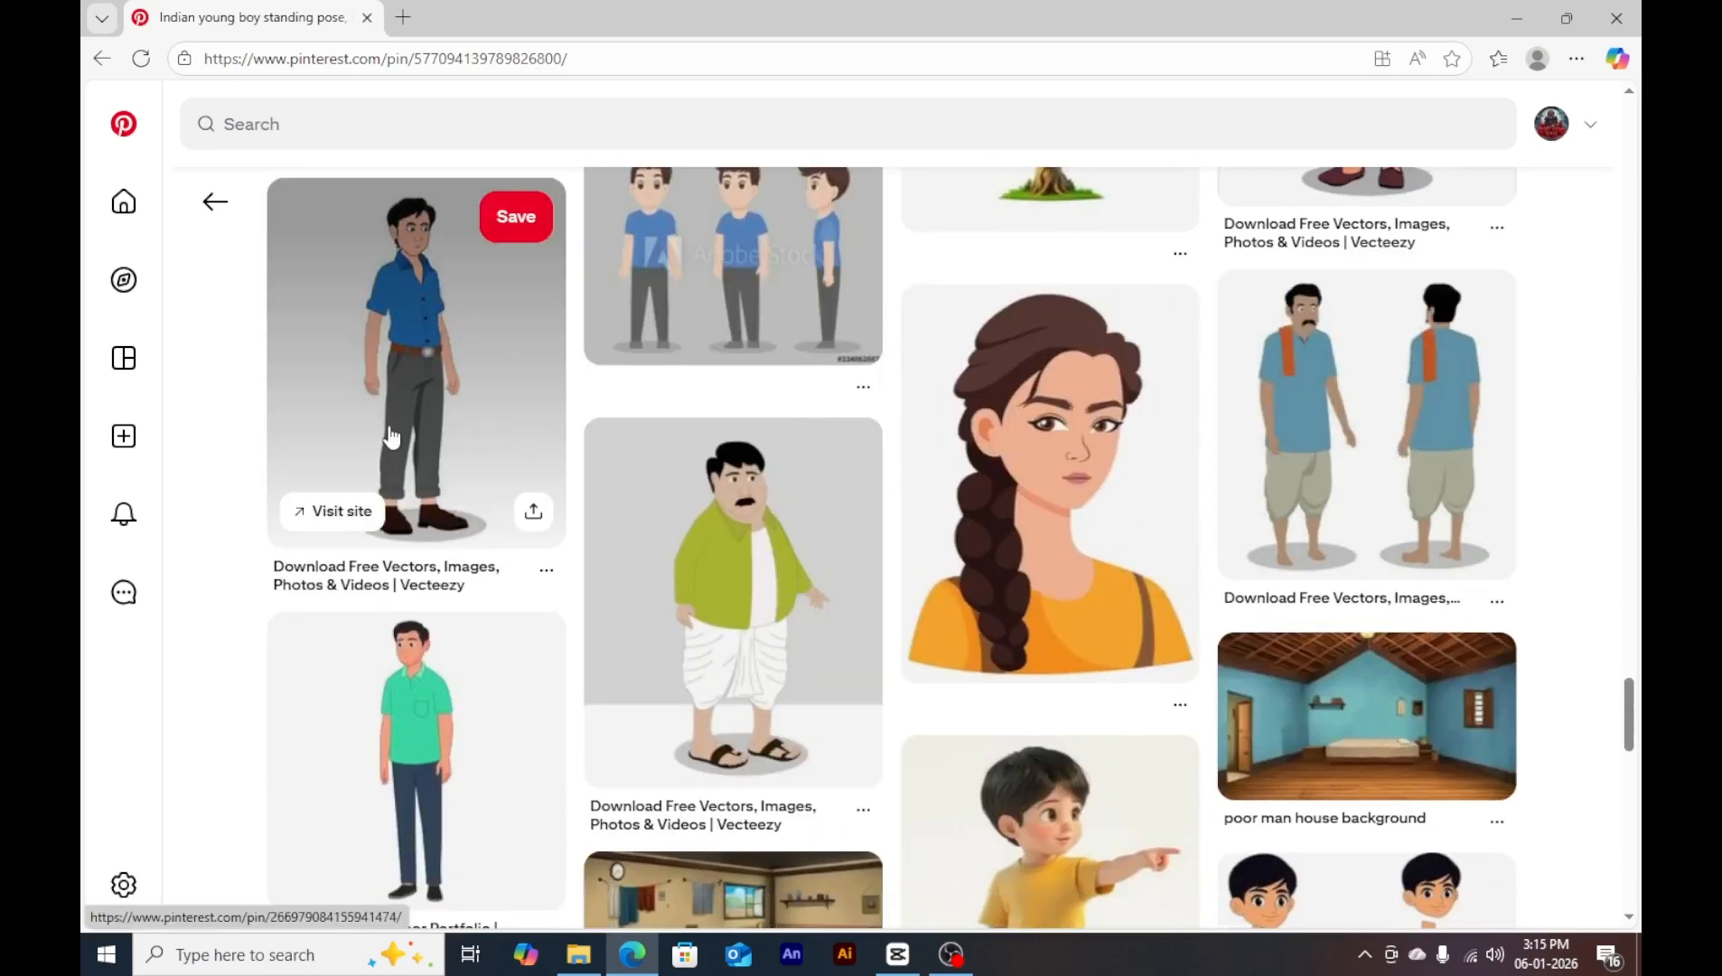
pyautogui.scroll(-4, 747, 442)
pyautogui.scroll(-4, 894, 452)
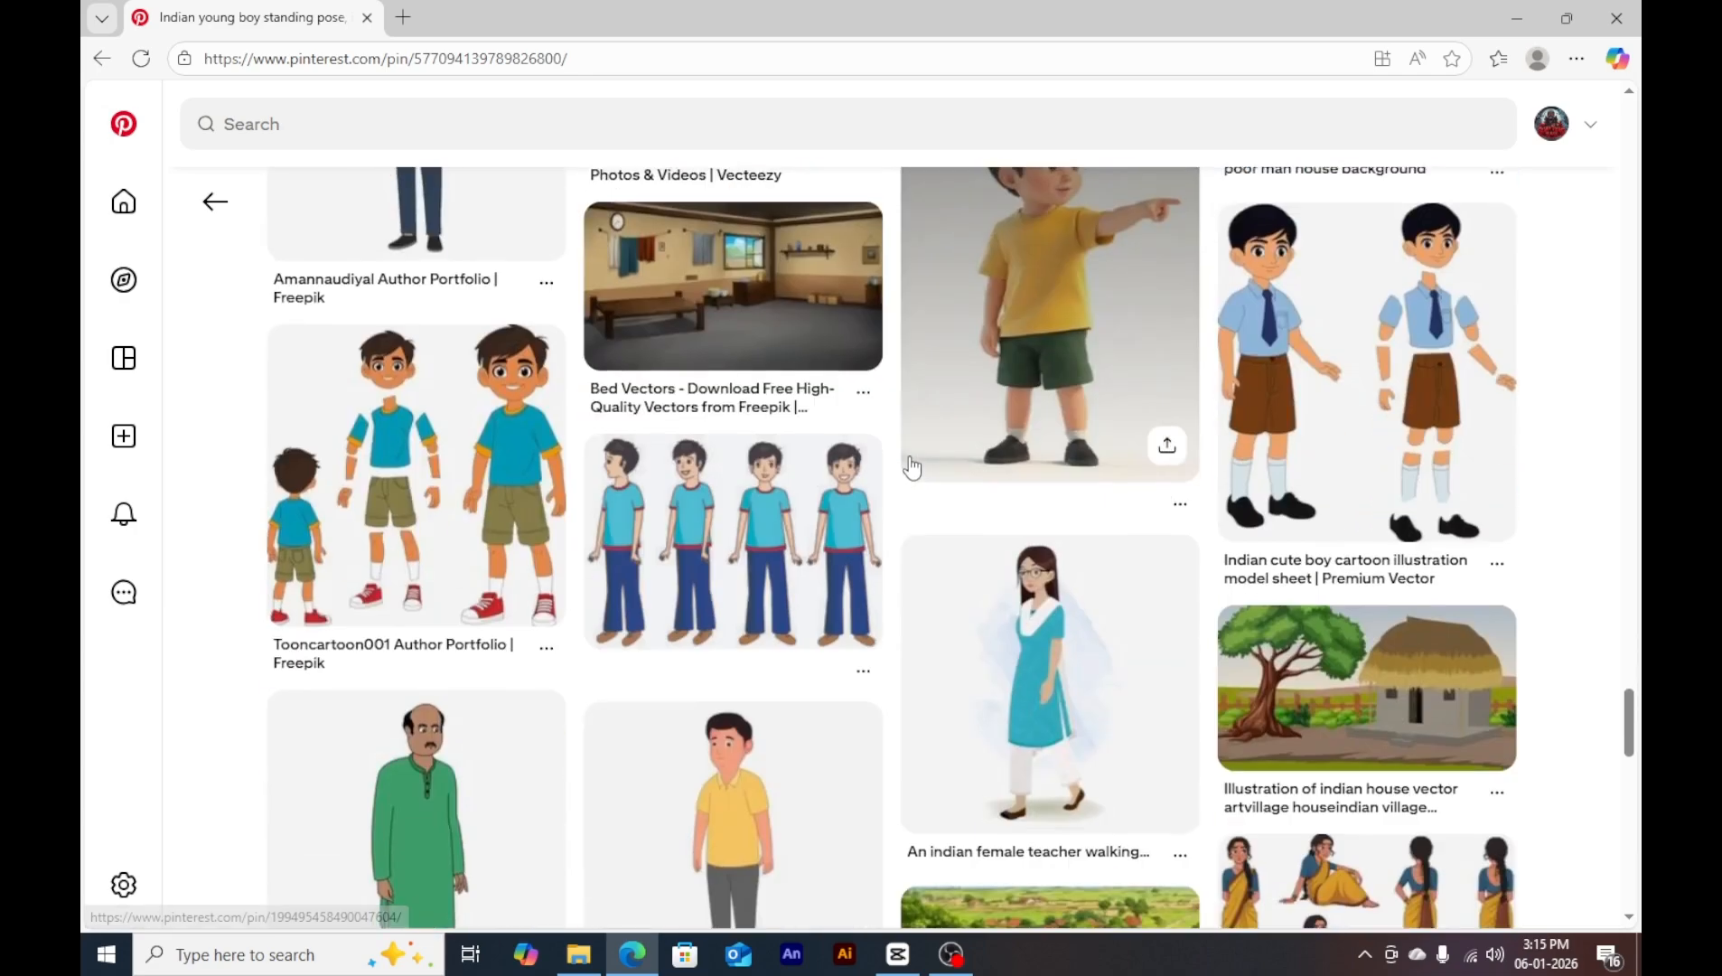
pyautogui.scroll(-4, 843, 484)
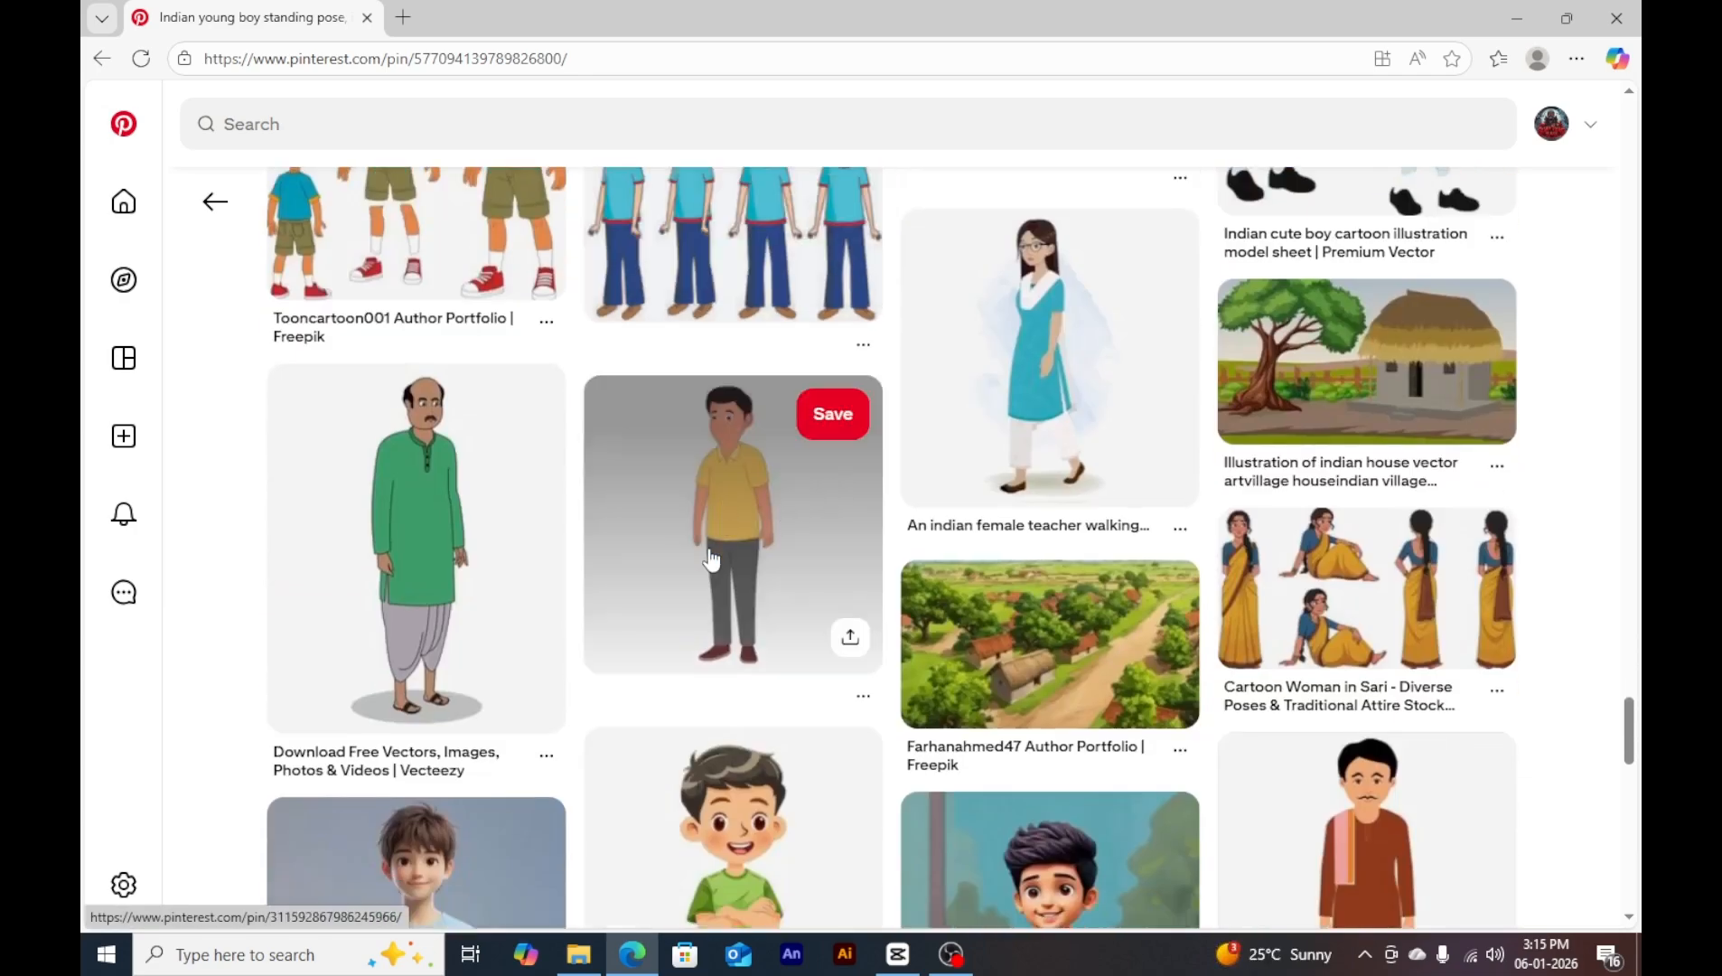
pyautogui.scroll(-12, 958, 569)
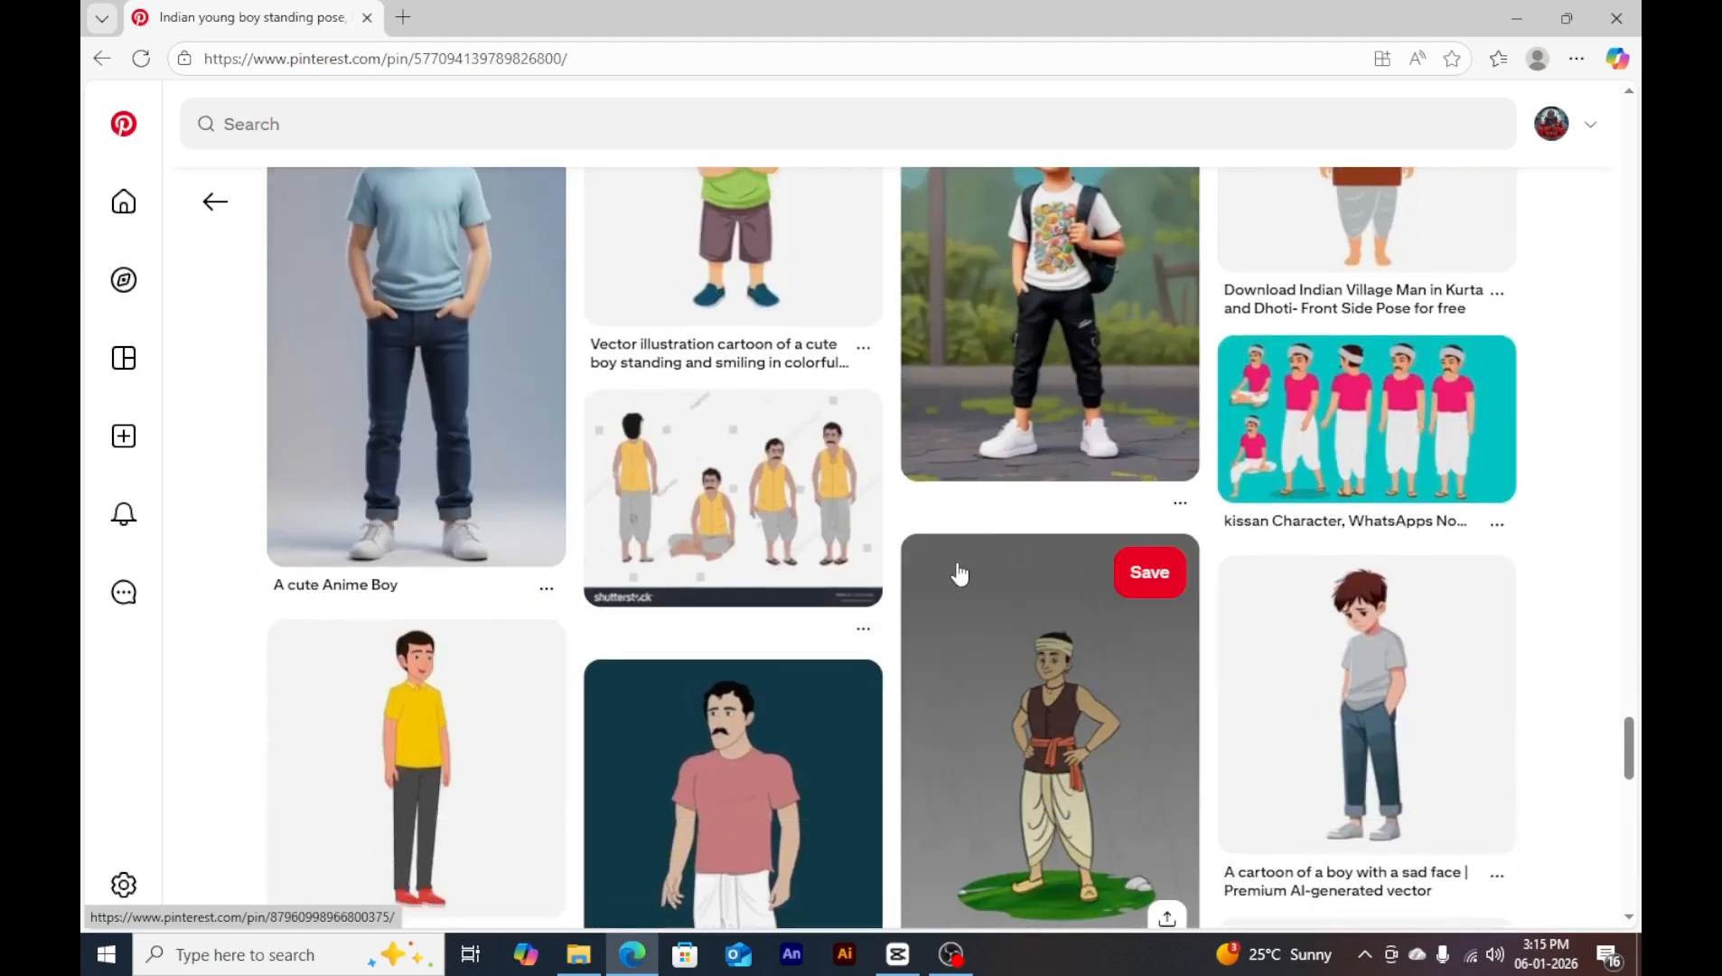
pyautogui.scroll(-6, 954, 567)
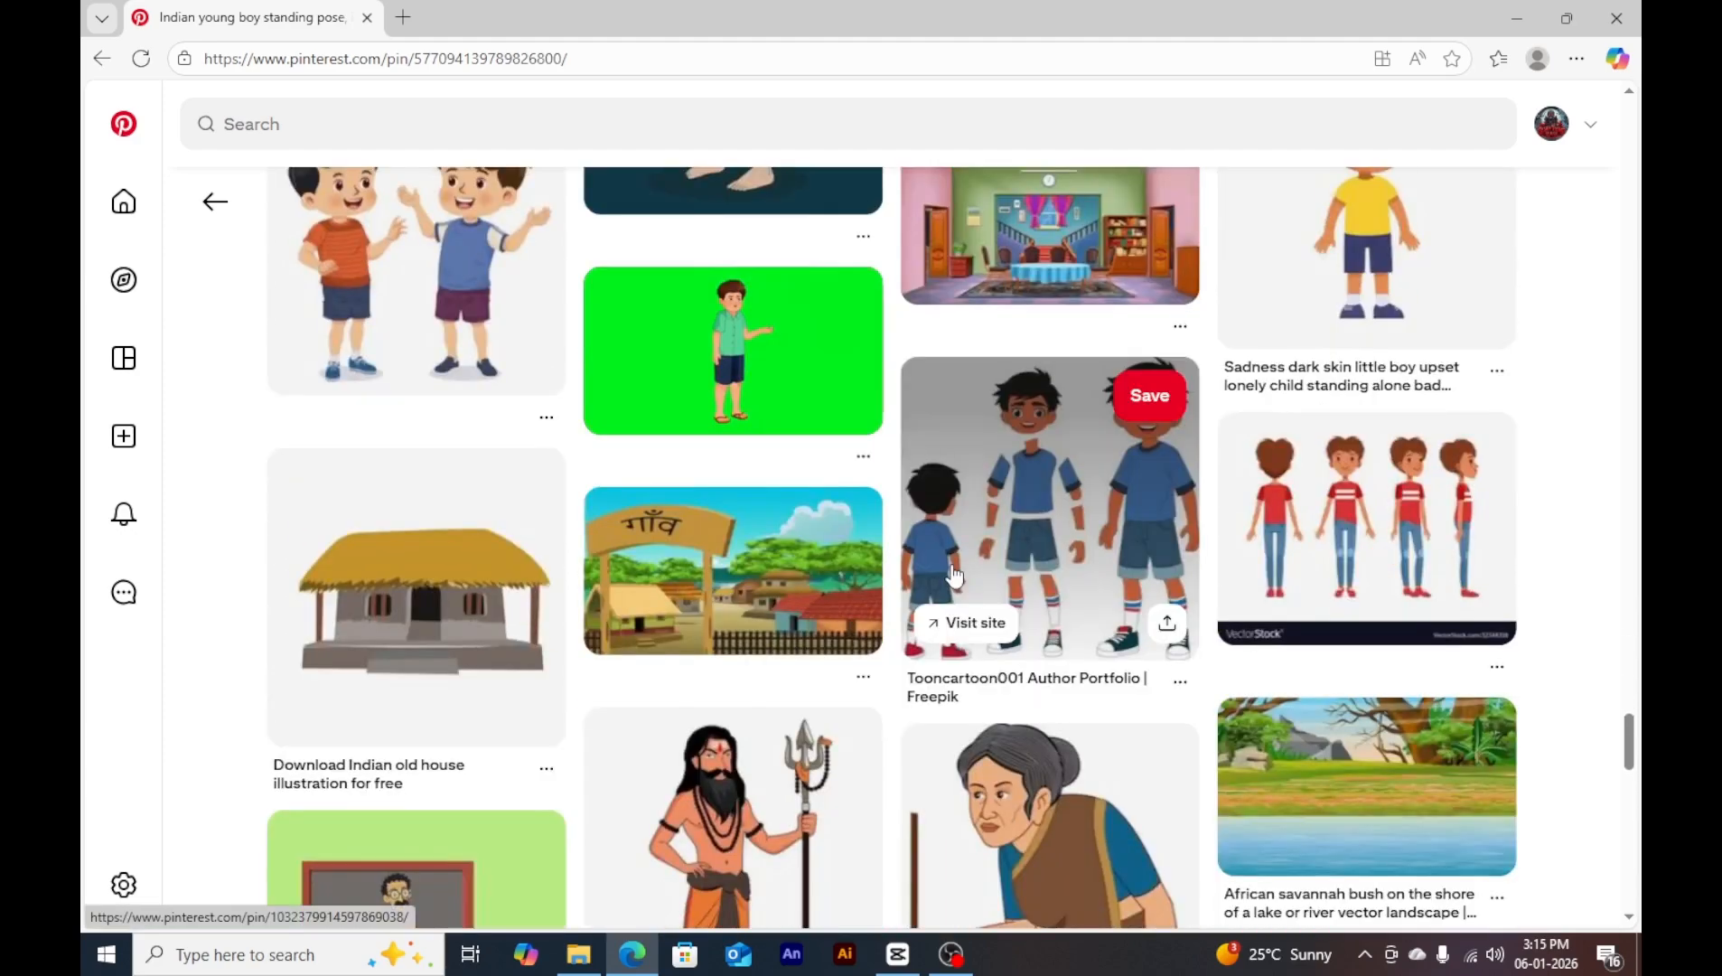
pyautogui.scroll(-4, 951, 569)
# Return to the "cartoon 2d boy" search results and look back over the earlier turnaround sheets.
pyautogui.scroll(3, 949, 568)
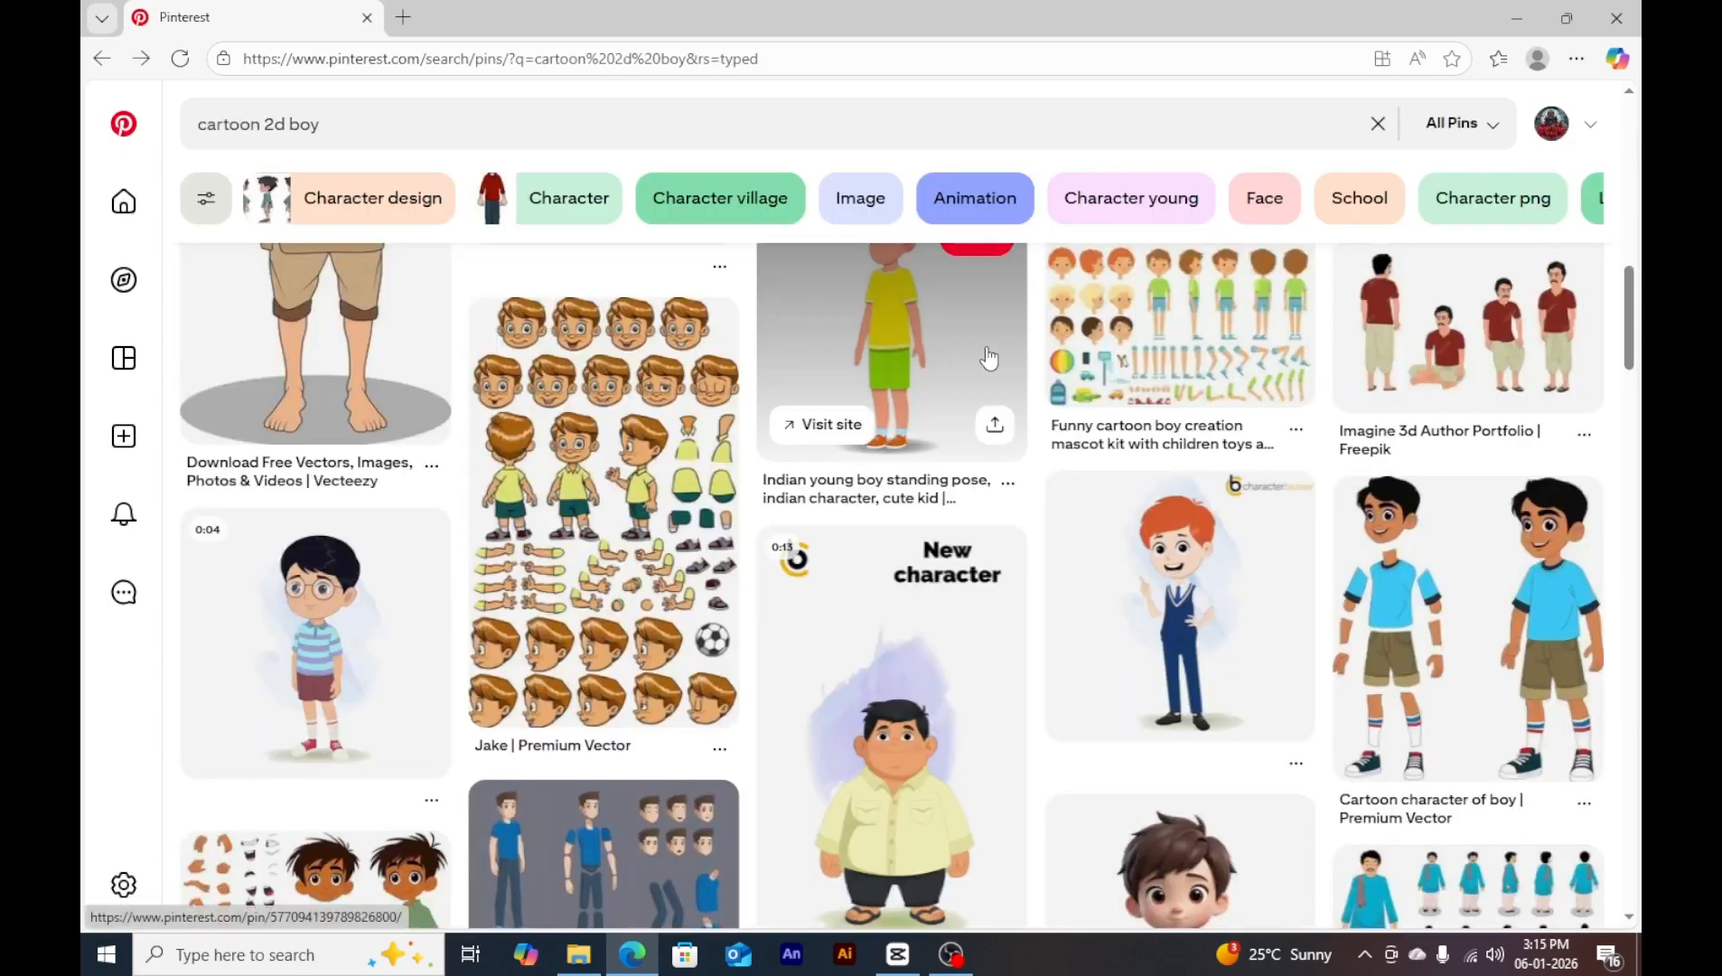
pyautogui.scroll(5, 969, 385)
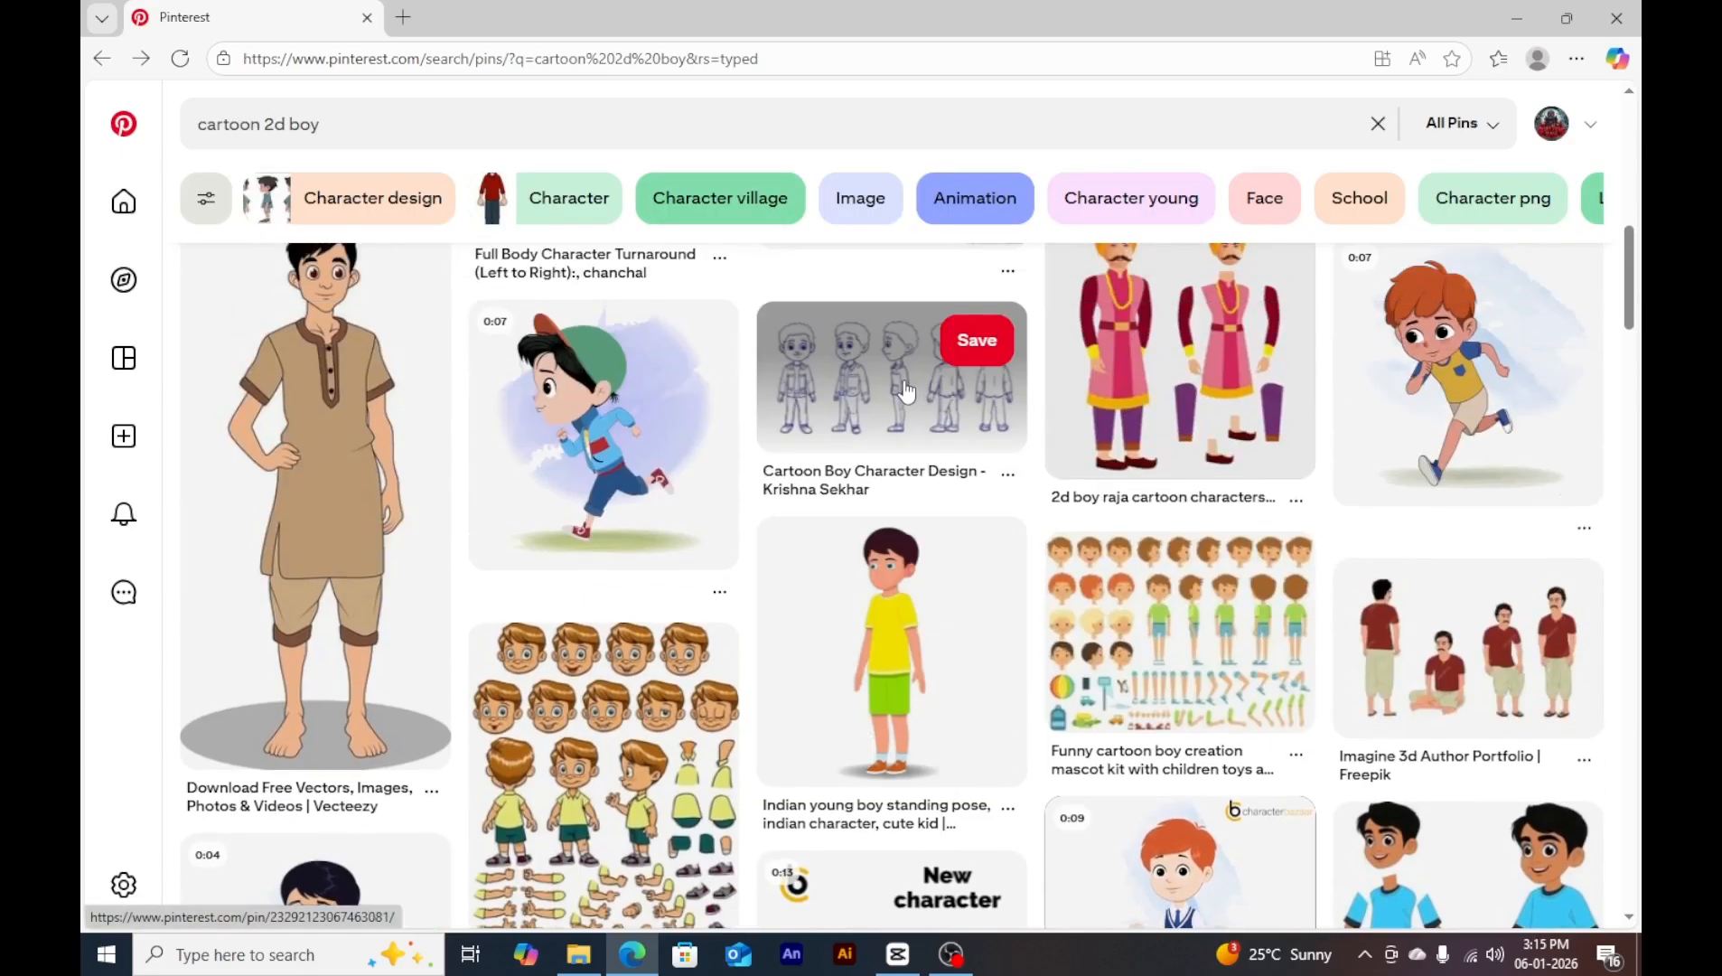
pyautogui.scroll(5, 832, 452)
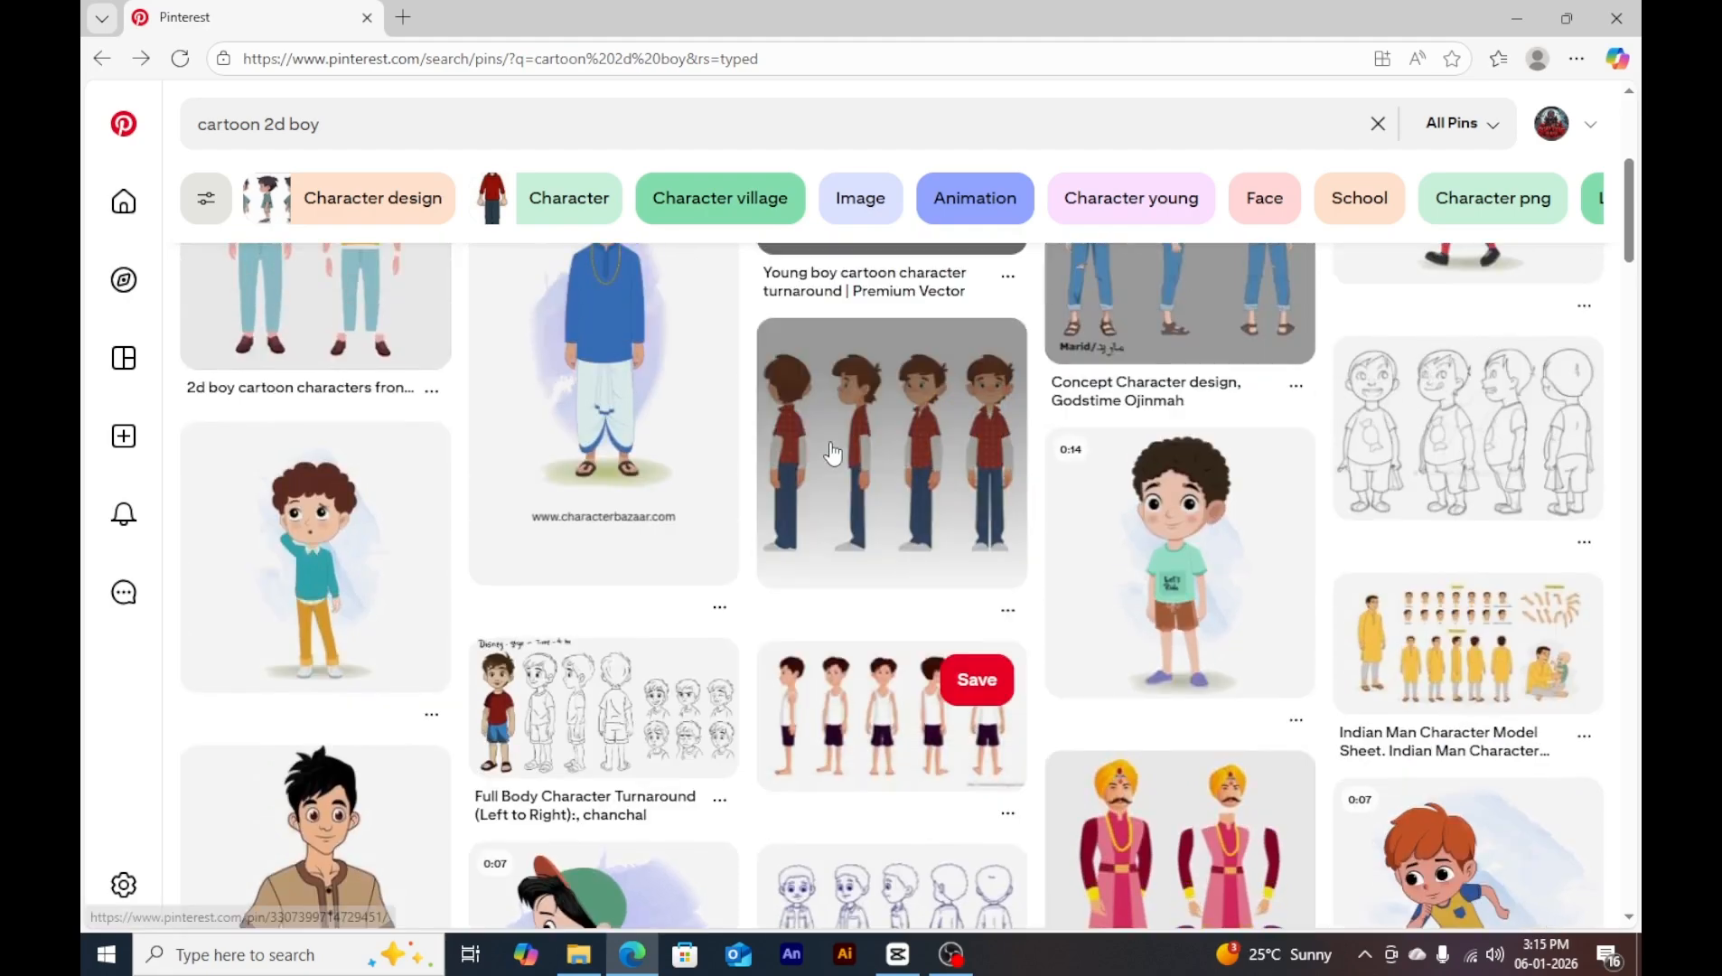
# Add "drawing" to the query to search for "cartoon 2d boy drawing".
pyautogui.click(434, 120)
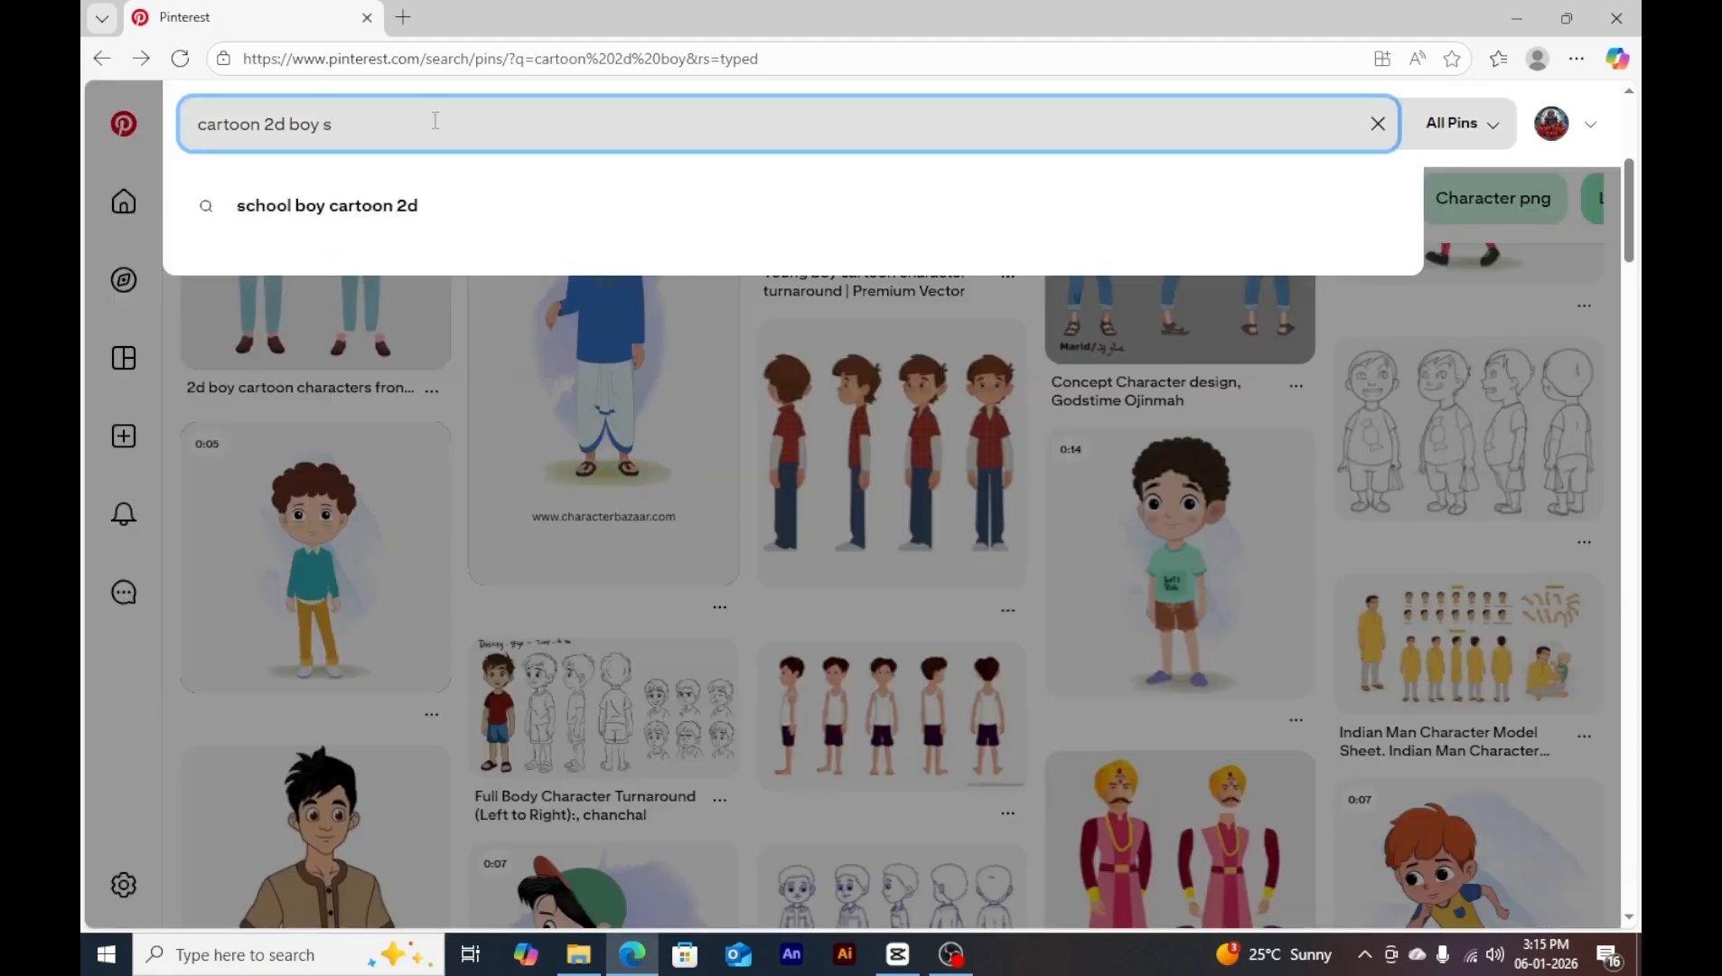
pyautogui.write('drawing')
pyautogui.press('Return')
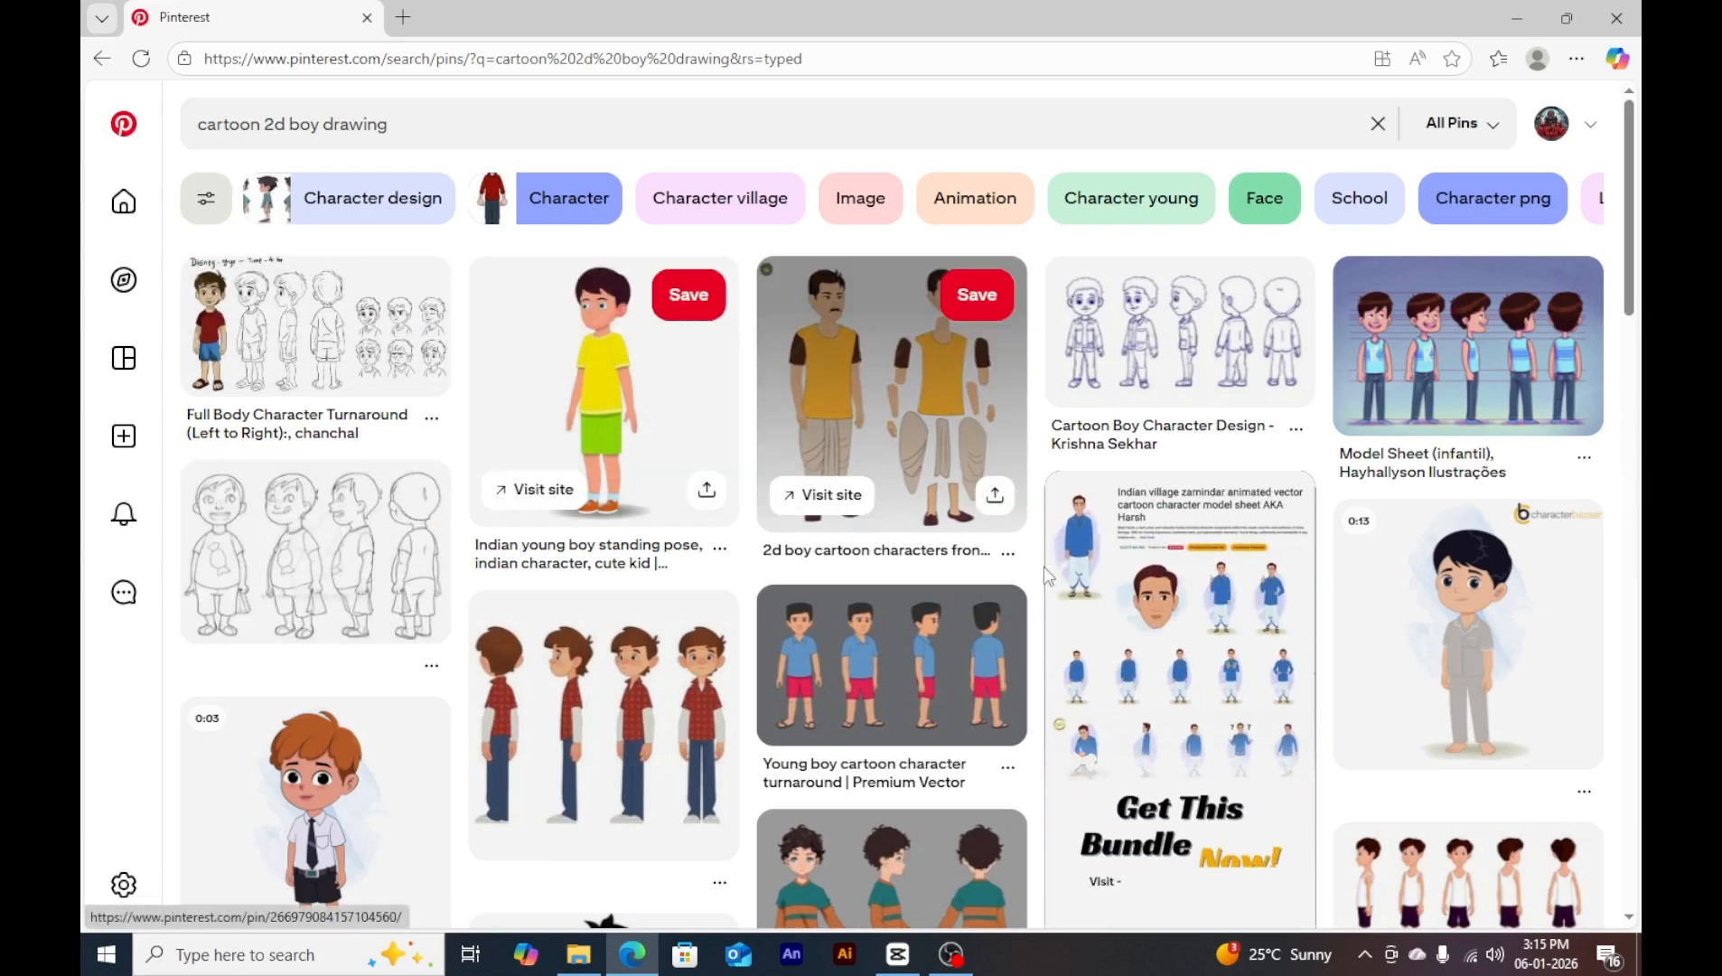
# Browse the "cartoon 2d boy drawing" results for character designs, model sheets and turnaround views.
pyautogui.scroll(-1, 808, 567)
pyautogui.scroll(-10, 808, 567)
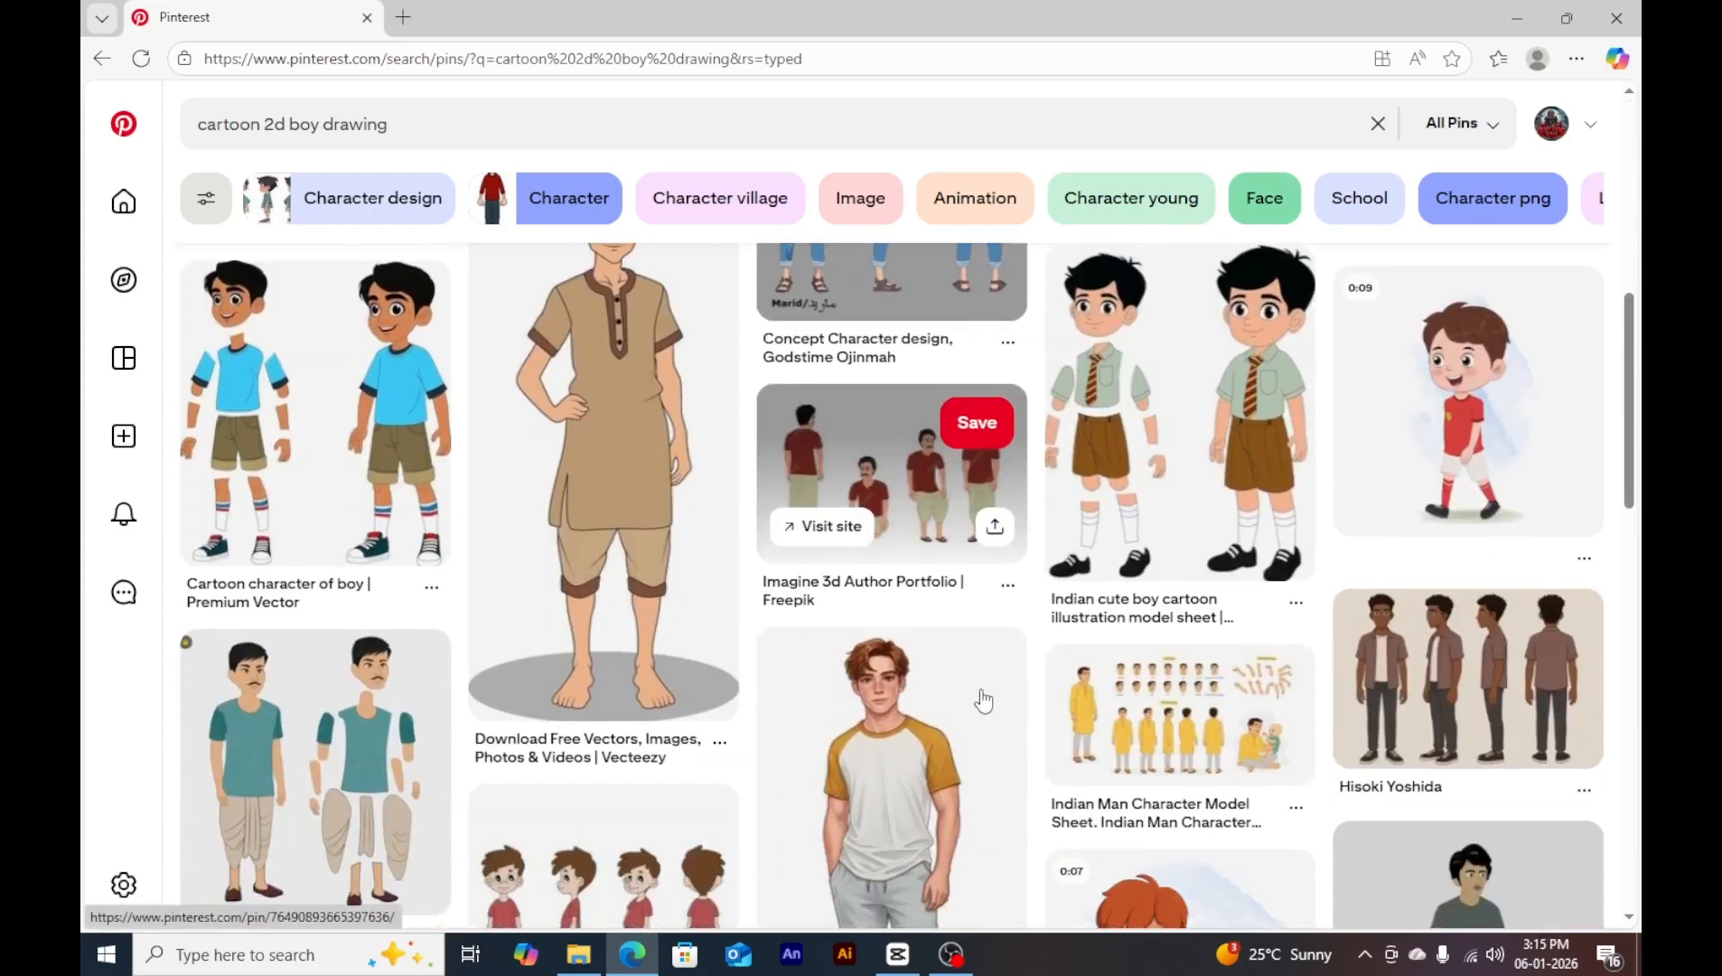
pyautogui.scroll(-4, 908, 684)
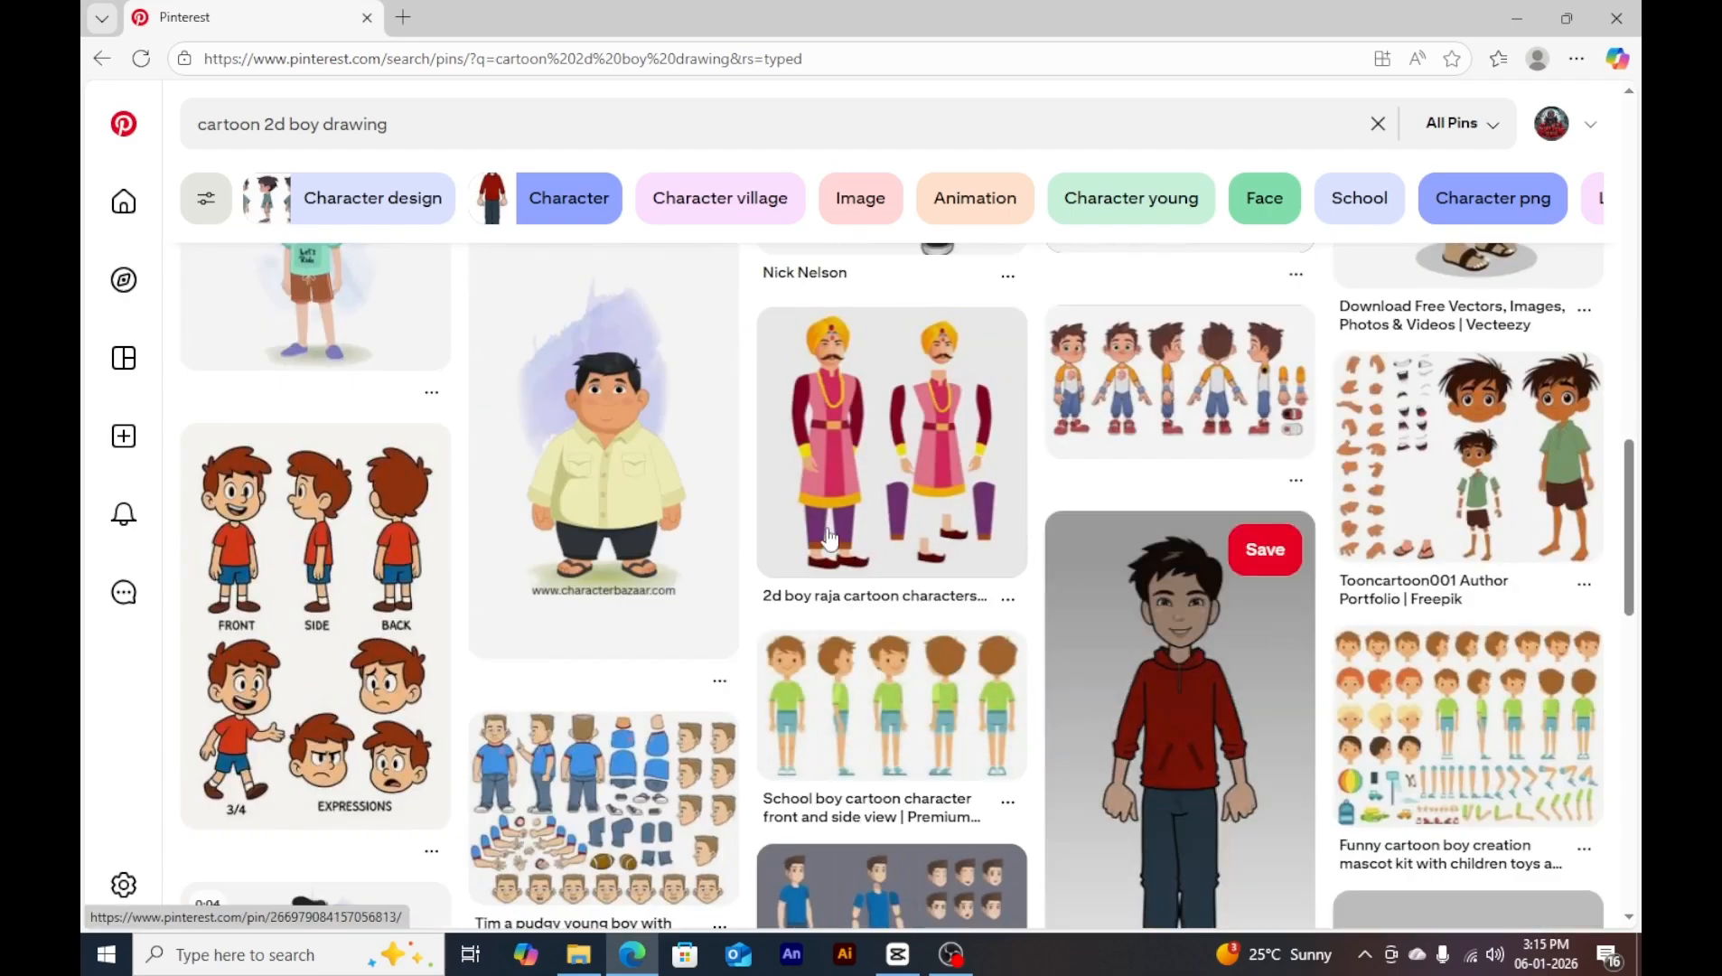
pyautogui.scroll(-4, 1278, 565)
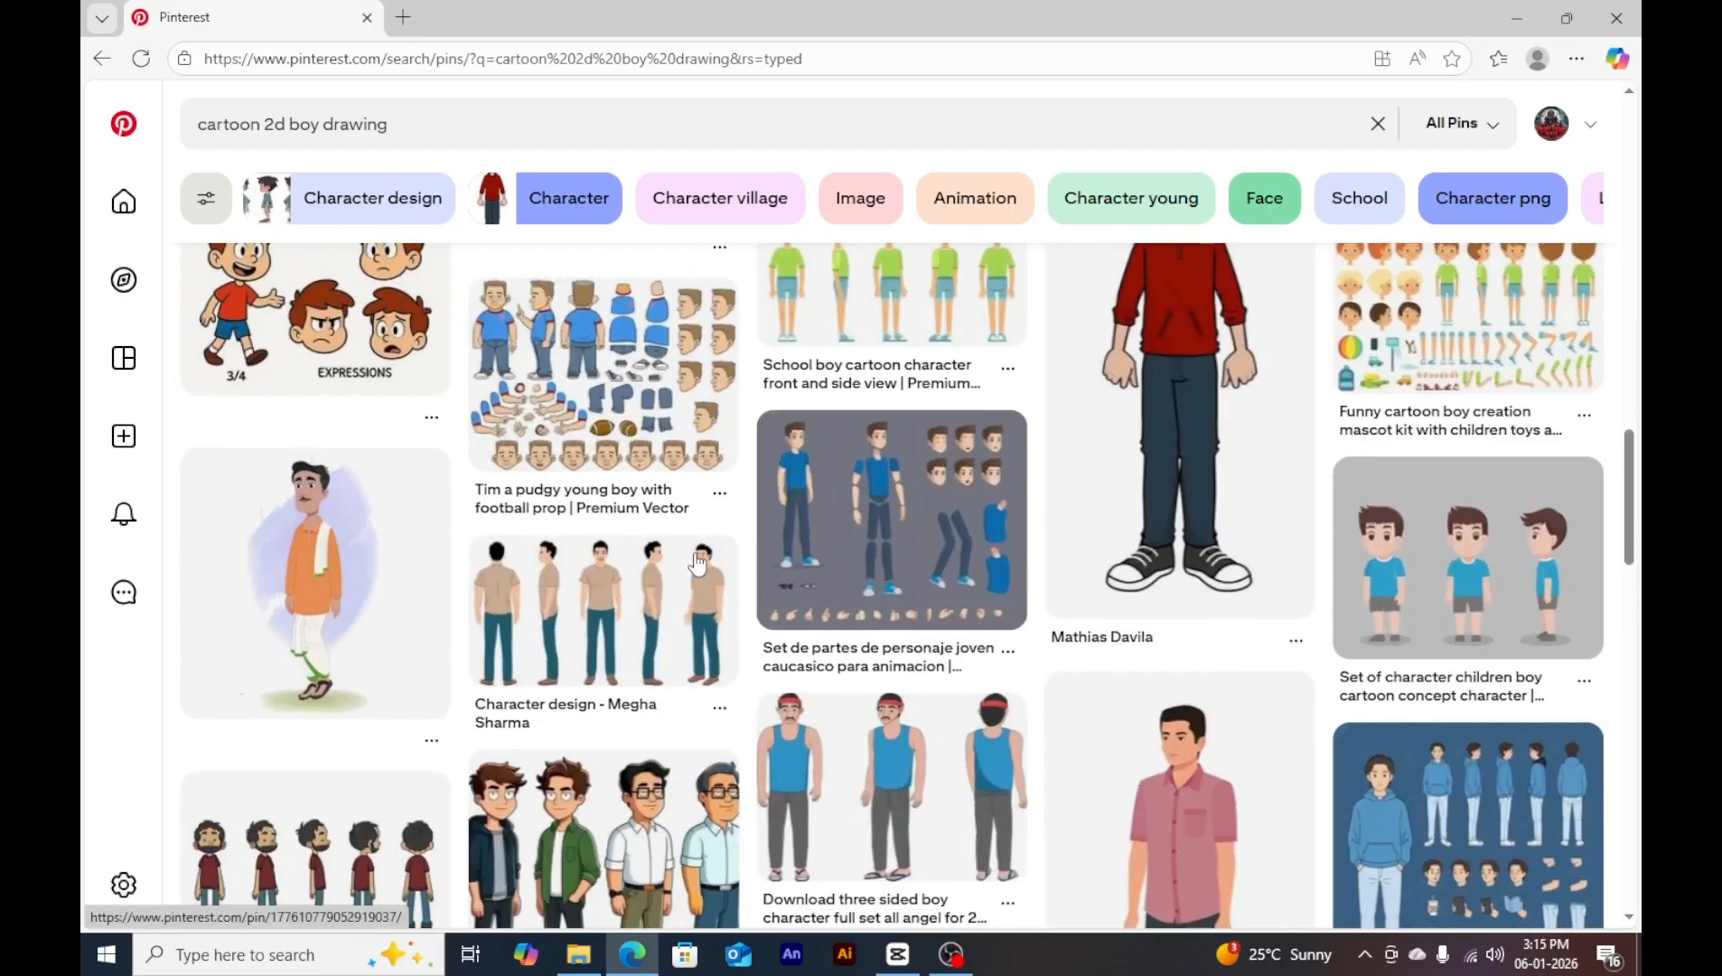
pyautogui.scroll(-7, 697, 563)
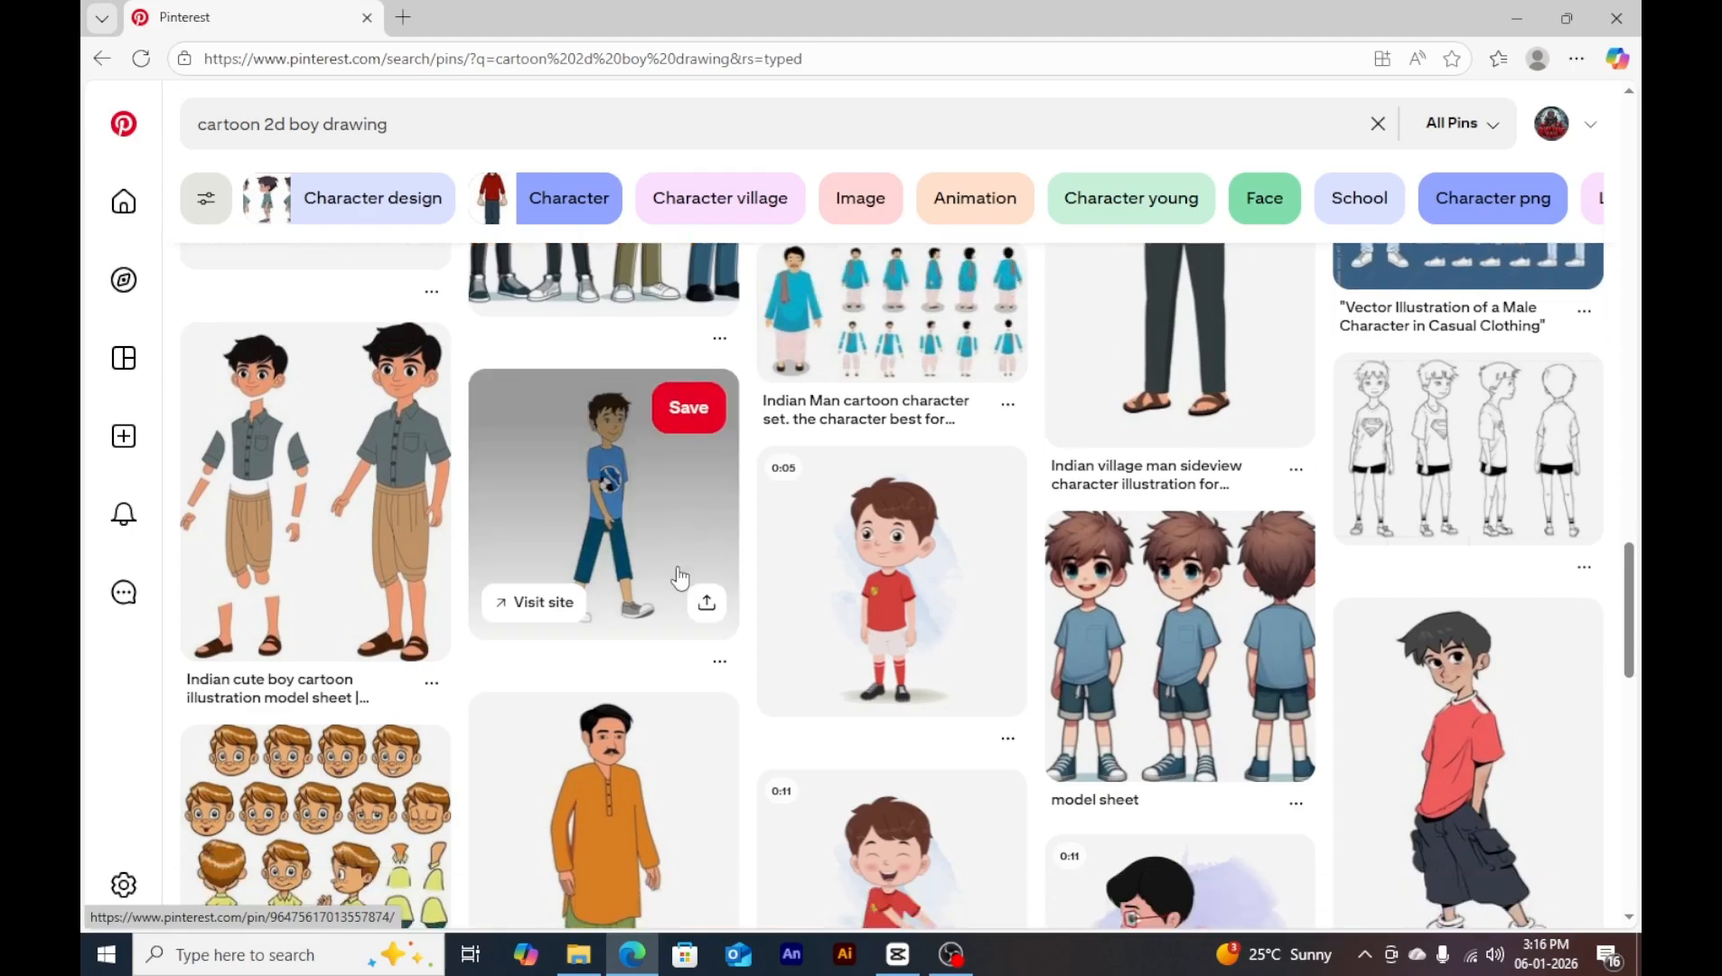
pyautogui.scroll(-14, 679, 577)
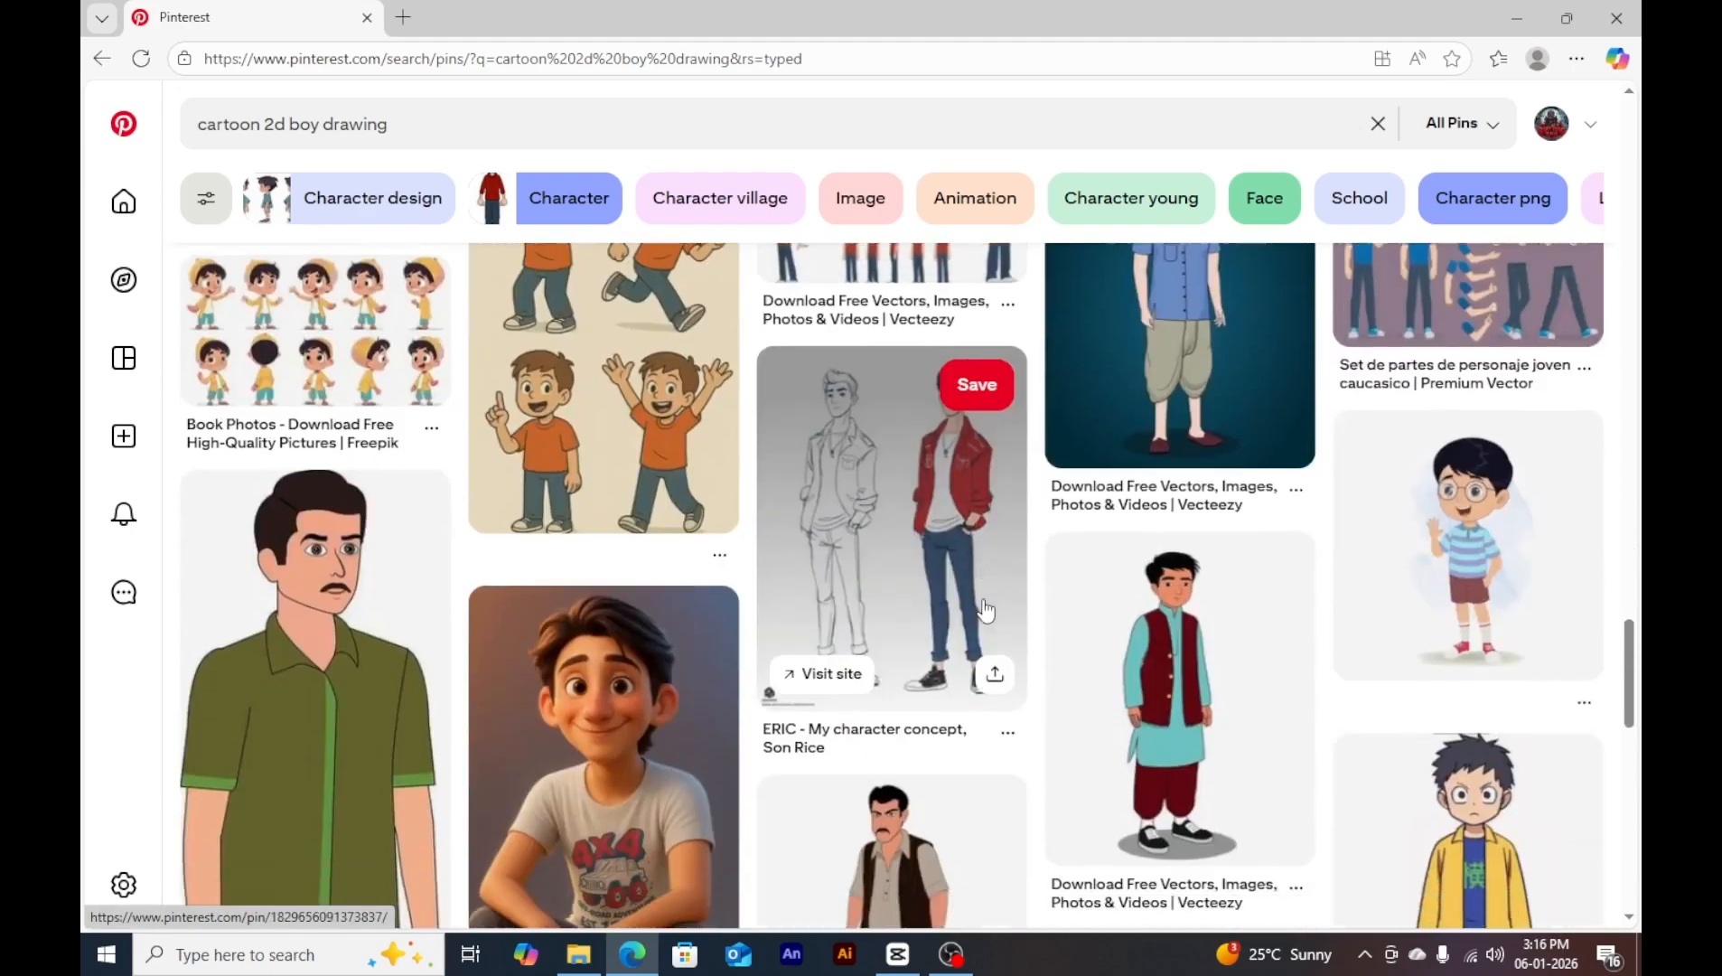
pyautogui.scroll(-7, 985, 611)
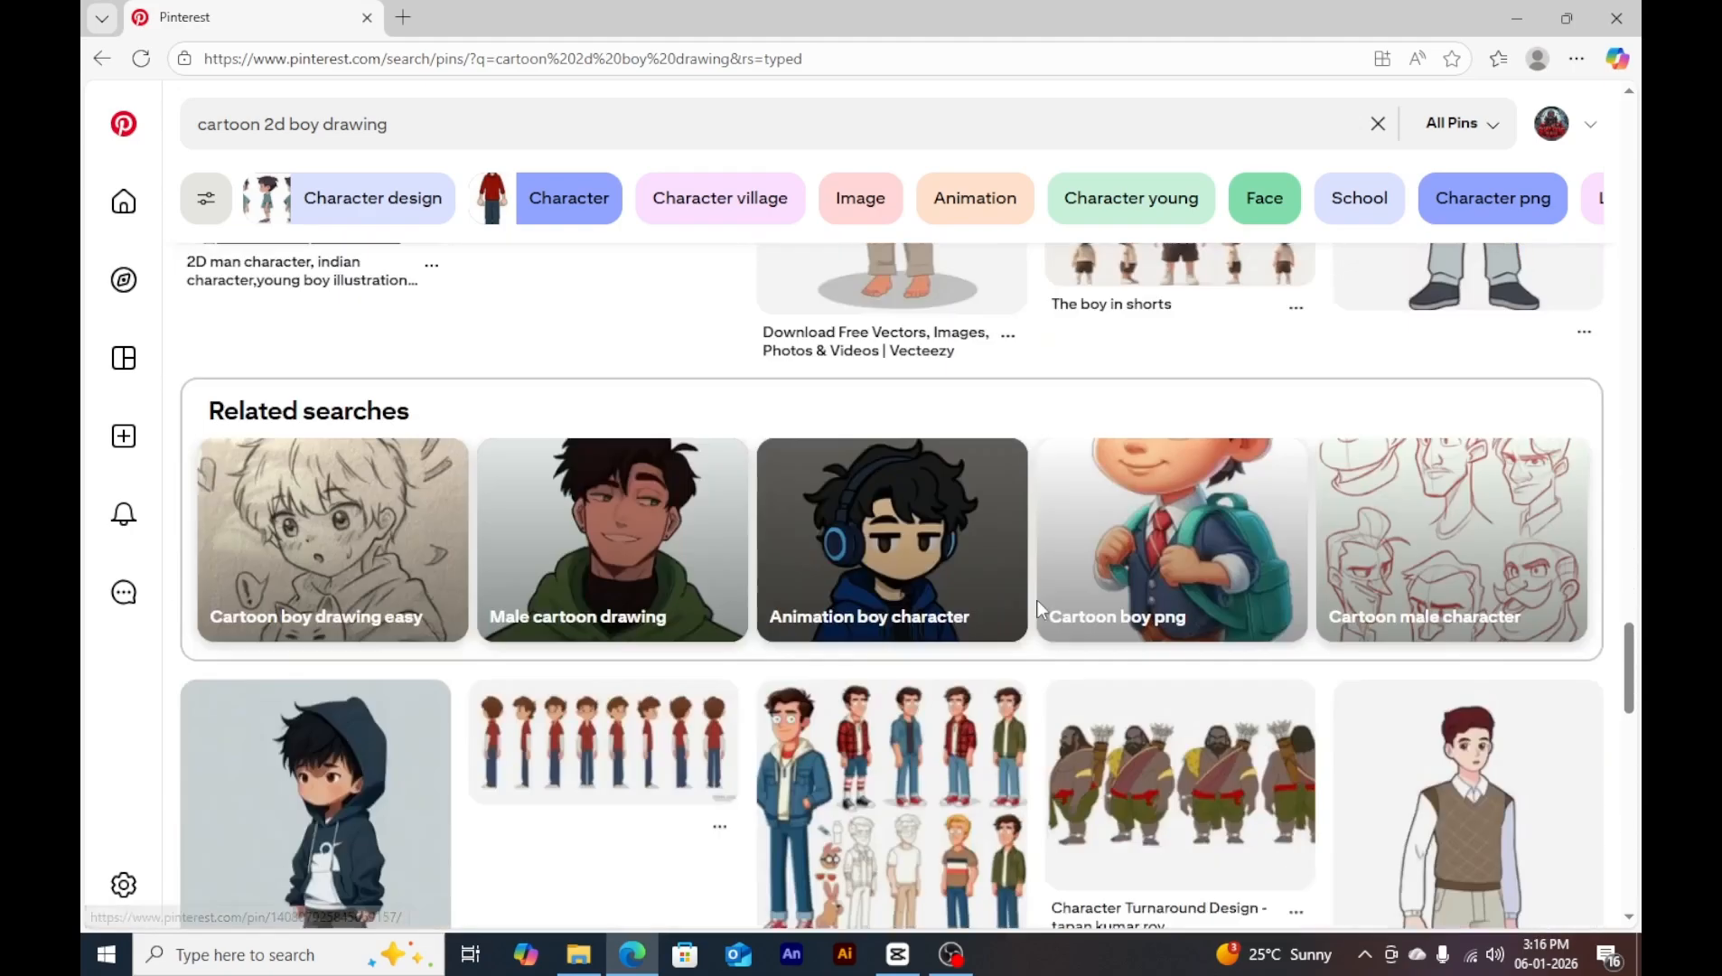
pyautogui.scroll(-7, 994, 624)
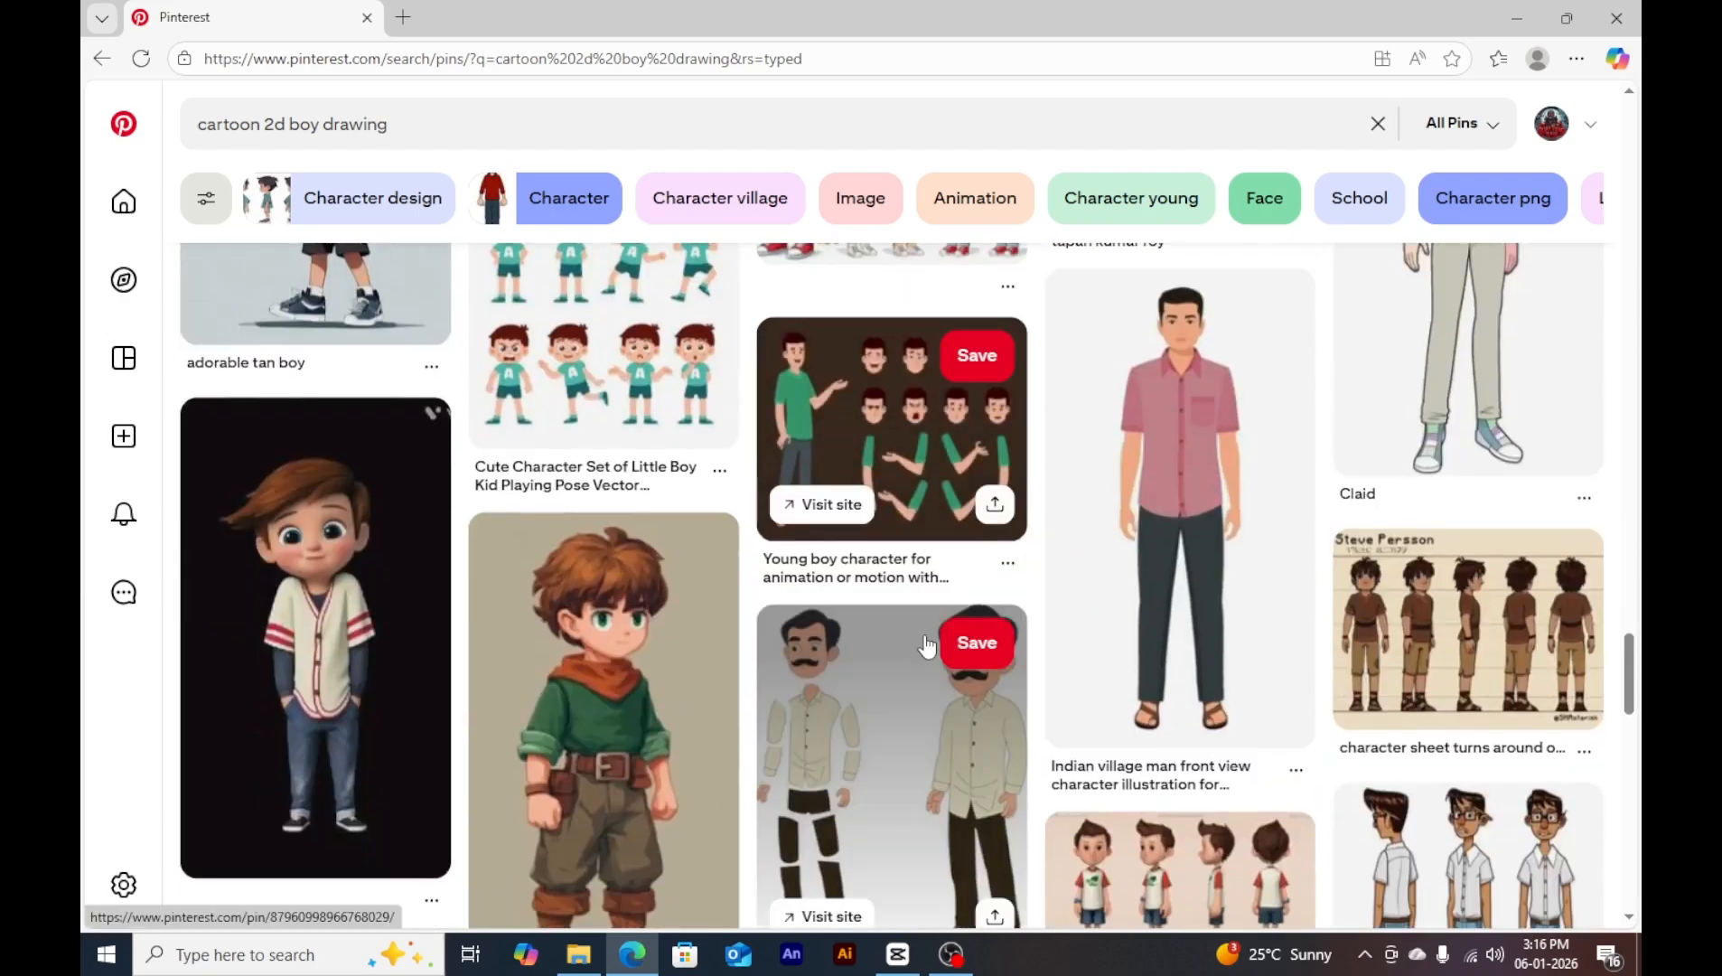
pyautogui.scroll(-8, 926, 645)
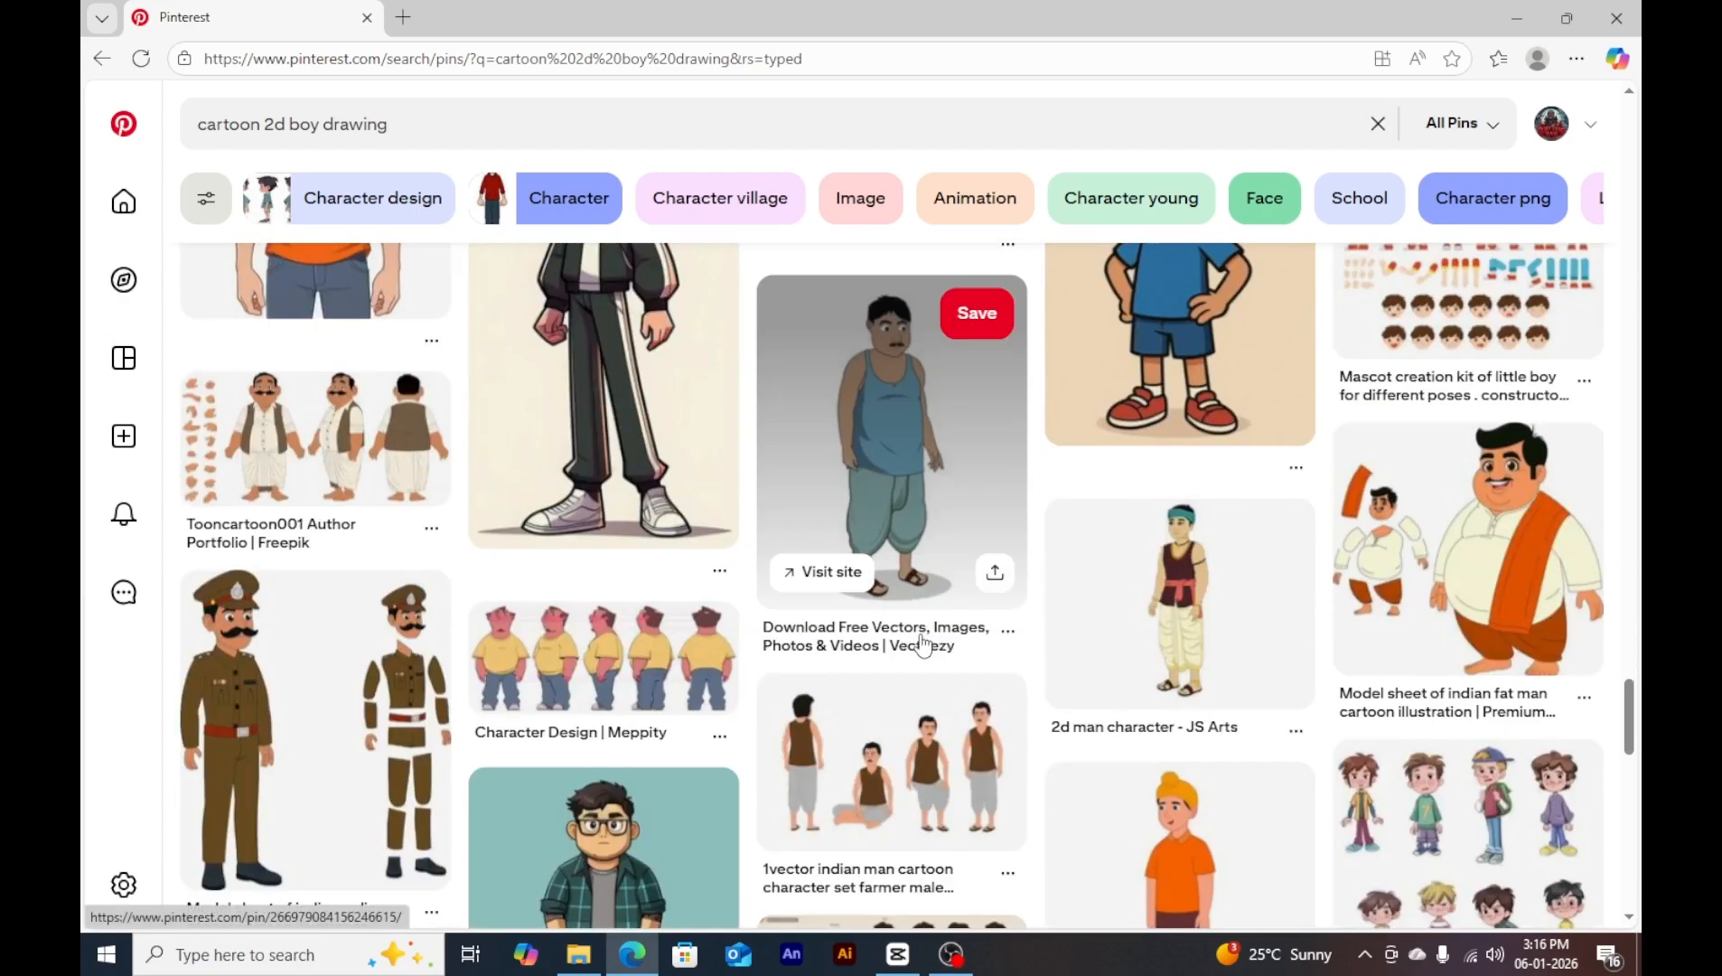
# Open the young Punjabi boy in the orange shirt and examine its related designs for boy characters and model sheets.
pyautogui.scroll(-3, 502, 517)
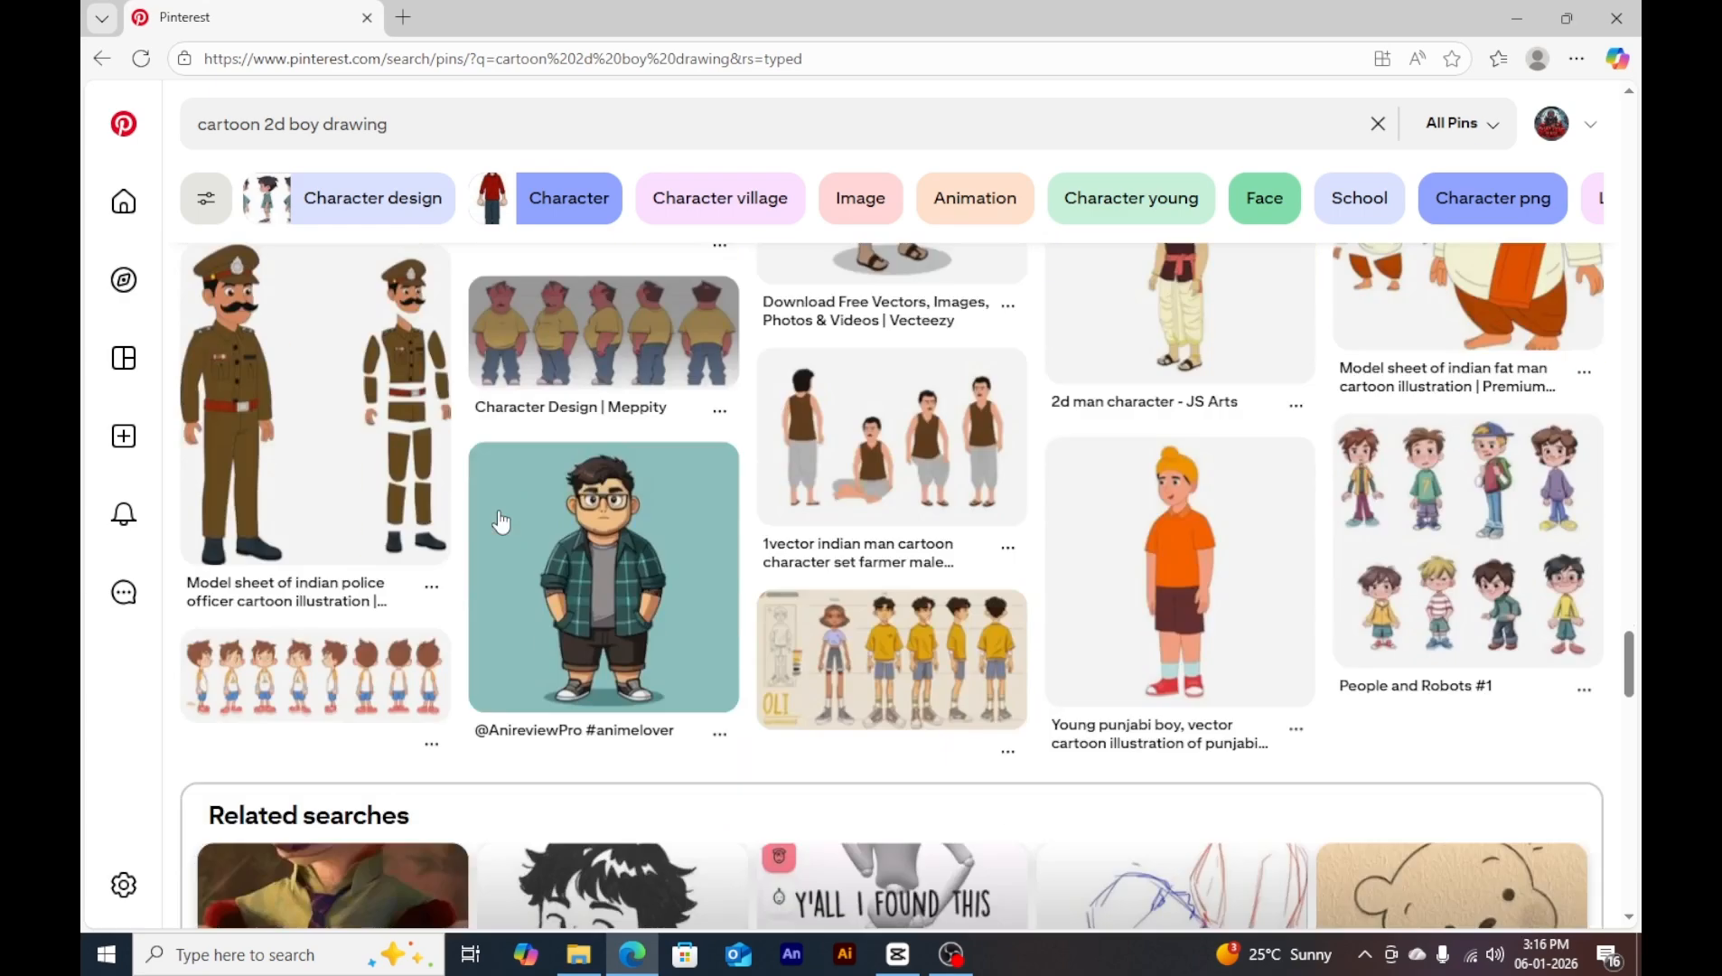
pyautogui.click(1186, 596)
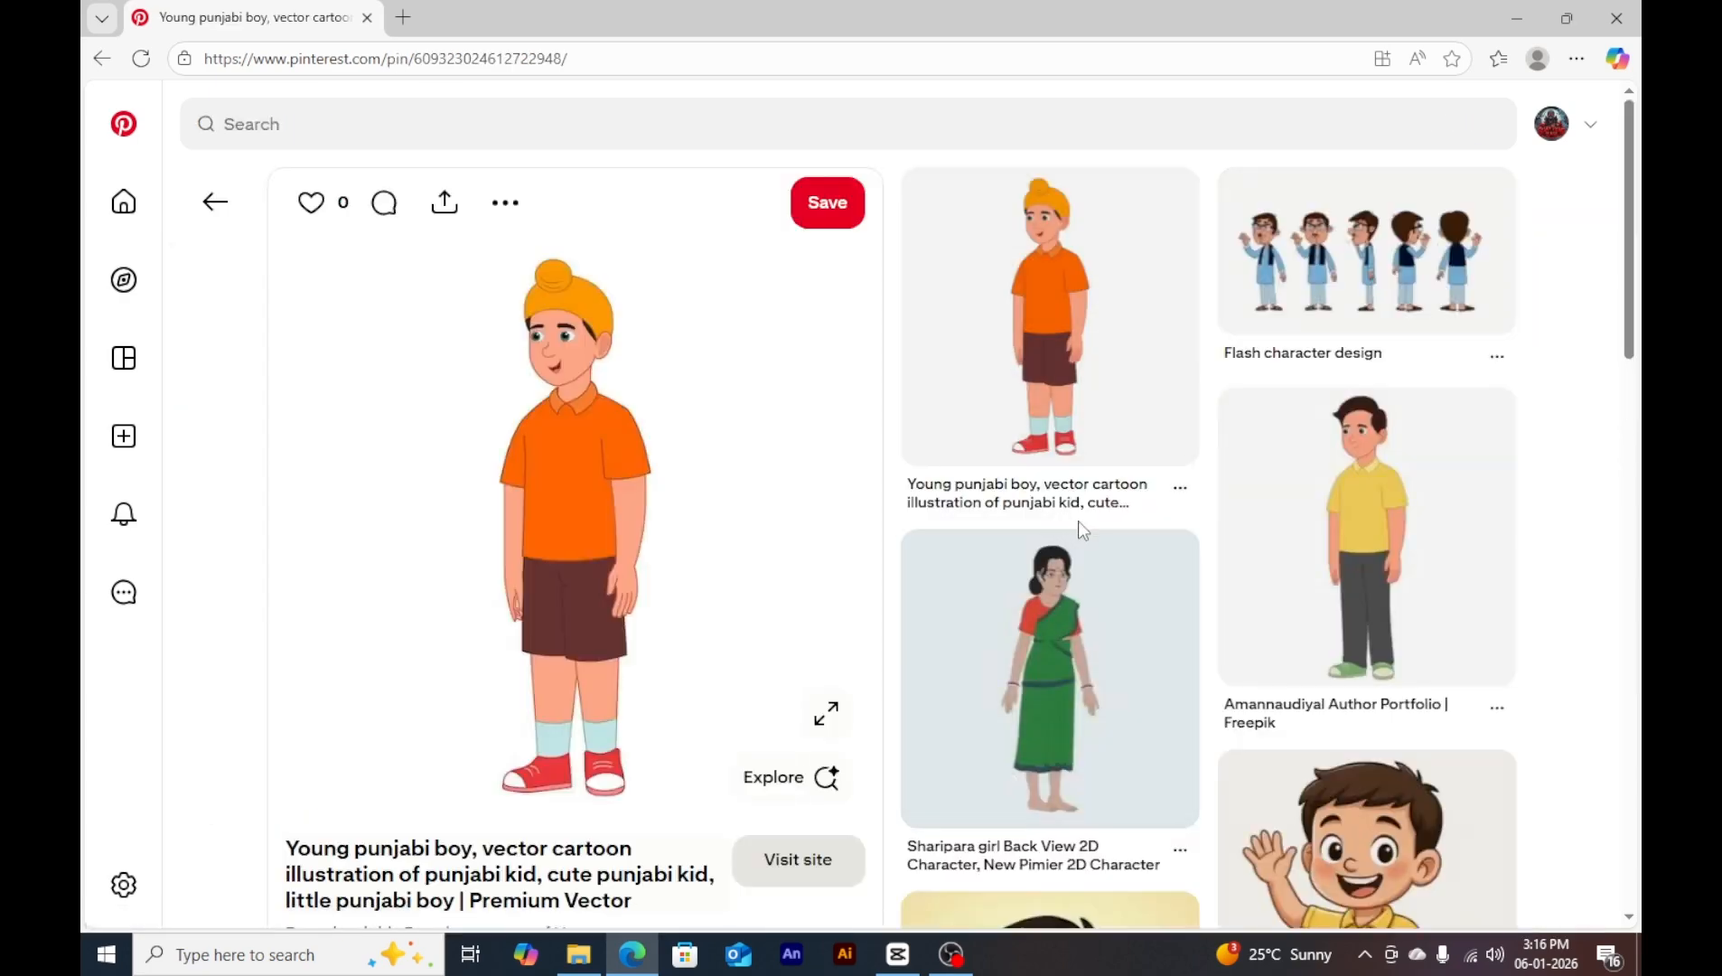
pyautogui.scroll(-8, 1078, 521)
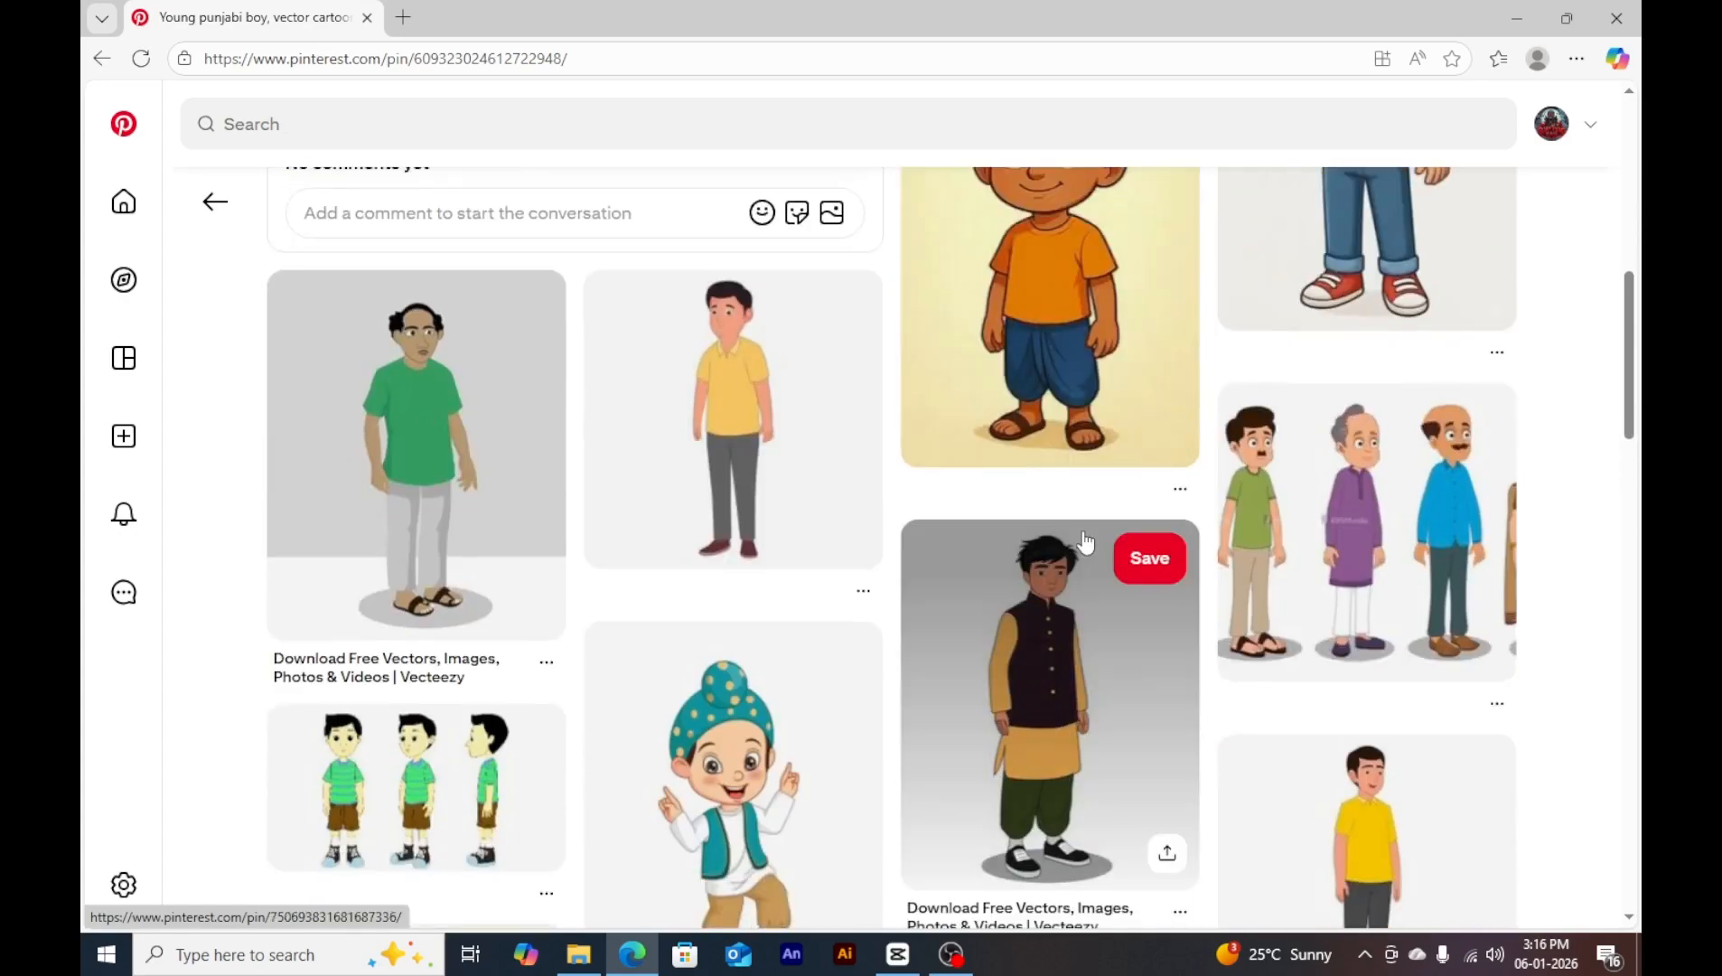
pyautogui.scroll(-2, 1085, 541)
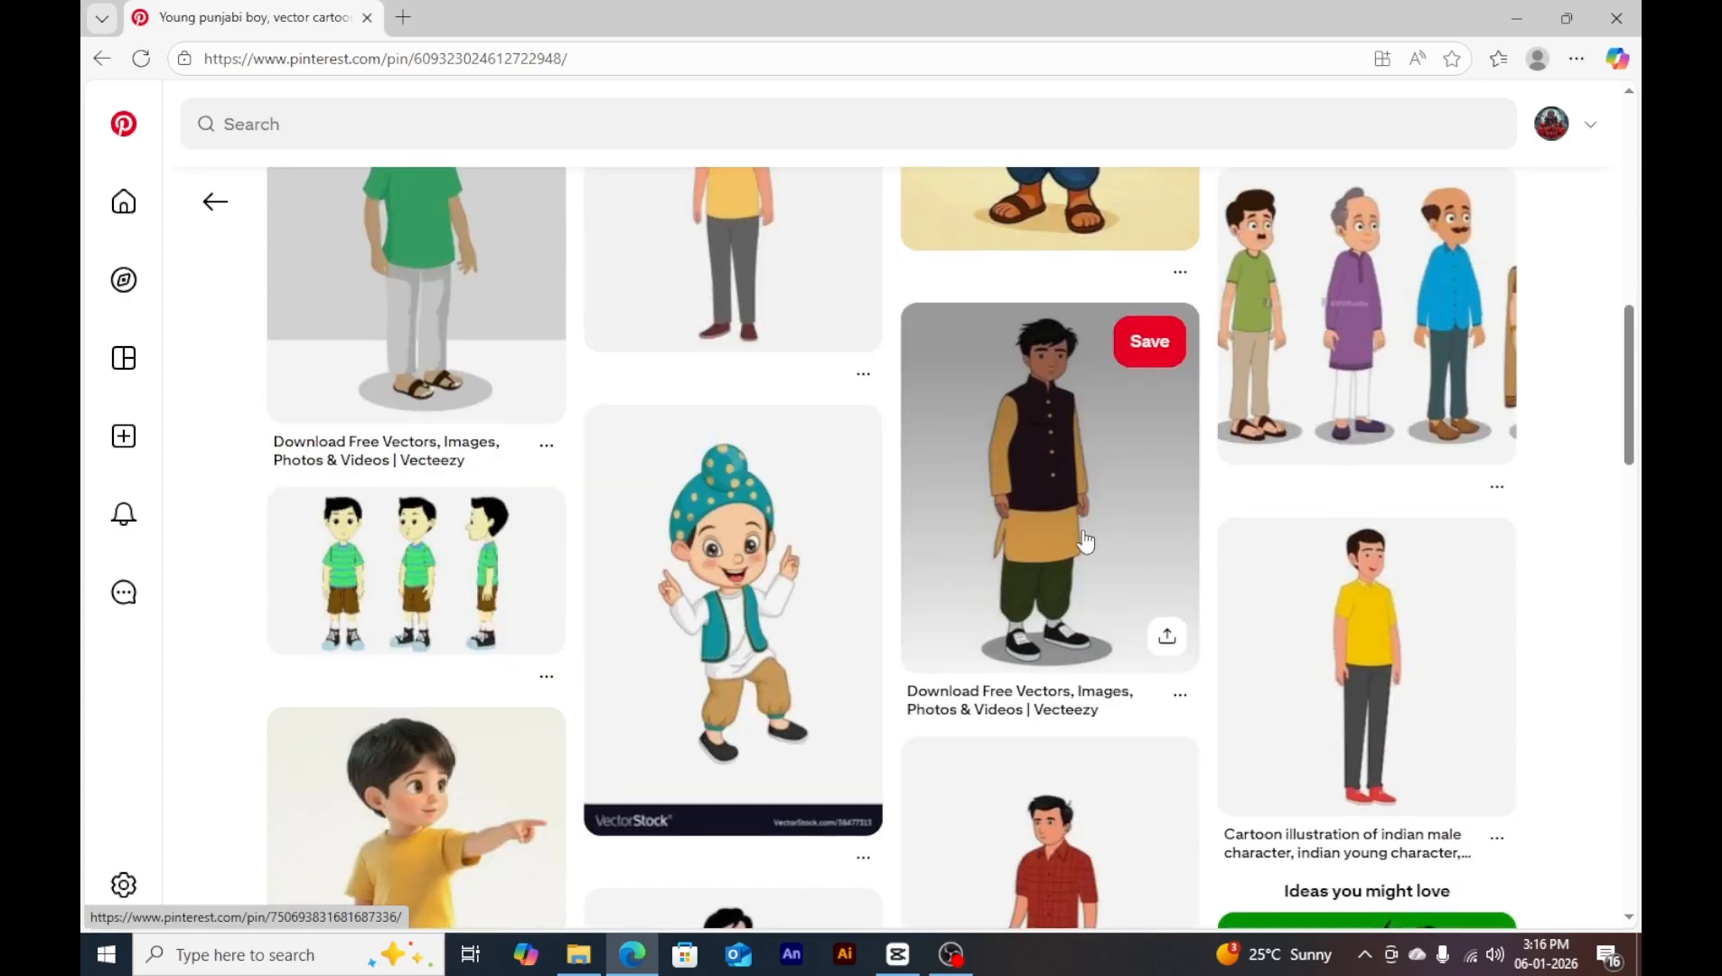
pyautogui.scroll(-1, 1126, 509)
pyautogui.scroll(-2, 1154, 531)
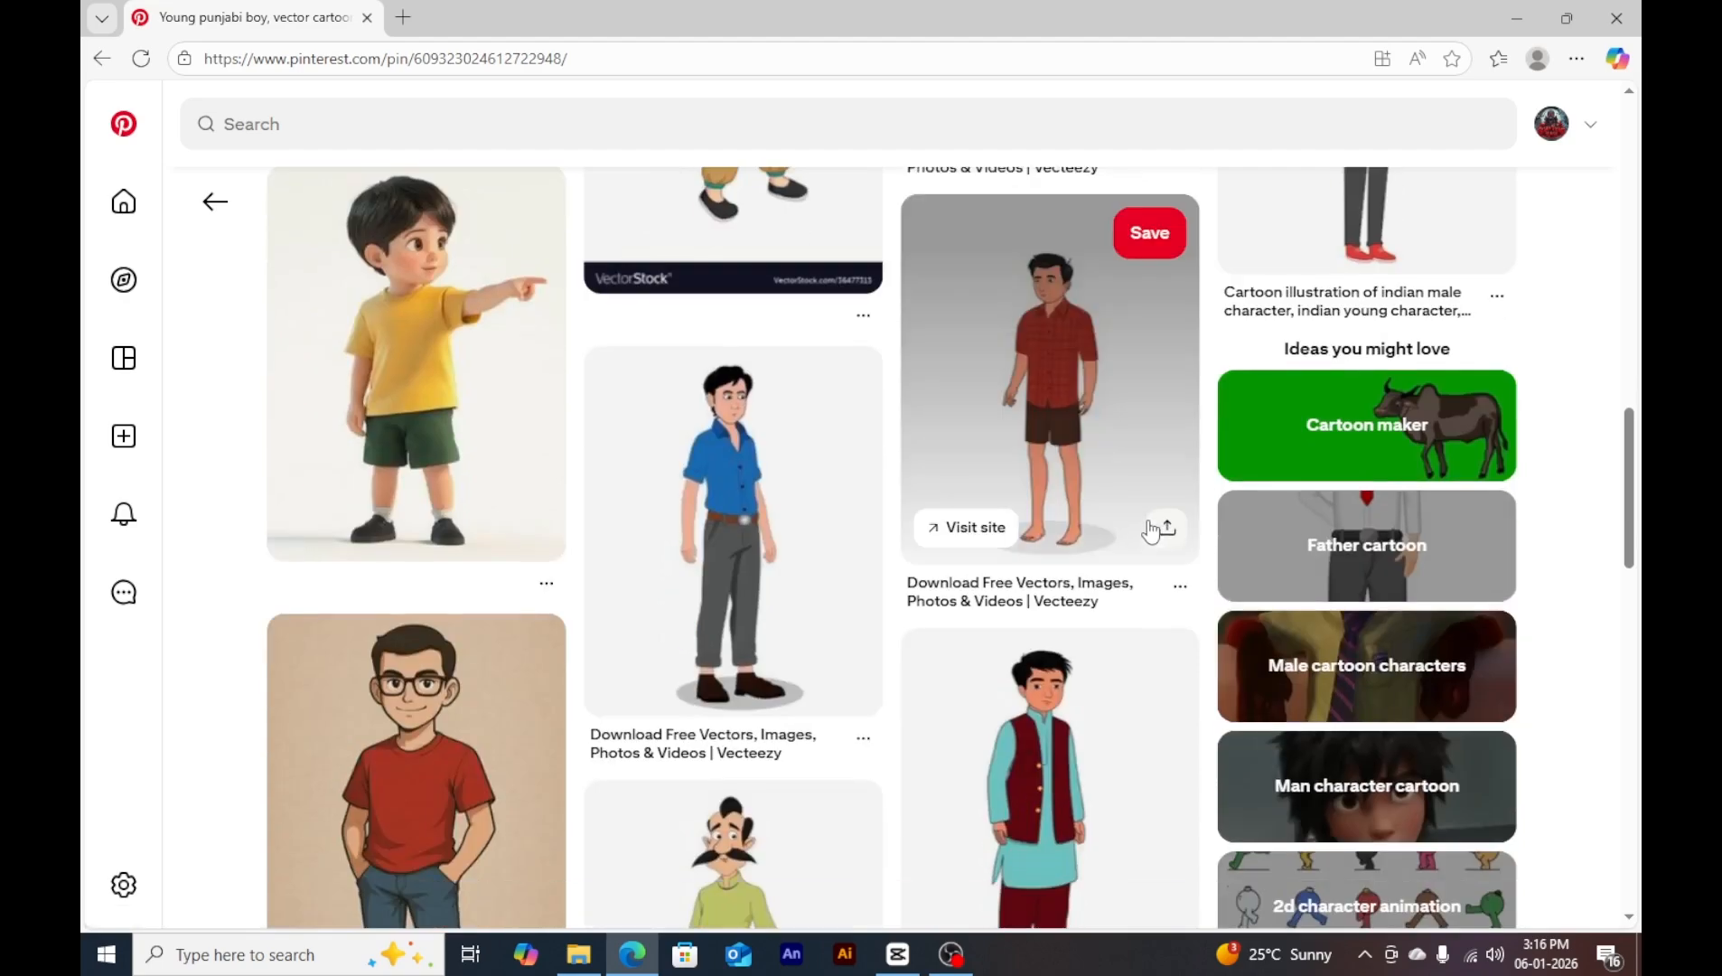
pyautogui.scroll(-4, 1143, 531)
pyautogui.scroll(-2, 1136, 531)
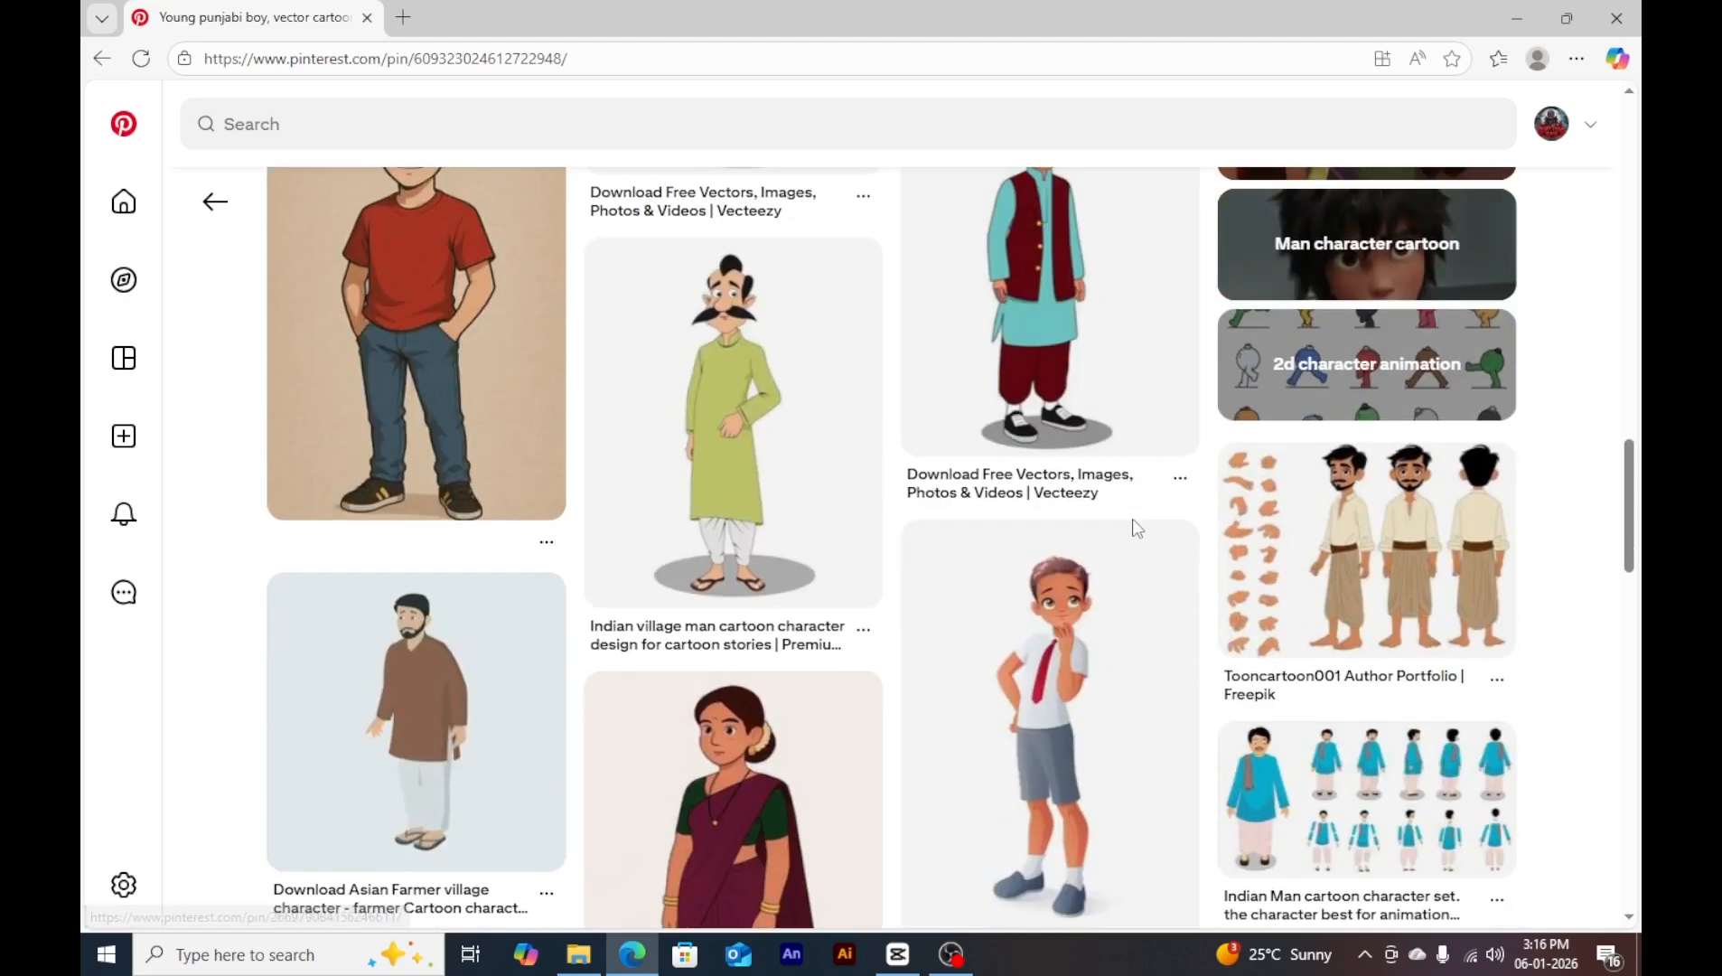
pyautogui.scroll(-4, 1130, 532)
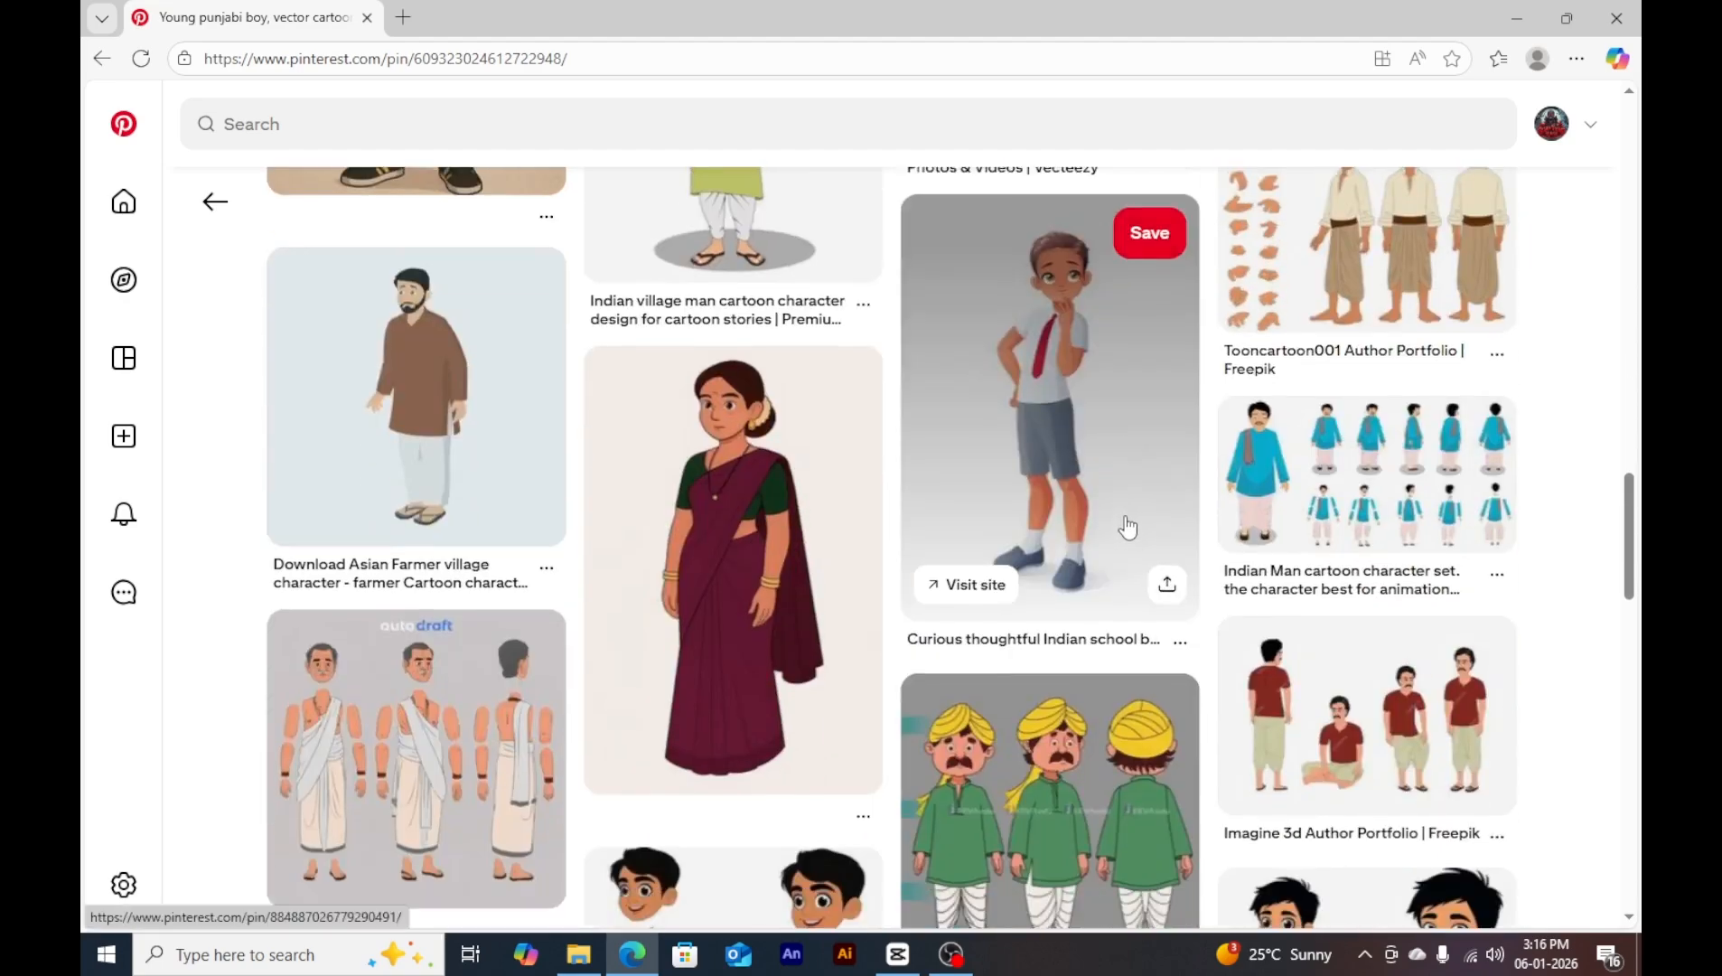
pyautogui.scroll(-5, 1128, 528)
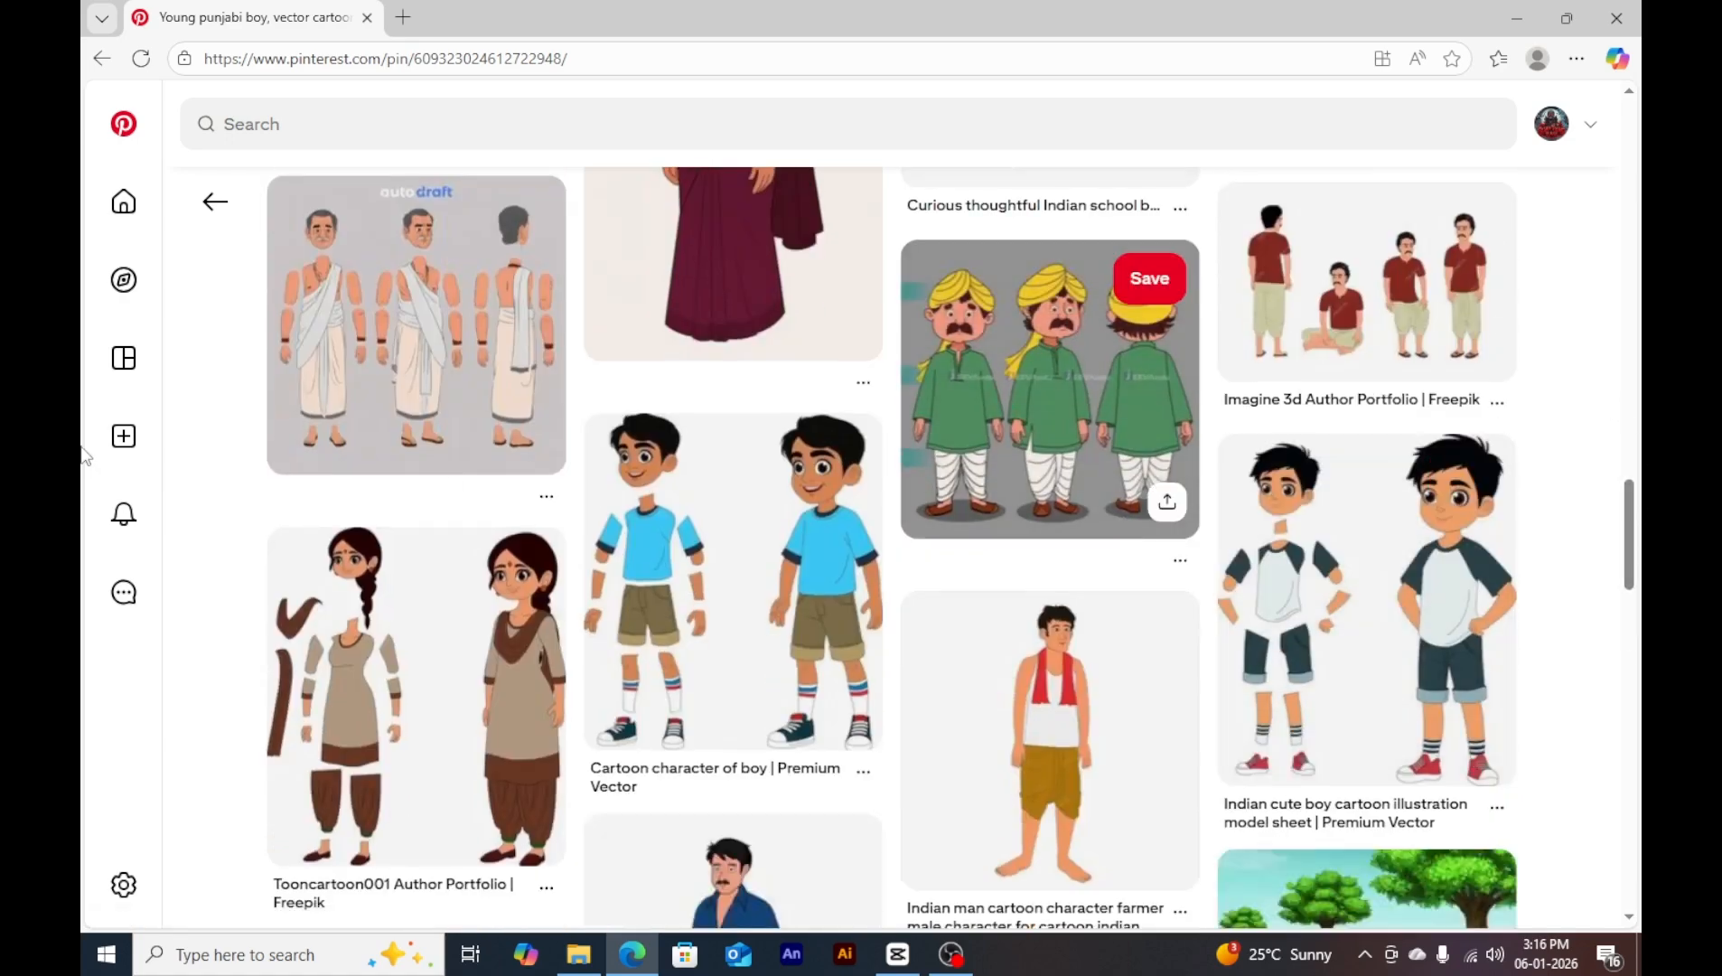
# Return to the "cartoon 2d boy drawing" results and view the pin of the standing character in a green polo shirt.
pyautogui.click(226, 209)
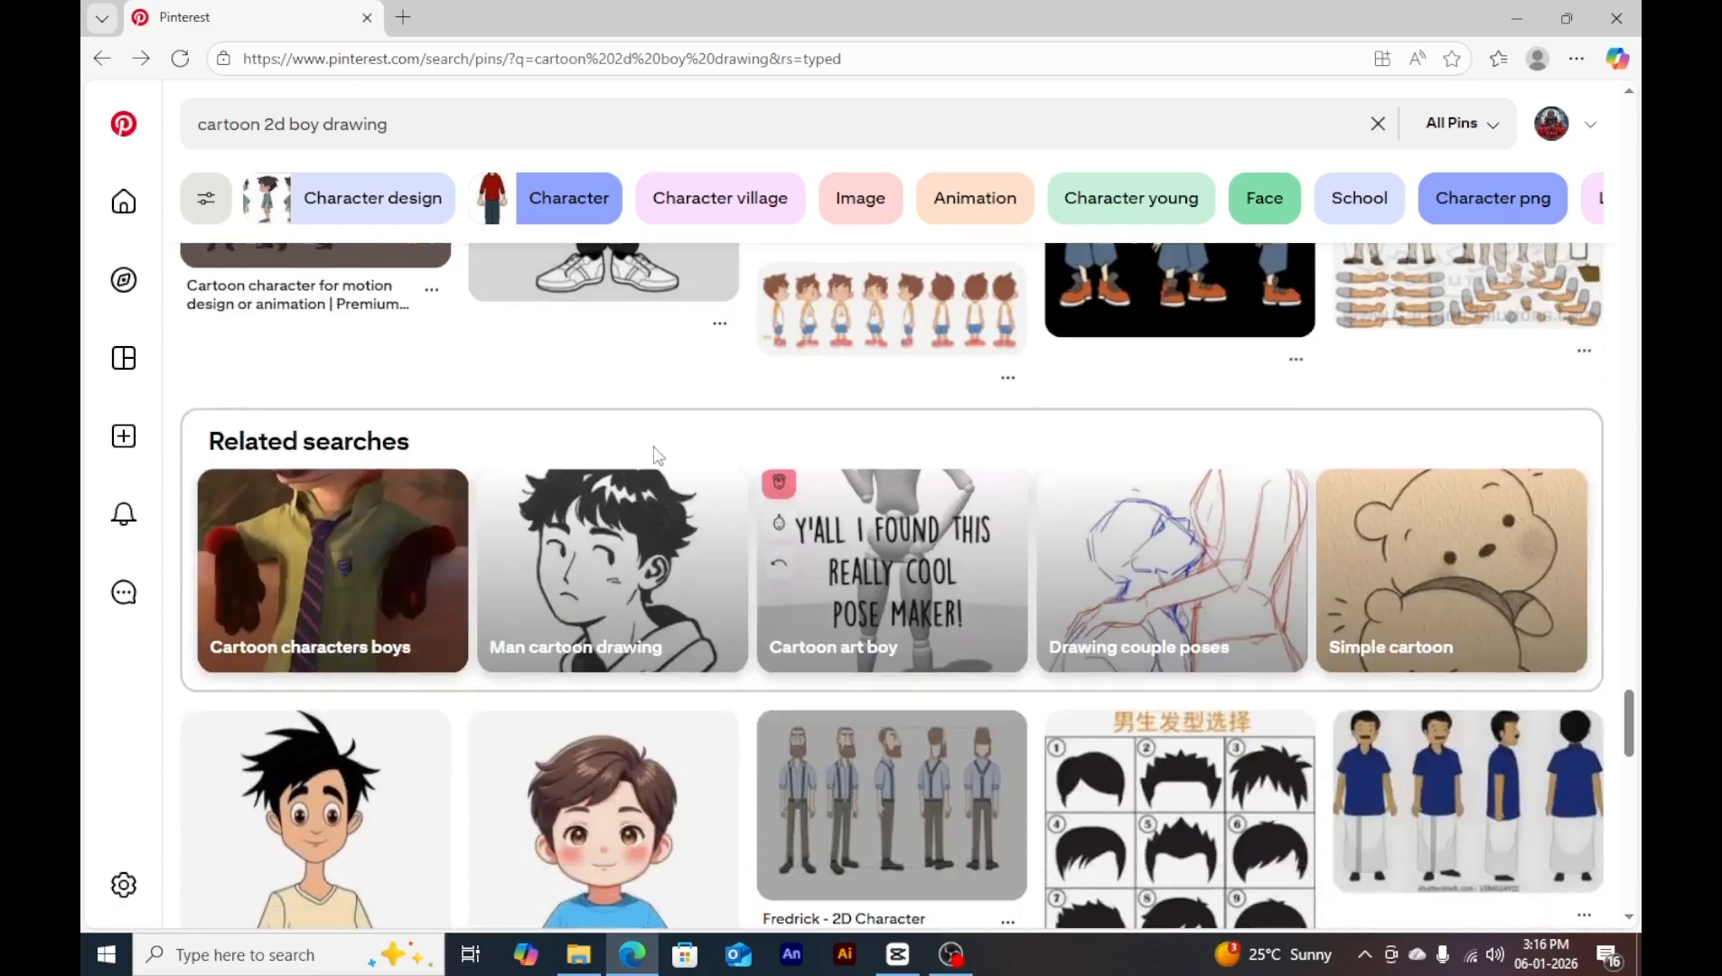
pyautogui.scroll(-15, 657, 456)
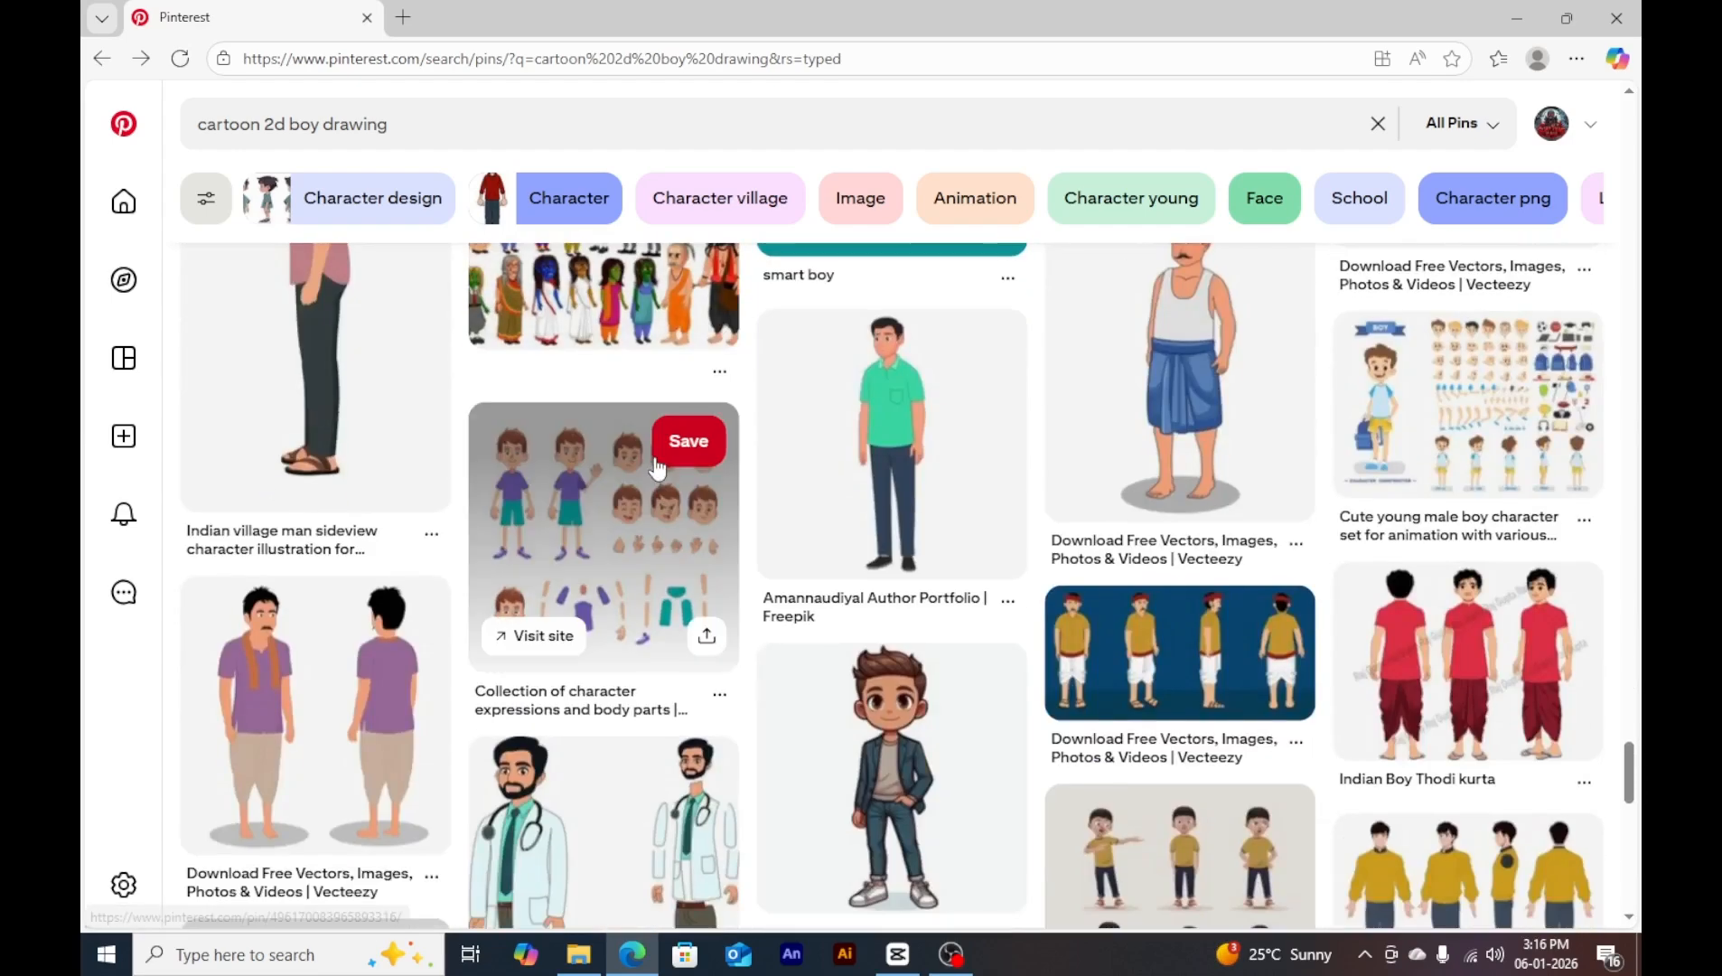
pyautogui.click(903, 415)
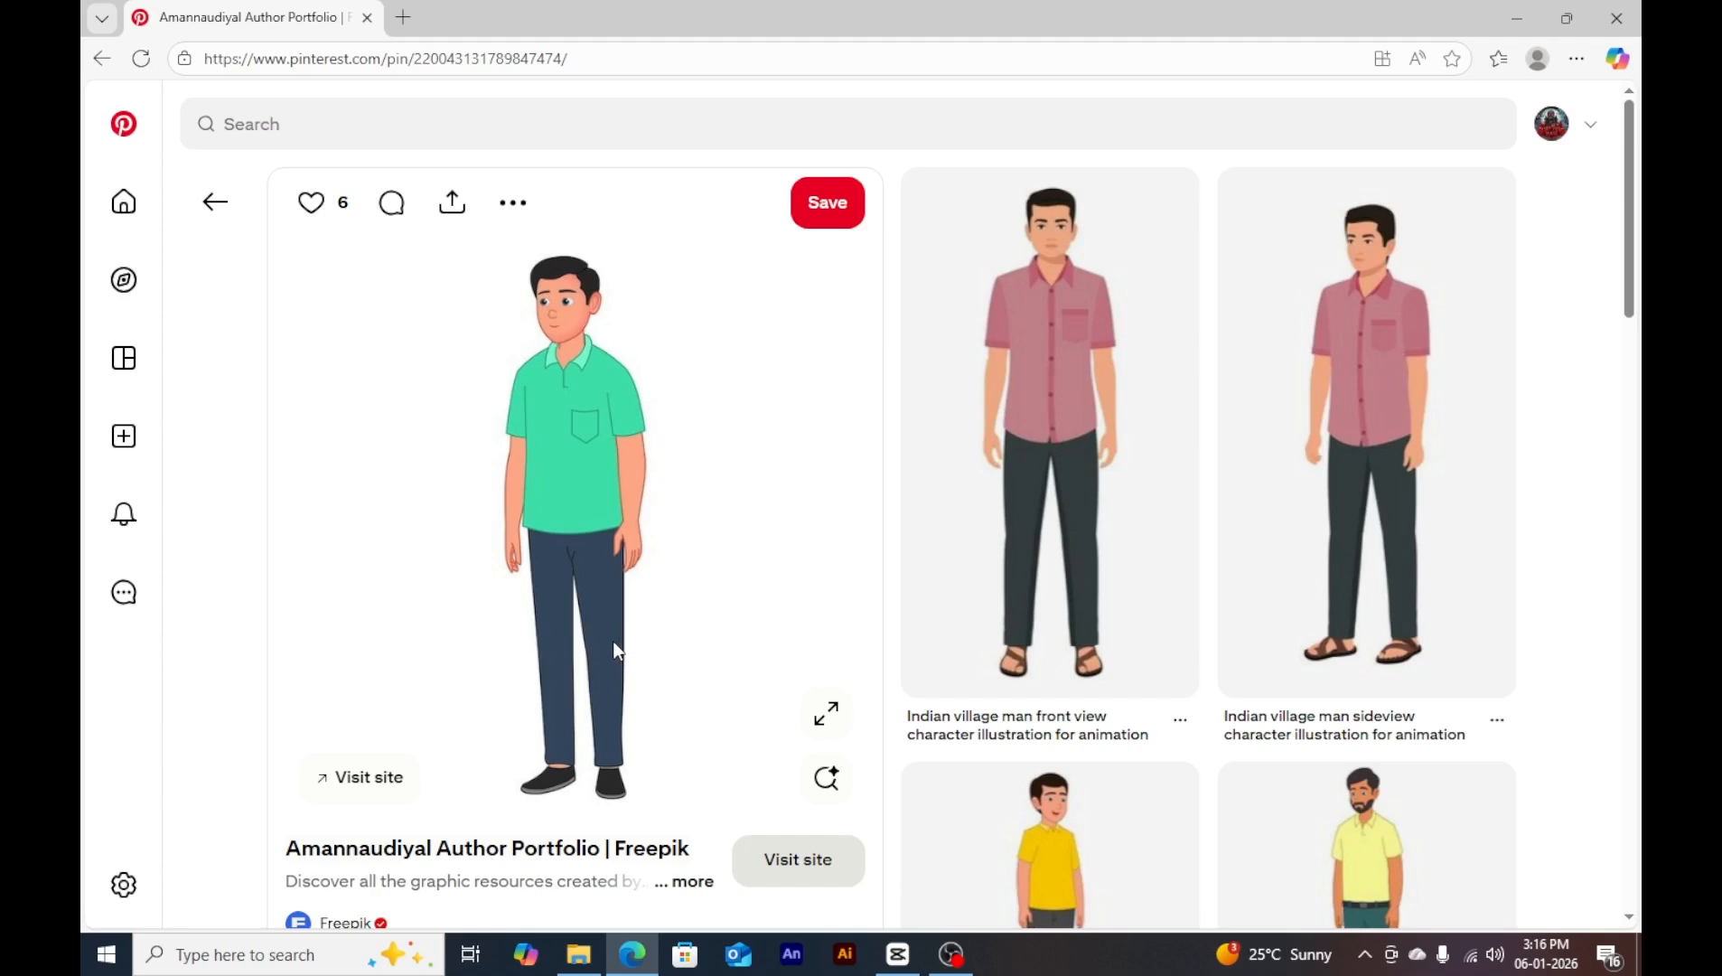
pyautogui.scroll(-5, 613, 640)
pyautogui.scroll(5, 588, 619)
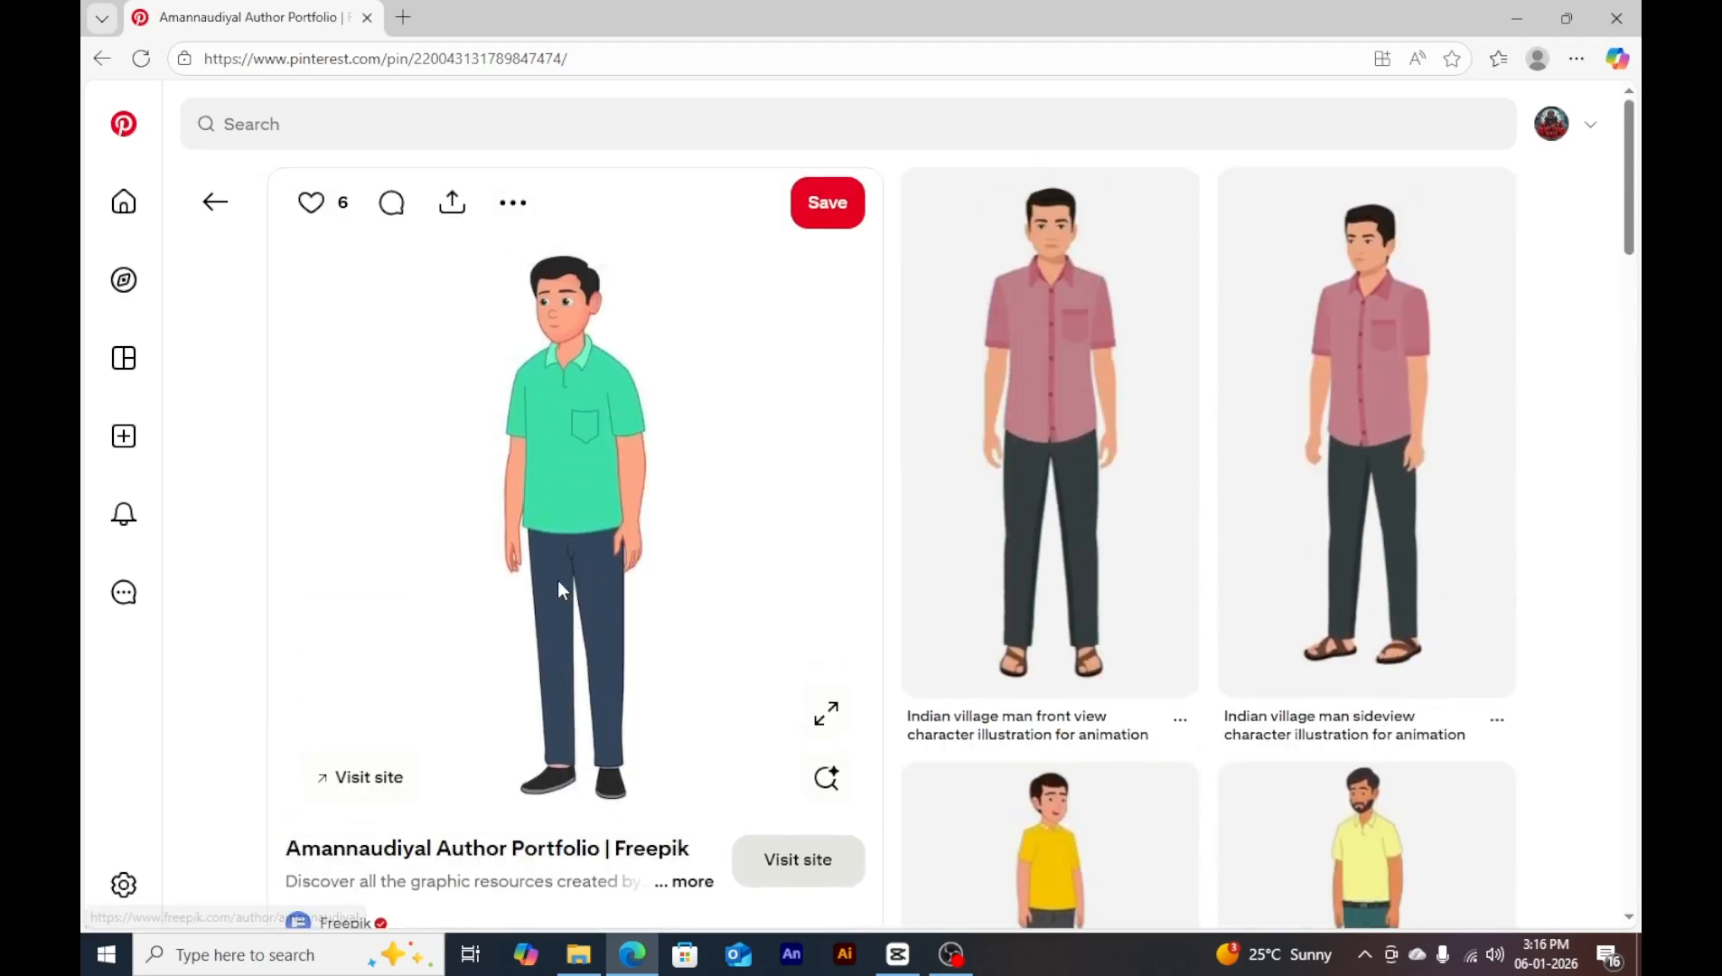
# Go back to the search results and examine further boy drawings, turnaround sheets and pose sets deeper in the list.
pyautogui.click(217, 204)
pyautogui.scroll(-15, 1110, 467)
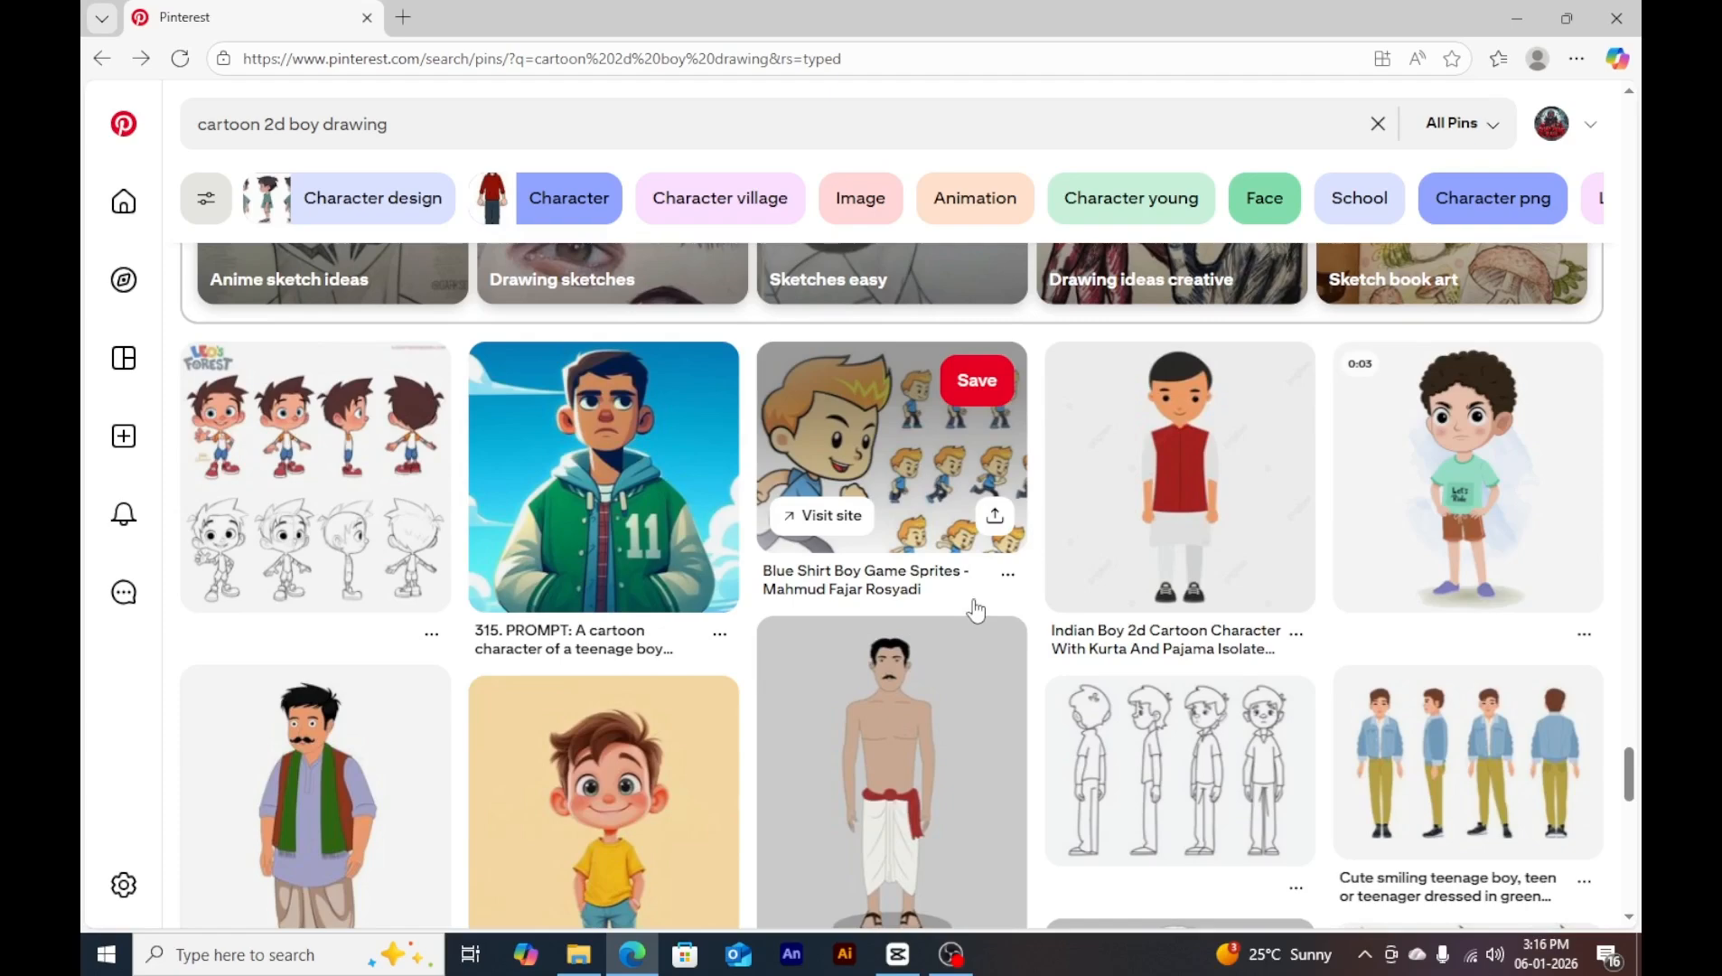
pyautogui.scroll(-5, 976, 611)
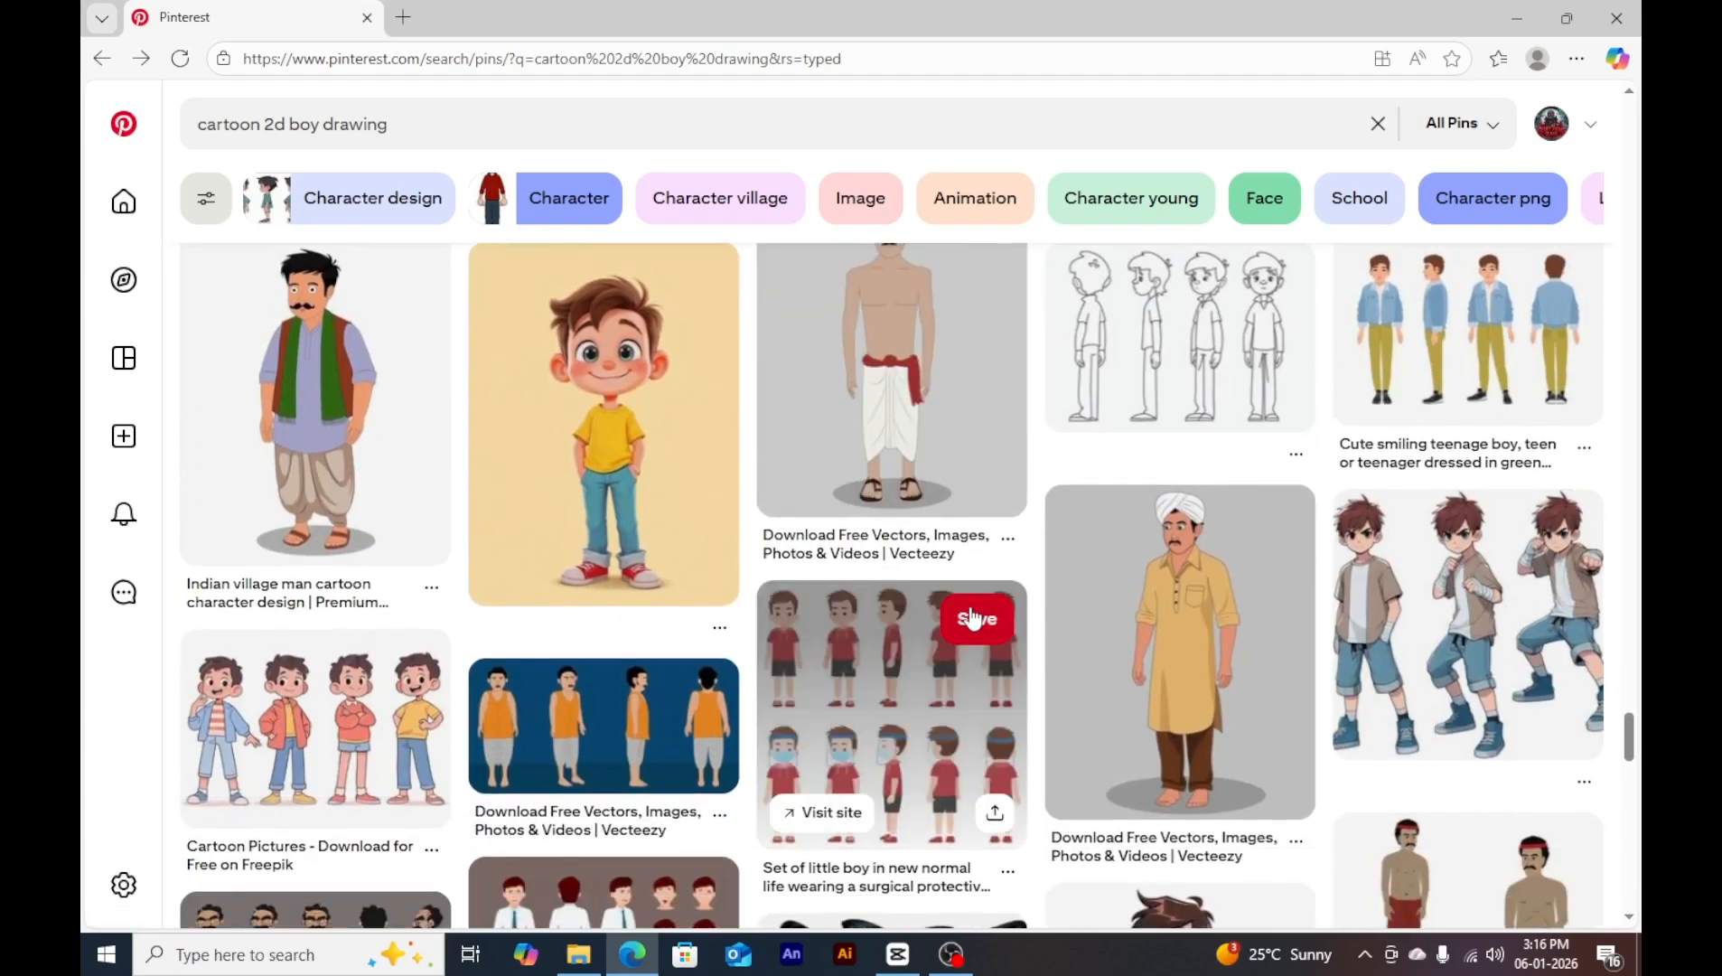
pyautogui.scroll(-4, 971, 618)
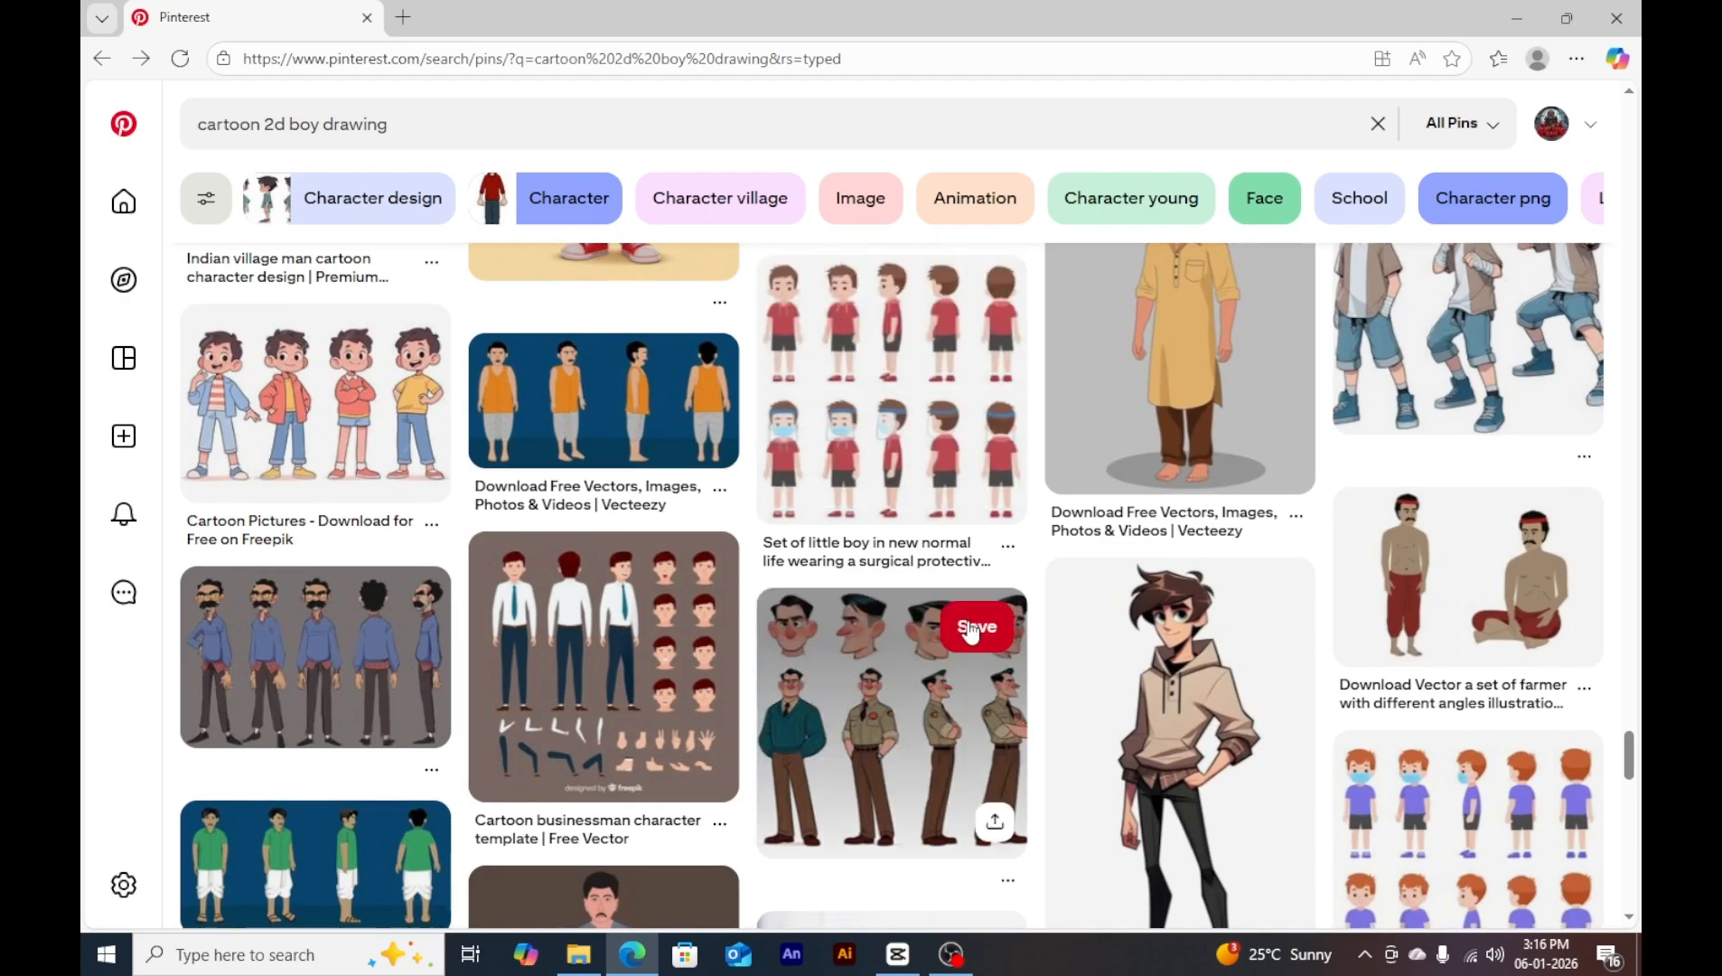
pyautogui.scroll(-9, 971, 630)
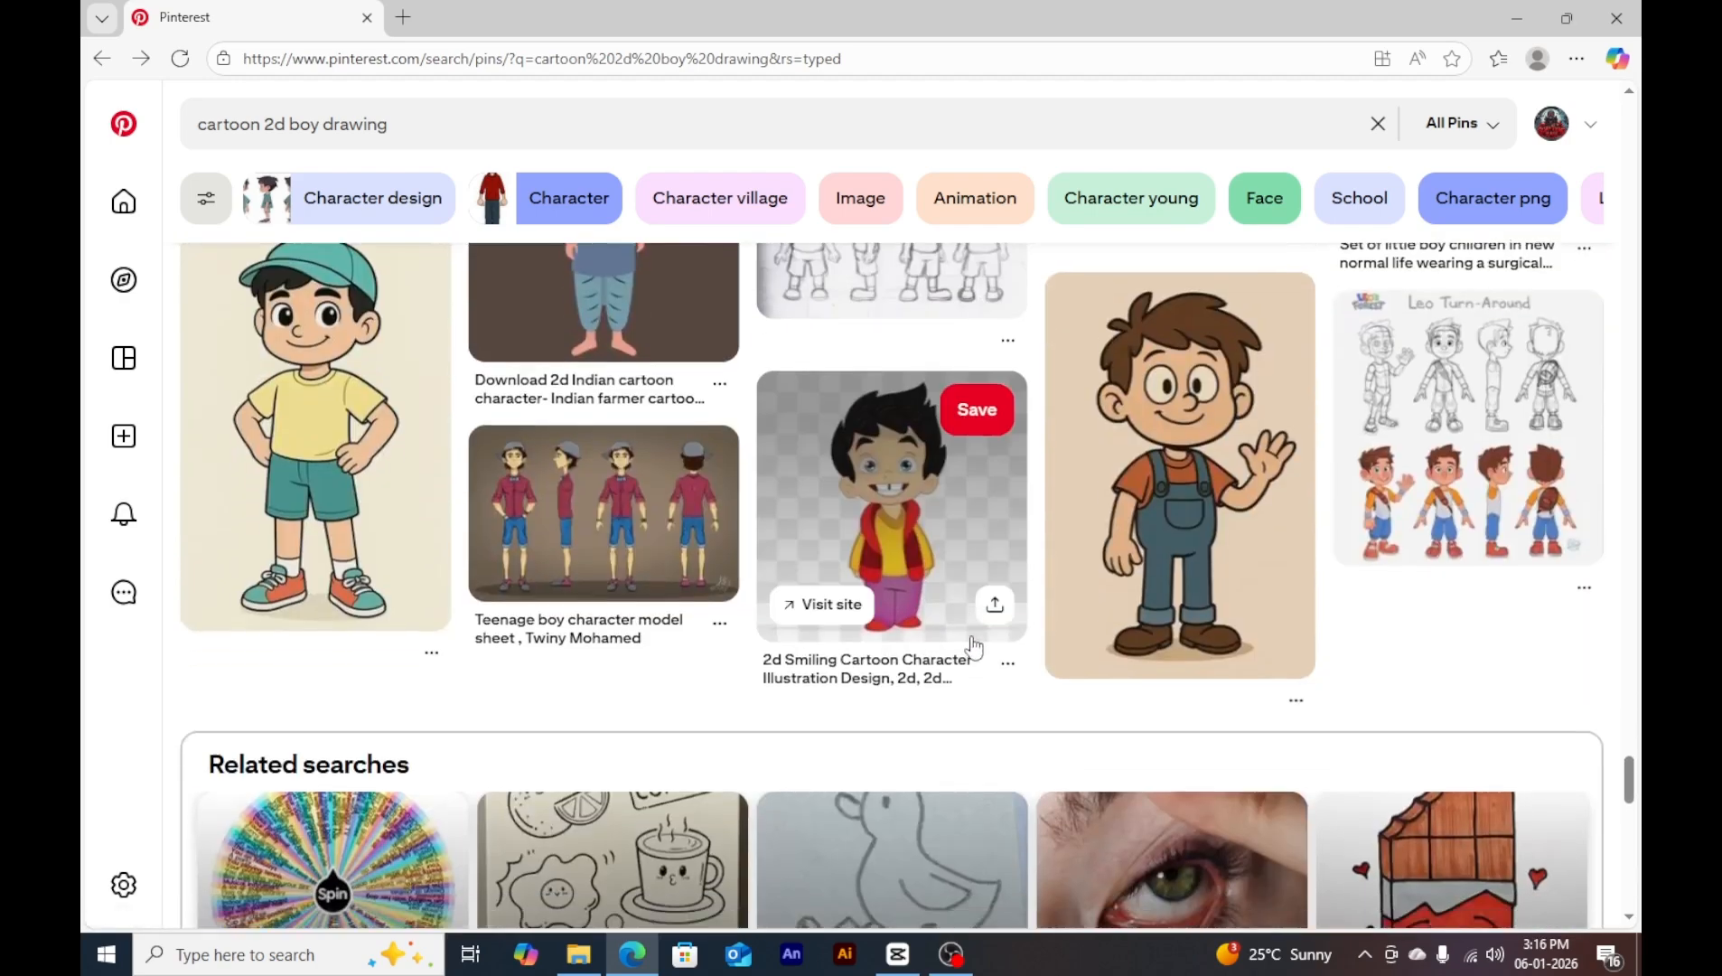
pyautogui.scroll(-12, 973, 643)
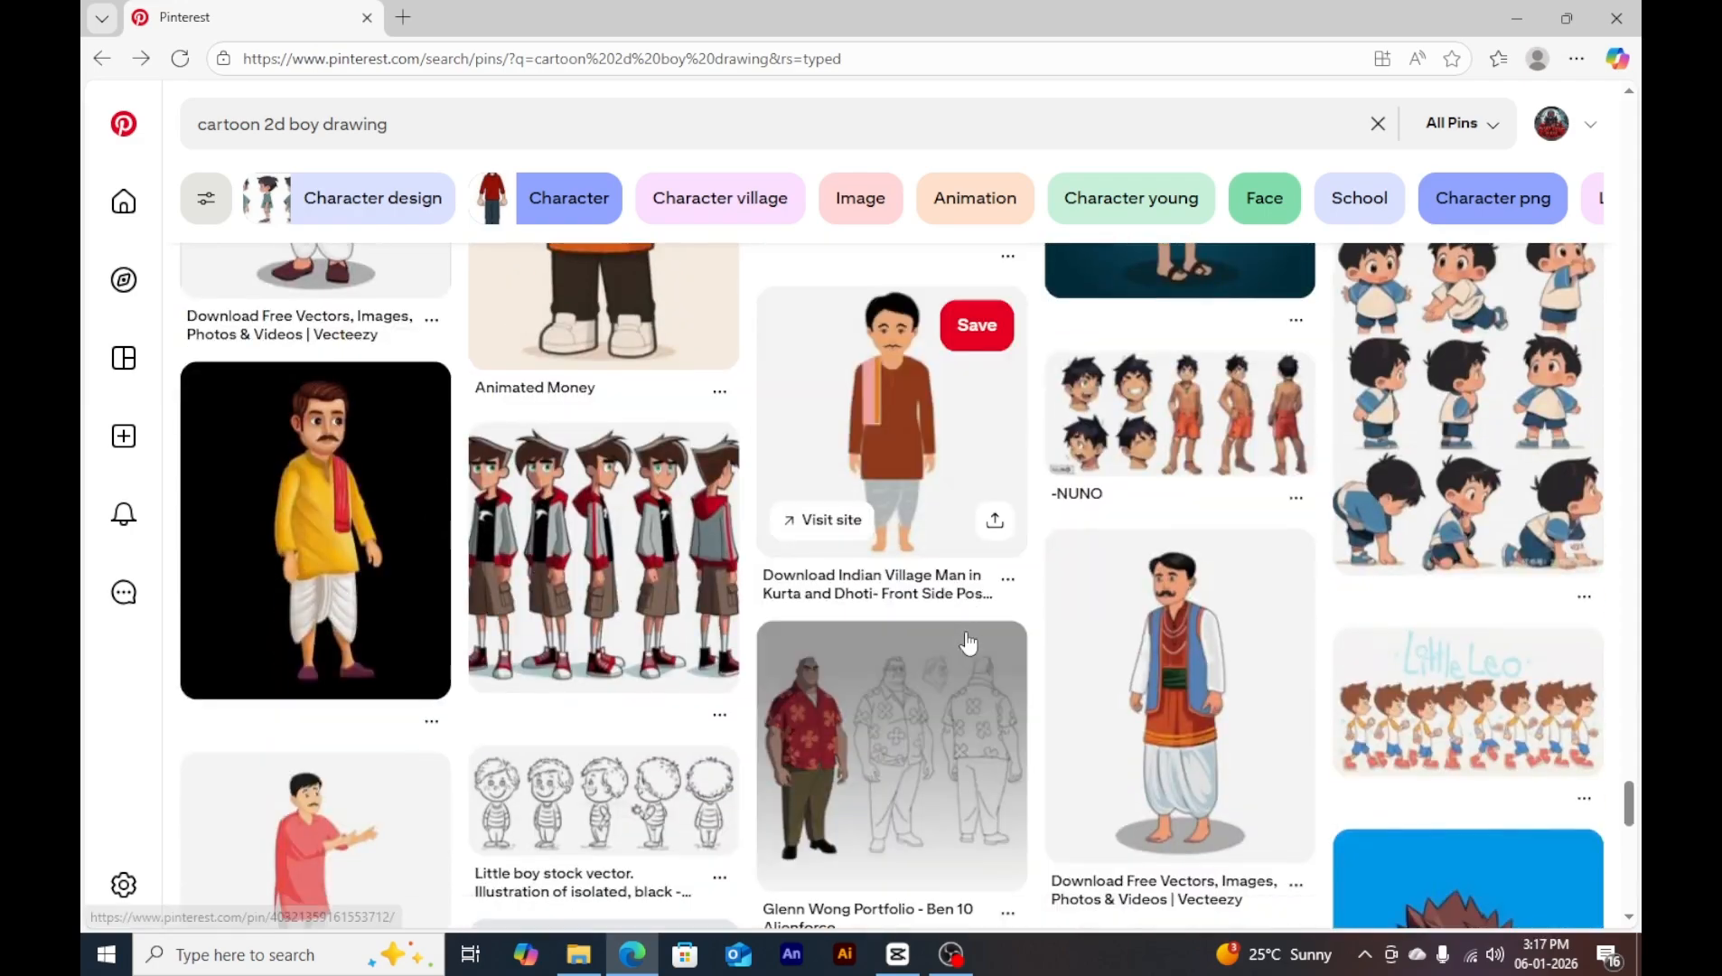
pyautogui.scroll(-11, 968, 643)
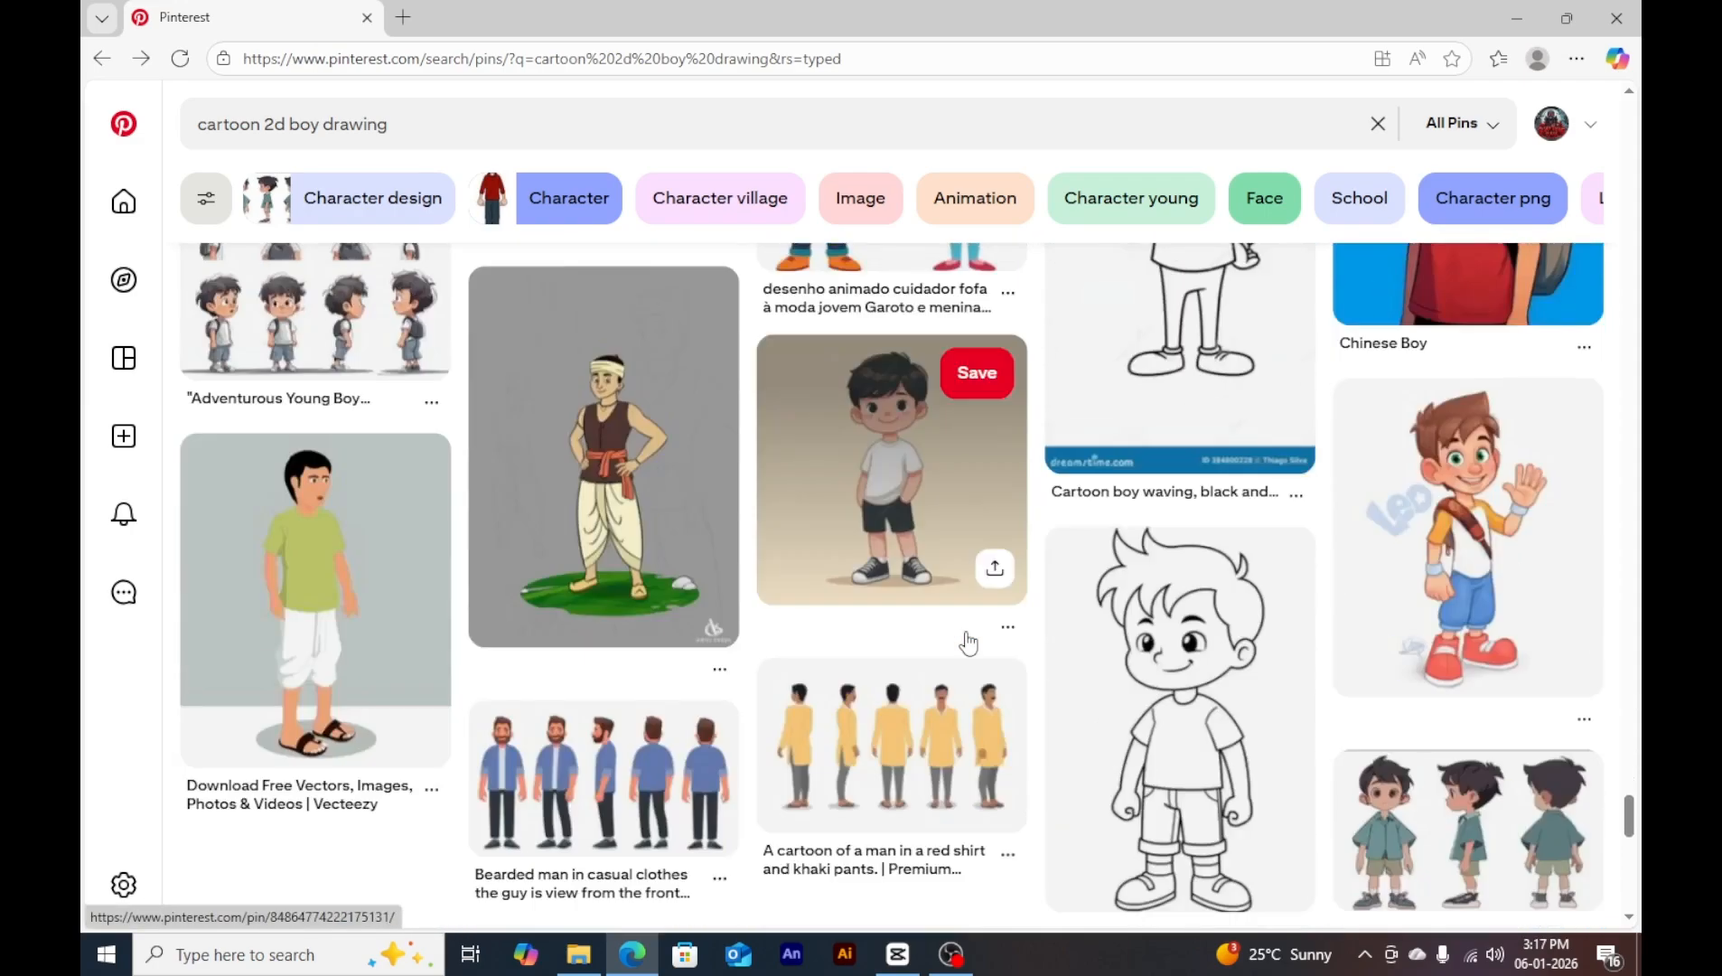
pyautogui.scroll(-9, 968, 643)
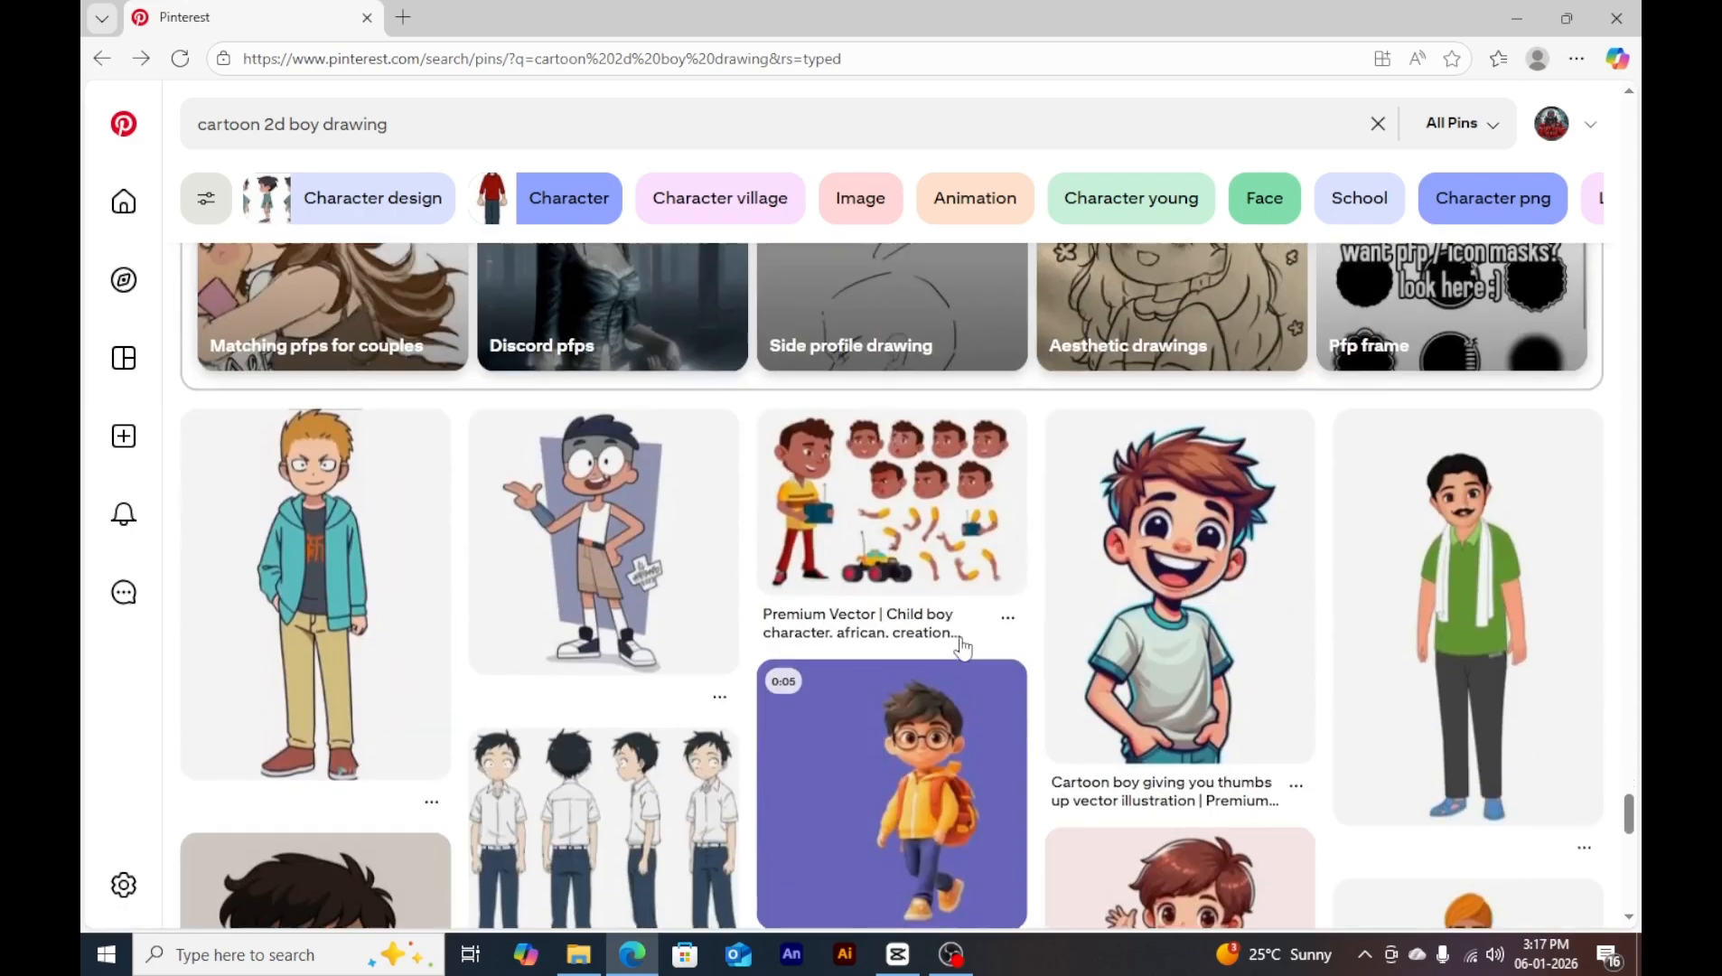
pyautogui.scroll(-3, 959, 635)
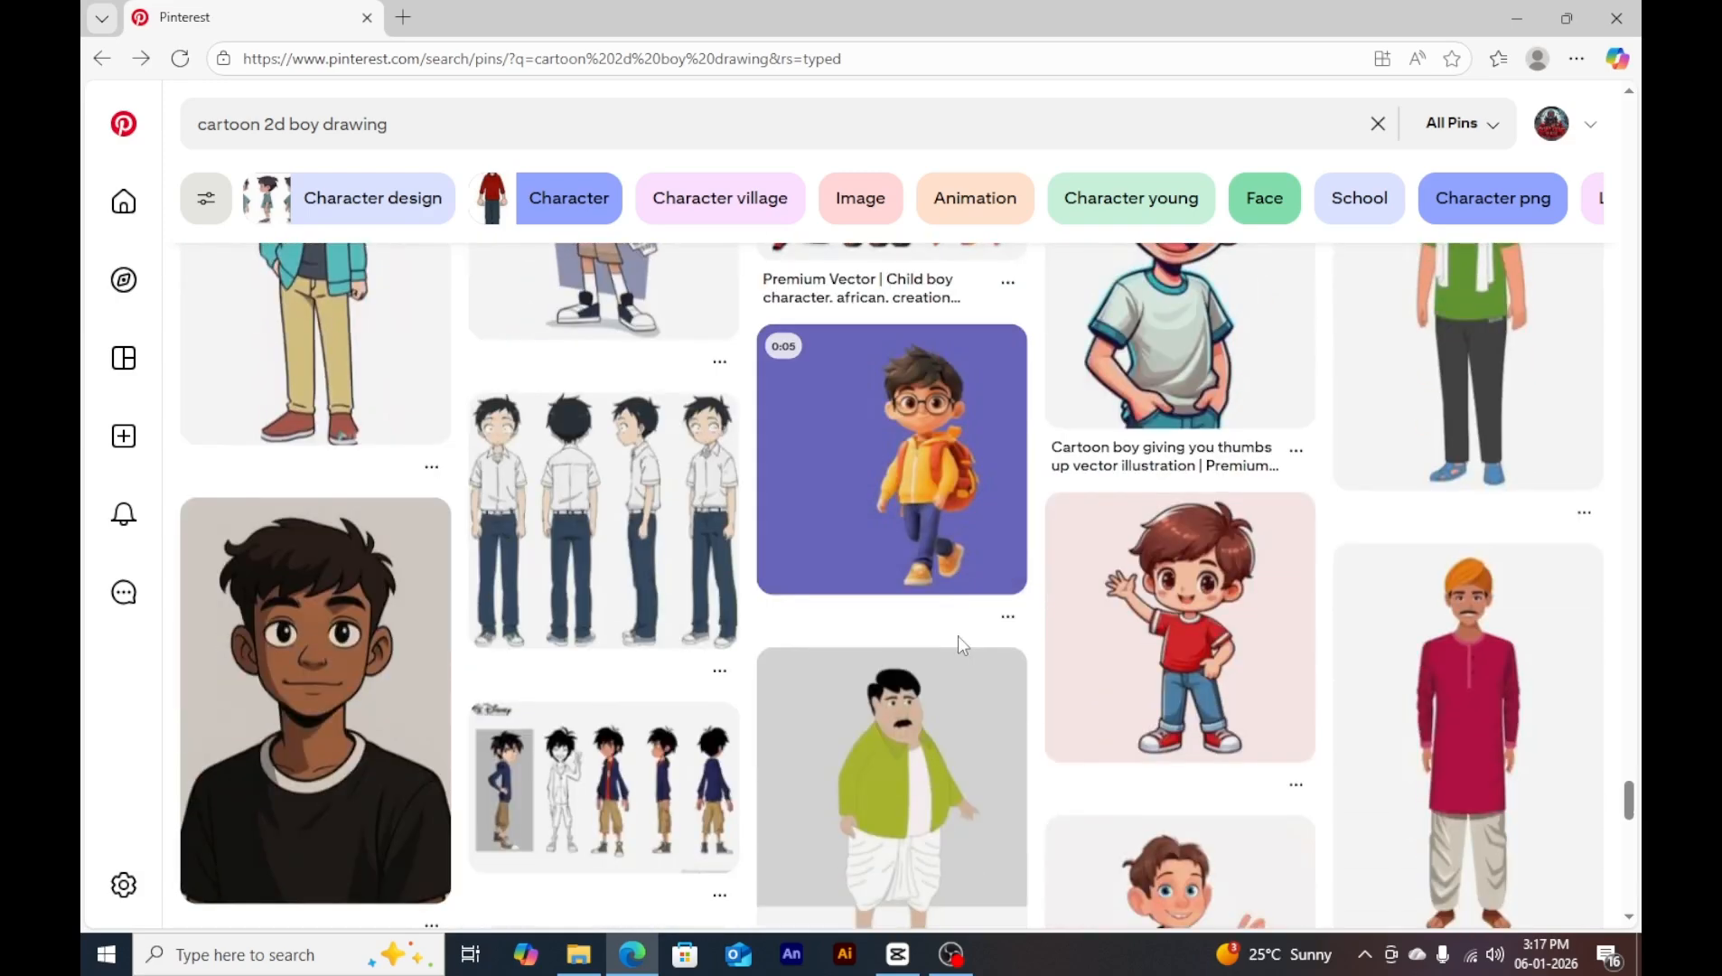
pyautogui.scroll(-1, 958, 635)
# Look back over the earlier "cartoon 2d boy drawing" results up to the first turnaround sheets.
pyautogui.scroll(10, 960, 647)
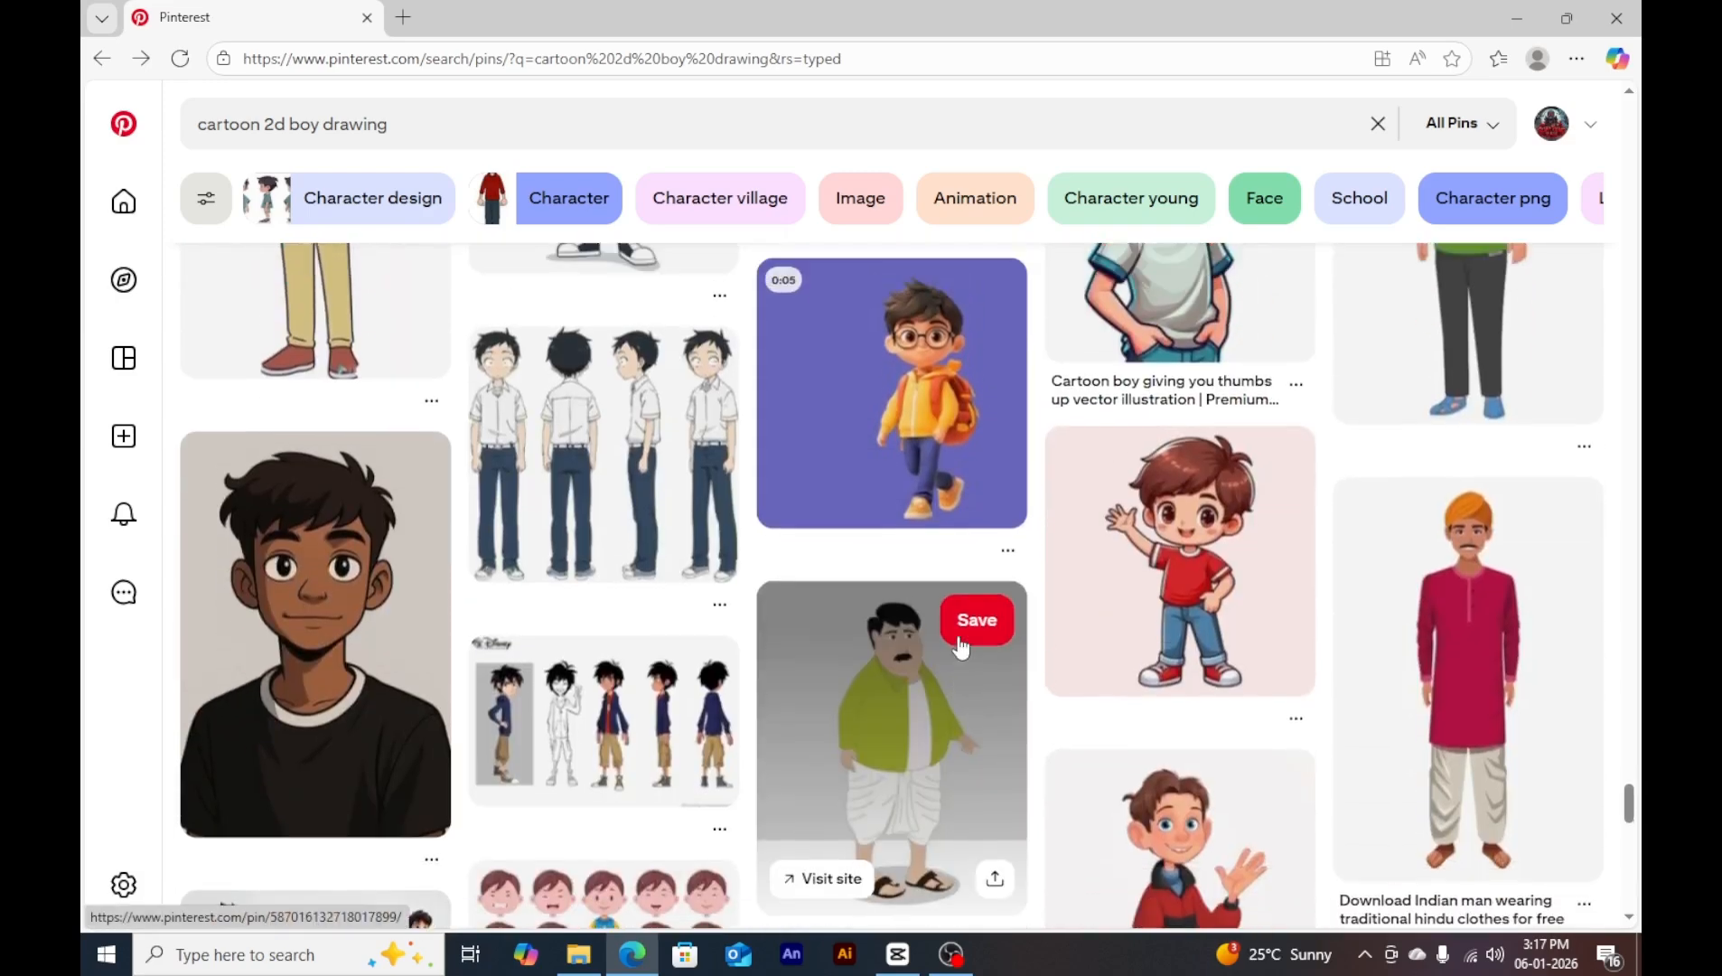
pyautogui.scroll(10, 942, 635)
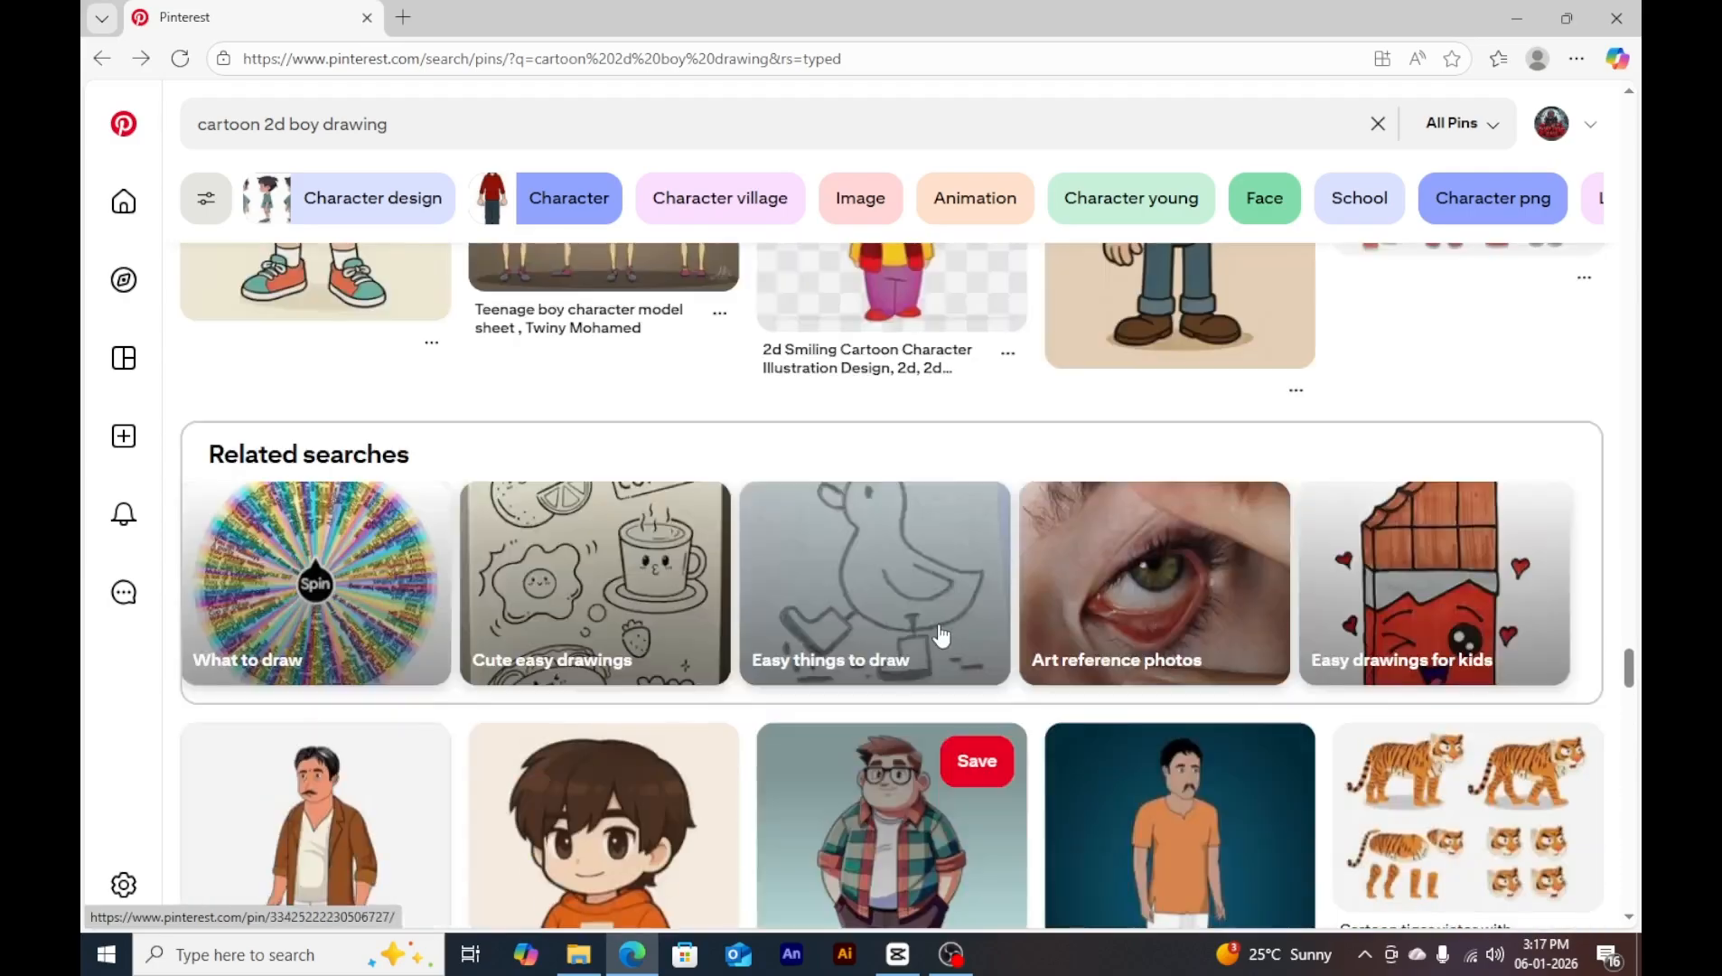
pyautogui.scroll(10, 940, 632)
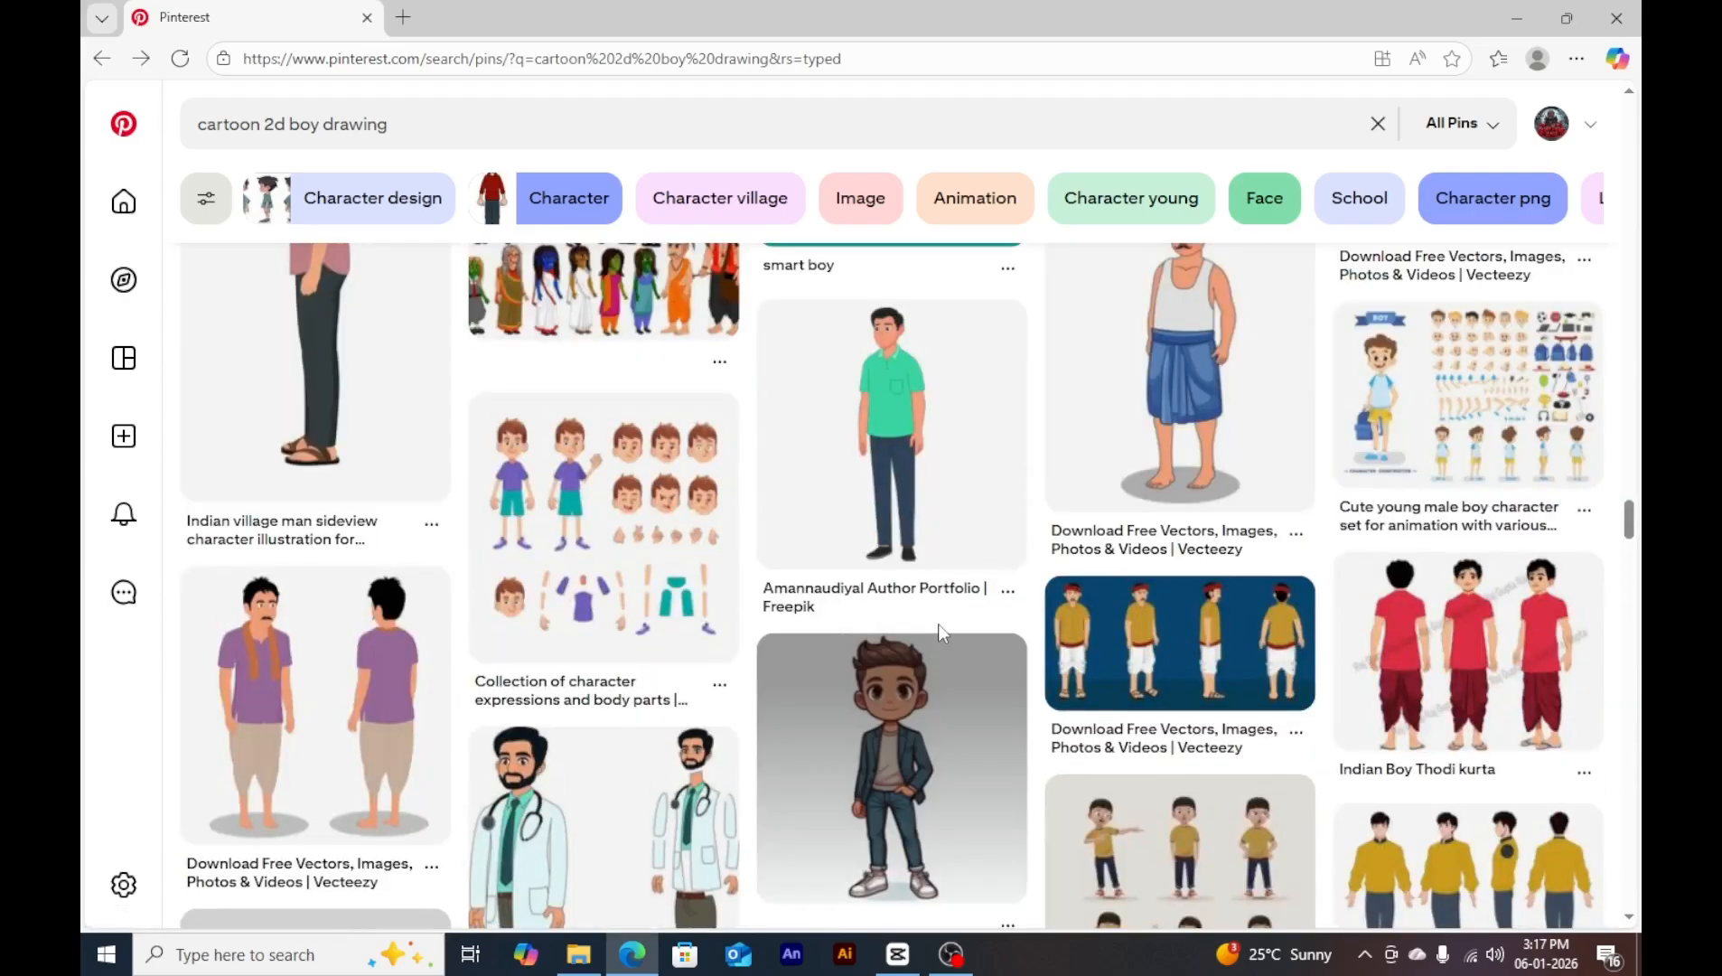
pyautogui.scroll(10, 940, 635)
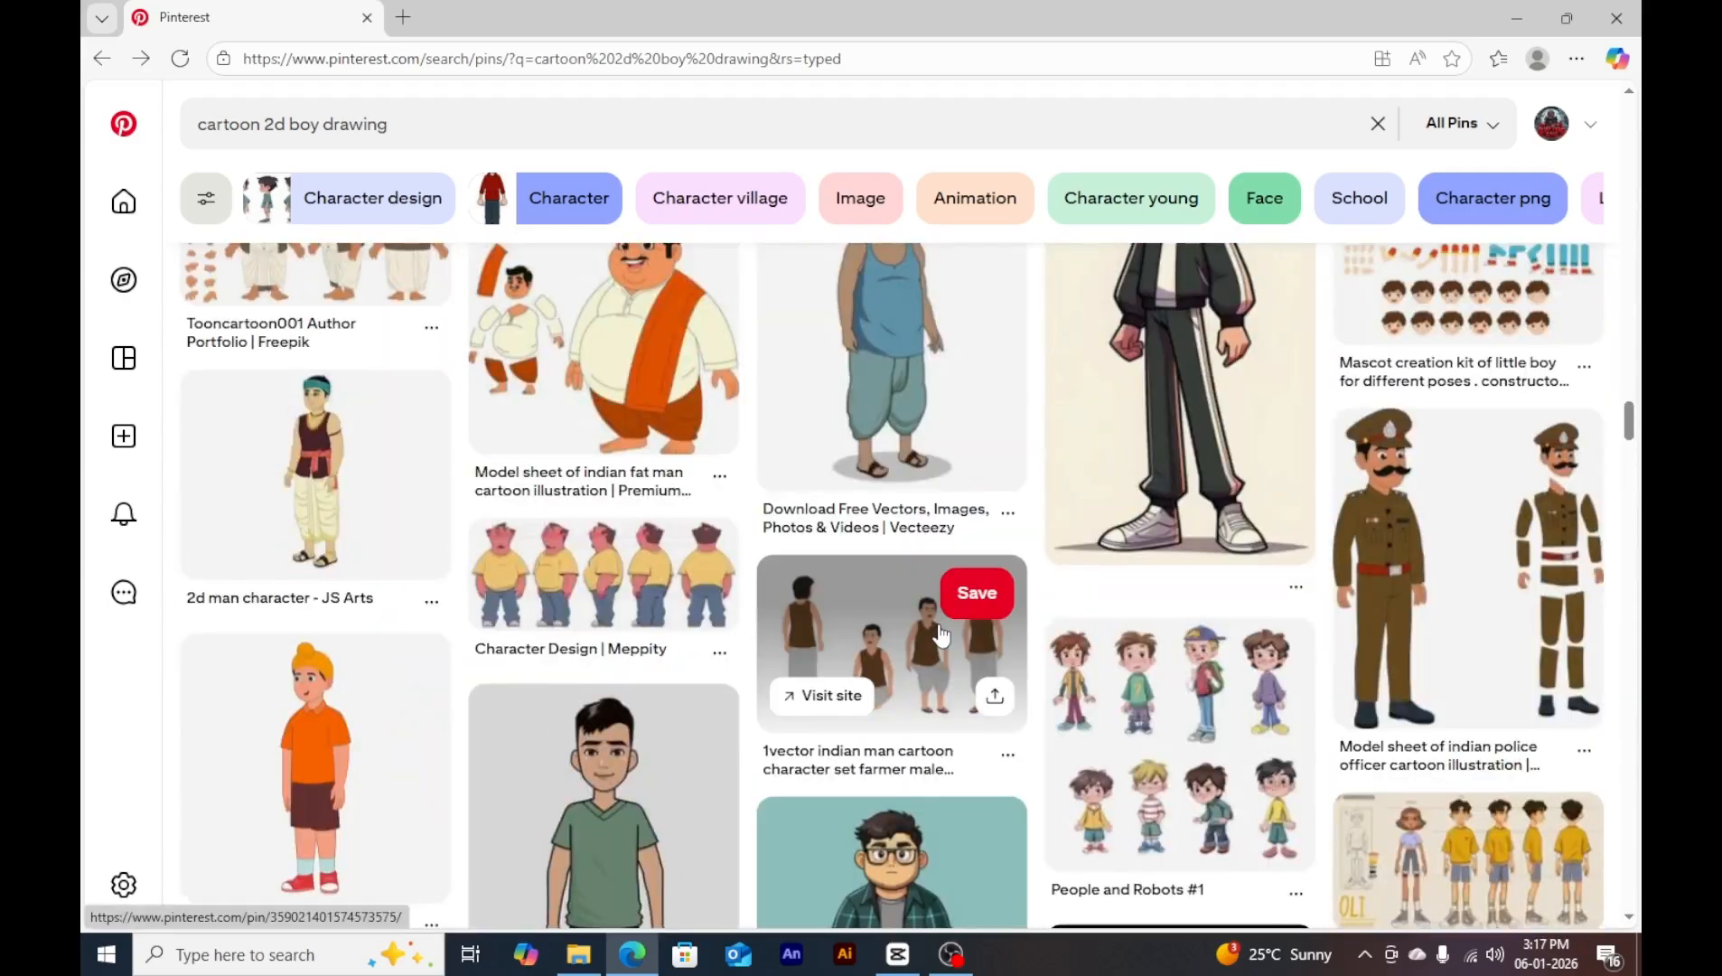
pyautogui.scroll(10, 940, 636)
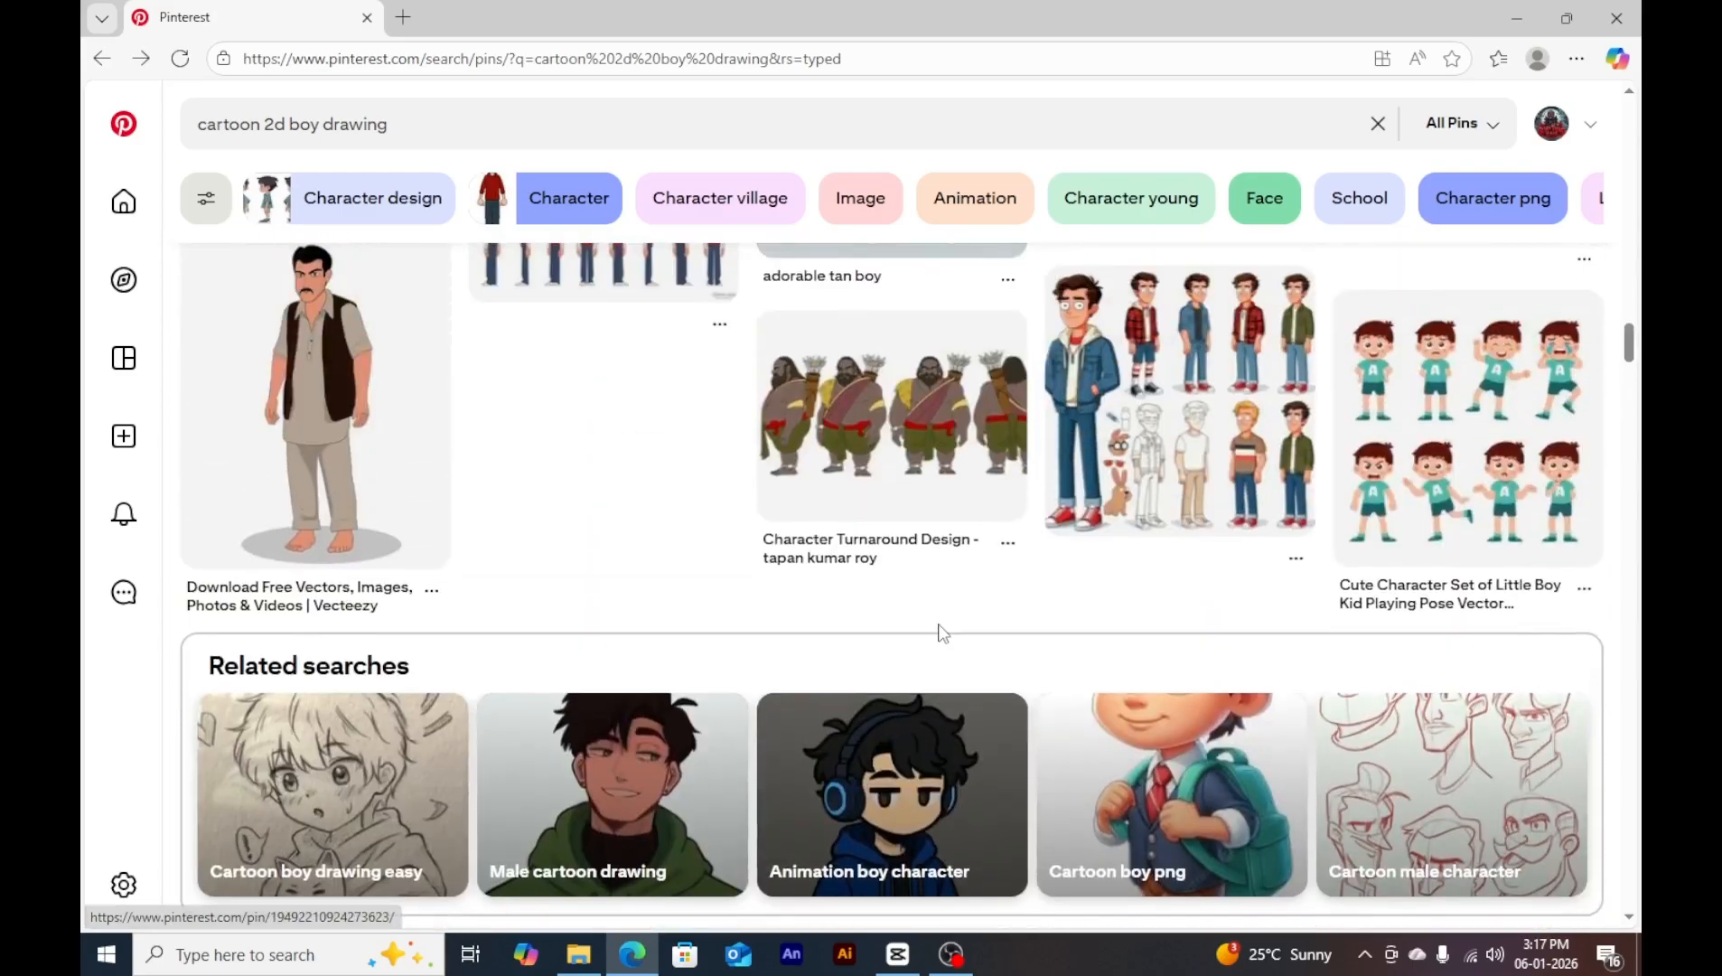
pyautogui.scroll(10, 940, 636)
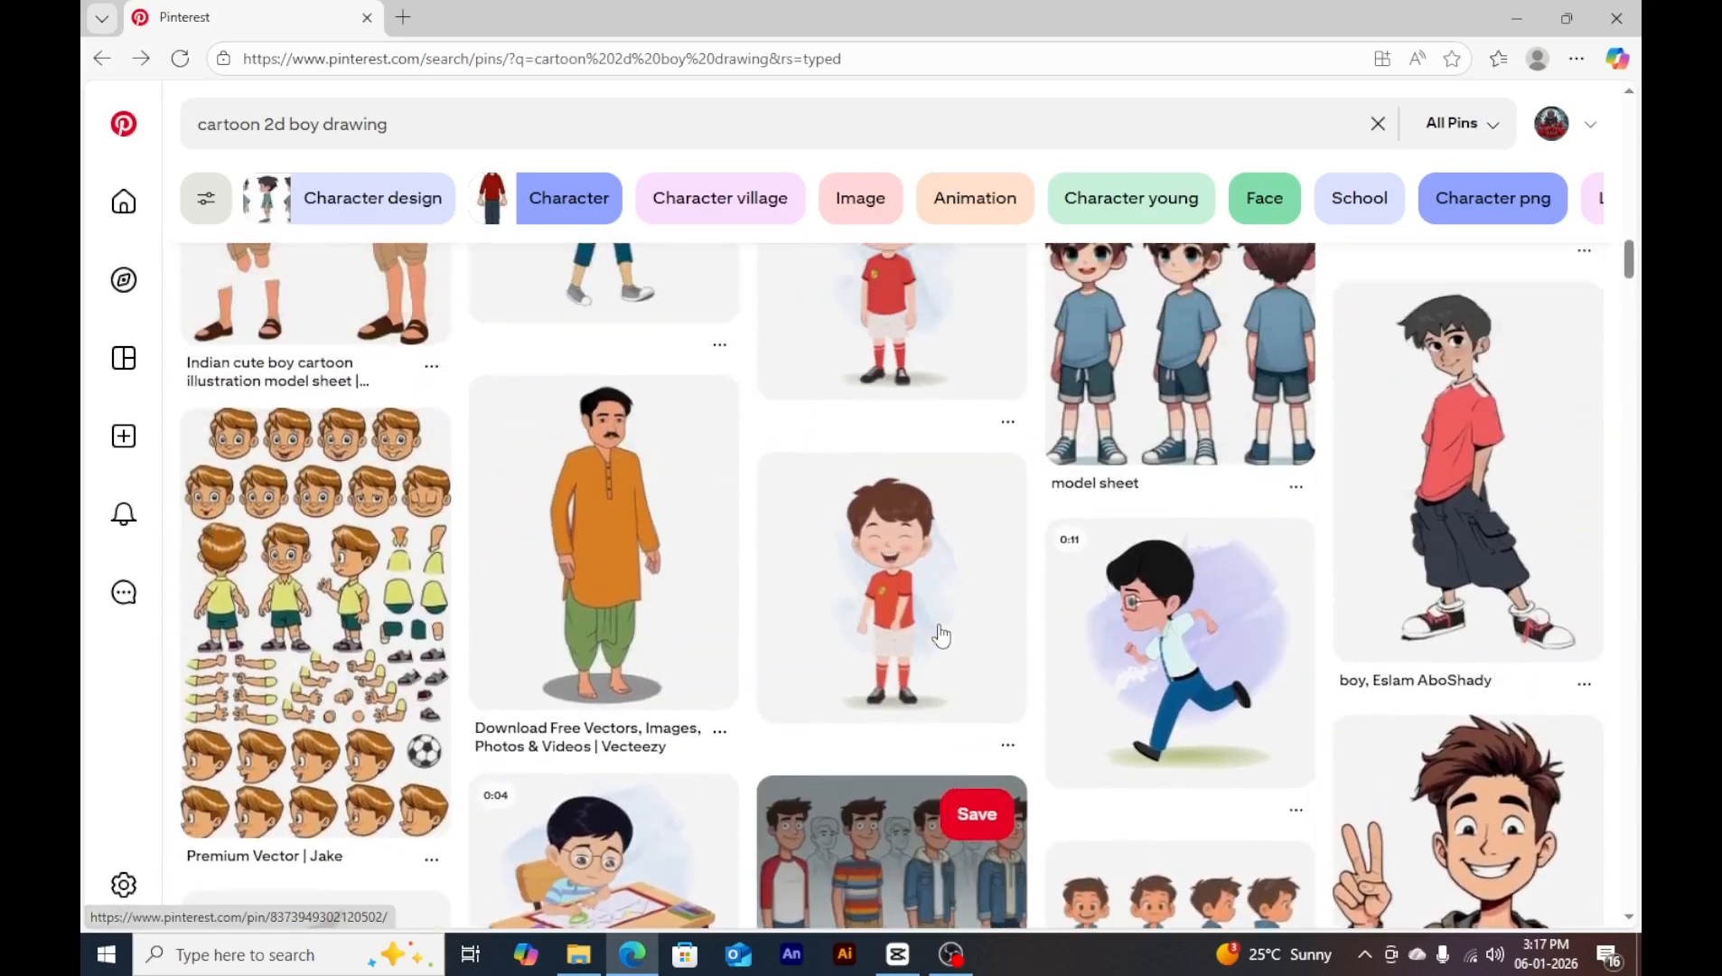
pyautogui.scroll(10, 924, 630)
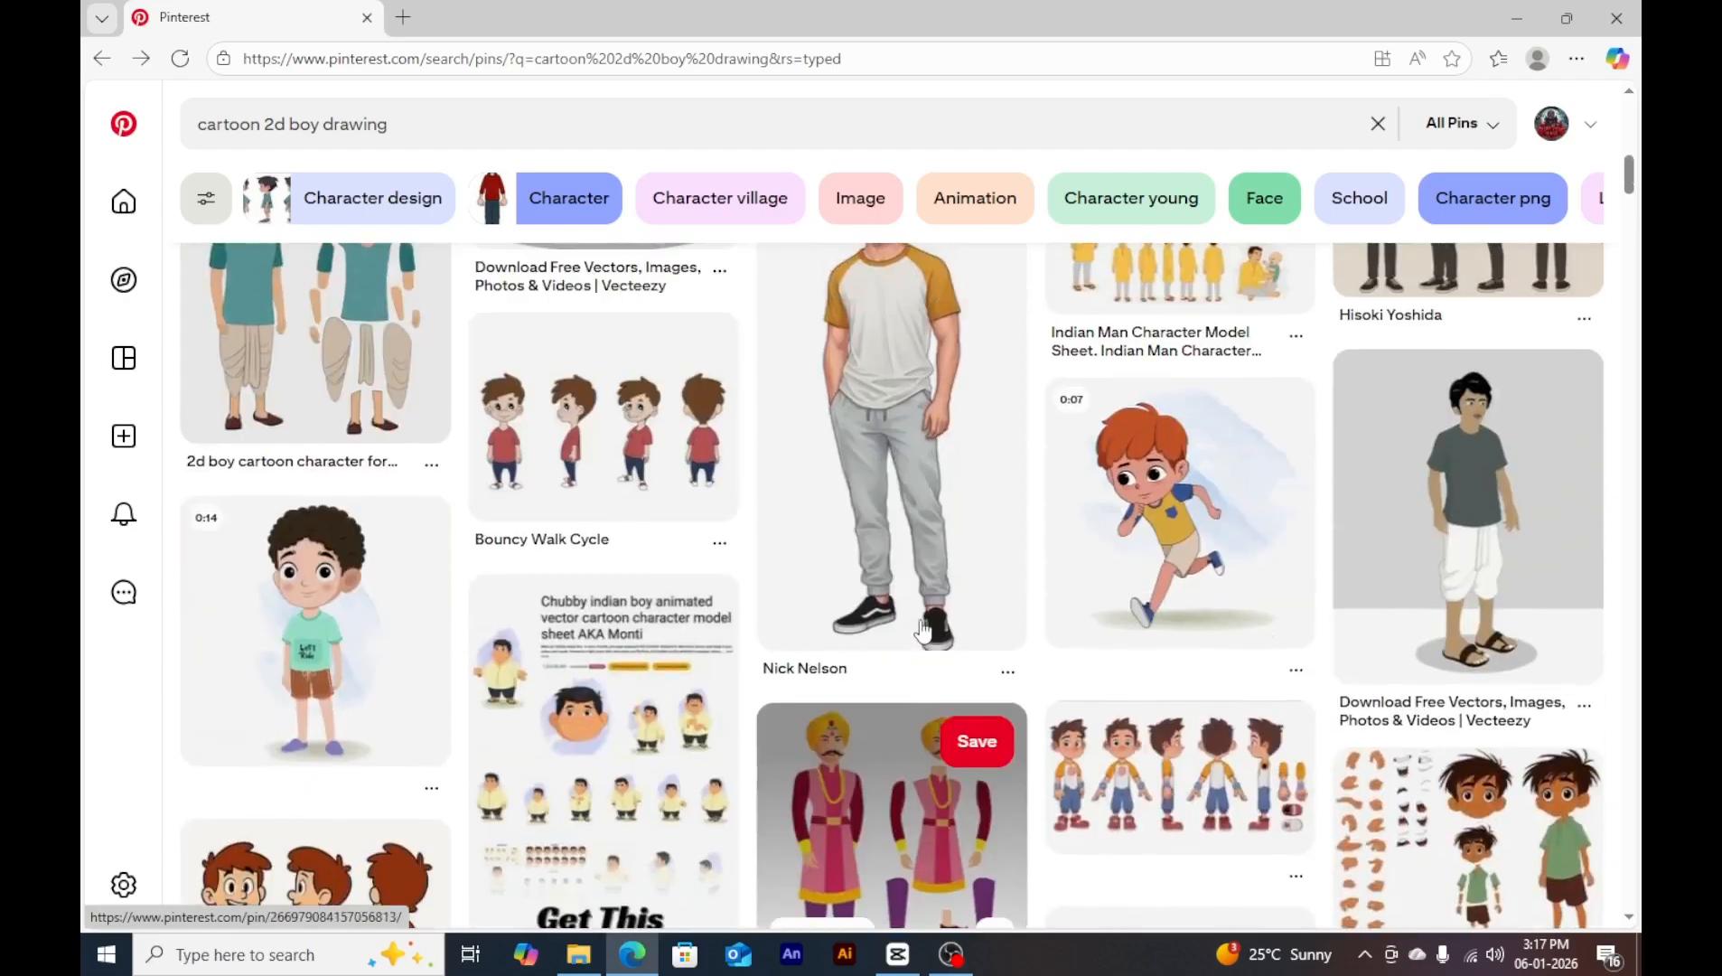
pyautogui.scroll(1, 919, 626)
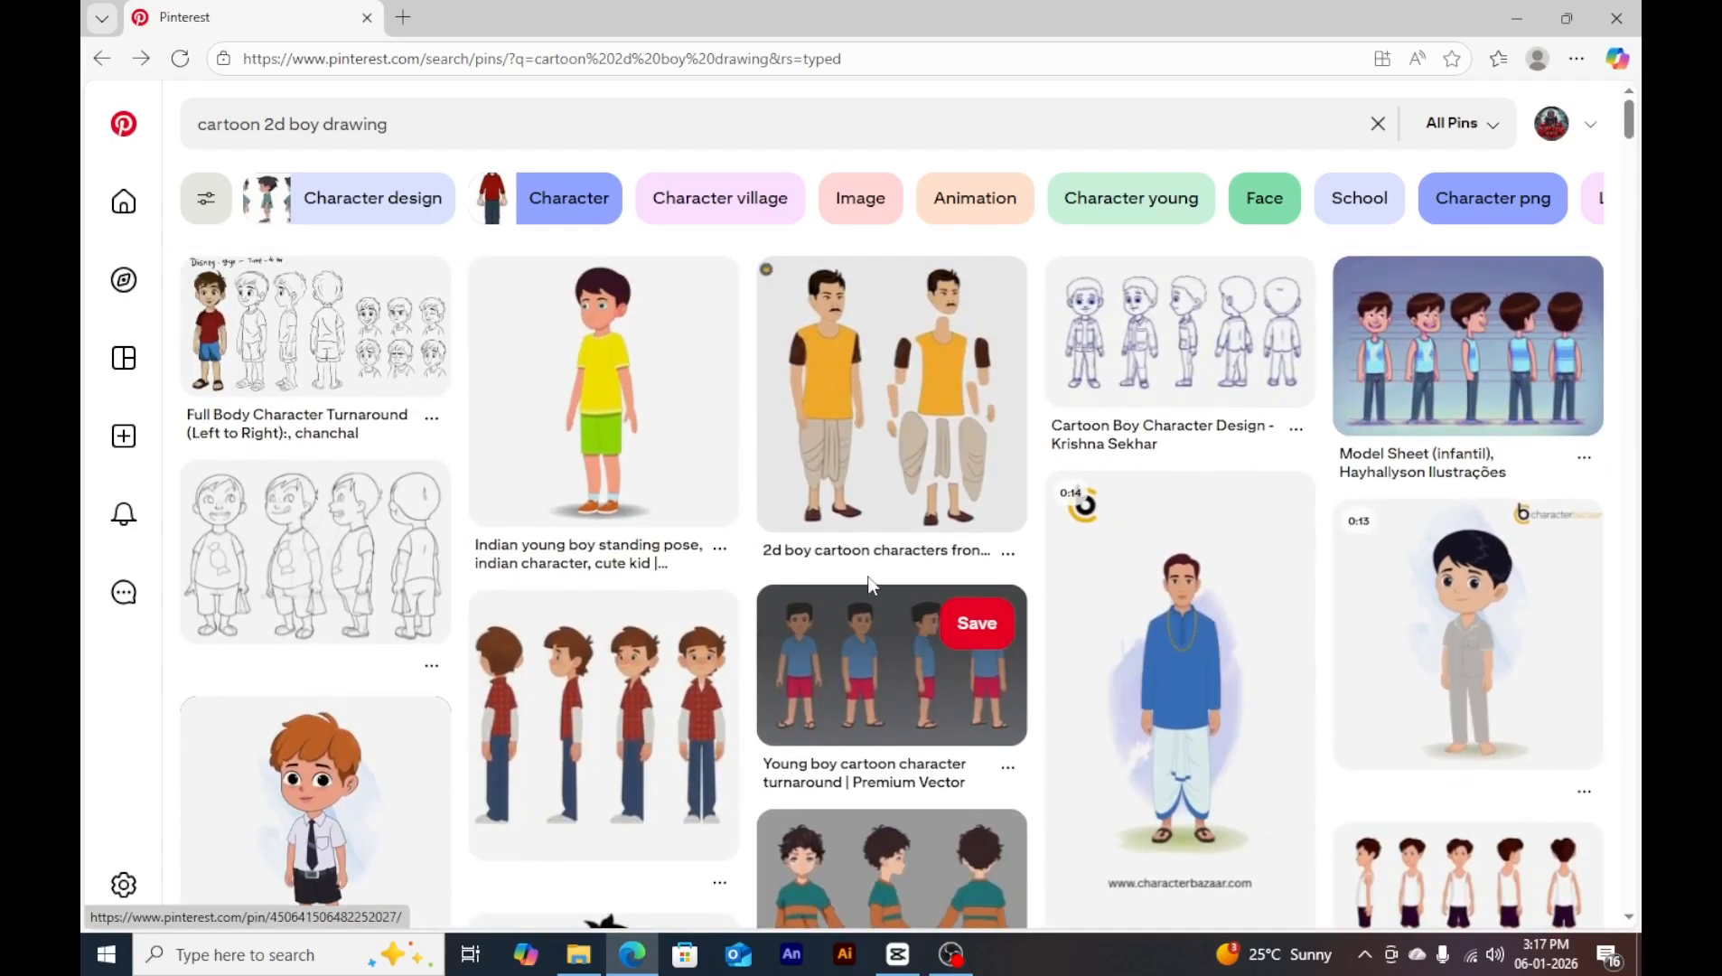
# Open the "Indian young boy standing pose" pin and examine its related characters, cut-out model sheets and village backgrounds.
pyautogui.click(599, 439)
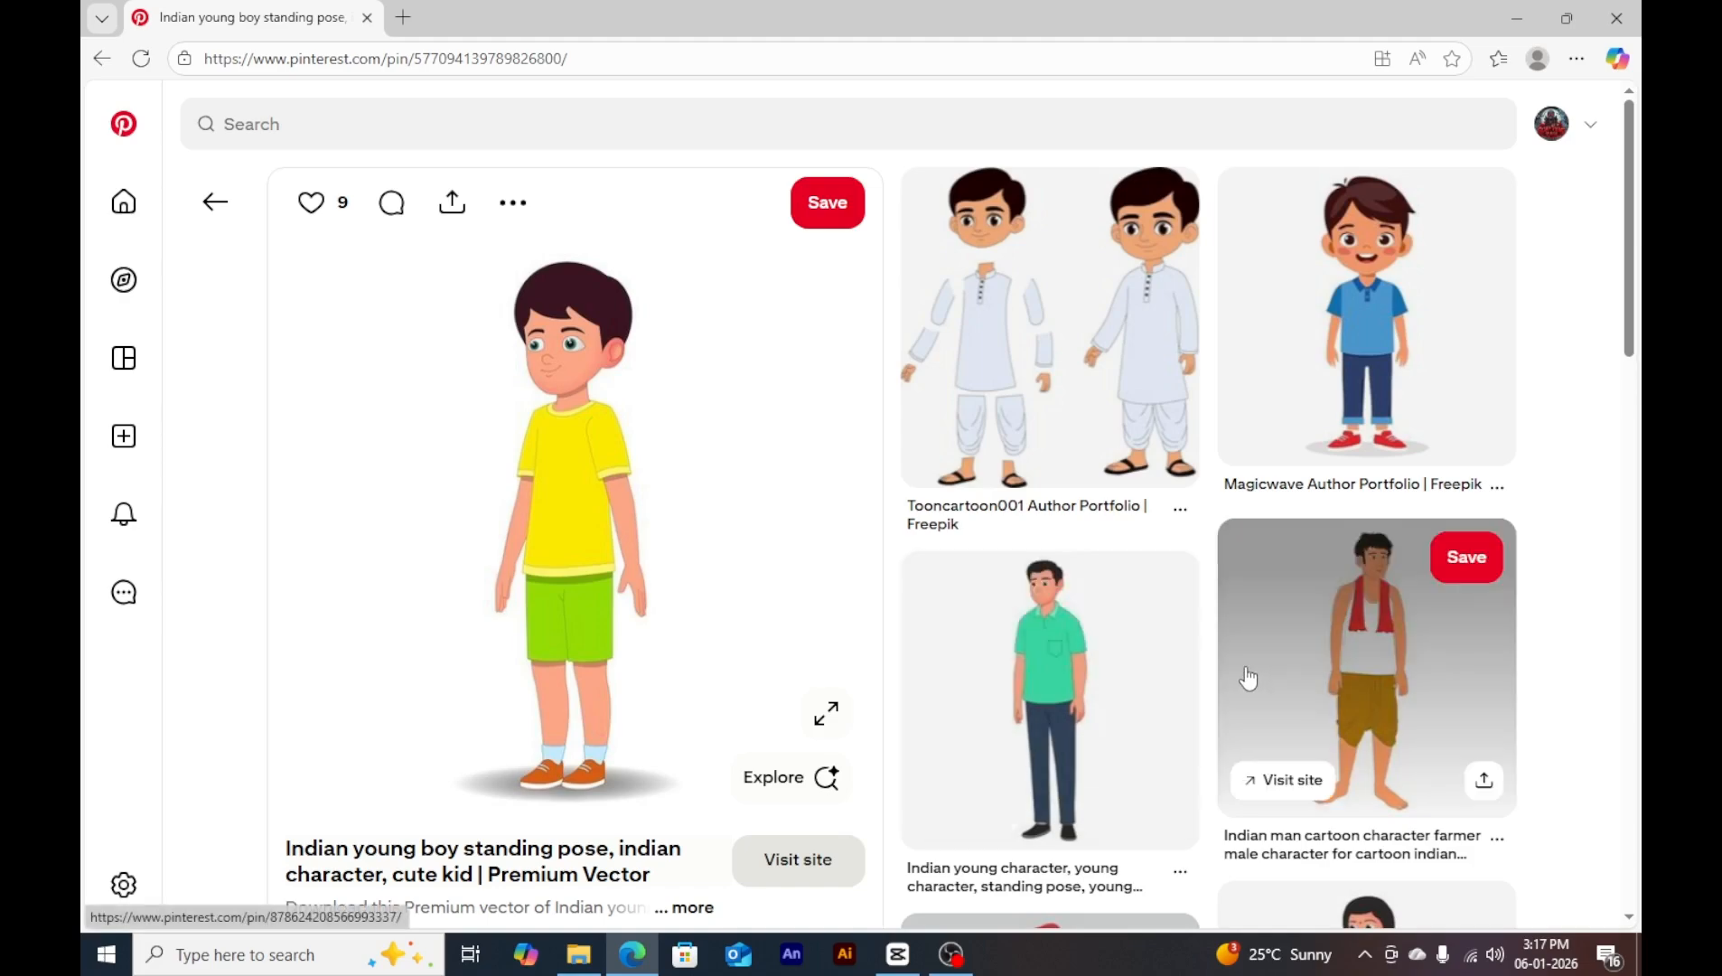
pyautogui.scroll(-10, 1248, 678)
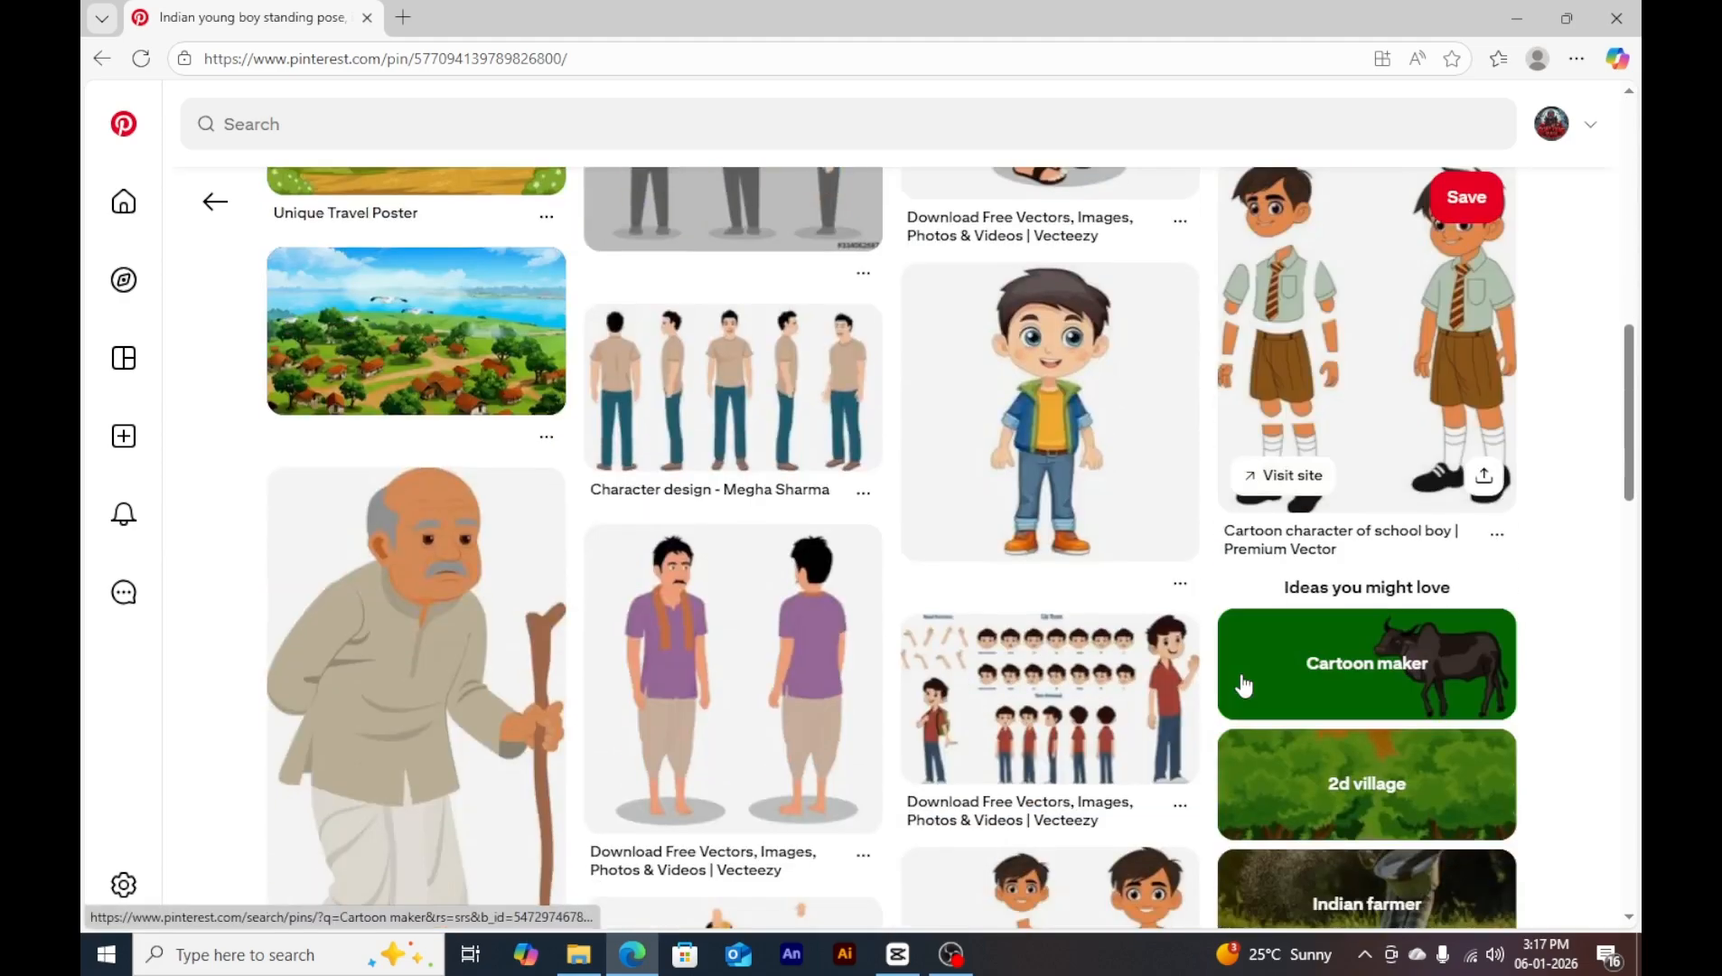
pyautogui.scroll(-8, 1244, 685)
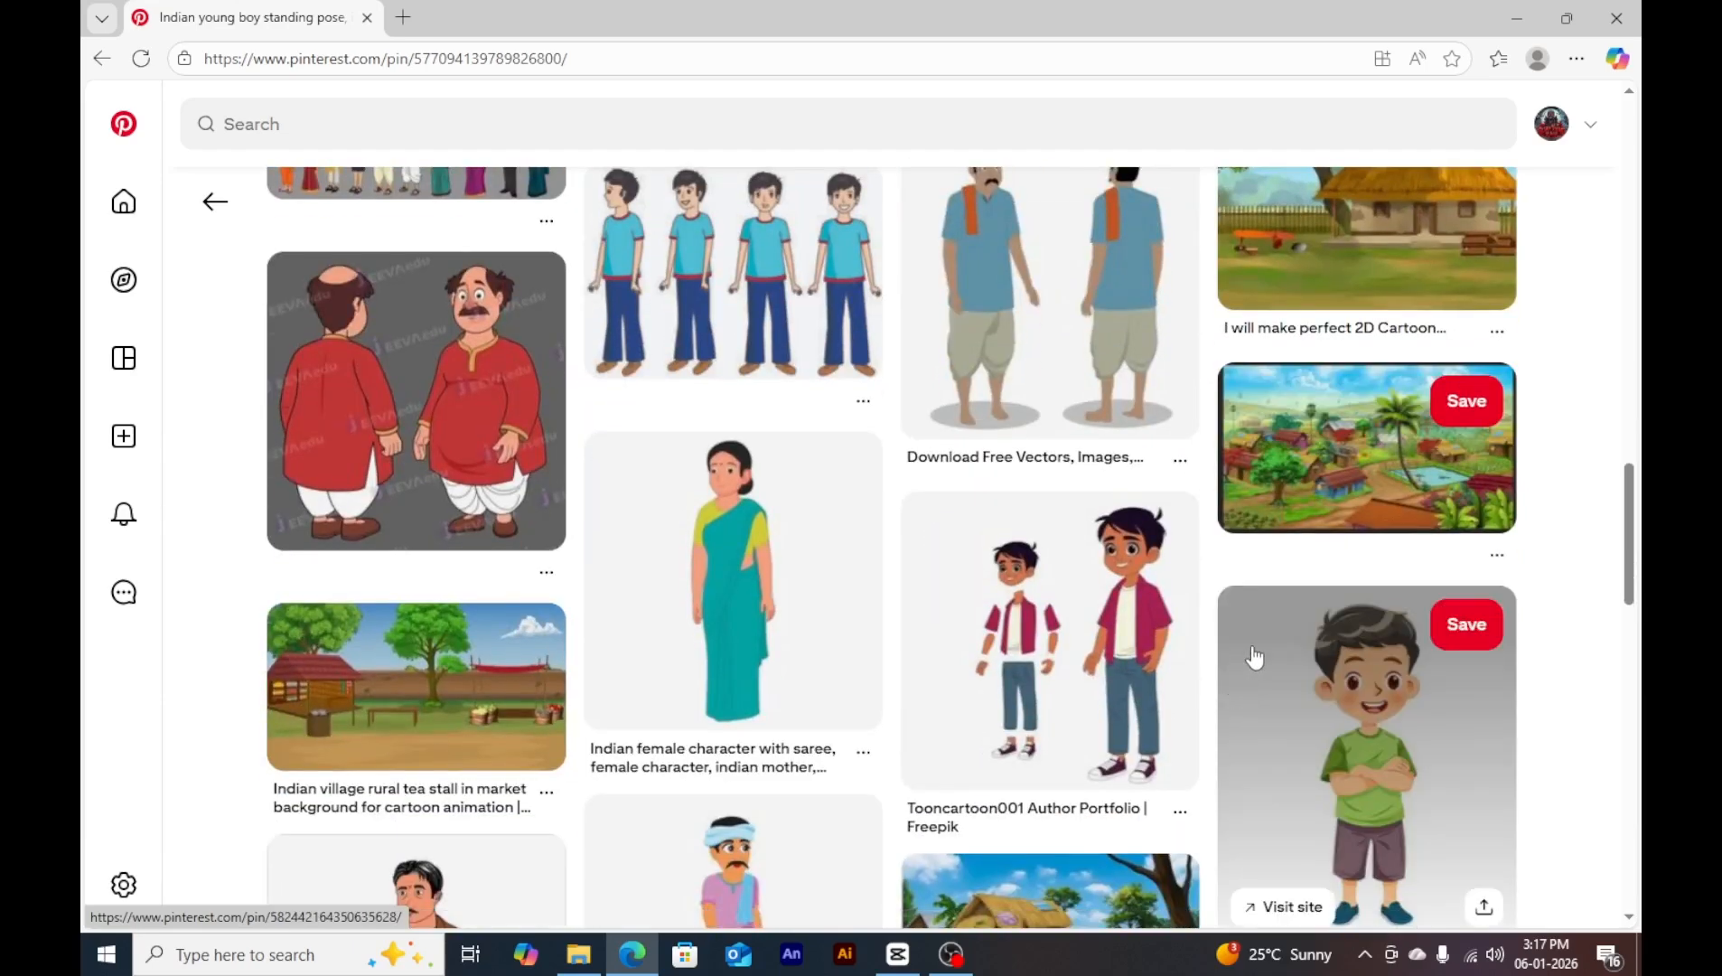
pyautogui.scroll(-5, 673, 820)
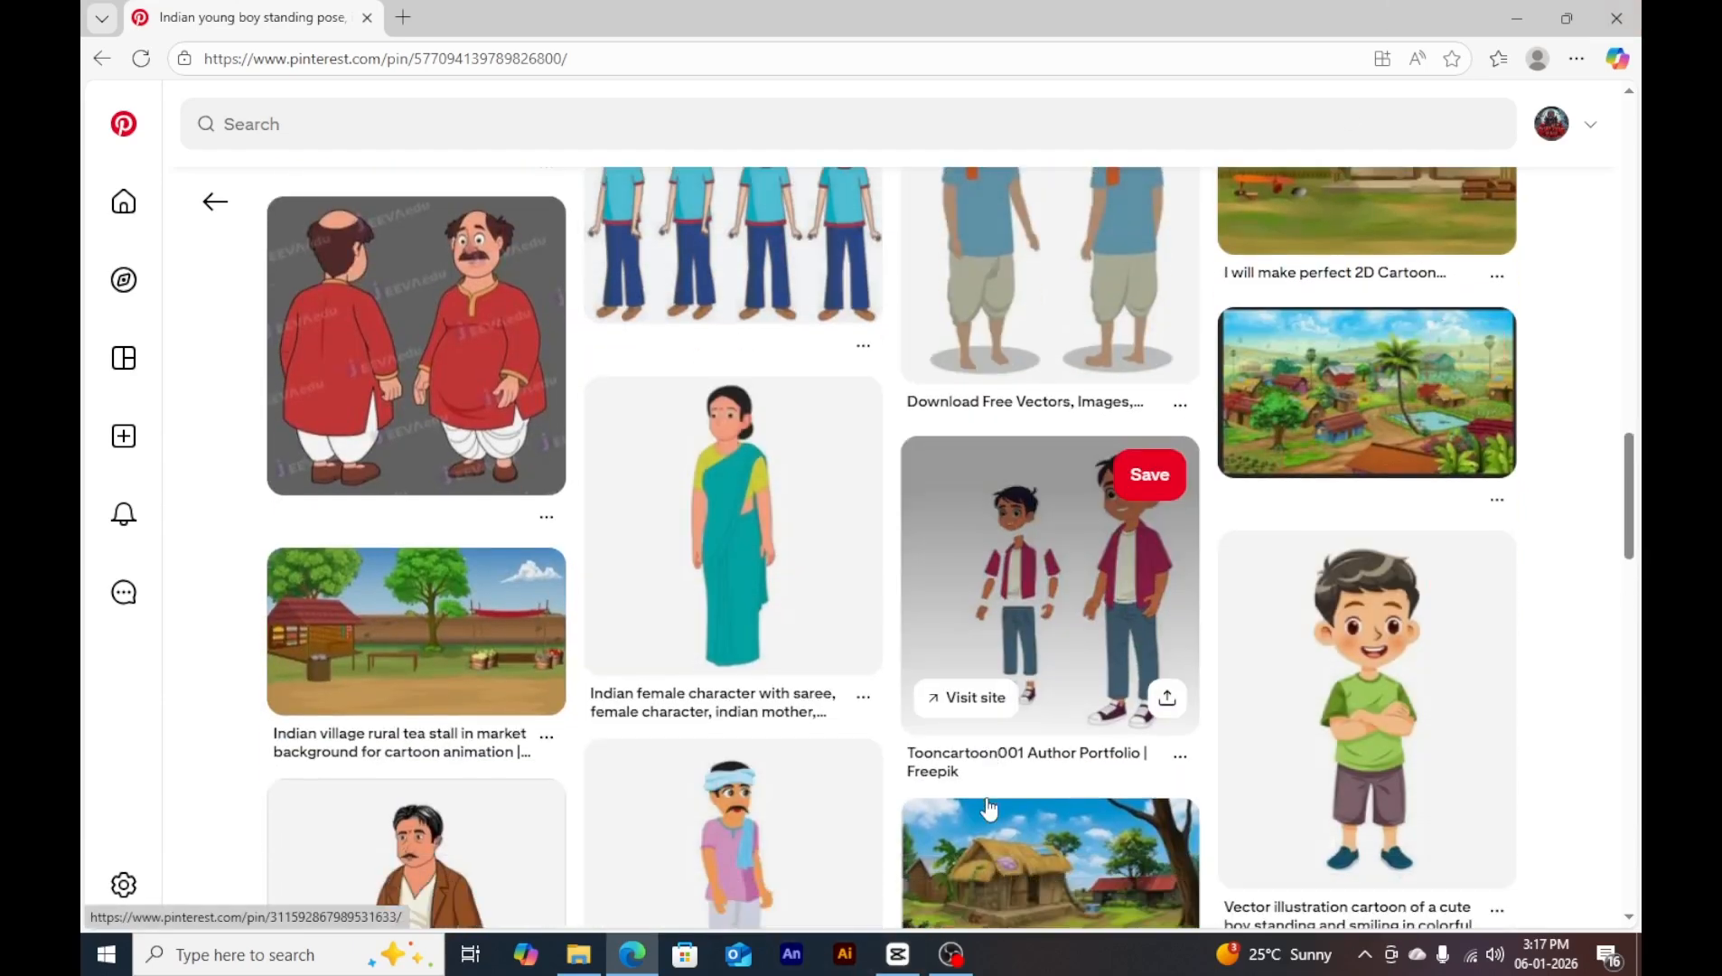
pyautogui.scroll(-9, 1120, 506)
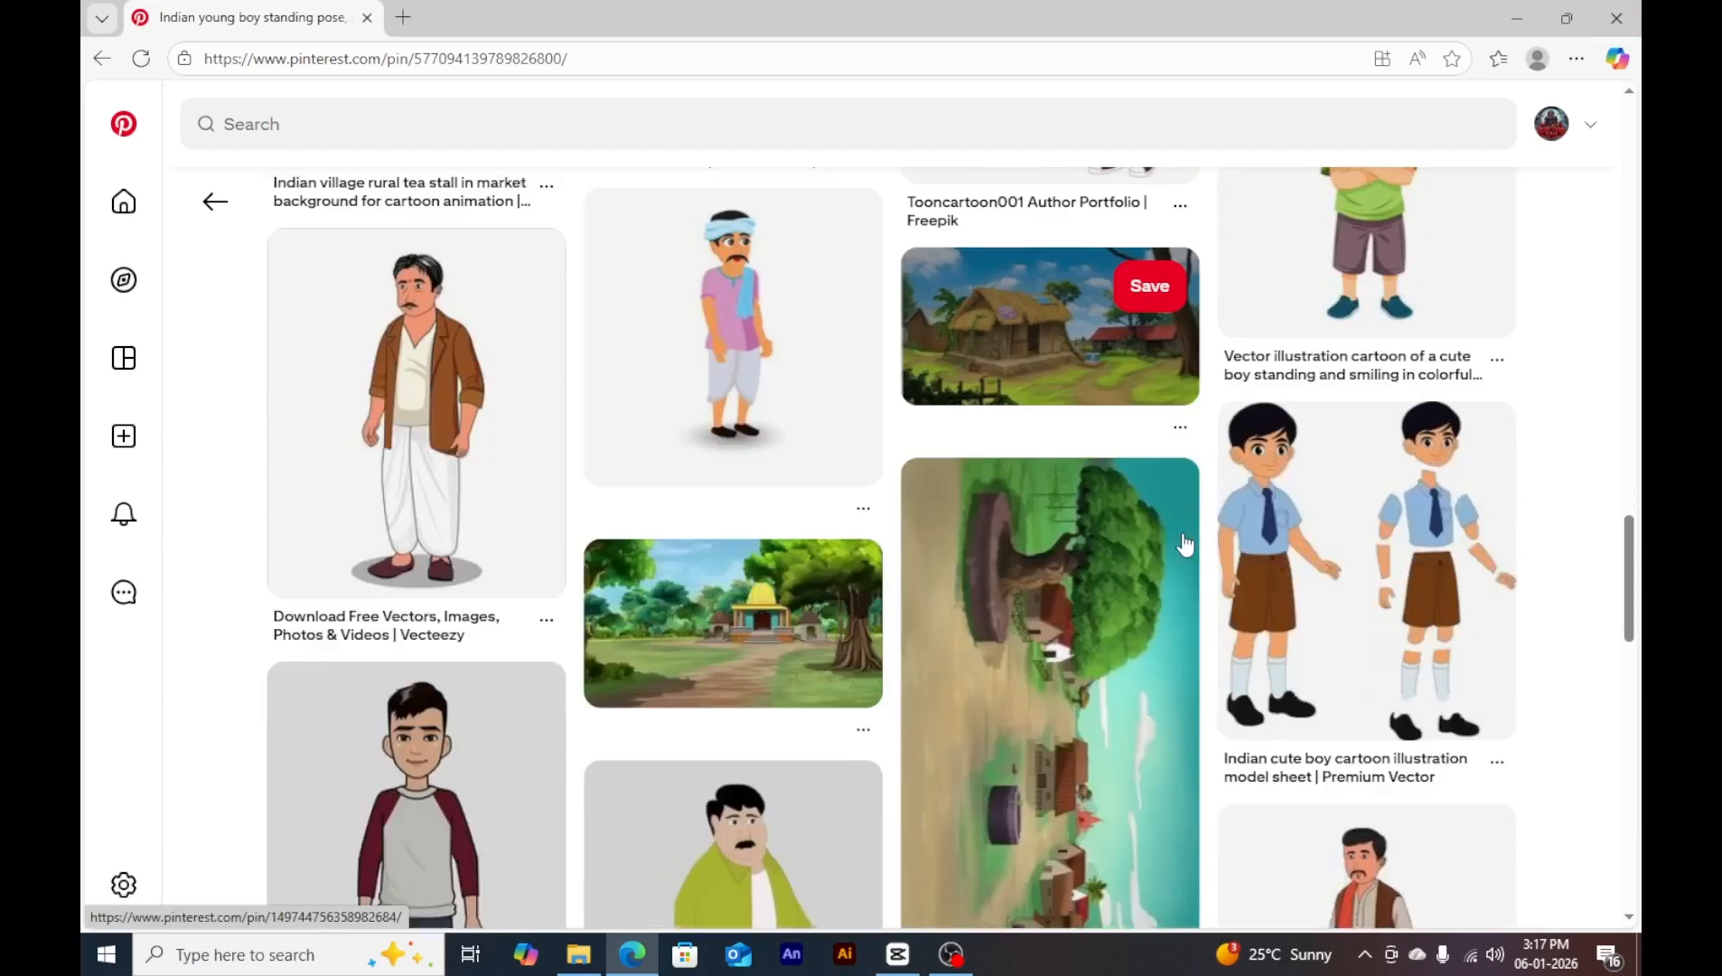
pyautogui.scroll(-5, 997, 693)
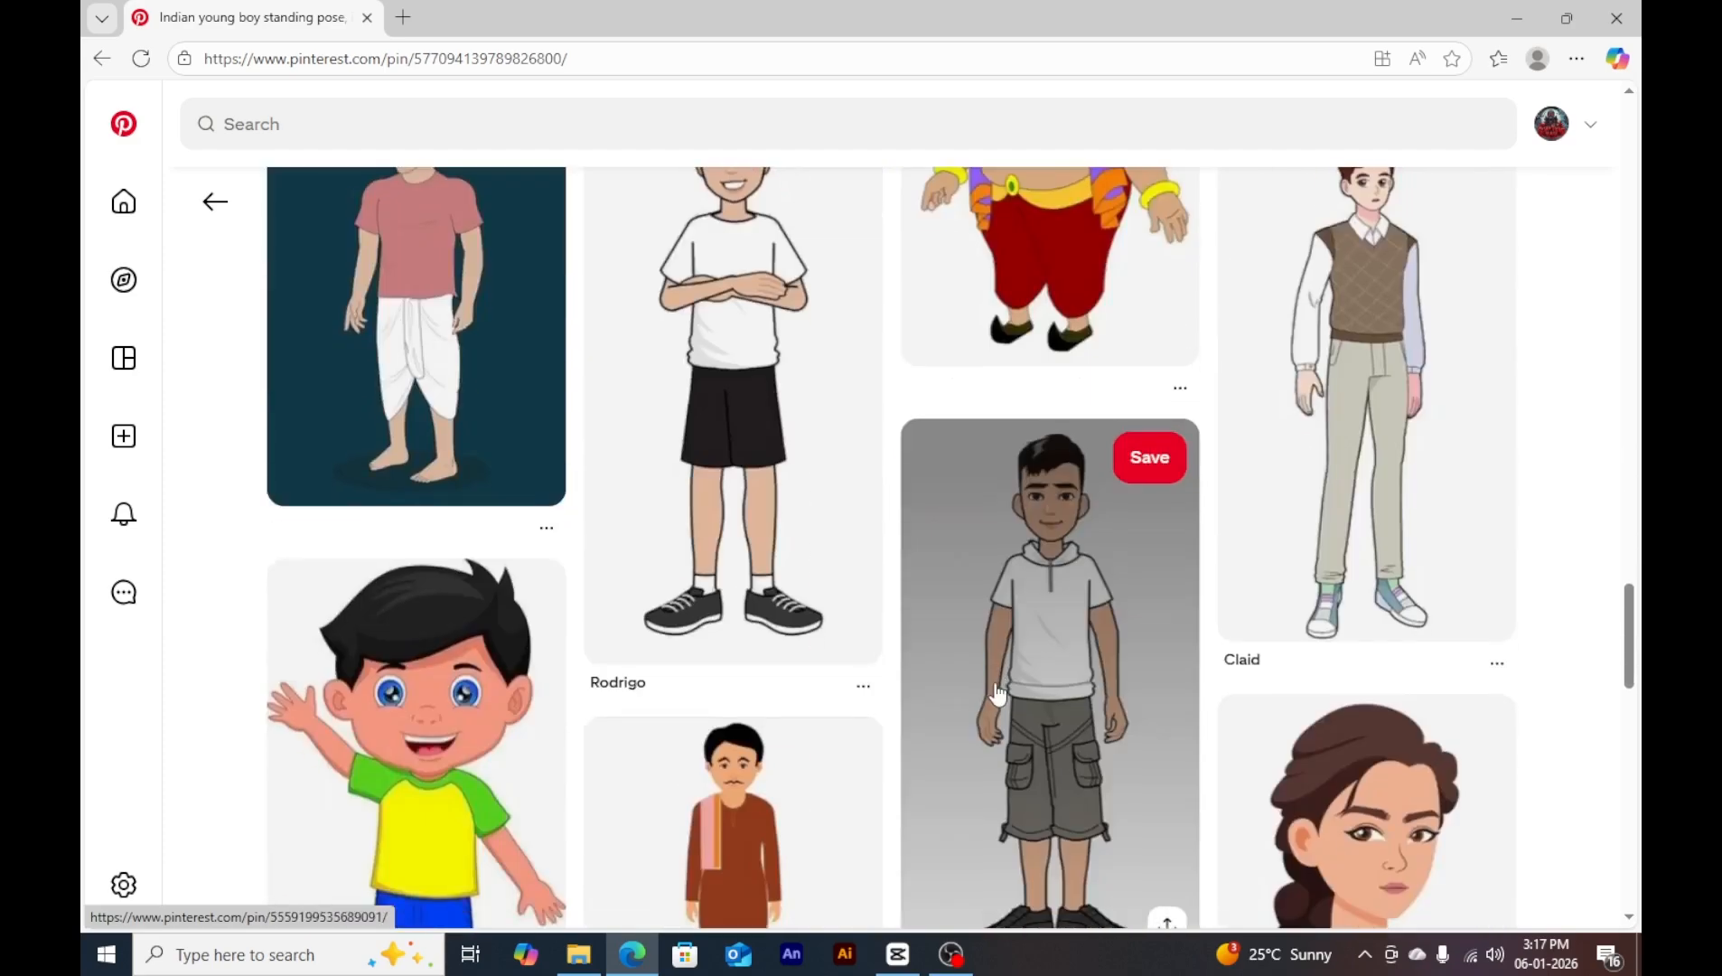
pyautogui.scroll(-4, 994, 701)
pyautogui.scroll(-5, 764, 542)
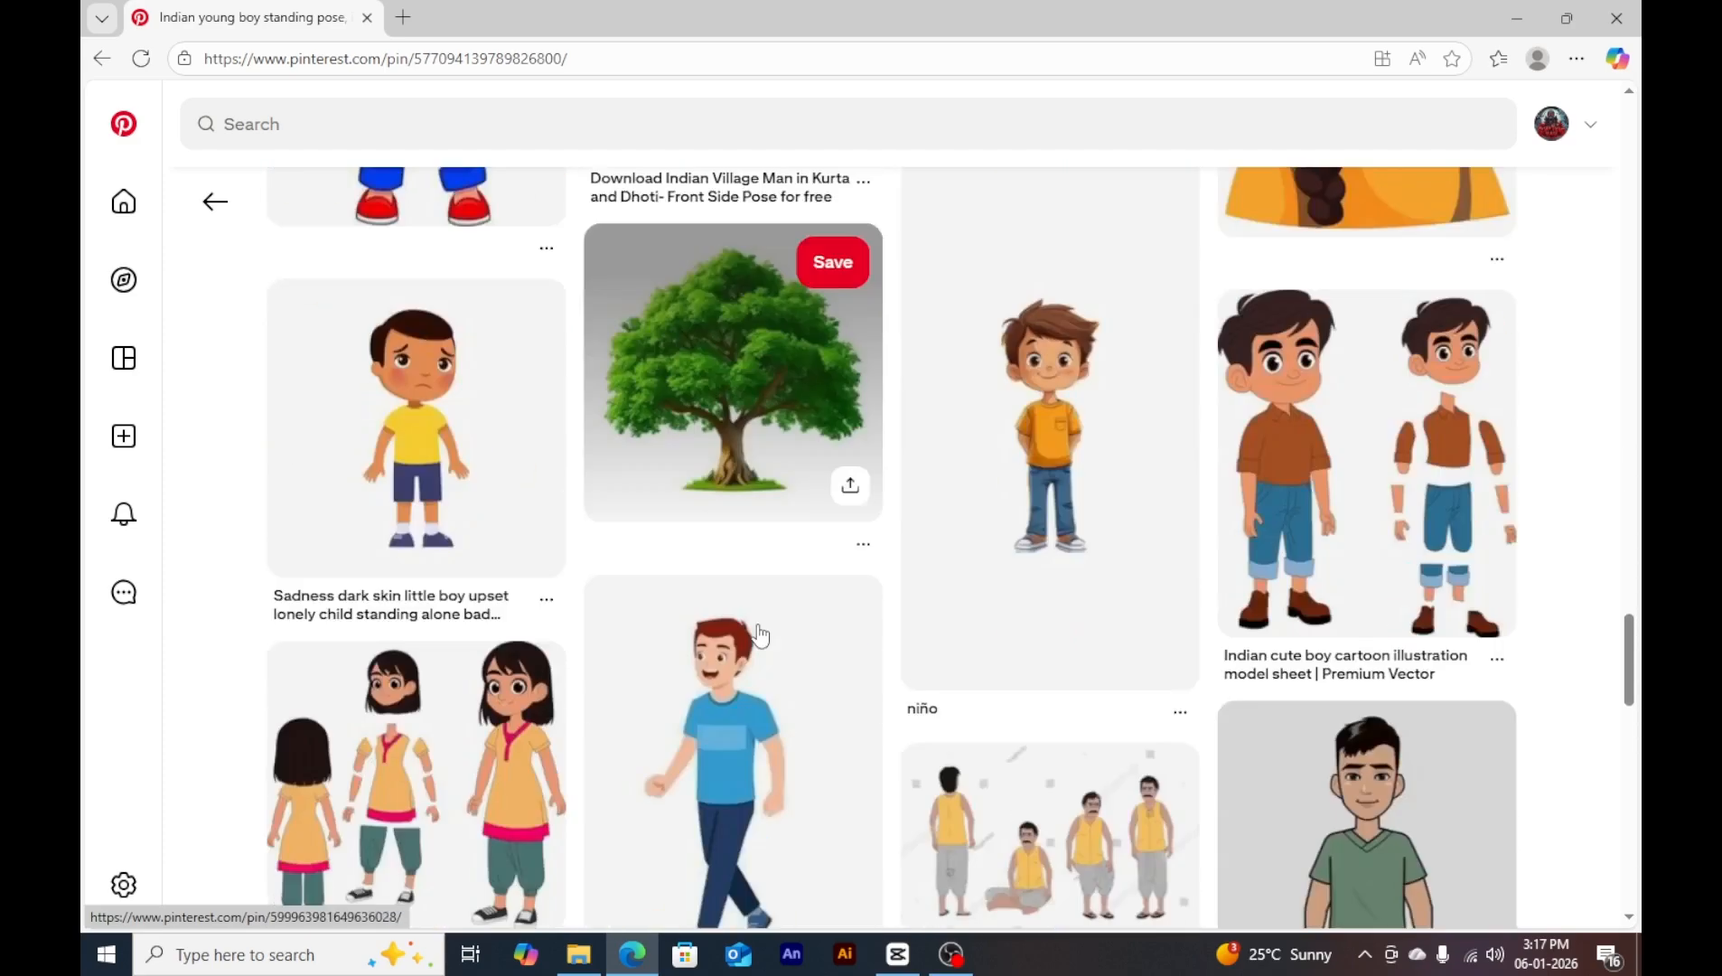
# Examine more of the boy pin's related characters, model sheets and village backgrounds further down the list.
pyautogui.scroll(-5, 929, 764)
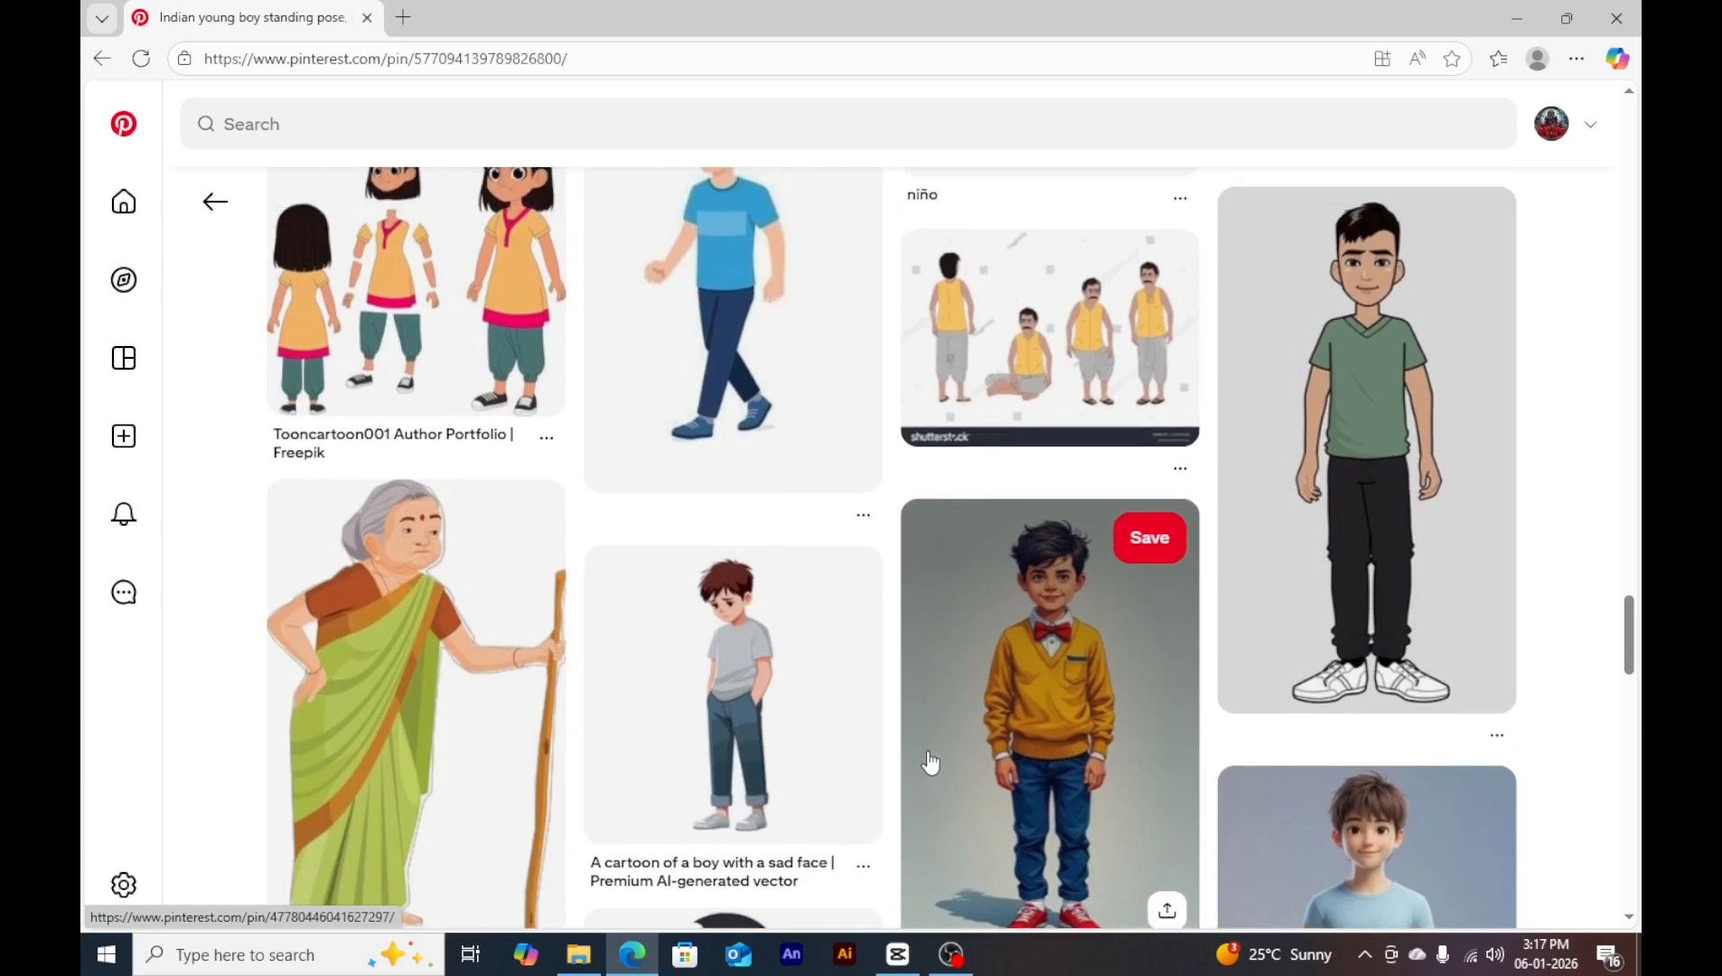
pyautogui.scroll(-15, 929, 764)
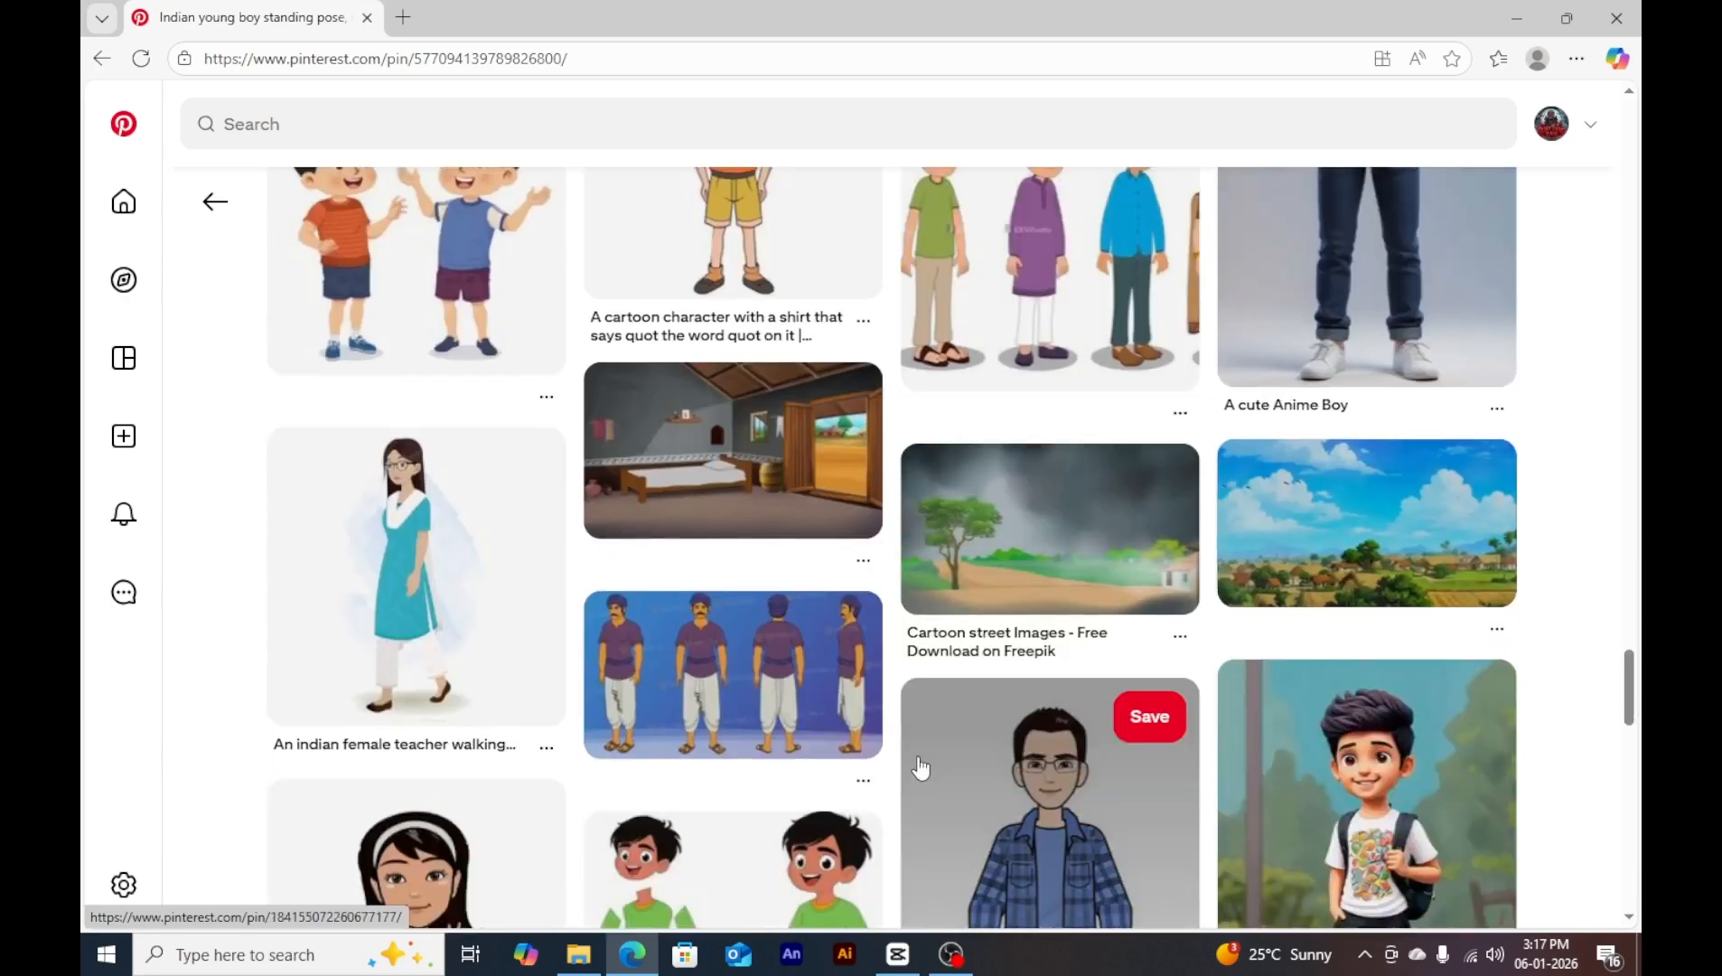
pyautogui.scroll(-10, 918, 767)
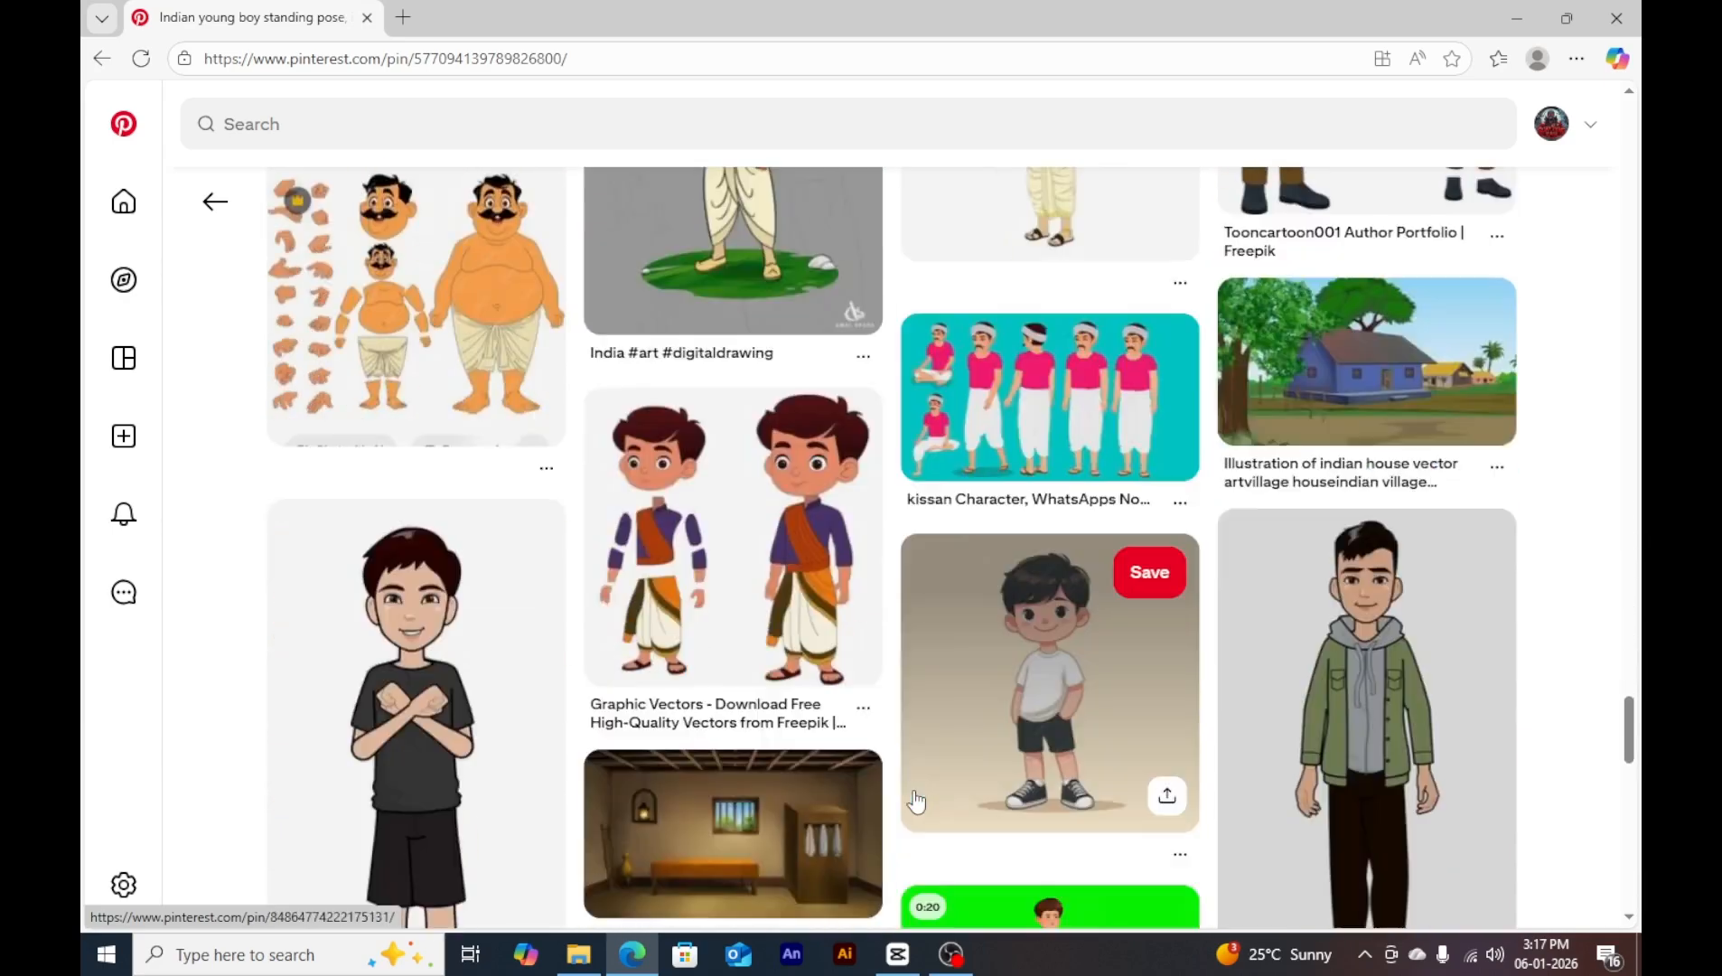
pyautogui.scroll(-10, 911, 796)
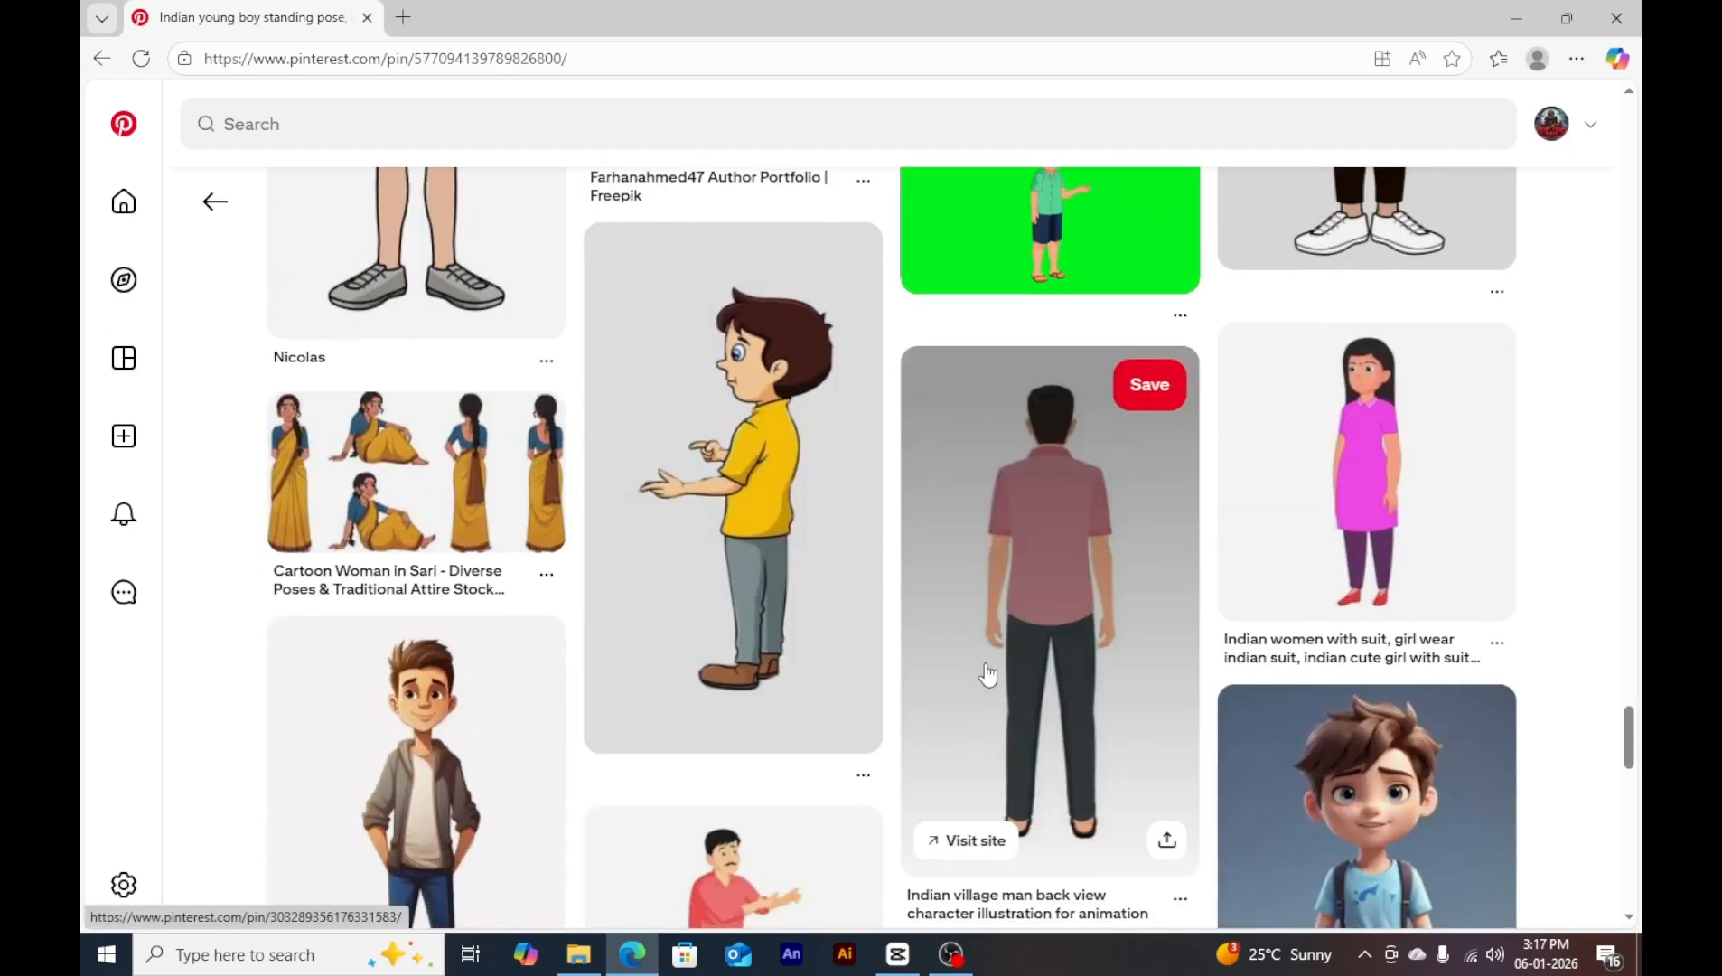
pyautogui.scroll(-5, 992, 697)
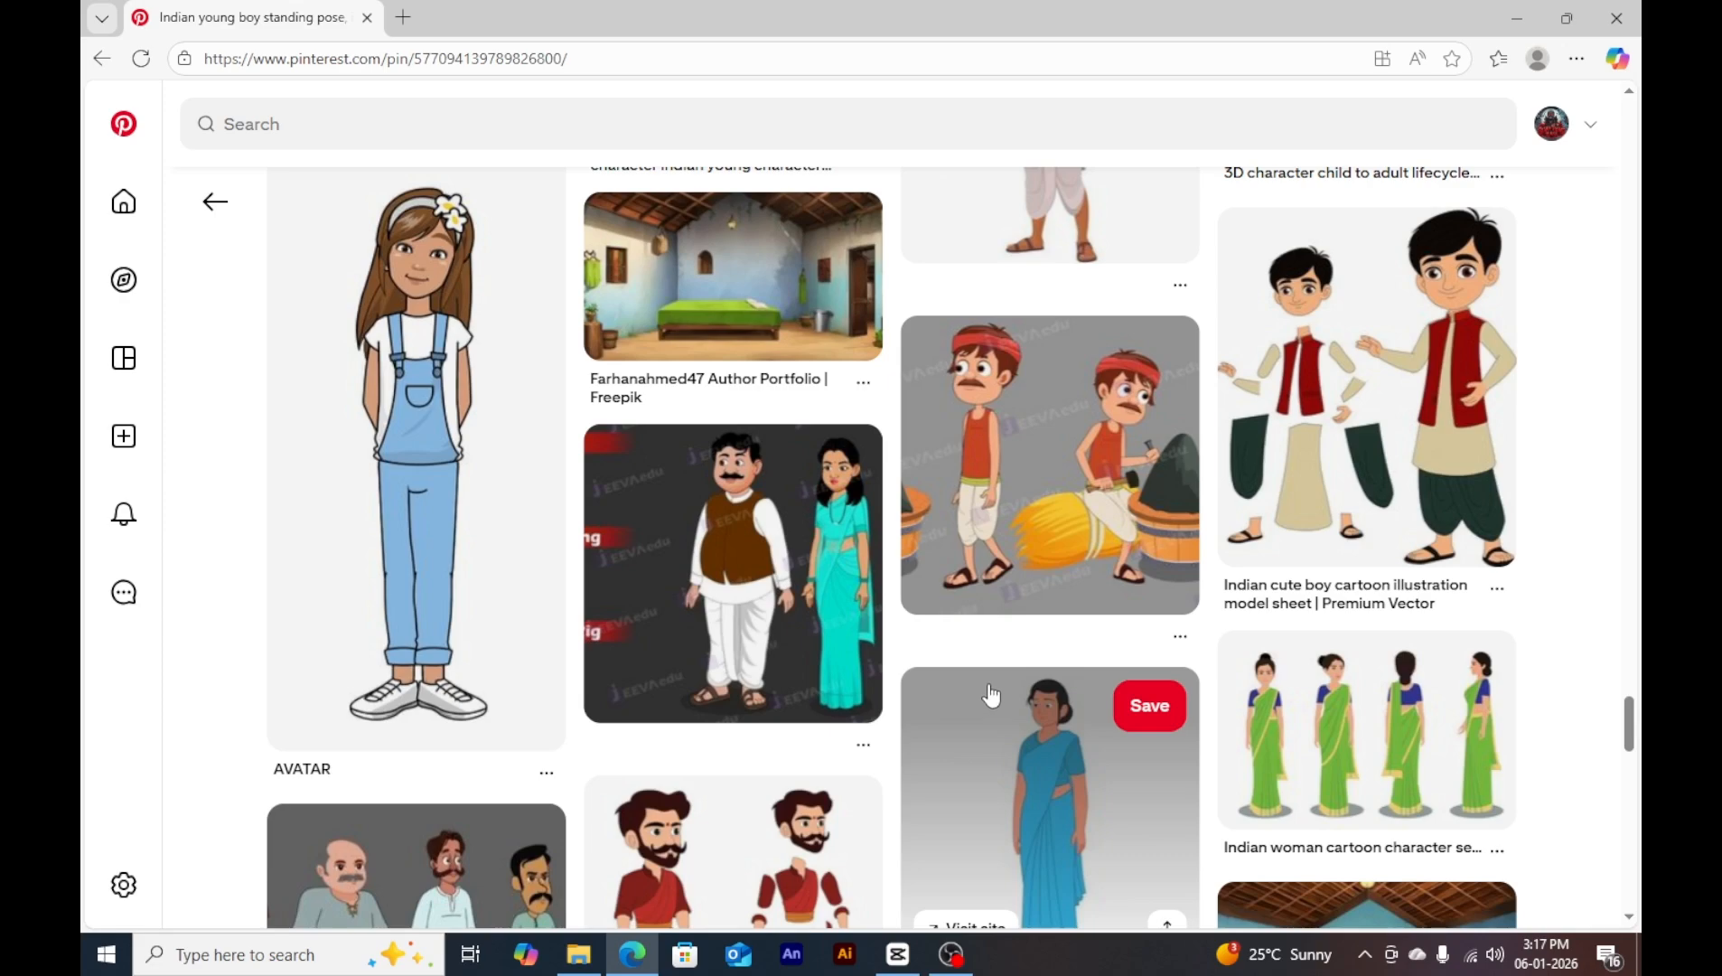
pyautogui.scroll(-15, 991, 696)
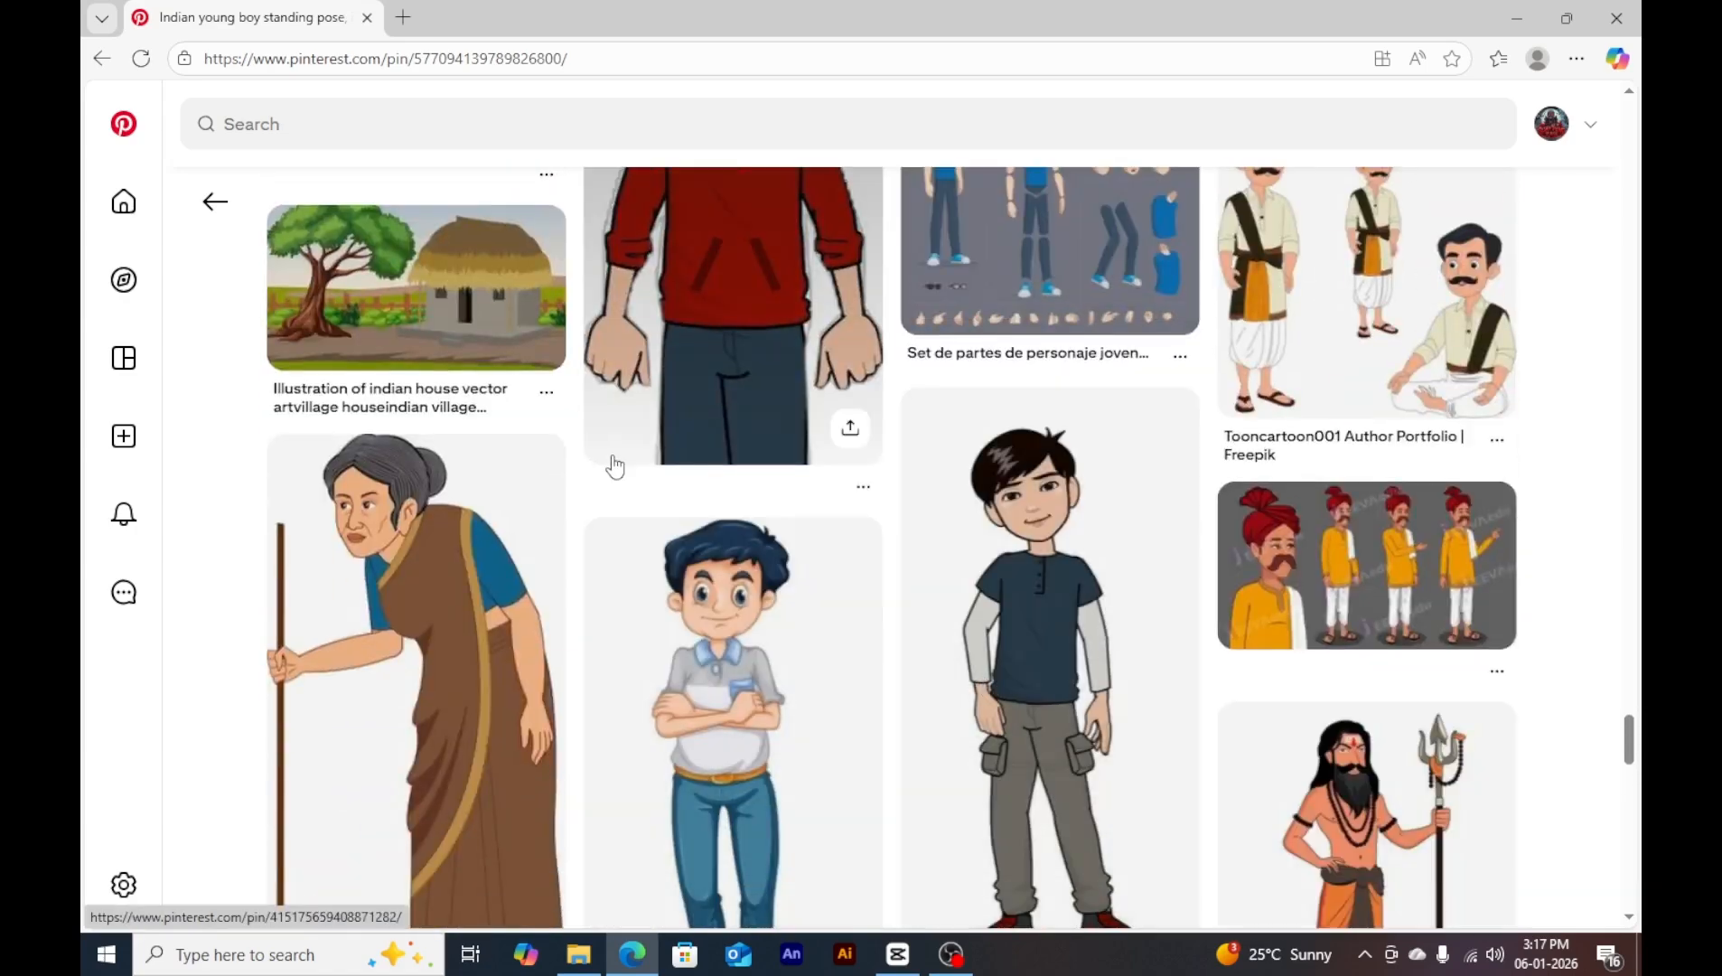
# Return to the "cartoon 2d boy drawing" results and look through more boy turnaround sheets and pose sets.
pyautogui.click(222, 217)
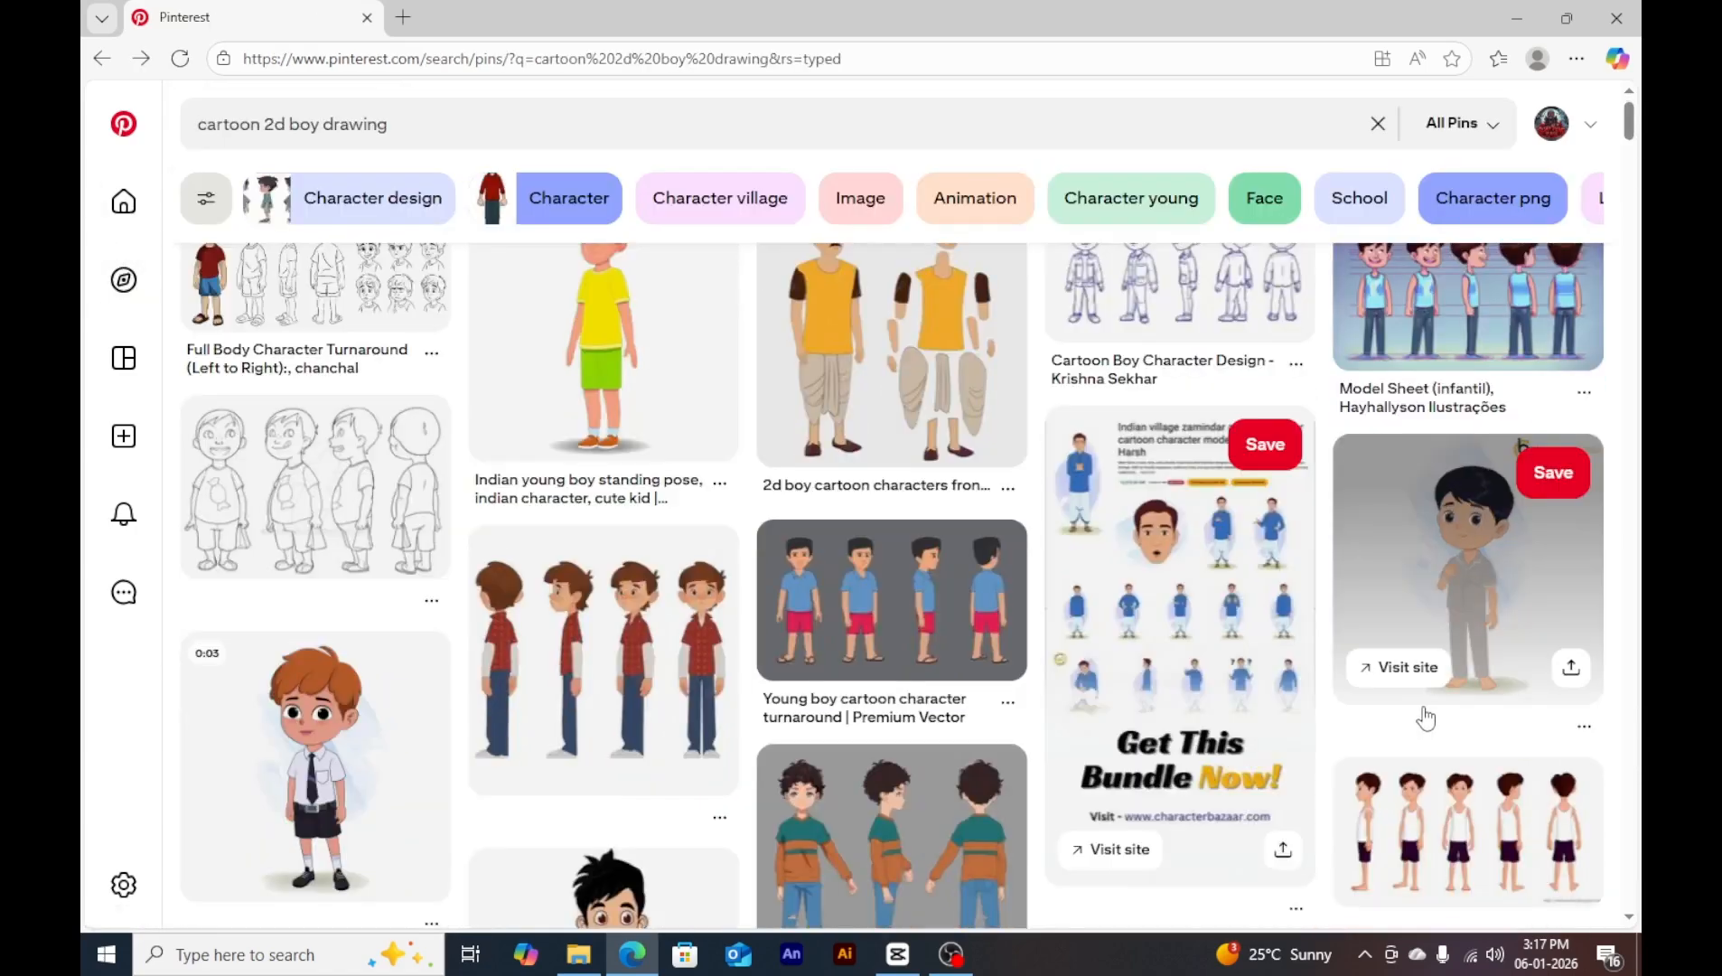
pyautogui.scroll(-4, 881, 656)
pyautogui.scroll(-10, 881, 655)
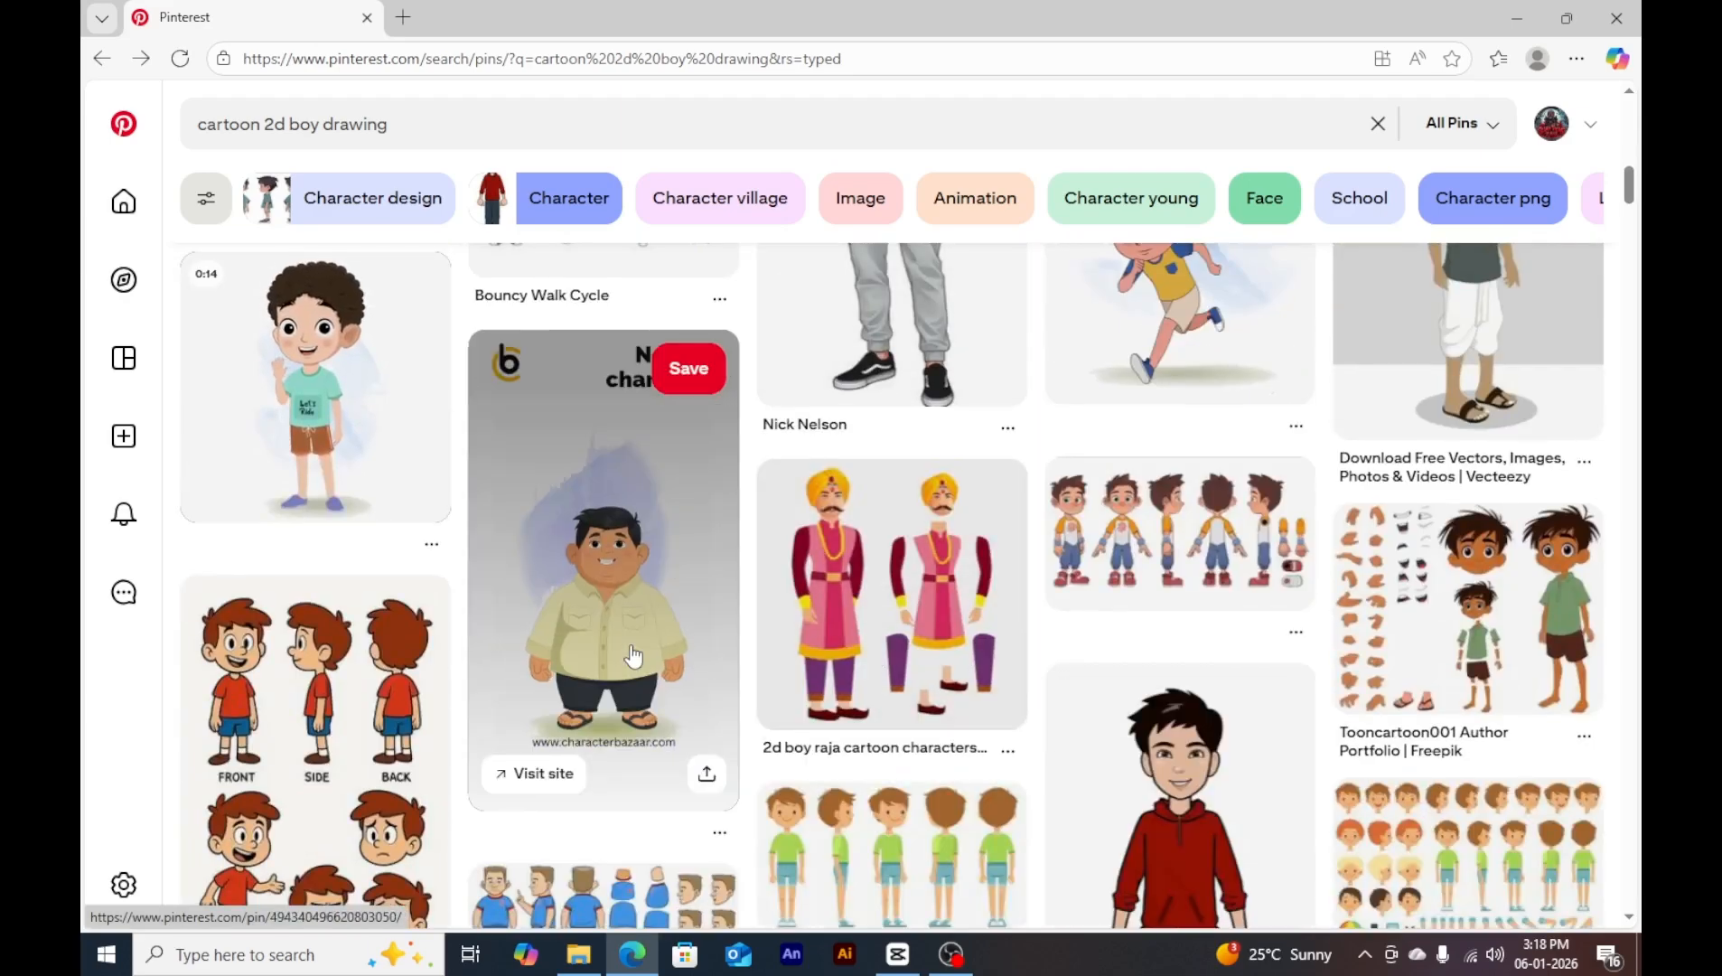
pyautogui.scroll(-8, 633, 654)
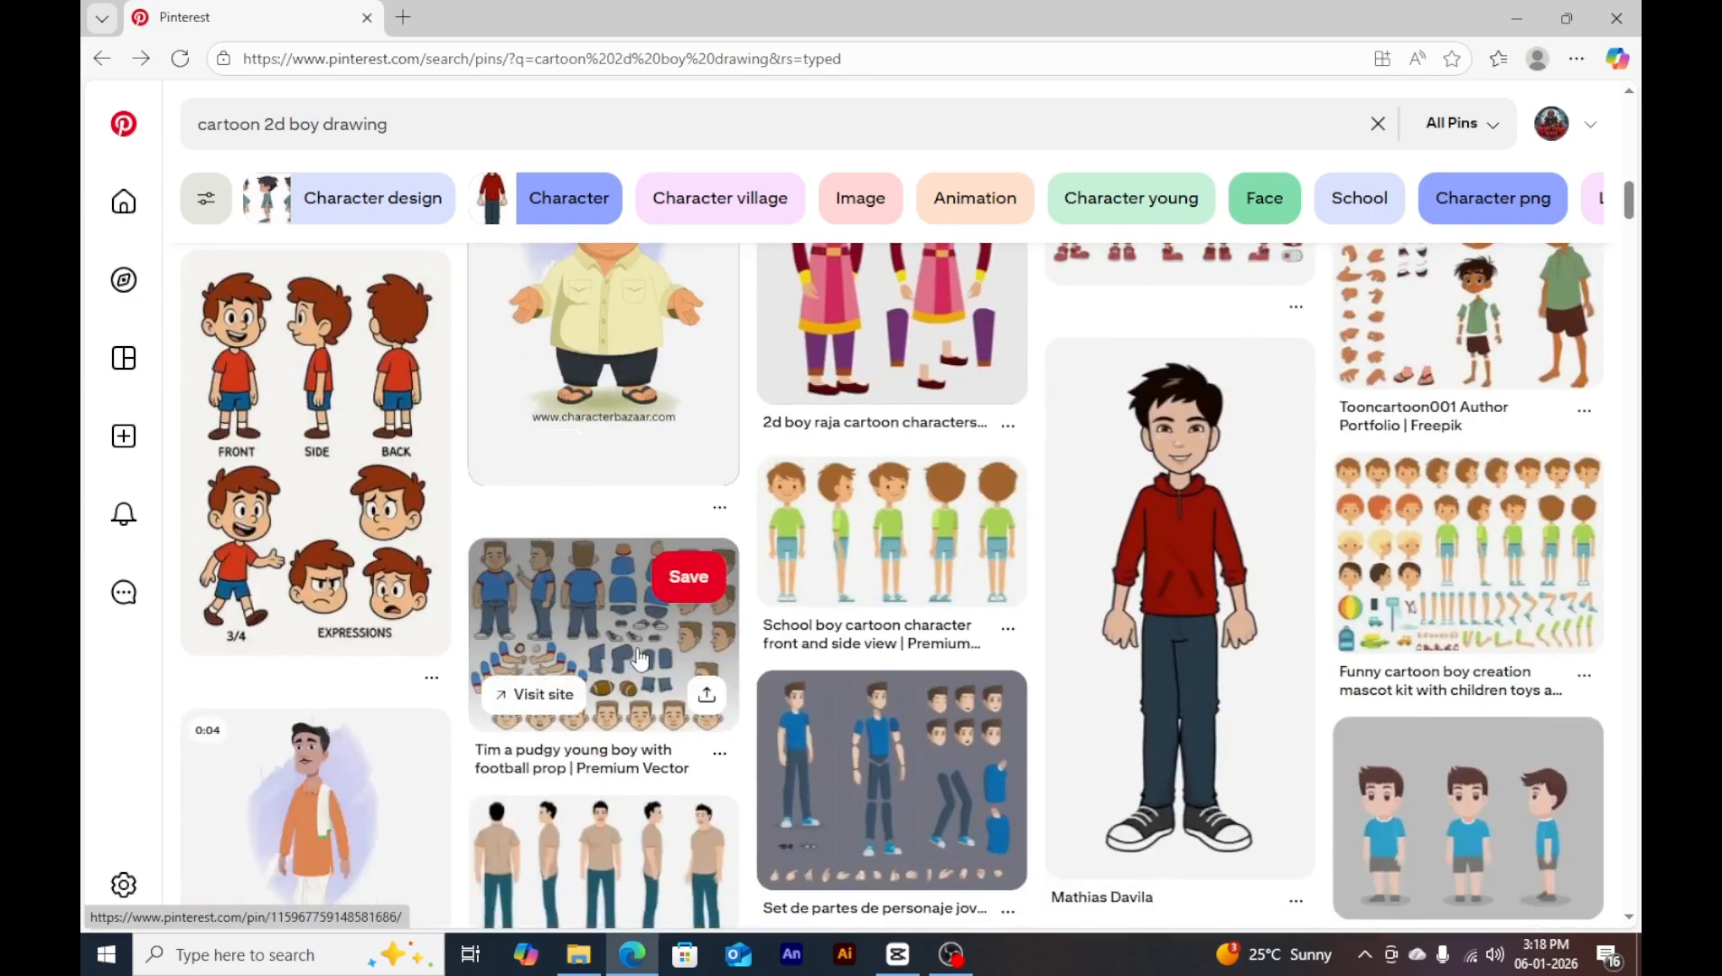
pyautogui.scroll(-3, 647, 660)
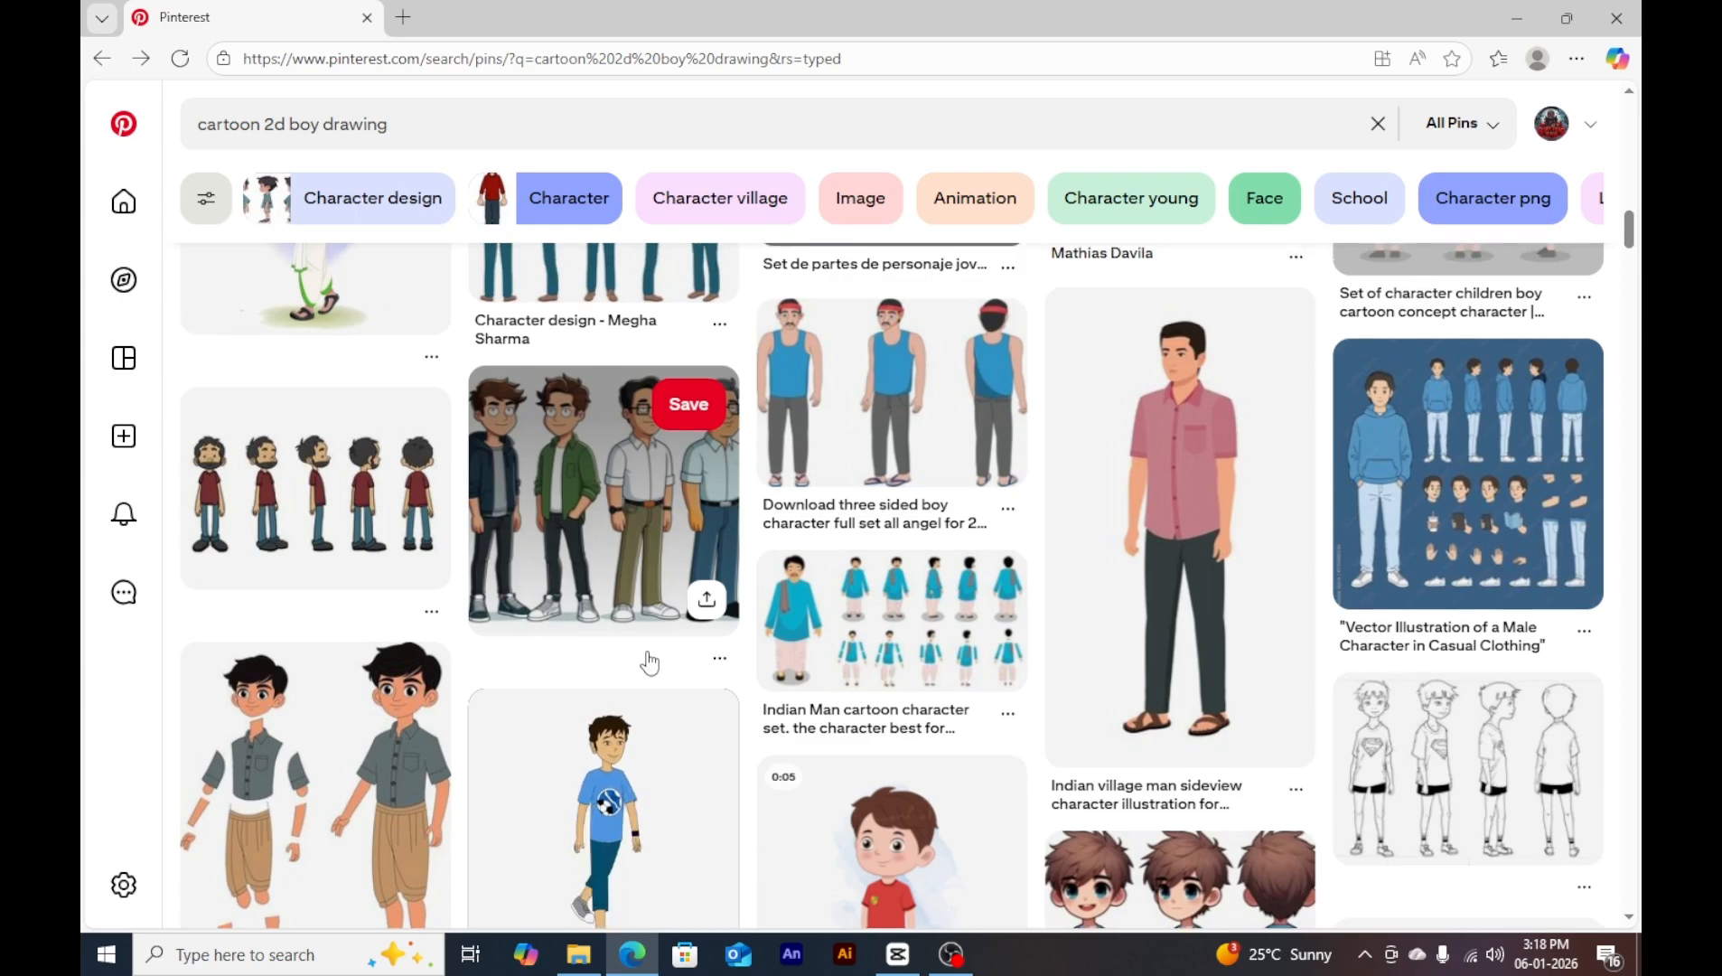
pyautogui.scroll(10, 649, 663)
pyautogui.scroll(4, 653, 660)
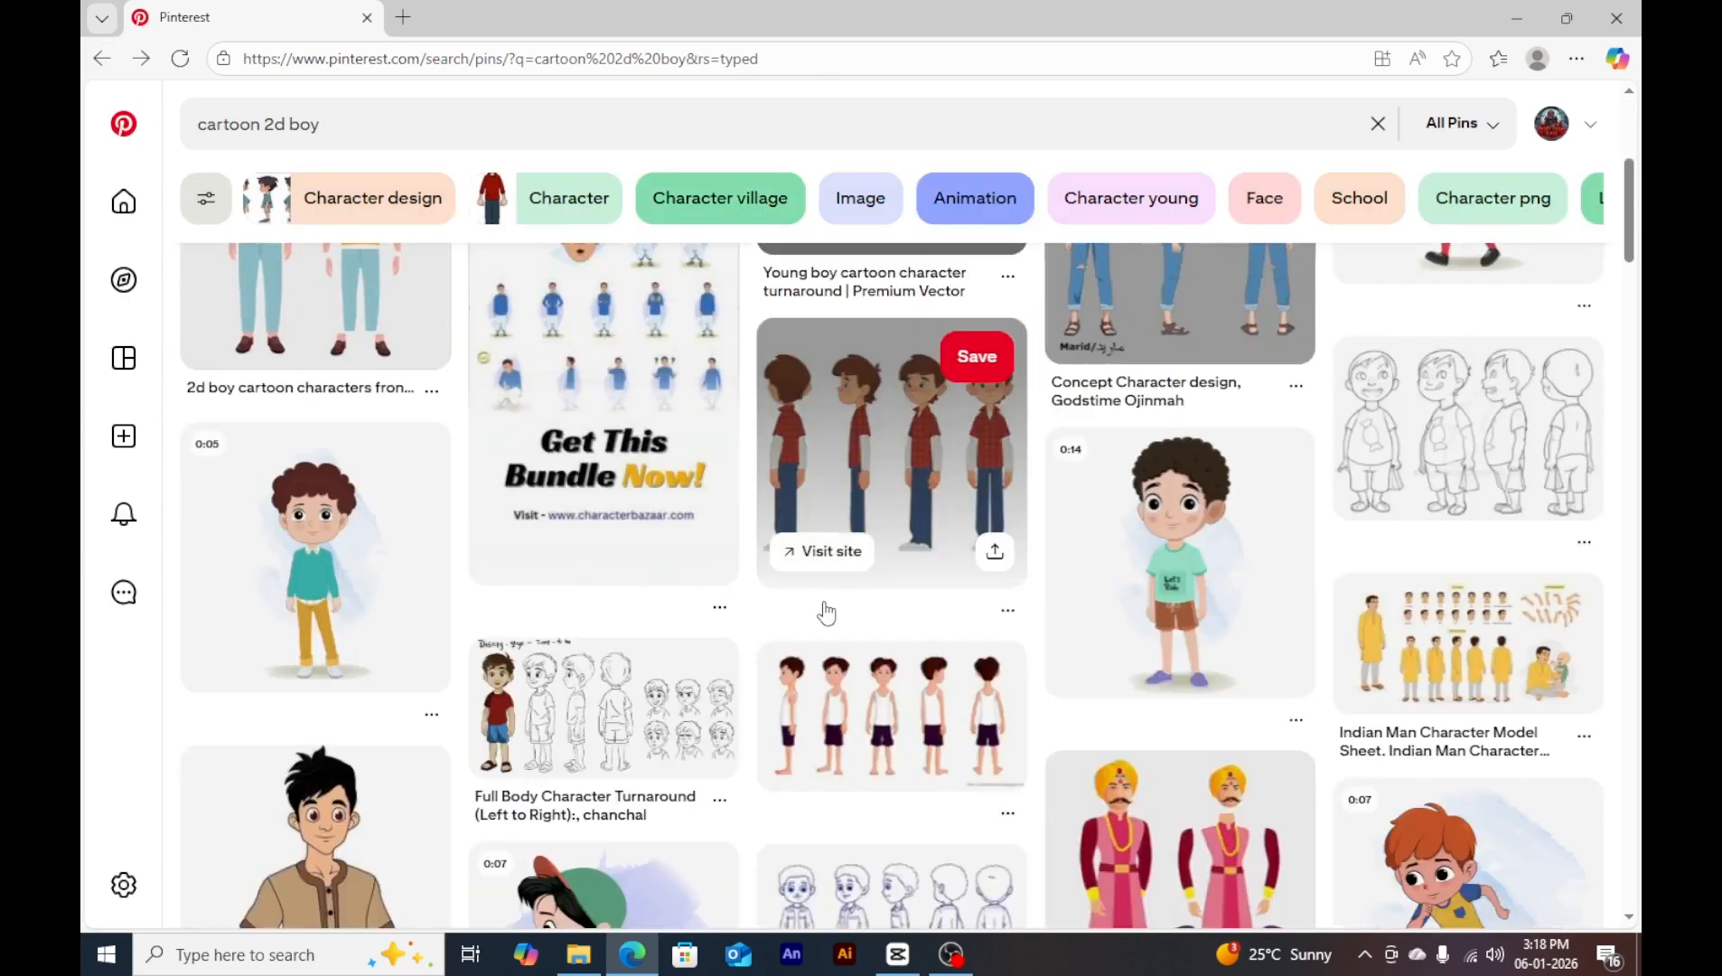
# Go back to the "cartoon 2d village boy" results and examine the village characters, model sheets and backgrounds.
pyautogui.scroll(5, 827, 615)
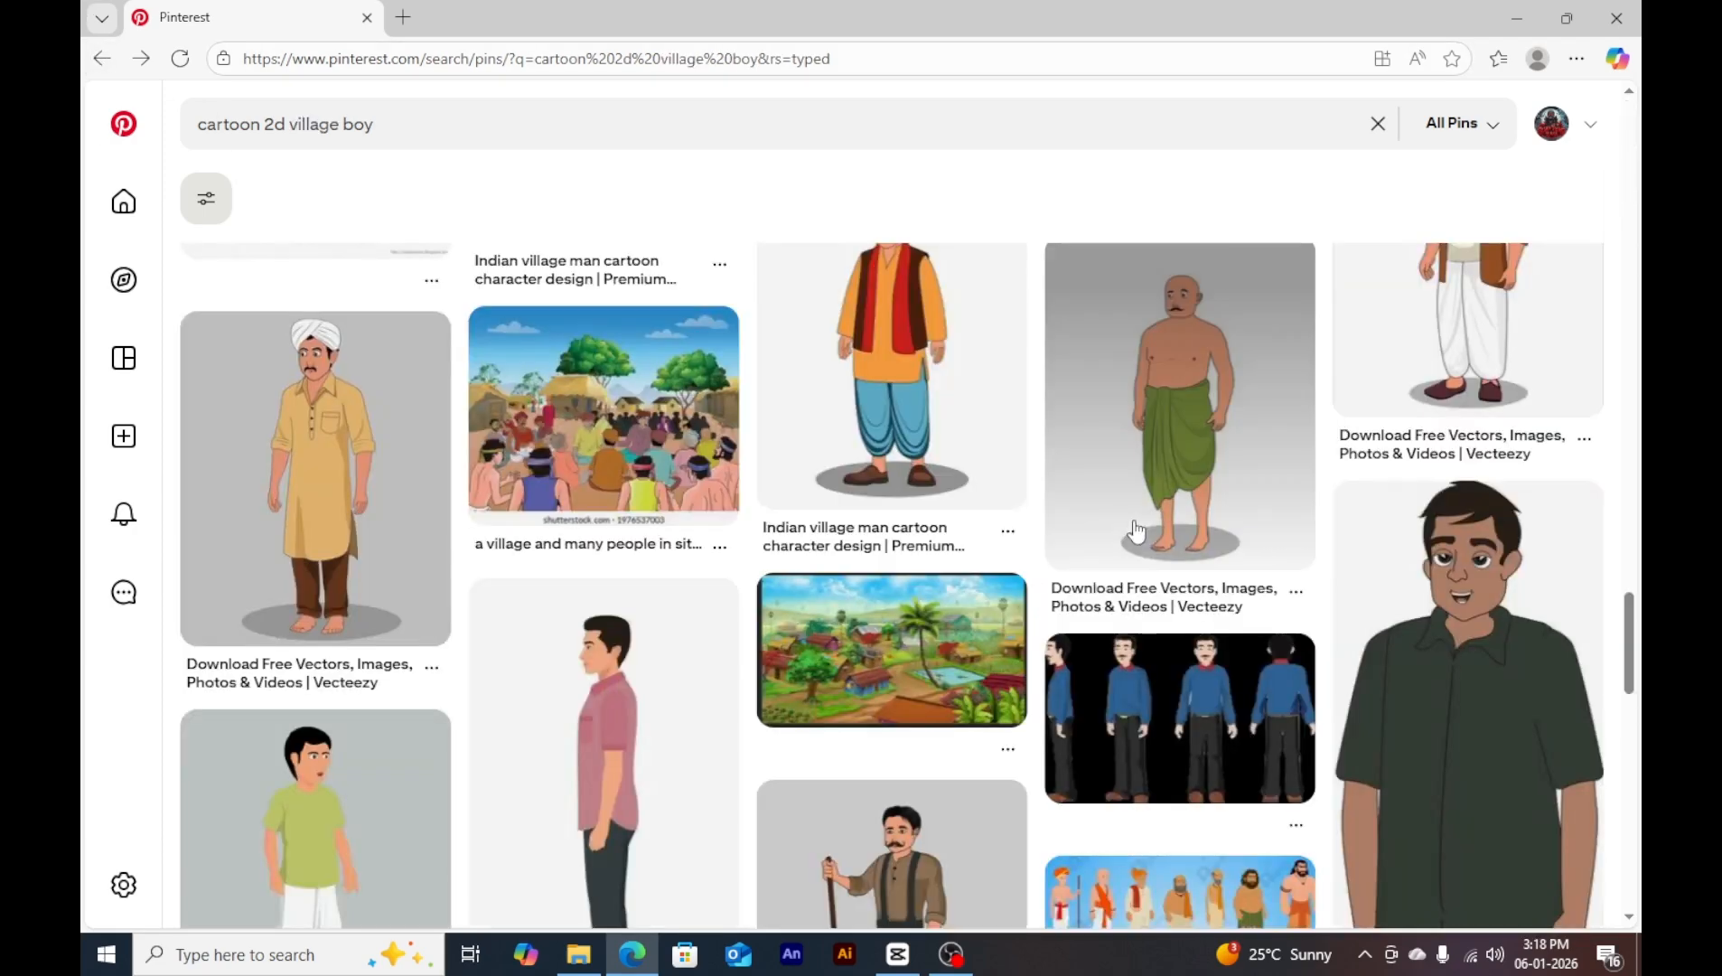
pyautogui.scroll(-4, 664, 717)
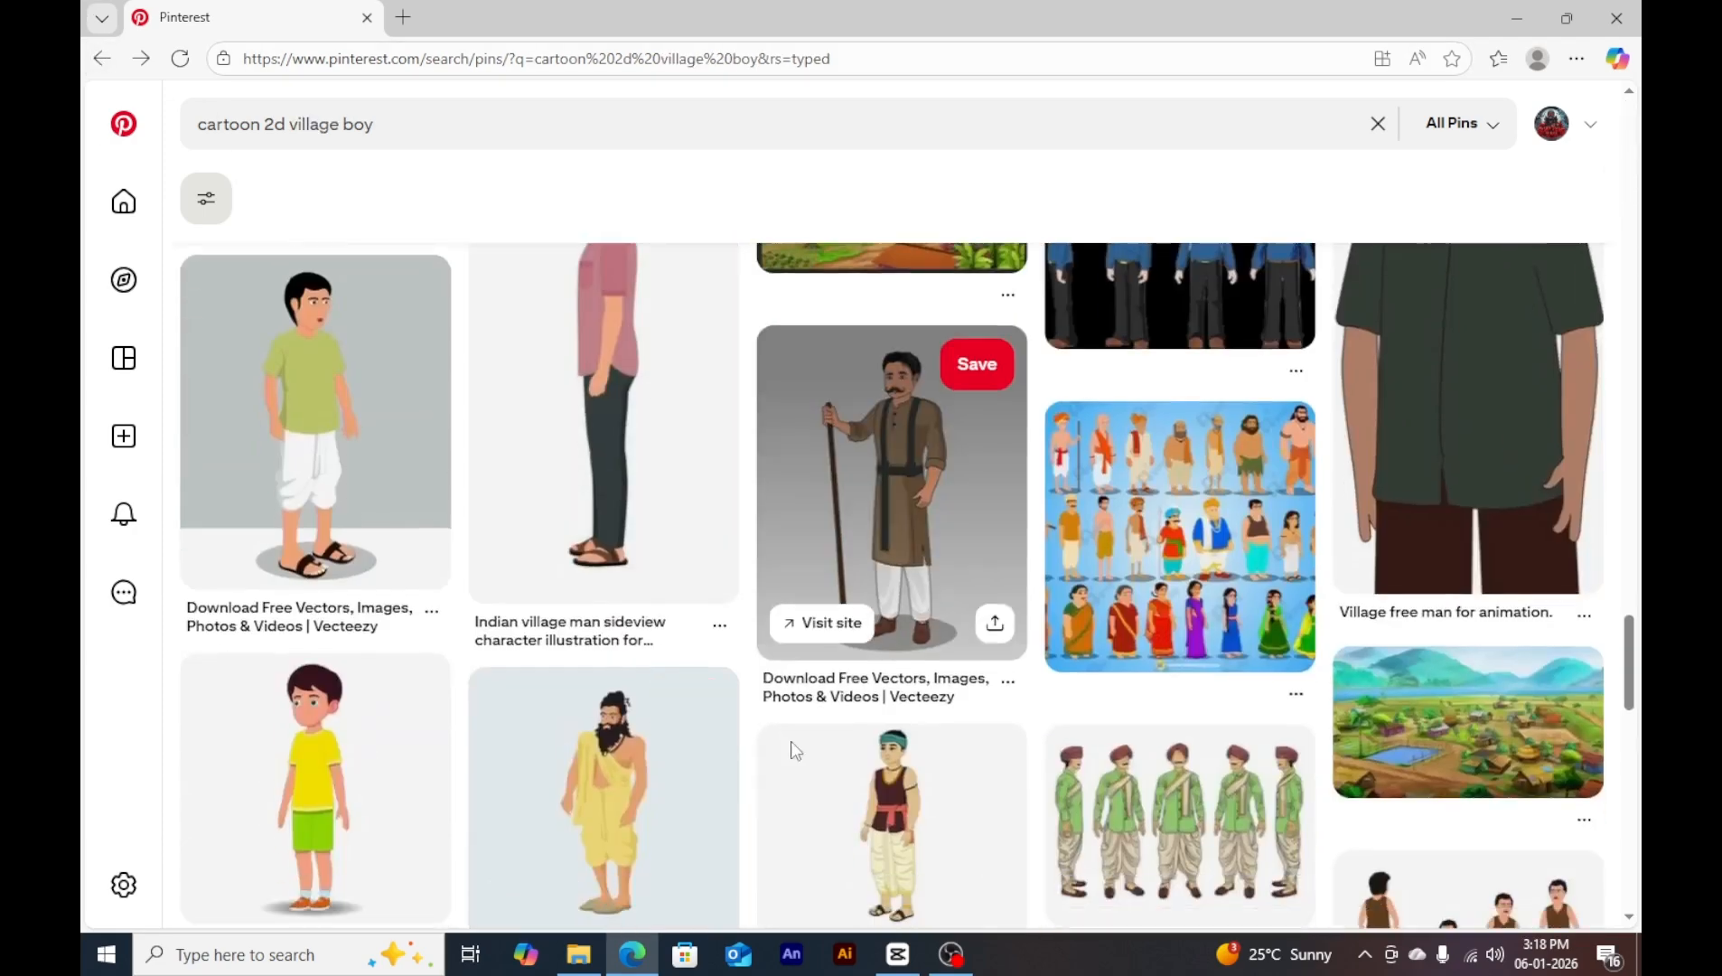
pyautogui.scroll(-8, 791, 750)
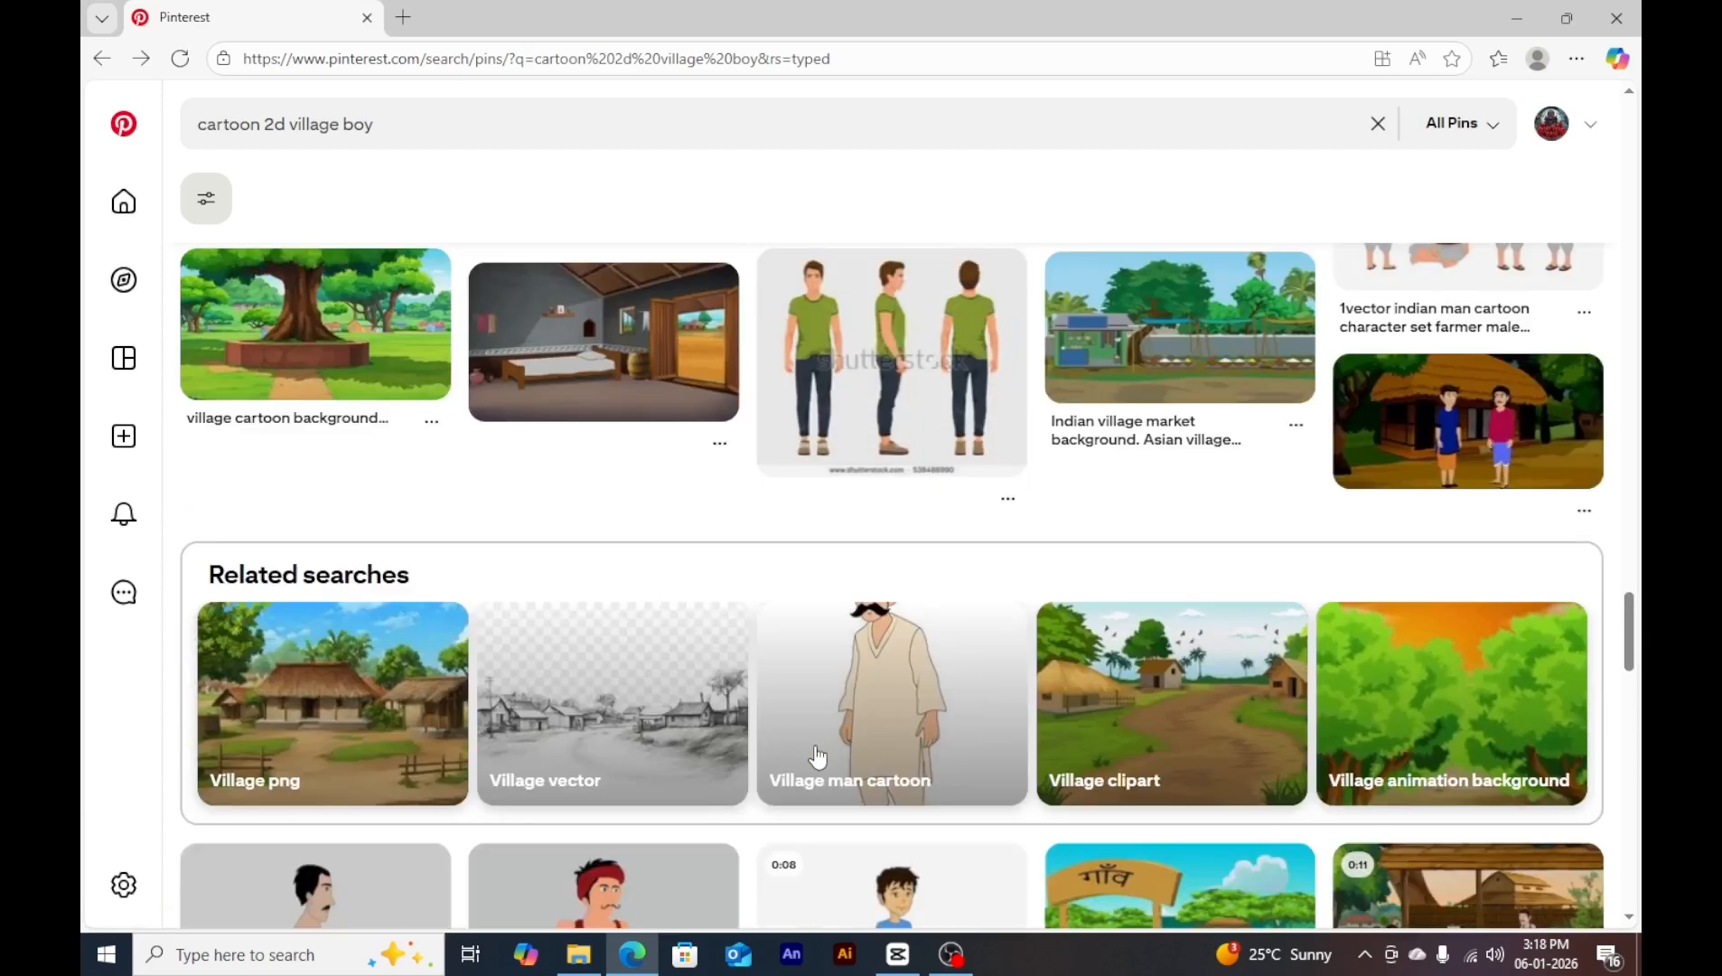
pyautogui.scroll(-5, 819, 755)
pyautogui.scroll(3, 820, 758)
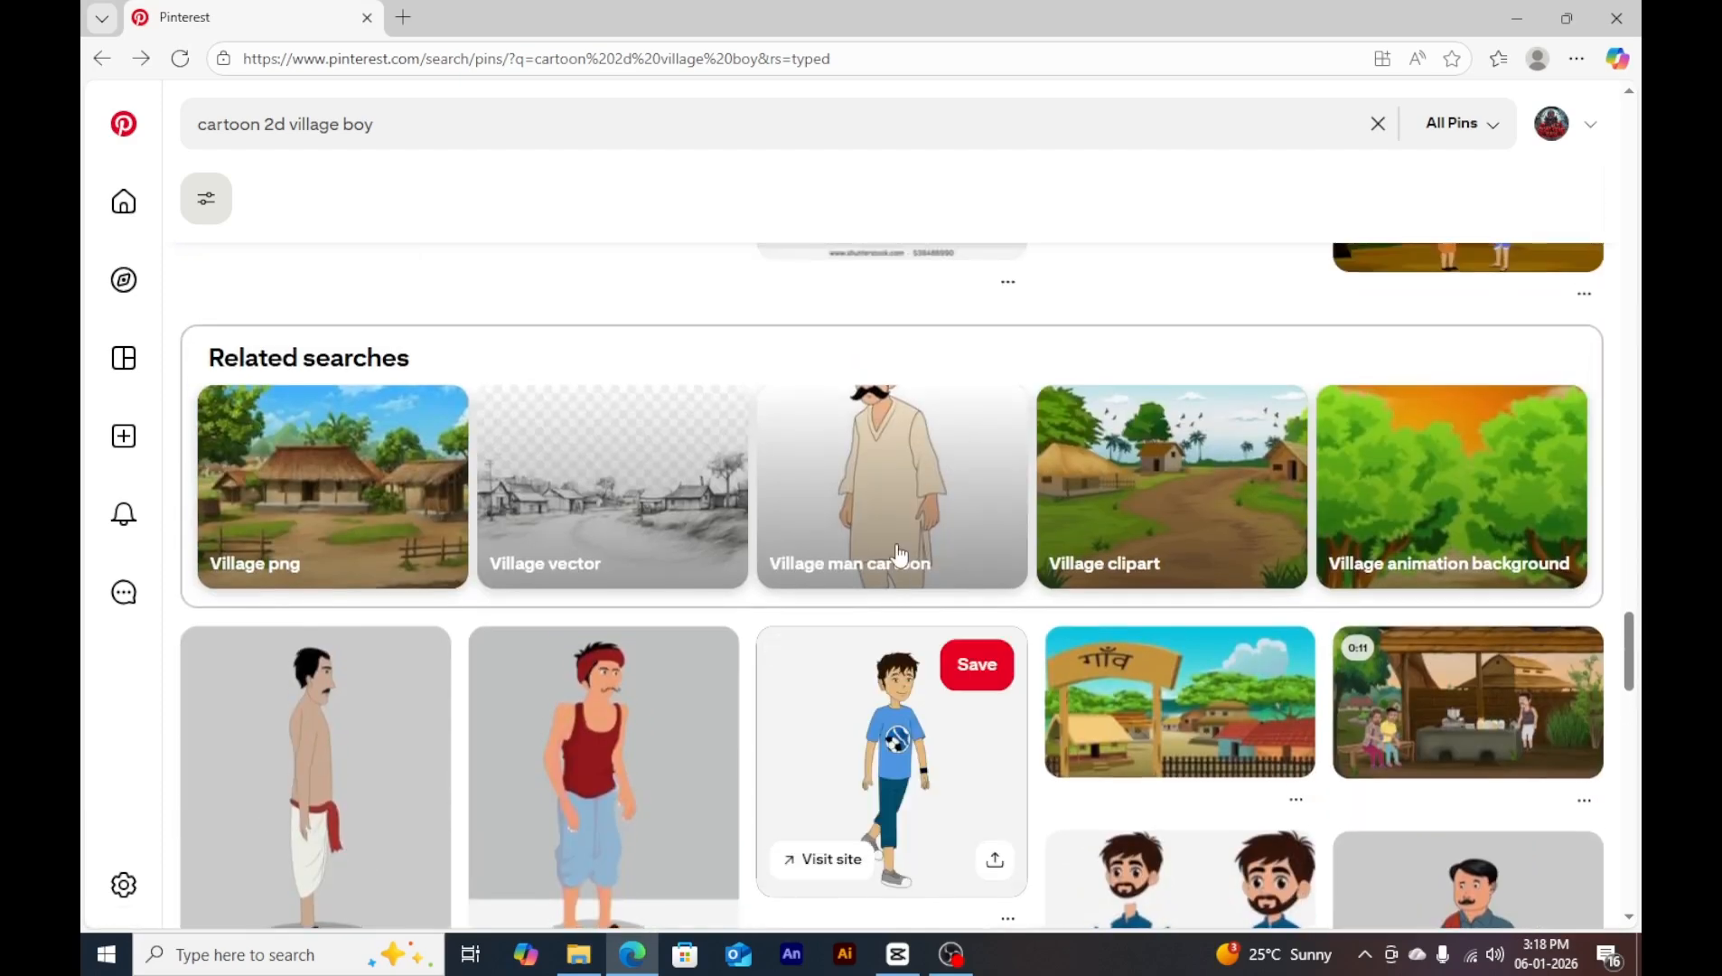
pyautogui.scroll(-8, 918, 623)
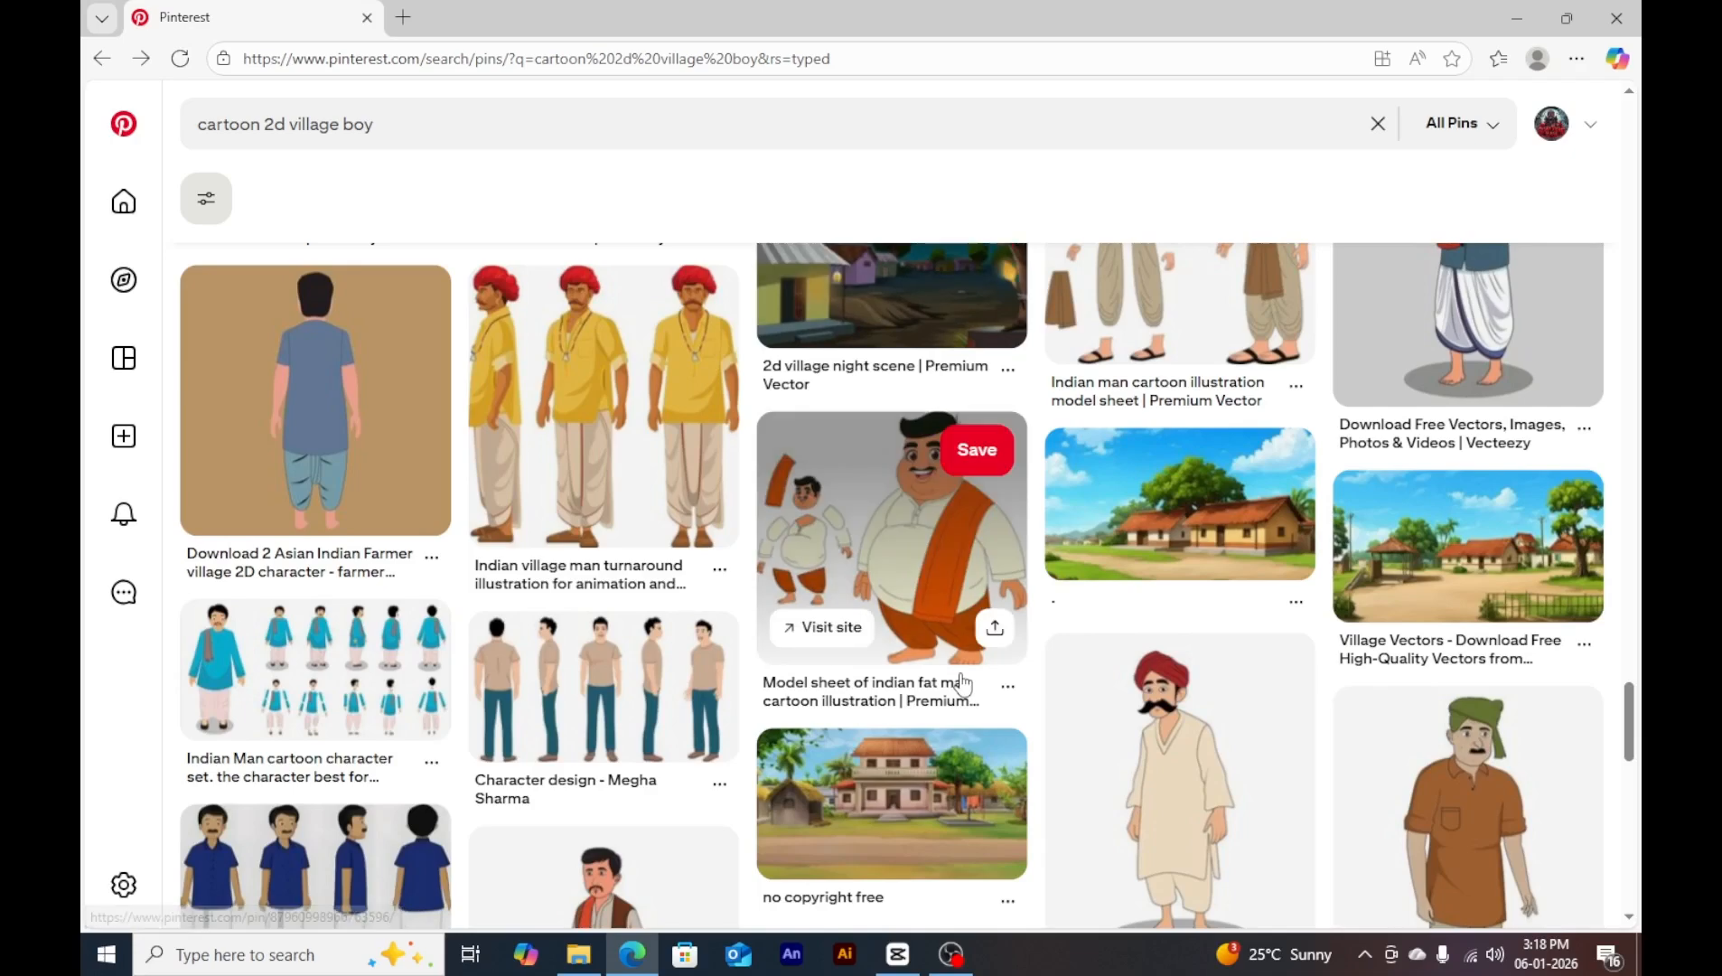
pyautogui.scroll(-1, 444, 421)
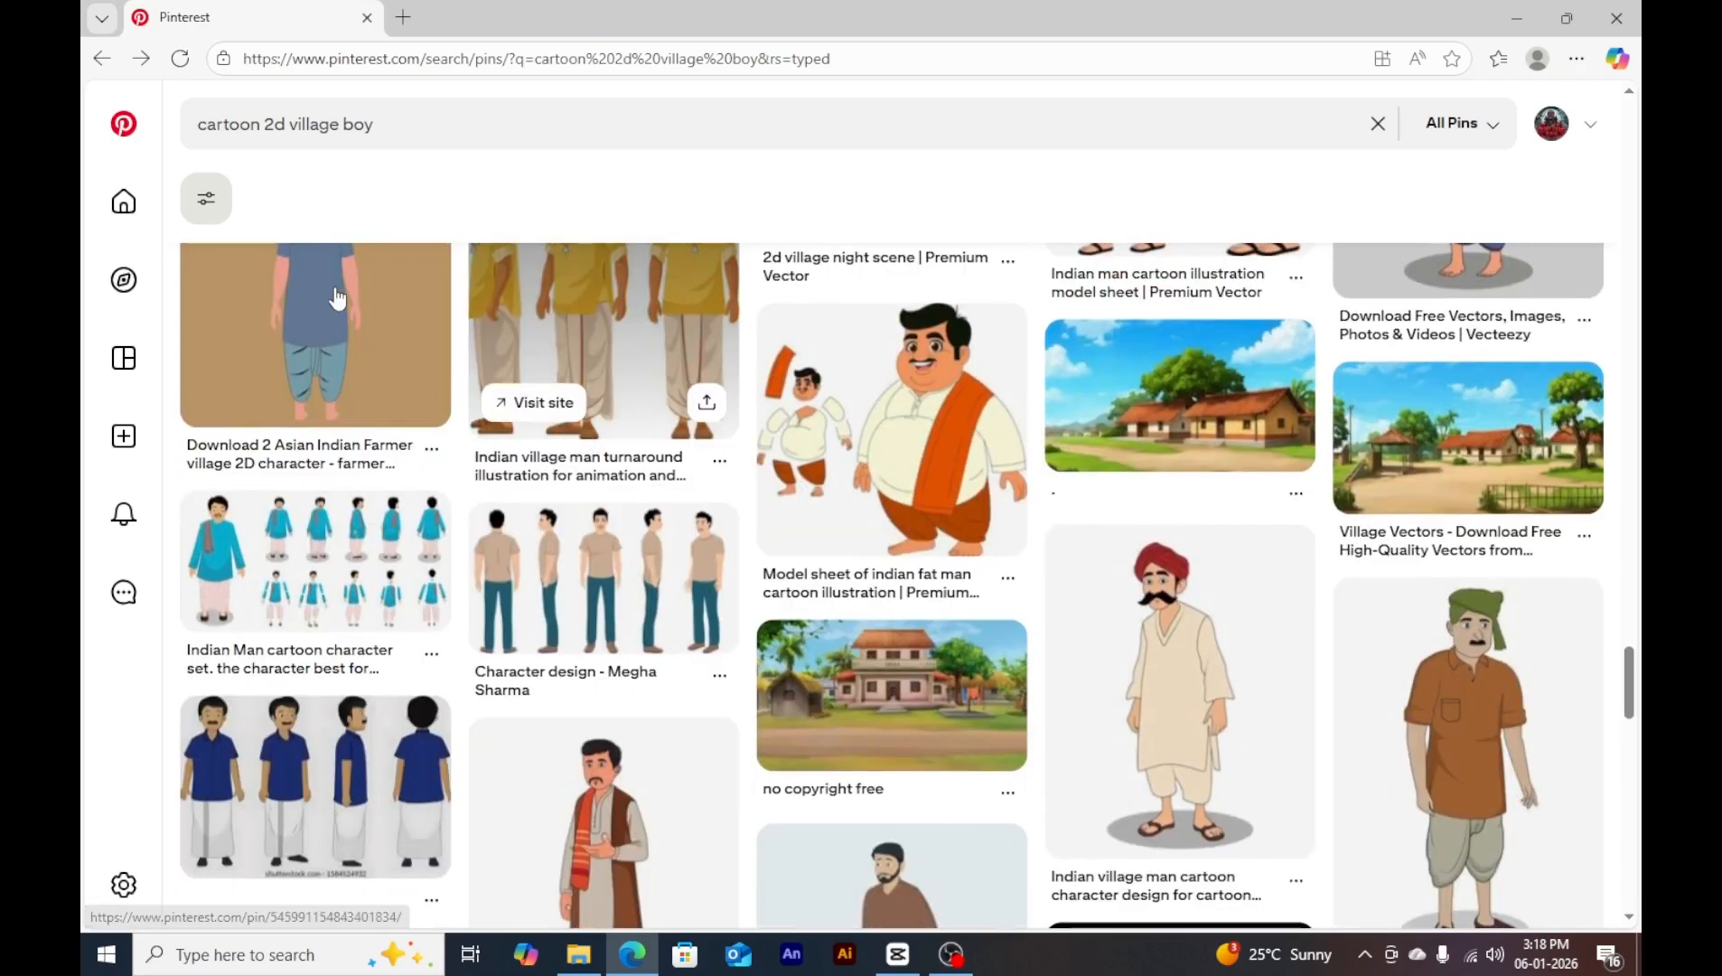
# Return to the Pinterest home feed and look over its suggested pins.
pyautogui.click(102, 60)
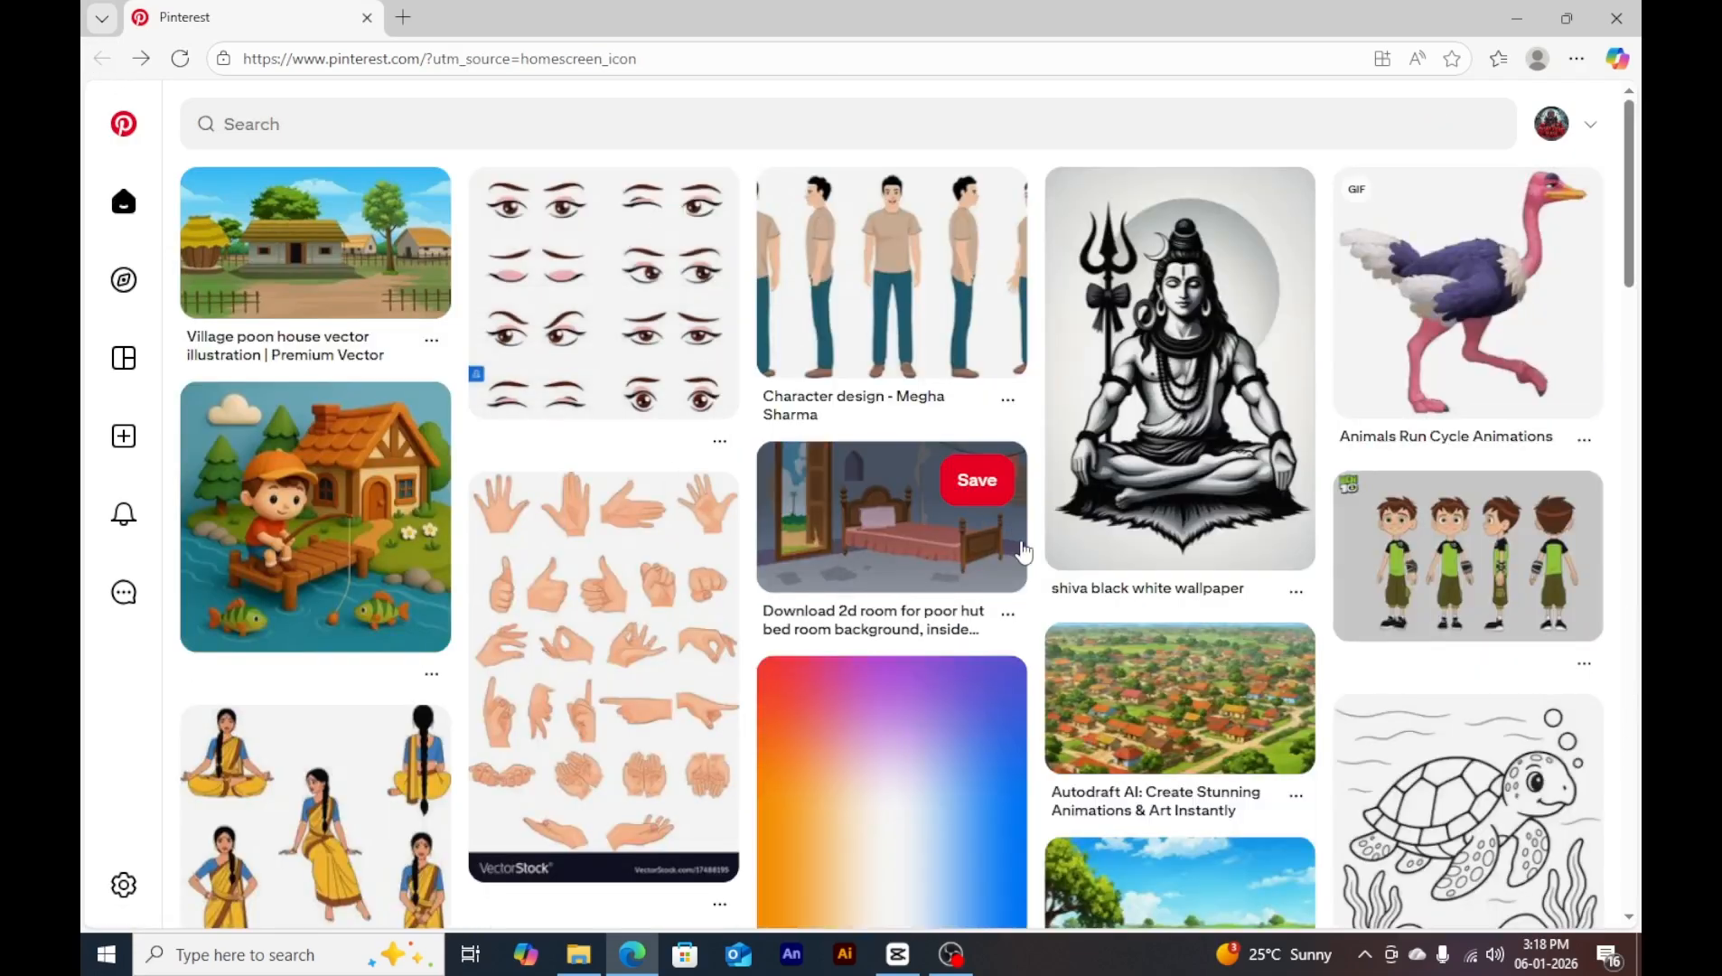
pyautogui.scroll(-10, 1021, 547)
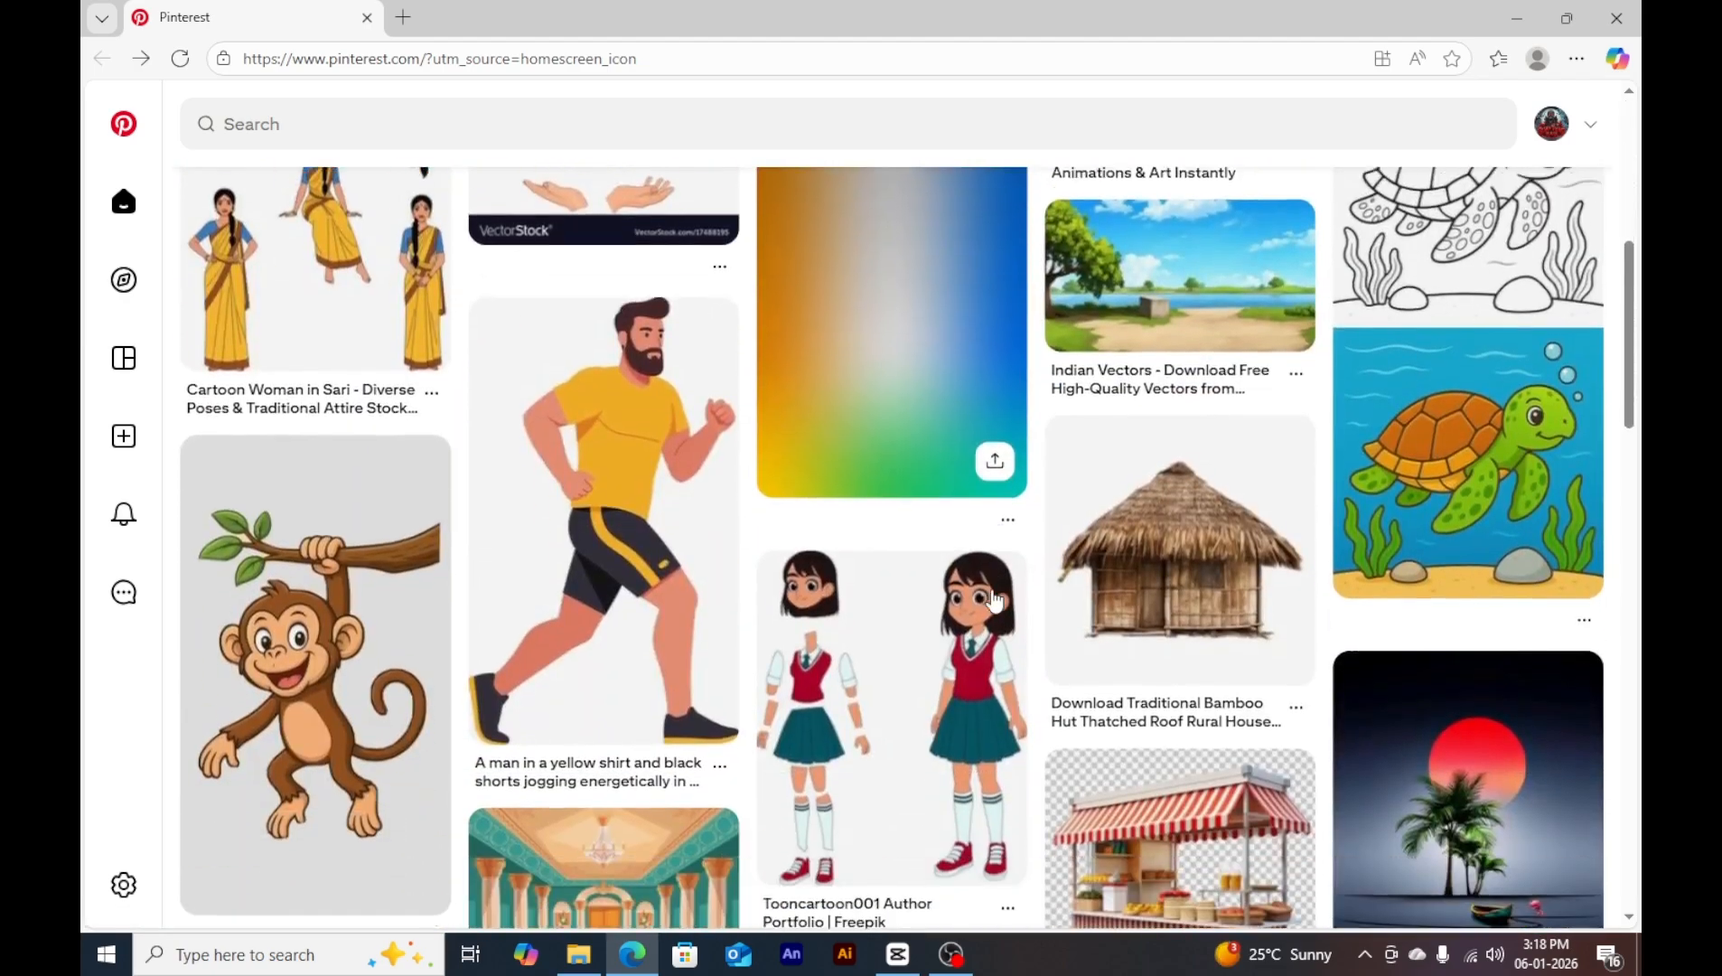
pyautogui.scroll(-6, 1001, 597)
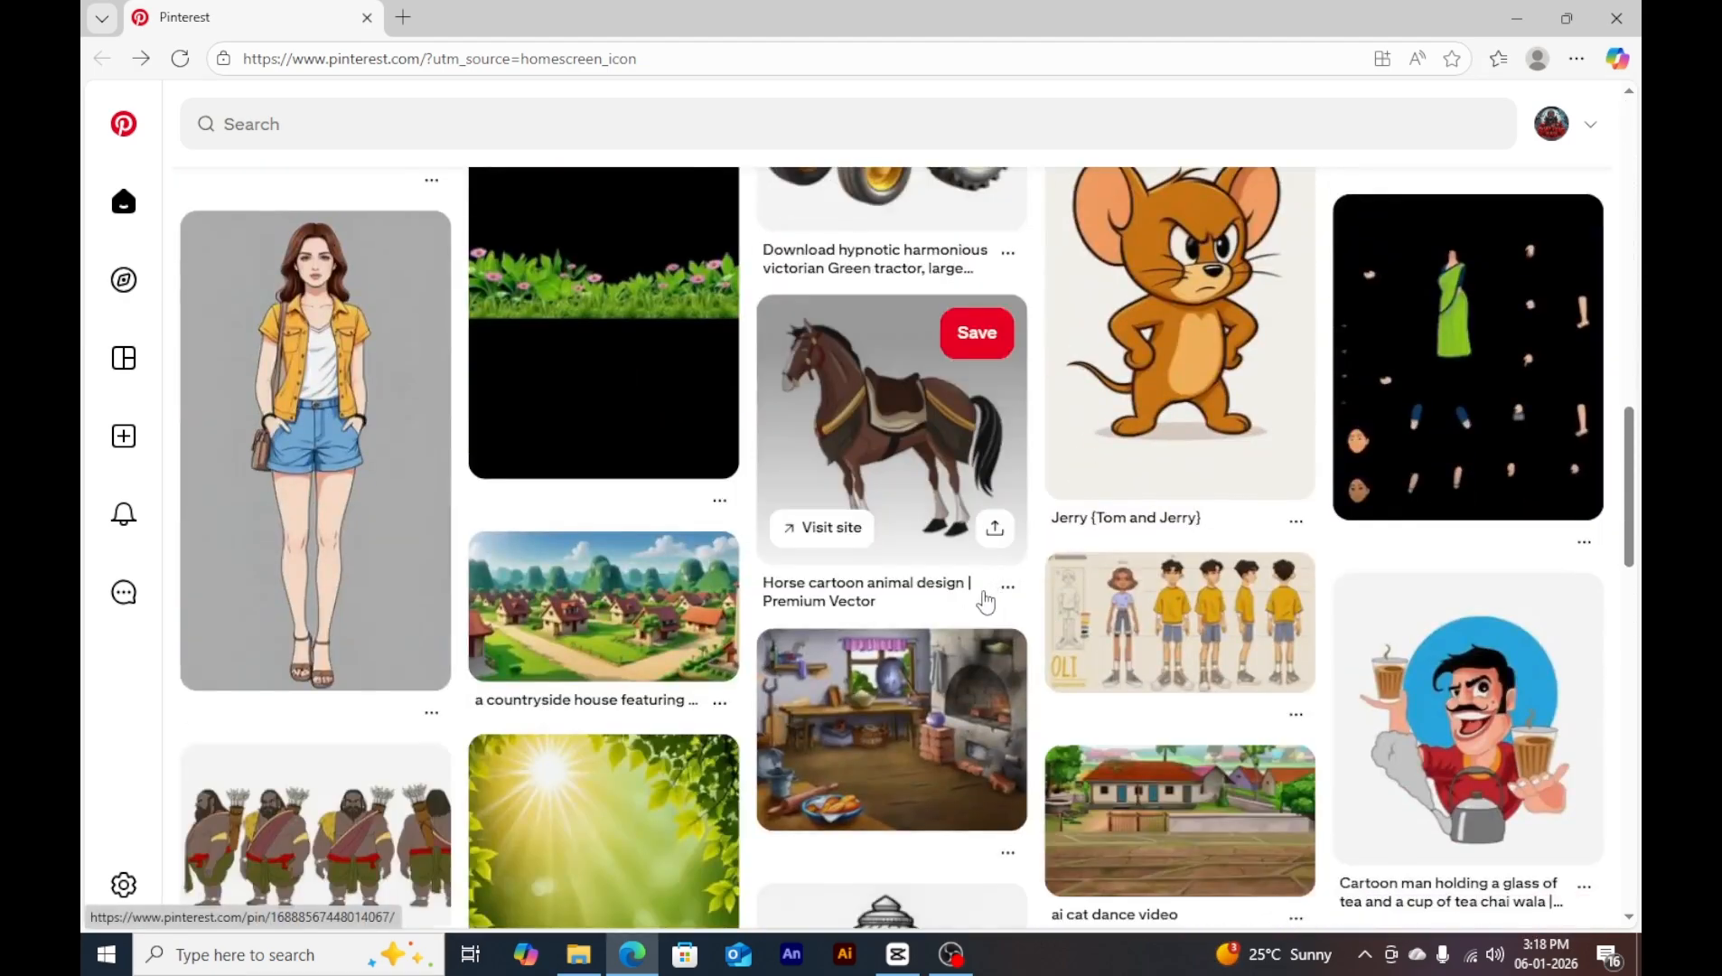
pyautogui.scroll(15, 985, 601)
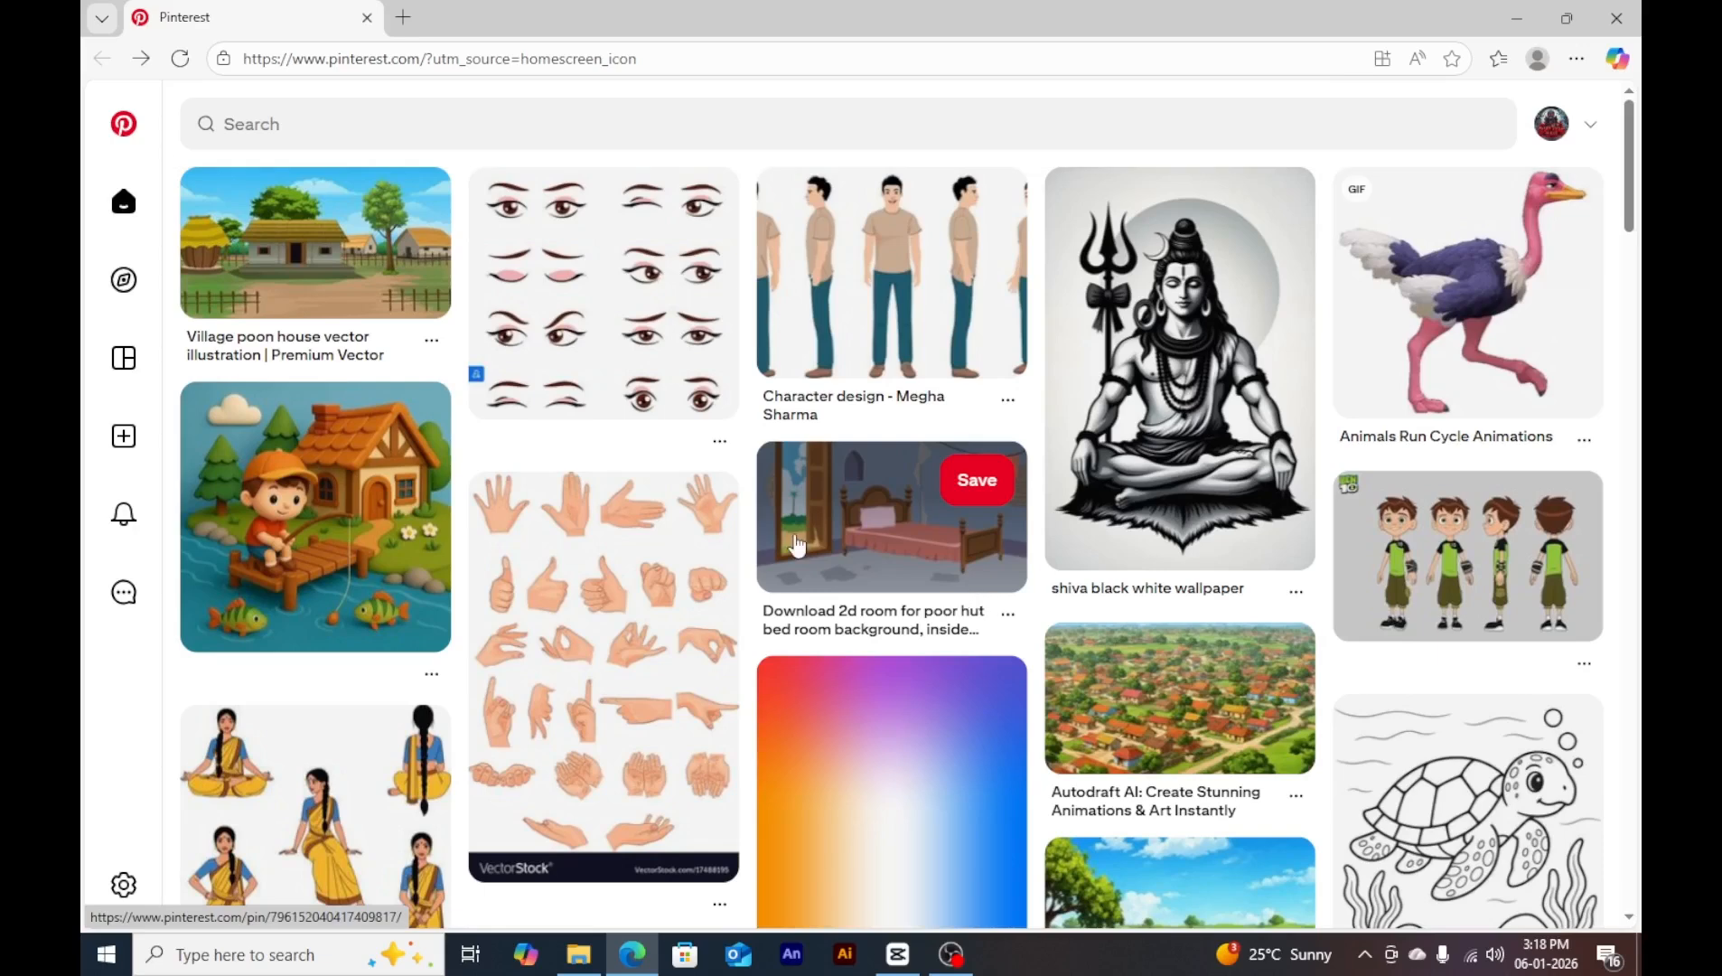
# Search Pinterest for "cartoon boy charechter indian".
pyautogui.click(484, 118)
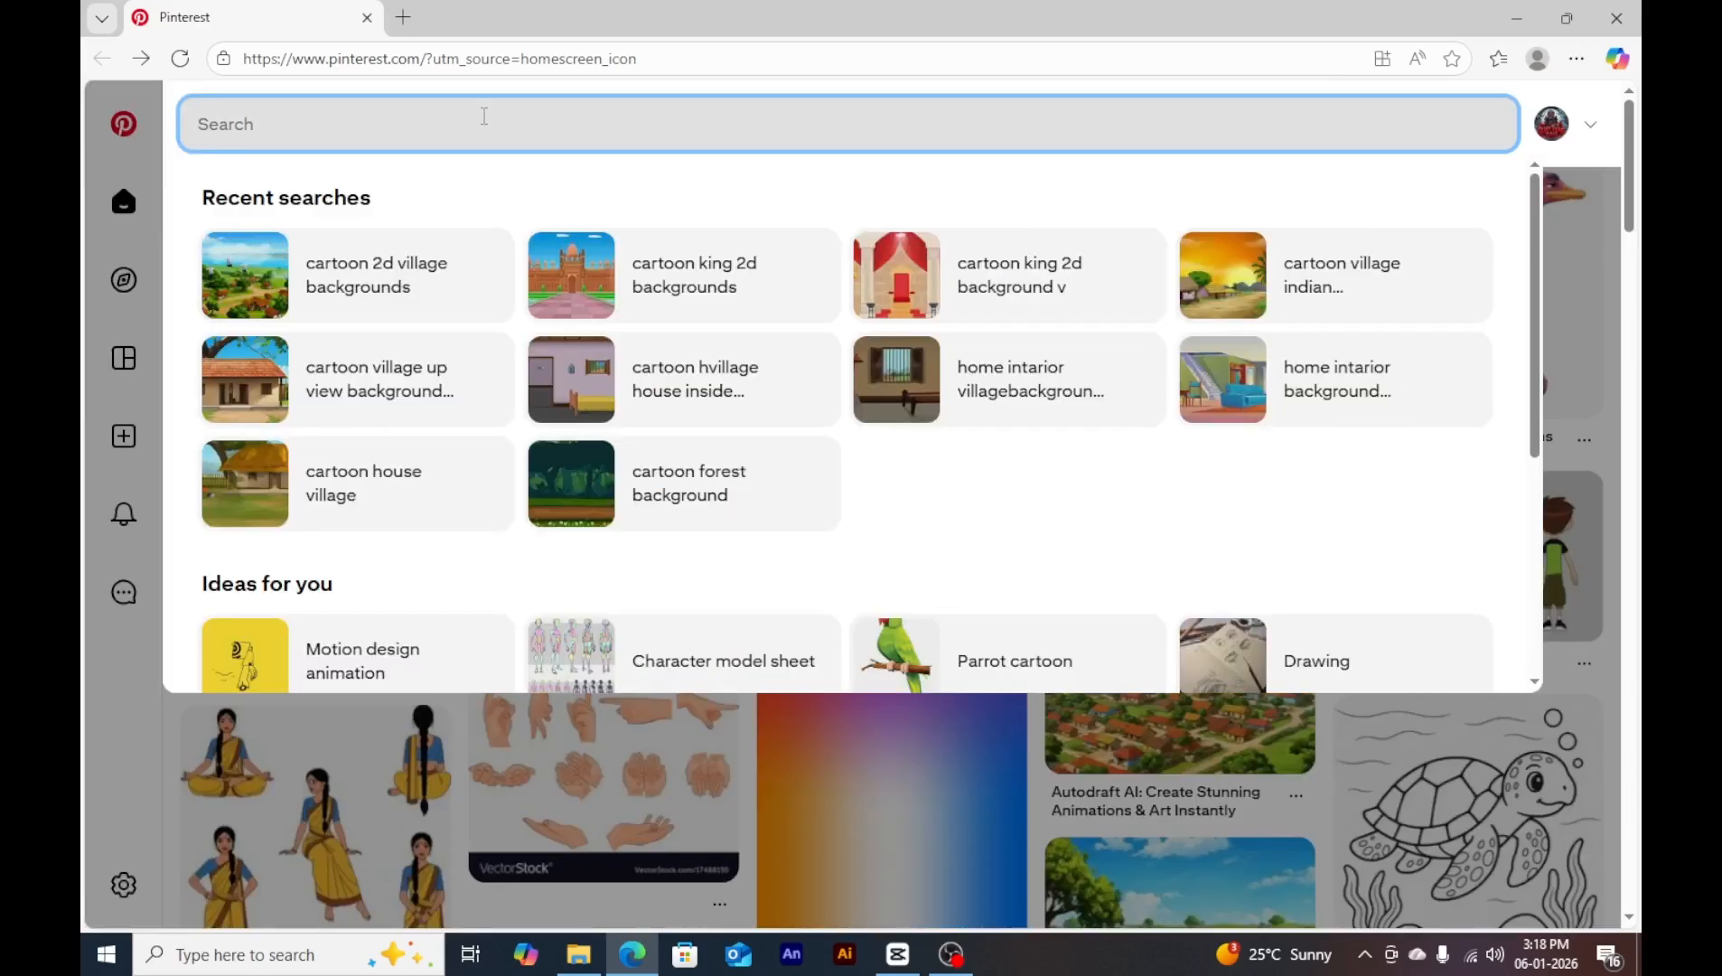
pyautogui.write('cart')
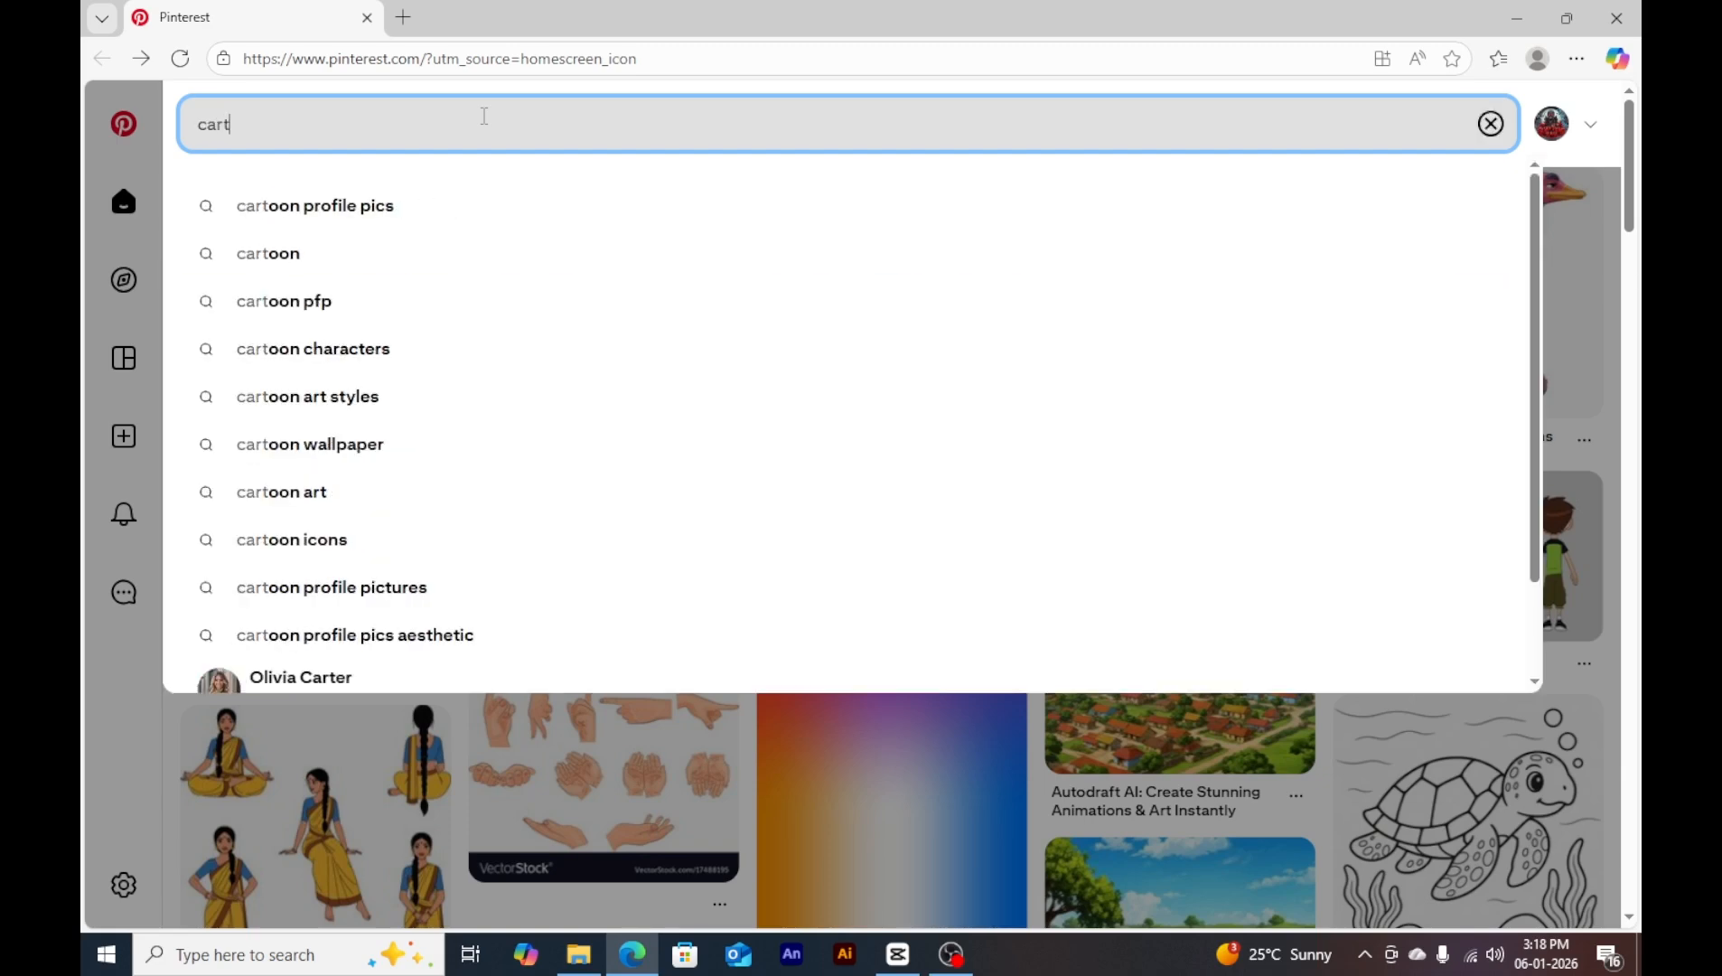
pyautogui.write('oon b')
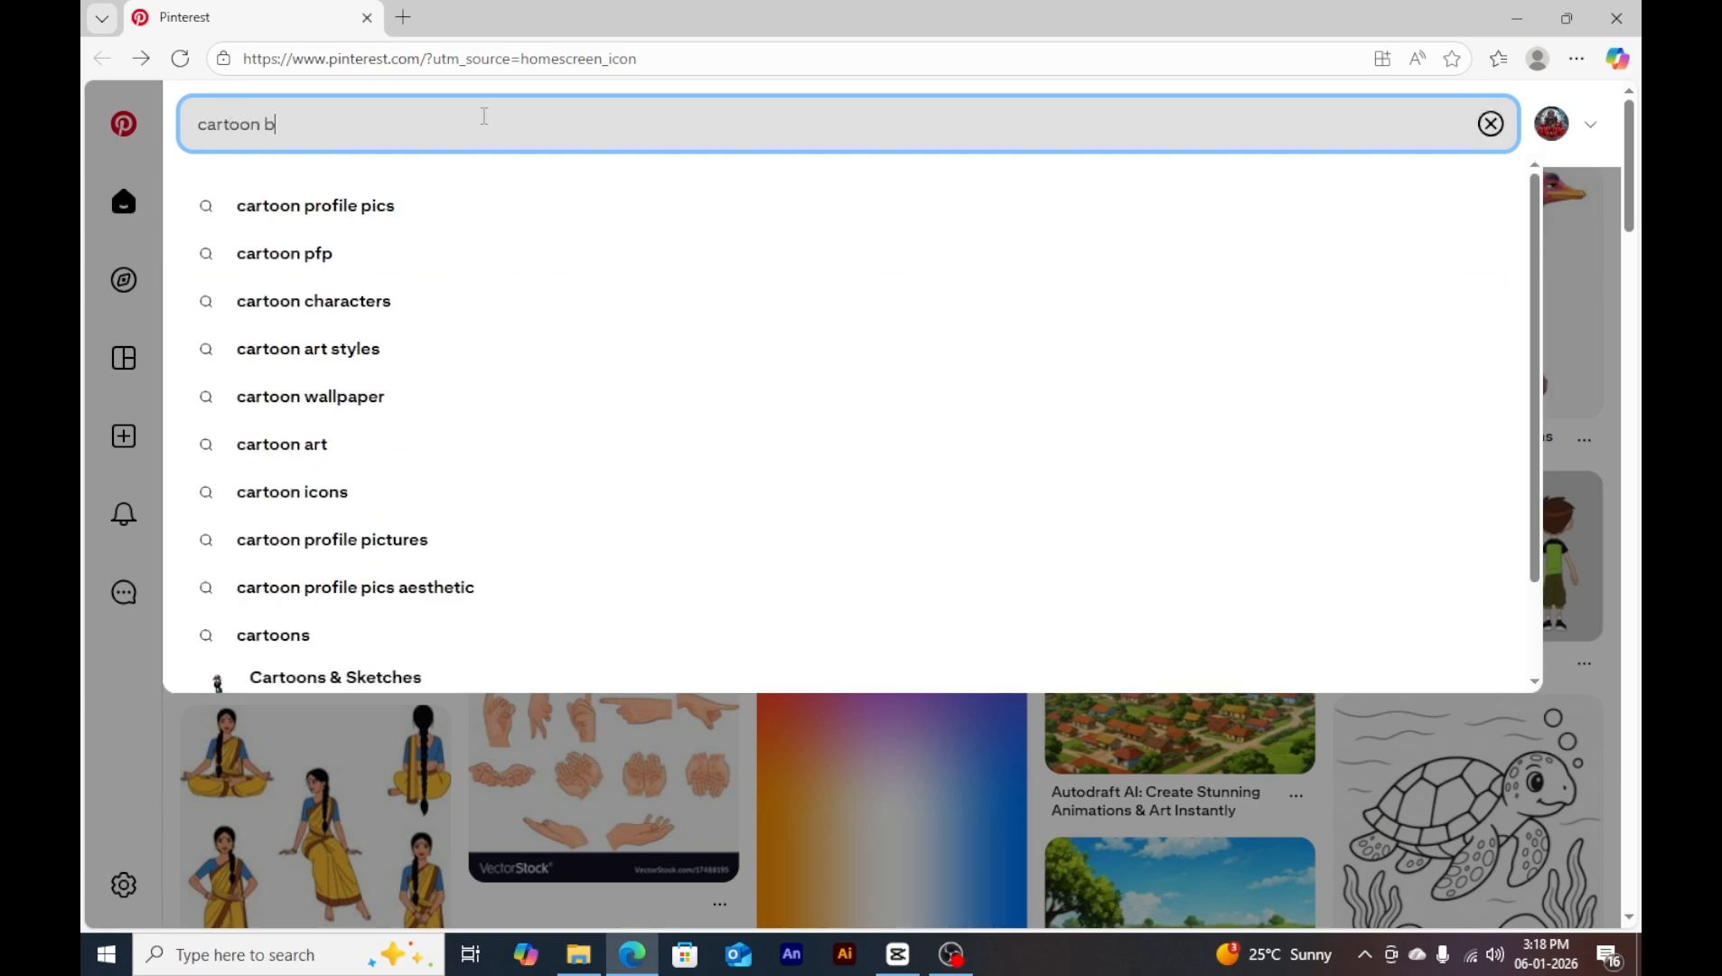
pyautogui.write('oy chare')
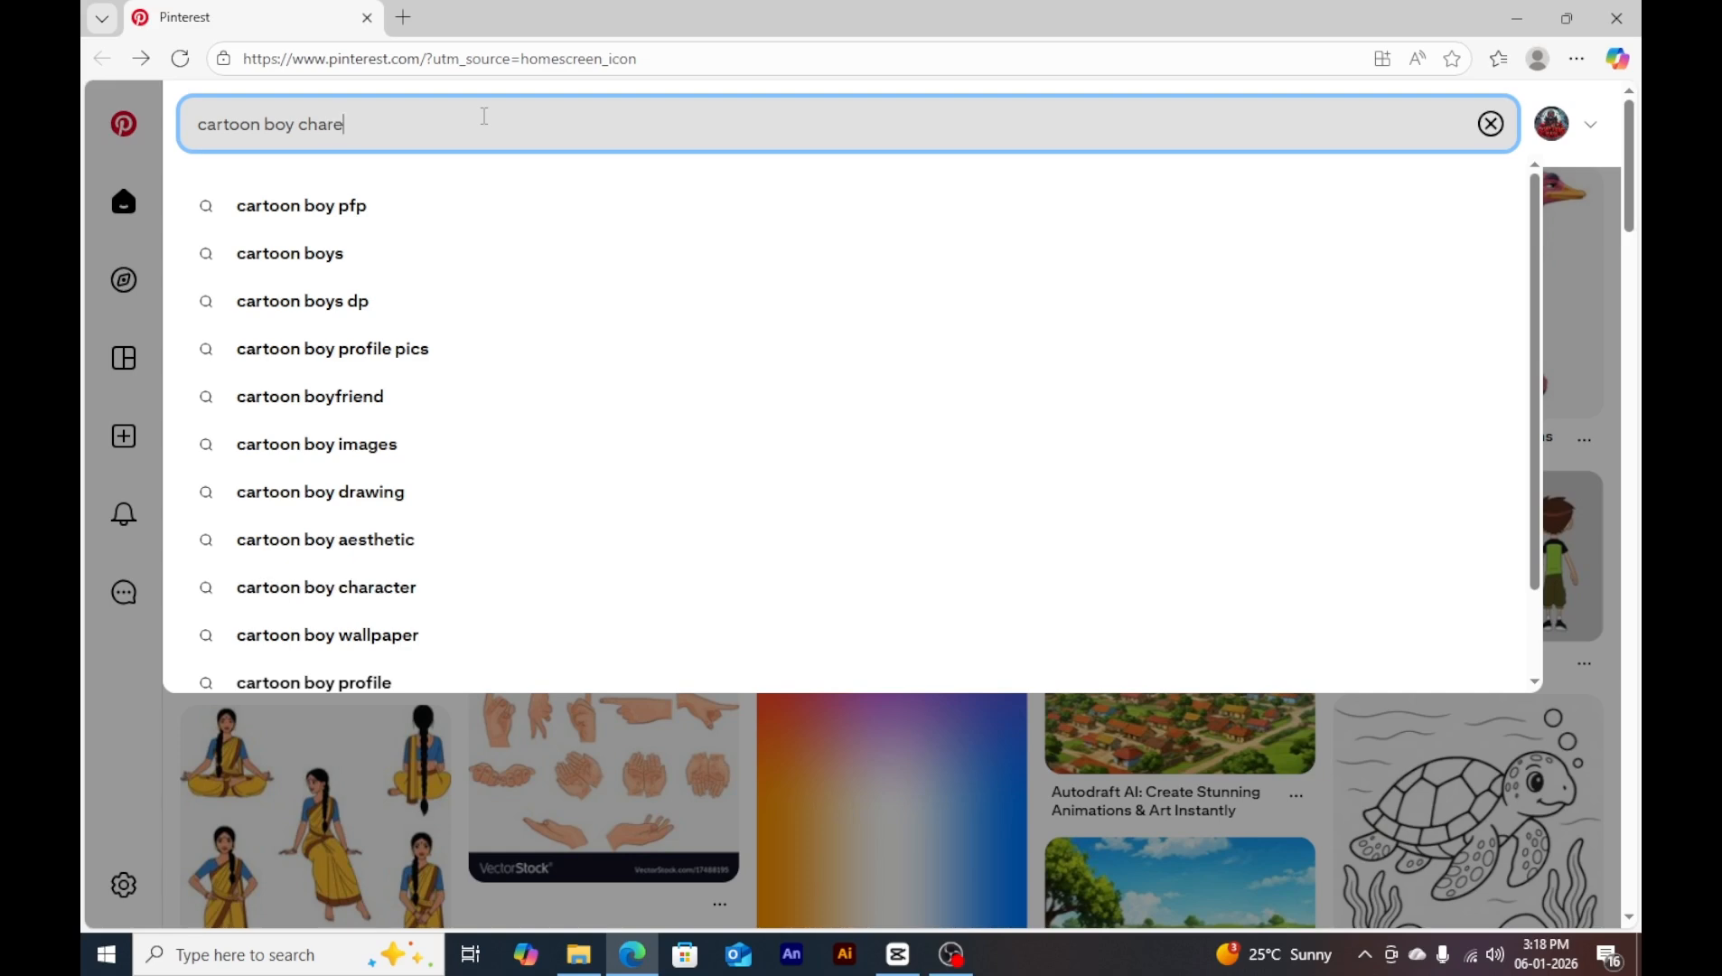
pyautogui.write('chter indian')
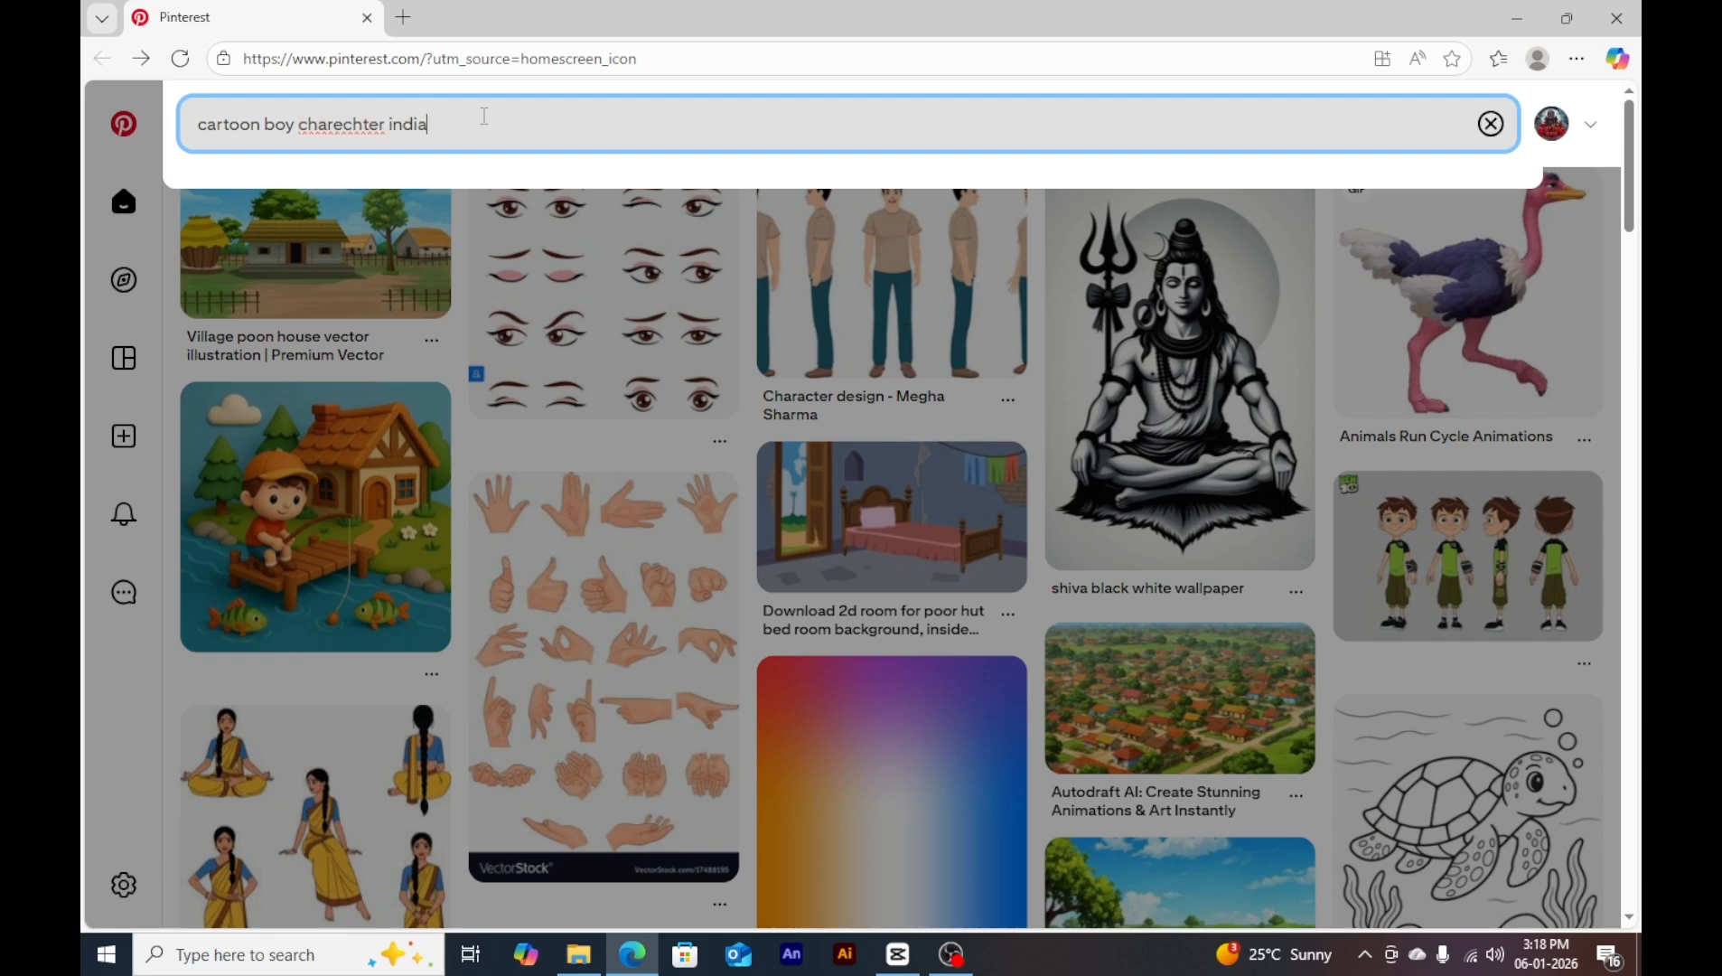
pyautogui.press('Return')
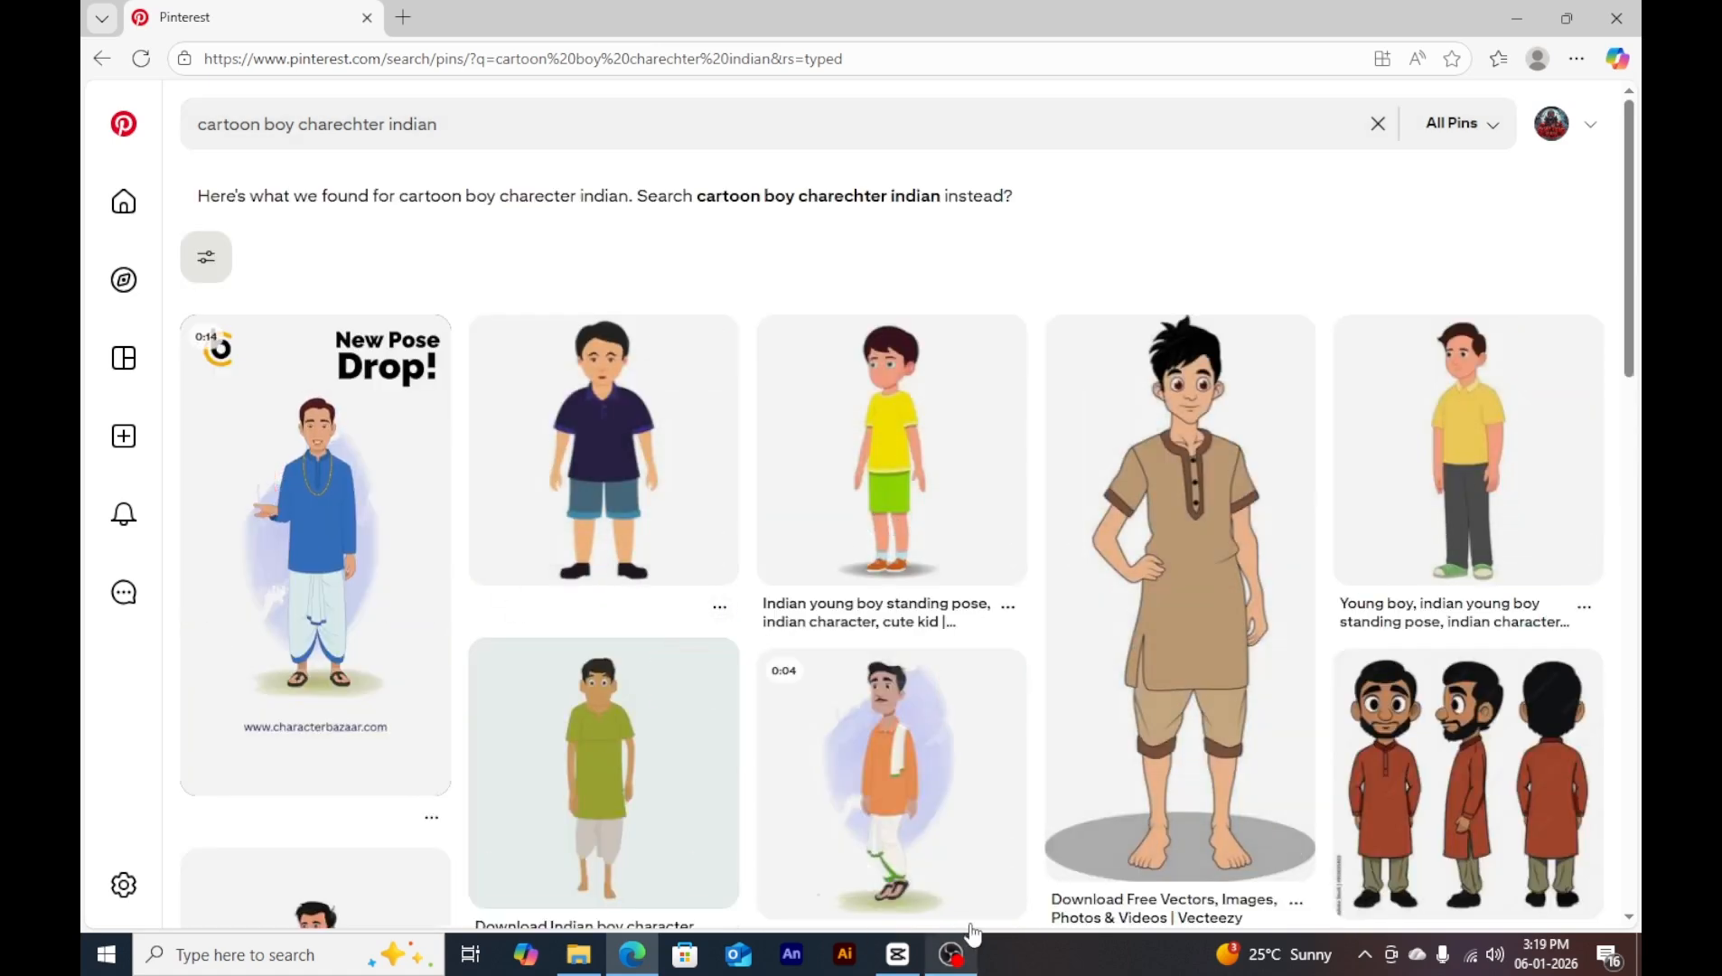
# View the pin of the boy in a yellow T-shirt and green shorts with its related pins, and return to the results.
pyautogui.click(855, 495)
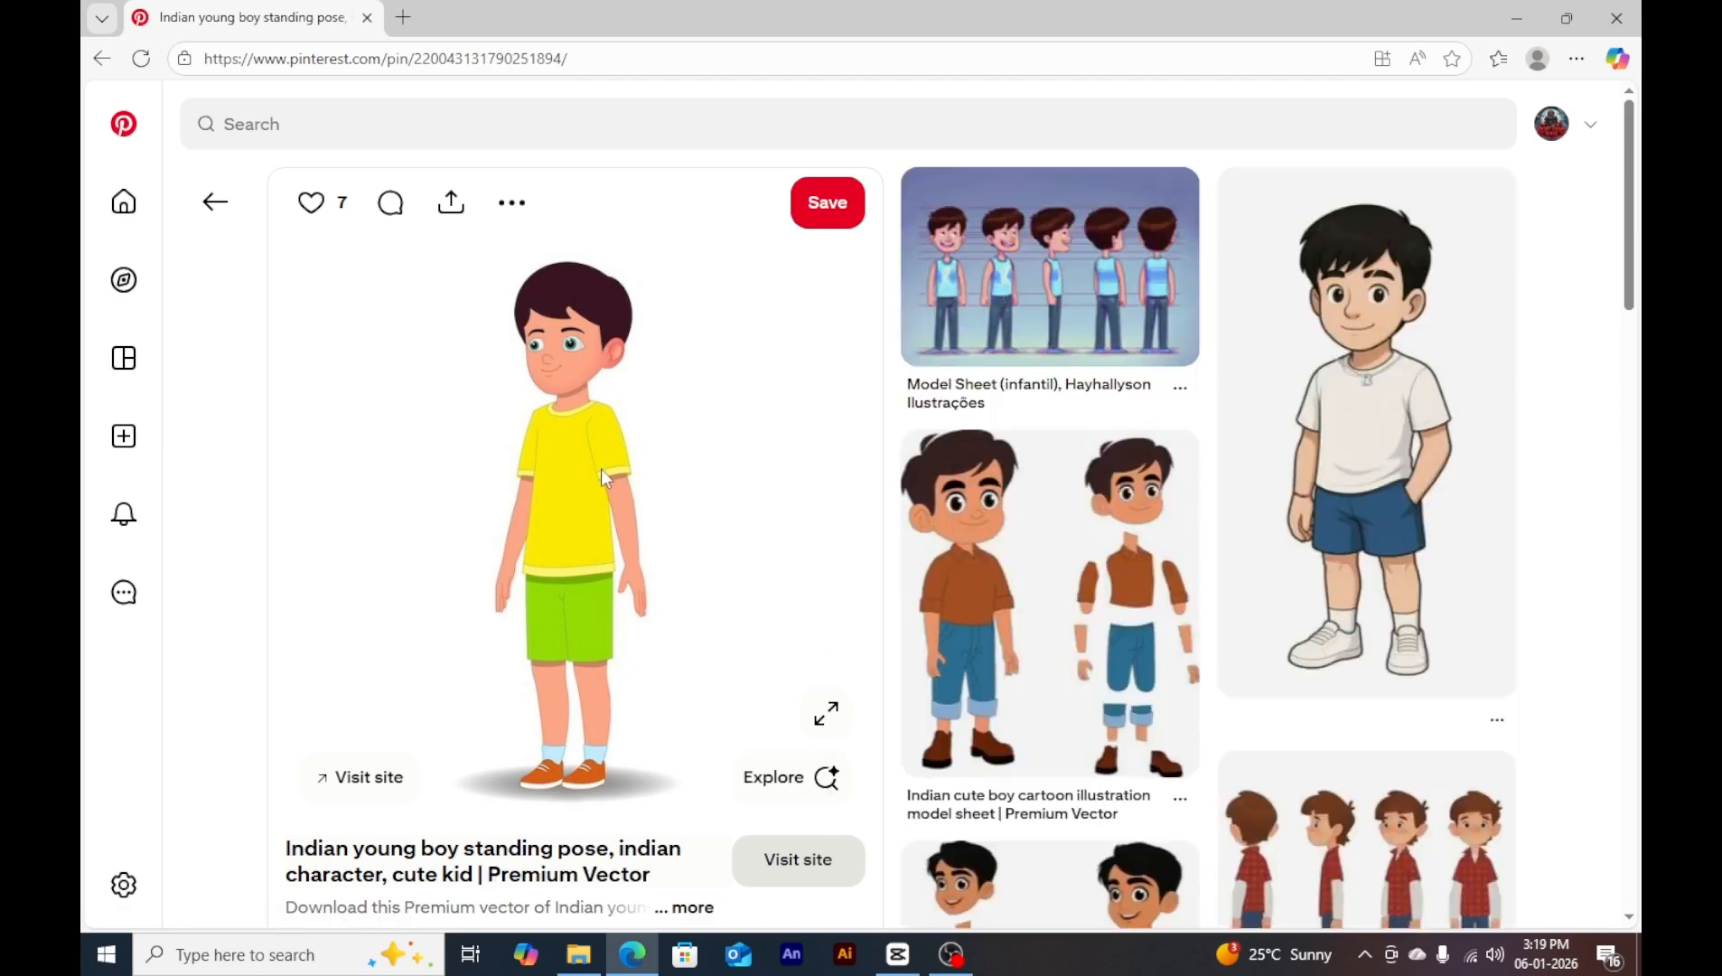
pyautogui.scroll(-10, 713, 556)
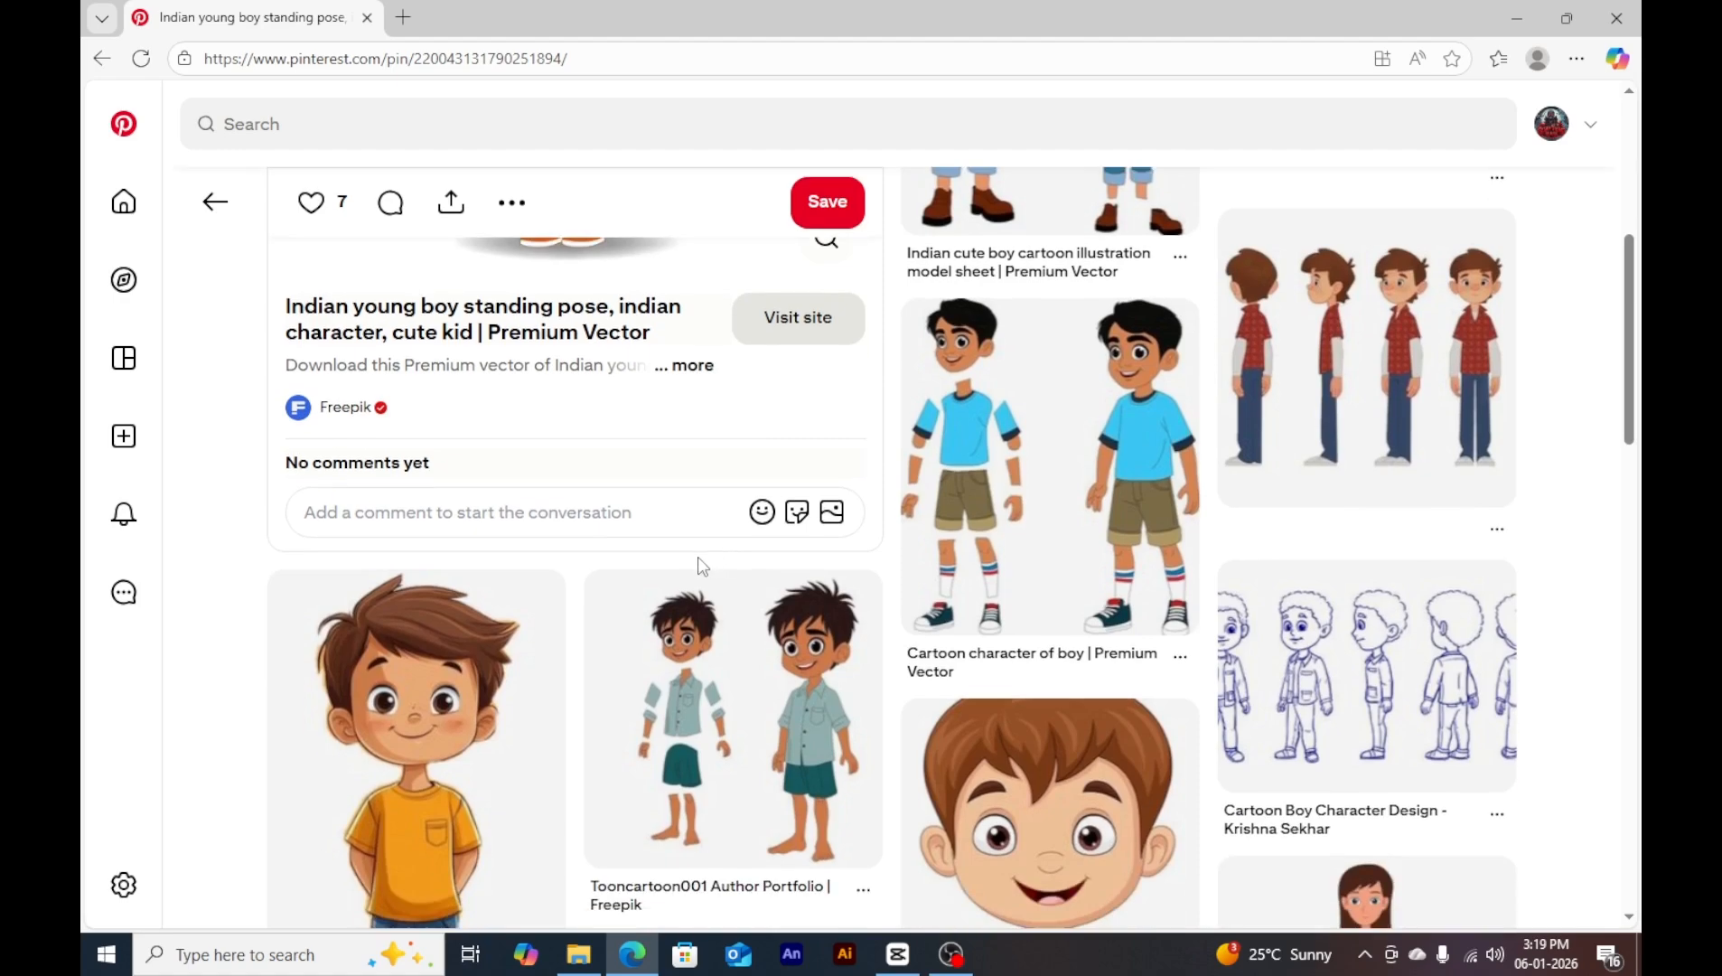
pyautogui.scroll(10, 694, 583)
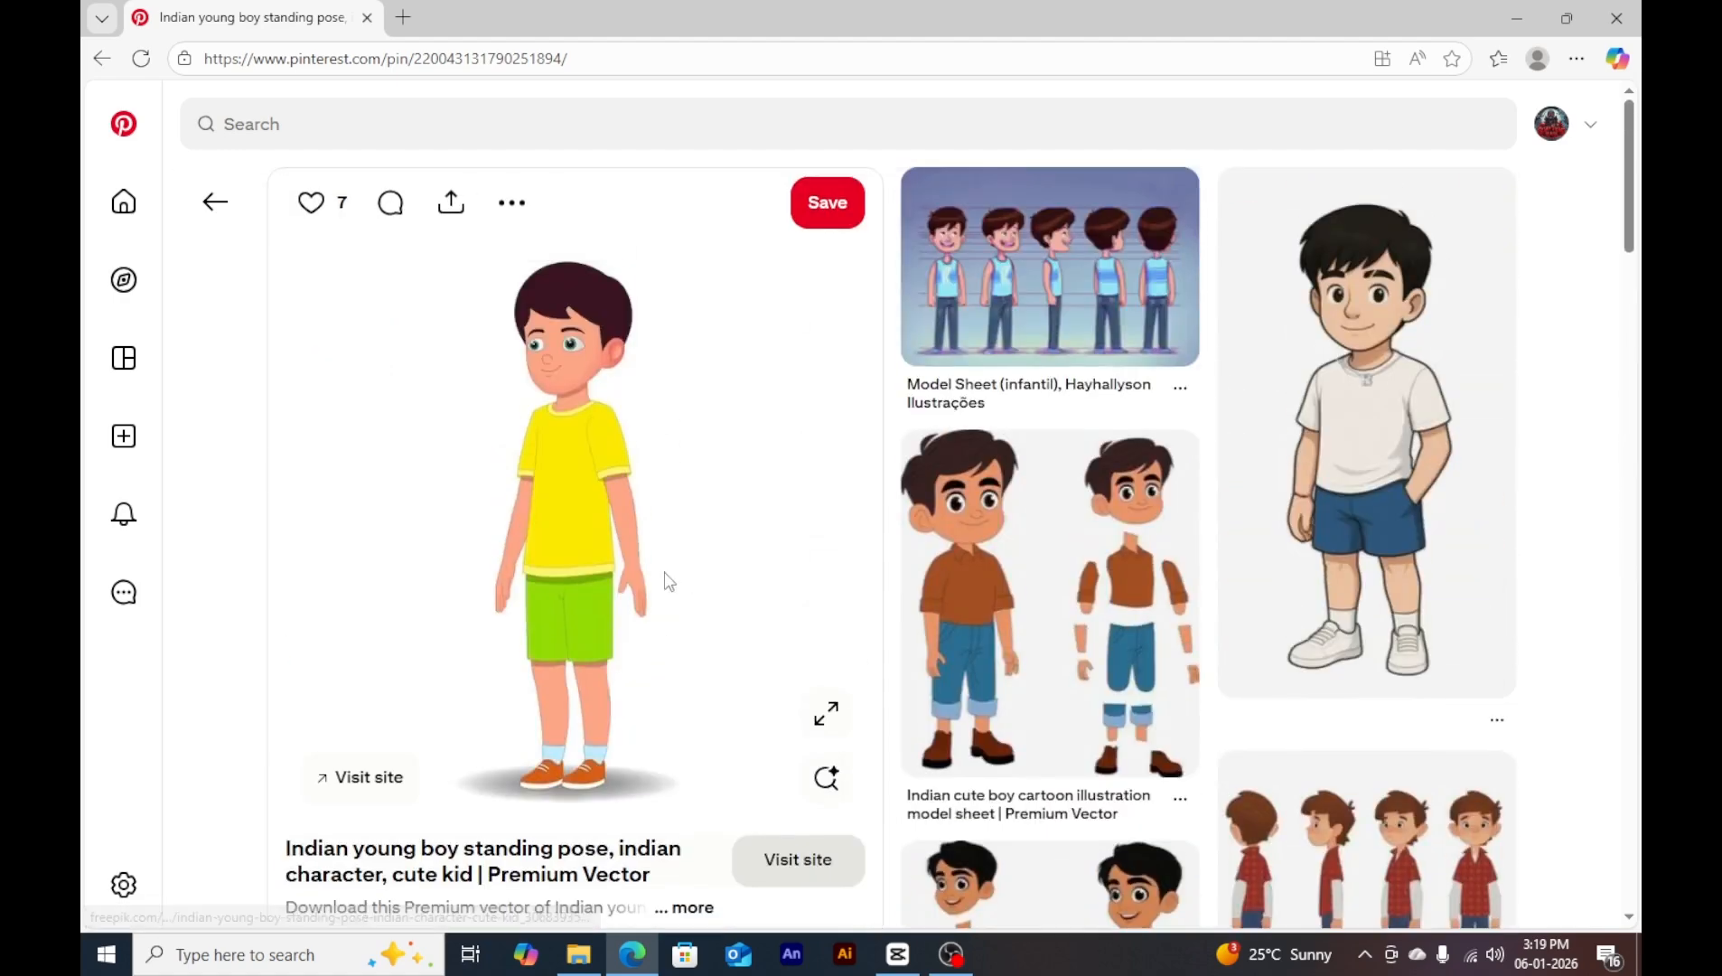
pyautogui.click(220, 217)
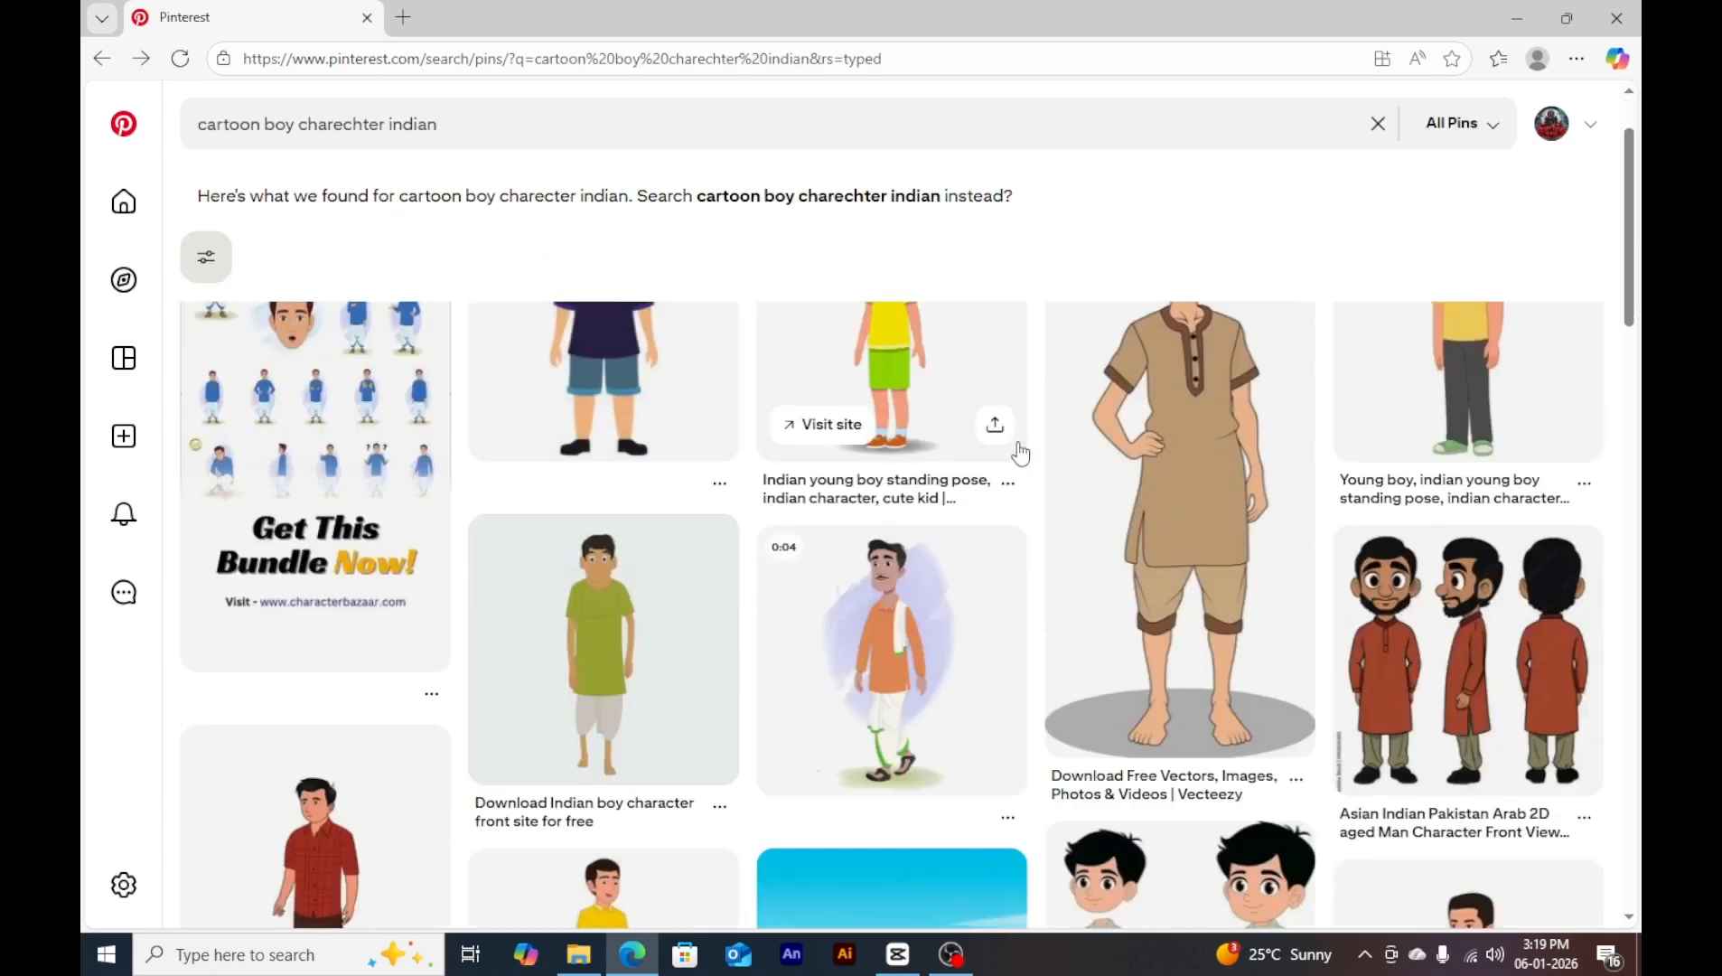
# Look through the Indian boy character results and open the pin of the young boy in a yellow polo shirt and grey trousers.
pyautogui.scroll(-4, 954, 542)
pyautogui.scroll(-8, 873, 660)
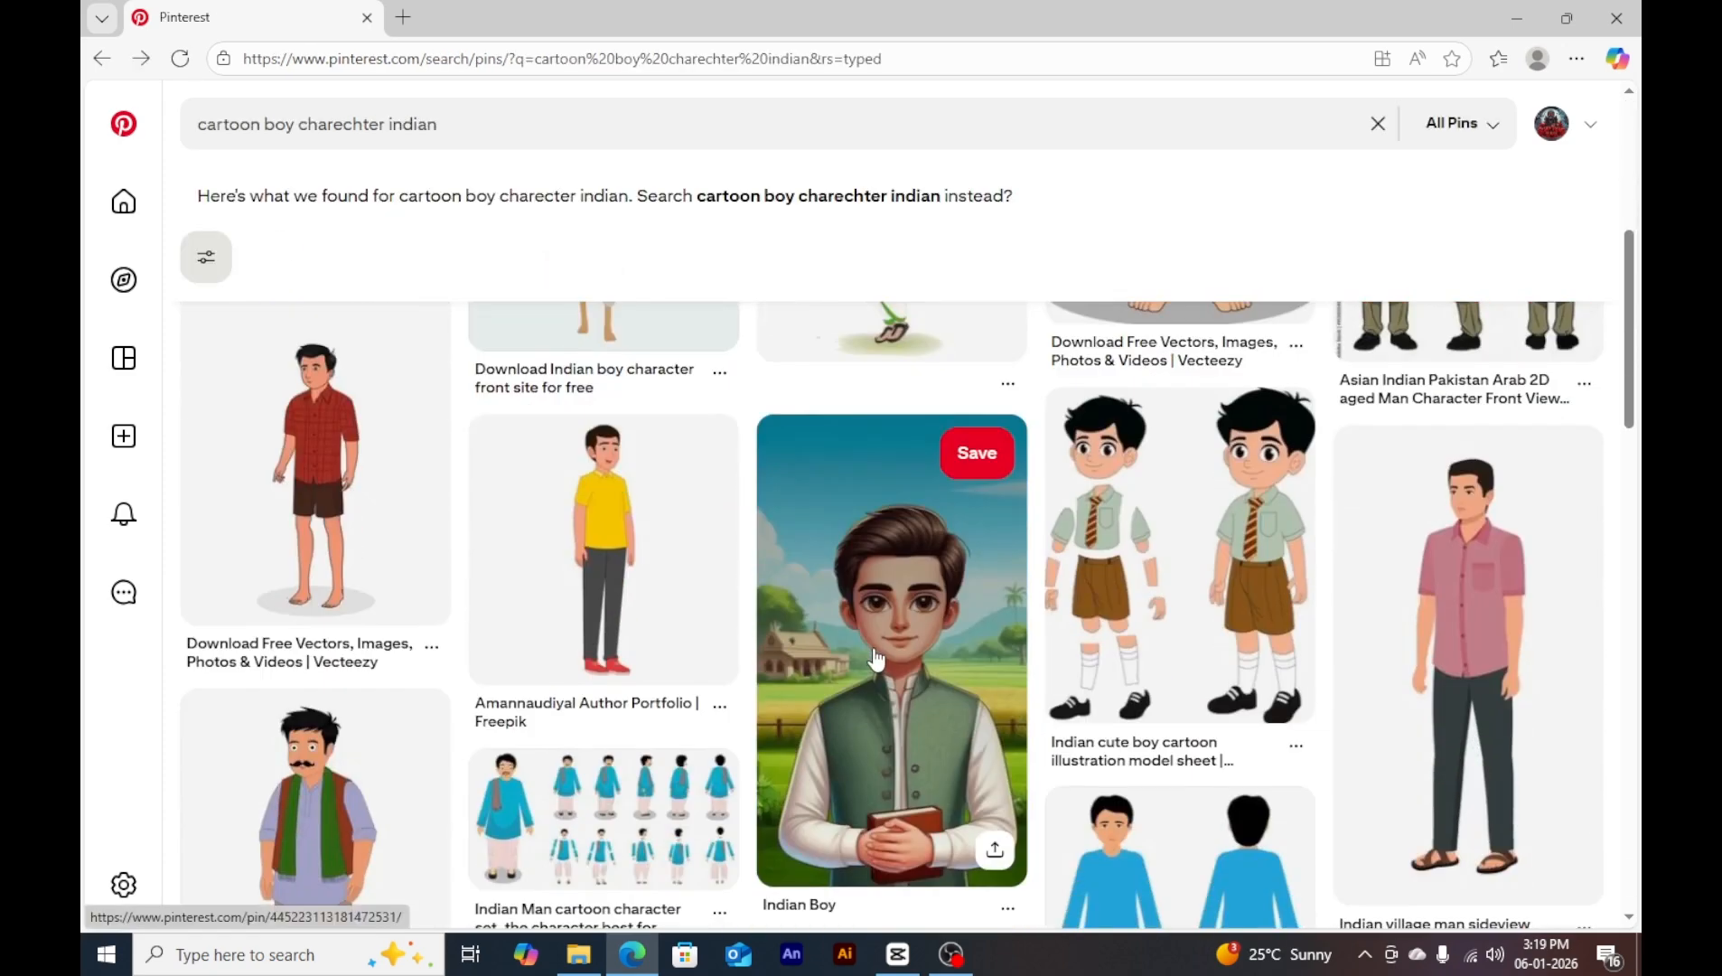
pyautogui.scroll(-3, 870, 658)
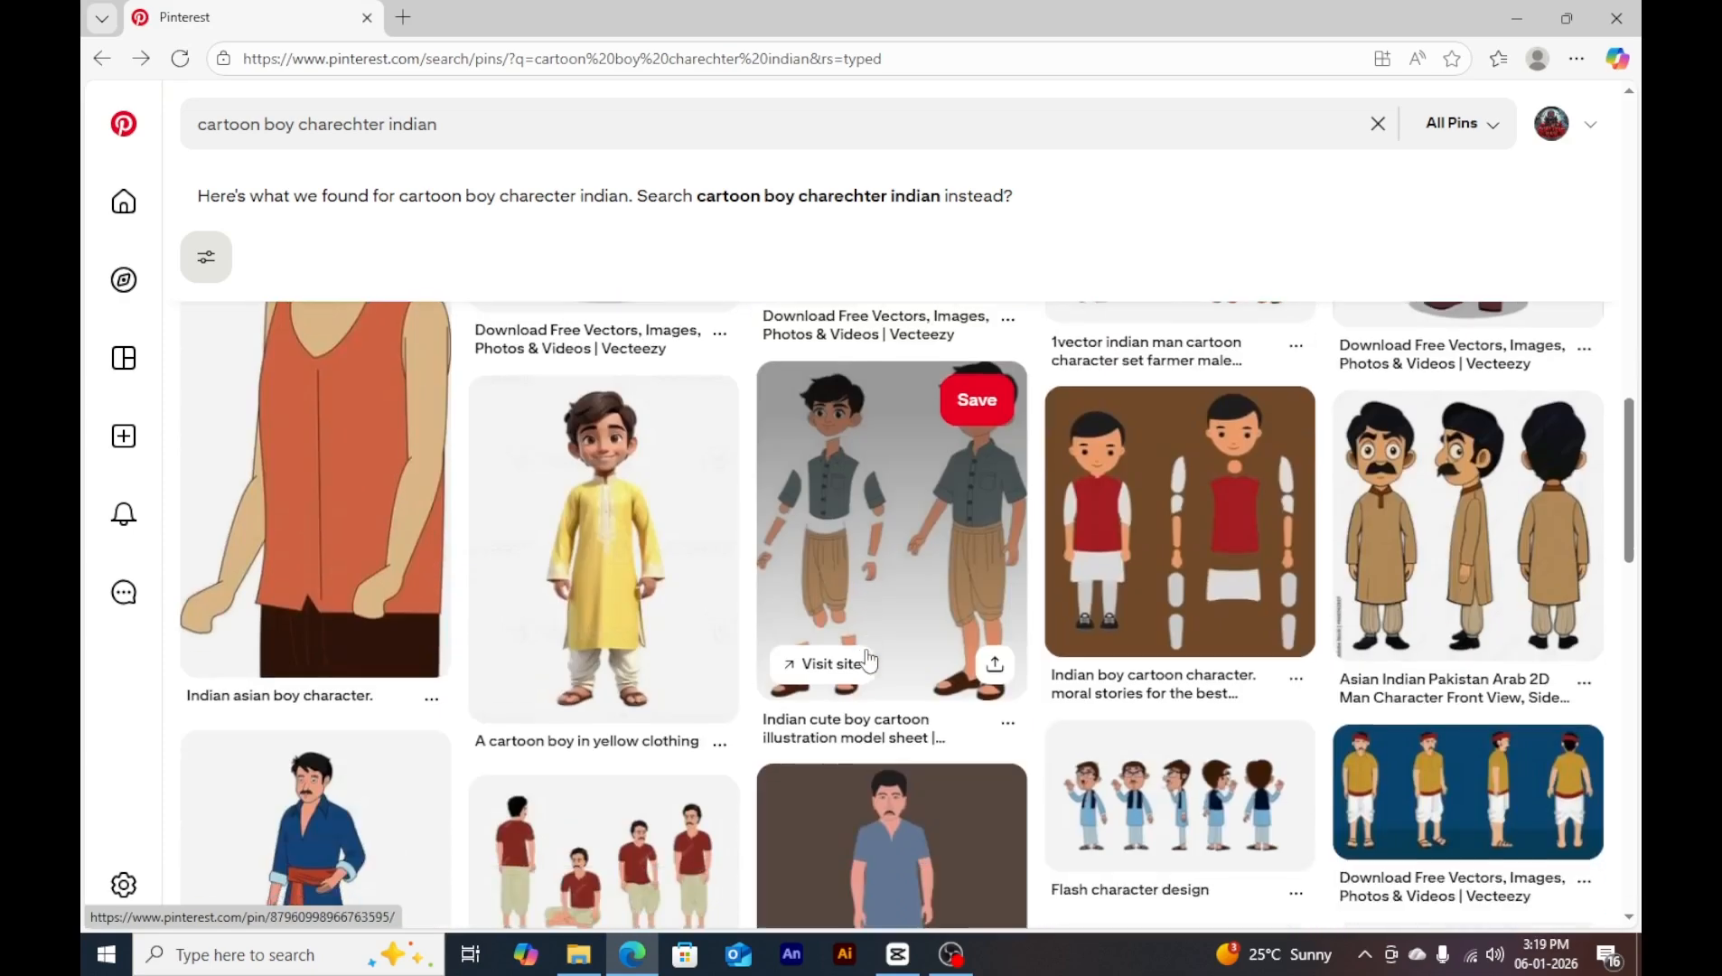
pyautogui.scroll(15, 1177, 652)
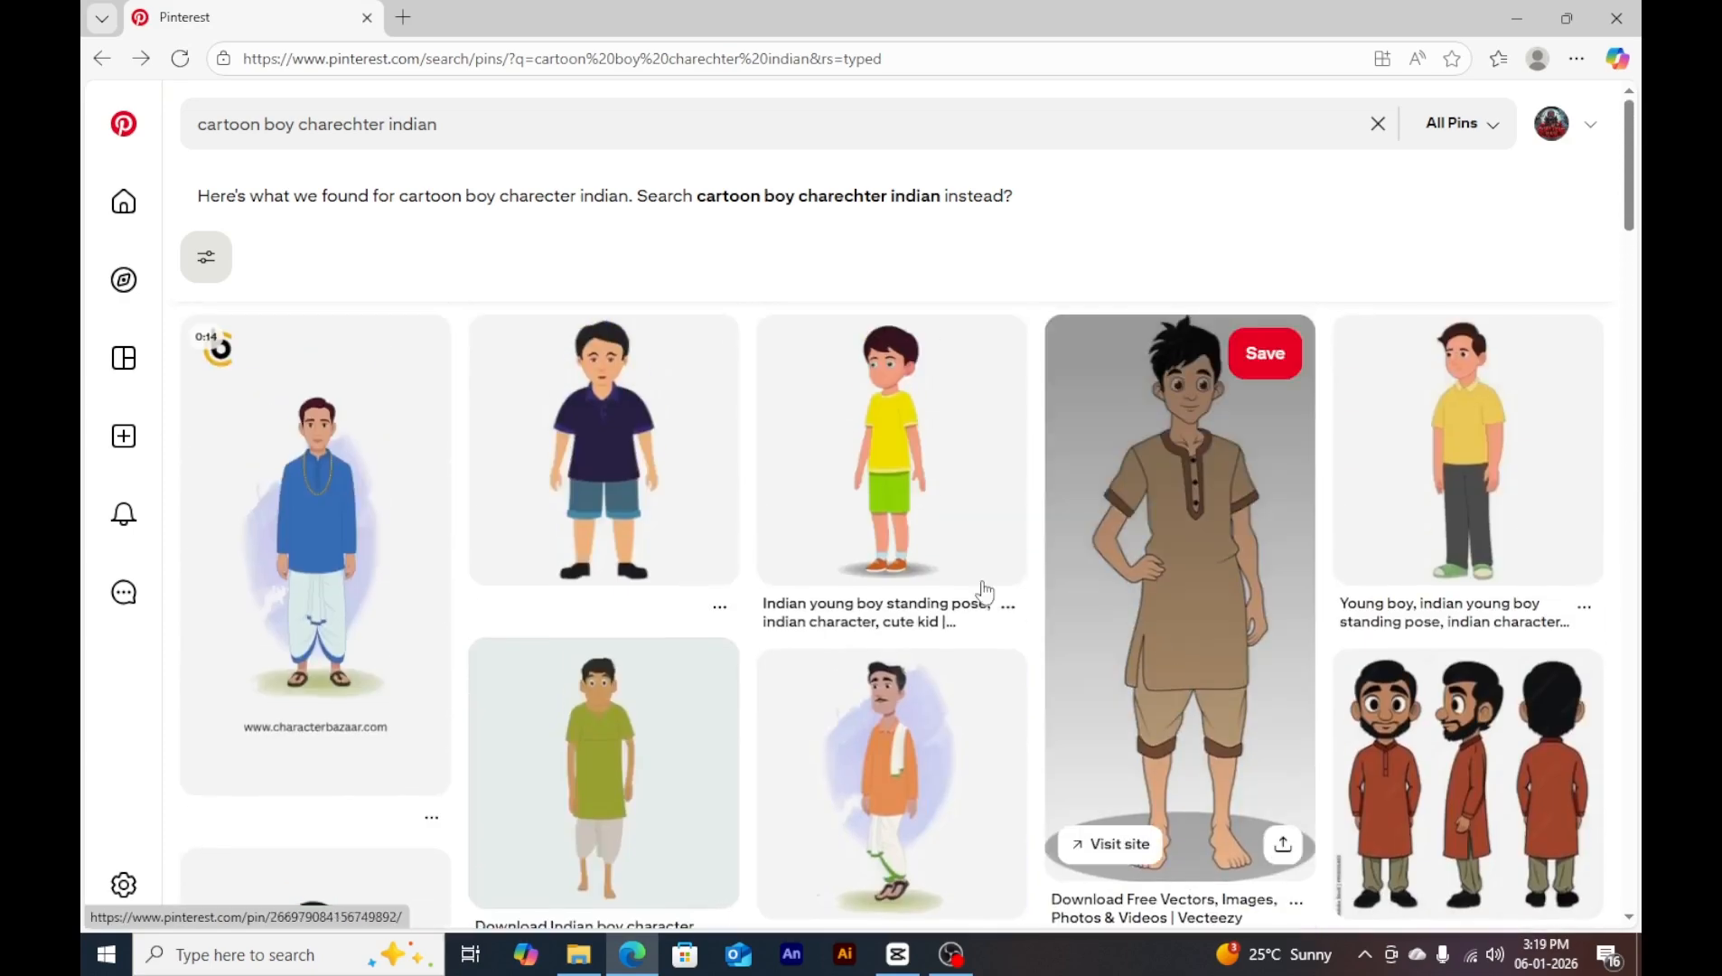
pyautogui.click(1466, 488)
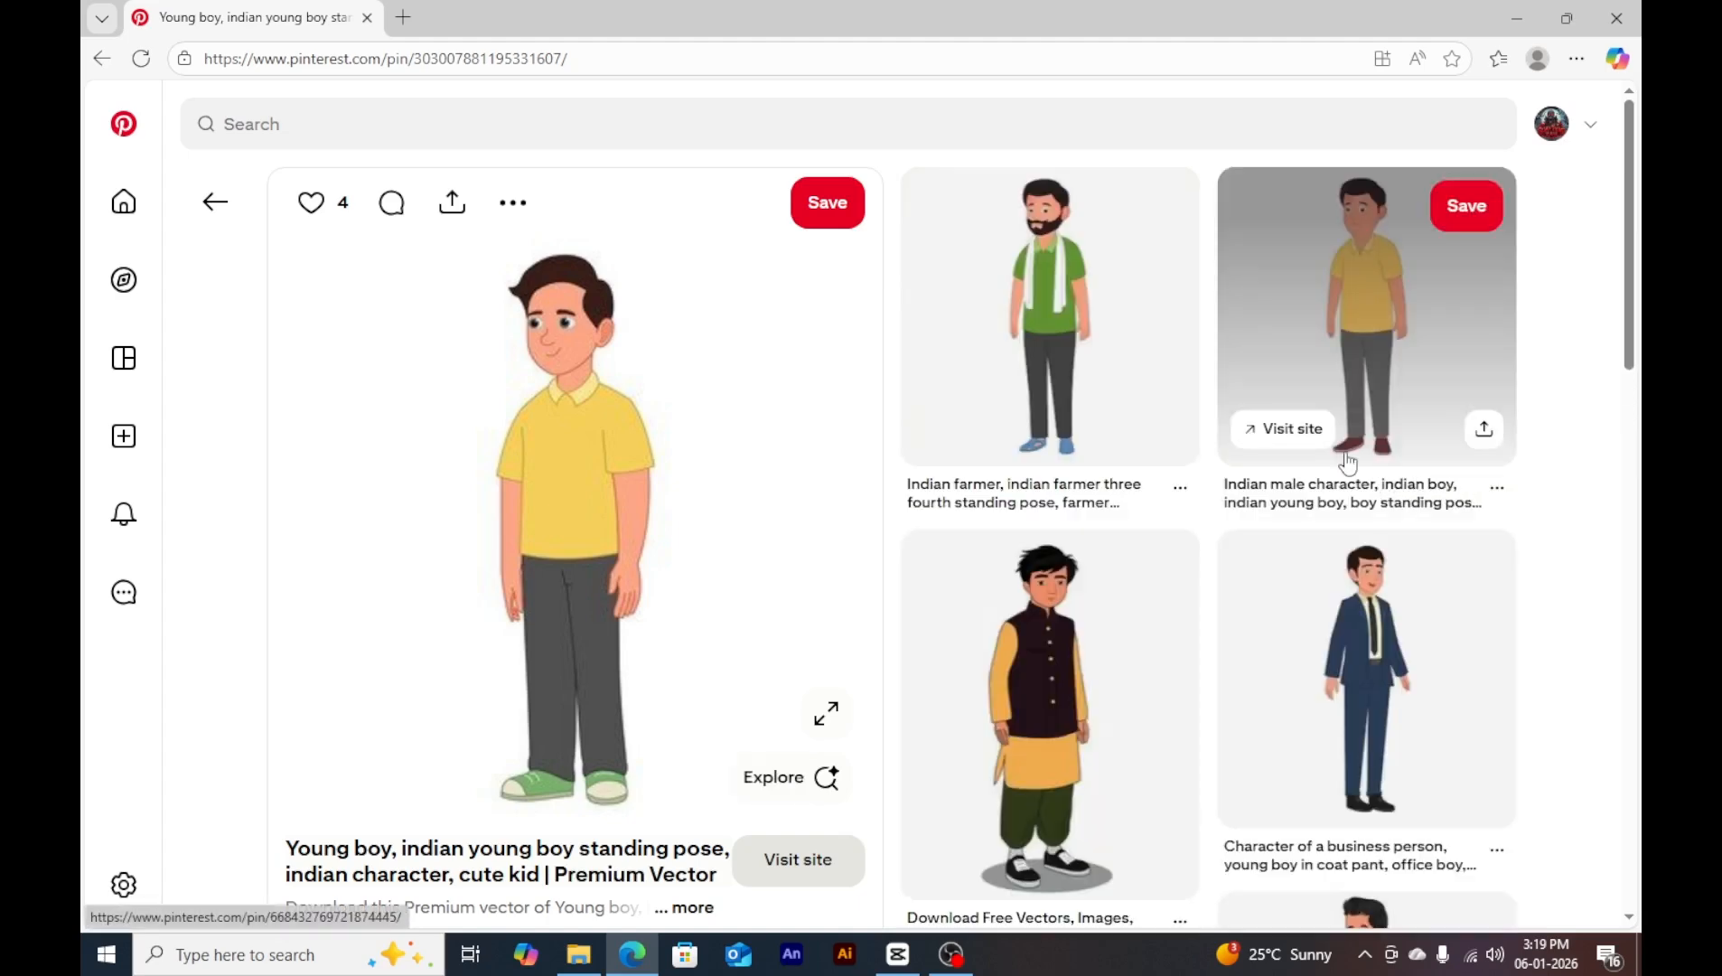
# Look through the related character pins and open the pin of the grey-haired man in a yellow shirt and grey trousers.
pyautogui.scroll(-4, 1347, 461)
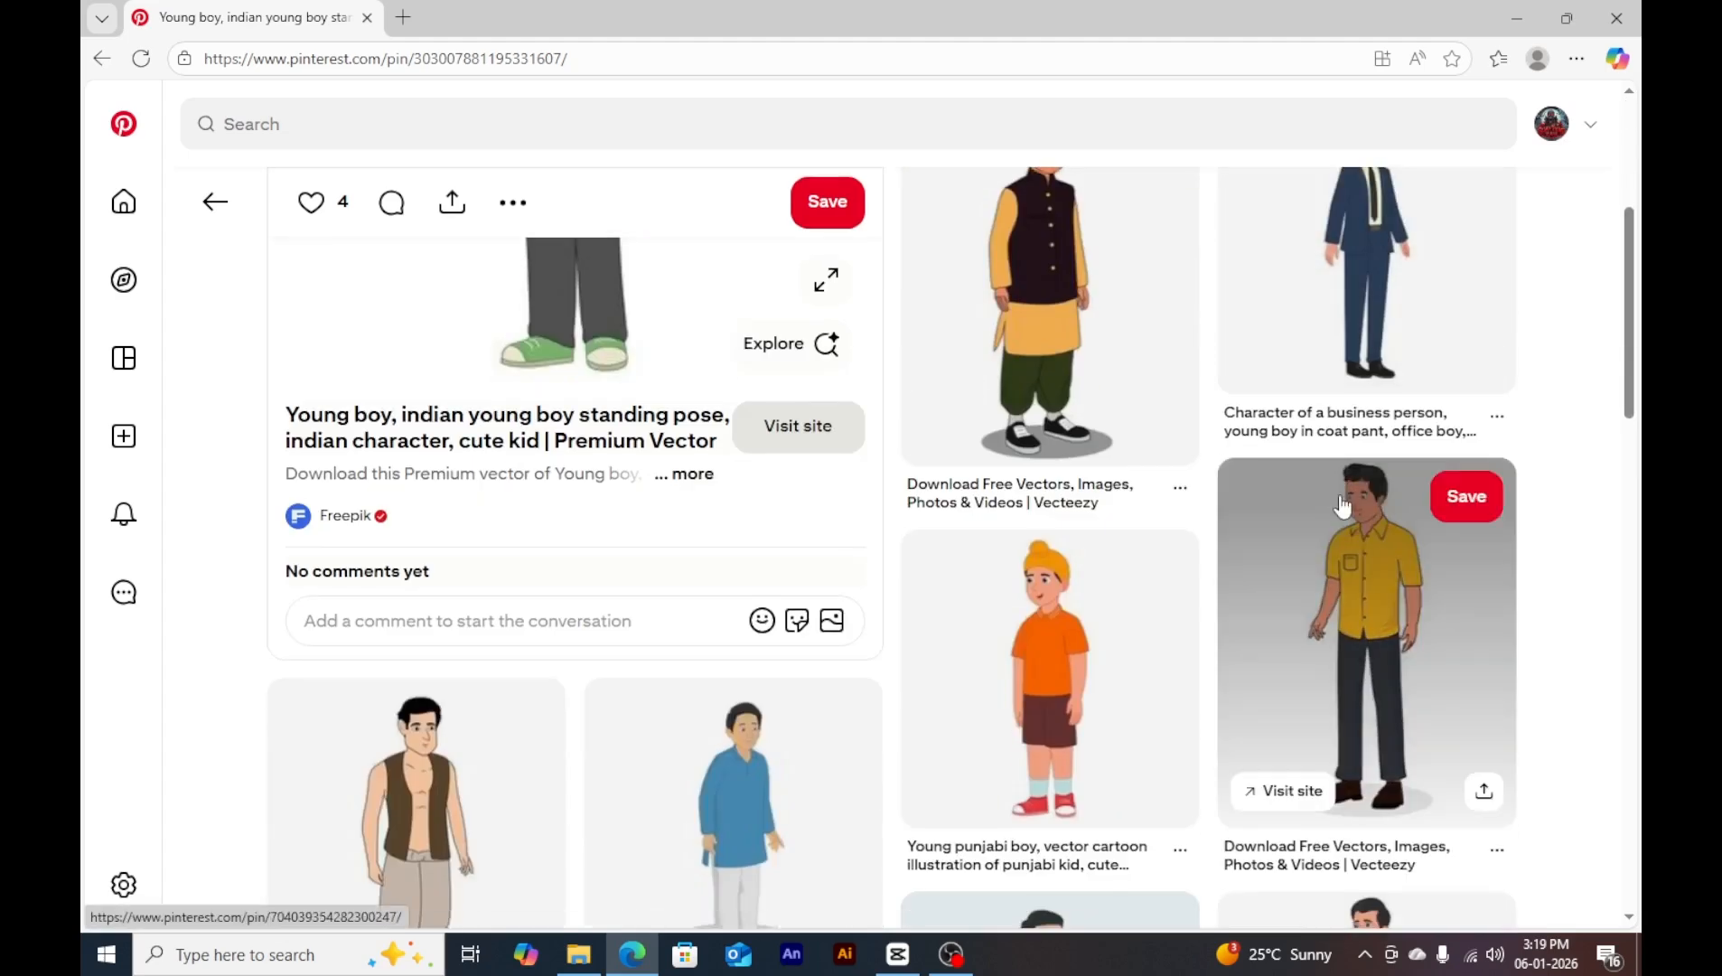
pyautogui.scroll(-3, 1340, 506)
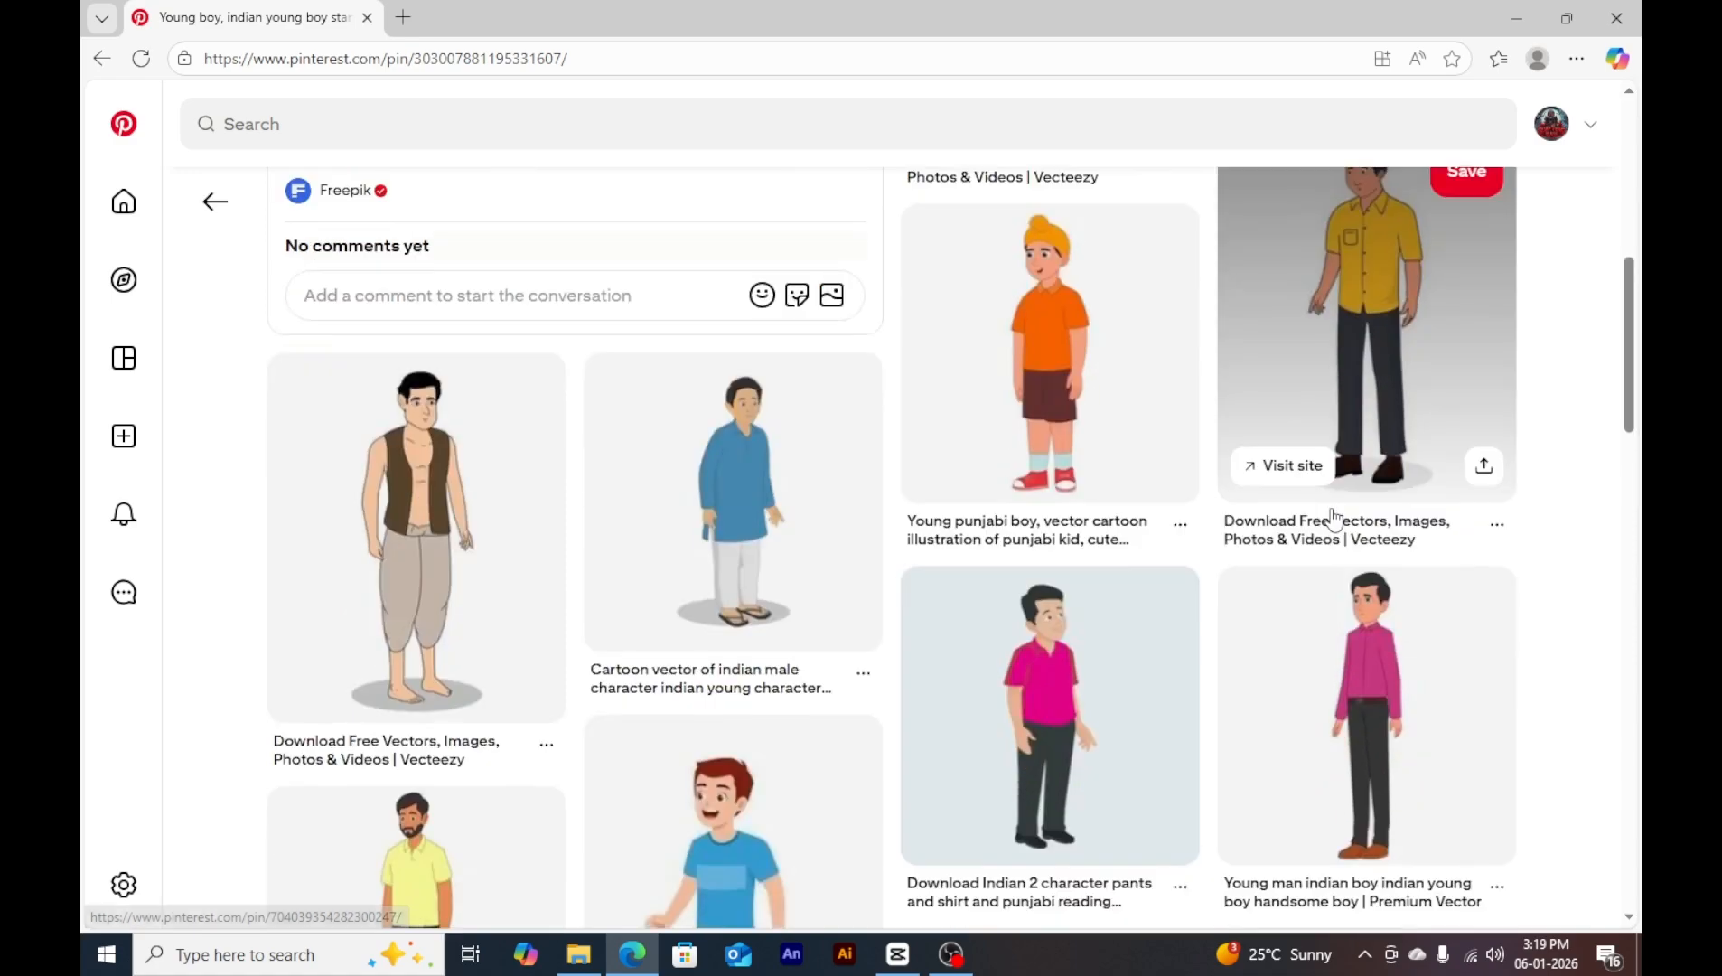
pyautogui.scroll(-2, 1331, 526)
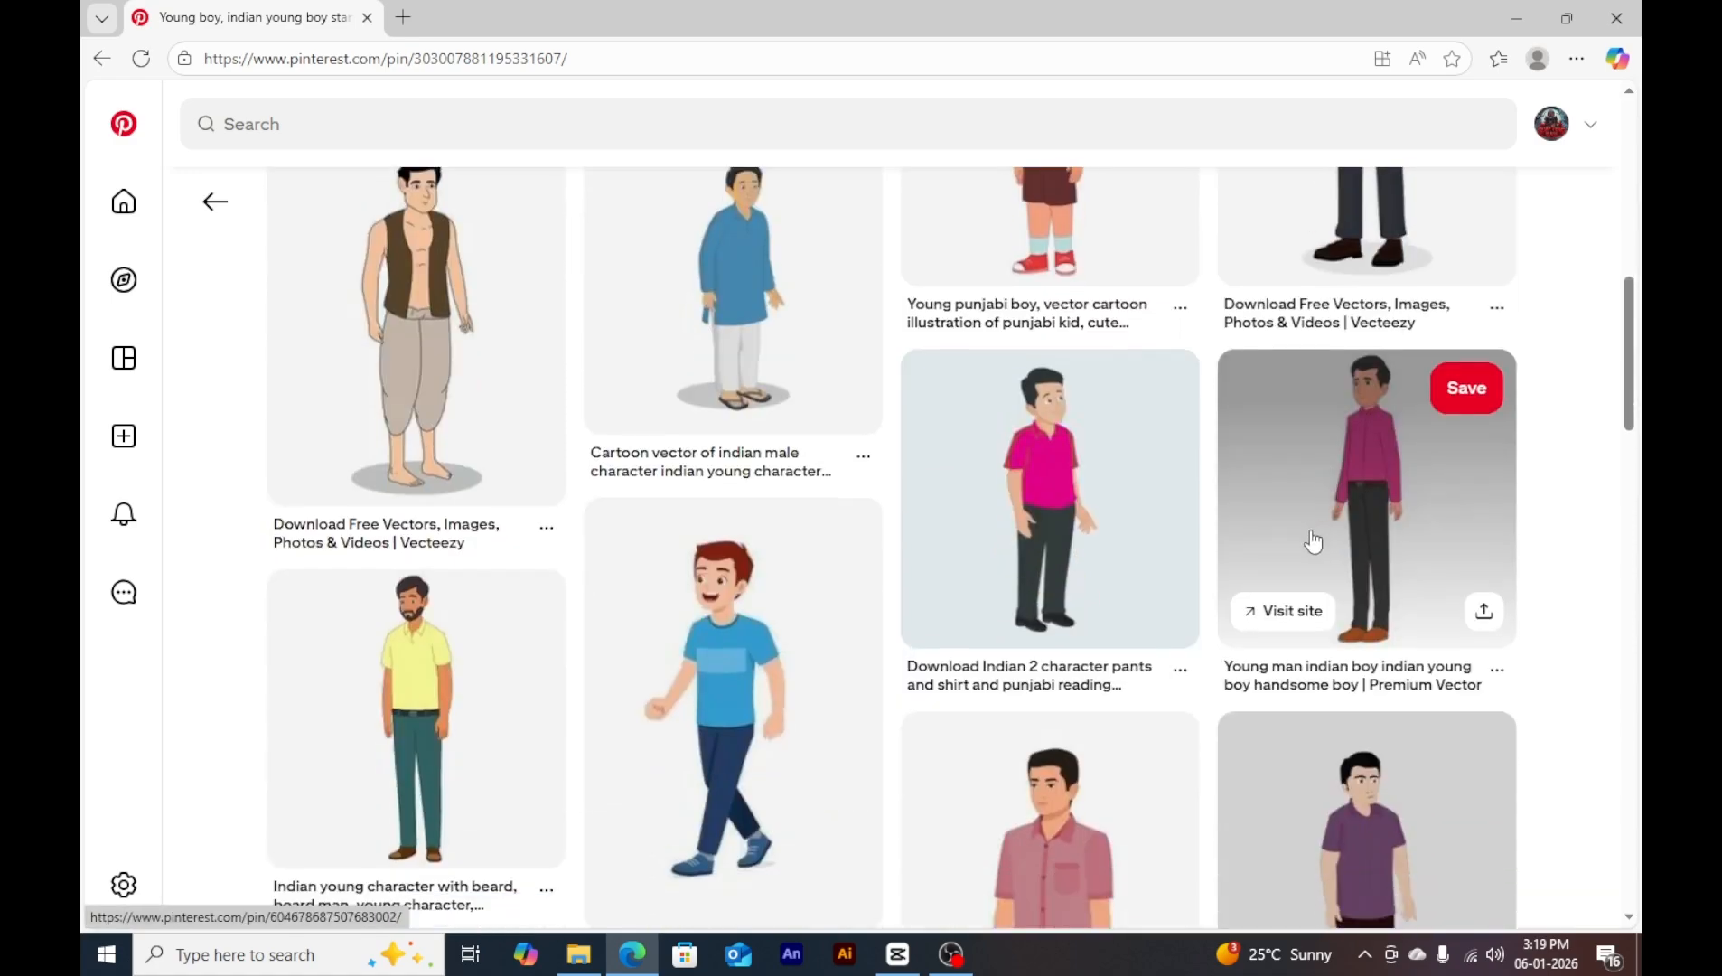
pyautogui.scroll(-8, 1235, 550)
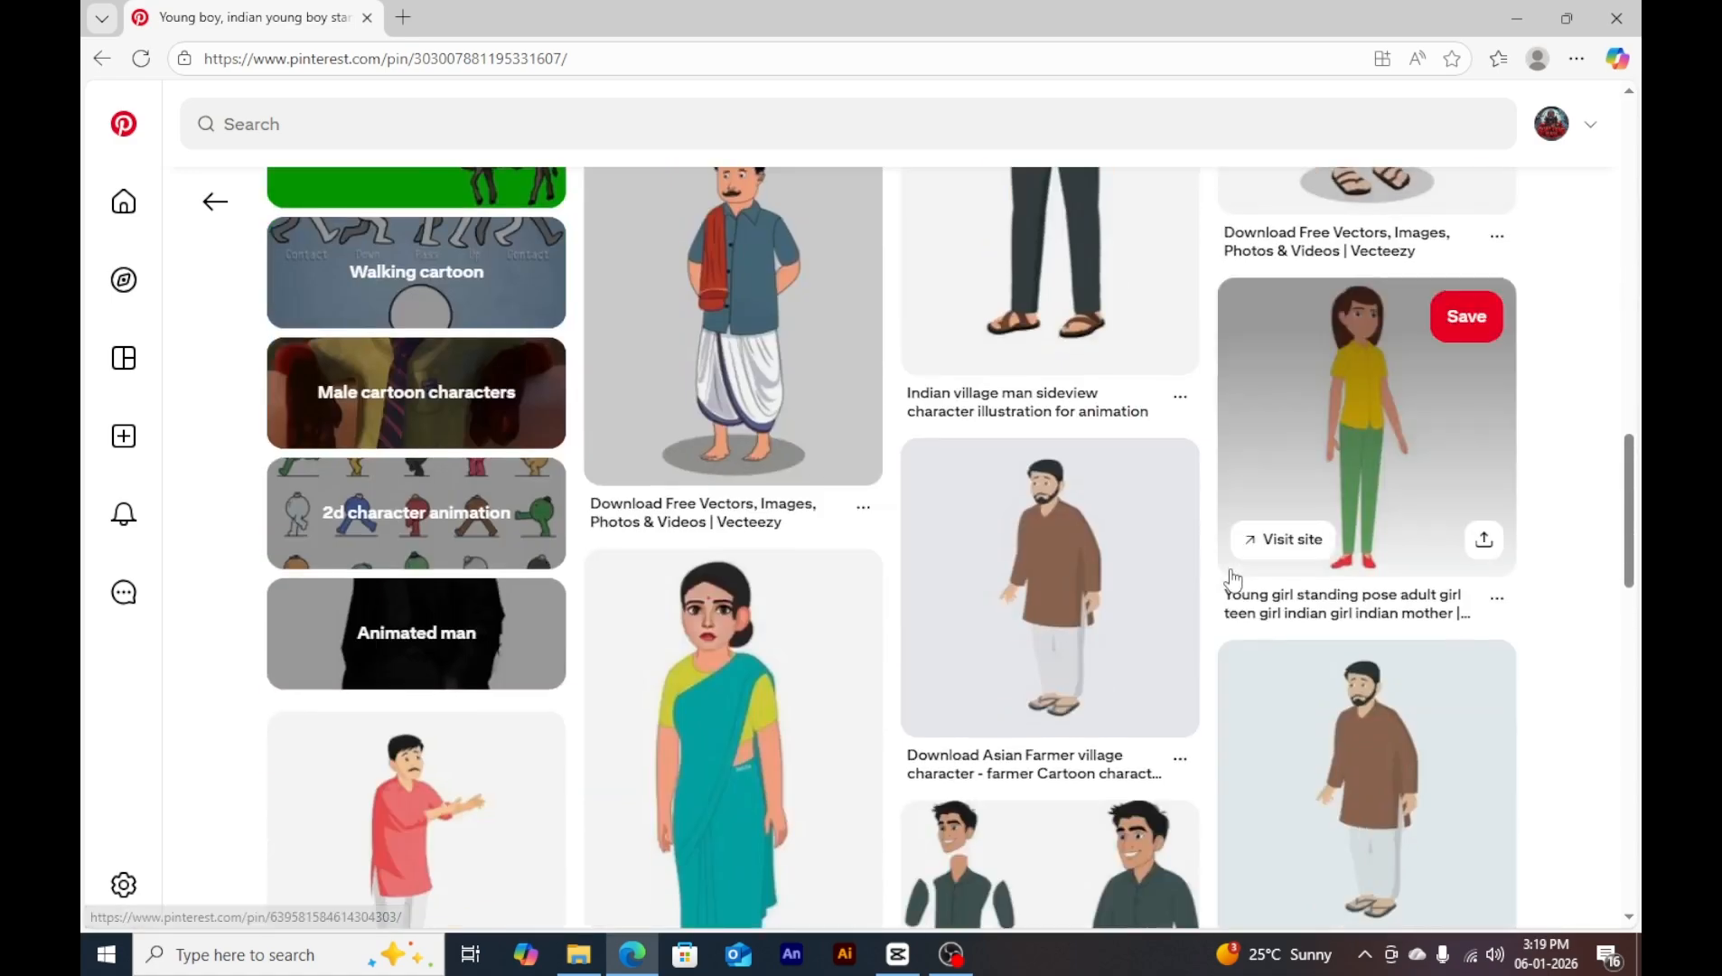
pyautogui.scroll(-3, 1229, 580)
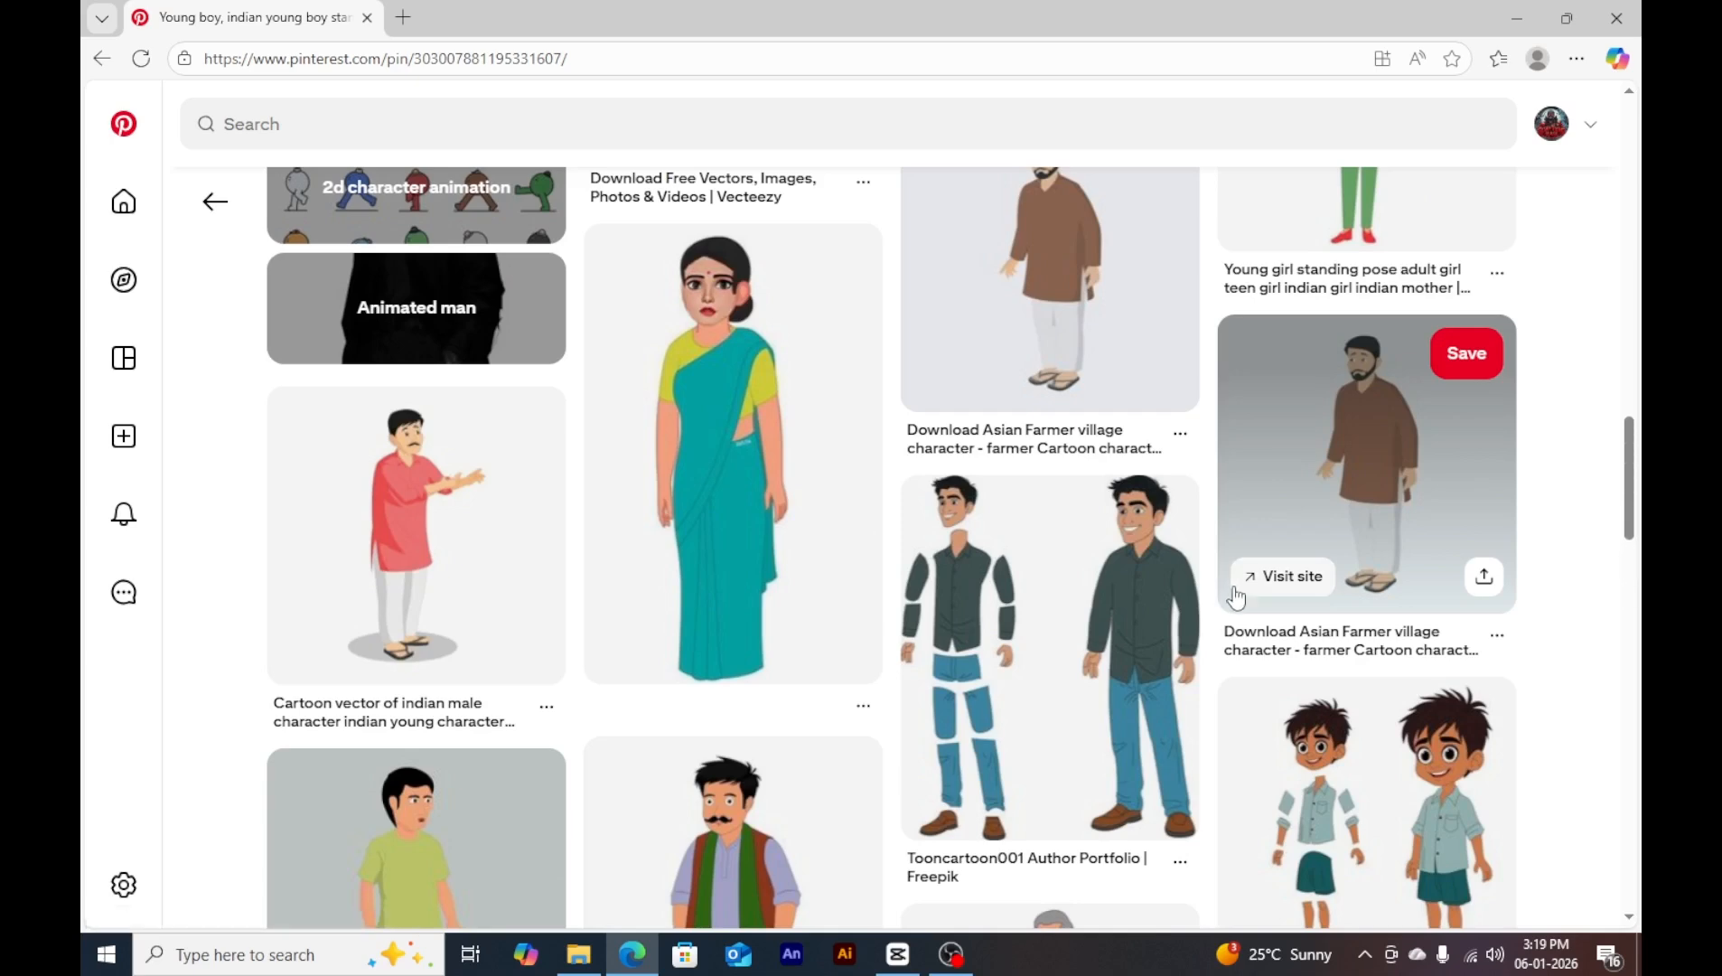
pyautogui.scroll(-4, 1238, 601)
pyautogui.scroll(-3, 1245, 608)
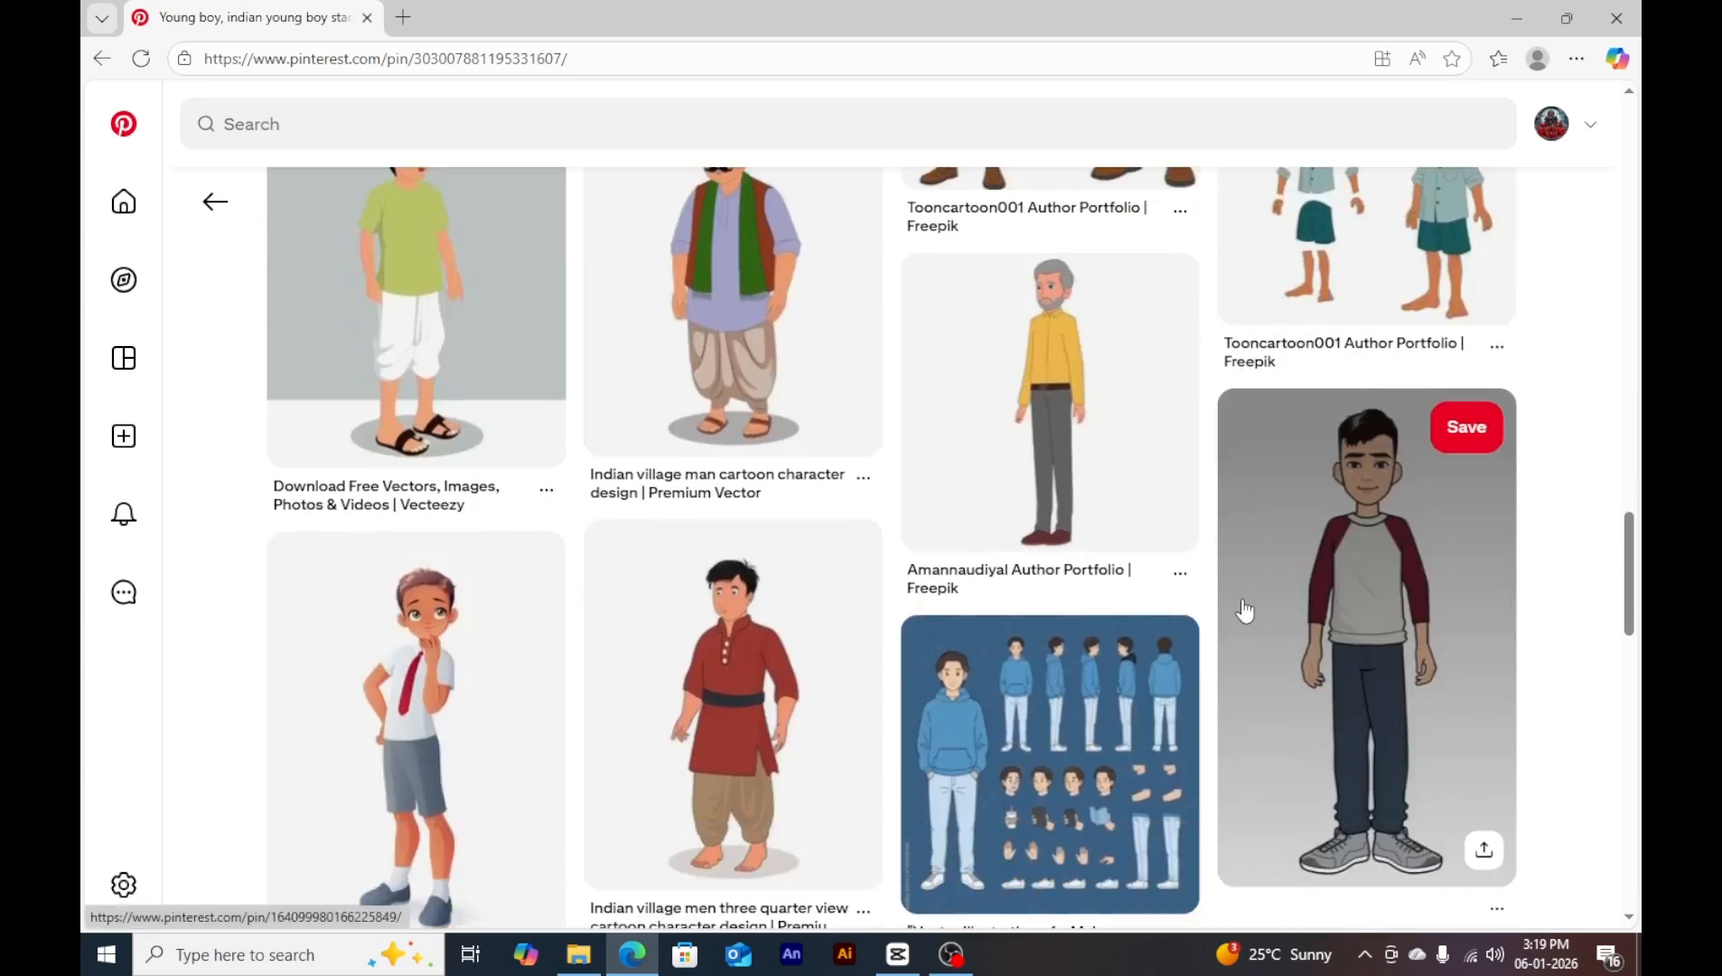
pyautogui.click(1067, 445)
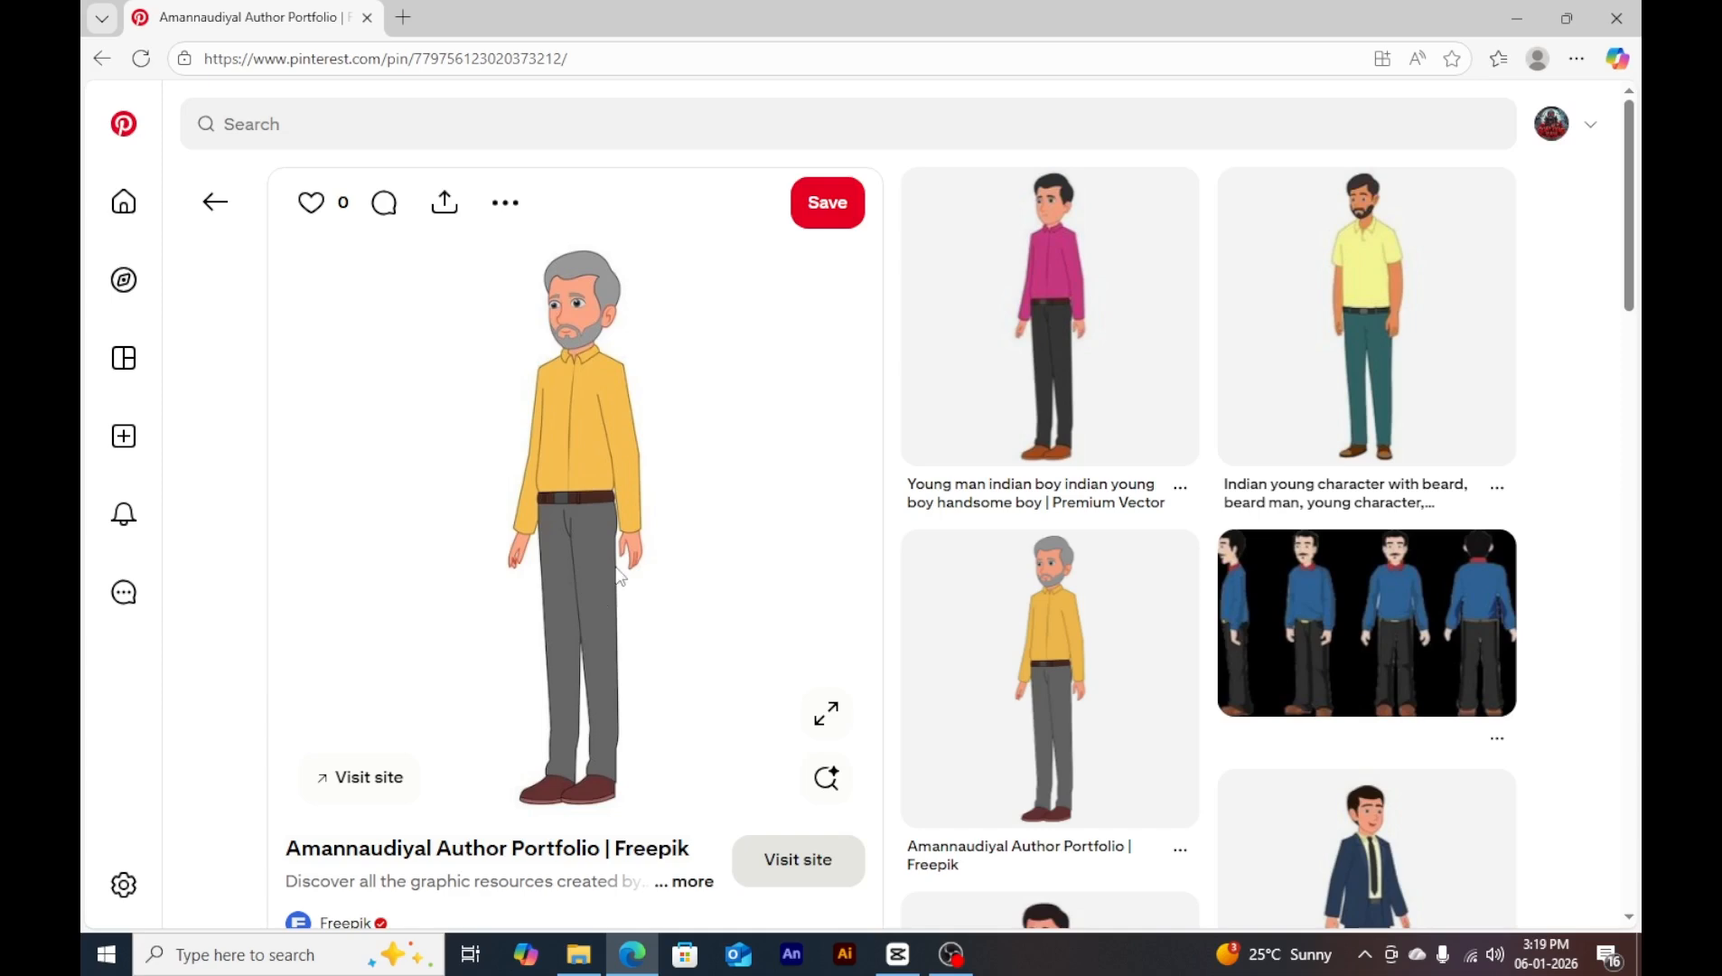
# Check the related pins of the grey-haired man, and download his image.
pyautogui.scroll(-8, 620, 575)
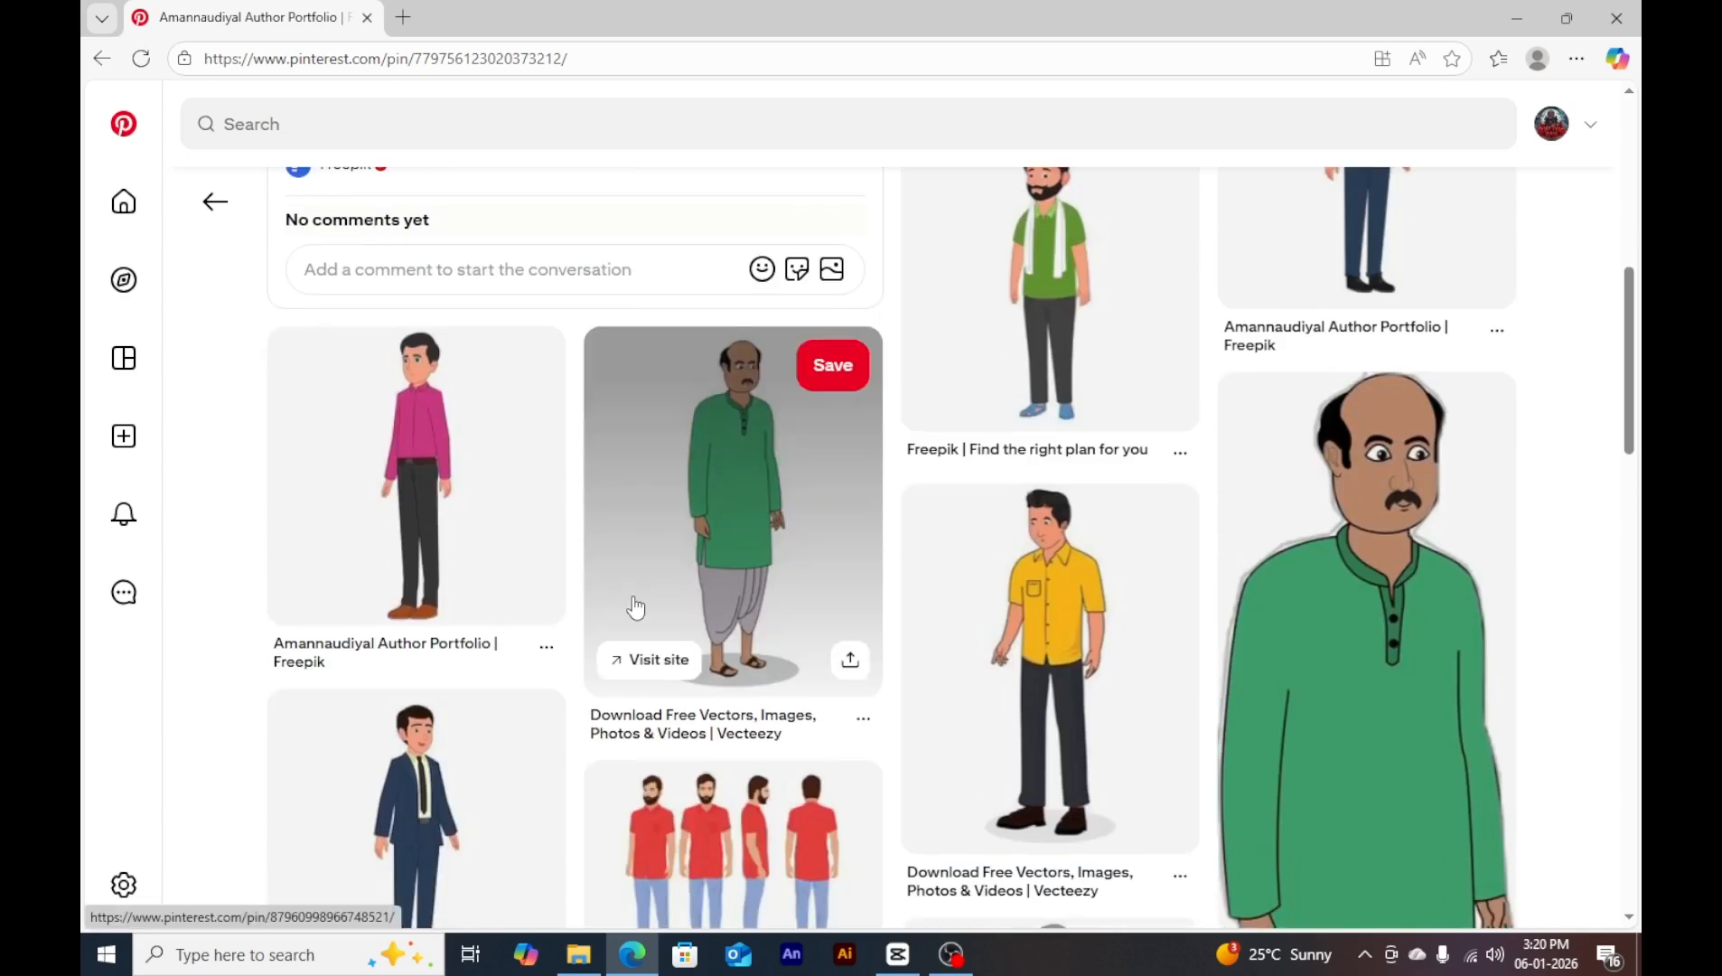
pyautogui.scroll(4, 633, 598)
pyautogui.scroll(5, 651, 626)
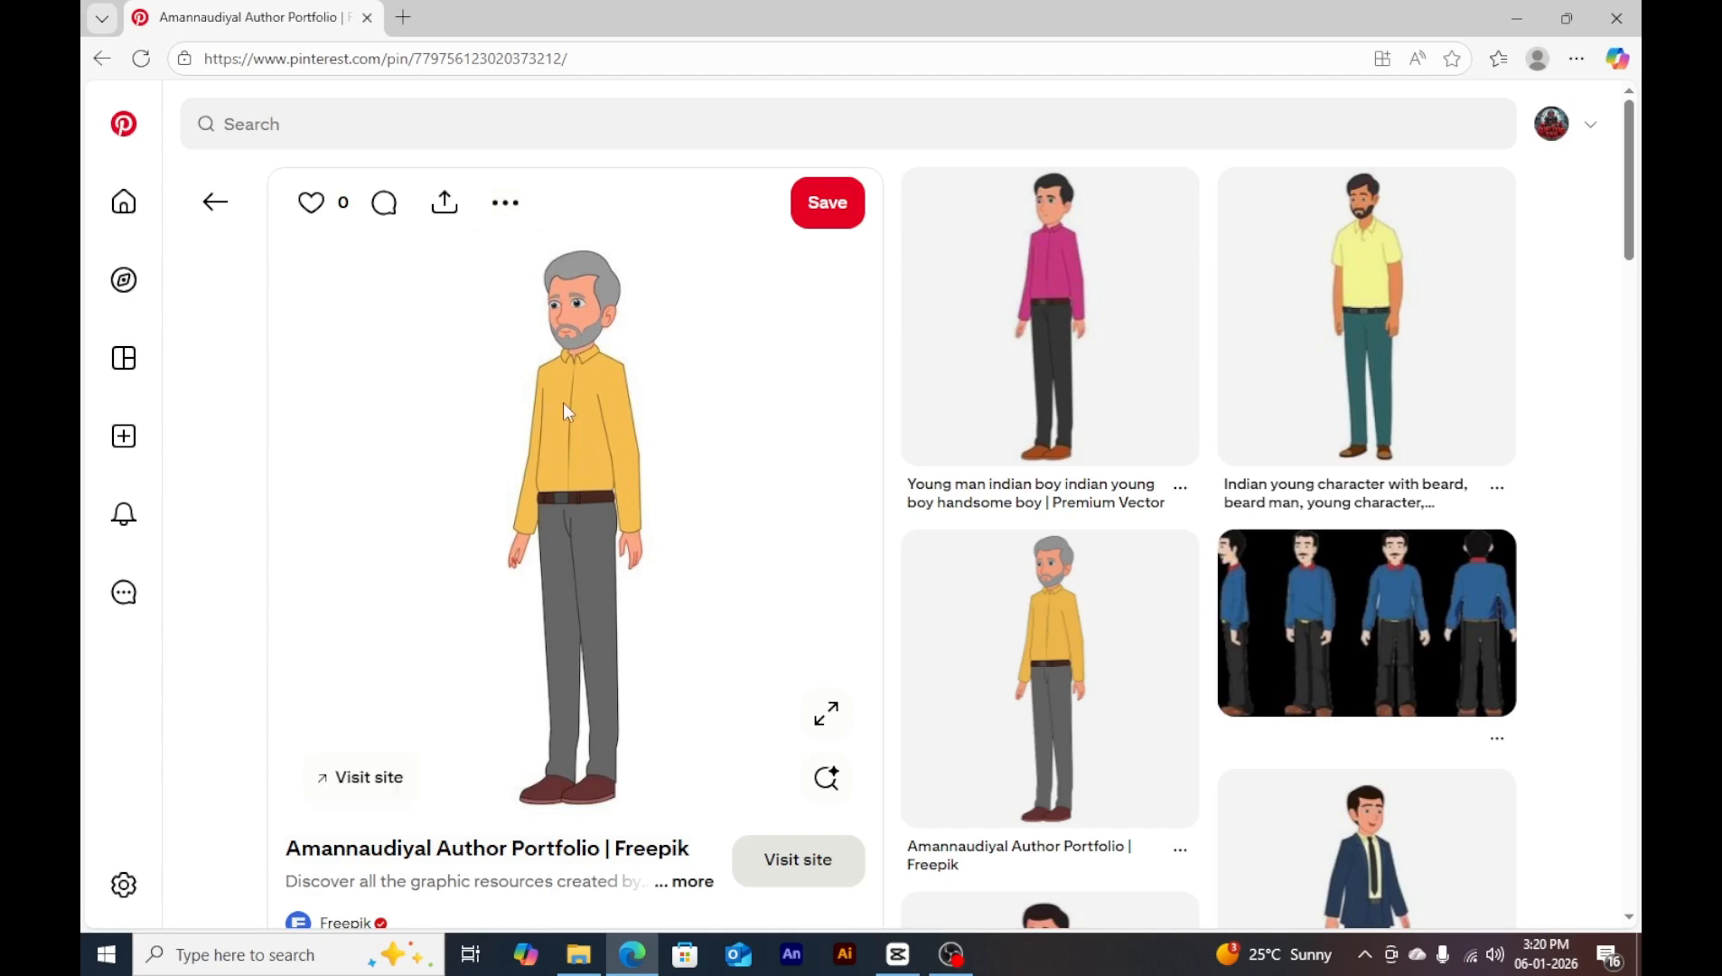
pyautogui.click(505, 202)
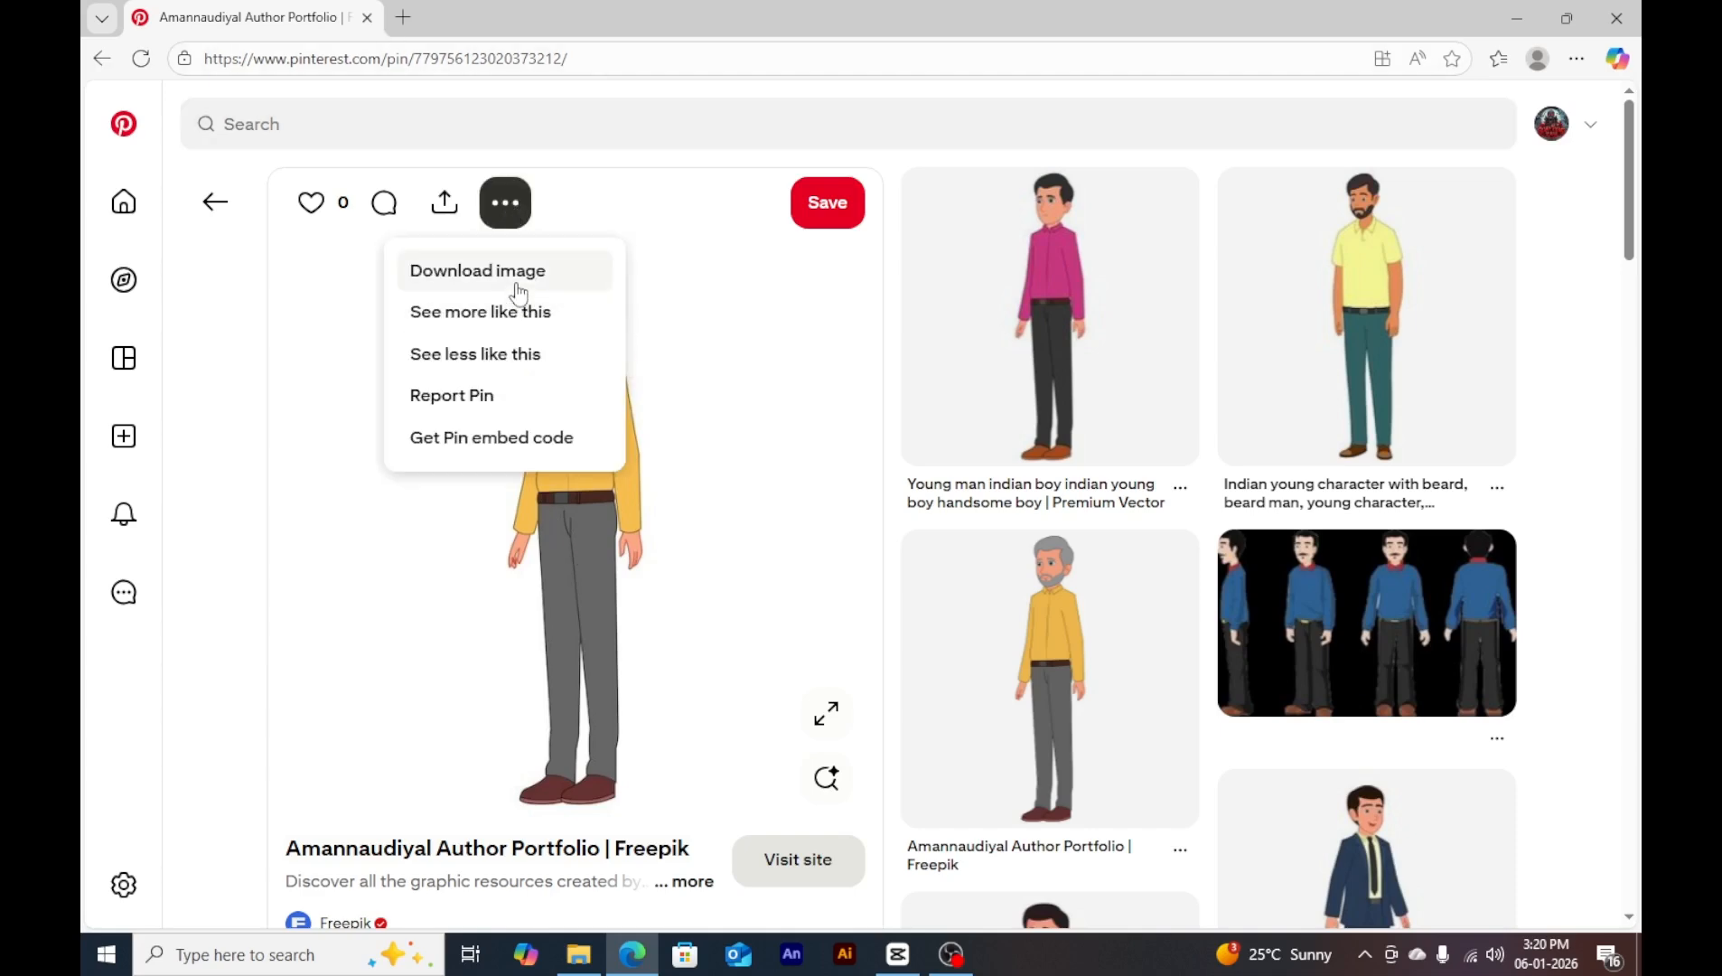
pyautogui.click(488, 271)
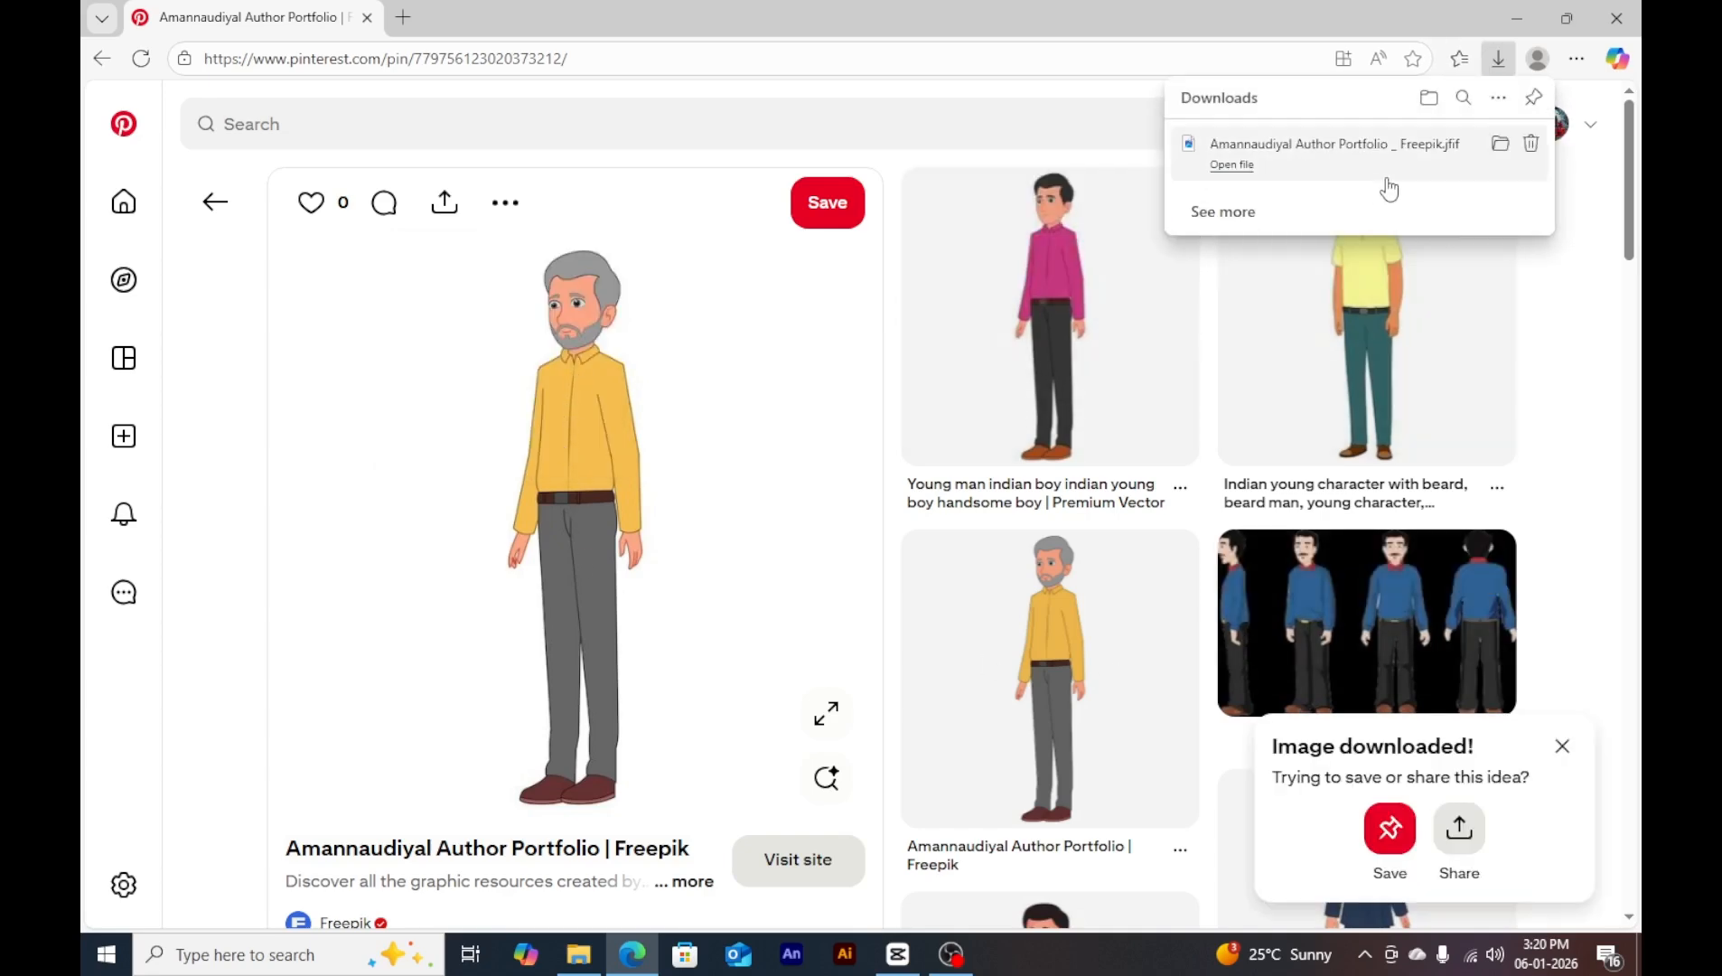
# Browse further related pins and turn off the computer's Wi-Fi.
pyautogui.scroll(-12, 799, 461)
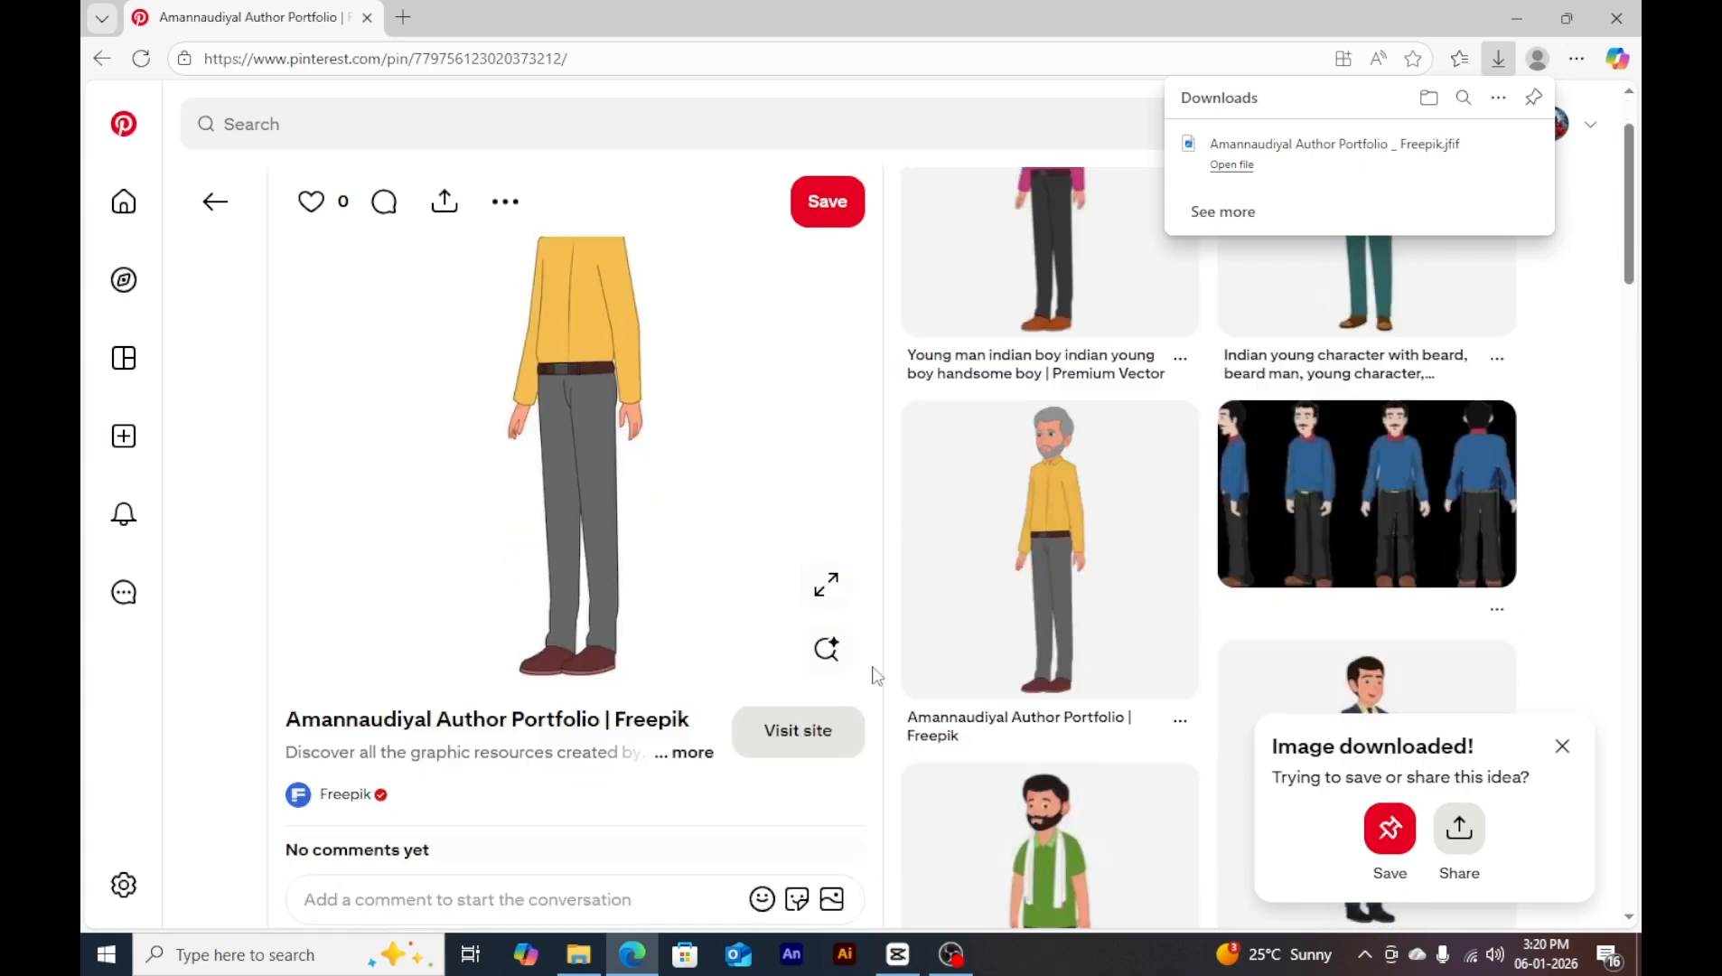
pyautogui.scroll(-8, 1048, 506)
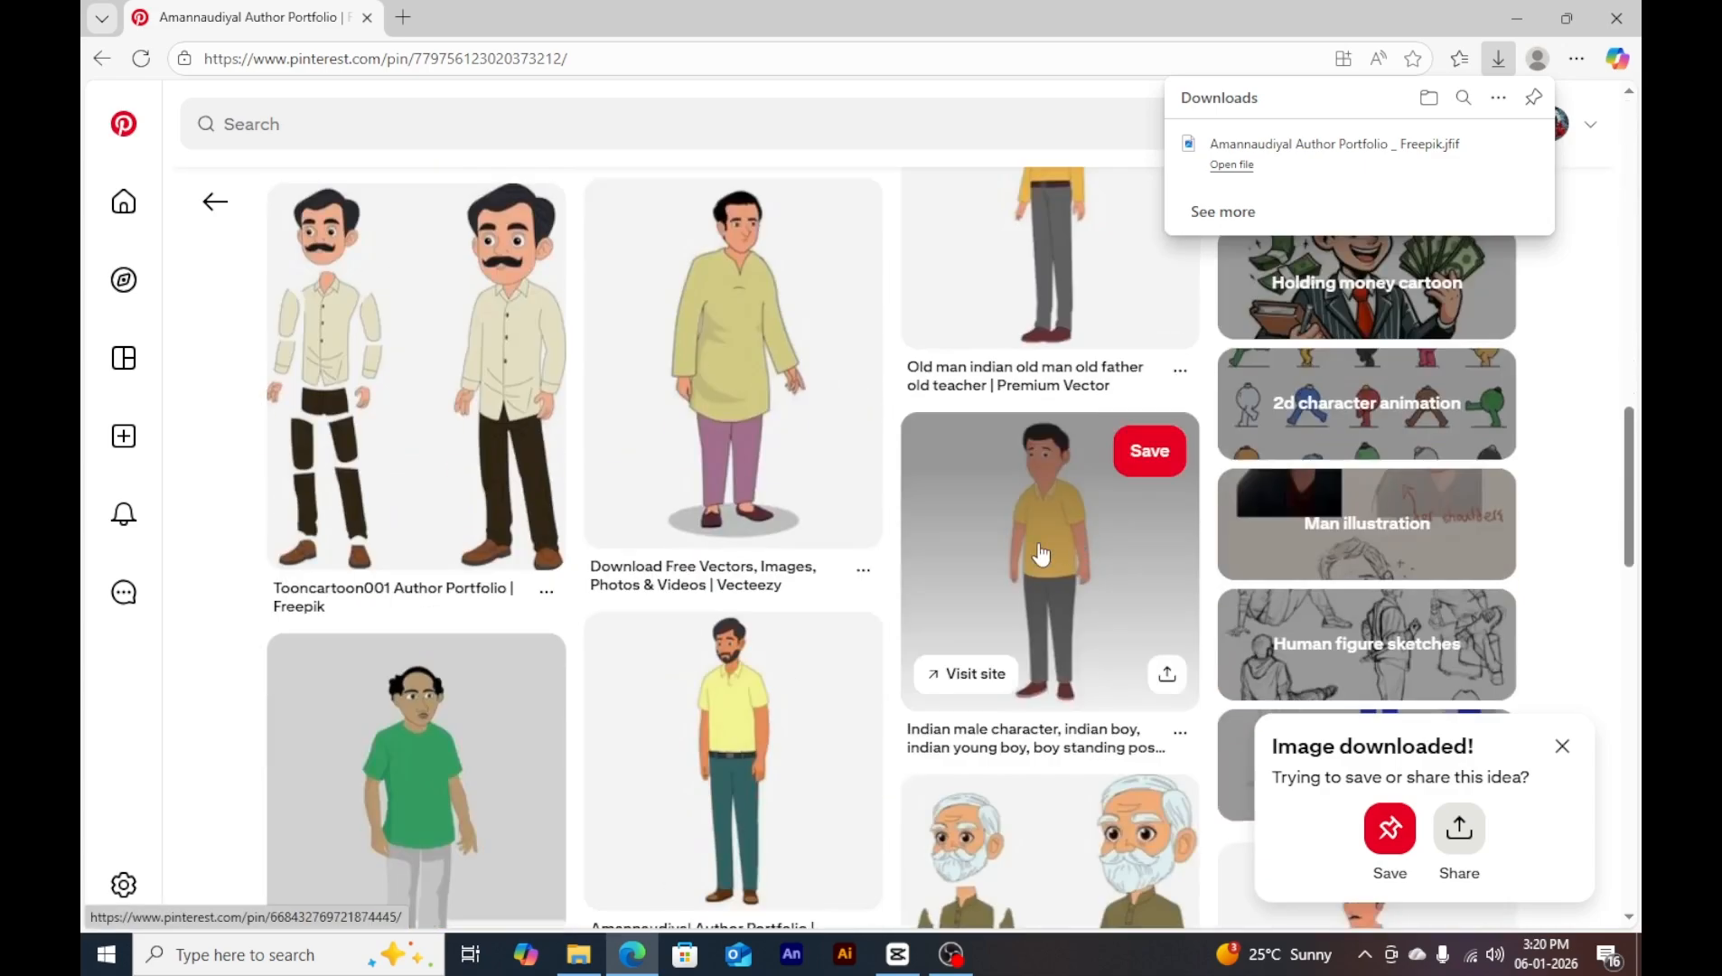
pyautogui.click(1472, 954)
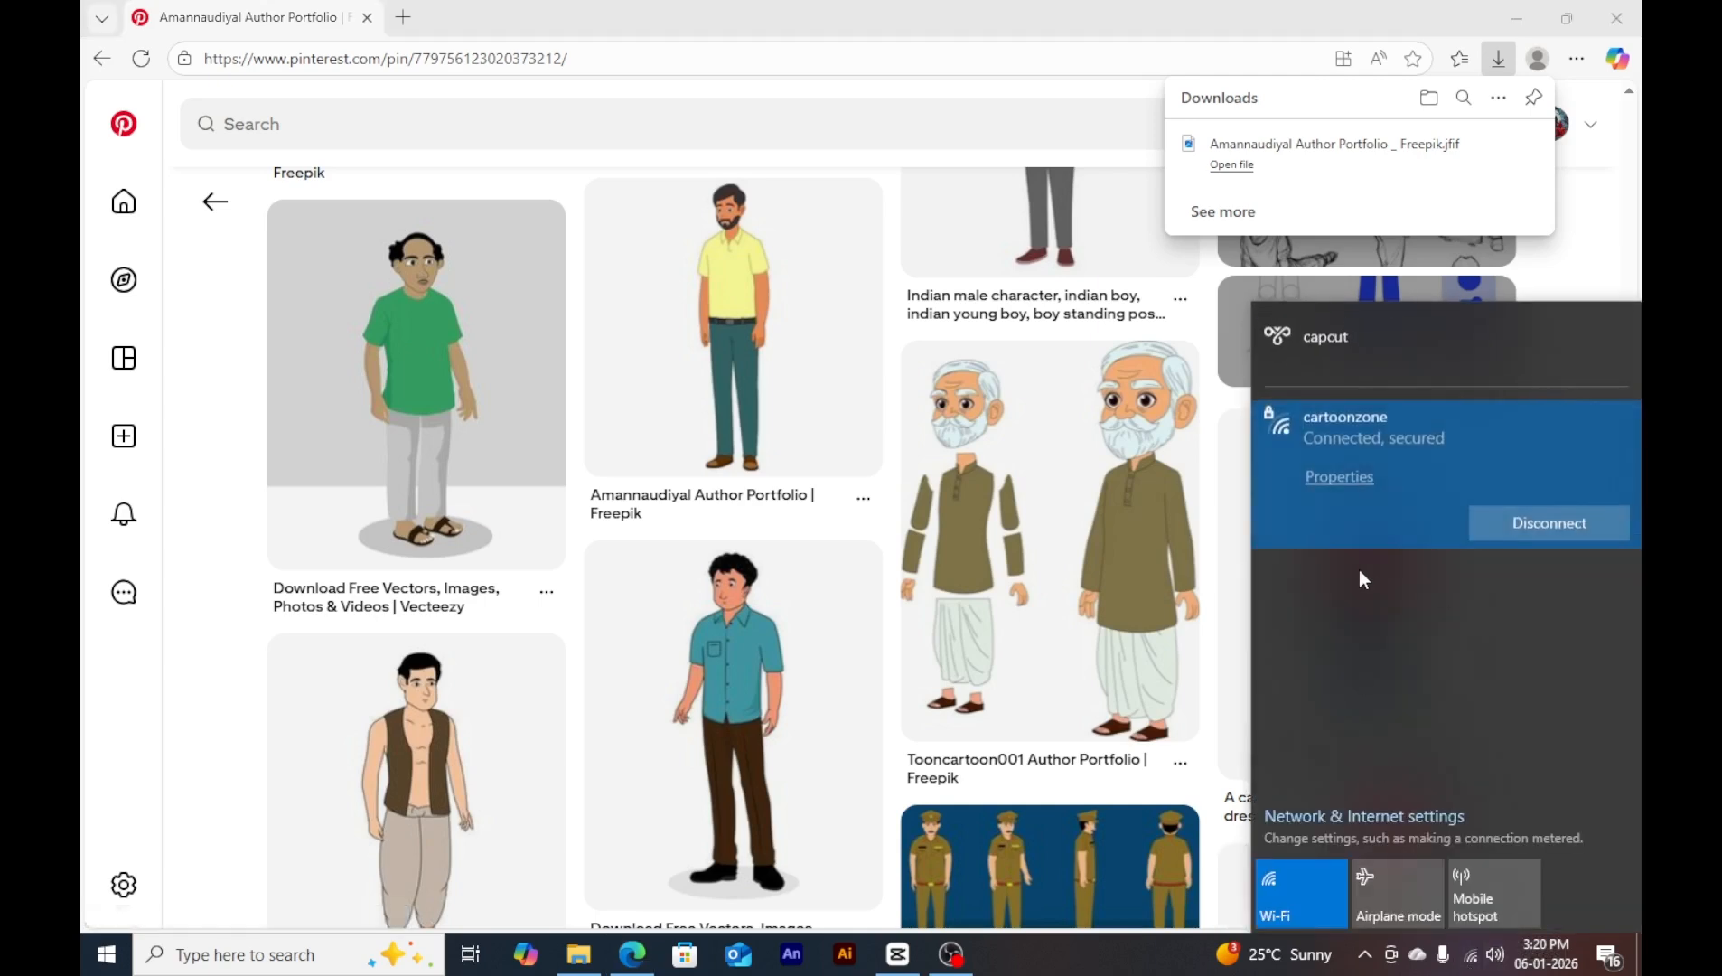
pyautogui.click(1299, 905)
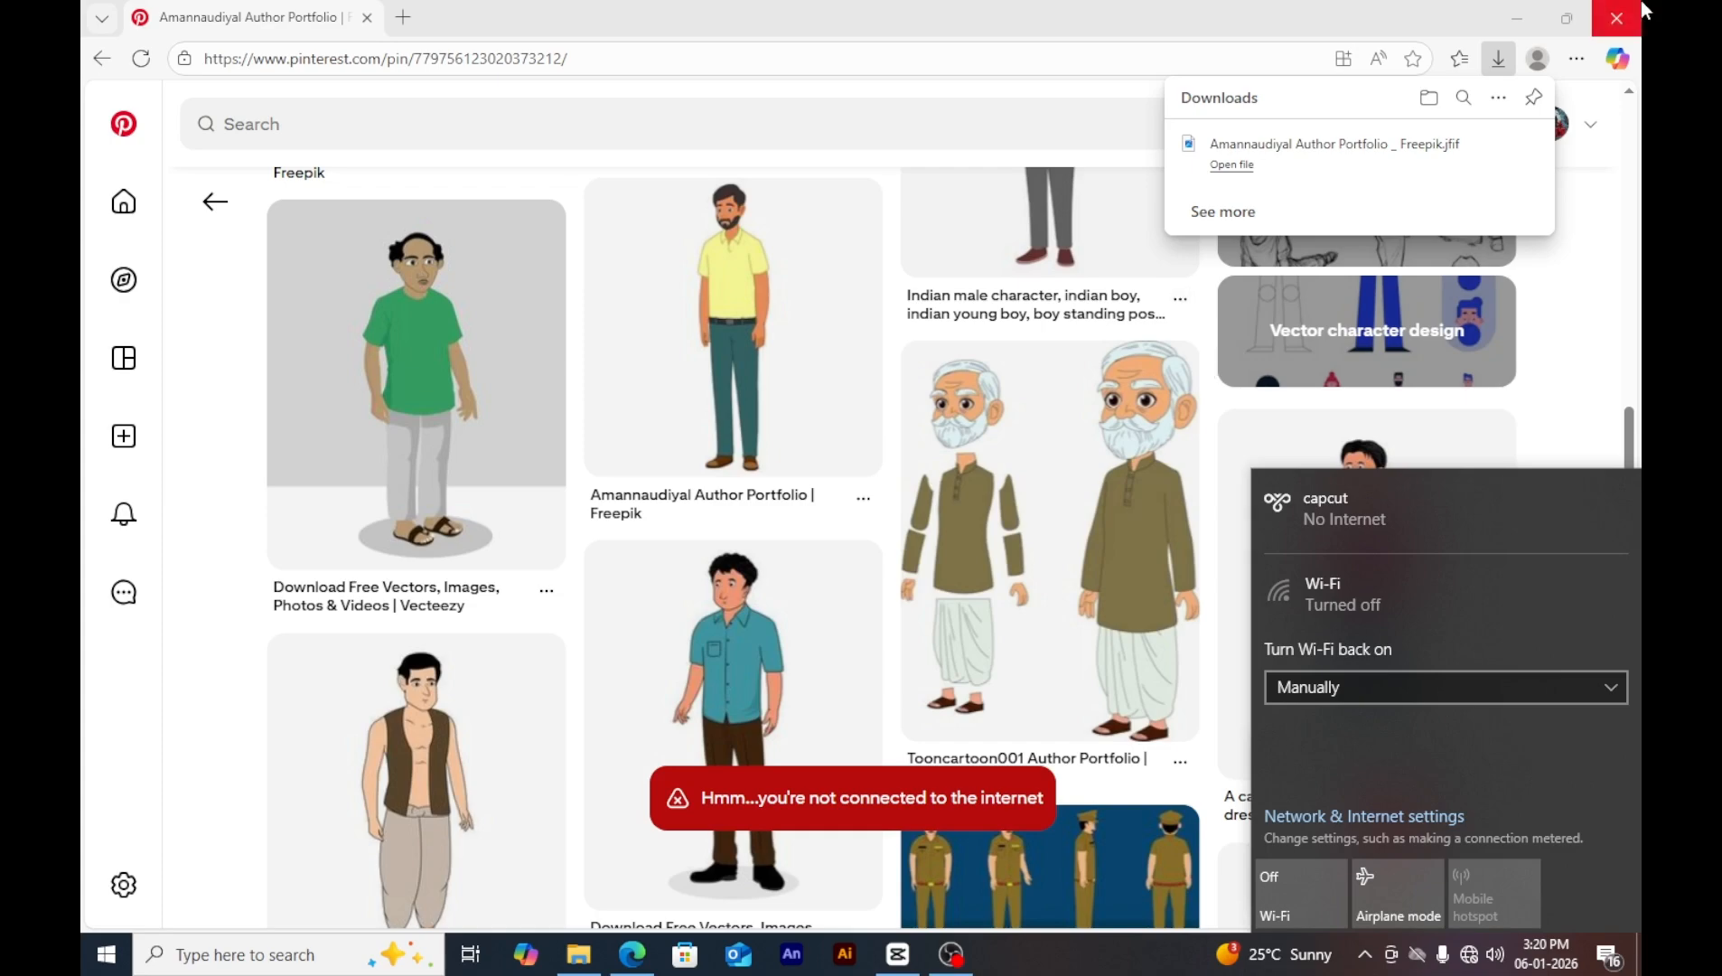
# Close the browser and refresh the desktop.
pyautogui.click(1617, 17)
pyautogui.rightClick(1259, 208)
pyautogui.click(1255, 188)
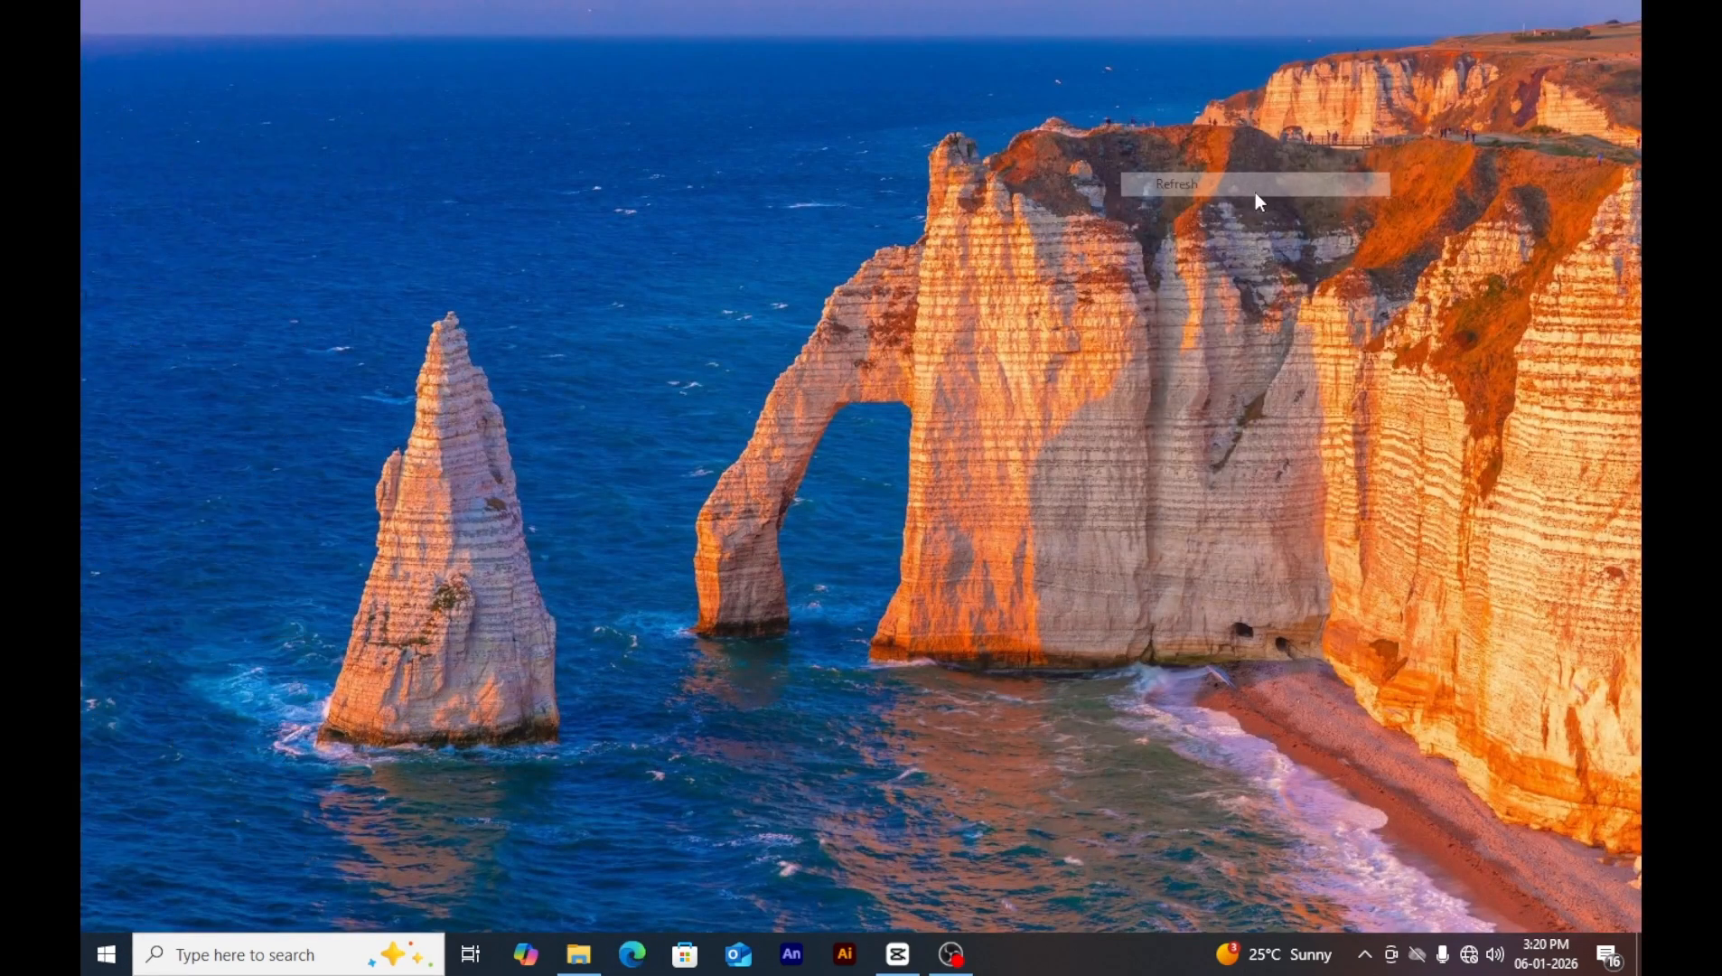
pyautogui.rightClick(1255, 194)
pyautogui.click(1325, 259)
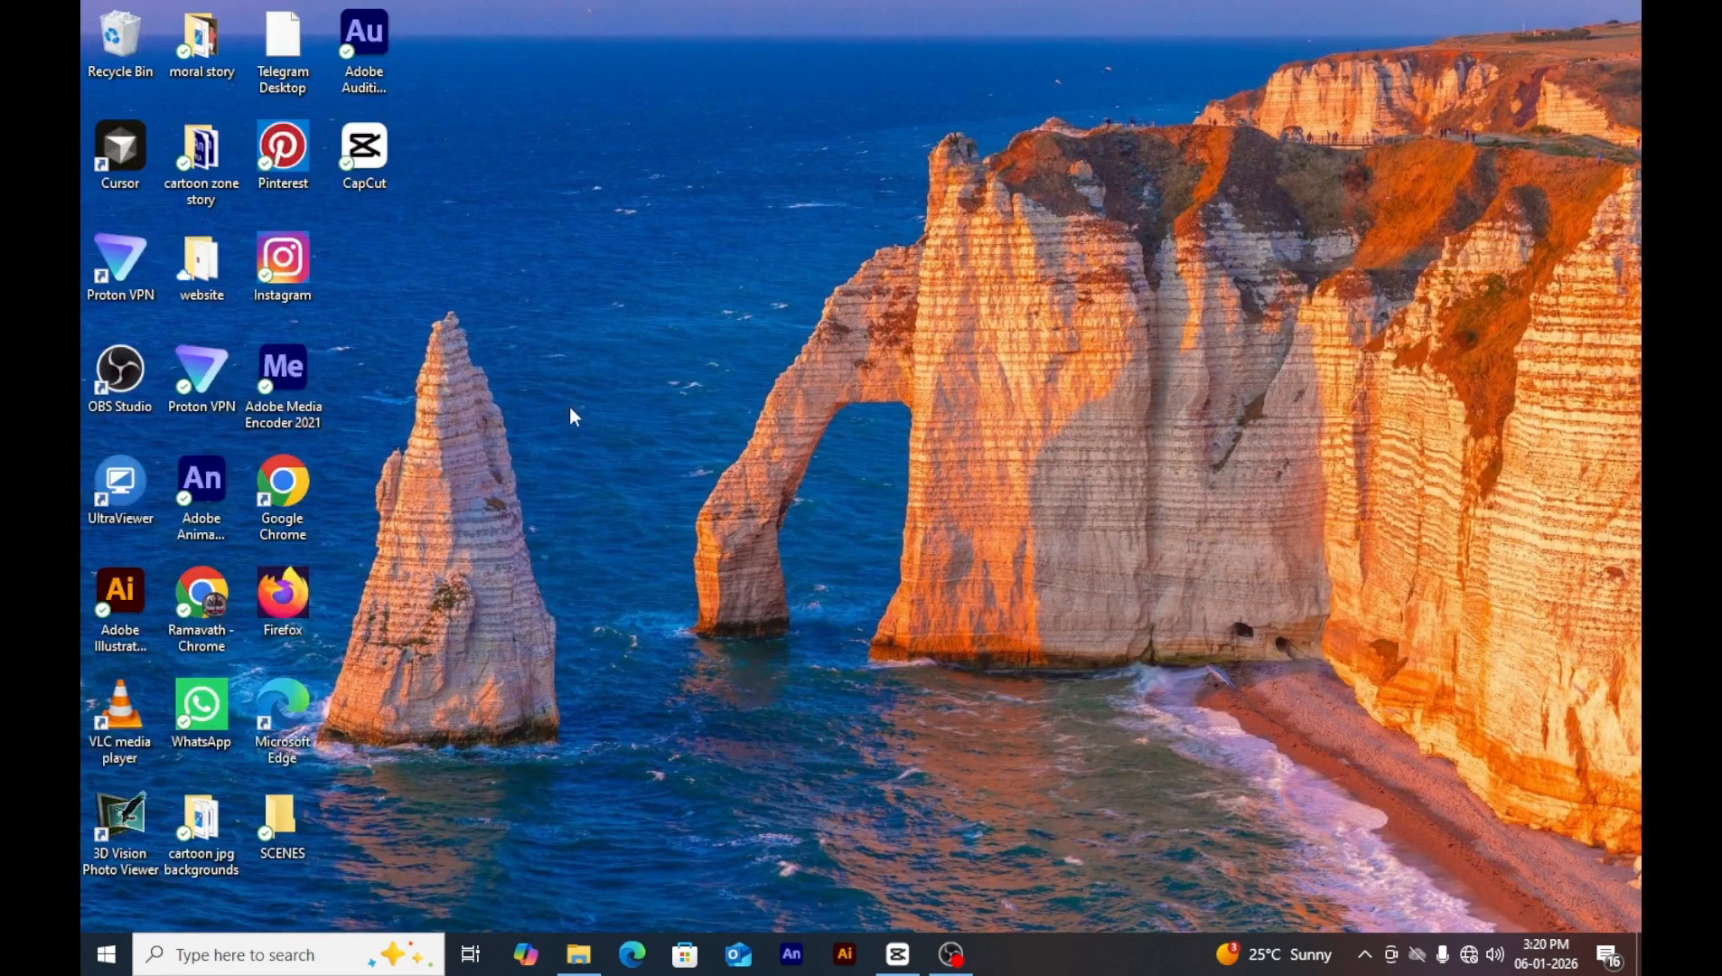
# Open Adobe Animate from the desktop and decline opening the auto-recover file.
pyautogui.rightClick(191, 496)
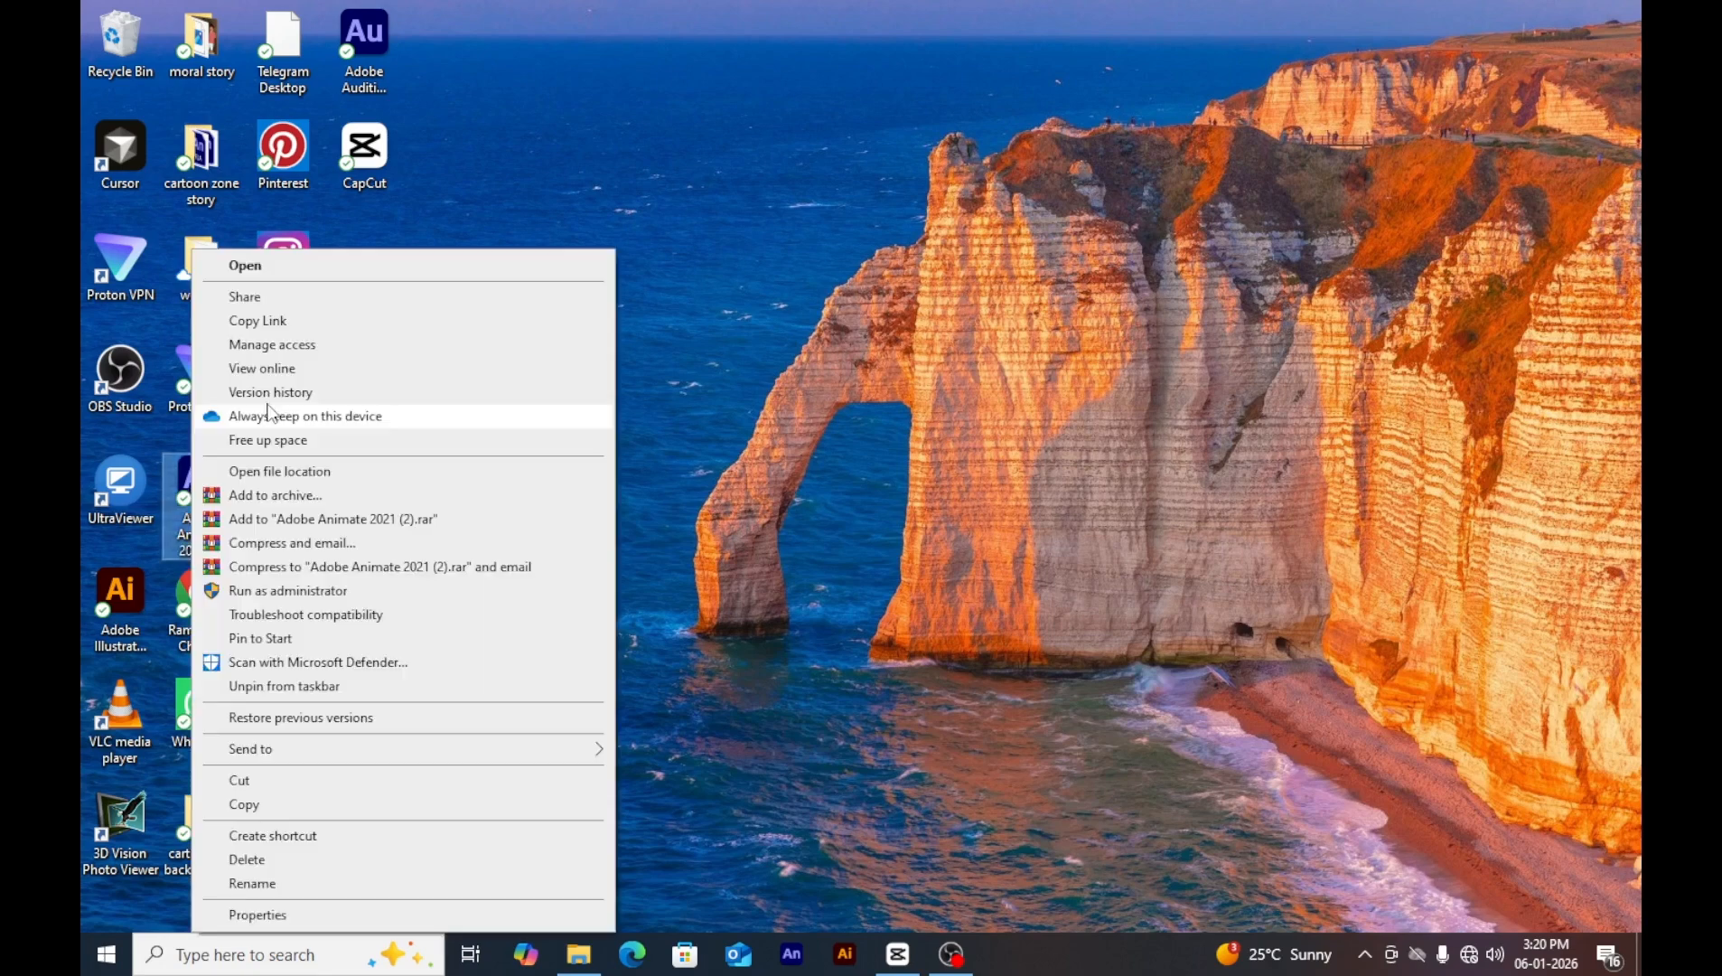
pyautogui.click(246, 266)
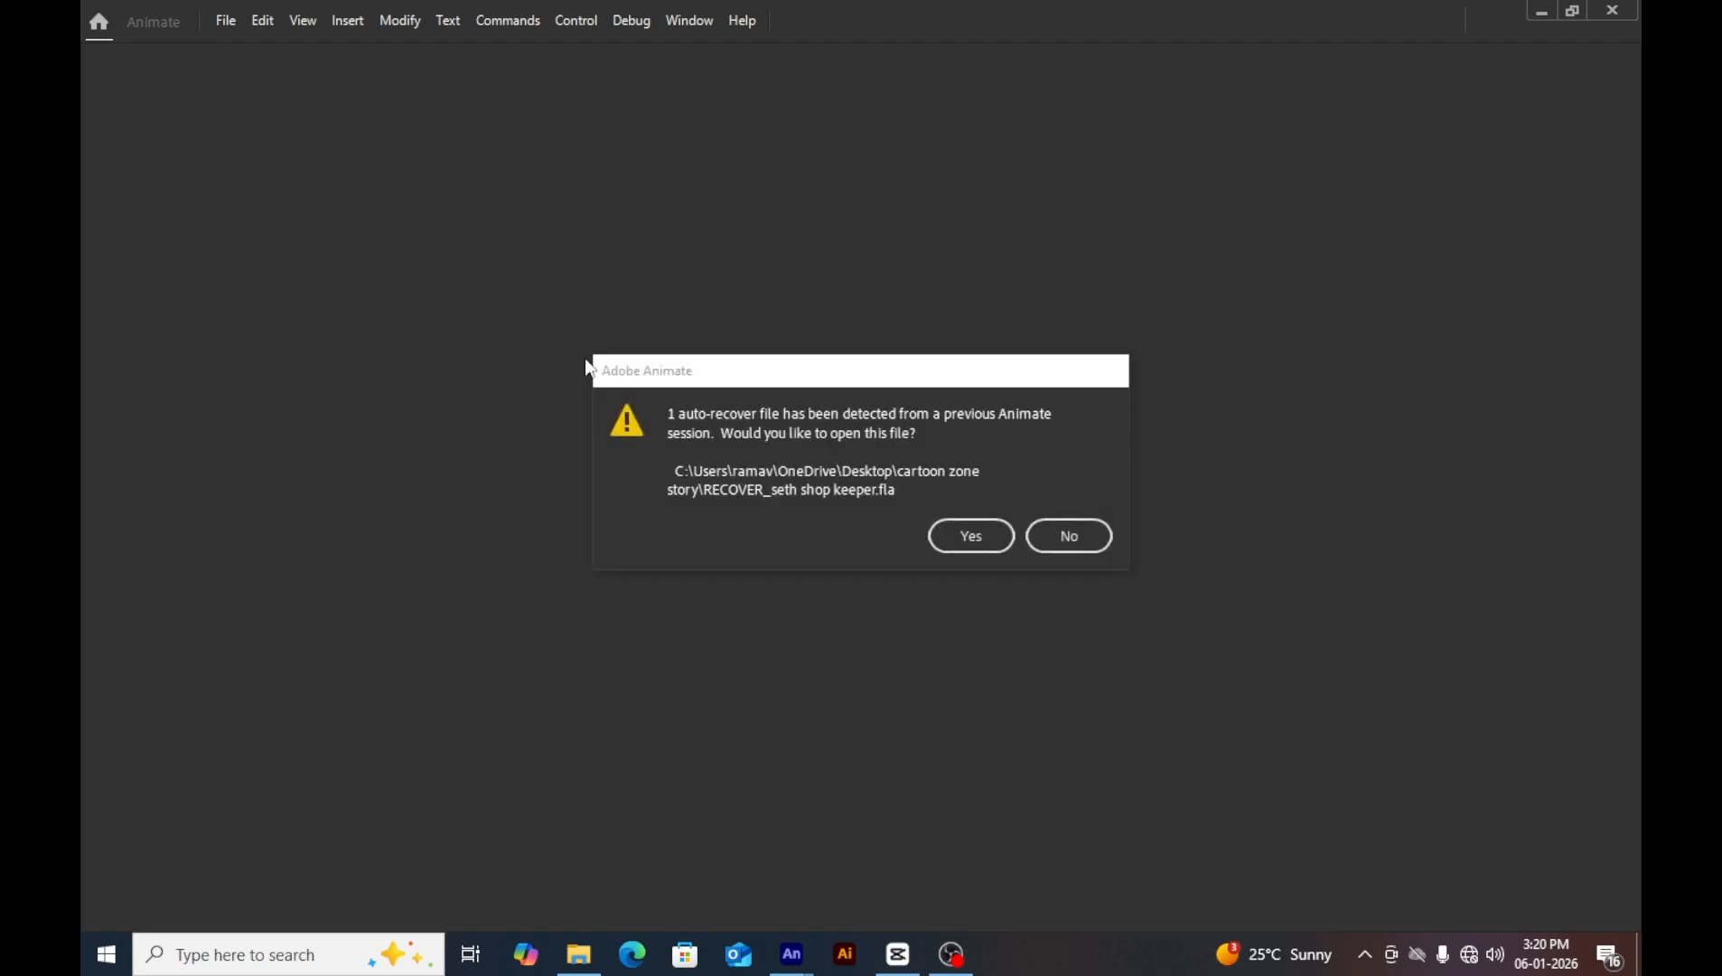
pyautogui.click(1076, 540)
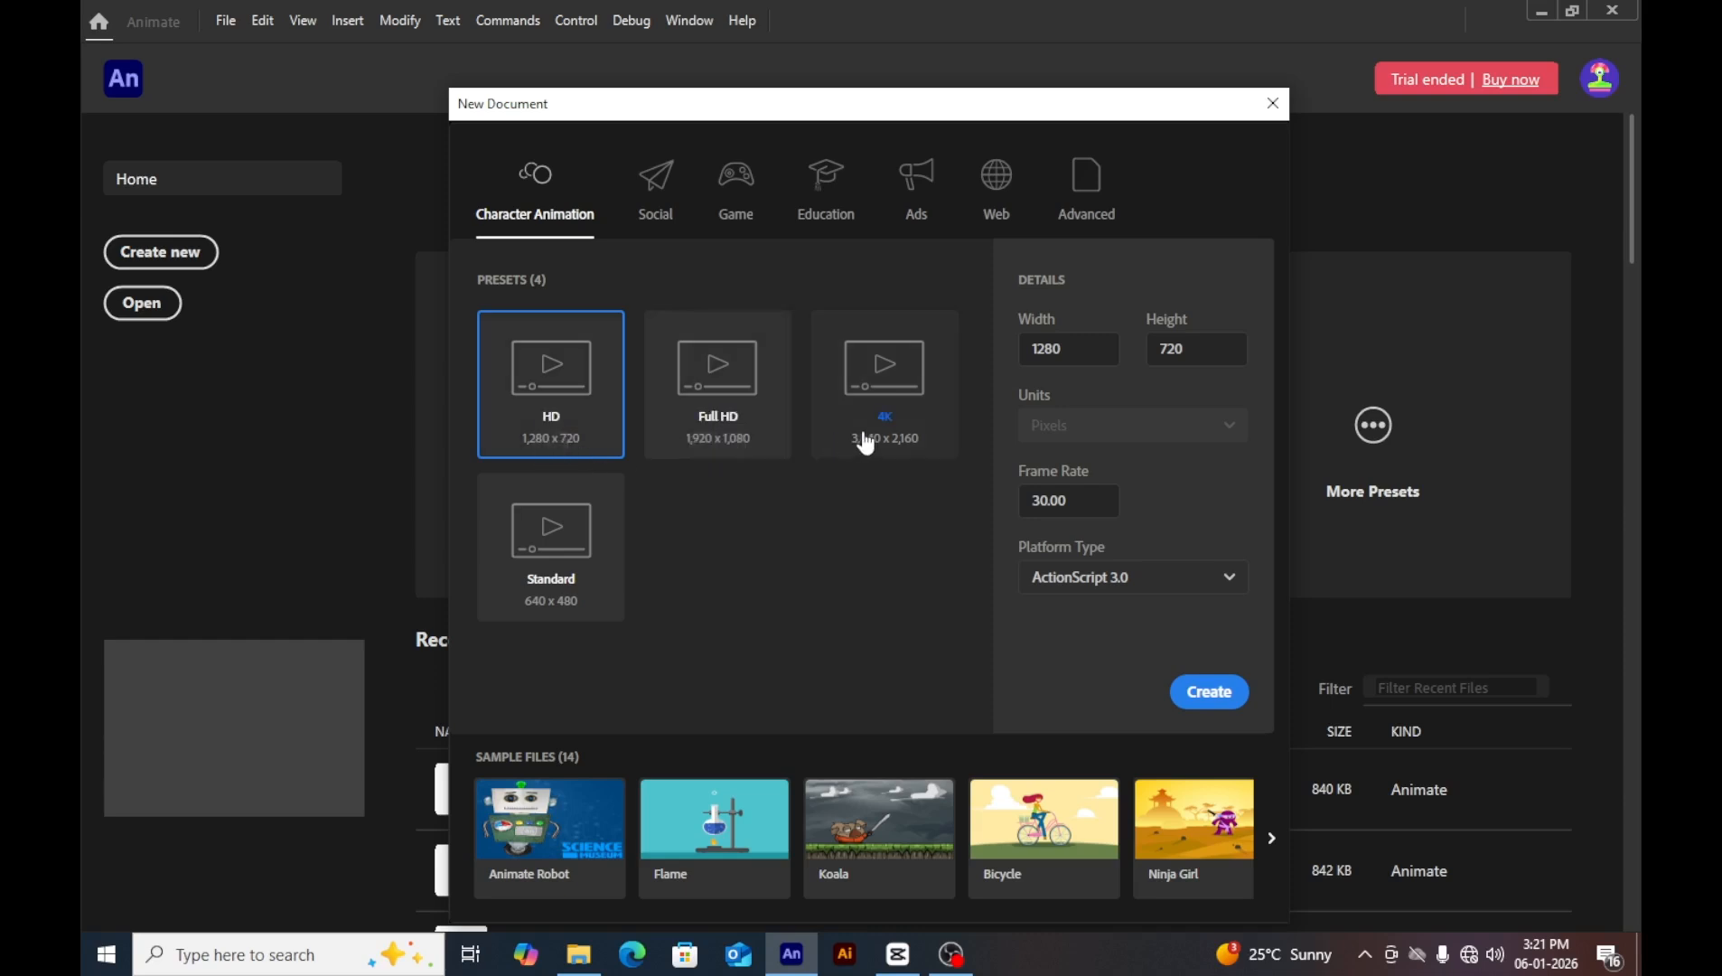
# Create a Full HD character animation document, 1920 x 1080 at 30 fps, for ActionScript 3.0.
pyautogui.click(707, 440)
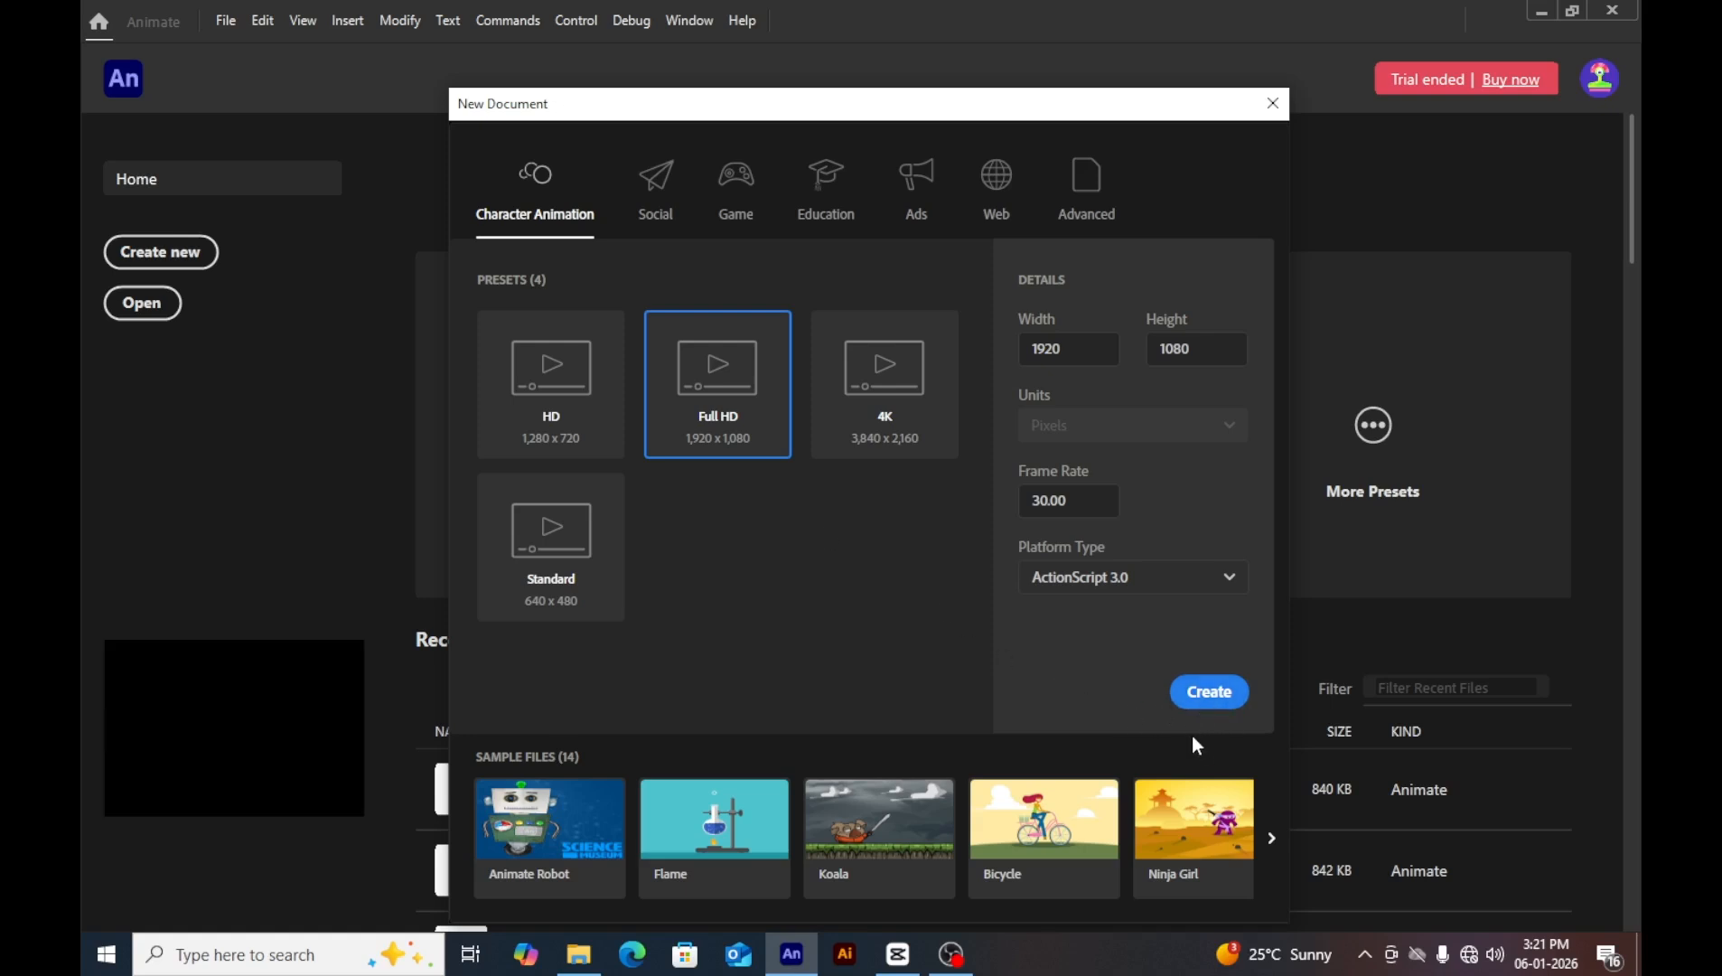
pyautogui.click(1172, 688)
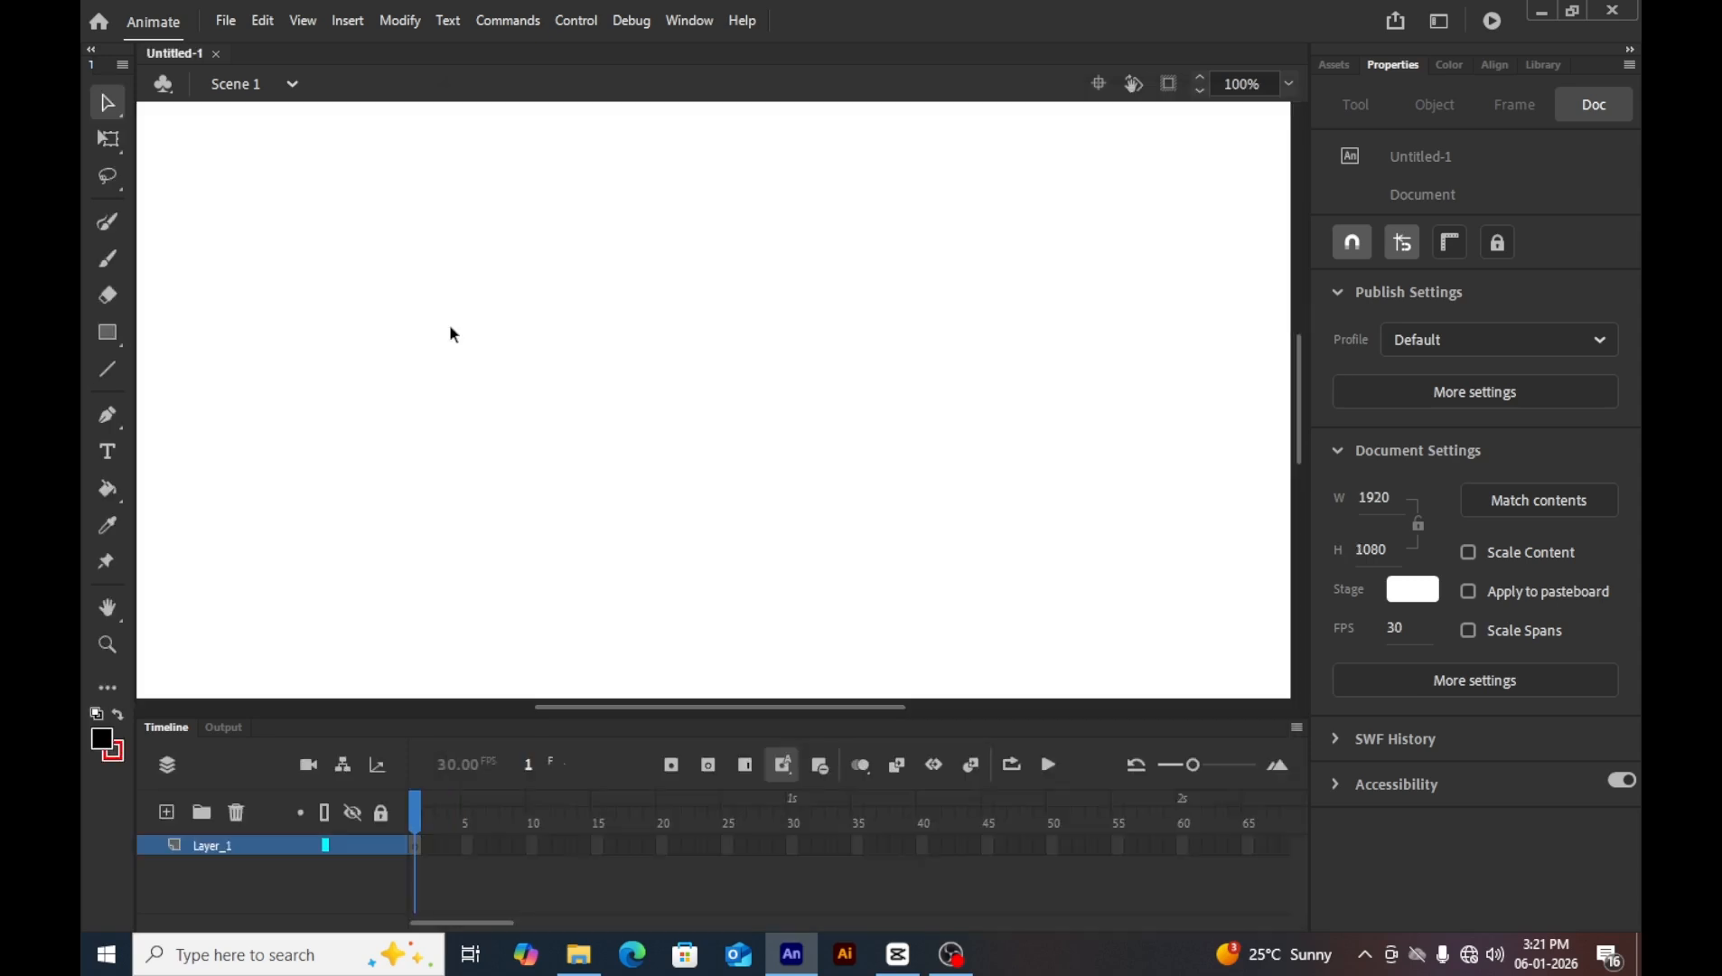
pyautogui.scroll(-3, 652, 289)
pyautogui.scroll(6, 642, 296)
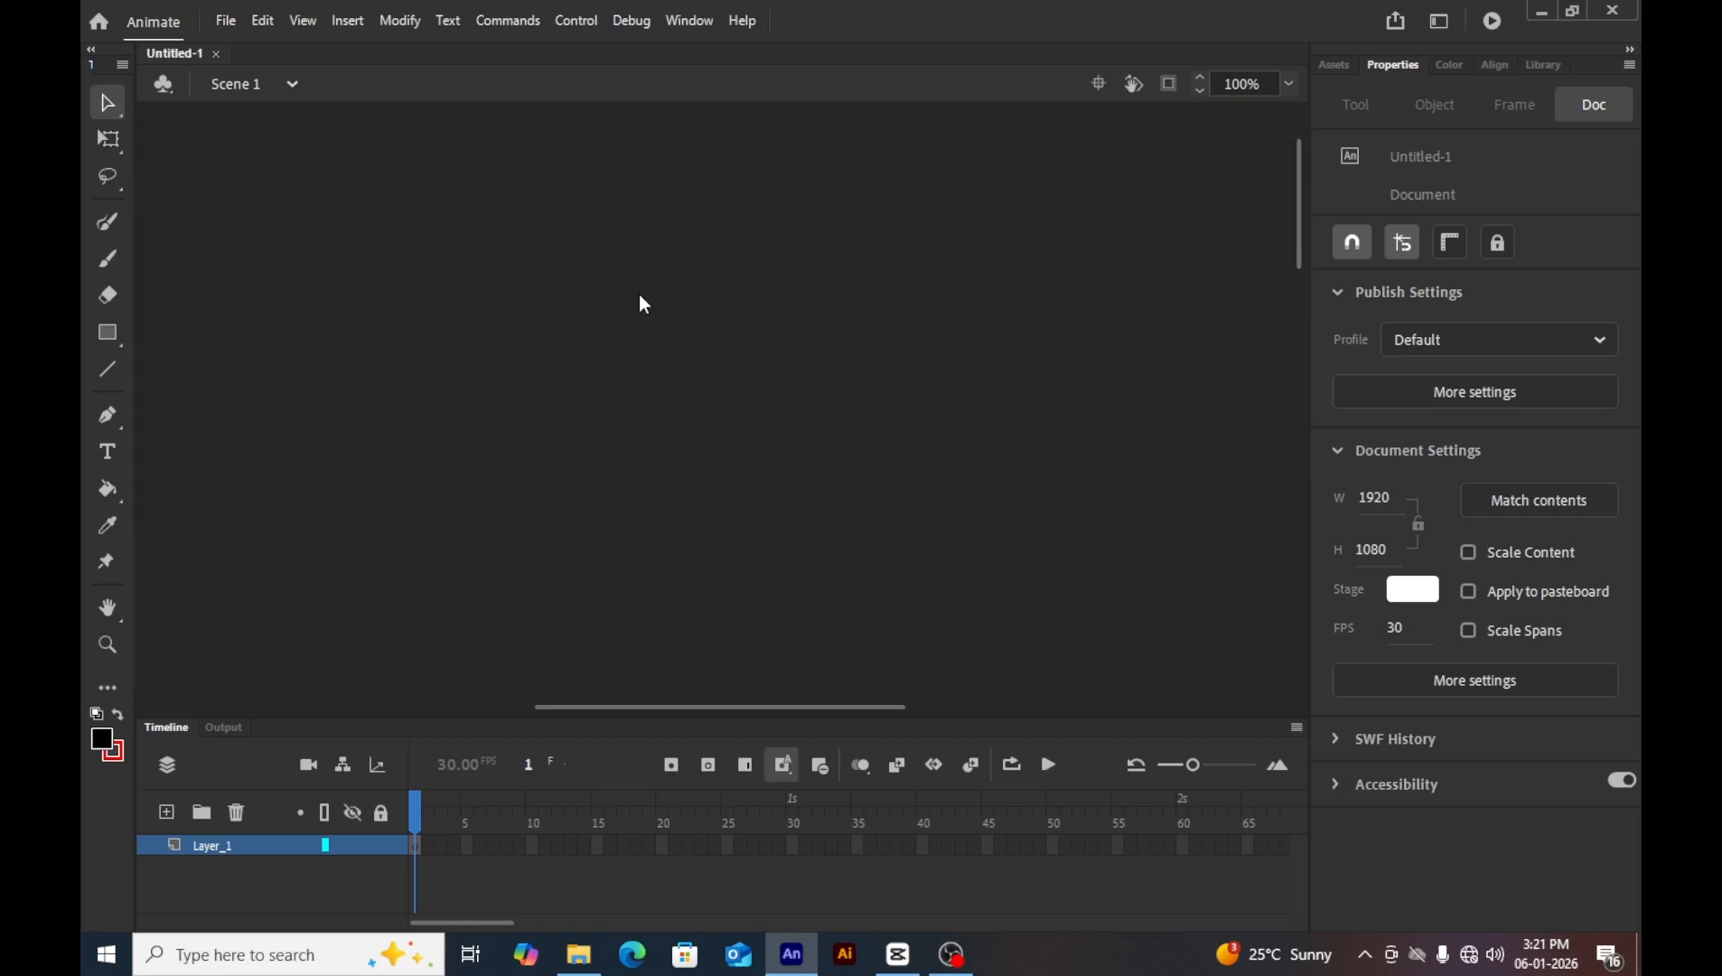
pyautogui.scroll(-3, 642, 304)
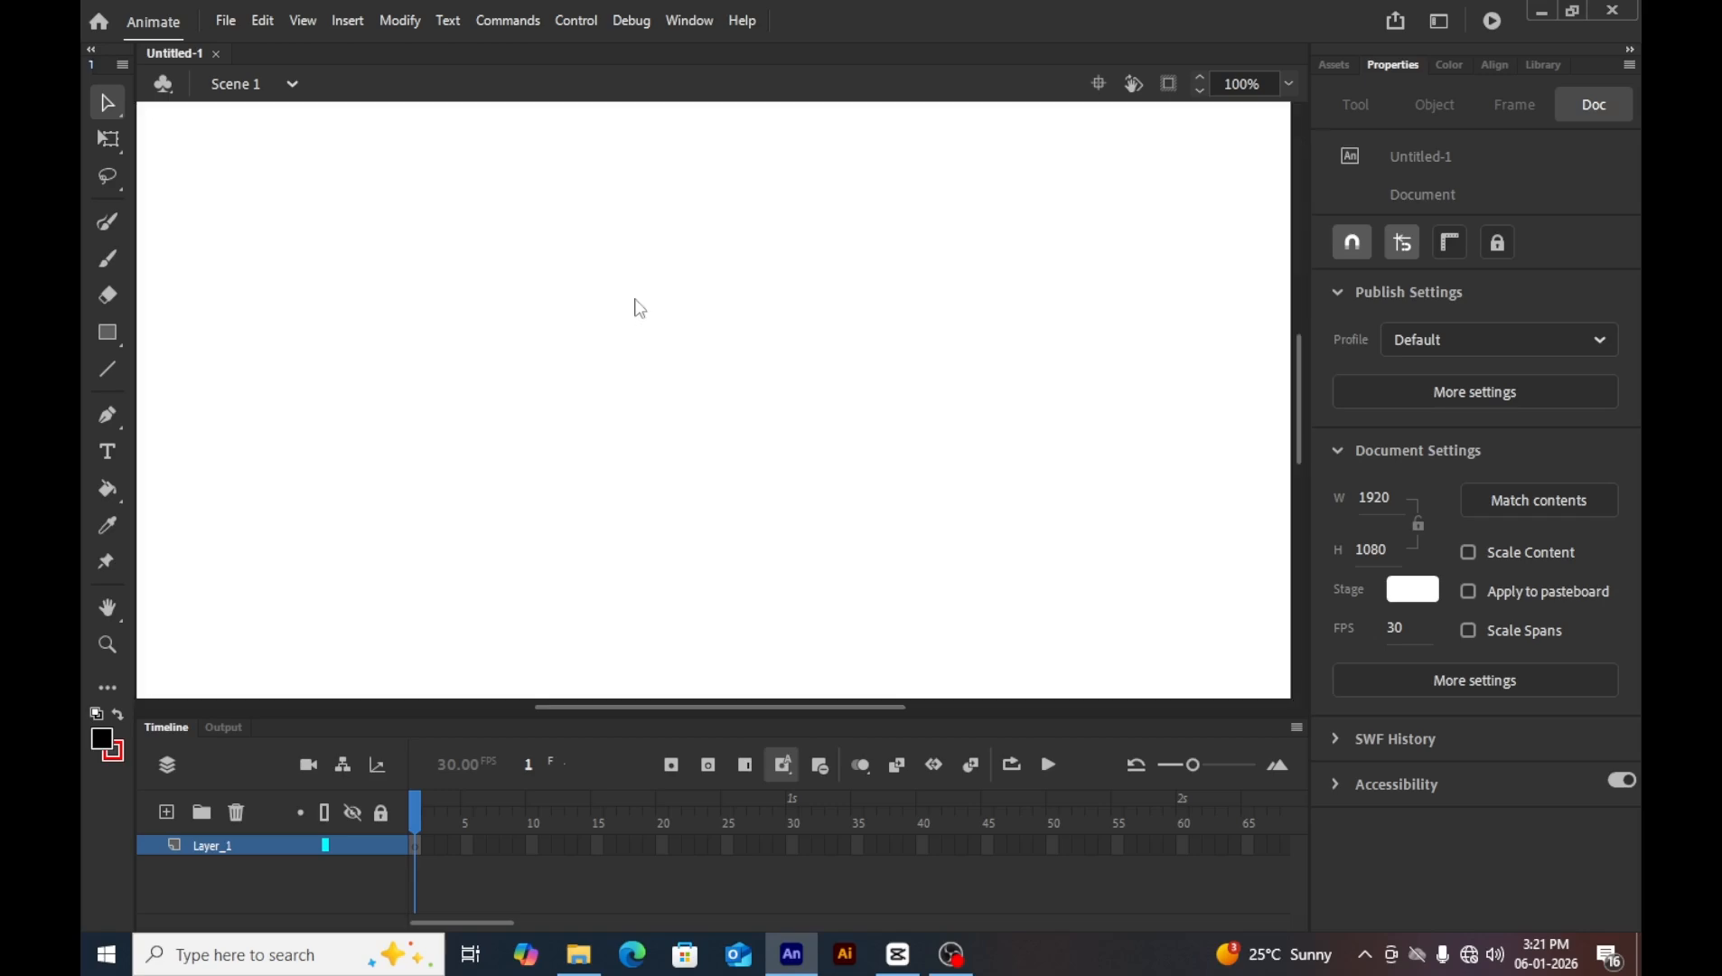
# Place the downloaded image of the grey-haired man from the Downloads folder onto the stage in Adobe Animate.
pyautogui.click(1542, 12)
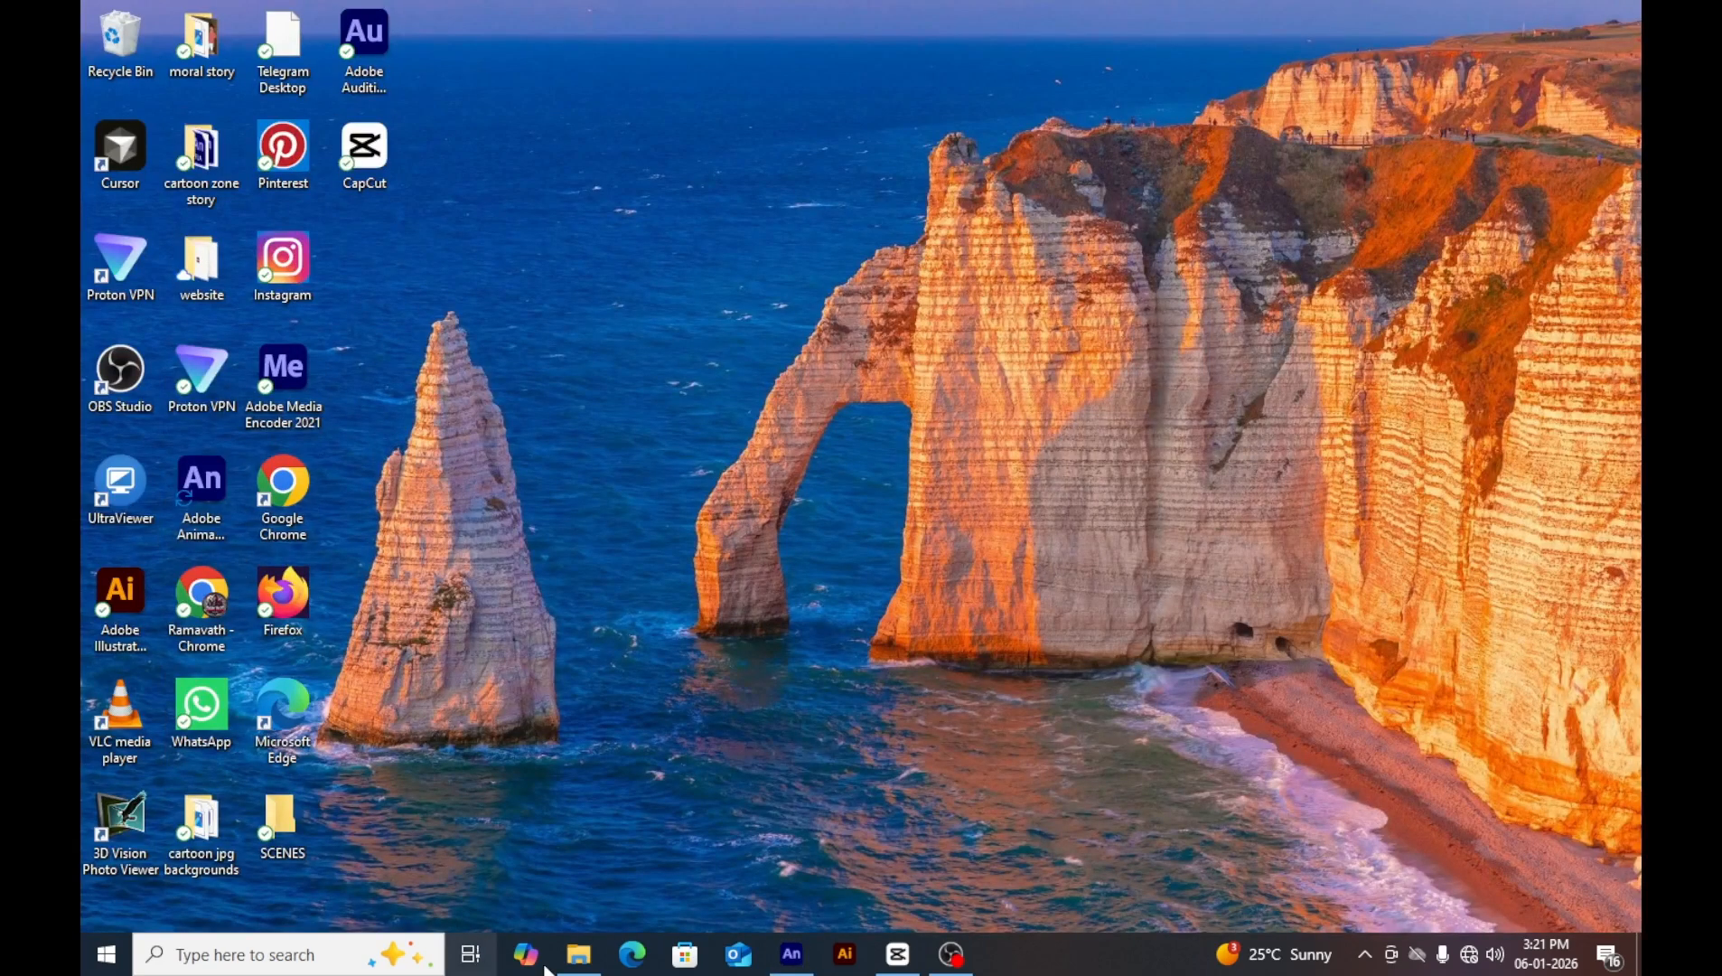
pyautogui.click(577, 956)
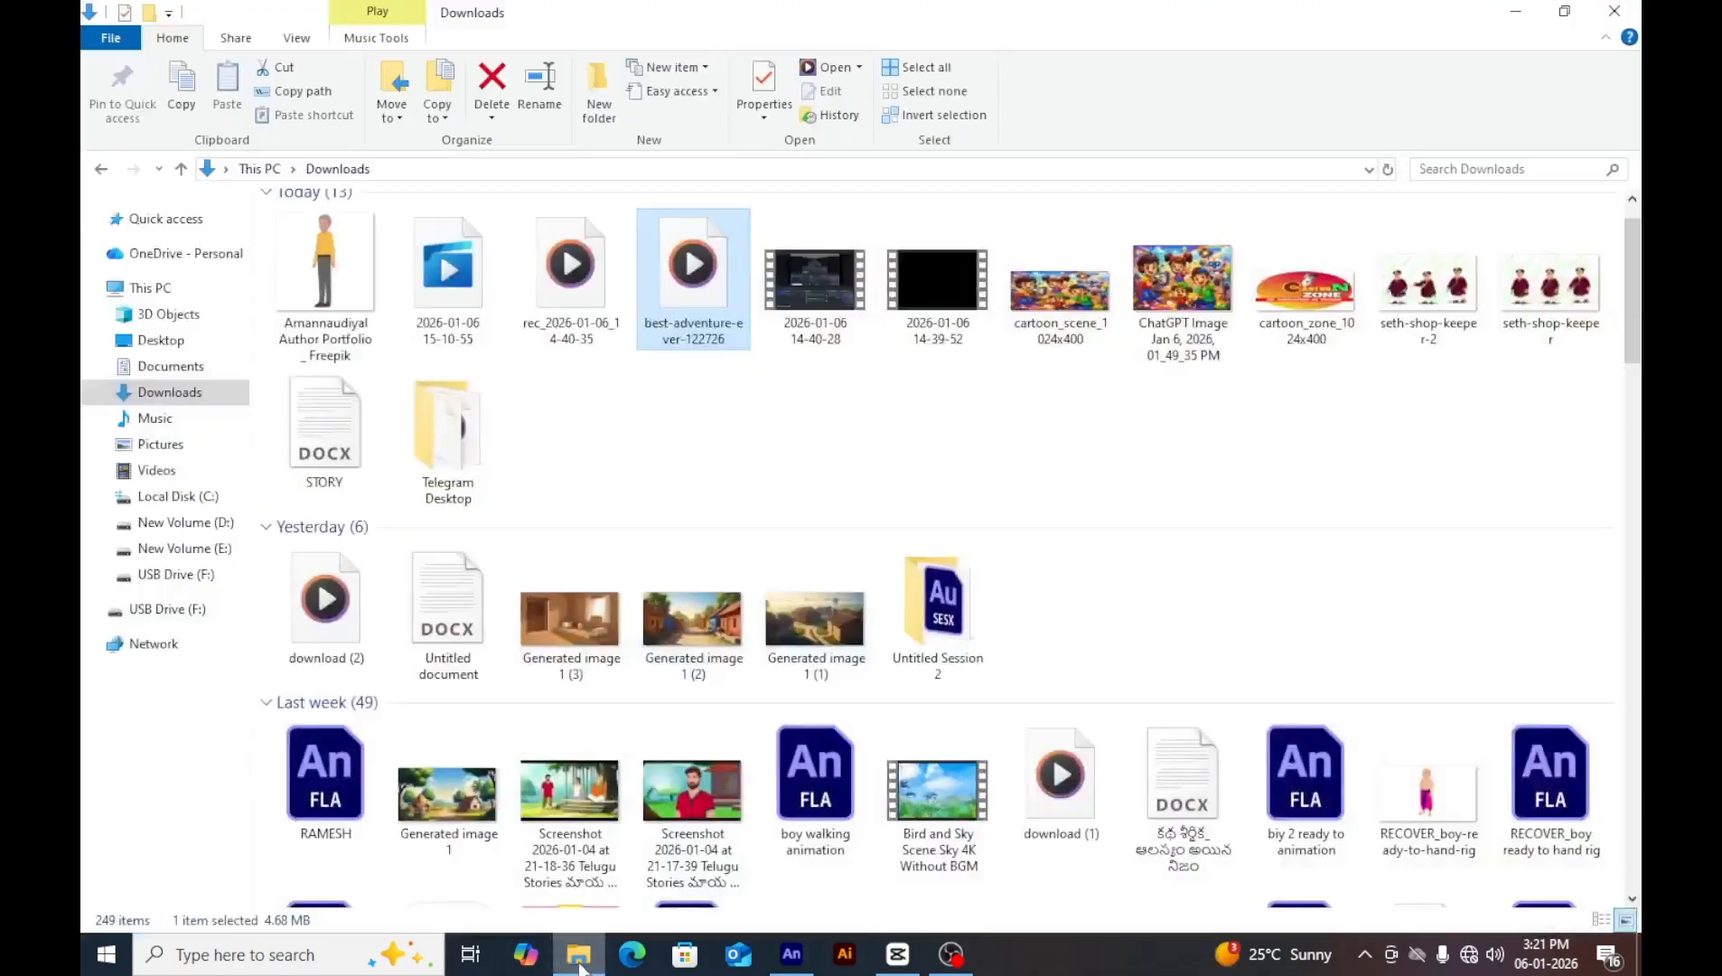
pyautogui.click(185, 392)
pyautogui.moveTo(302, 311); pyautogui.dragTo(427, 404)
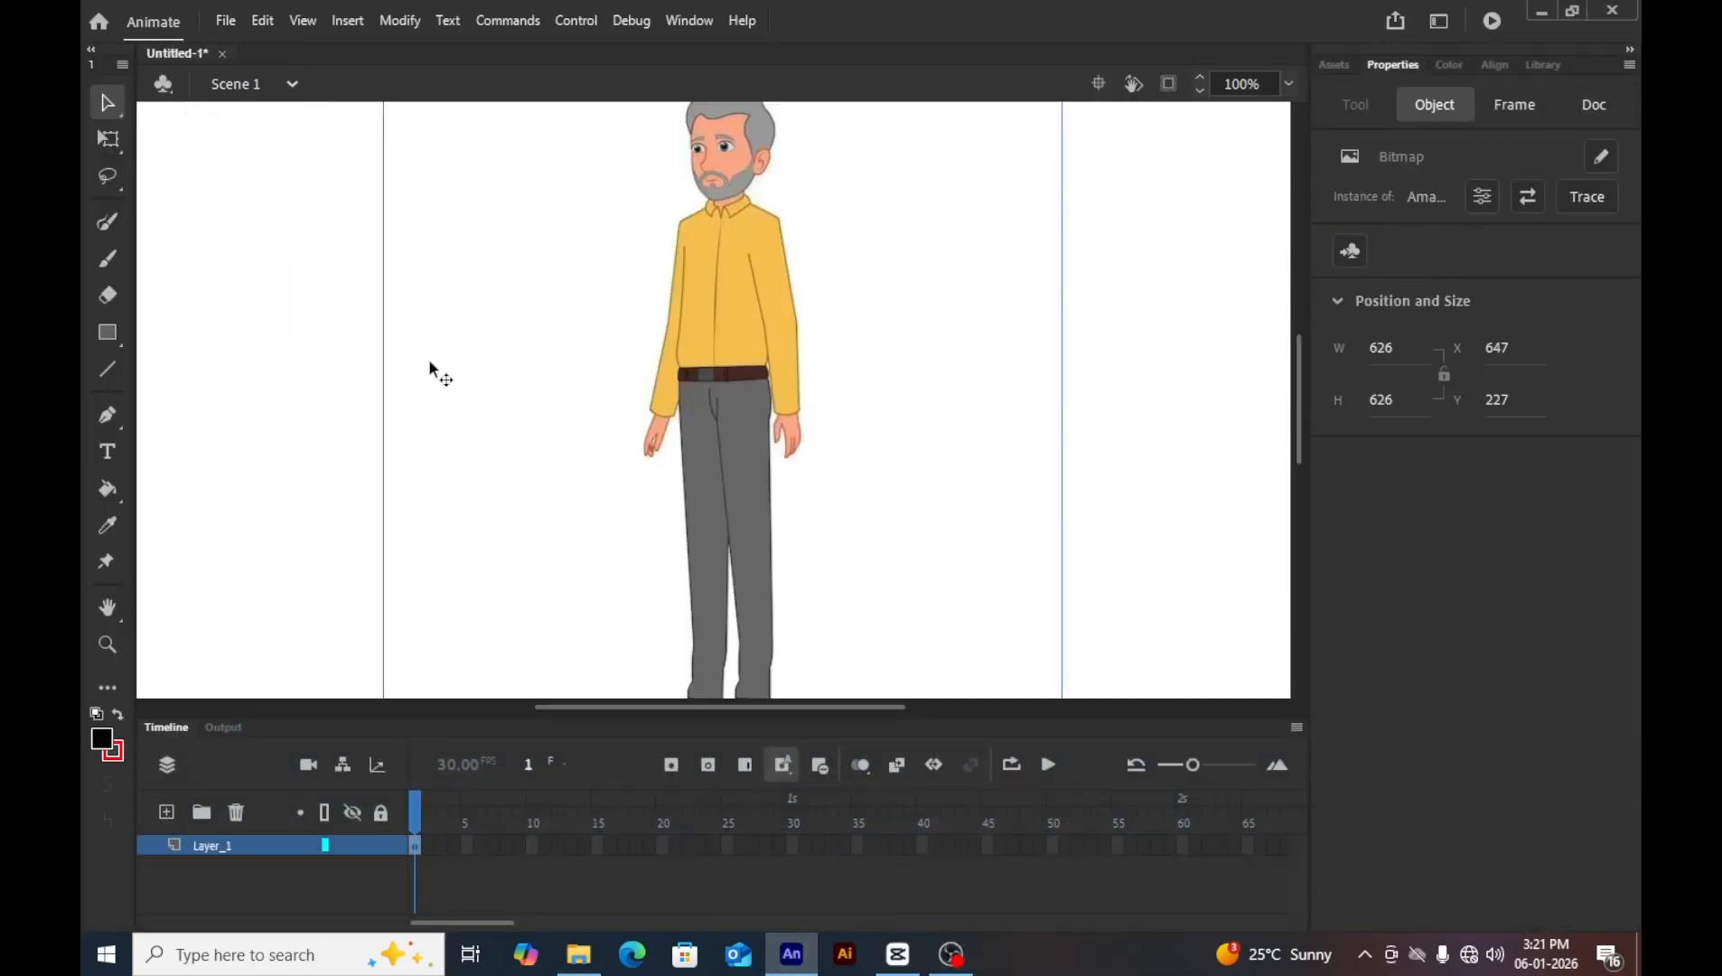
pyautogui.hotkey('ctrl', '-')
pyautogui.hotkey('ctrl', '-')
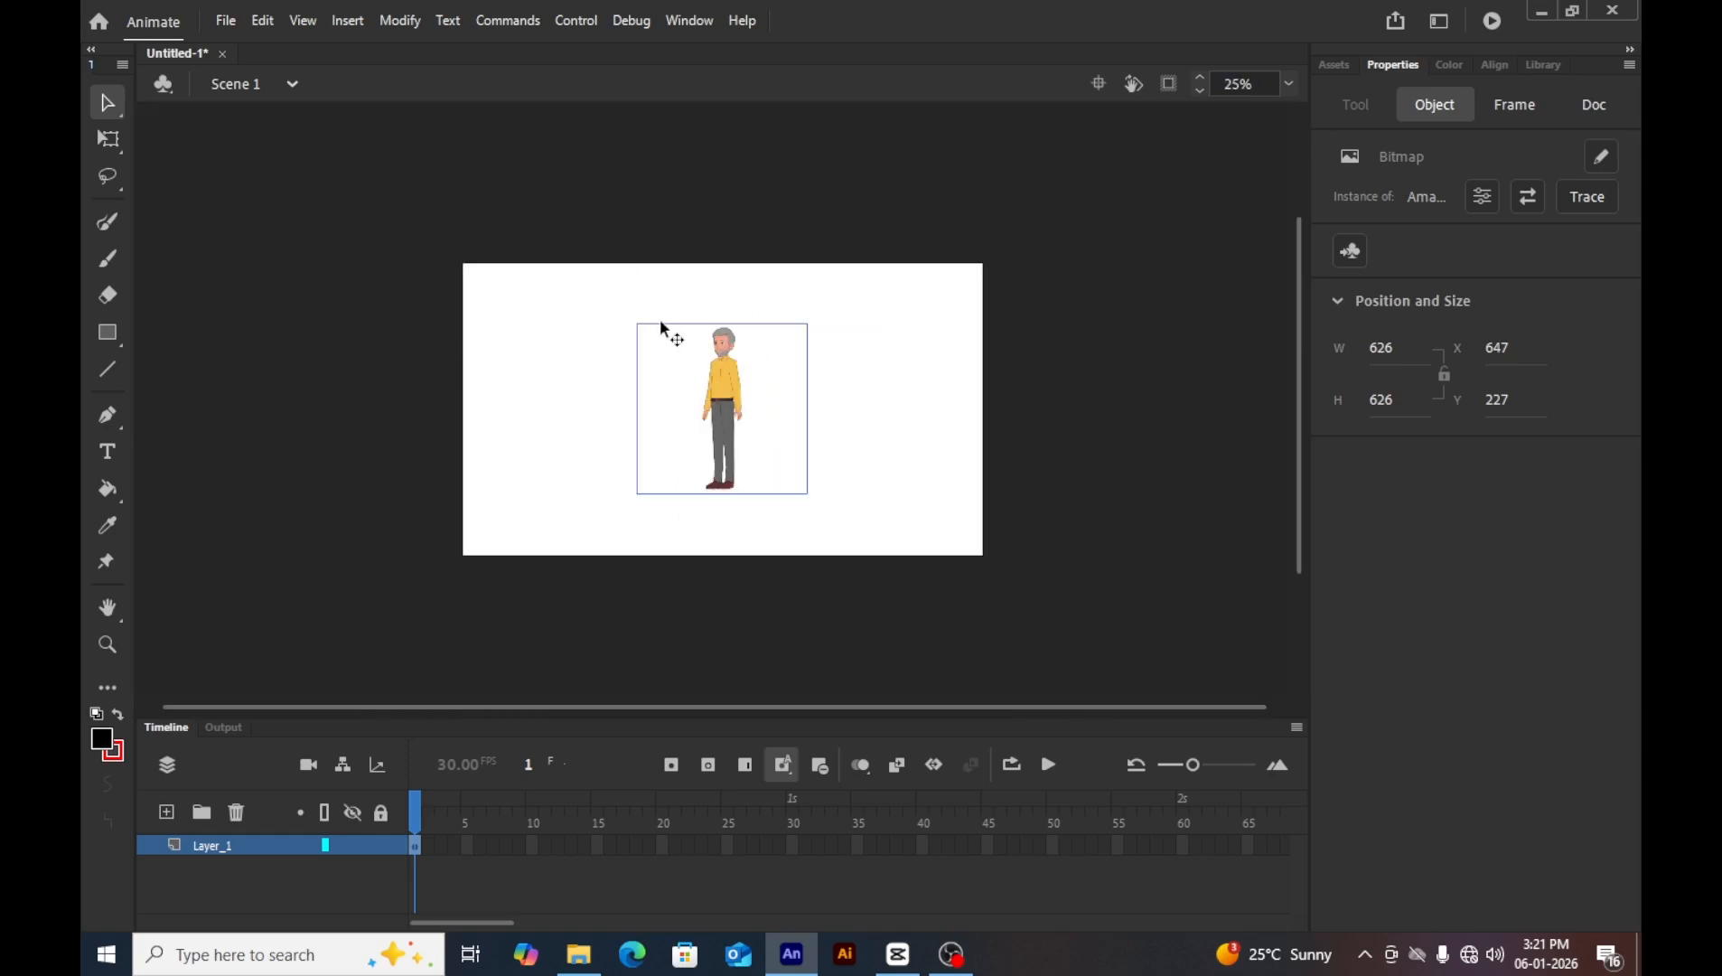
# Enlarge the character image proportionally about its centre with Free Transform to about 2174 by 2174 pixels.
pyautogui.click(106, 140)
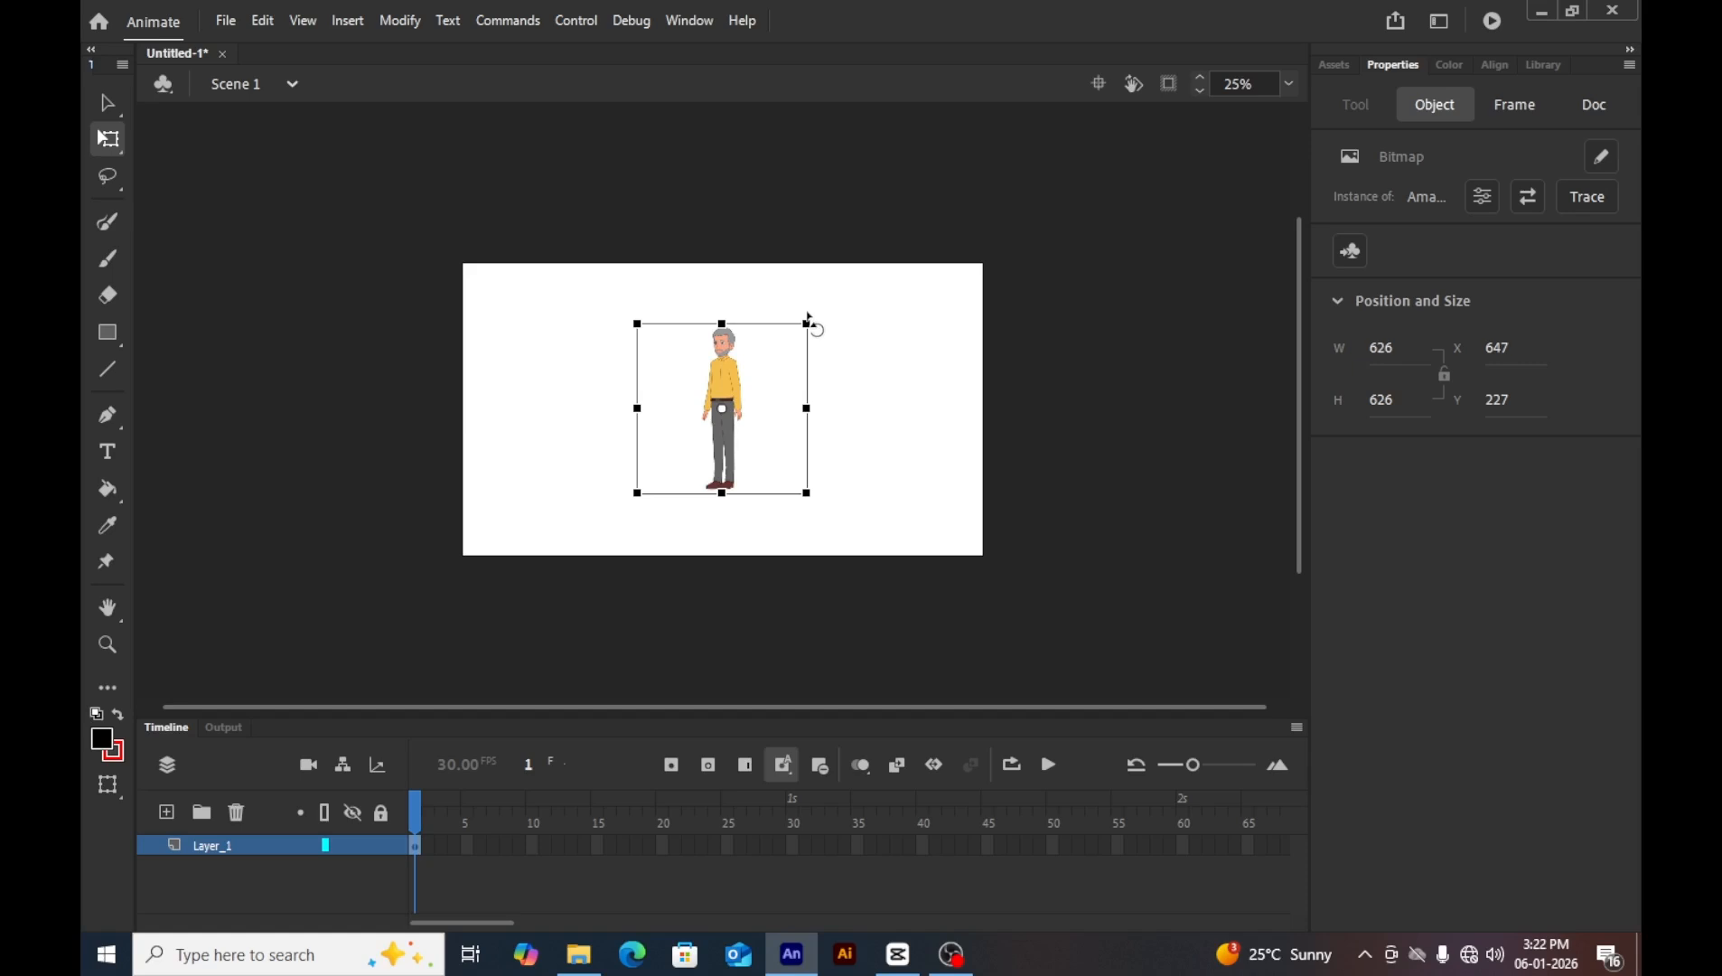
pyautogui.hotkey('ctrl', '=')
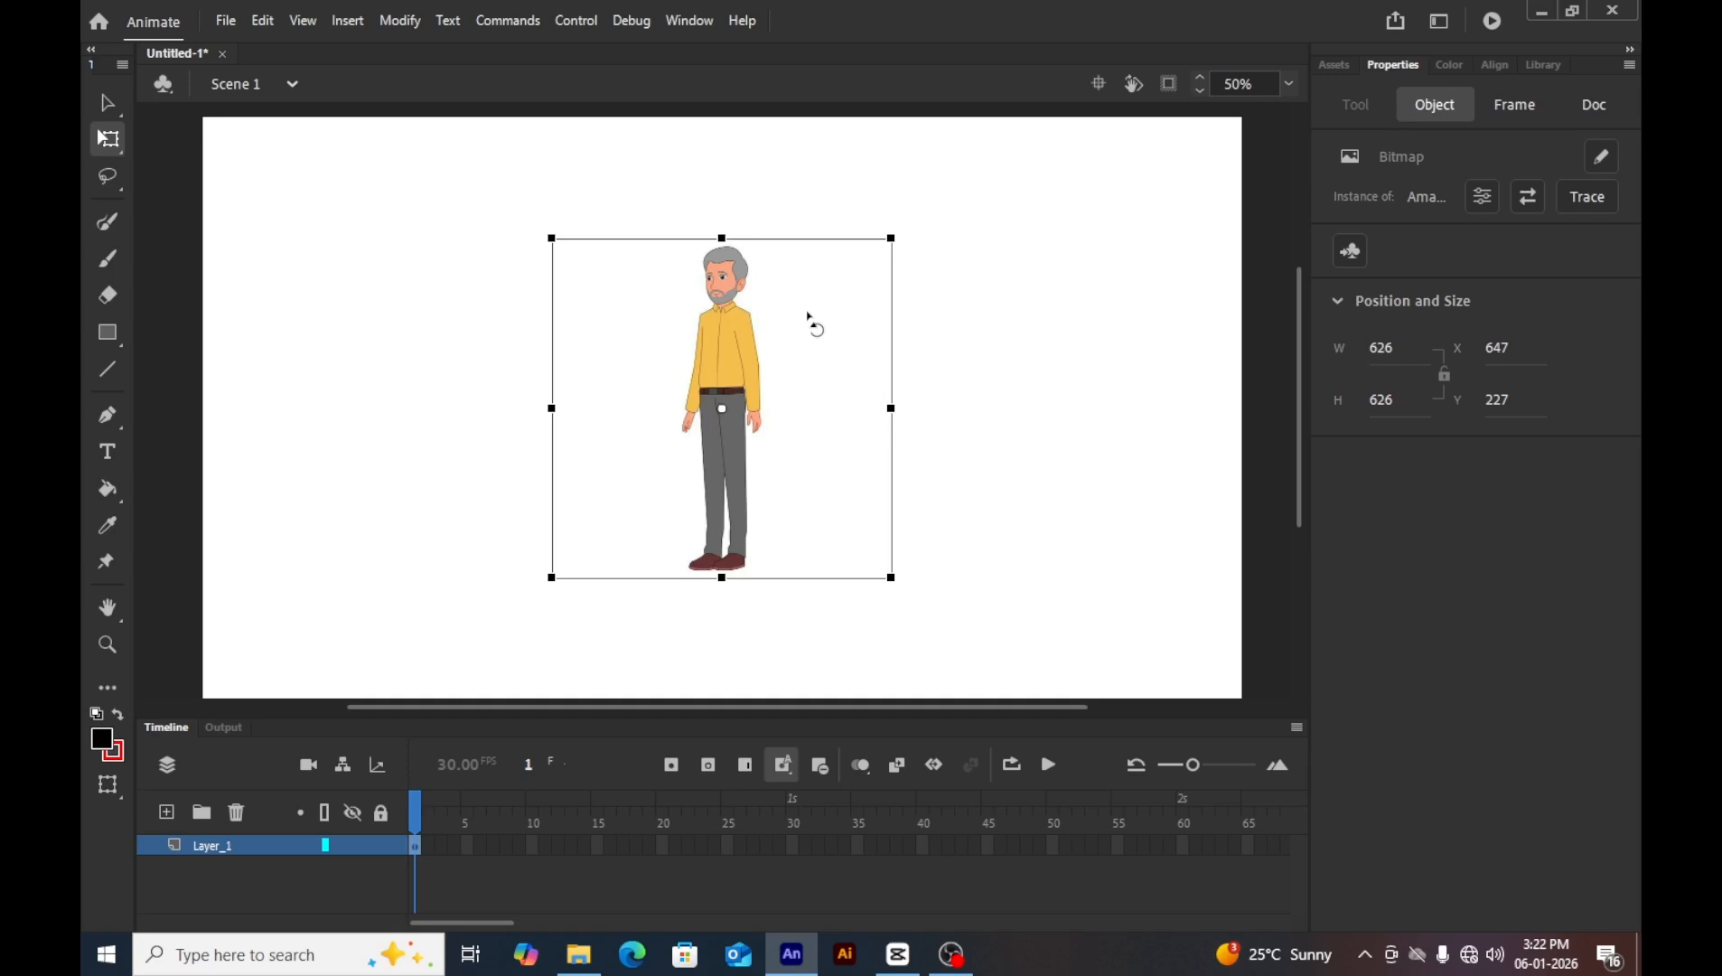
pyautogui.hotkey('ctrl', '=')
pyautogui.hotkey('ctrl', '=')
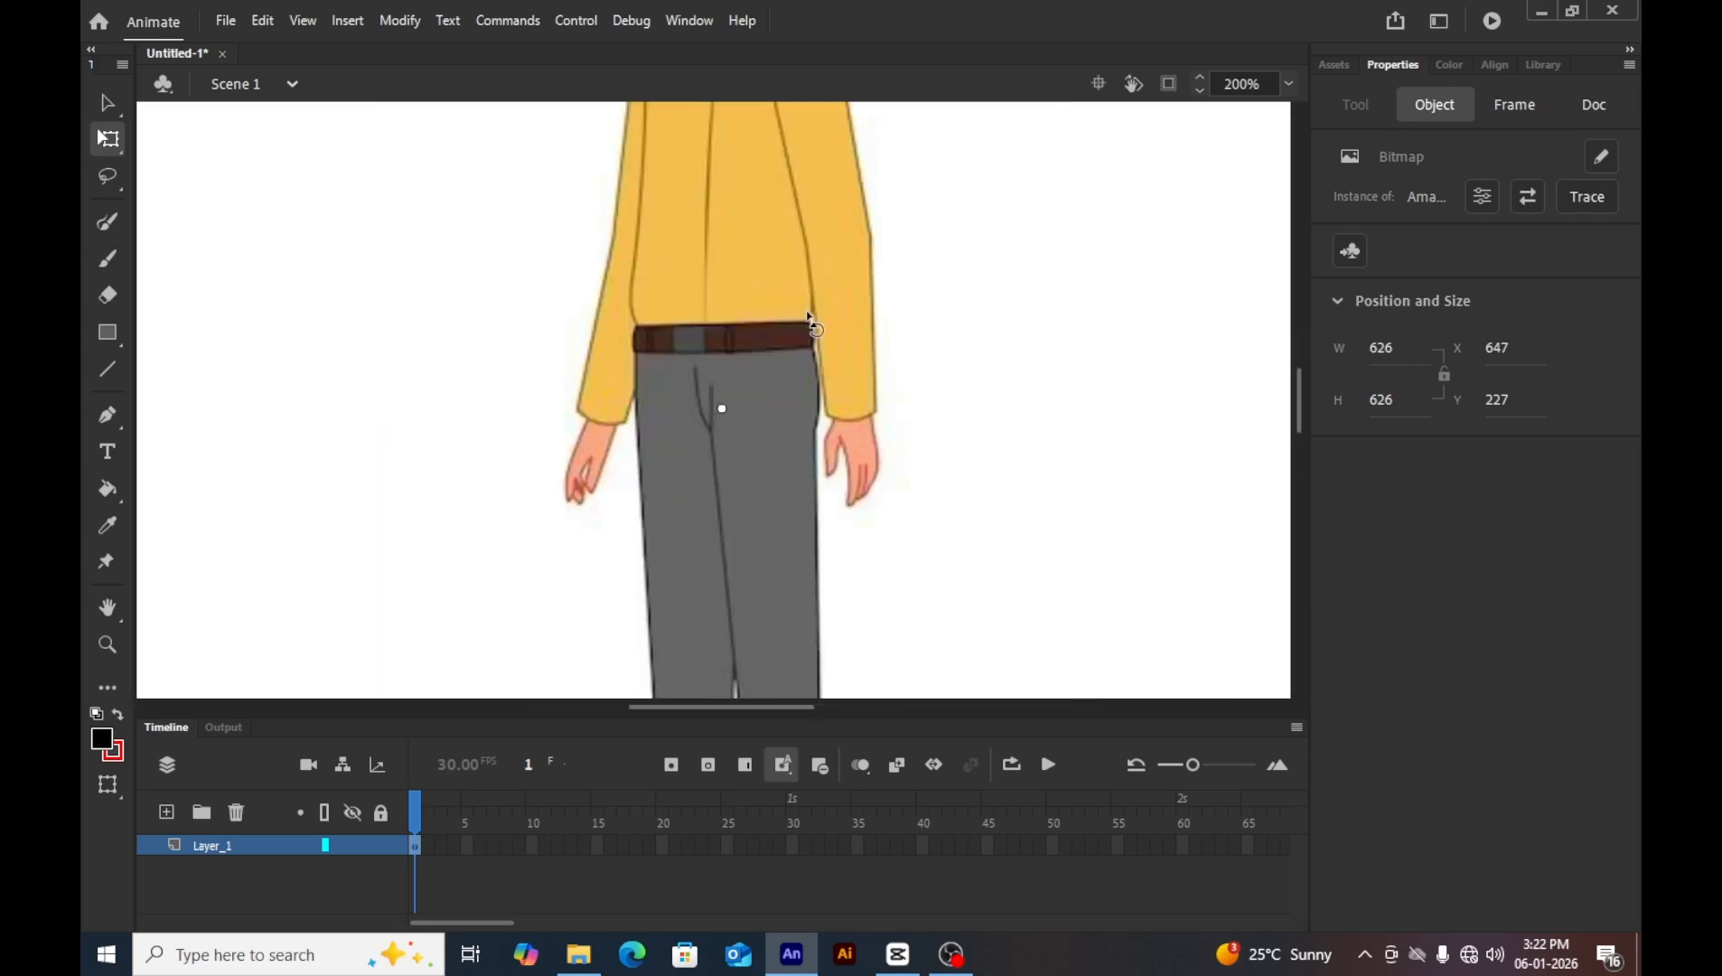
pyautogui.hotkey('ctrl', '-')
pyautogui.hotkey('ctrl', '-')
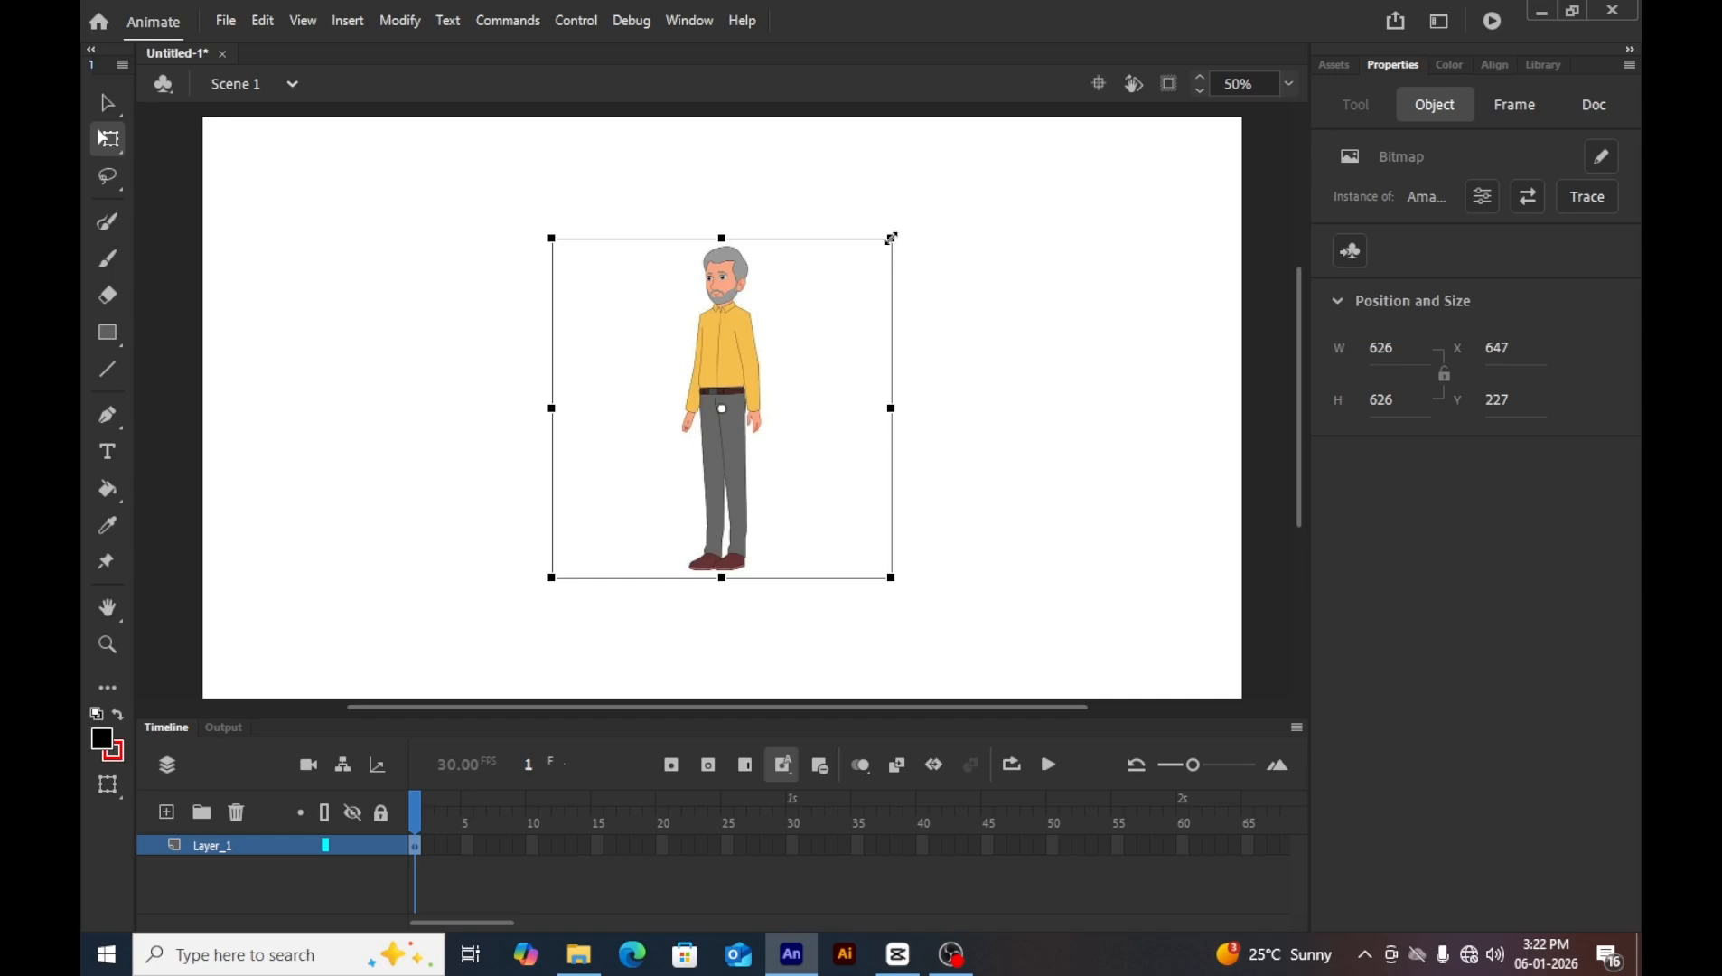
pyautogui.moveTo(891, 237); pyautogui.dragTo(1110, 101)
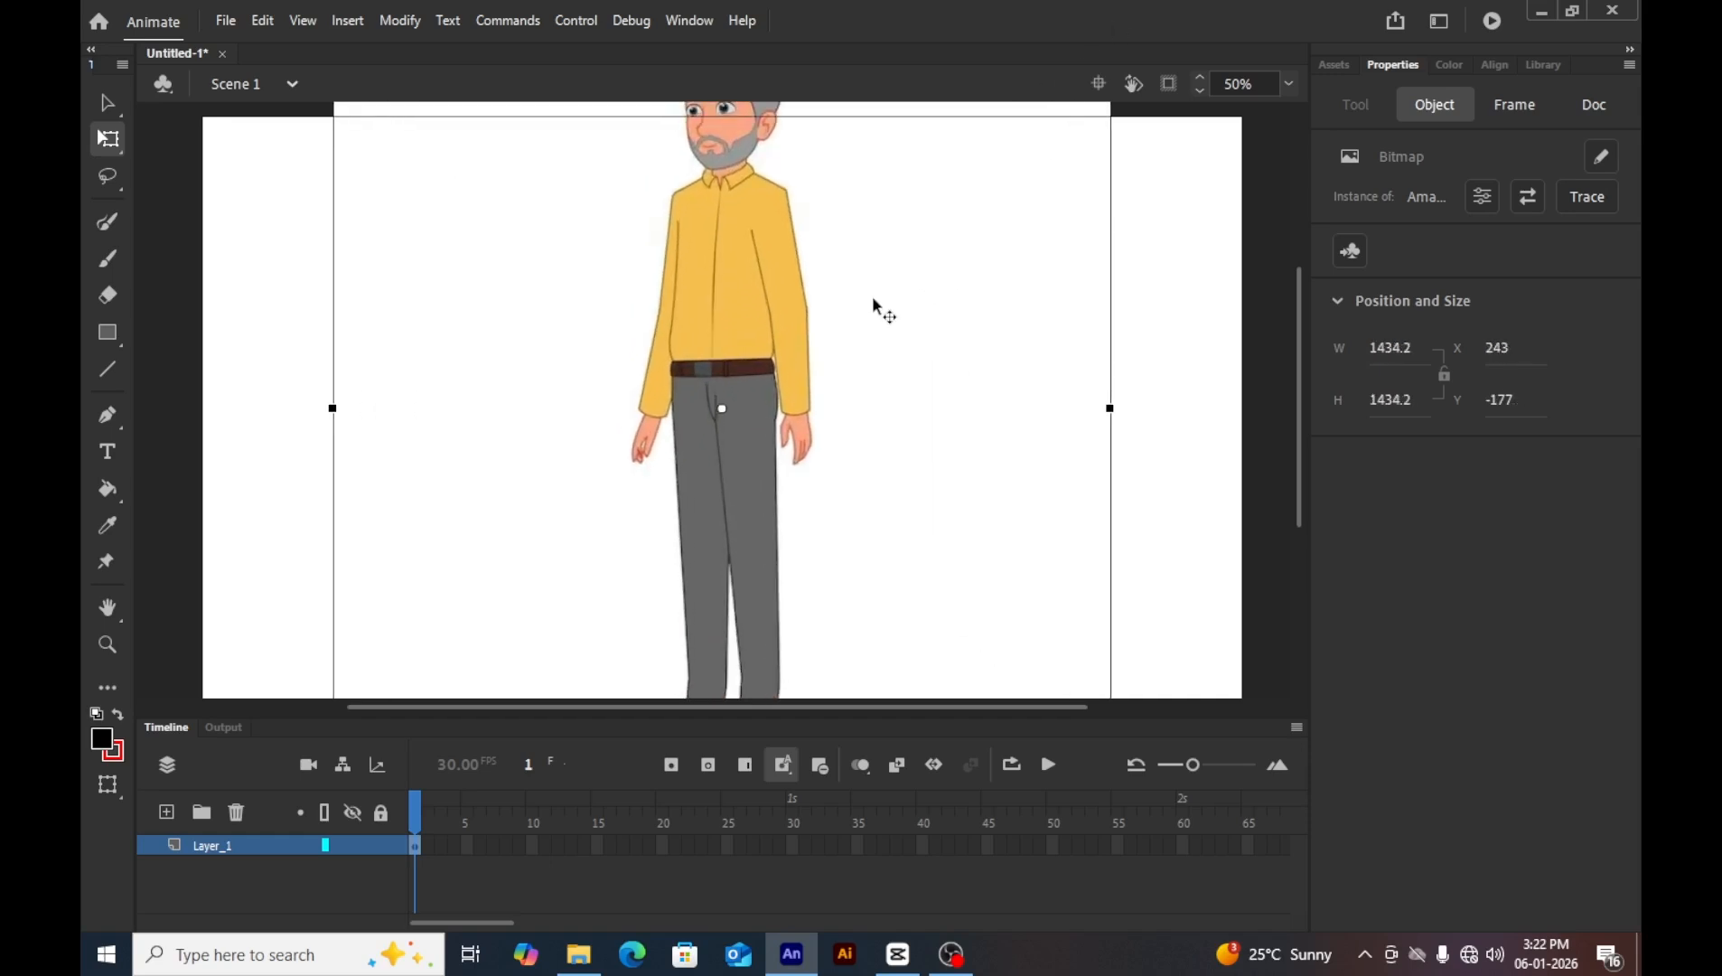
pyautogui.scroll(3, 684, 375)
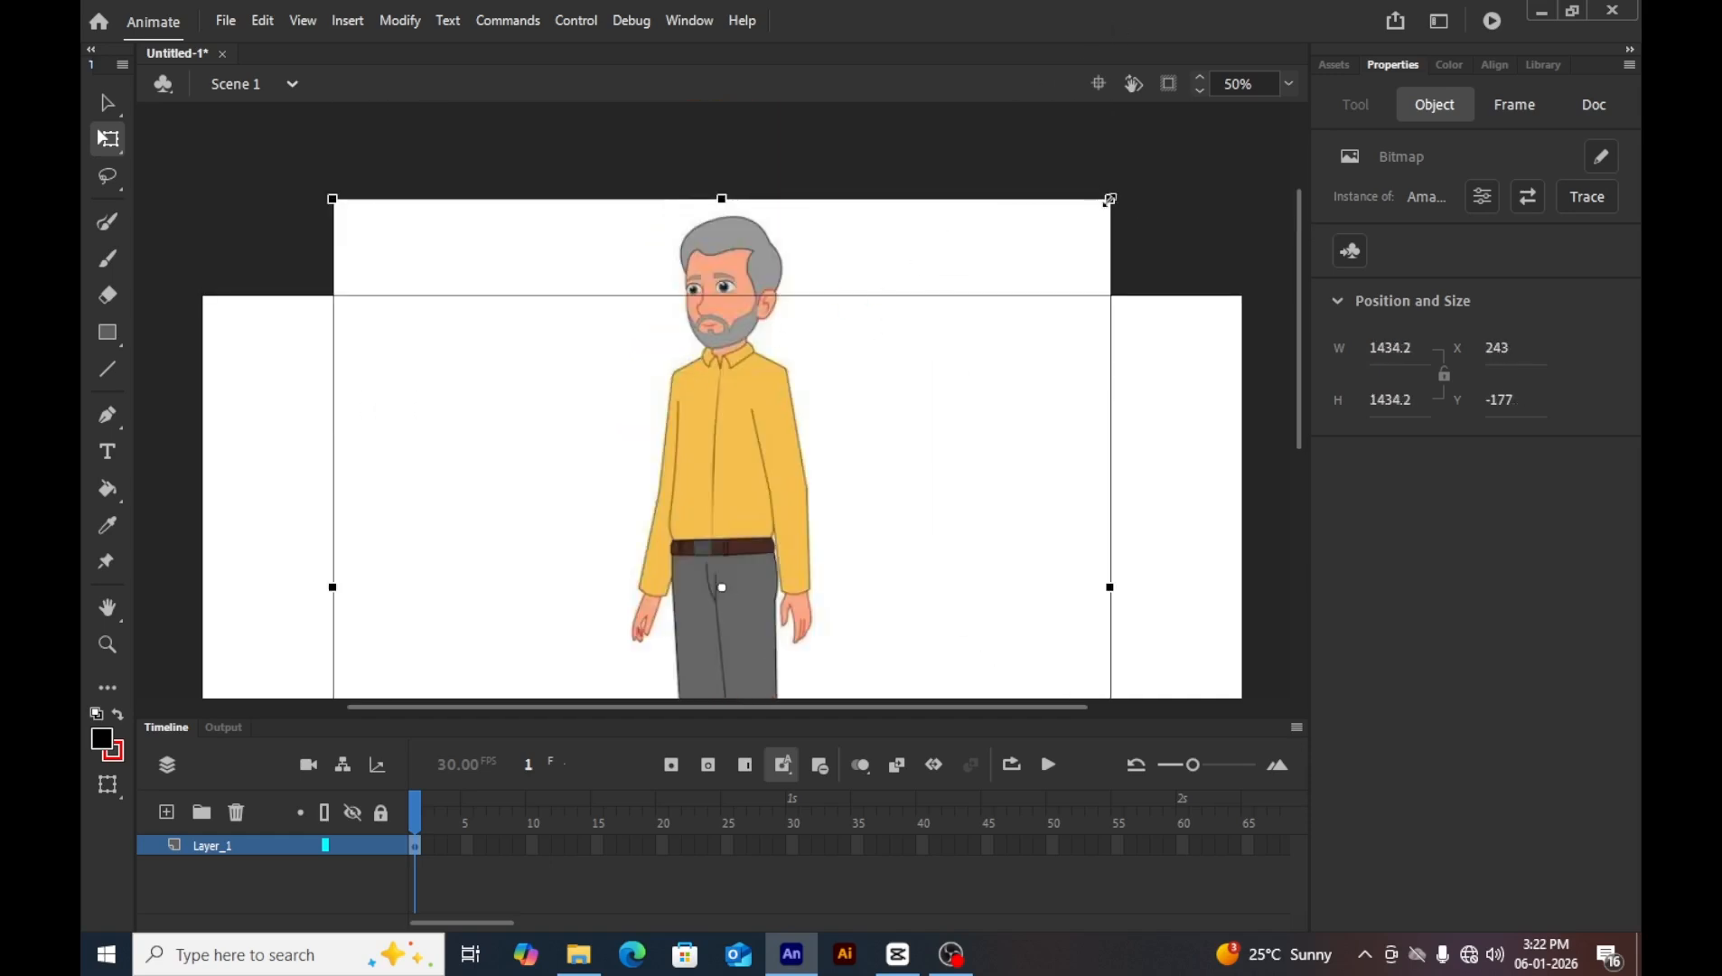
pyautogui.moveTo(1111, 198); pyautogui.dragTo(1637, 2)
pyautogui.hotkey('ctrl', '-')
pyautogui.hotkey('ctrl', '-')
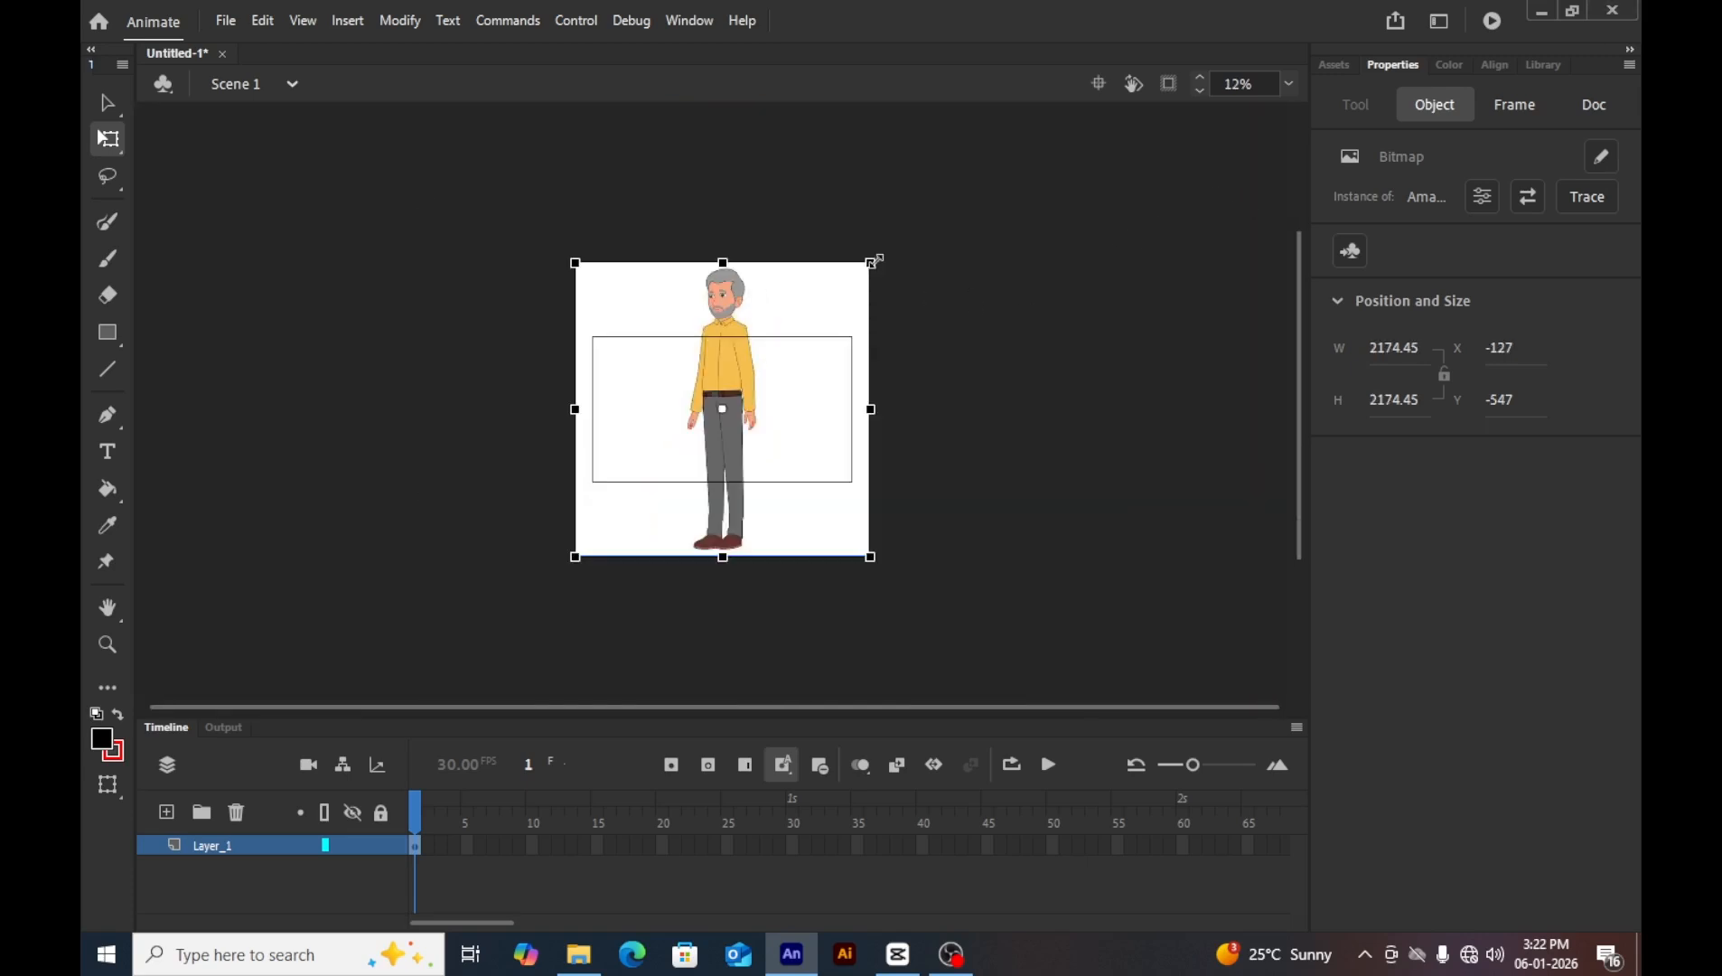
# Enlarge the character image further and move it down until its upper edge meets the stage's upper edge.
pyautogui.moveTo(870, 263); pyautogui.dragTo(1006, 108)
pyautogui.moveTo(895, 289); pyautogui.dragTo(908, 473)
pyautogui.click(1103, 457)
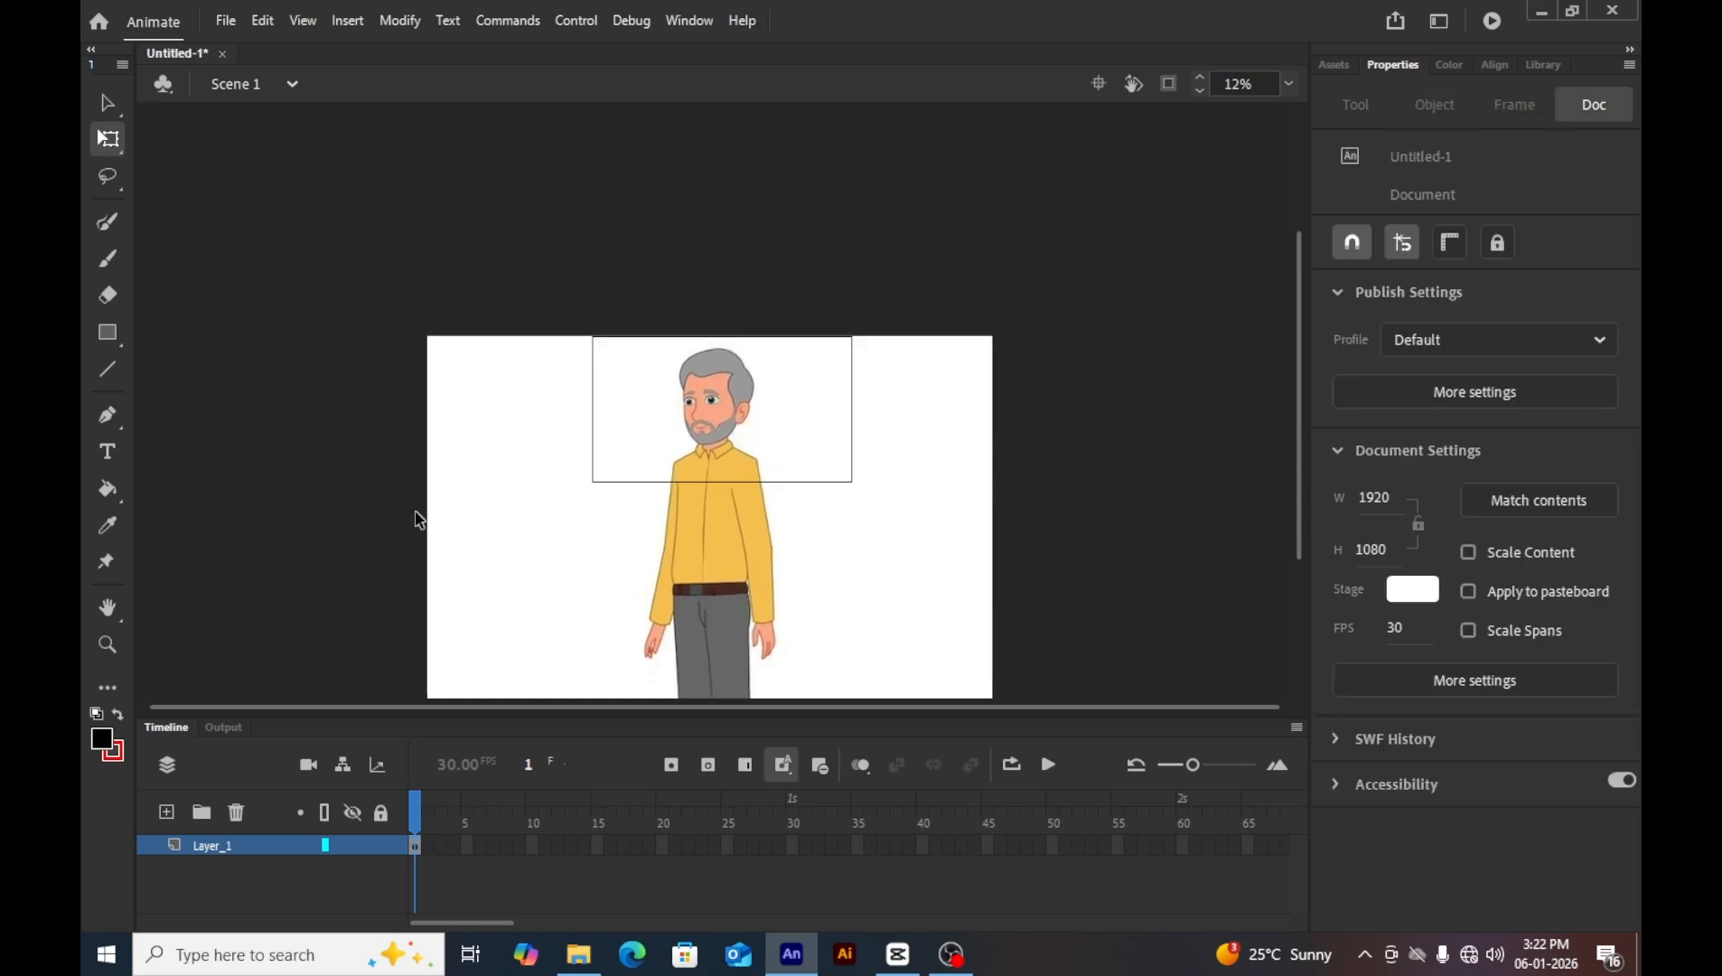
# Rename the layer holding the character image to refarace_image_.
pyautogui.click(244, 853)
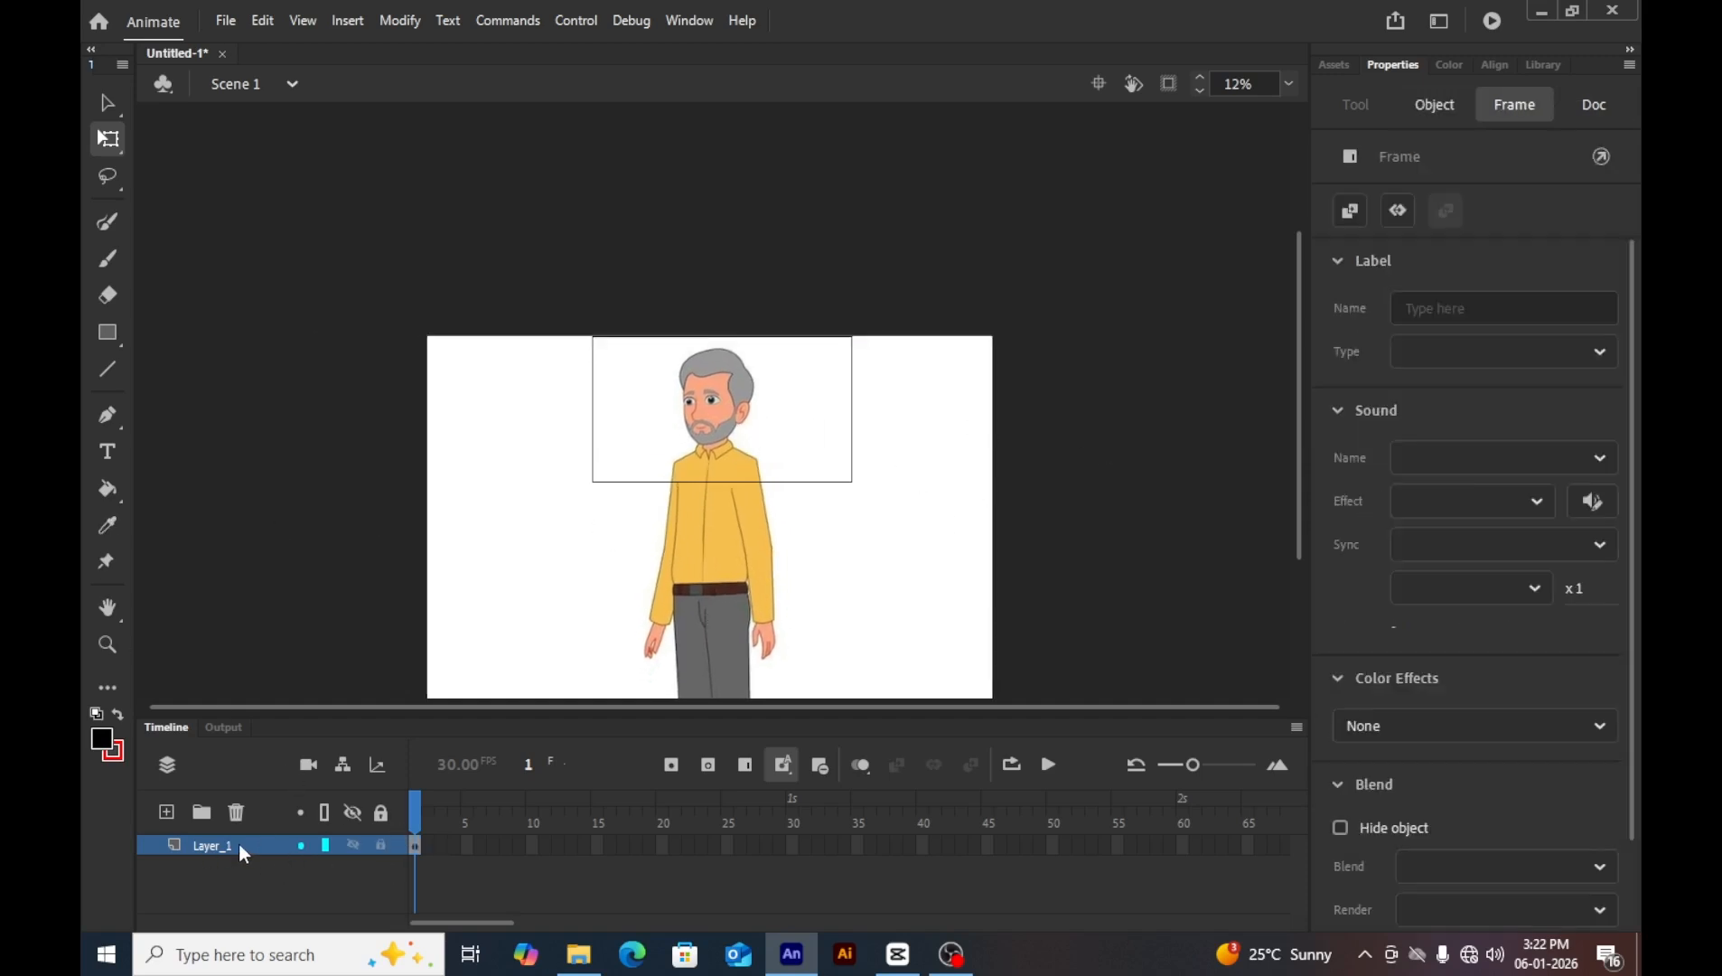
pyautogui.doubleClick(242, 849)
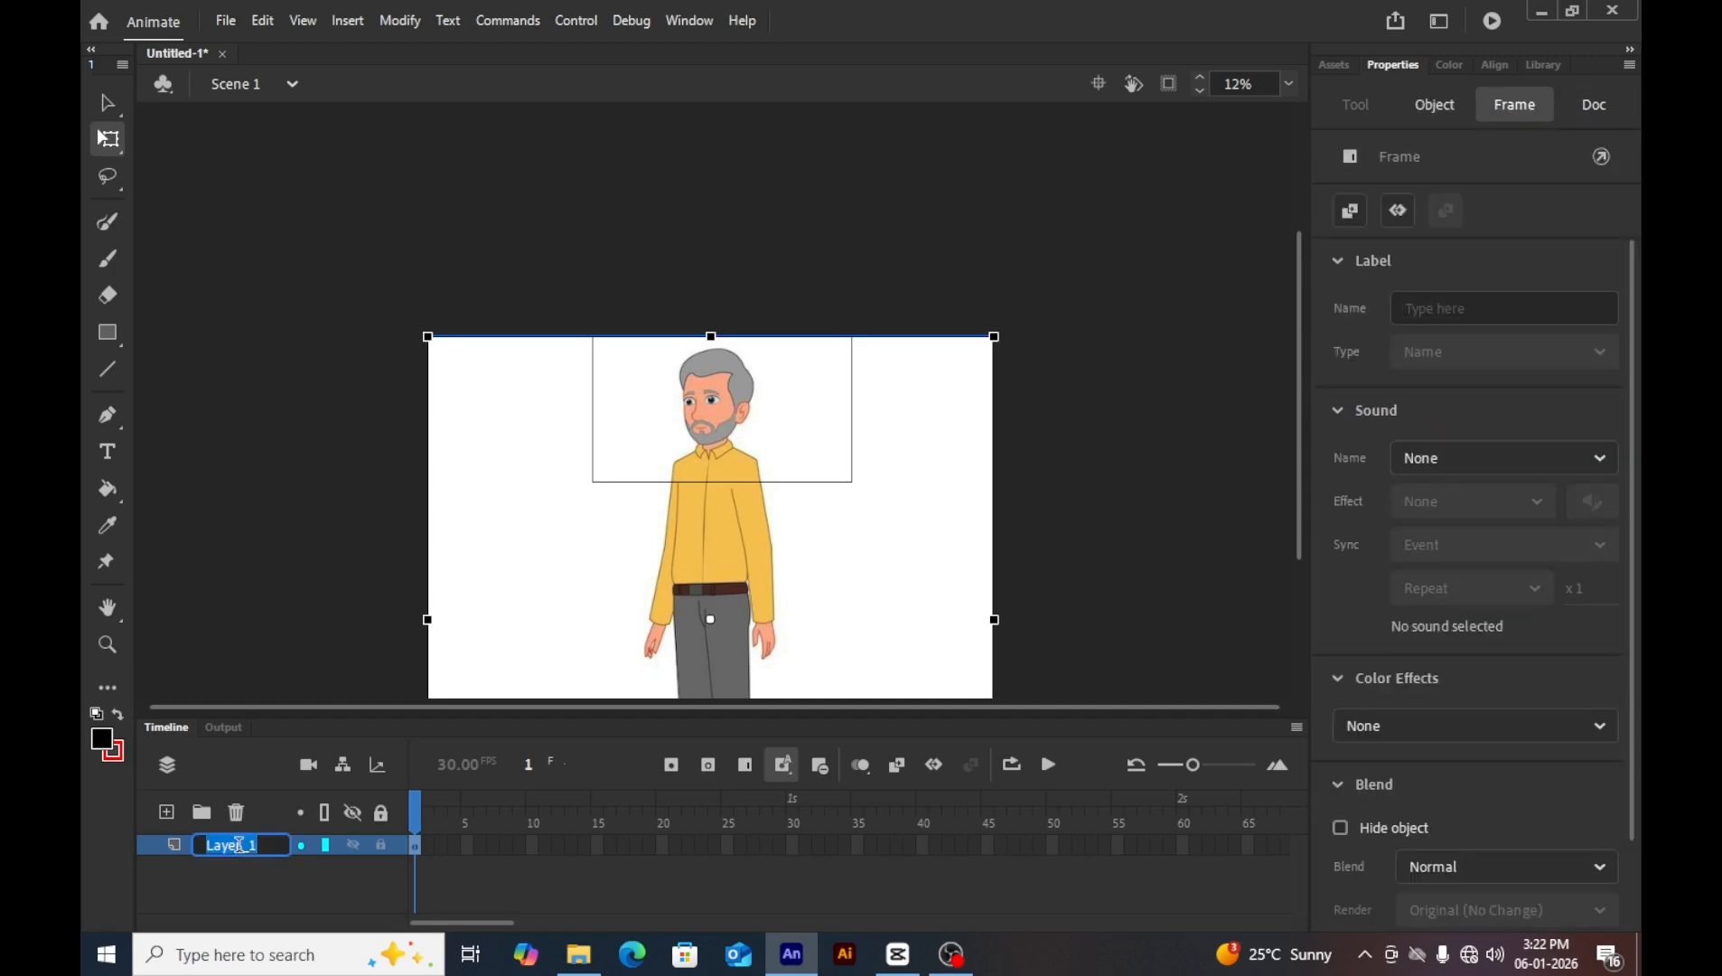
pyautogui.write('re')
pyautogui.write('farace image')
pyautogui.press('Return')
pyautogui.press('Return')
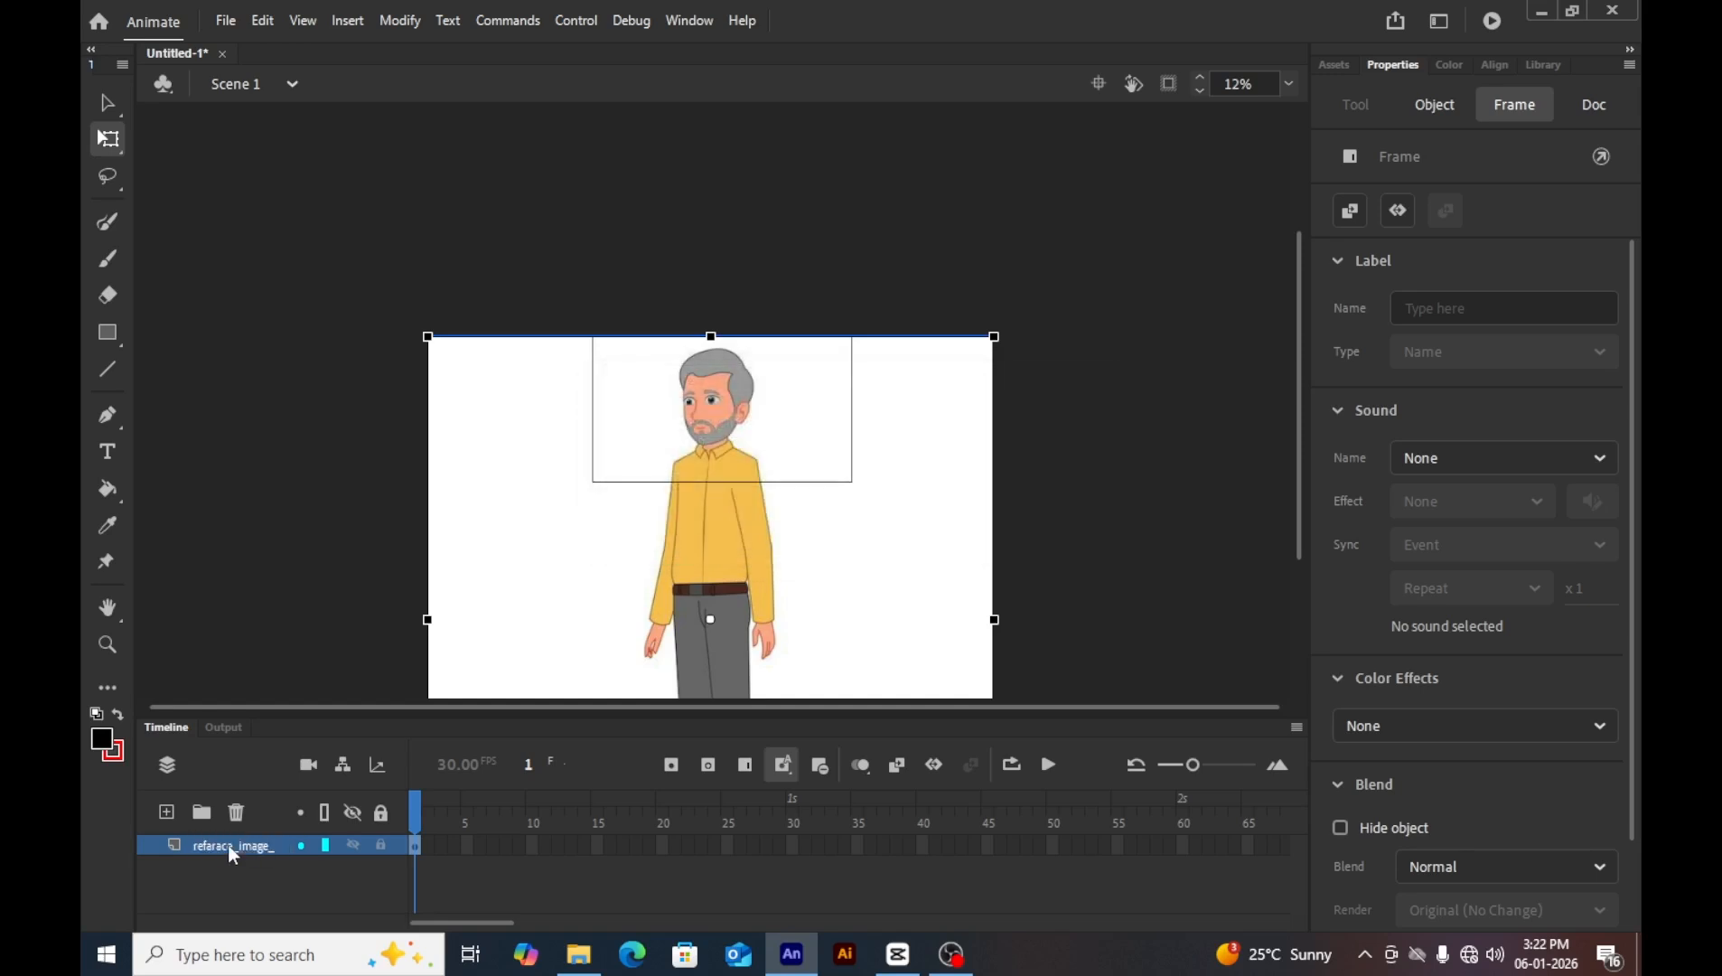
# Add a new layer above the reference image, lock the reference layer and make the new layer active.
pyautogui.click(168, 813)
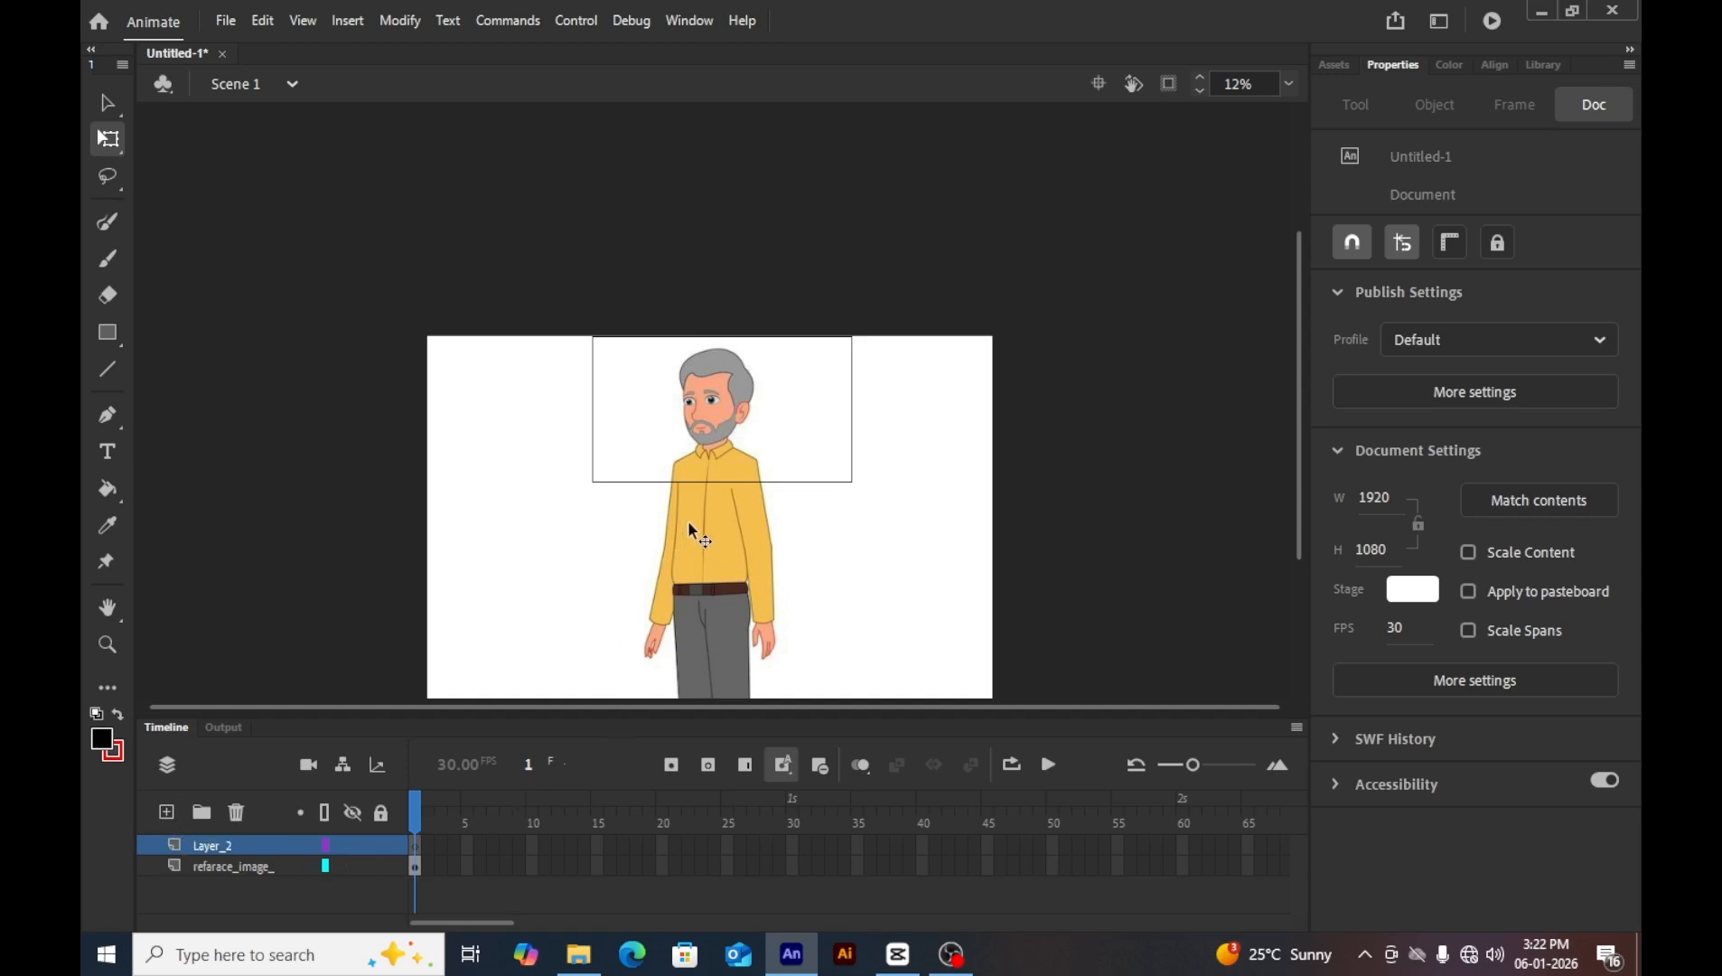
pyautogui.press('z')
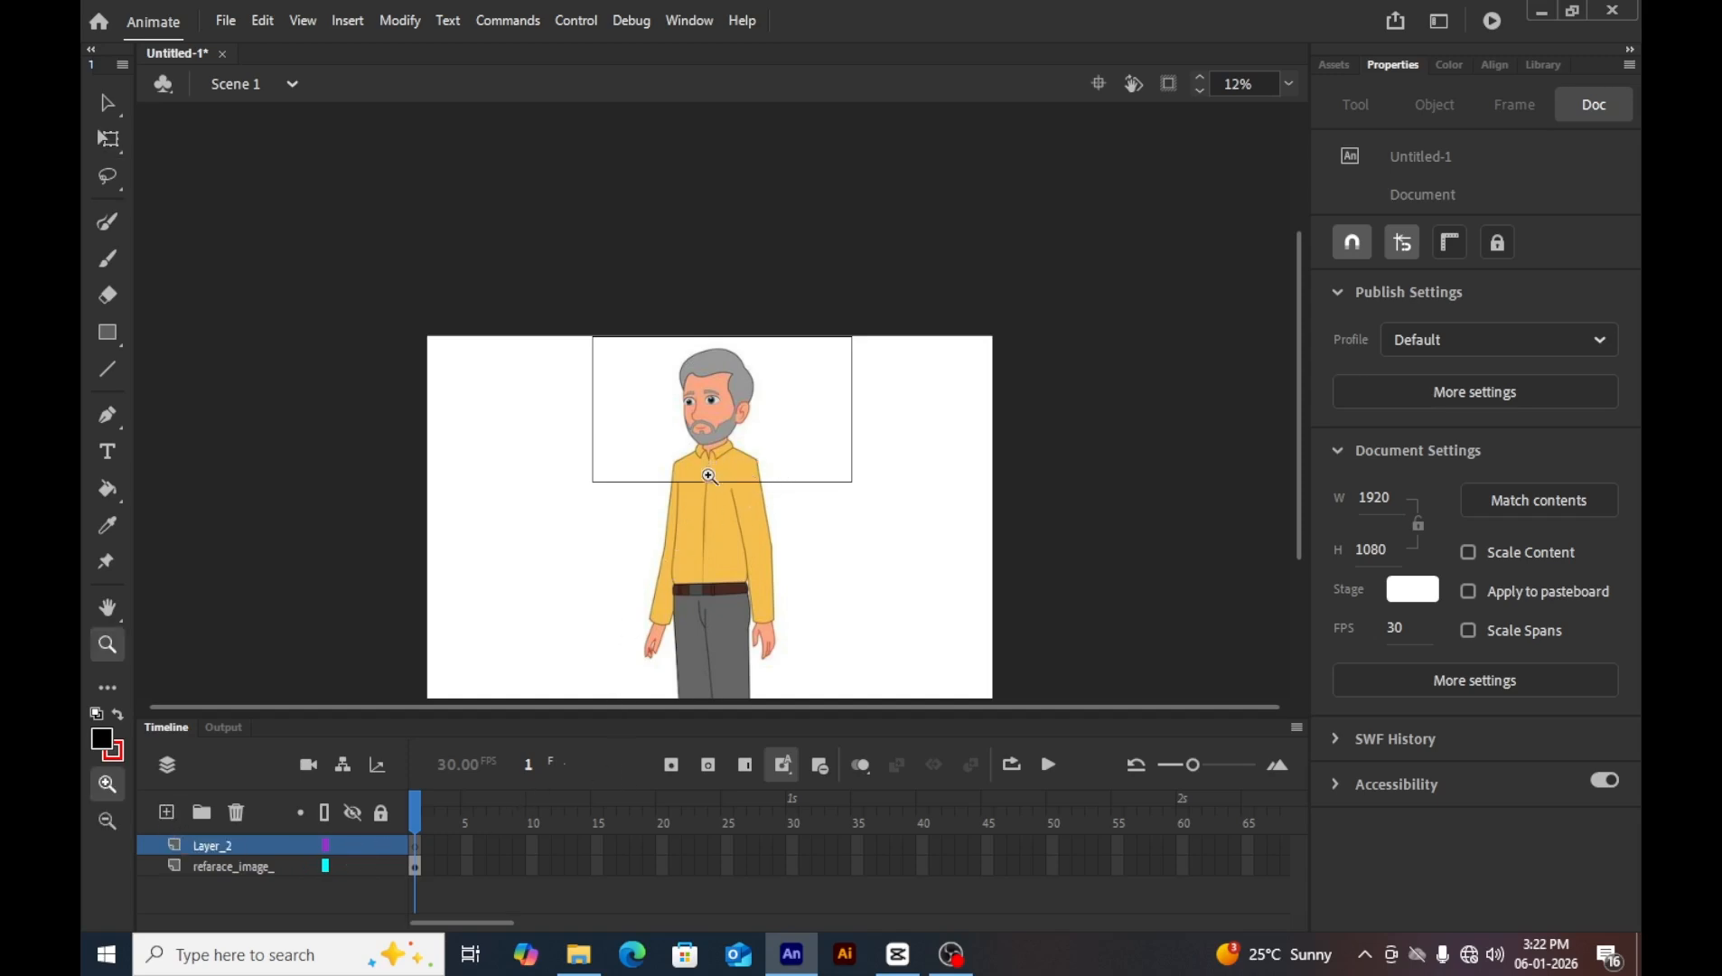
pyautogui.click(708, 477)
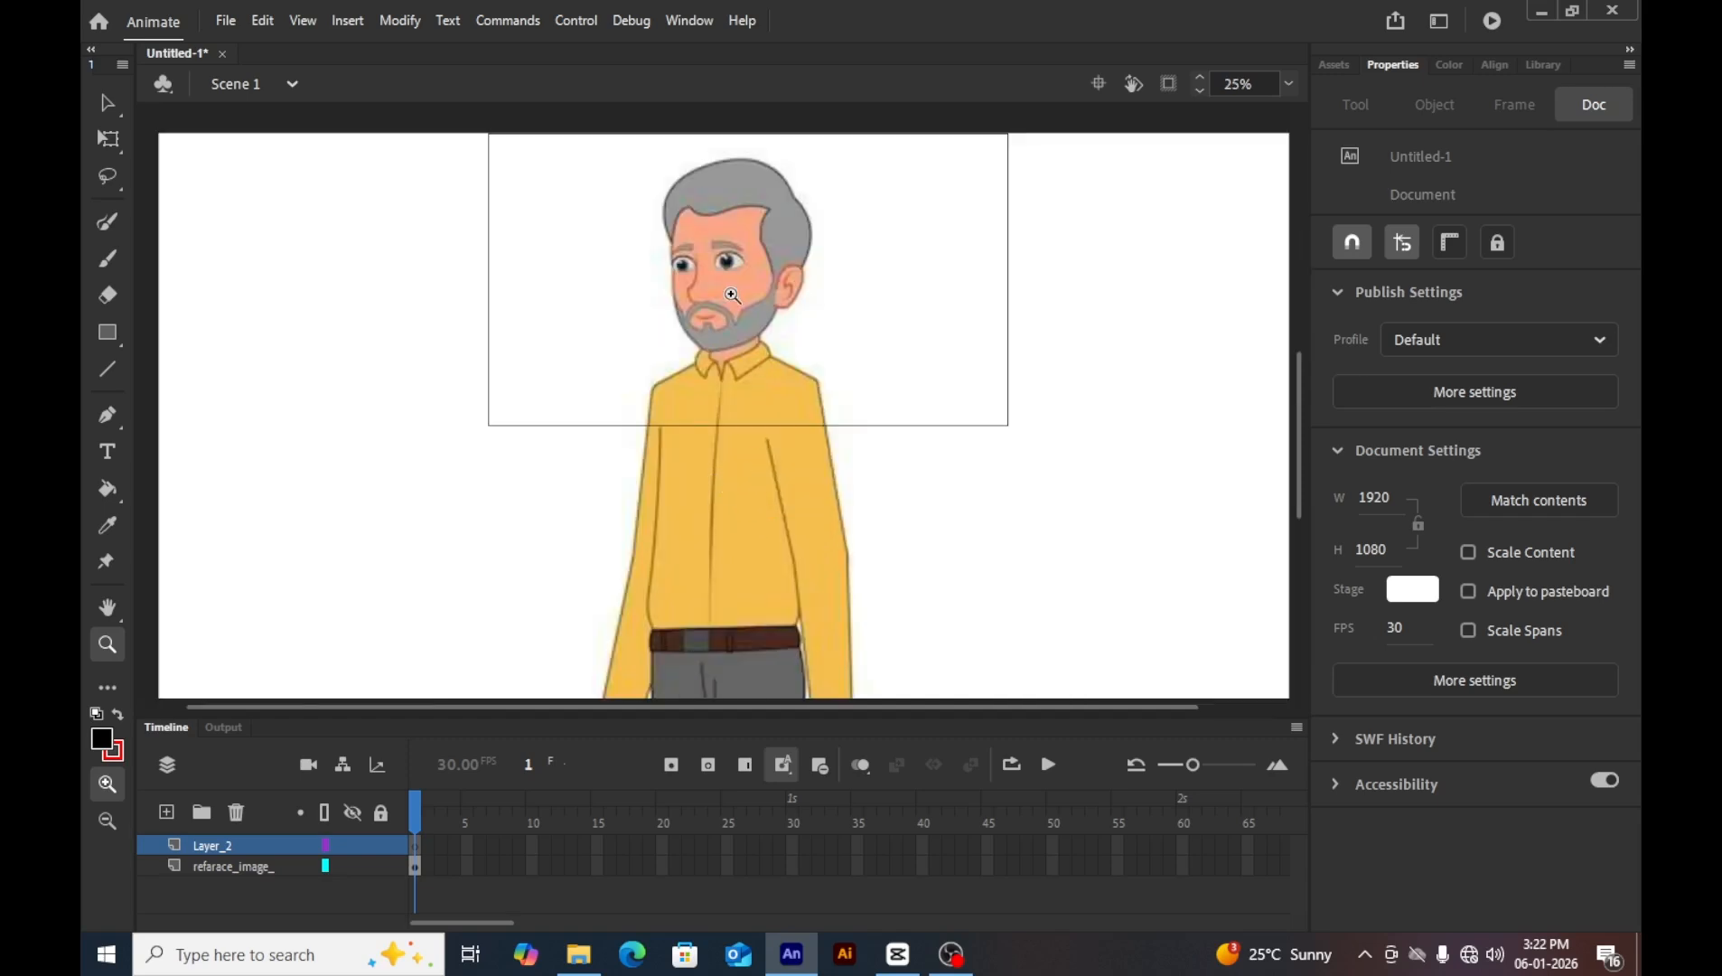
pyautogui.click(734, 305)
pyautogui.click(735, 316)
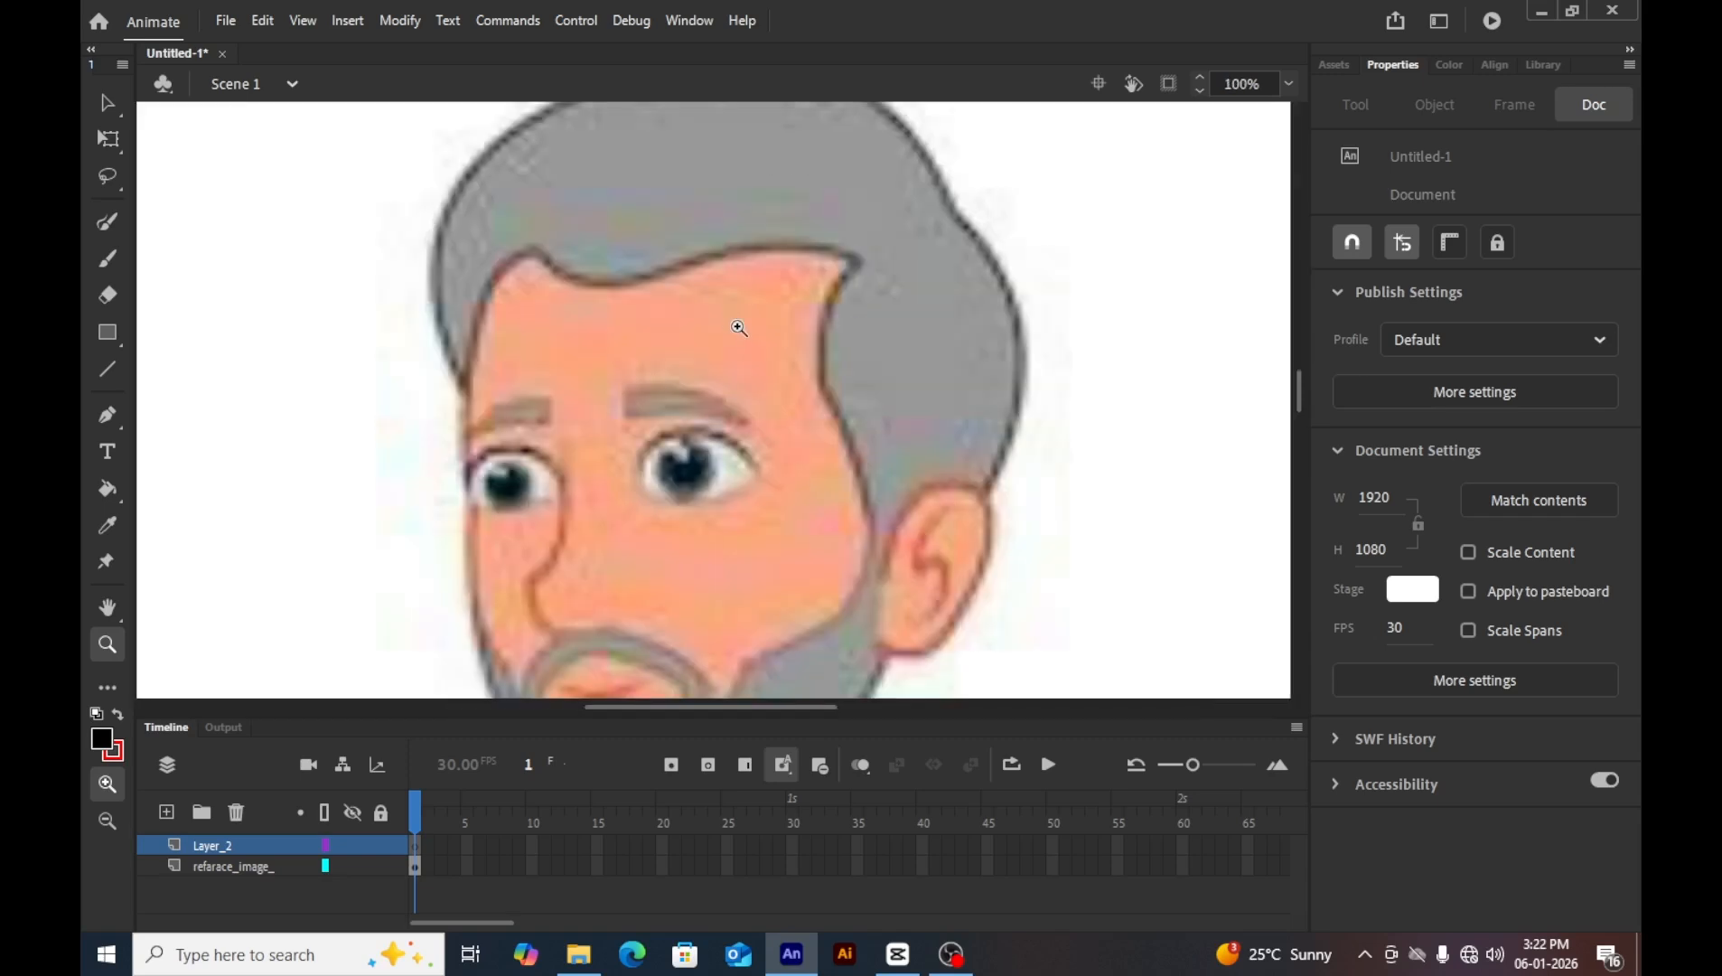
pyautogui.press('h')
pyautogui.moveTo(685, 438); pyautogui.dragTo(767, 303)
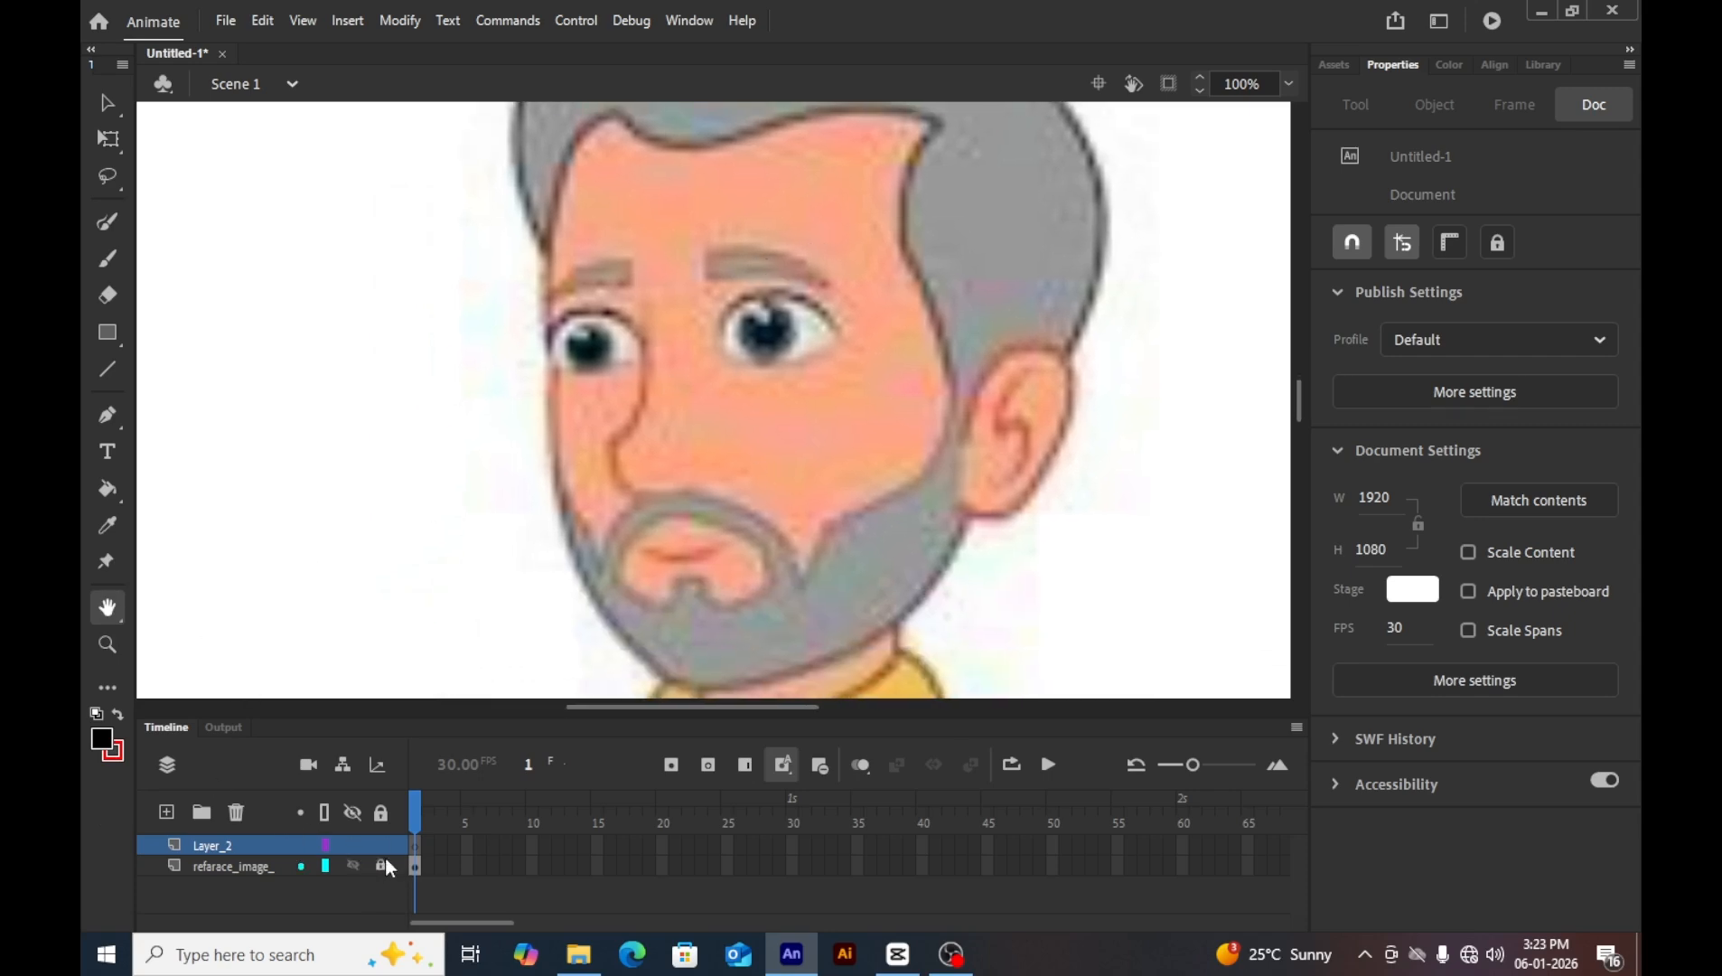
pyautogui.click(256, 865)
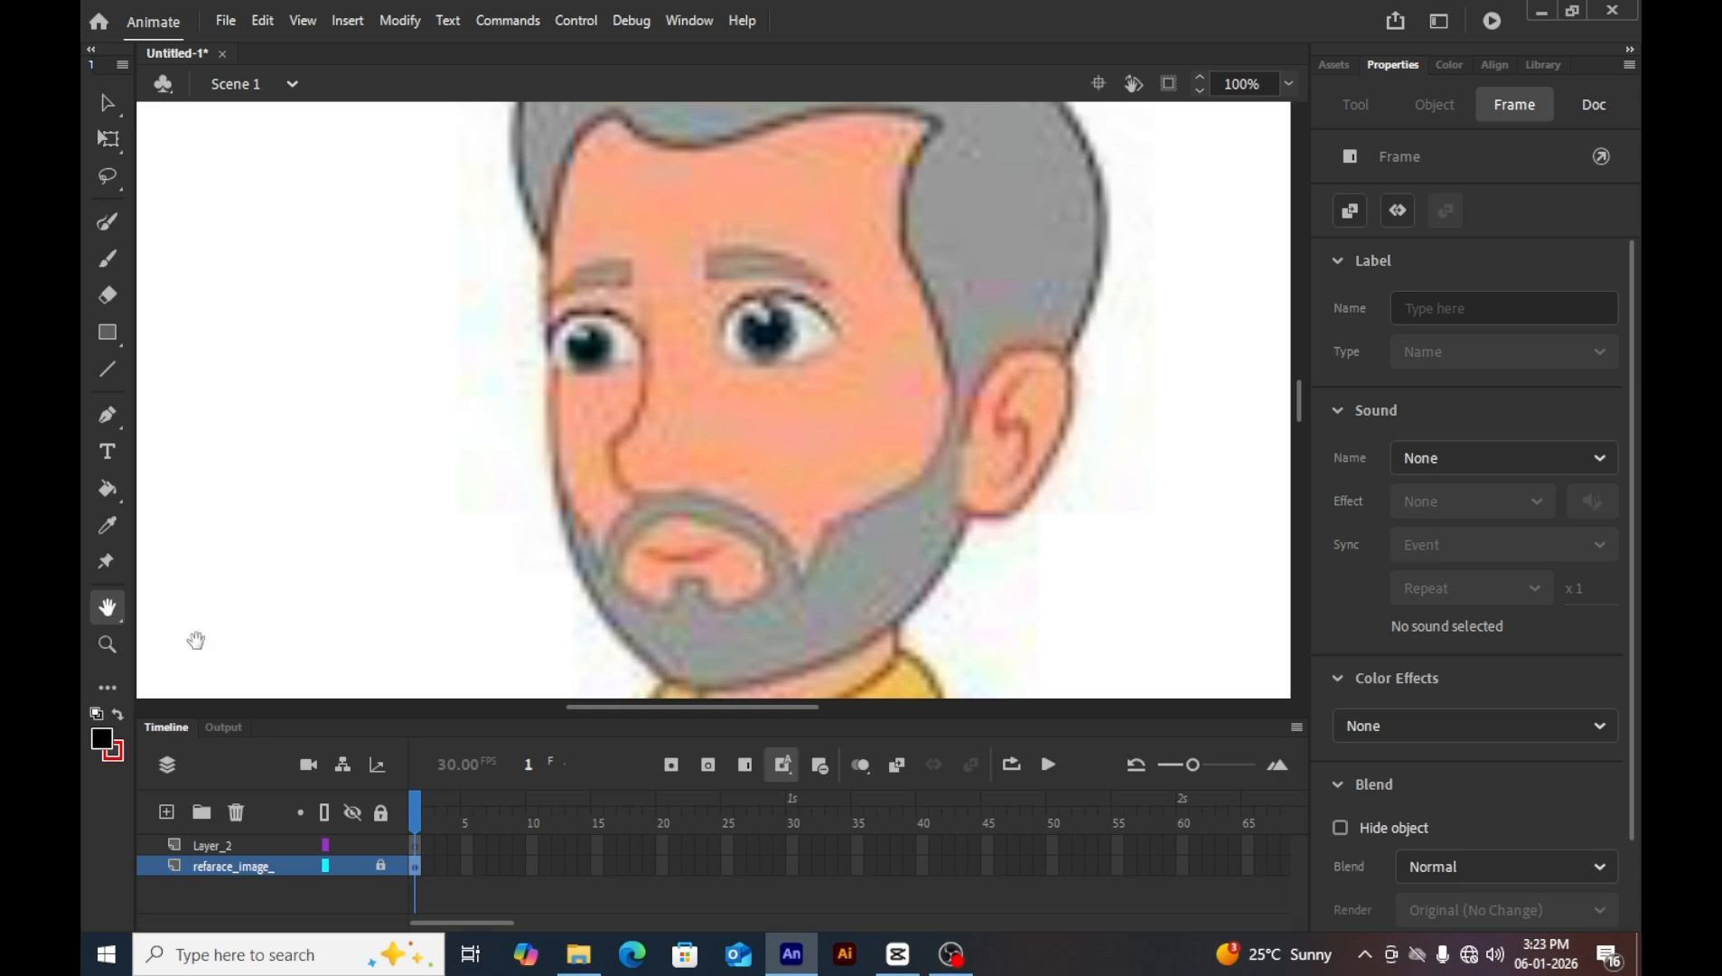
pyautogui.click(245, 845)
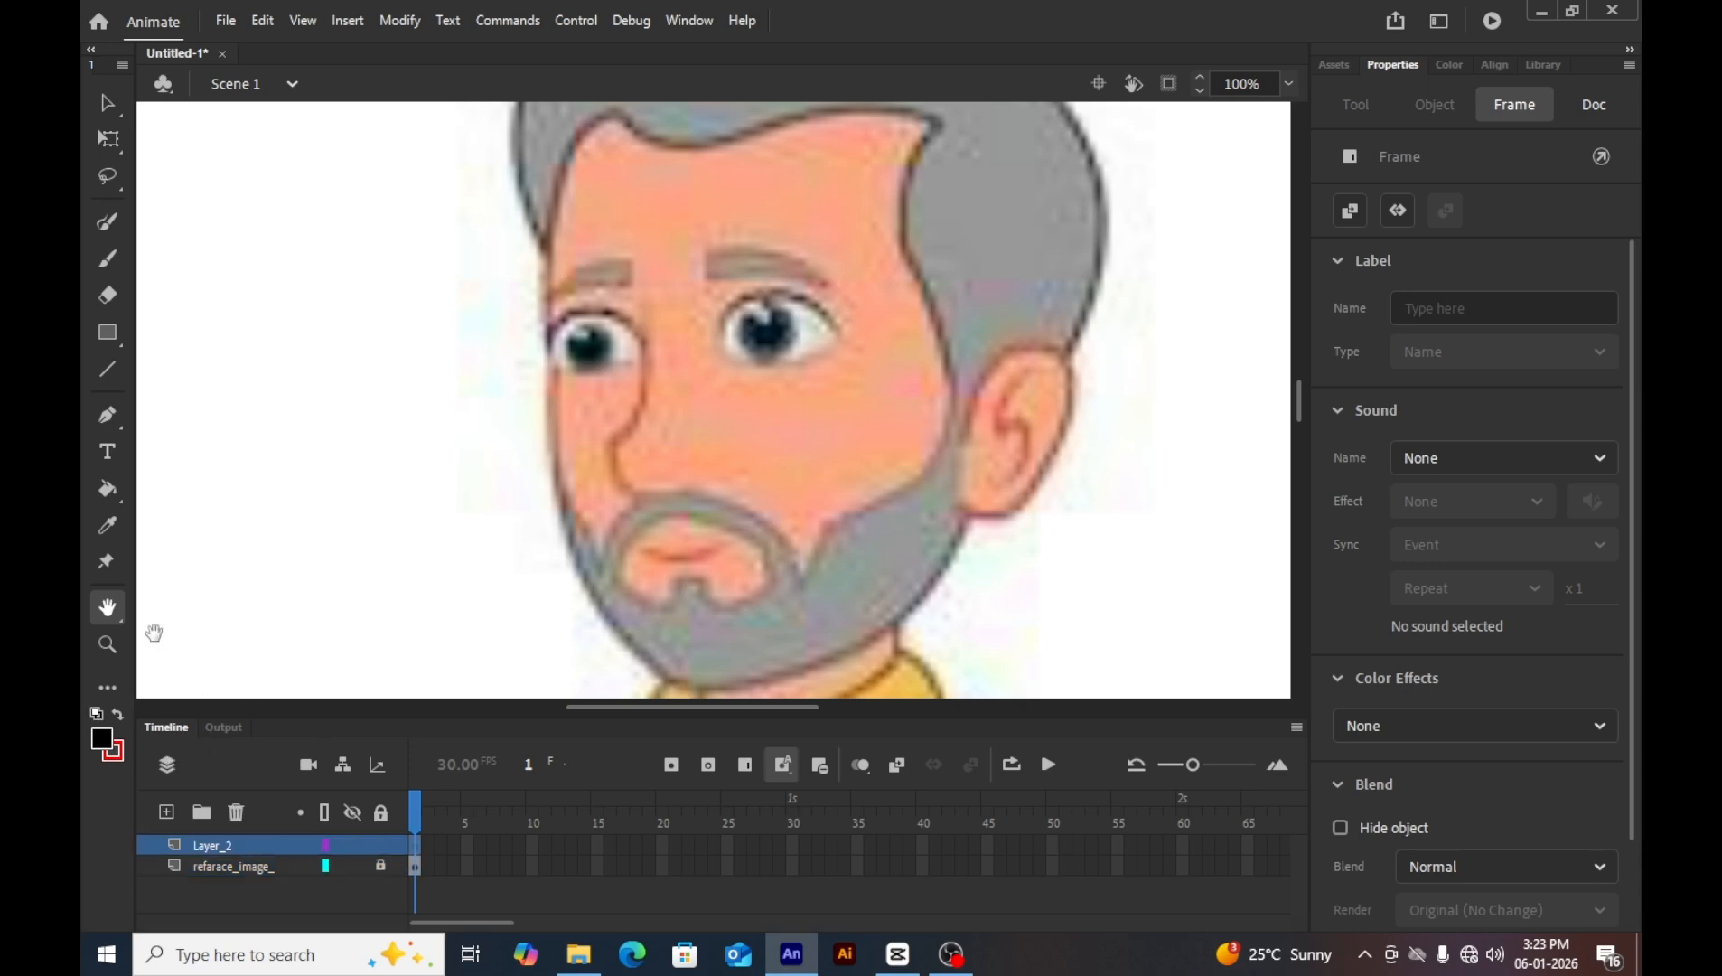
# Choose the Line tool with red #FF0000 as the stroke colour, undoing the trial line across the hair.
pyautogui.click(114, 752)
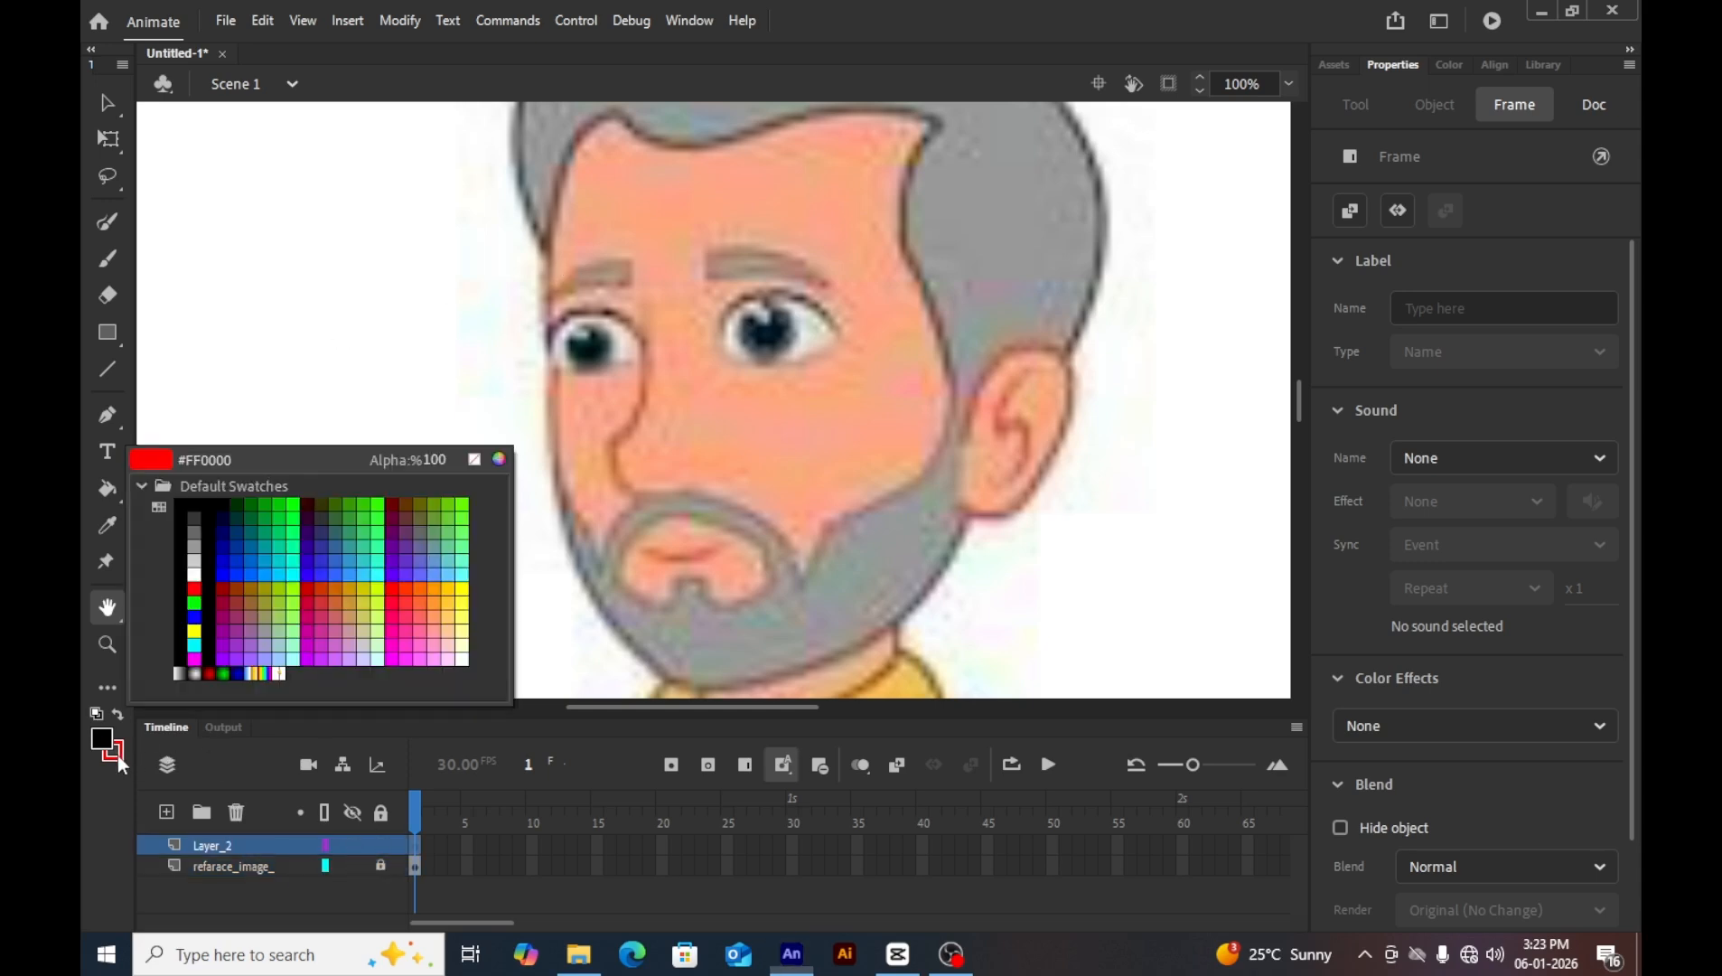
pyautogui.click(194, 589)
pyautogui.click(107, 369)
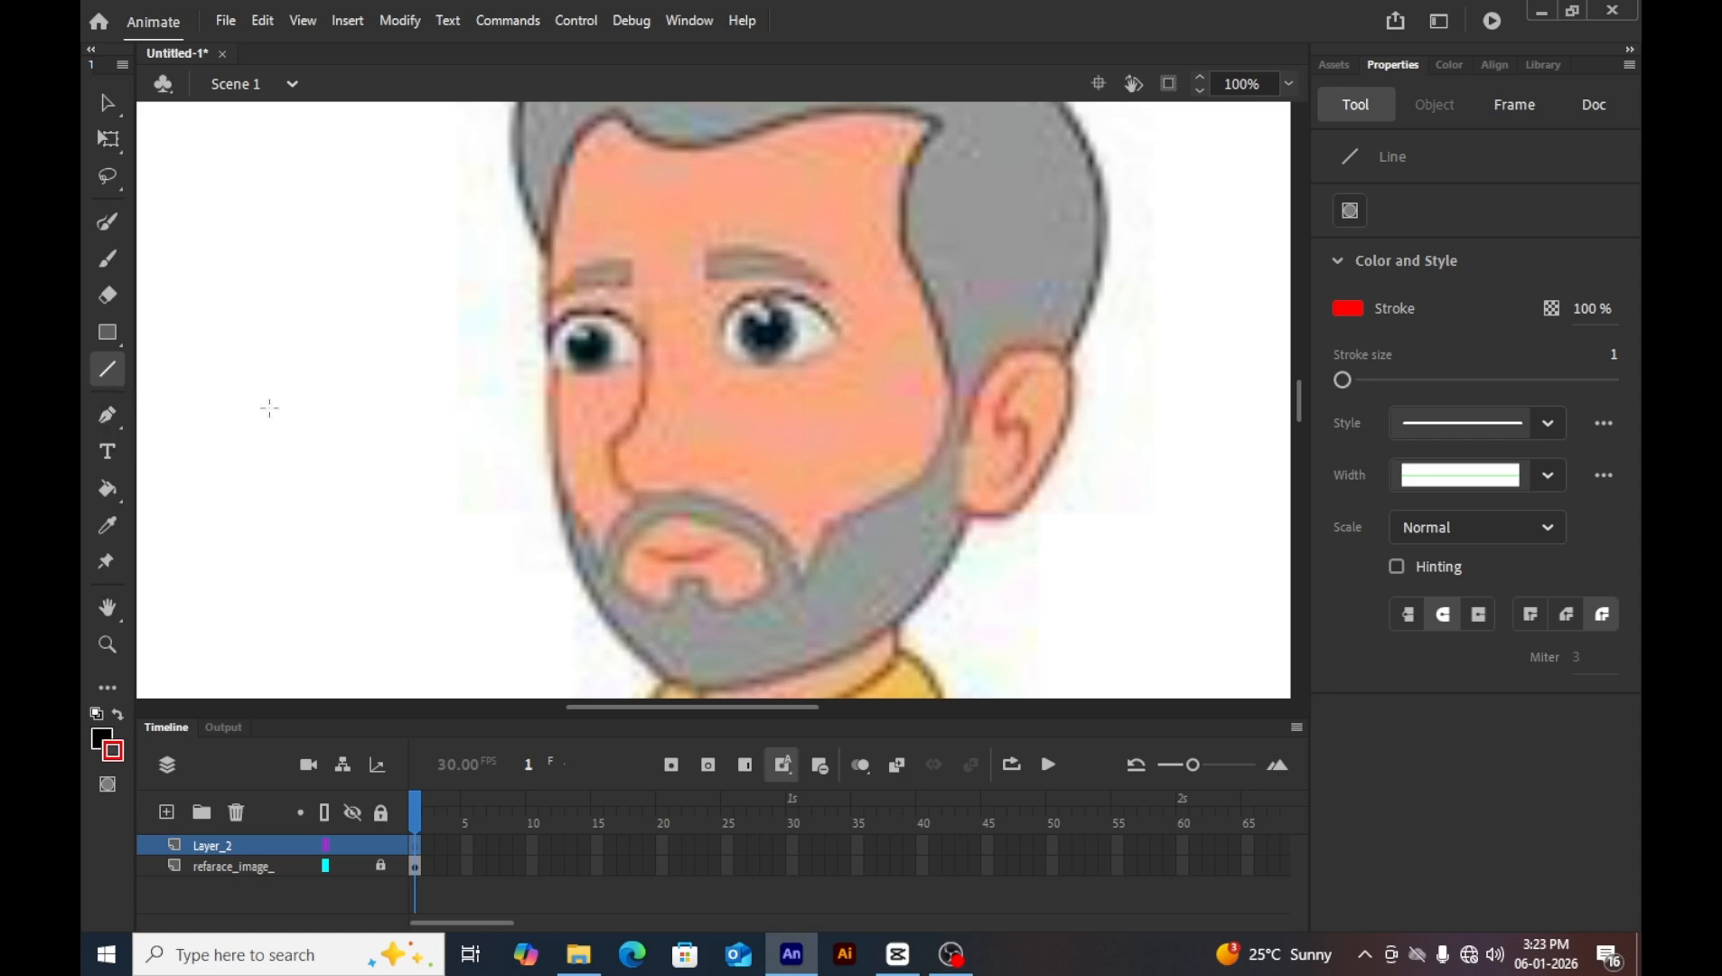
pyautogui.scroll(3, 374, 373)
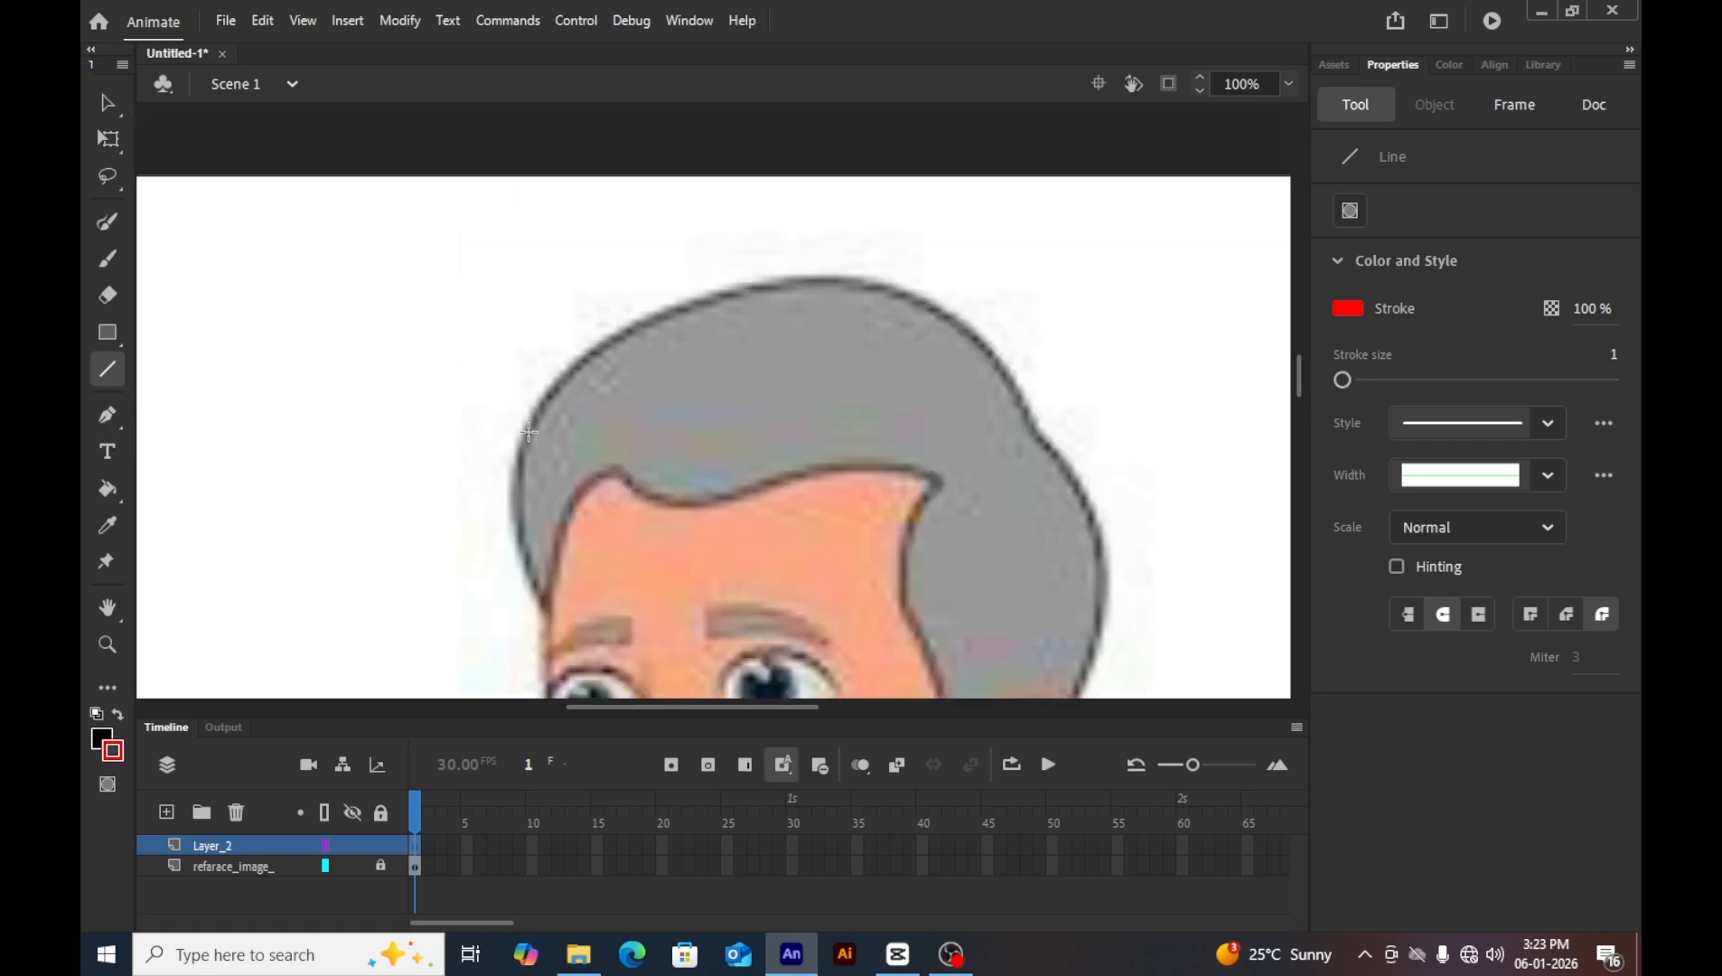
pyautogui.moveTo(530, 429); pyautogui.dragTo(839, 276)
pyautogui.hotkey('ctrl', 'z')
pyautogui.click(112, 750)
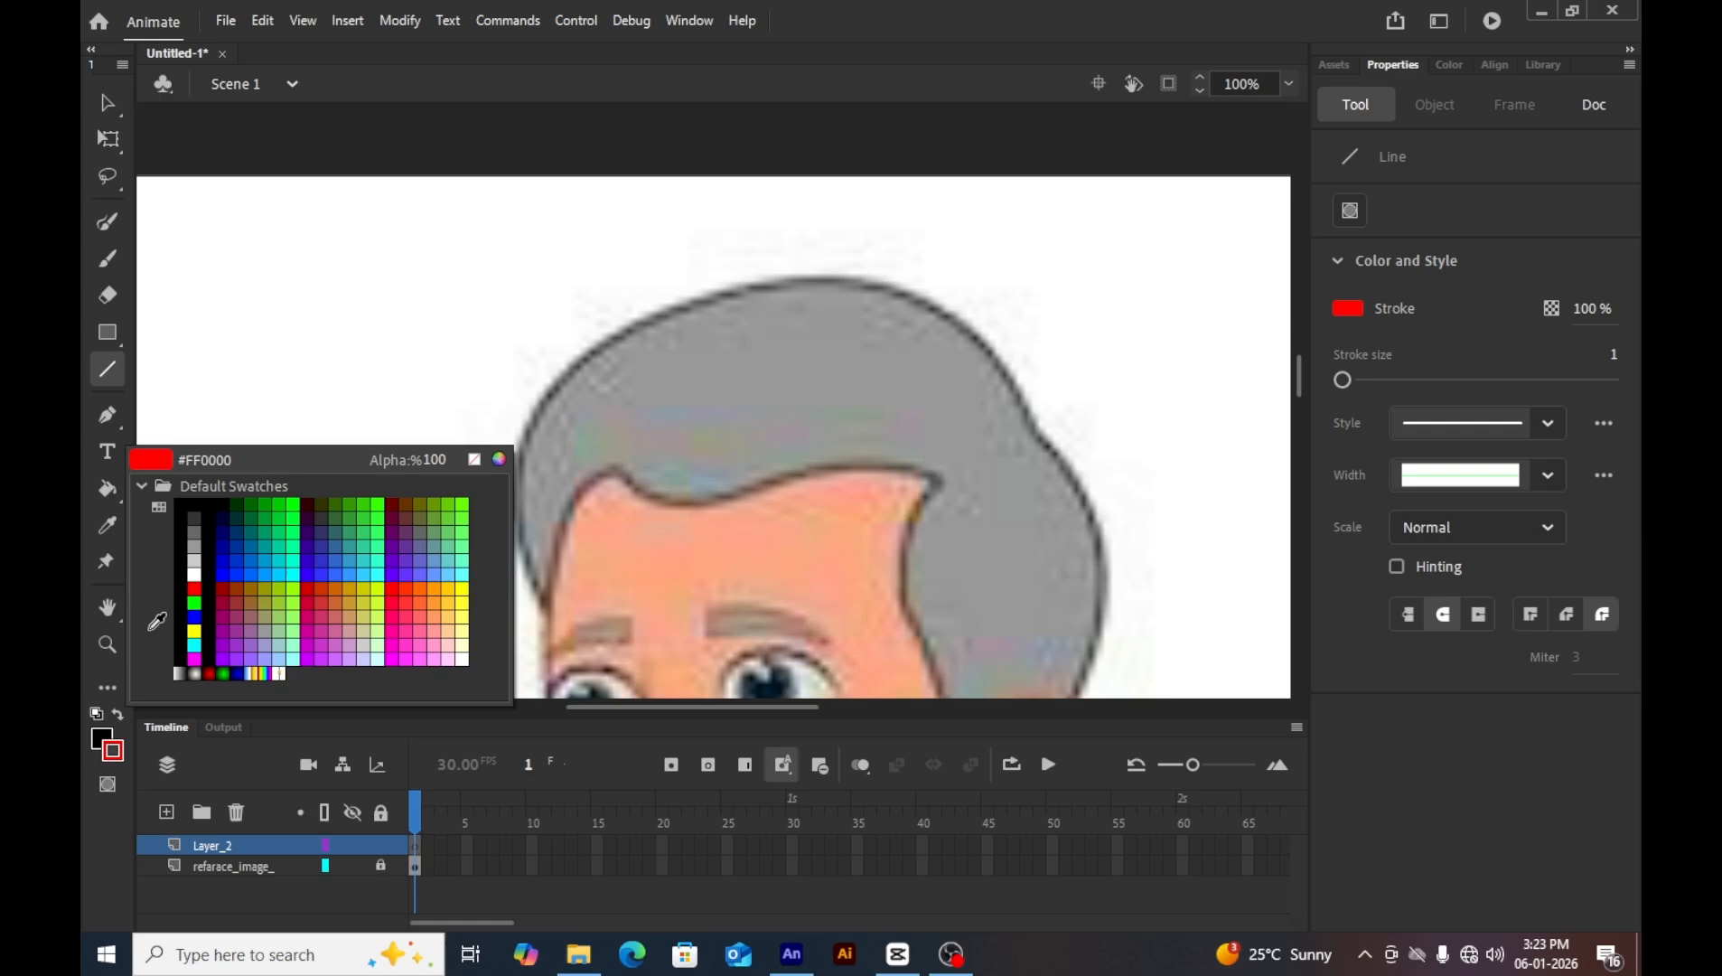
pyautogui.click(195, 588)
# Trace the upper outline of the hair with two red lines bent to follow the crown and the back curve.
pyautogui.moveTo(549, 389)
pyautogui.mouseDown()
pyautogui.moveTo(721, 287)
pyautogui.moveTo(812, 280)
pyautogui.mouseUp()
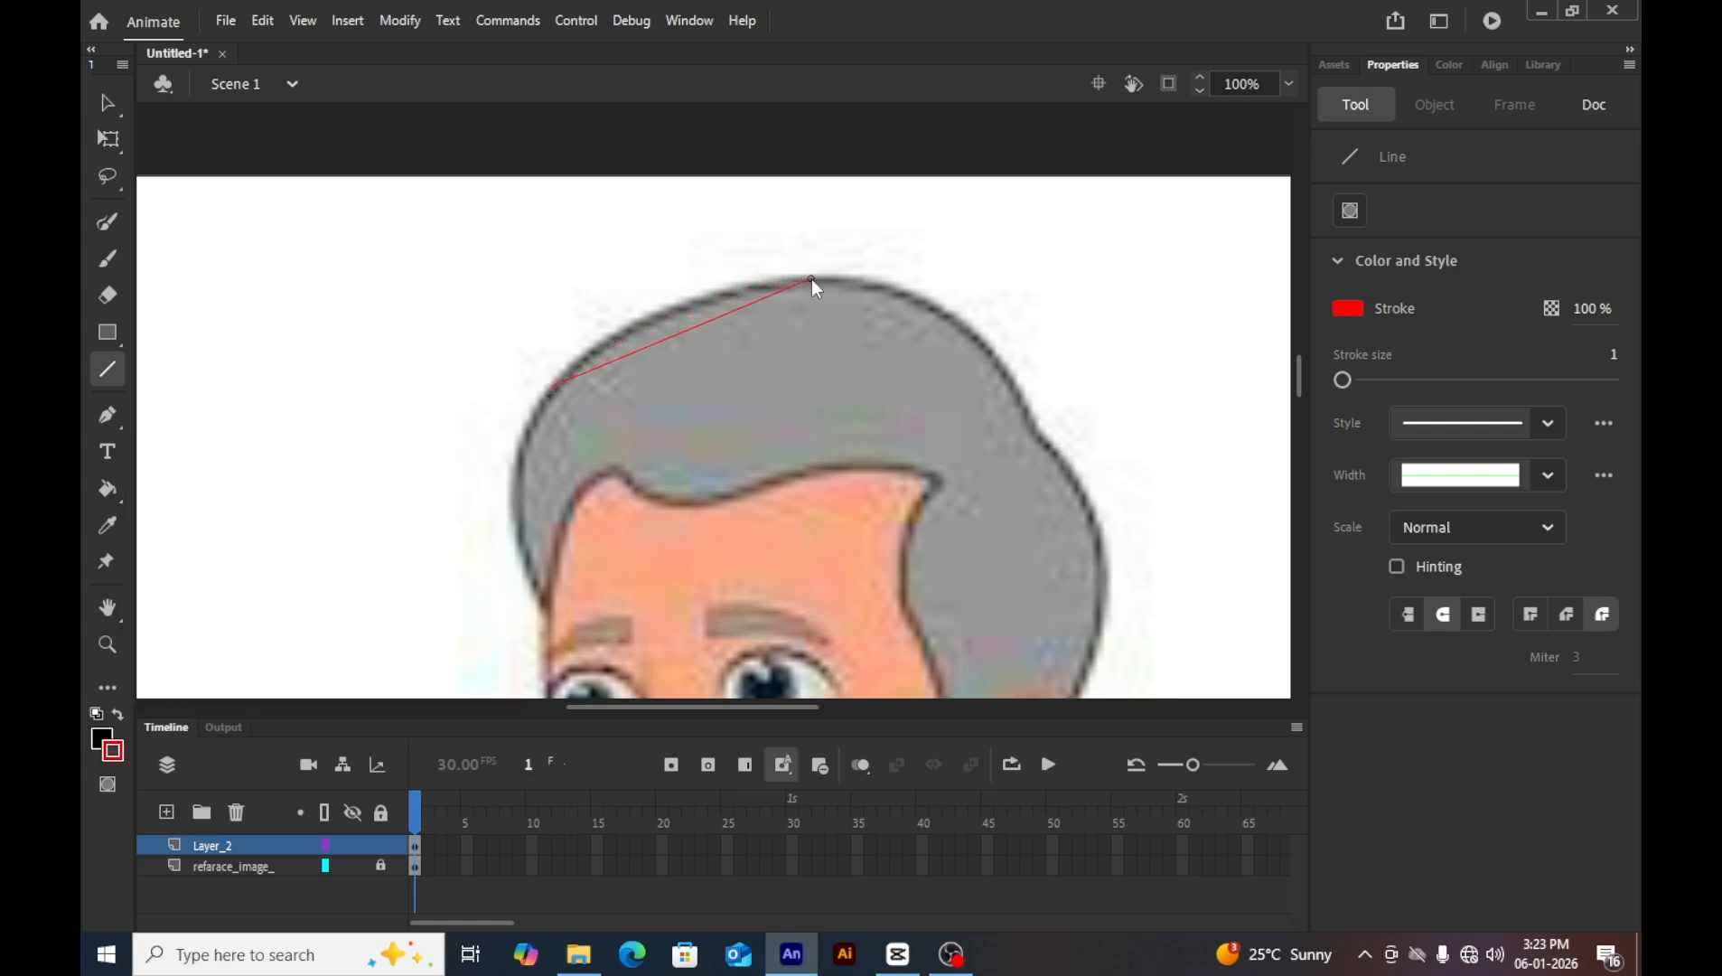
pyautogui.press('v')
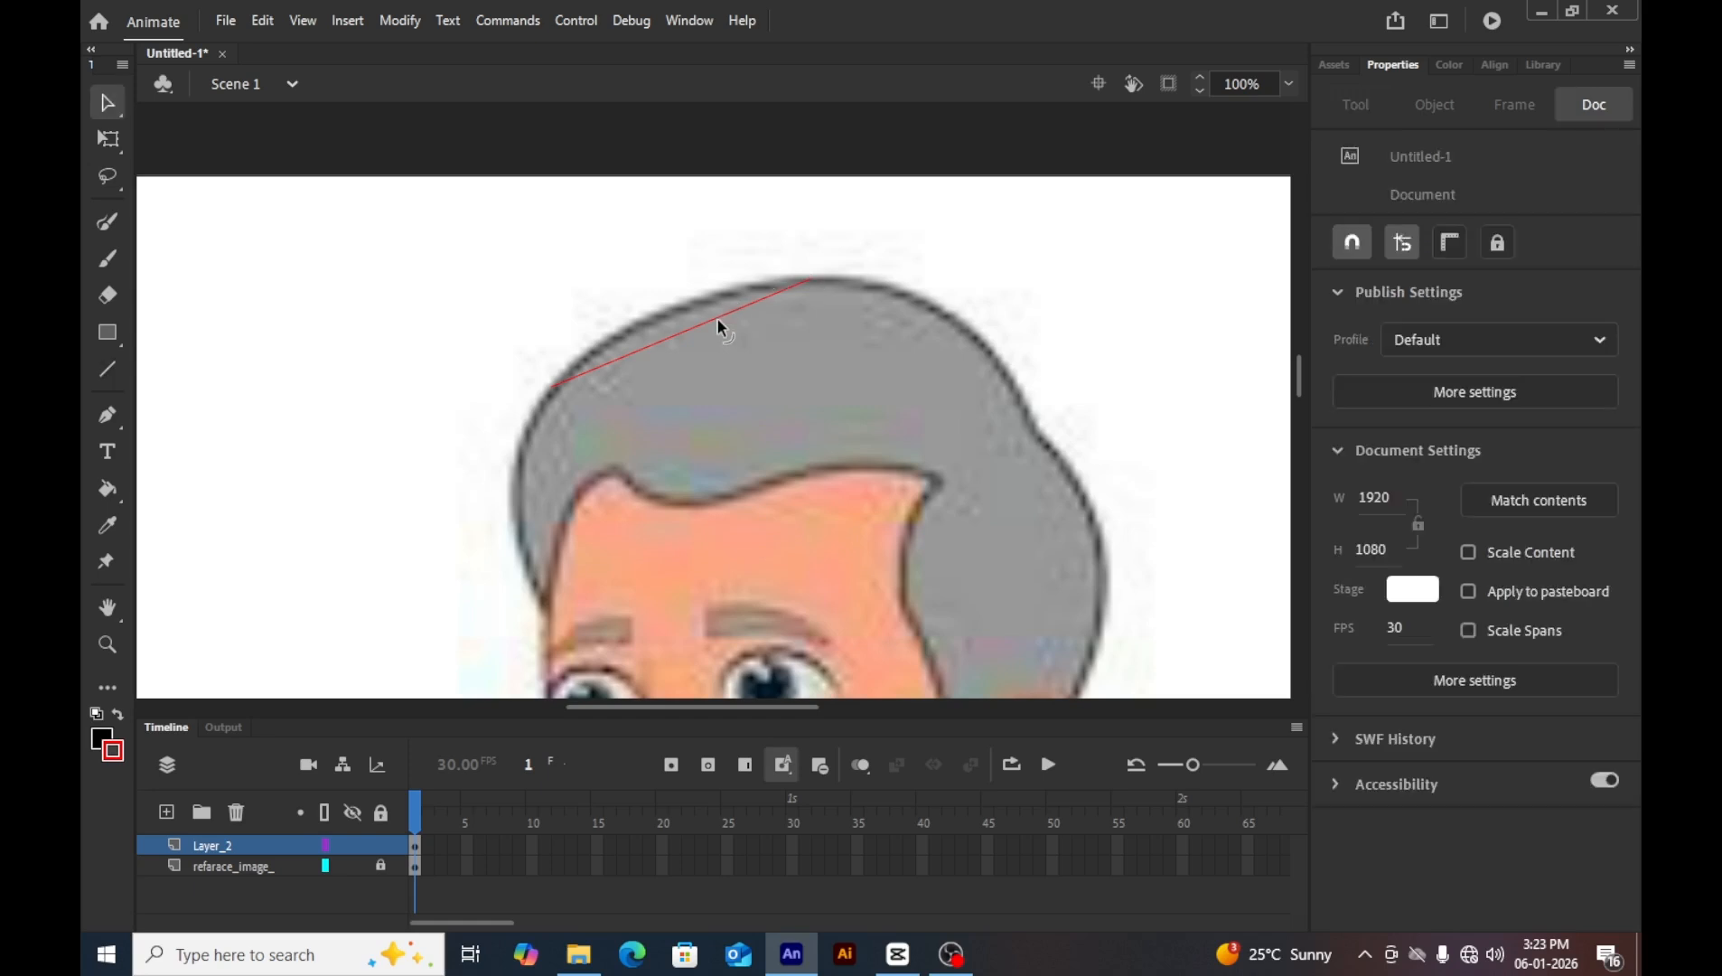
pyautogui.moveTo(716, 310); pyautogui.dragTo(715, 291)
pyautogui.press('n')
pyautogui.moveTo(809, 276)
pyautogui.mouseDown()
pyautogui.moveTo(993, 356)
pyautogui.moveTo(1036, 439)
pyautogui.mouseUp()
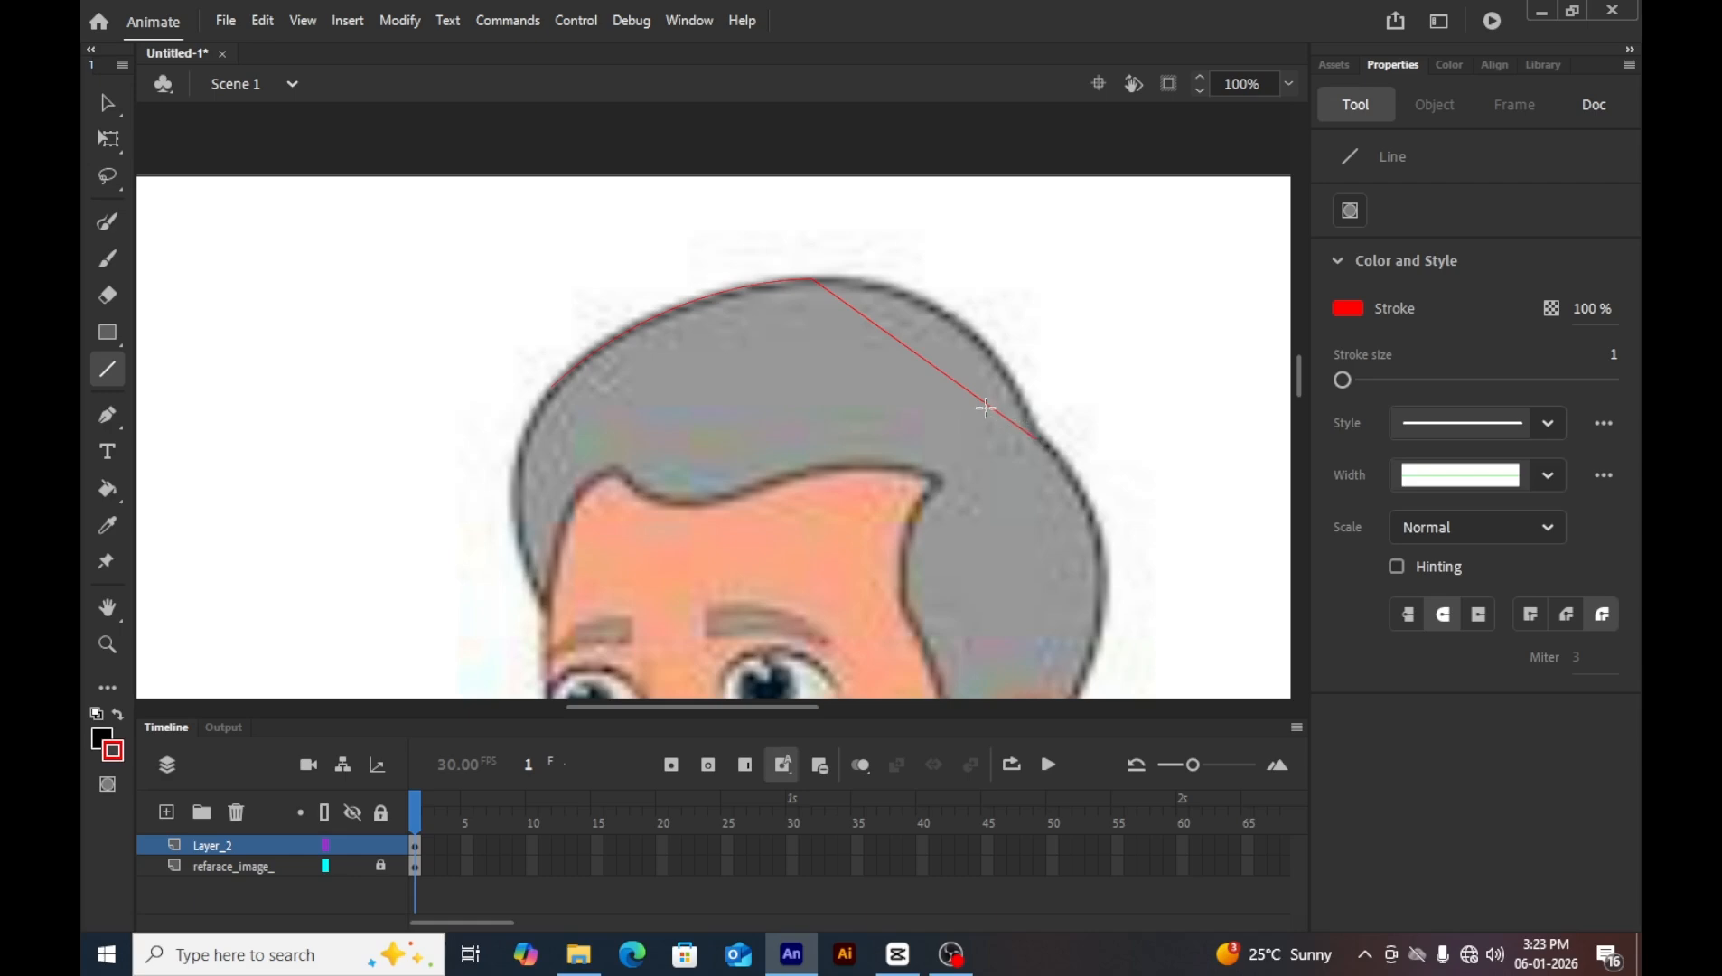
pyautogui.press('v')
pyautogui.moveTo(958, 389); pyautogui.dragTo(991, 332)
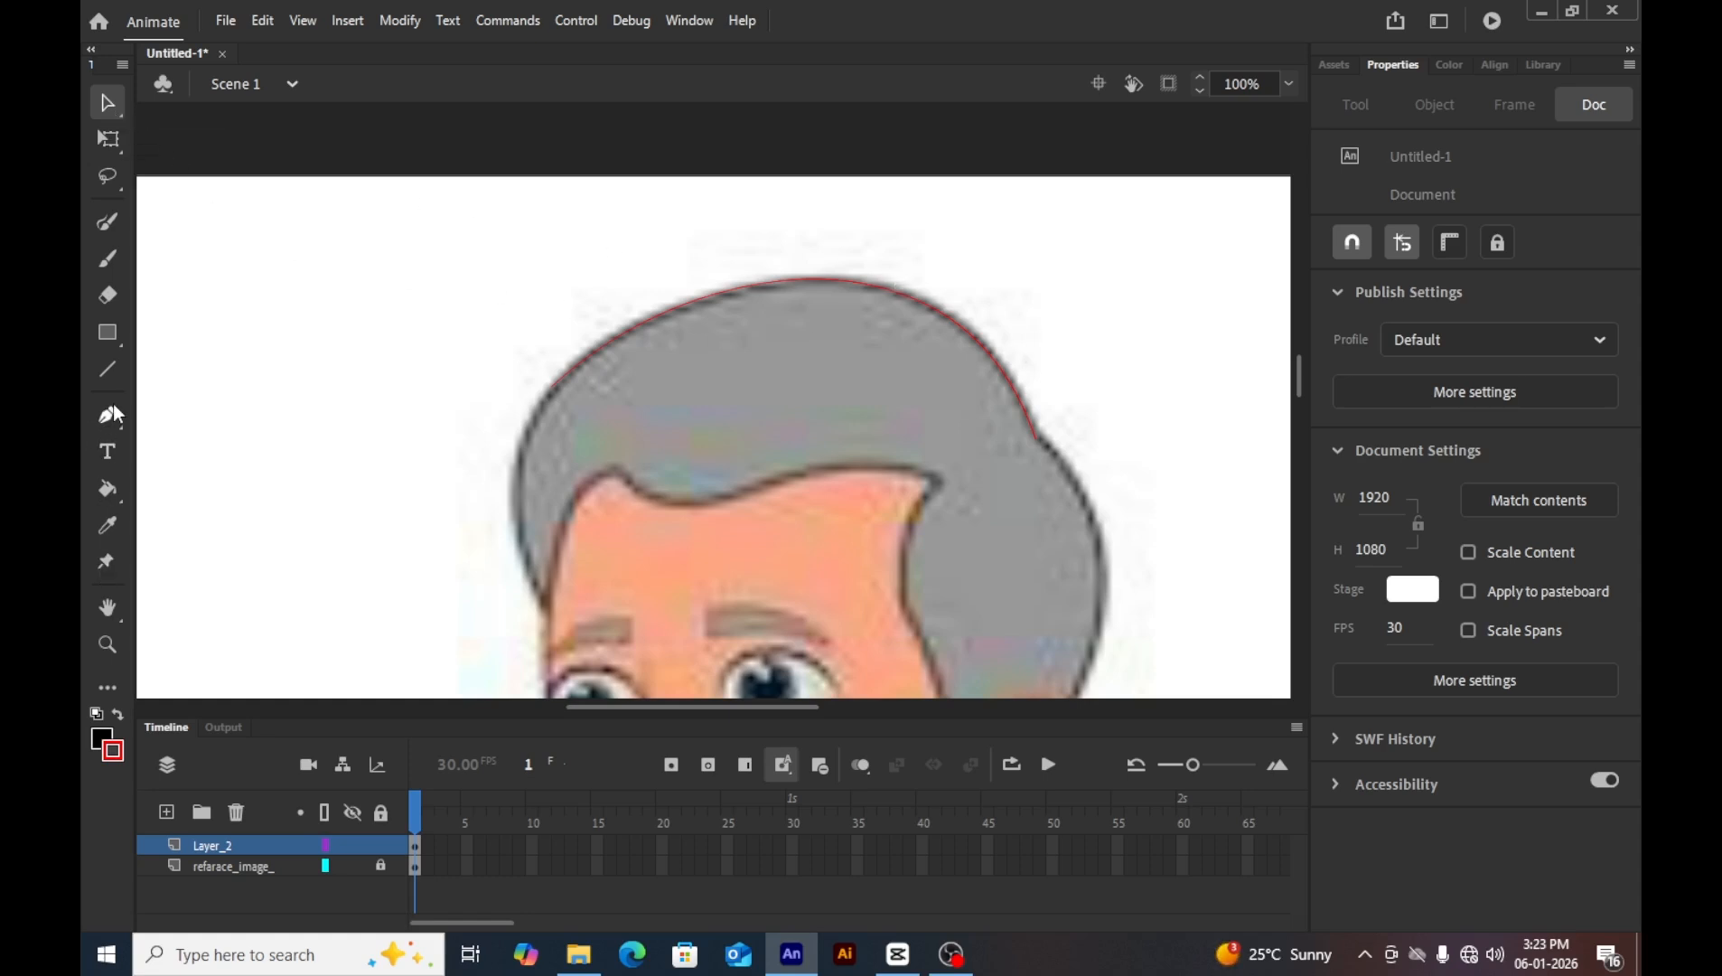
# Trace the back of the hair from the notch down to the ear with a line bent outward to the outline.
pyautogui.click(108, 370)
pyautogui.scroll(-3, 1175, 443)
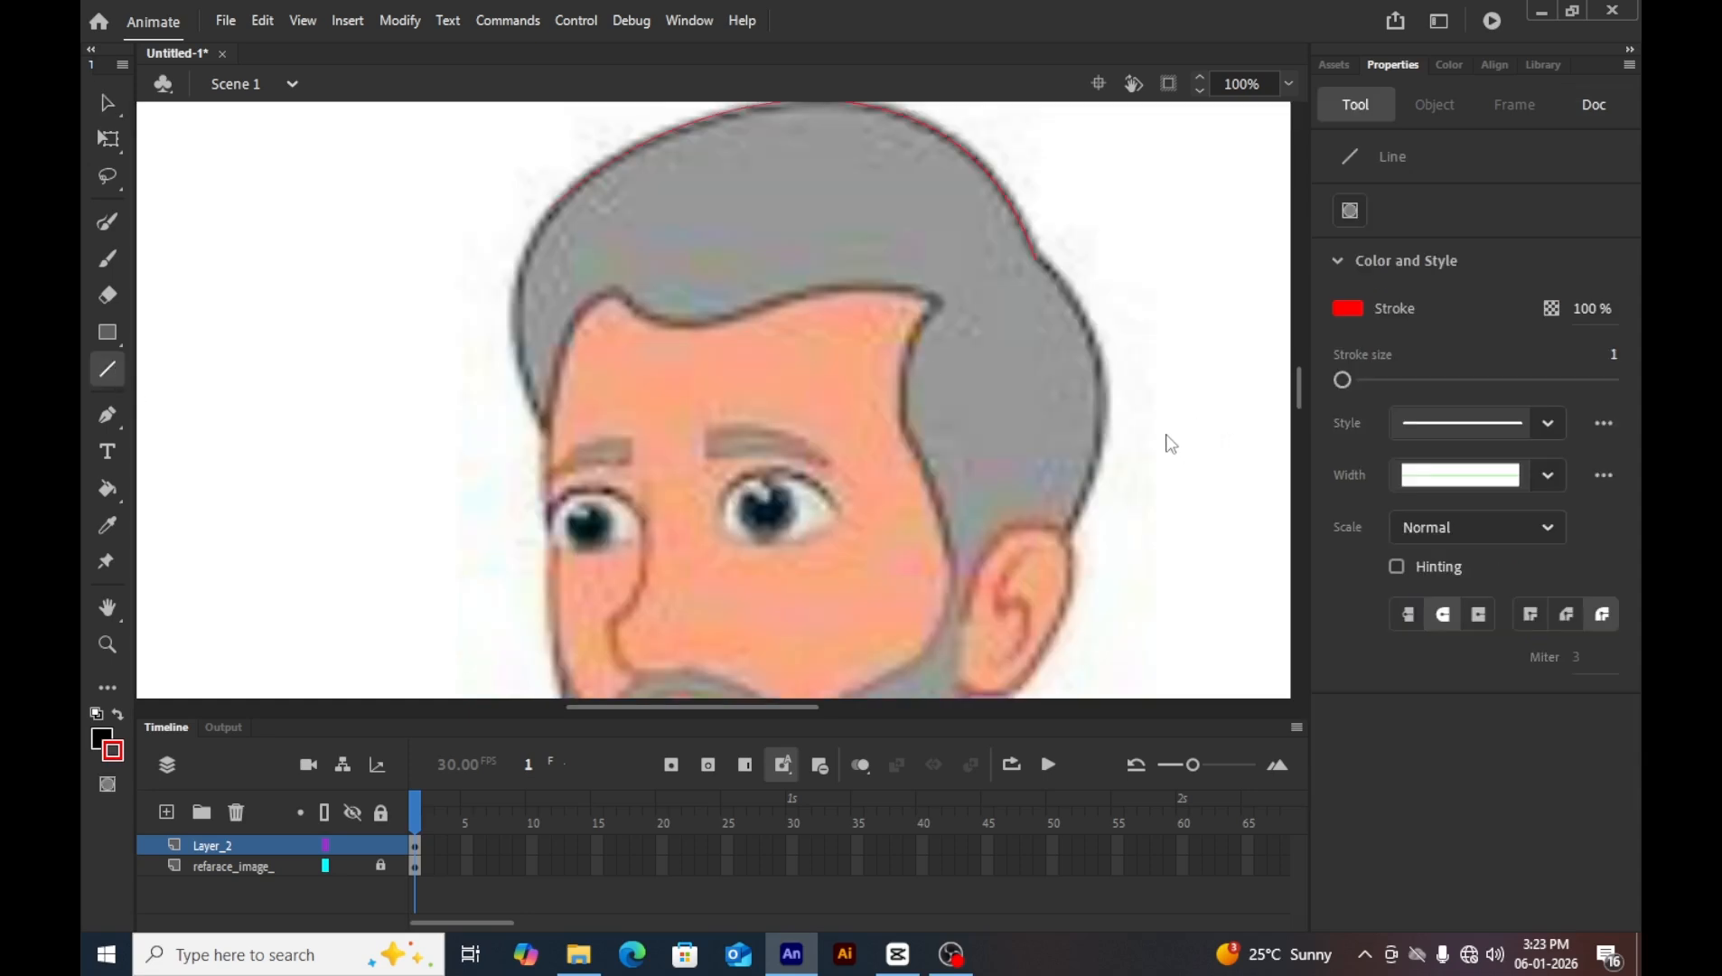
pyautogui.moveTo(1038, 262); pyautogui.dragTo(1064, 541)
pyautogui.click(107, 102)
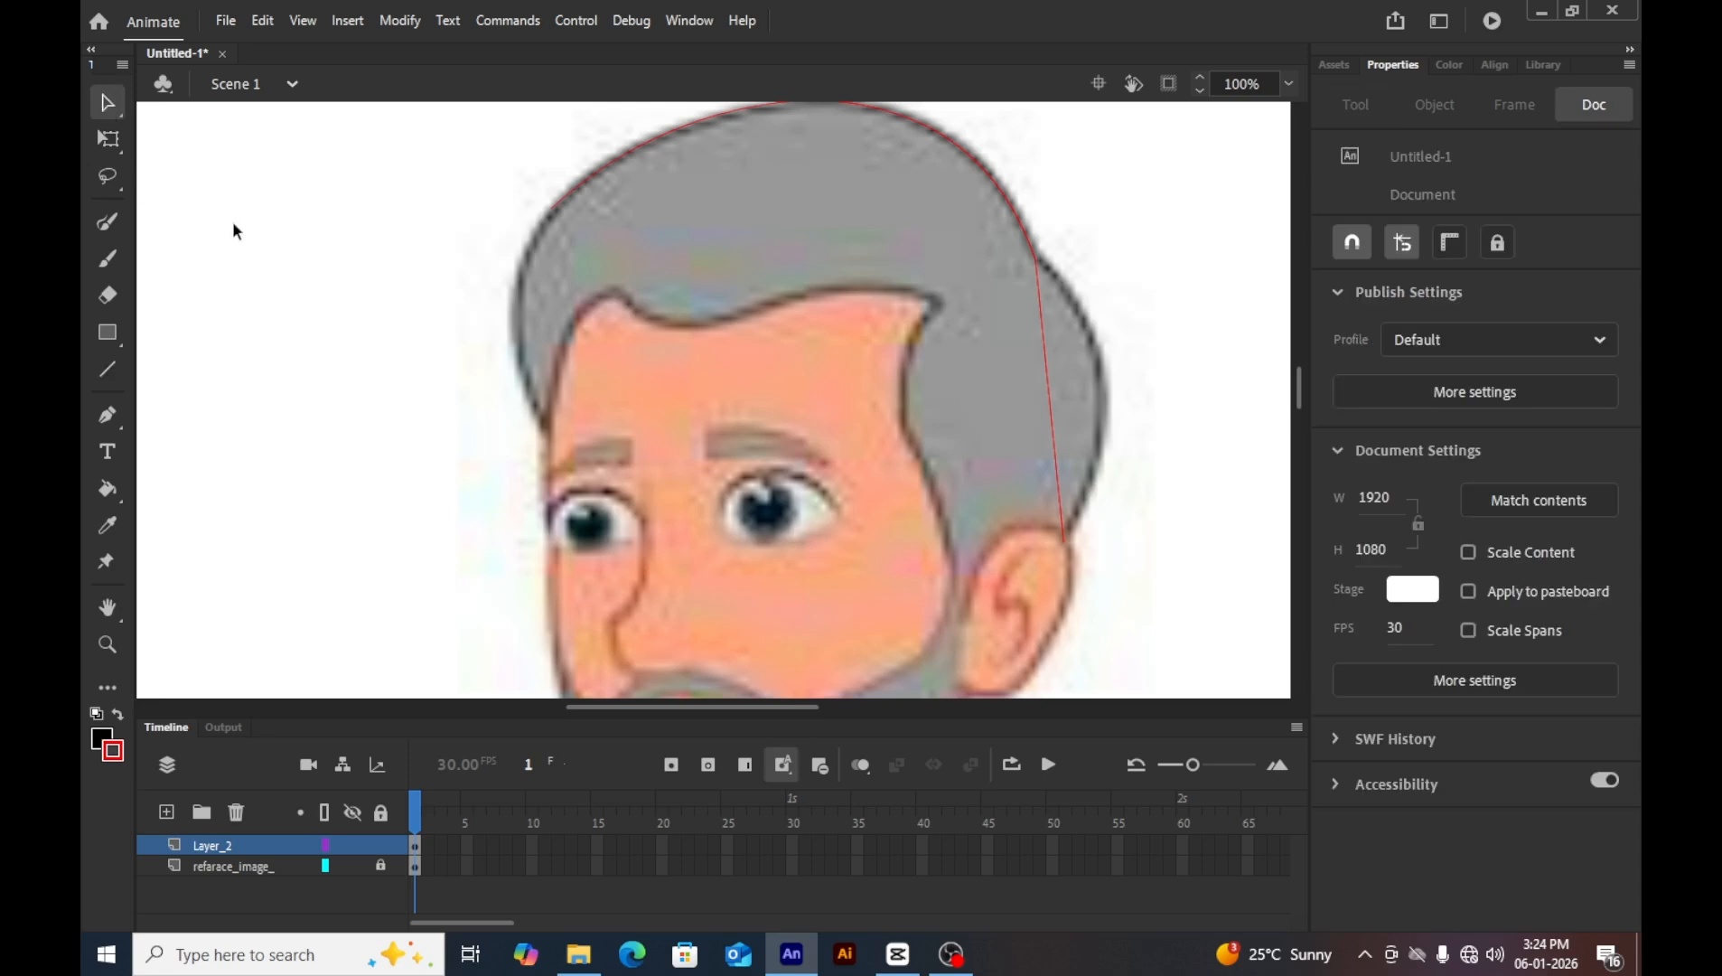
pyautogui.moveTo(1045, 396); pyautogui.dragTo(1103, 394)
# Draw a curved lower boundary for the hair across the ear, from its back edge to the sideburn.
pyautogui.press('n')
pyautogui.scroll(-4, 1075, 368)
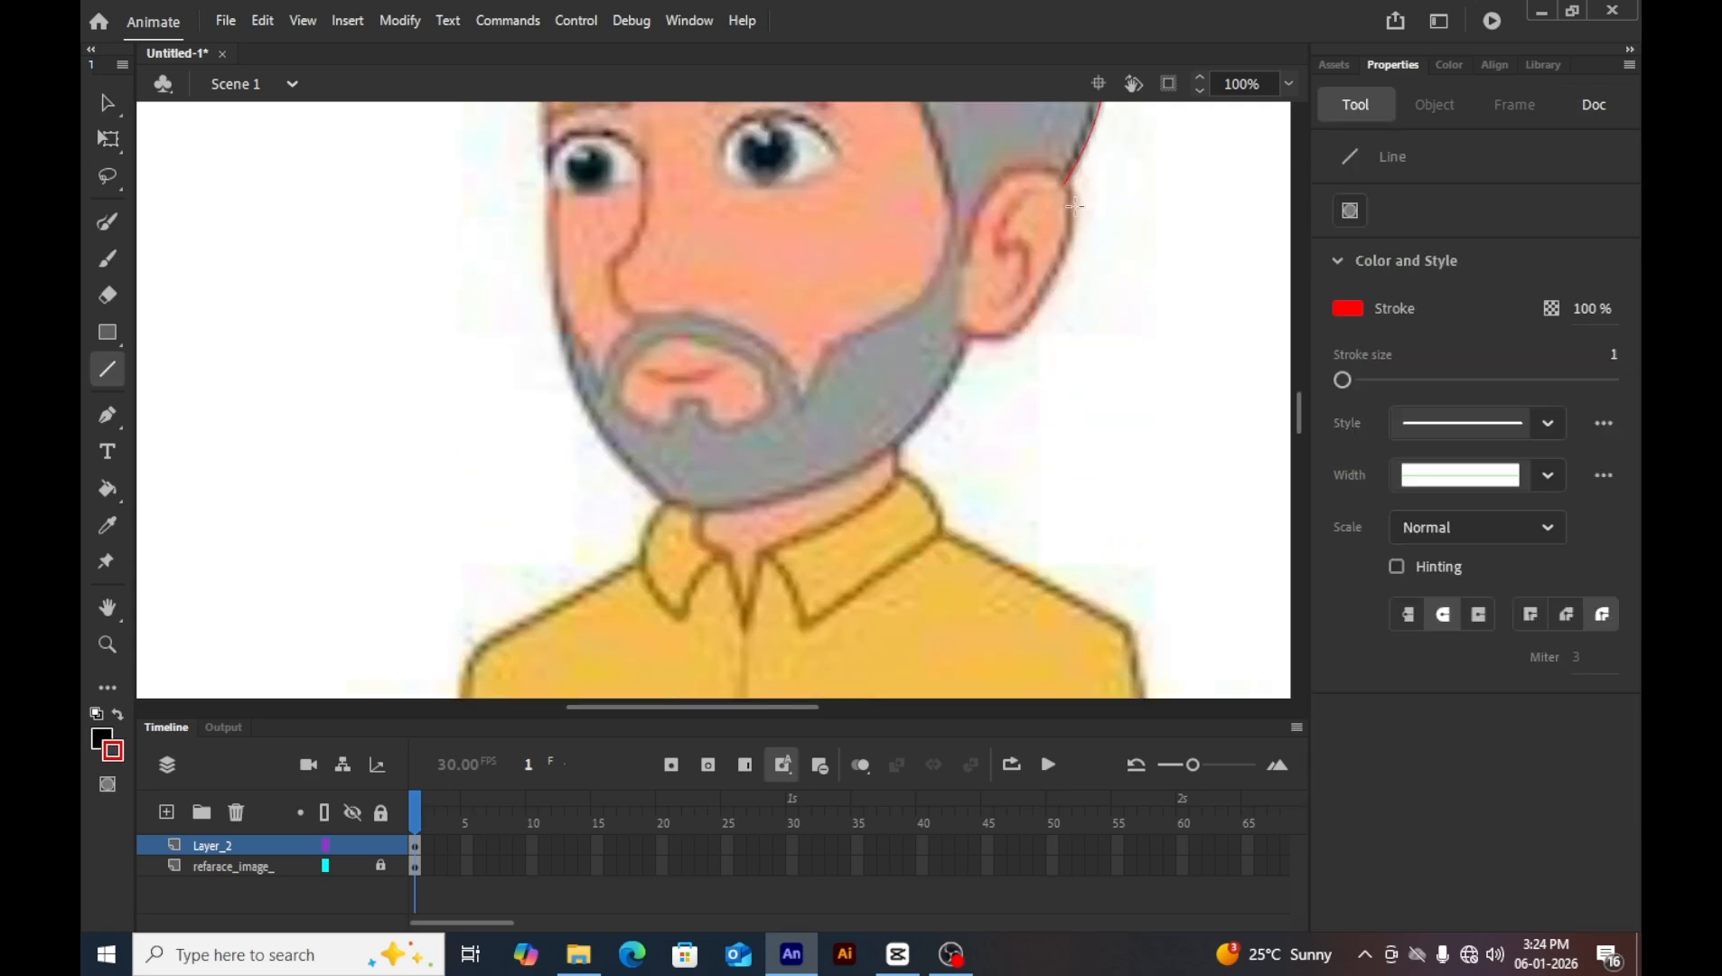
pyautogui.moveTo(1065, 185)
pyautogui.mouseDown()
pyautogui.moveTo(1039, 250)
pyautogui.moveTo(949, 235)
pyautogui.mouseUp()
pyautogui.press('v')
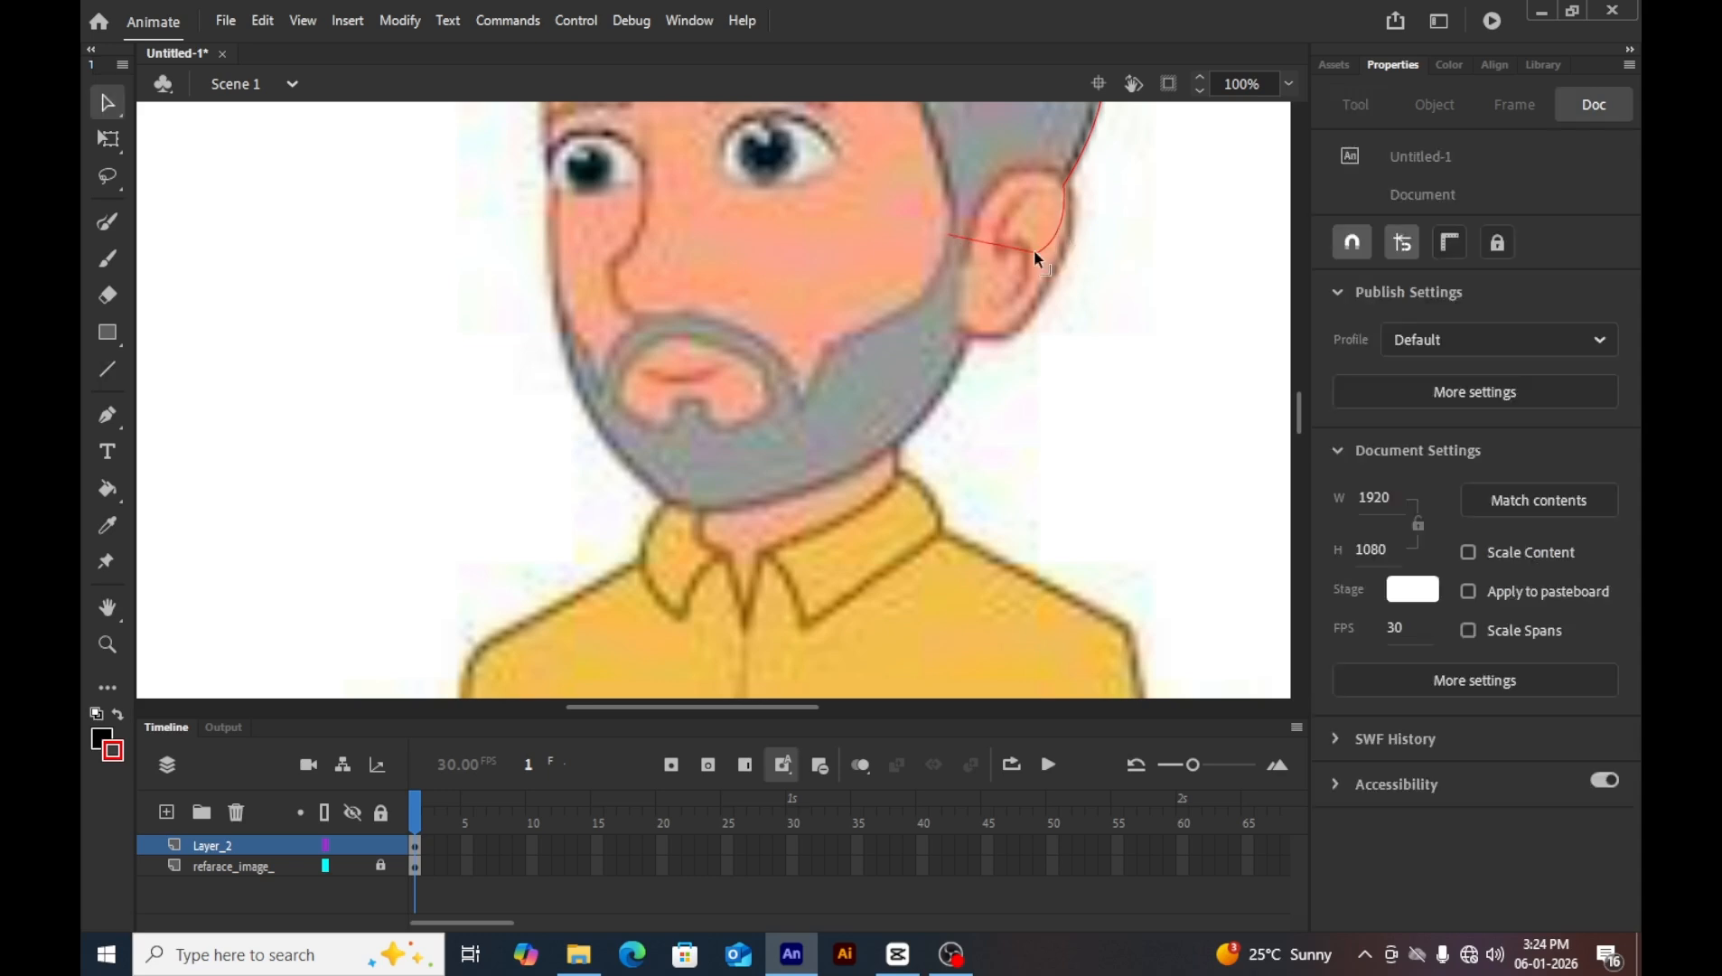
pyautogui.moveTo(1035, 252); pyautogui.dragTo(1048, 266)
pyautogui.scroll(5, 1039, 263)
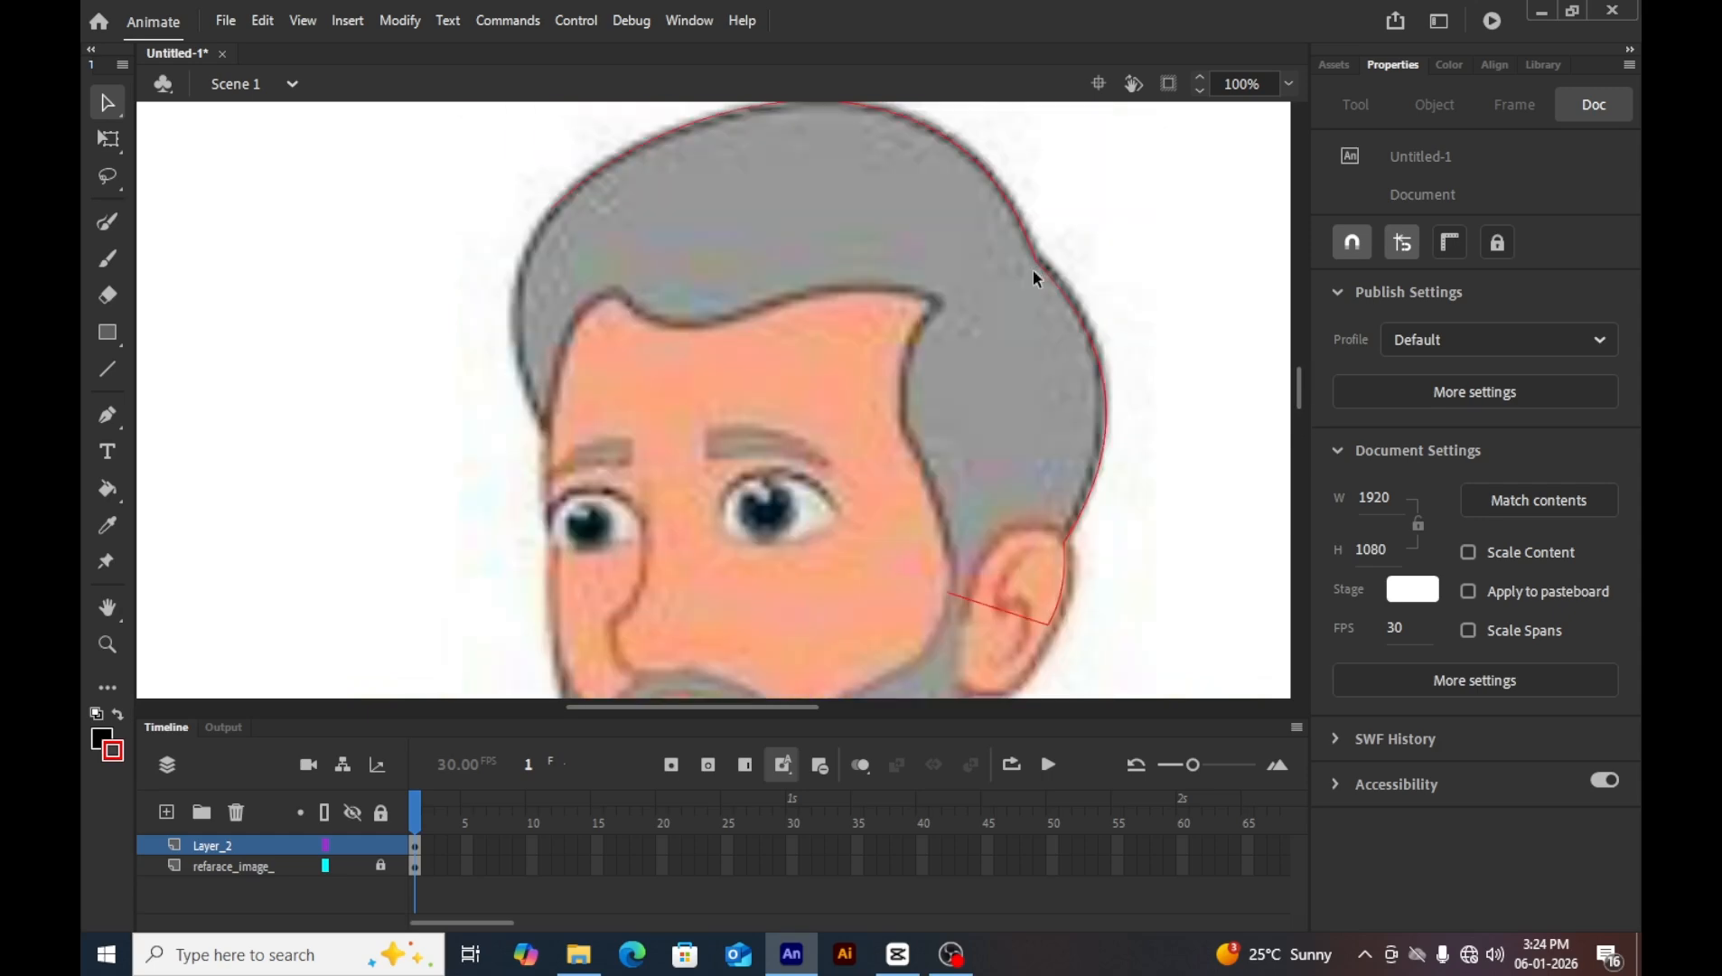
pyautogui.scroll(-3, 1024, 576)
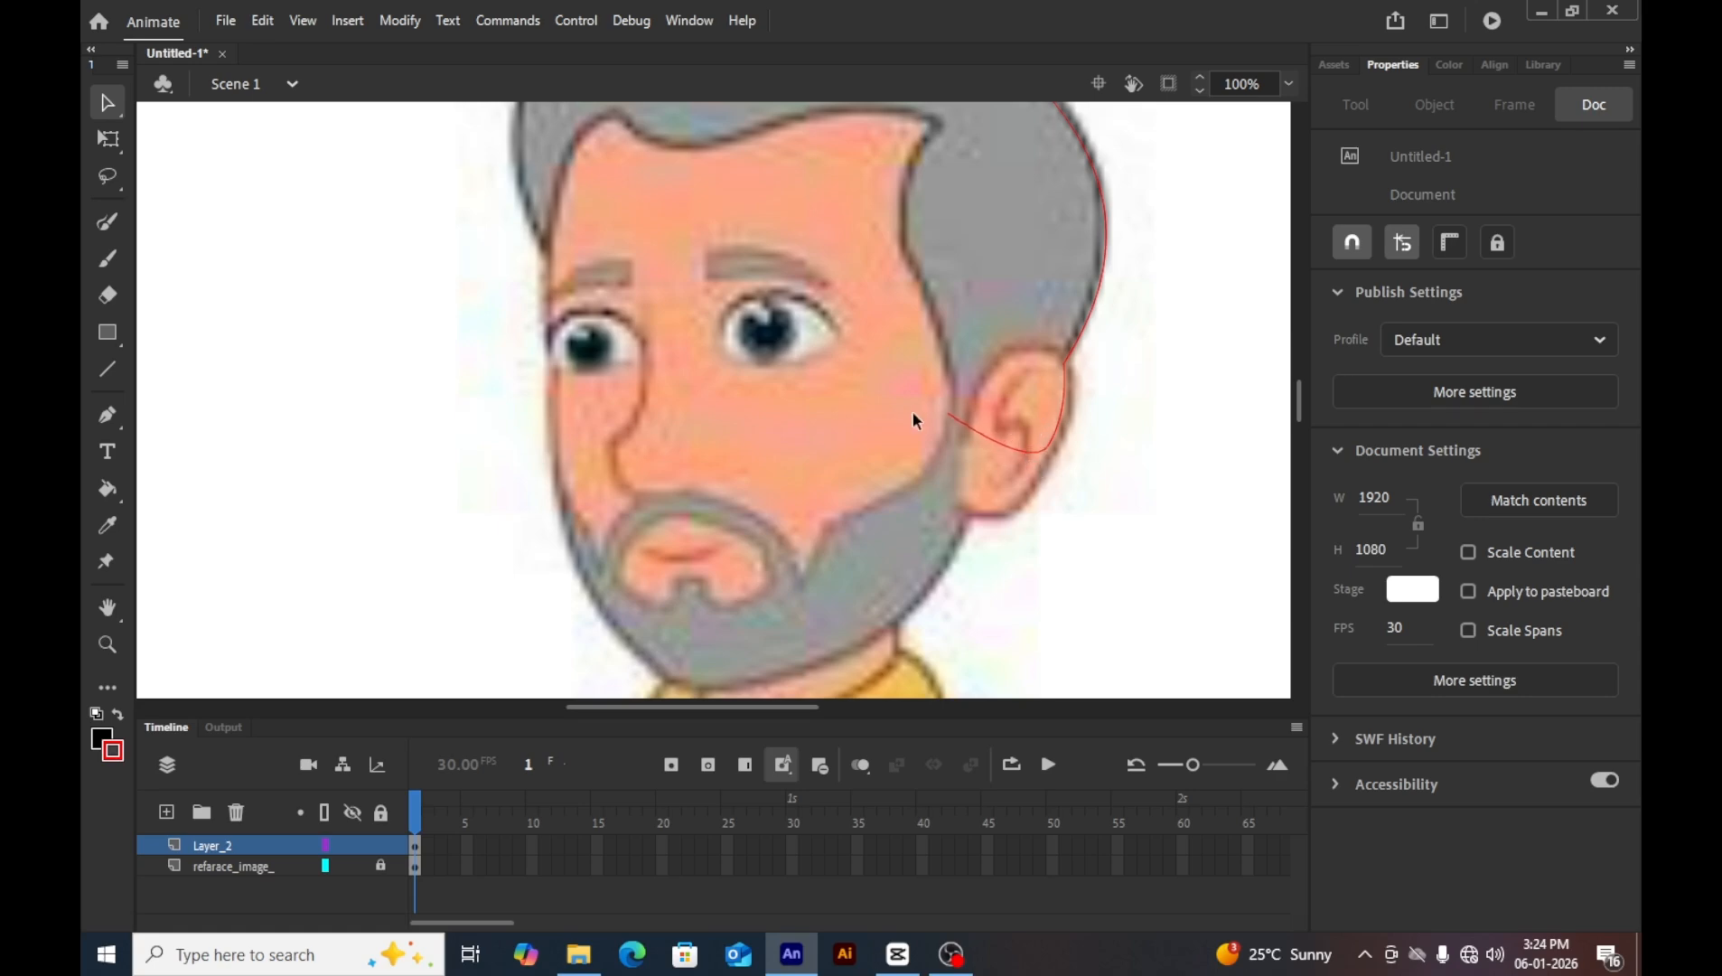
# Trace the outer front edge of the hair from the crown down to its tip beside the forehead.
pyautogui.scroll(5, 918, 411)
pyautogui.press('n')
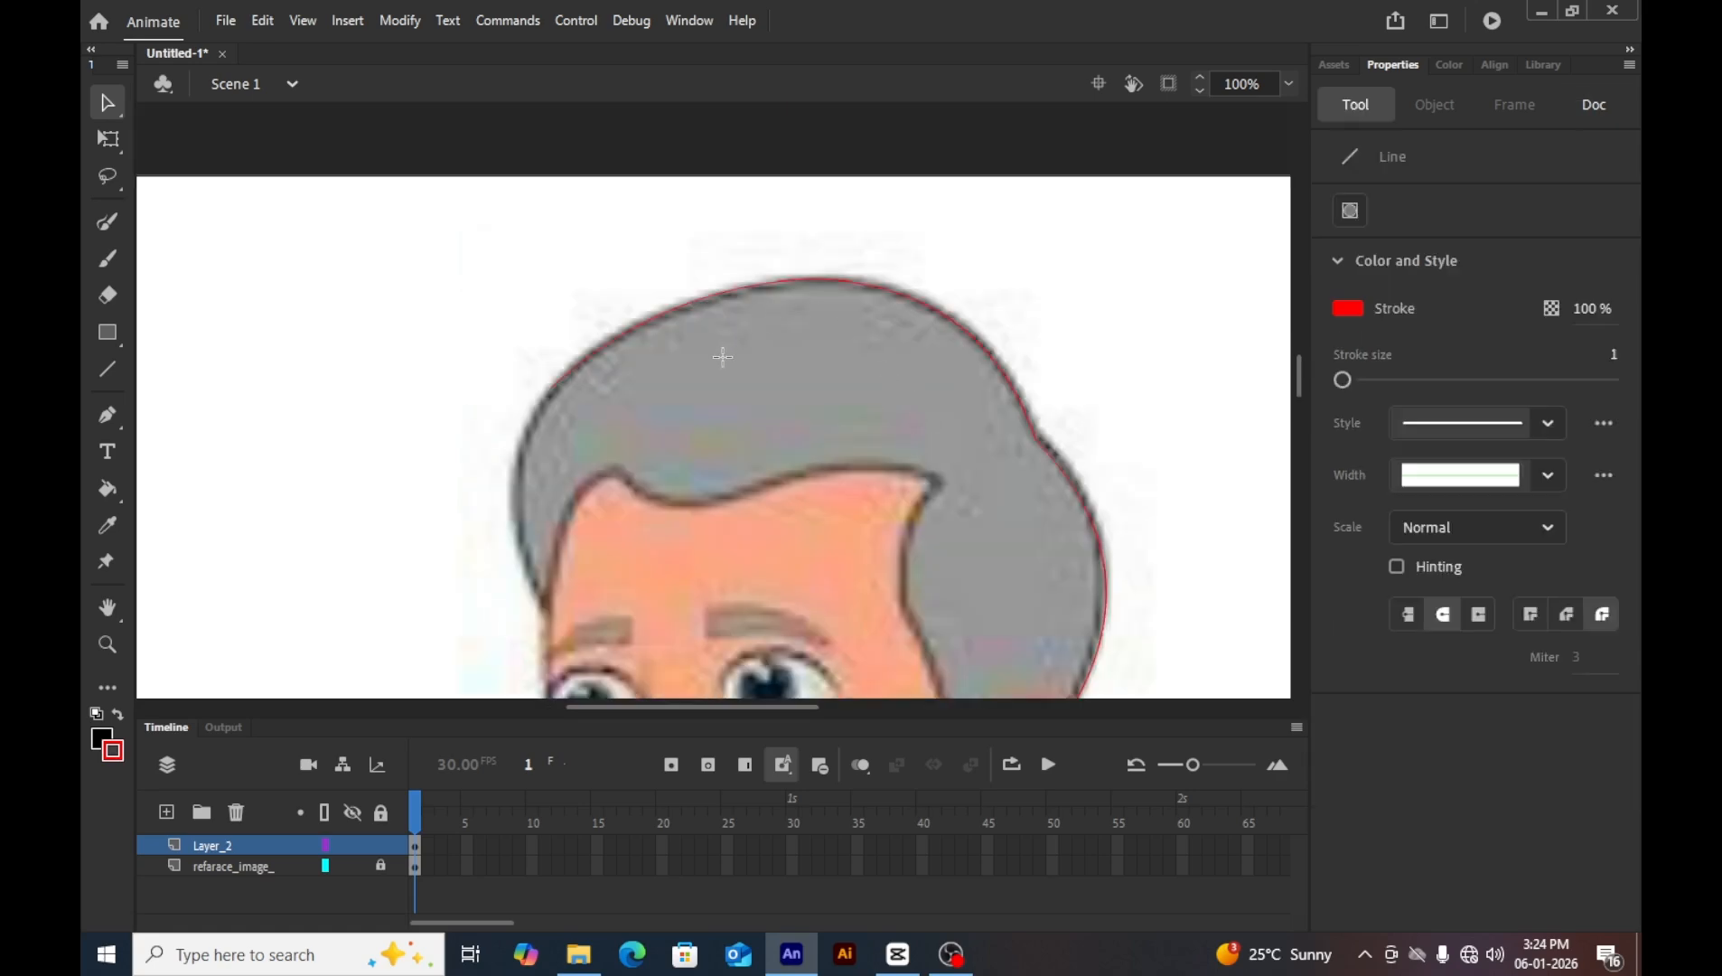
pyautogui.moveTo(551, 387)
pyautogui.mouseDown()
pyautogui.moveTo(540, 607)
pyautogui.moveTo(510, 572)
pyautogui.moveTo(500, 585)
pyautogui.mouseUp()
pyautogui.press('v')
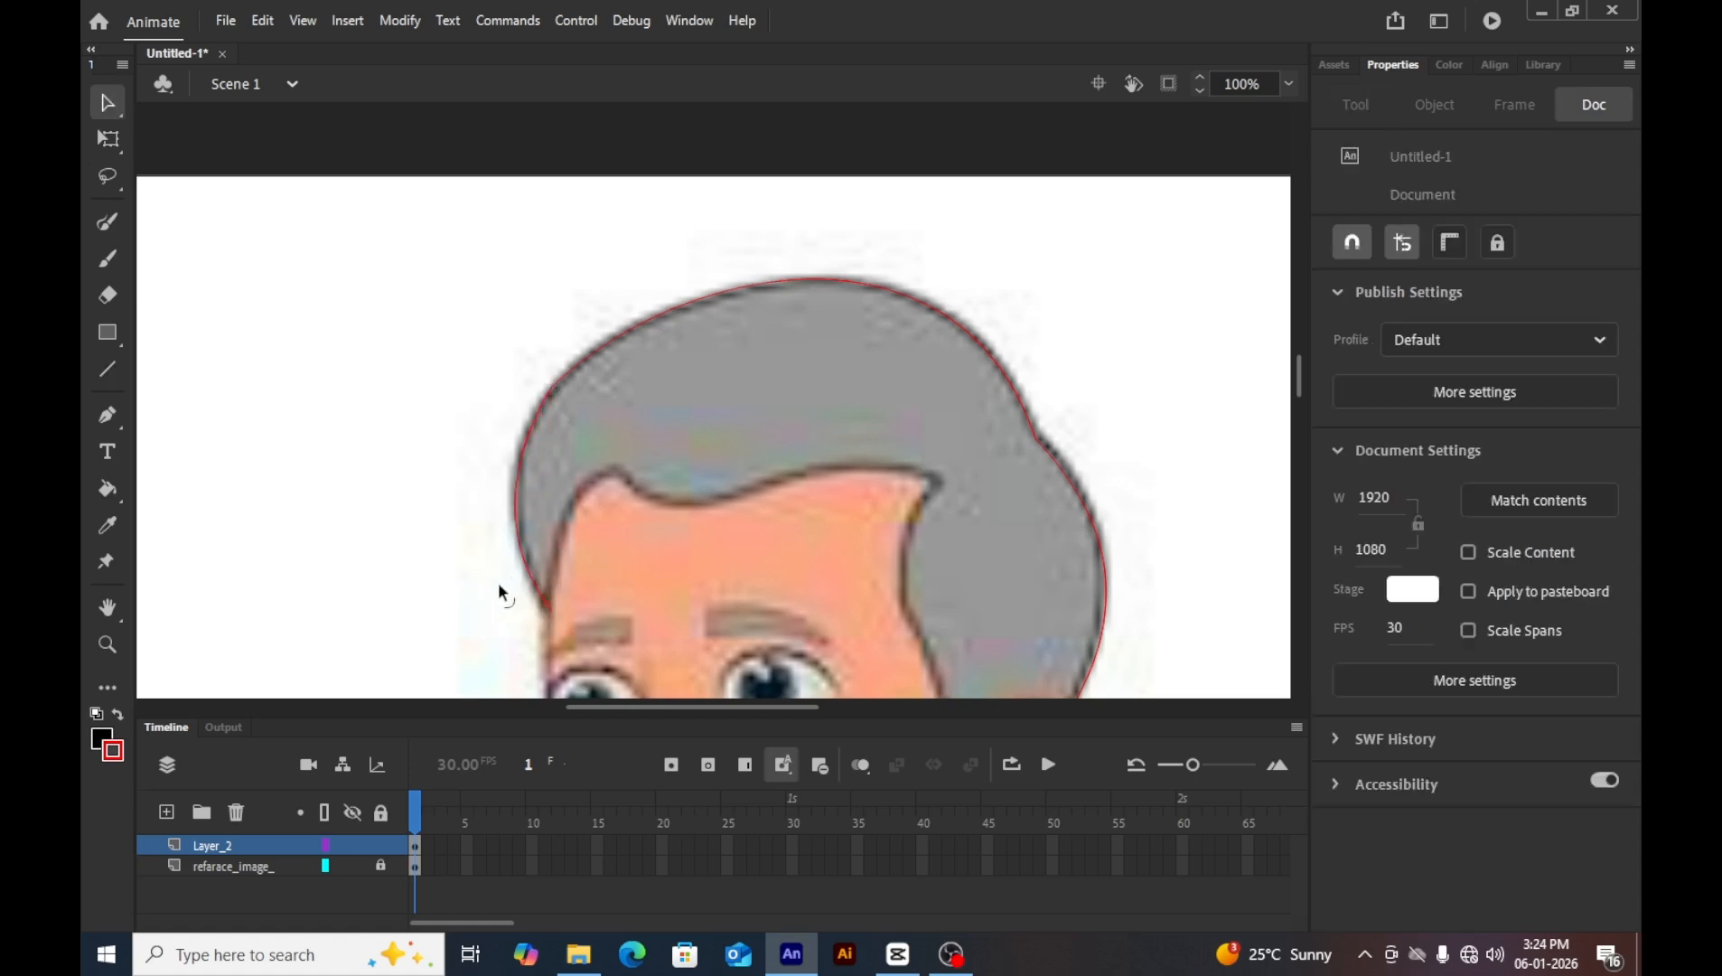
# Trace the inner hairline from the front tip up to the forehead peak with a line bent to the edge.
pyautogui.click(580, 585)
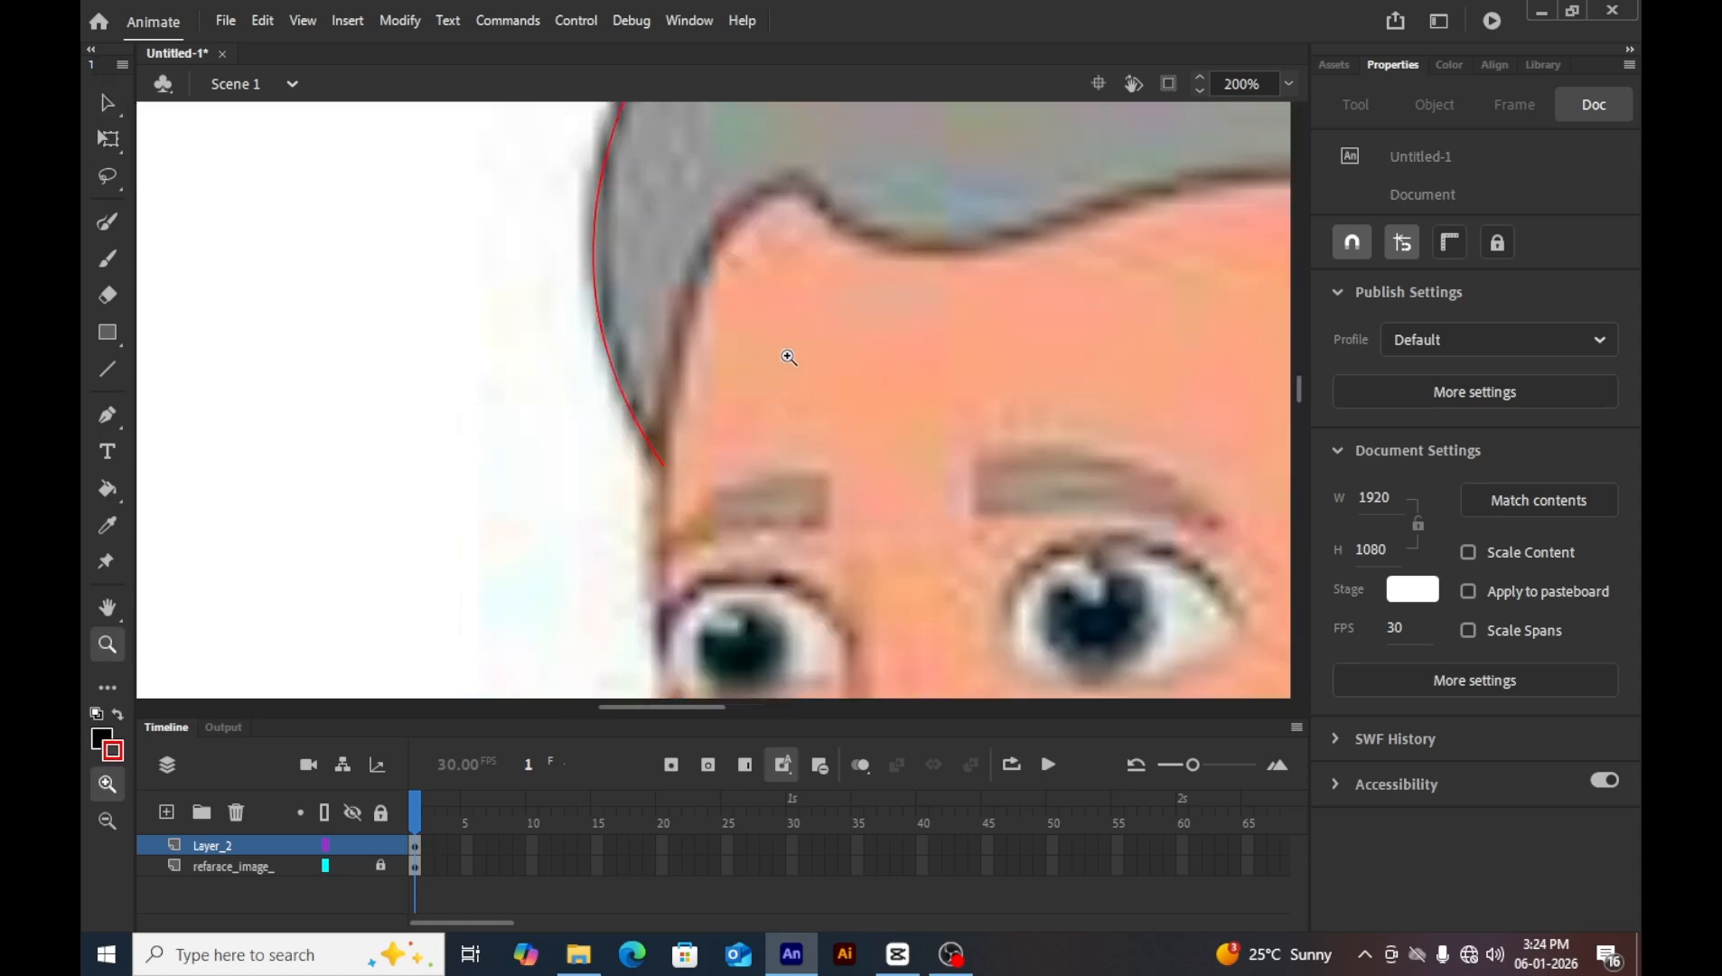
pyautogui.press('h')
pyautogui.moveTo(788, 320); pyautogui.dragTo(642, 303)
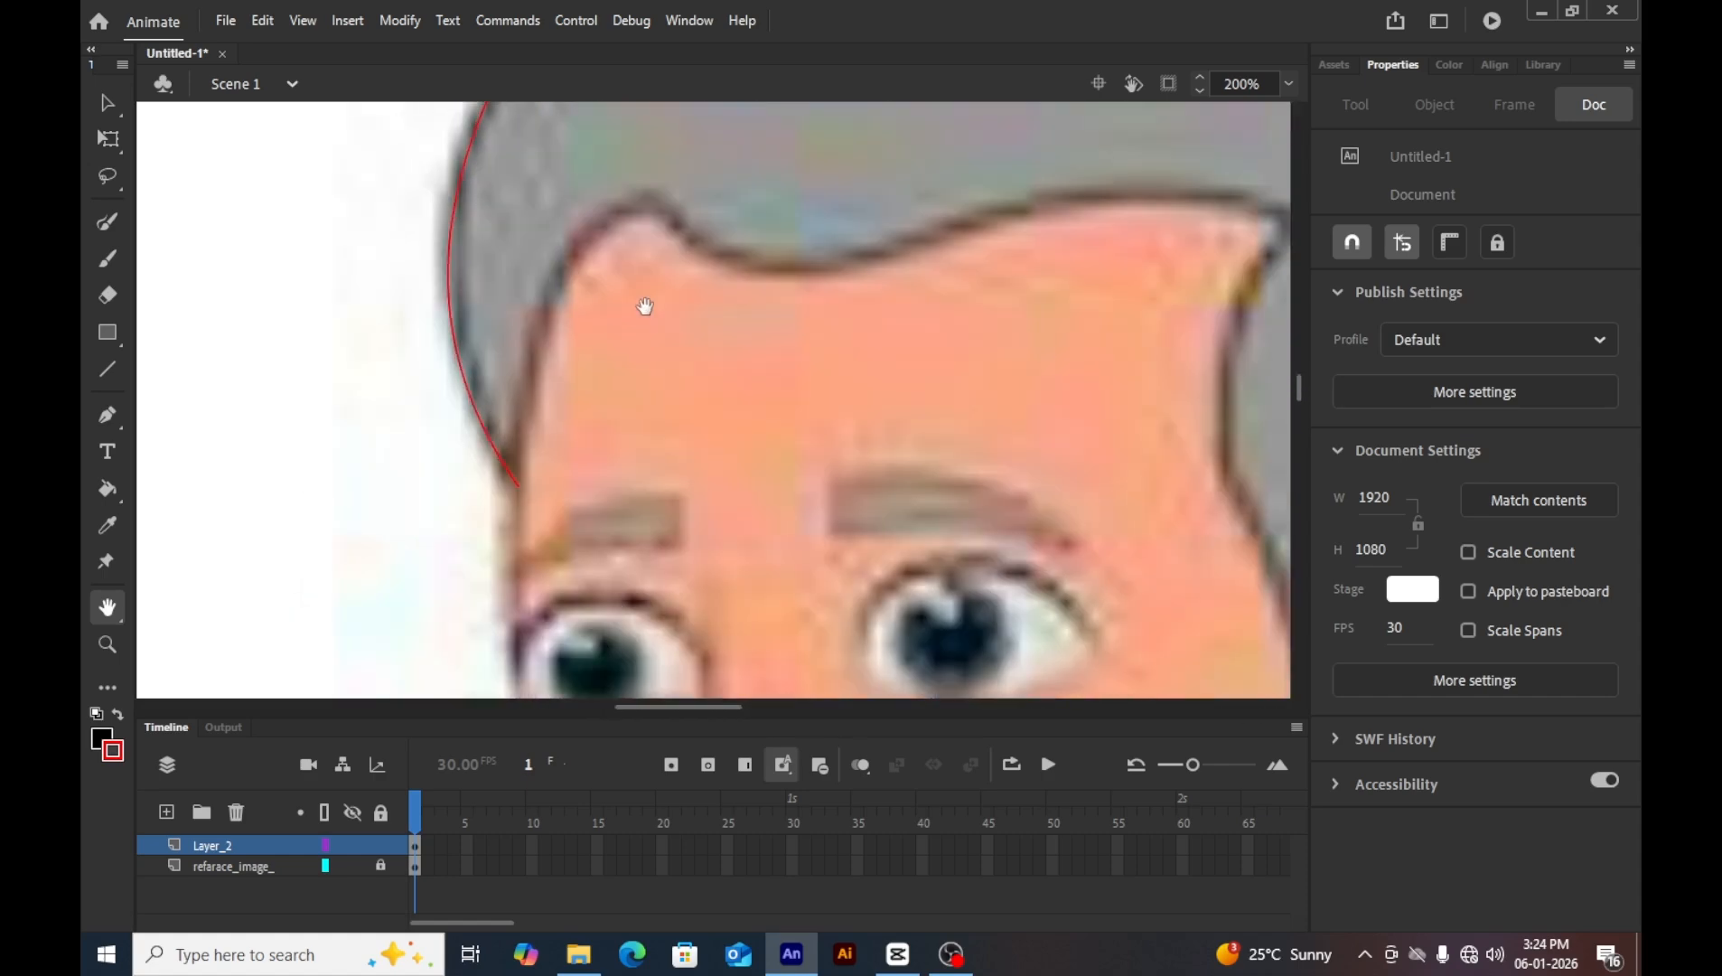
pyautogui.press('n')
pyautogui.moveTo(518, 484); pyautogui.dragTo(661, 206)
pyautogui.press('v')
pyautogui.moveTo(599, 324); pyautogui.dragTo(562, 270)
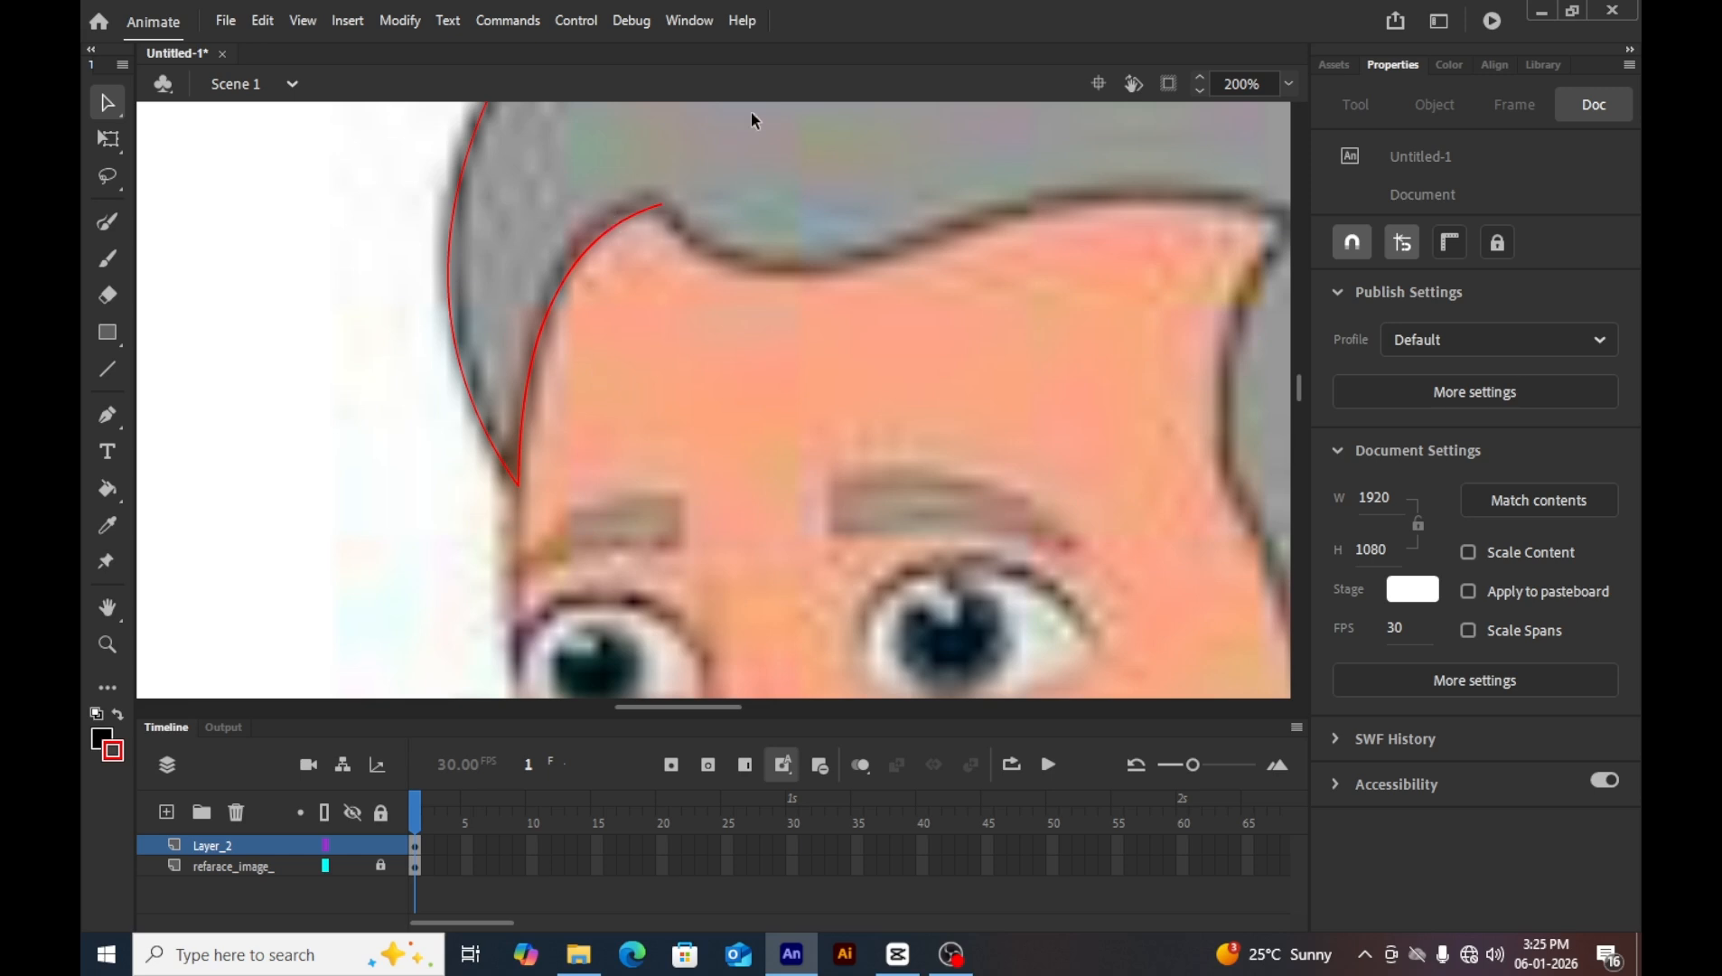
# Continue the hairline across the forehead with curved line segments from the front peak to the far corner.
pyautogui.press('n')
pyautogui.moveTo(661, 204)
pyautogui.mouseDown()
pyautogui.moveTo(829, 276)
pyautogui.moveTo(735, 272)
pyautogui.moveTo(1034, 196)
pyautogui.moveTo(718, 346)
pyautogui.moveTo(1063, 349)
pyautogui.moveTo(971, 311)
pyautogui.mouseUp()
pyautogui.press('v')
pyautogui.press('n')
pyautogui.press('v')
pyautogui.press('space')
pyautogui.press('n')
pyautogui.press('v')
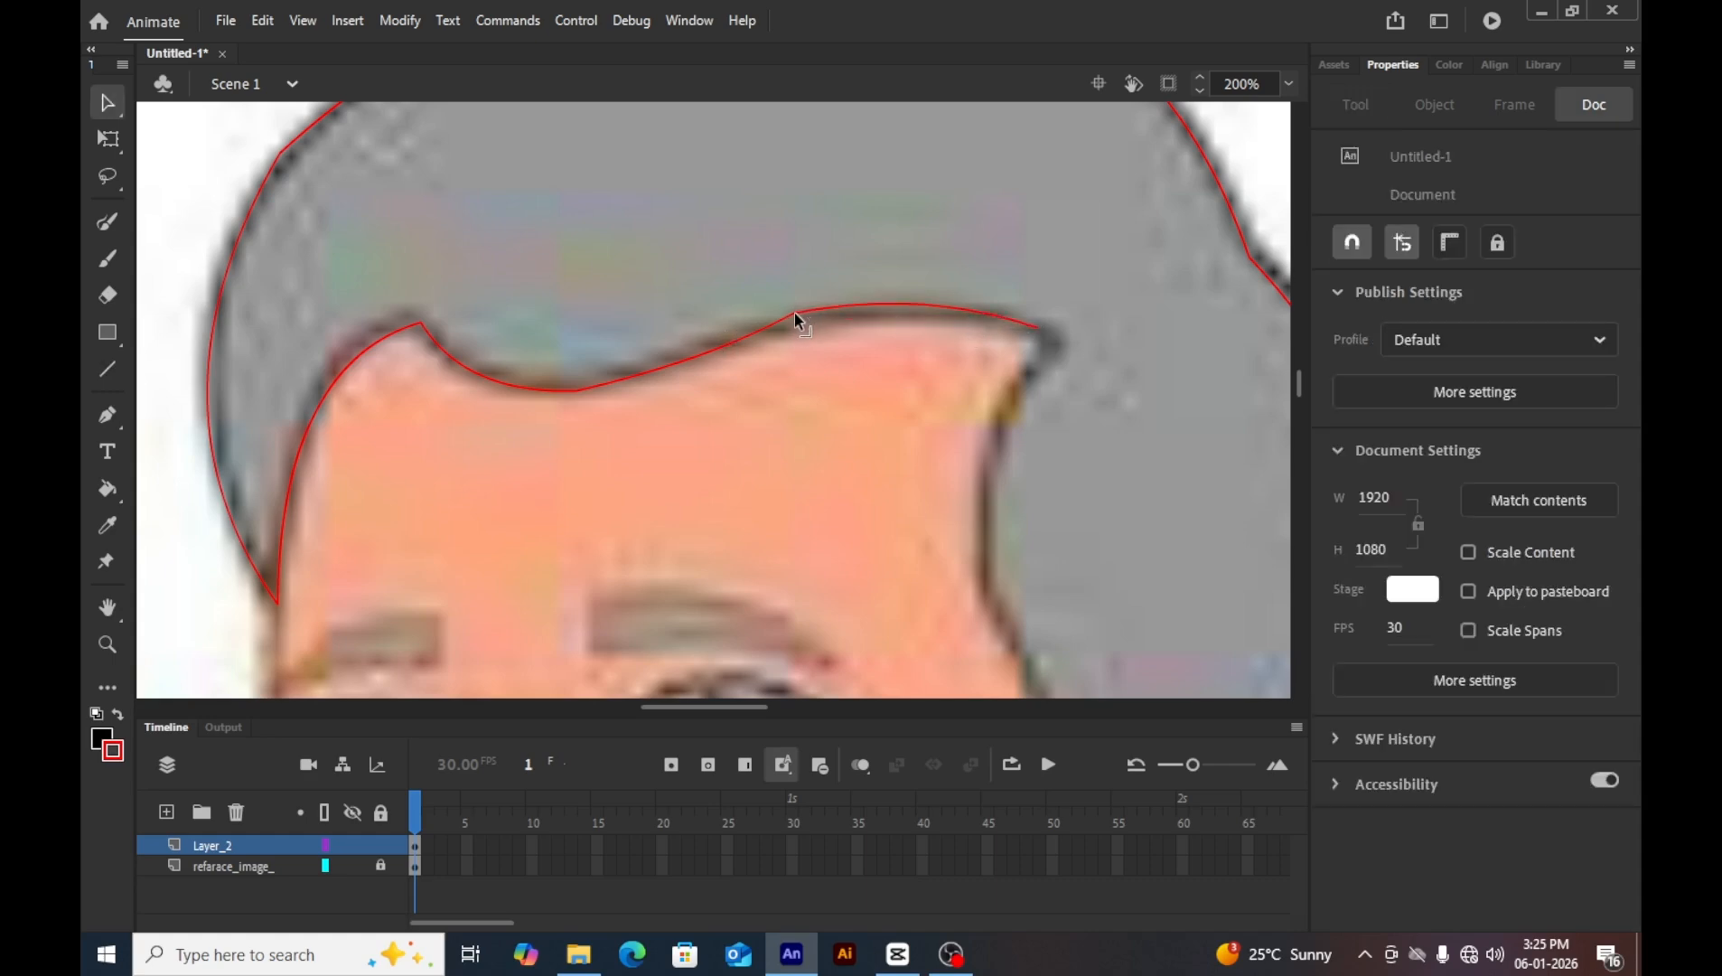
pyautogui.moveTo(795, 311); pyautogui.dragTo(797, 317)
# Trace the rounded hairline corner and the inward curve down the temple on the ear side.
pyautogui.press('n')
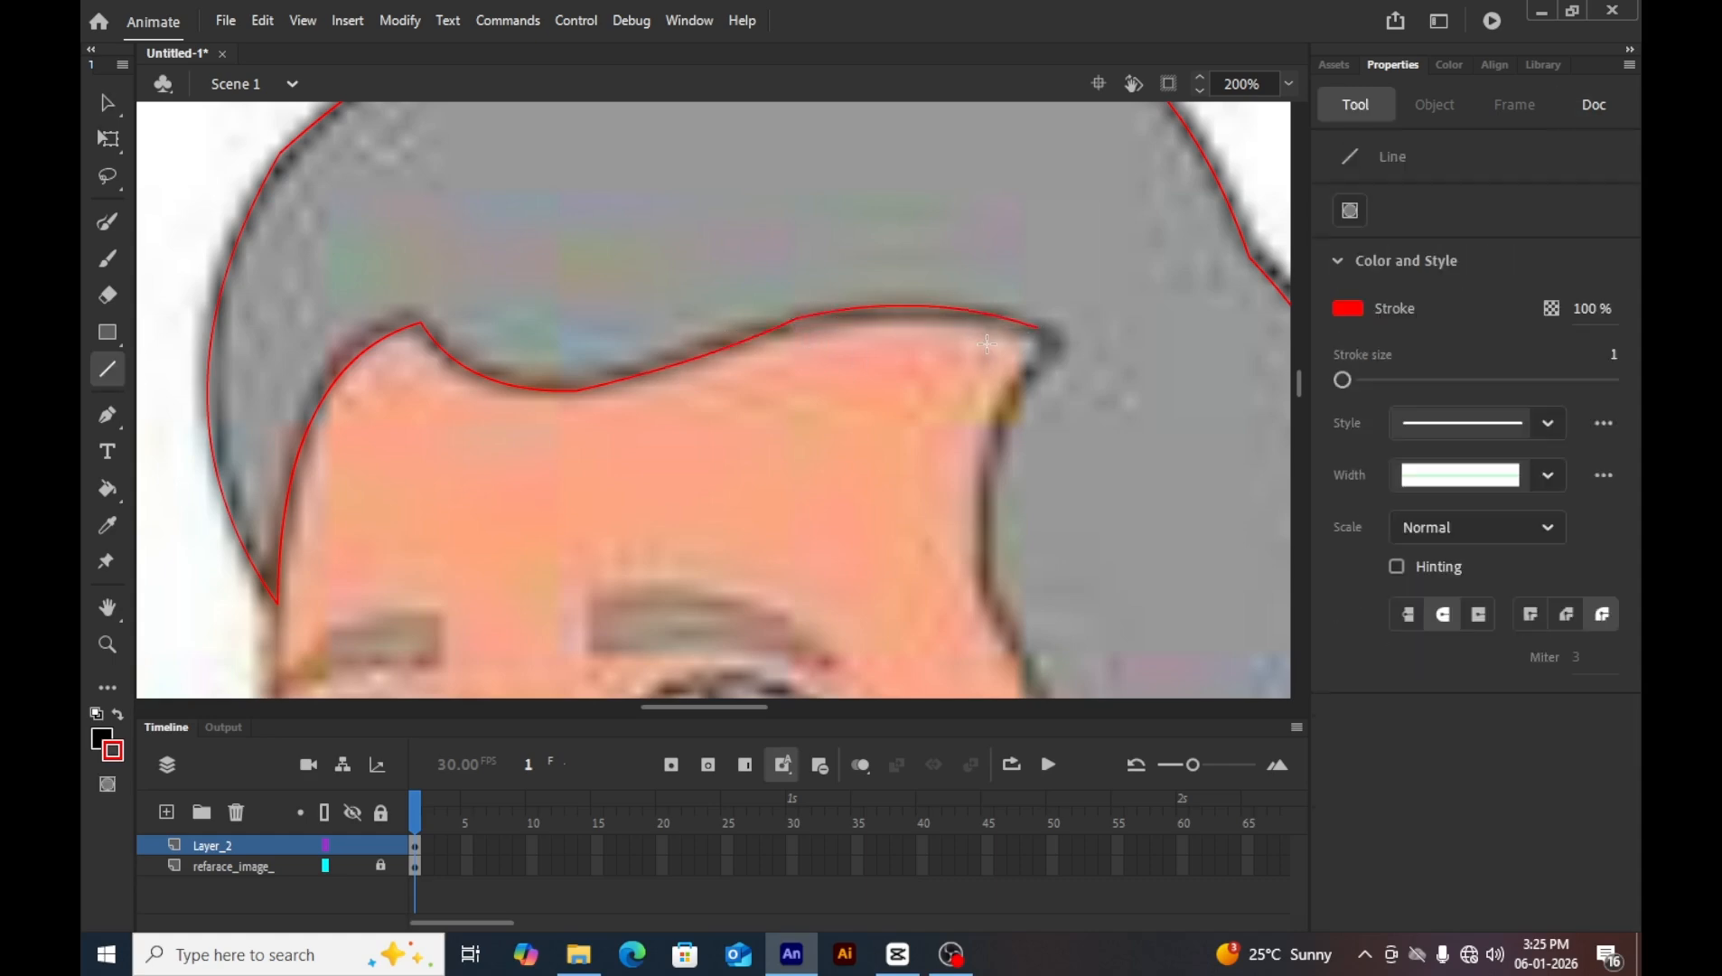
pyautogui.moveTo(1037, 327)
pyautogui.mouseDown()
pyautogui.moveTo(1037, 365)
pyautogui.moveTo(1049, 351)
pyautogui.moveTo(969, 582)
pyautogui.moveTo(992, 614)
pyautogui.mouseUp()
pyautogui.press('v')
pyautogui.press('n')
pyautogui.press('v')
pyautogui.moveTo(1010, 520); pyautogui.dragTo(974, 512)
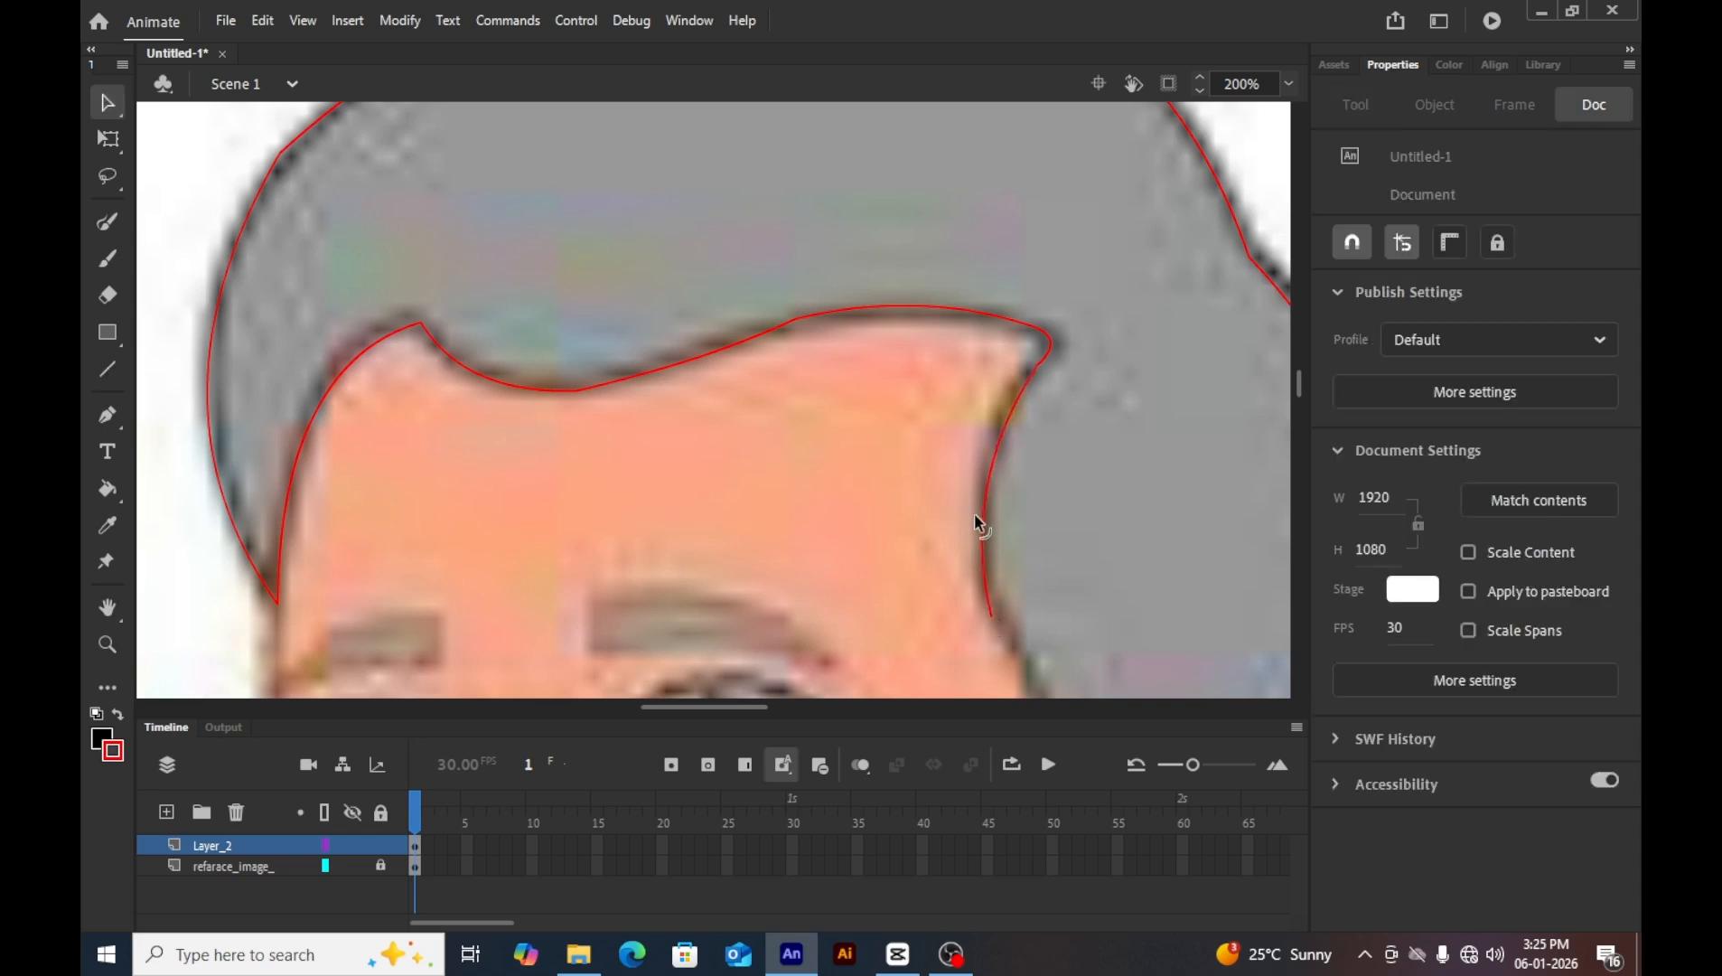
# Trace the sideburn's inner edge from the temple down to the lower boundary line, closing the hair outline.
pyautogui.press('h')
pyautogui.moveTo(1080, 531)
pyautogui.mouseDown()
pyautogui.moveTo(881, 296)
pyautogui.moveTo(766, 196)
pyautogui.moveTo(694, 465)
pyautogui.moveTo(764, 592)
pyautogui.moveTo(743, 576)
pyautogui.mouseUp()
pyautogui.press('n')
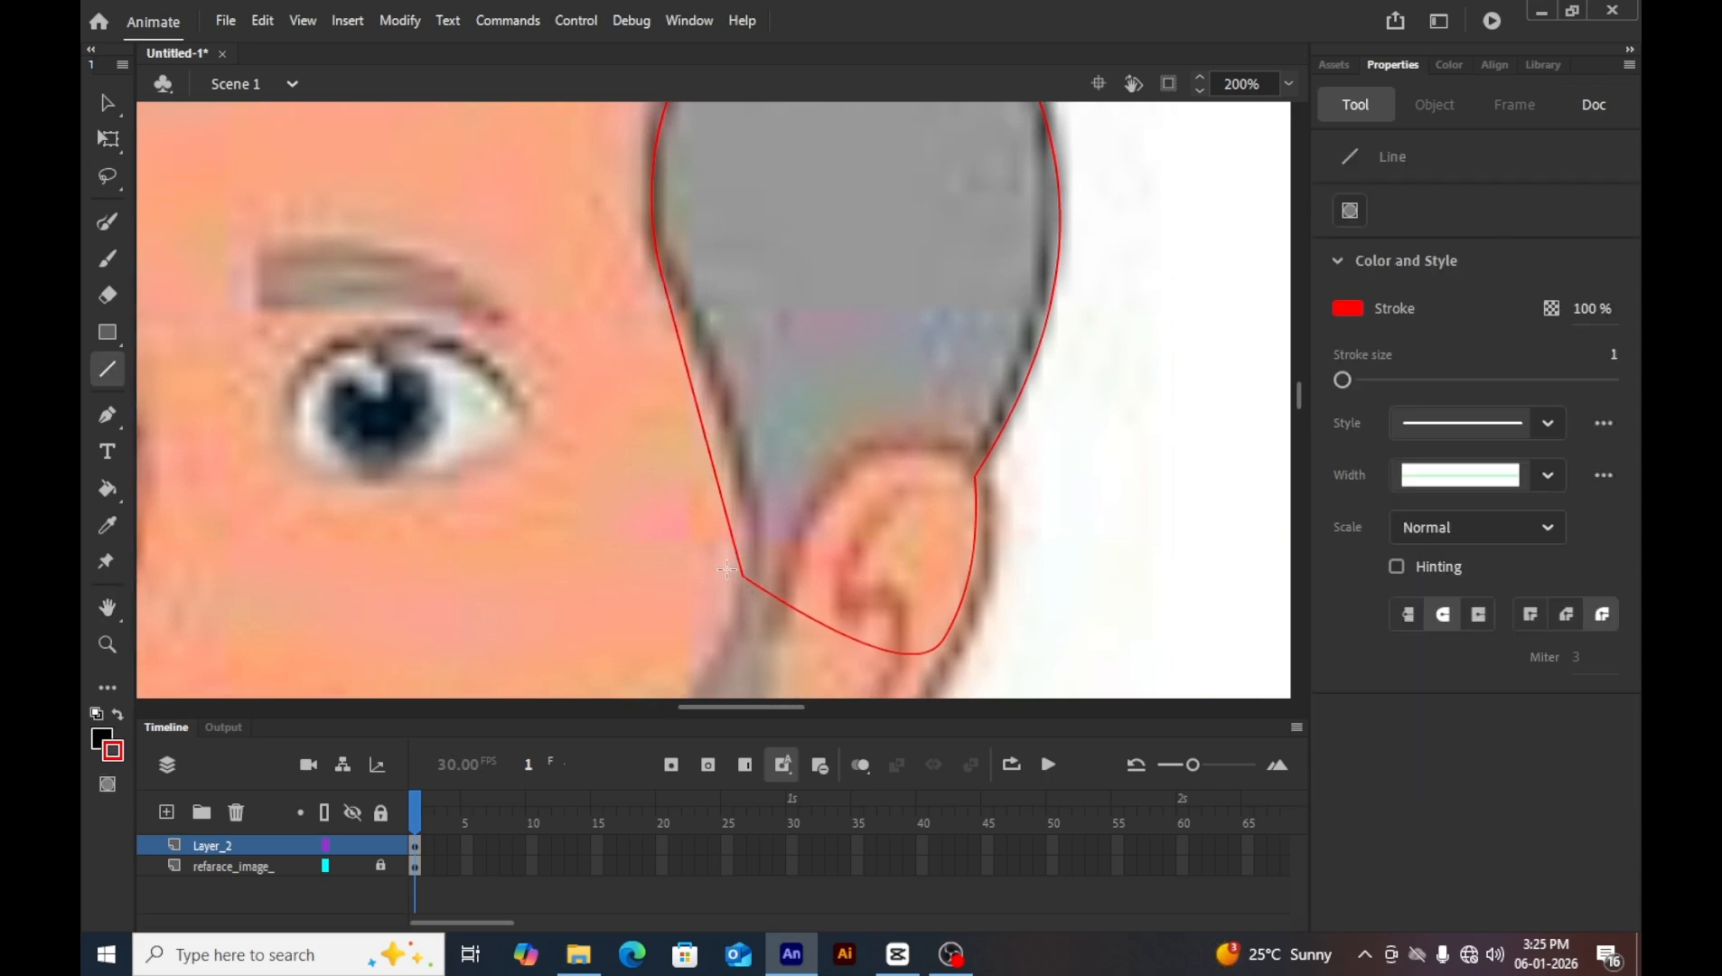
pyautogui.press('v')
pyautogui.moveTo(753, 515); pyautogui.dragTo(767, 519)
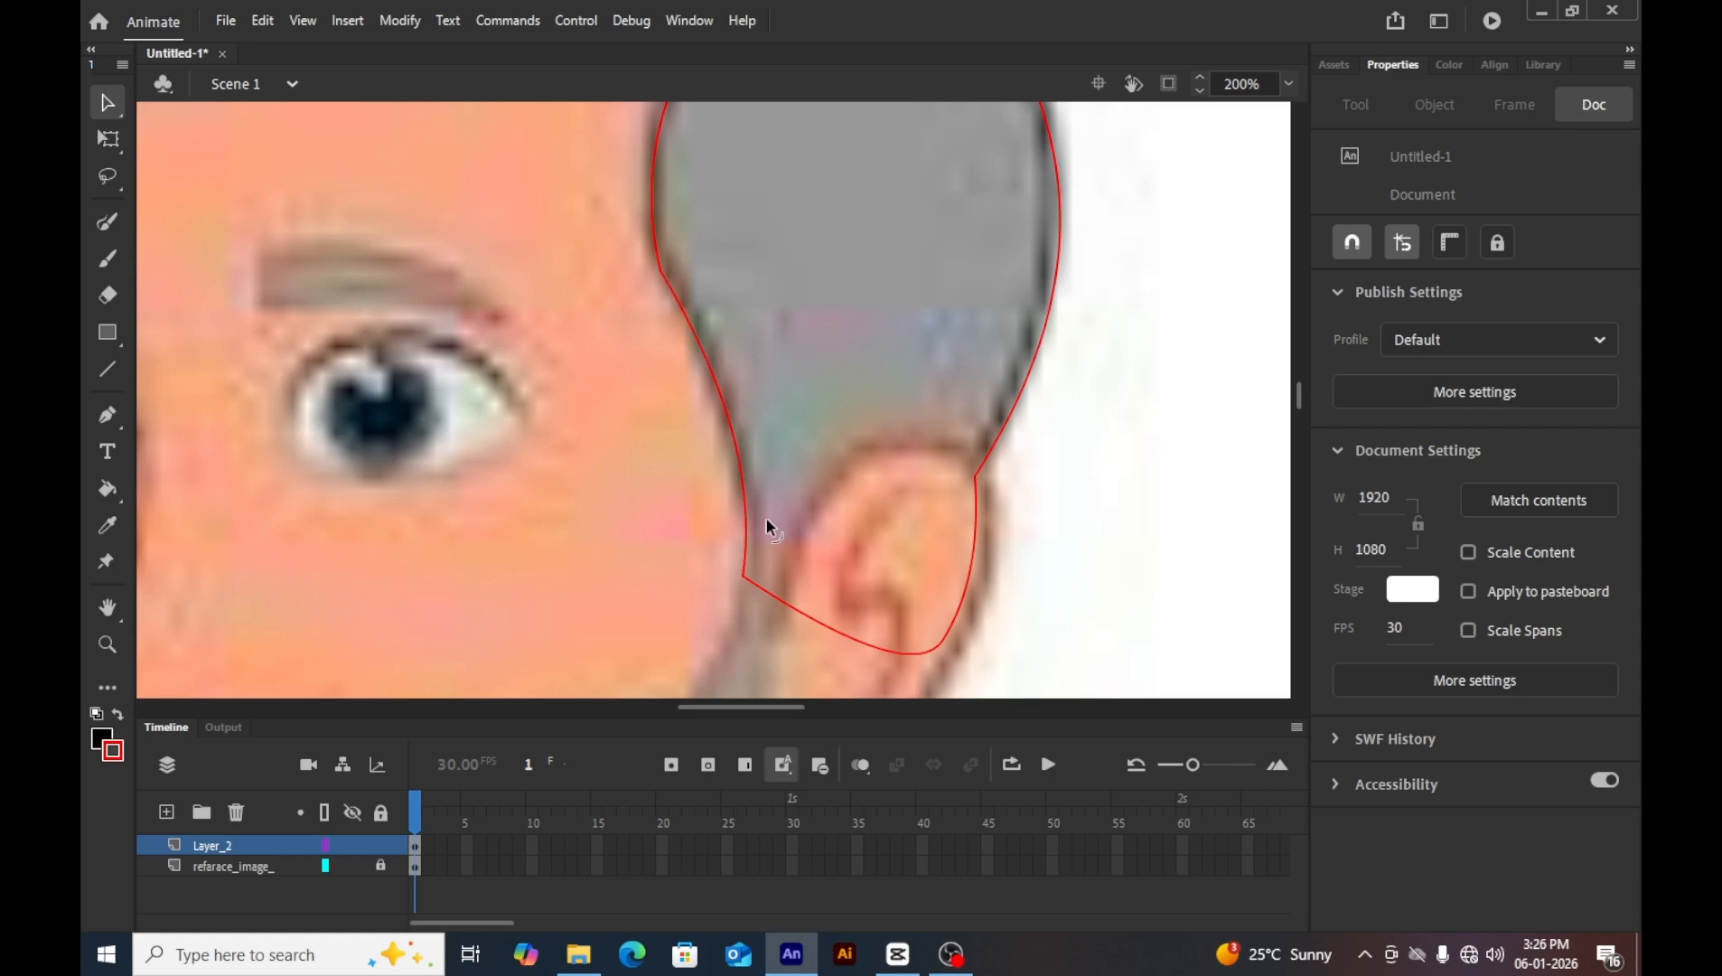
# Group the closed hair outline.
pyautogui.scroll(5, 748, 560)
pyautogui.hotkey('ctrl', '-')
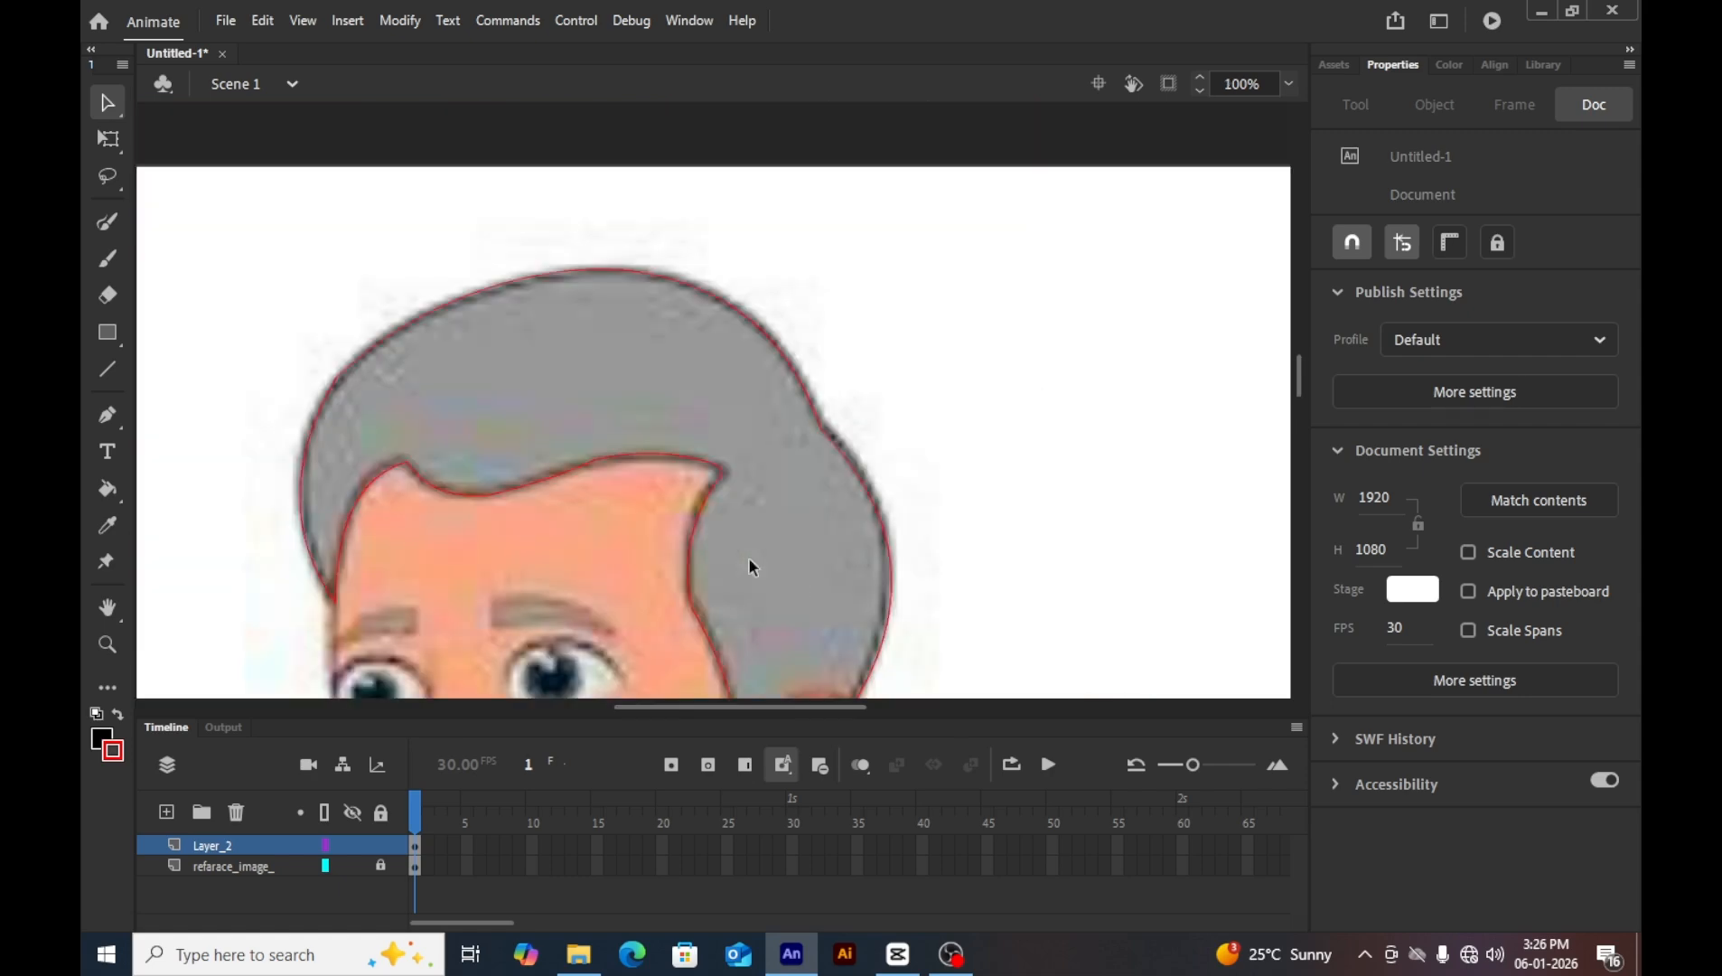
pyautogui.scroll(-8, 731, 558)
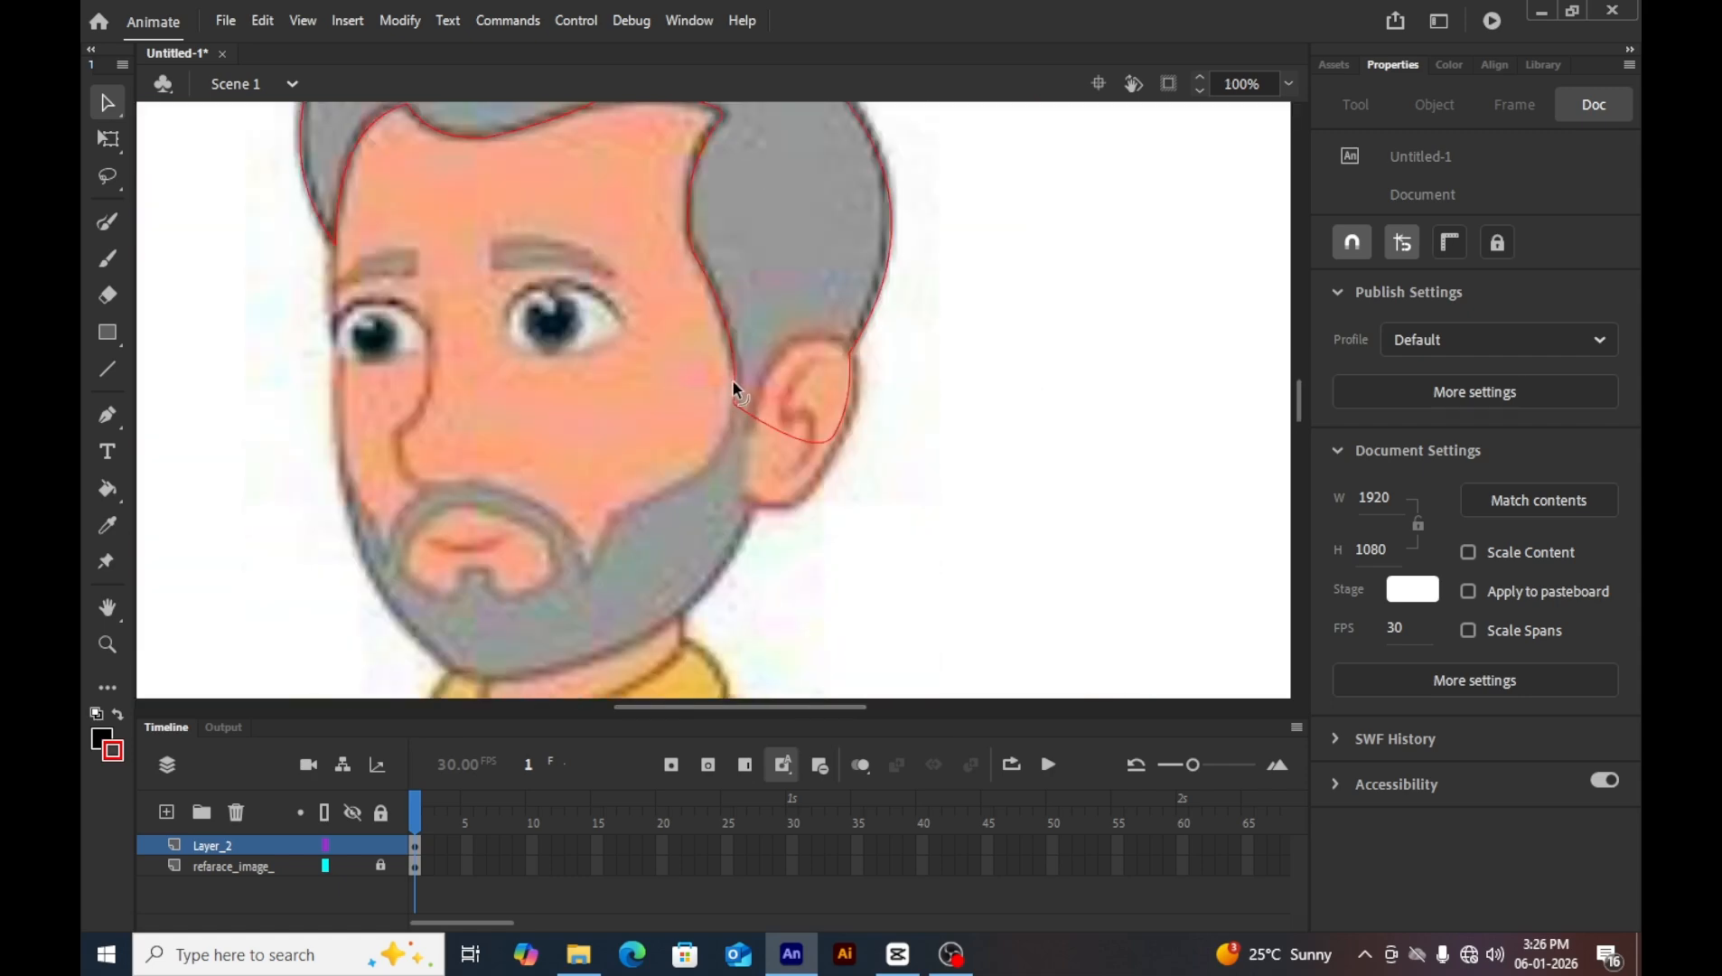
pyautogui.click(733, 383)
pyautogui.scroll(5, 537, 623)
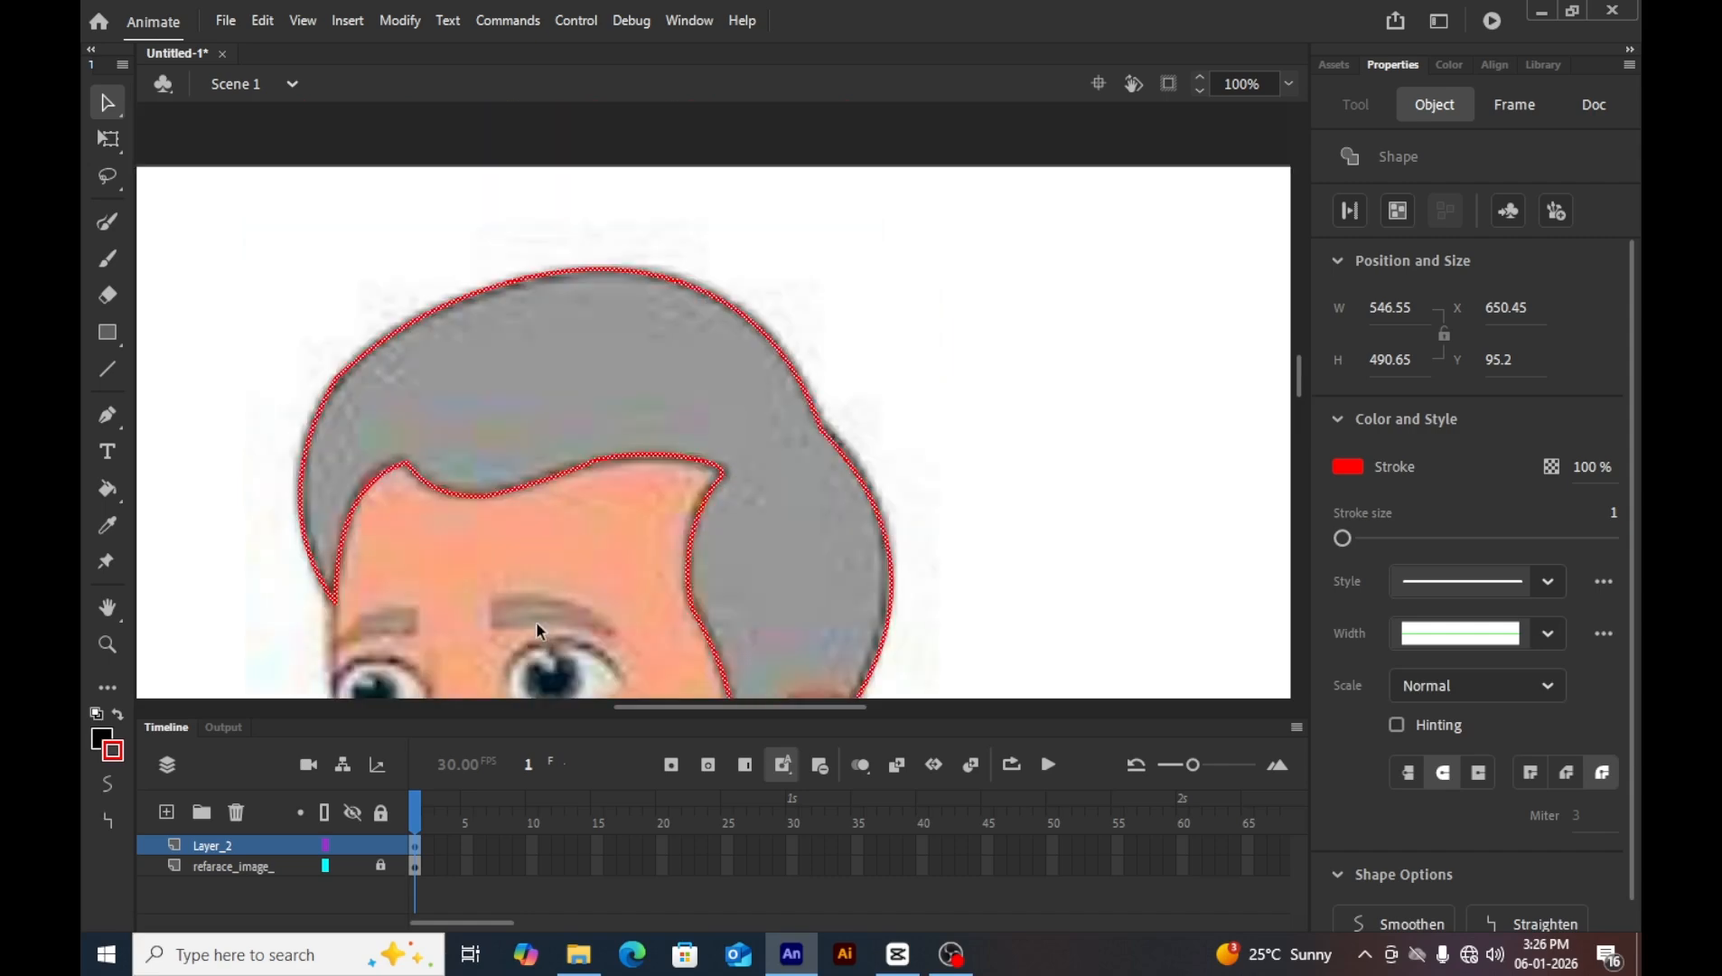
pyautogui.hotkey('ctrl', 'g')
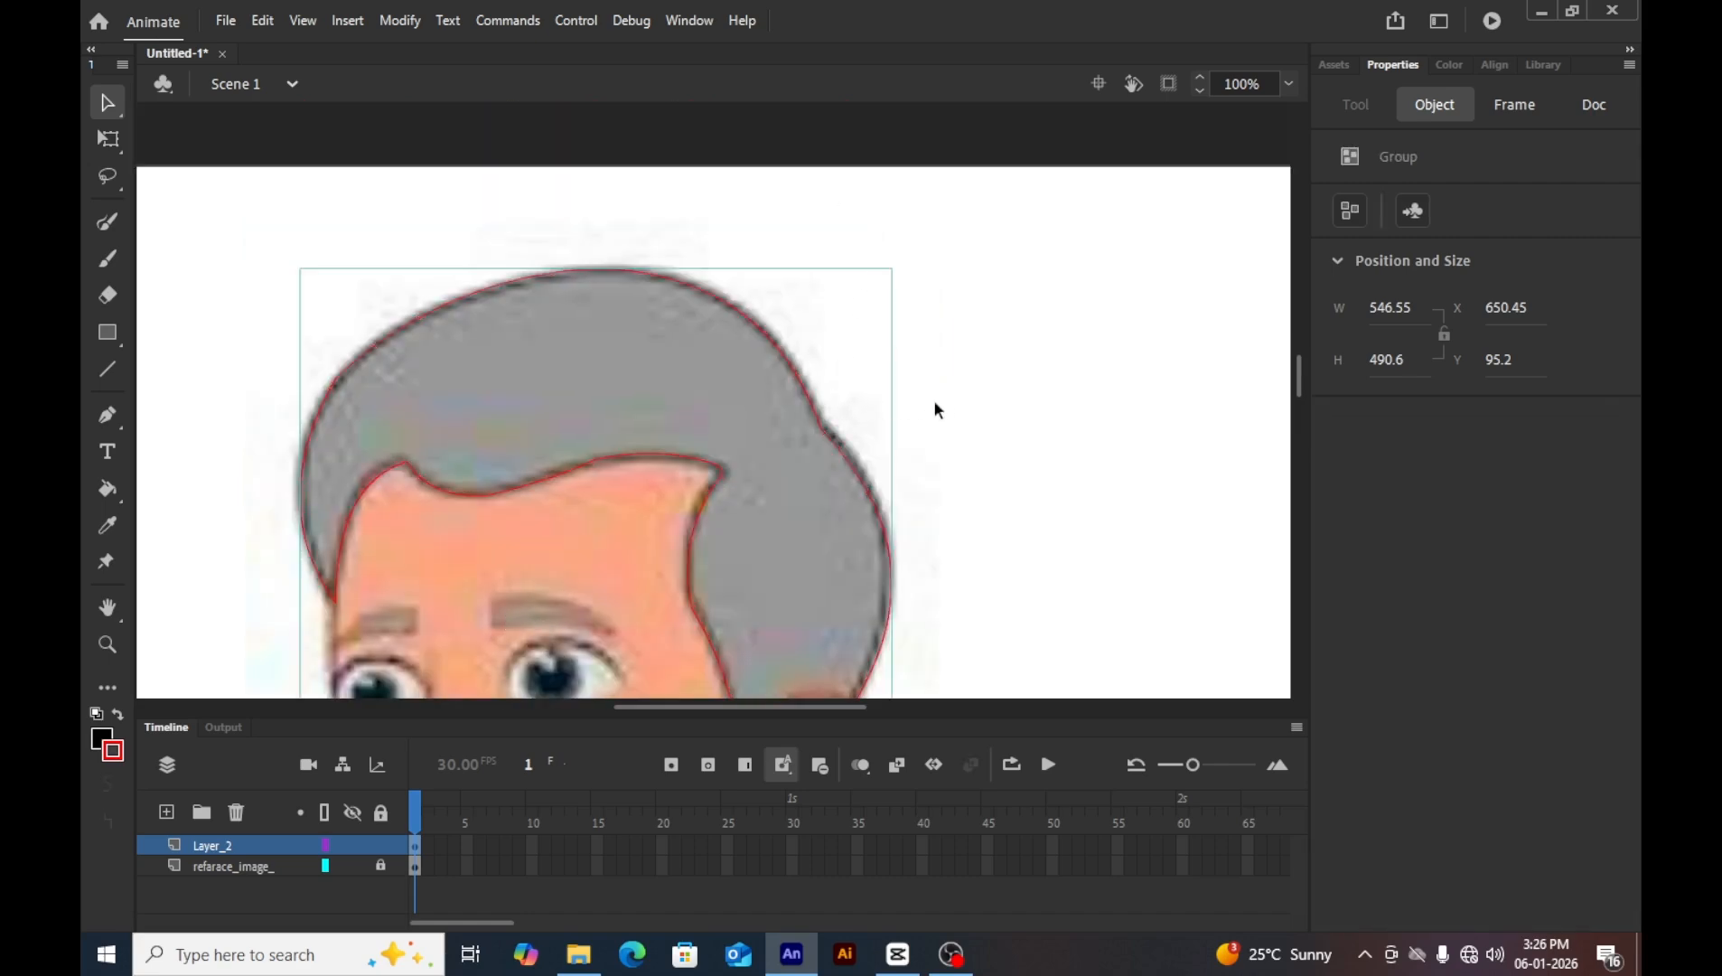
pyautogui.click(901, 419)
pyautogui.click(832, 434)
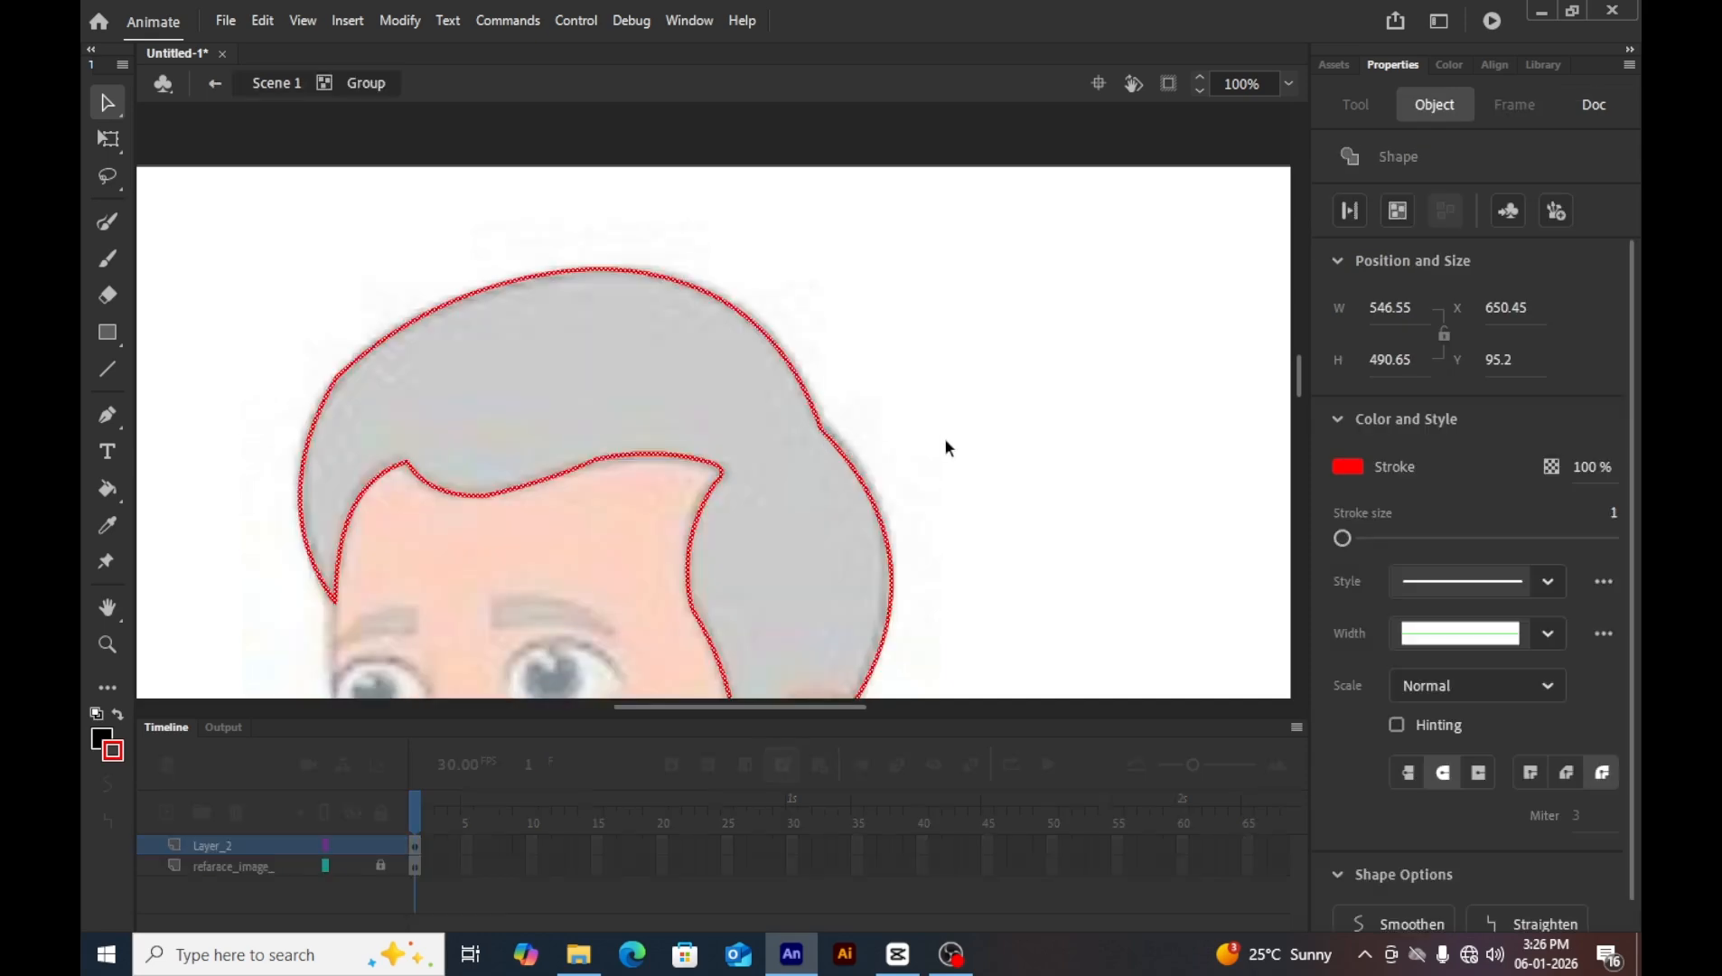
pyautogui.hotkey('ctrl', 'g')
pyautogui.scroll(-3, 944, 430)
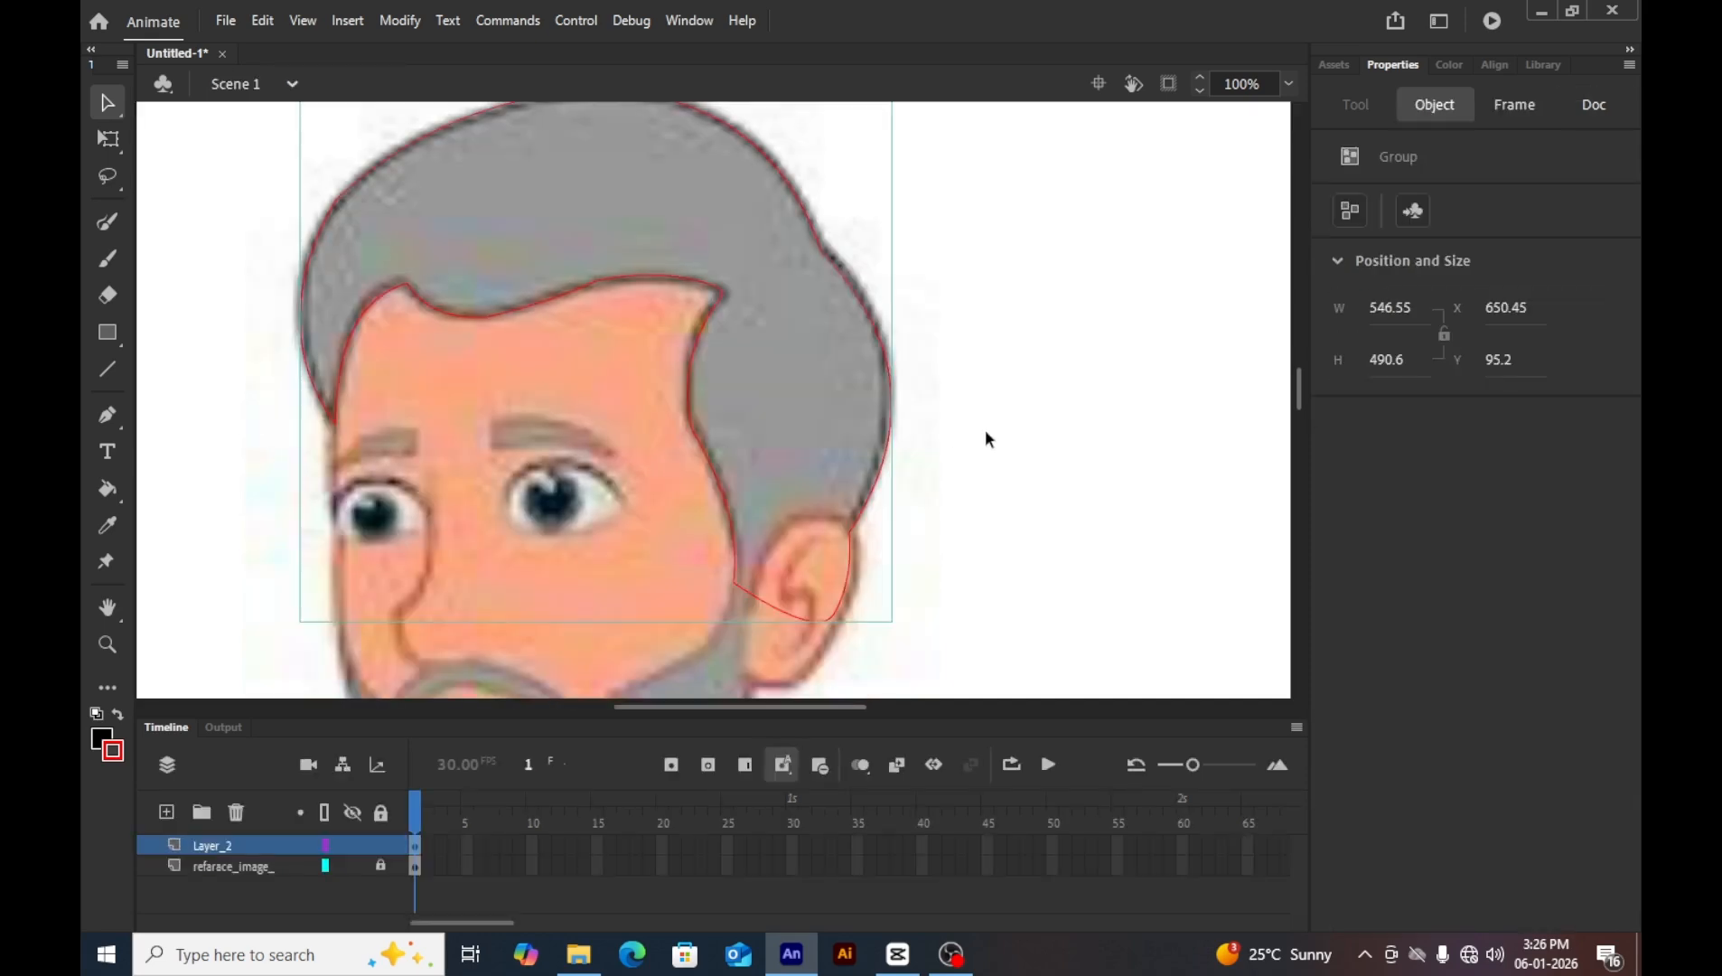
pyautogui.press('n')
pyautogui.scroll(-3, 921, 464)
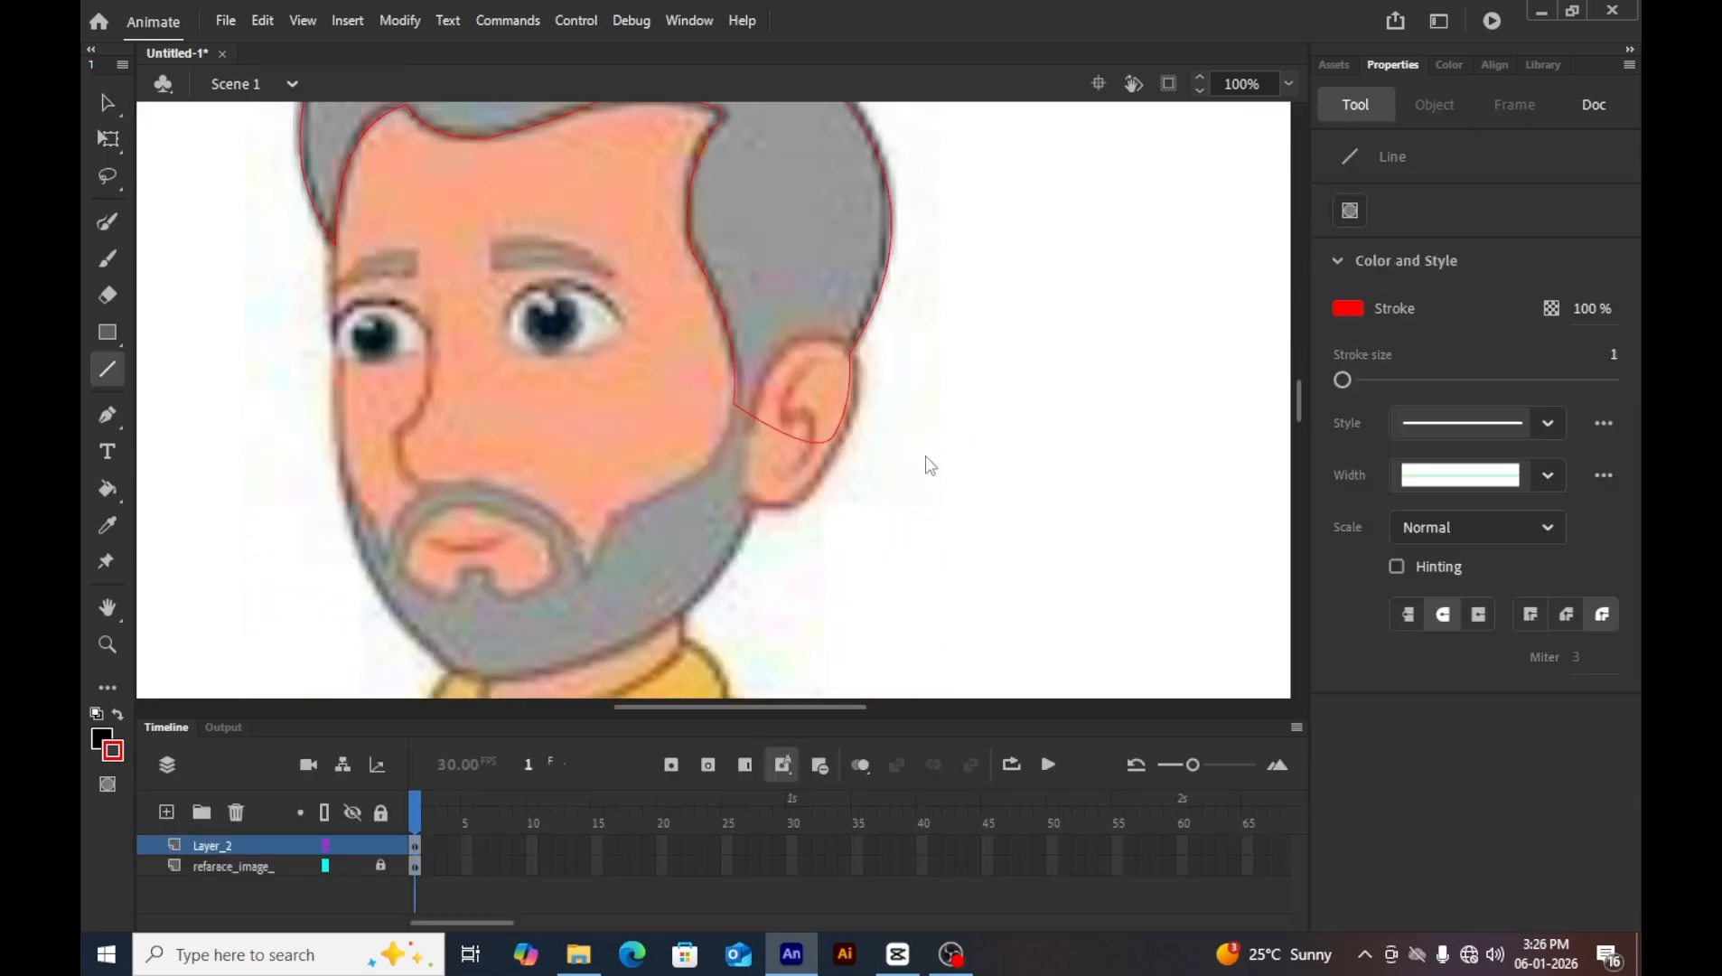
pyautogui.press('v')
# Enter the hair group and delete the lower boundary line that crosses the ear.
pyautogui.doubleClick(851, 357)
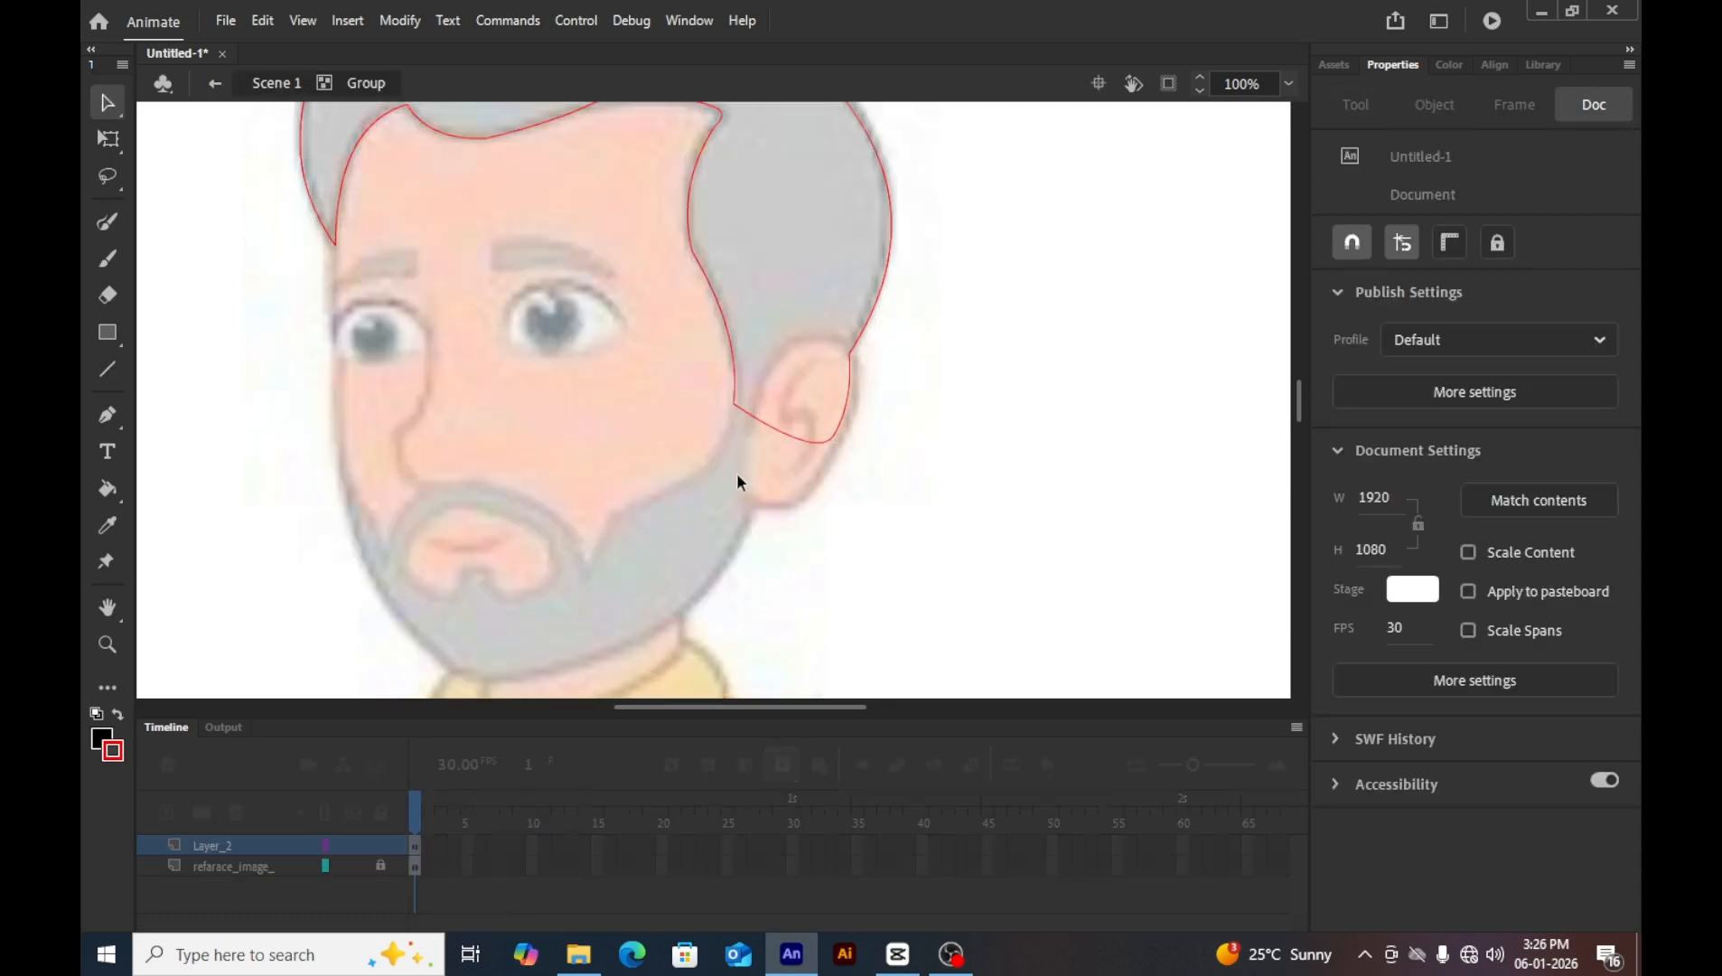
pyautogui.click(826, 439)
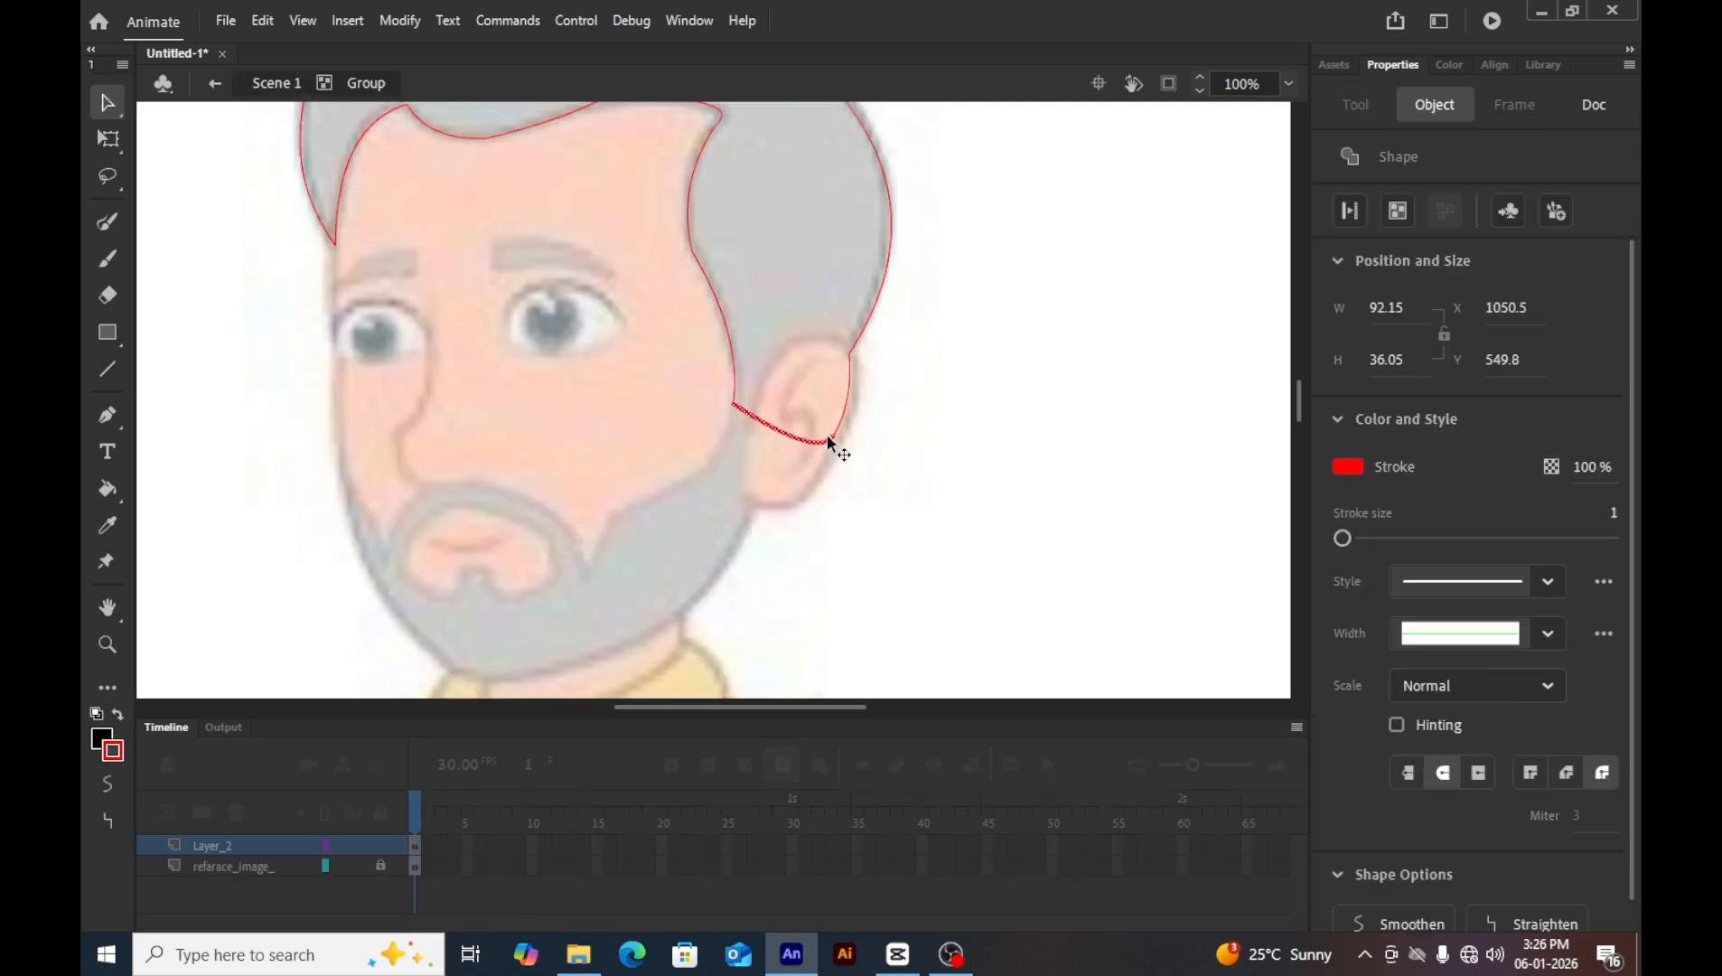
pyautogui.press('Delete')
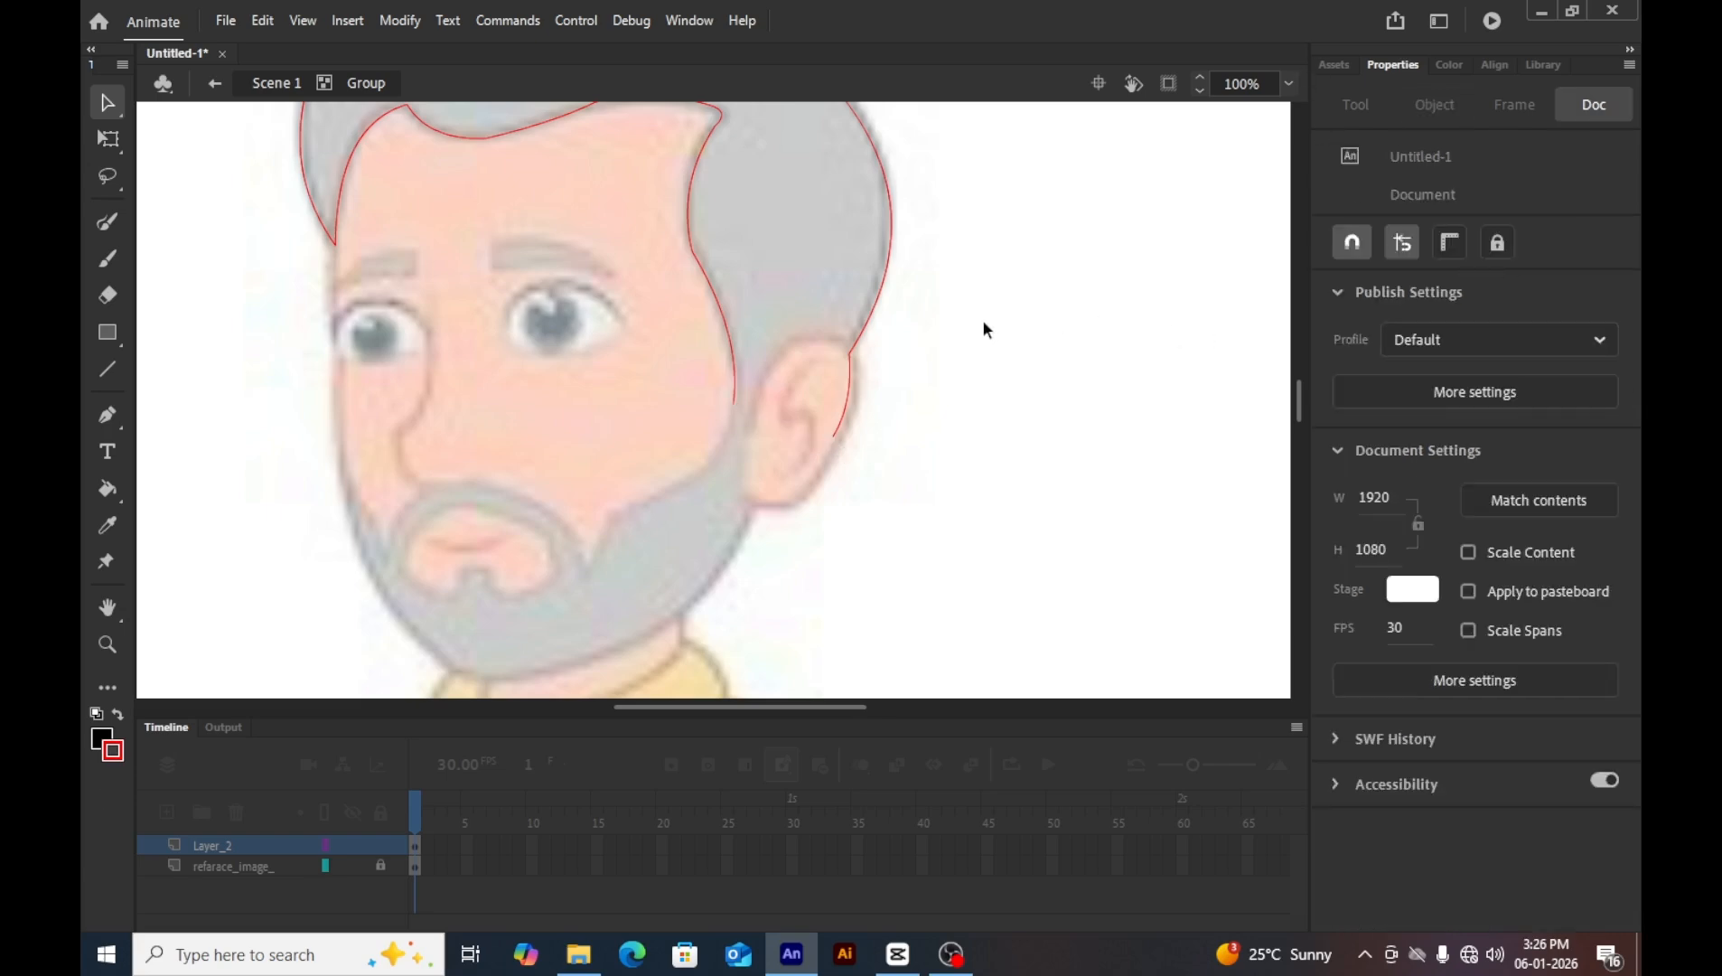
# Draw a curved line from the open end on the ear's outer edge to the corner where the earlobe meets the jaw.
pyautogui.press('n')
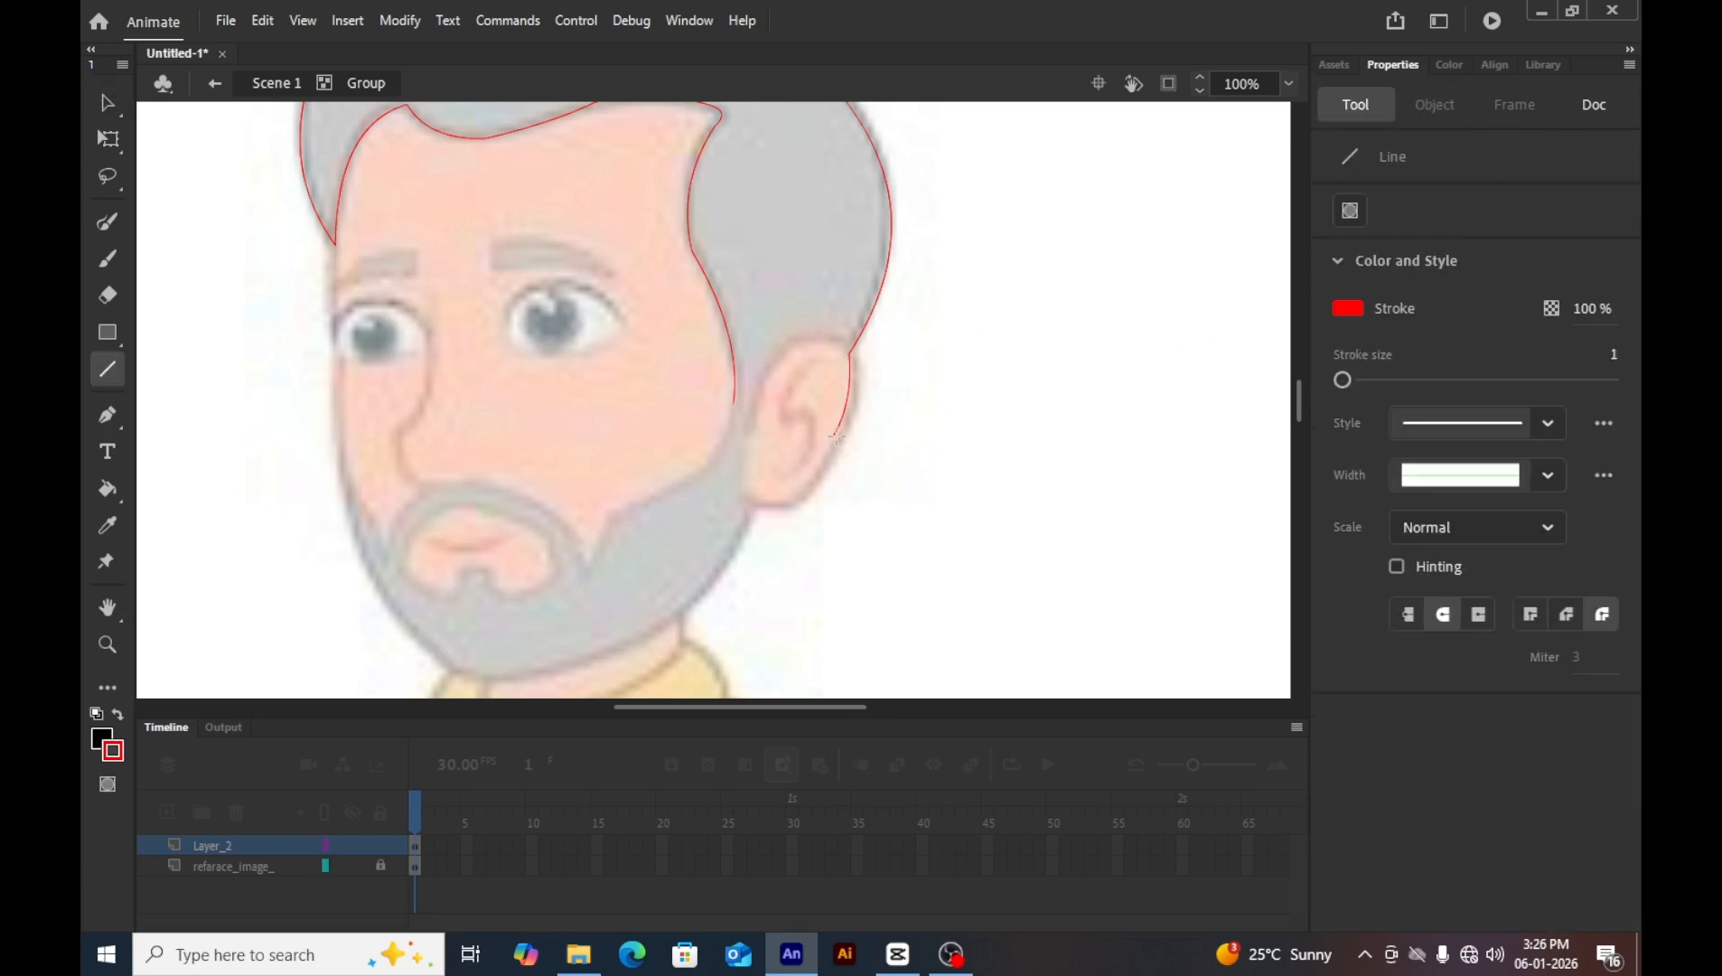
pyautogui.moveTo(832, 437); pyautogui.dragTo(749, 526)
pyautogui.press('v')
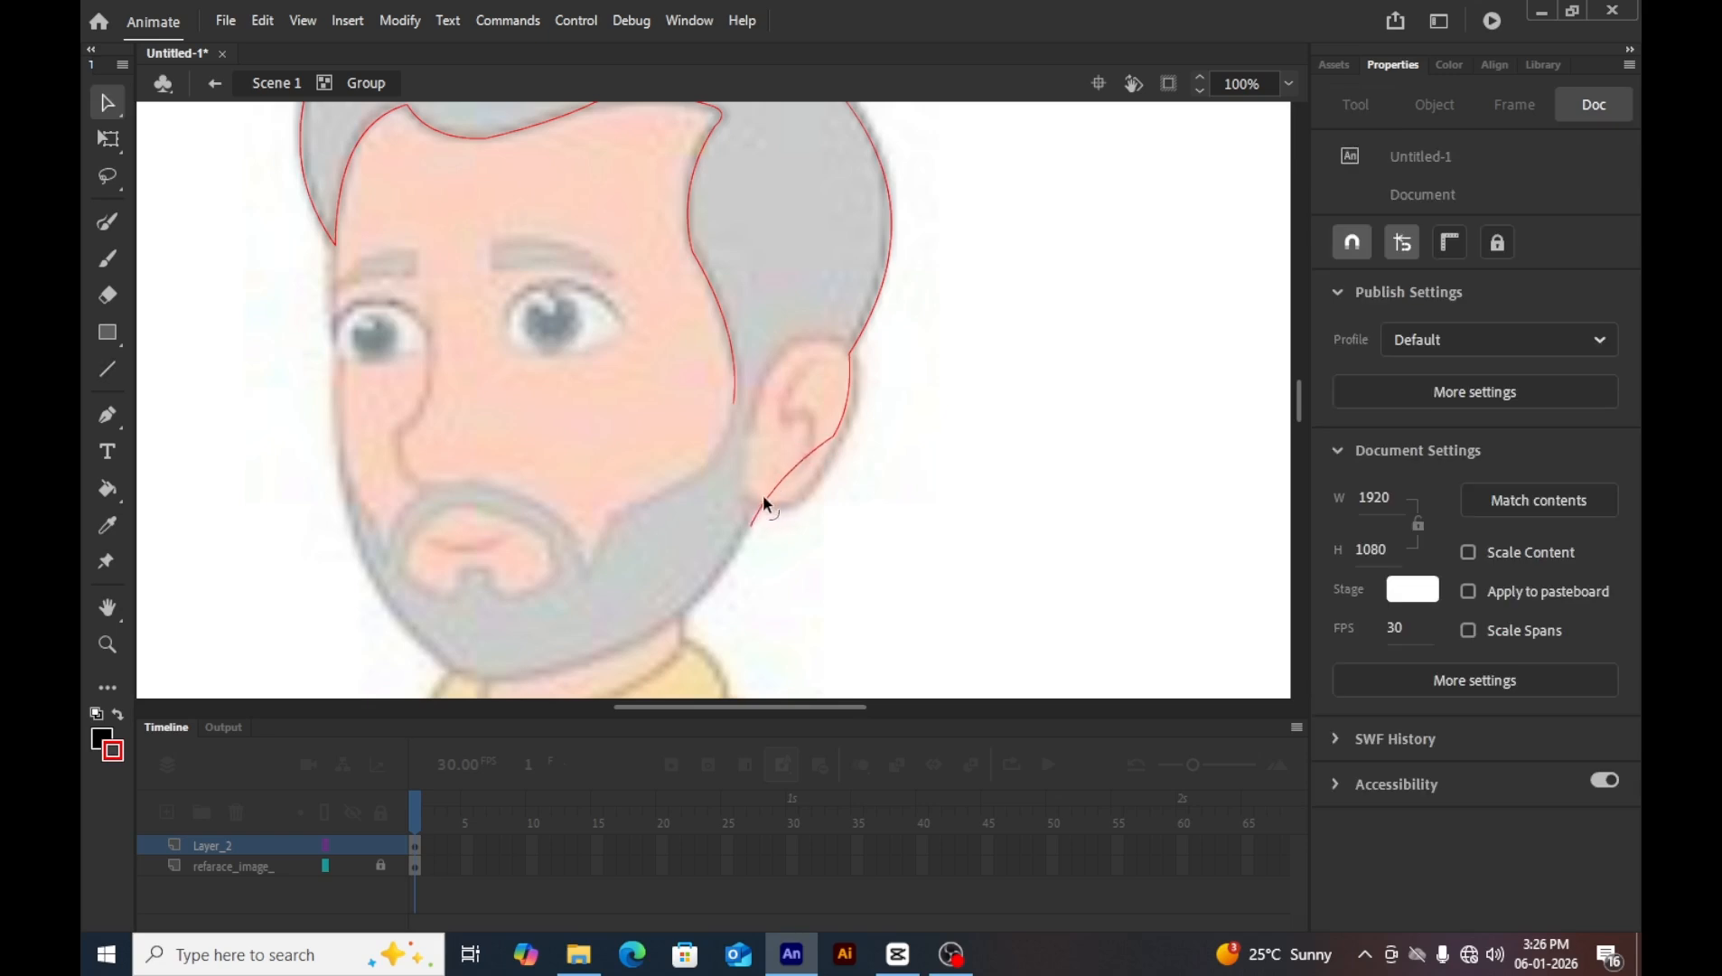
pyautogui.press('z')
pyautogui.click(759, 495)
pyautogui.press('v')
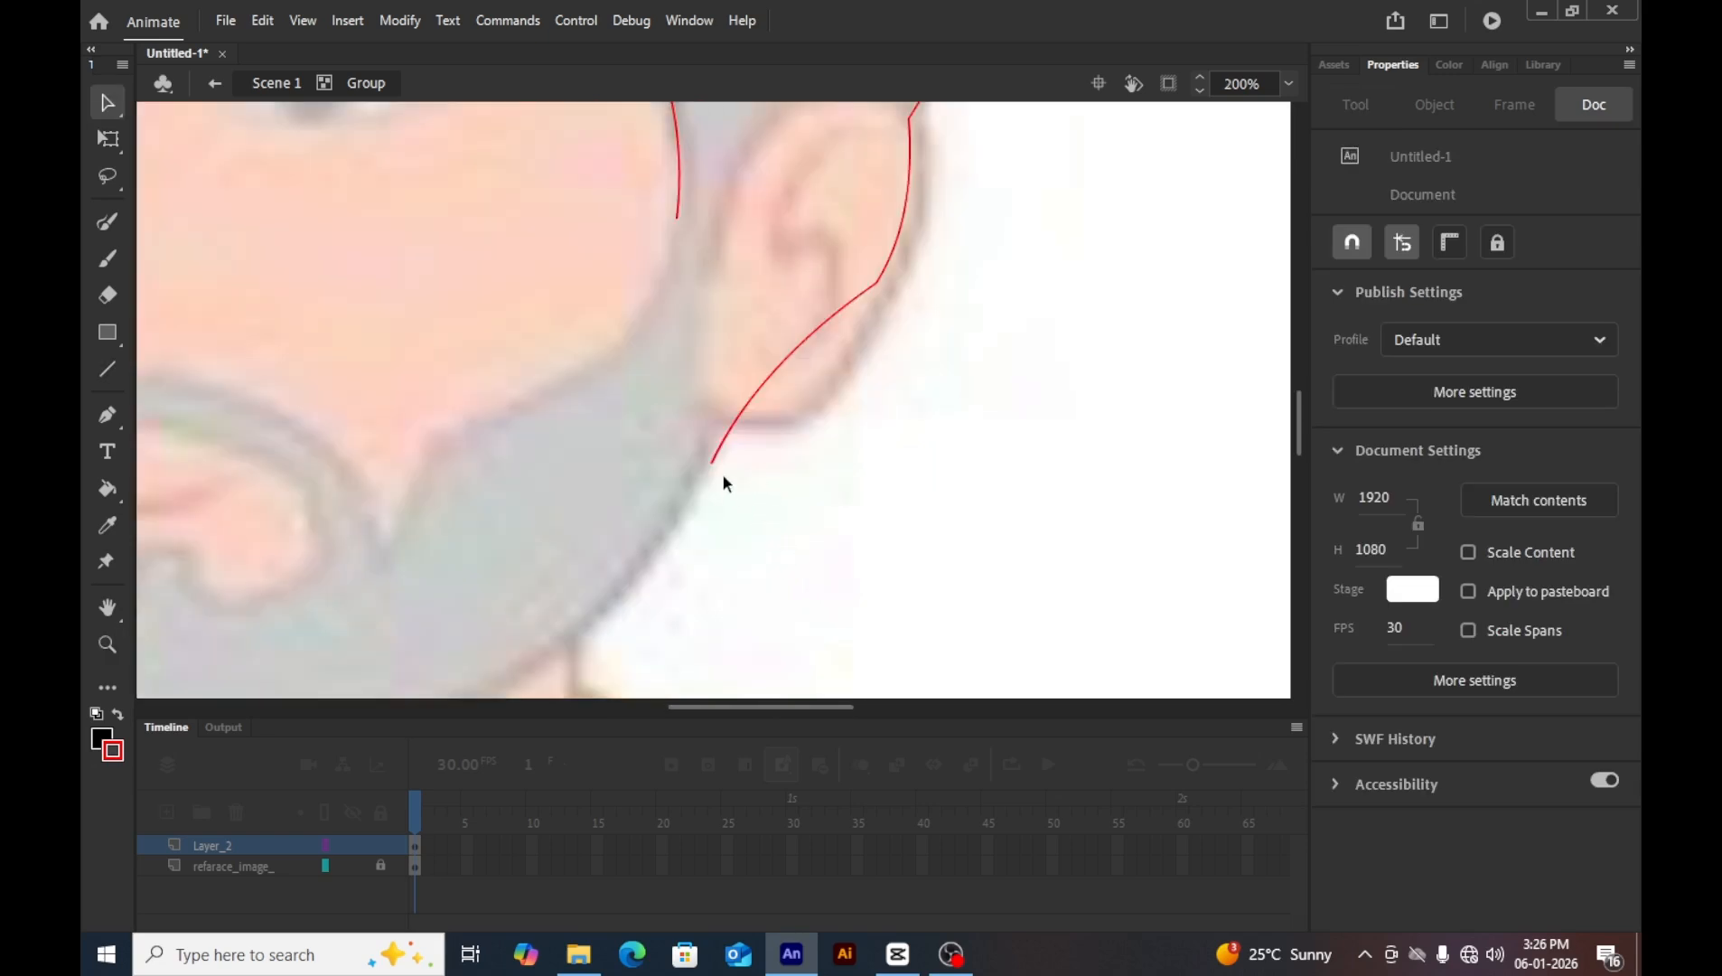
pyautogui.moveTo(713, 462); pyautogui.dragTo(741, 412)
# Trace the jaw from the earlobe corner down to the beard's lower edge with a line bent along the contour.
pyautogui.press('space')
pyautogui.moveTo(686, 503); pyautogui.dragTo(862, 322)
pyautogui.press('n')
pyautogui.moveTo(882, 242)
pyautogui.mouseDown()
pyautogui.moveTo(703, 542)
pyautogui.moveTo(660, 505)
pyautogui.mouseUp()
pyautogui.press('v')
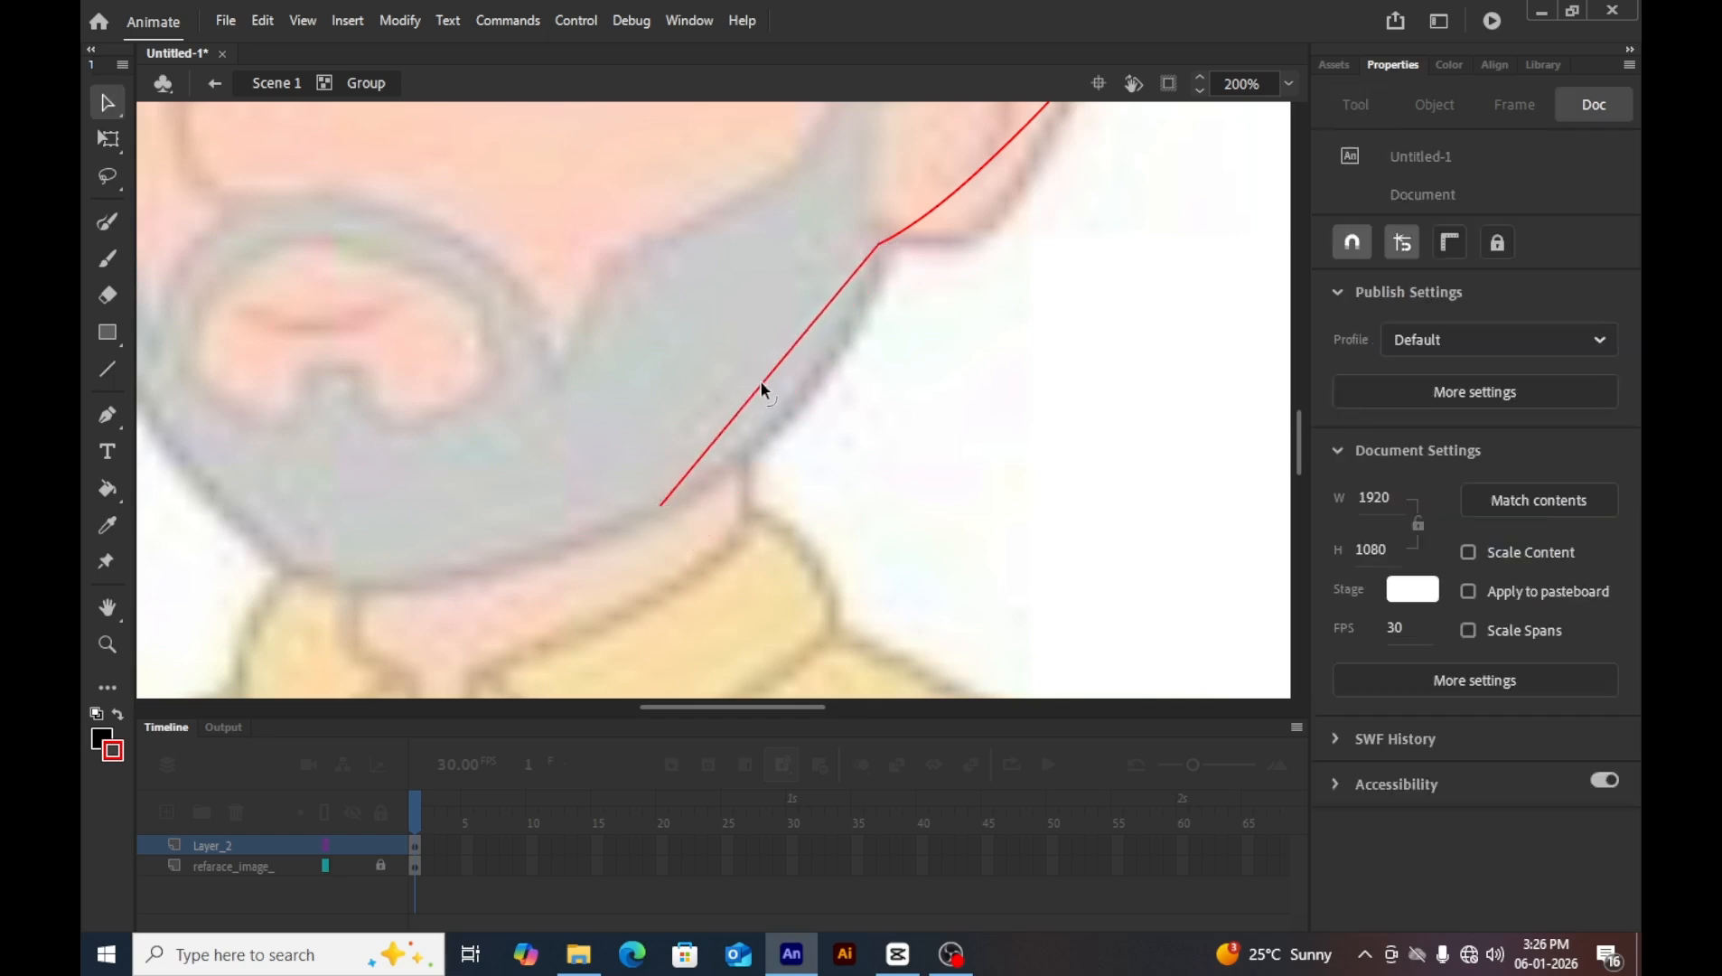
pyautogui.moveTo(760, 381); pyautogui.dragTo(789, 414)
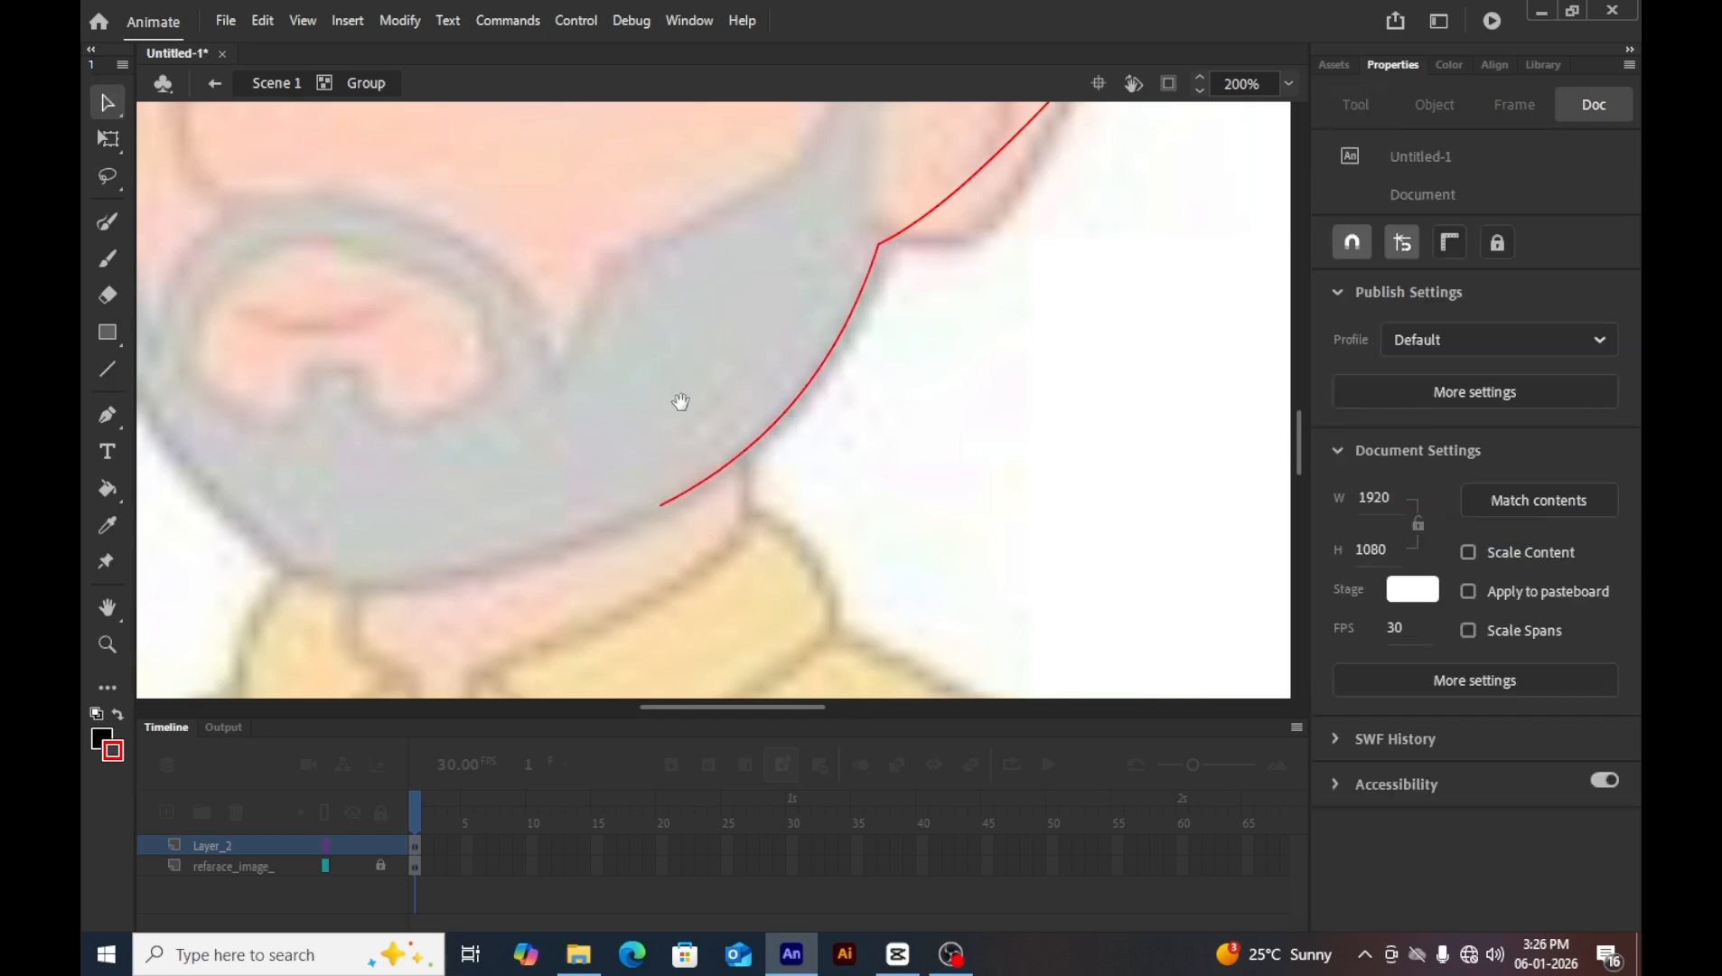
# Continue the face outline along the underside of the beard to the chin with a slightly curved line.
pyautogui.press('space')
pyautogui.moveTo(681, 400); pyautogui.dragTo(972, 381)
pyautogui.press('n')
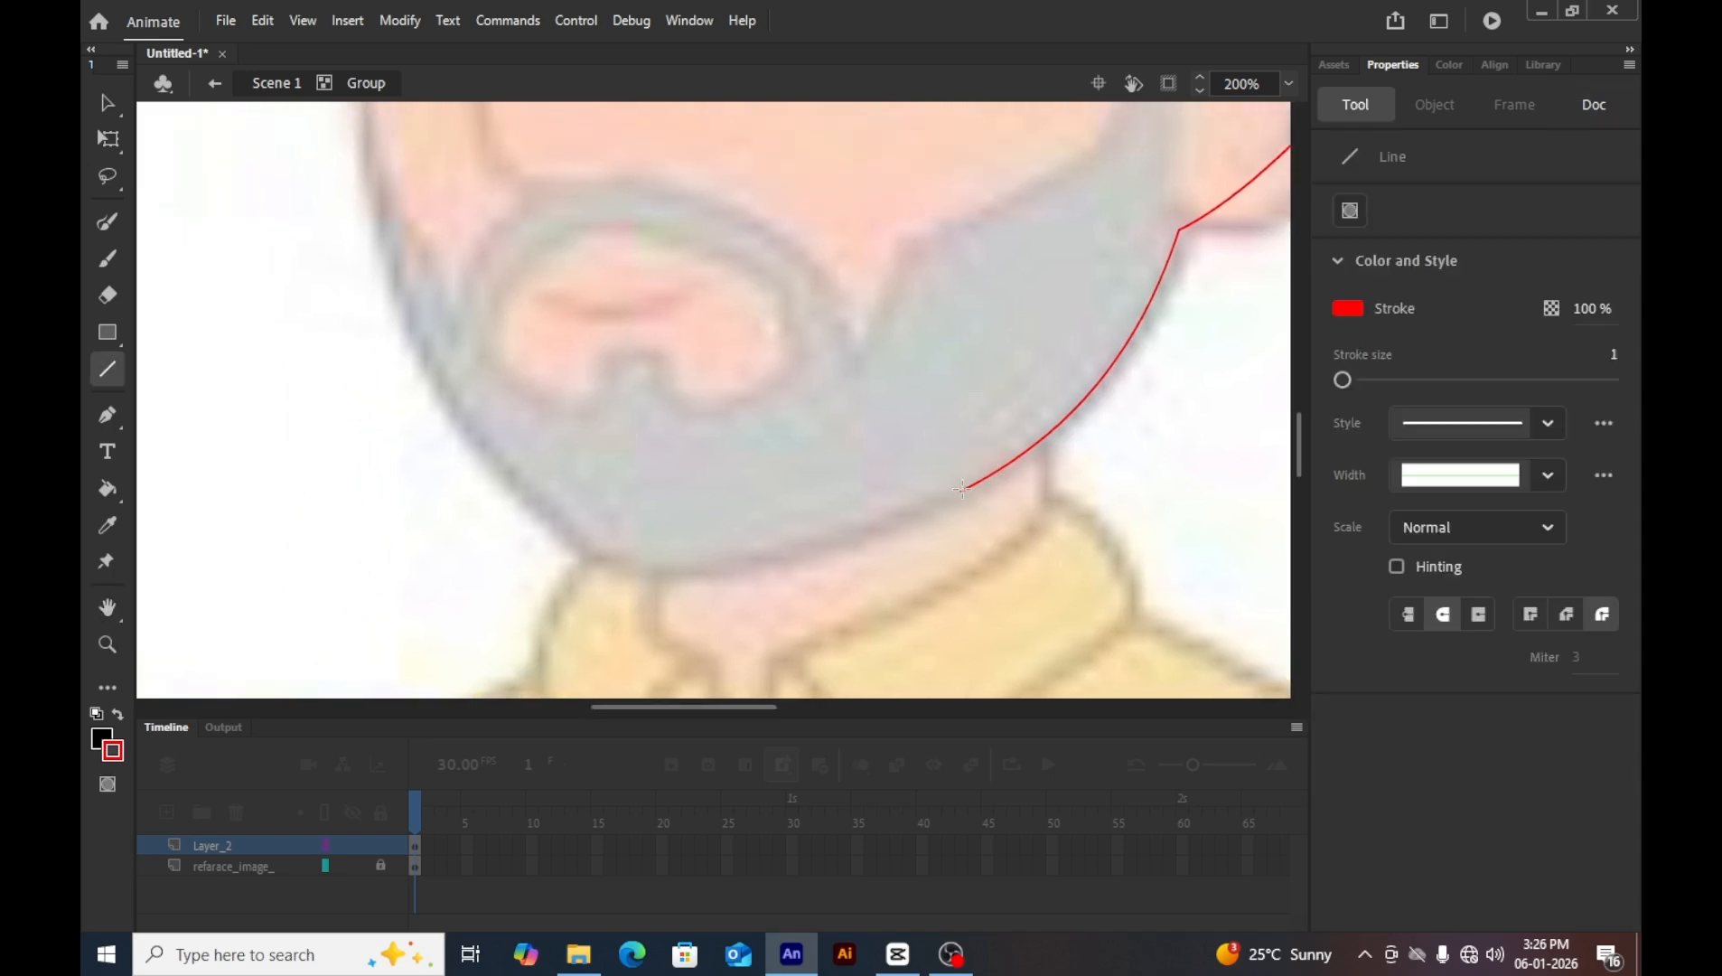
pyautogui.moveTo(959, 491); pyautogui.dragTo(638, 567)
pyautogui.press('v')
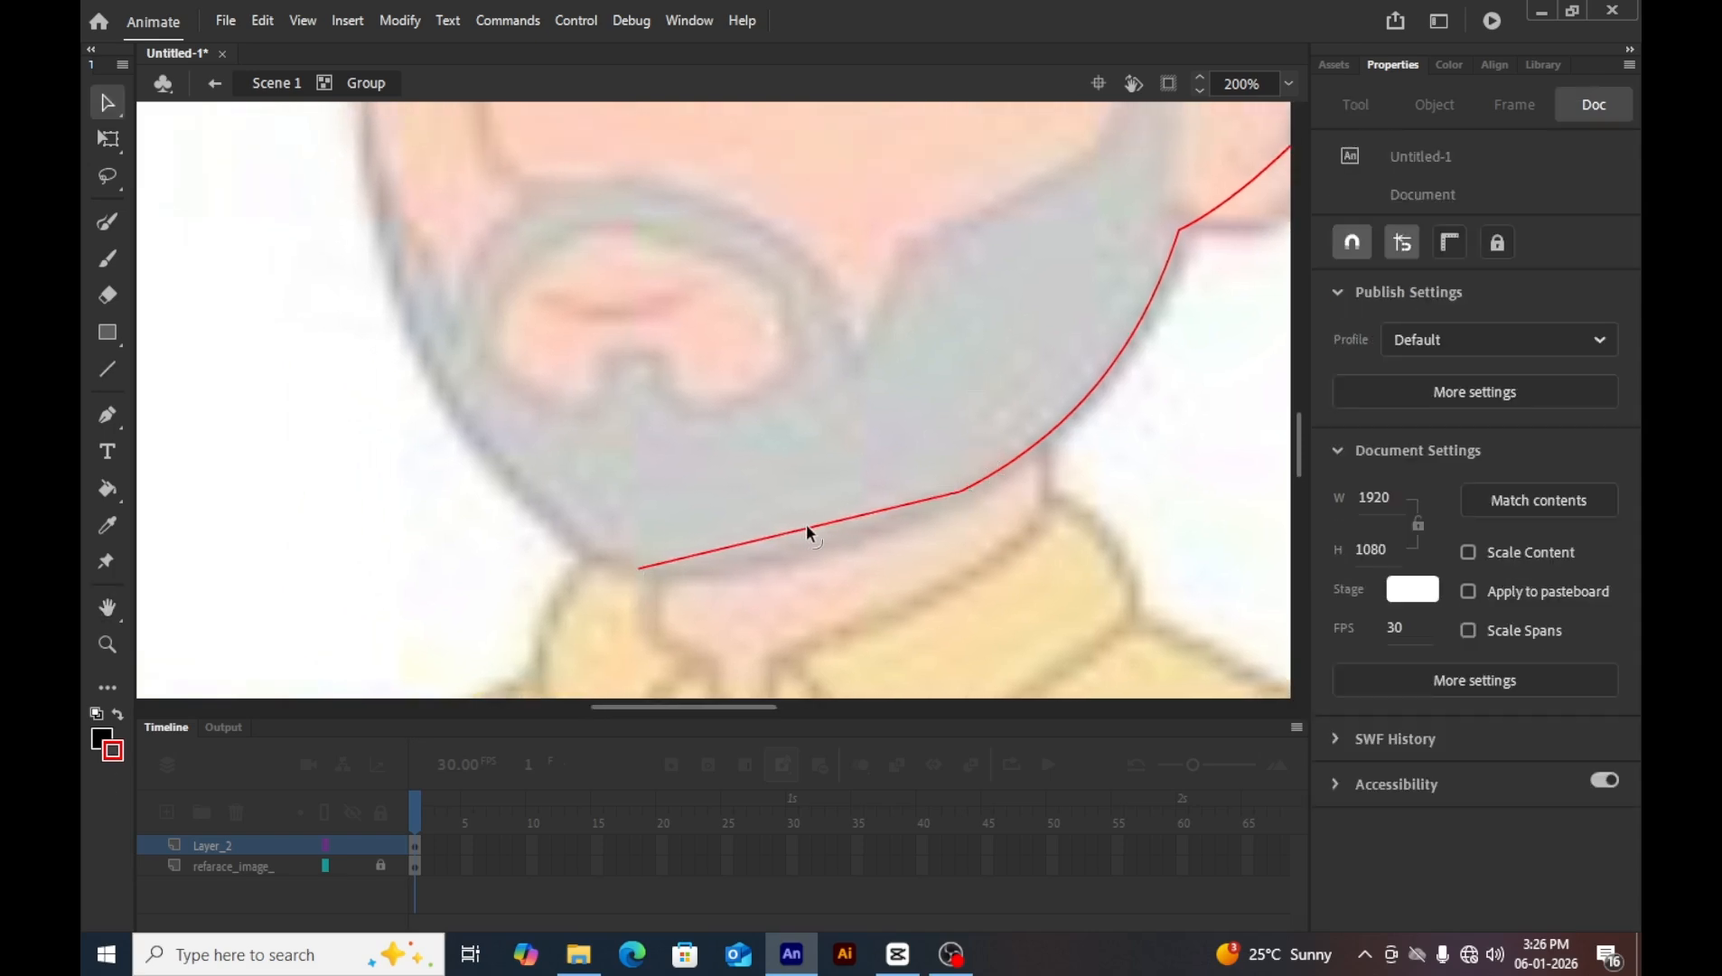
pyautogui.moveTo(807, 527); pyautogui.dragTo(814, 552)
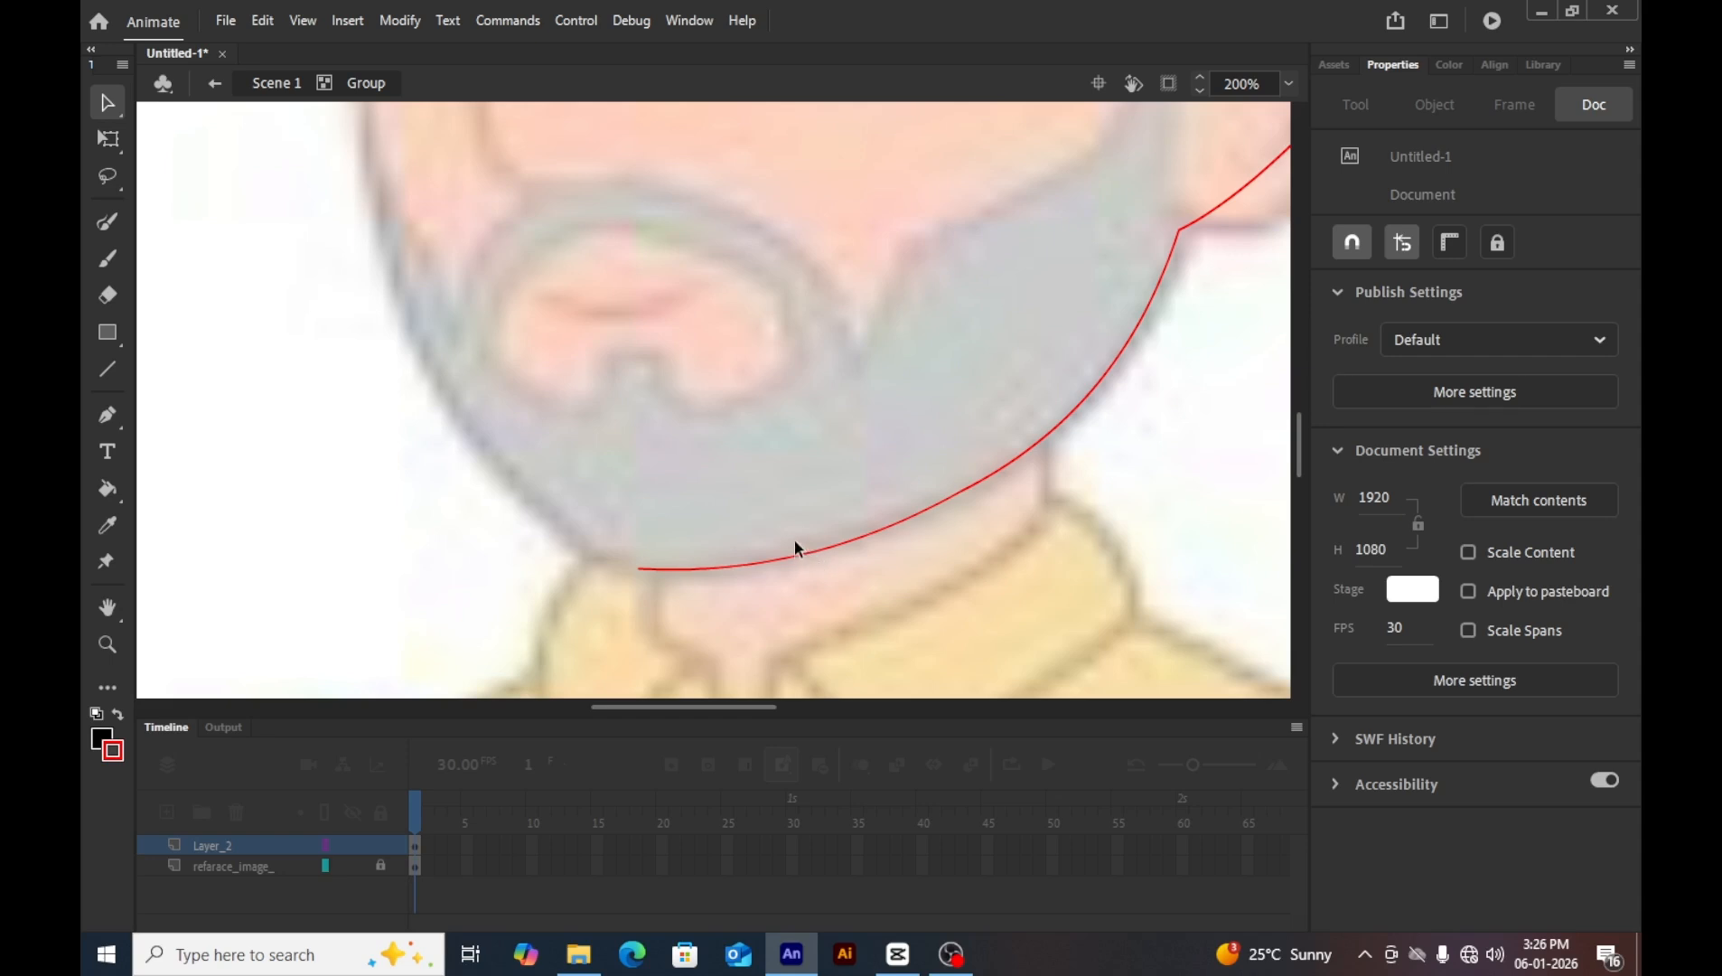
# Trace the far side of the beard from the chin up to the cheek with a line bent to the contour.
pyautogui.press('n')
pyautogui.moveTo(645, 568)
pyautogui.mouseDown()
pyautogui.moveTo(469, 289)
pyautogui.moveTo(371, 200)
pyautogui.moveTo(374, 217)
pyautogui.mouseUp()
pyautogui.press('v')
pyautogui.moveTo(484, 360); pyautogui.dragTo(444, 417)
# Extend the far face edge from the cheek up beside the eye with a curved line.
pyautogui.scroll(5, 443, 417)
pyautogui.press('n')
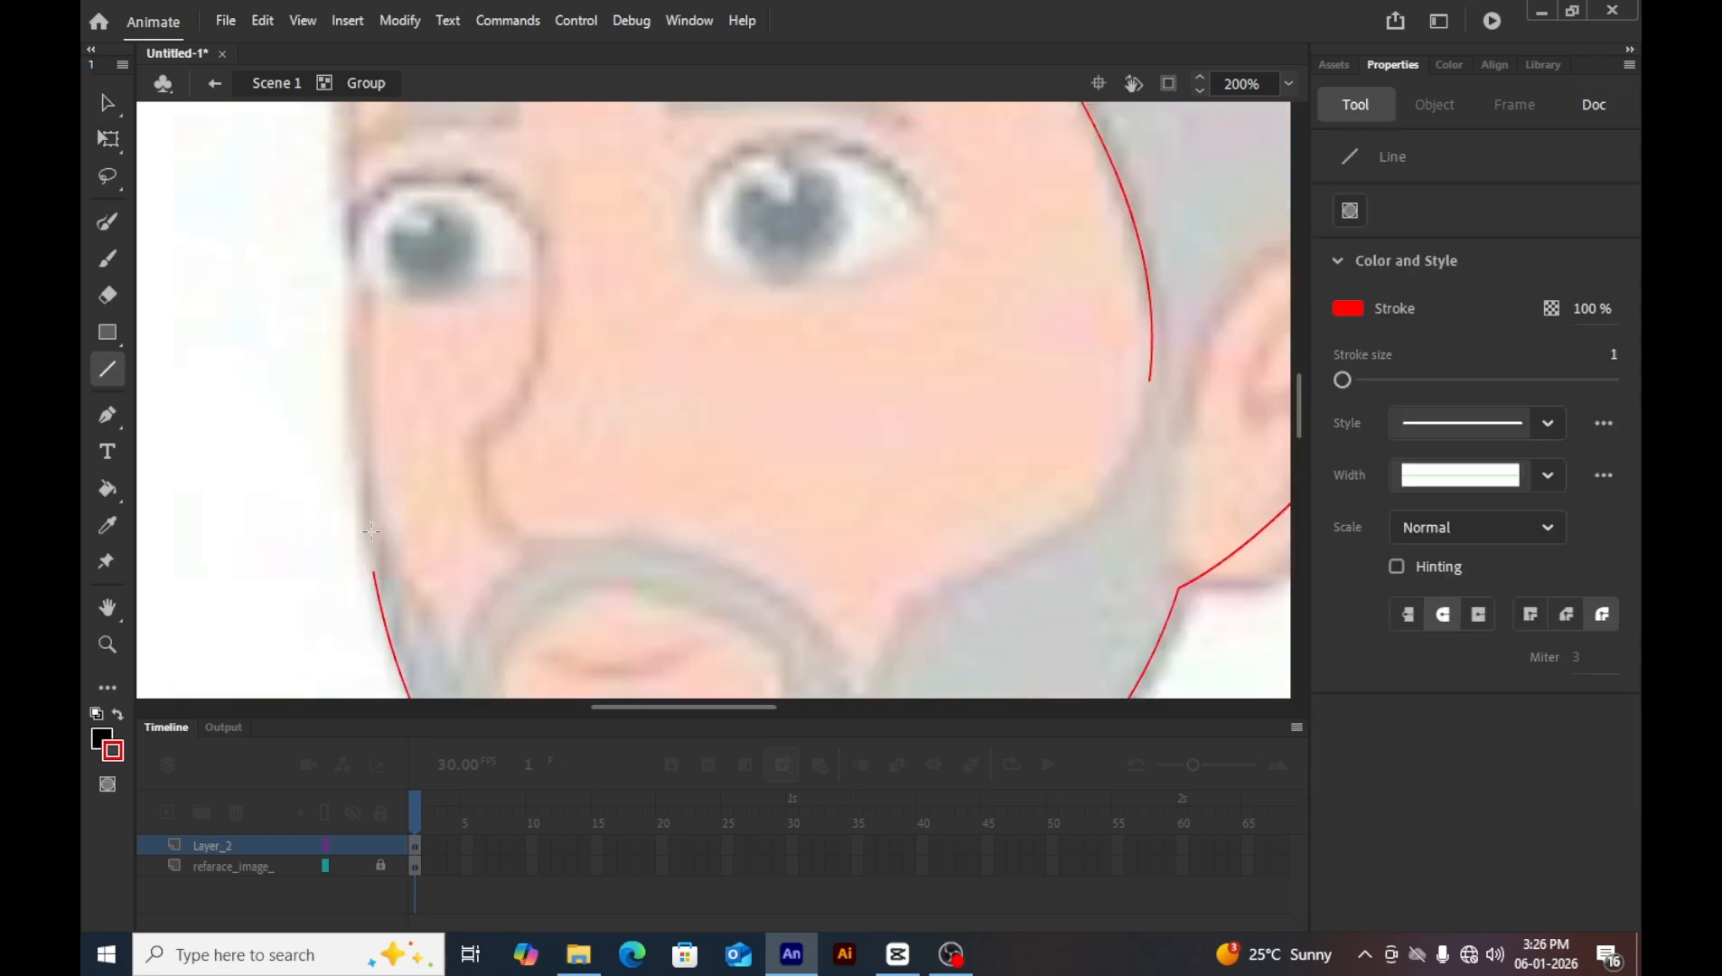
pyautogui.moveTo(374, 573); pyautogui.dragTo(347, 155)
pyautogui.press('v')
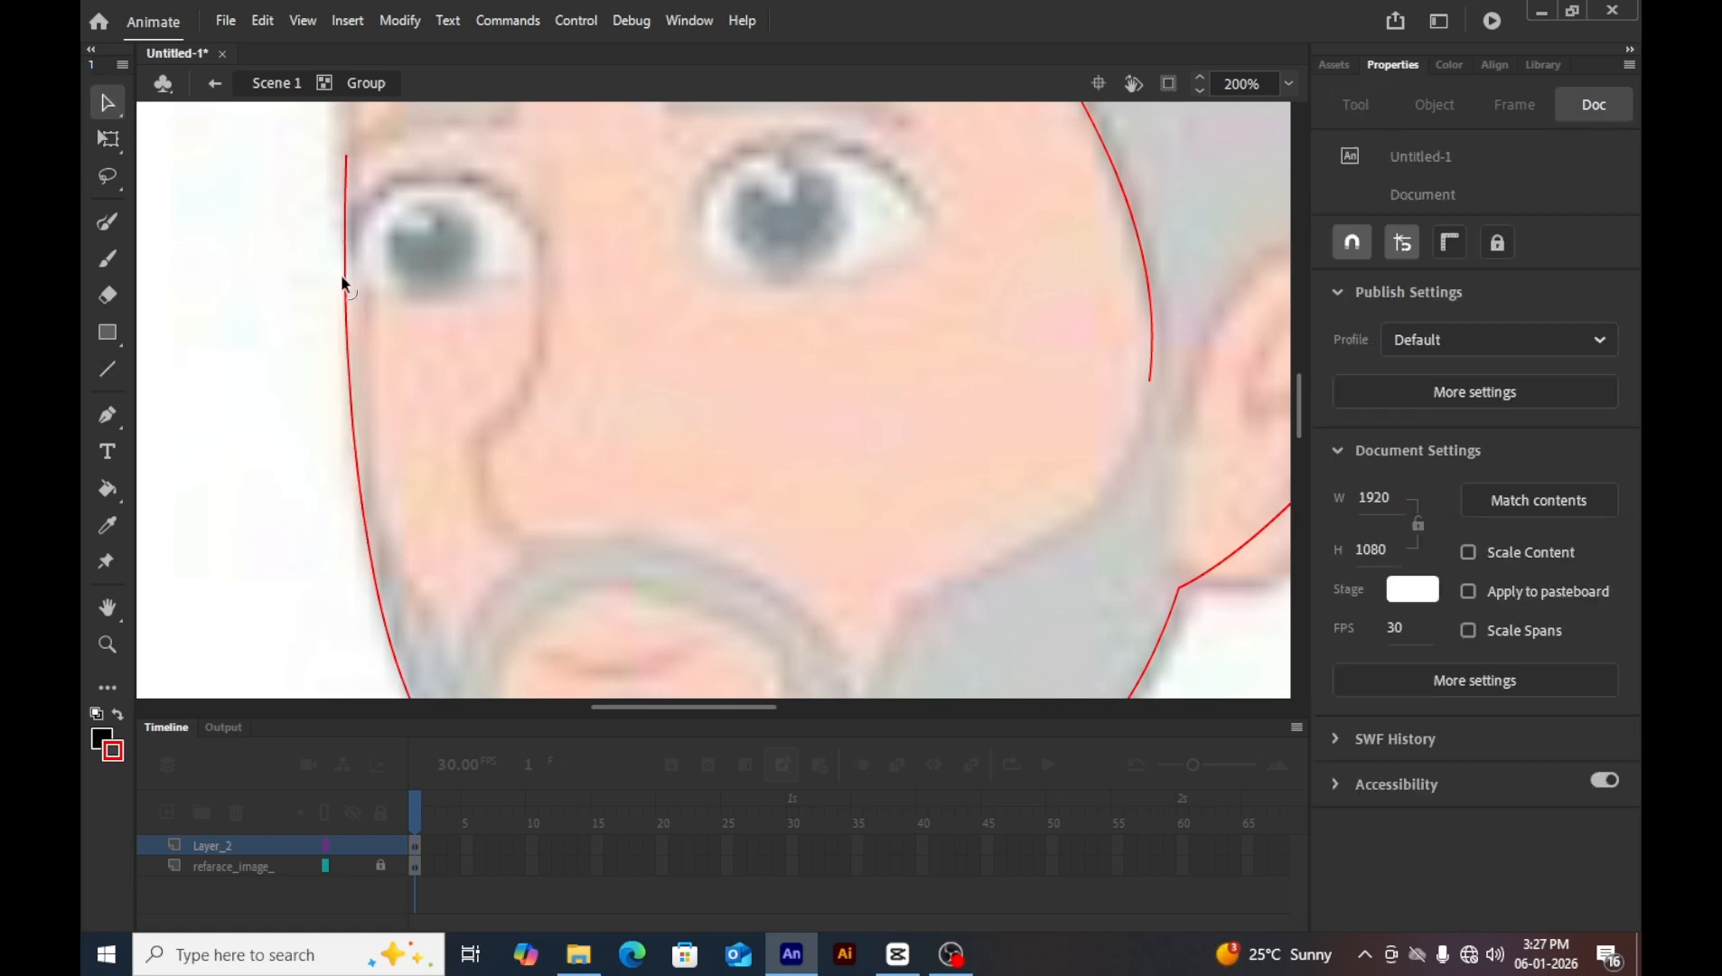
# Connect the far face edge beside the eye to the front hair tip with a short line fitted to the contour.
pyautogui.scroll(5, 345, 276)
pyautogui.press('n')
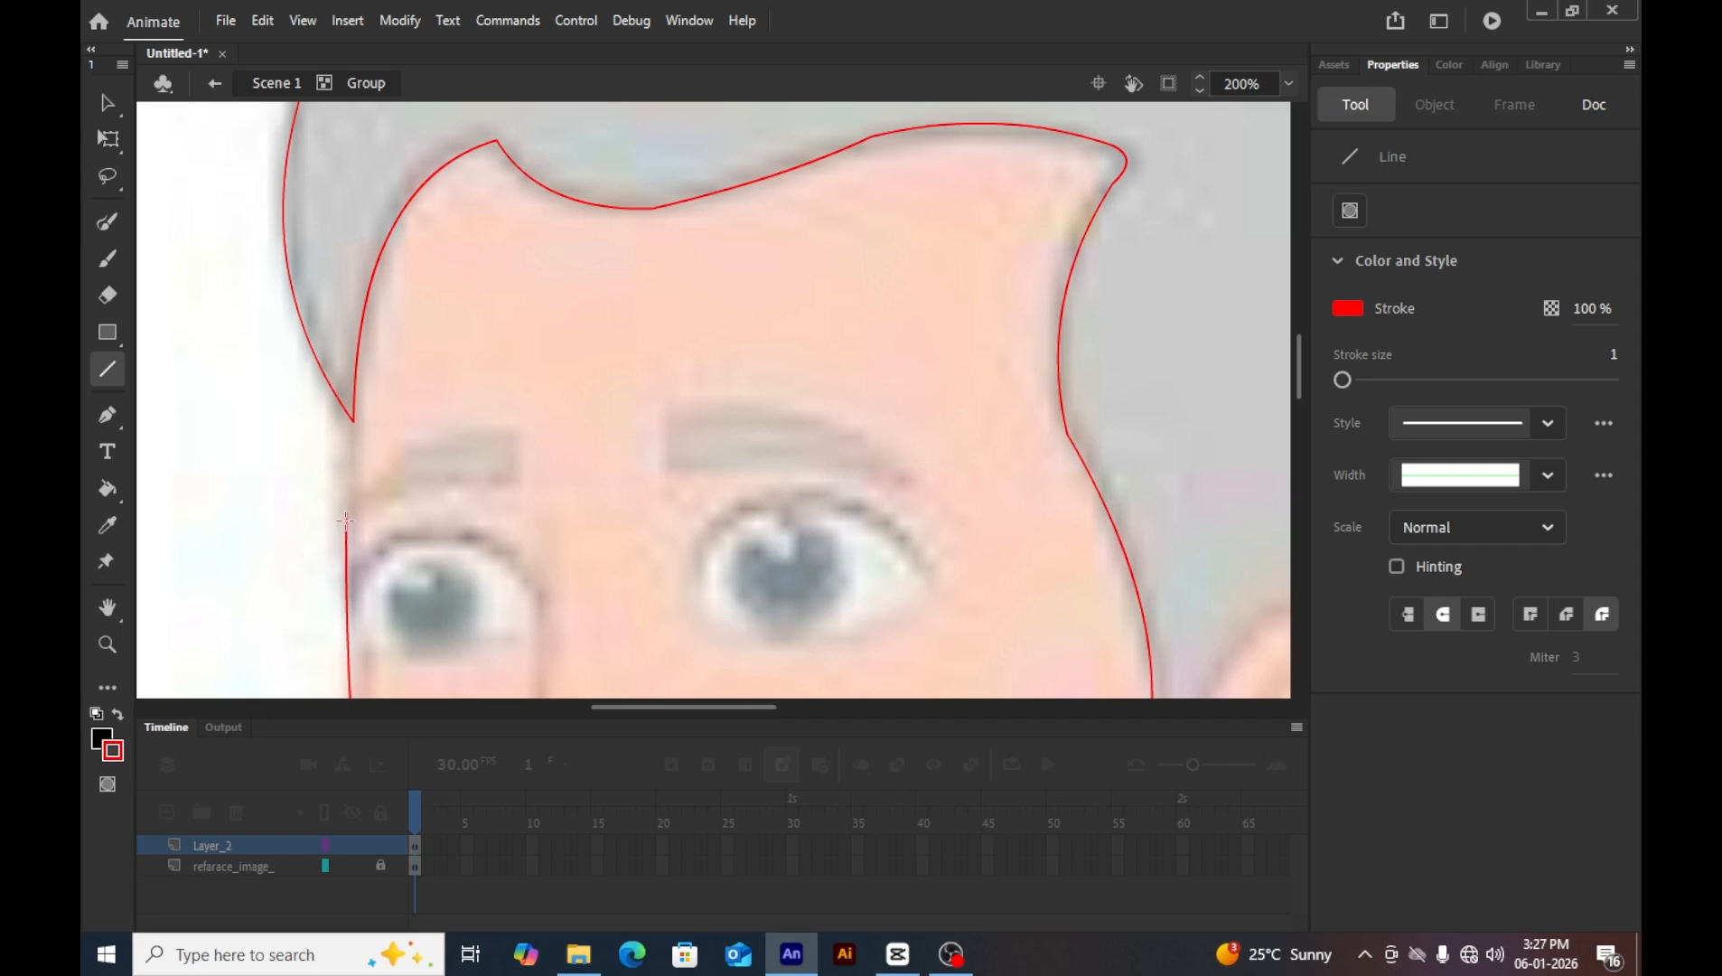
pyautogui.moveTo(346, 519); pyautogui.dragTo(354, 421)
pyautogui.scroll(-6, 356, 425)
pyautogui.scroll(3, 355, 426)
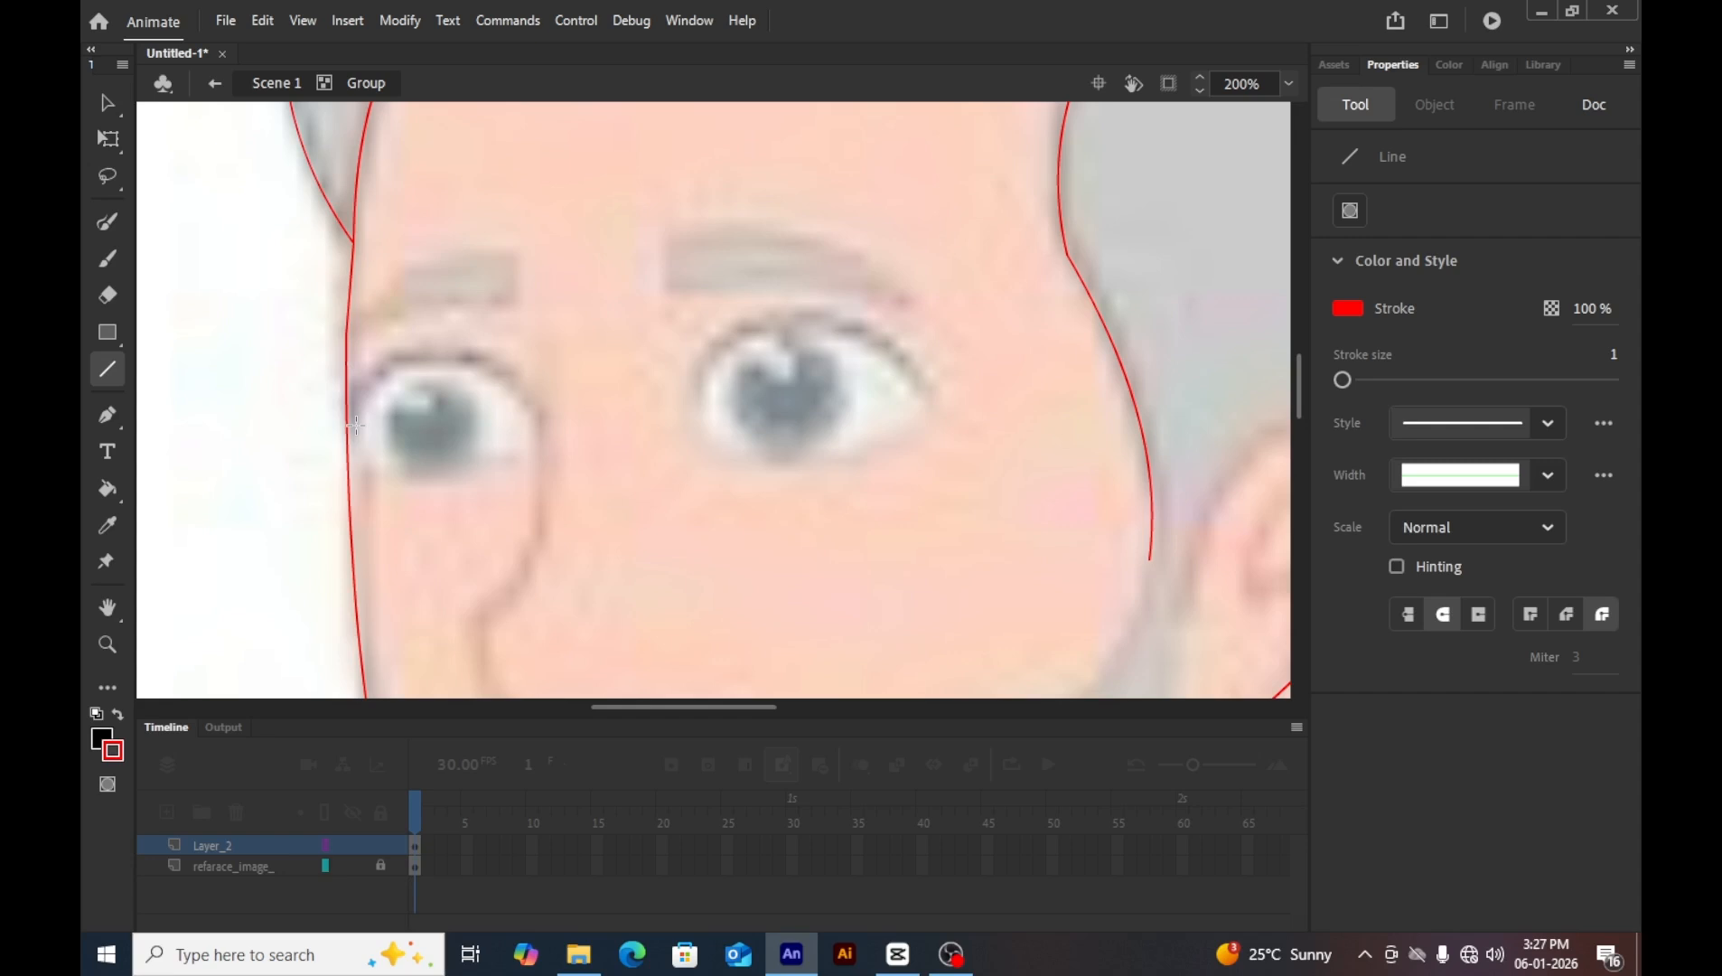
pyautogui.press('v')
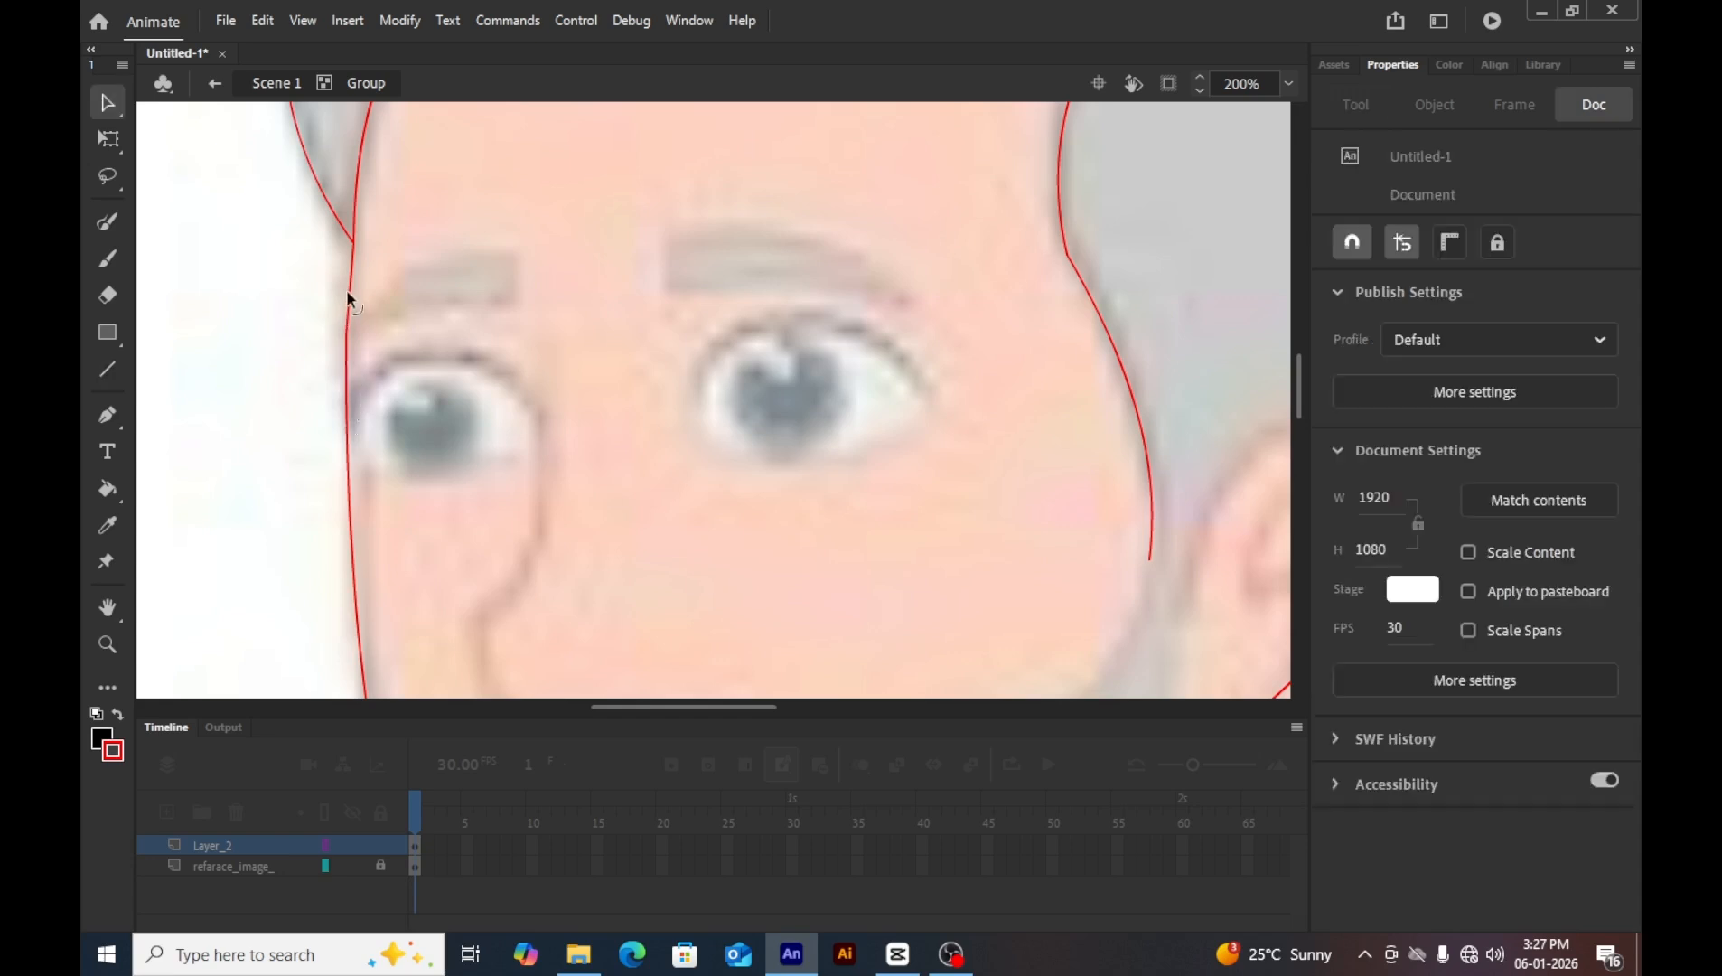
pyautogui.moveTo(348, 289); pyautogui.dragTo(349, 291)
# Draw a line joining the sideburn's open lower end to the jaw corner at the earlobe.
pyautogui.scroll(-5, 550, 338)
pyautogui.press('n')
pyautogui.scroll(3, 1211, 375)
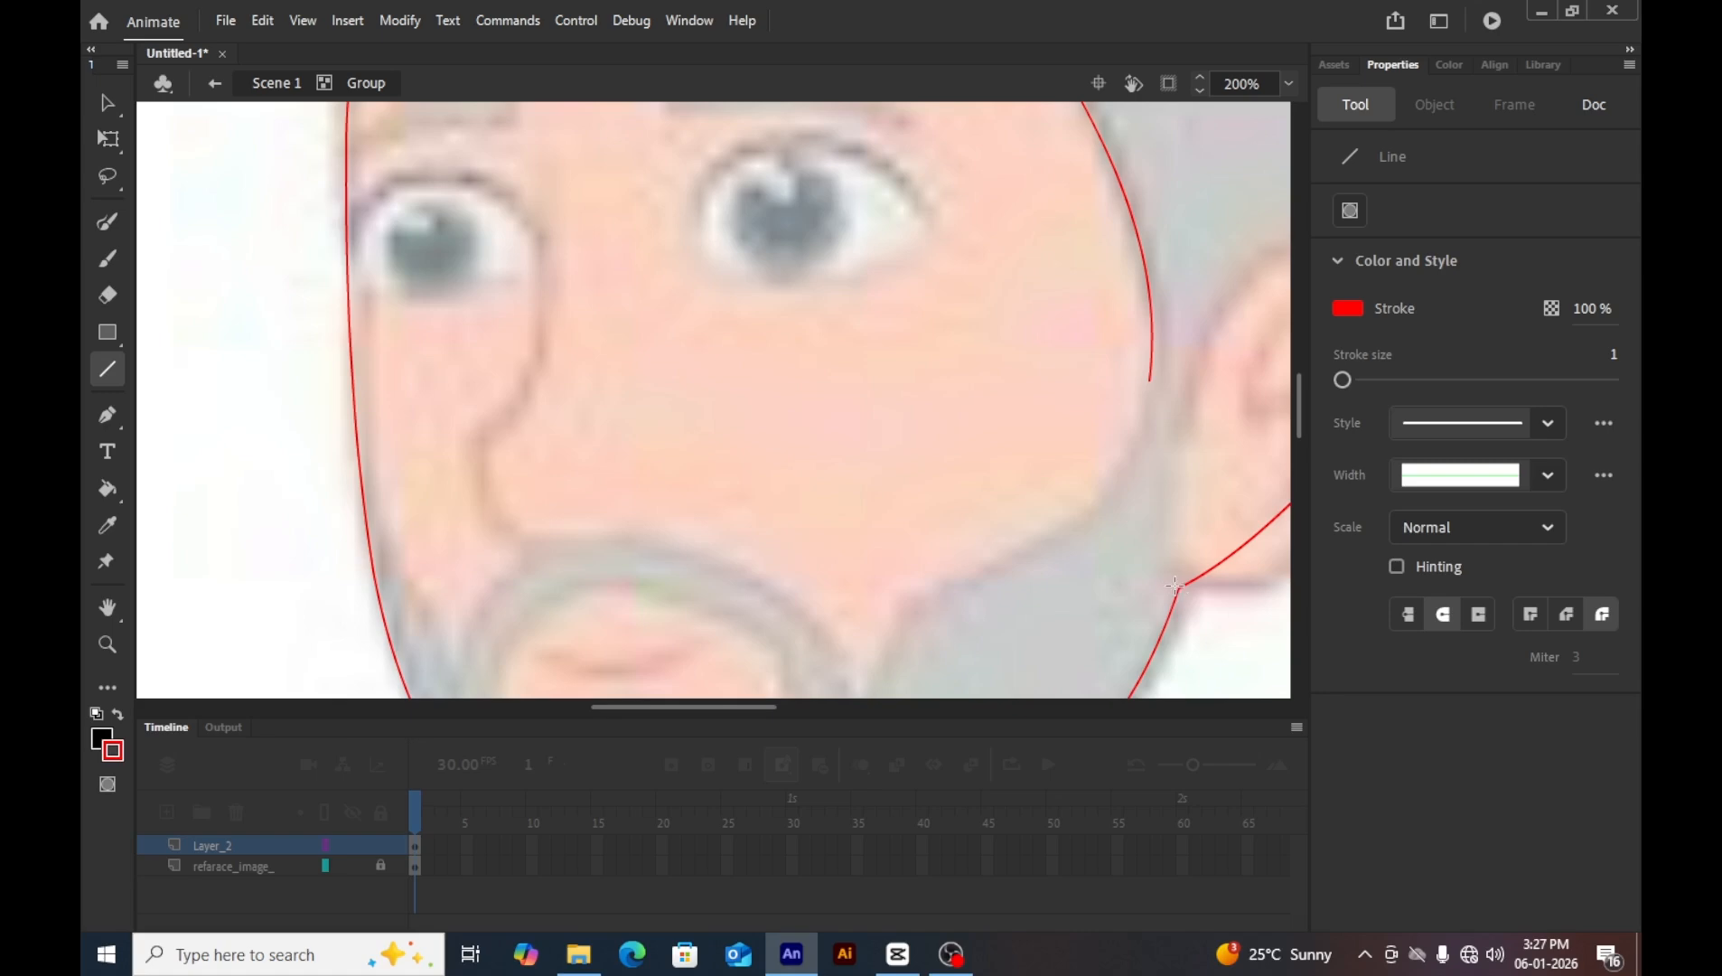
pyautogui.moveTo(1152, 383); pyautogui.dragTo(1176, 586)
pyautogui.press('v')
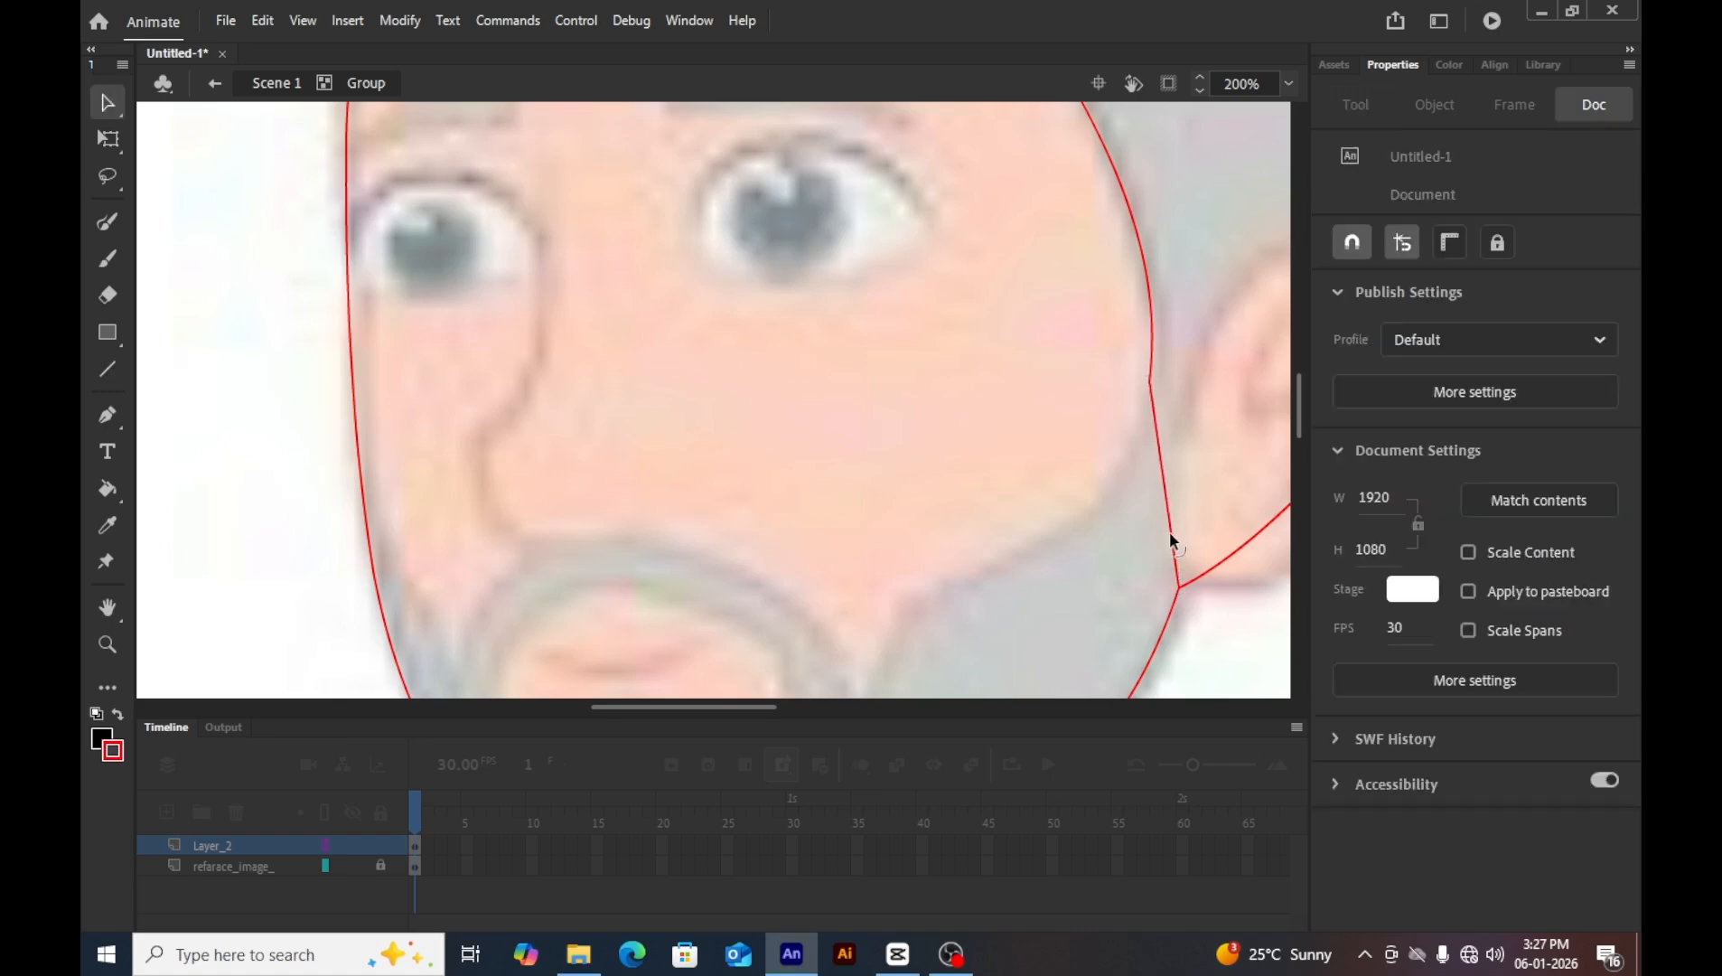
# Curve the lower ear edge around the earlobe, and group the hair and ear outline without the face contour.
pyautogui.hotkey('ctrl', '-')
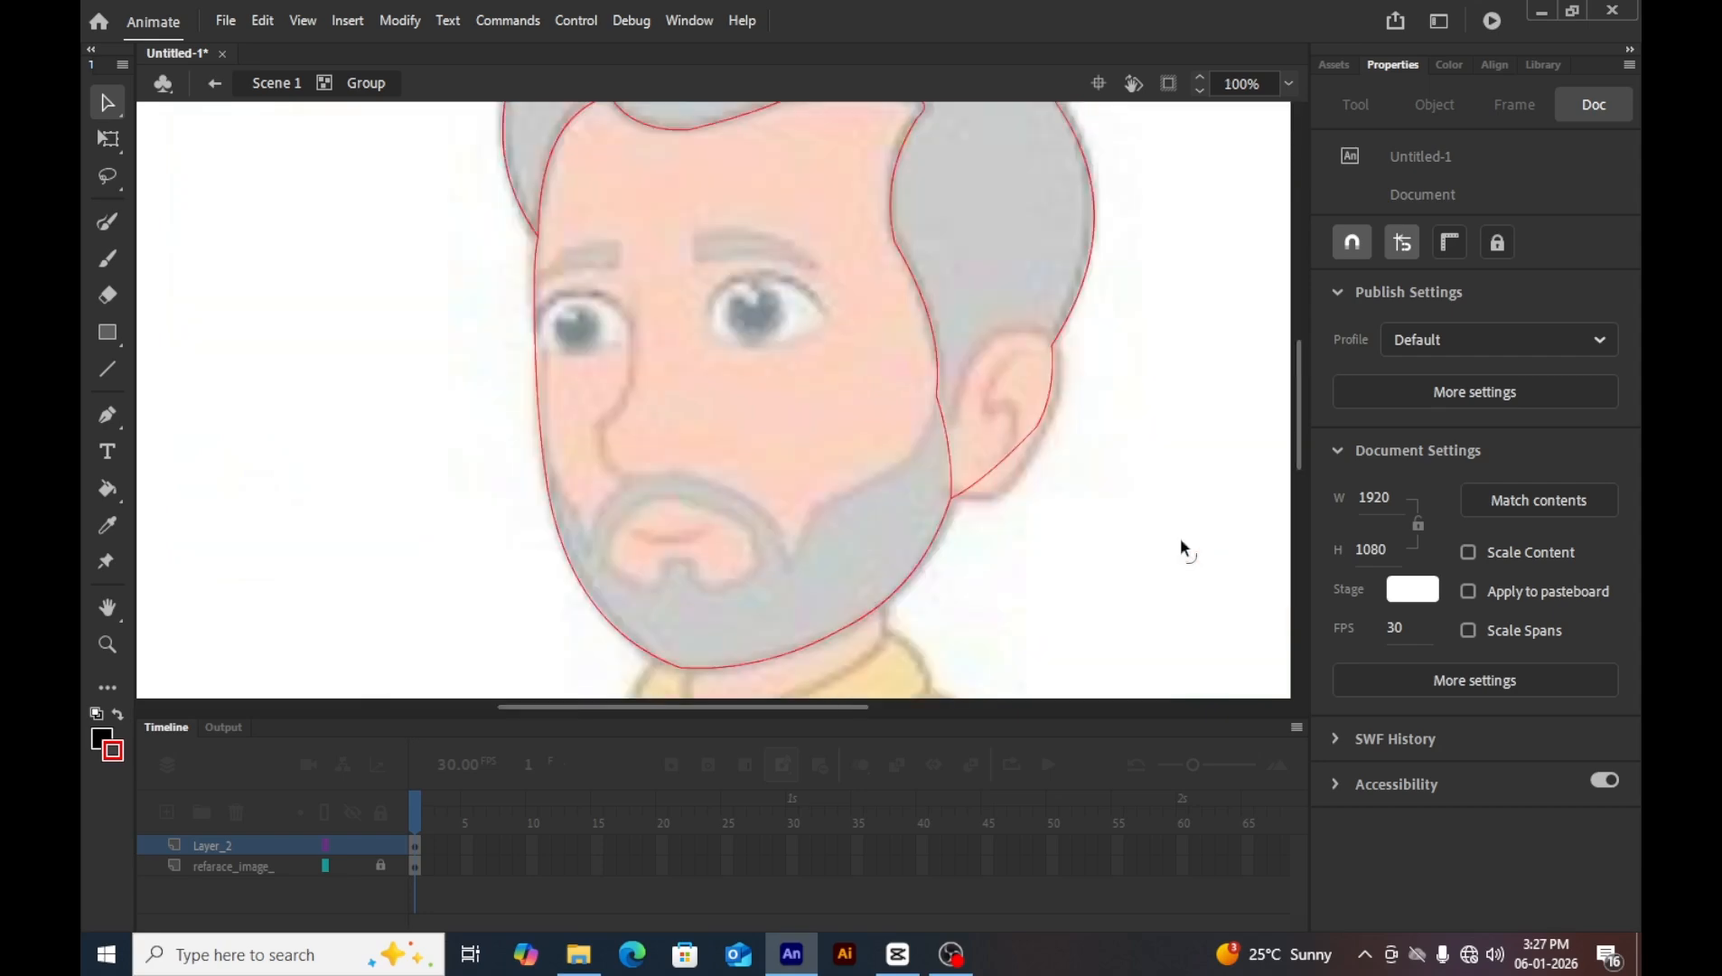
pyautogui.doubleClick(1013, 463)
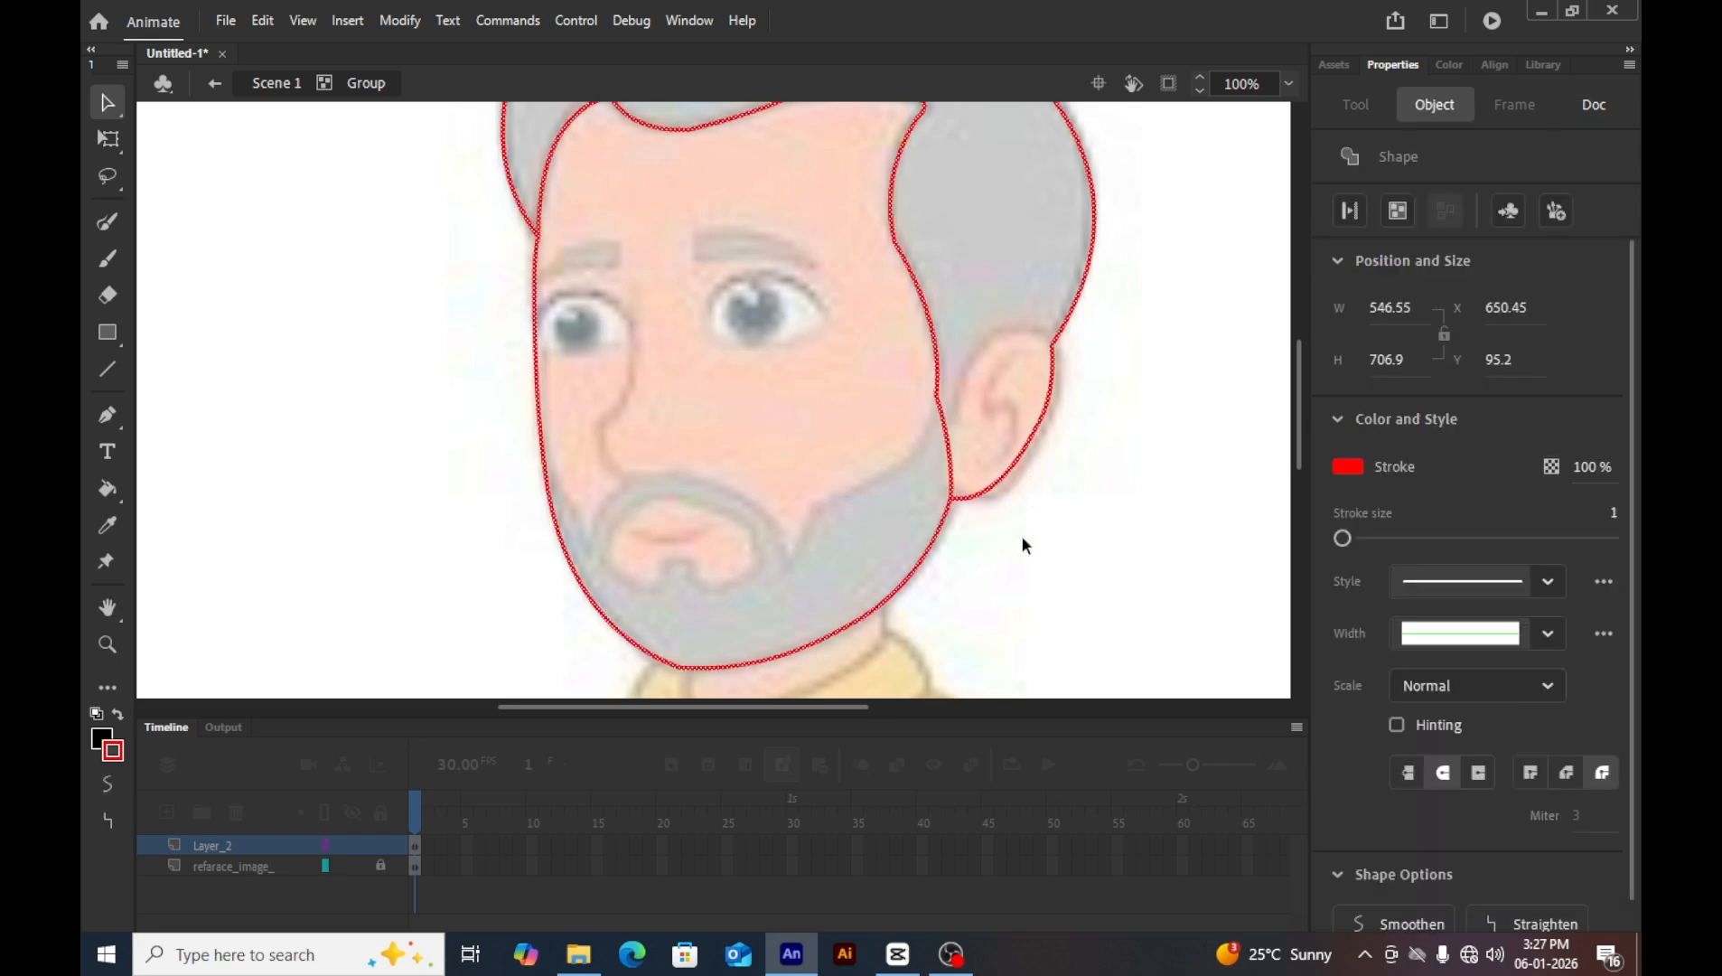
pyautogui.keyDown('shift'); pyautogui.click(944, 525); pyautogui.keyUp('shift')
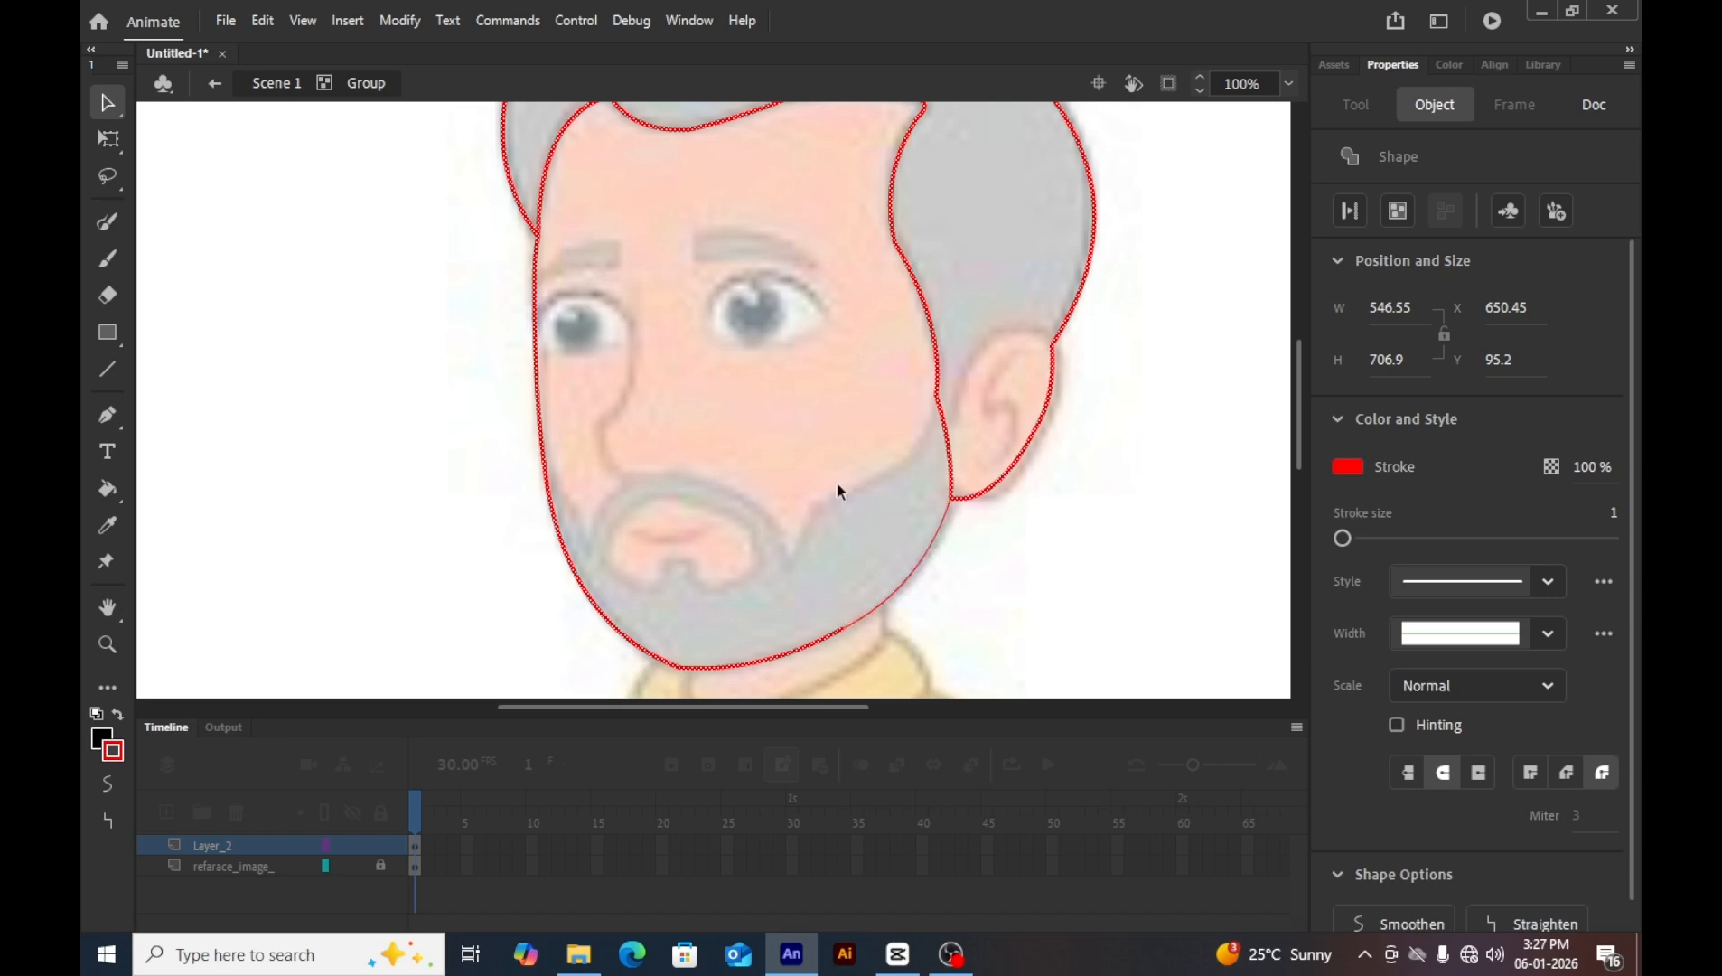
pyautogui.keyDown('shift'); pyautogui.click(534, 288); pyautogui.keyUp('shift')
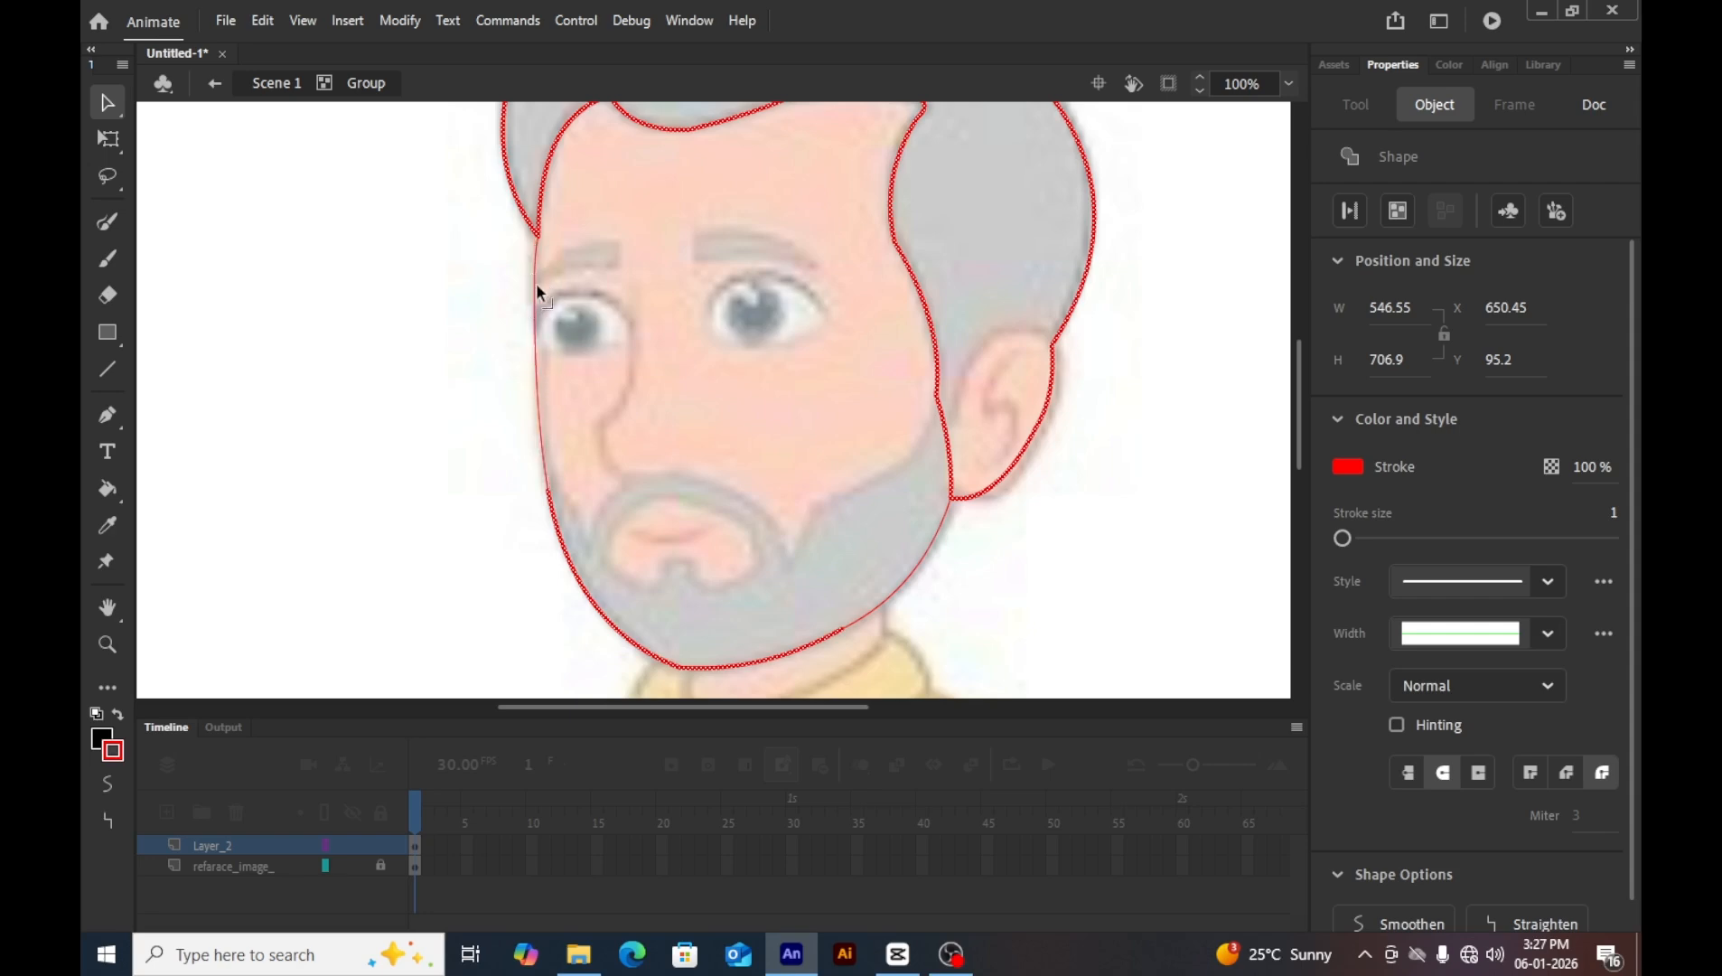
pyautogui.keyDown('shift'); pyautogui.click(548, 512); pyautogui.keyUp('shift')
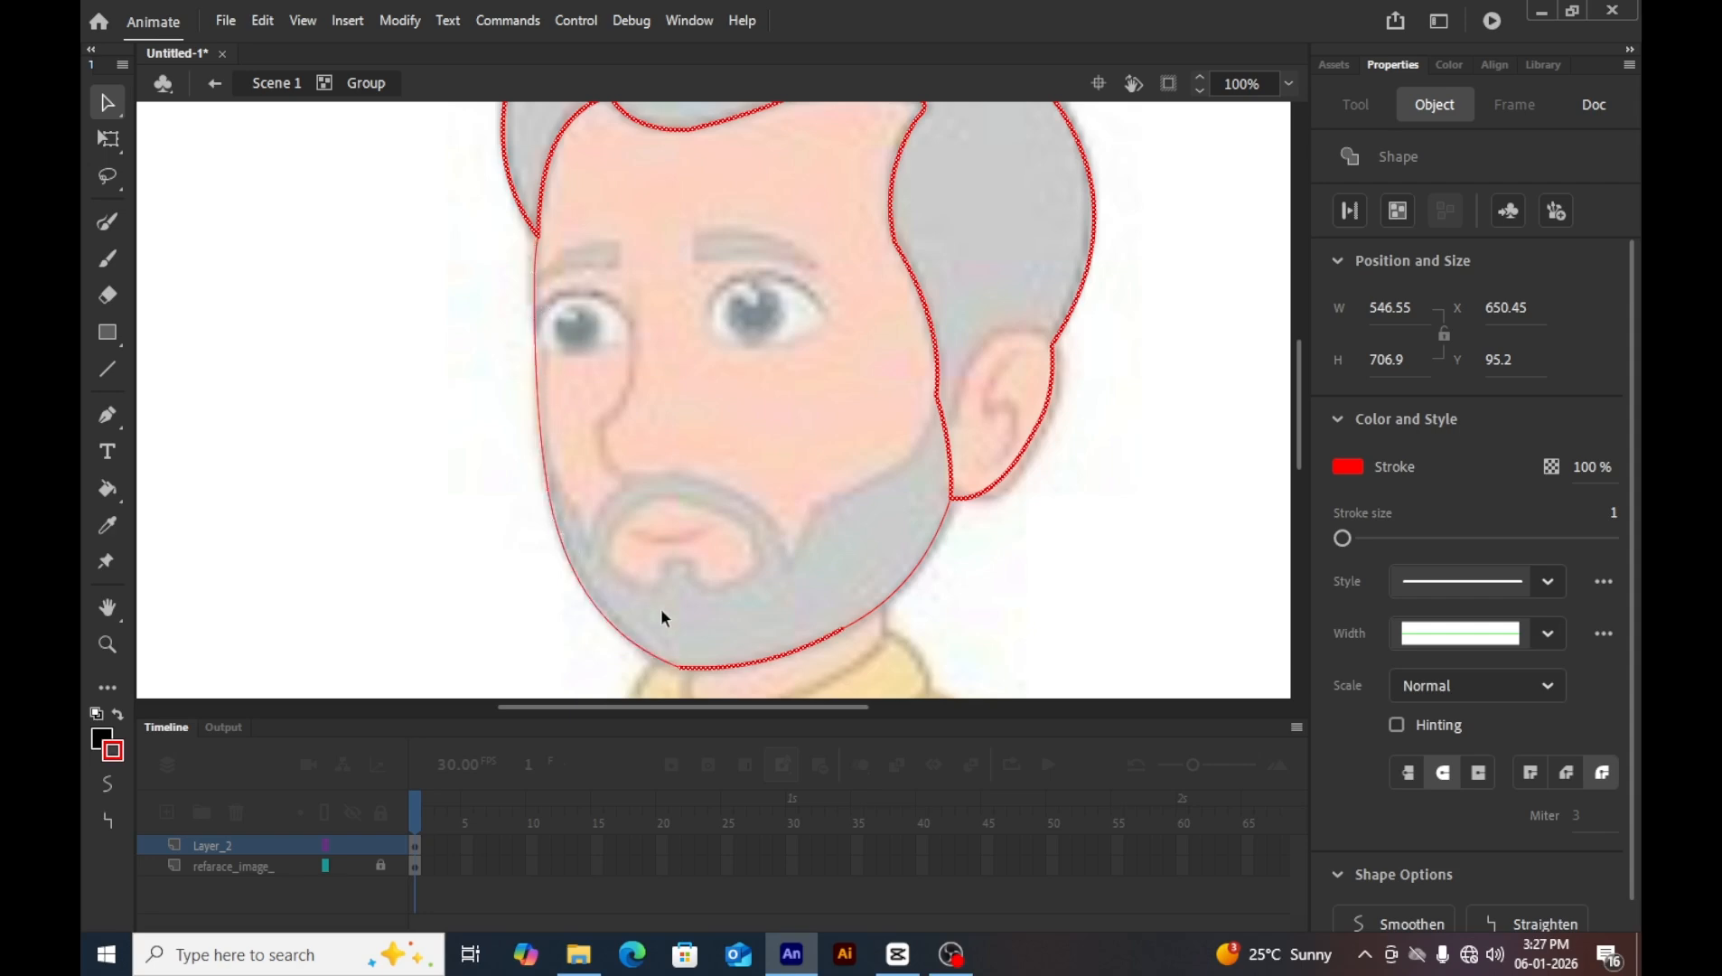
pyautogui.keyDown('shift'); pyautogui.click(766, 665); pyautogui.keyUp('shift')
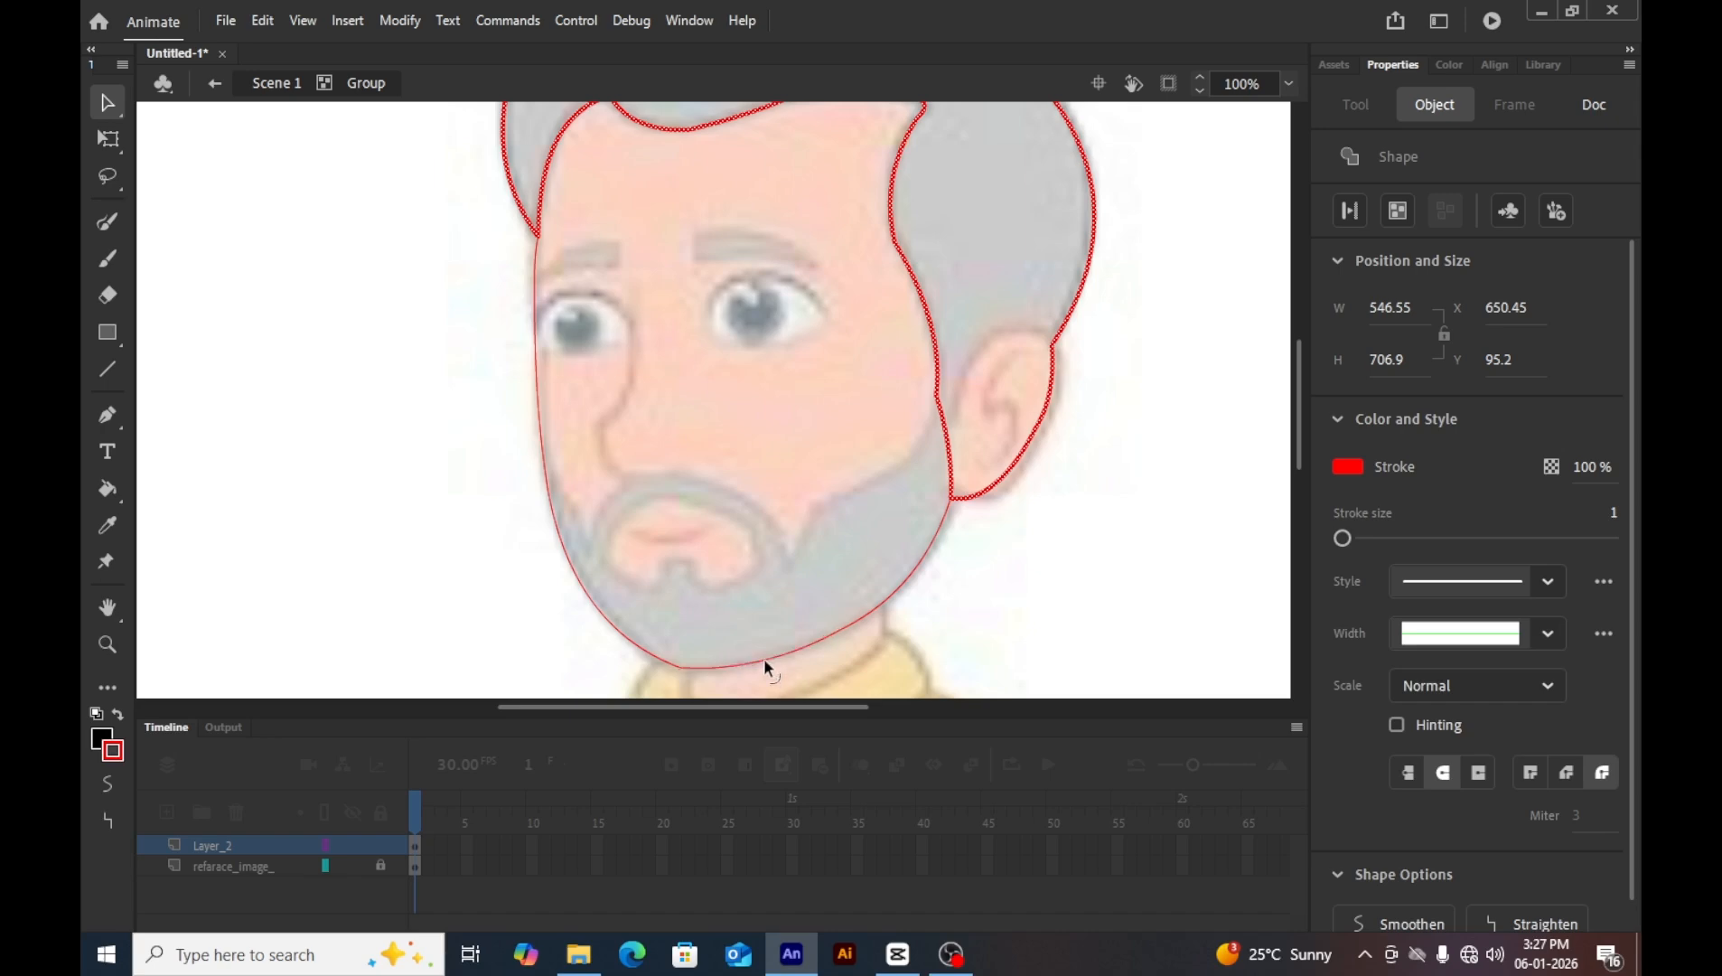
pyautogui.keyDown('shift'); pyautogui.click(987, 500); pyautogui.keyUp('shift')
pyautogui.scroll(5, 989, 504)
pyautogui.hotkey('ctrl', 'g')
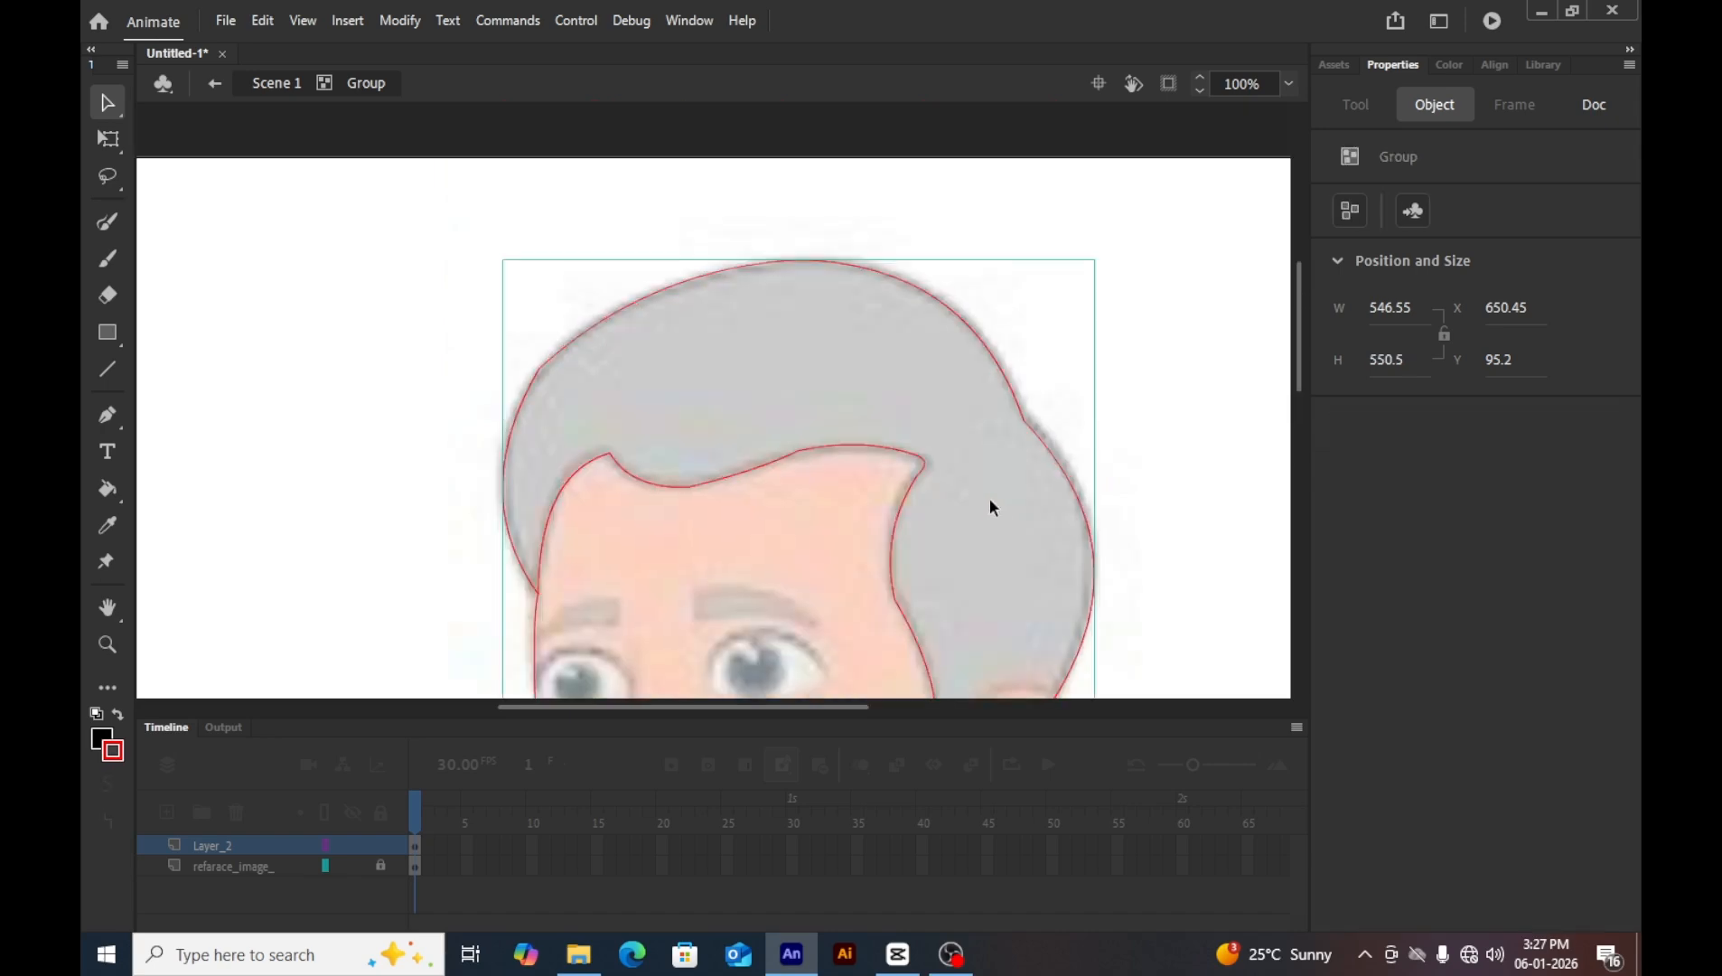
# Group the face contour running from the front hair tip around the chin to the ear as its own object.
pyautogui.click(847, 476)
pyautogui.scroll(-3, 846, 504)
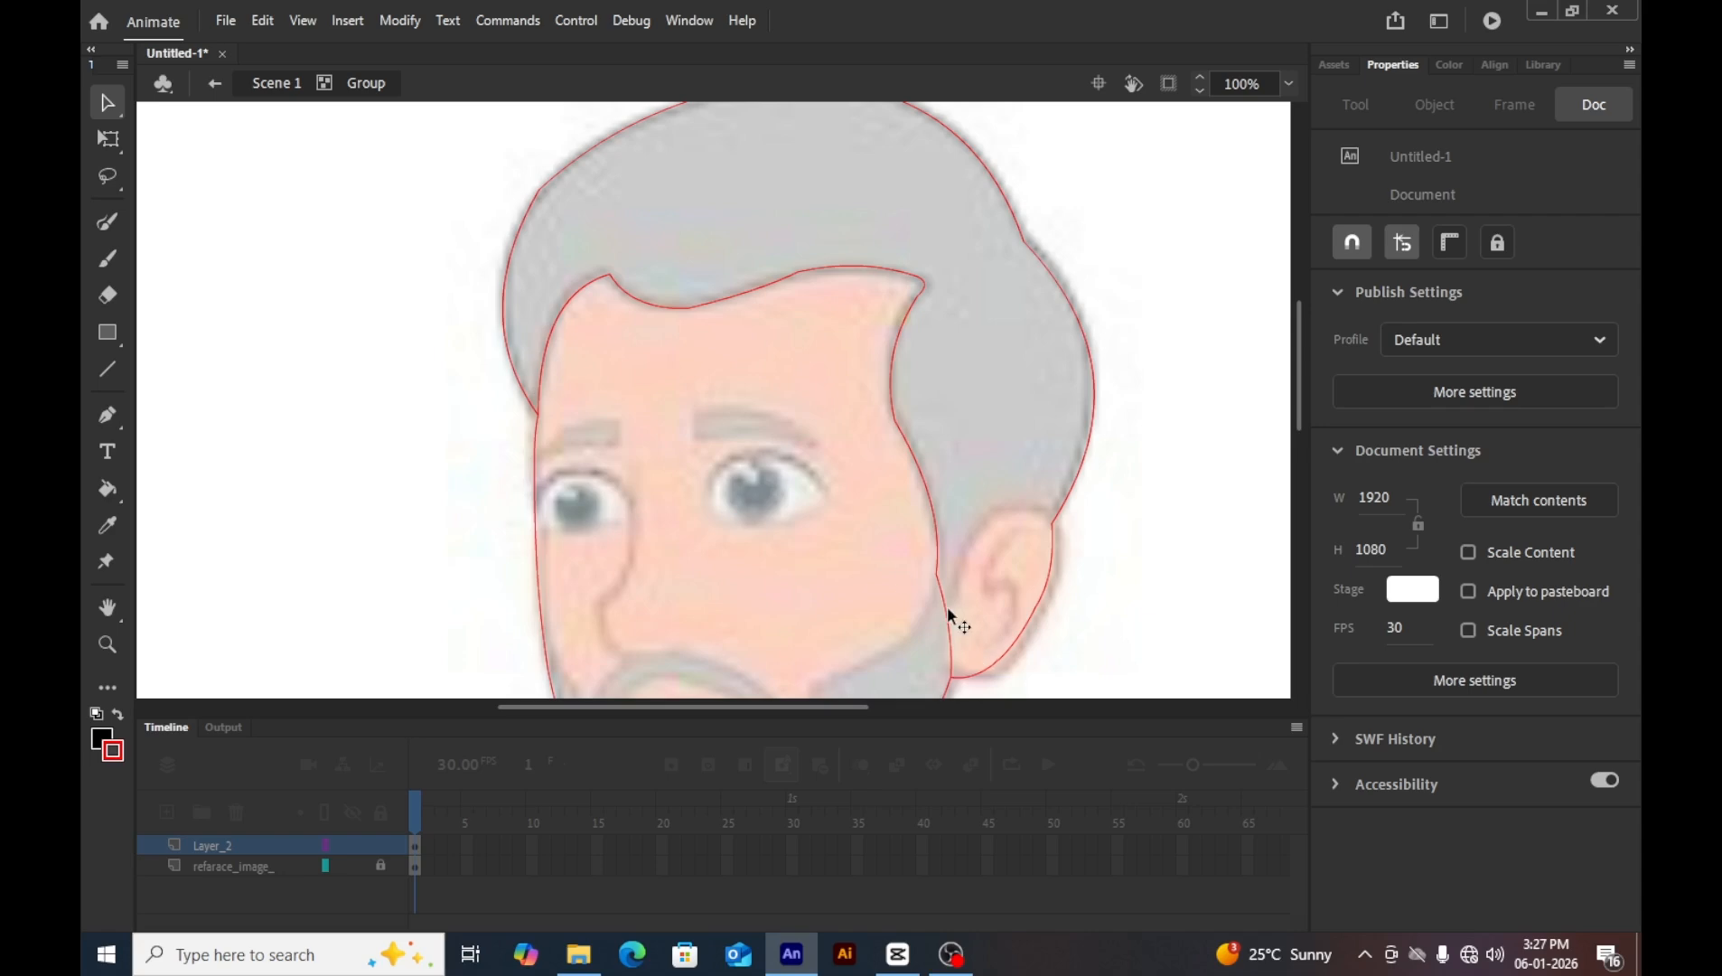
pyautogui.scroll(-2, 953, 614)
pyautogui.scroll(-2, 955, 640)
pyautogui.click(873, 440)
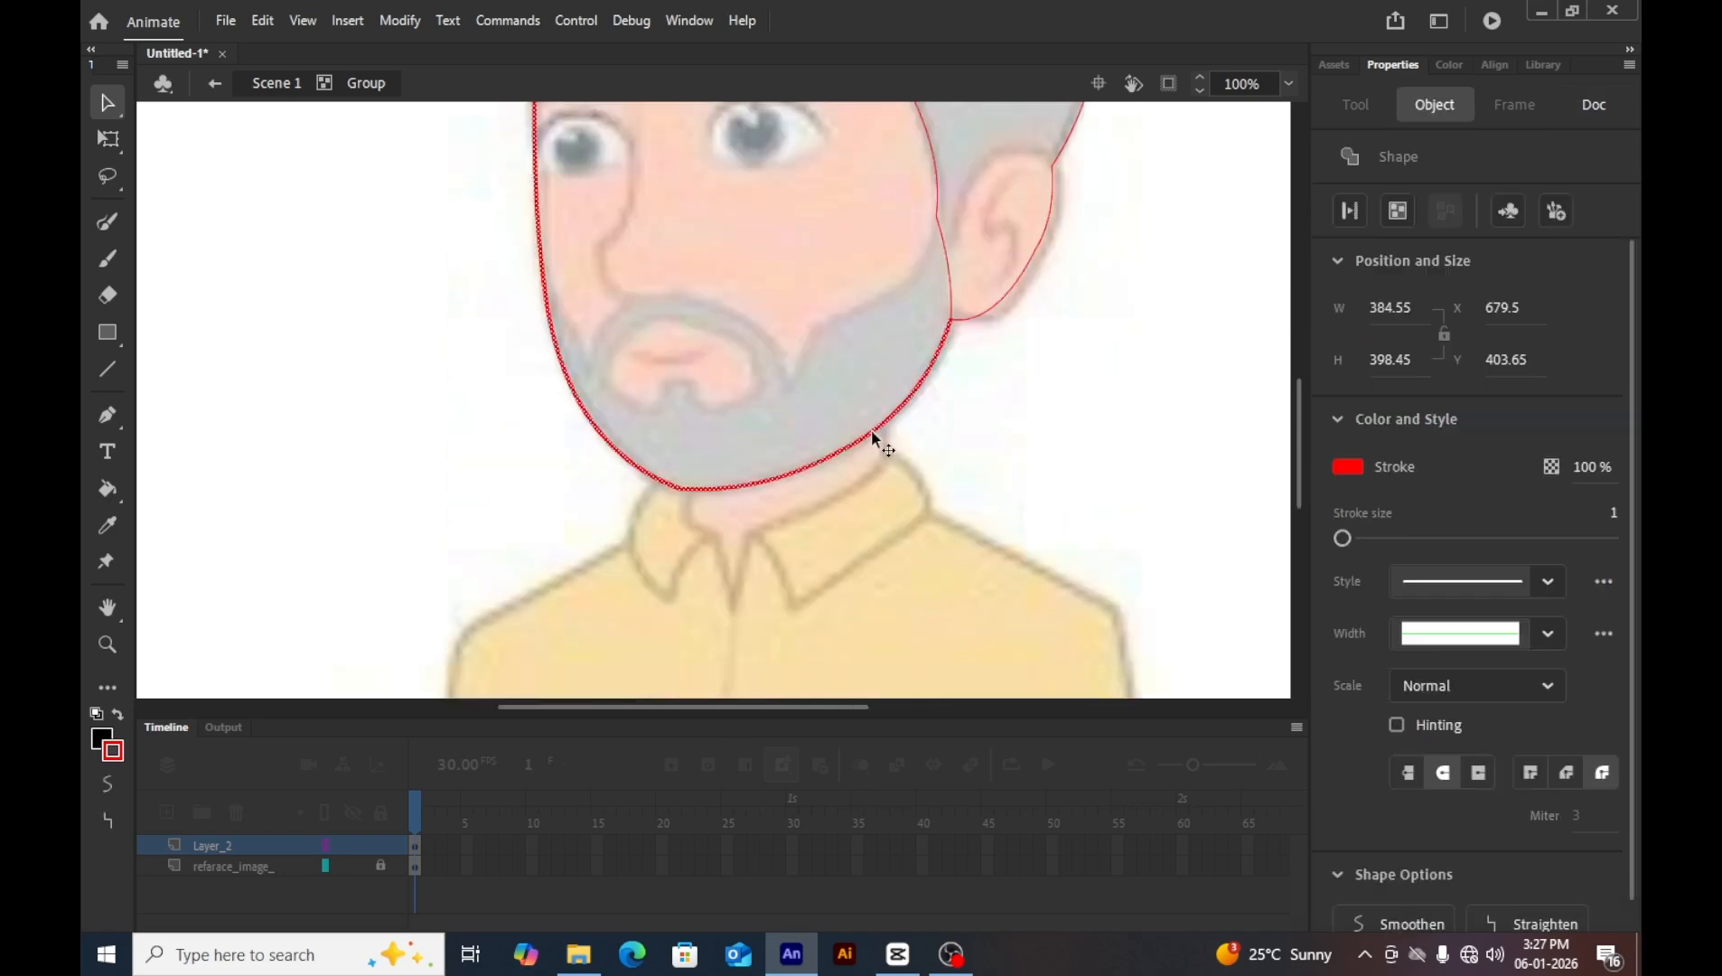
pyautogui.hotkey('ctrl', 'g')
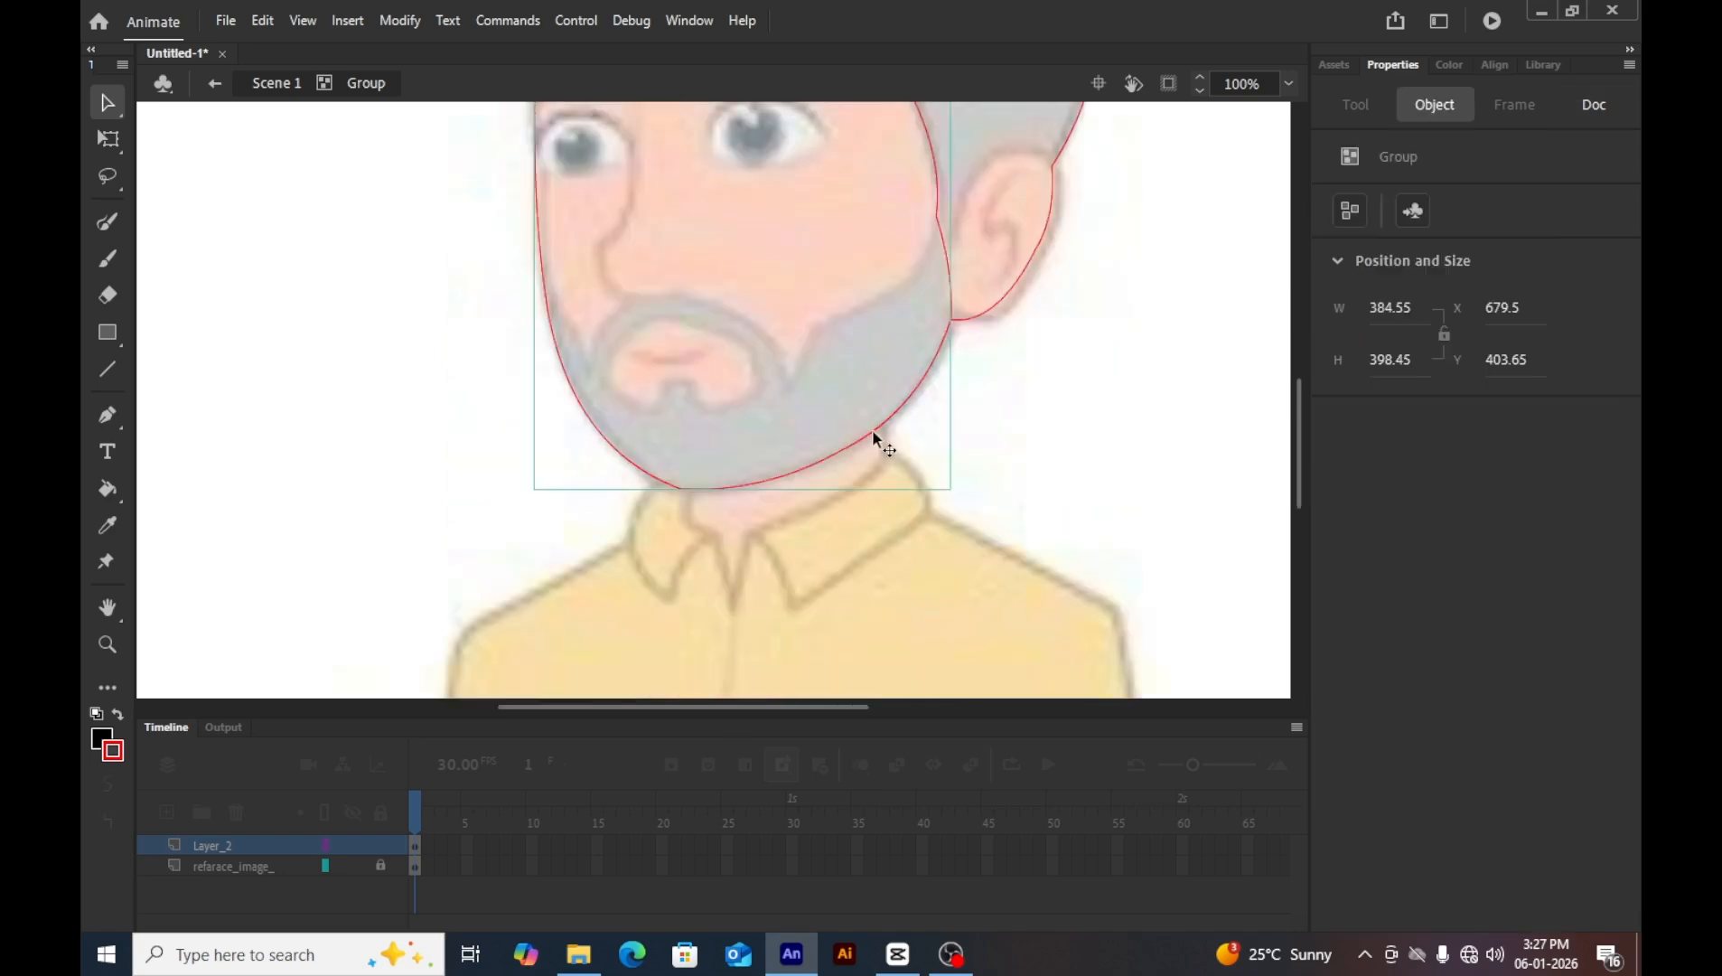
# Inside the face group, draw a line from the front hair tip over the forehead and curve it upward beneath the hair.
pyautogui.doubleClick(872, 429)
pyautogui.click(864, 471)
pyautogui.press('n')
pyautogui.scroll(4, 703, 426)
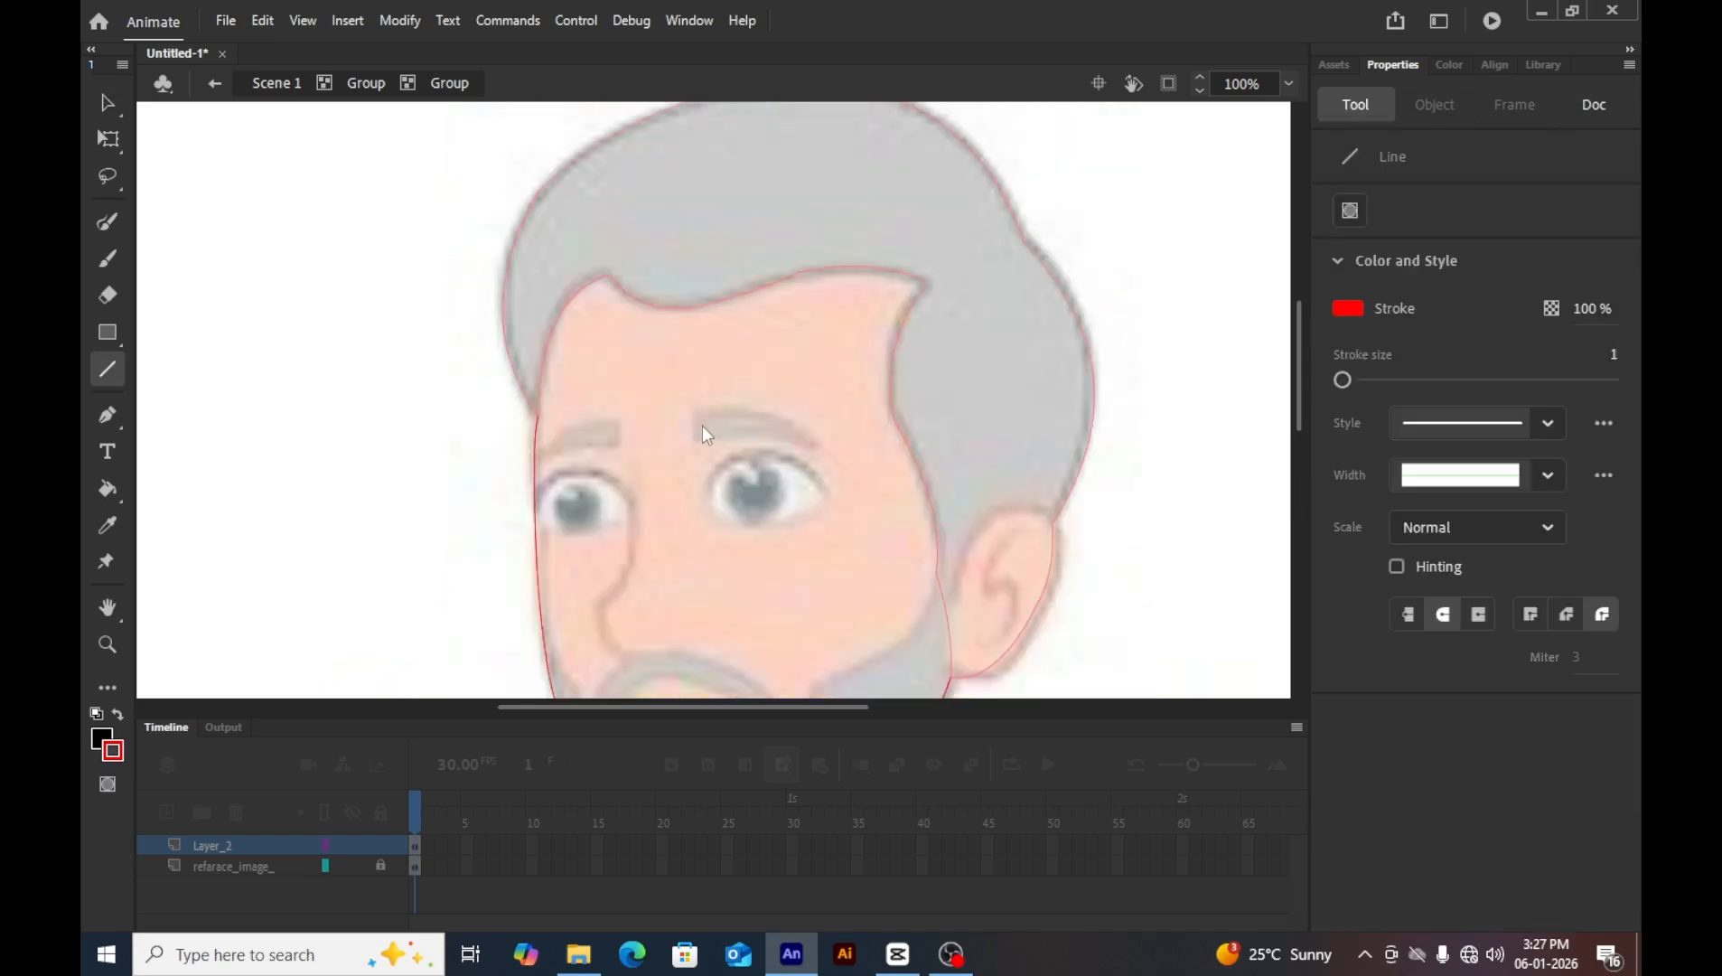
pyautogui.moveTo(538, 417); pyautogui.dragTo(608, 202)
pyautogui.press('v')
# Continue the forehead line to a point in the hair above the ear and bend both segments into a rounded skull curve.
pyautogui.press('n')
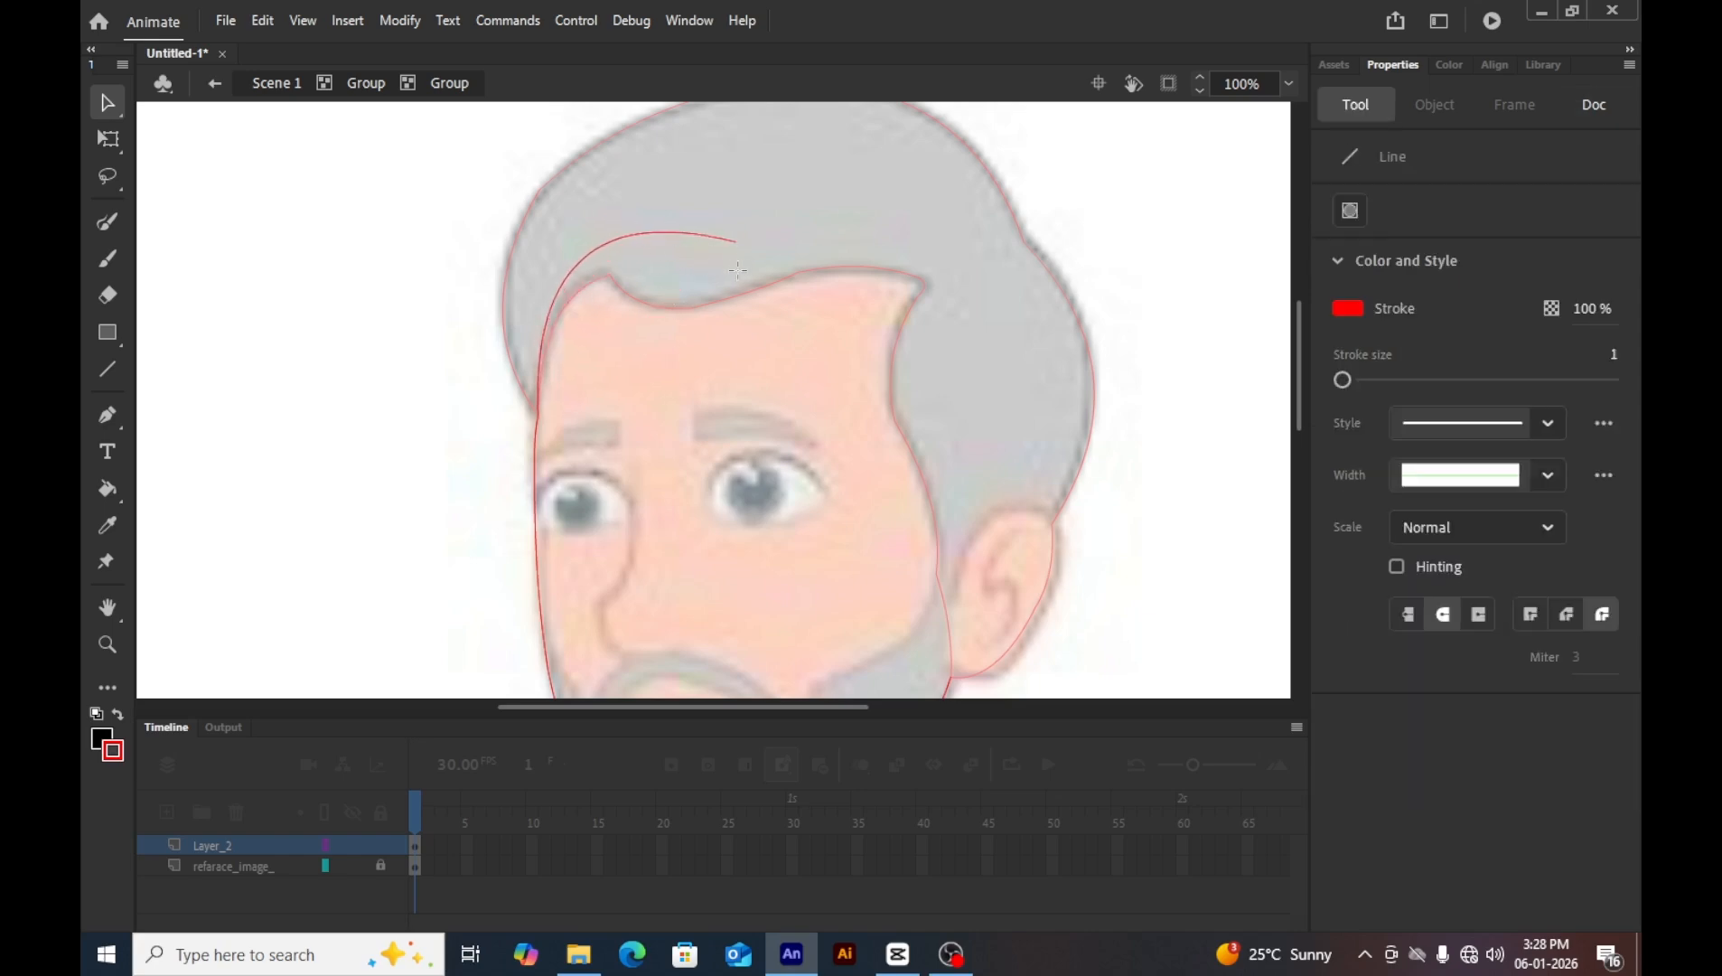
pyautogui.moveTo(735, 243); pyautogui.dragTo(963, 430)
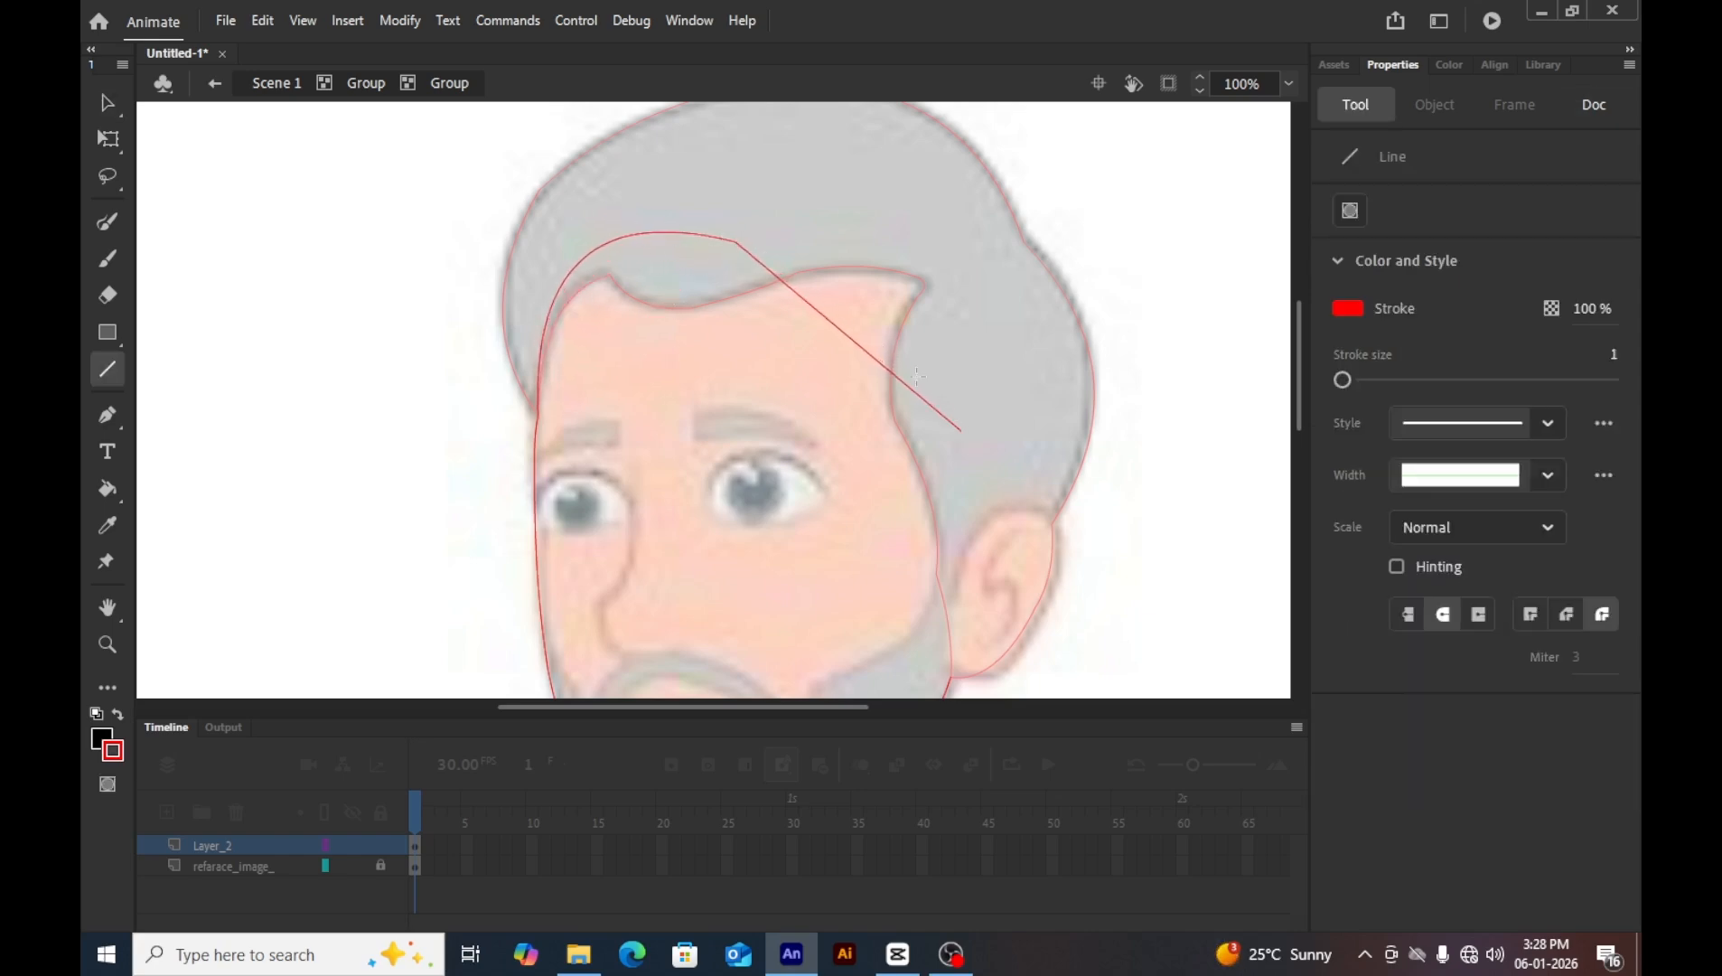
pyautogui.press('v')
pyautogui.moveTo(883, 365); pyautogui.dragTo(956, 280)
pyautogui.moveTo(736, 242); pyautogui.dragTo(741, 186)
# Close the face outline with a slightly curved line down to the jaw corner at the earlobe, and return to the main scene.
pyautogui.scroll(-4, 872, 270)
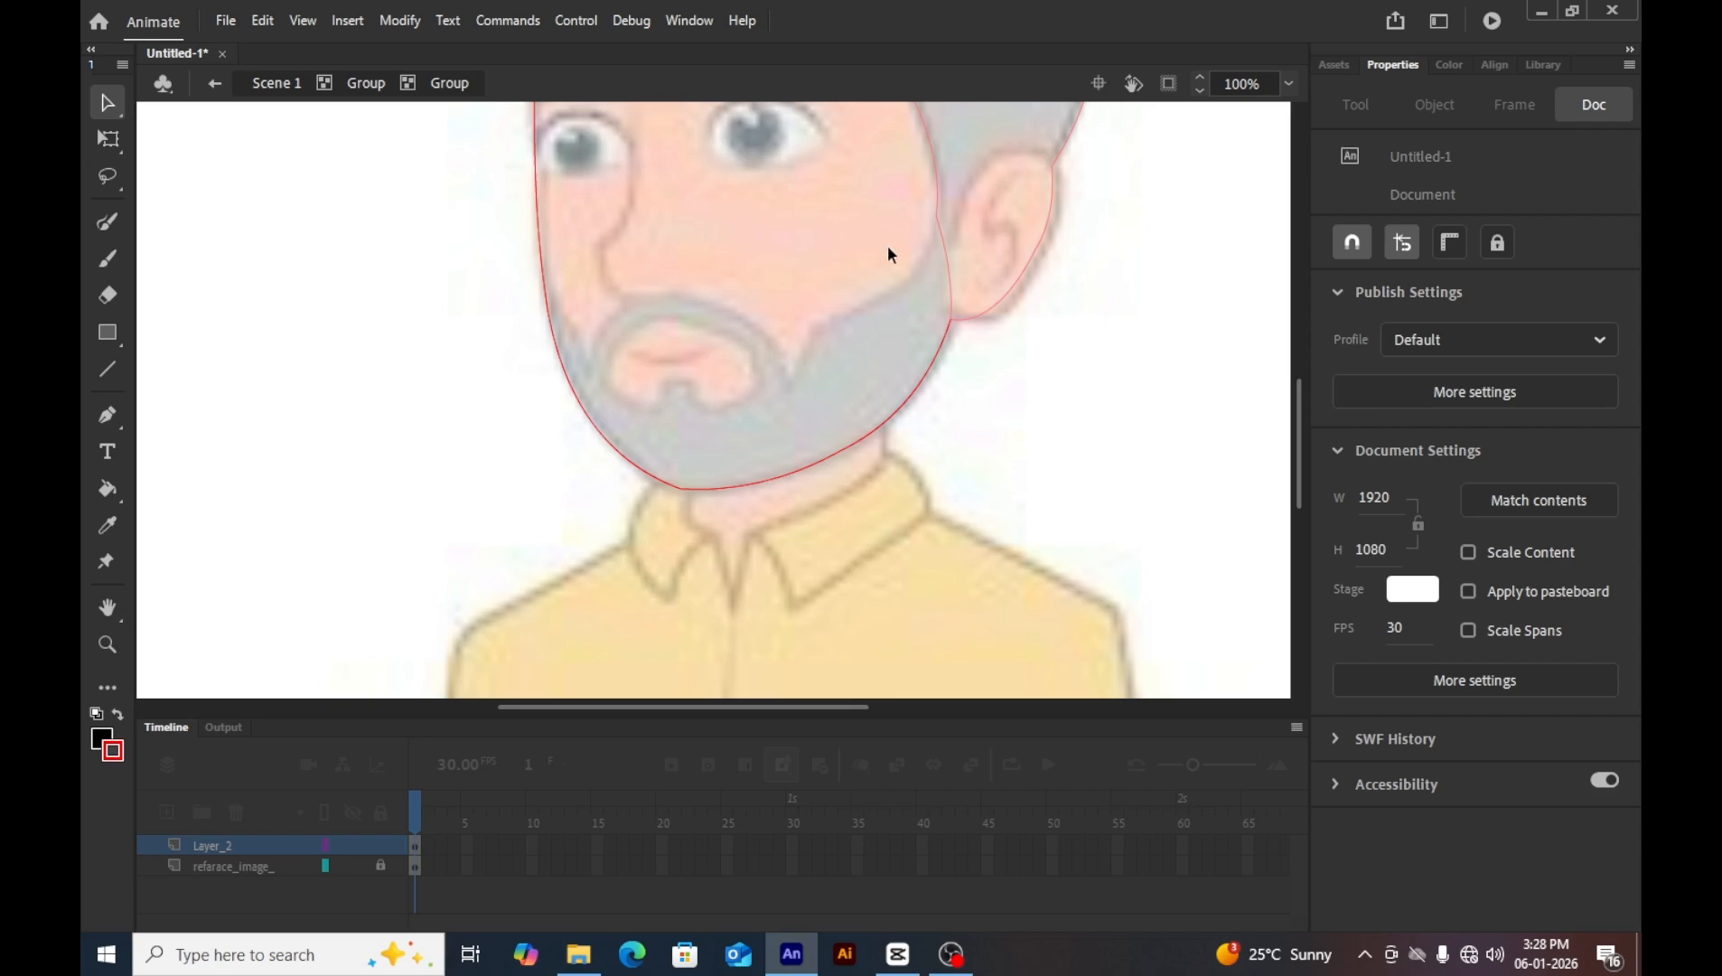
pyautogui.scroll(4, 889, 254)
pyautogui.press('n')
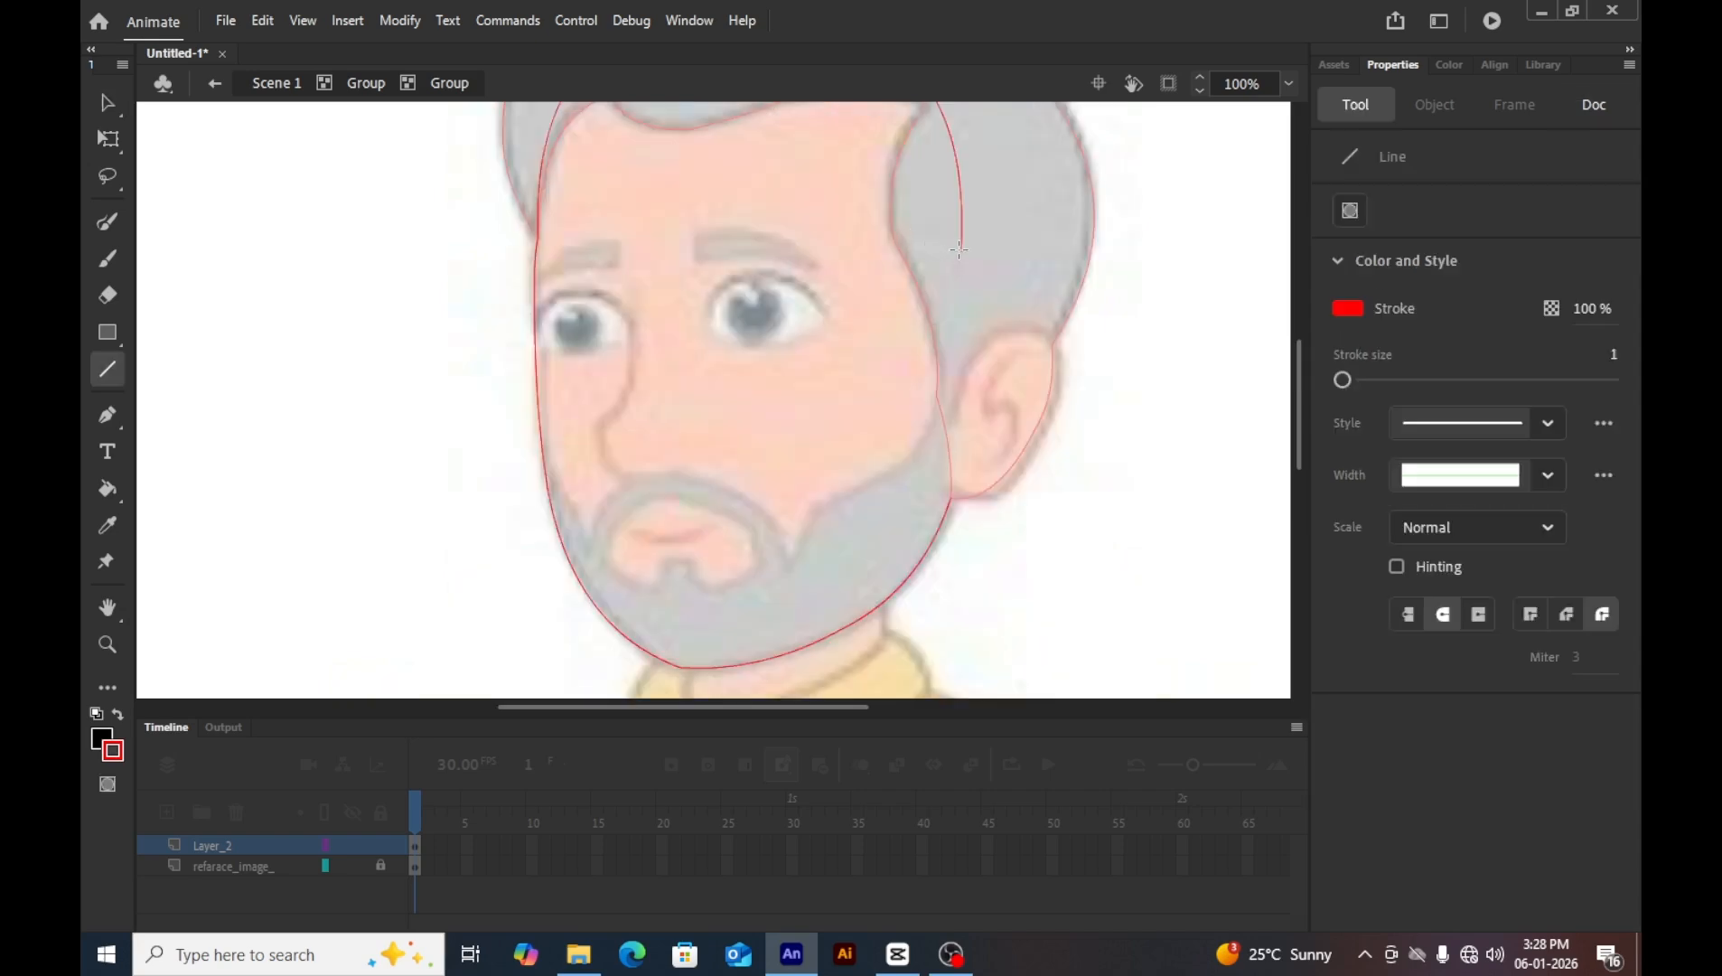
pyautogui.moveTo(959, 250); pyautogui.dragTo(949, 498)
pyautogui.press('v')
pyautogui.moveTo(958, 378); pyautogui.dragTo(966, 389)
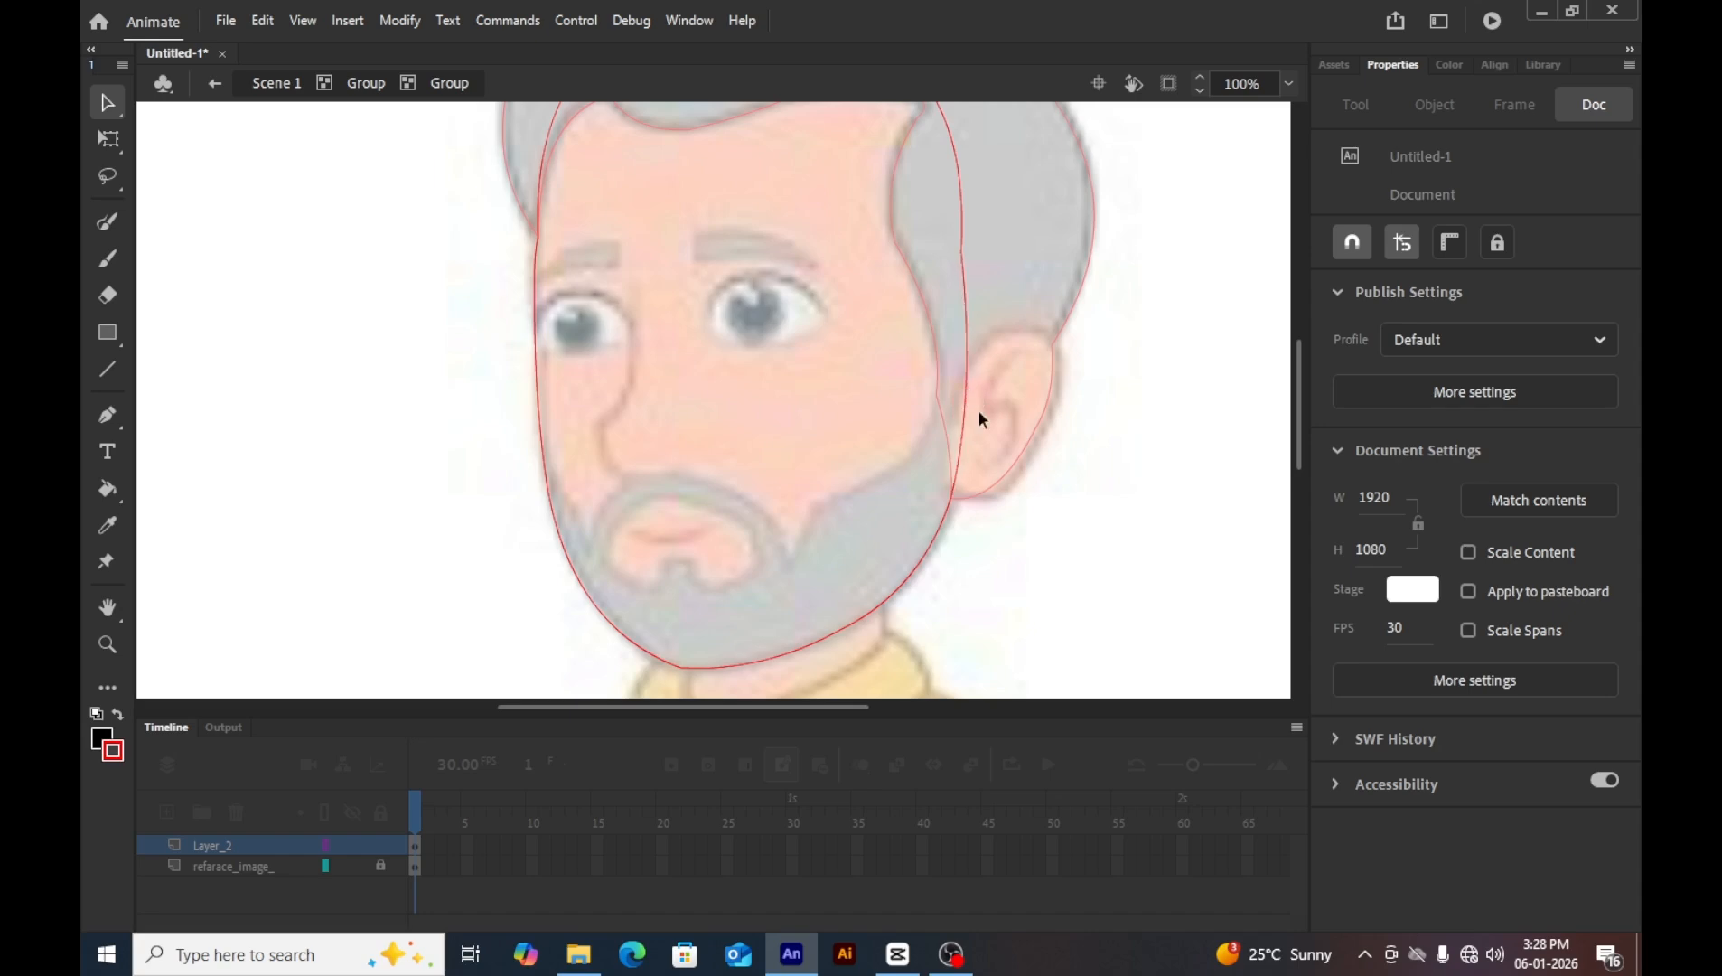
pyautogui.doubleClick(1050, 537)
pyautogui.doubleClick(1056, 538)
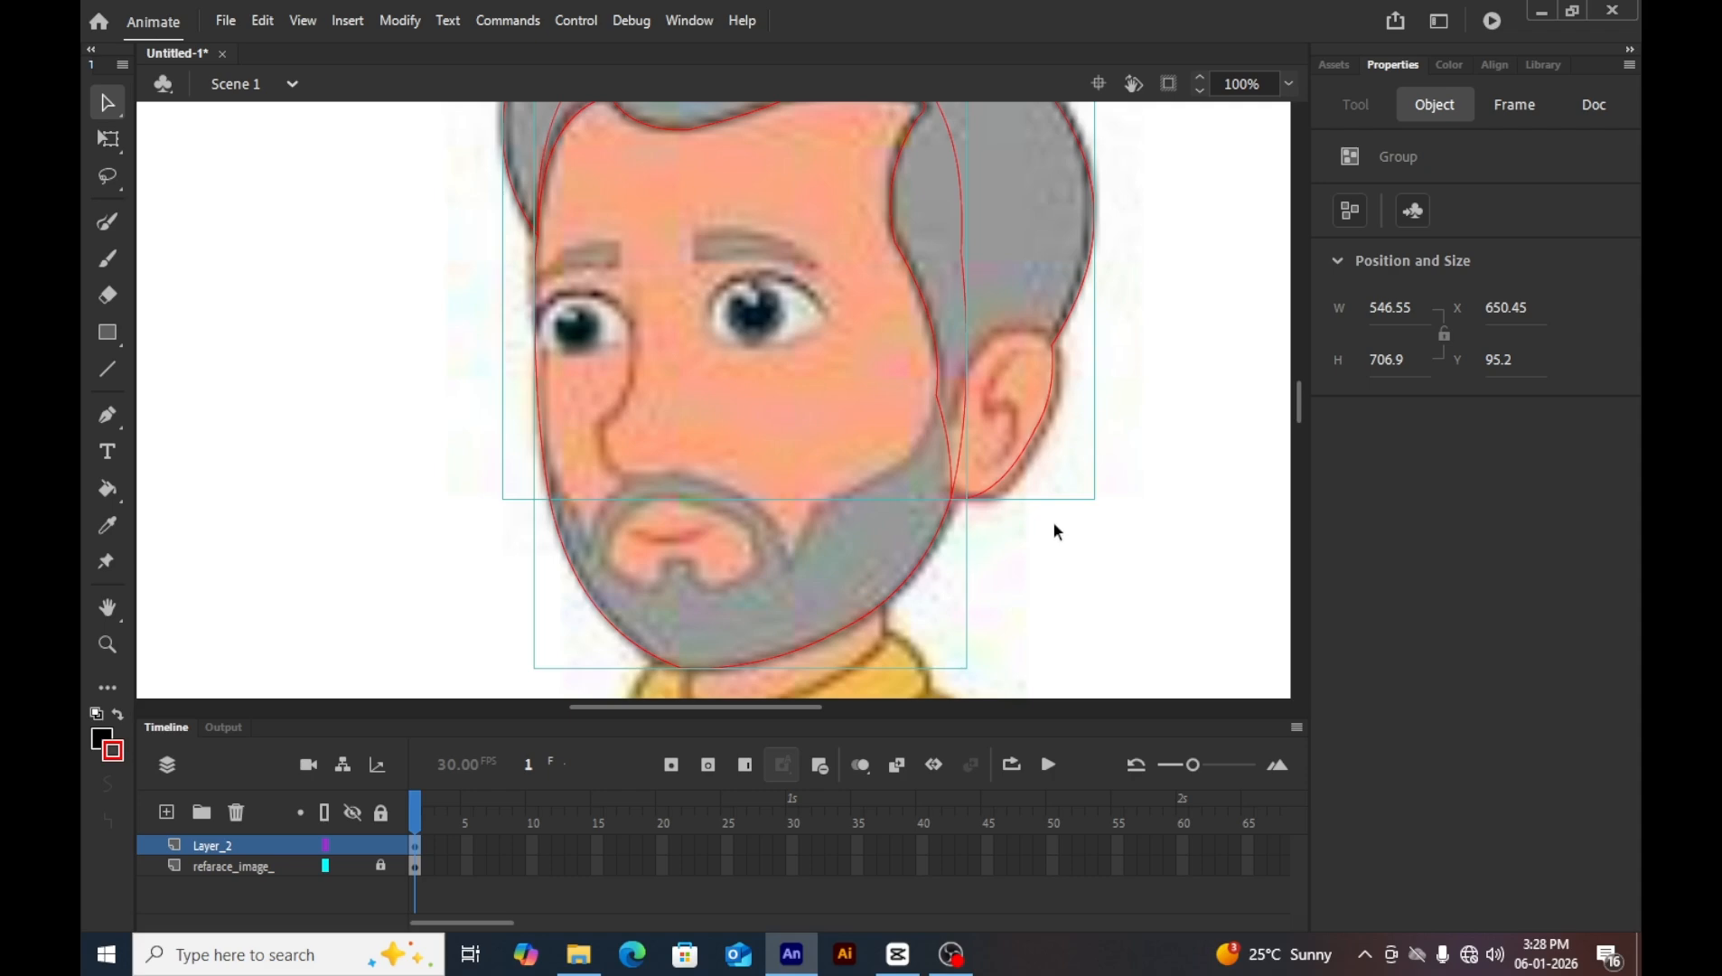
# Try moving the face group and the hair and ear group aside separately, undoing each move.
pyautogui.click(982, 526)
pyautogui.moveTo(939, 518); pyautogui.dragTo(741, 534)
pyautogui.hotkey('ctrl', 'z')
pyautogui.click(1007, 533)
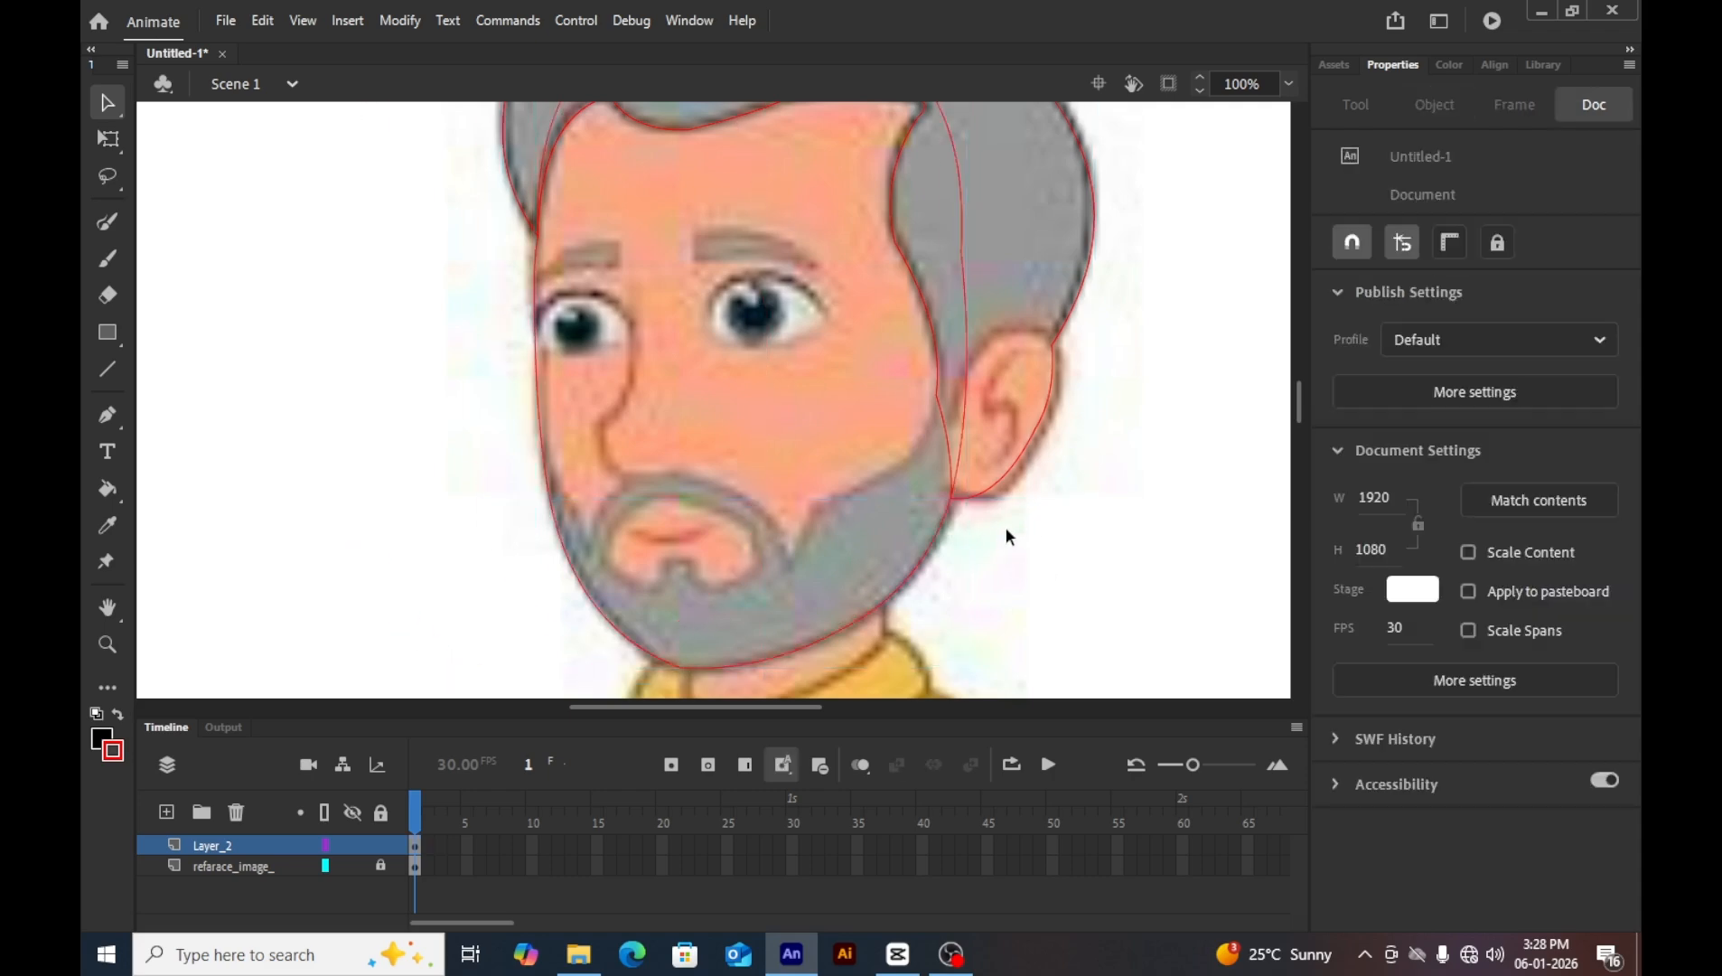
pyautogui.moveTo(994, 492); pyautogui.dragTo(1084, 508)
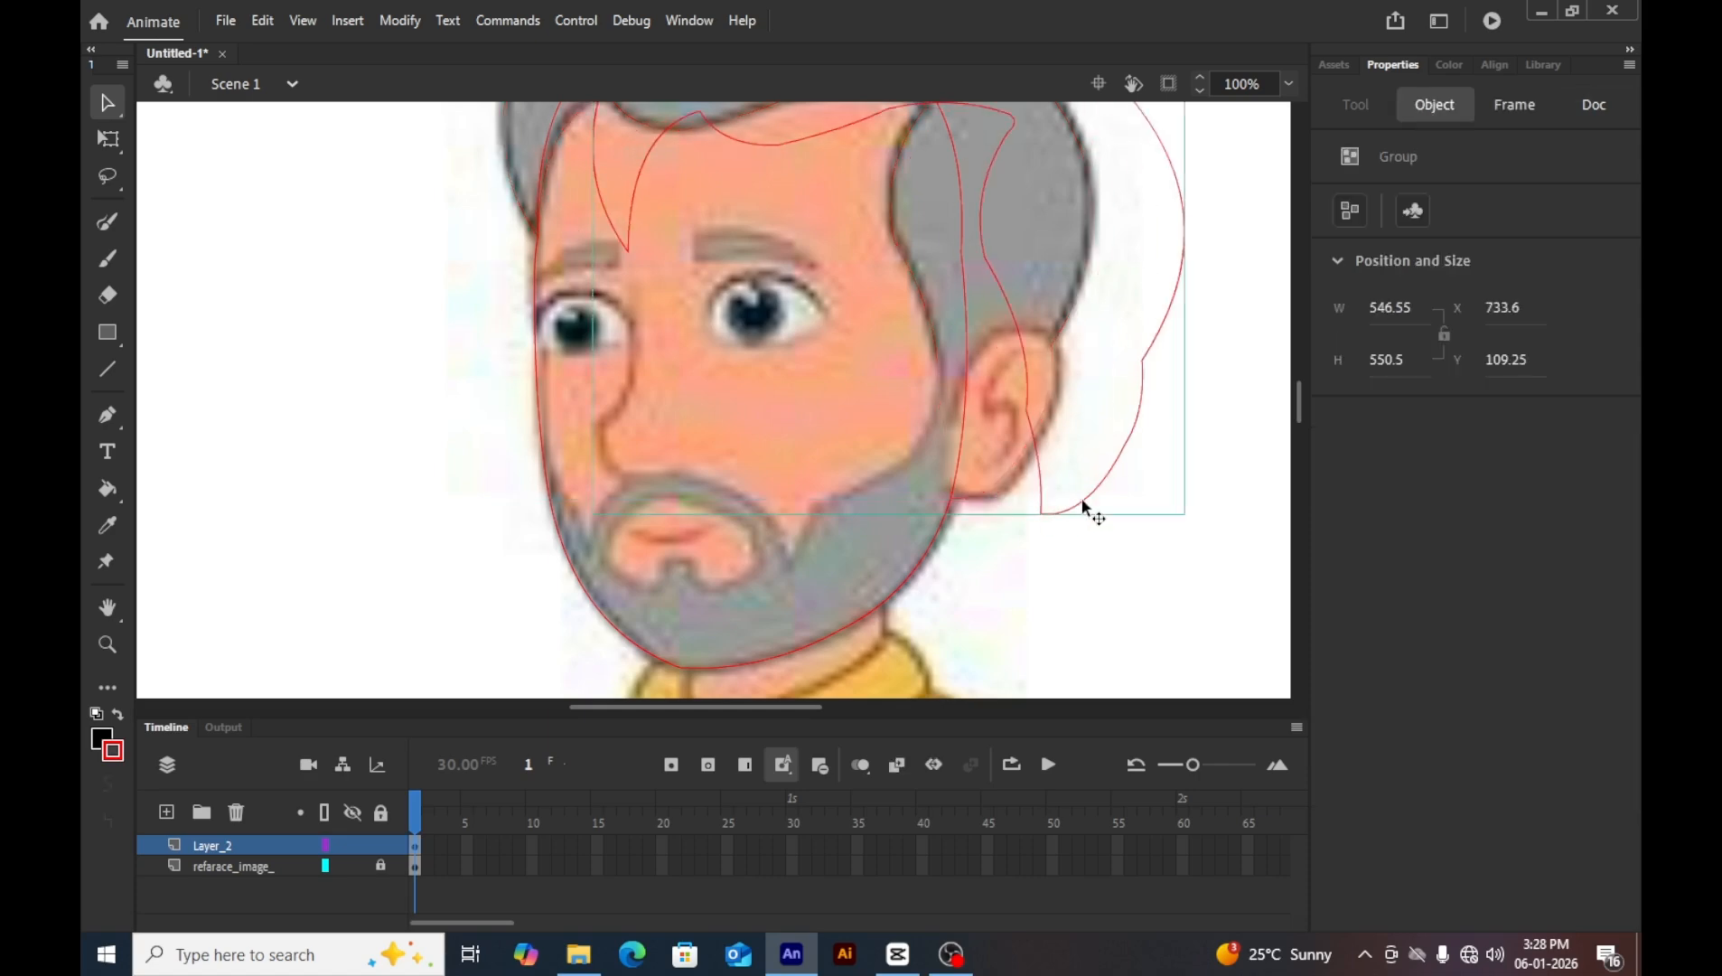
pyautogui.hotkey('ctrl', 'z')
pyautogui.click(1136, 531)
# Trace the upper edge of the eyebrow nearer the ear with two connected lines curved to the reference.
pyautogui.scroll(5, 723, 438)
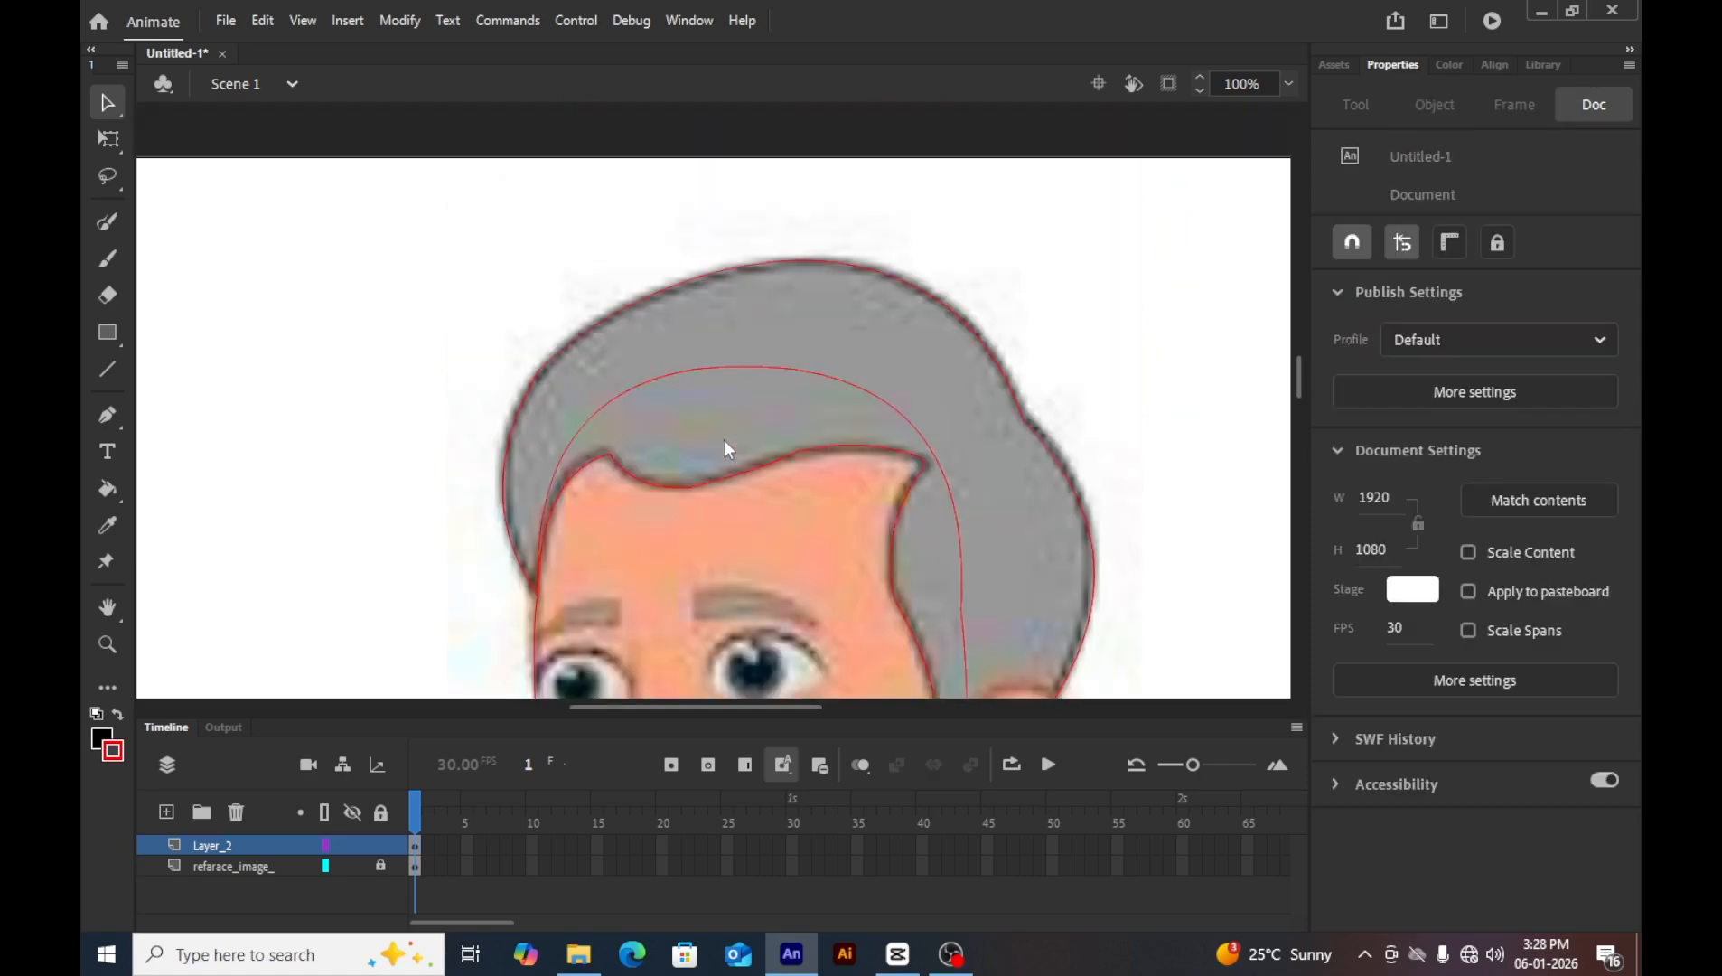
pyautogui.scroll(-4, 723, 439)
pyautogui.scroll(-4, 723, 443)
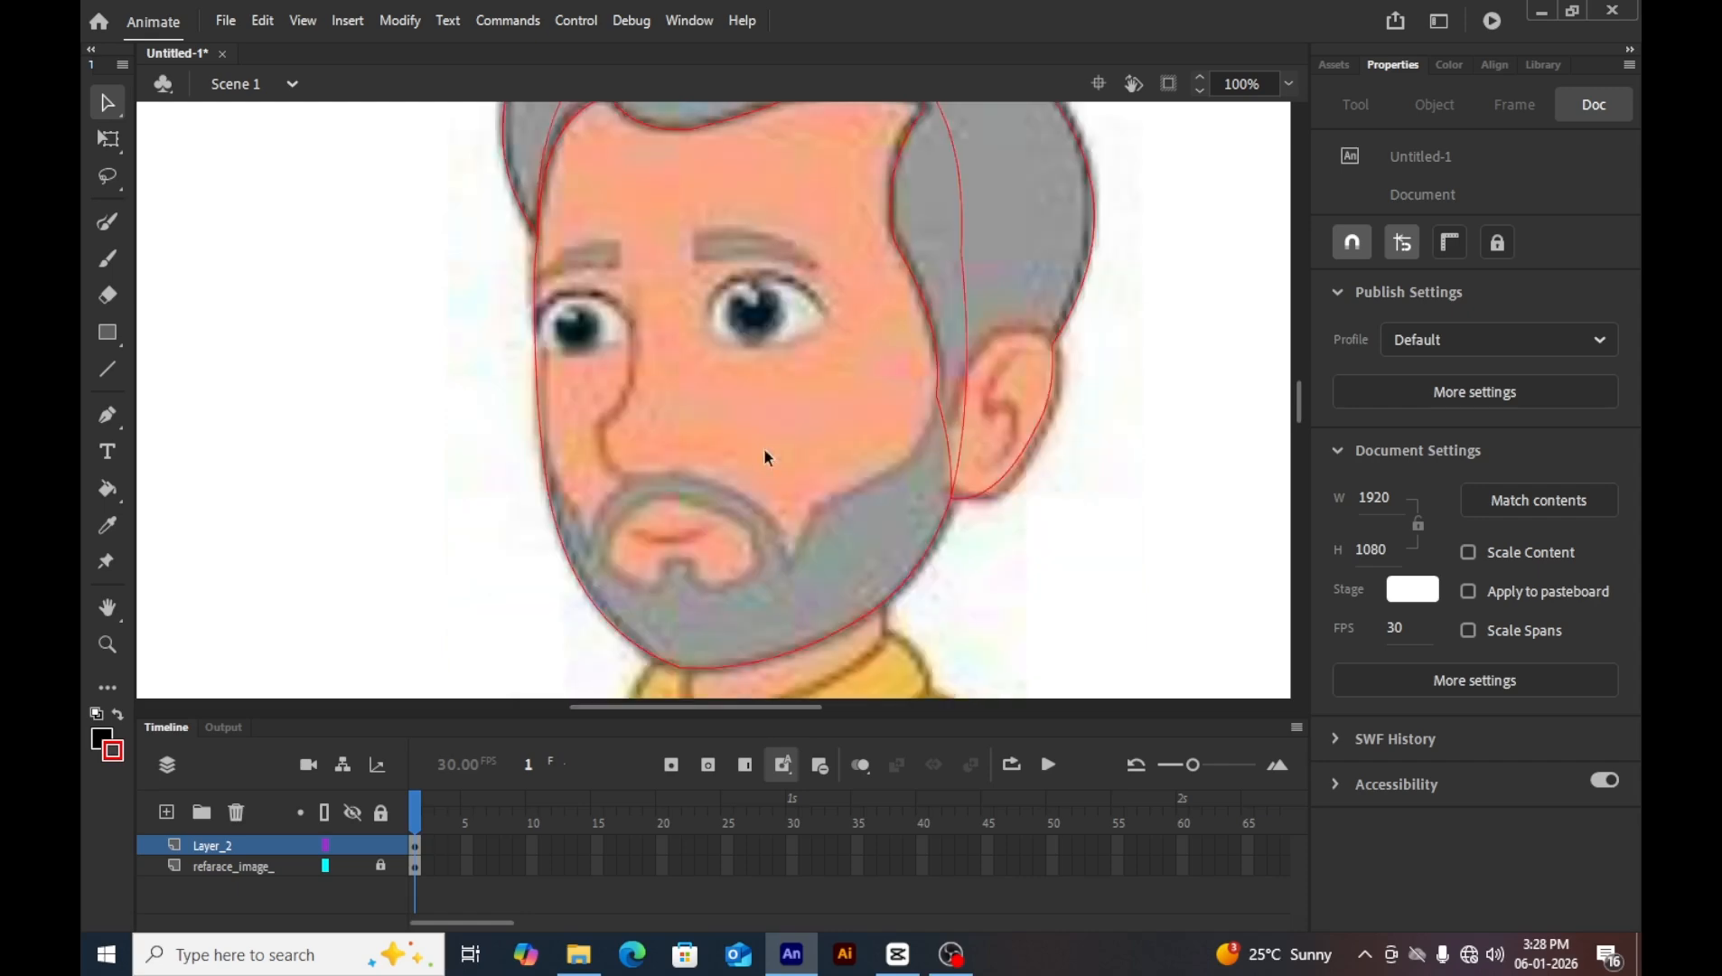
pyautogui.press('z')
pyautogui.click(709, 298)
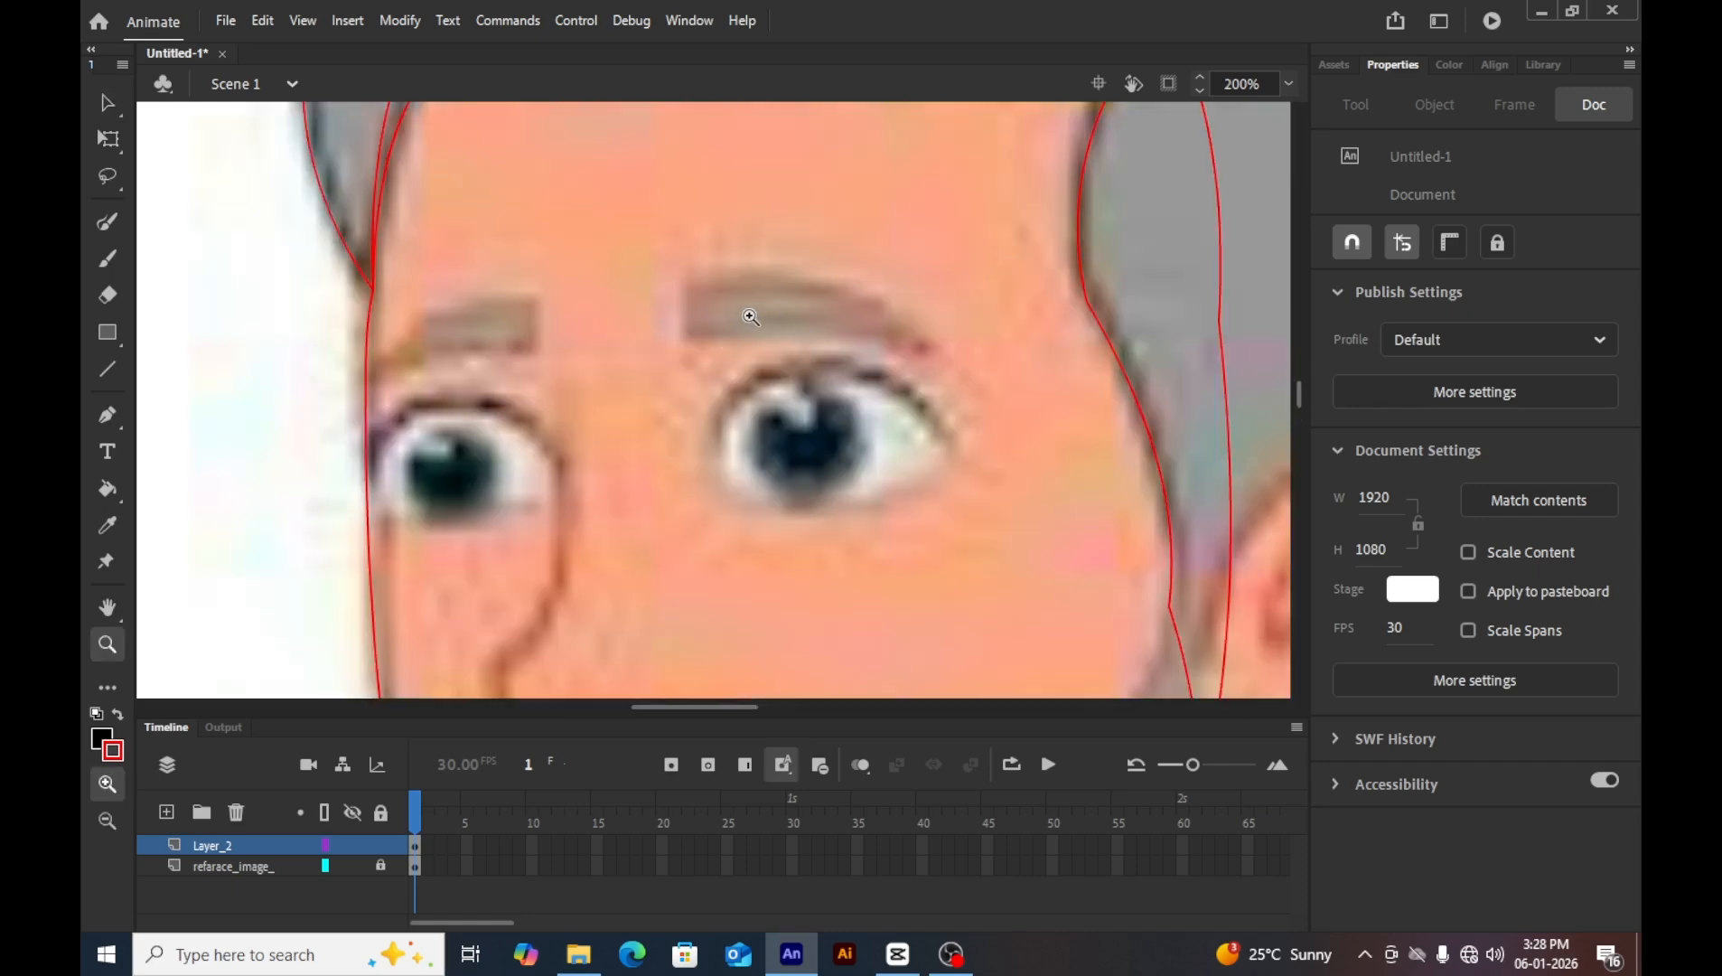
pyautogui.press('n')
pyautogui.moveTo(680, 281)
pyautogui.mouseDown()
pyautogui.moveTo(816, 333)
pyautogui.moveTo(866, 295)
pyautogui.moveTo(781, 272)
pyautogui.moveTo(686, 282)
pyautogui.mouseUp()
pyautogui.press('v')
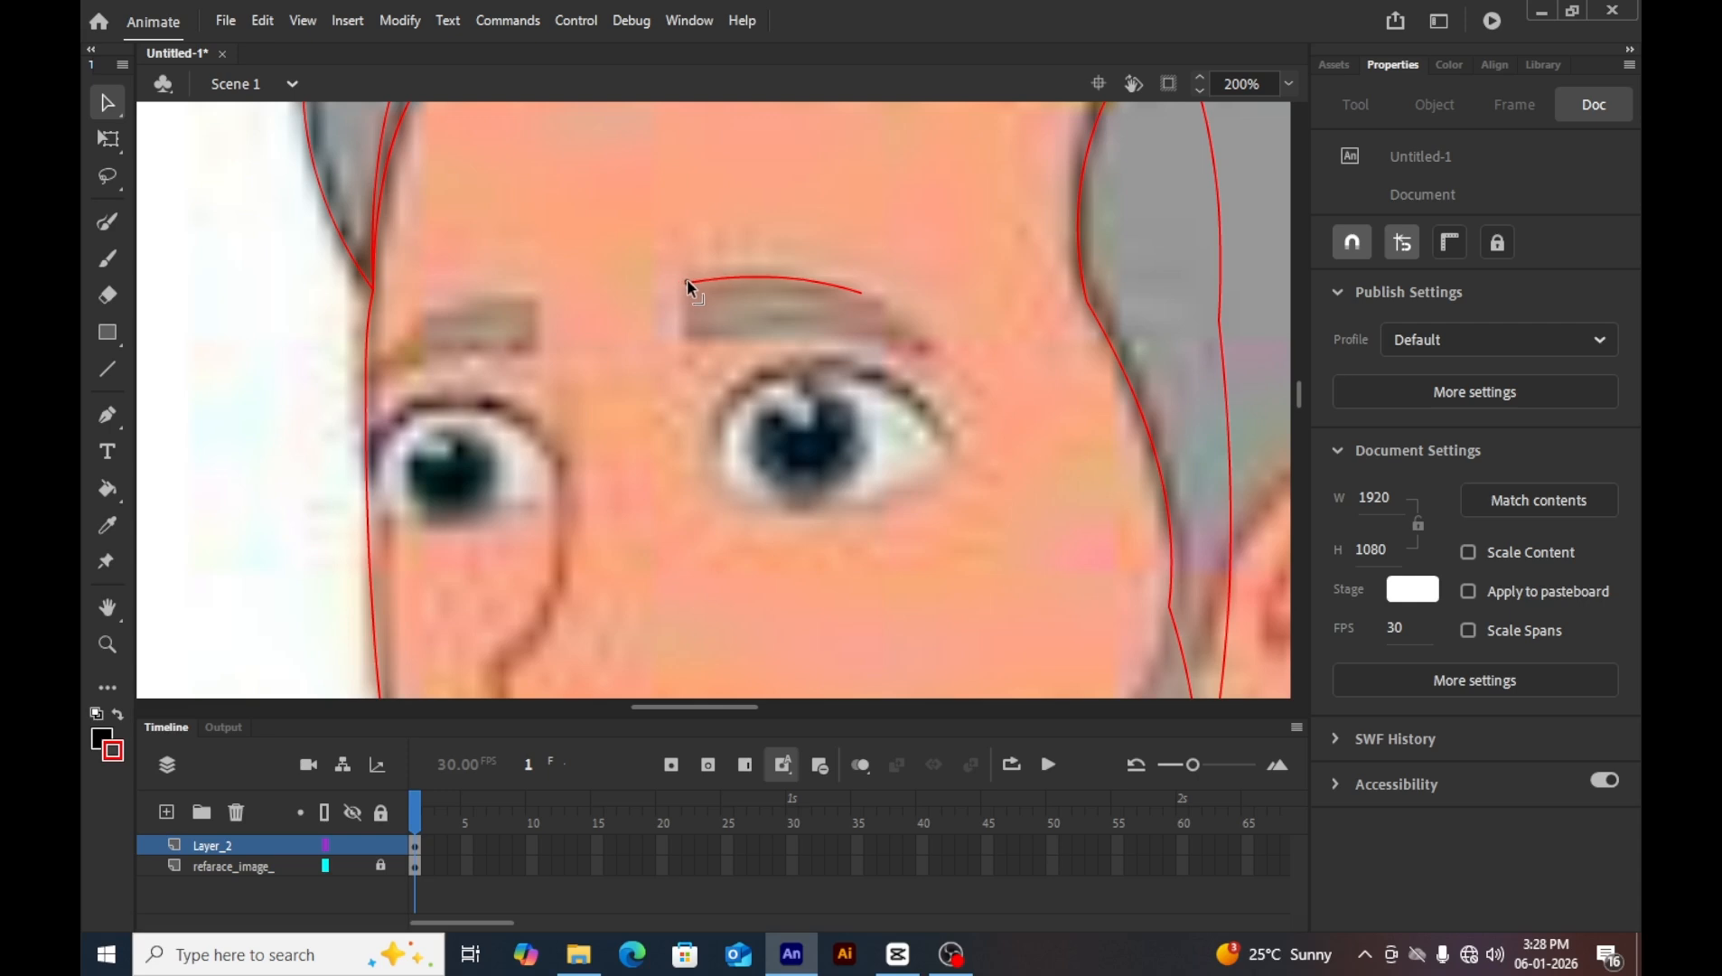
pyautogui.press('n')
pyautogui.moveTo(861, 292)
pyautogui.mouseDown()
pyautogui.moveTo(949, 370)
pyautogui.moveTo(922, 341)
pyautogui.mouseUp()
pyautogui.press('v')
# Draw and curve the same eyebrow's lower edge, fit its outer tip, and close its inner end with a slightly rounded line.
pyautogui.press('n')
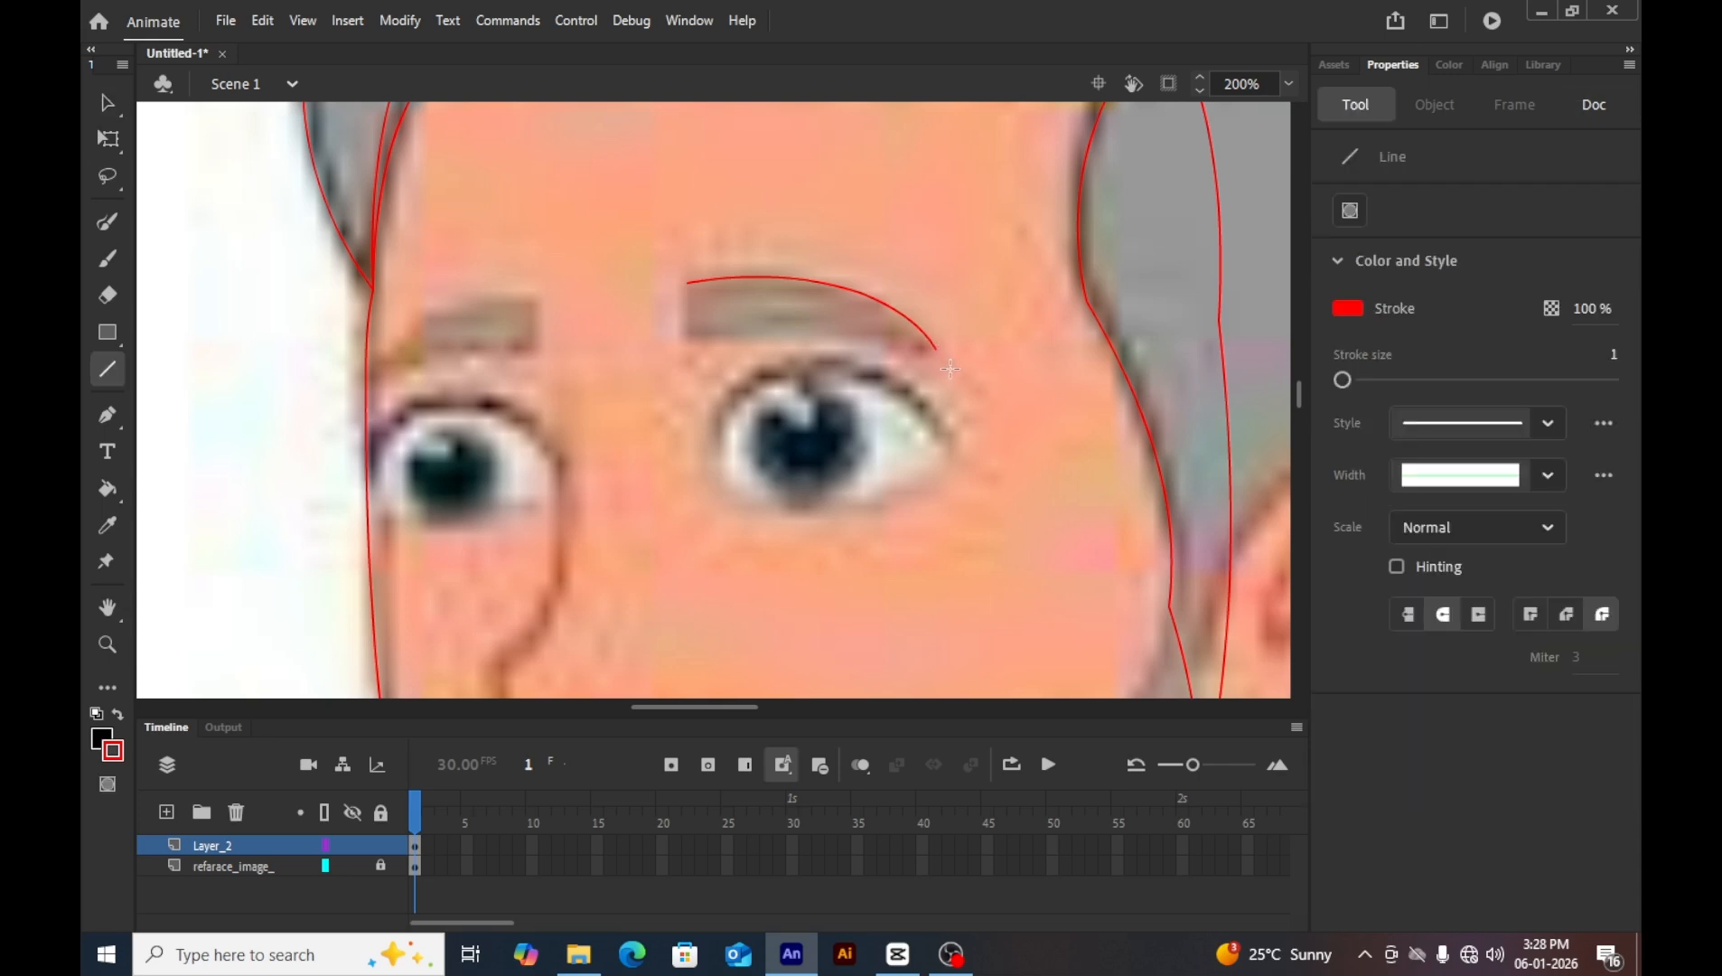
pyautogui.moveTo(935, 348); pyautogui.dragTo(675, 349)
pyautogui.press('v')
pyautogui.moveTo(789, 349); pyautogui.dragTo(786, 335)
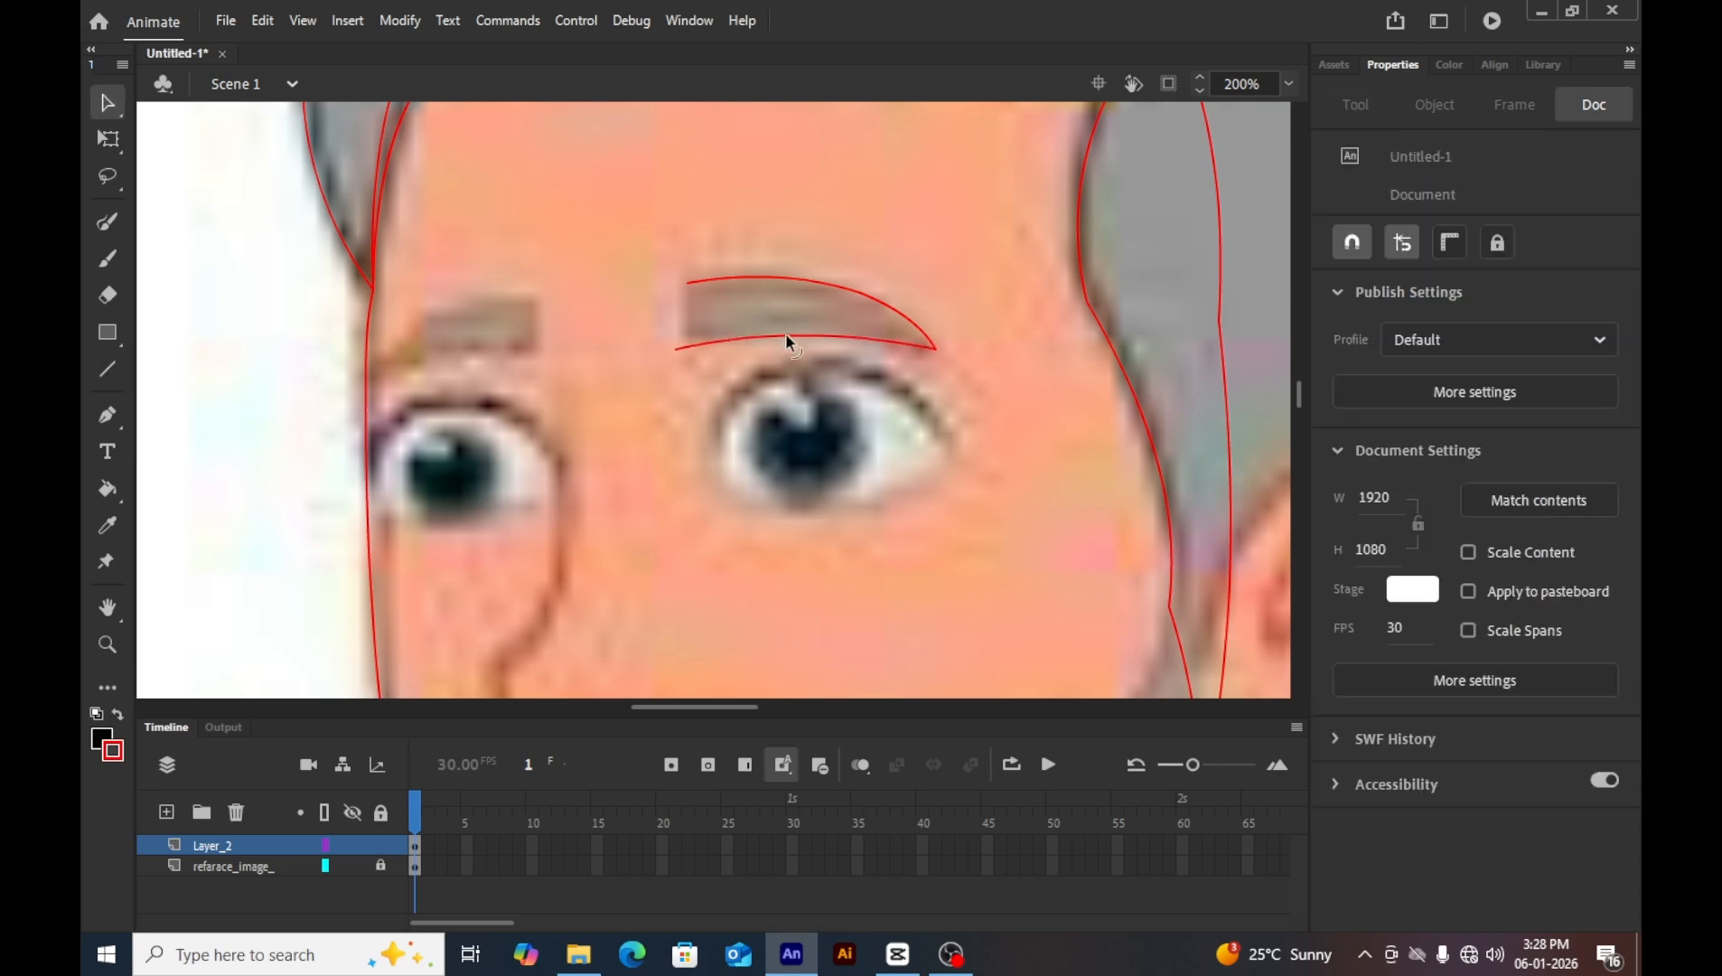
pyautogui.moveTo(933, 348); pyautogui.dragTo(933, 357)
pyautogui.moveTo(677, 347); pyautogui.dragTo(687, 282)
pyautogui.press('n')
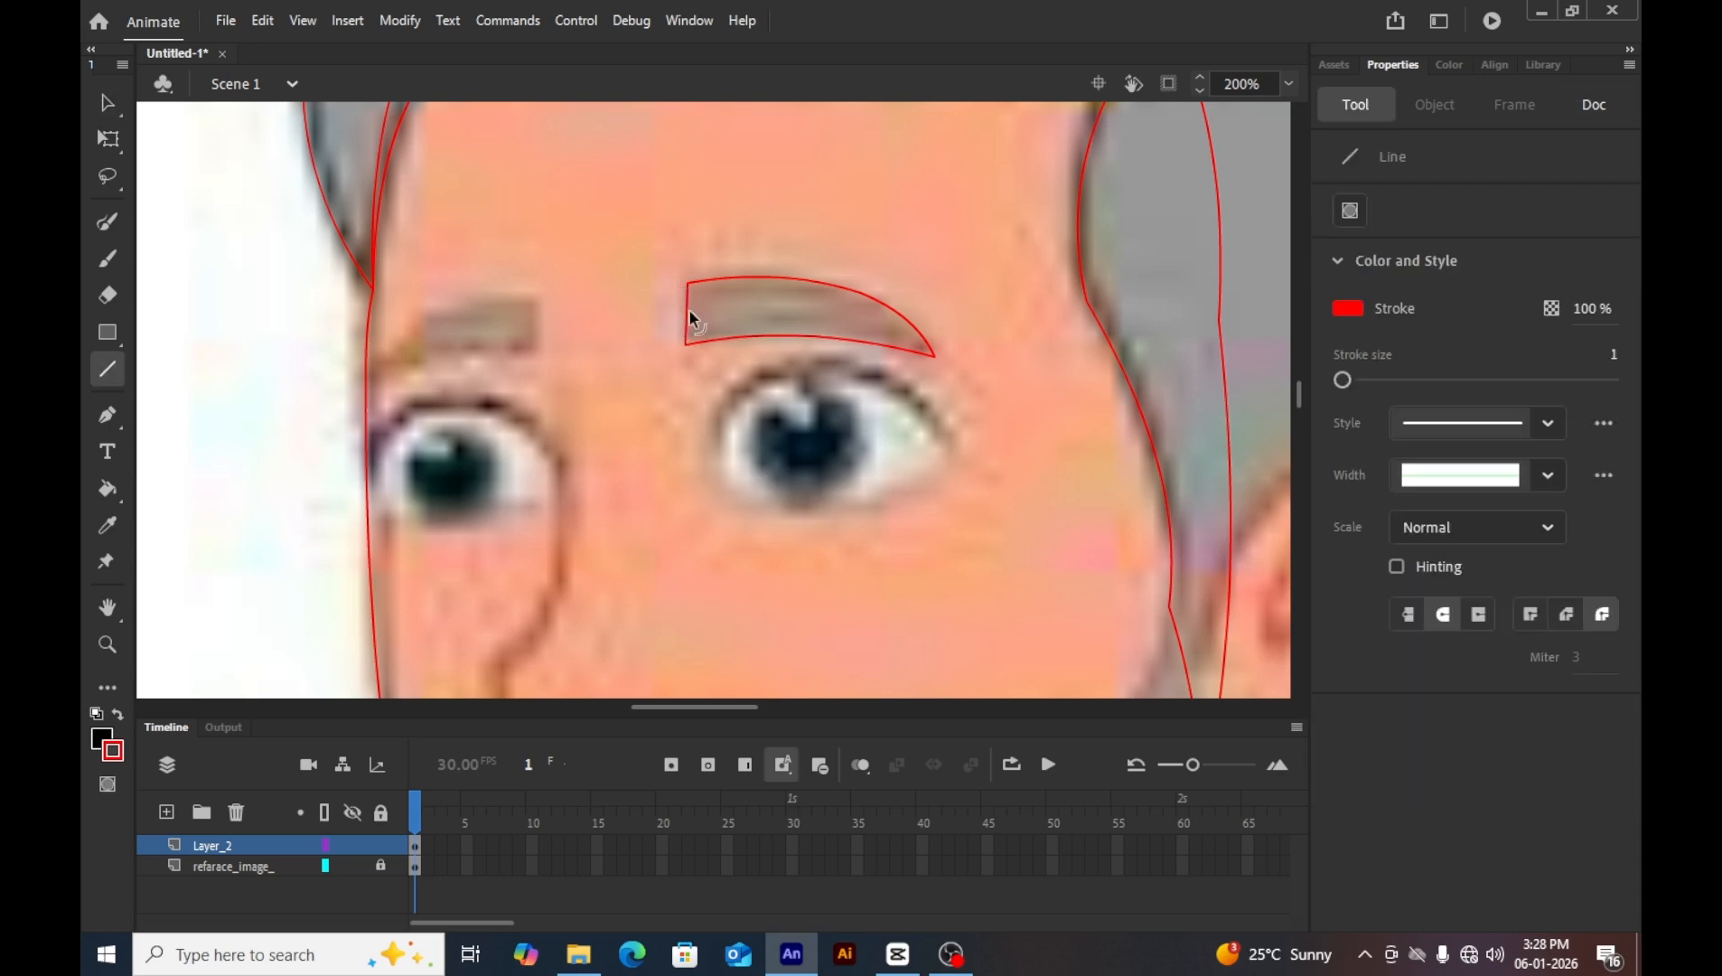
pyautogui.press('v')
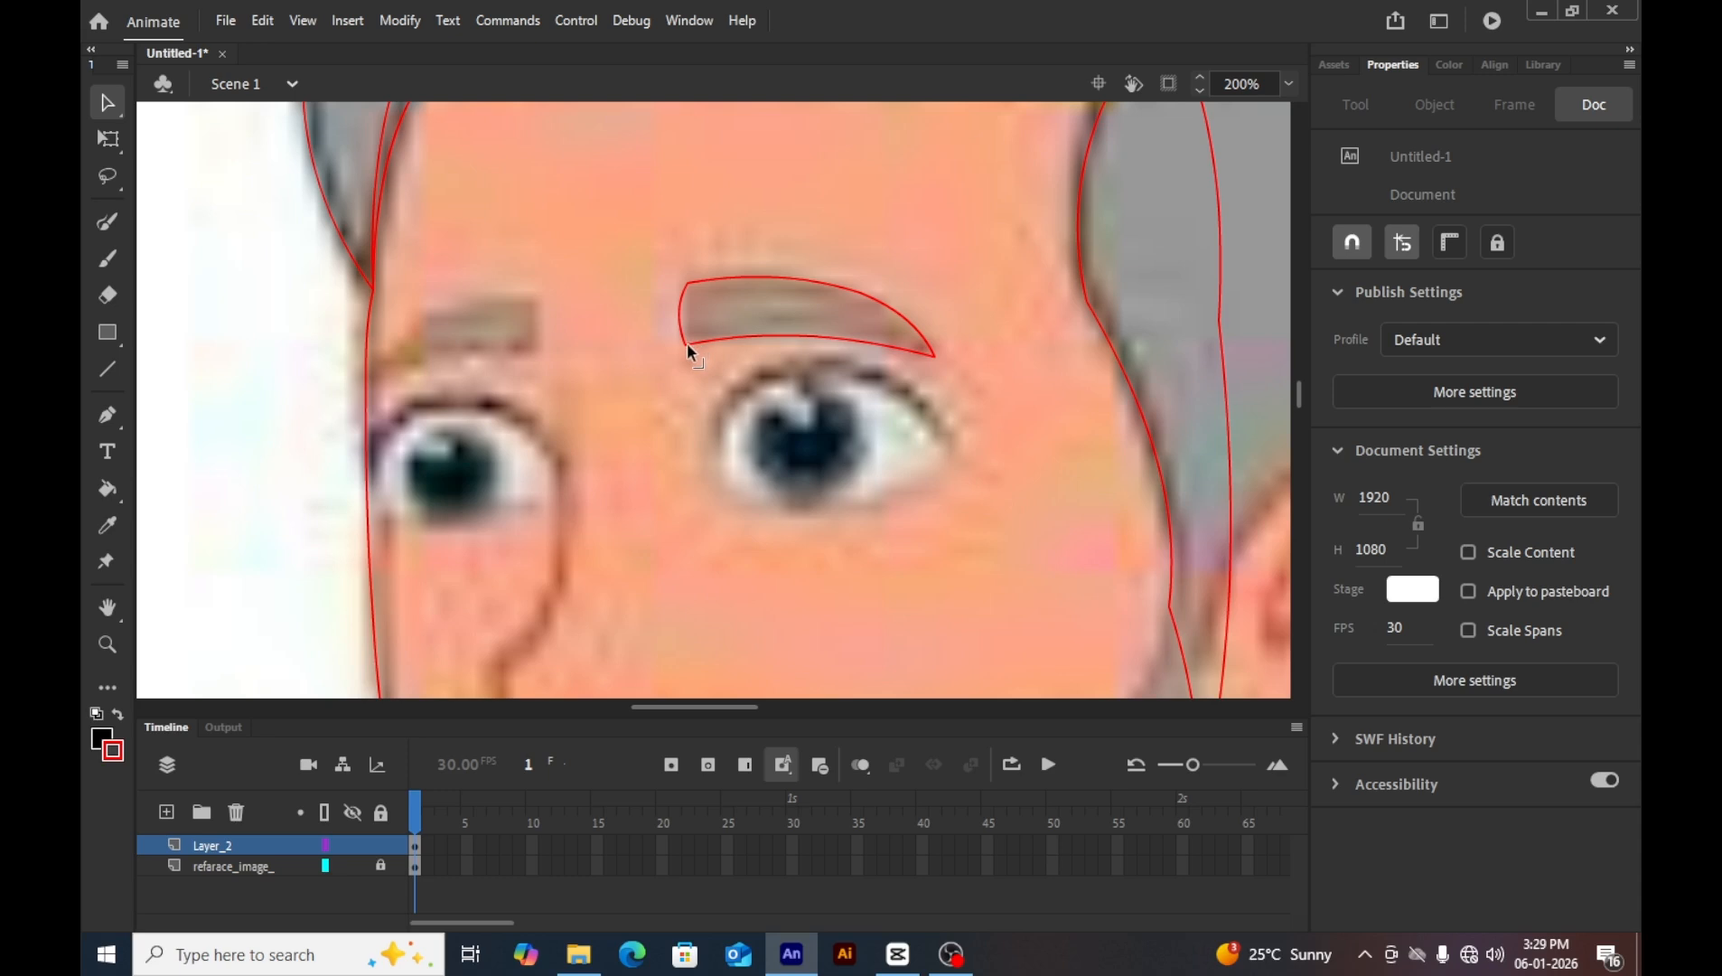
# Group the complete outline of the eyebrow nearer the ear.
pyautogui.click(694, 350)
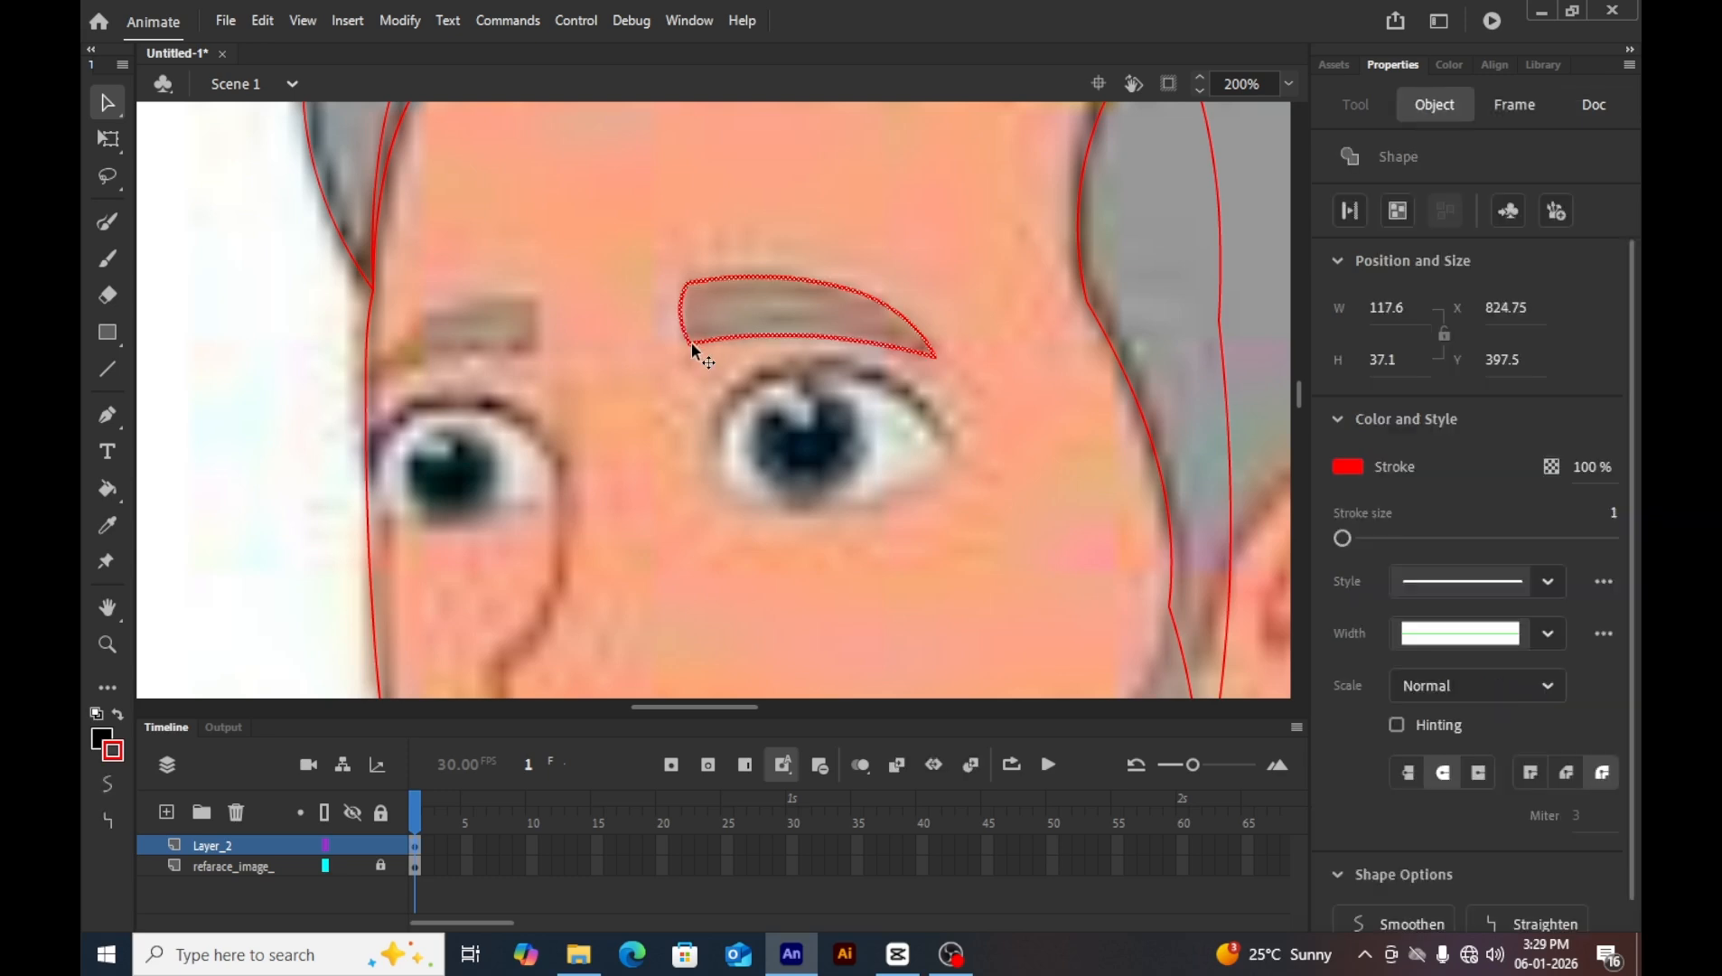
pyautogui.click(638, 346)
pyautogui.moveTo(730, 323); pyautogui.dragTo(865, 350)
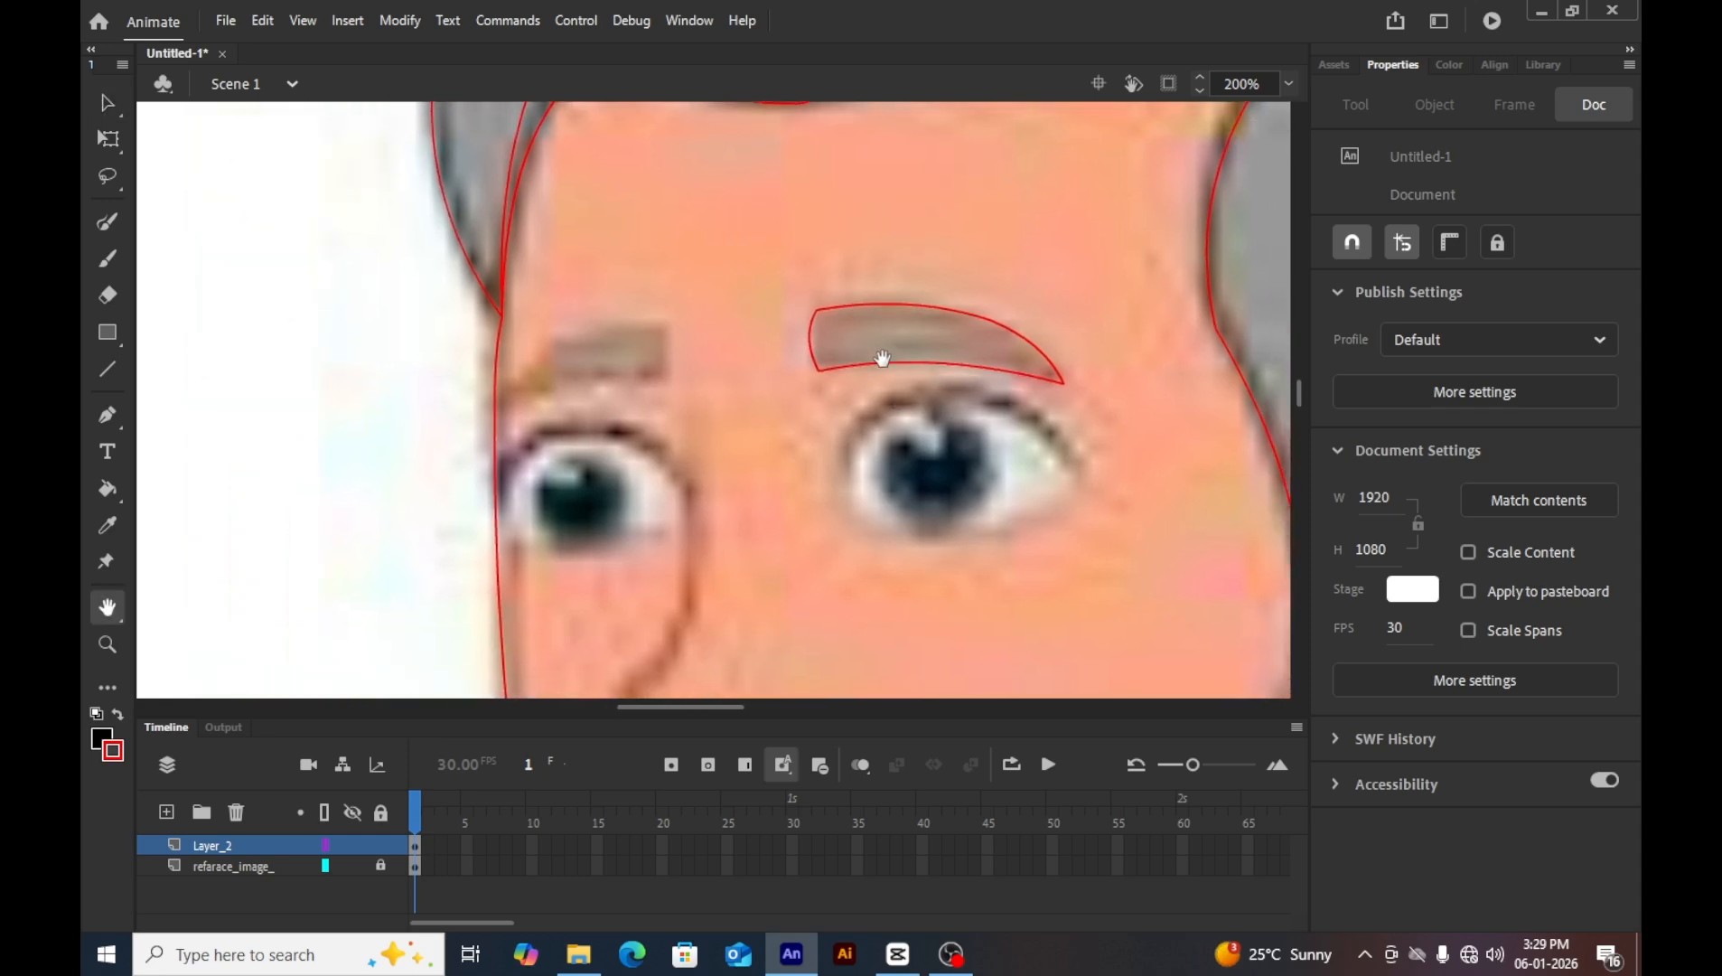
pyautogui.click(930, 360)
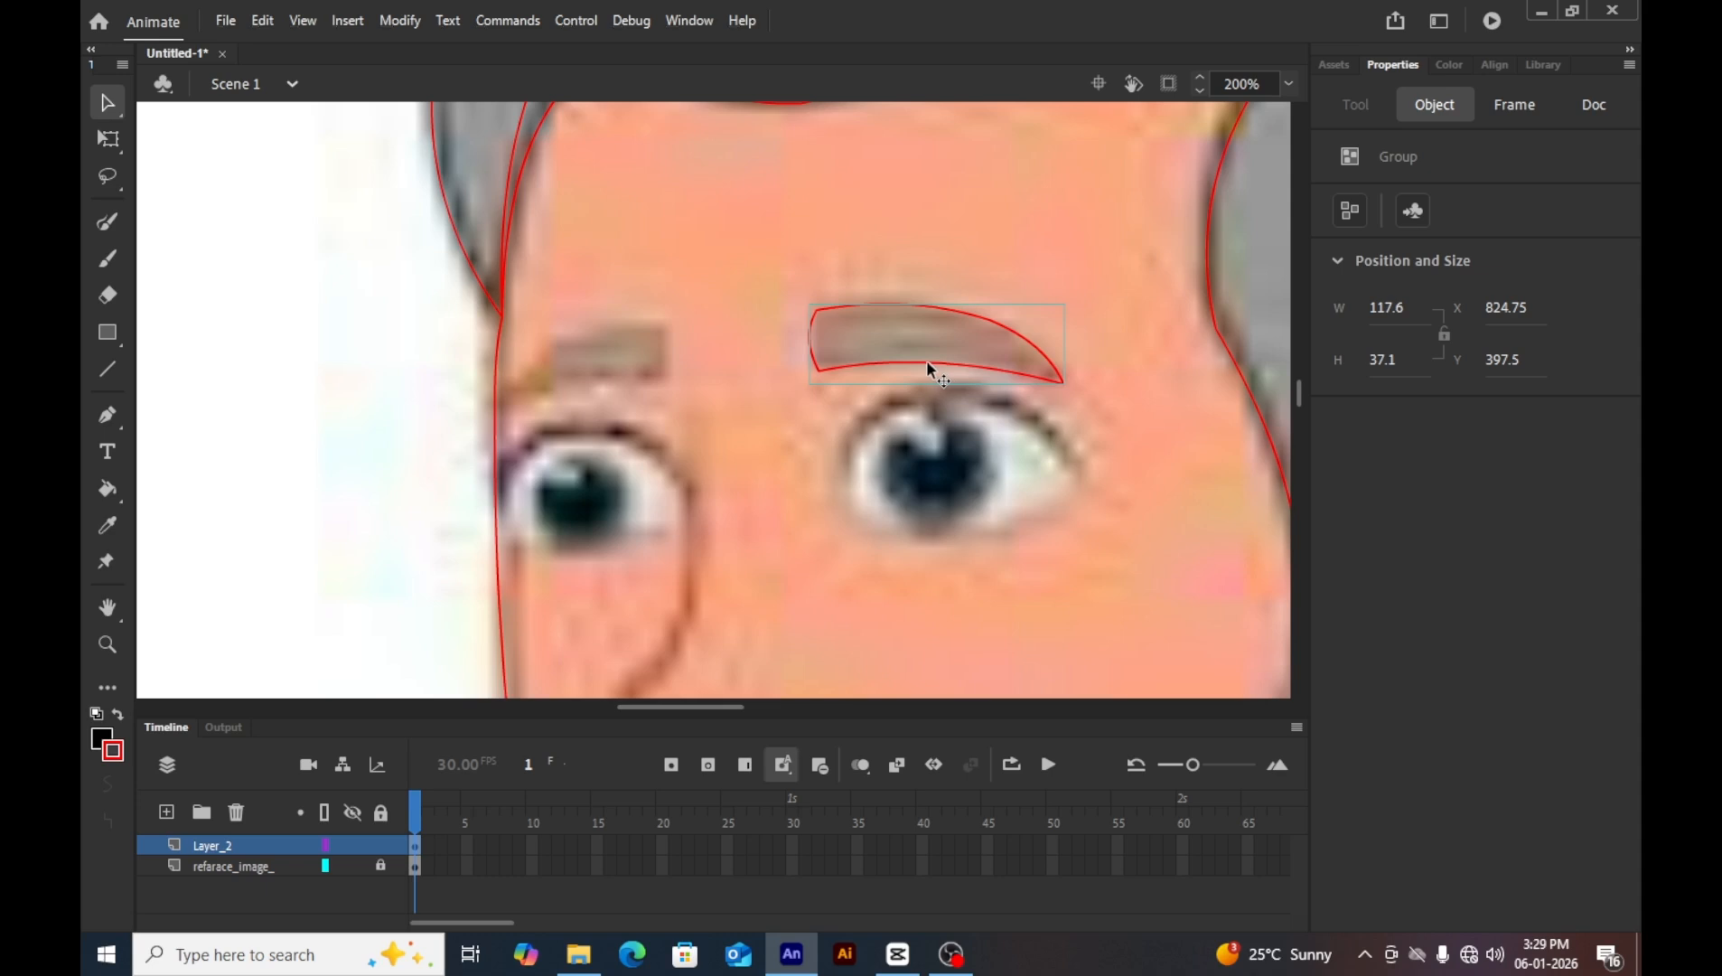
# Duplicate the grouped eyebrow over the other eye and flip the copy horizontally.
pyautogui.moveTo(930, 361); pyautogui.dragTo(523, 377)
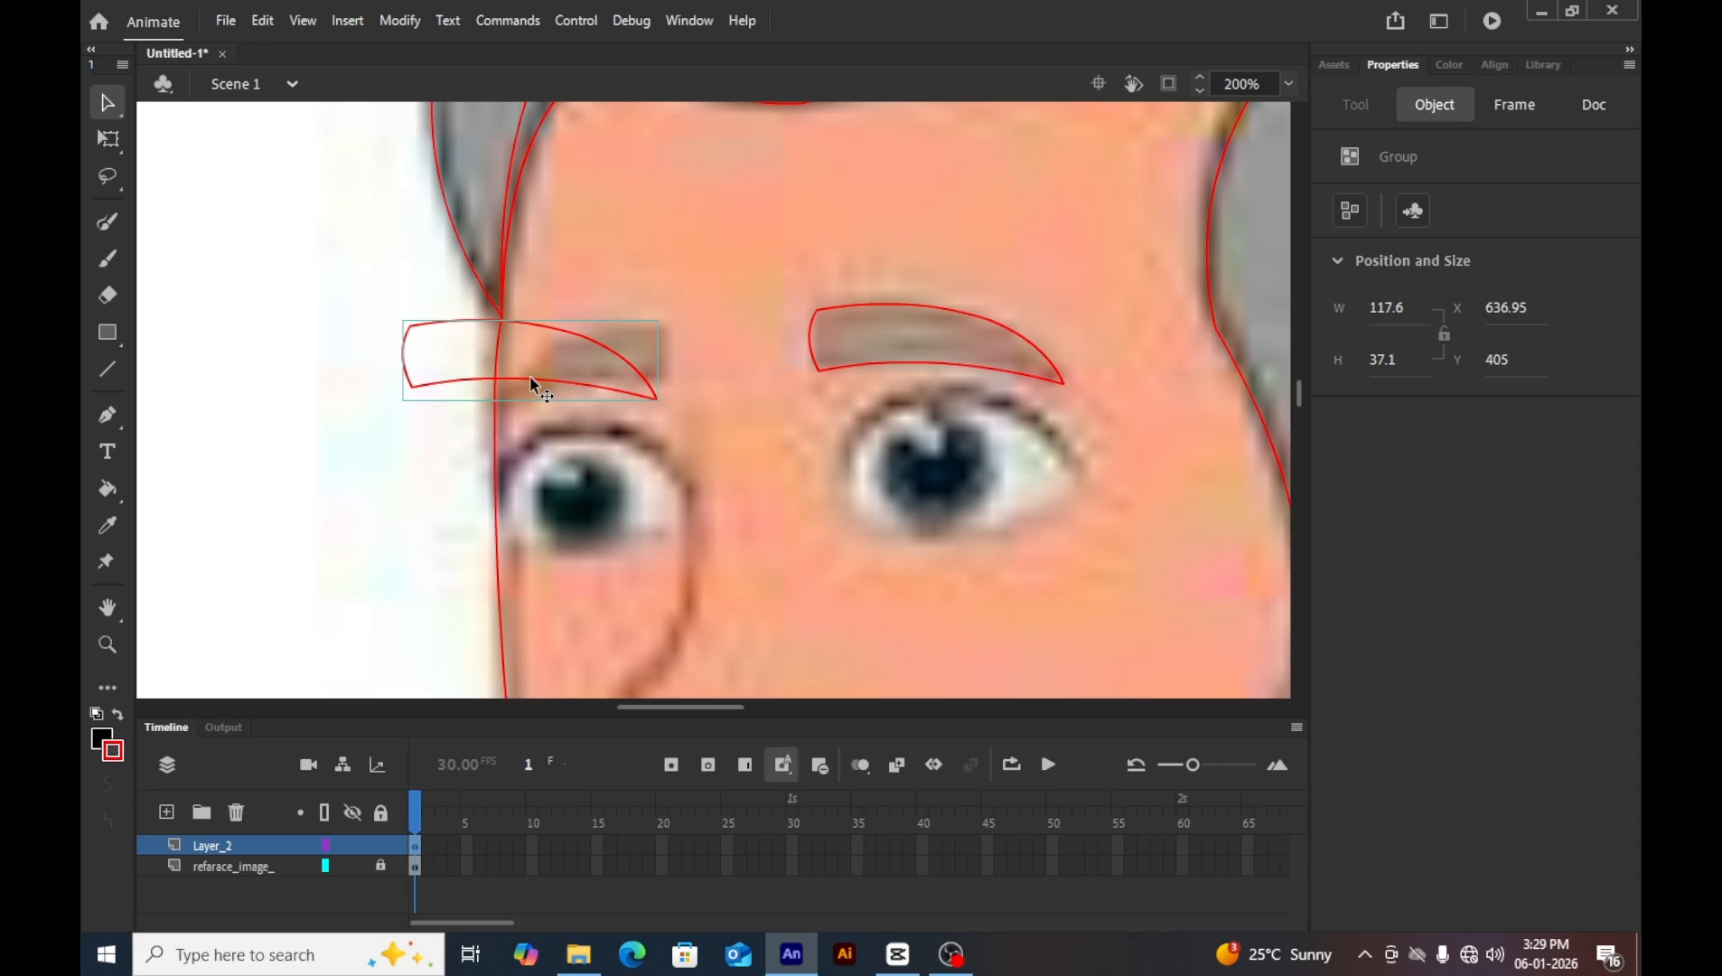
pyautogui.rightClick(532, 379)
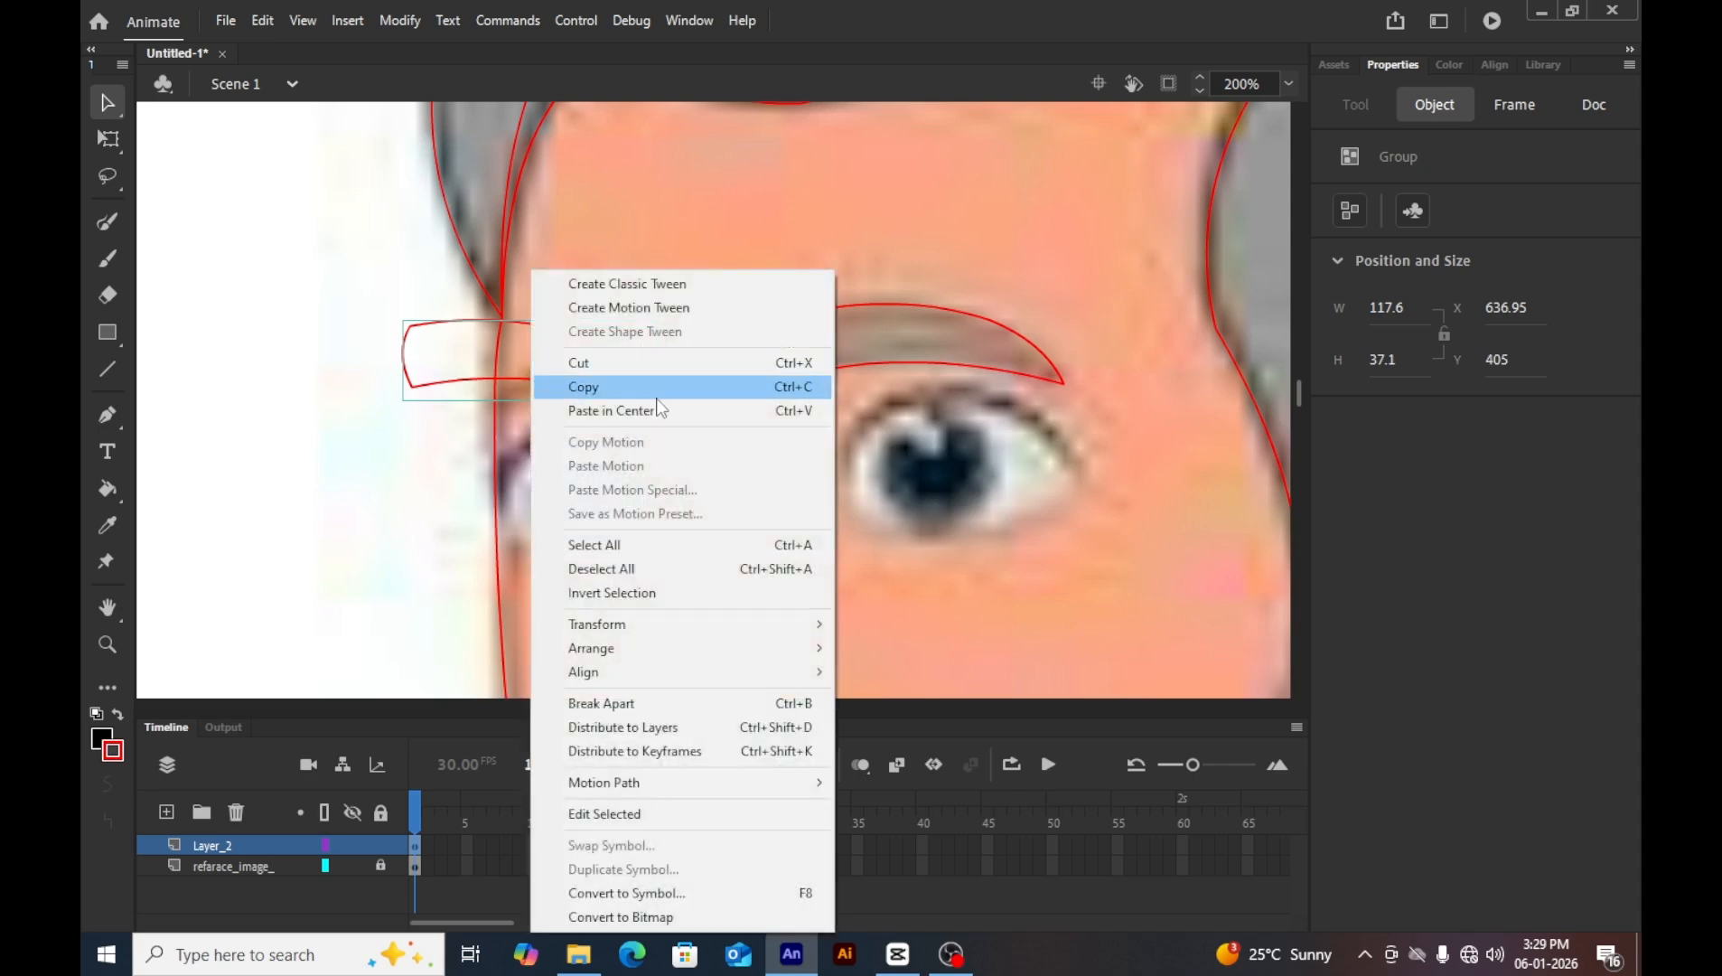
pyautogui.moveTo(625, 626)
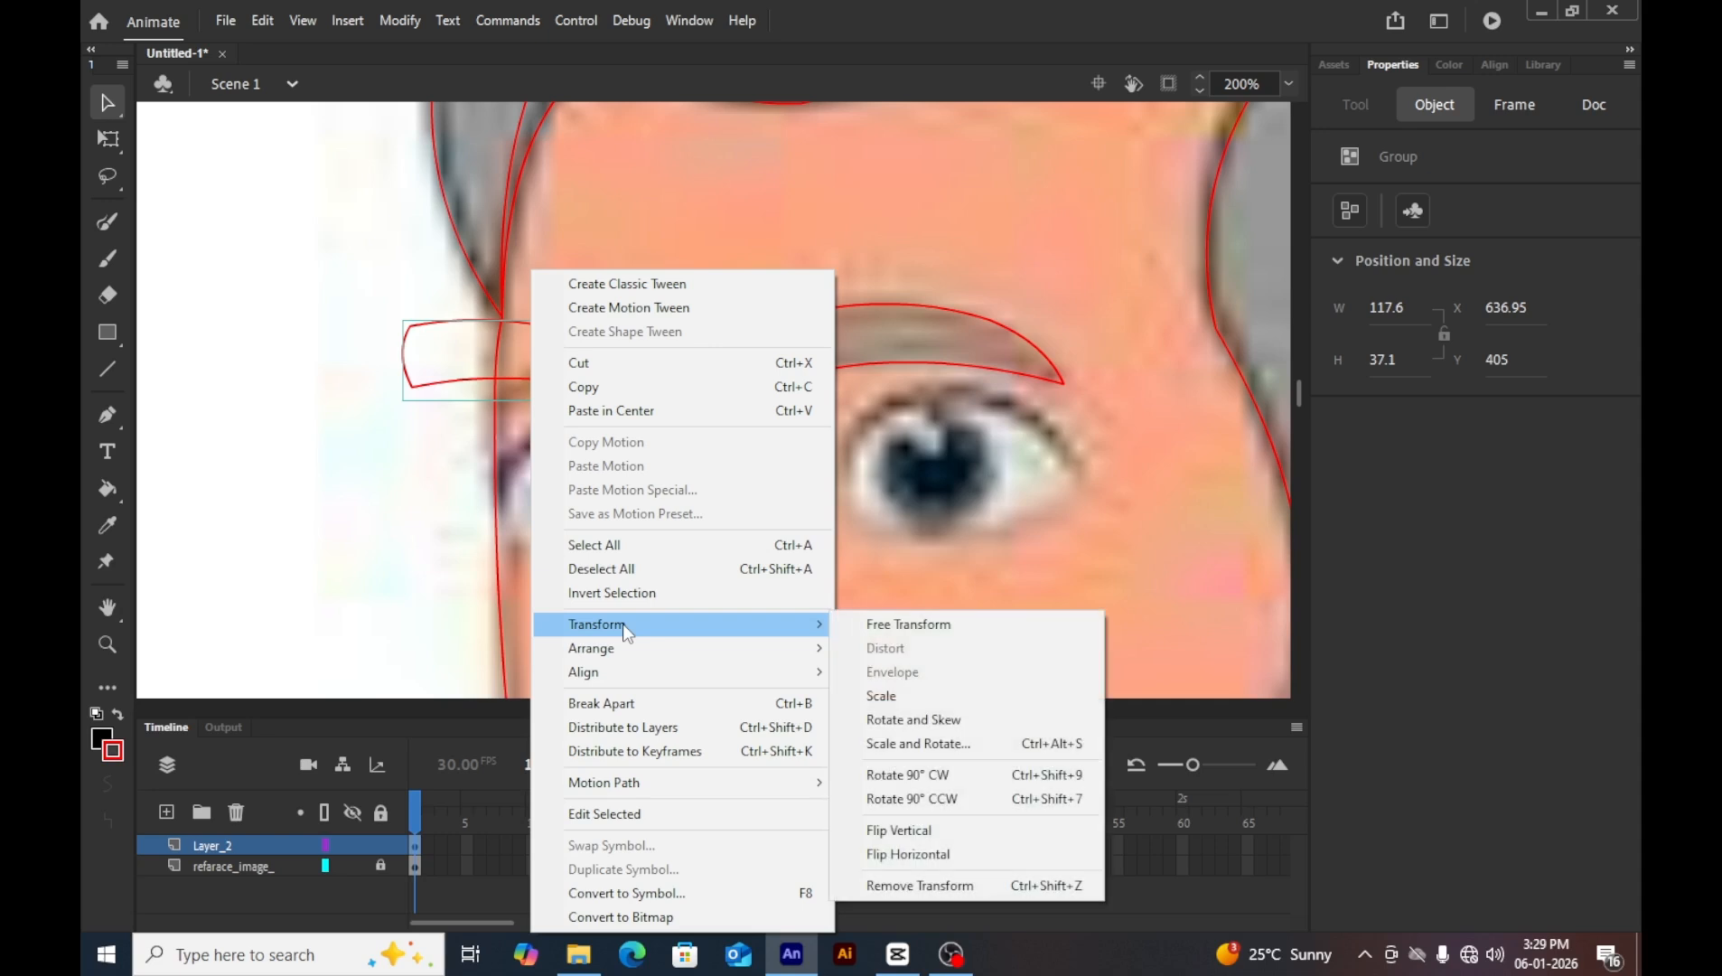
pyautogui.click(948, 855)
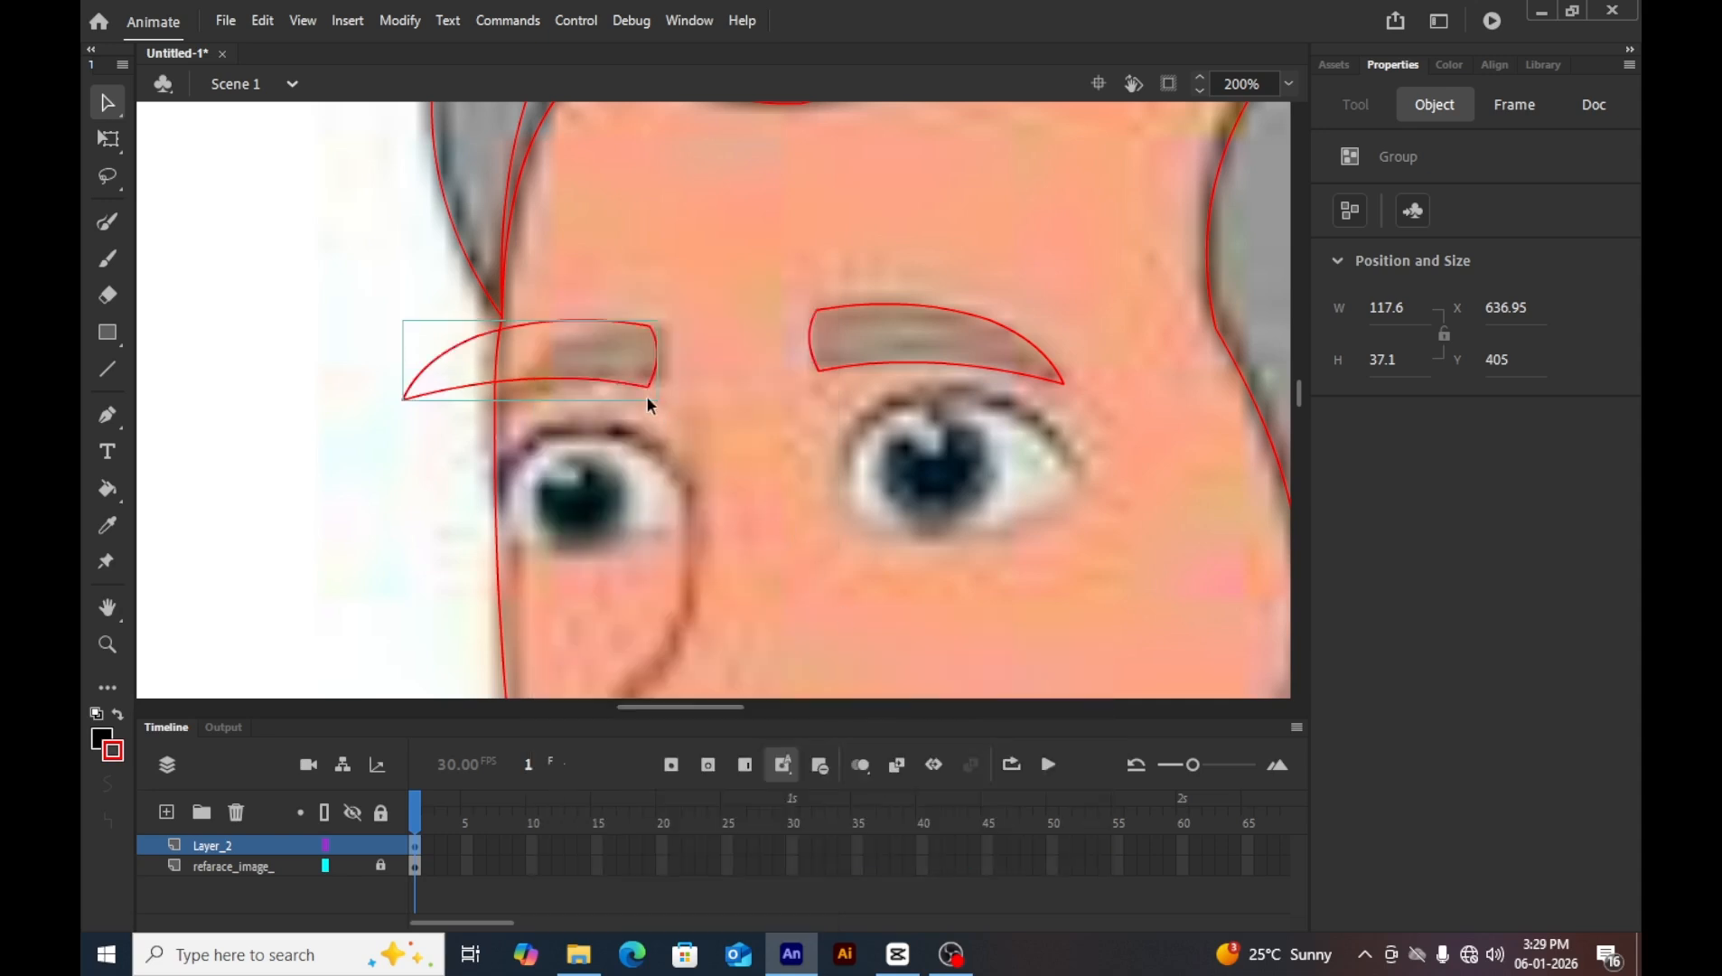
# Scale the flipped eyebrow copy down to about 105 by 33 and align its inner end with the reference eyebrow.
pyautogui.click(105, 141)
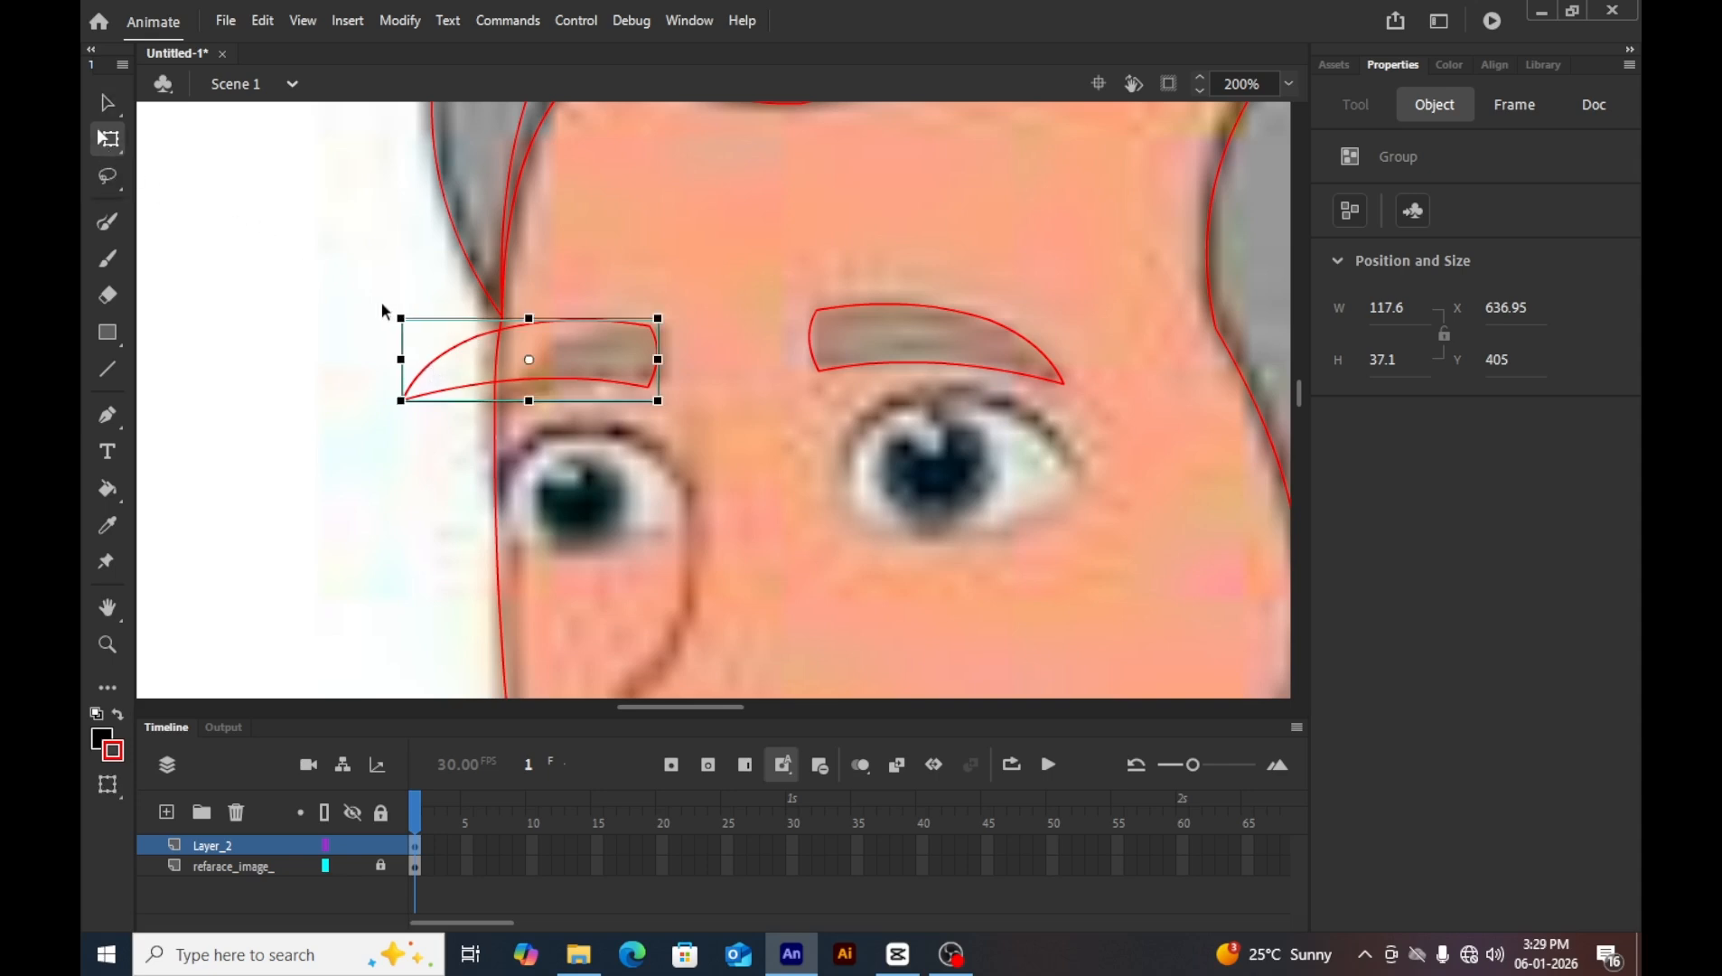
pyautogui.moveTo(400, 318); pyautogui.dragTo(413, 321)
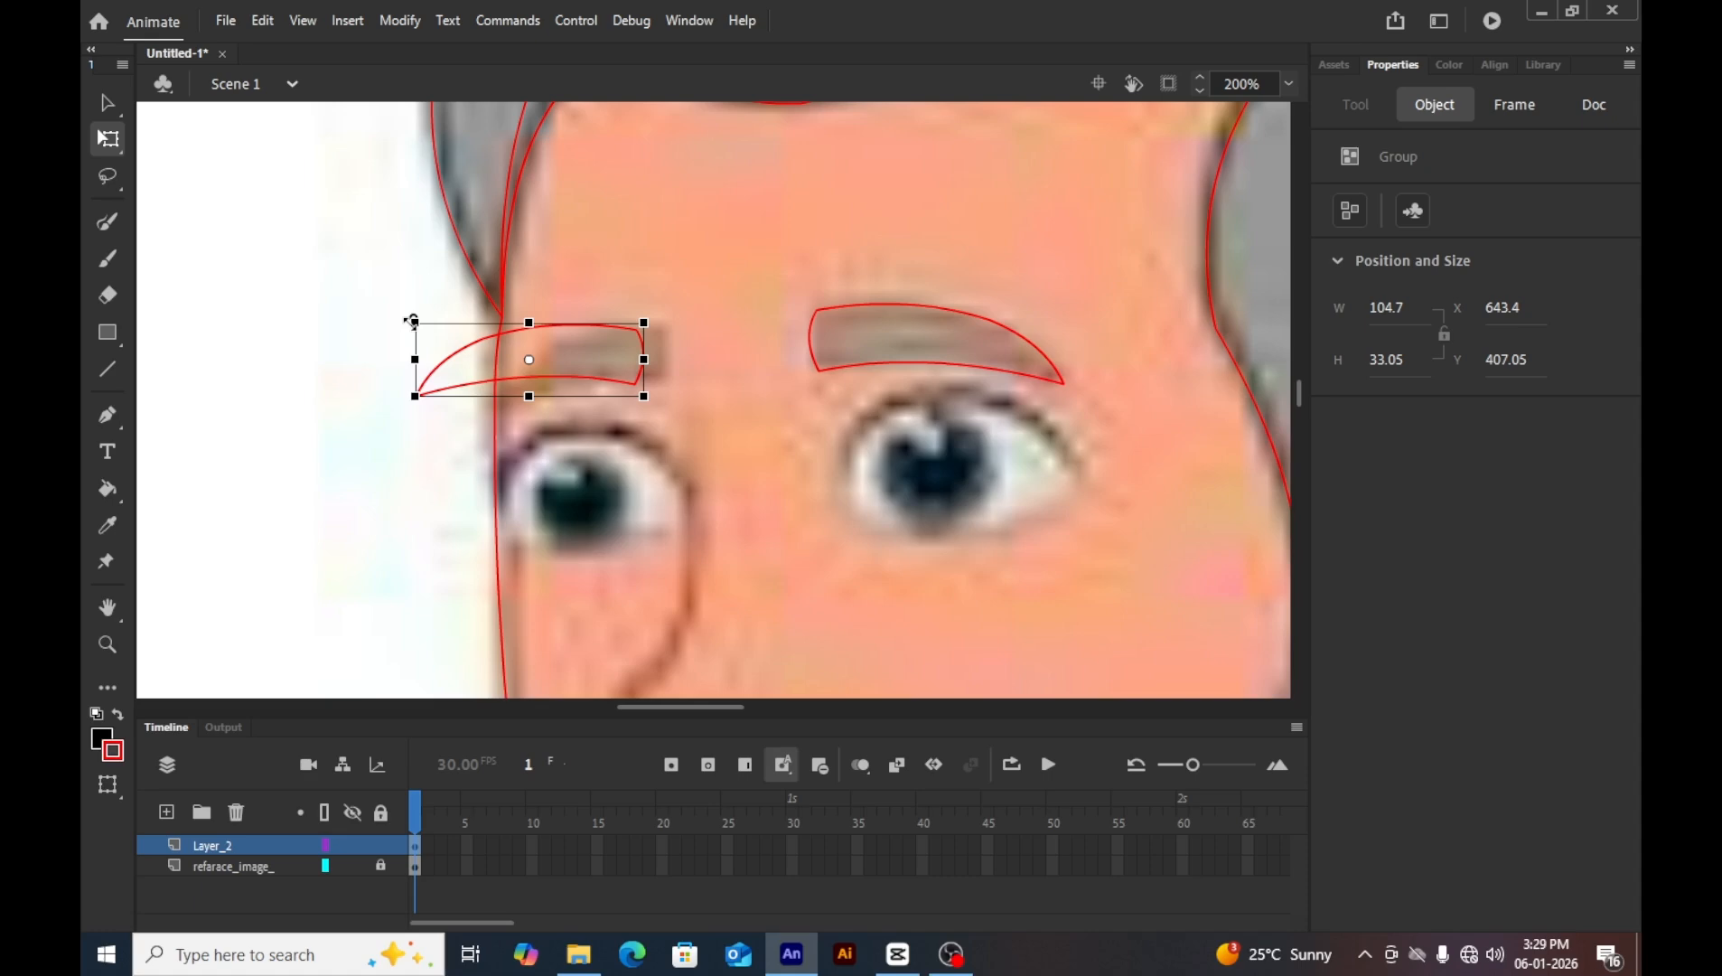
pyautogui.click(346, 354)
pyautogui.moveTo(570, 375)
pyautogui.mouseDown()
pyautogui.moveTo(607, 380)
pyautogui.moveTo(590, 376)
pyautogui.mouseUp()
pyautogui.click(358, 472)
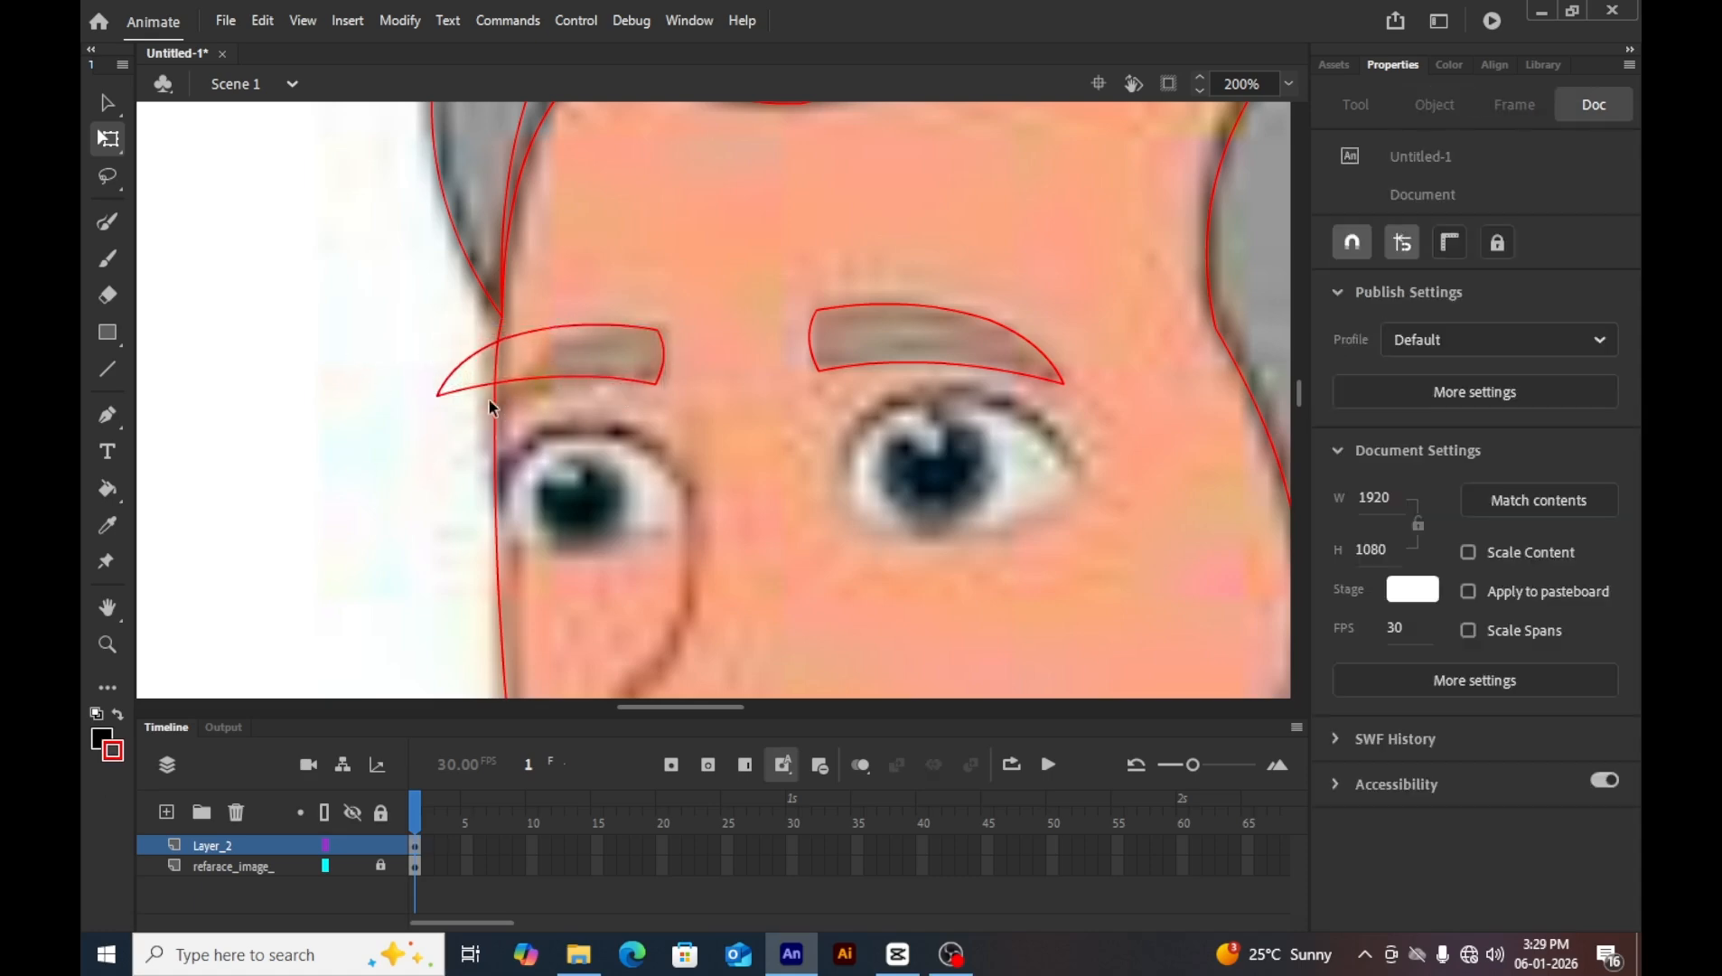
# Inside the copied eyebrow's group, move its outer tip to the face edge and reshape the upper curve to match the reference.
pyautogui.doubleClick(470, 384)
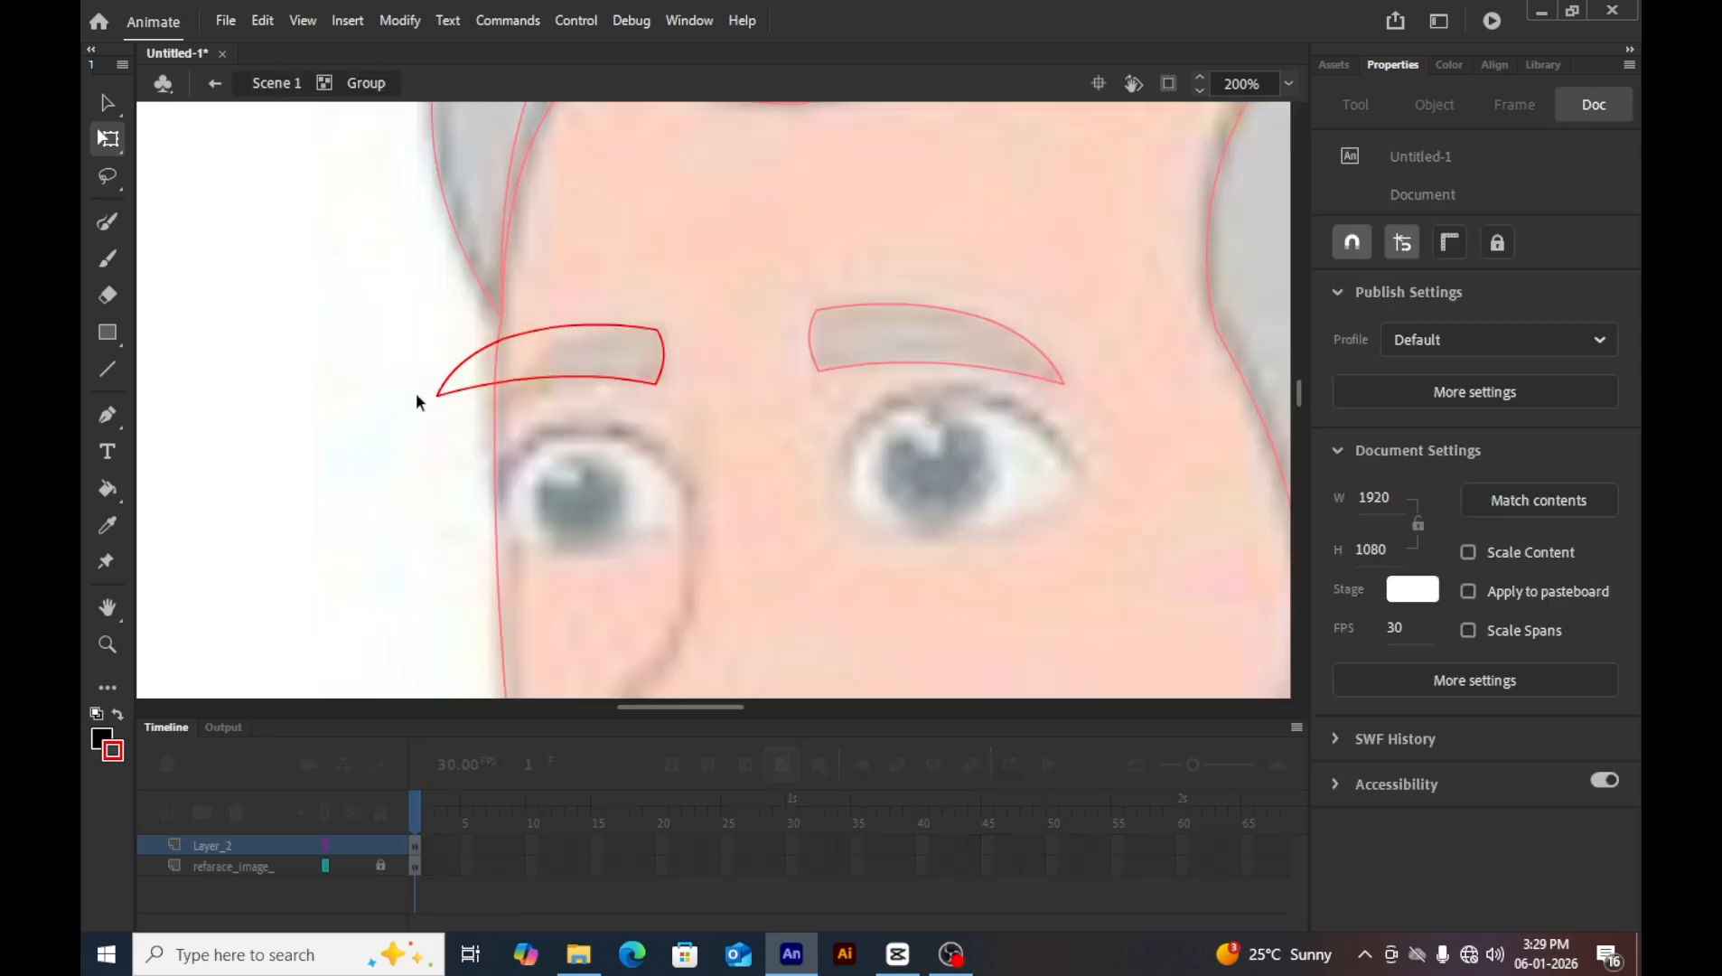
pyautogui.moveTo(437, 396); pyautogui.dragTo(490, 420)
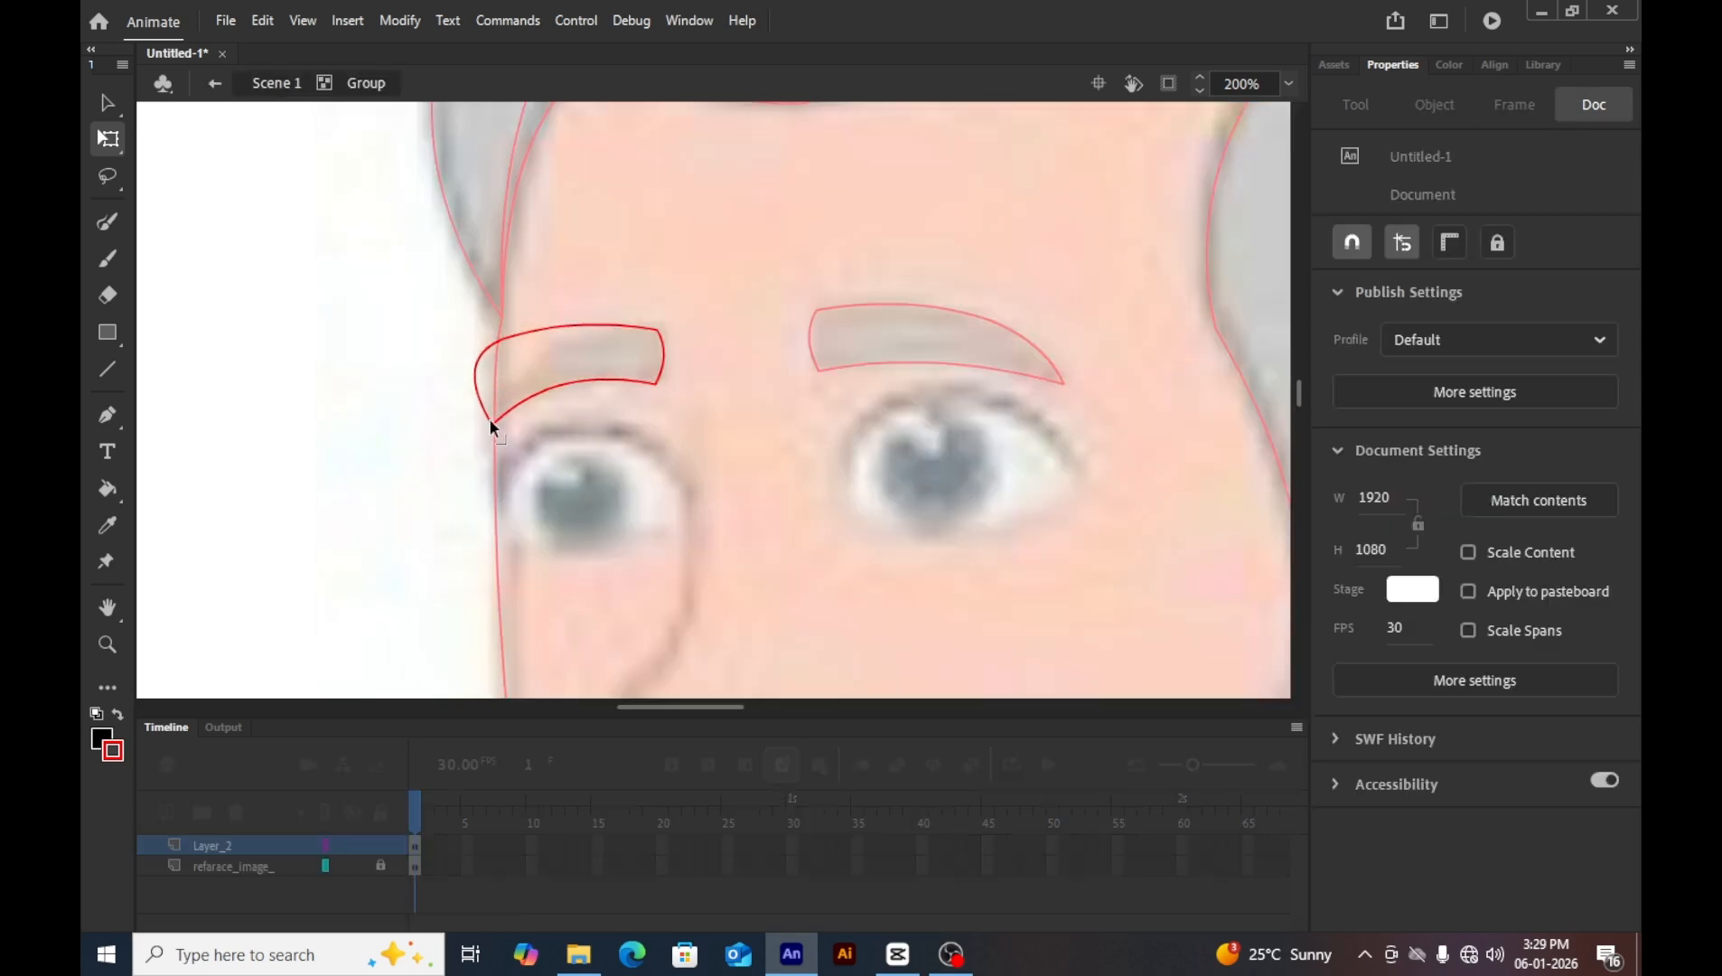
pyautogui.moveTo(482, 358); pyautogui.dragTo(492, 357)
pyautogui.moveTo(498, 337); pyautogui.dragTo(527, 357)
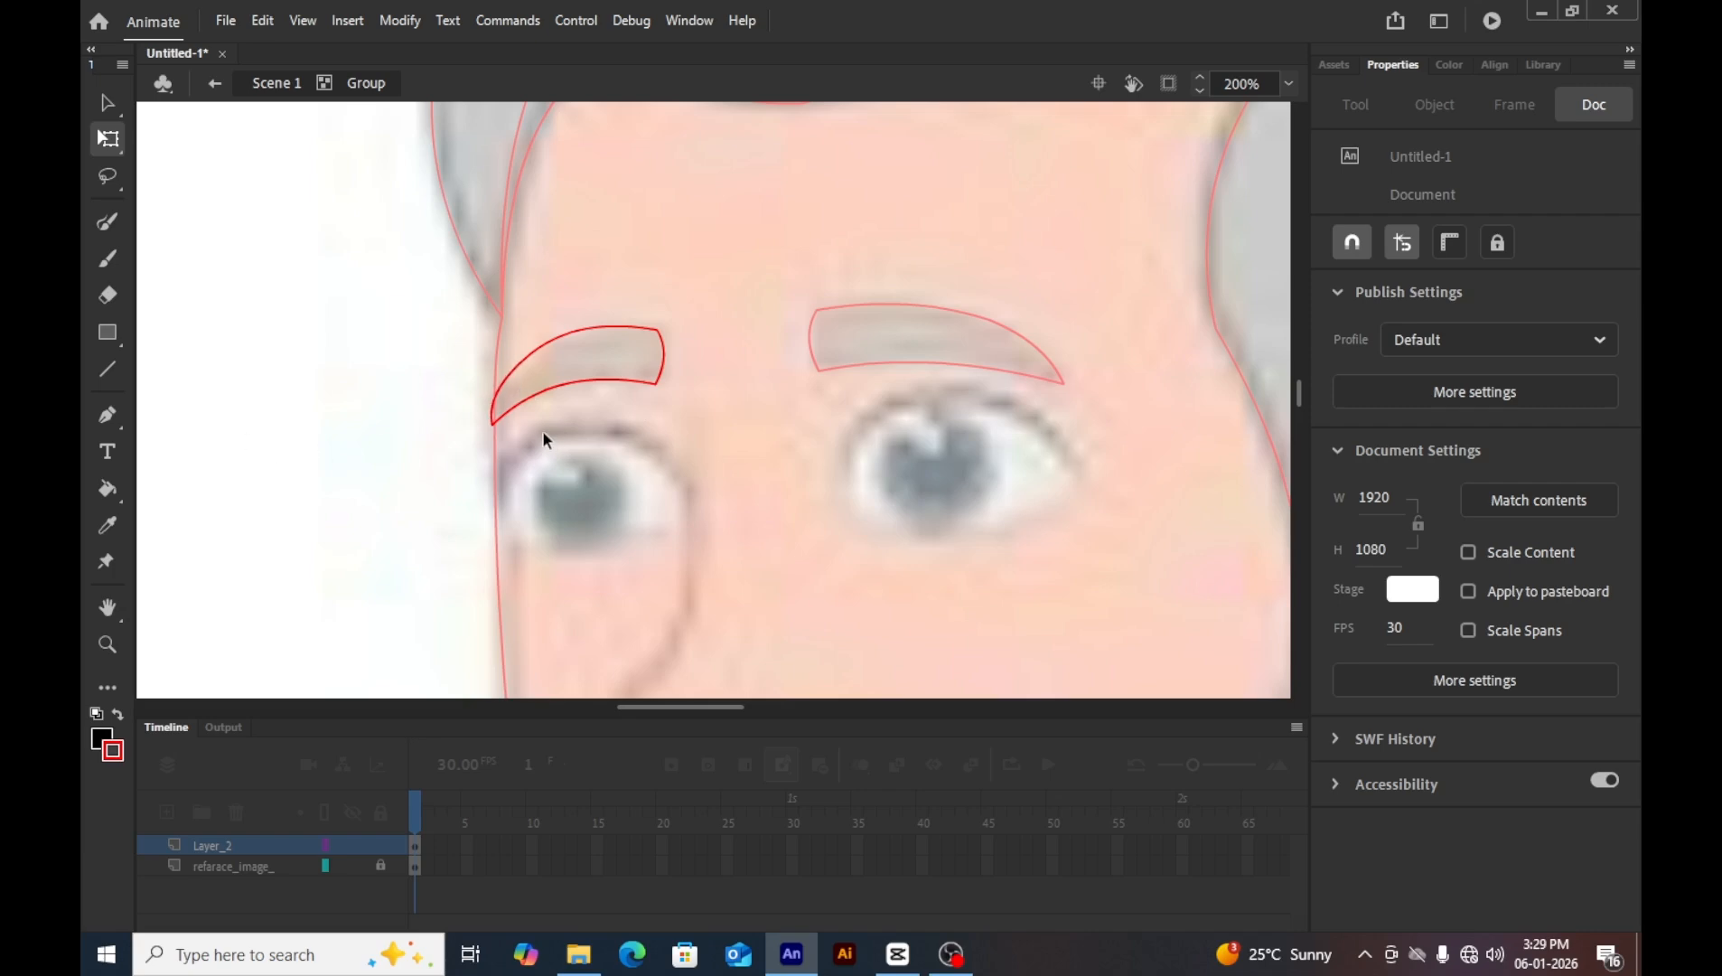
pyautogui.doubleClick(439, 444)
pyautogui.click(804, 398)
# Trace the nose bridge with a slightly curved line running down from the inner corner of the far eye.
pyautogui.scroll(-5, 817, 385)
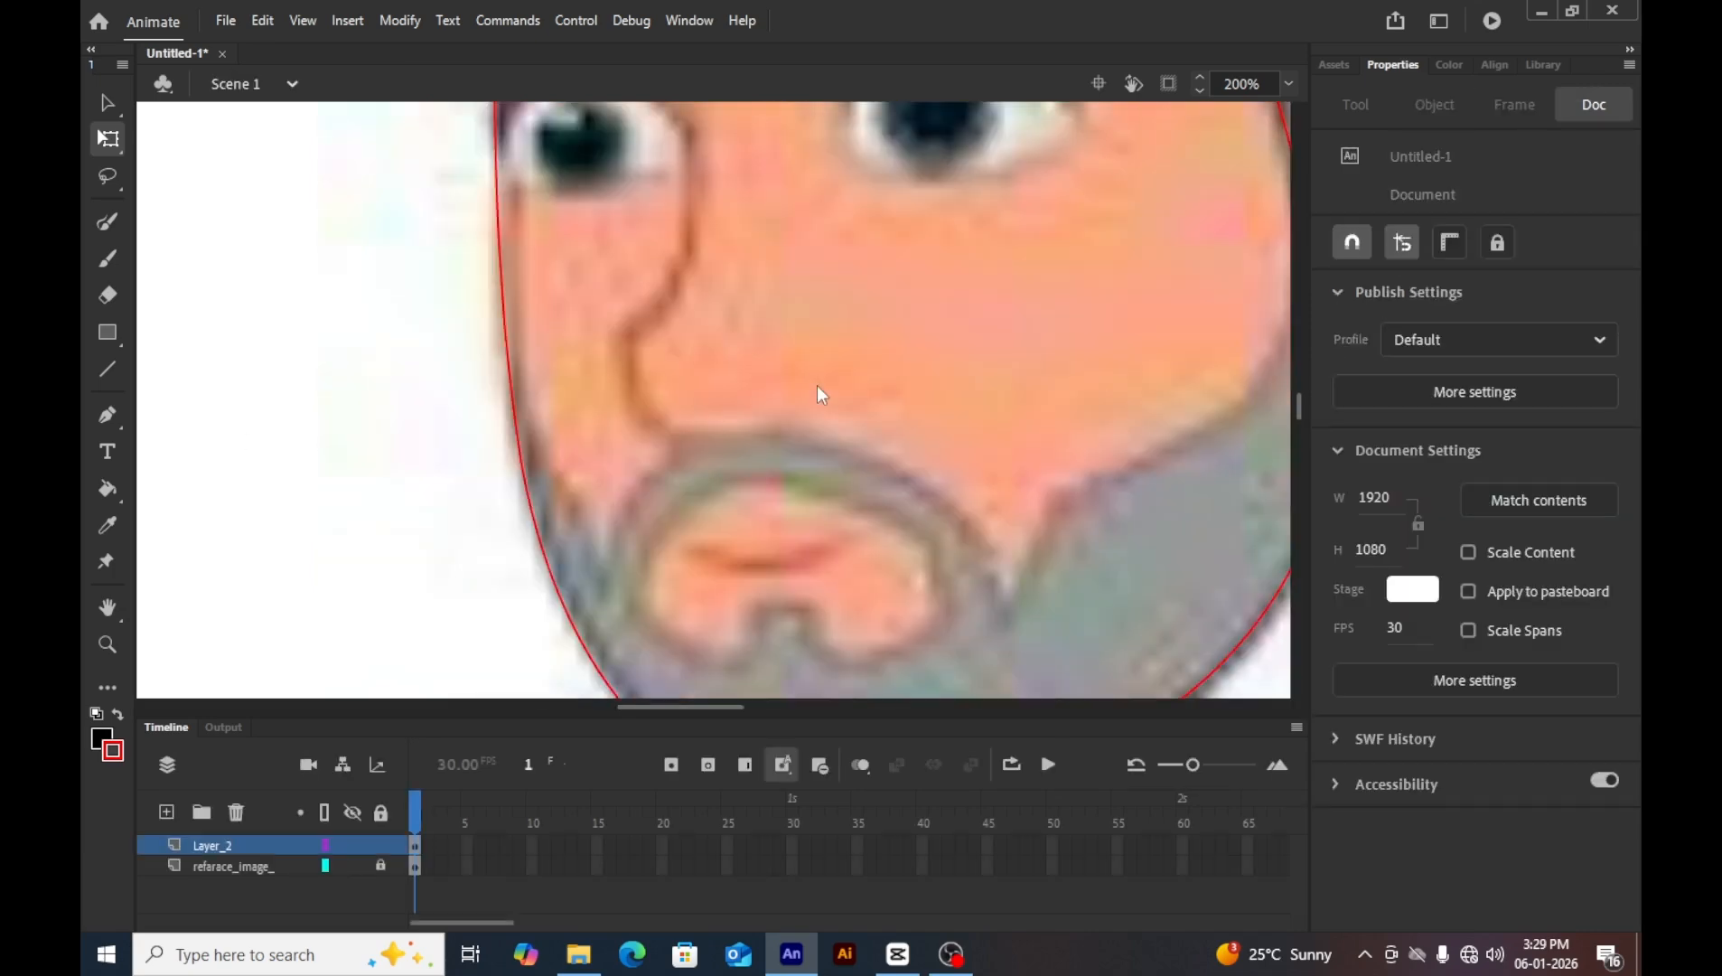
pyautogui.scroll(3, 817, 385)
pyautogui.scroll(-3, 817, 392)
pyautogui.press('n')
pyautogui.scroll(6, 694, 340)
pyautogui.scroll(-3, 687, 287)
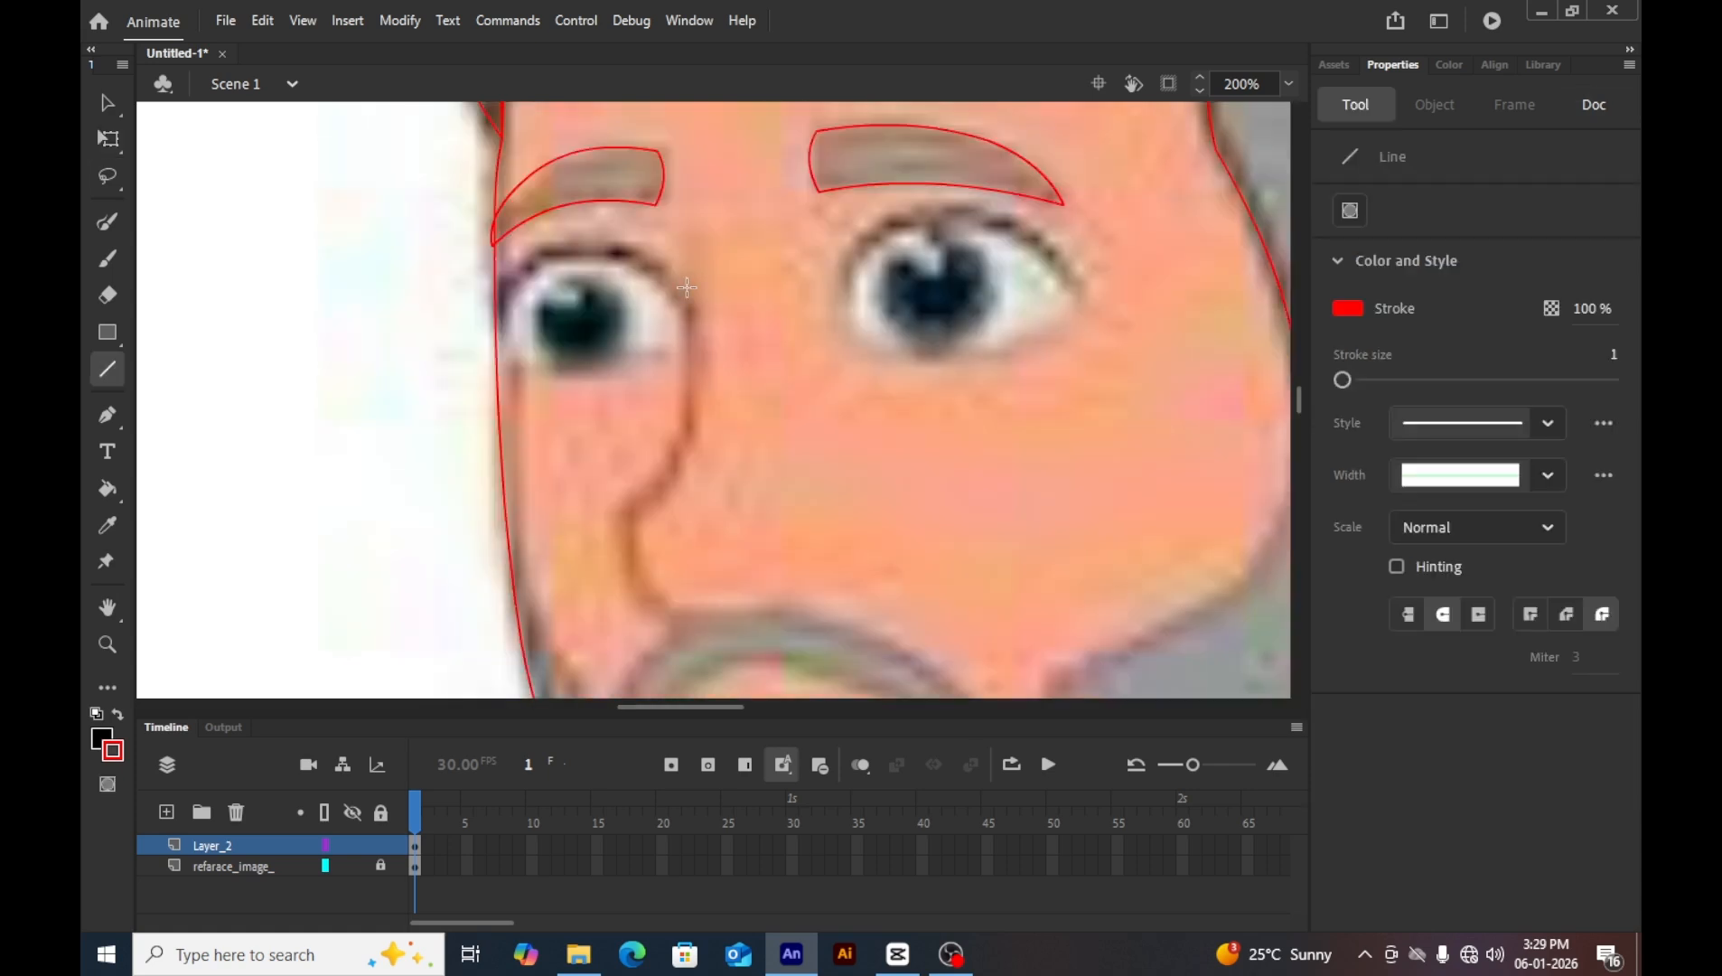
pyautogui.moveTo(680, 245); pyautogui.dragTo(698, 457)
pyautogui.press('v')
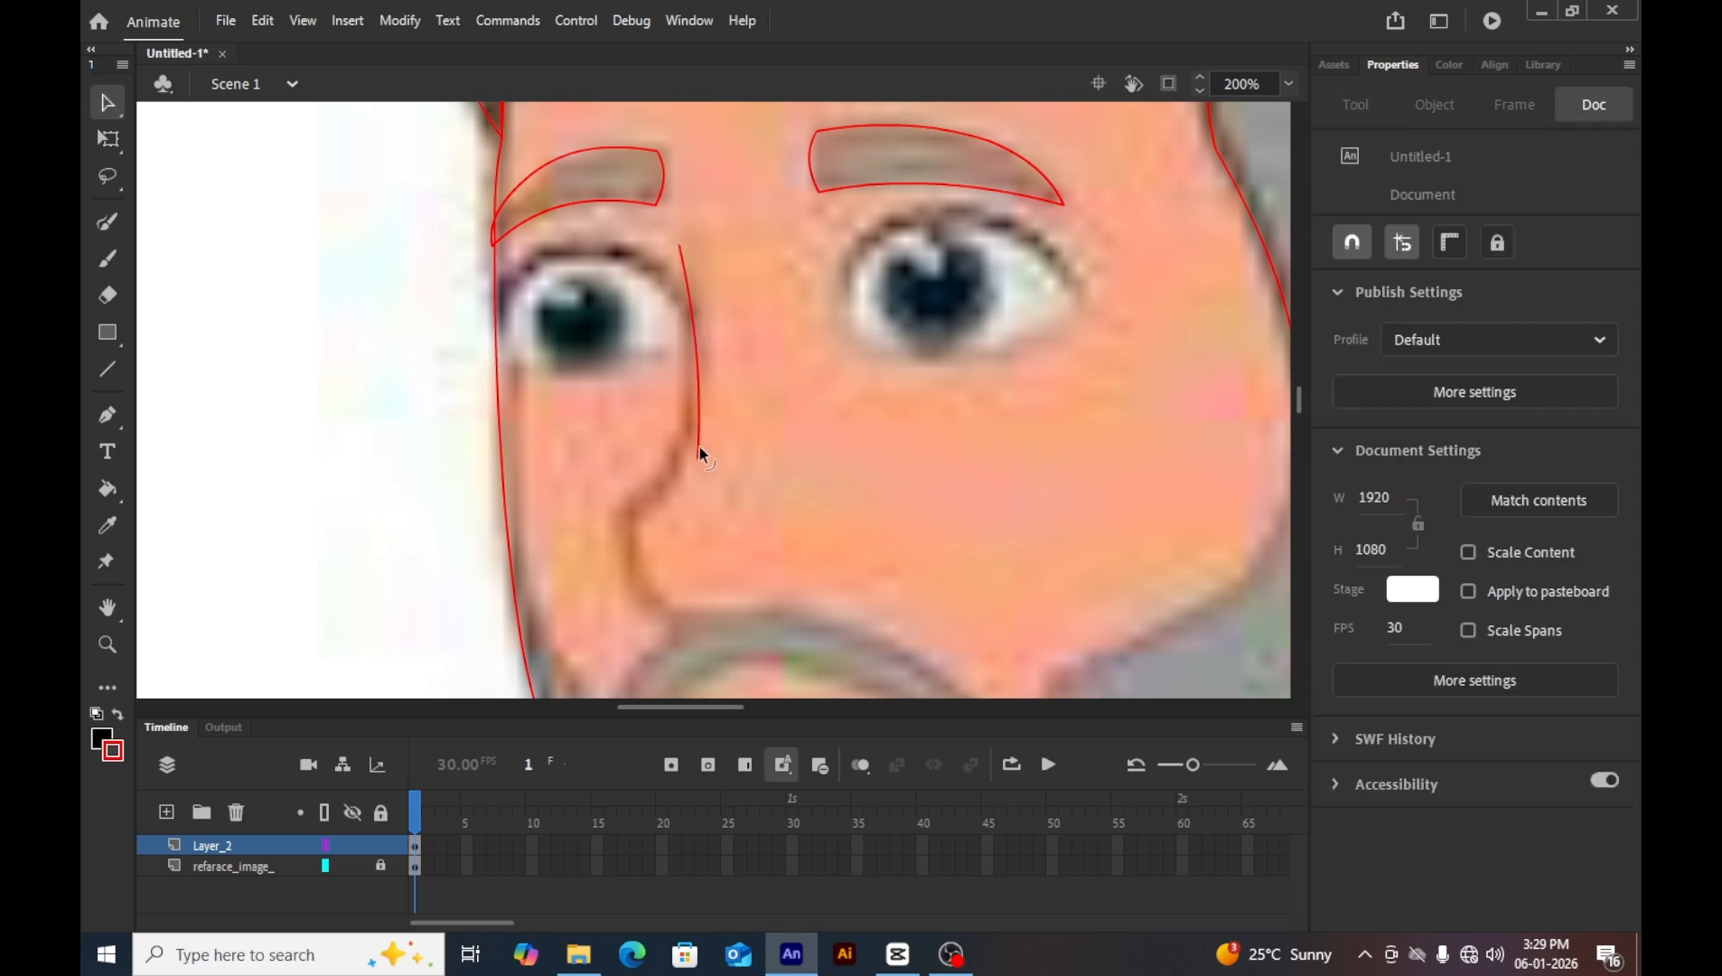
# Continue the nose line from the bridge with a short segment curving inward to the top of the nose tip.
pyautogui.moveTo(697, 458)
pyautogui.mouseDown()
pyautogui.moveTo(689, 436)
pyautogui.moveTo(645, 548)
pyautogui.moveTo(649, 505)
pyautogui.mouseUp()
pyautogui.press('n')
pyautogui.press('v')
pyautogui.moveTo(642, 552); pyautogui.dragTo(661, 504)
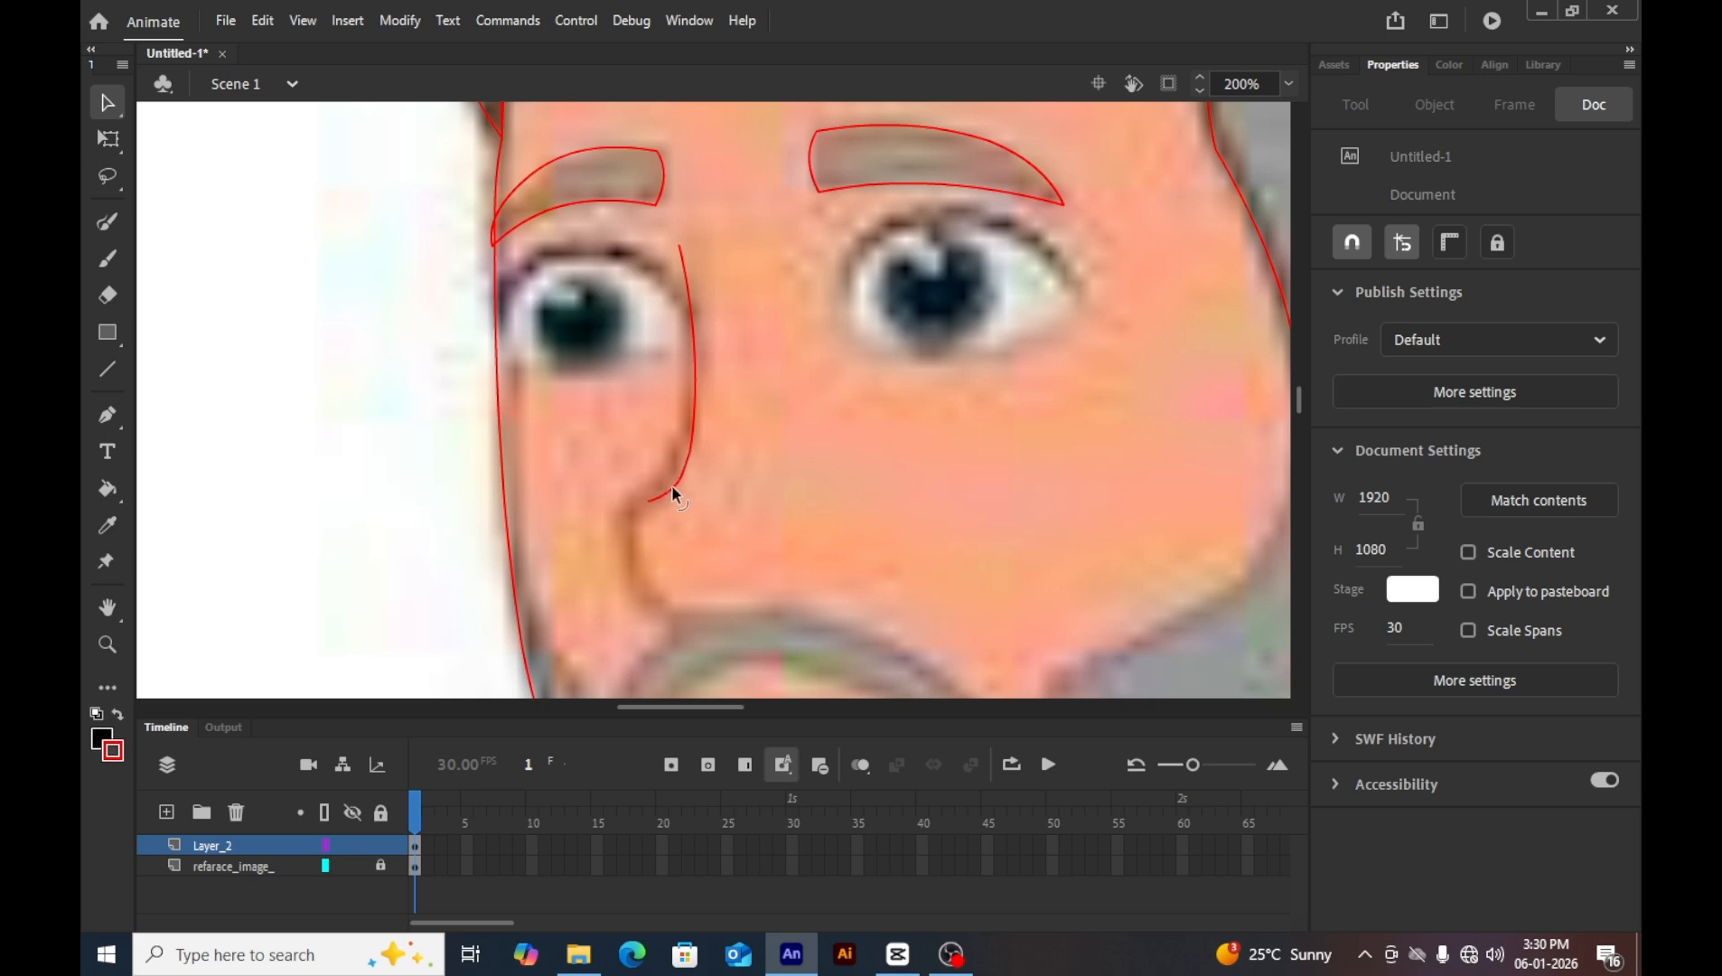
# Trace the rounded nose tip and its underside, ending with an upward curve at the nostril side above the mustache.
pyautogui.press('n')
pyautogui.scroll(-3, 669, 434)
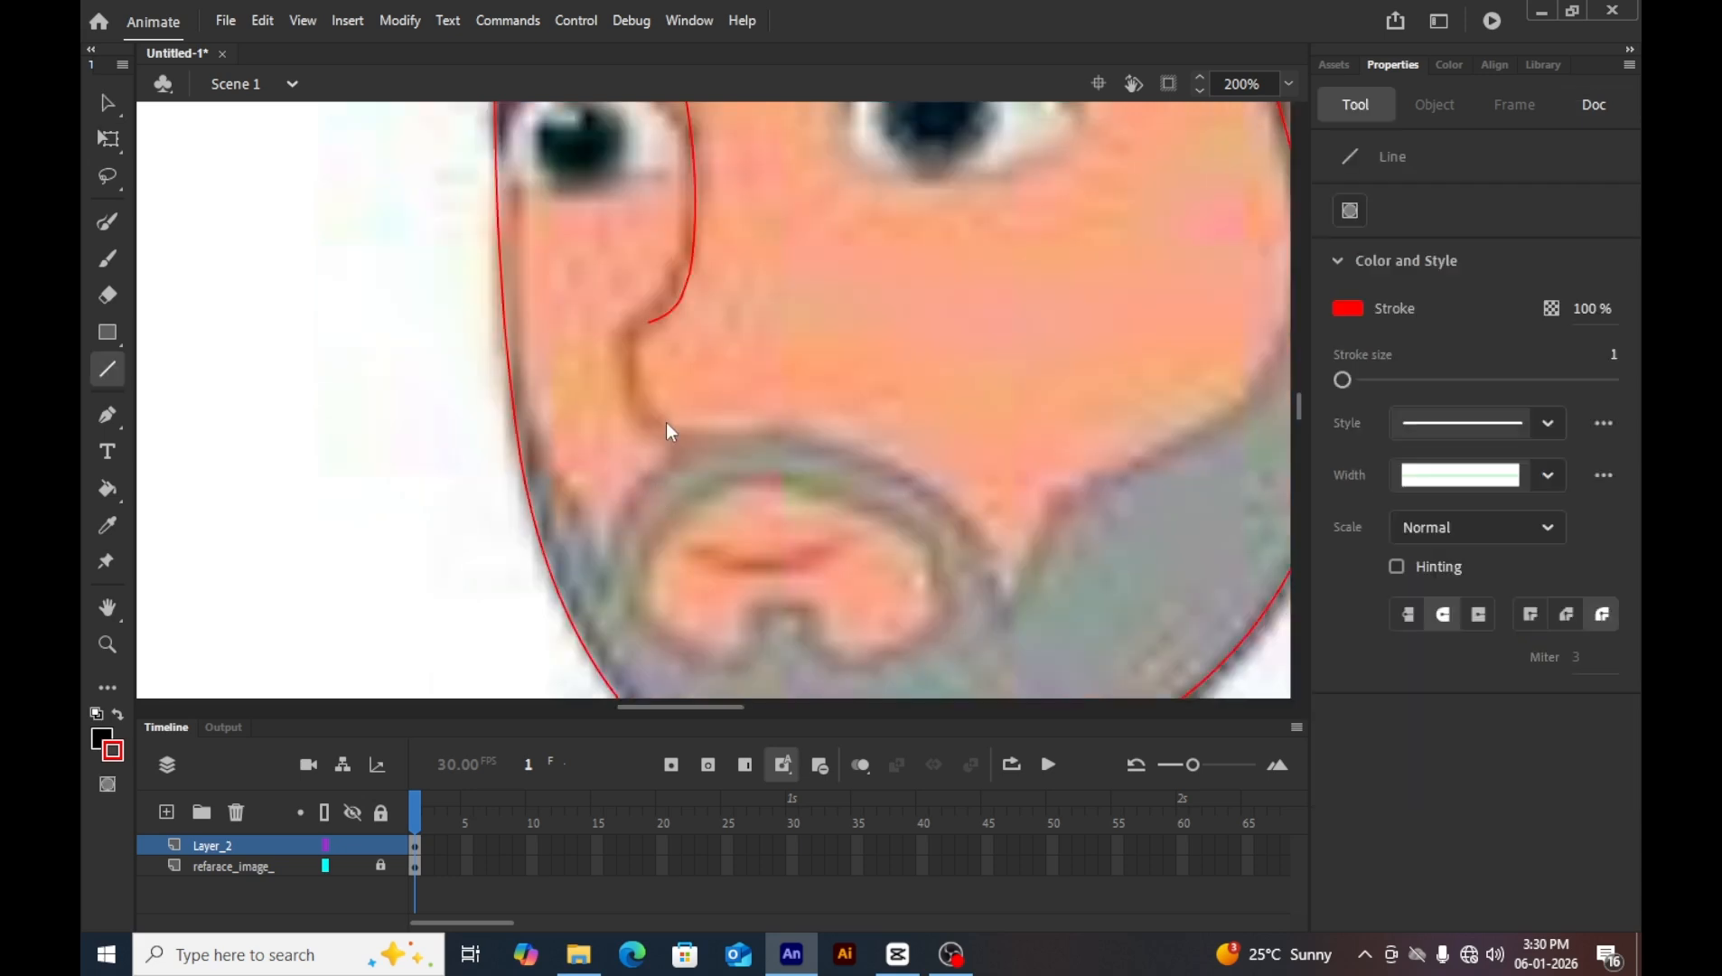
pyautogui.moveTo(649, 321)
pyautogui.mouseDown()
pyautogui.moveTo(676, 422)
pyautogui.moveTo(639, 407)
pyautogui.moveTo(615, 426)
pyautogui.moveTo(616, 397)
pyautogui.moveTo(742, 411)
pyautogui.moveTo(799, 398)
pyautogui.mouseUp()
pyautogui.press('v')
pyautogui.press('n')
pyautogui.press('v')
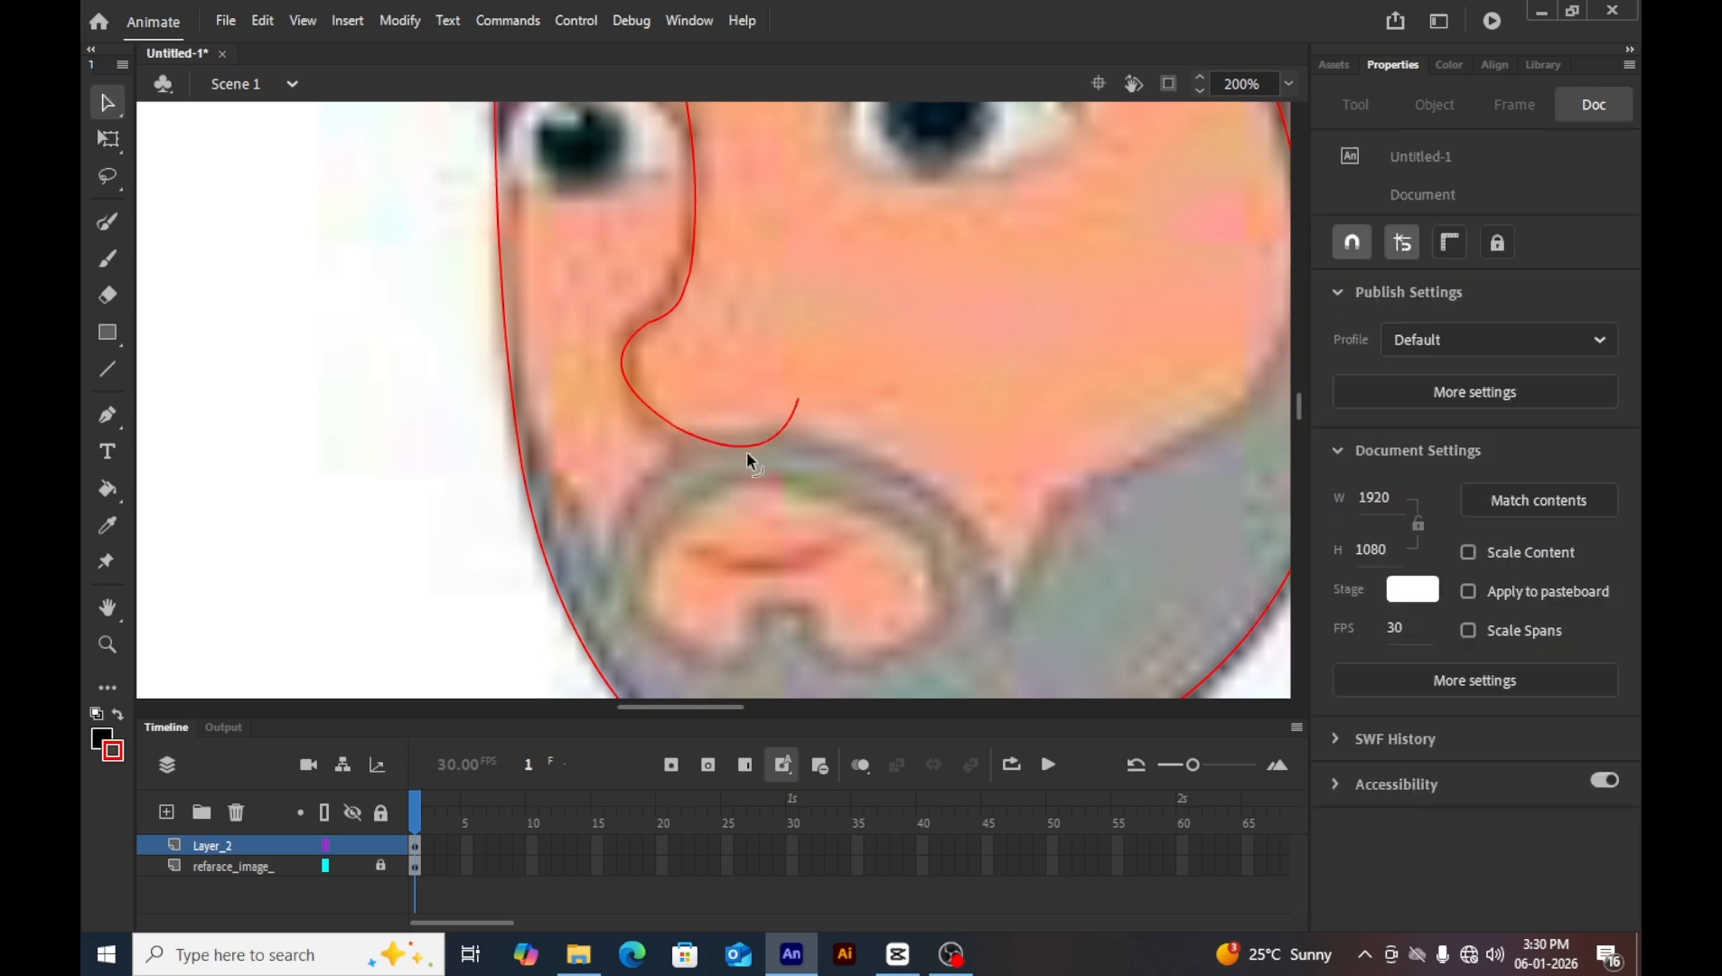
pyautogui.moveTo(795, 400); pyautogui.dragTo(822, 389)
pyautogui.moveTo(765, 440); pyautogui.dragTo(764, 432)
pyautogui.scroll(3, 765, 434)
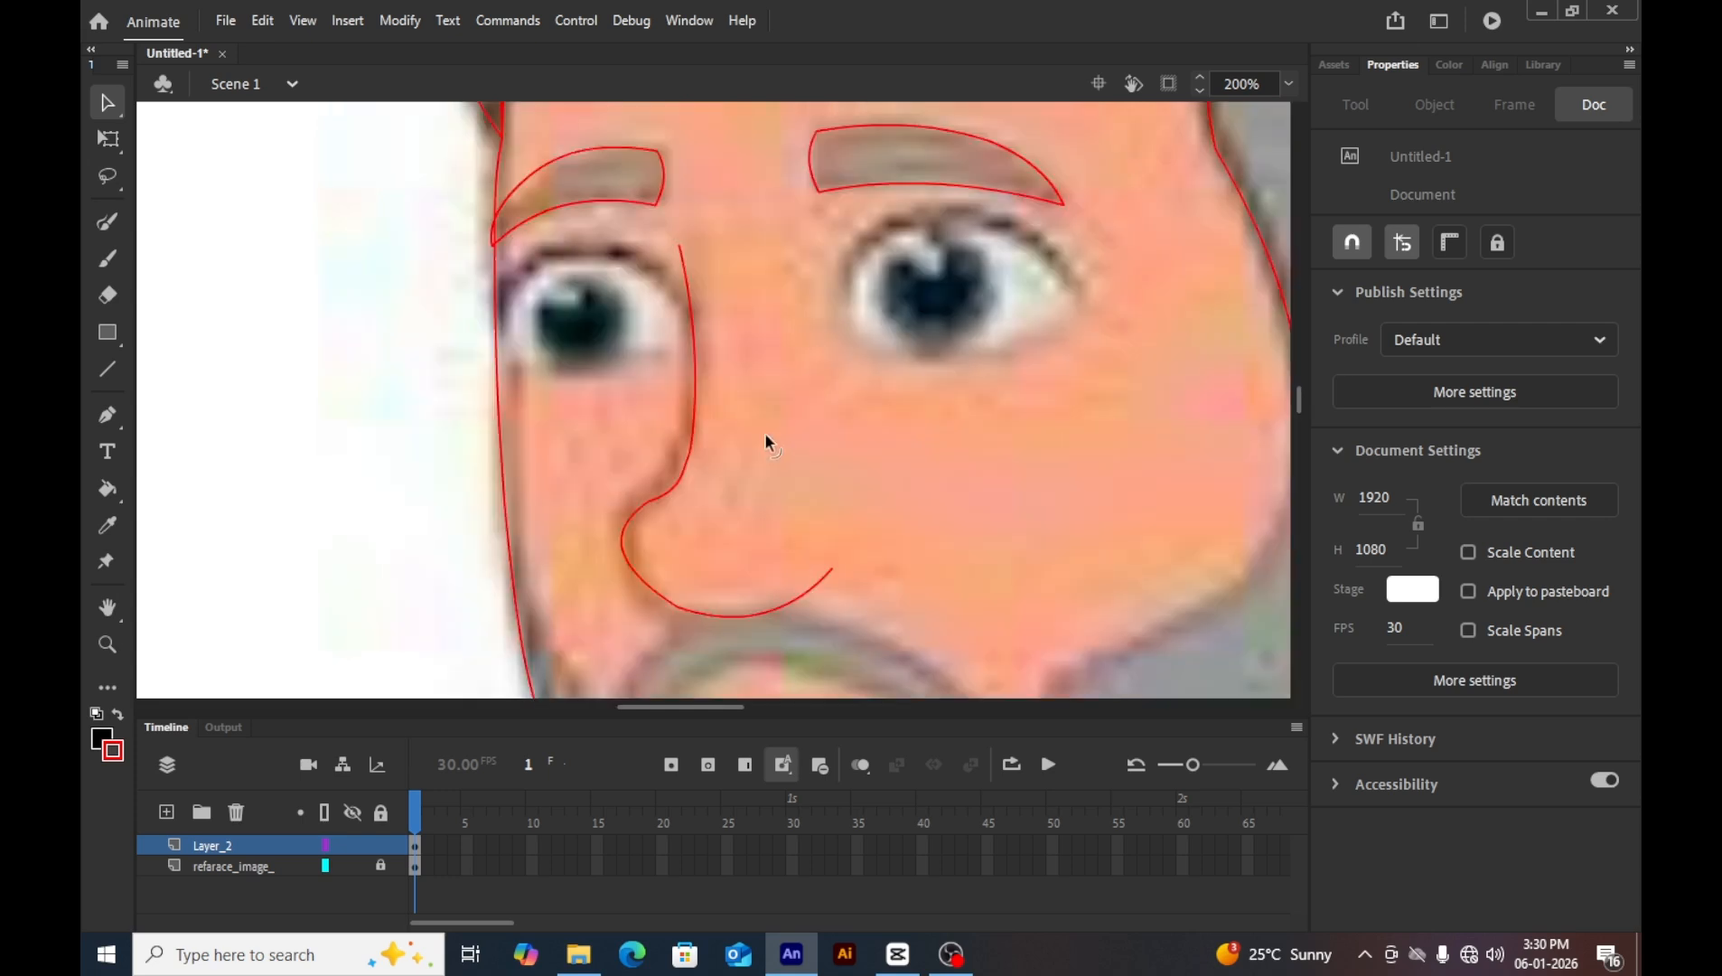
# Group the complete nose line and deselect it.
pyautogui.click(695, 426)
pyautogui.hotkey('ctrl', 'g')
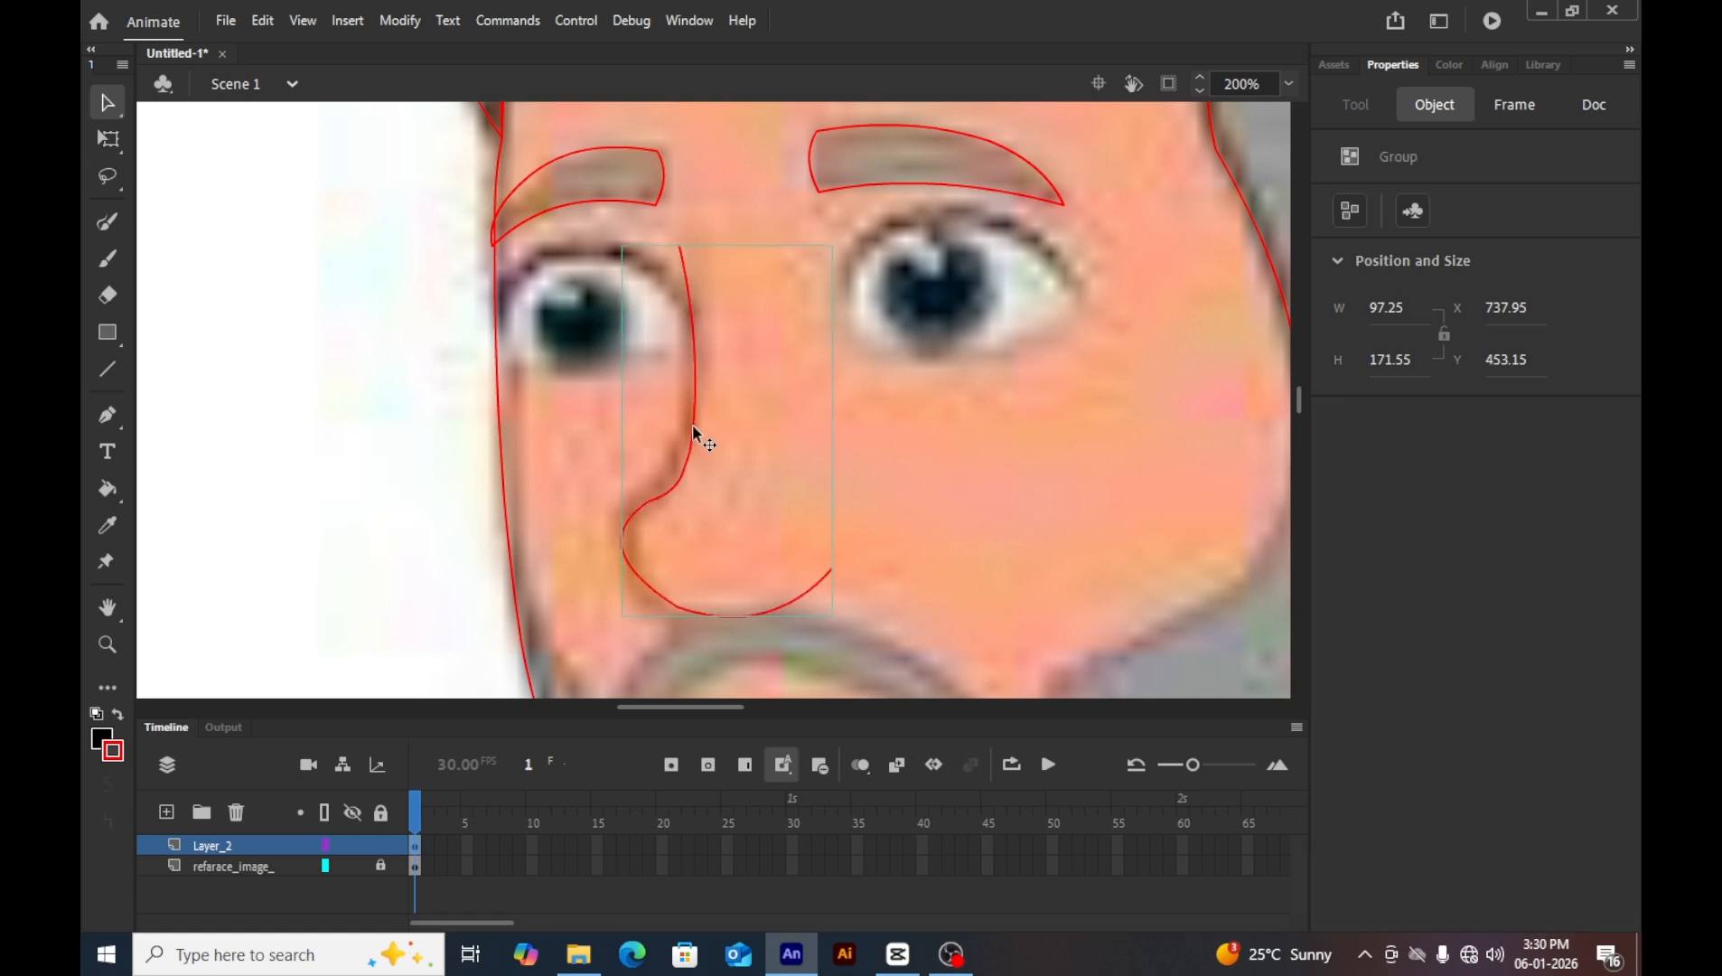
pyautogui.hotkey('ctrl', '-')
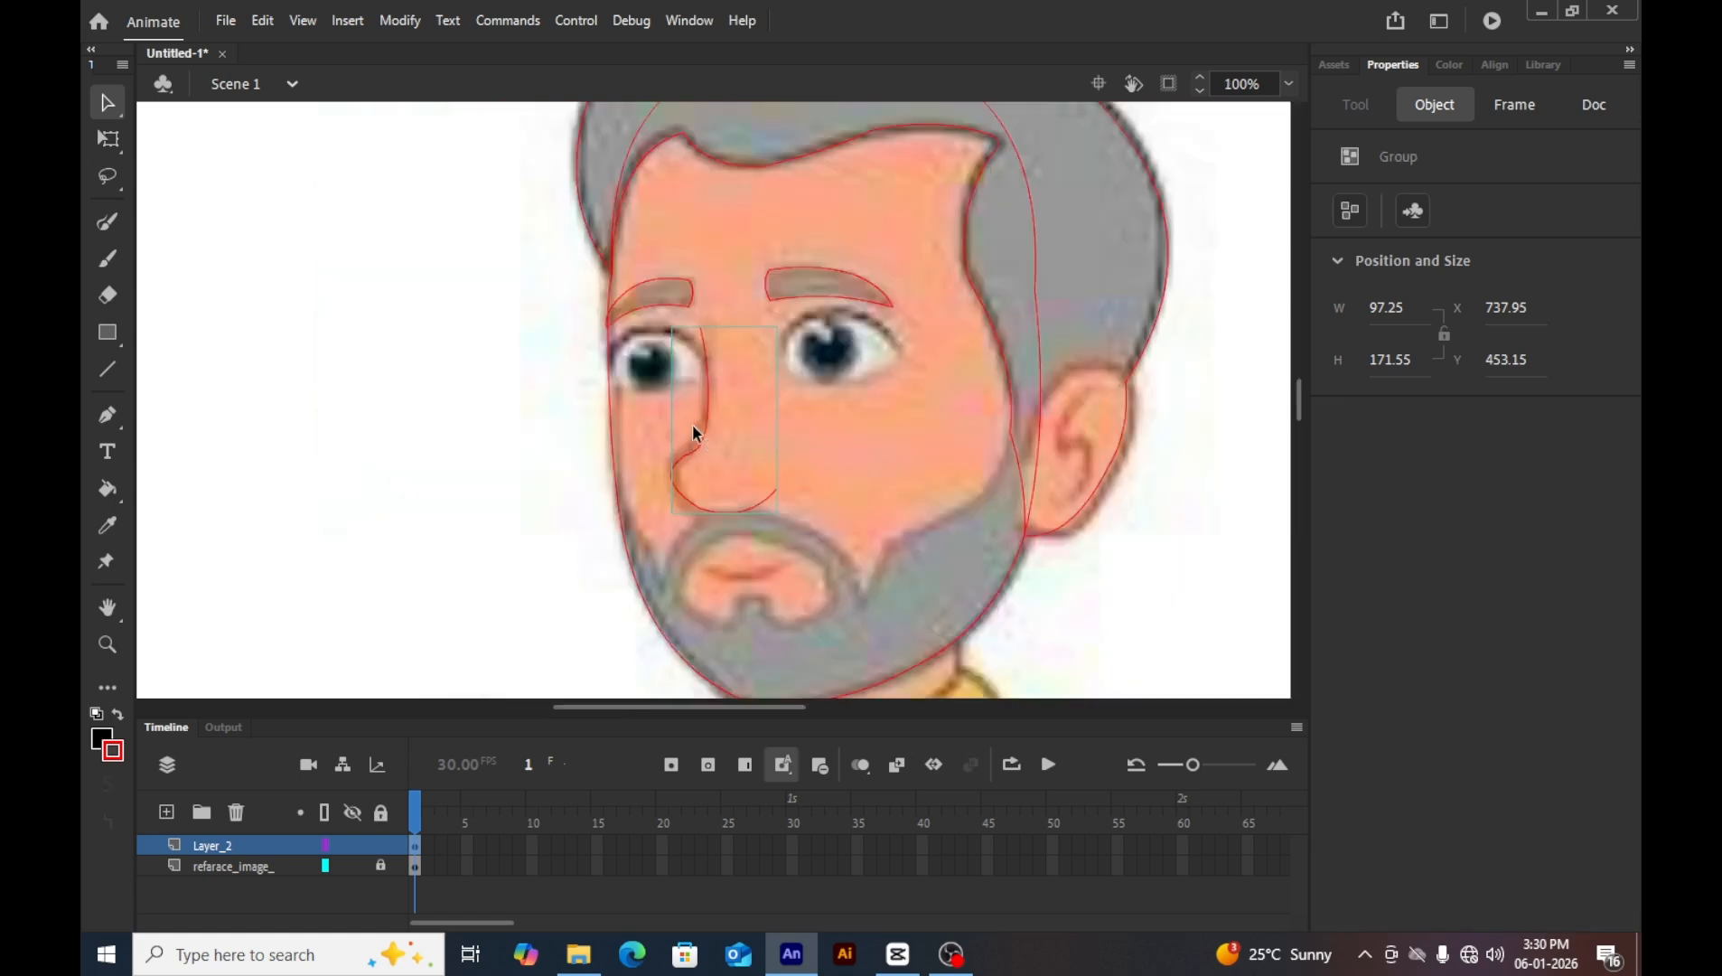
pyautogui.press('ctrl')
pyautogui.click(1099, 570)
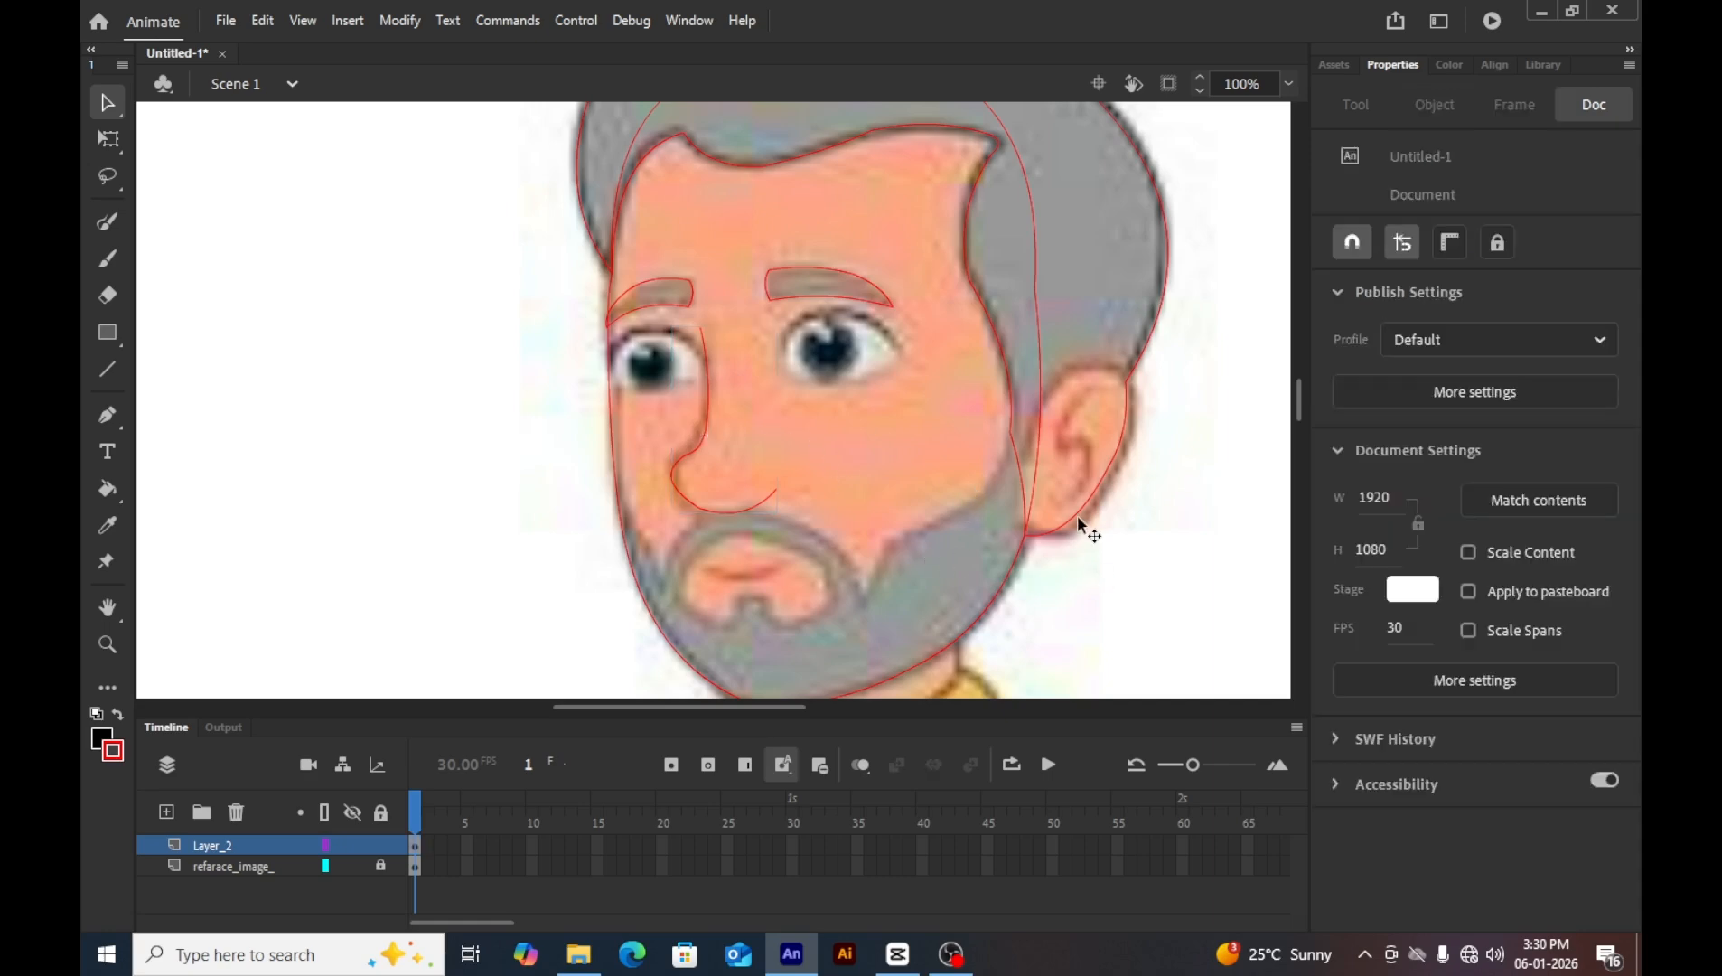
# Trace the ear's upper outline from its front edge over the top and around the outer bend.
pyautogui.scroll(-2, 967, 378)
pyautogui.press('z')
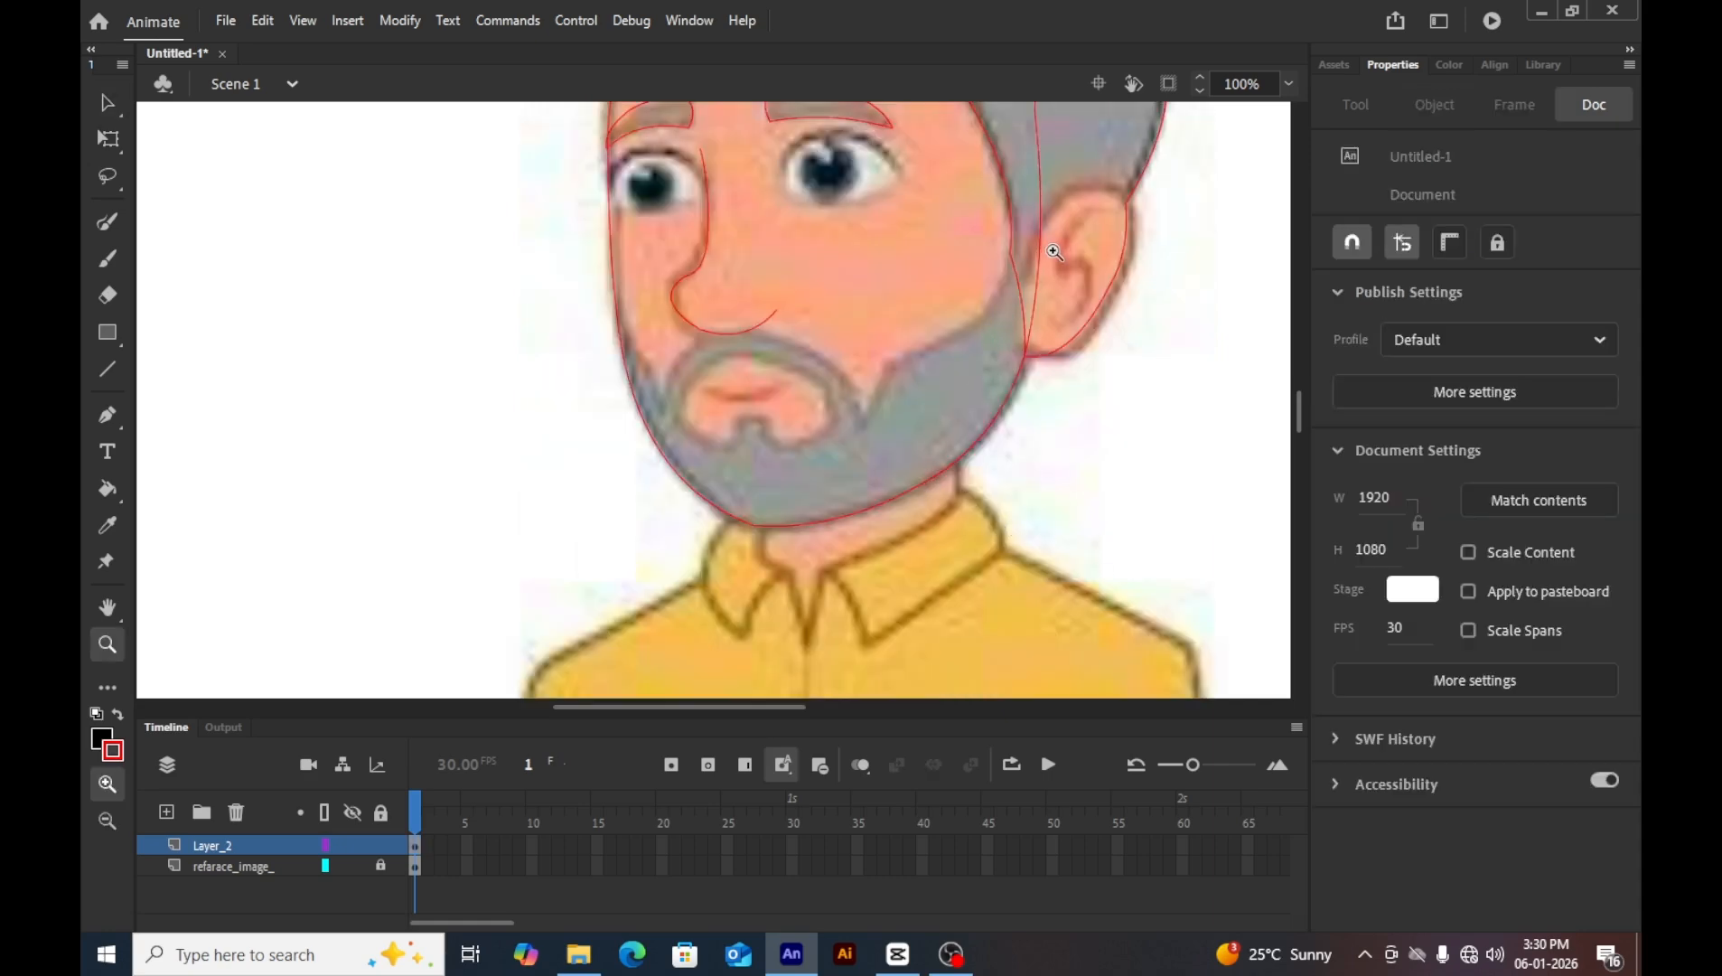
pyautogui.click(1053, 253)
pyautogui.press('n')
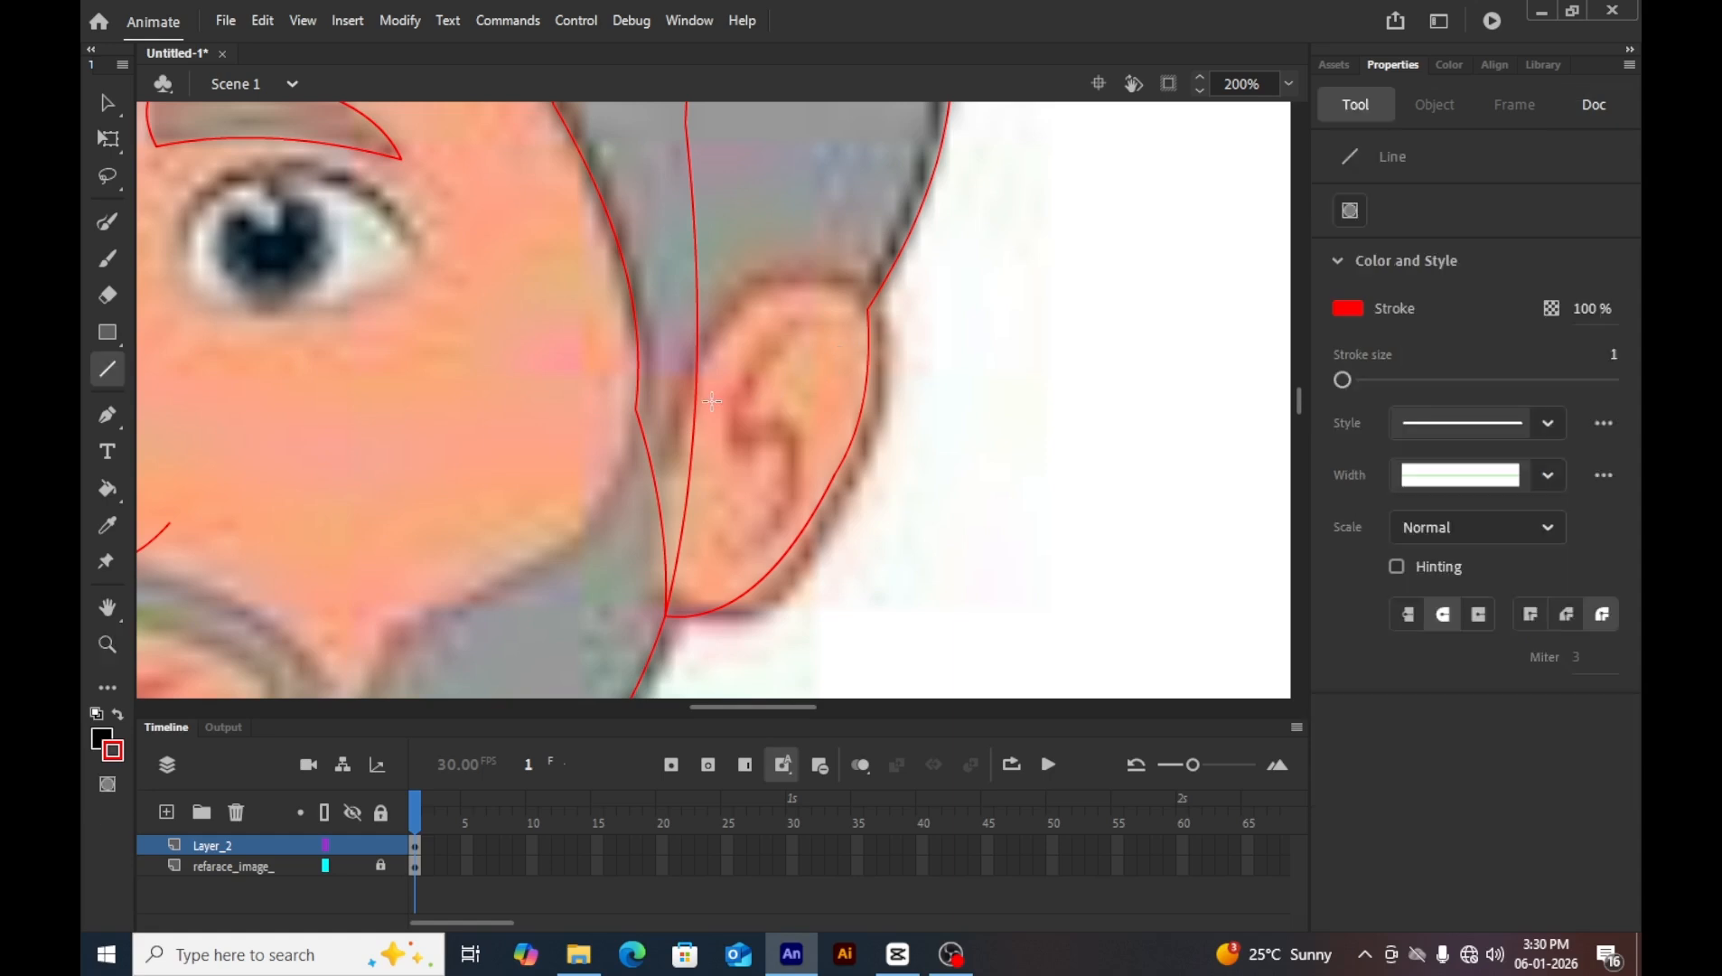
pyautogui.moveTo(678, 443); pyautogui.dragTo(883, 310)
pyautogui.press('v')
pyautogui.press('n')
pyautogui.press('v')
pyautogui.press('v')
pyautogui.press('n')
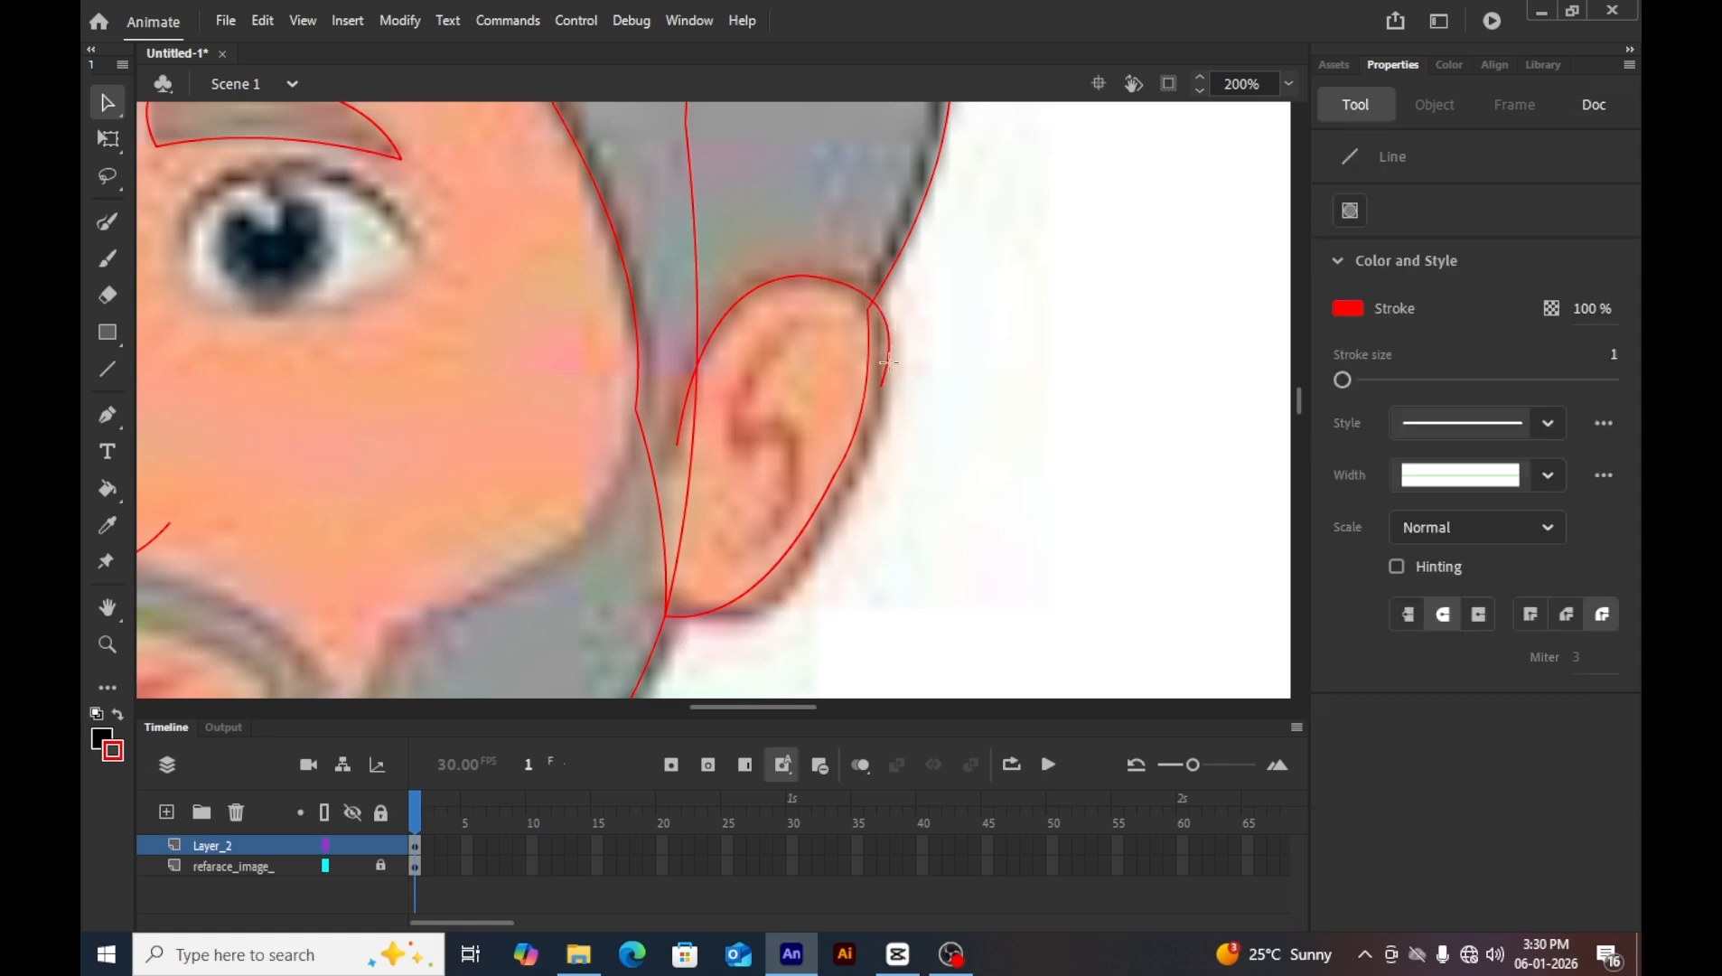
# Trace the ear's outer edge down and around the lobe to the jaw, and group the ear outline.
pyautogui.moveTo(882, 385); pyautogui.dragTo(781, 586)
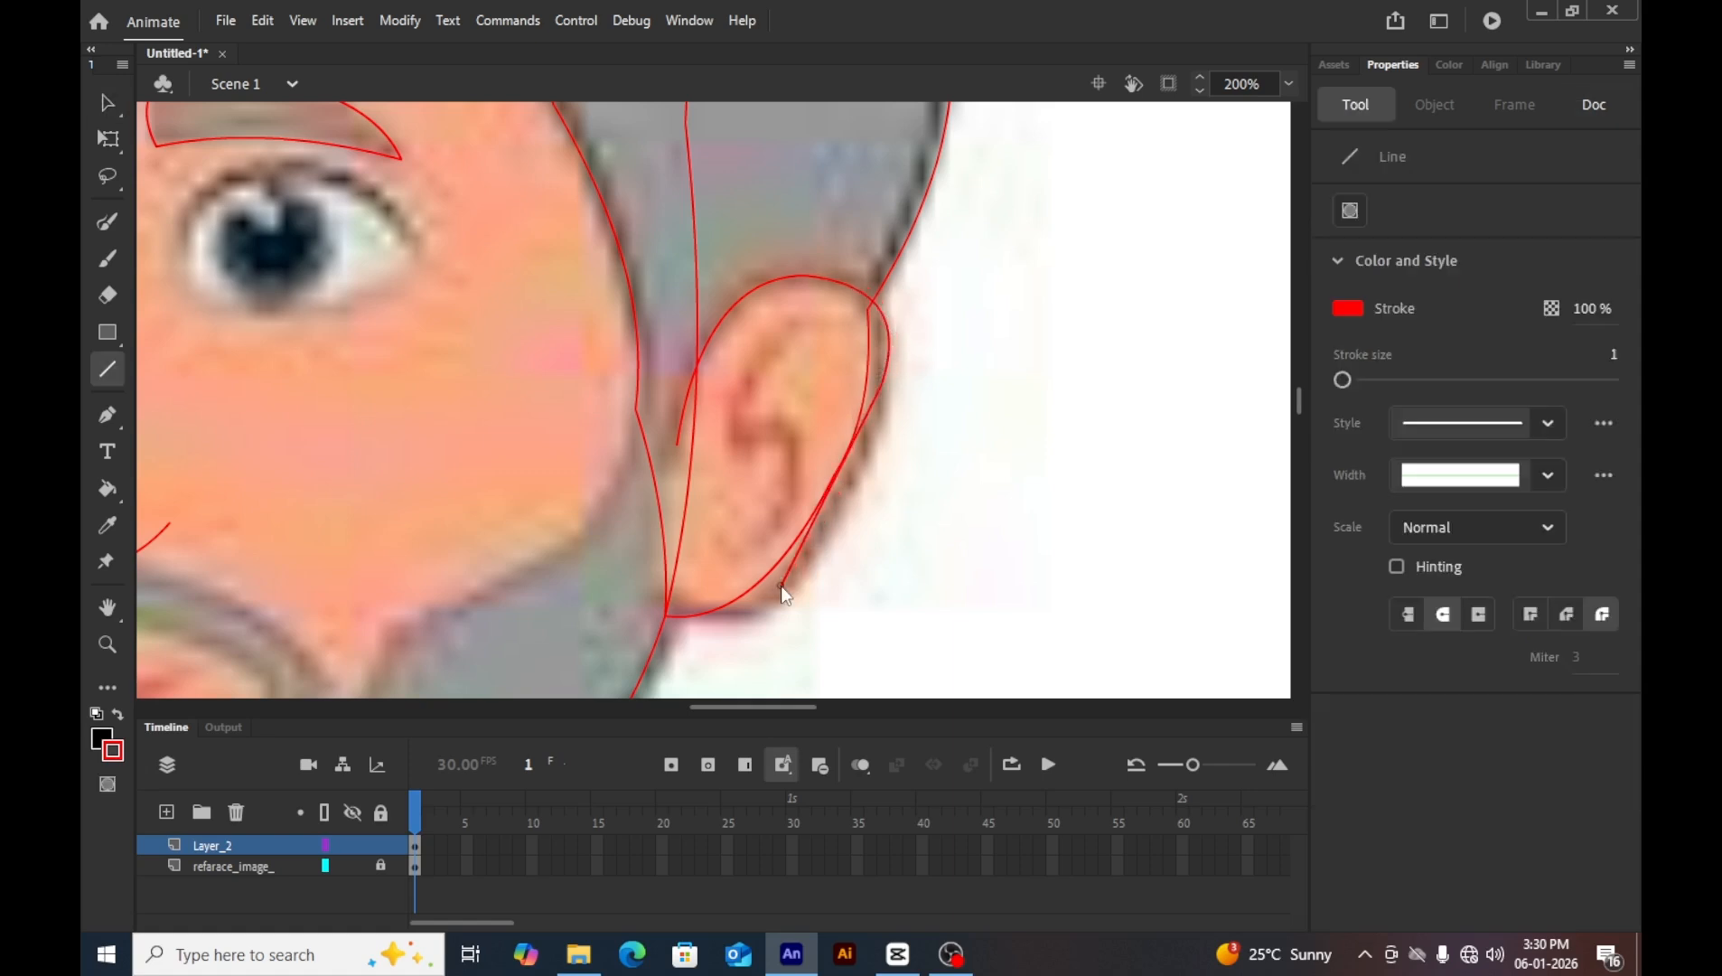
pyautogui.press('v')
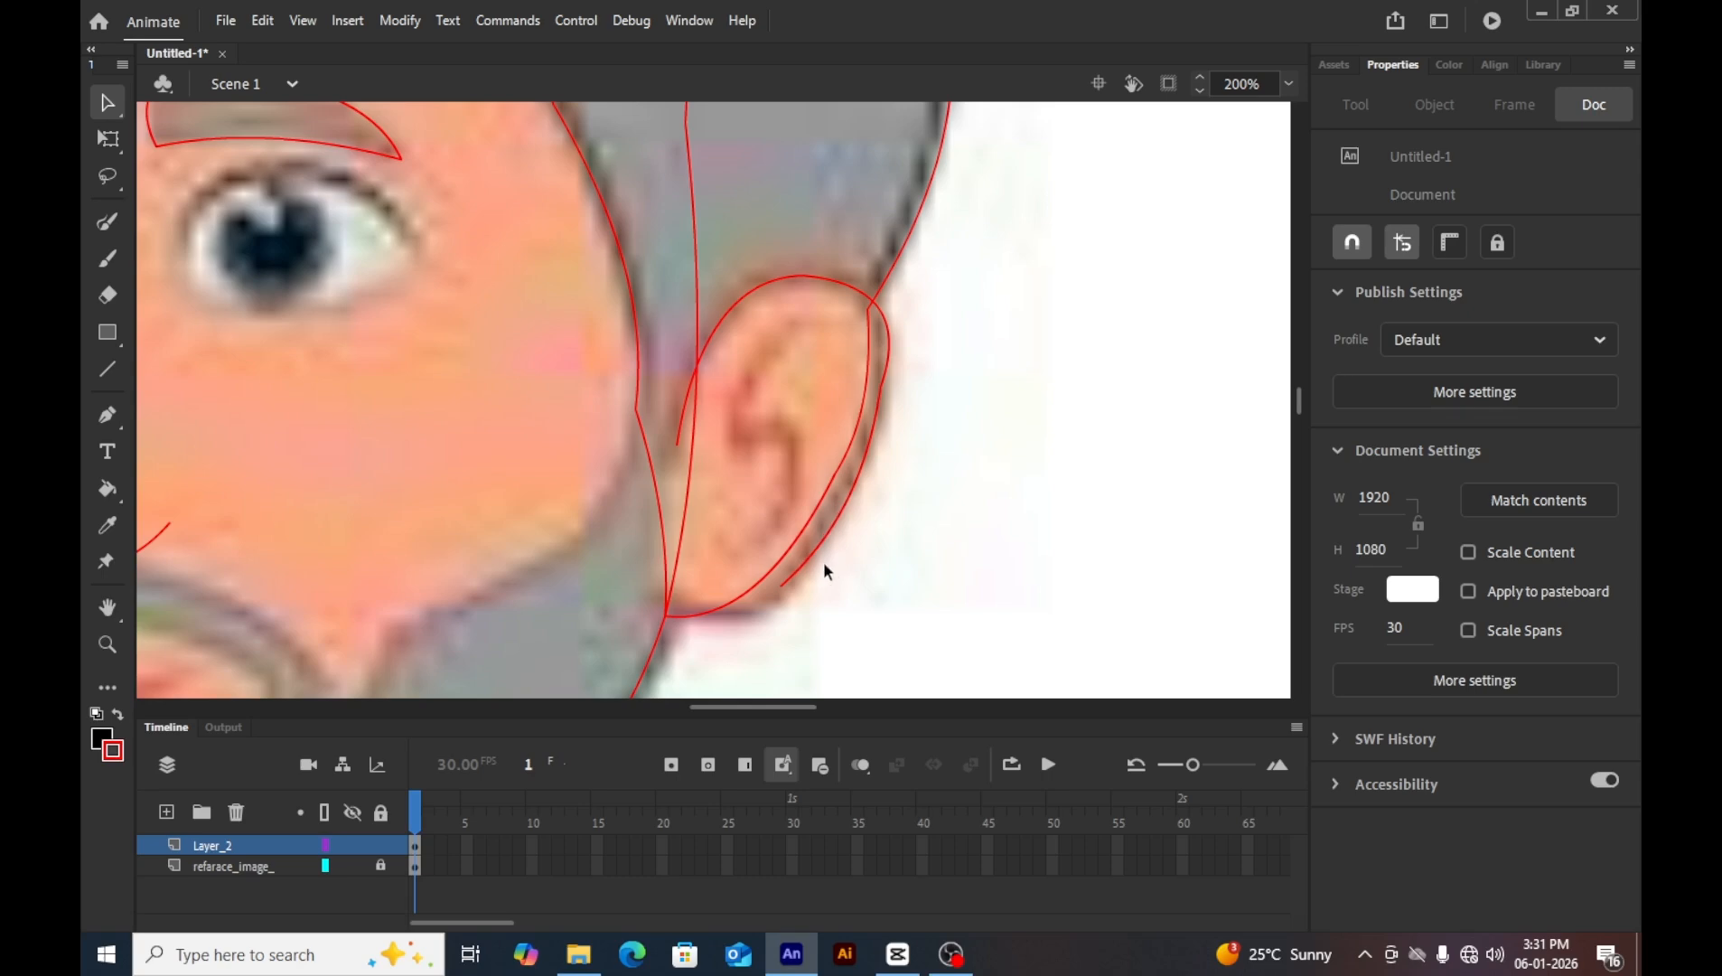
pyautogui.press('n')
pyautogui.moveTo(780, 586); pyautogui.dragTo(695, 617)
pyautogui.press('v')
pyautogui.click(779, 587)
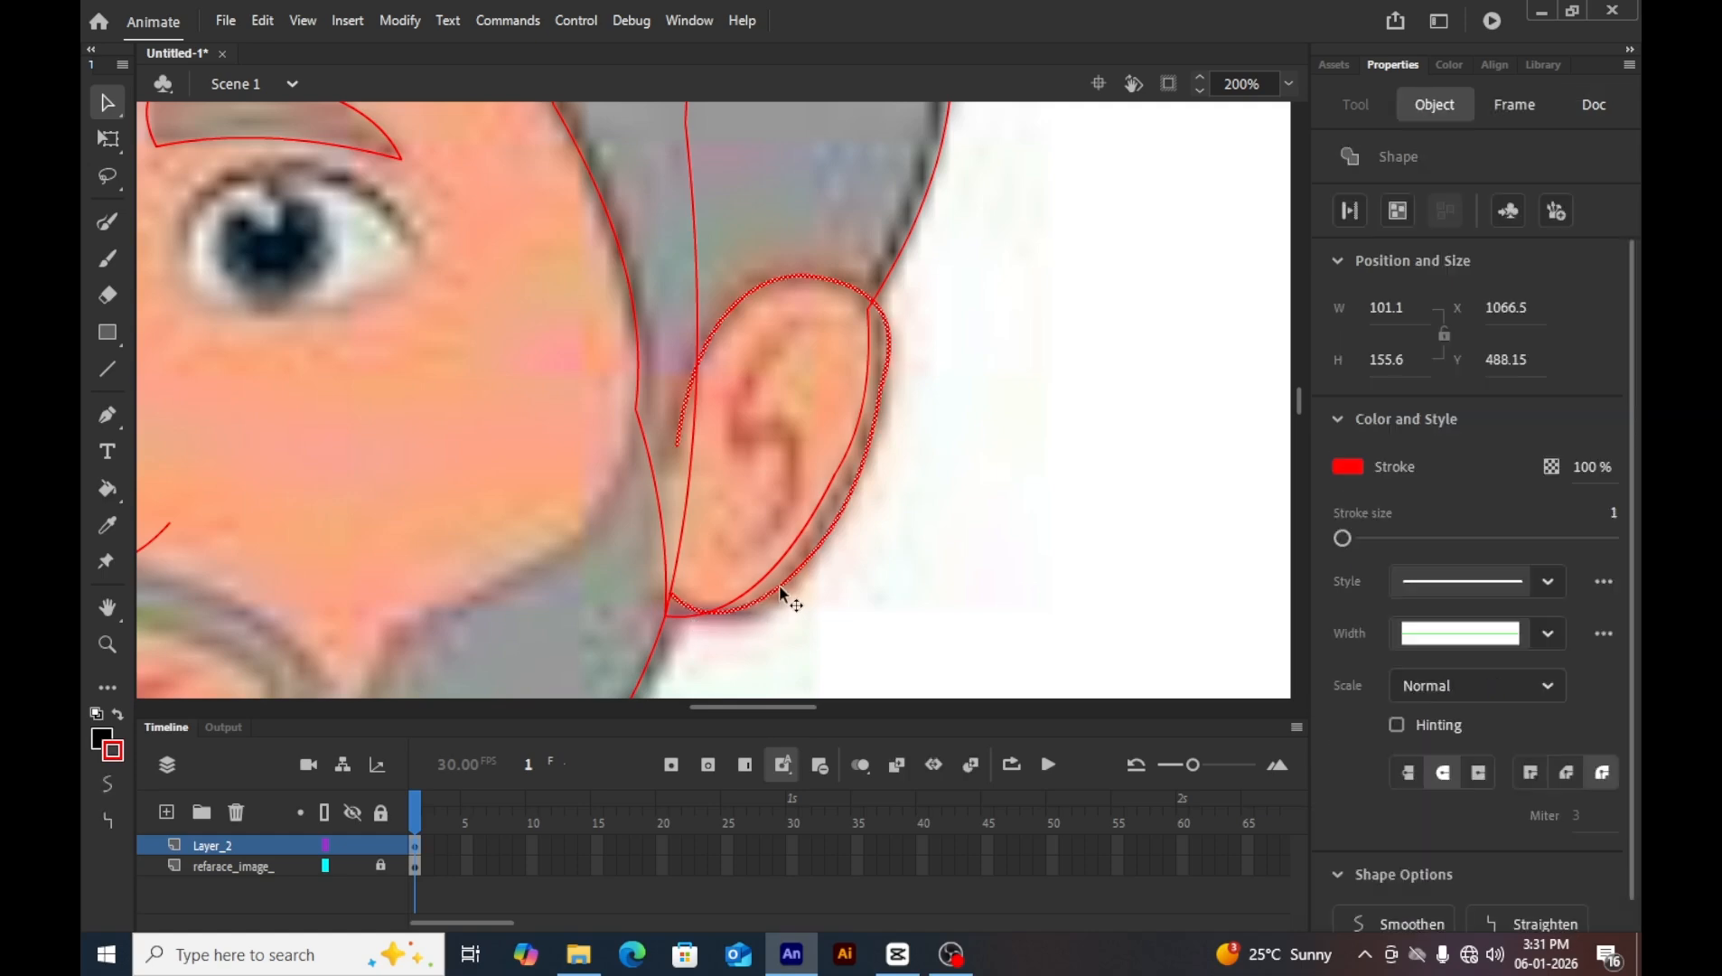
pyautogui.hotkey('ctrl', 'g')
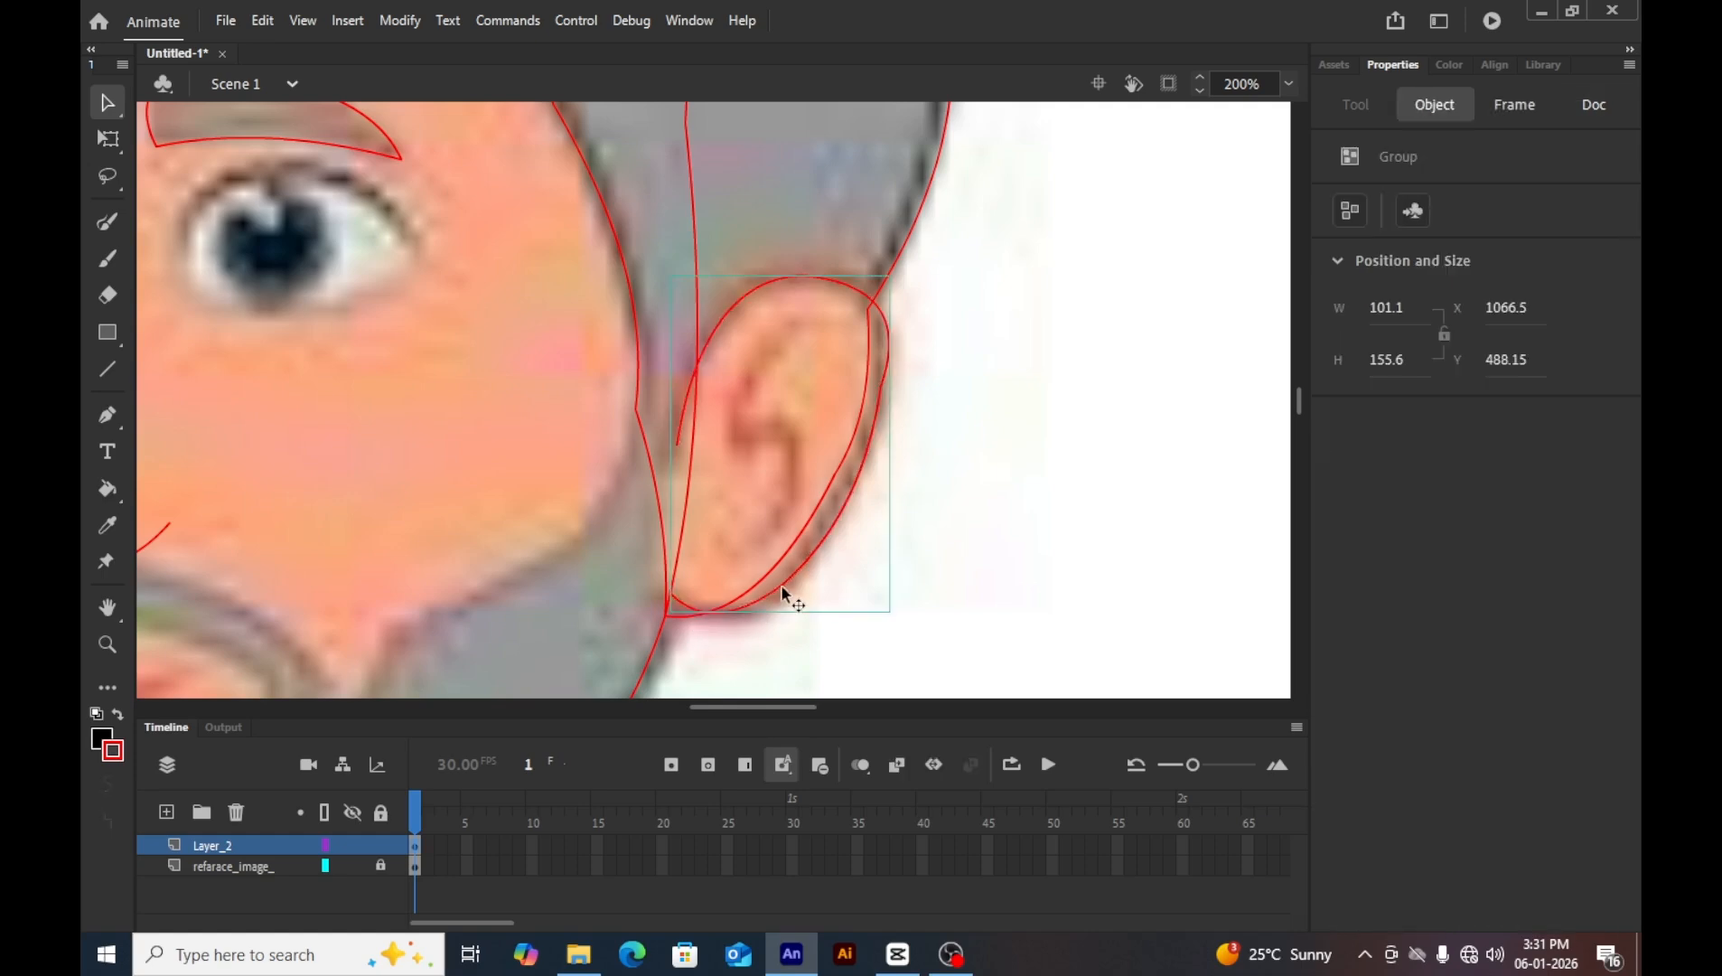
# Inside the ear group, draw the front inner ear line and bend it parallel to the ear's front rim.
pyautogui.doubleClick(783, 592)
pyautogui.click(959, 595)
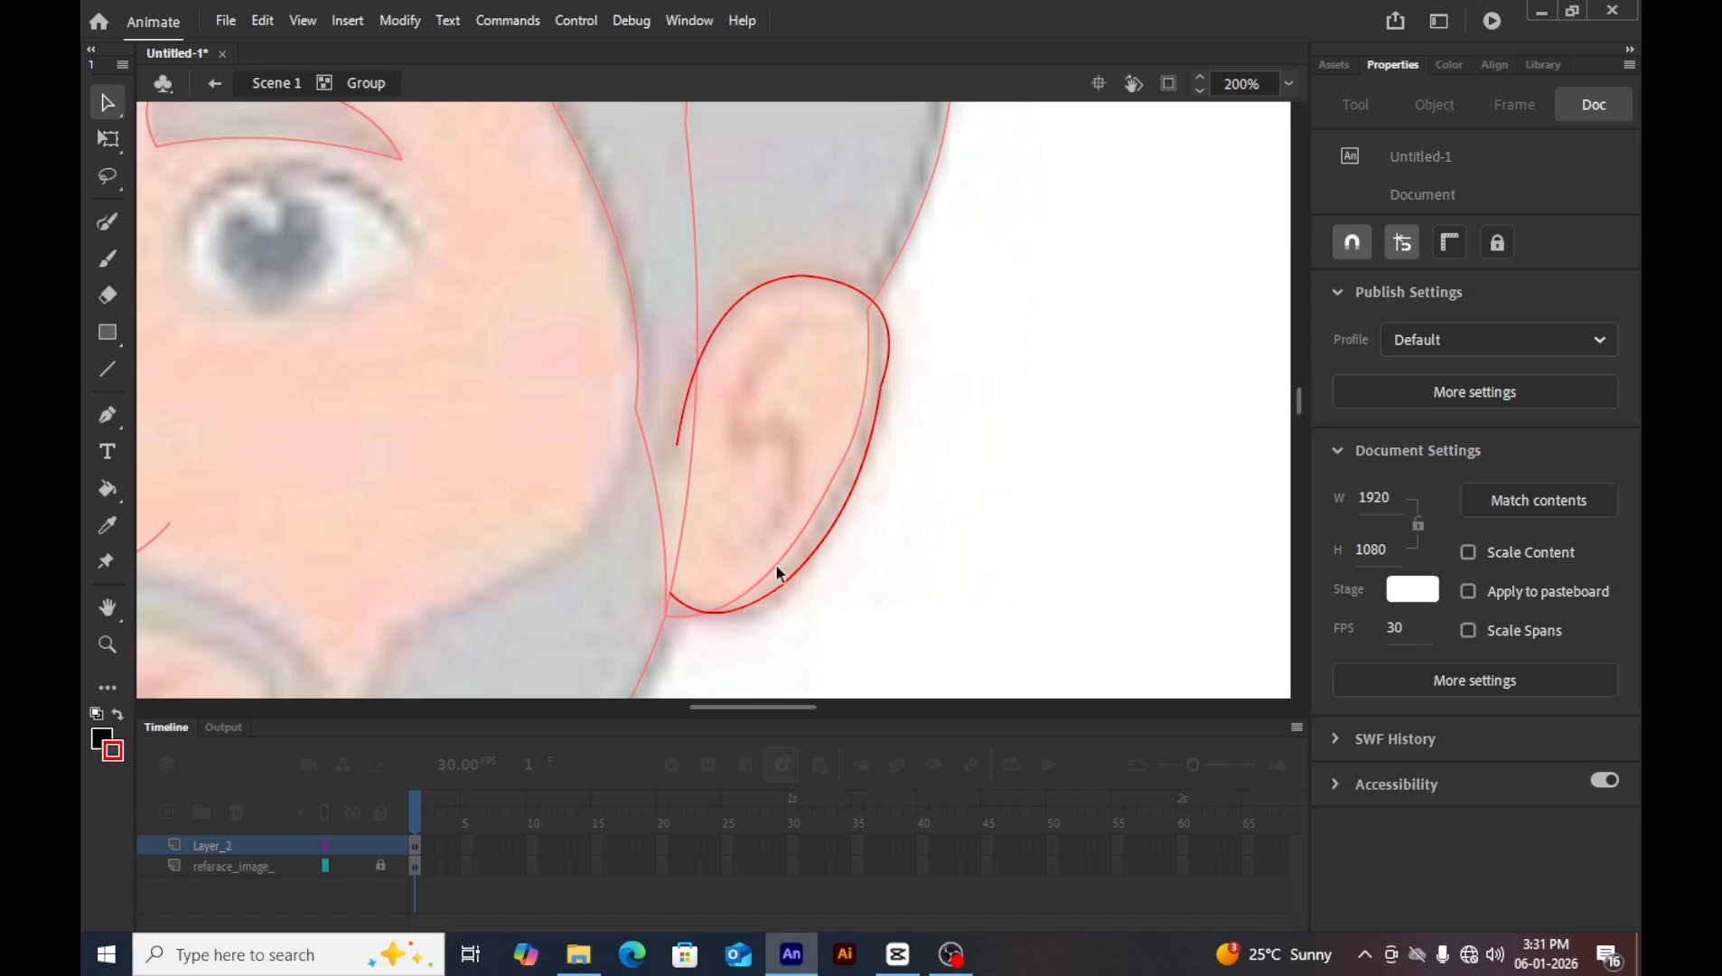
pyautogui.press('z')
pyautogui.click(721, 529)
pyautogui.press('h')
pyautogui.moveTo(708, 442)
pyautogui.mouseDown()
pyautogui.moveTo(703, 481)
pyautogui.moveTo(873, 206)
pyautogui.mouseUp()
pyautogui.press('n')
pyautogui.scroll(3, 687, 430)
pyautogui.press('v')
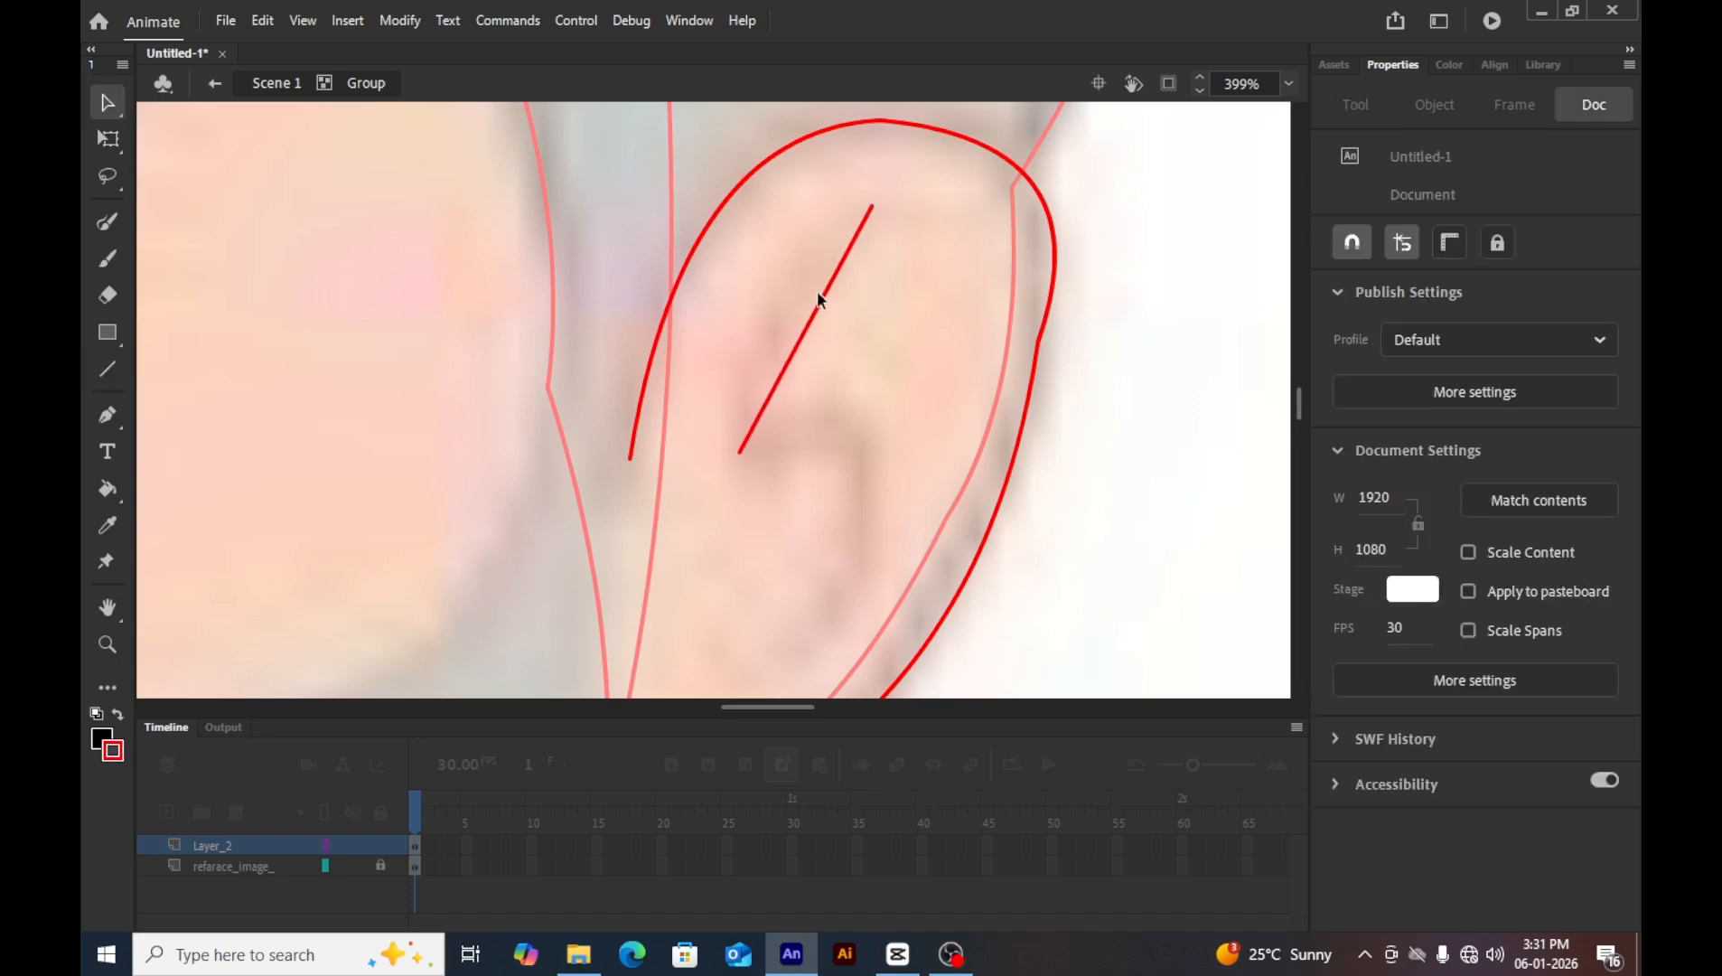
pyautogui.moveTo(817, 307); pyautogui.dragTo(786, 301)
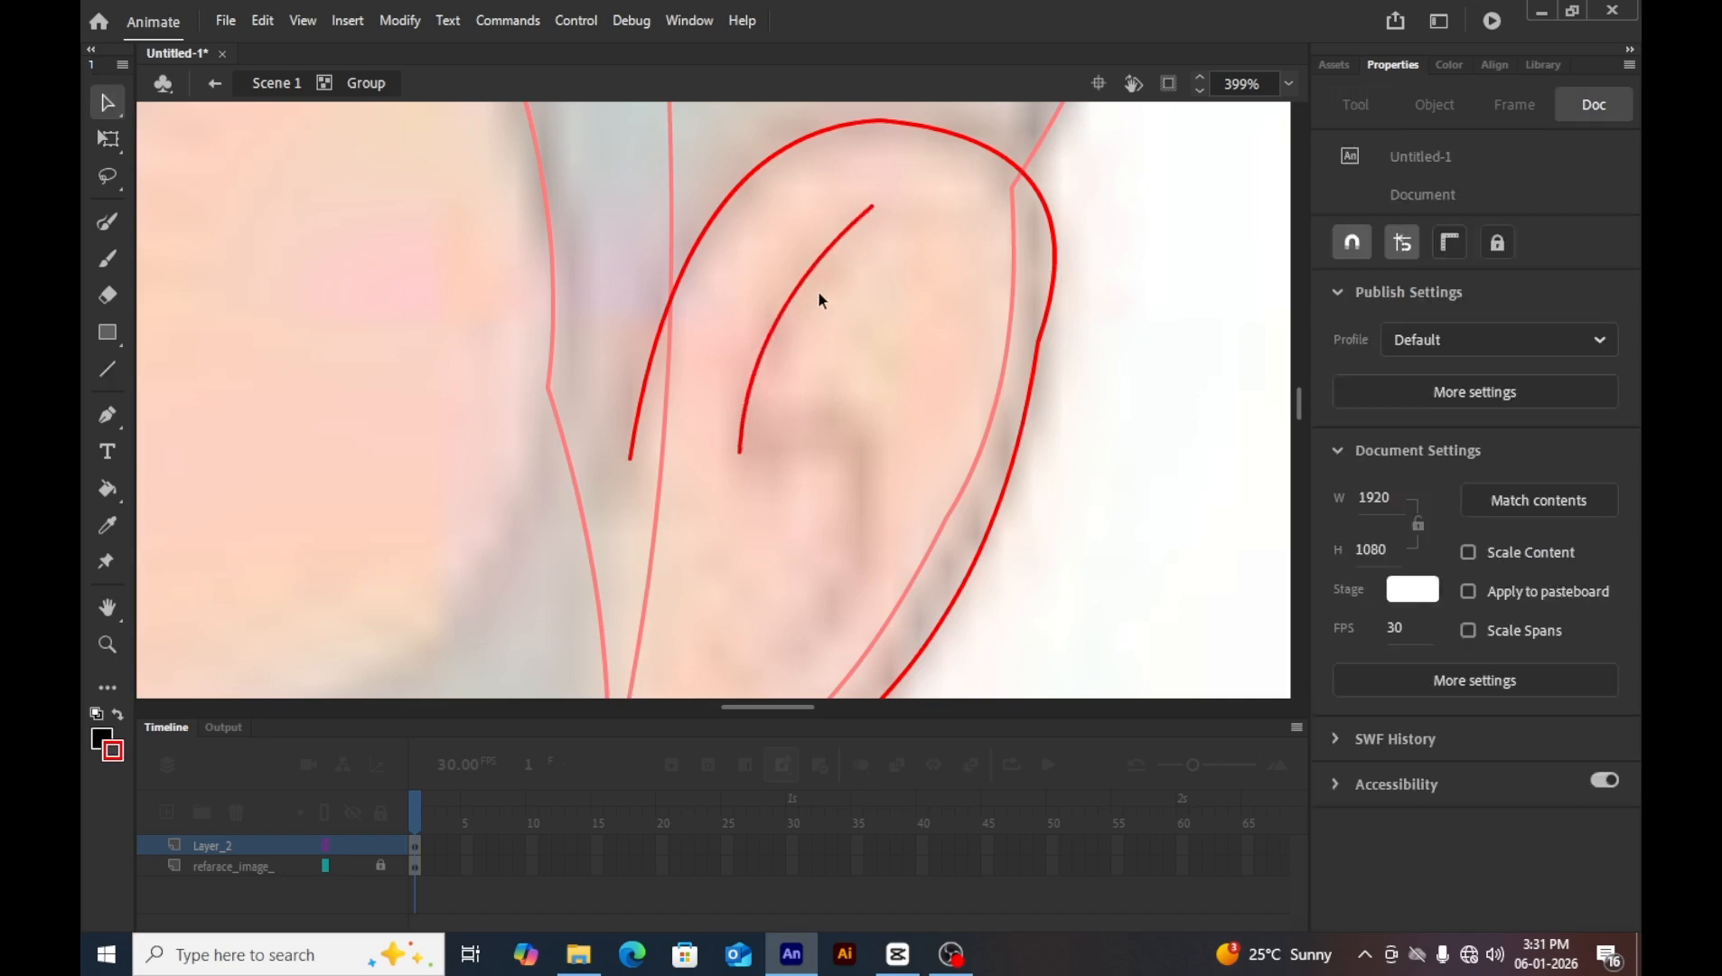
# Extend the inner ear line with an arc over the top that curves down beside the outer rim.
pyautogui.press('n')
pyautogui.moveTo(872, 206); pyautogui.dragTo(997, 205)
pyautogui.press('v')
# Add a short arched line for the inner ear fold from the lower end of the front inner line.
pyautogui.press('n')
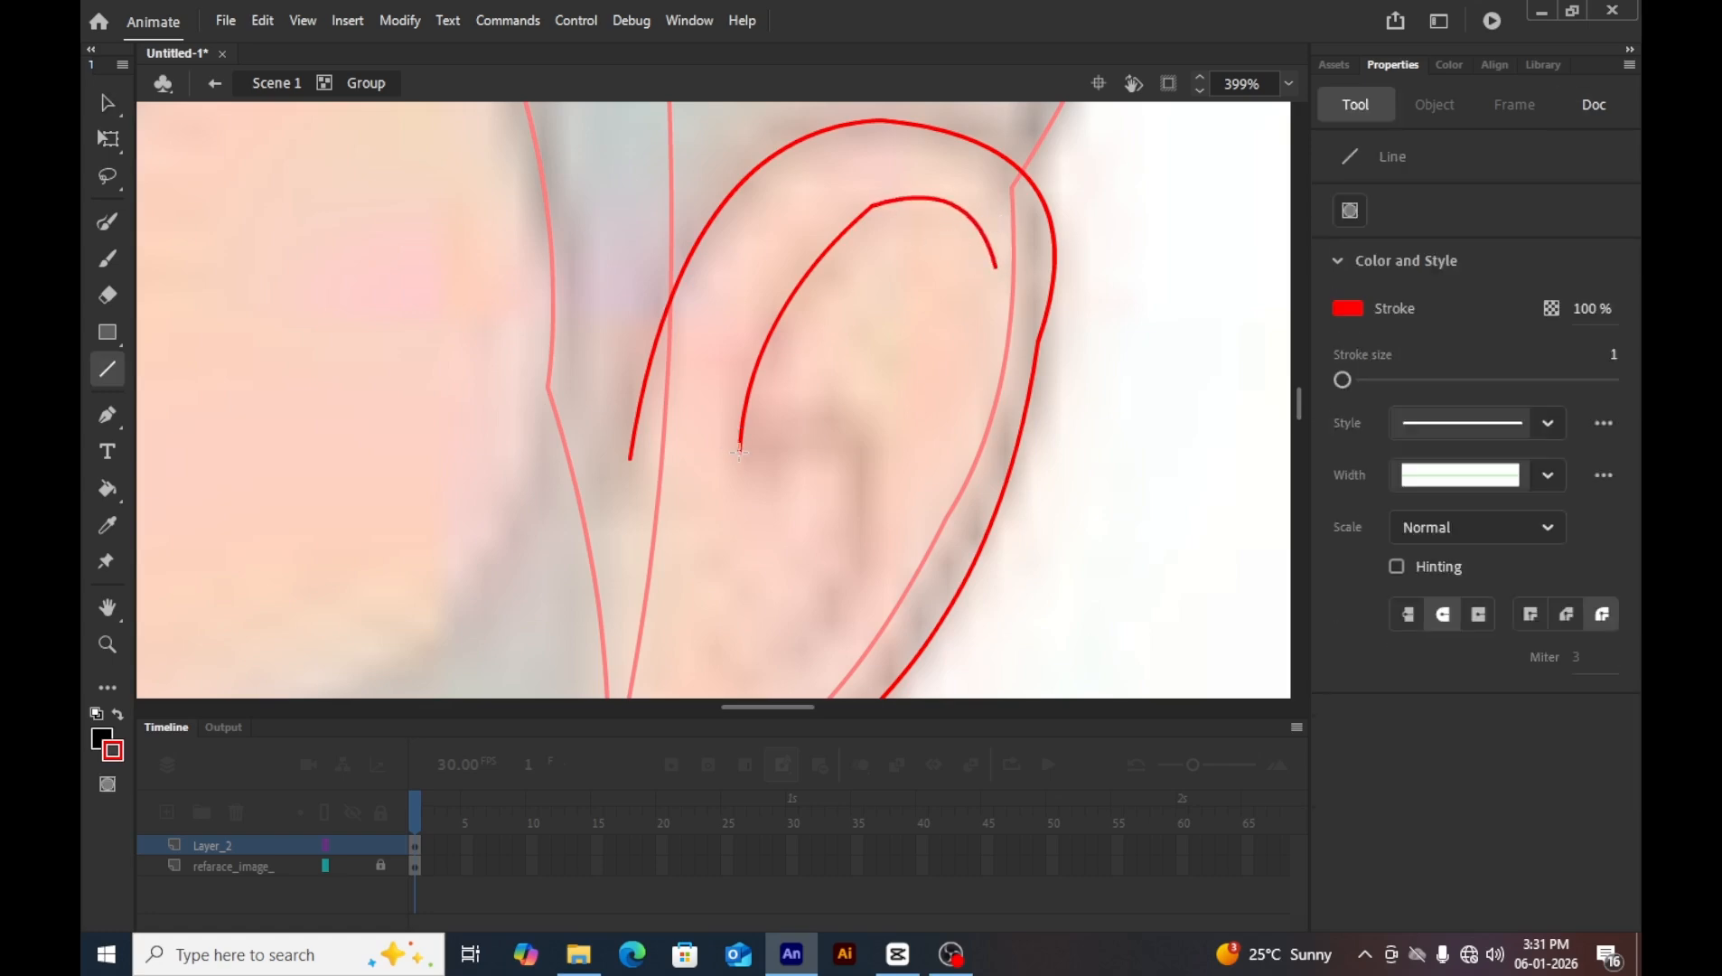
pyautogui.moveTo(739, 452); pyautogui.dragTo(850, 414)
pyautogui.press('v')
# Continue the inner ear fold with a curve sweeping down toward the lobe, and leave the ear group.
pyautogui.press('n')
pyautogui.scroll(-4, 849, 412)
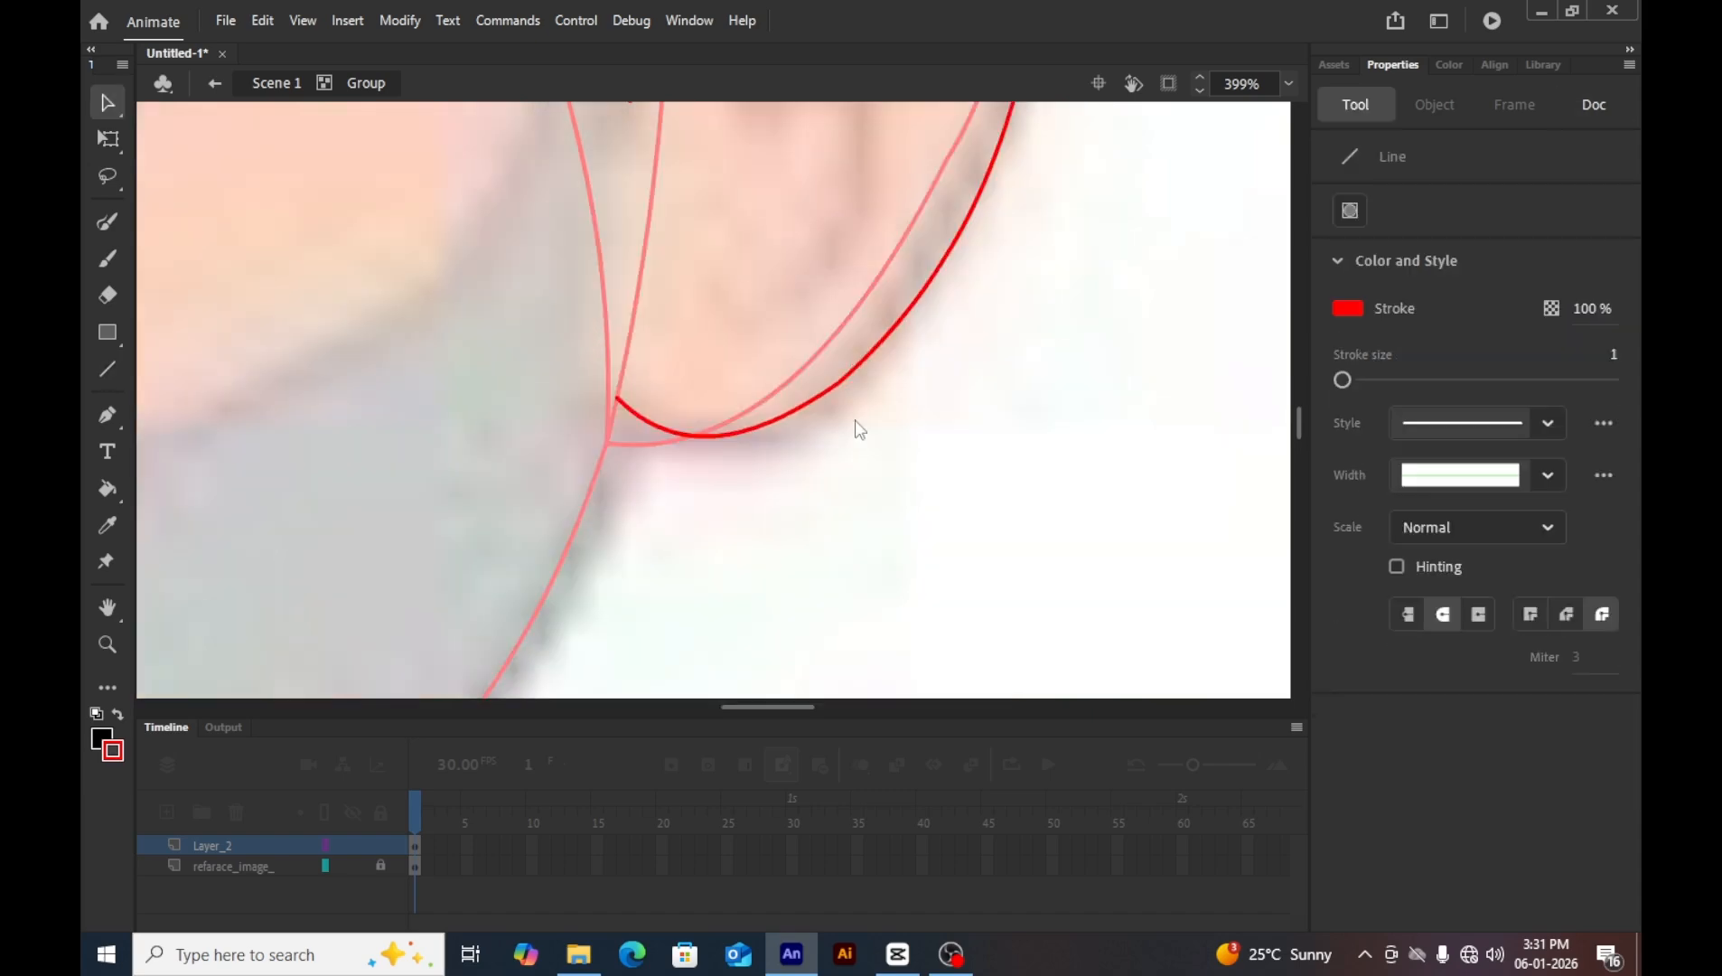
pyautogui.scroll(2, 867, 267)
pyautogui.moveTo(868, 267); pyautogui.dragTo(807, 586)
pyautogui.press('v')
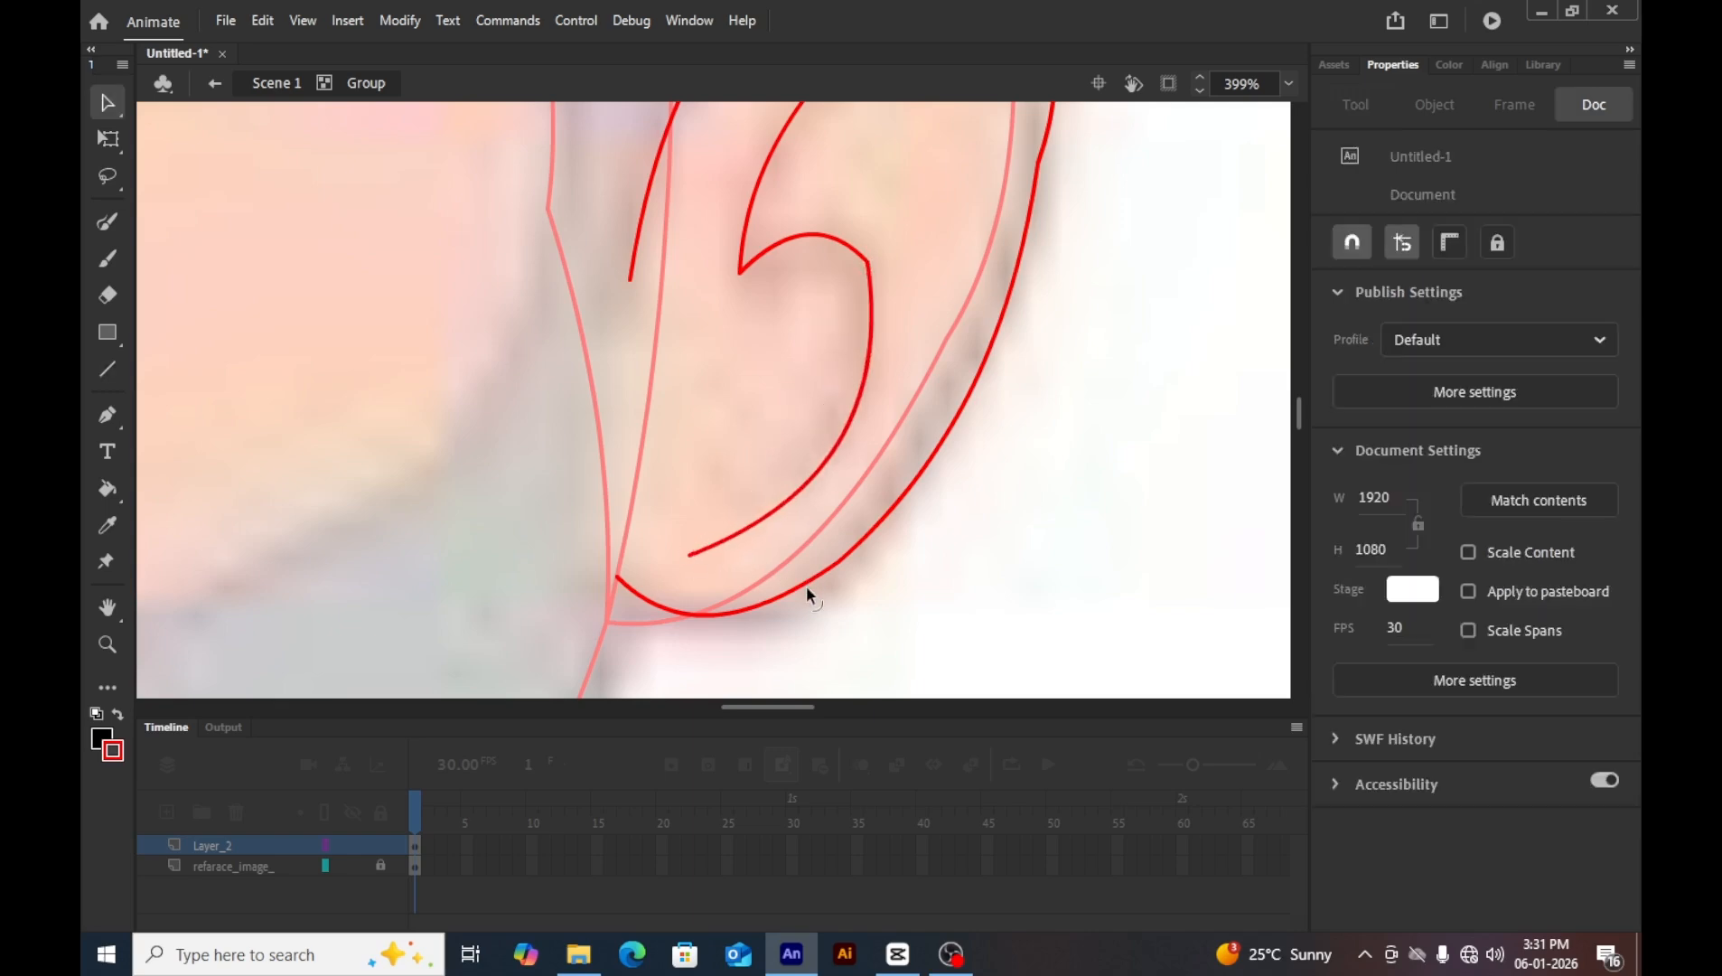
pyautogui.doubleClick(911, 585)
pyautogui.hotkey('ctrl', '1')
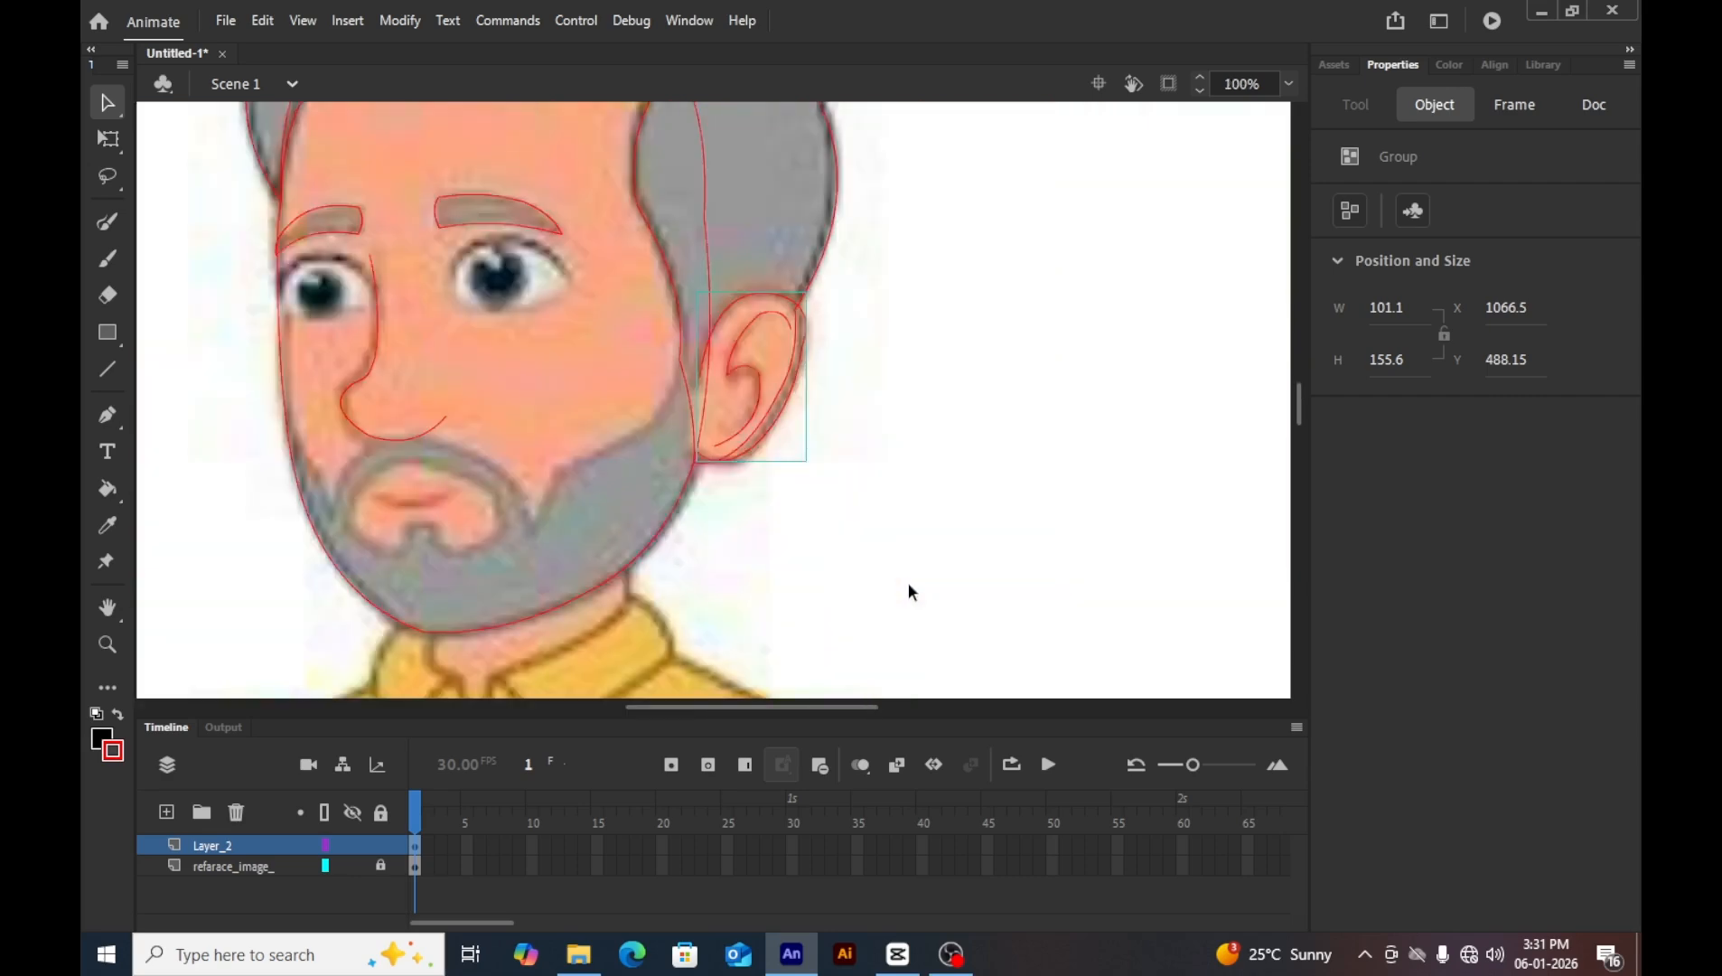
pyautogui.click(773, 579)
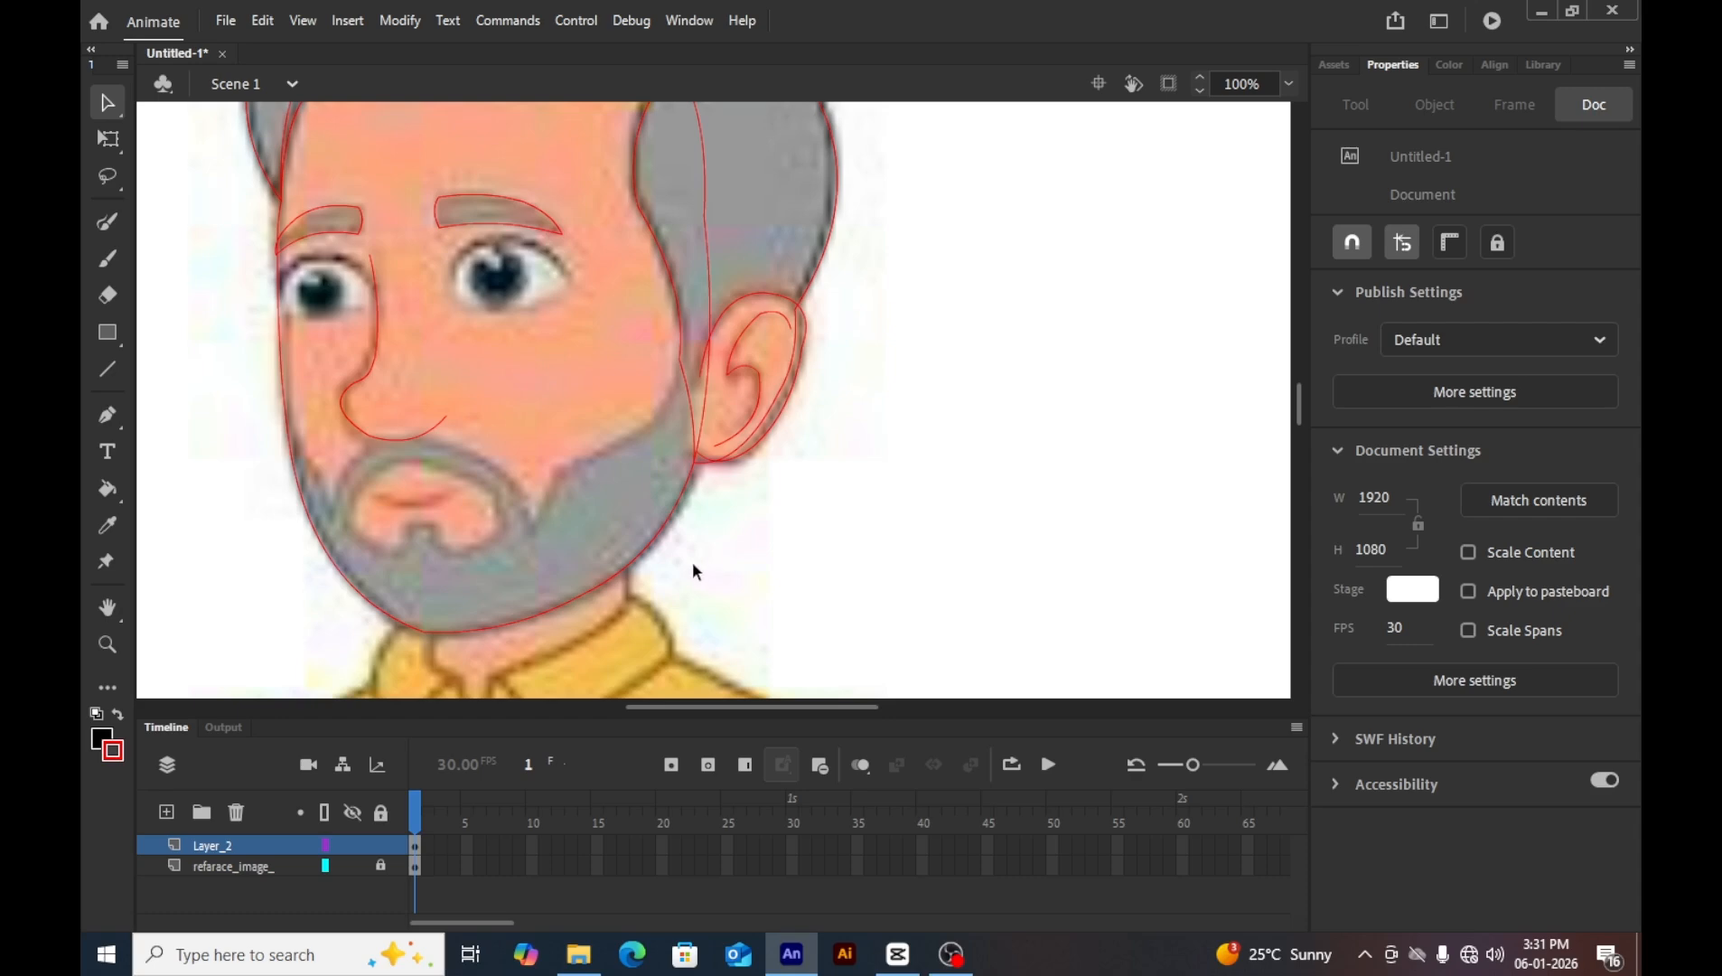
# Trace the near eye's upper lid from the inner corner to the top of the eye with a curved line.
pyautogui.press('z')
pyautogui.click(457, 297)
pyautogui.press('n')
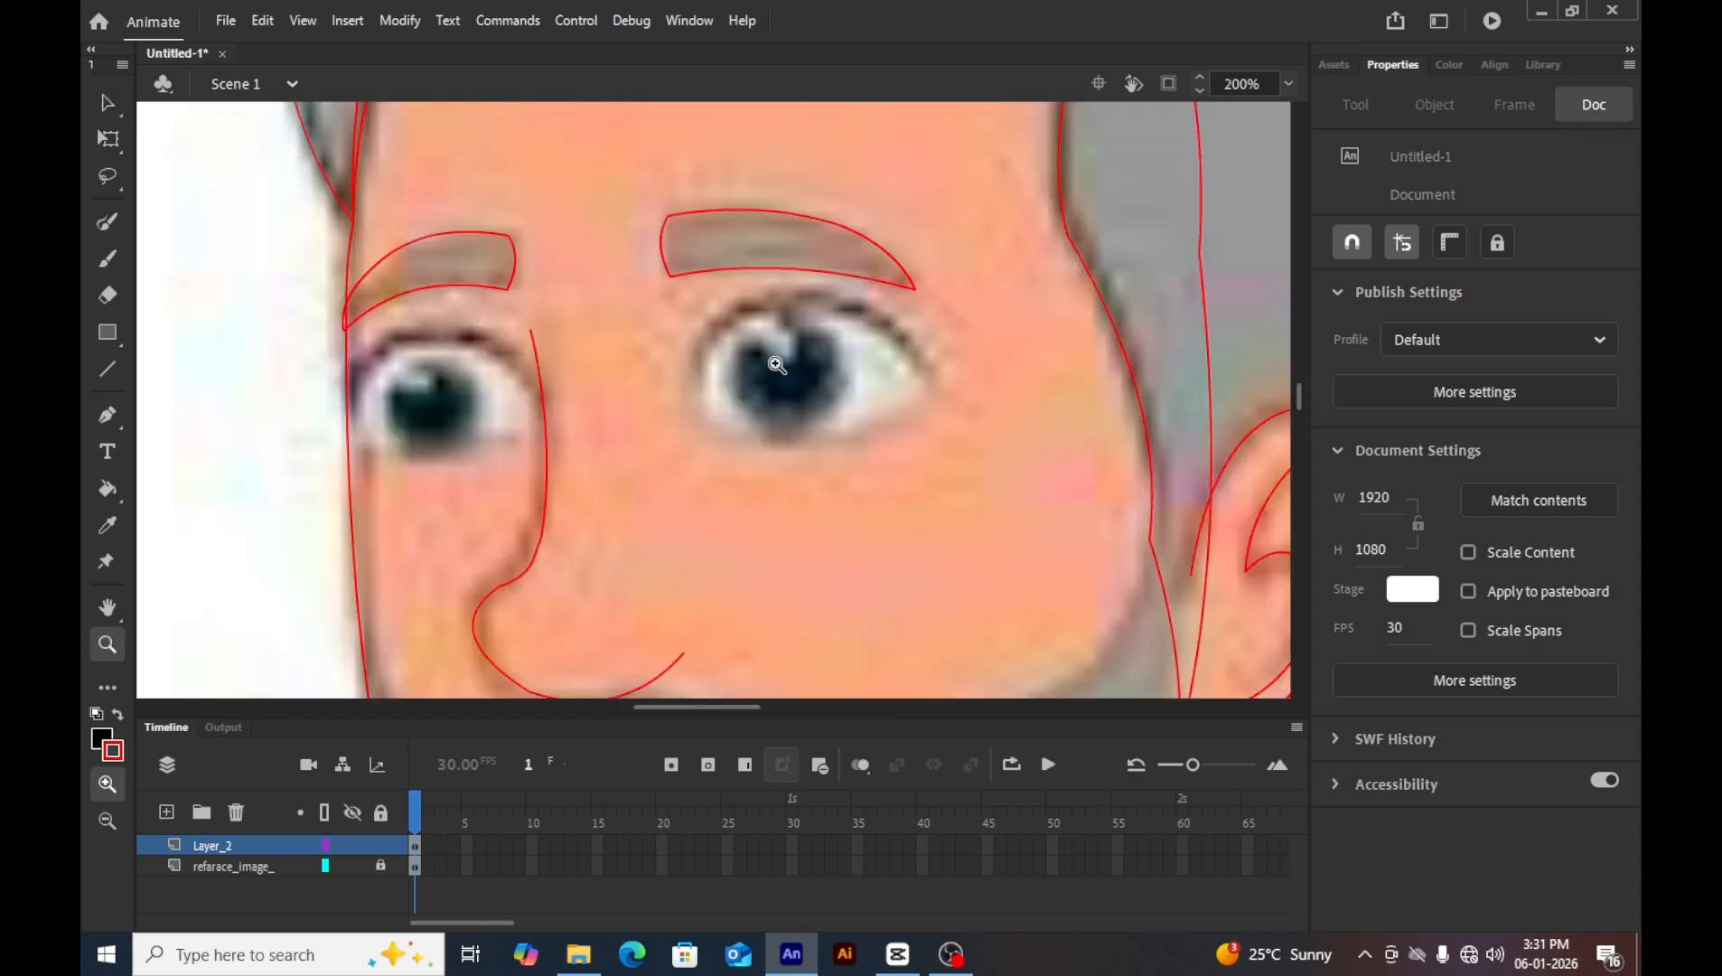
pyautogui.moveTo(699, 363); pyautogui.dragTo(803, 300)
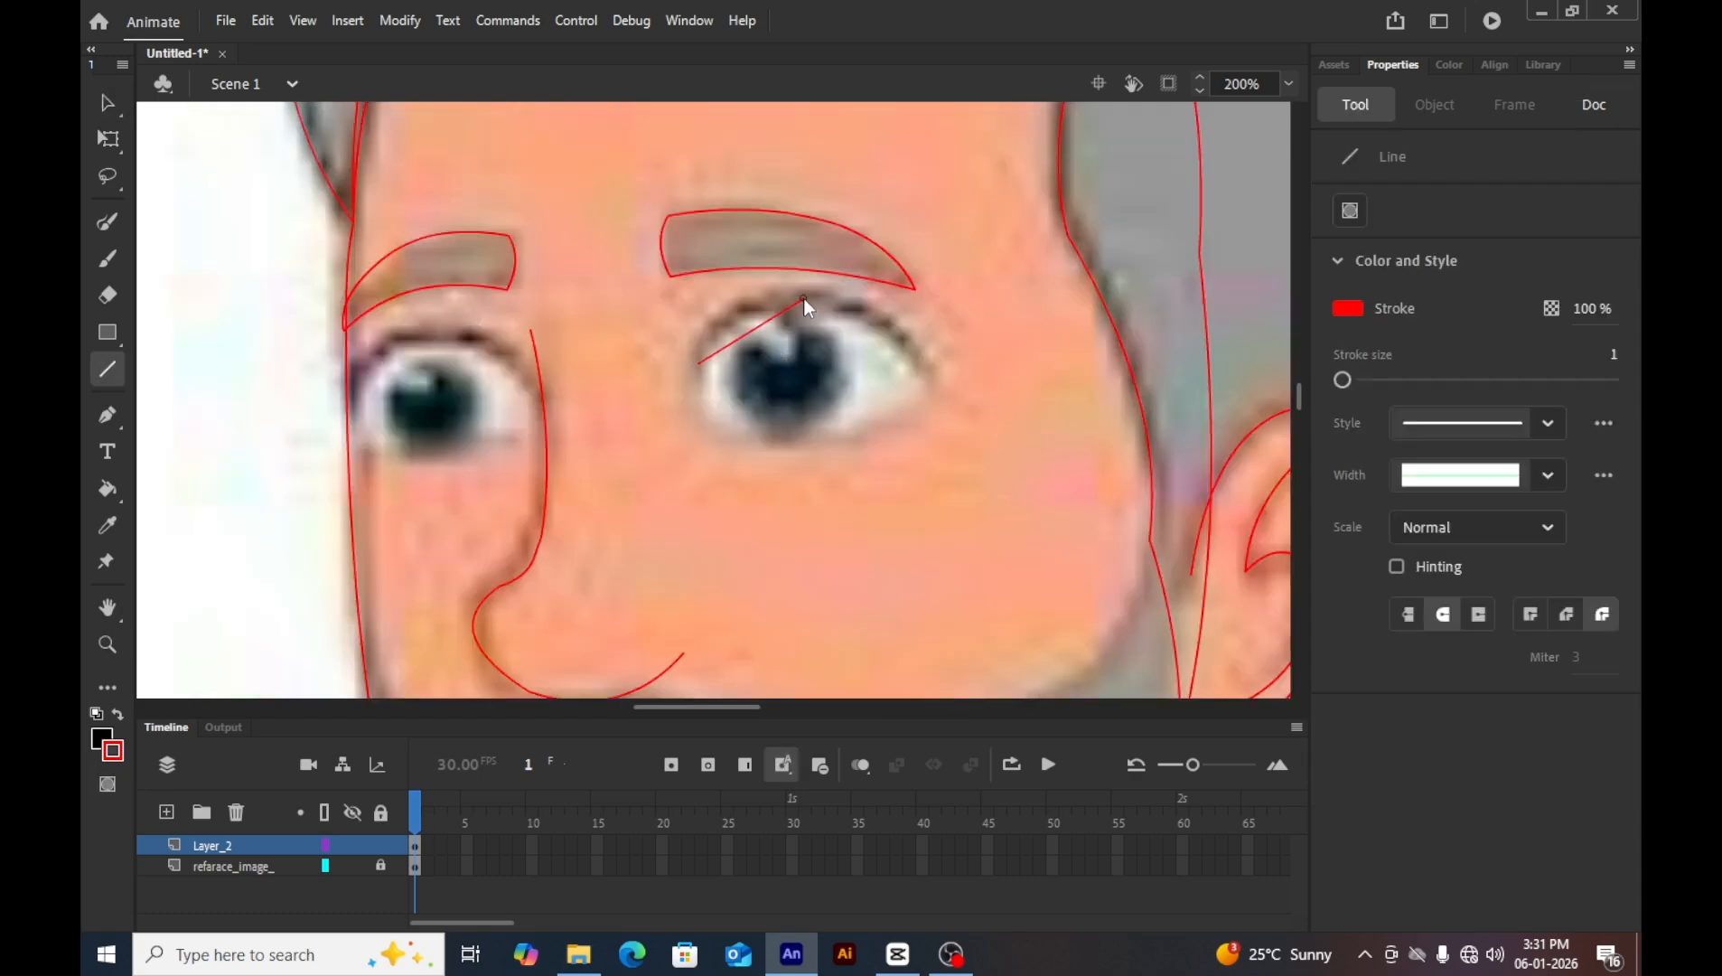
pyautogui.press('v')
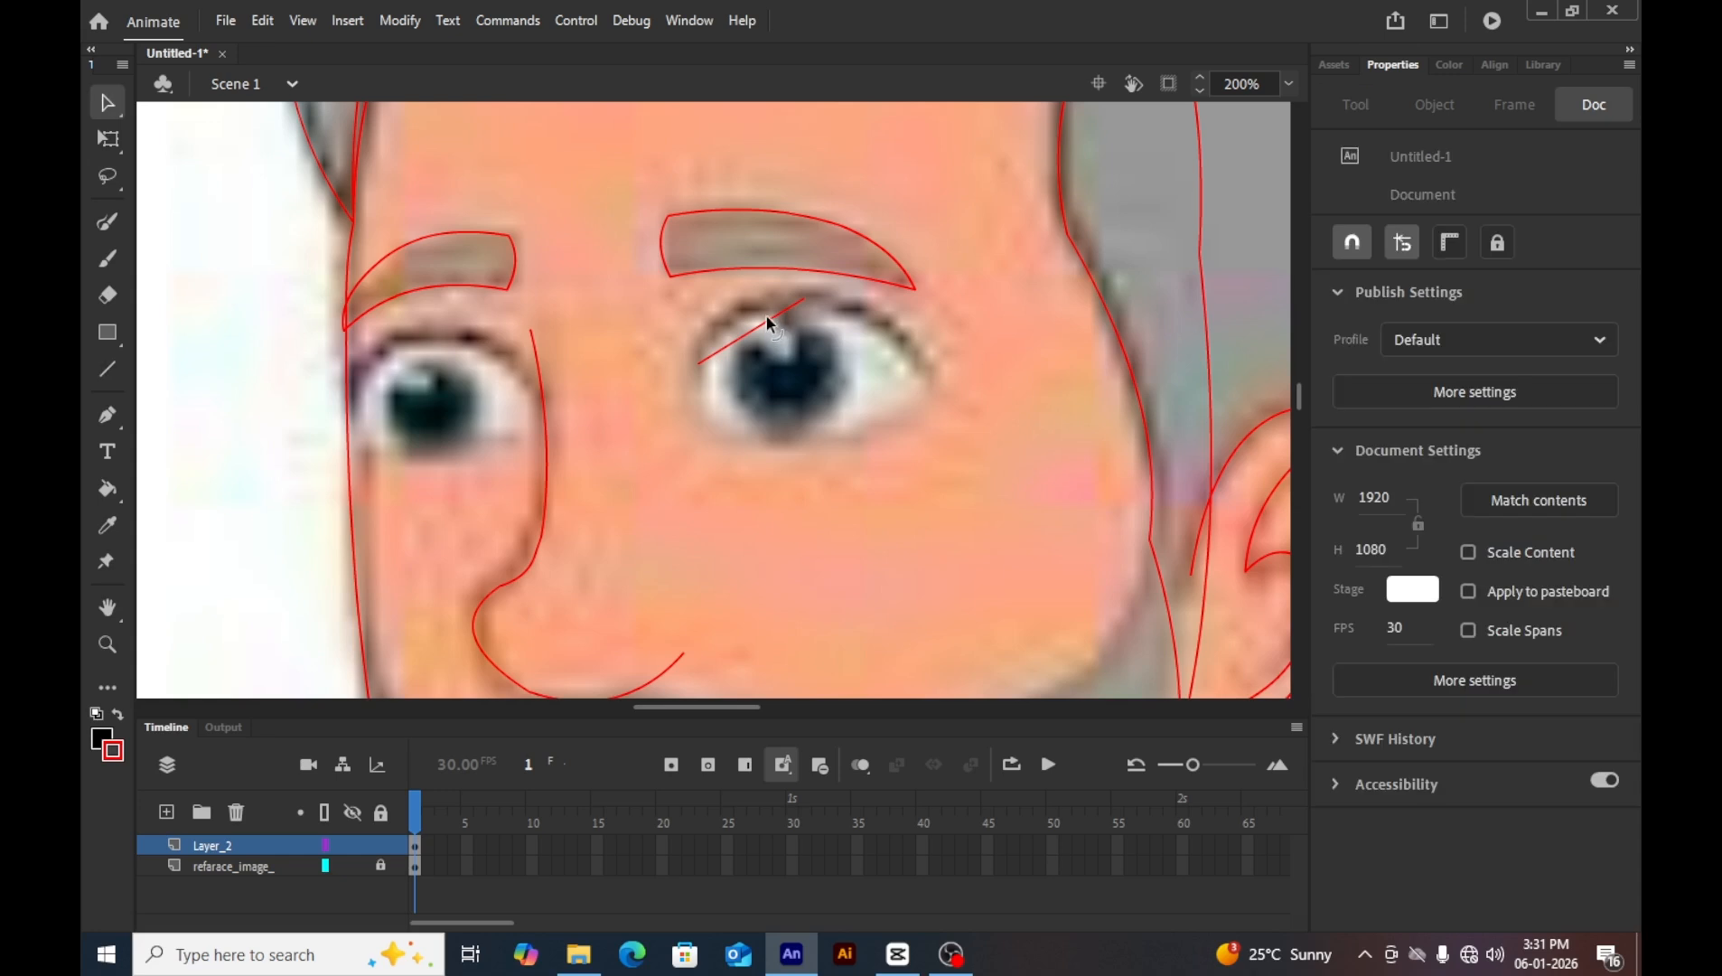
pyautogui.moveTo(765, 314); pyautogui.dragTo(763, 308)
# Continue the near eye outline over the outer lid to the outer corner, along the underside and back to the inner corner.
pyautogui.press('n')
pyautogui.moveTo(803, 299)
pyautogui.mouseDown()
pyautogui.moveTo(896, 338)
pyautogui.moveTo(943, 390)
pyautogui.moveTo(918, 348)
pyautogui.moveTo(797, 448)
pyautogui.moveTo(715, 376)
pyautogui.mouseUp()
pyautogui.press('v')
pyautogui.press('n')
pyautogui.press('v')
pyautogui.moveTo(857, 421); pyautogui.dragTo(872, 435)
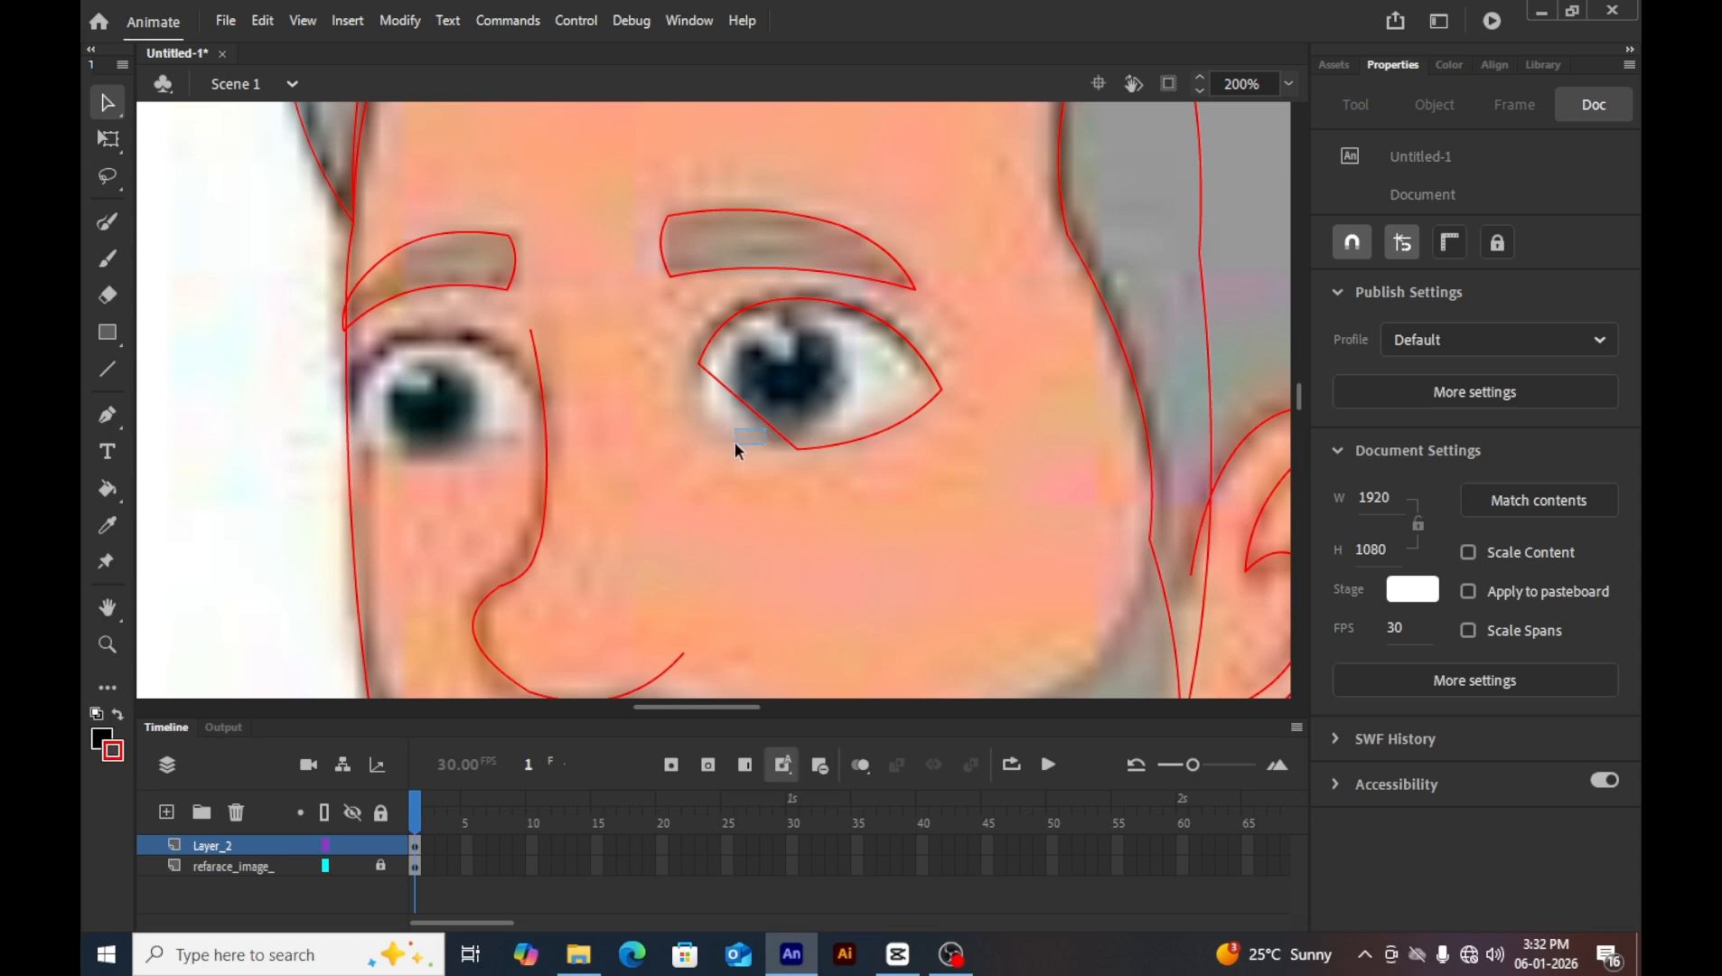
# Round the lower inner edge of the near eye outline and group the whole outline.
pyautogui.moveTo(765, 432); pyautogui.dragTo(724, 449)
pyautogui.click(751, 444)
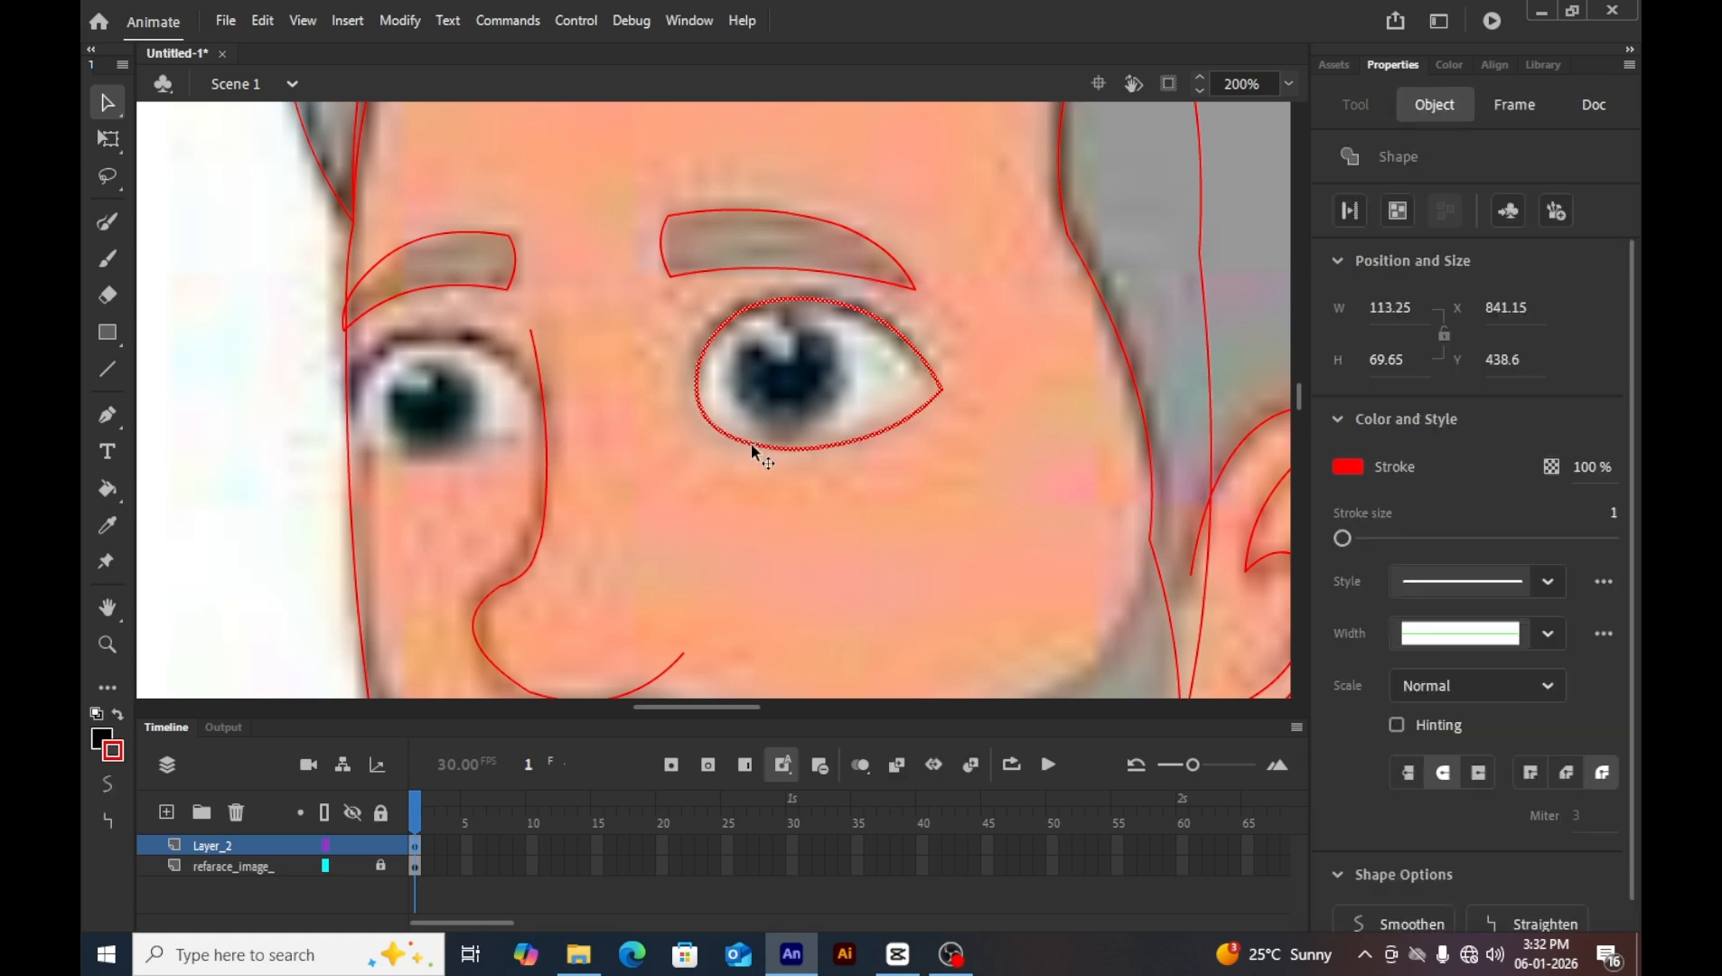
pyautogui.hotkey('ctrl', 'g')
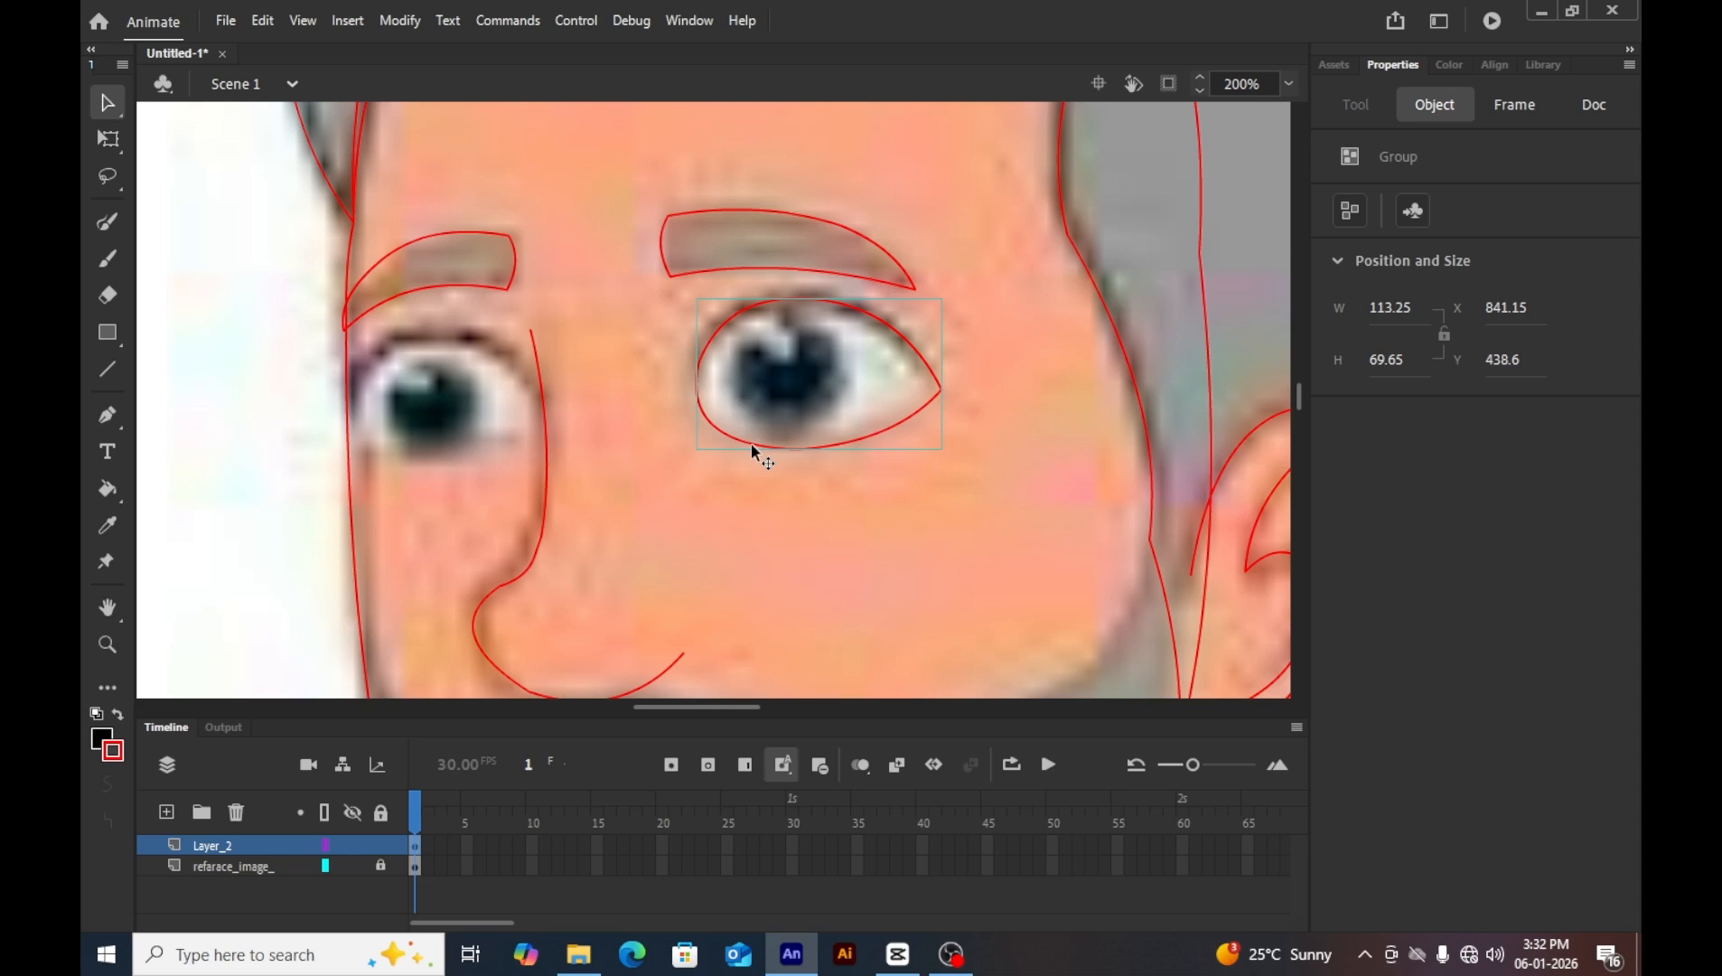
# Enter the near eye group and draw a circle about 73 px wide over the far eye with the Oval tool.
pyautogui.doubleClick(751, 443)
pyautogui.click(673, 476)
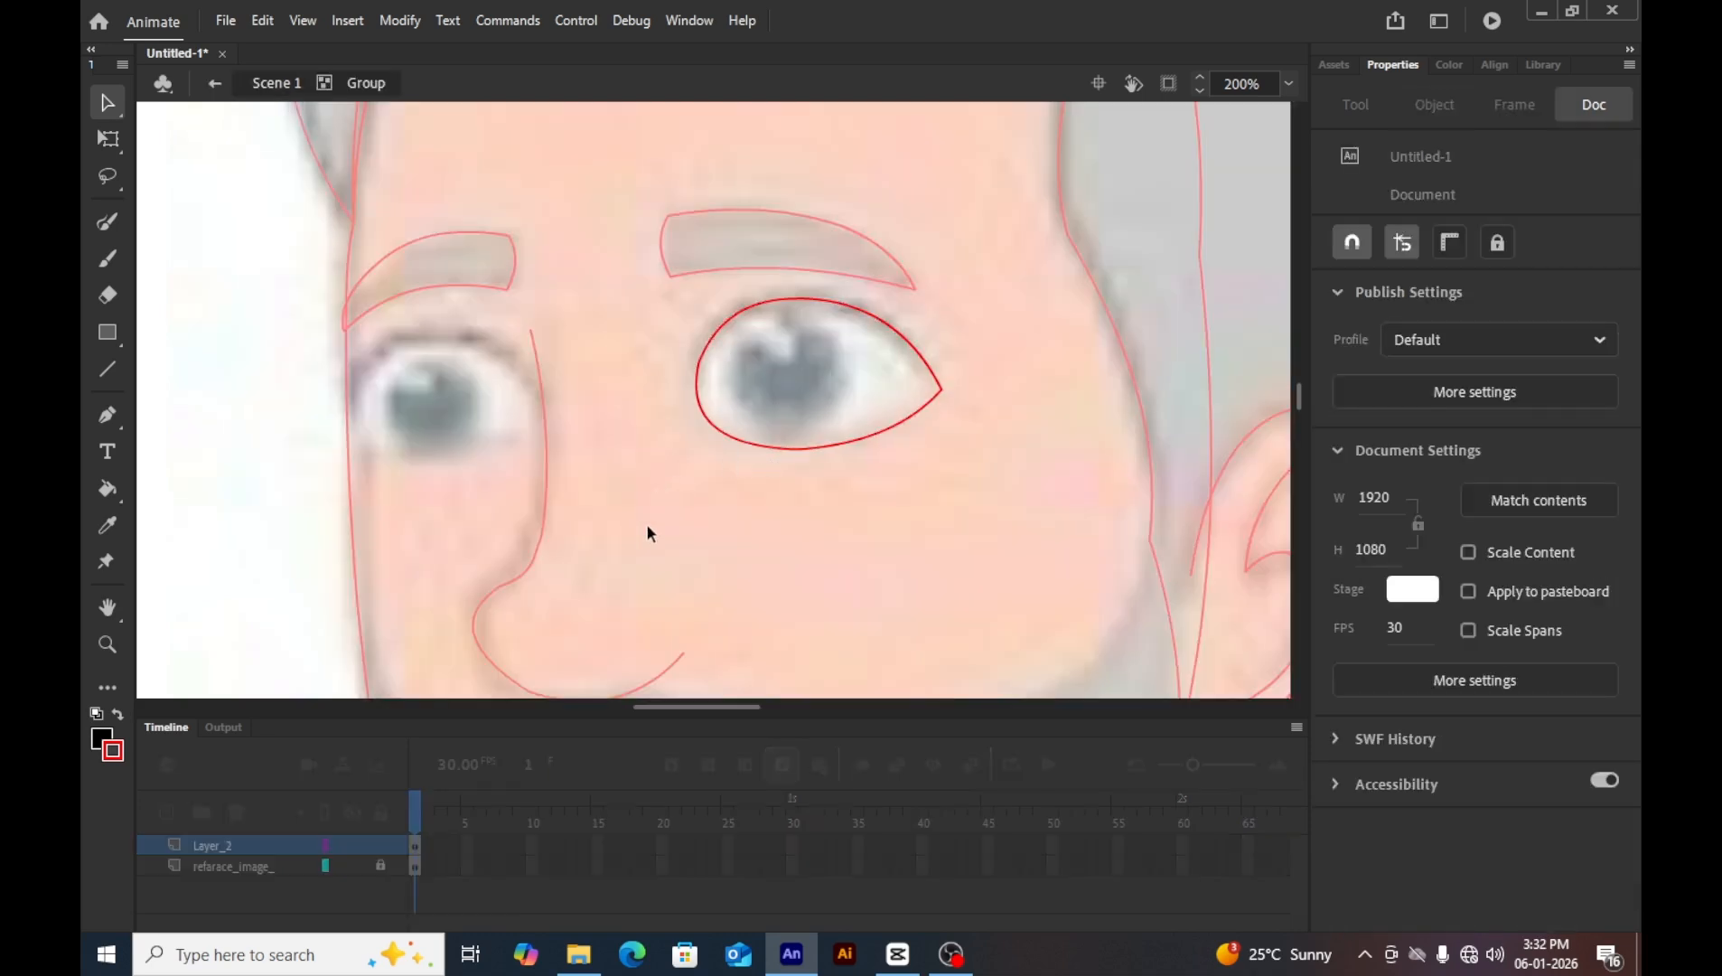
pyautogui.click(104, 329)
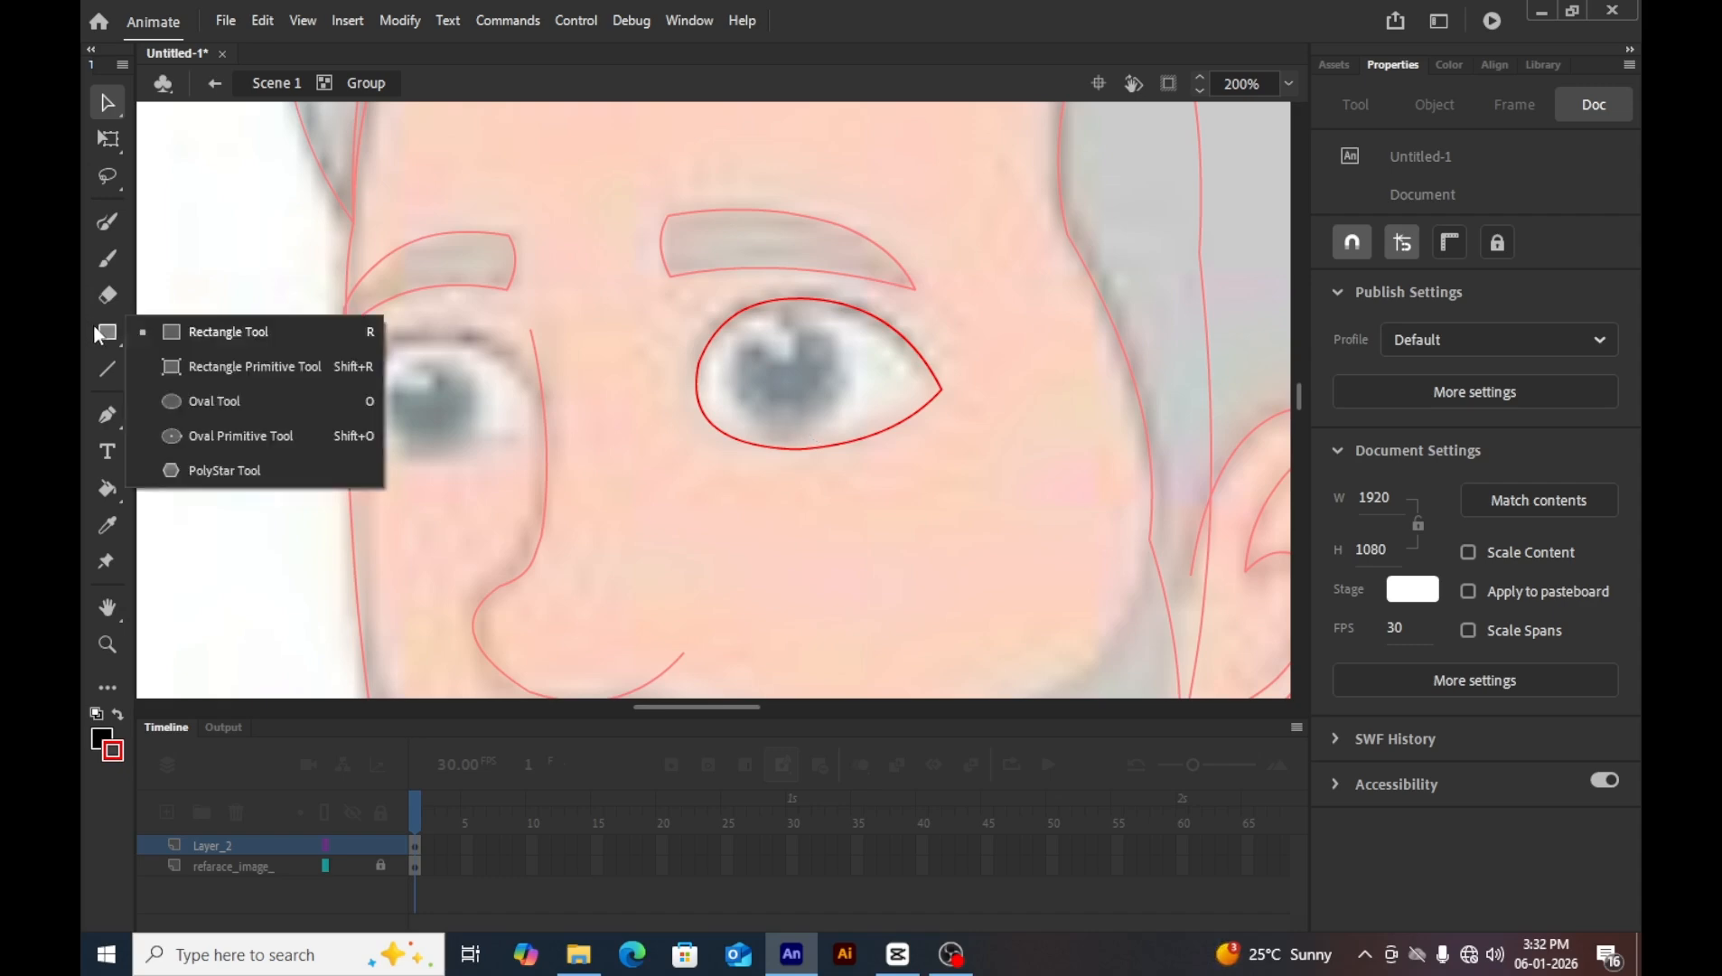
pyautogui.click(107, 334)
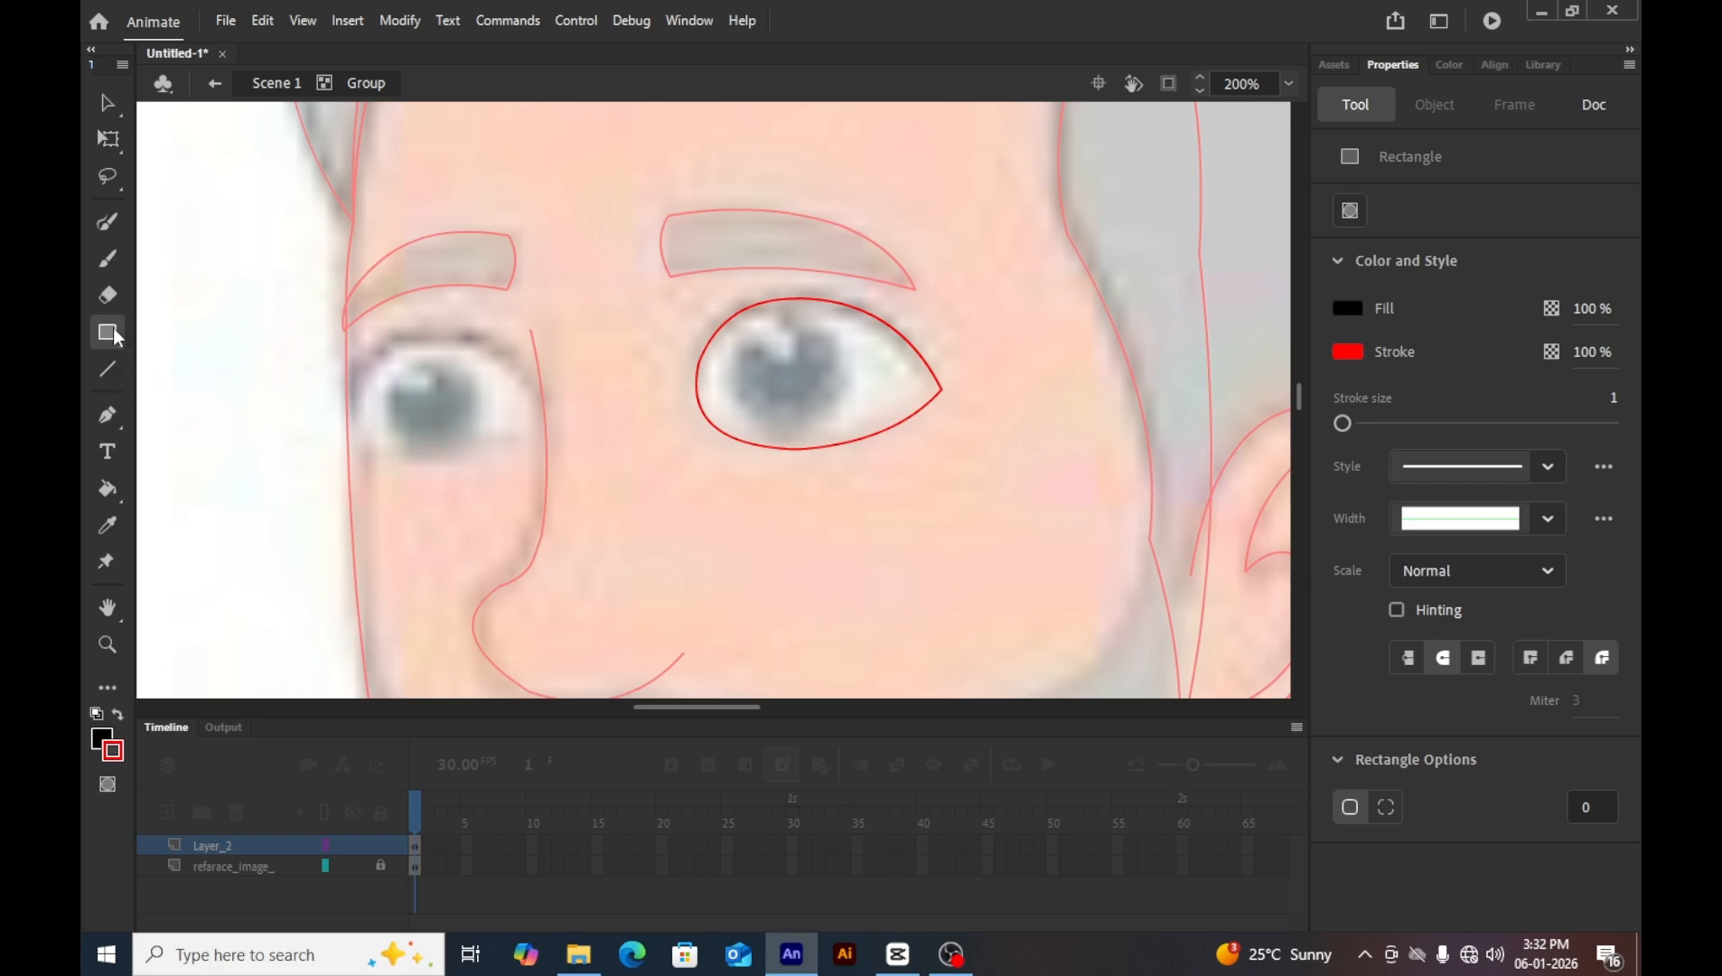
pyautogui.click(113, 336)
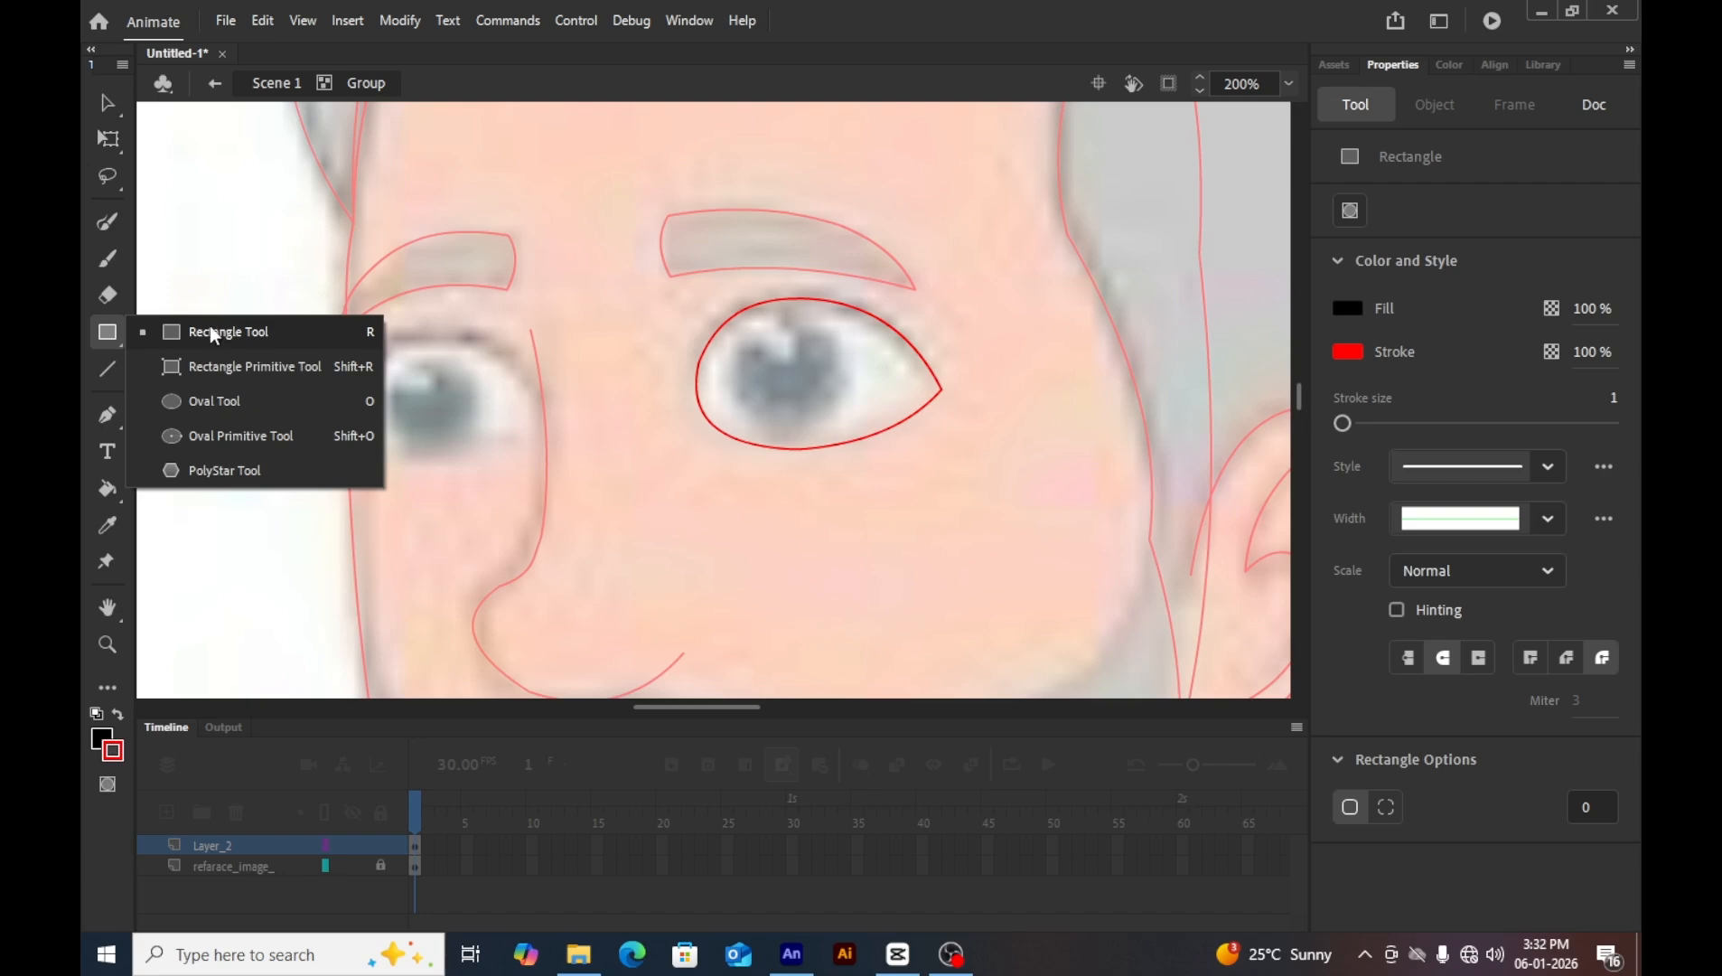
pyautogui.click(237, 401)
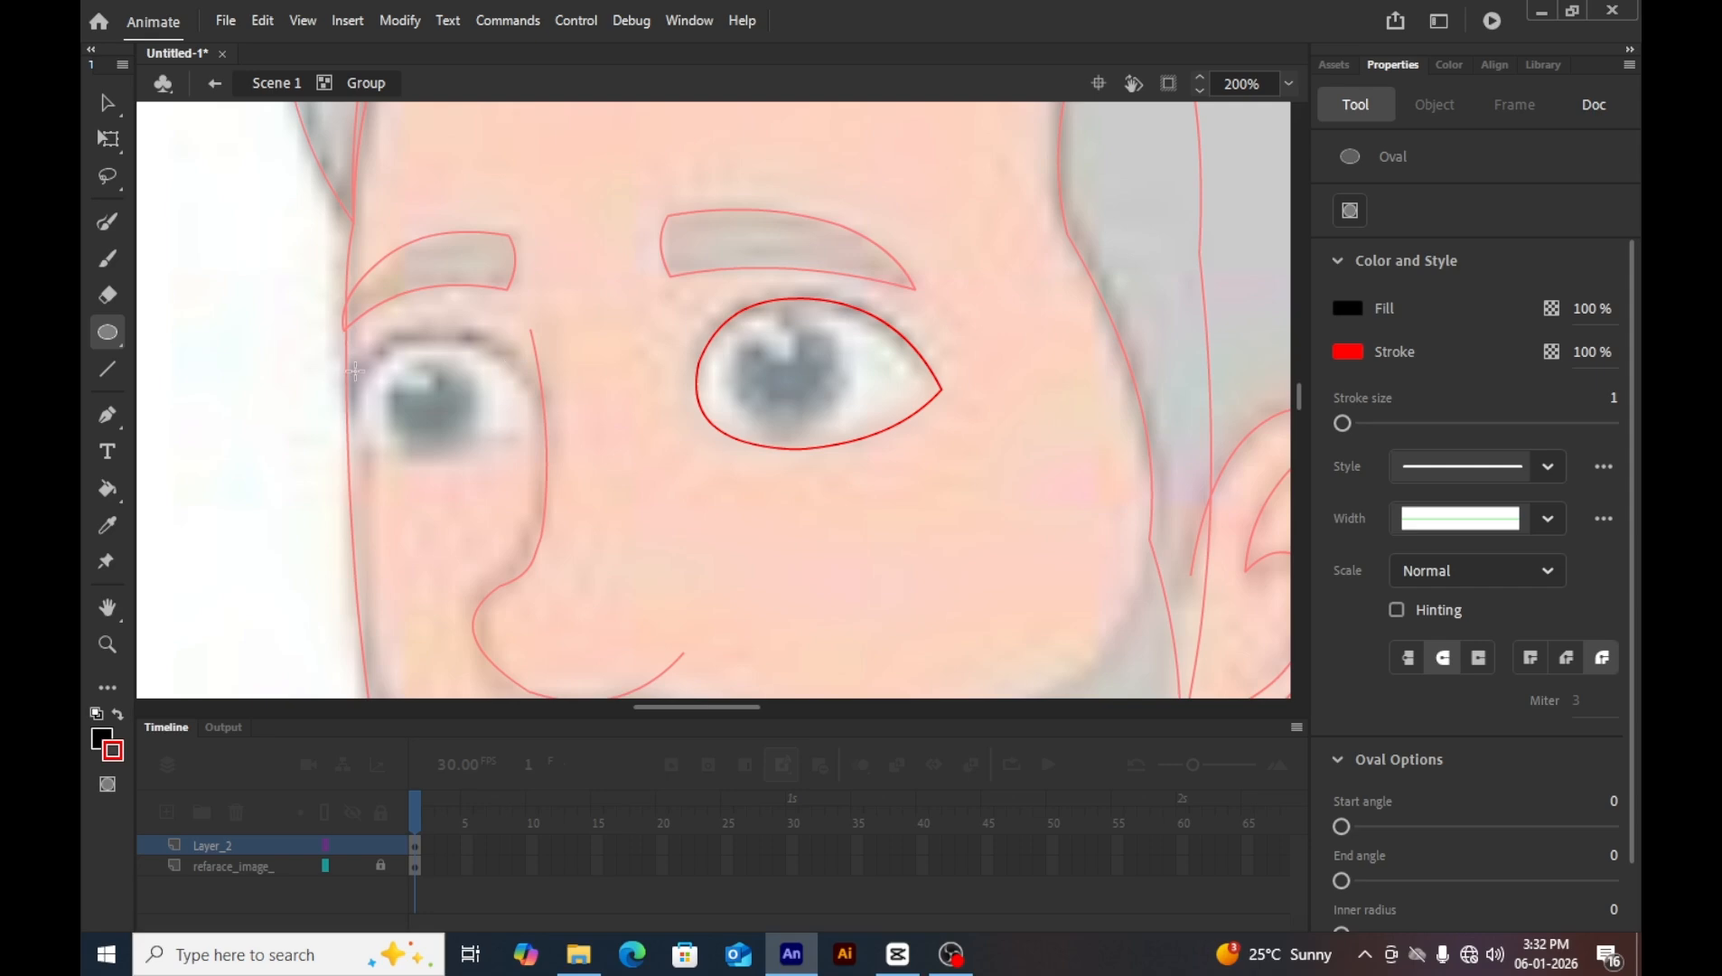
pyautogui.moveTo(336, 362); pyautogui.dragTo(495, 519)
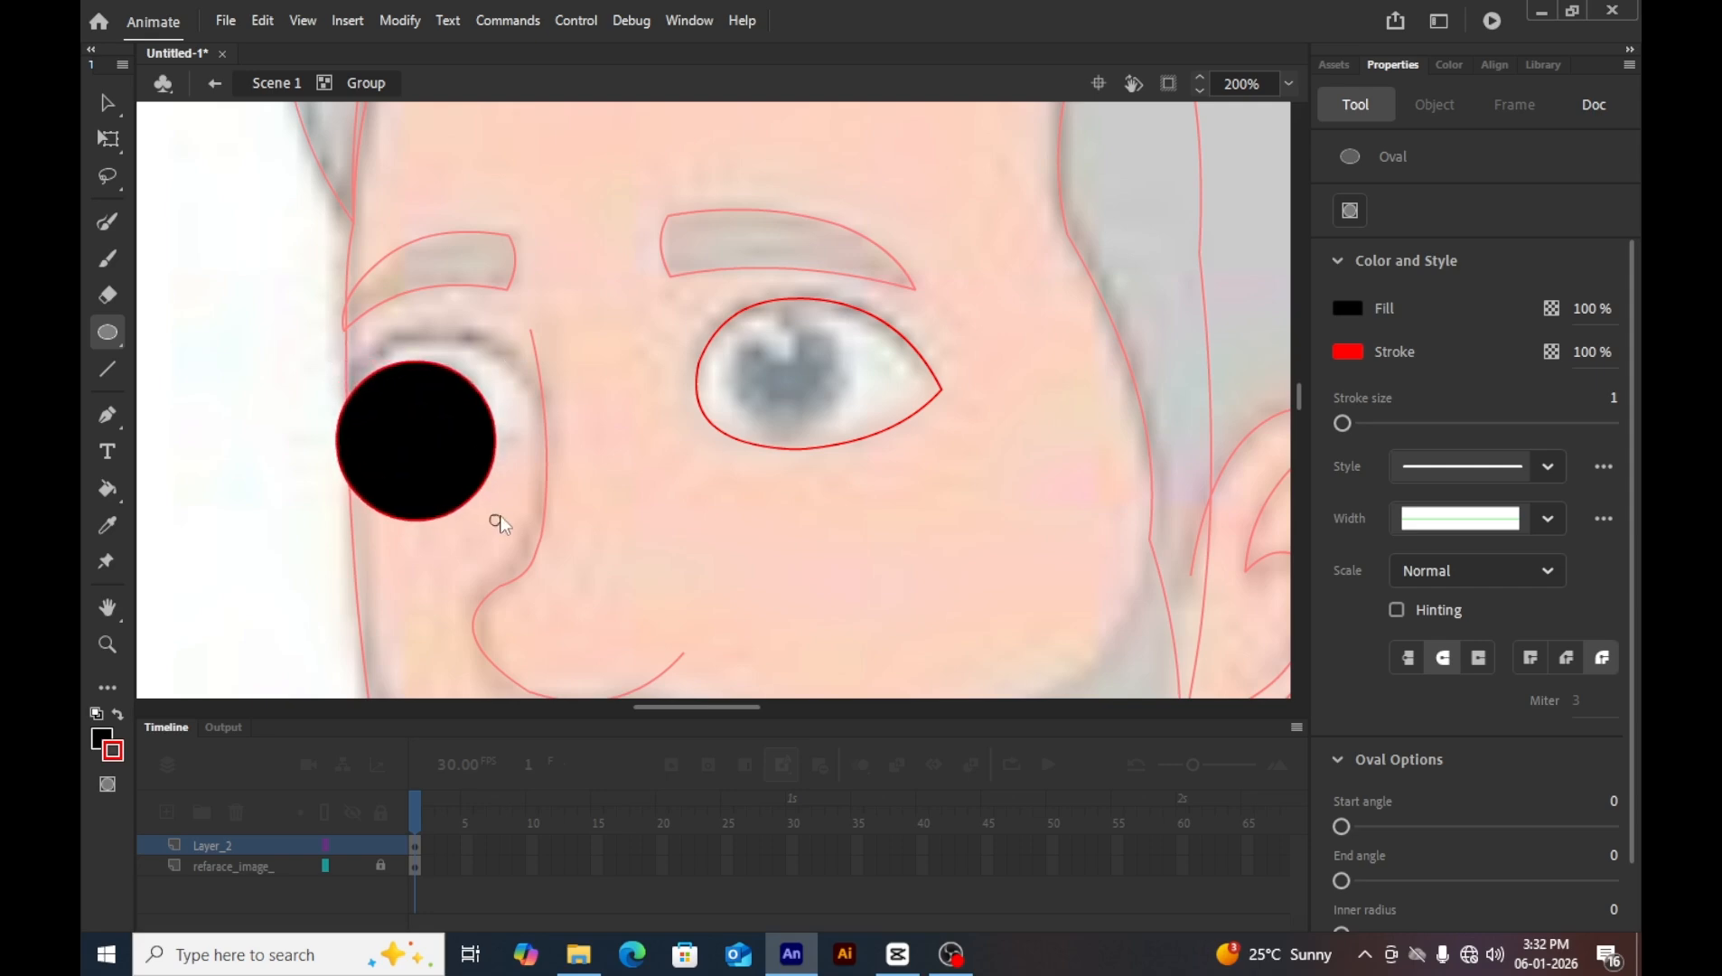
# Delete the circle's black fill and group its remaining red outline.
pyautogui.press('v')
pyautogui.click(441, 454)
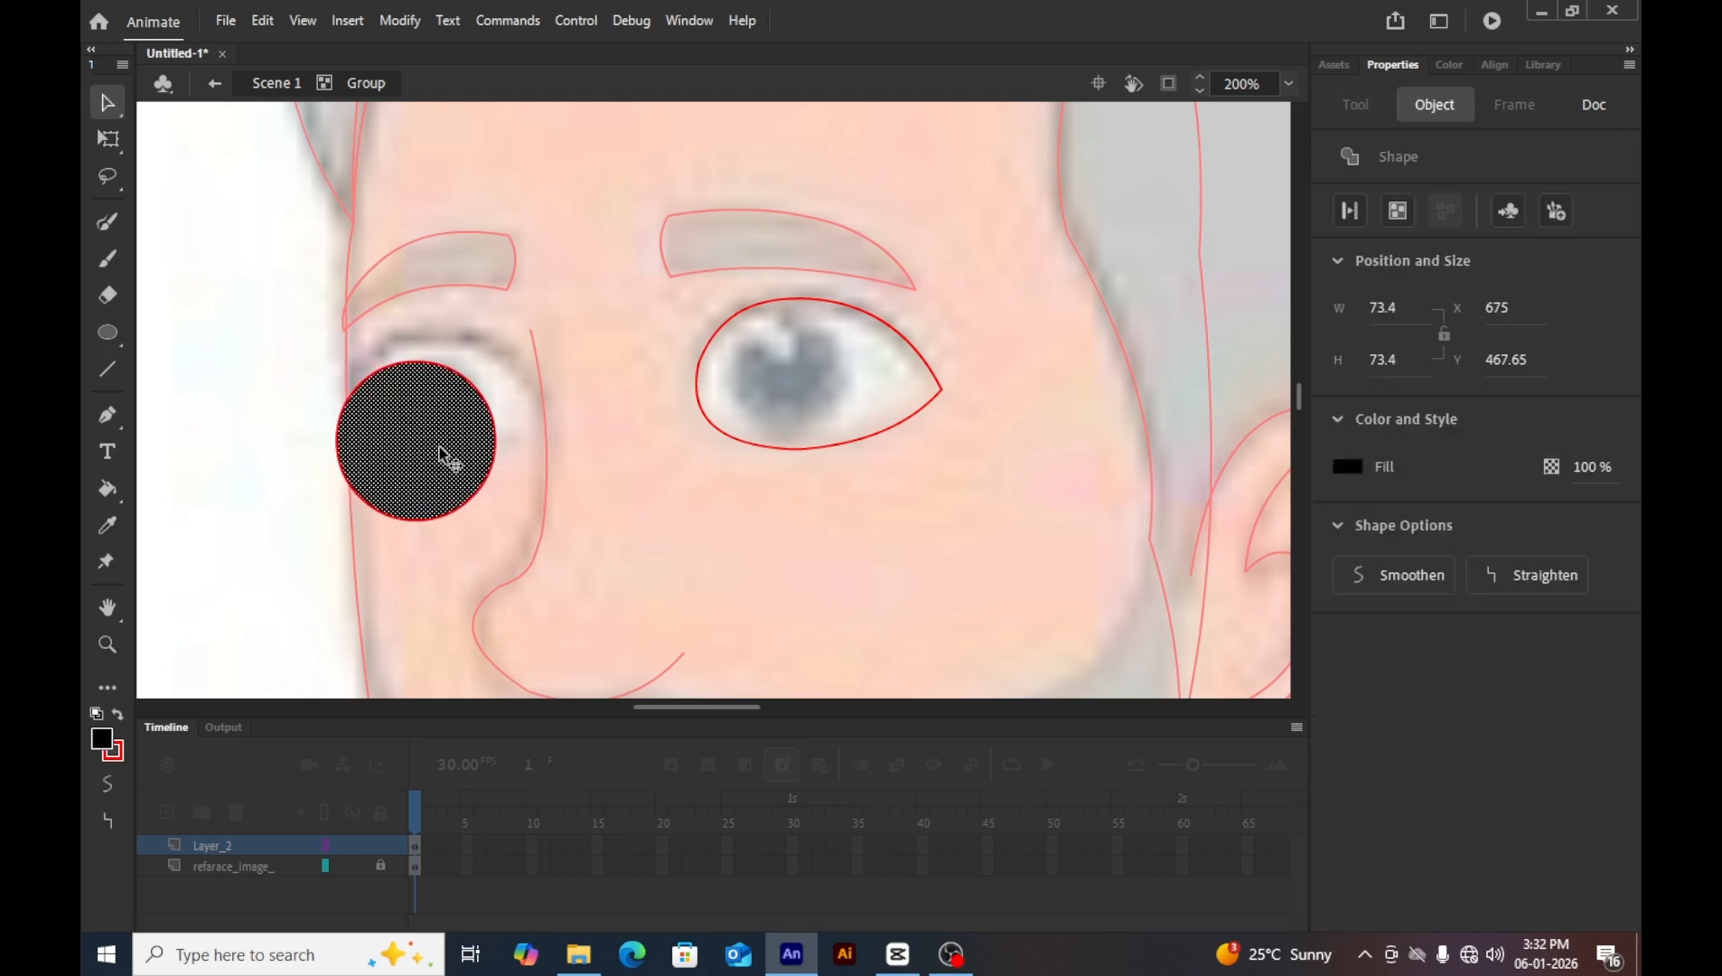
pyautogui.press('Delete')
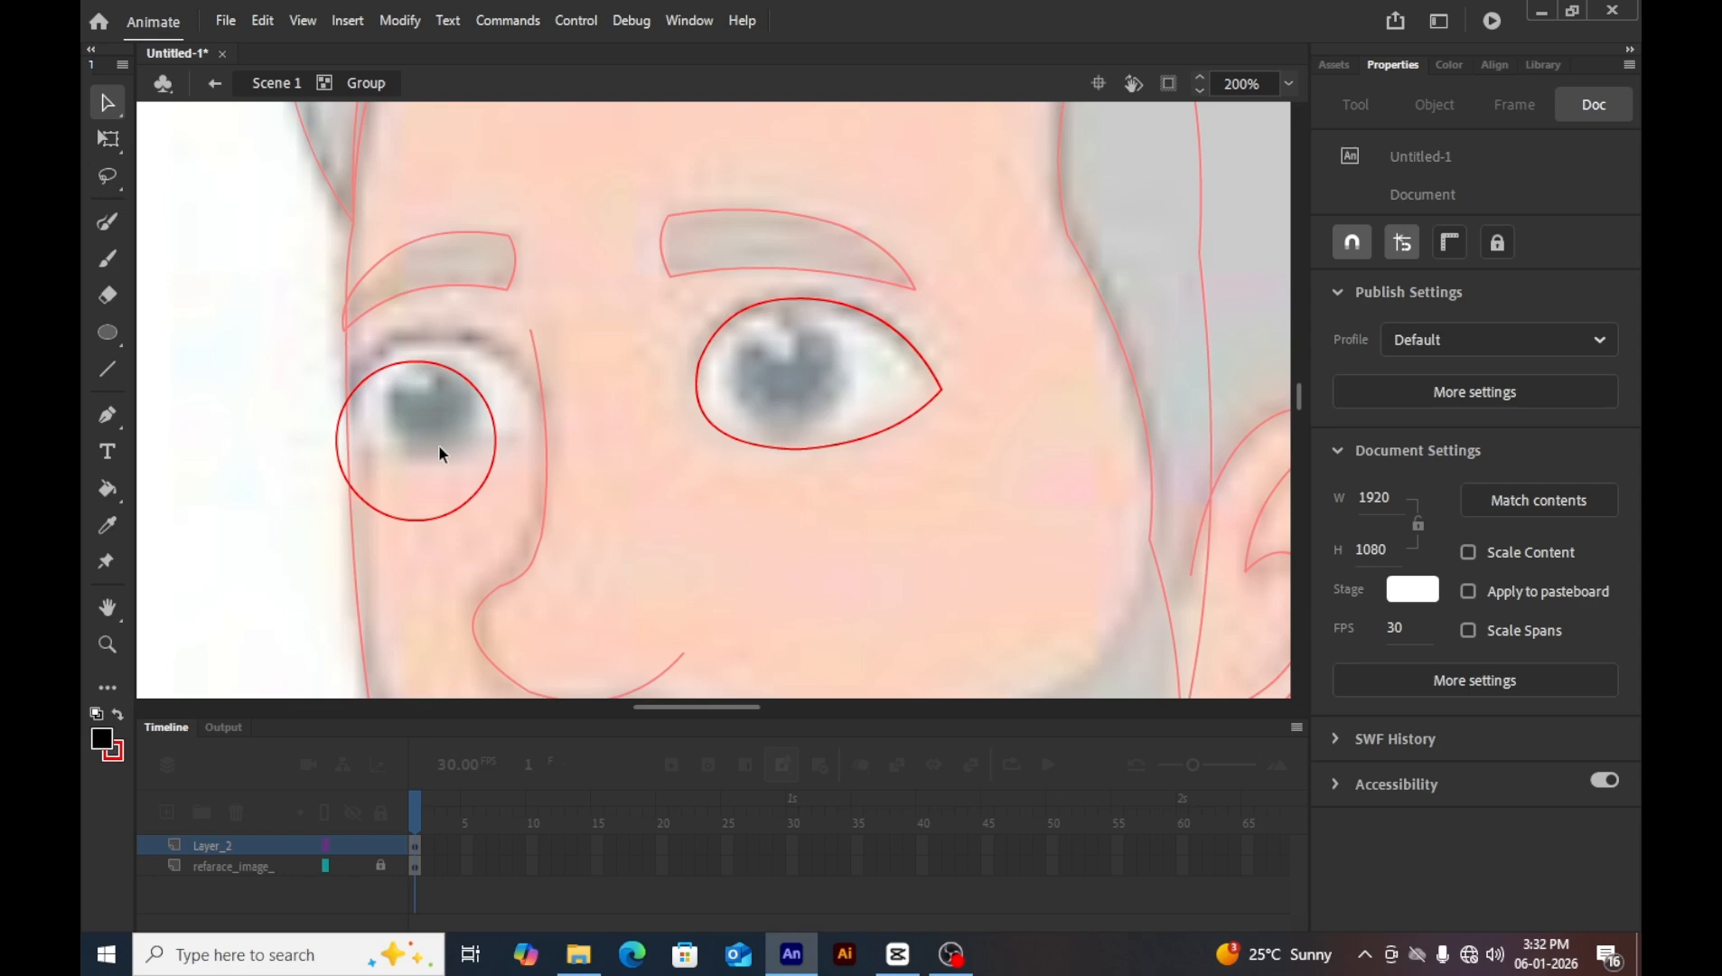
pyautogui.click(478, 486)
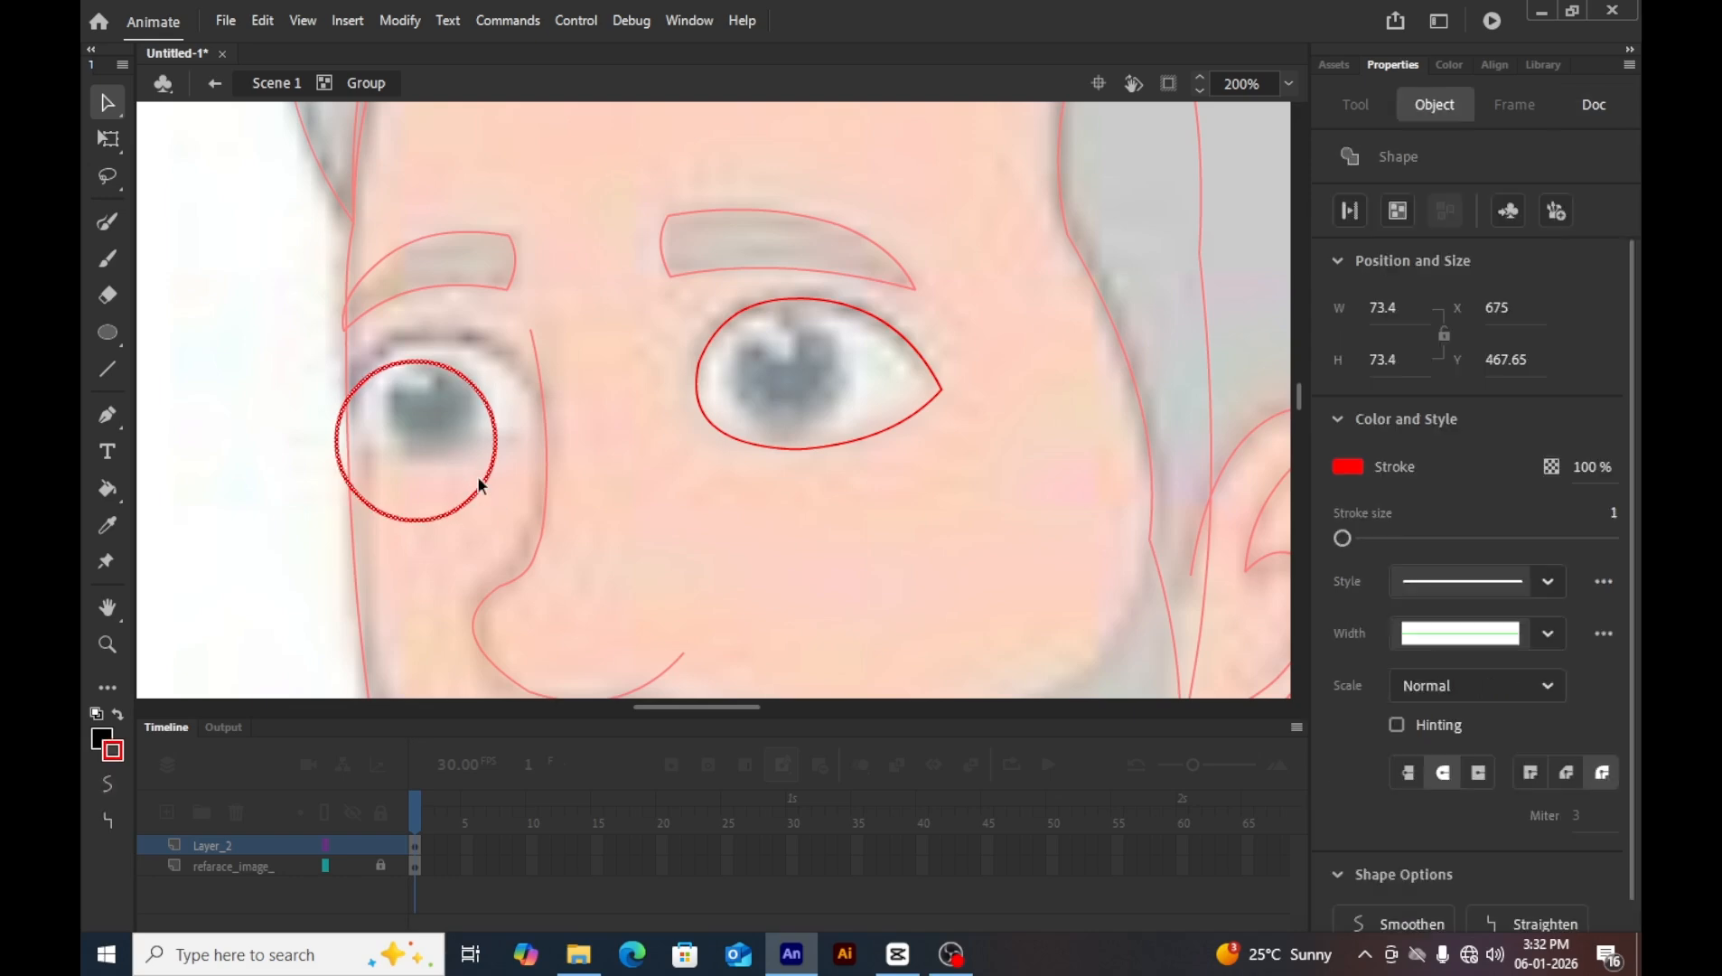
pyautogui.hotkey('ctrl', 'g')
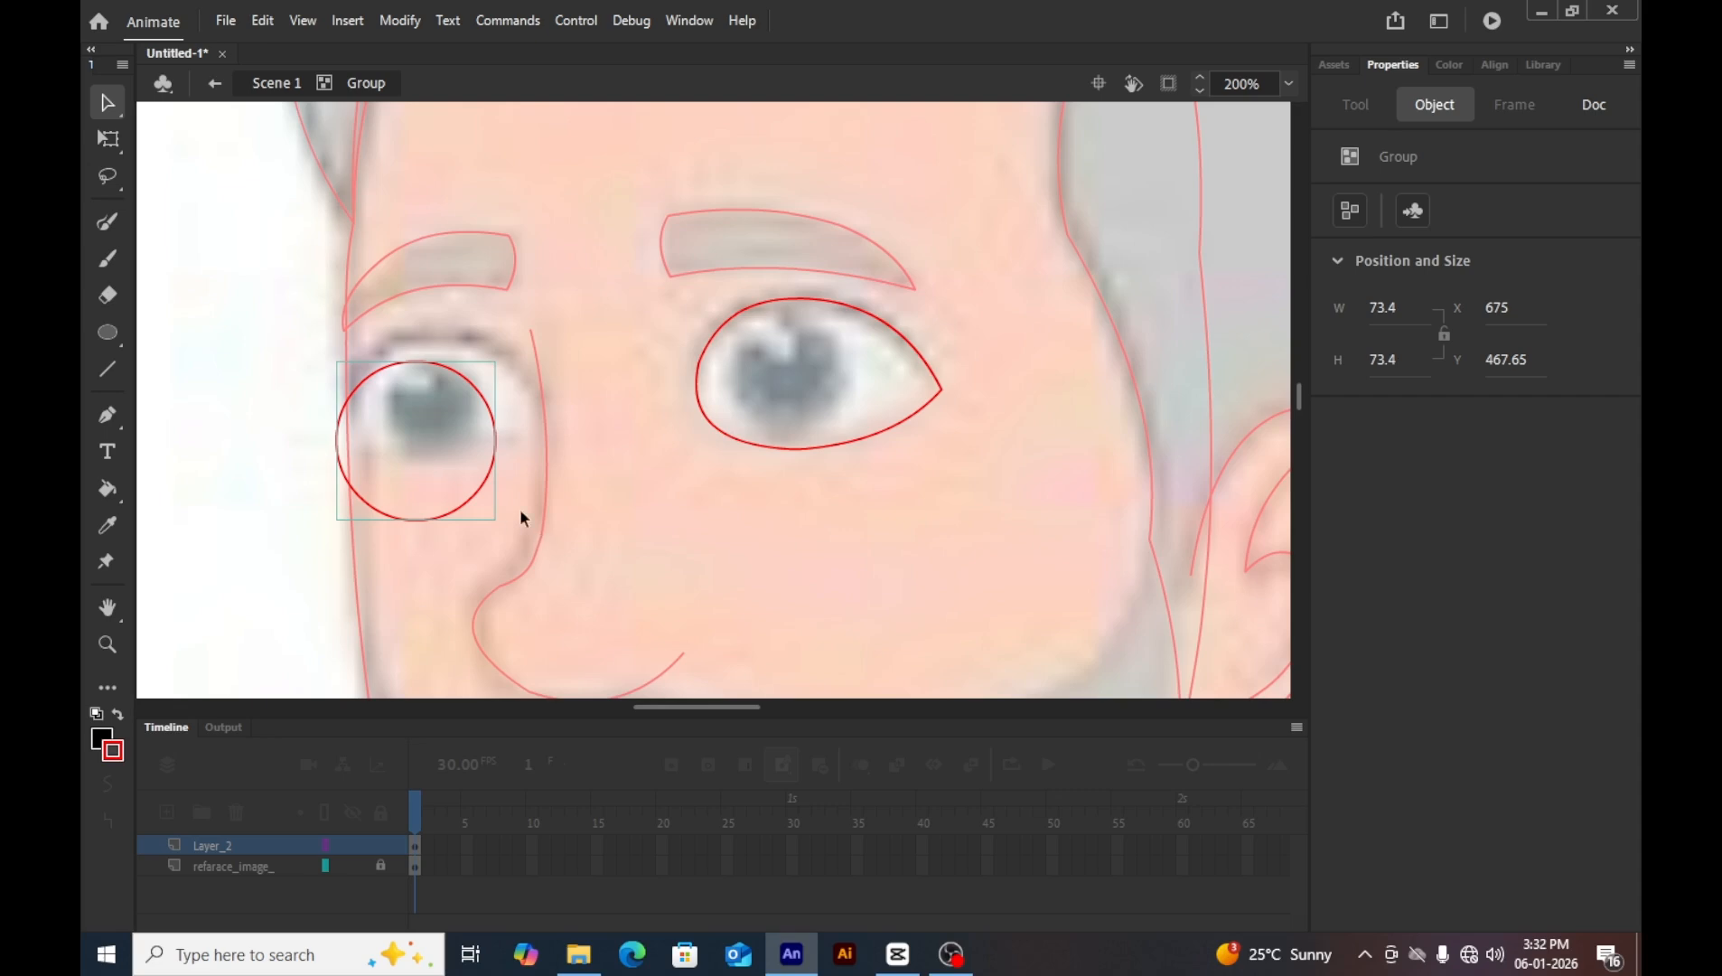
# Scale the grouped circle down to about 53 px and place it over the near eye's iris.
pyautogui.moveTo(474, 496); pyautogui.dragTo(787, 587)
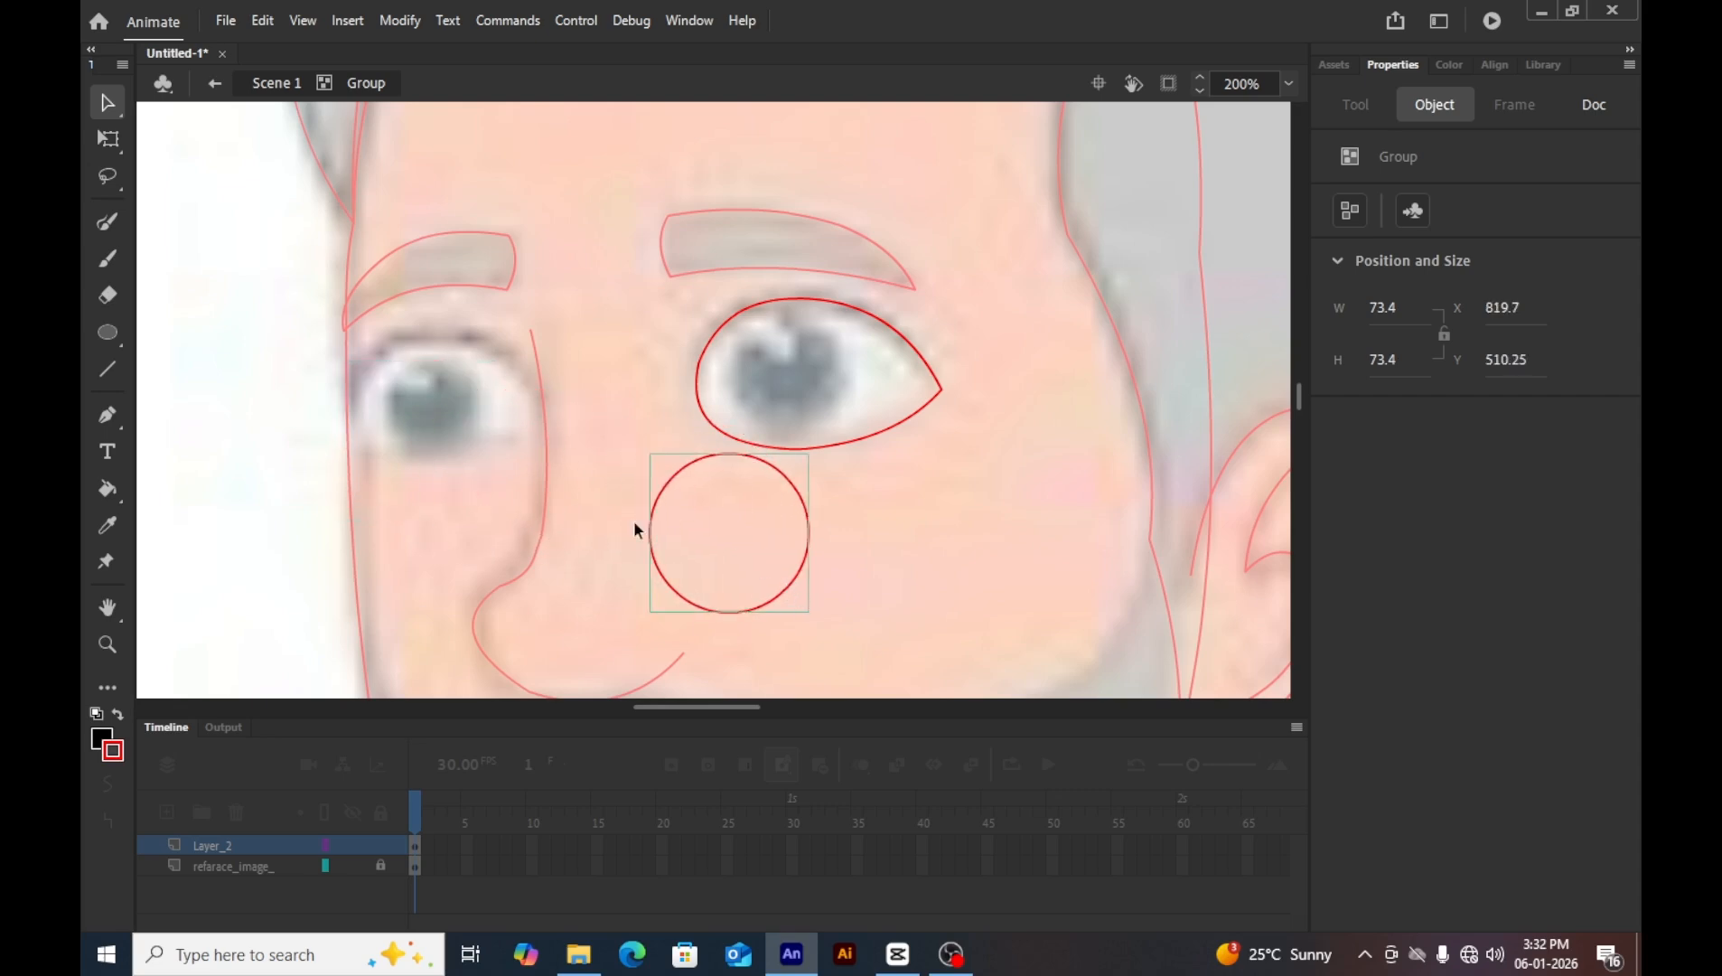
pyautogui.click(120, 140)
pyautogui.moveTo(651, 449); pyautogui.dragTo(672, 475)
pyautogui.press('z')
pyautogui.click(770, 553)
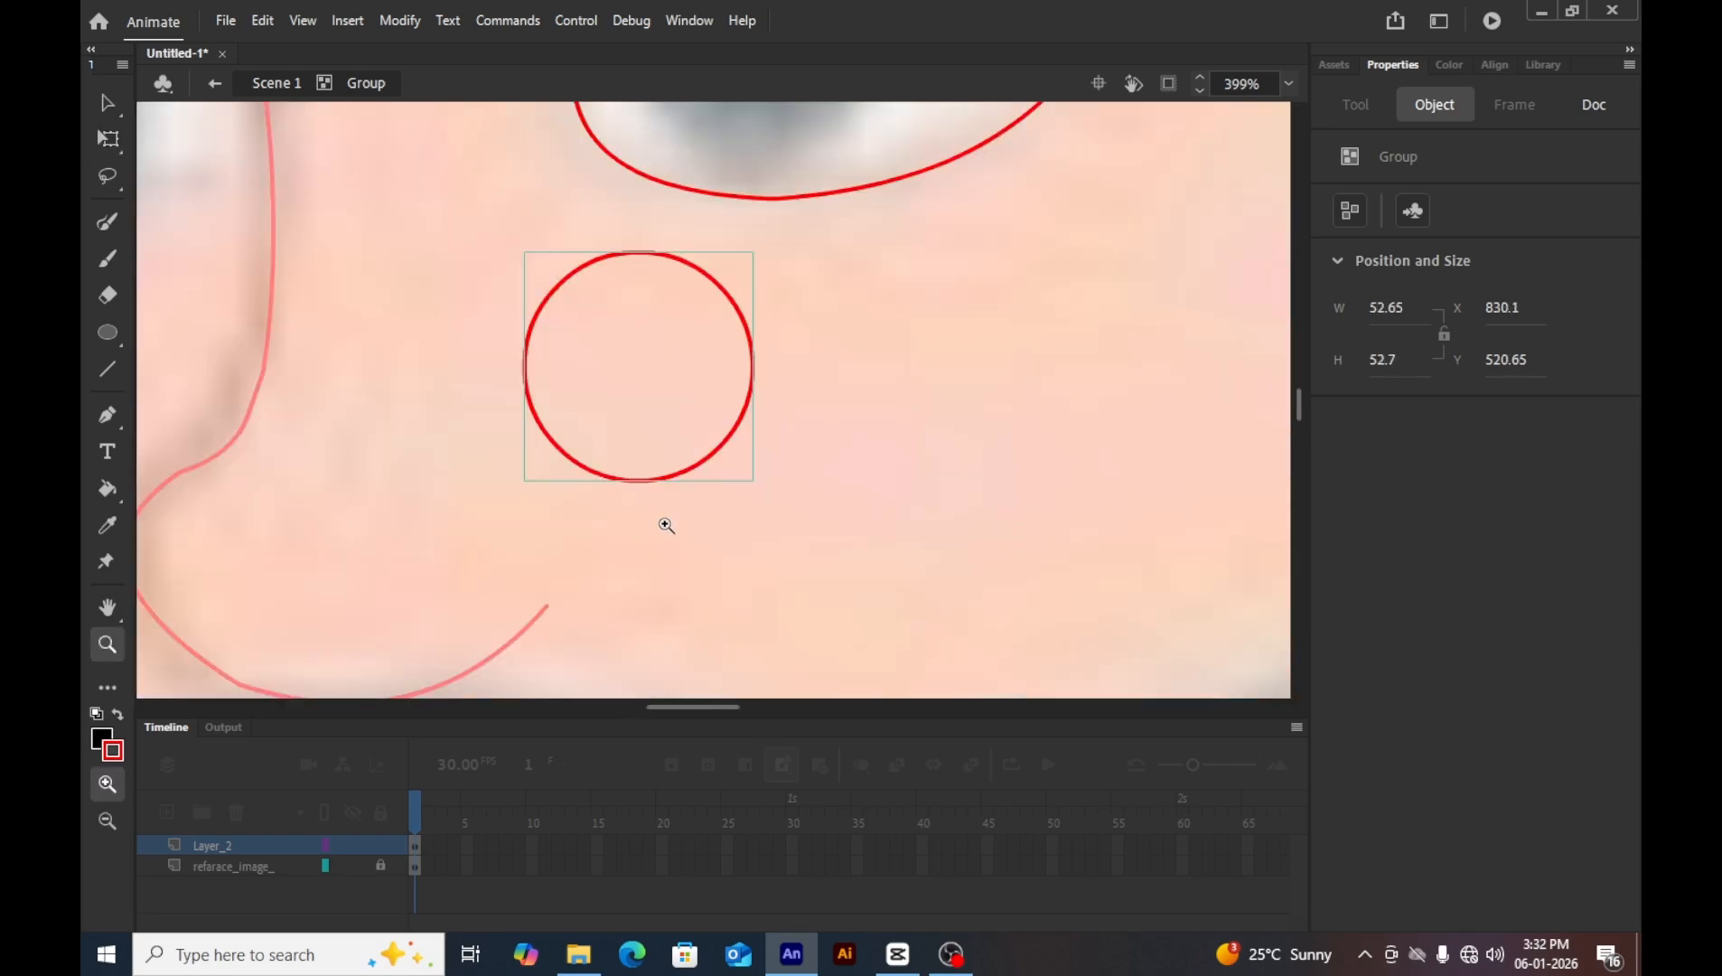
pyautogui.click(116, 147)
pyautogui.scroll(3, 586, 353)
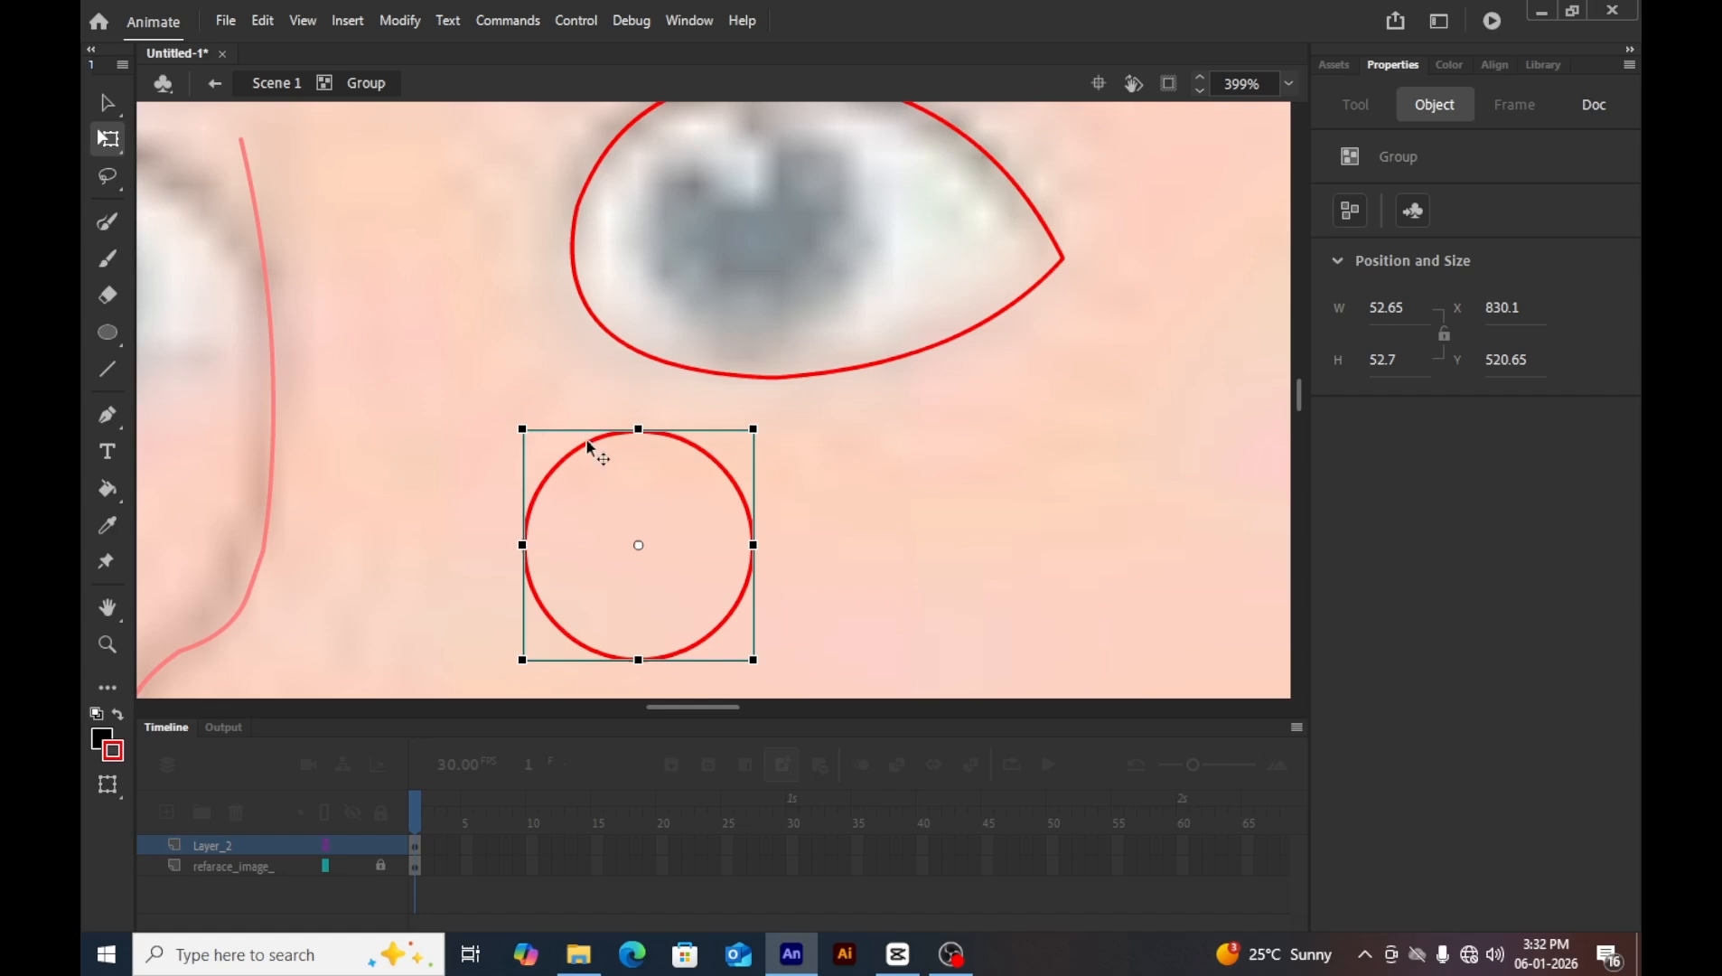
pyautogui.moveTo(588, 450); pyautogui.dragTo(728, 132)
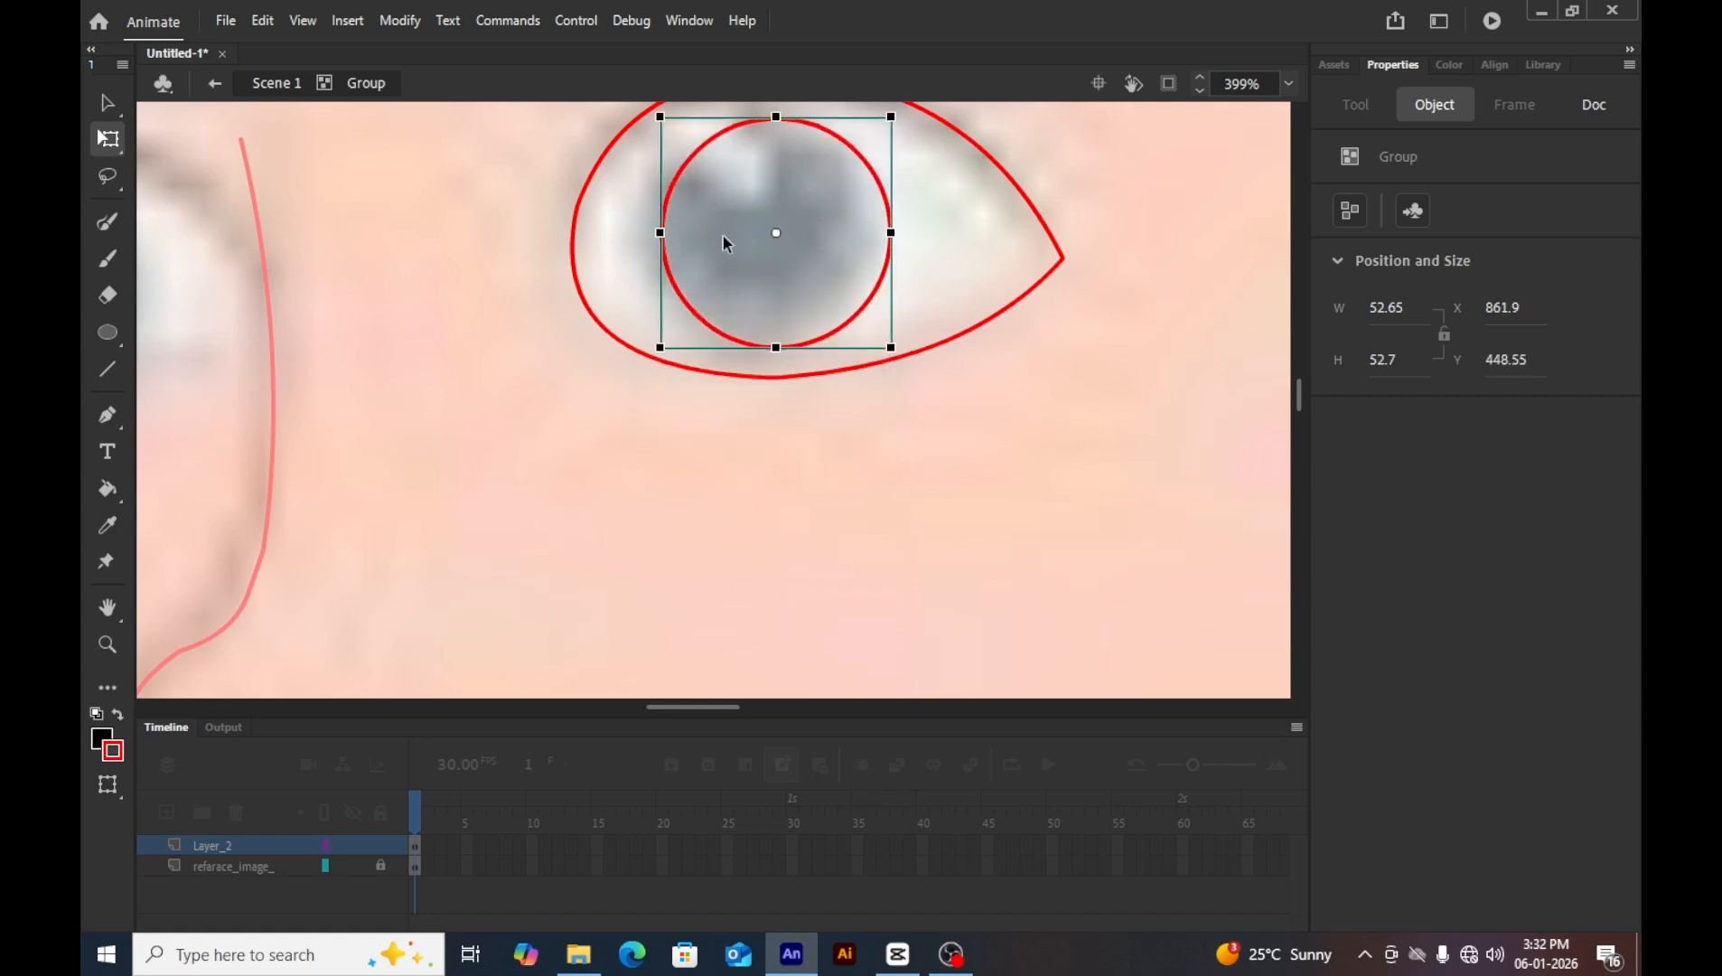
# Inside the iris group, duplicate the circle, scale the copy to about 36 px and center it as the pupil.
pyautogui.scroll(3, 726, 280)
pyautogui.doubleClick(719, 330)
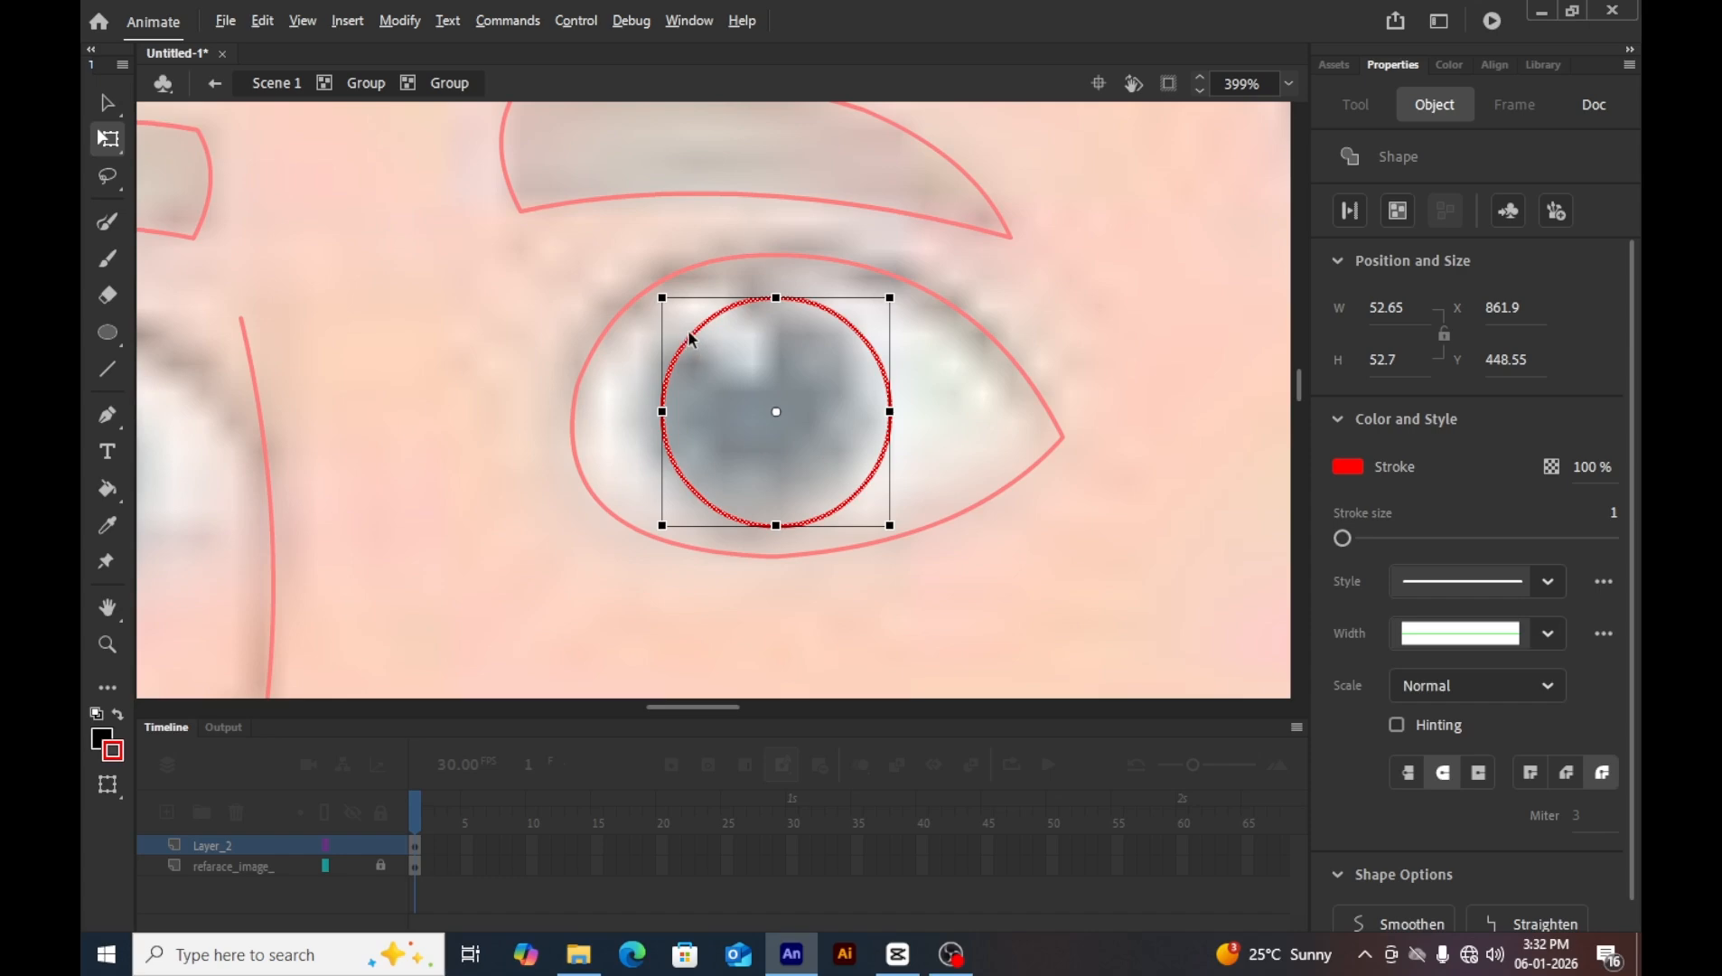
pyautogui.moveTo(692, 334); pyautogui.dragTo(395, 307)
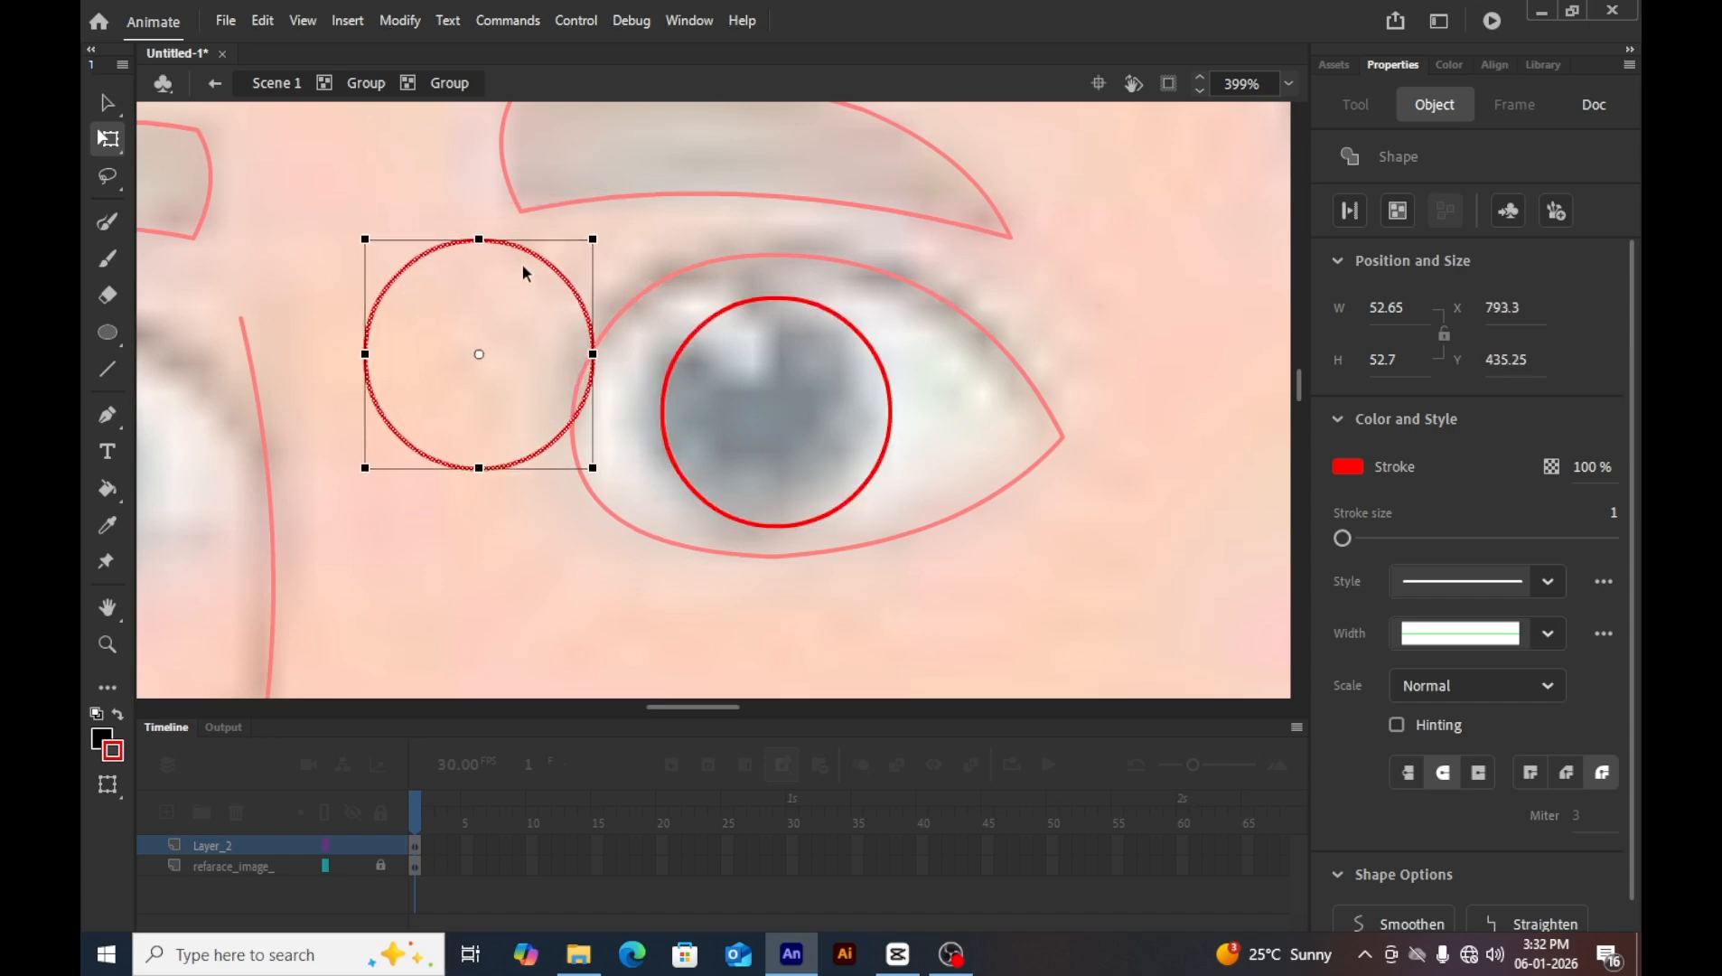
pyautogui.moveTo(592, 238); pyautogui.dragTo(825, 359)
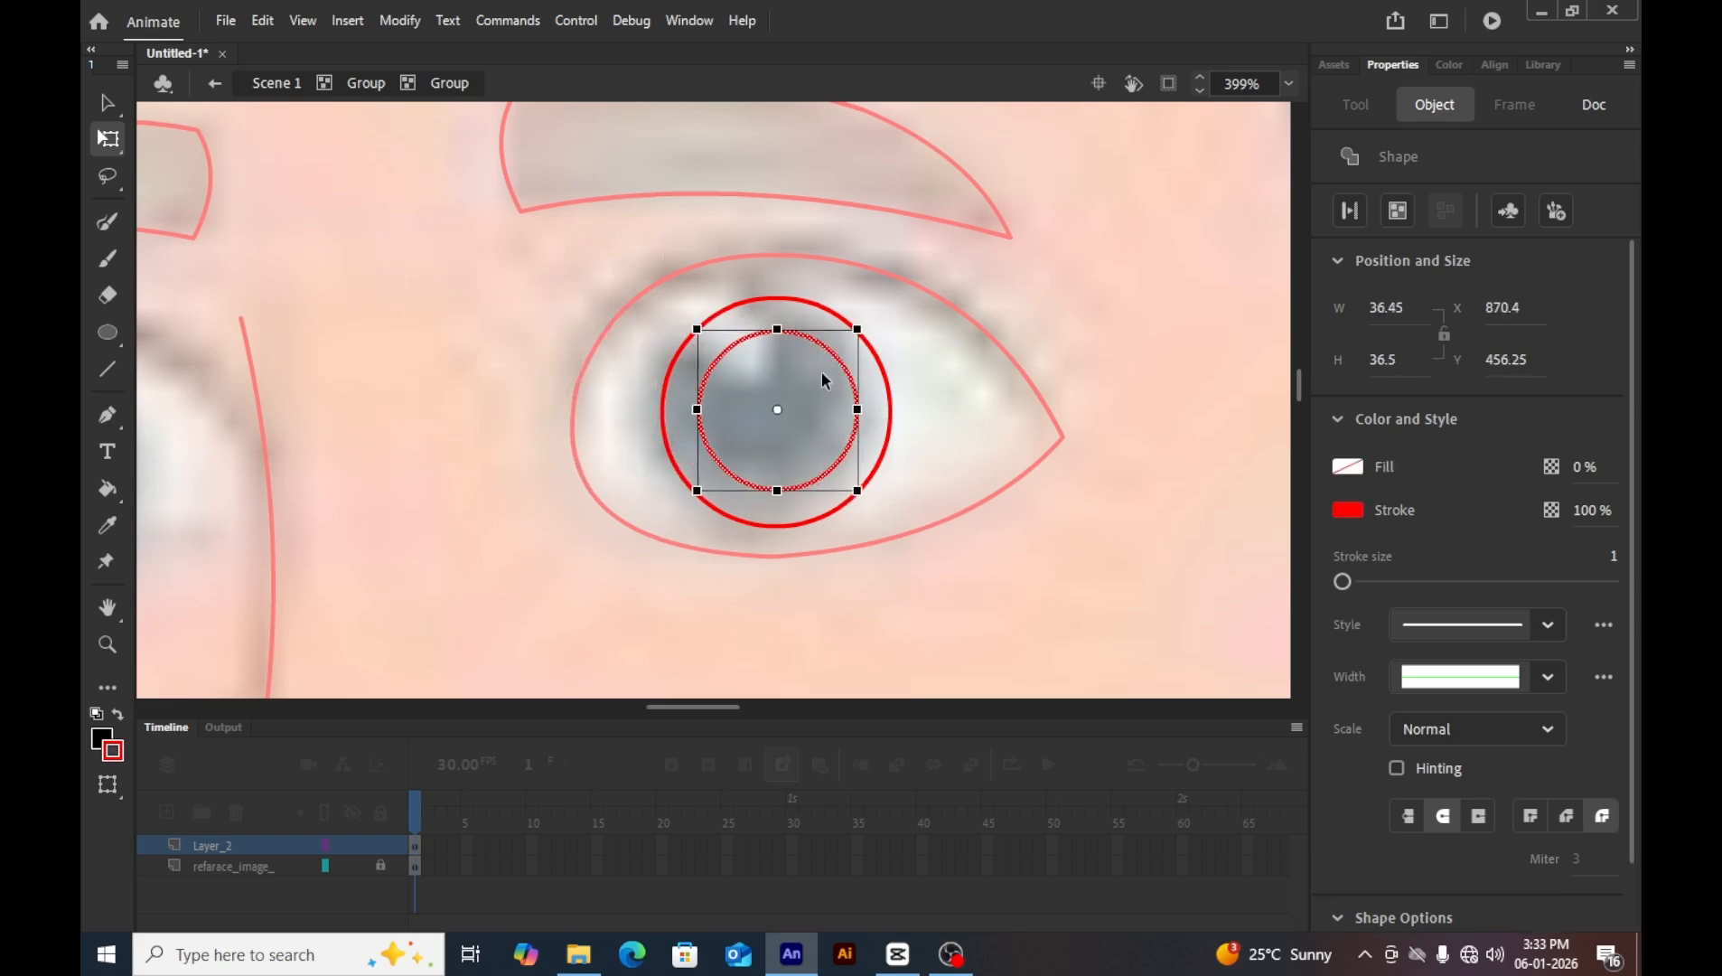
pyautogui.click(433, 447)
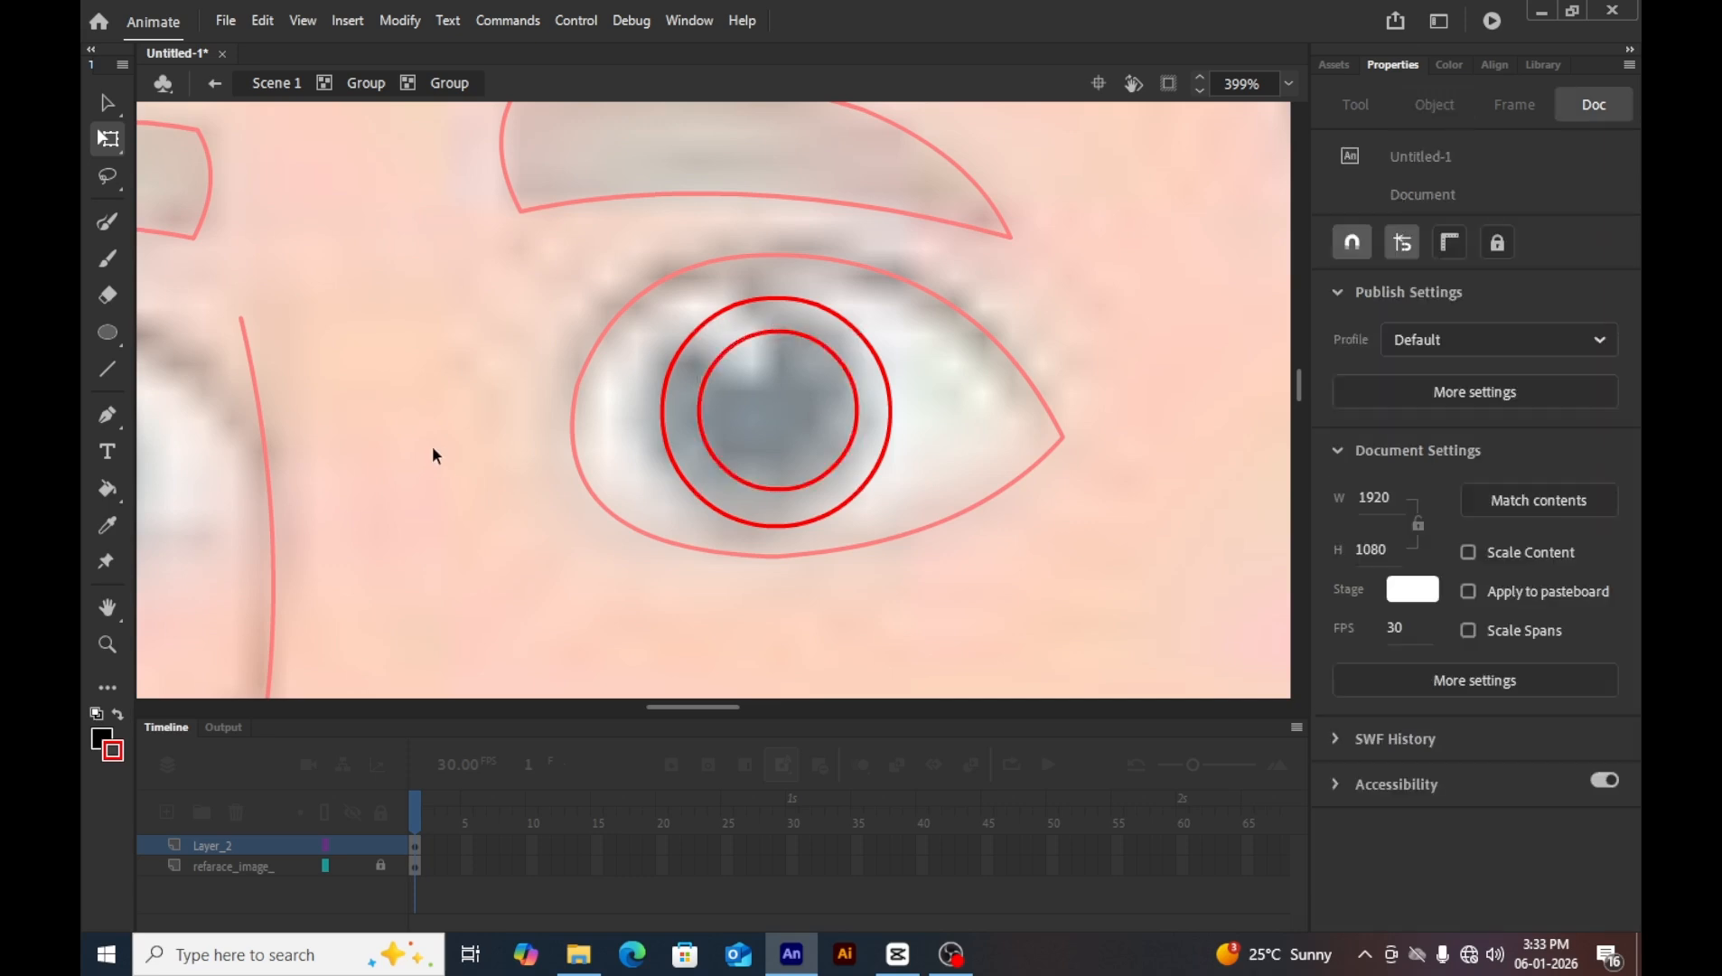
# Duplicate the pupil circle, scale the copy to about 14.5 px and place it as a highlight at the pupil's upper left.
pyautogui.click(805, 487)
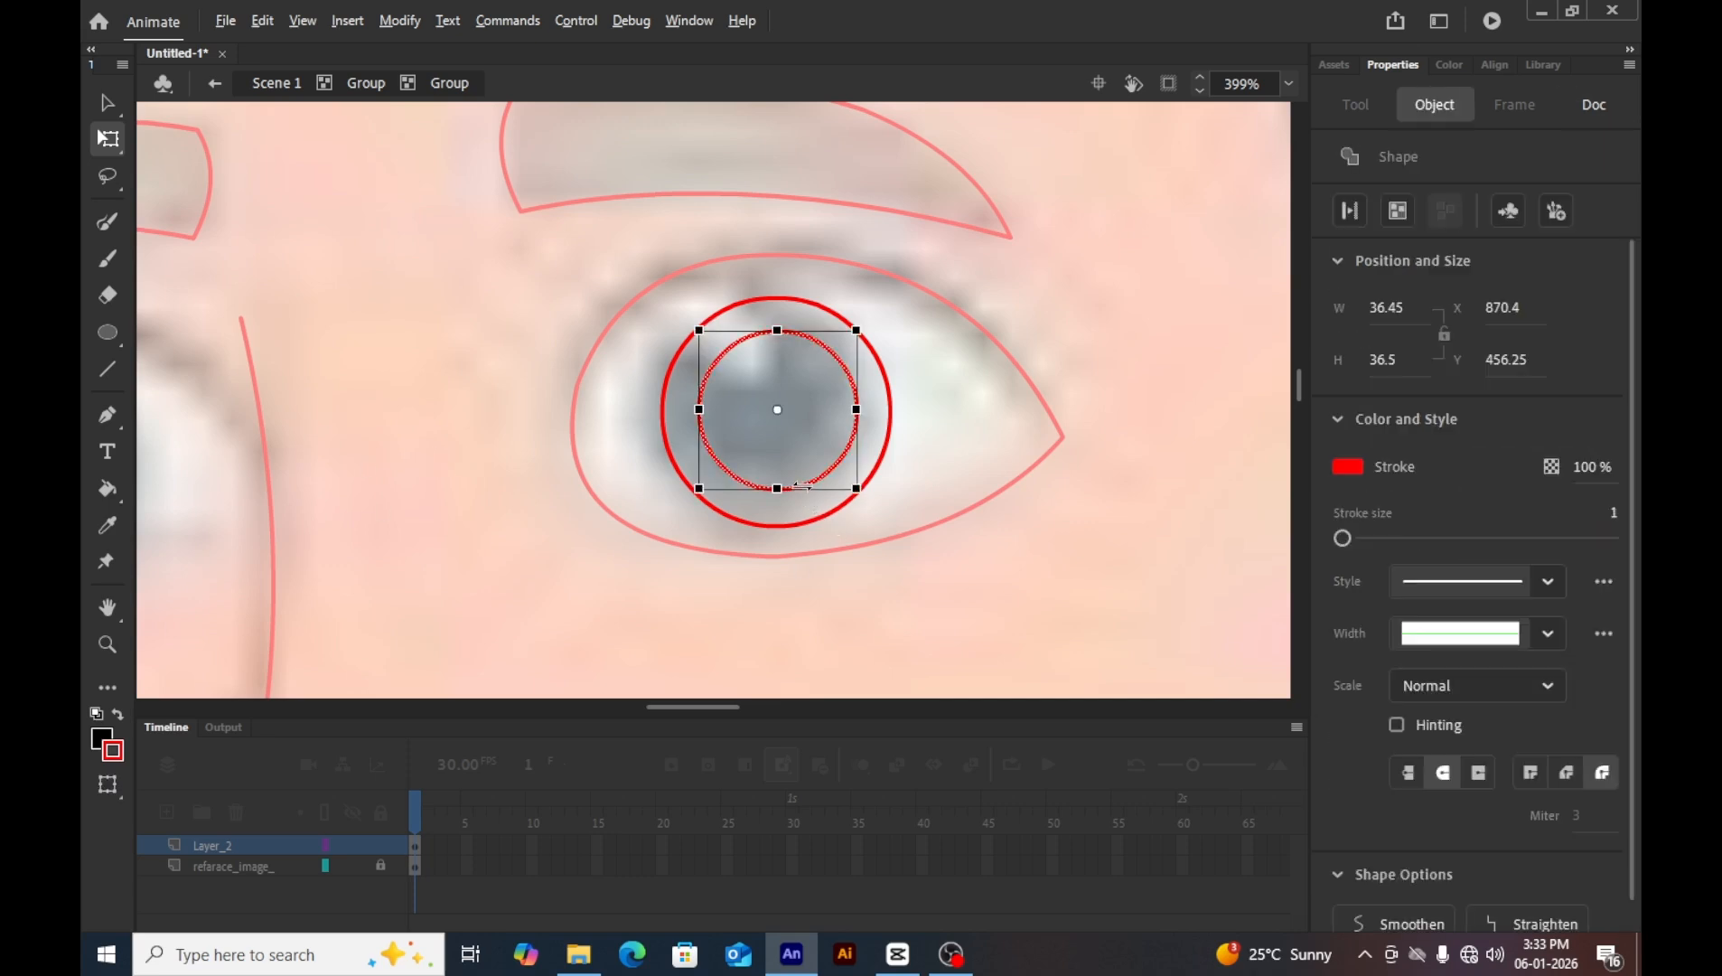
pyautogui.moveTo(828, 472); pyautogui.dragTo(1181, 513)
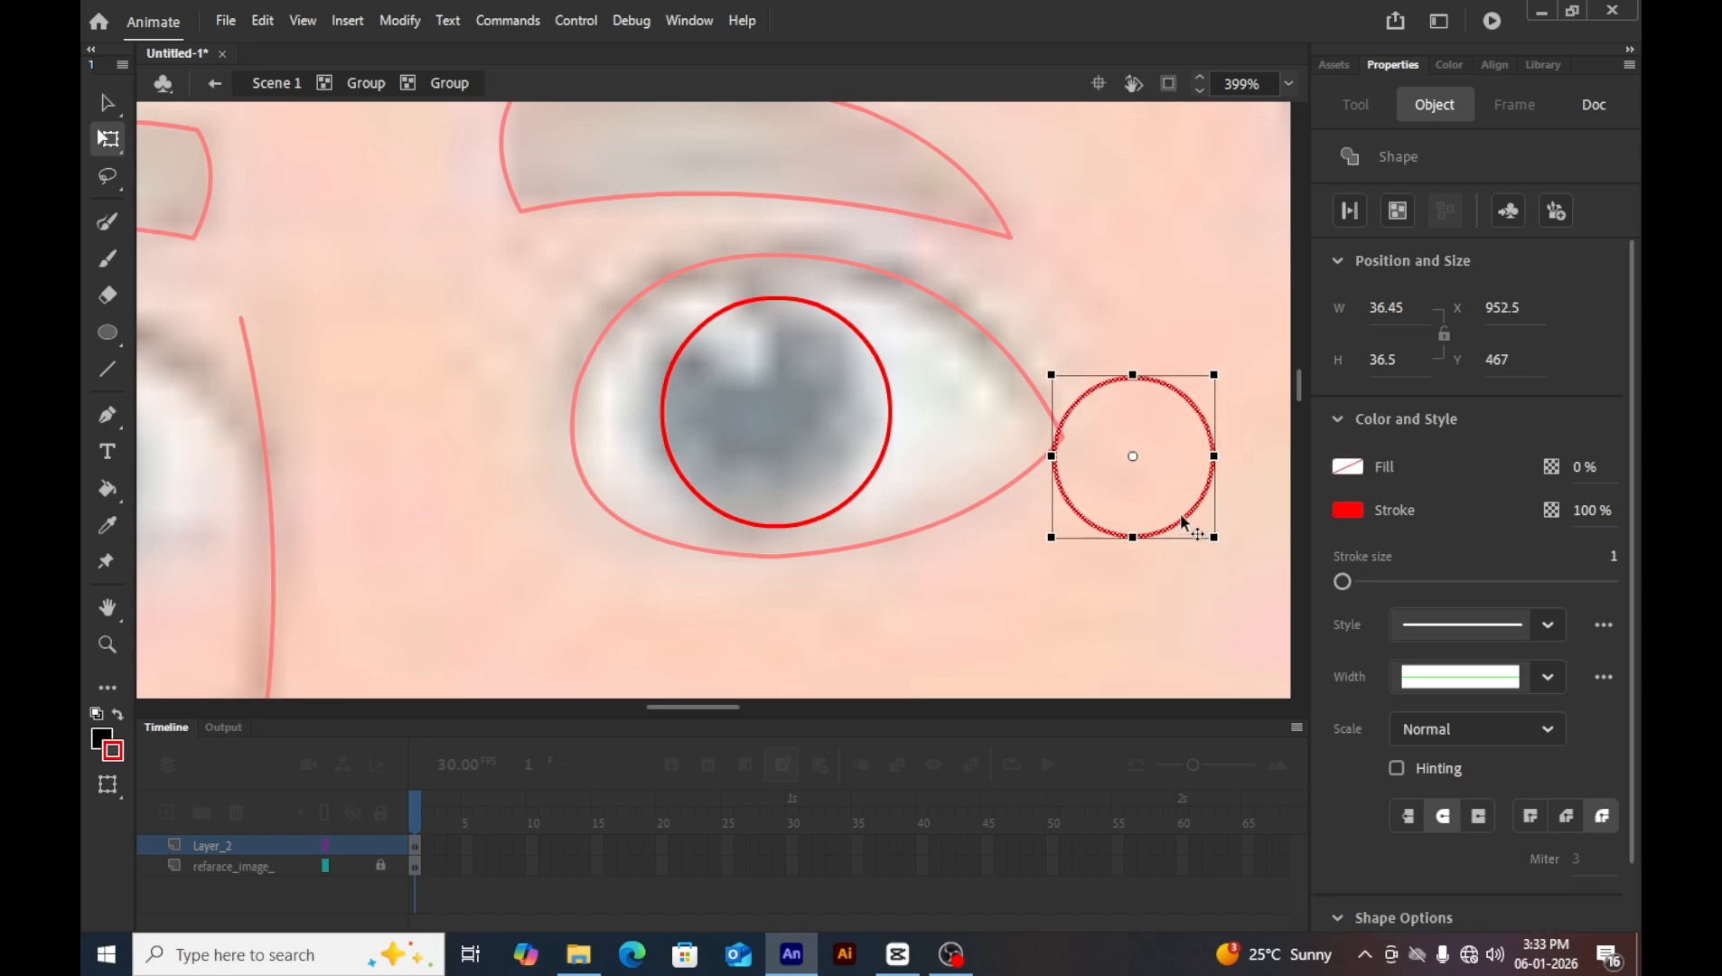
pyautogui.hotkey('ctrl', 'z')
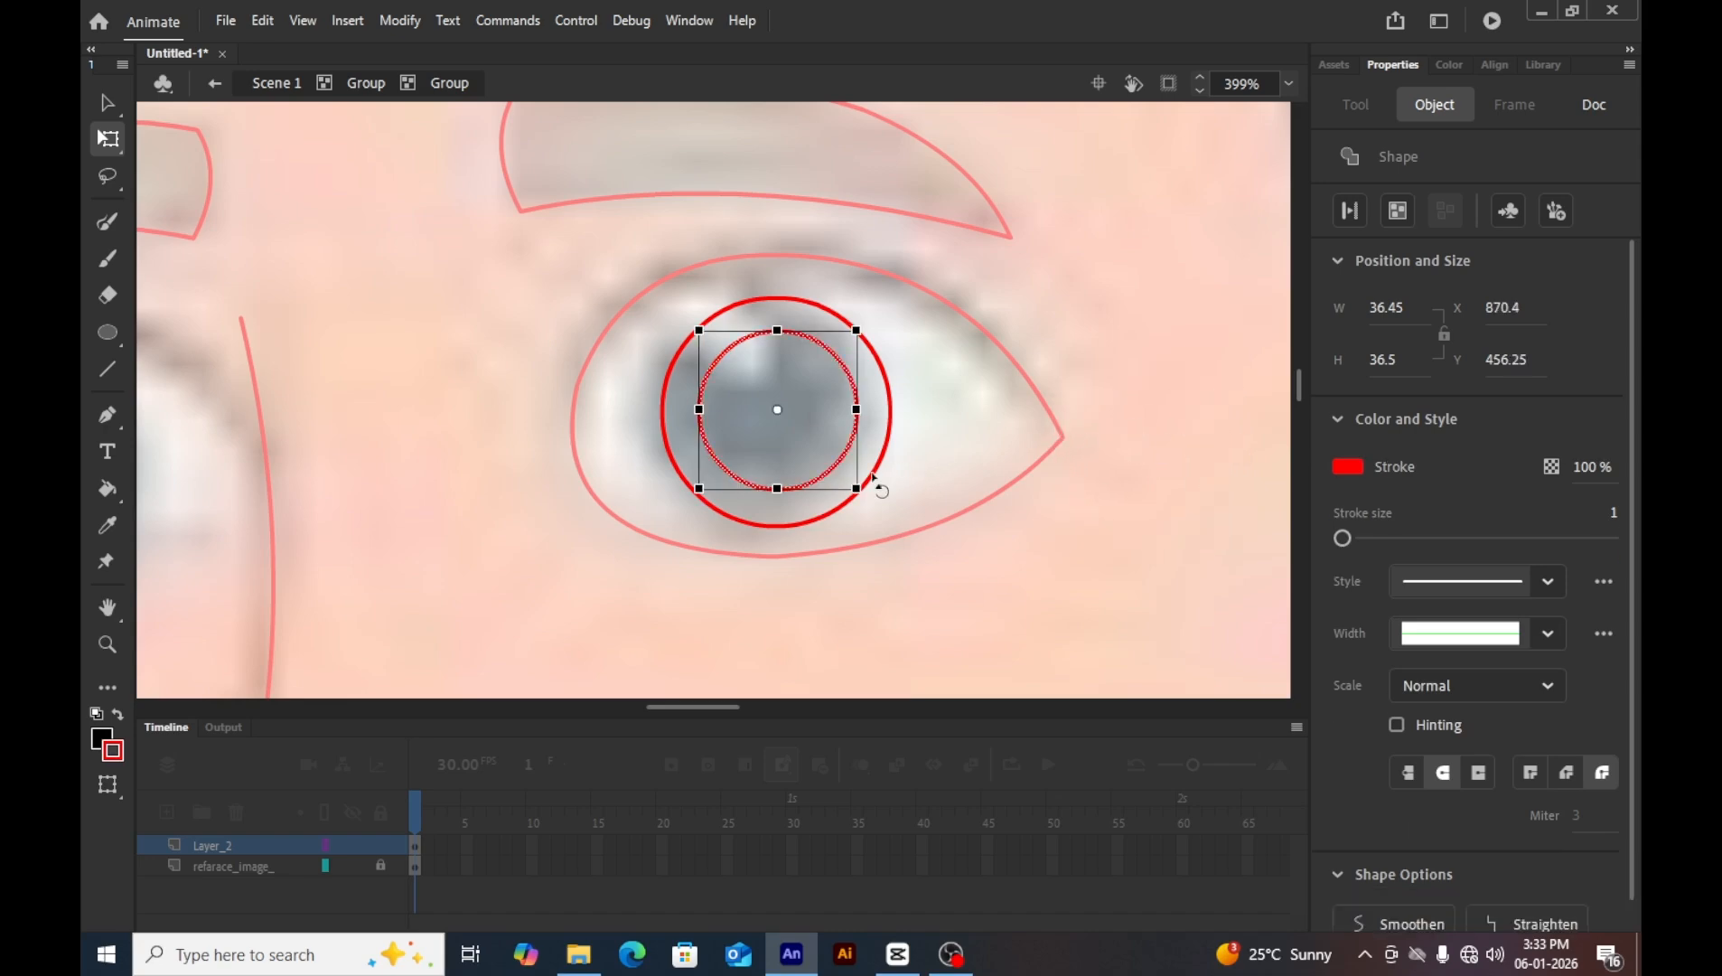
pyautogui.moveTo(841, 466); pyautogui.dragTo(1106, 510)
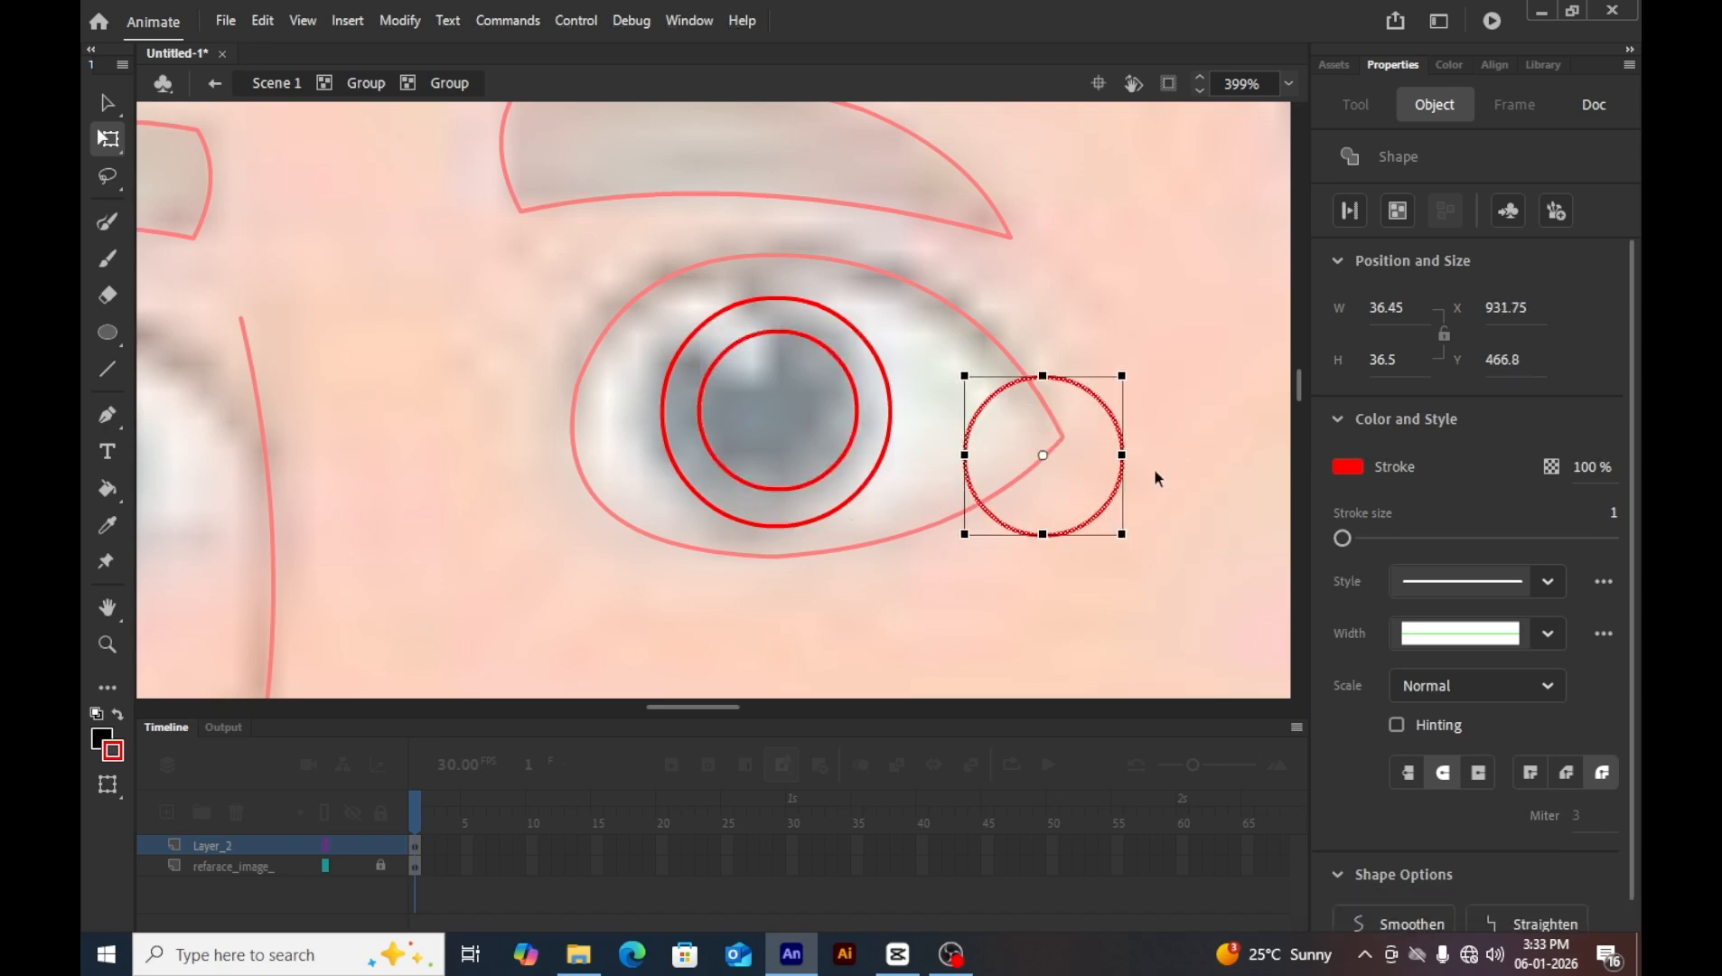
pyautogui.moveTo(1118, 378); pyautogui.dragTo(746, 345)
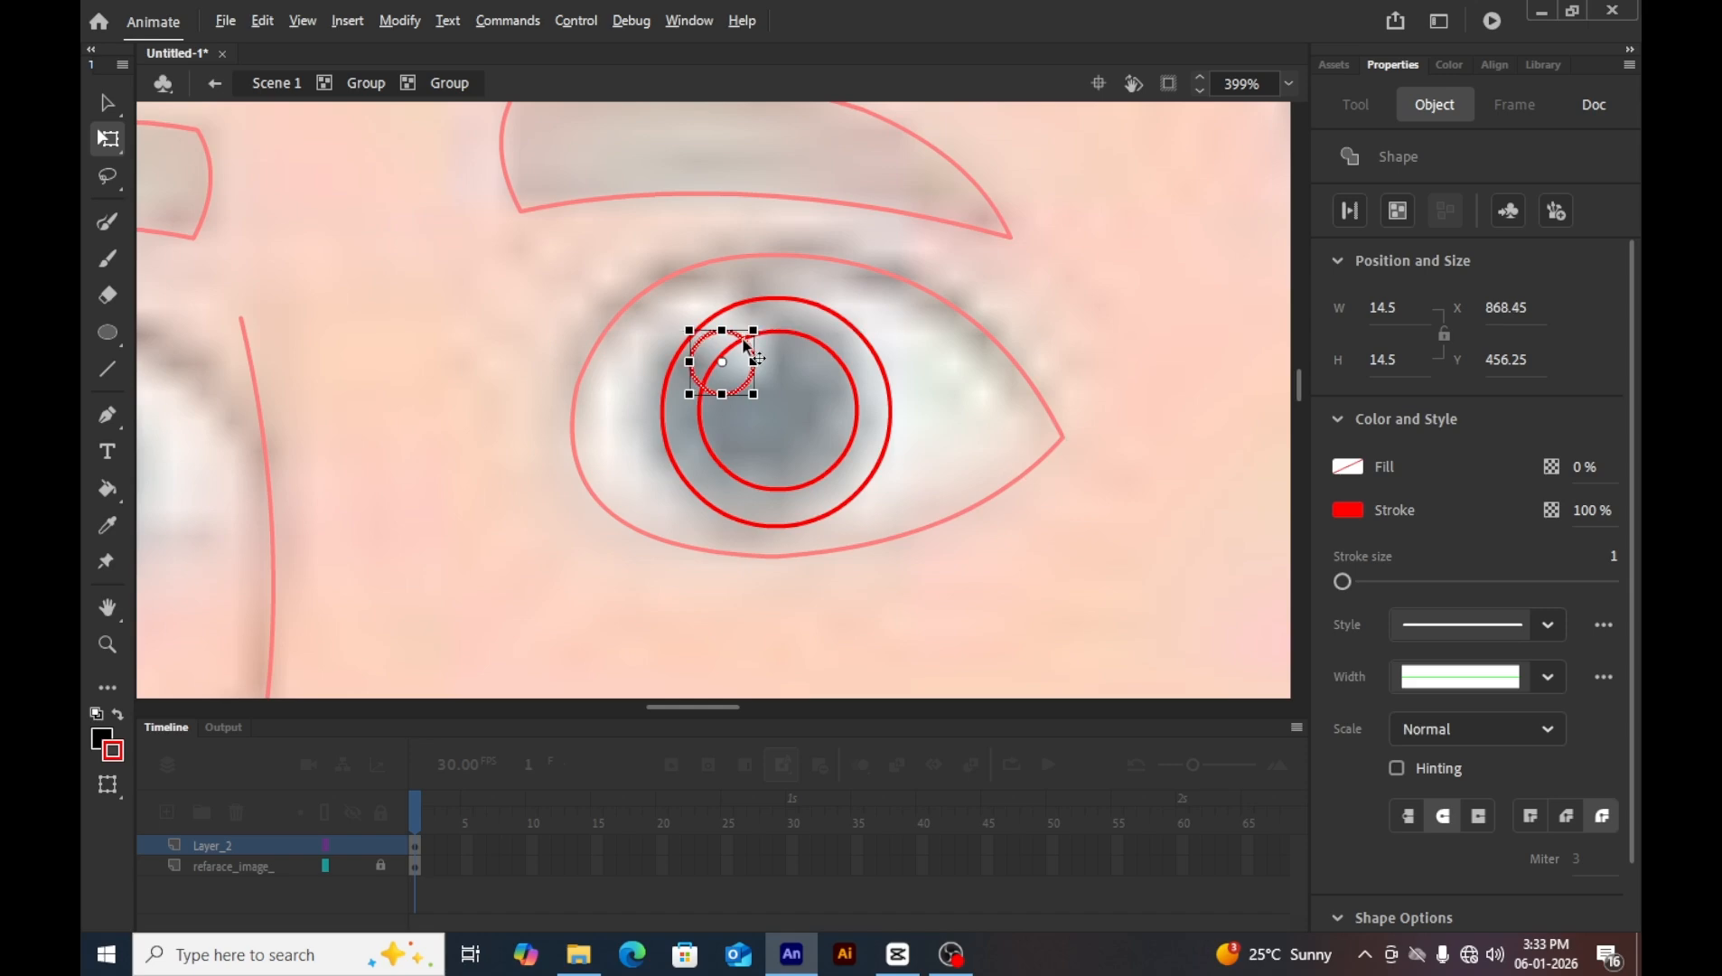
# Add a second highlight about 10 px wide at the pupil's lower right from a highlight copy, and return to the main scene.
pyautogui.moveTo(745, 345); pyautogui.dragTo(967, 433)
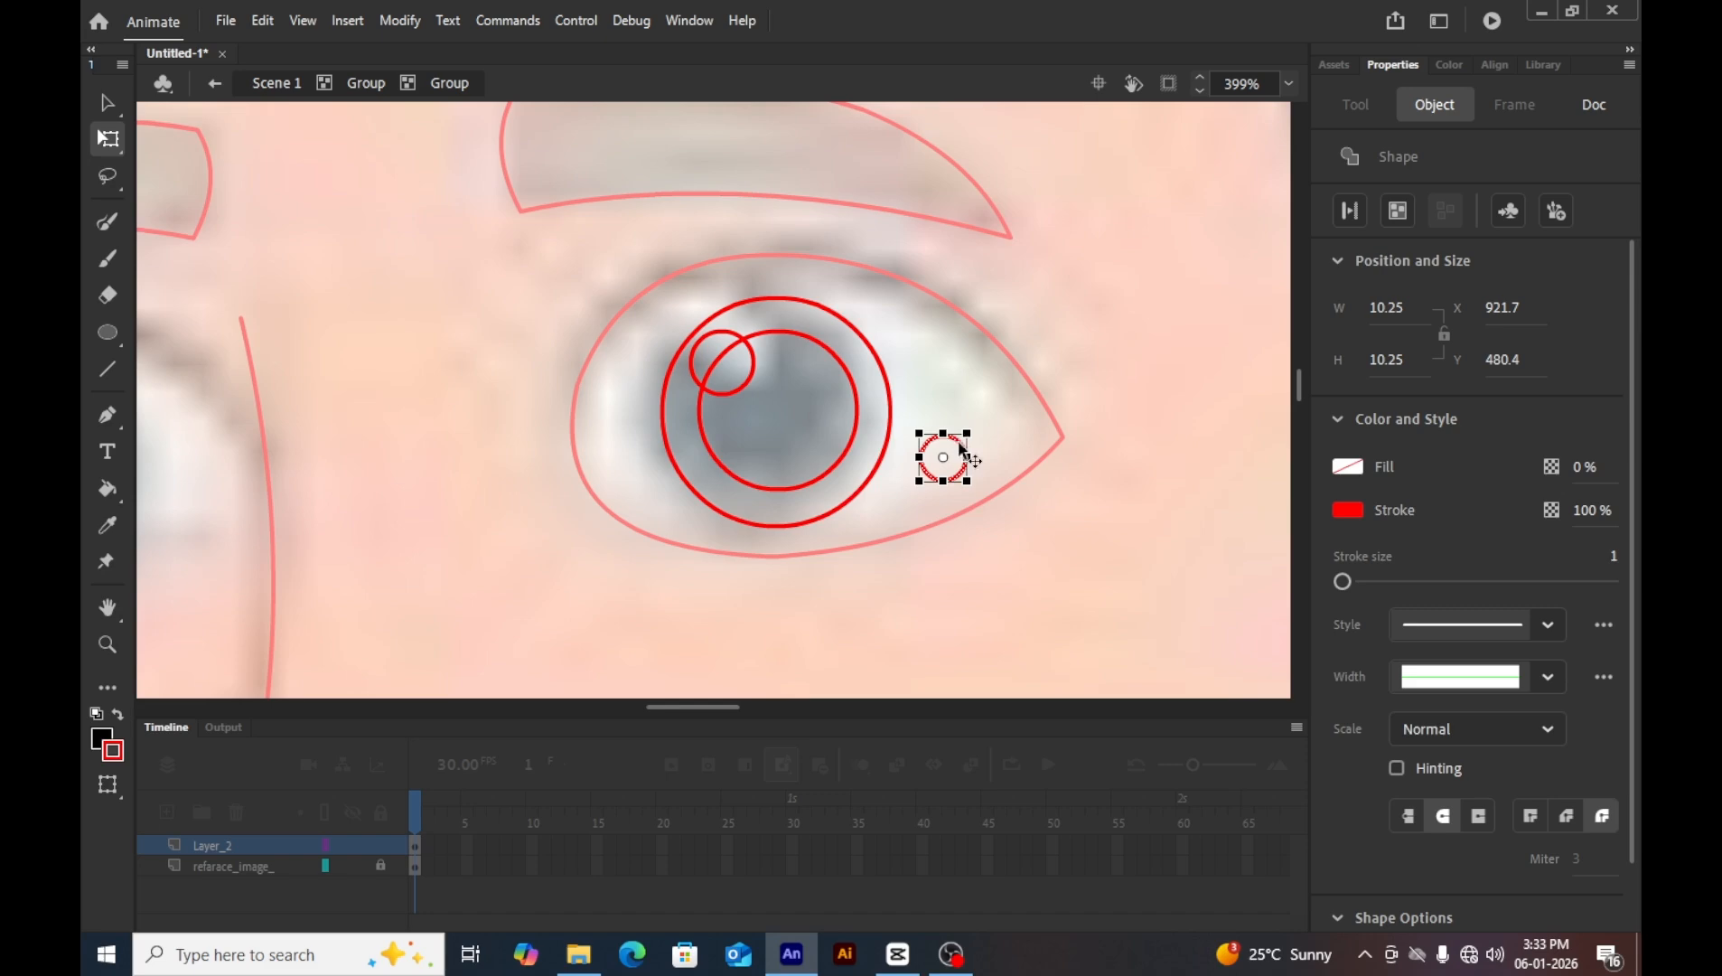
pyautogui.press('z')
pyautogui.click(963, 443)
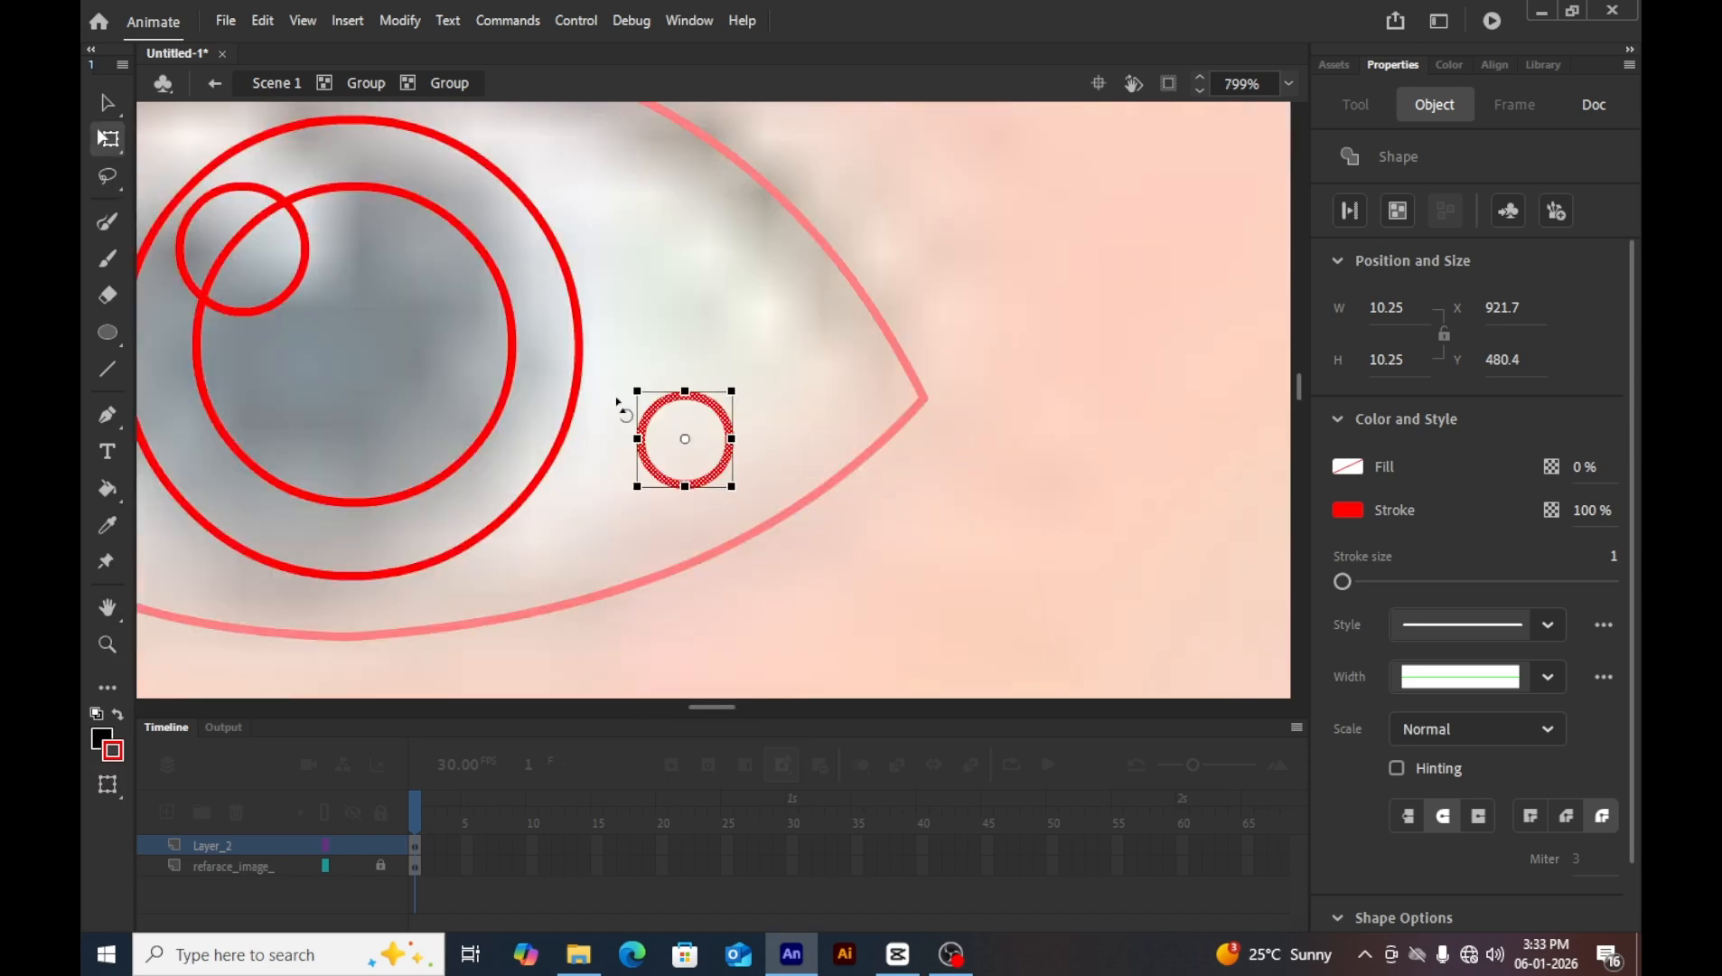
pyautogui.moveTo(659, 412); pyautogui.dragTo(441, 439)
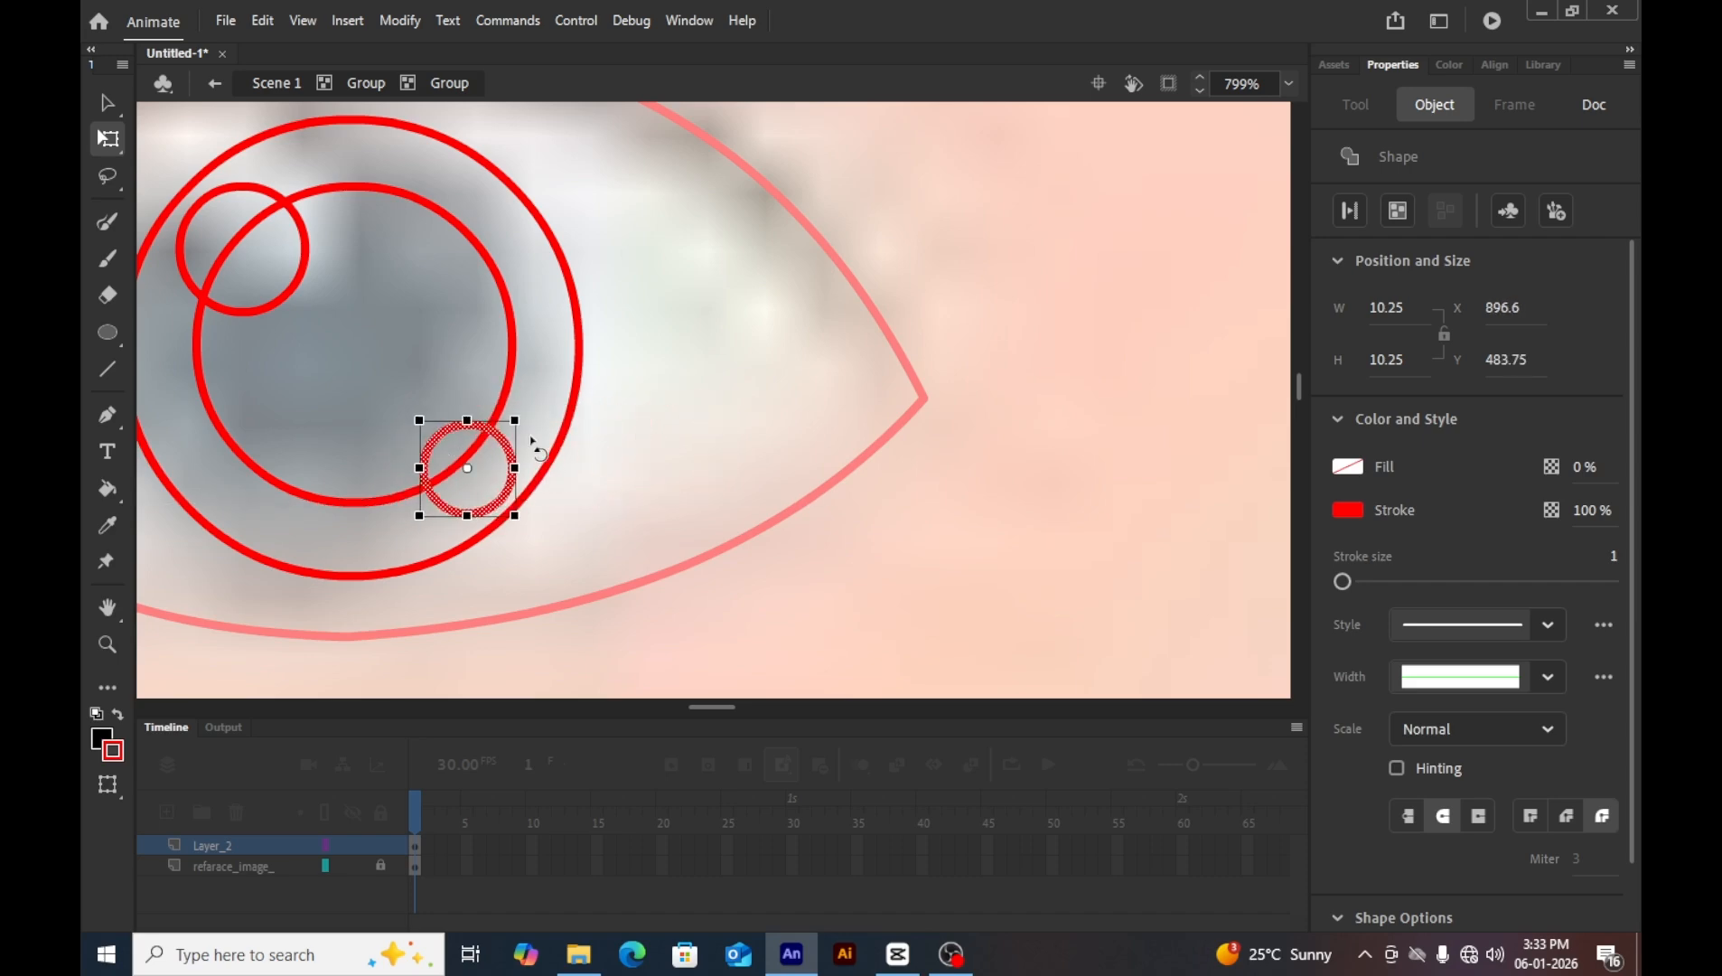
pyautogui.doubleClick(692, 401)
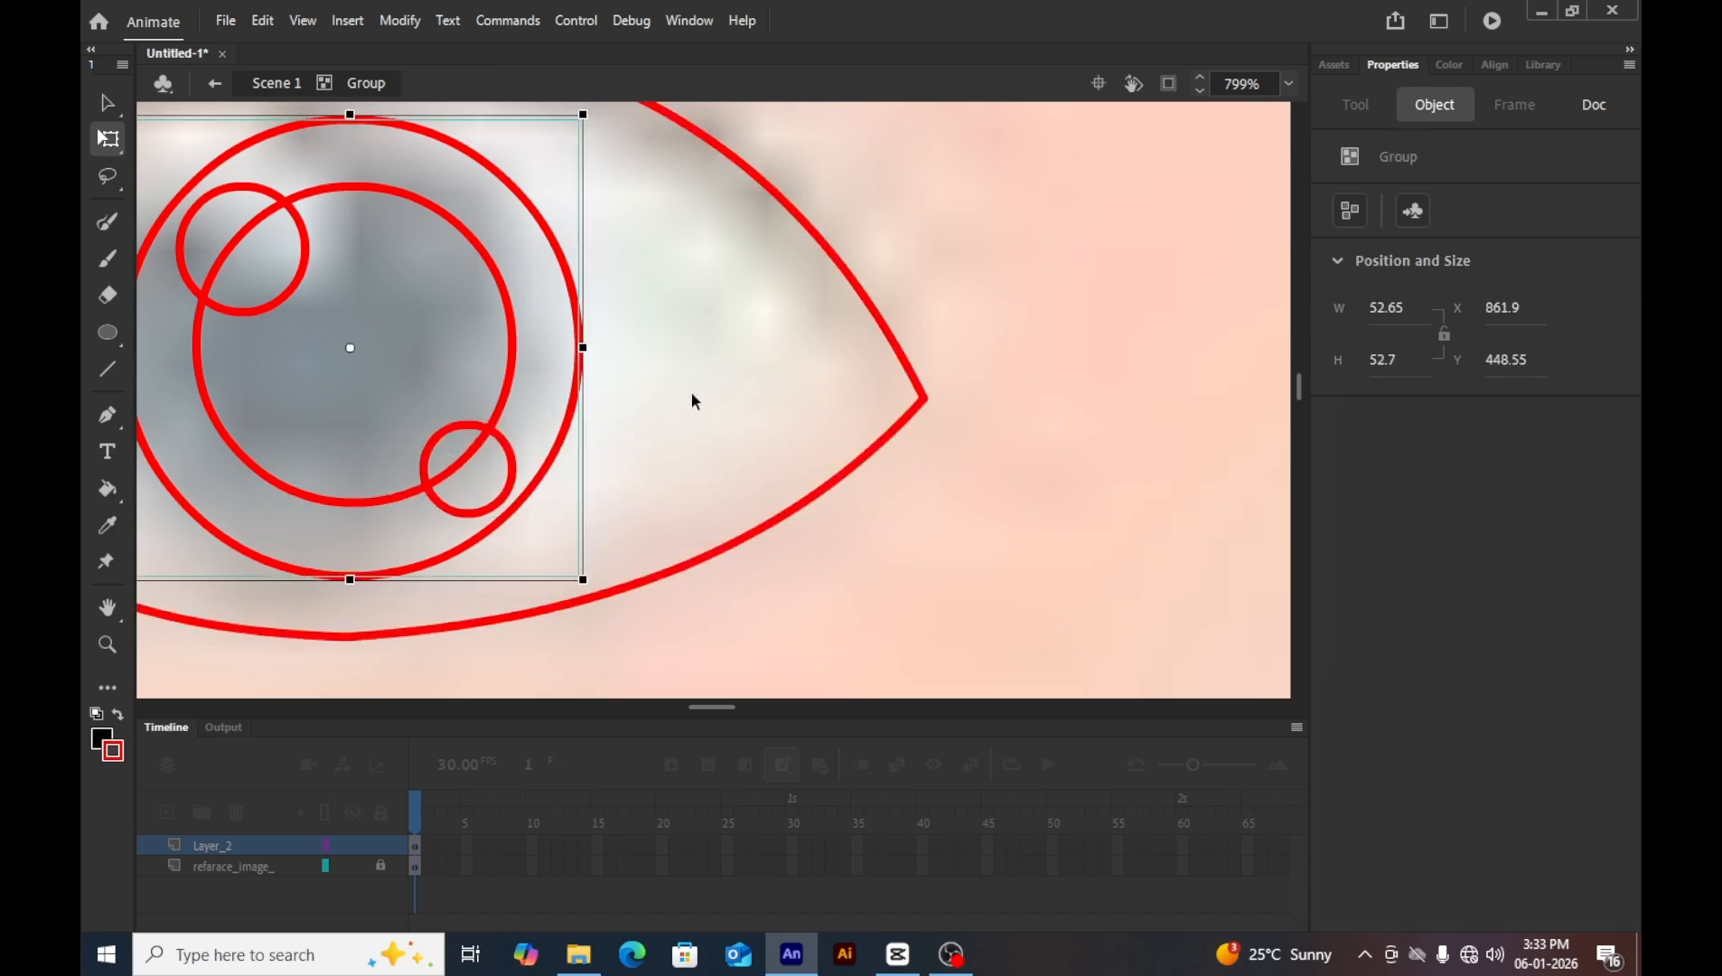
pyautogui.hotkey('ctrl', '-')
pyautogui.hotkey('ctrl', '-')
pyautogui.doubleClick(613, 489)
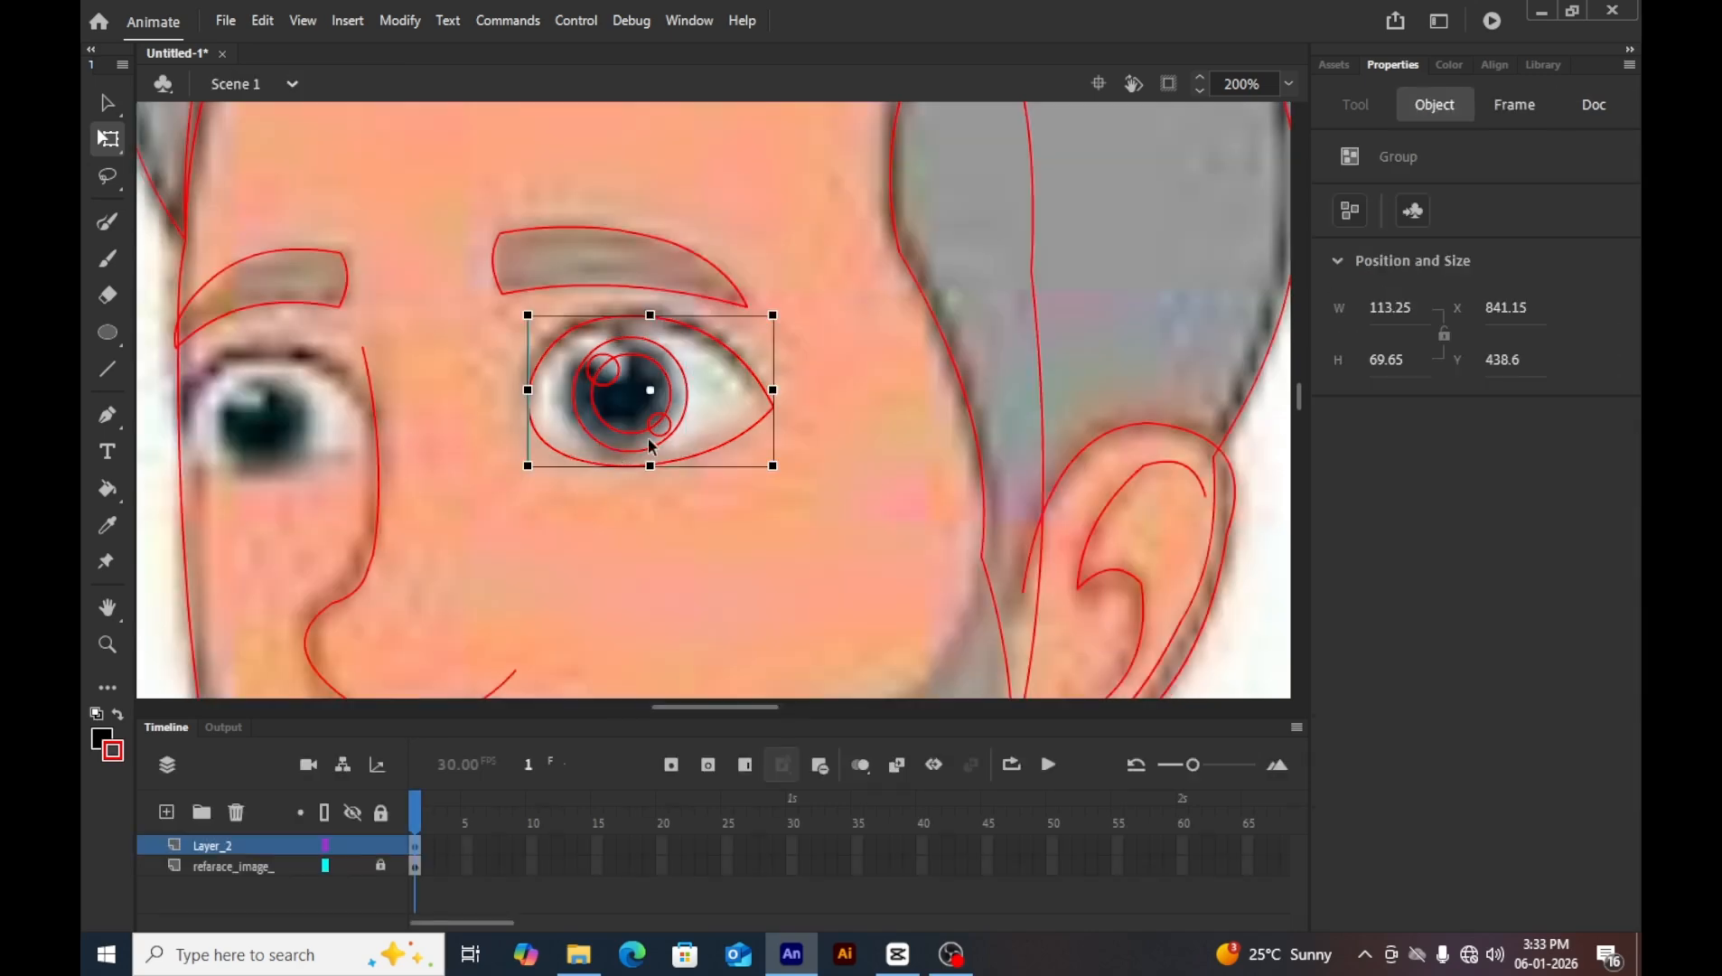
# Duplicate the finished near eye group onto the far eye and flip the copy horizontally.
pyautogui.moveTo(649, 443); pyautogui.dragTo(251, 481)
pyautogui.press('h')
pyautogui.moveTo(534, 465); pyautogui.dragTo(790, 436)
pyautogui.press('v')
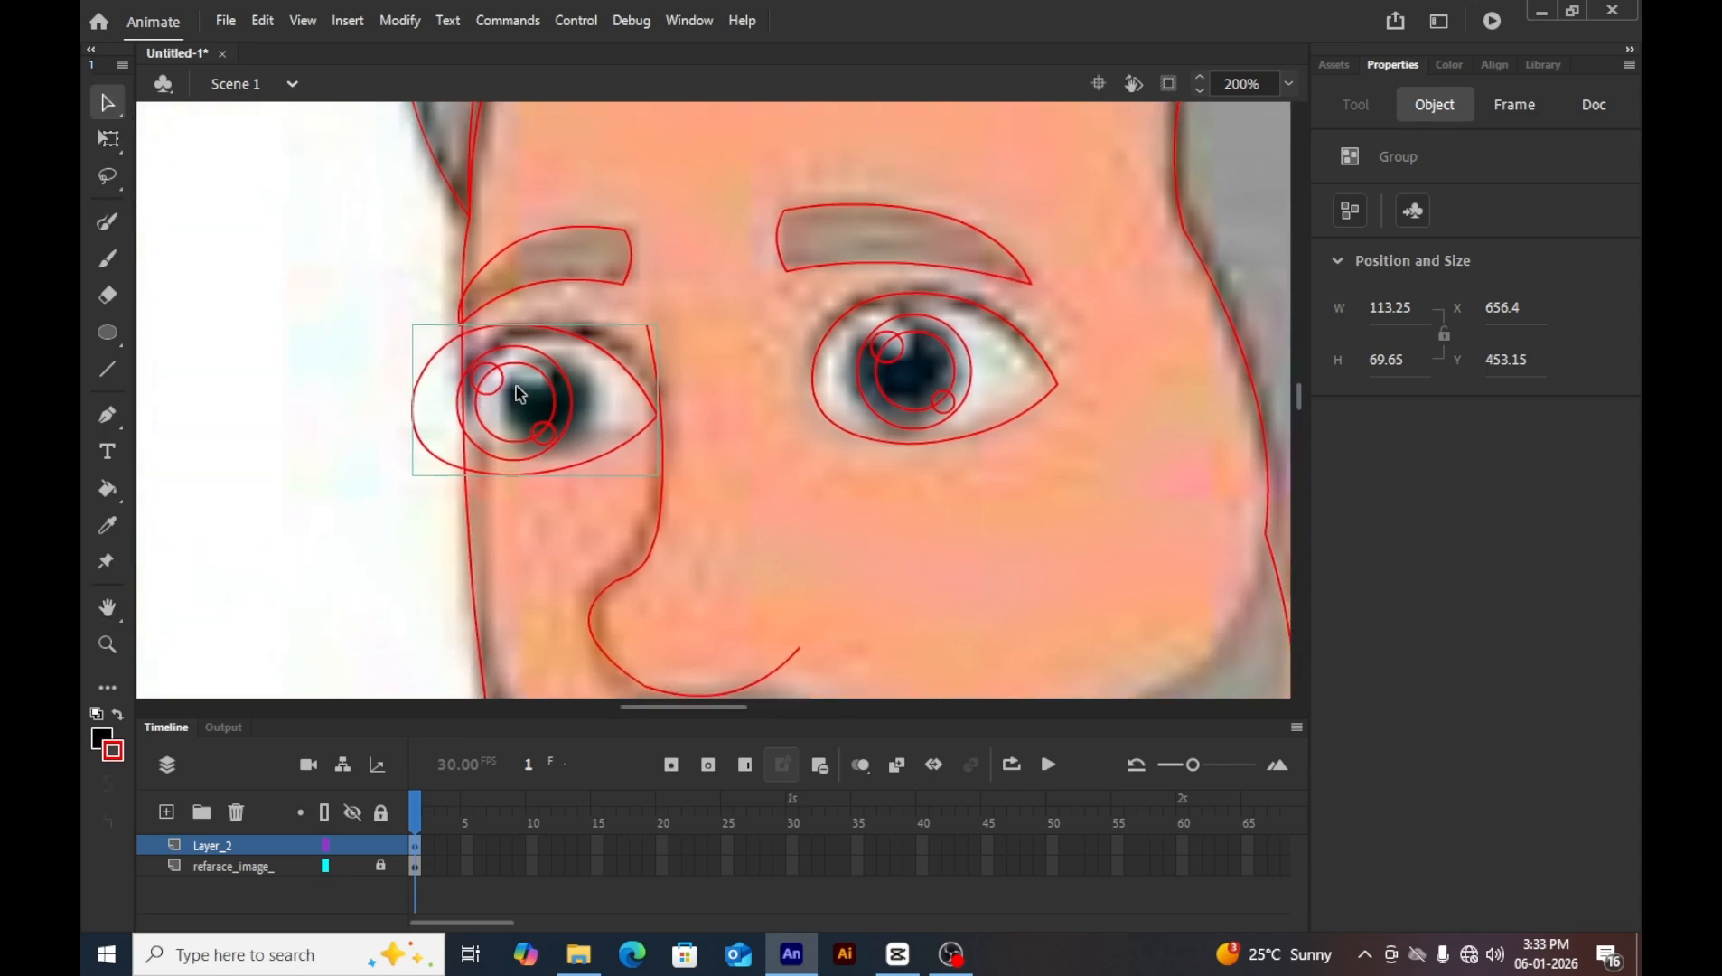
pyautogui.rightClick(554, 380)
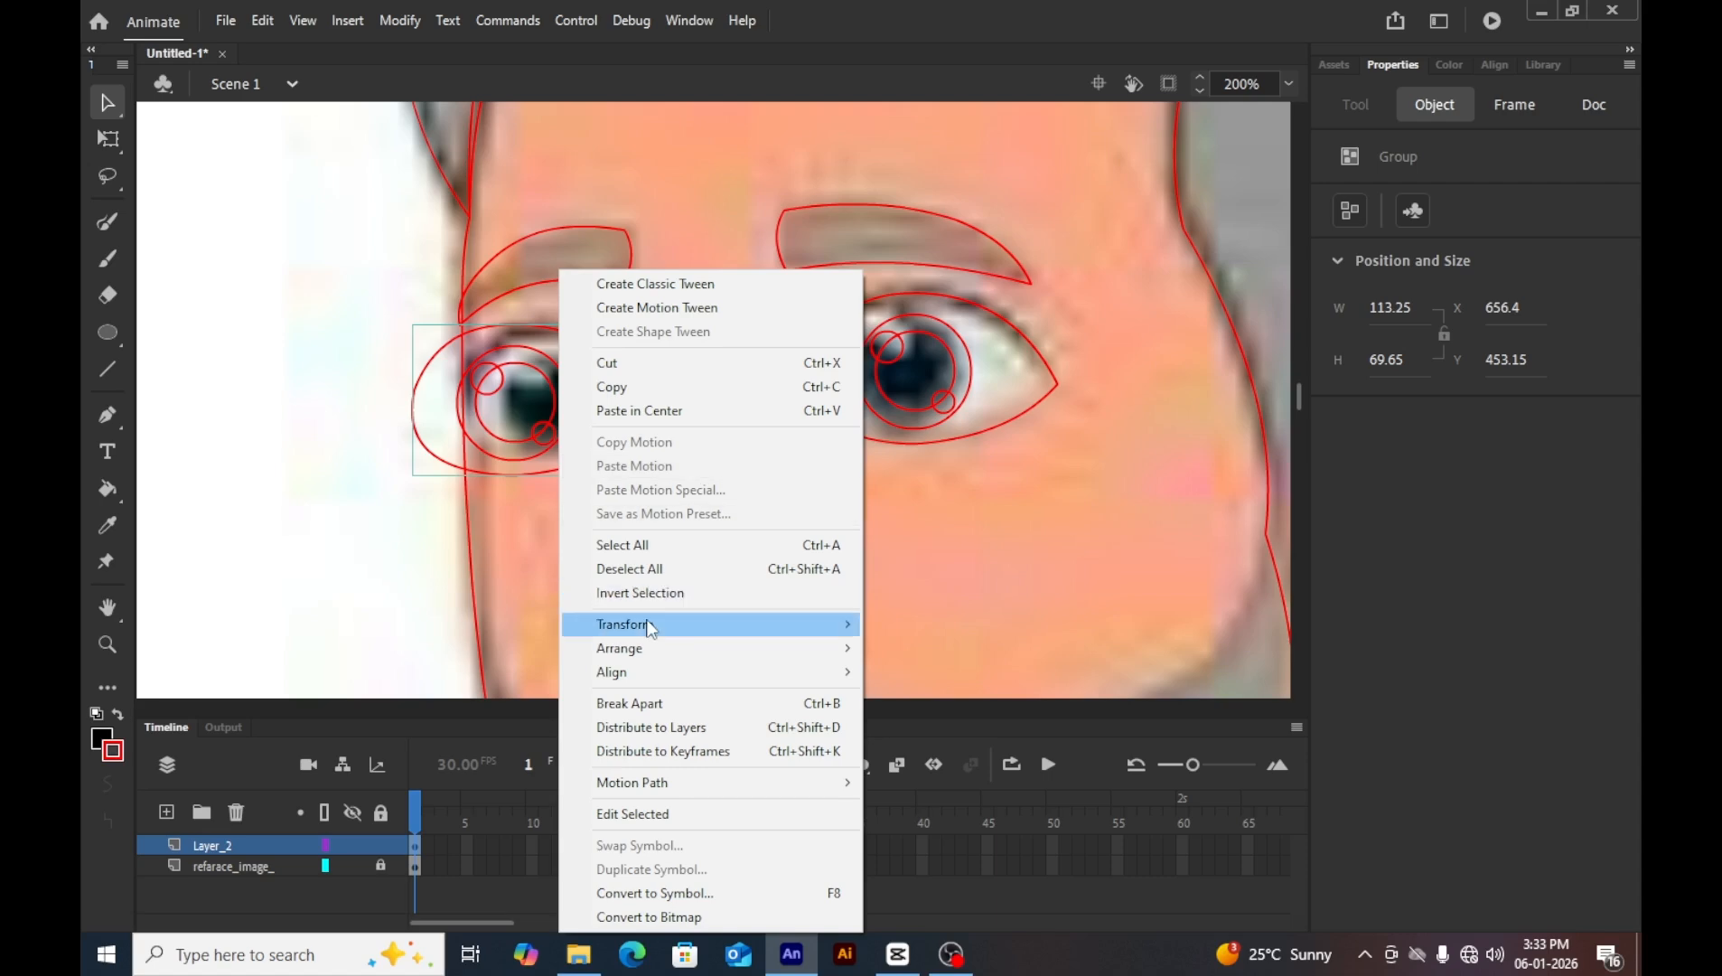
pyautogui.moveTo(653, 627)
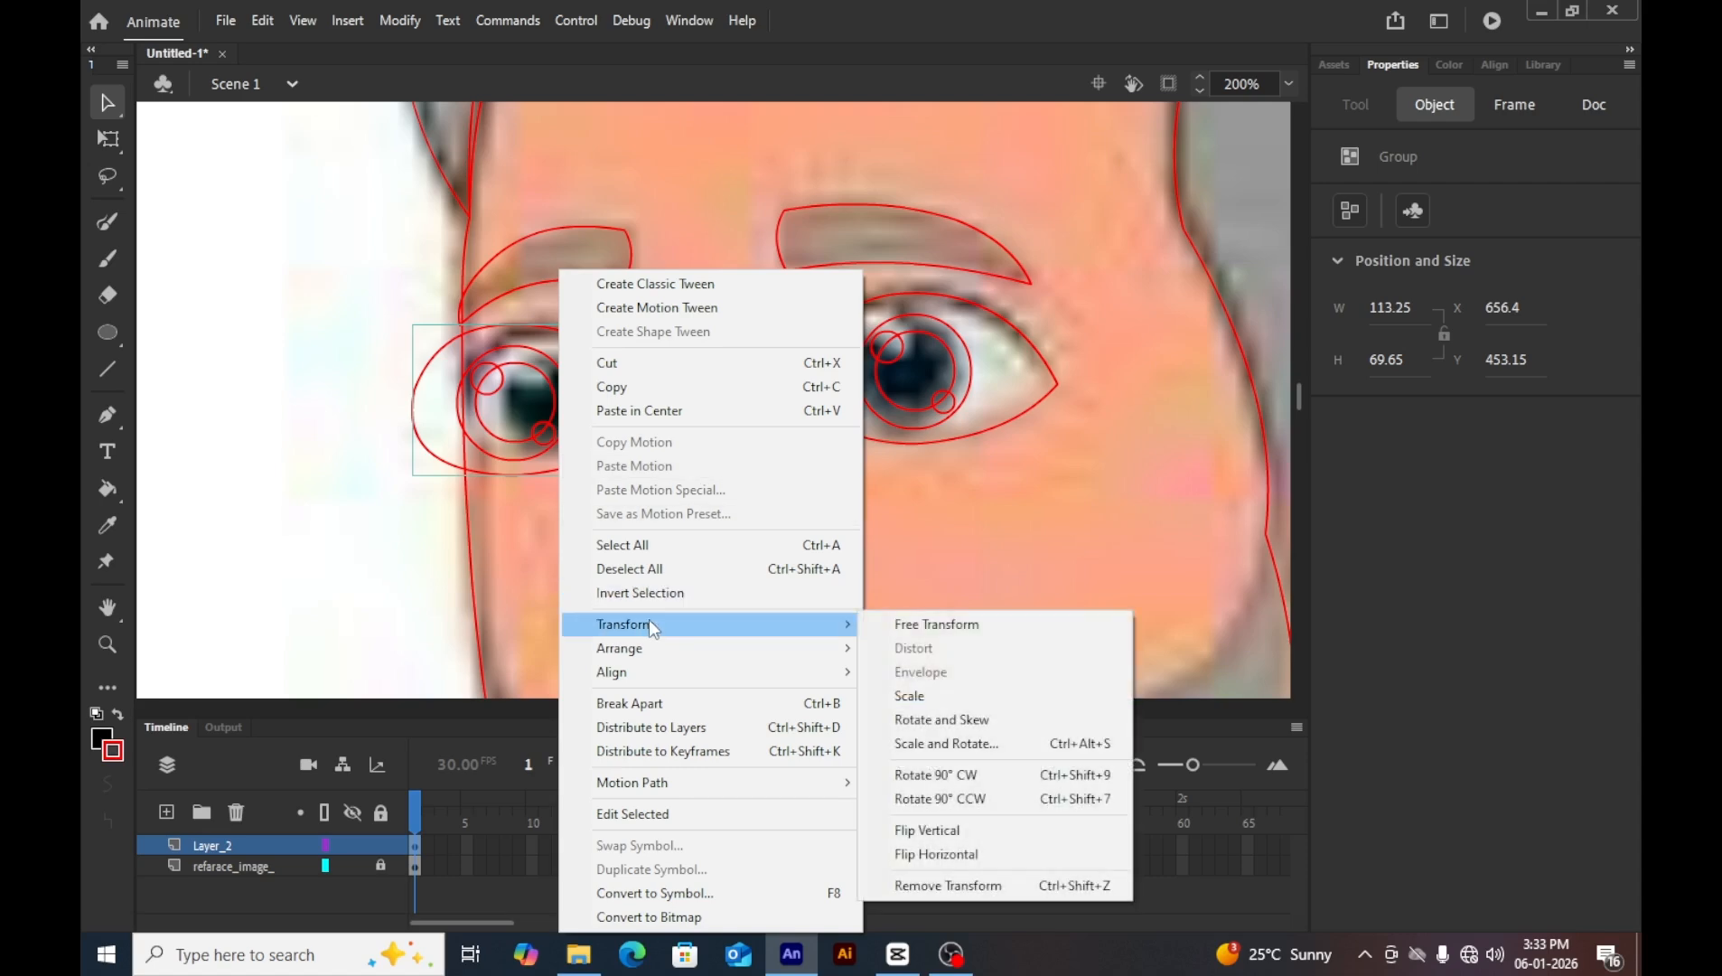
pyautogui.click(939, 854)
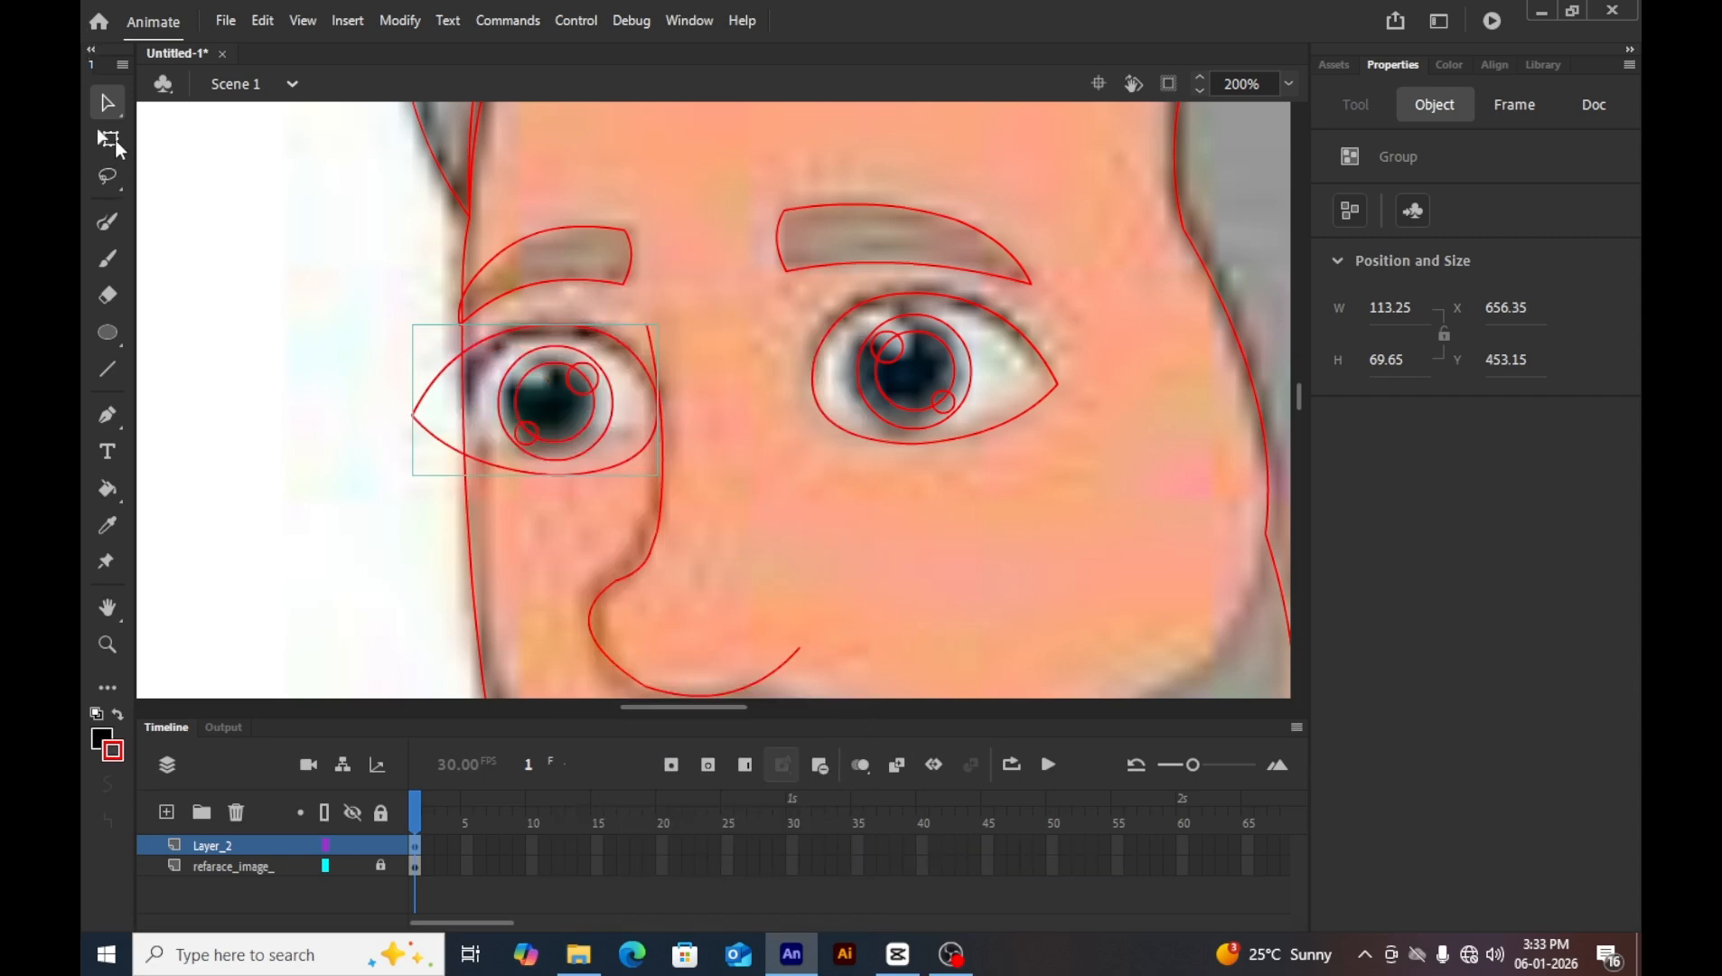
# Scale the far eye copy to about 102 by 63 px to fit the reference.
pyautogui.click(117, 144)
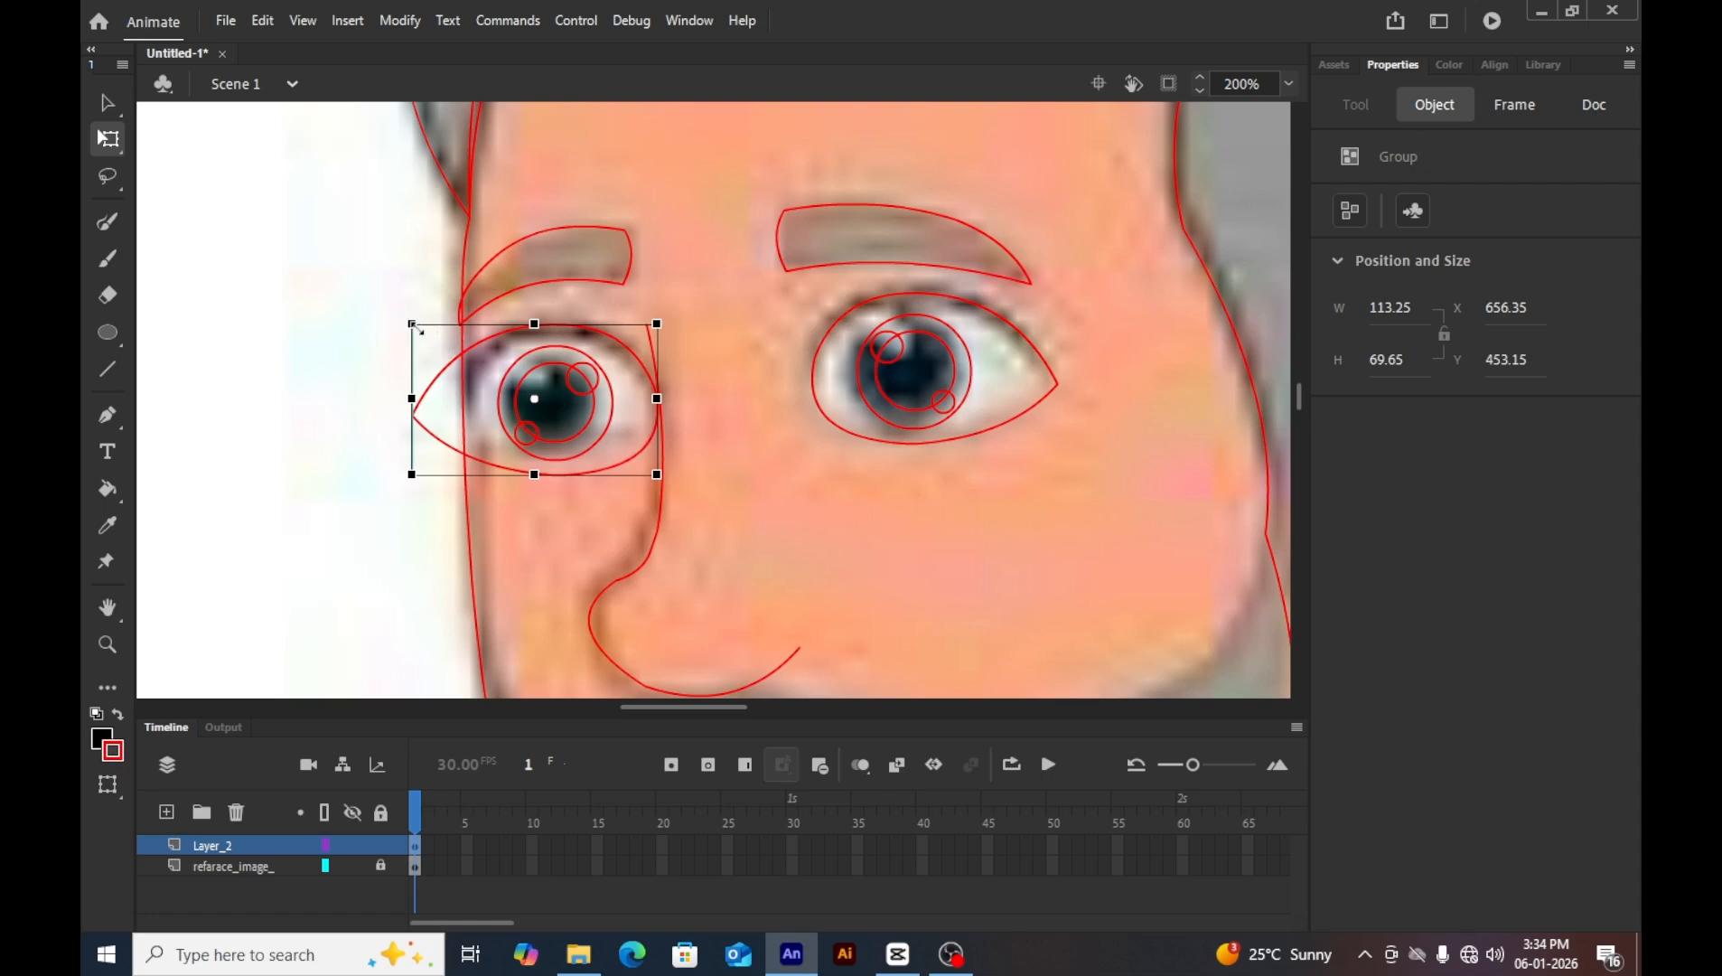
pyautogui.moveTo(418, 331); pyautogui.dragTo(562, 366)
pyautogui.hotkey('ctrl', 'z')
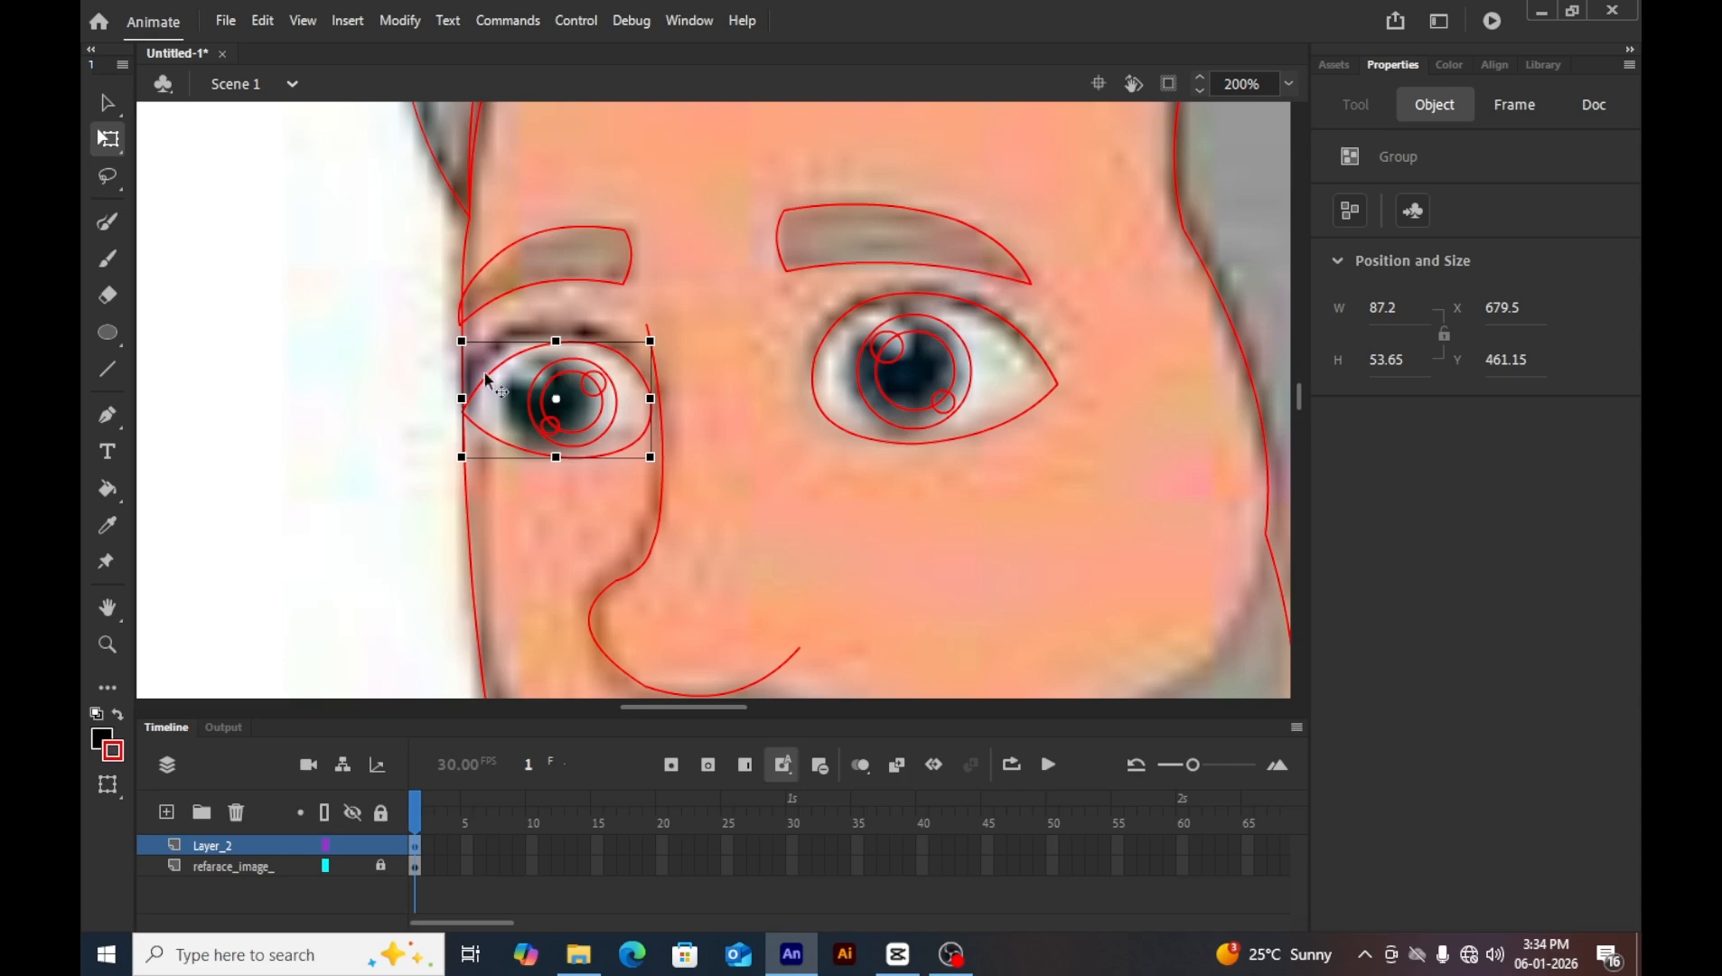
pyautogui.moveTo(461, 341); pyautogui.dragTo(440, 313)
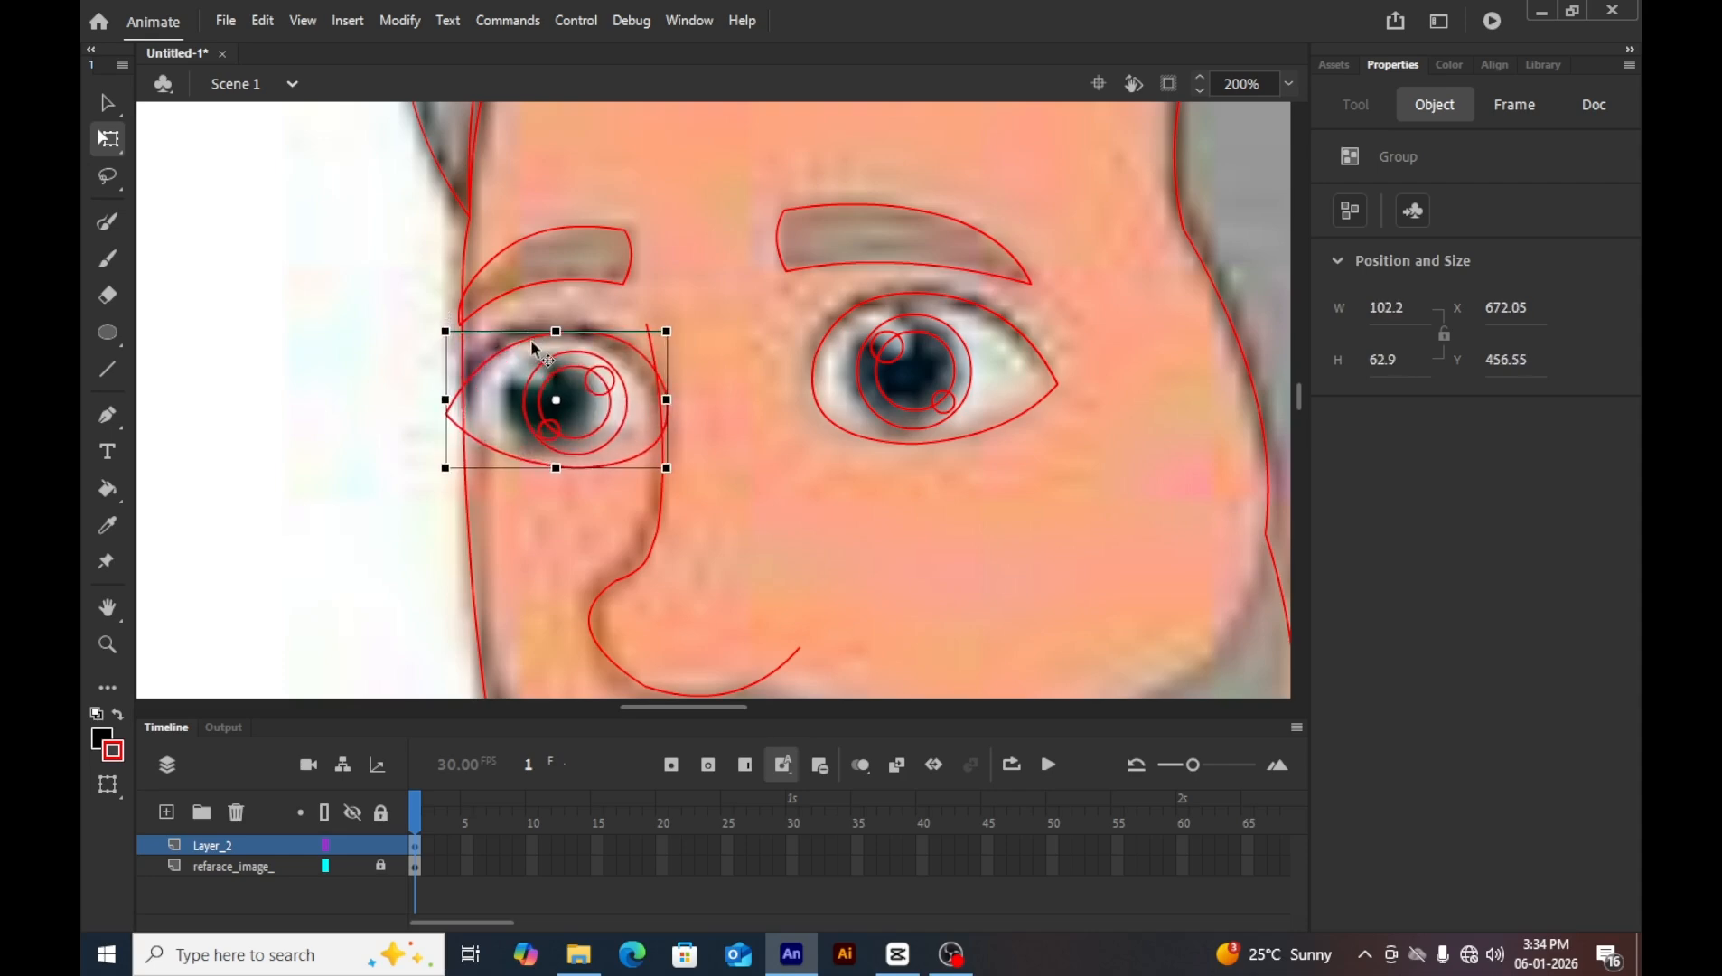
# Move the far eye group up about 6 px and scale it down to fit between the face outline and the nose line.
pyautogui.moveTo(531, 339)
pyautogui.mouseDown()
pyautogui.moveTo(525, 325)
pyautogui.moveTo(547, 325)
pyautogui.moveTo(536, 334)
pyautogui.mouseUp()
pyautogui.click(307, 372)
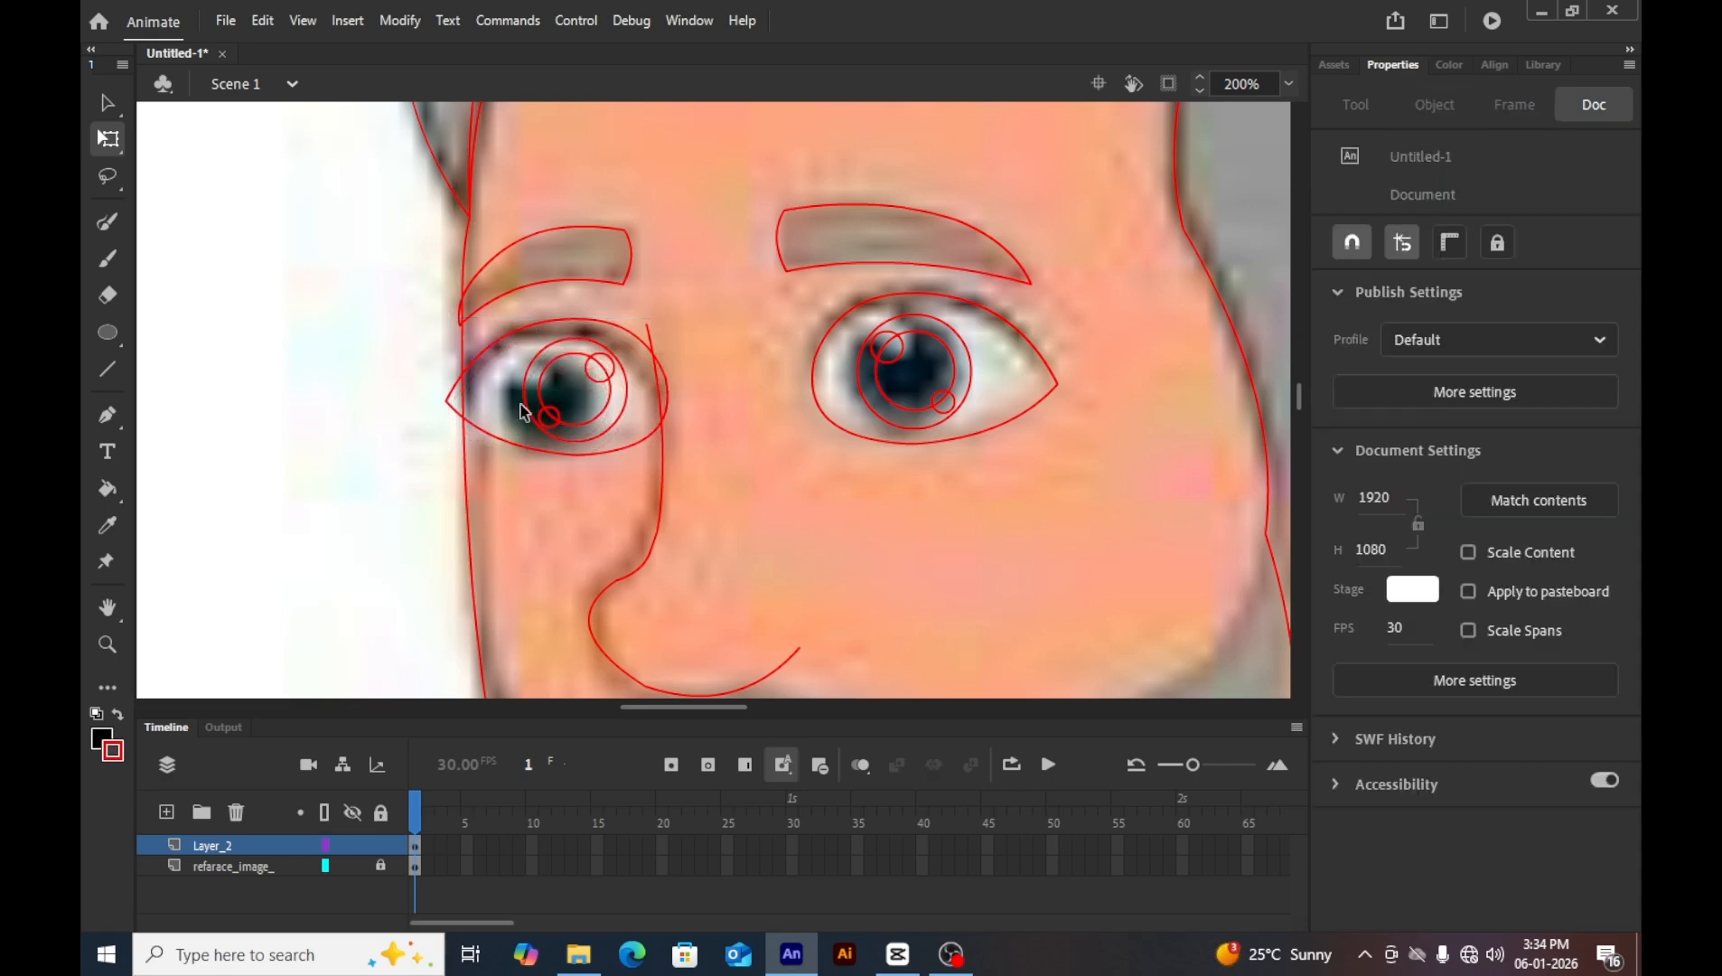
pyautogui.click(621, 401)
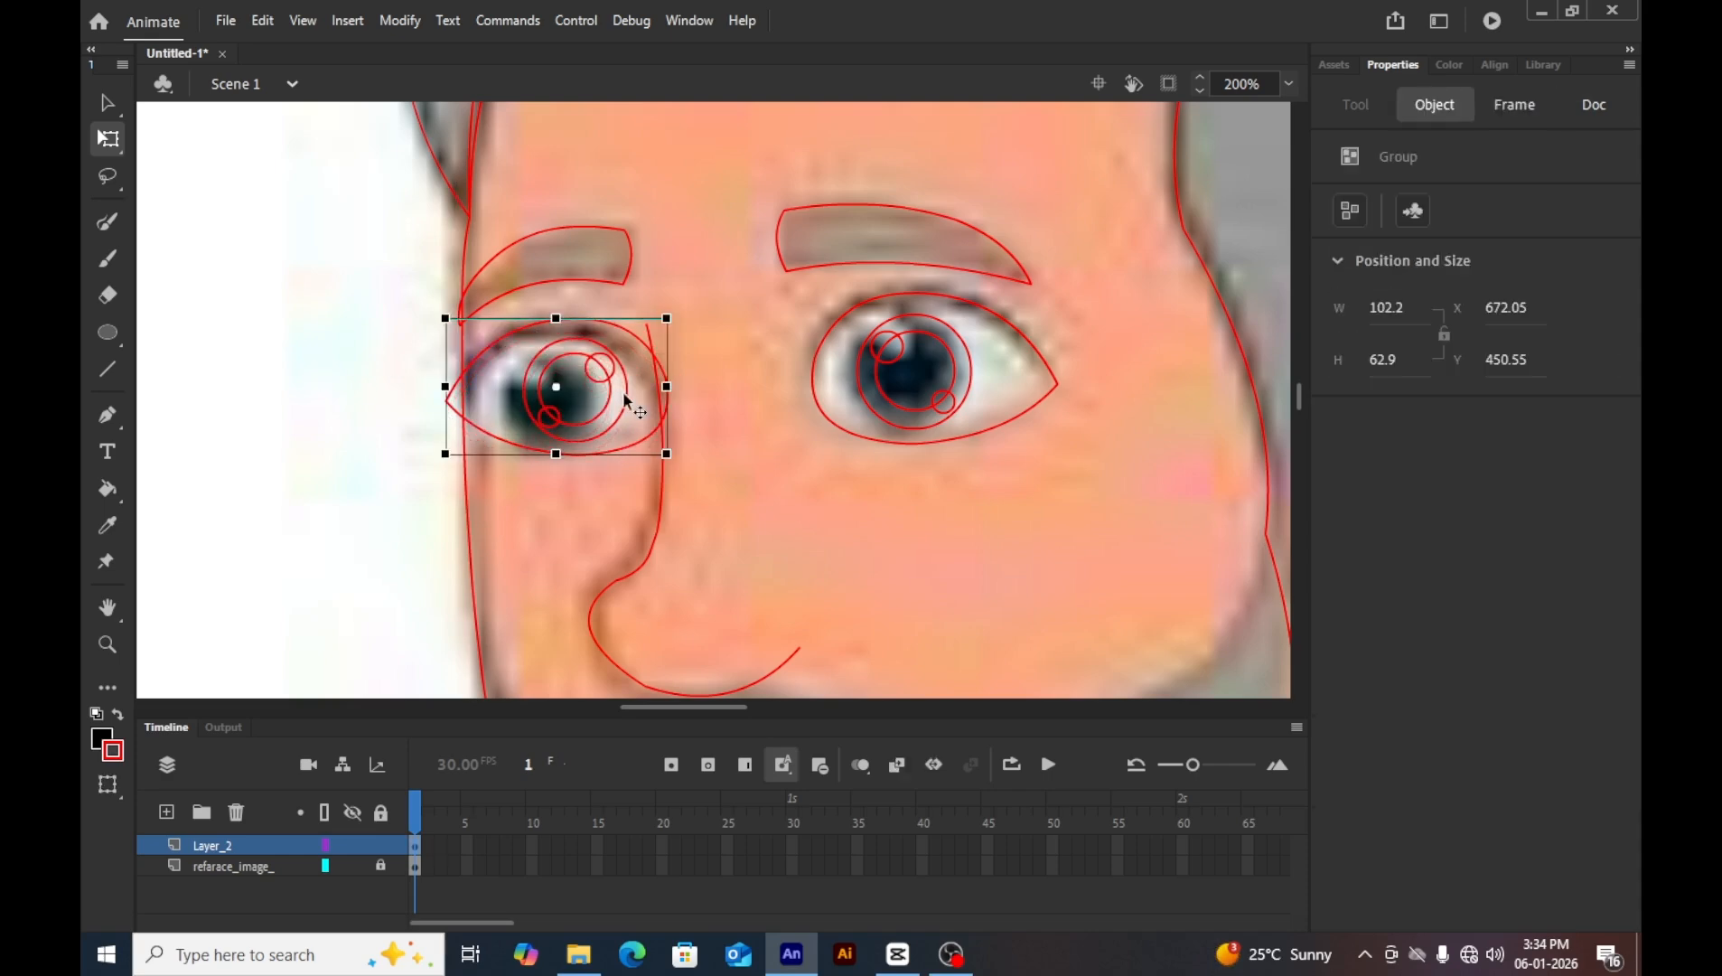
pyautogui.press('z')
pyautogui.click(623, 400)
pyautogui.click(112, 143)
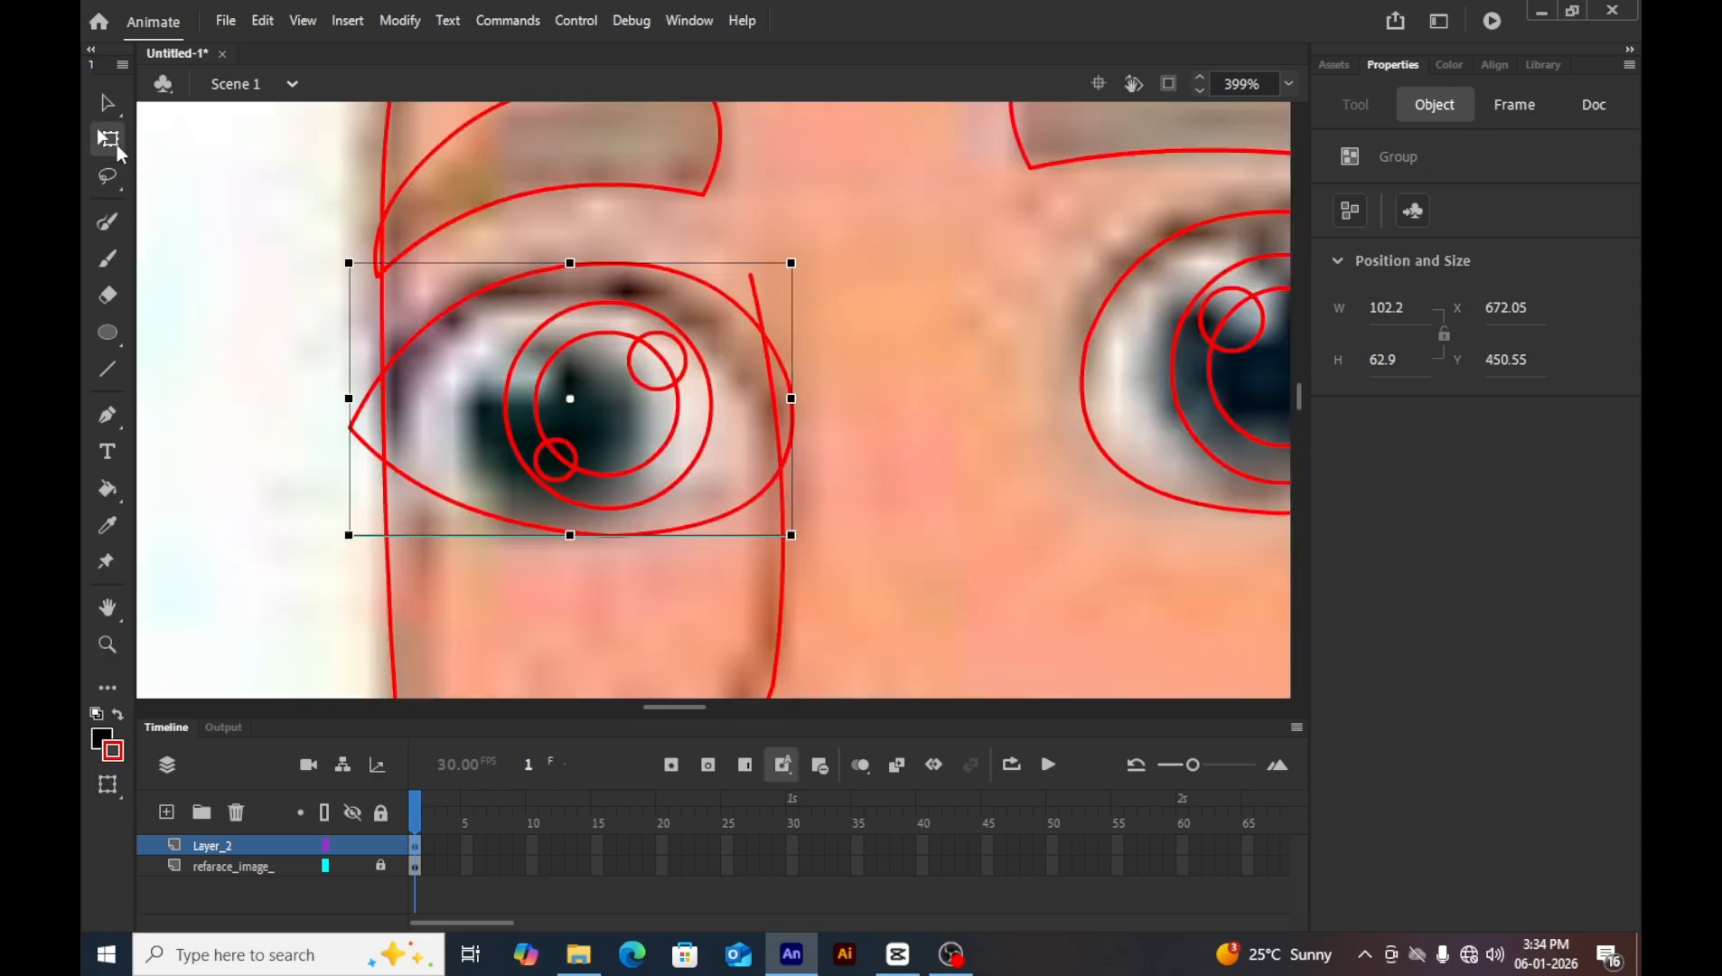
pyautogui.moveTo(789, 262); pyautogui.dragTo(761, 281)
pyautogui.click(286, 419)
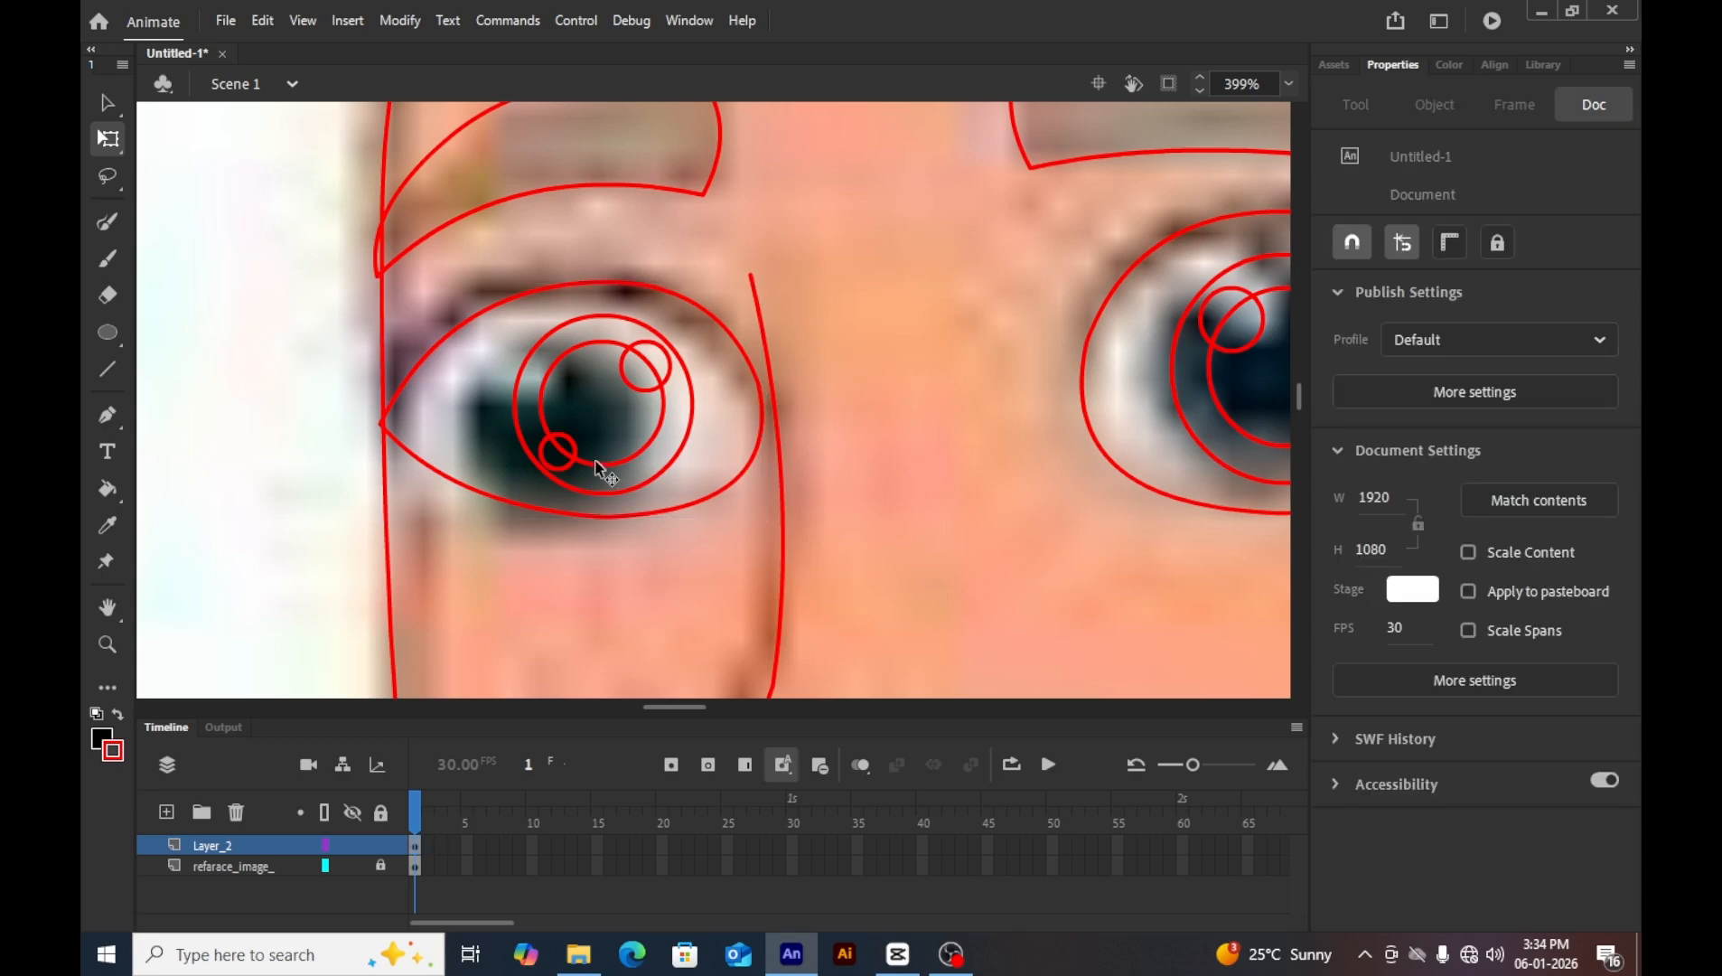
# Hide the reference image layer so only the traced outlines are displayed.
pyautogui.scroll(-3, 597, 468)
pyautogui.hotkey('ctrl', '-')
pyautogui.hotkey('ctrl', '-')
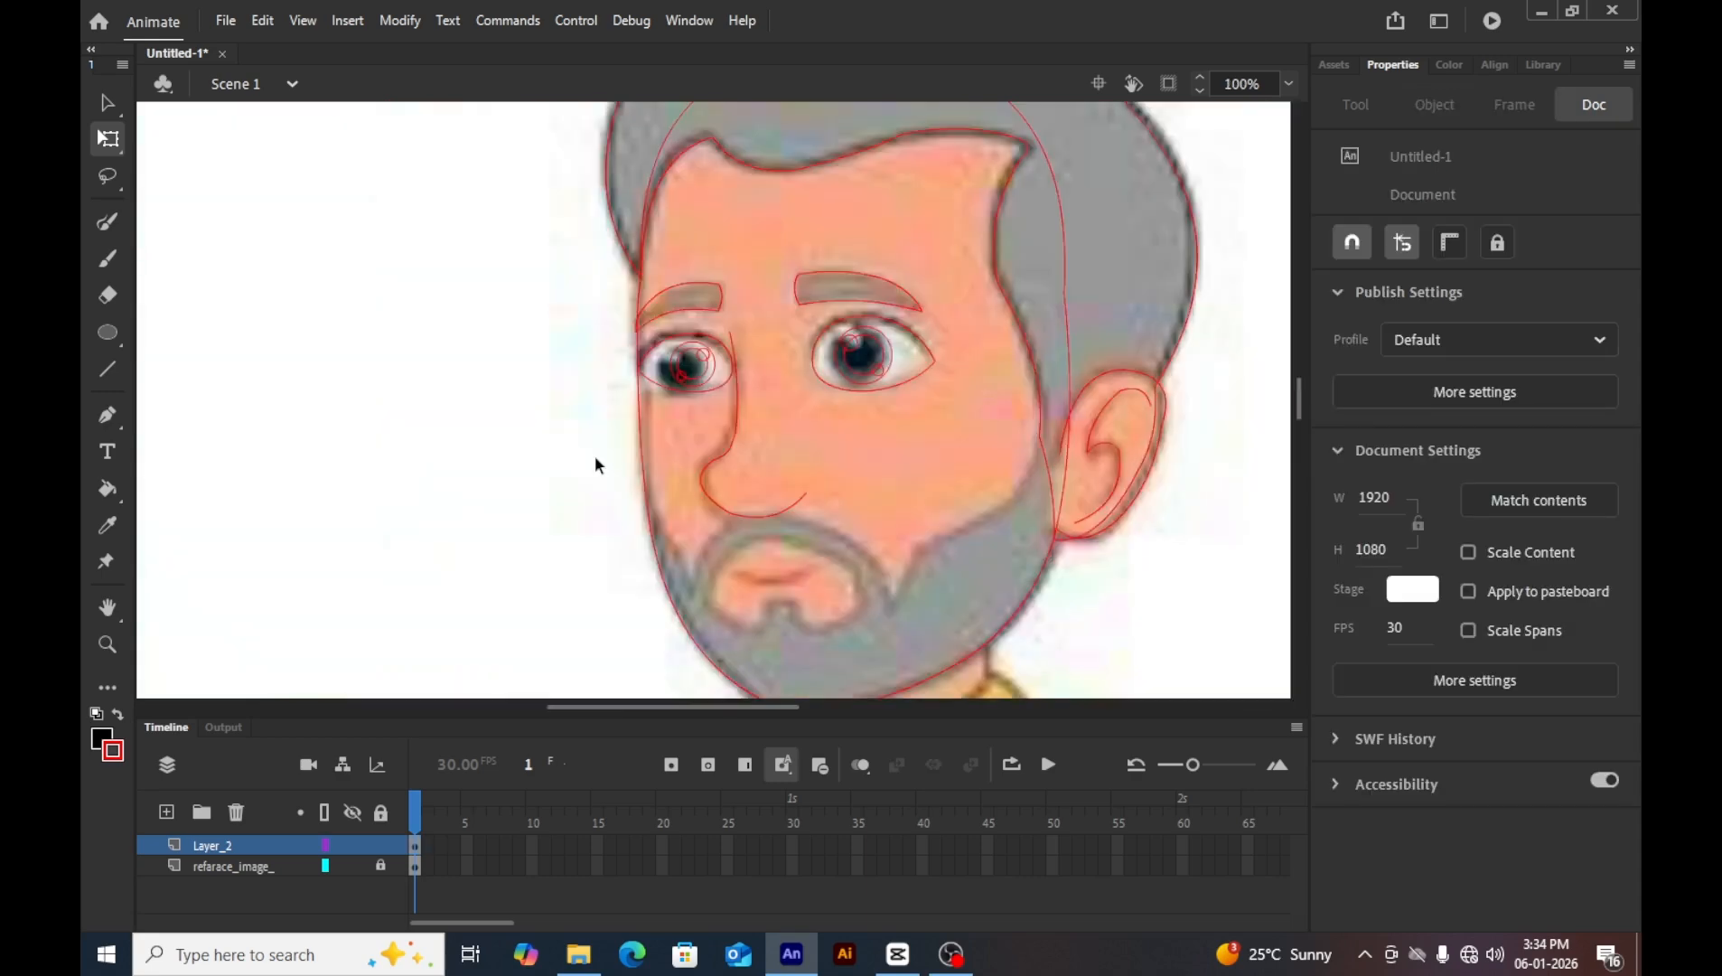
pyautogui.scroll(-3, 768, 452)
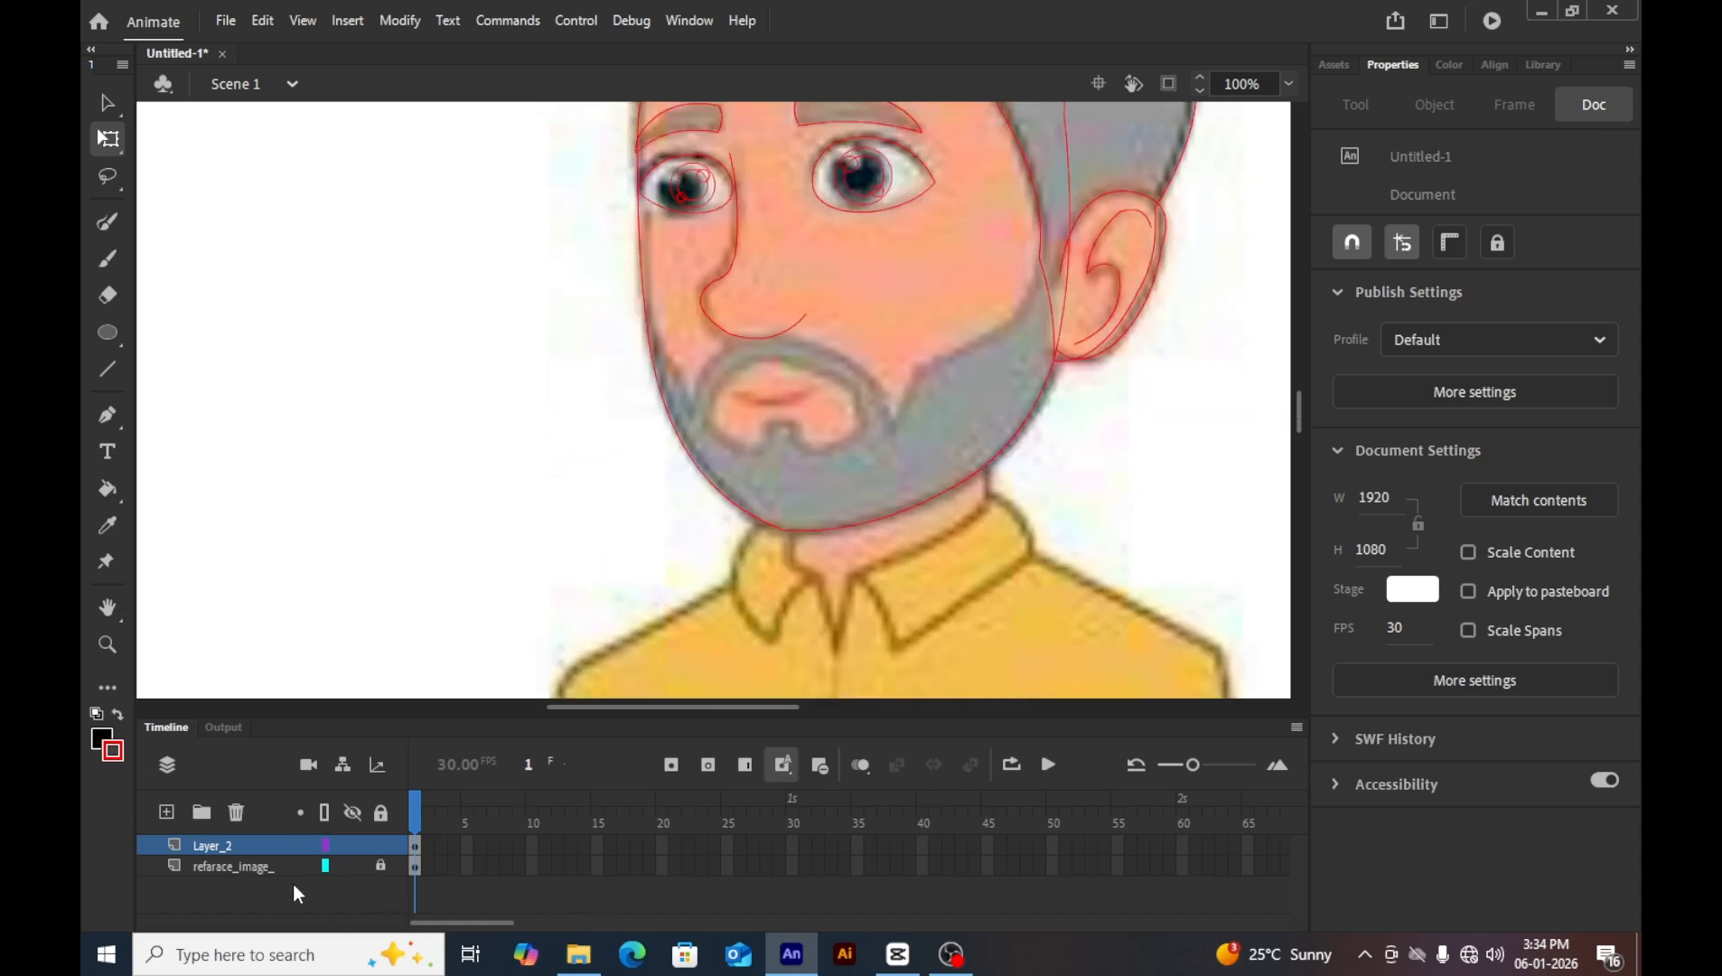
pyautogui.click(353, 867)
# Open the face outline group for editing and set the stroke color to a radial gradient from orange FF6F00 to white.
pyautogui.scroll(5, 678, 486)
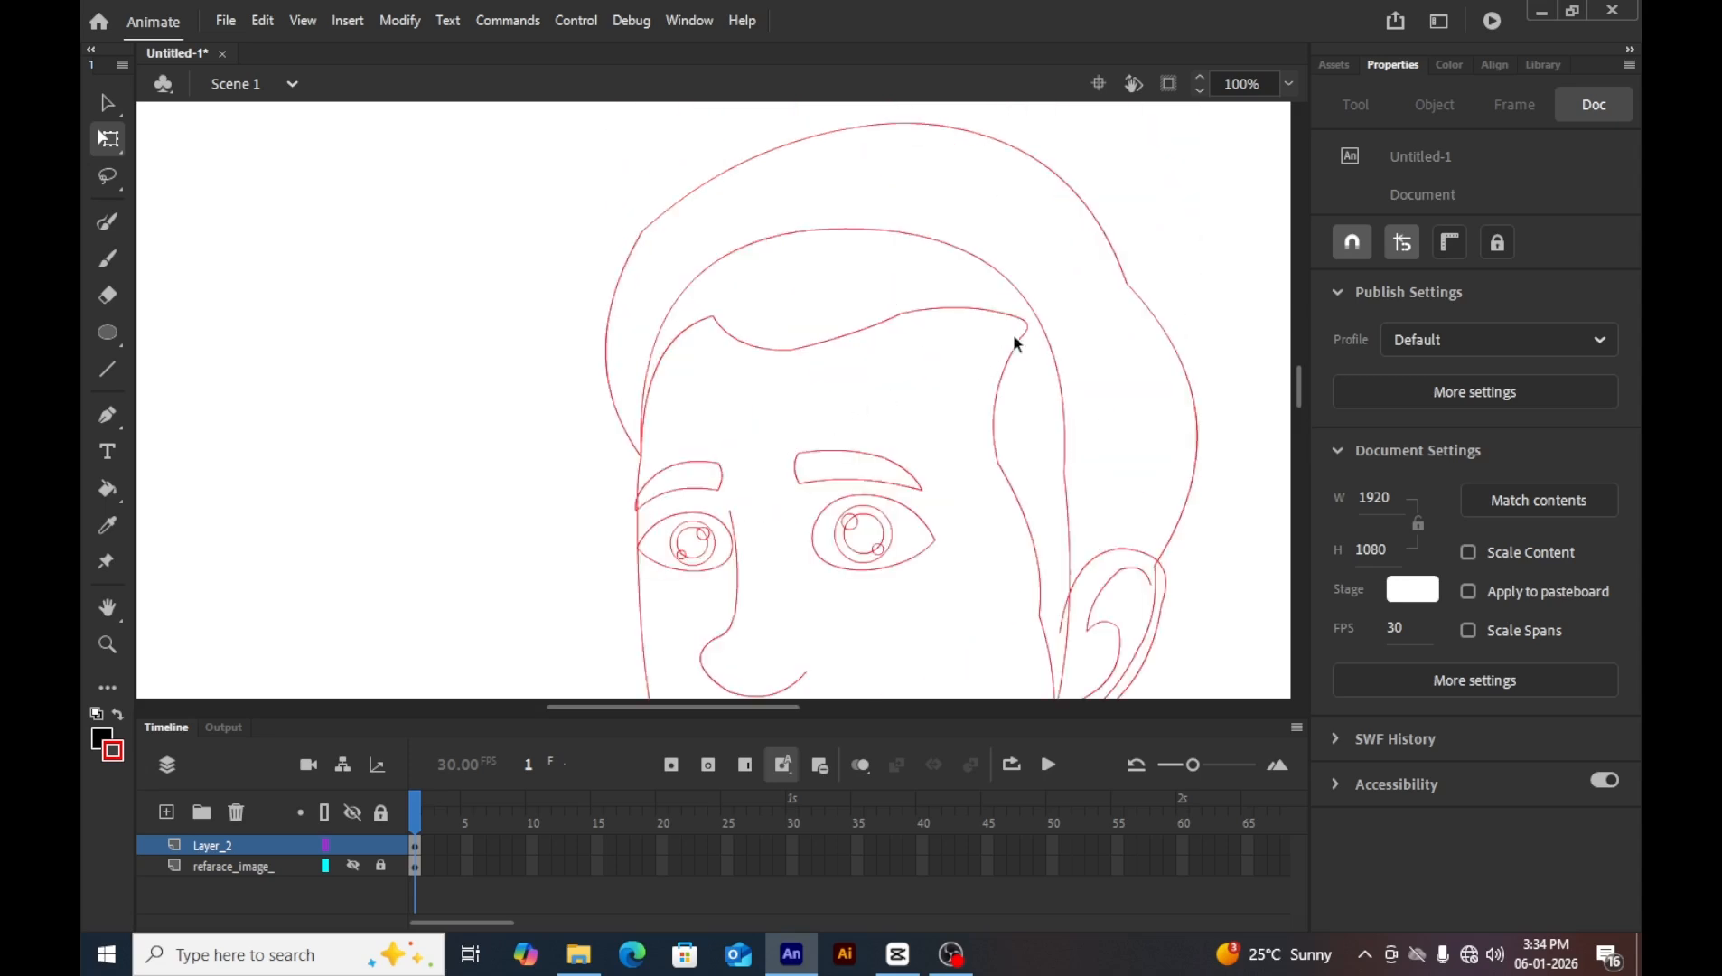
pyautogui.doubleClick(1045, 341)
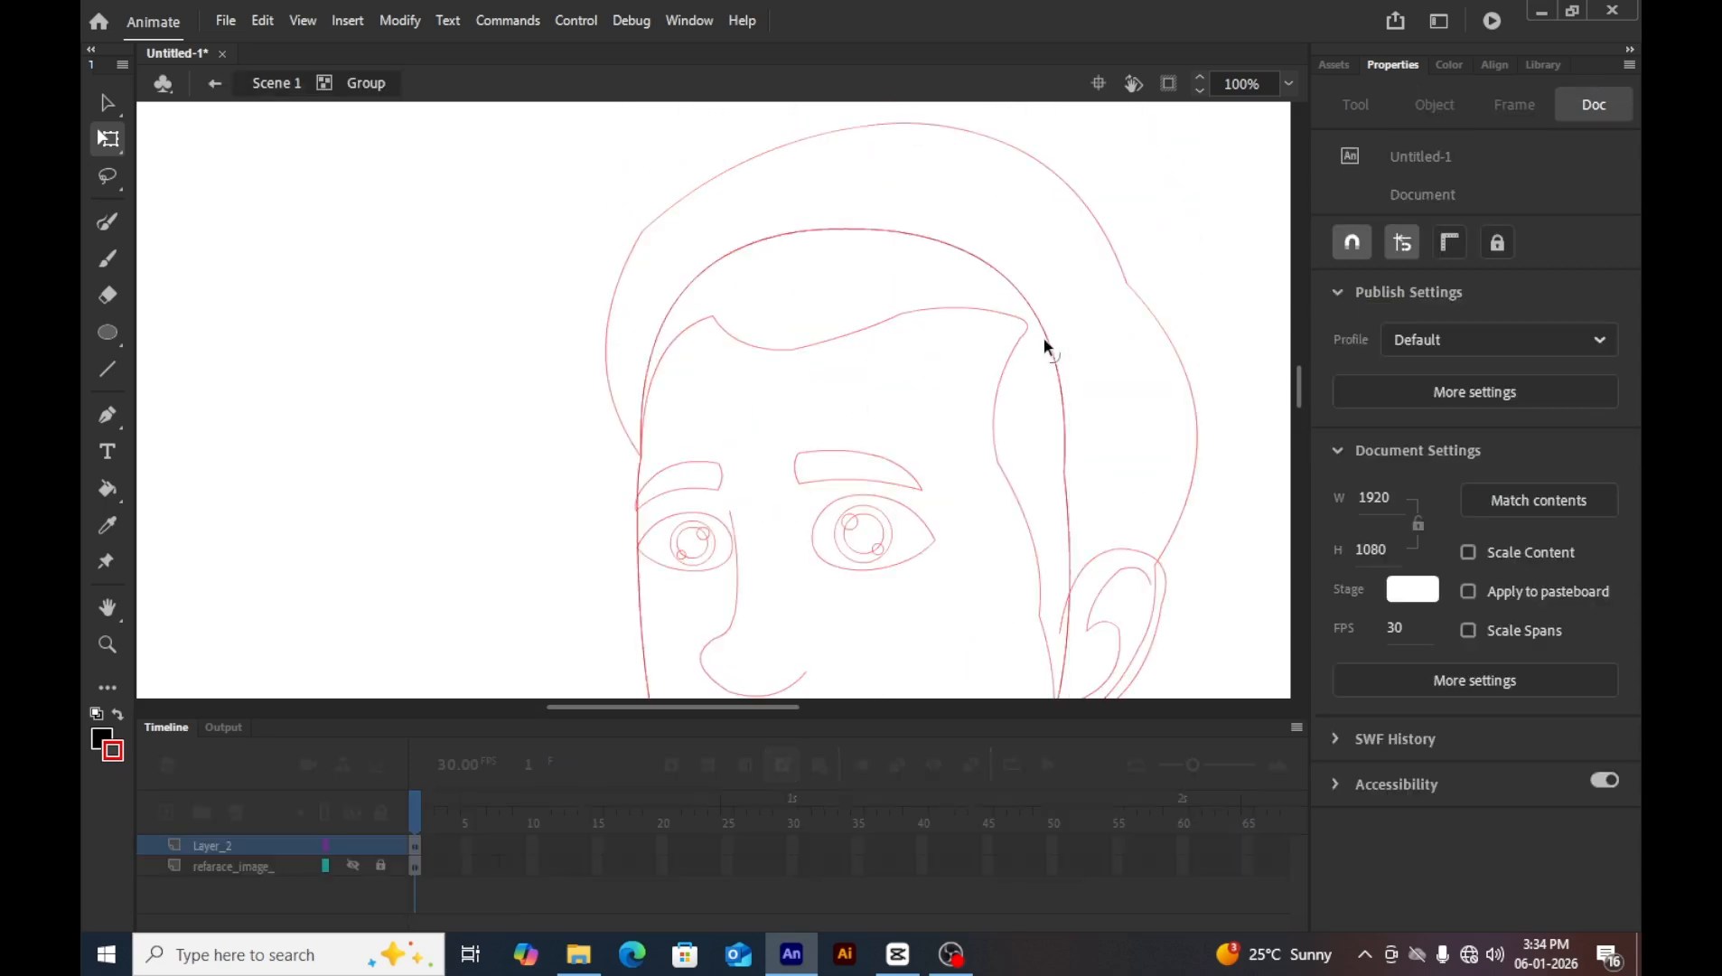
pyautogui.scroll(-5, 821, 294)
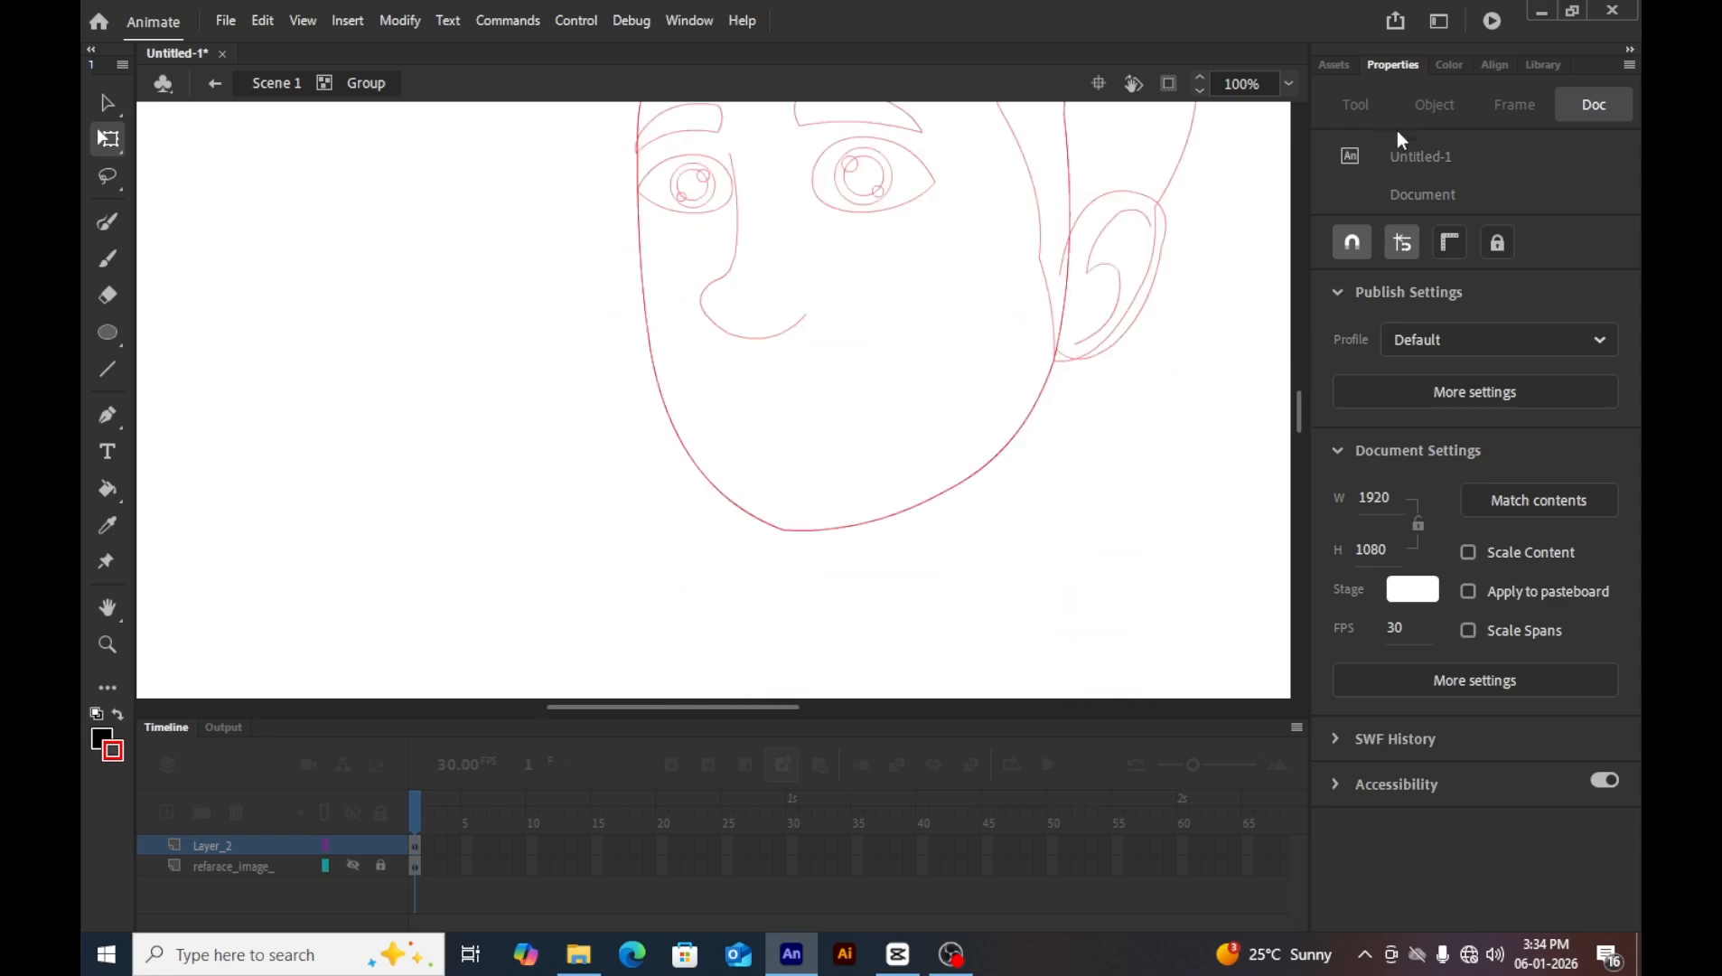
pyautogui.click(1445, 70)
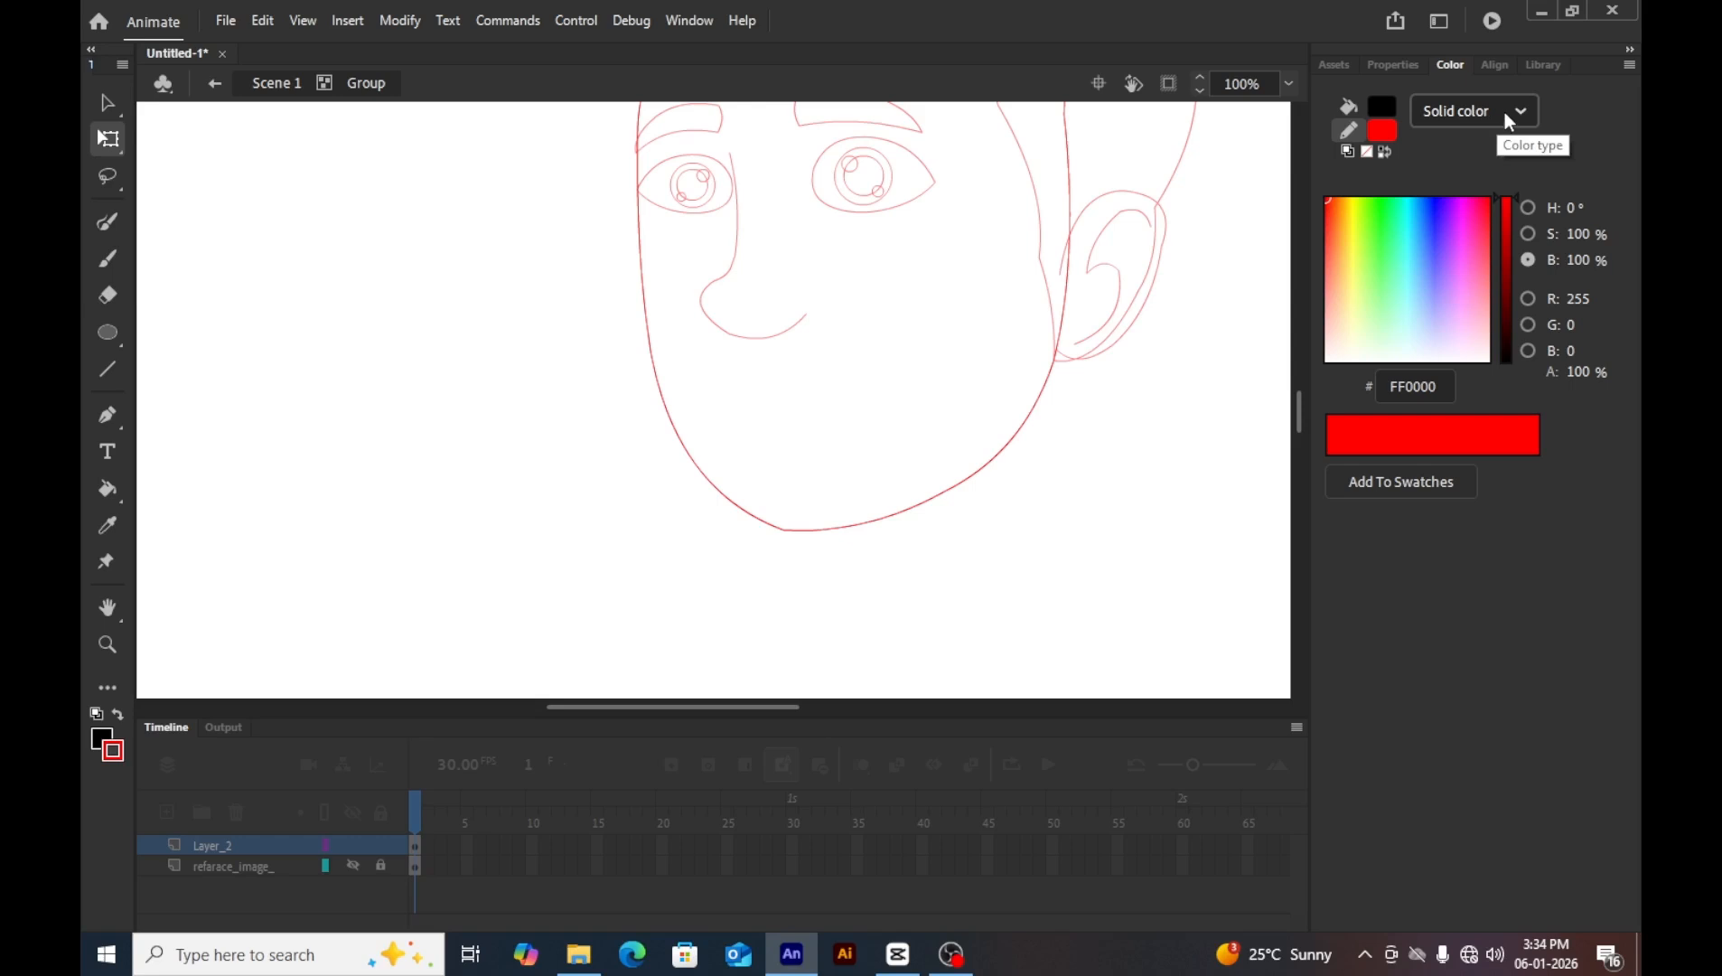
pyautogui.click(1504, 113)
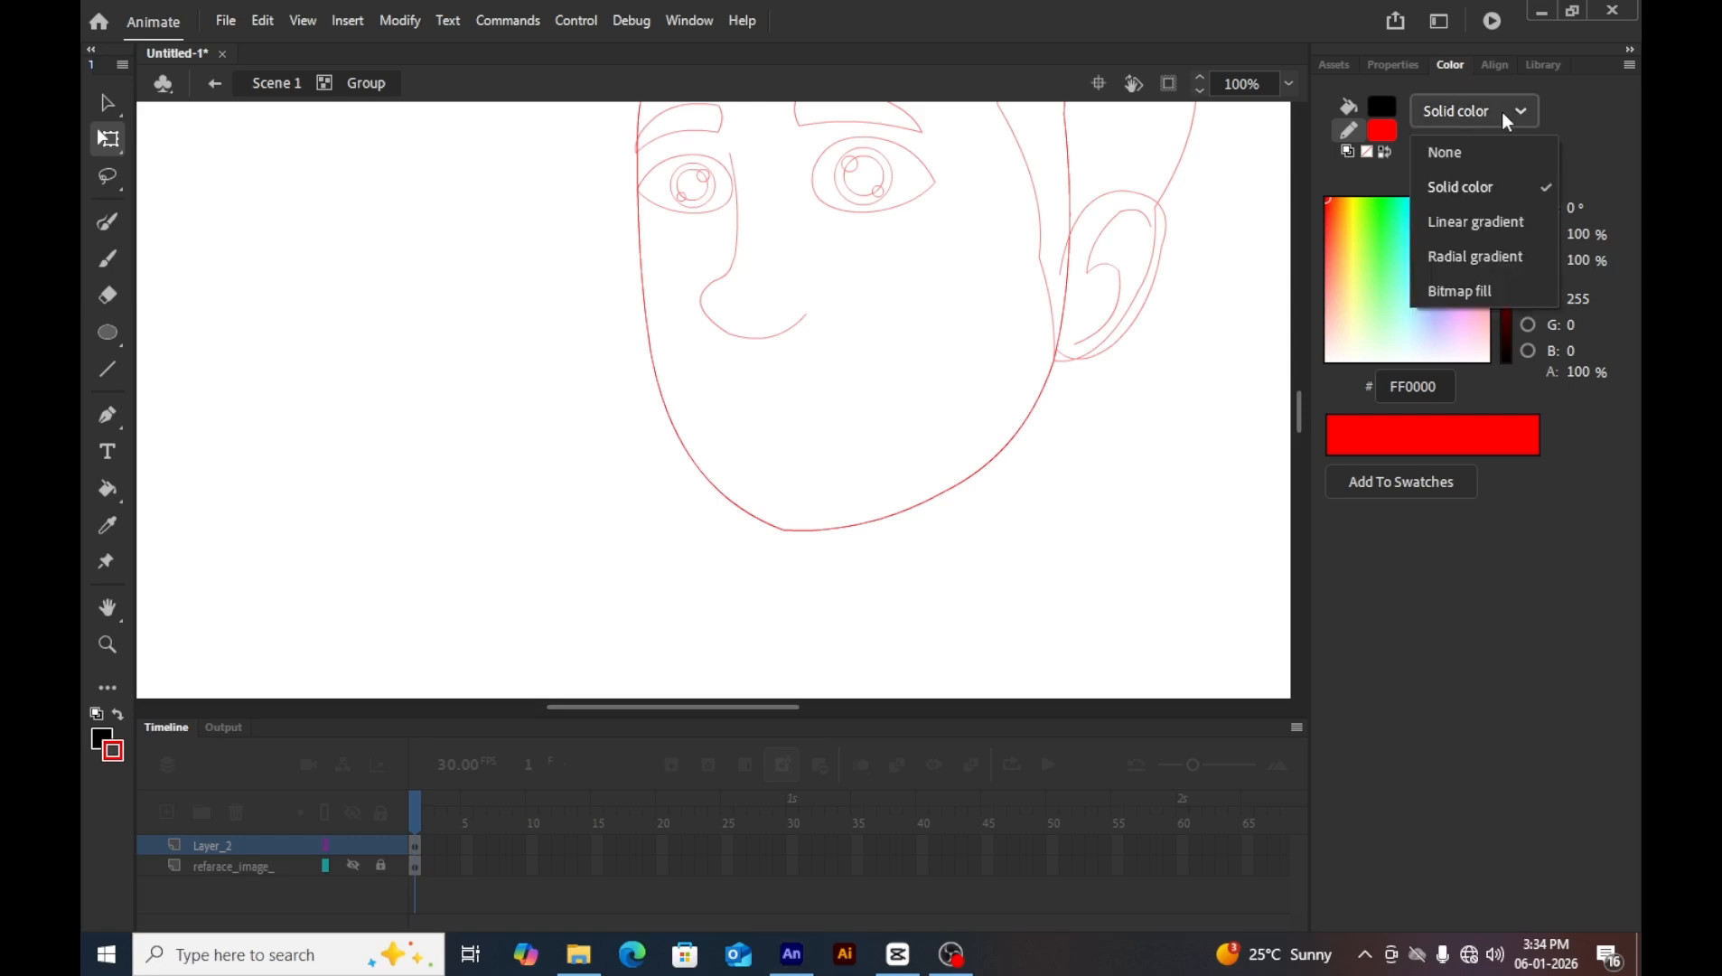
pyautogui.click(1486, 256)
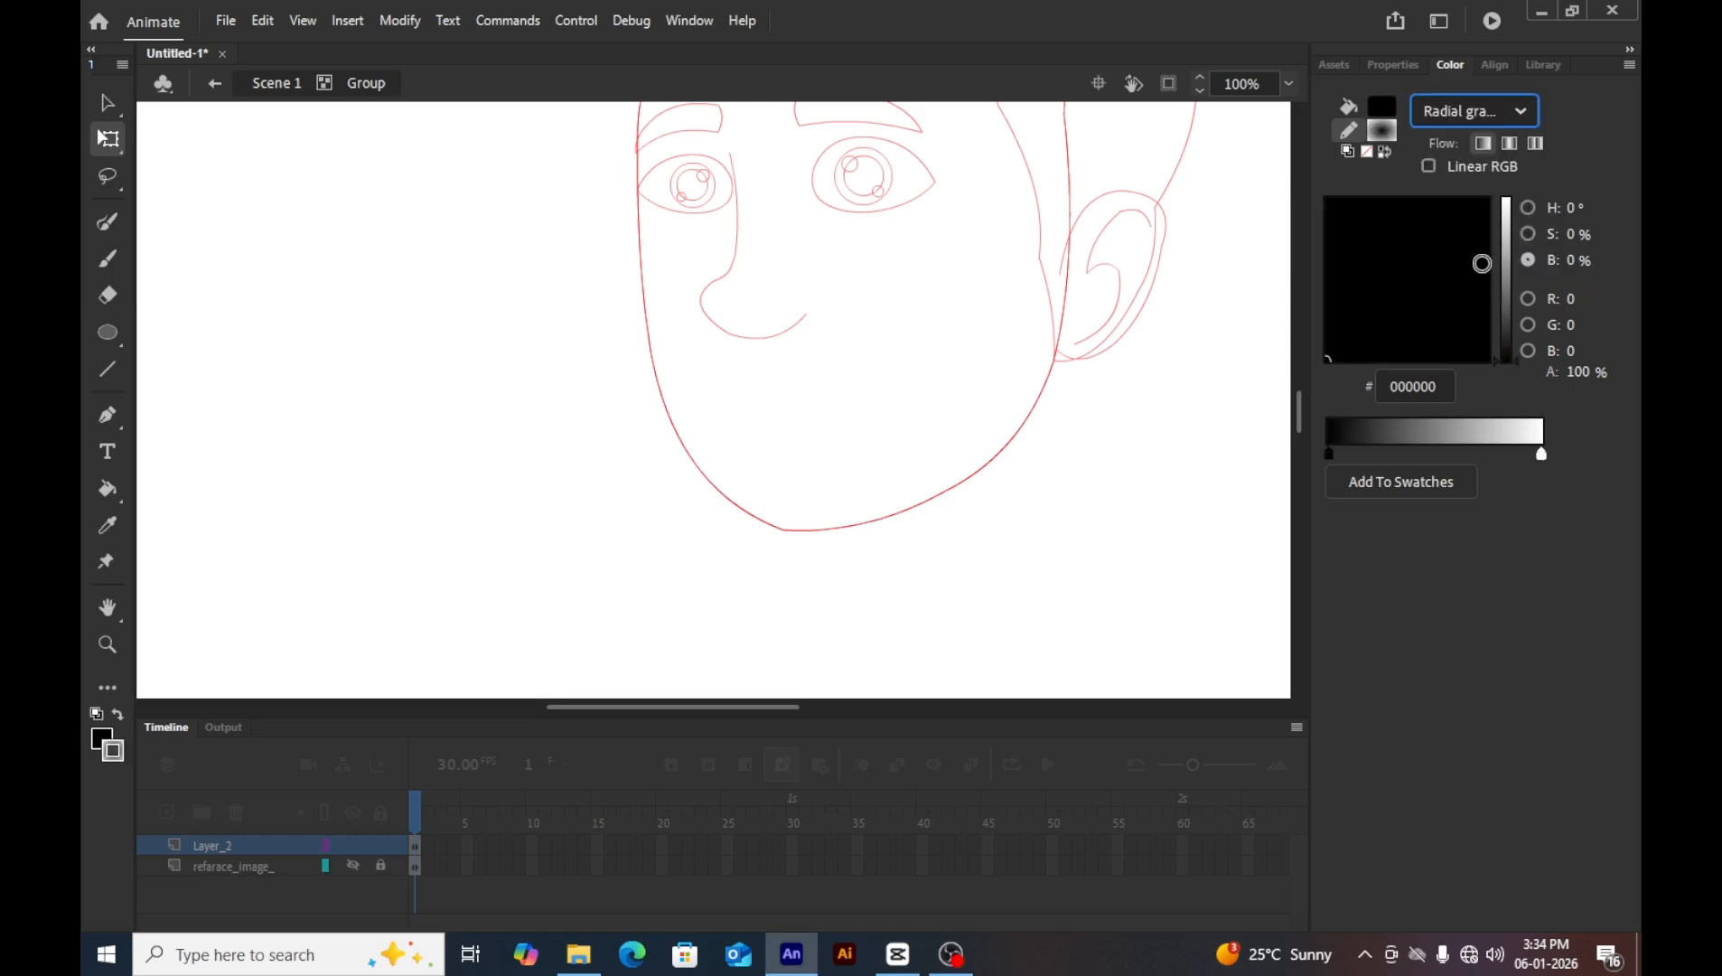
pyautogui.click(1525, 112)
pyautogui.click(1487, 259)
pyautogui.click(1506, 290)
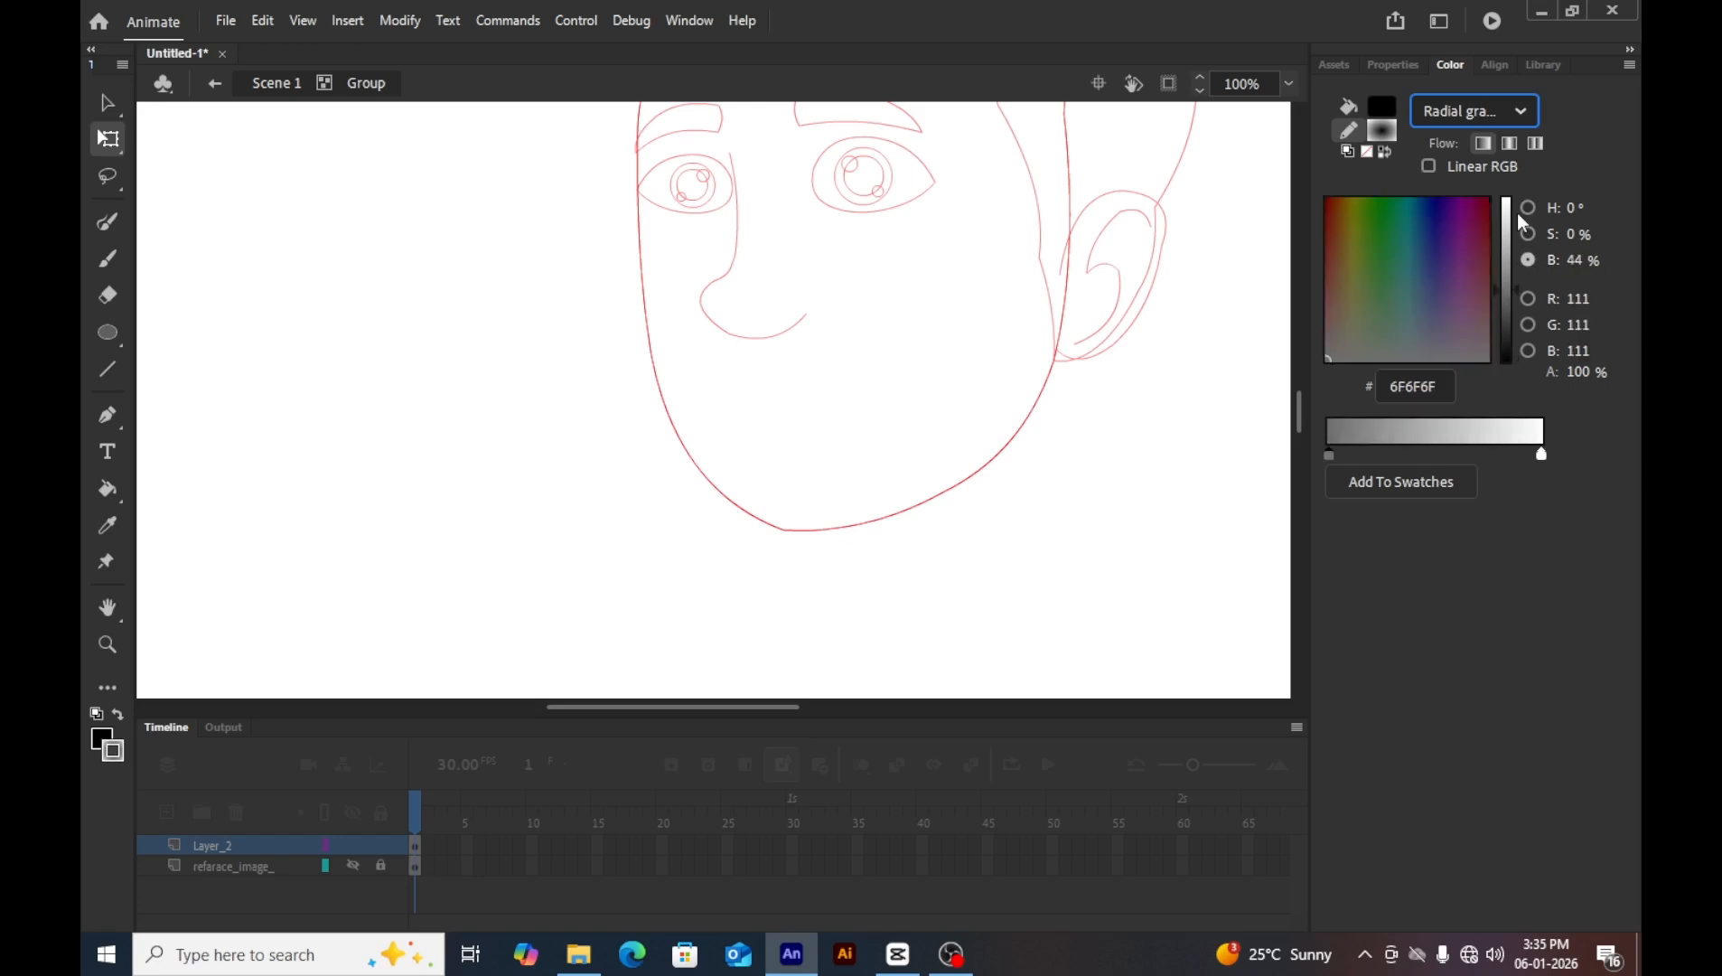
pyautogui.click(1505, 198)
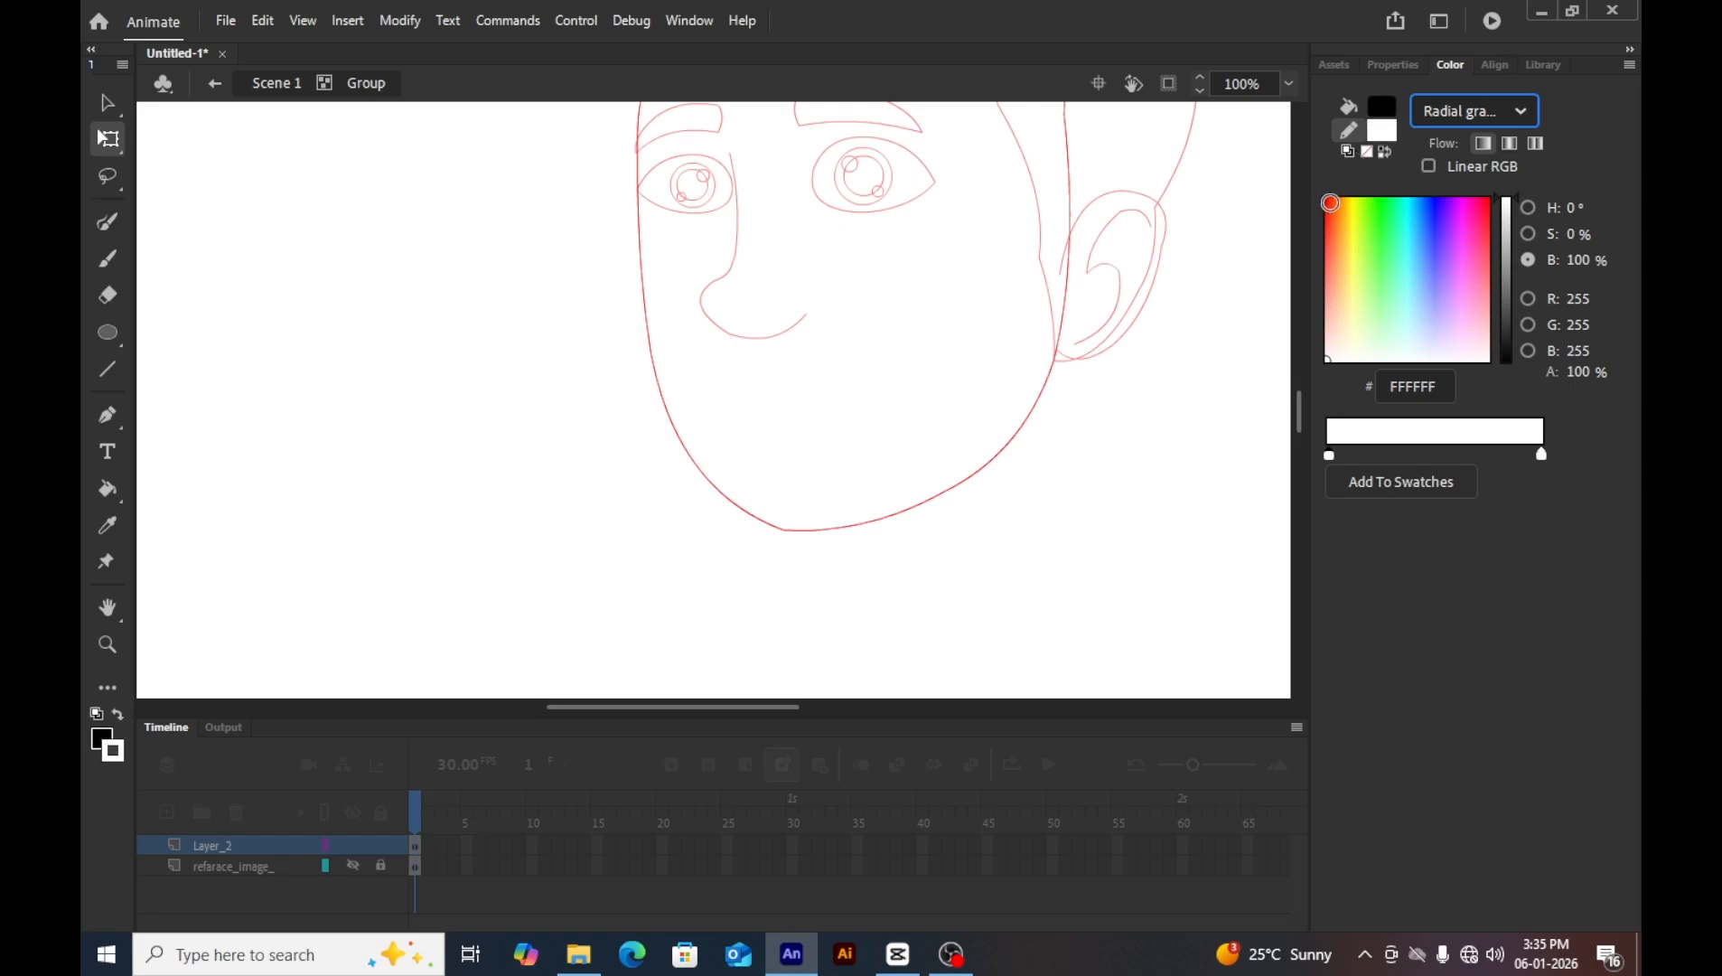
pyautogui.moveTo(1342, 204)
pyautogui.mouseDown()
pyautogui.moveTo(1338, 166)
pyautogui.moveTo(1337, 181)
pyautogui.mouseUp()
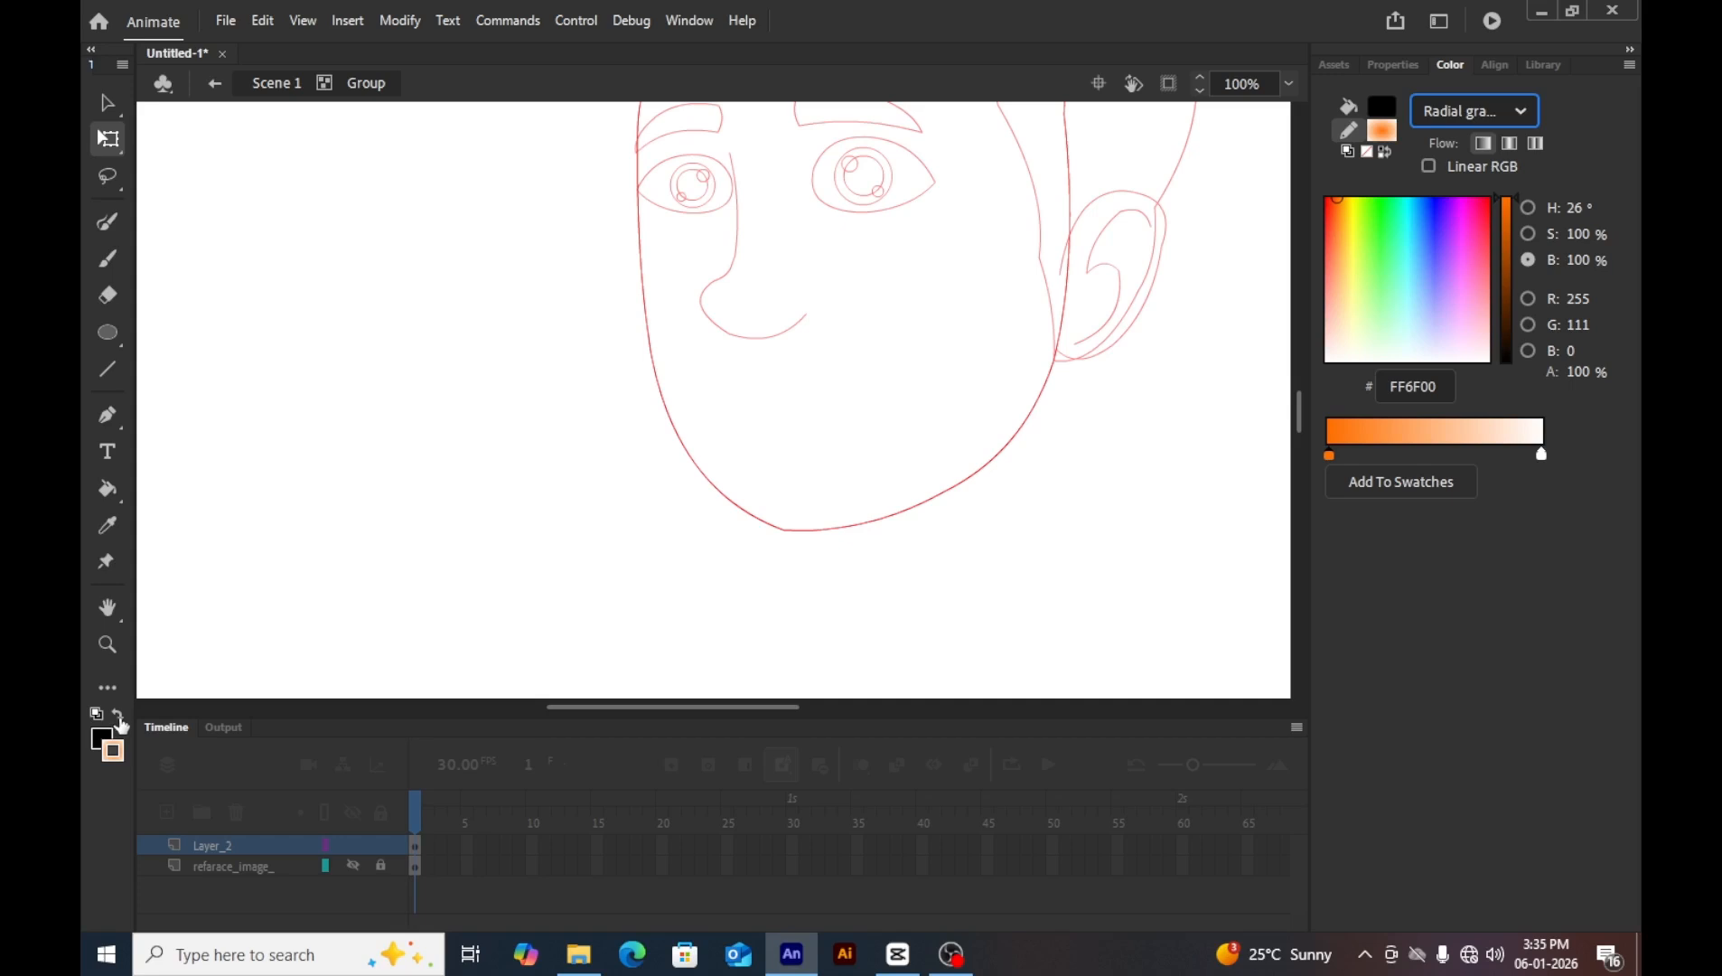
# Swap the fill and stroke colours and set the radial fill gradient's outer colour stop to FF6F00.
pyautogui.click(118, 715)
pyautogui.click(102, 739)
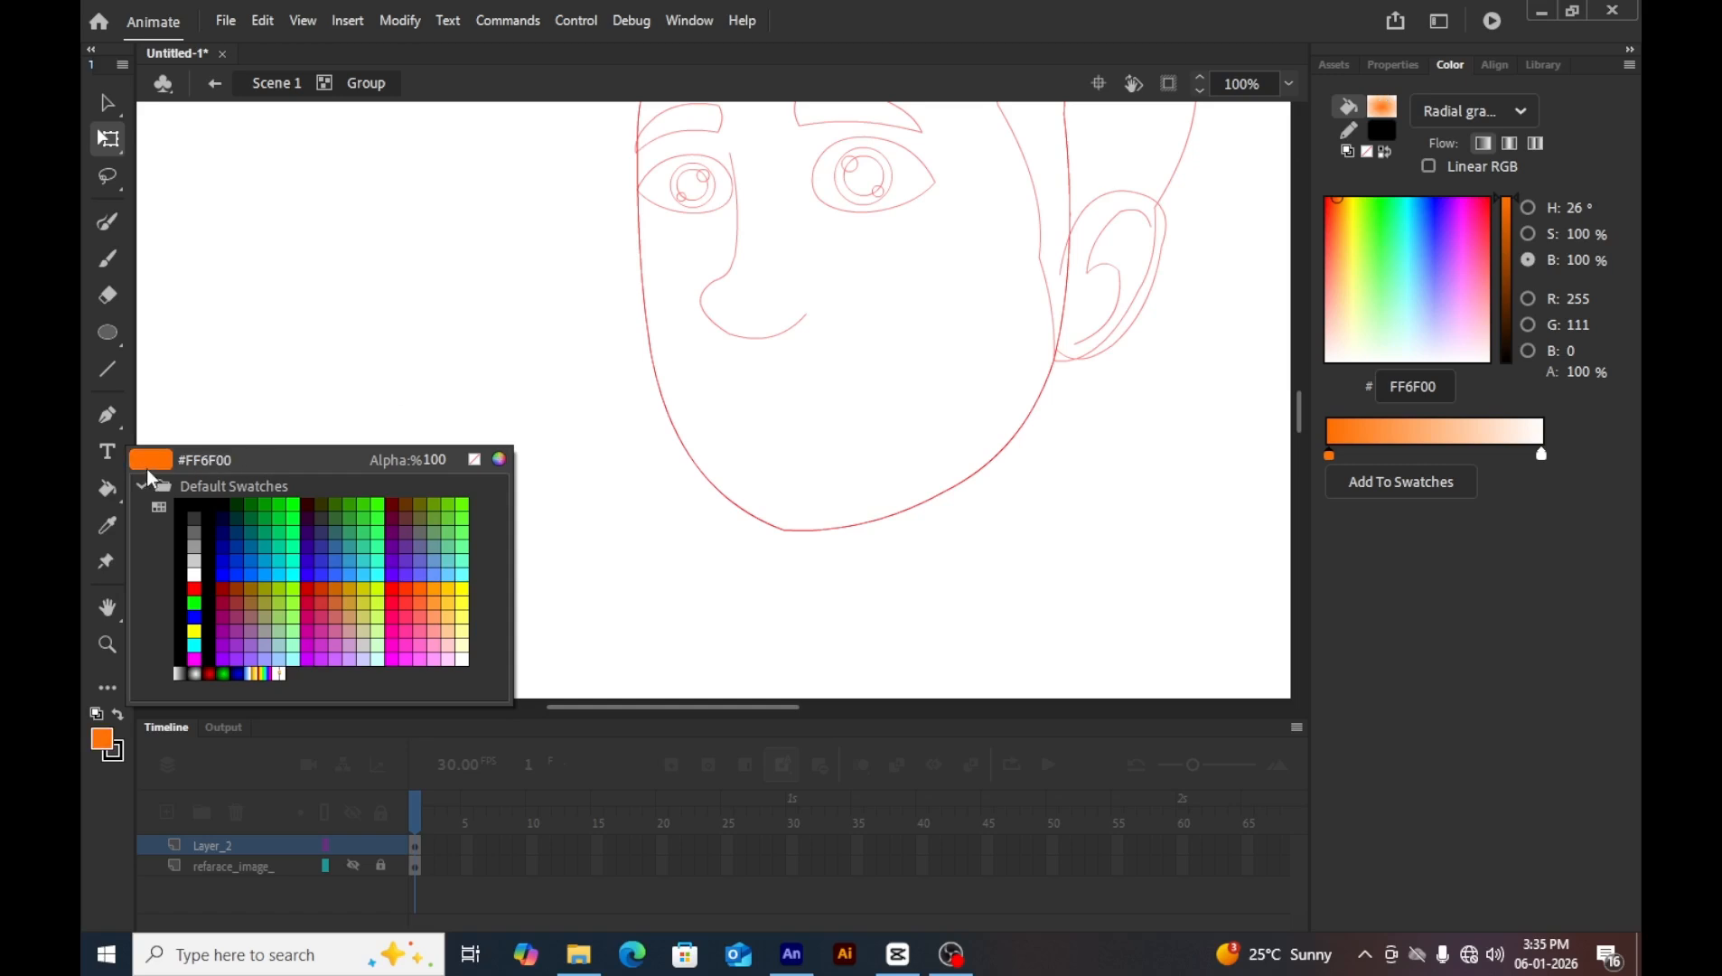
pyautogui.click(1374, 110)
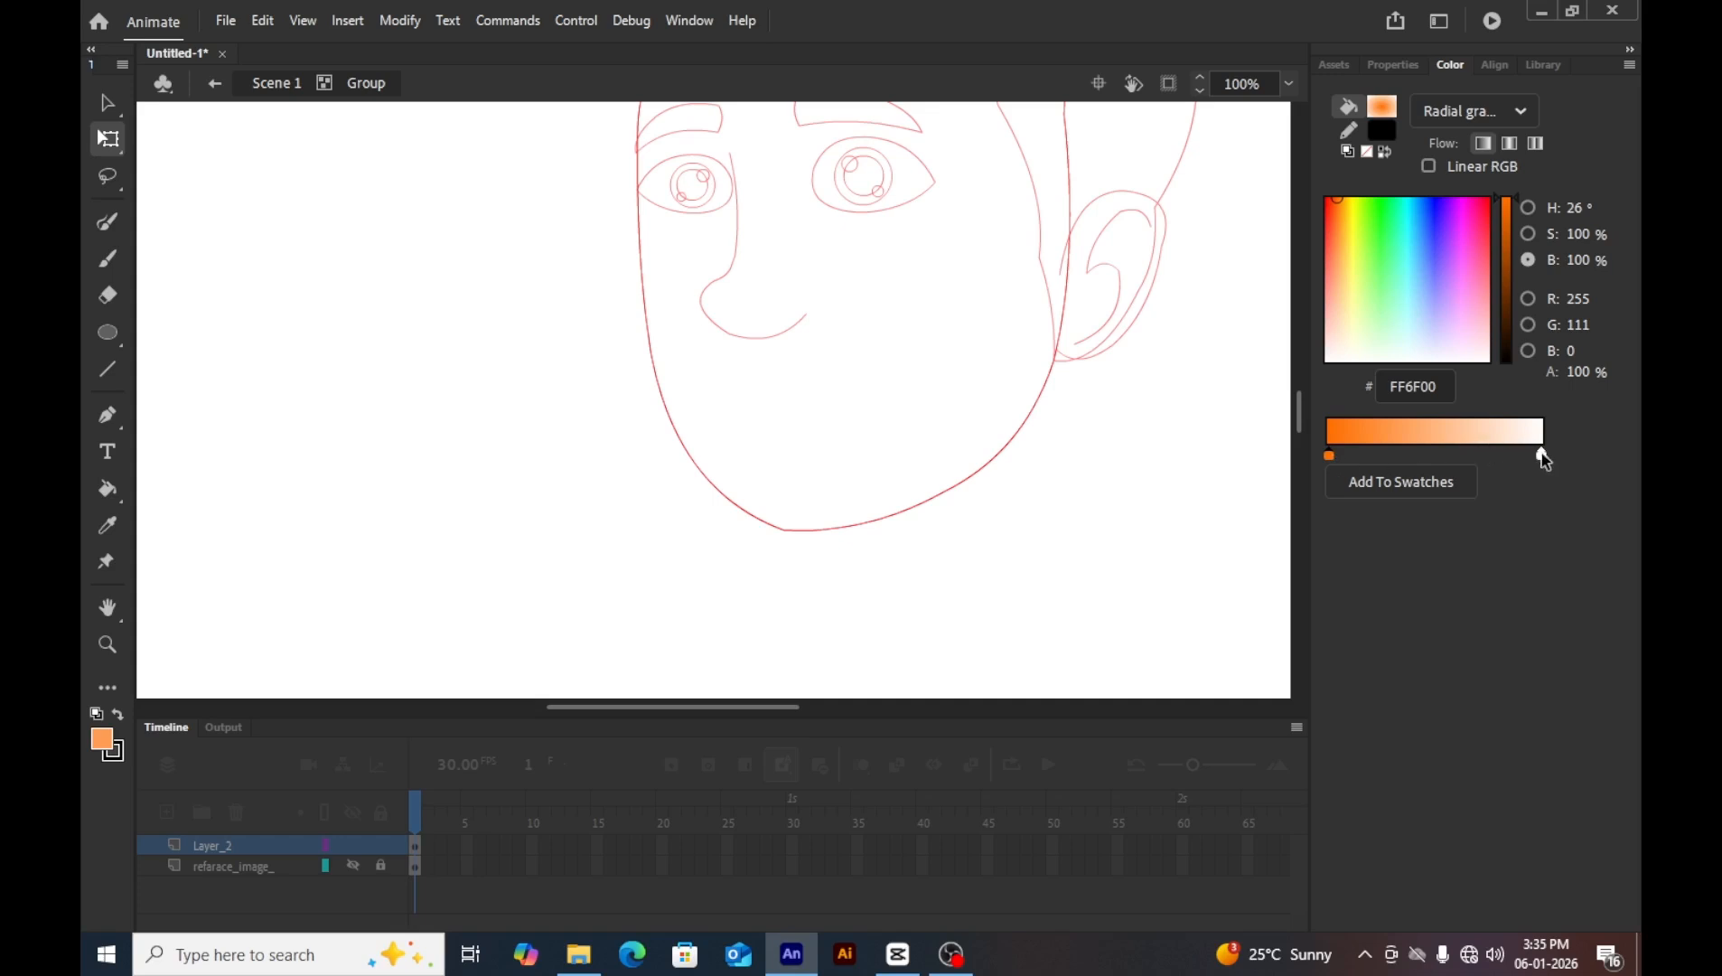
pyautogui.click(1435, 384)
pyautogui.hotkey('ctrl', 'c')
pyautogui.click(1543, 456)
pyautogui.click(1435, 384)
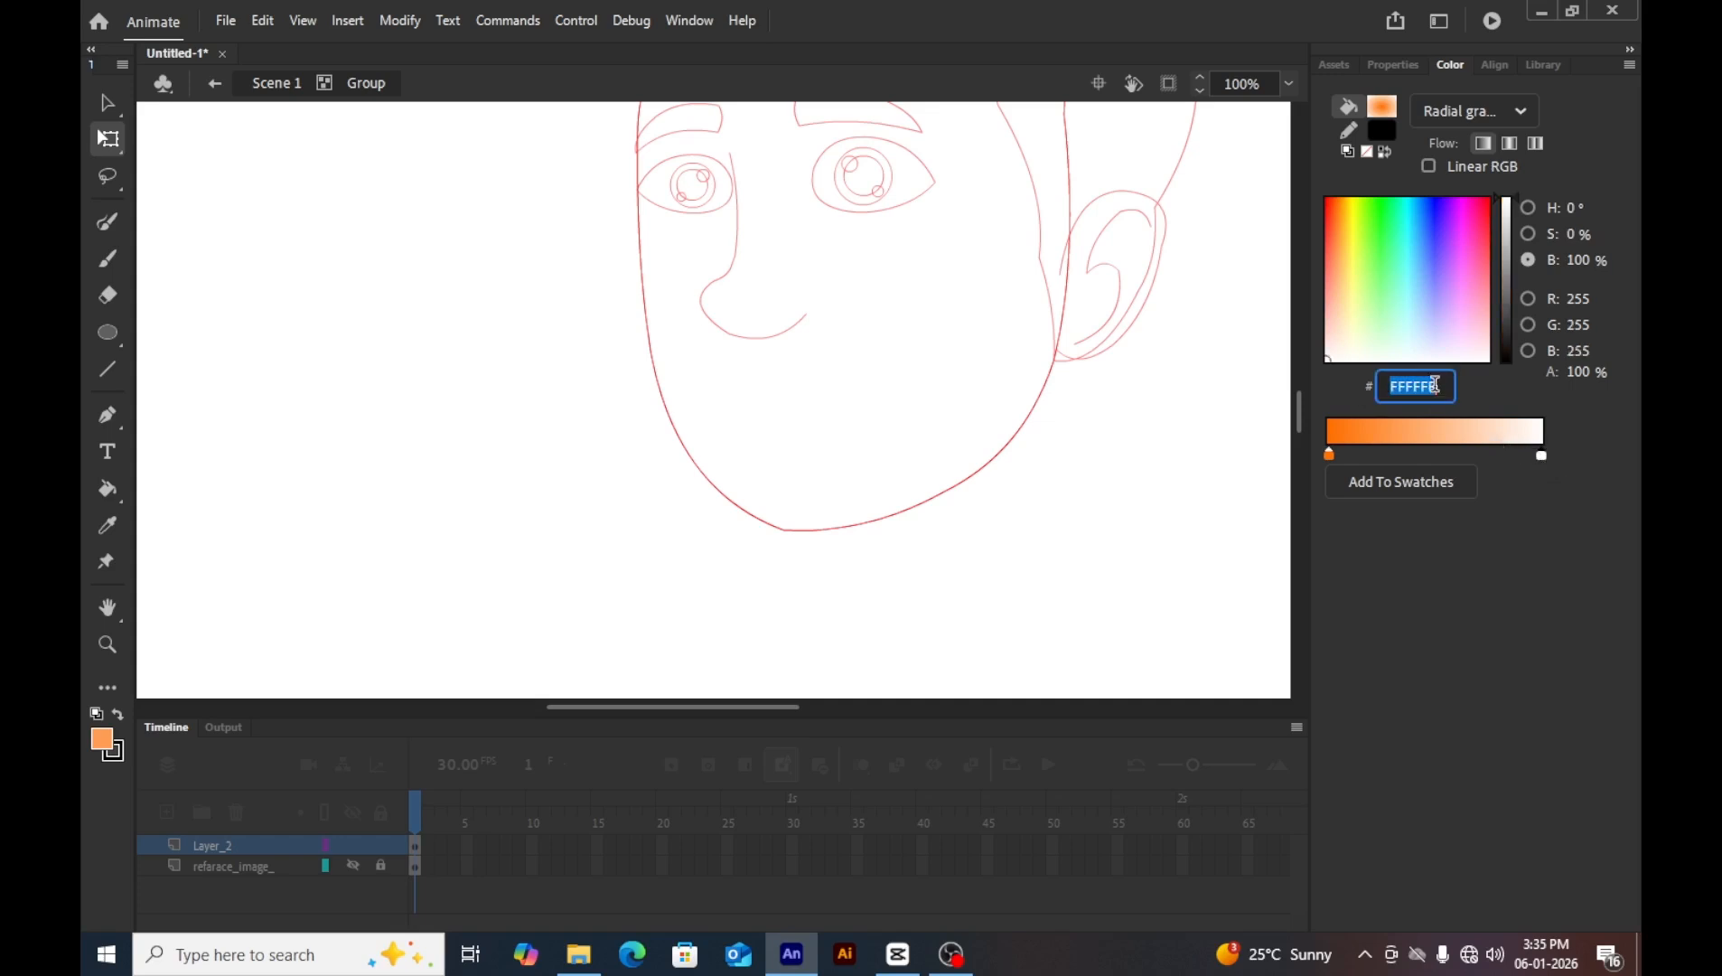
pyautogui.hotkey('ctrl', 'v')
pyautogui.press('Return')
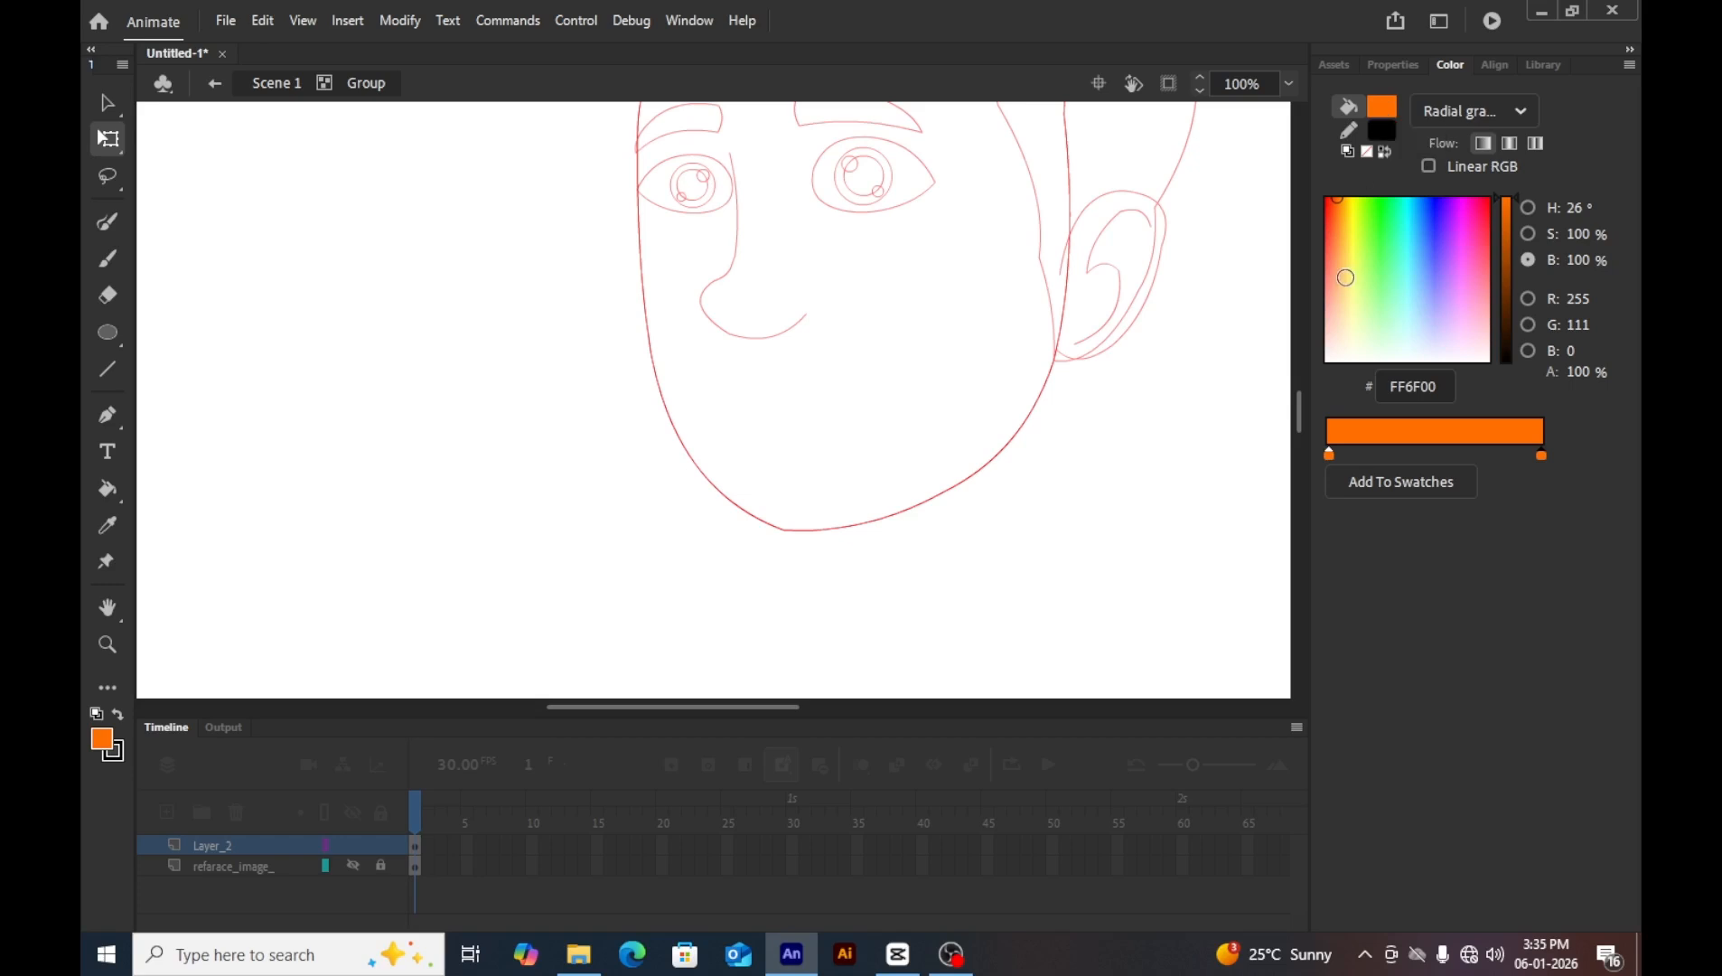
# Set the gradient's inner colour stop to light peach FFEFDB and fill the face shape with it.
pyautogui.click(1329, 457)
pyautogui.moveTo(1351, 212); pyautogui.dragTo(1341, 338)
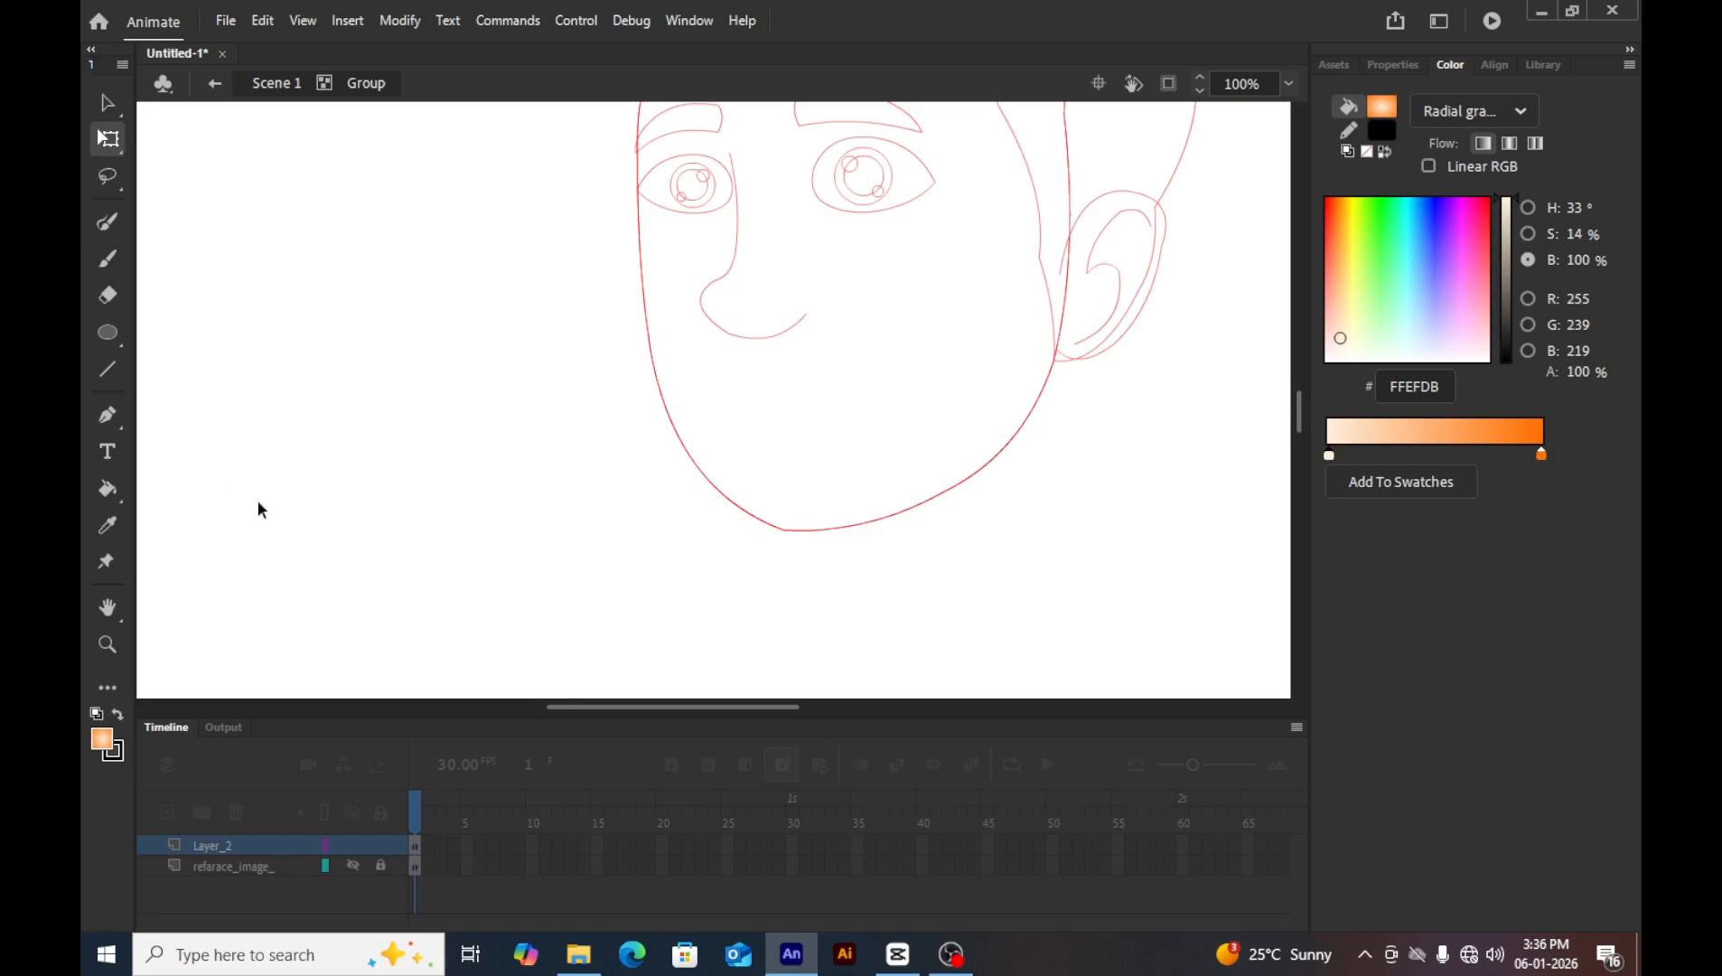
pyautogui.click(107, 503)
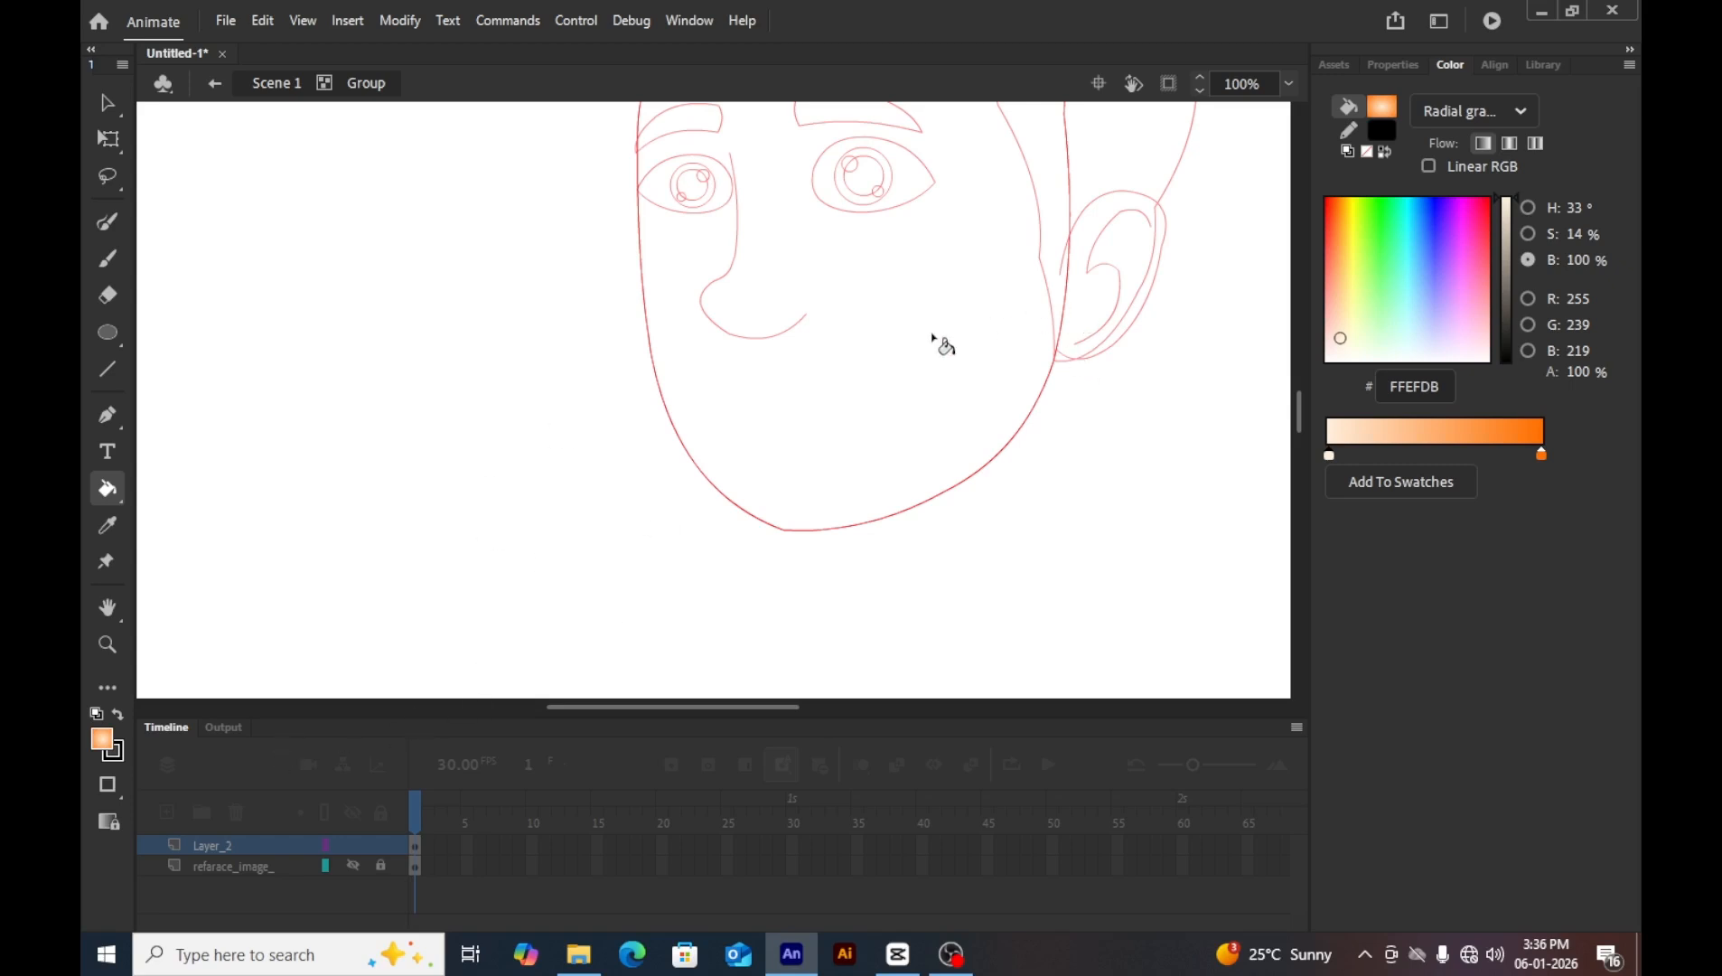
pyautogui.scroll(3, 938, 342)
pyautogui.click(911, 304)
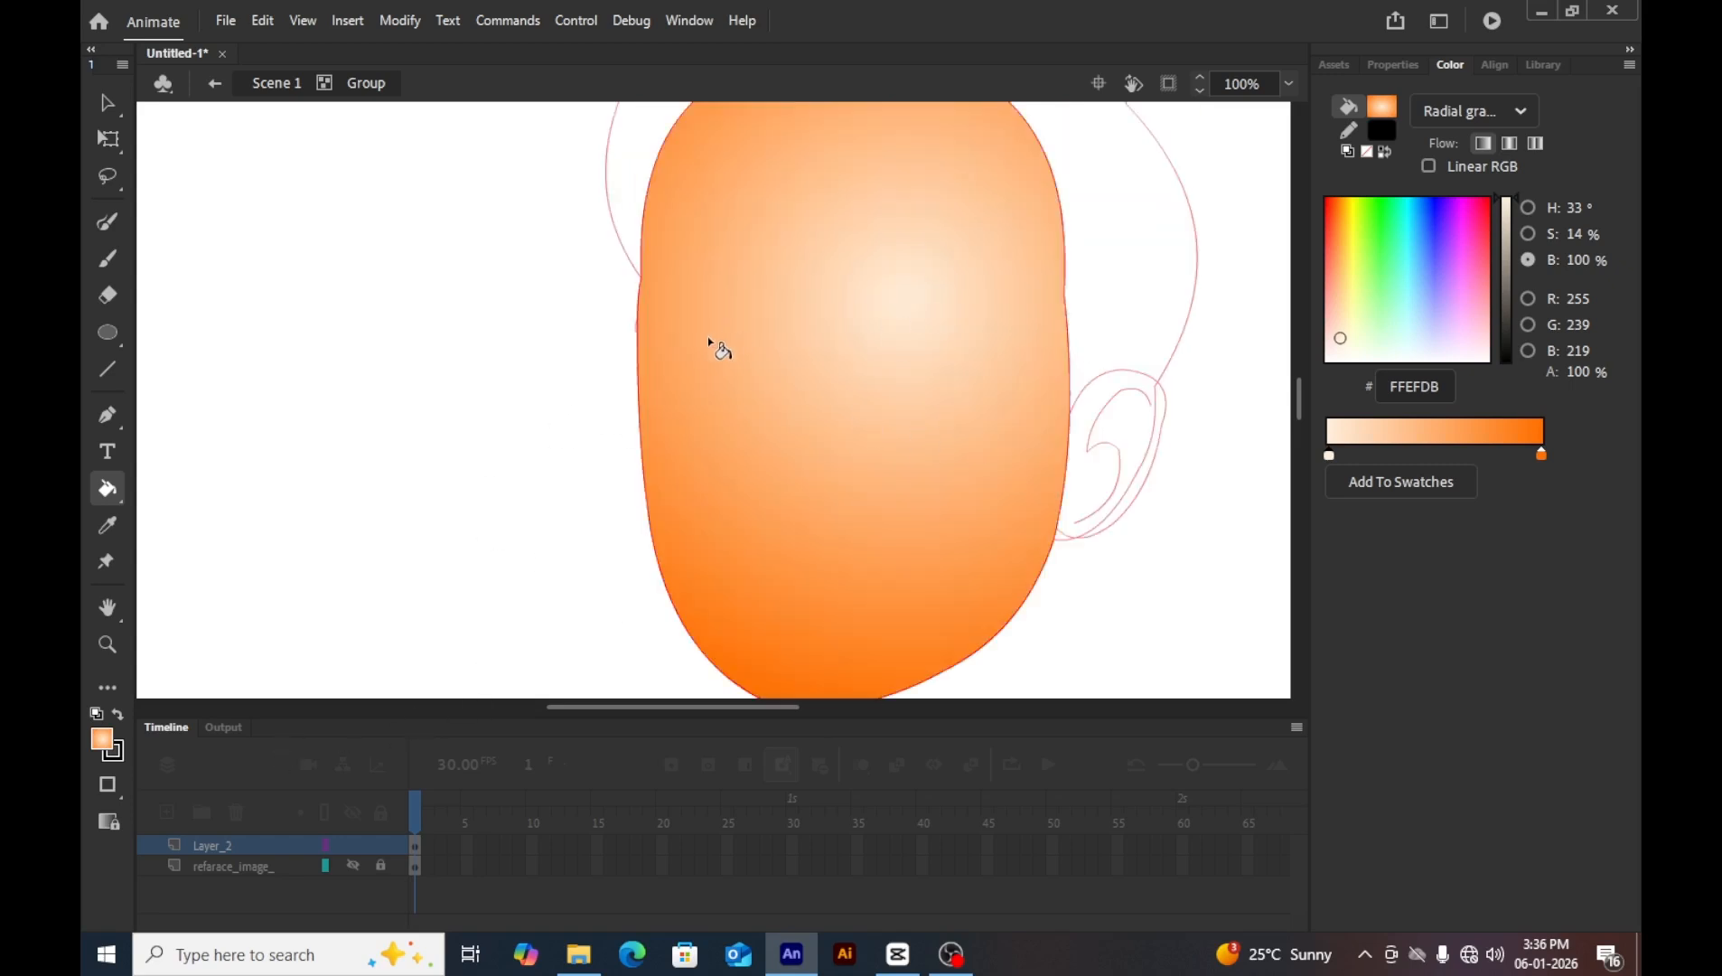
# Enlarge the face's radial gradient and shift its highlight toward the ear-side edge with Gradient Transform, and leave the group.
pyautogui.click(109, 141)
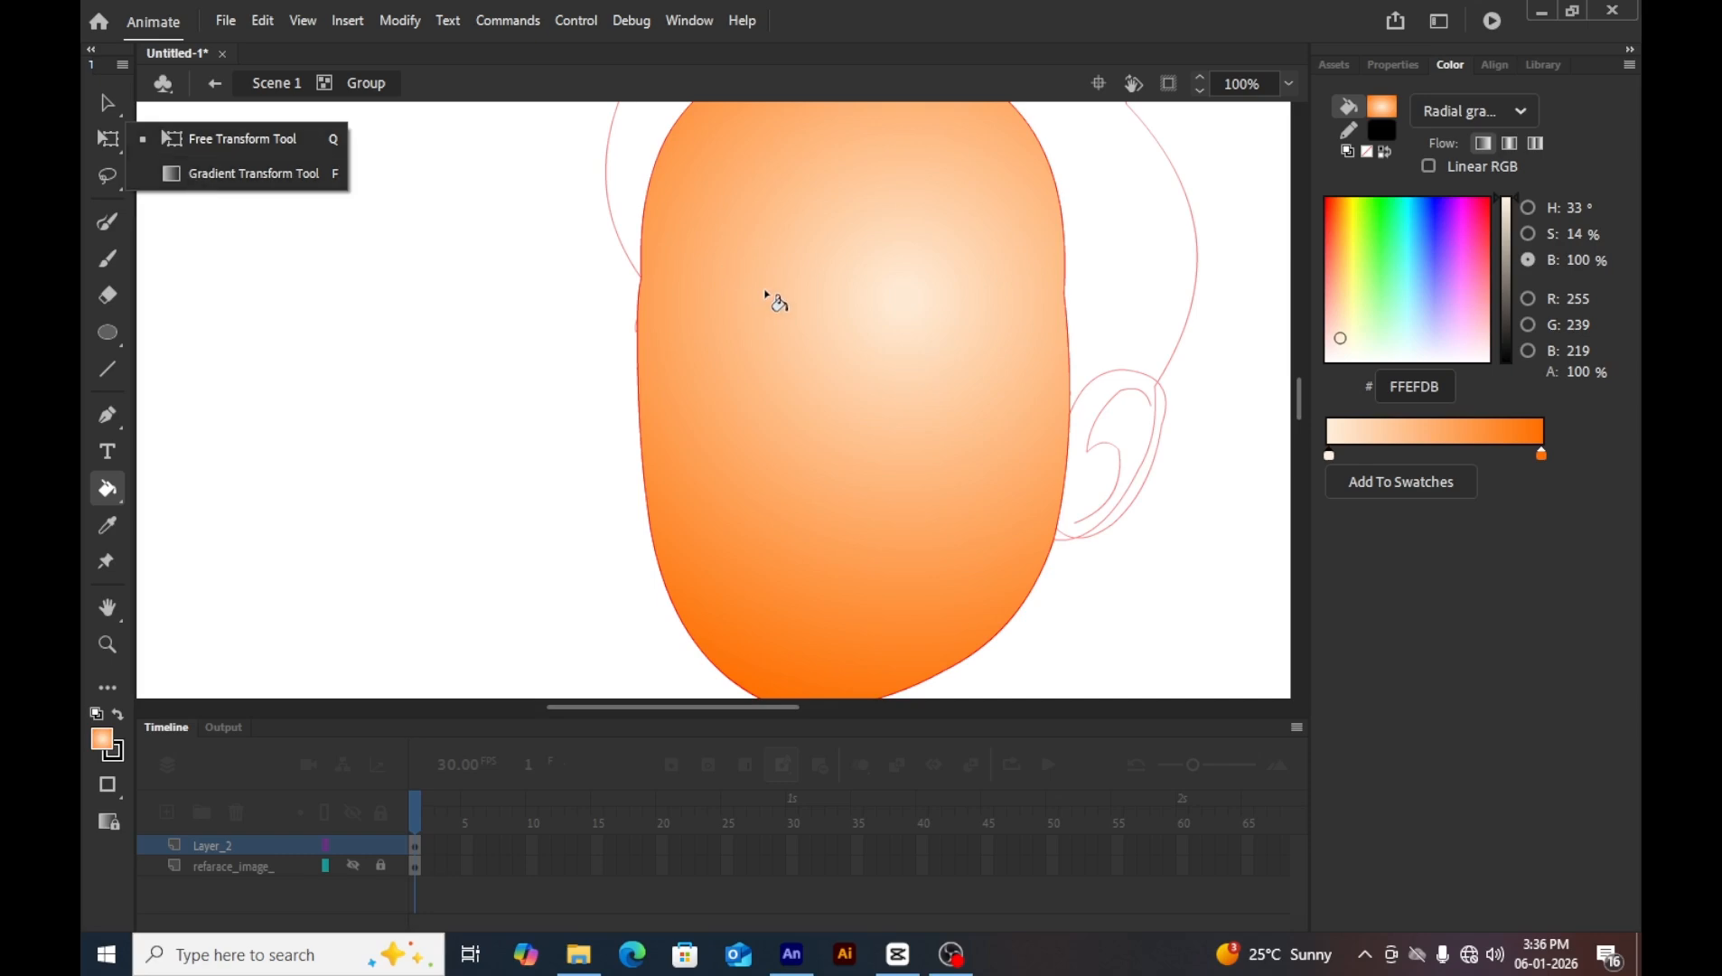
pyautogui.click(230, 139)
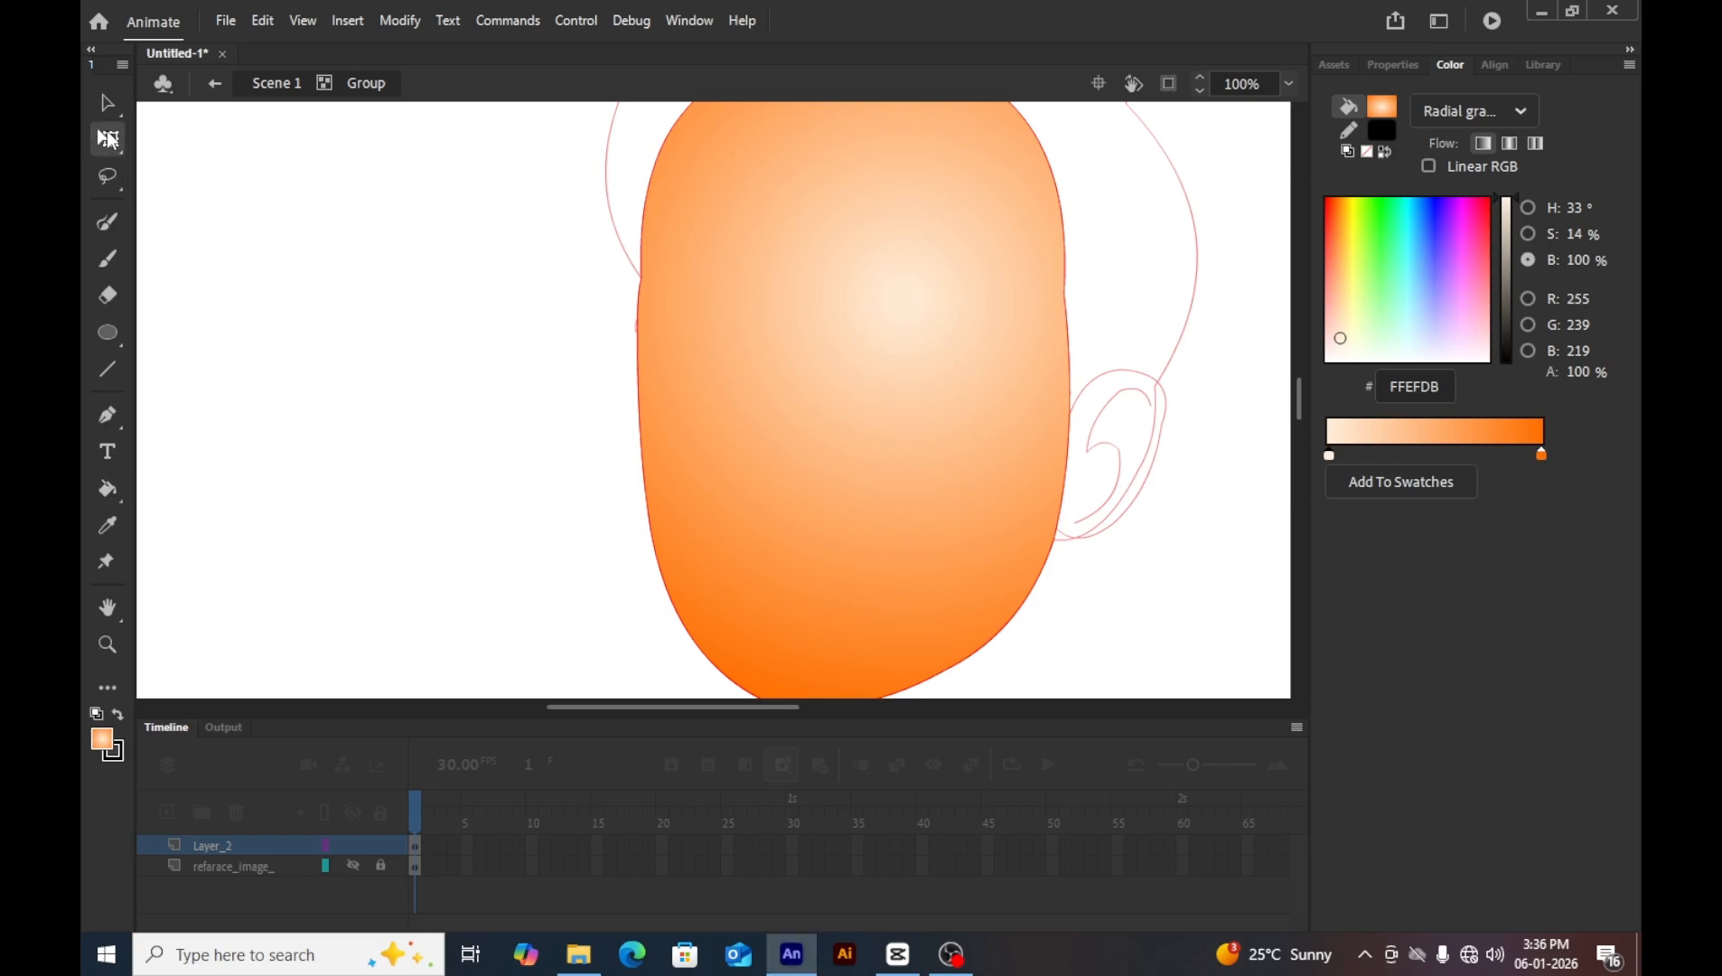
pyautogui.click(833, 290)
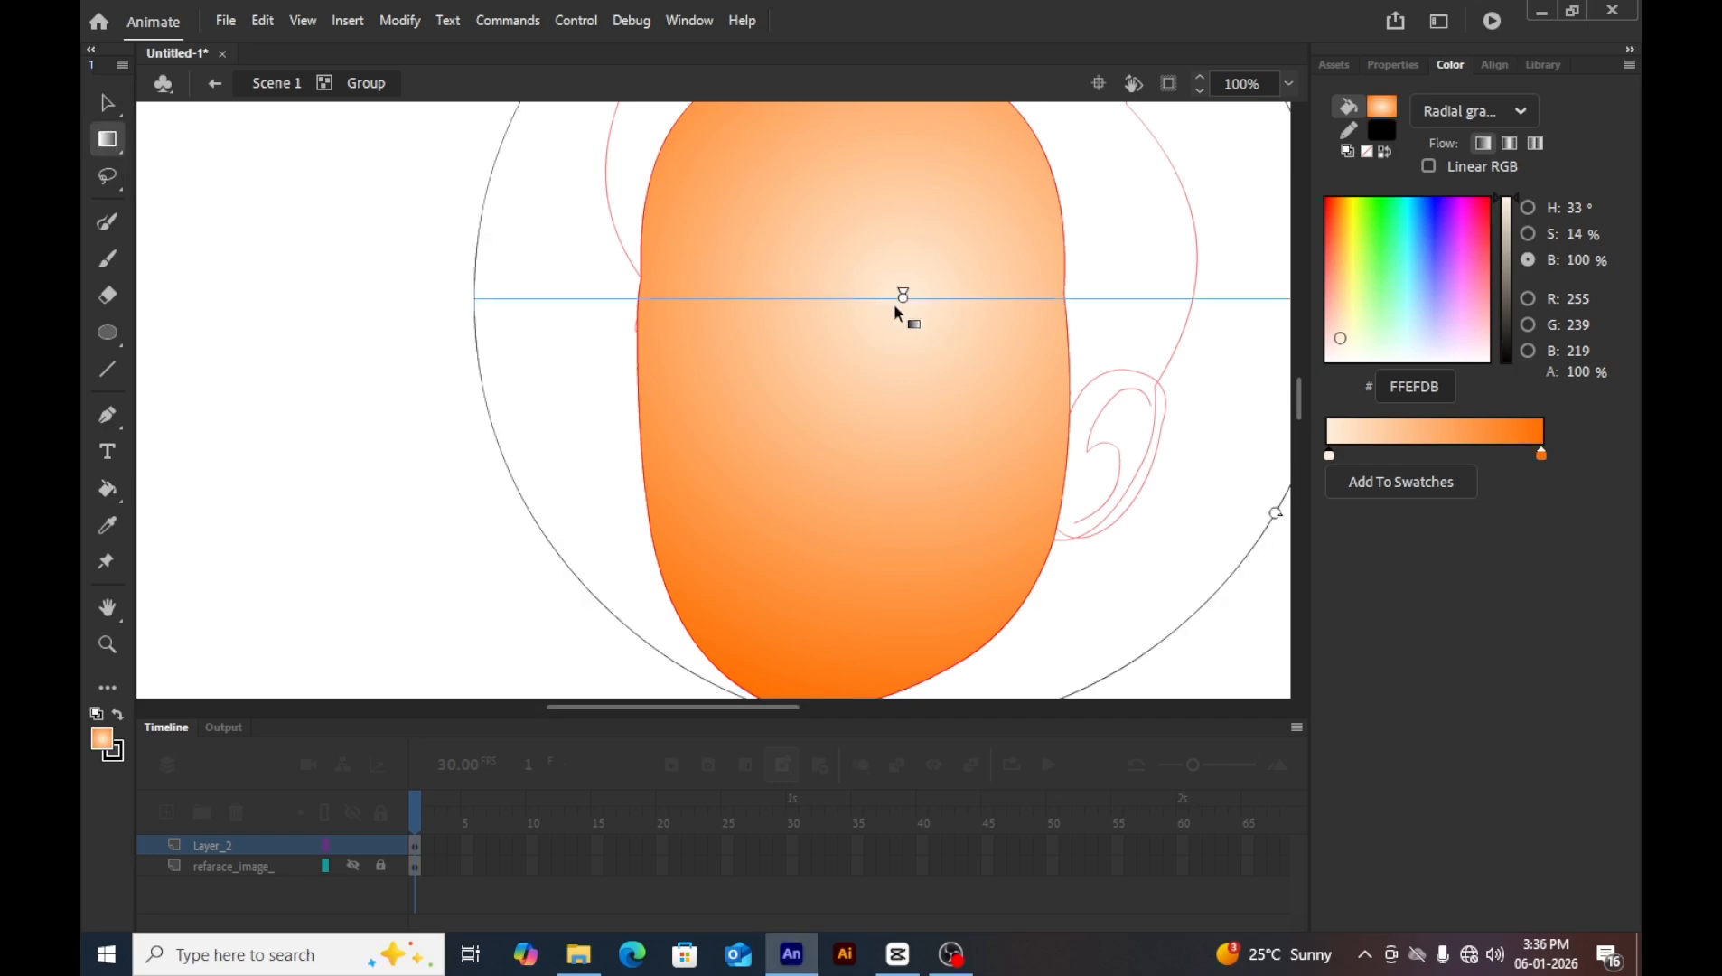
pyautogui.moveTo(900, 295); pyautogui.dragTo(869, 239)
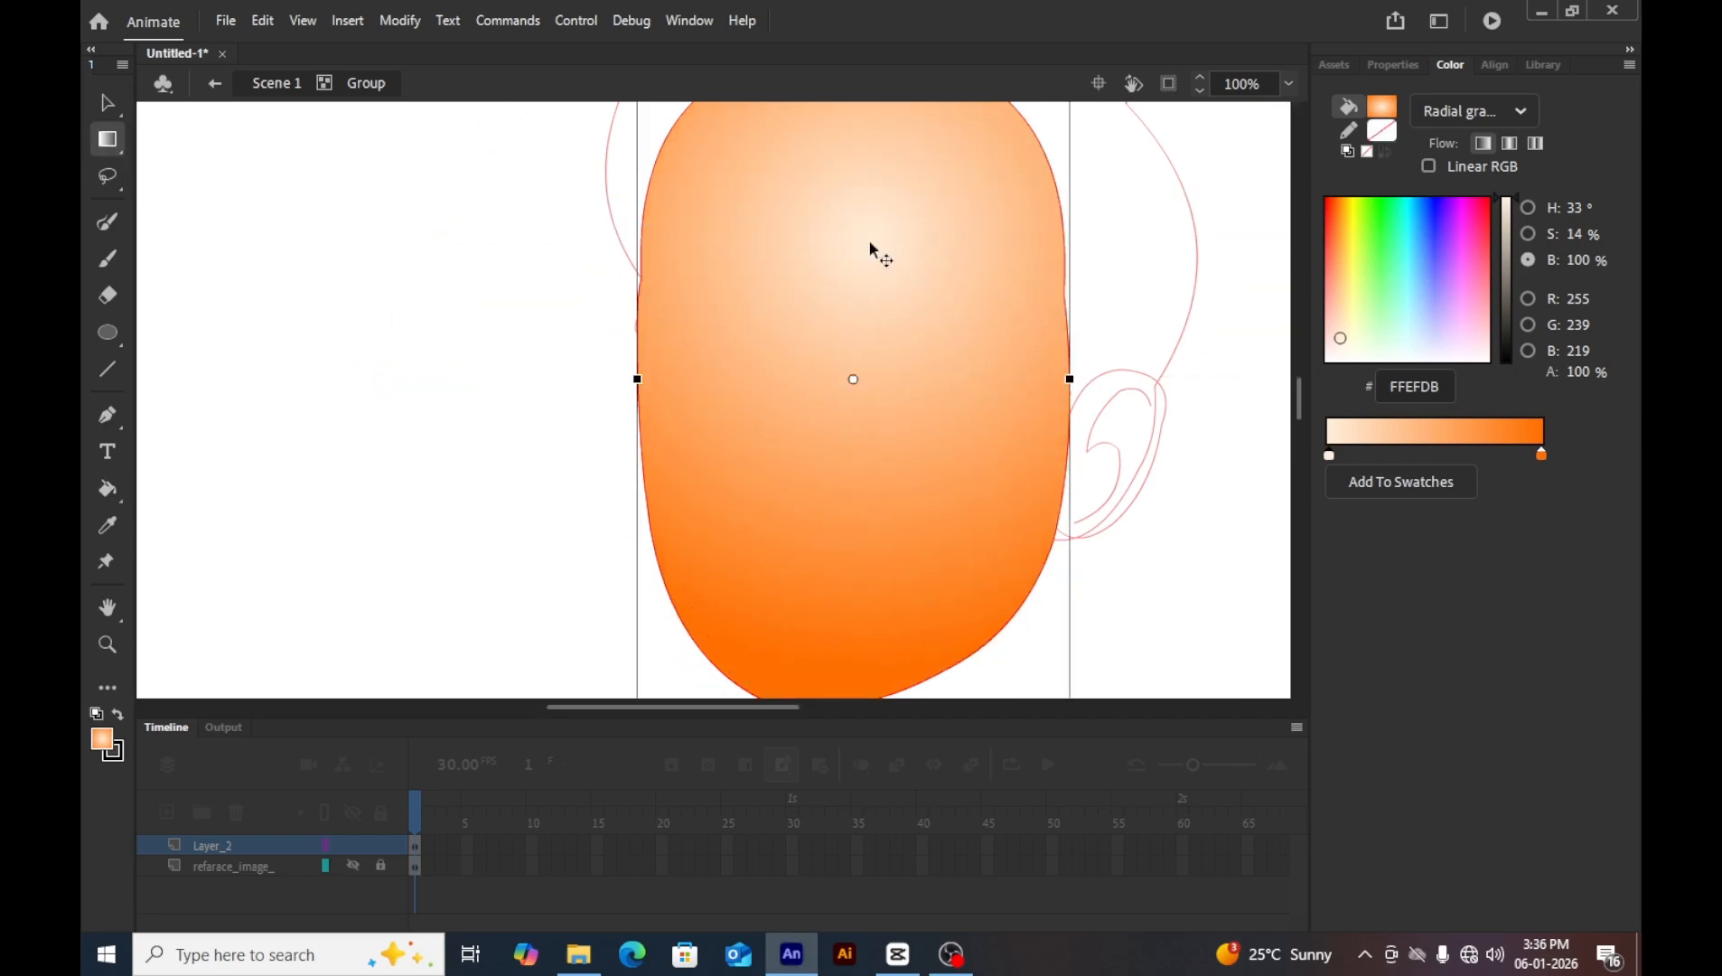
pyautogui.hotkey('ctrl', '-')
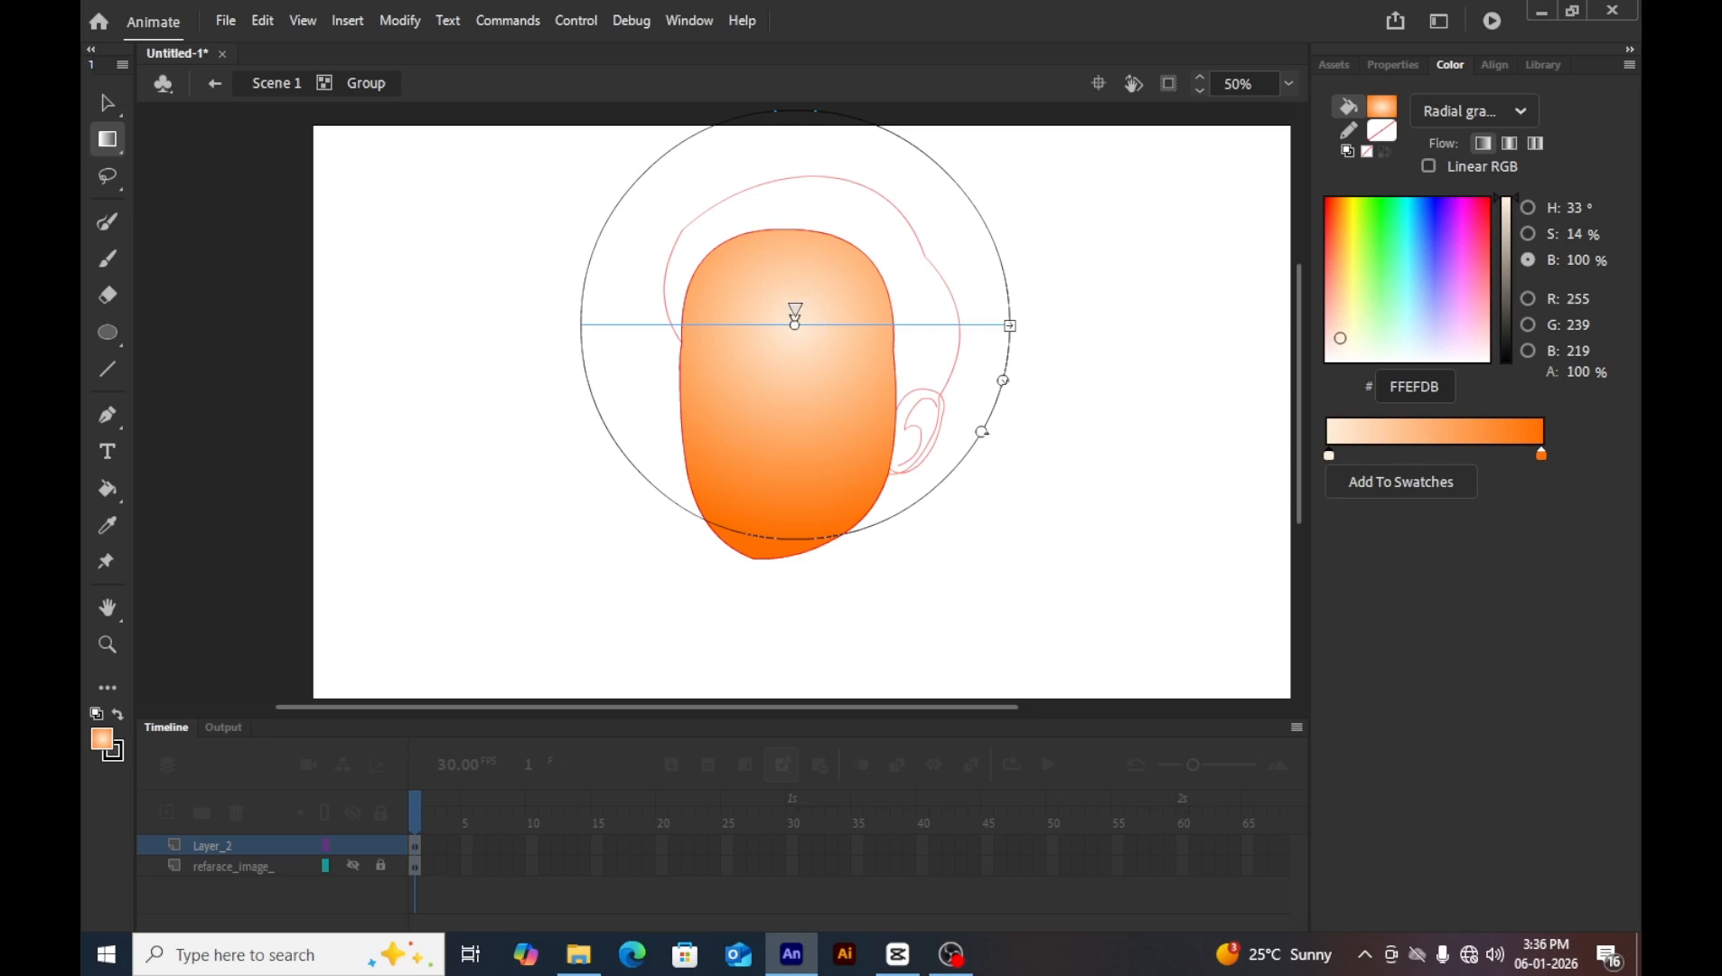
pyautogui.moveTo(792, 323); pyautogui.dragTo(786, 431)
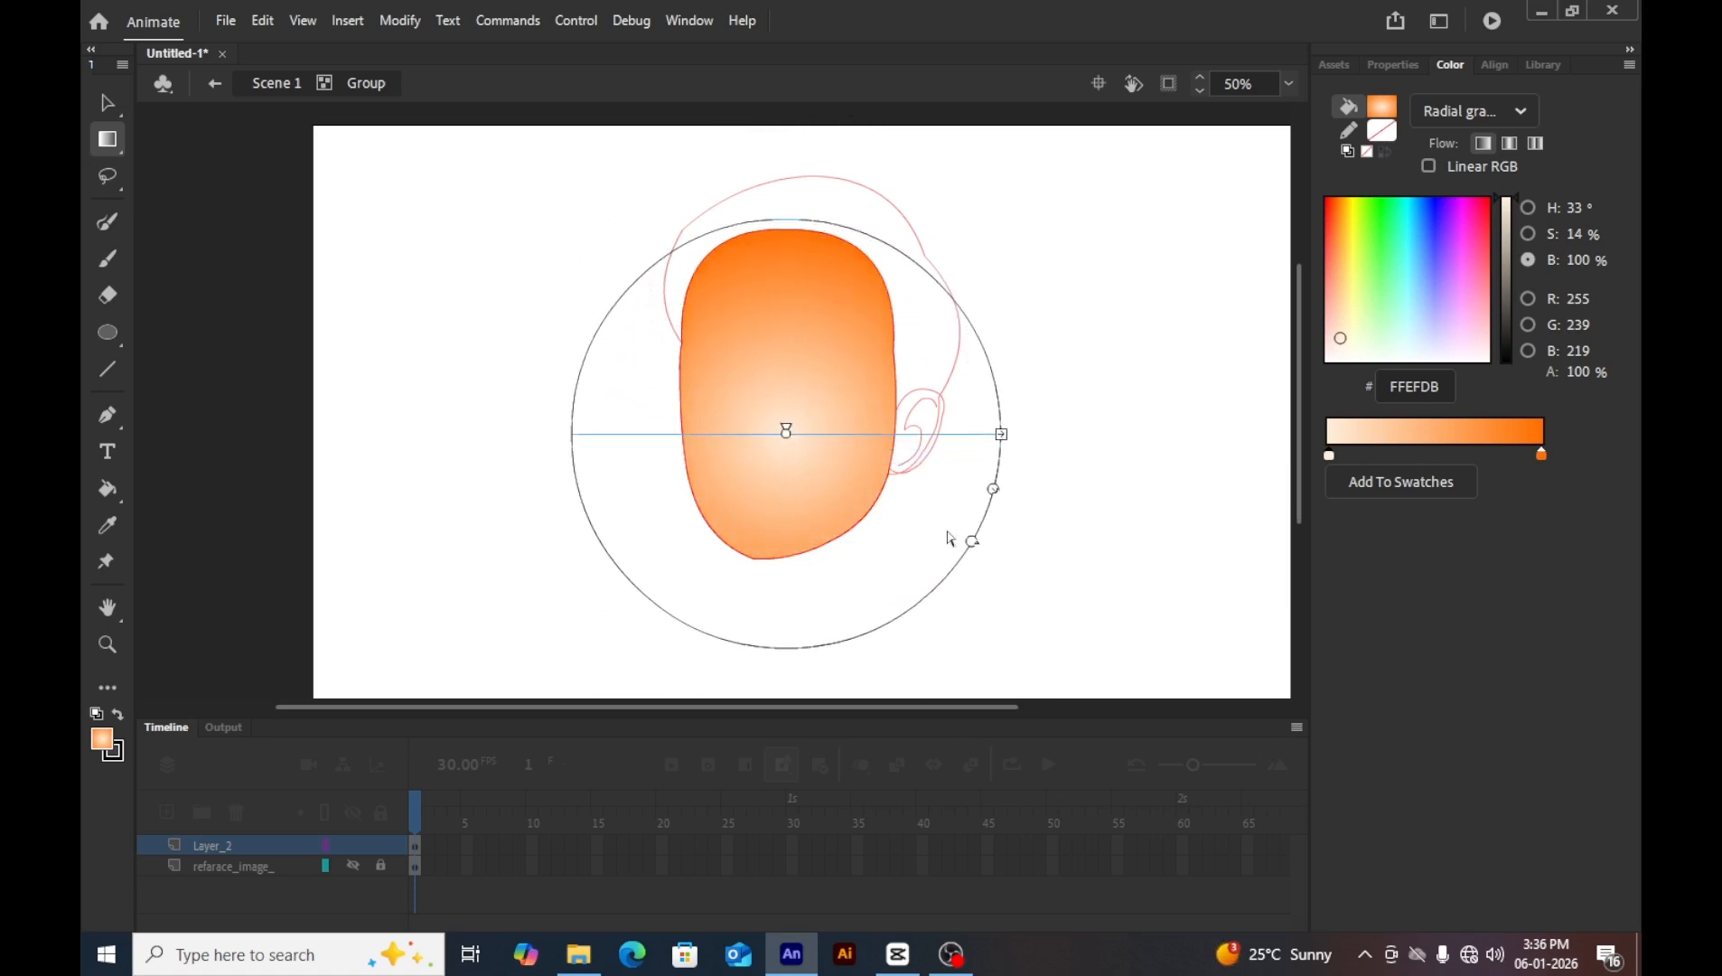
pyautogui.moveTo(991, 491); pyautogui.dragTo(1051, 555)
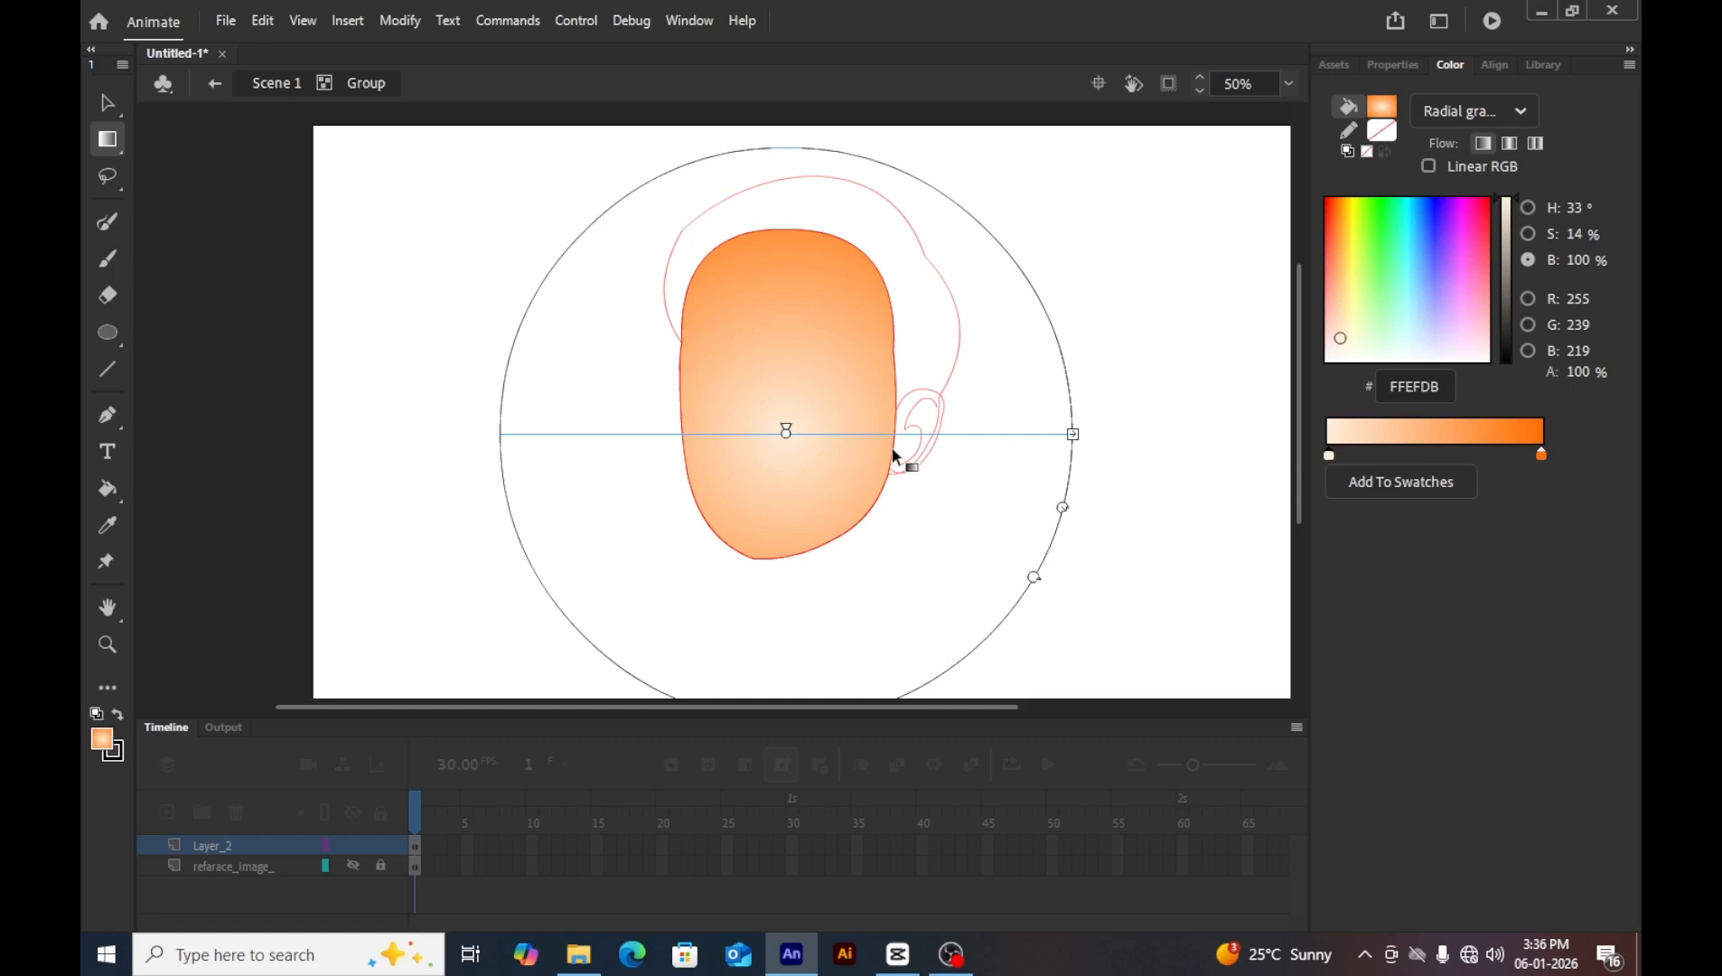
pyautogui.moveTo(788, 431); pyautogui.dragTo(892, 380)
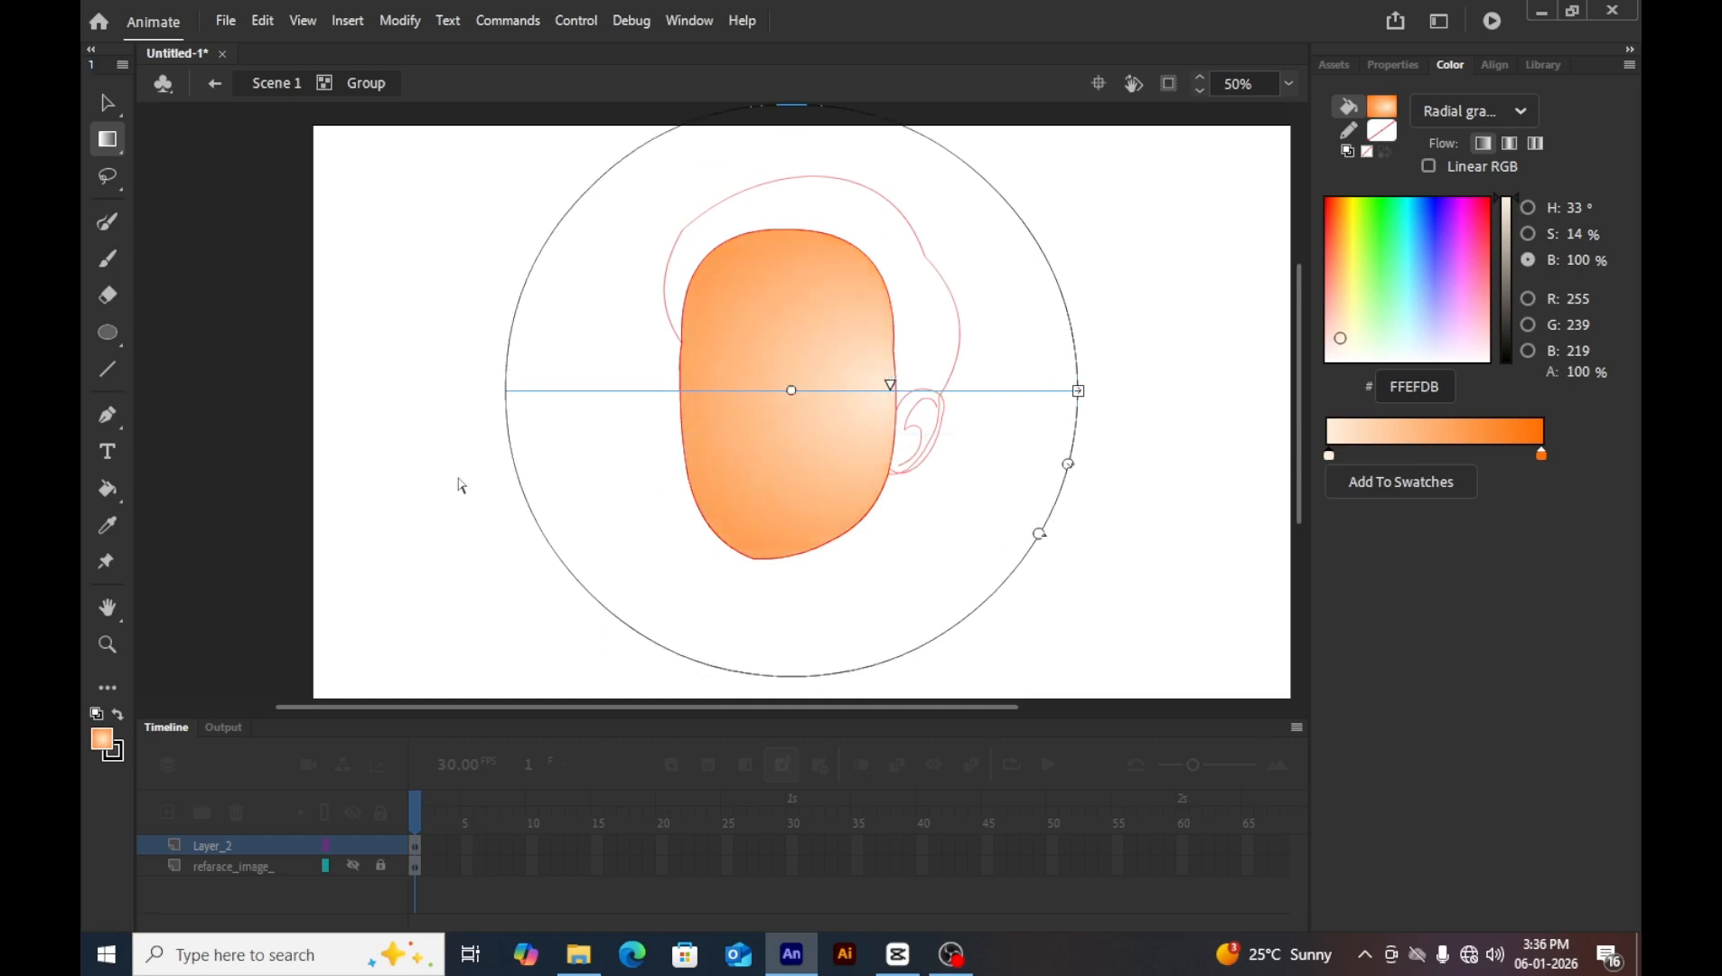
pyautogui.press('v')
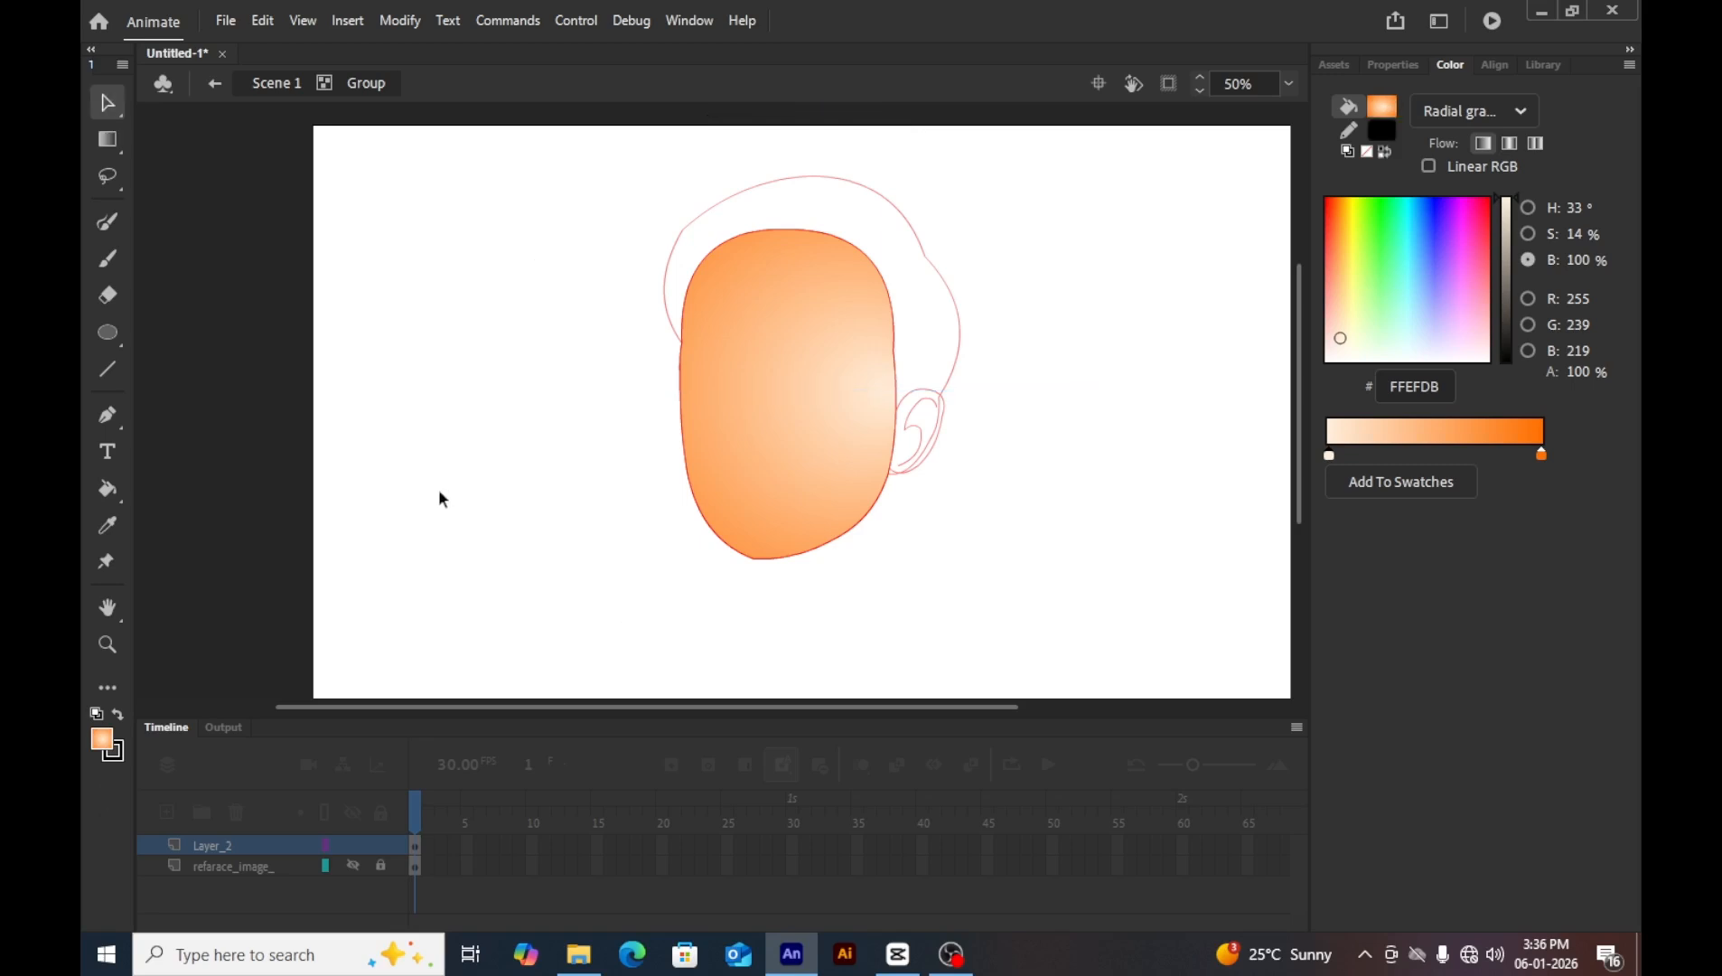
pyautogui.doubleClick(437, 499)
pyautogui.click(435, 499)
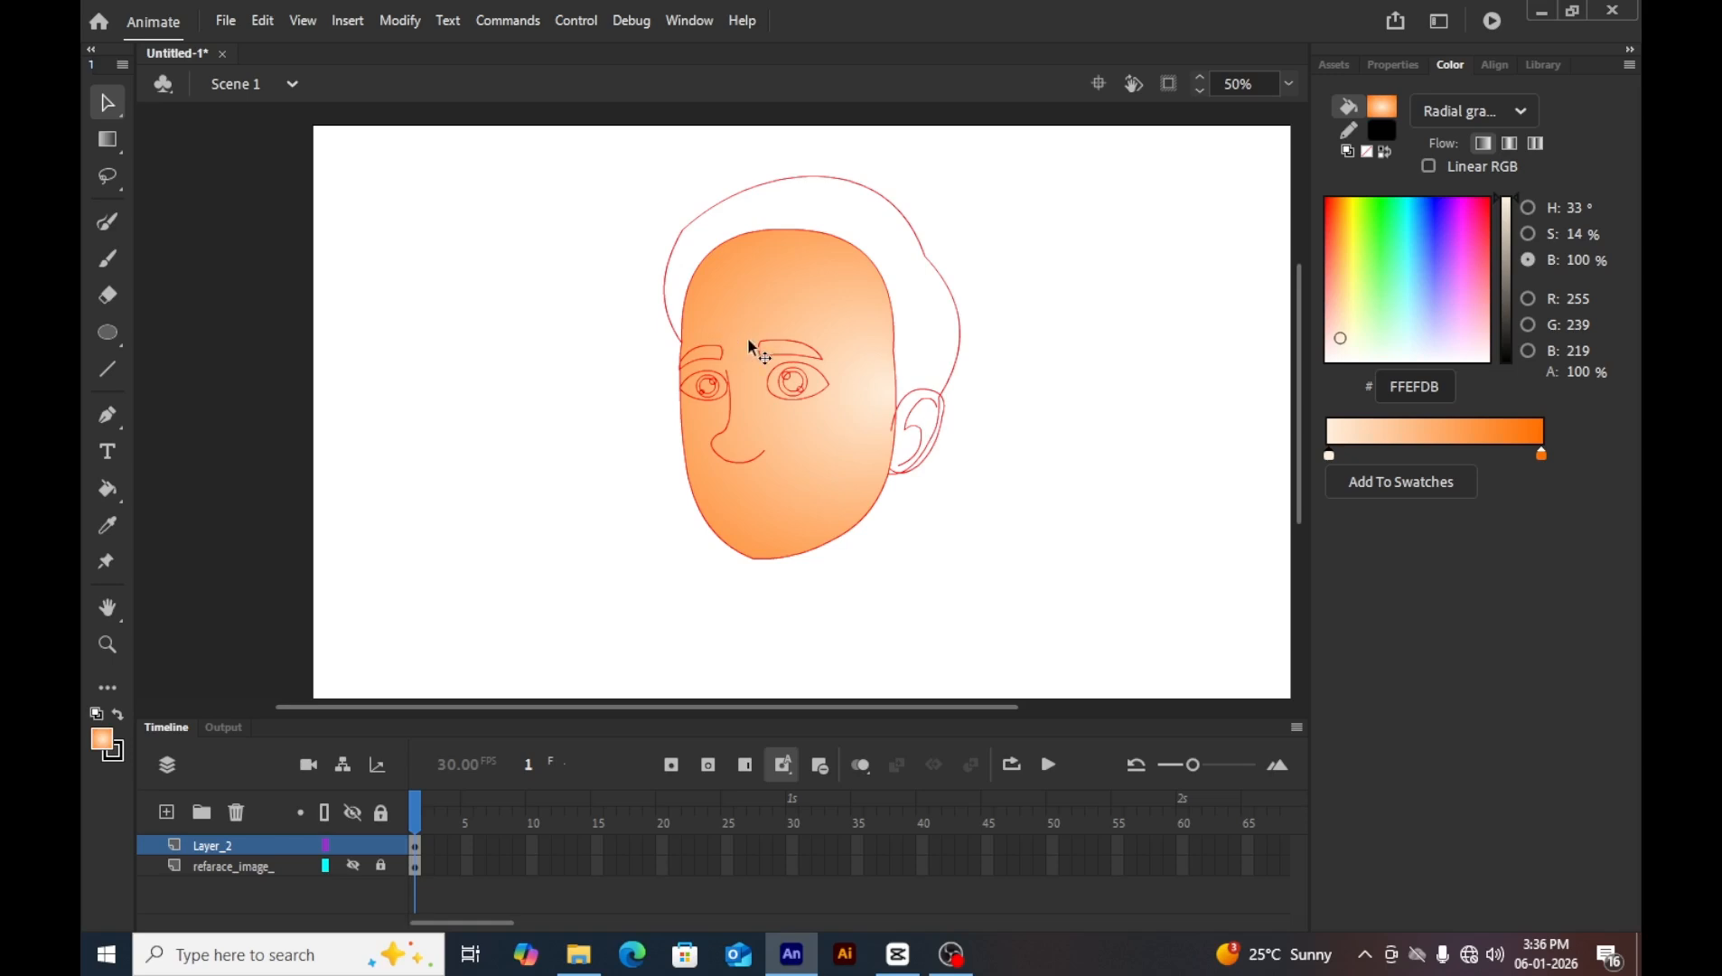
# Reopen the face group for editing and set the stroke colour to brown 9E704B.
pyautogui.press('z')
pyautogui.click(768, 397)
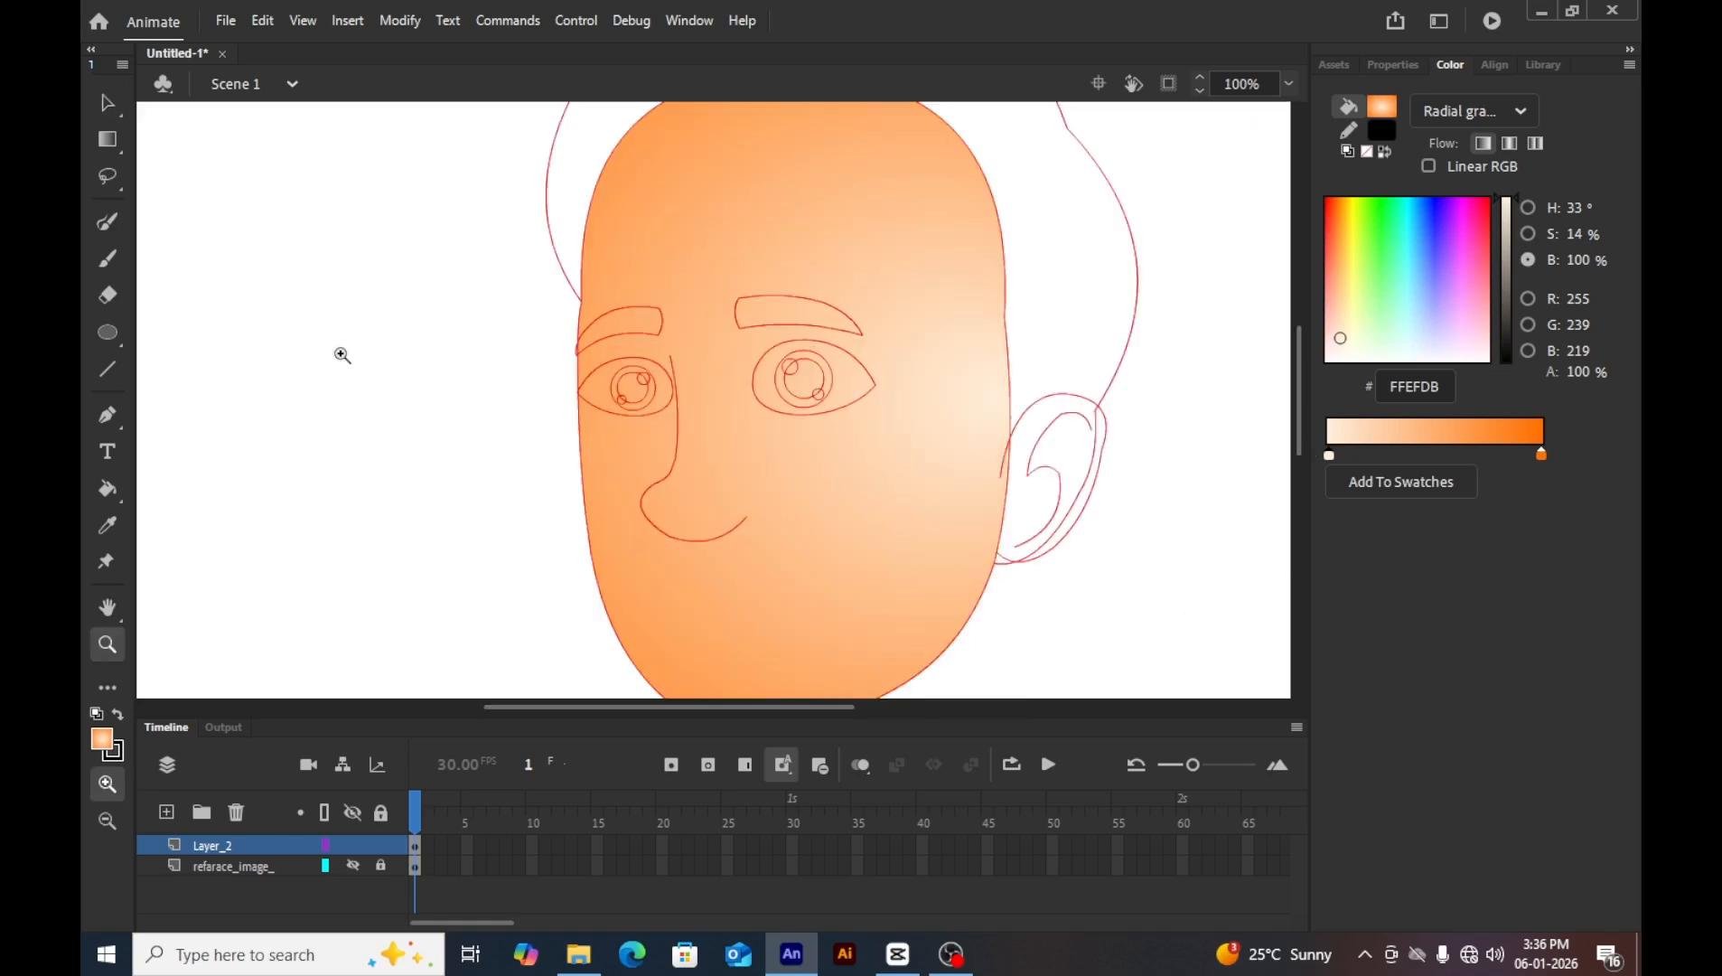
pyautogui.click(104, 104)
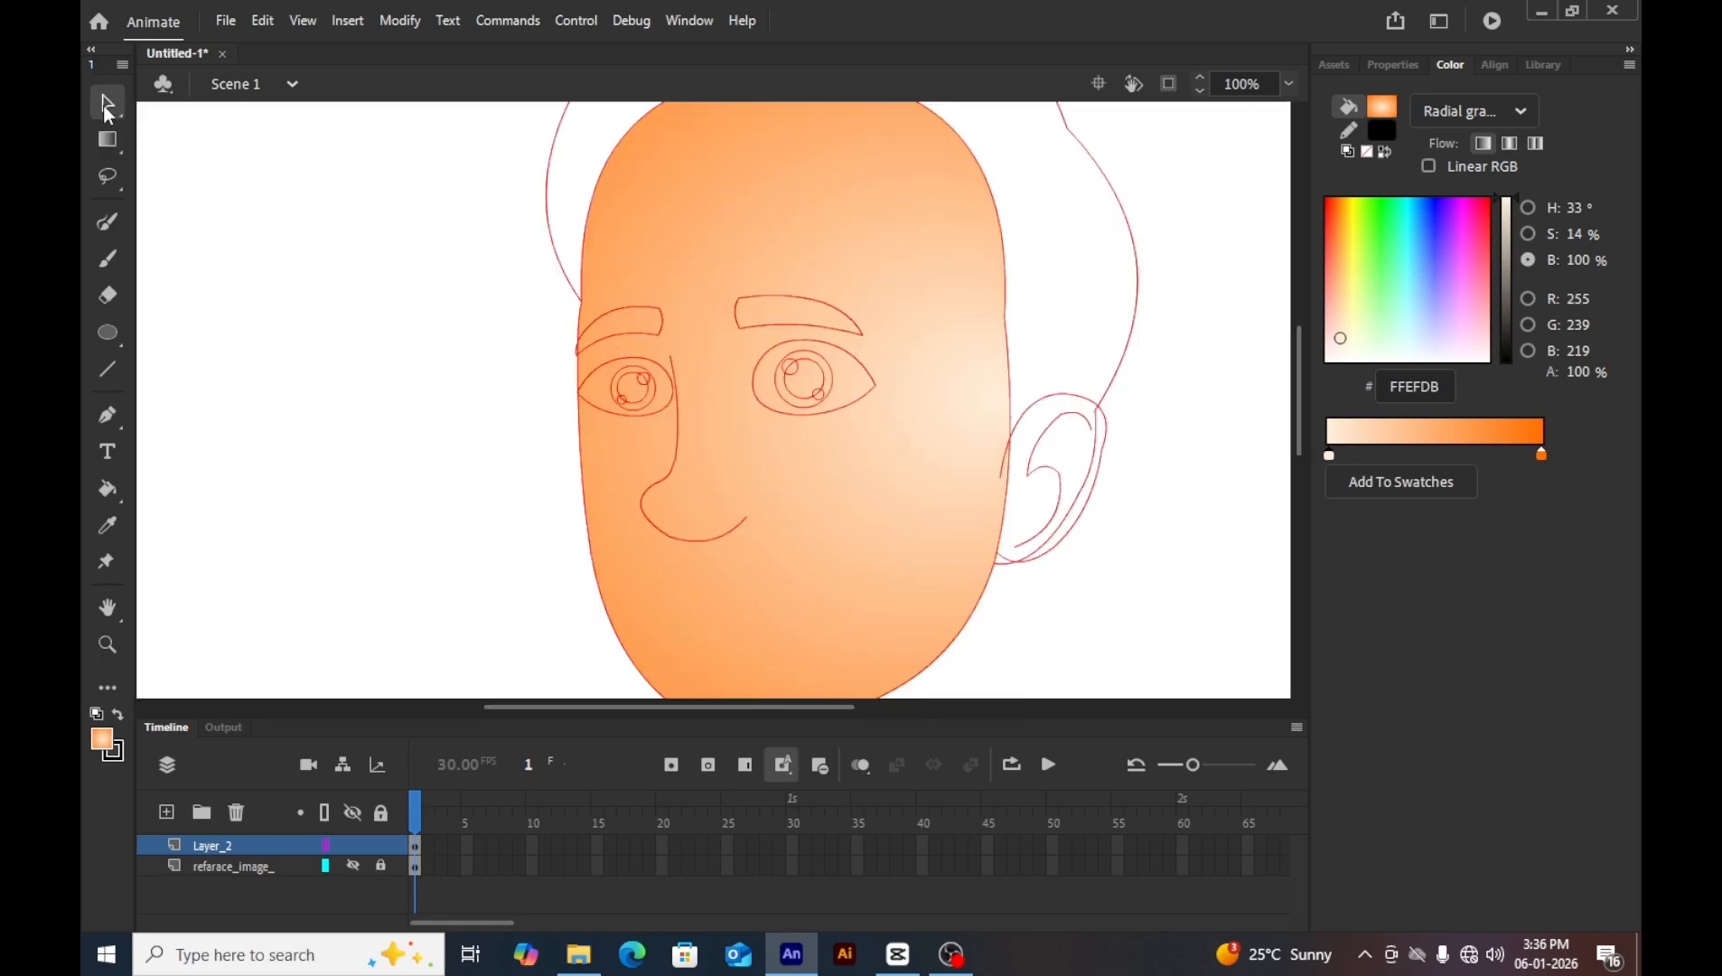
pyautogui.doubleClick(660, 223)
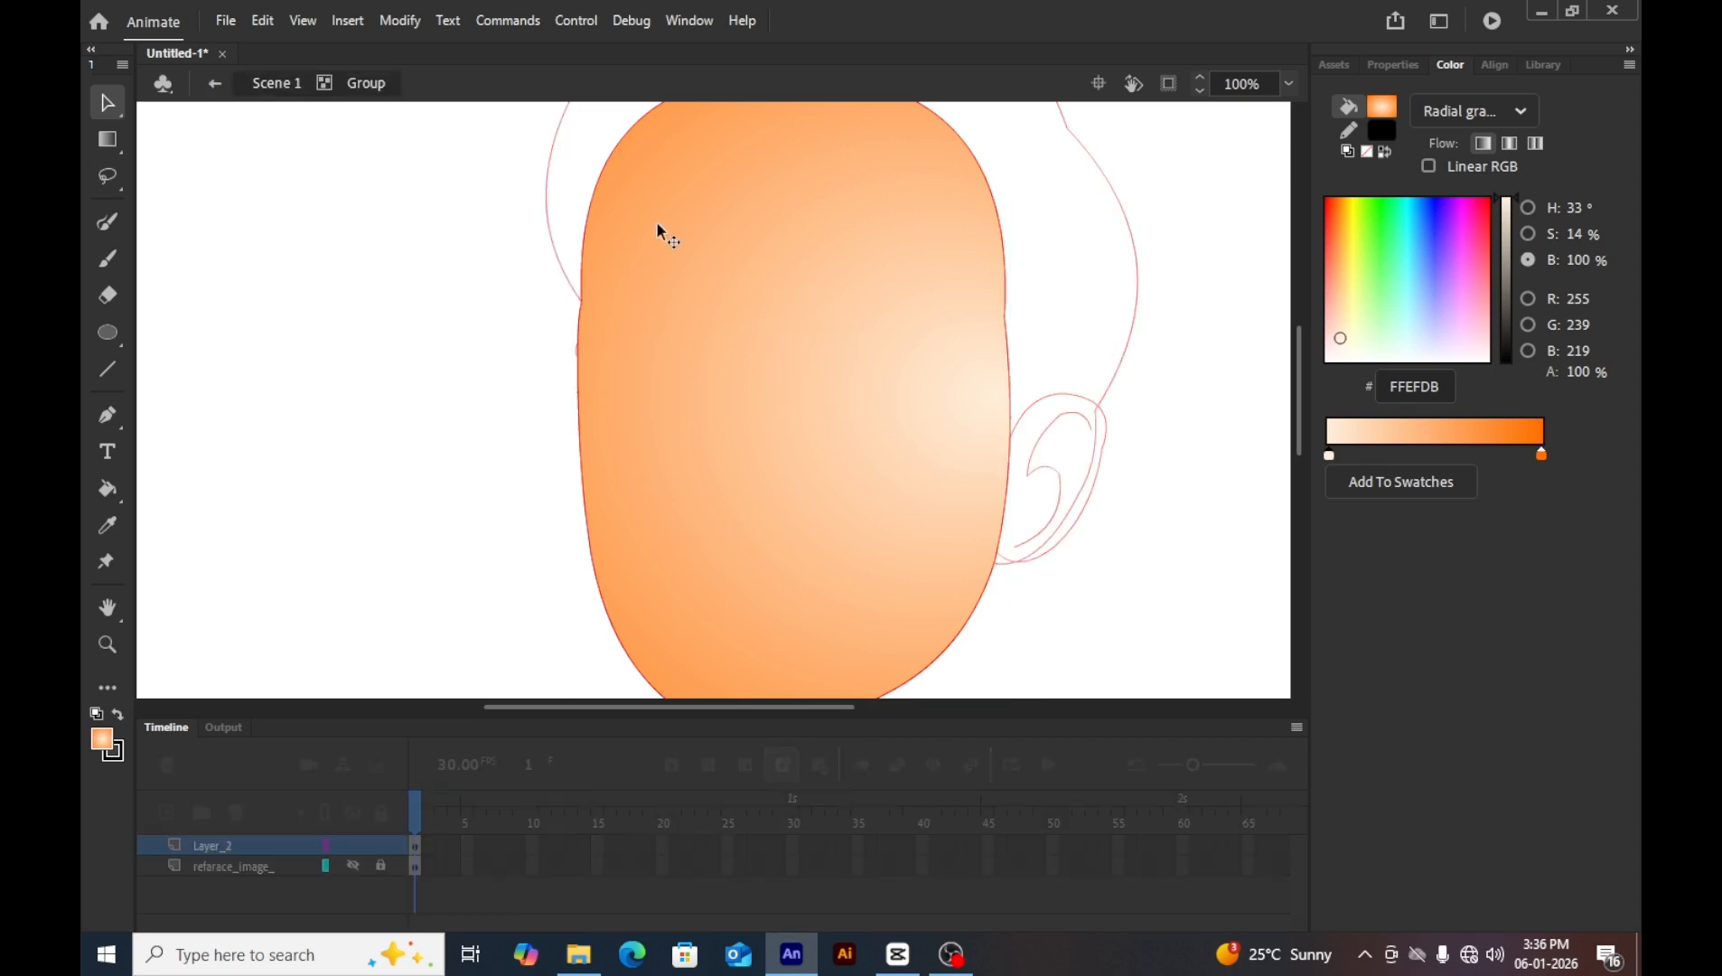
pyautogui.click(113, 752)
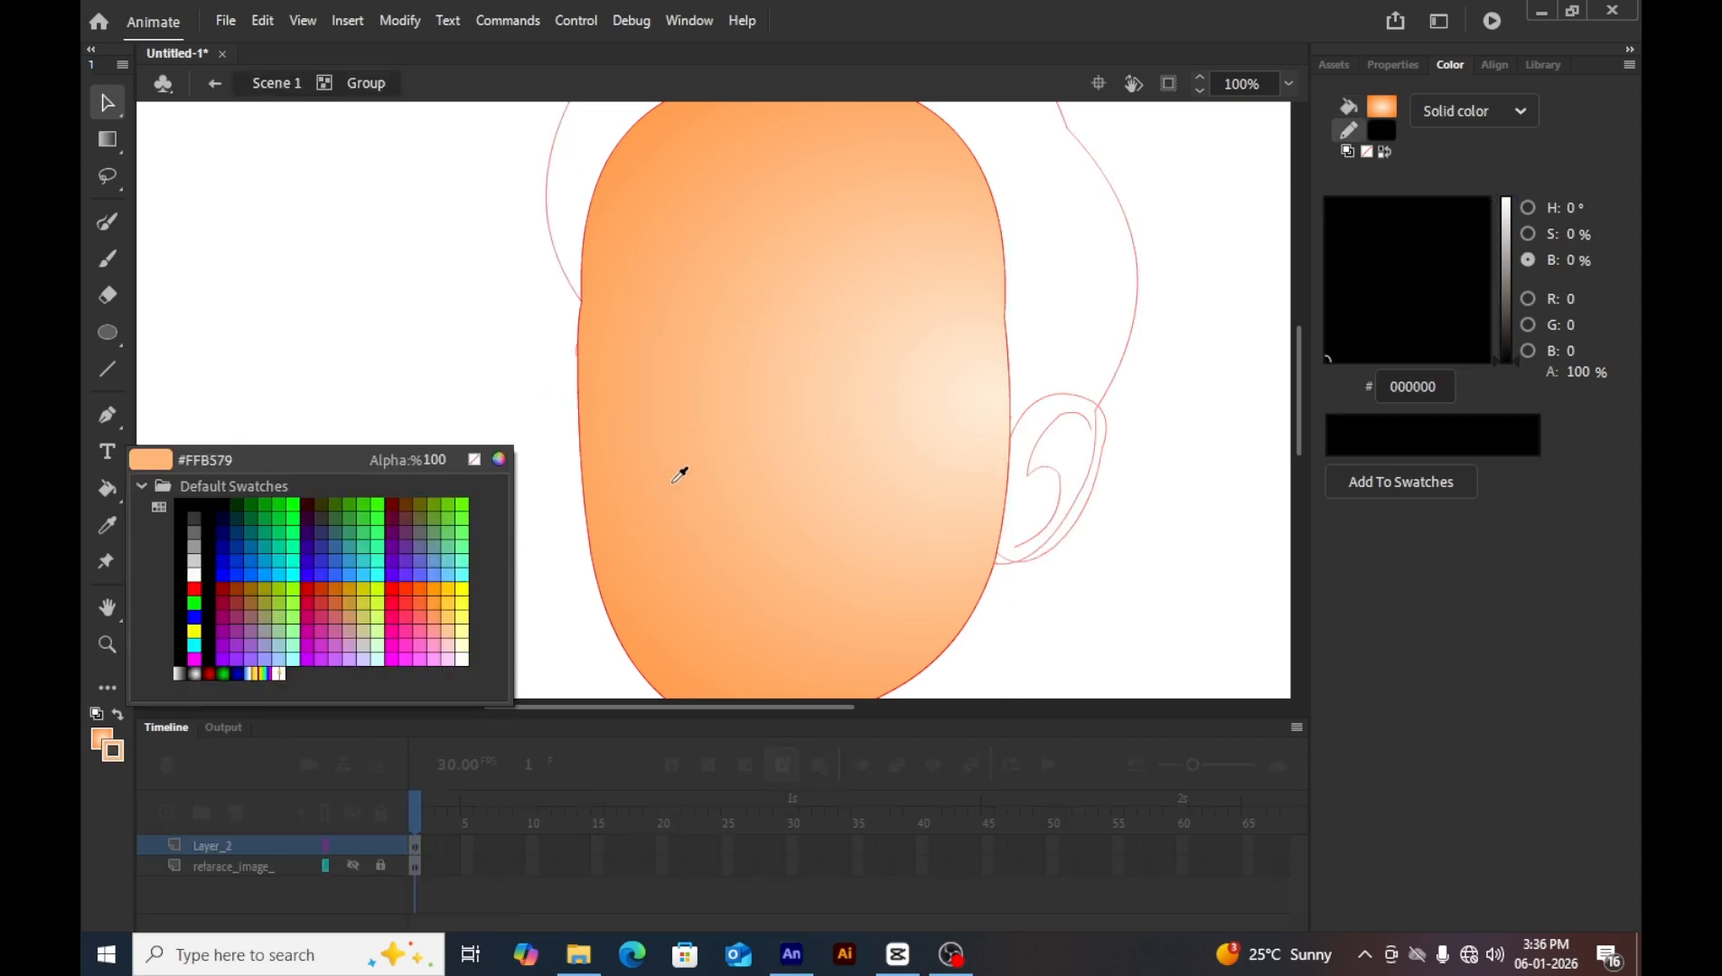
pyautogui.press('Escape')
pyautogui.click(113, 752)
pyautogui.click(501, 460)
pyautogui.moveTo(916, 341); pyautogui.dragTo(911, 437)
pyautogui.click(1093, 346)
# Recolour the face outline with the brown stroke using the Ink Bottle and leave the group.
pyautogui.press('z')
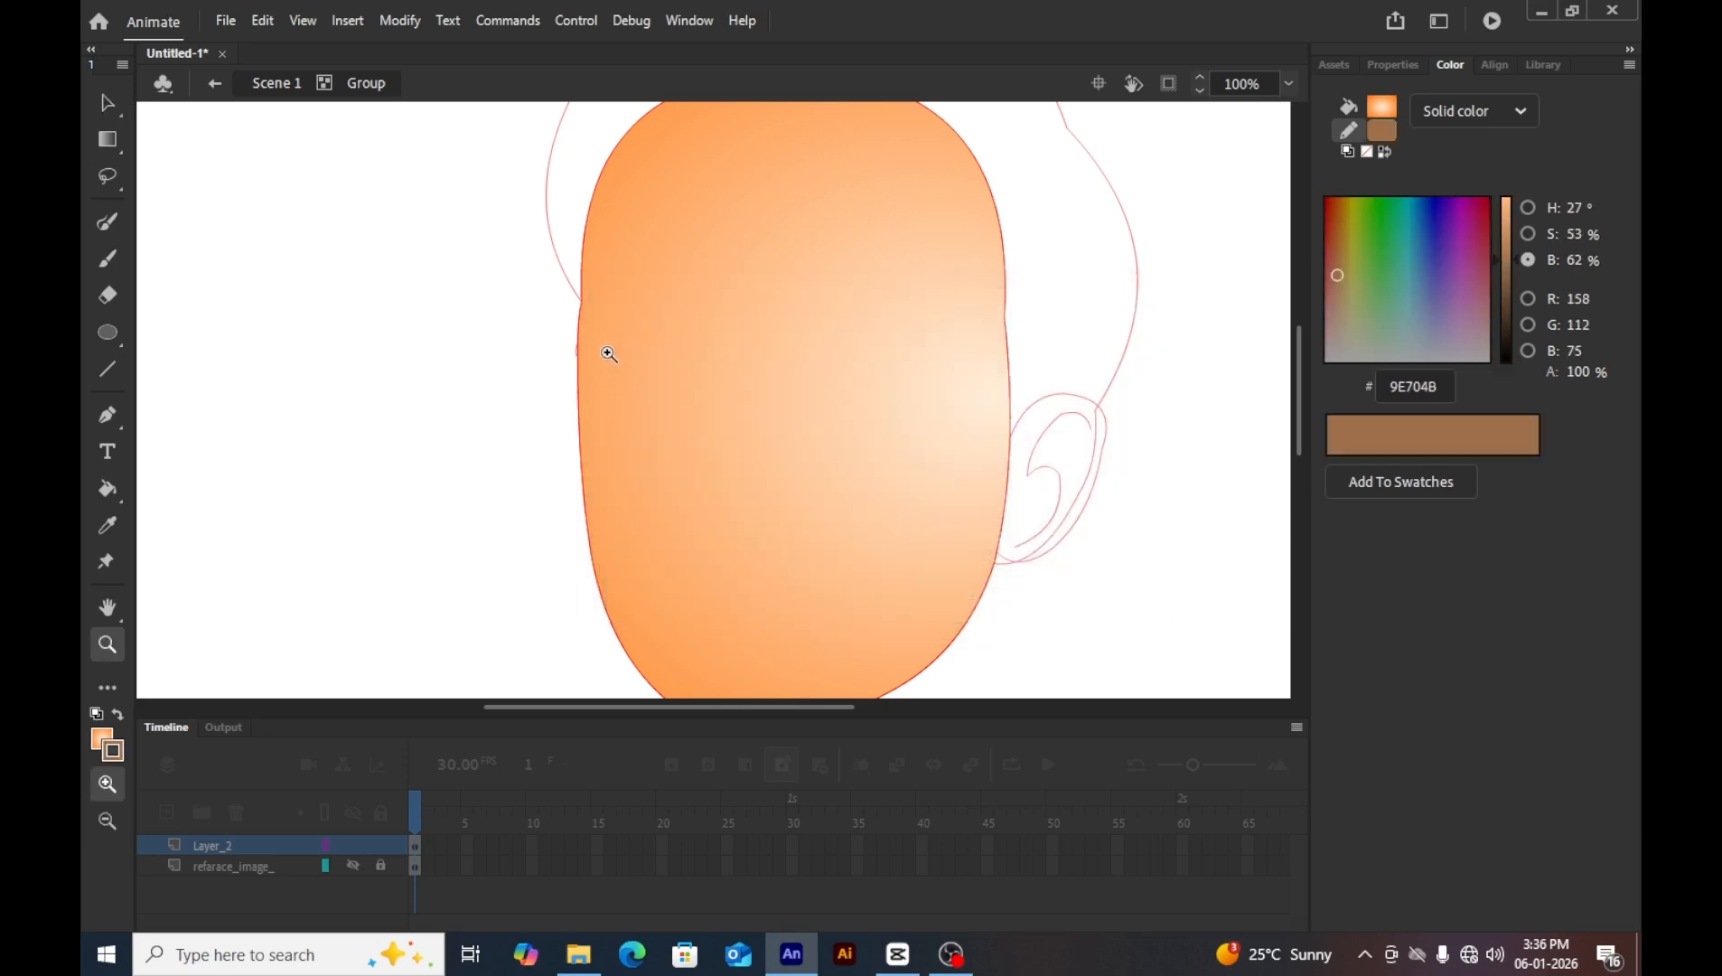
pyautogui.click(609, 353)
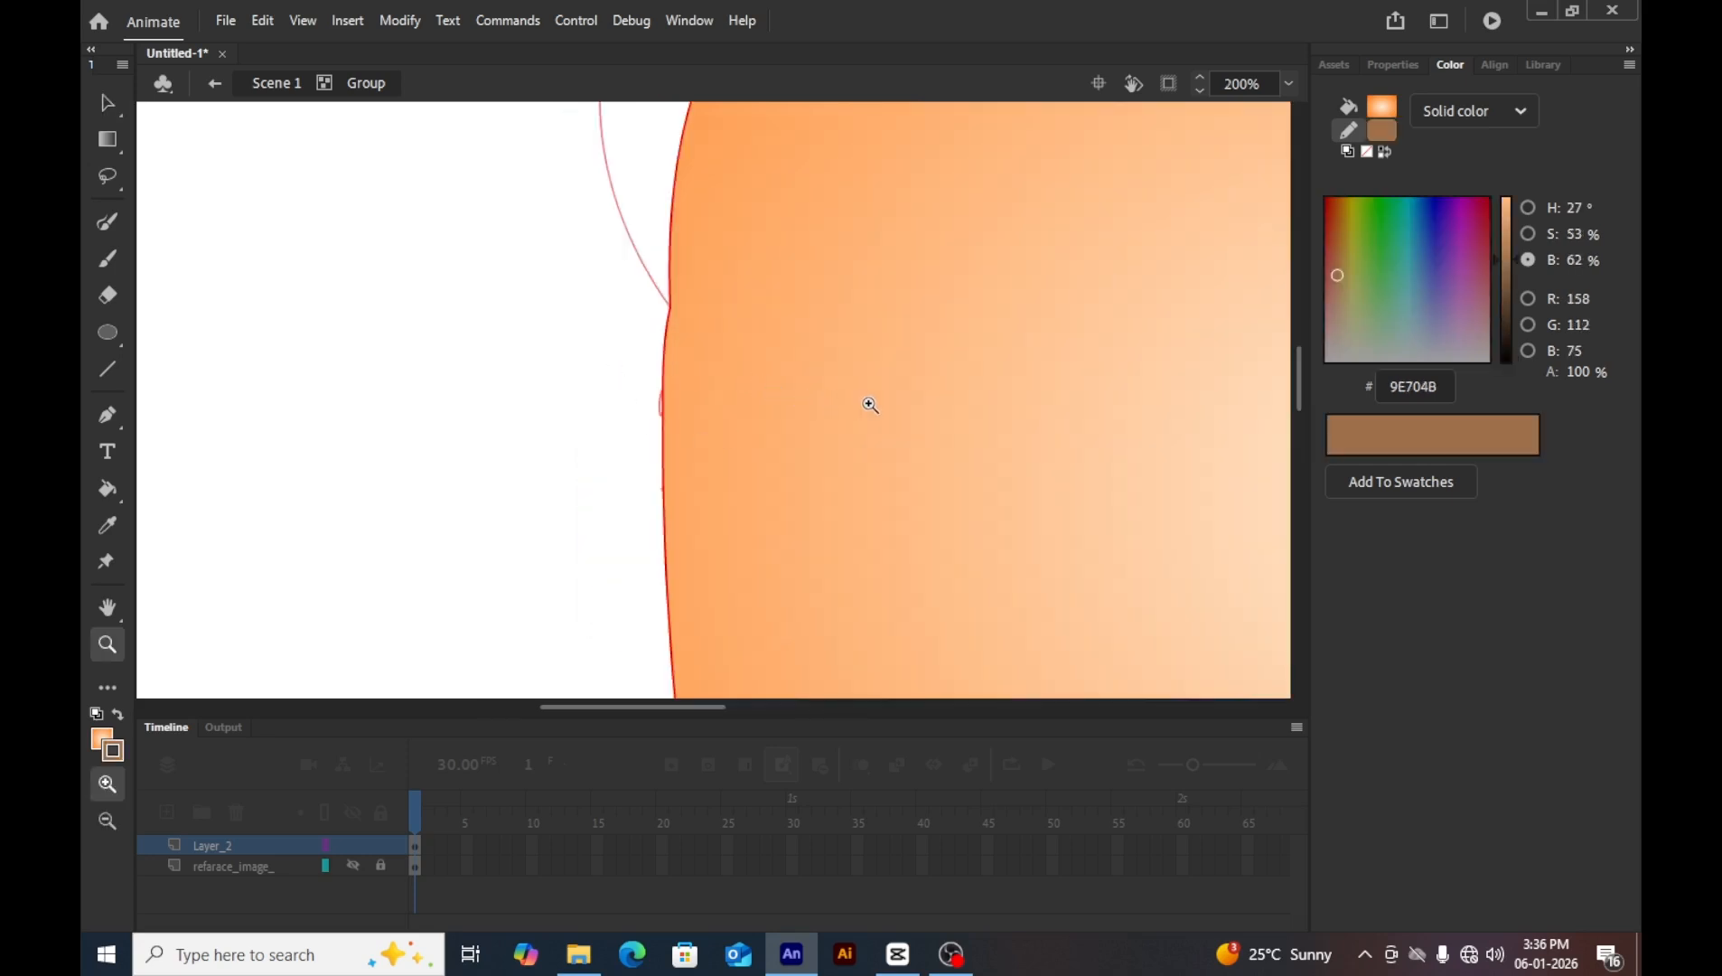
pyautogui.press('s')
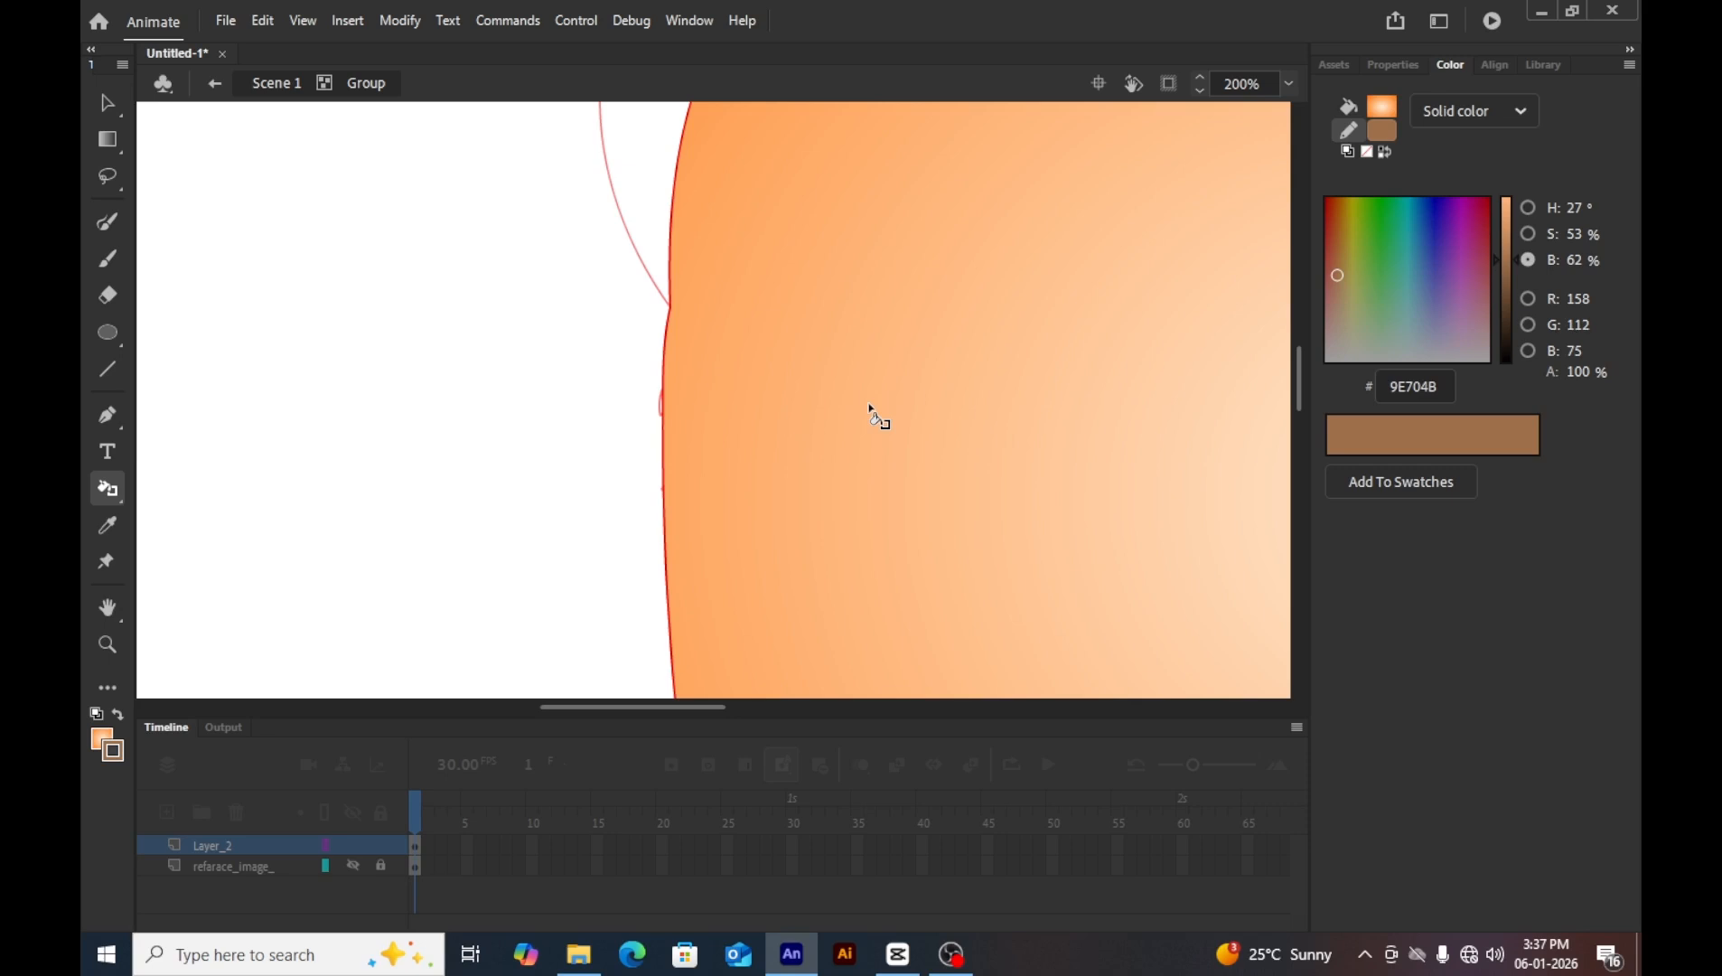
pyautogui.click(870, 412)
pyautogui.scroll(5, 868, 405)
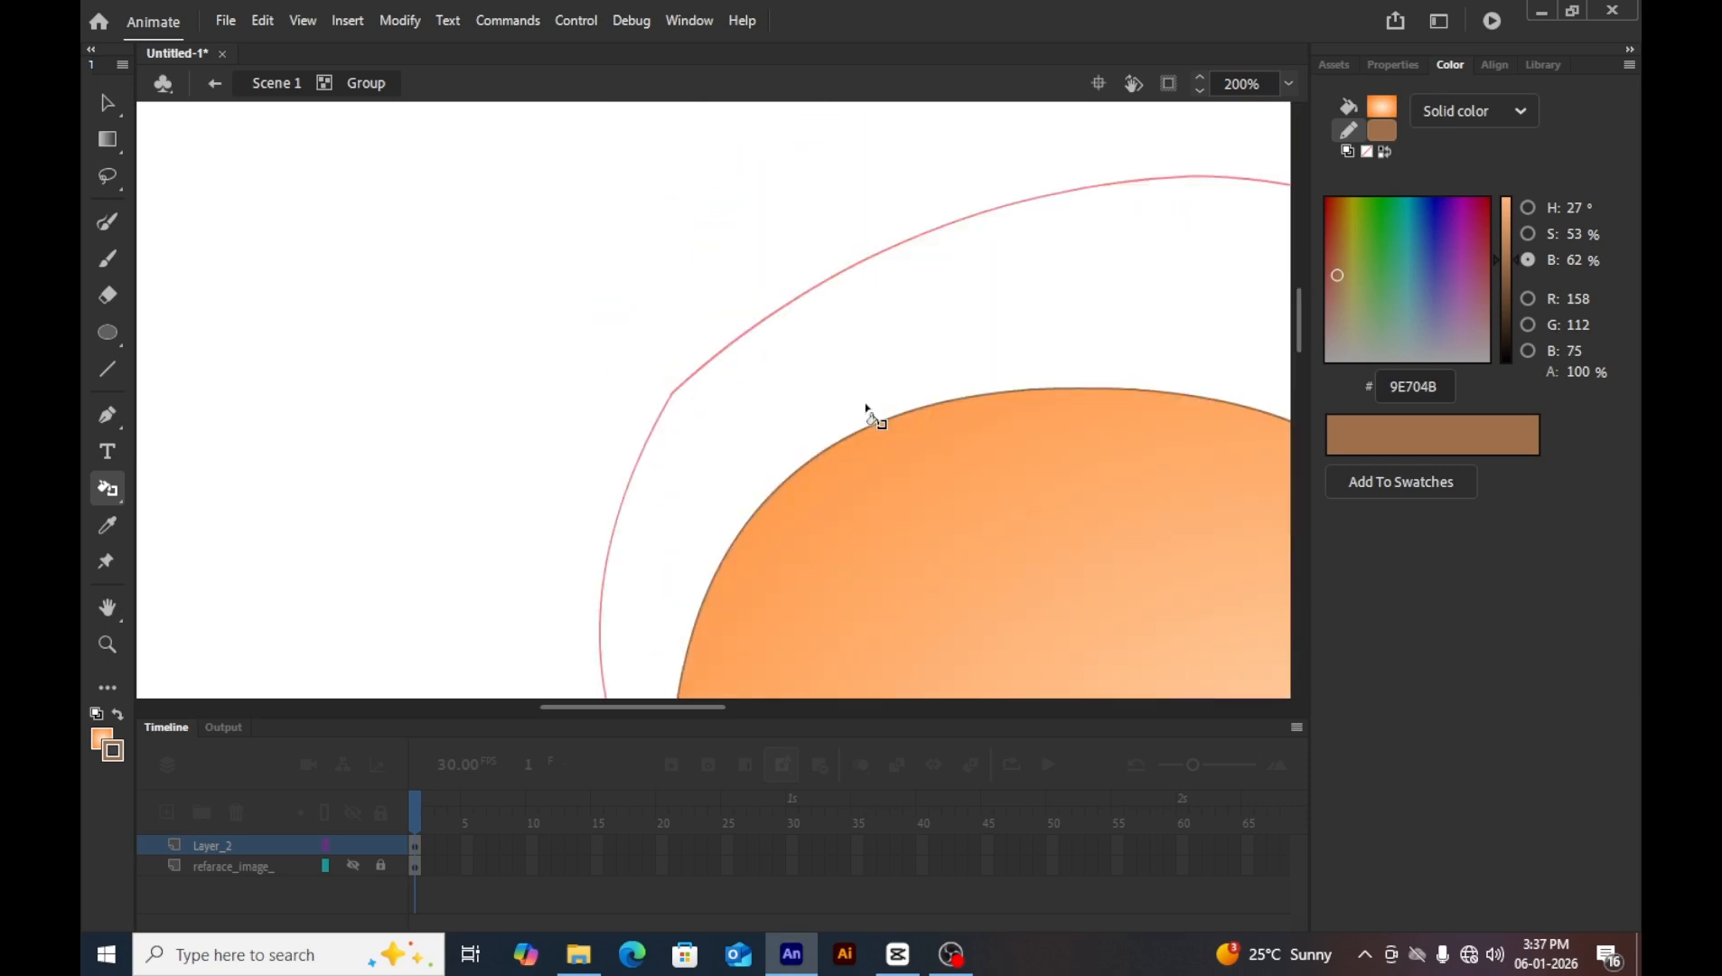
pyautogui.press('h')
pyautogui.moveTo(999, 396)
pyautogui.mouseDown()
pyautogui.moveTo(692, 147)
pyautogui.moveTo(781, 177)
pyautogui.moveTo(624, 280)
pyautogui.mouseUp()
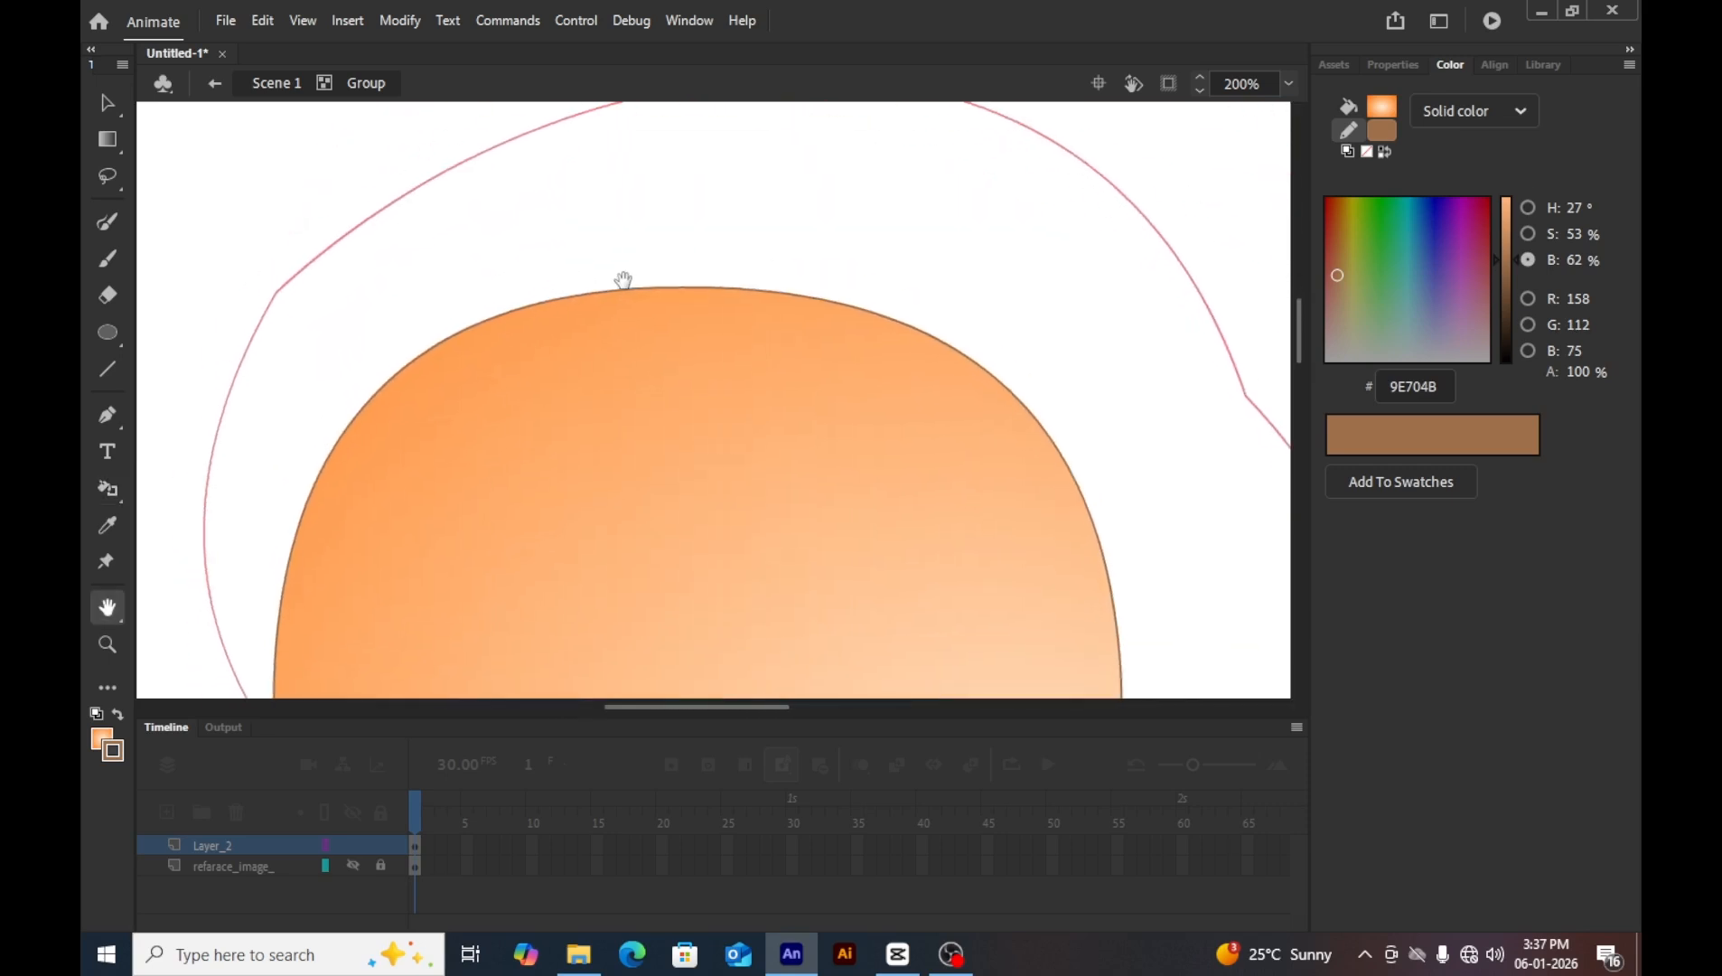
pyautogui.hotkey('ctrl', '-')
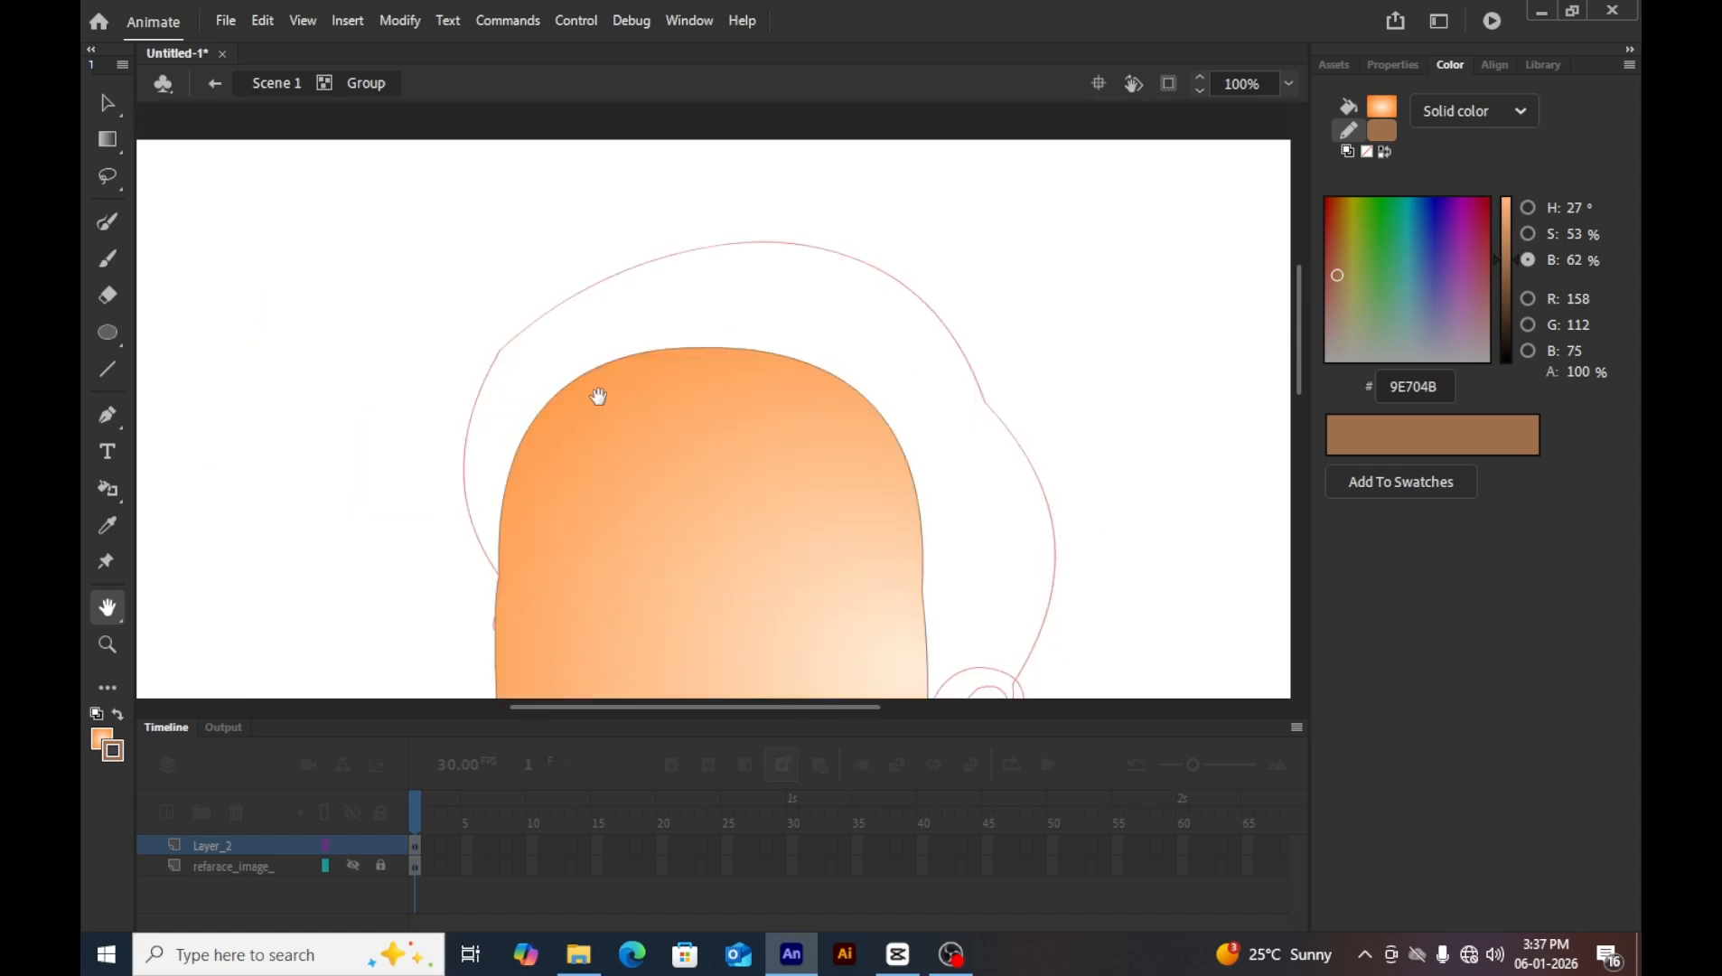
pyautogui.moveTo(596, 393); pyautogui.dragTo(605, 118)
pyautogui.press('v')
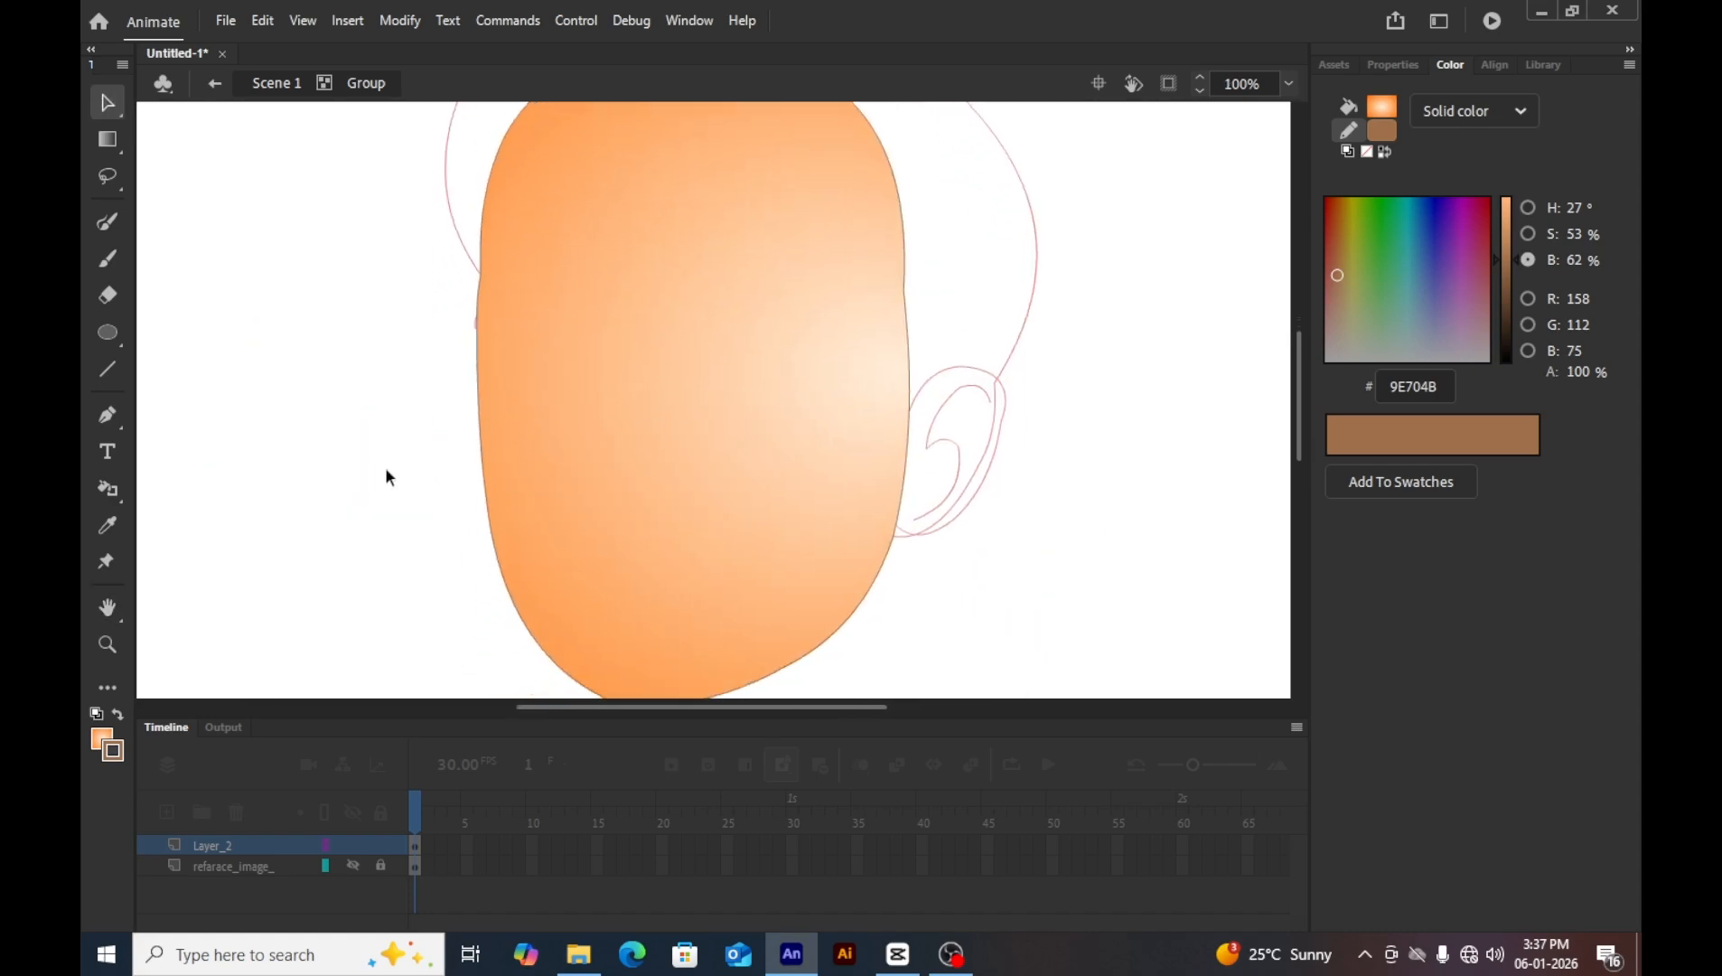
pyautogui.doubleClick(373, 467)
pyautogui.click(373, 467)
pyautogui.scroll(4, 670, 424)
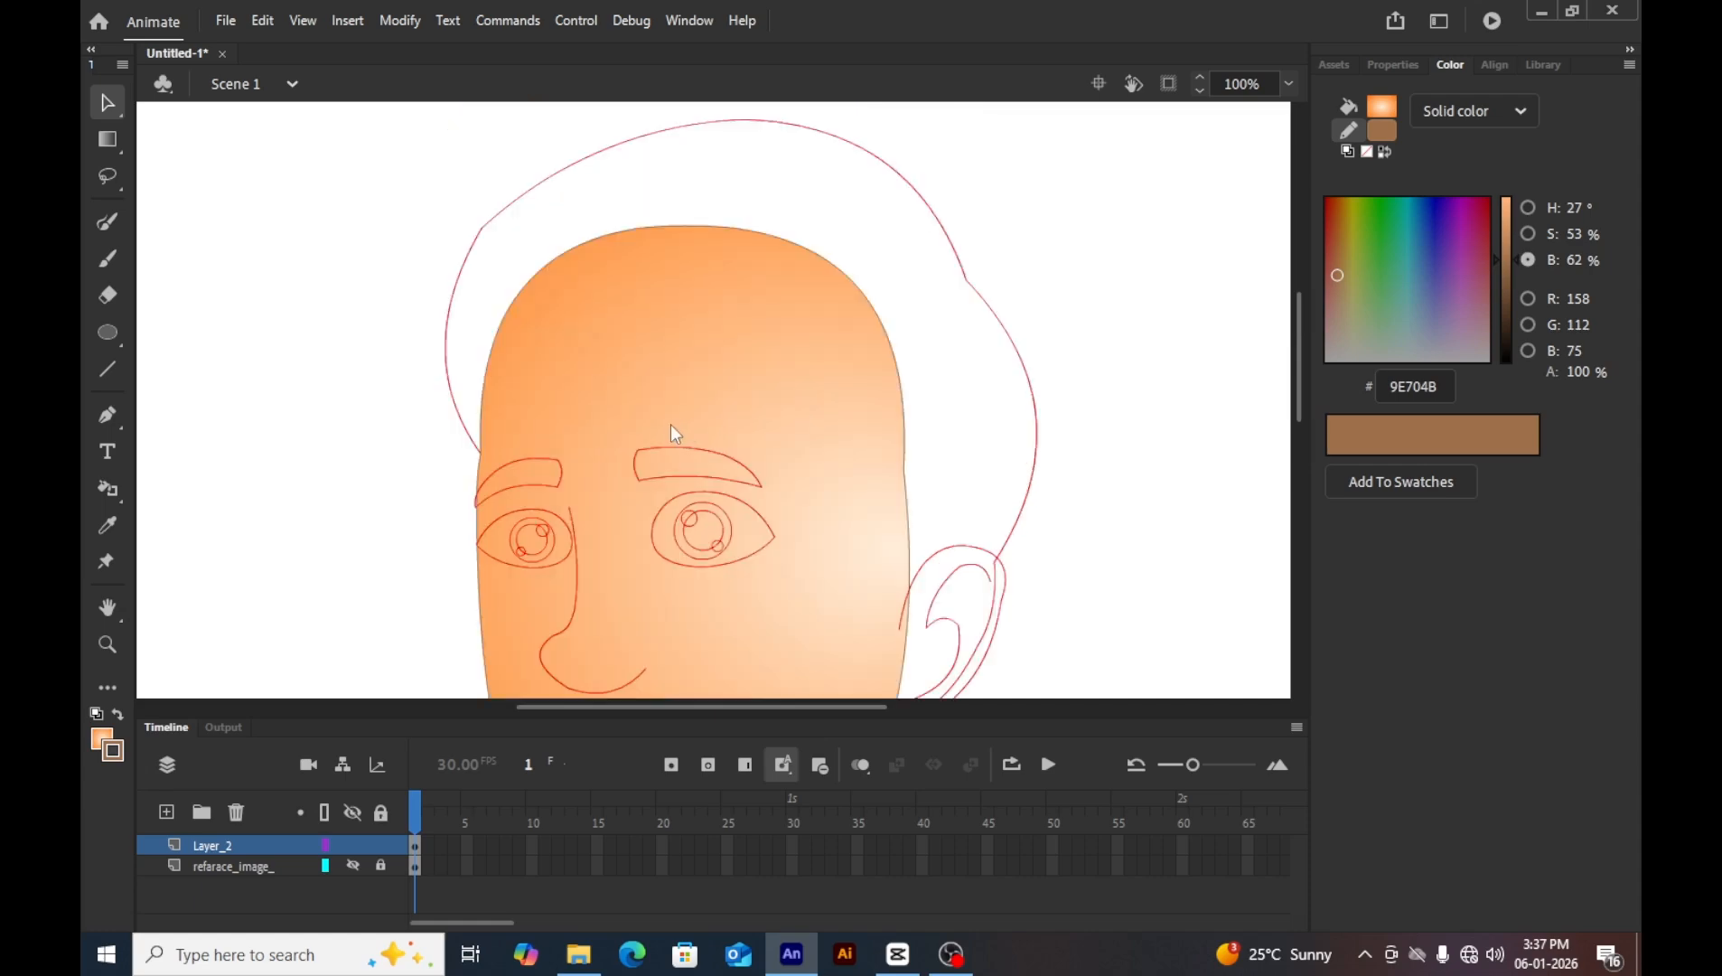
pyautogui.doubleClick(965, 280)
pyautogui.click(1076, 297)
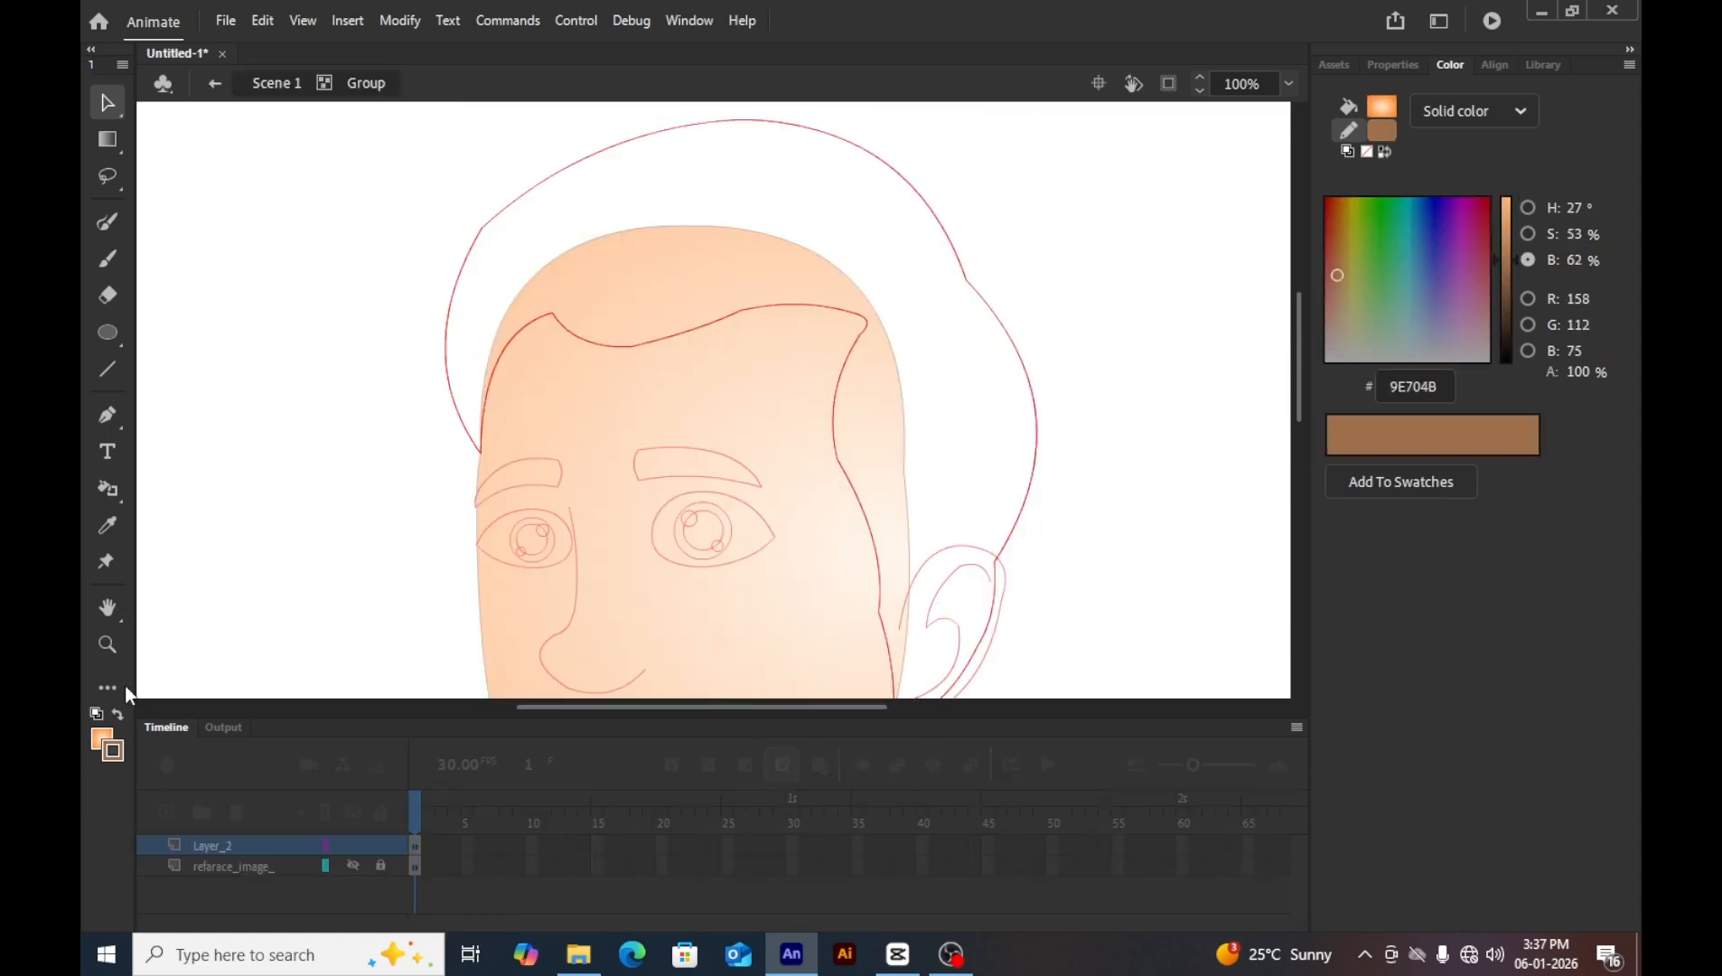
pyautogui.doubleClick(269, 284)
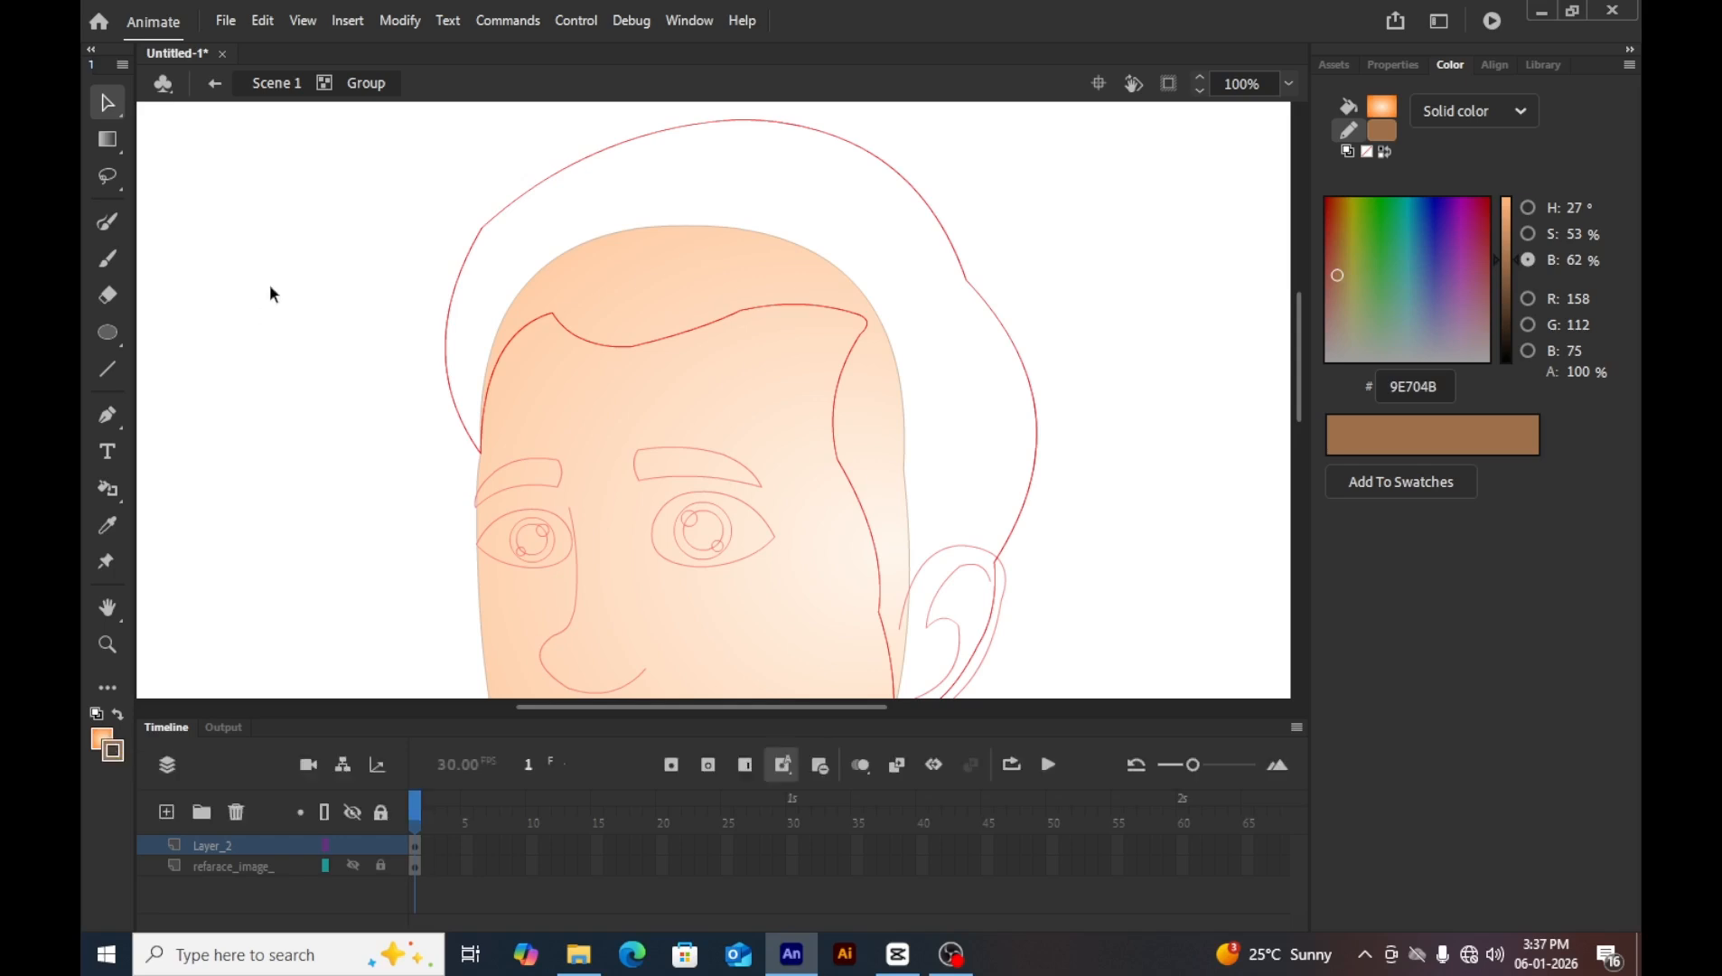
pyautogui.scroll(-3, 968, 521)
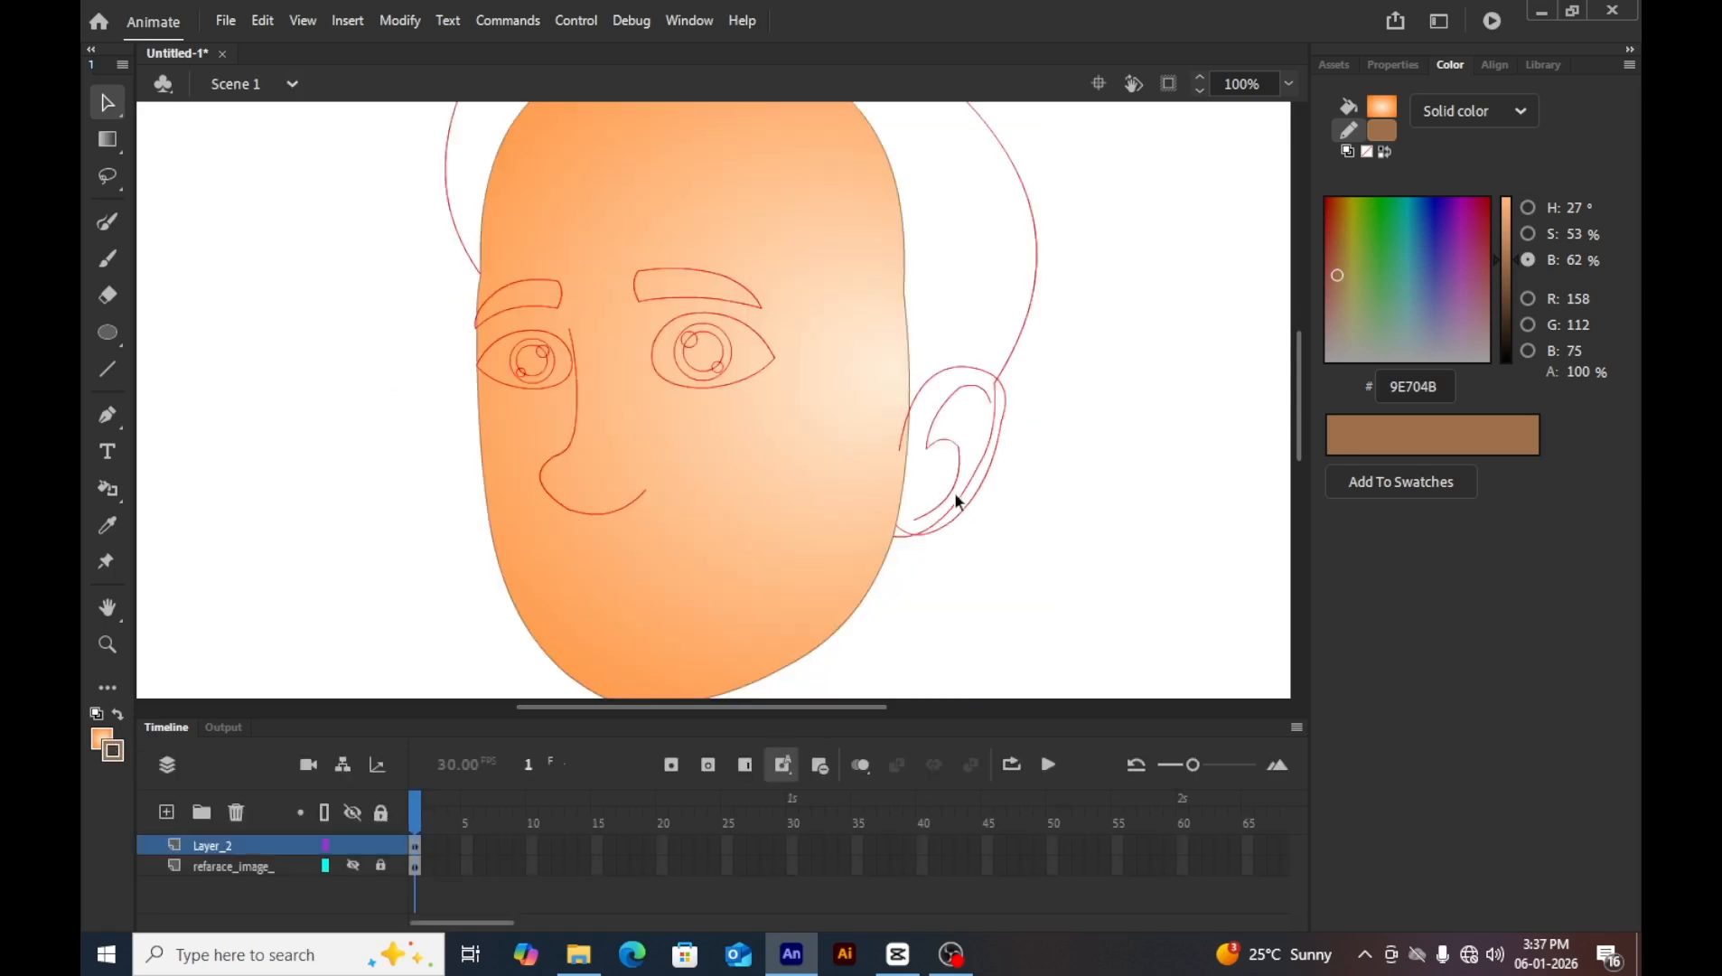
# Open the ear group, close the gap in the ear outline with a straight line, and fill the ear with the peach-orange radial gradient.
pyautogui.doubleClick(954, 495)
pyautogui.press('z')
pyautogui.click(925, 508)
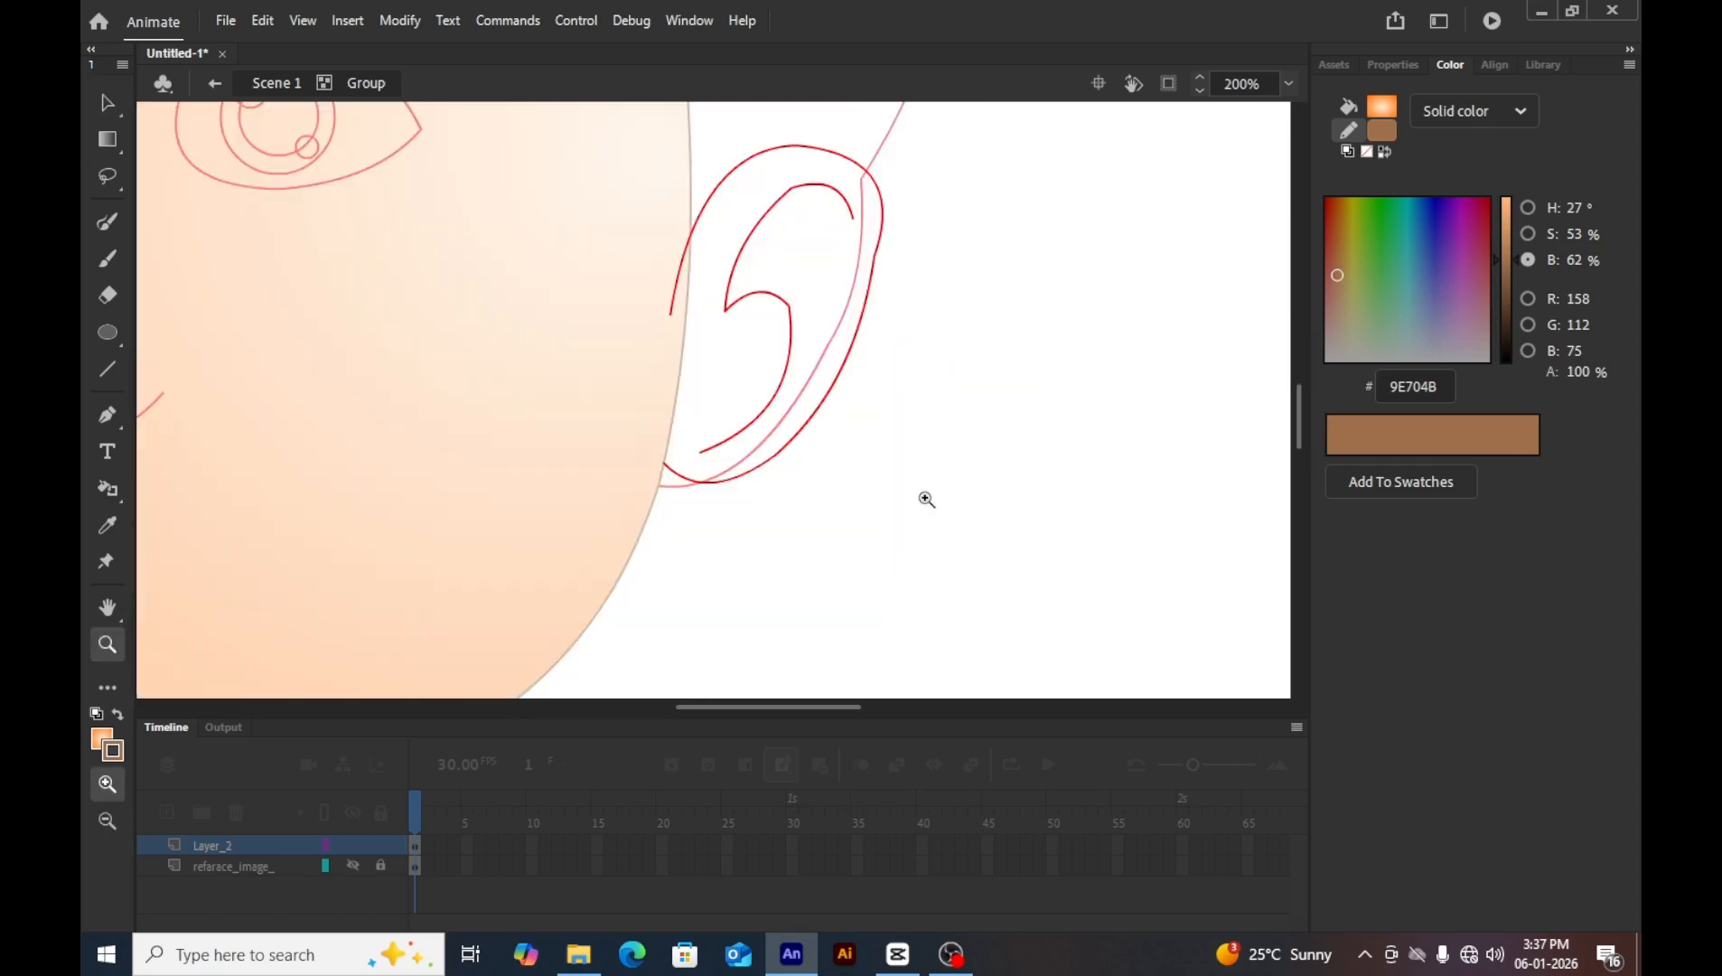
pyautogui.press('n')
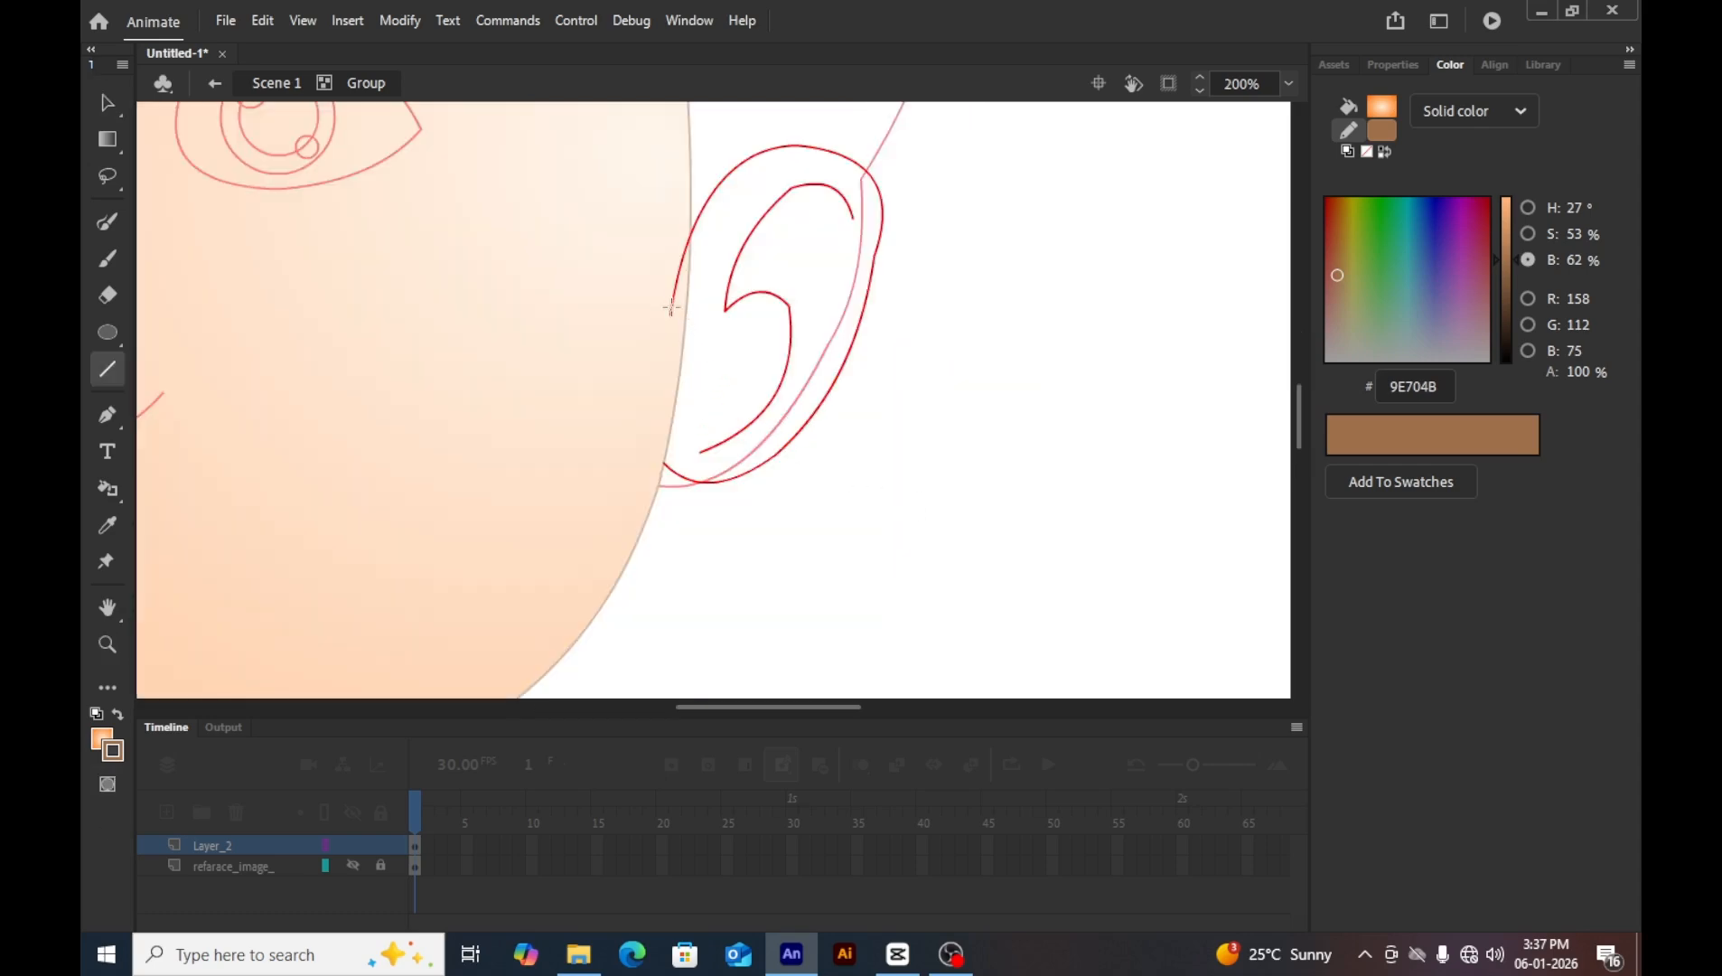
pyautogui.moveTo(671, 307); pyautogui.dragTo(663, 463)
pyautogui.press('k')
pyautogui.click(826, 307)
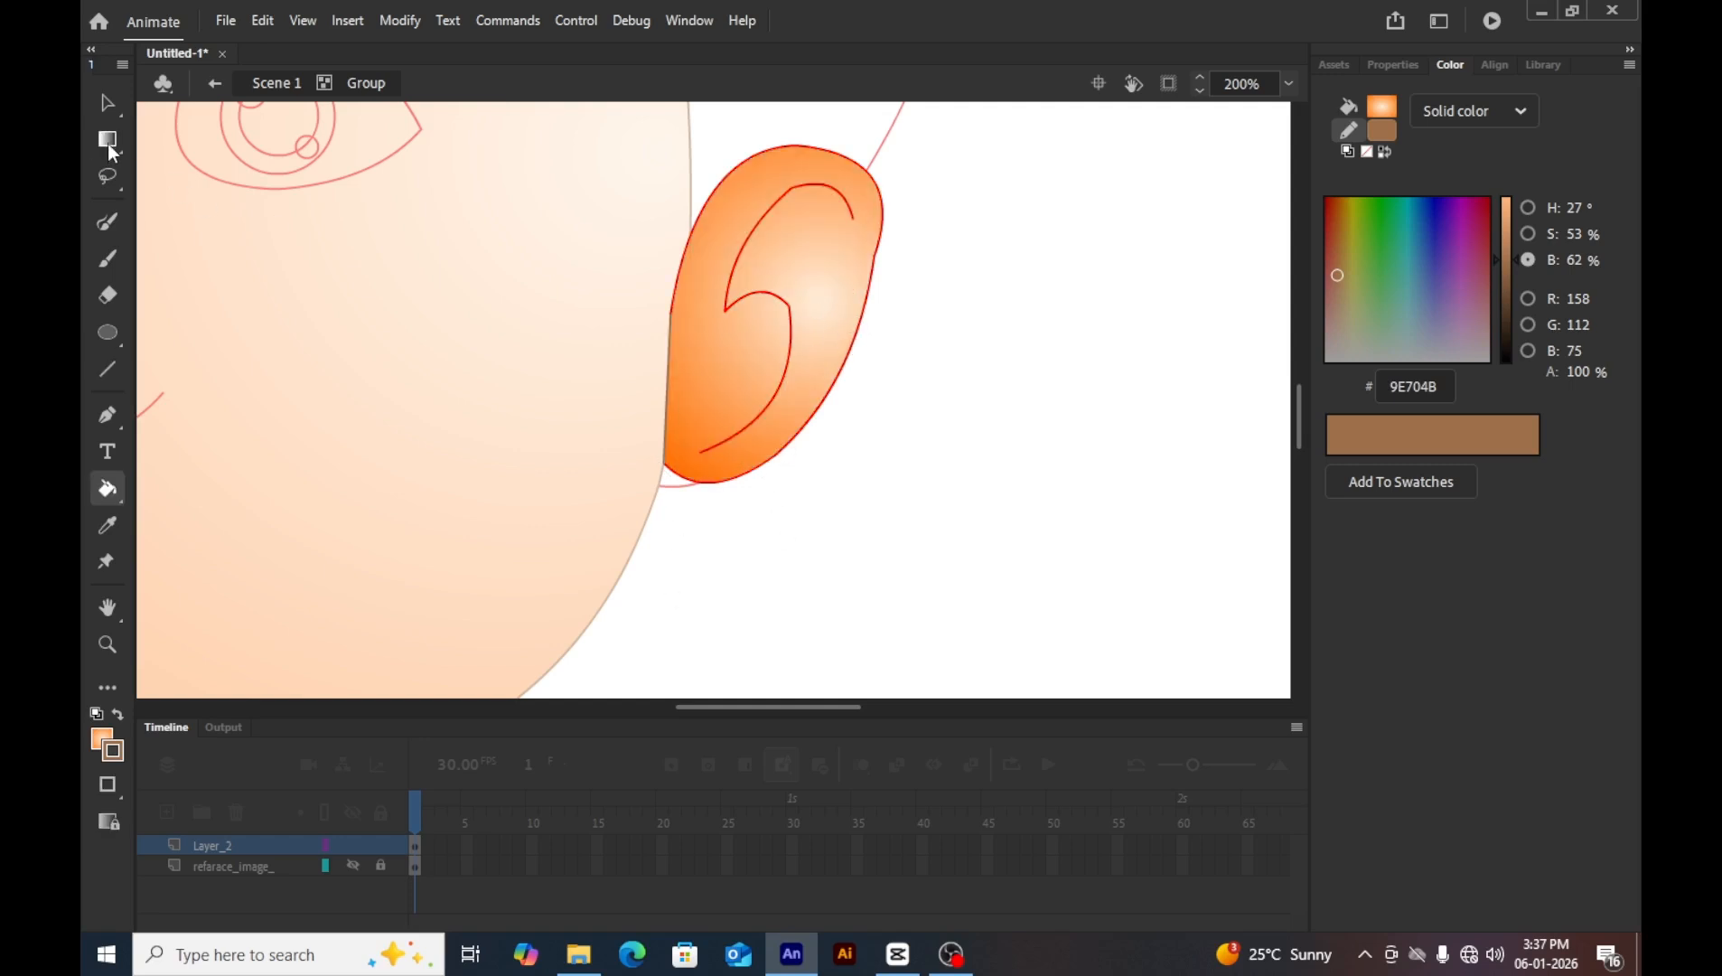
# Move the ear's radial gradient highlight to the face-side edge, then rotate and enlarge the gradient with Gradient Transform.
pyautogui.moveTo(109, 151); pyautogui.dragTo(216, 170)
pyautogui.click(679, 337)
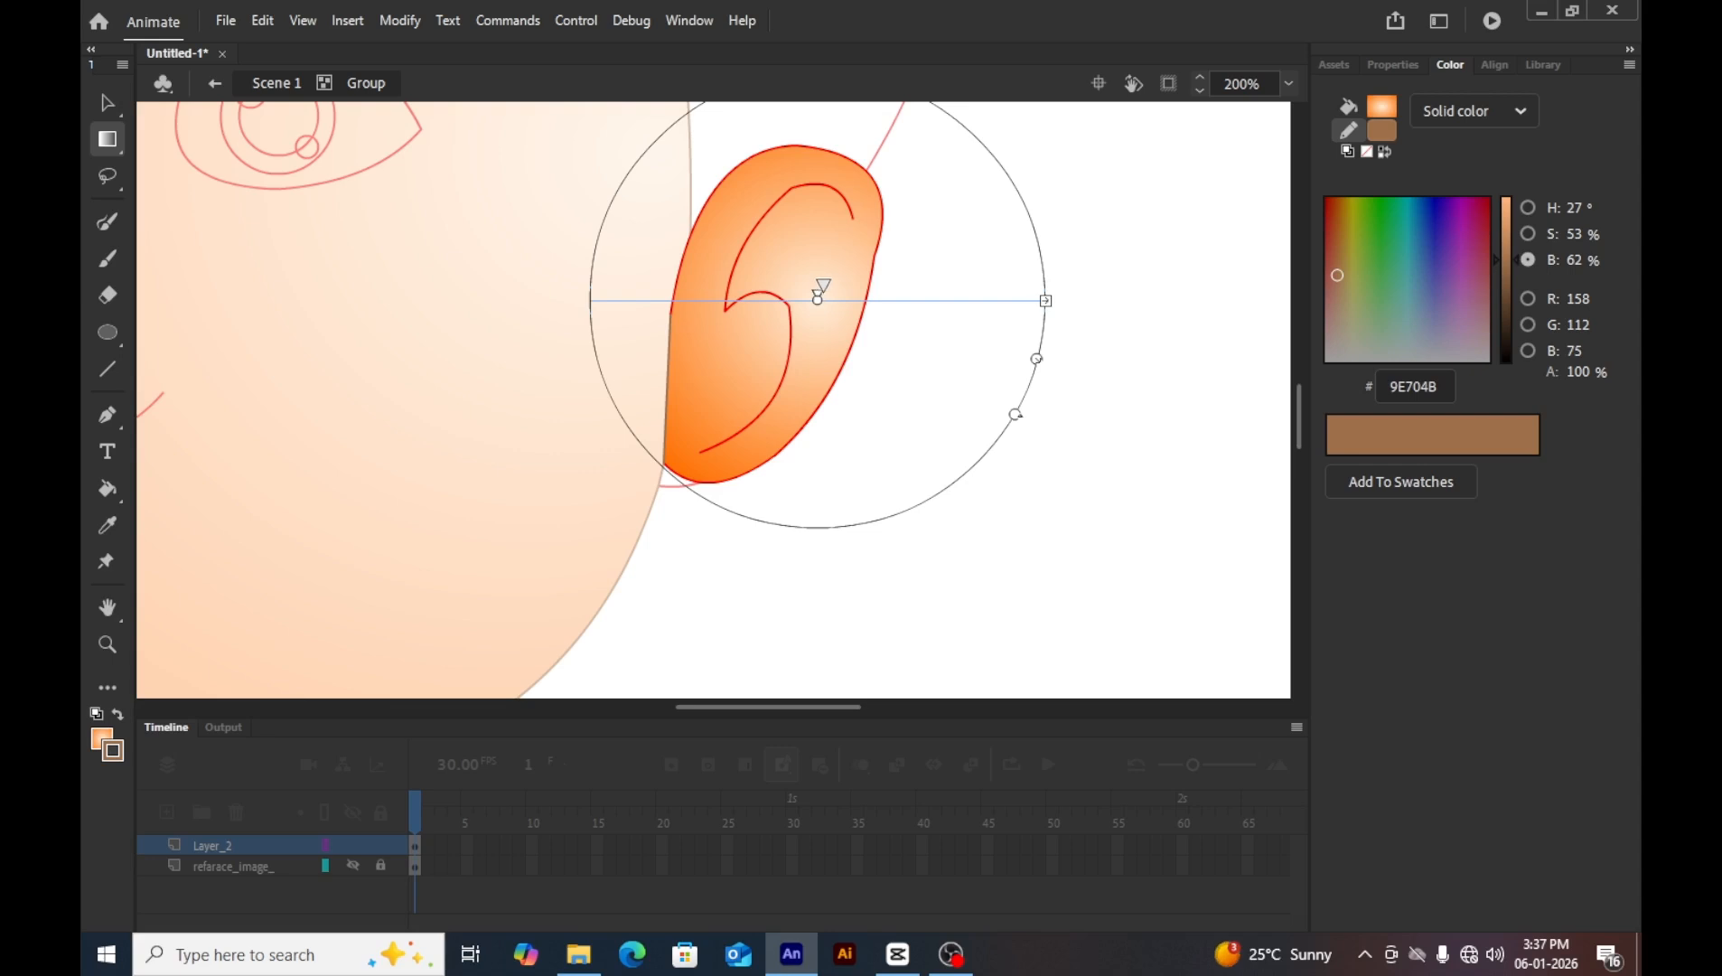
pyautogui.moveTo(817, 298); pyautogui.dragTo(705, 328)
pyautogui.moveTo(933, 331)
pyautogui.mouseDown()
pyautogui.moveTo(992, 331)
pyautogui.moveTo(996, 399)
pyautogui.moveTo(956, 307)
pyautogui.mouseUp()
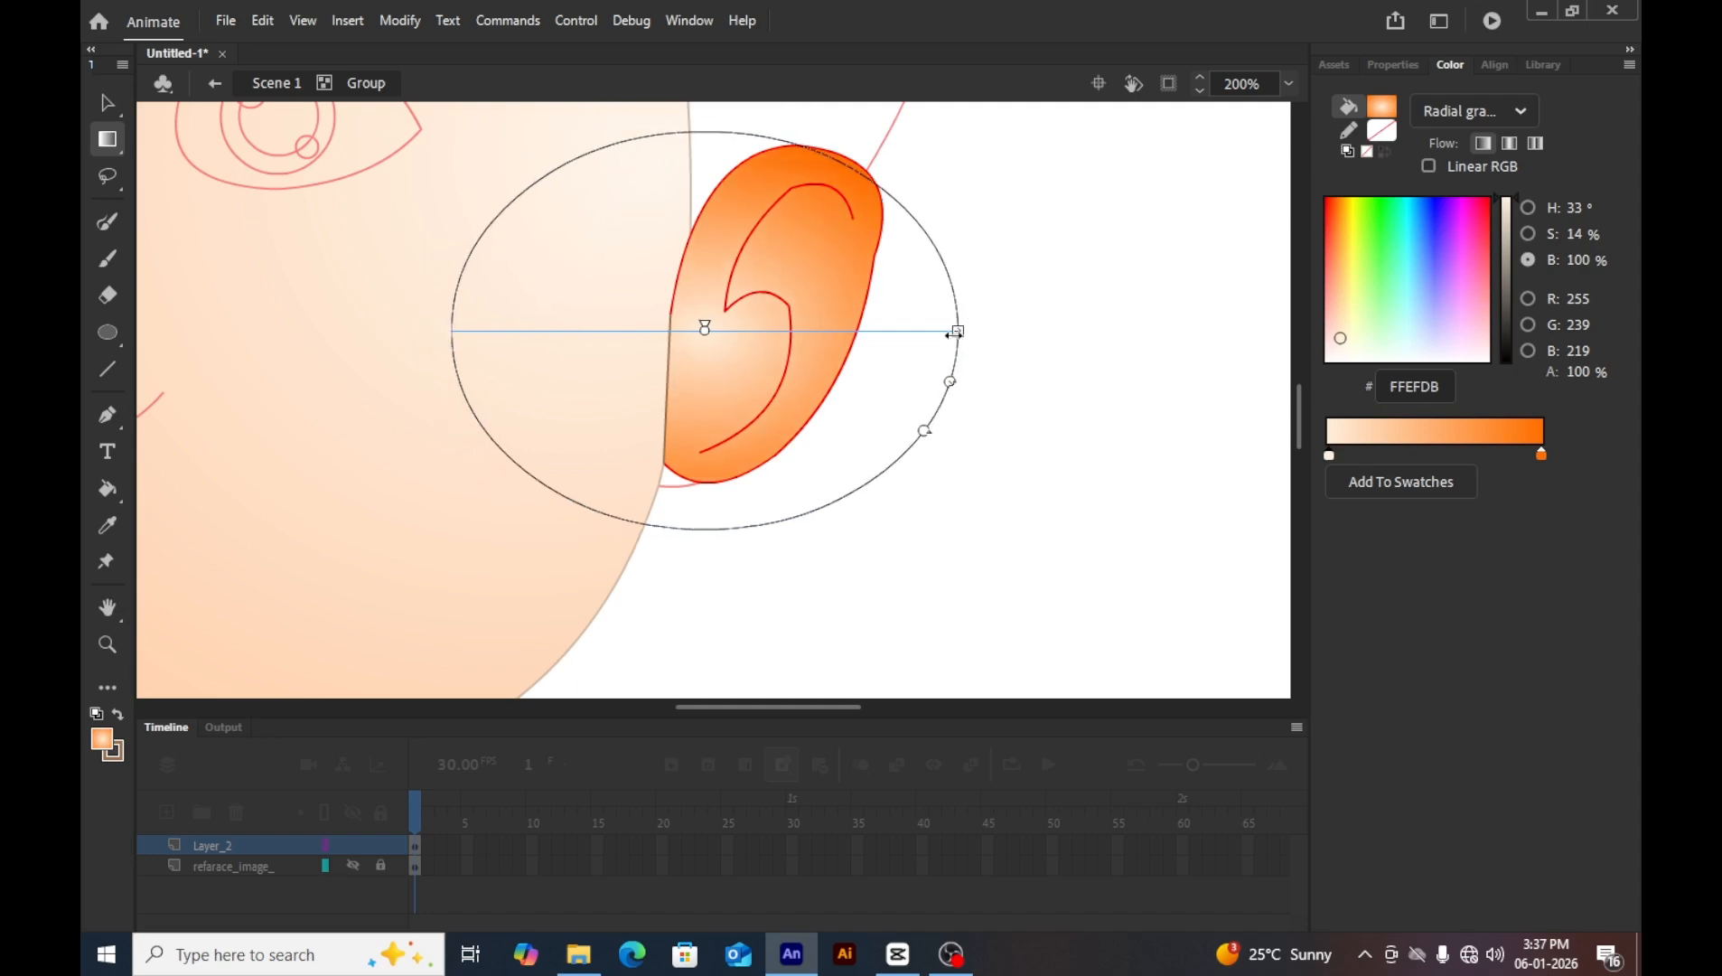
pyautogui.moveTo(929, 431)
pyautogui.mouseDown()
pyautogui.moveTo(972, 338)
pyautogui.moveTo(897, 112)
pyautogui.moveTo(830, 77)
pyautogui.mouseUp()
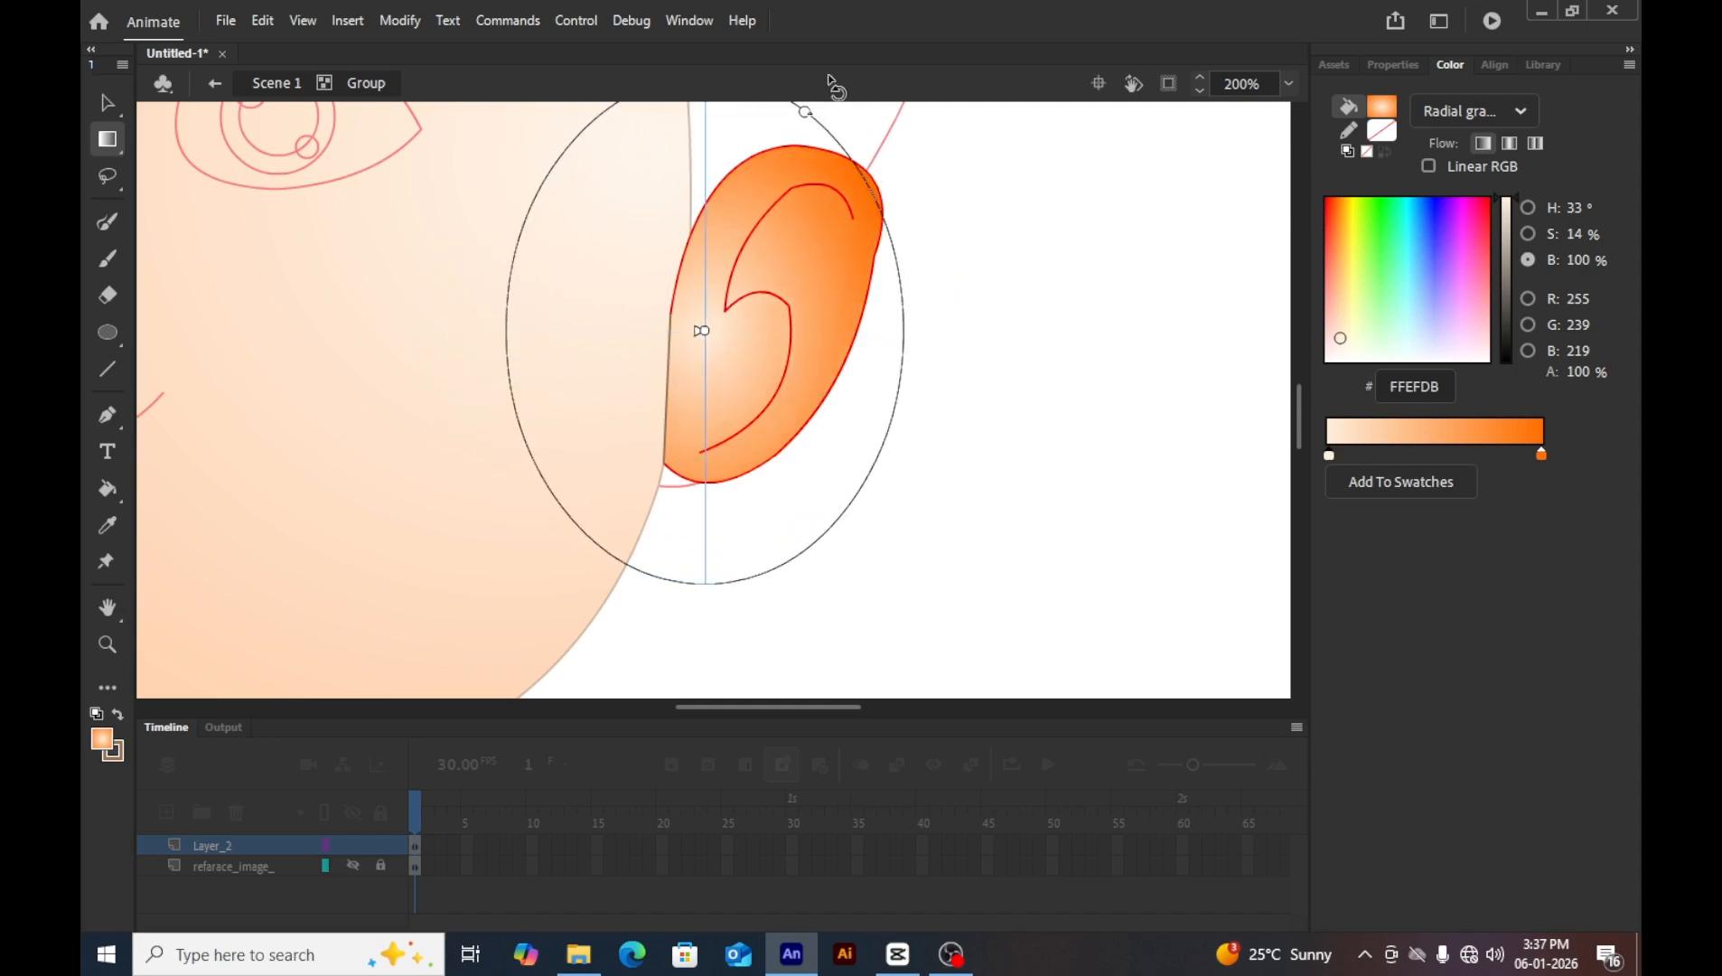
pyautogui.scroll(5, 723, 376)
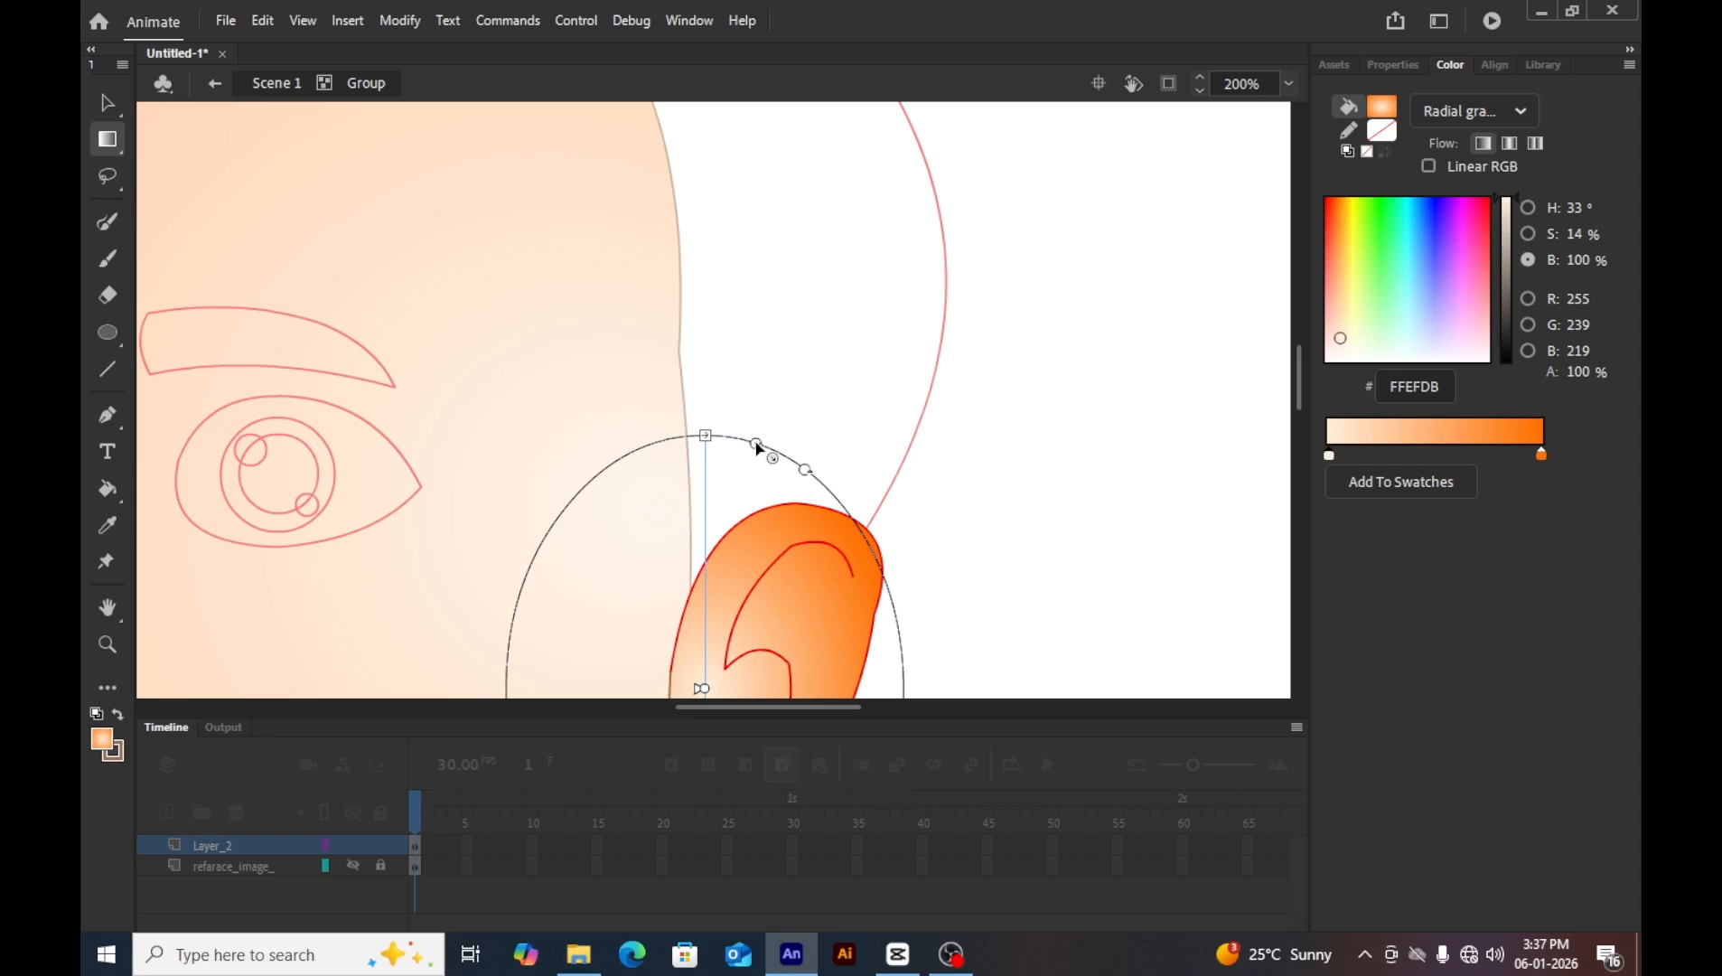
pyautogui.moveTo(761, 446); pyautogui.dragTo(813, 316)
pyautogui.click(965, 397)
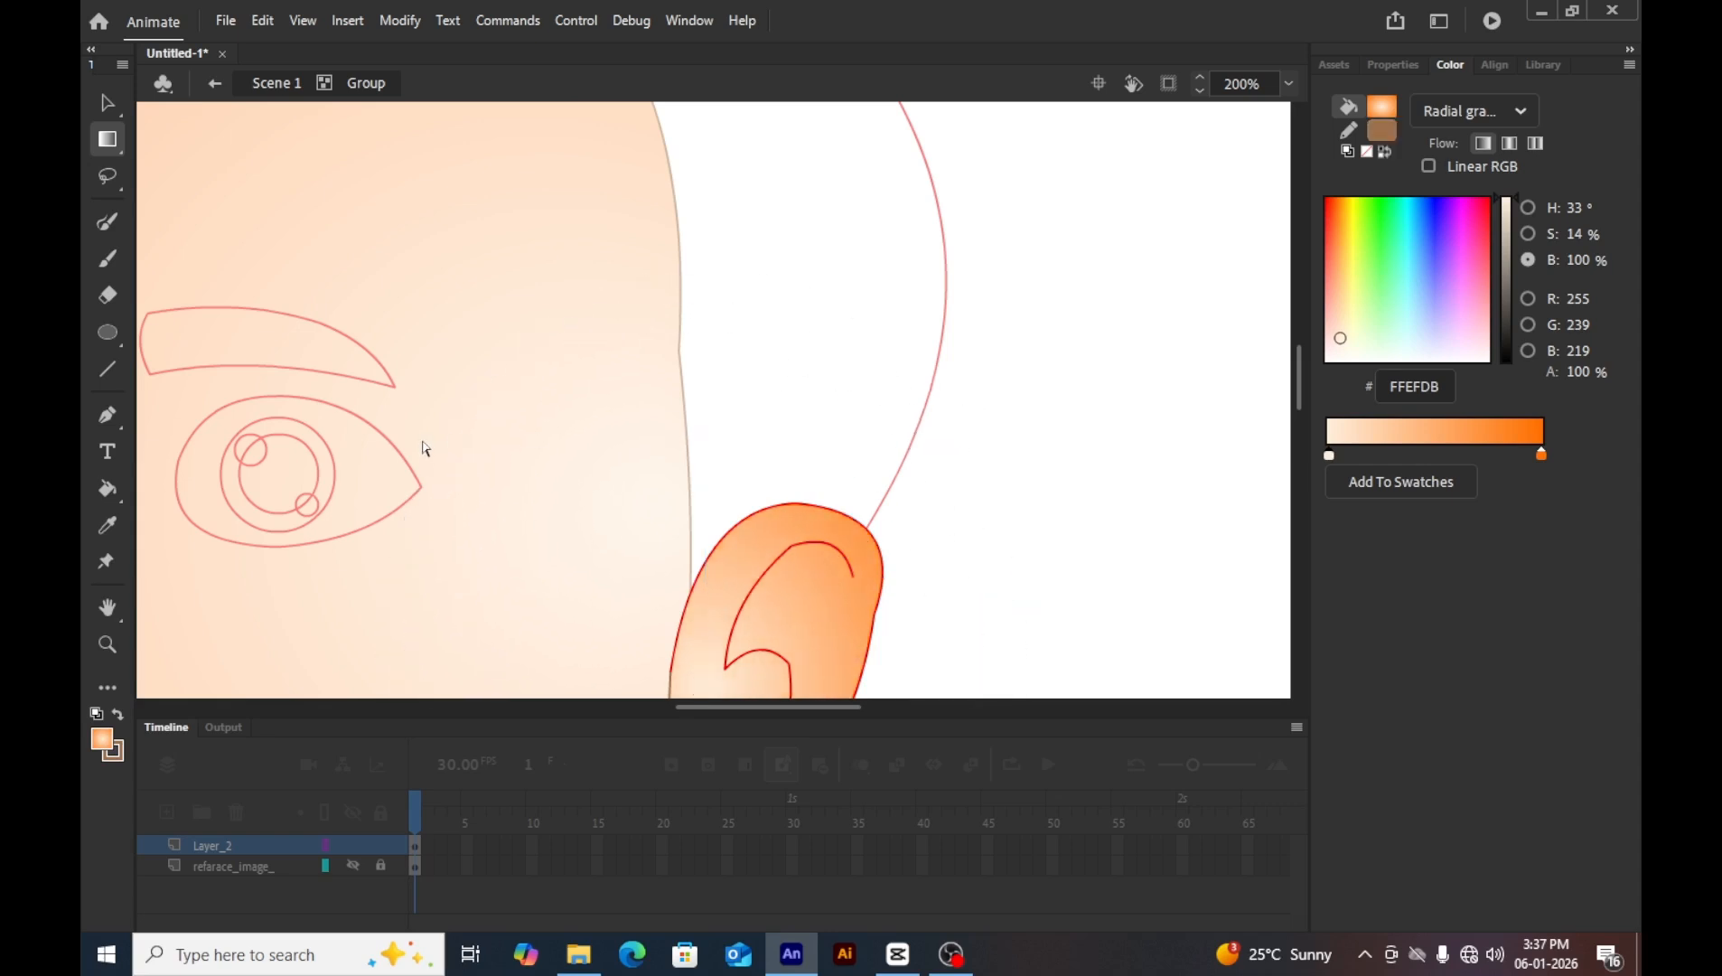
# Recolour the ear's outline and inner lines with the brown 9E704B stroke using the Ink Bottle.
pyautogui.press('k')
pyautogui.scroll(-3, 723, 579)
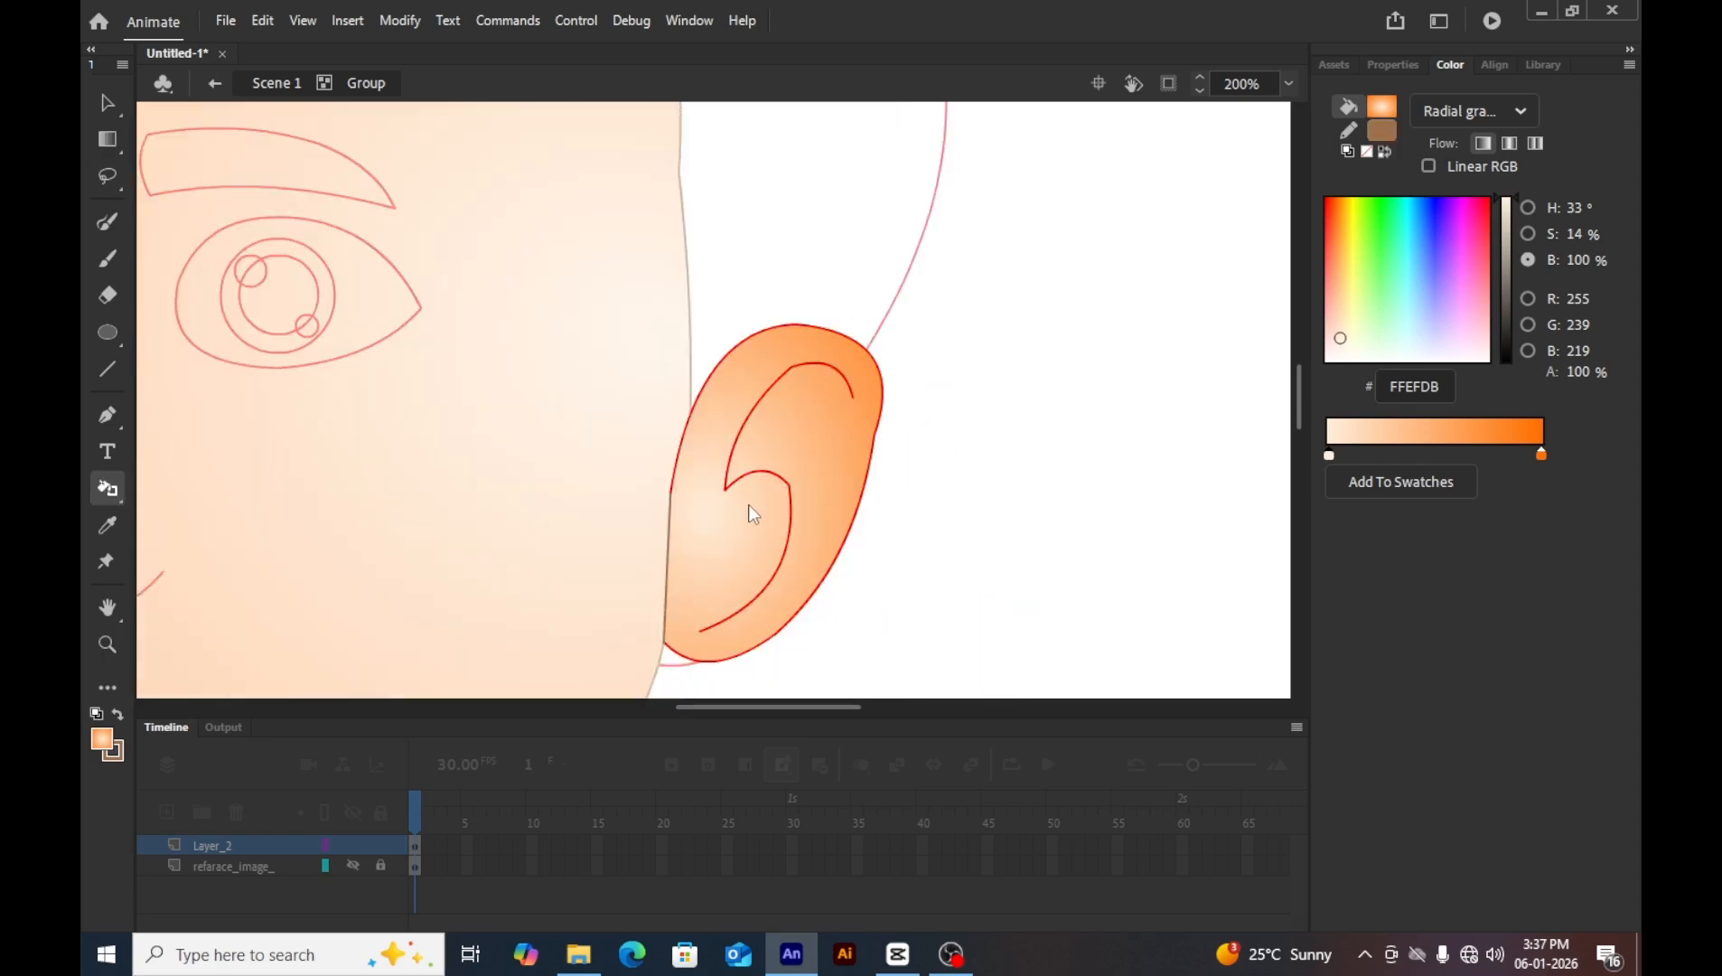
pyautogui.click(748, 504)
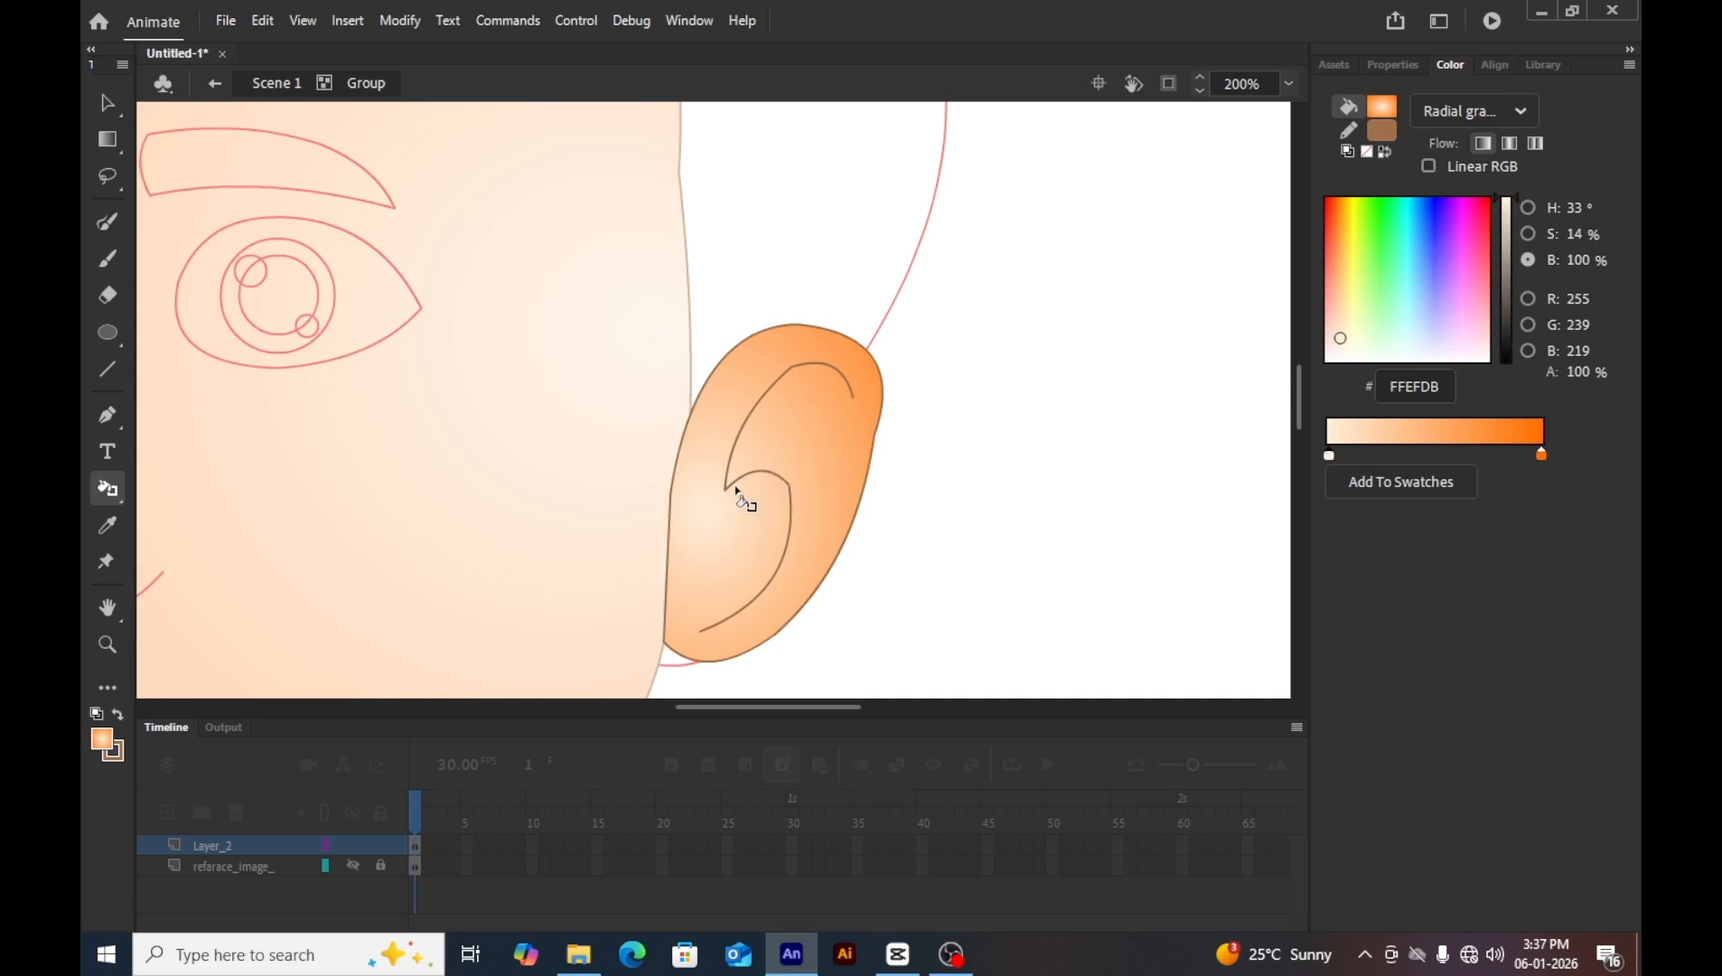
# Delete the straight closing line between the ear and the face, and leave the ear group.
pyautogui.press('v')
pyautogui.click(666, 539)
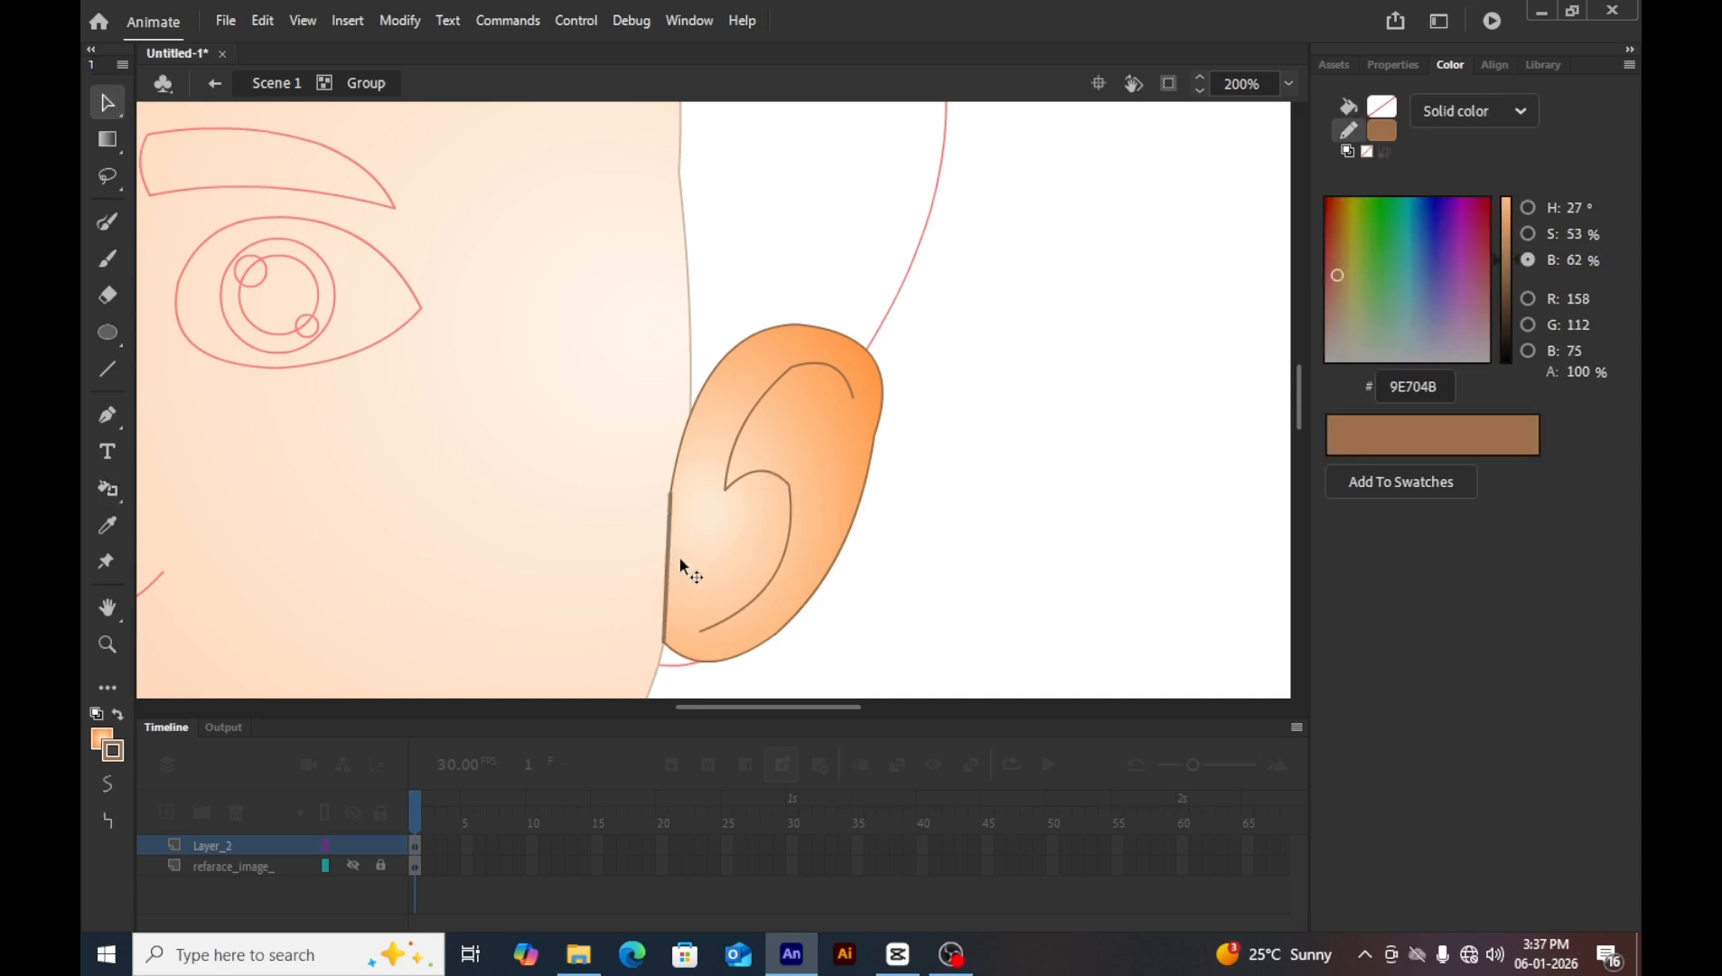
pyautogui.press('Delete')
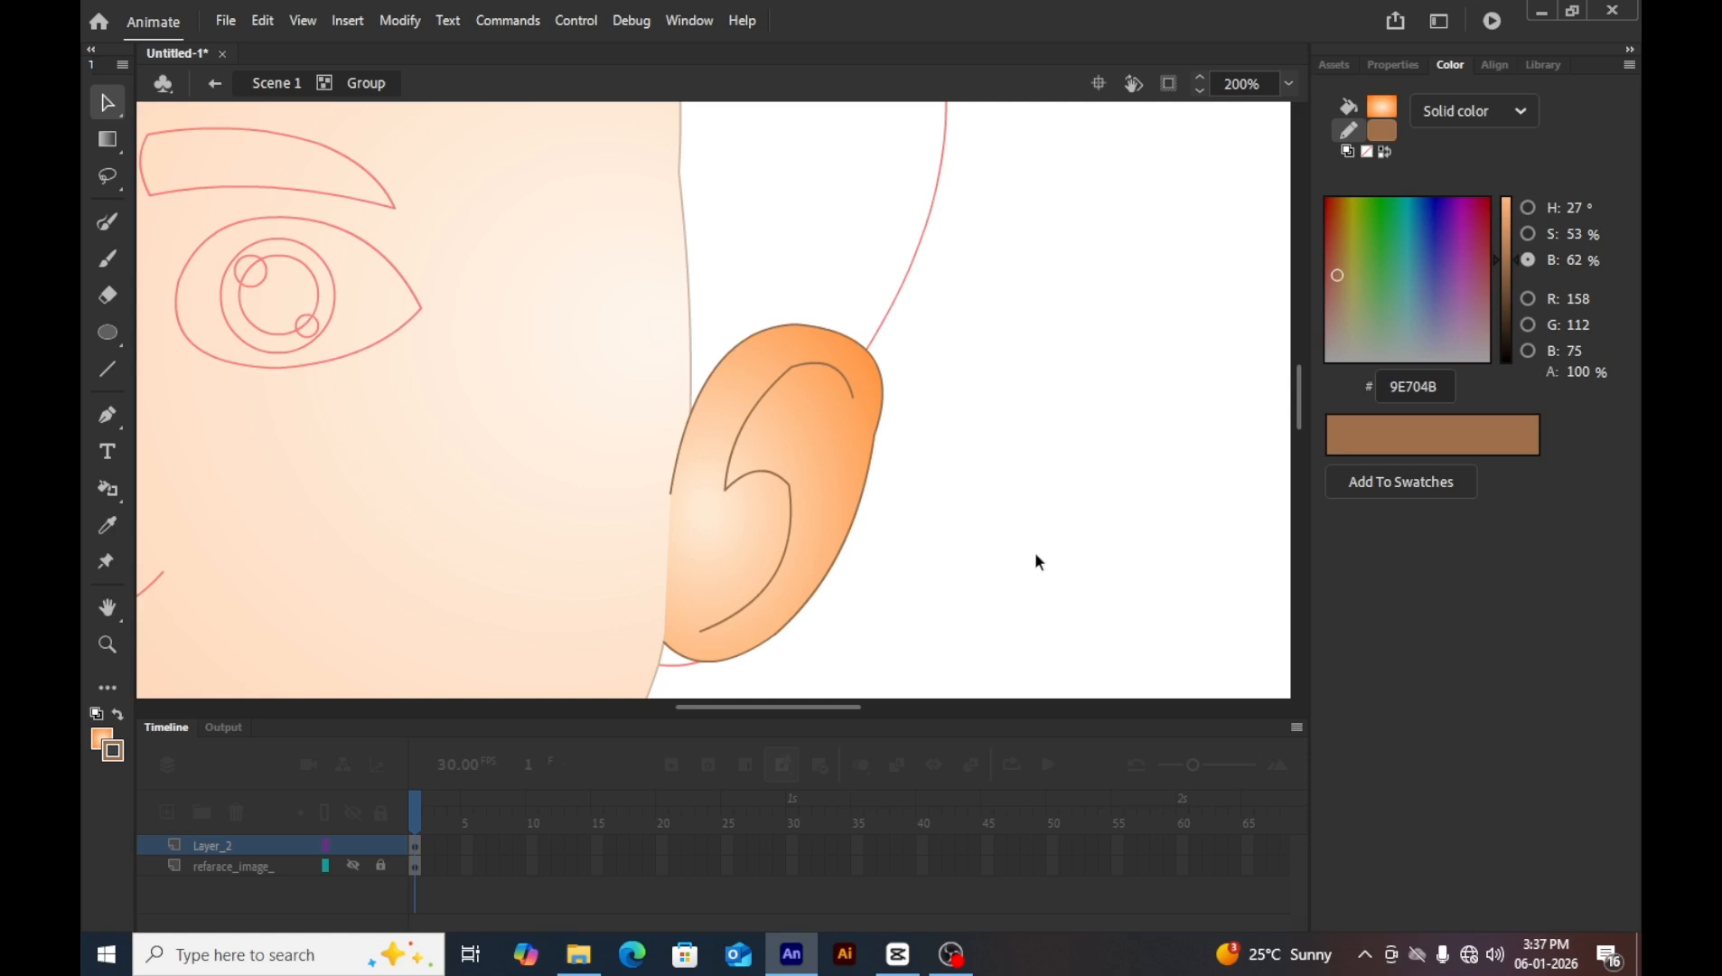
pyautogui.doubleClick(1034, 552)
pyautogui.hotkey('ctrl', '-')
pyautogui.hotkey('ctrl', '-')
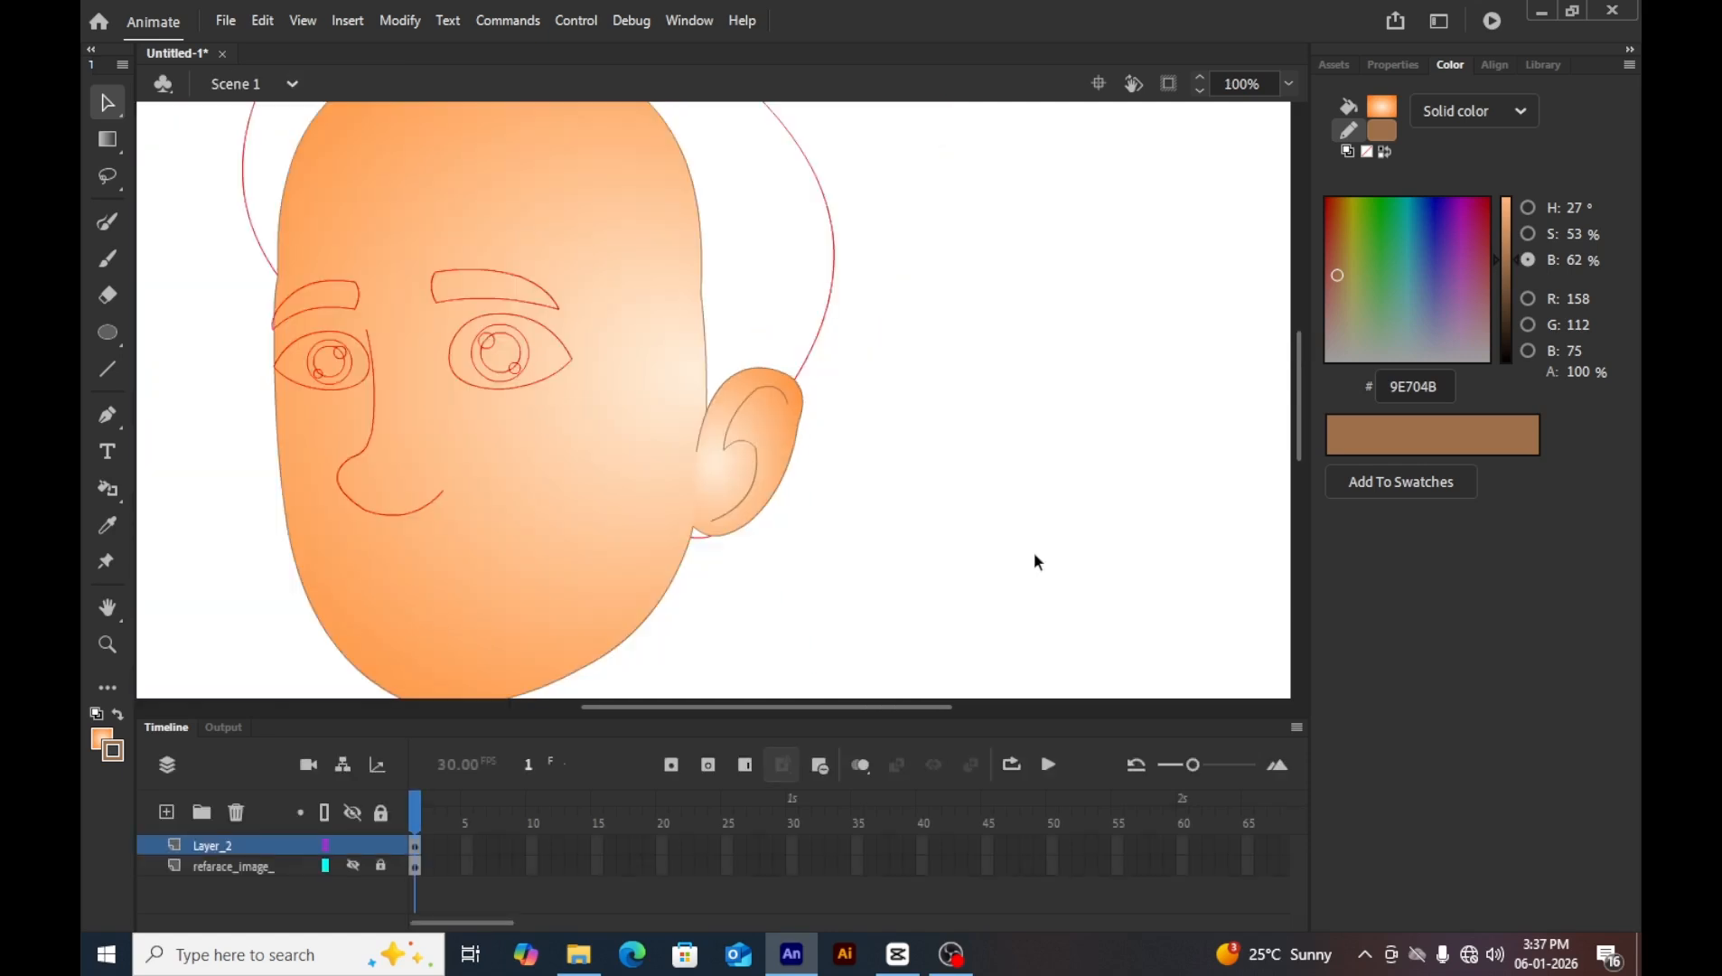
# Open the hair group and fill the hair shape with solid dark maroon 470000 using the Paint Bucket.
pyautogui.press('z')
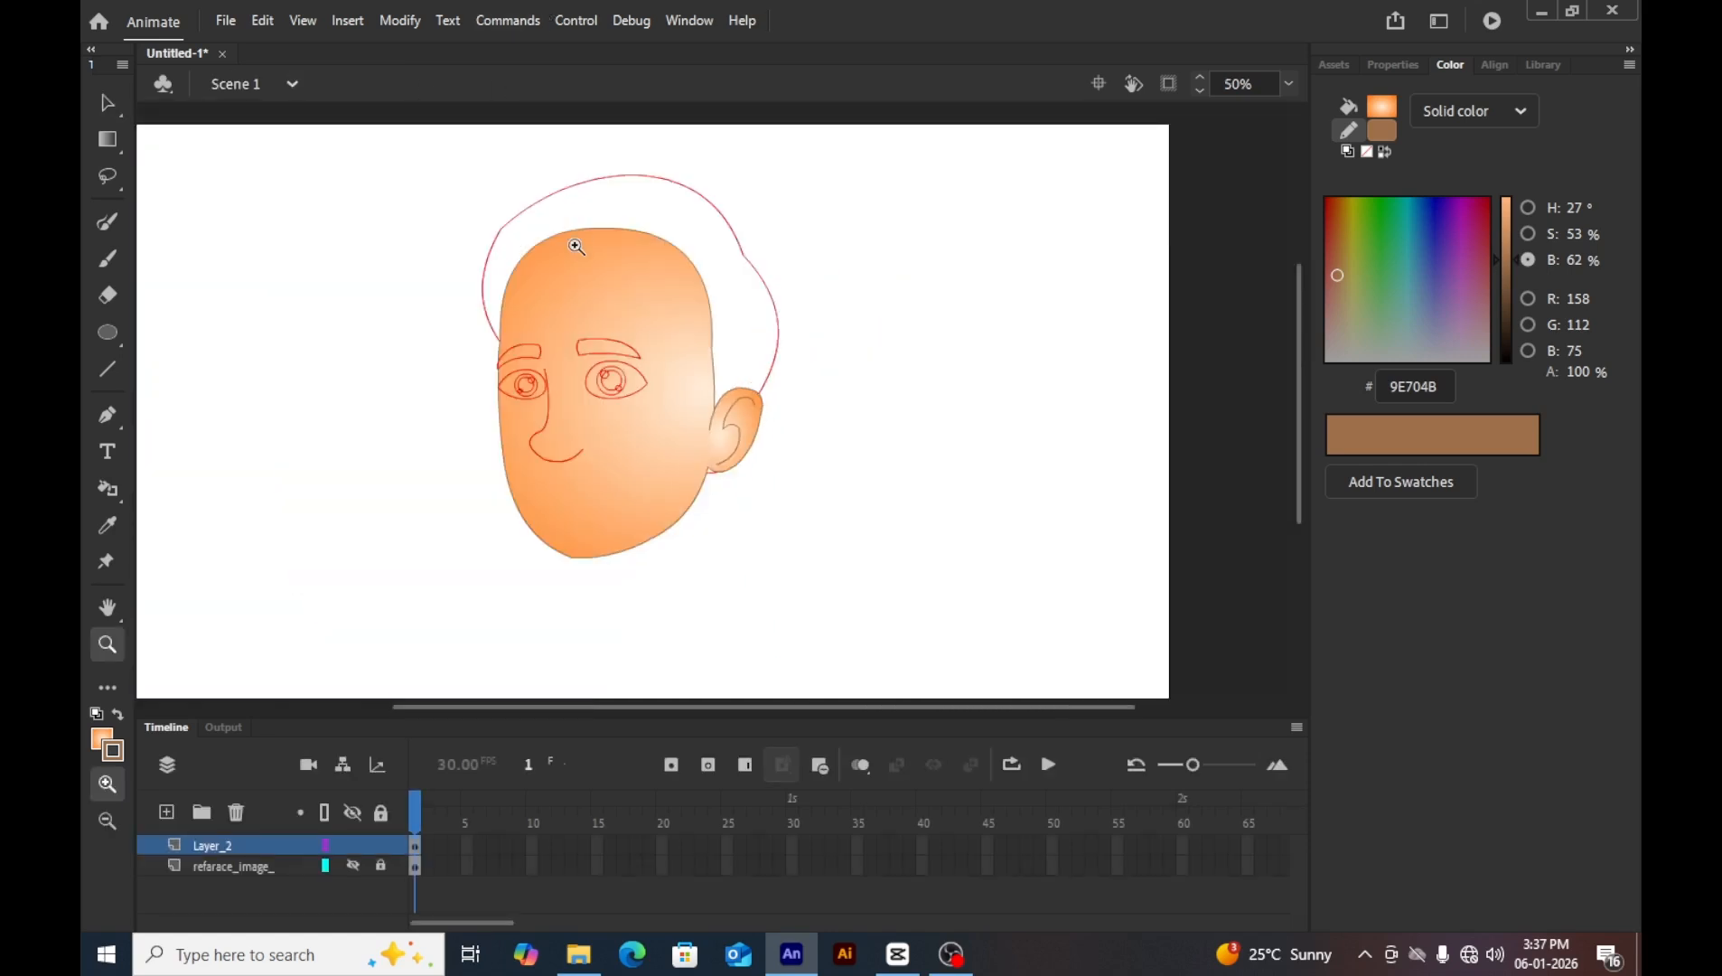
pyautogui.click(574, 242)
pyautogui.press('v')
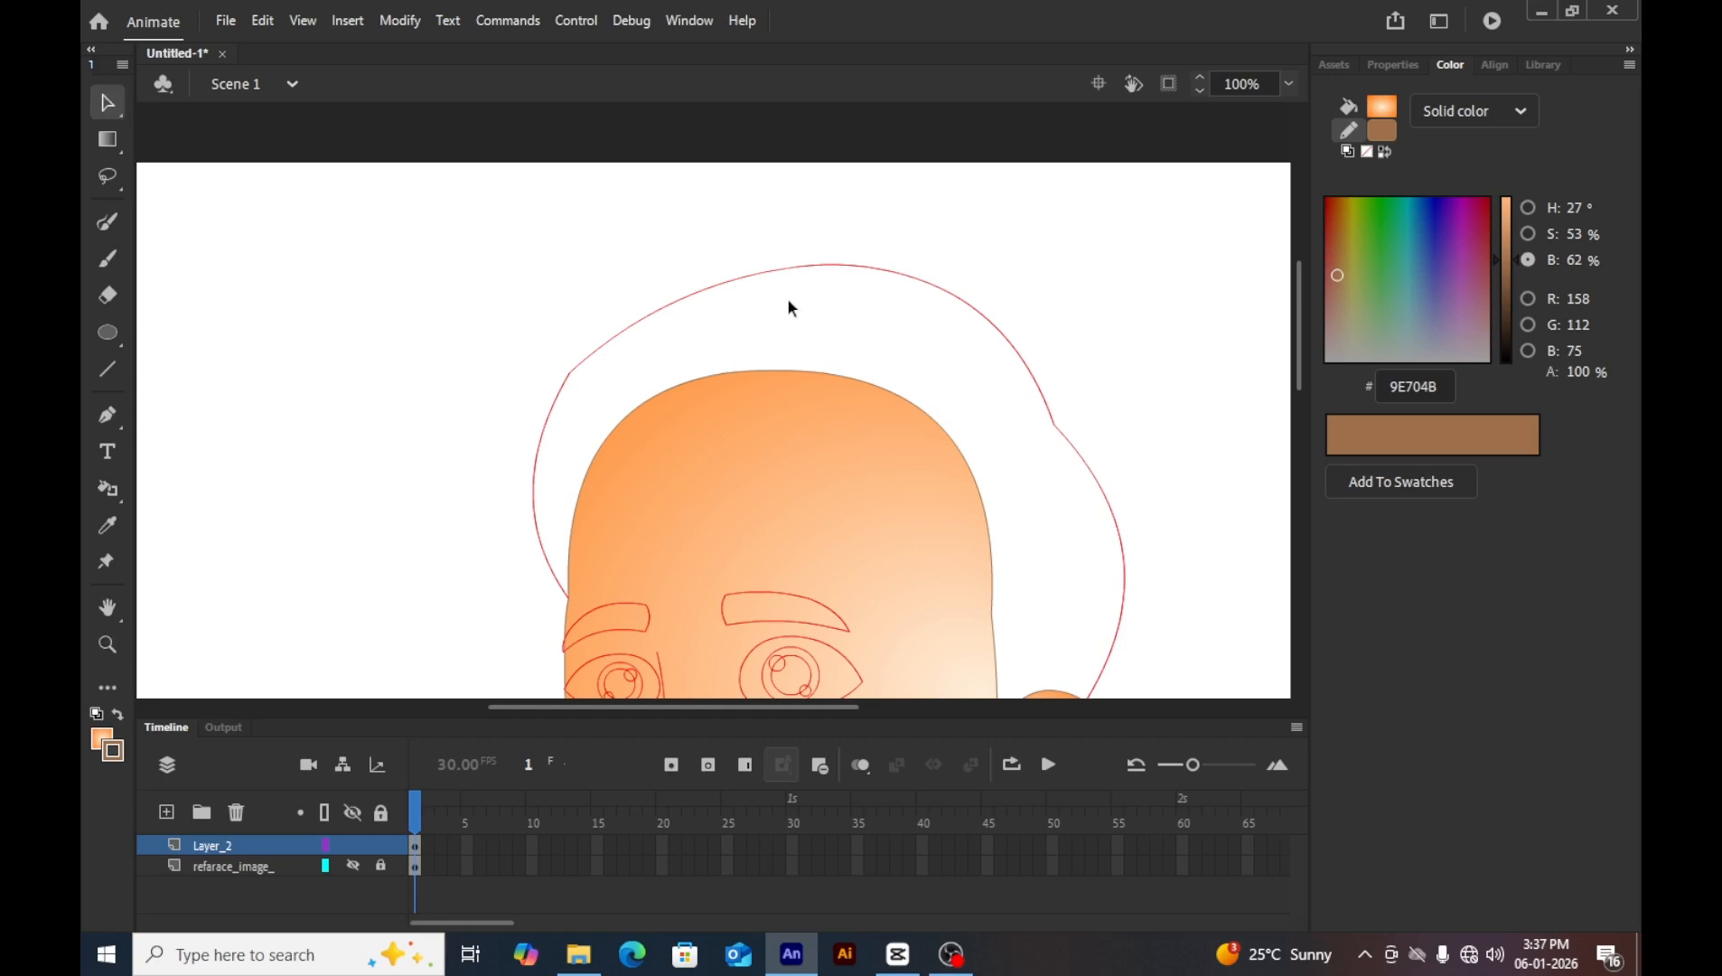
pyautogui.doubleClick(792, 271)
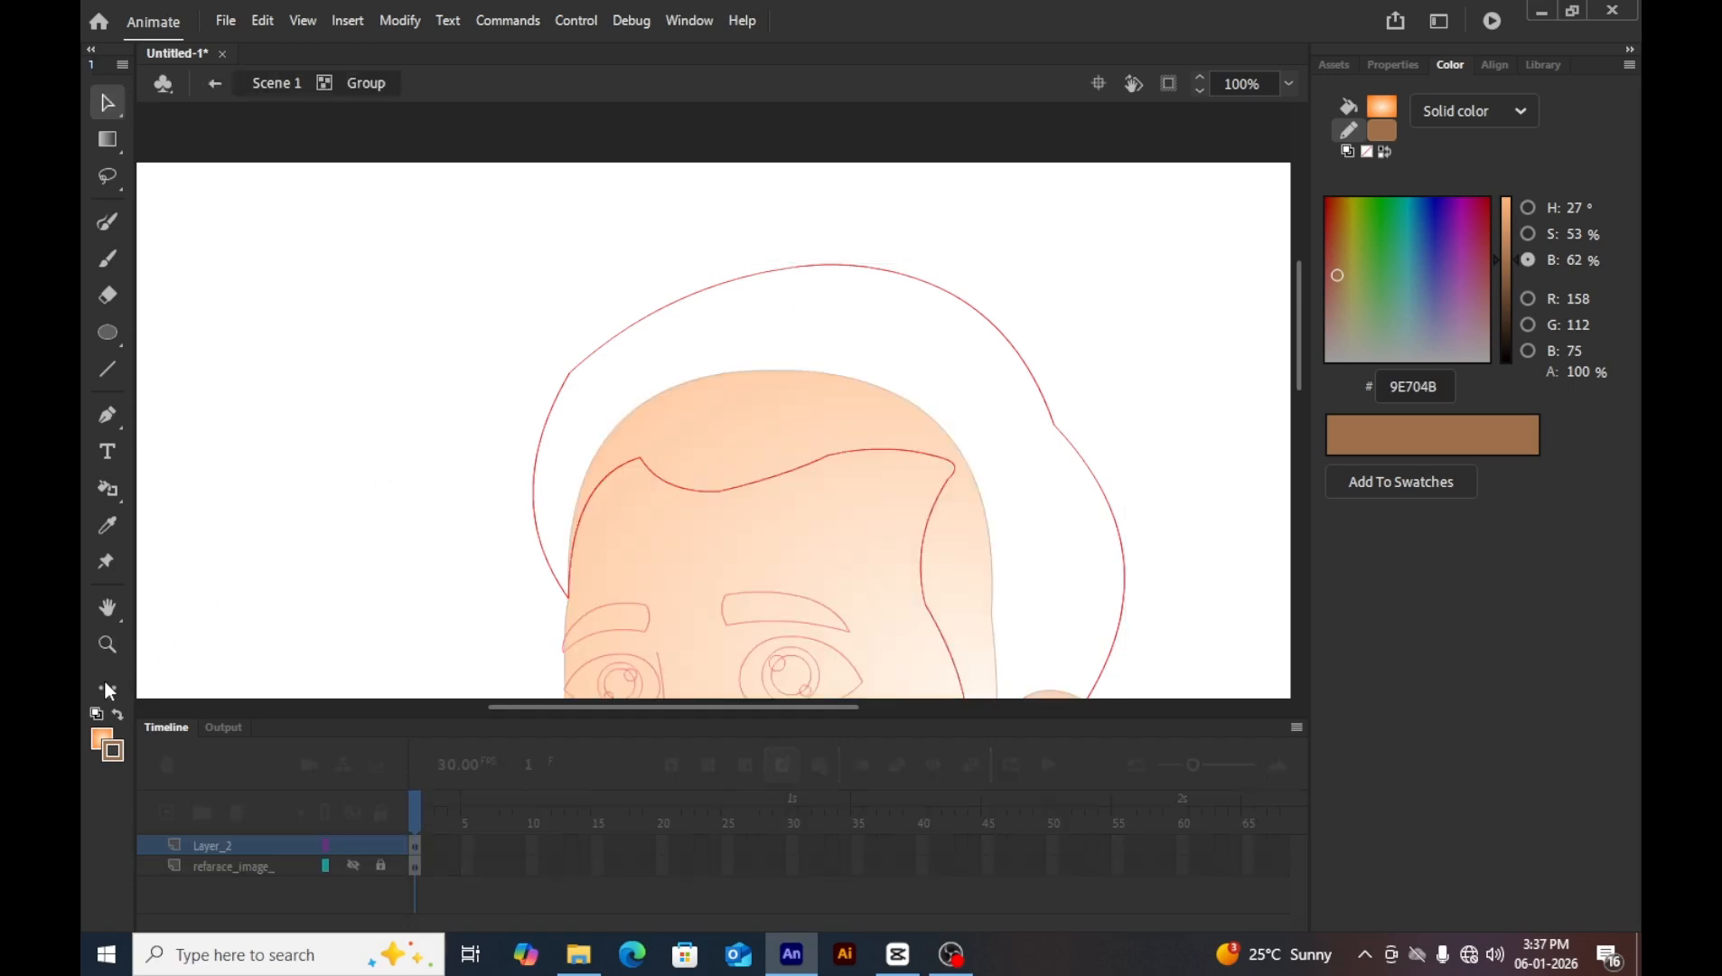
pyautogui.click(97, 748)
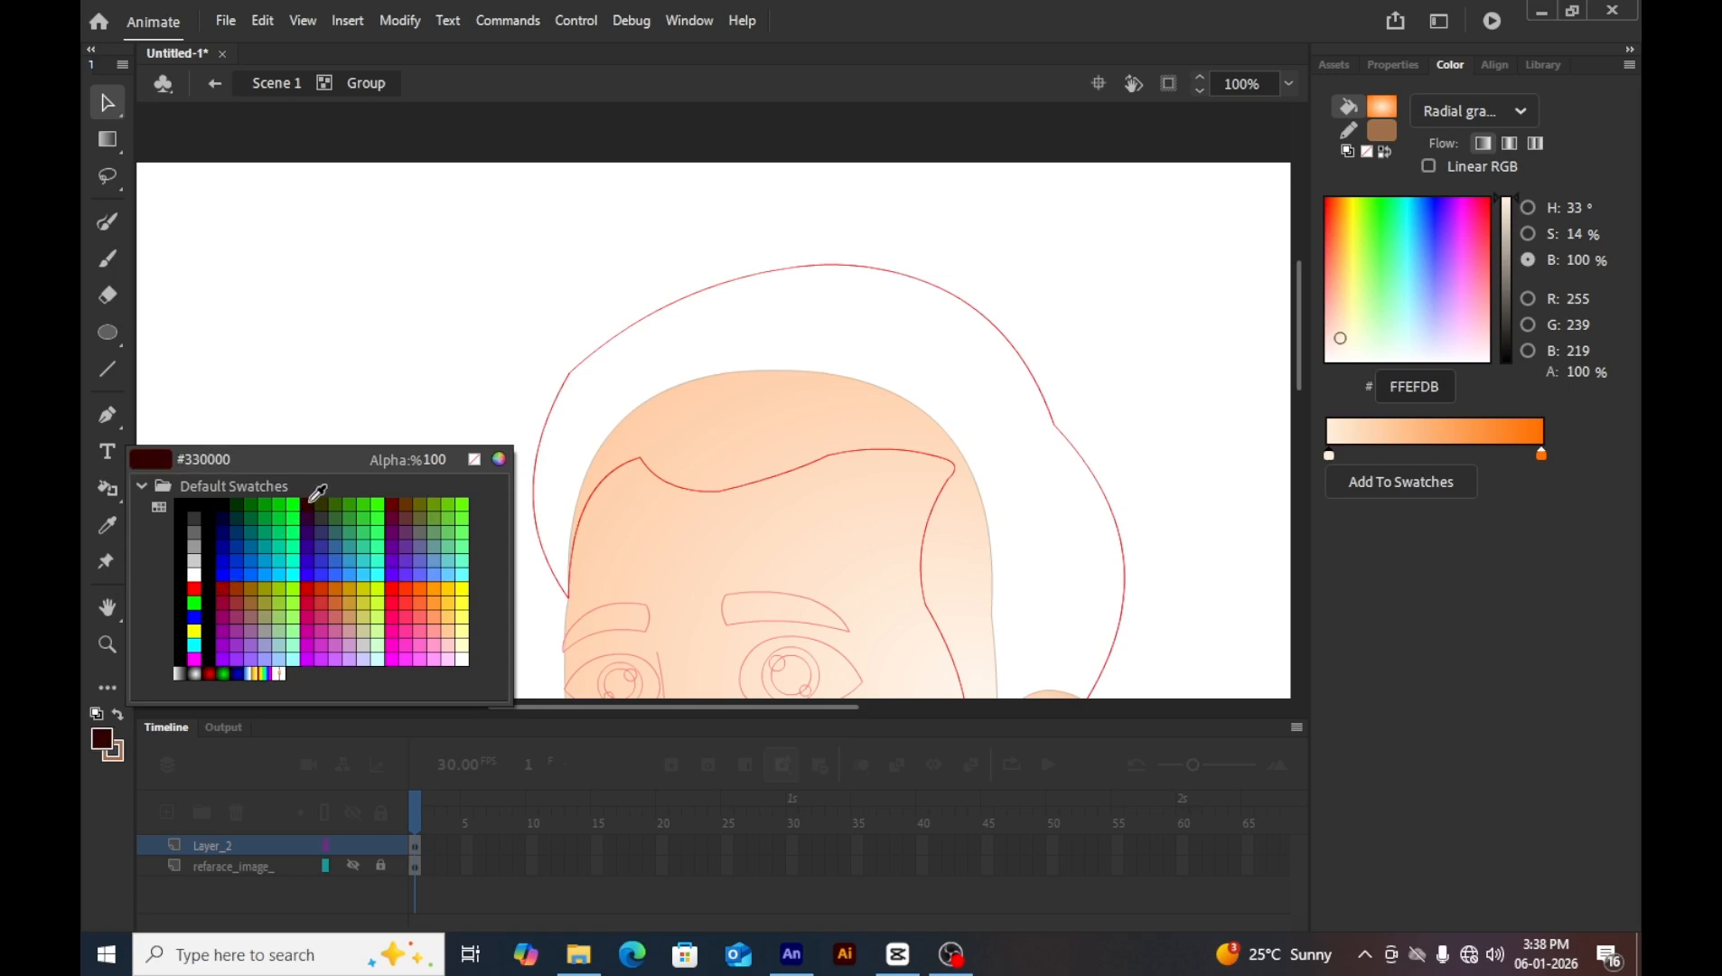
pyautogui.click(98, 752)
pyautogui.click(108, 739)
pyautogui.click(499, 460)
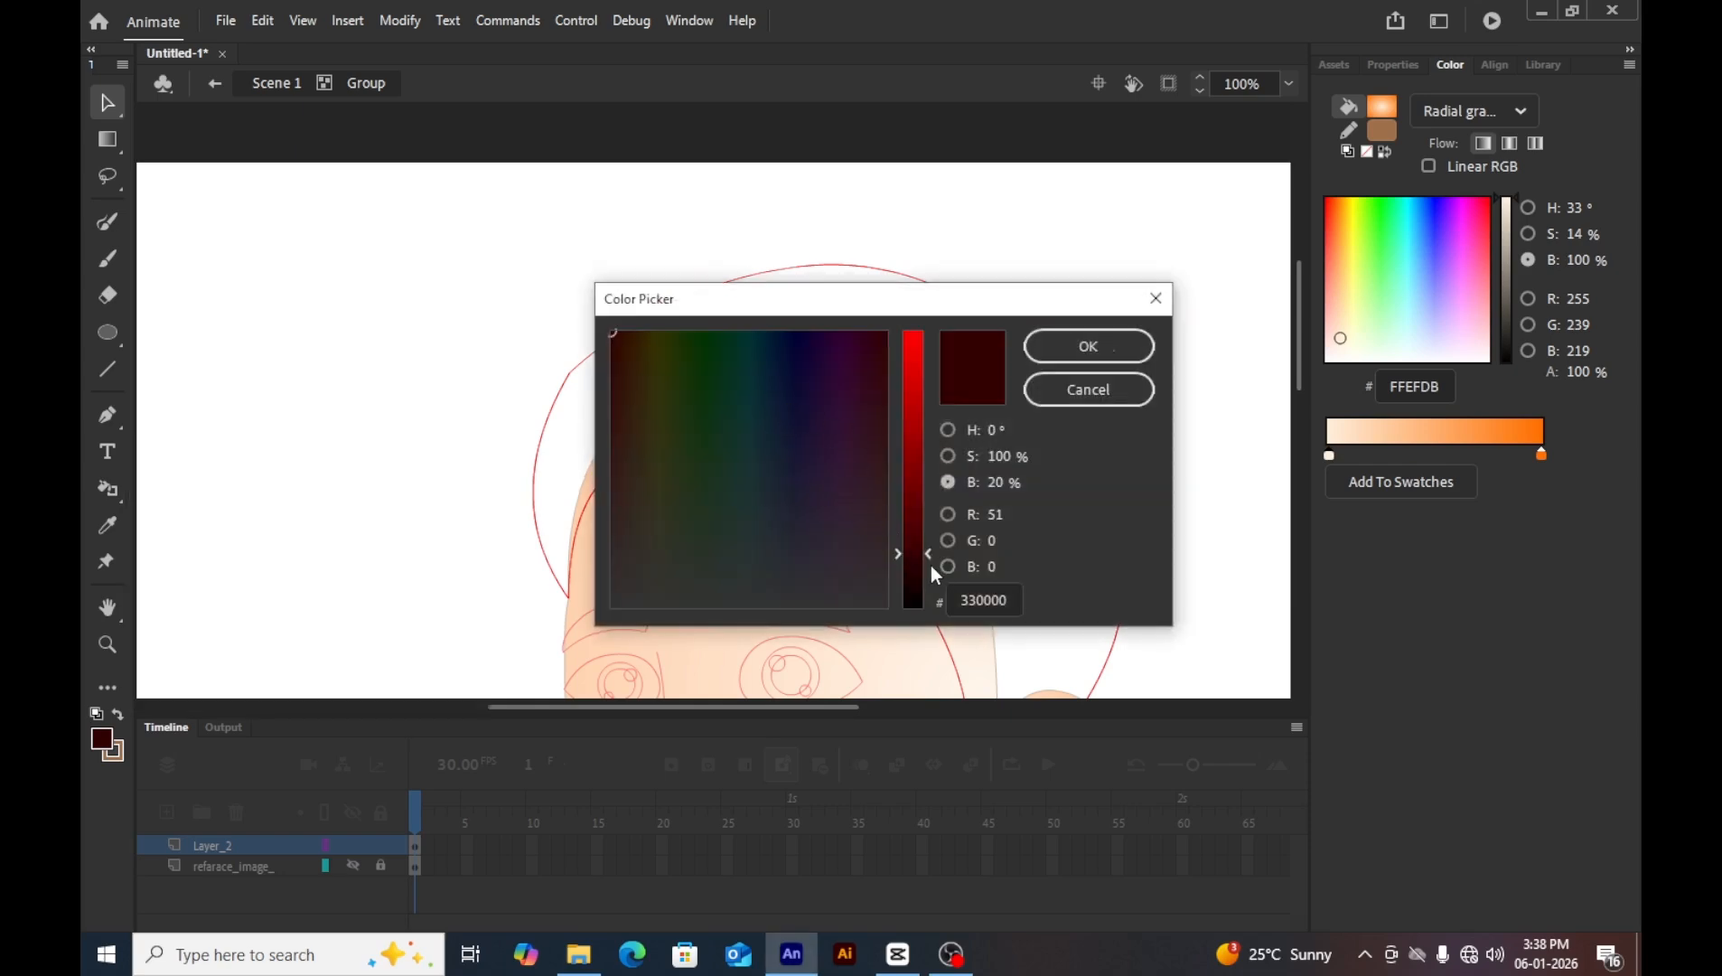
pyautogui.moveTo(905, 554); pyautogui.dragTo(895, 530)
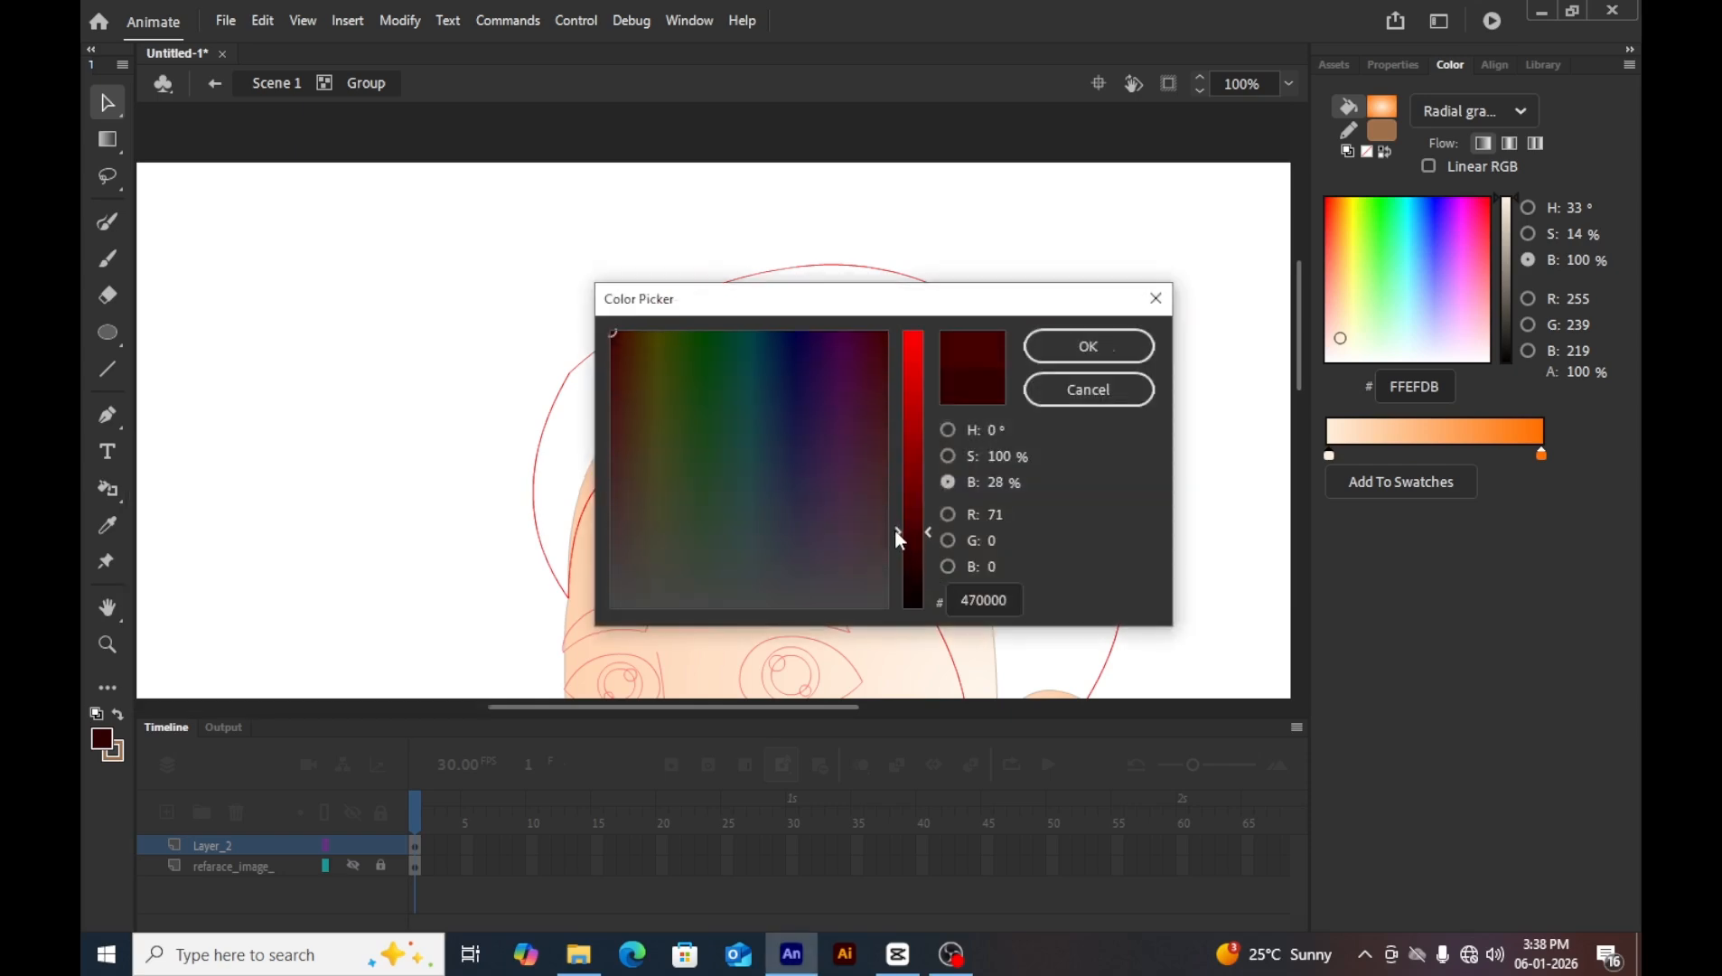
pyautogui.click(1067, 357)
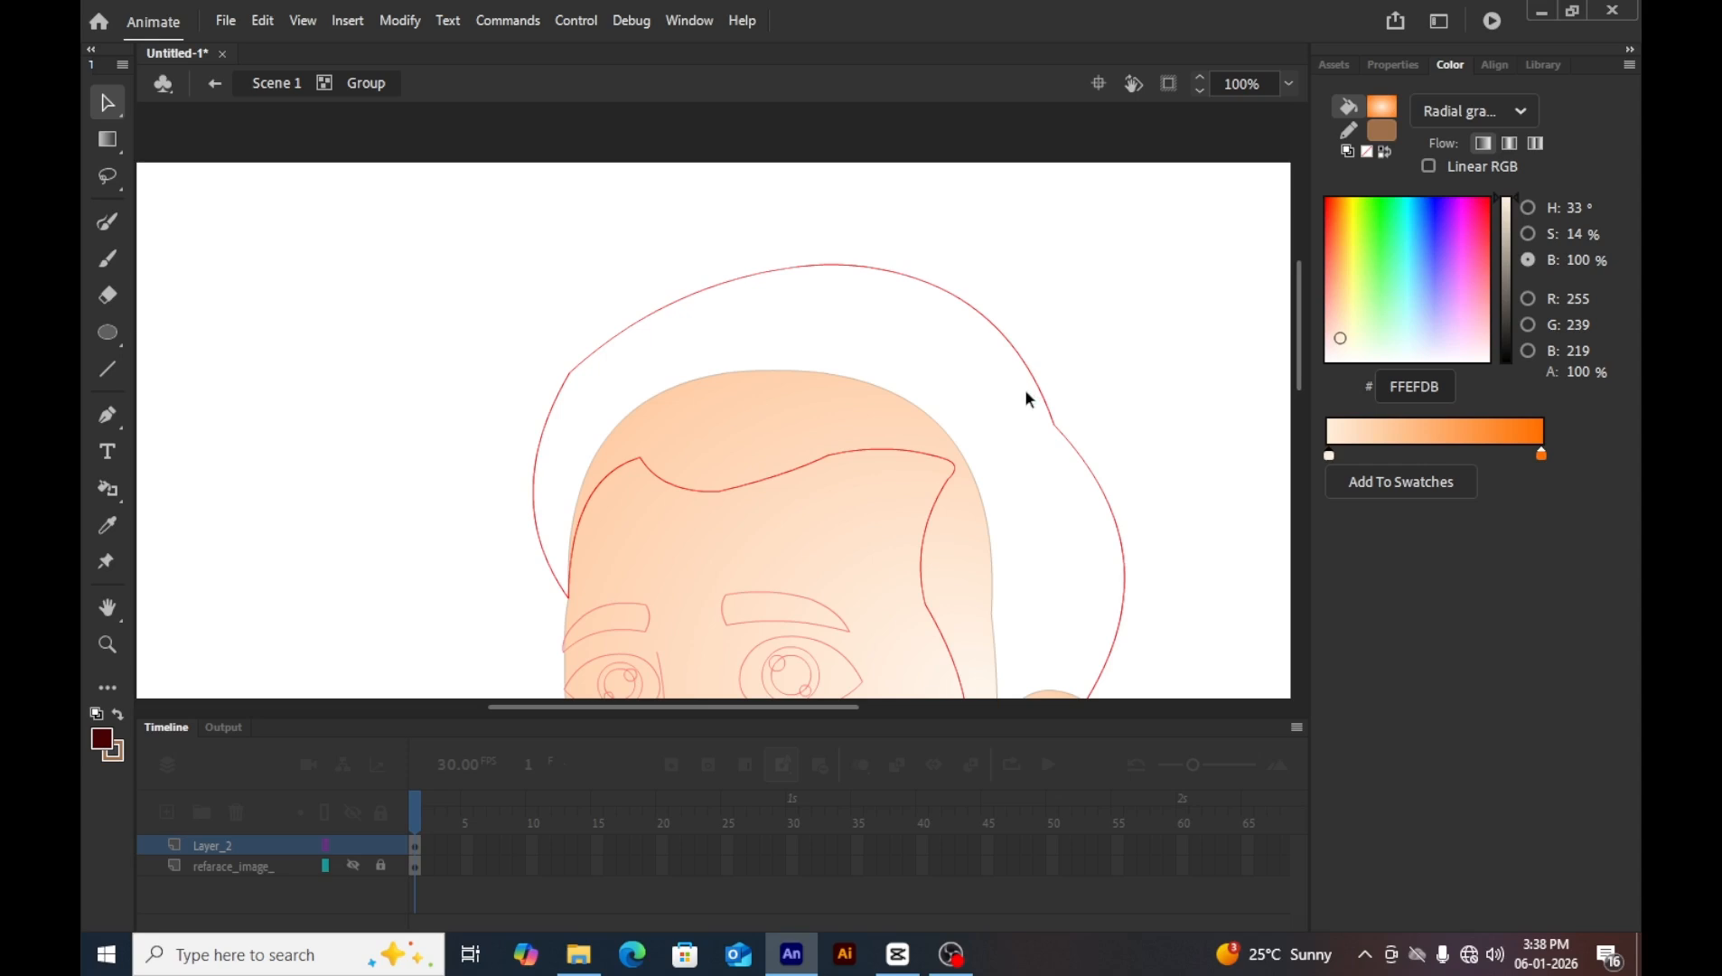
pyautogui.press('k')
pyautogui.click(984, 386)
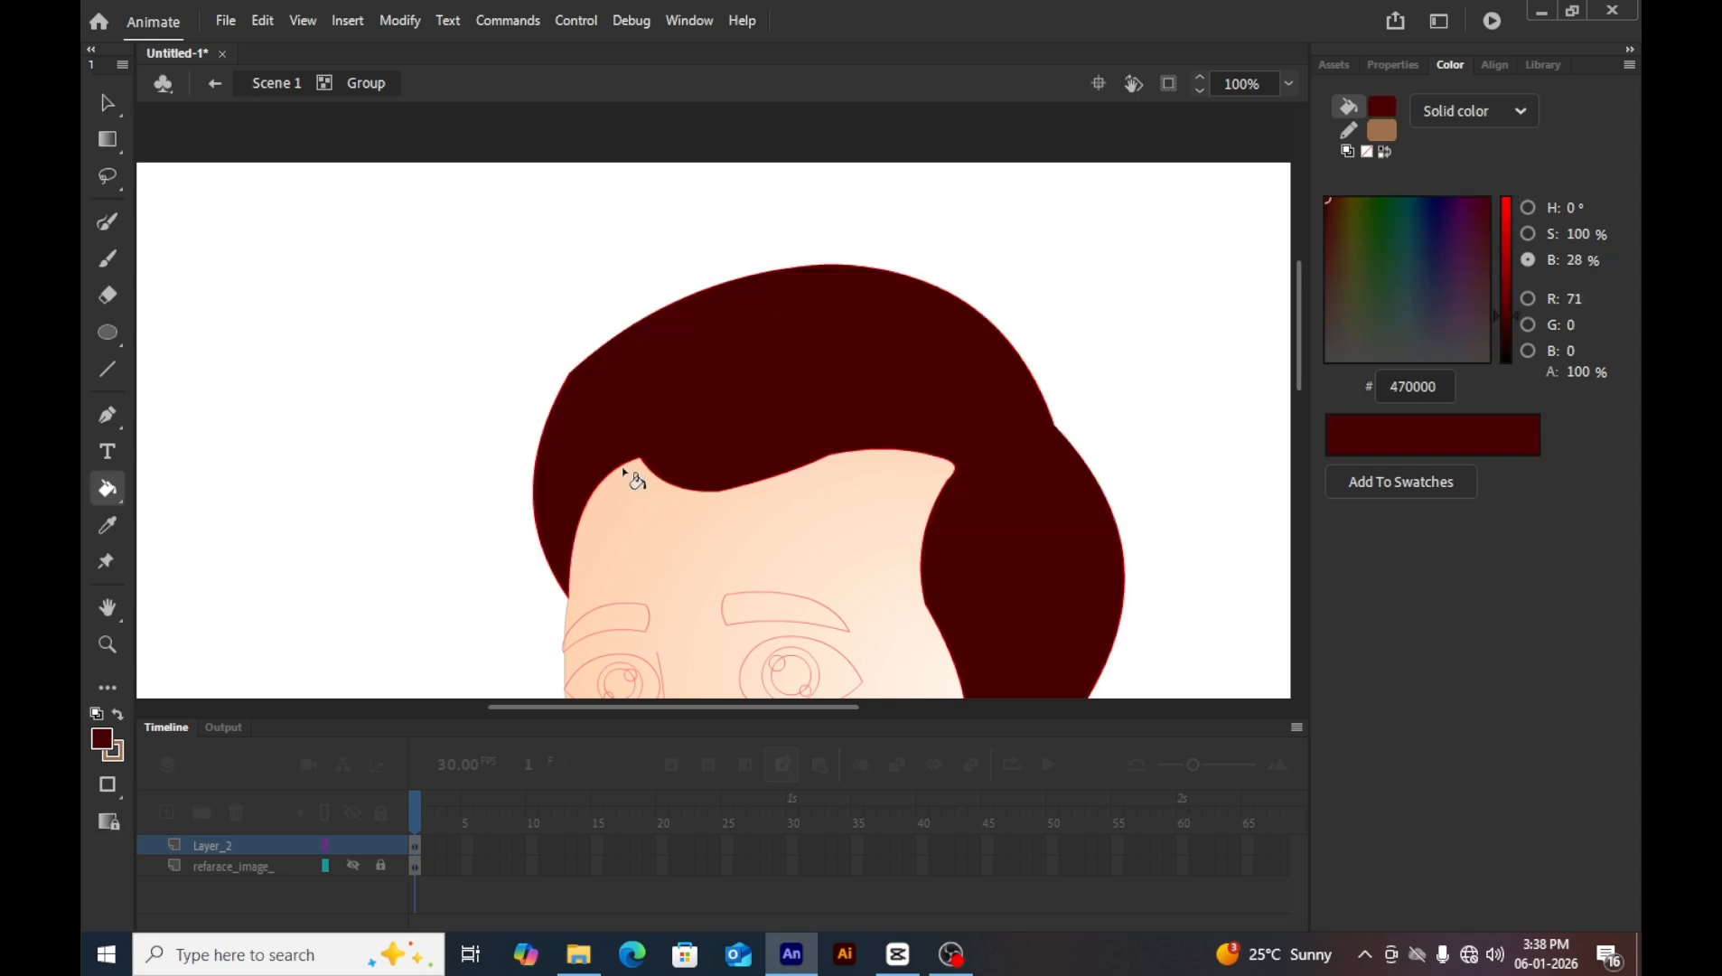
# Recolour the hair outline with a black 000000 stroke using the Ink Bottle, and leave the hair group.
pyautogui.click(123, 752)
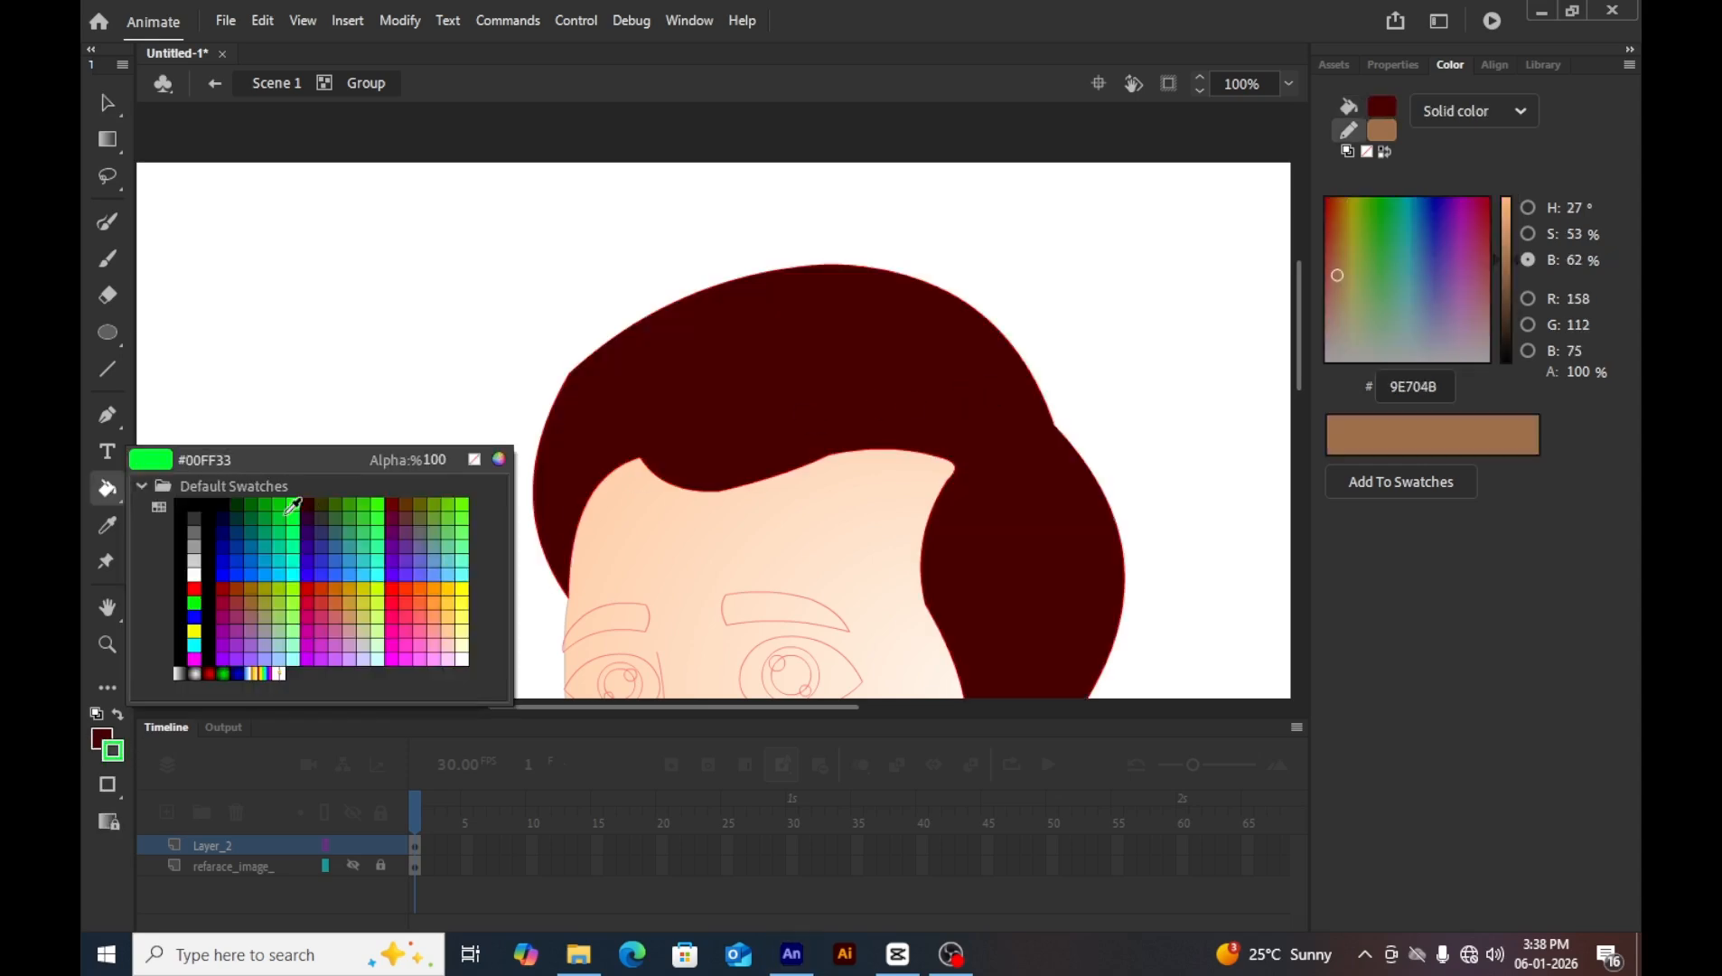
pyautogui.click(226, 506)
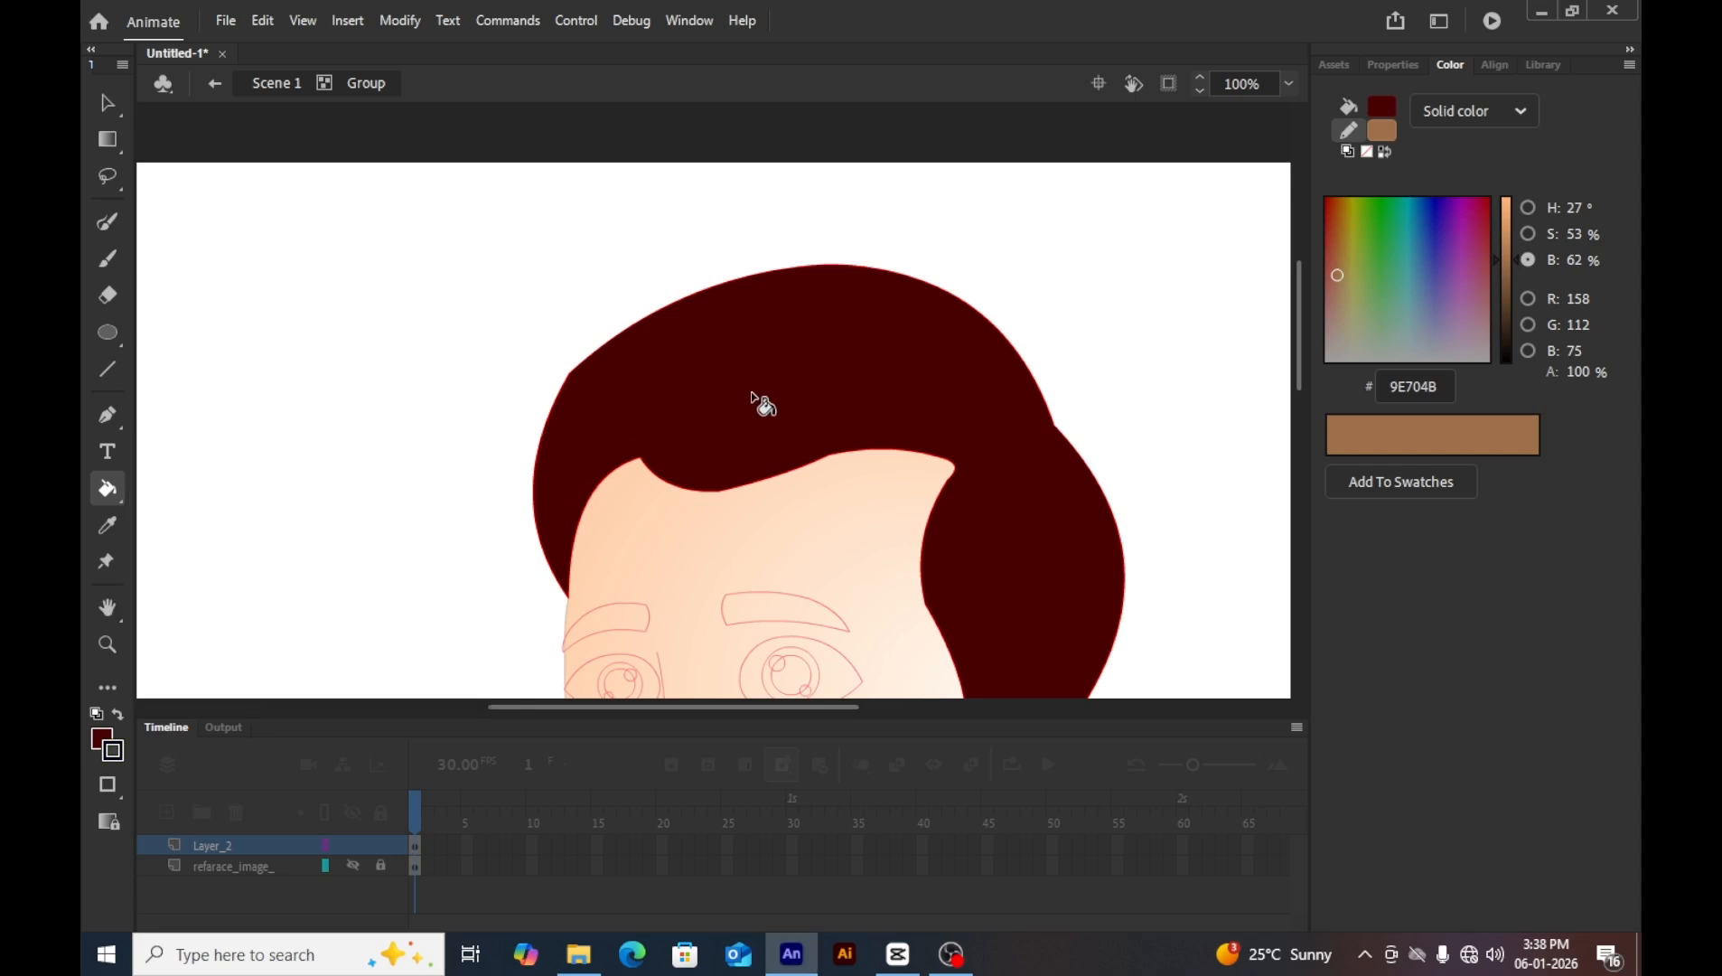
pyautogui.press('s')
pyautogui.click(760, 398)
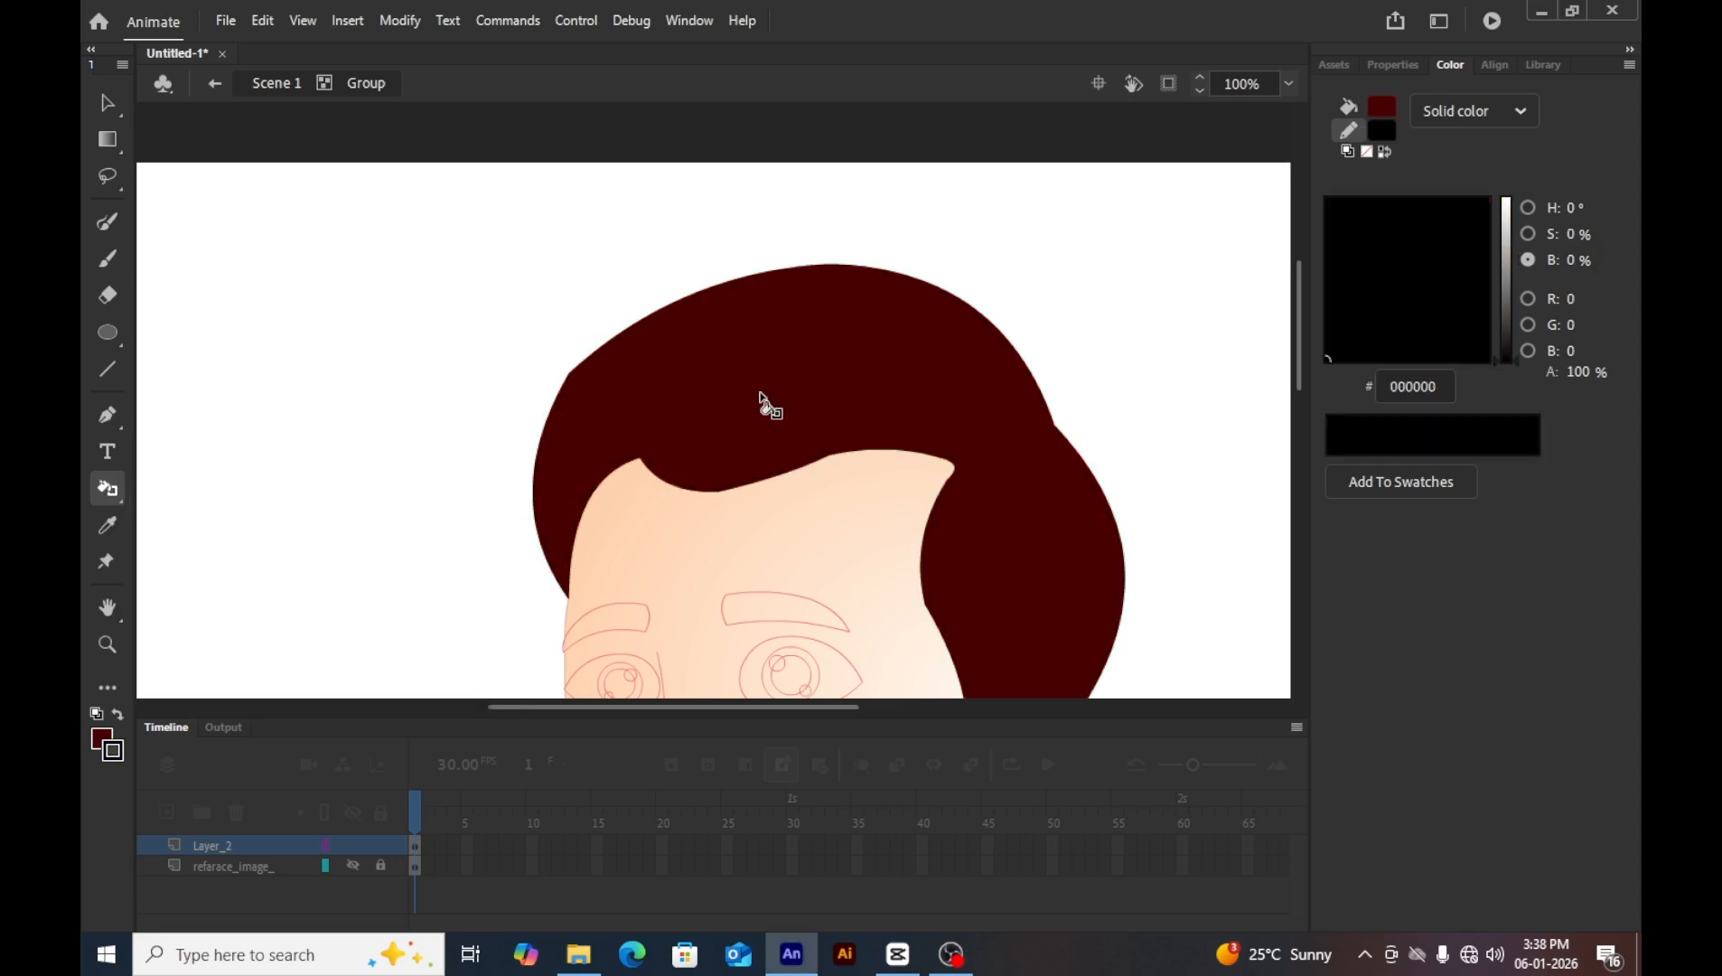
pyautogui.scroll(-5, 764, 403)
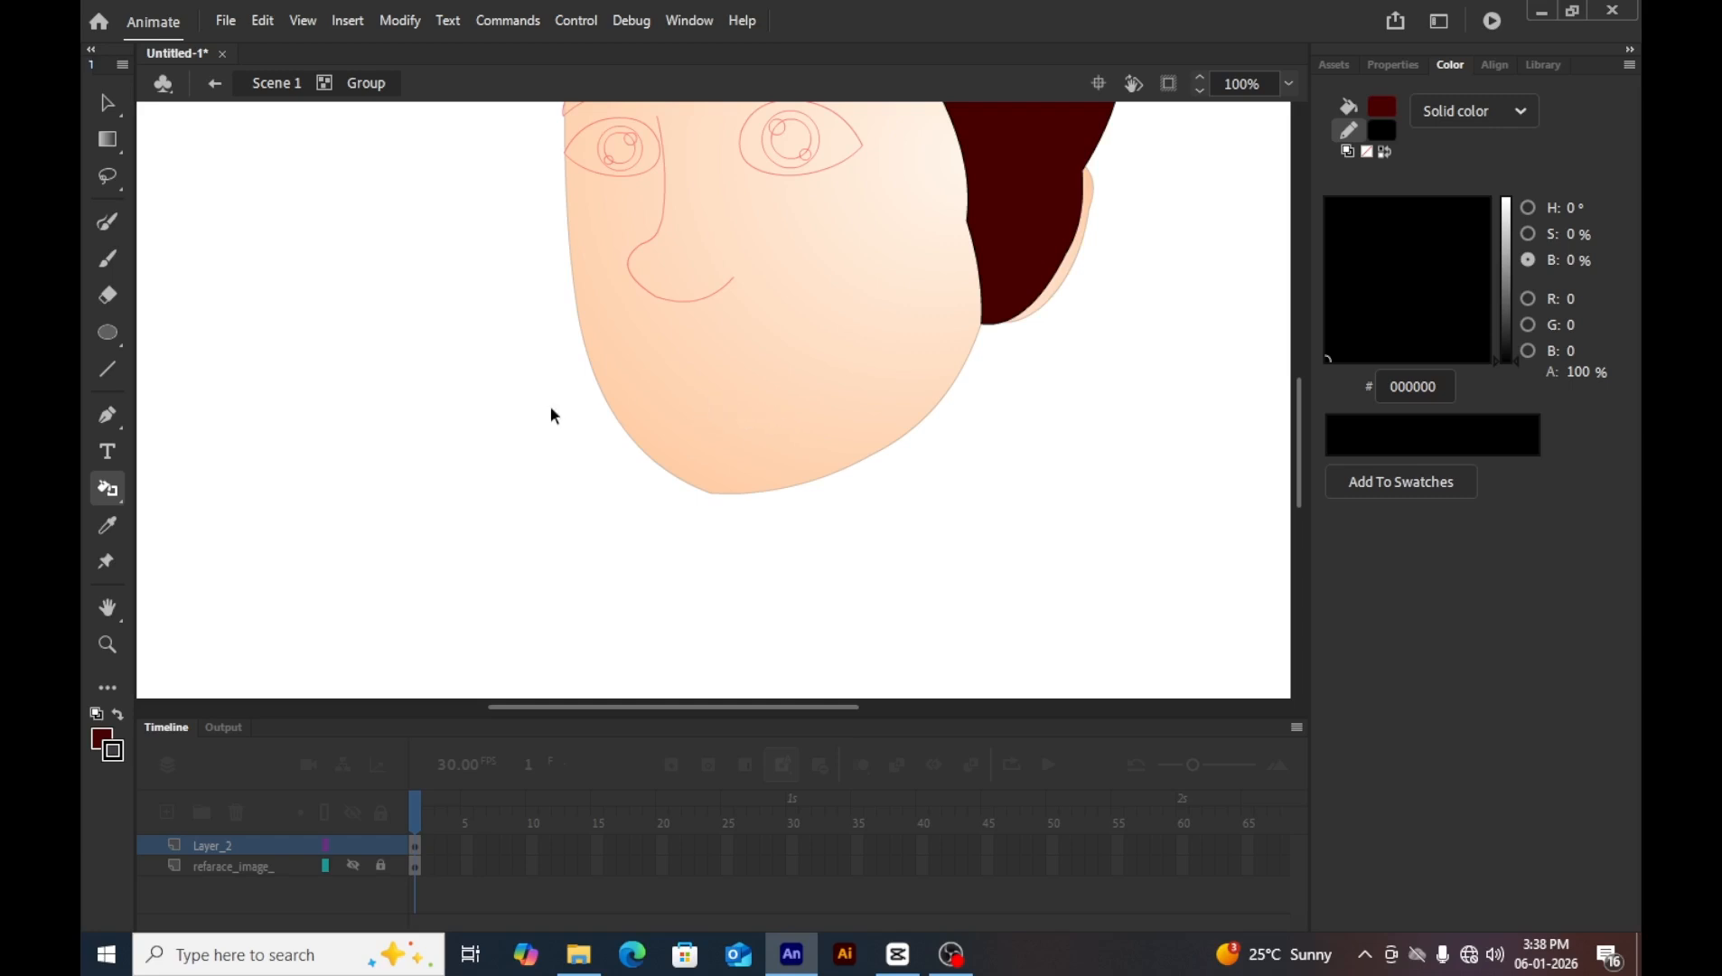
pyautogui.press('v')
pyautogui.doubleClick(481, 404)
# Bring the hair group forward in the stacking order, in front of the face but behind the ear.
pyautogui.scroll(5, 488, 408)
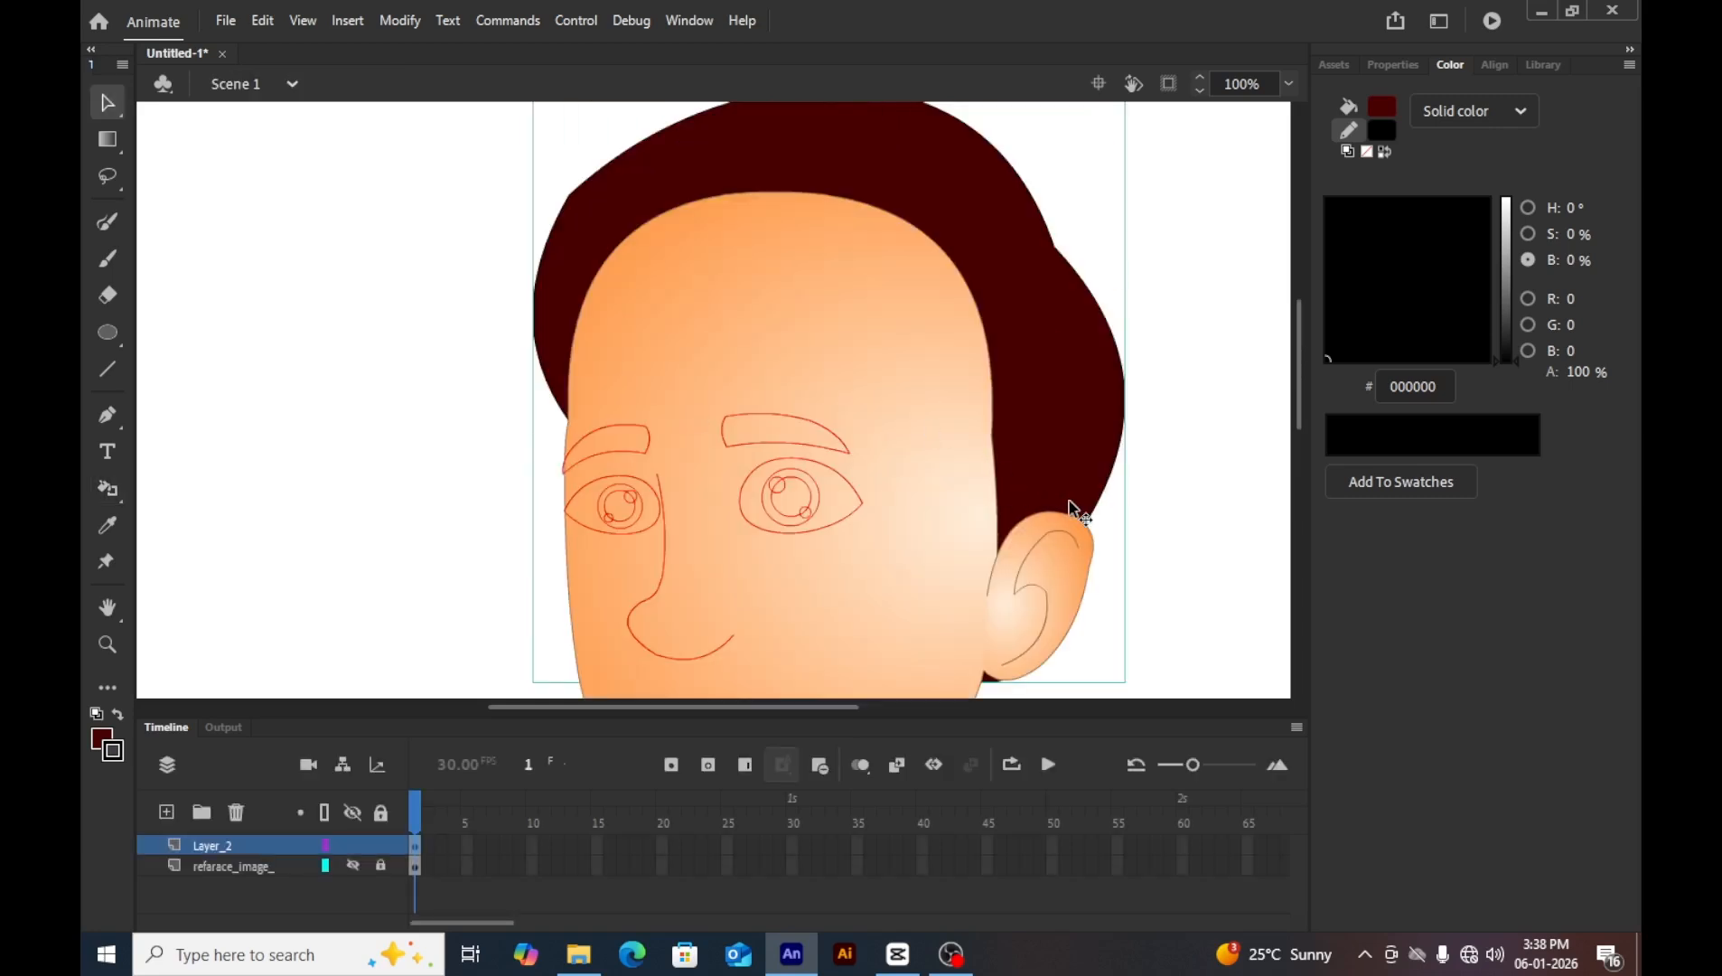
pyautogui.scroll(-5, 1077, 499)
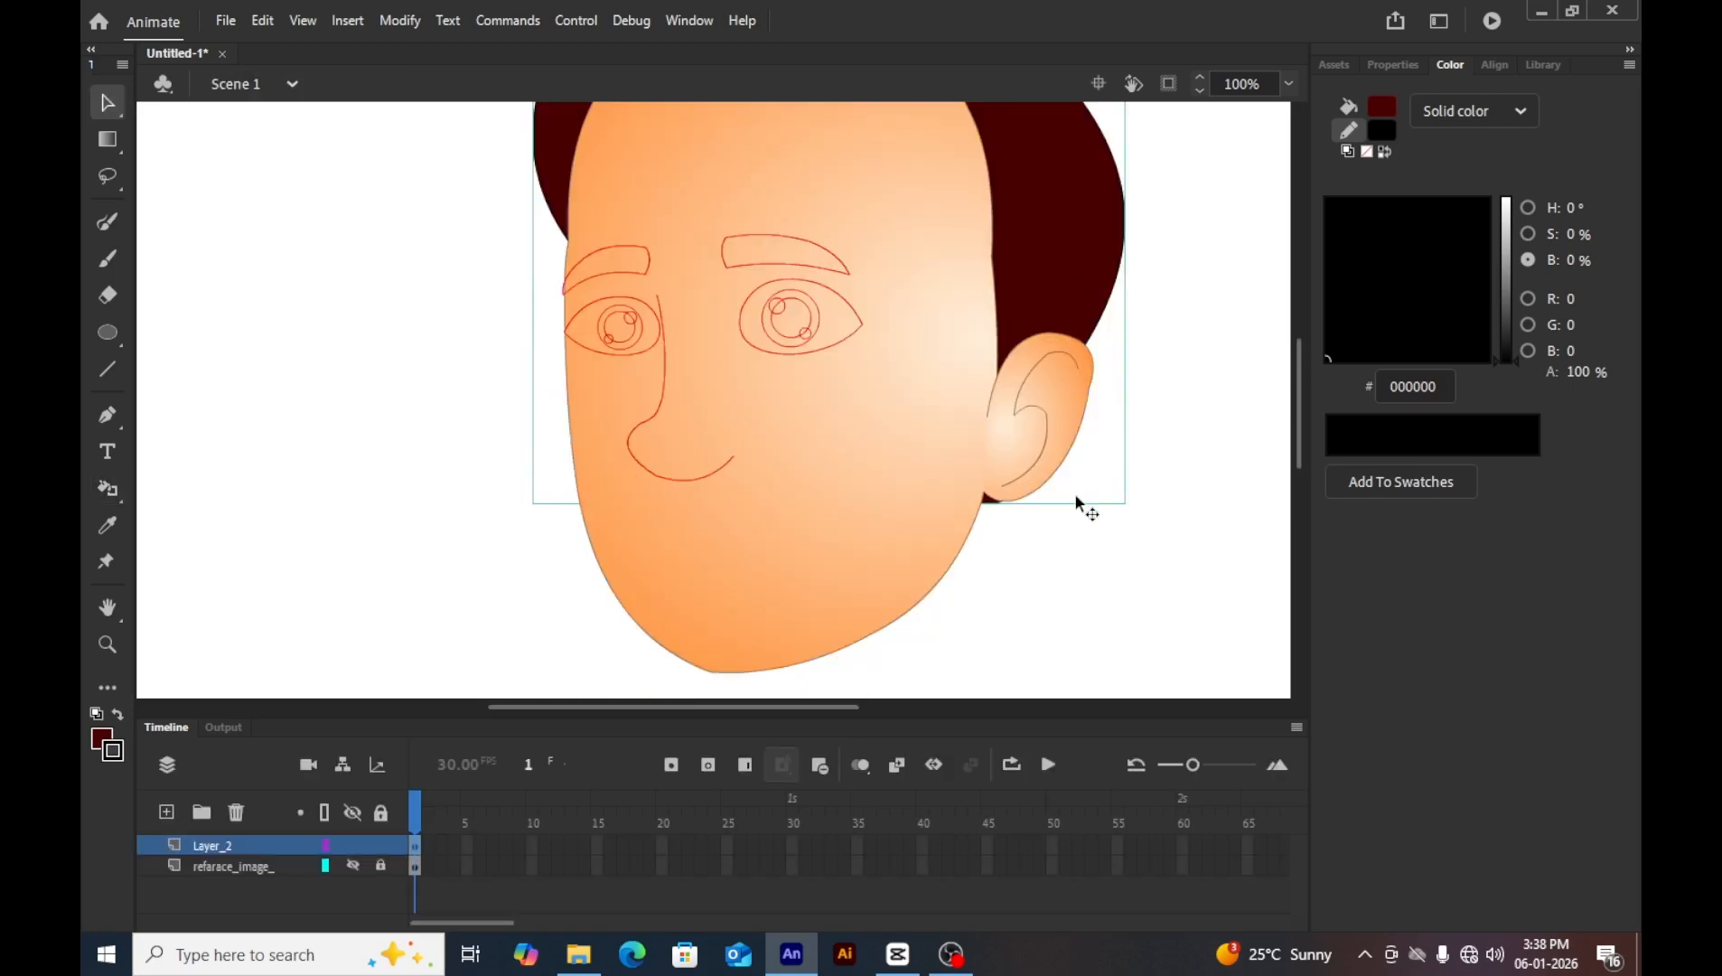
pyautogui.click(1070, 330)
pyautogui.hotkey('ctrl', 'shift', 'Up')
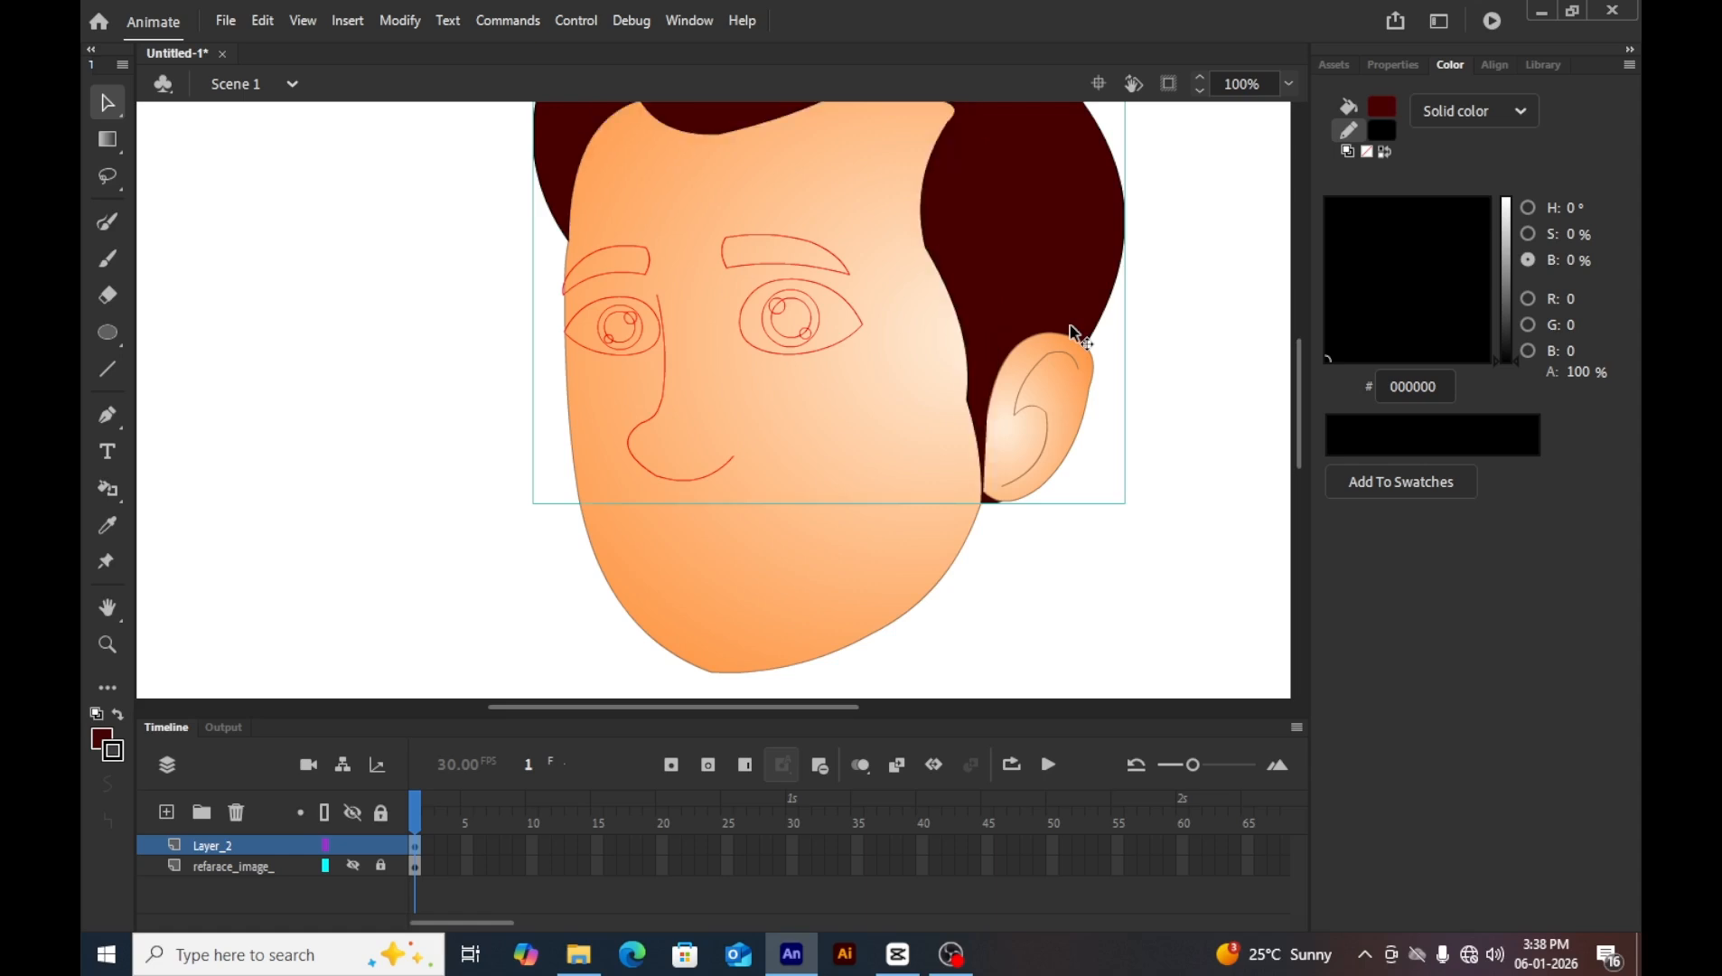
pyautogui.click(1032, 524)
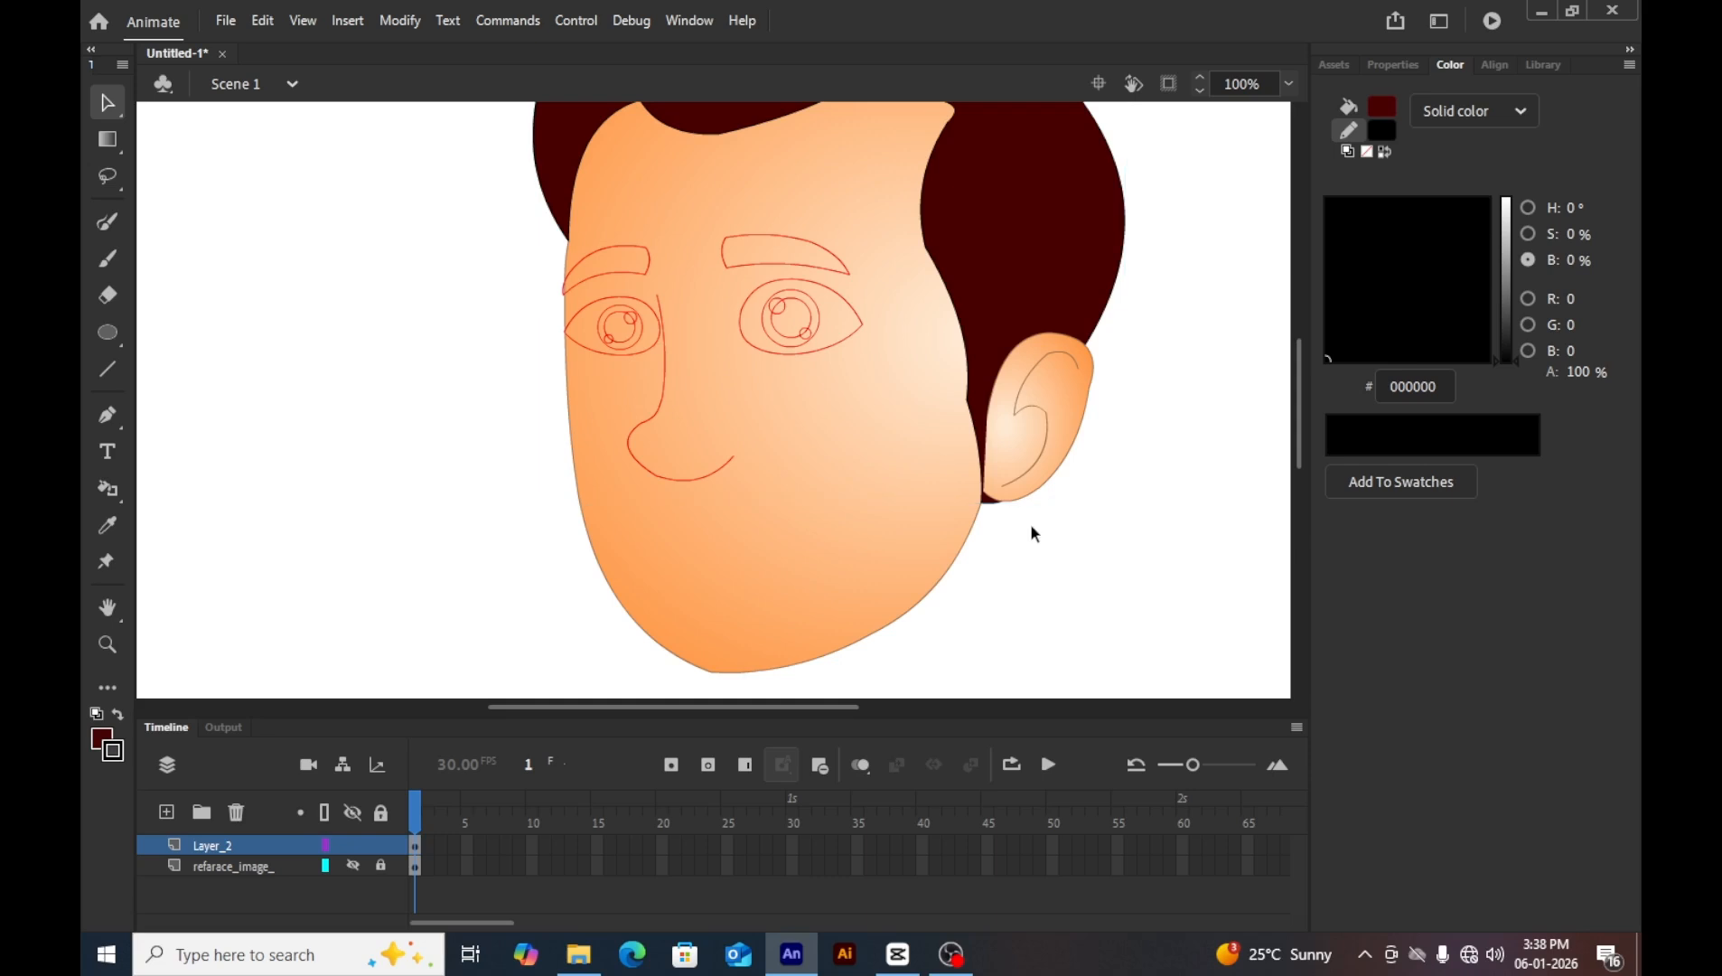
# Open the group of the eyebrow nearer the ear, fill it with maroon 470000, recolour its outline black, and leave the group.
pyautogui.scroll(3, 993, 481)
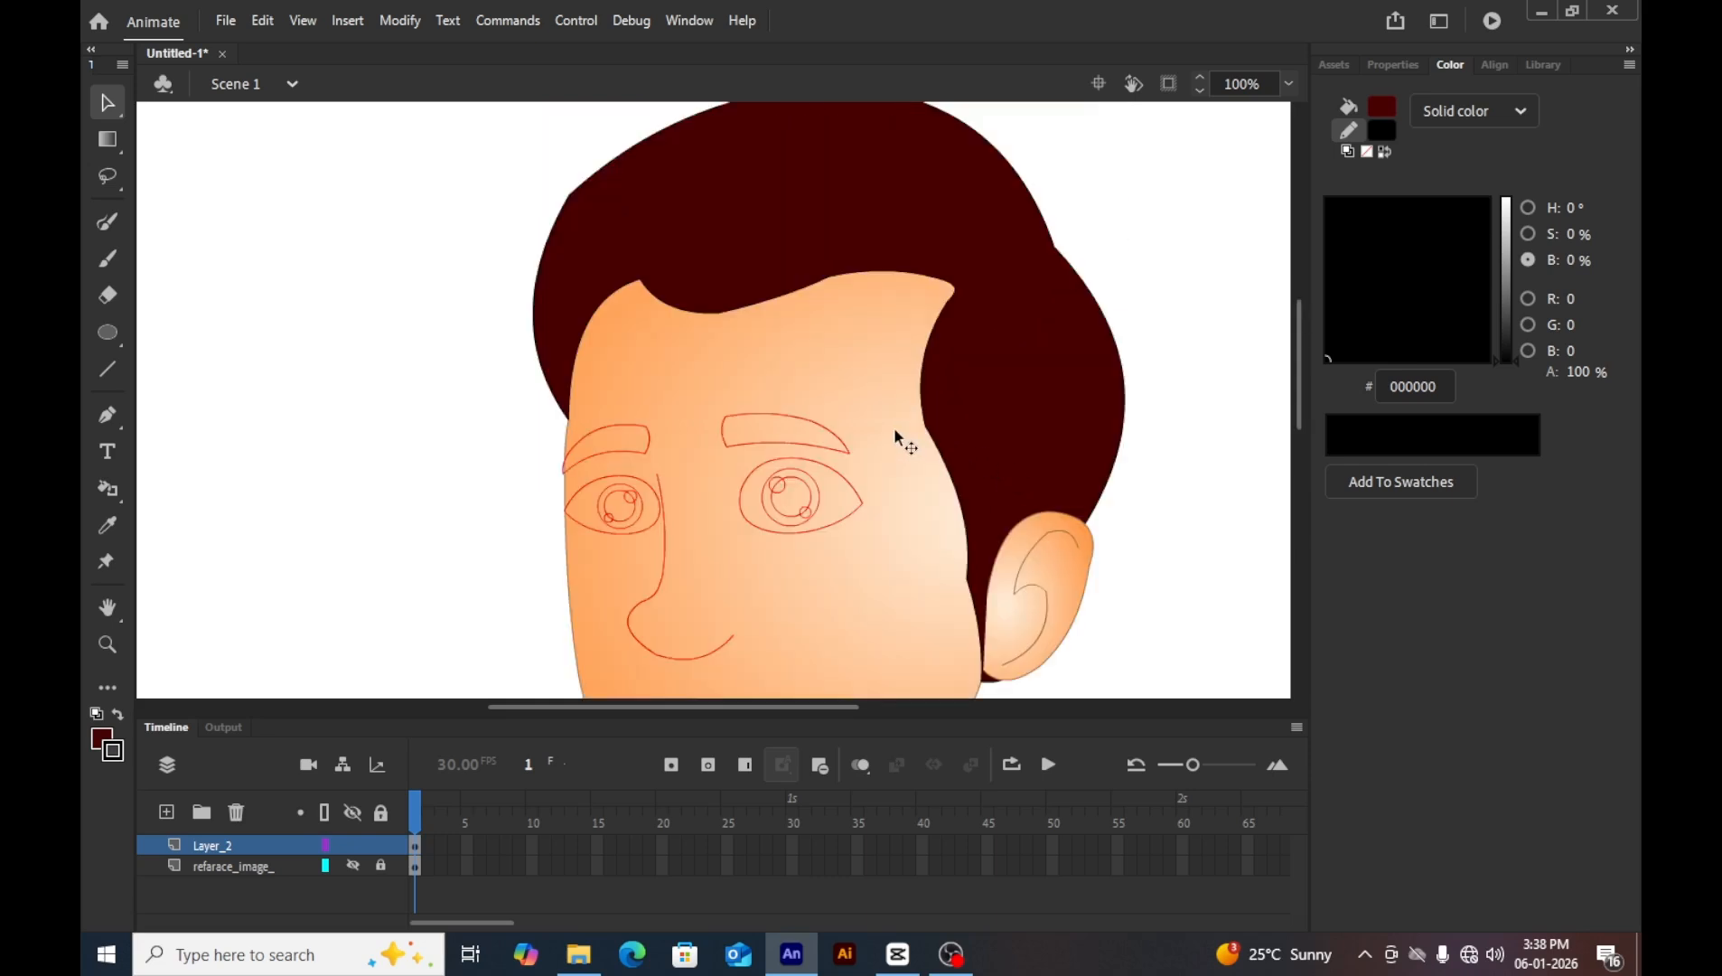
pyautogui.press('z')
pyautogui.click(813, 433)
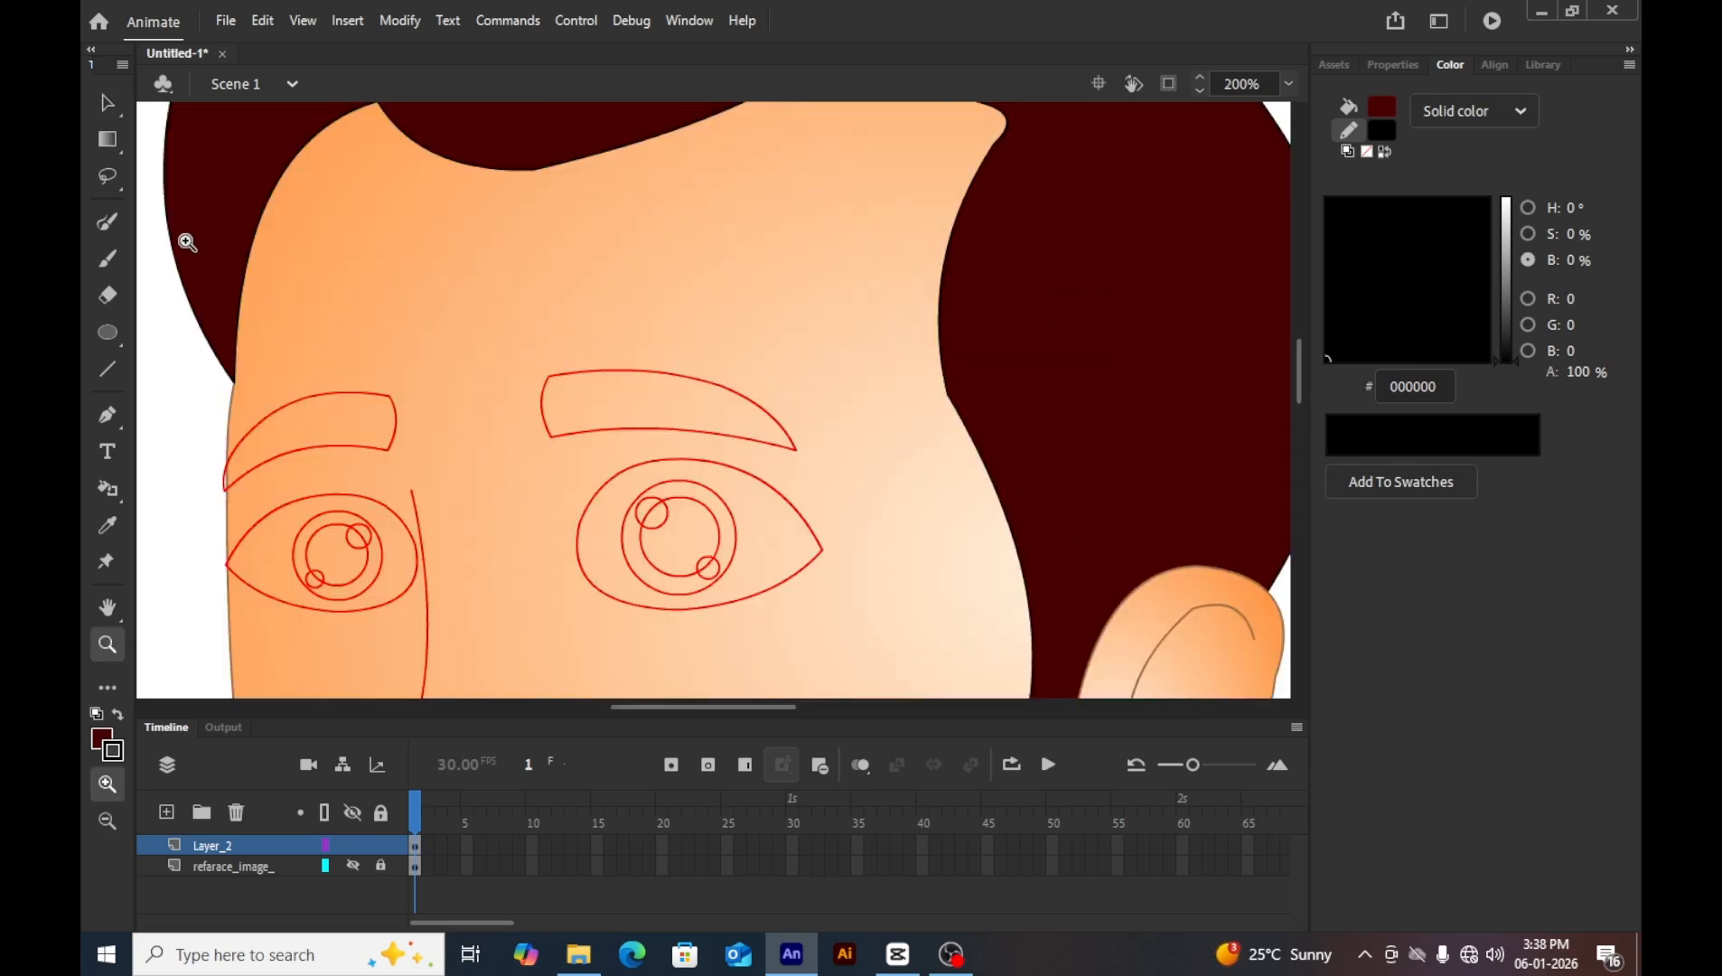
pyautogui.click(107, 138)
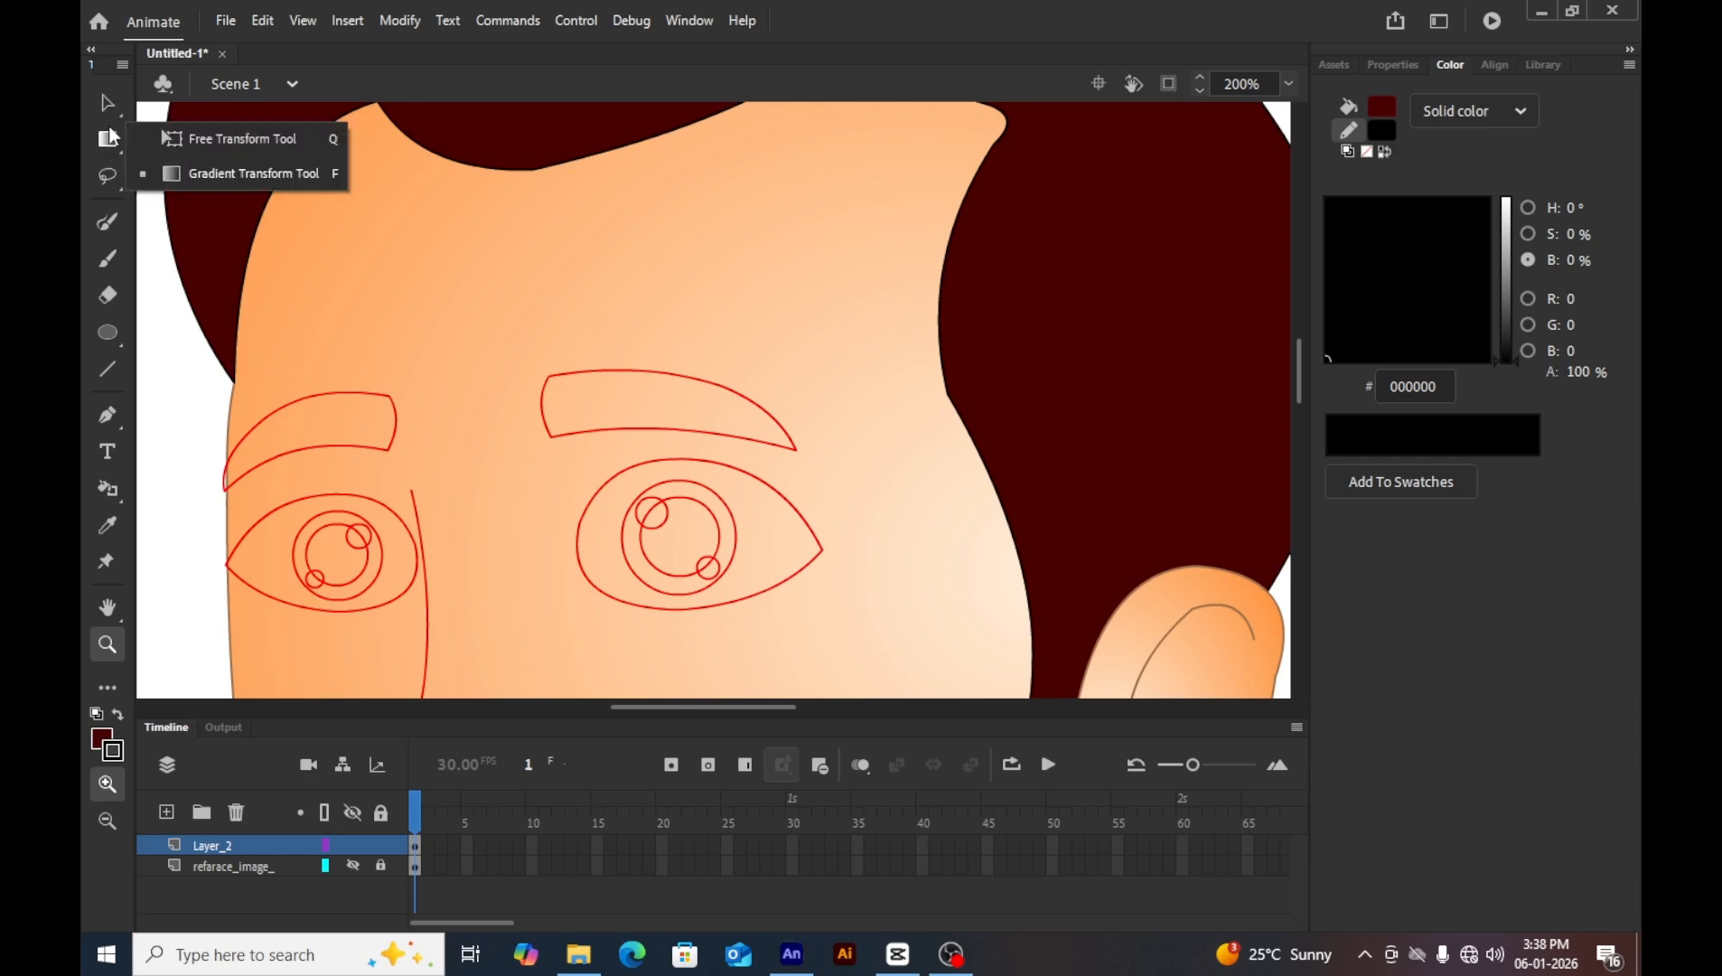
pyautogui.click(212, 138)
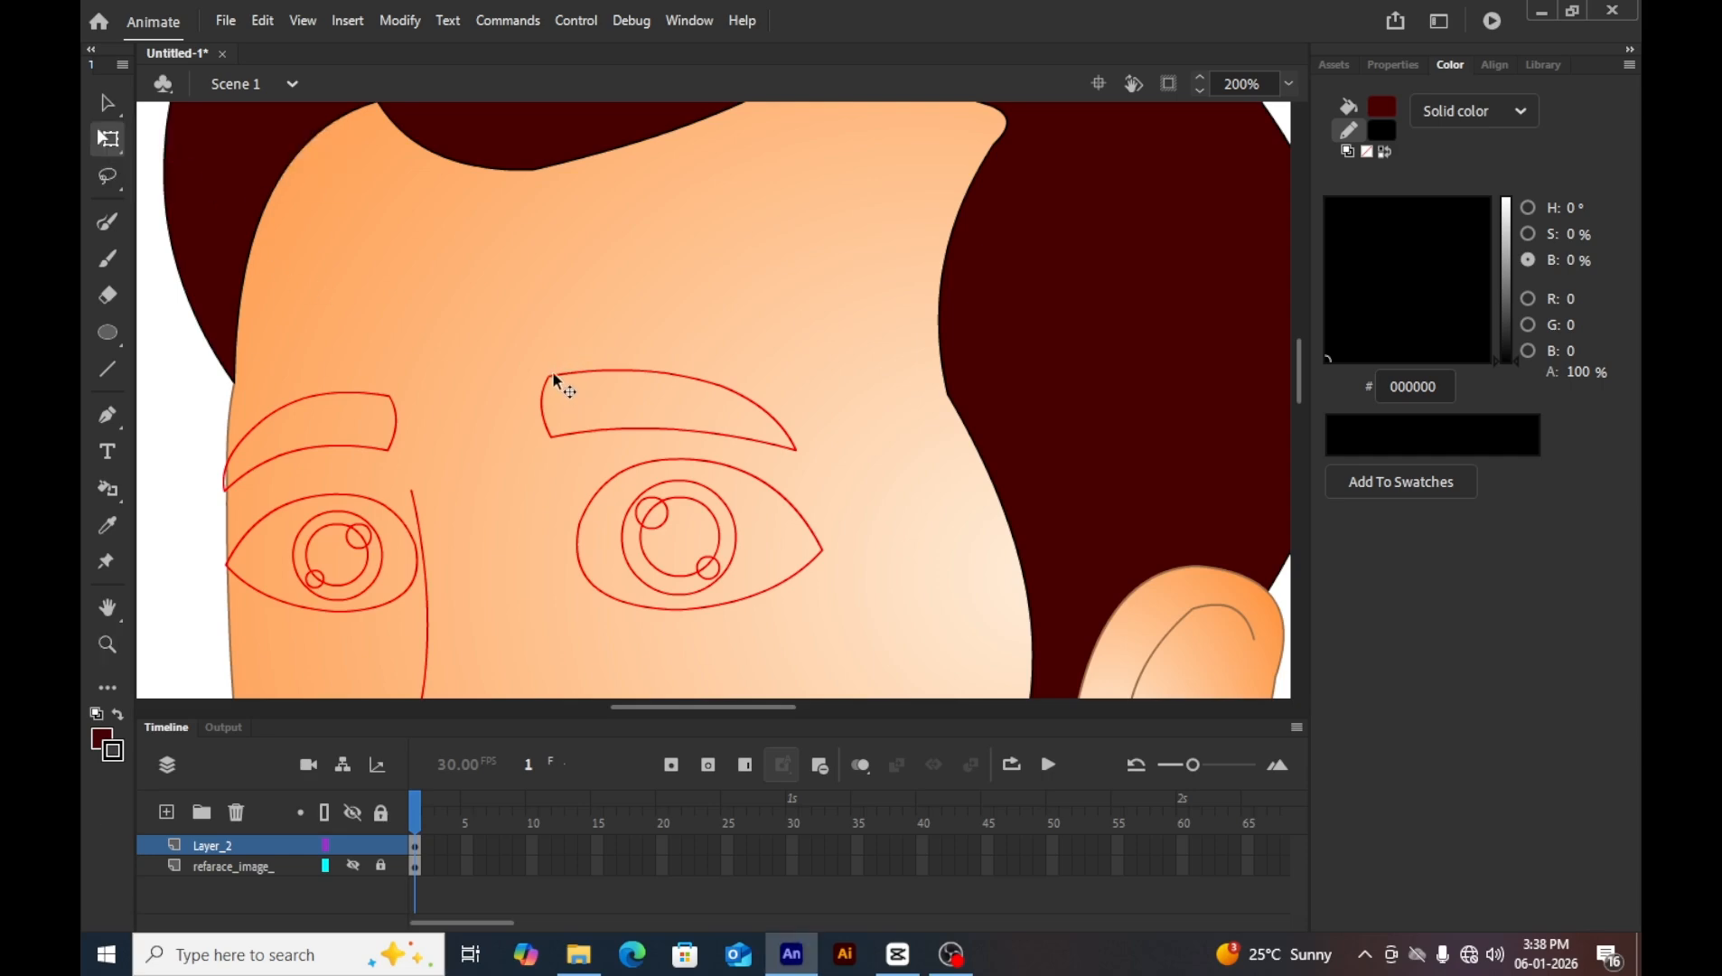
pyautogui.doubleClick(551, 371)
pyautogui.press('k')
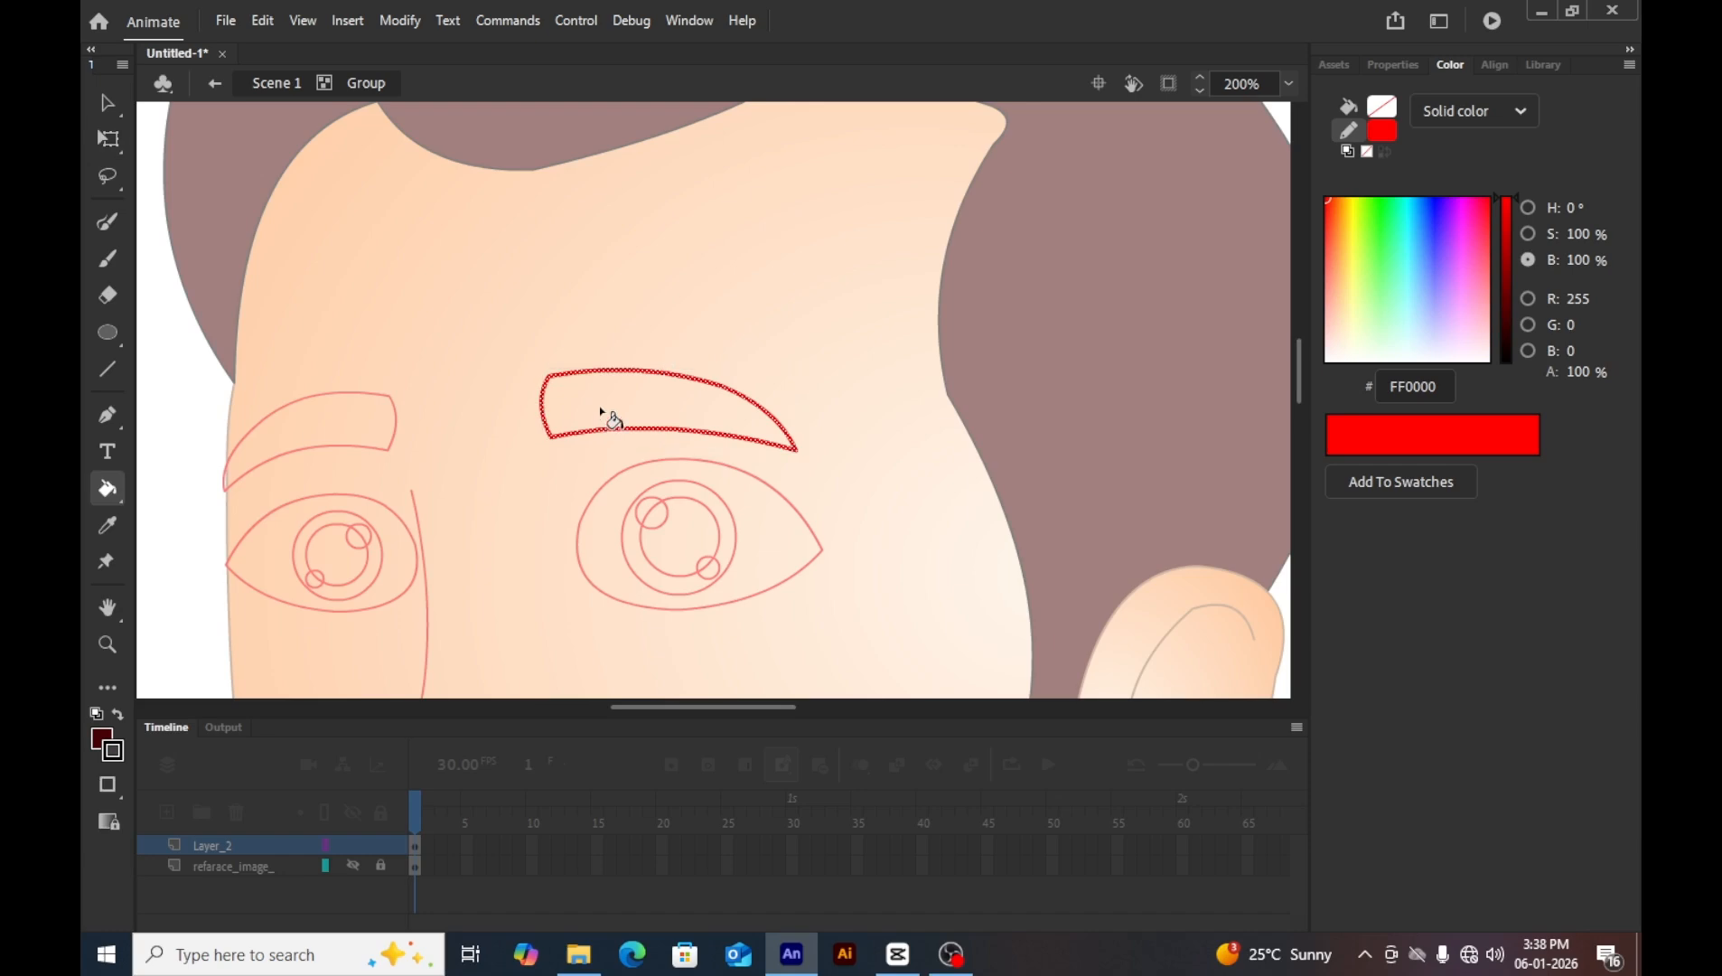
pyautogui.click(600, 412)
pyautogui.press('s')
pyautogui.click(599, 411)
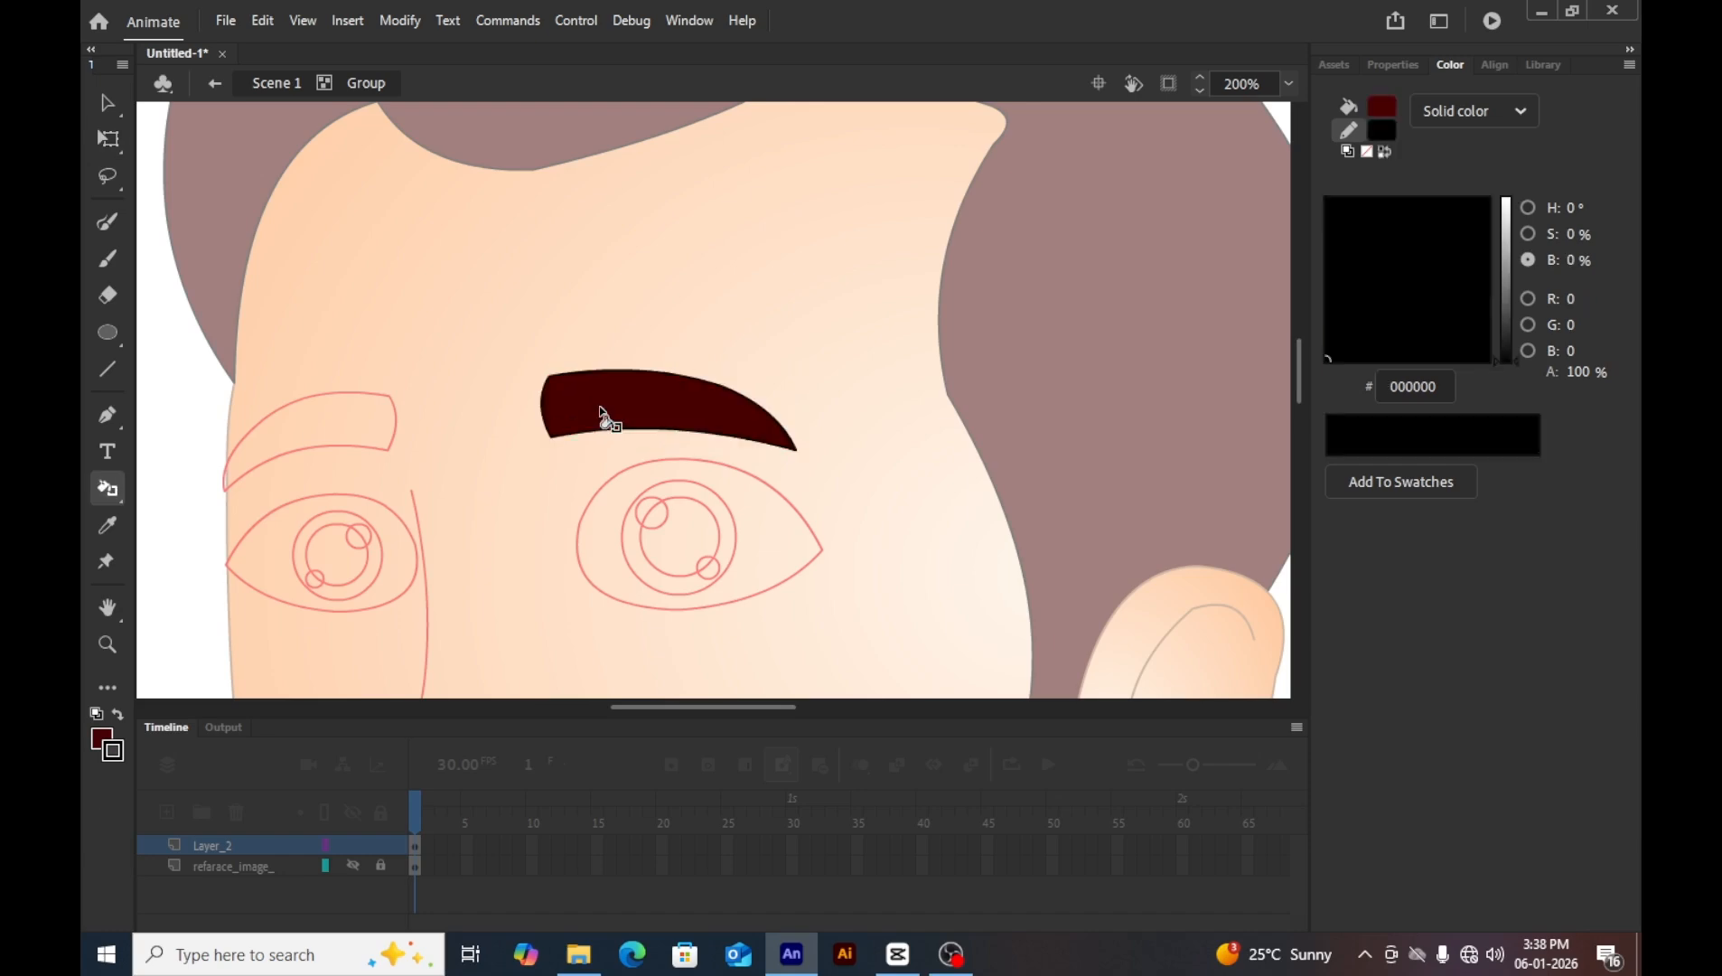
pyautogui.press('v')
pyautogui.doubleClick(481, 320)
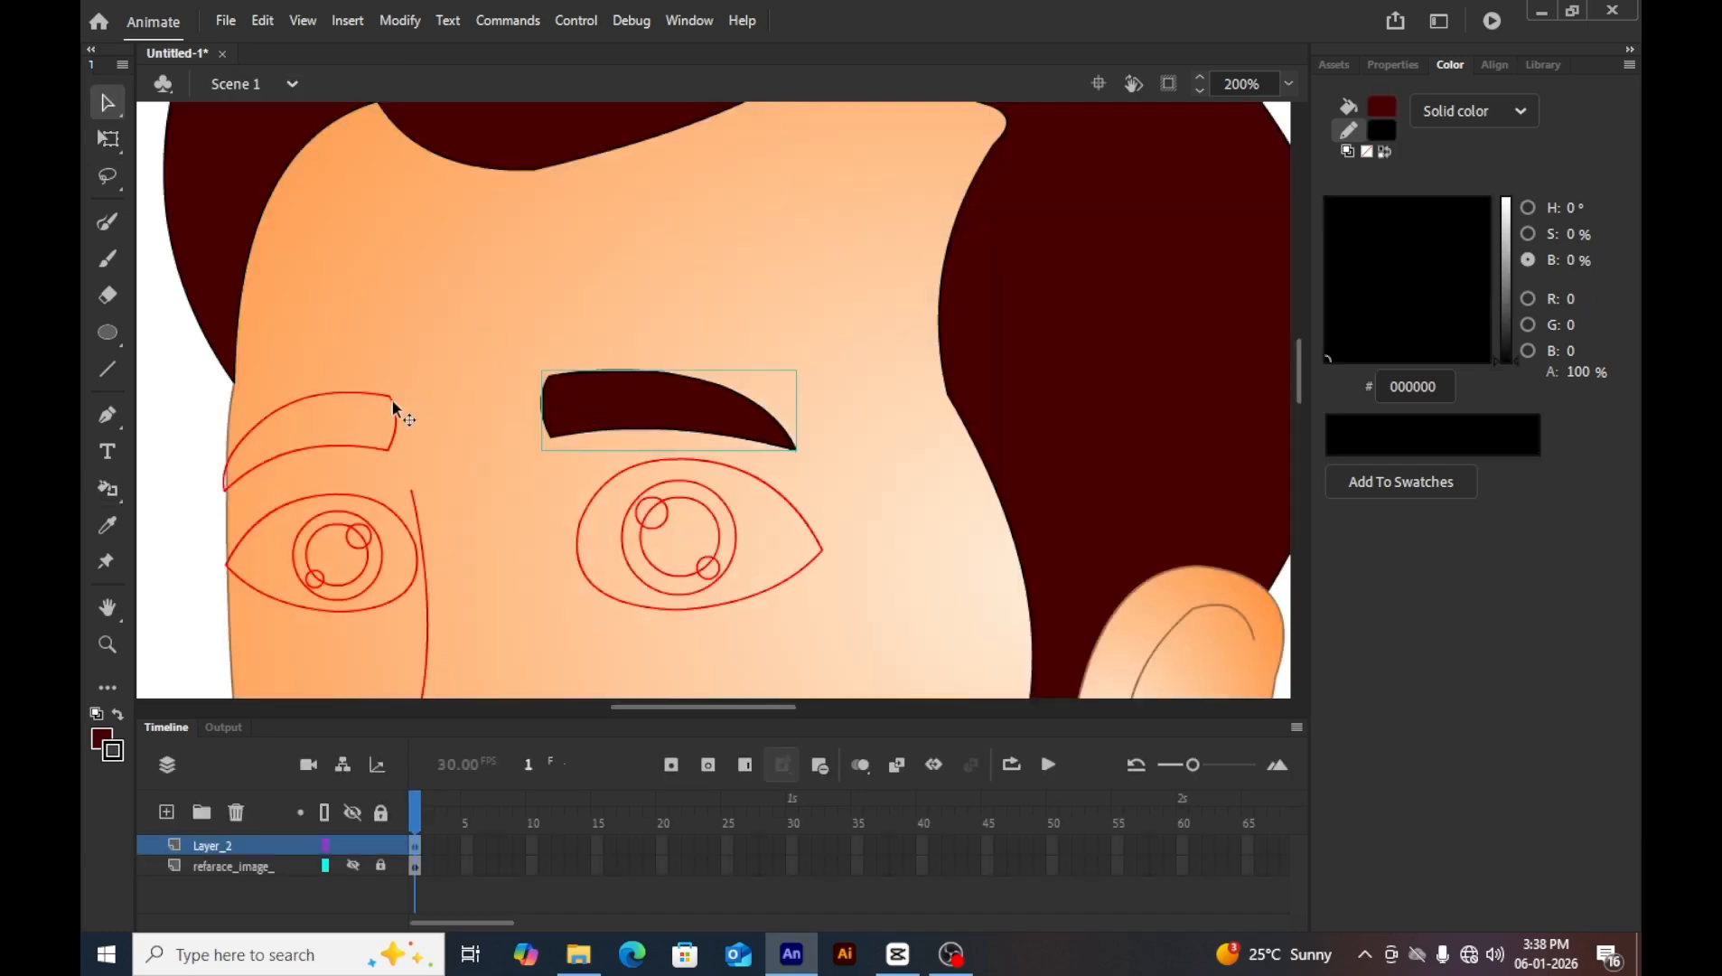
# Open the group of the eyebrow farther from the ear, fill it with maroon 470000 and recolour its outline black.
pyautogui.doubleClick(391, 399)
pyautogui.press('k')
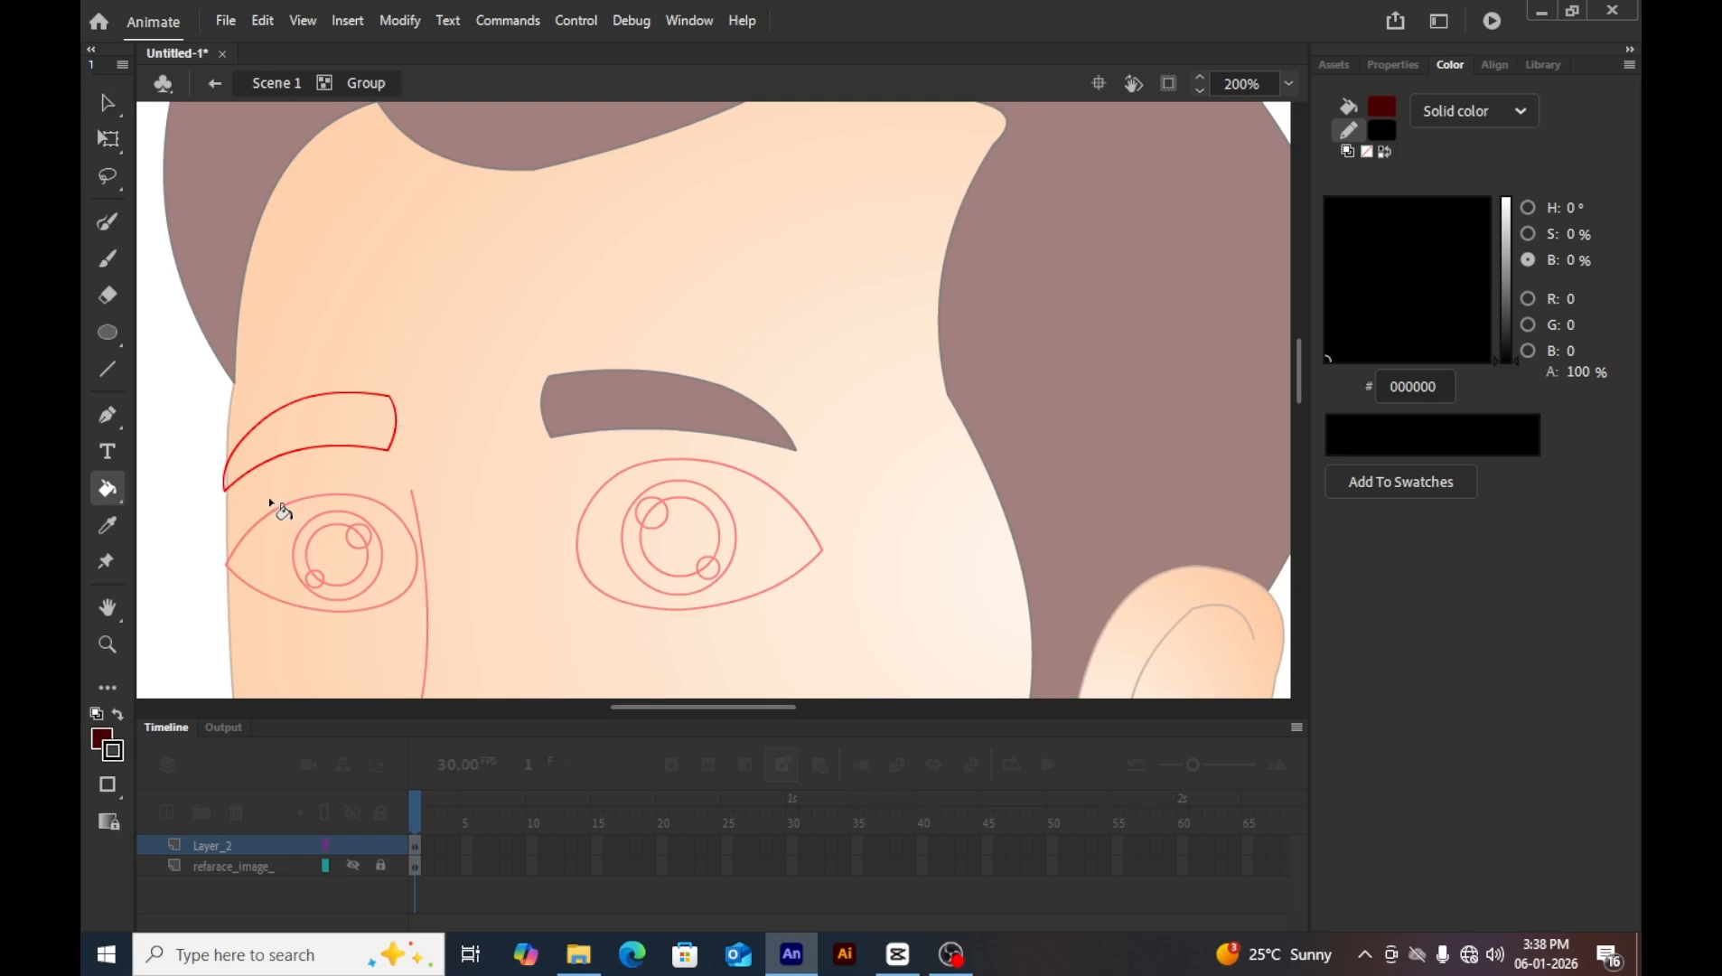
pyautogui.click(304, 438)
pyautogui.press('s')
pyautogui.click(292, 452)
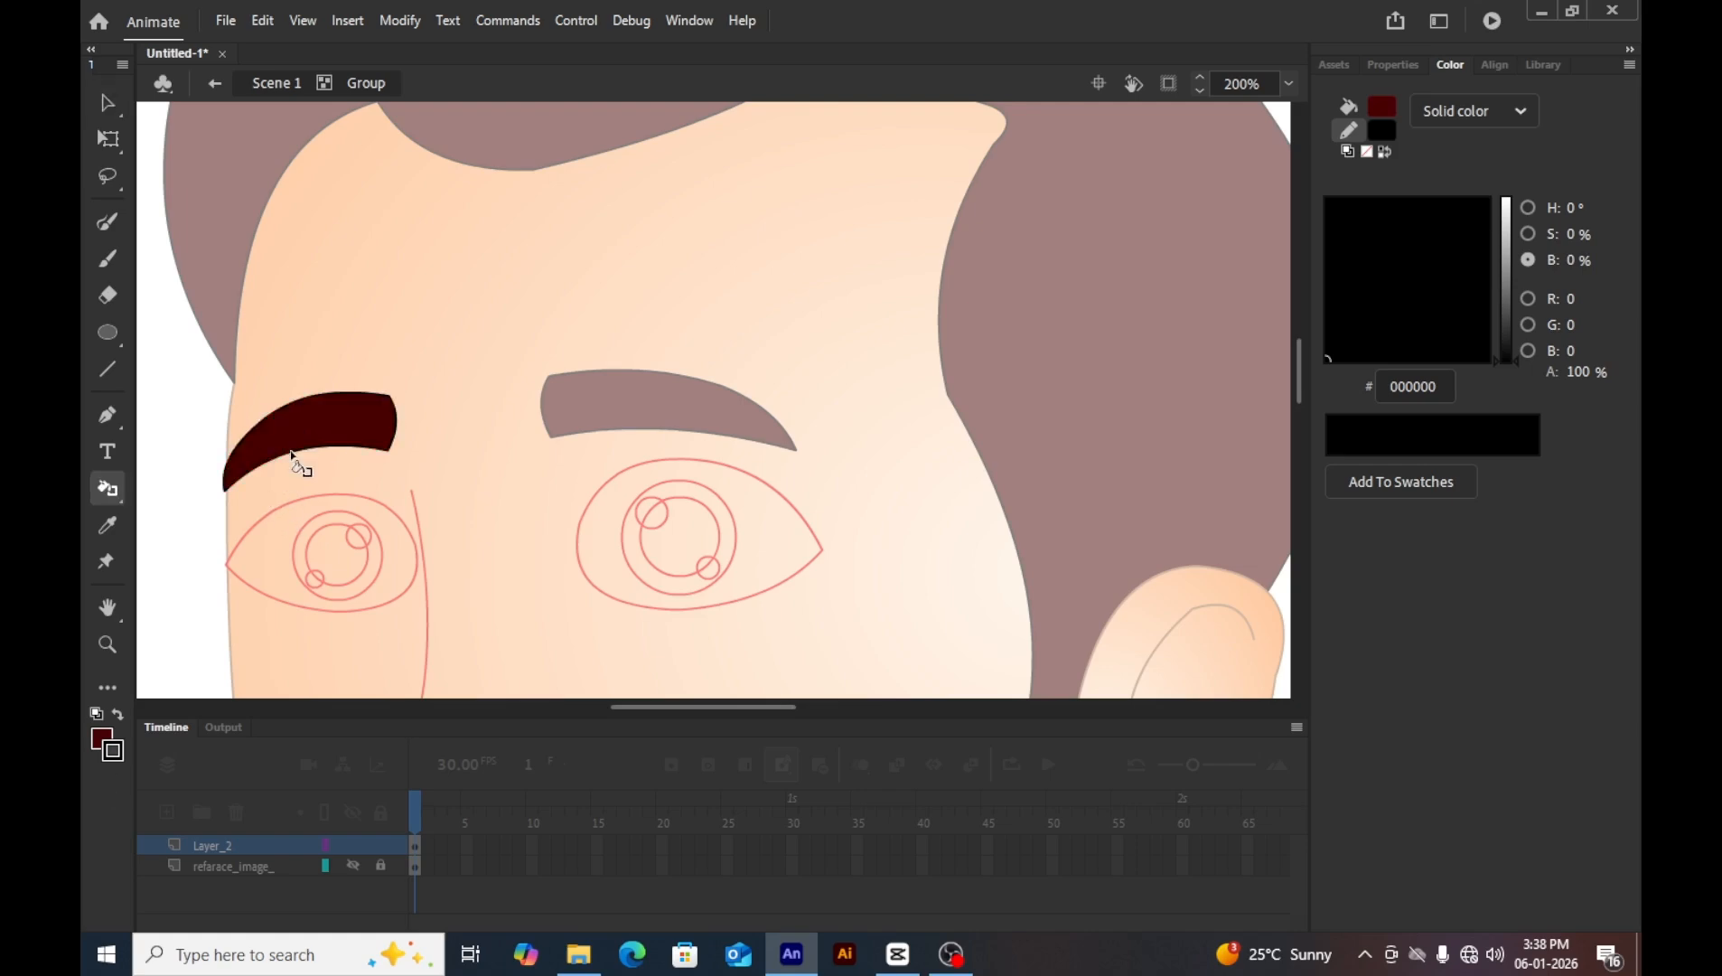
# Leave the eyebrow group and sample the ear's brown outline 9E704B as the stroke colour.
pyautogui.press('v')
pyautogui.doubleClick(199, 481)
pyautogui.scroll(-3, 270, 460)
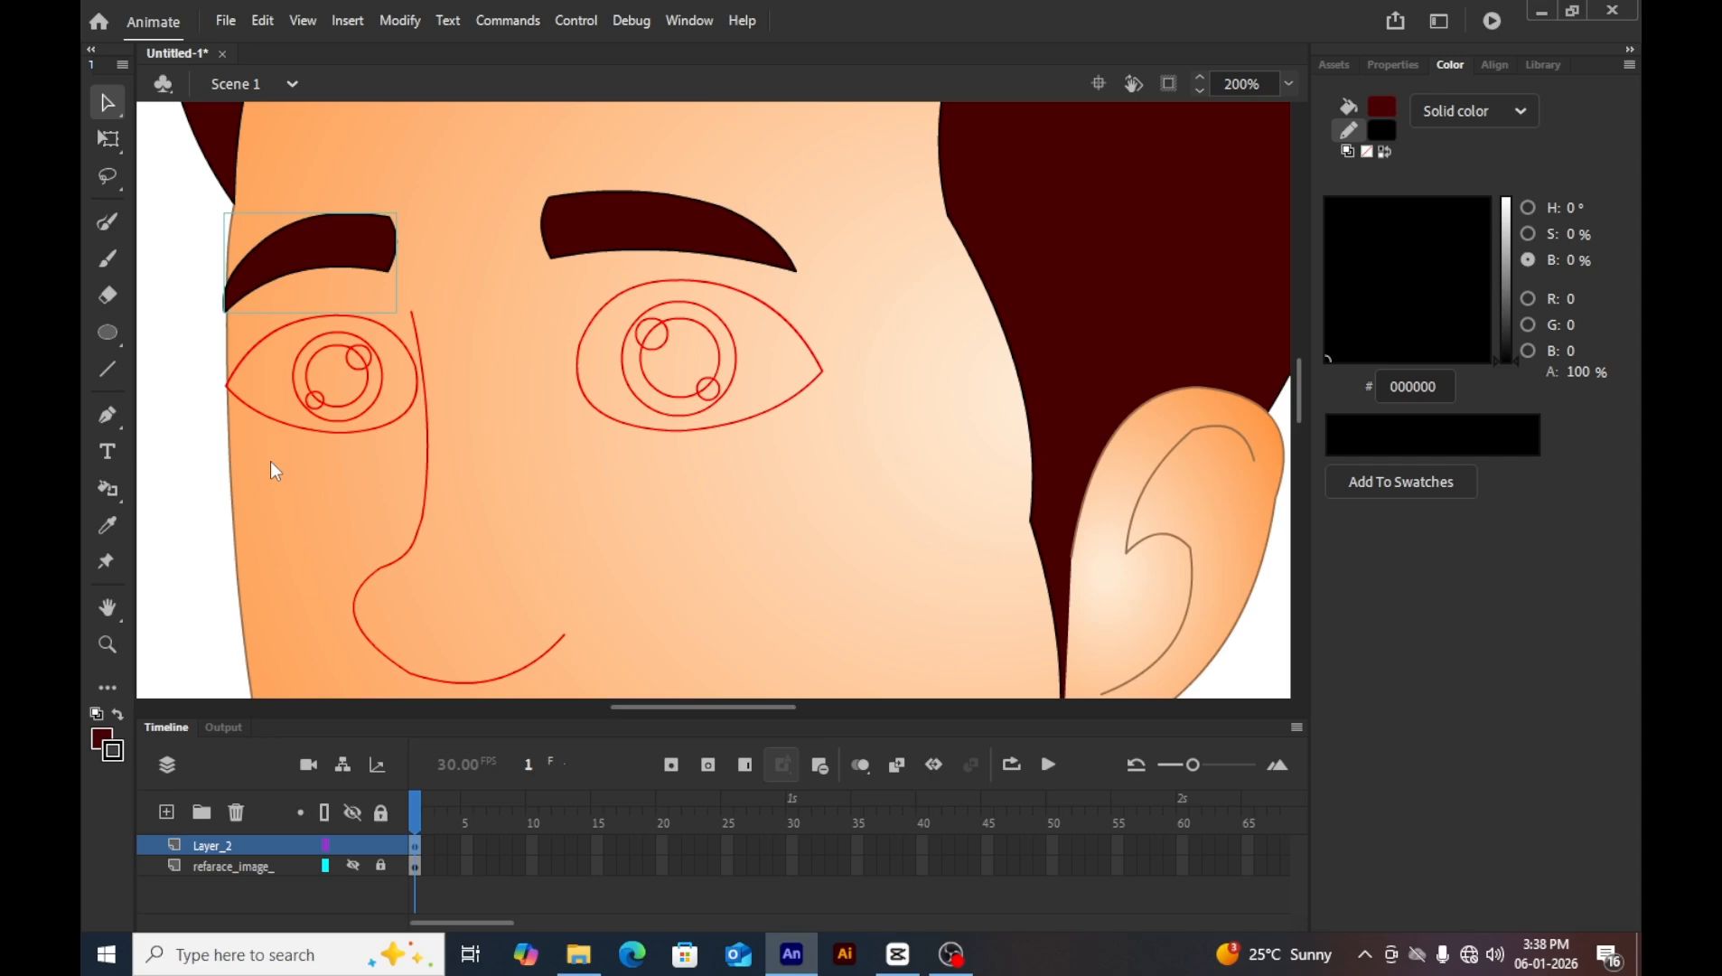
pyautogui.click(208, 467)
pyautogui.press('z')
pyautogui.click(1110, 499)
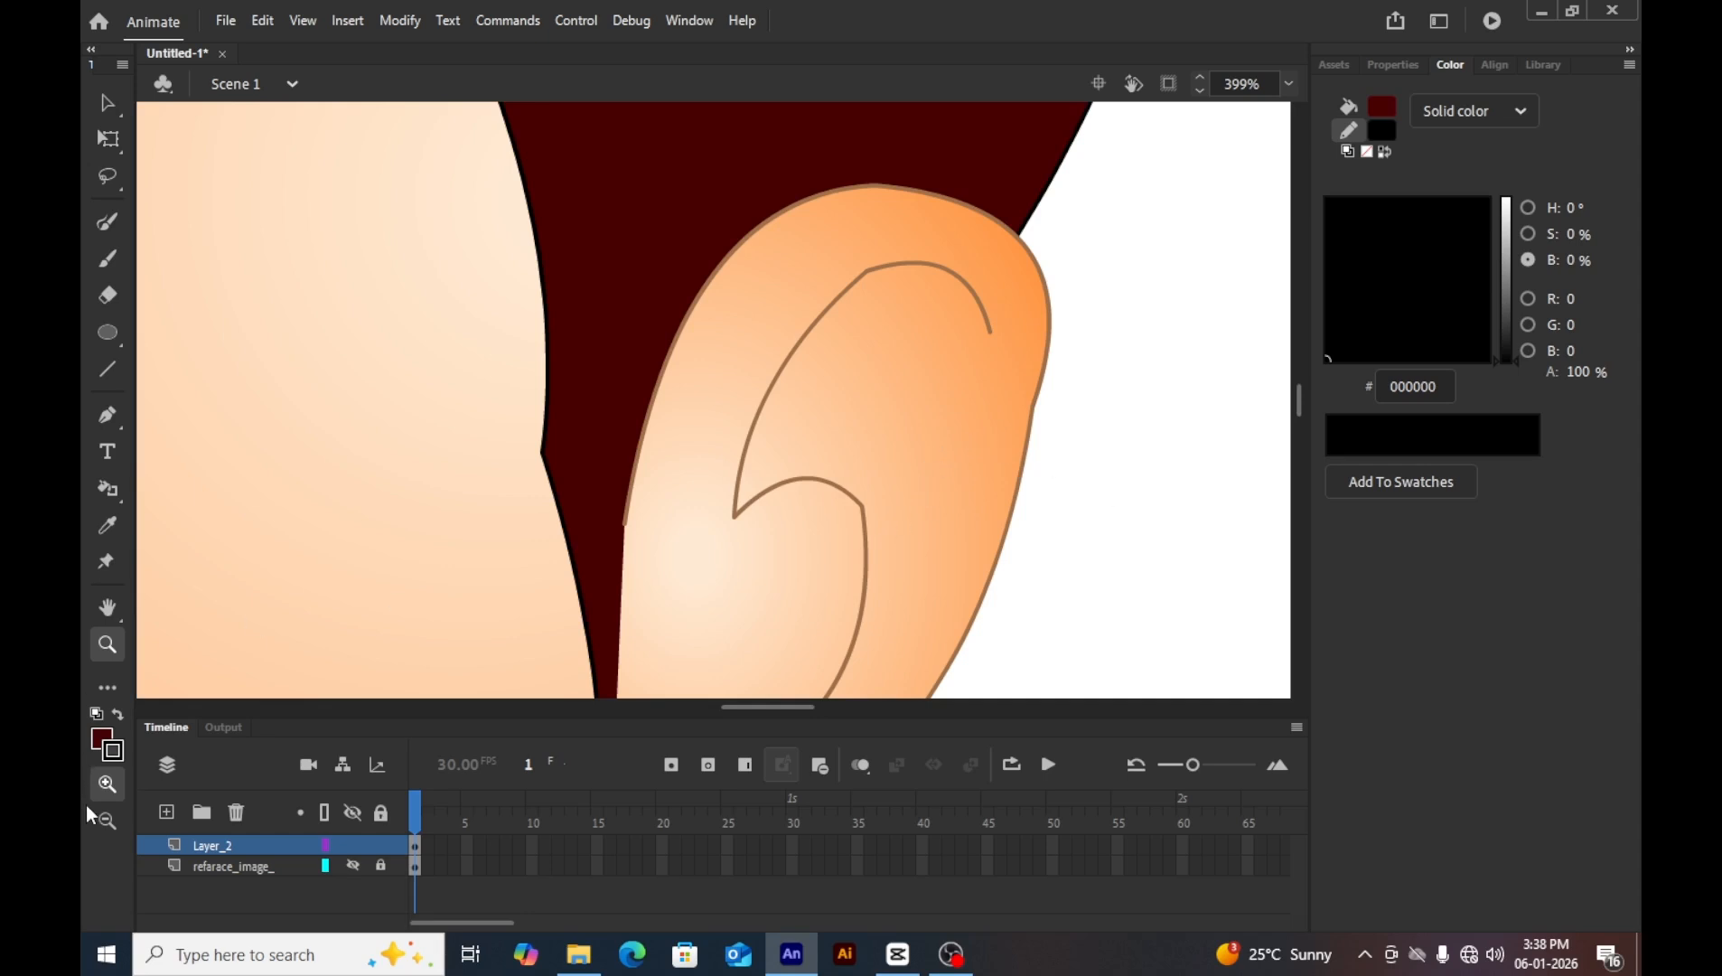
pyautogui.click(112, 752)
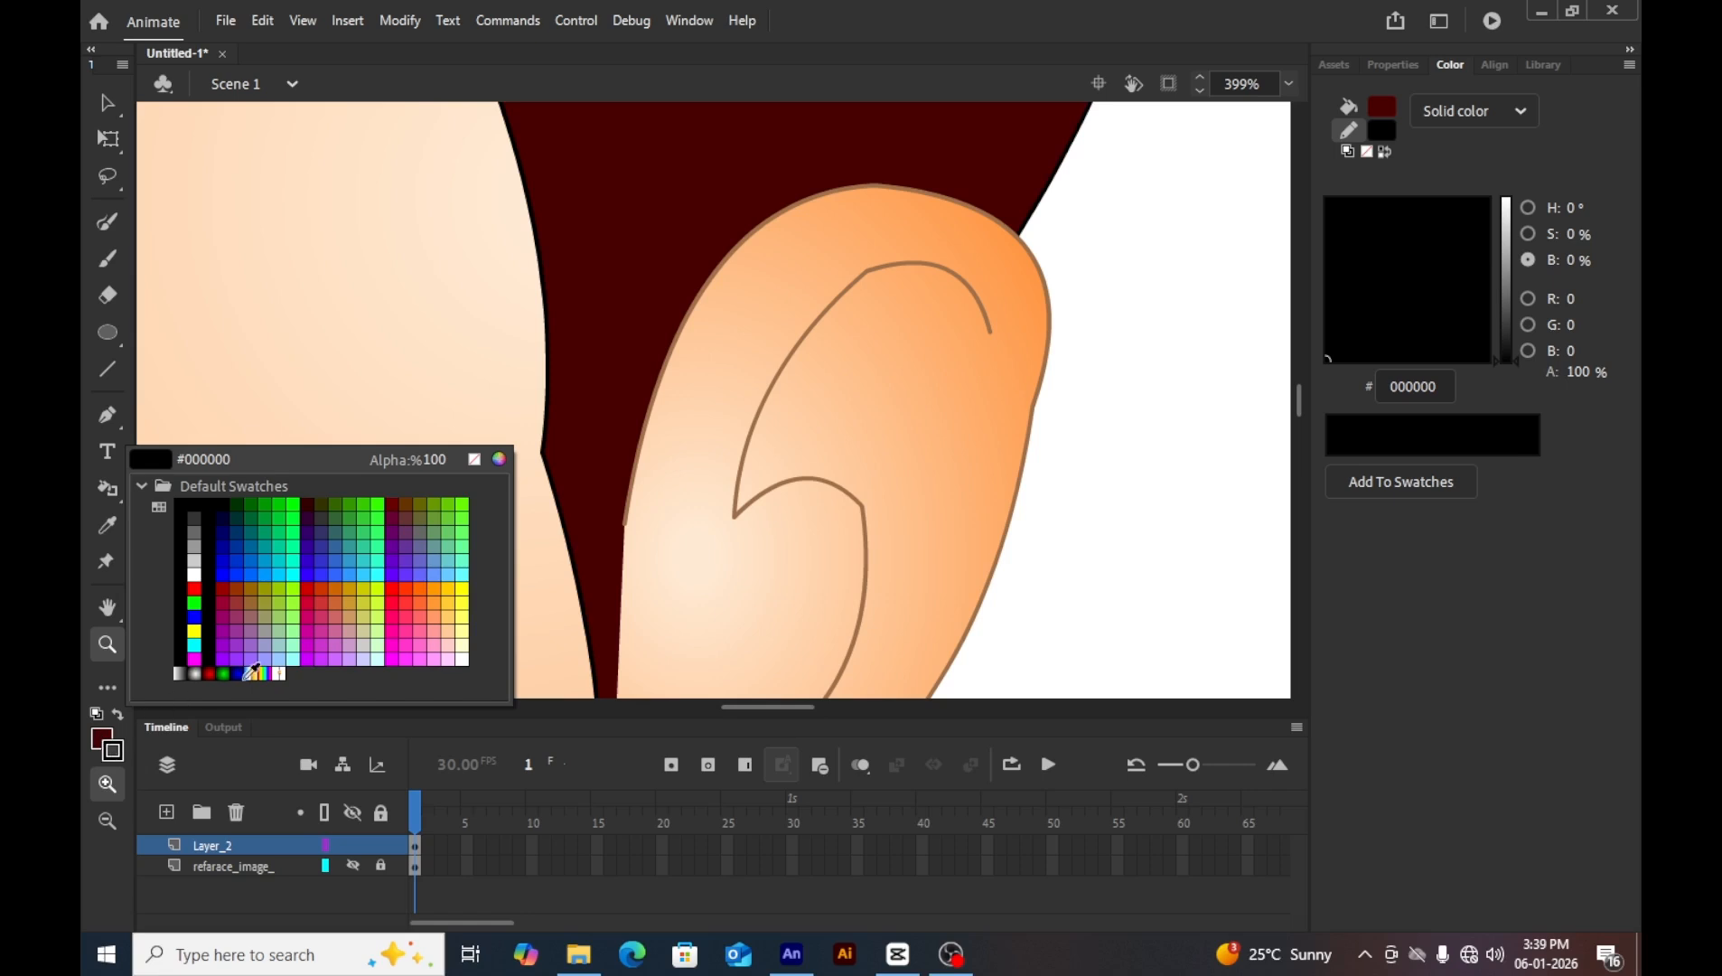
pyautogui.click(769, 398)
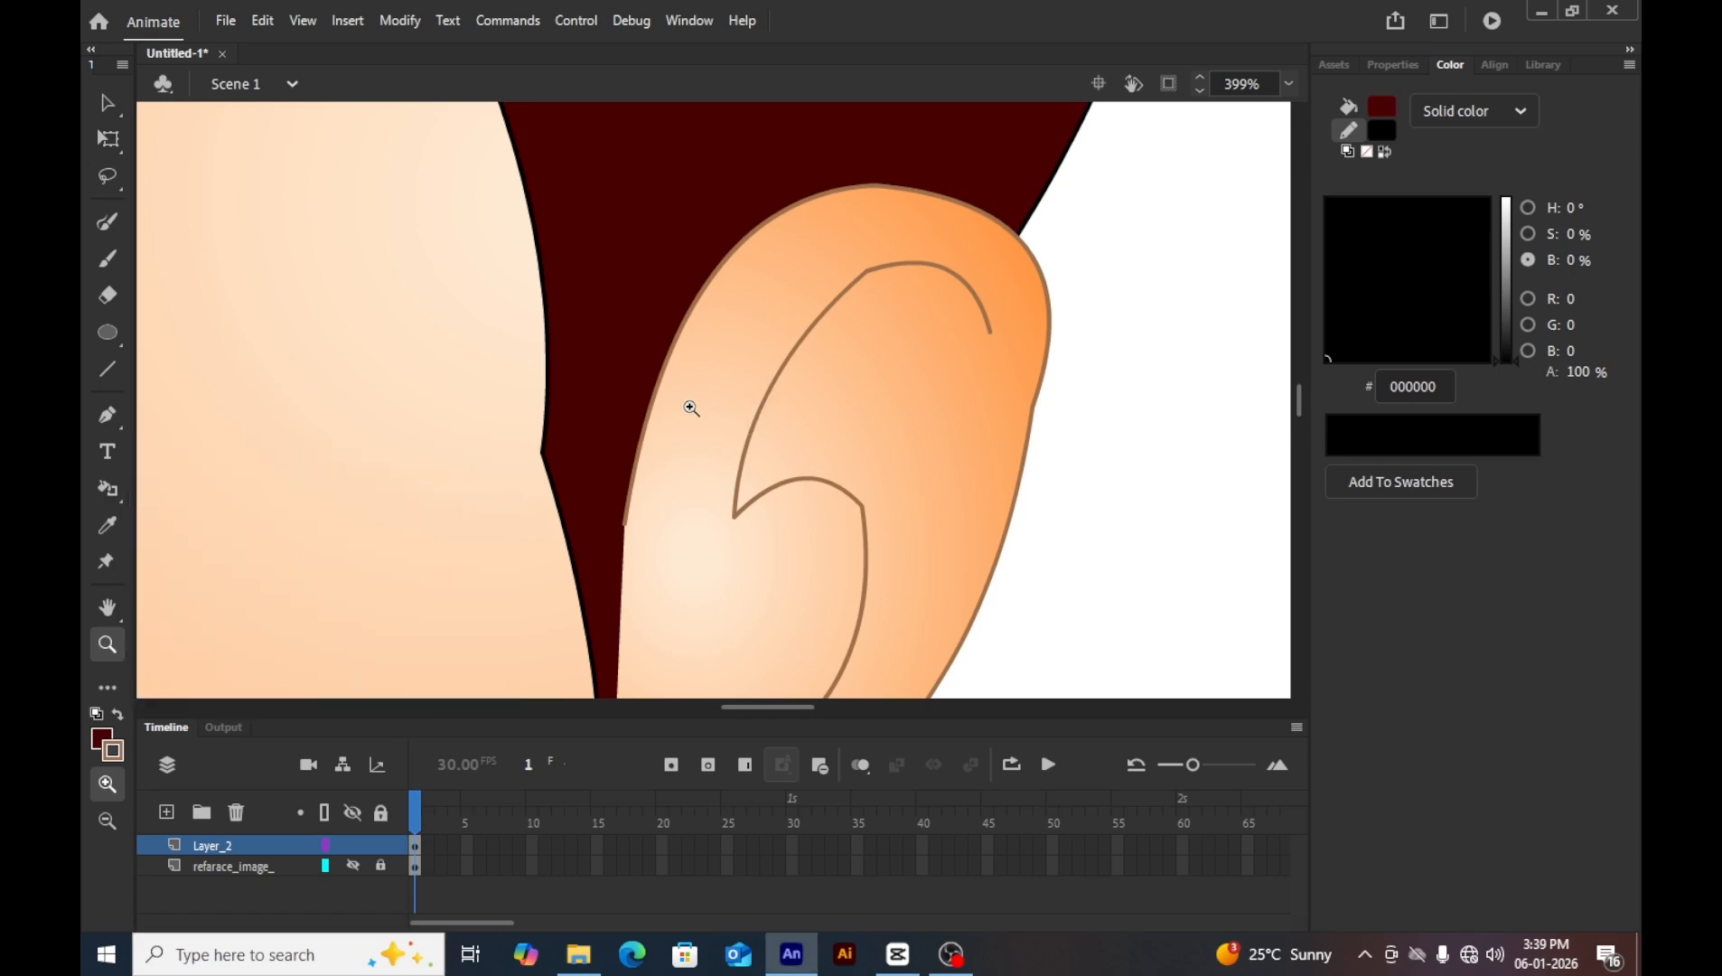
# Open the nose line's group and recolour its outline brown 9E704B with the Ink Bottle.
pyautogui.press('h')
pyautogui.moveTo(523, 422); pyautogui.dragTo(1257, 426)
pyautogui.moveTo(661, 368); pyautogui.dragTo(1047, 418)
pyautogui.press('v')
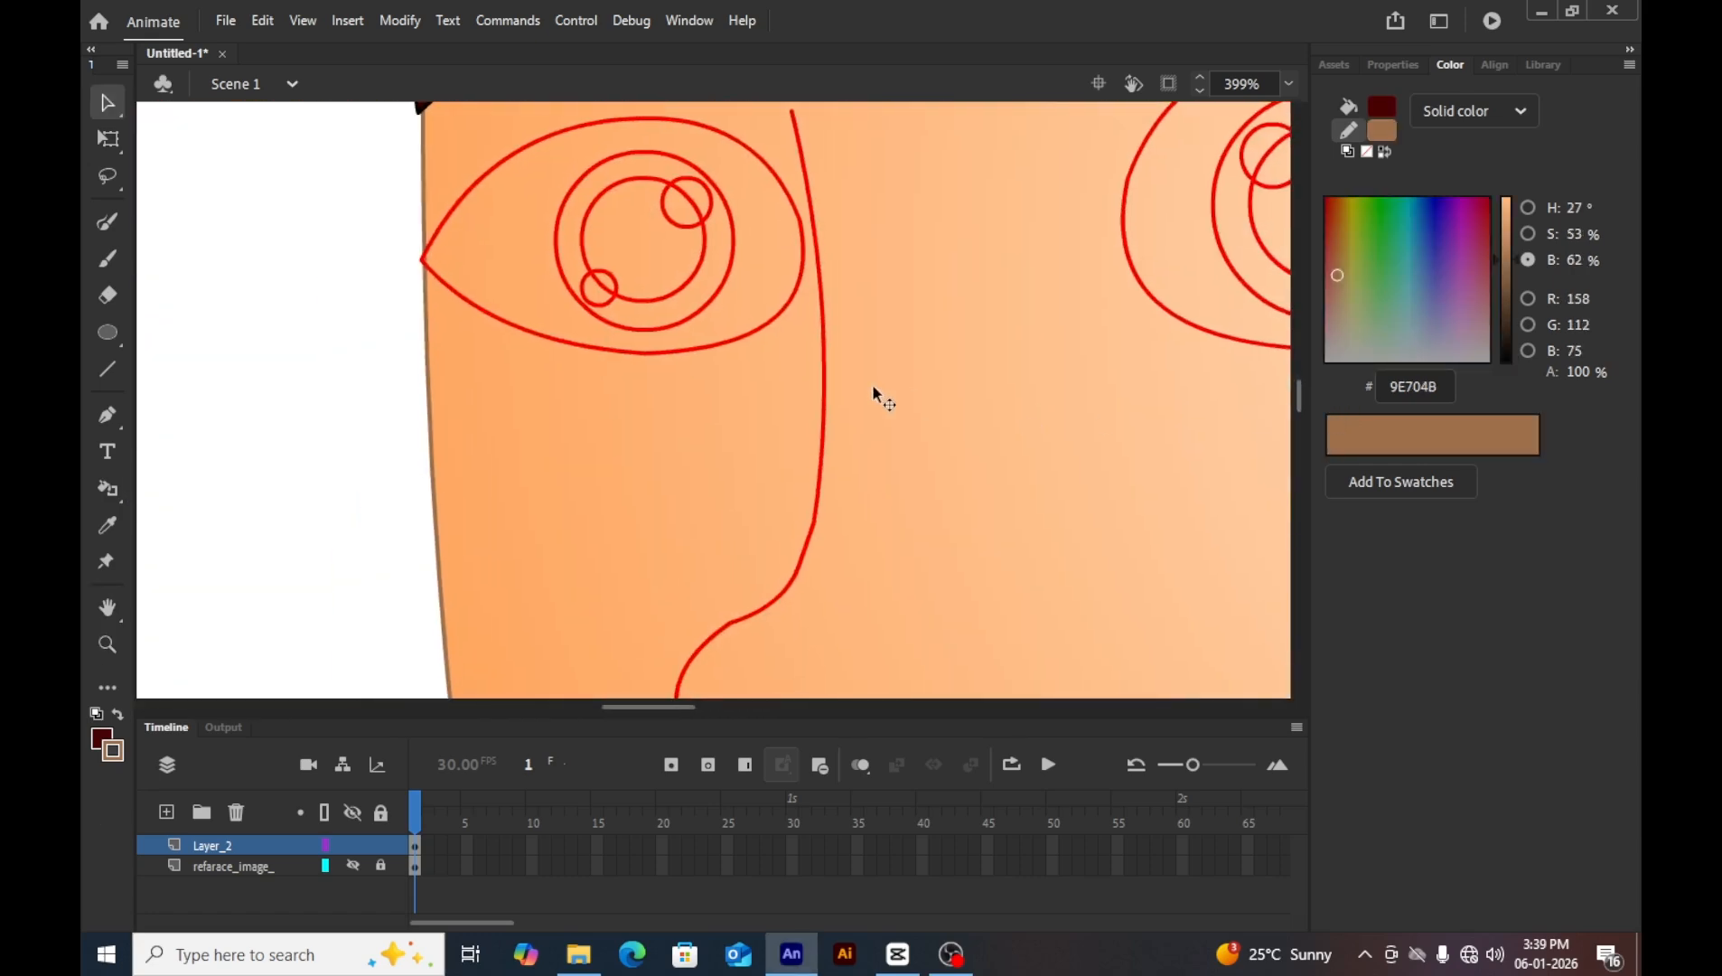
pyautogui.doubleClick(826, 396)
pyautogui.scroll(-5, 825, 394)
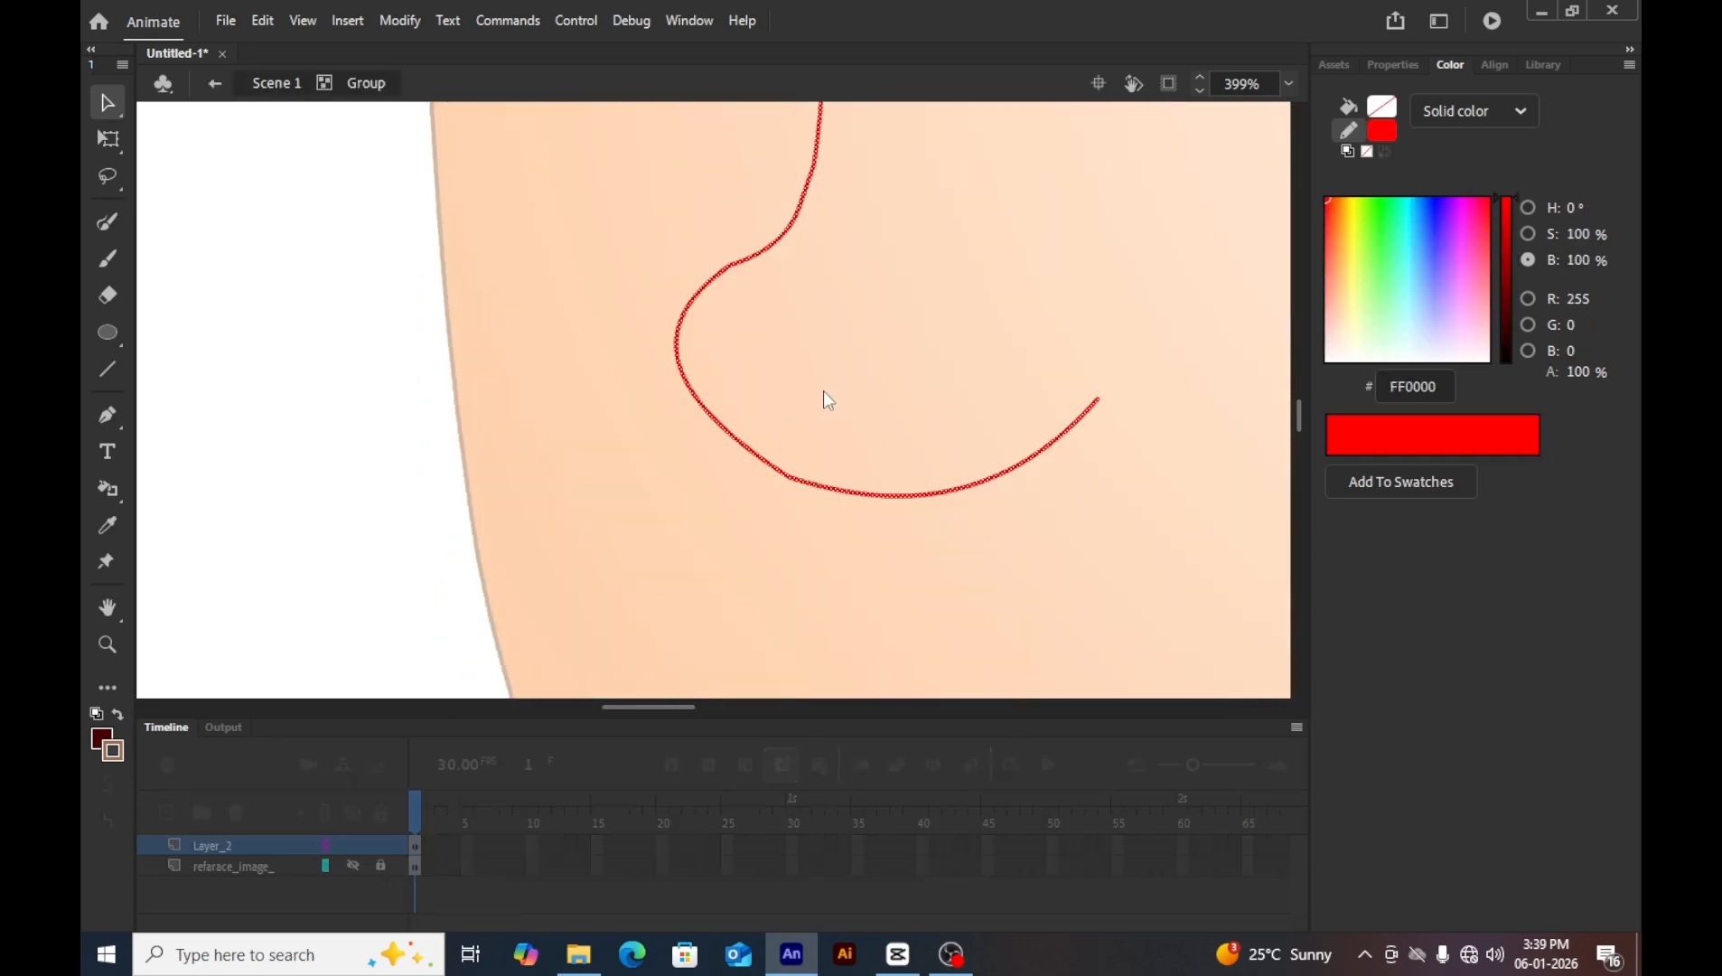
pyautogui.press('s')
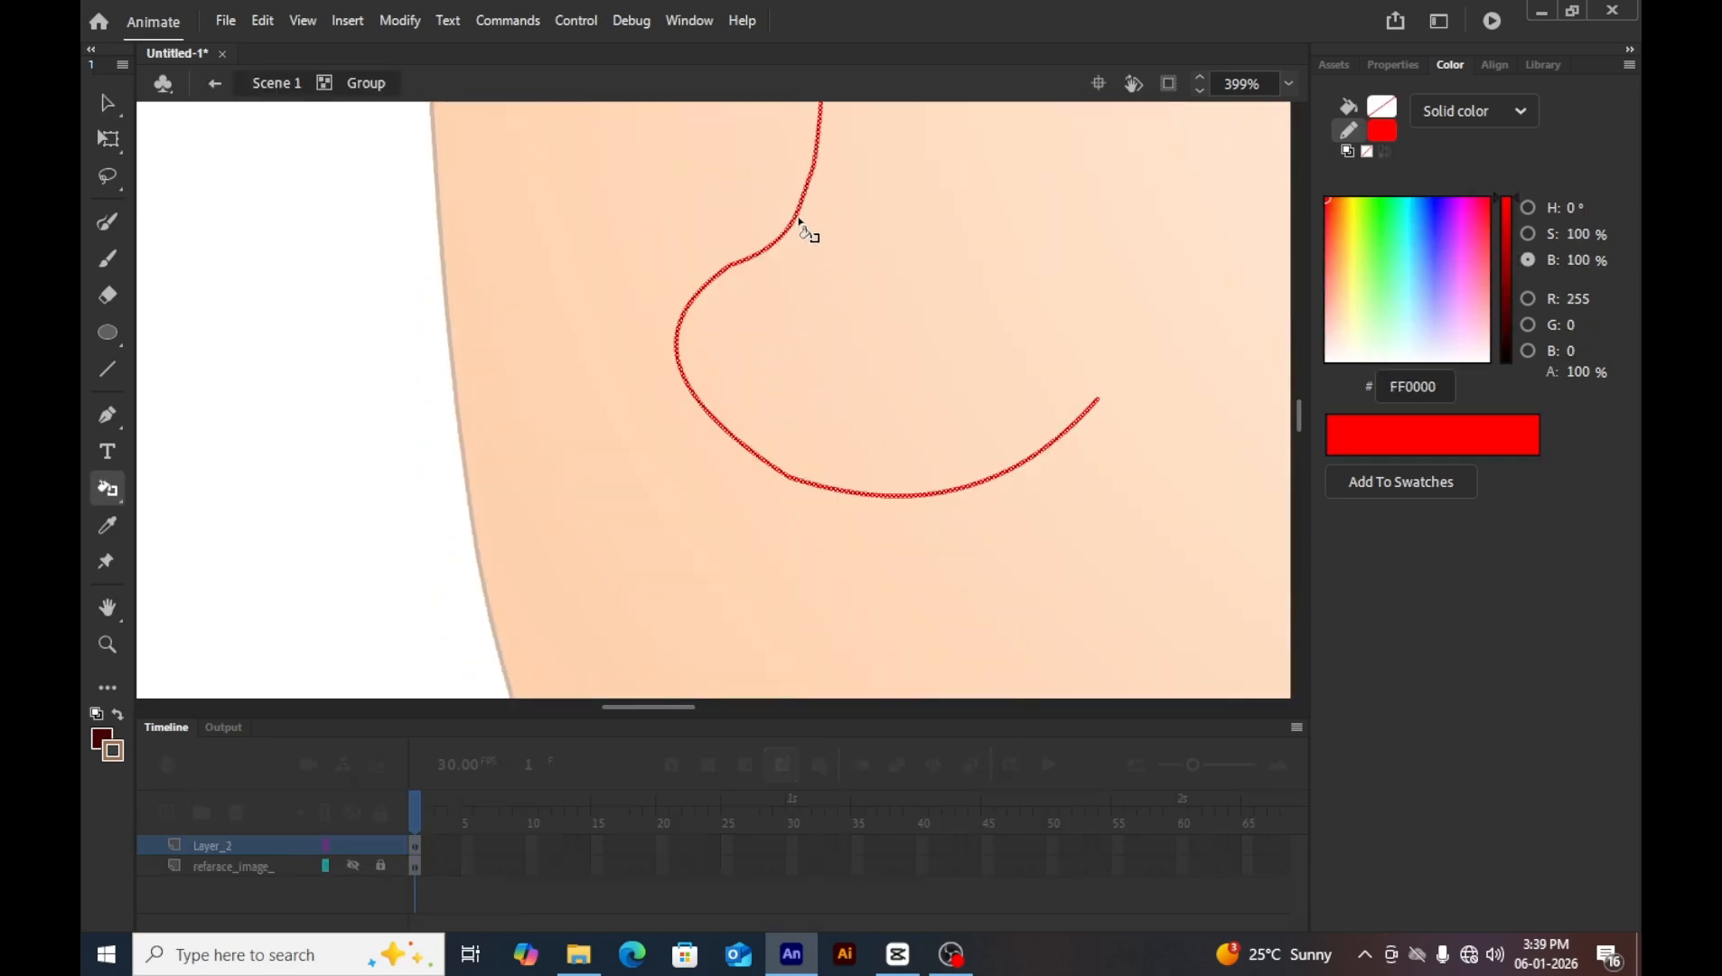
pyautogui.click(794, 226)
pyautogui.press('v')
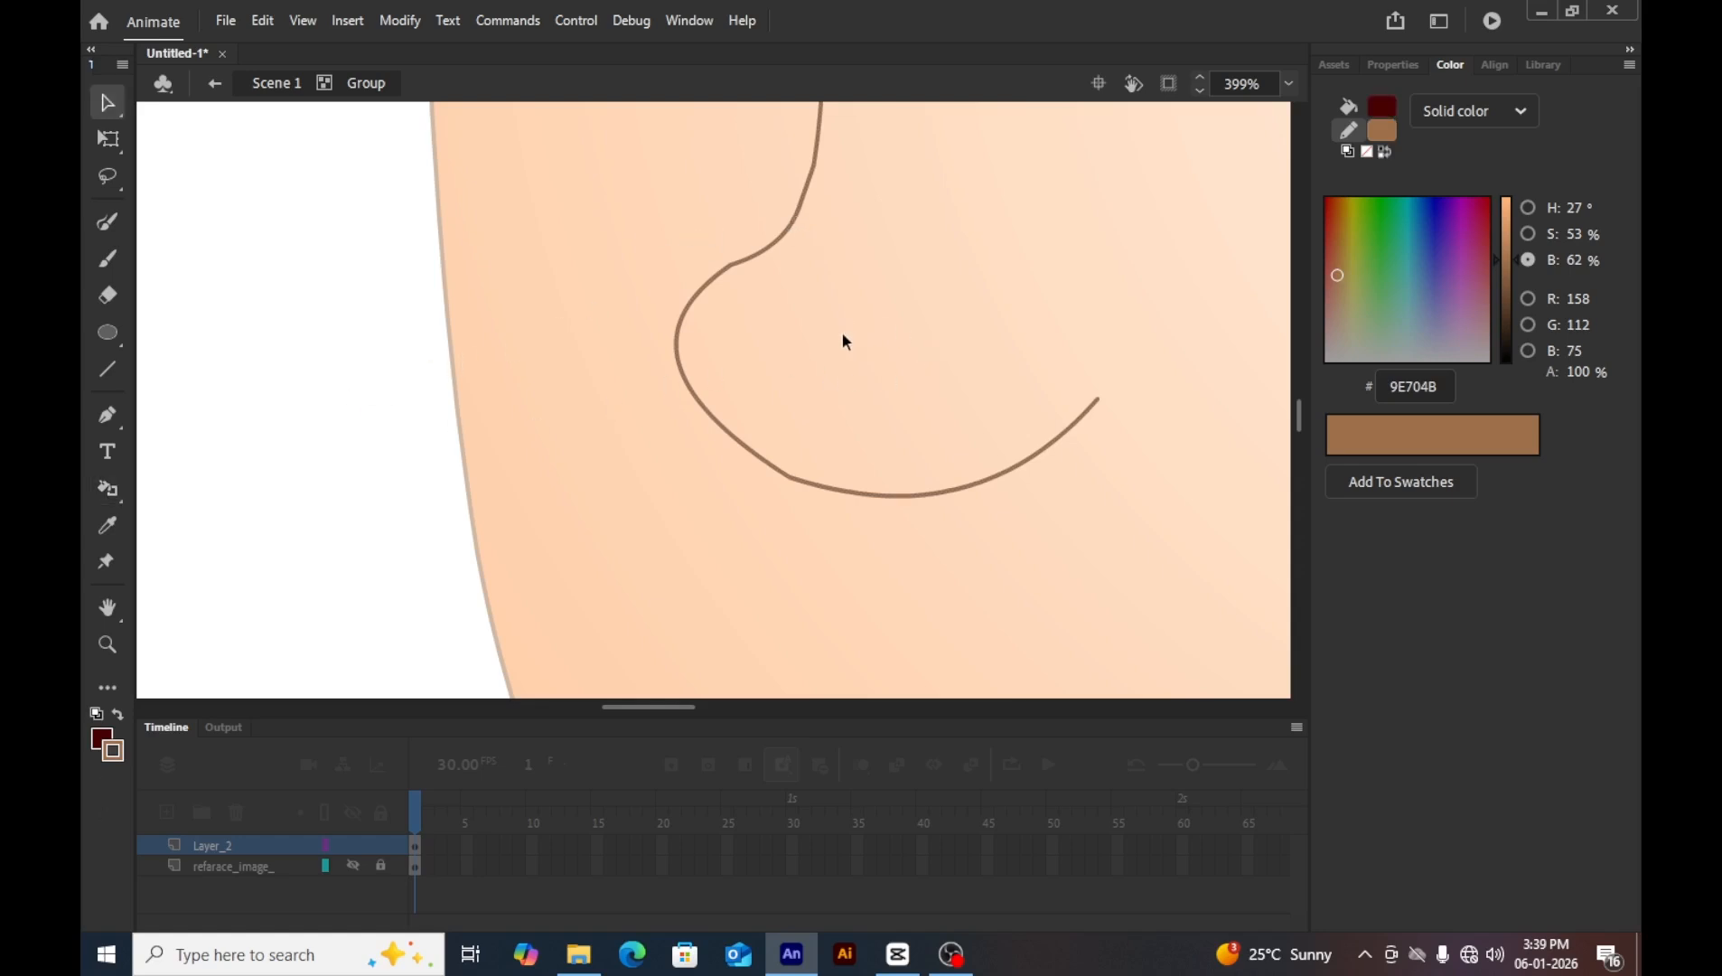
# Close the nose tip with a slightly curved line from the base of the bridge to the nostril end, and leave the group.
pyautogui.press('n')
pyautogui.scroll(3, 849, 326)
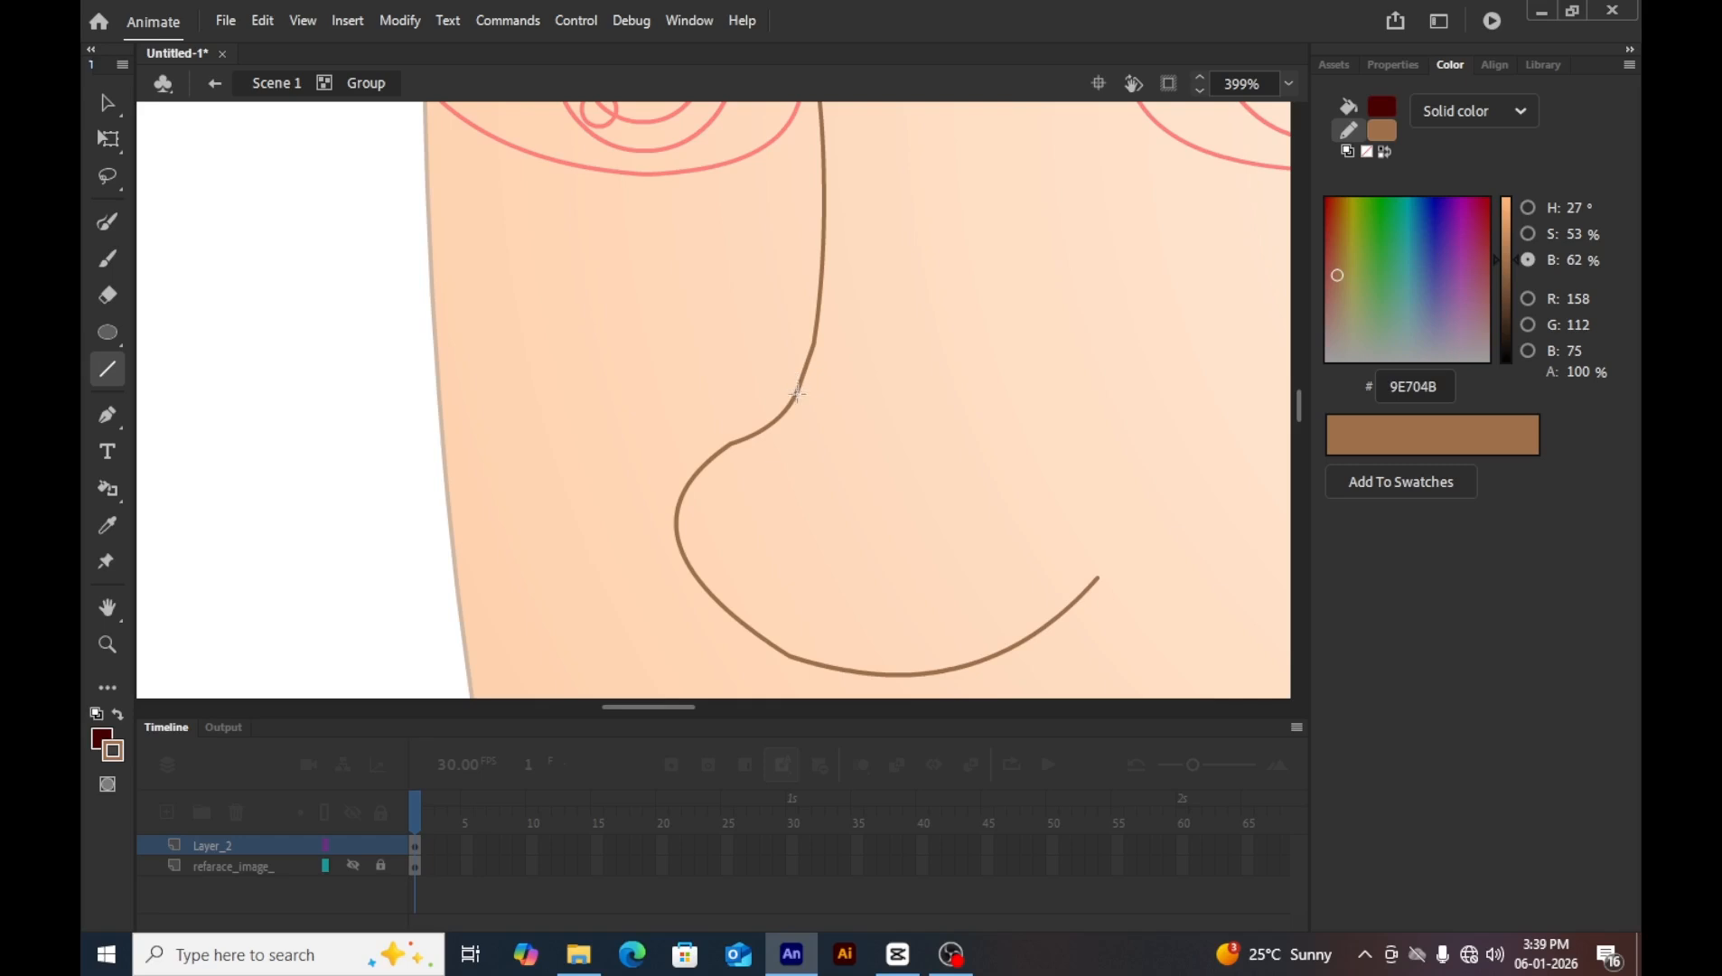
pyautogui.moveTo(796, 393)
pyautogui.mouseDown()
pyautogui.moveTo(1076, 515)
pyautogui.moveTo(1097, 577)
pyautogui.moveTo(1011, 592)
pyautogui.moveTo(996, 558)
pyautogui.moveTo(1042, 612)
pyautogui.moveTo(1092, 507)
pyautogui.moveTo(1113, 526)
pyautogui.mouseUp()
pyautogui.press('v')
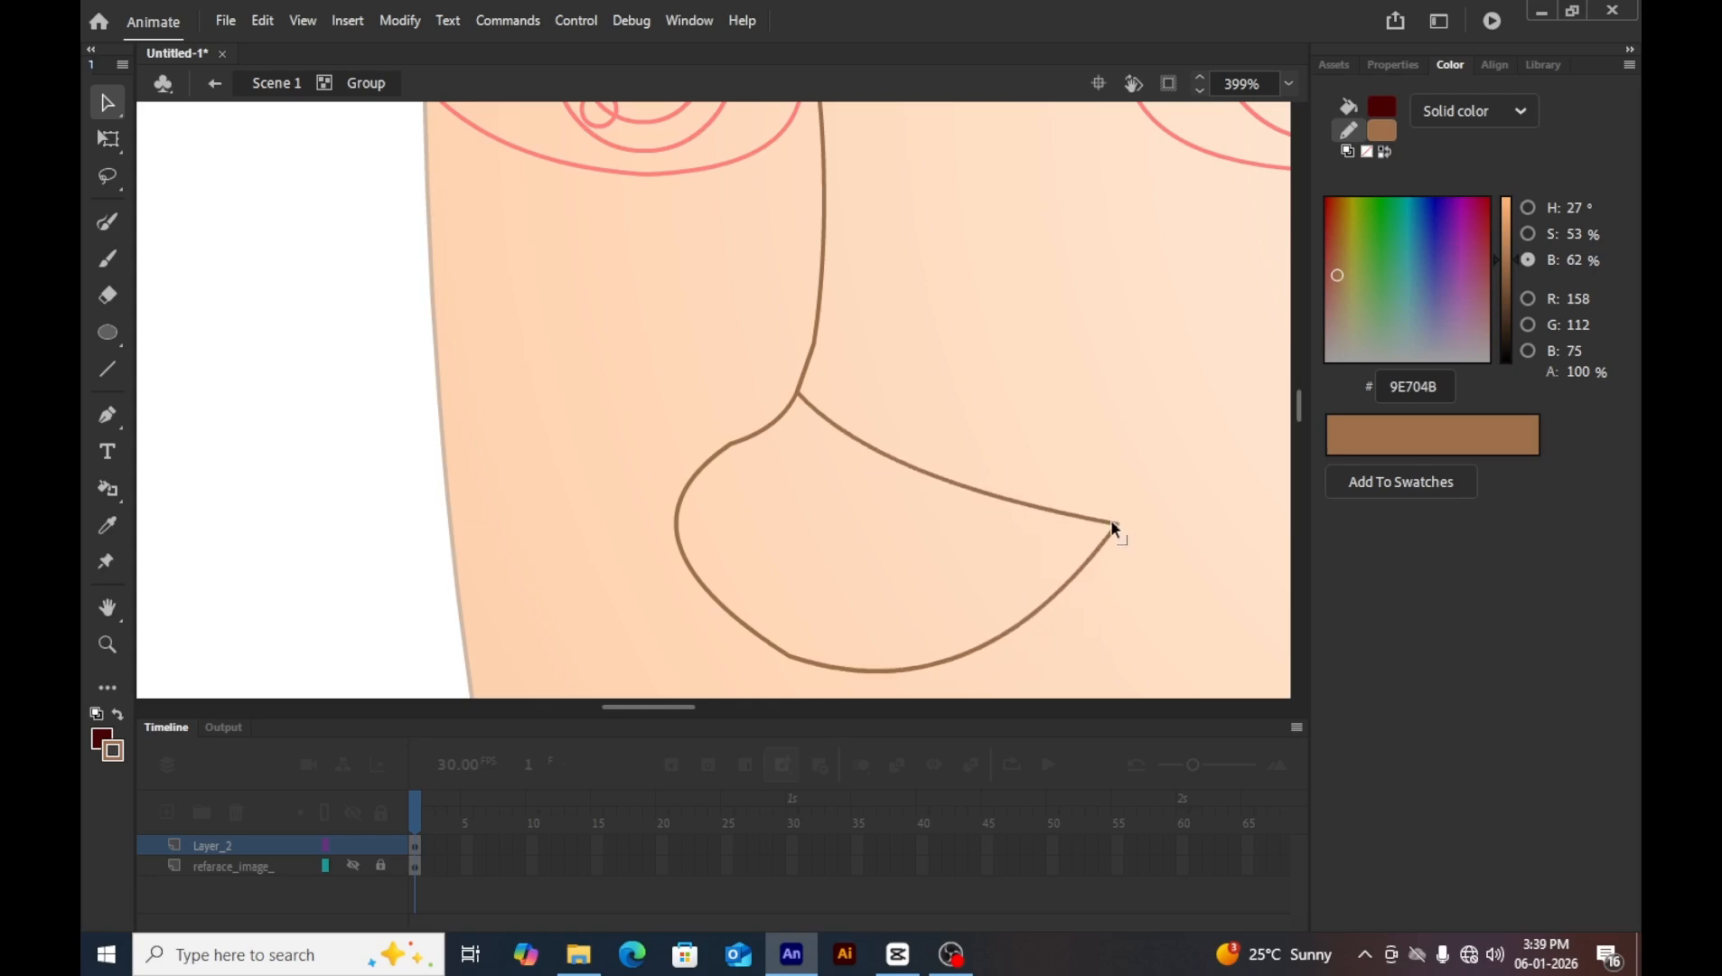
pyautogui.doubleClick(226, 478)
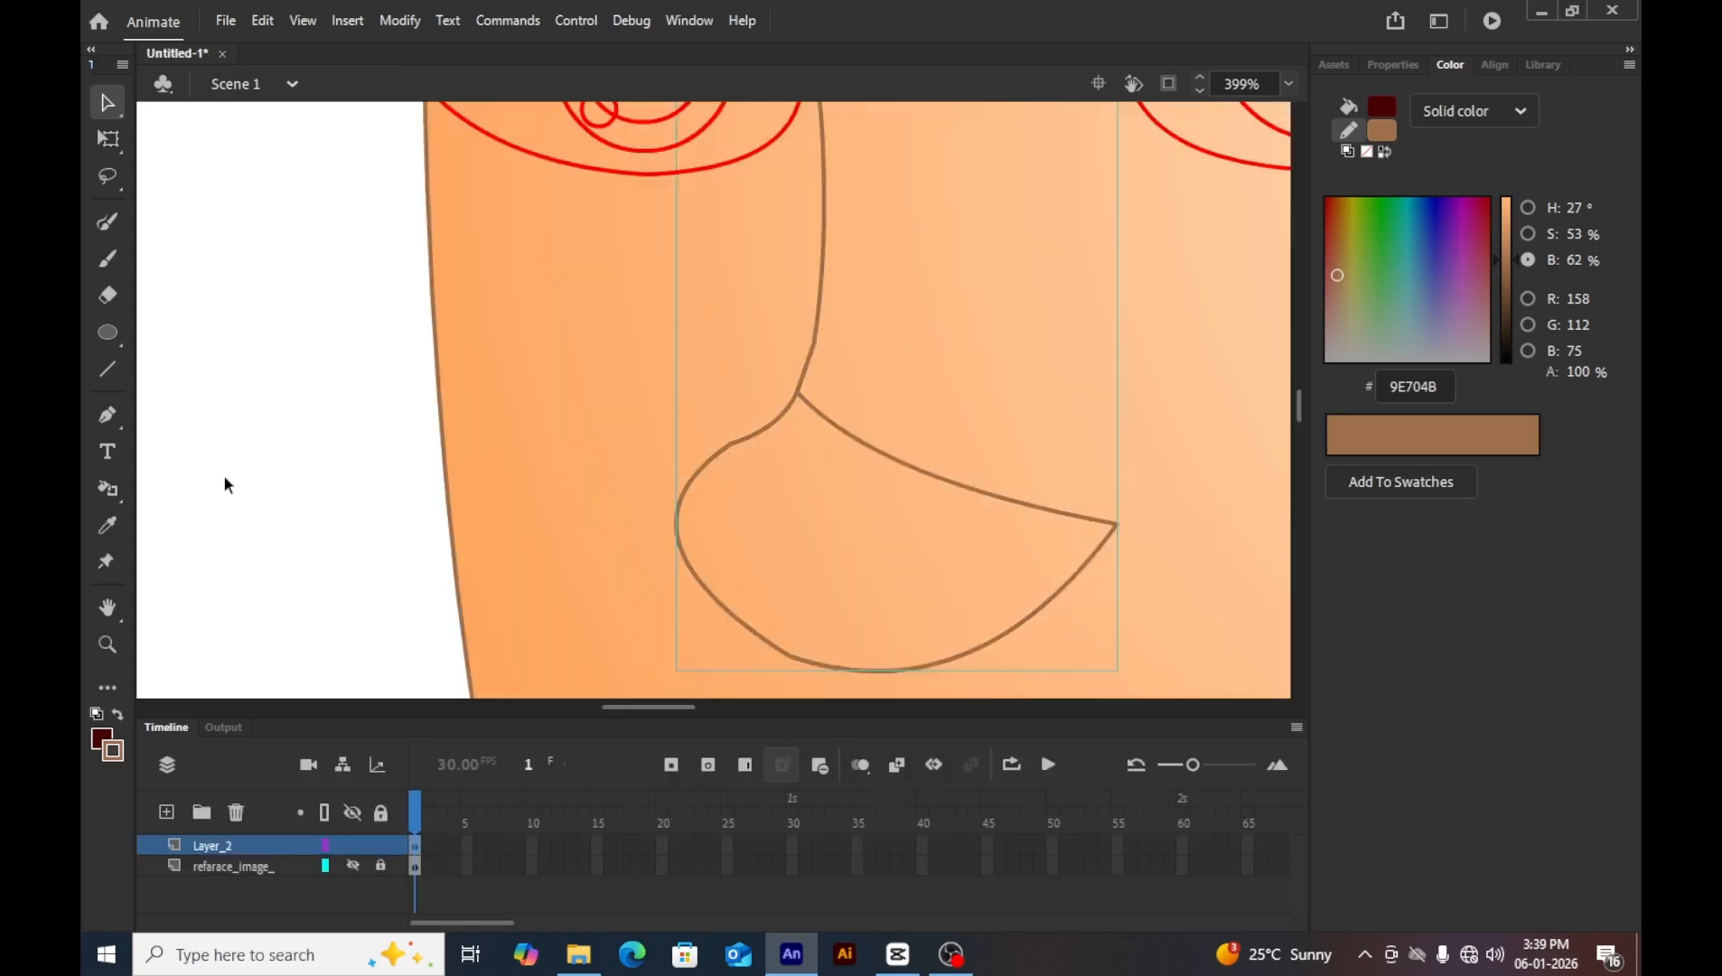
# Open the face group, sample its radial skin gradient as the fill colour, and leave the group.
pyautogui.doubleClick(572, 475)
pyautogui.click(571, 474)
pyautogui.press('i')
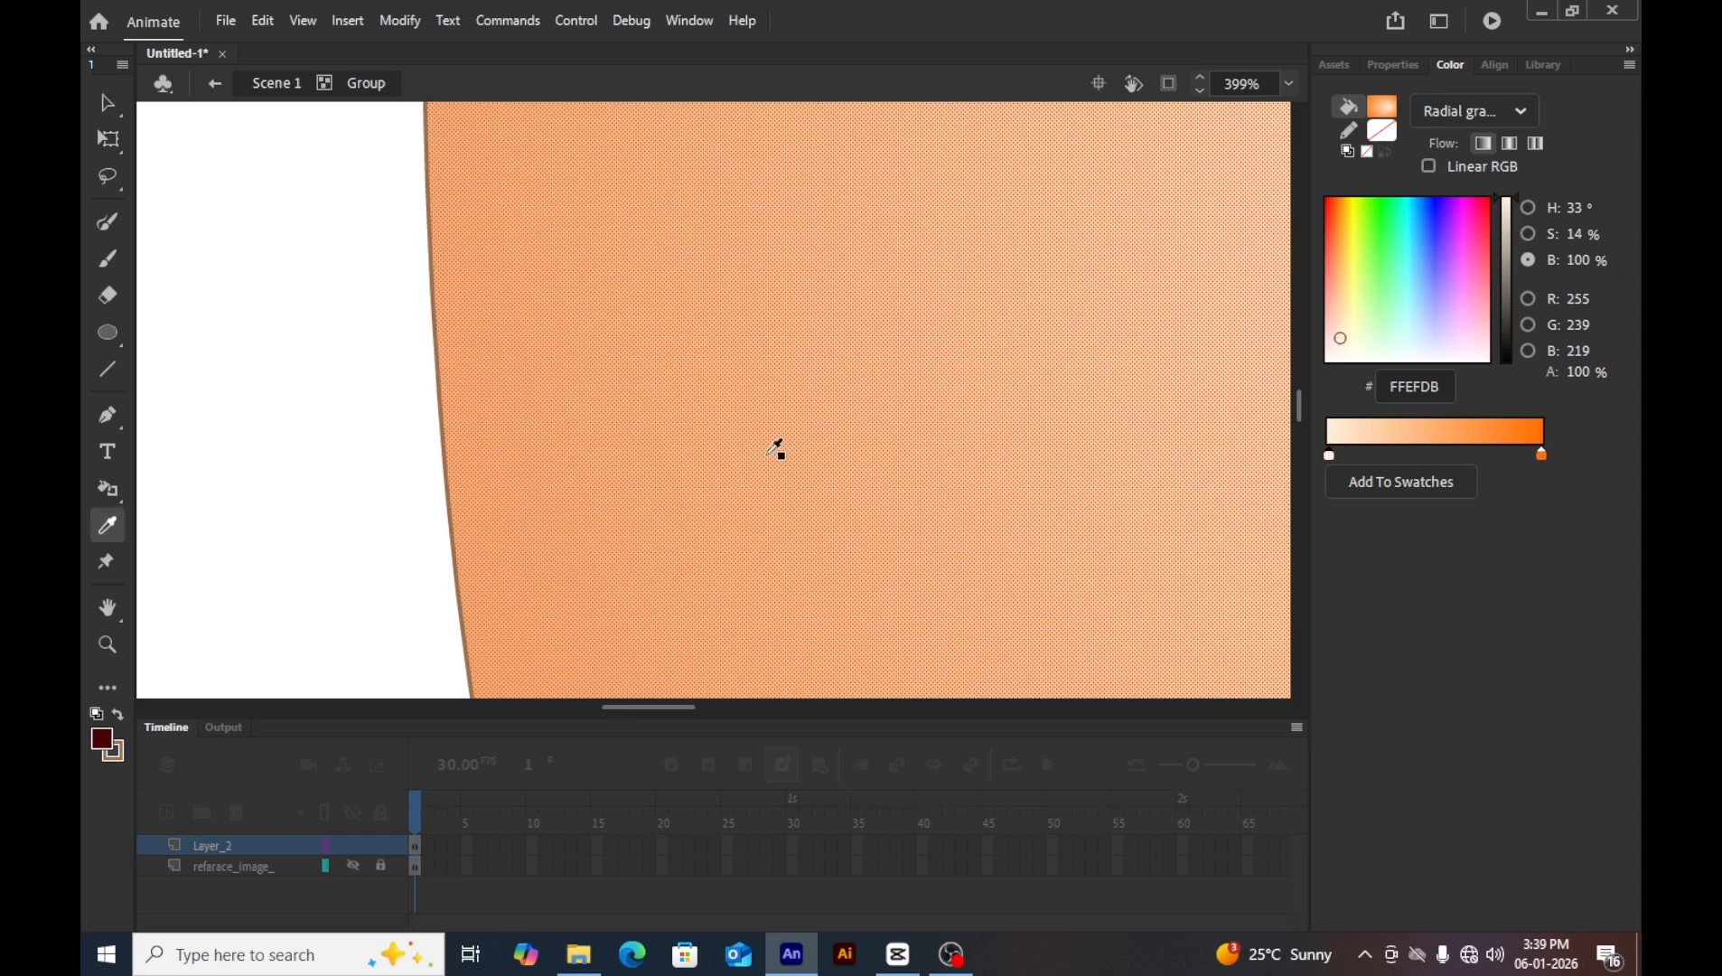
pyautogui.click(771, 454)
pyautogui.press('v')
pyautogui.doubleClick(412, 425)
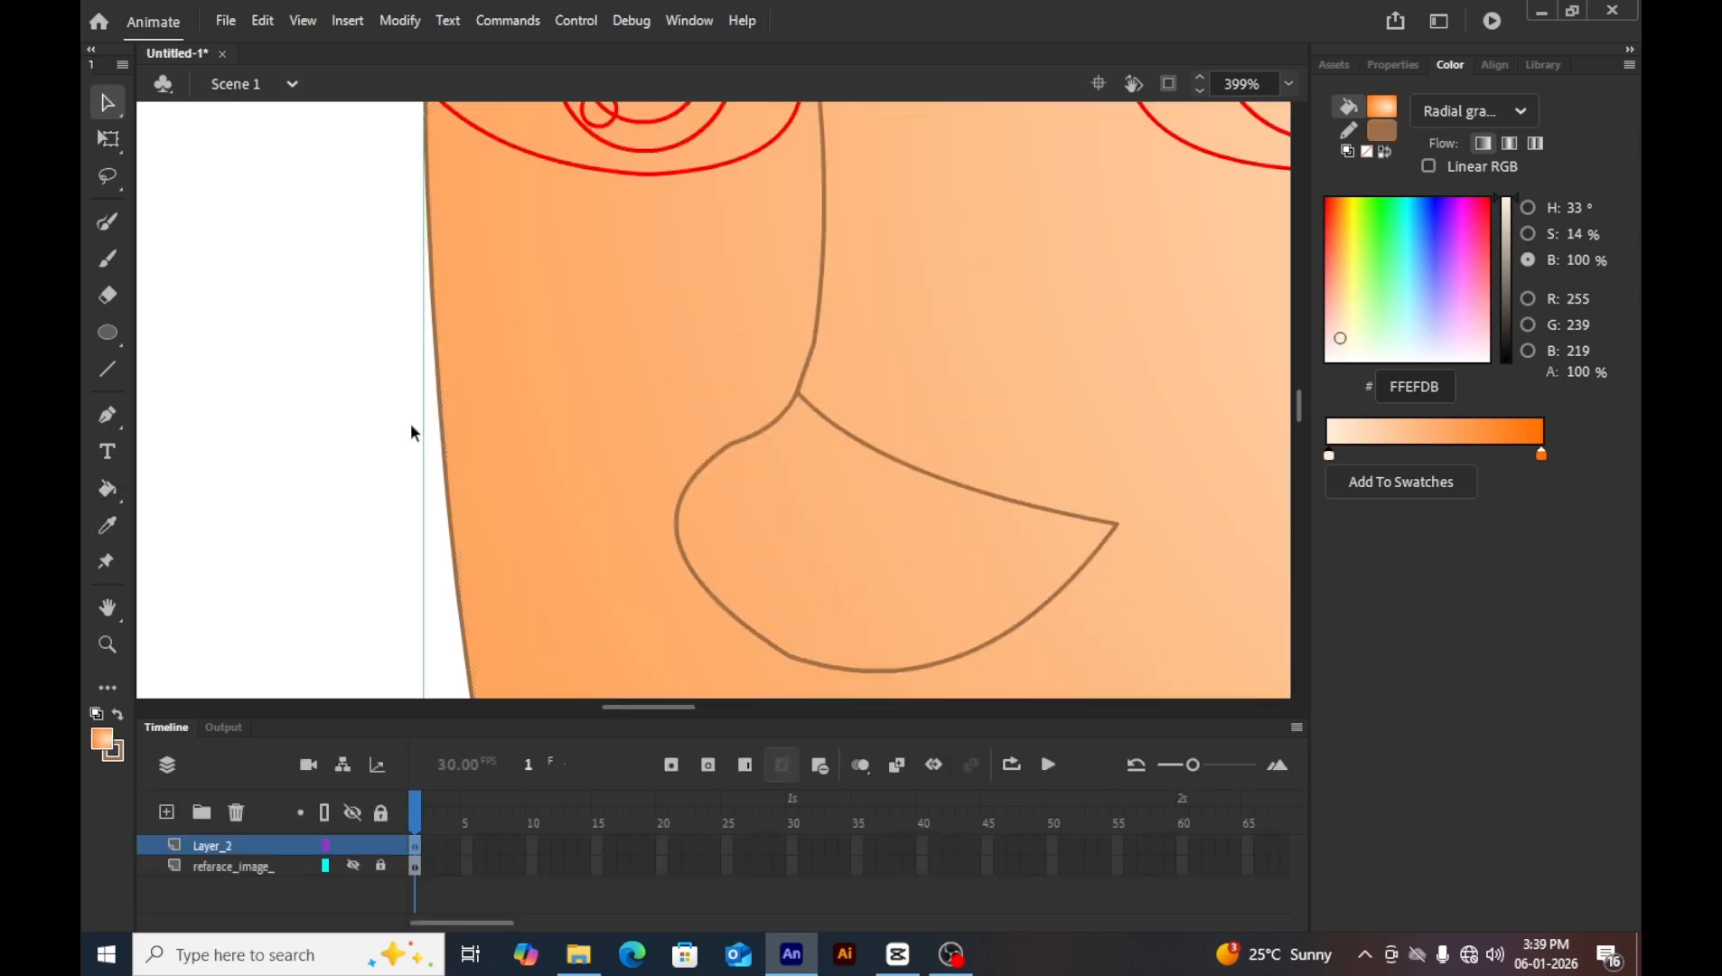
# Open the nose group and fill the closed nose tip with the sampled radial skin gradient.
pyautogui.click(748, 437)
pyautogui.doubleClick(748, 435)
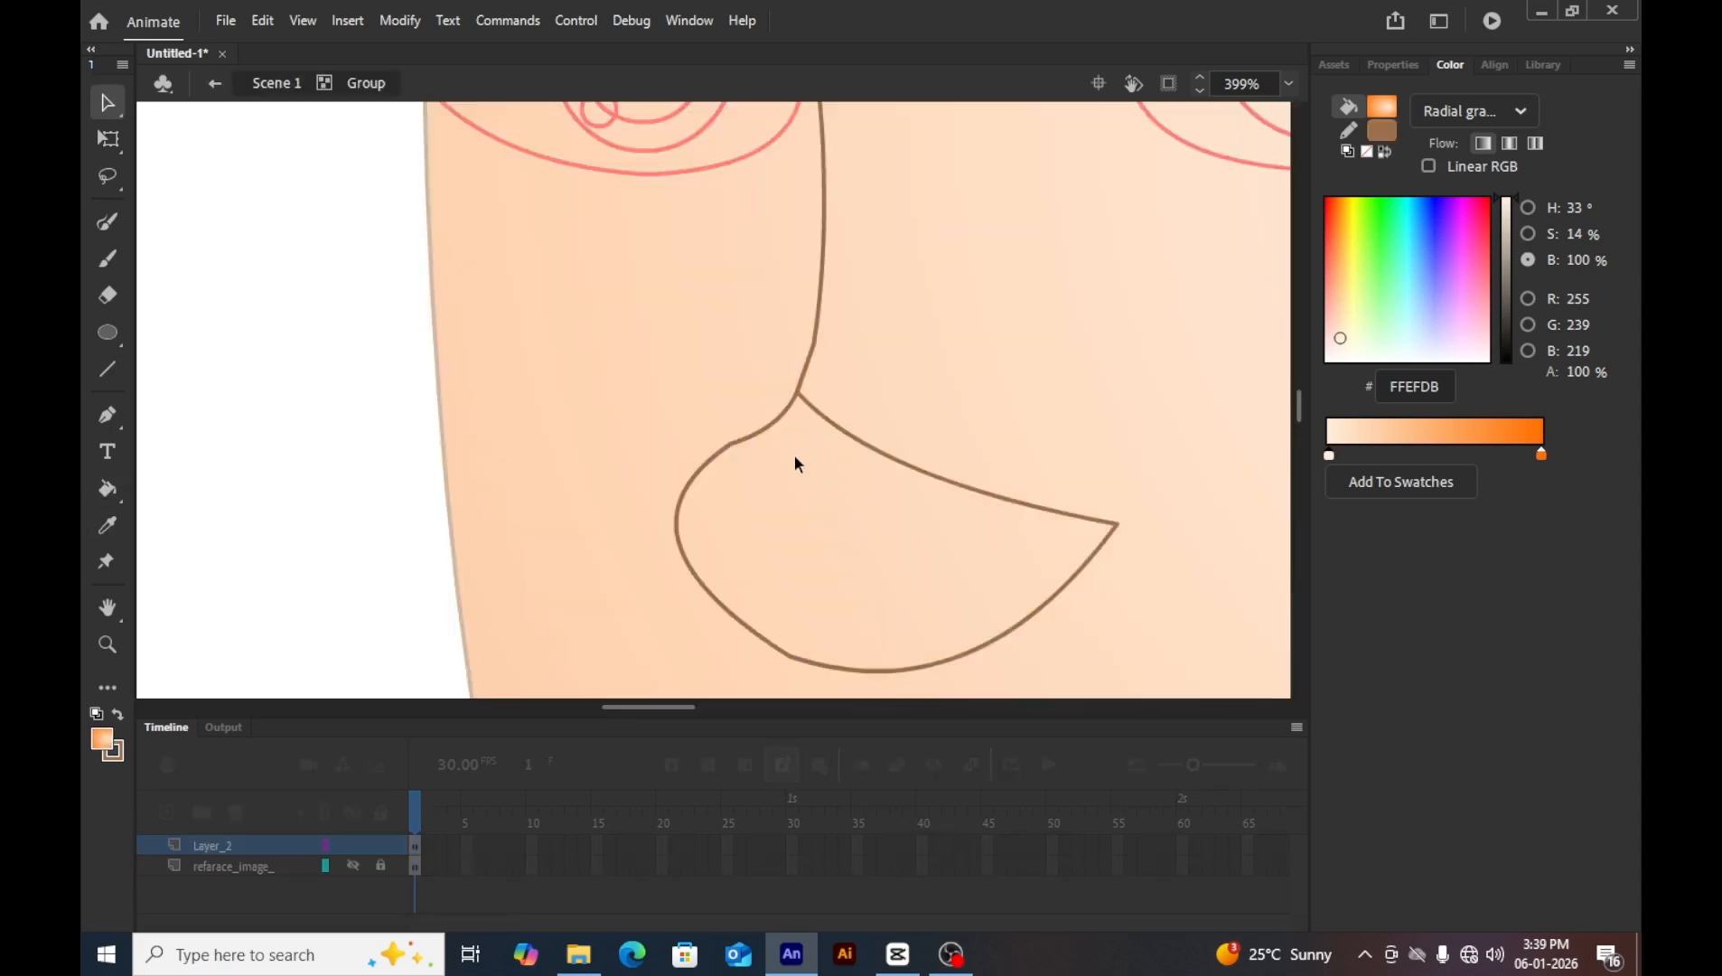
pyautogui.press('k')
pyautogui.click(839, 495)
pyautogui.hotkey('ctrl', 'z')
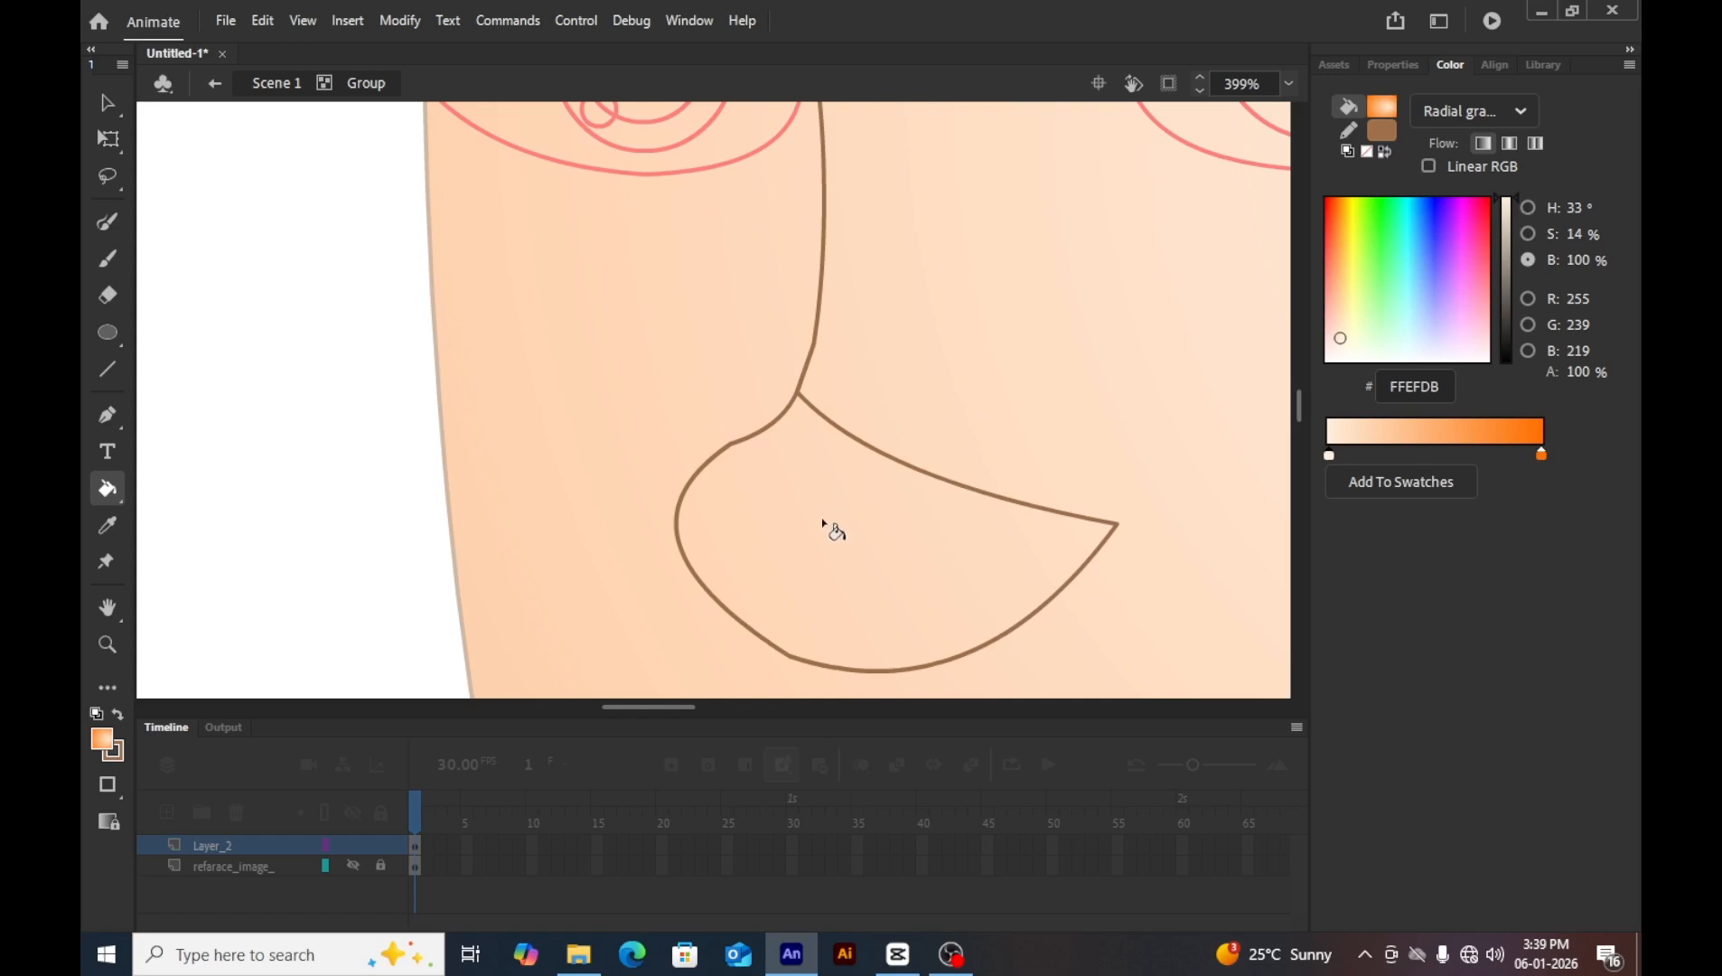
pyautogui.click(917, 519)
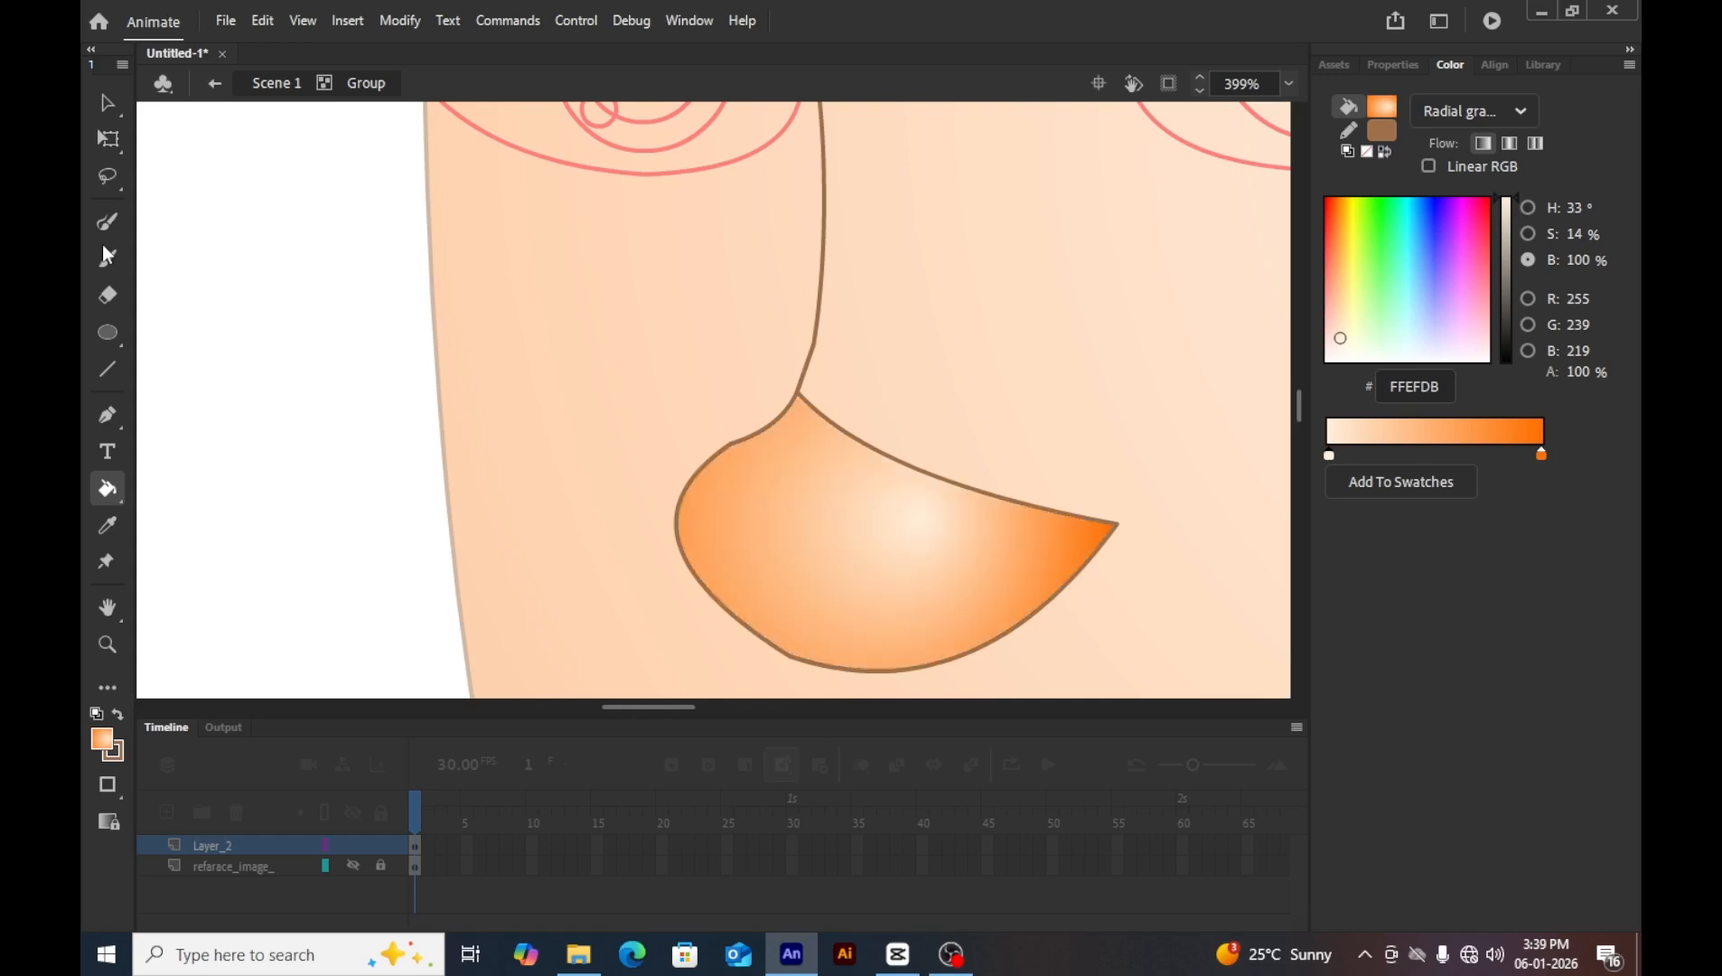
# Shift the nose tip's gradient centre toward its upper edge and enlarge the gradient with the Gradient Transform tool.
pyautogui.moveTo(109, 138); pyautogui.dragTo(306, 186)
pyautogui.click(305, 186)
pyautogui.click(882, 531)
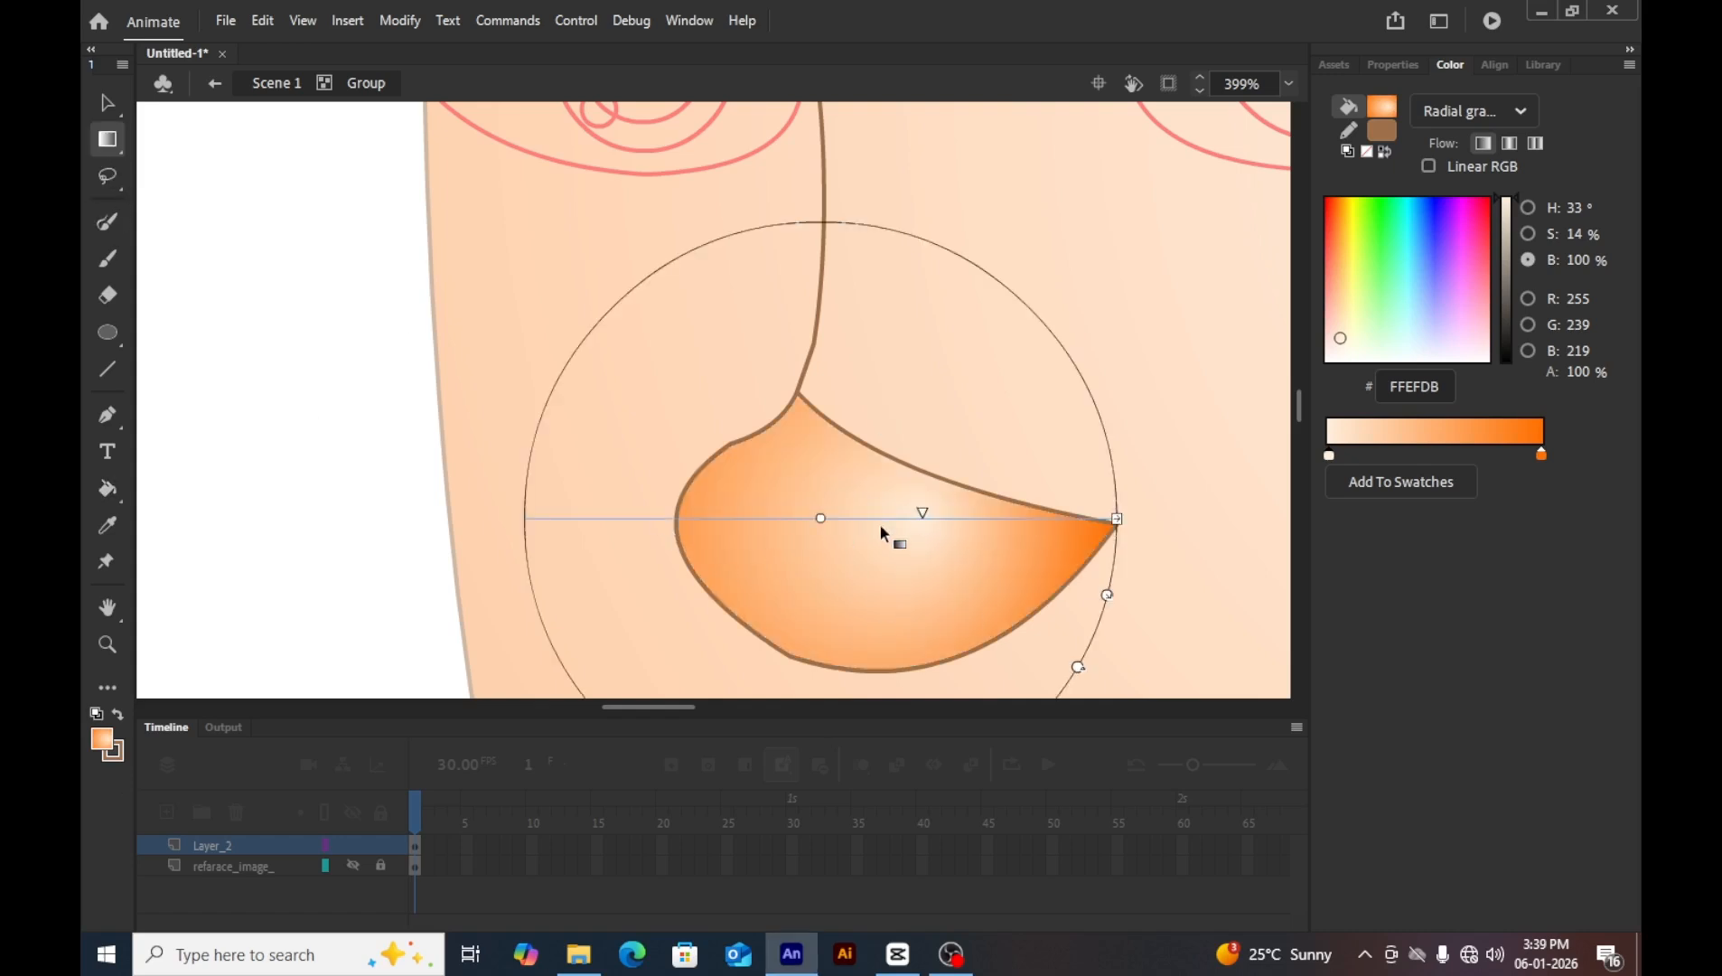
pyautogui.moveTo(820, 518); pyautogui.dragTo(860, 464)
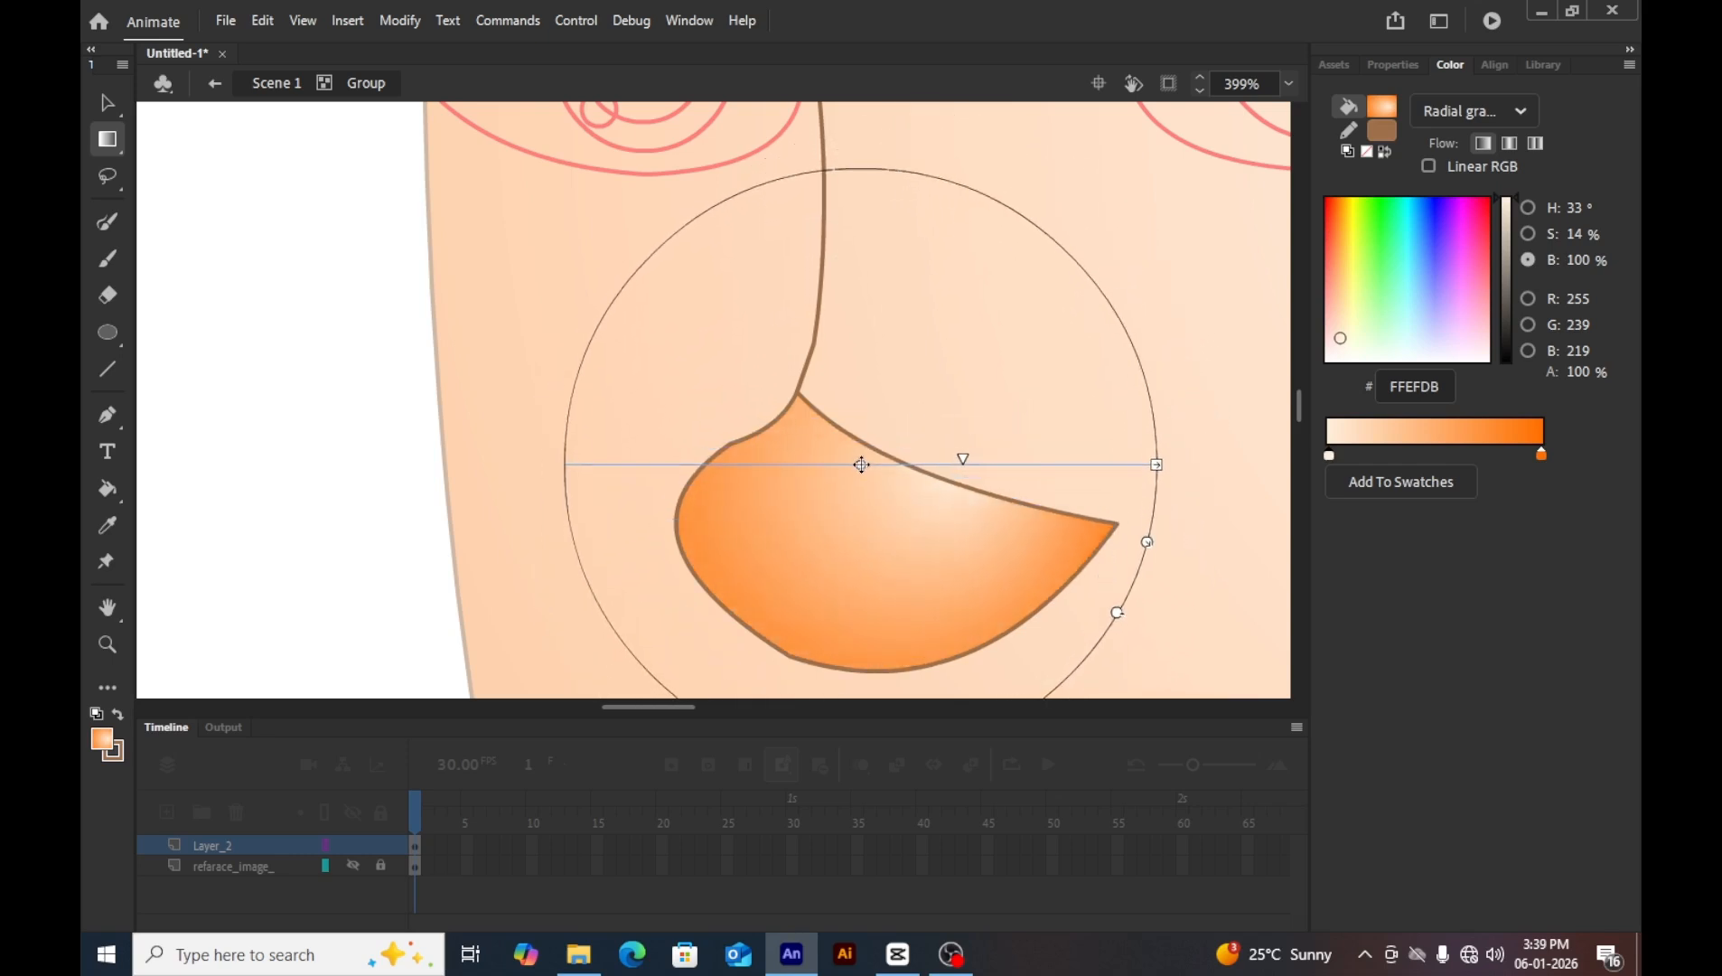
pyautogui.moveTo(1146, 543); pyautogui.dragTo(1163, 639)
pyautogui.click(434, 397)
# Delete the closing line along the nose tip's upper edge and leave the nose group.
pyautogui.press('v')
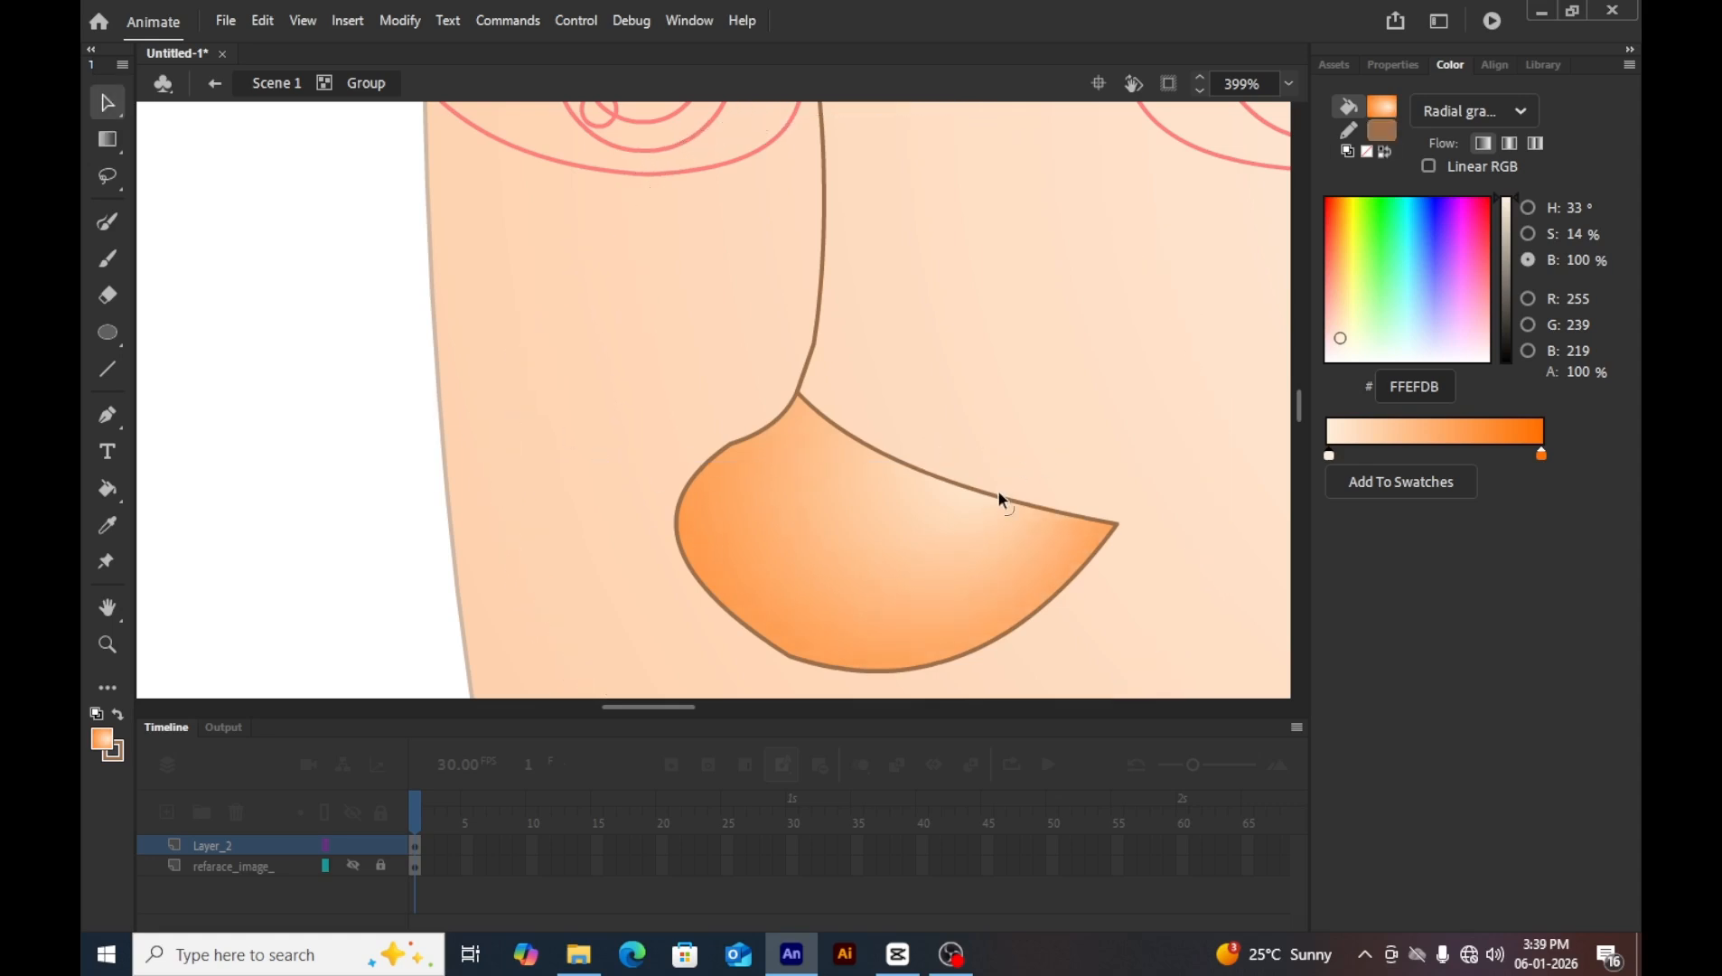
pyautogui.click(996, 491)
pyautogui.press('Delete')
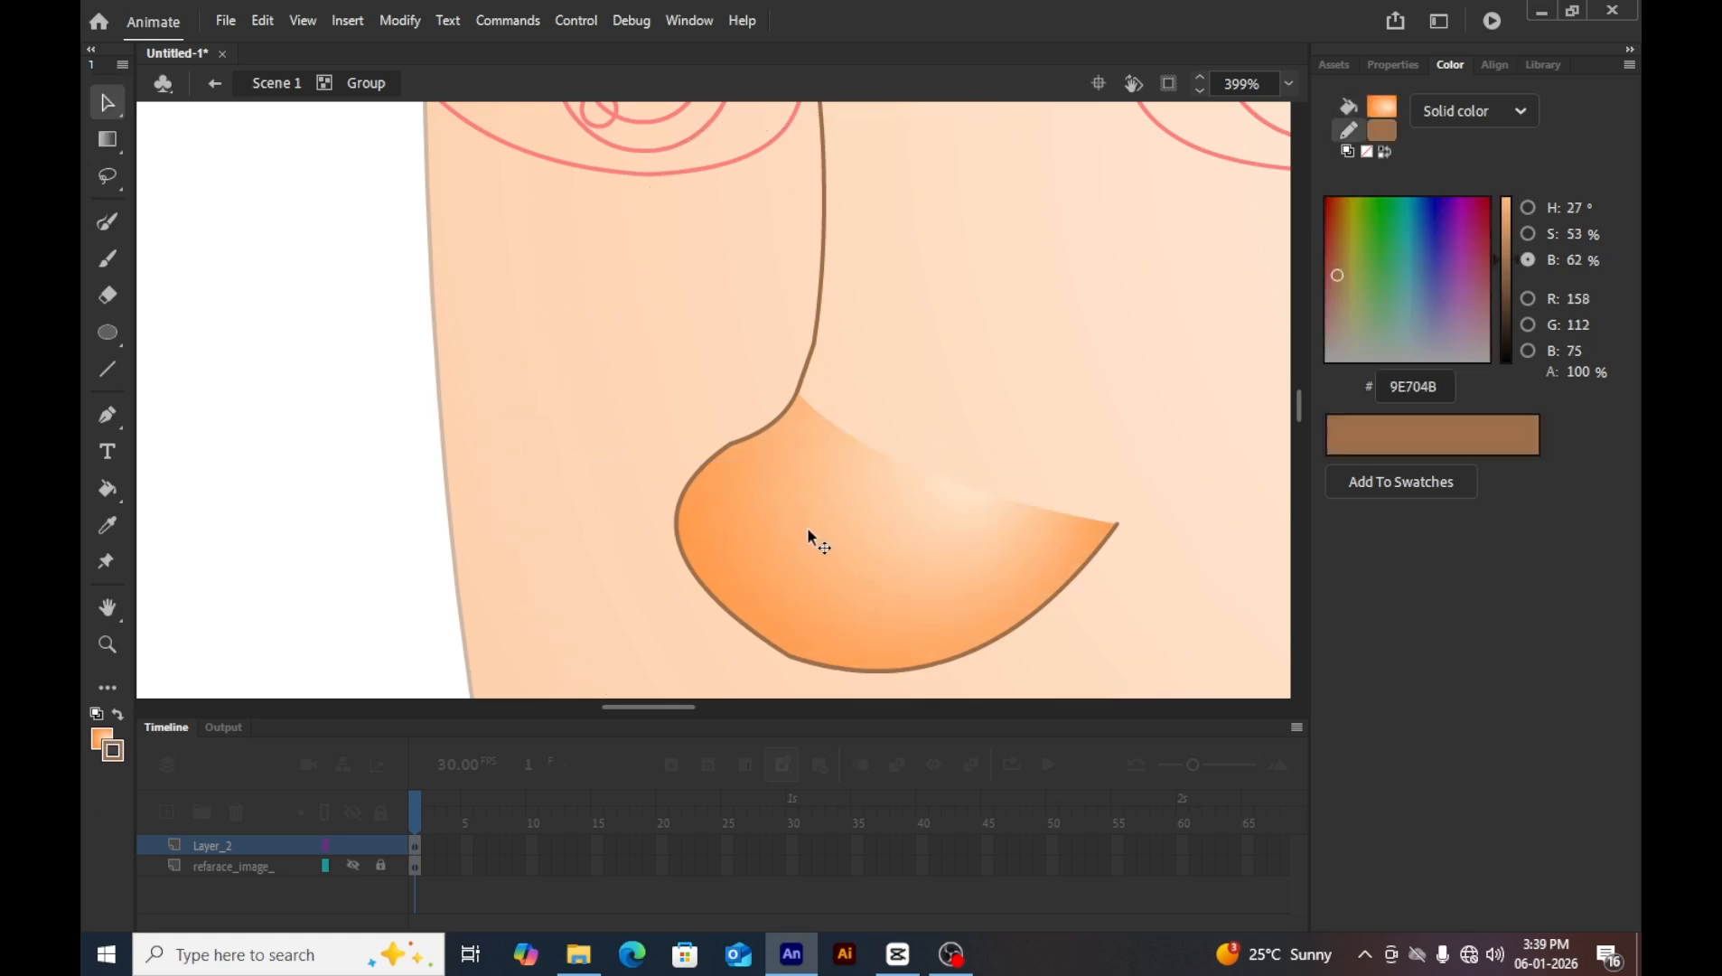
pyautogui.doubleClick(295, 506)
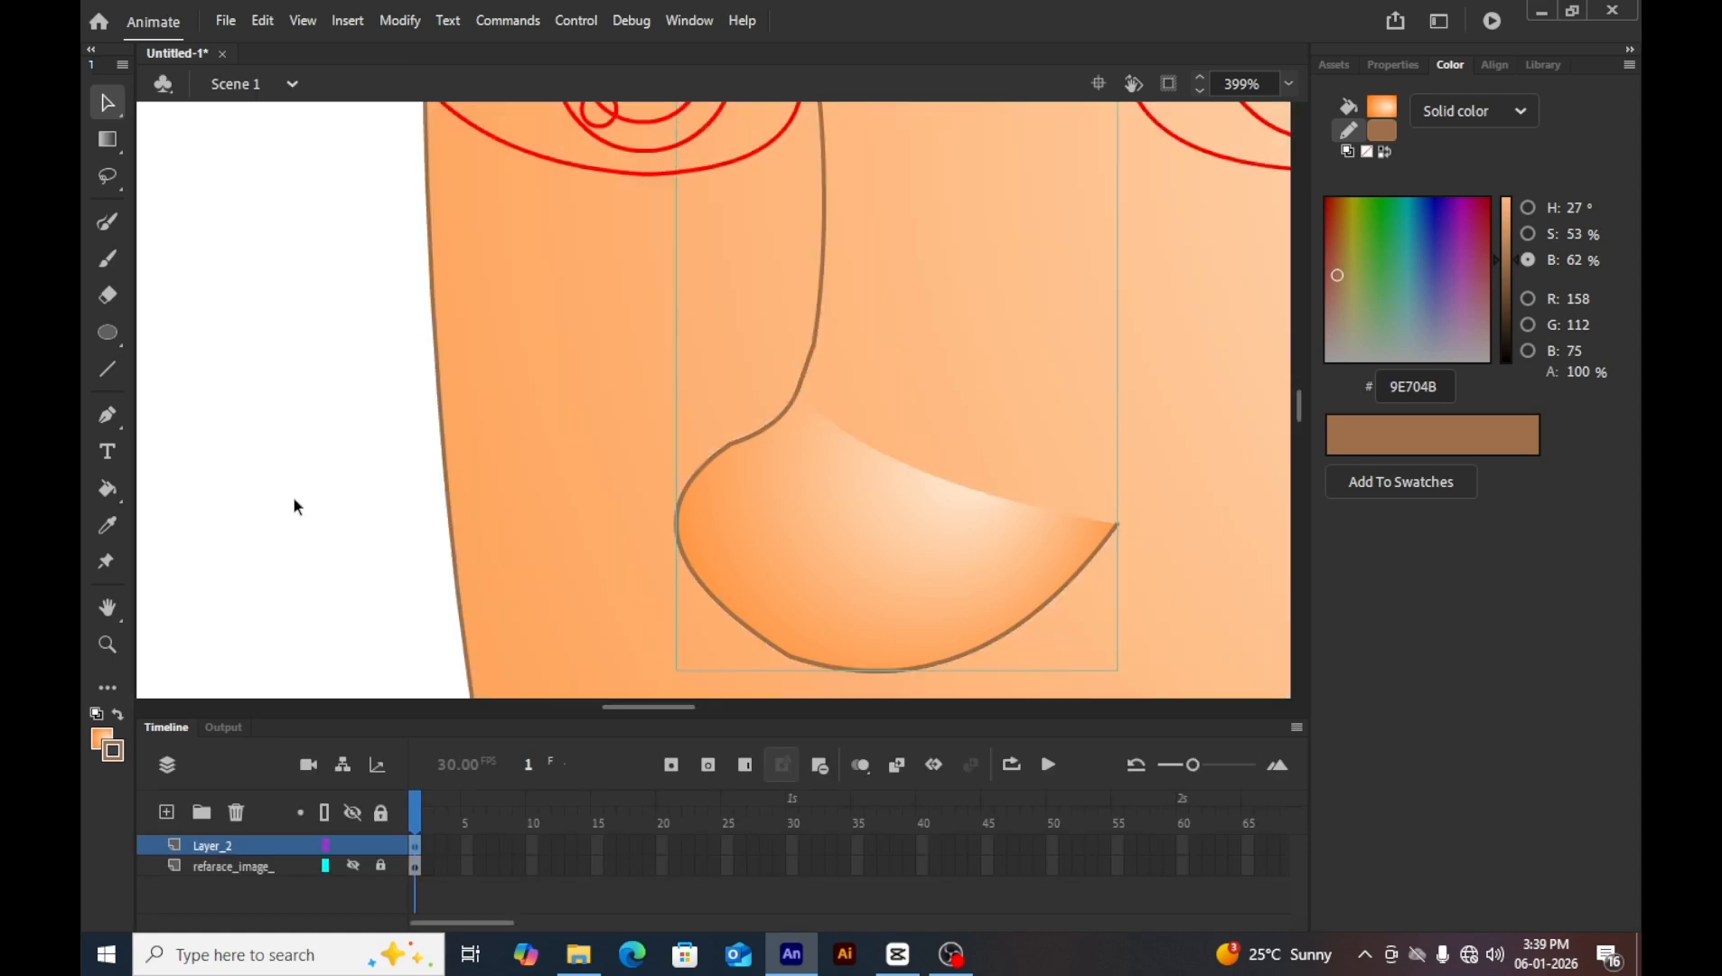
# Reopen the nose group, move the nose fill's gradient centre down toward its lower edge, and leave the group.
pyautogui.doubleClick(862, 554)
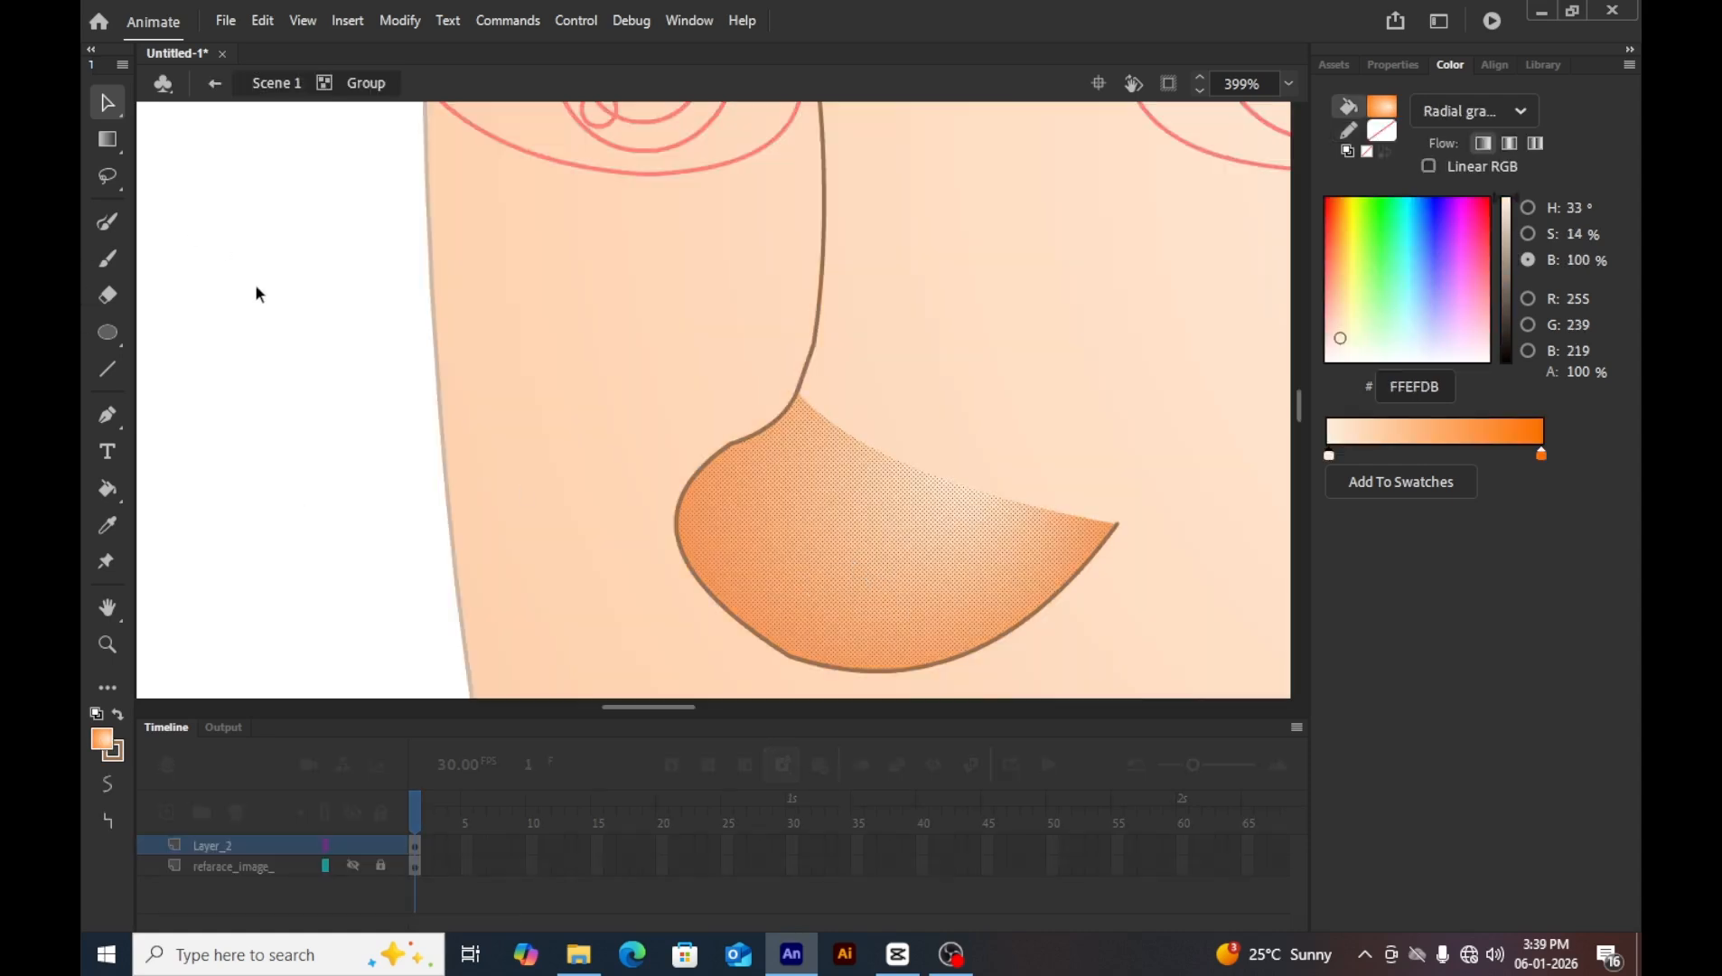
pyautogui.click(126, 140)
pyautogui.click(237, 135)
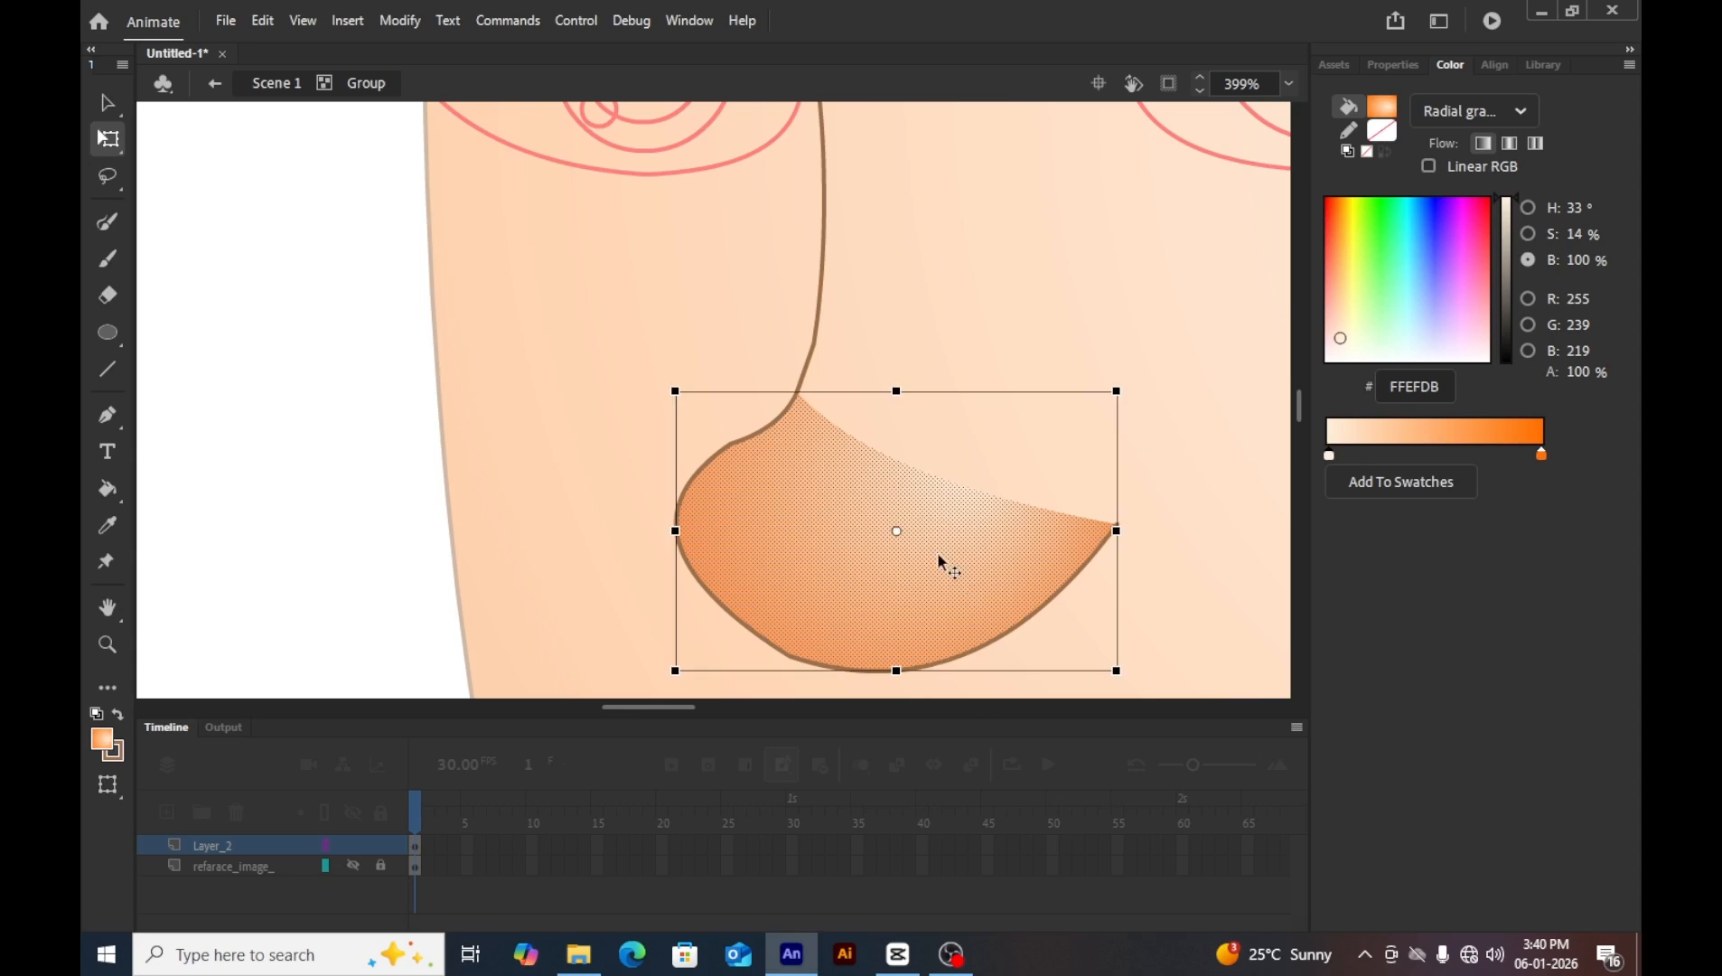
pyautogui.click(109, 140)
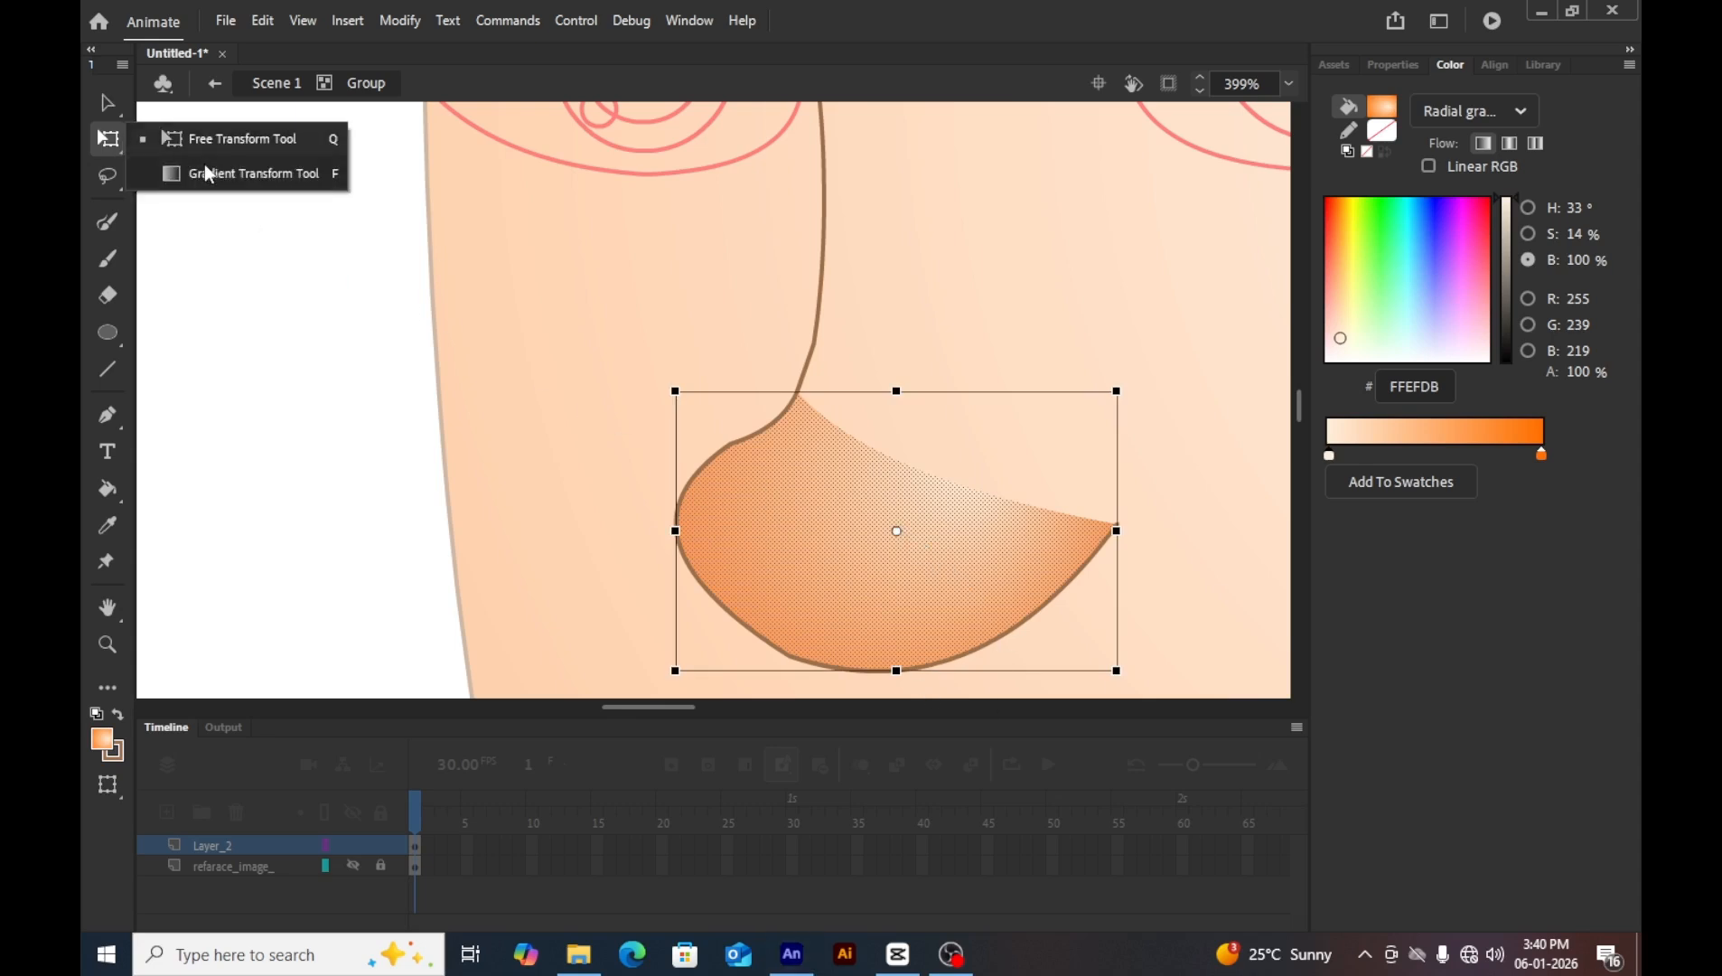
pyautogui.click(205, 173)
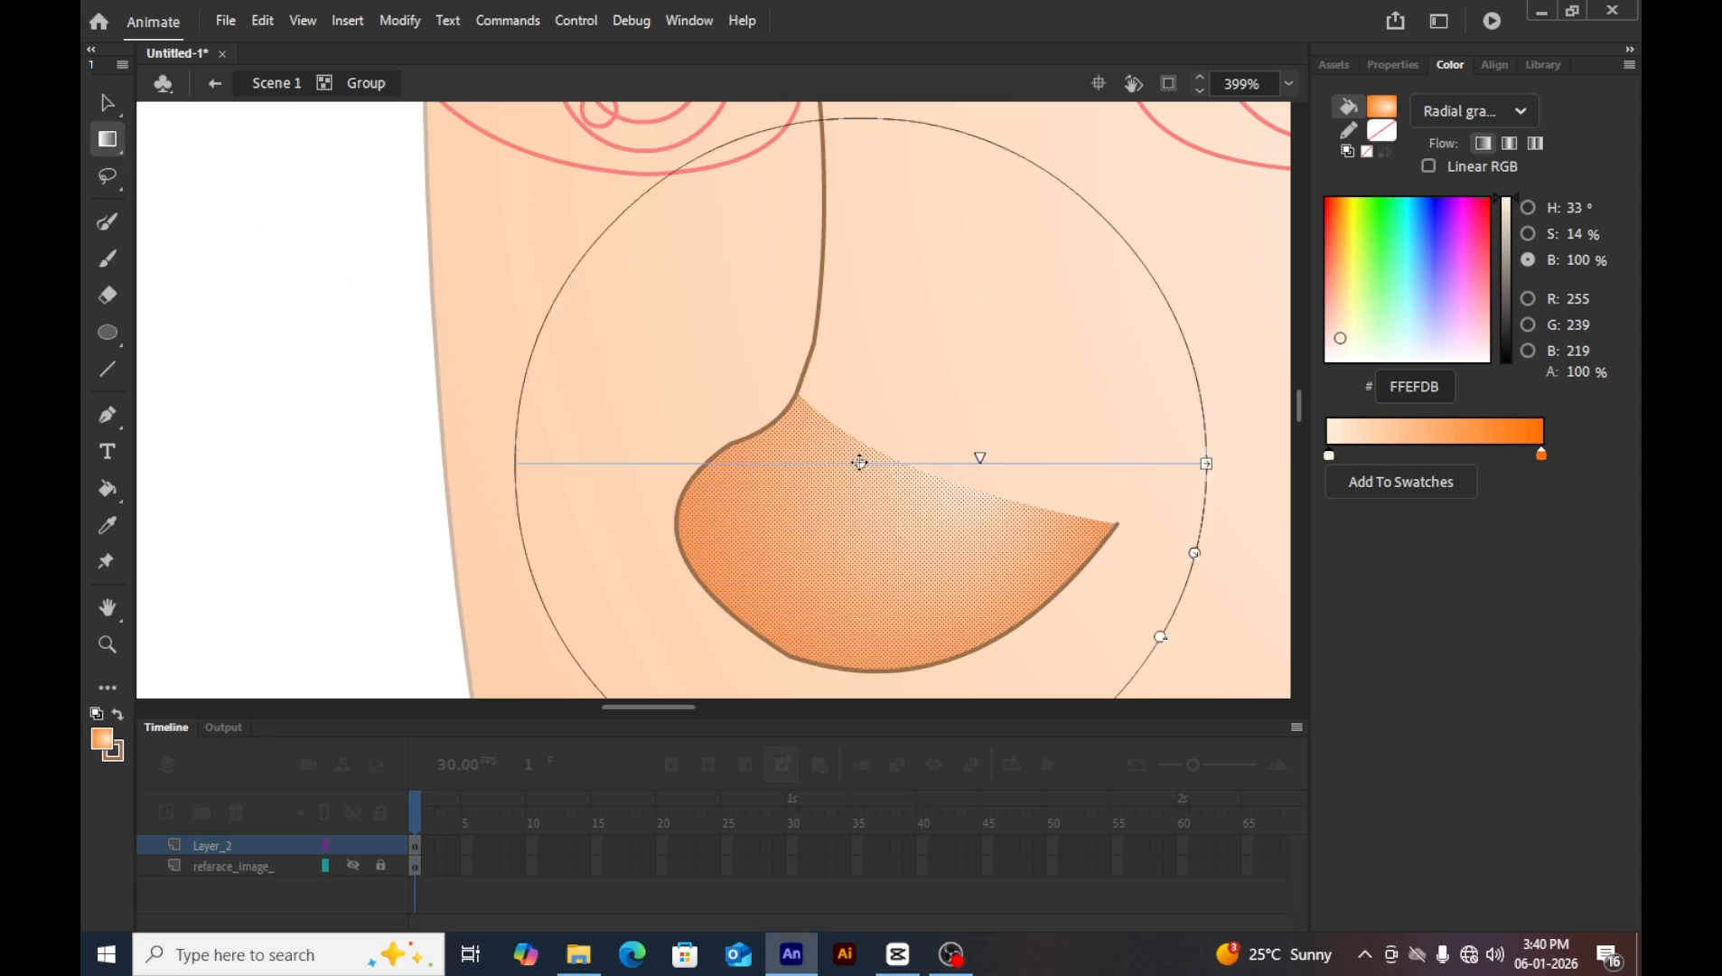
pyautogui.moveTo(860, 463)
pyautogui.mouseDown()
pyautogui.moveTo(965, 545)
pyautogui.moveTo(862, 598)
pyautogui.mouseUp()
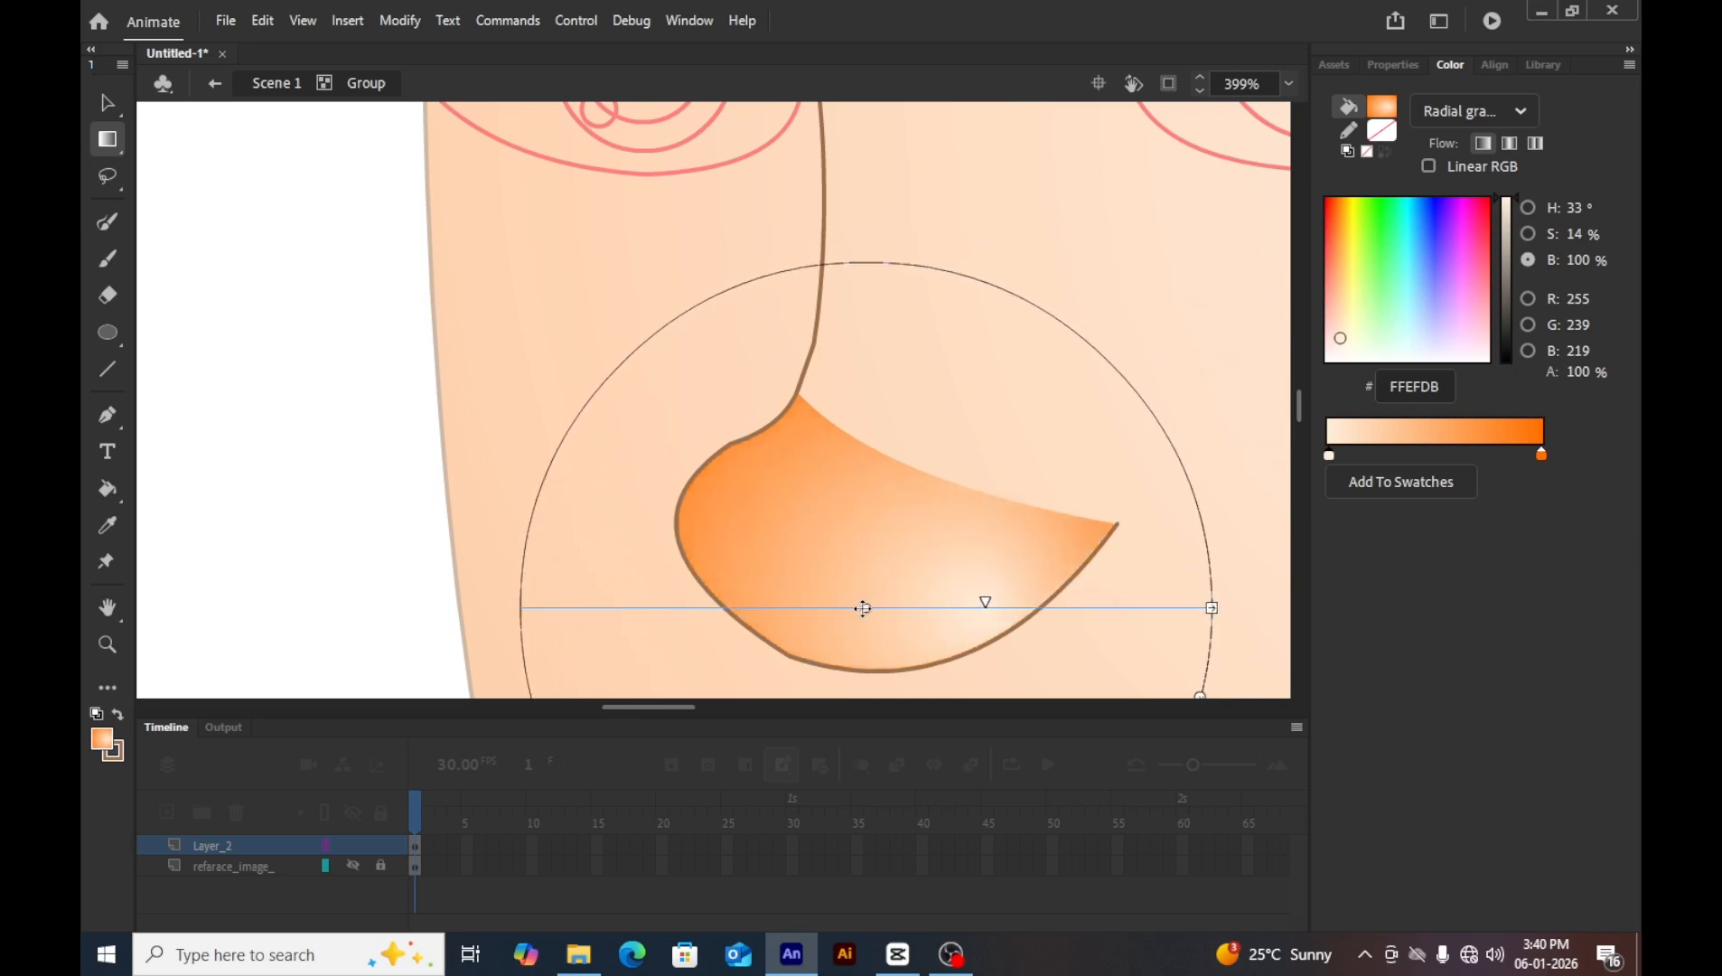
pyautogui.click(386, 375)
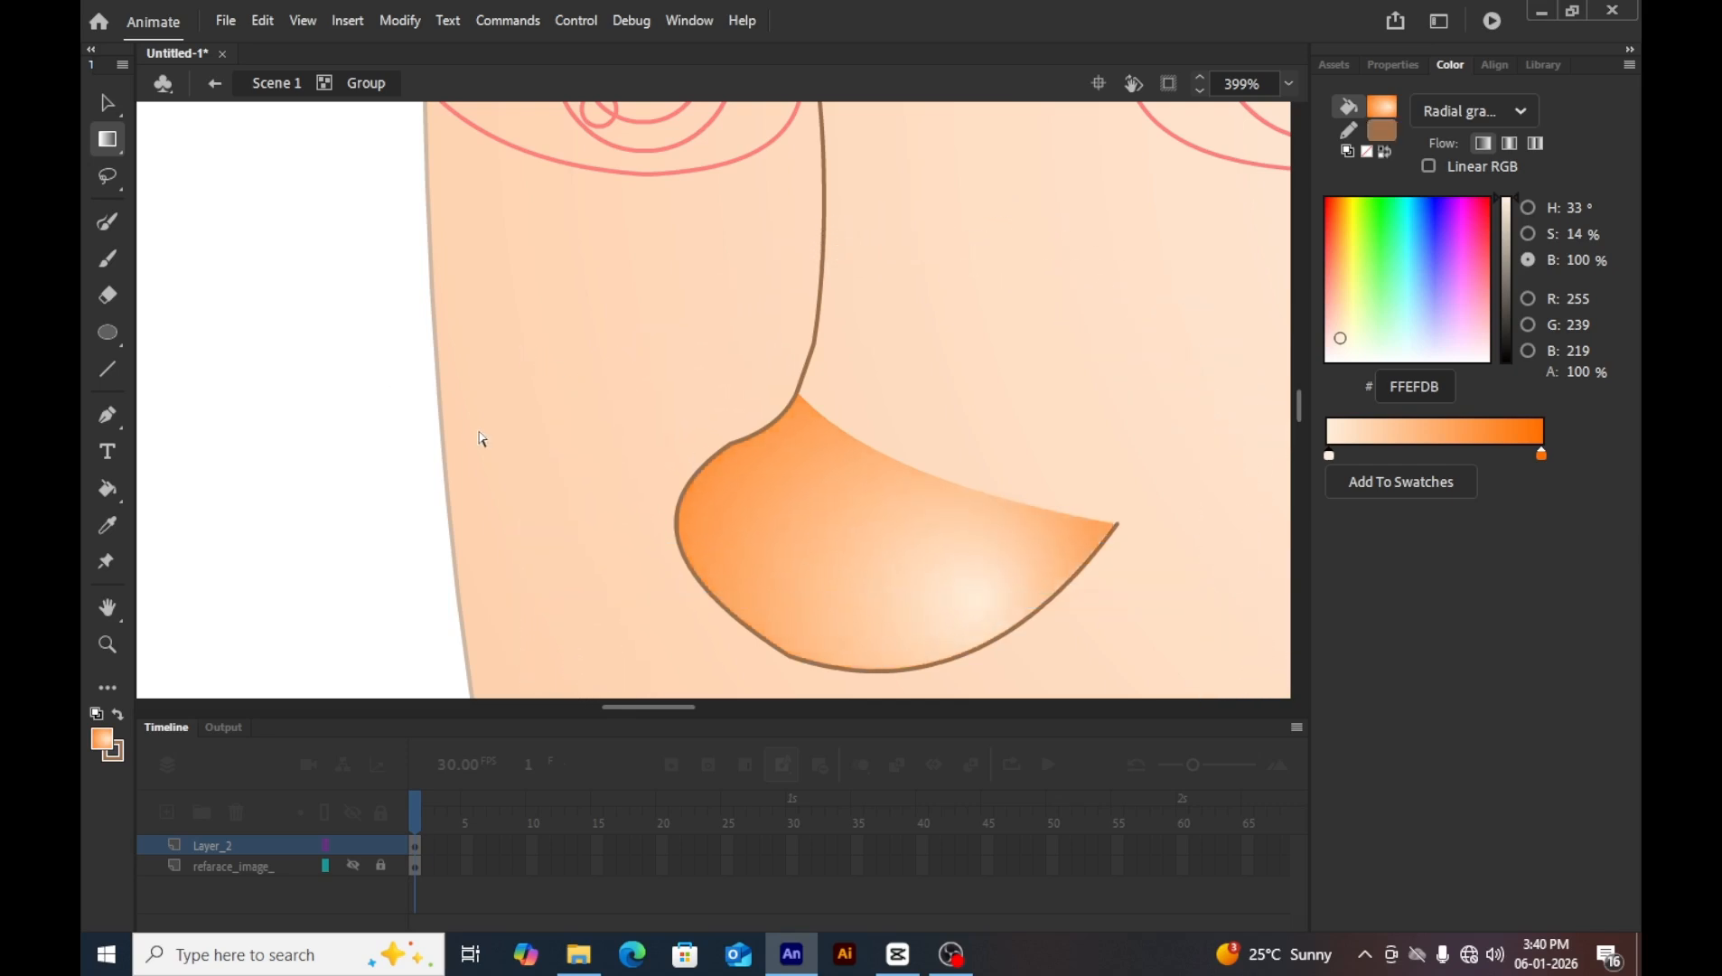
pyautogui.press('v')
pyautogui.doubleClick(396, 442)
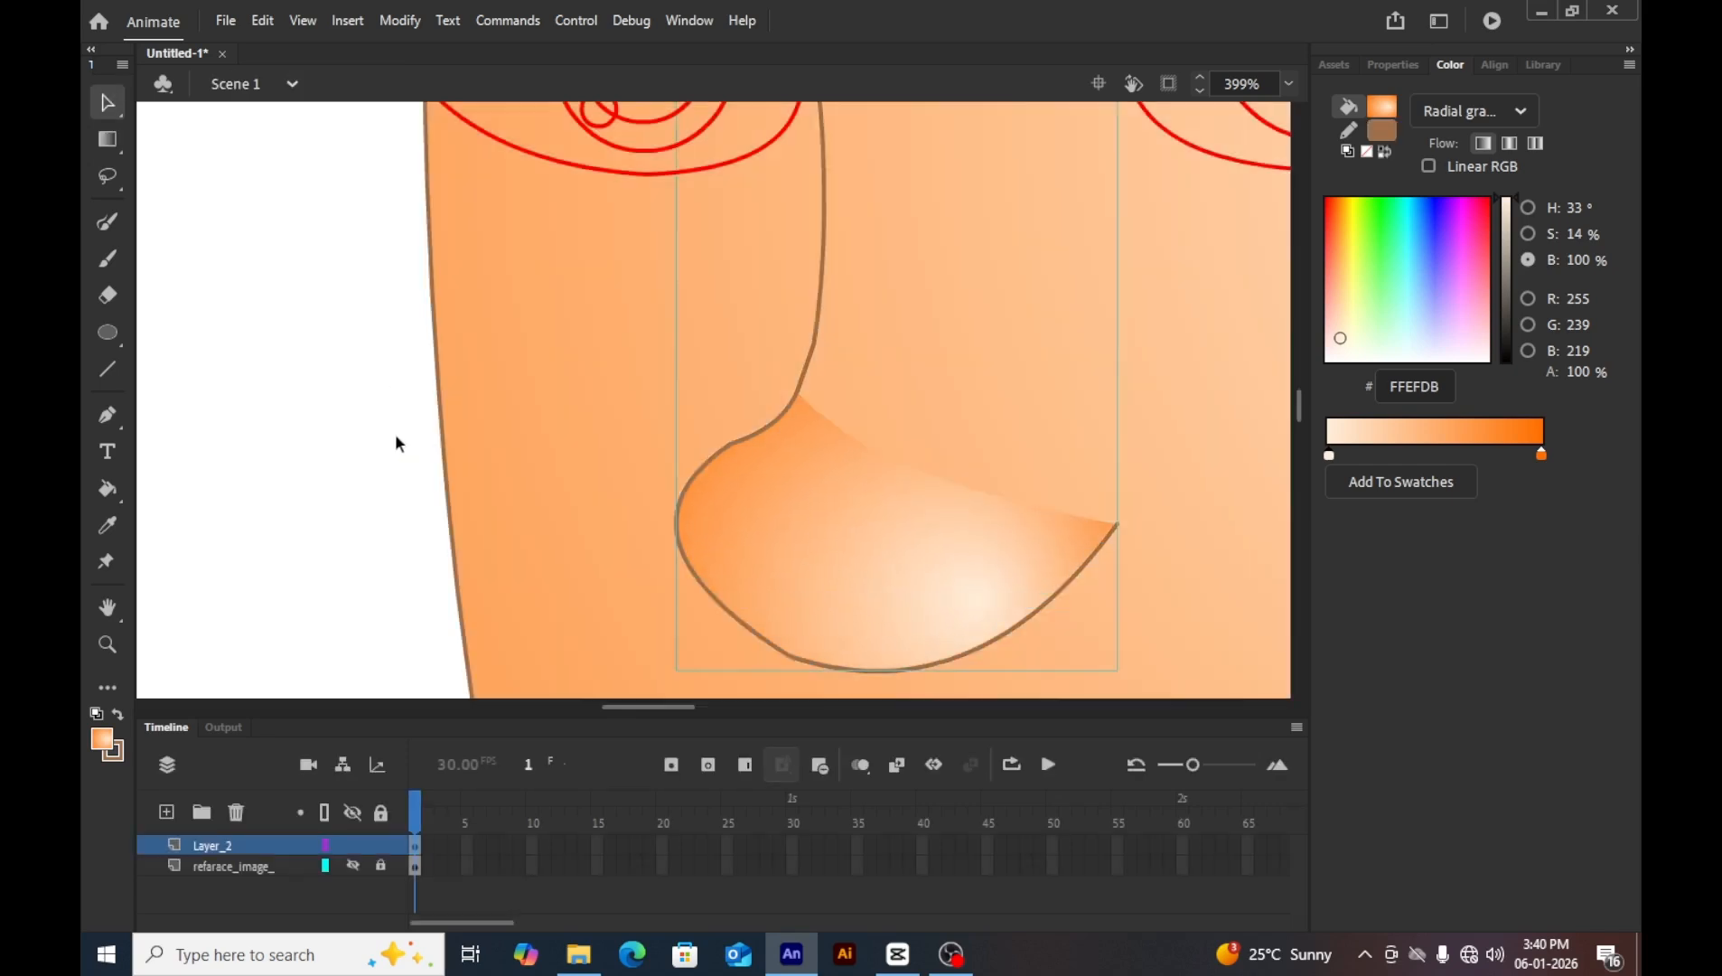
# Reopen the nose group, move the gradient's focal point to the side of the nose farther from the ear, and leave the group.
pyautogui.doubleClick(924, 490)
pyautogui.click(916, 485)
pyautogui.click(108, 139)
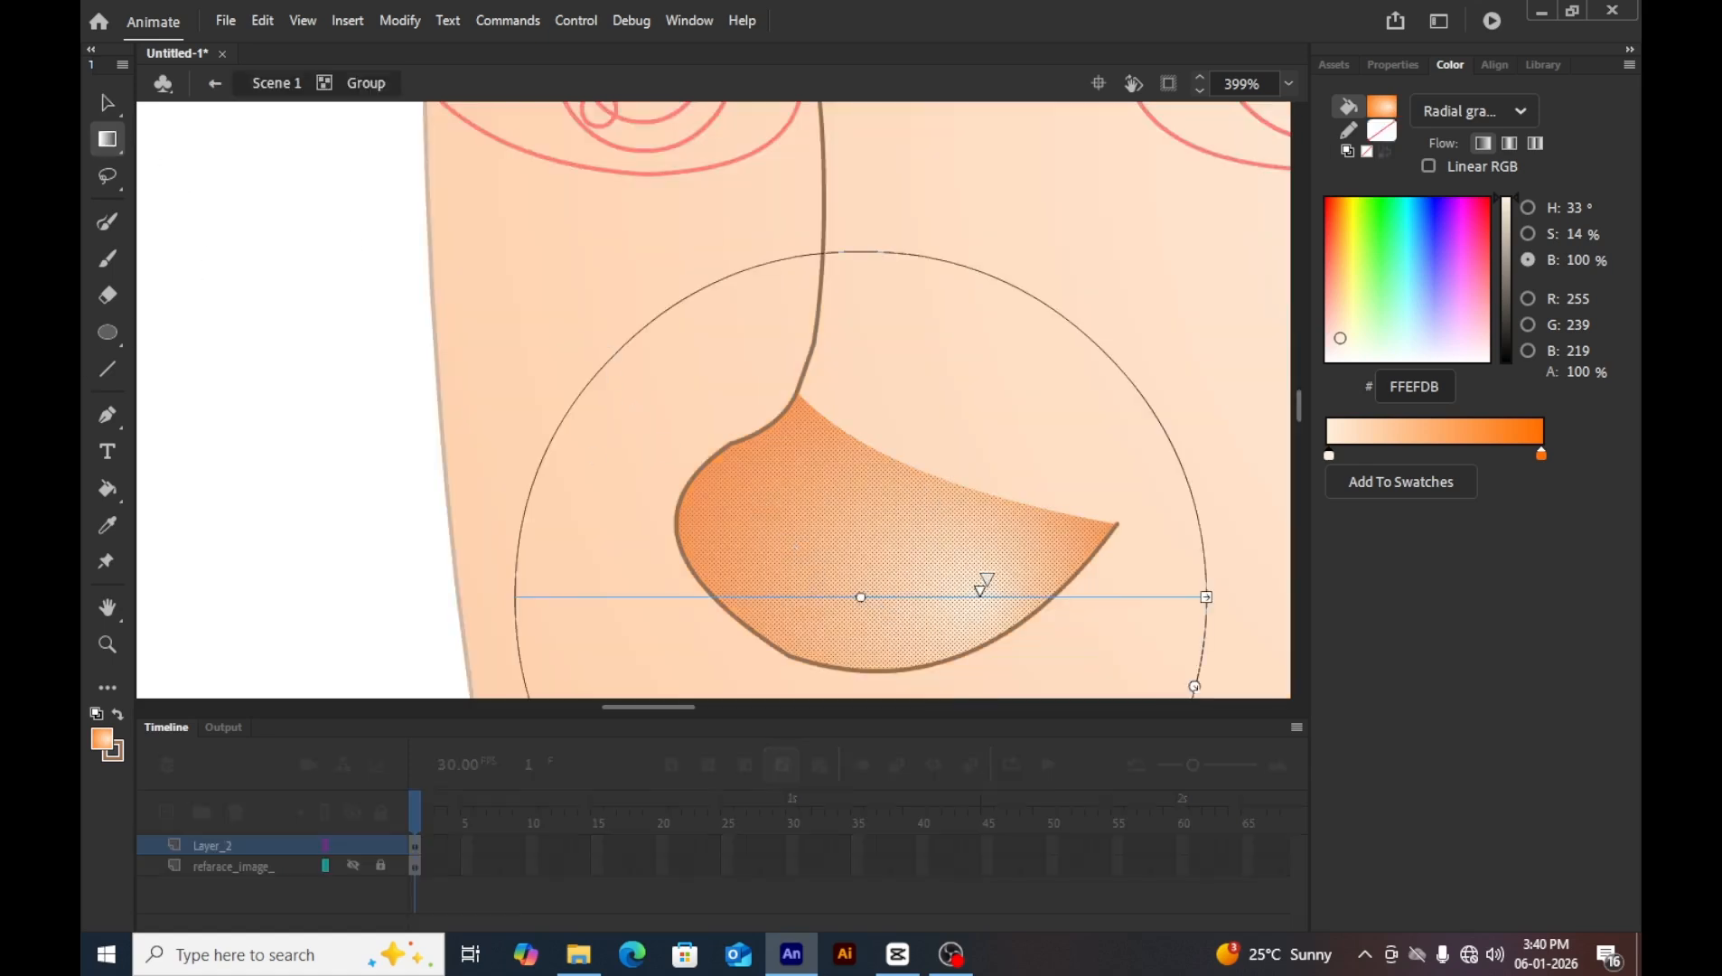
pyautogui.moveTo(980, 591); pyautogui.dragTo(753, 450)
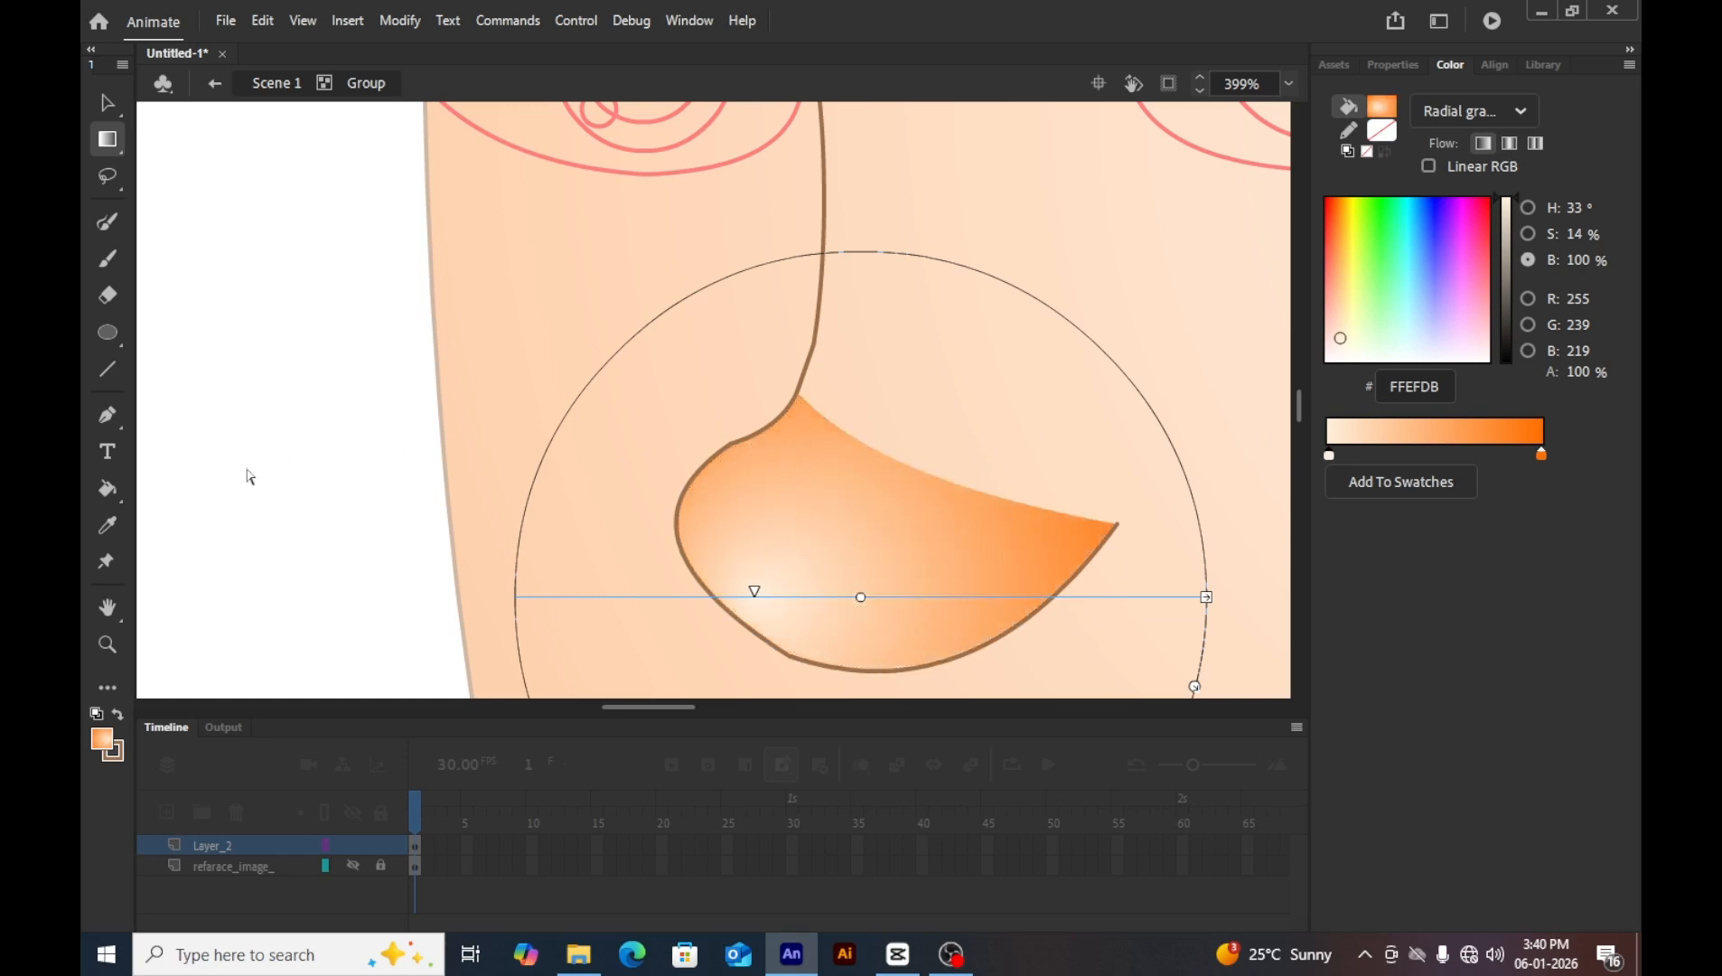
pyautogui.click(291, 477)
pyautogui.press('v')
pyautogui.doubleClick(291, 470)
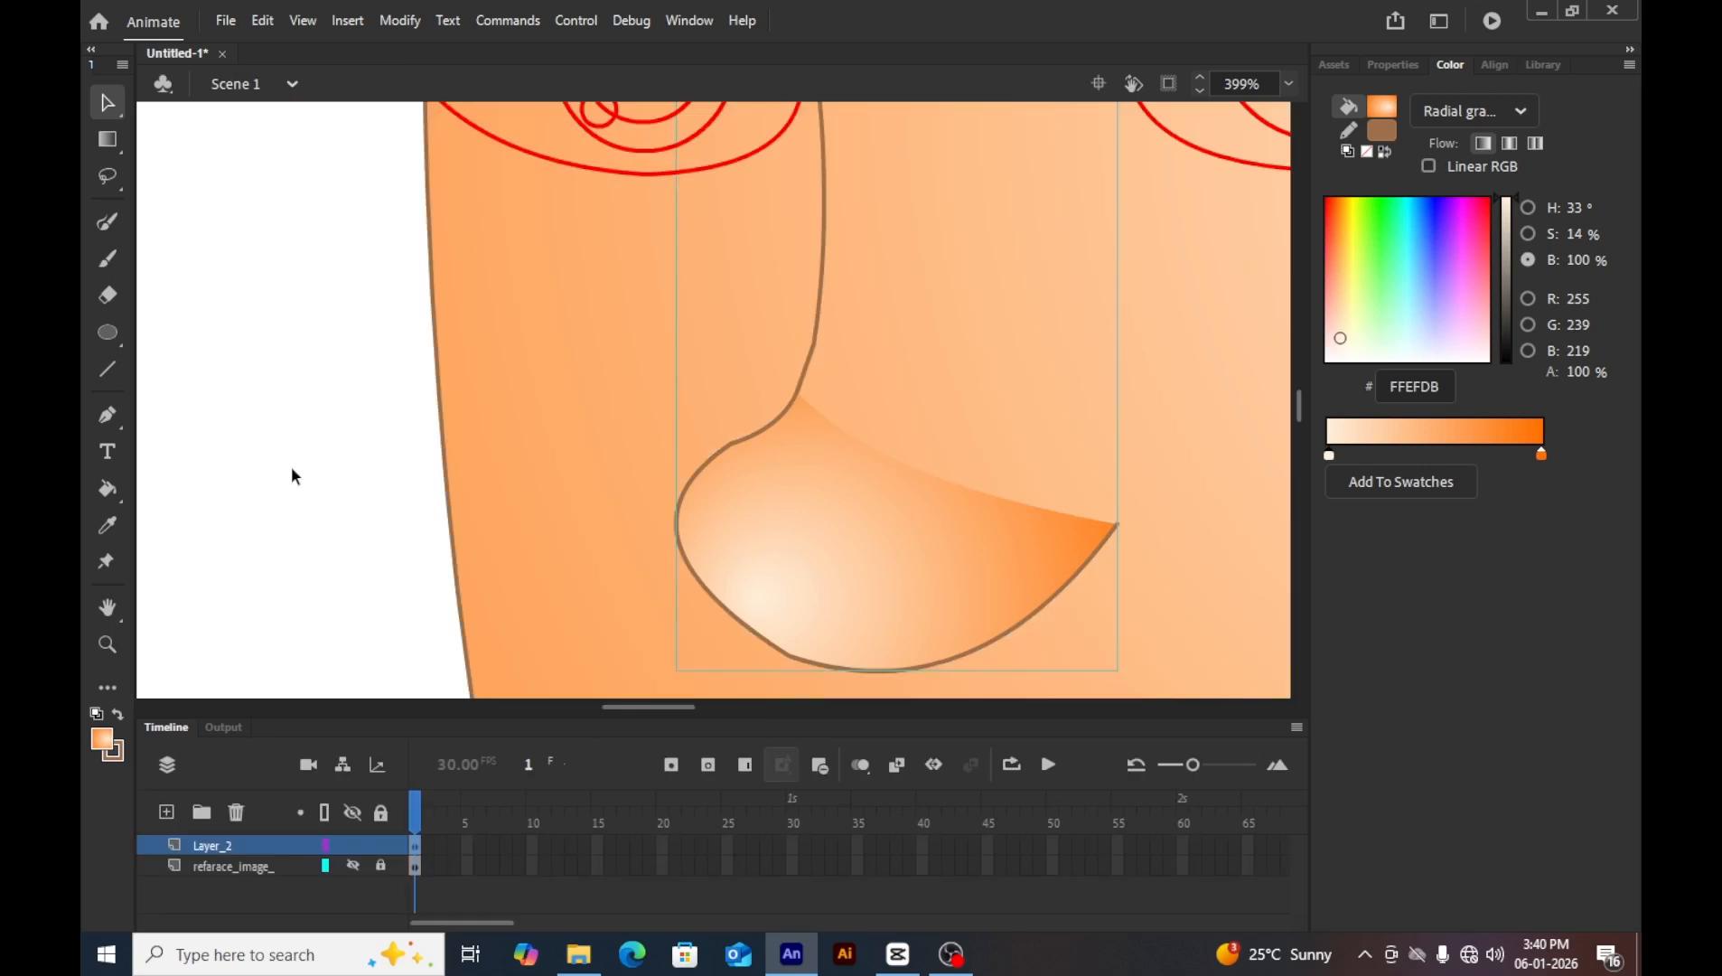
# Reopen the nose group, bulge the nose tip's upper edge upward, and reposition the tip's corner nearer the ear.
pyautogui.hotkey('ctrl', '-')
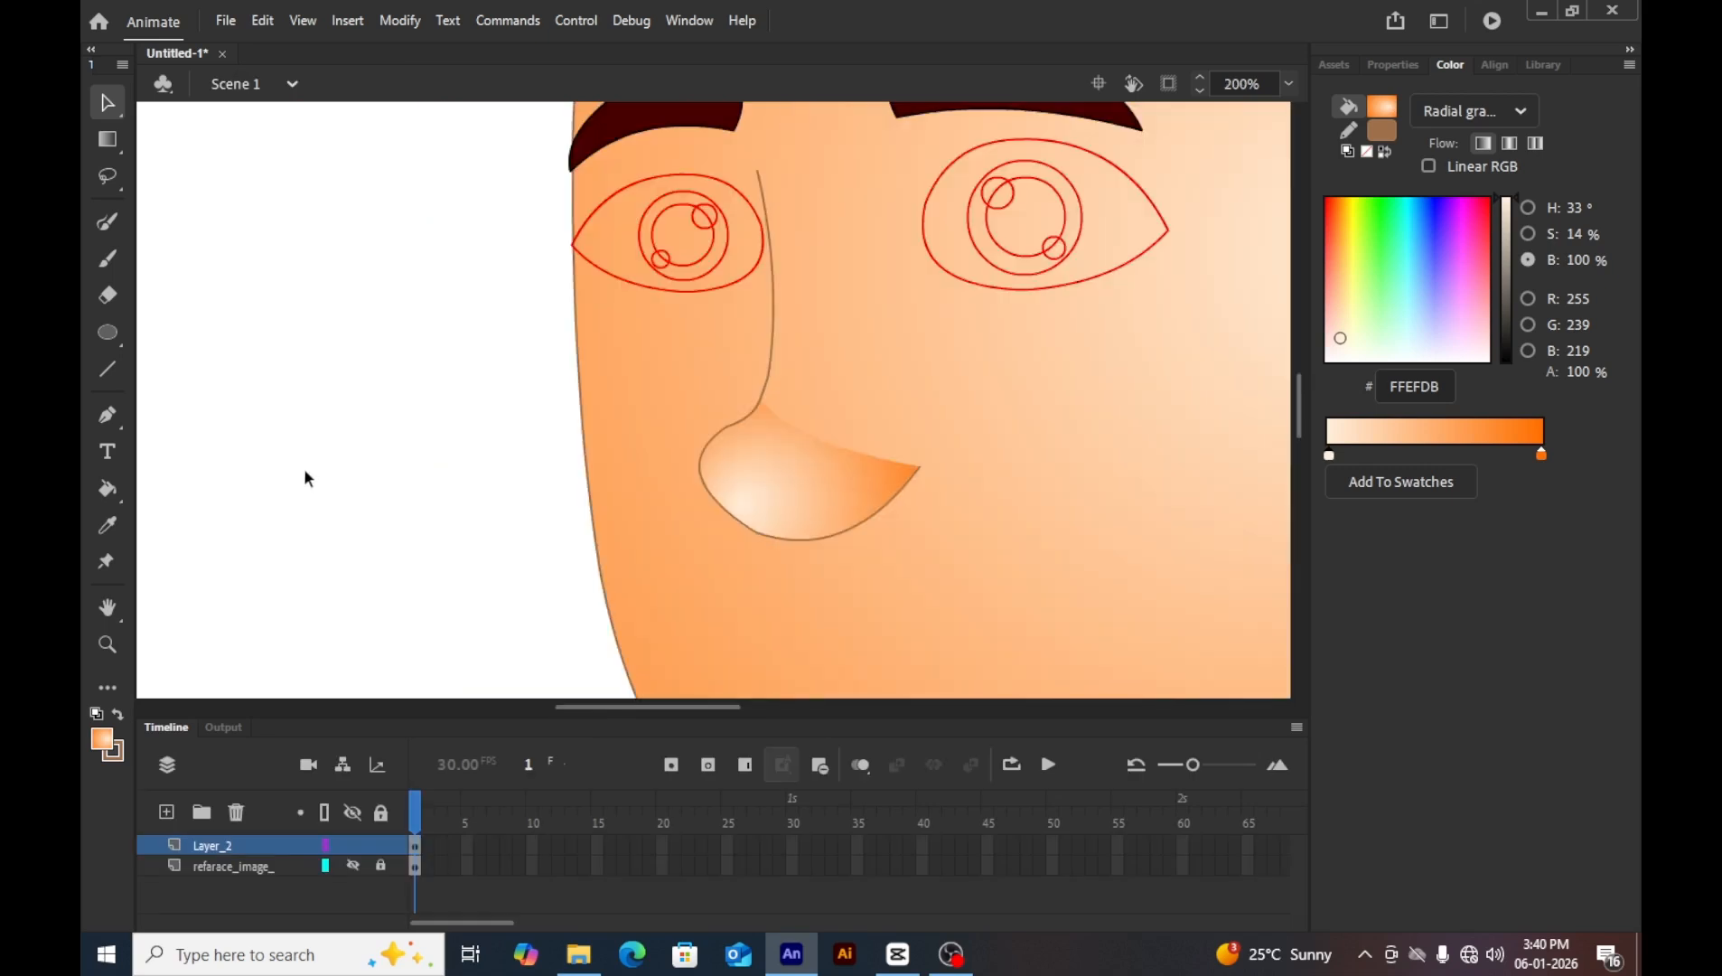
pyautogui.scroll(3, 770, 517)
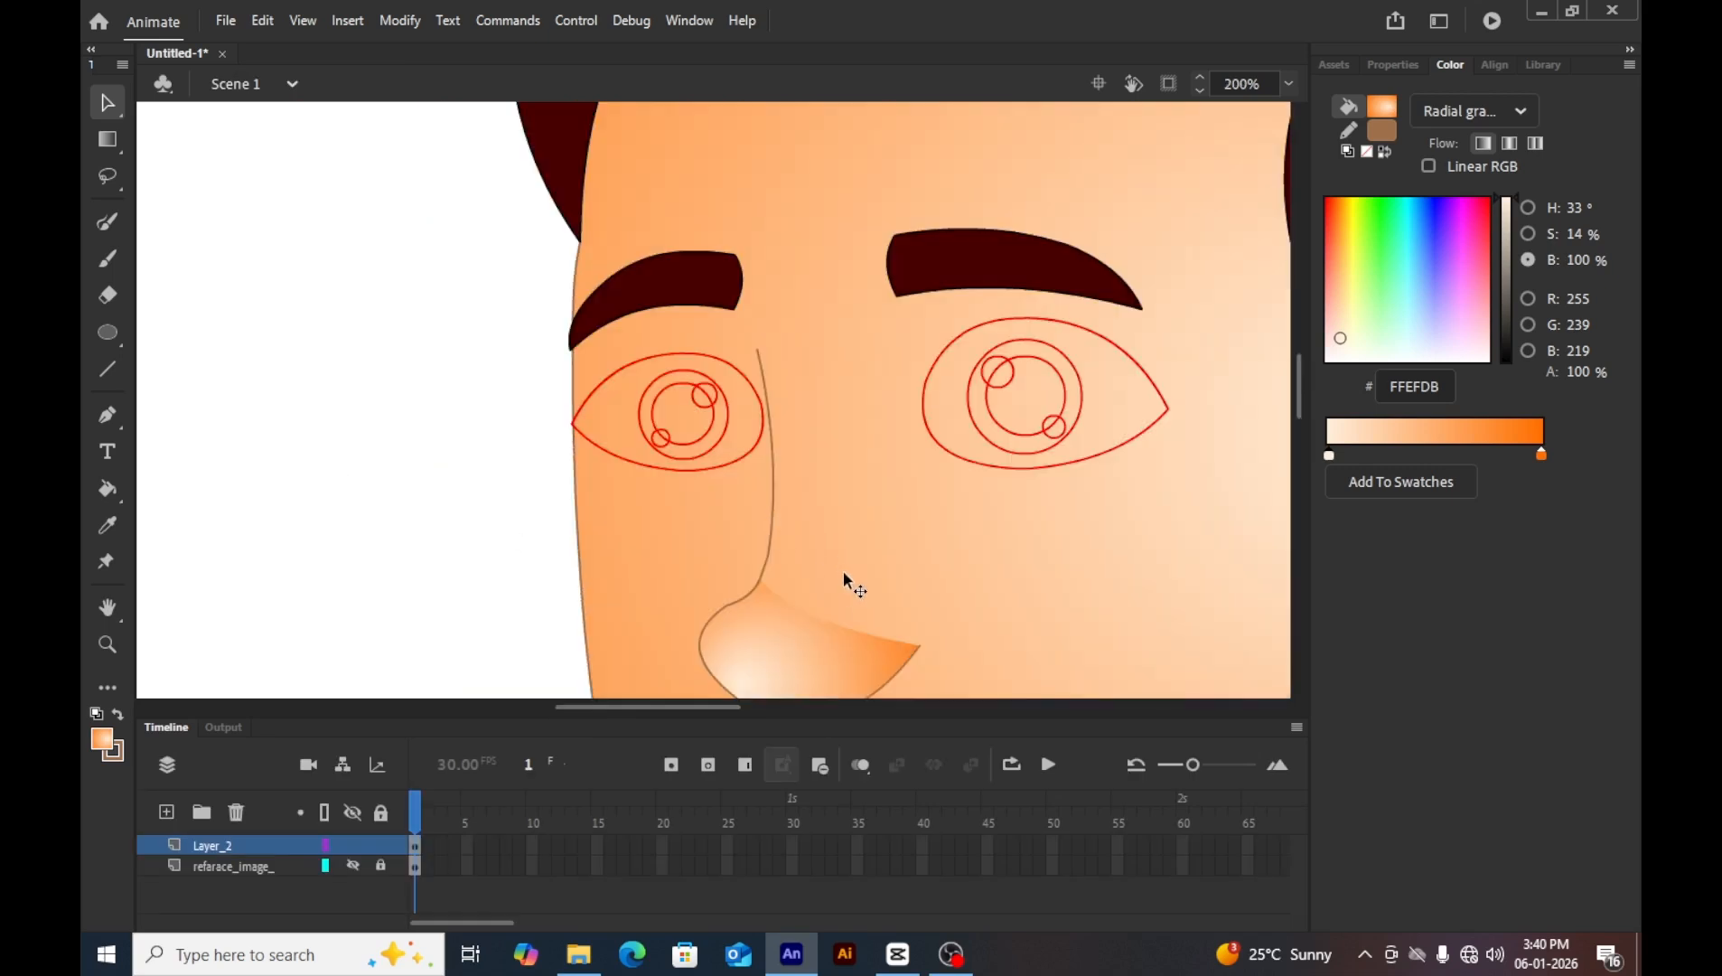
pyautogui.doubleClick(830, 650)
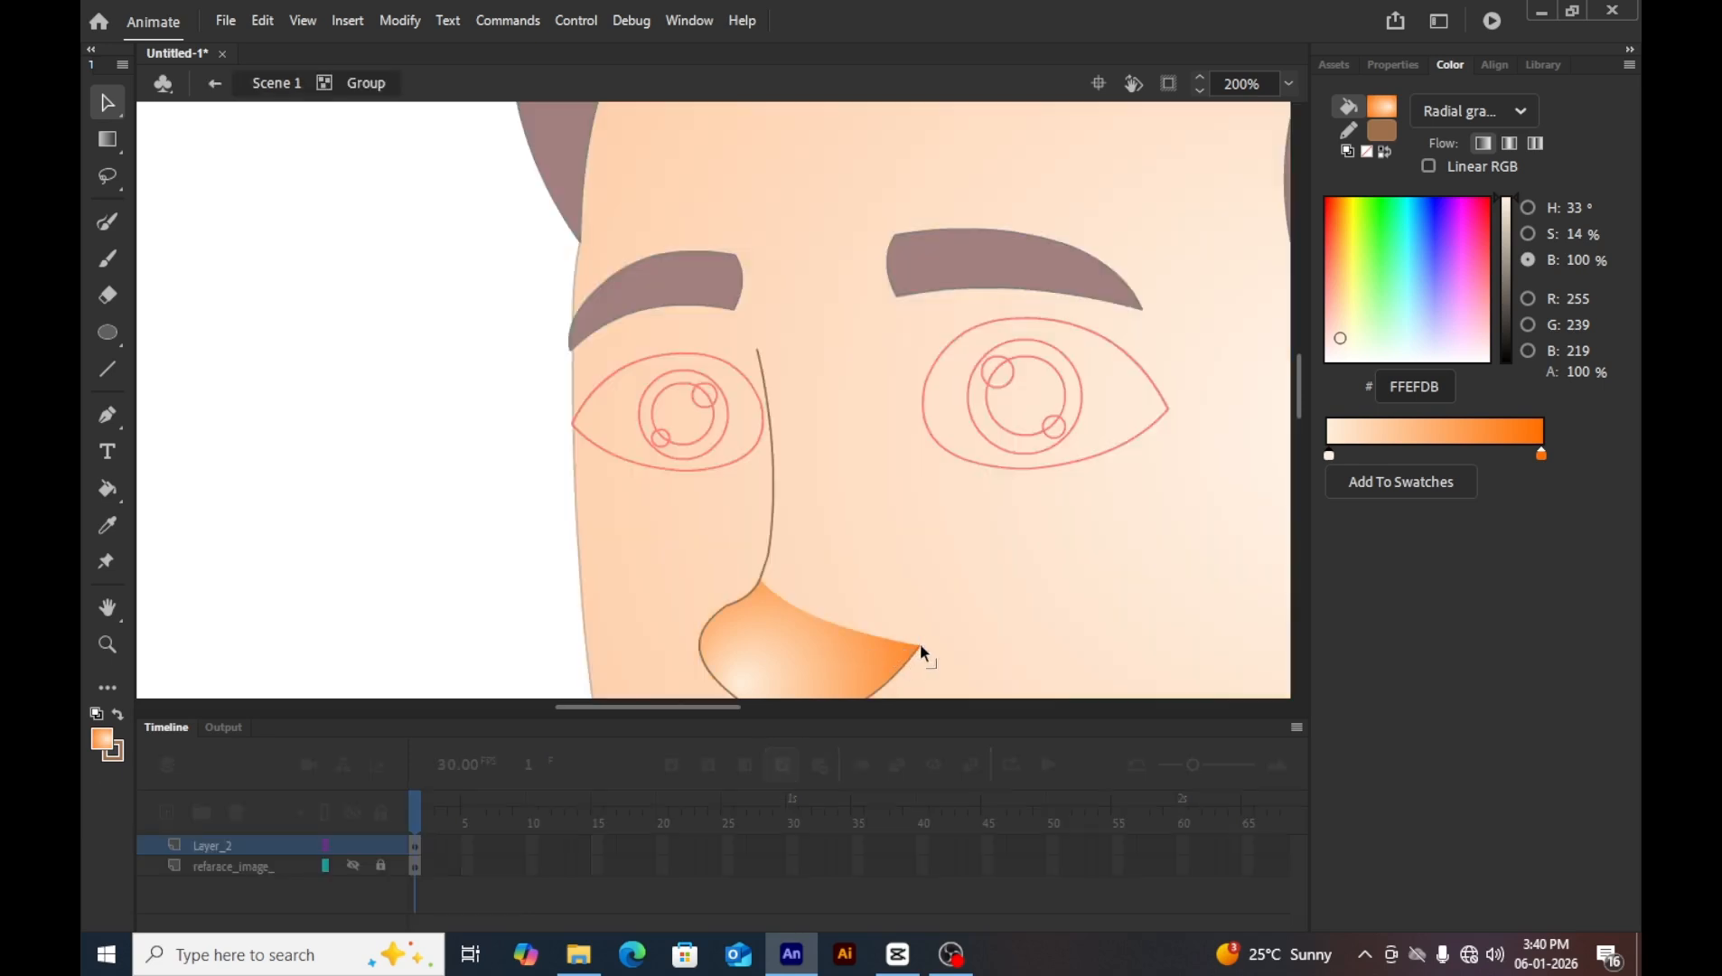
pyautogui.moveTo(921, 644); pyautogui.dragTo(828, 533)
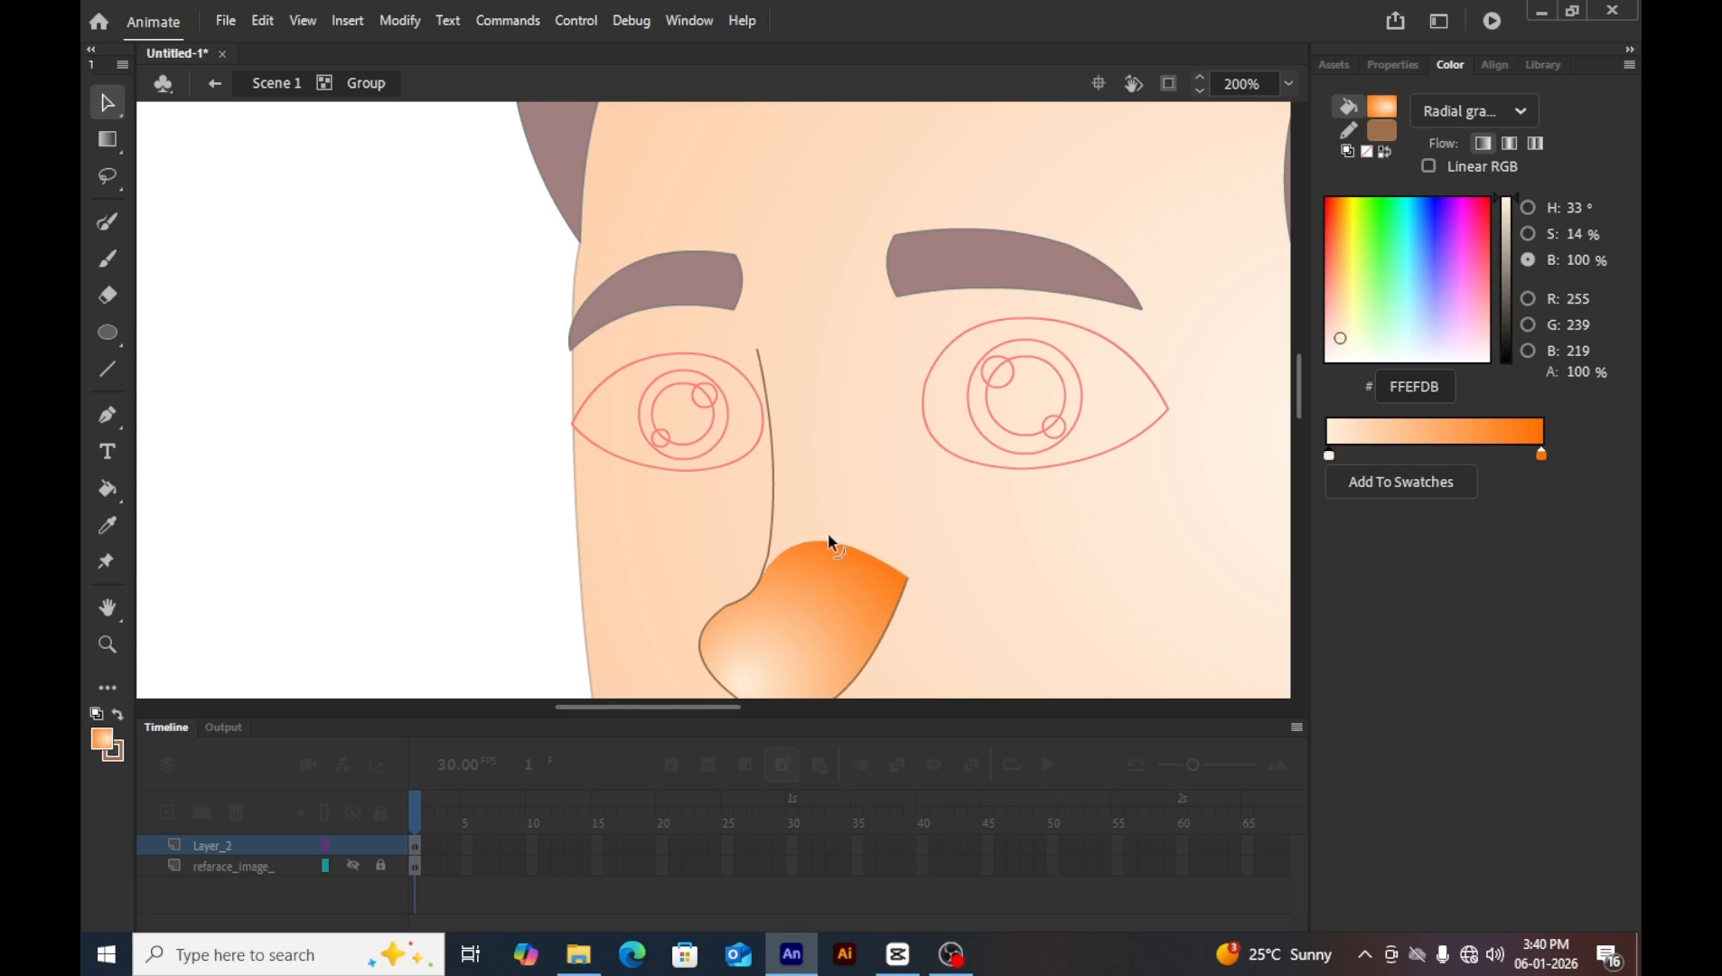
pyautogui.scroll(-5, 822, 542)
pyautogui.scroll(2, 758, 547)
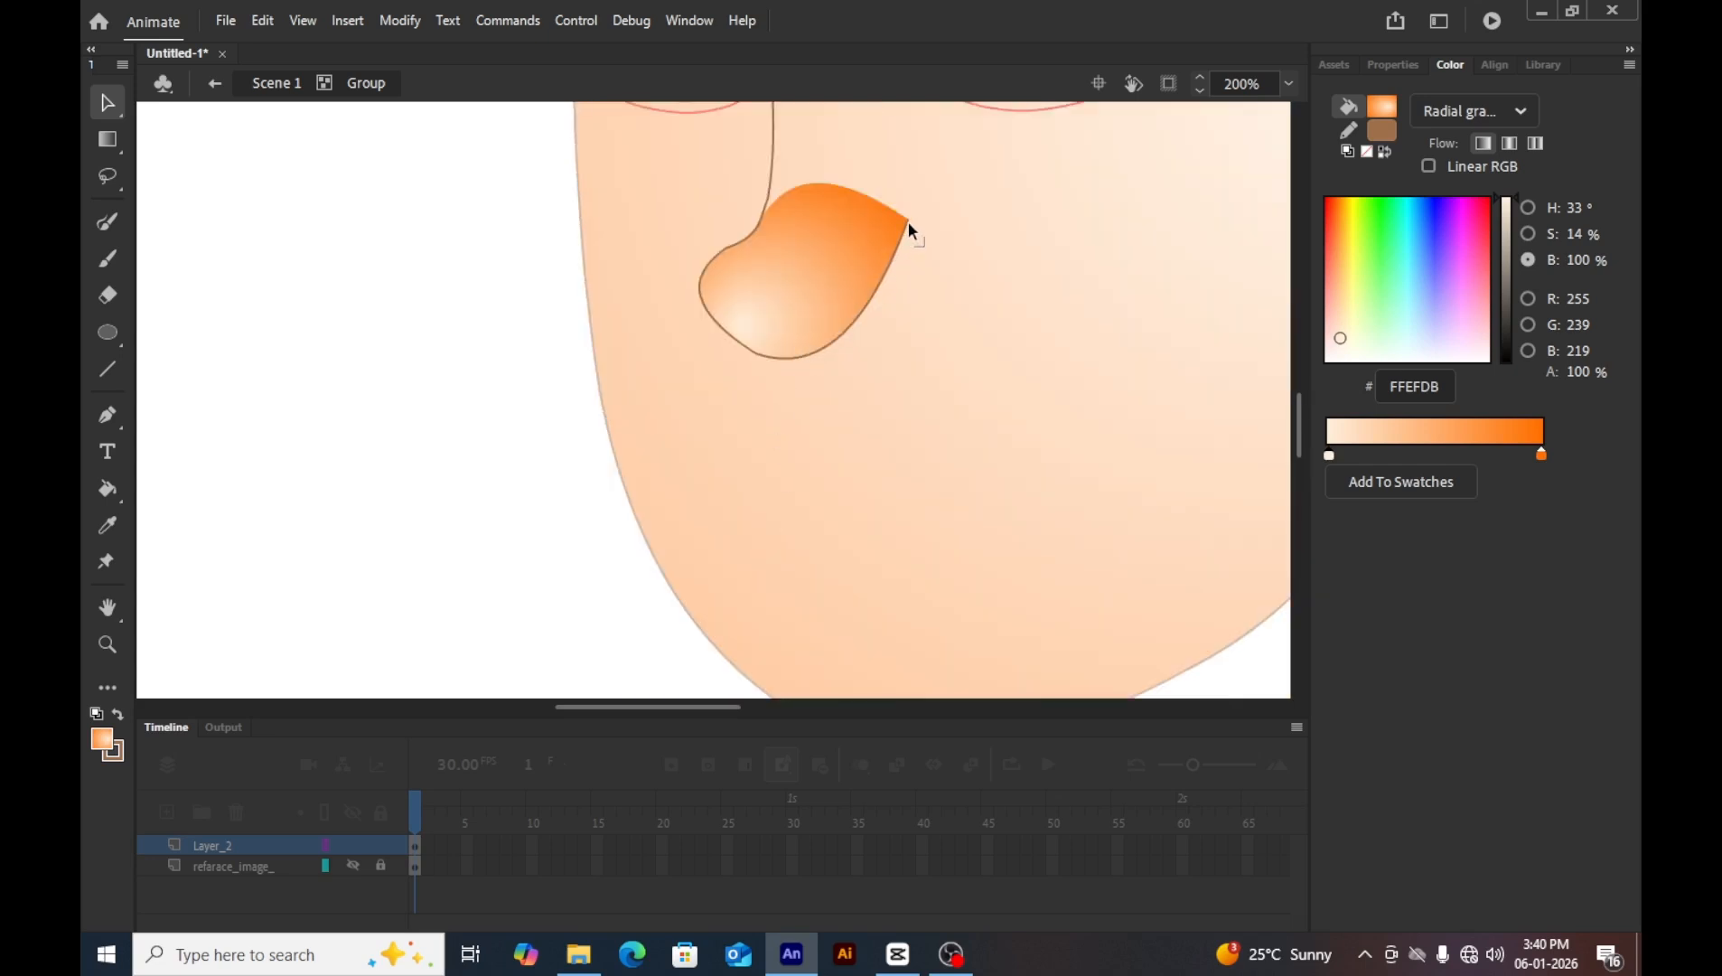
pyautogui.moveTo(908, 223); pyautogui.dragTo(916, 280)
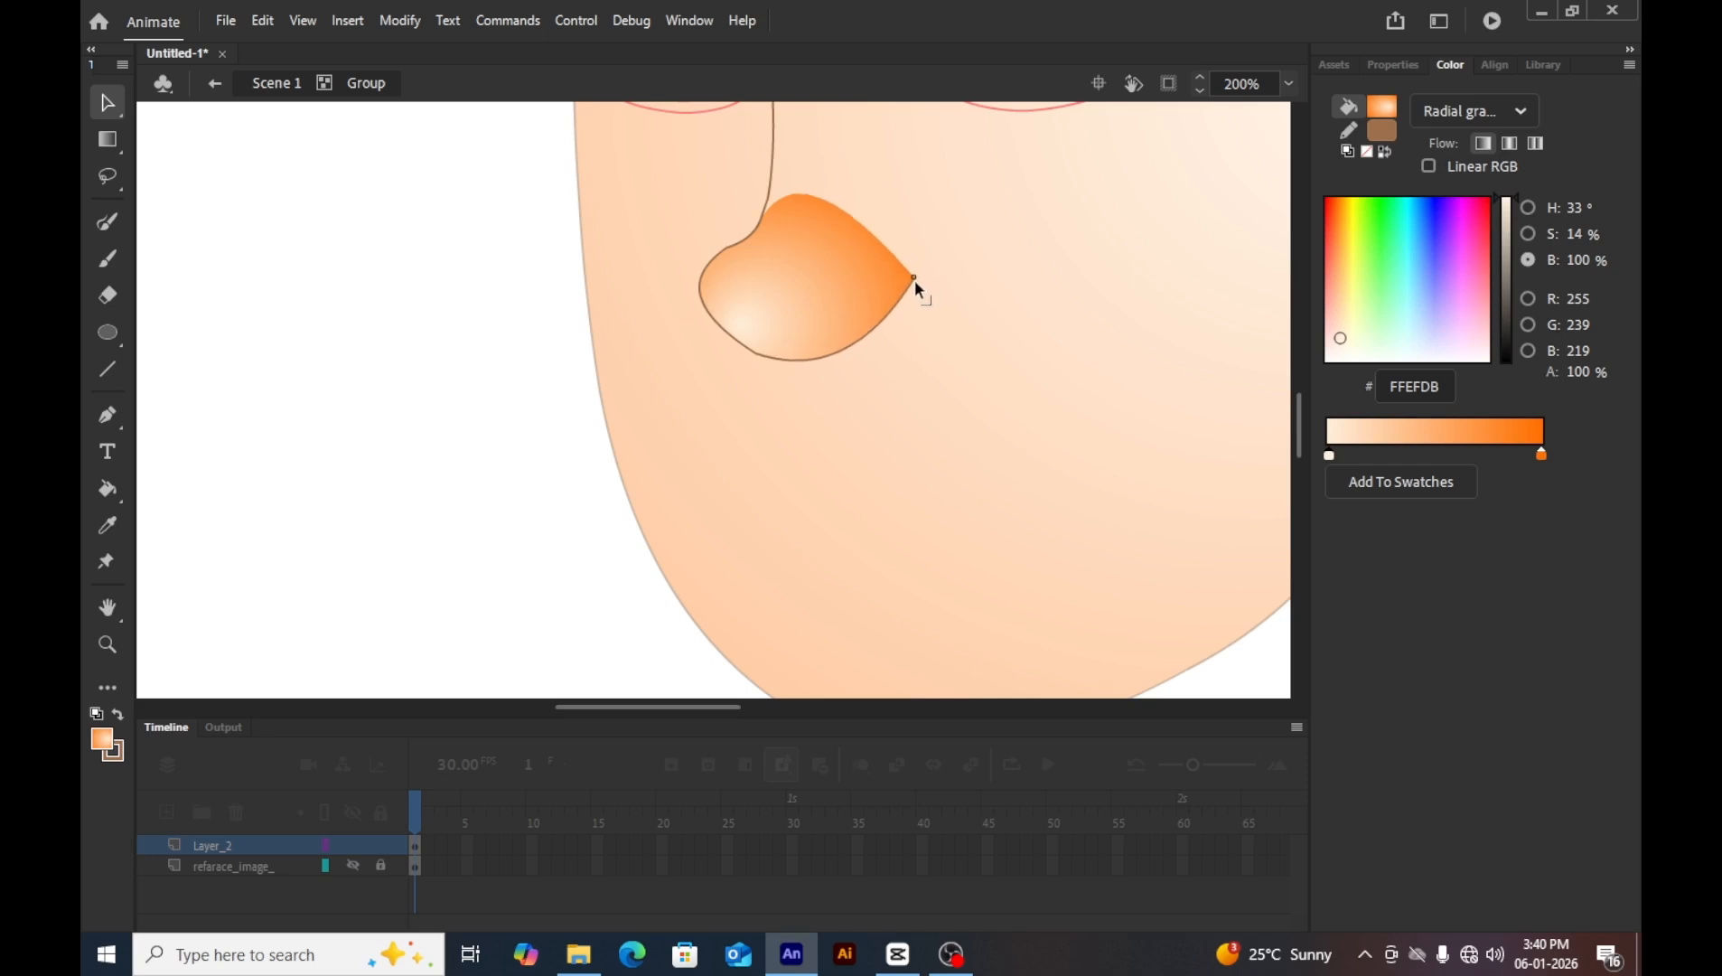
# Move the nose fill's gradient centre toward the tip's corner nearer the ear, and leave the nose group.
pyautogui.click(107, 139)
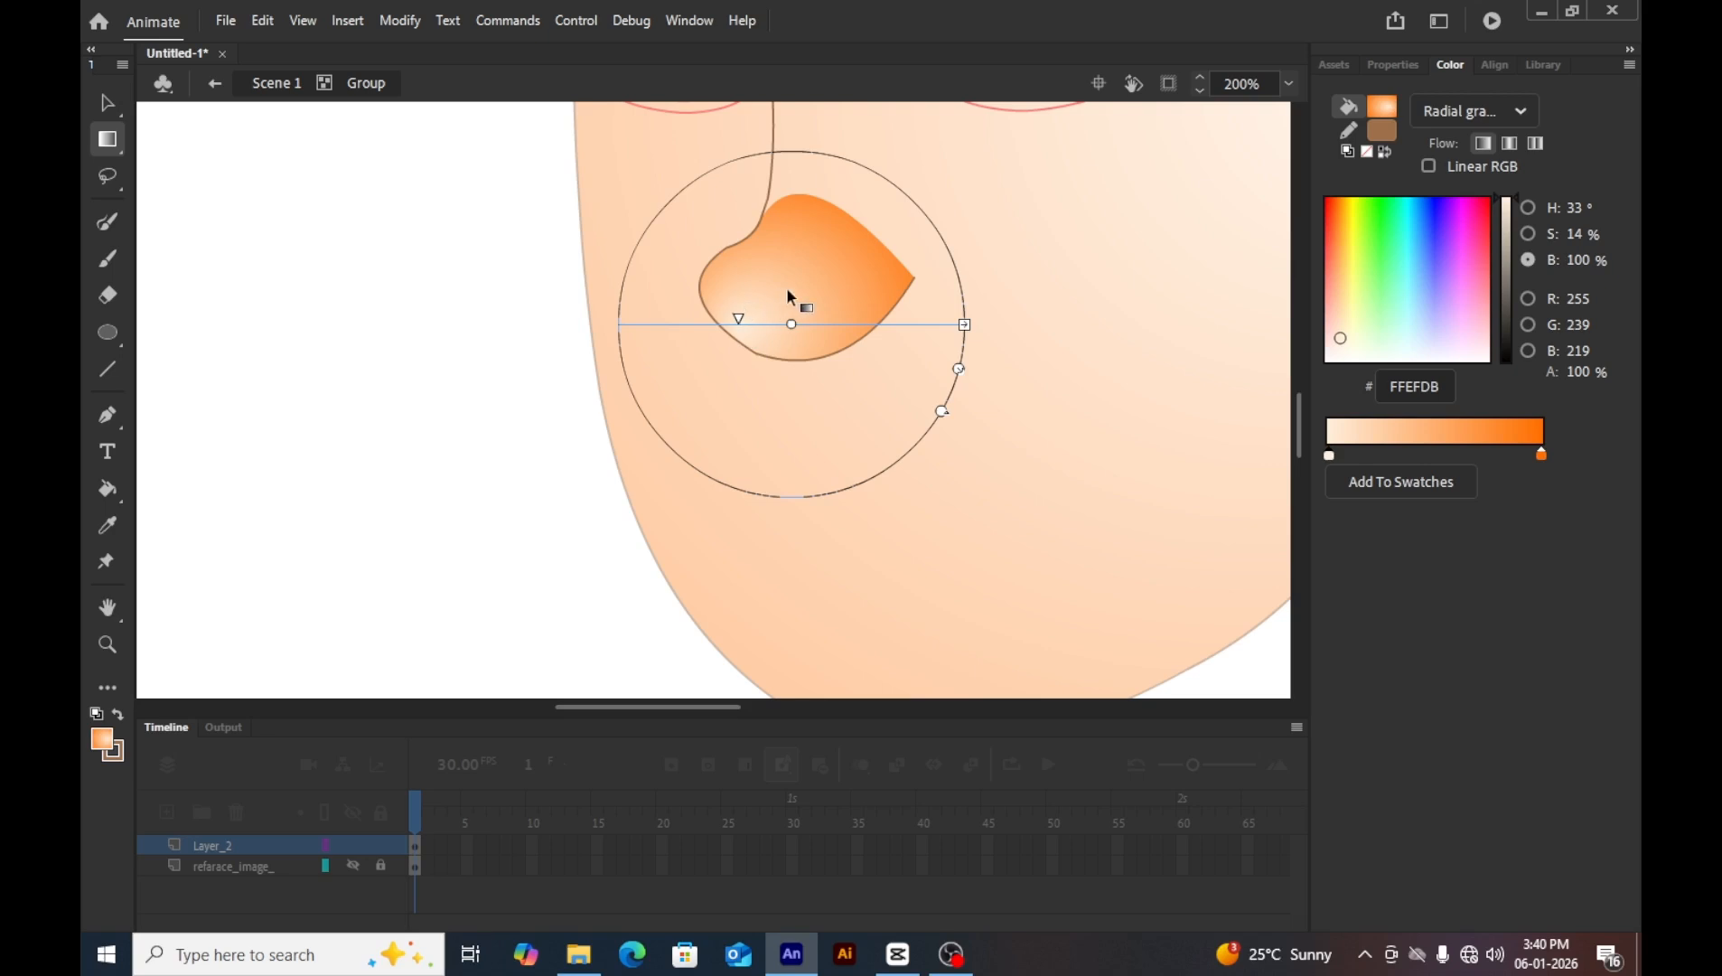
pyautogui.moveTo(792, 324); pyautogui.dragTo(864, 270)
pyautogui.click(458, 375)
pyautogui.press('v')
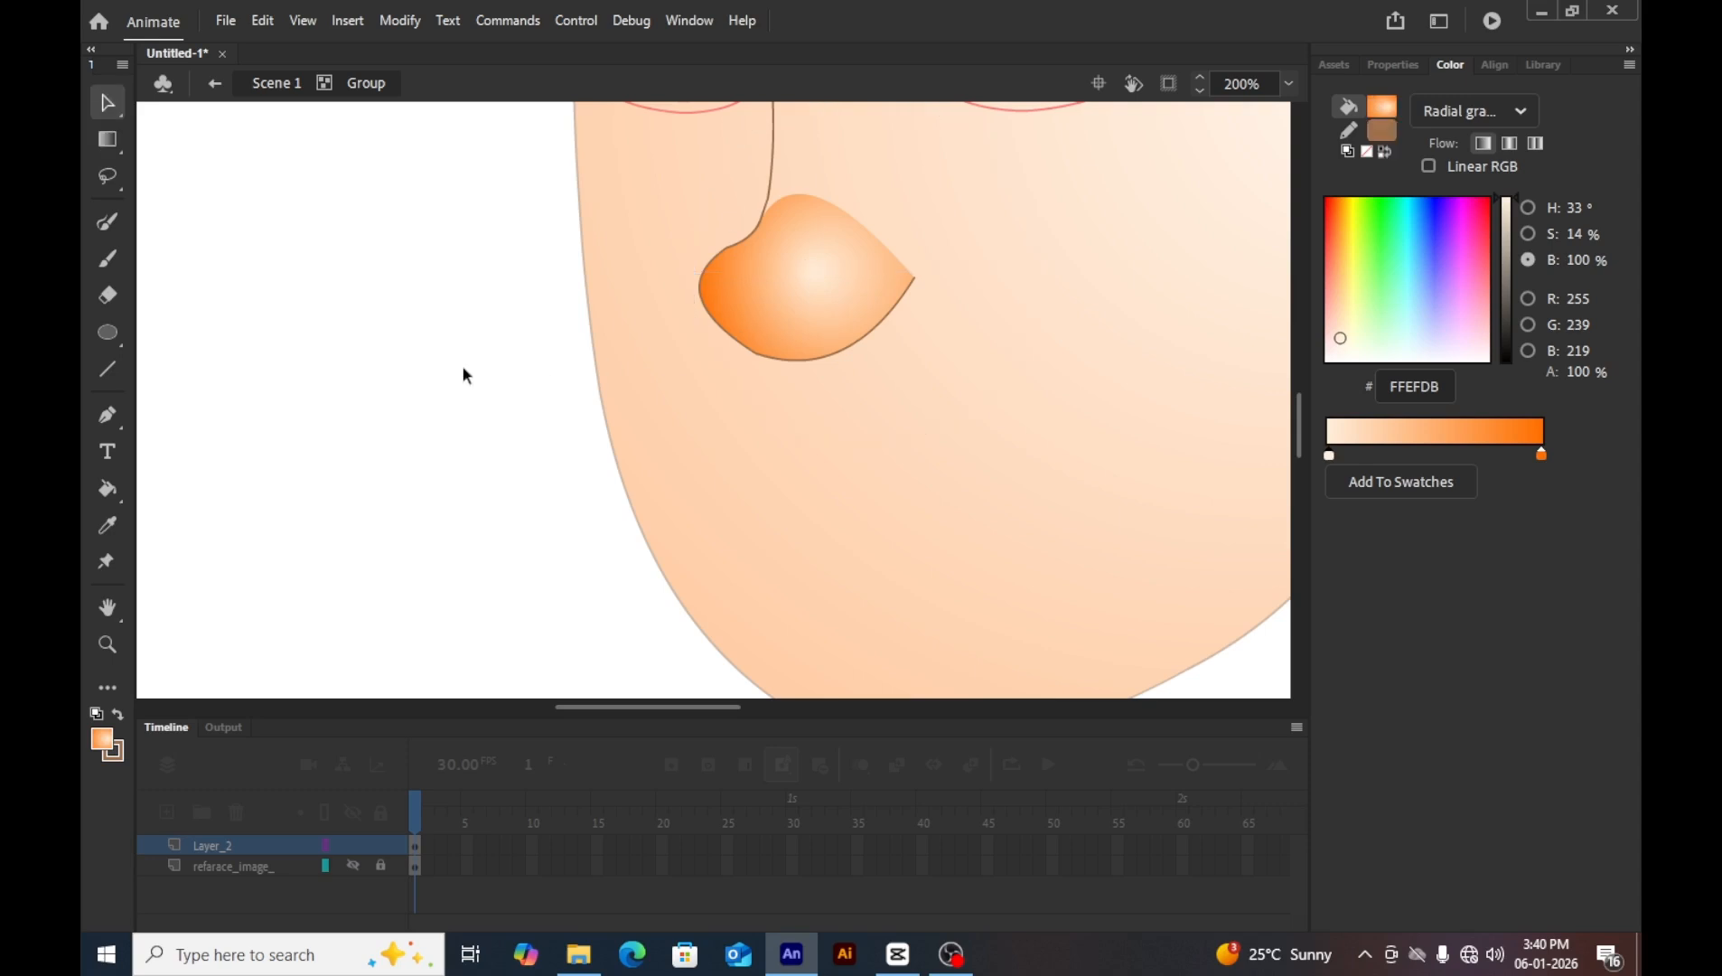
pyautogui.doubleClick(462, 371)
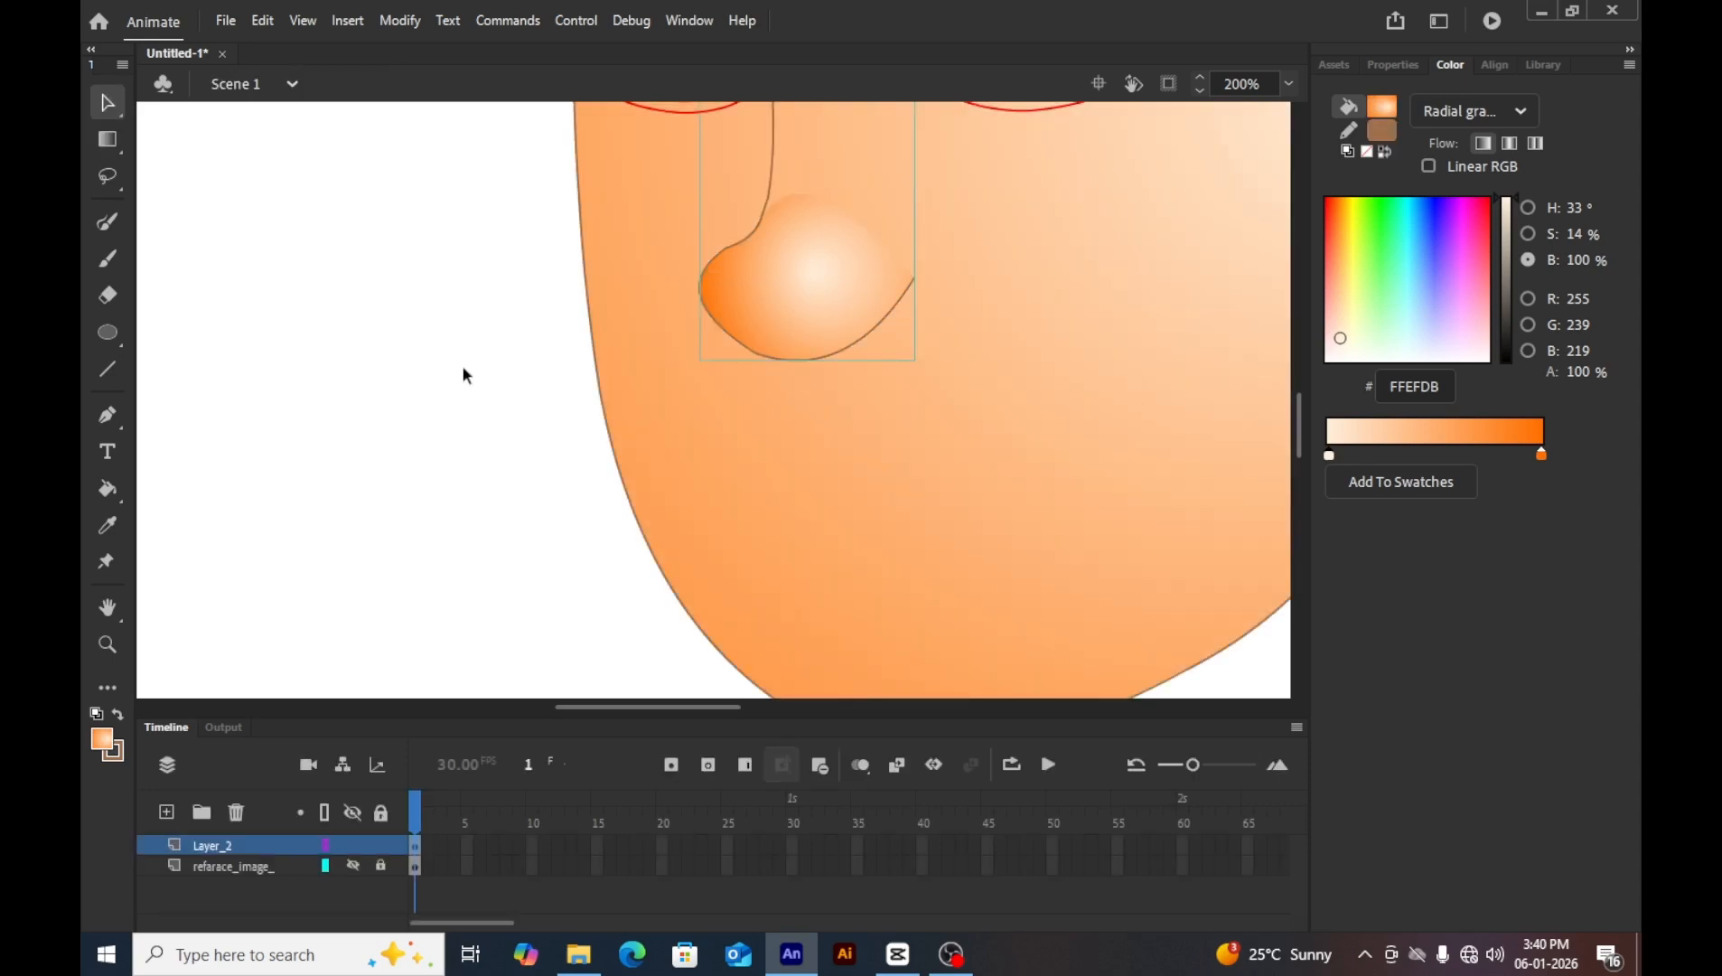
# Reopen the nose group and shift the fill gradient's focal point toward the nose corner nearer the ear.
pyautogui.doubleClick(810, 285)
pyautogui.click(106, 140)
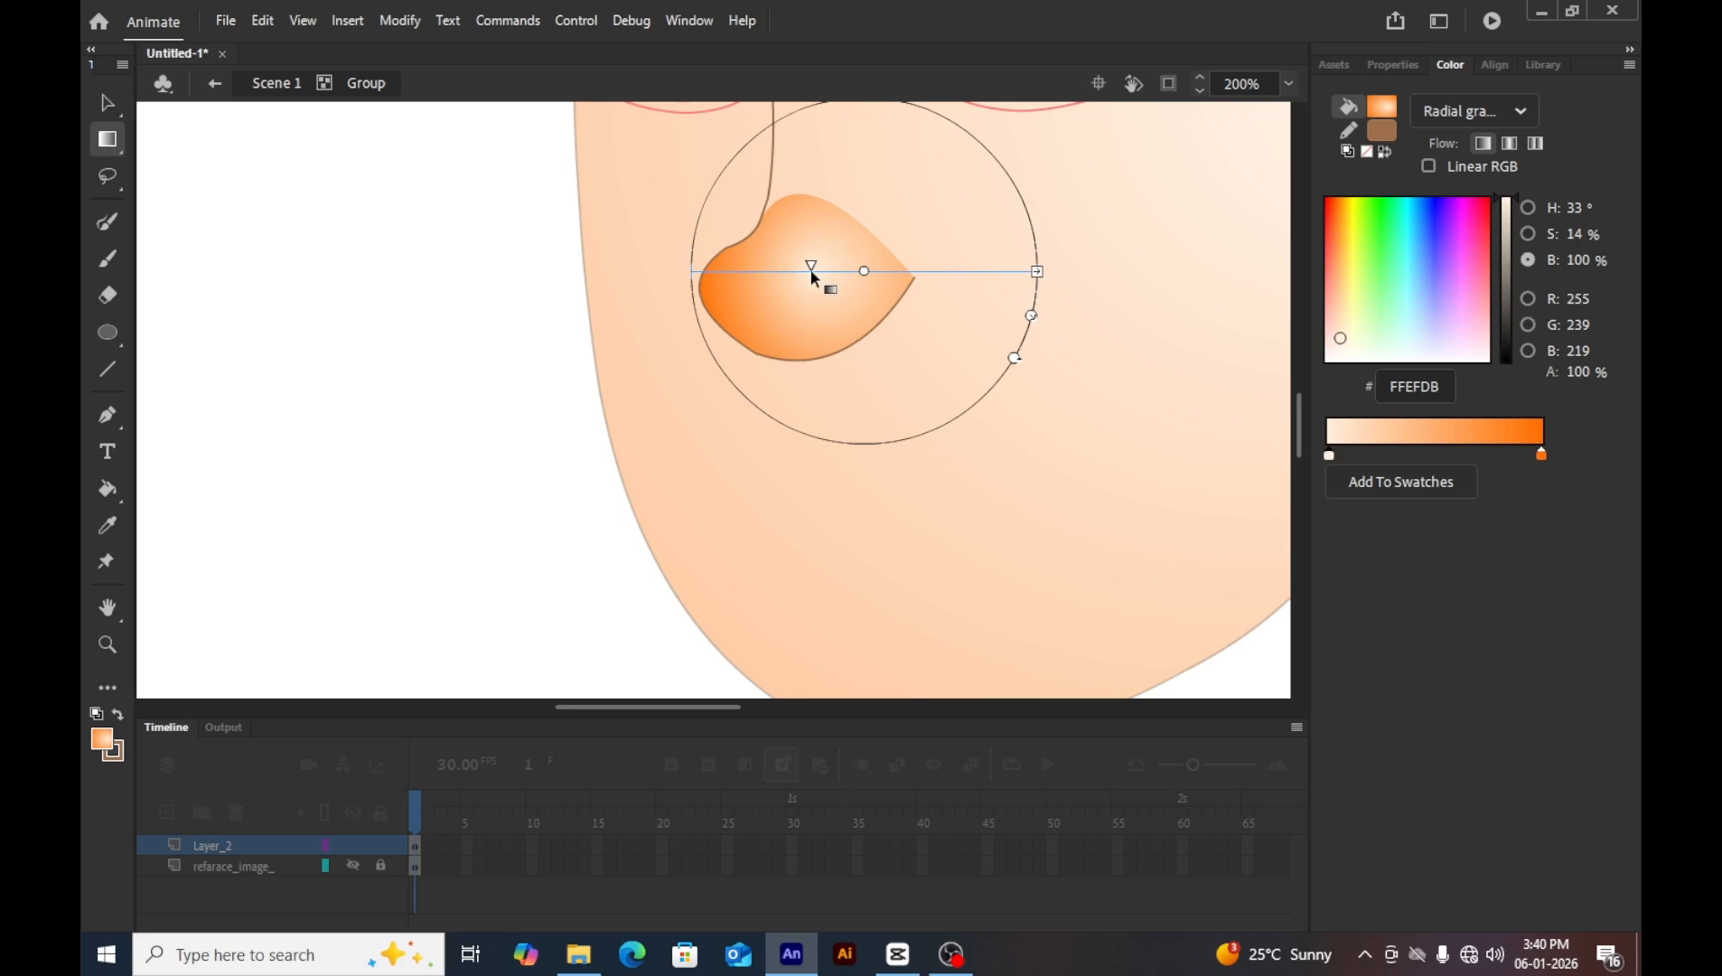
pyautogui.moveTo(811, 264)
pyautogui.mouseDown()
pyautogui.moveTo(881, 264)
pyautogui.moveTo(859, 271)
pyautogui.mouseUp()
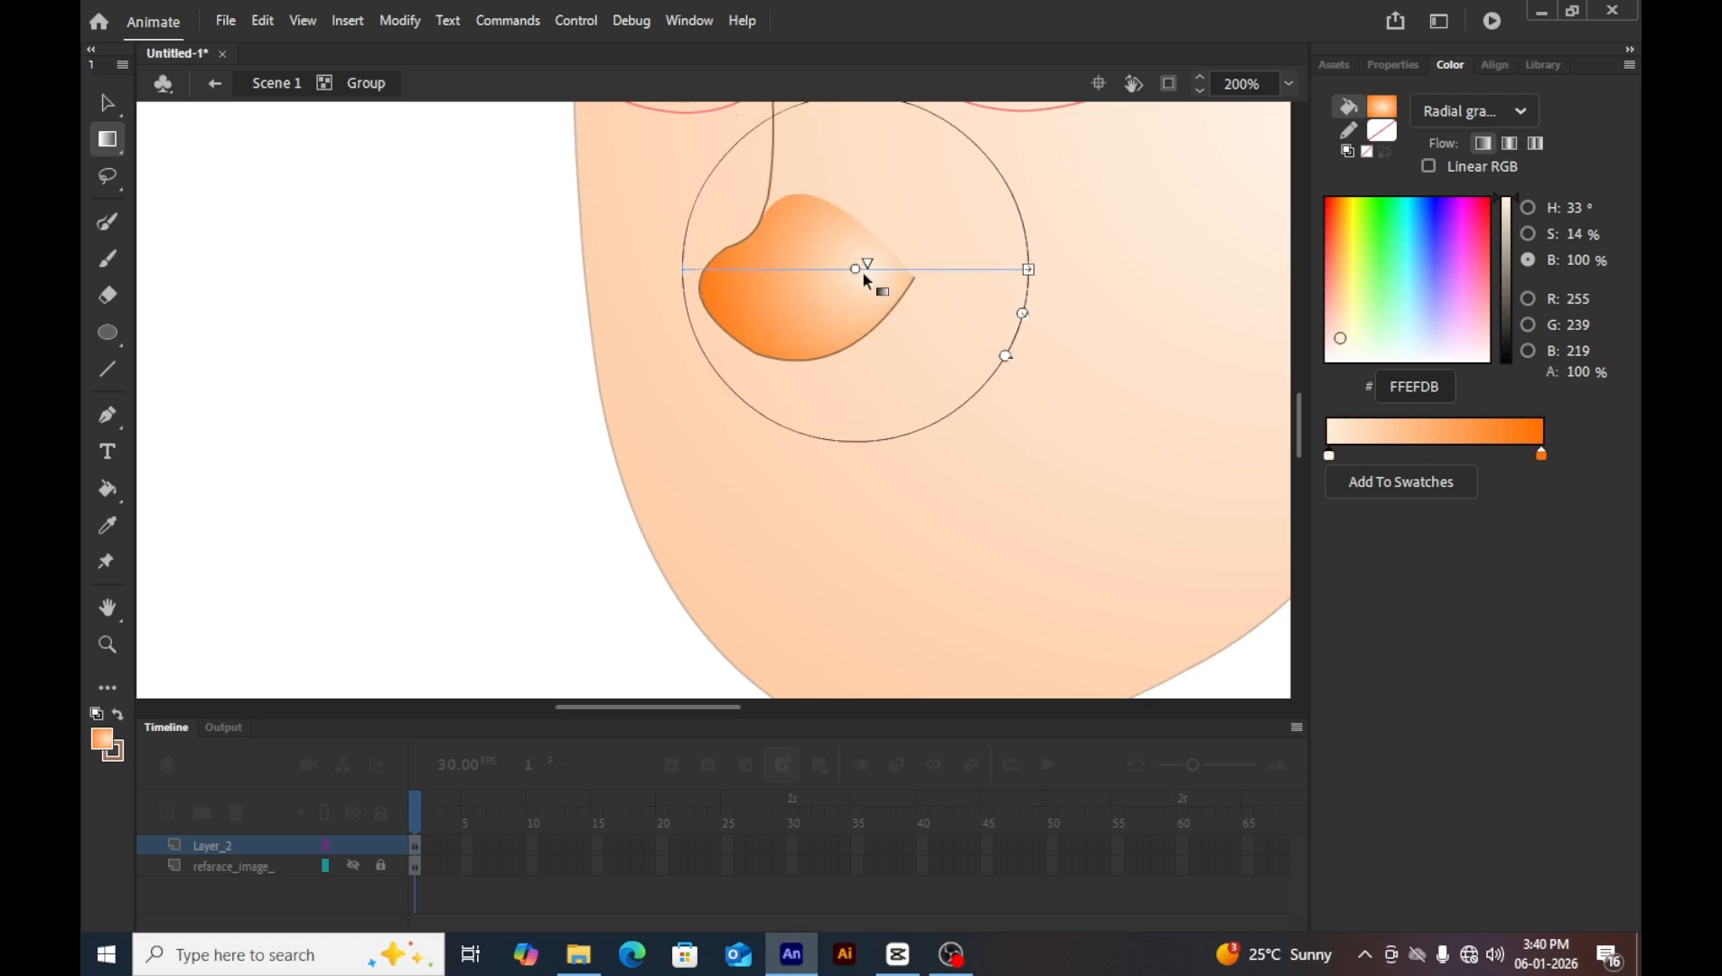
# Enlarge the nose fill's radial gradient, rotate it clockwise about its centre, and leave the nose group.
pyautogui.moveTo(1023, 316); pyautogui.dragTo(1088, 392)
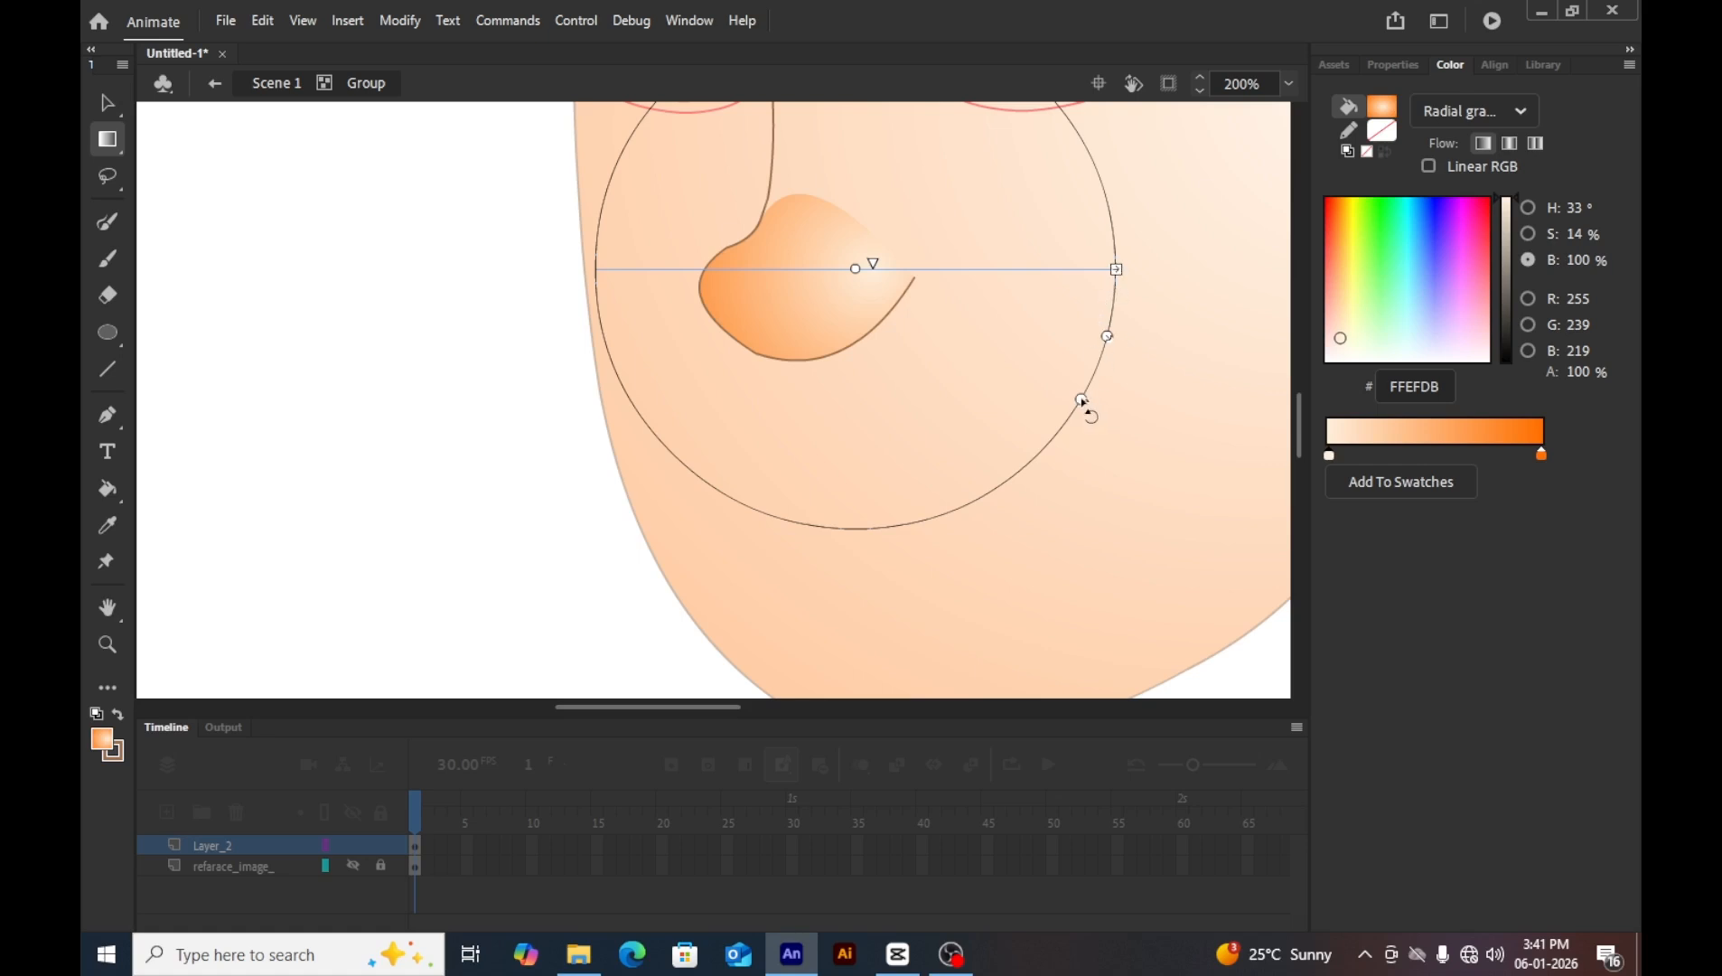
pyautogui.moveTo(1084, 399); pyautogui.dragTo(861, 499)
pyautogui.click(546, 461)
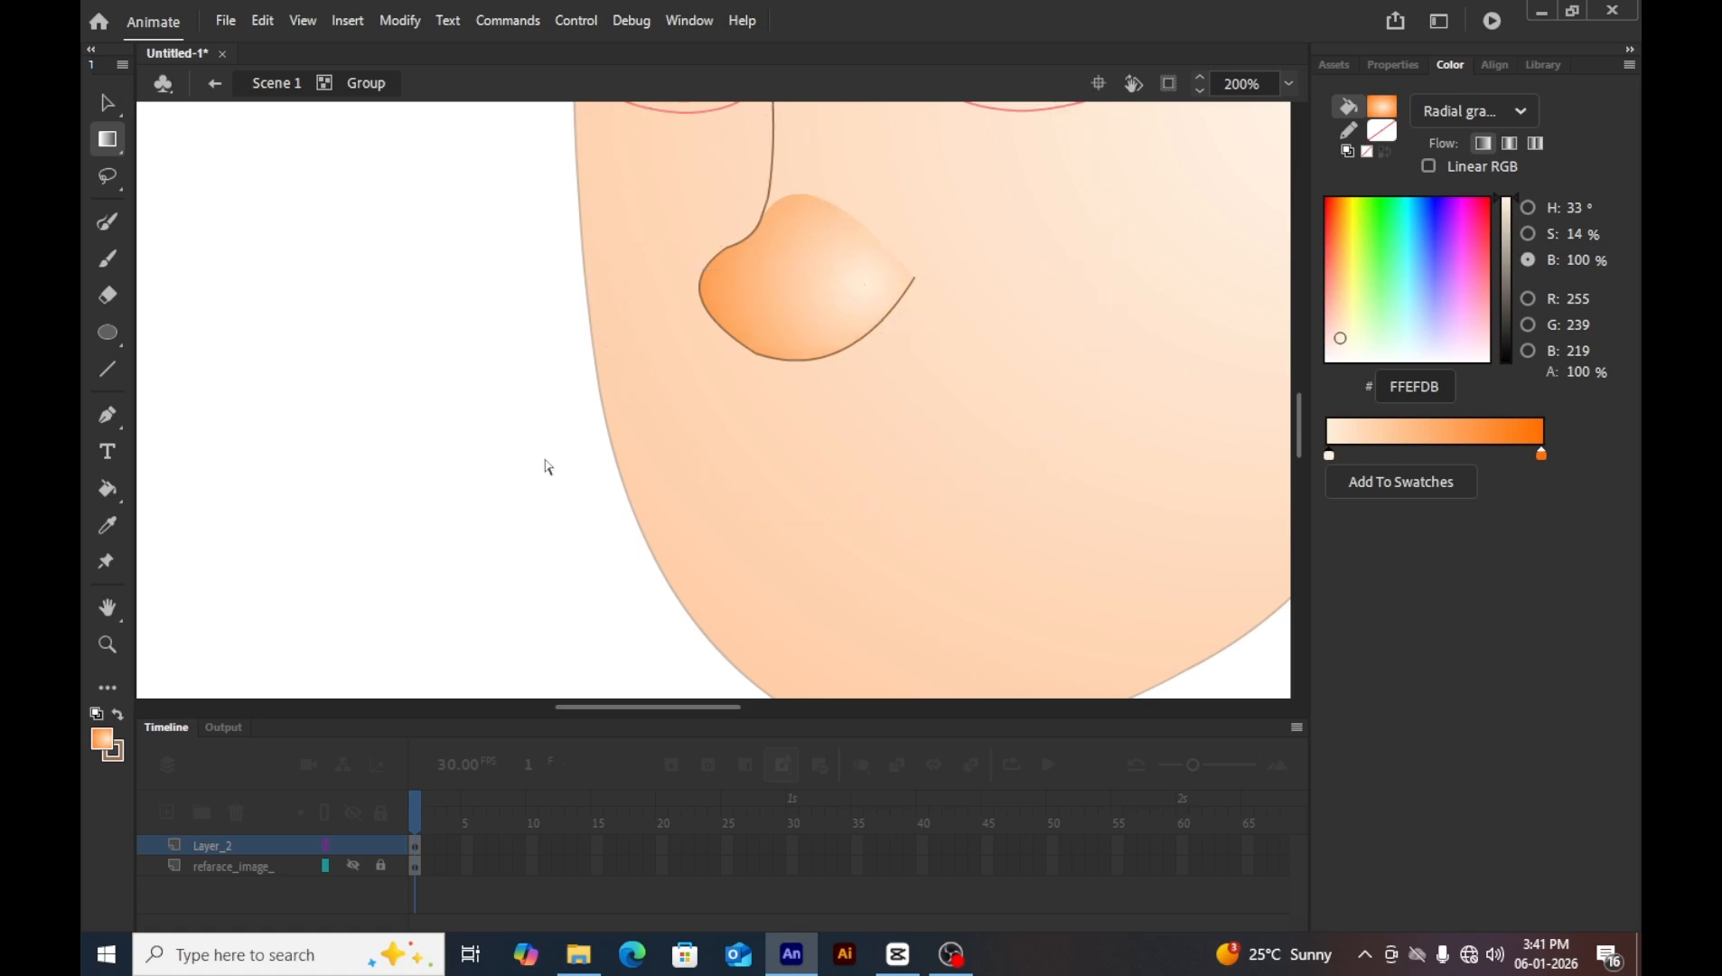
pyautogui.press('v')
pyautogui.doubleClick(546, 461)
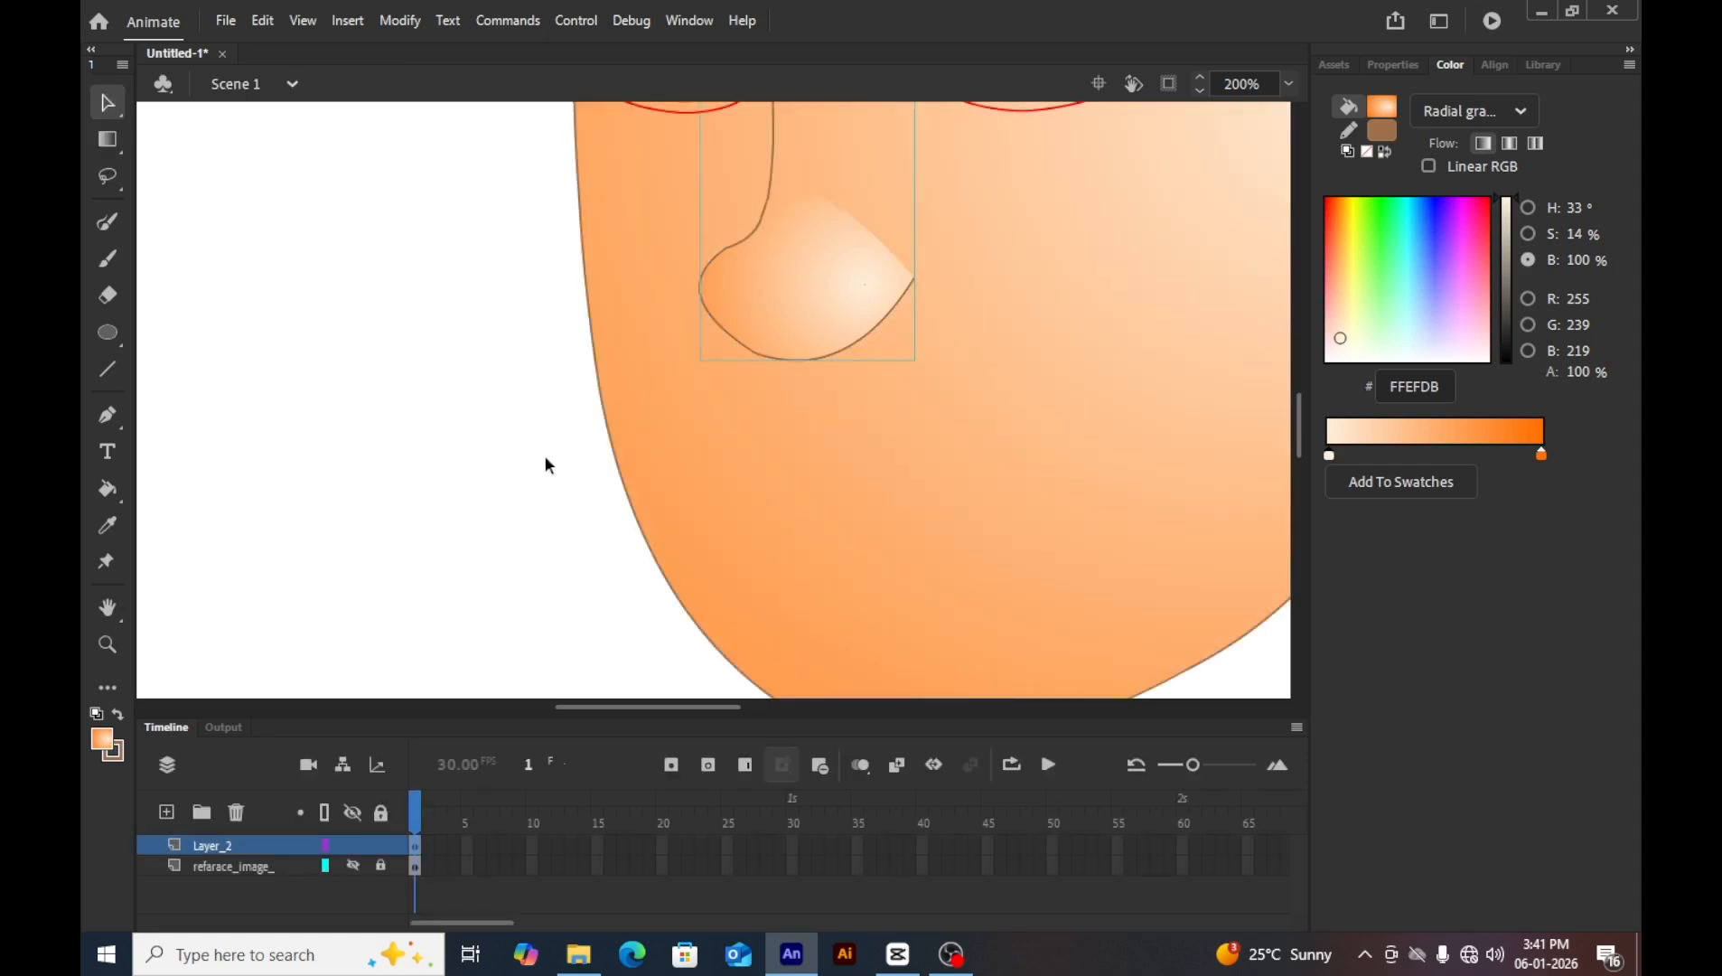
pyautogui.click(545, 465)
pyautogui.scroll(3, 750, 465)
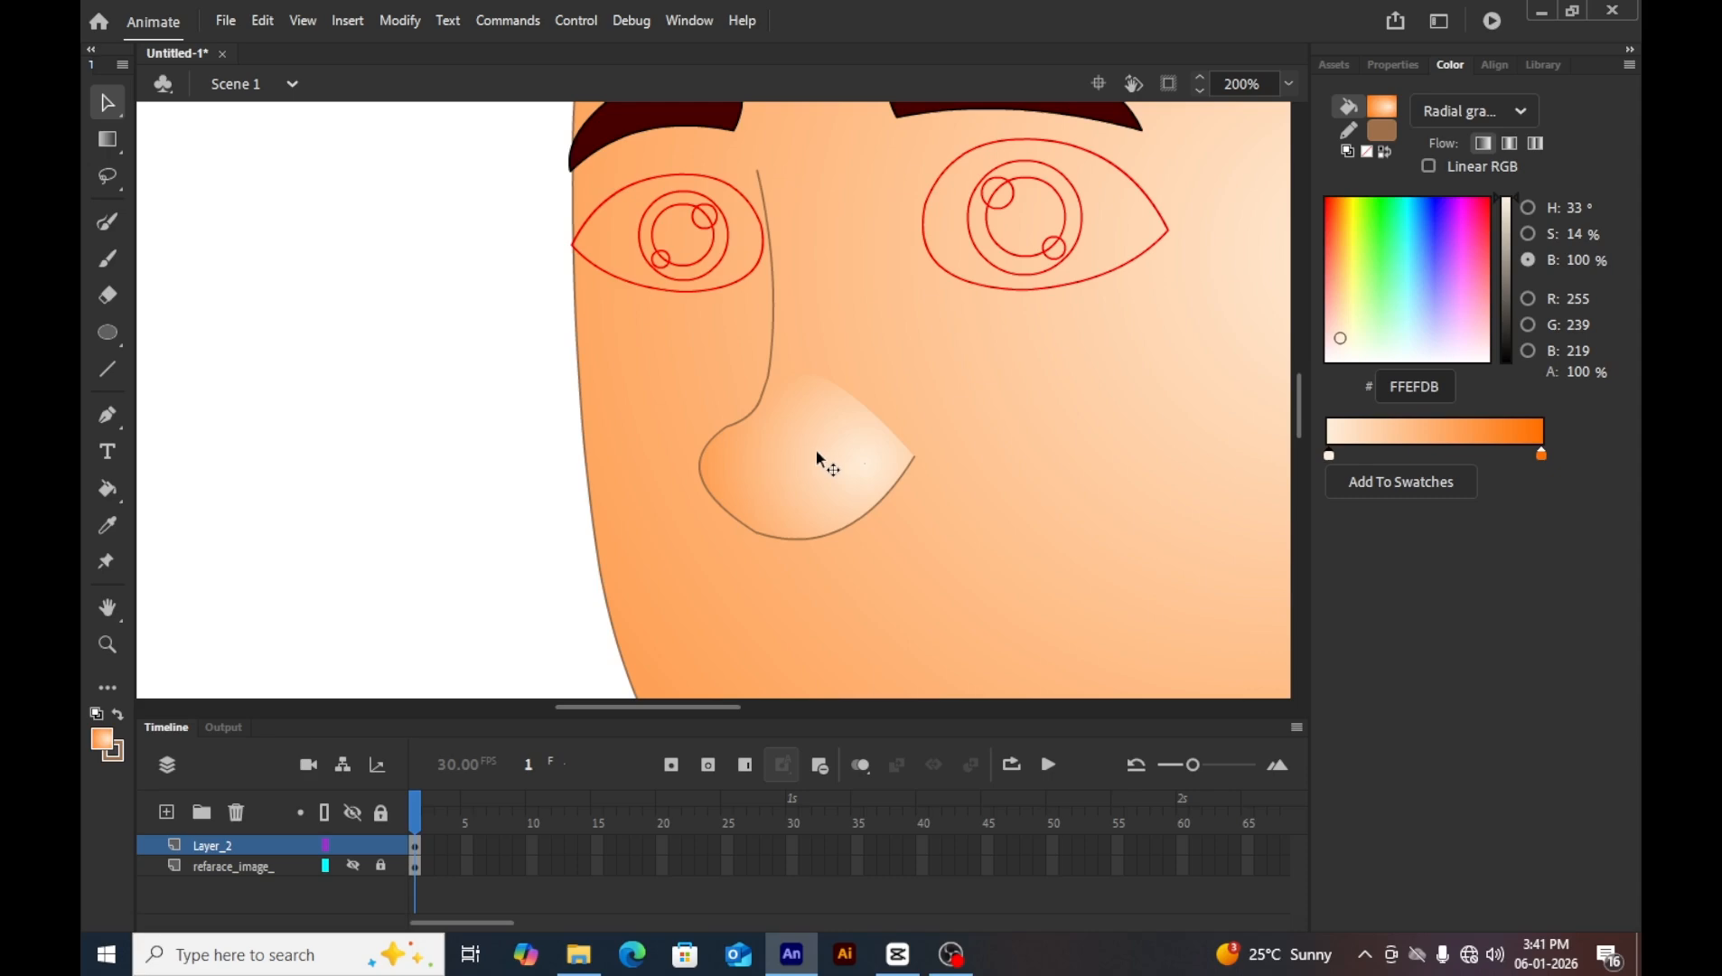
# In the group of the eye farther from the ear, fill the eyeball white (#FFFFFF) and recolour its outline brown (#9E704B).
pyautogui.press('z')
pyautogui.click(724, 282)
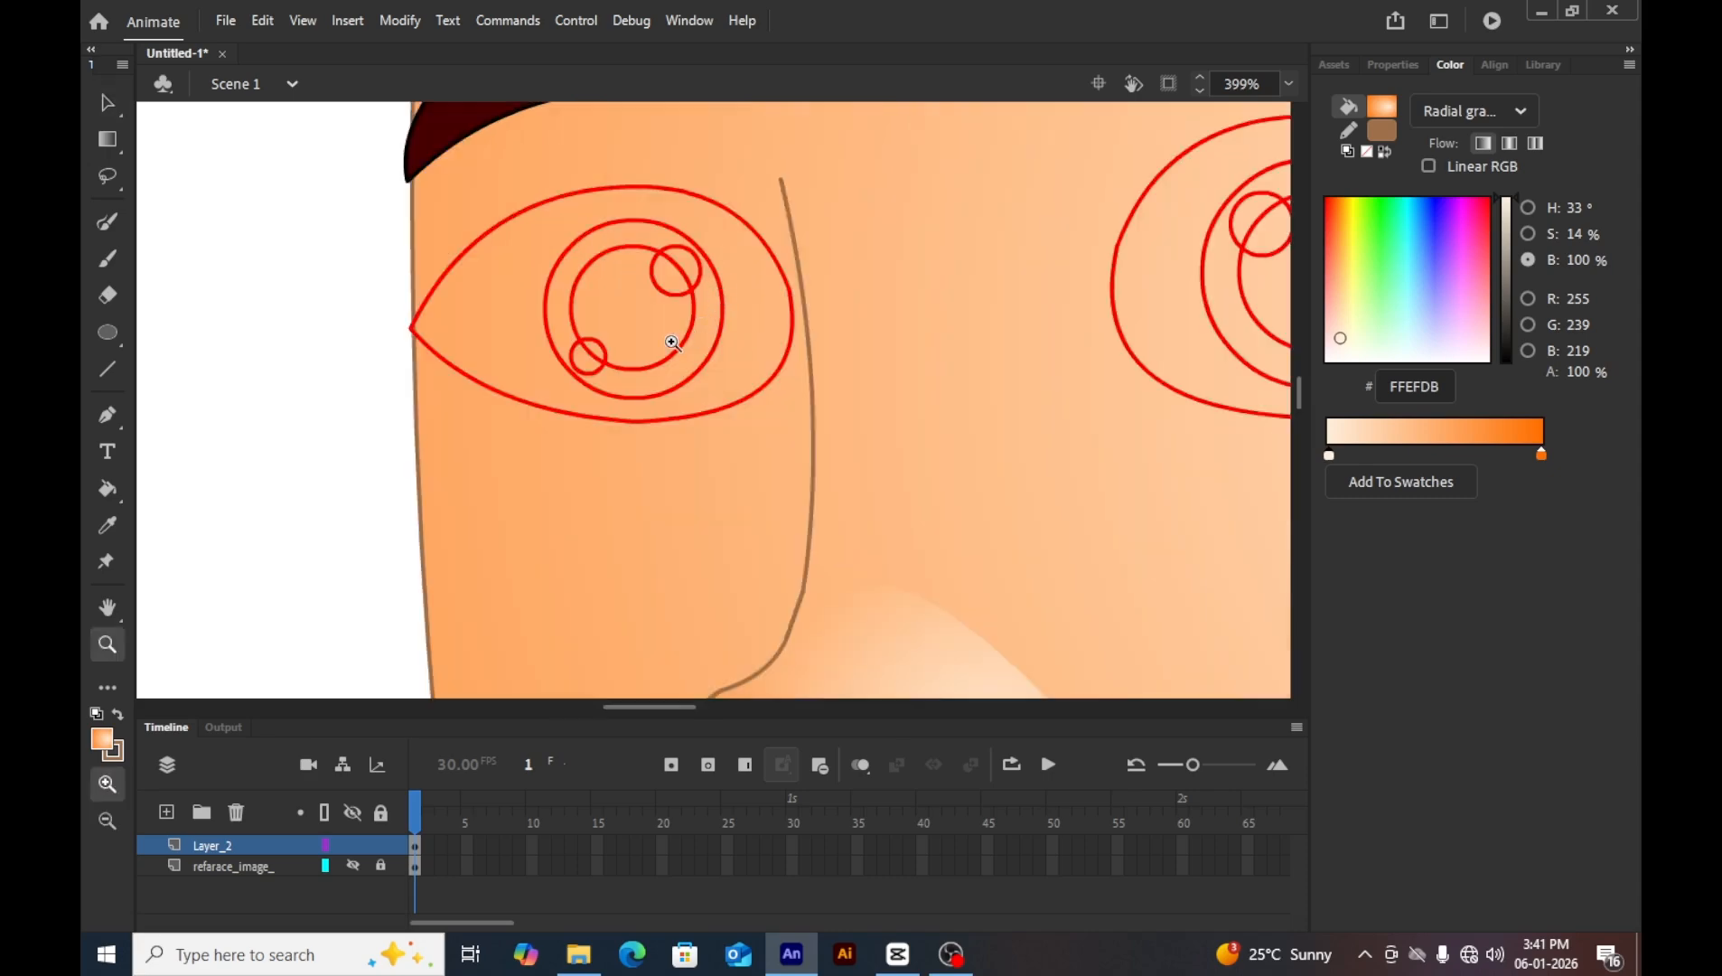
pyautogui.press('v')
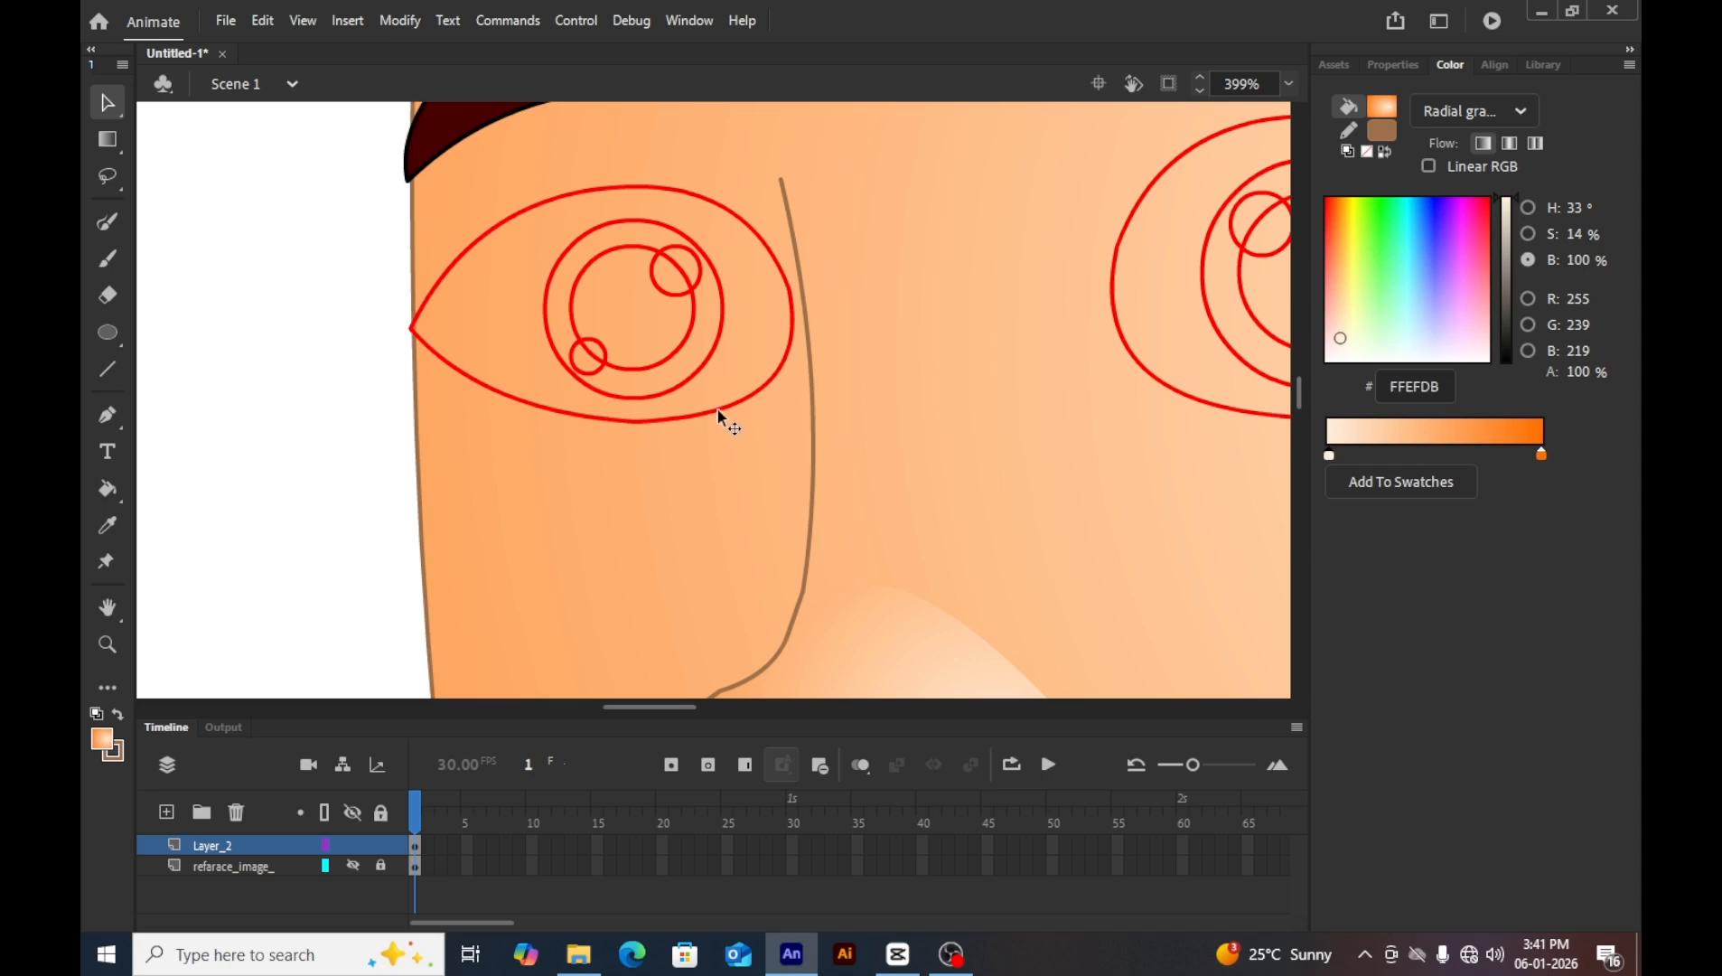
pyautogui.doubleClick(718, 411)
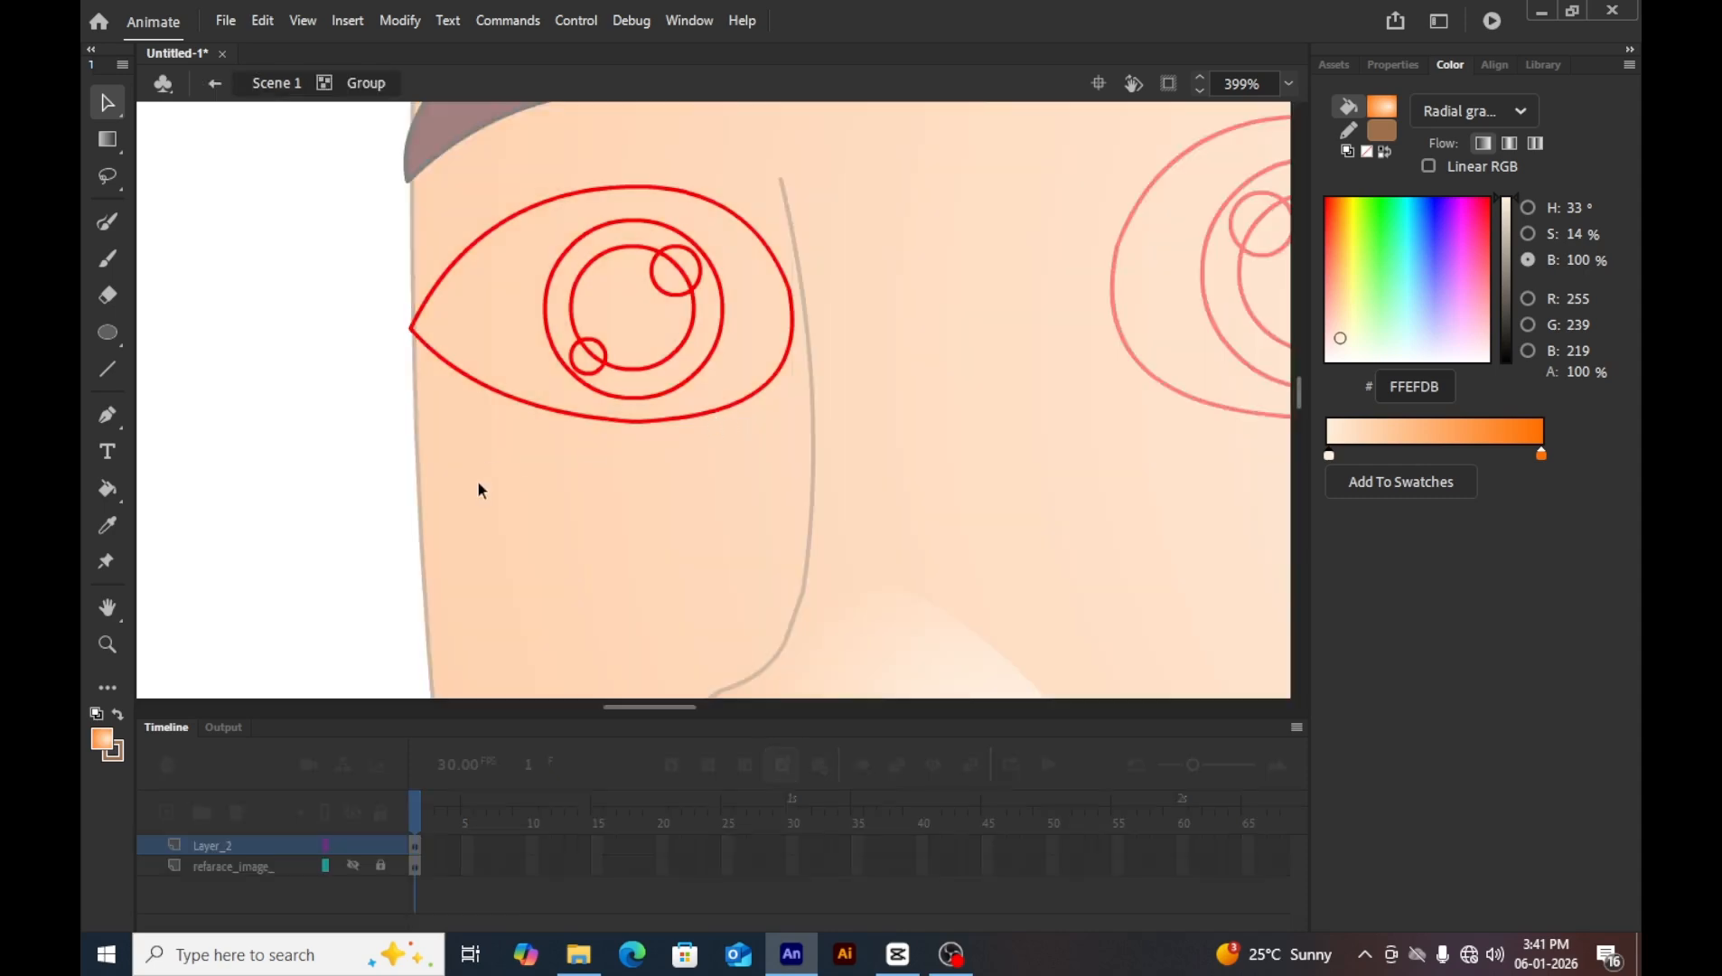
pyautogui.click(107, 746)
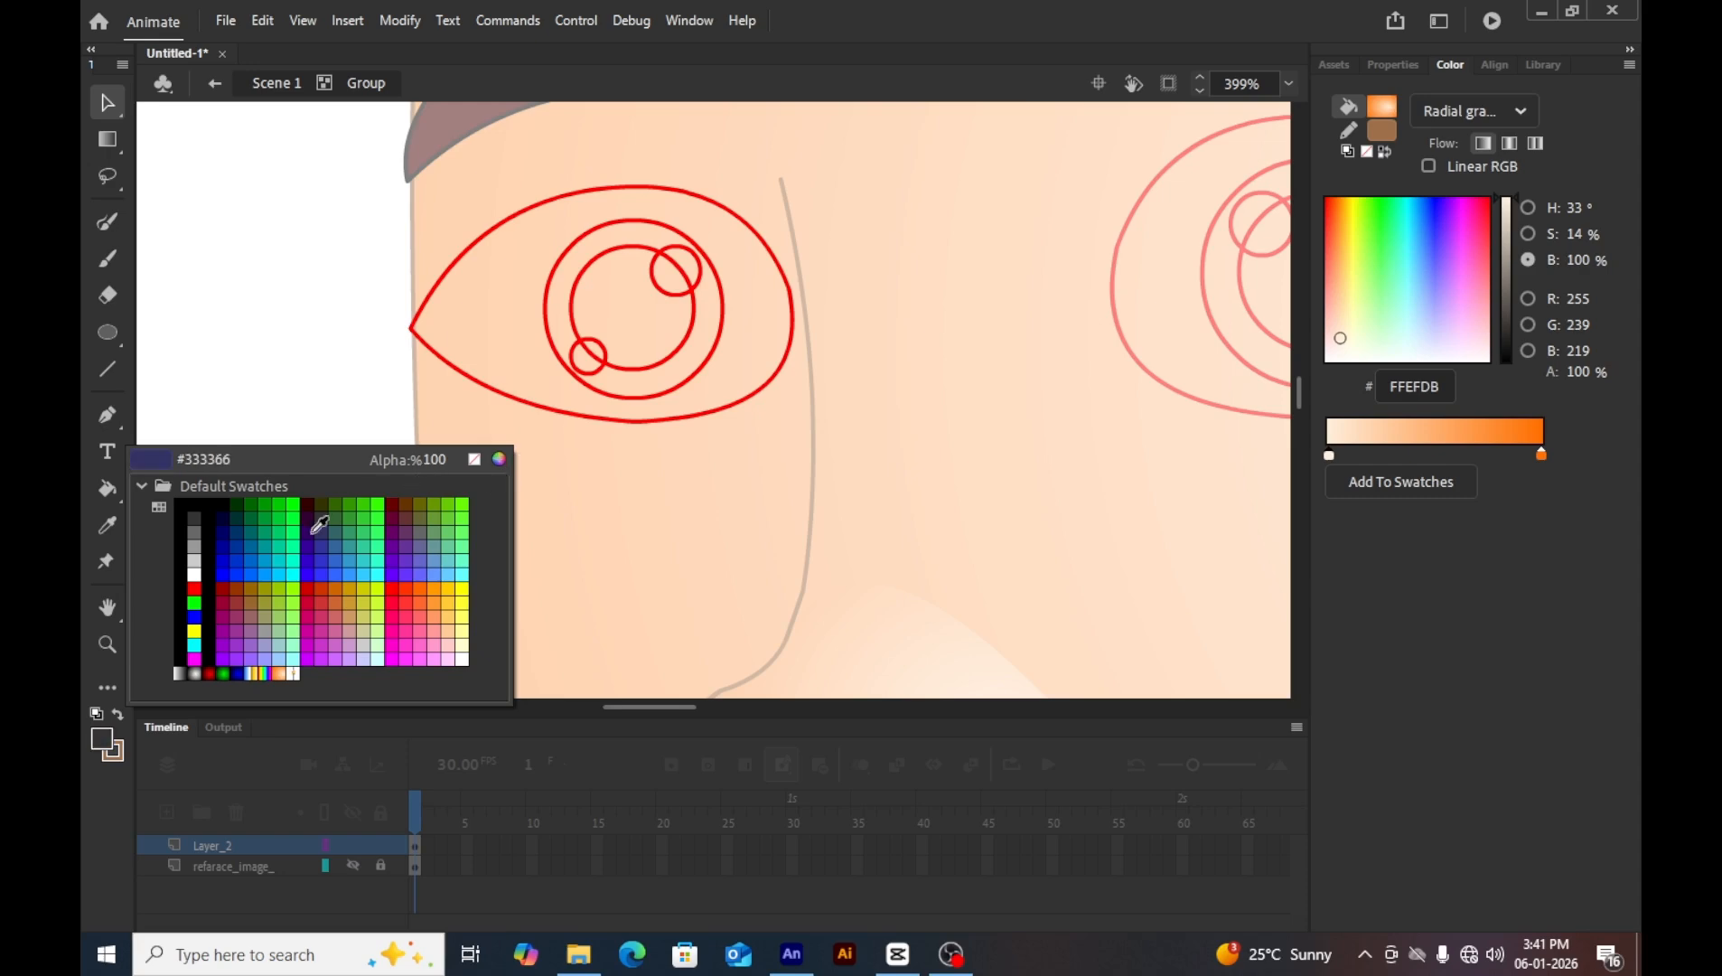
pyautogui.click(196, 575)
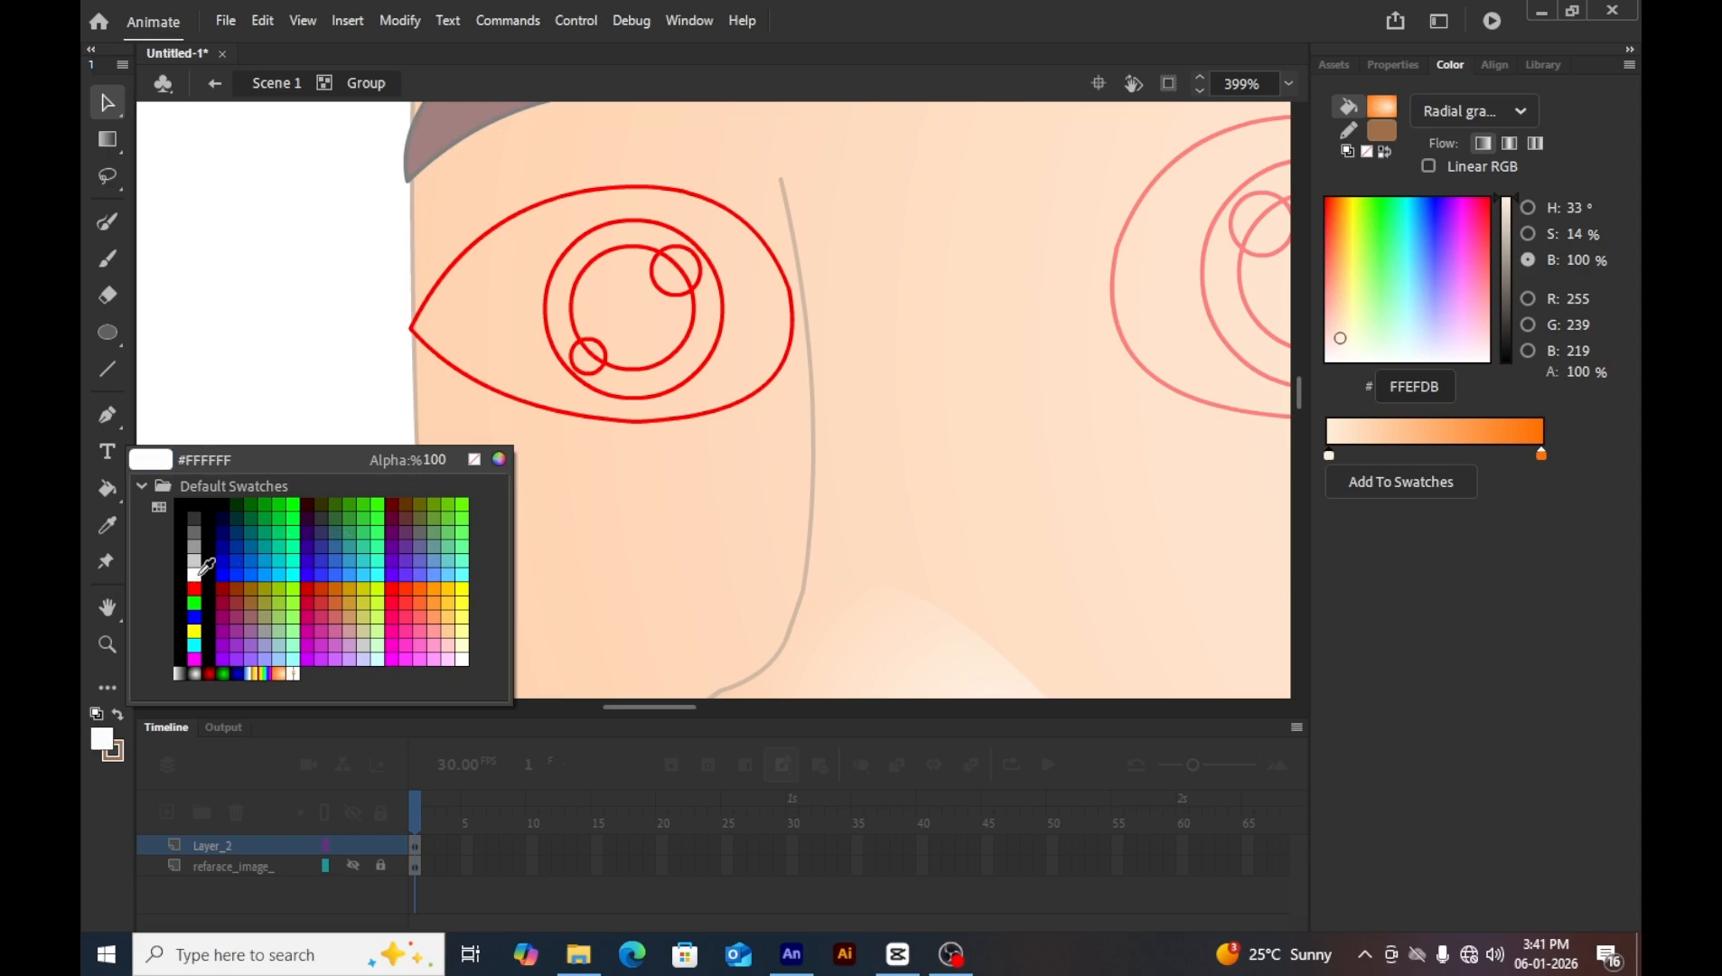
pyautogui.click(695, 415)
pyautogui.click(328, 433)
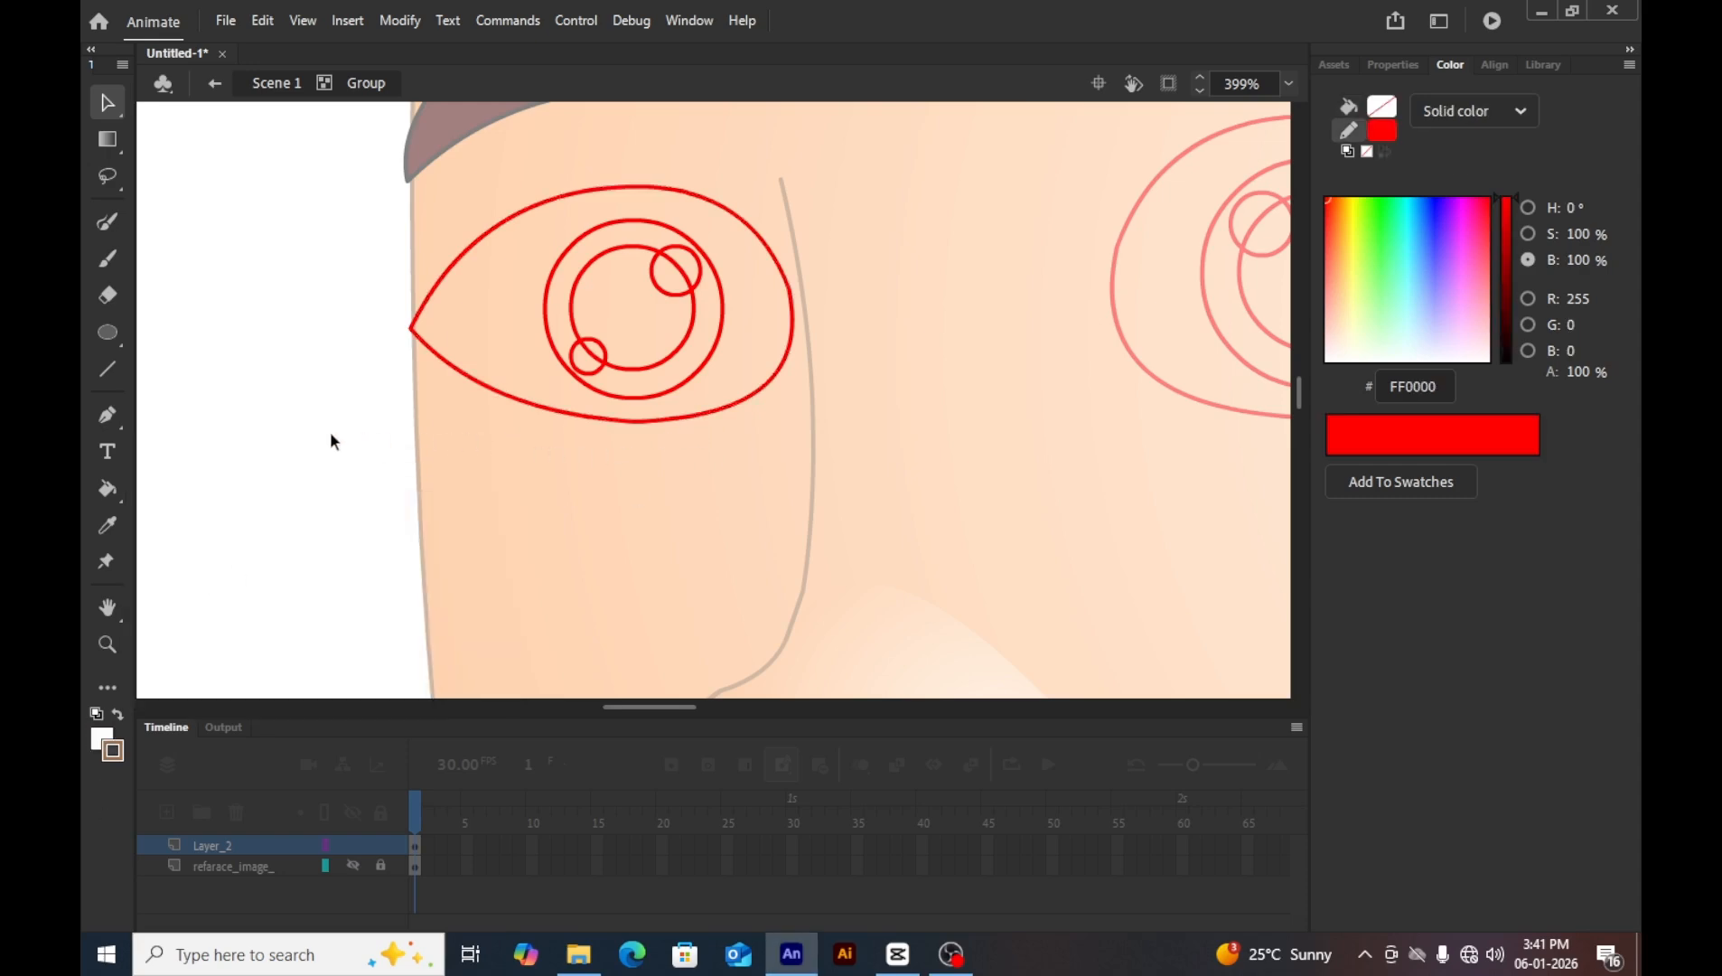
pyautogui.press('k')
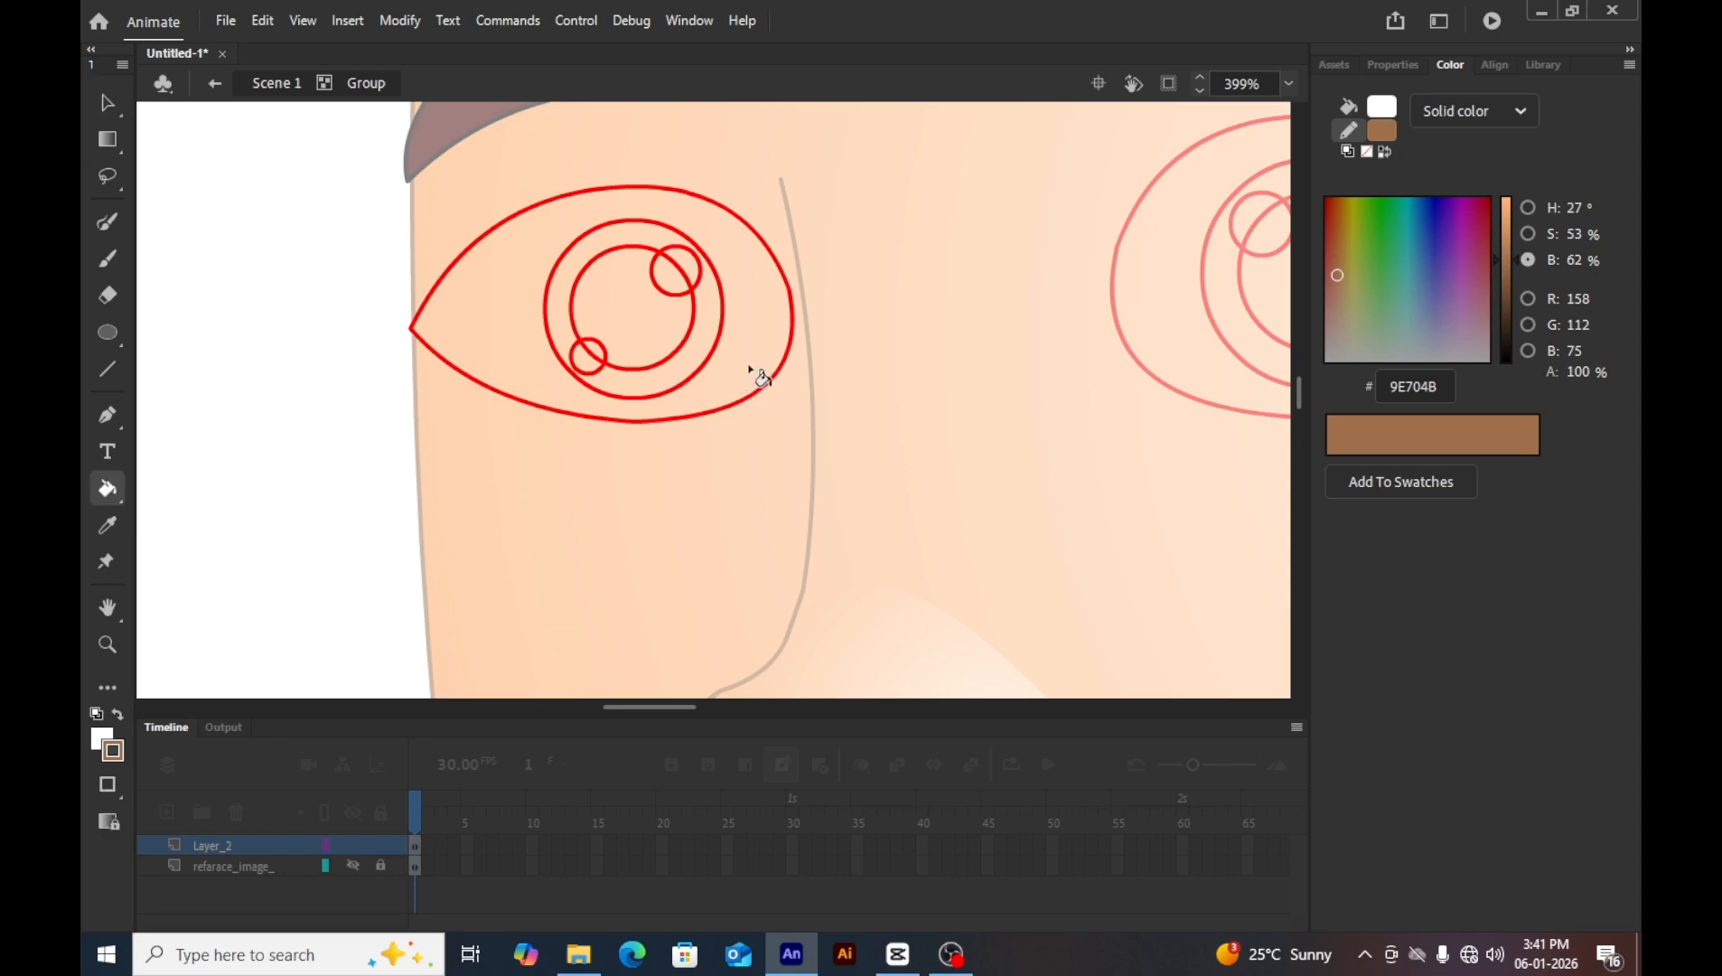
pyautogui.click(755, 363)
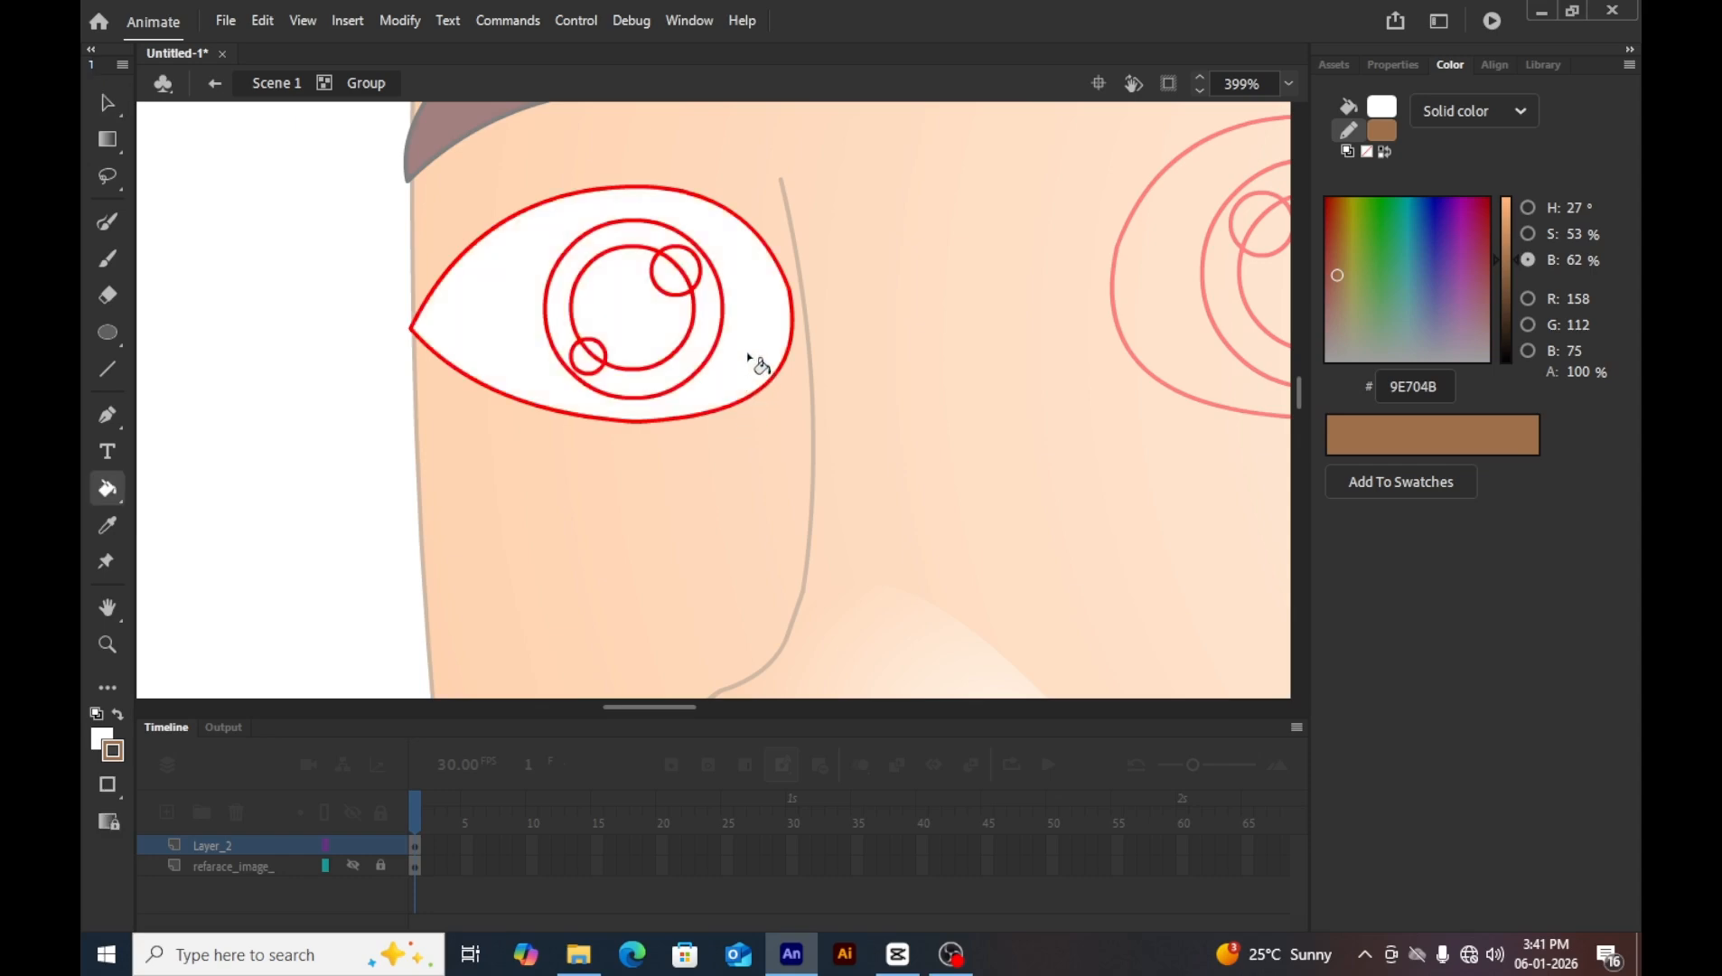
pyautogui.press('s')
pyautogui.click(749, 358)
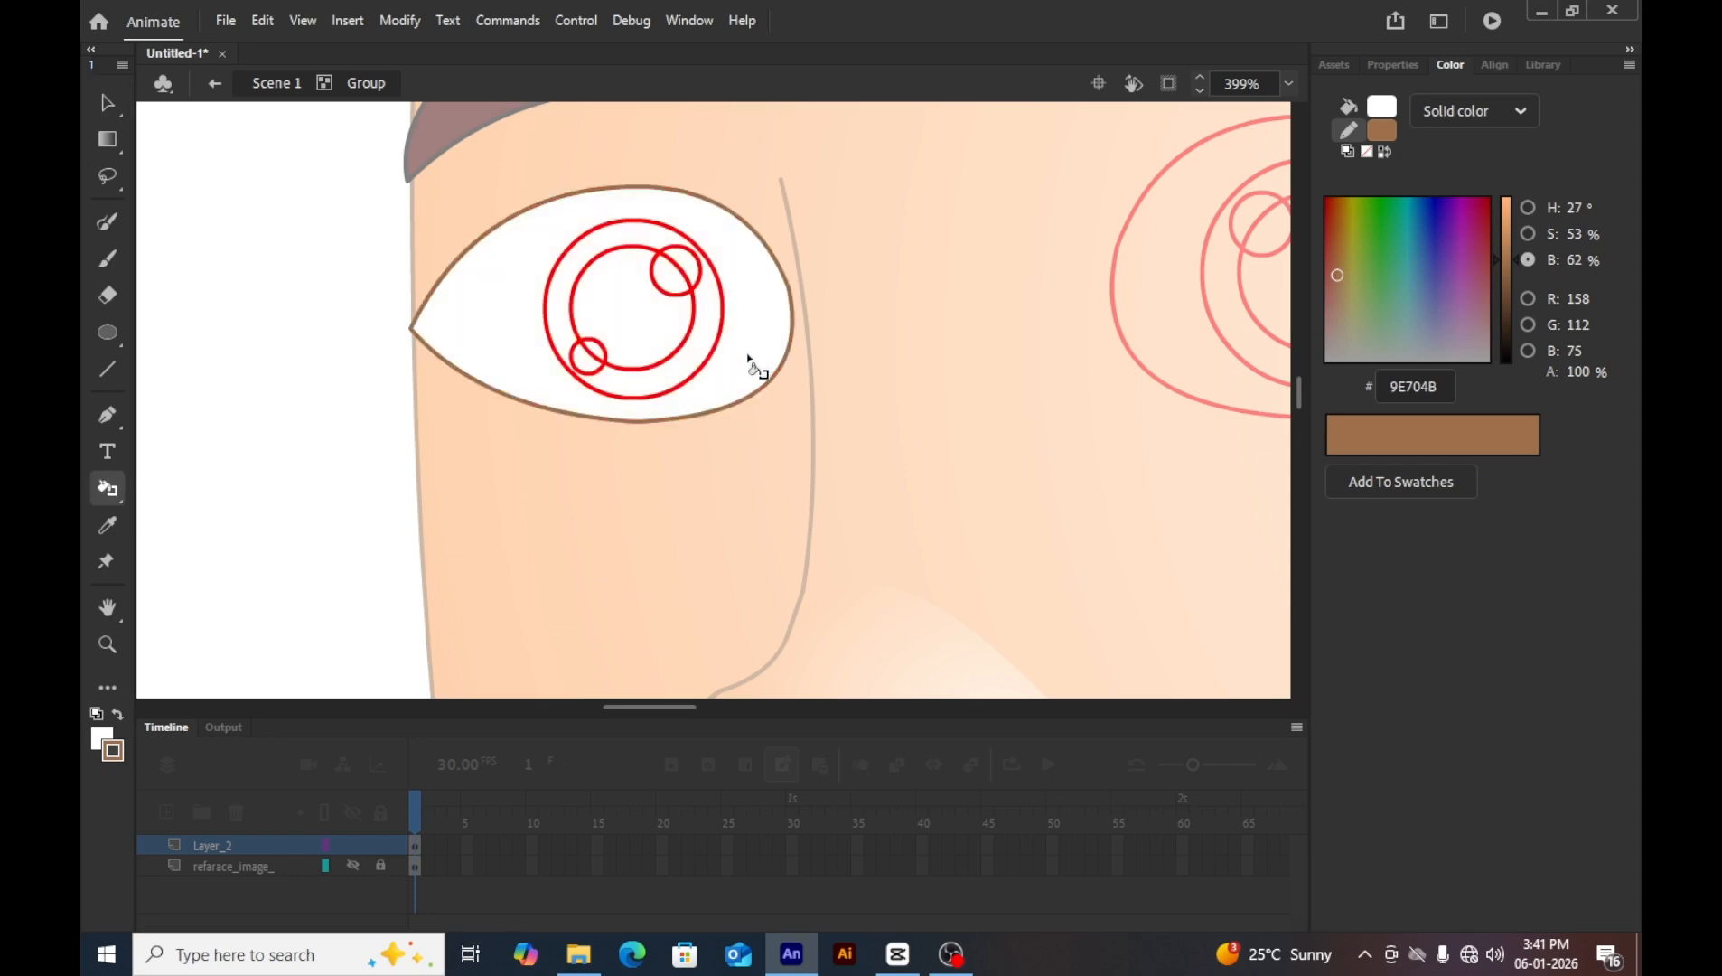
# Open the nested iris group, group the pupil and highlight circles together, and make the outer iris circle its own group.
pyautogui.press('v')
pyautogui.doubleClick(684, 378)
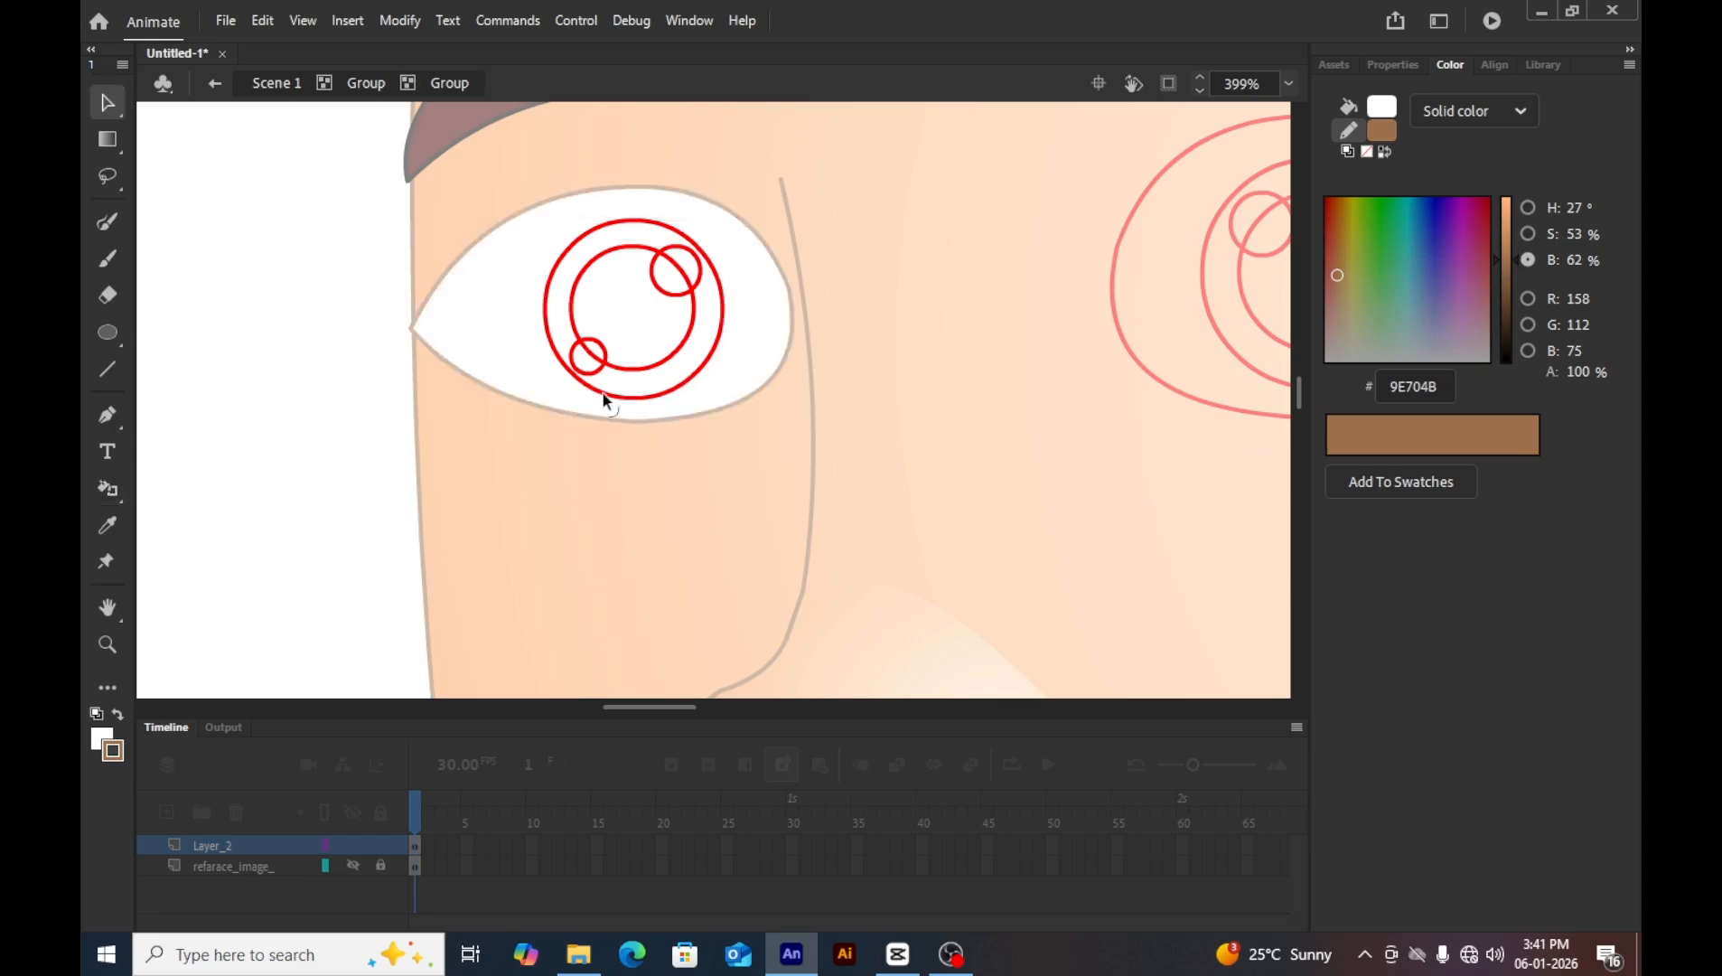
pyautogui.press('z')
pyautogui.click(704, 367)
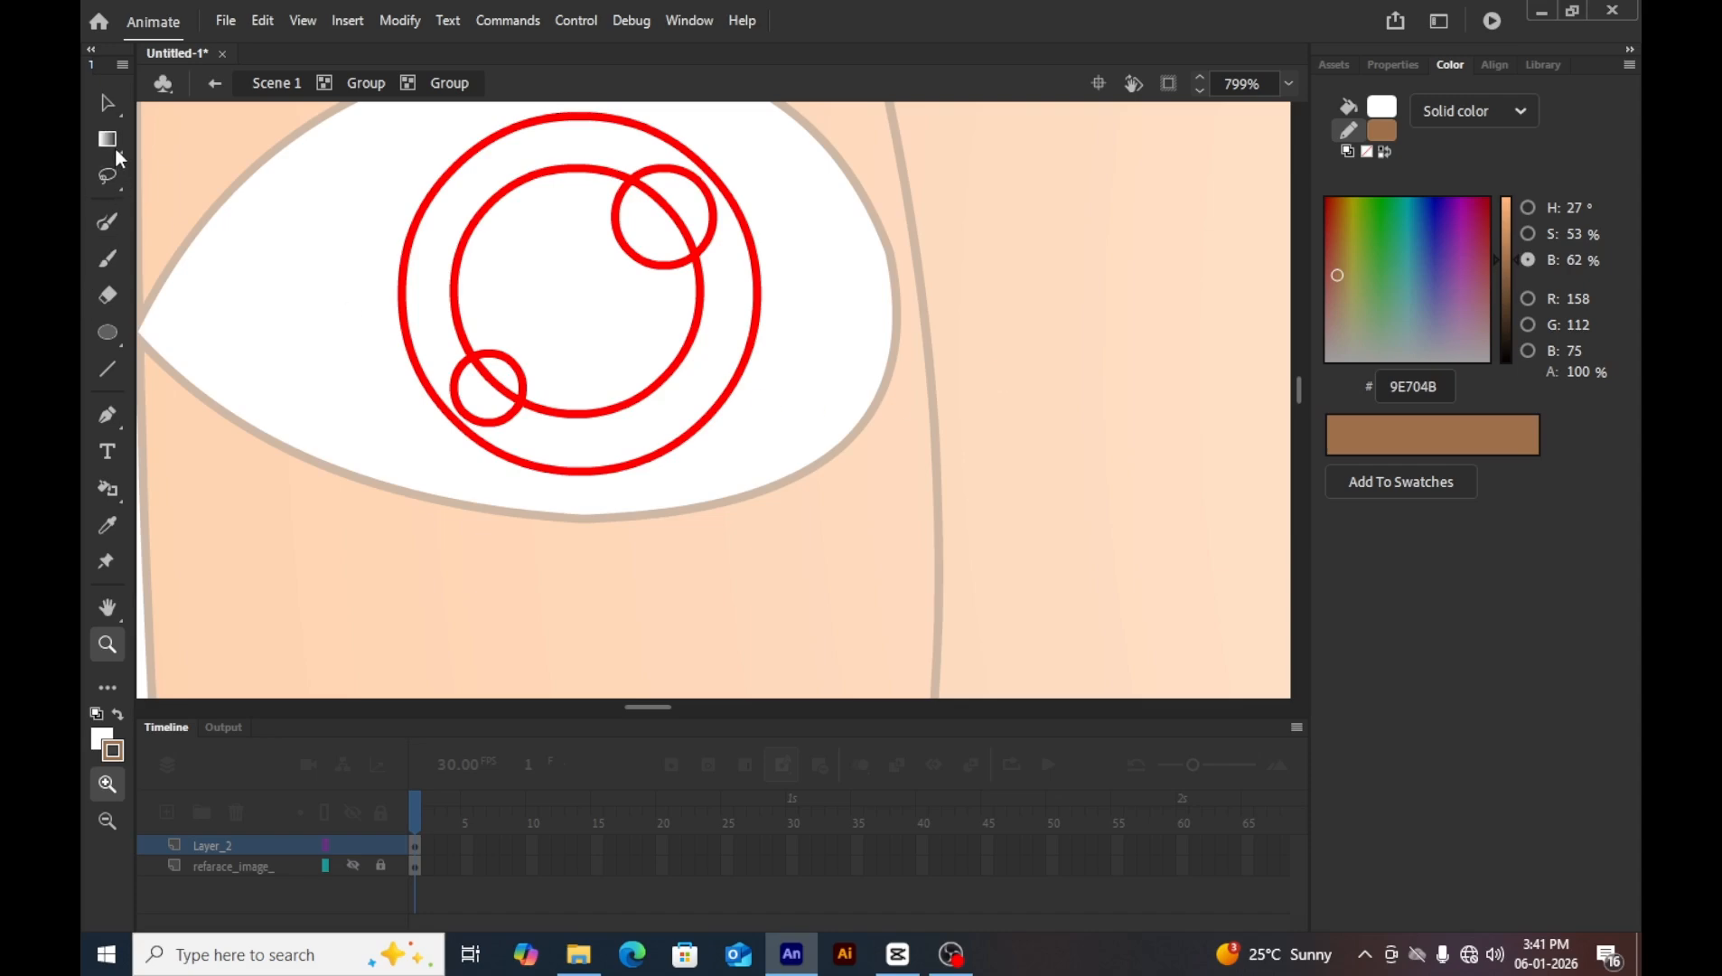
pyautogui.click(113, 145)
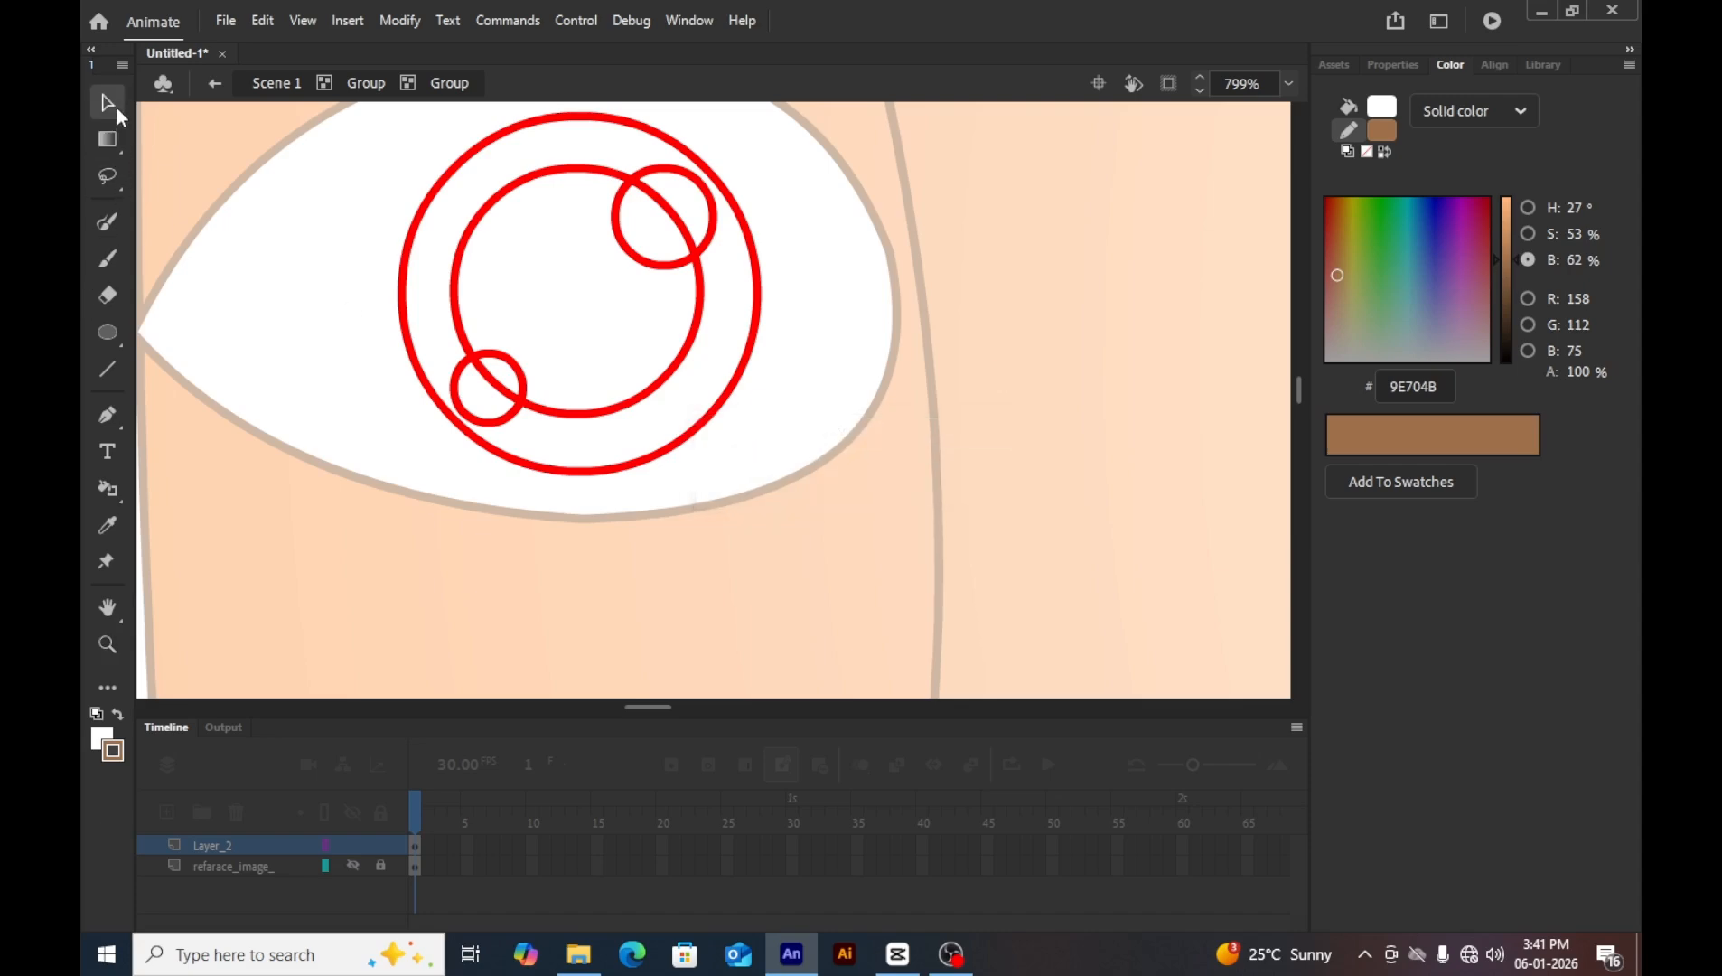
pyautogui.doubleClick(471, 228)
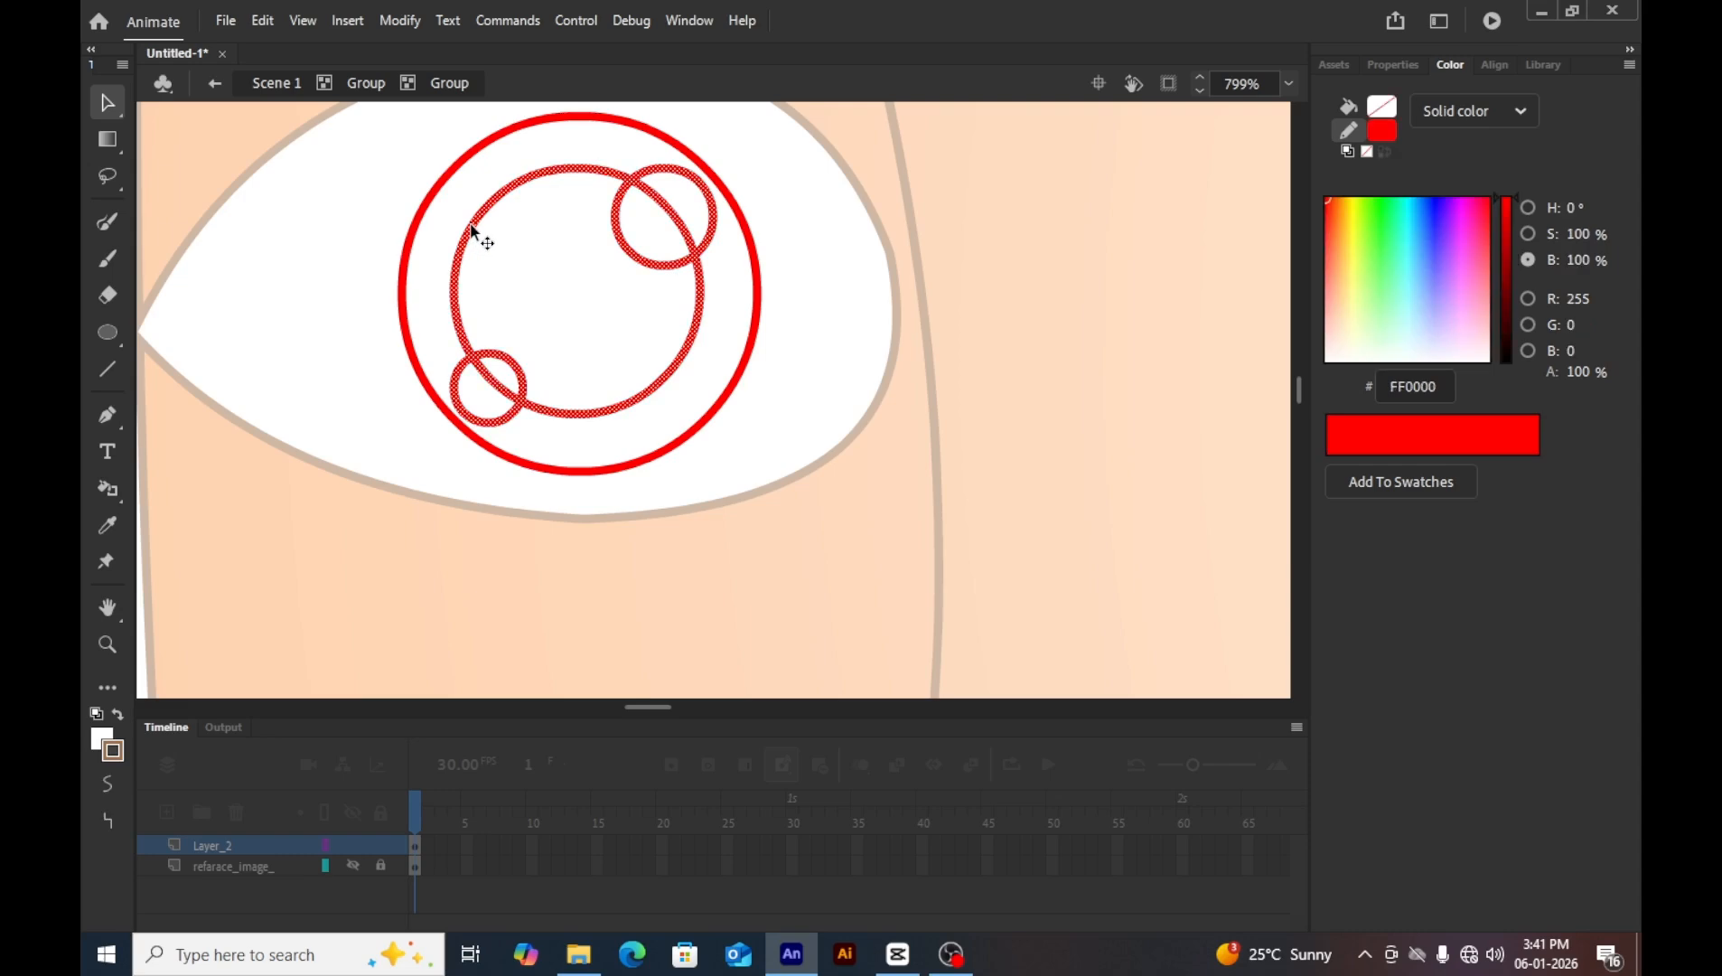
pyautogui.hotkey('ctrl', 'g')
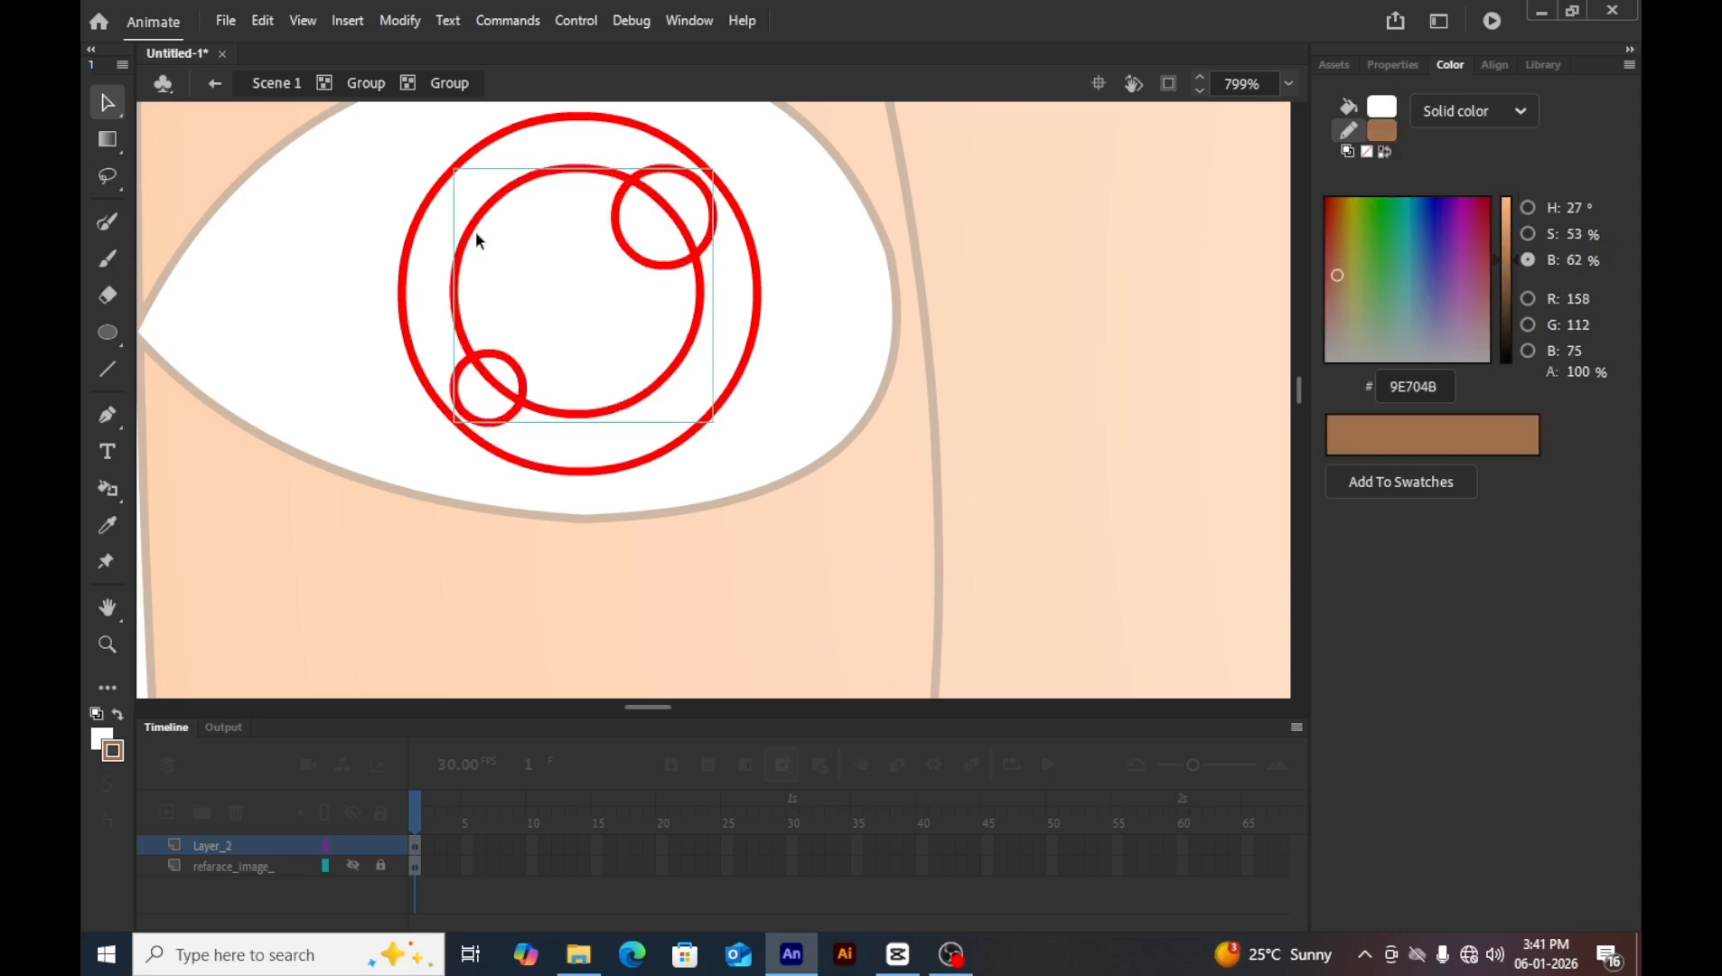
pyautogui.click(400, 261)
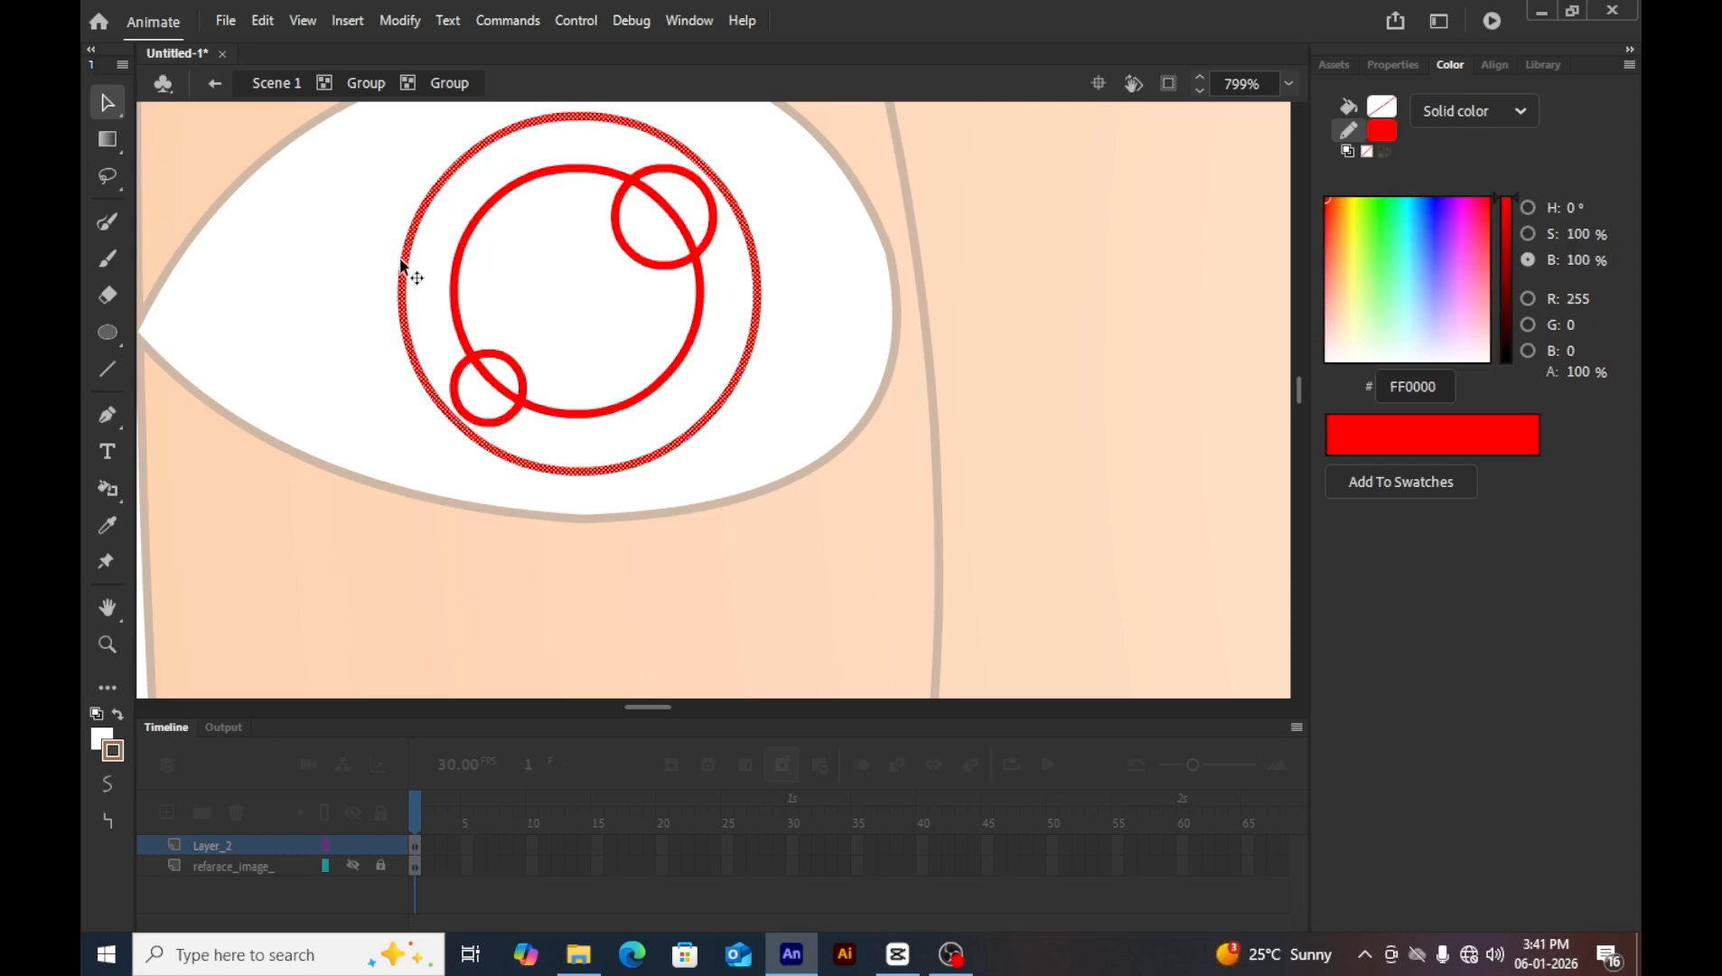
pyautogui.hotkey('ctrl', 'g')
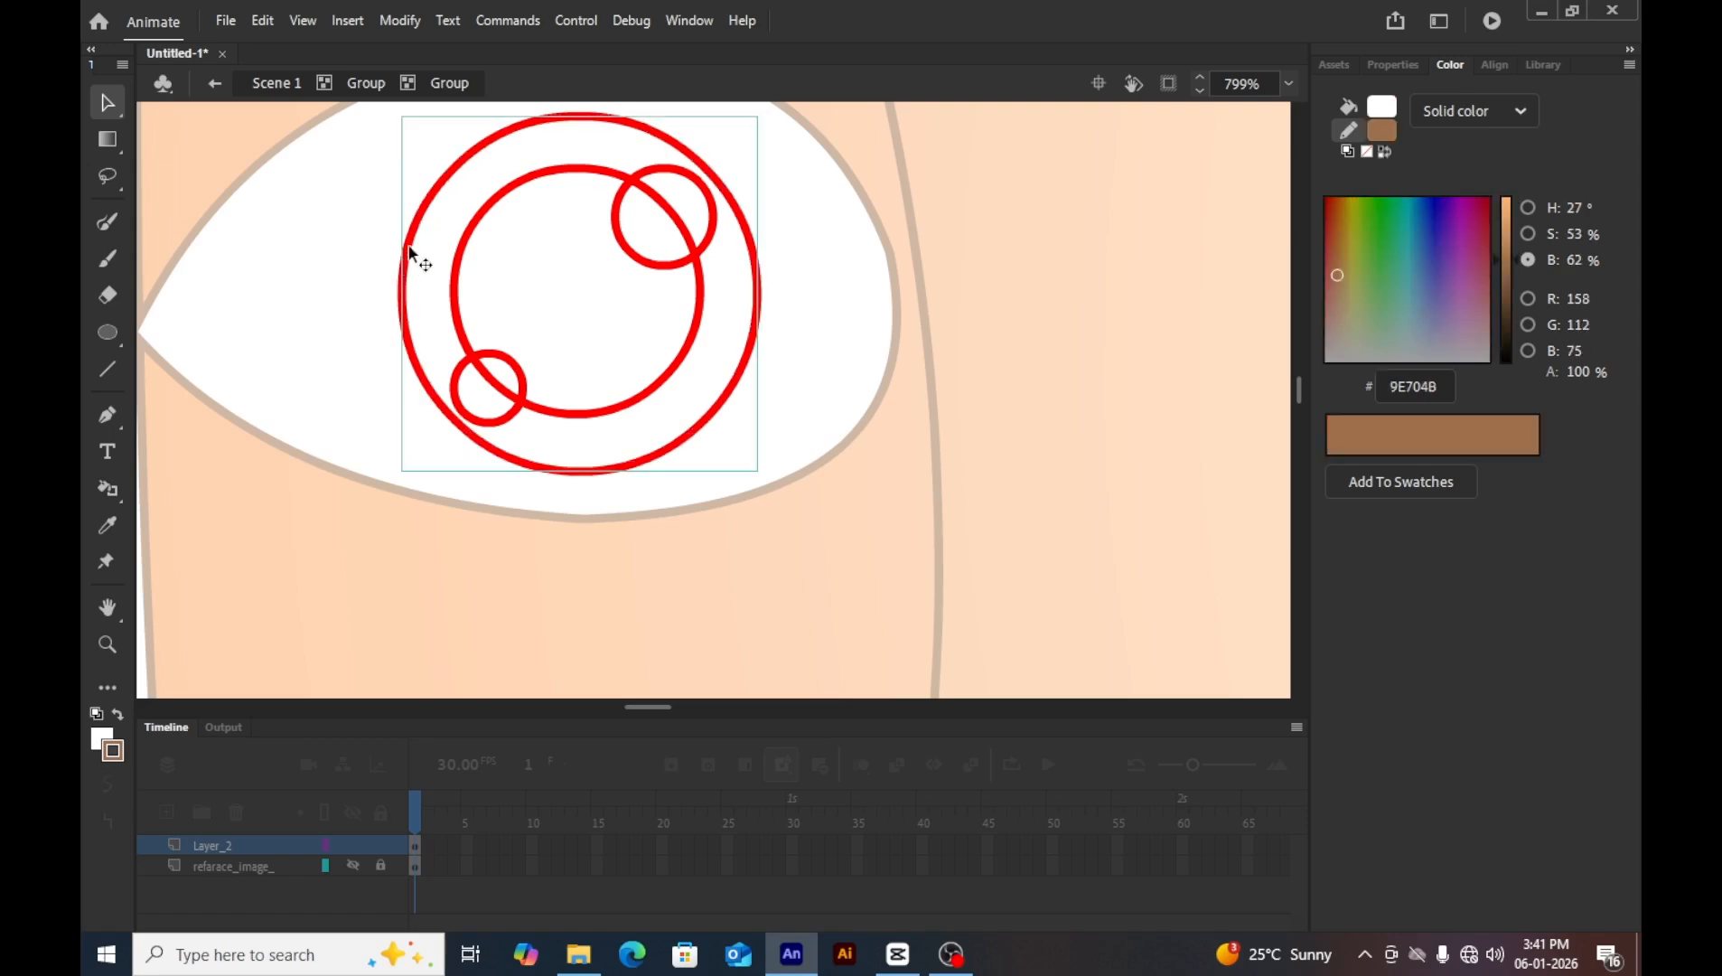
# Open the outer iris circle's group and set up a radial gradient fill with red (#FF0000) as its inner colour.
pyautogui.doubleClick(413, 257)
pyautogui.click(1123, 197)
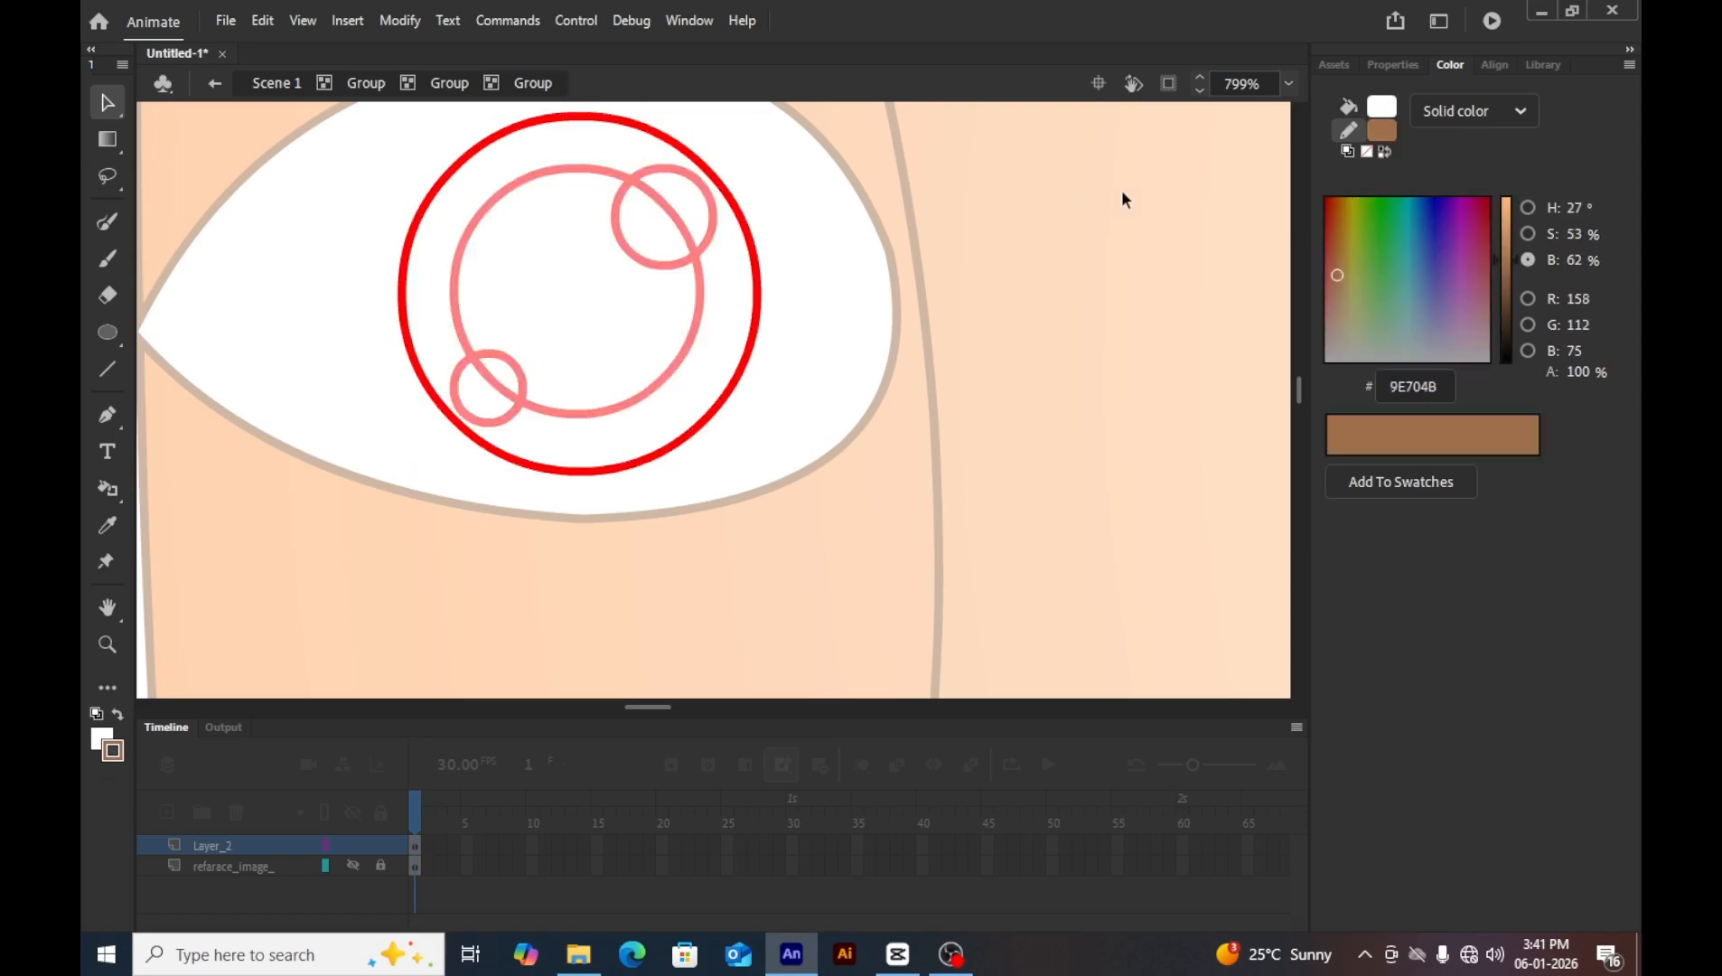
pyautogui.click(1524, 110)
pyautogui.click(1488, 256)
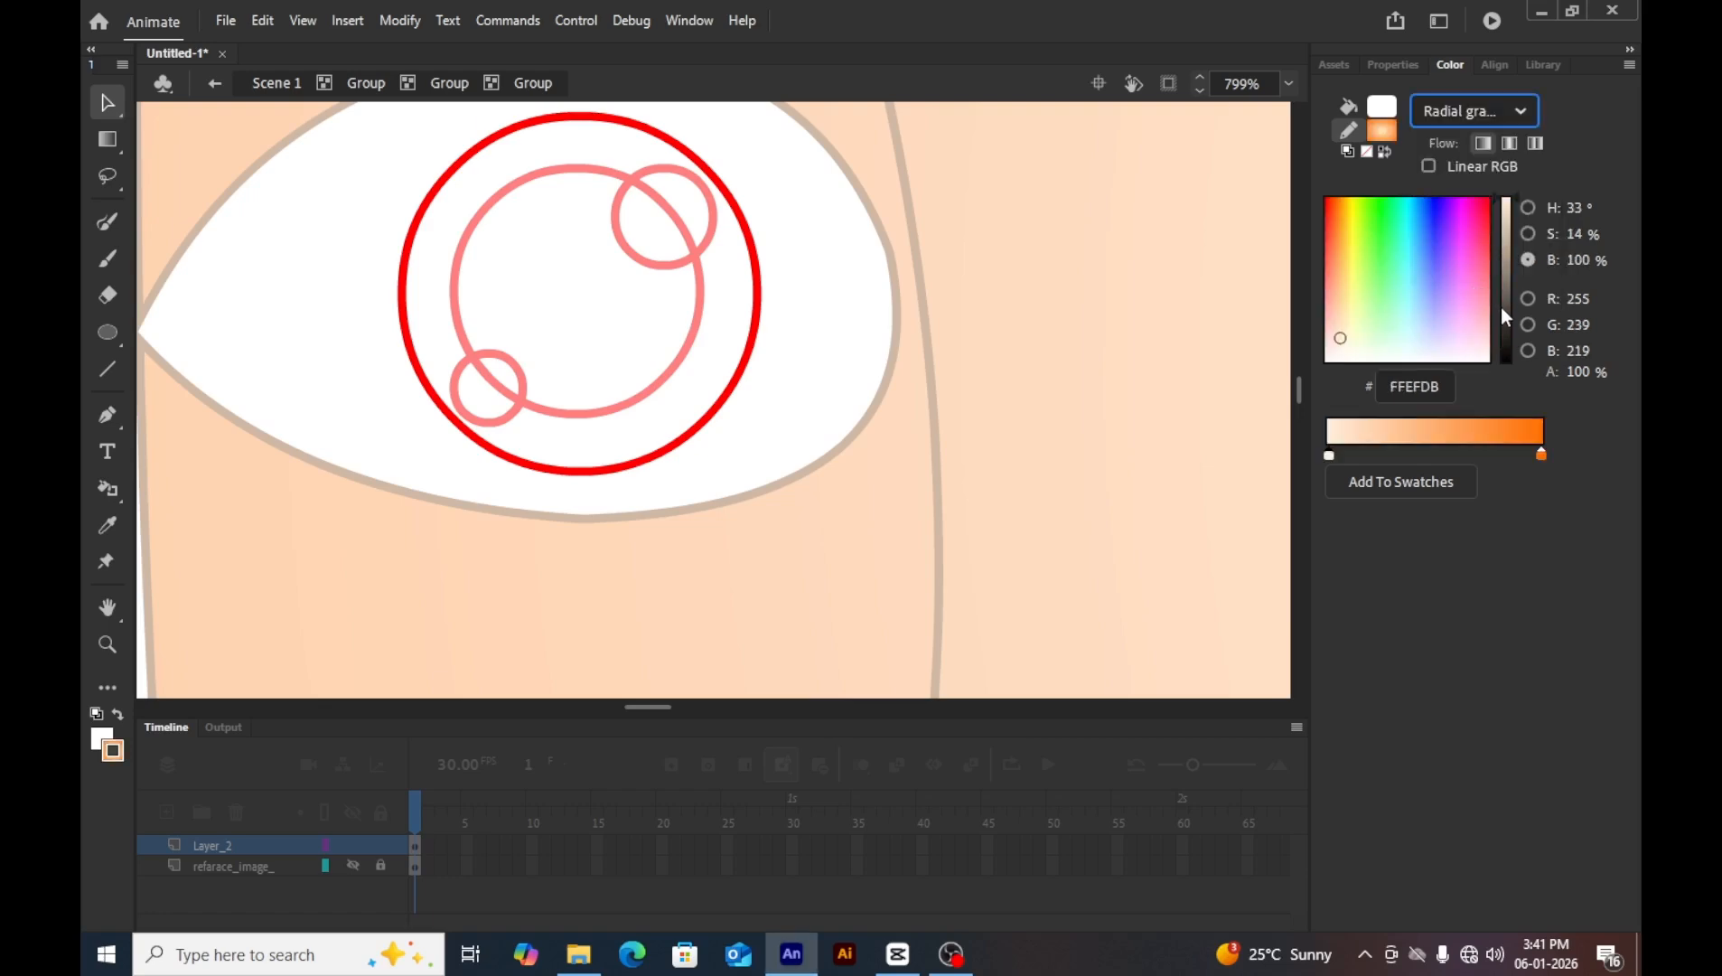
pyautogui.press('x')
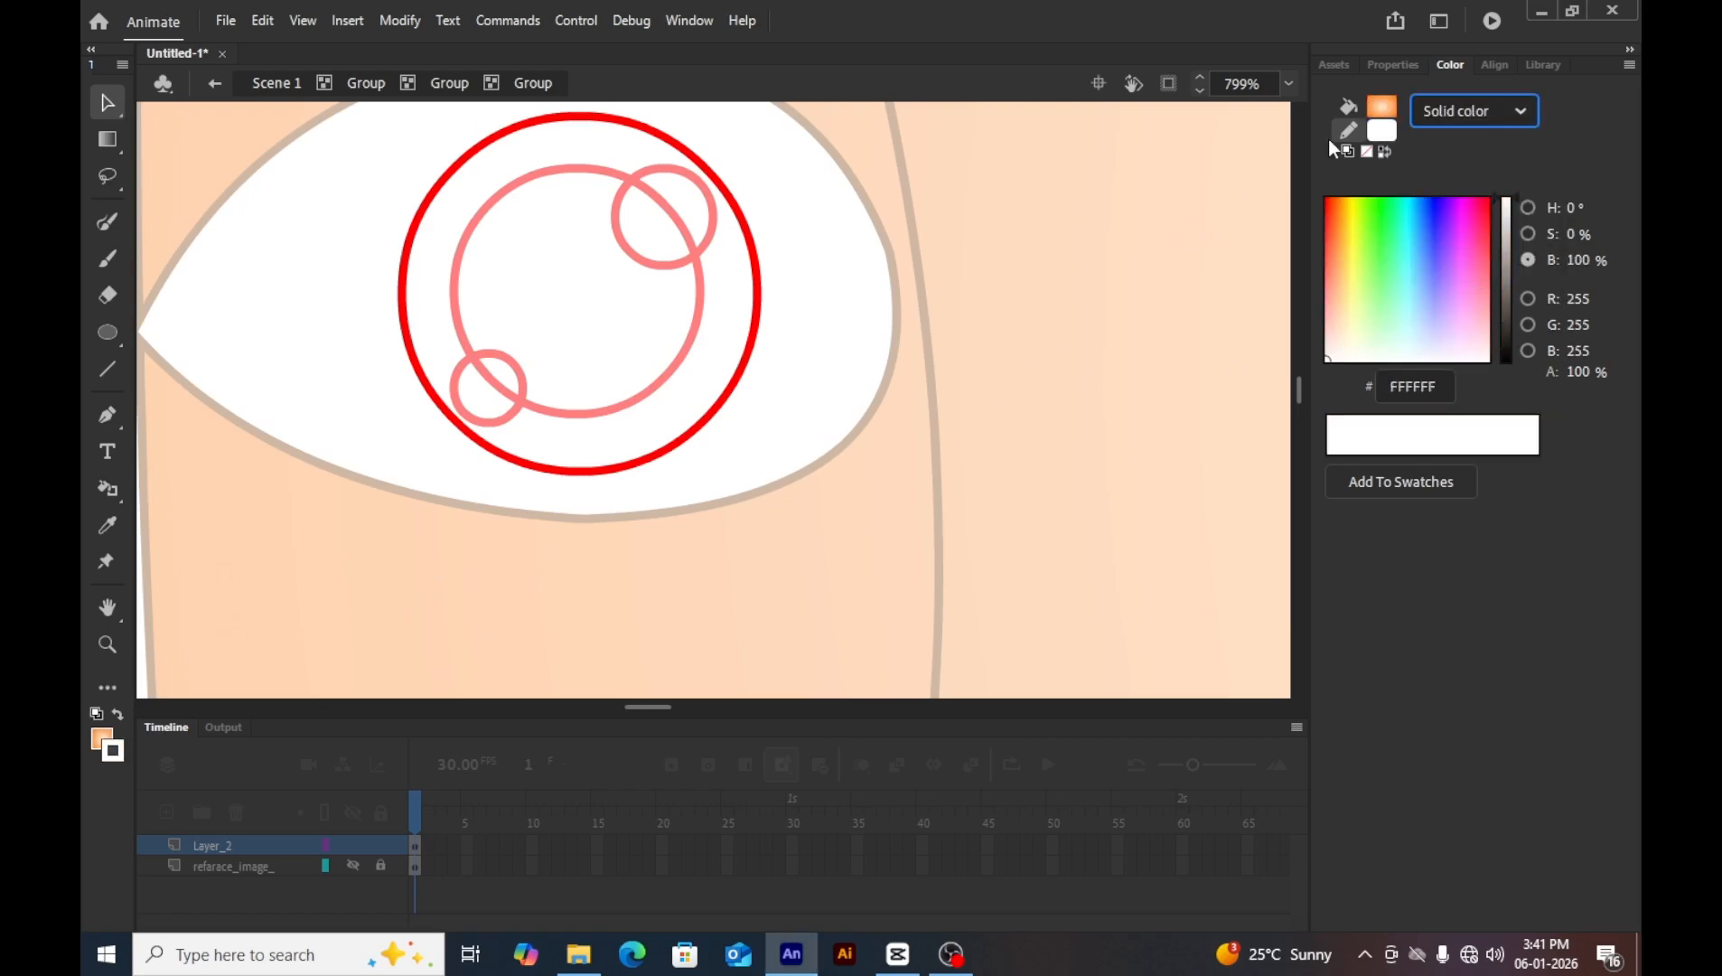
pyautogui.click(1355, 112)
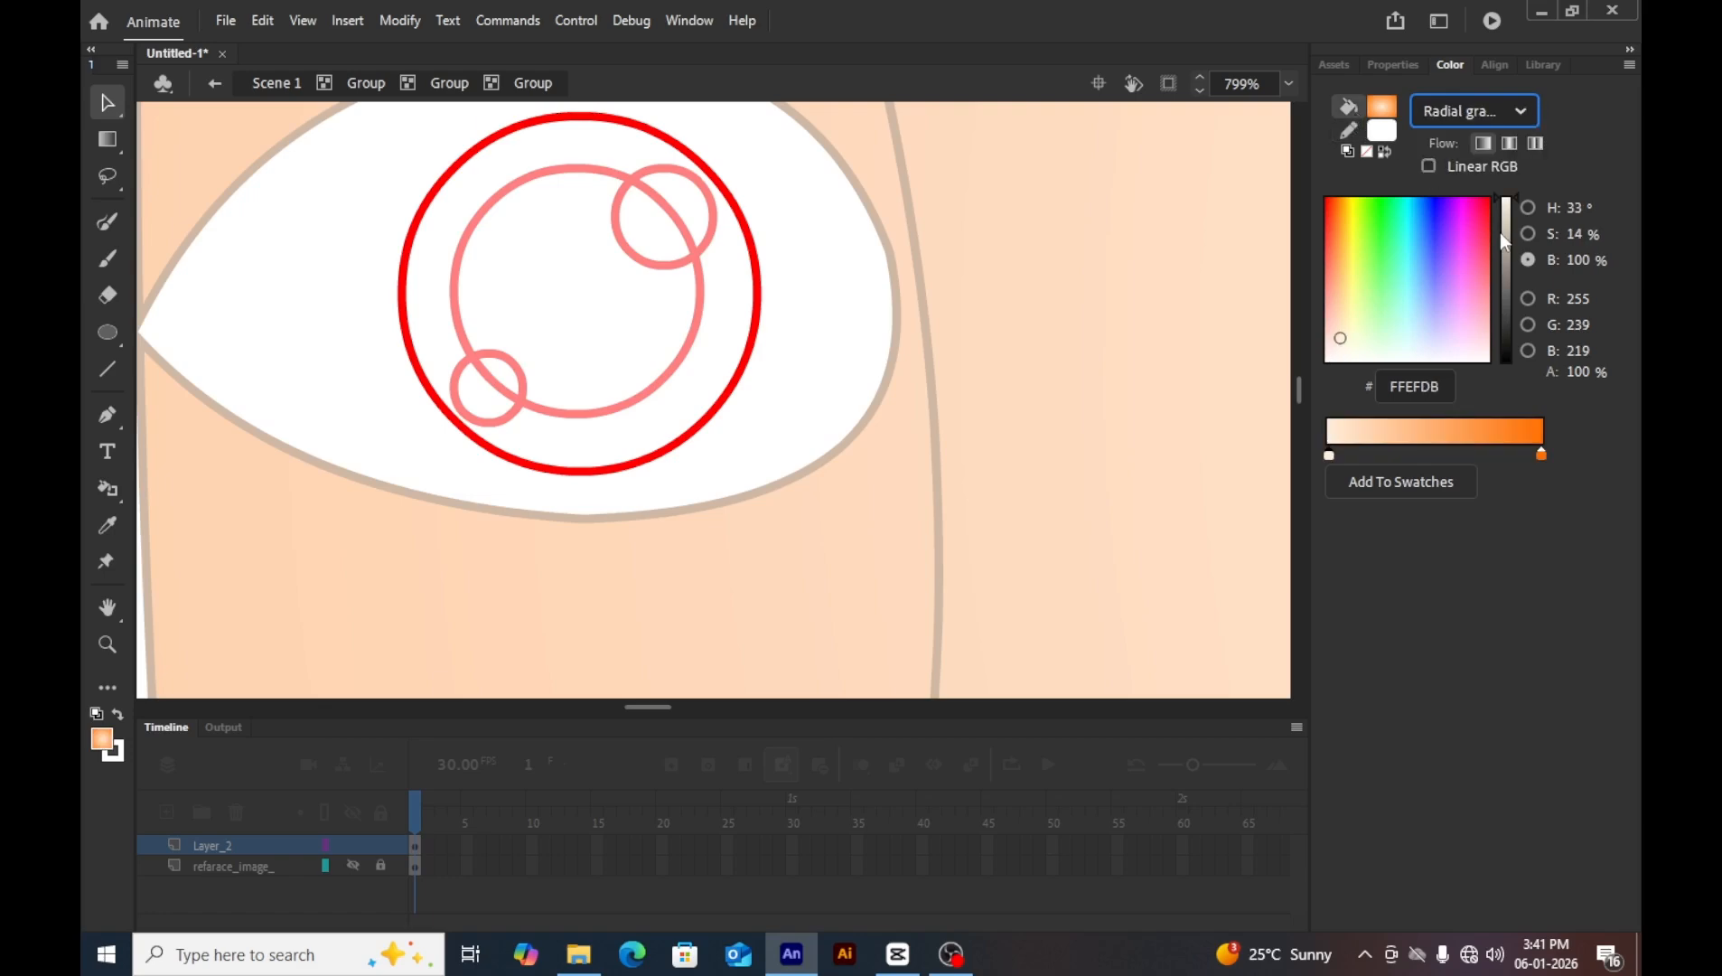
pyautogui.moveTo(1477, 226); pyautogui.dragTo(1502, 181)
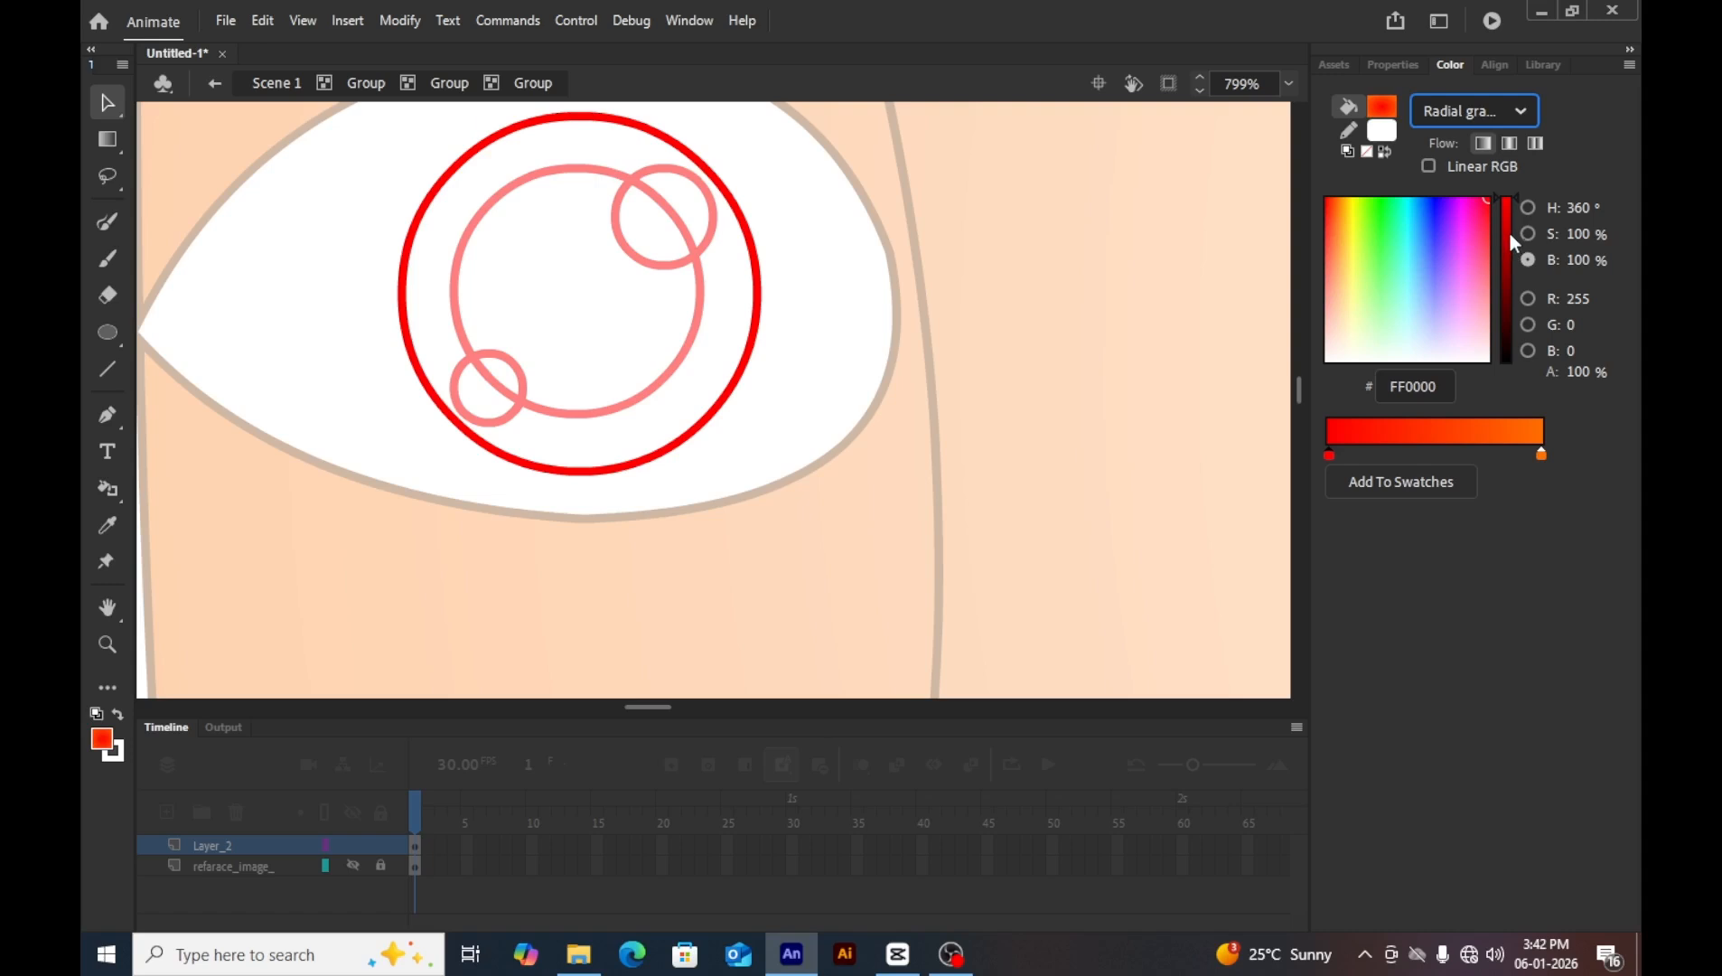
# Set the radial gradient's outer colour to dark red (#8A0202) and fill the outer iris circle with the gradient.
pyautogui.click(1541, 455)
pyautogui.moveTo(1506, 264); pyautogui.dragTo(1500, 294)
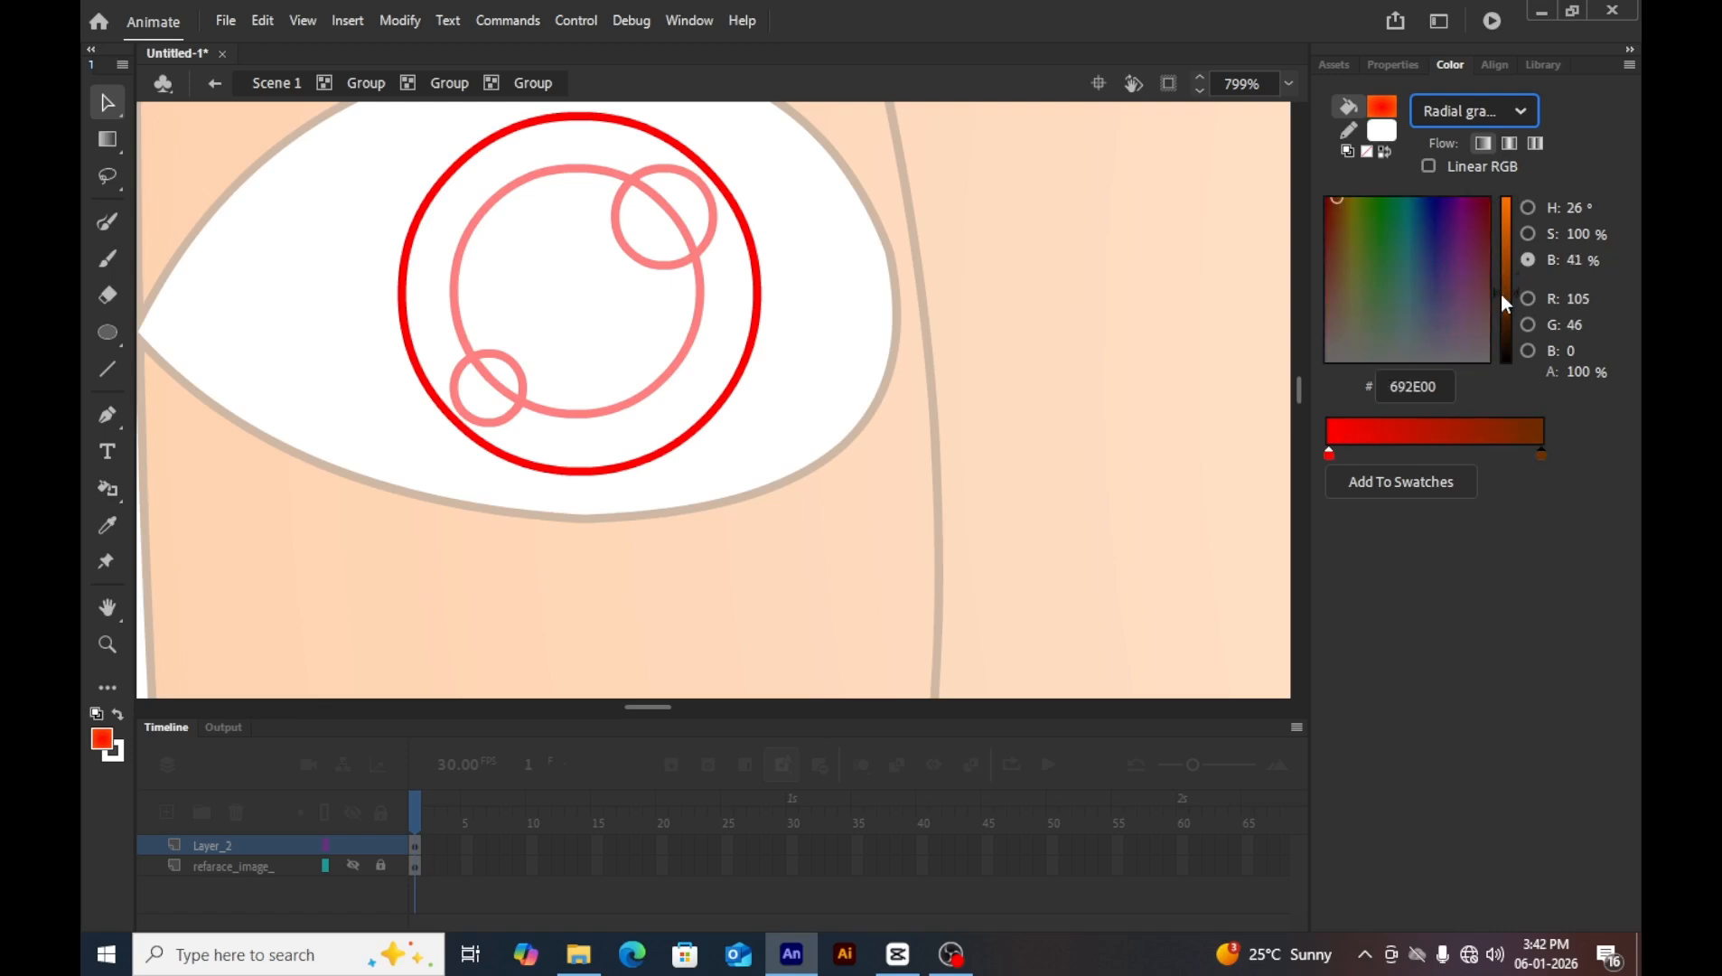
pyautogui.click(1490, 201)
pyautogui.moveTo(1509, 232); pyautogui.dragTo(1511, 272)
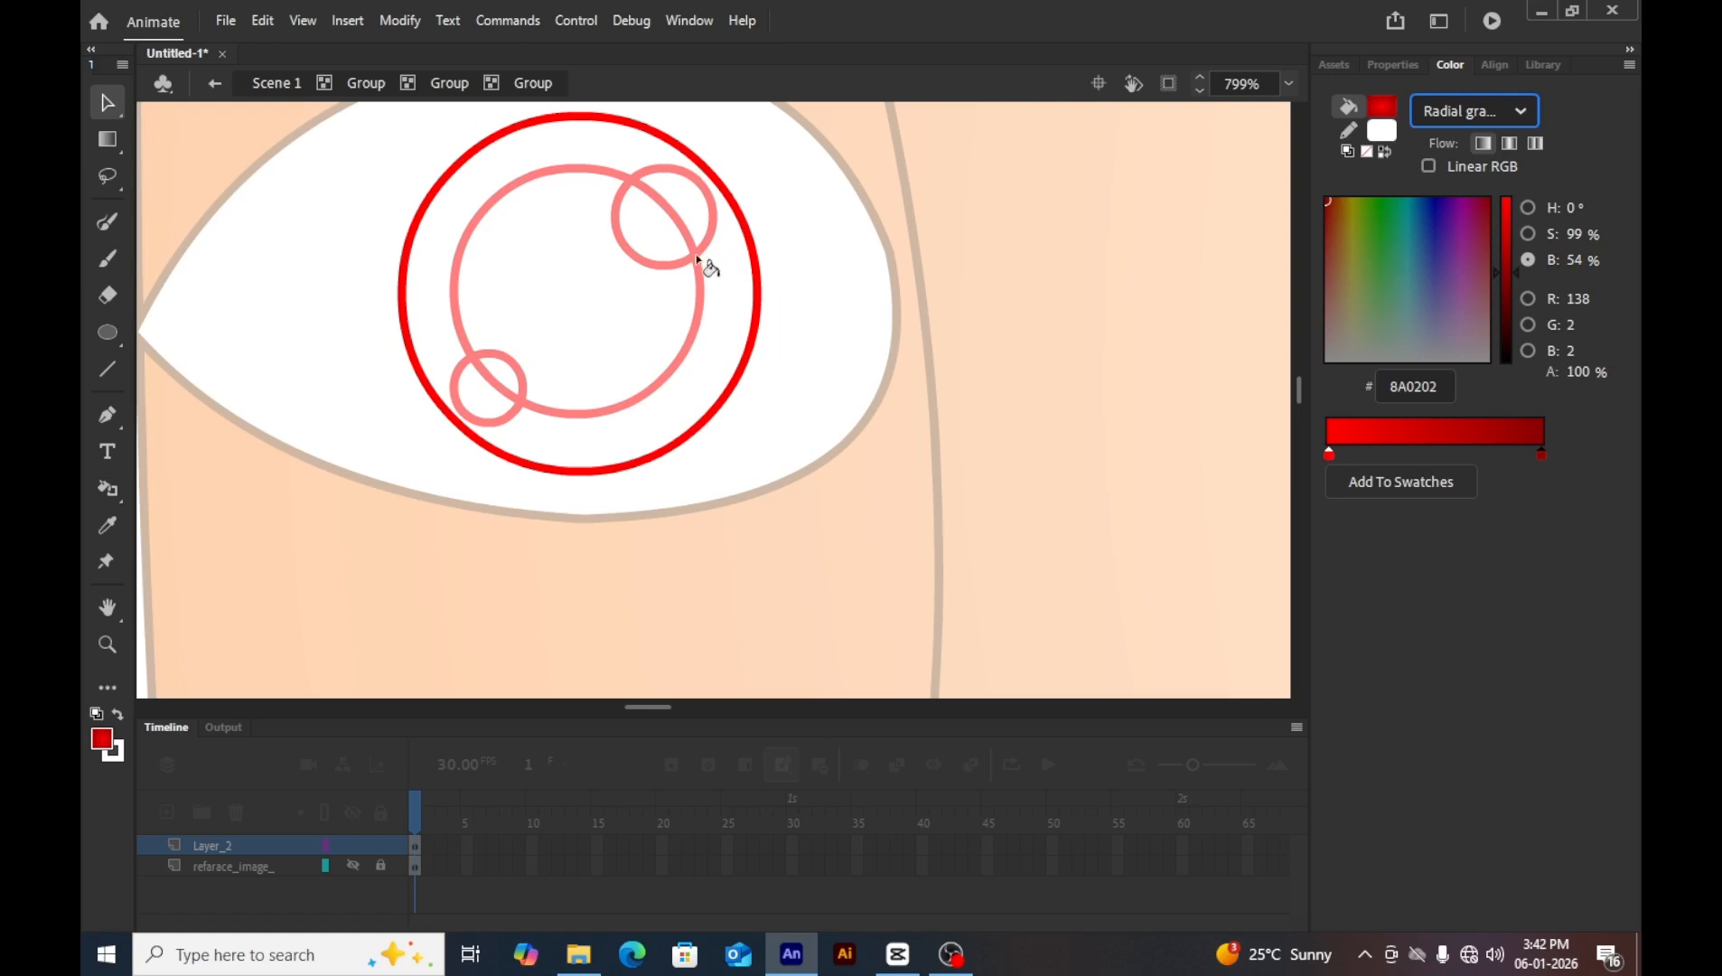
pyautogui.press('k')
pyautogui.click(596, 261)
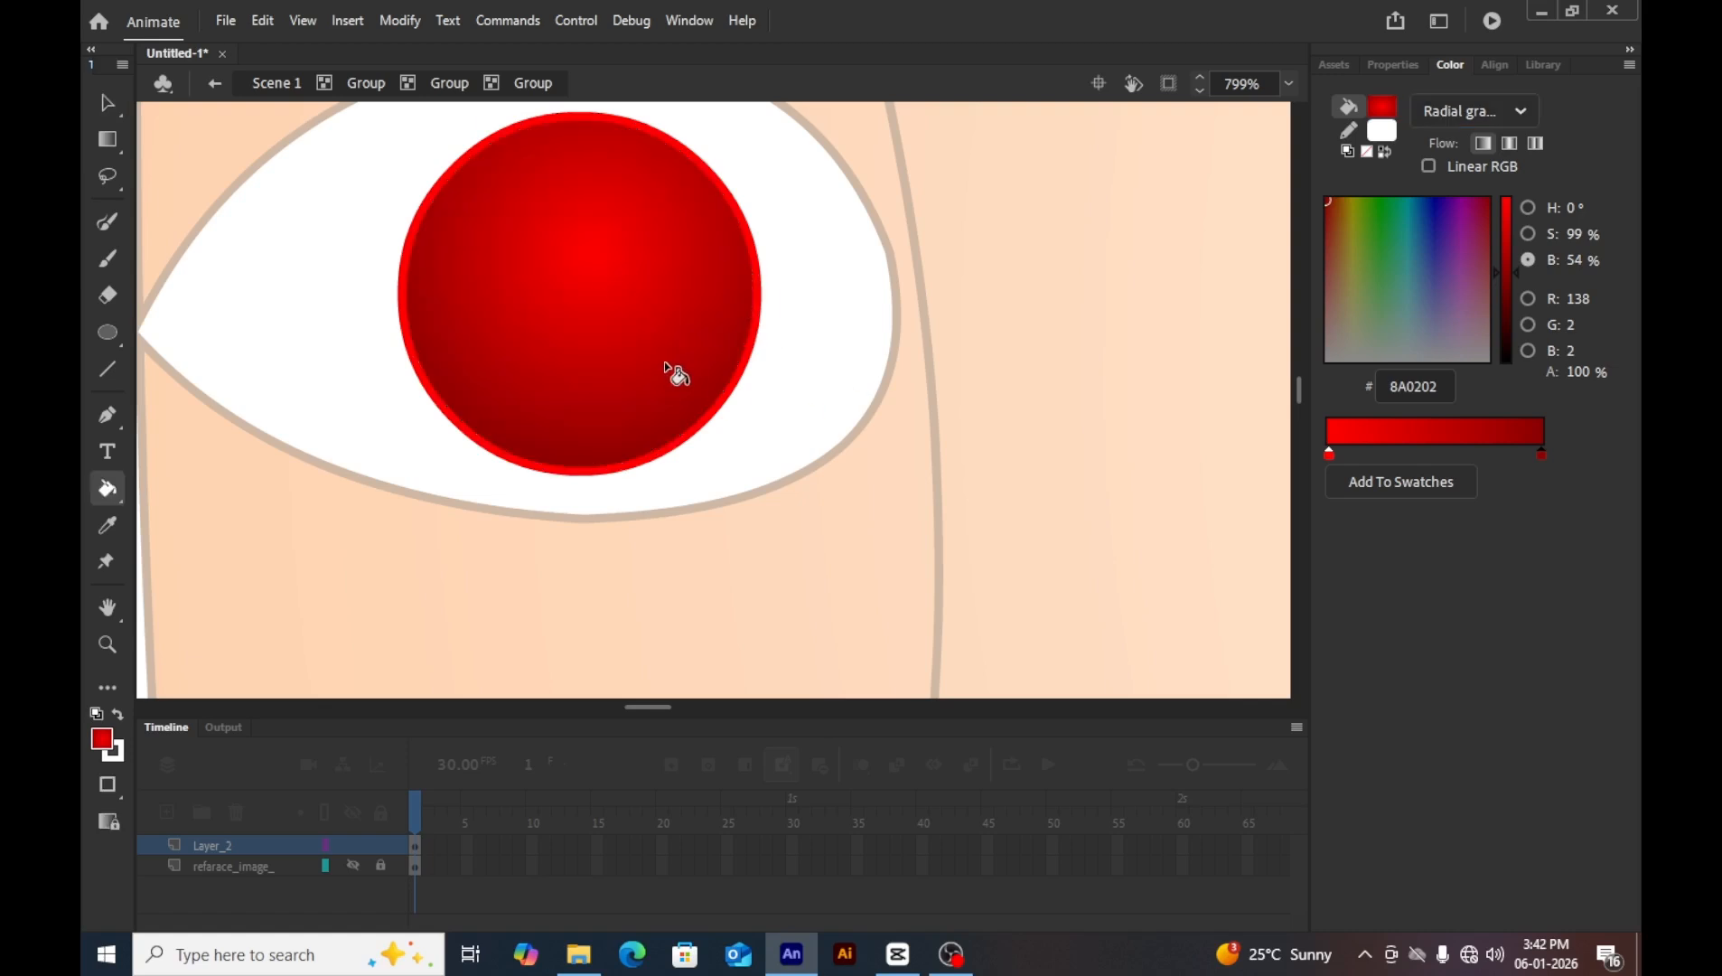
# Delete the iris circle's red outline and send its group behind the pupil and highlight circles.
pyautogui.press('v')
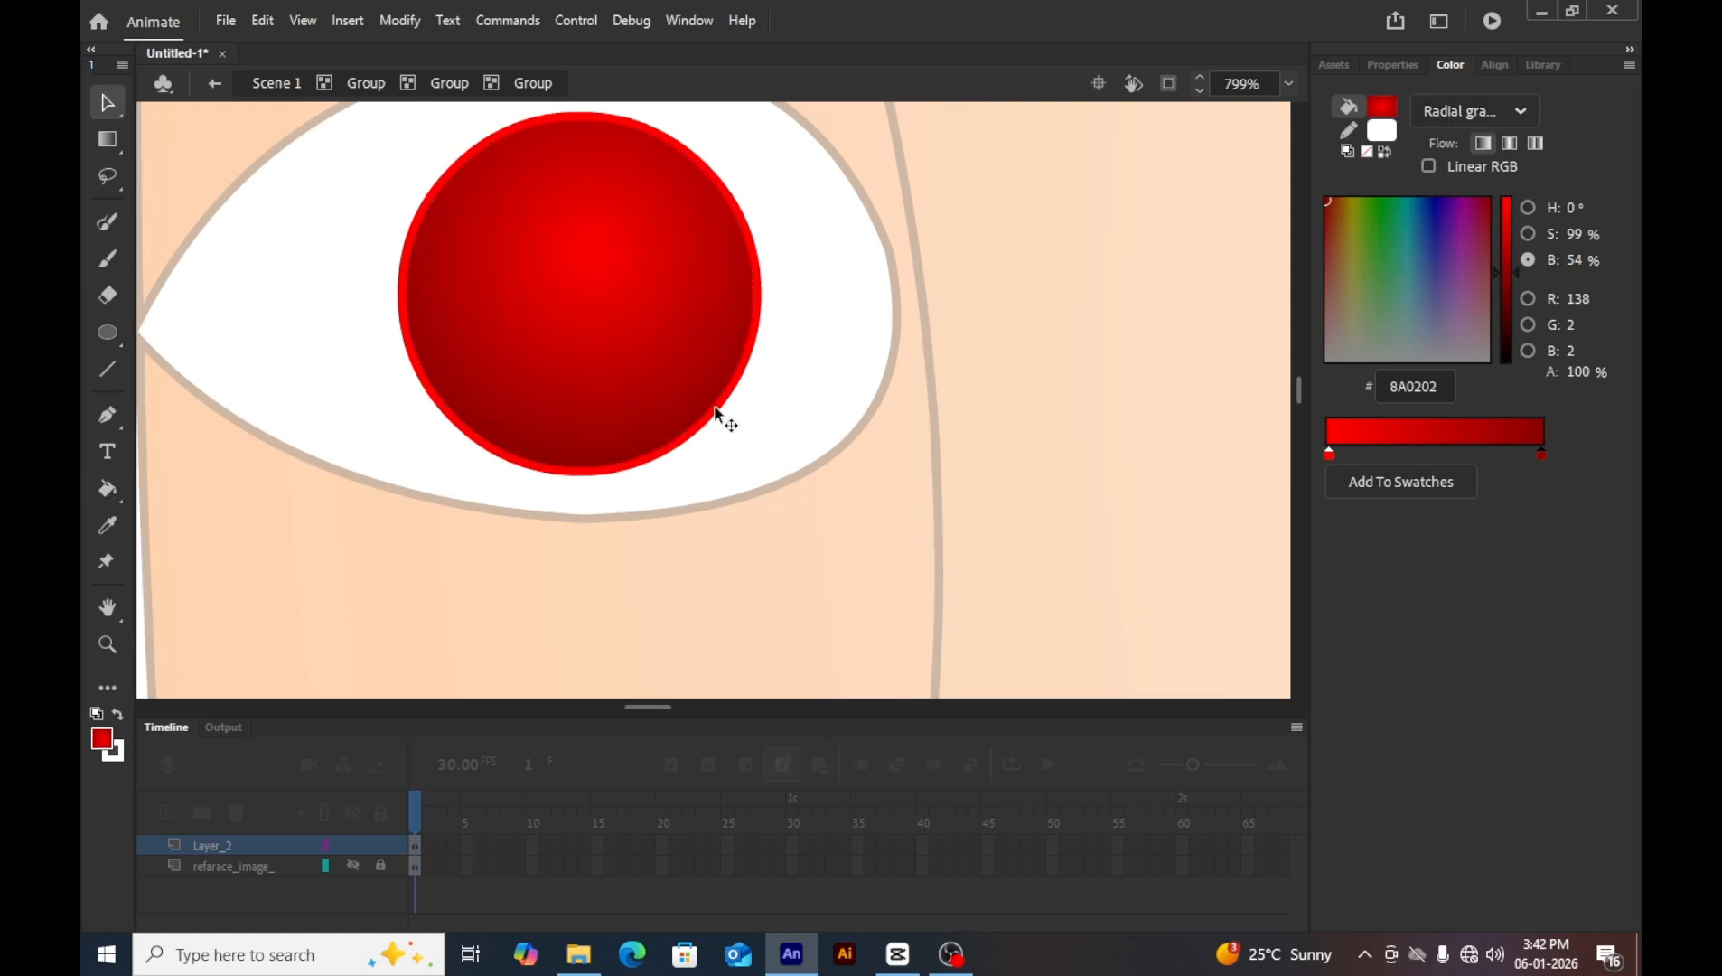
pyautogui.click(716, 409)
pyautogui.press('Delete')
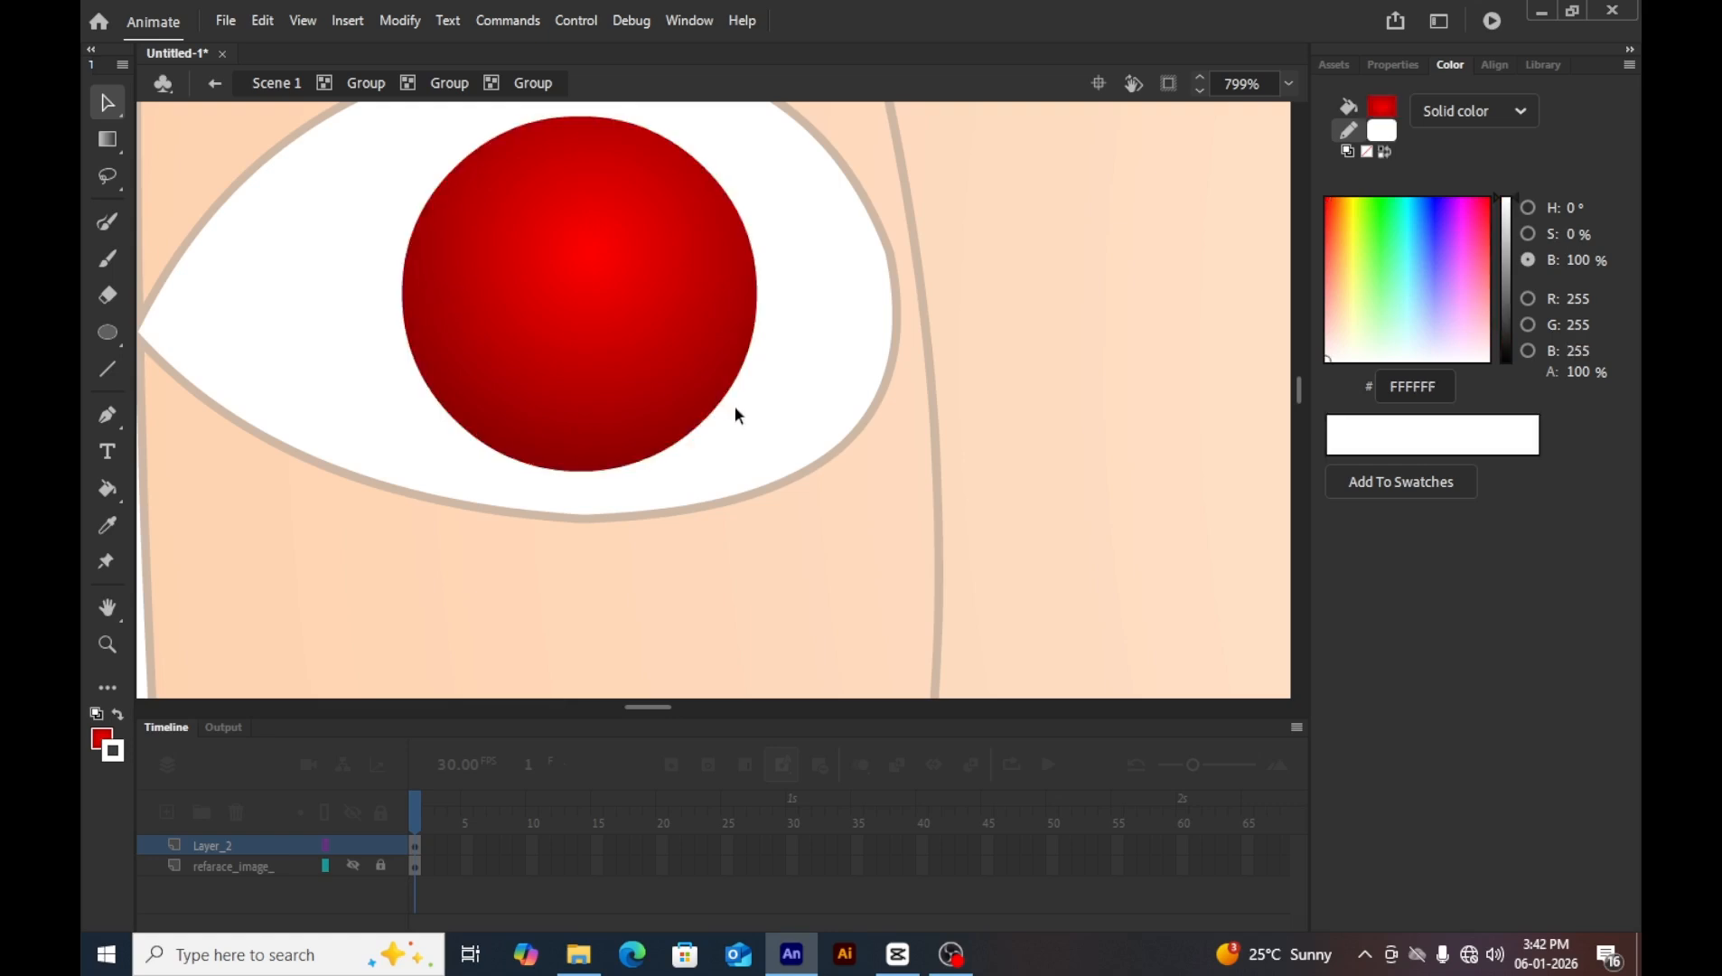
pyautogui.doubleClick(744, 422)
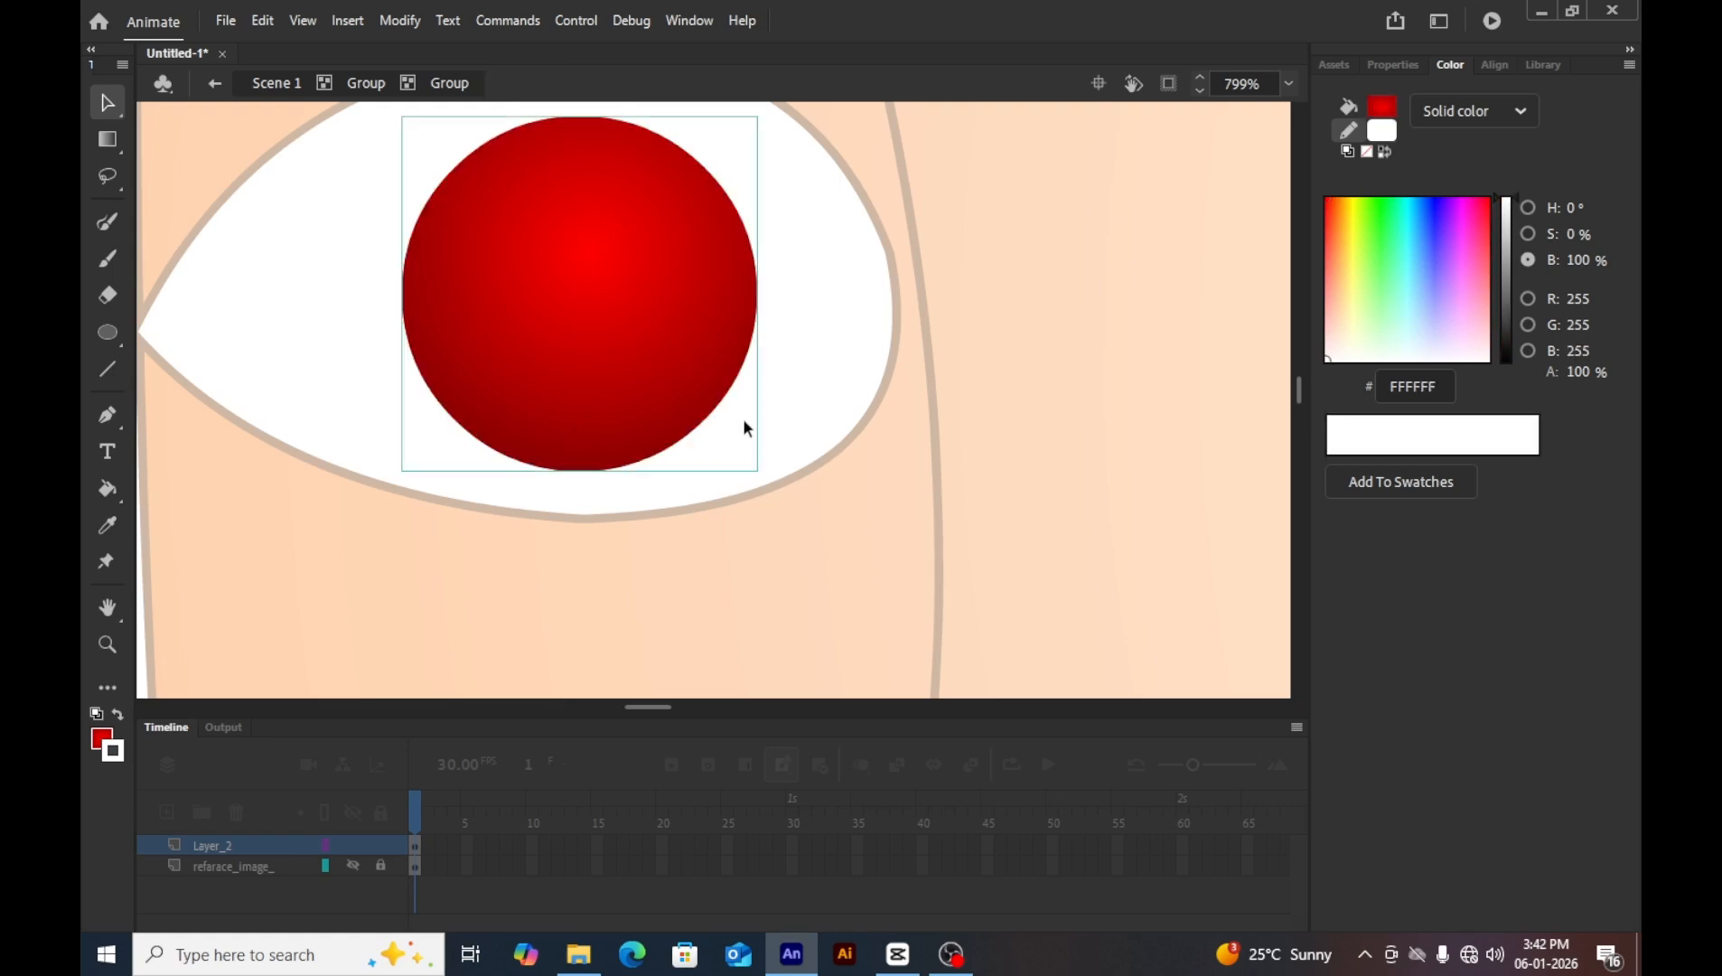
pyautogui.hotkey('ctrl', 'shift', 'Down')
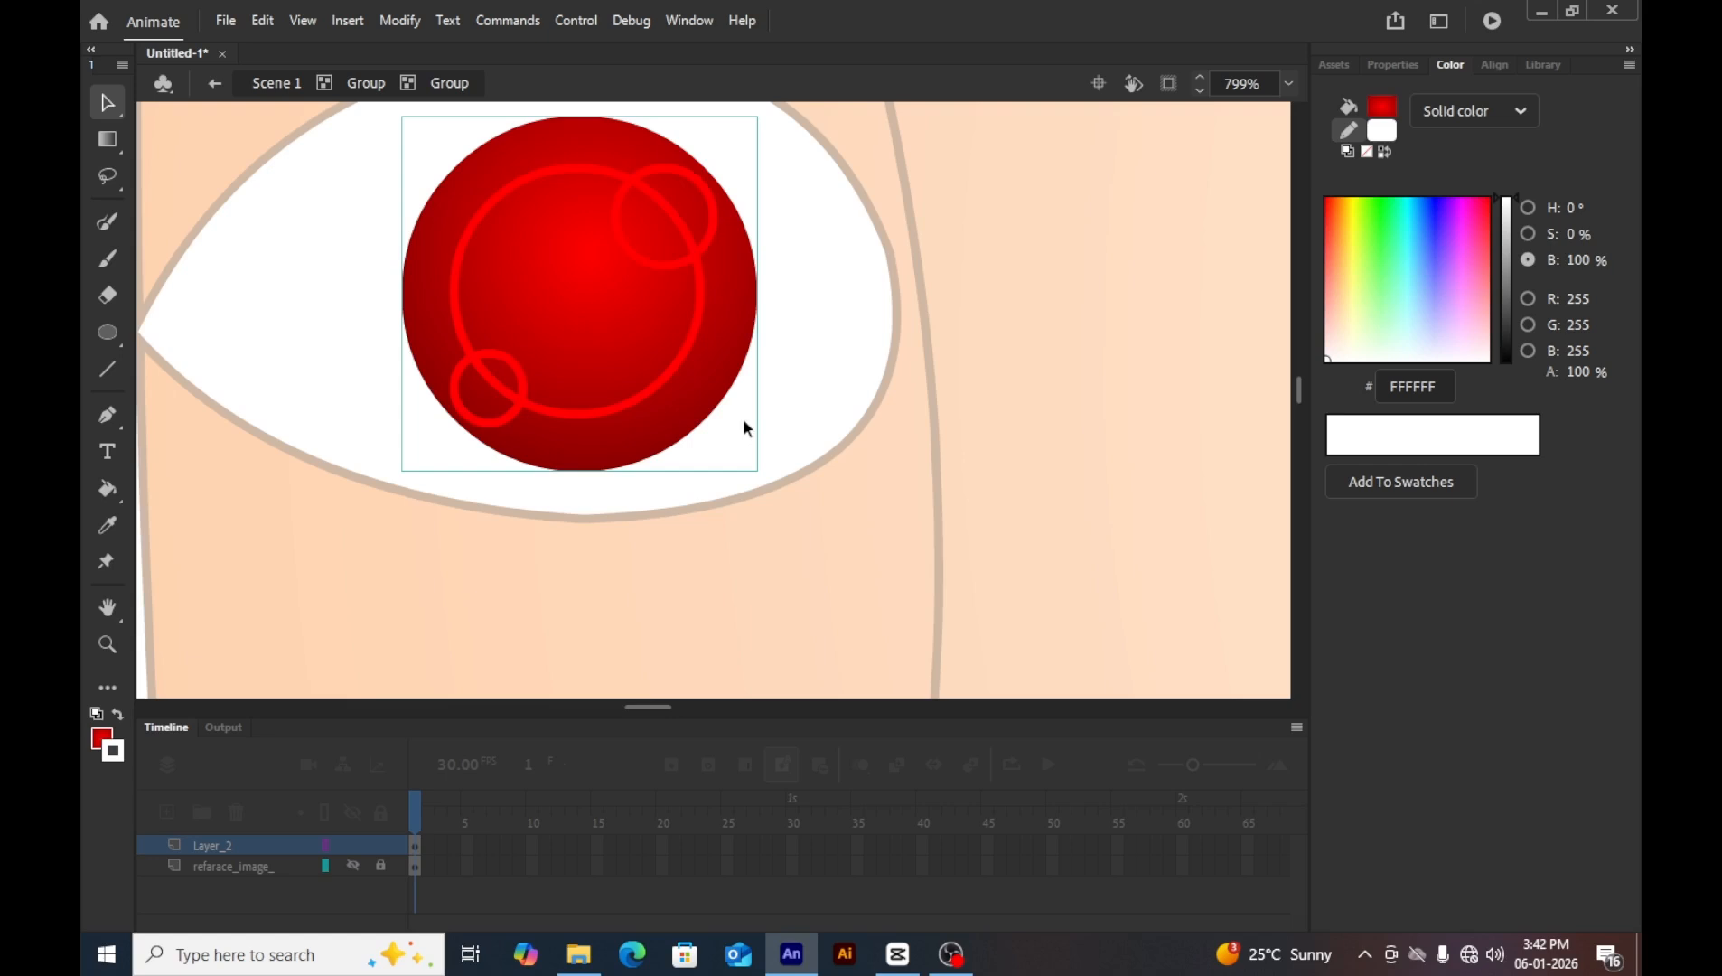
# Open the pupil and highlights group and fill the pupil circle black, excluding the highlight circles.
pyautogui.doubleClick(673, 375)
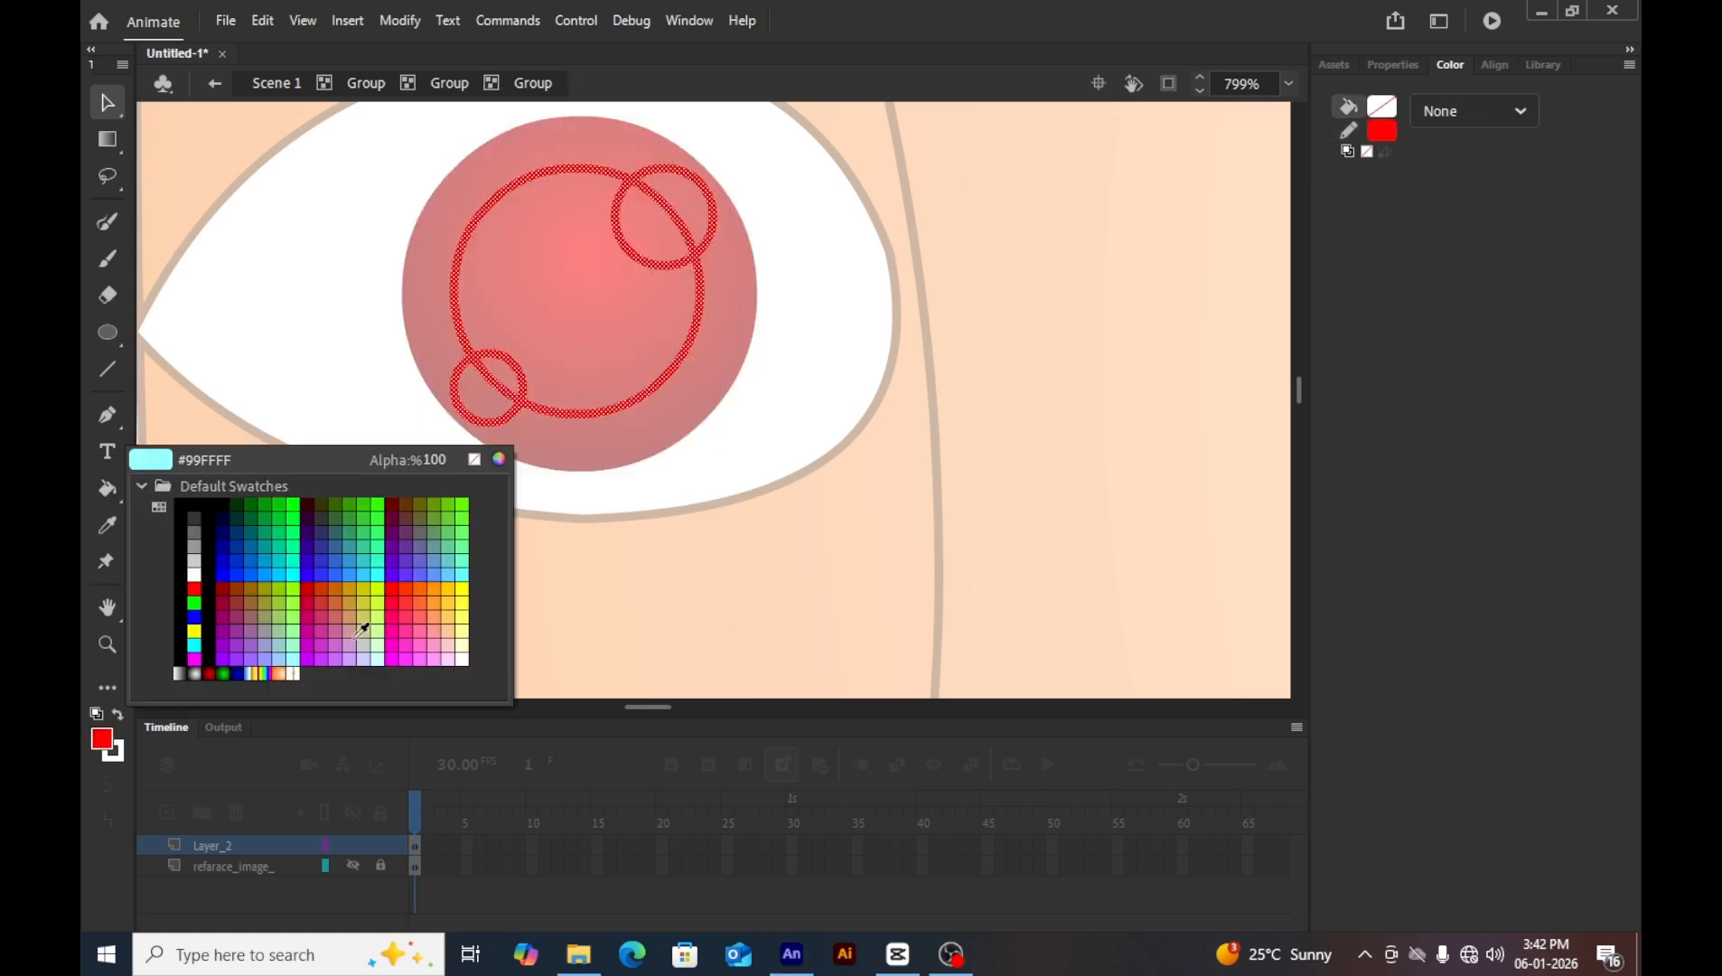
pyautogui.click(109, 735)
pyautogui.click(209, 597)
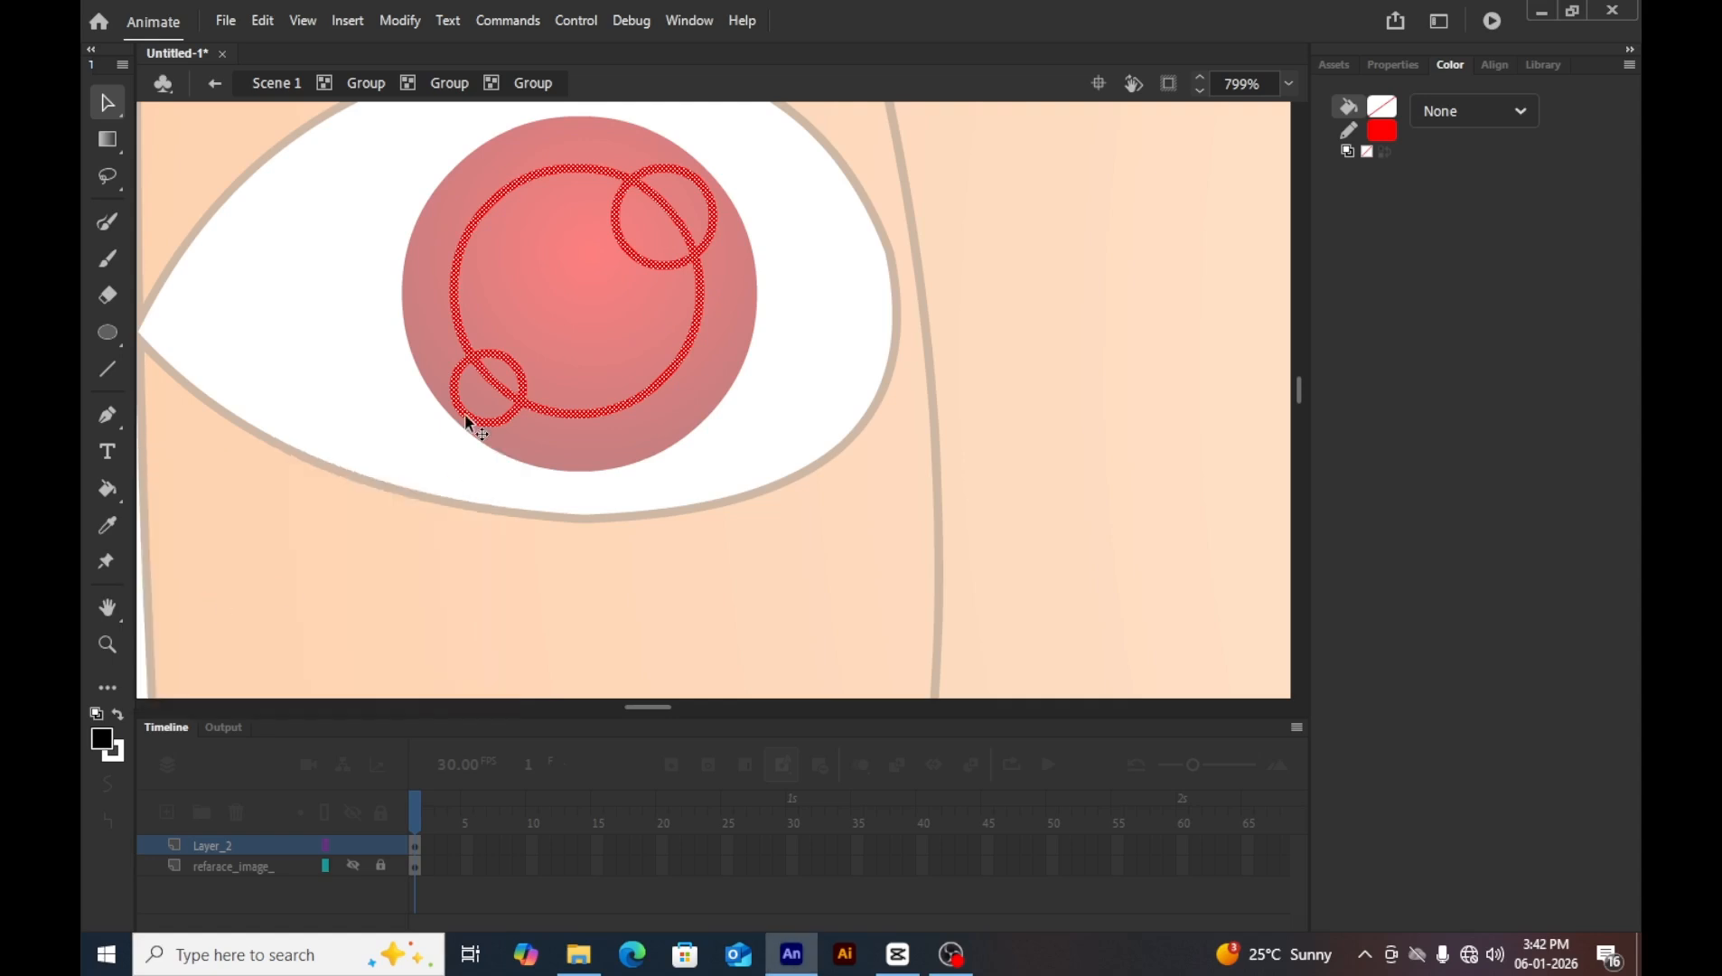
pyautogui.press('k')
pyautogui.click(557, 308)
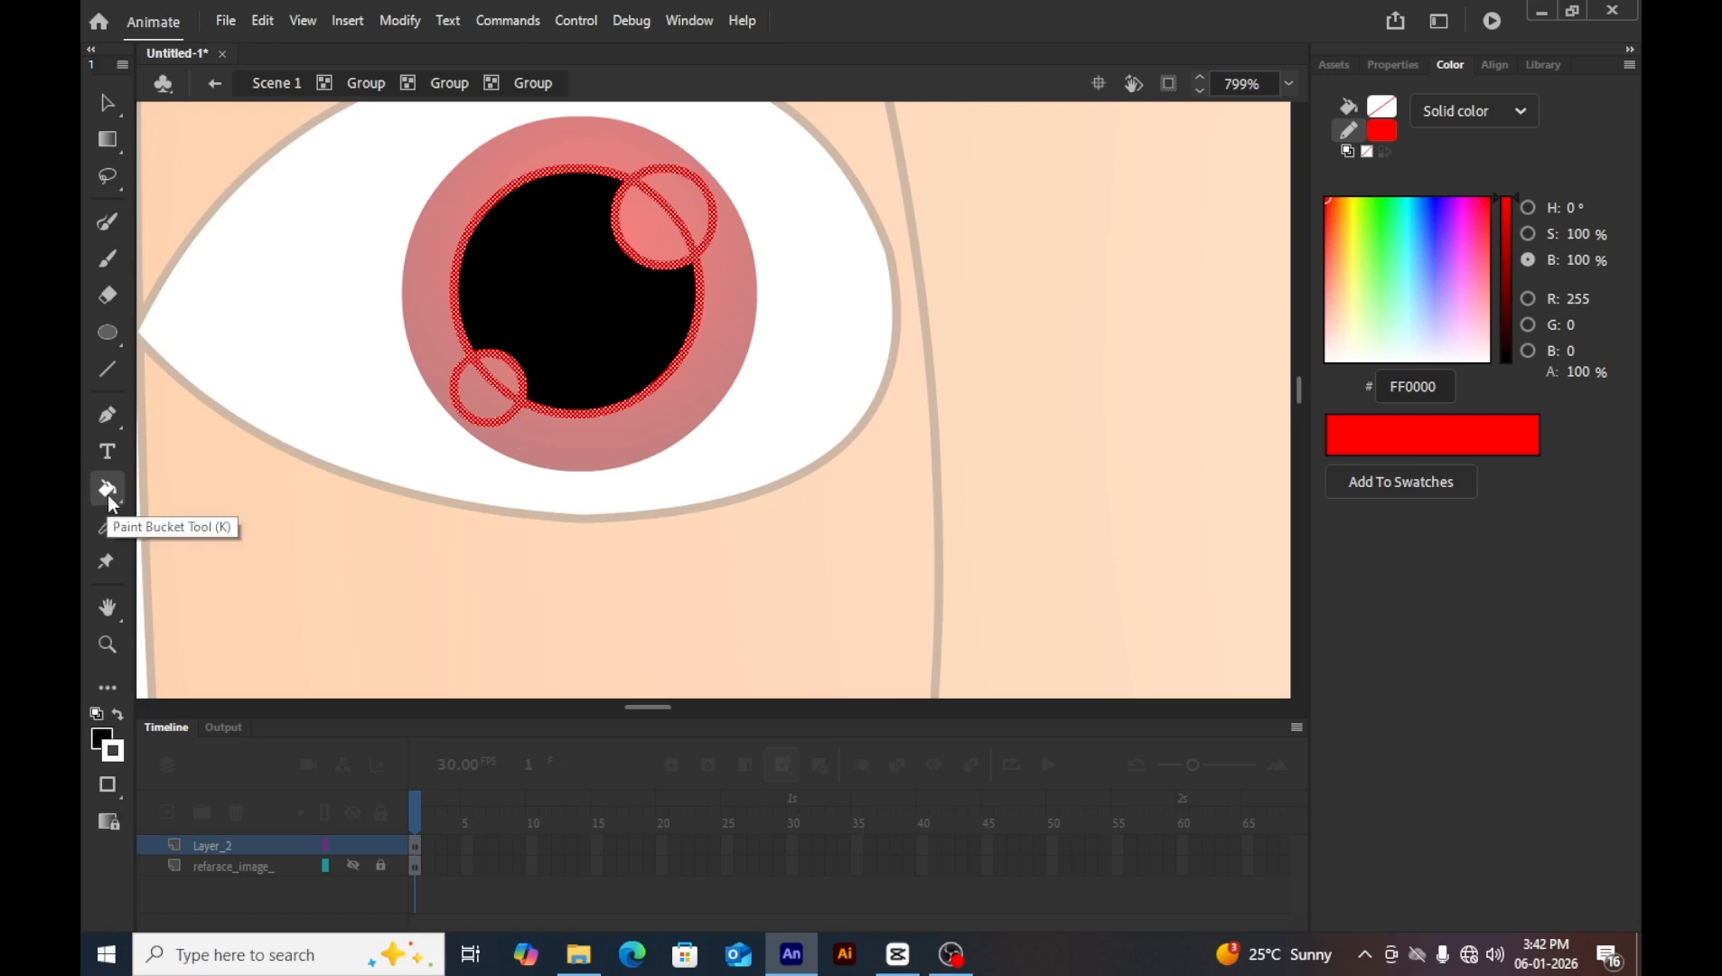
# Fill both highlight circles white (#FFFFFF), including the parts that overlap the pupil.
pyautogui.click(121, 723)
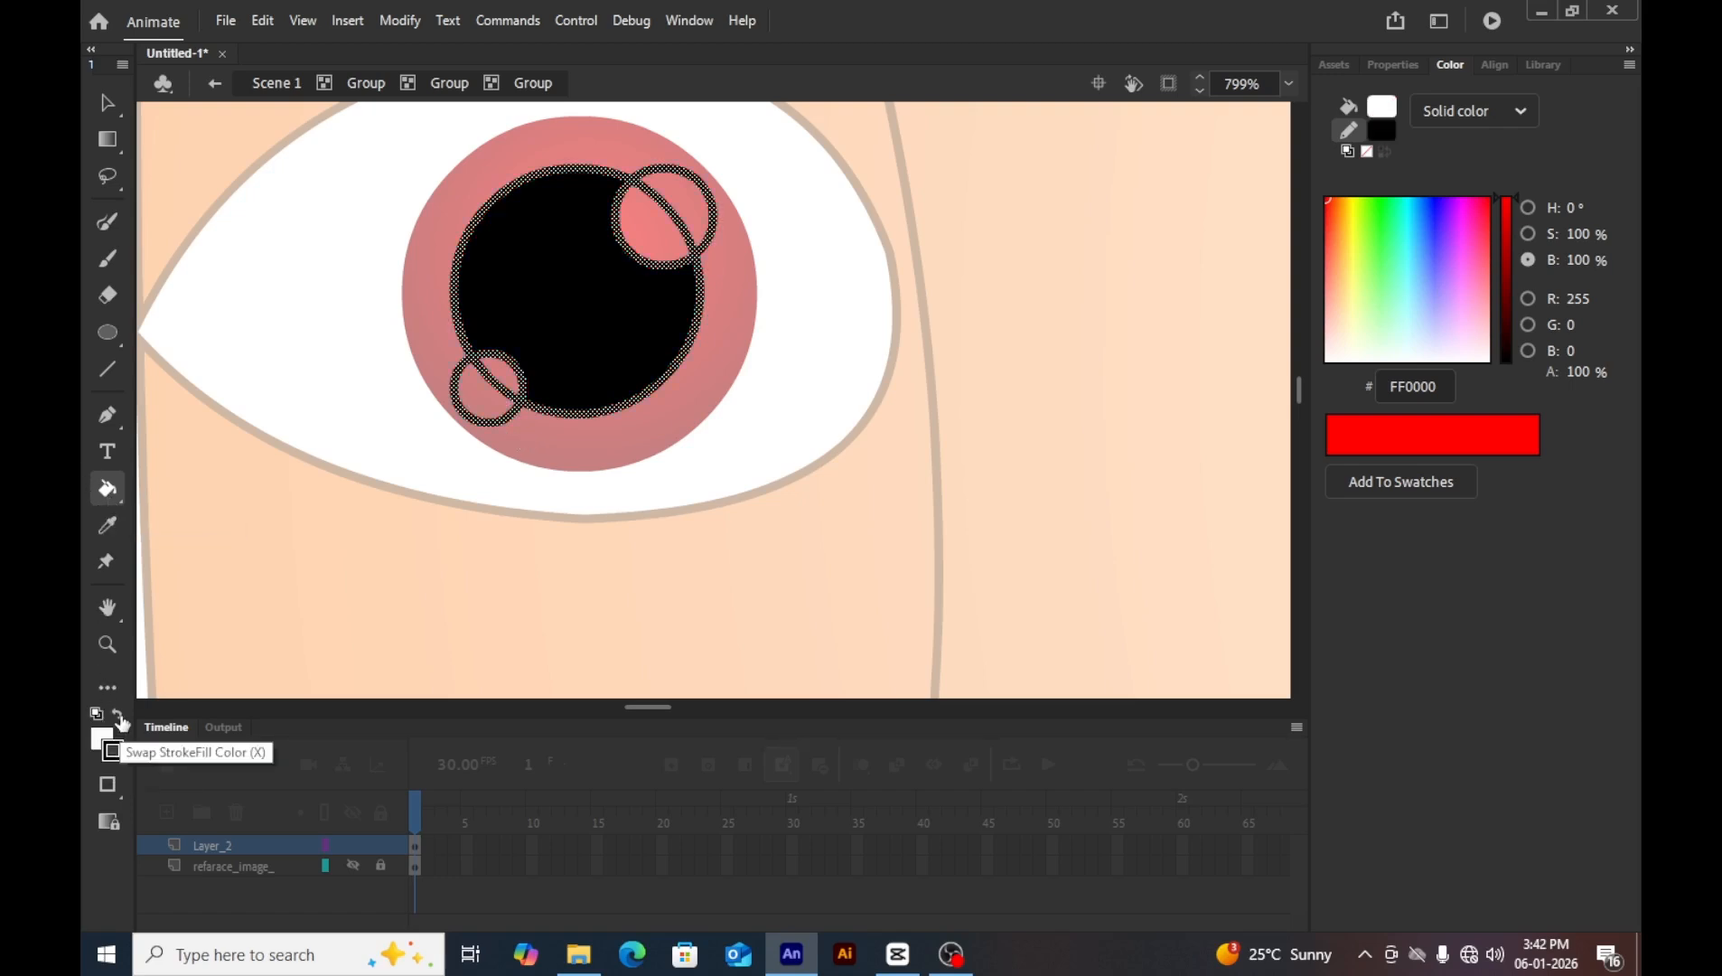
pyautogui.click(687, 226)
pyautogui.click(660, 247)
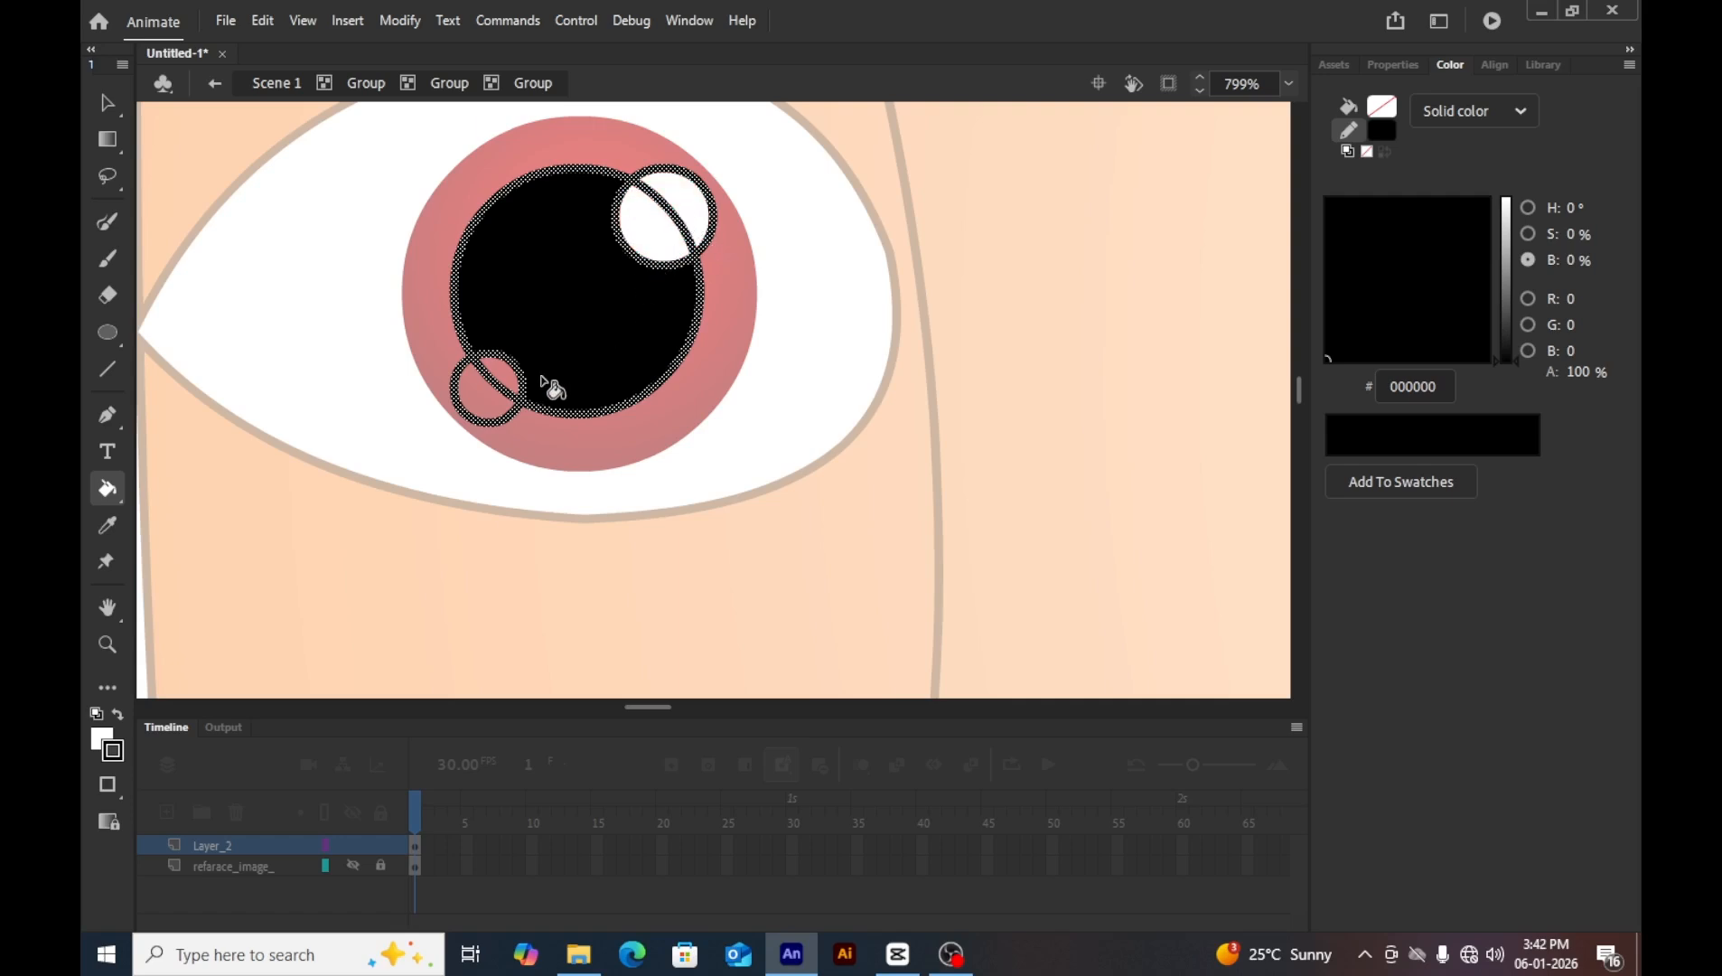
pyautogui.click(483, 399)
pyautogui.click(500, 371)
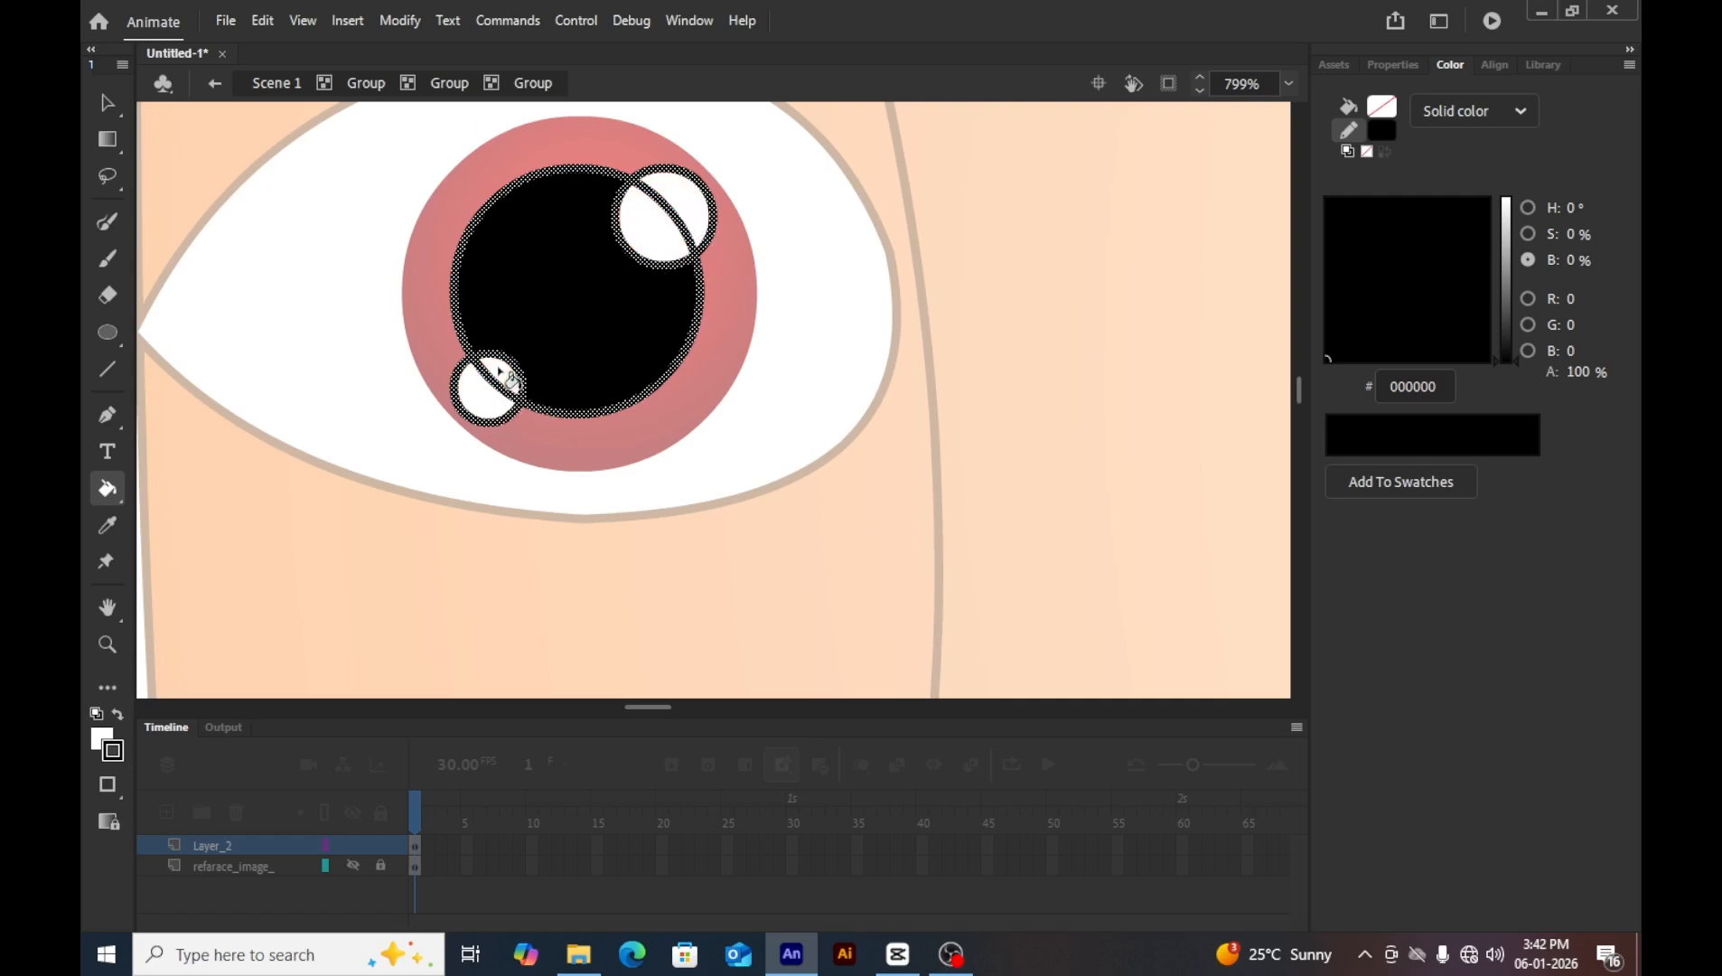
# Delete the outlines of the pupil and highlight circles and leave their group.
pyautogui.press('v')
pyautogui.press('Delete')
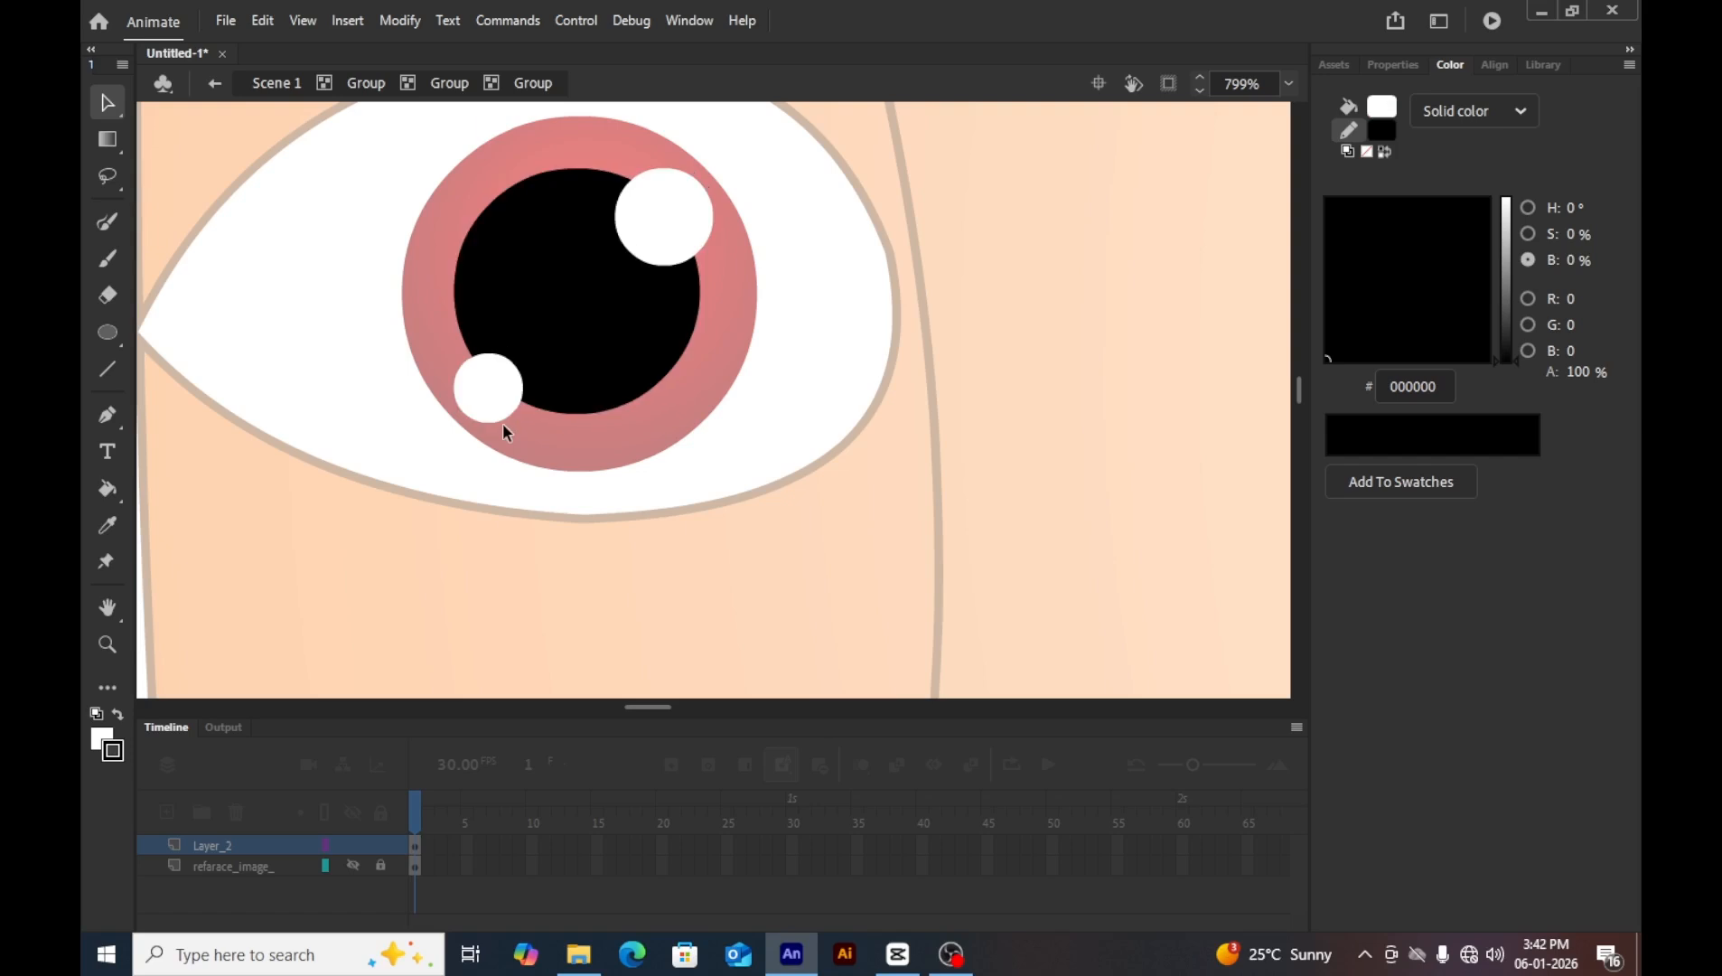
pyautogui.doubleClick(246, 529)
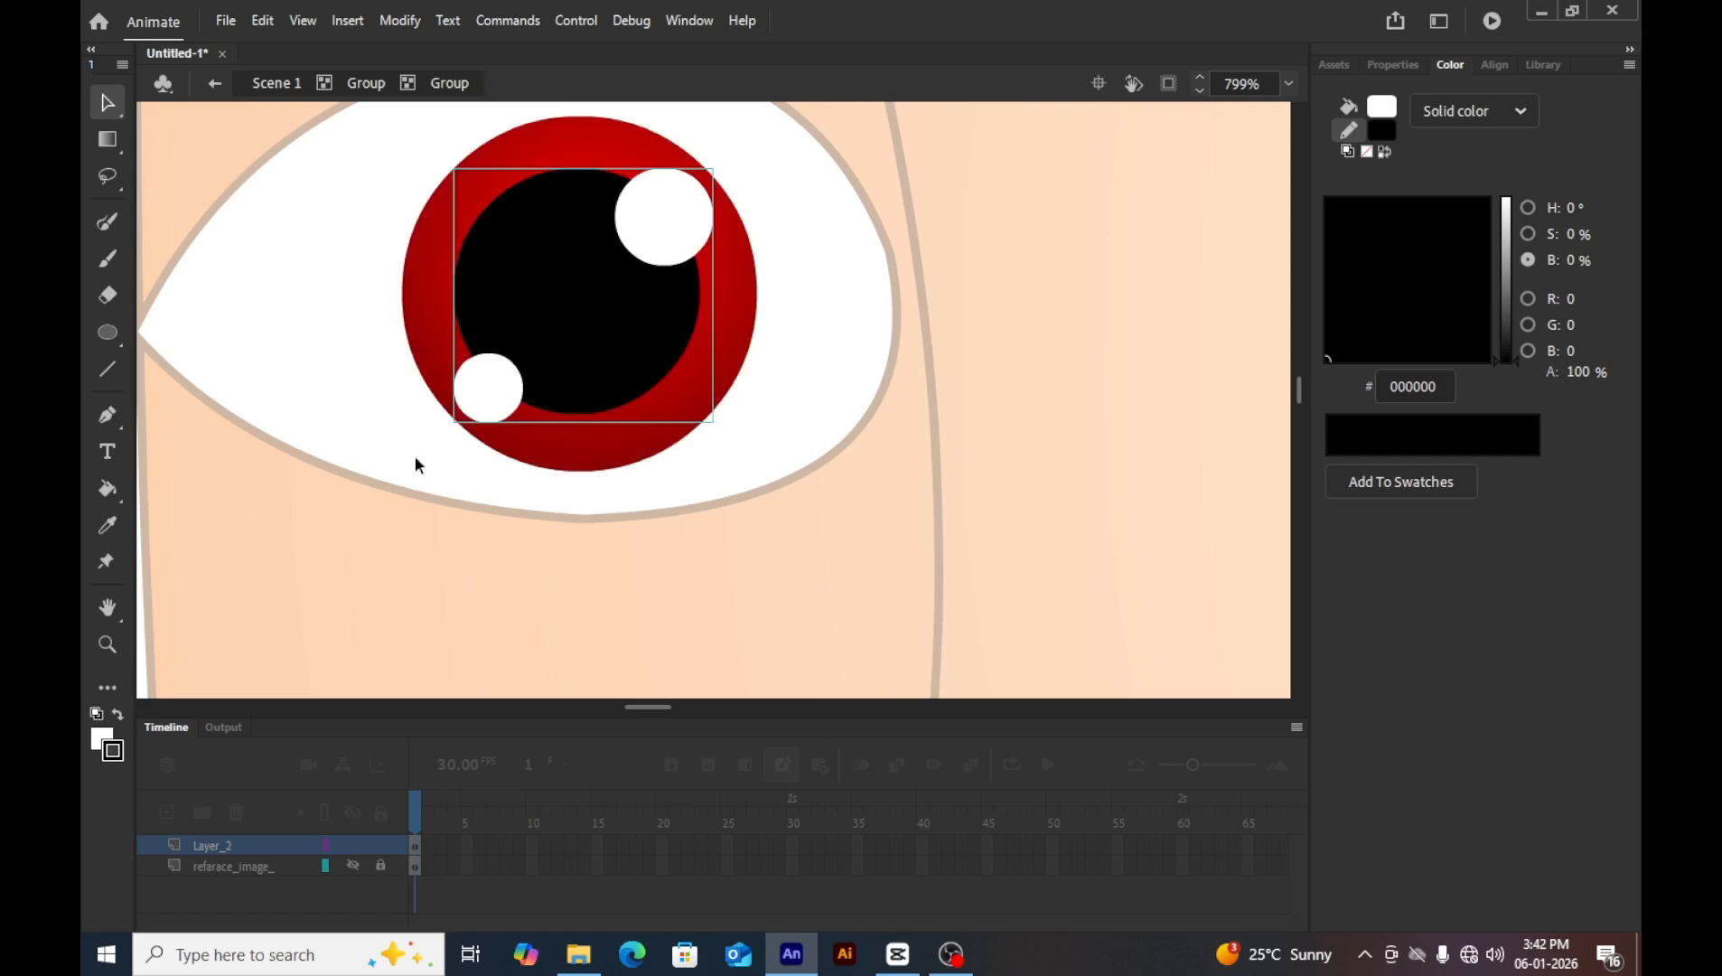
# Reopen the iris circle's group, shrink its radial gradient and move the gradient's centre toward the circle's centre.
pyautogui.doubleClick(611, 445)
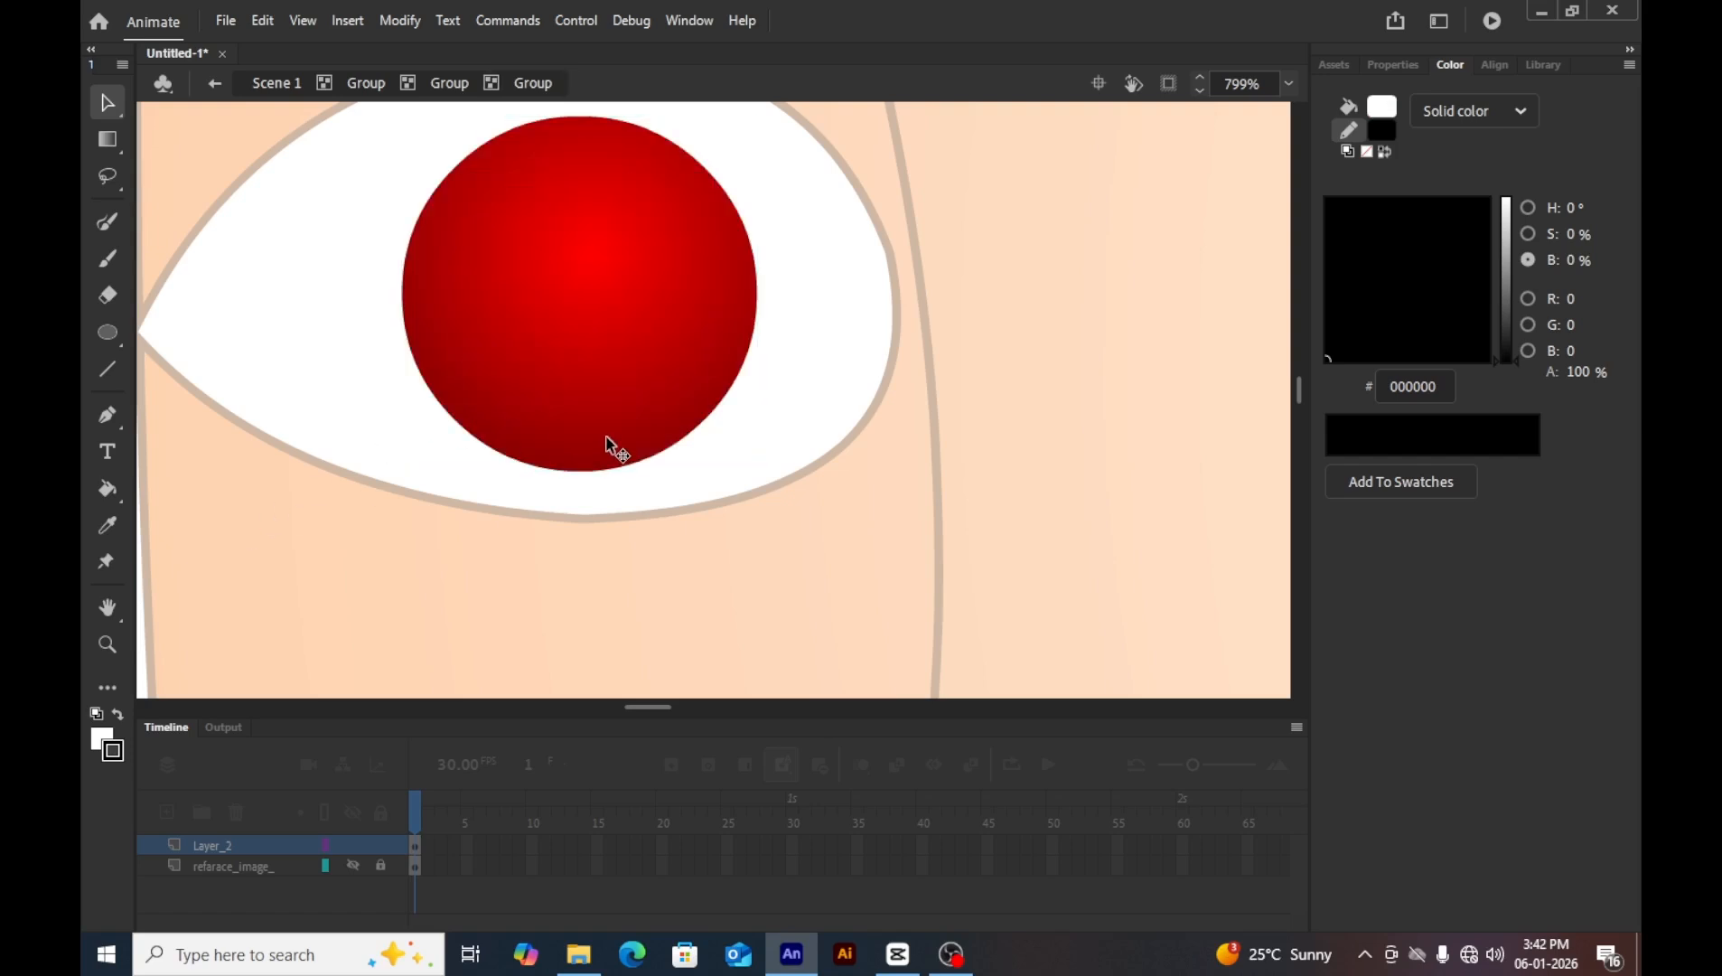
pyautogui.click(113, 141)
pyautogui.click(199, 173)
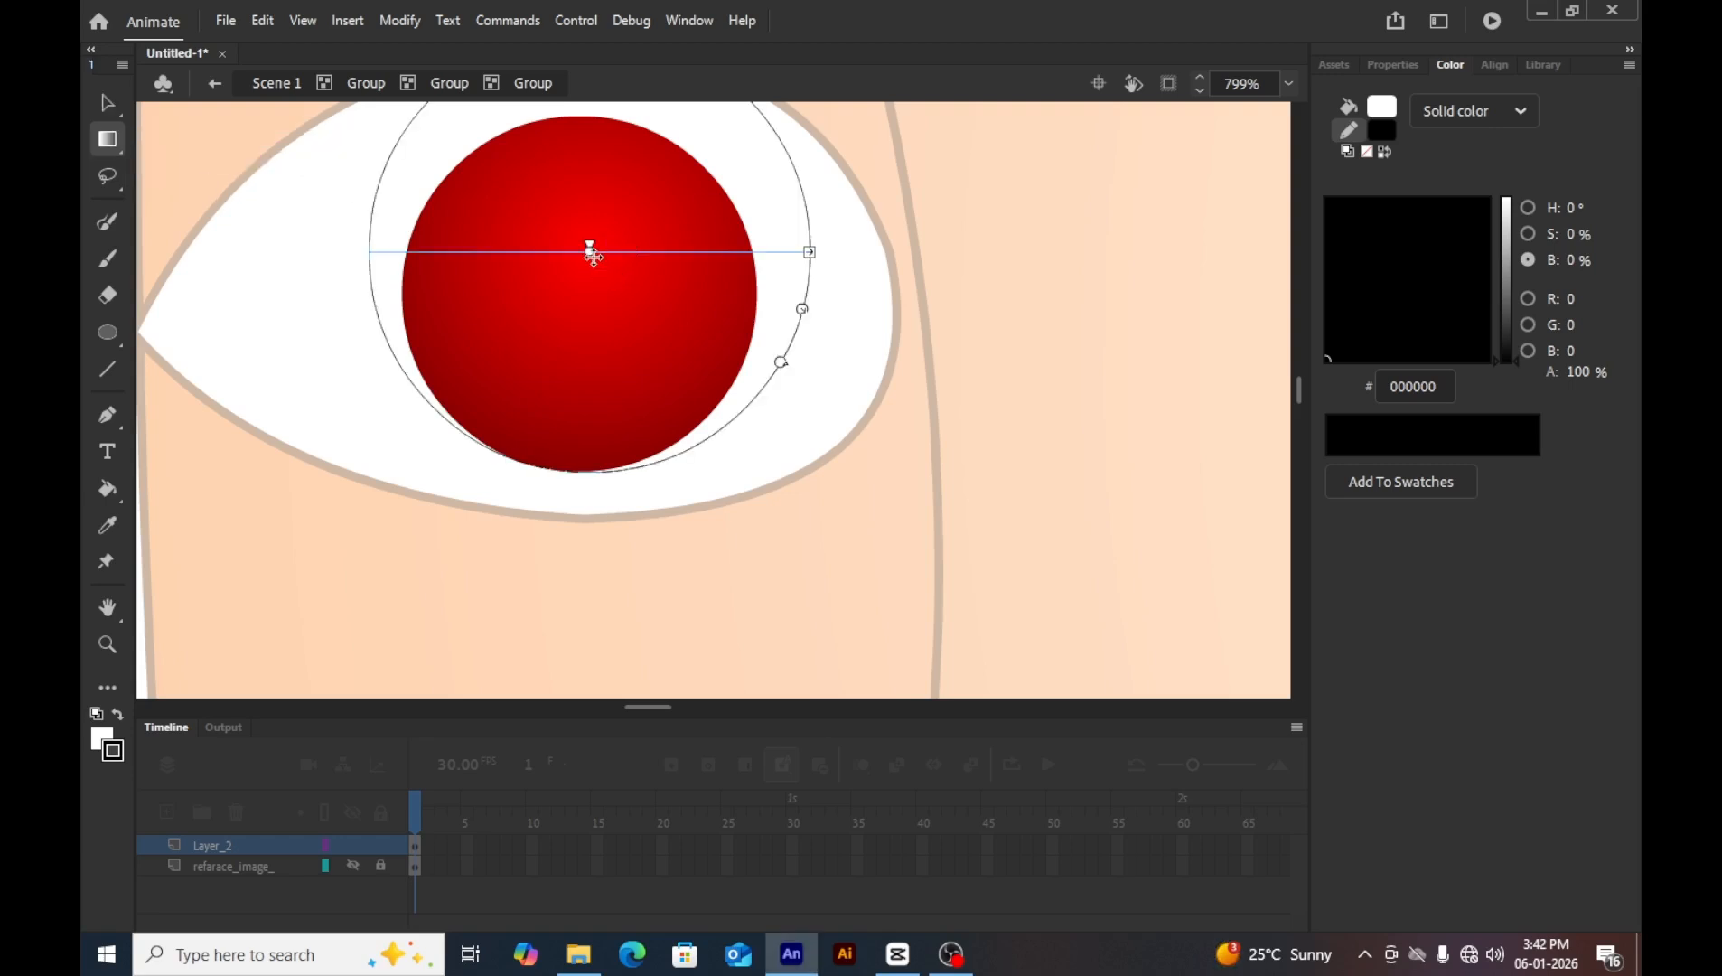
pyautogui.moveTo(593, 256)
pyautogui.mouseDown()
pyautogui.moveTo(608, 323)
pyautogui.moveTo(588, 263)
pyautogui.mouseUp()
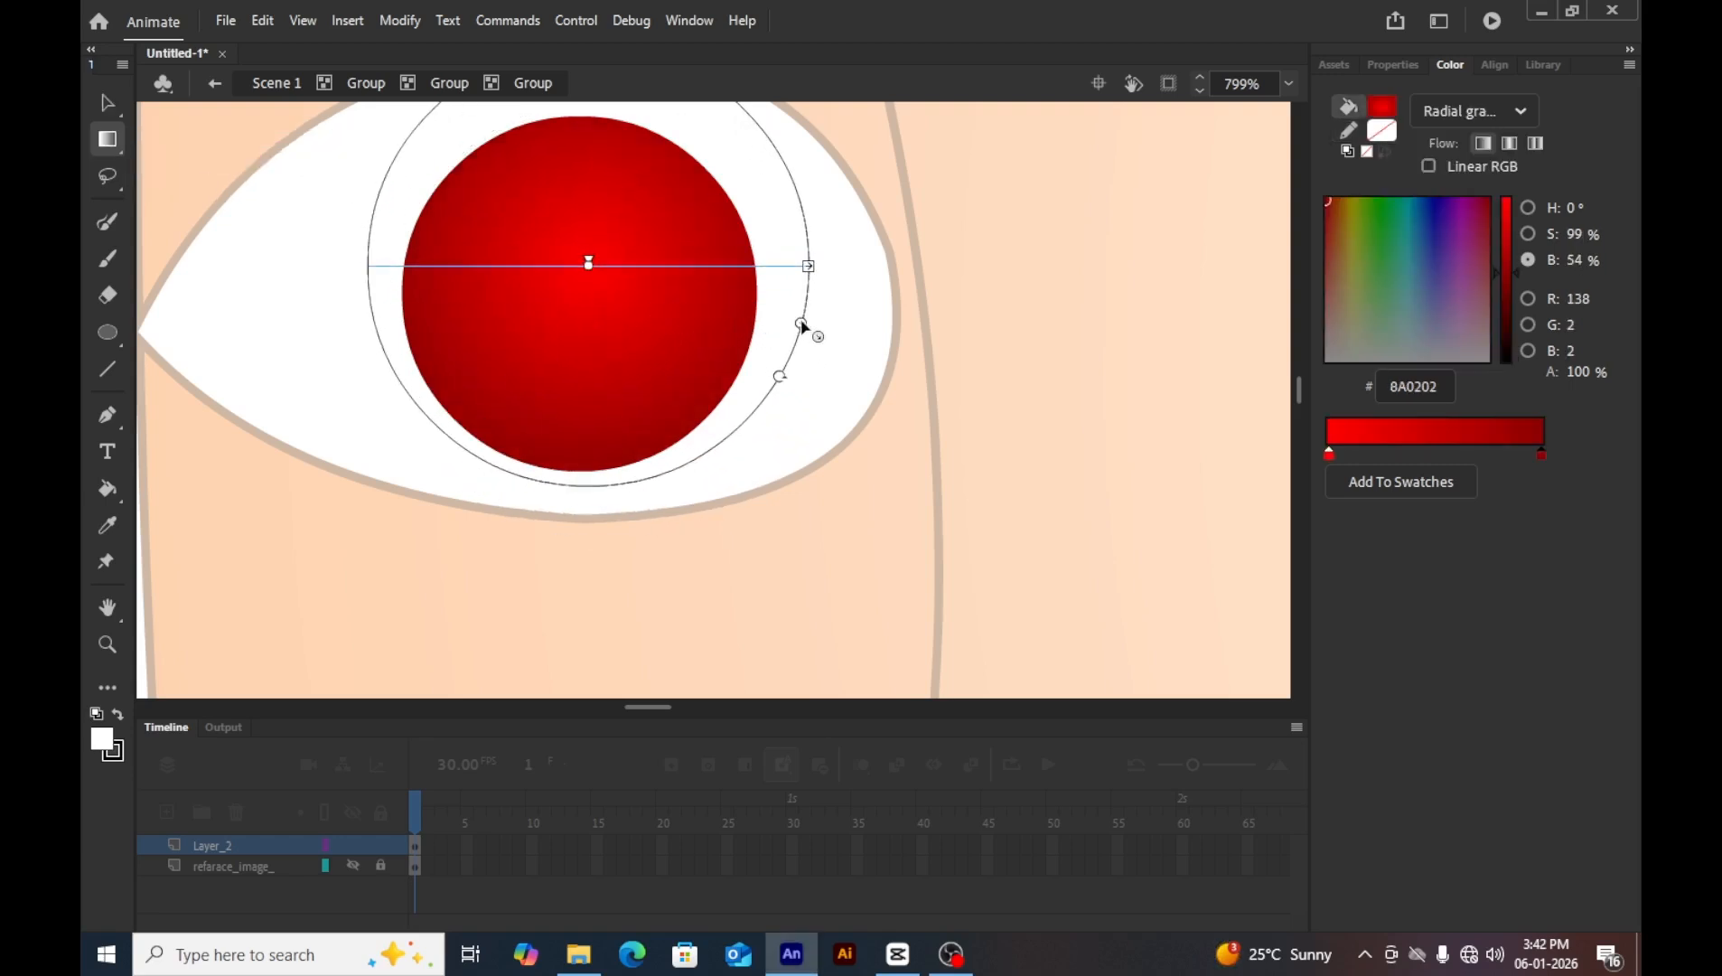
pyautogui.moveTo(801, 325); pyautogui.dragTo(723, 305)
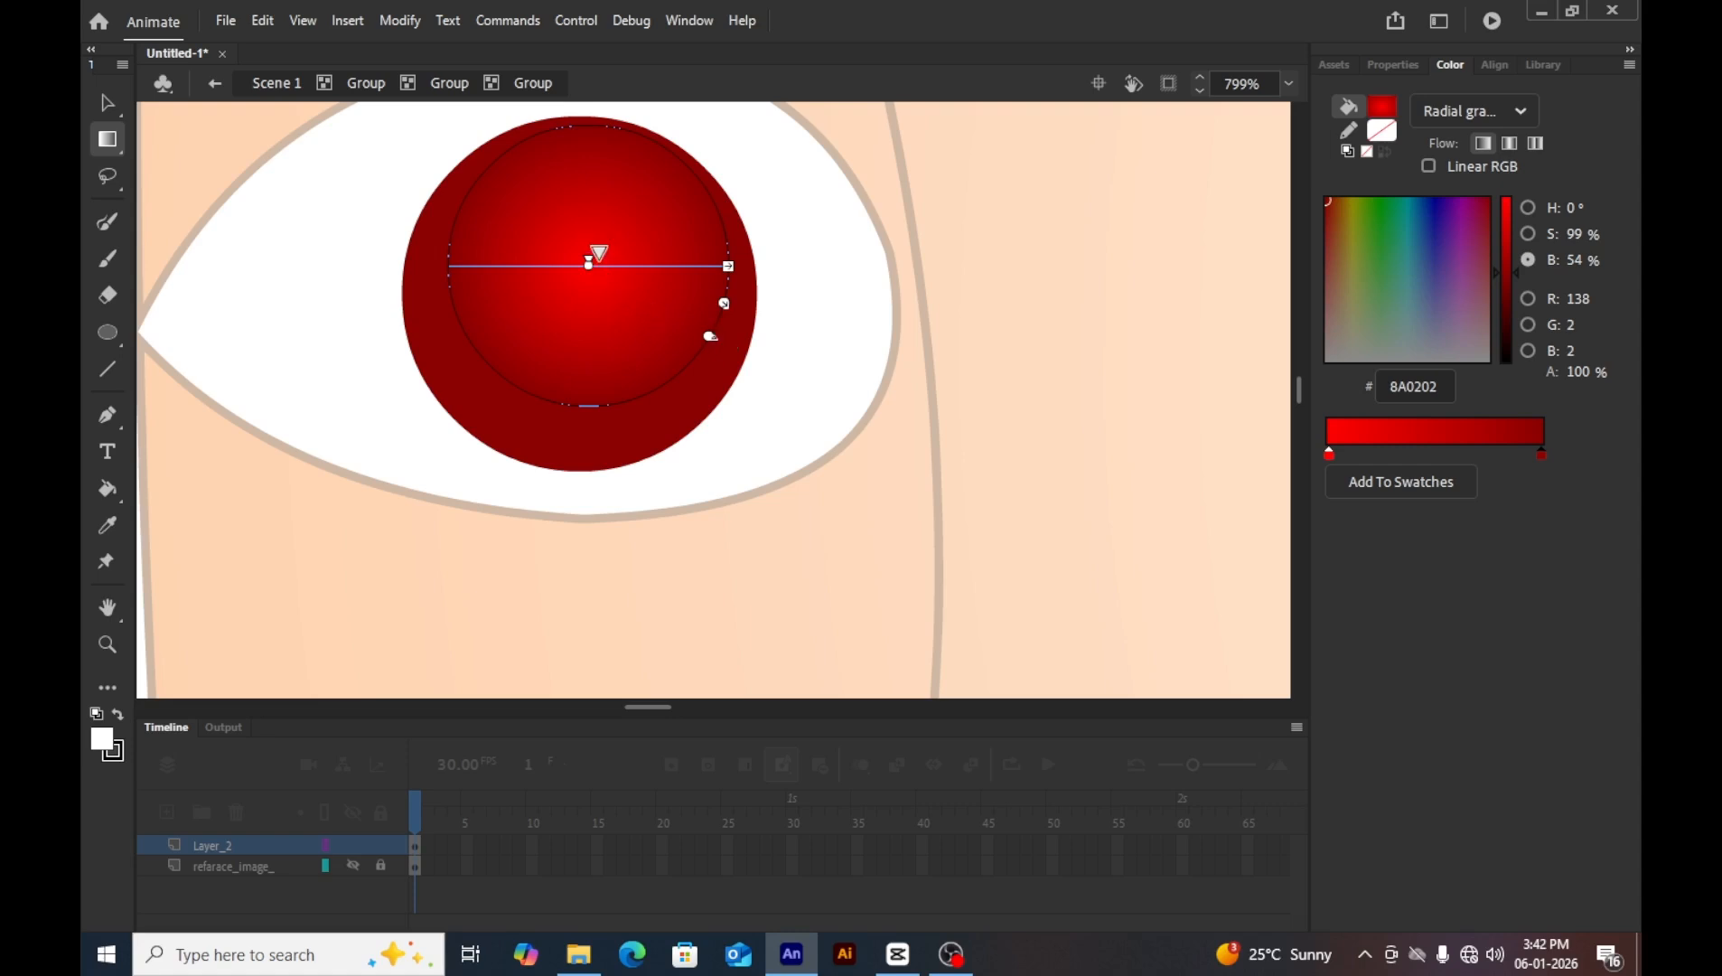
pyautogui.moveTo(588, 263); pyautogui.dragTo(580, 281)
pyautogui.click(883, 377)
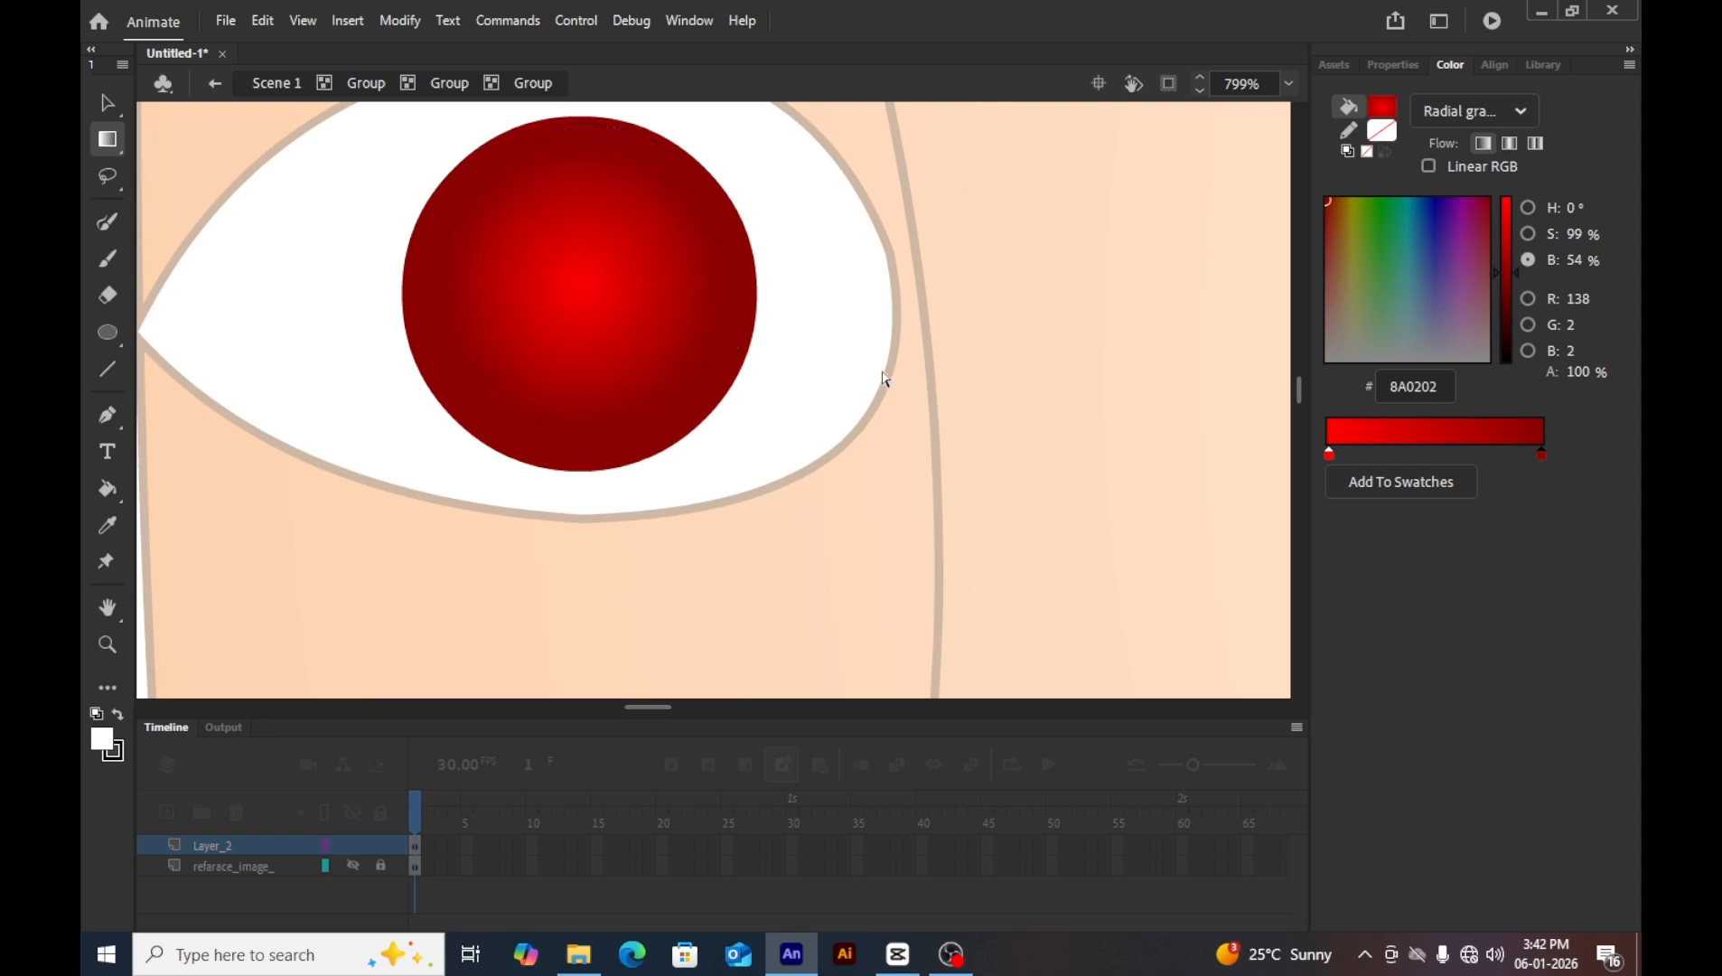
pyautogui.press('v')
pyautogui.doubleClick(860, 365)
pyautogui.click(857, 364)
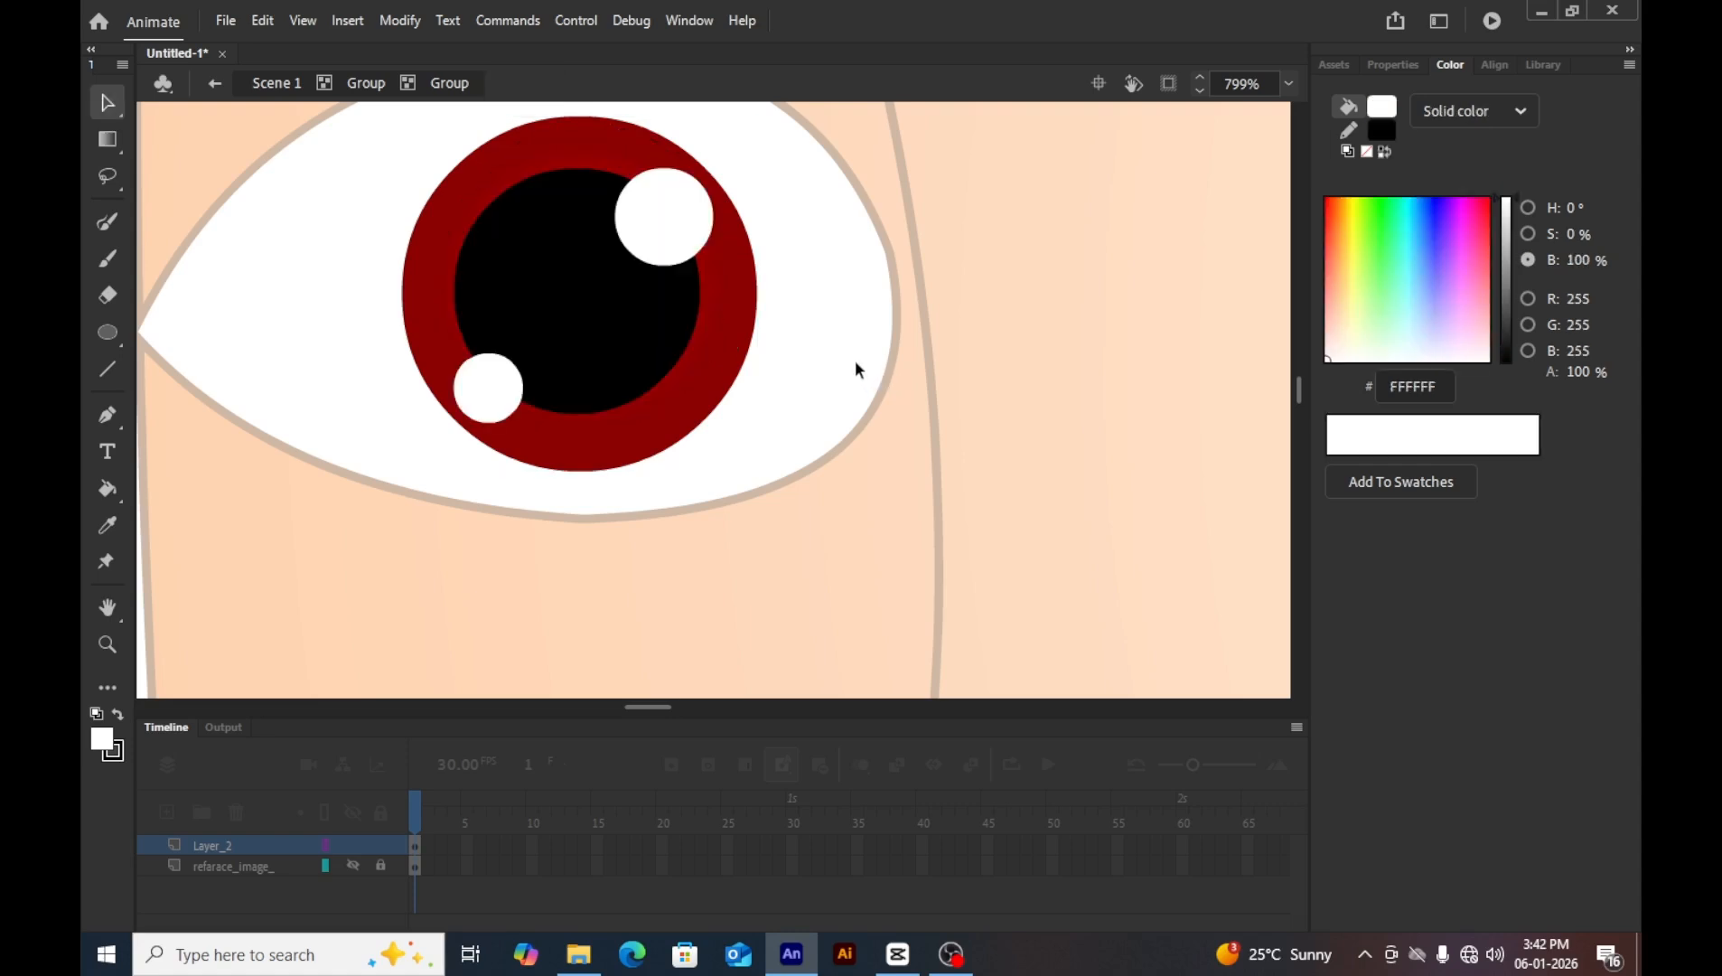
# Leave the nested iris group and the finished eye's group to return to the main scene.
pyautogui.hotkey('ctrl', '-')
pyautogui.hotkey('ctrl', '-')
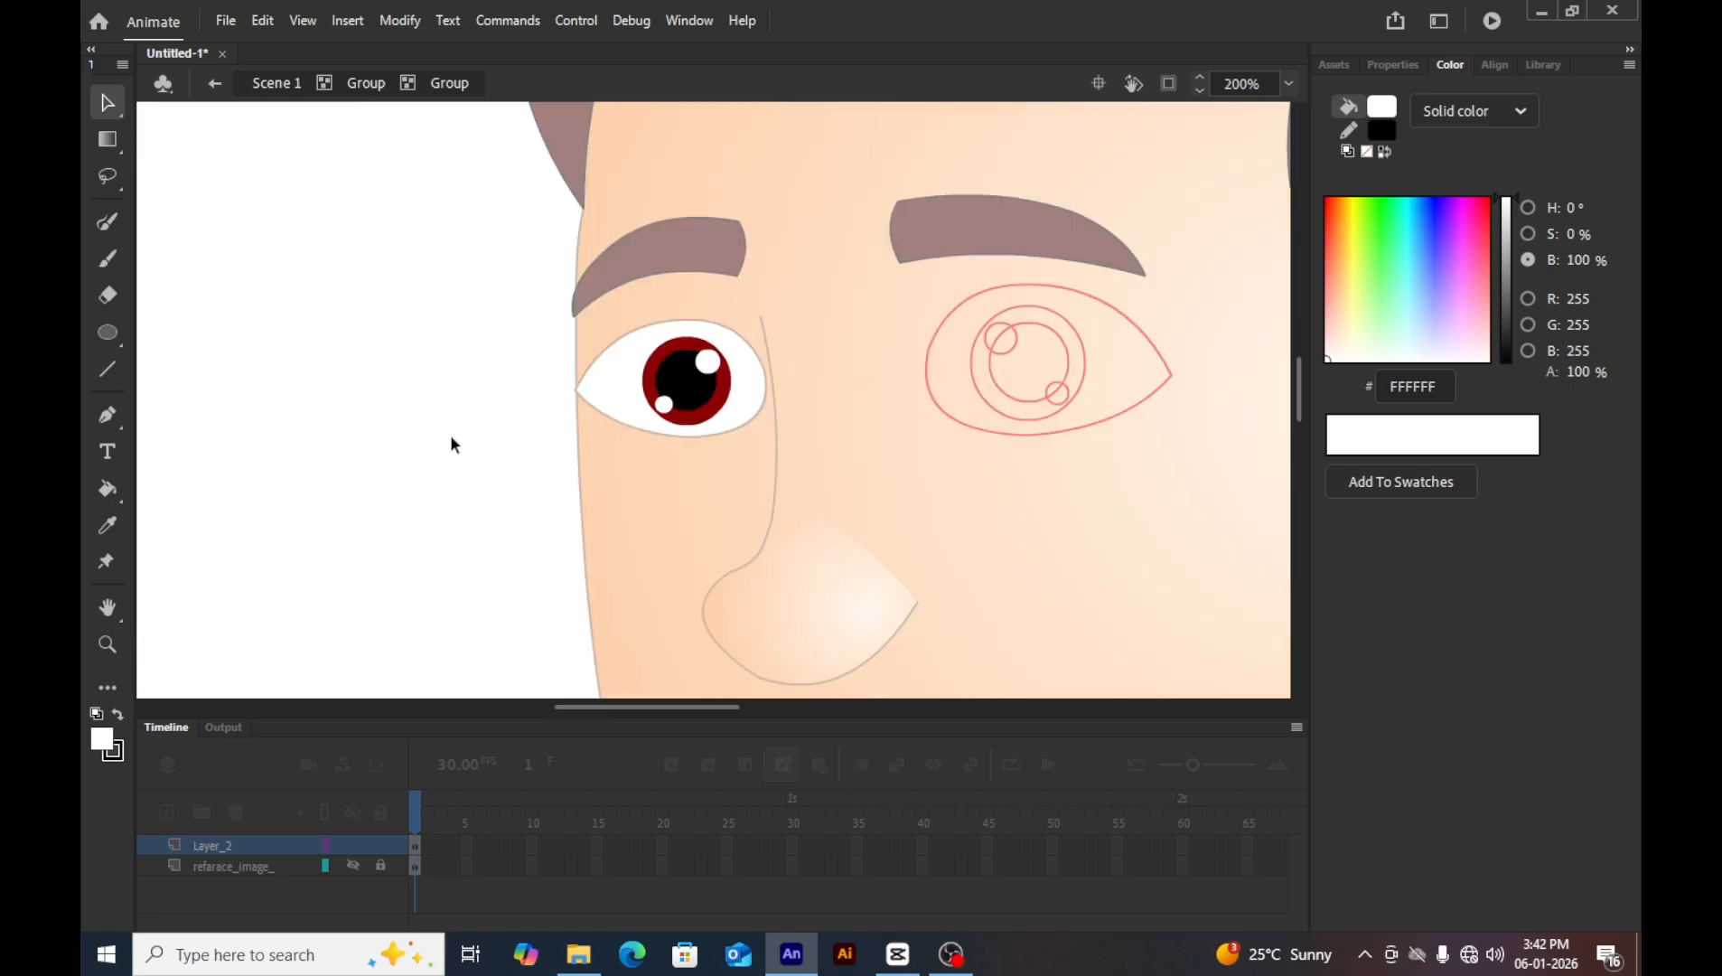
pyautogui.doubleClick(451, 437)
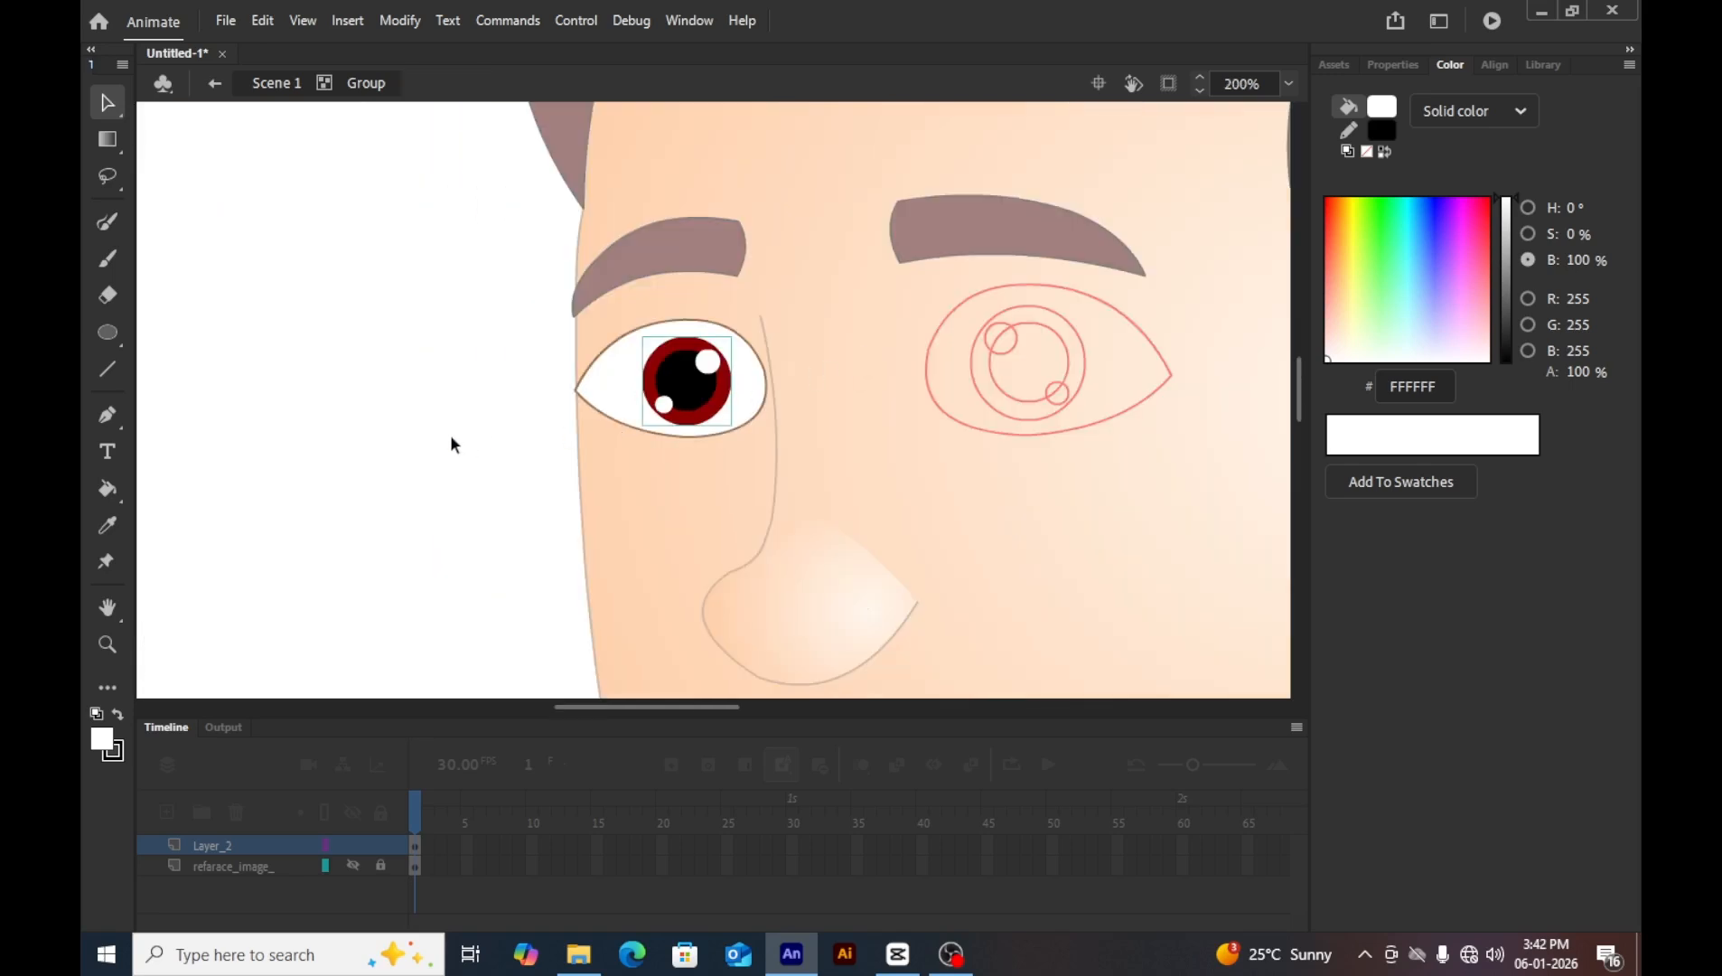
pyautogui.click(483, 426)
pyautogui.click(705, 404)
pyautogui.doubleClick(547, 432)
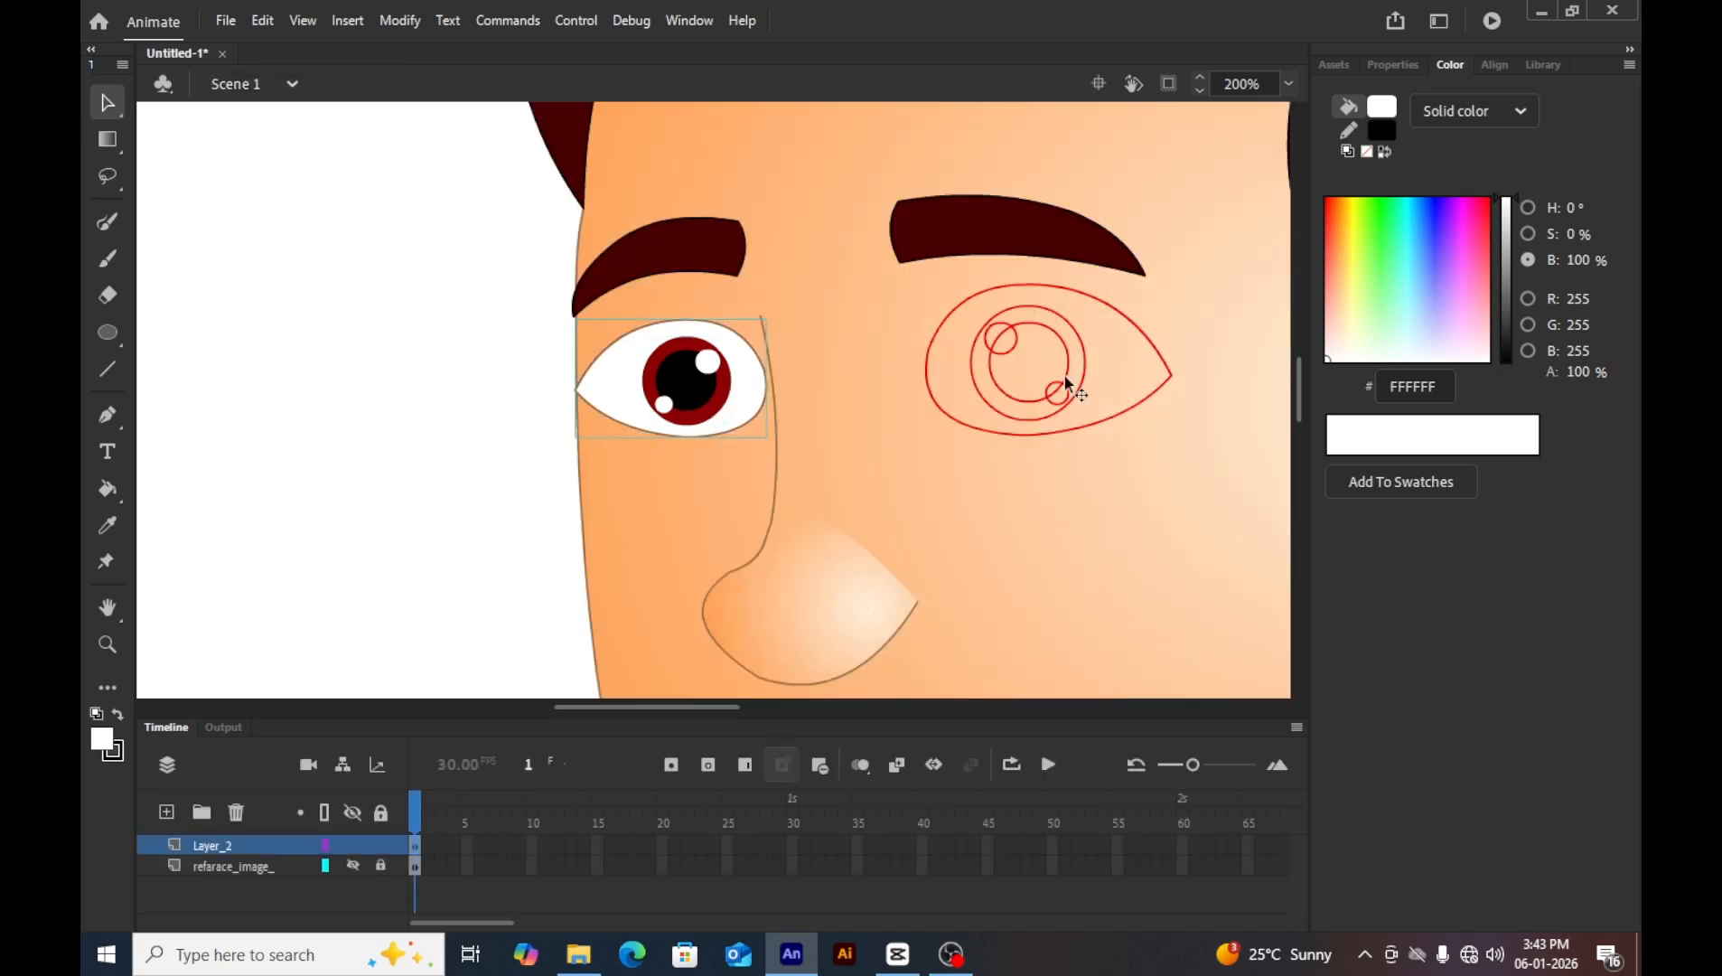
# In the group of the eye nearer the ear, fill the eyeball white (#FFFFFF), and return to the main scene.
pyautogui.doubleClick(1151, 404)
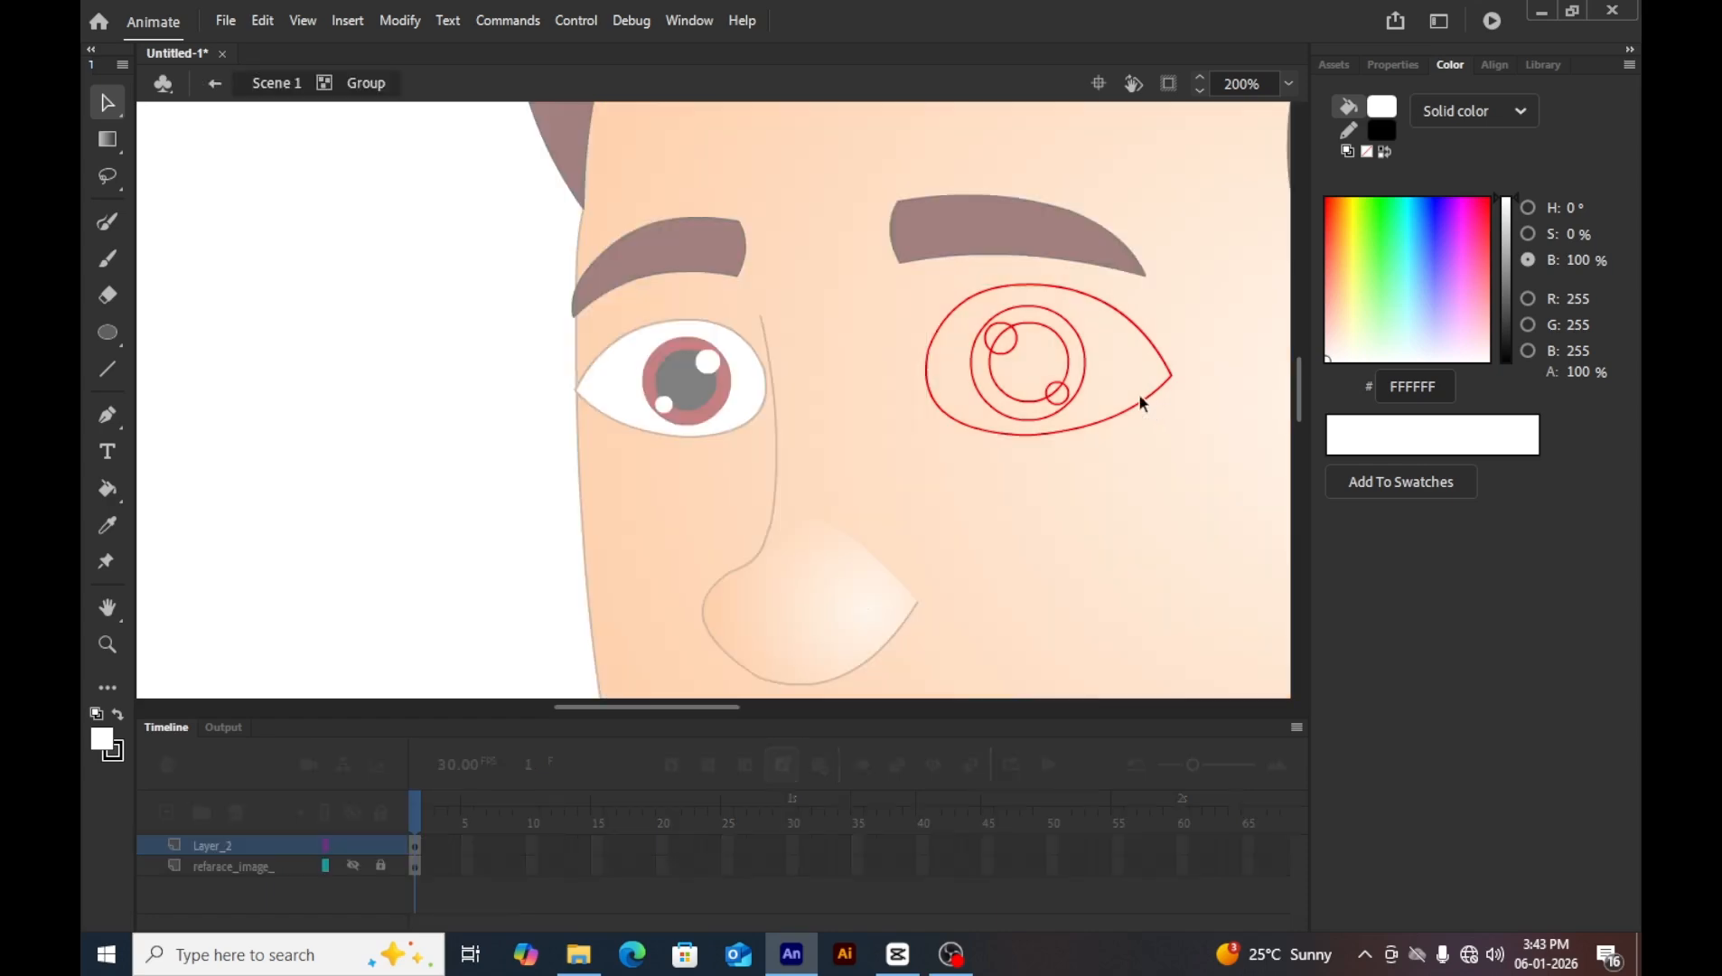
pyautogui.press('k')
pyautogui.click(1117, 370)
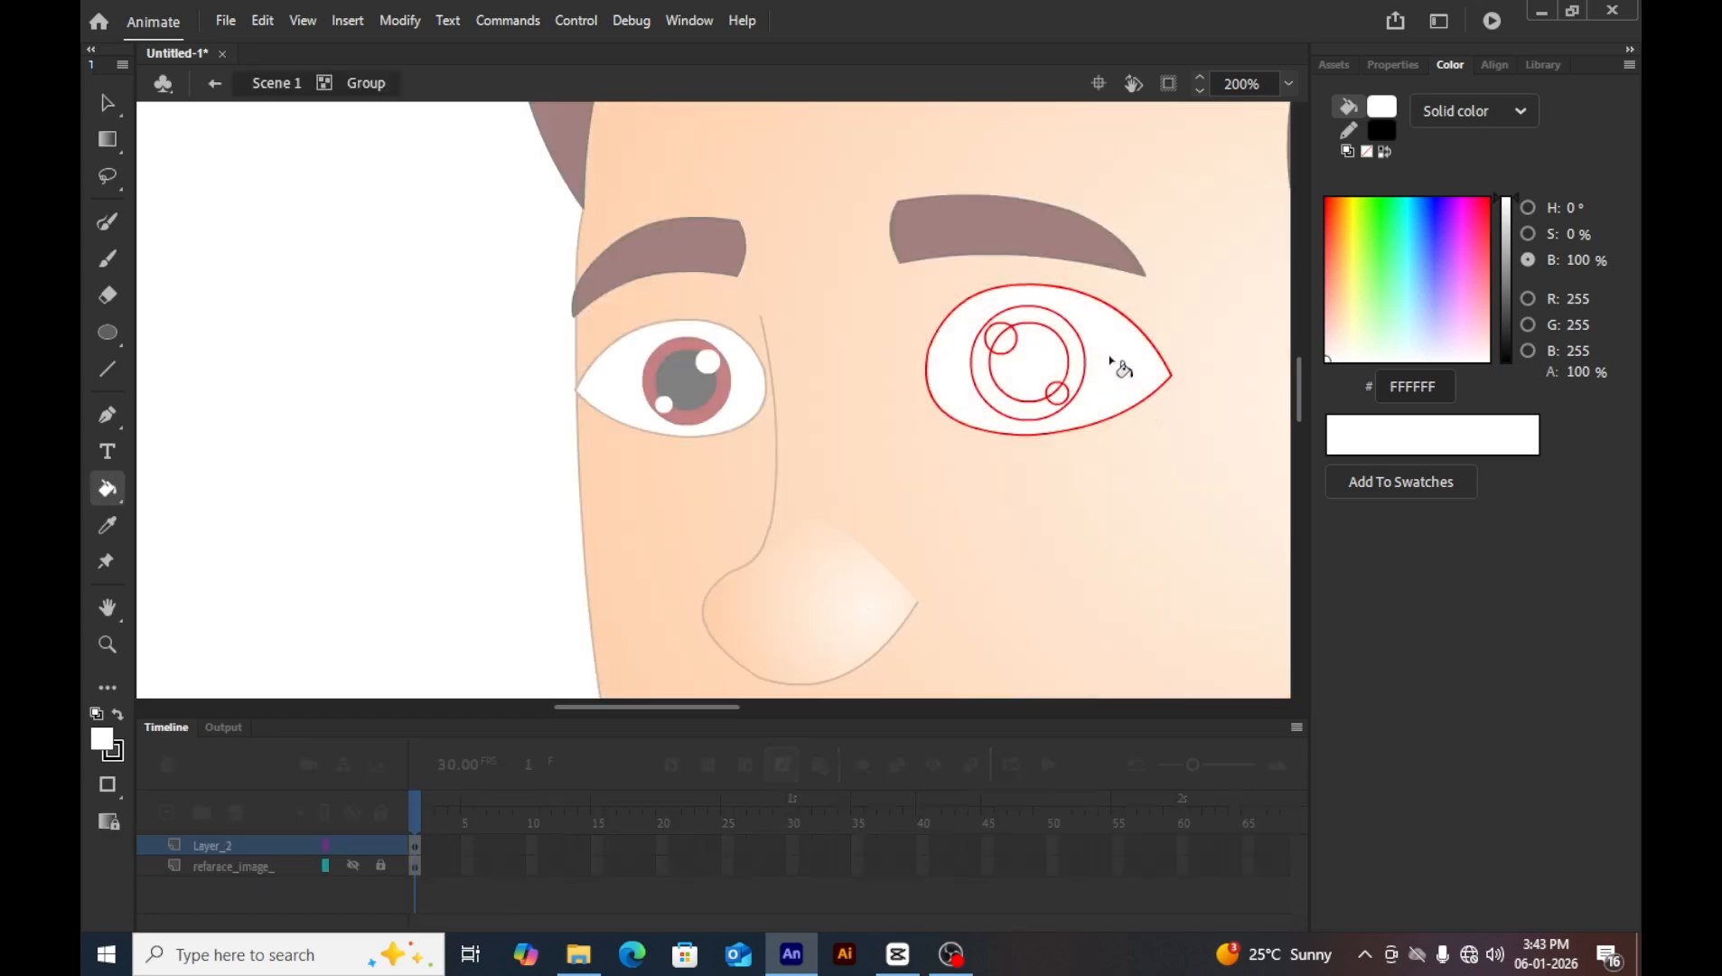
pyautogui.press('v')
pyautogui.doubleClick(404, 528)
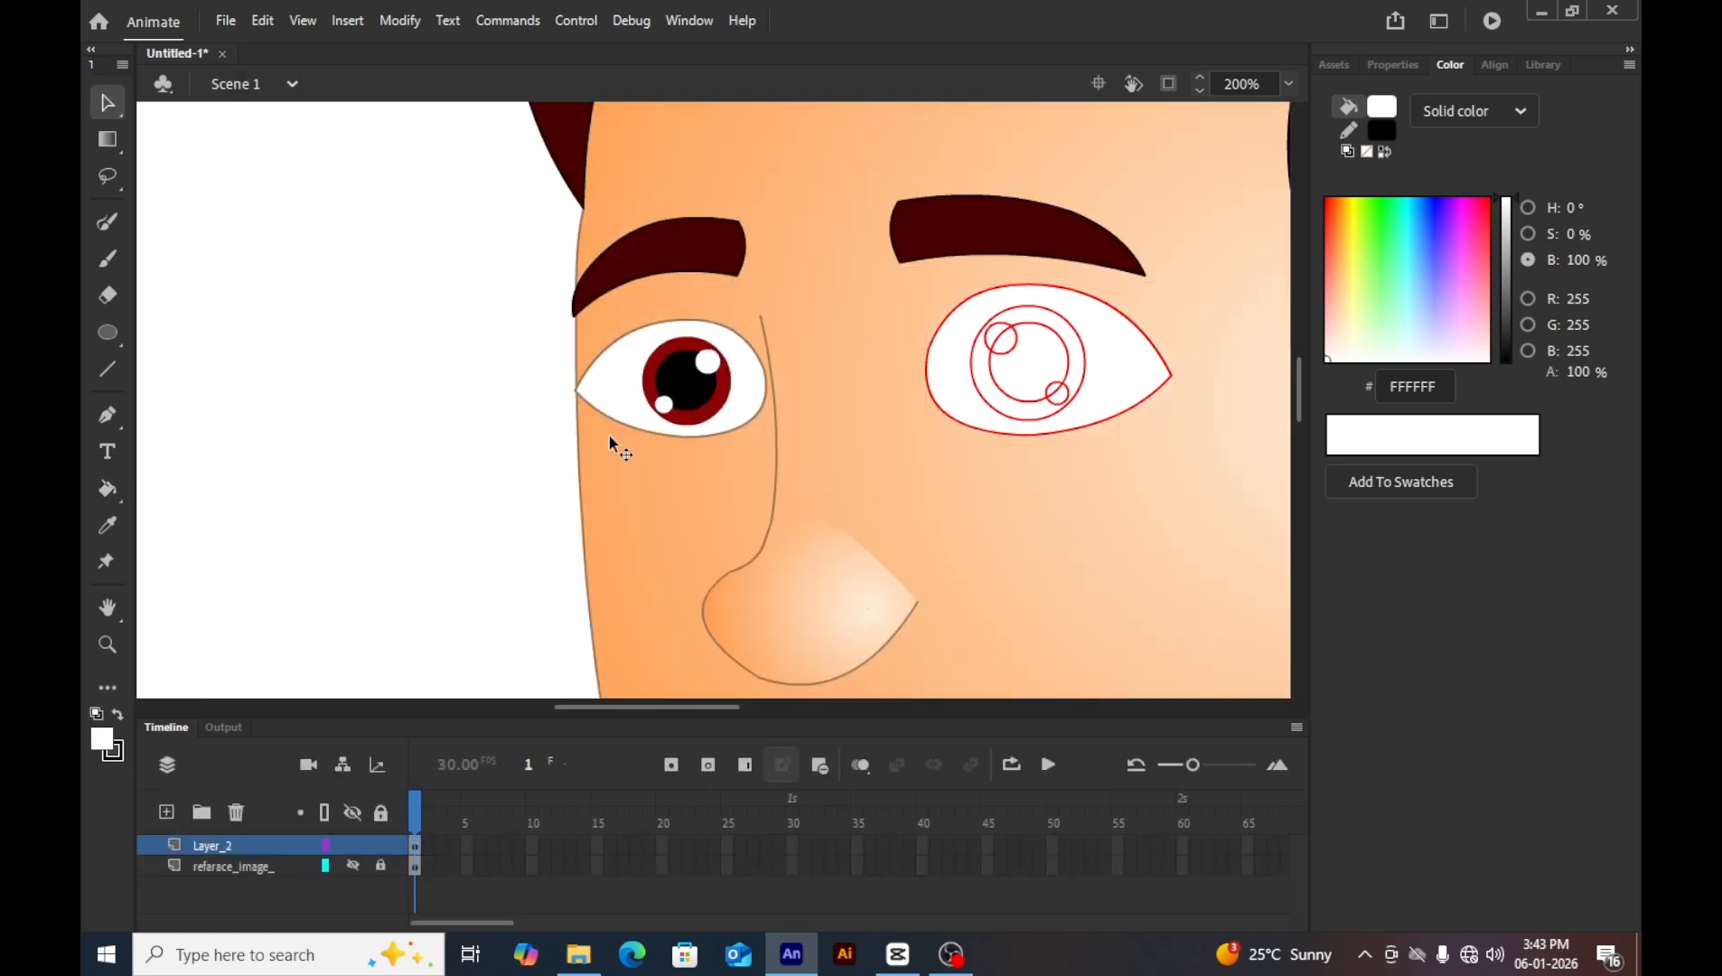
# Sample the brown outline of the finished eye as the stroke colour.
pyautogui.press('z')
pyautogui.click(633, 411)
pyautogui.click(750, 441)
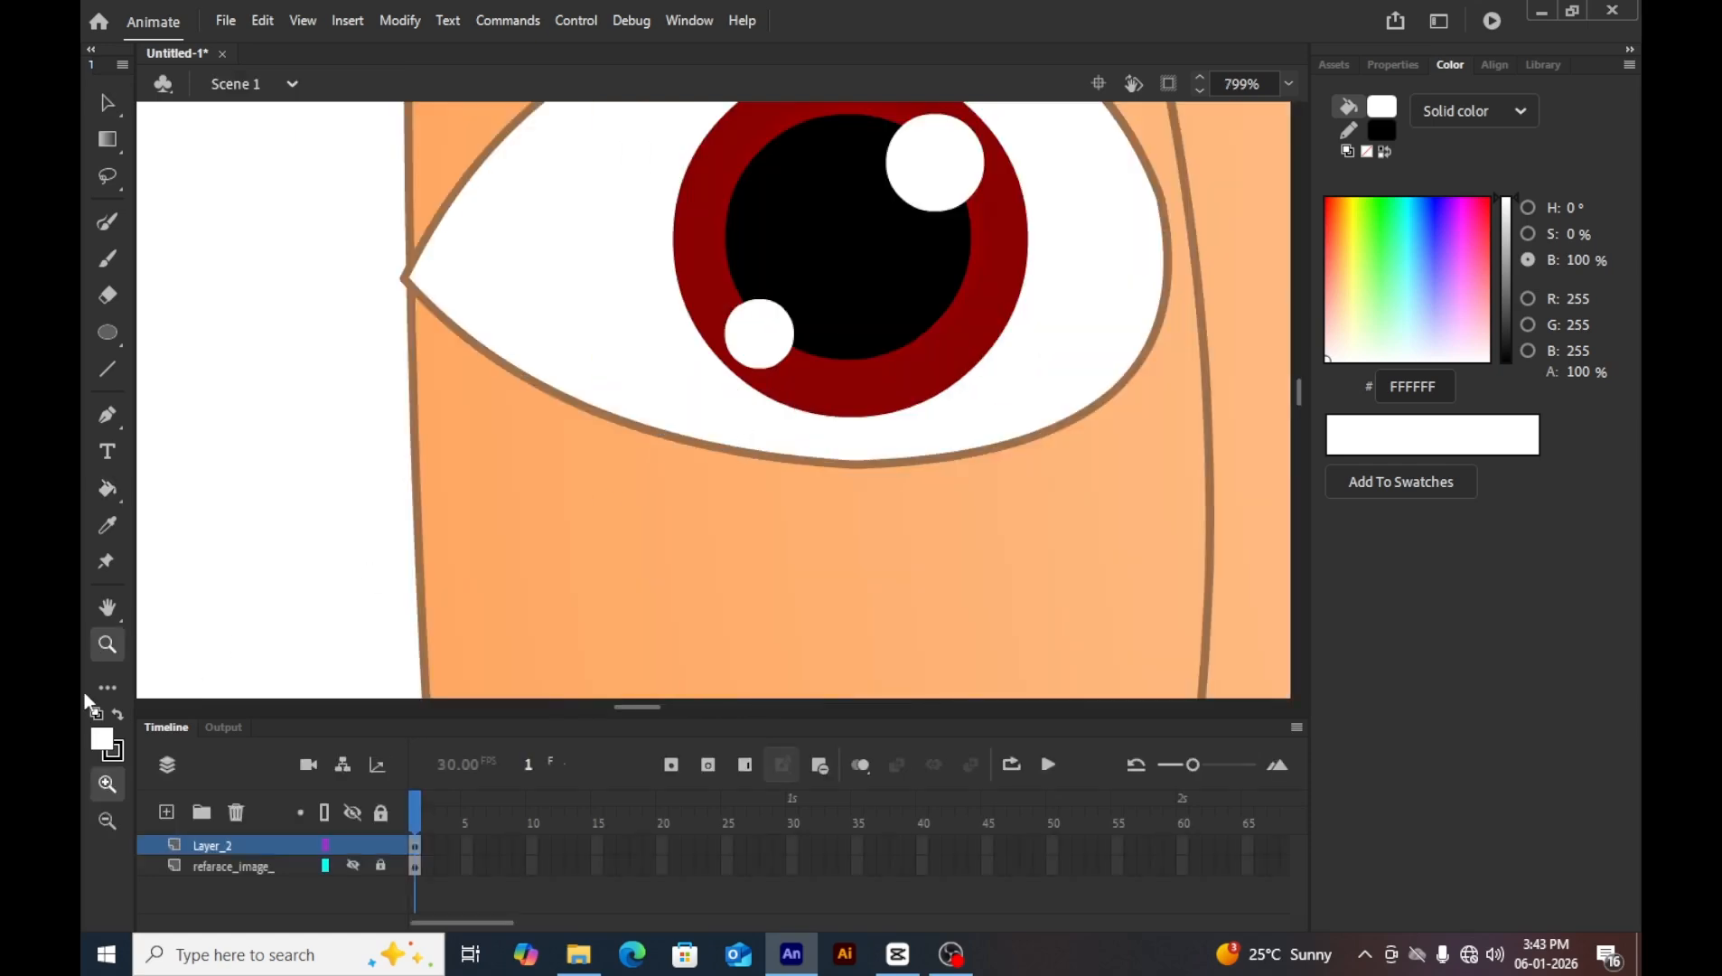
pyautogui.click(115, 750)
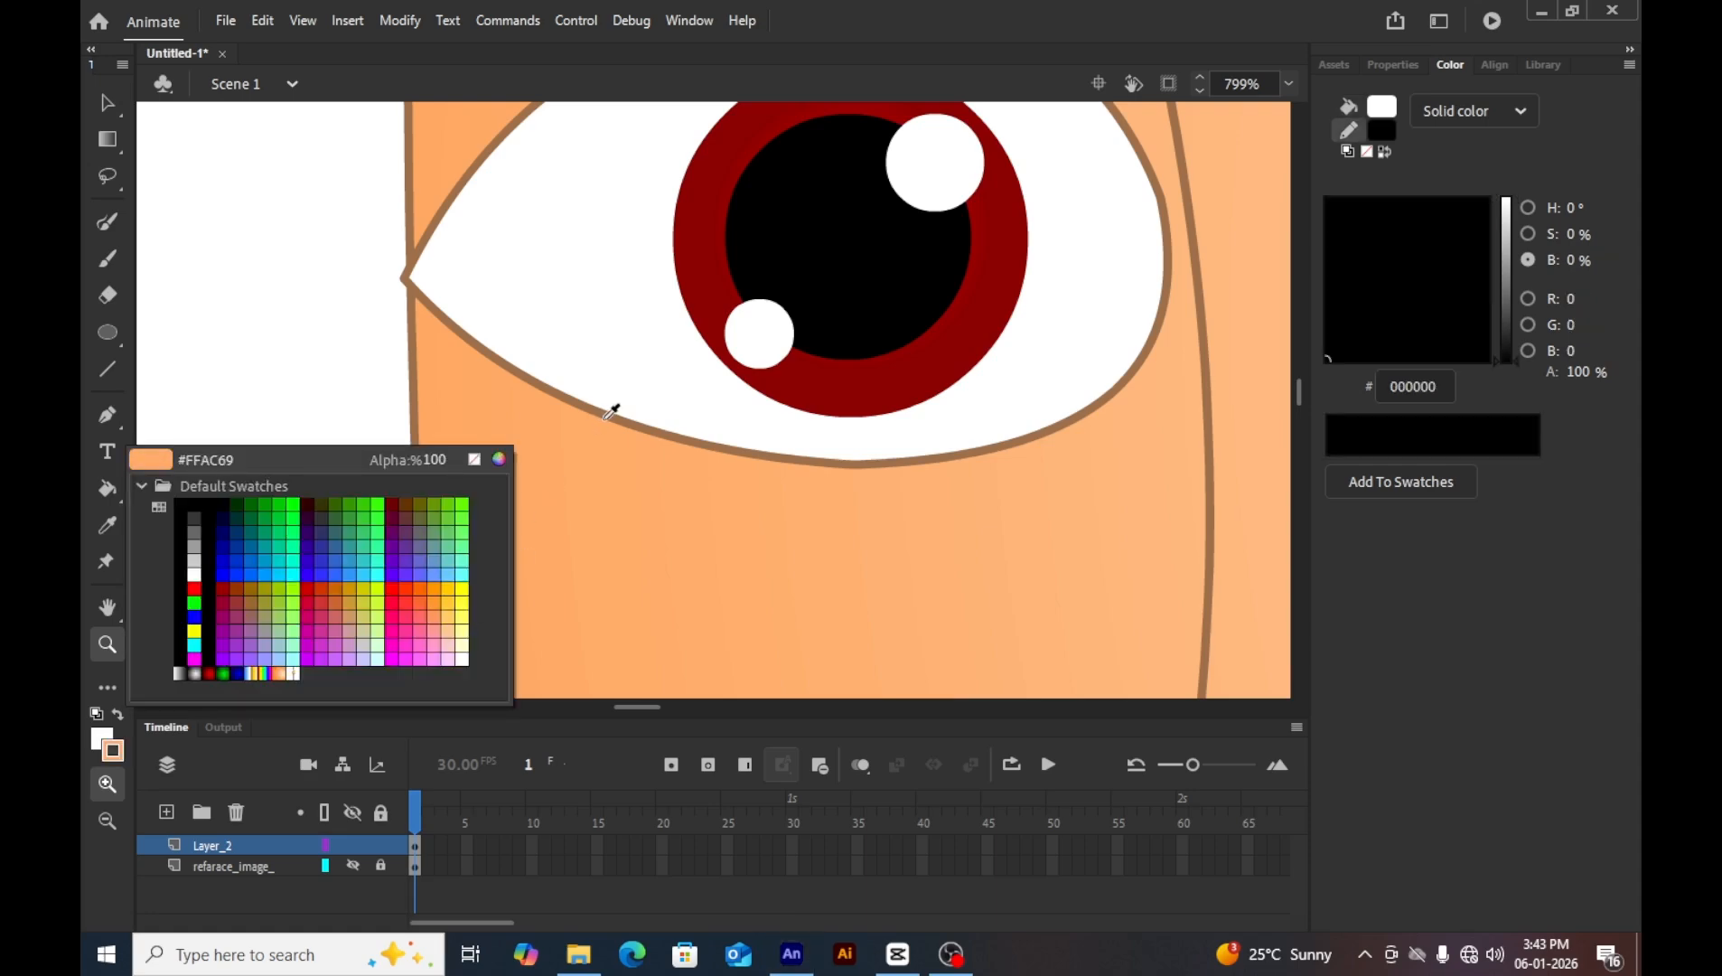
pyautogui.click(622, 406)
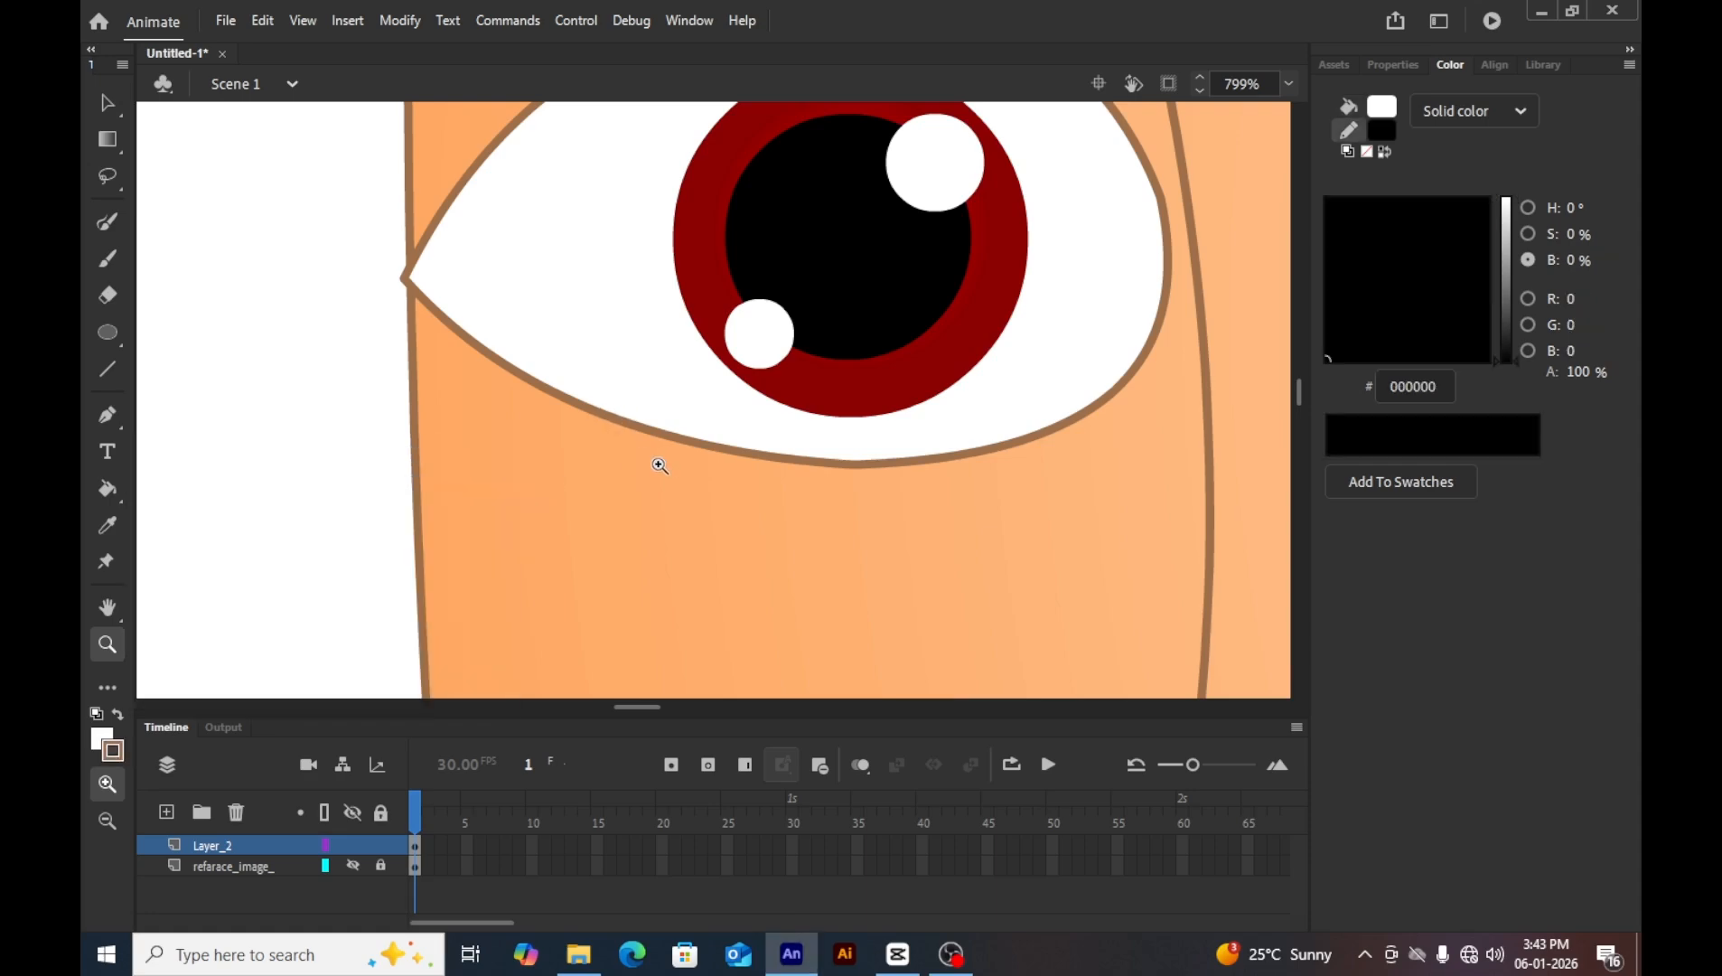
# In the group of the eye nearer the ear, recolour the eyeball's red outline with the sampled brown stroke (#9E704B).
pyautogui.press('h')
pyautogui.moveTo(995, 388); pyautogui.dragTo(423, 423)
pyautogui.hotkey('ctrl', '-')
pyautogui.hotkey('ctrl', '-')
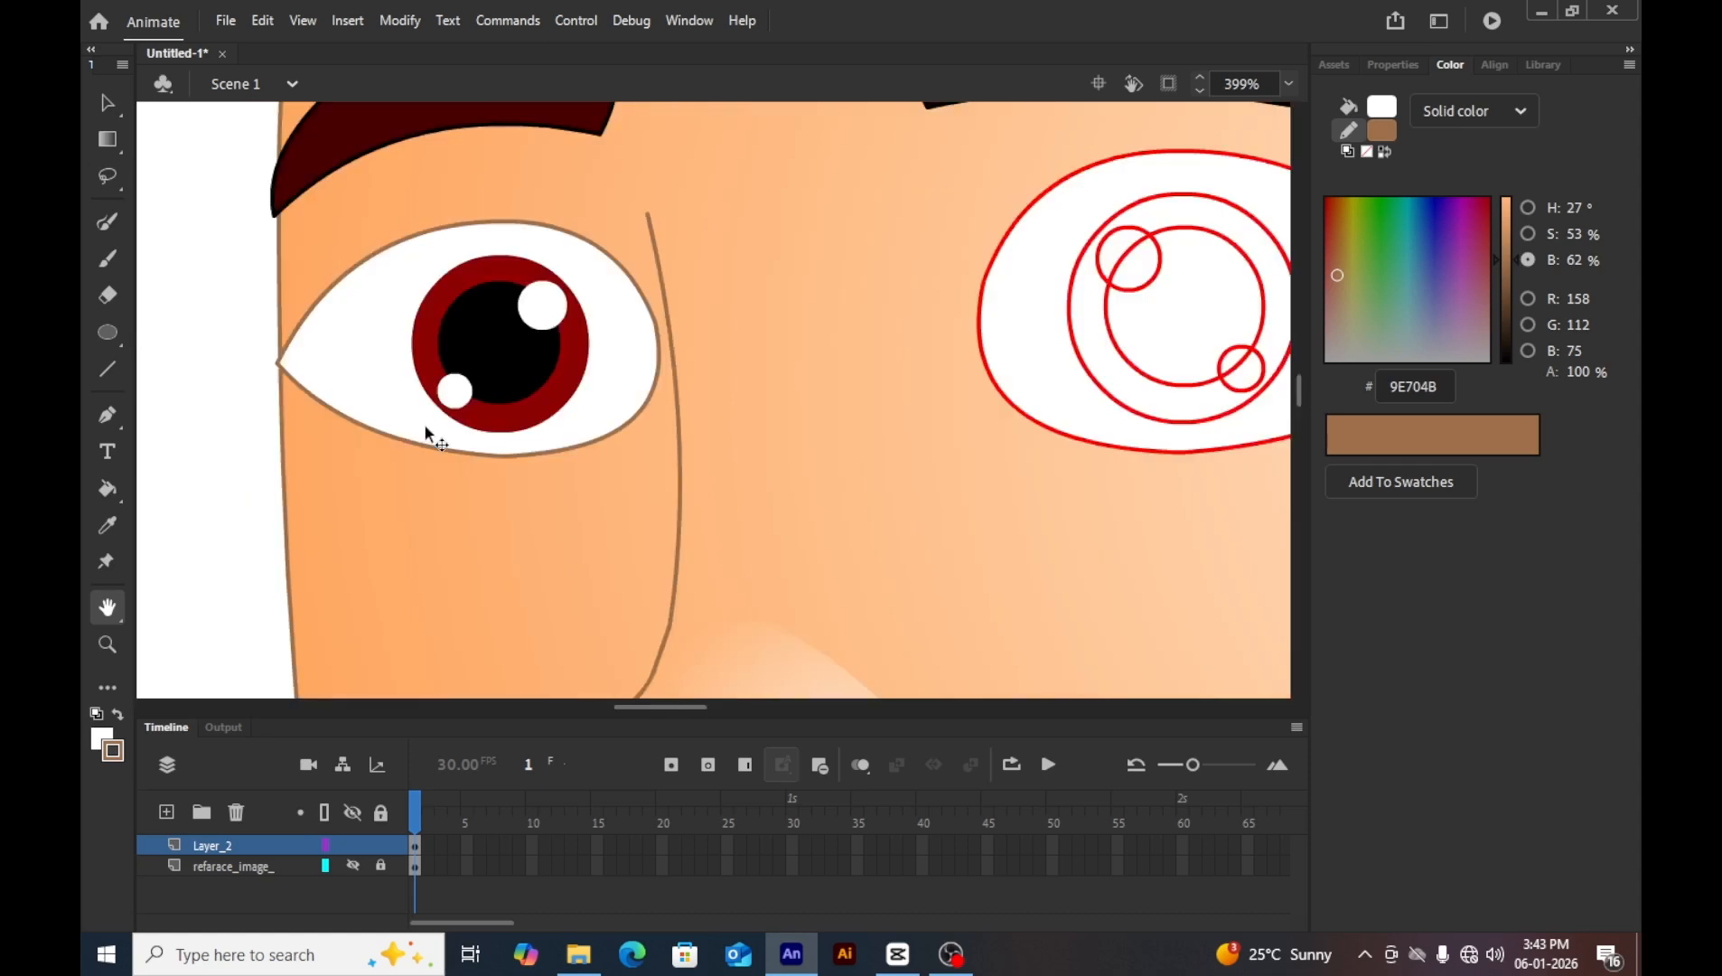
pyautogui.moveTo(761, 384); pyautogui.dragTo(645, 374)
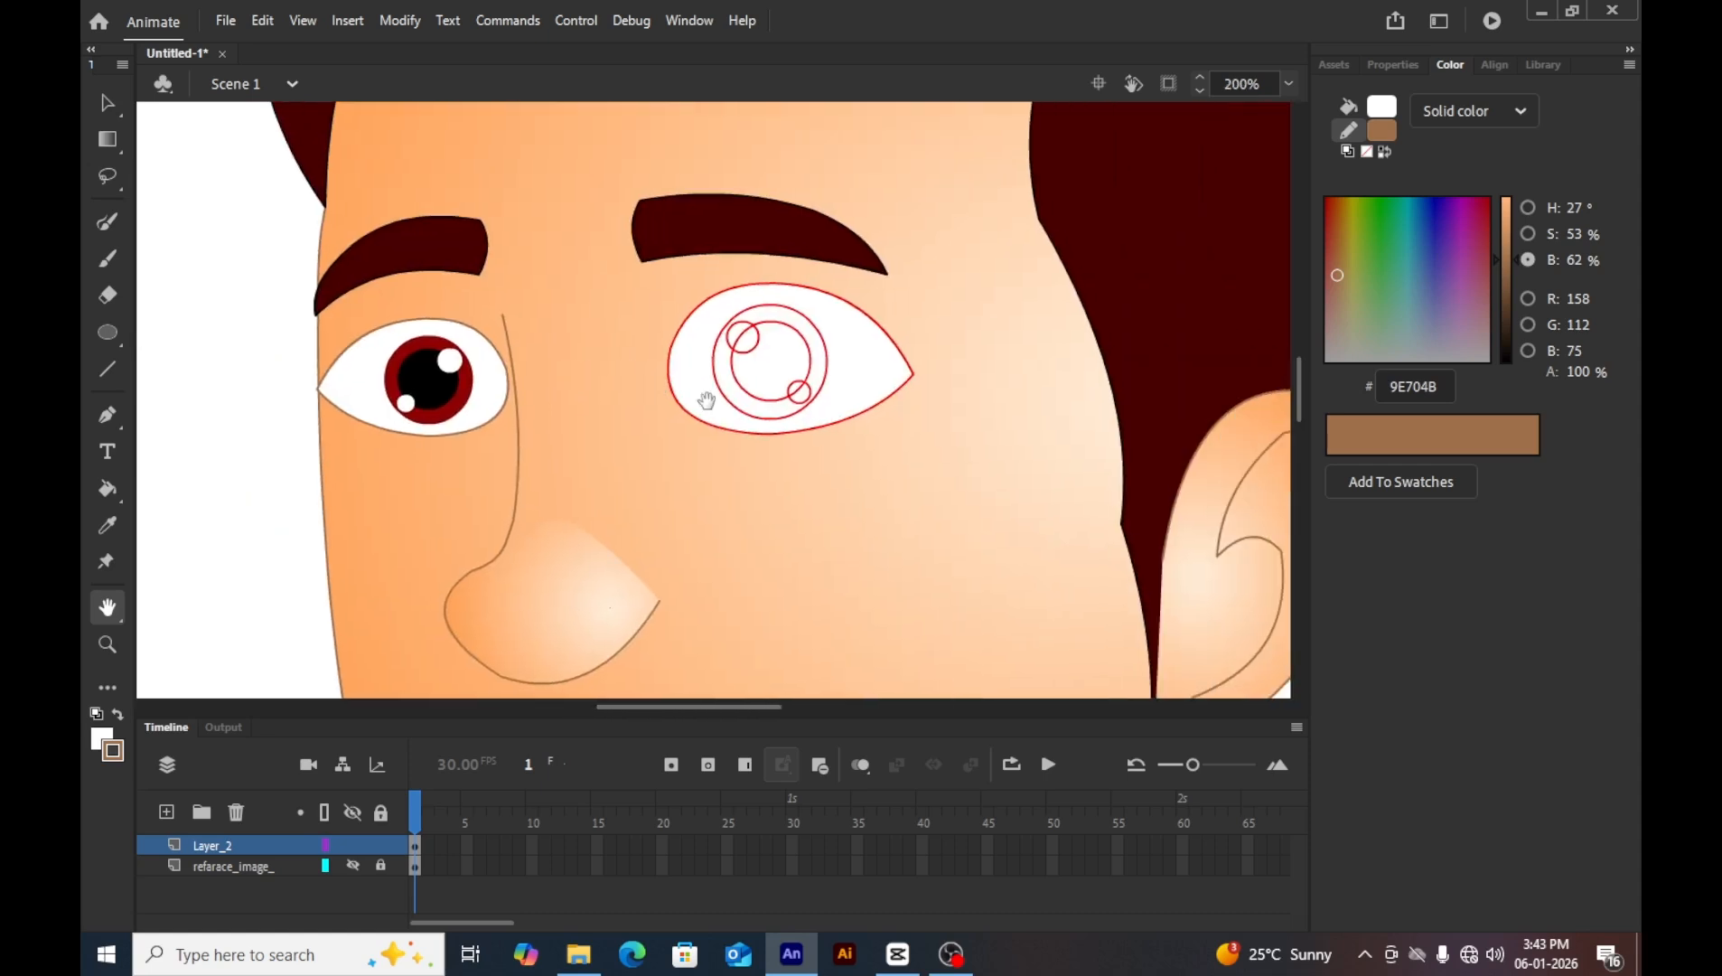
pyautogui.press('v')
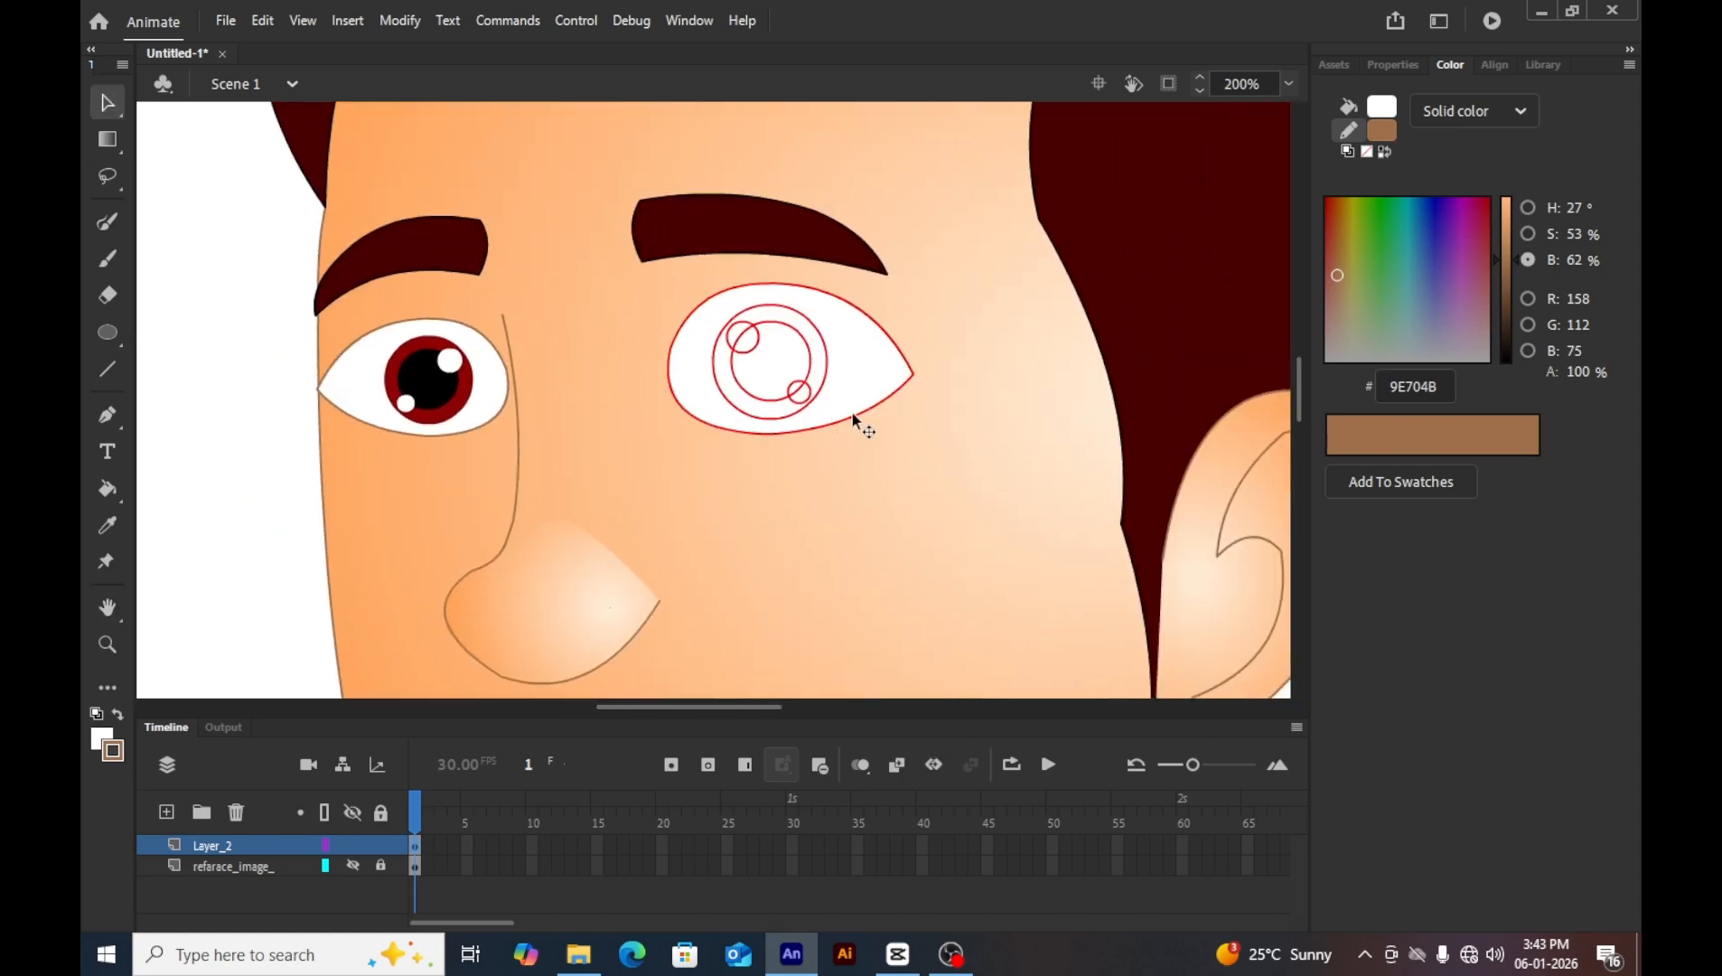
pyautogui.doubleClick(852, 418)
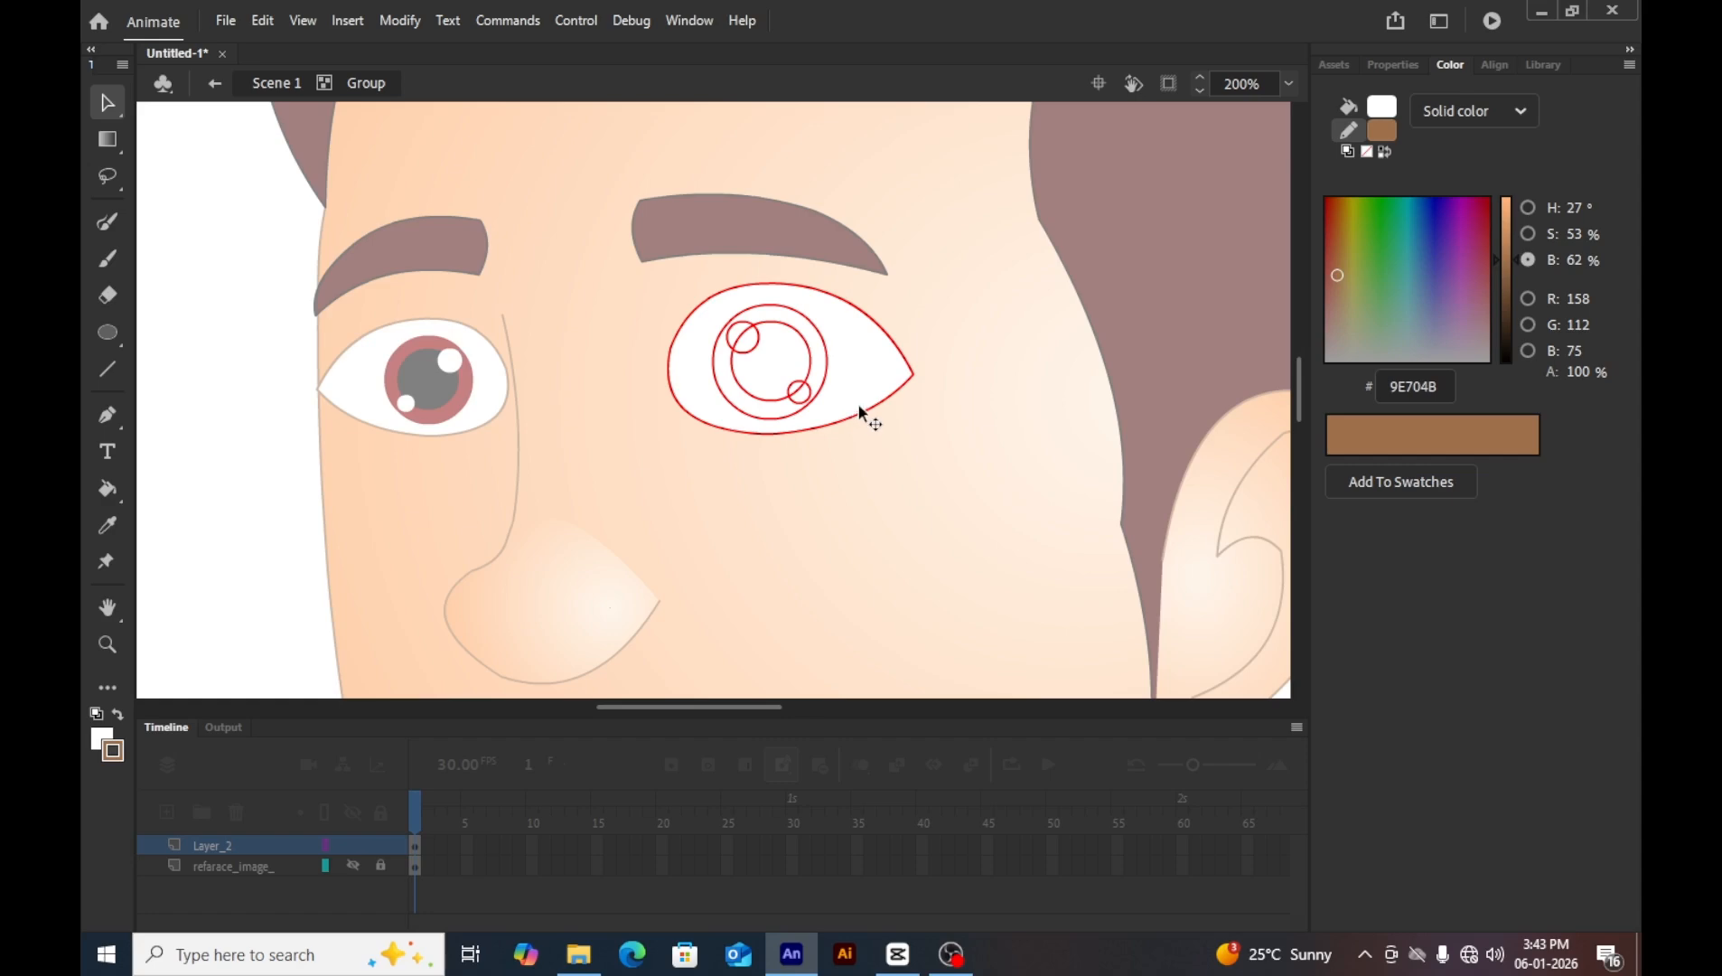
pyautogui.press('s')
pyautogui.click(859, 411)
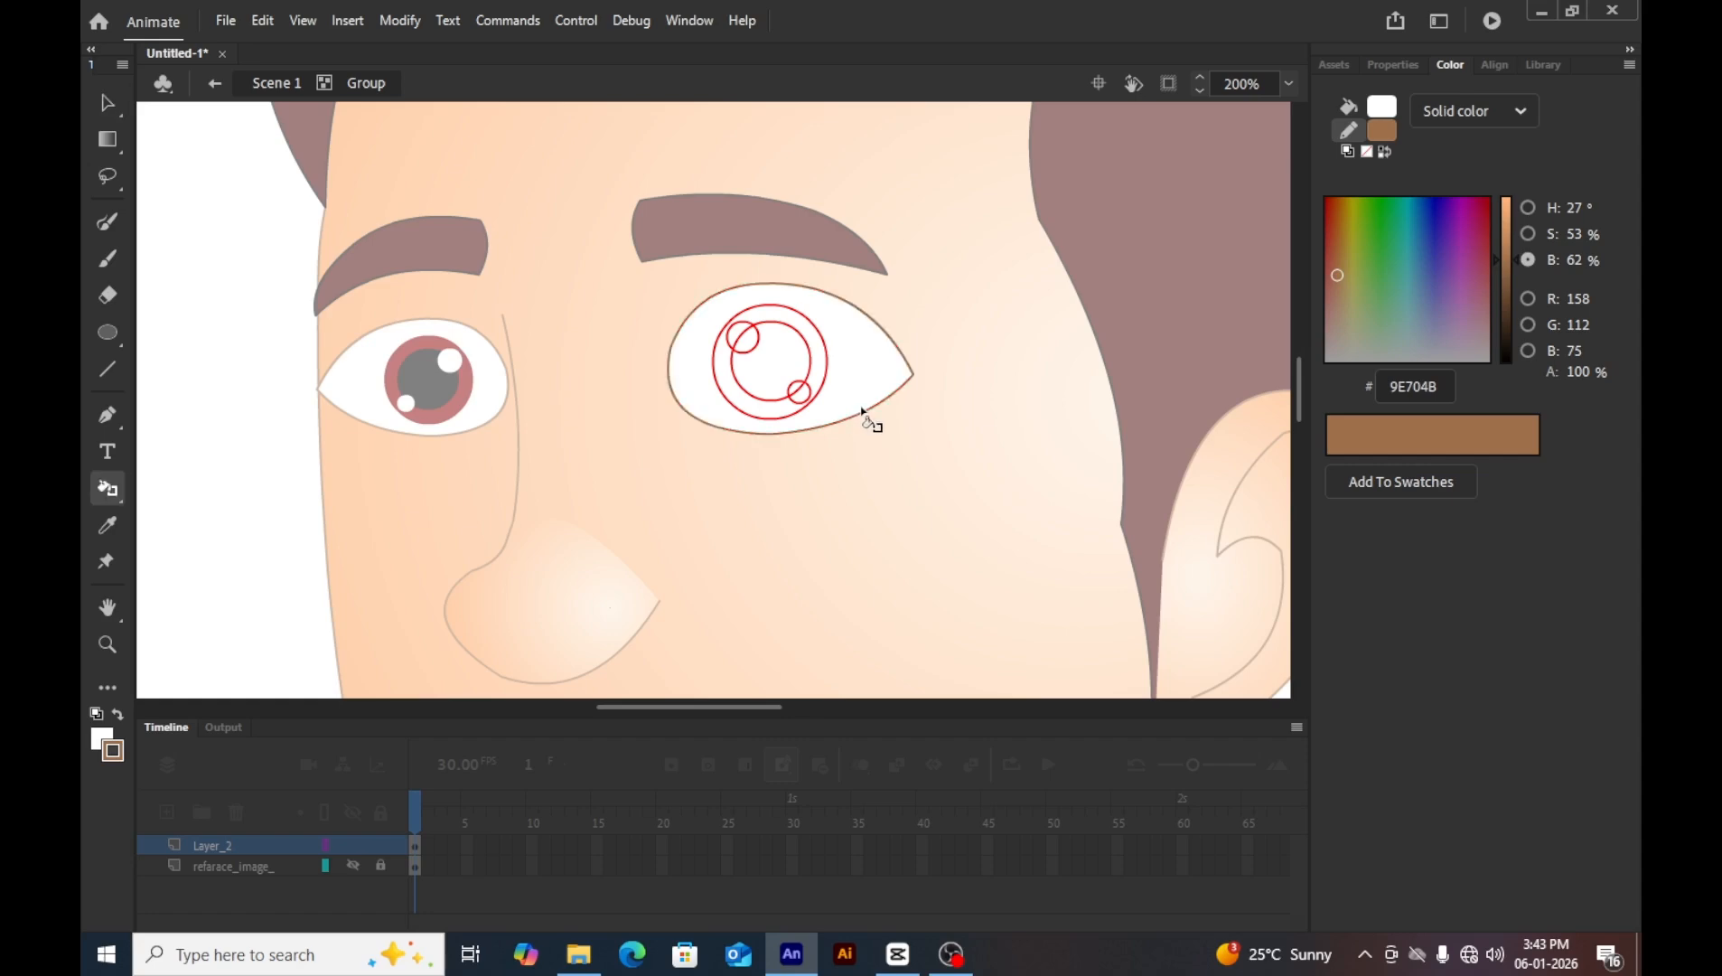
# Delete the red line-art circles of the iris, pupil and highlights inside this eye.
pyautogui.press('v')
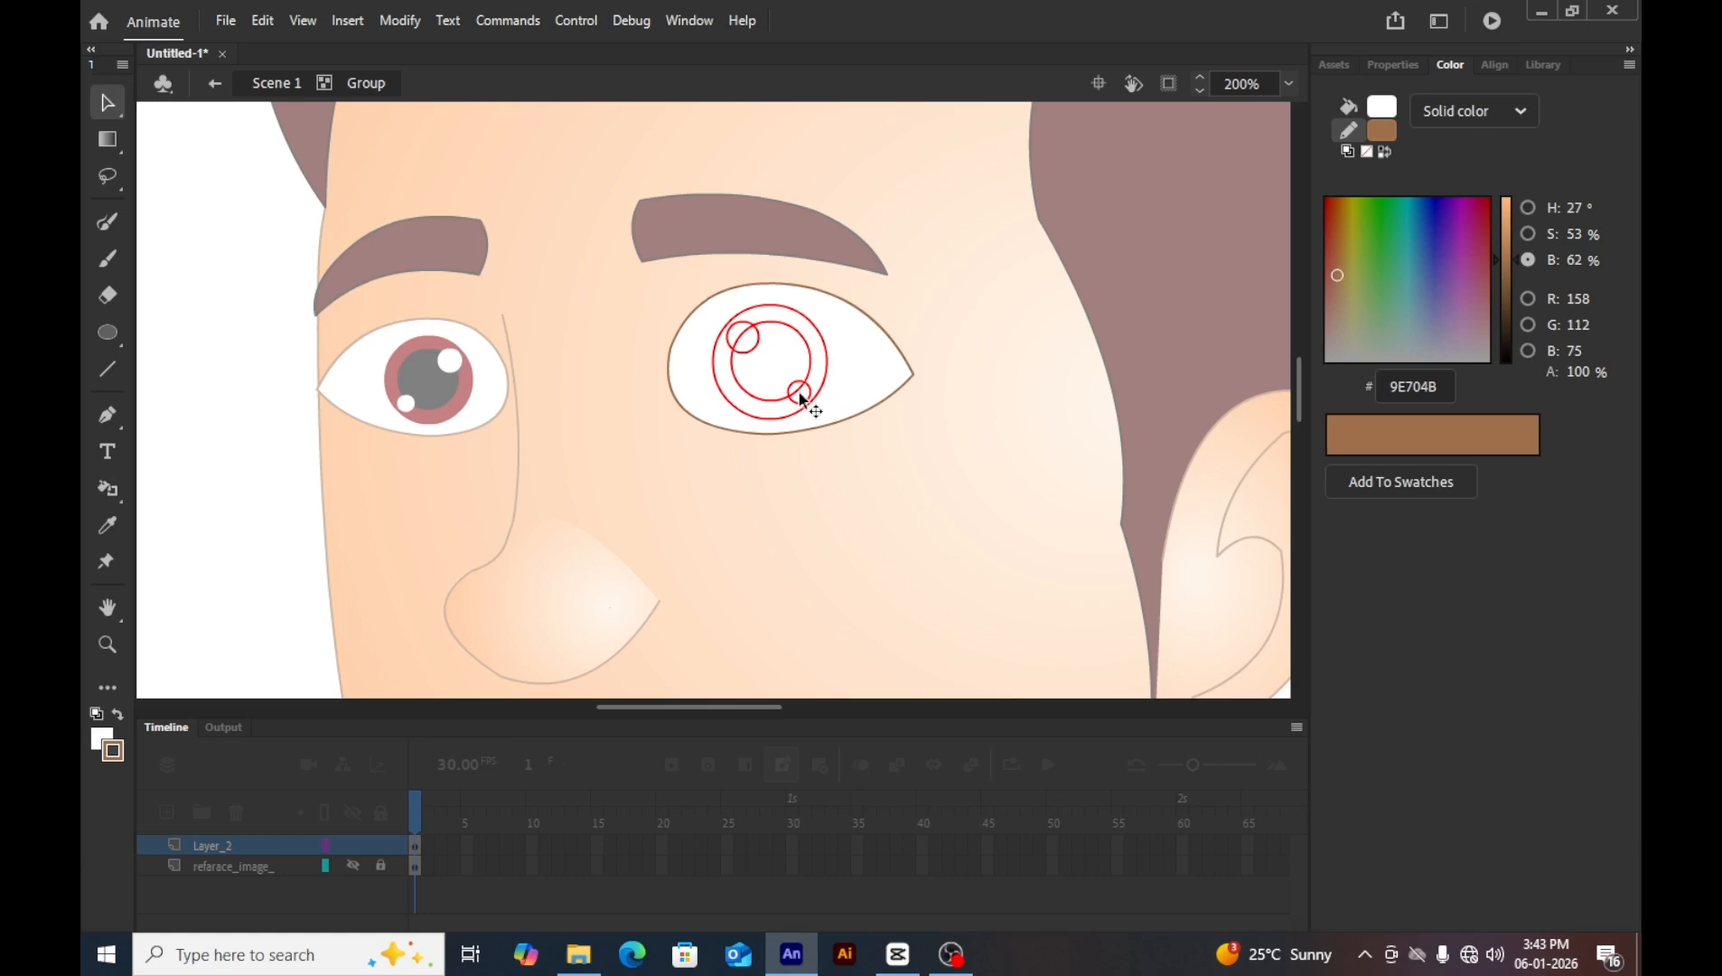
pyautogui.click(800, 398)
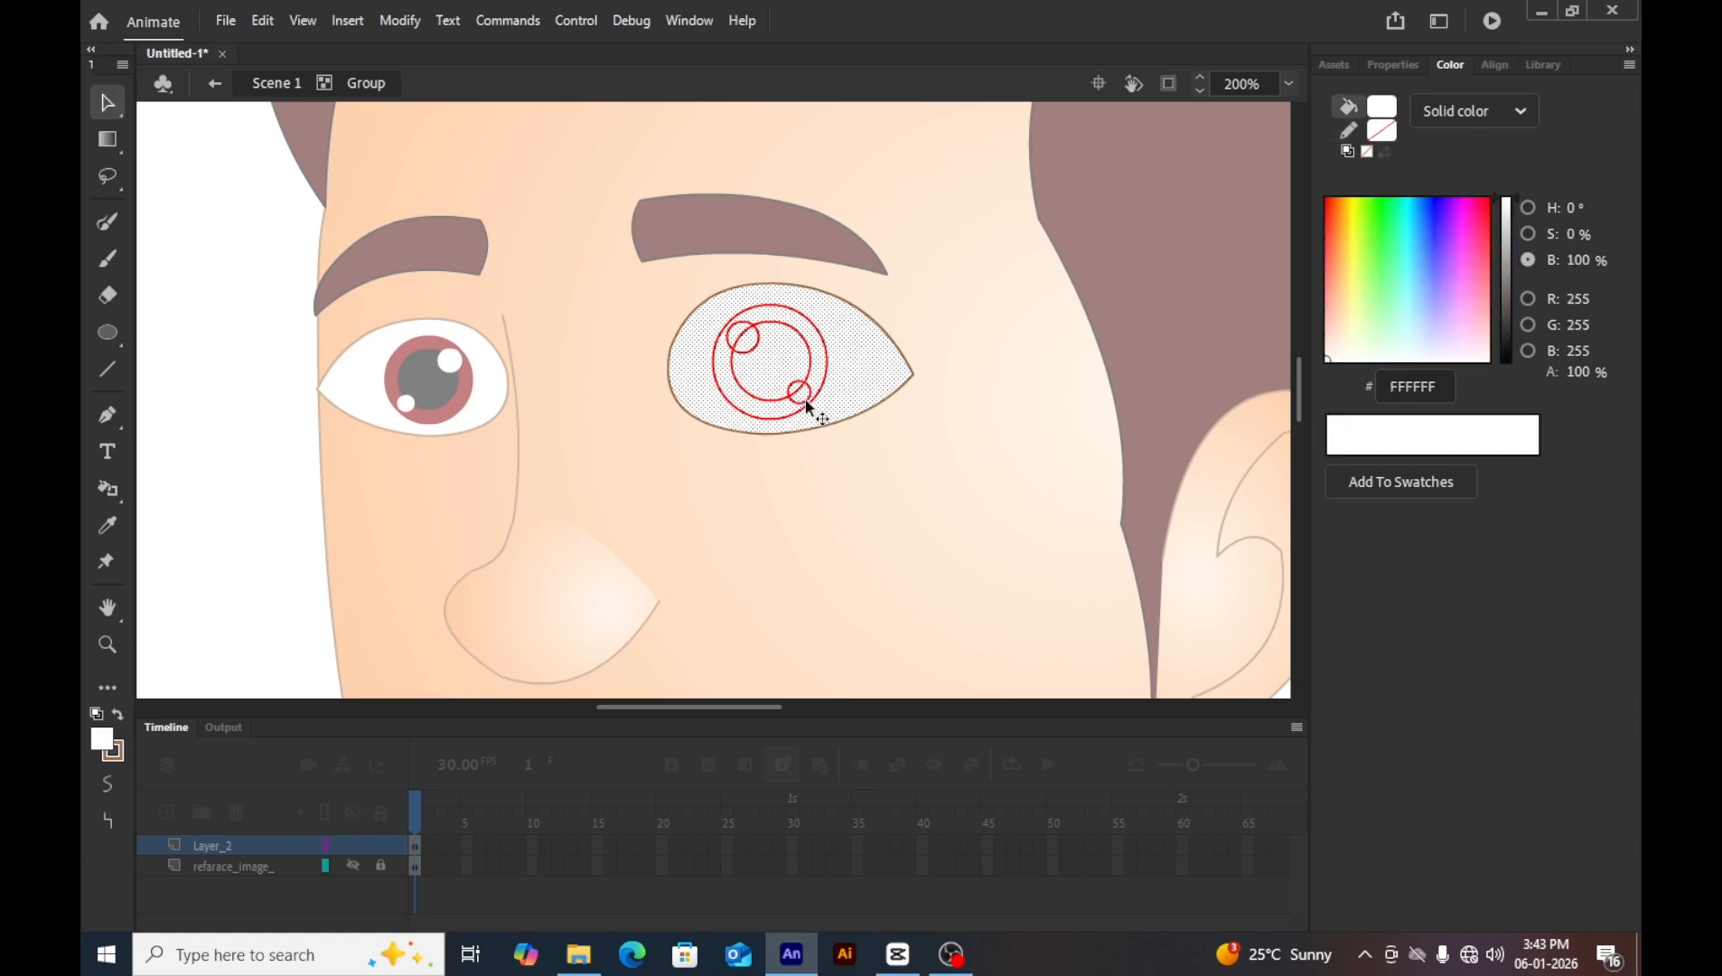
pyautogui.click(804, 401)
pyautogui.press('Delete')
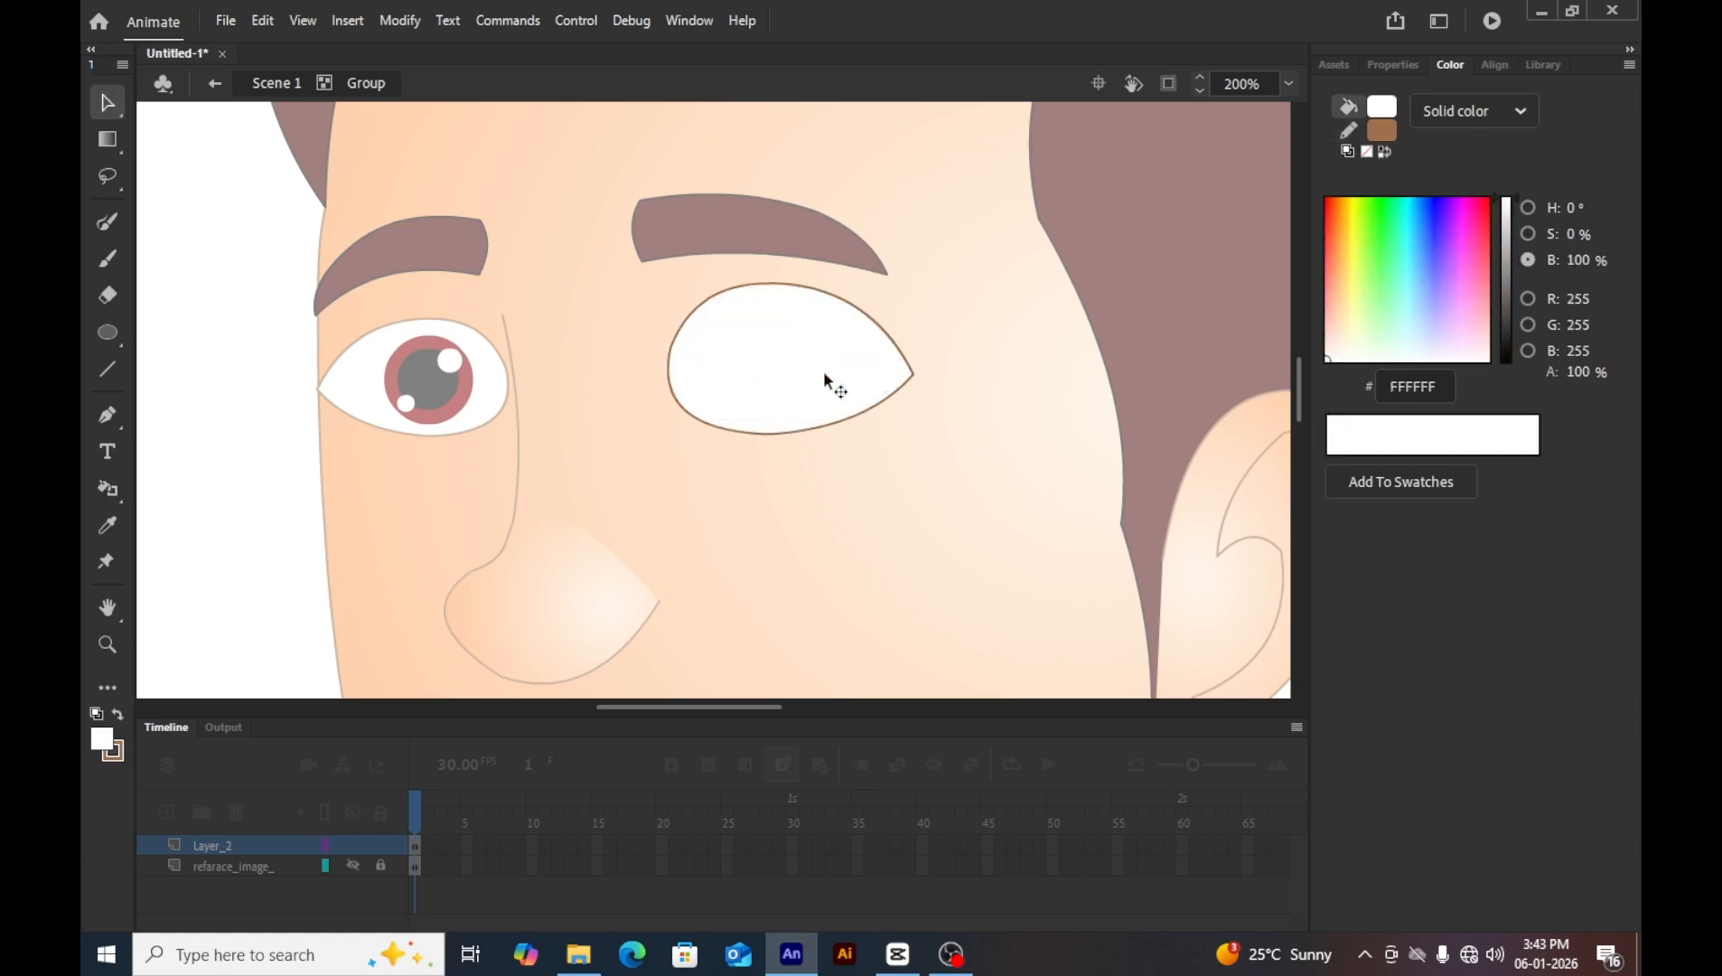
# Paste the finished iris into this eye, place it in the eyeball and enlarge it slightly with Free Transform.
pyautogui.hotkey('ctrl', 'v')
pyautogui.moveTo(755, 407); pyautogui.dragTo(796, 348)
pyautogui.click(106, 147)
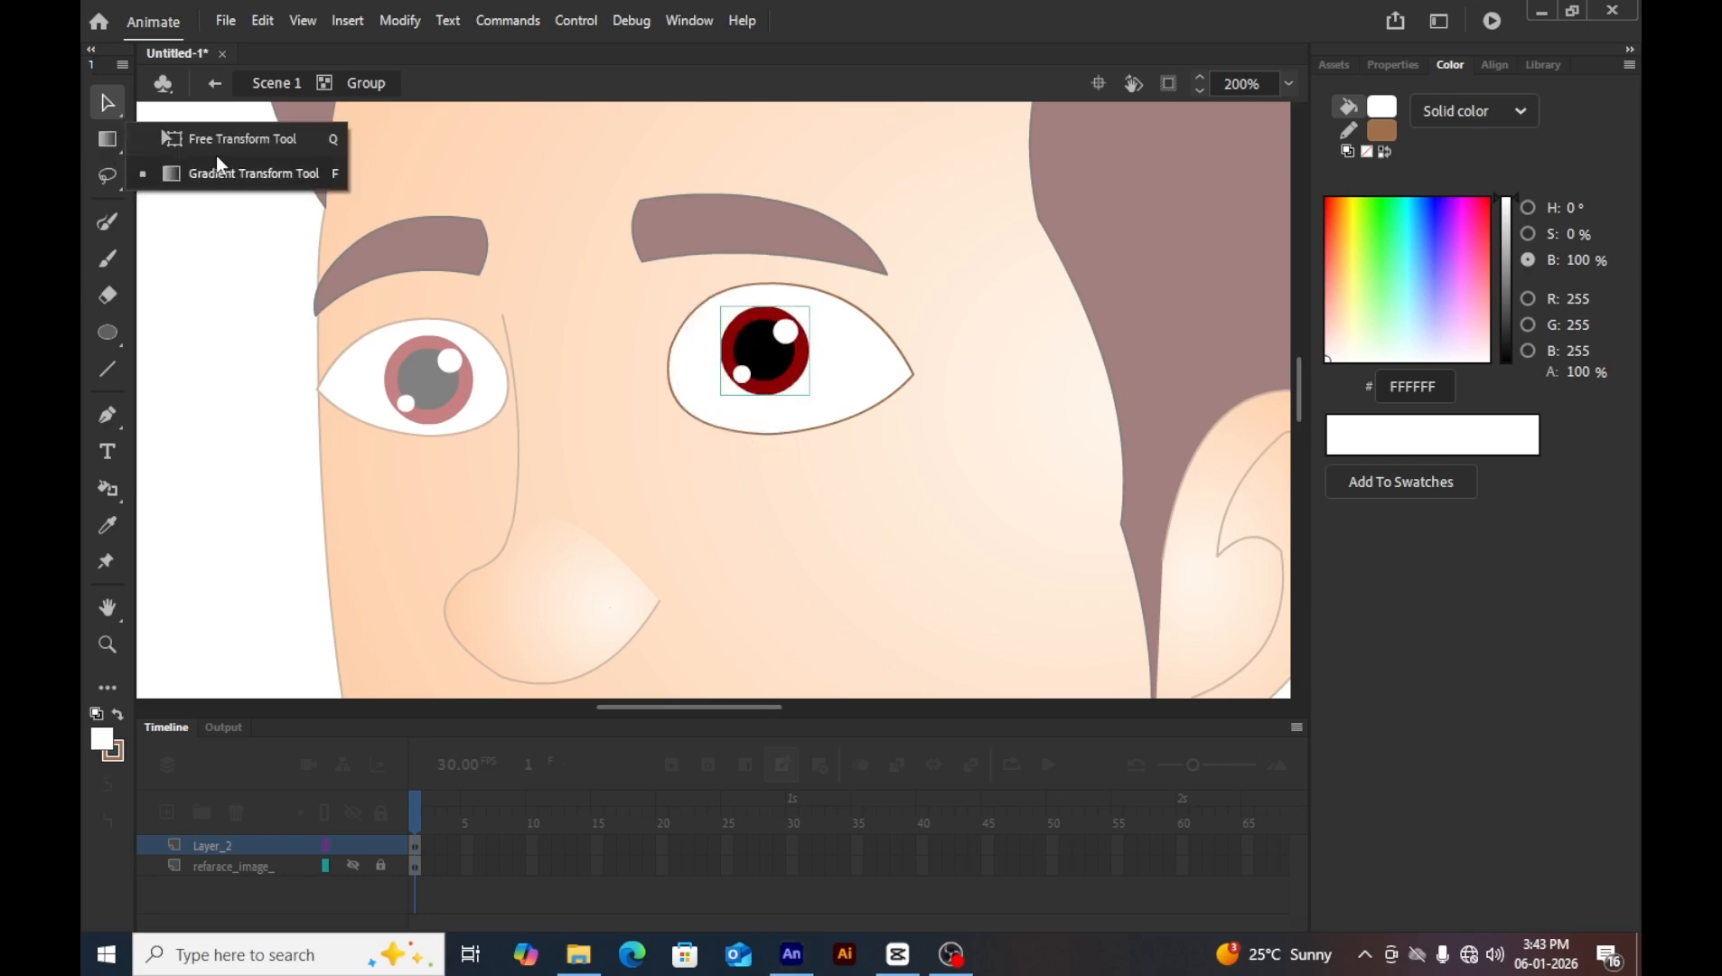
pyautogui.click(215, 144)
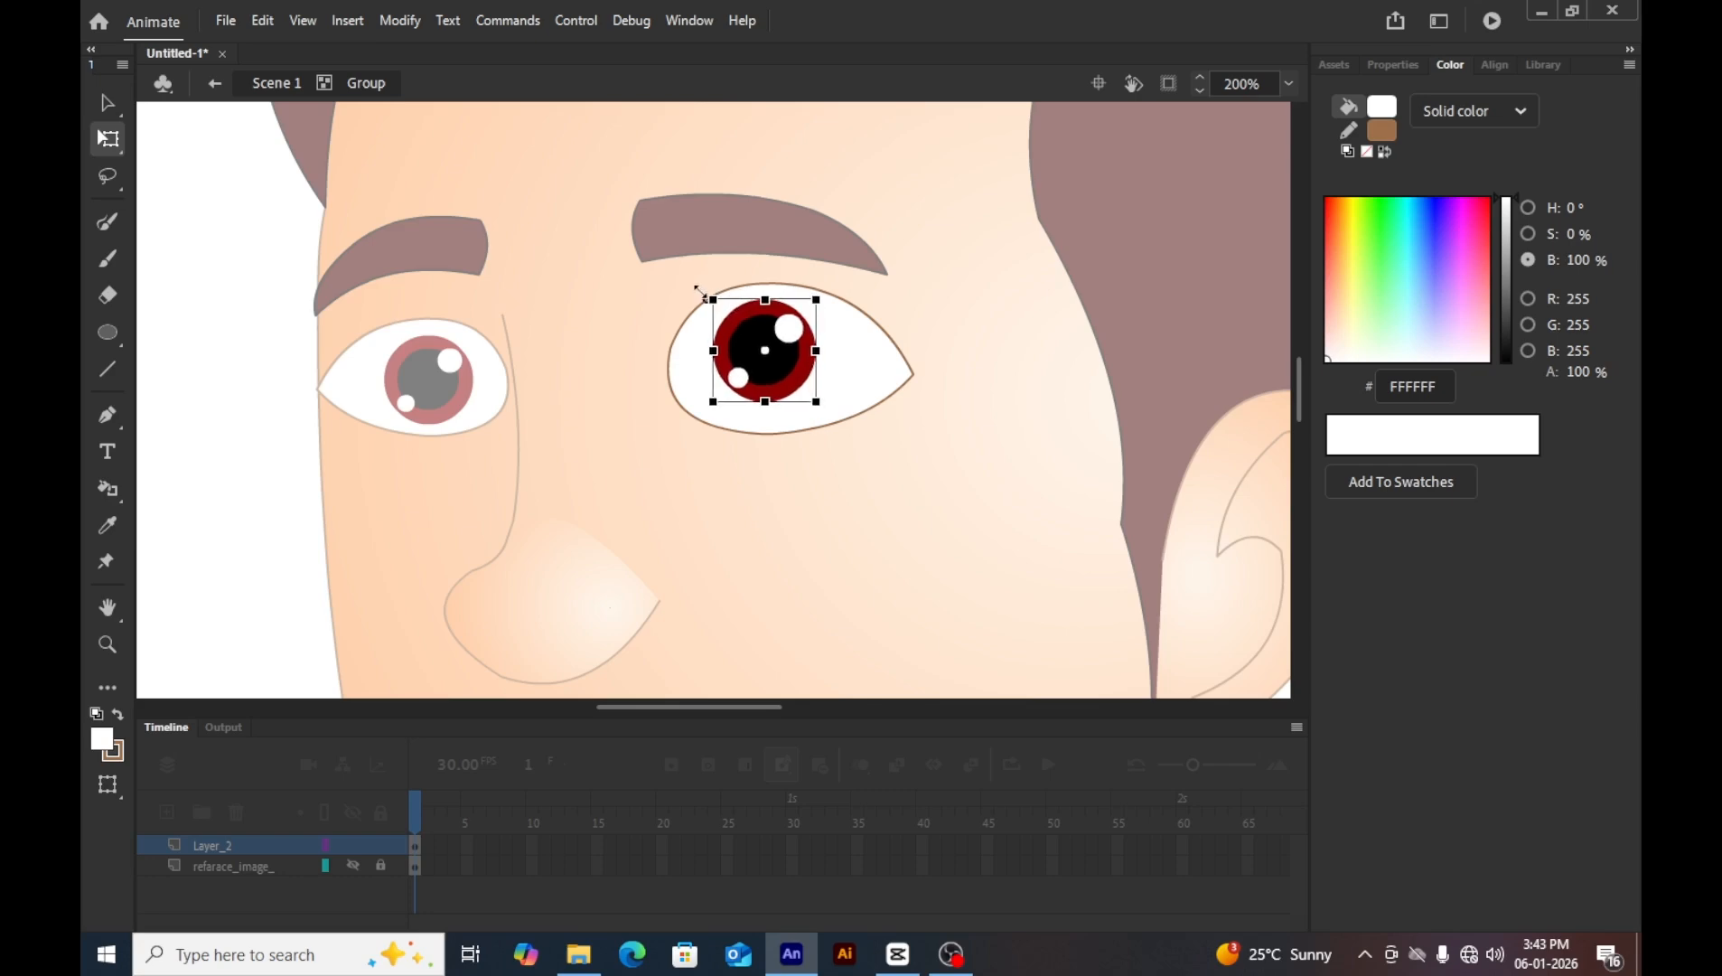
# Move the pasted iris slightly lower within the eyeball and return to the main scene.
pyautogui.press('z')
pyautogui.click(813, 394)
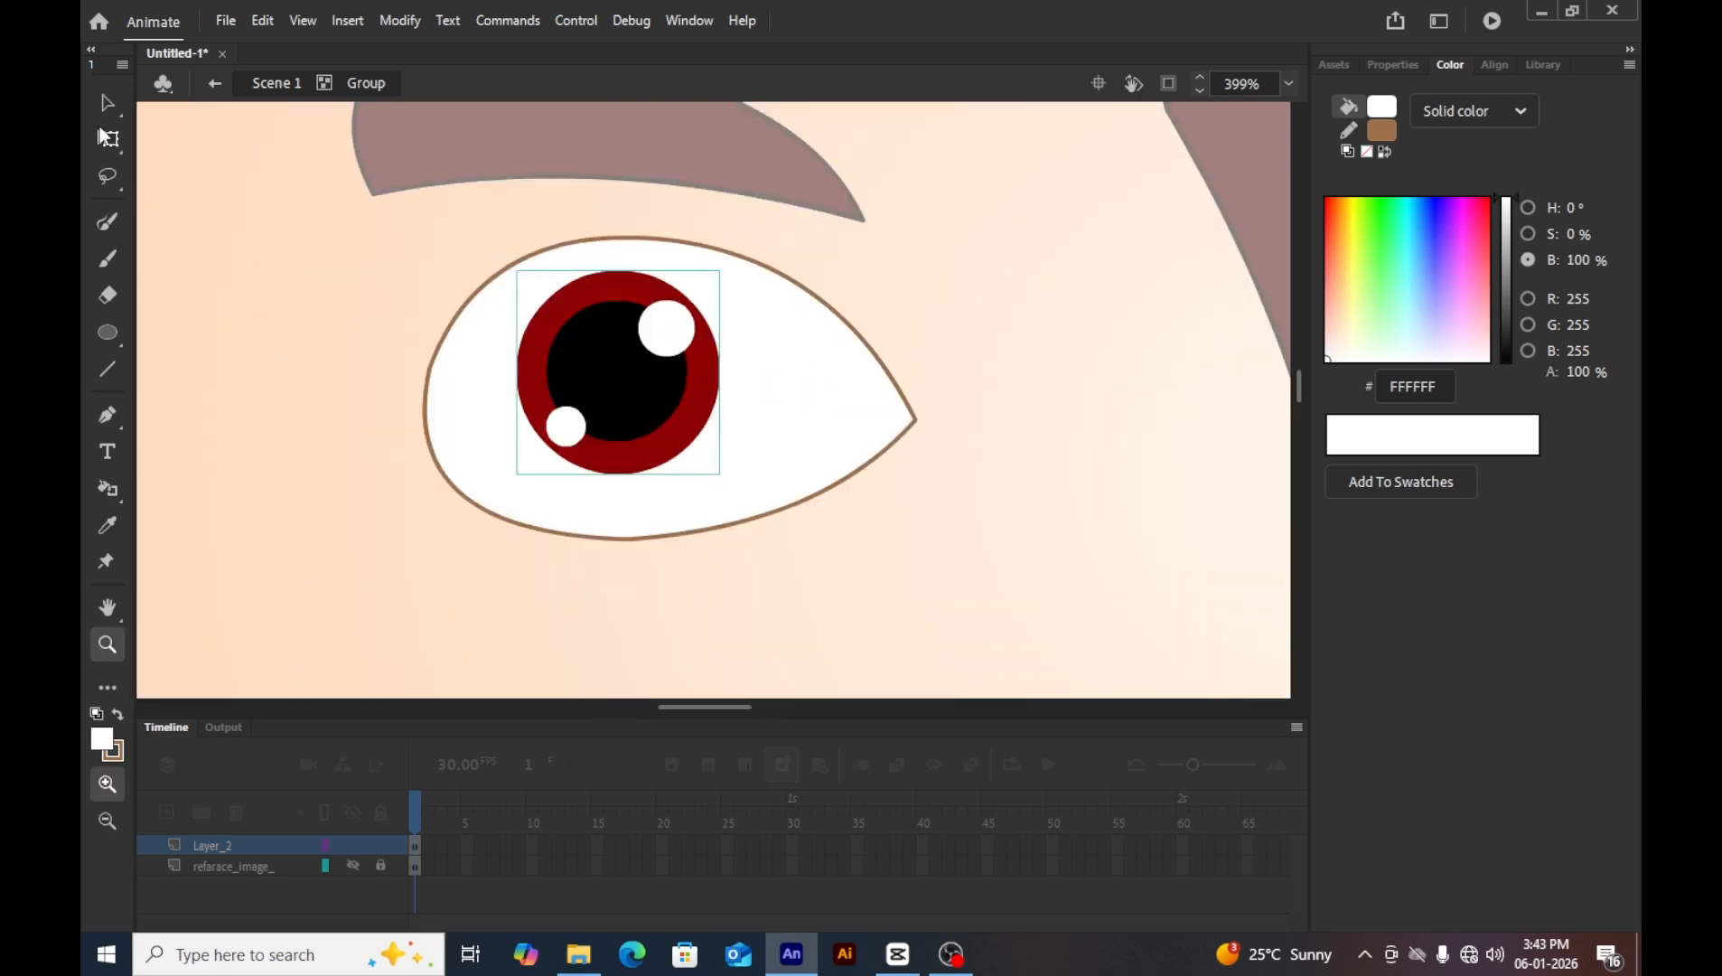
pyautogui.press('q')
pyautogui.moveTo(518, 271); pyautogui.dragTo(557, 331)
pyautogui.click(897, 324)
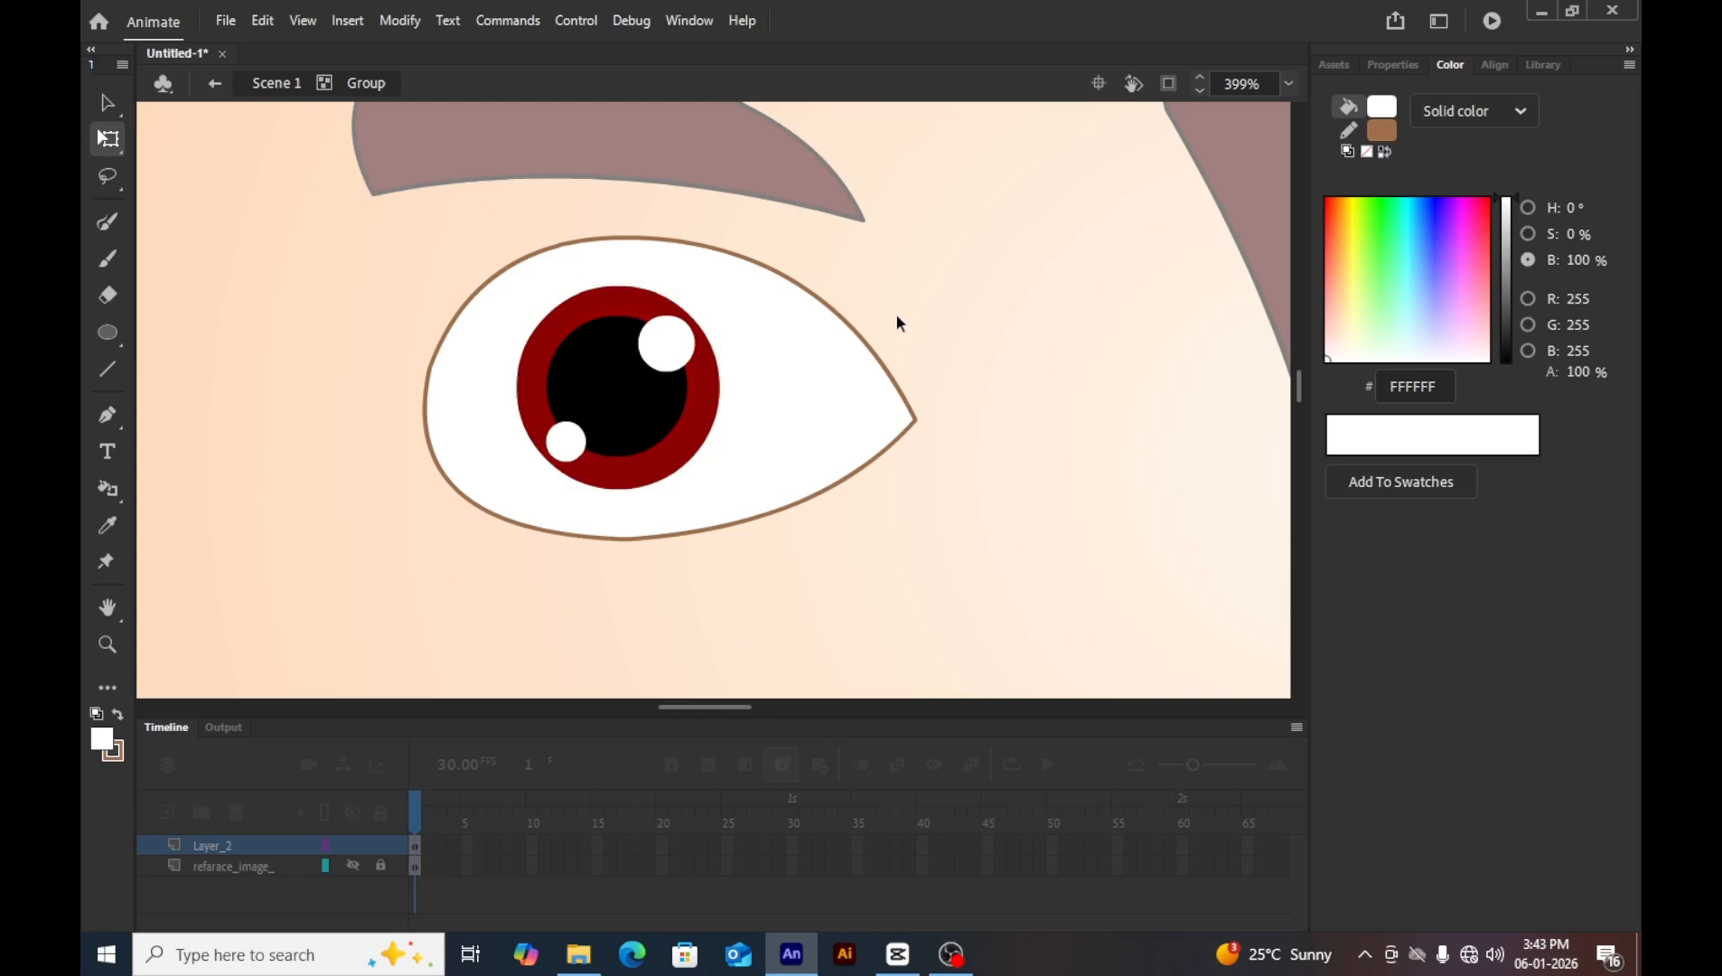
pyautogui.hotkey('ctrl', '1')
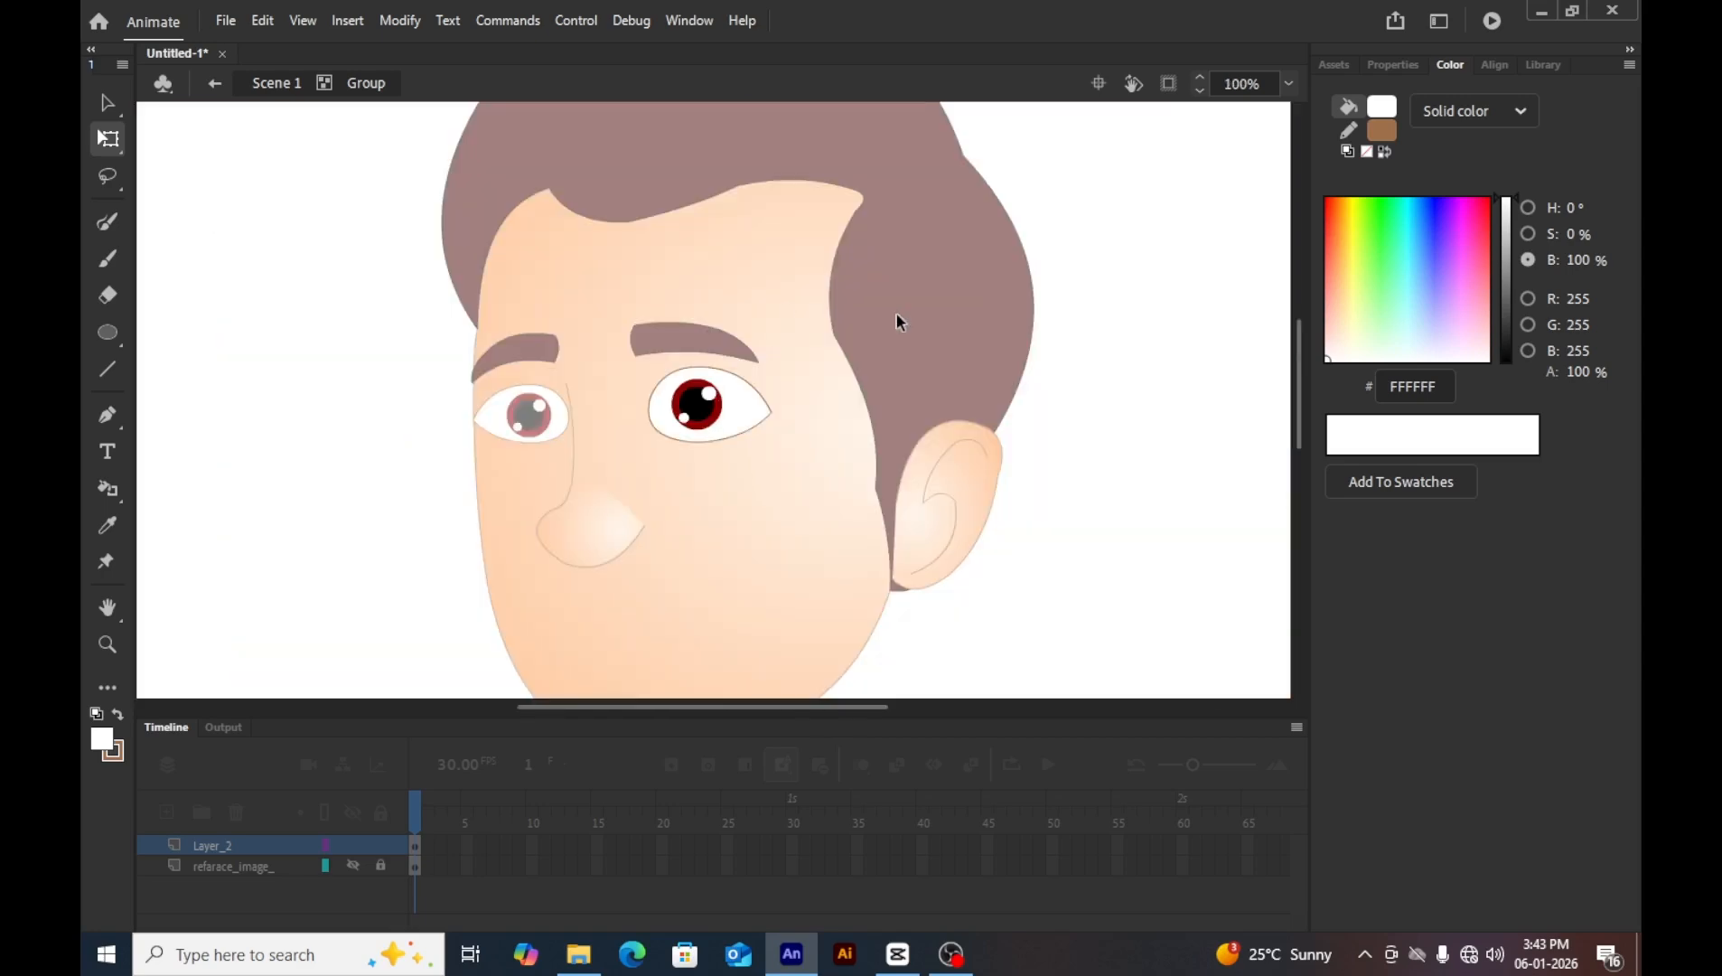
pyautogui.doubleClick(411, 450)
pyautogui.click(615, 504)
pyautogui.scroll(-3, 612, 503)
pyautogui.scroll(3, 651, 493)
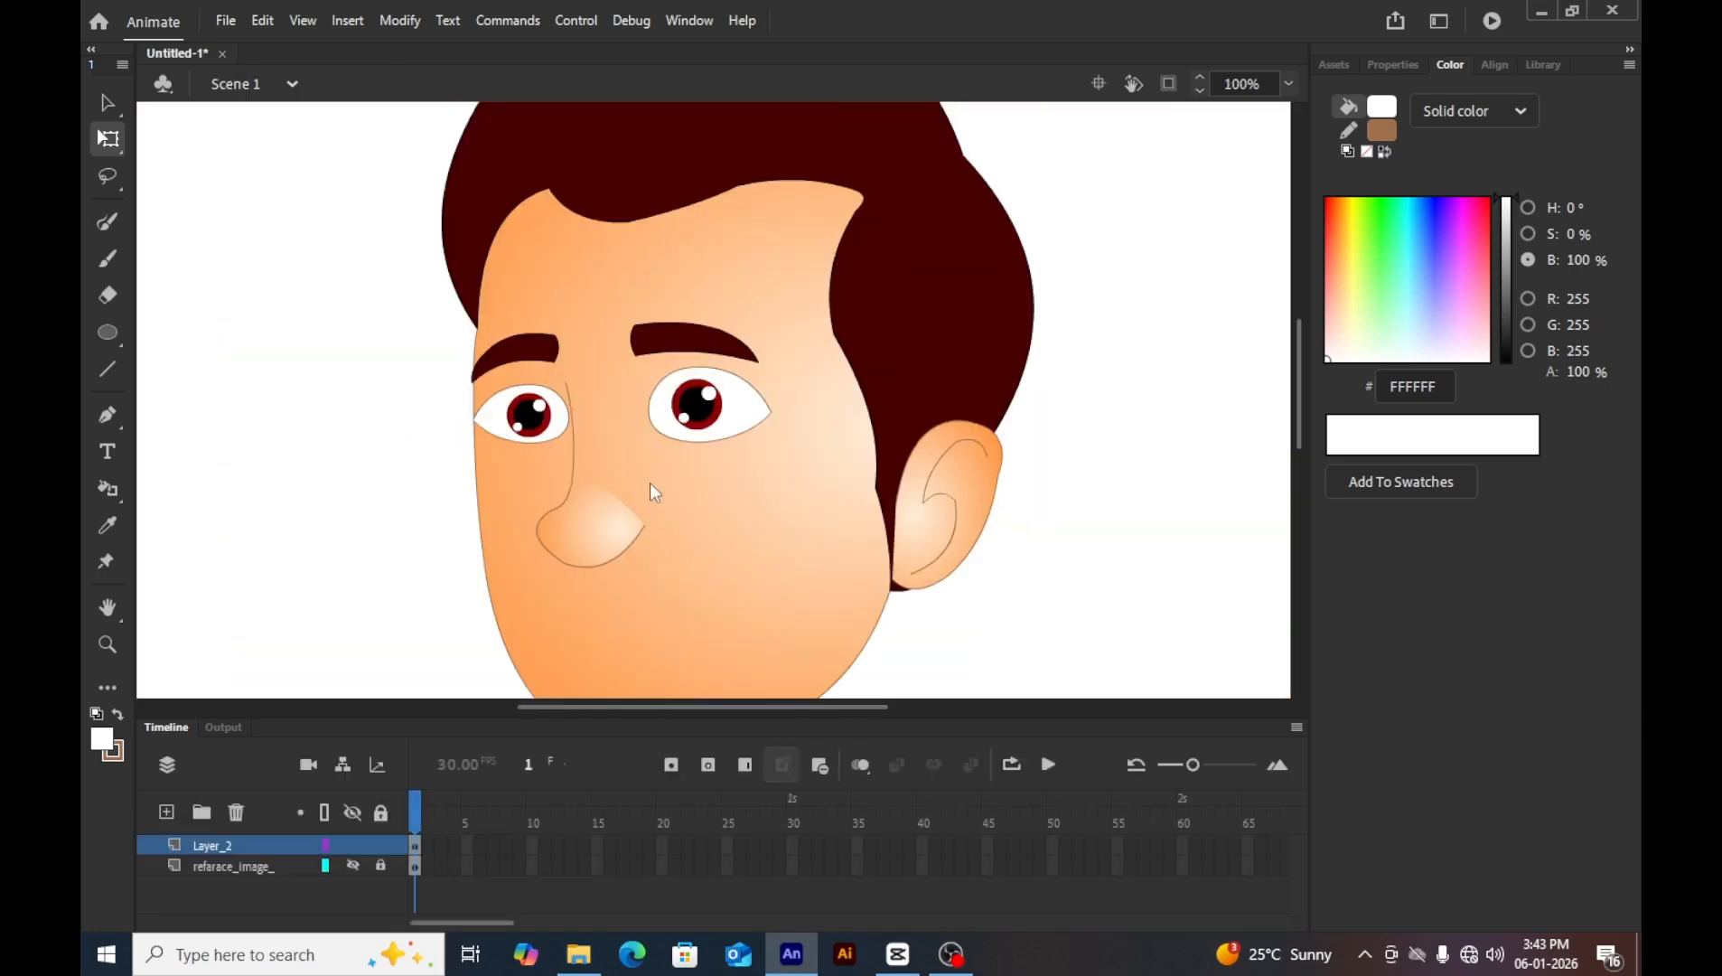
# In the hair group, bend the sideburn's lower edge toward the ear to form a curved notch, and return to the main scene.
pyautogui.doubleClick(894, 490)
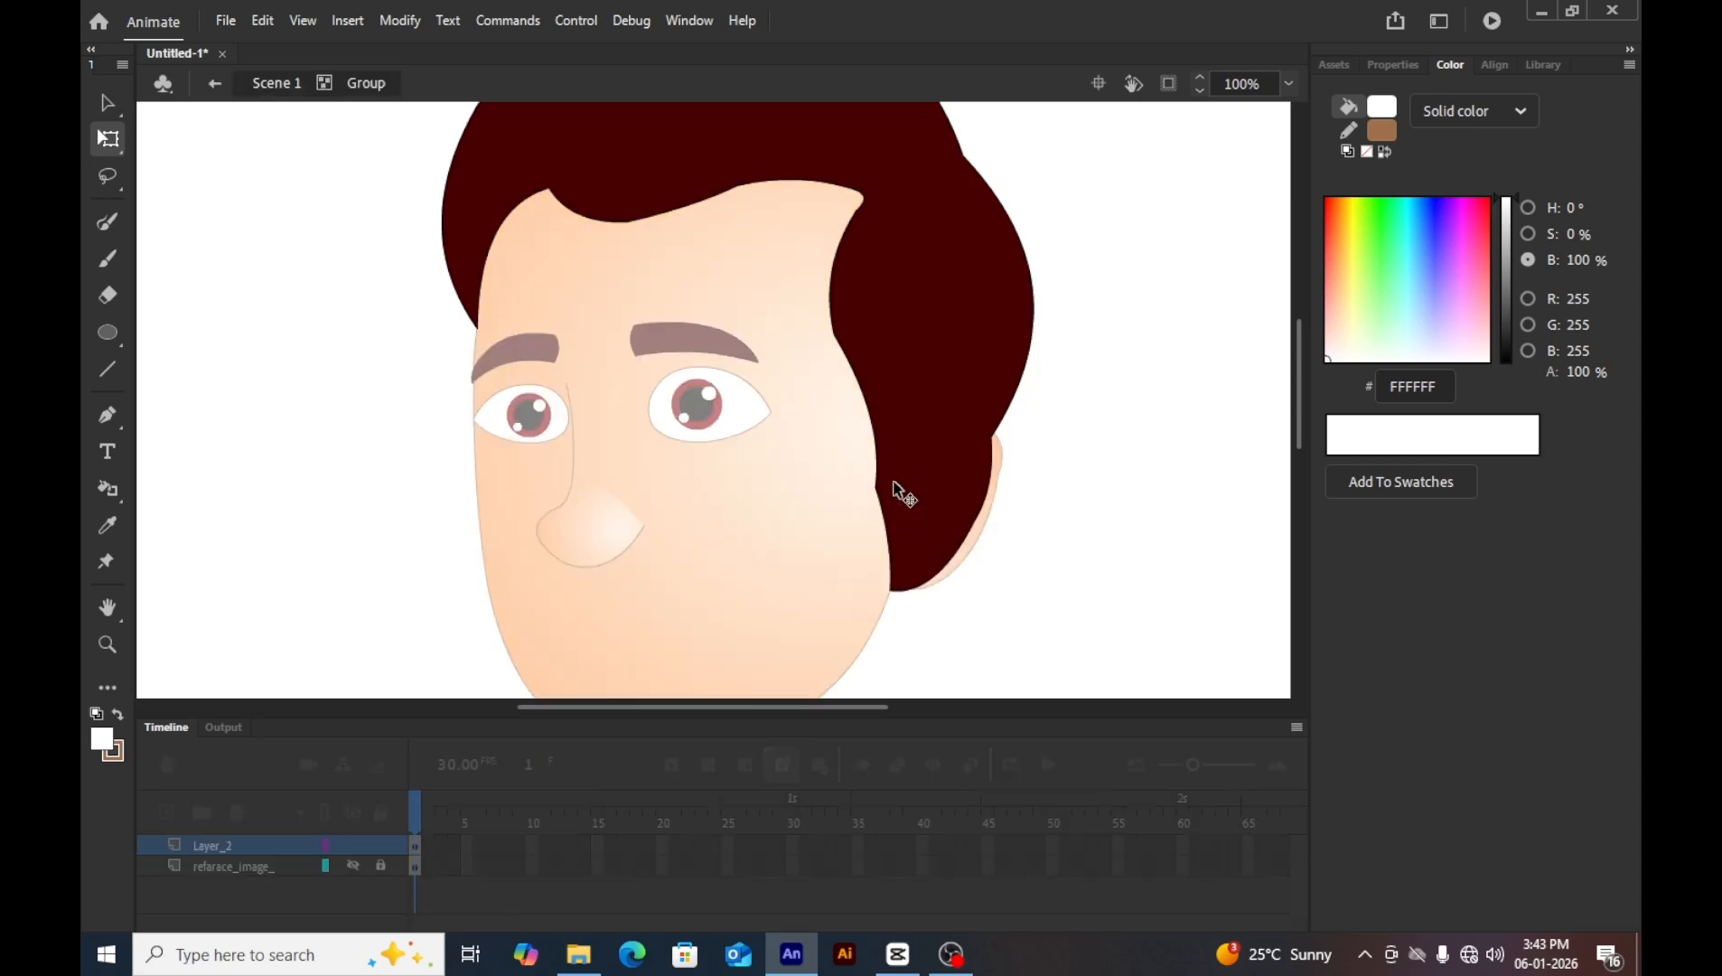
pyautogui.moveTo(884, 519); pyautogui.dragTo(907, 488)
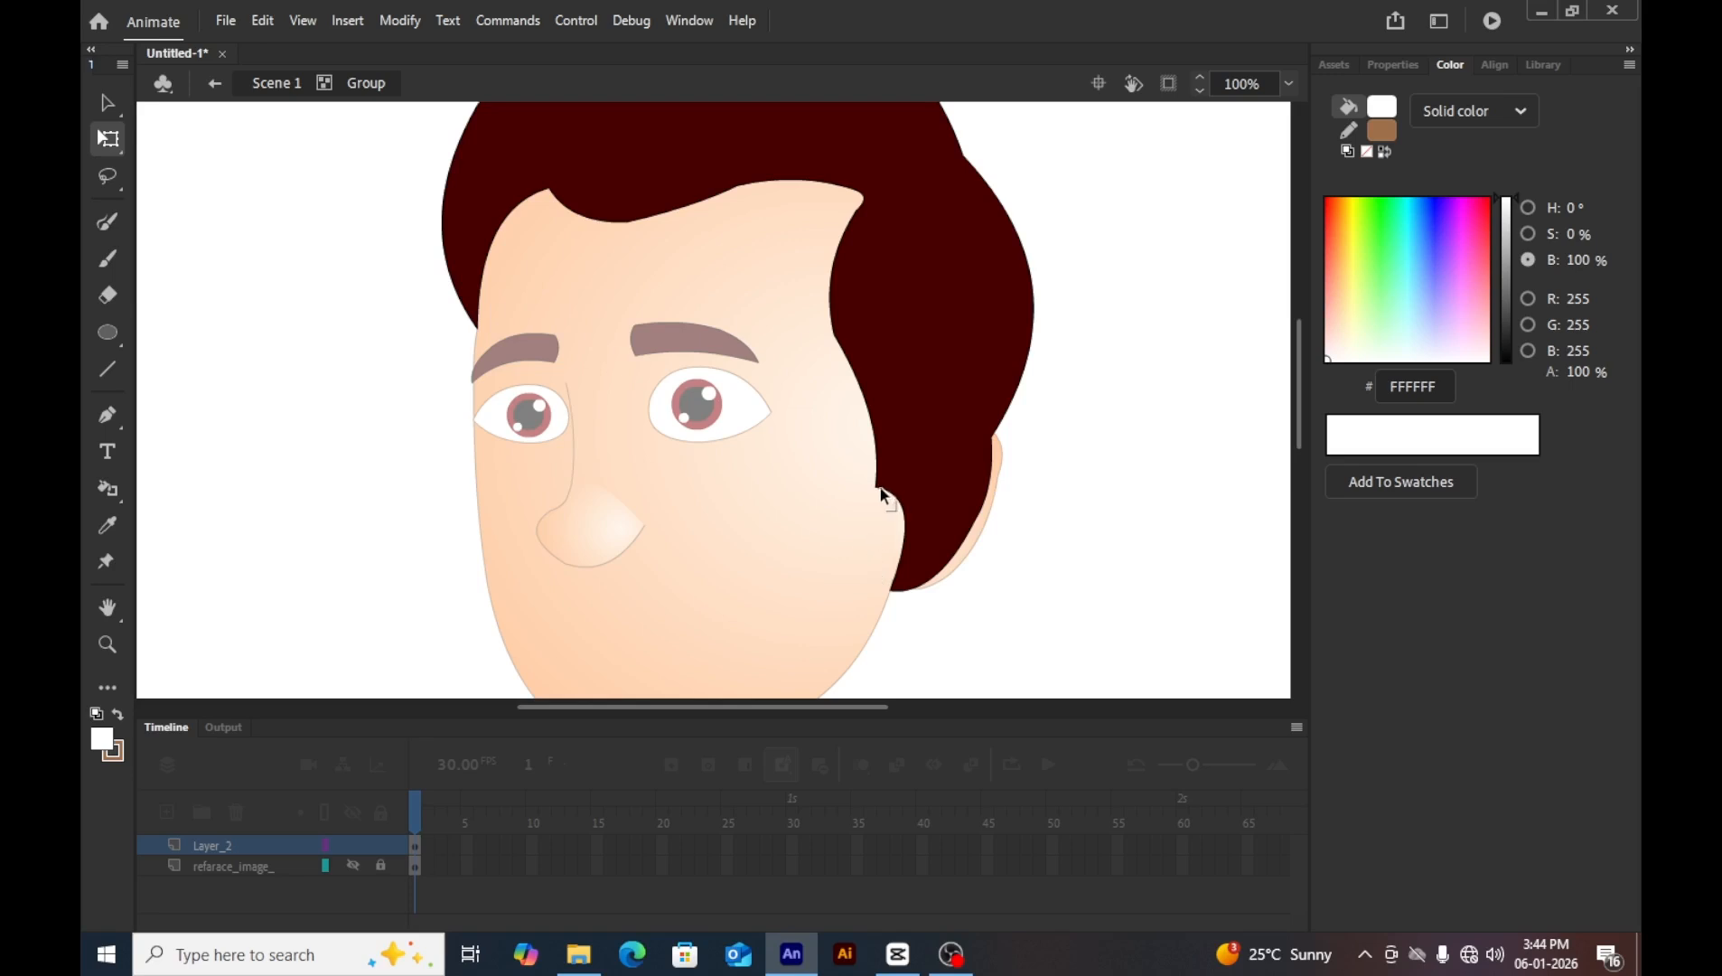
pyautogui.doubleClick(1108, 531)
pyautogui.click(1108, 532)
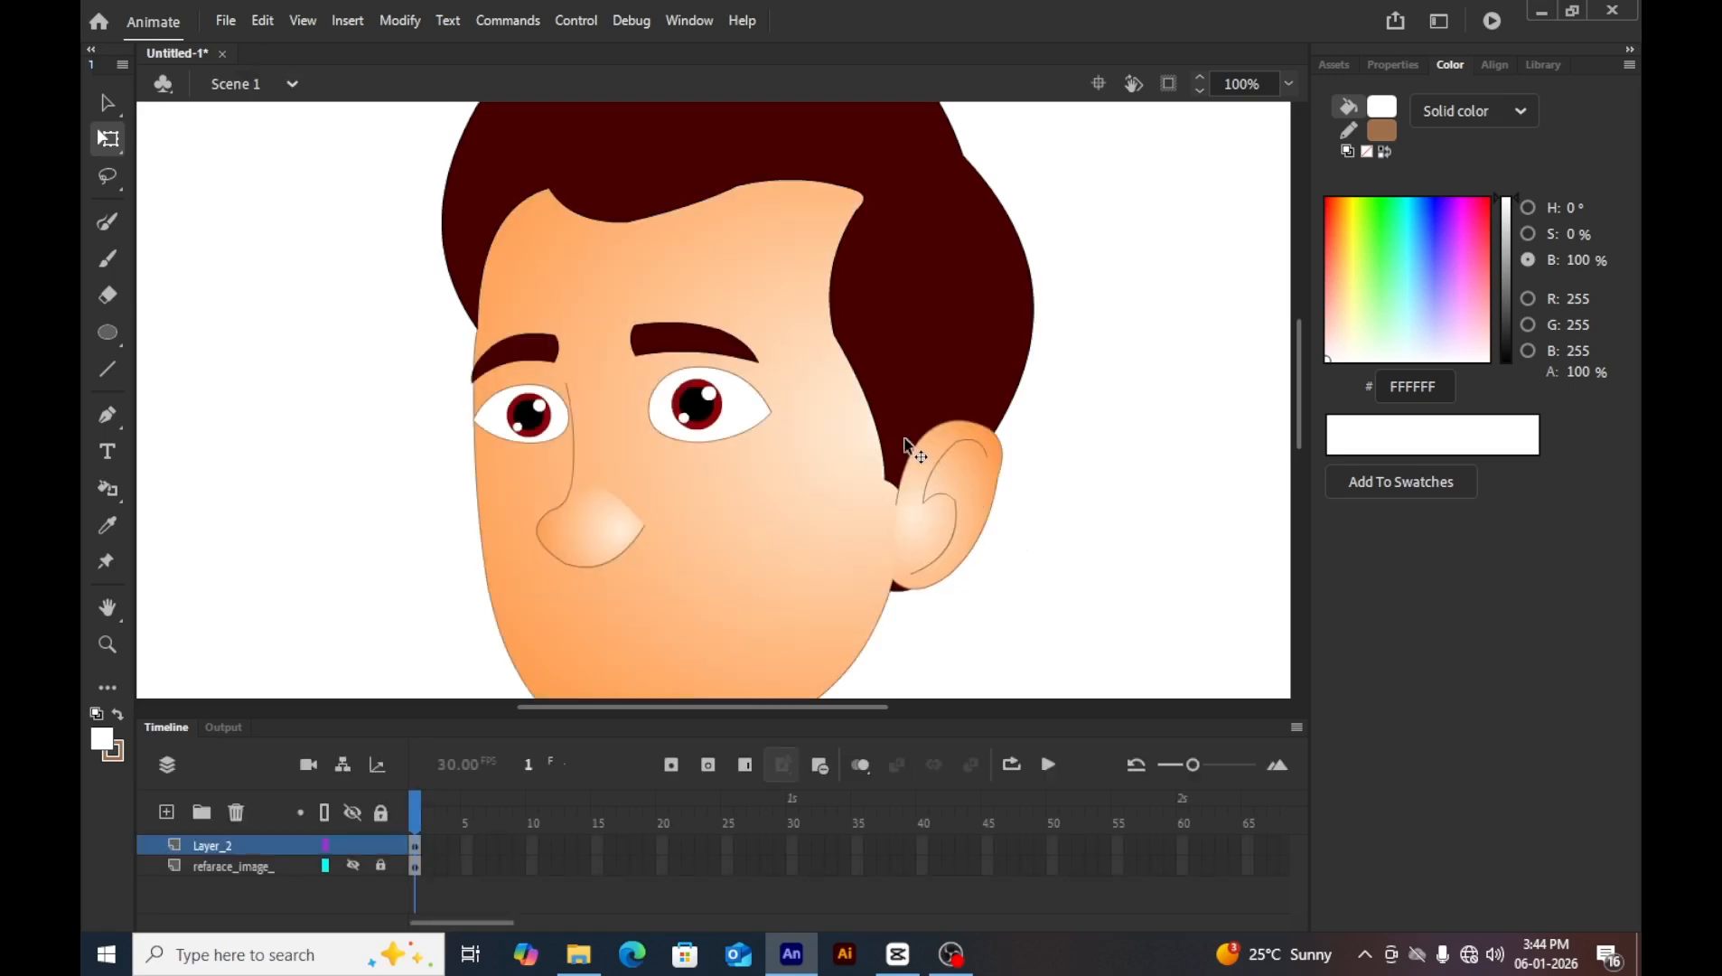
pyautogui.doubleClick(911, 446)
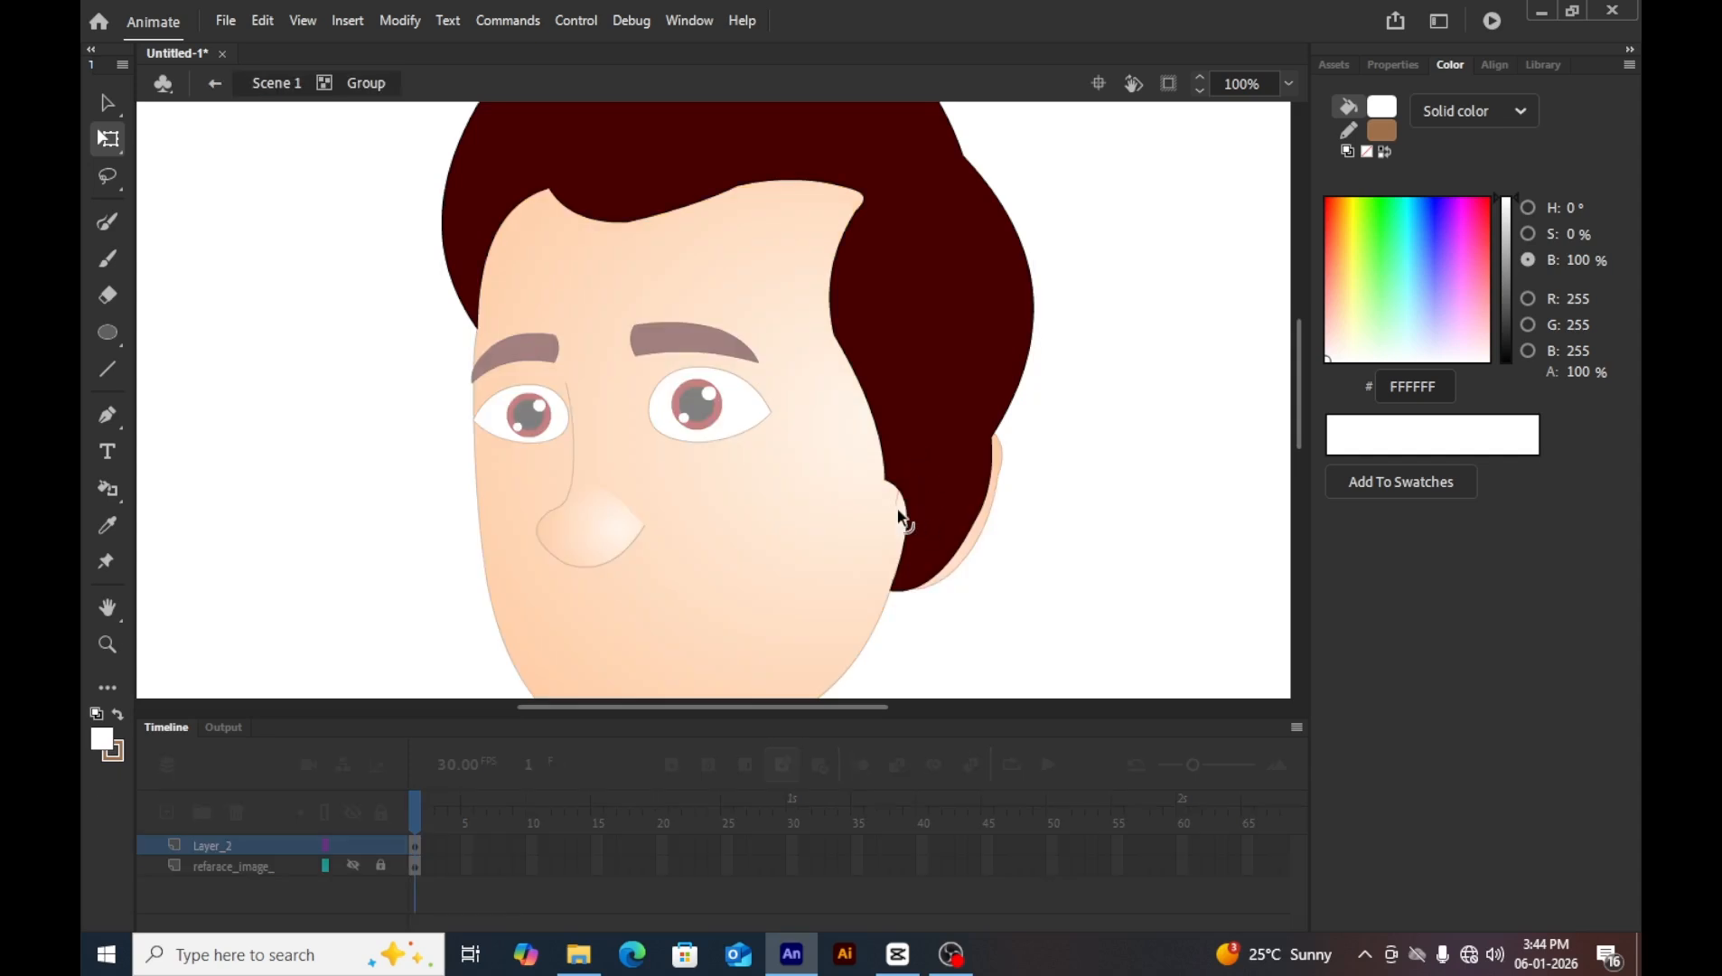
pyautogui.doubleClick(1048, 548)
pyautogui.click(1092, 544)
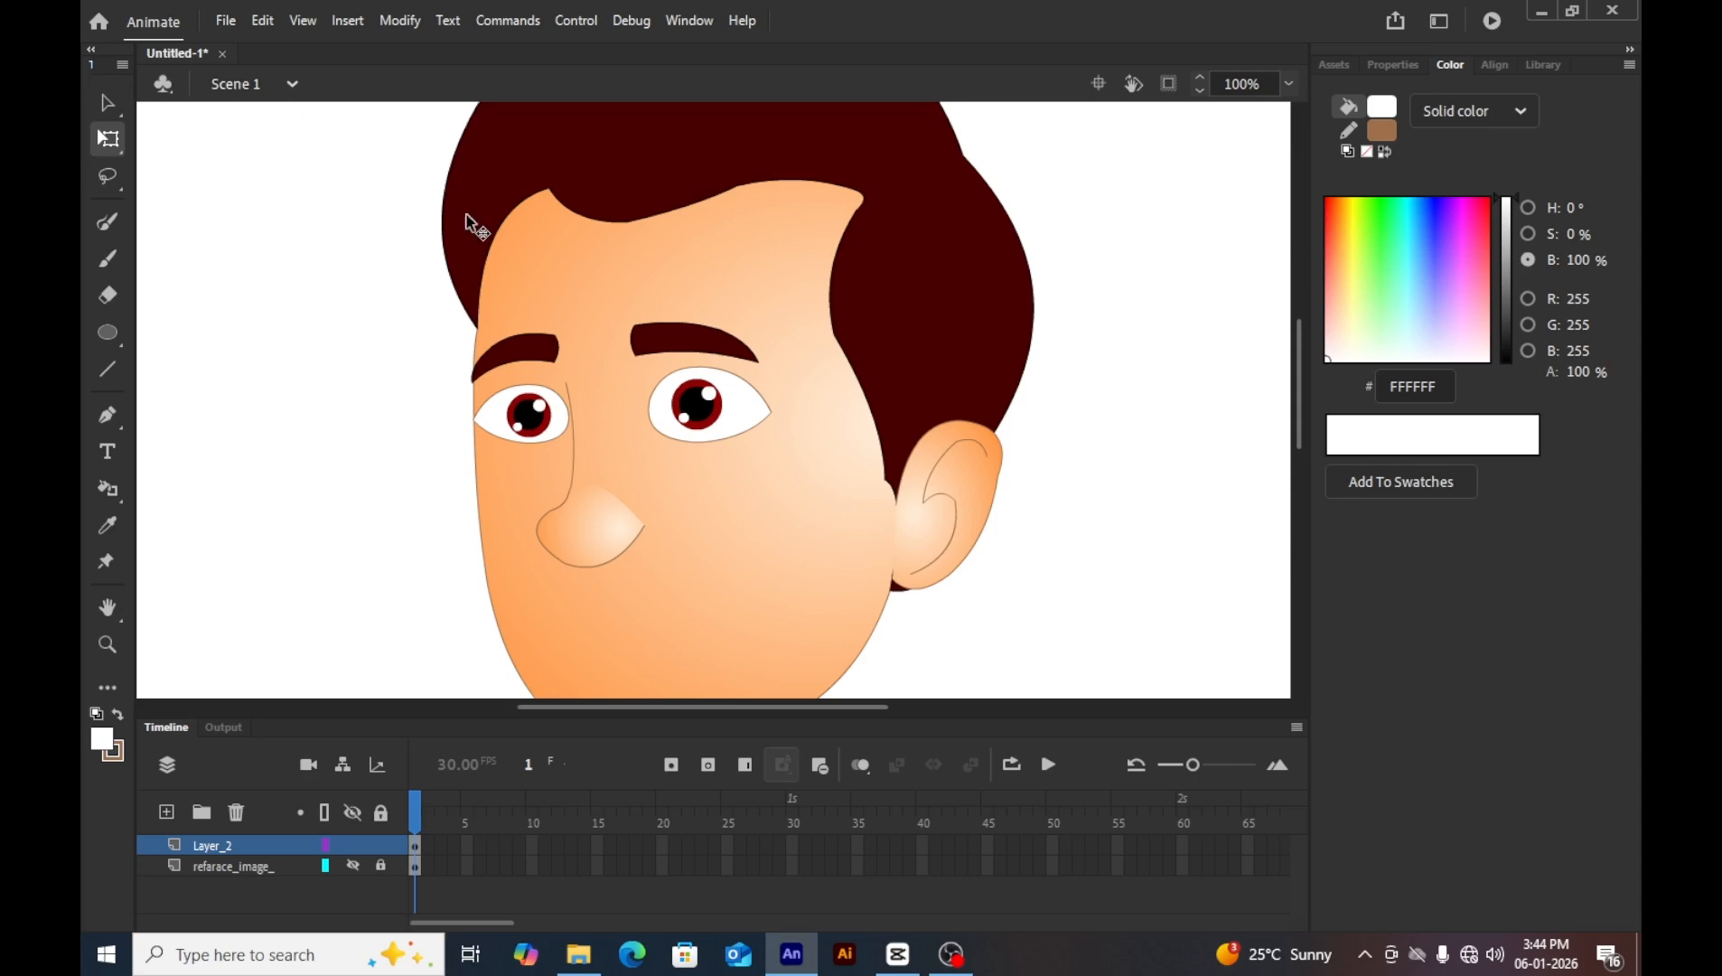
# Try moving the hair group up and away from the head, and undo the move.
pyautogui.scroll(4, 479, 226)
pyautogui.click(668, 300)
pyautogui.moveTo(669, 300); pyautogui.dragTo(734, 250)
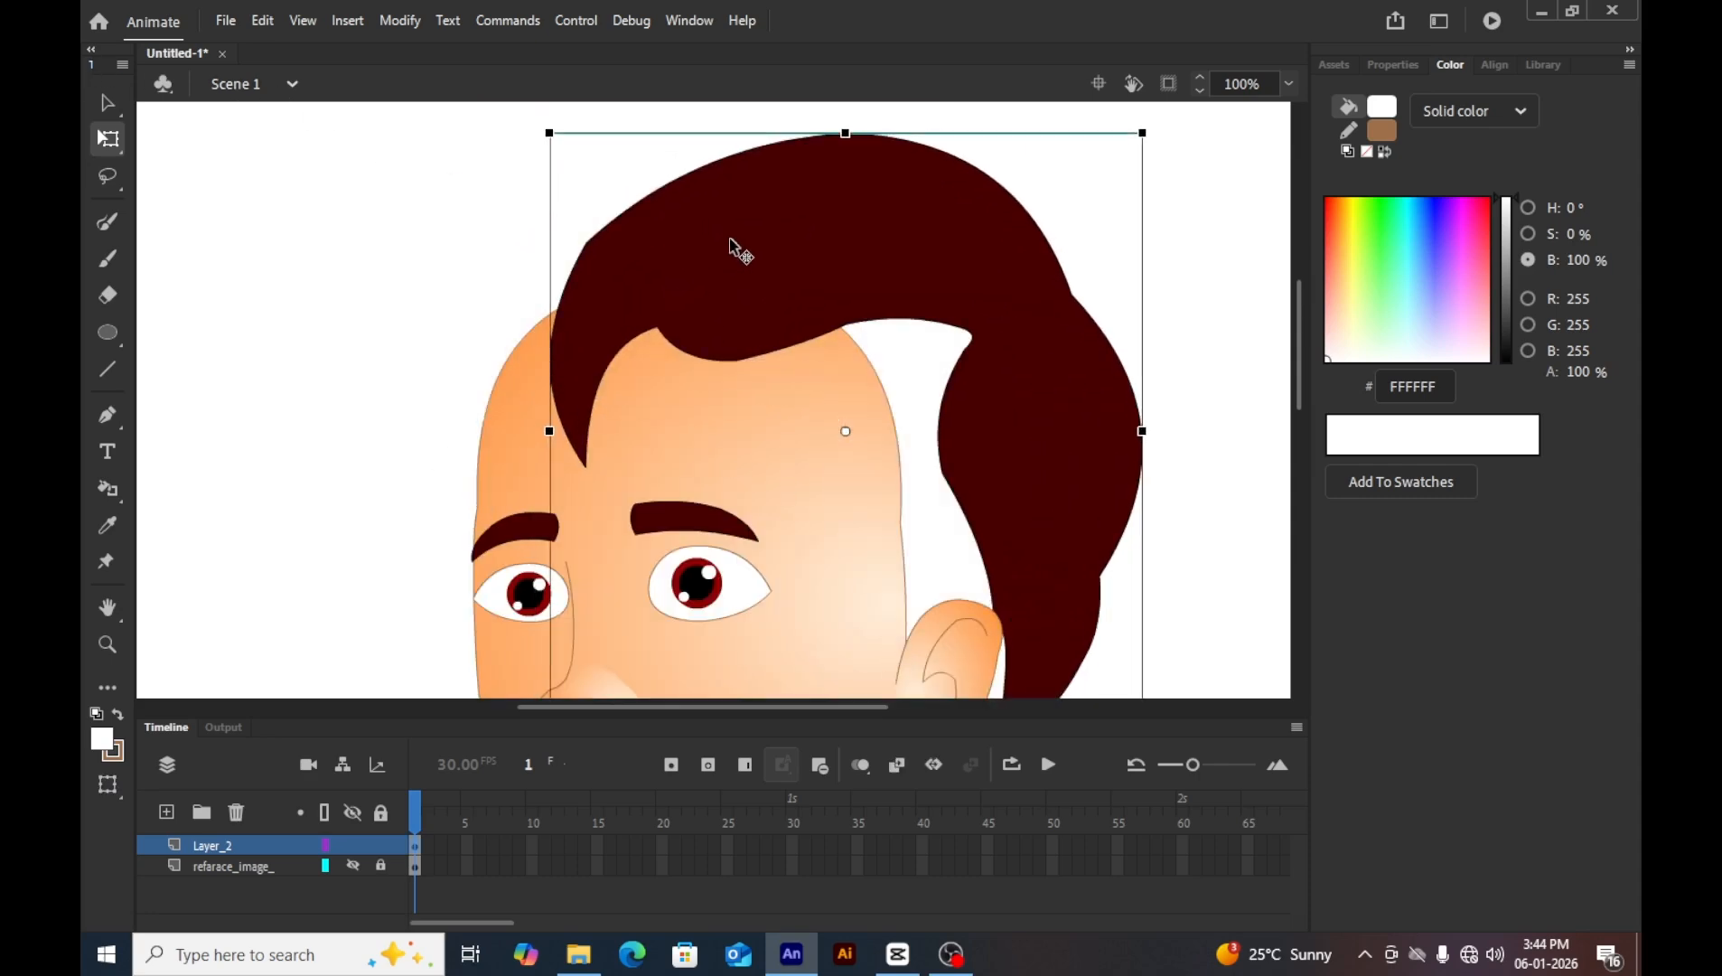
pyautogui.hotkey('ctrl', 'z')
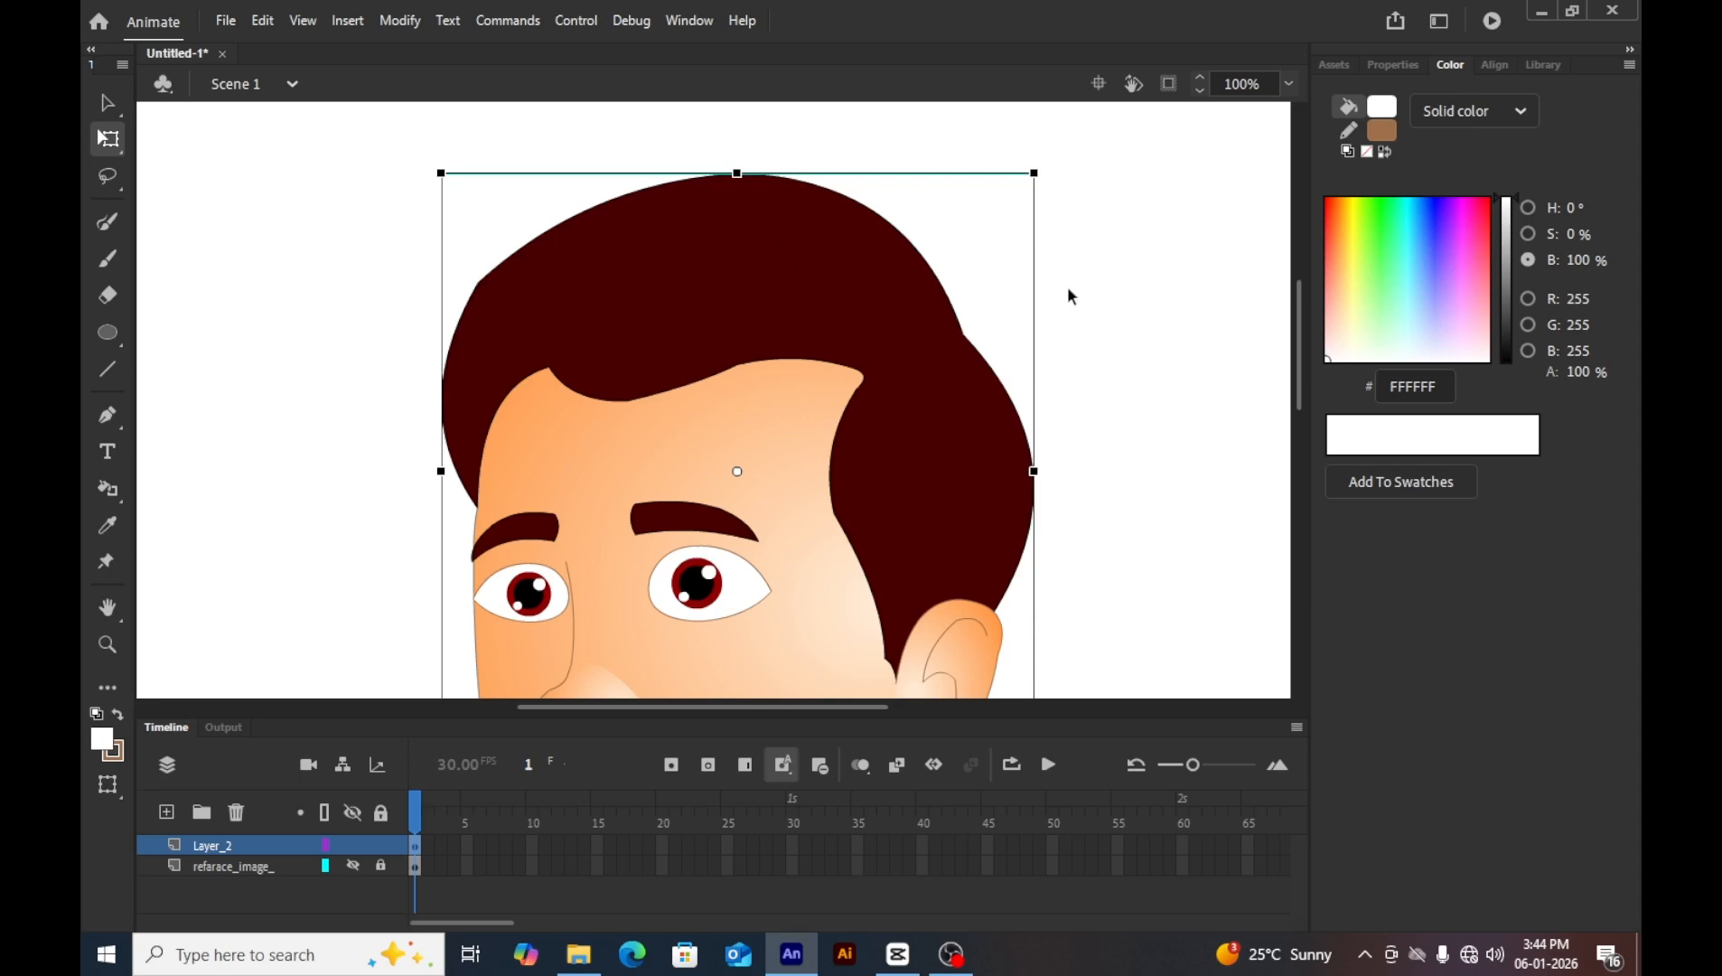
pyautogui.click(1104, 306)
pyautogui.scroll(-8, 1102, 307)
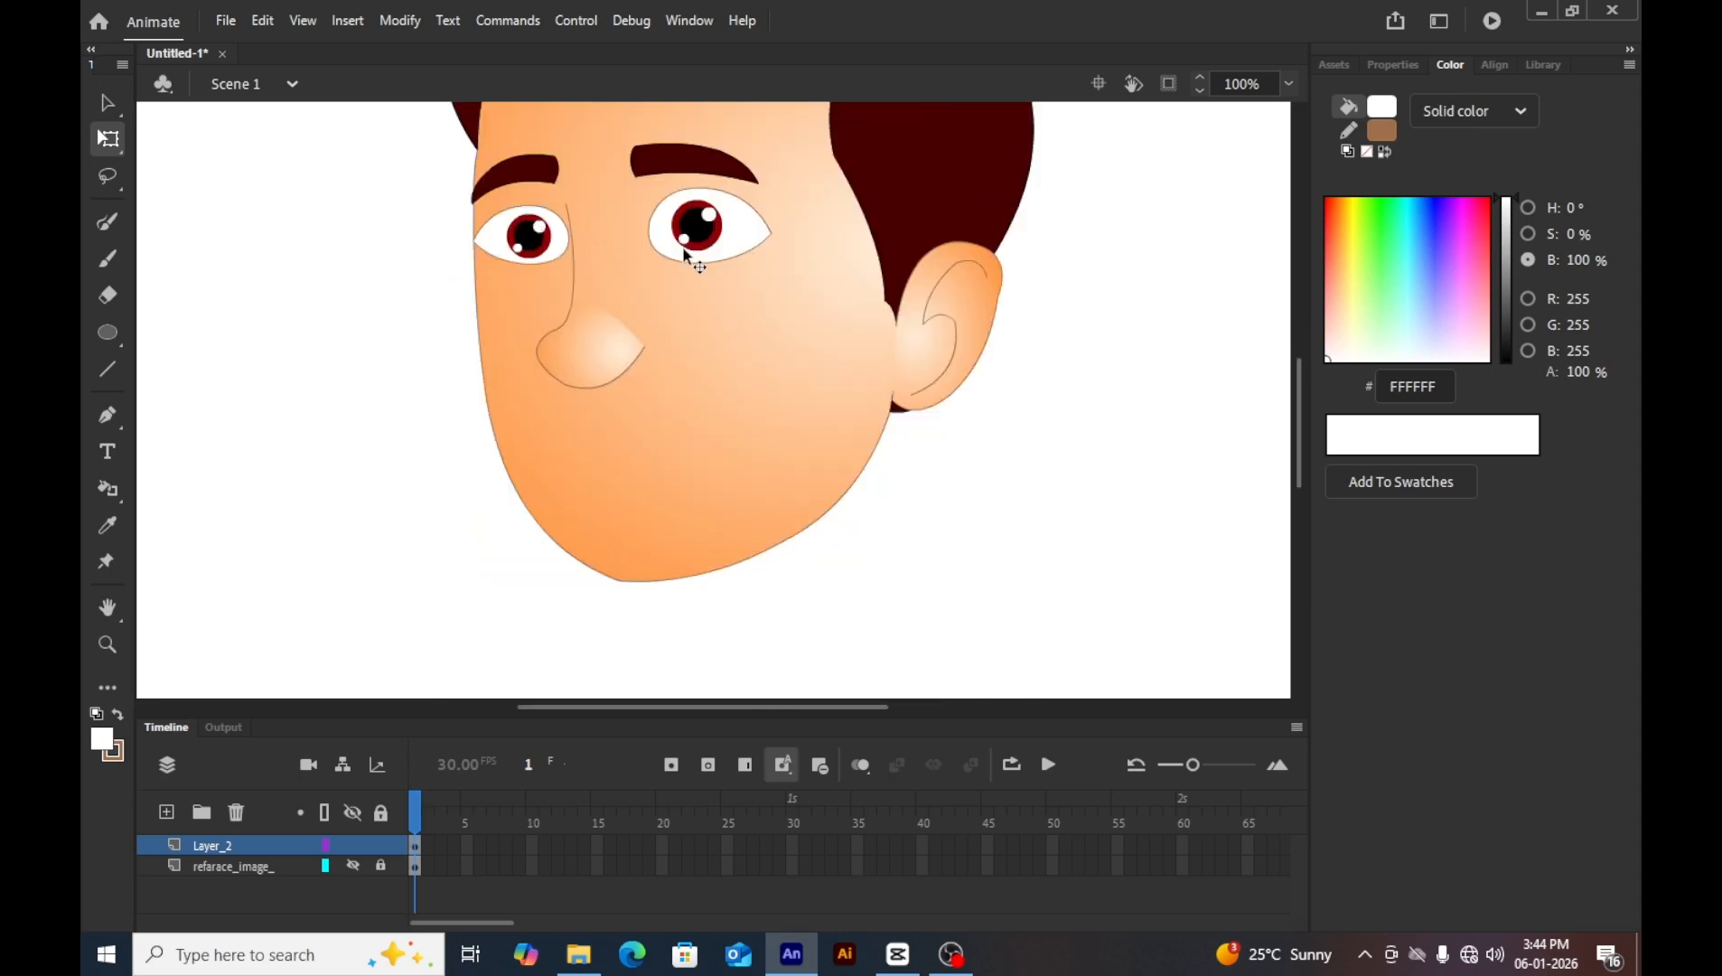
pyautogui.press('z')
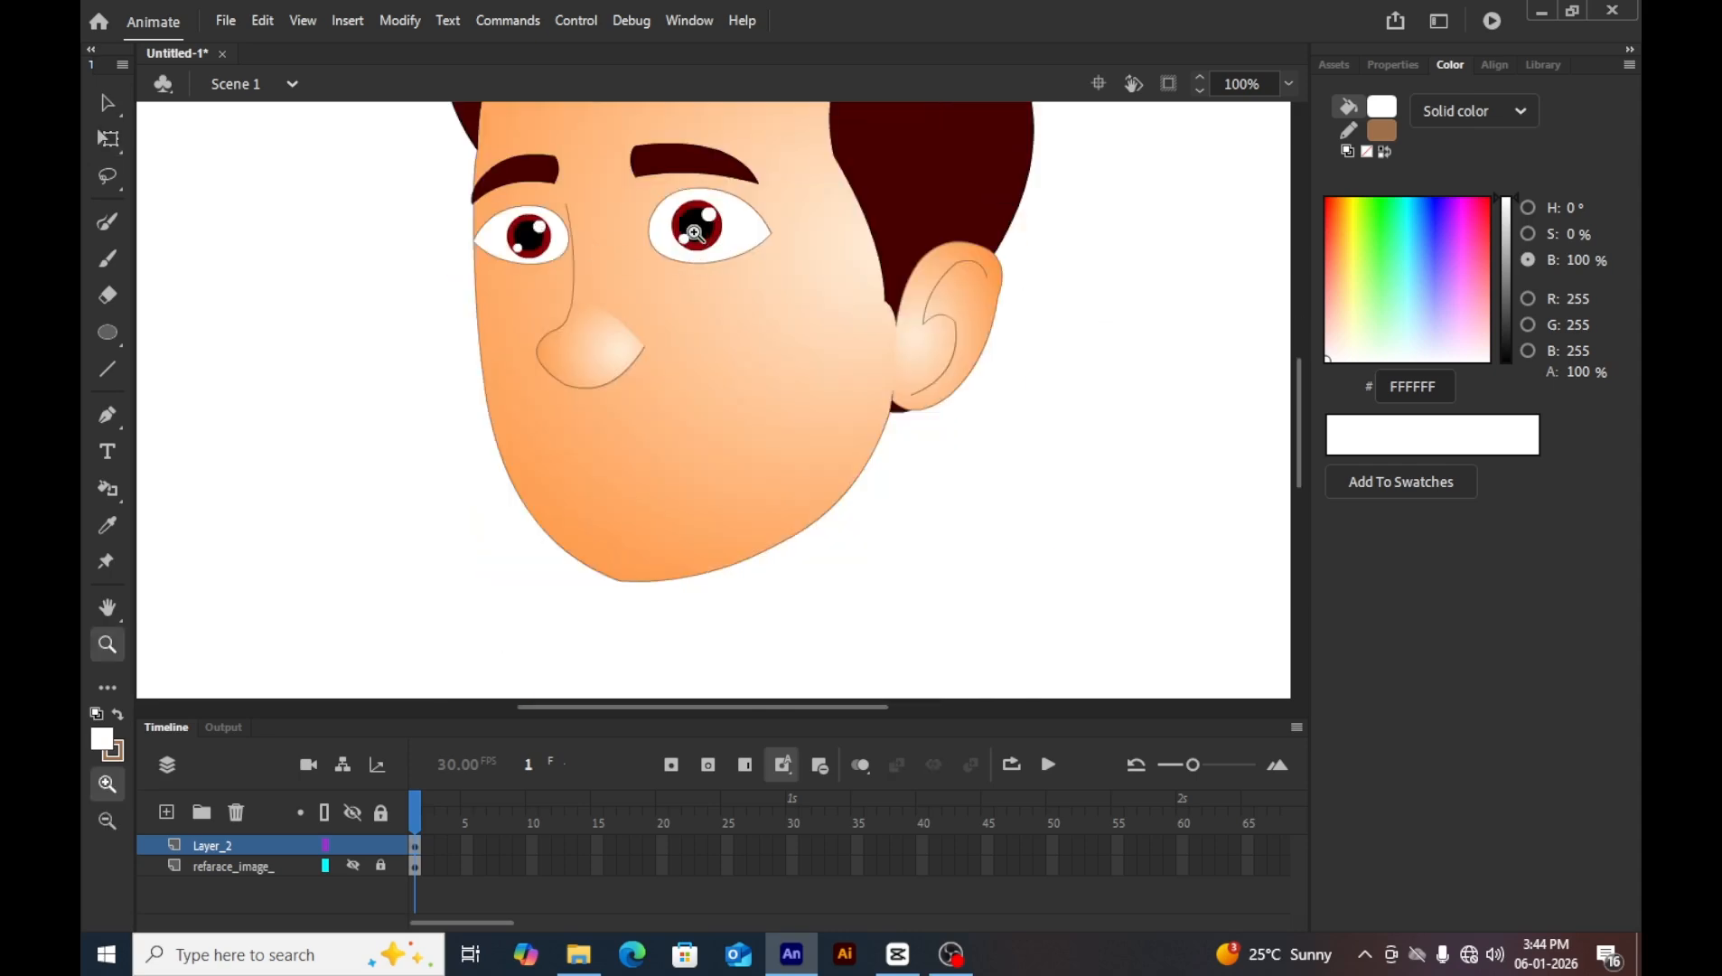
pyautogui.click(685, 234)
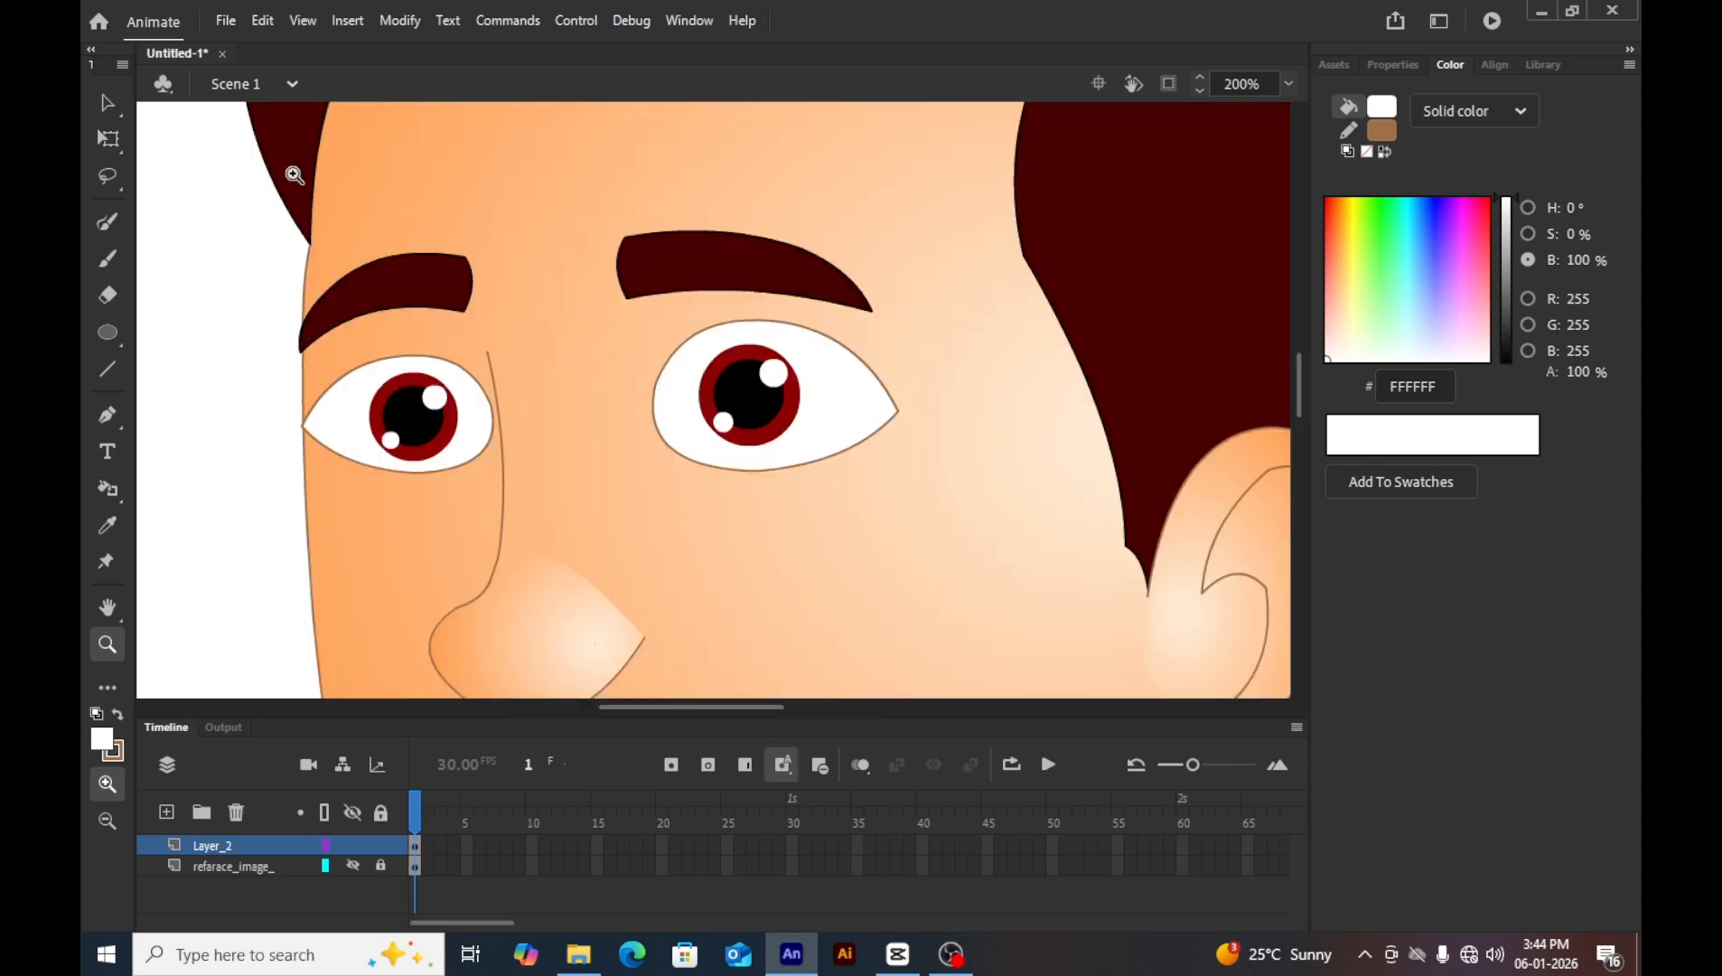
pyautogui.press('q')
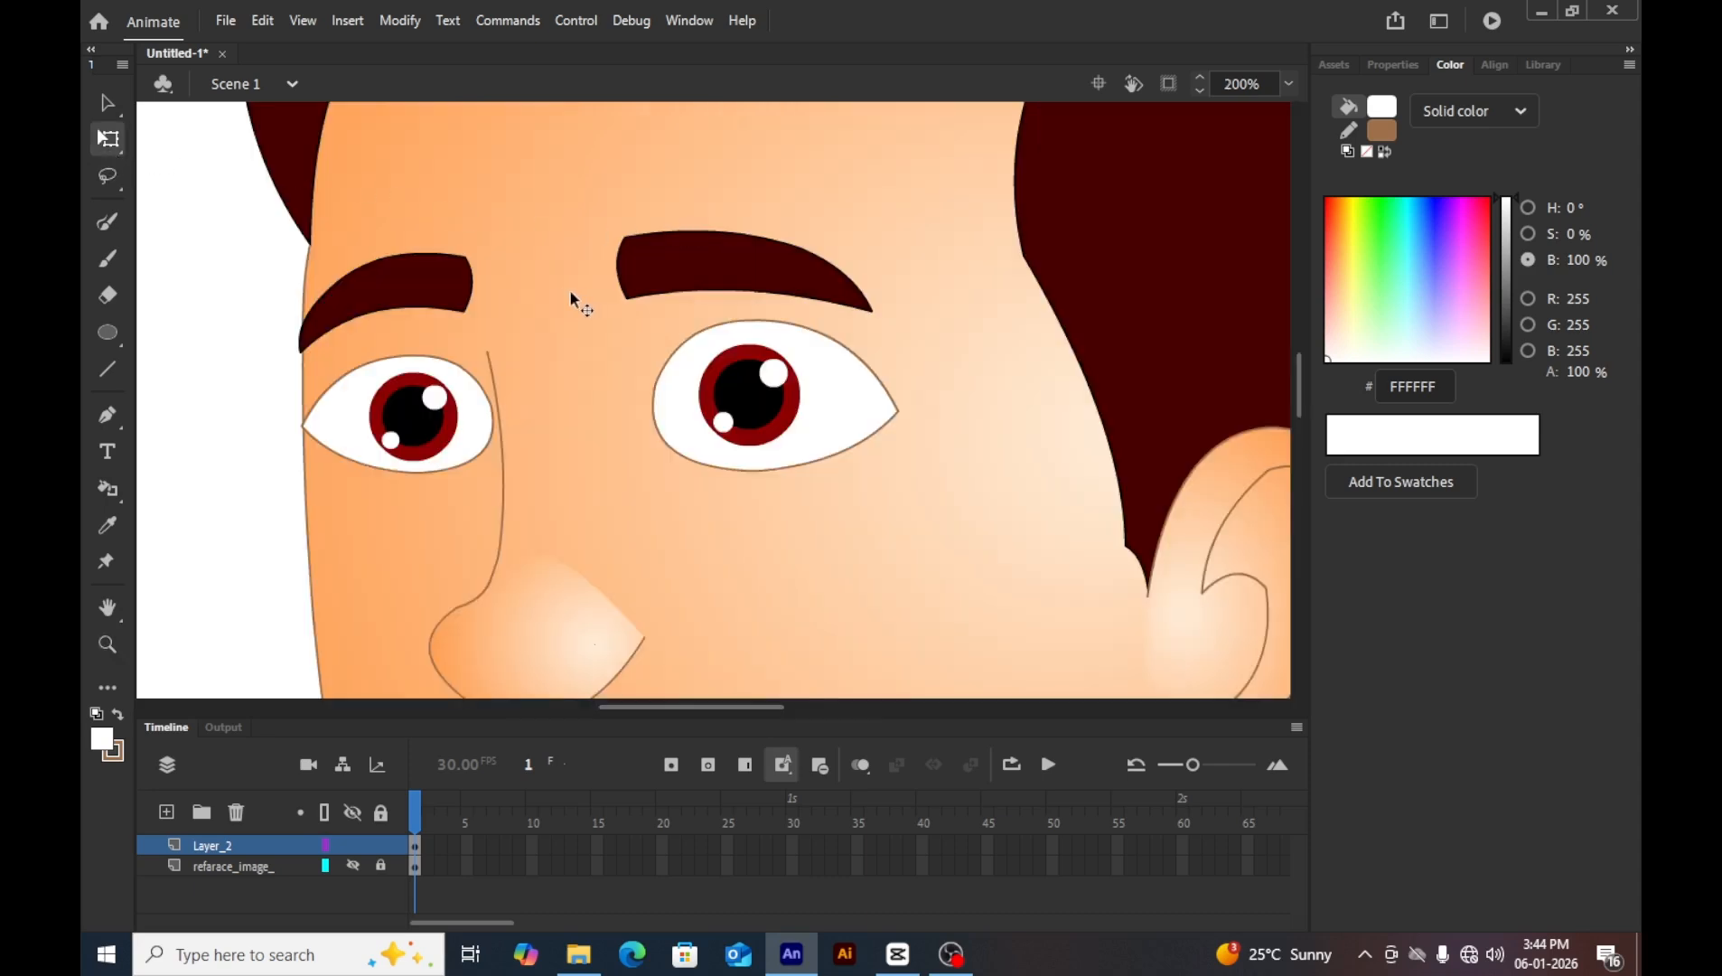
pyautogui.doubleClick(709, 332)
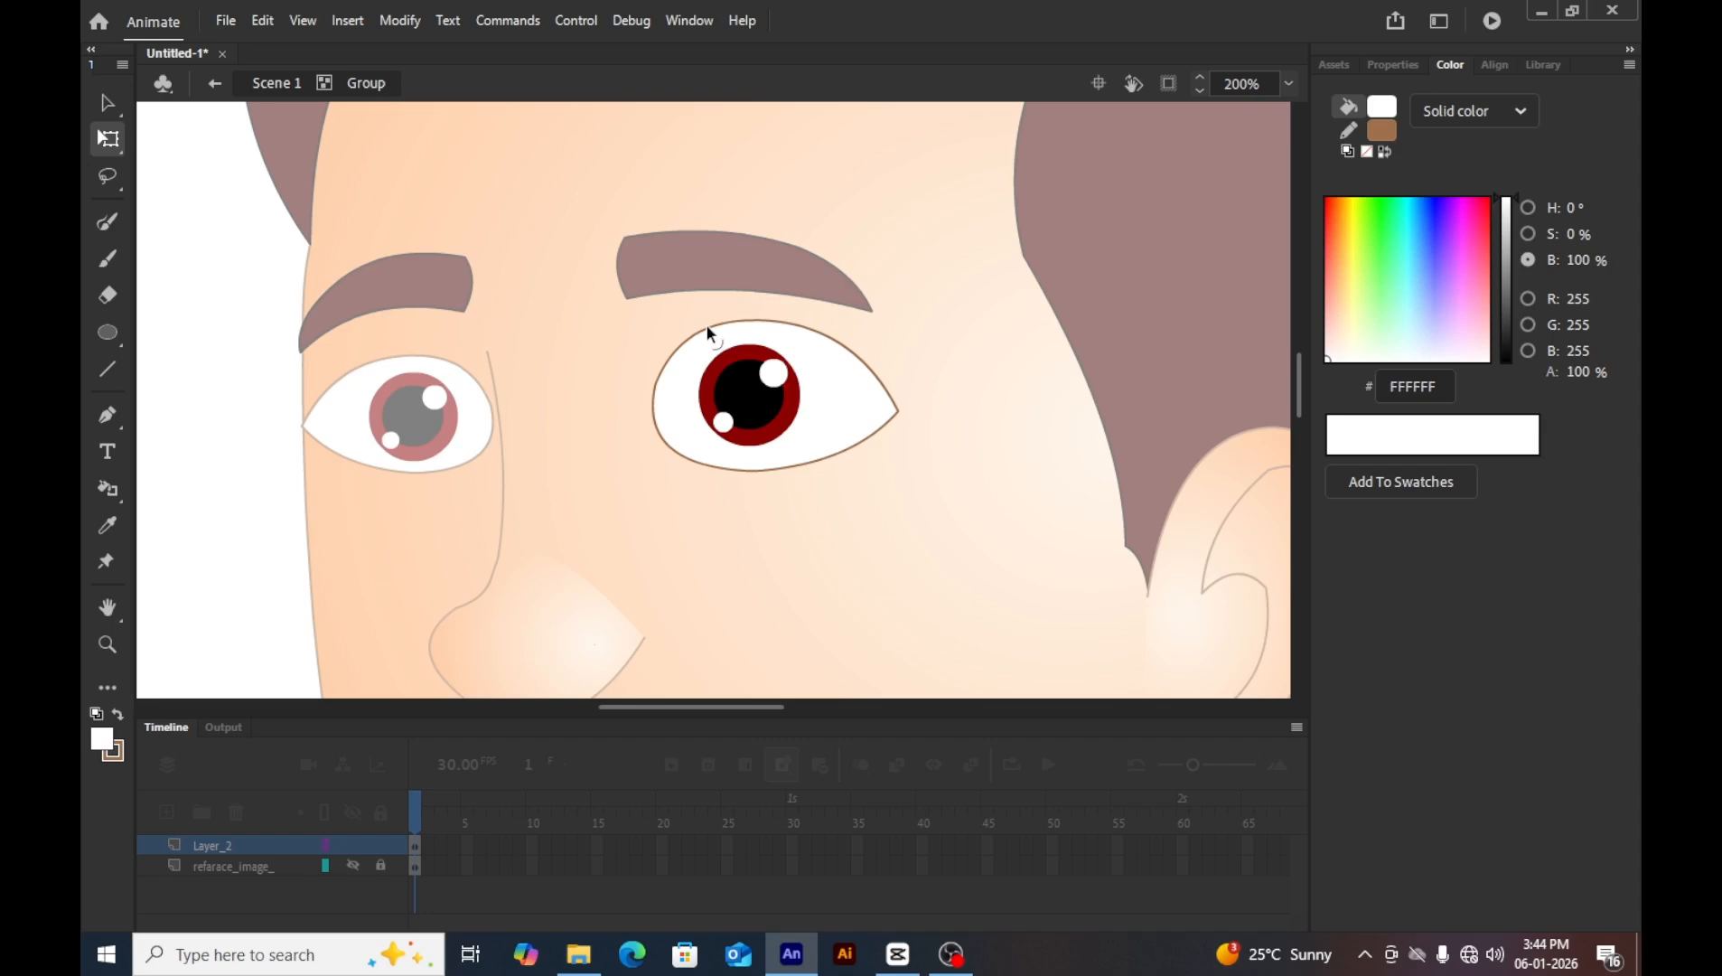
pyautogui.doubleClick(553, 329)
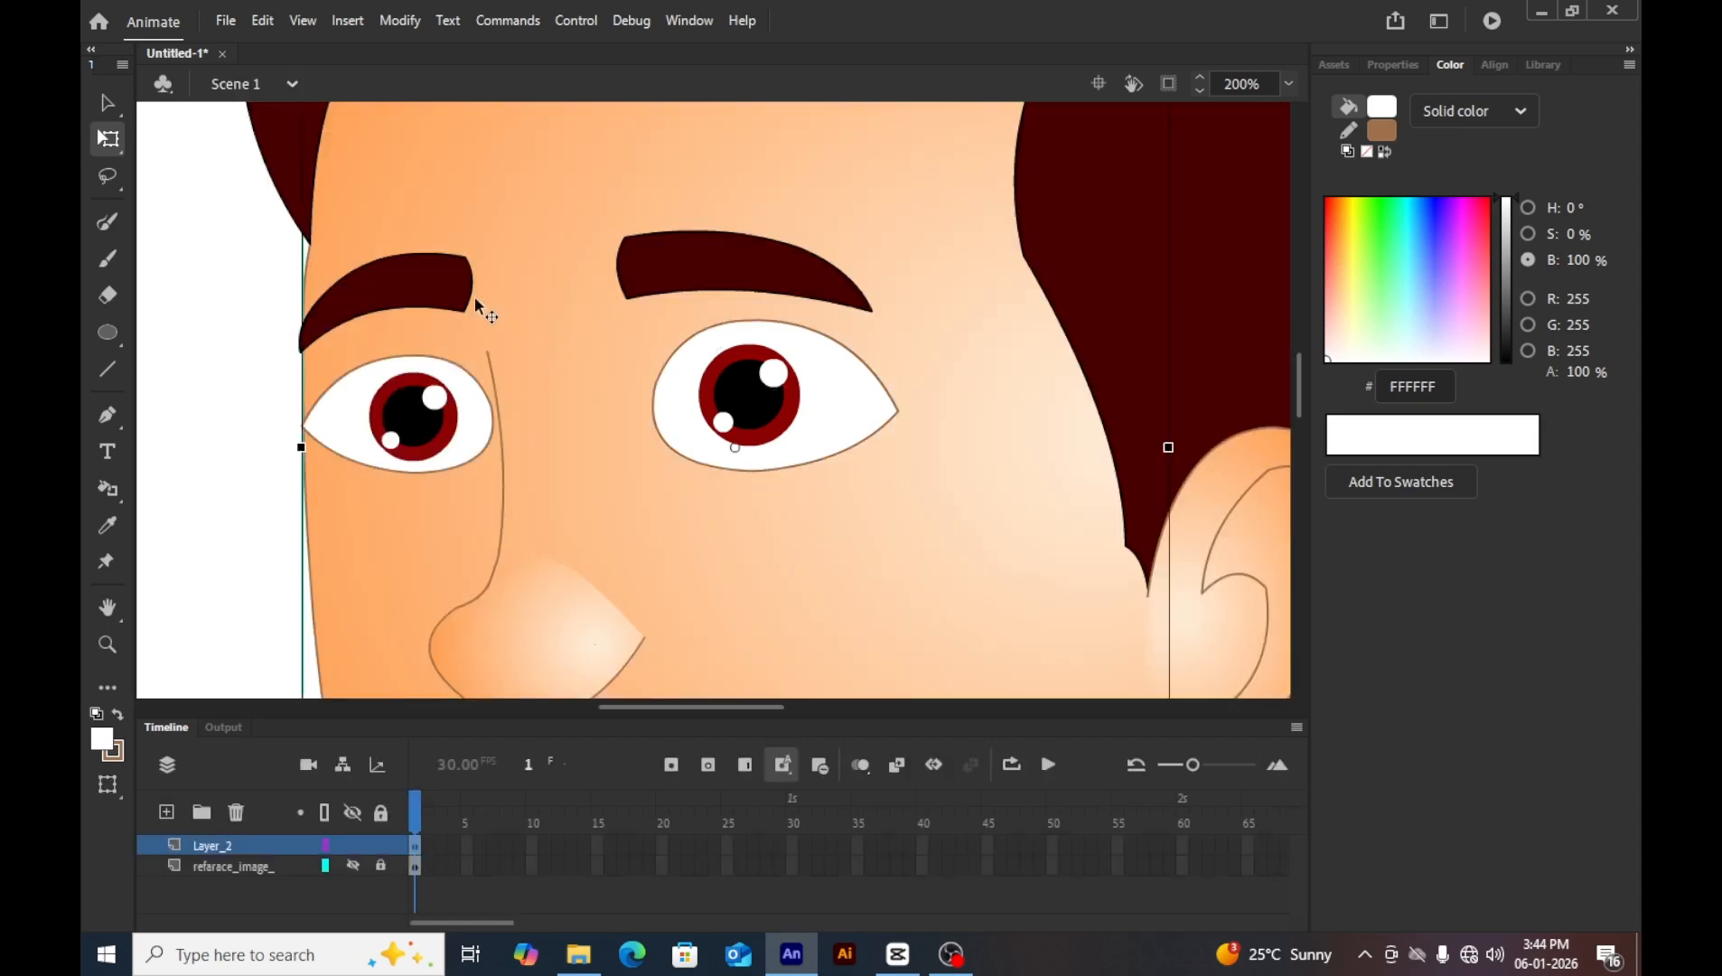
pyautogui.click(261, 357)
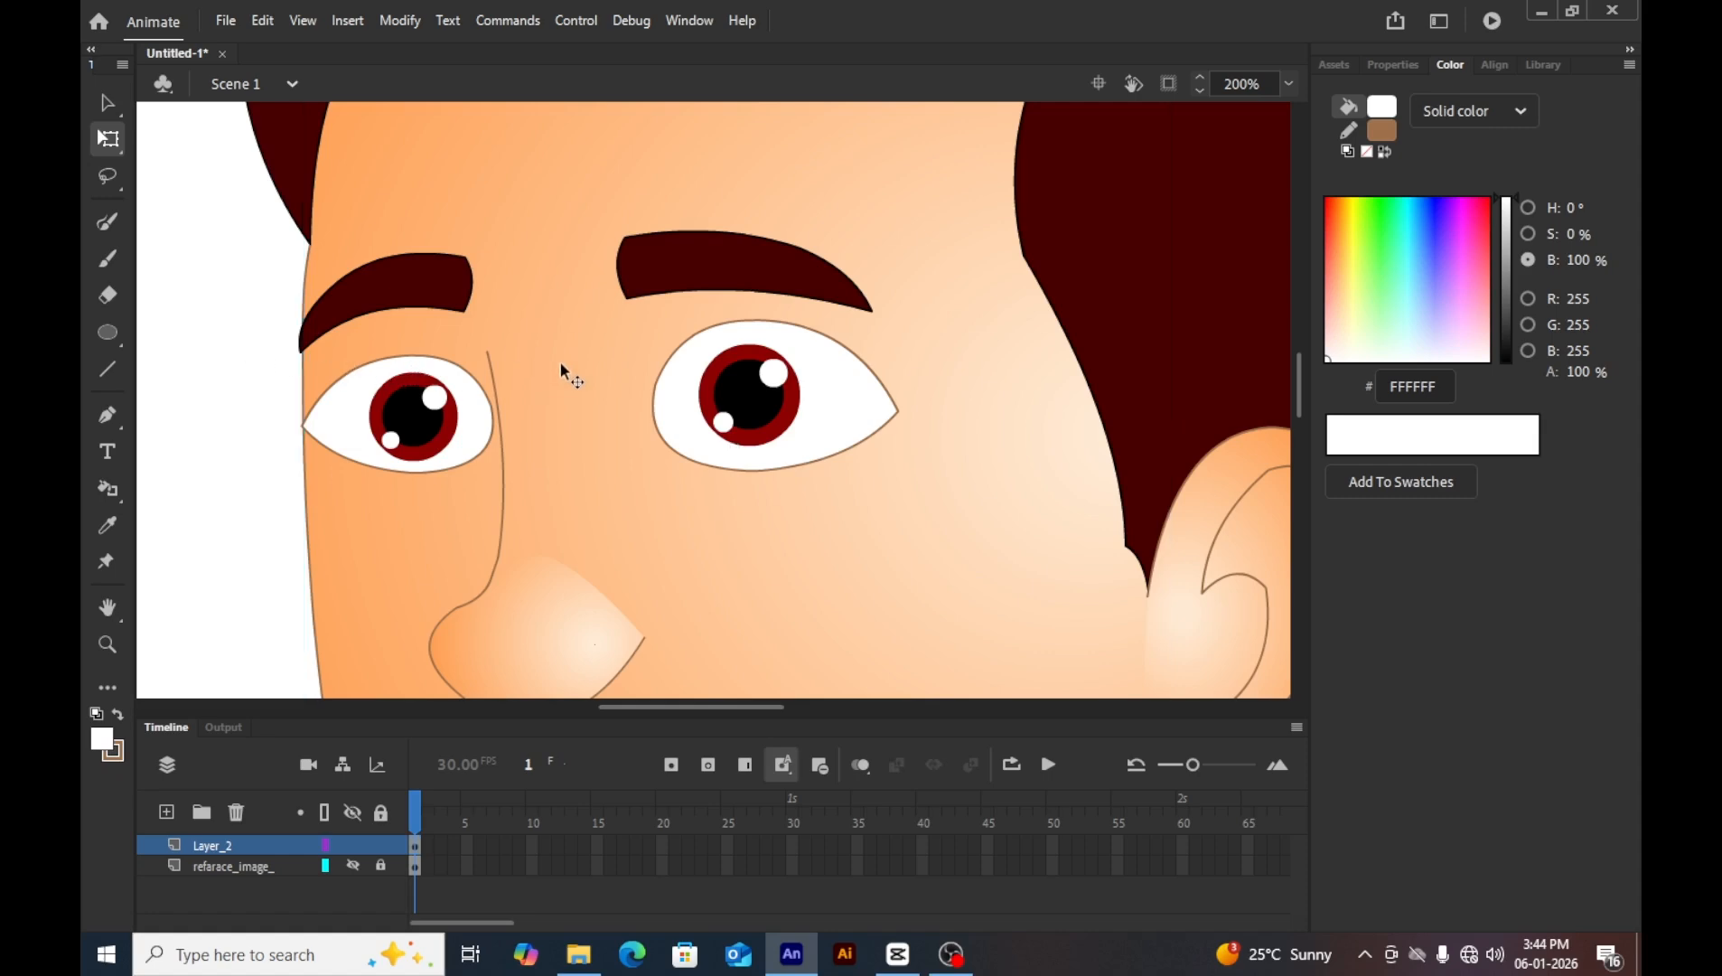
# Try a short line at the outer corner of the eye farther from the ear, and undo it.
pyautogui.click(108, 370)
pyautogui.moveTo(253, 408); pyautogui.dragTo(303, 421)
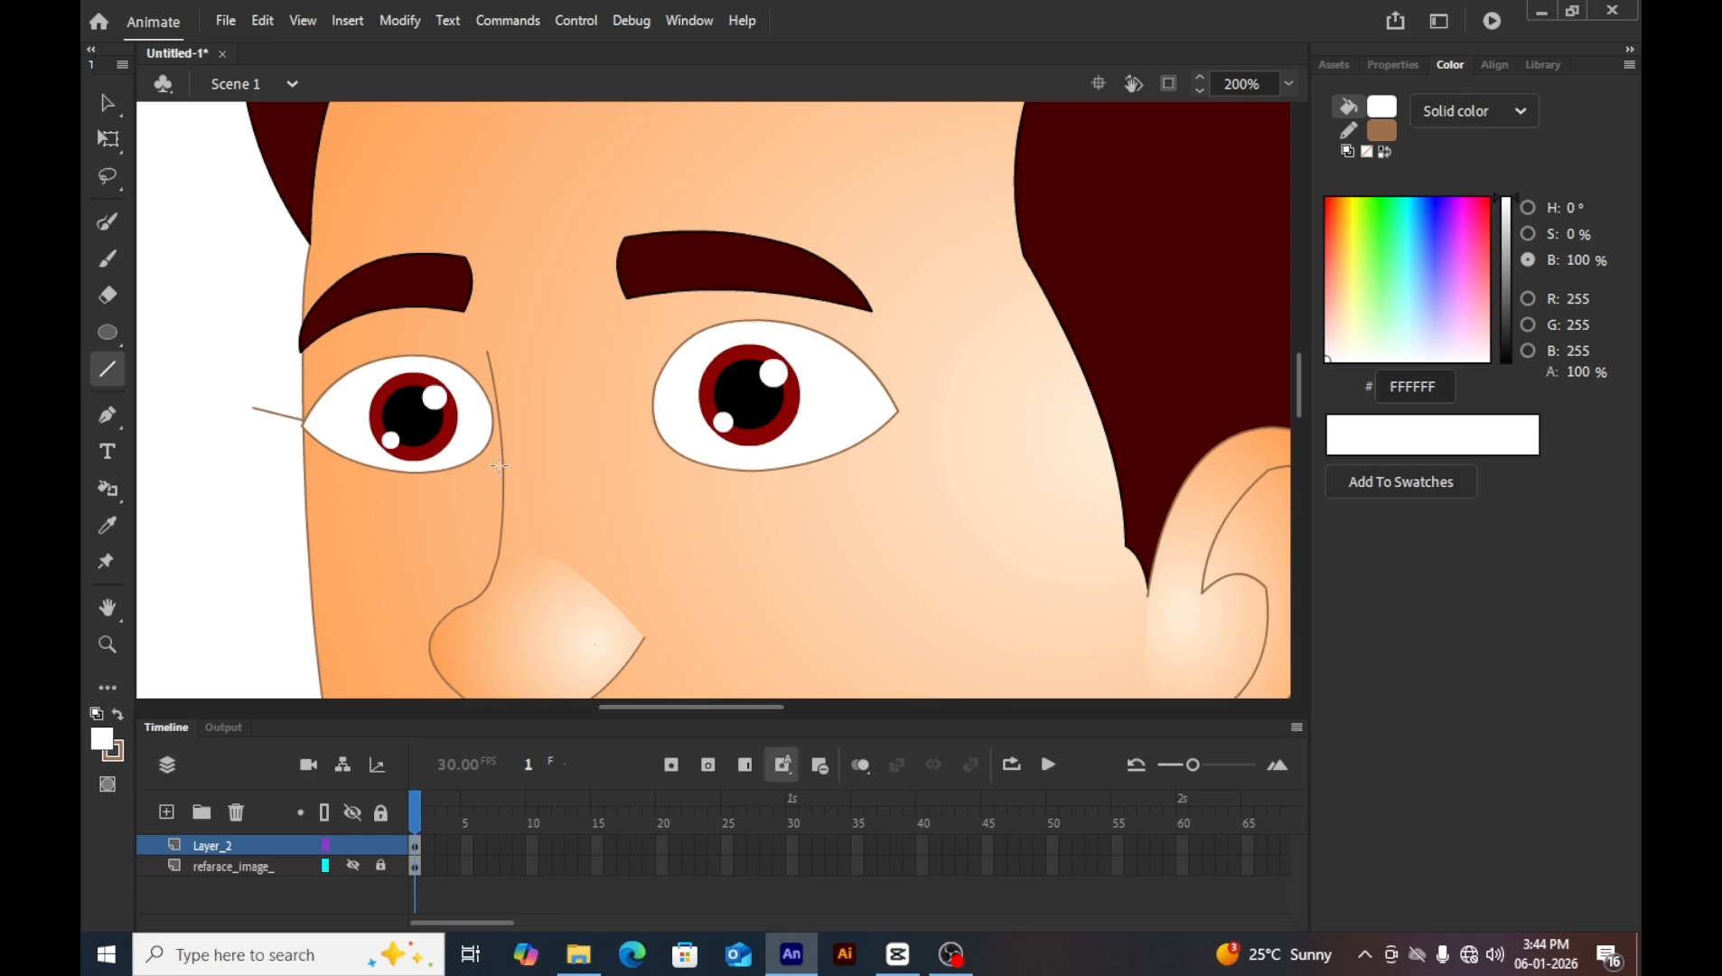
pyautogui.hotkey('ctrl', 'z')
# With object drawing enabled, draw a brown line across the eye nearer the ear, from its outer corner to just past its inner edge.
pyautogui.click(108, 788)
pyautogui.moveTo(580, 385); pyautogui.dragTo(902, 410)
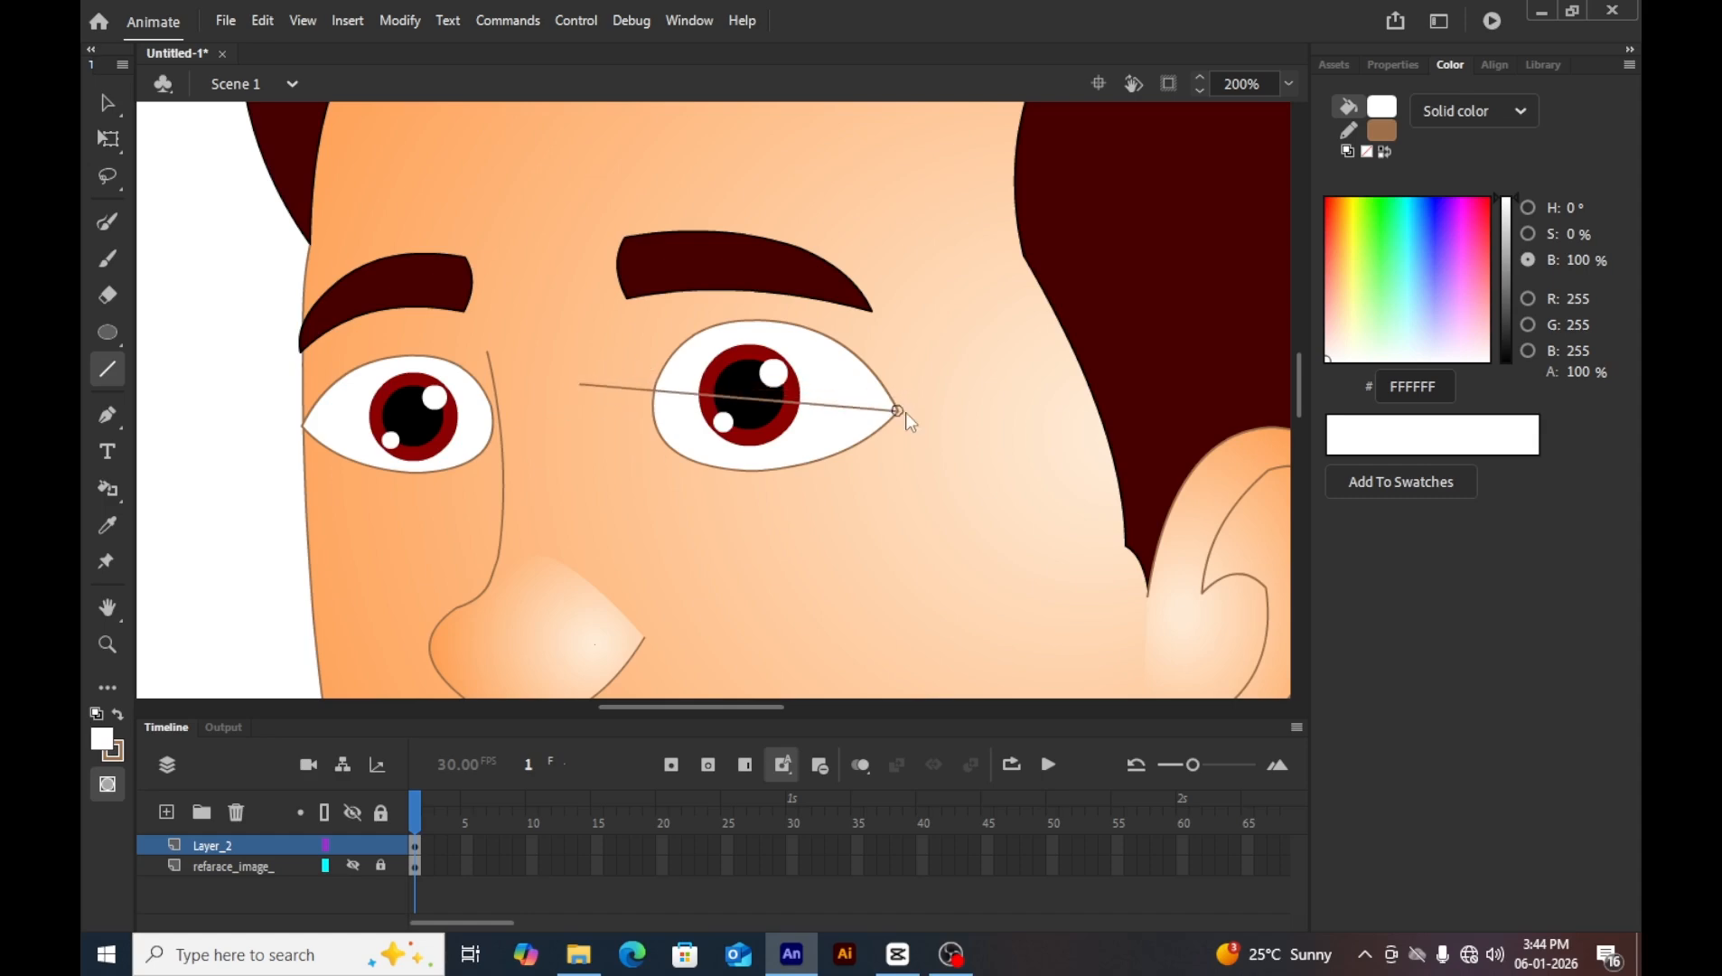
pyautogui.press('v')
pyautogui.moveTo(585, 387); pyautogui.dragTo(635, 400)
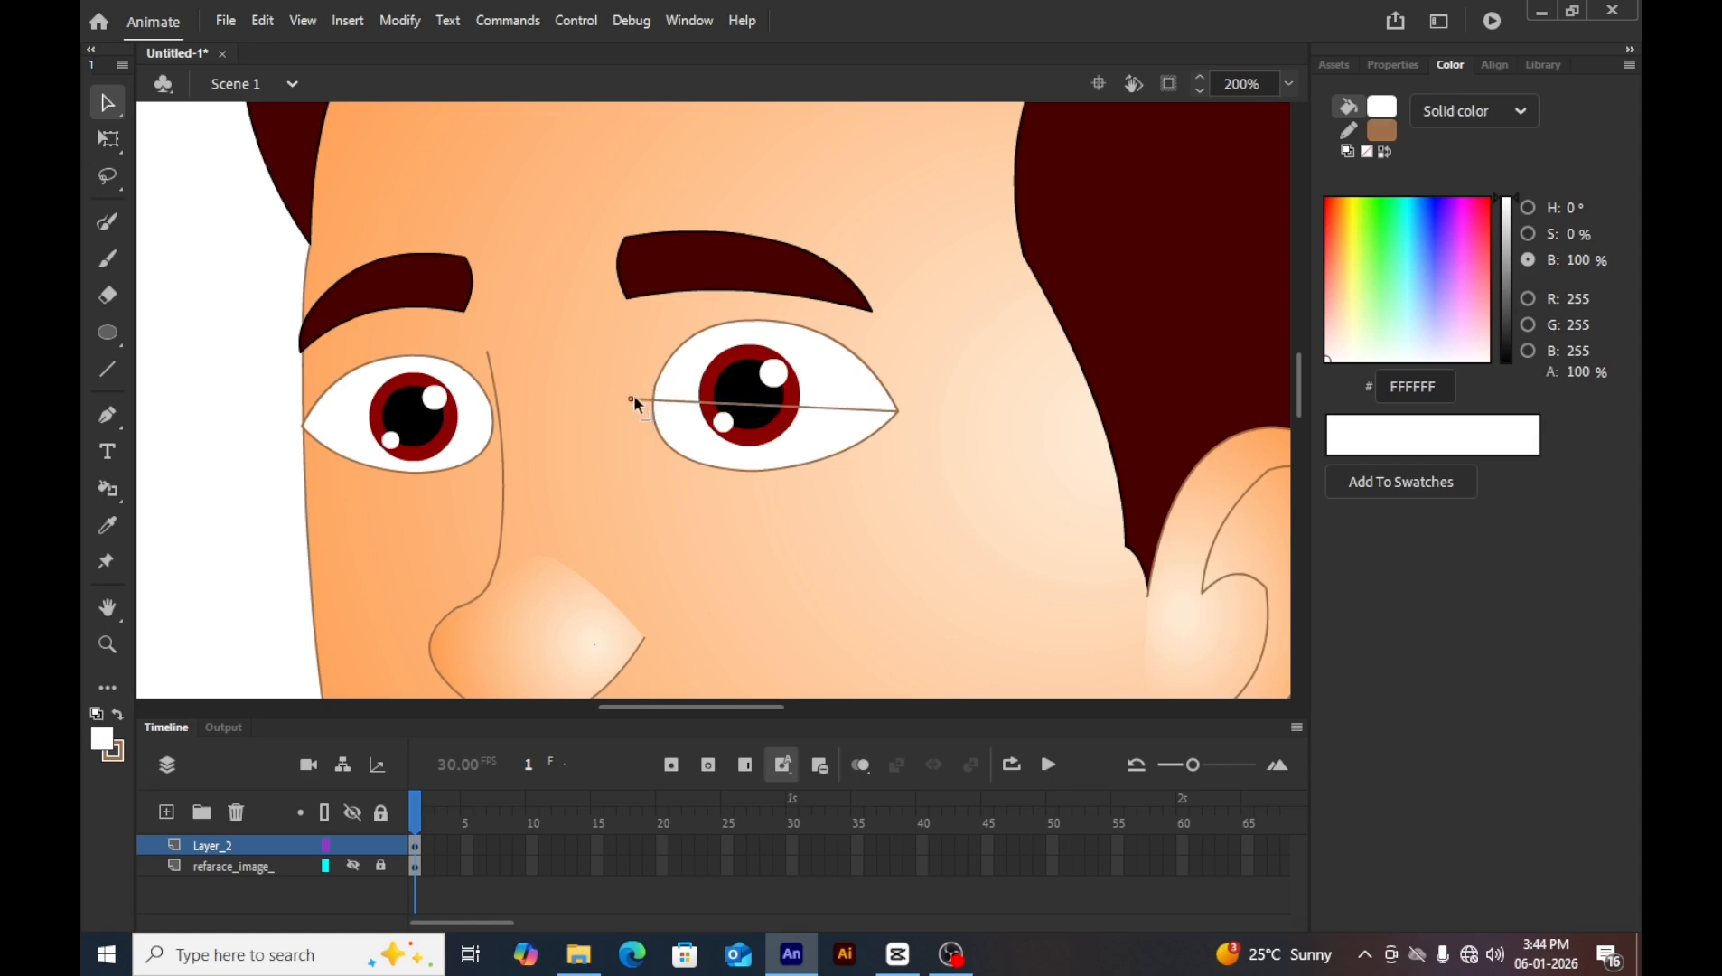
pyautogui.click(736, 405)
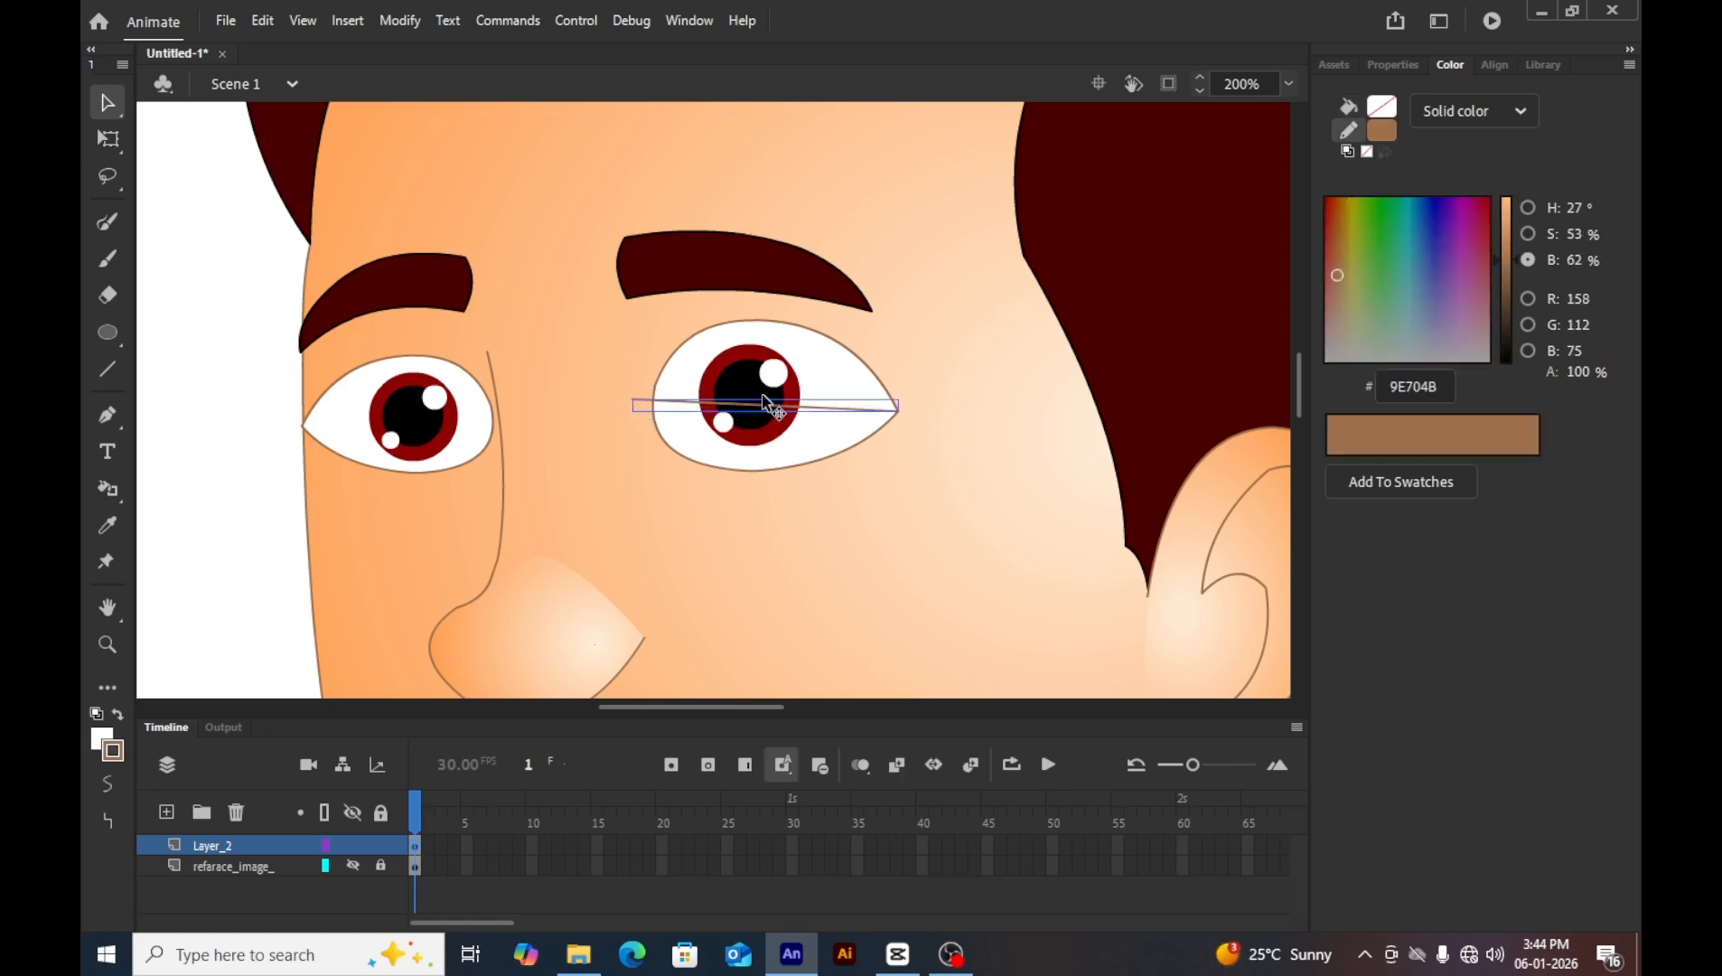
# Open the line for editing and add straight lines up to the eyebrow, forming a closed four-sided eyelid outline over the eye's upper half.
pyautogui.doubleClick(764, 398)
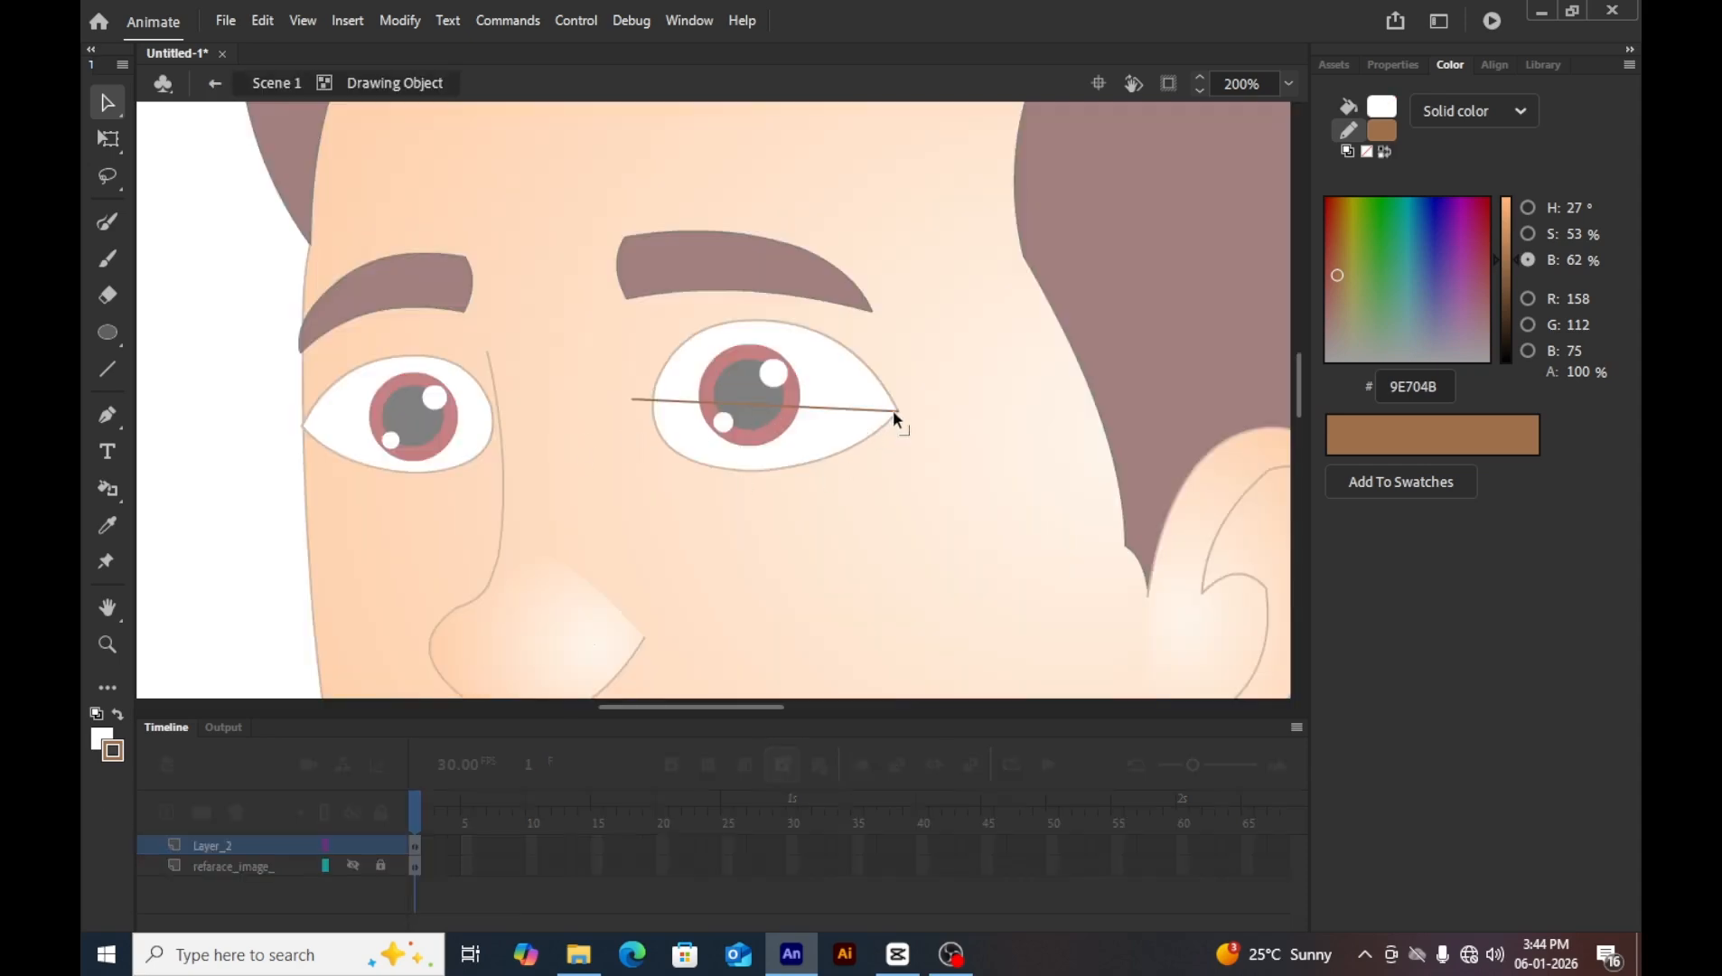
pyautogui.press('n')
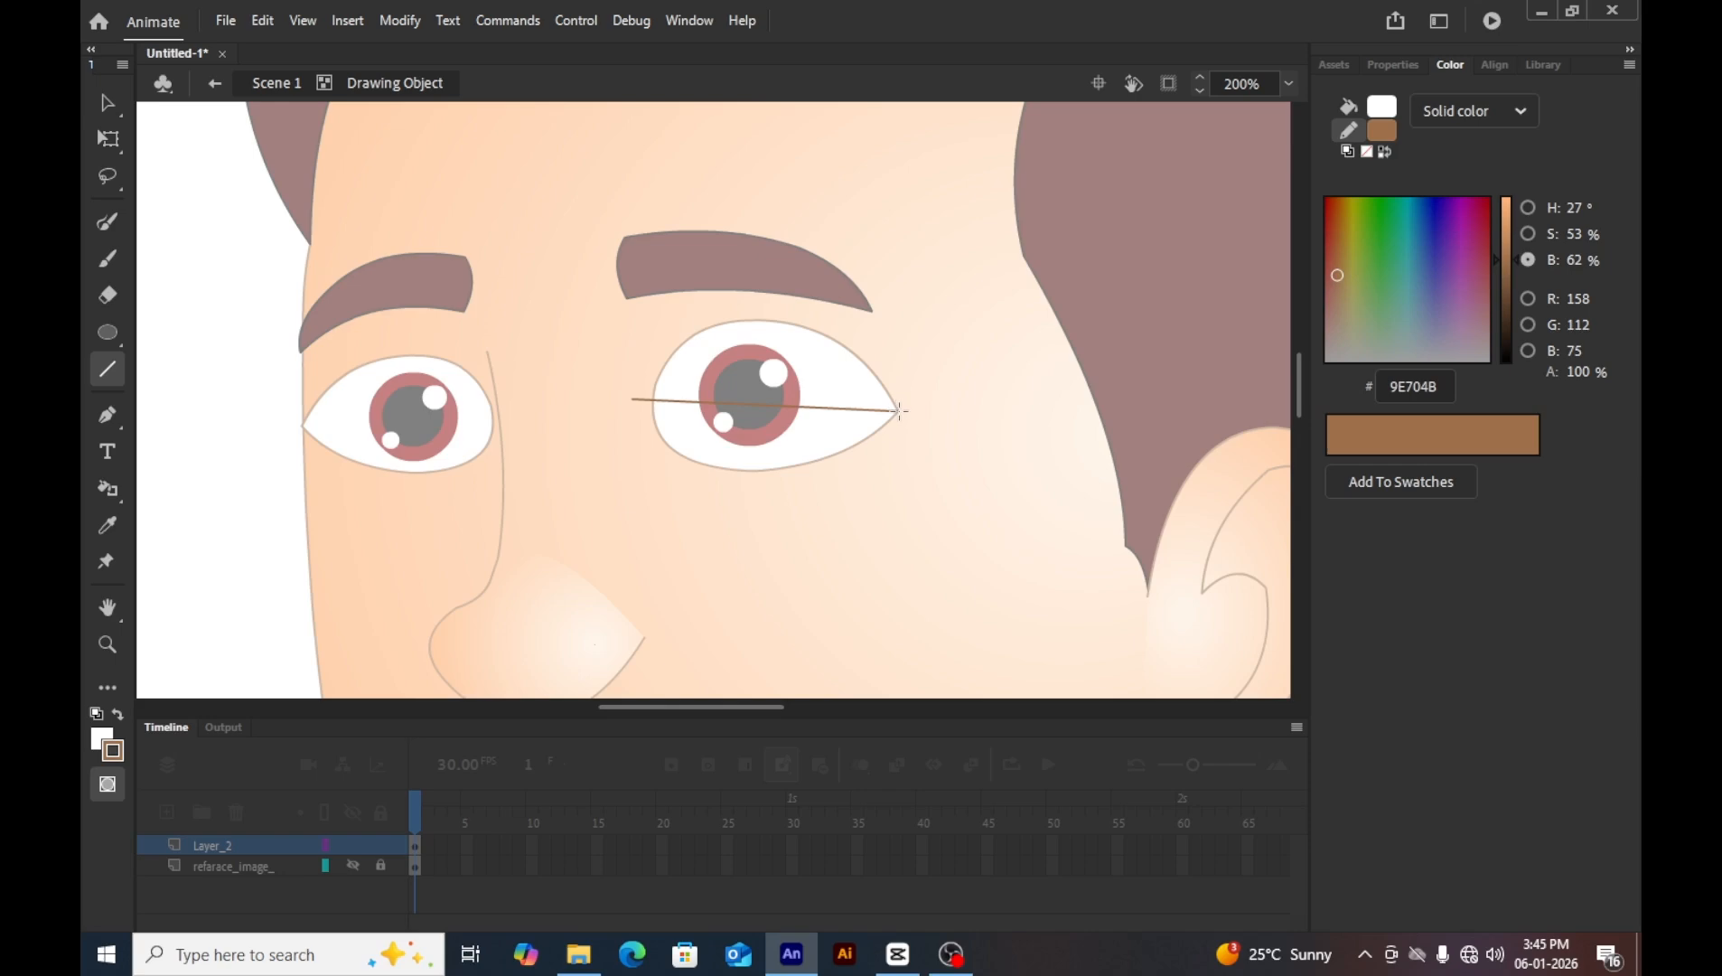
pyautogui.moveTo(900, 412)
pyautogui.mouseDown()
pyautogui.moveTo(866, 306)
pyautogui.moveTo(615, 303)
pyautogui.moveTo(630, 296)
pyautogui.moveTo(632, 399)
pyautogui.mouseUp()
pyautogui.press('v')
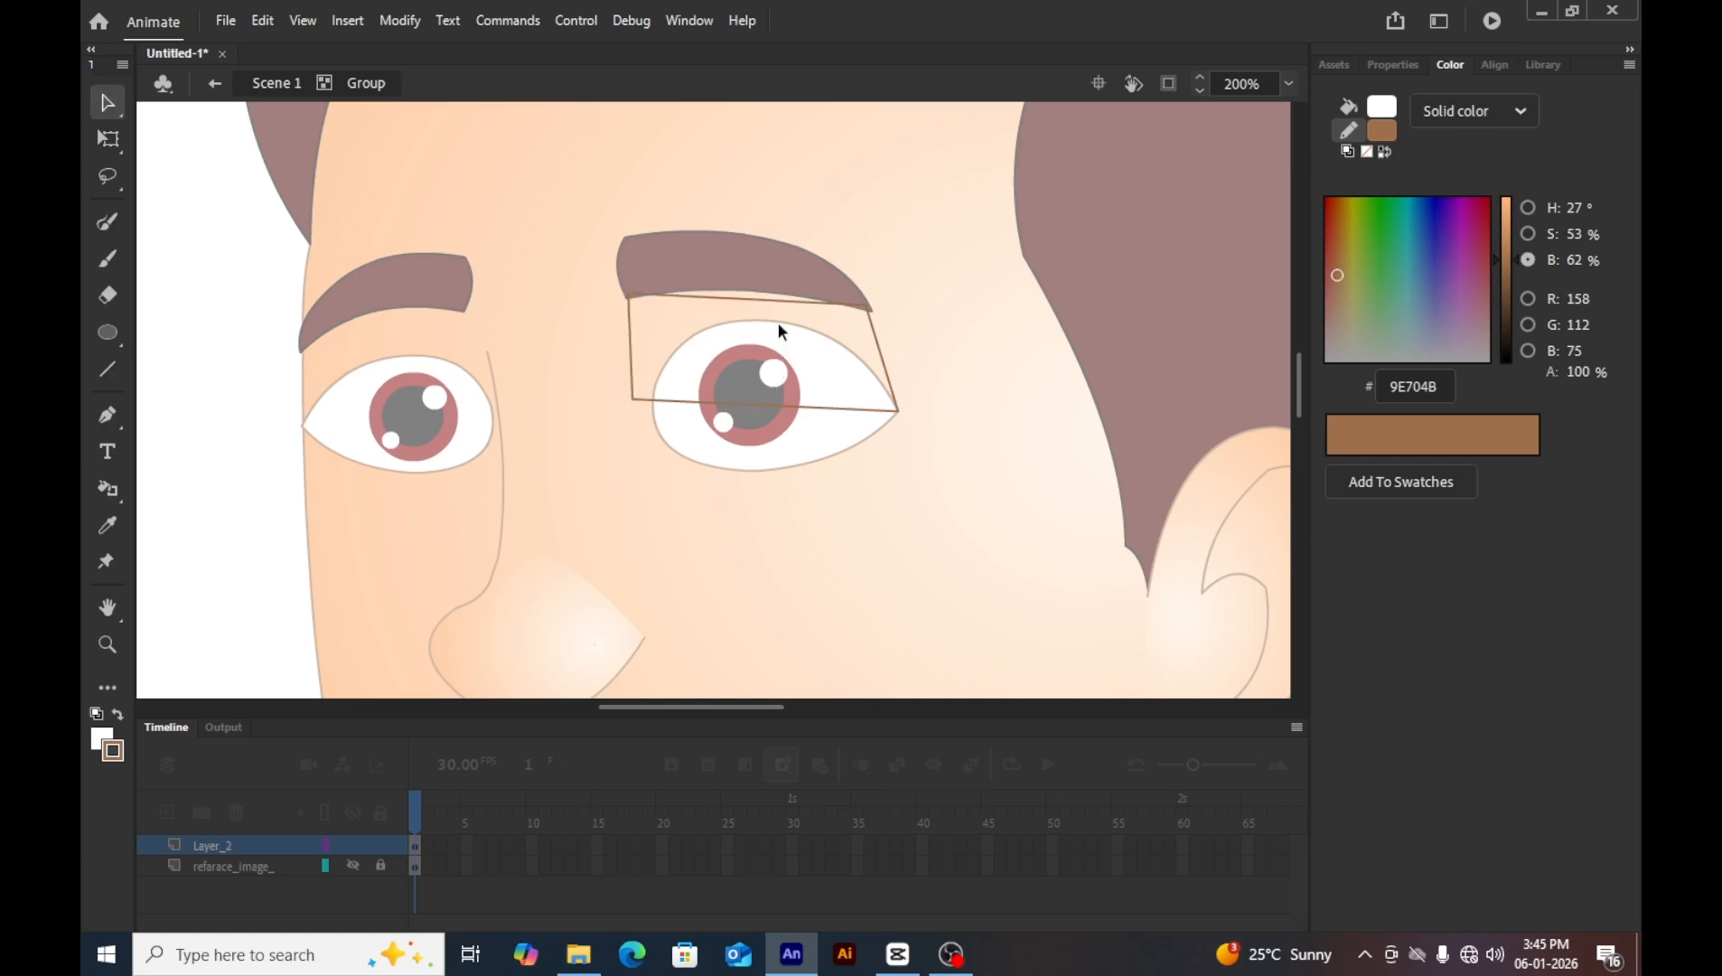
# Bend the eyelid outline's upper edge into an arch behind the eyebrow and move its lower inner corner onto the eye's inner edge.
pyautogui.moveTo(761, 301); pyautogui.dragTo(755, 256)
pyautogui.moveTo(595, 239); pyautogui.dragTo(1060, 470)
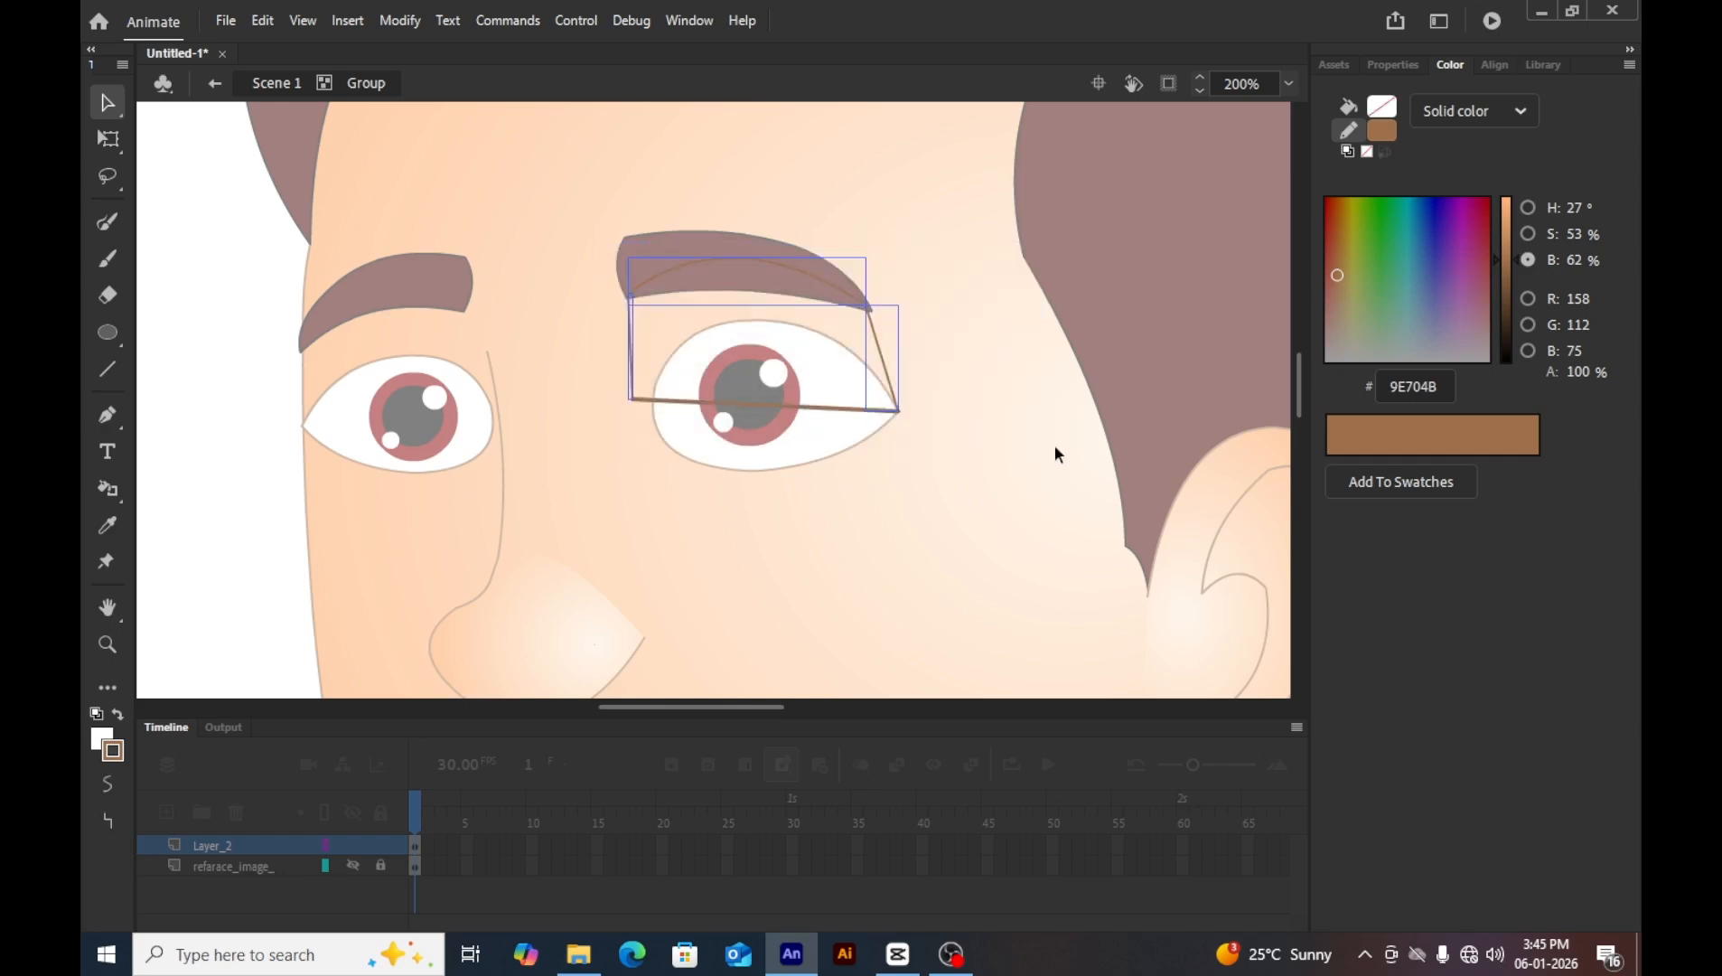
pyautogui.click(1058, 453)
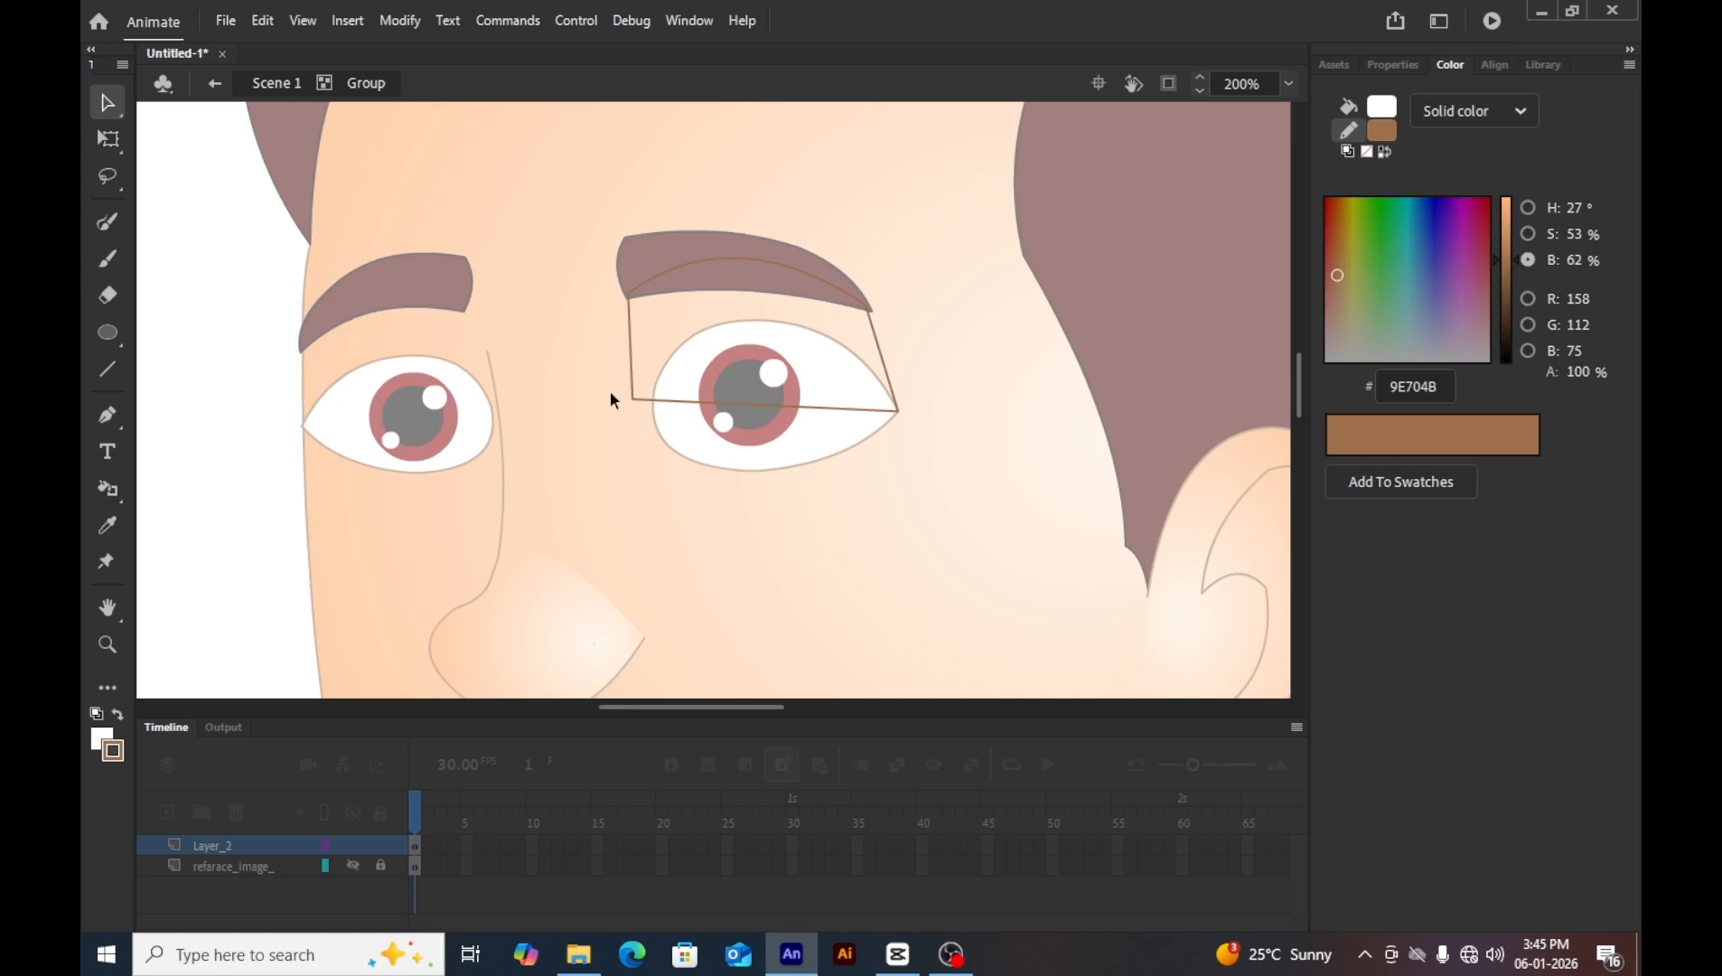
pyautogui.moveTo(634, 398); pyautogui.dragTo(652, 426)
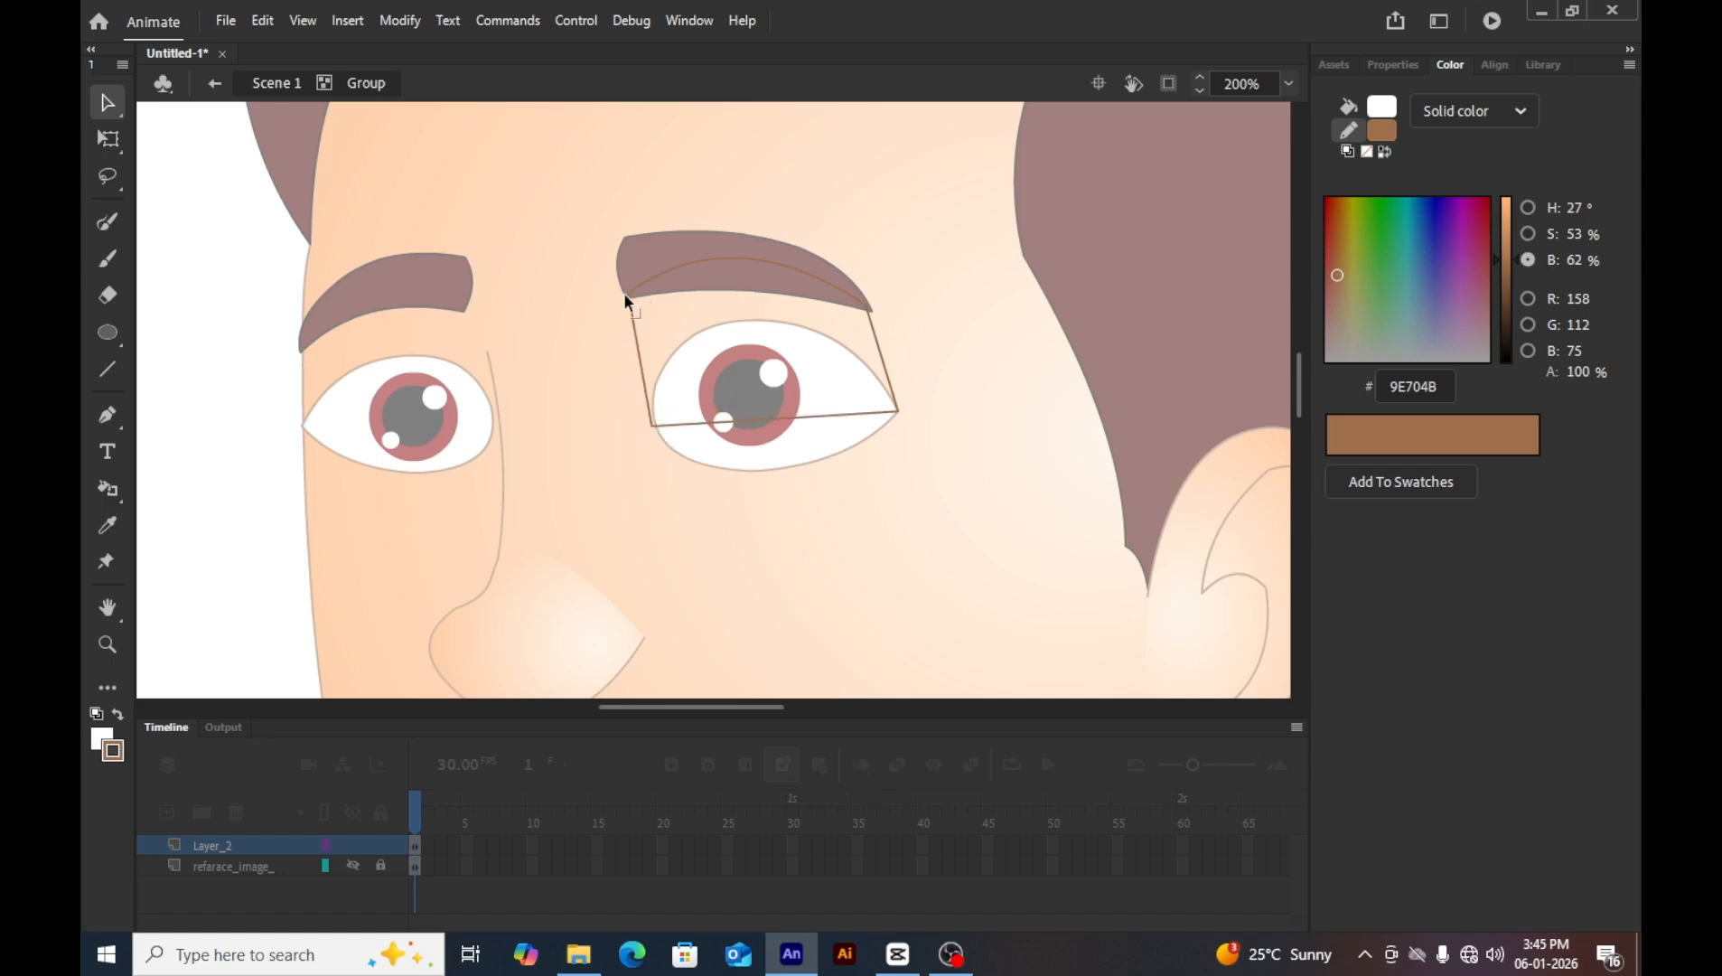
pyautogui.moveTo(628, 295); pyautogui.dragTo(628, 297)
pyautogui.doubleClick(948, 392)
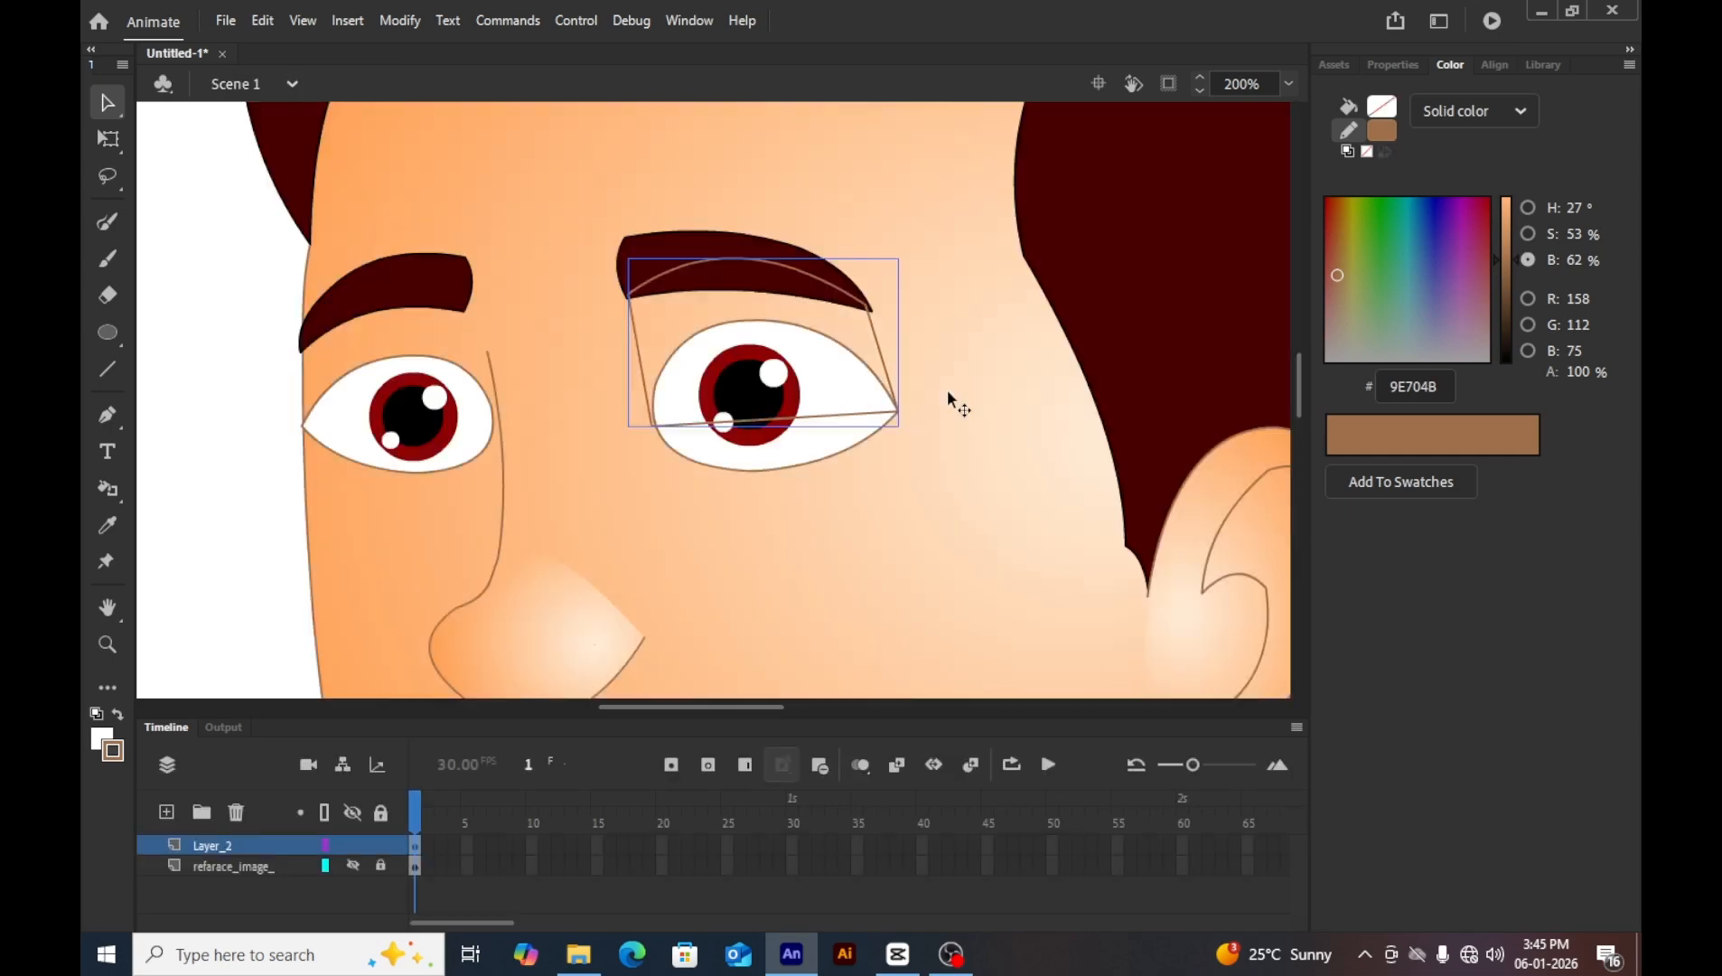
# Open the face shape, sample its orange radial gradient as the fill colour, and return to the main scene.
pyautogui.doubleClick(948, 392)
pyautogui.click(948, 392)
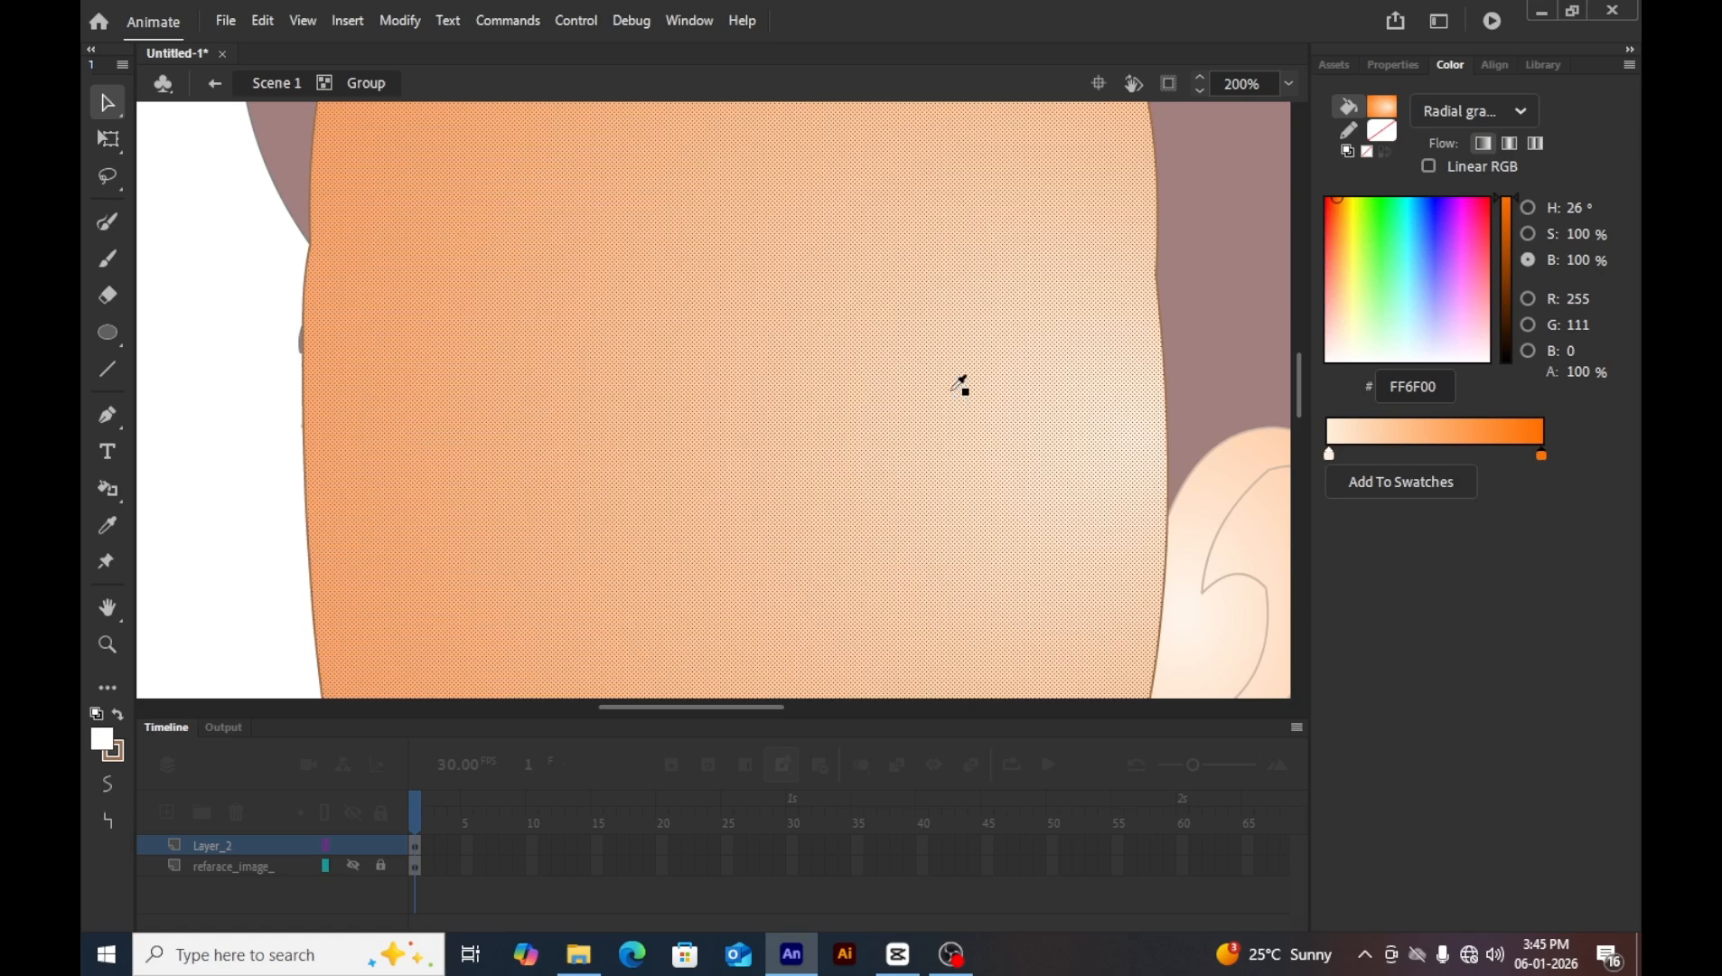
pyautogui.press('i')
pyautogui.click(954, 393)
pyautogui.press('b')
pyautogui.click(236, 459)
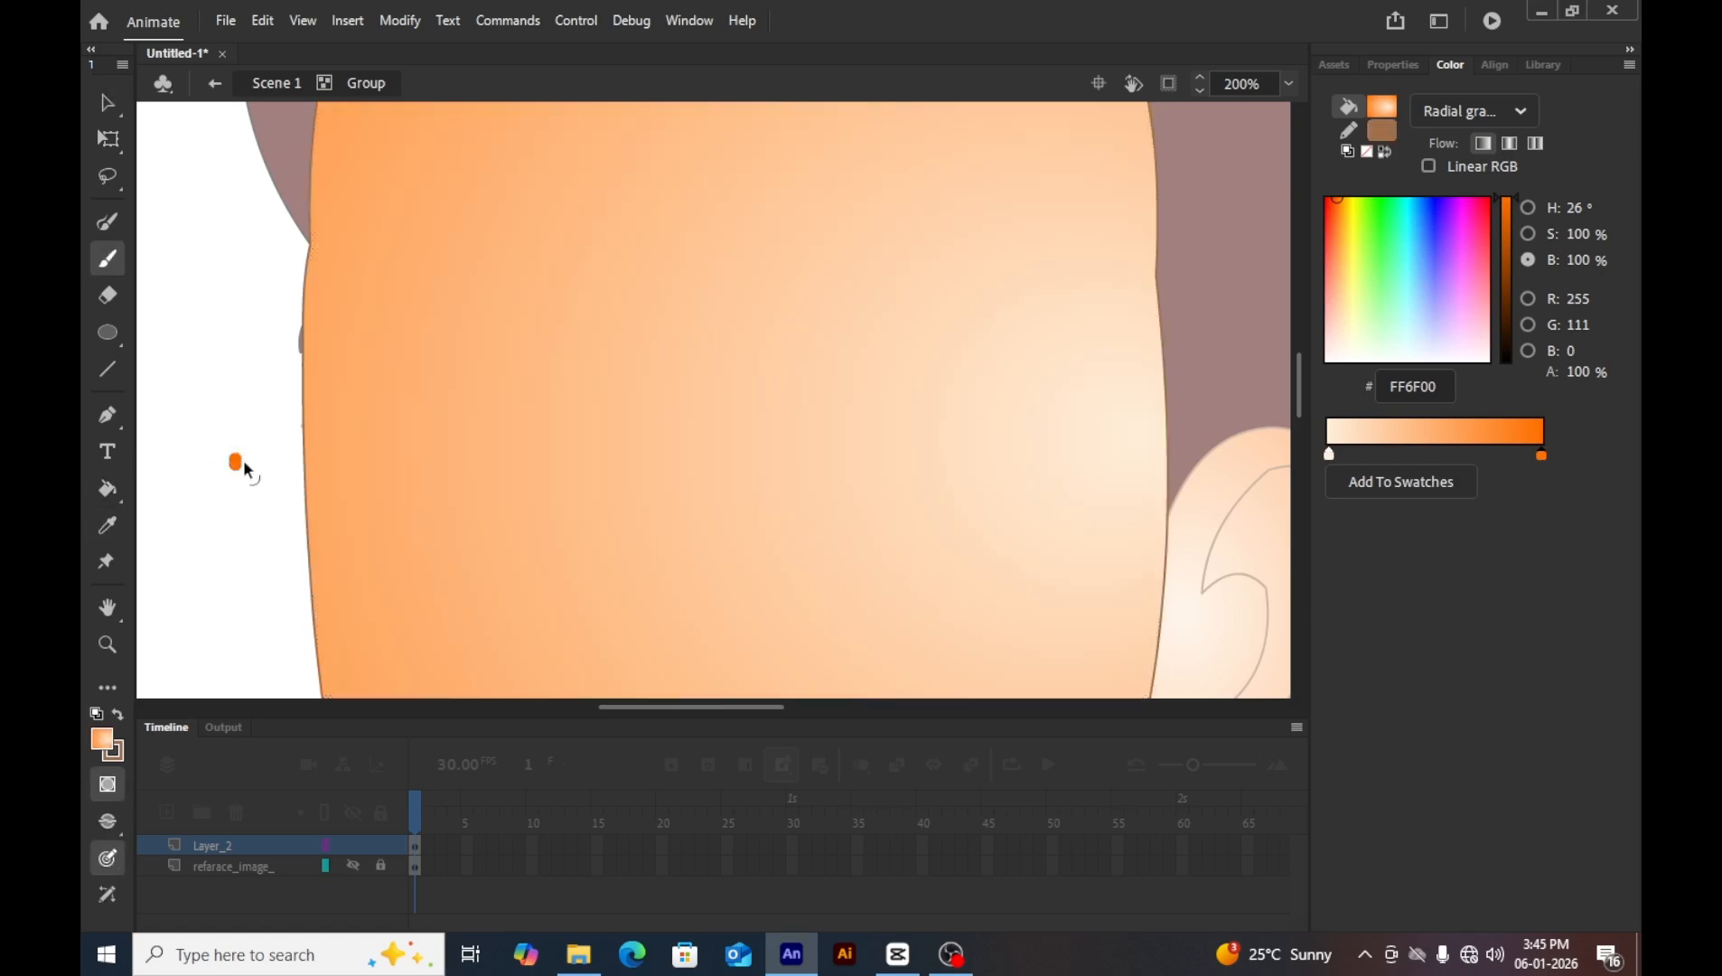
pyautogui.hotkey('ctrl', 'a')
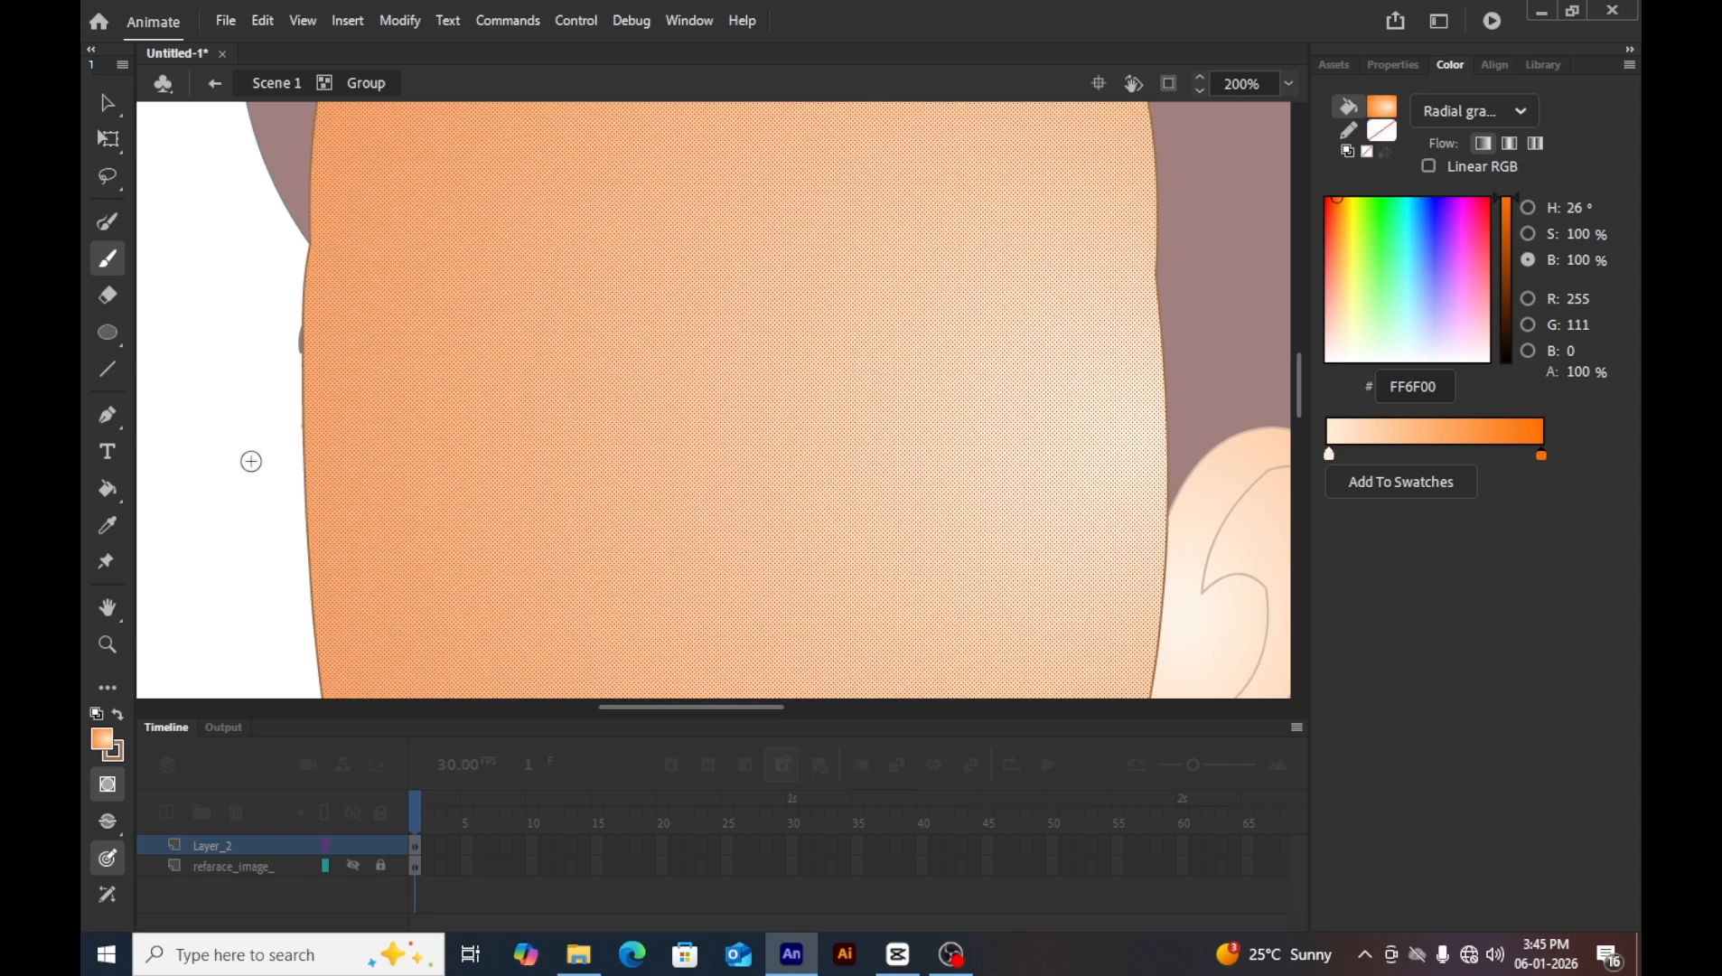
pyautogui.press('v')
pyautogui.doubleClick(251, 461)
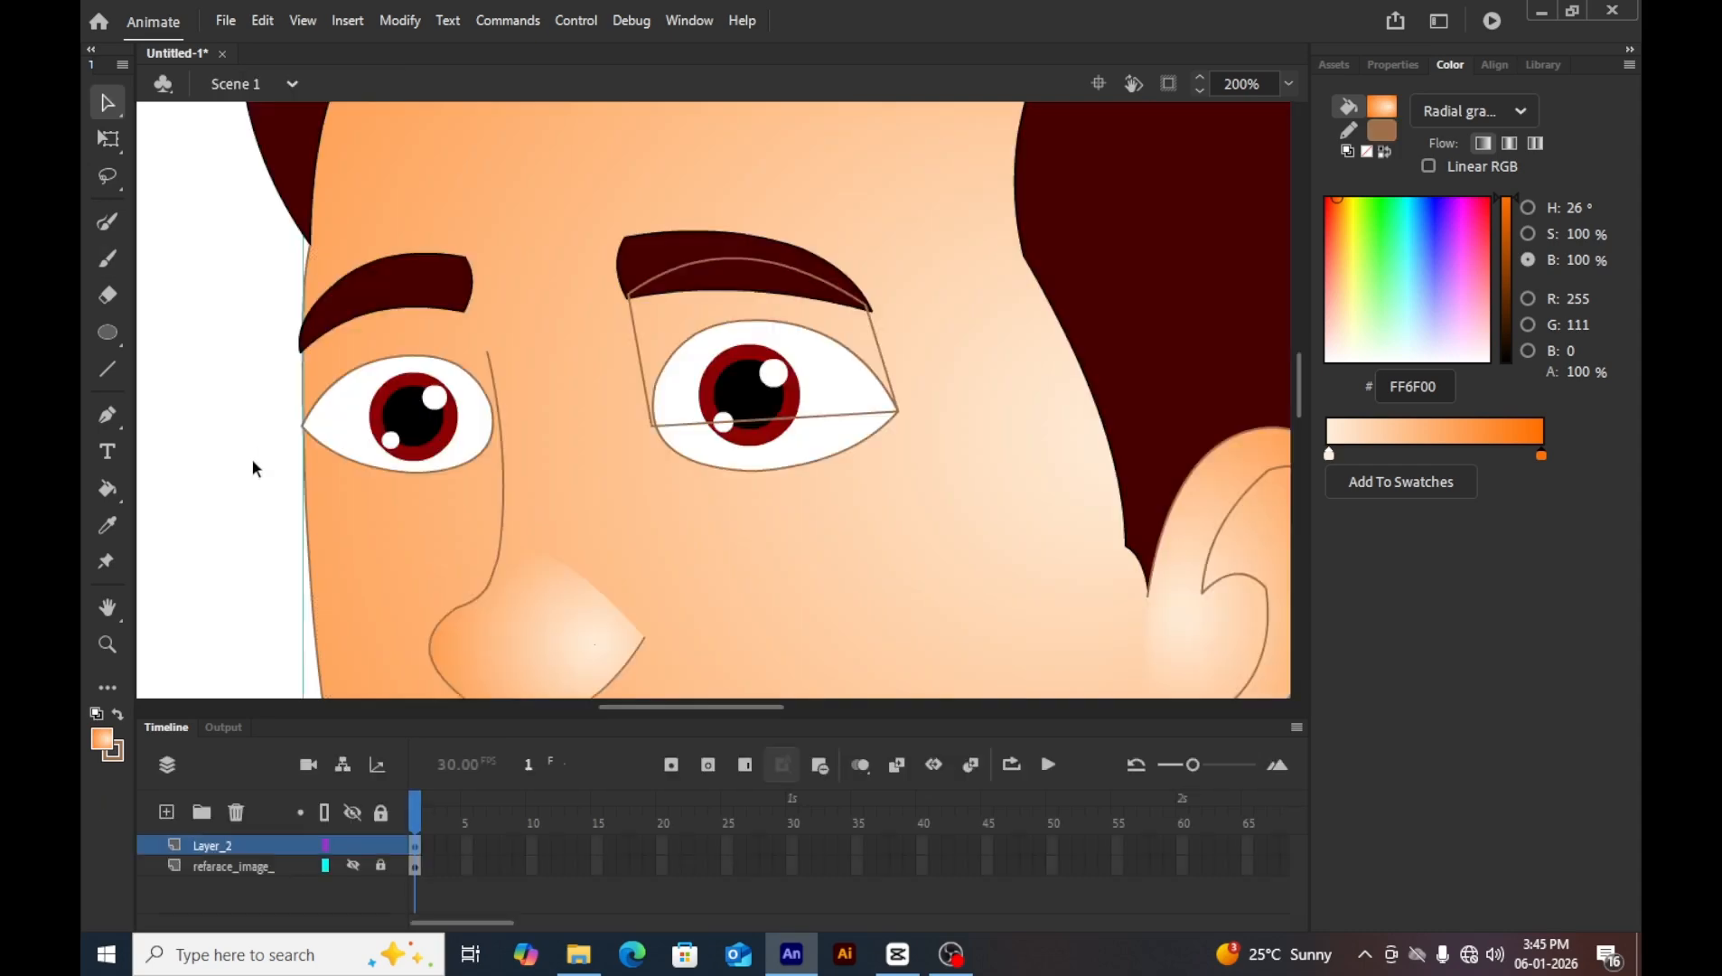
# Open the eyelid outline for editing and fill it with the sampled radial gradient, with the fill lock turned off.
pyautogui.doubleClick(876, 345)
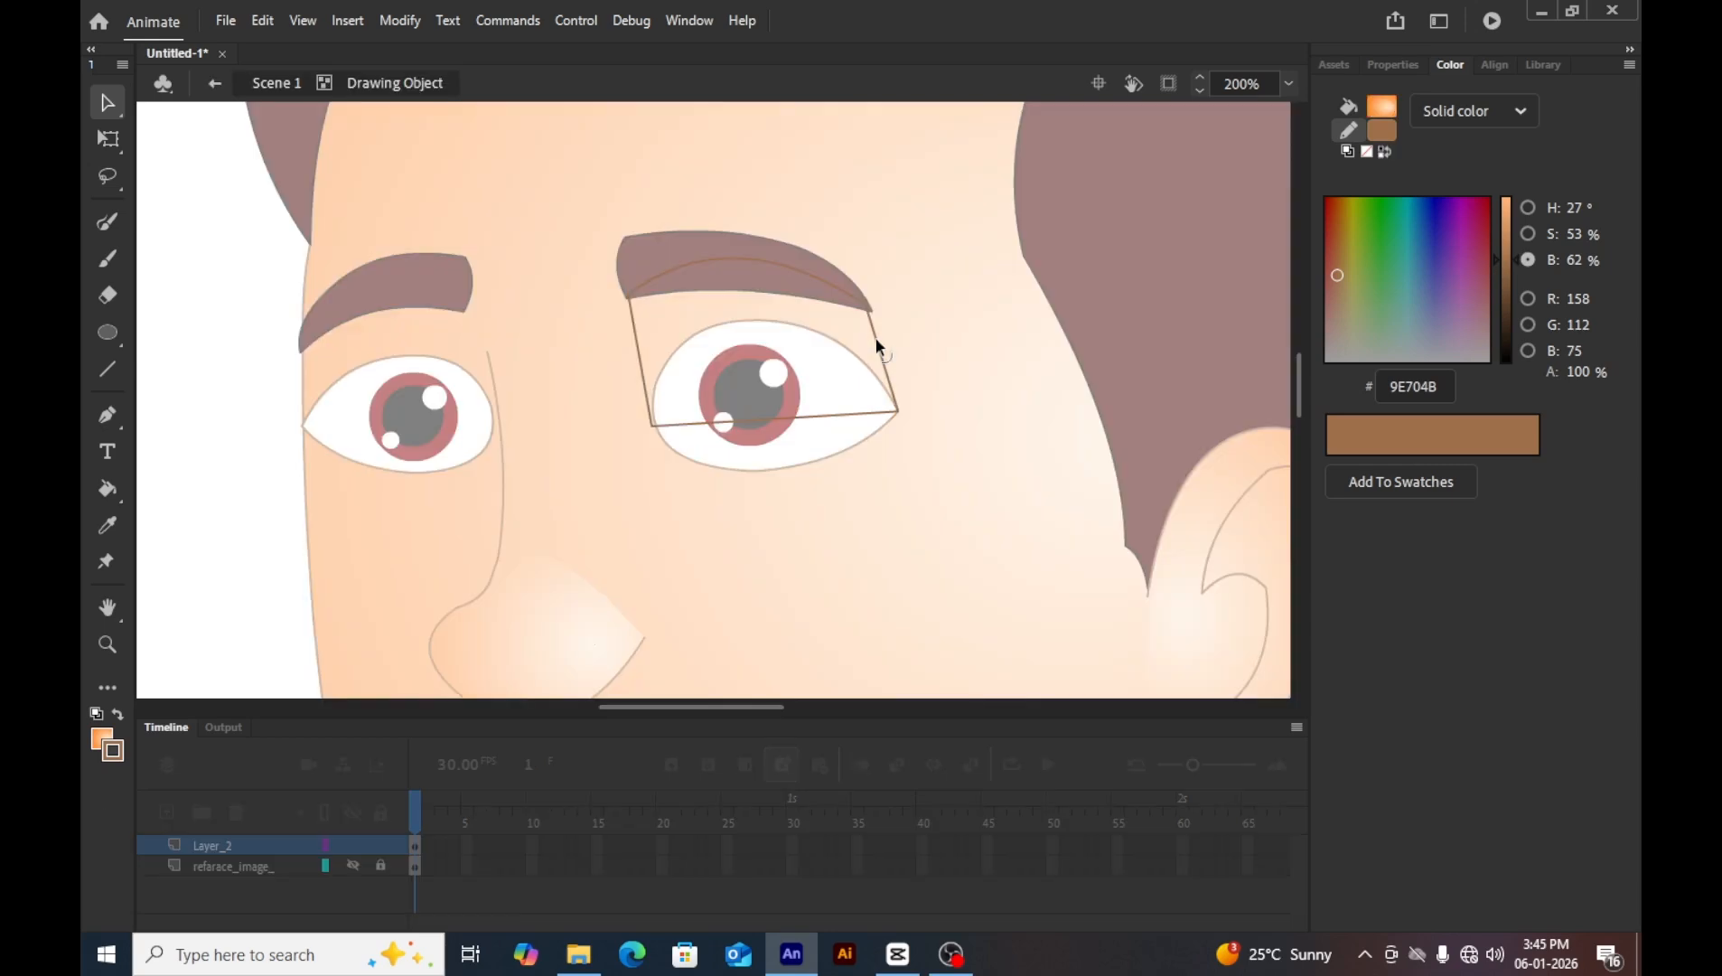
pyautogui.press('k')
pyautogui.click(768, 342)
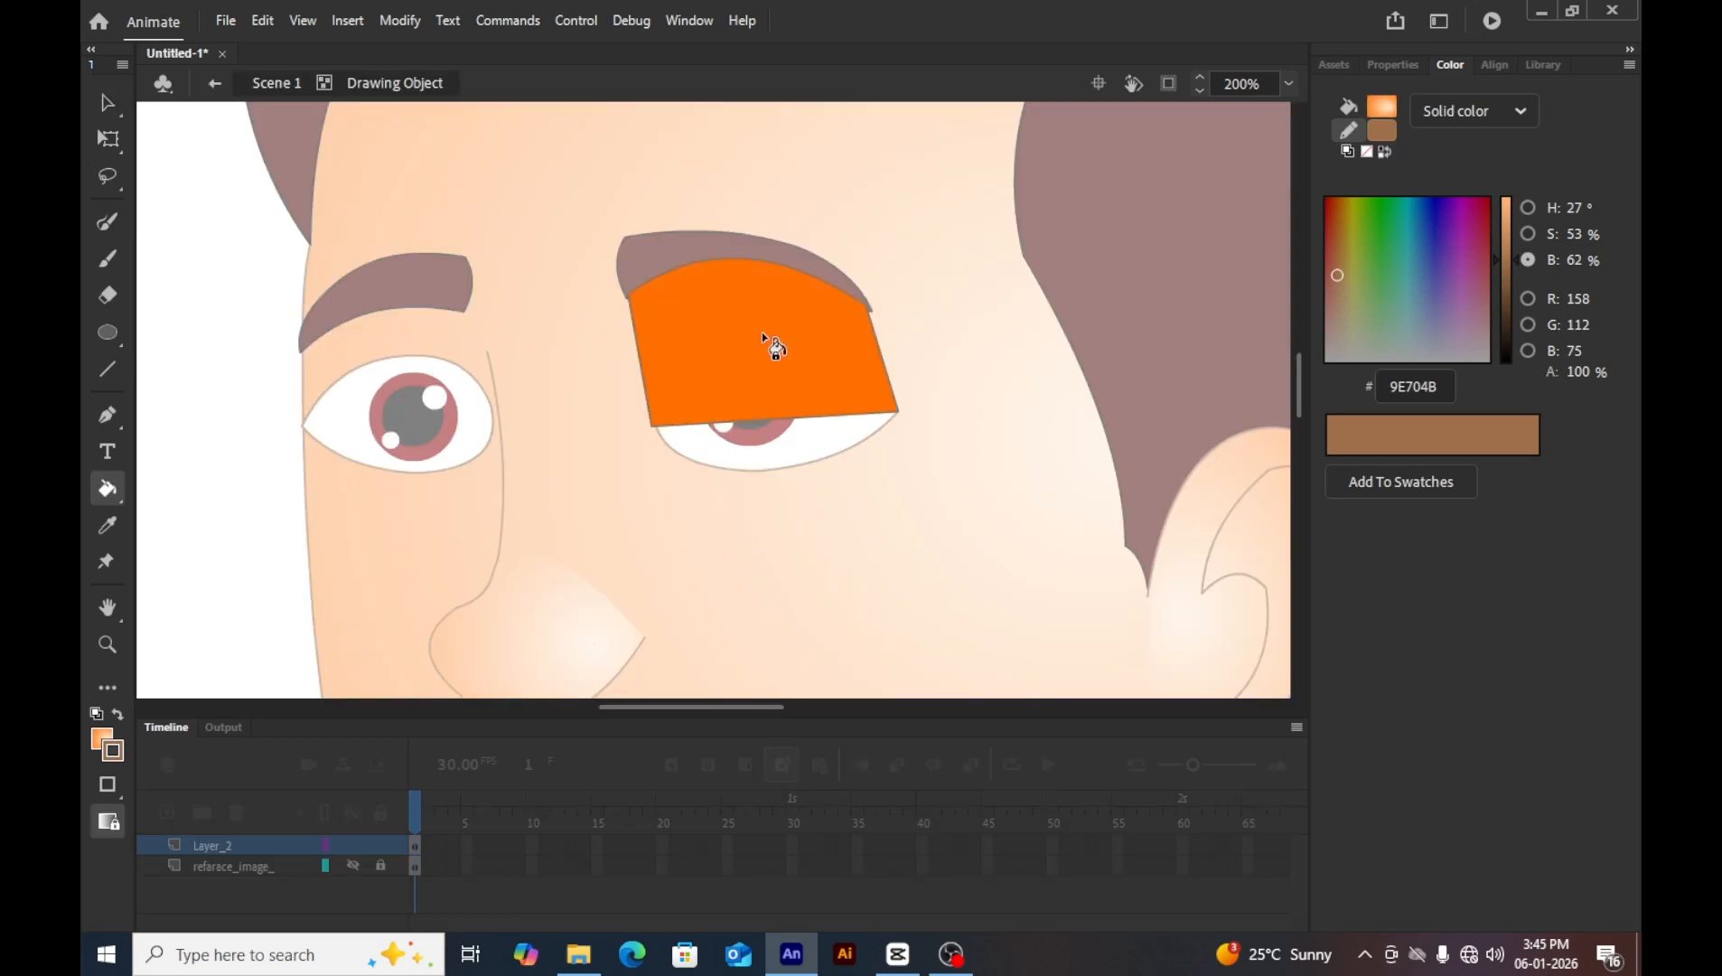
pyautogui.hotkey('ctrl', 'z')
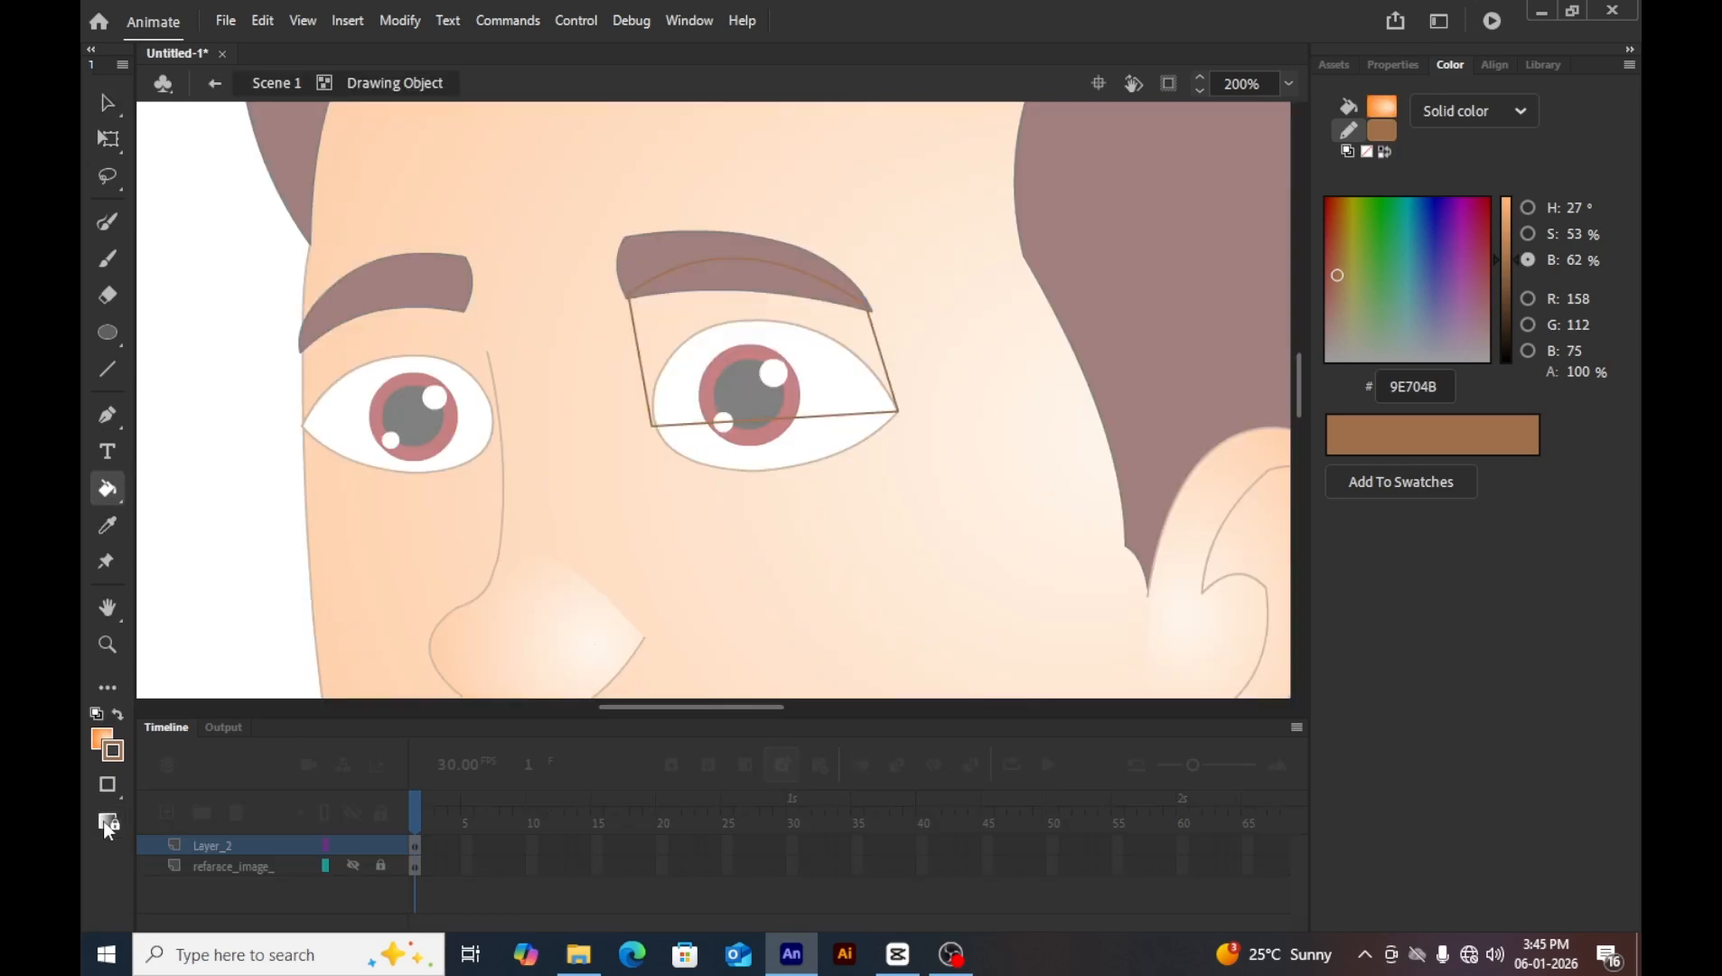
pyautogui.click(743, 307)
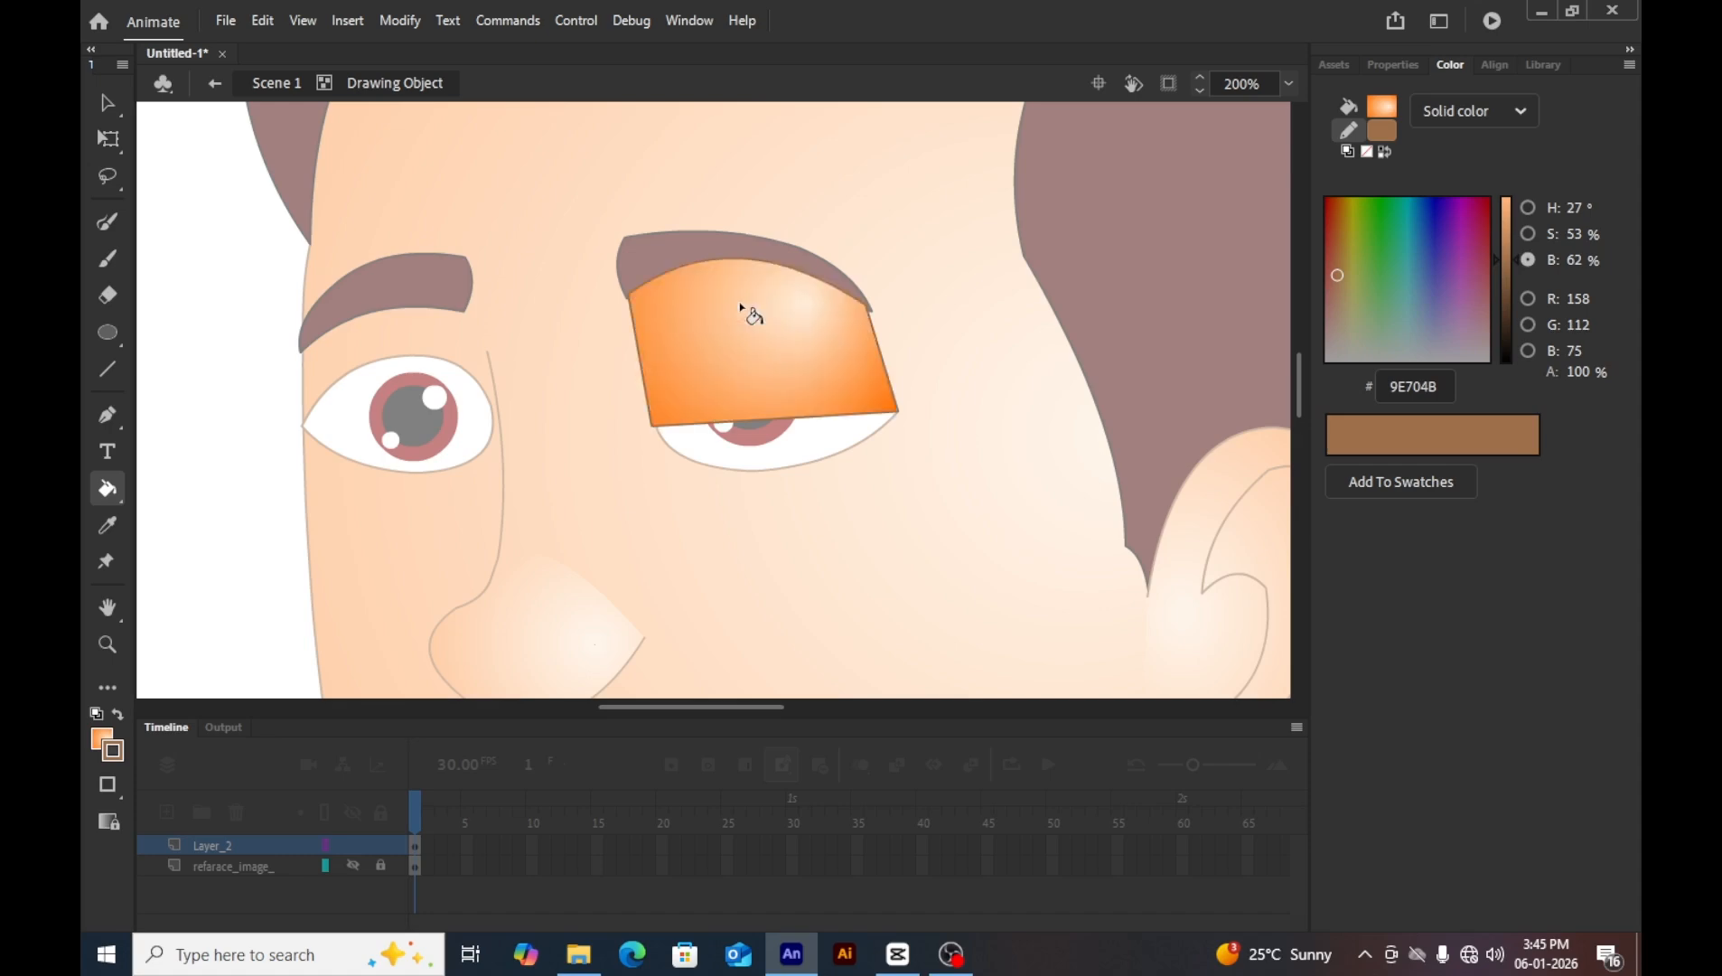
# Transform the eyelid's gradient, centring it just below the lower edge and enlarging its circle beyond the eyelid's width.
pyautogui.click(108, 138)
pyautogui.click(184, 172)
pyautogui.click(811, 312)
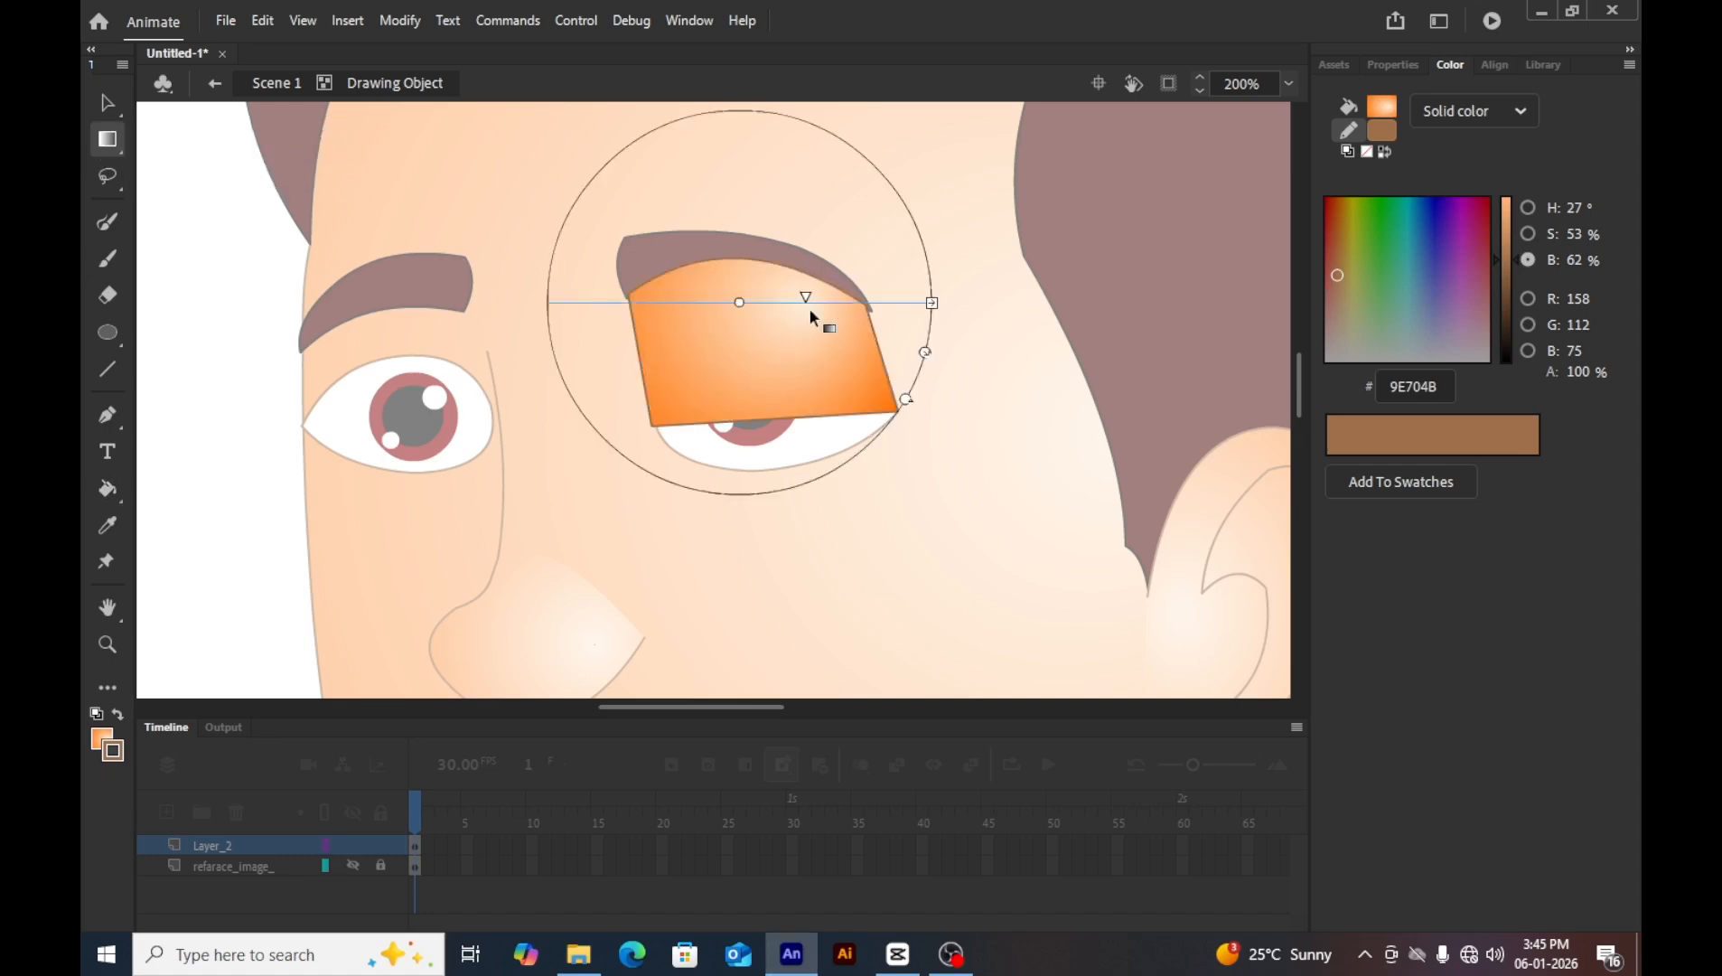
pyautogui.moveTo(926, 358); pyautogui.dragTo(886, 304)
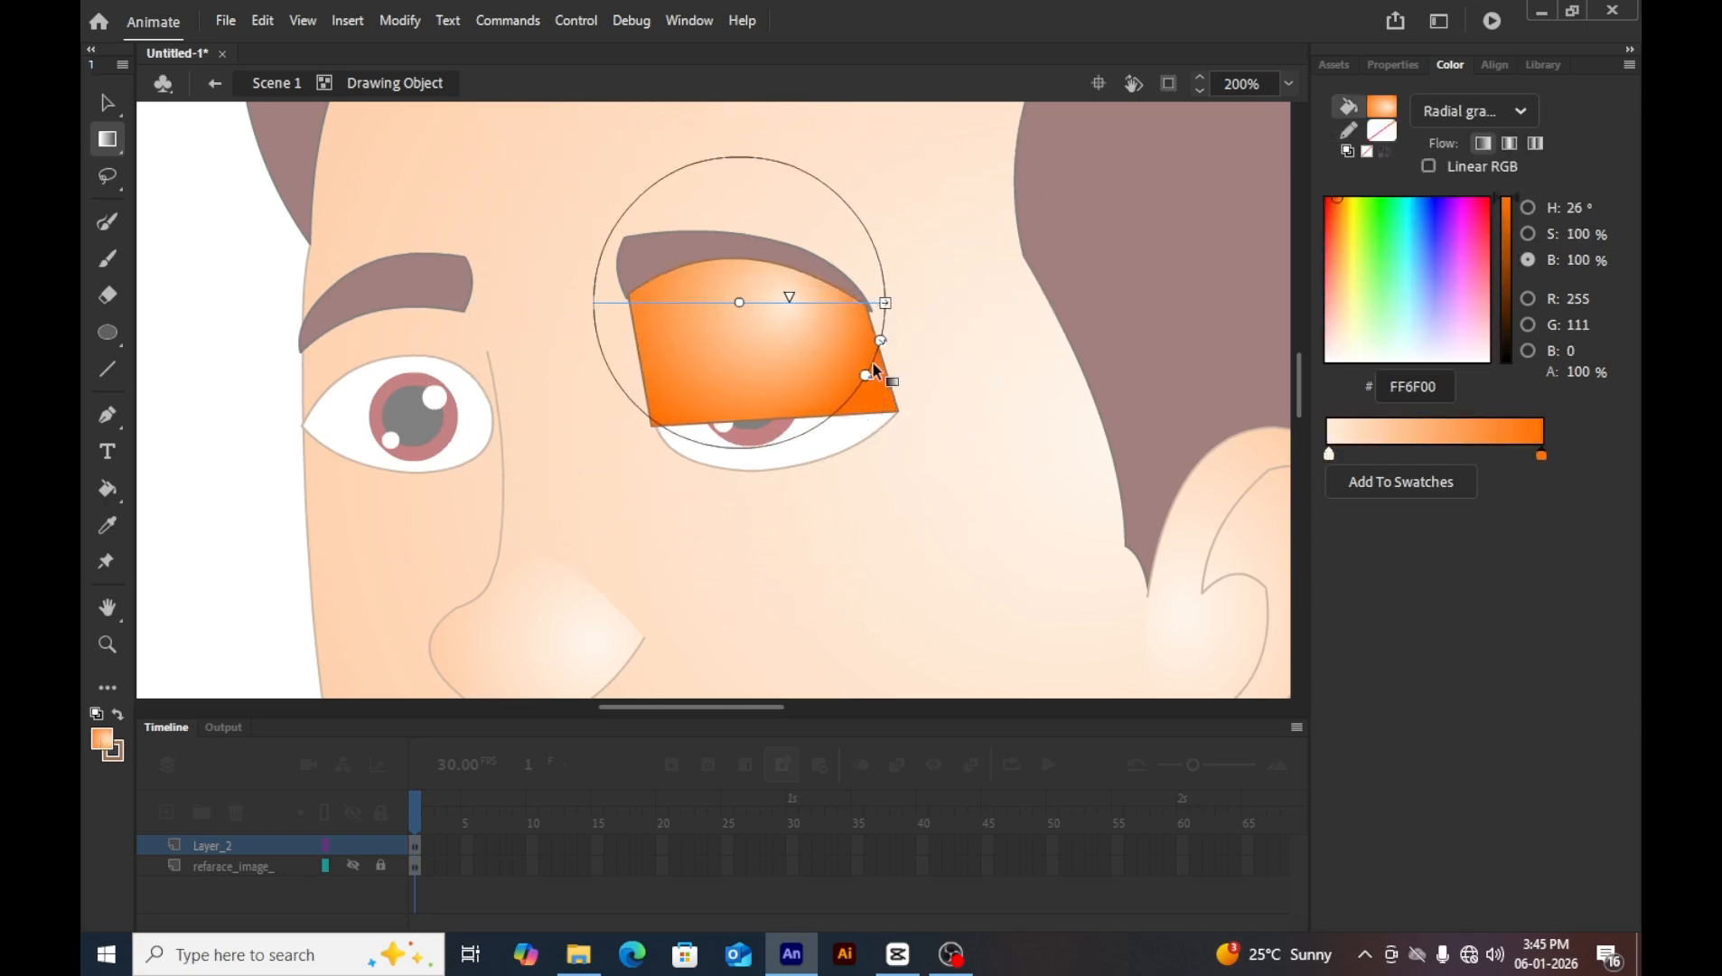
pyautogui.moveTo(871, 375); pyautogui.dragTo(492, 181)
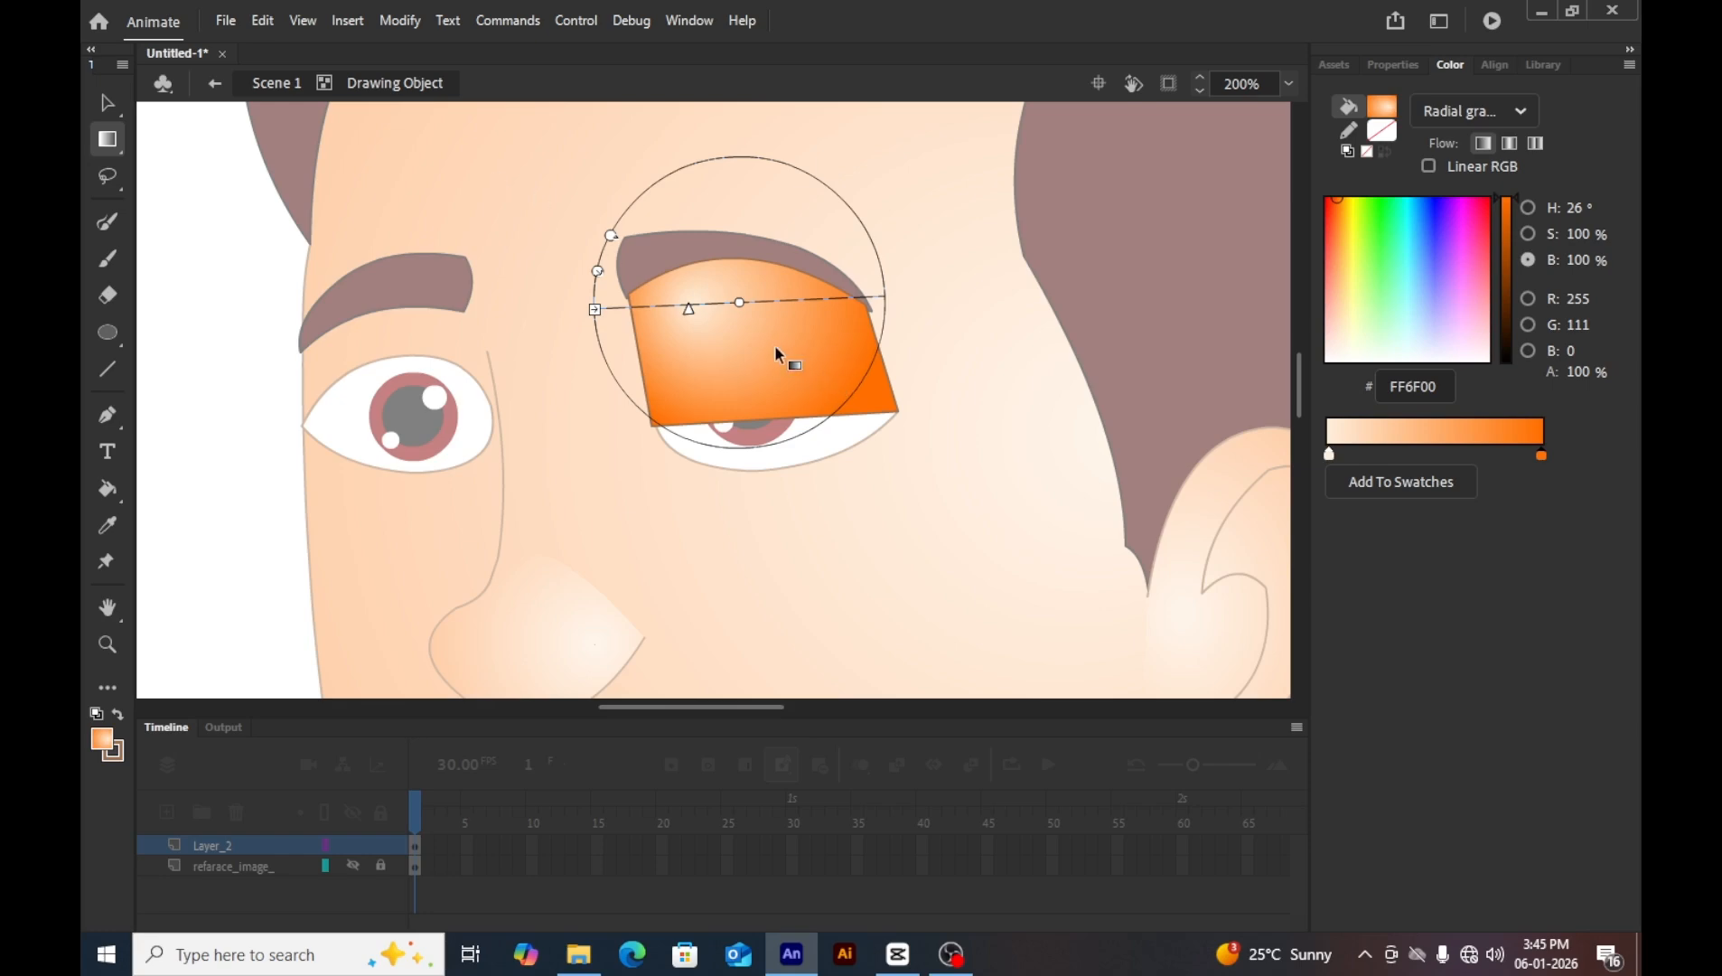
pyautogui.moveTo(610, 237); pyautogui.dragTo(1006, 477)
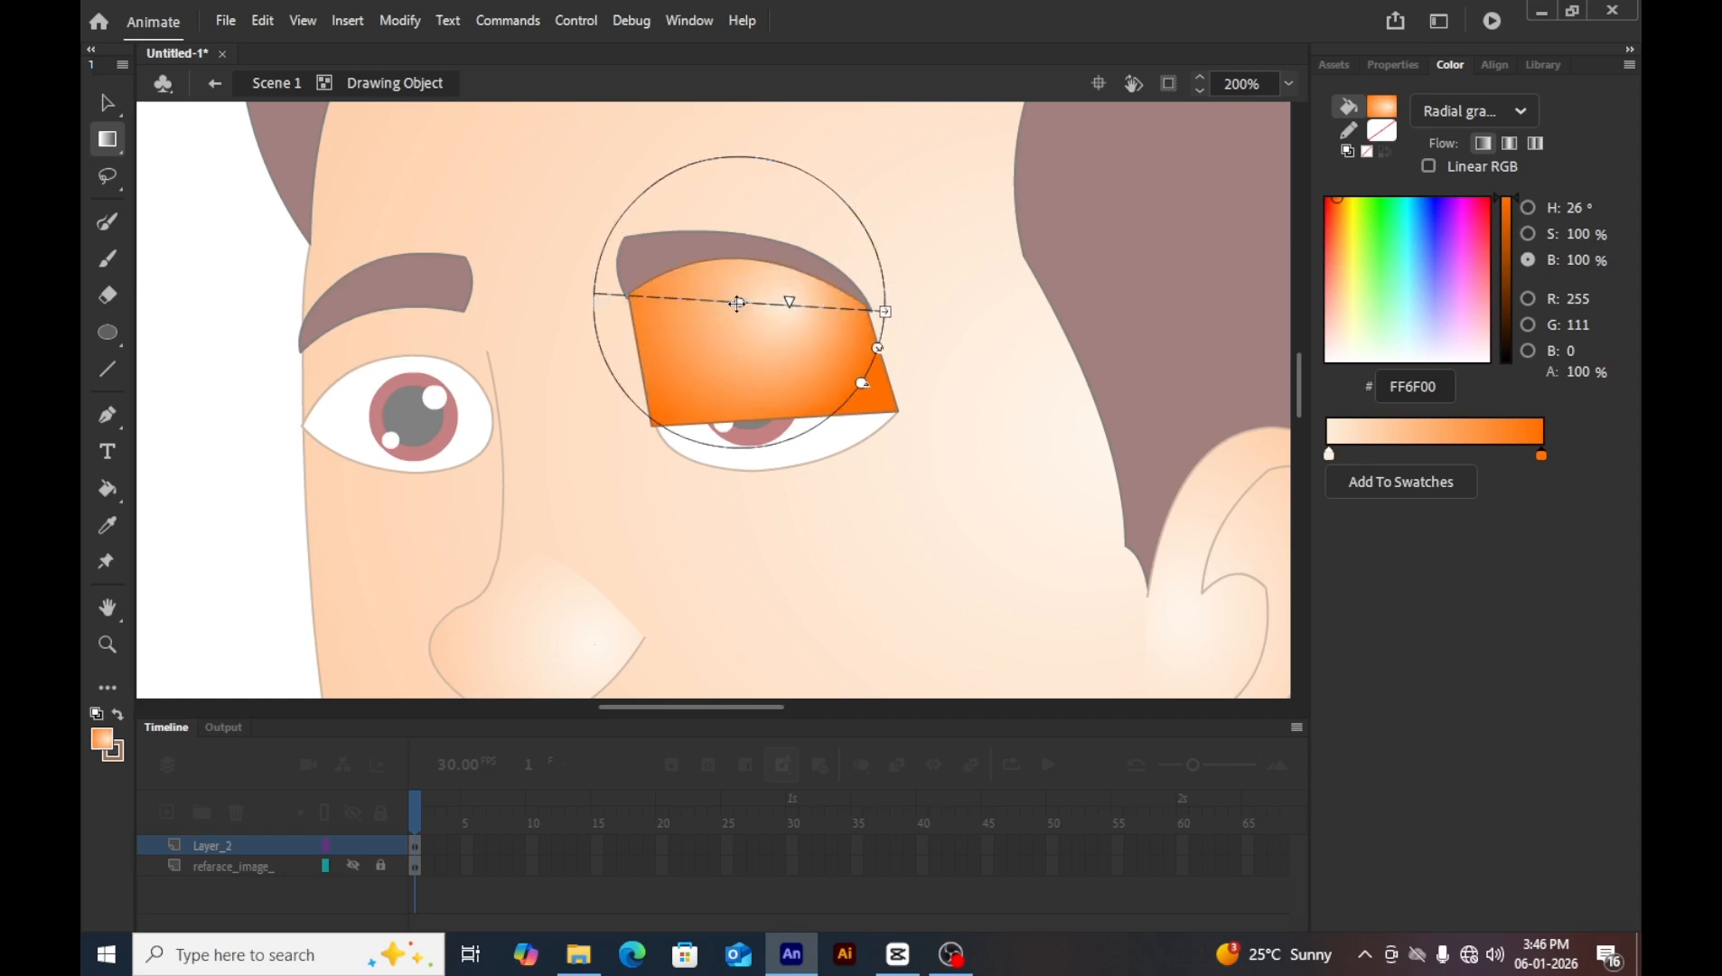
pyautogui.moveTo(737, 302); pyautogui.dragTo(752, 399)
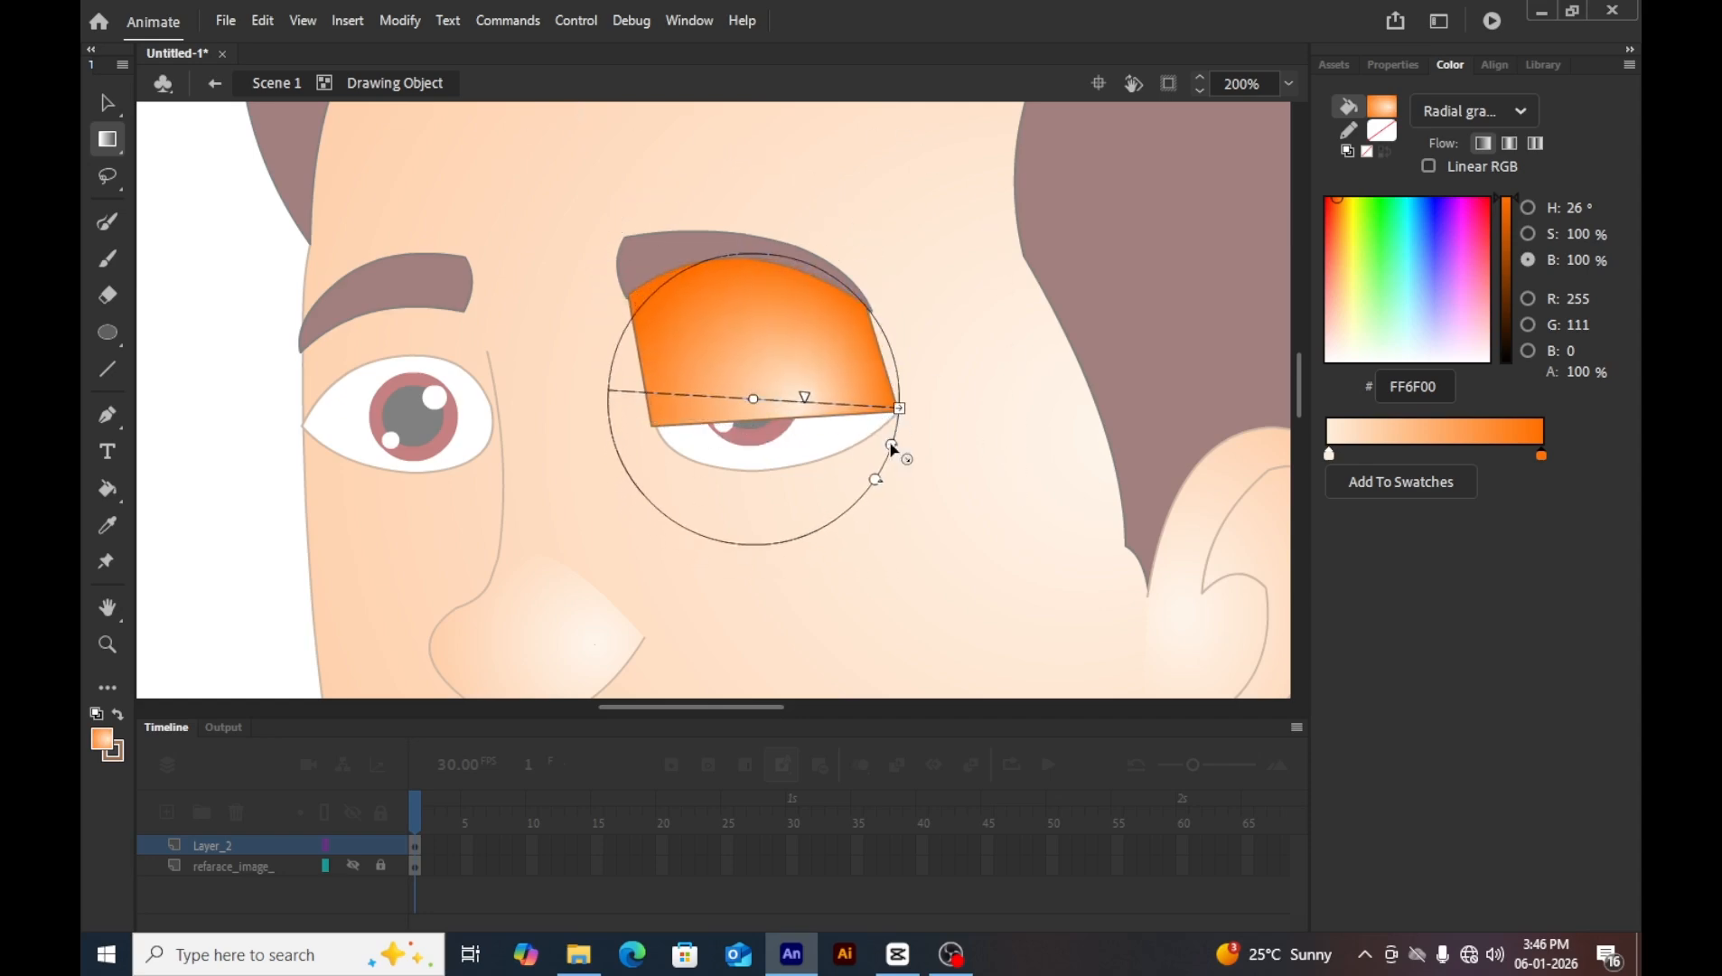
pyautogui.moveTo(891, 447); pyautogui.dragTo(956, 470)
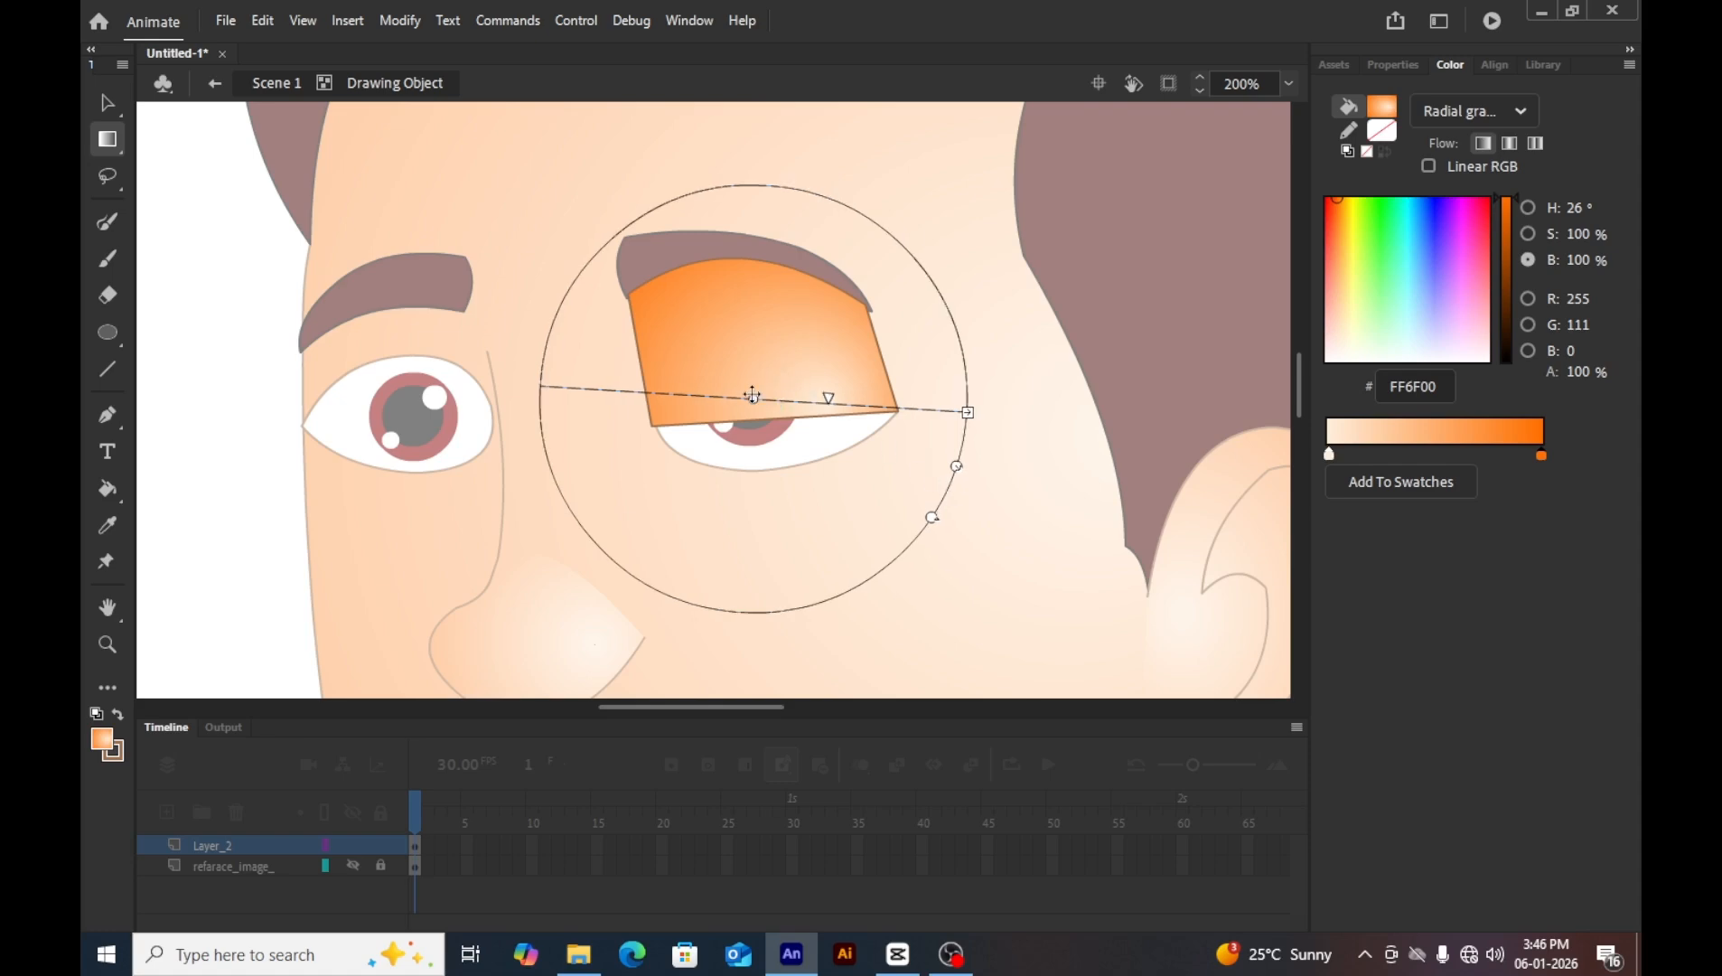
pyautogui.moveTo(752, 396); pyautogui.dragTo(758, 428)
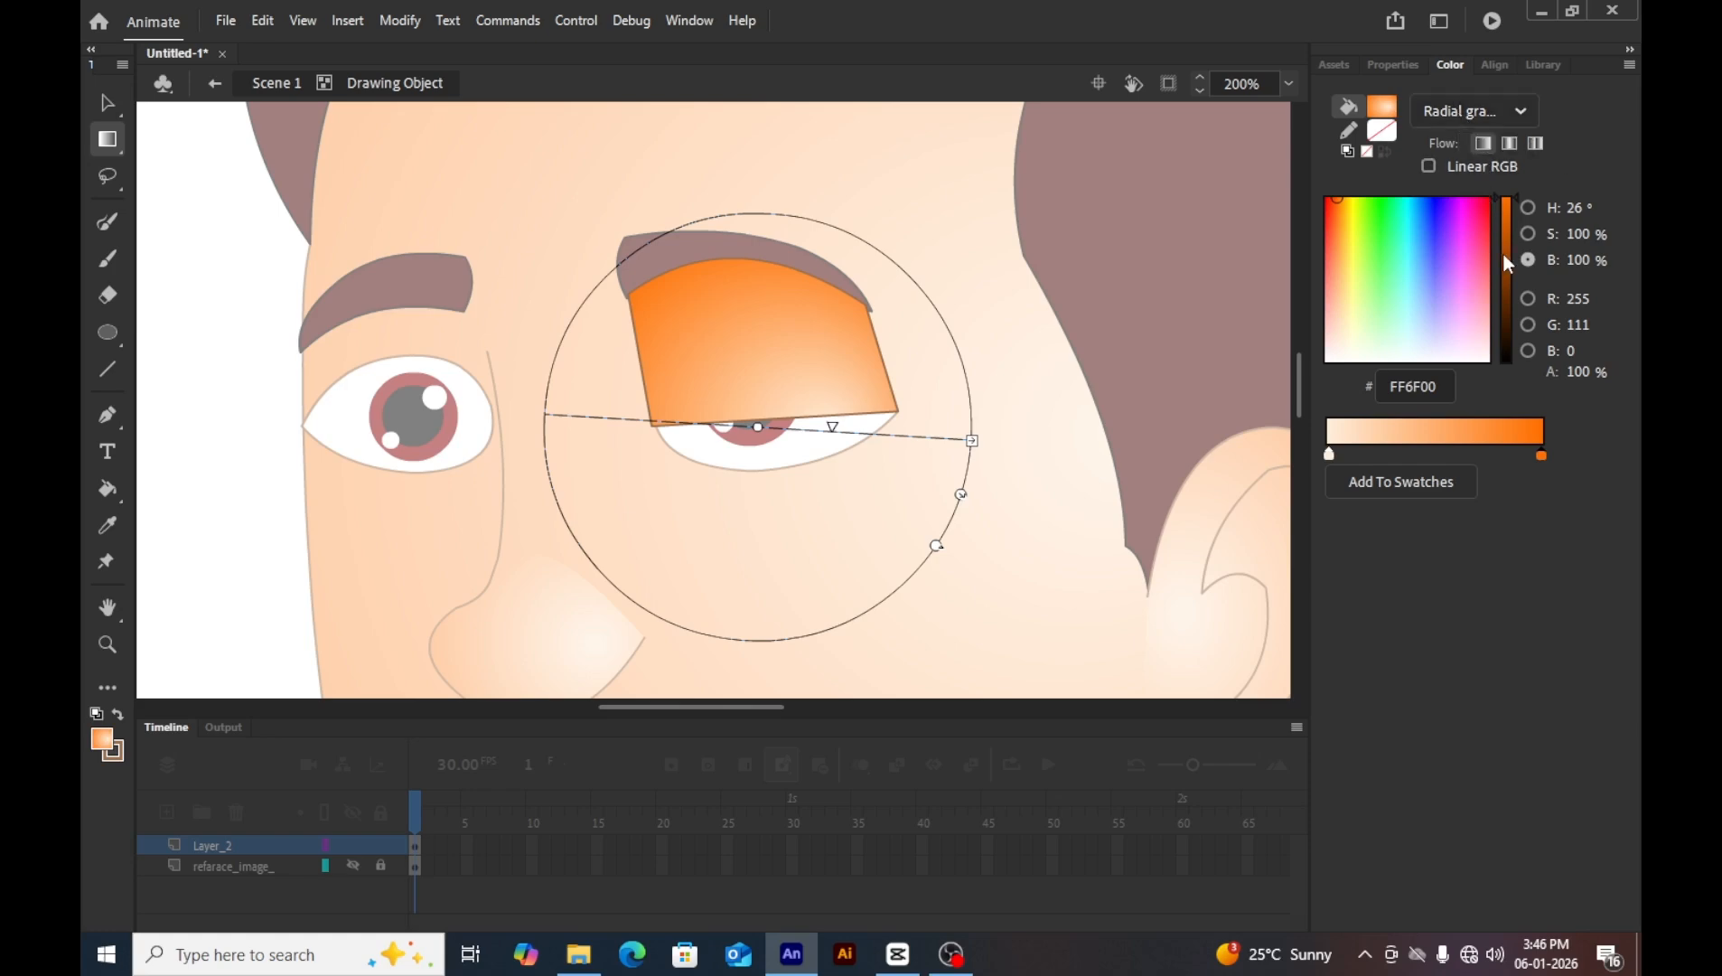
# Set the alpha of the gradient's light stop, FFEFDB, to 0%.
pyautogui.click(1330, 457)
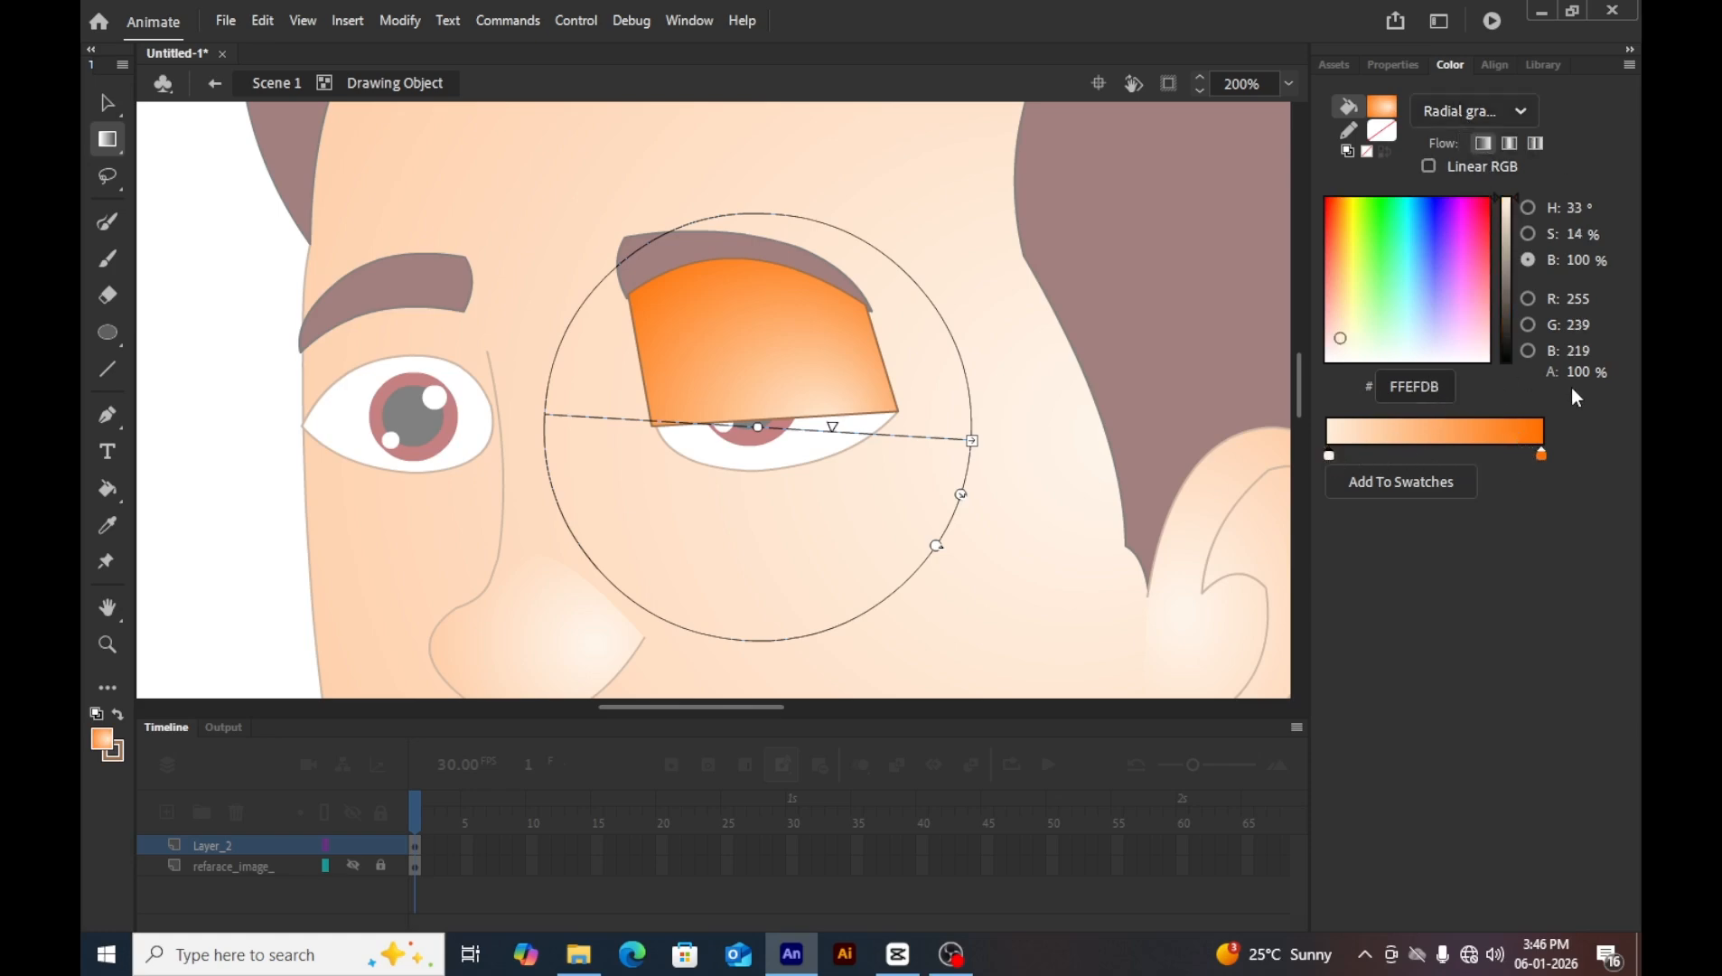
pyautogui.moveTo(1578, 378); pyautogui.dragTo(1382, 372)
pyautogui.click(1165, 354)
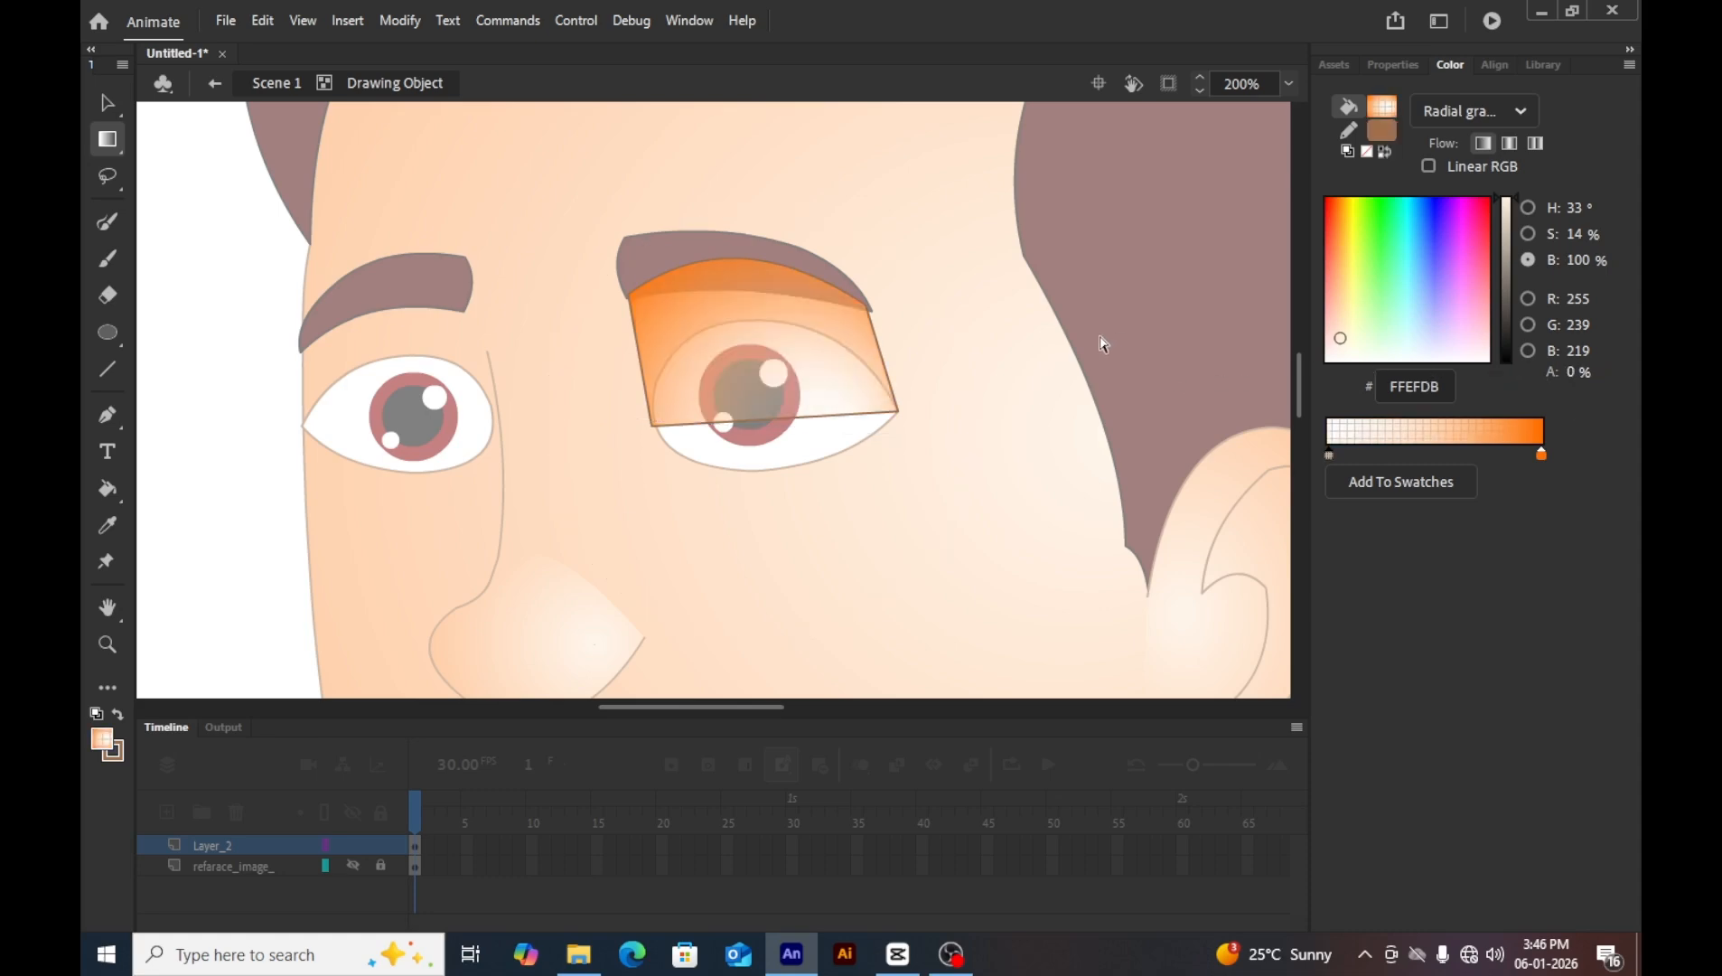
# Delete the eyelid's brown outline and return to the main scene.
pyautogui.press('v')
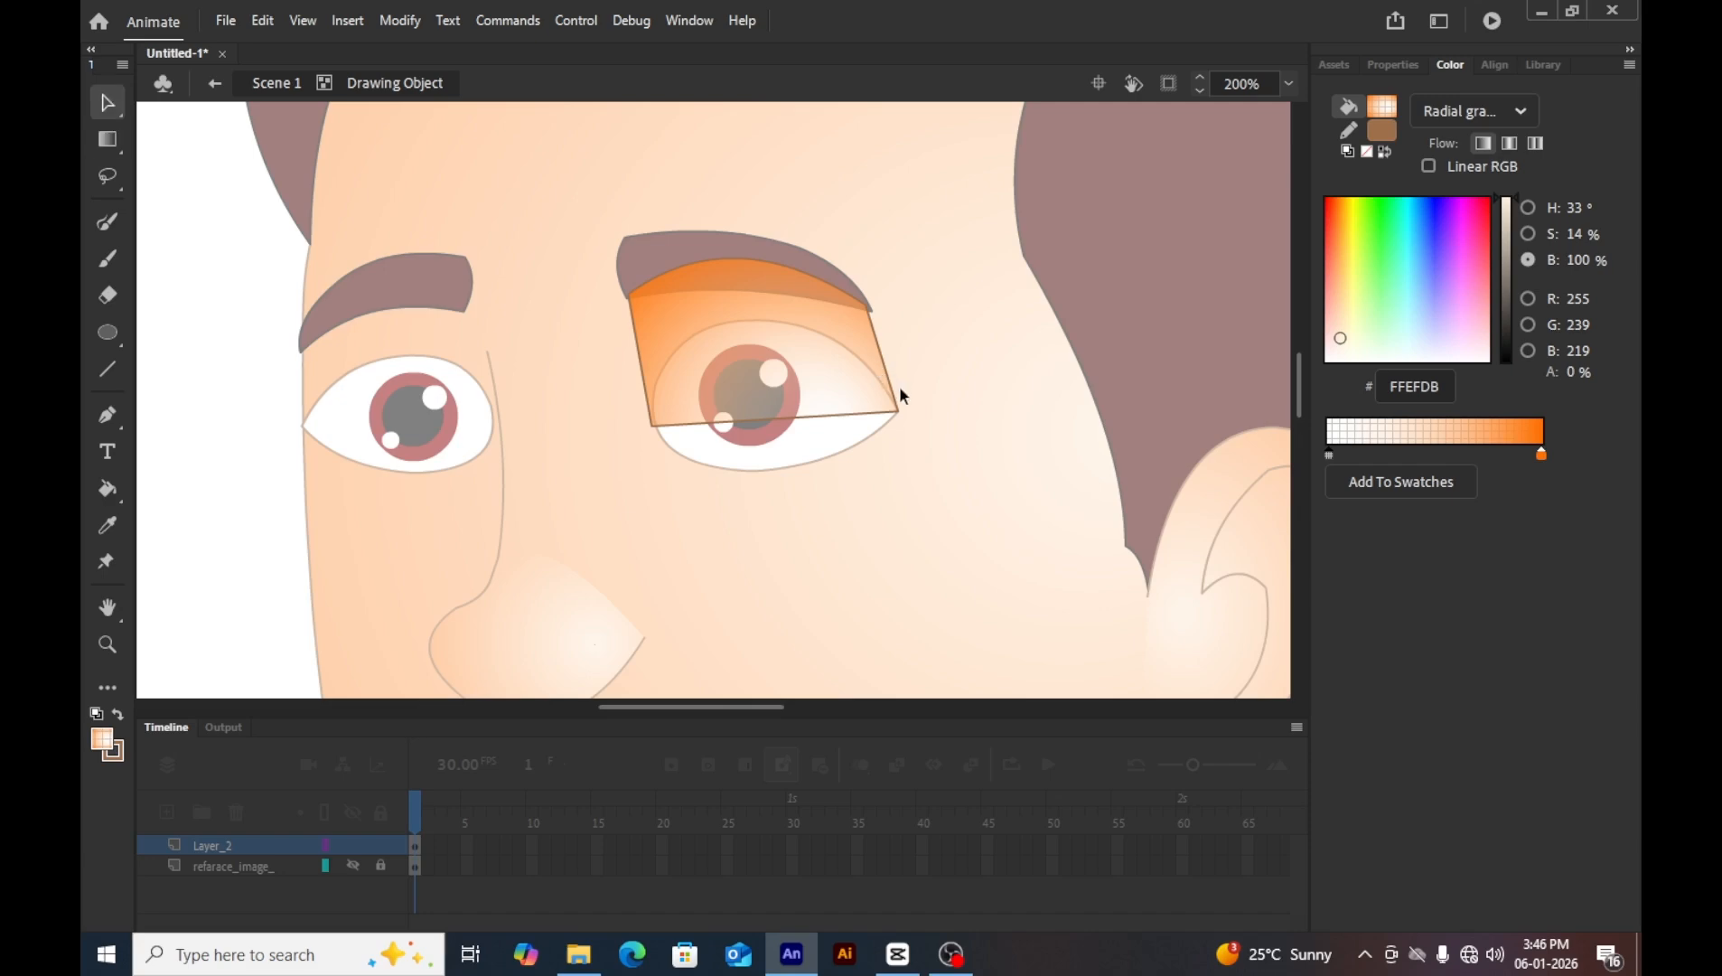
pyautogui.doubleClick(888, 385)
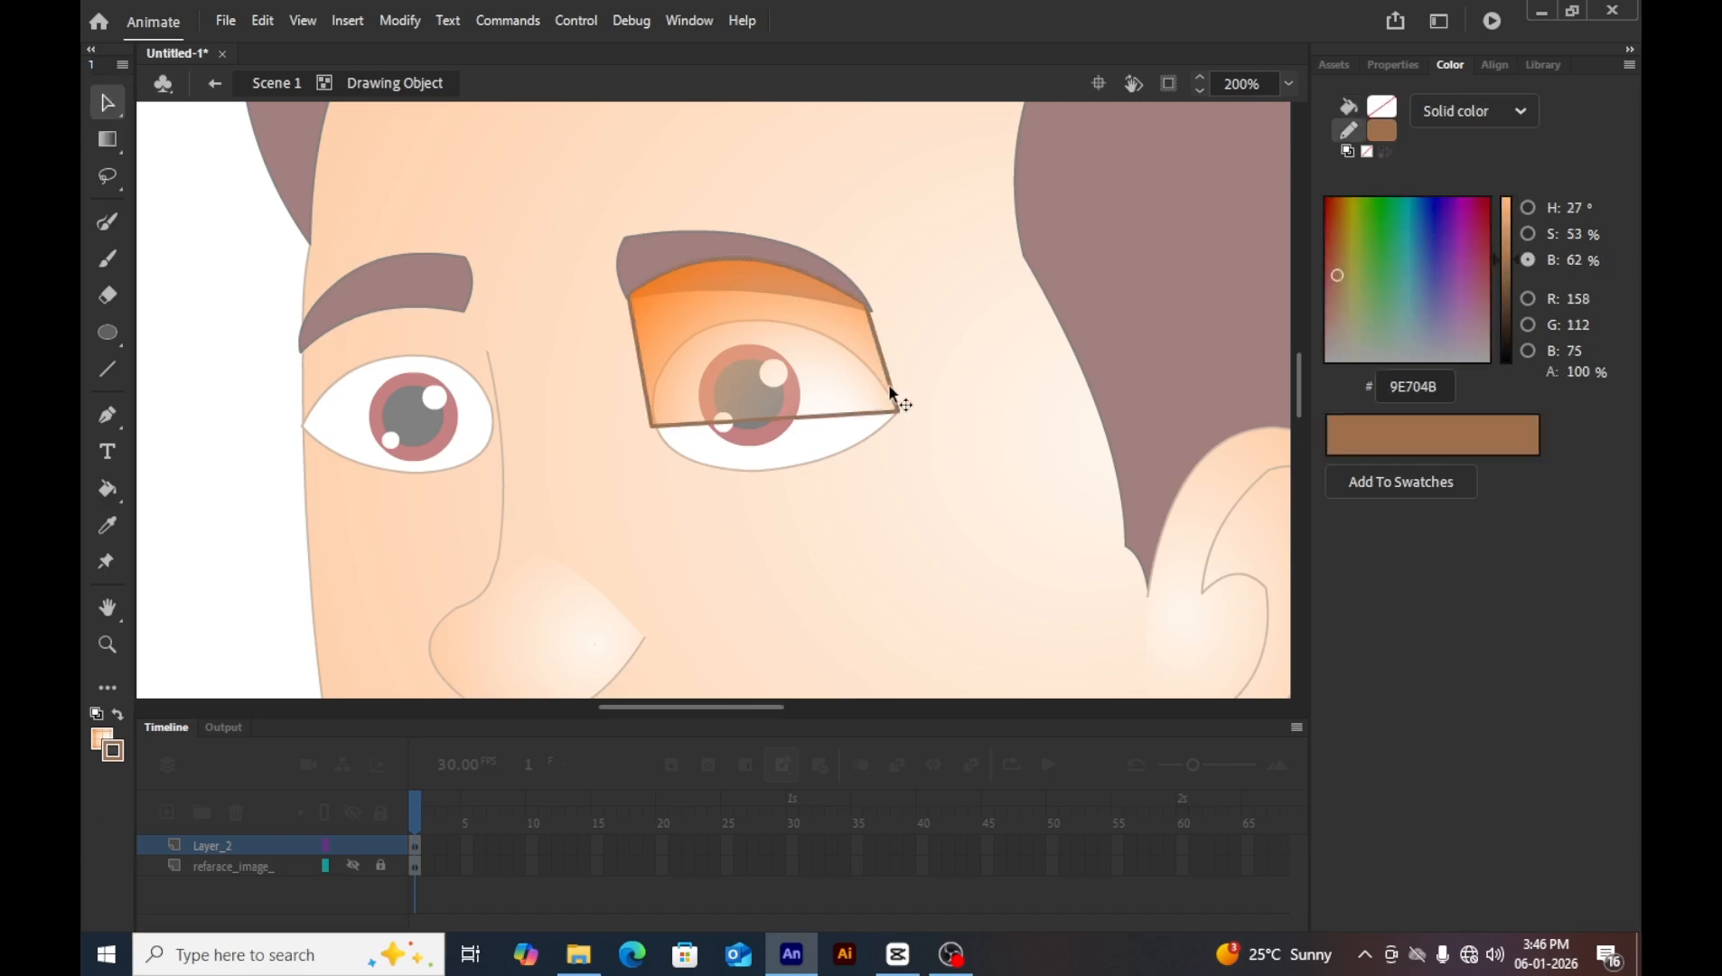
pyautogui.press('Delete')
pyautogui.doubleClick(1037, 428)
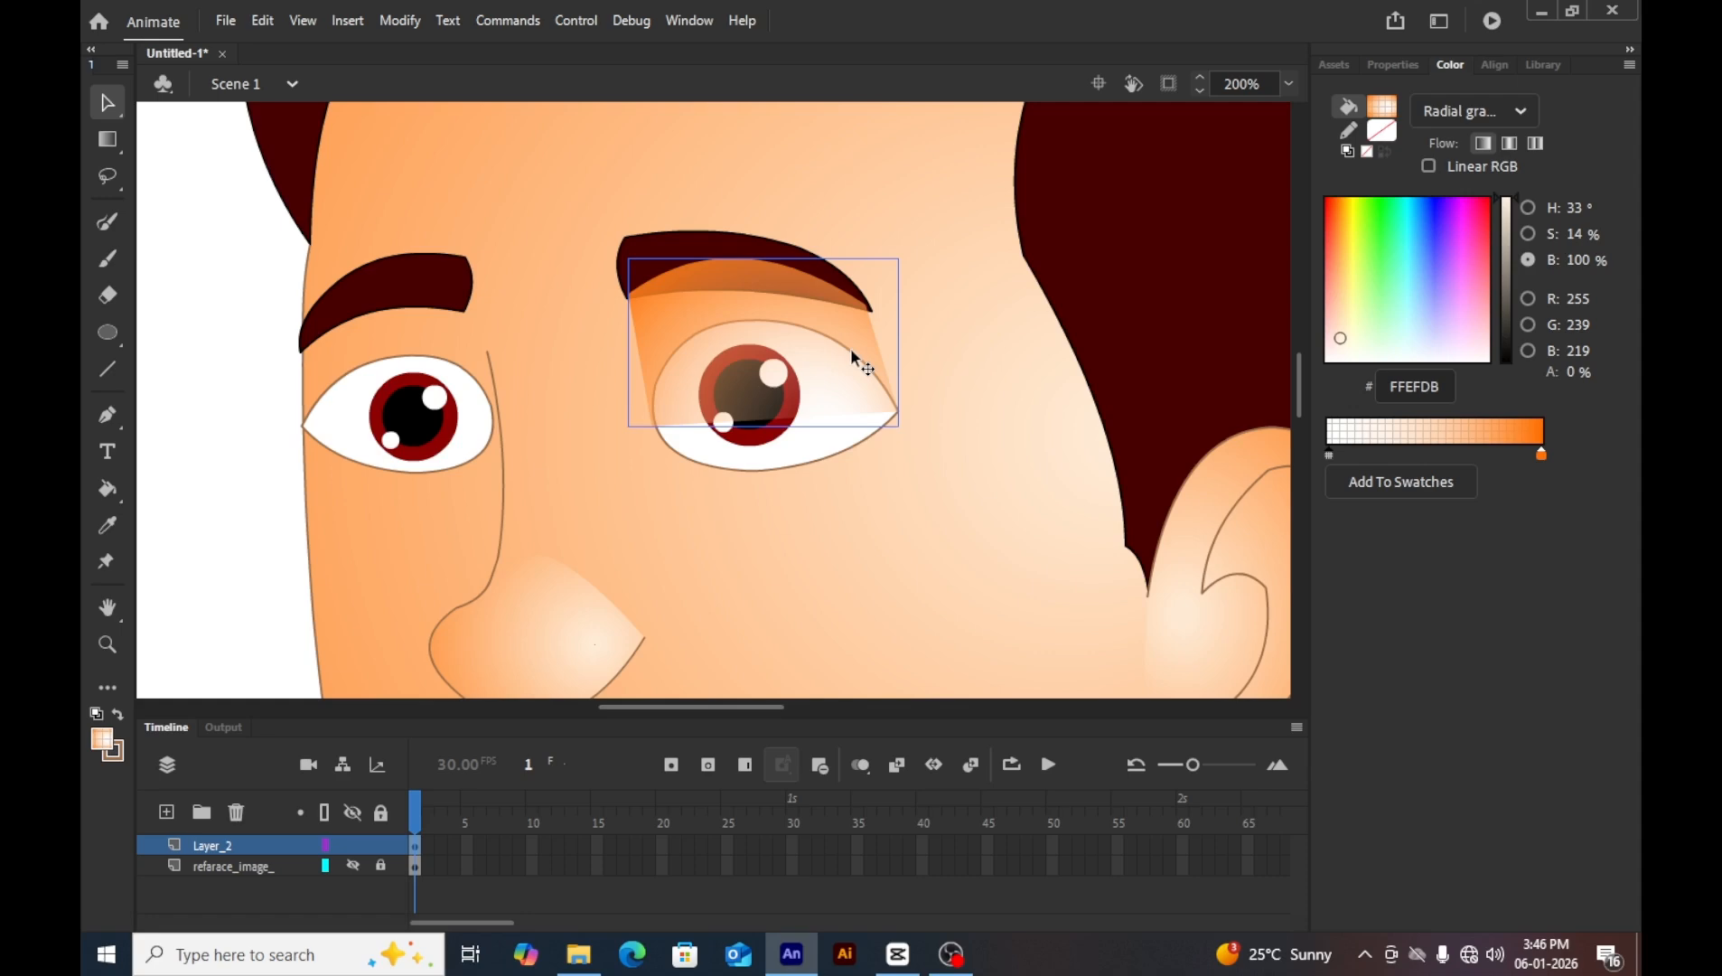
# Send the eyelid shading backward until it lies behind the eye and eyebrow, and deselect it.
pyautogui.hotkey('ctrl', 'Down')
pyautogui.hotkey('ctrl', 'Down')
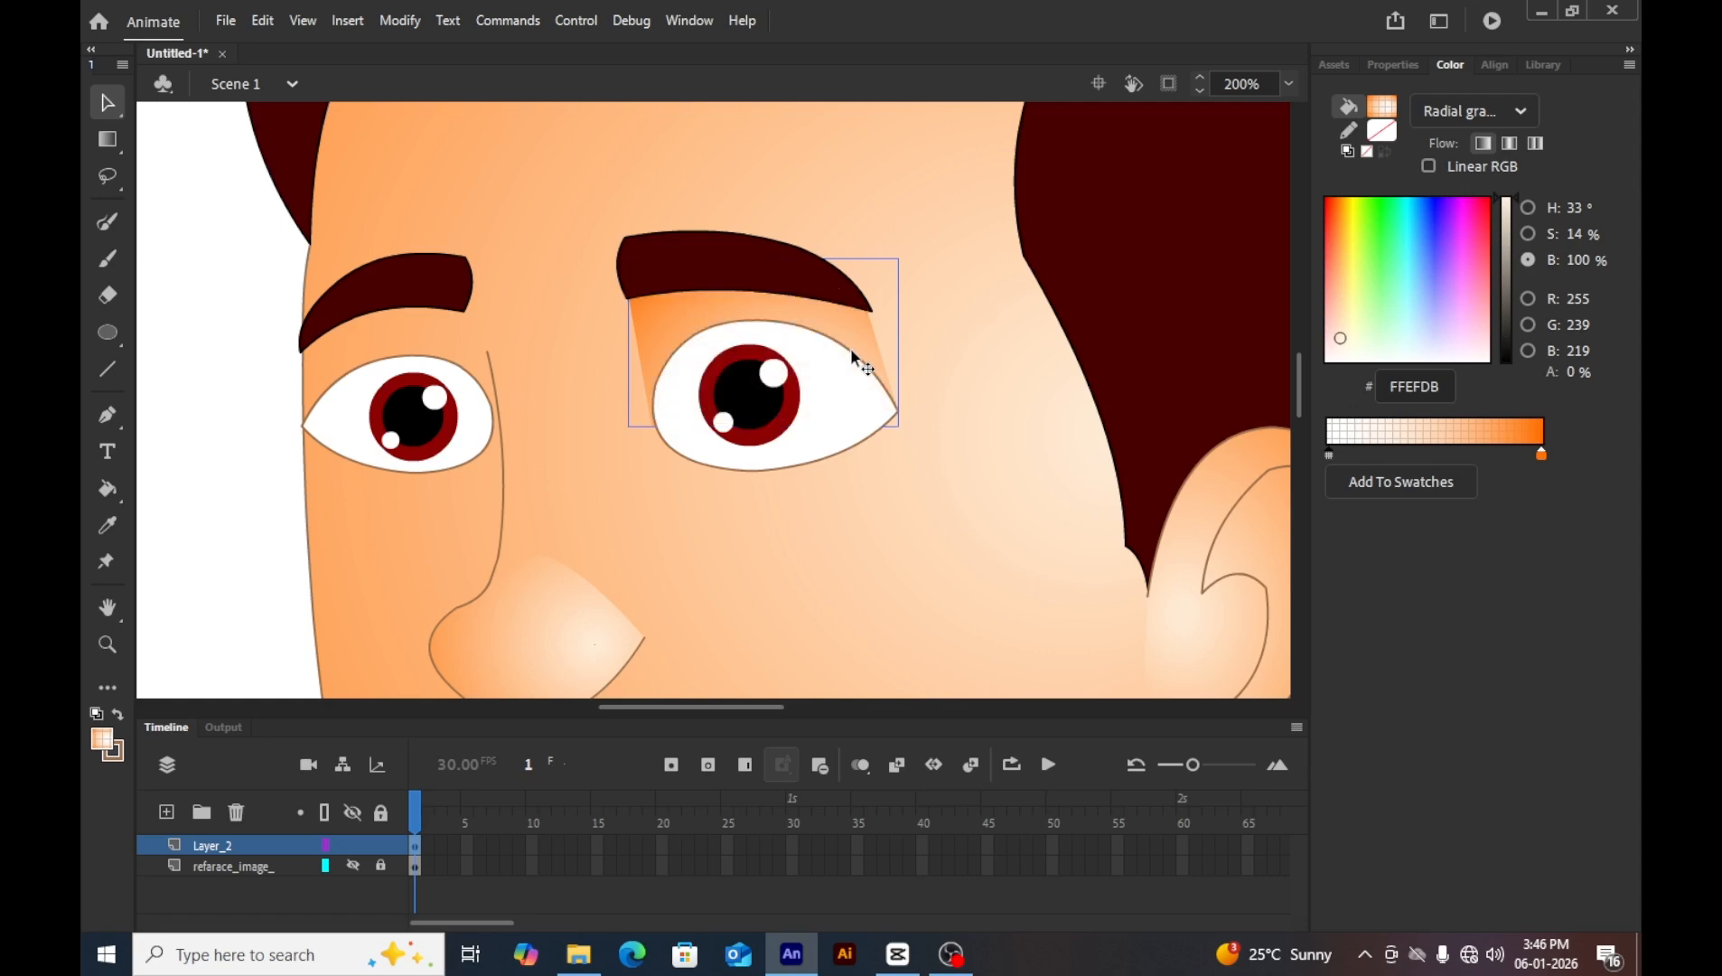
pyautogui.click(255, 305)
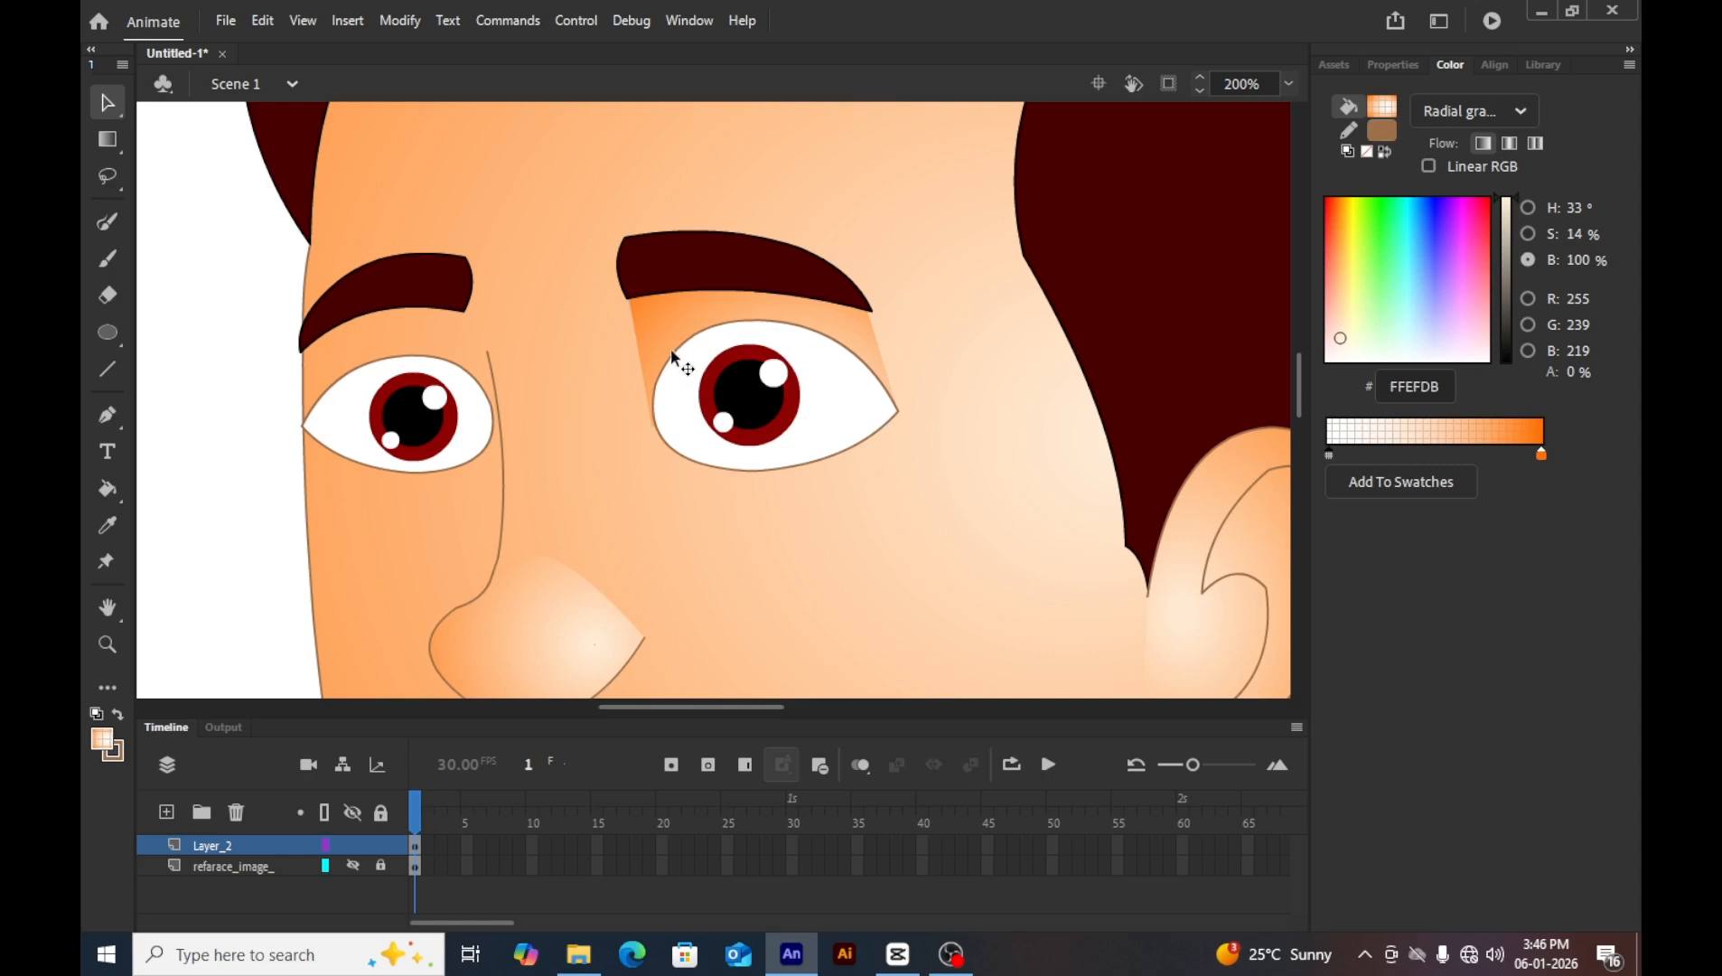
# Duplicate the eyelid shading onto the other eye, flip the copy horizontally, and position it beneath that eyebrow.
pyautogui.click(740, 304)
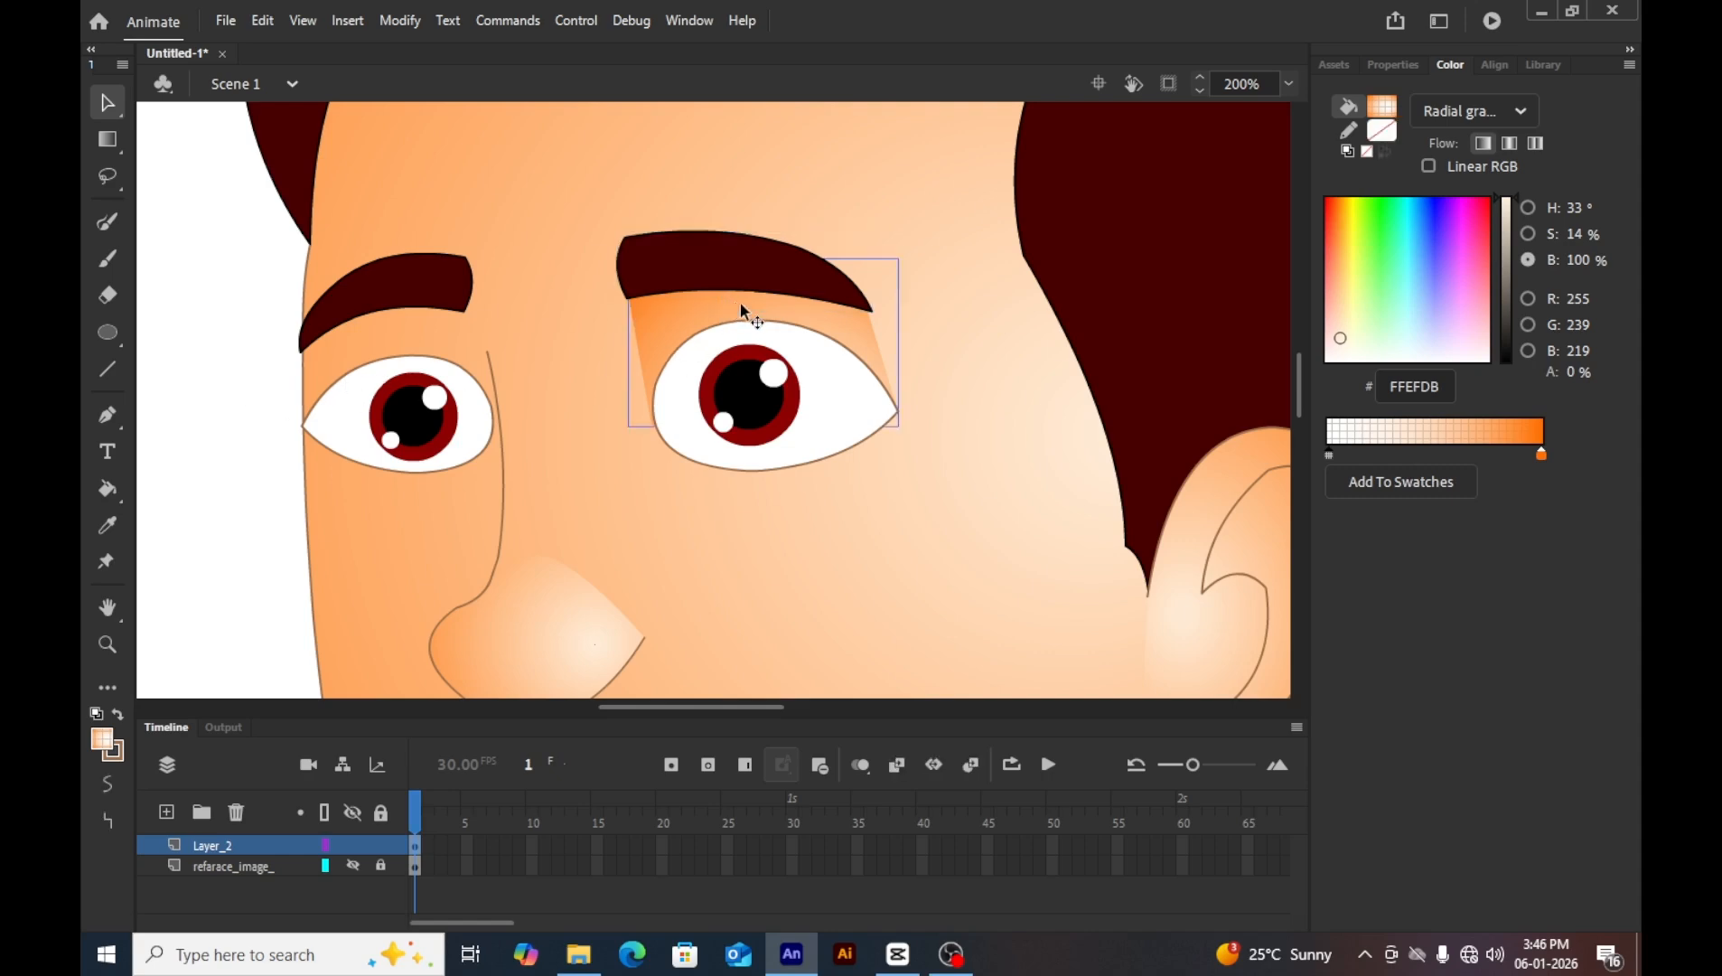
pyautogui.moveTo(768, 312); pyautogui.dragTo(319, 332)
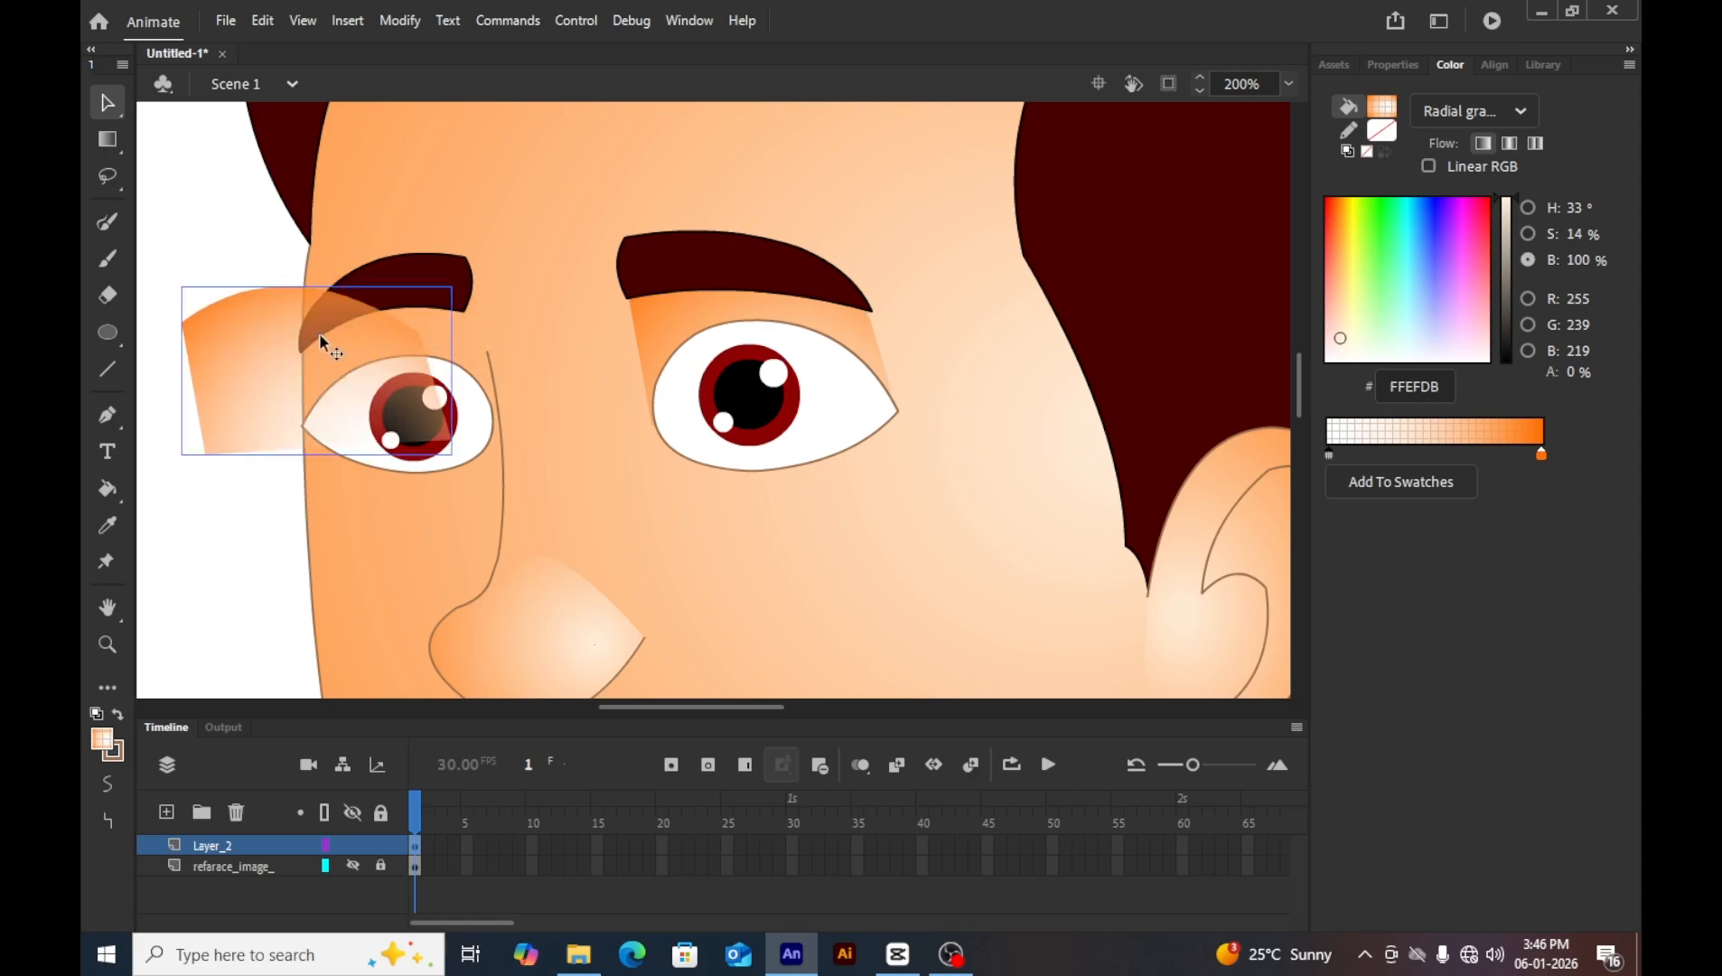
pyautogui.rightClick(319, 332)
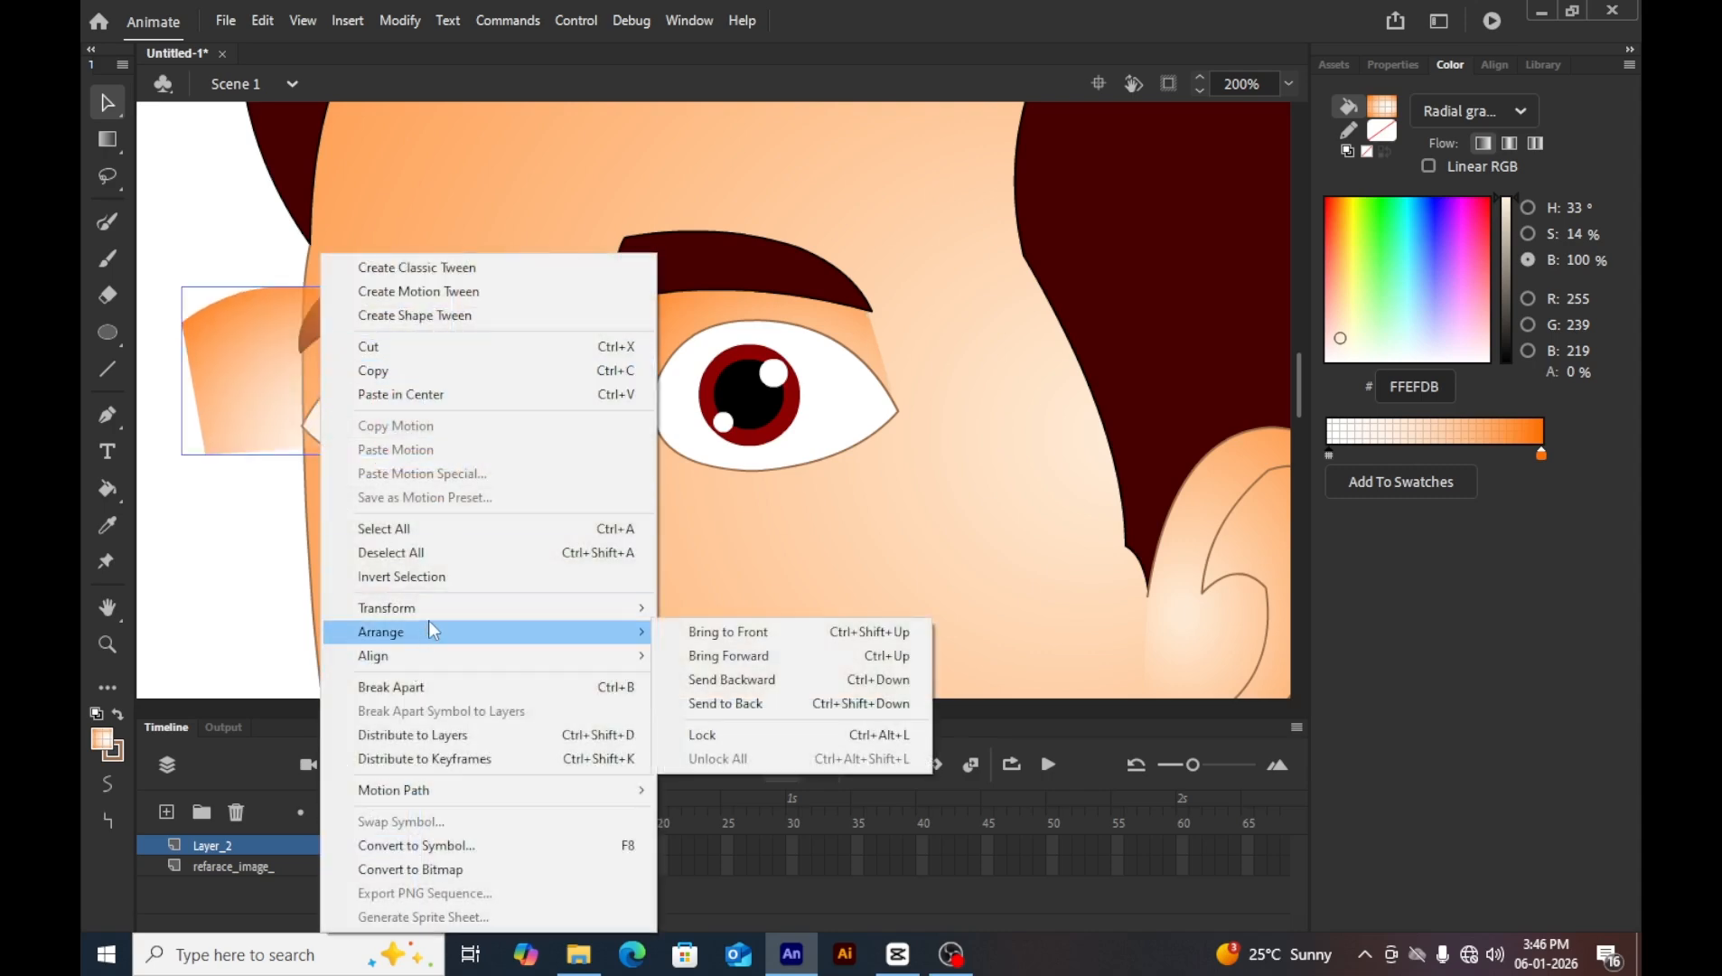
pyautogui.moveTo(435, 610)
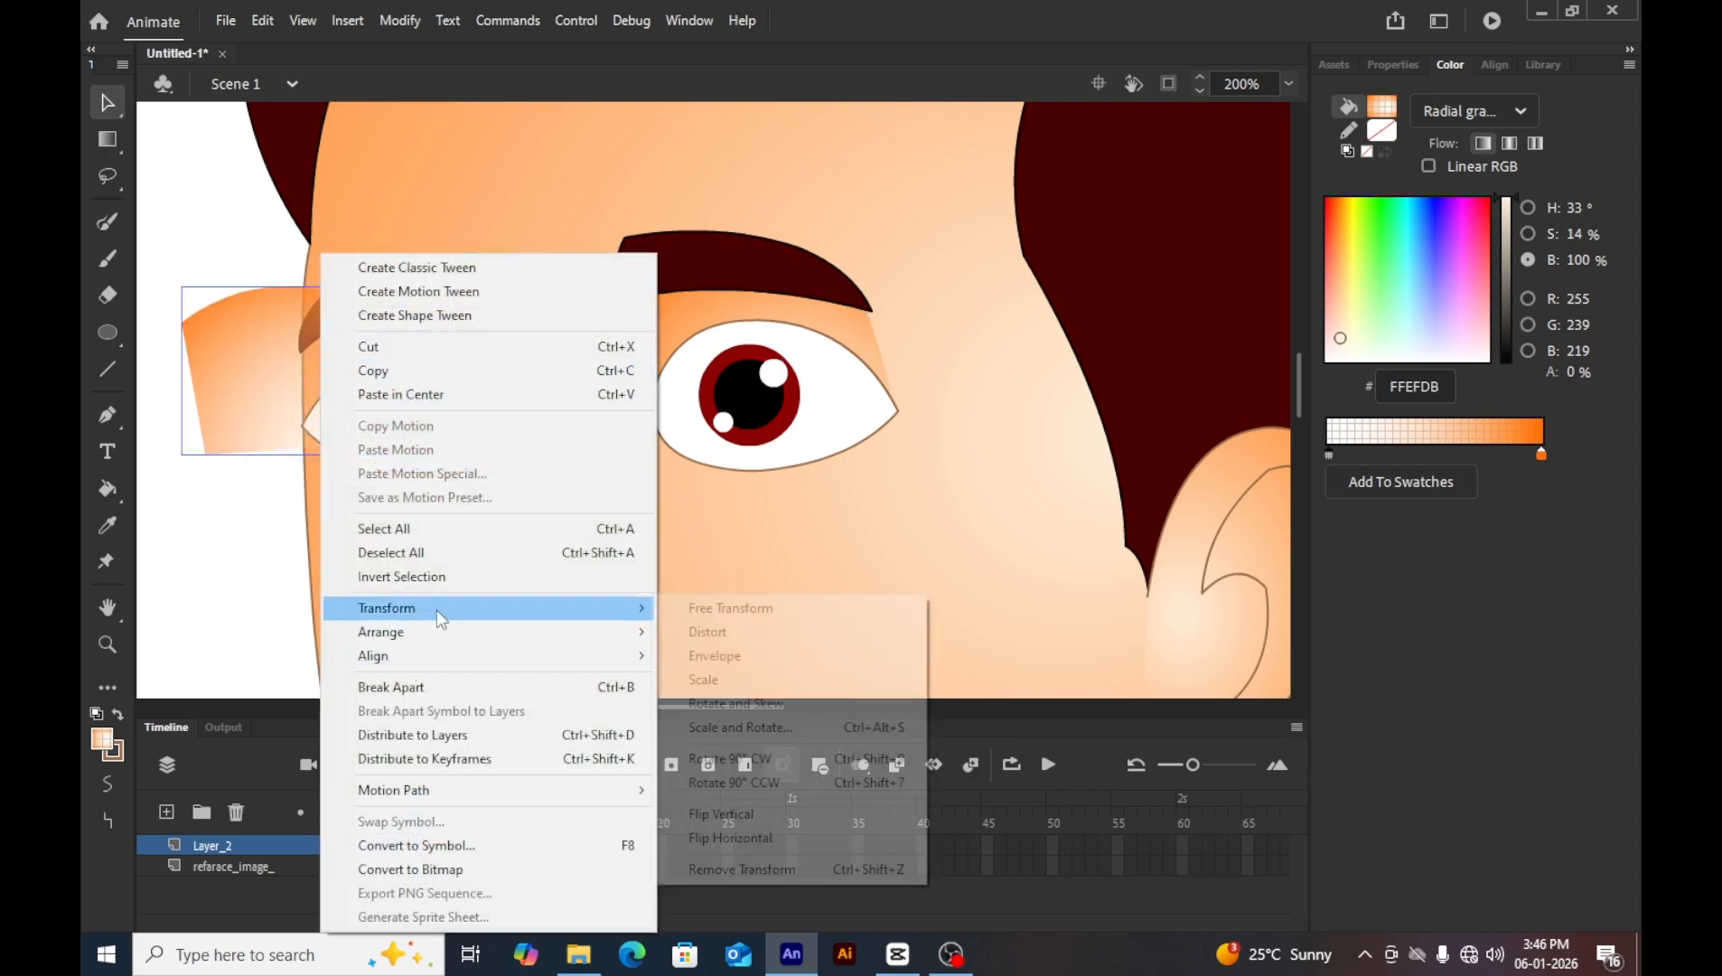
pyautogui.click(730, 838)
pyautogui.moveTo(371, 391); pyautogui.dragTo(451, 409)
# Reshape the copied shading by pulling its corners in to the eyebrow's end and face edge, and curve its inner side.
pyautogui.doubleClick(491, 380)
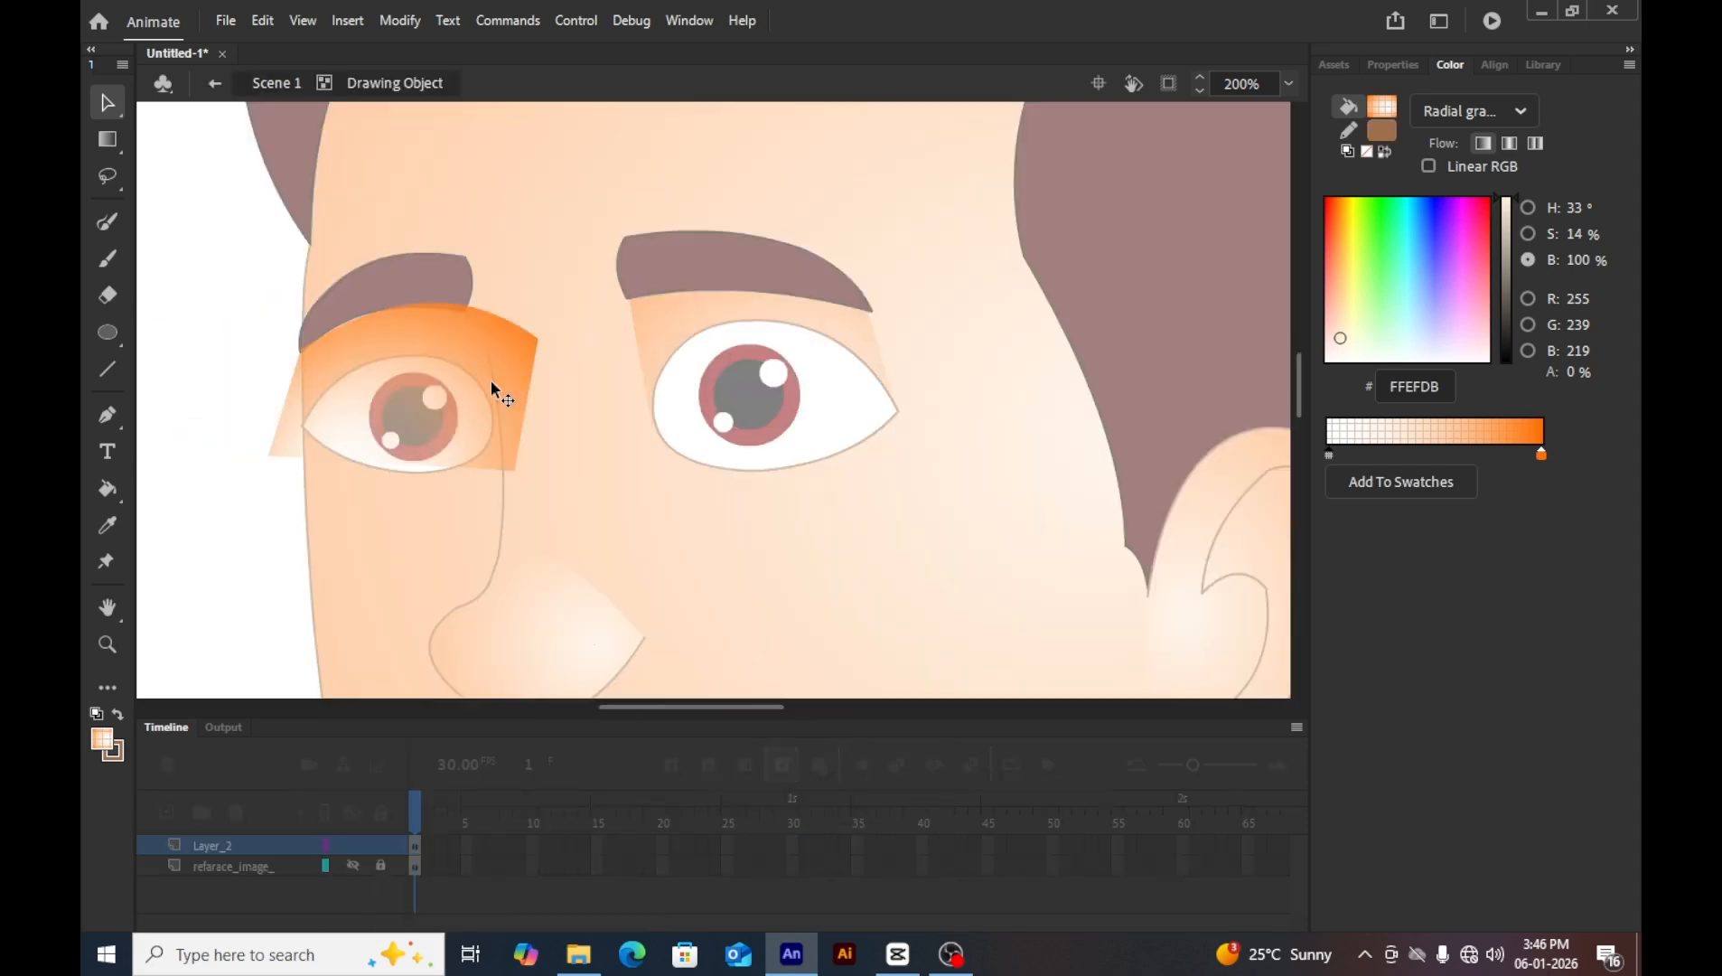
pyautogui.moveTo(535, 338); pyautogui.dragTo(468, 318)
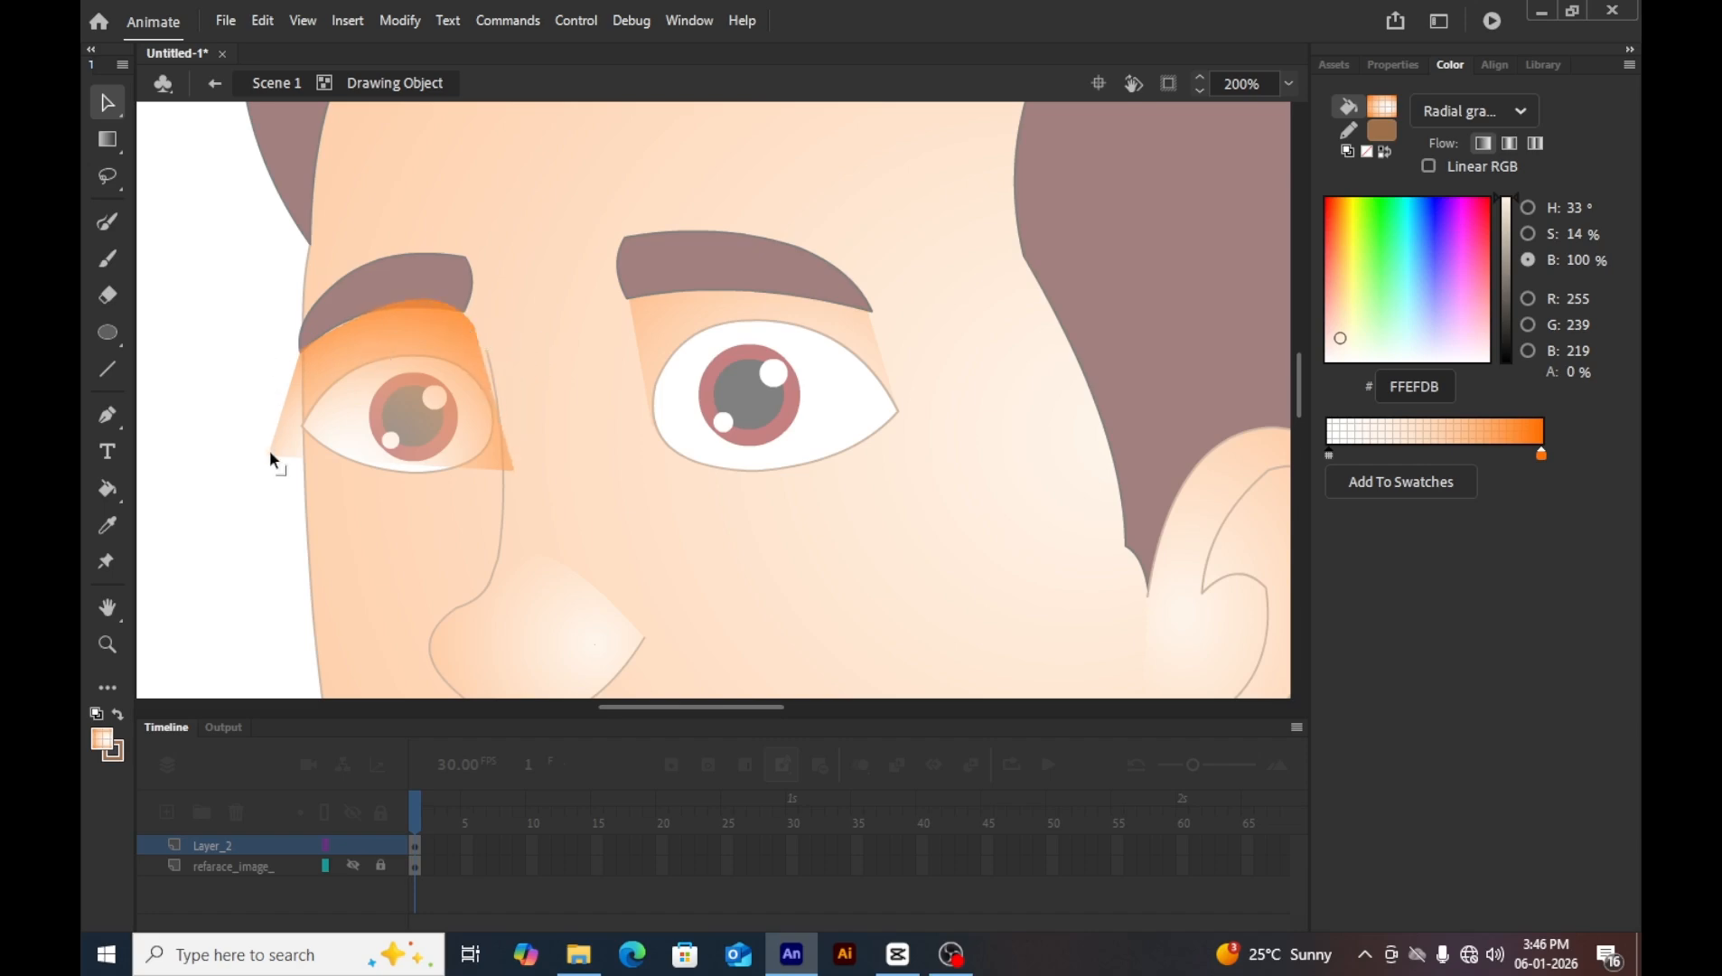
pyautogui.moveTo(271, 449); pyautogui.dragTo(302, 441)
pyautogui.moveTo(512, 467); pyautogui.dragTo(485, 459)
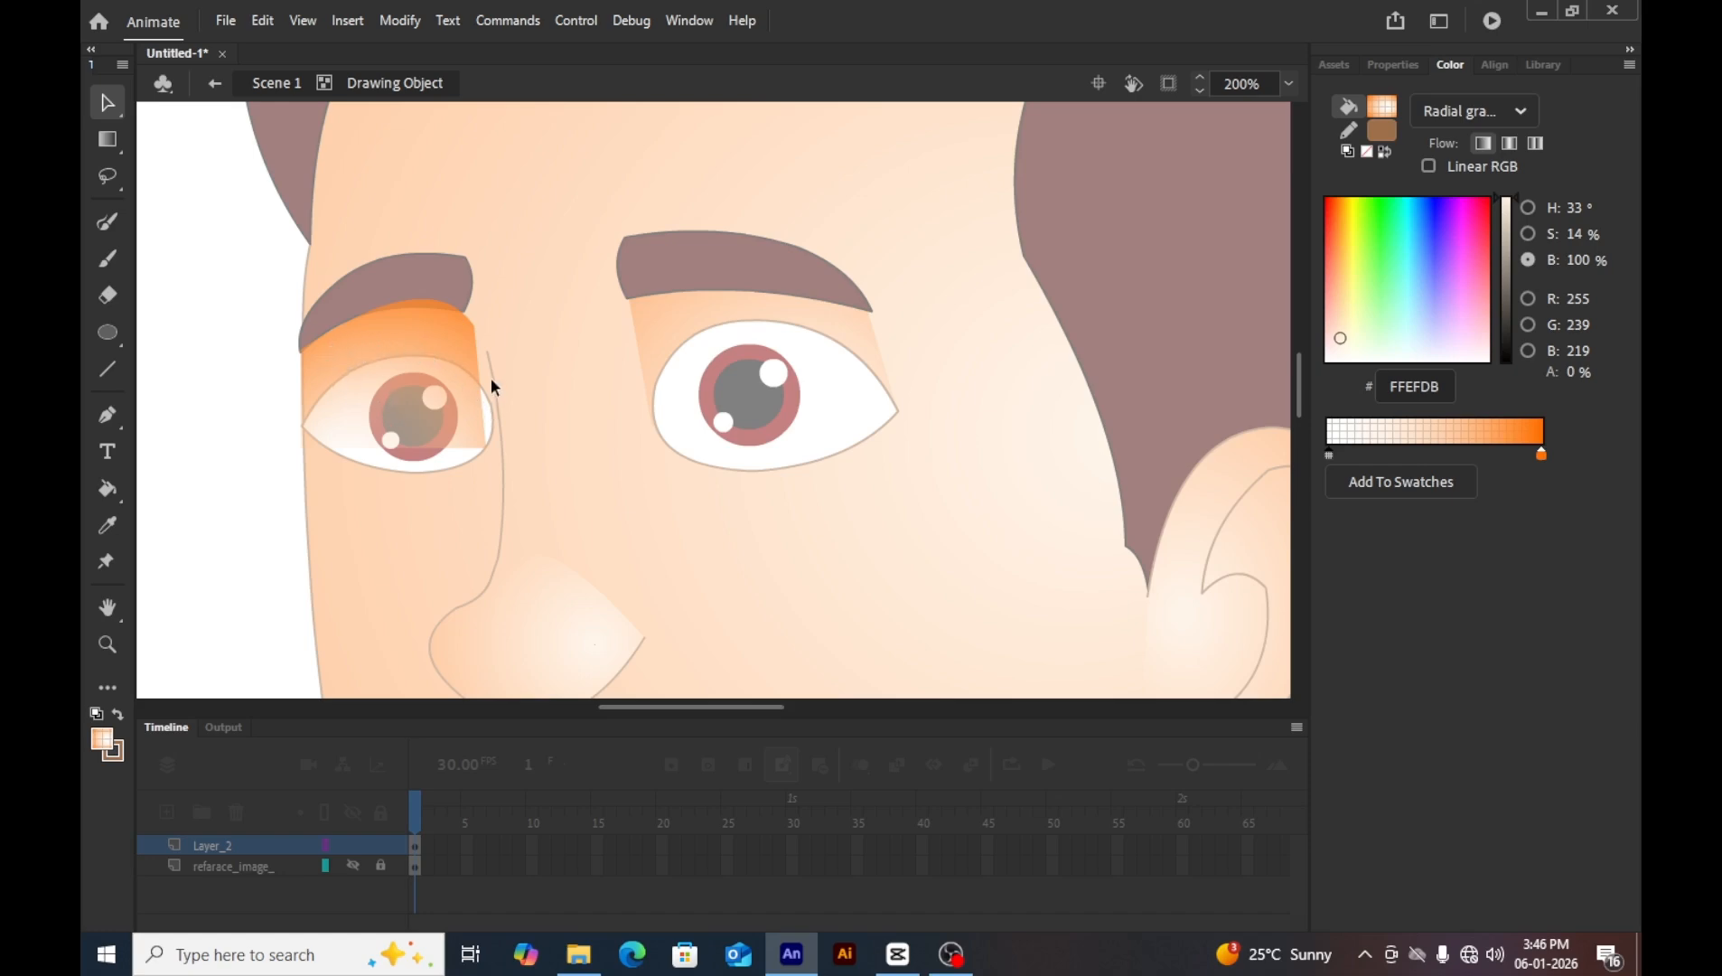
pyautogui.moveTo(478, 379); pyautogui.dragTo(492, 402)
# Return to the main scene and send the copied shading backward behind the eye and eyebrow farther from the ear.
pyautogui.doubleClick(215, 374)
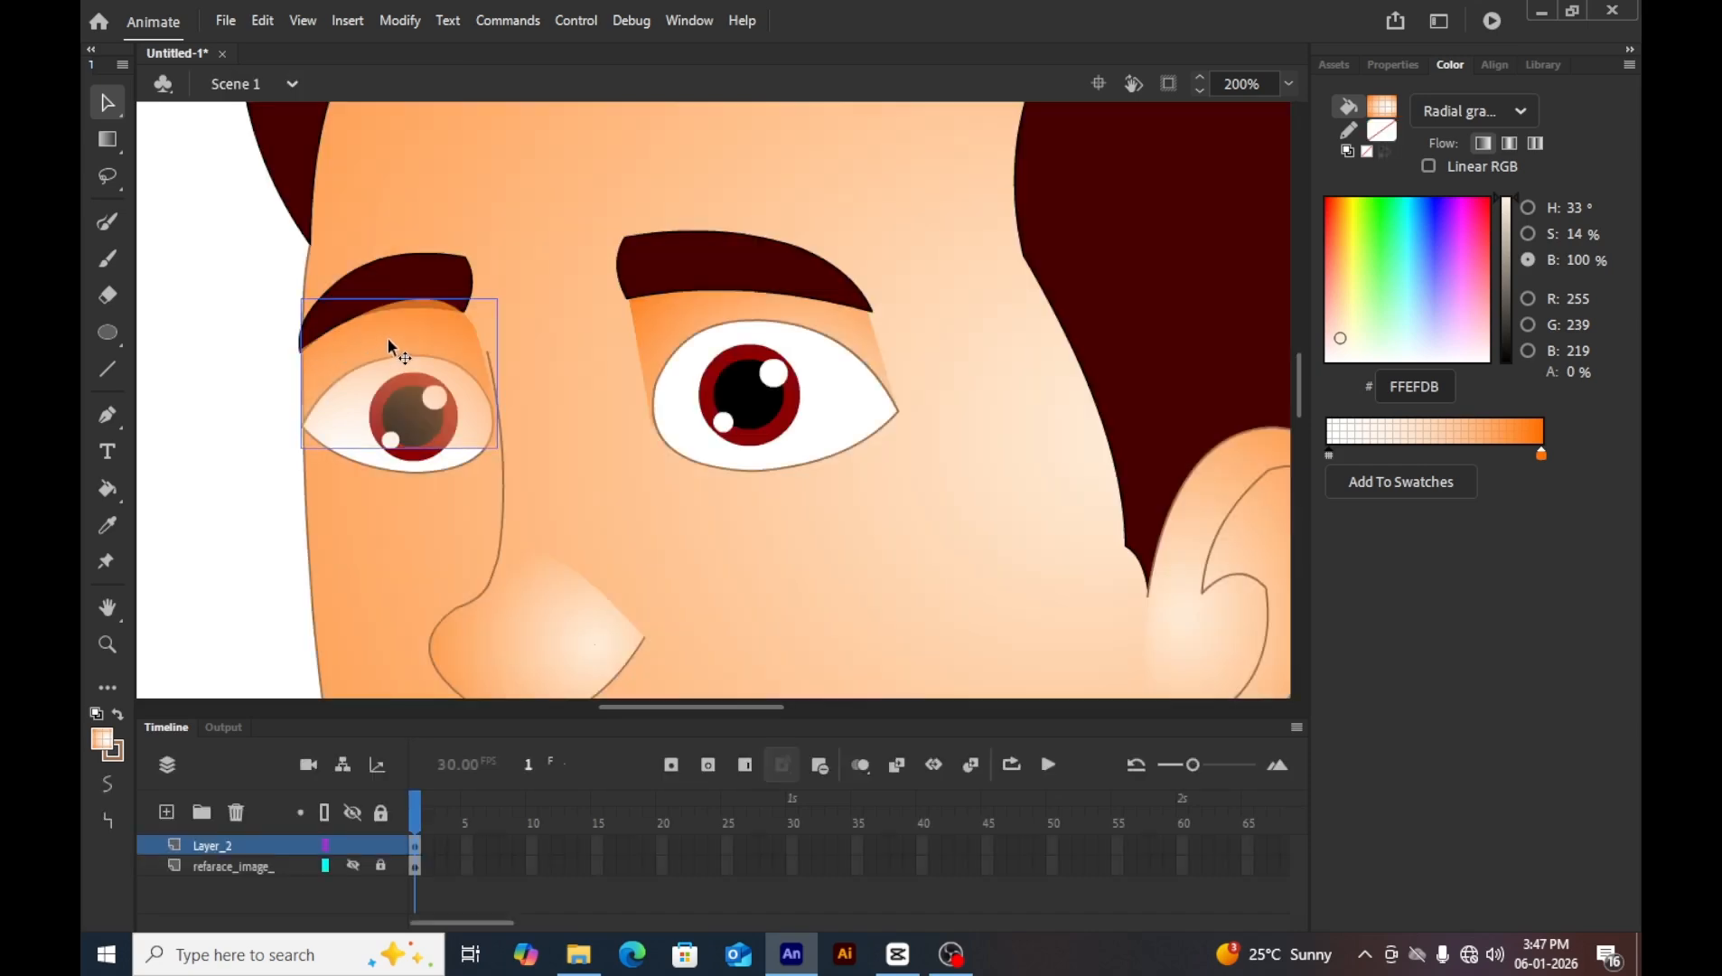
pyautogui.hotkey('ctrl', 'Down')
pyautogui.hotkey('ctrl', 'Down')
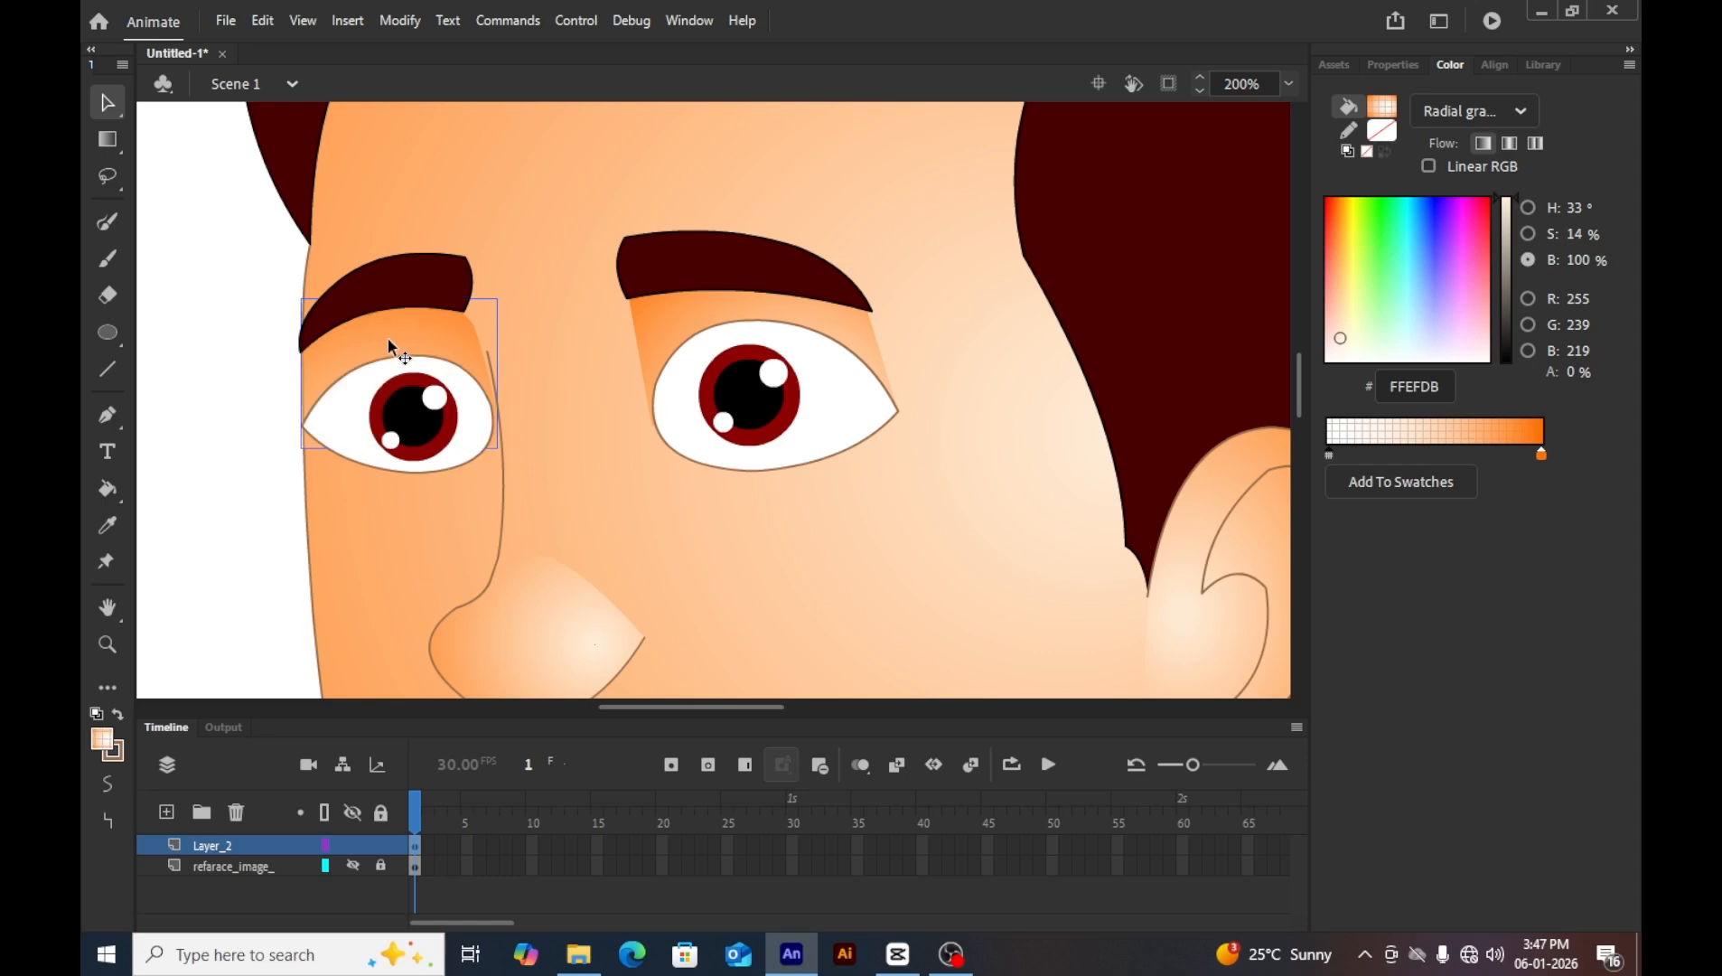
# Examine the finished face, including the contents of the face-shape group and the group of the eye nearer the ear.
pyautogui.click(217, 355)
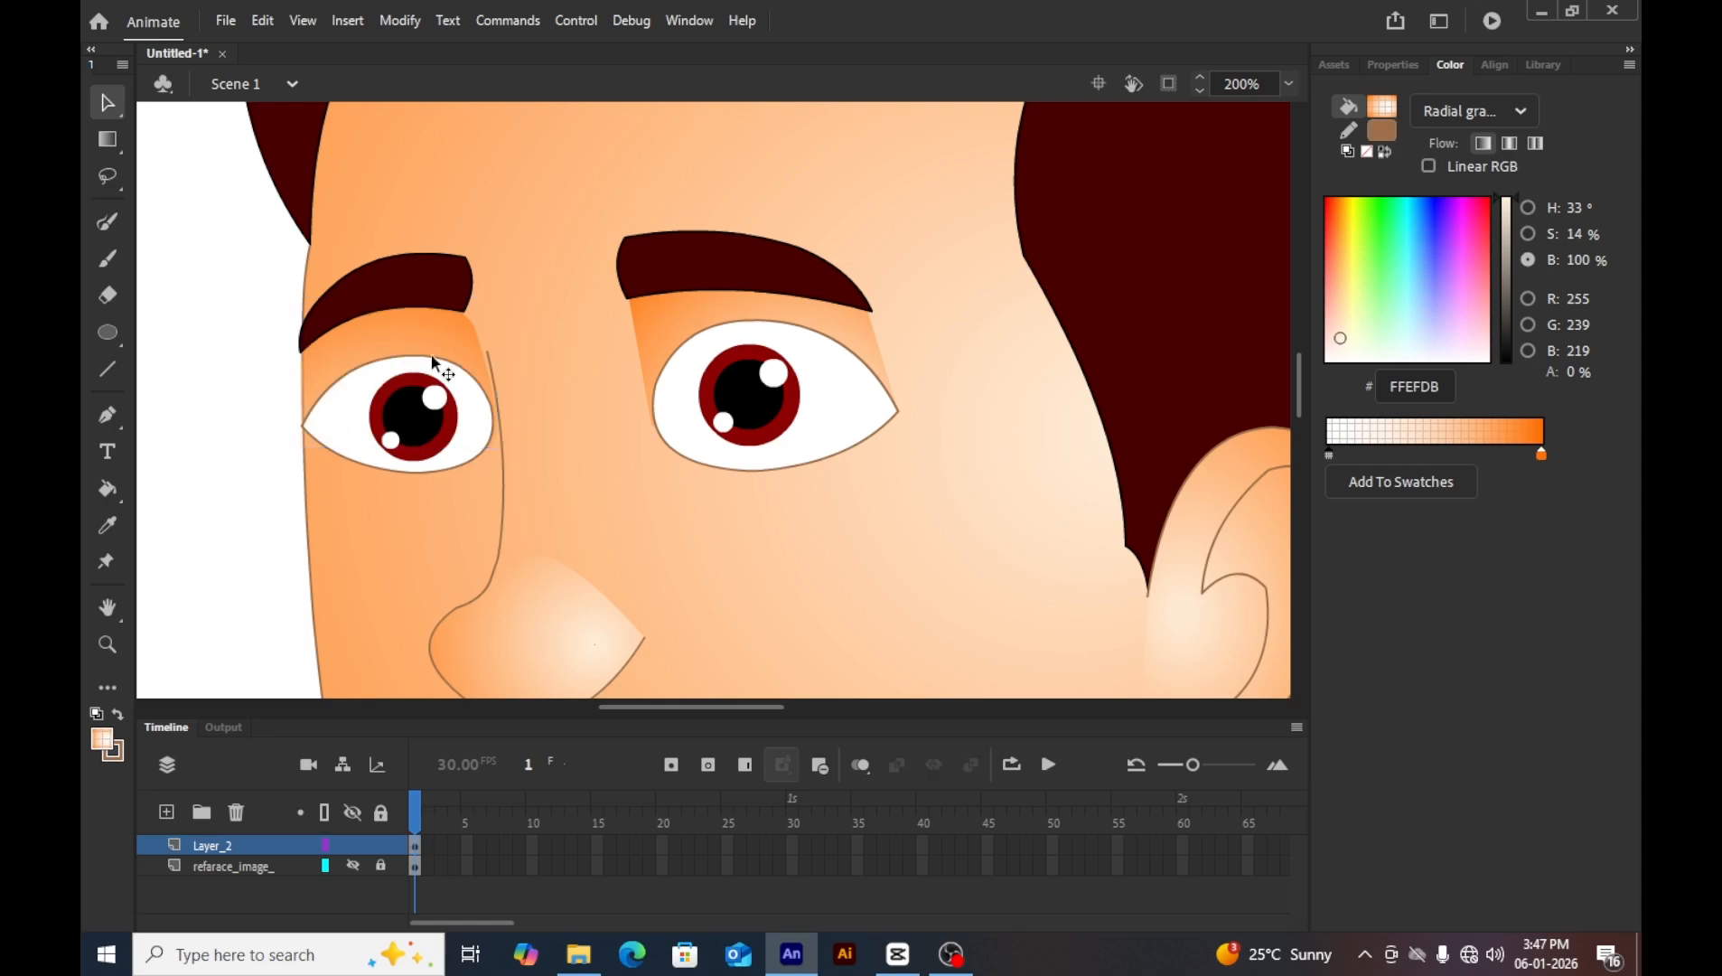
pyautogui.scroll(-3, 446, 383)
pyautogui.scroll(5, 446, 383)
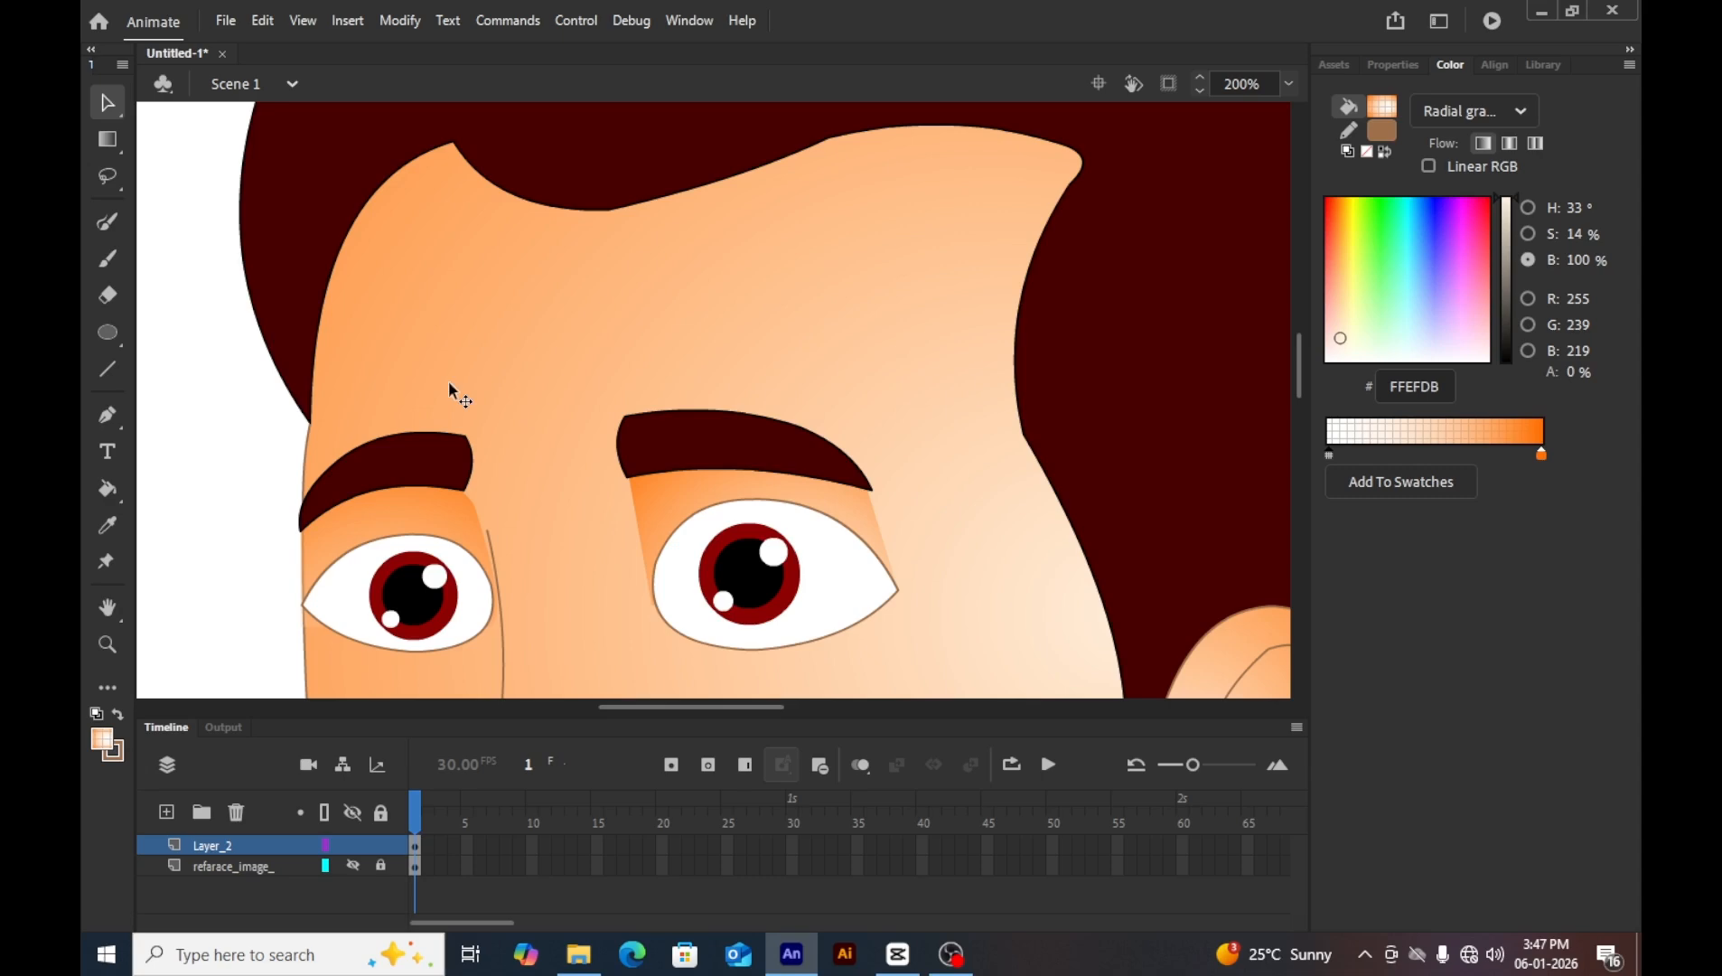
pyautogui.hotkey('ctrl', '-')
pyautogui.scroll(-2, 451, 383)
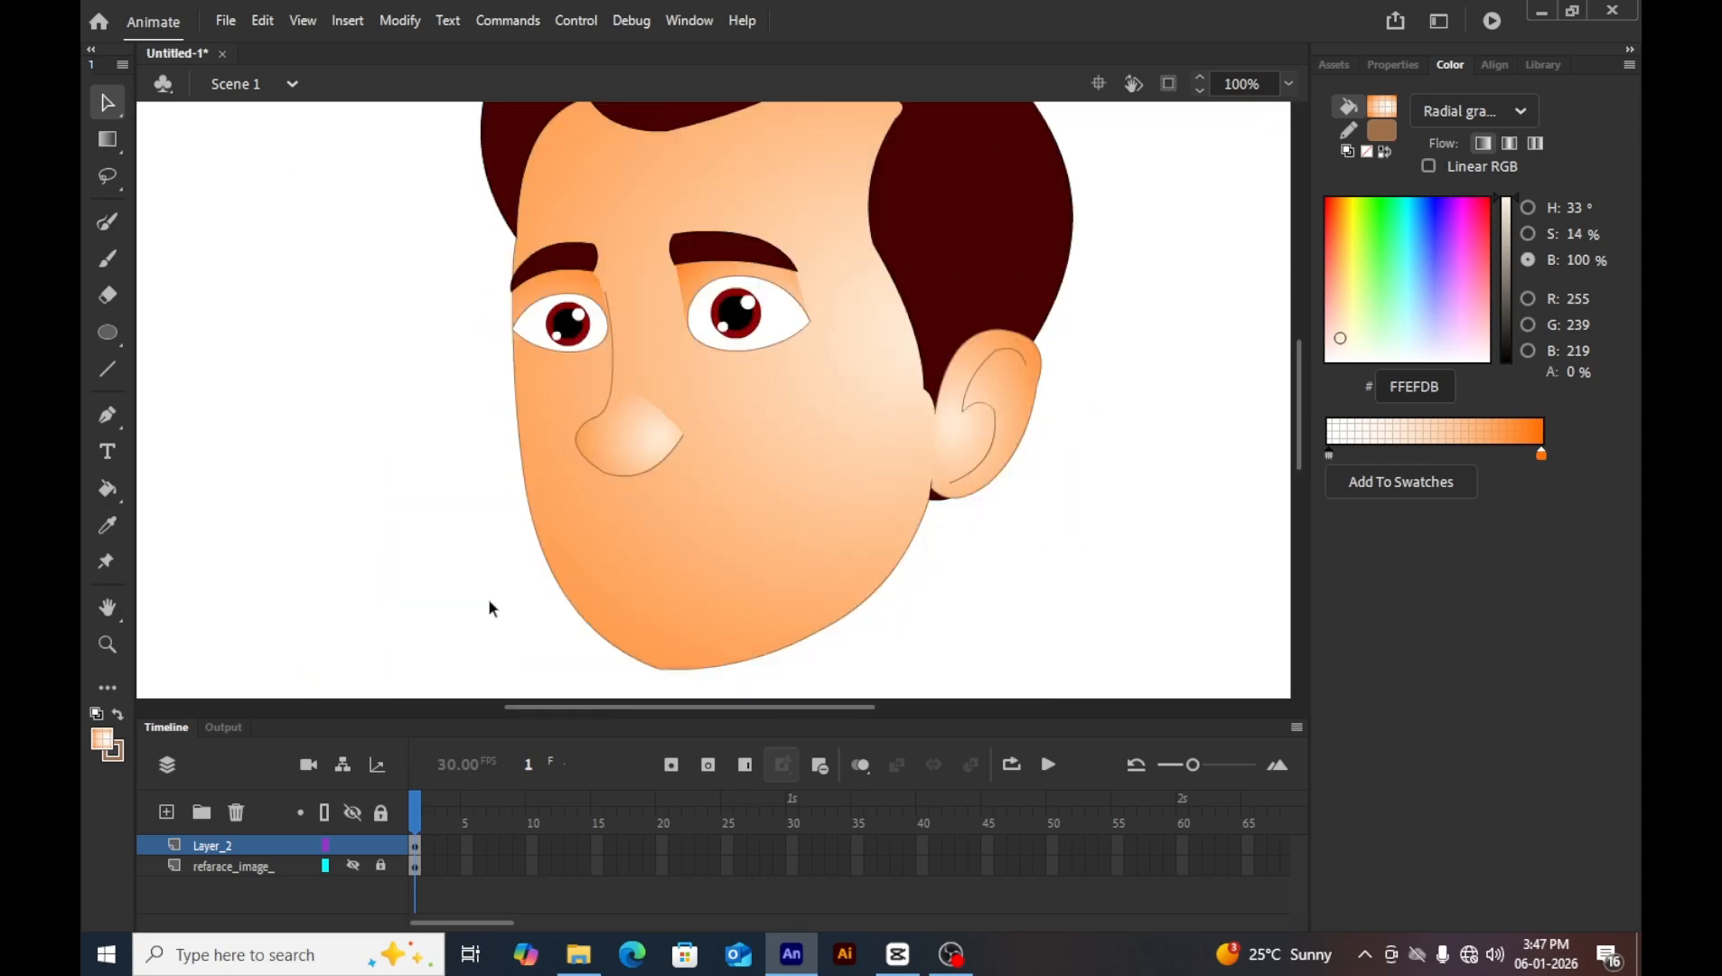
pyautogui.doubleClick(819, 454)
pyautogui.doubleClick(819, 454)
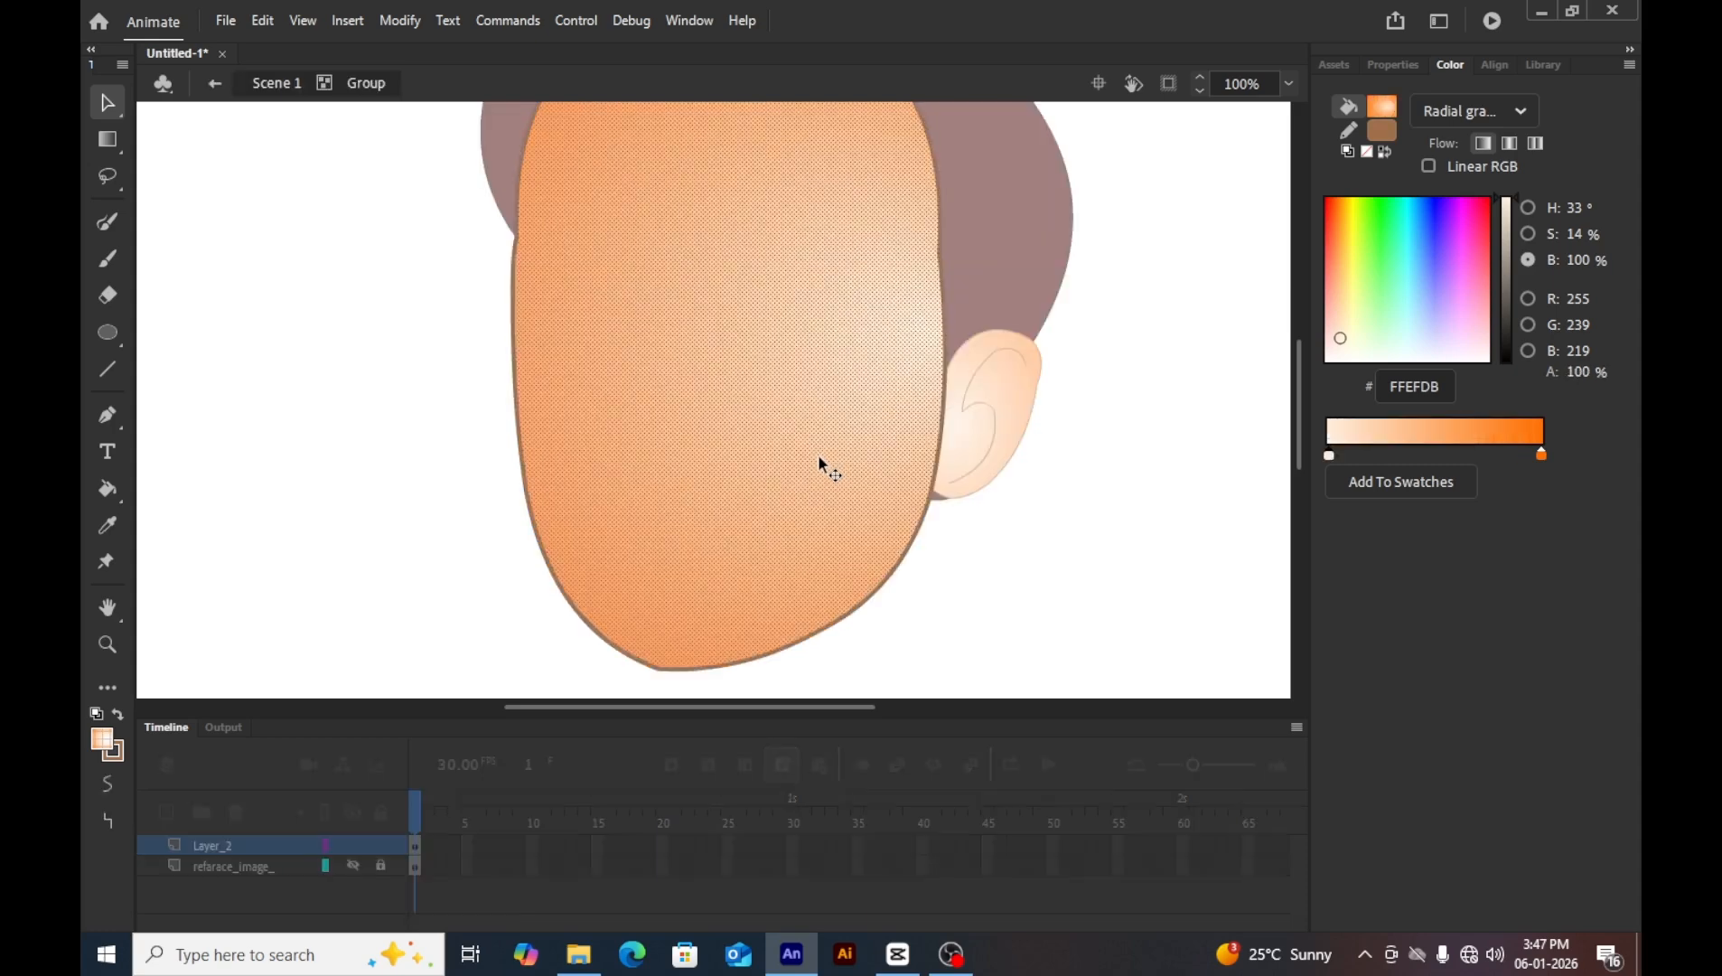
pyautogui.doubleClick(1042, 486)
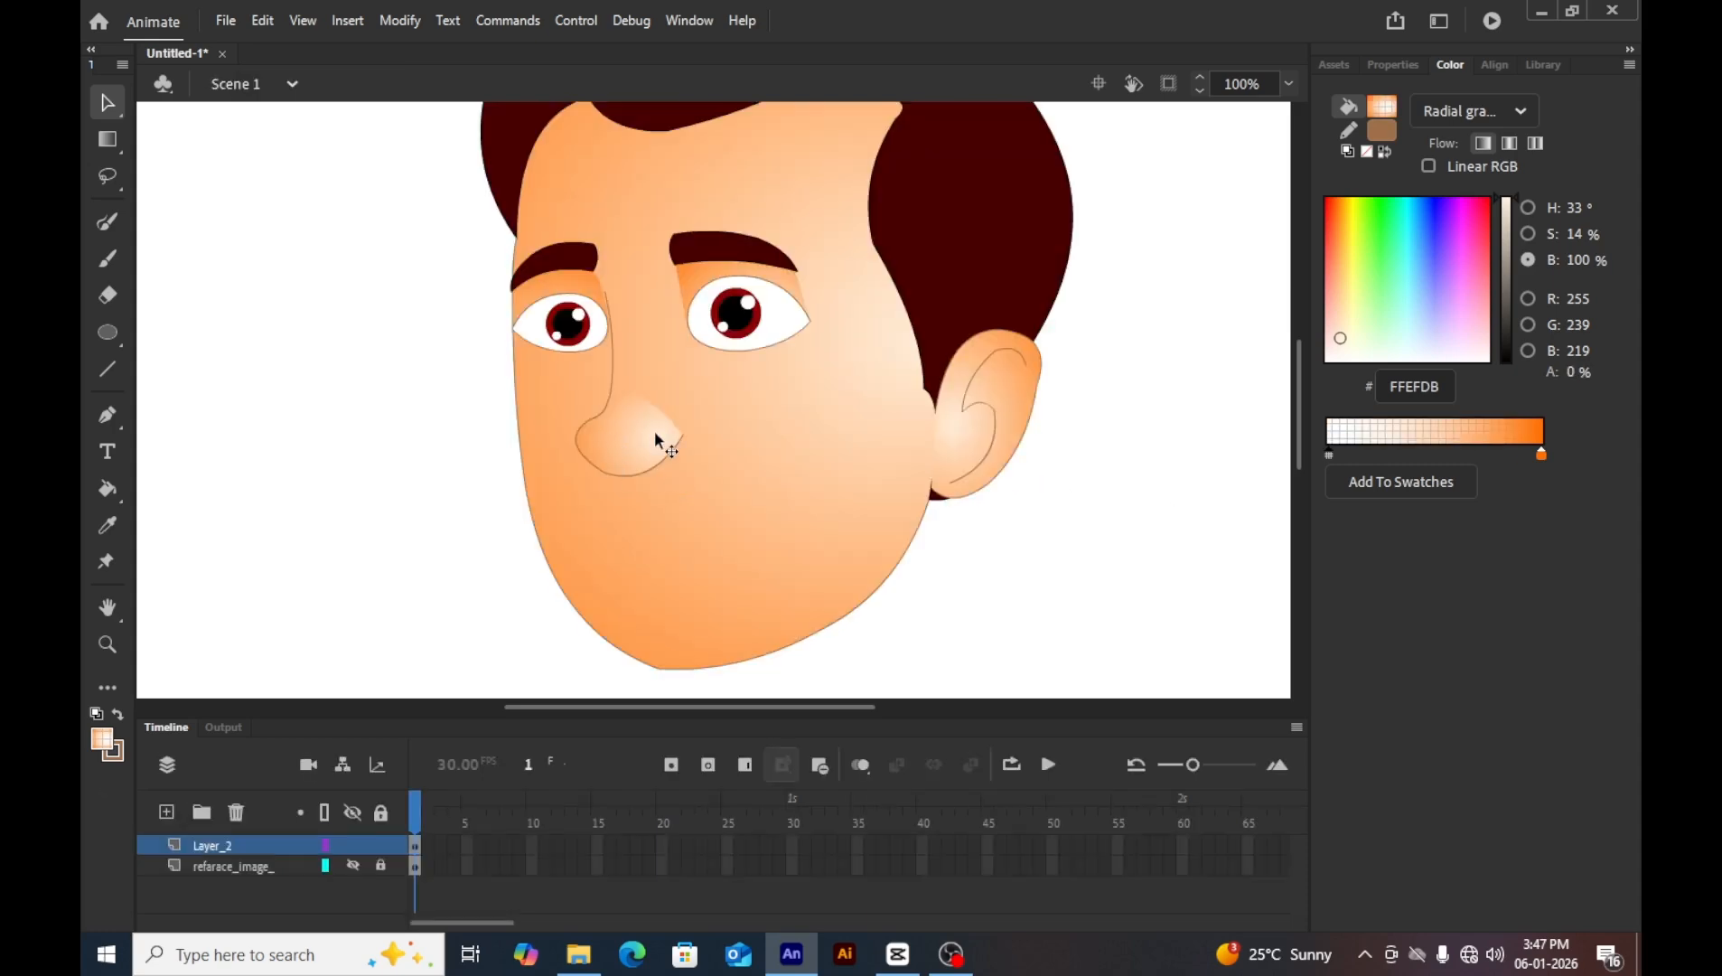
pyautogui.doubleClick(739, 326)
pyautogui.click(739, 325)
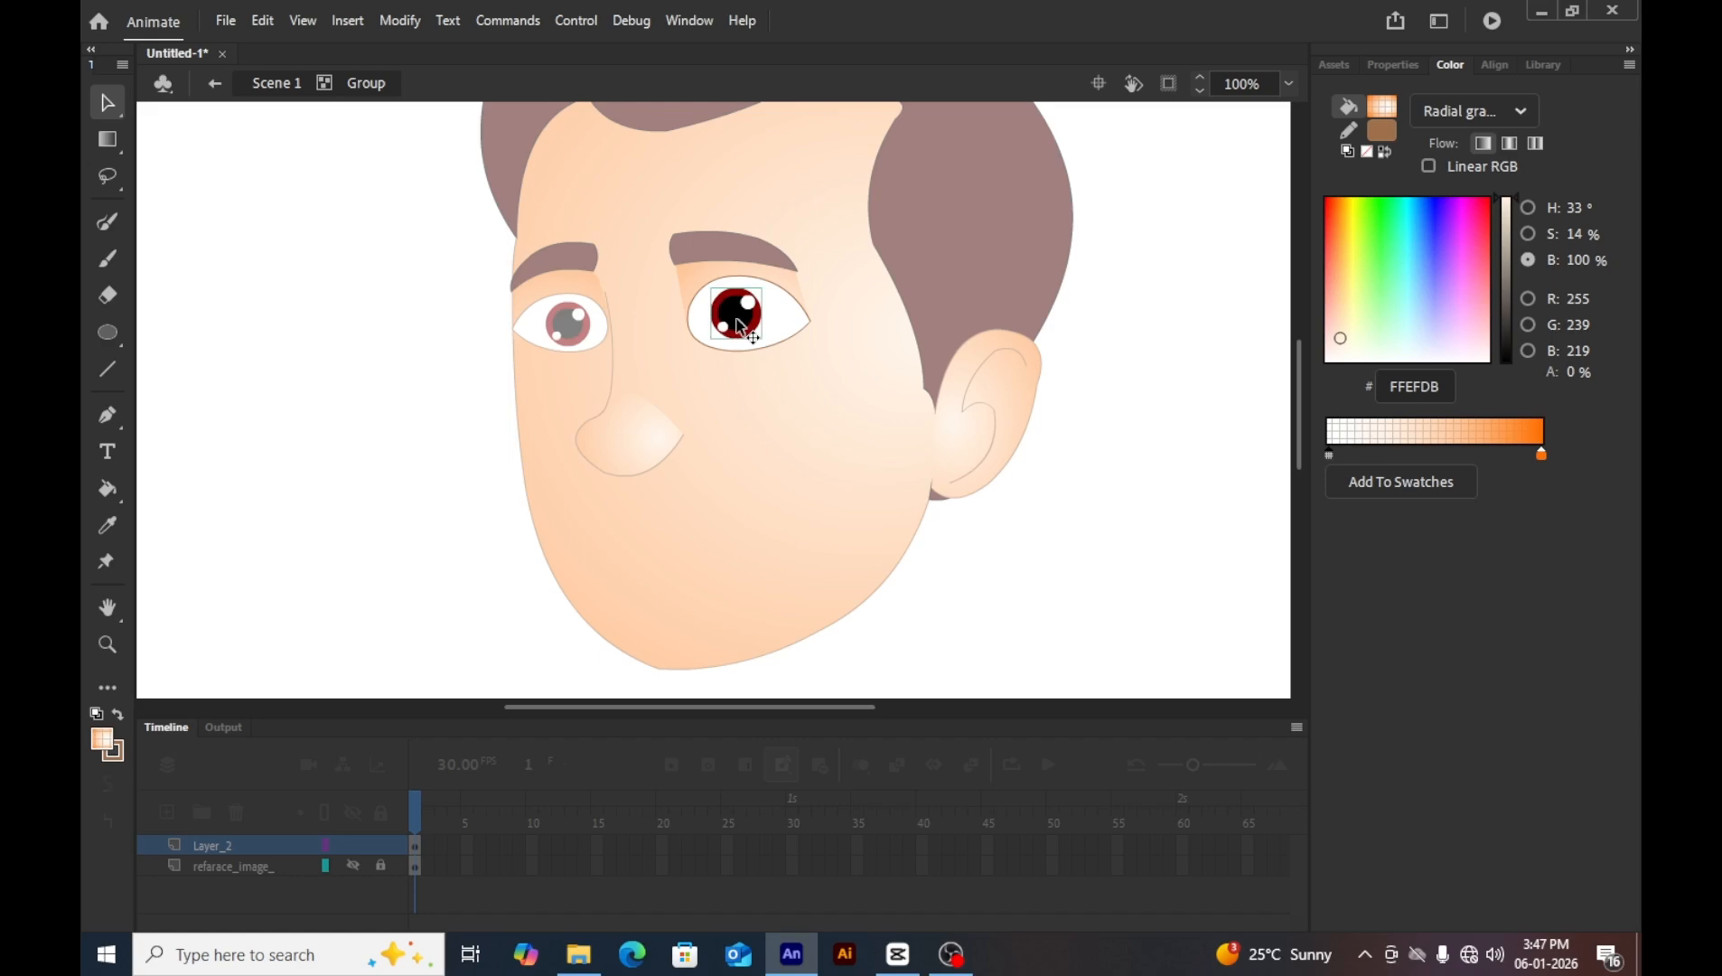
pyautogui.doubleClick(362, 348)
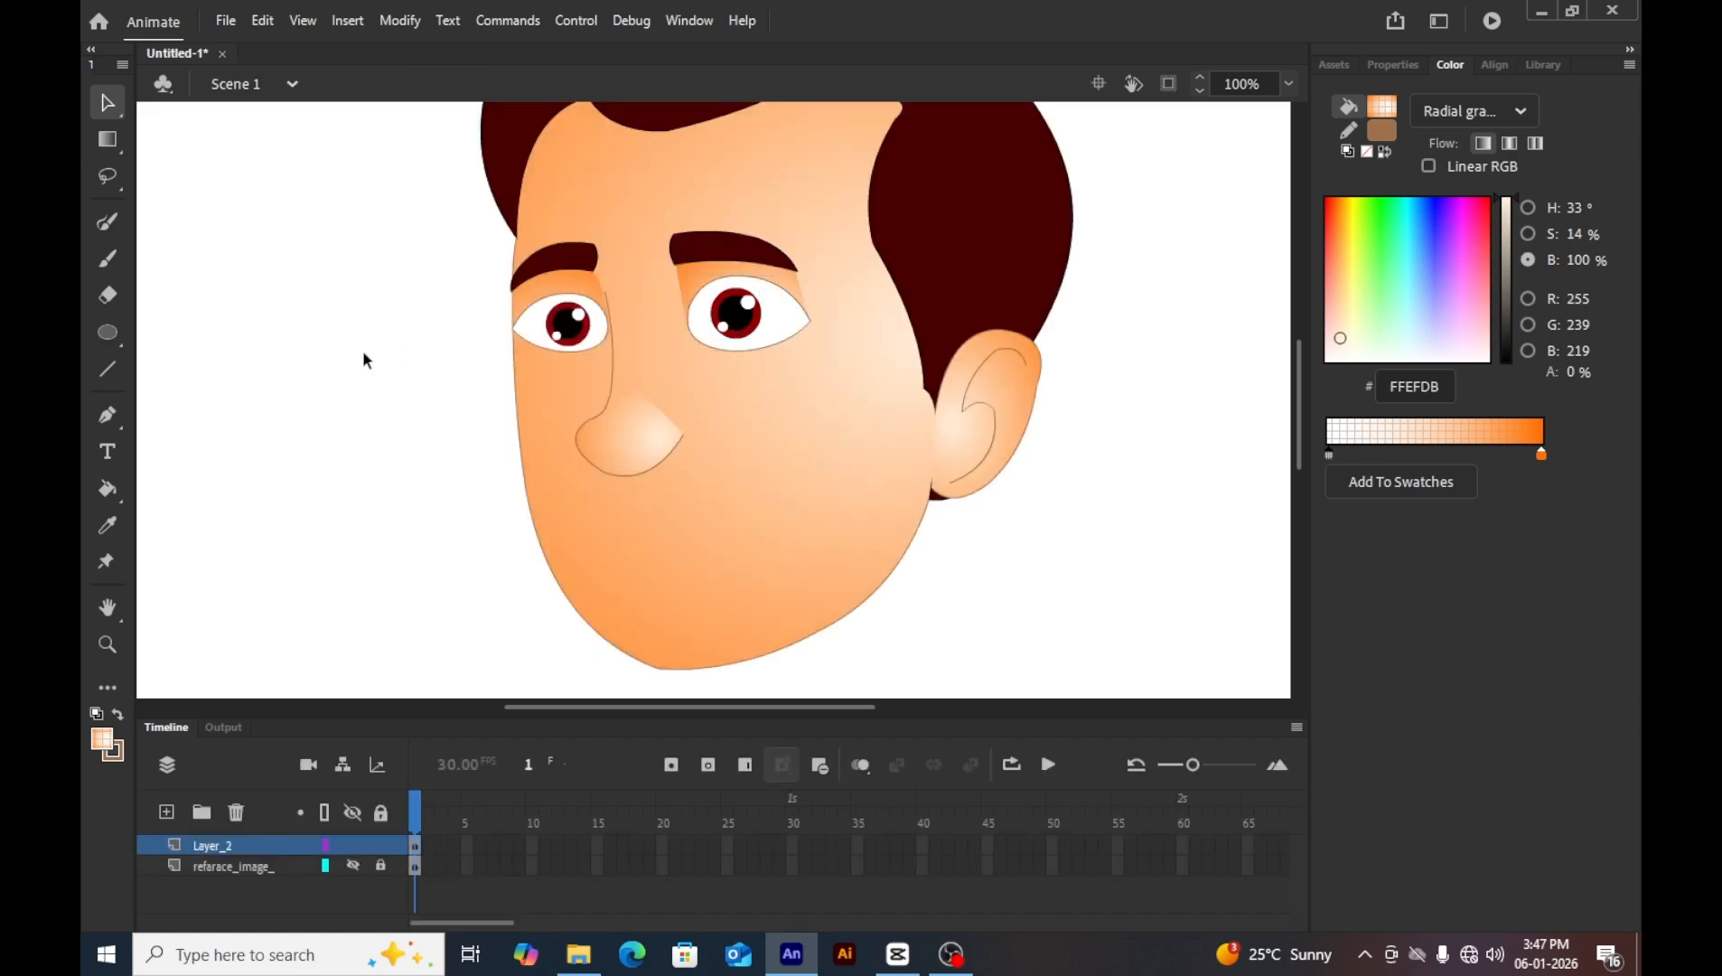
# Convert all the head parts together into a graphic symbol named head, and shift it on the stage.
pyautogui.hotkey('ctrl', '-')
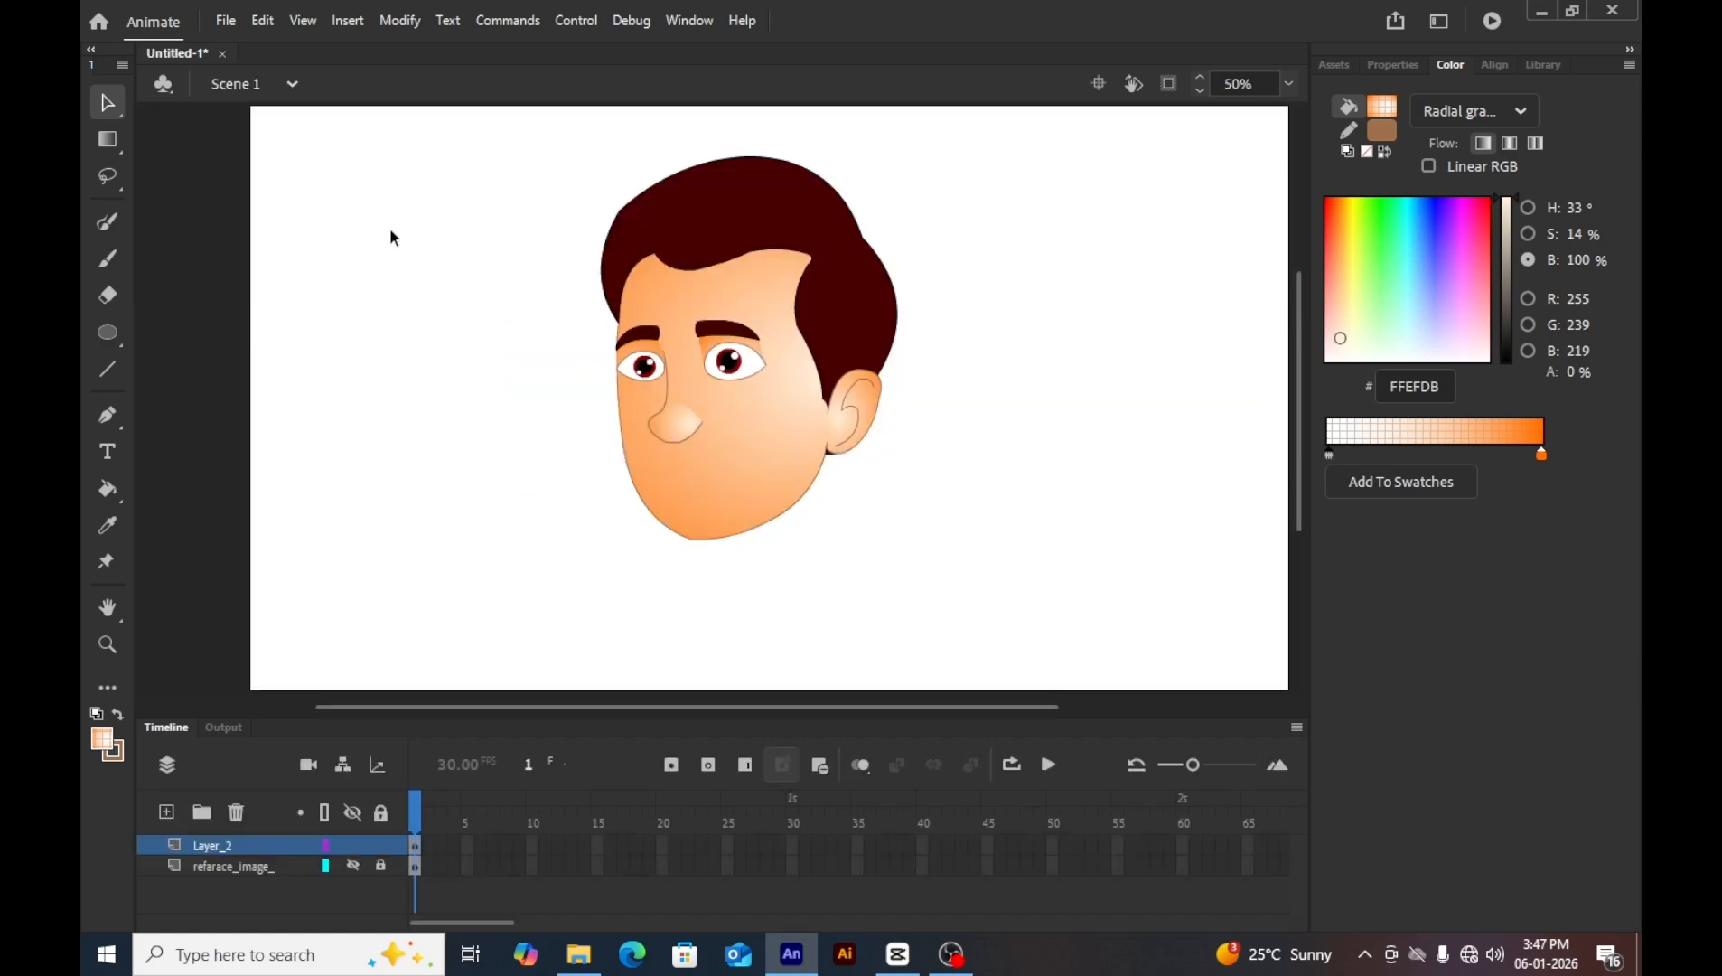
pyautogui.moveTo(520, 170); pyautogui.dragTo(1053, 607)
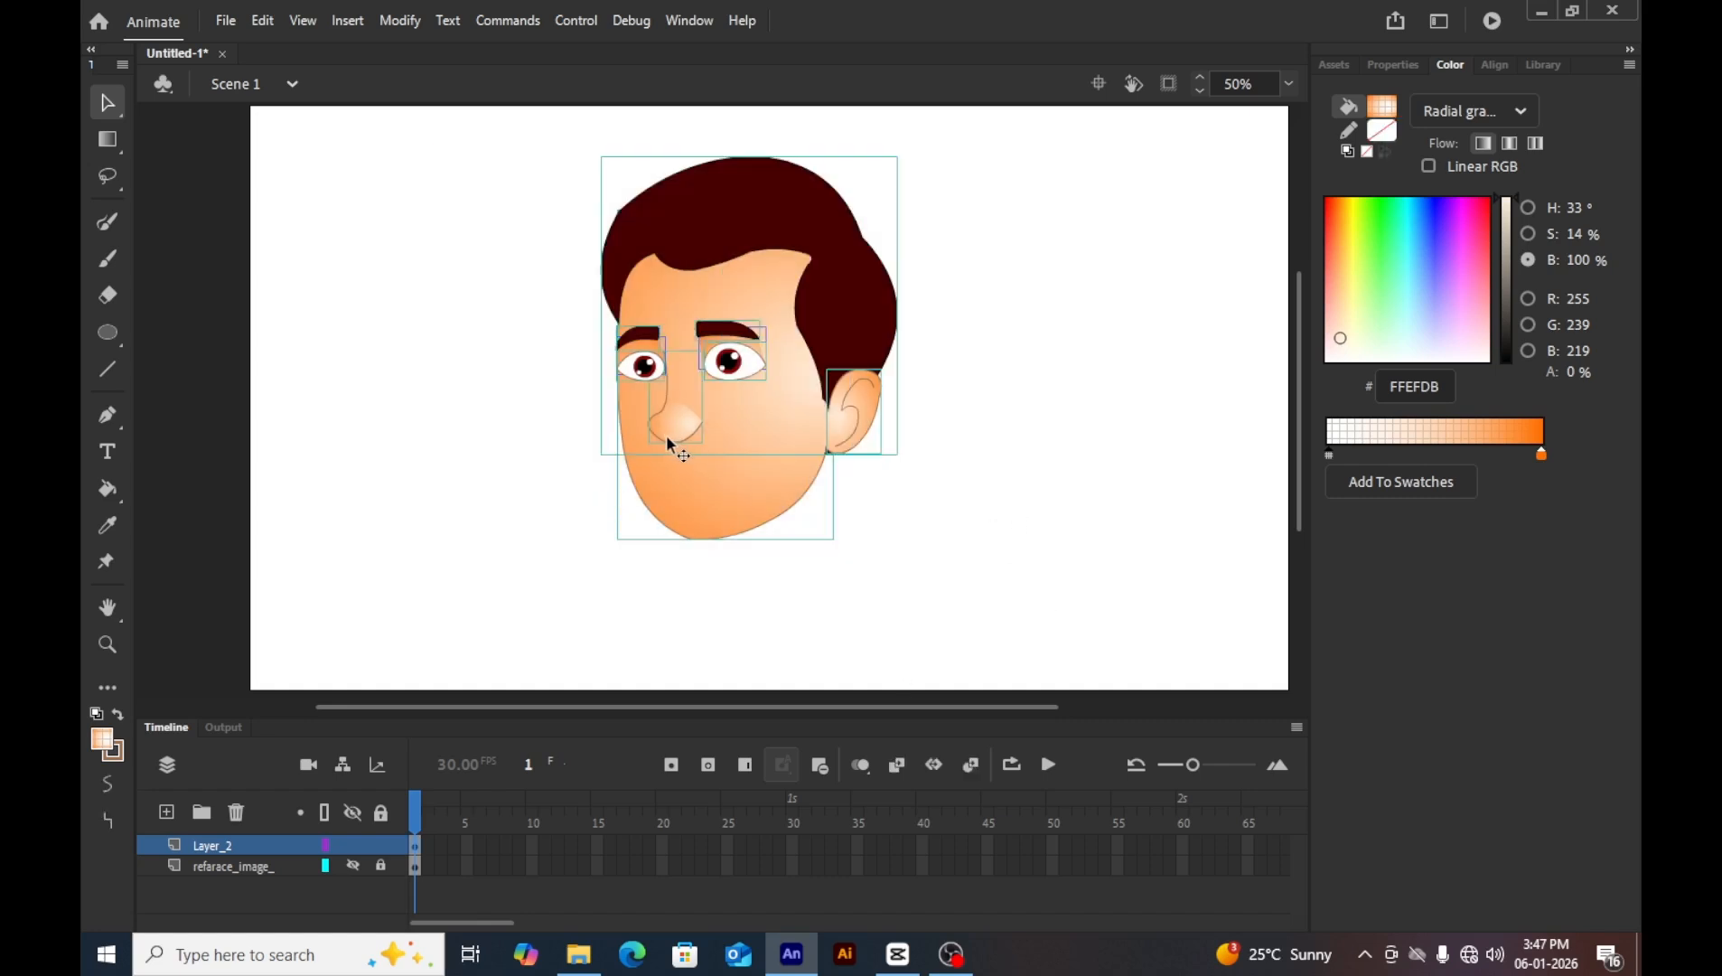
pyautogui.moveTo(668, 437); pyautogui.dragTo(644, 470)
pyautogui.press('F8')
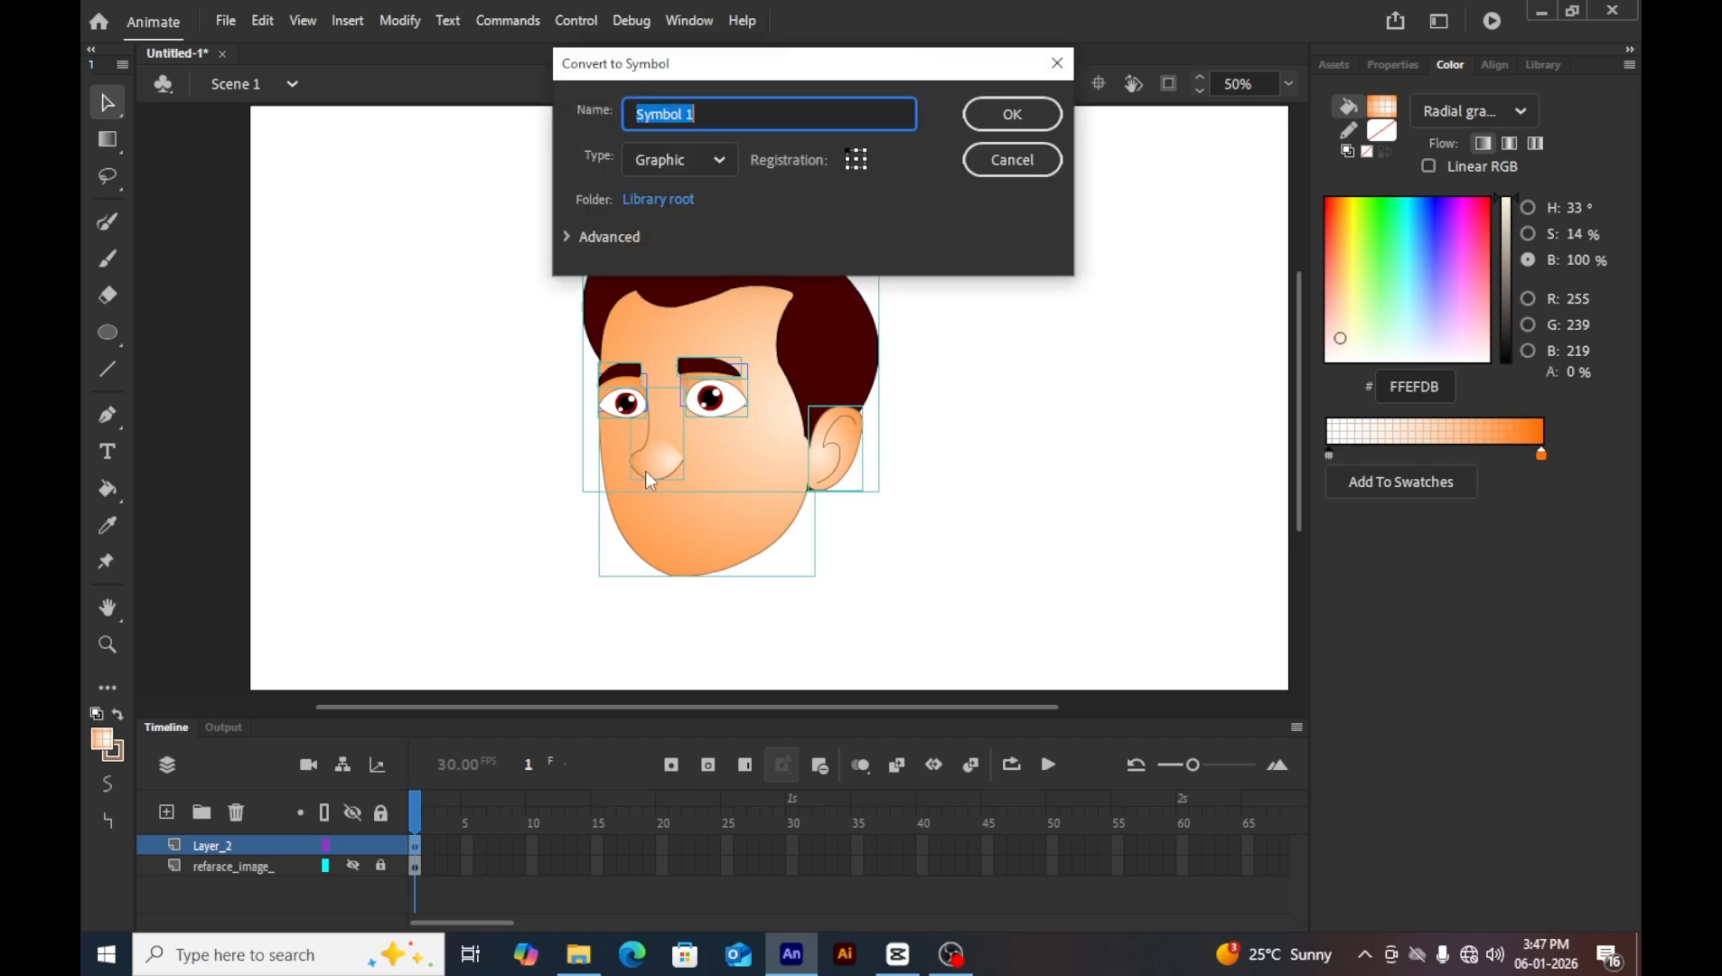
pyautogui.press('BackSpace')
pyautogui.write('head')
pyautogui.click(1012, 114)
pyautogui.moveTo(648, 374); pyautogui.dragTo(601, 364)
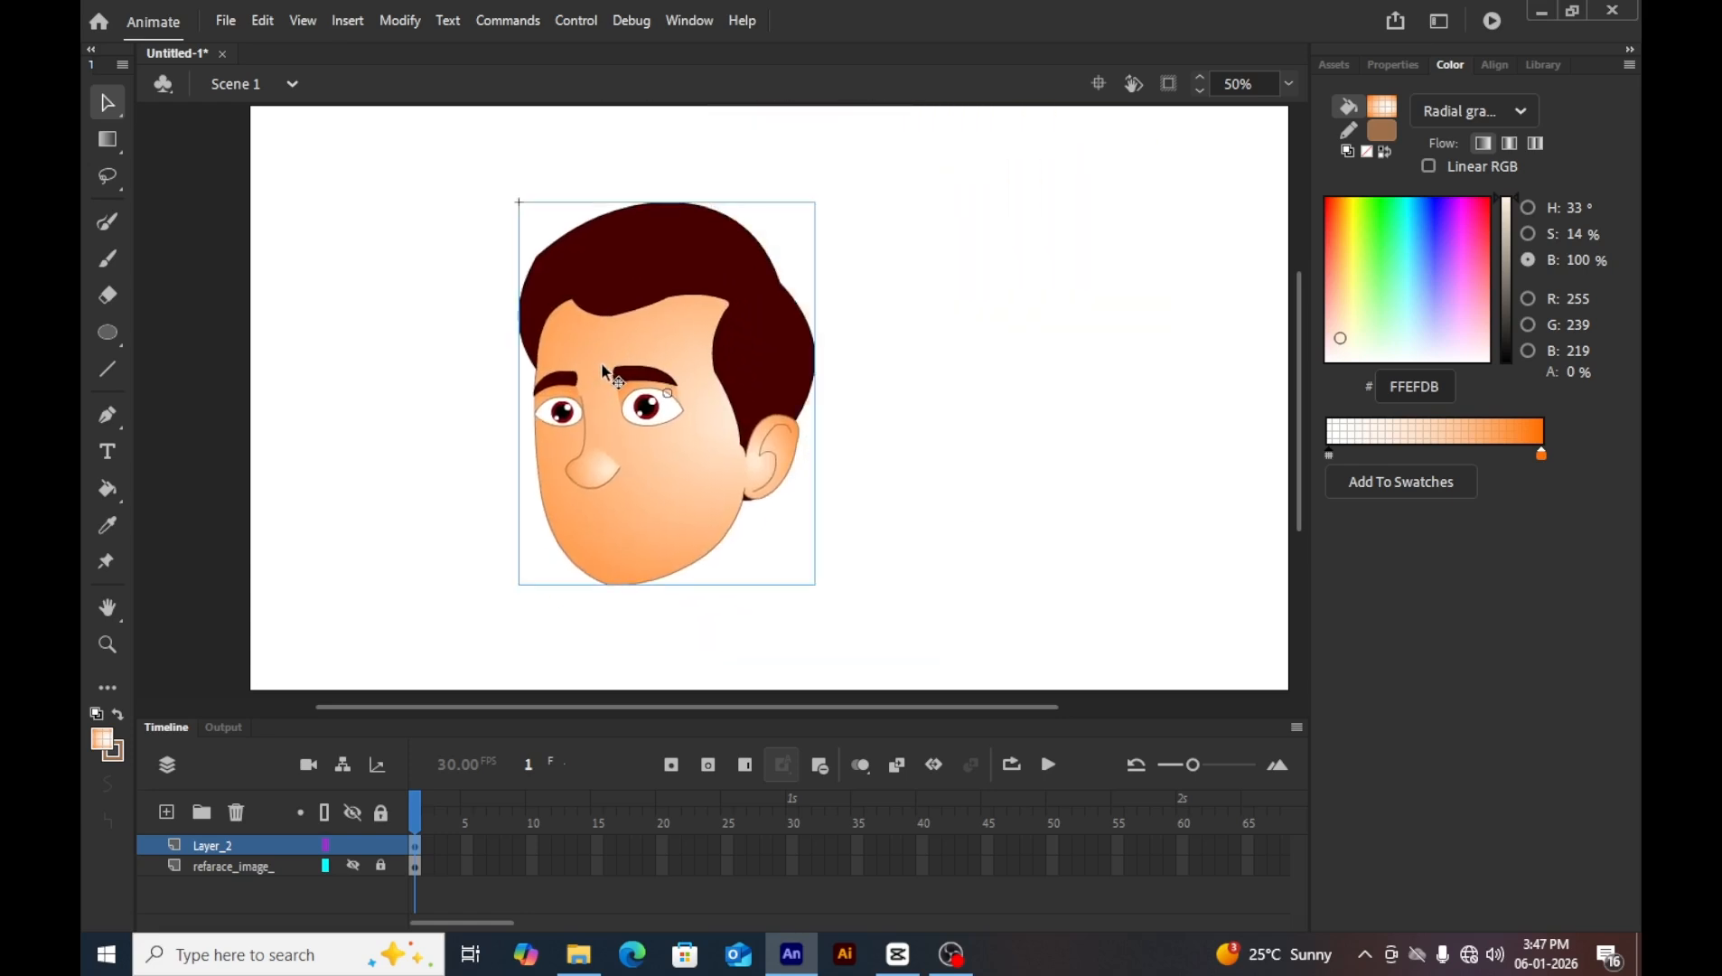
# Compare the commands offered for the head symbol with those offered for the separate parts inside it.
pyautogui.rightClick(602, 363)
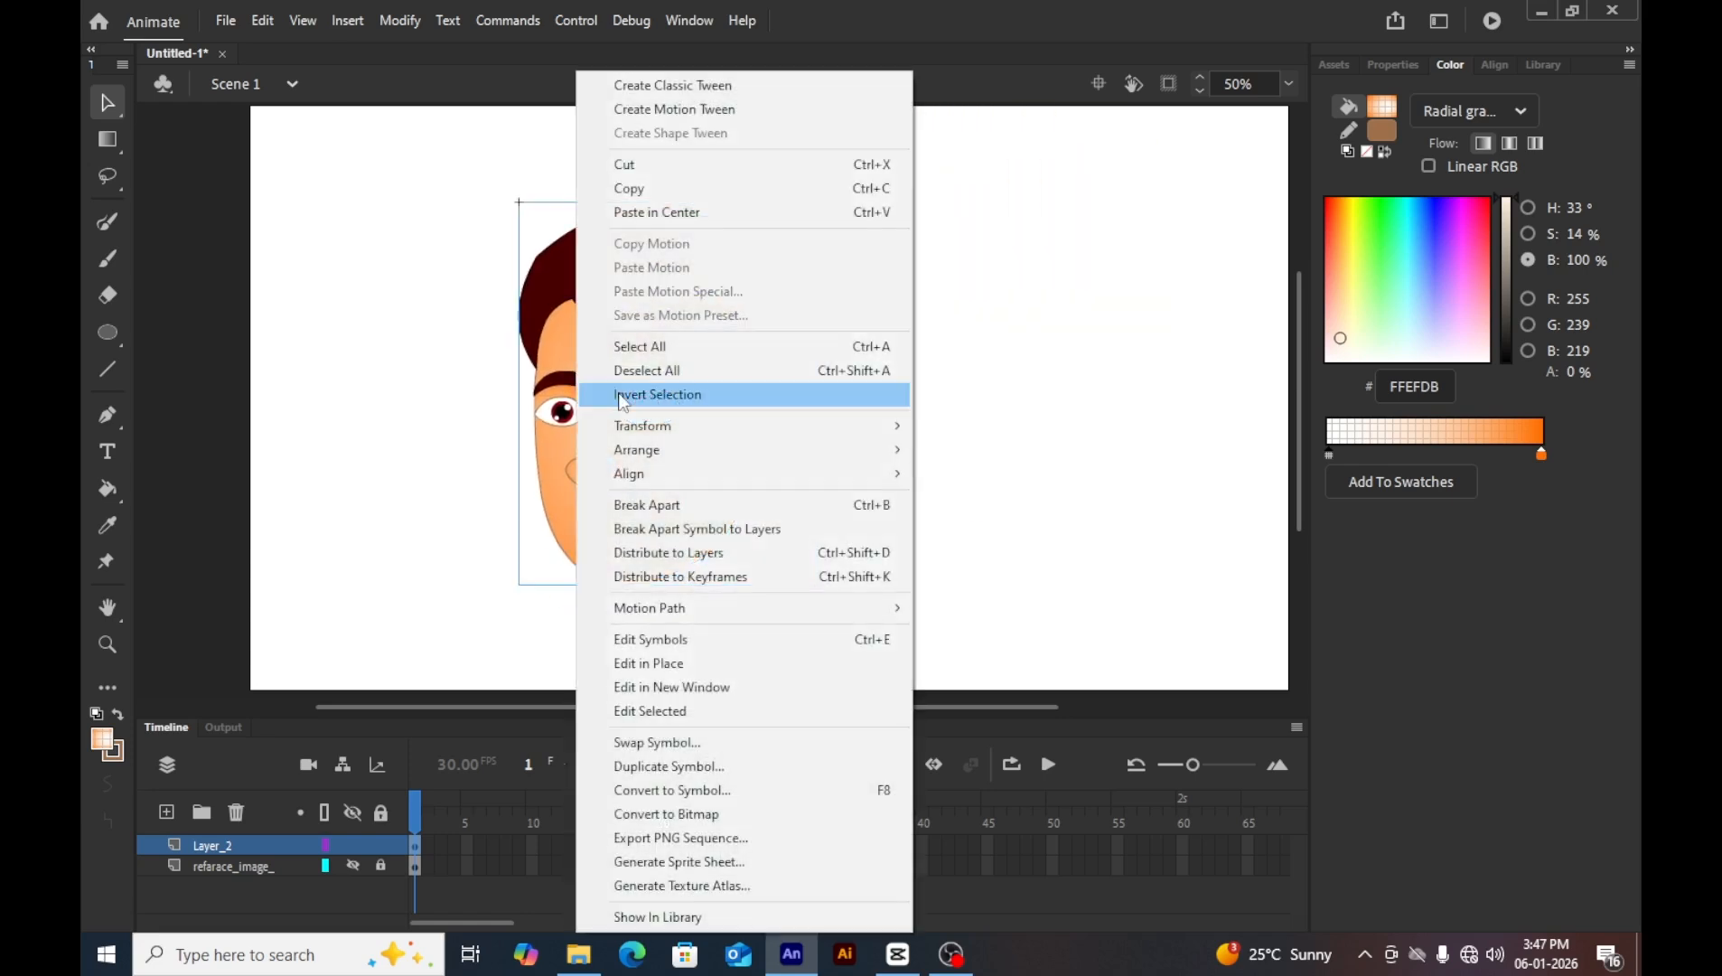
pyautogui.moveTo(714, 450)
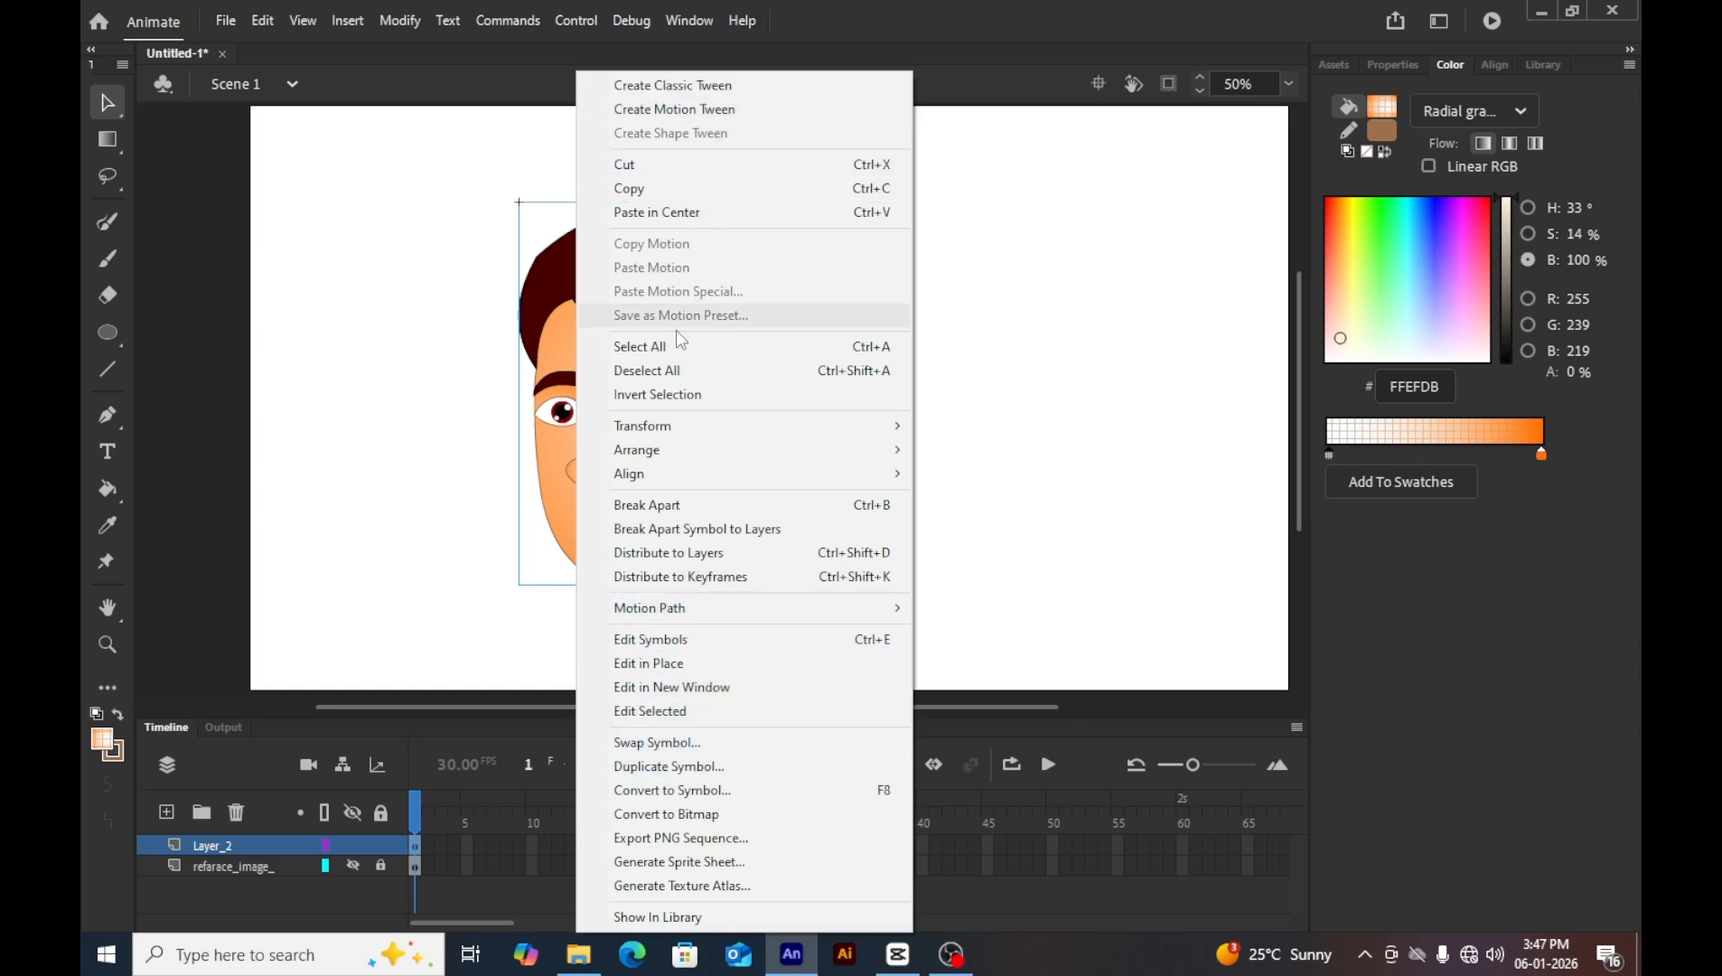
pyautogui.click(1115, 346)
pyautogui.doubleClick(746, 368)
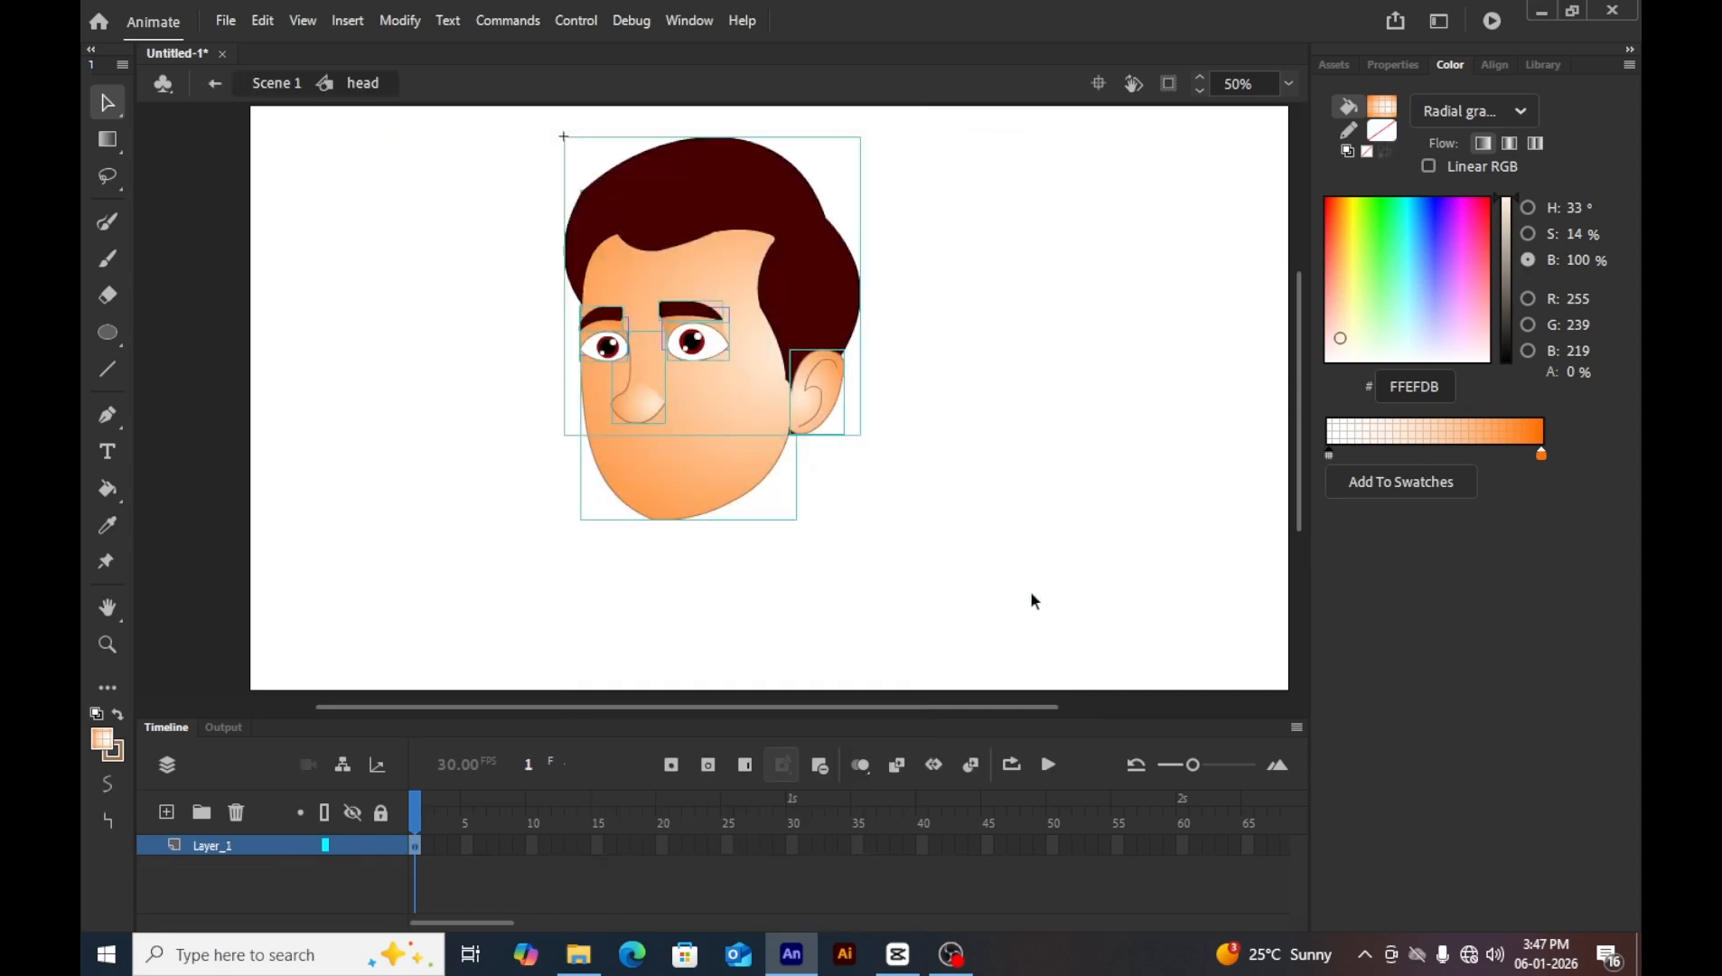
pyautogui.rightClick(776, 299)
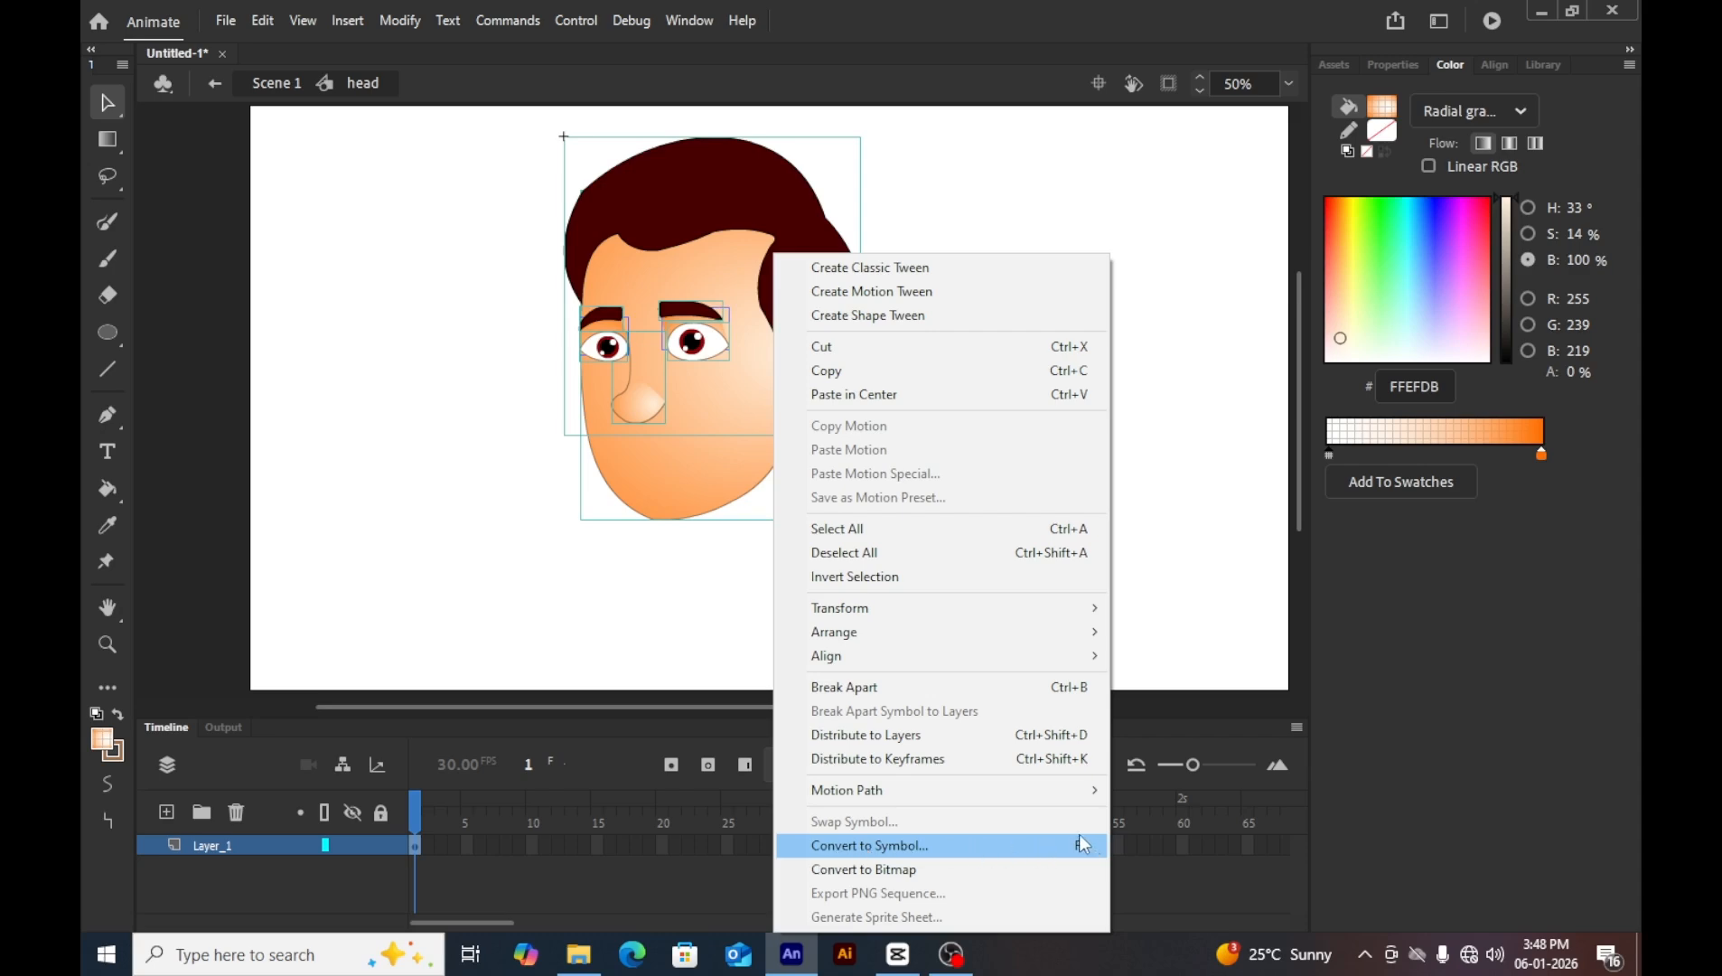
pyautogui.doubleClick(1155, 644)
pyautogui.rightClick(740, 425)
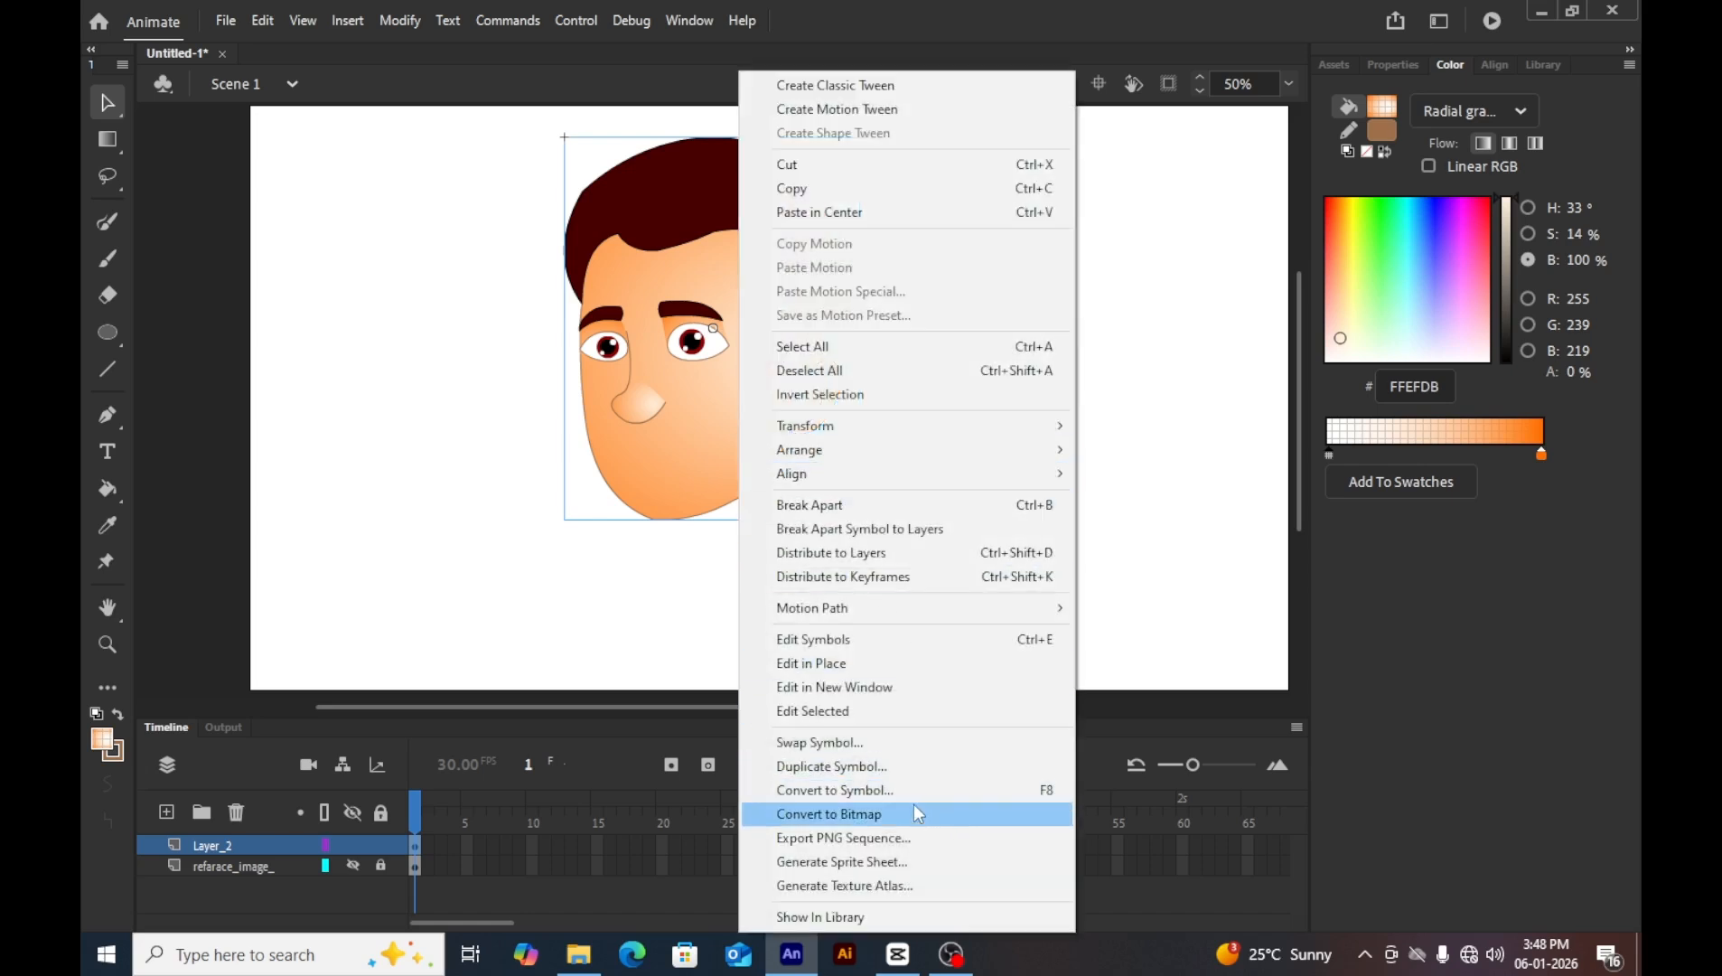
pyautogui.click(1199, 601)
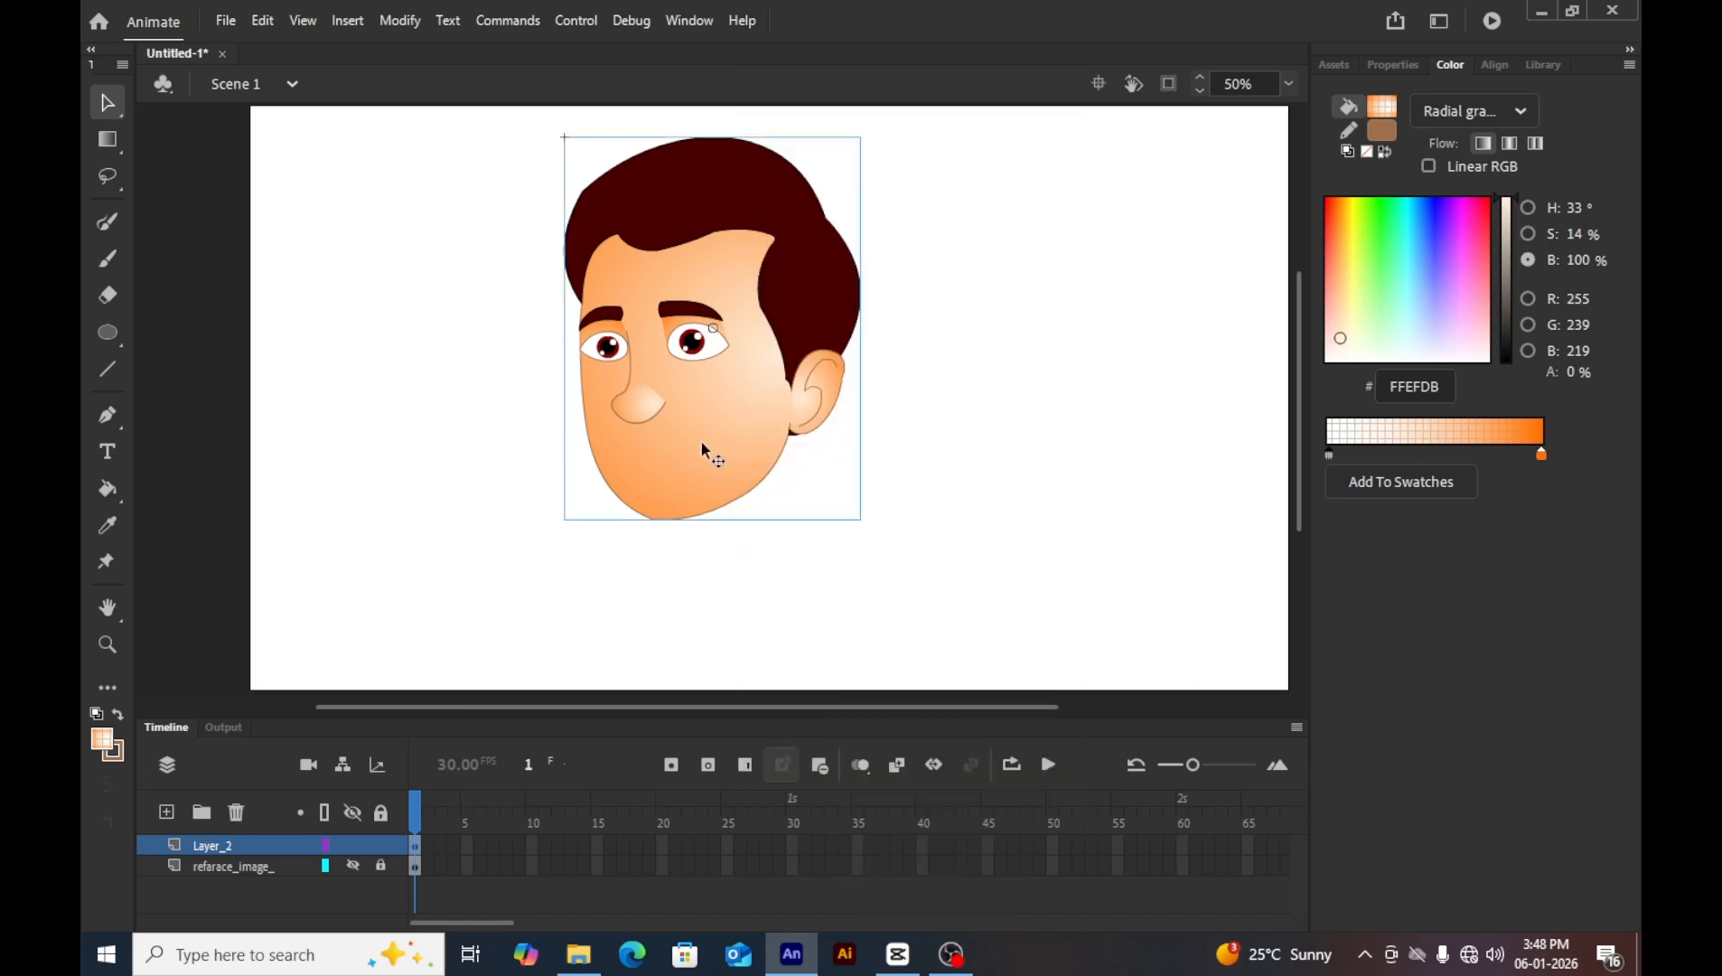
# Move the head symbol toward the middle of the stage, and open its face-shape group for editing.
pyautogui.moveTo(701, 441); pyautogui.dragTo(783, 432)
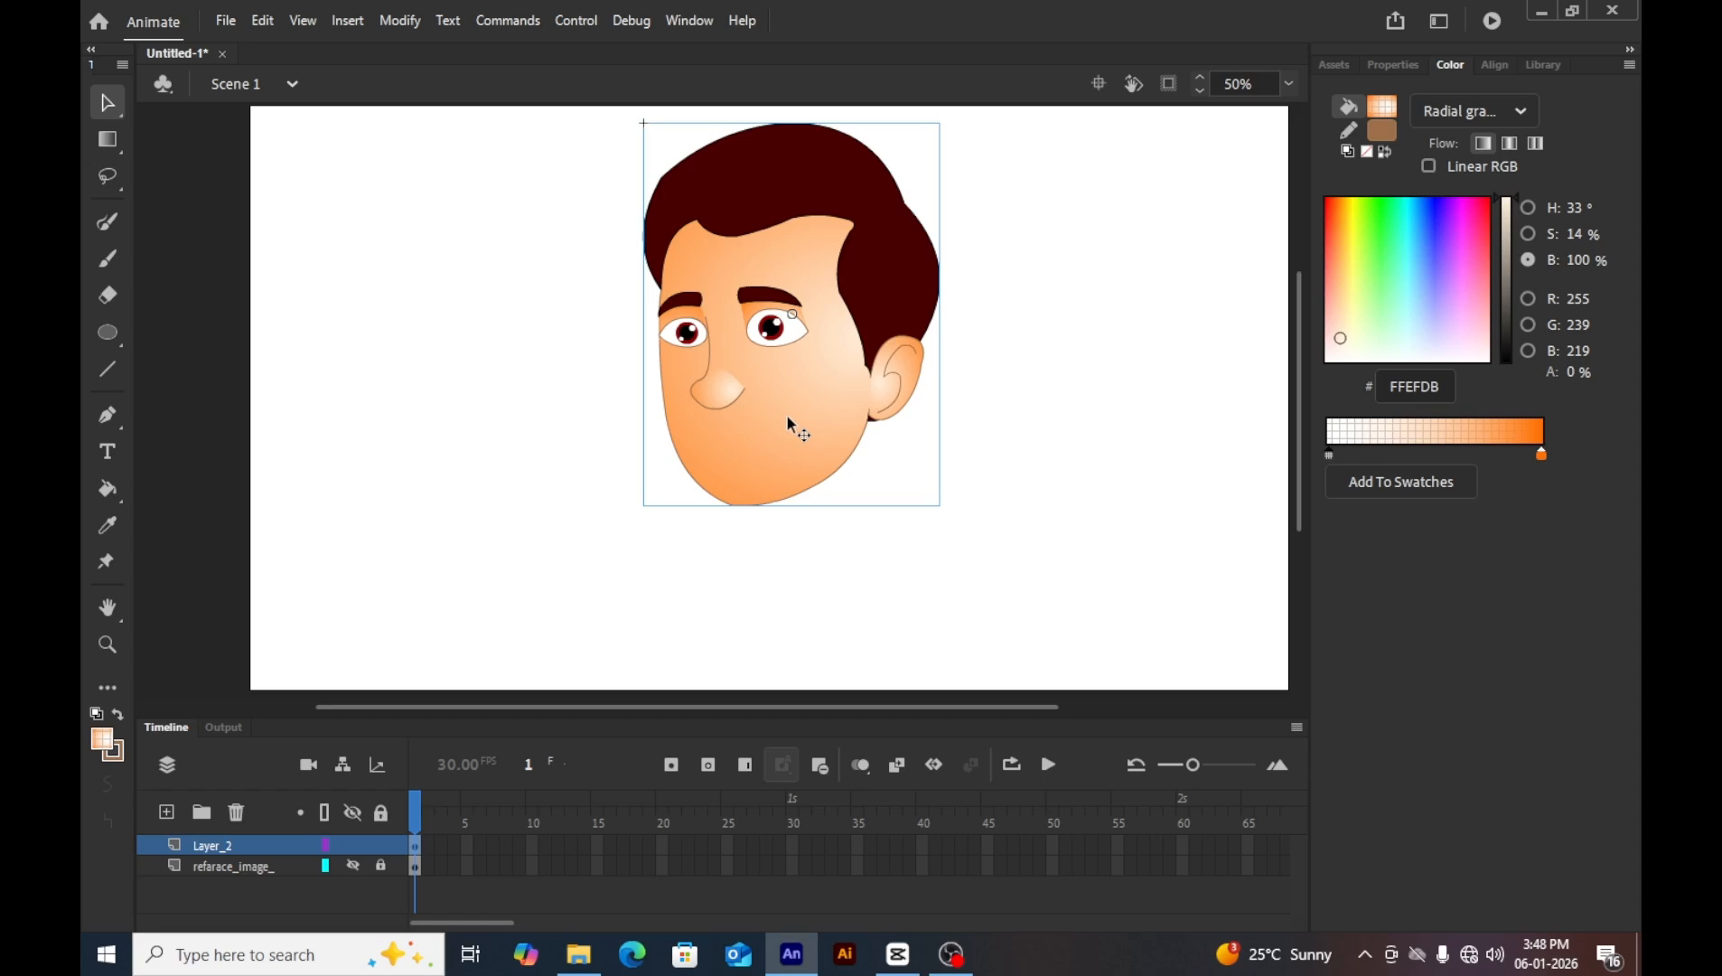
pyautogui.press('z')
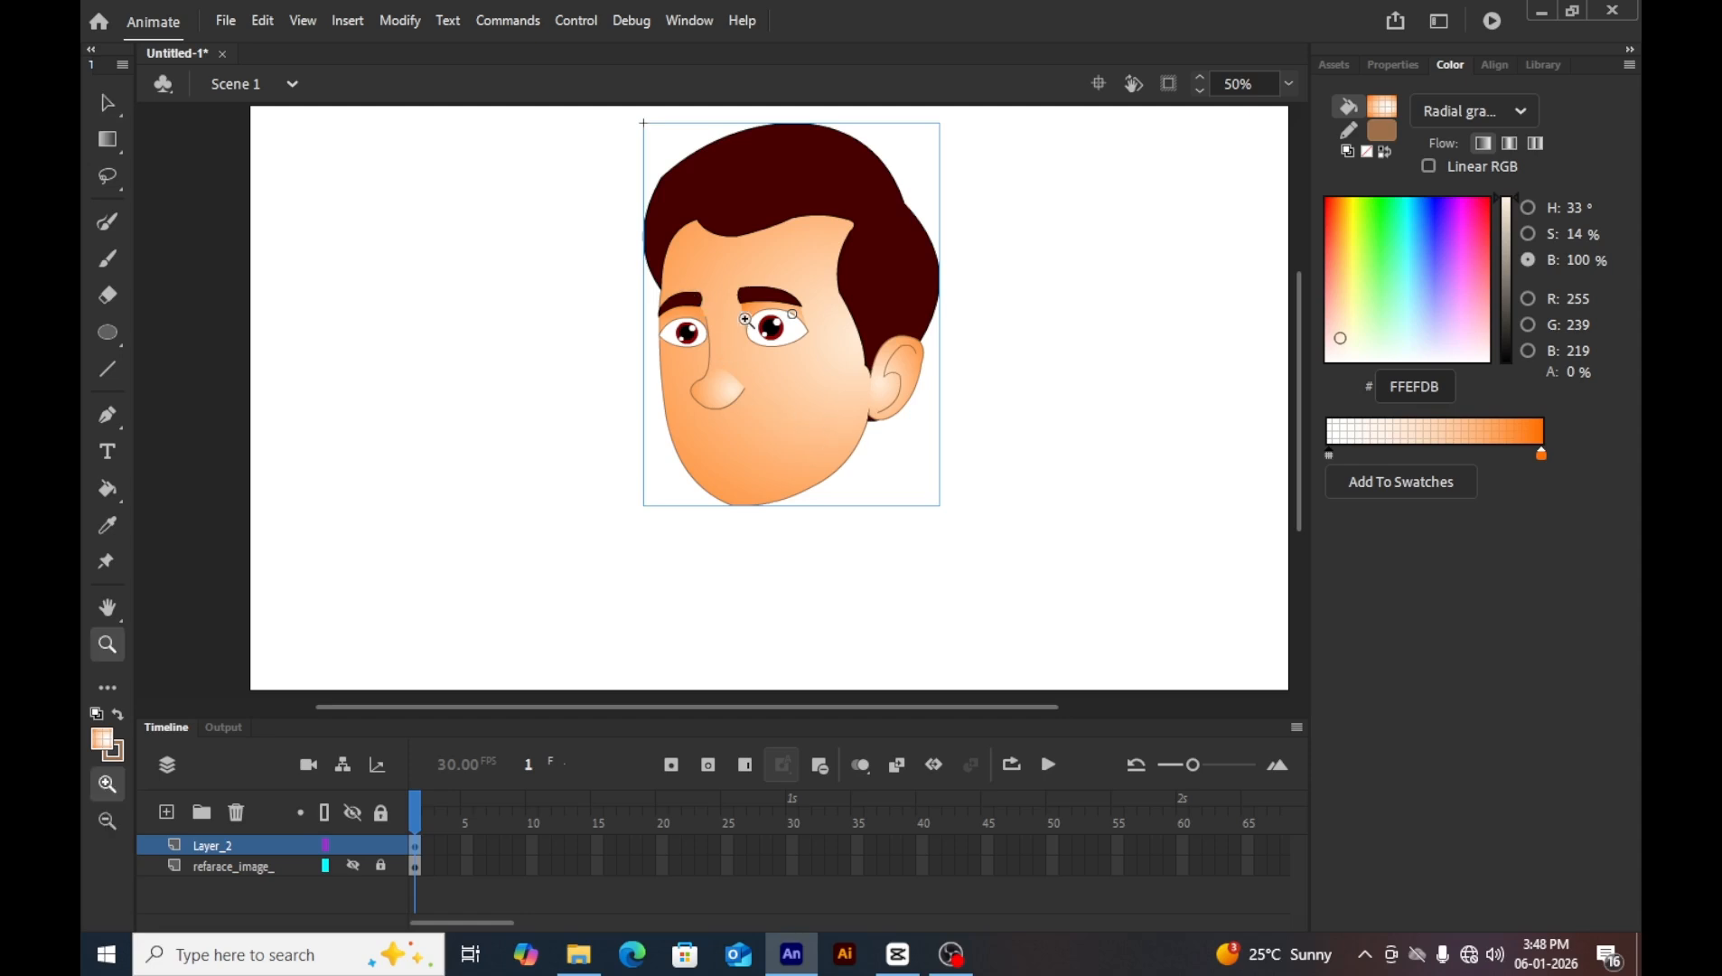
pyautogui.click(766, 488)
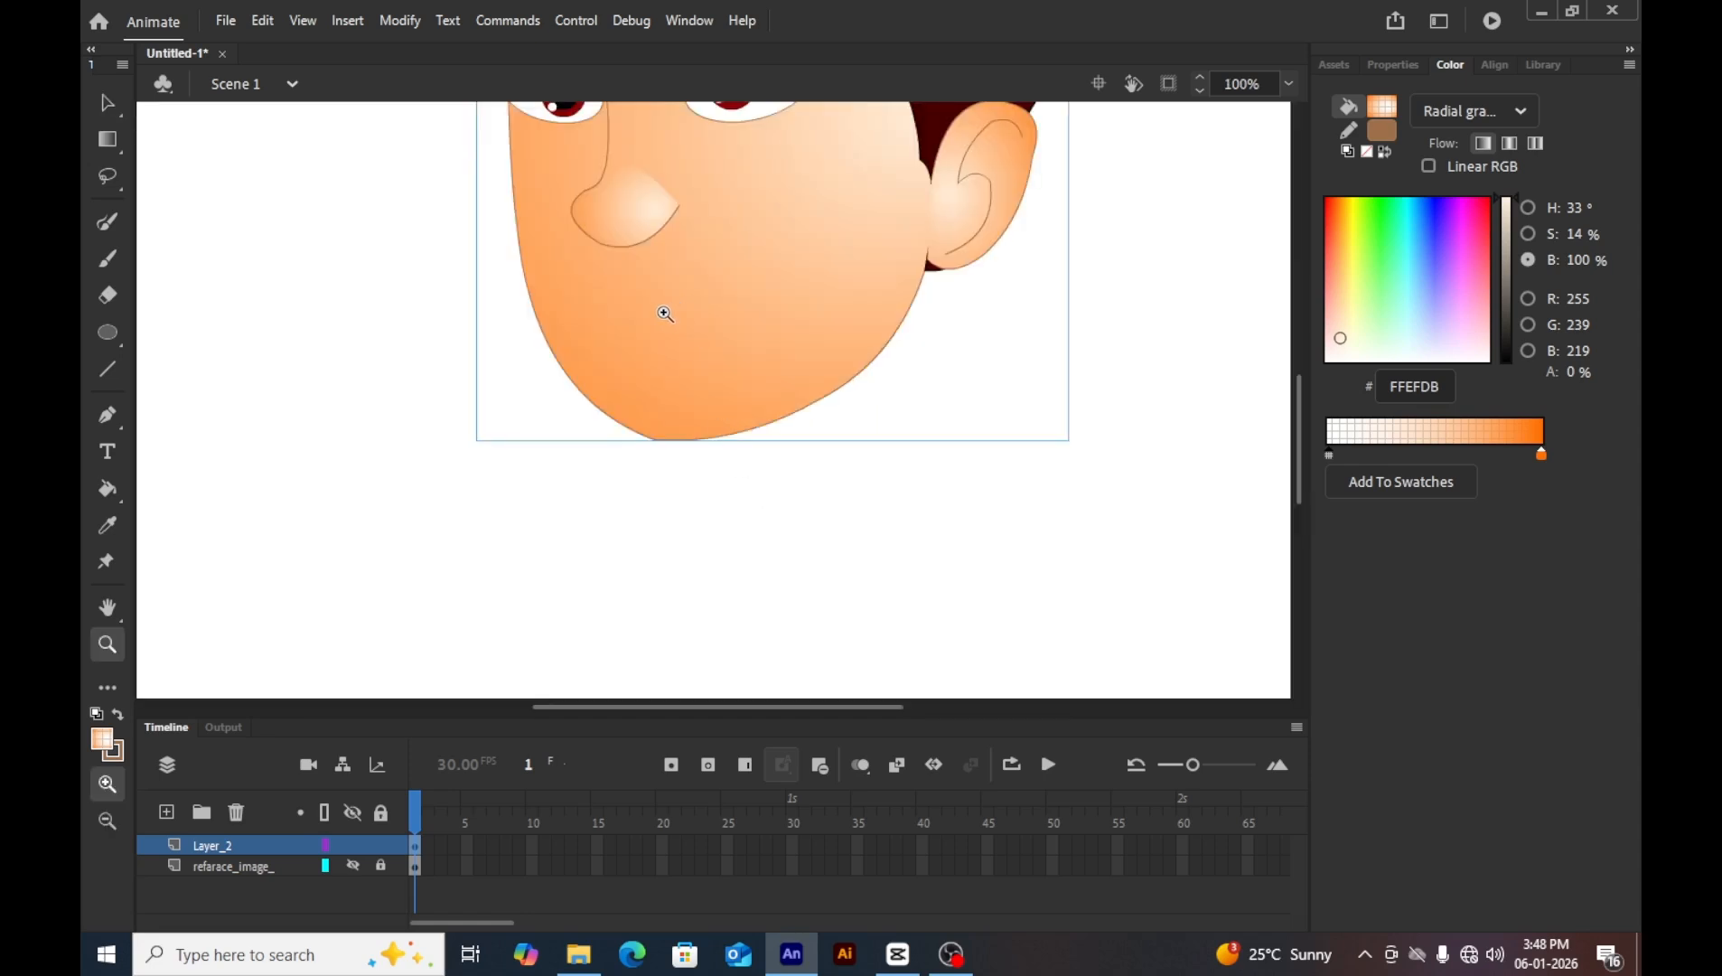
pyautogui.press('v')
pyautogui.doubleClick(689, 373)
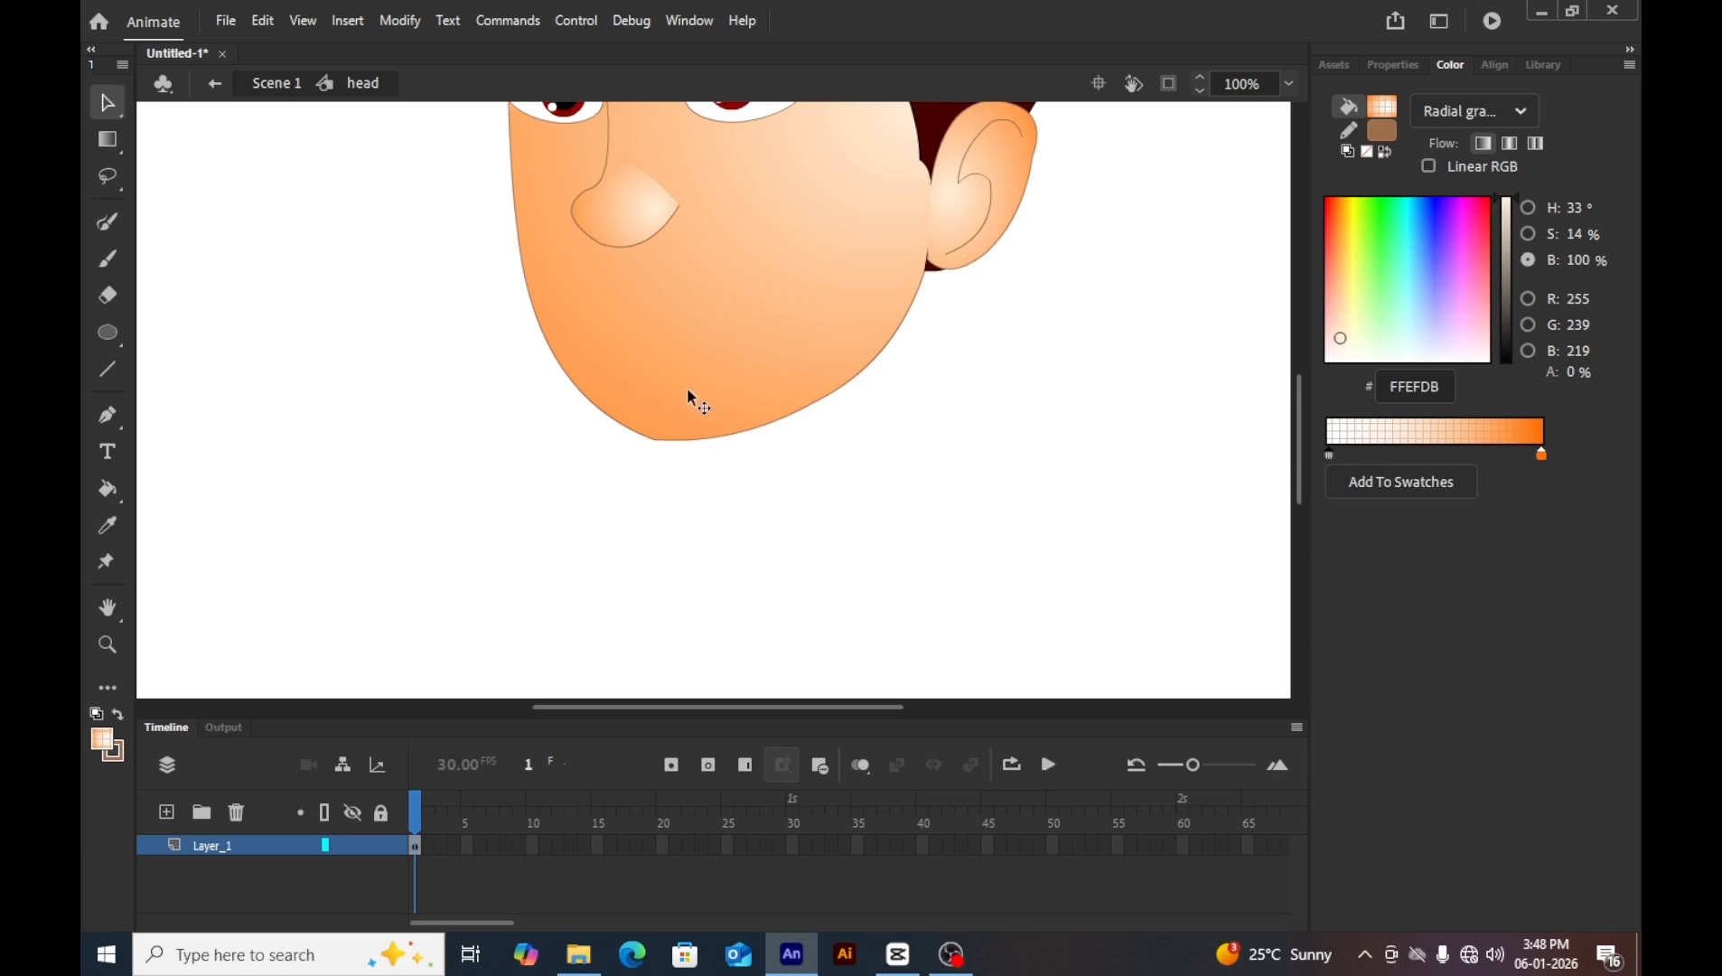
pyautogui.doubleClick(686, 386)
pyautogui.click(465, 470)
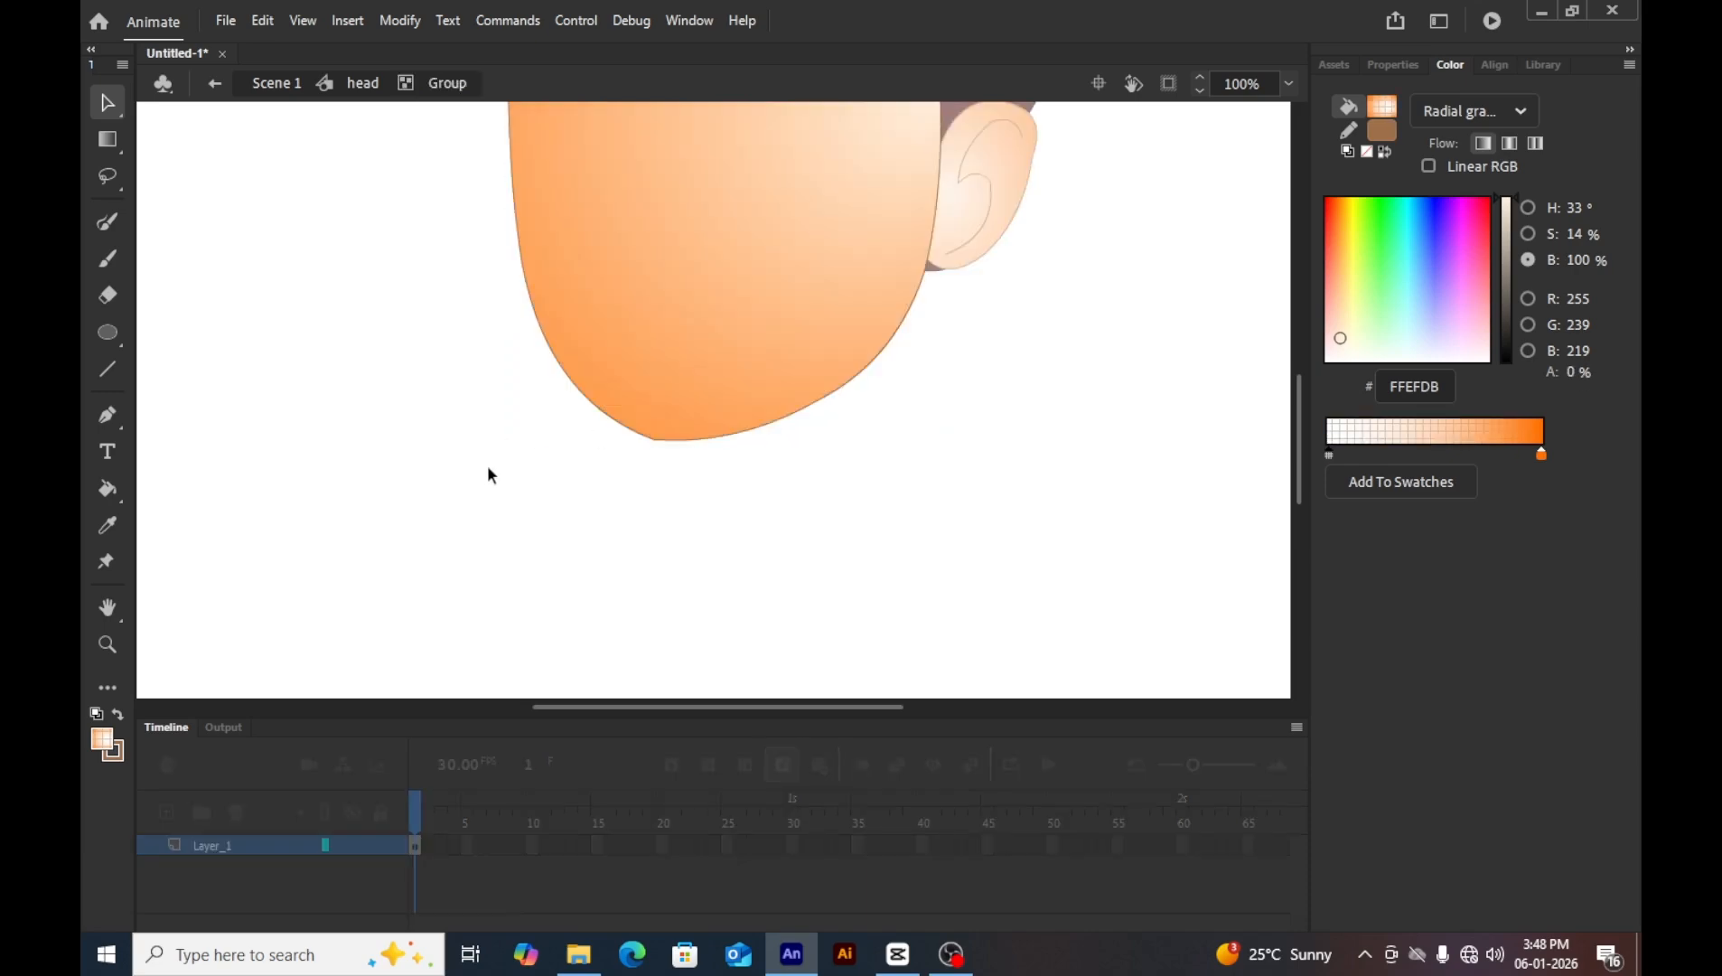
# Try to draw a slanted line across the lower face, from outside the far cheek to just below the ear.
pyautogui.press('n')
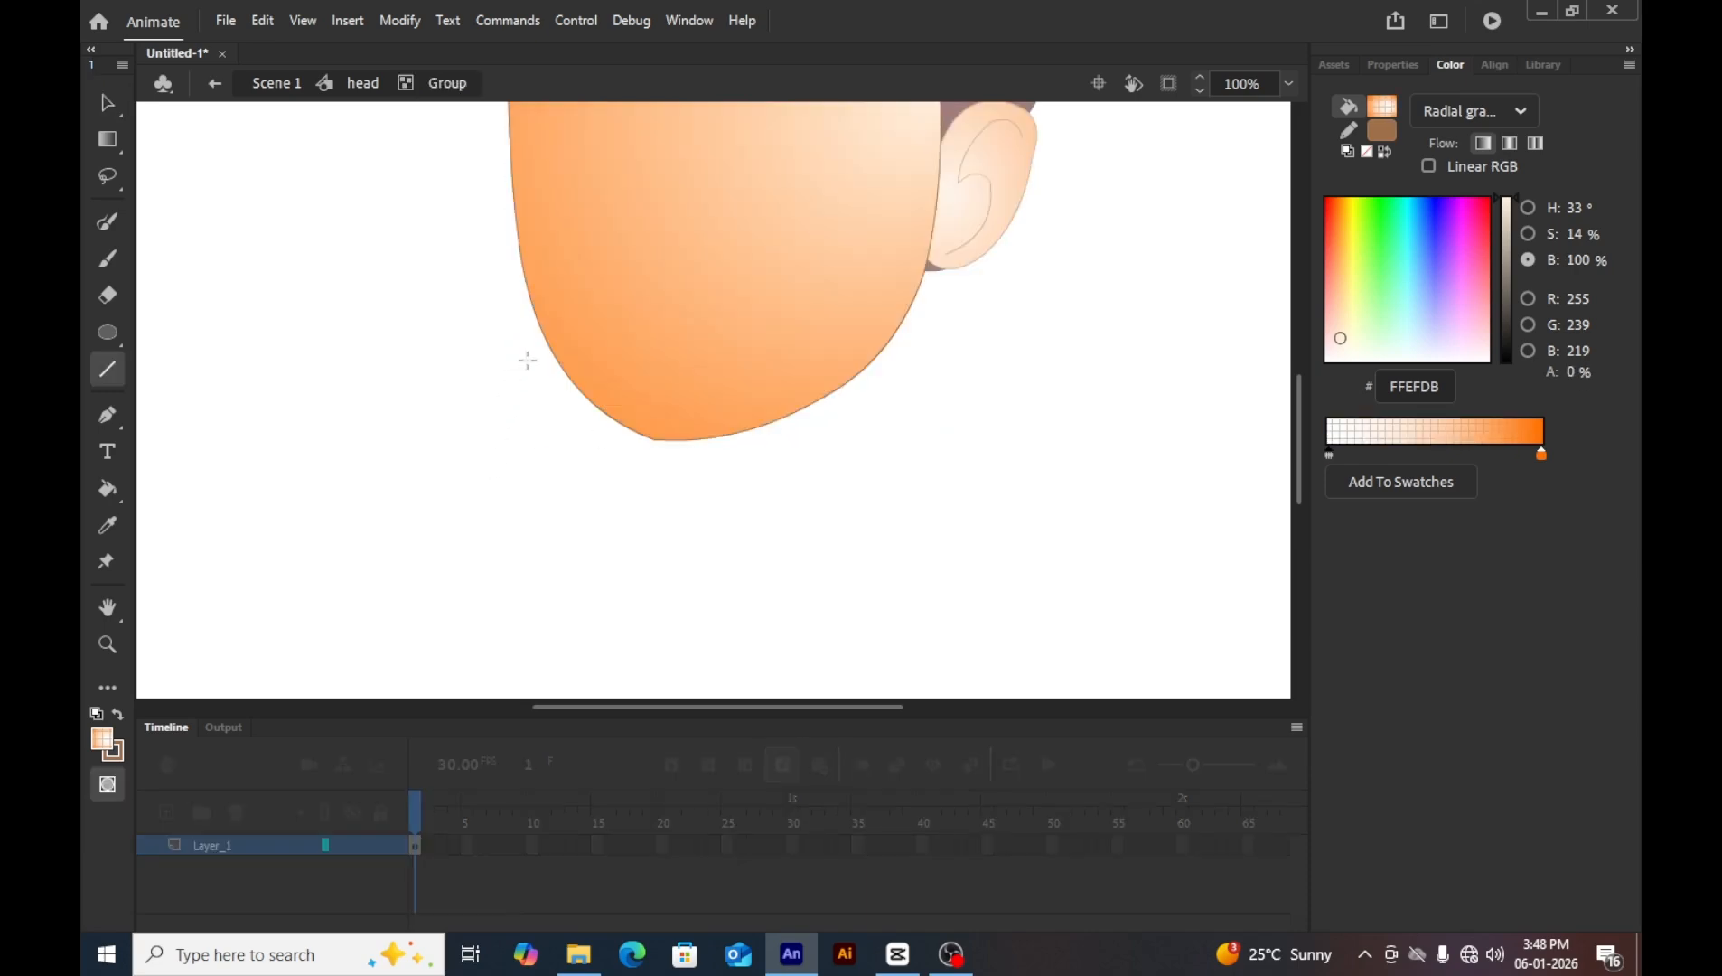
pyautogui.press('z')
pyautogui.click(581, 346)
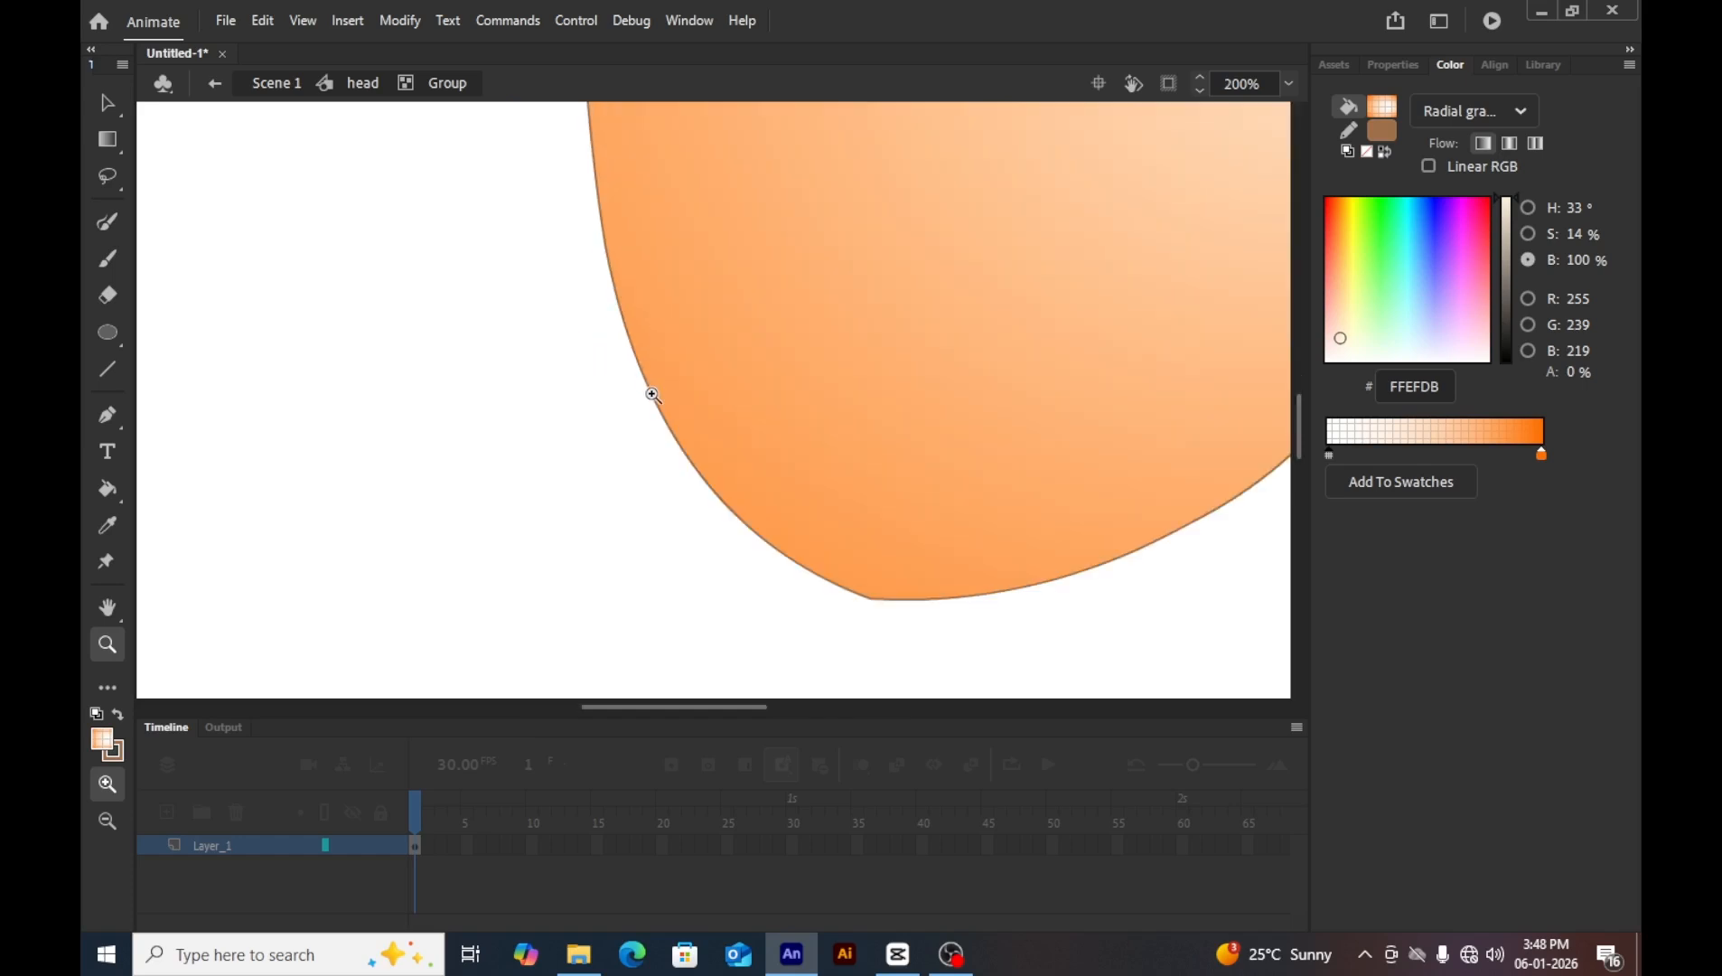
pyautogui.click(110, 377)
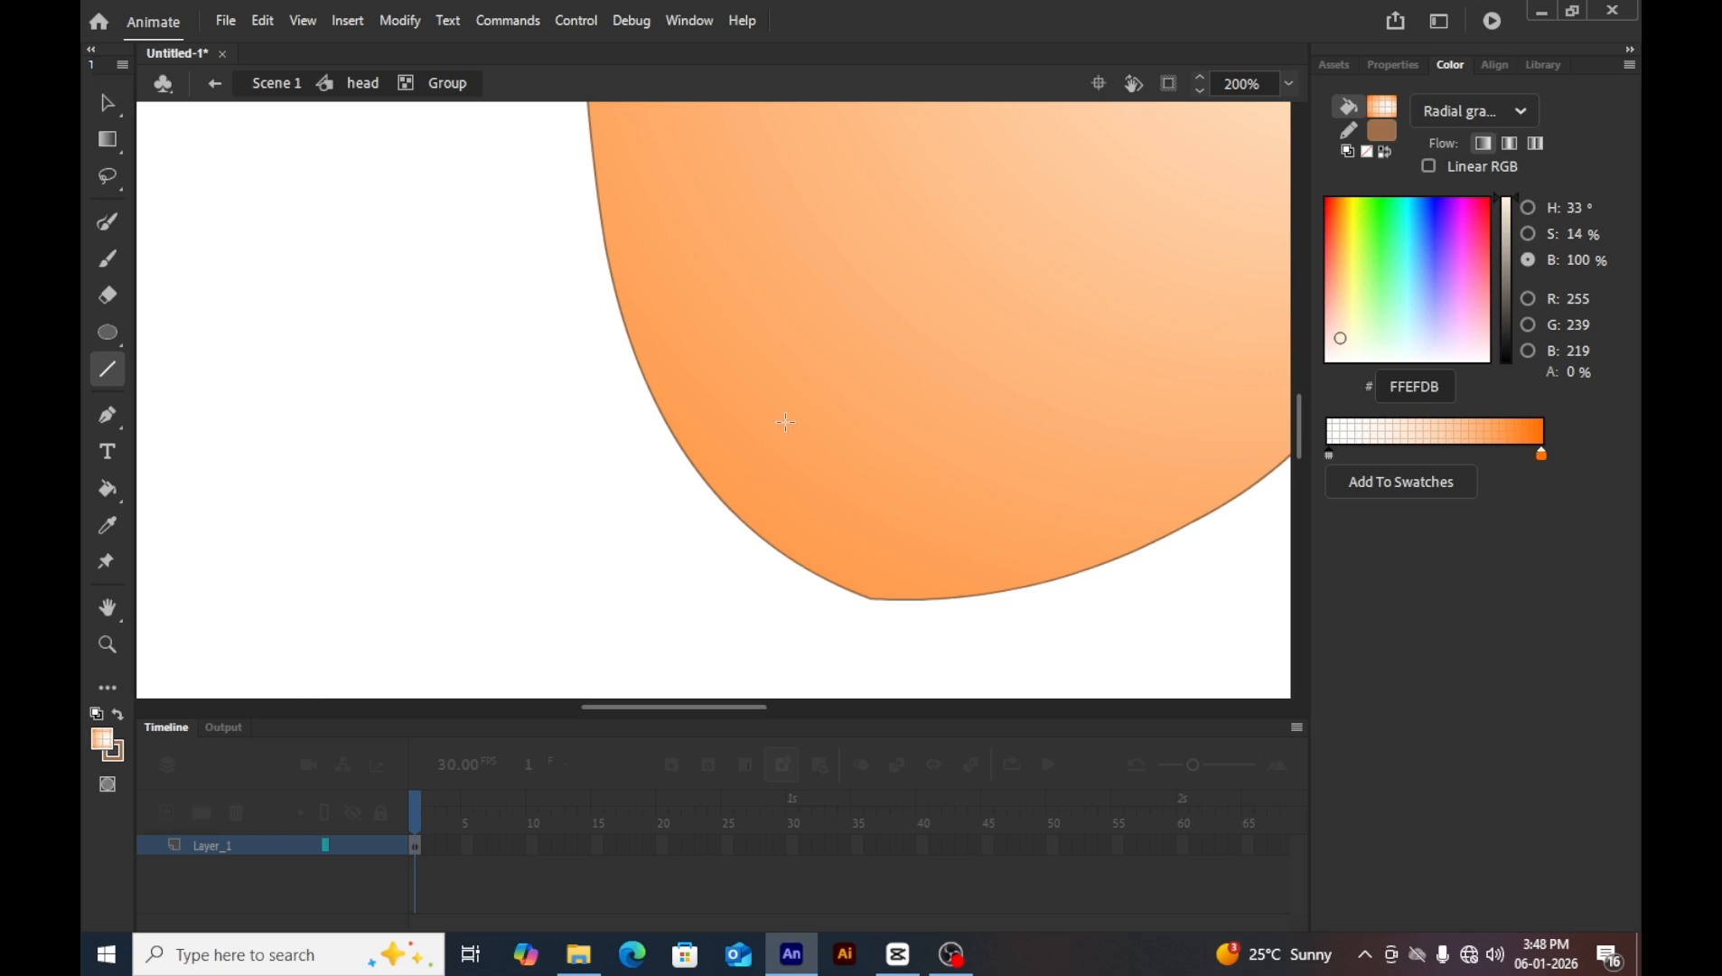
pyautogui.press('h')
pyautogui.moveTo(889, 329); pyautogui.dragTo(631, 389)
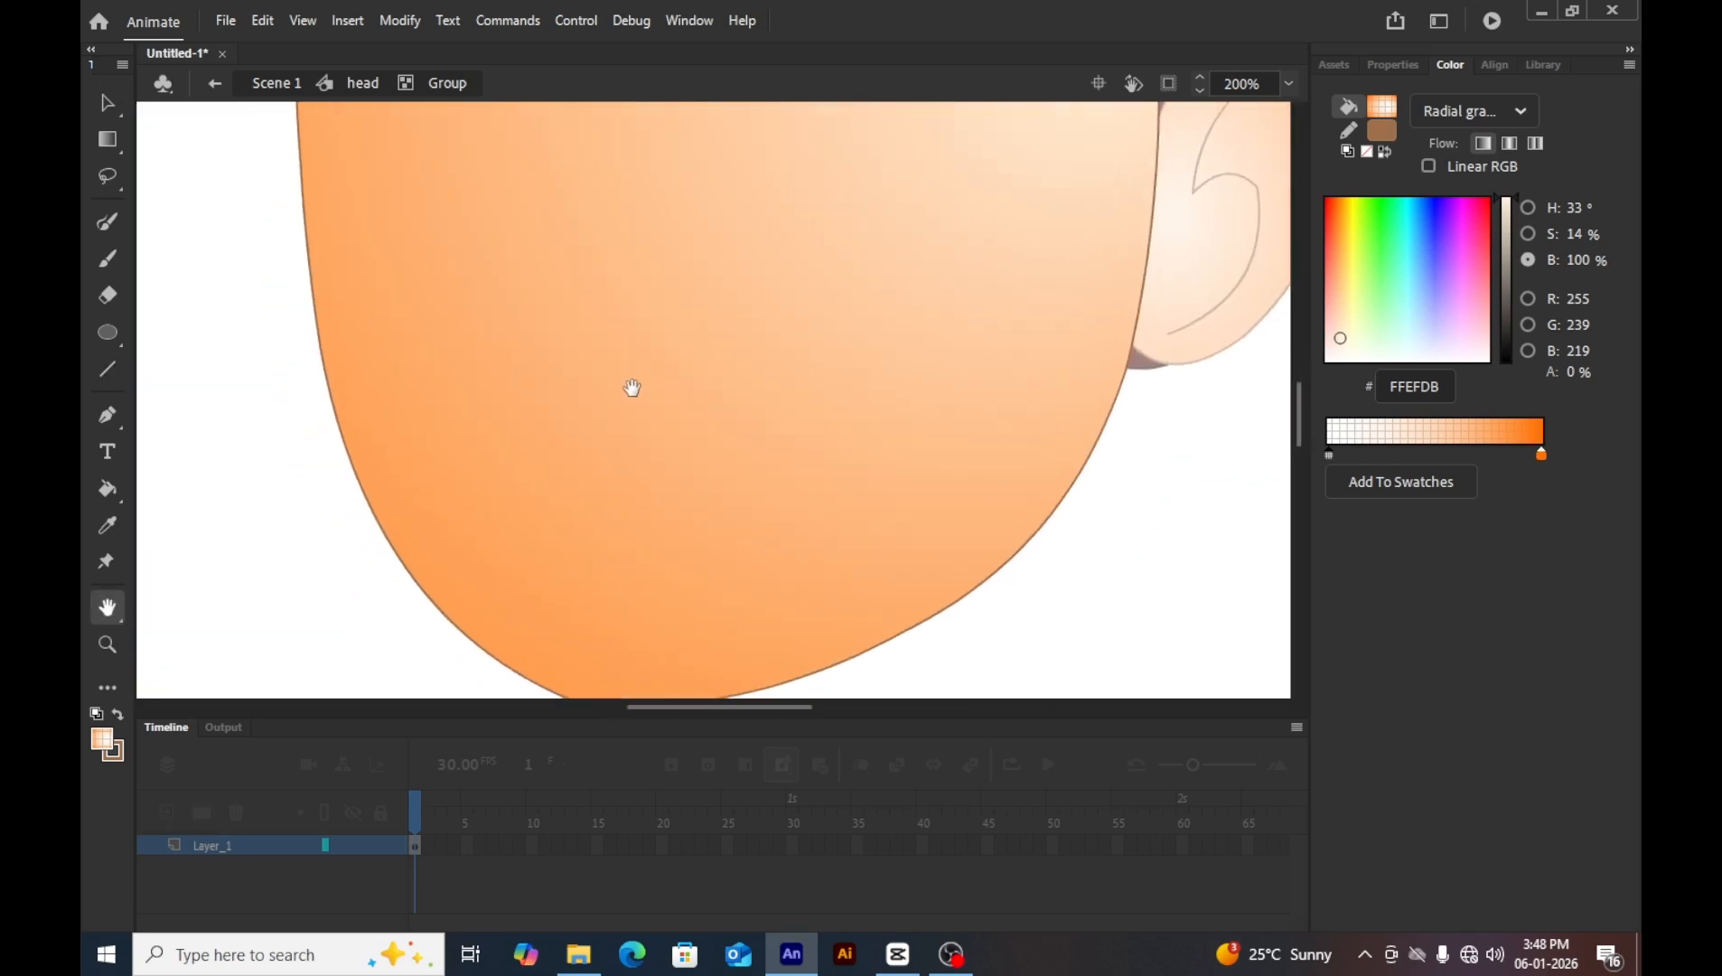
pyautogui.press('n')
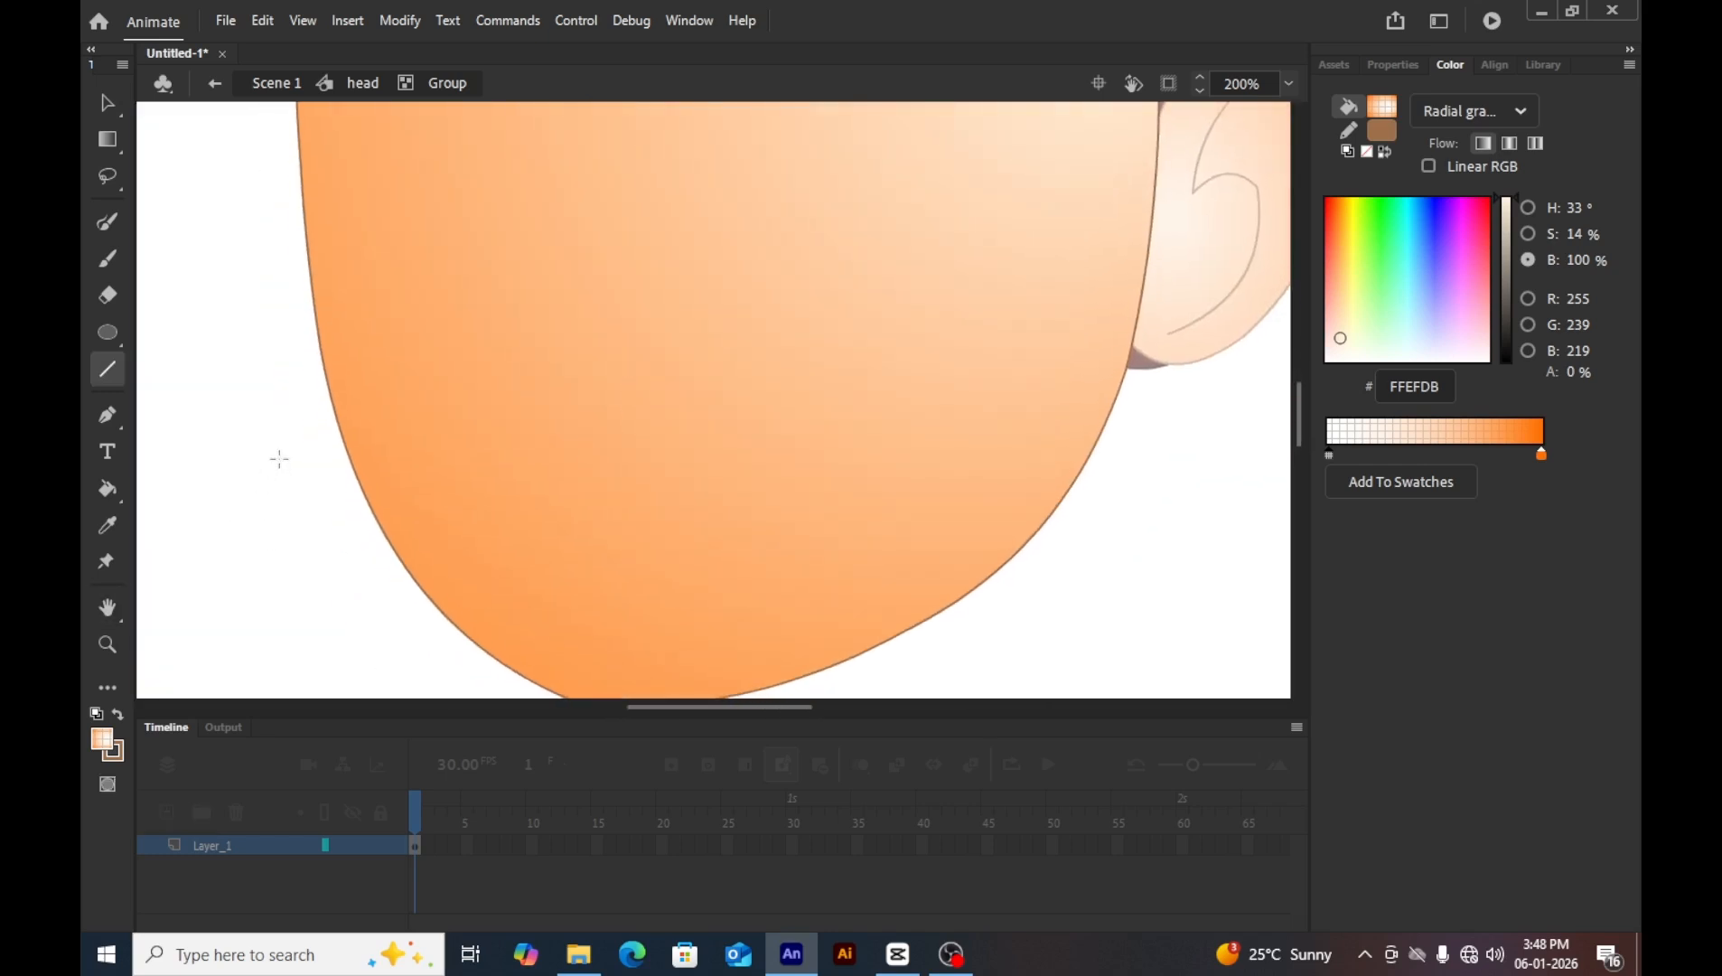
pyautogui.moveTo(274, 474)
pyautogui.mouseDown()
pyautogui.moveTo(977, 353)
pyautogui.moveTo(1161, 346)
pyautogui.mouseUp()
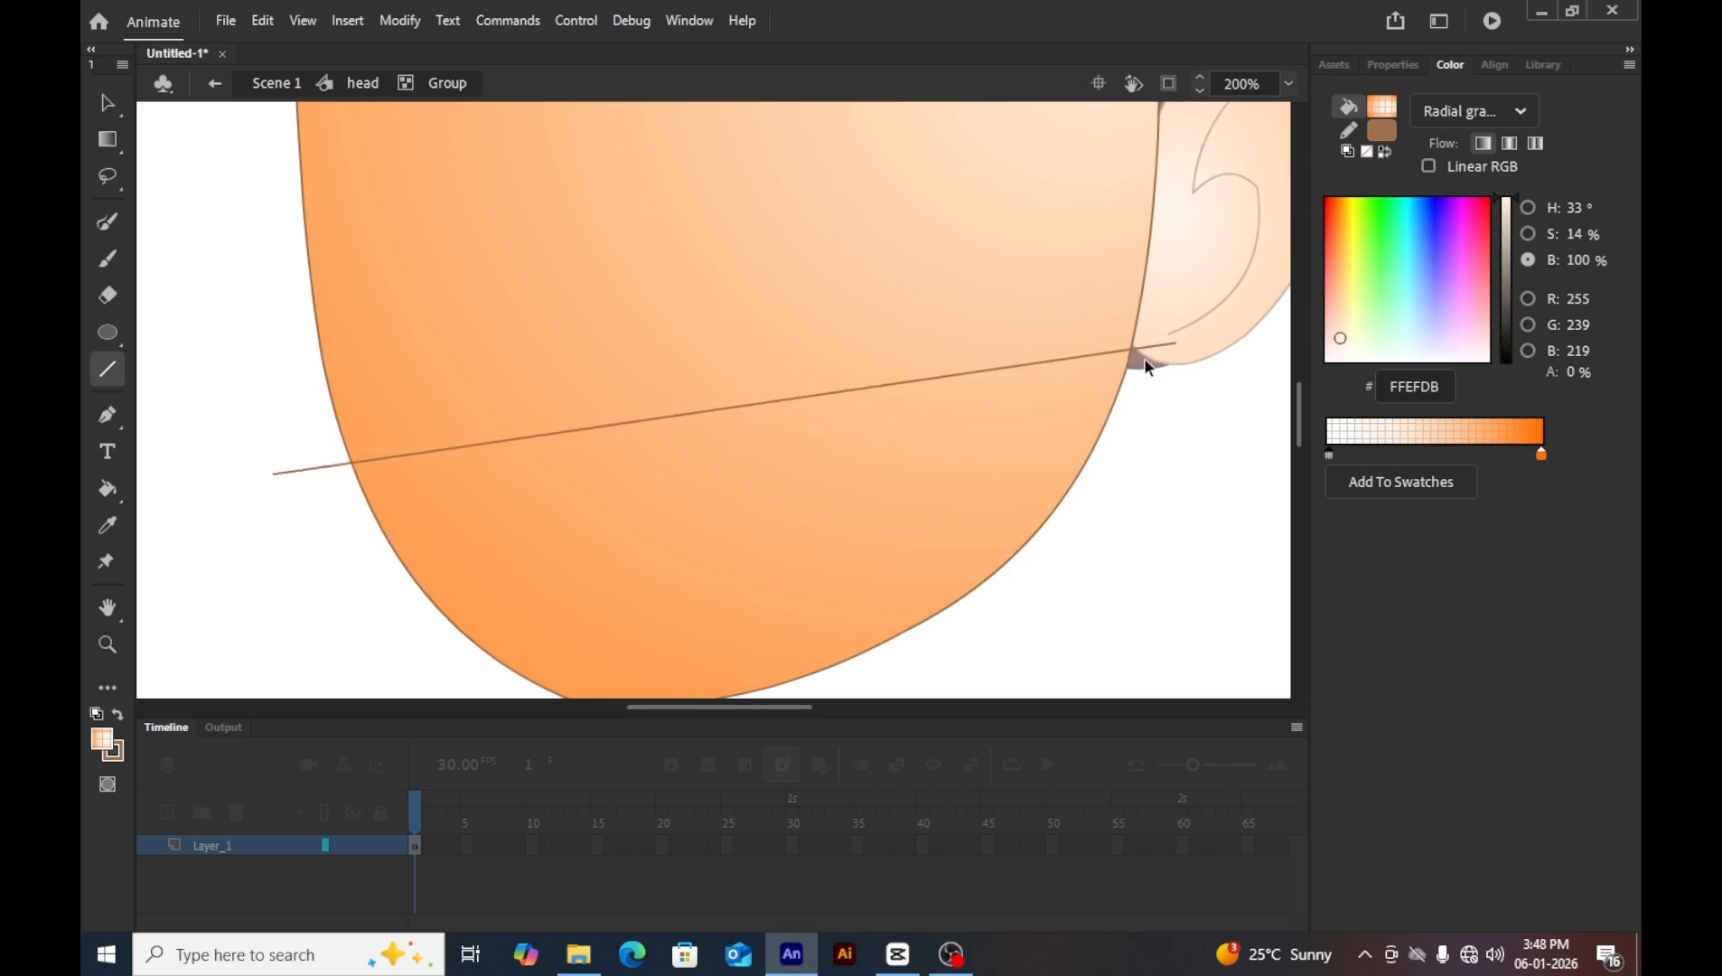
pyautogui.hotkey('ctrl', 'z')
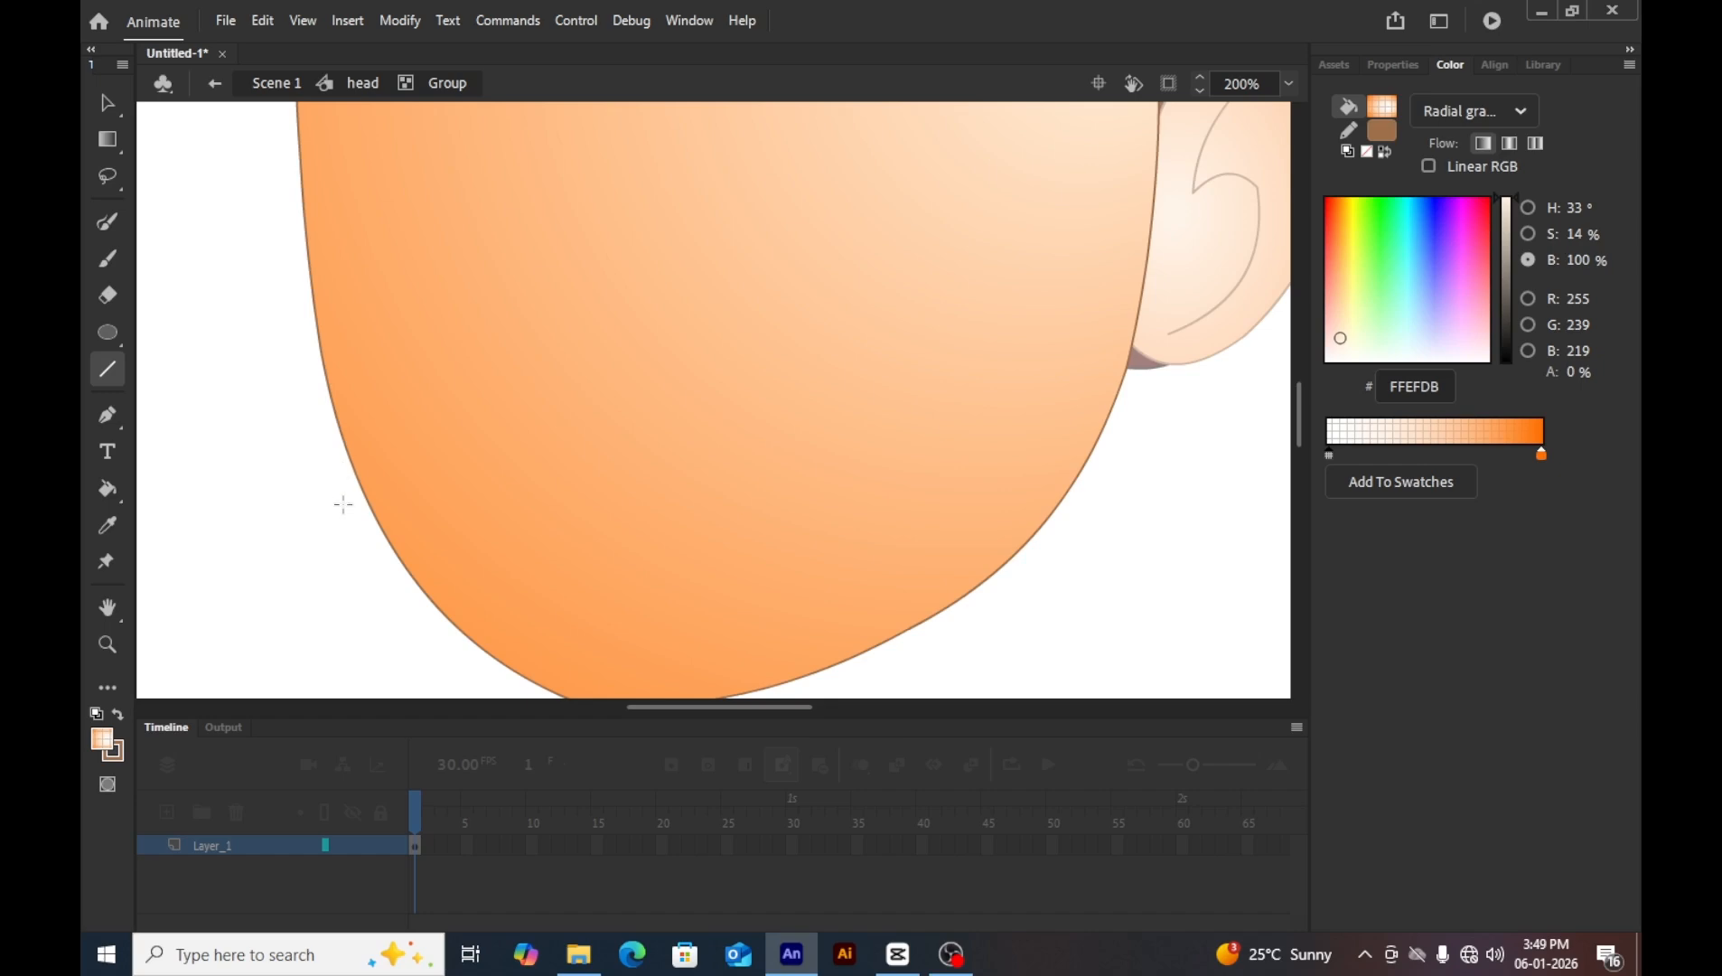
# Draw a horizontal line across the lower face, extending past both edges, and select the chin section below it.
pyautogui.moveTo(341, 501)
pyautogui.mouseDown()
pyautogui.moveTo(1131, 534)
pyautogui.moveTo(1115, 500)
pyautogui.mouseUp()
pyautogui.press('v')
pyautogui.click(775, 599)
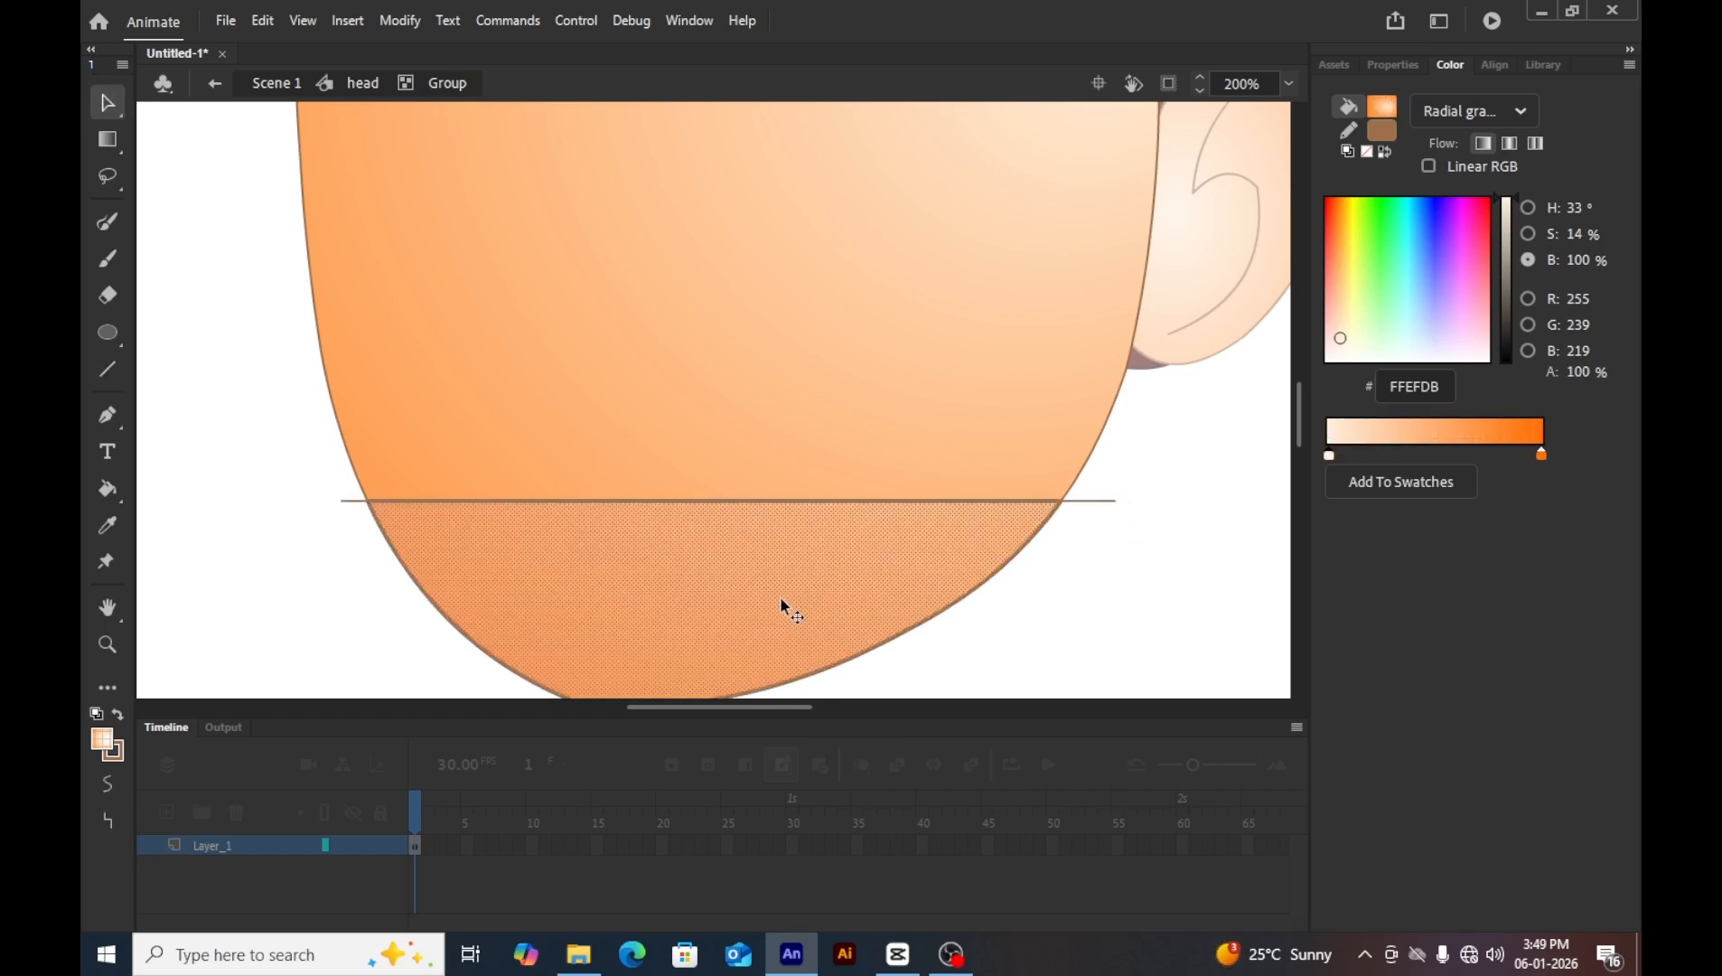
# Try to move the cut-off chin section down away from the face, and undo the move.
pyautogui.scroll(-2, 773, 588)
pyautogui.scroll(1, 669, 526)
pyautogui.moveTo(664, 470); pyautogui.dragTo(651, 603)
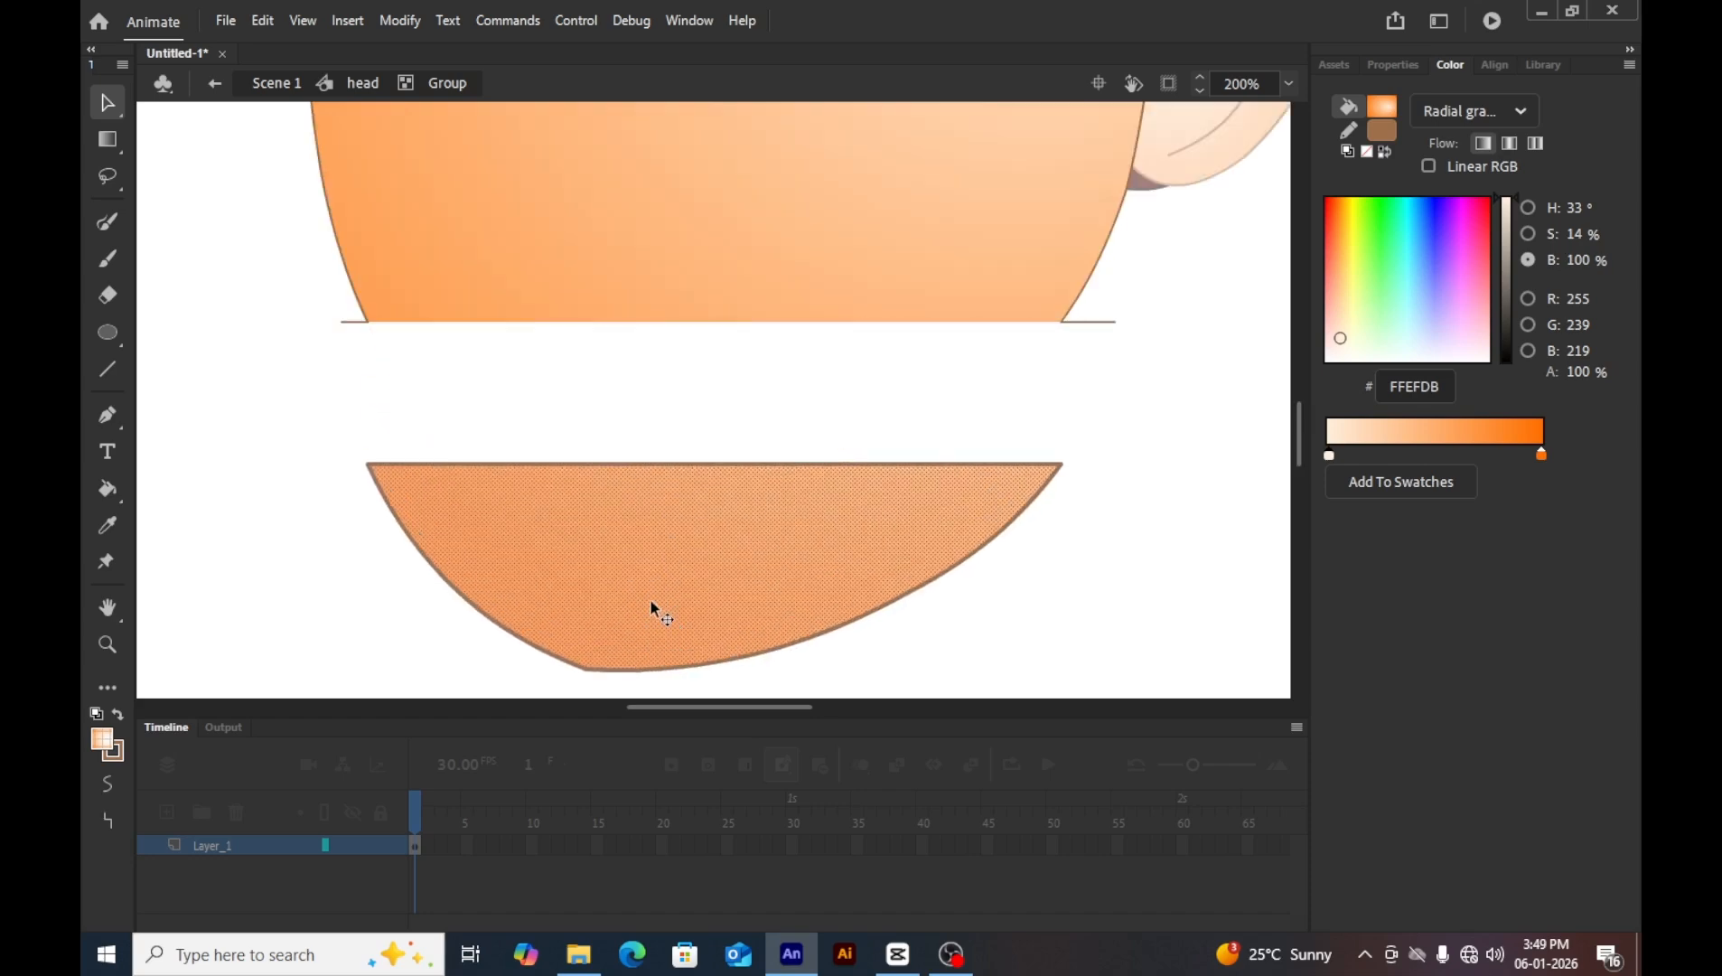
pyautogui.hotkey('ctrl', 'z')
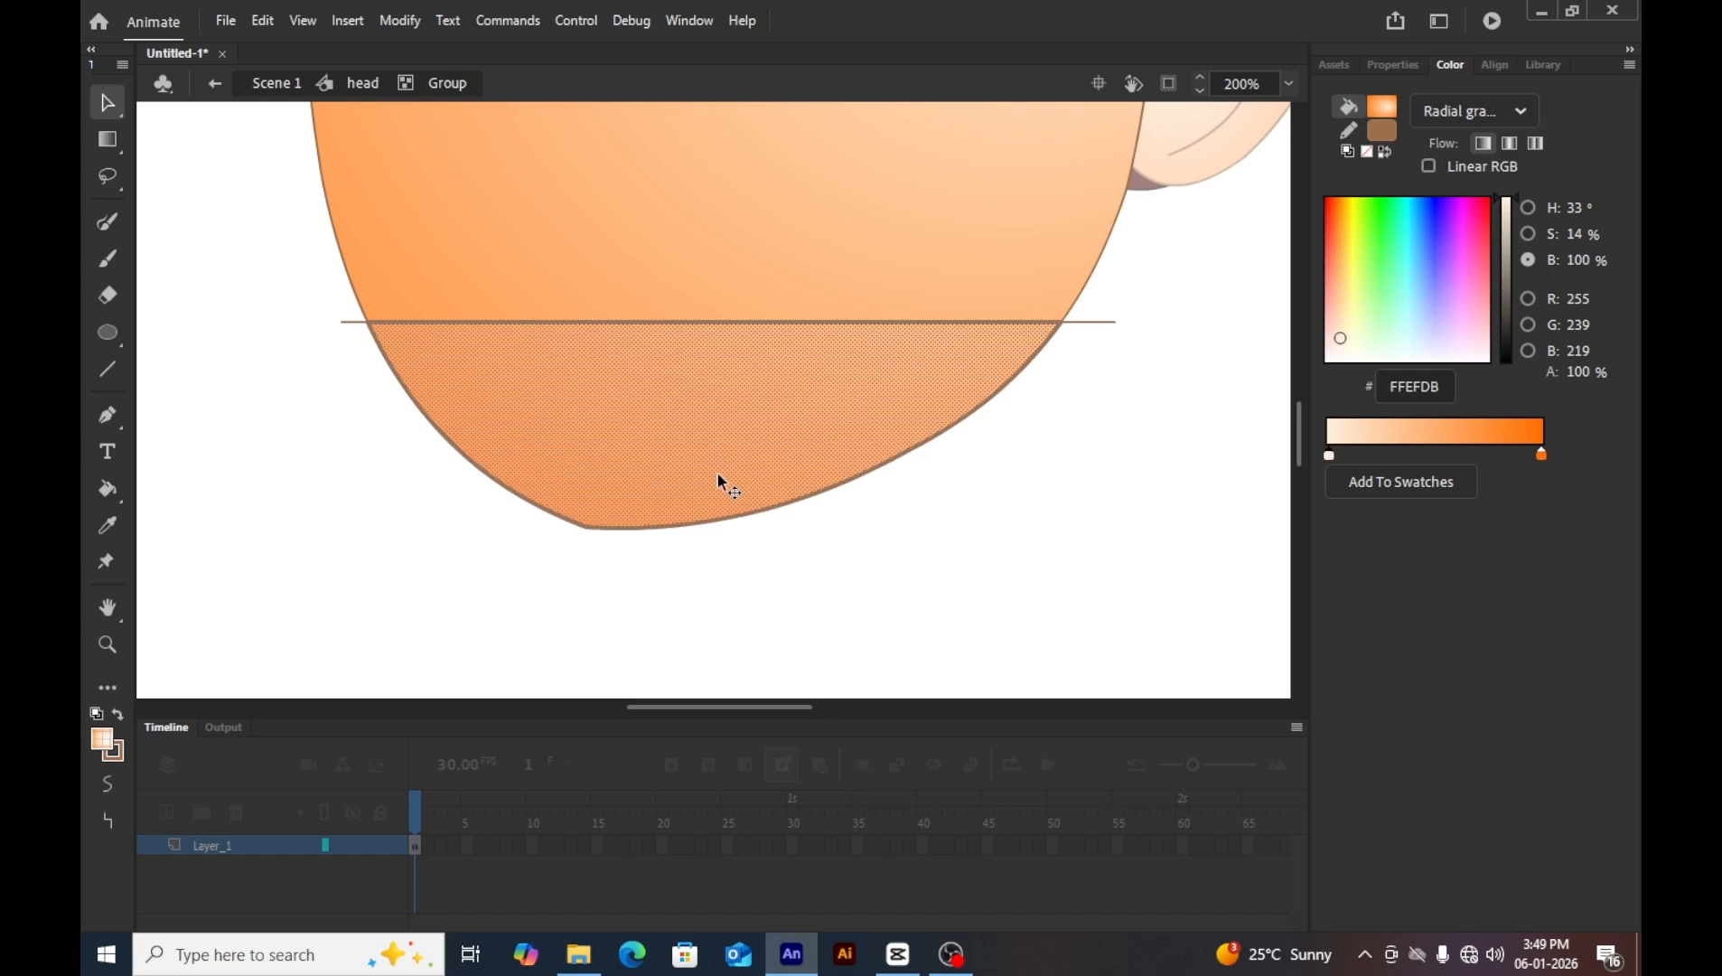
# Delete the segment of the horizontal line that lies inside the face outline.
pyautogui.click(780, 561)
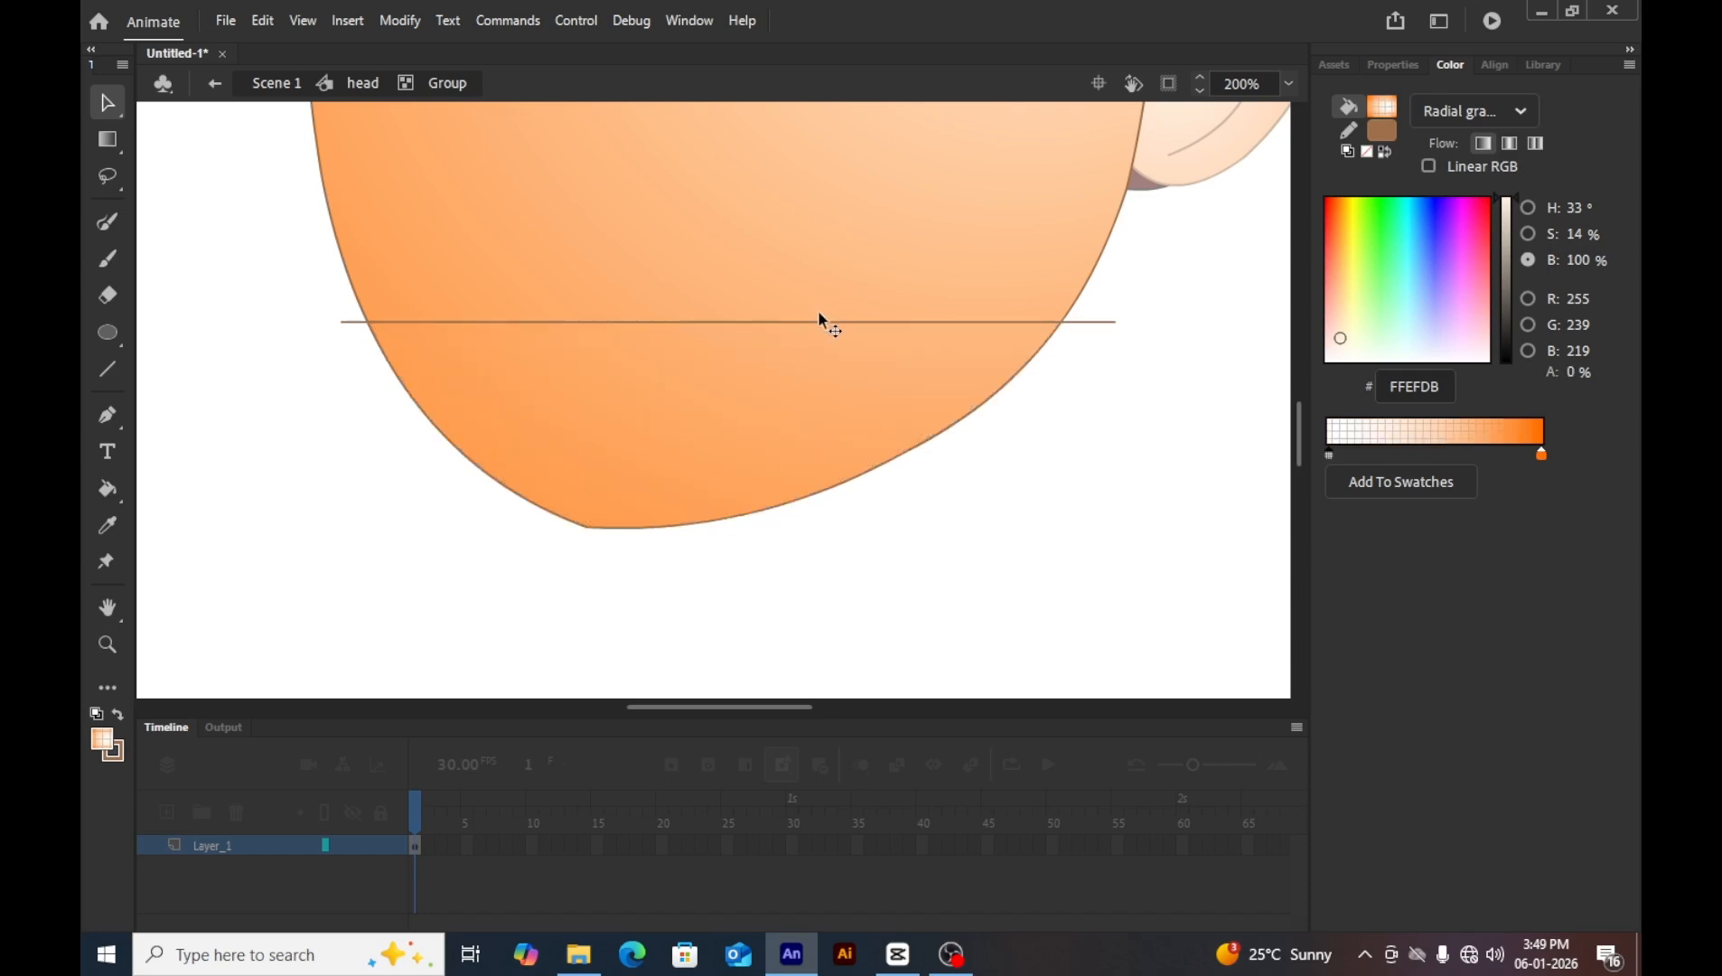
pyautogui.click(821, 322)
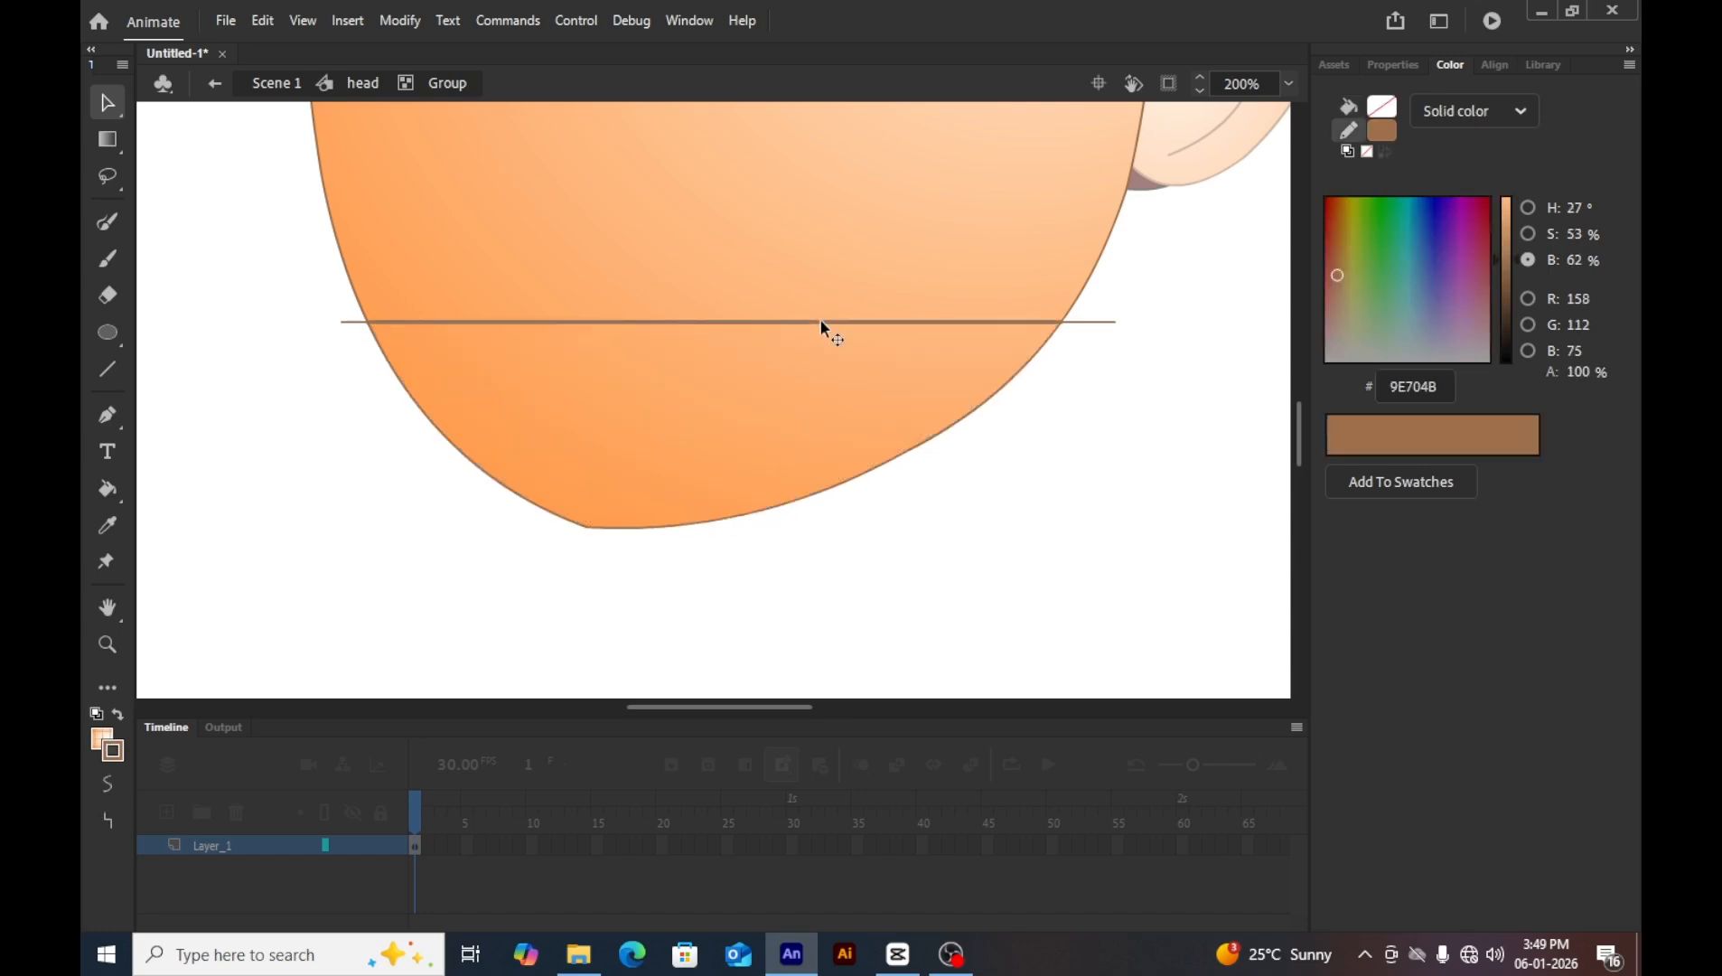
pyautogui.press('Delete')
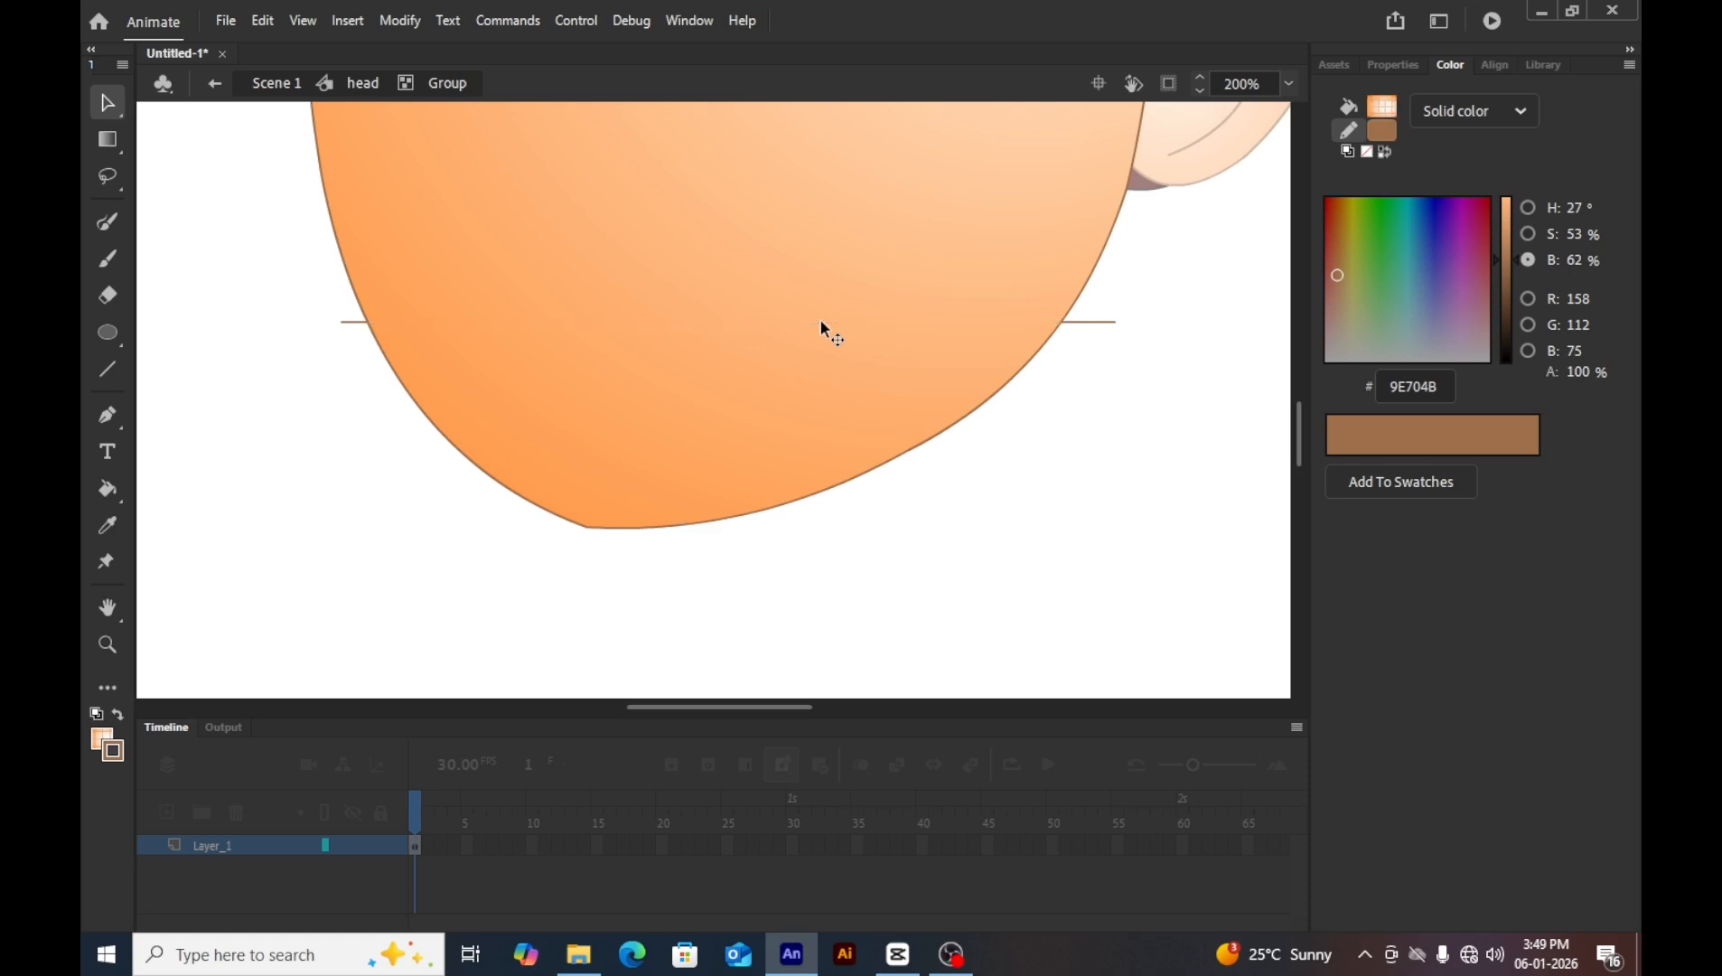
# Delete the two leftover line ends outside the face outline and leave the face group.
pyautogui.click(1082, 324)
pyautogui.press('Delete')
pyautogui.click(353, 323)
pyautogui.press('Delete')
pyautogui.doubleClick(225, 372)
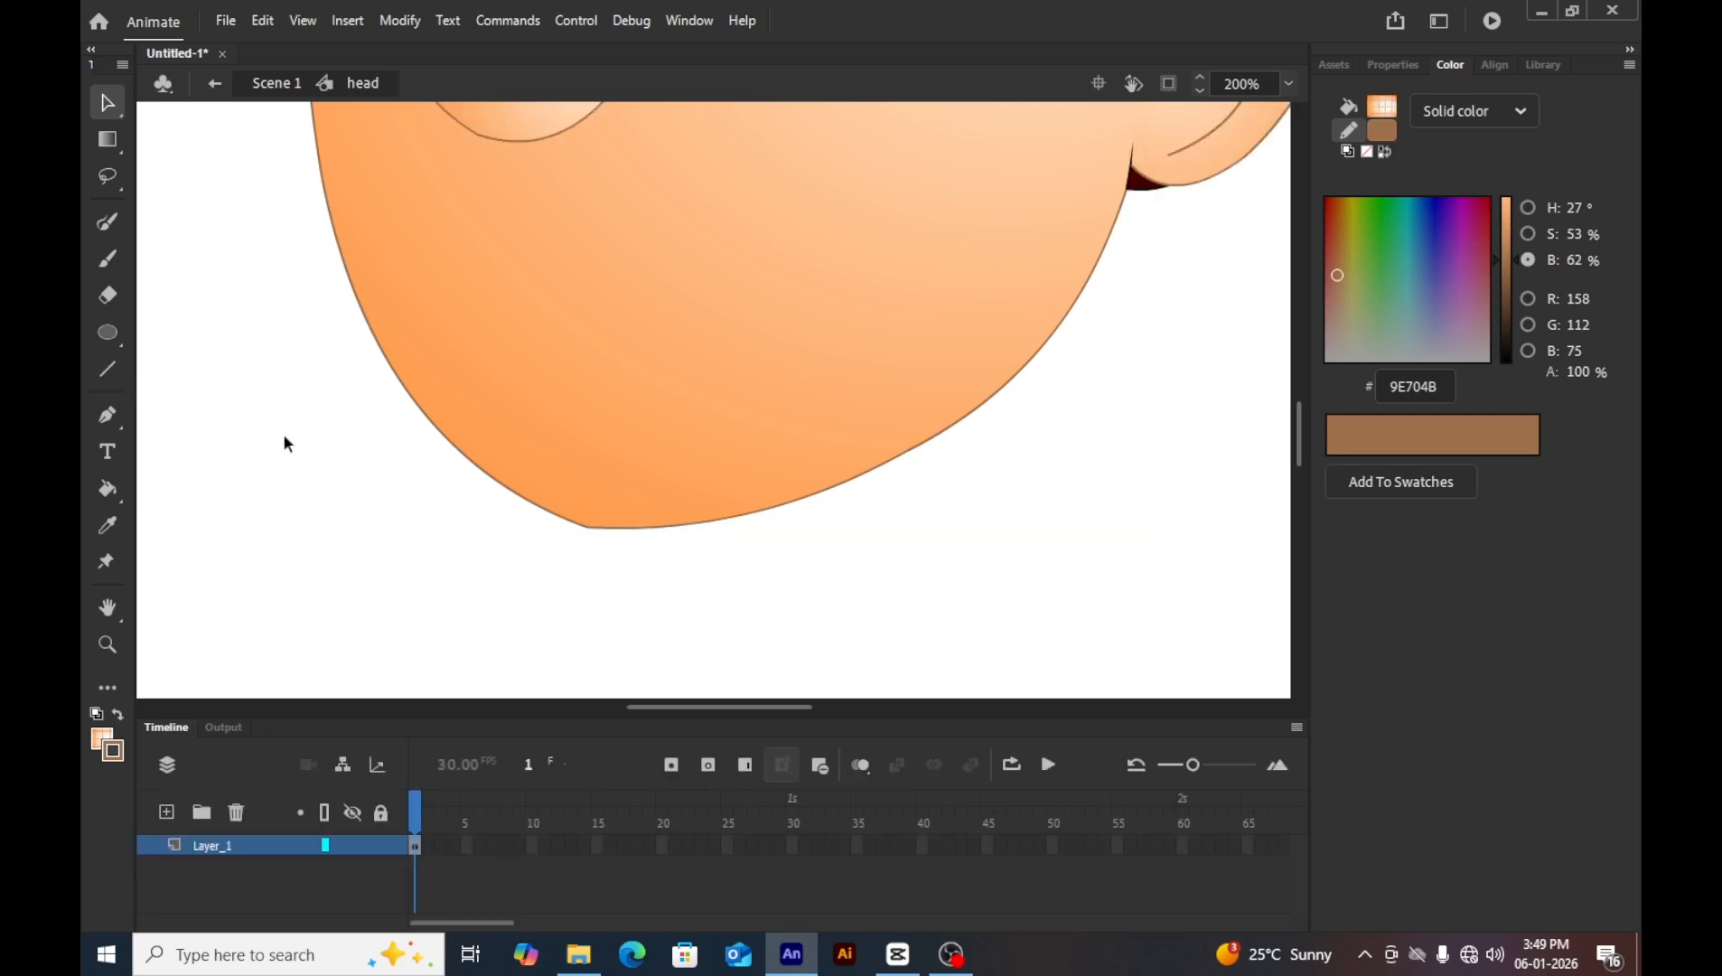
# Try to distribute all the head parts to separate layers, and undo the distribution.
pyautogui.scroll(5, 521, 513)
pyautogui.click(416, 845)
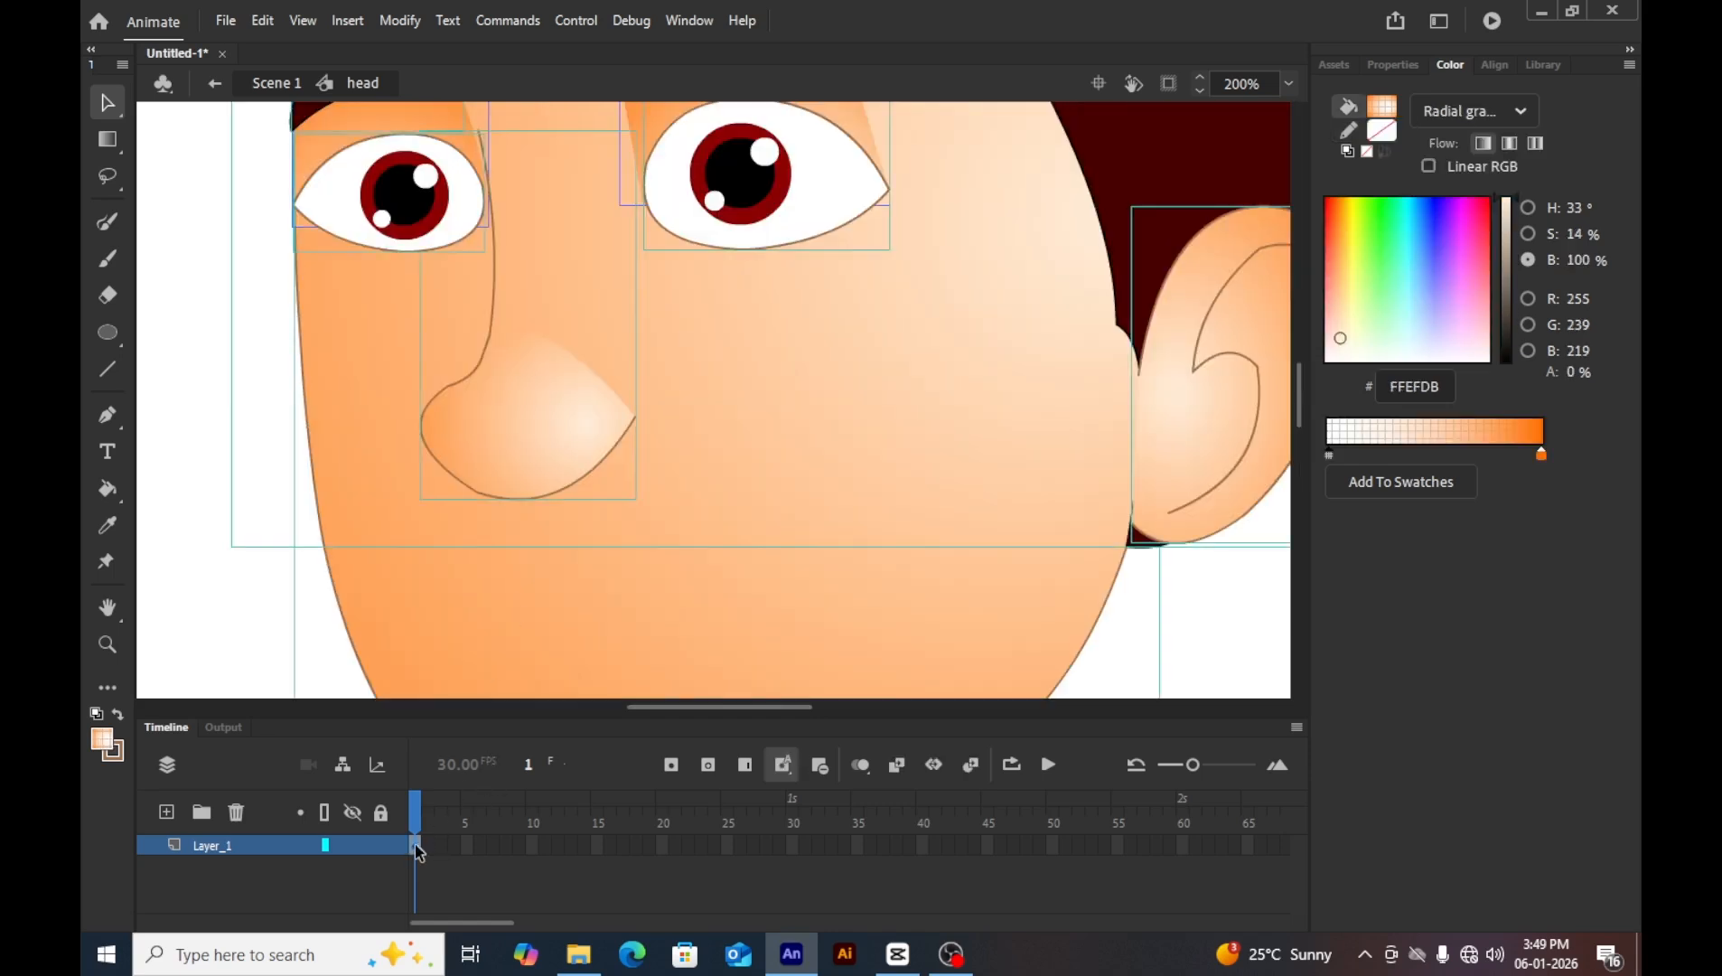
pyautogui.hotkey('ctrl', 'shift', 'd')
pyautogui.click(411, 819)
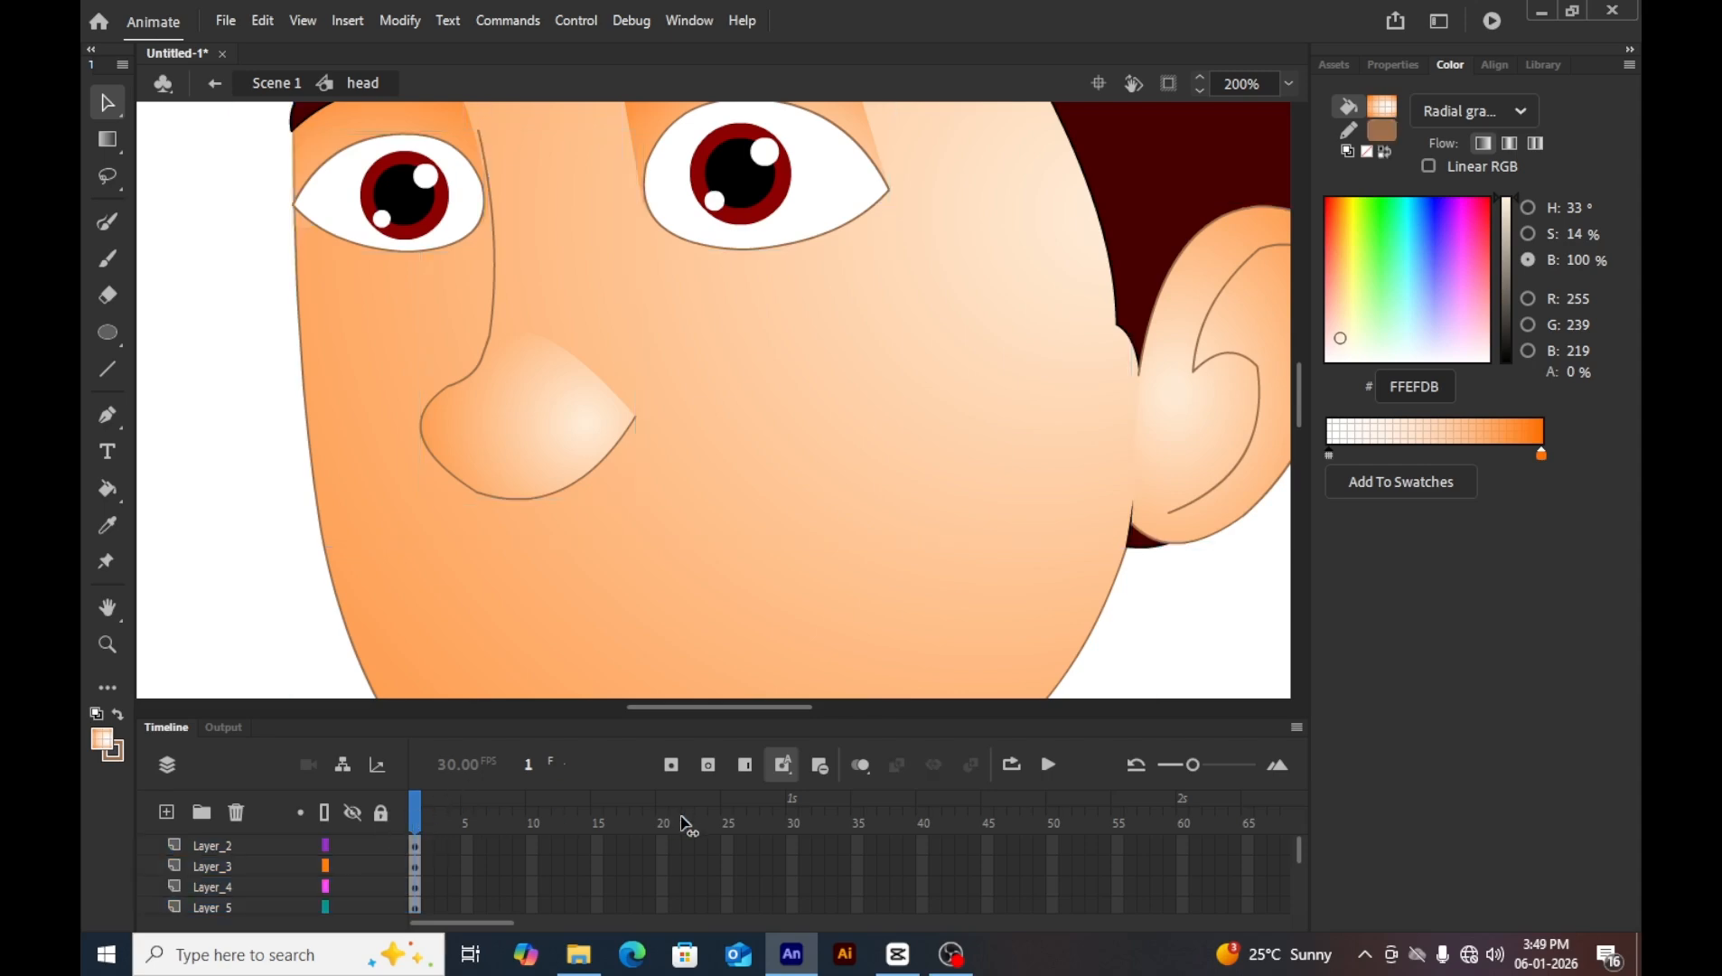
pyautogui.hotkey('ctrl', 'z')
pyautogui.hotkey('ctrl', 'z')
pyautogui.hotkey('ctrl', 'z')
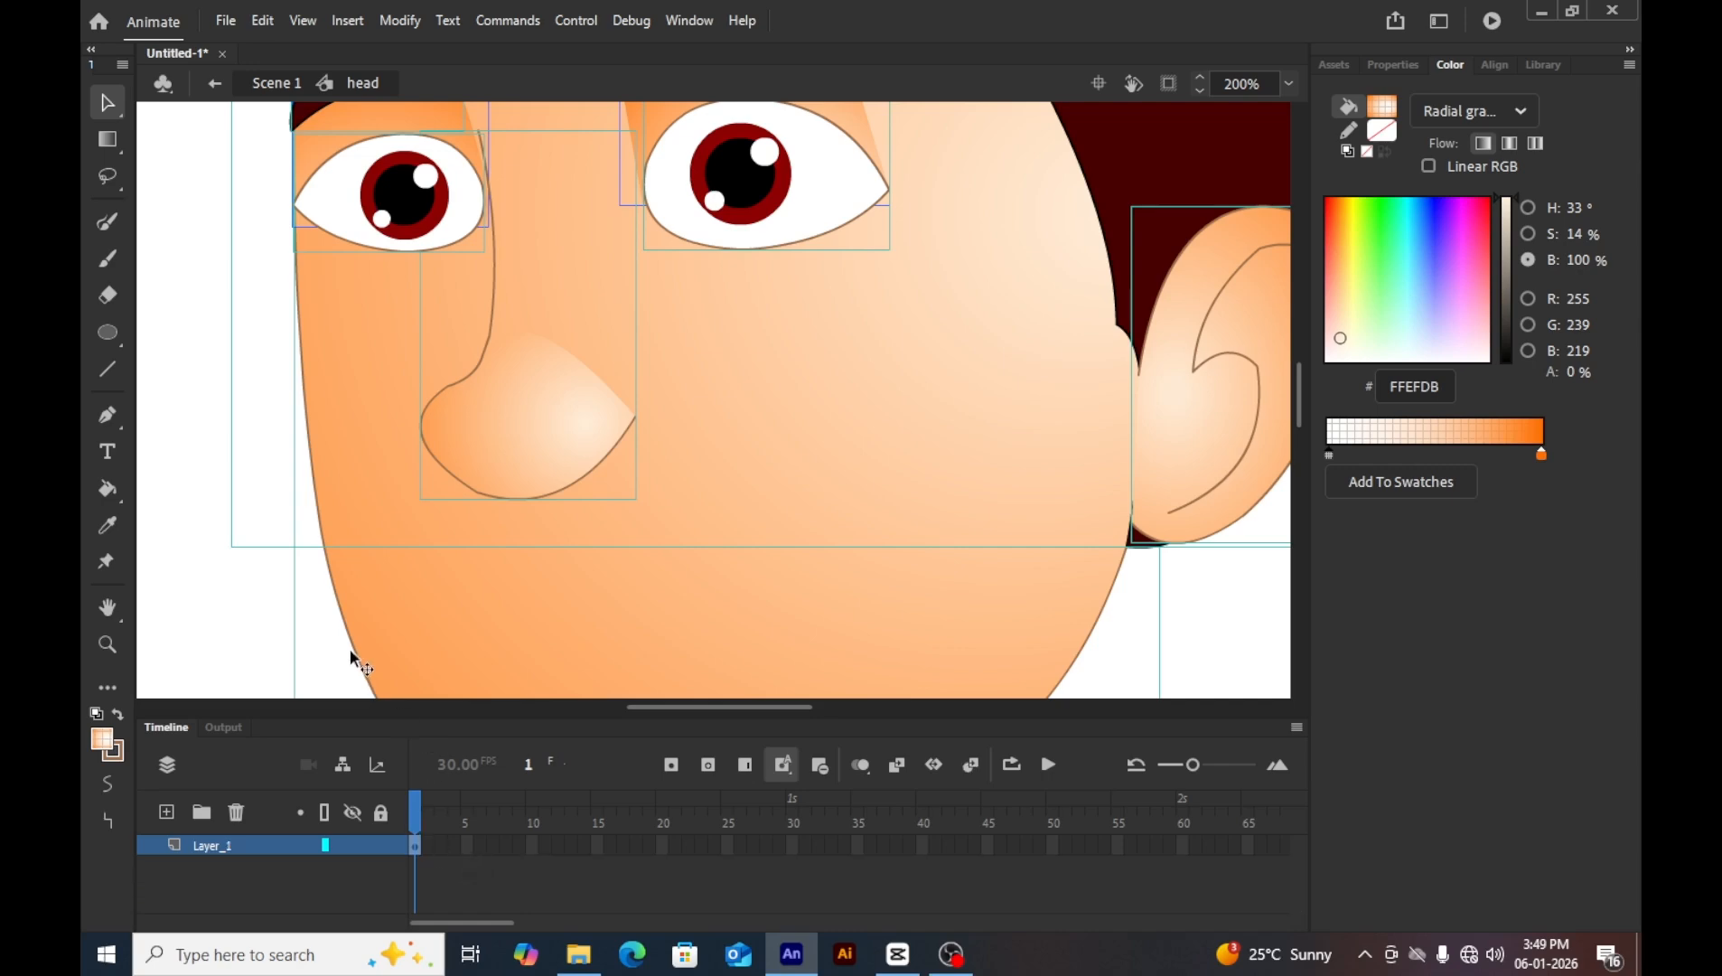
# Pull the hair, eyebrows, eyelids, eyes, ear, nose and face apart across the stage as separate pieces.
pyautogui.hotkey('ctrl', '-')
pyautogui.hotkey('ctrl', '-')
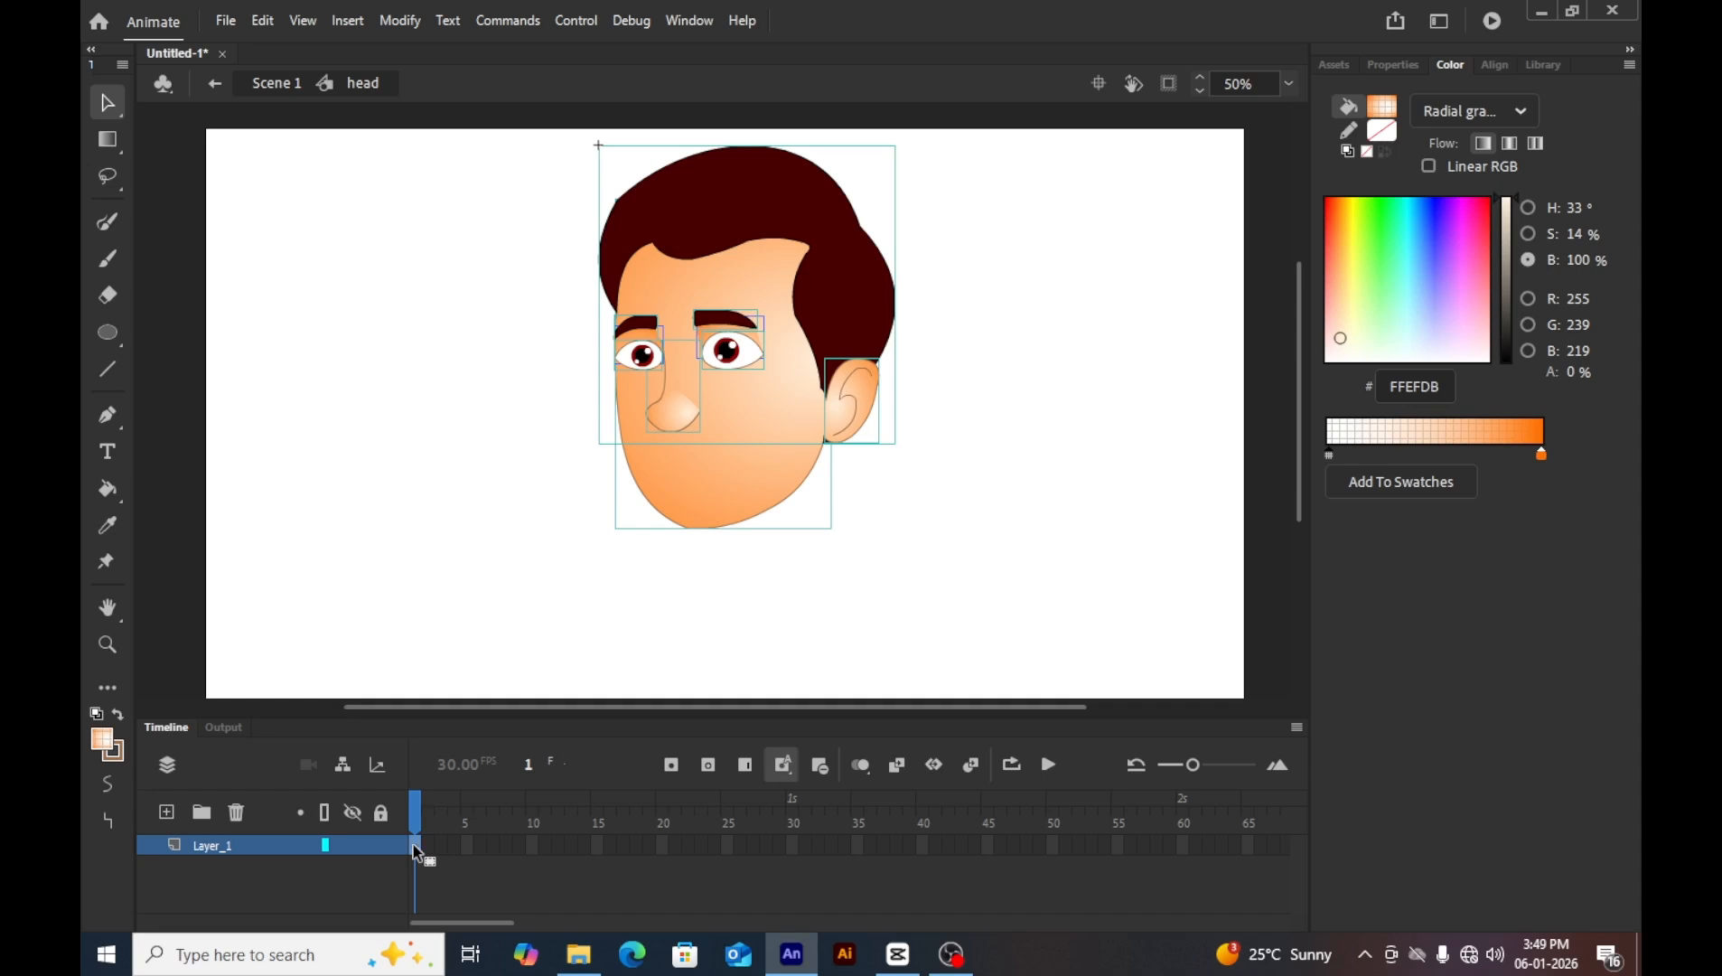
pyautogui.click(1007, 276)
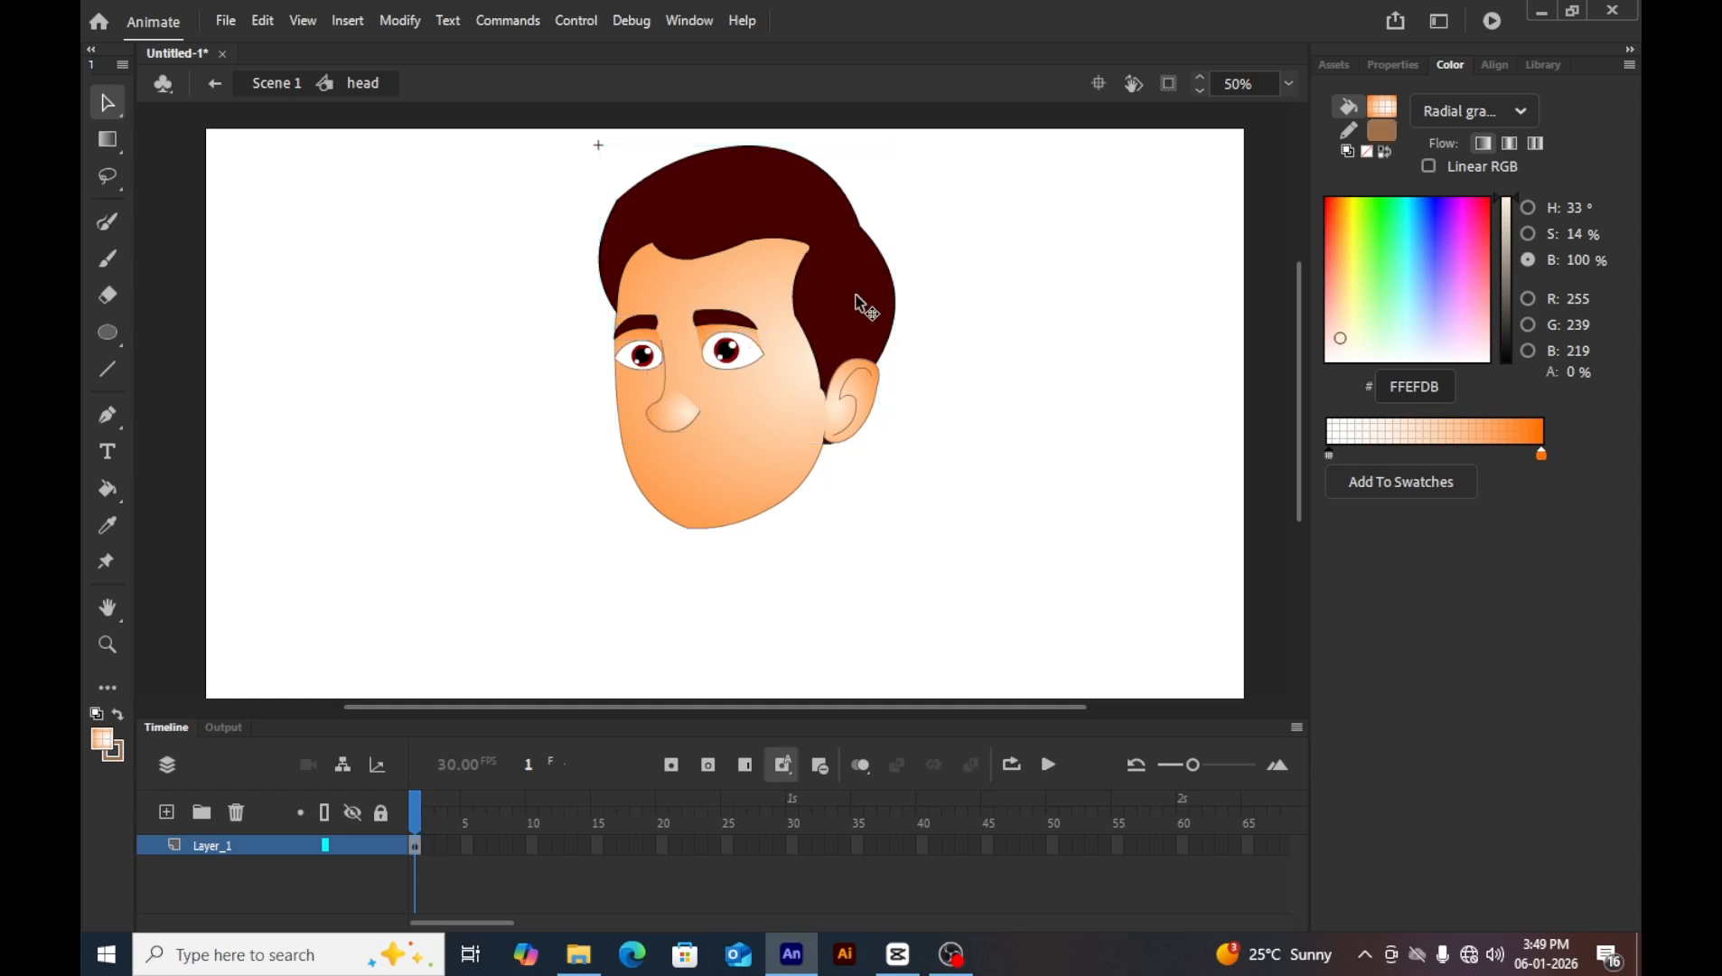
pyautogui.moveTo(857, 299); pyautogui.dragTo(1213, 287)
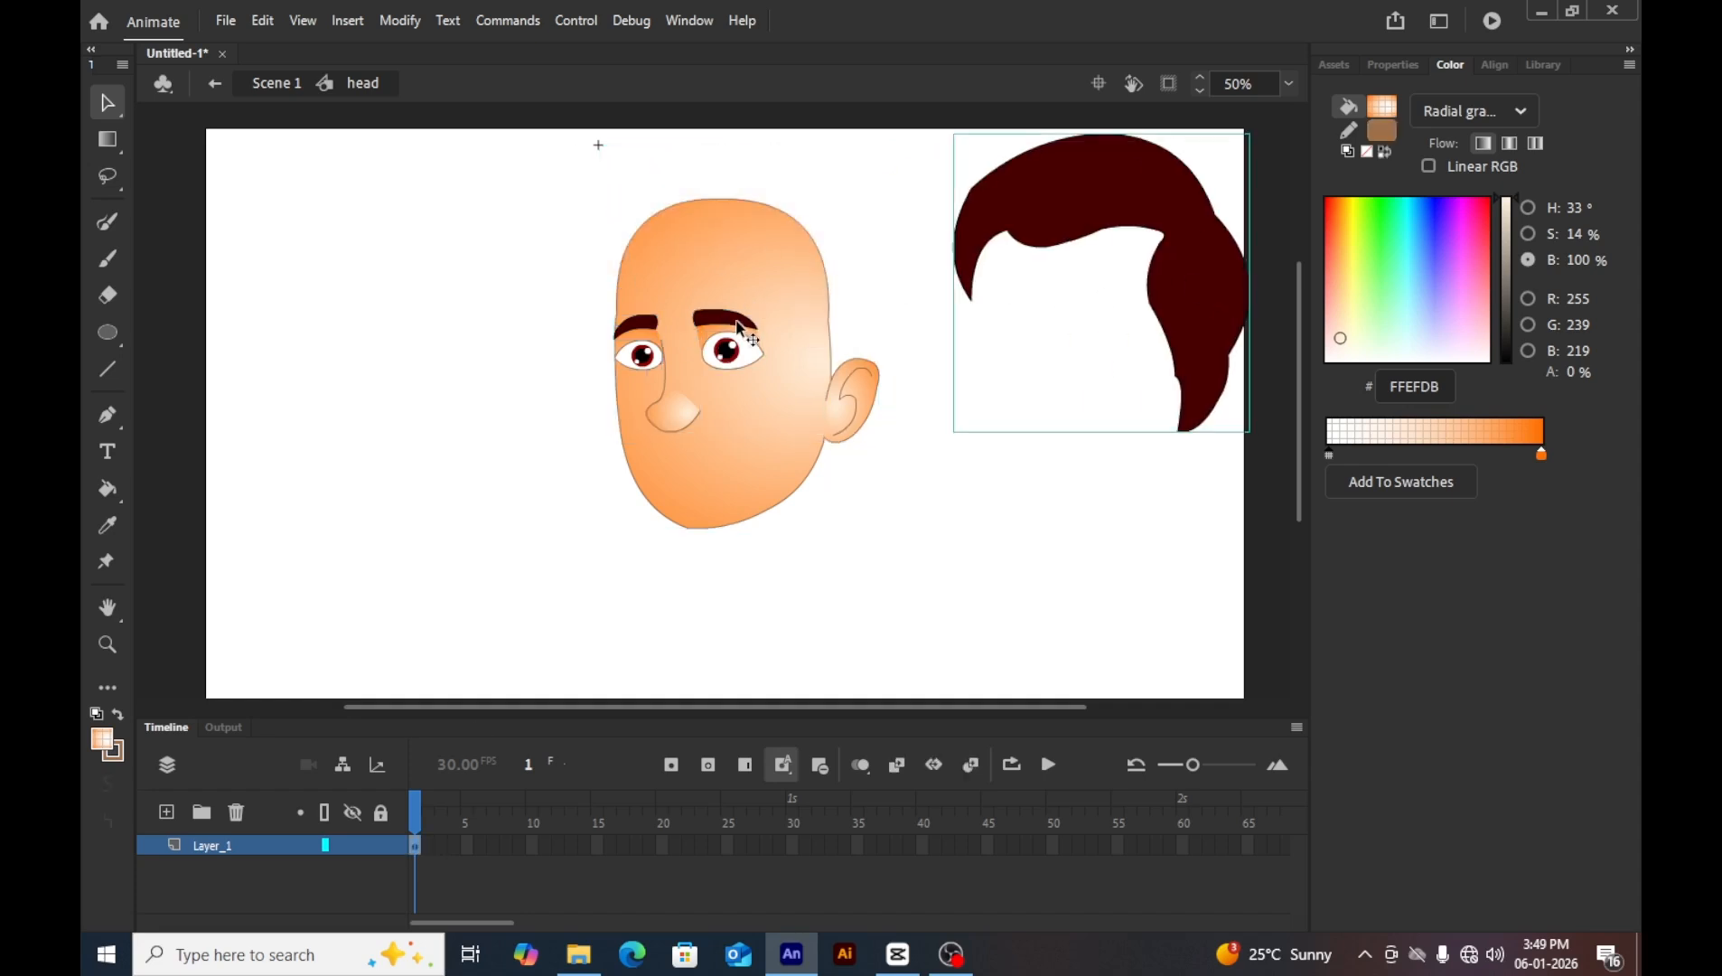
pyautogui.moveTo(738, 328); pyautogui.dragTo(411, 300)
pyautogui.moveTo(652, 331); pyautogui.dragTo(307, 369)
pyautogui.moveTo(728, 326); pyautogui.dragTo(939, 287)
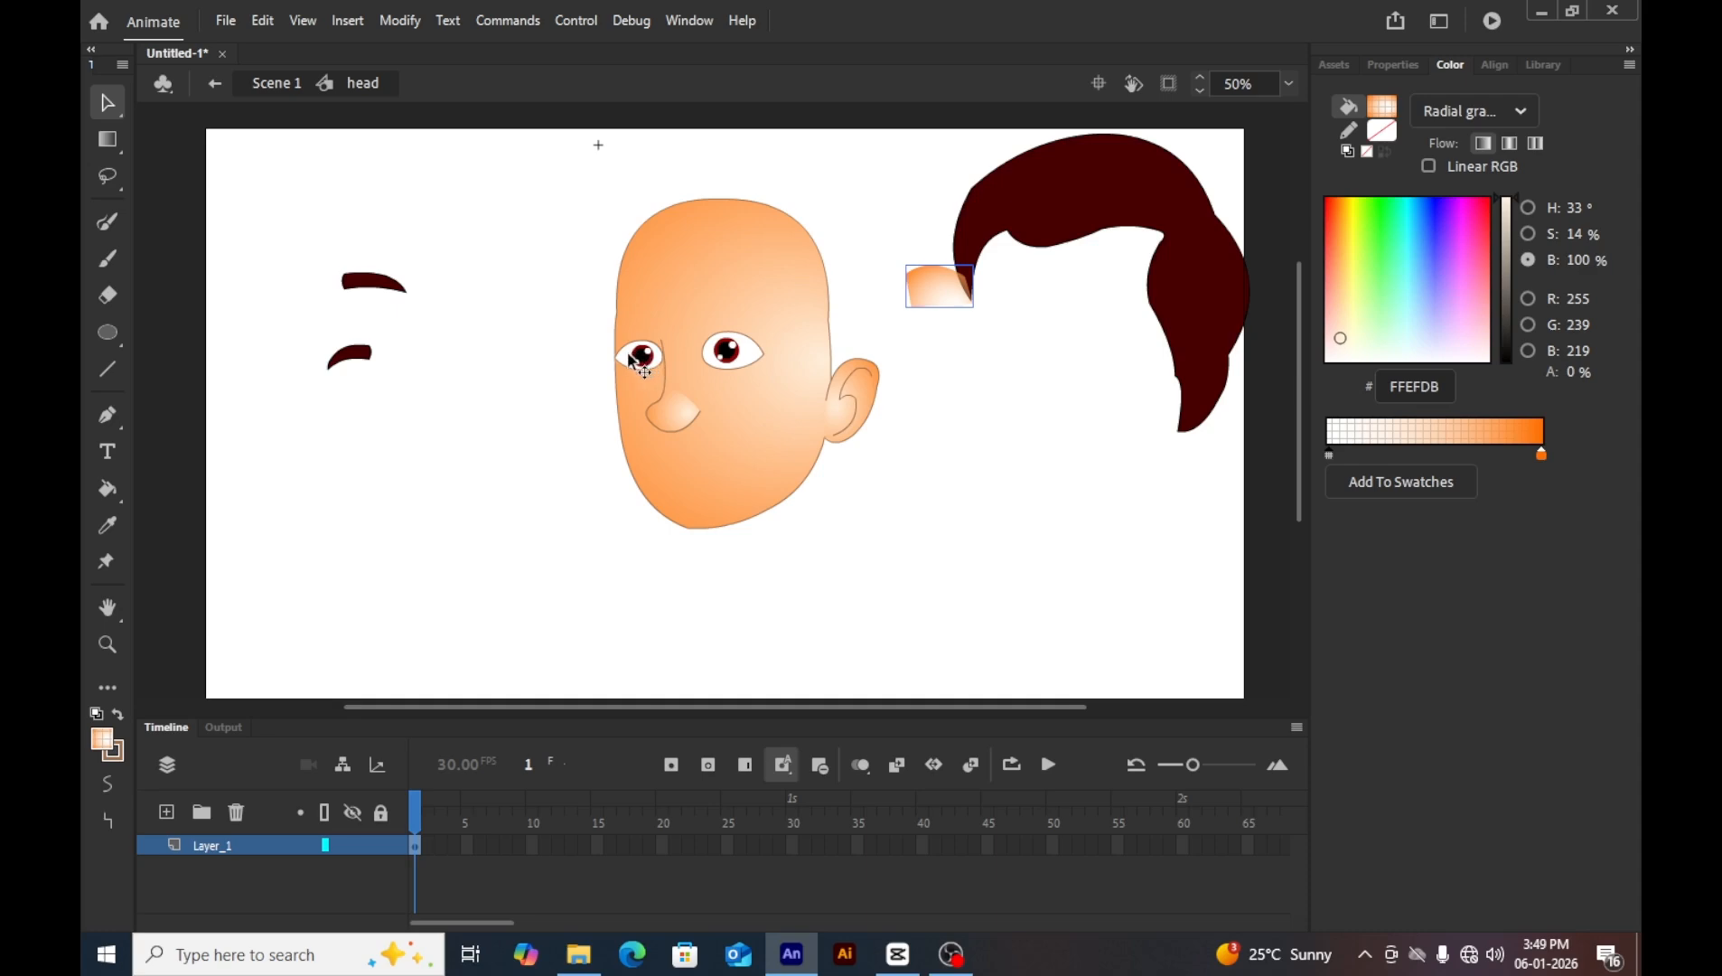
pyautogui.moveTo(642, 354); pyautogui.dragTo(416, 373)
pyautogui.moveTo(721, 352); pyautogui.dragTo(942, 353)
pyautogui.moveTo(870, 413); pyautogui.dragTo(966, 477)
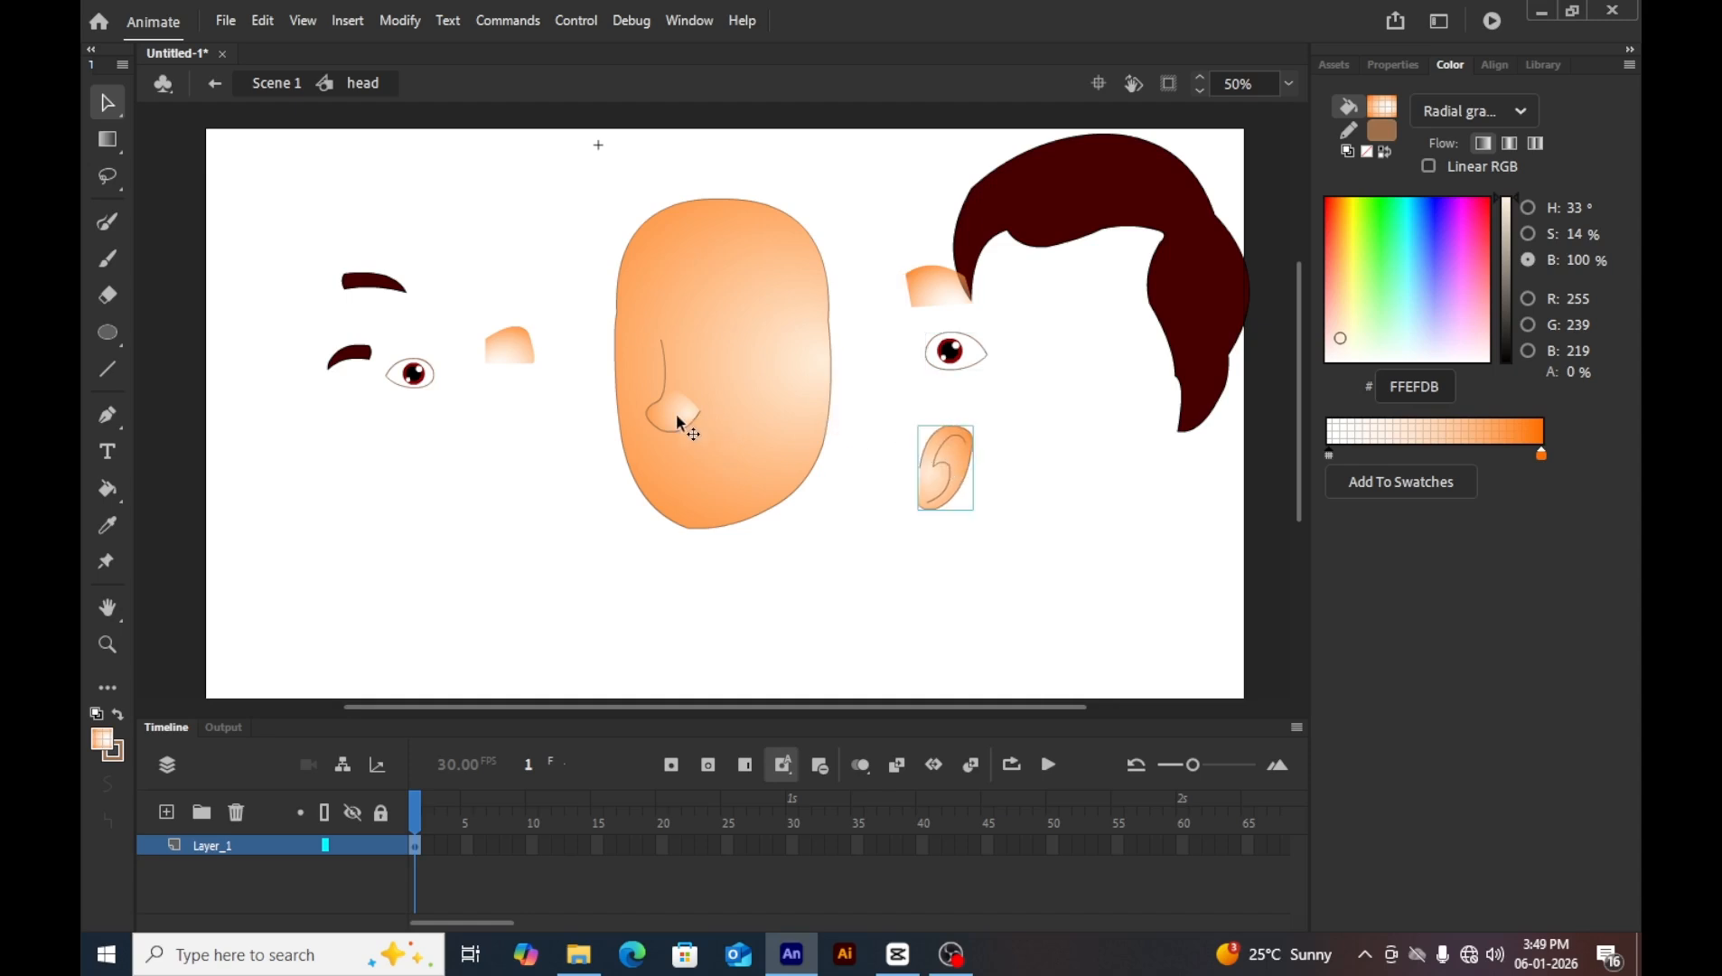
pyautogui.moveTo(676, 413); pyautogui.dragTo(303, 491)
pyautogui.moveTo(675, 450); pyautogui.dragTo(638, 450)
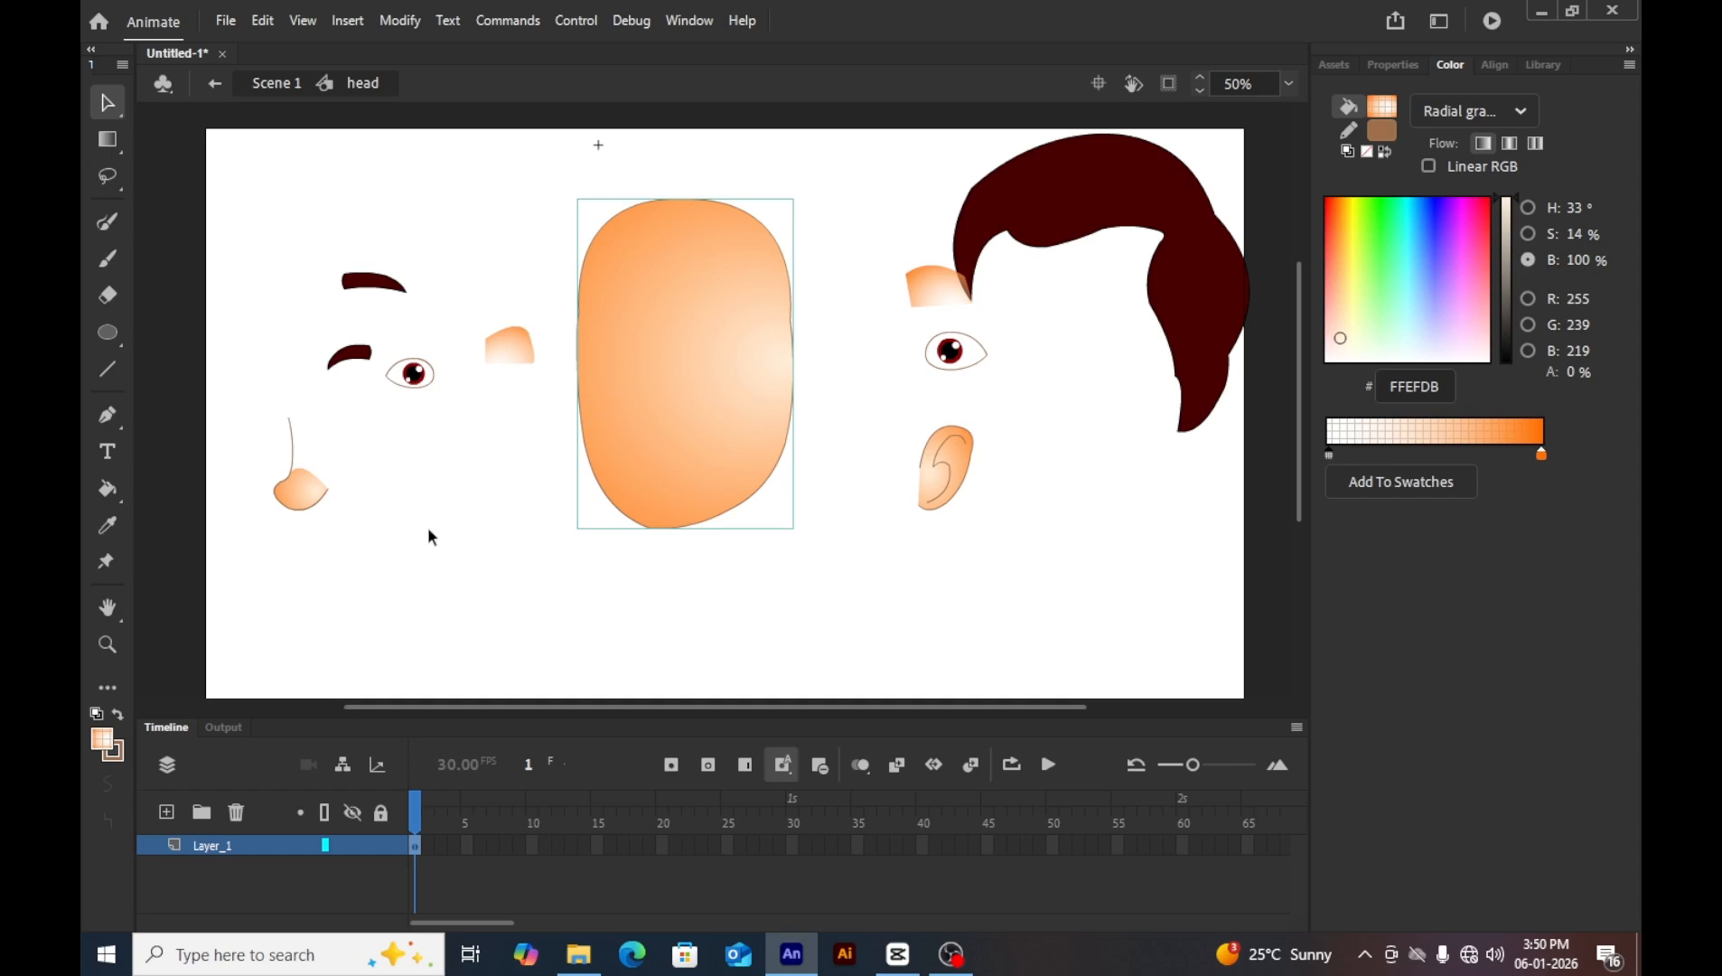
# Undo all the moves that pulled the head parts apart, back to the assembled head.
pyautogui.hotkey('ctrl', 'z')
pyautogui.hotkey('ctrl', 'z')
pyautogui.hotkey('ctrl', 'z')
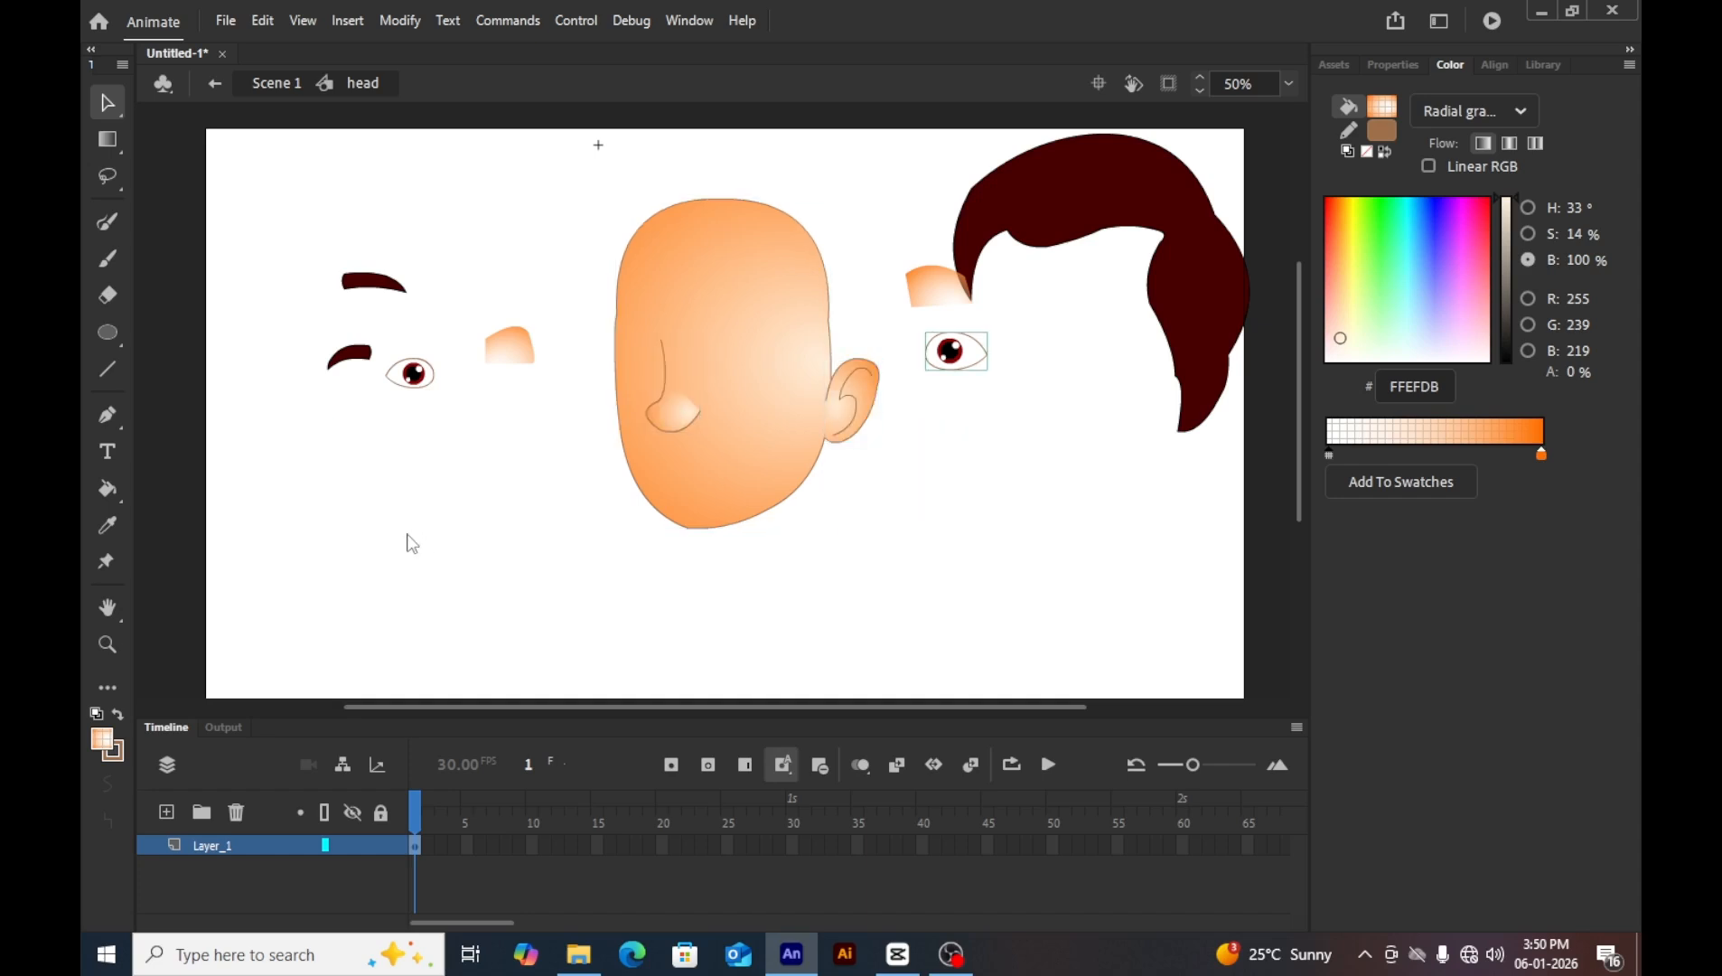
pyautogui.hotkey('ctrl', 'z')
pyautogui.hotkey('ctrl', 'z')
pyautogui.hotkey('ctrl', 'z')
pyautogui.hotkey('ctrl', 'z')
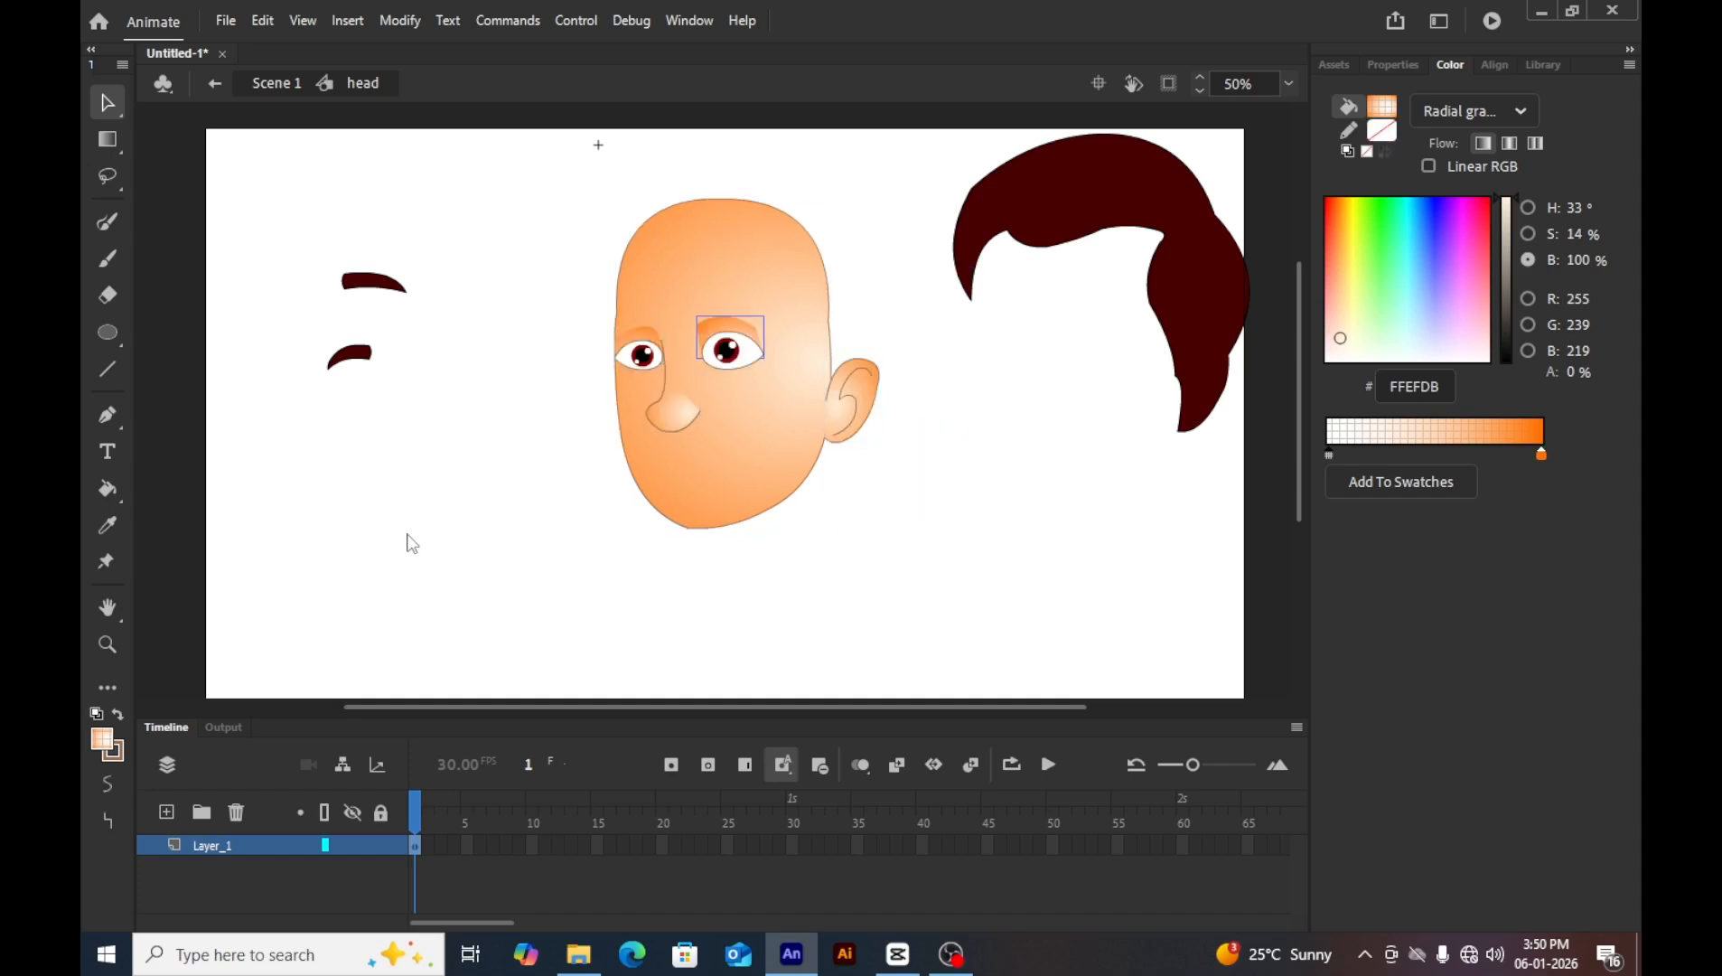
pyautogui.hotkey('ctrl', 'z')
pyautogui.hotkey('ctrl', 'z')
pyautogui.hotkey('ctrl', 'z')
pyautogui.hotkey('ctrl', 'z')
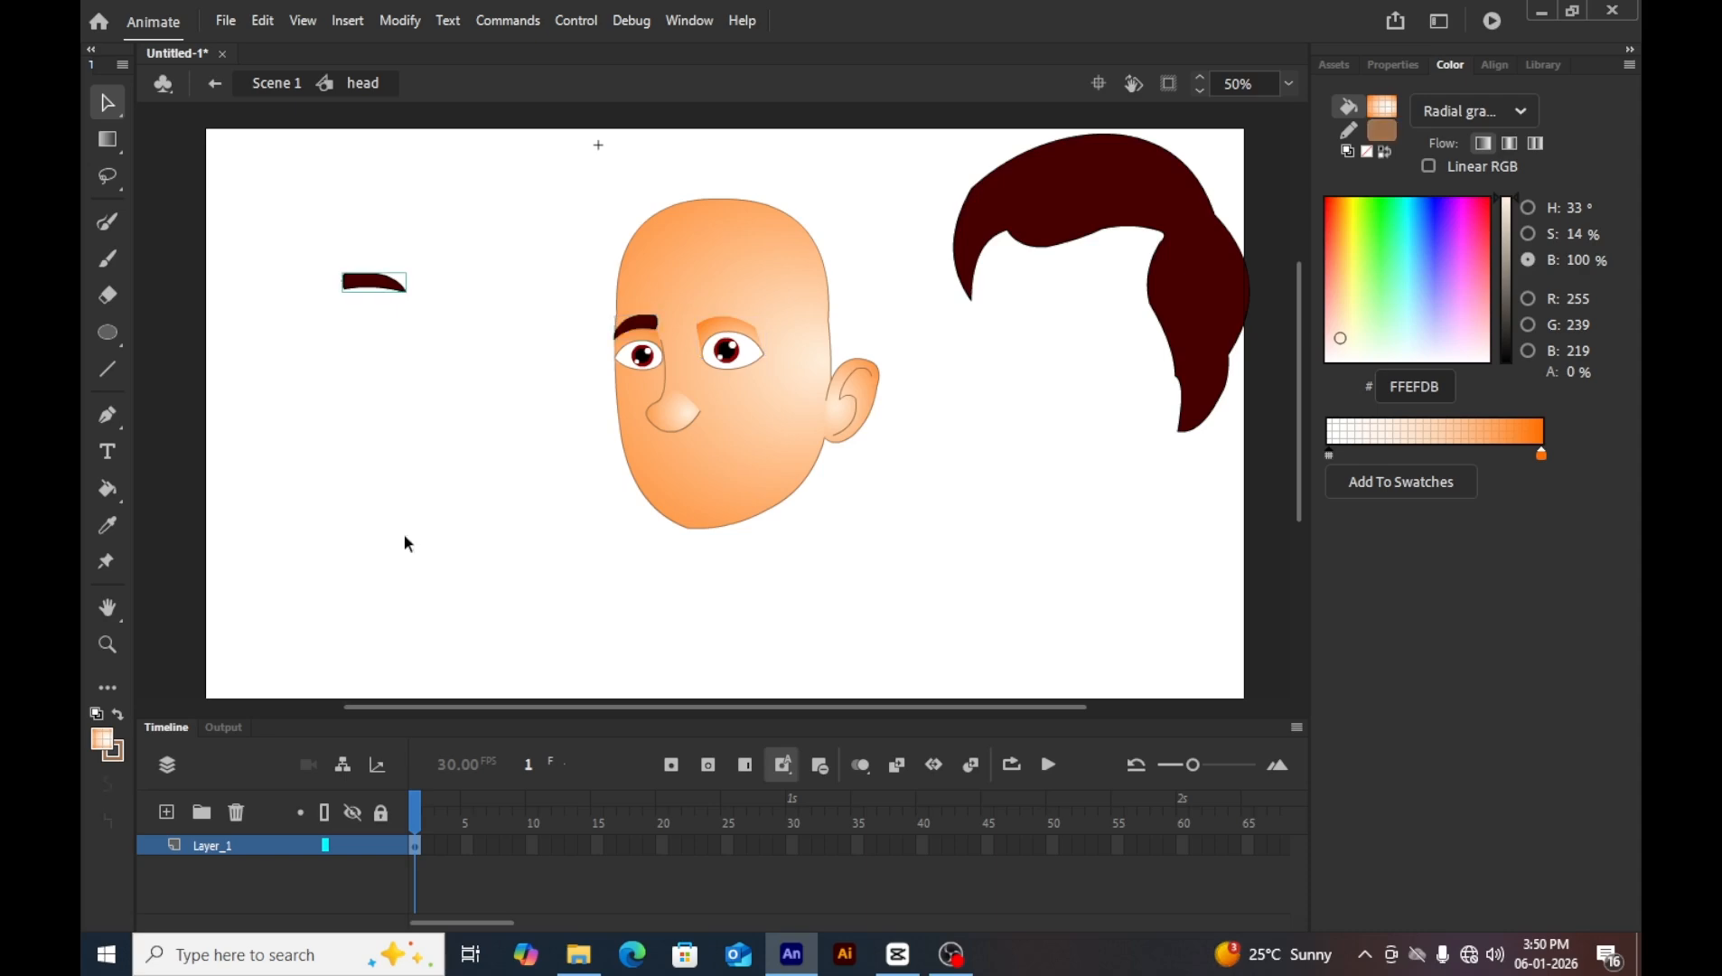
pyautogui.hotkey('ctrl', 'z')
pyautogui.hotkey('ctrl', 'z')
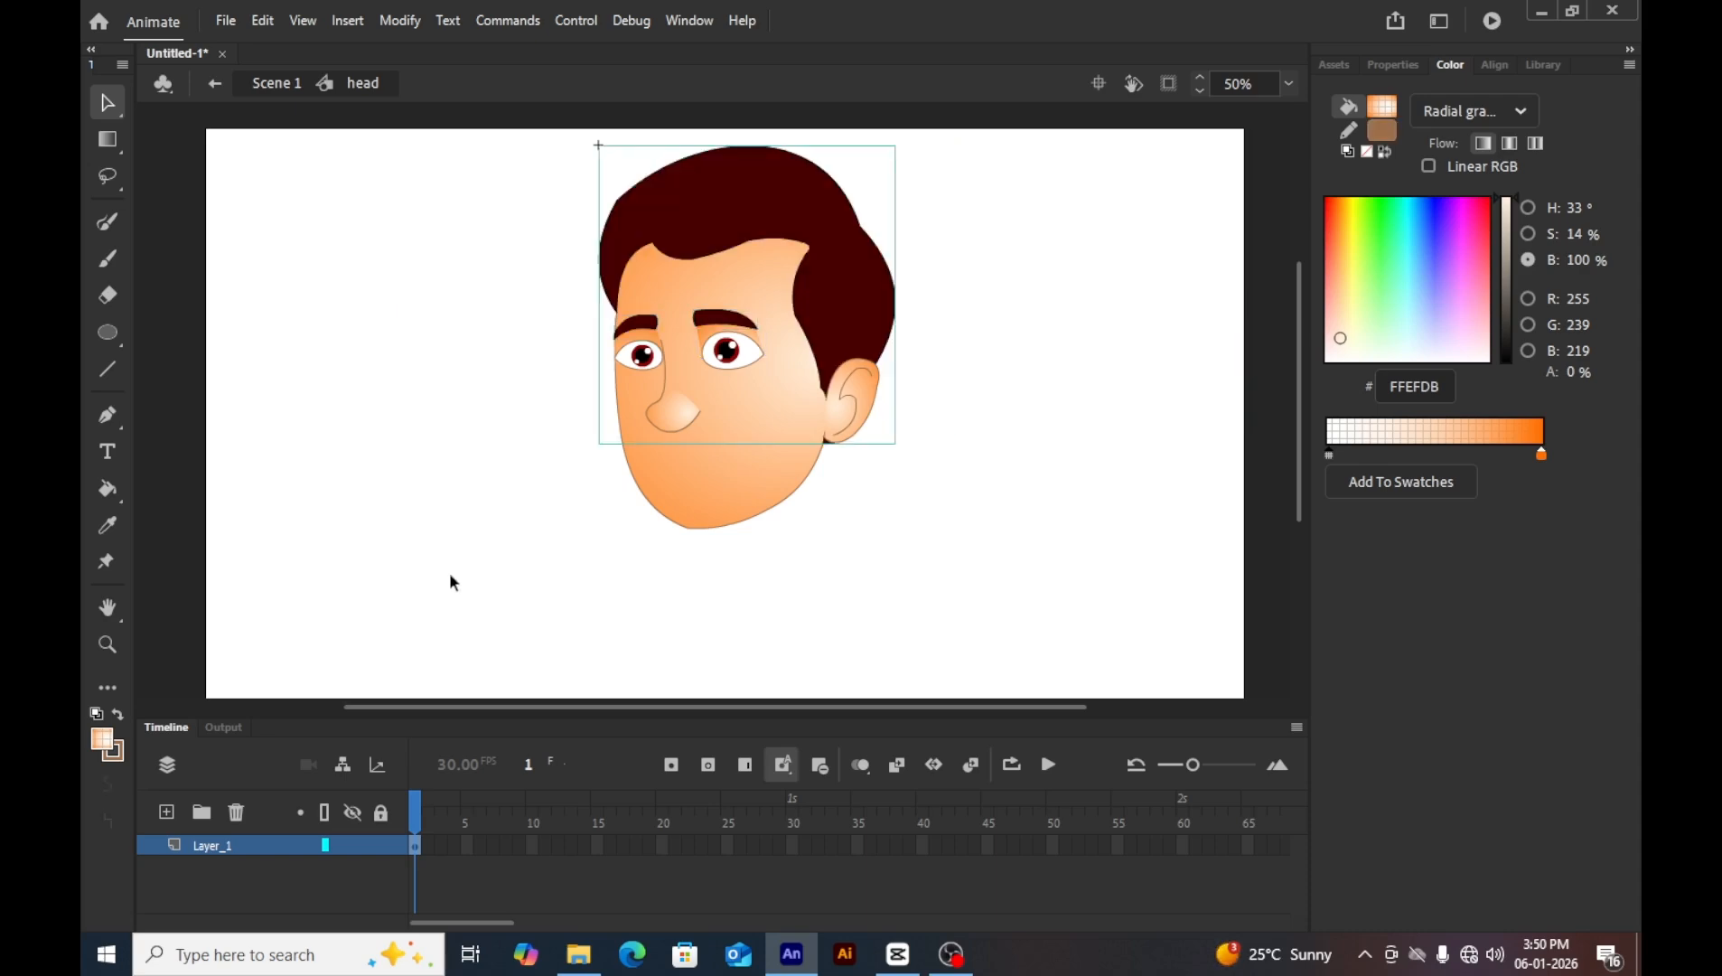
# Move all the head parts together further down the stage and distribute them to separate layers.
pyautogui.click(588, 553)
pyautogui.hotkey('ctrl', 'a')
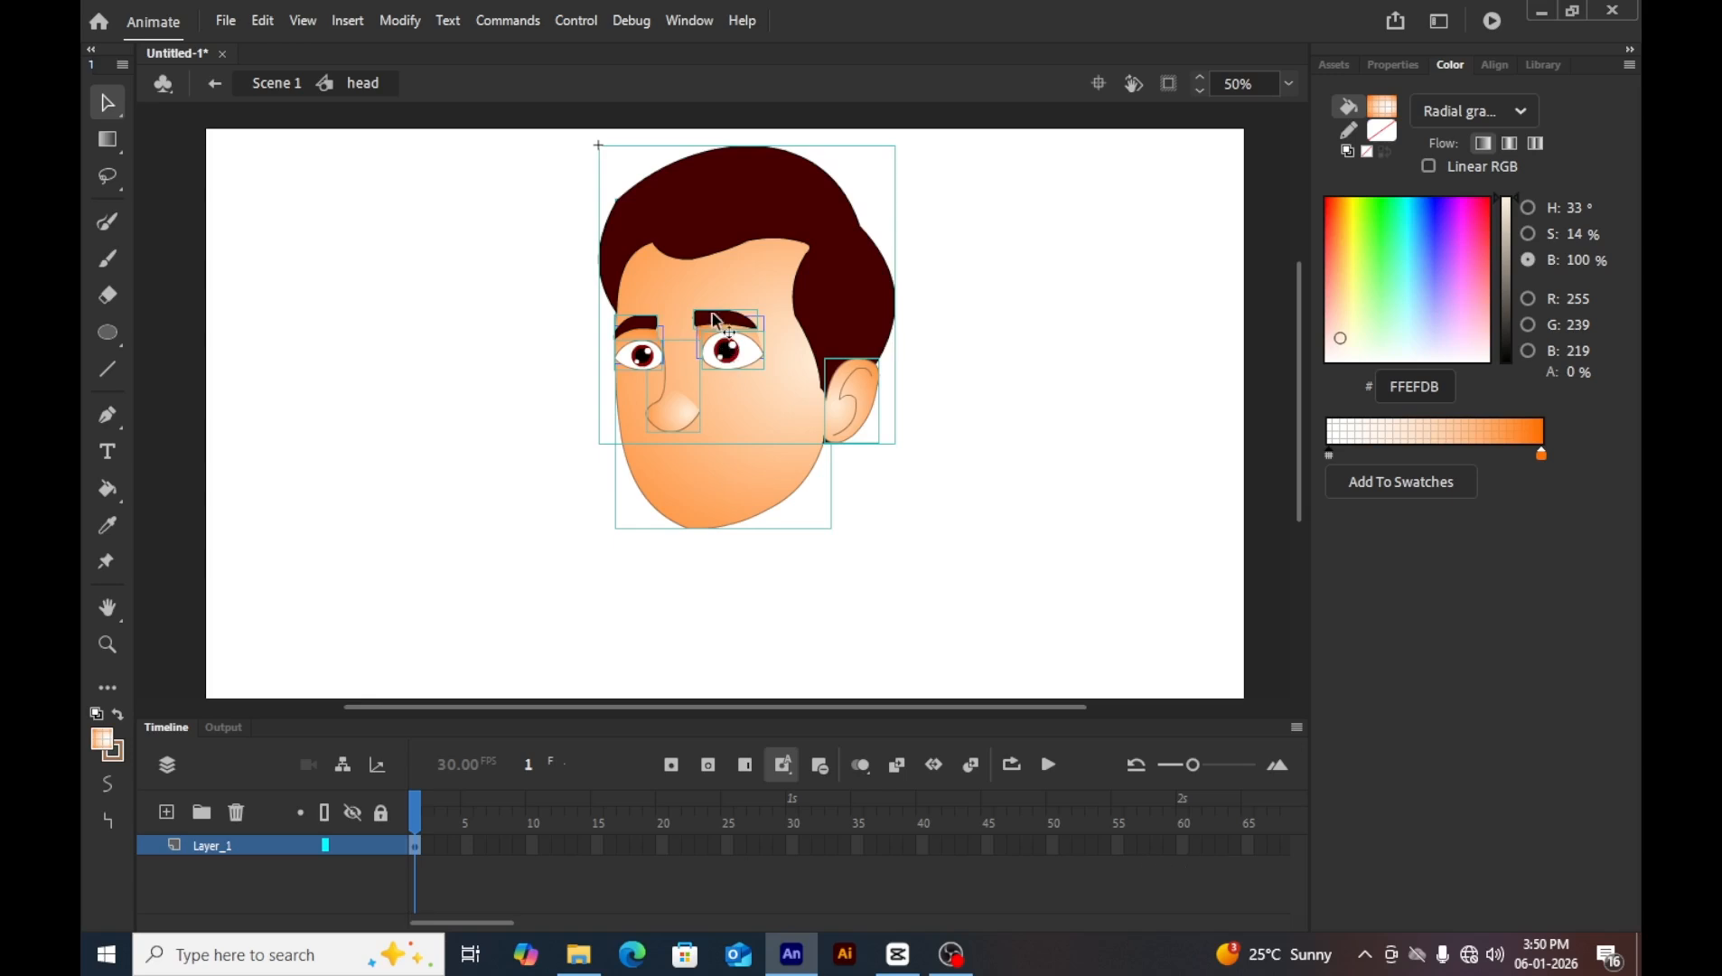
pyautogui.moveTo(712, 319); pyautogui.dragTo(701, 417)
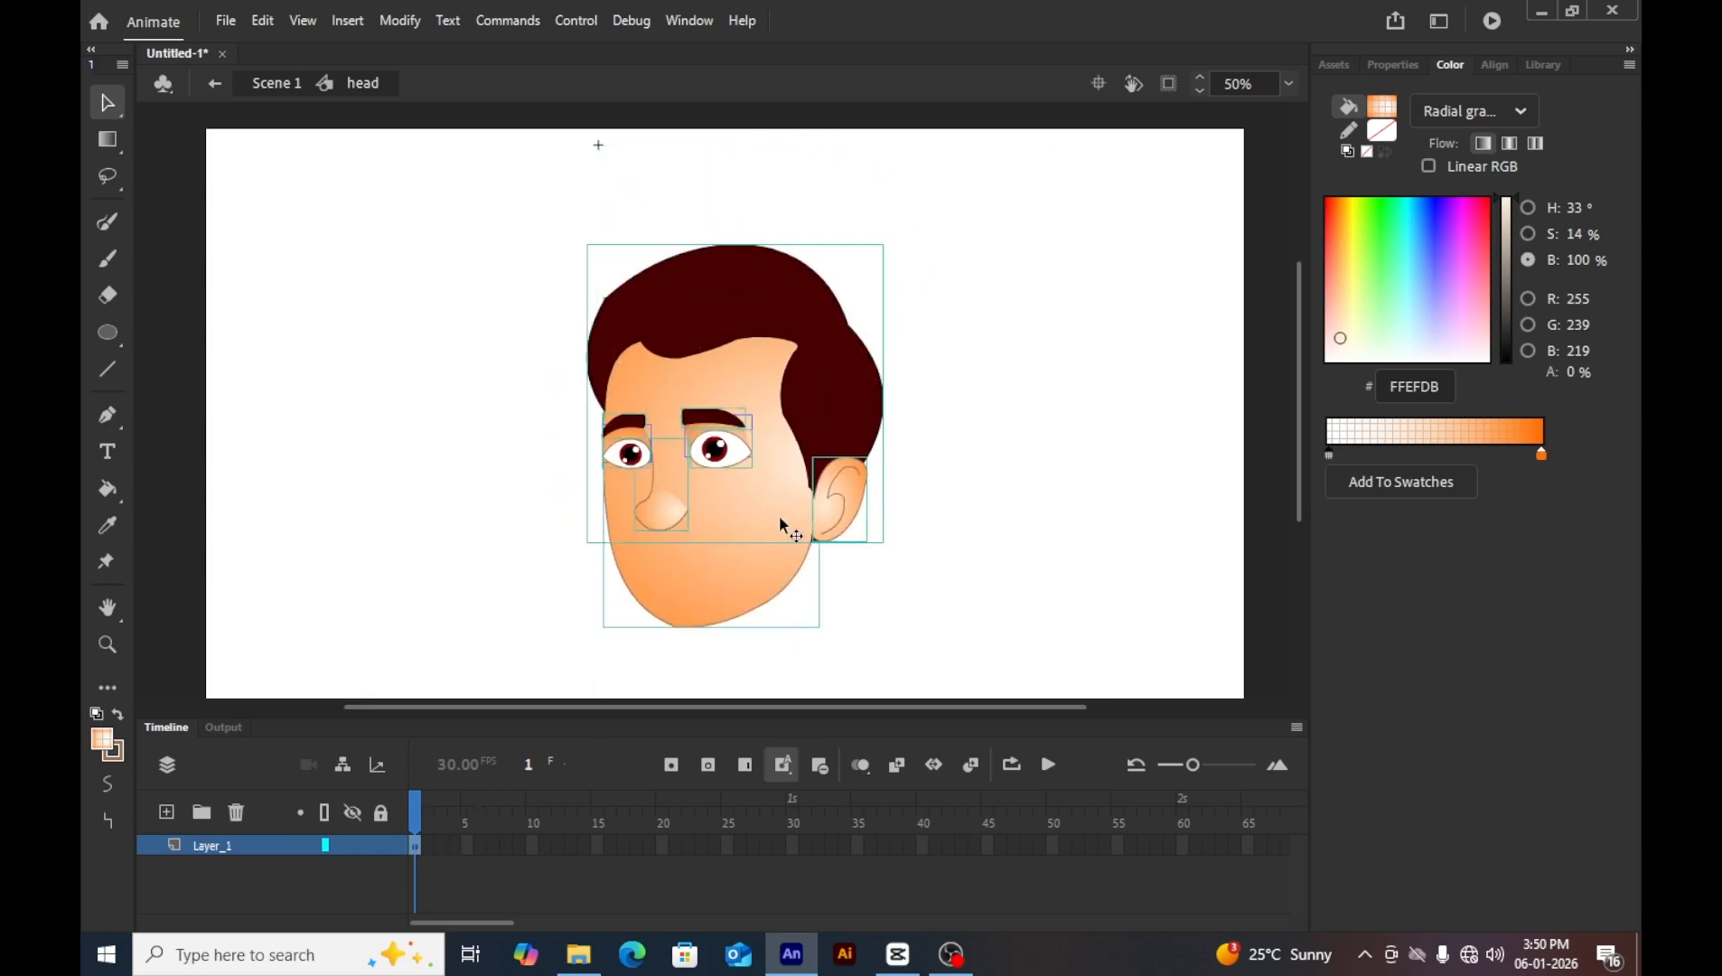
pyautogui.scroll(3, 734, 490)
pyautogui.rightClick(812, 508)
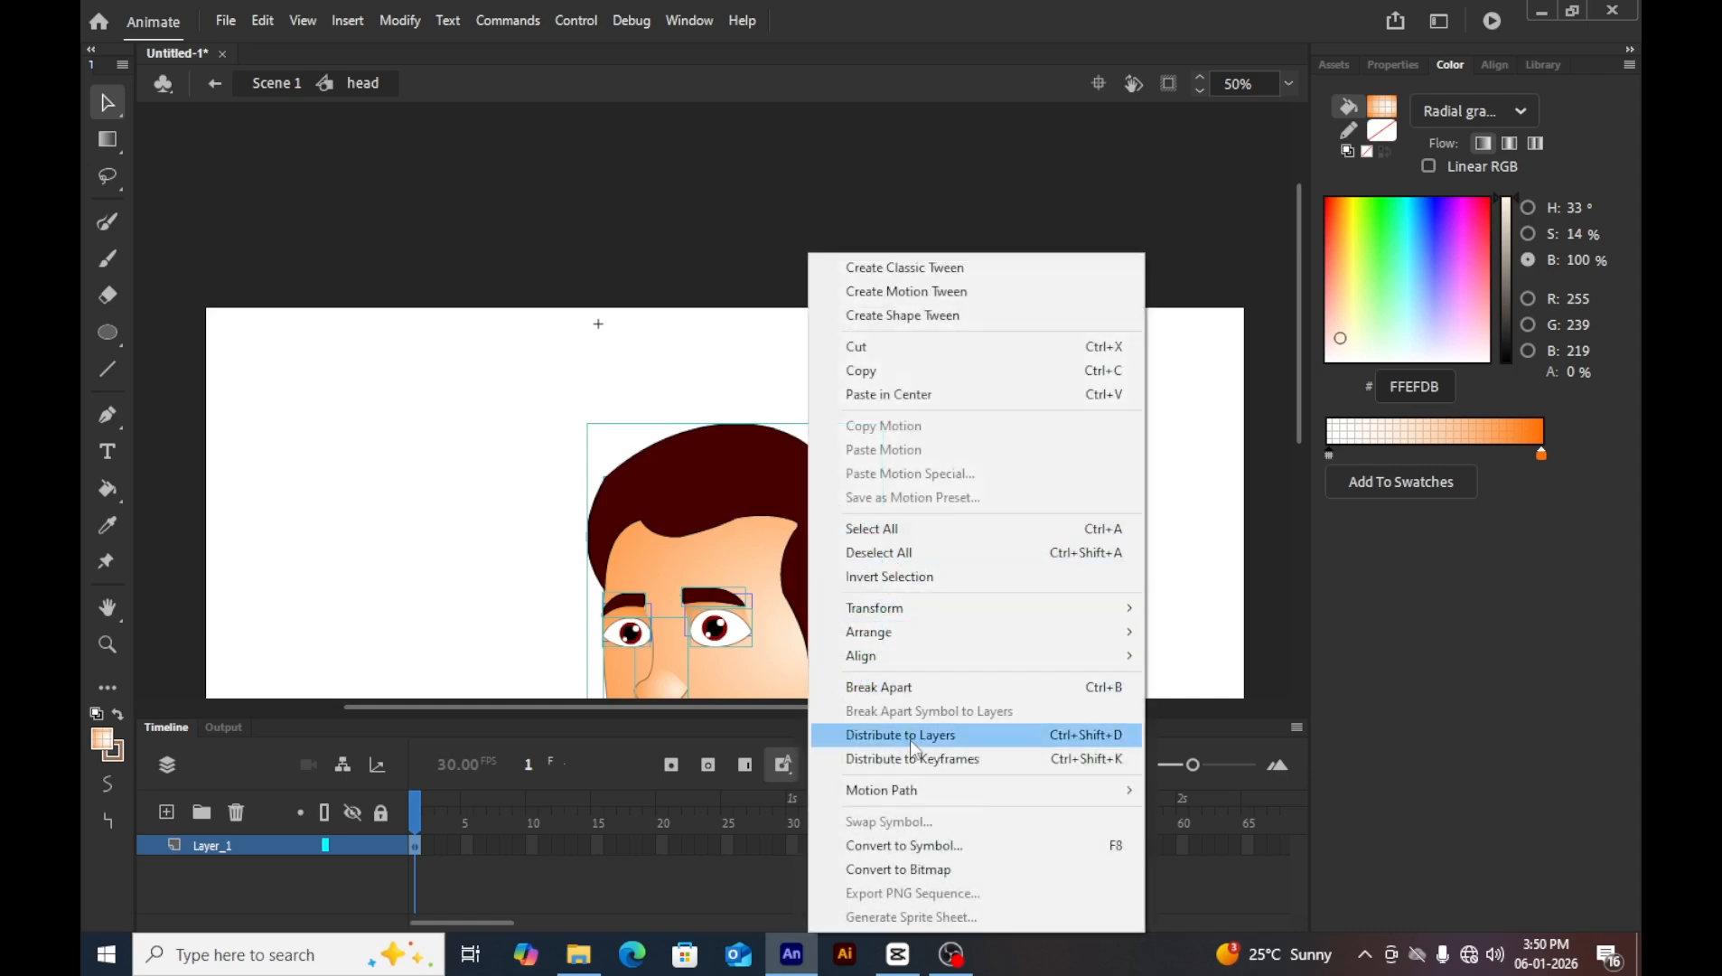
pyautogui.click(1076, 743)
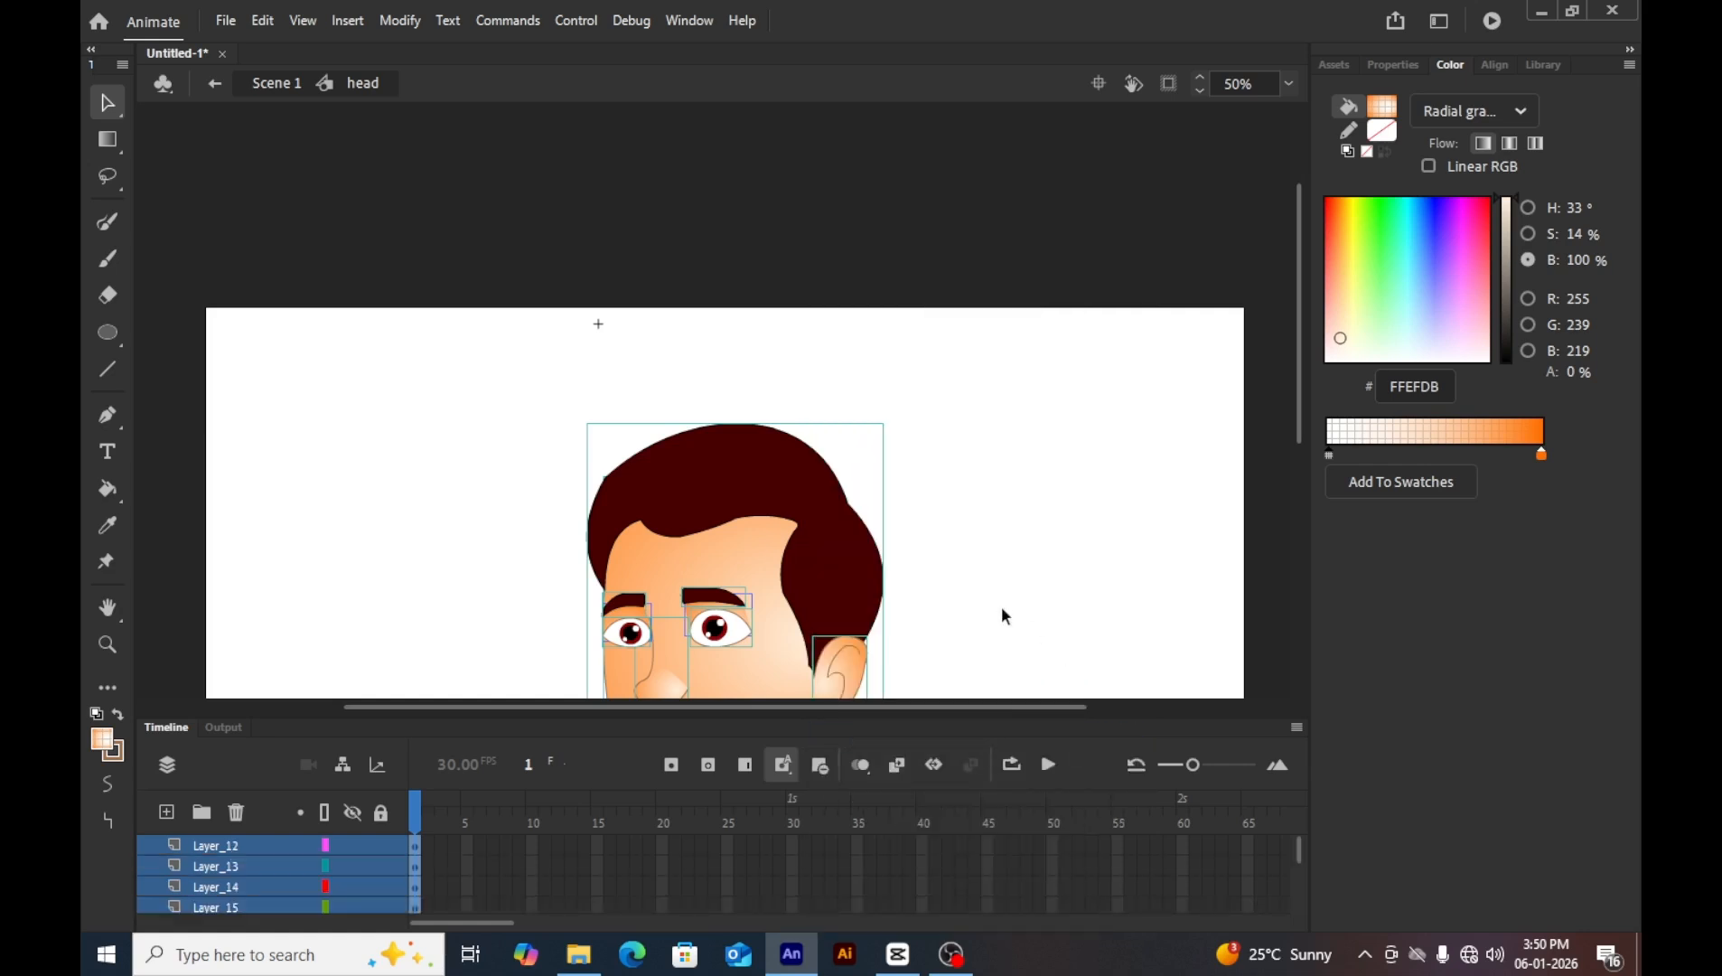
pyautogui.scroll(-6, 581, 634)
pyautogui.scroll(-5, 289, 864)
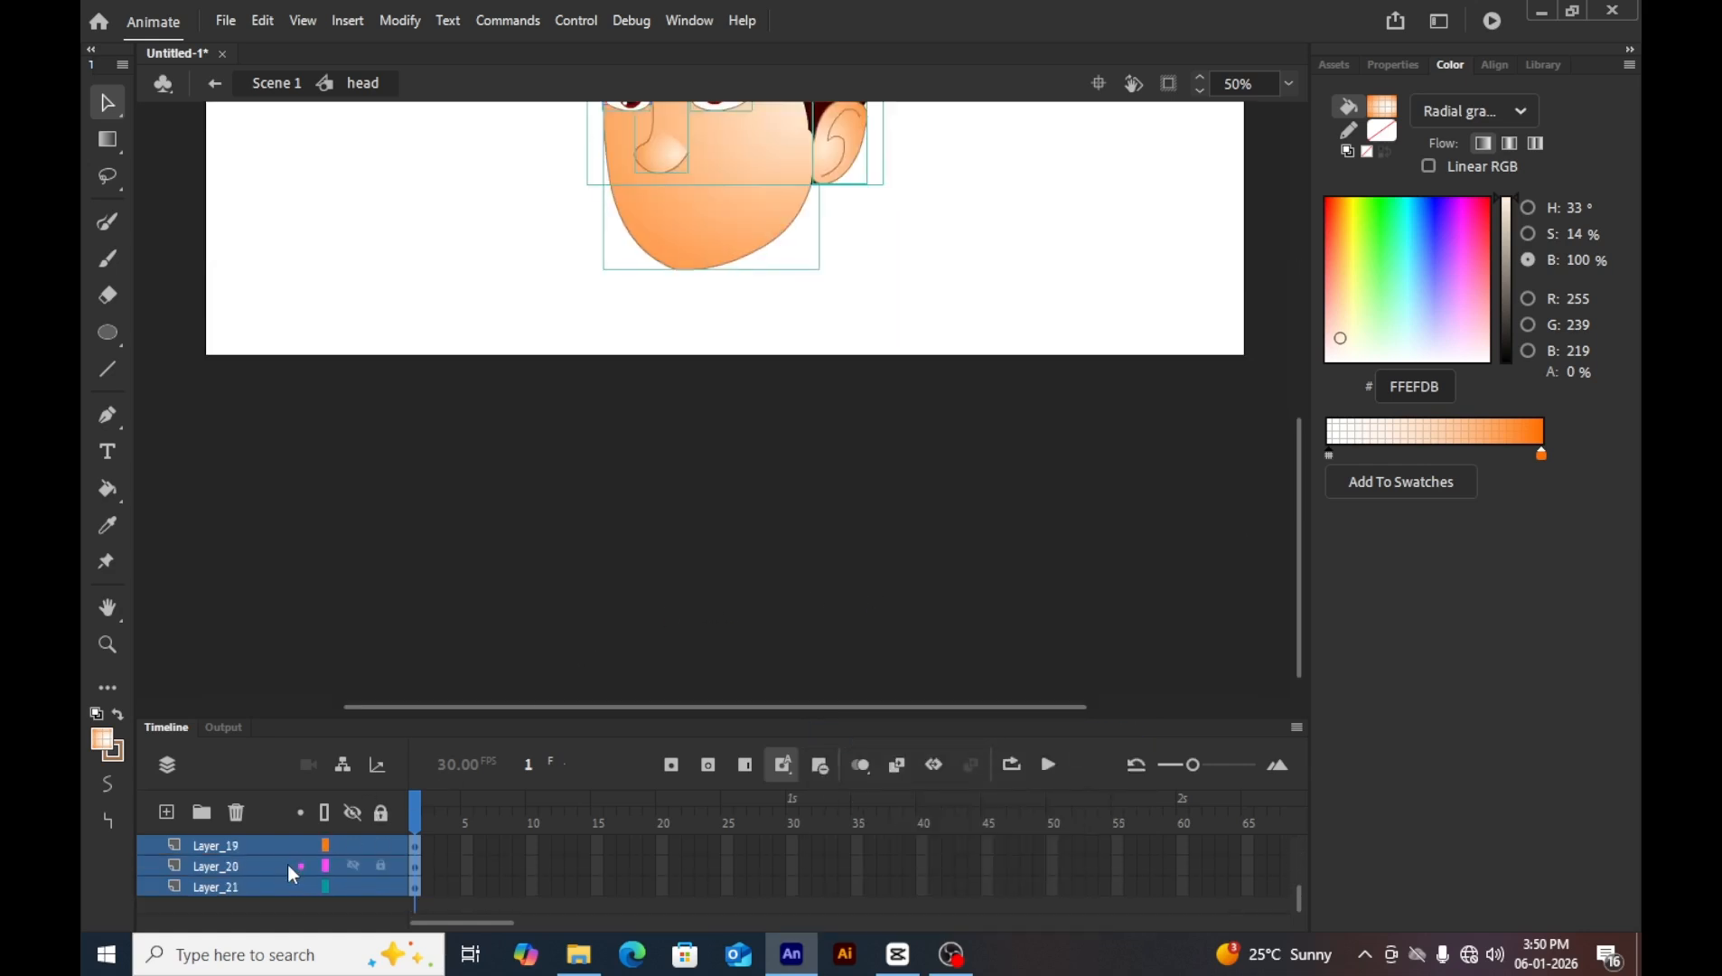
pyautogui.scroll(5, 288, 864)
pyautogui.click(854, 493)
pyautogui.scroll(5, 684, 389)
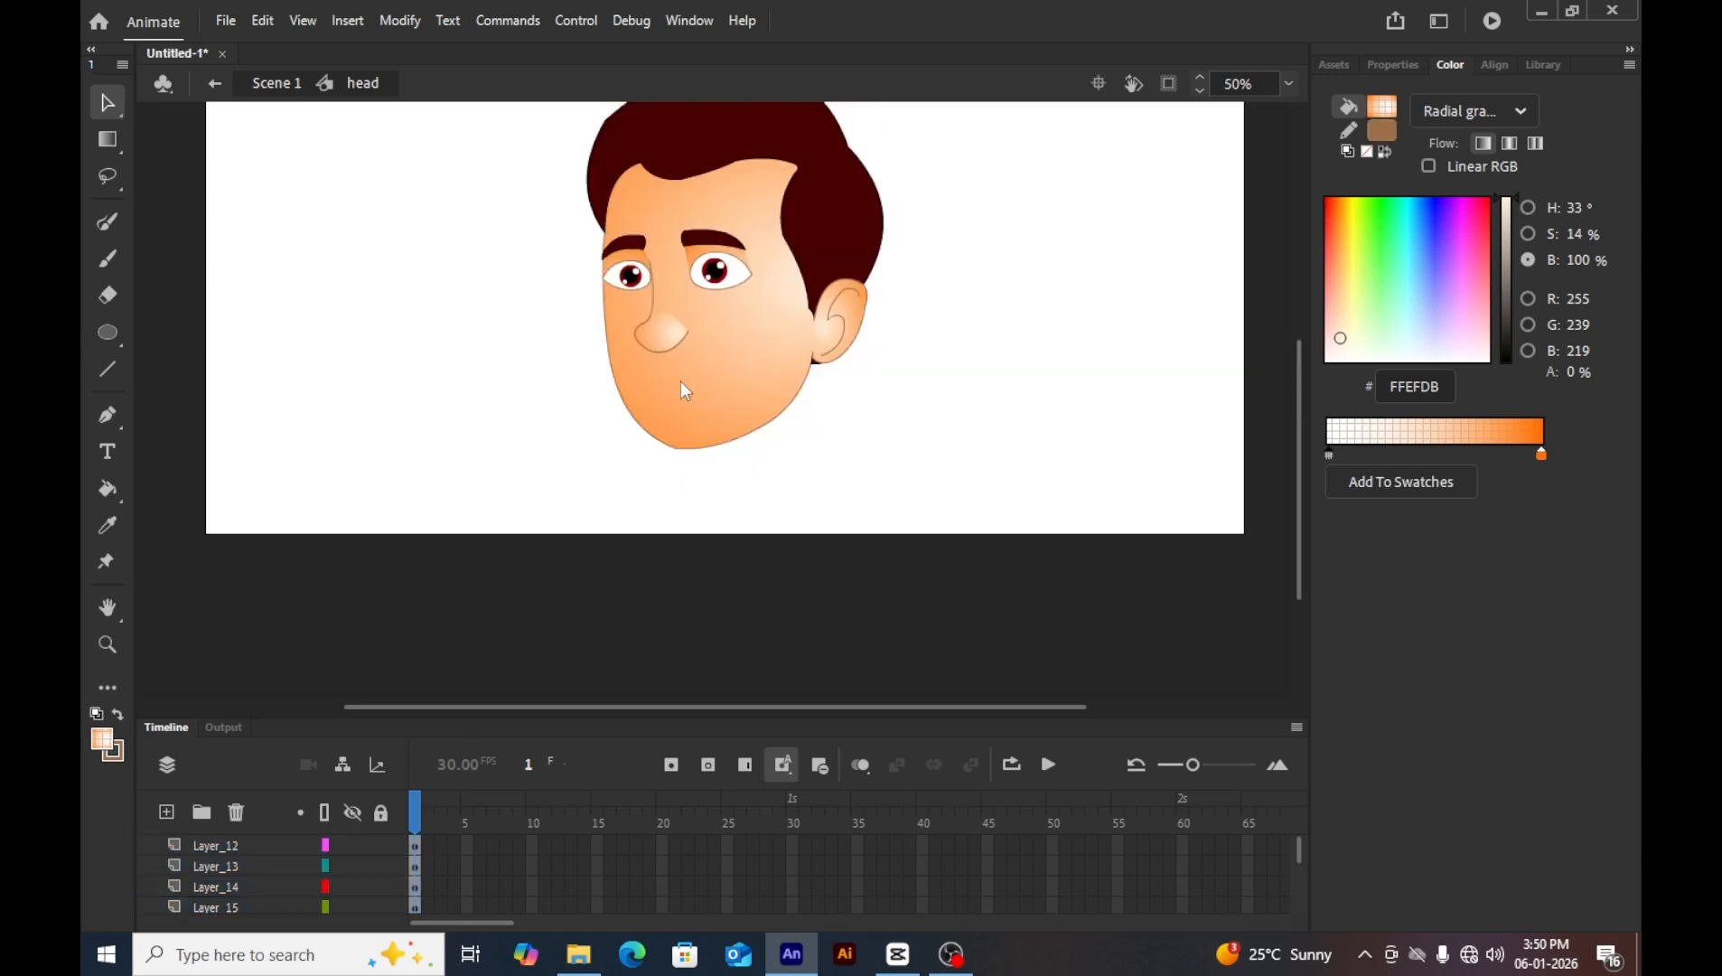
# Add a new layer directly above the face shape's layer and paste the copied chin section in place on it.
pyautogui.click(728, 429)
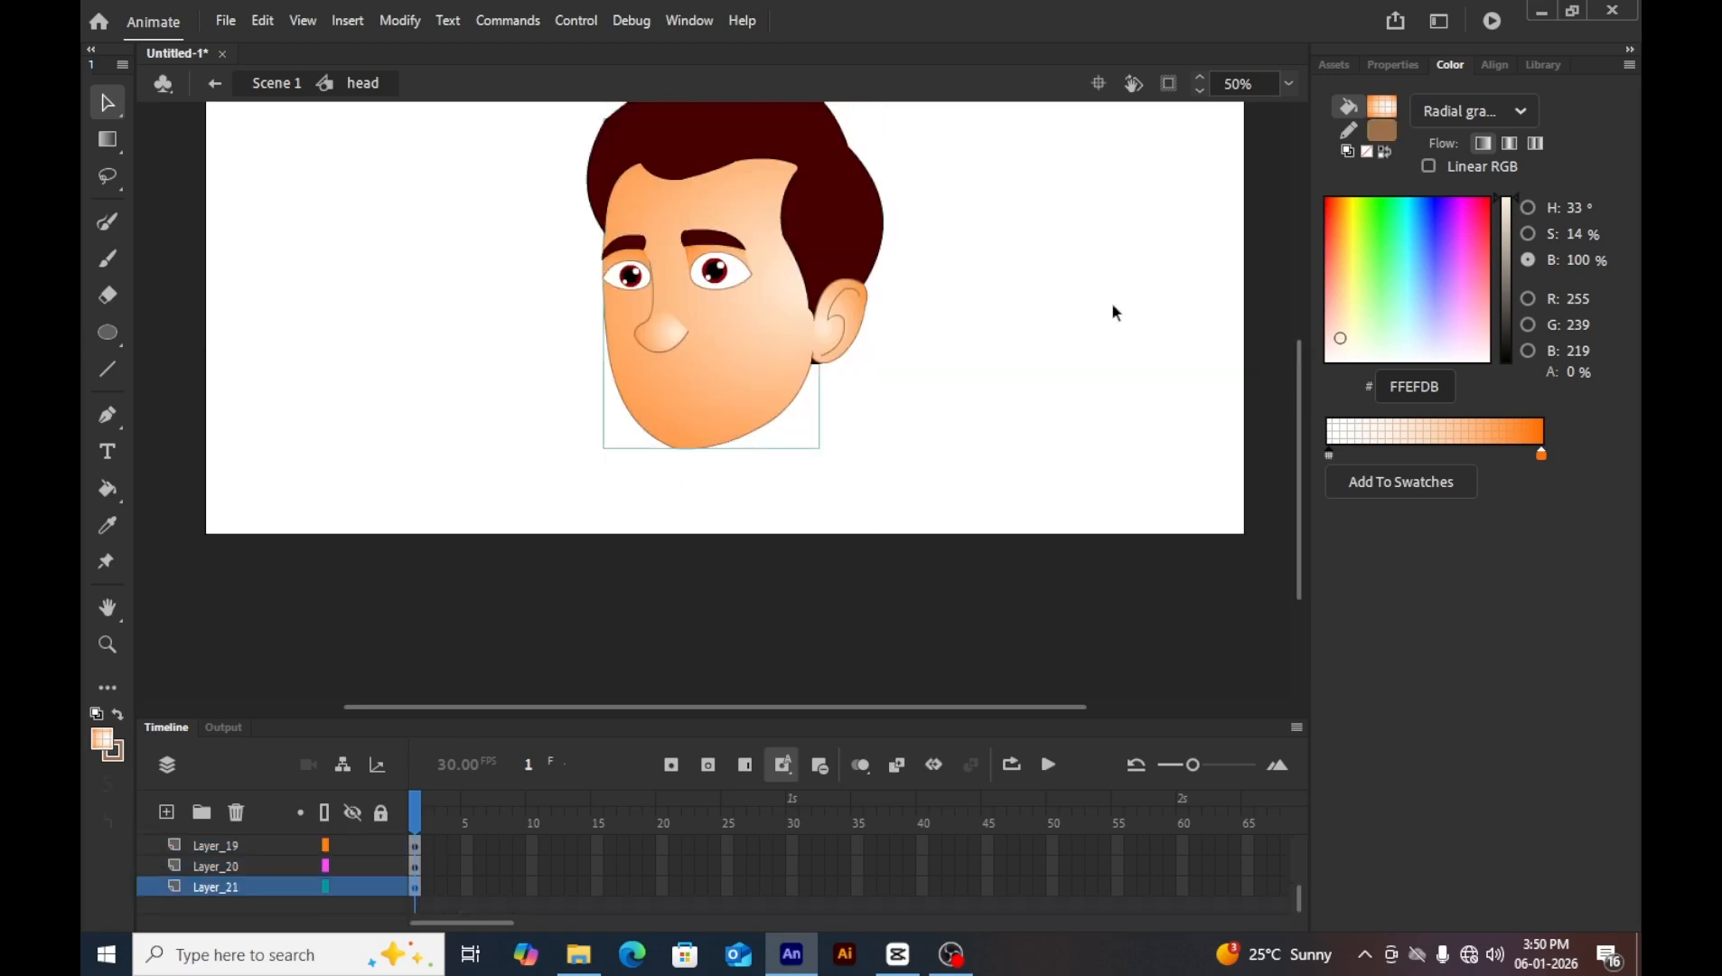
pyautogui.click(167, 812)
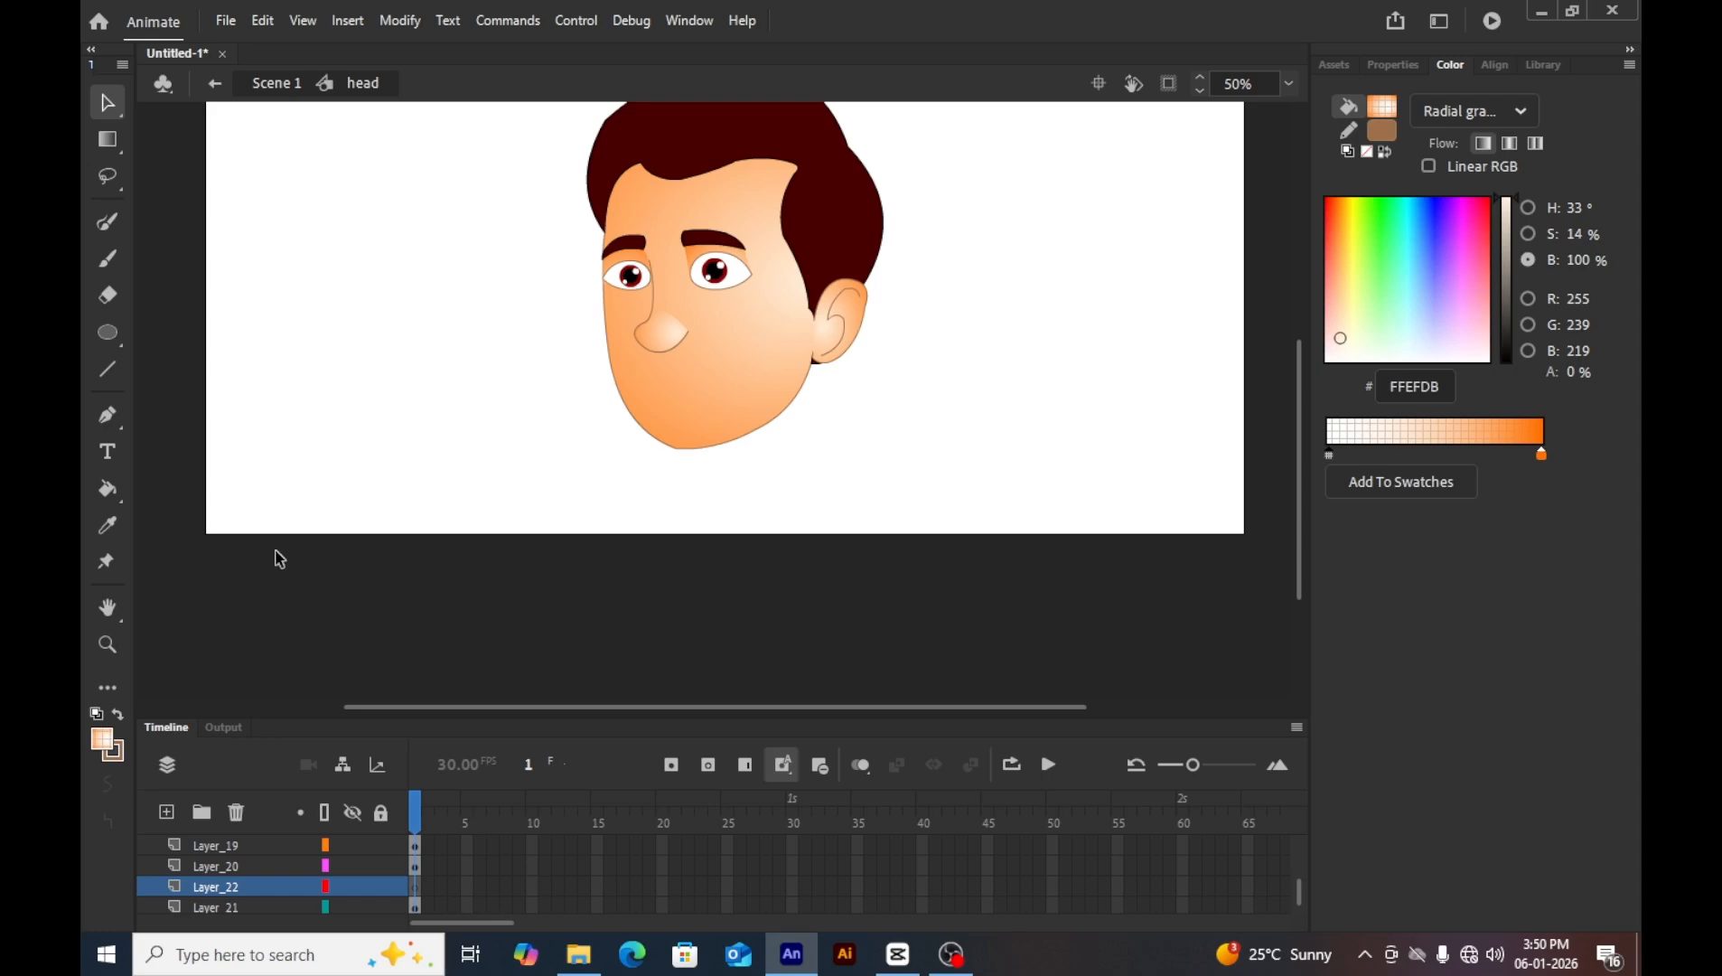
pyautogui.hotkey('ctrl', 'shift', 'v')
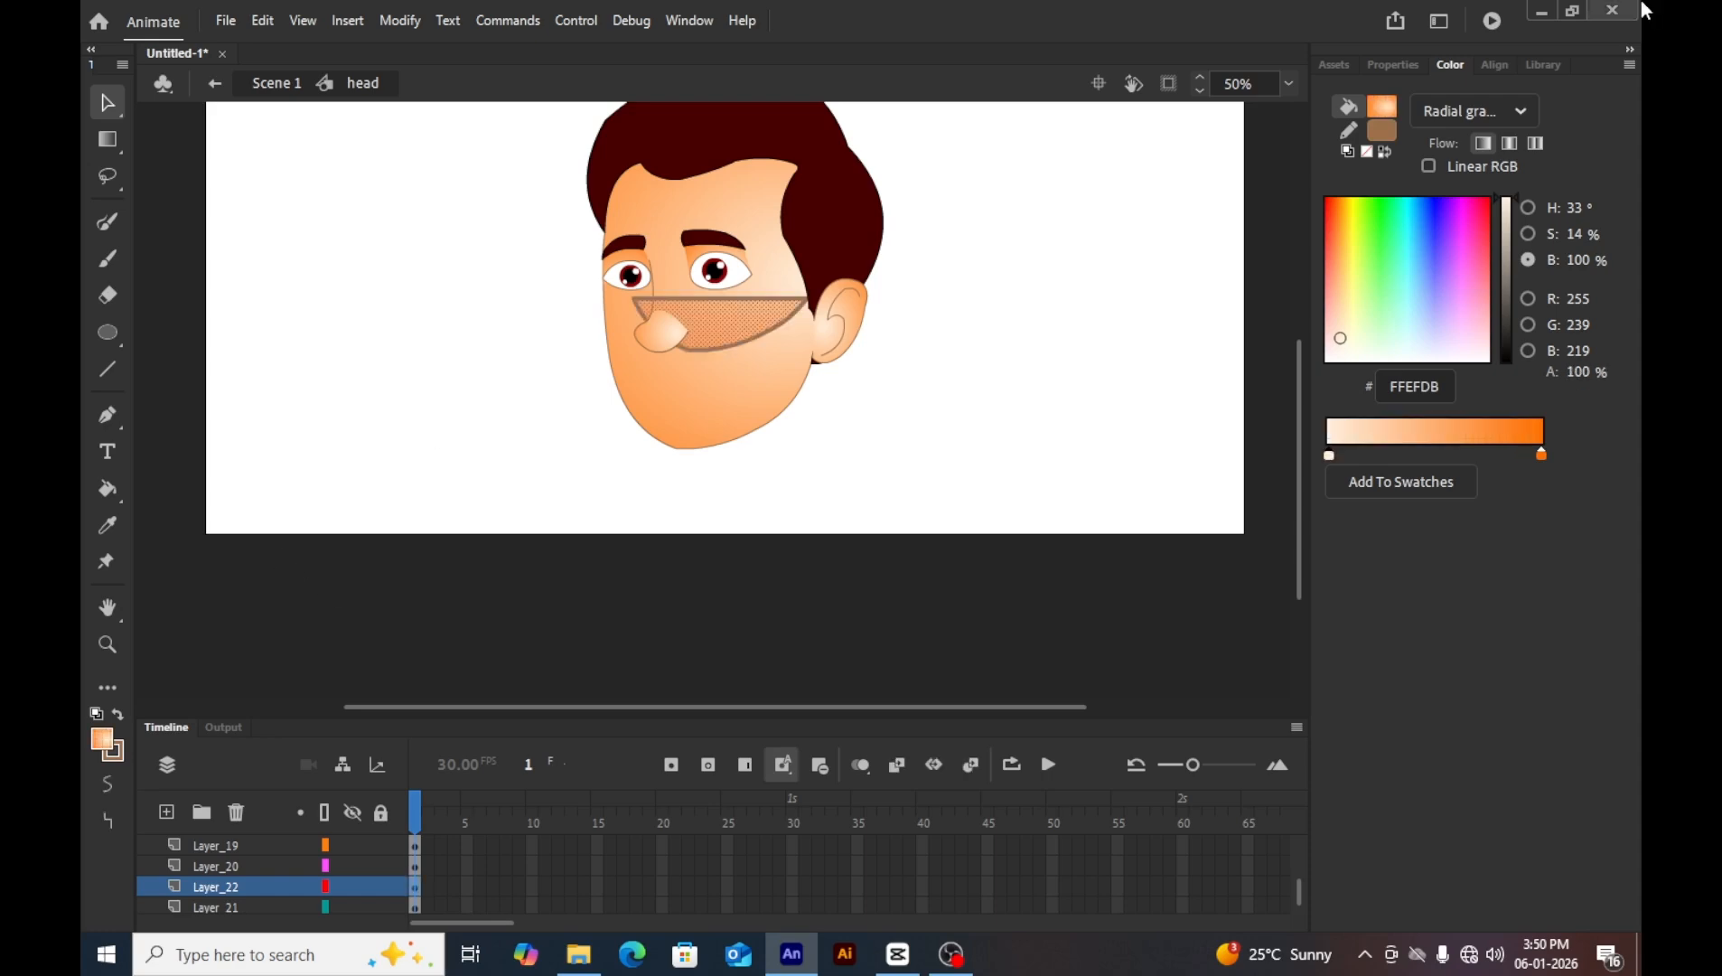
# Move the pasted chin section down onto the lower face so its curved edge matches the face outline.
pyautogui.press('z')
pyautogui.click(698, 331)
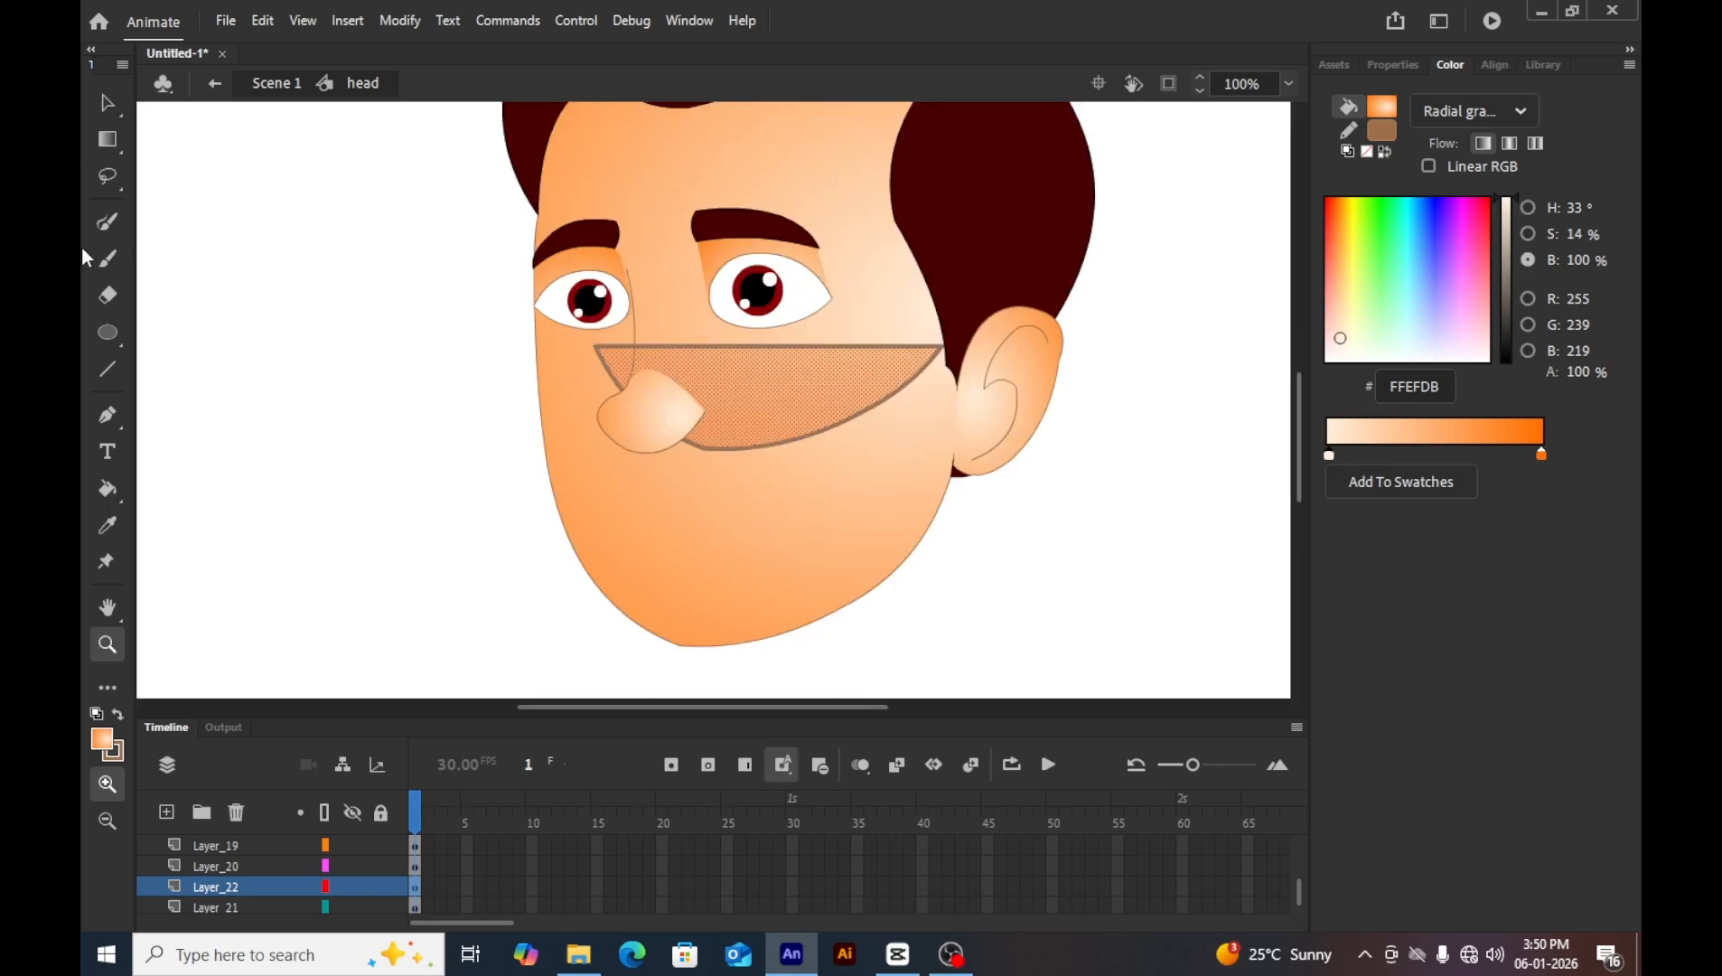
pyautogui.moveTo(109, 141); pyautogui.dragTo(203, 140)
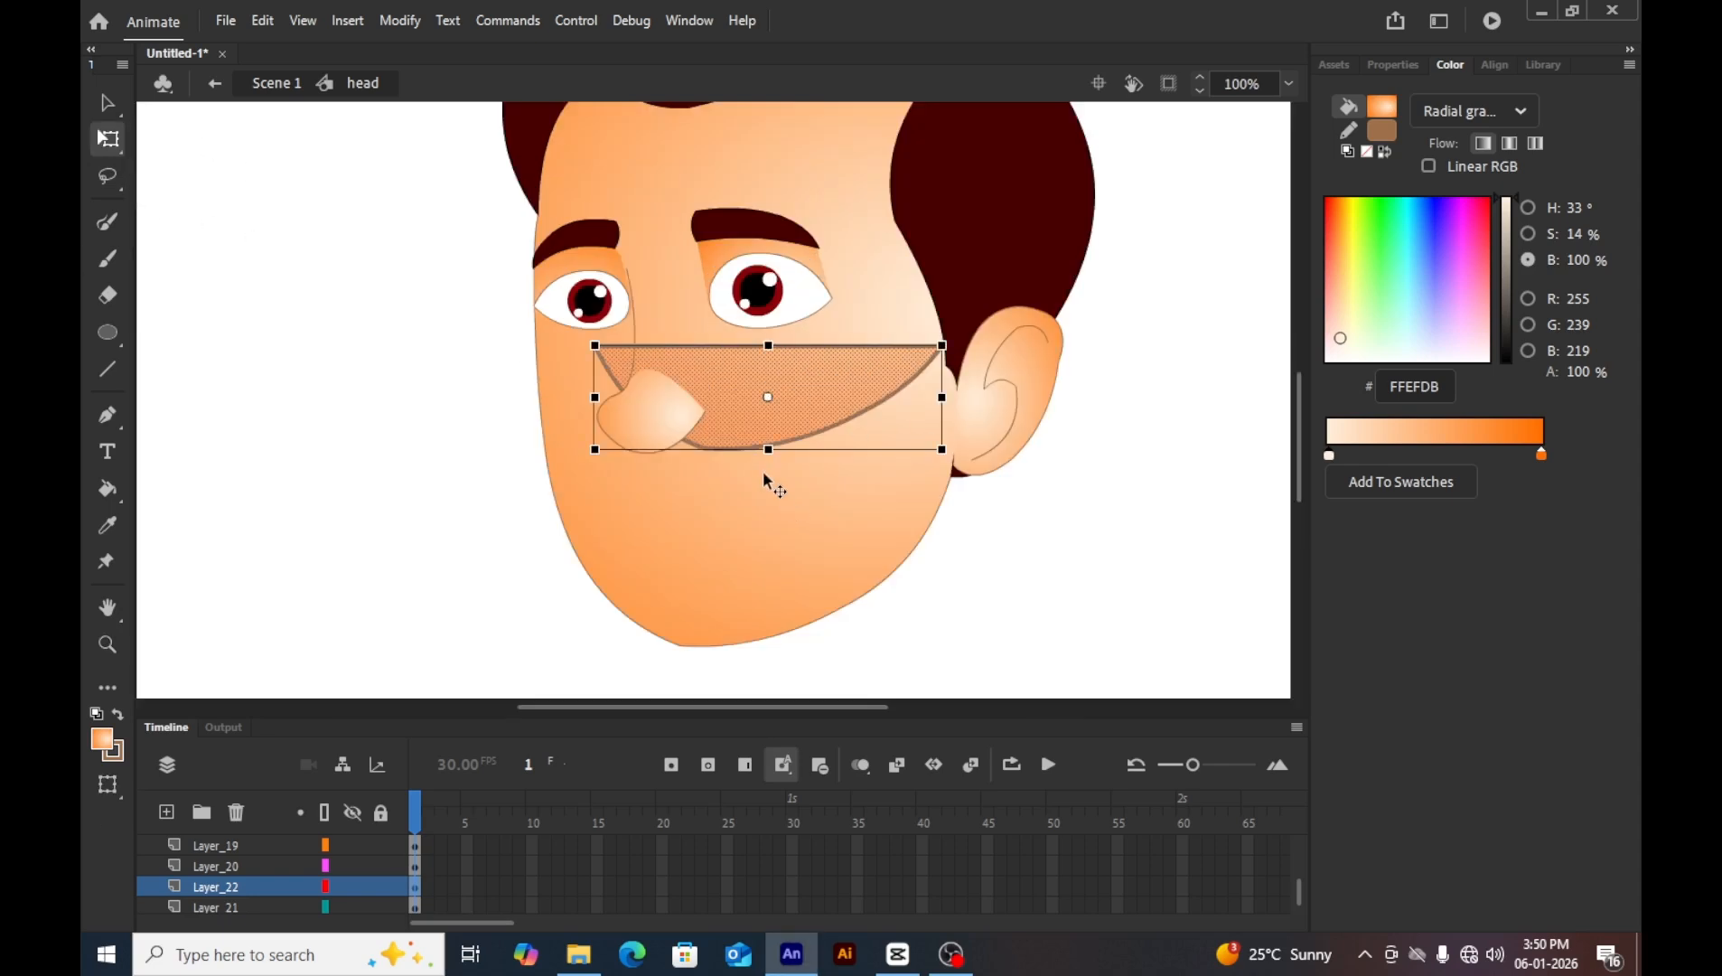
pyautogui.scroll(-3, 724, 408)
pyautogui.moveTo(749, 237); pyautogui.dragTo(723, 415)
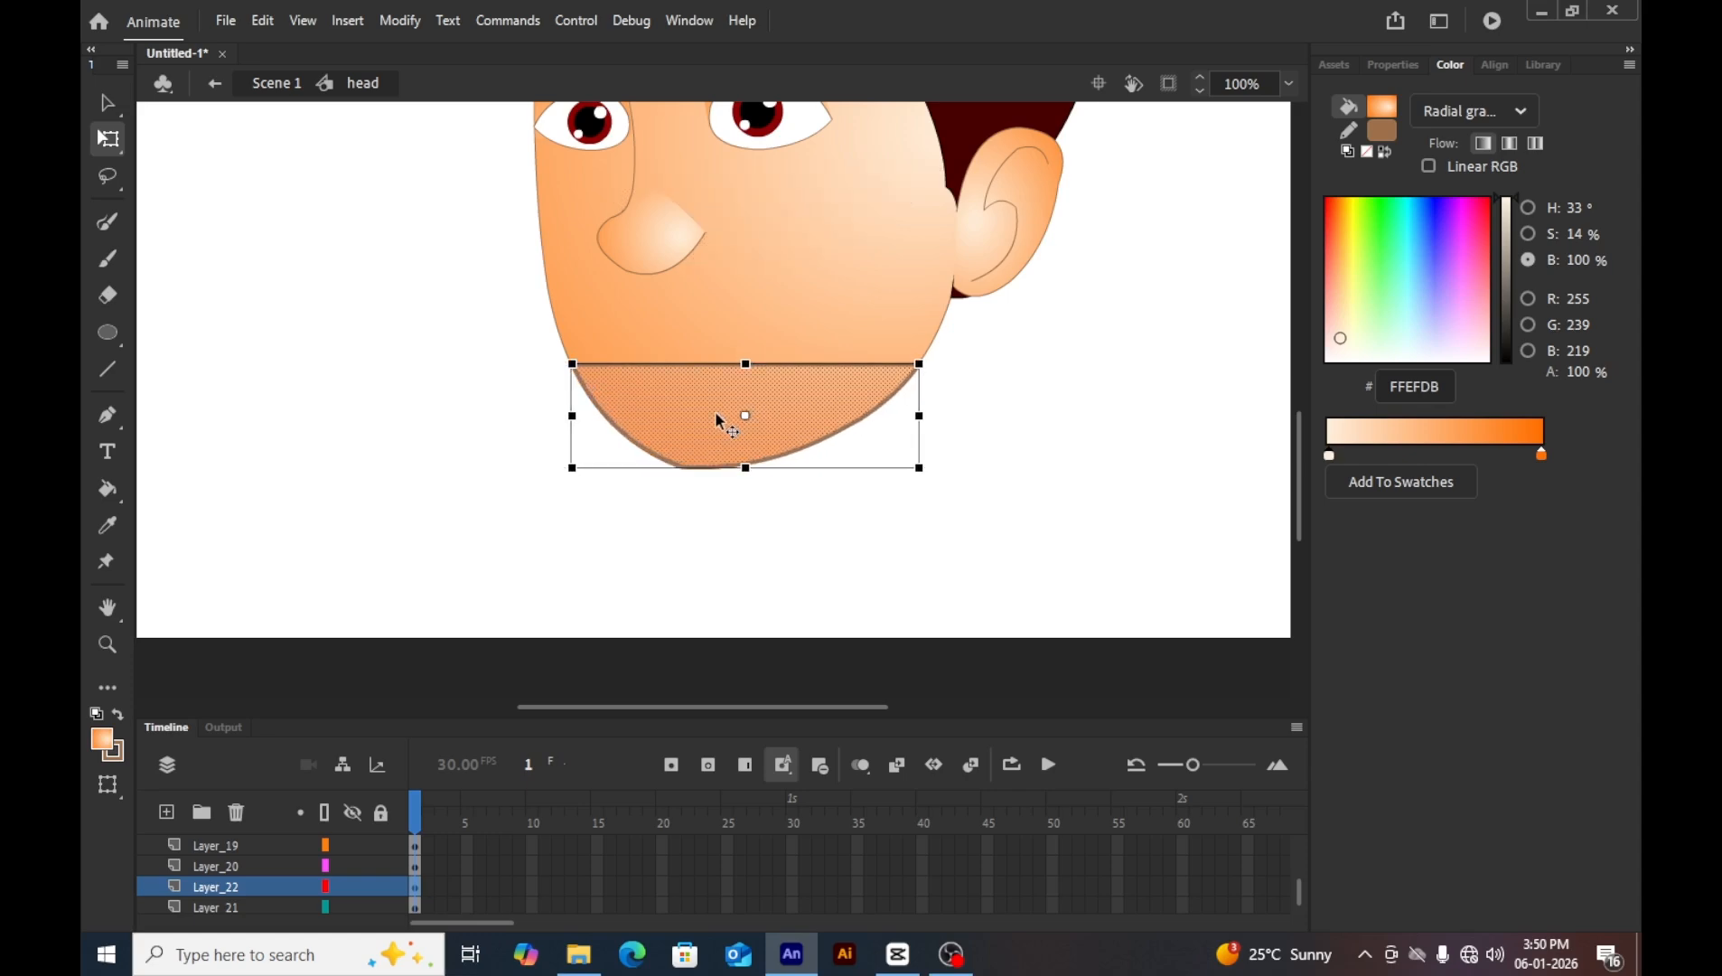
pyautogui.press('z')
pyautogui.click(723, 415)
pyautogui.click(107, 138)
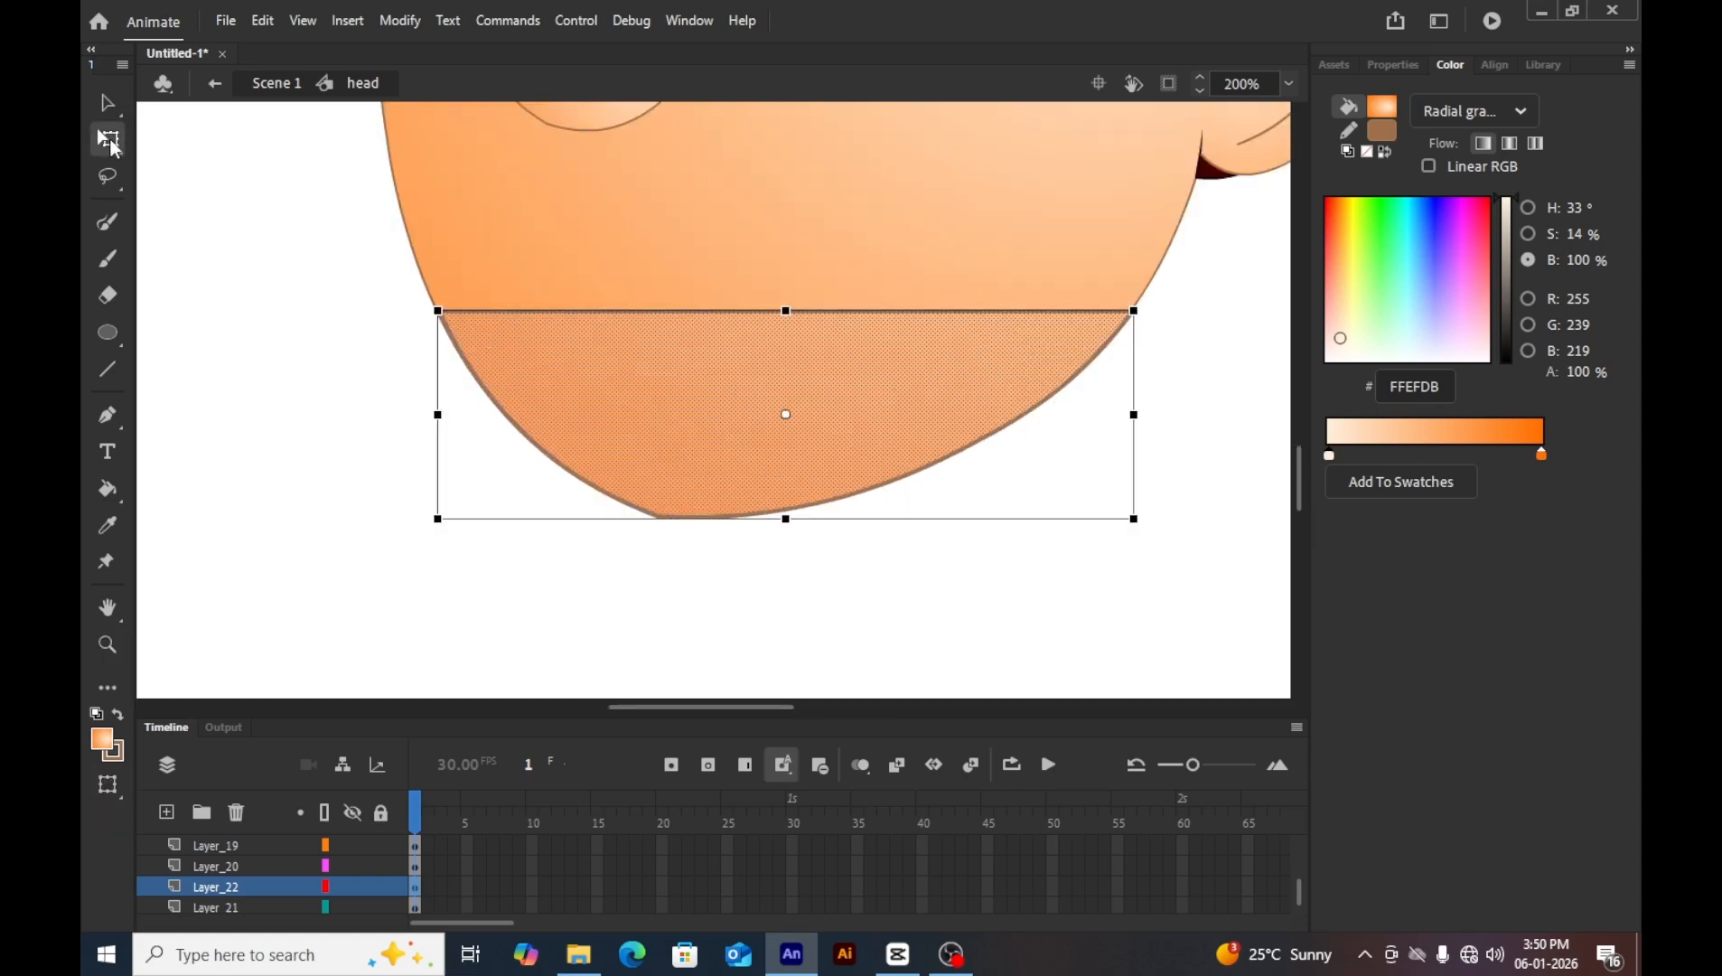
pyautogui.moveTo(639, 403); pyautogui.dragTo(635, 403)
pyautogui.click(792, 684)
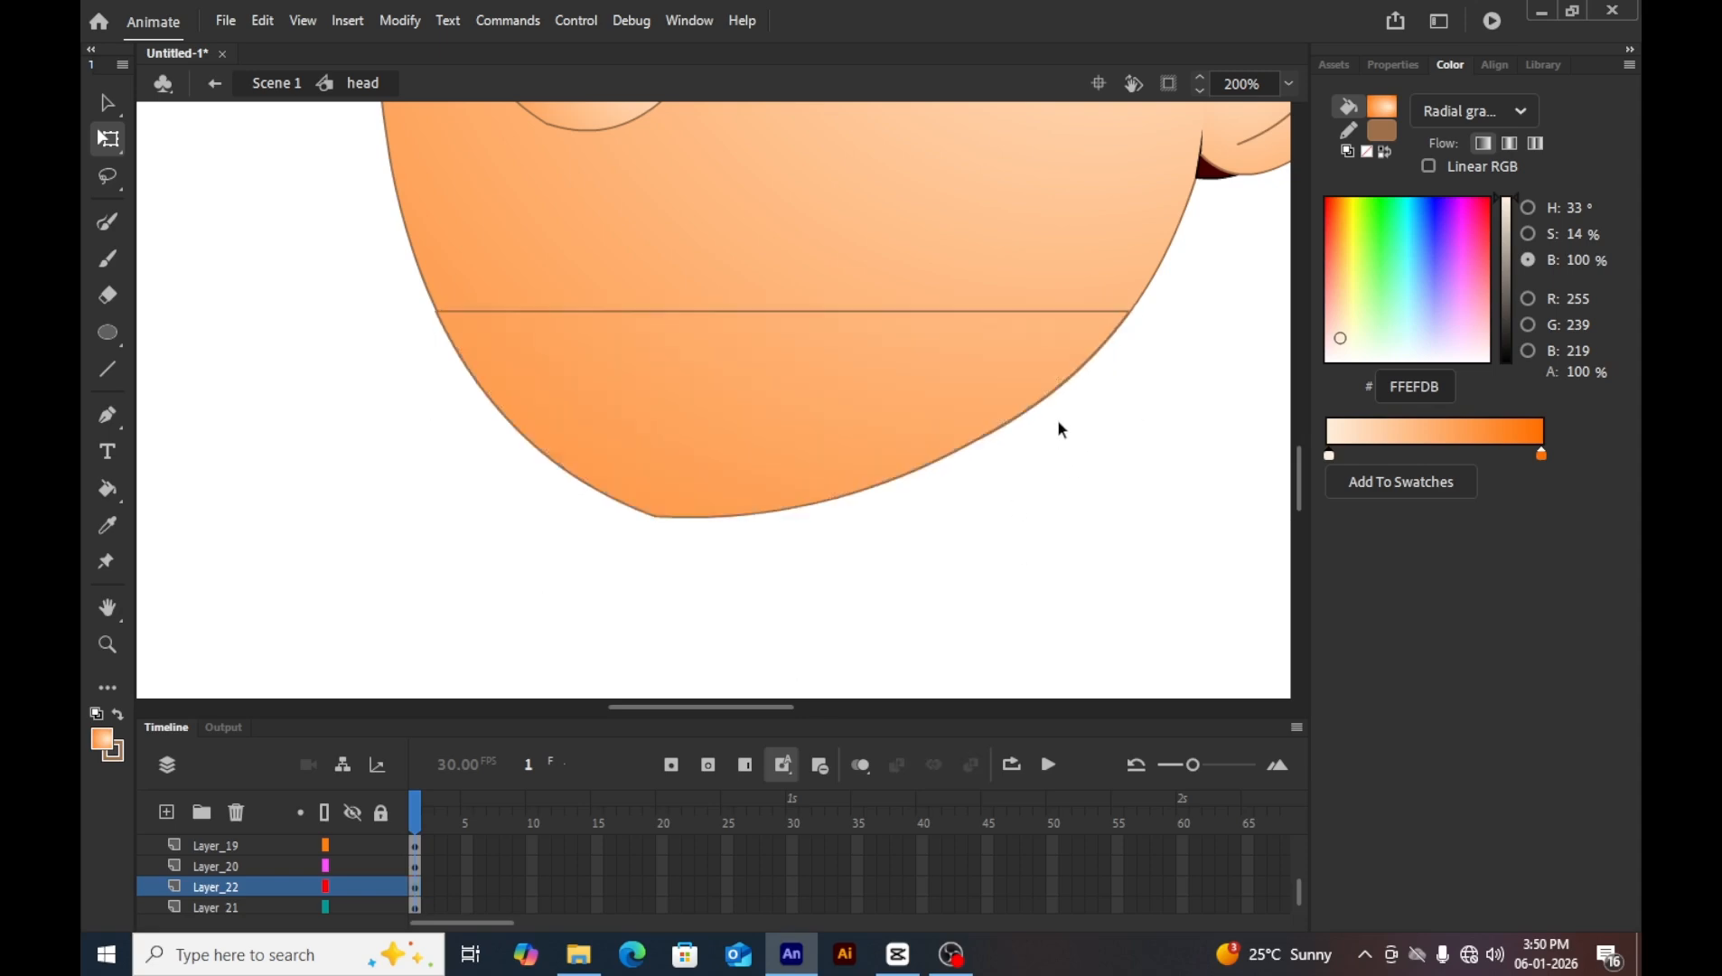
# Delete the straight line along the top of the chin section and return to Scene 1.
pyautogui.click(991, 380)
pyautogui.click(1172, 512)
pyautogui.click(999, 311)
pyautogui.press('Delete')
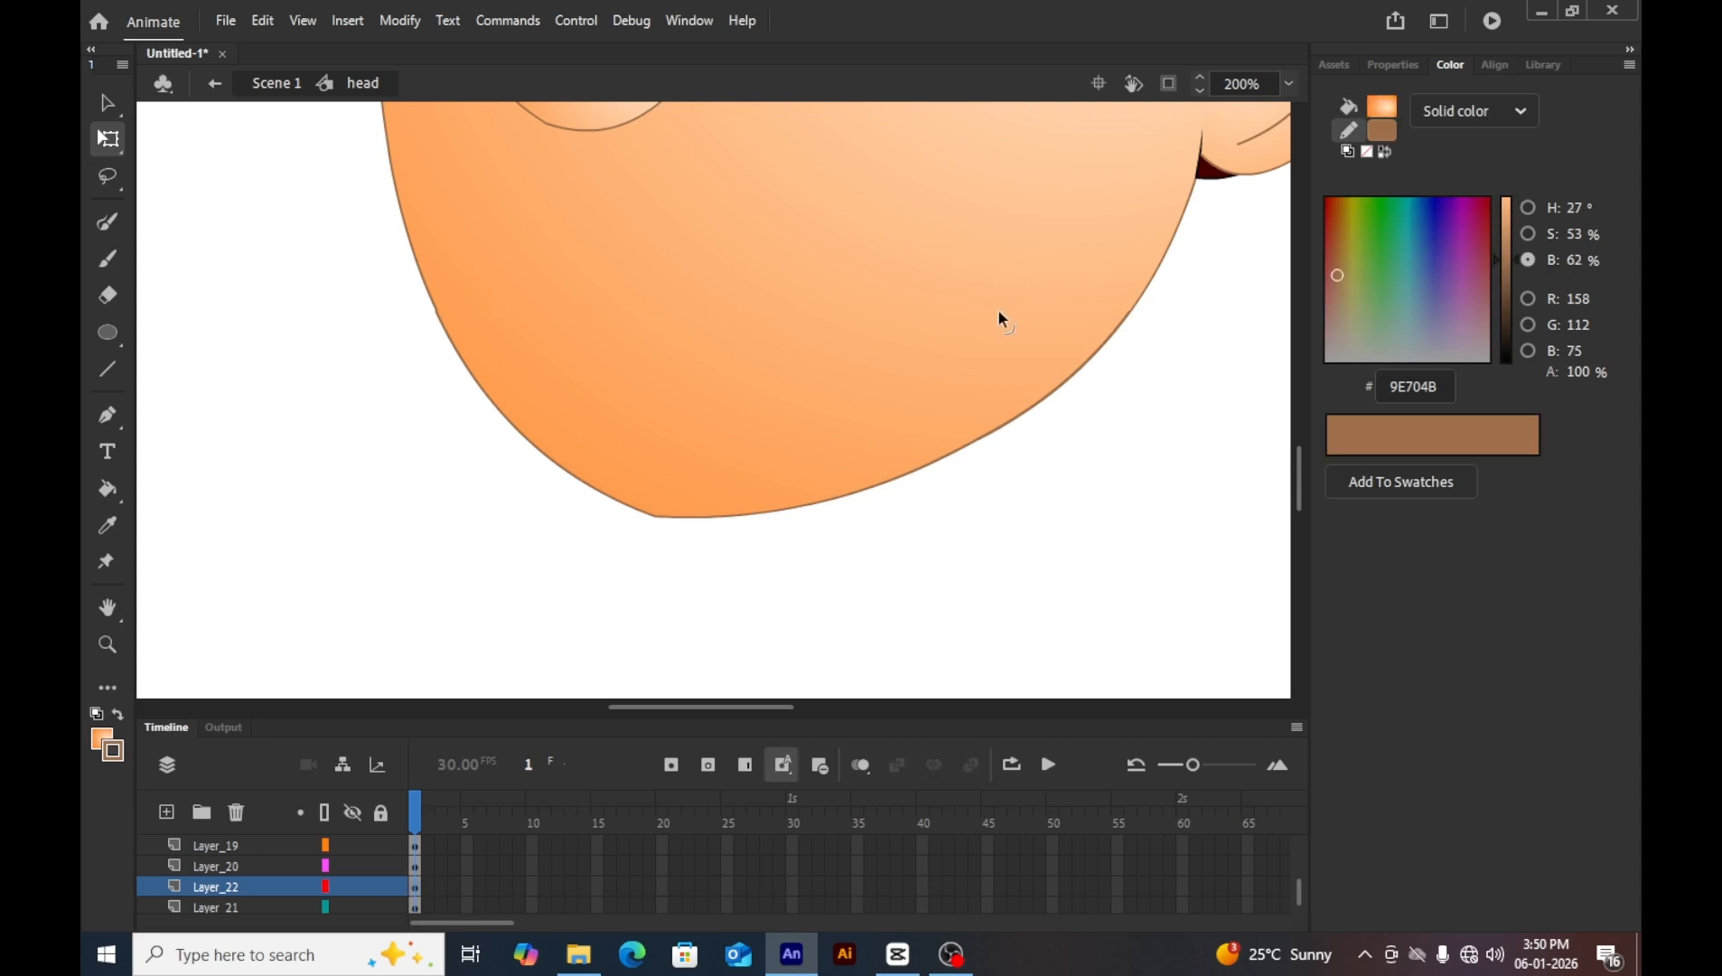
pyautogui.doubleClick(1061, 539)
pyautogui.doubleClick(934, 427)
pyautogui.click(934, 427)
pyautogui.doubleClick(748, 603)
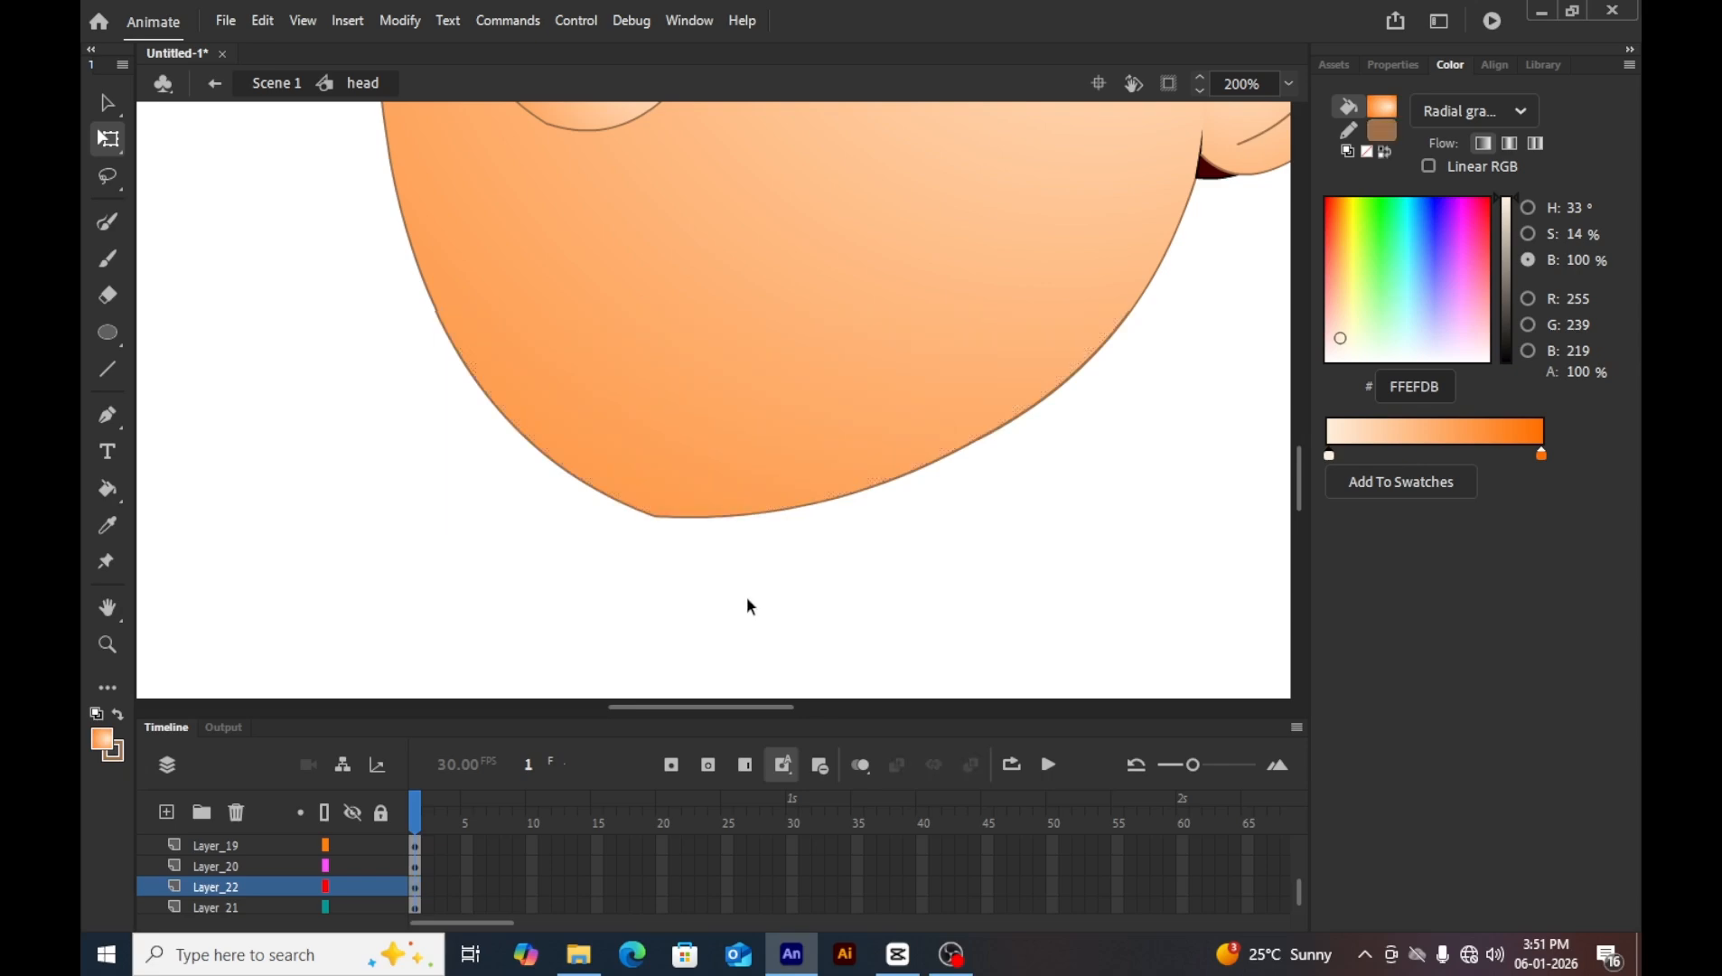
# Test moving the whole head symbol in Scene 1, undo the move, and reopen the symbol for editing.
pyautogui.scroll(1, 712, 545)
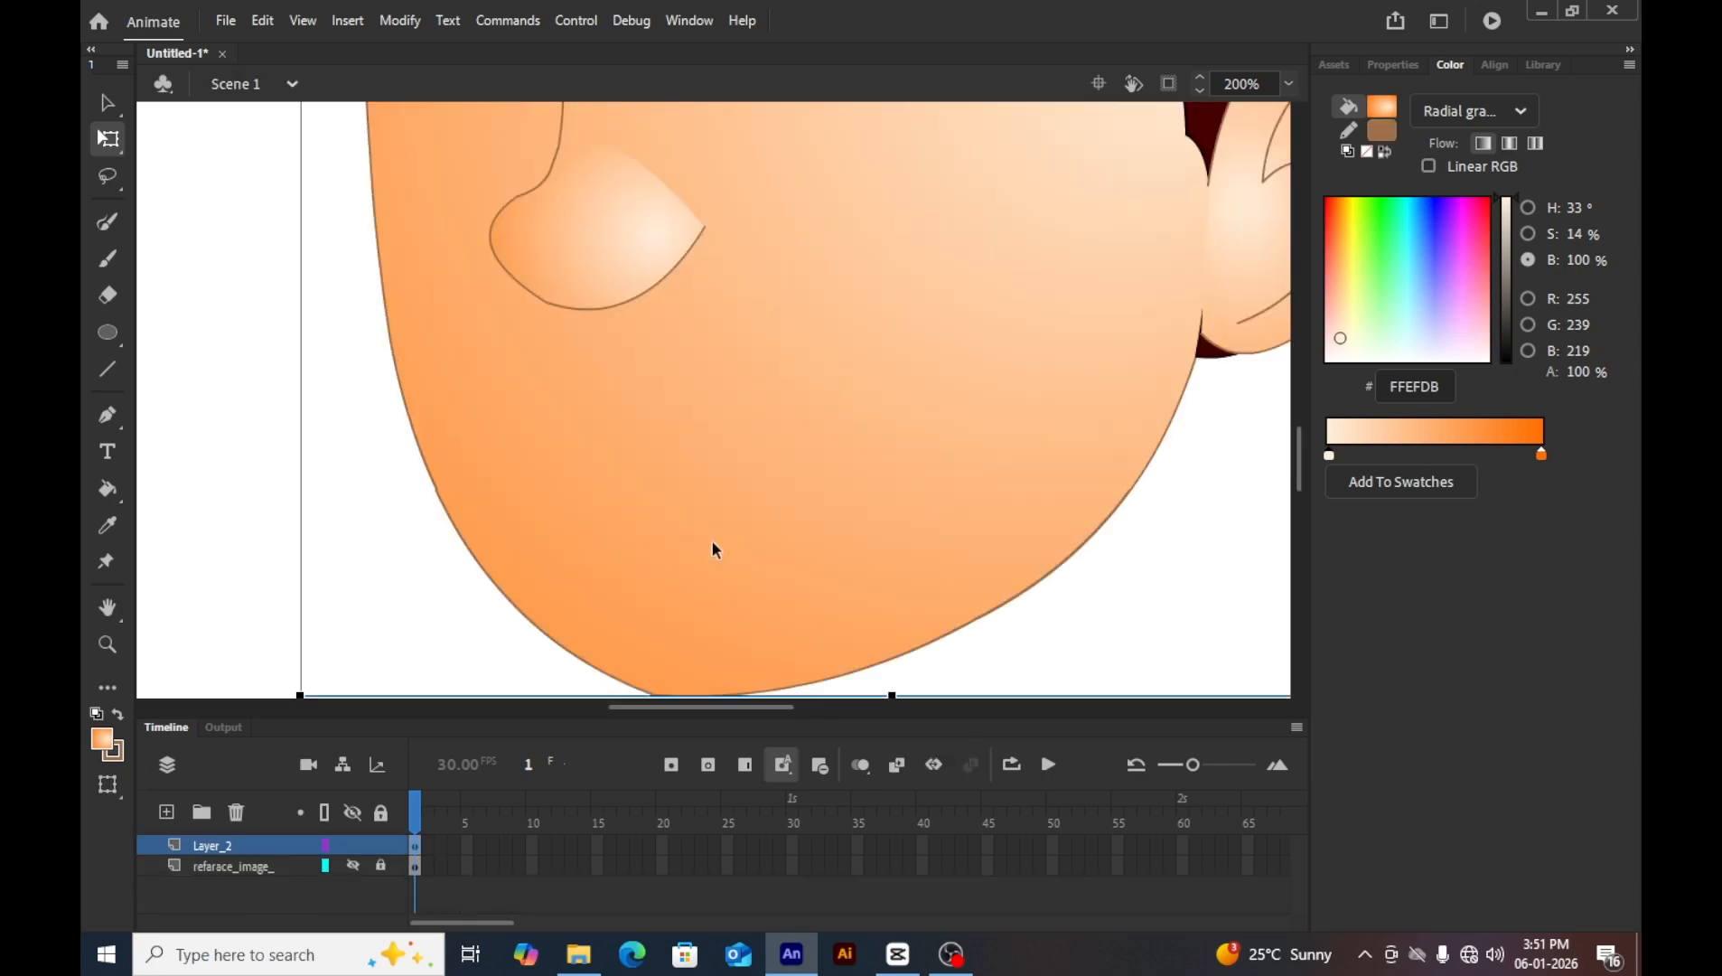
pyautogui.scroll(-1, 712, 547)
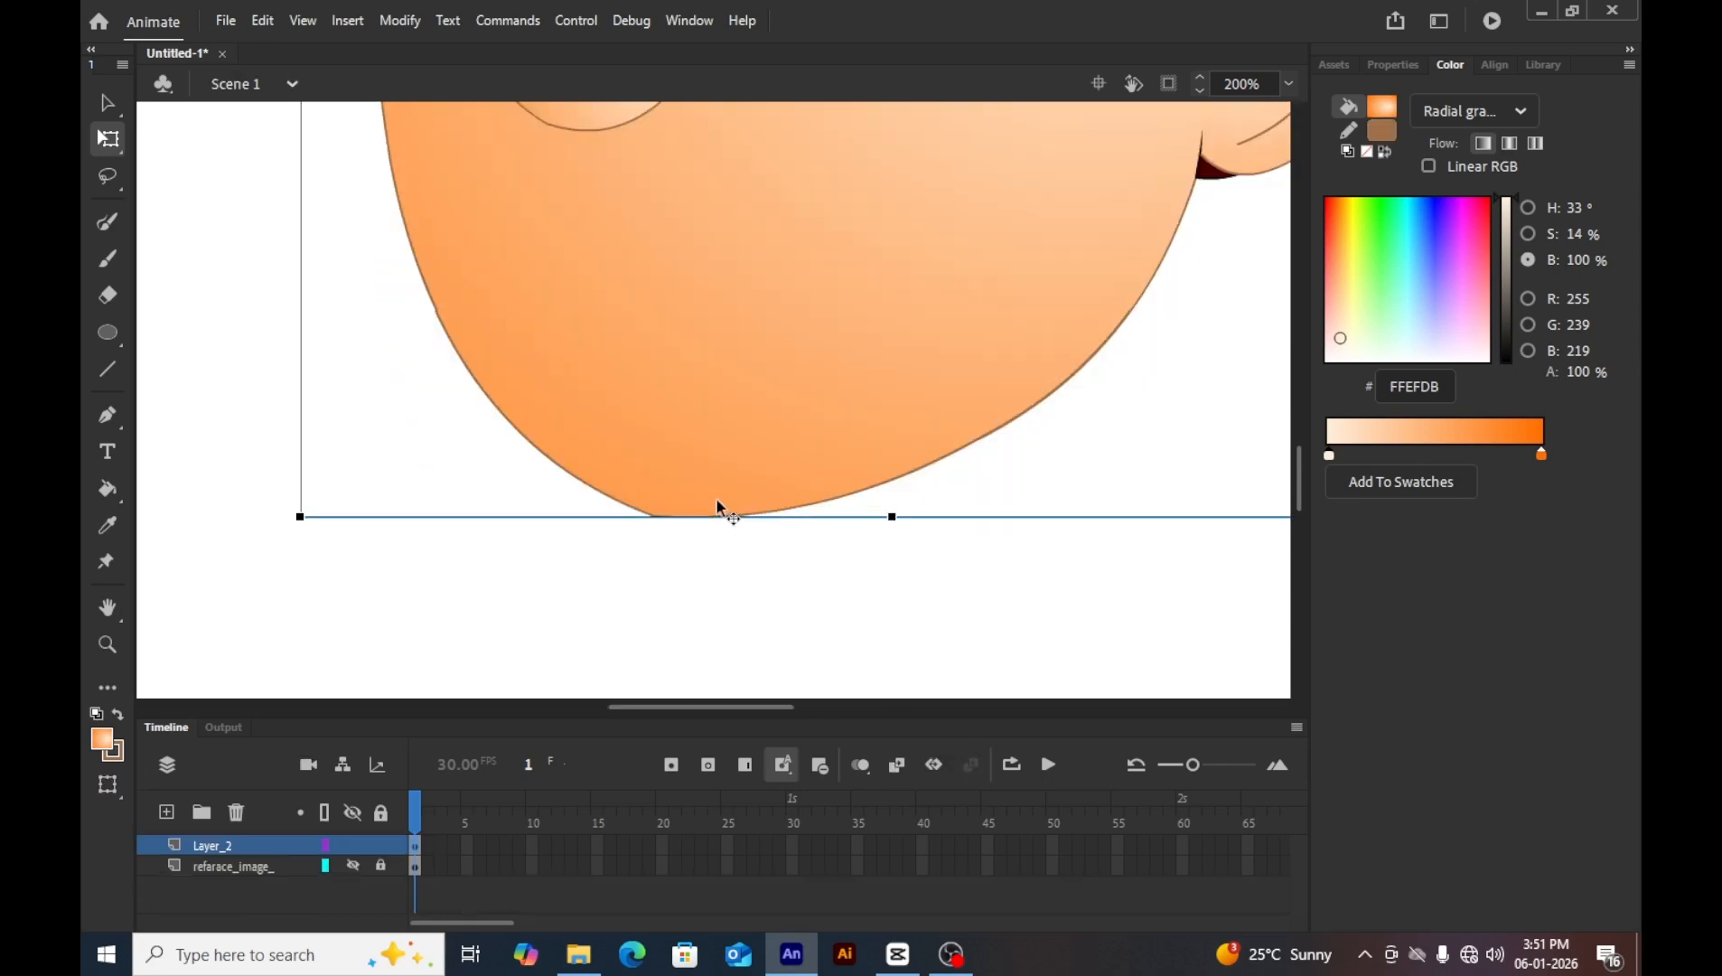
pyautogui.hotkey('ctrl', '-')
pyautogui.hotkey('ctrl', '-')
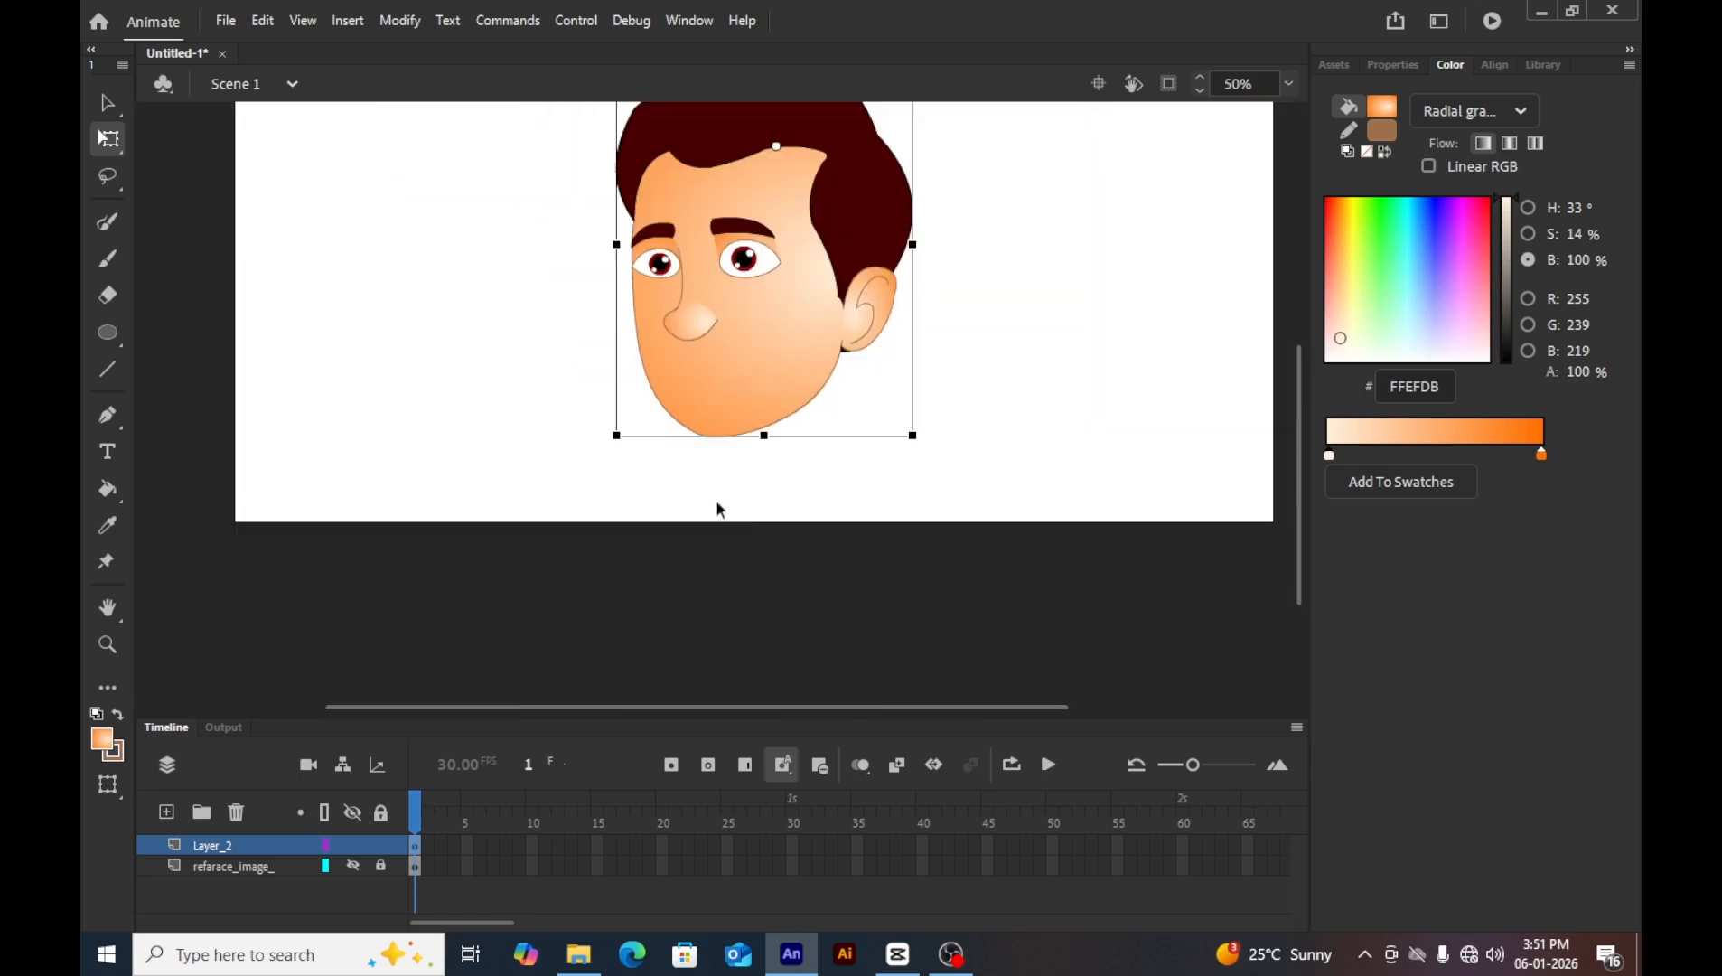
pyautogui.moveTo(737, 568); pyautogui.dragTo(863, 601)
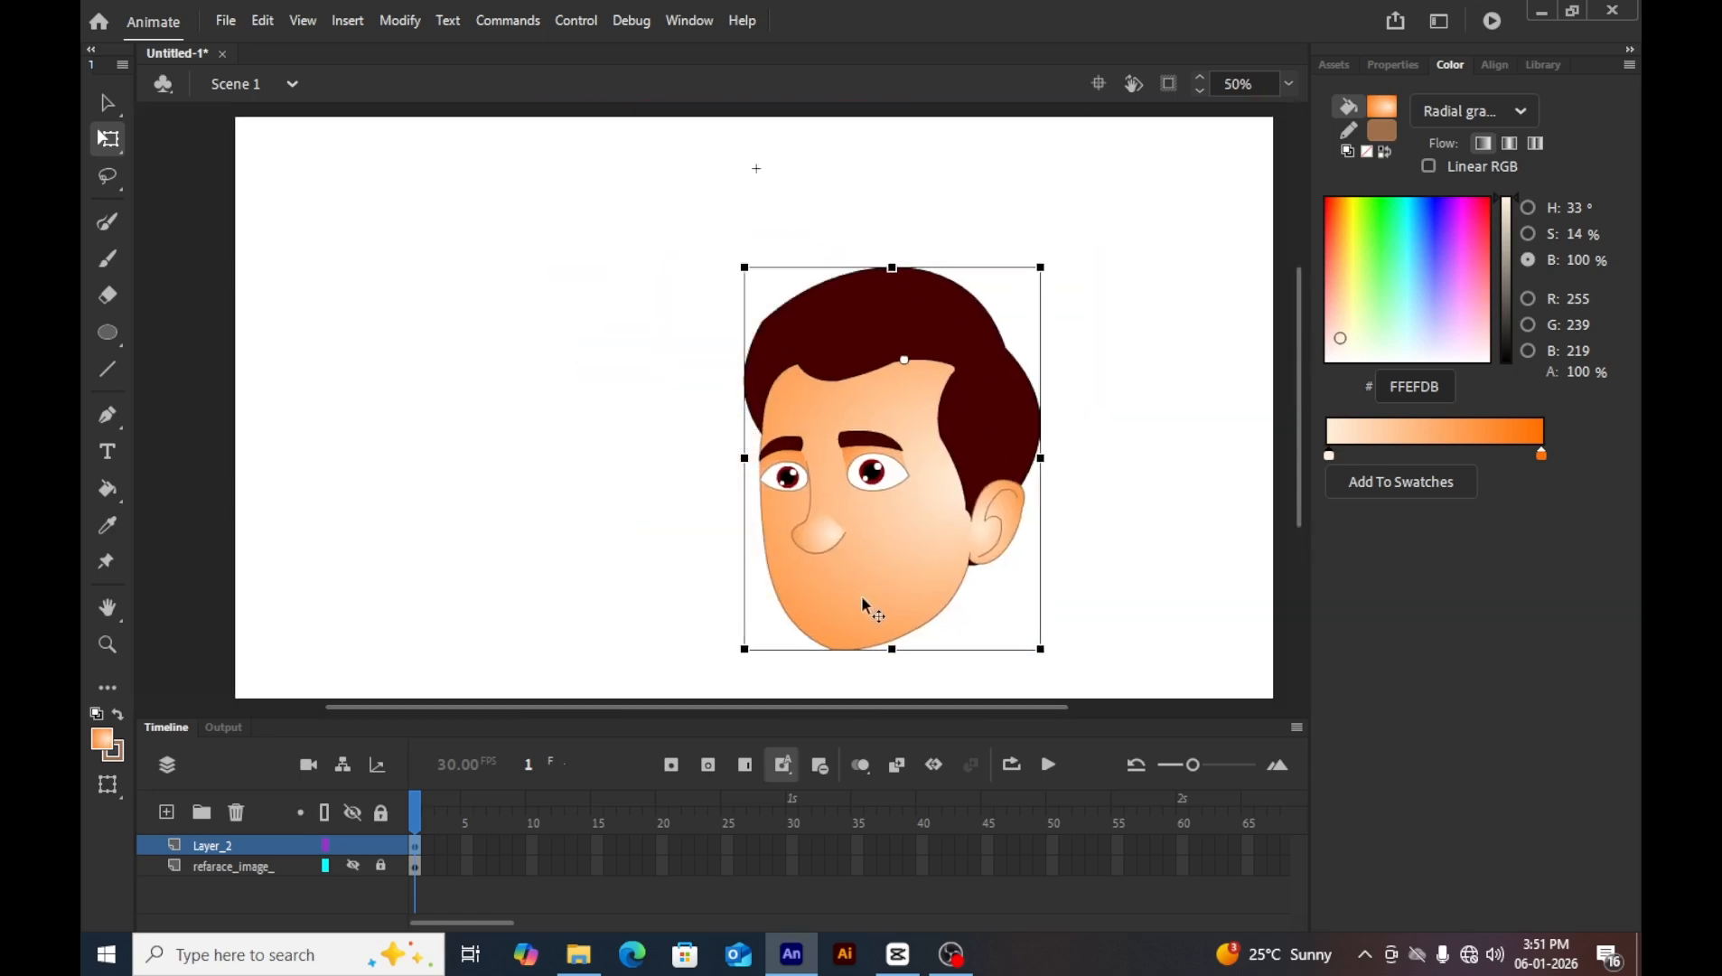
pyautogui.hotkey('ctrl', 'z')
pyautogui.doubleClick(795, 592)
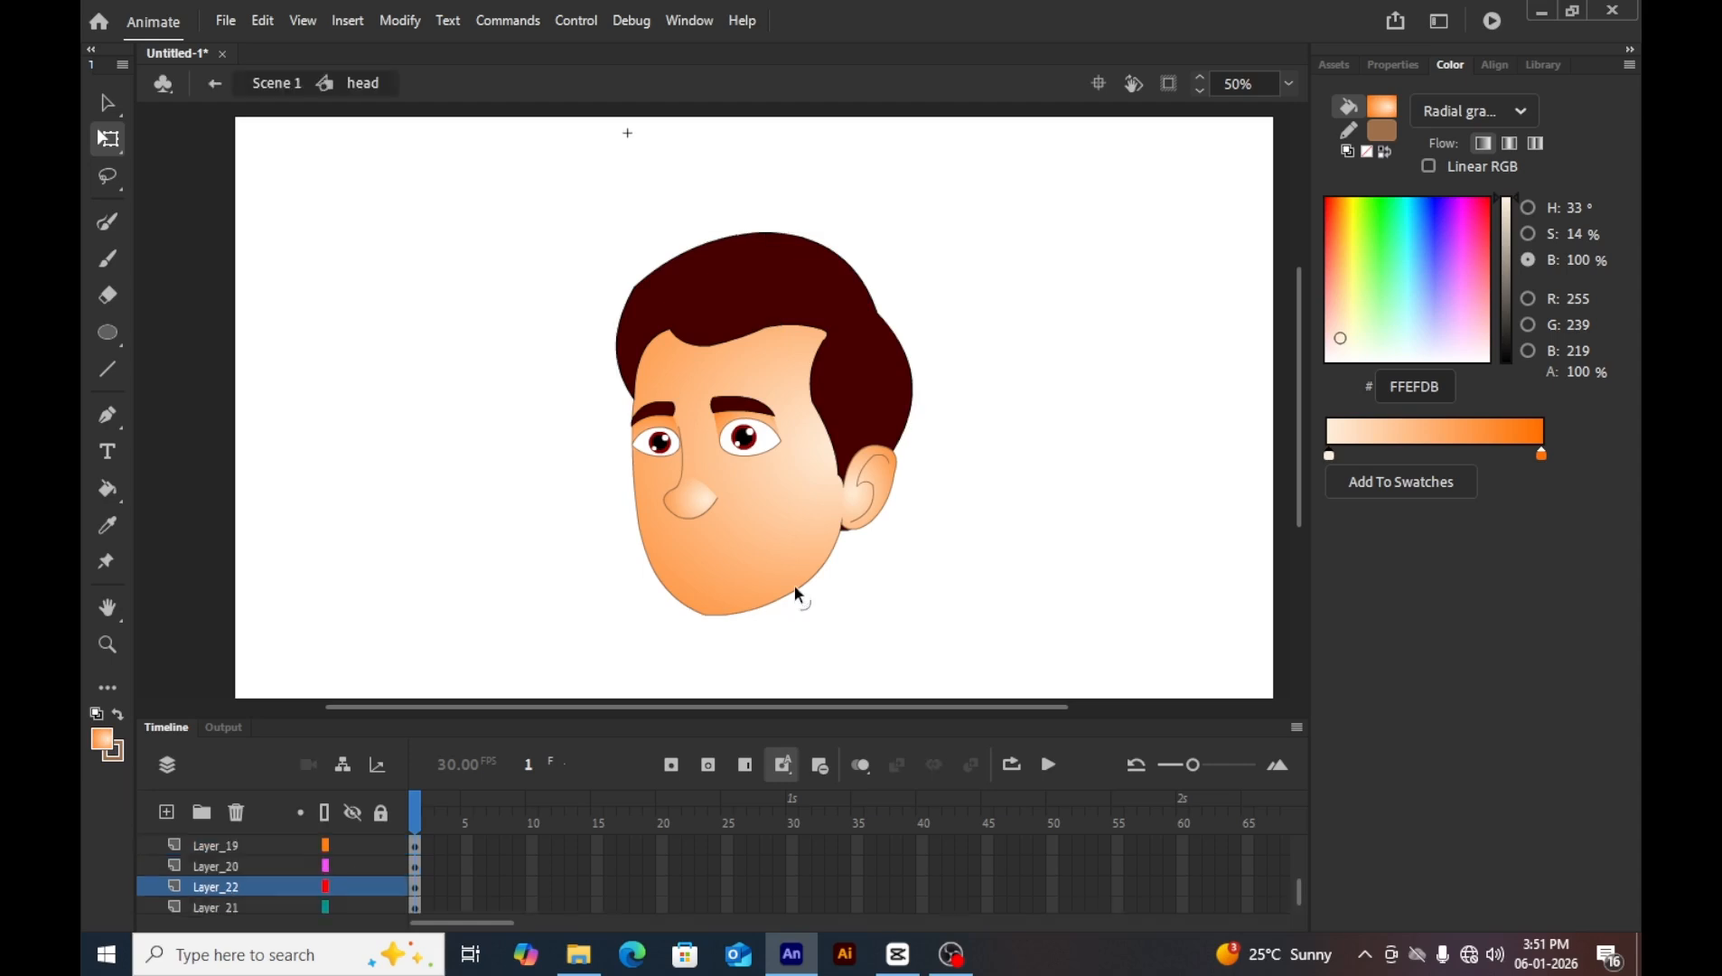
# Convert the chin section with its outline into a graphic symbol named talking mouth and open it for editing.
pyautogui.click(795, 592)
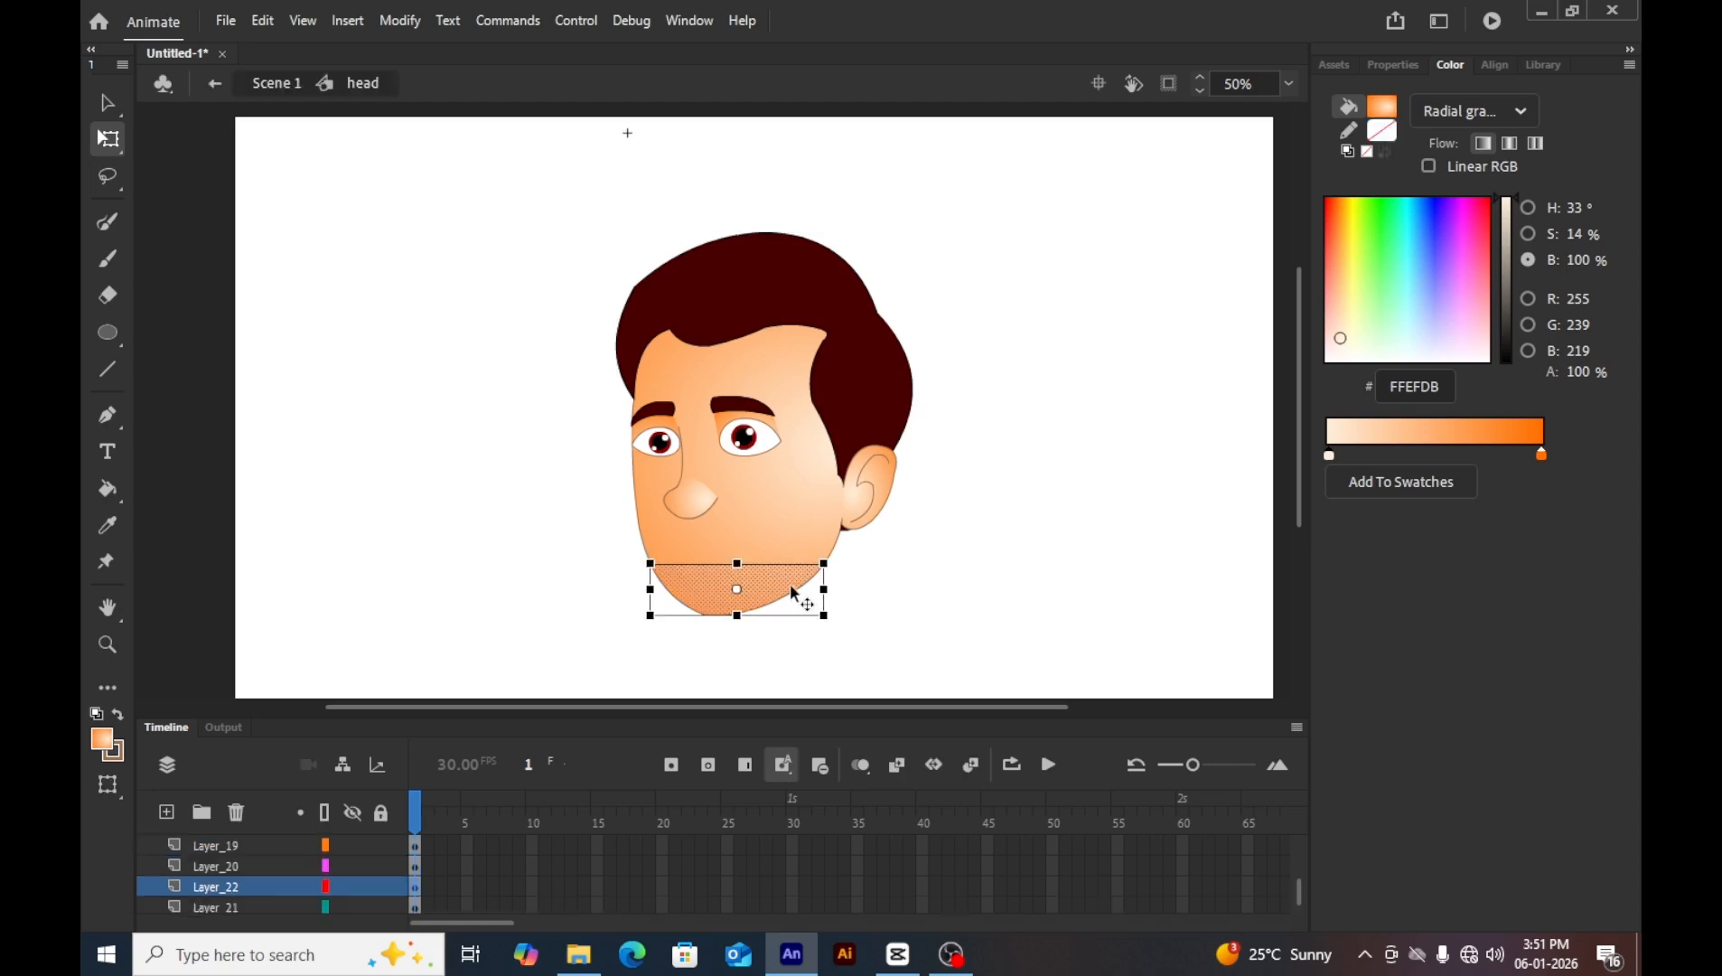
pyautogui.doubleClick(791, 587)
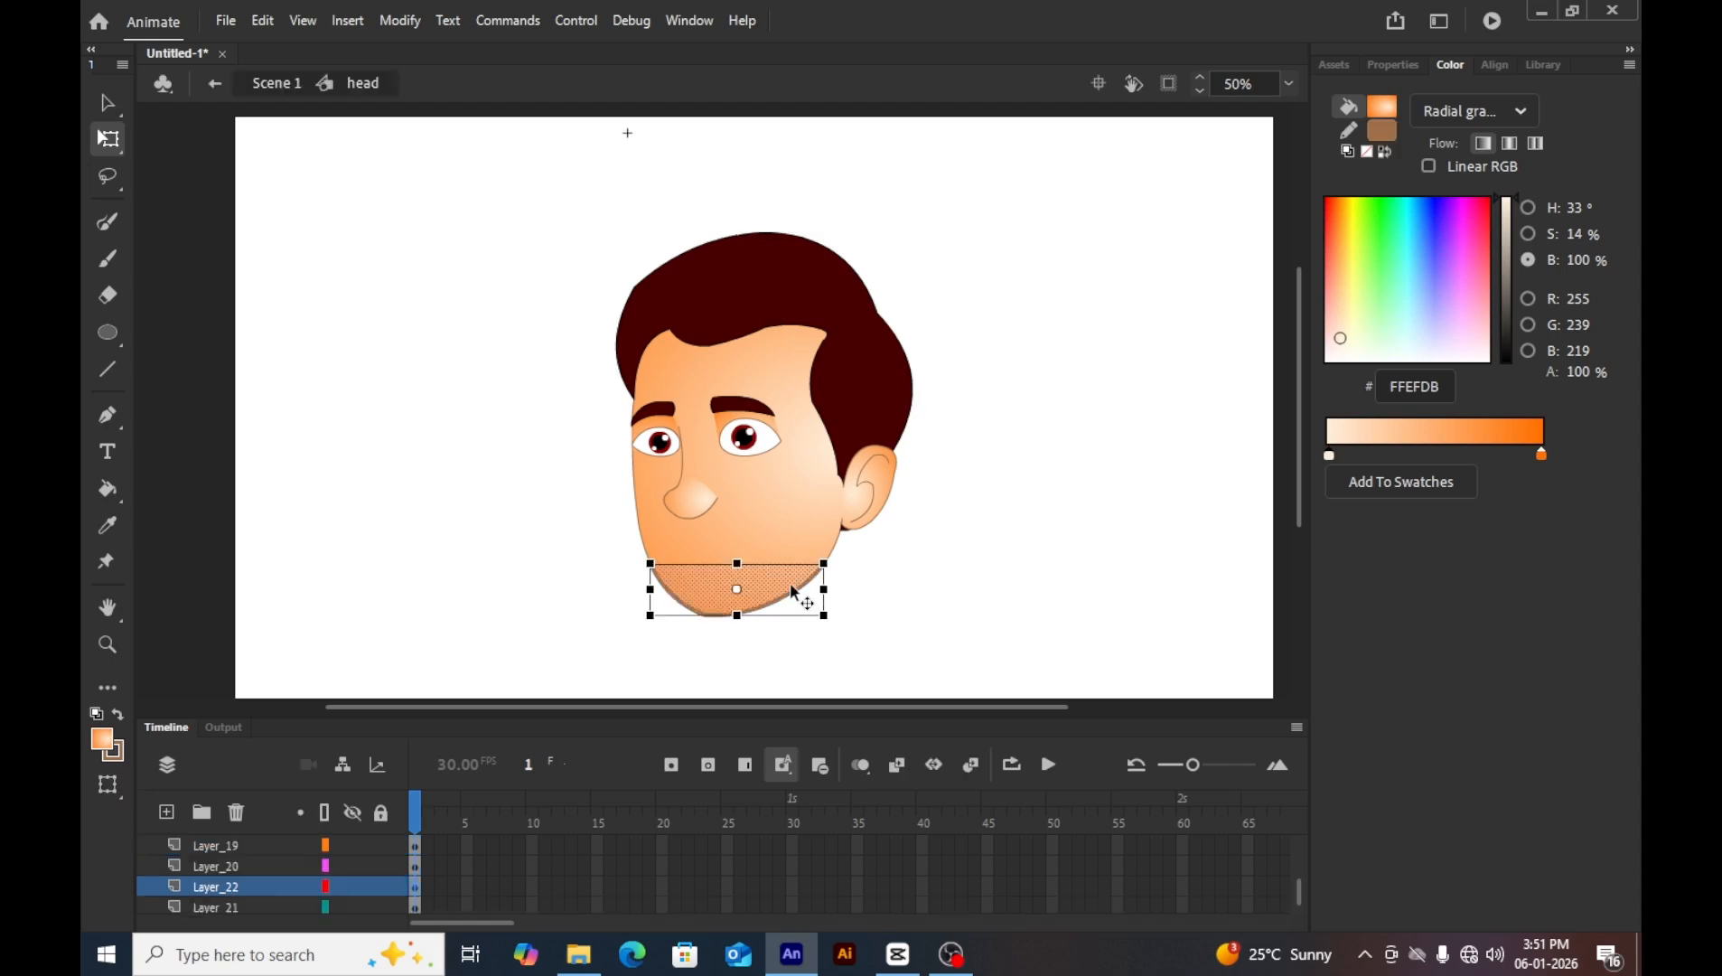
pyautogui.press('F8')
pyautogui.press('BackSpace')
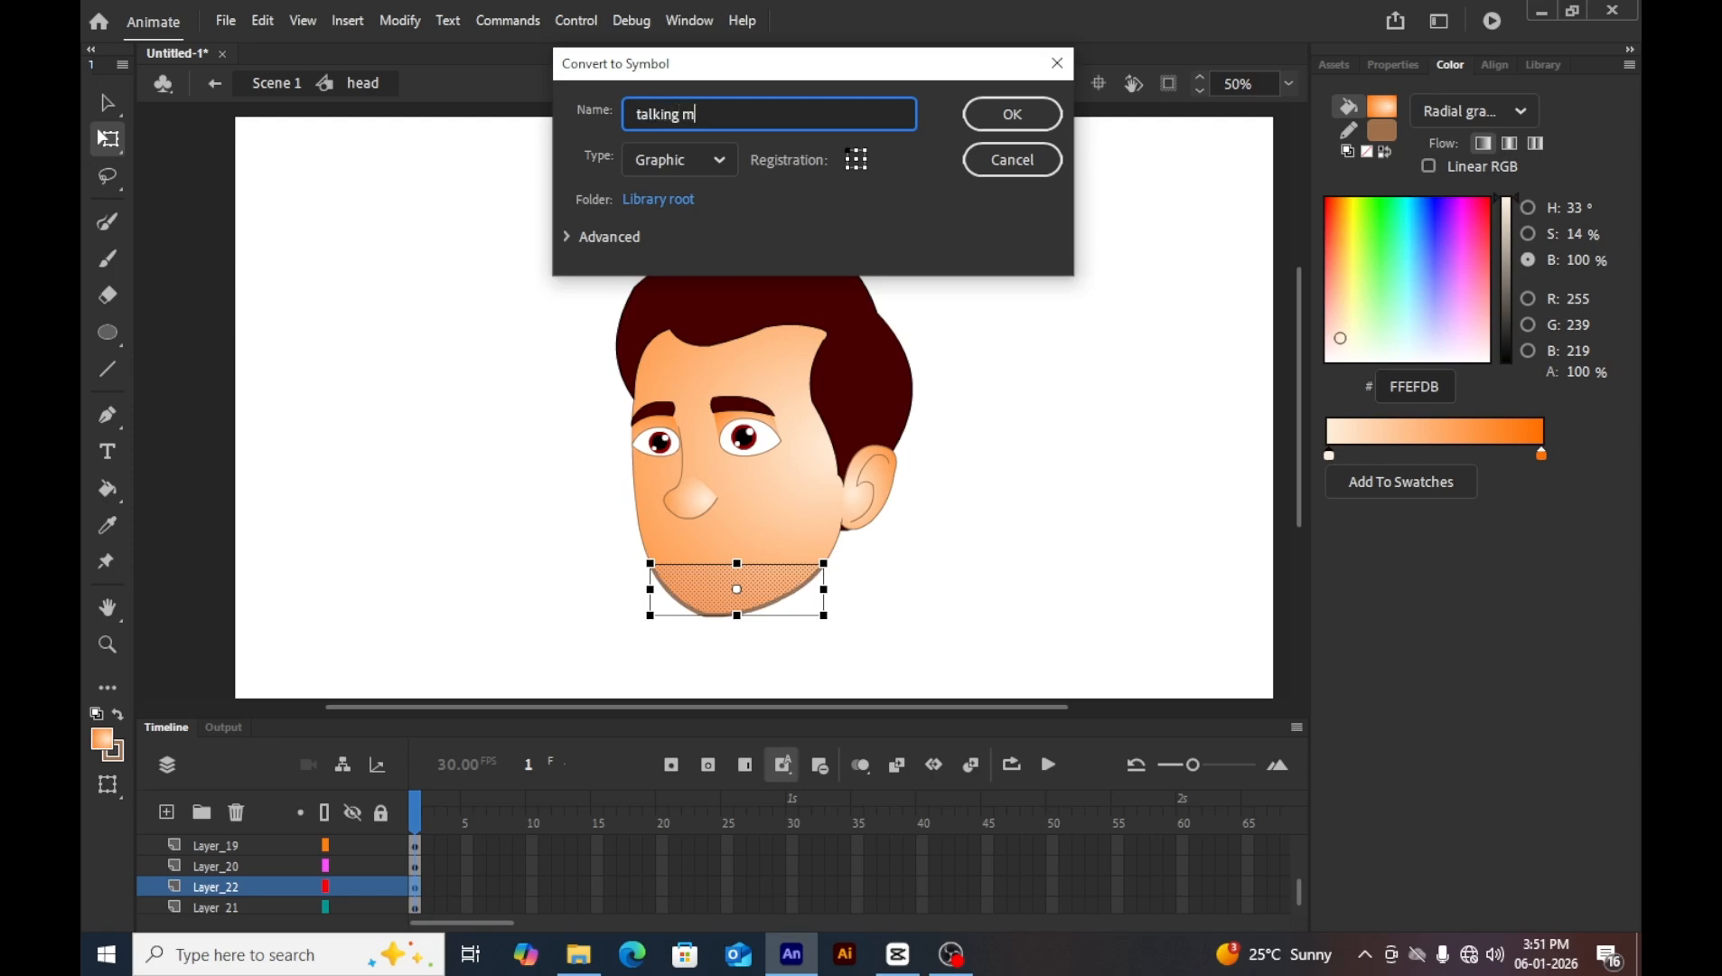
pyautogui.write('talking mouth')
pyautogui.press('Return')
pyautogui.doubleClick(777, 595)
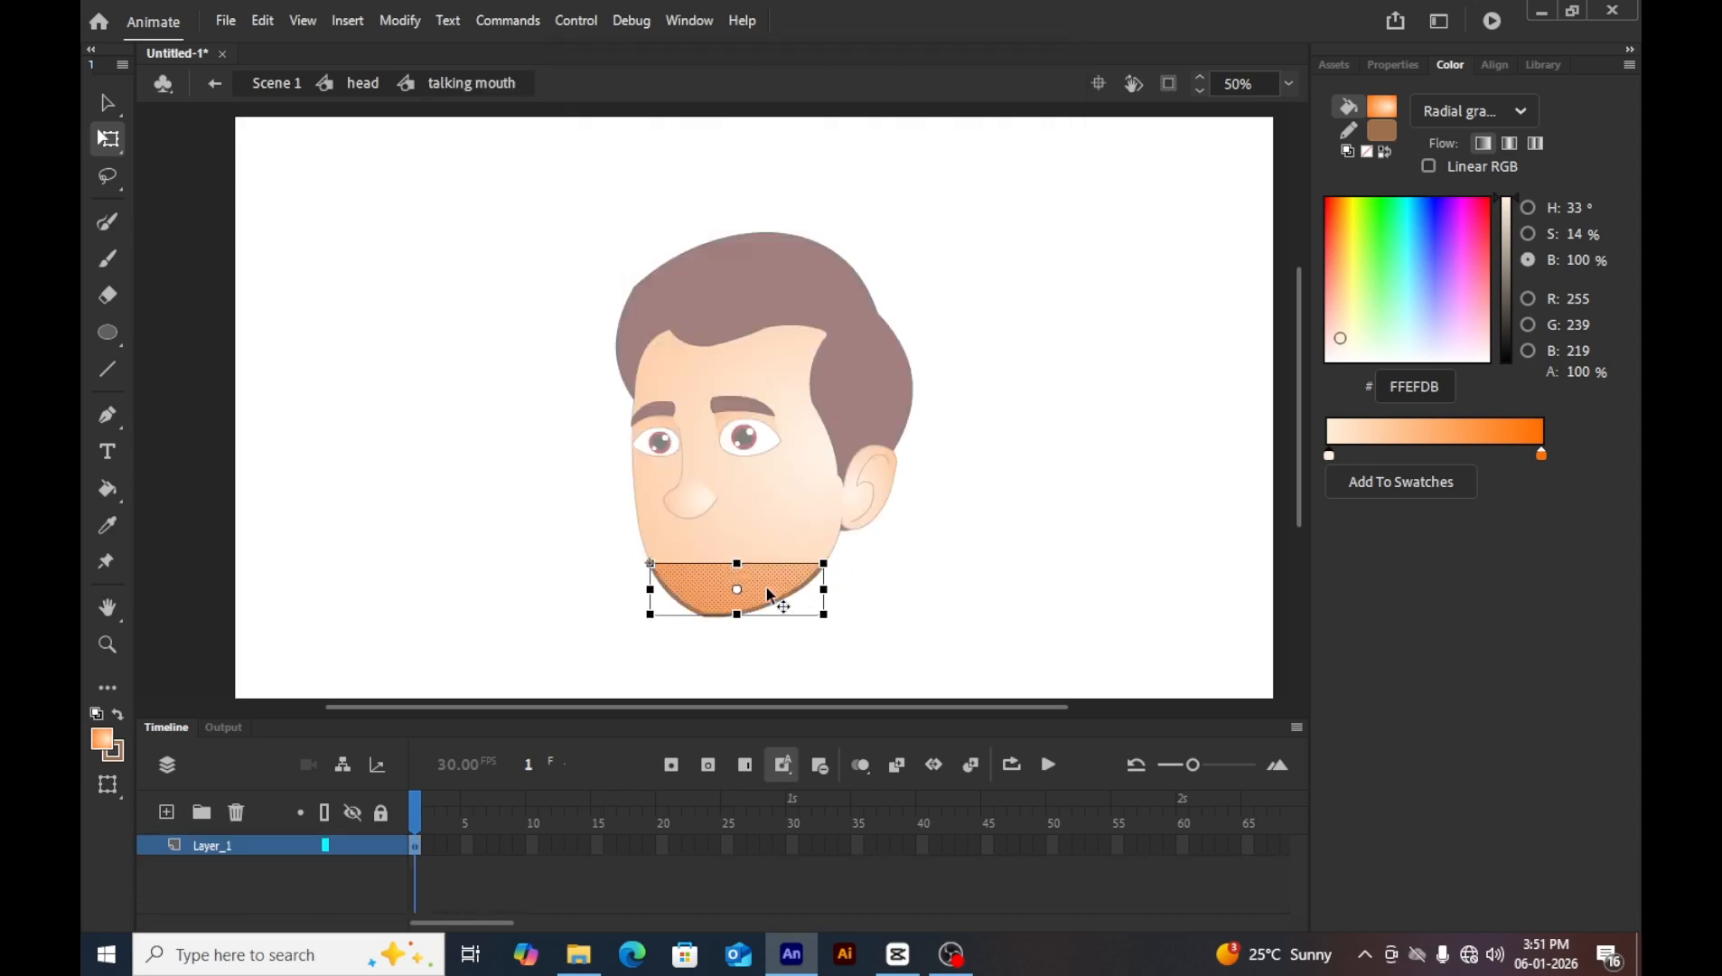
# Shift the chin section's left corner inward inside the talking mouth symbol to meet the face outline, and return to the head symbol.
pyautogui.click(1032, 625)
pyautogui.press('z')
pyautogui.click(723, 569)
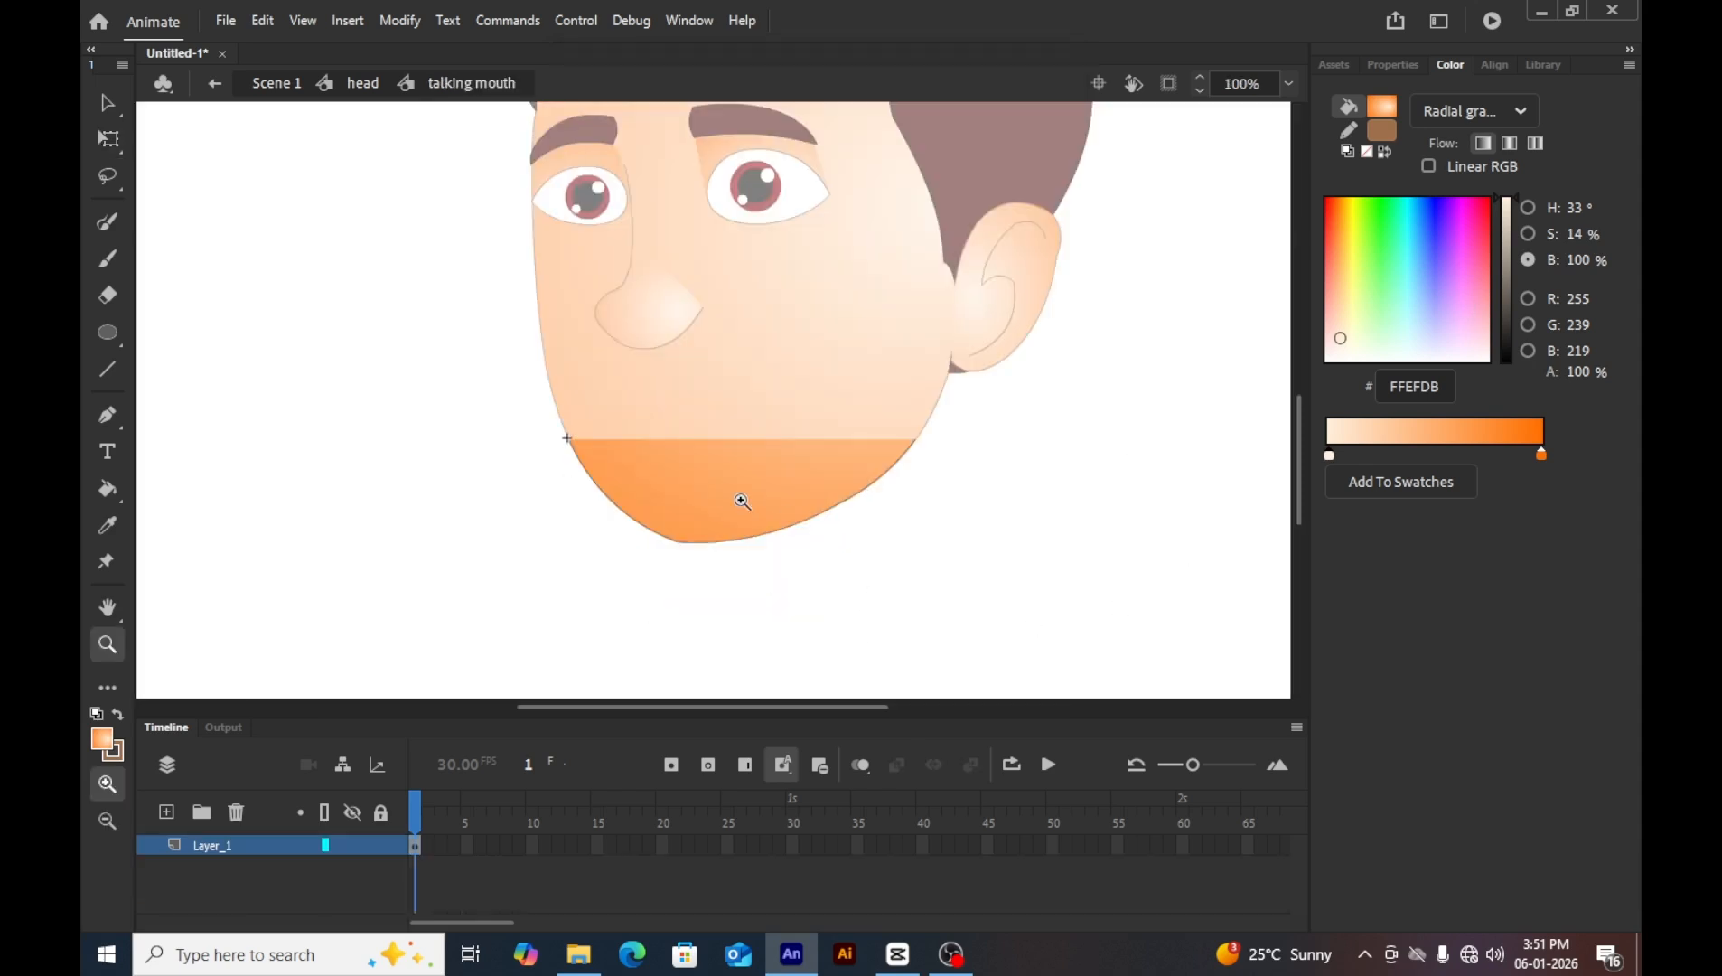
pyautogui.click(738, 499)
pyautogui.click(1068, 591)
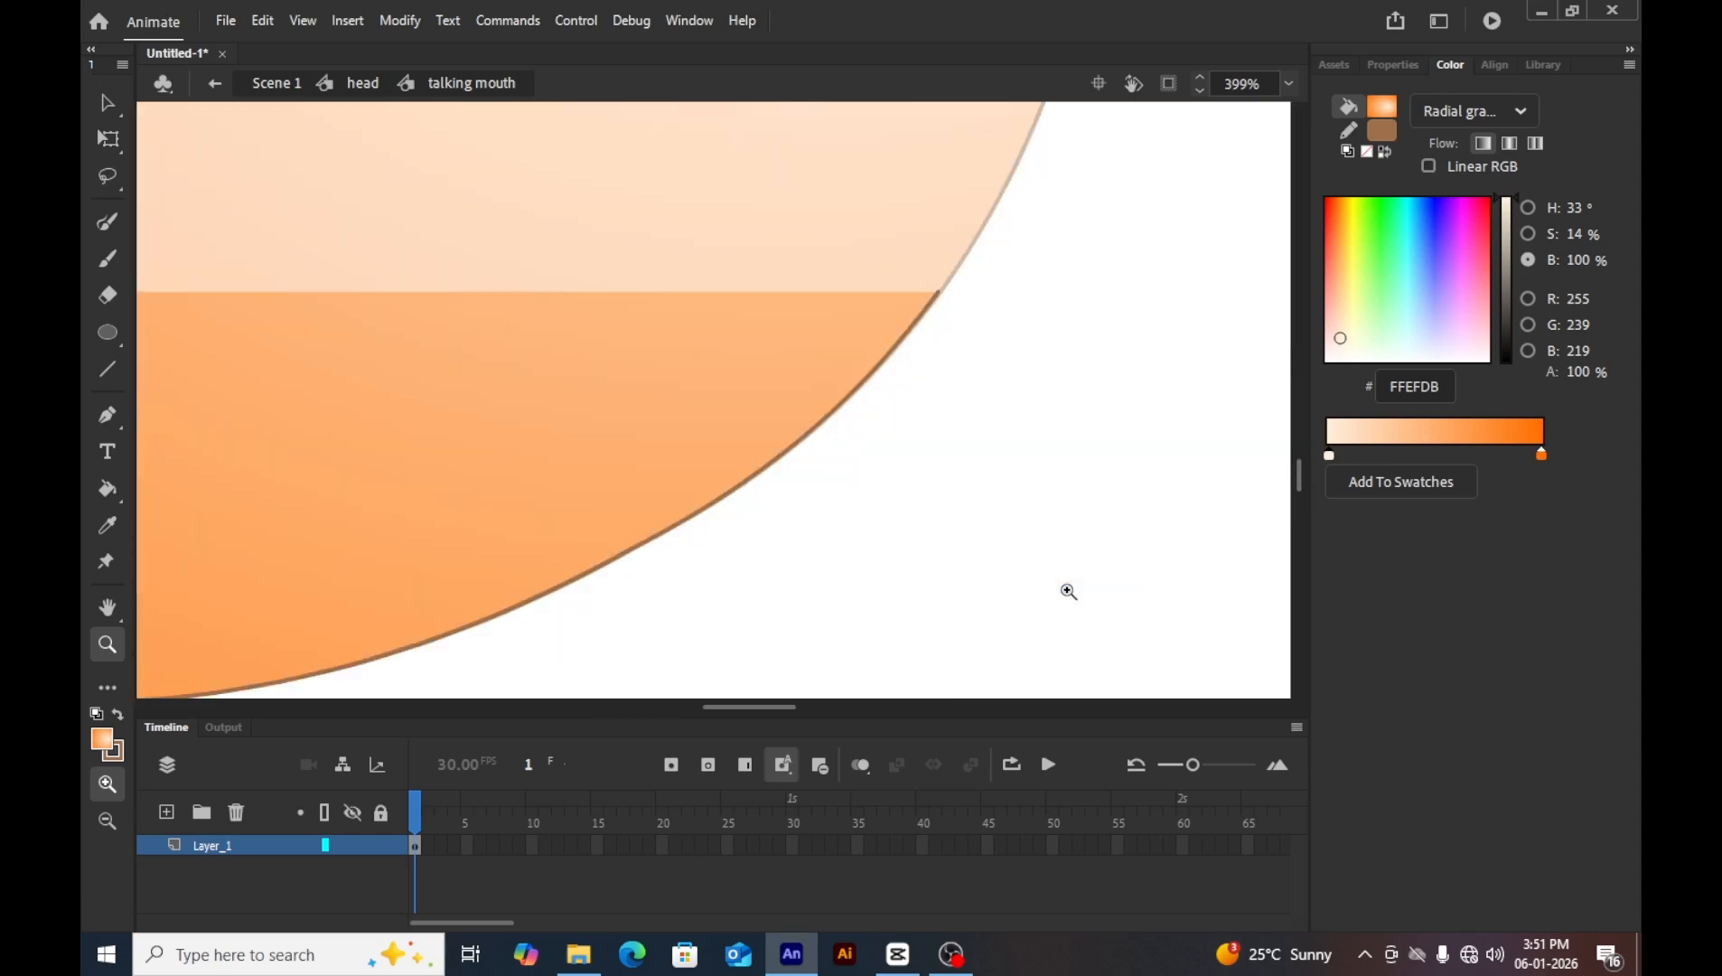
pyautogui.click(919, 343)
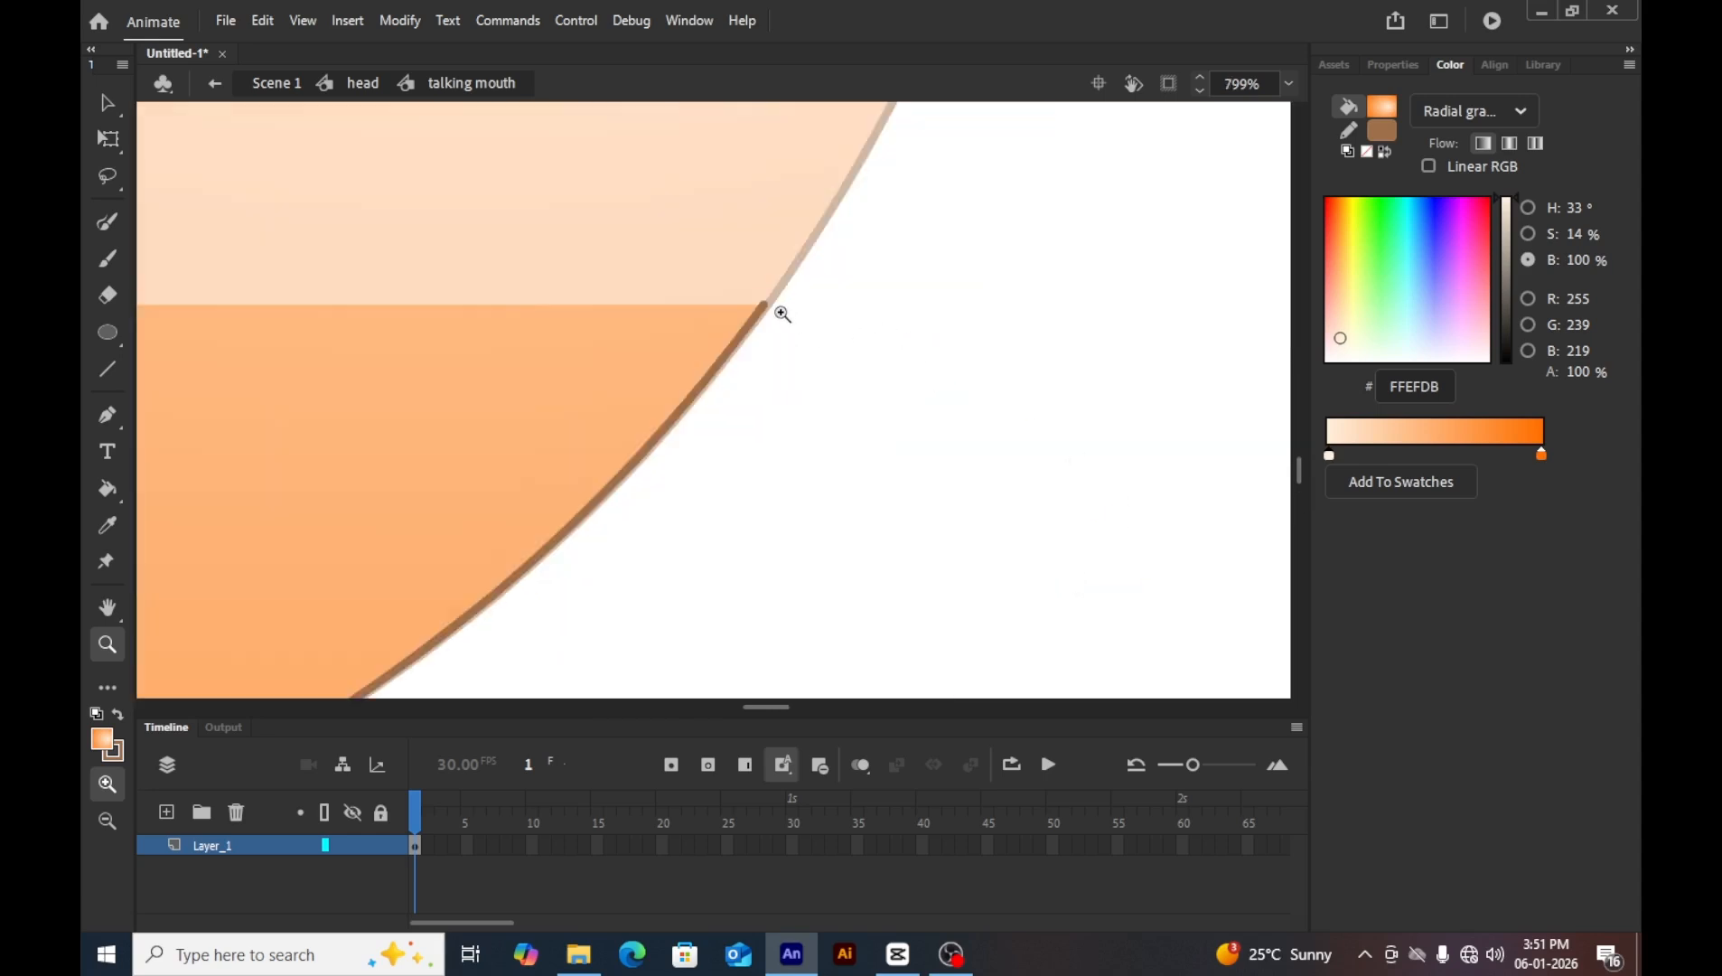
pyautogui.press('space')
pyautogui.moveTo(763, 275); pyautogui.dragTo(1615, 354)
pyautogui.moveTo(775, 413); pyautogui.dragTo(944, 417)
pyautogui.press('v')
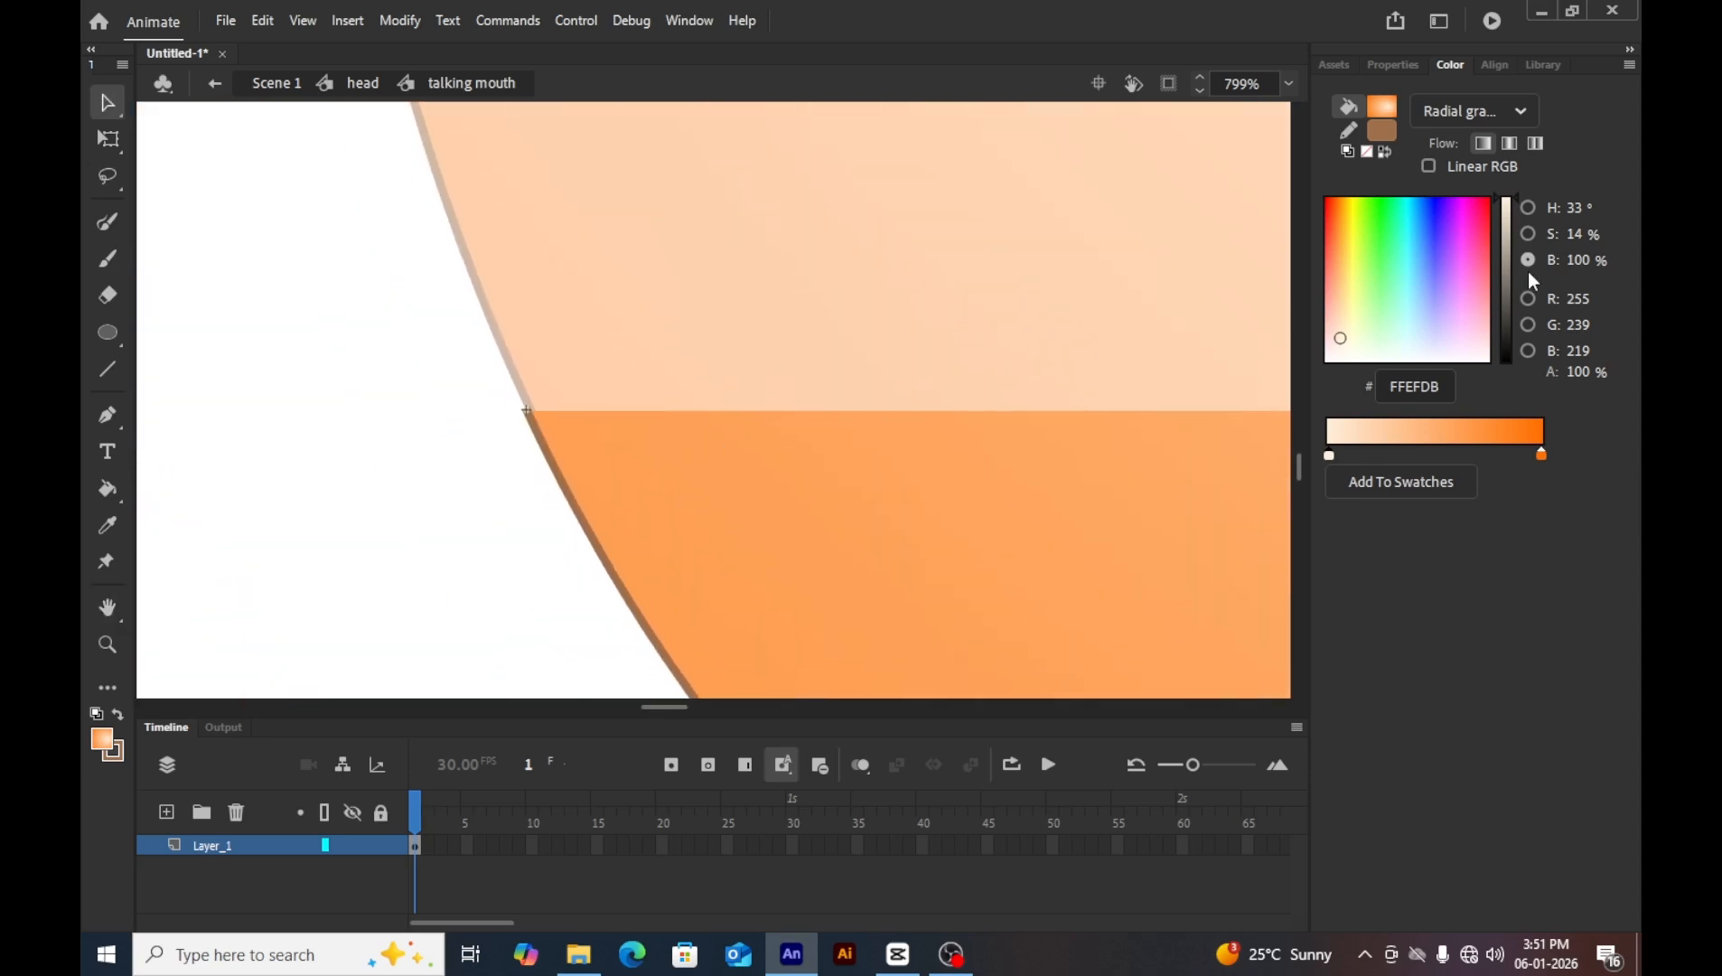
pyautogui.doubleClick(433, 407)
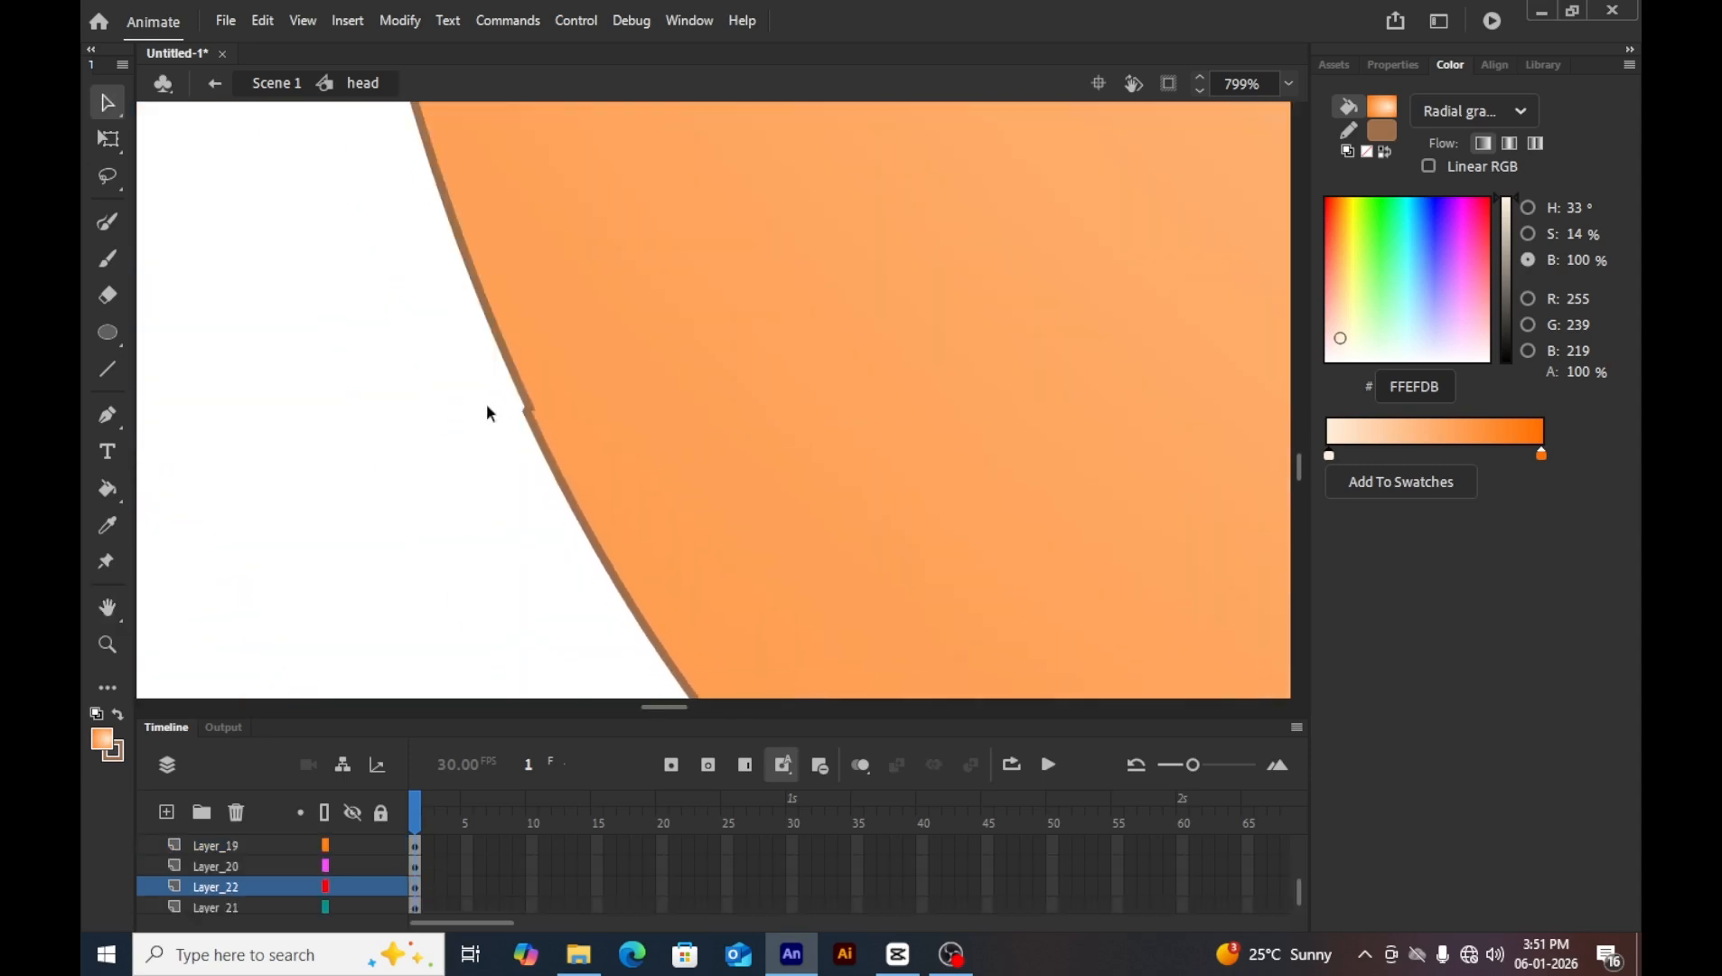
pyautogui.doubleClick(530, 432)
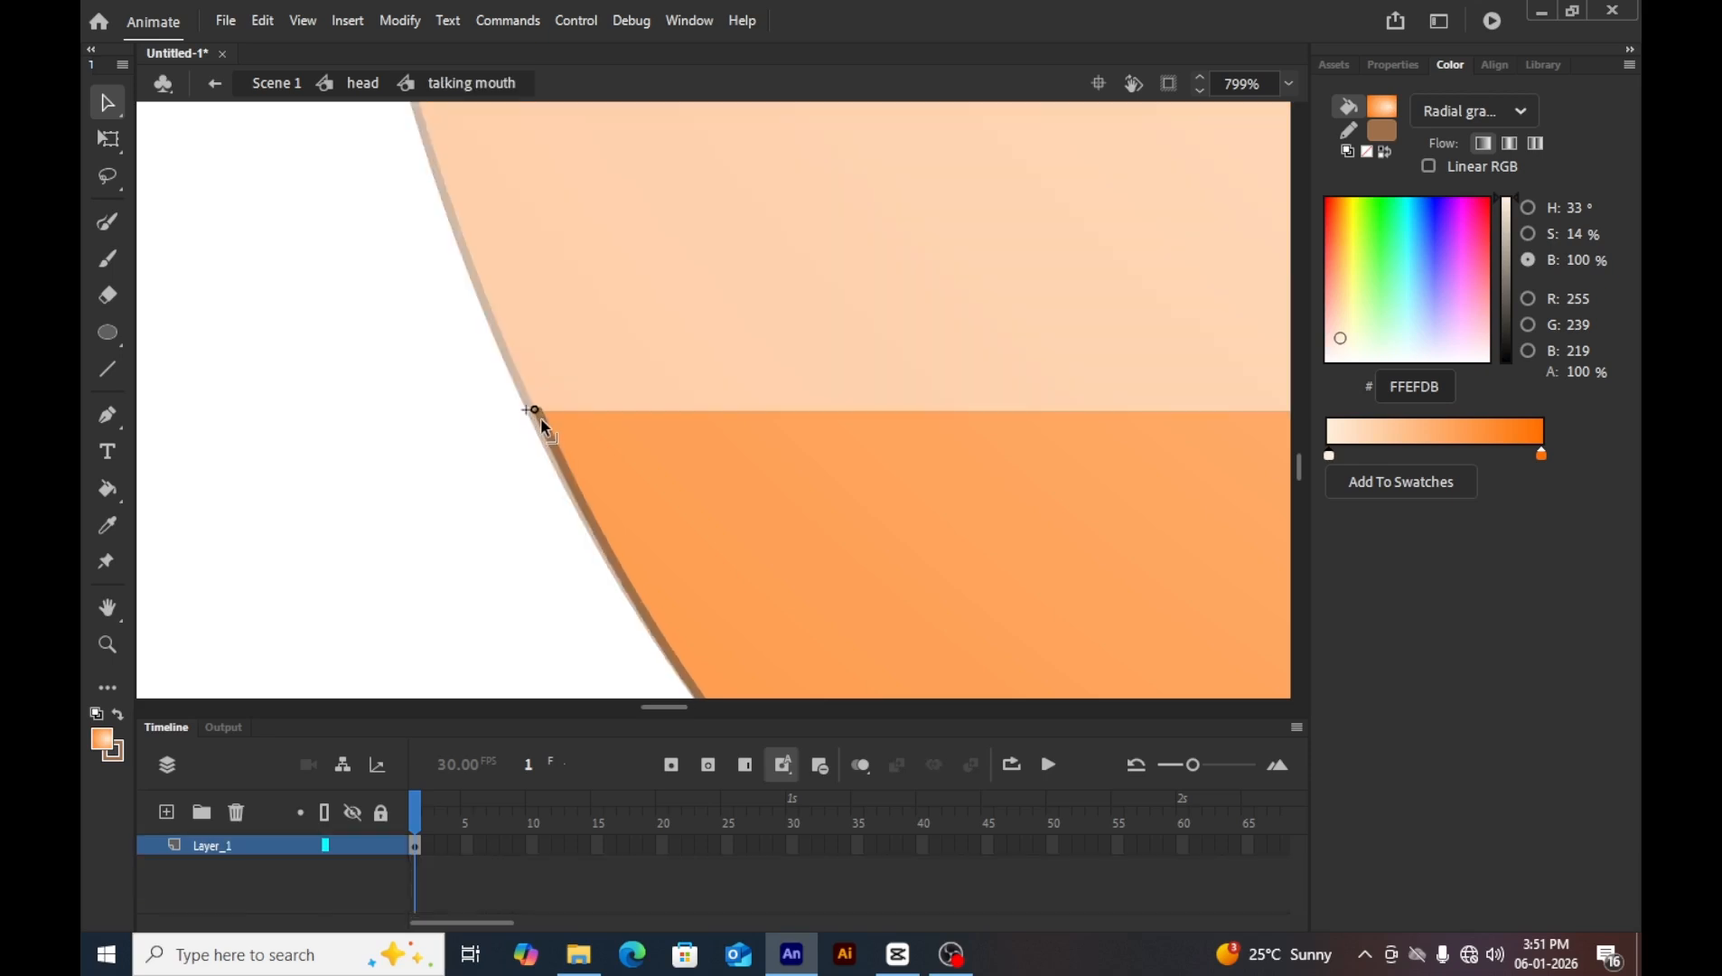
pyautogui.doubleClick(498, 453)
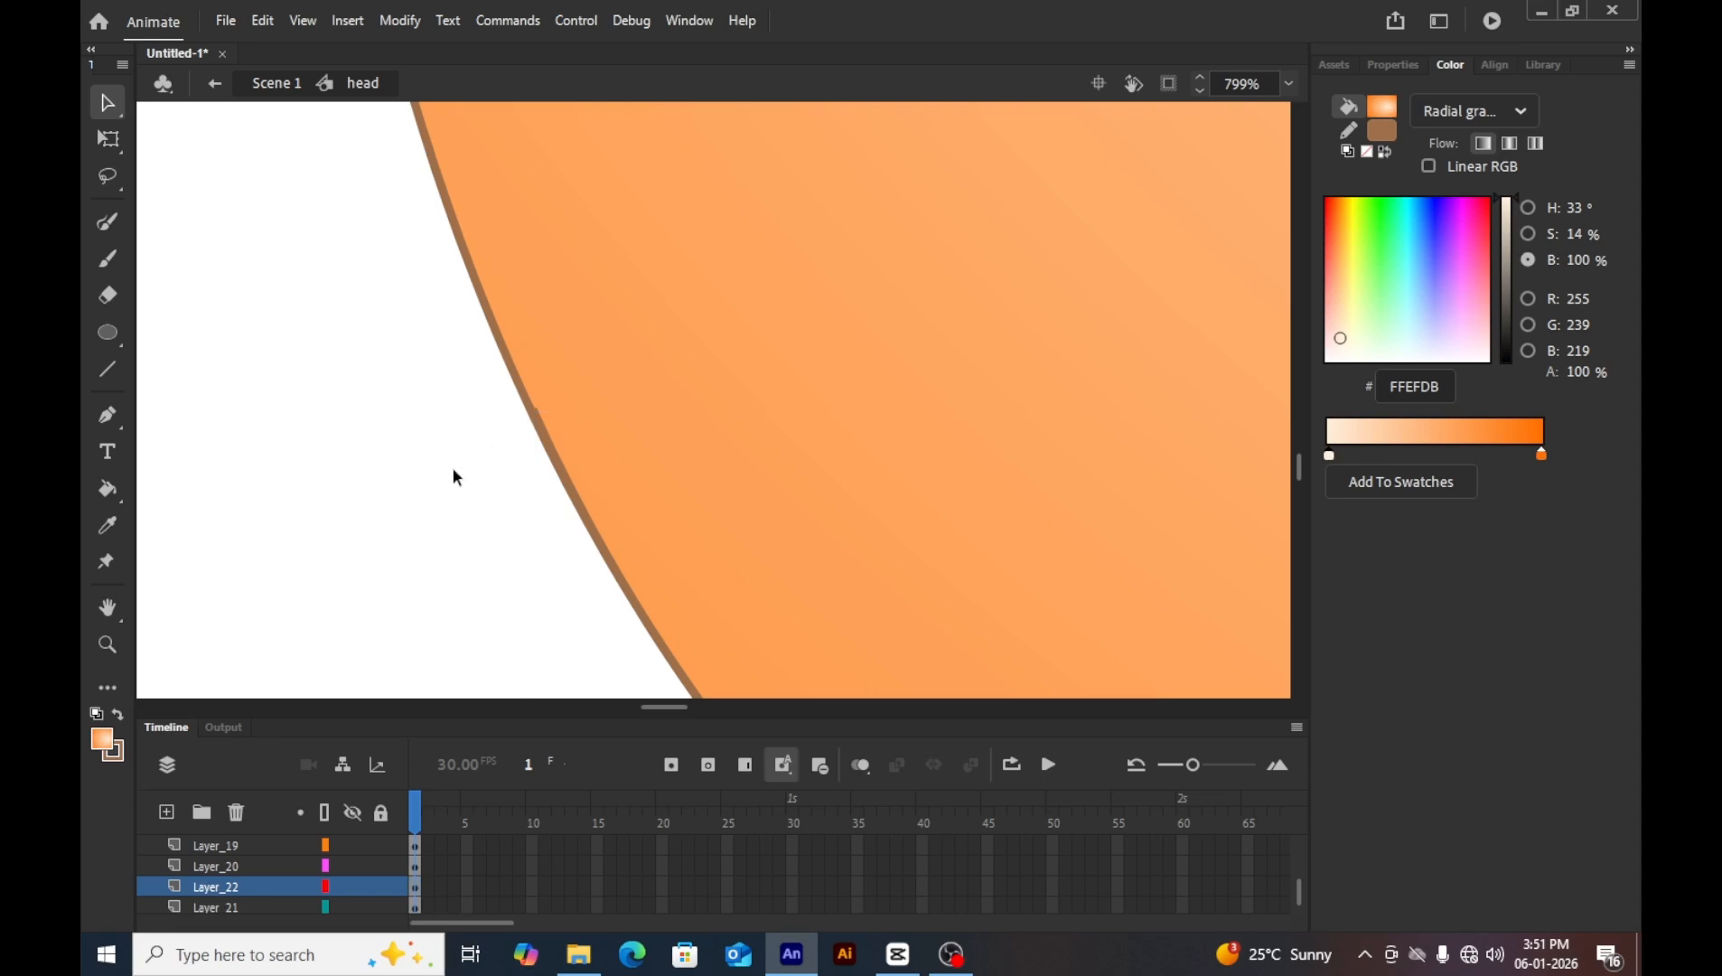
# Convert the nose, both eyes, both eyelid shadings and both eyebrows together into one graphic symbol named blink.
pyautogui.hotkey('ctrl', '-')
pyautogui.hotkey('ctrl', '-')
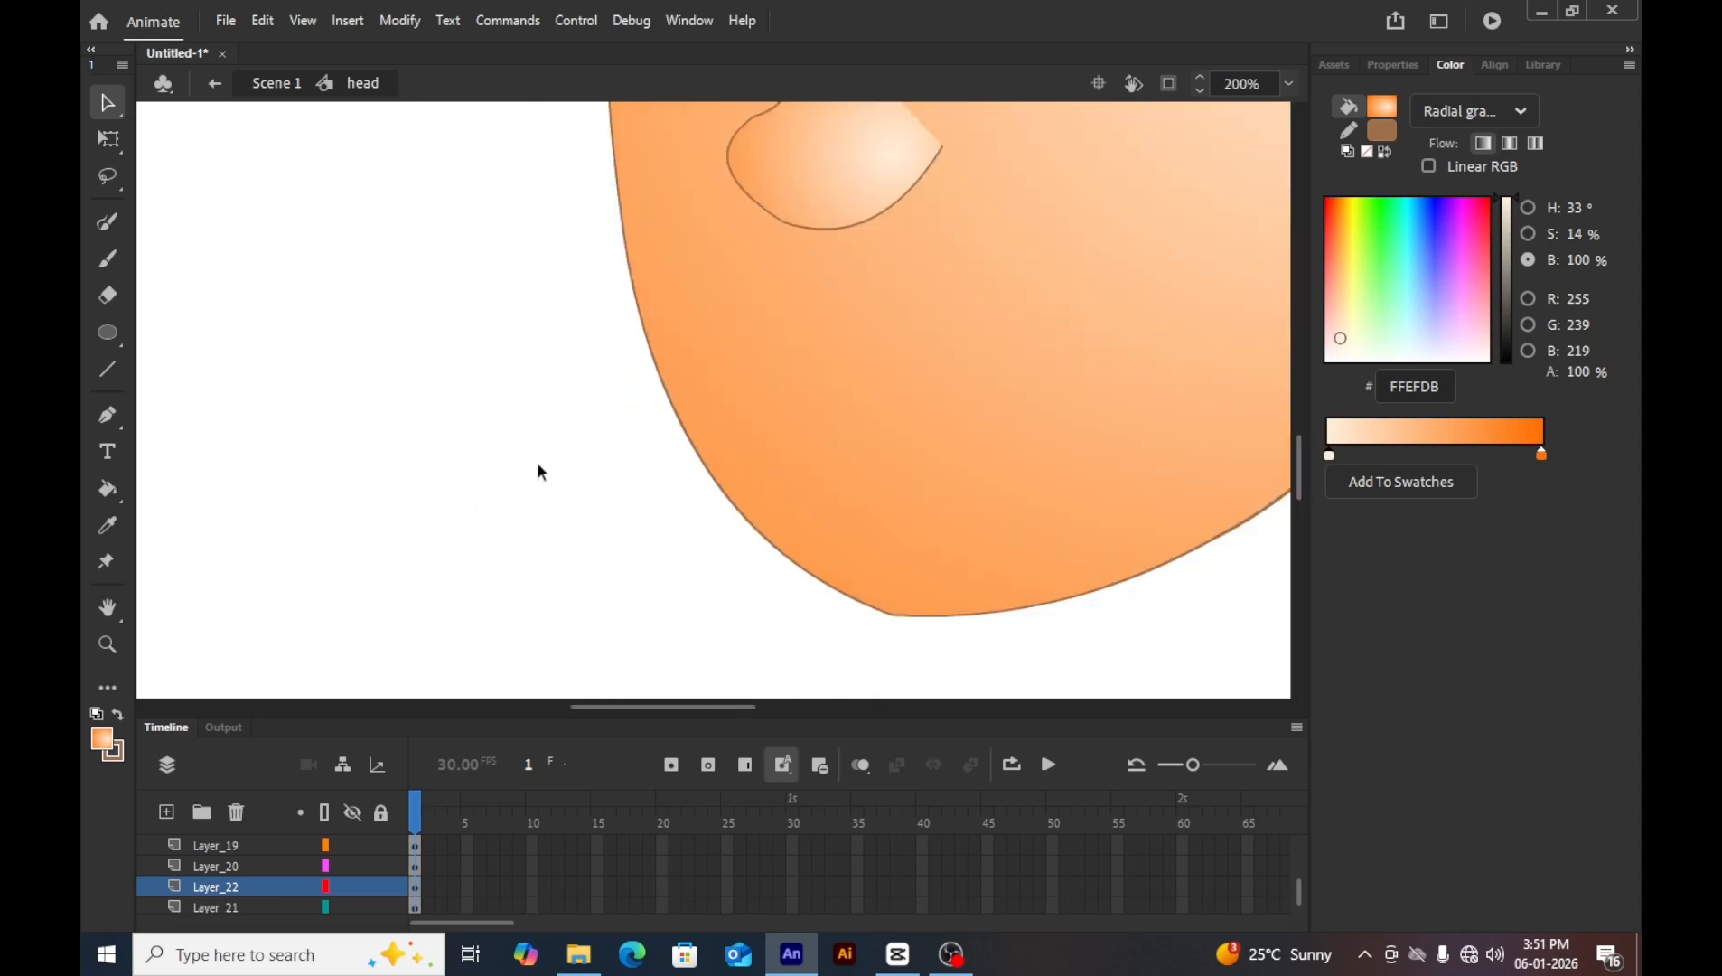
pyautogui.press('space')
pyautogui.moveTo(761, 404); pyautogui.dragTo(138, 482)
pyautogui.moveTo(635, 435); pyautogui.dragTo(817, 623)
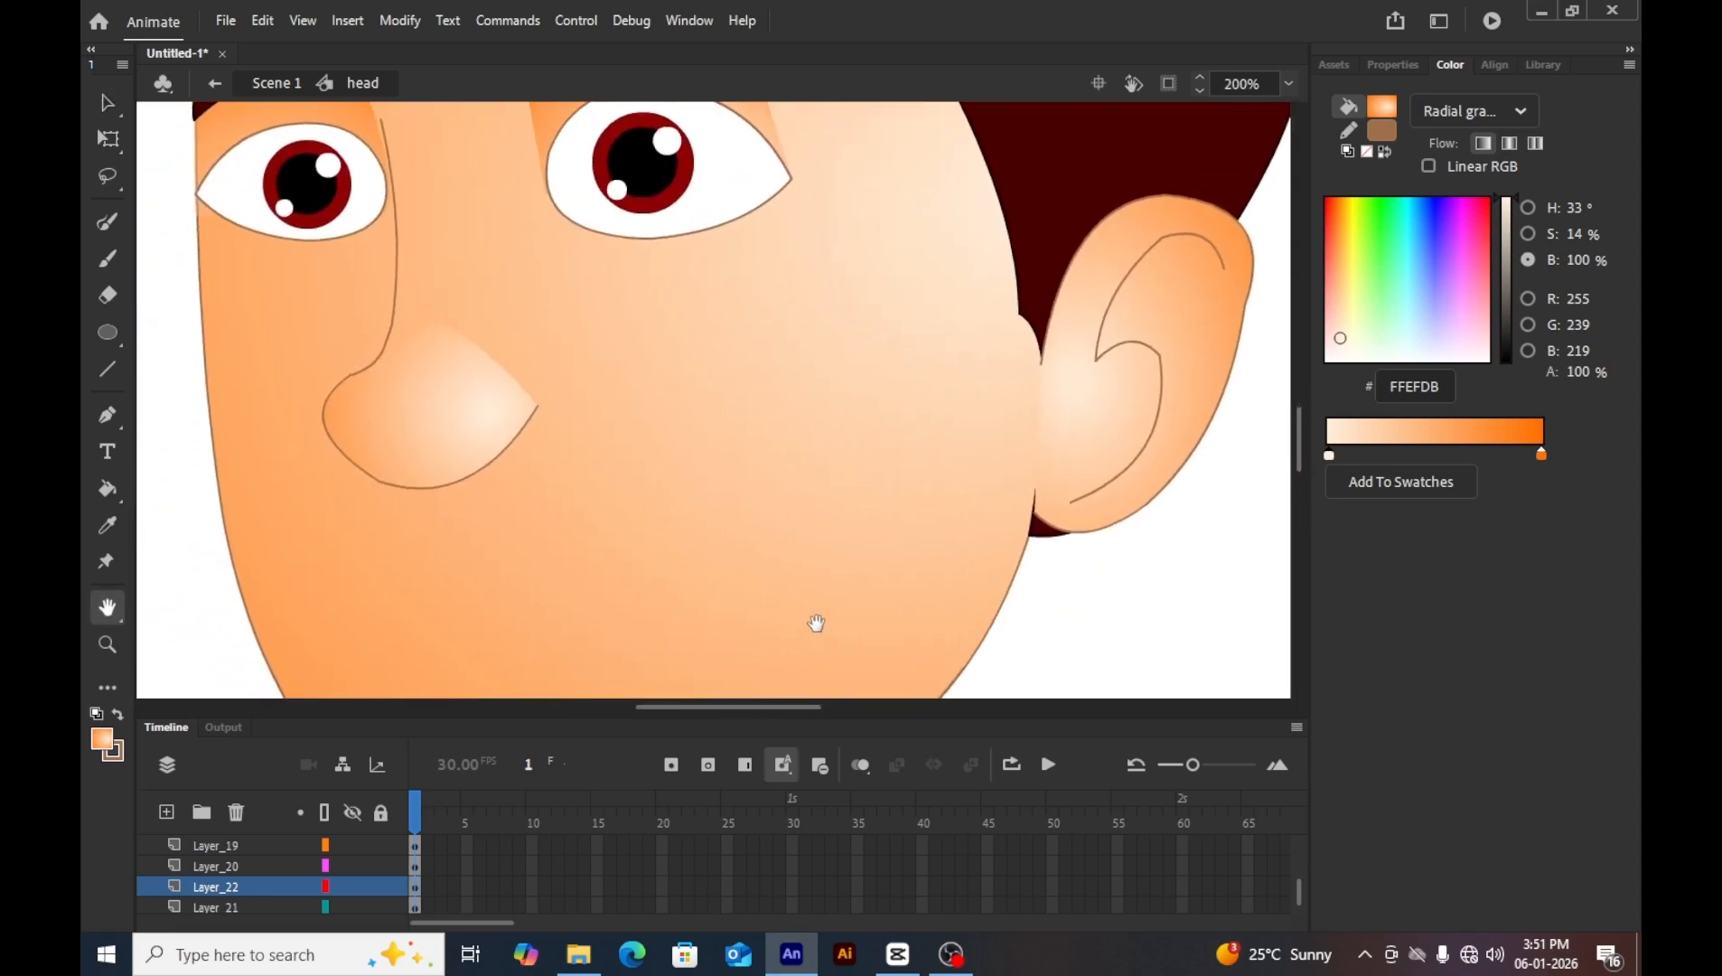
pyautogui.moveTo(688, 398); pyautogui.dragTo(822, 669)
pyautogui.click(632, 674)
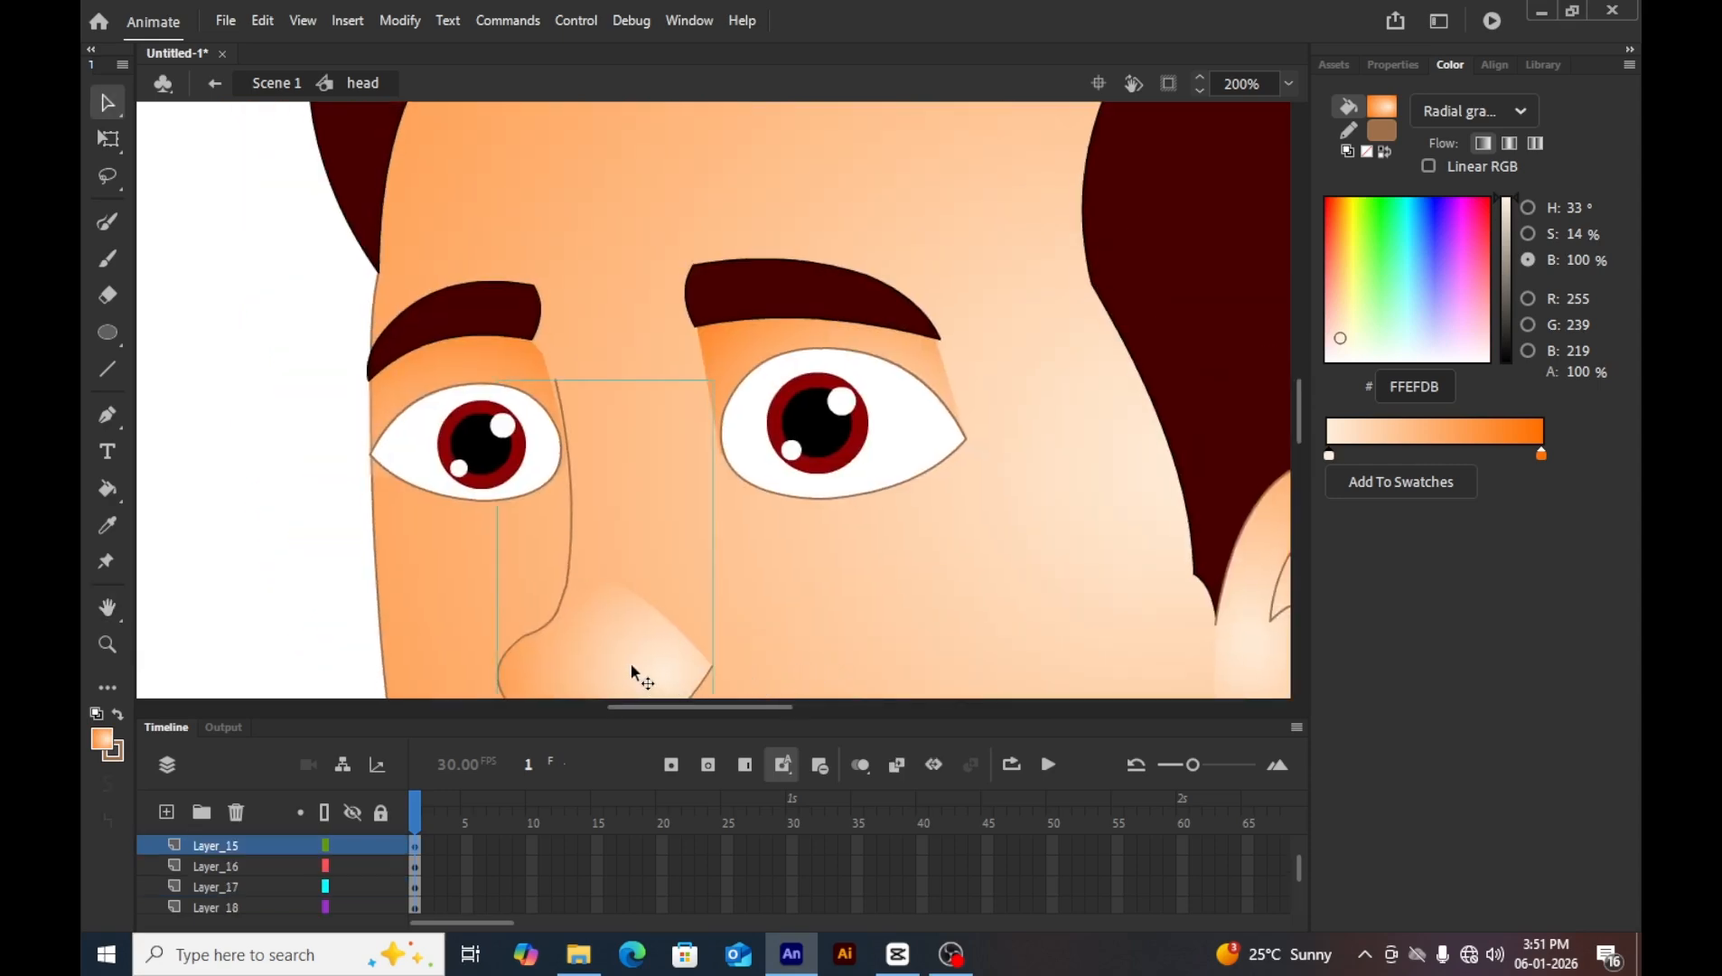
pyautogui.click(459, 490)
pyautogui.click(840, 458)
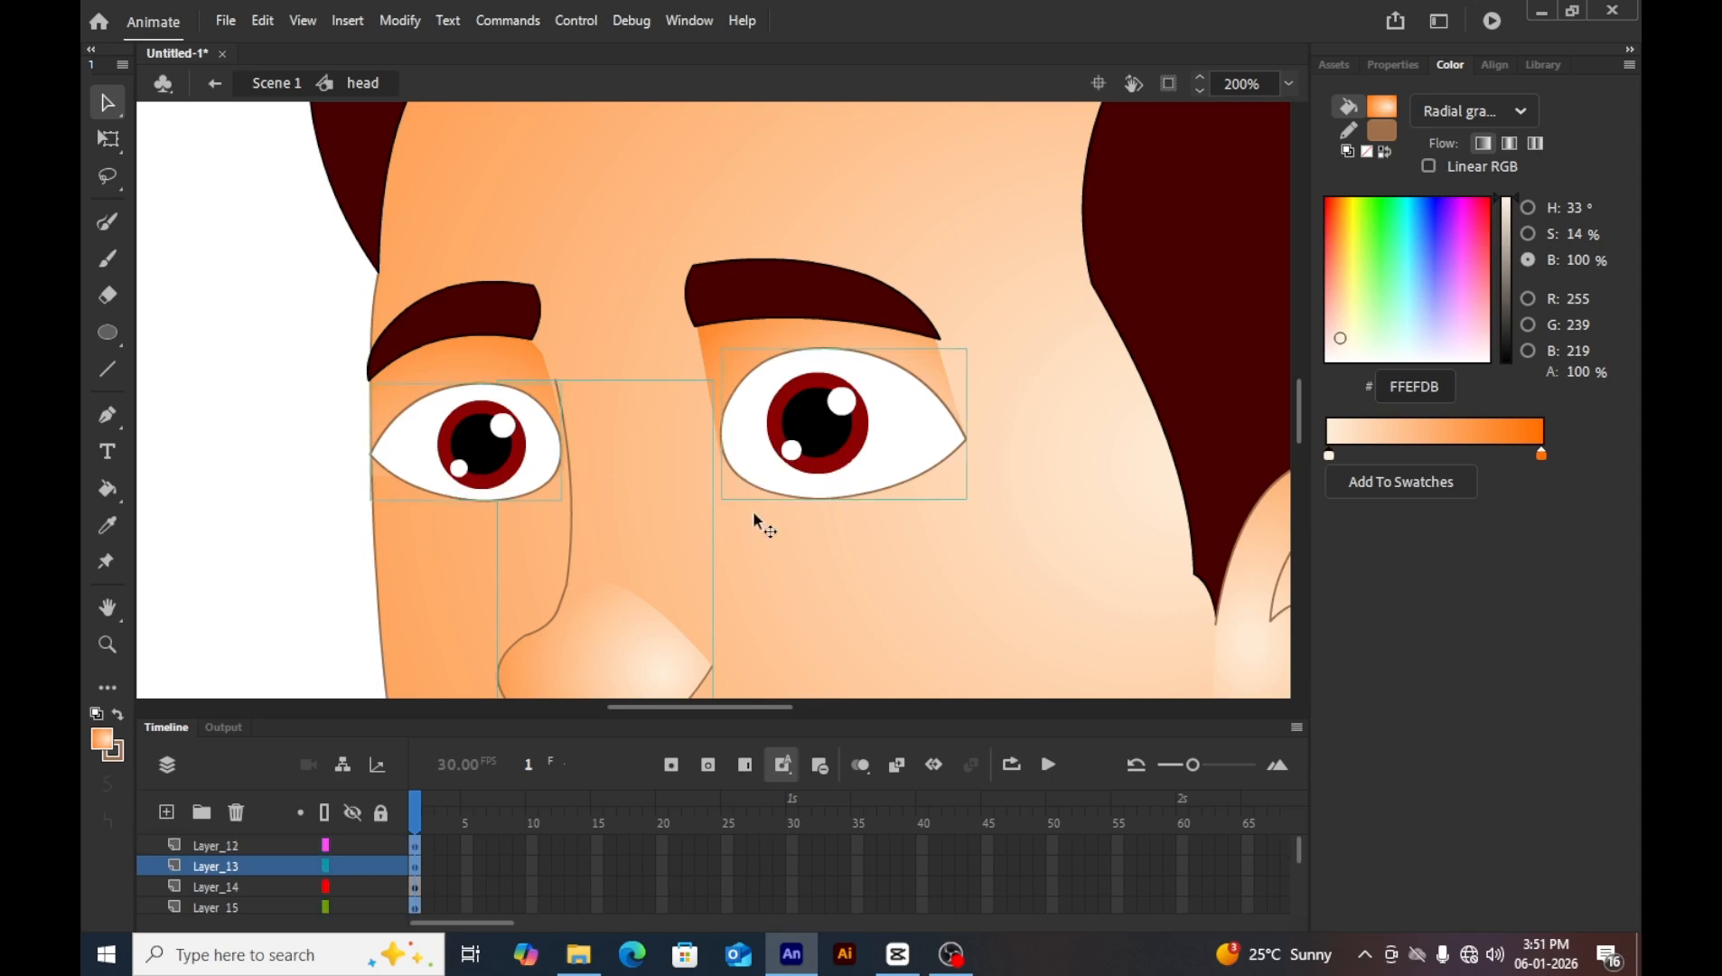
pyautogui.click(781, 342)
pyautogui.click(491, 326)
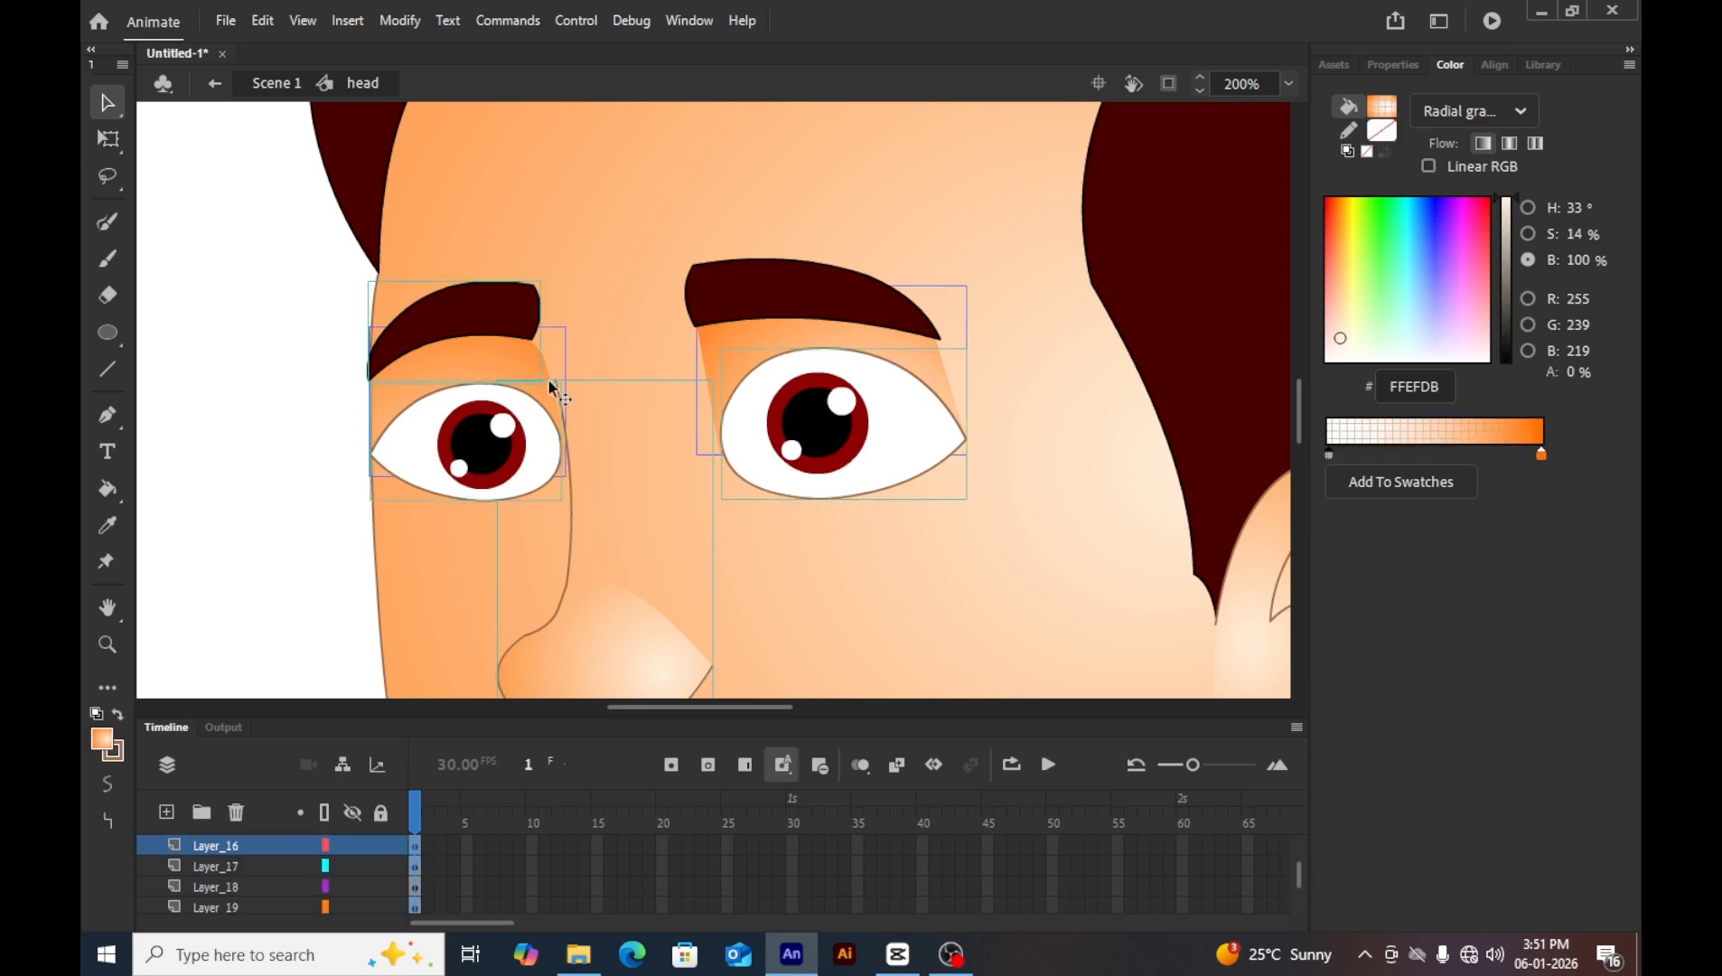
pyautogui.click(799, 307)
pyautogui.scroll(-3, 769, 388)
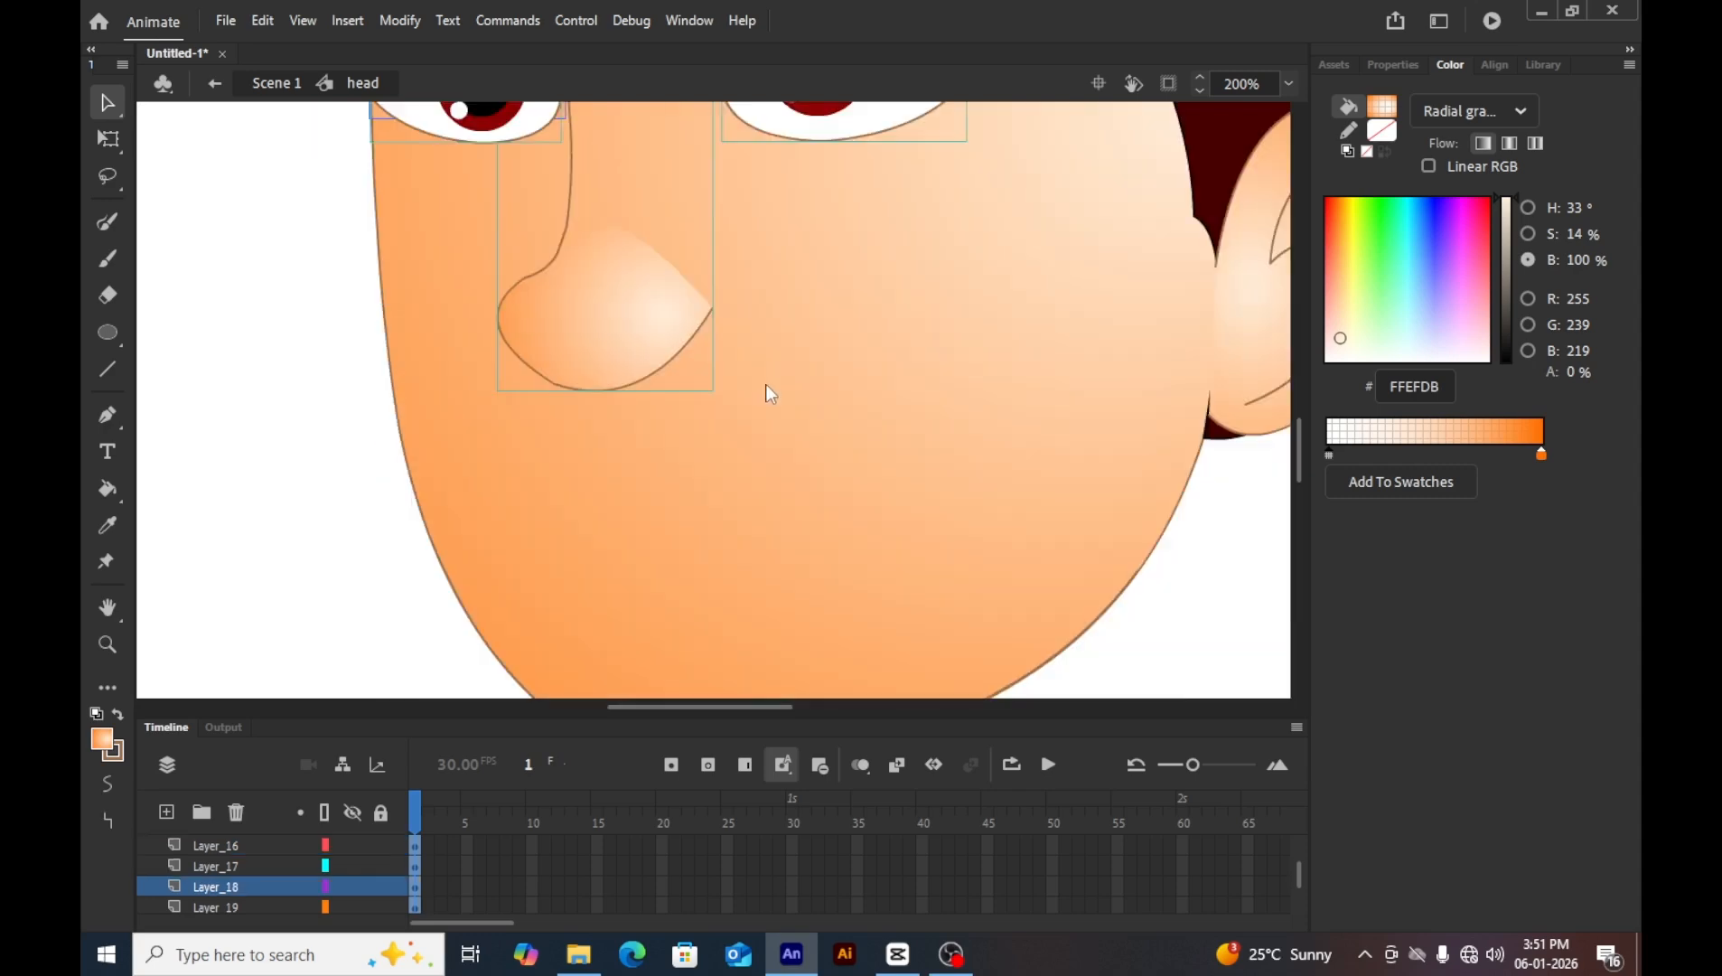
pyautogui.scroll(3, 769, 395)
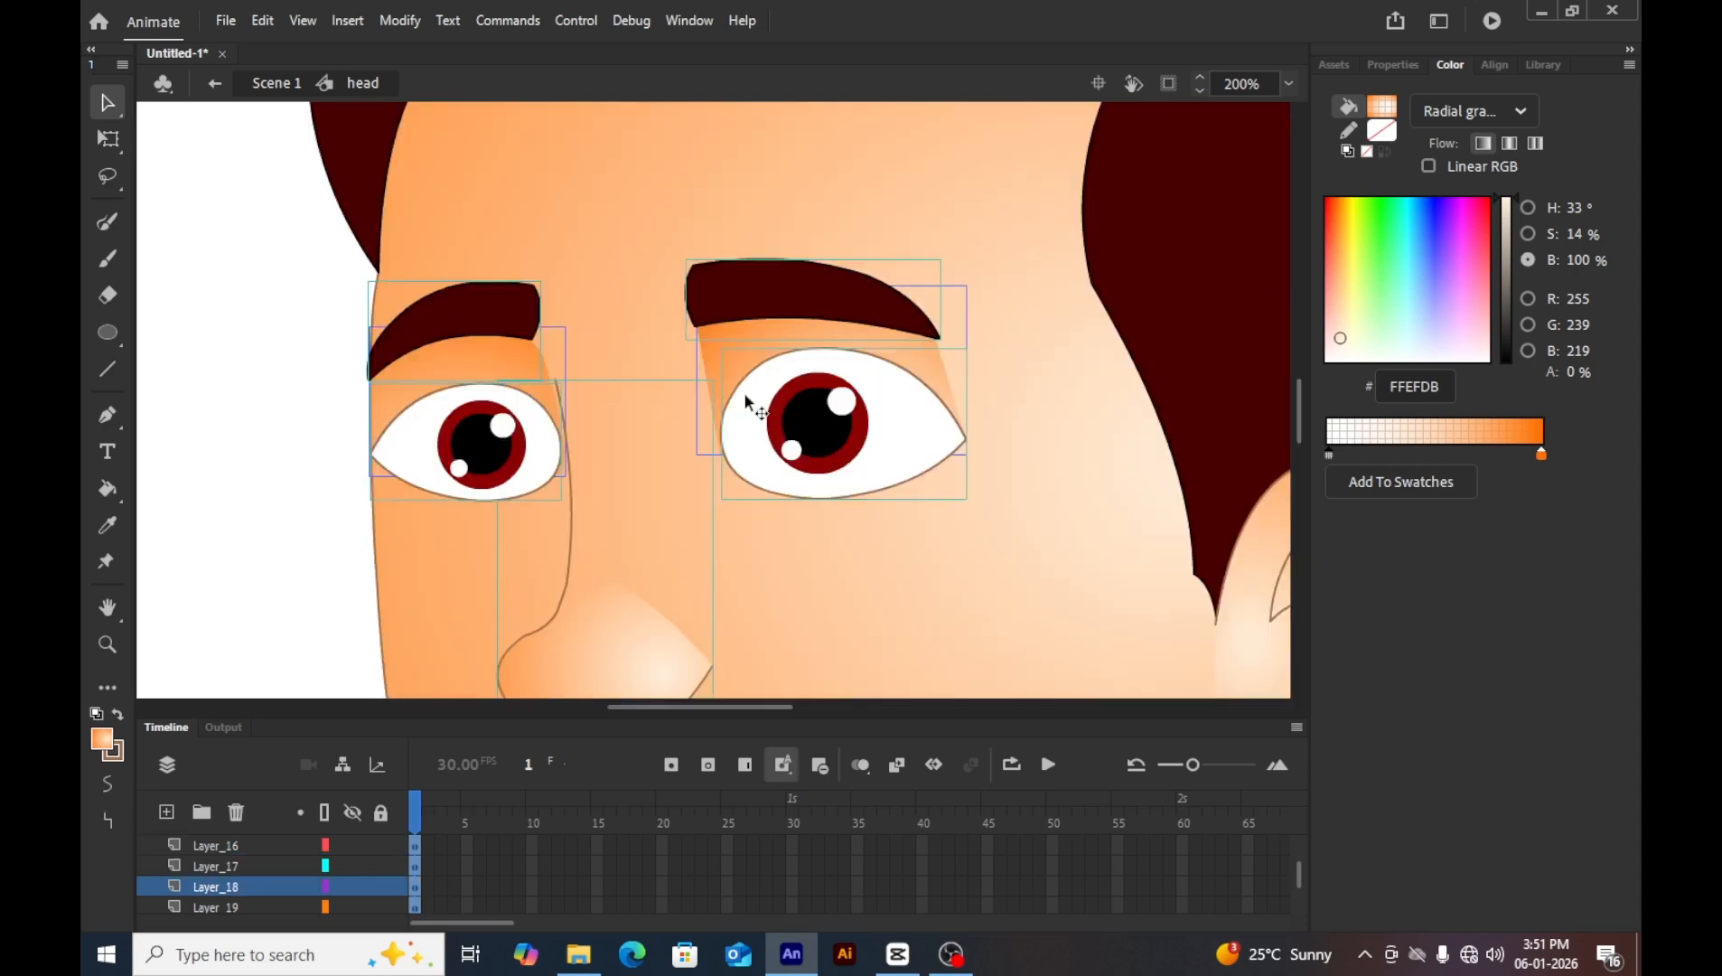
pyautogui.press('F8')
pyautogui.press('BackSpace')
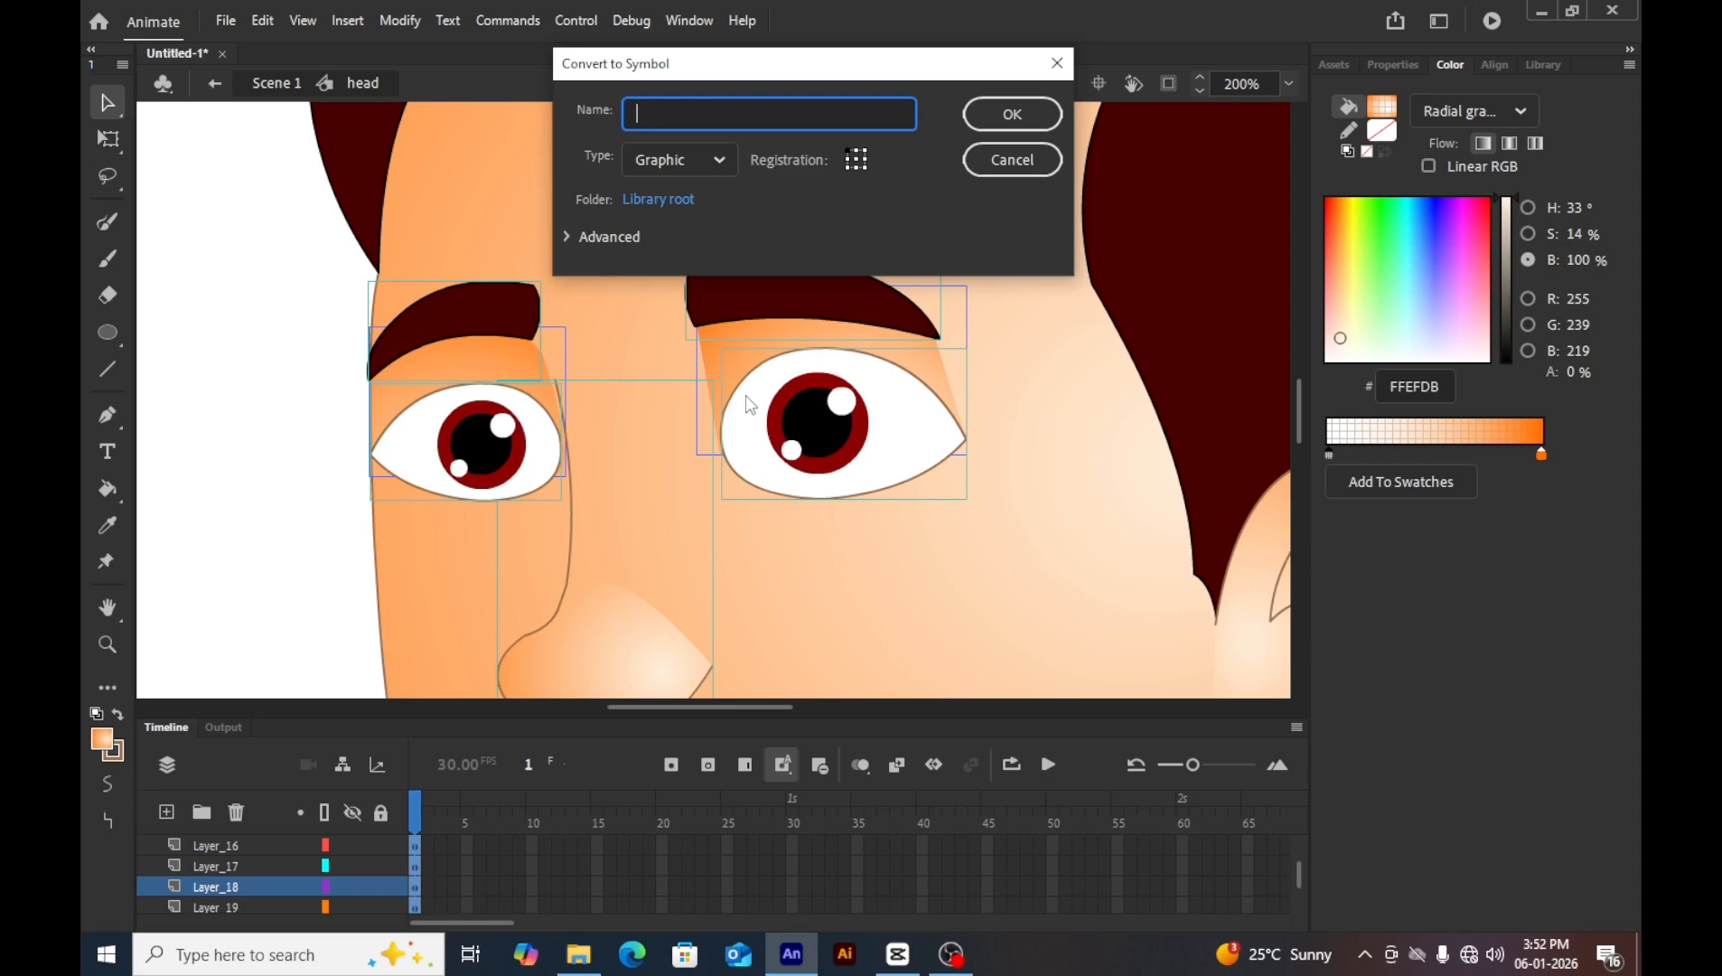
pyautogui.write('blink')
pyautogui.press('Return')
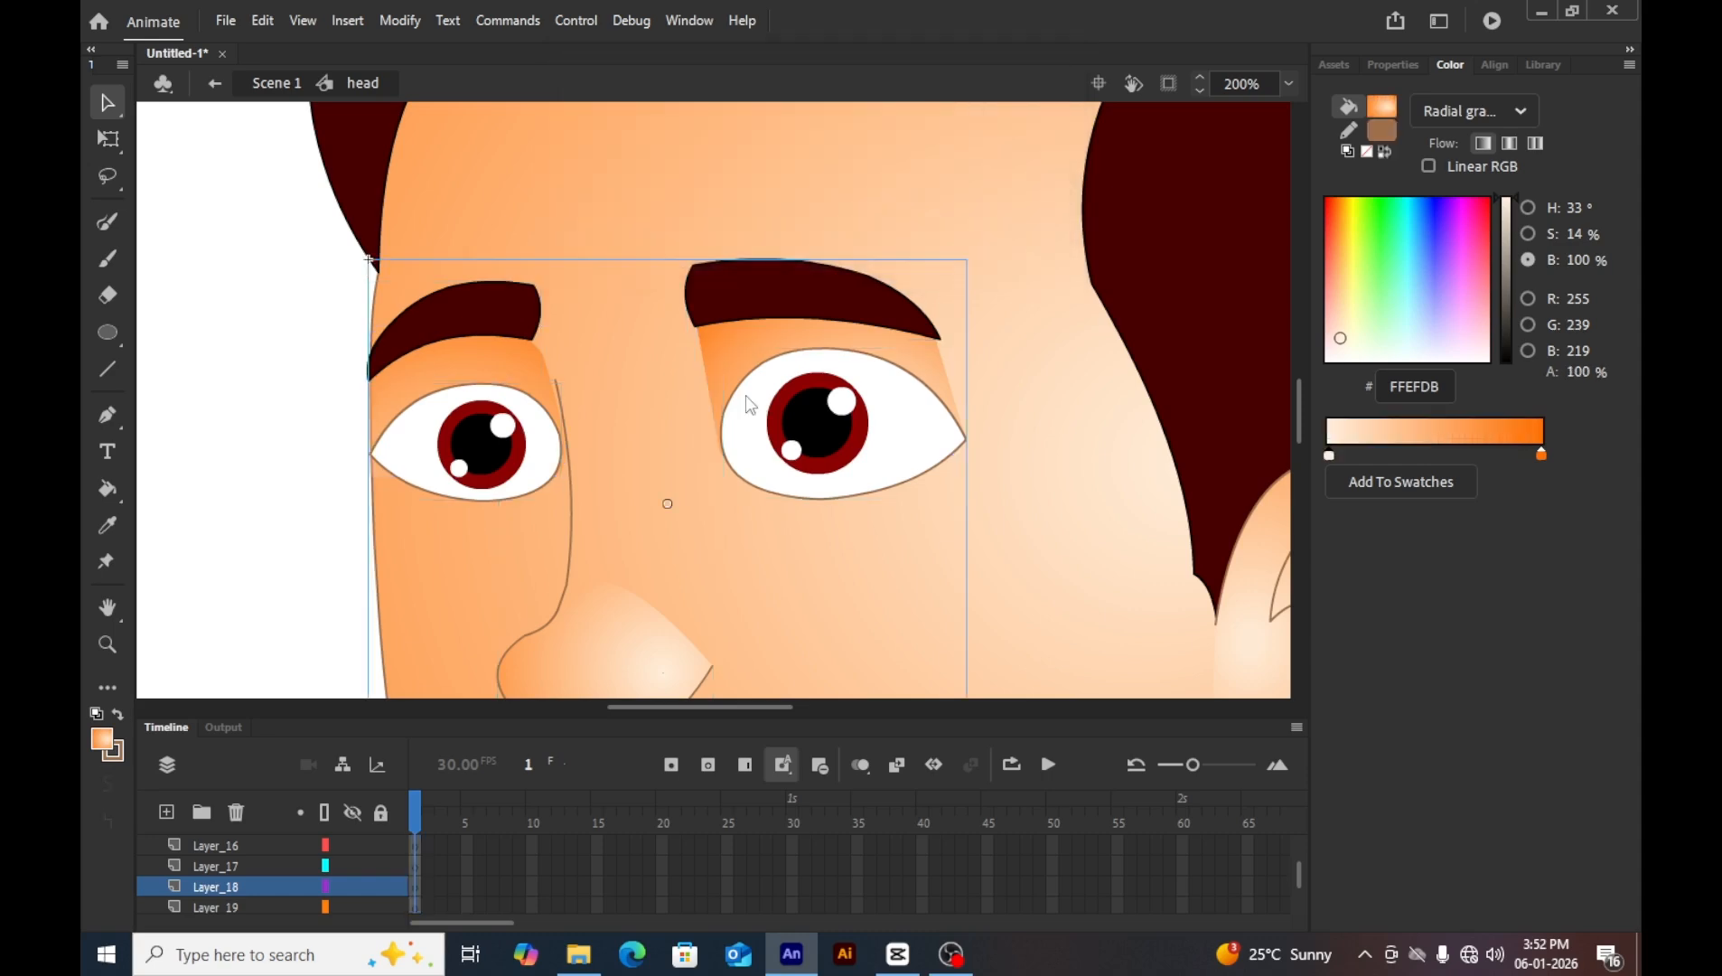
# Open the blink symbol and distribute its facial parts to separate layers.
pyautogui.doubleClick(630, 459)
pyautogui.scroll(-3, 351, 505)
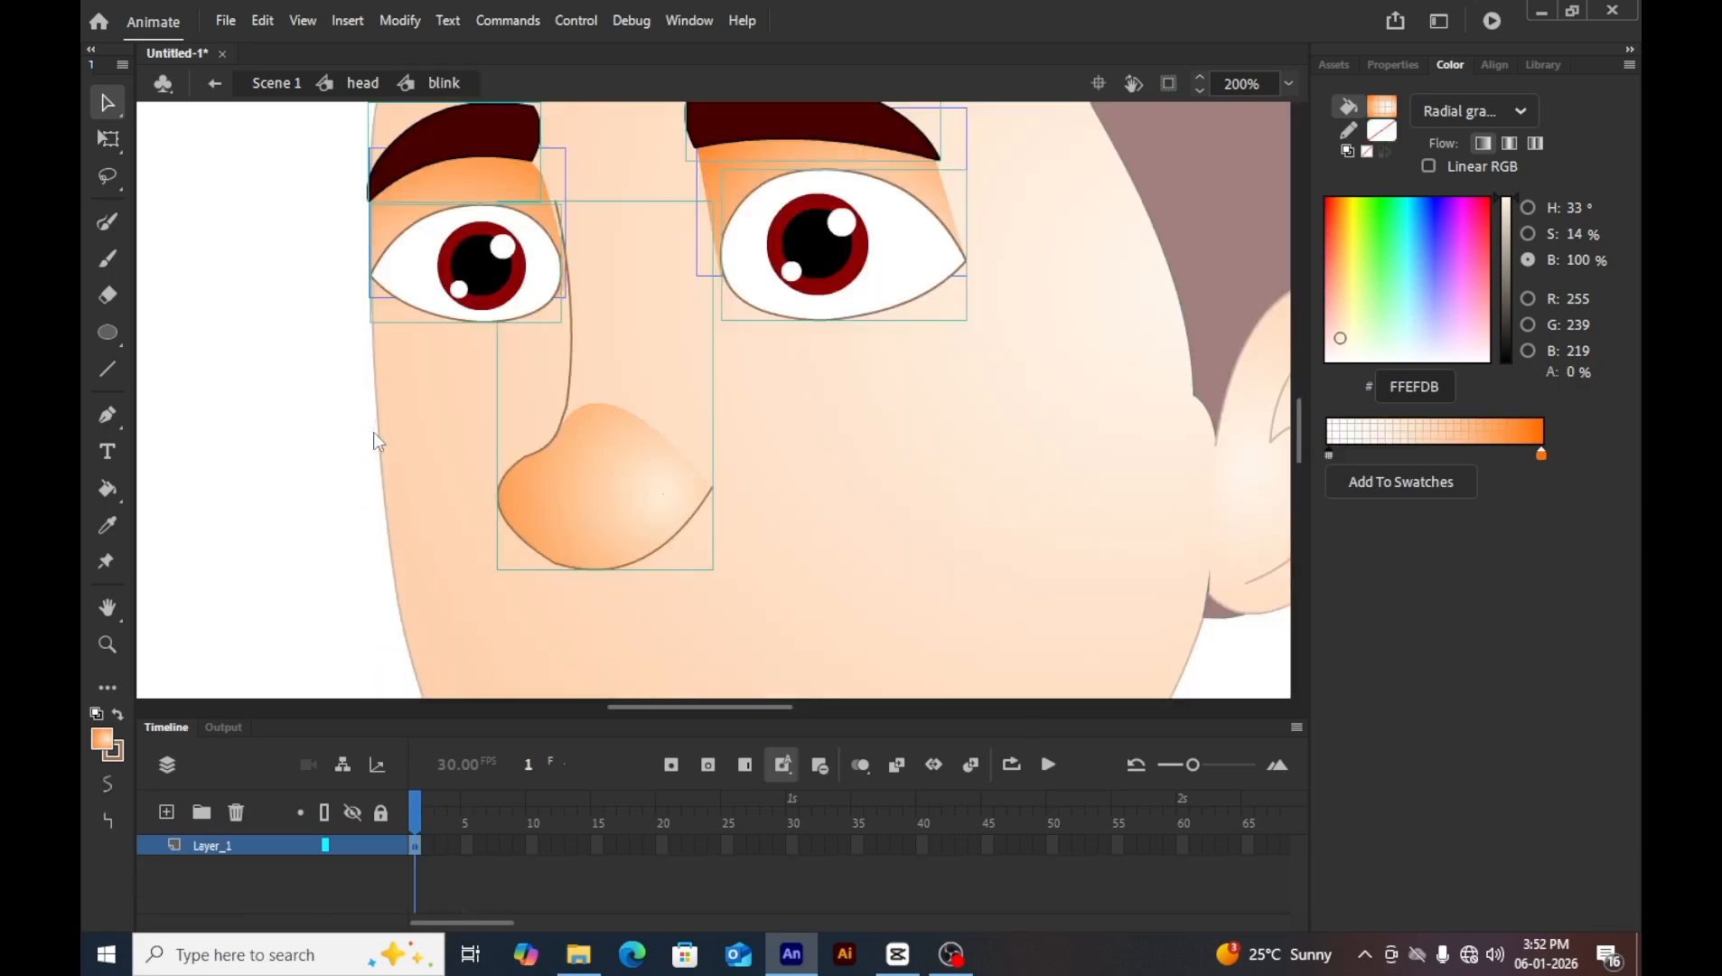
pyautogui.hotkey('ctrl', 'shift', 'd')
pyautogui.click(249, 492)
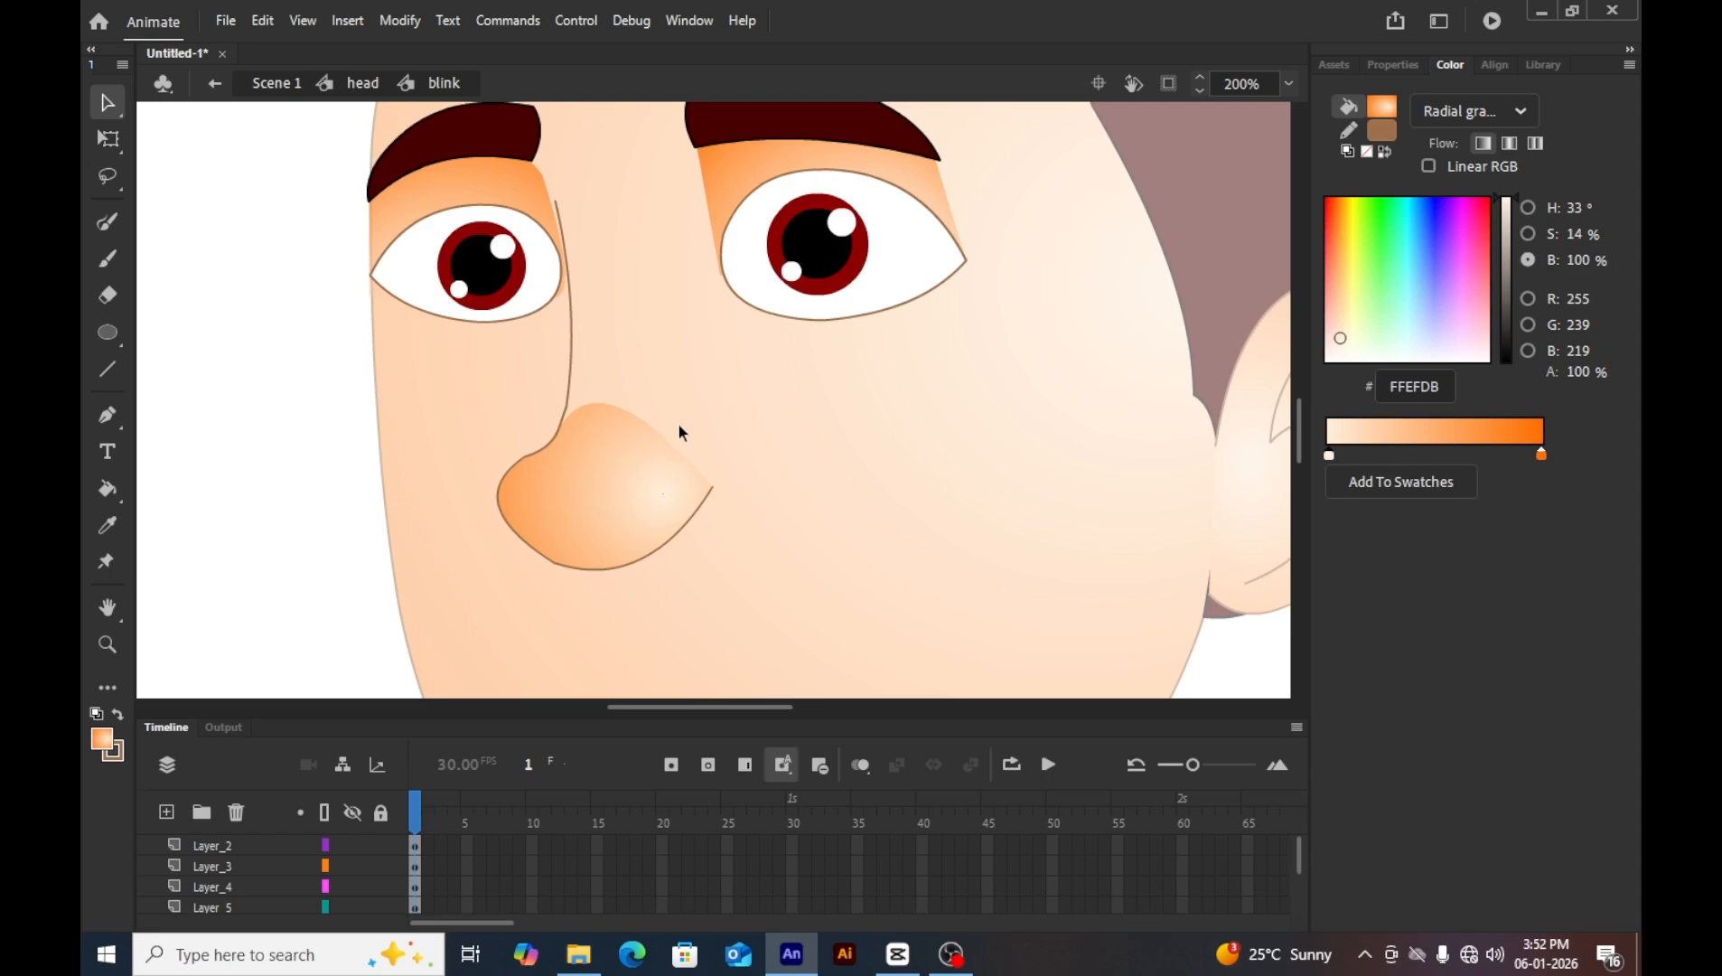
# Break the larger eye apart, then group its white with its outline and send that group behind the iris.
pyautogui.click(807, 297)
pyautogui.hotkey('ctrl', 'b')
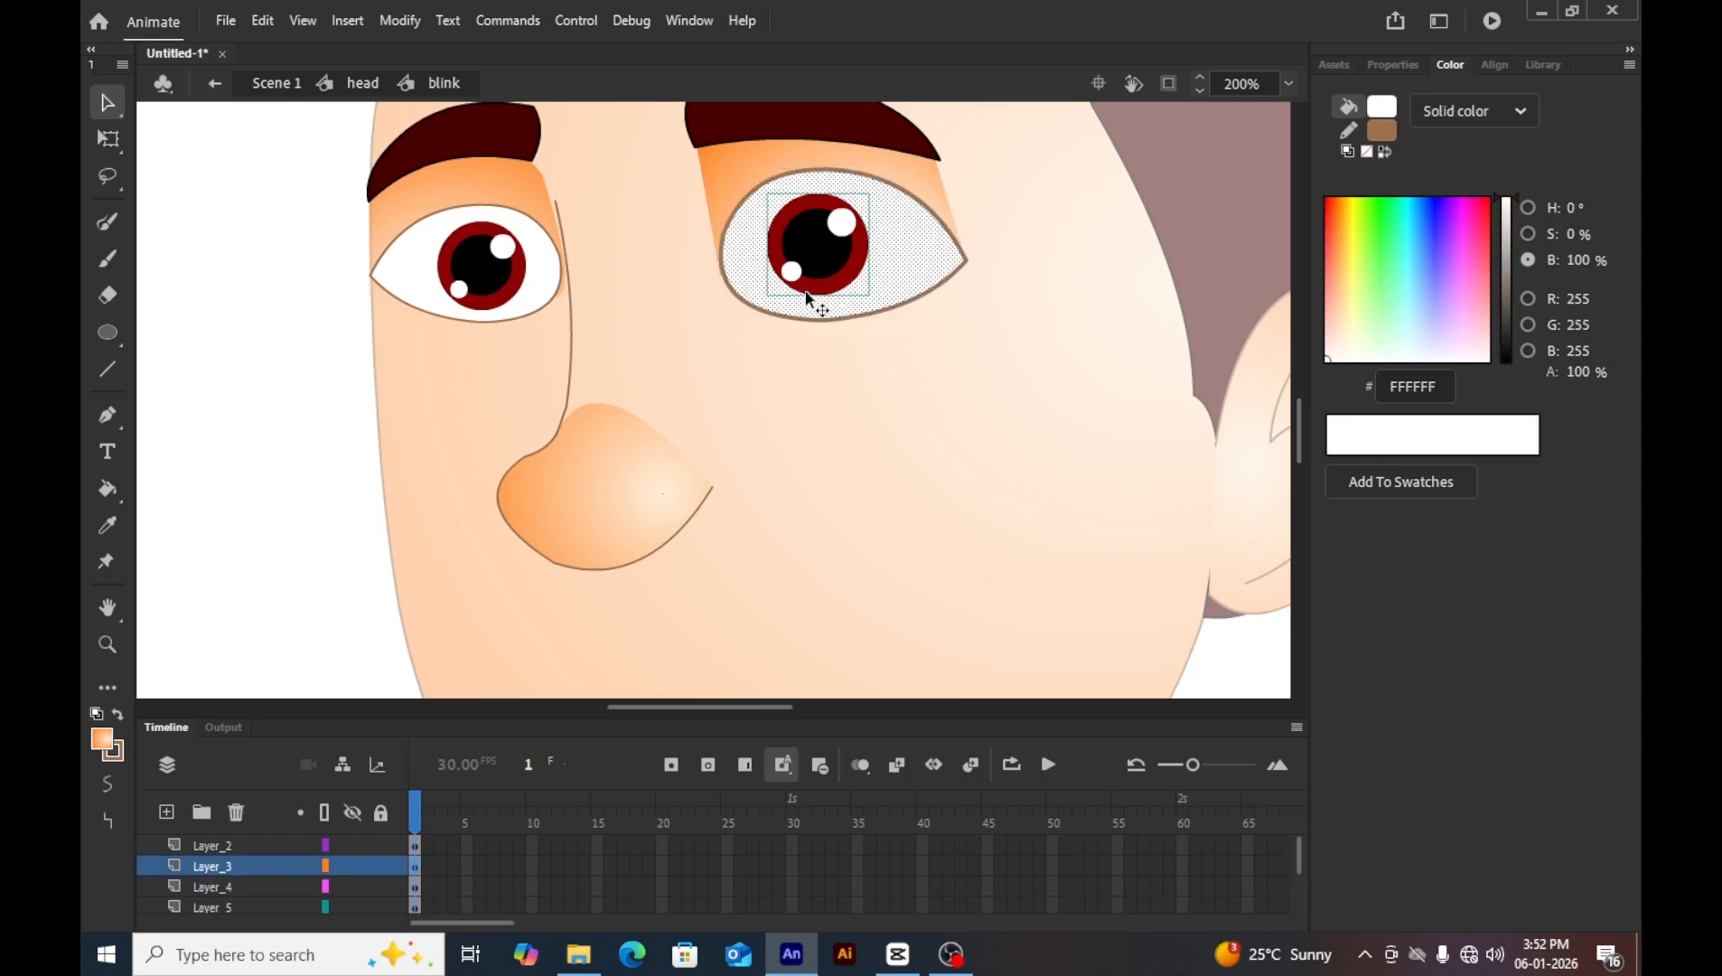
pyautogui.click(533, 364)
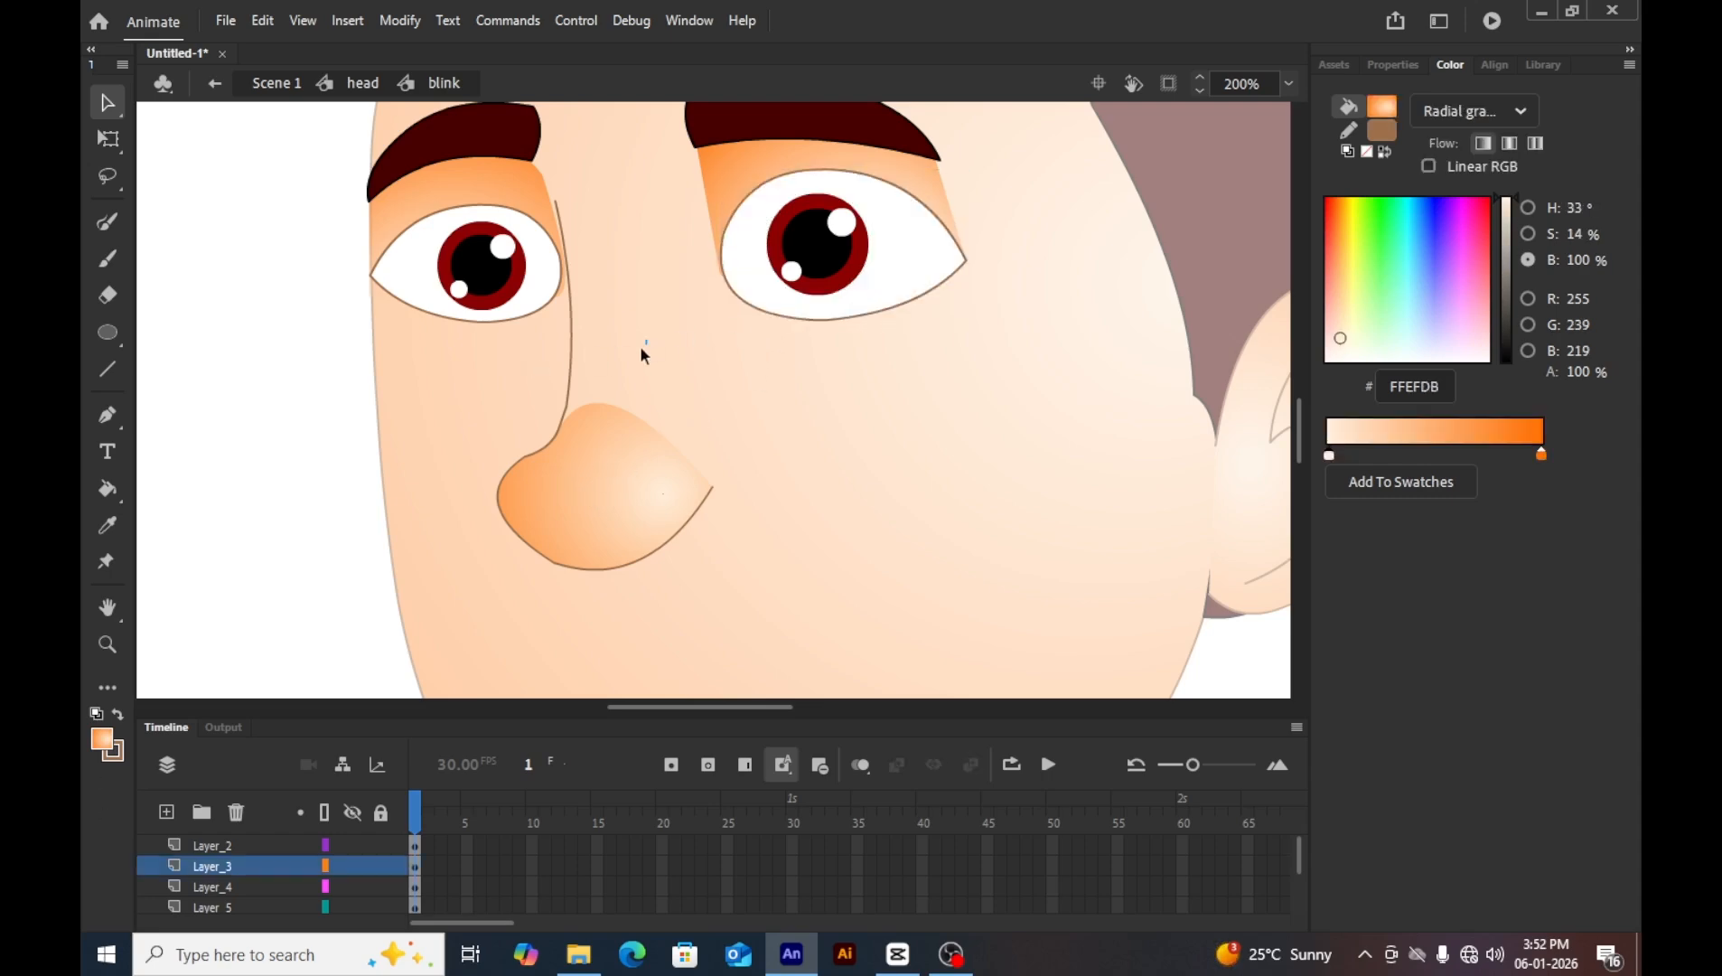
pyautogui.click(897, 292)
pyautogui.doubleClick(897, 292)
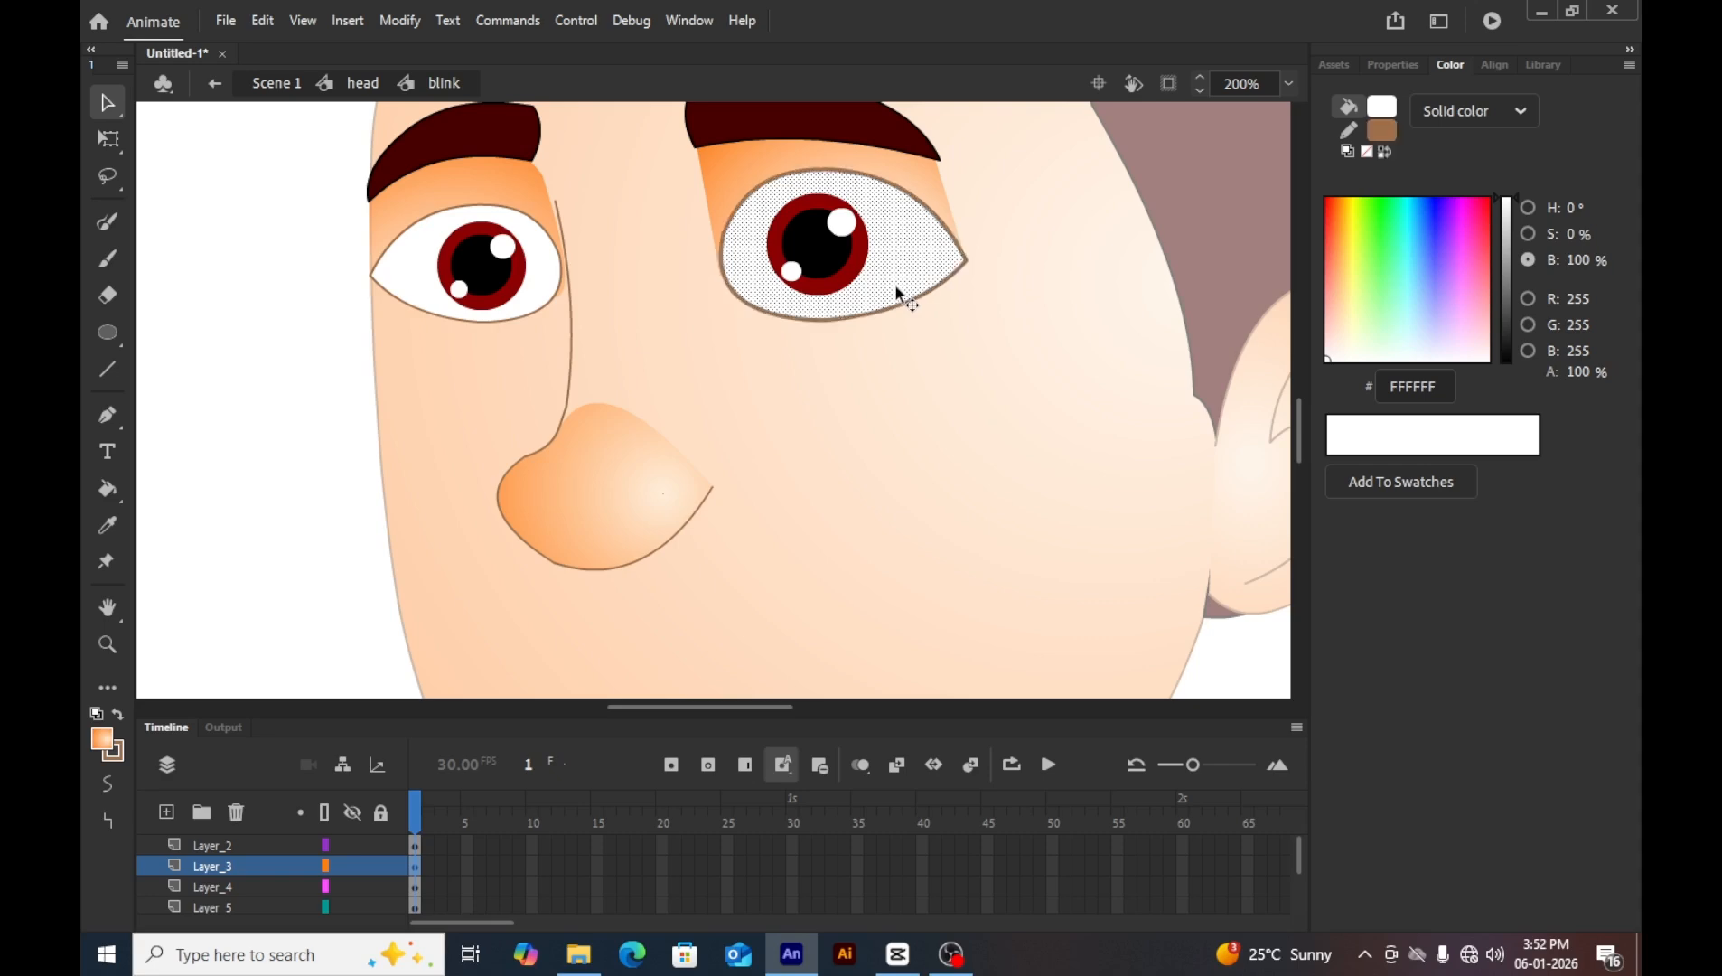
pyautogui.hotkey('ctrl', 'g')
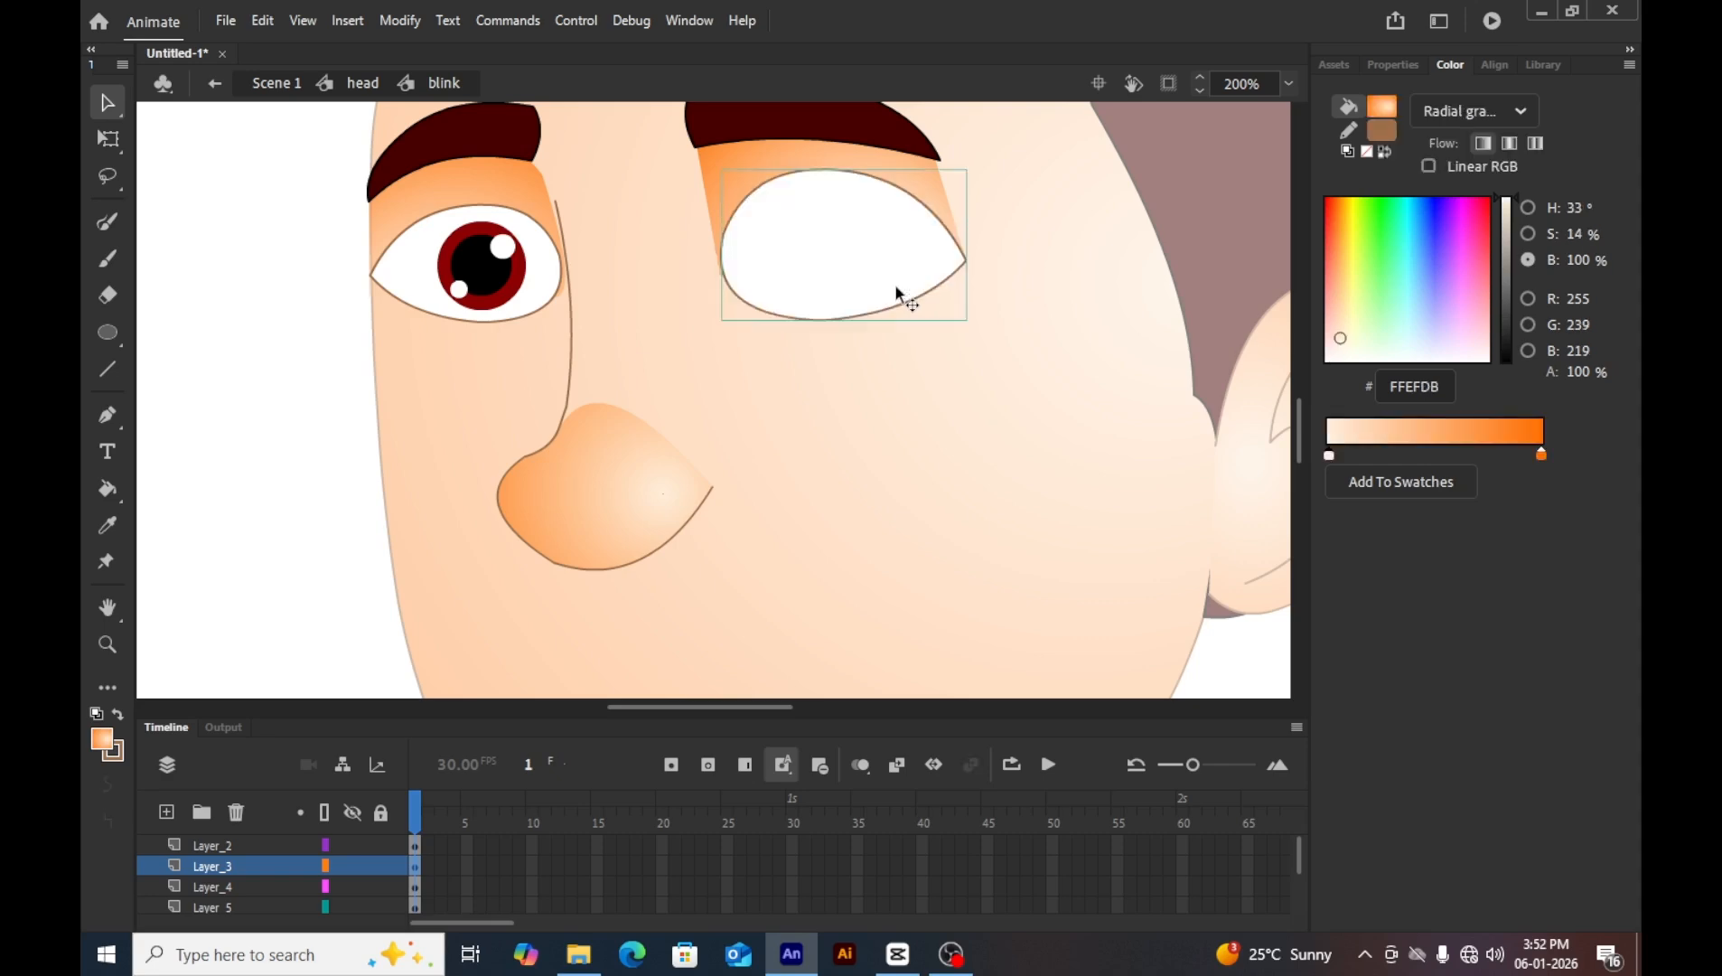
pyautogui.hotkey('ctrl', 'shift', 'Down')
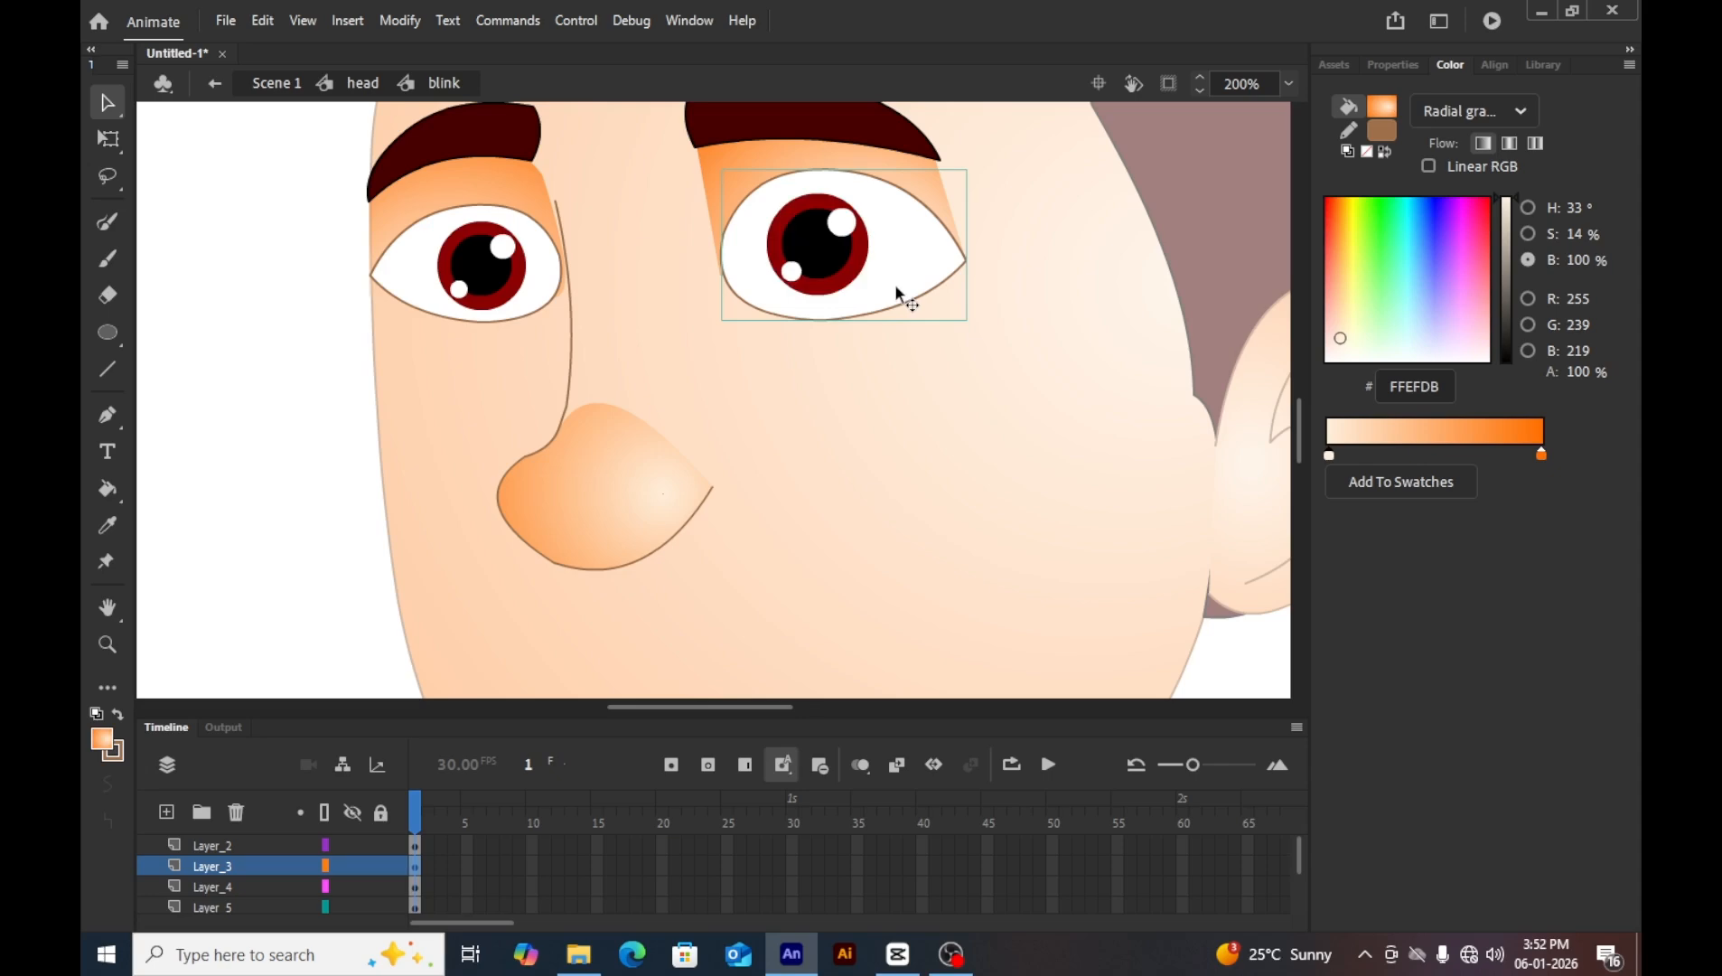
# Break the smaller eye apart and distribute its white and iris to separate layers.
pyautogui.click(432, 316)
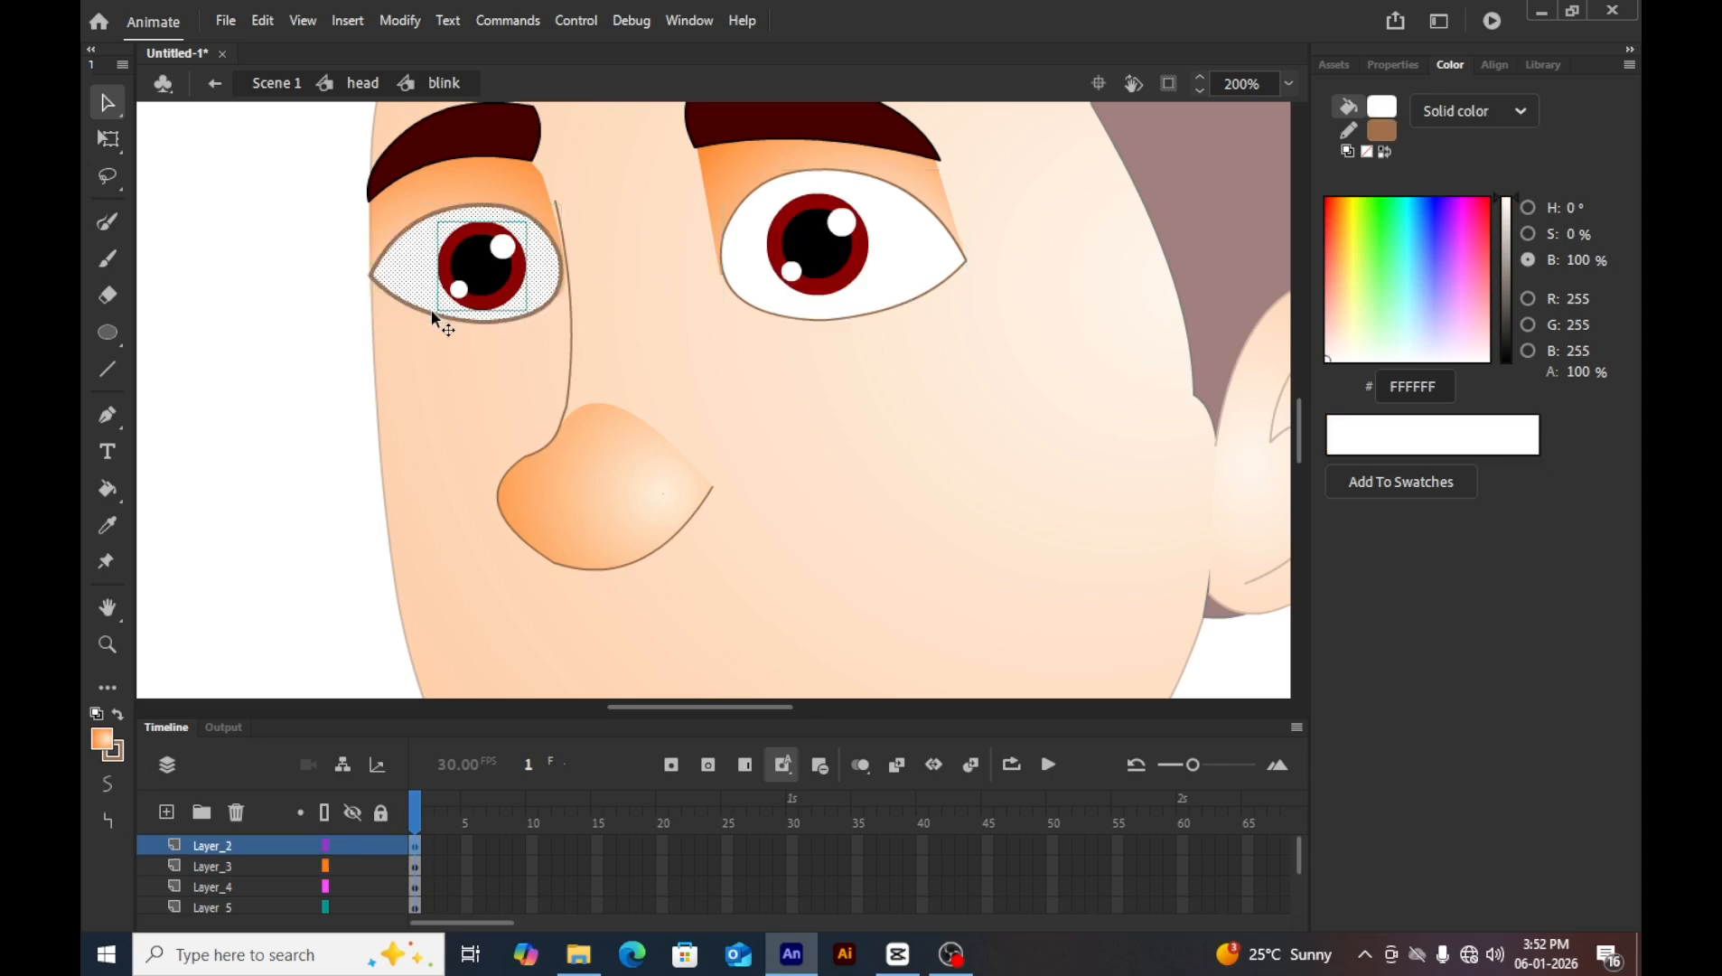
pyautogui.click(764, 266)
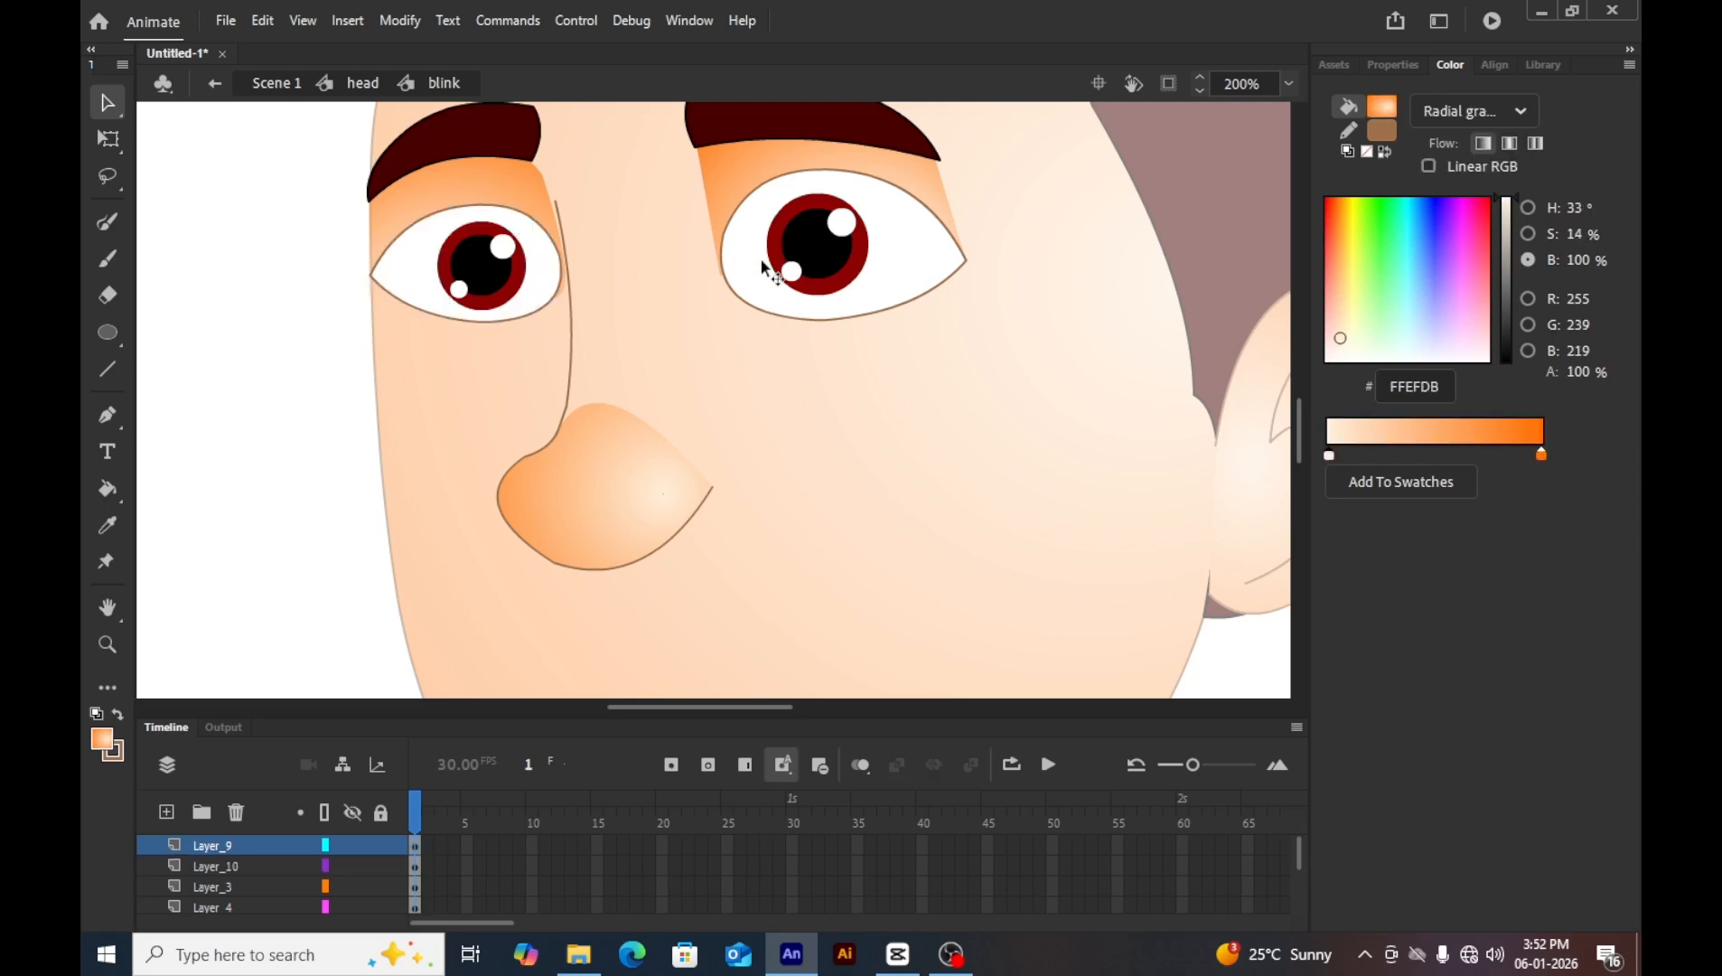
# Test moving the larger eye's iris, undo the move and clear the selection.
pyautogui.moveTo(764, 265); pyautogui.dragTo(784, 261)
pyautogui.hotkey('ctrl', 'z')
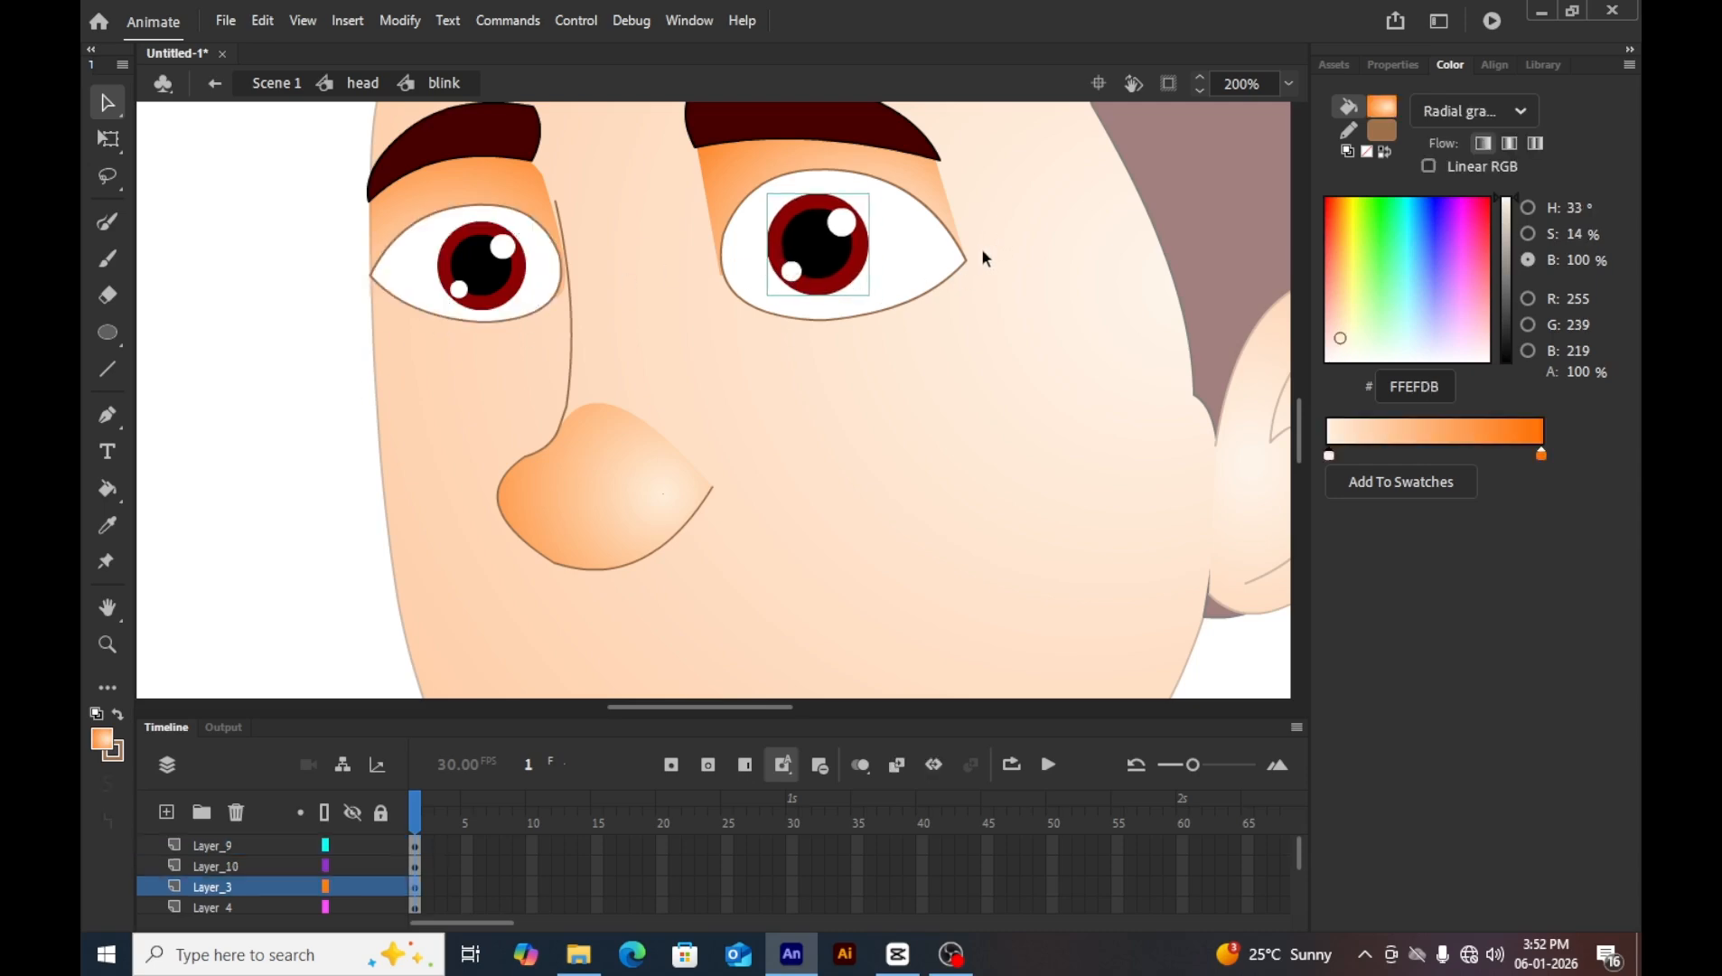
pyautogui.moveTo(999, 236); pyautogui.dragTo(931, 322)
pyautogui.click(902, 368)
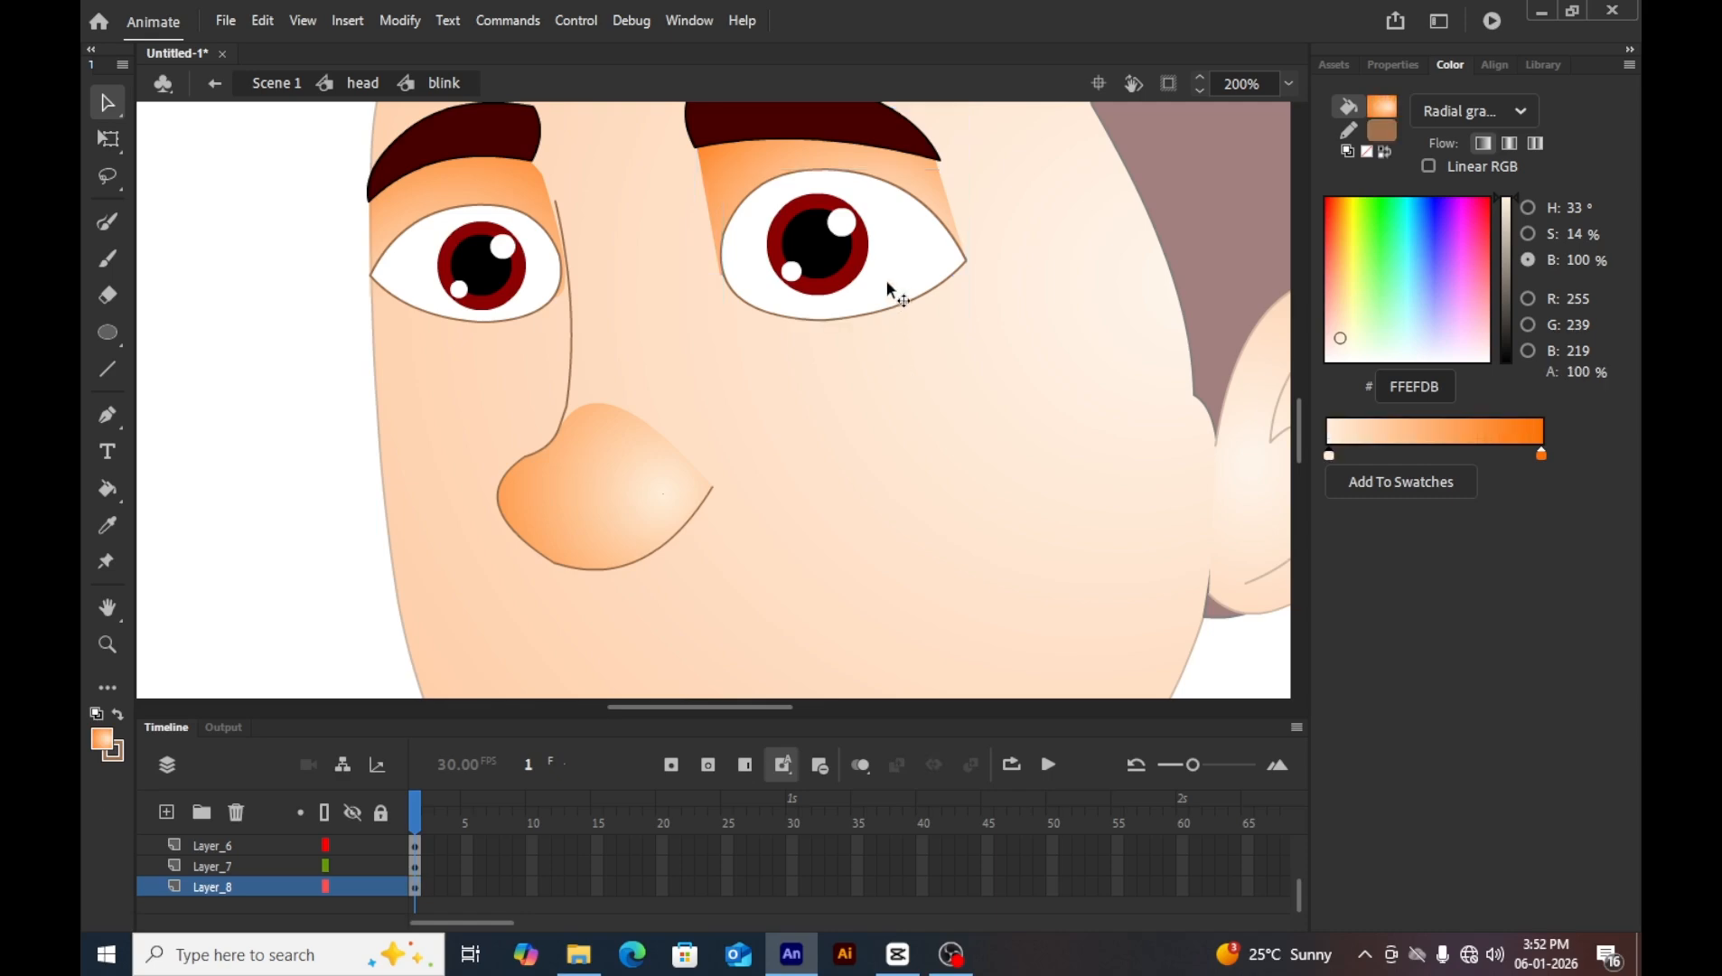
# Distribute the larger eye's white and iris to separate layers and deselect them.
pyautogui.click(871, 295)
pyautogui.keyDown('shift'); pyautogui.click(824, 285); pyautogui.keyUp('shift')
pyautogui.hotkey('ctrl', 'shift', 'd')
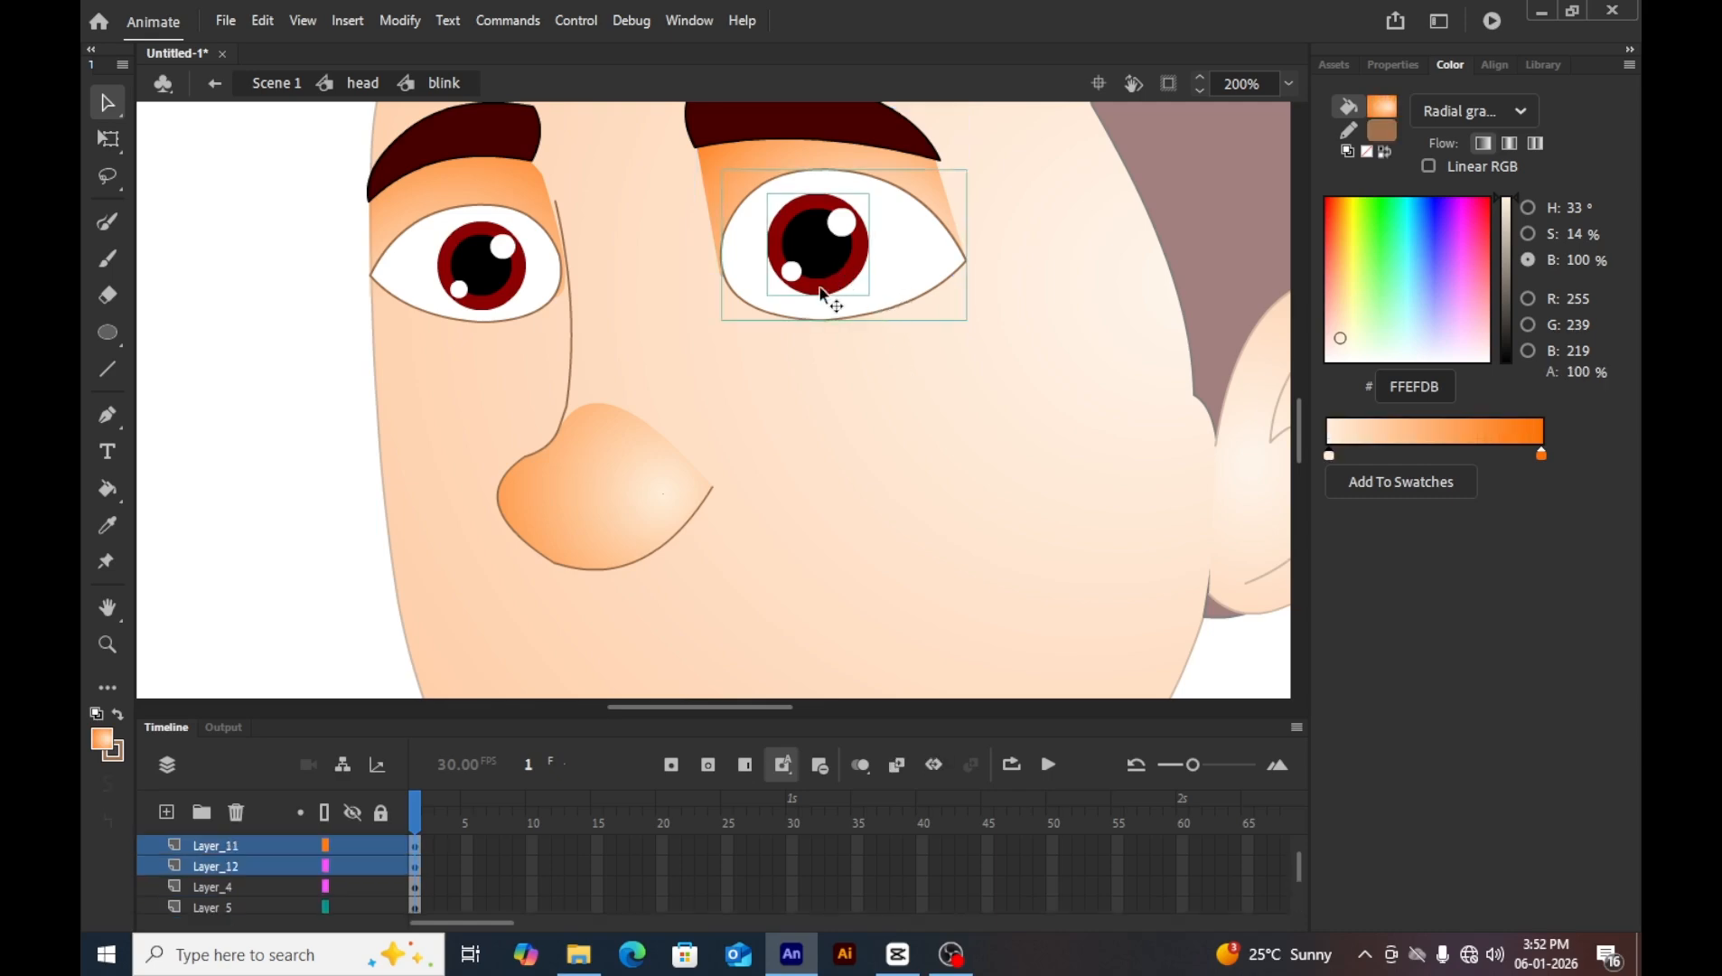
pyautogui.click(263, 462)
# Group the smaller eye's white with its outline.
pyautogui.click(434, 304)
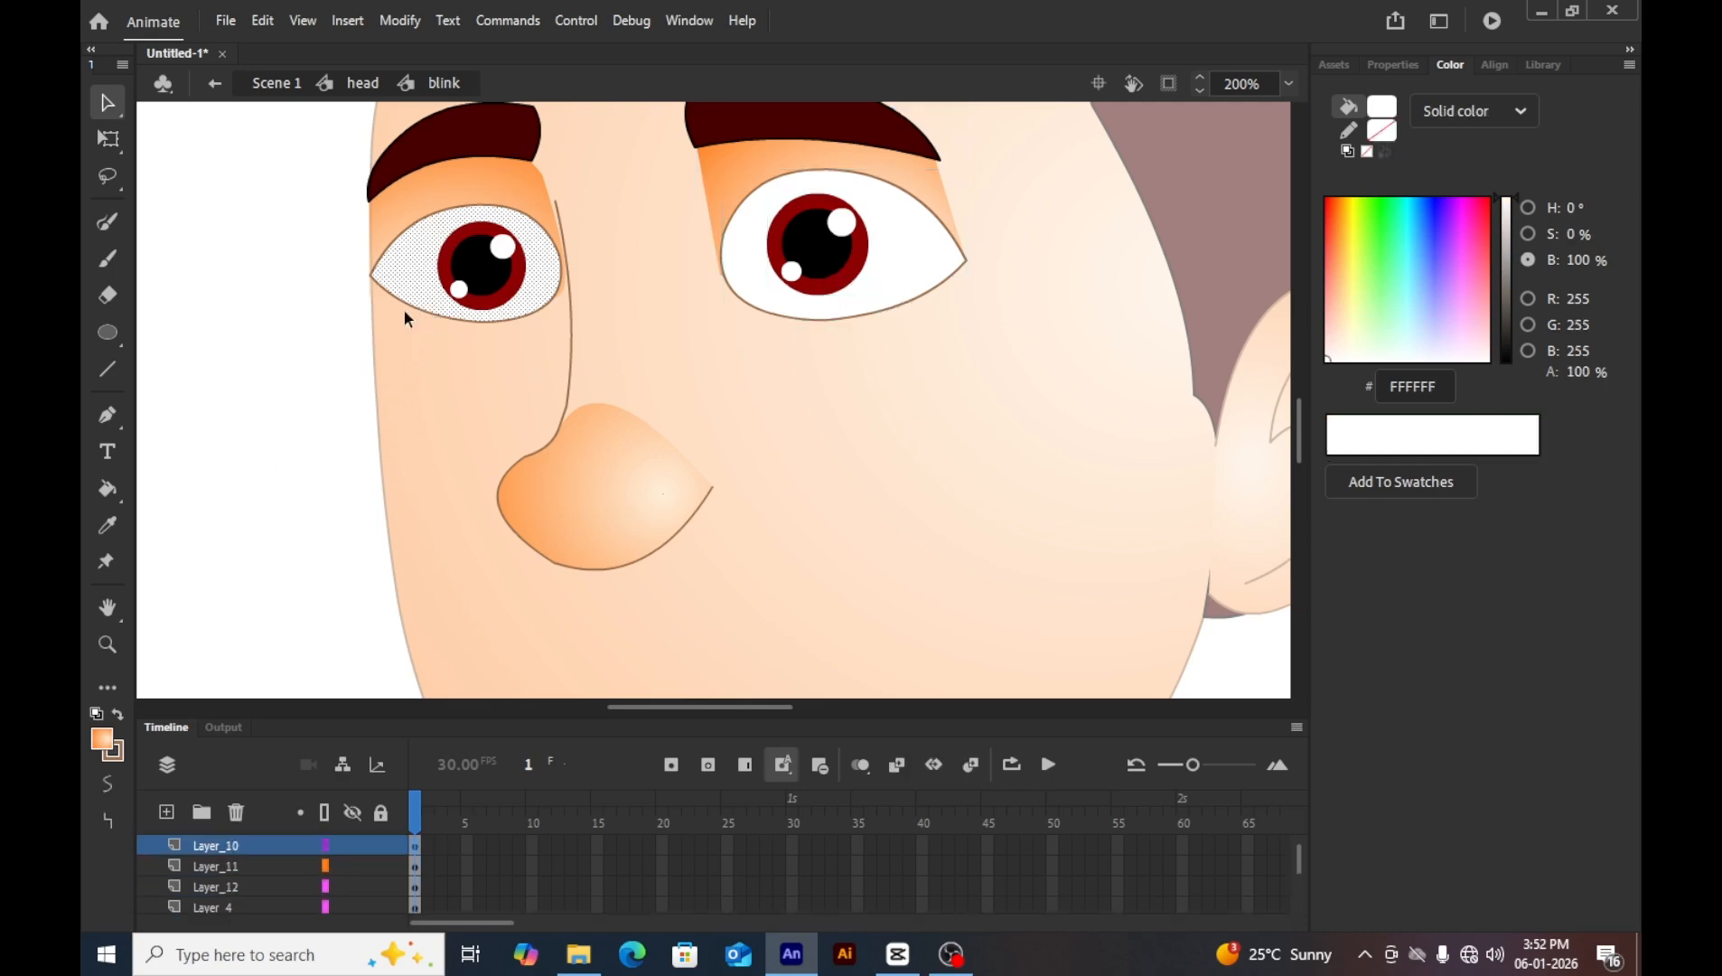
pyautogui.click(403, 315)
pyautogui.click(422, 295)
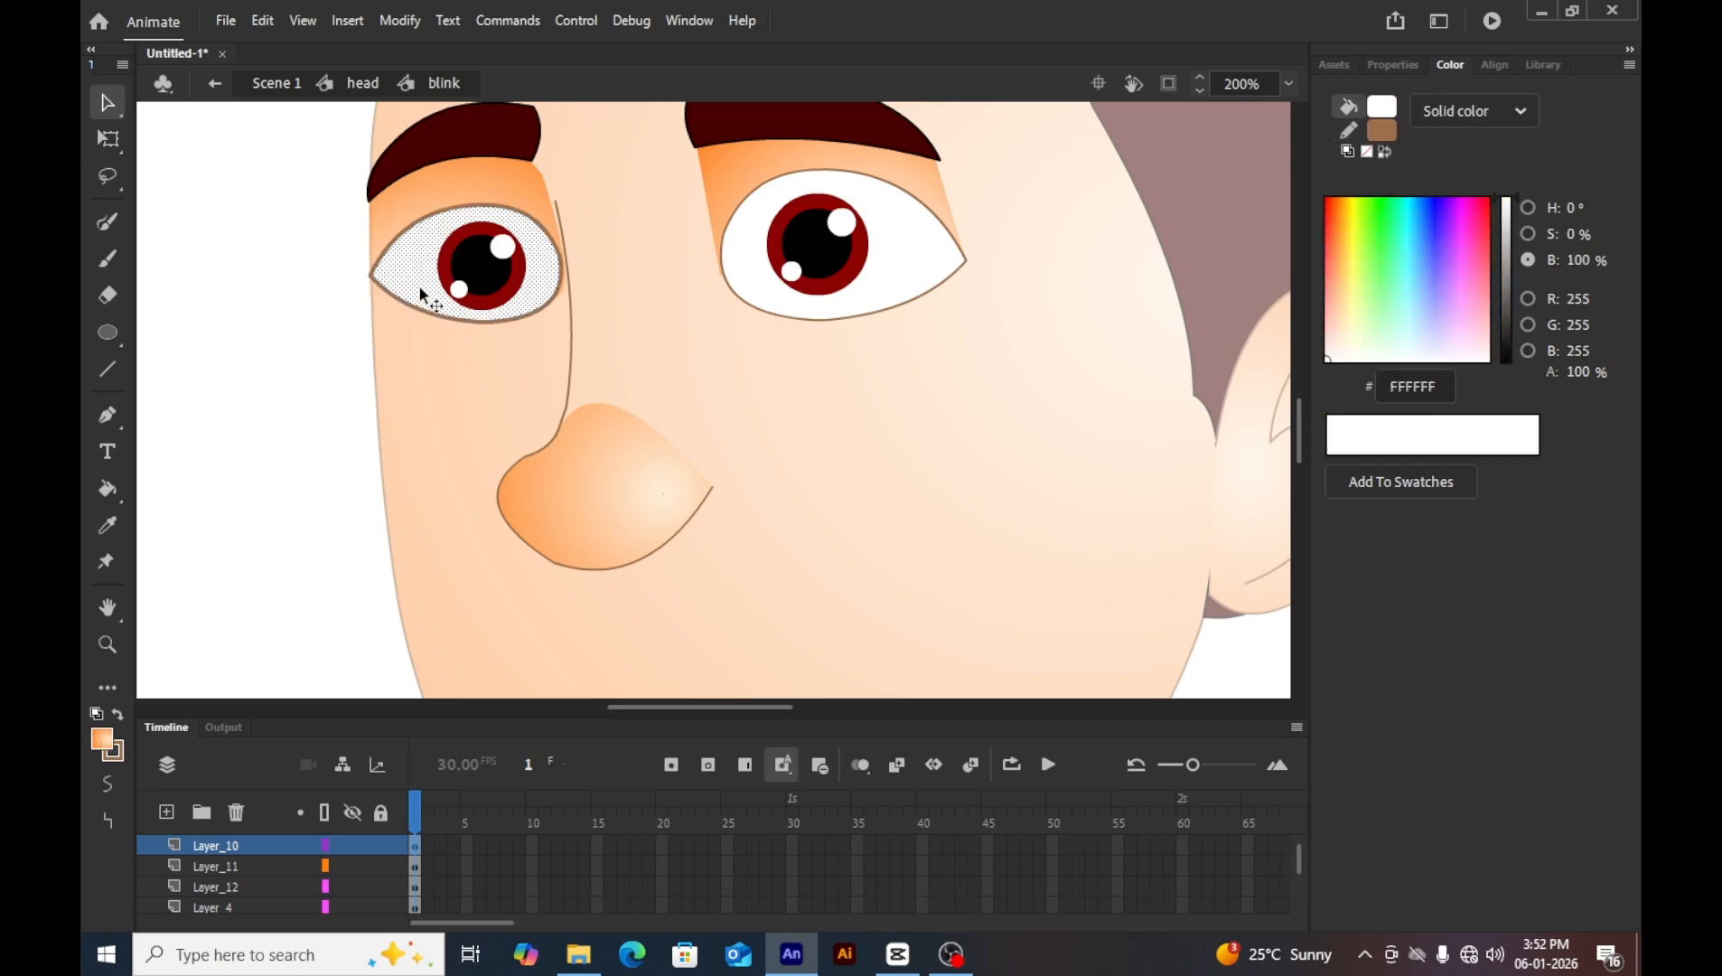
pyautogui.hotkey('ctrl', 'g')
pyautogui.click(282, 352)
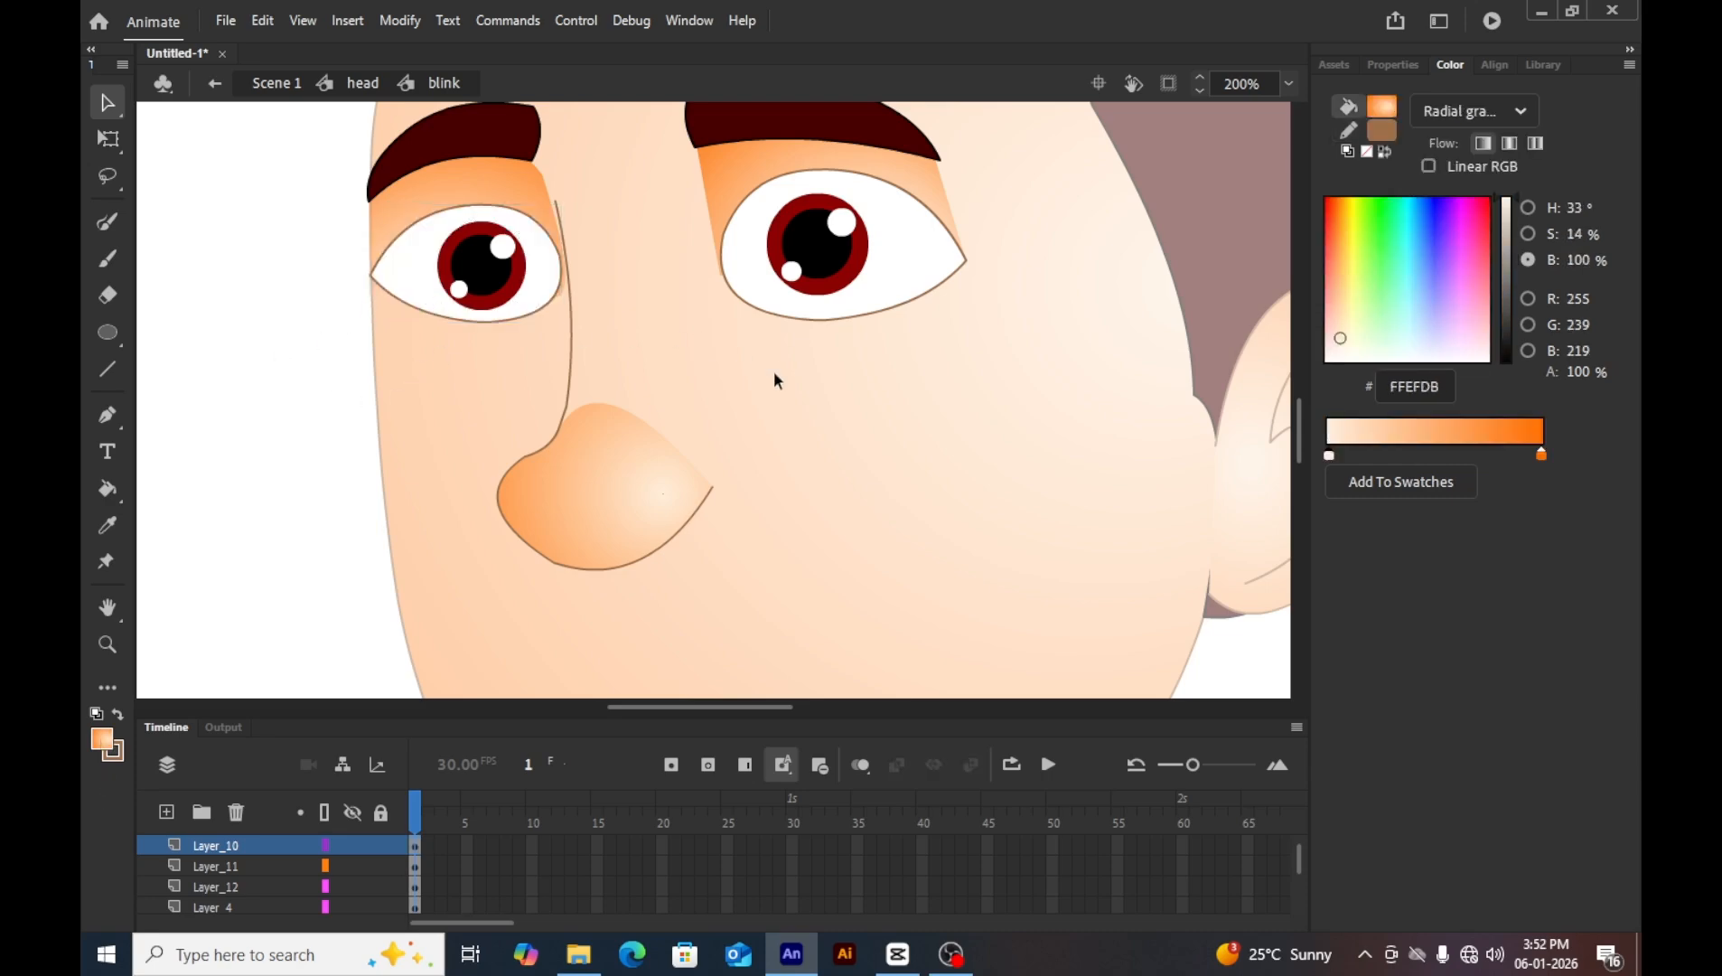
# Magnify the eye area of the blink symbol to examine both eyes up close.
pyautogui.scroll(3, 774, 380)
pyautogui.press('z')
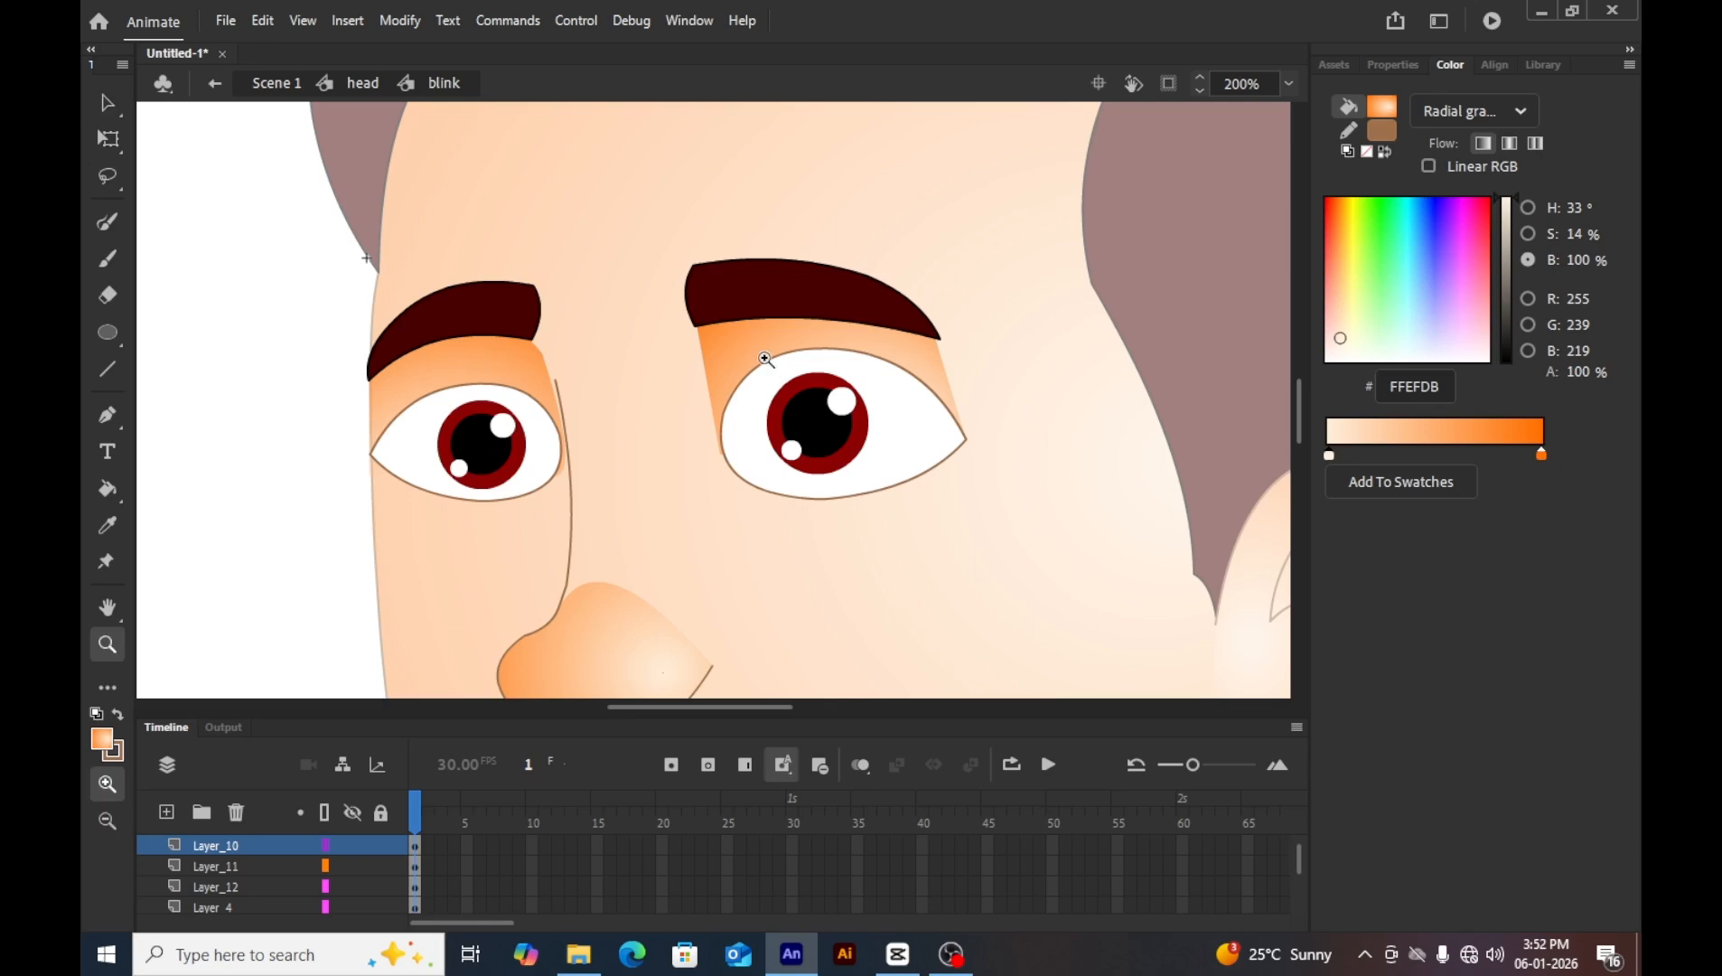
pyautogui.click(766, 359)
pyautogui.press('h')
pyautogui.moveTo(661, 446); pyautogui.dragTo(882, 249)
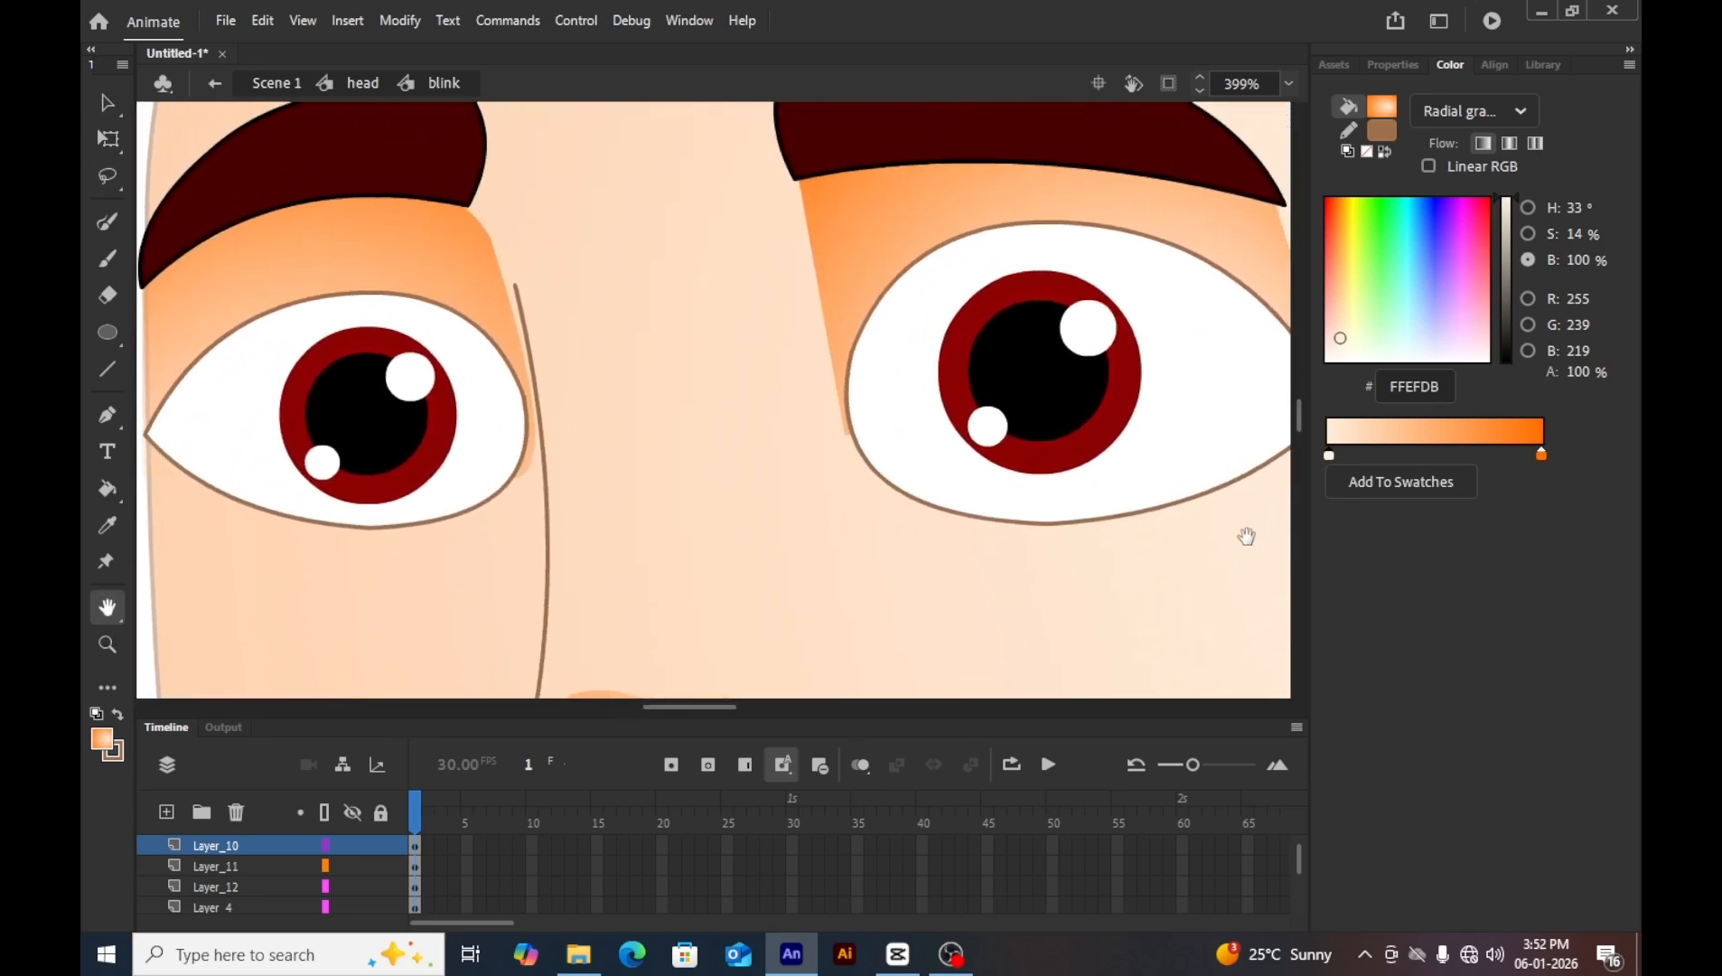
pyautogui.press('v')
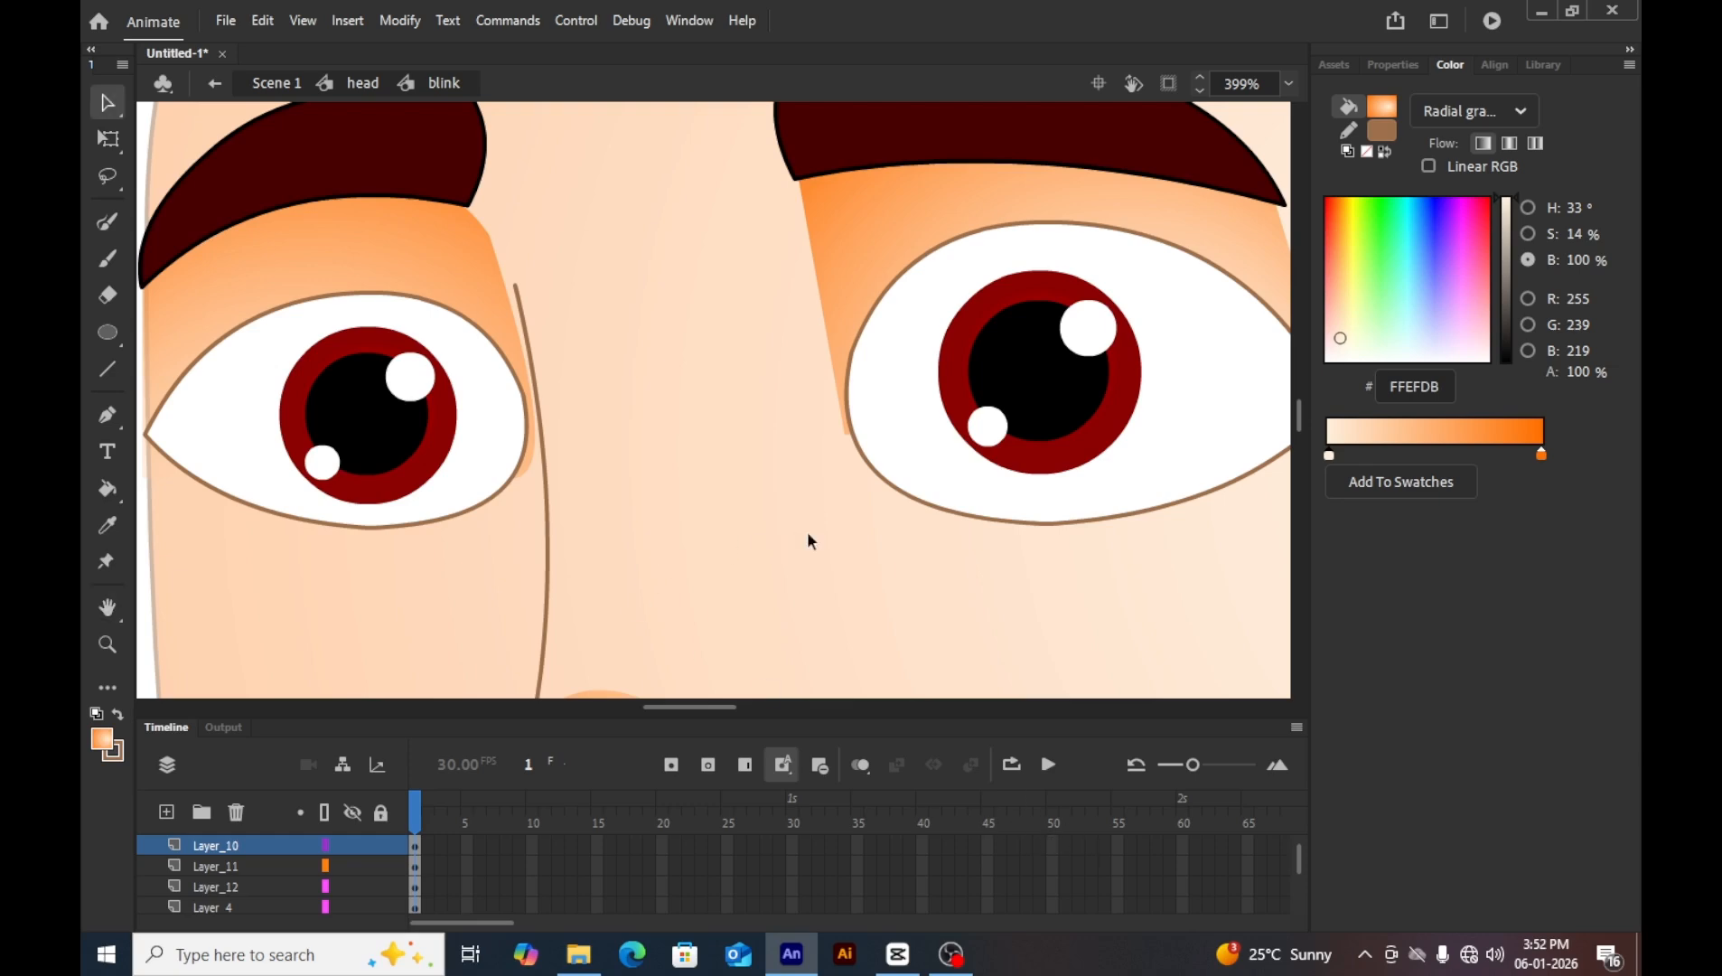
pyautogui.scroll(-5, 807, 541)
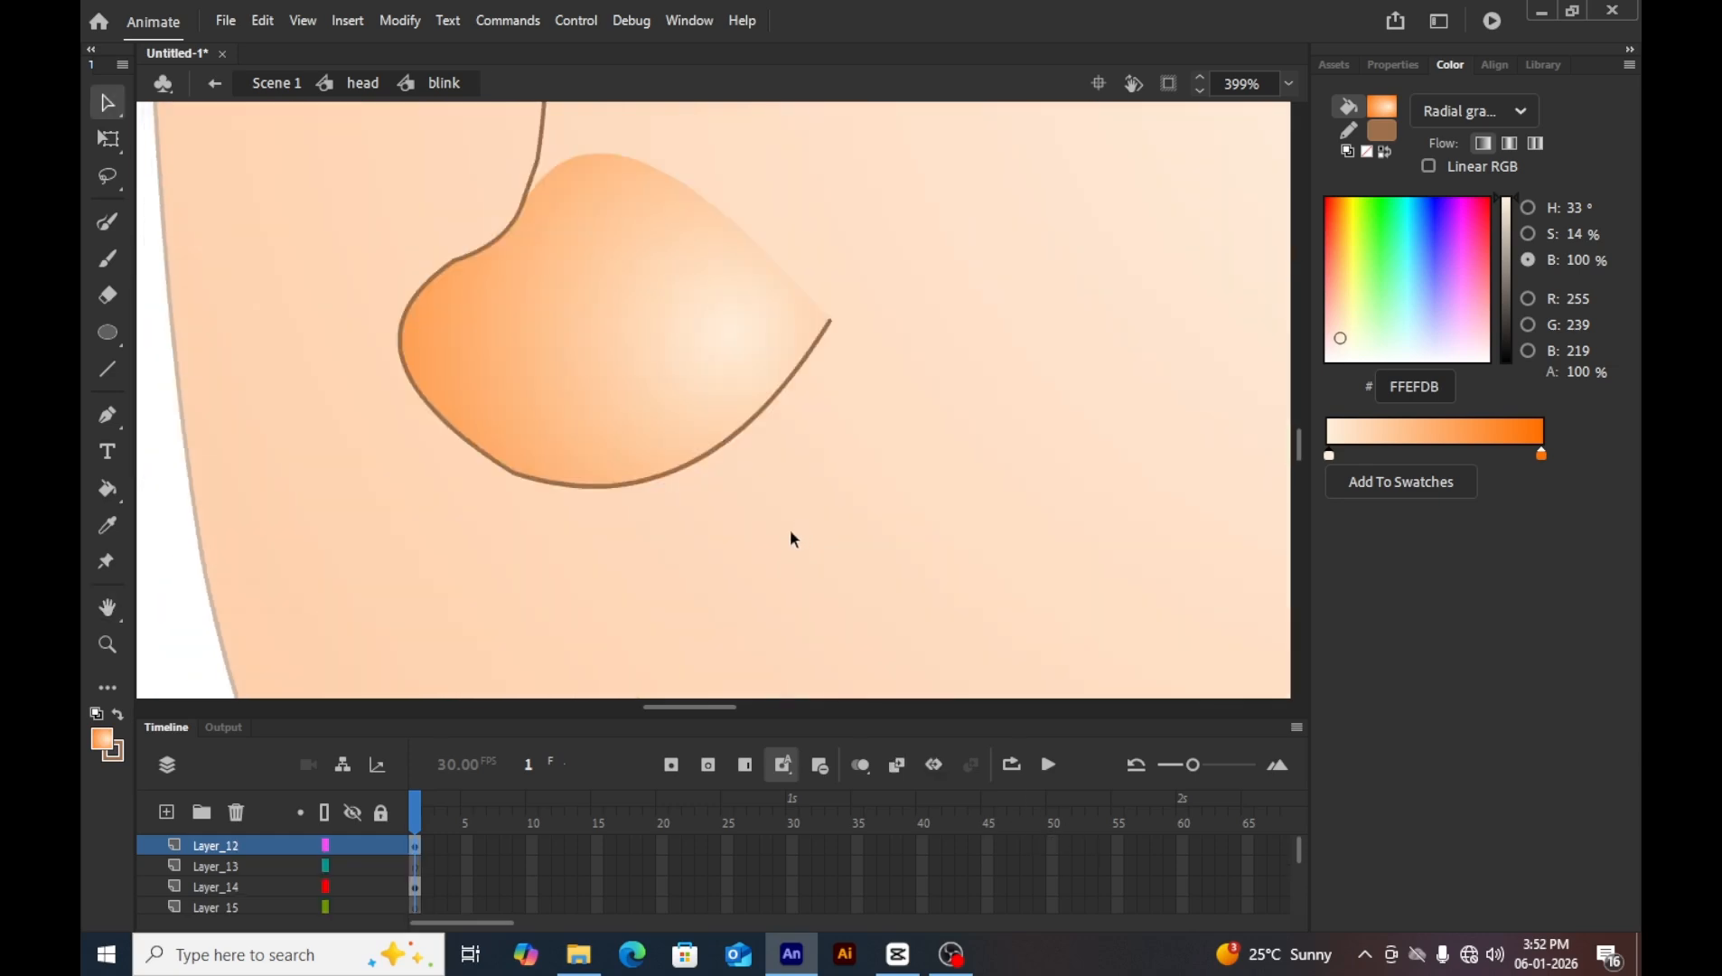
pyautogui.doubleClick(791, 536)
pyautogui.scroll(5, 788, 534)
pyautogui.scroll(-2, 944, 528)
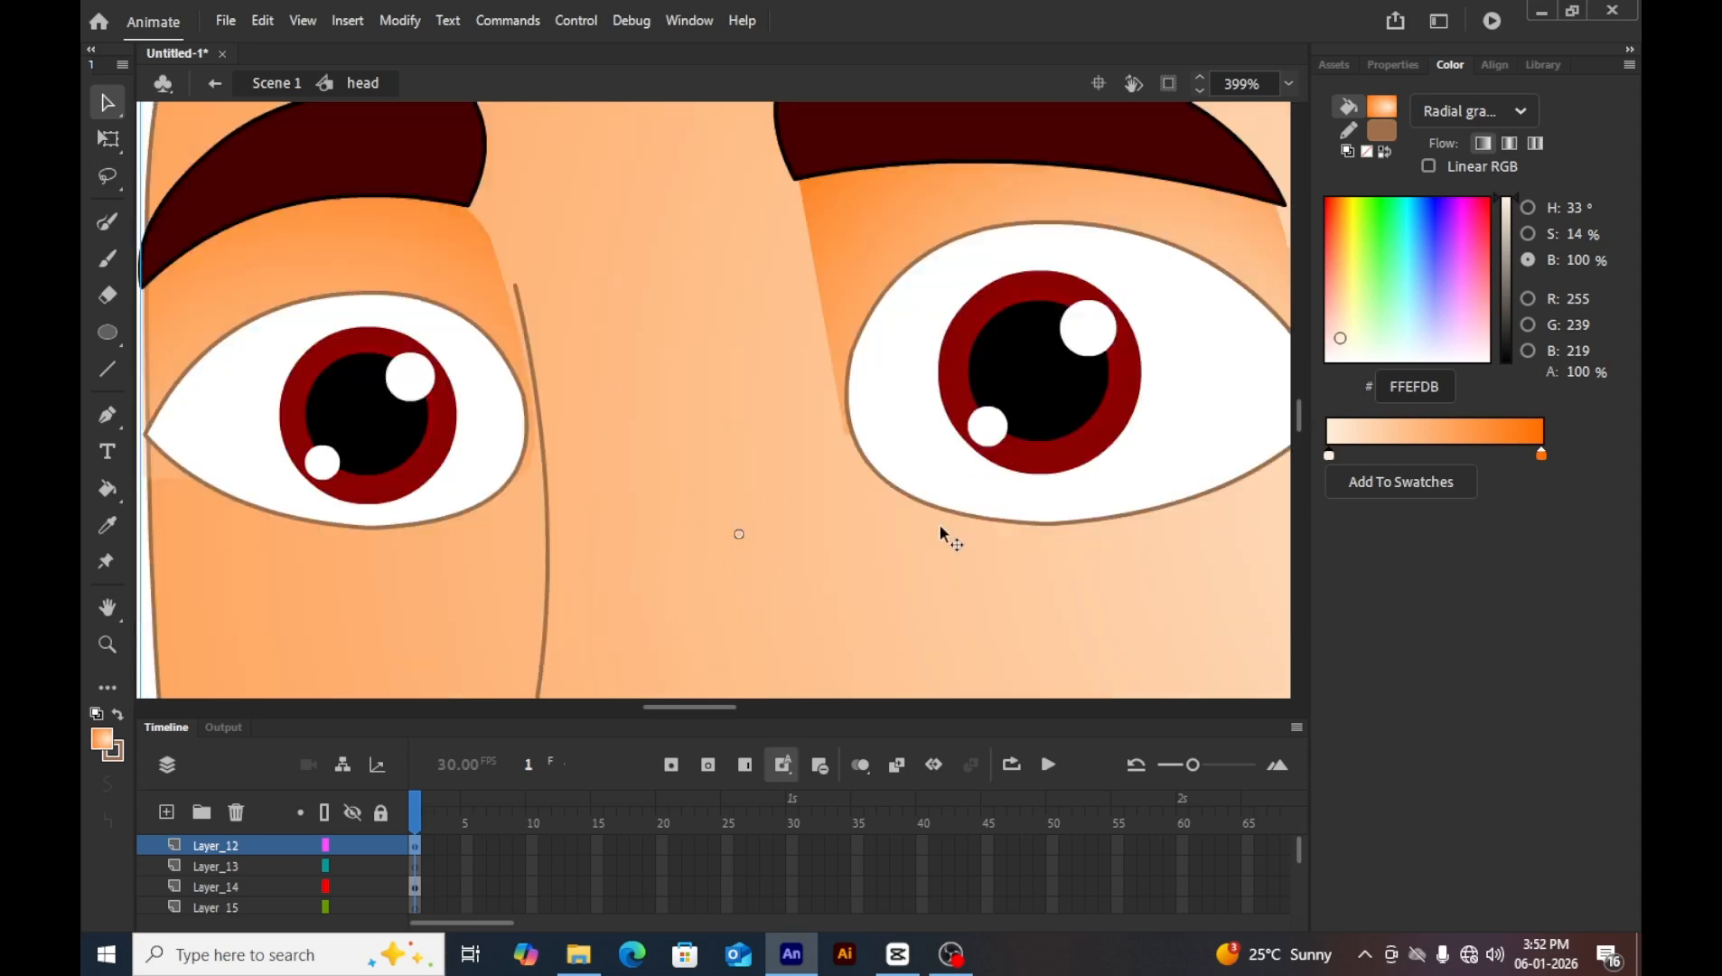
pyautogui.doubleClick(1008, 411)
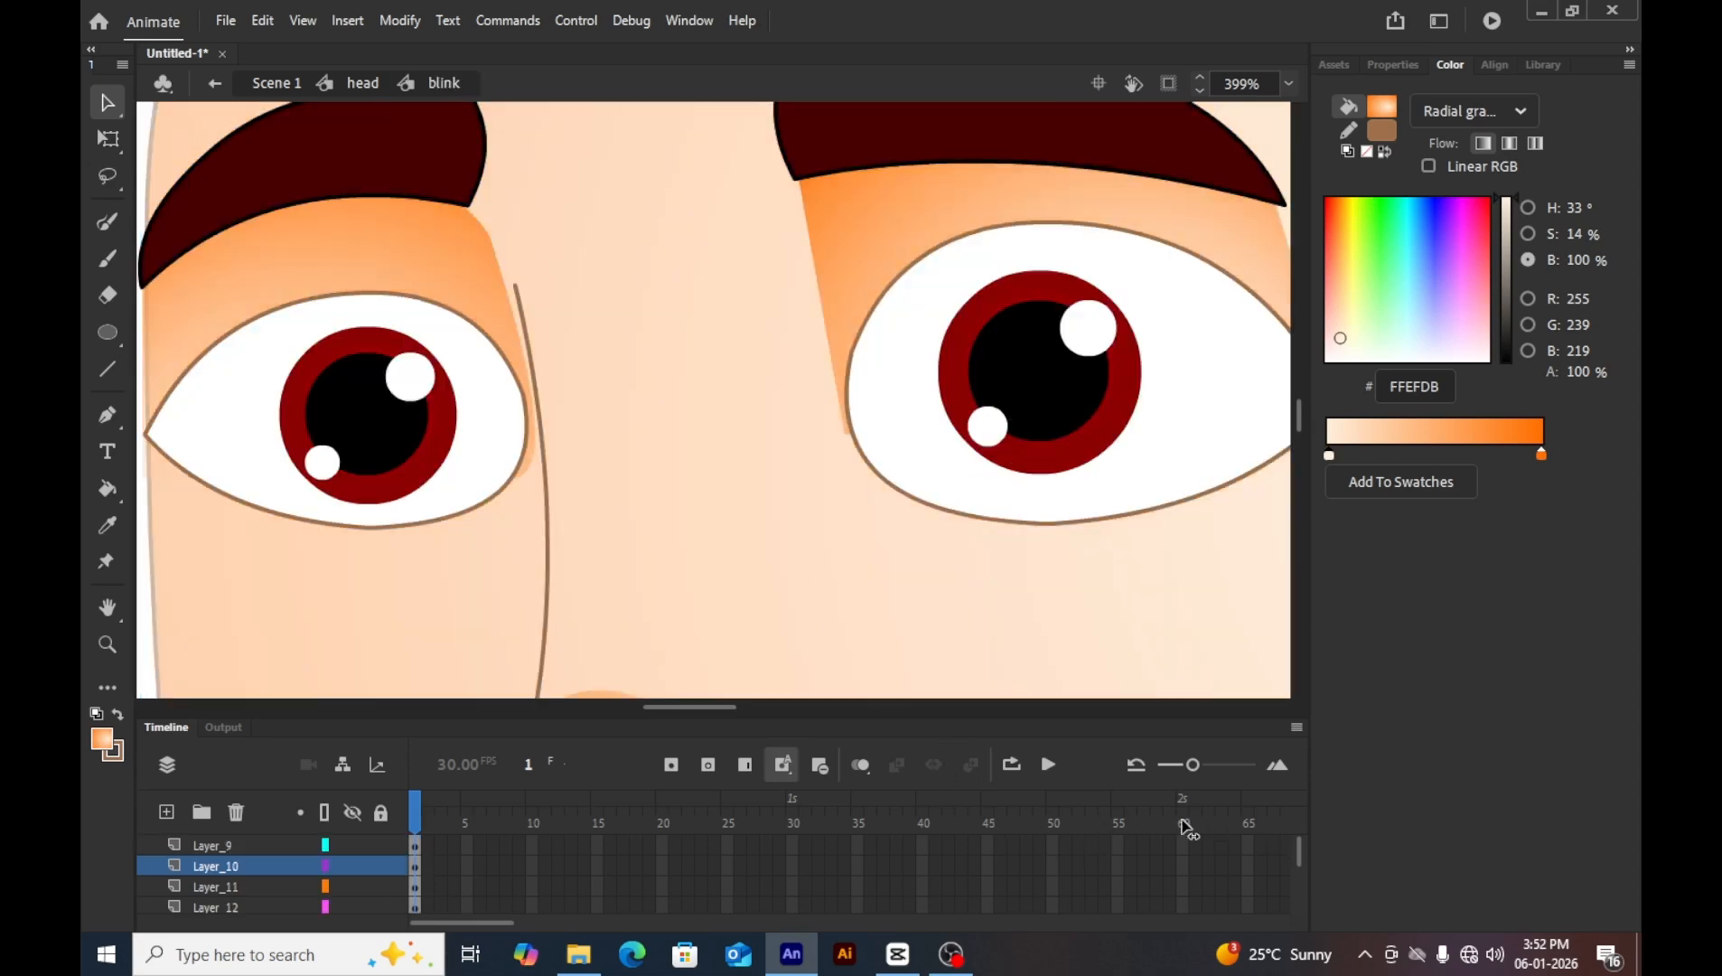
# Extend all layers of the blink symbol to frame 60 and return the playhead to frame 1.
pyautogui.click(1184, 825)
pyautogui.scroll(-2, 1182, 865)
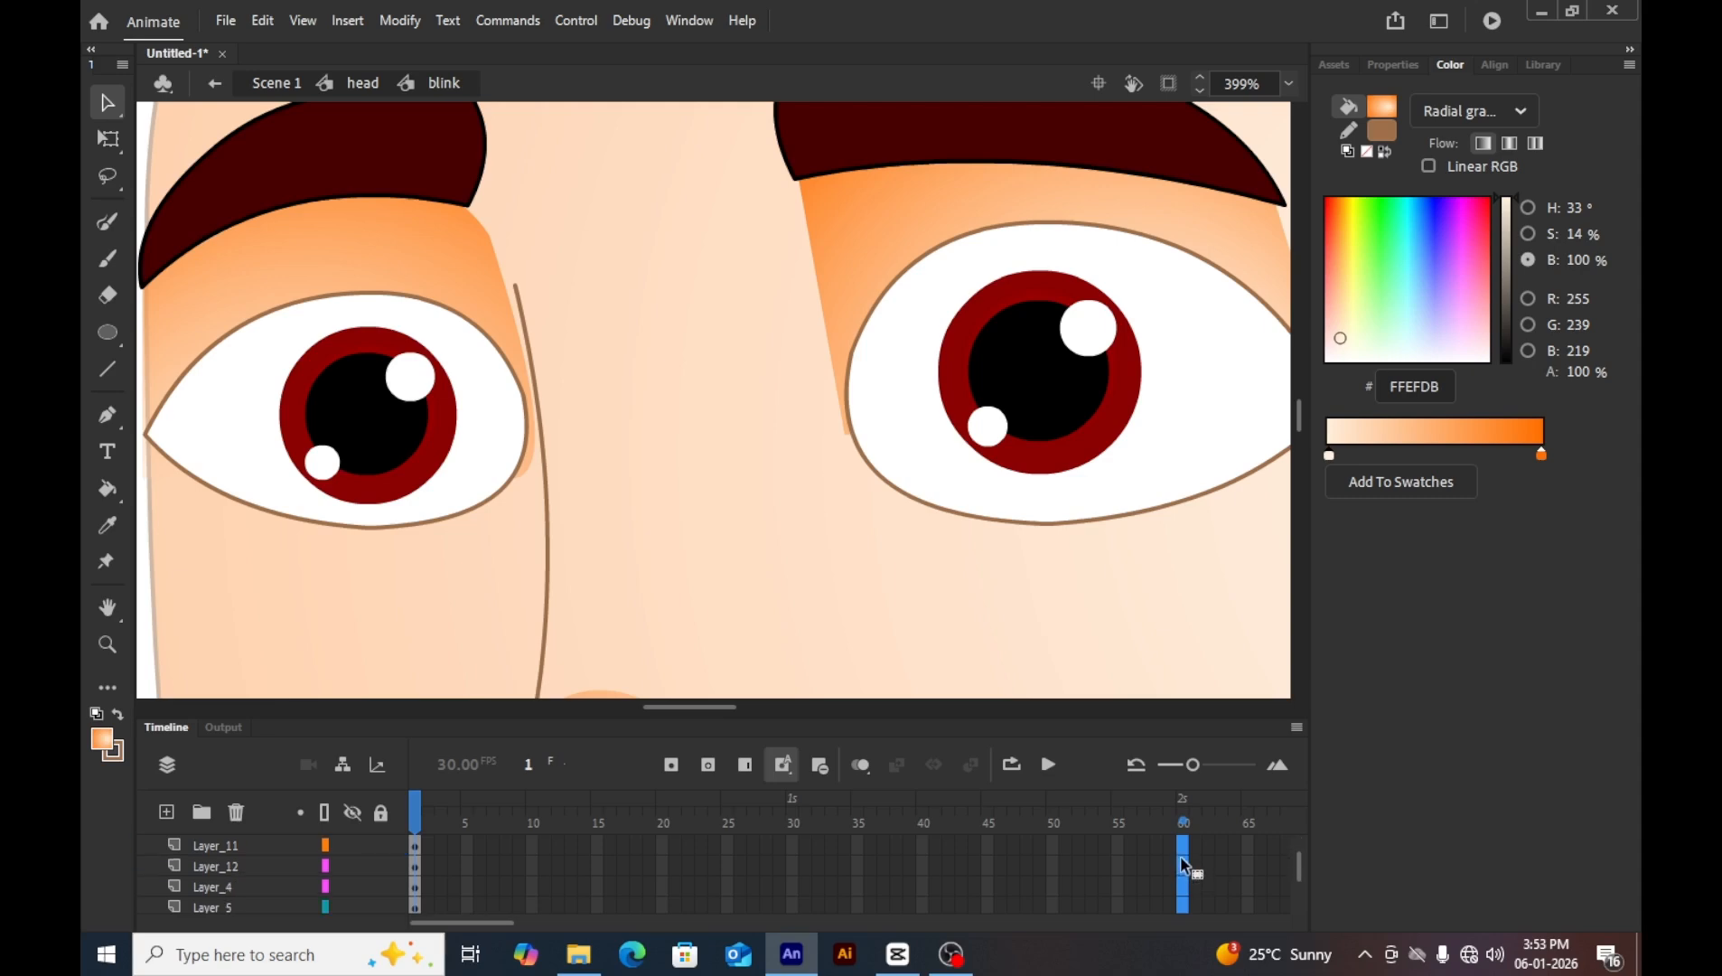
pyautogui.press('F5')
pyautogui.moveTo(1180, 809); pyautogui.dragTo(191, 798)
# Add a new layer directly above the larger eye's iris layer and choose the Rectangle tool.
pyautogui.click(1022, 414)
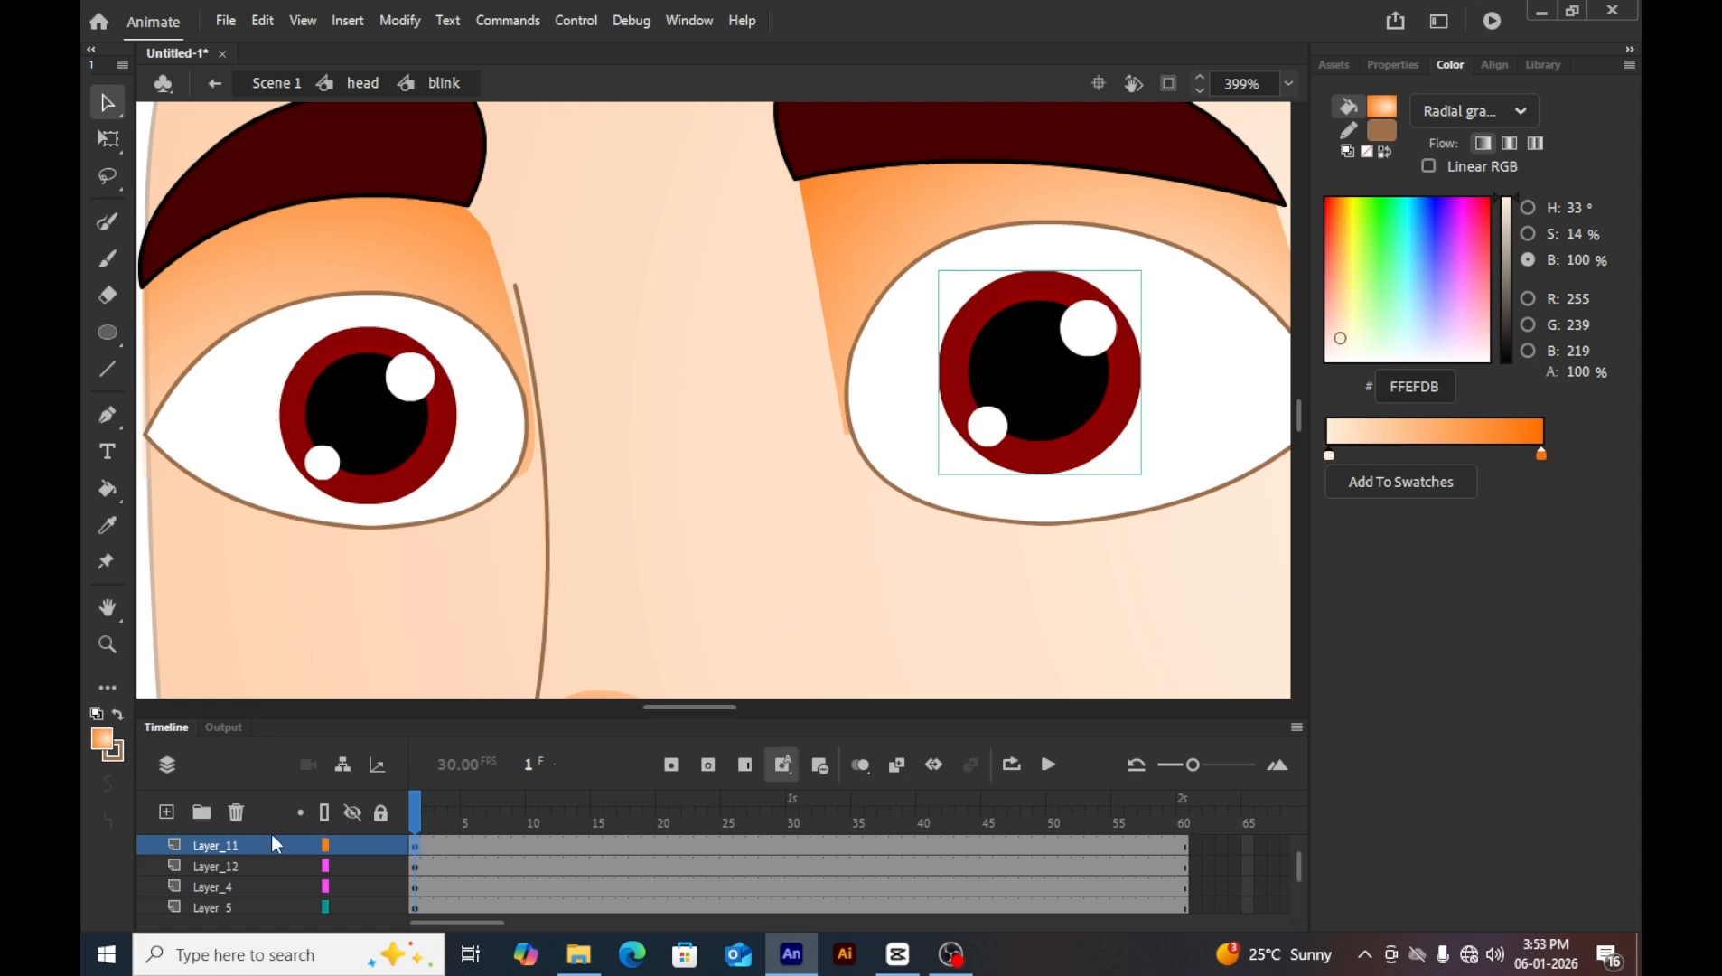
pyautogui.click(165, 812)
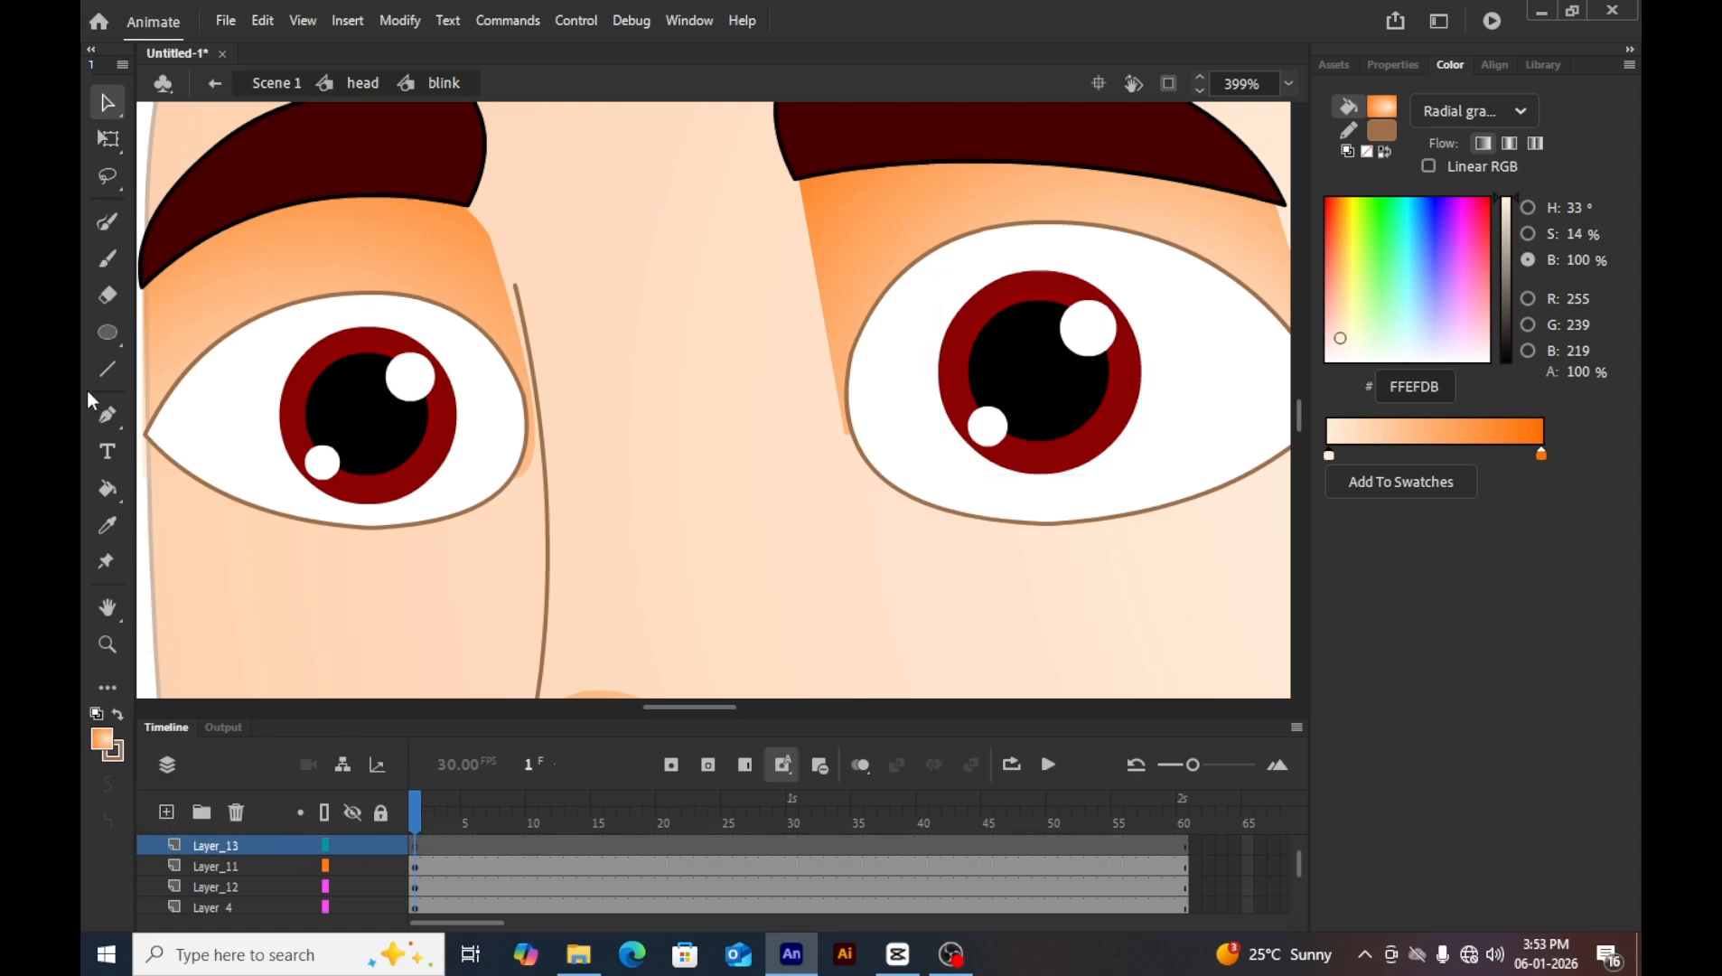
pyautogui.click(104, 343)
pyautogui.click(247, 326)
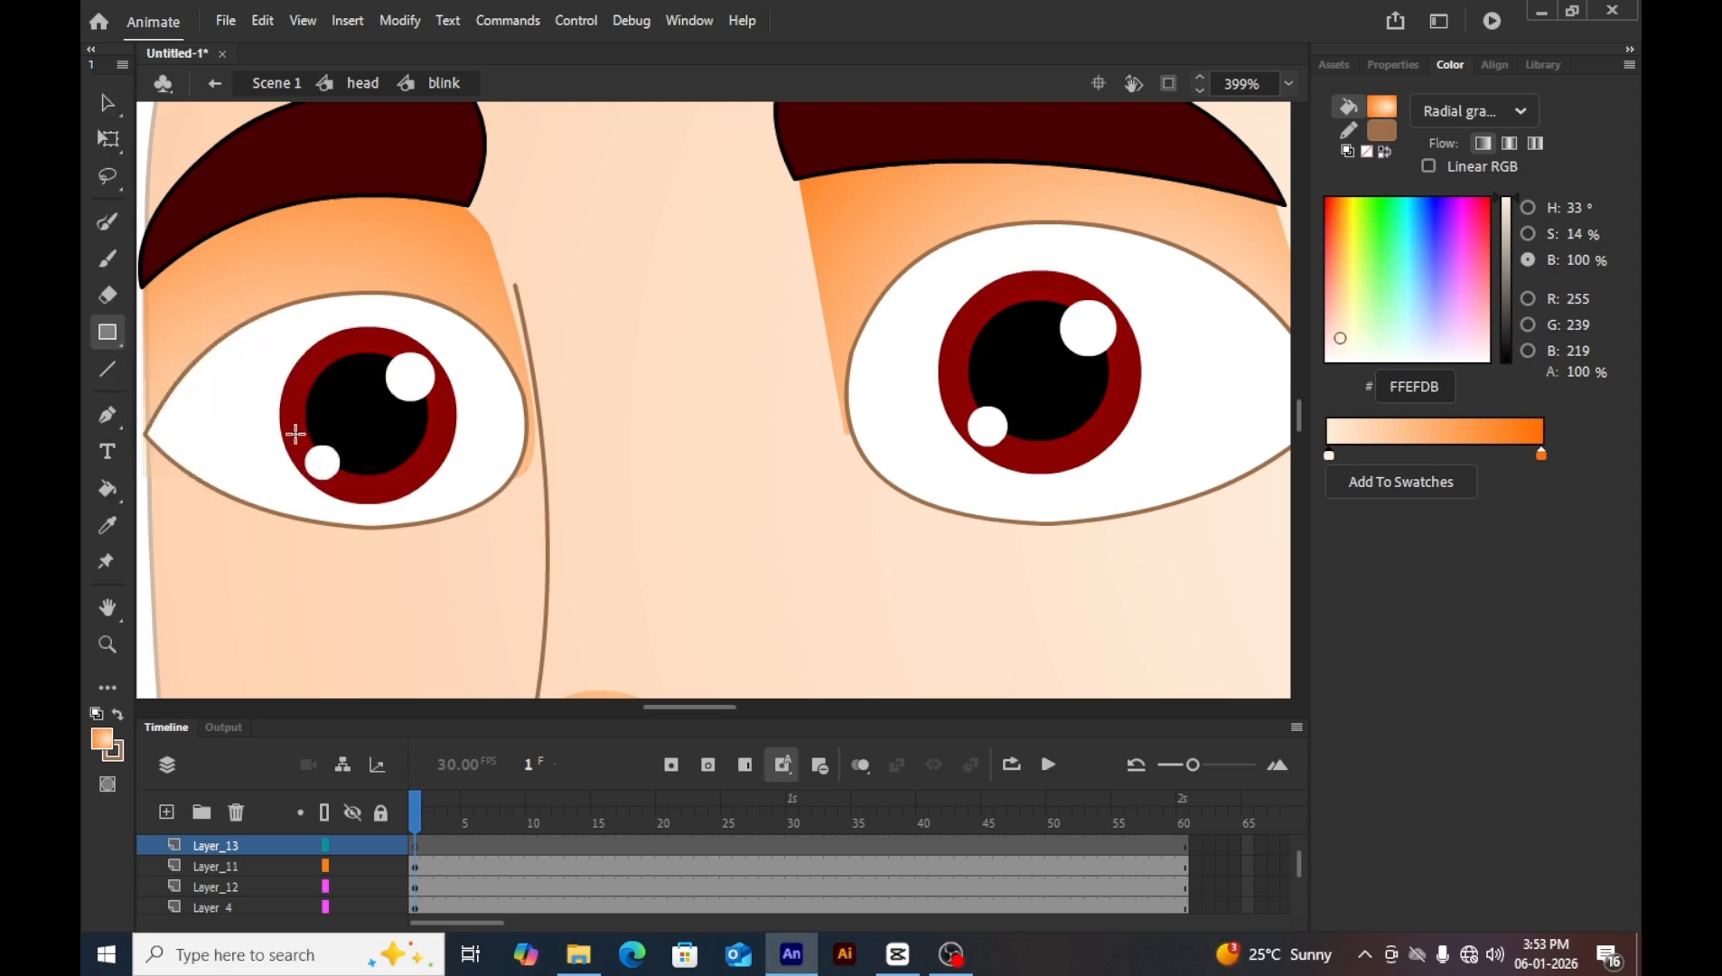
# Sample the smaller eye's orange eyelid colour, FFA45C, as the fill and darken it to brown.
pyautogui.click(102, 739)
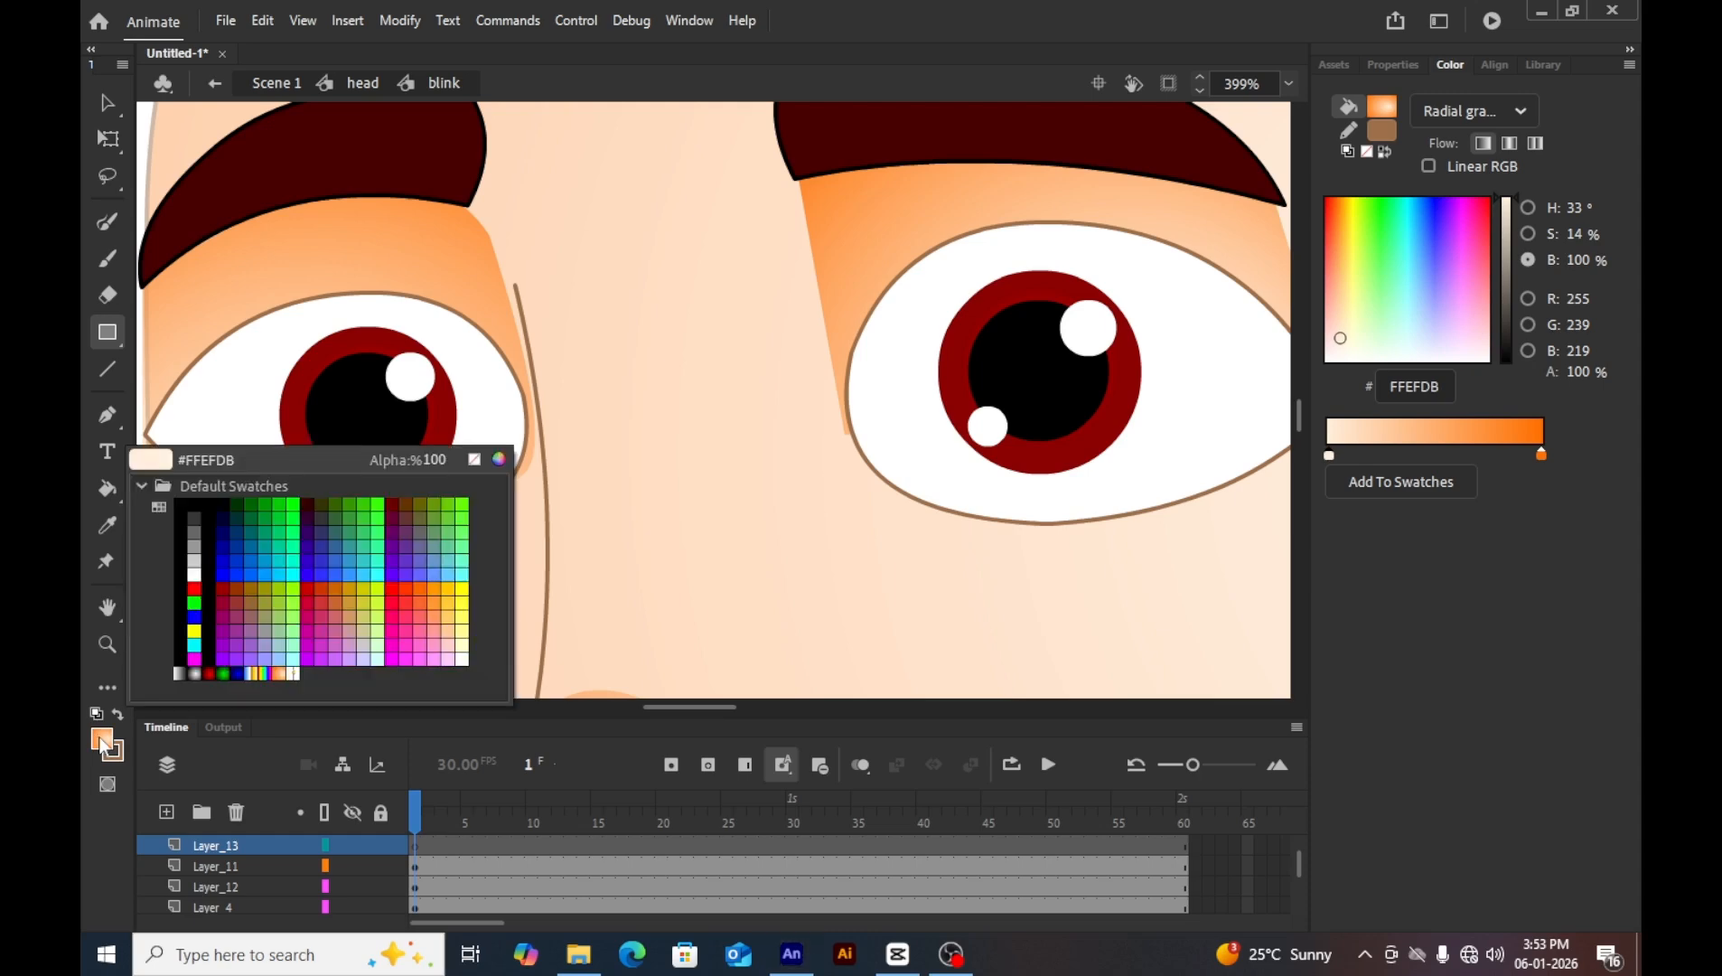
pyautogui.click(488, 252)
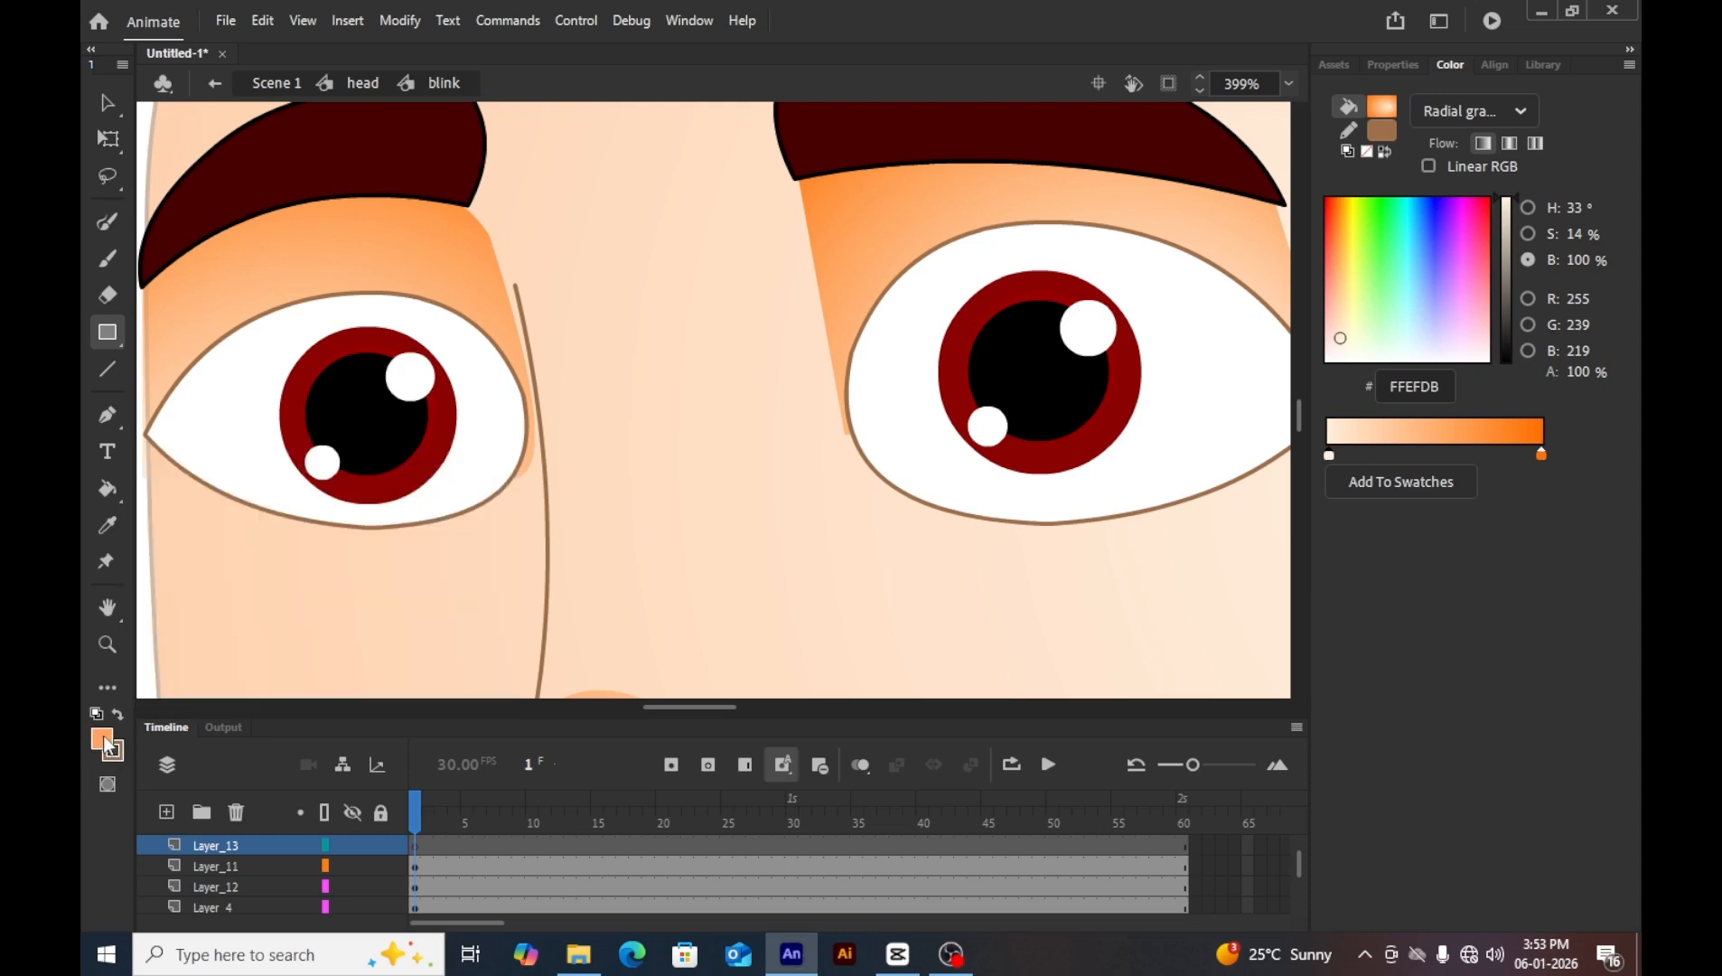
pyautogui.click(103, 739)
pyautogui.click(499, 460)
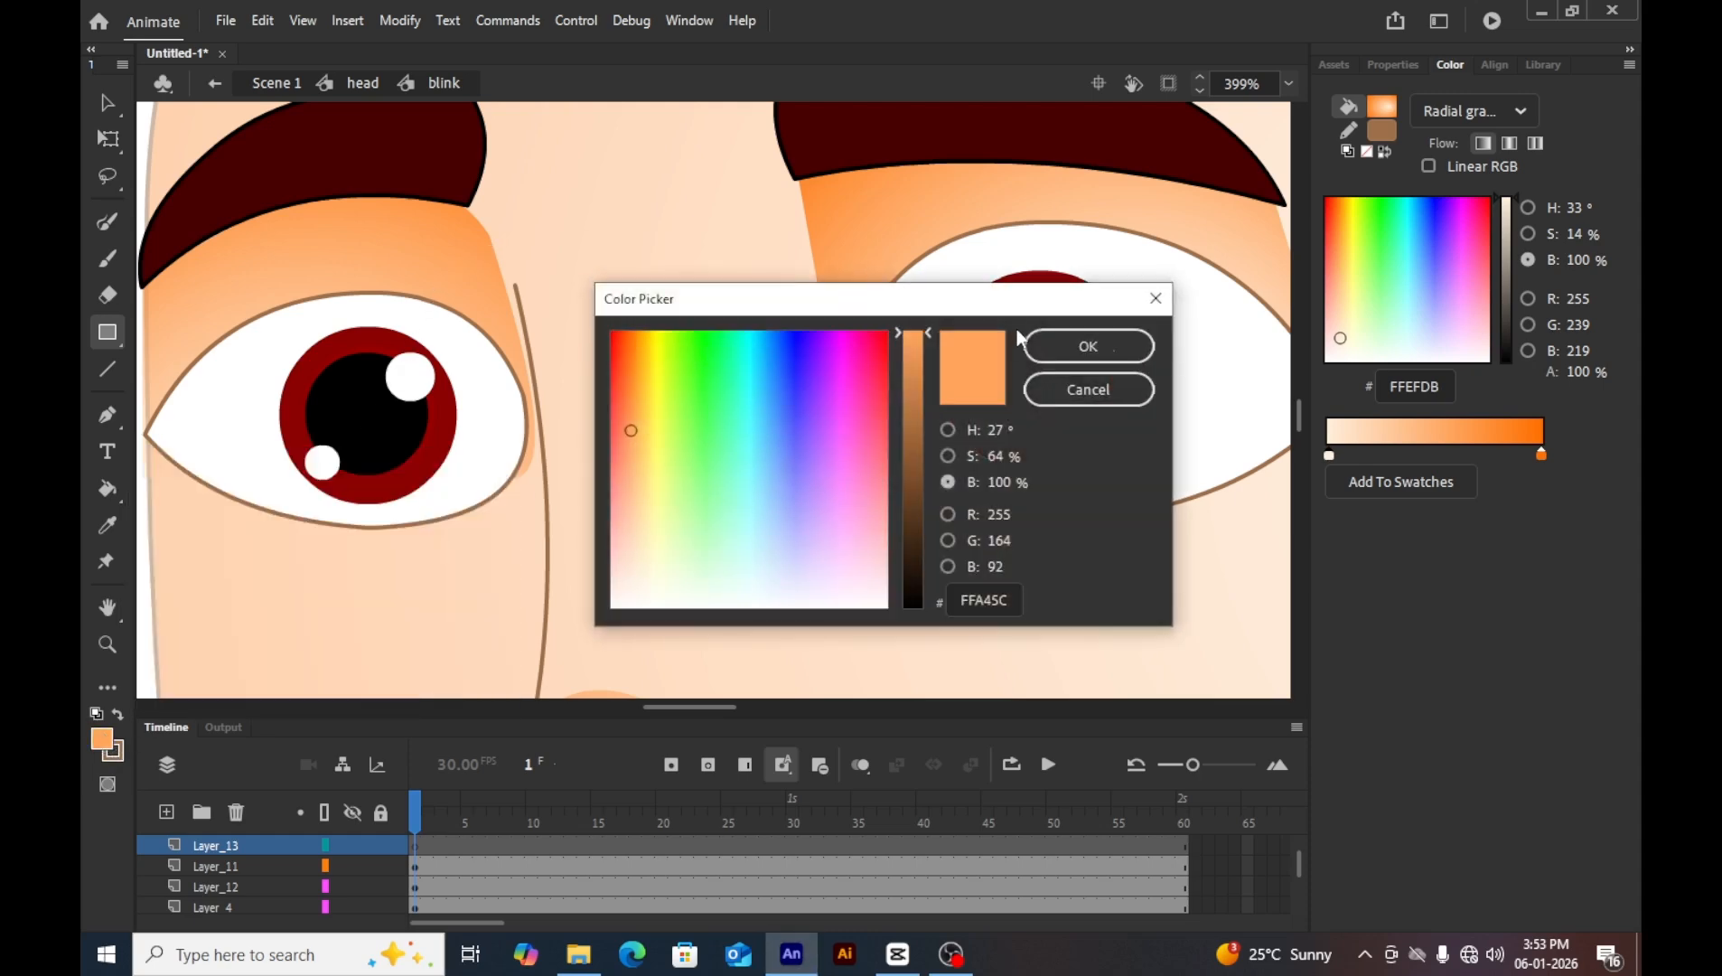
pyautogui.moveTo(908, 357); pyautogui.dragTo(904, 468)
pyautogui.click(1093, 344)
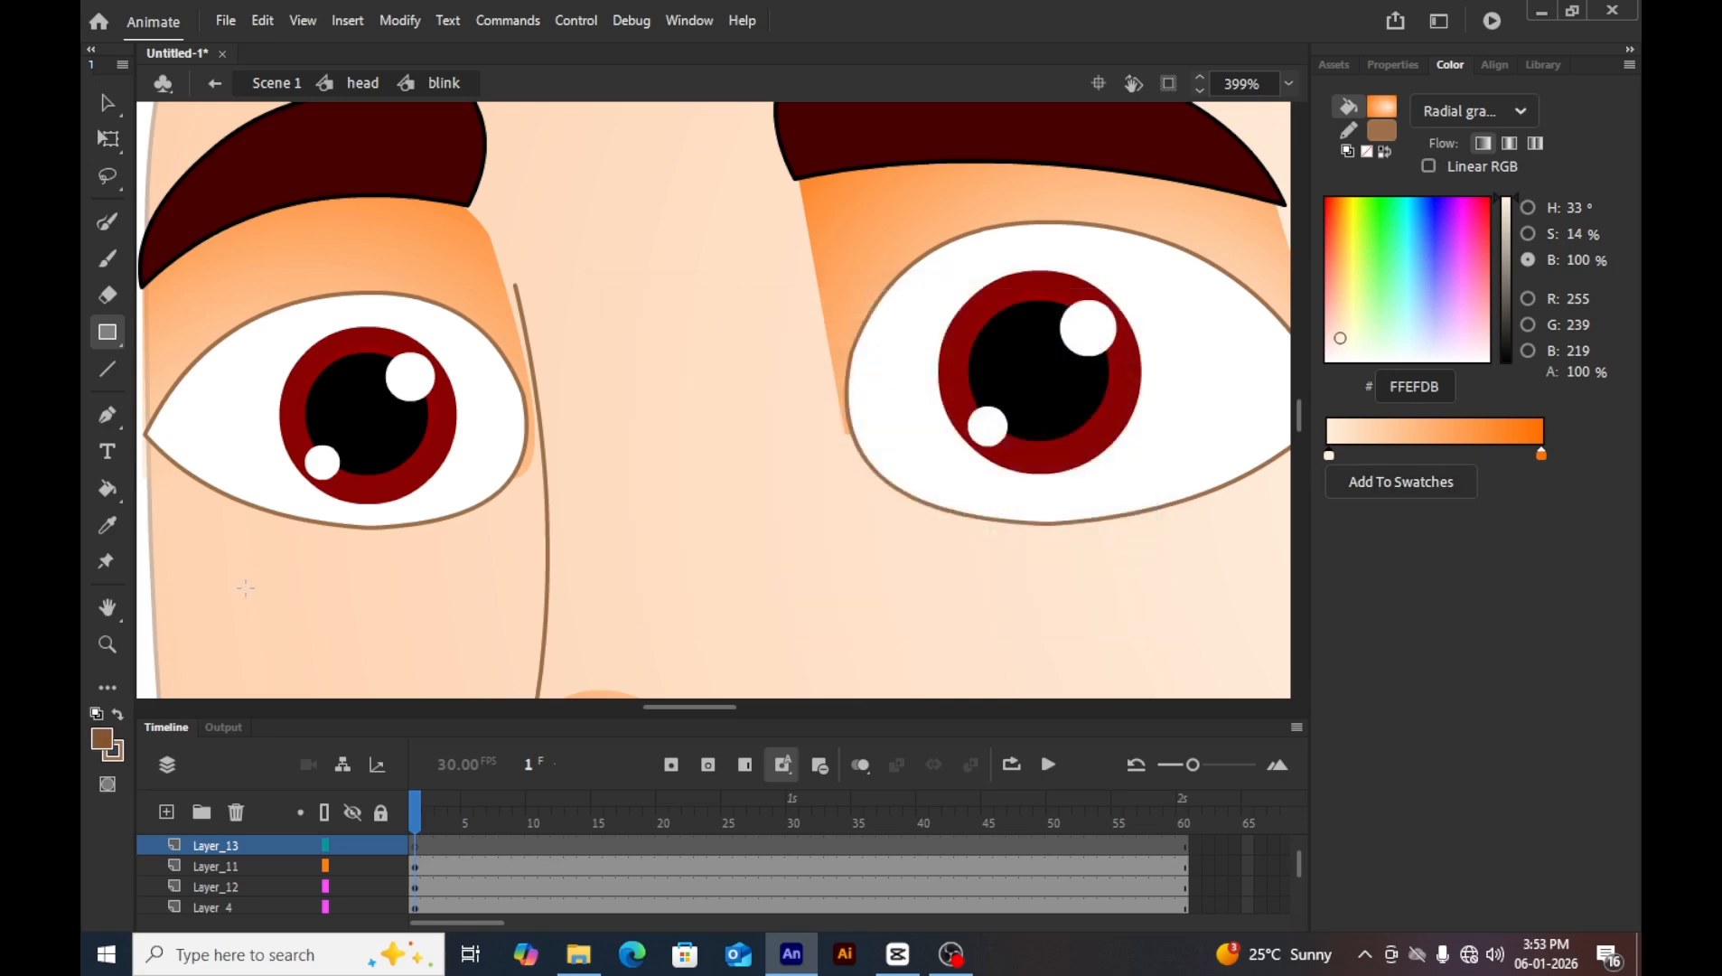
# Set the stroke color to dark brown 36261A.
pyautogui.click(119, 757)
pyautogui.click(494, 460)
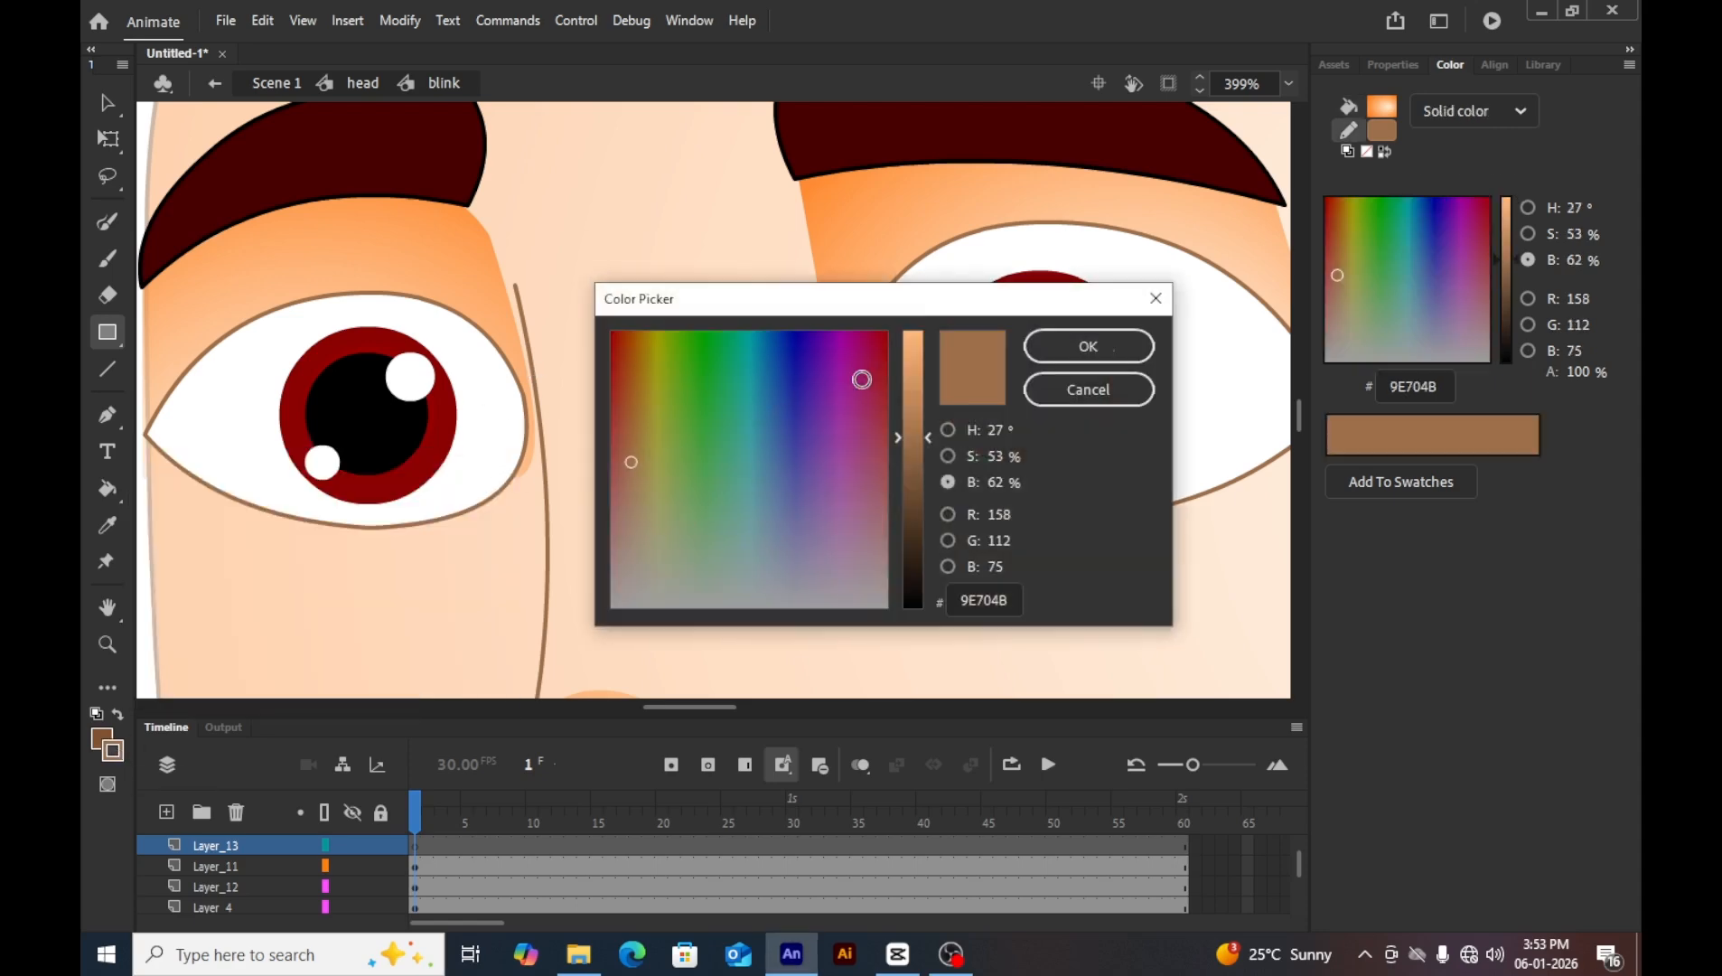
pyautogui.moveTo(918, 439); pyautogui.dragTo(900, 547)
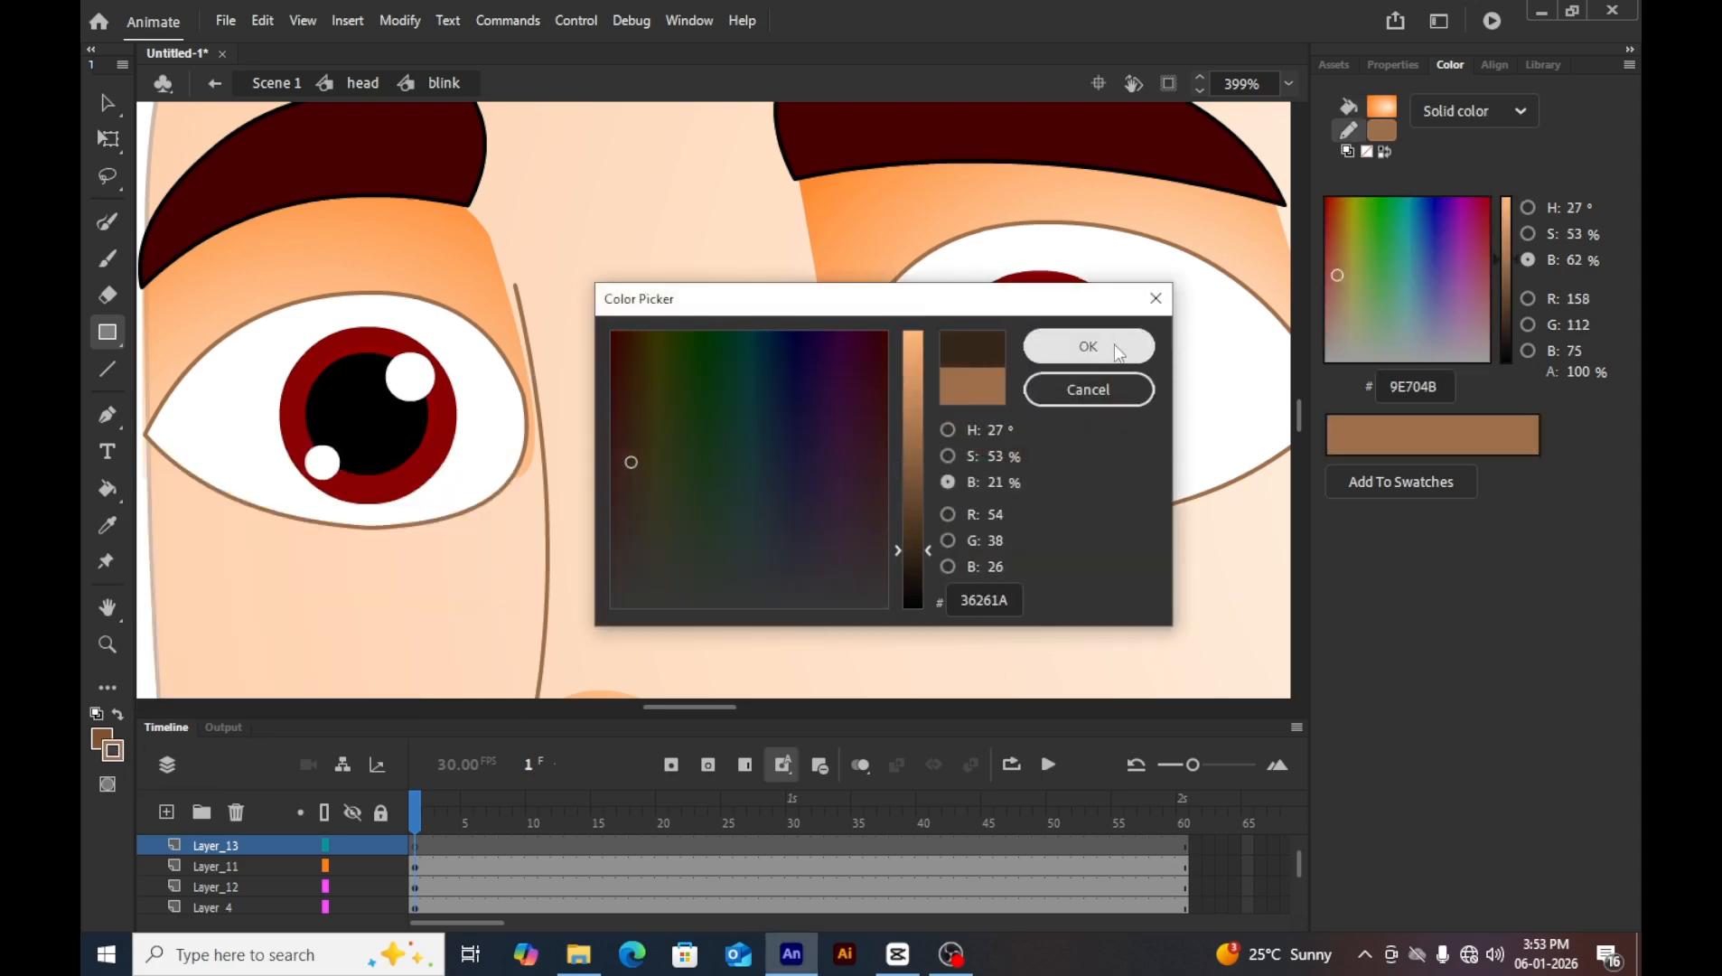
pyautogui.click(1088, 347)
# Draw a wide, thin brown rectangle on Layer_13 between the eyebrow and the white of the eye with the complete outline.
pyautogui.moveTo(1065, 277); pyautogui.dragTo(803, 335)
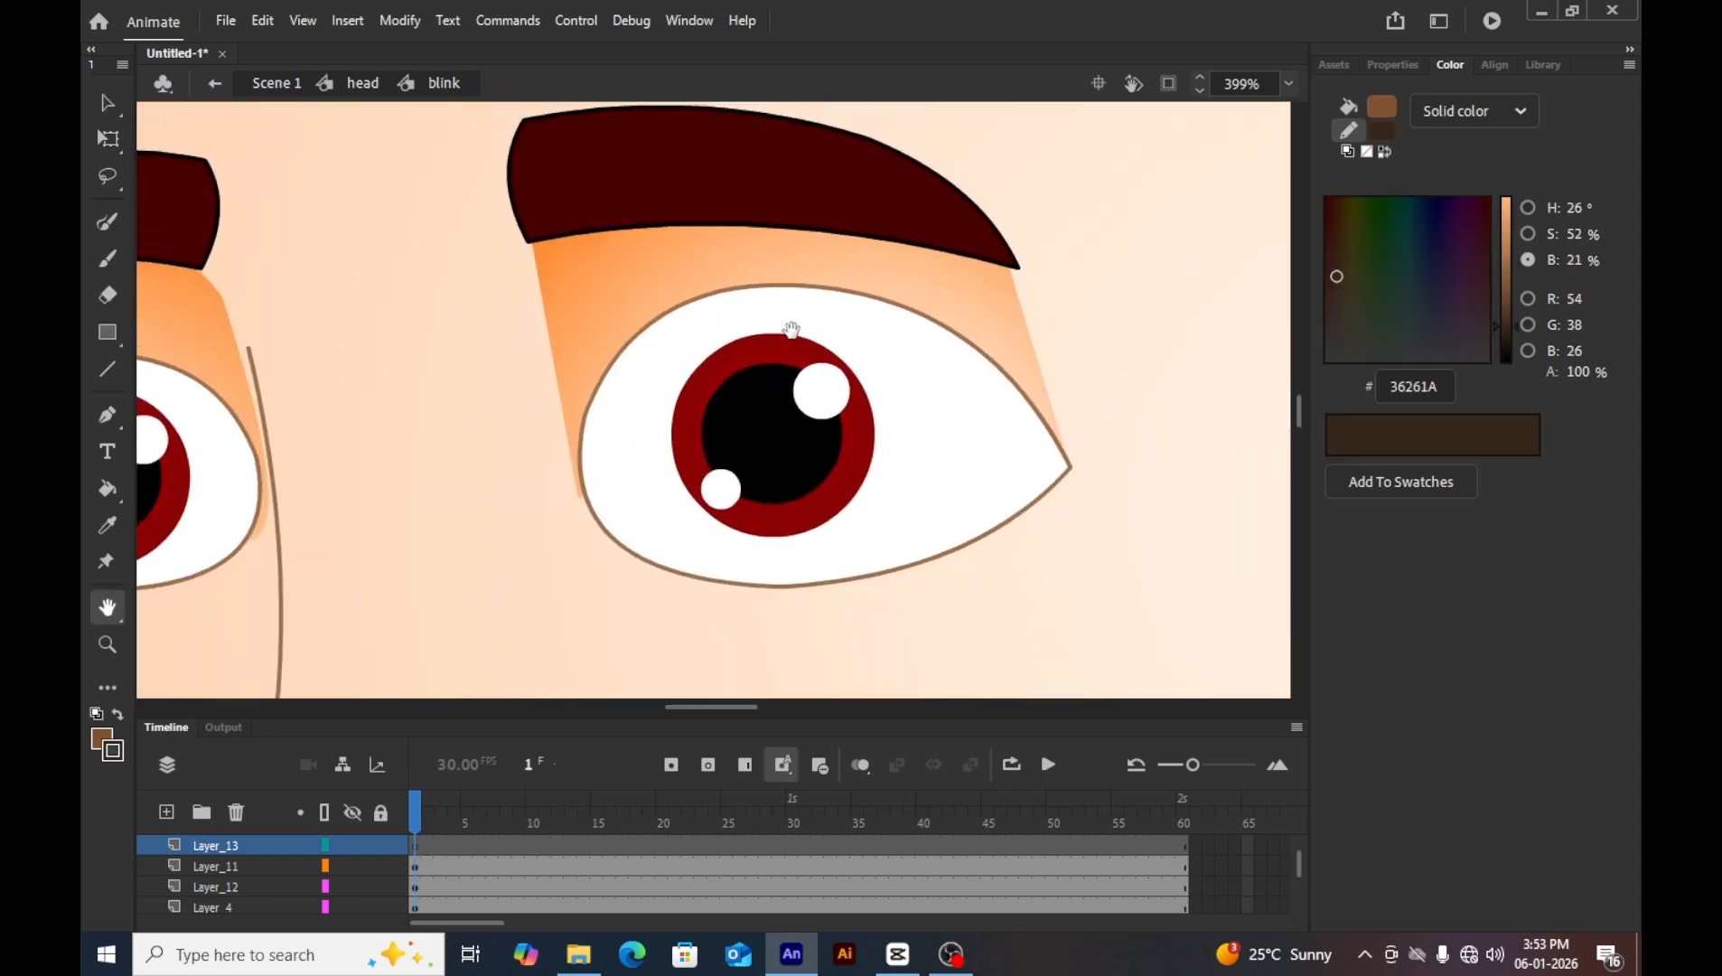
pyautogui.click(107, 333)
pyautogui.moveTo(501, 256); pyautogui.dragTo(1143, 308)
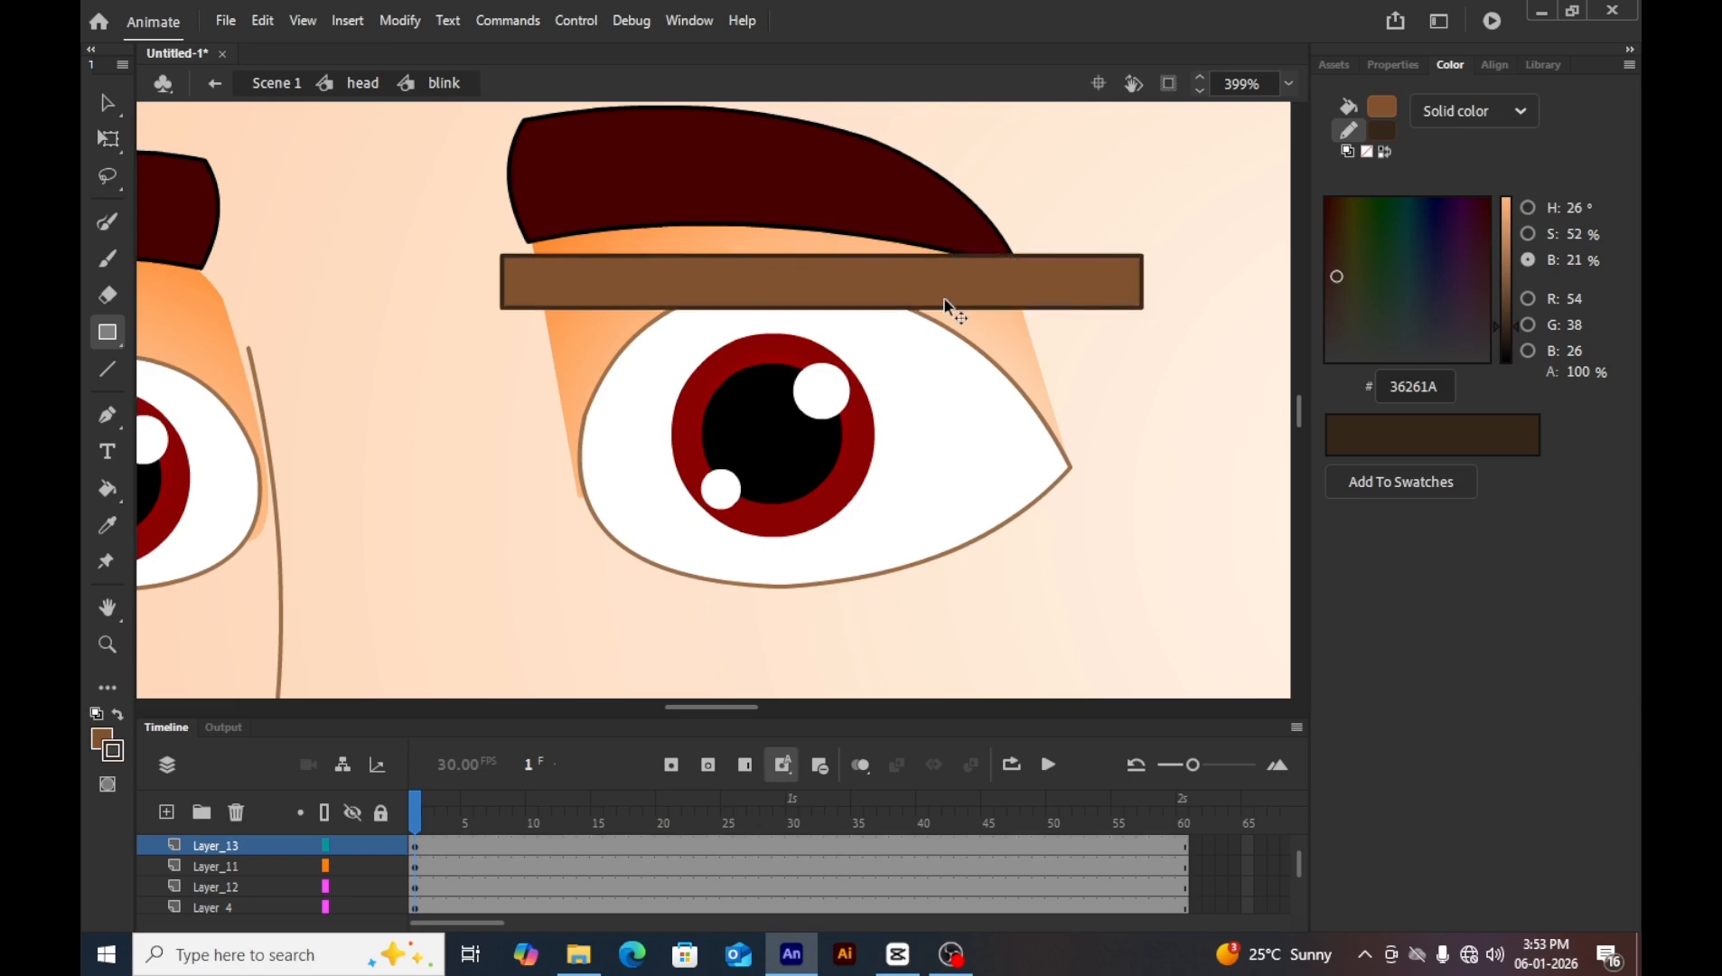
# Bend the rectangle's lower edge upward into an arch and move the shape up against the eyebrow.
pyautogui.press('v')
pyautogui.moveTo(924, 307); pyautogui.dragTo(921, 250)
pyautogui.click(913, 264)
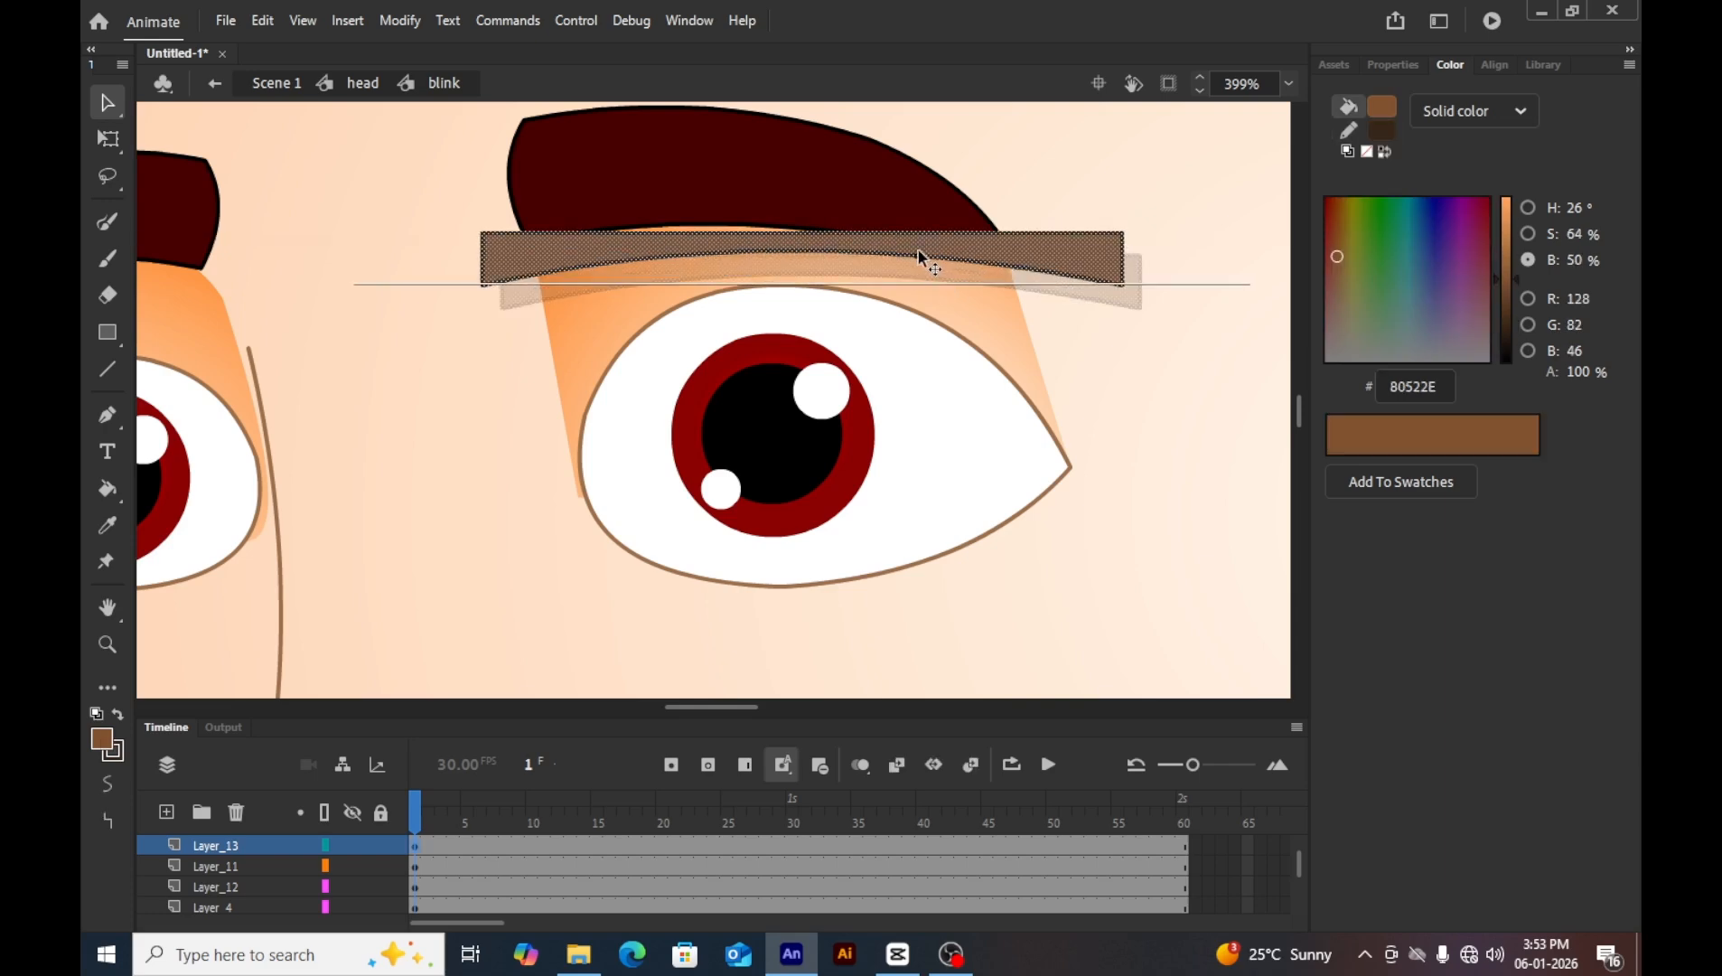
# Insert keyframes for the eyelid shape on Layer_13 at frames 15, 35 and 25.
pyautogui.click(1012, 322)
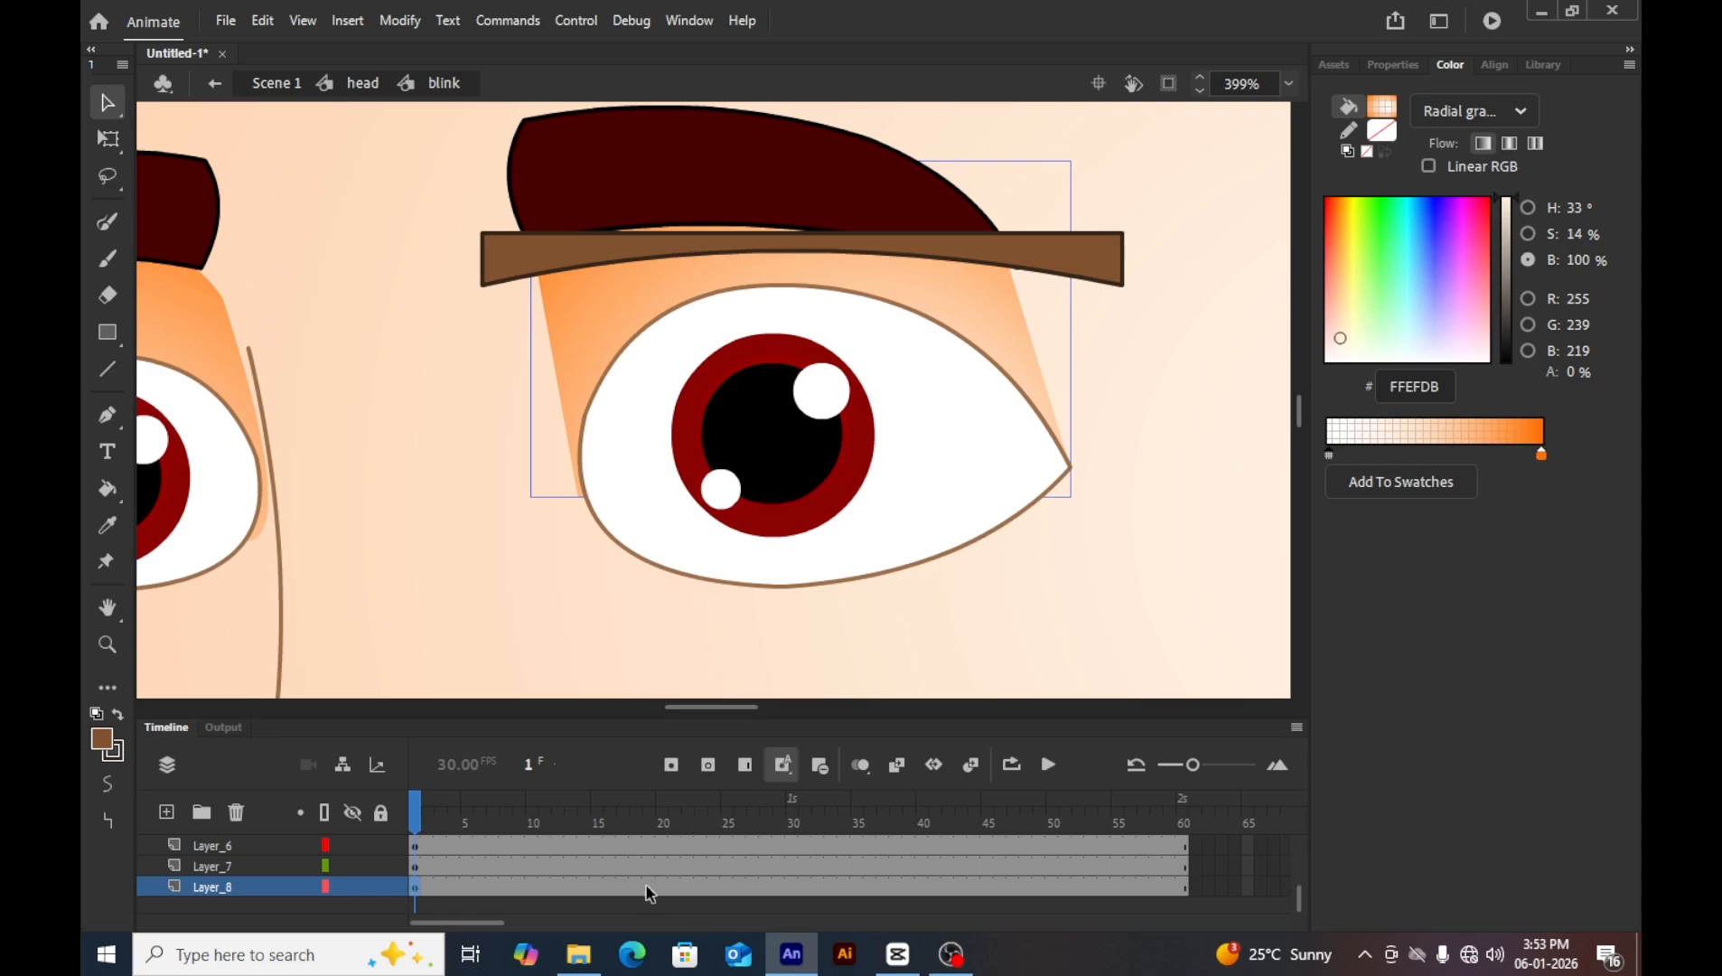
pyautogui.click(1096, 273)
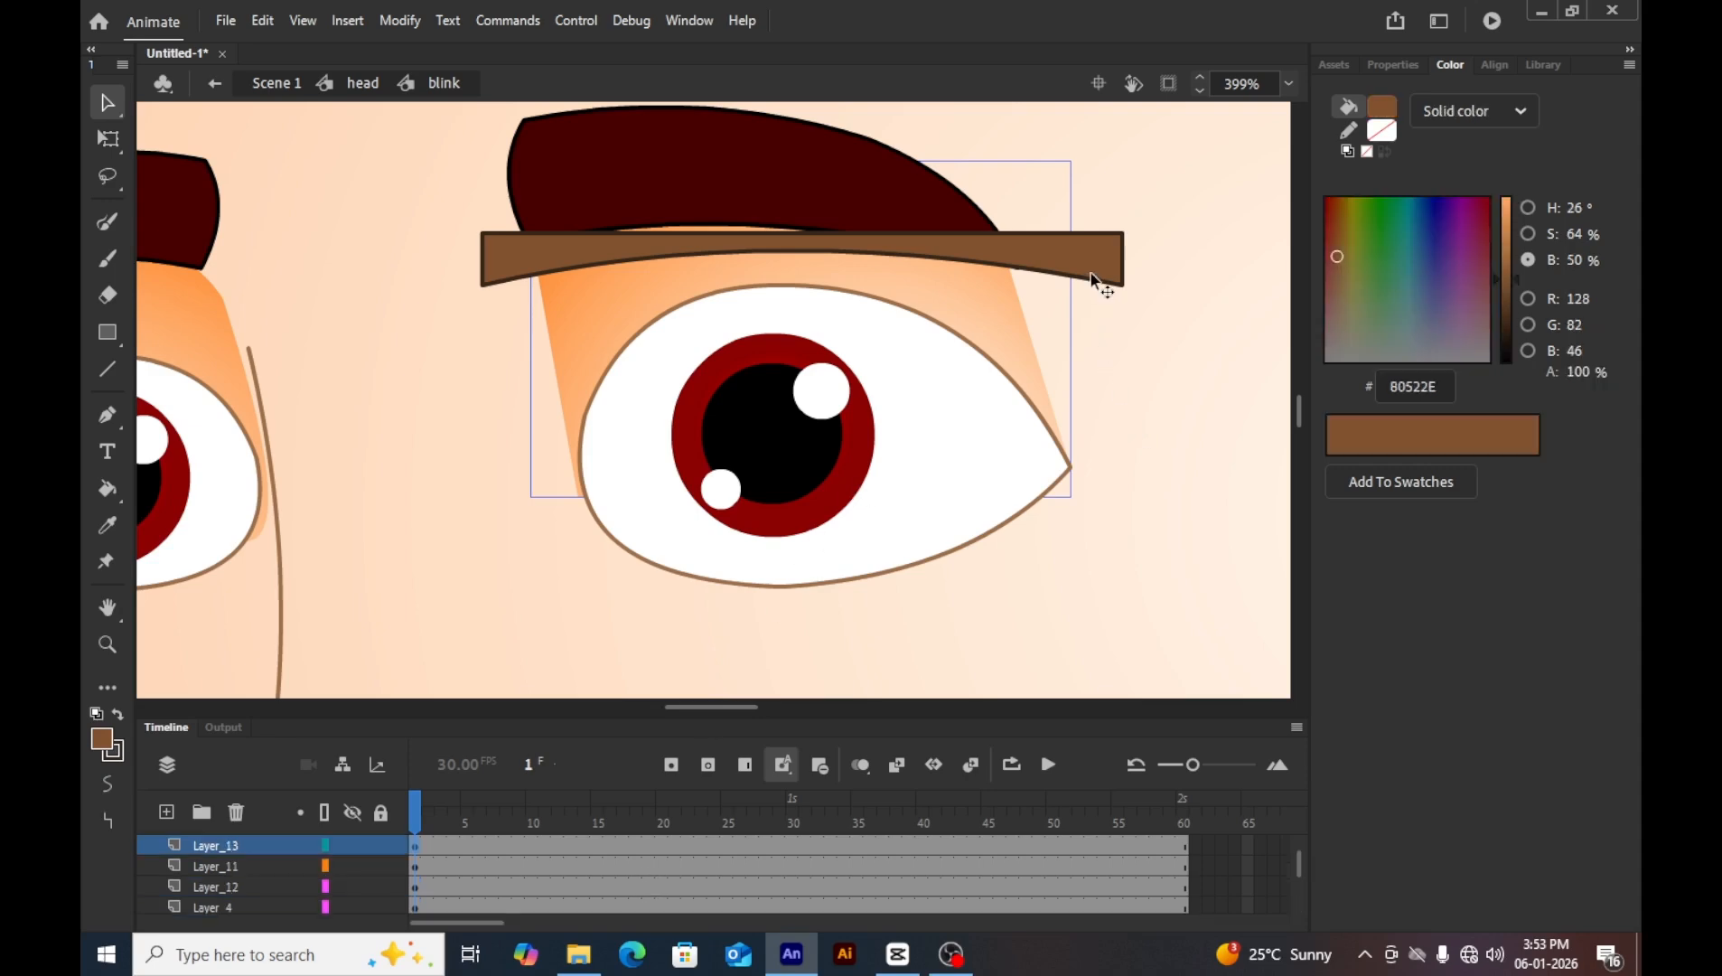
pyautogui.click(596, 839)
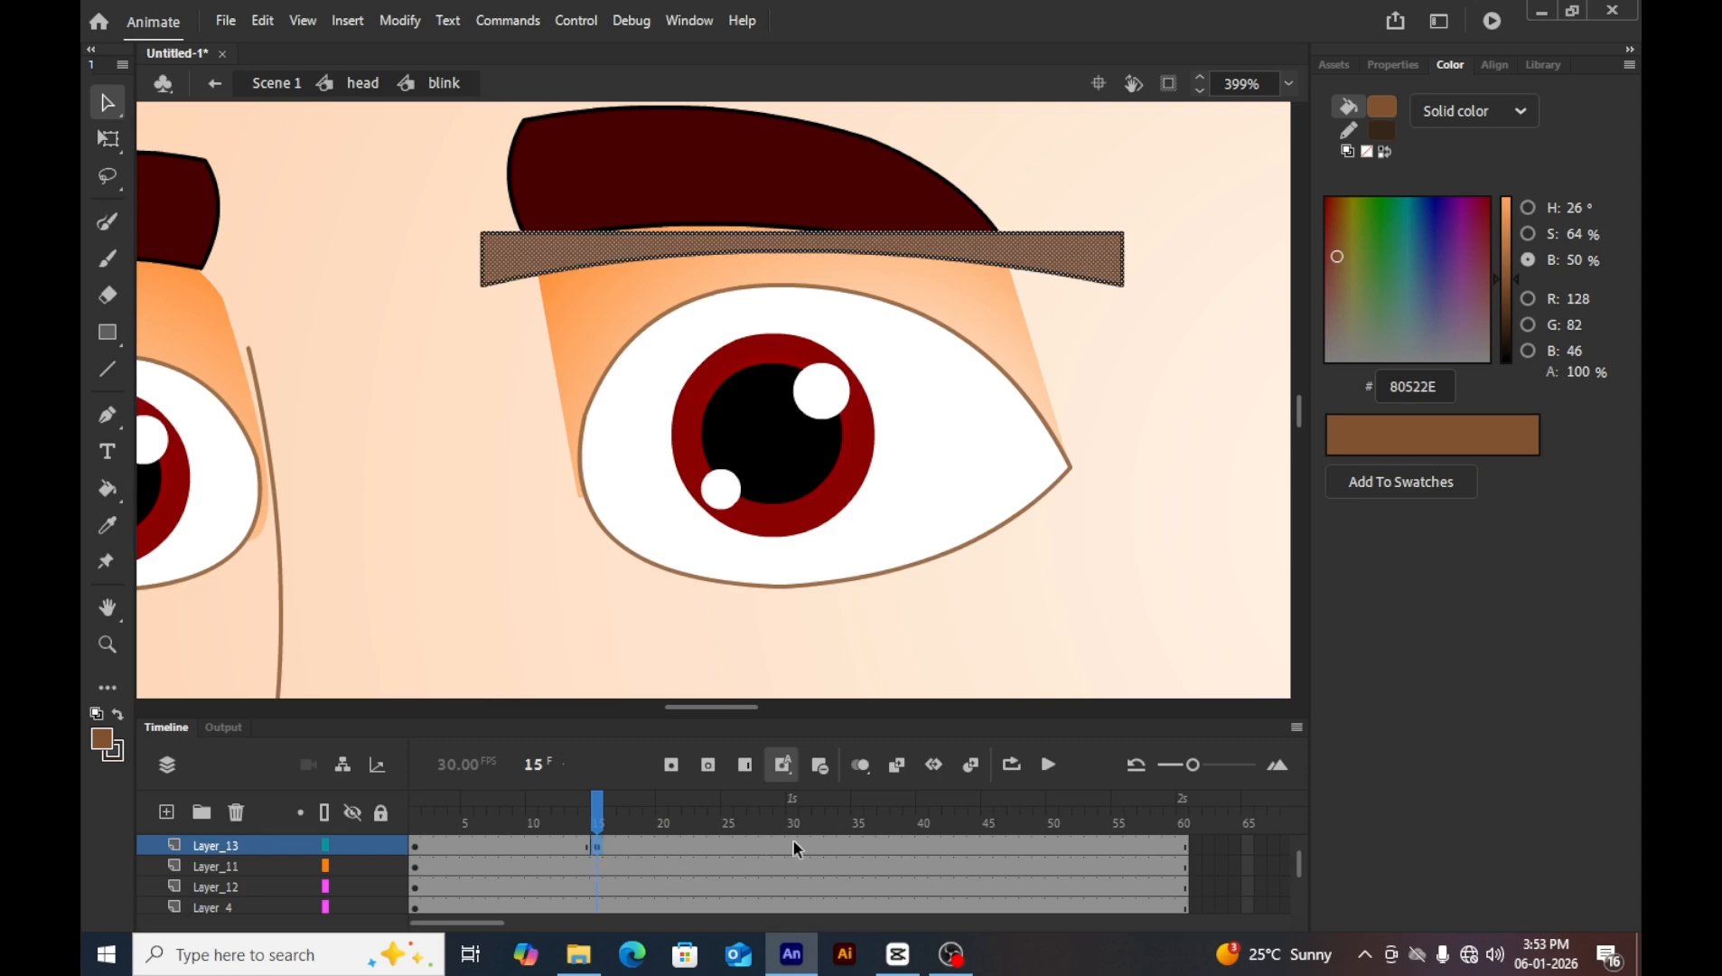
pyautogui.click(853, 842)
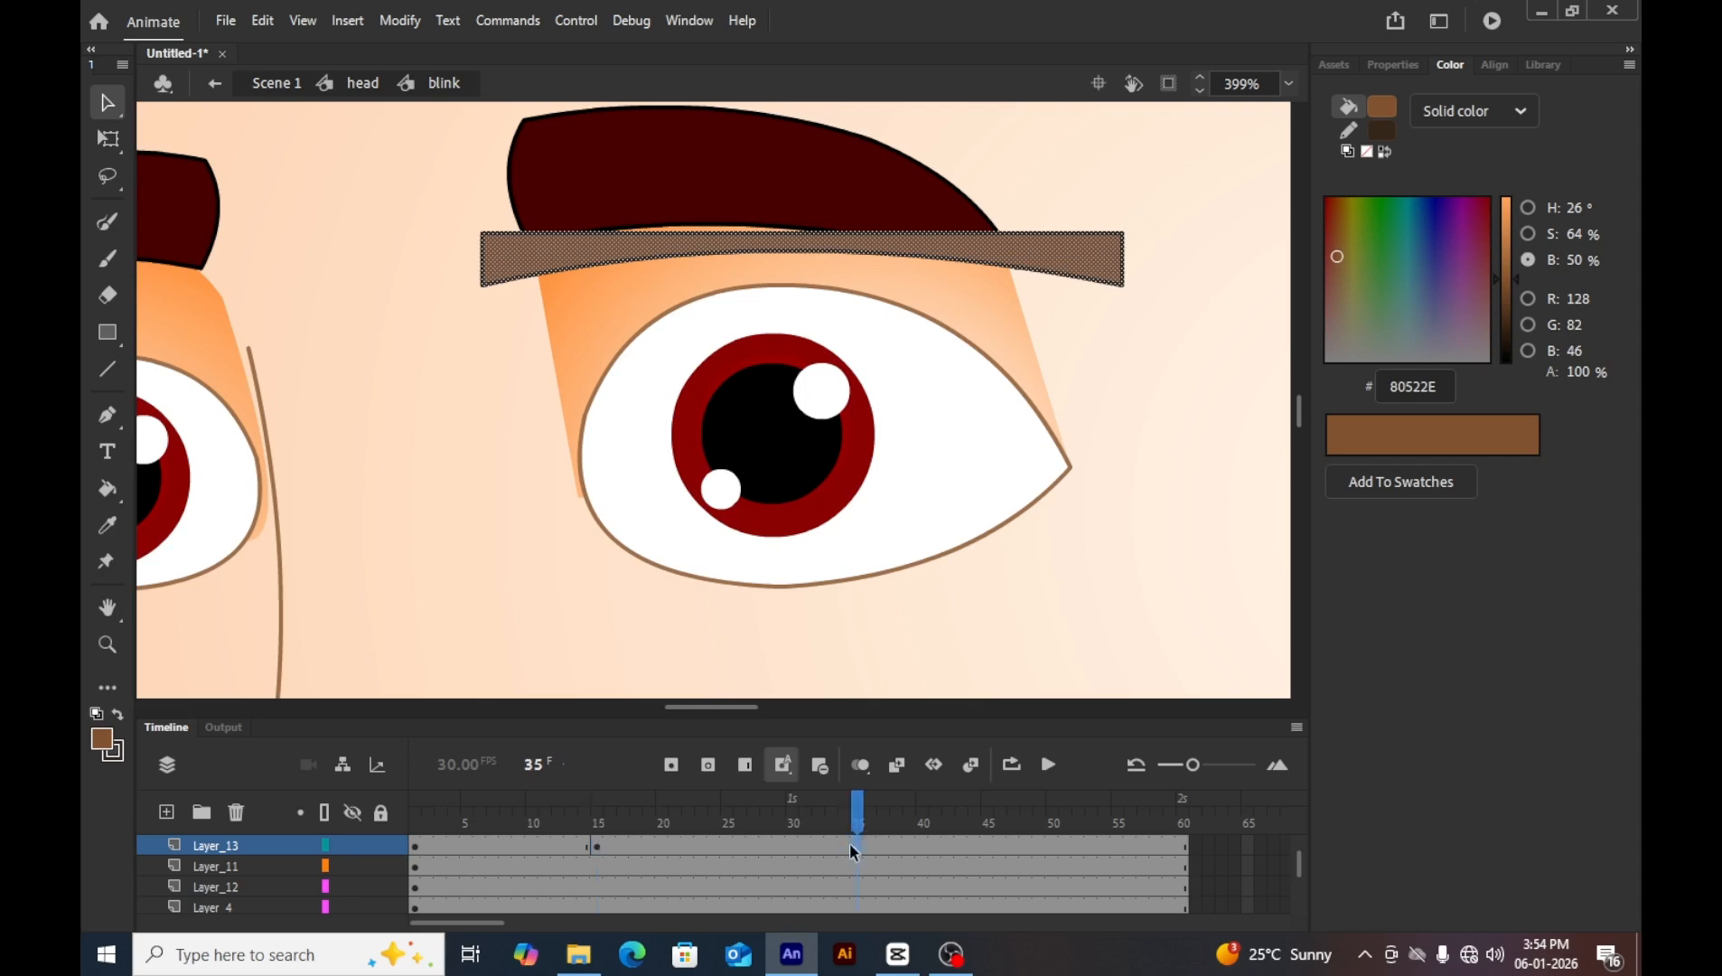
pyautogui.click(724, 844)
# At frame 25, move the eyelid's two lower corner points down to cover the upper half of the eye.
pyautogui.click(555, 422)
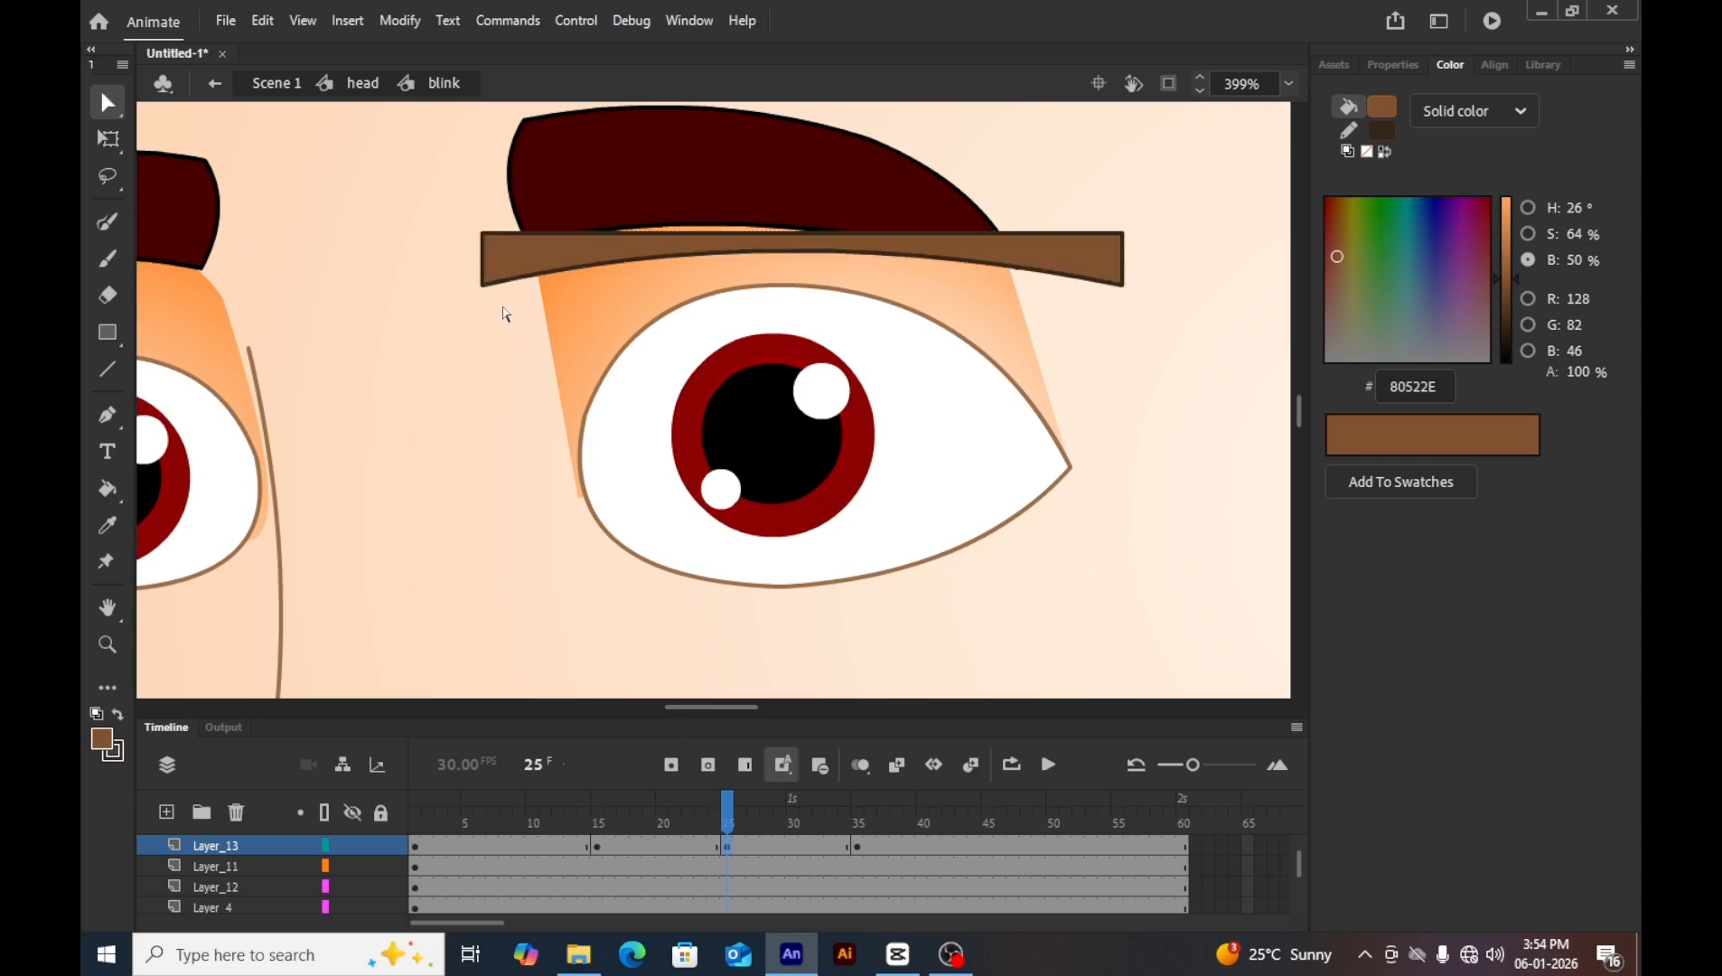
pyautogui.click(487, 287)
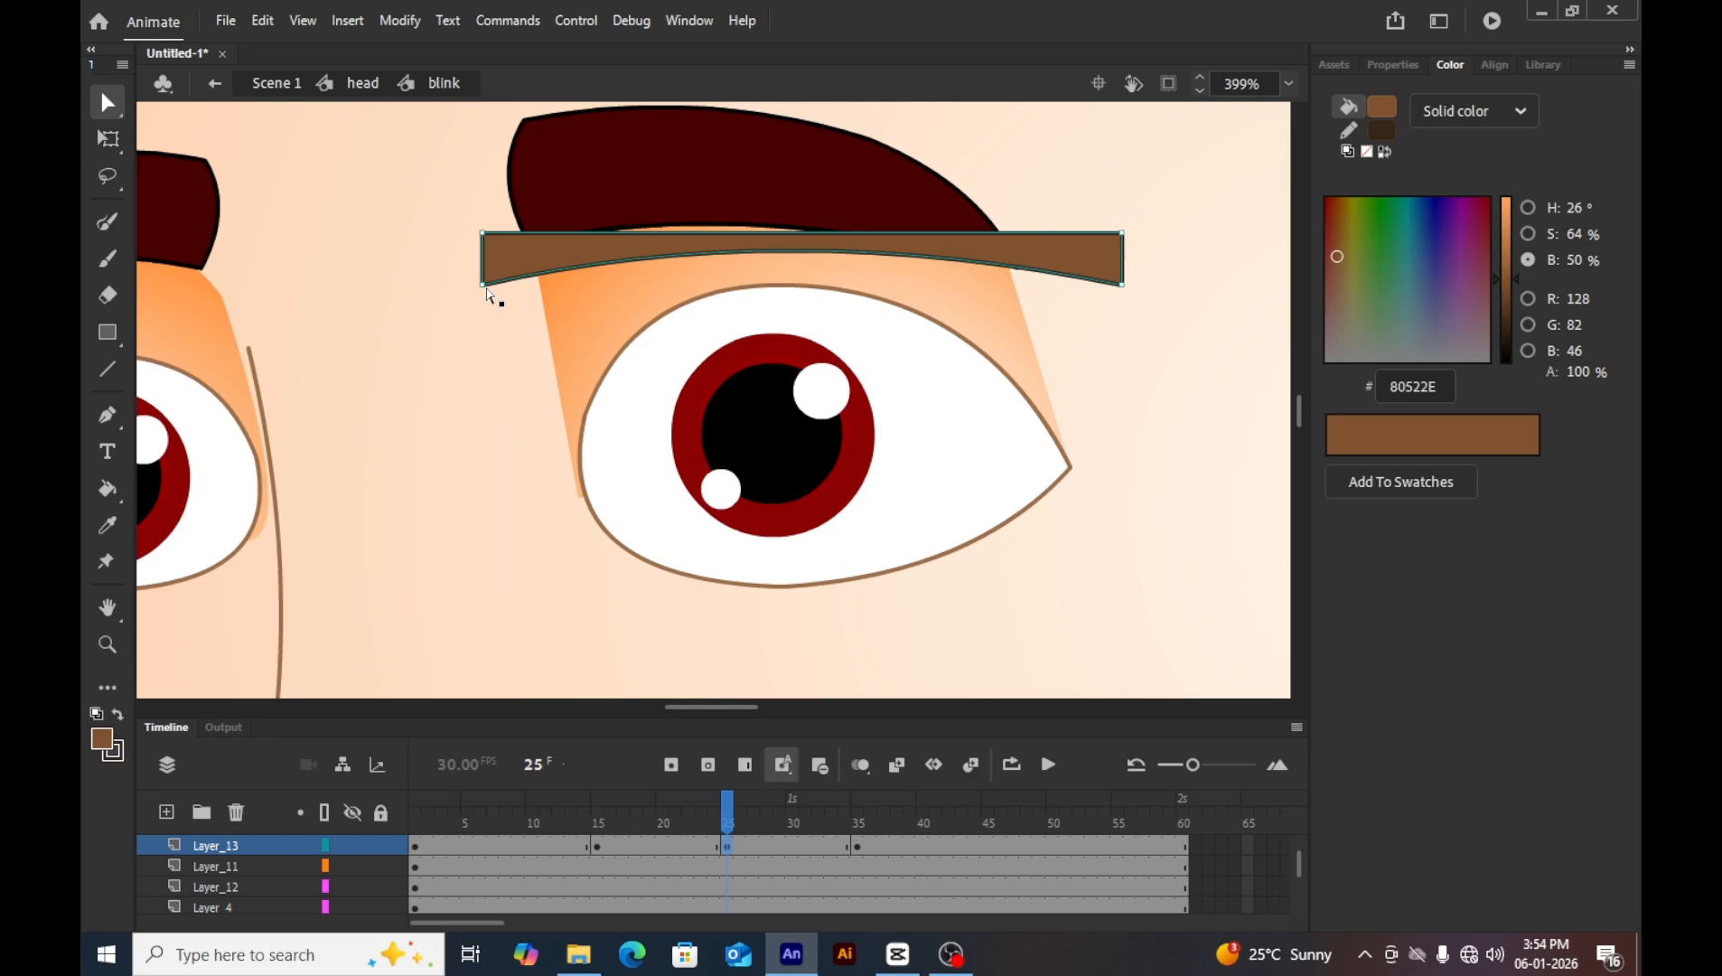
pyautogui.click(483, 286)
pyautogui.hotkey('shift', 'Down')
pyautogui.hotkey('shift', 'Down')
pyautogui.hotkey('shift', 'Down')
pyautogui.hotkey('shift', 'Down')
pyautogui.hotkey('shift', 'Down')
pyautogui.hotkey('shift', 'Down')
pyautogui.hotkey('shift', 'Down')
pyautogui.hotkey('shift', 'Down')
pyautogui.hotkey('shift', 'Down')
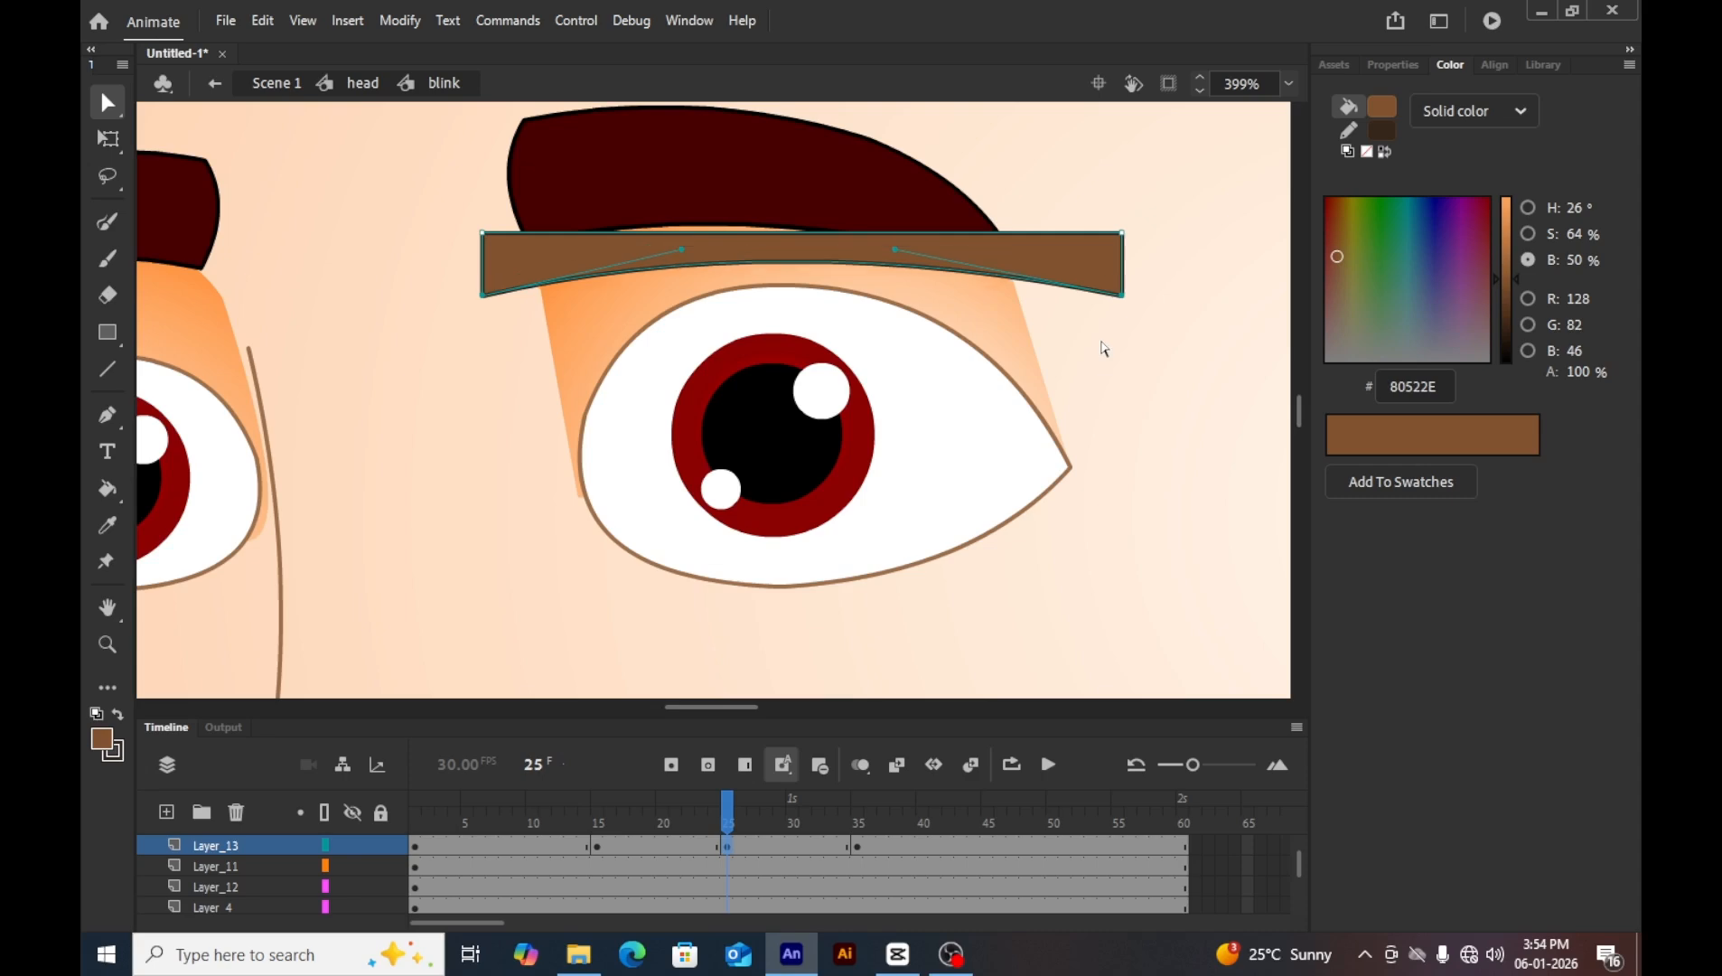
pyautogui.hotkey('shift', 'Down')
pyautogui.hotkey('shift', 'Down')
pyautogui.hotkey('shift', 'Down')
pyautogui.hotkey('shift', 'Down')
pyautogui.hotkey('shift', 'Down')
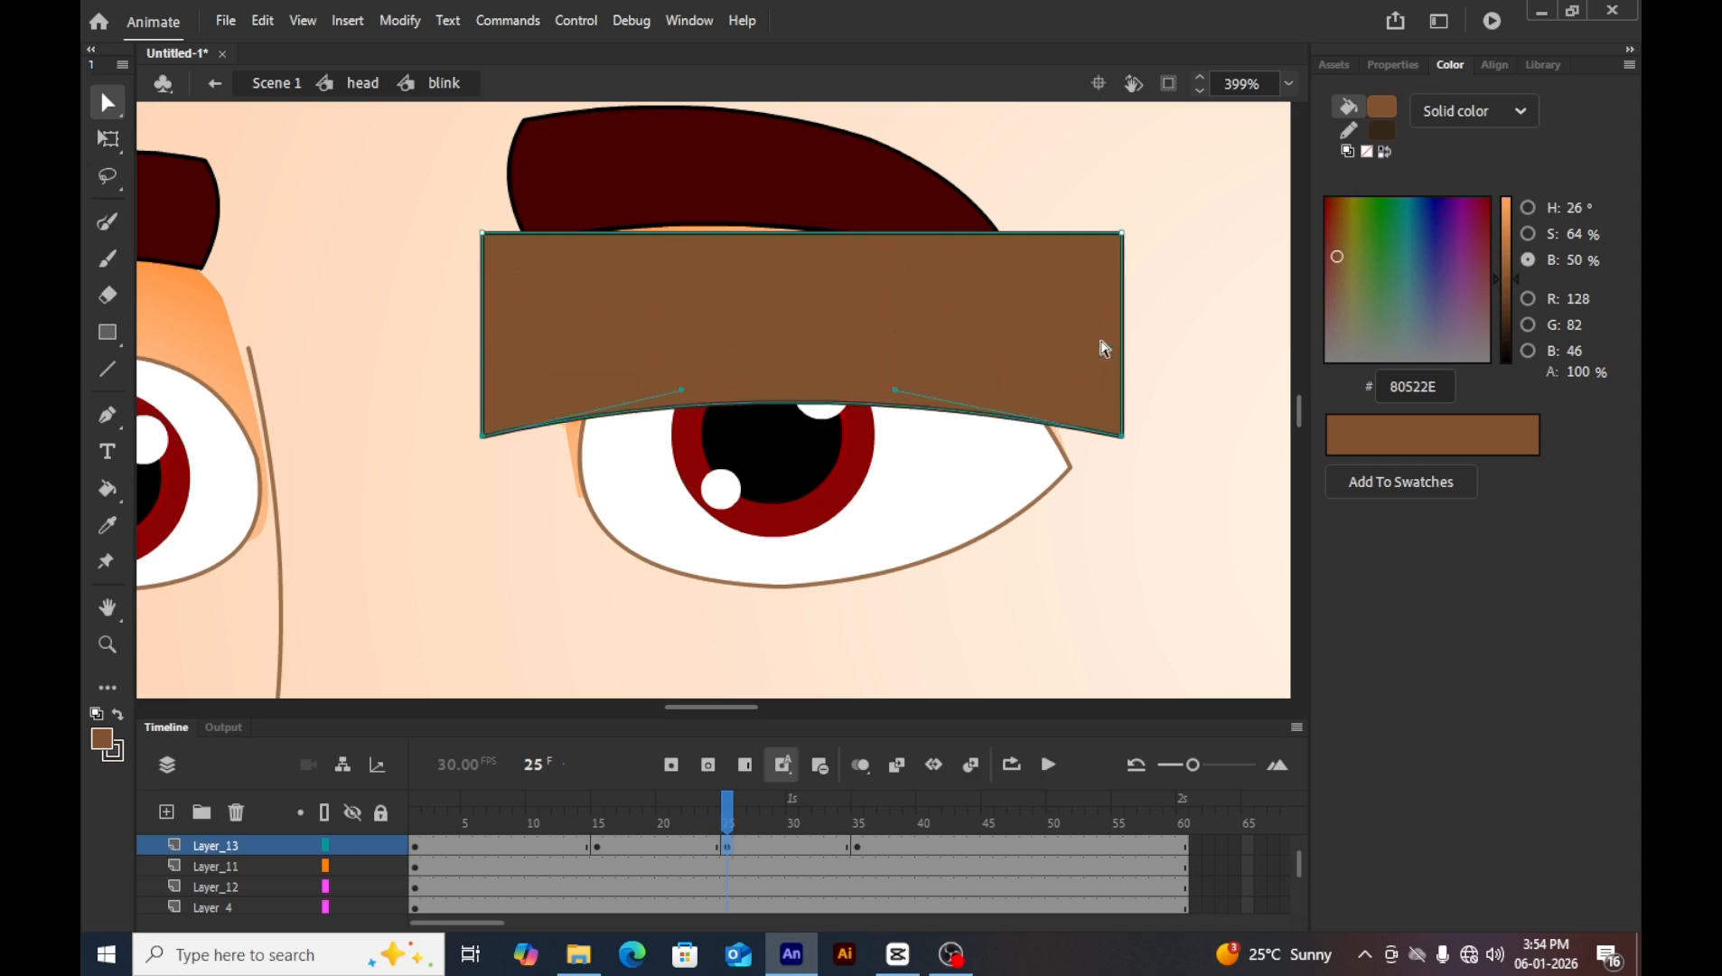
pyautogui.hotkey('shift', 'Up')
# Bend the eyelid's lower edge downward into a convex curve at frame 25.
pyautogui.click(111, 139)
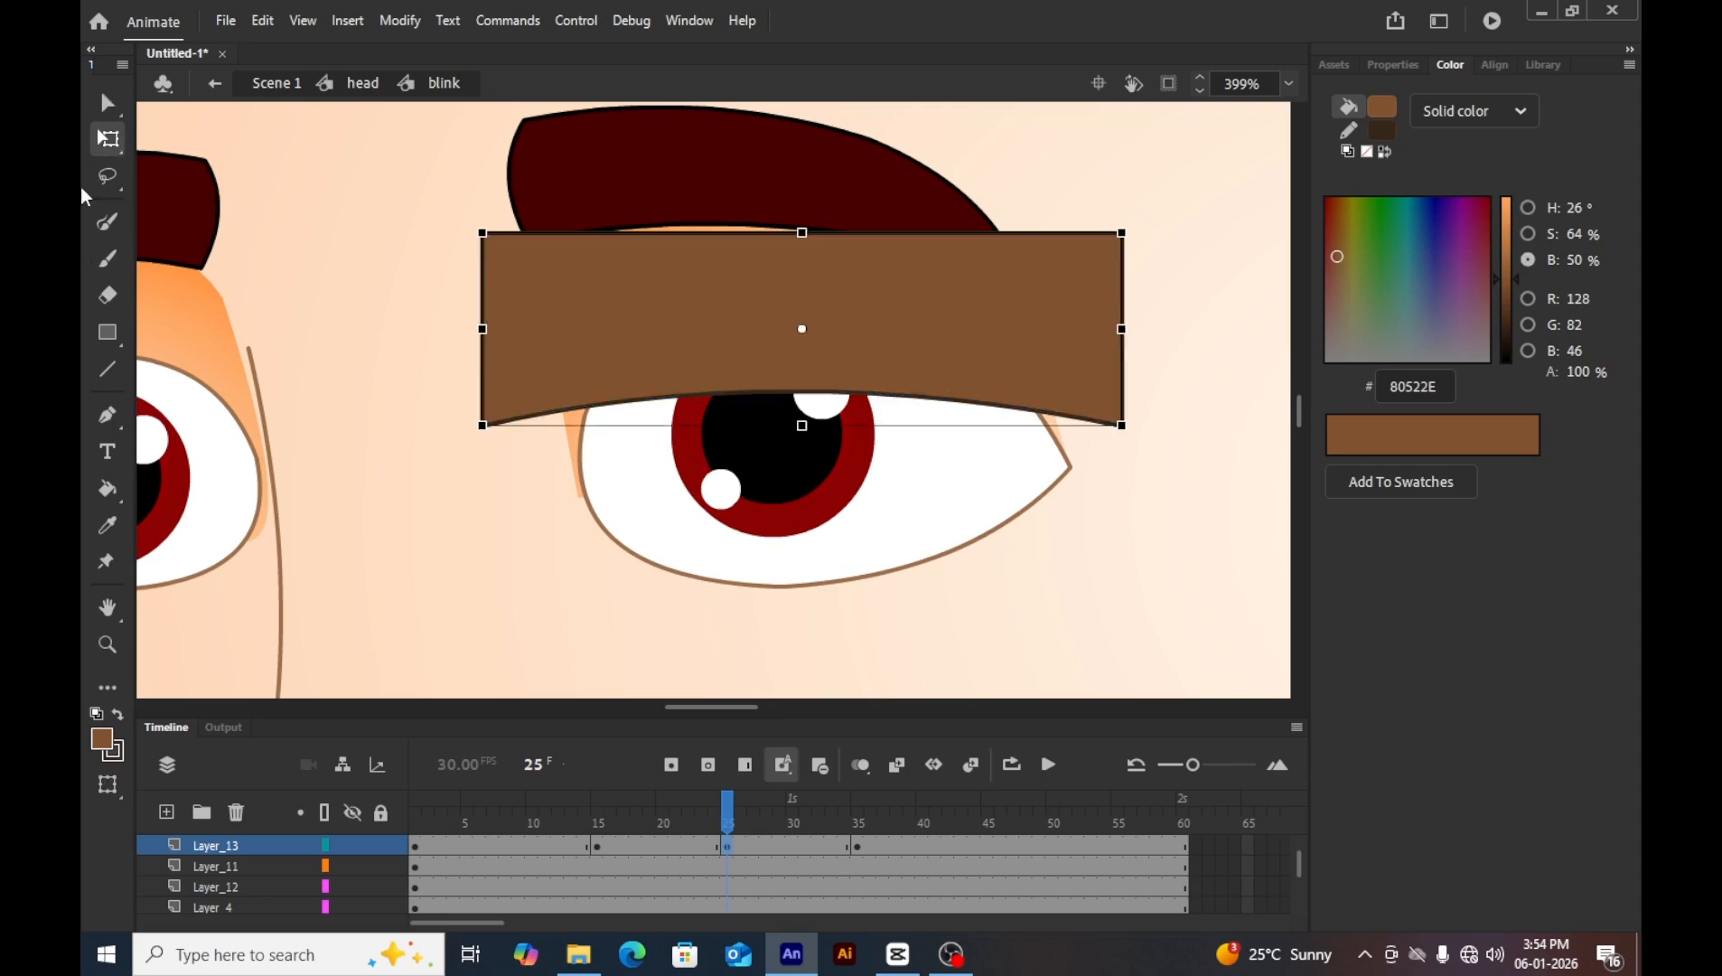
pyautogui.click(278, 350)
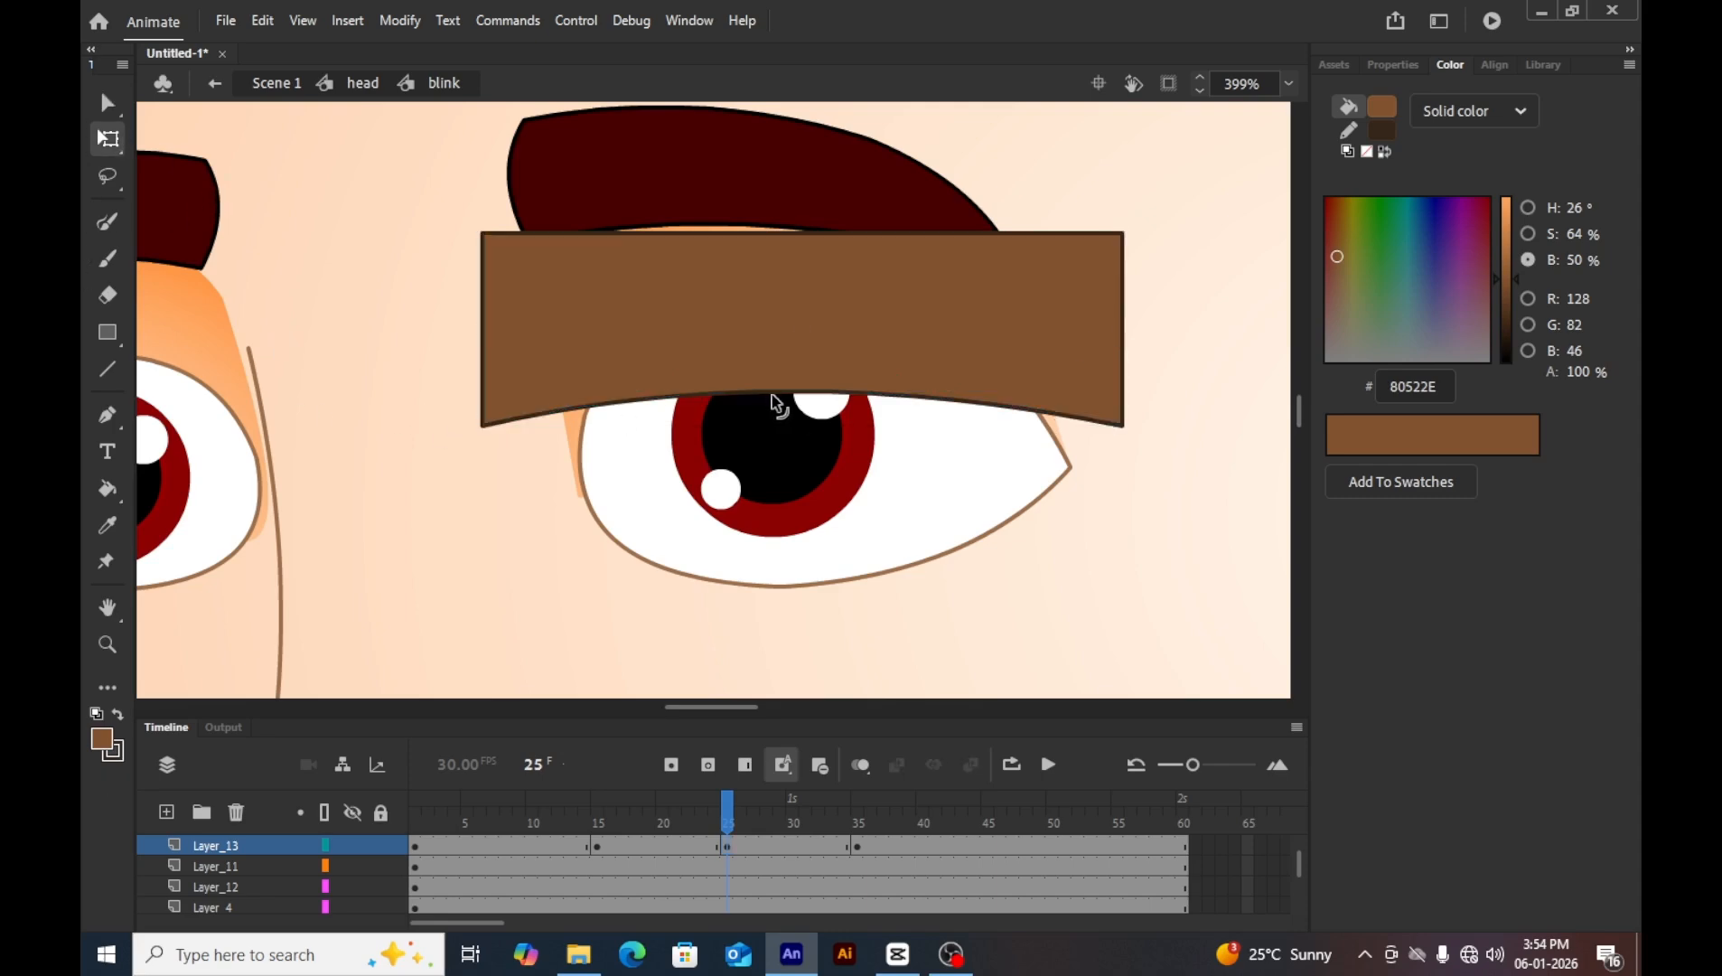
pyautogui.moveTo(777, 403); pyautogui.dragTo(777, 475)
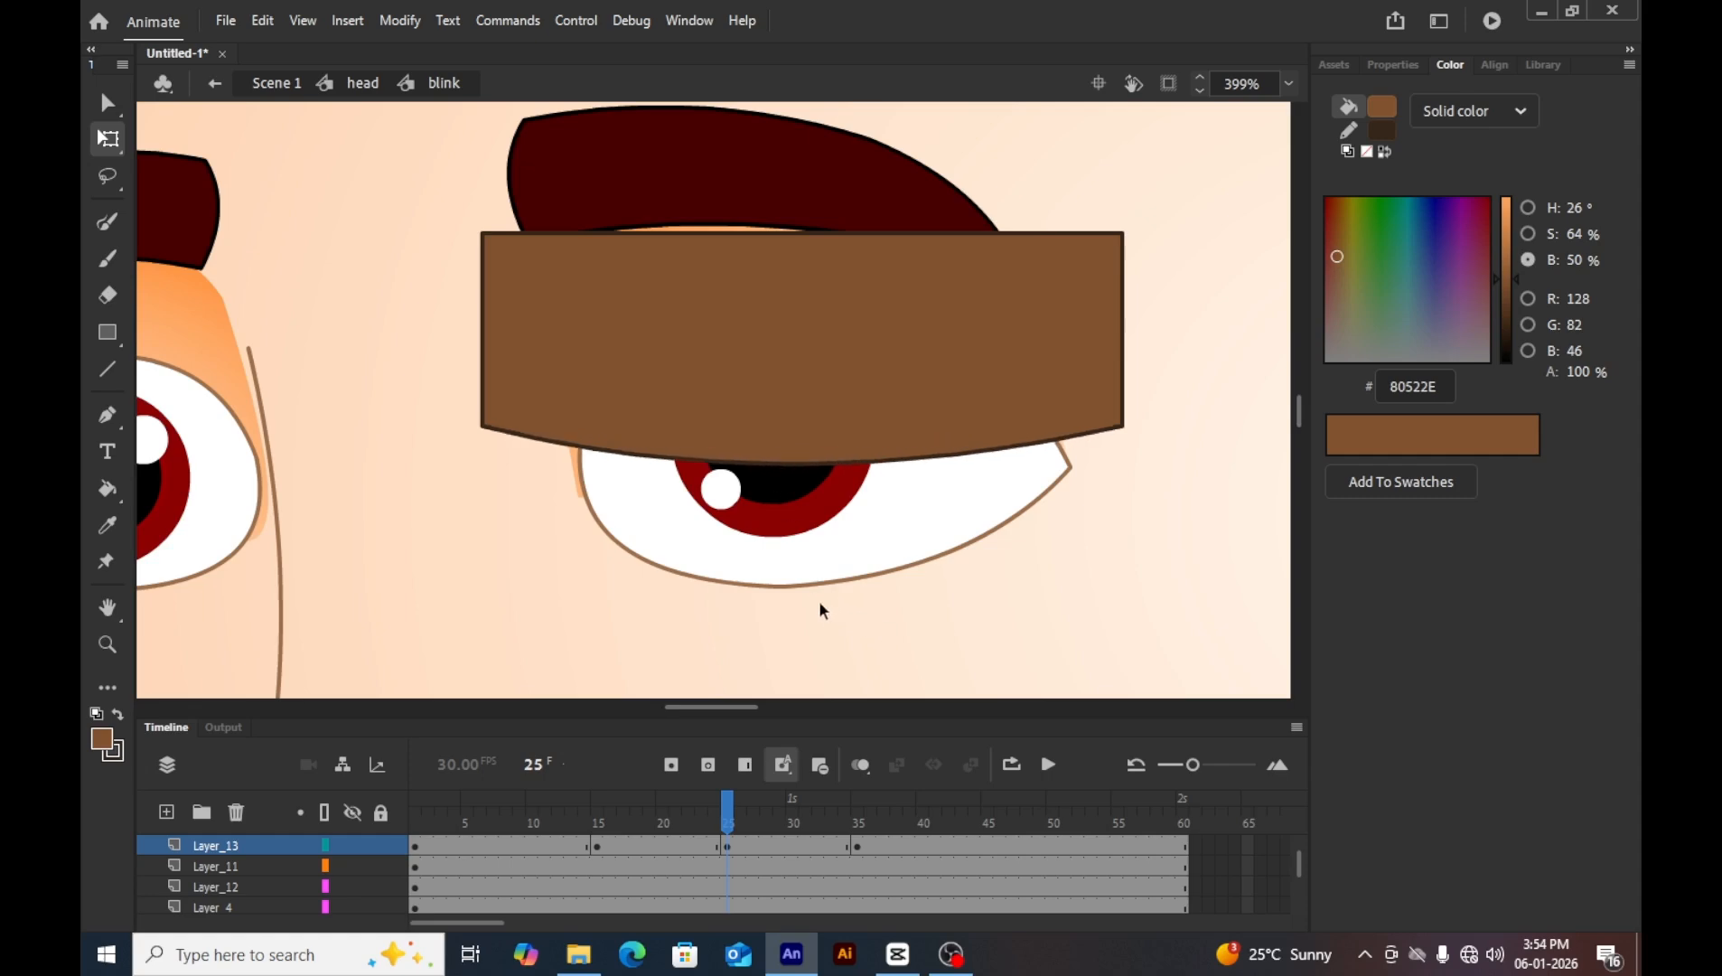
# Lower the eyelid's bottom corner points at frame 25 until the curved edge sits just below the eye.
pyautogui.press('a')
pyautogui.press('Down')
pyautogui.press('Down')
pyautogui.press('Down')
pyautogui.press('Down')
pyautogui.press('Down')
pyautogui.press('Down')
pyautogui.press('Down')
pyautogui.press('Down')
pyautogui.press('Down')
pyautogui.press('Down')
pyautogui.press('Down')
pyautogui.press('Down')
pyautogui.press('Down')
pyautogui.press('Down')
pyautogui.press('Down')
pyautogui.press('Down')
pyautogui.press('Down')
pyautogui.press('Down')
pyautogui.press('Down')
pyautogui.press('Down')
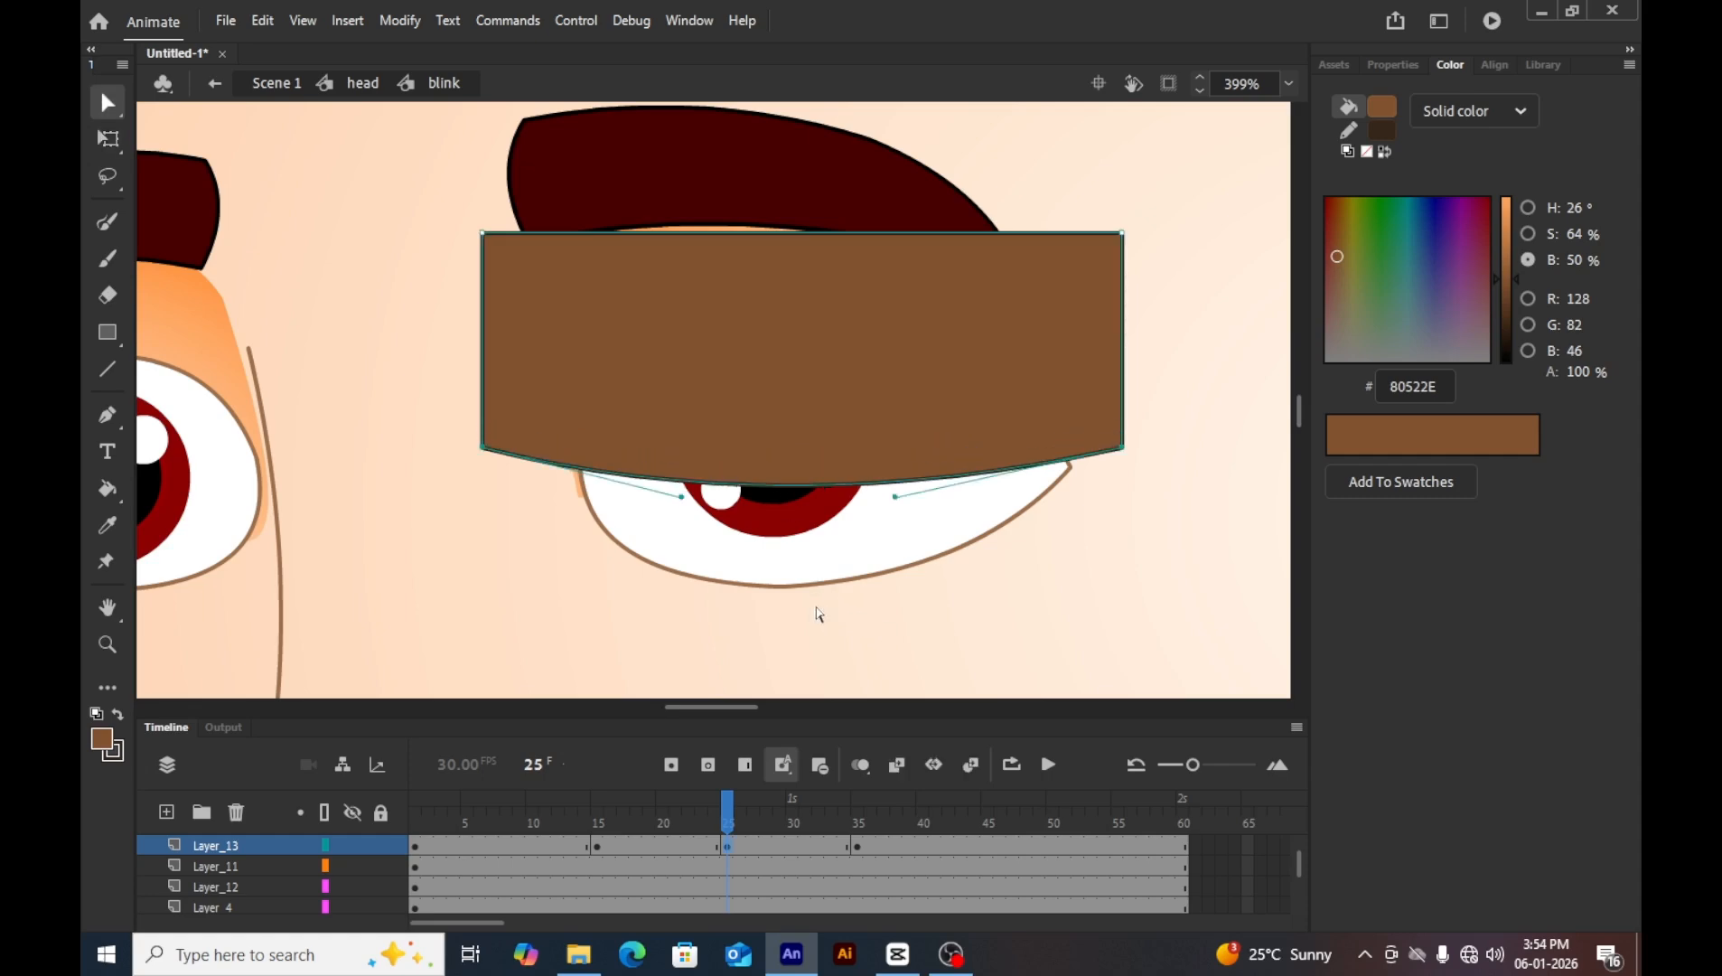
pyautogui.press('Down')
pyautogui.press('Down')
pyautogui.press('Down')
pyautogui.press('Down')
pyautogui.press('Down')
pyautogui.press('Down')
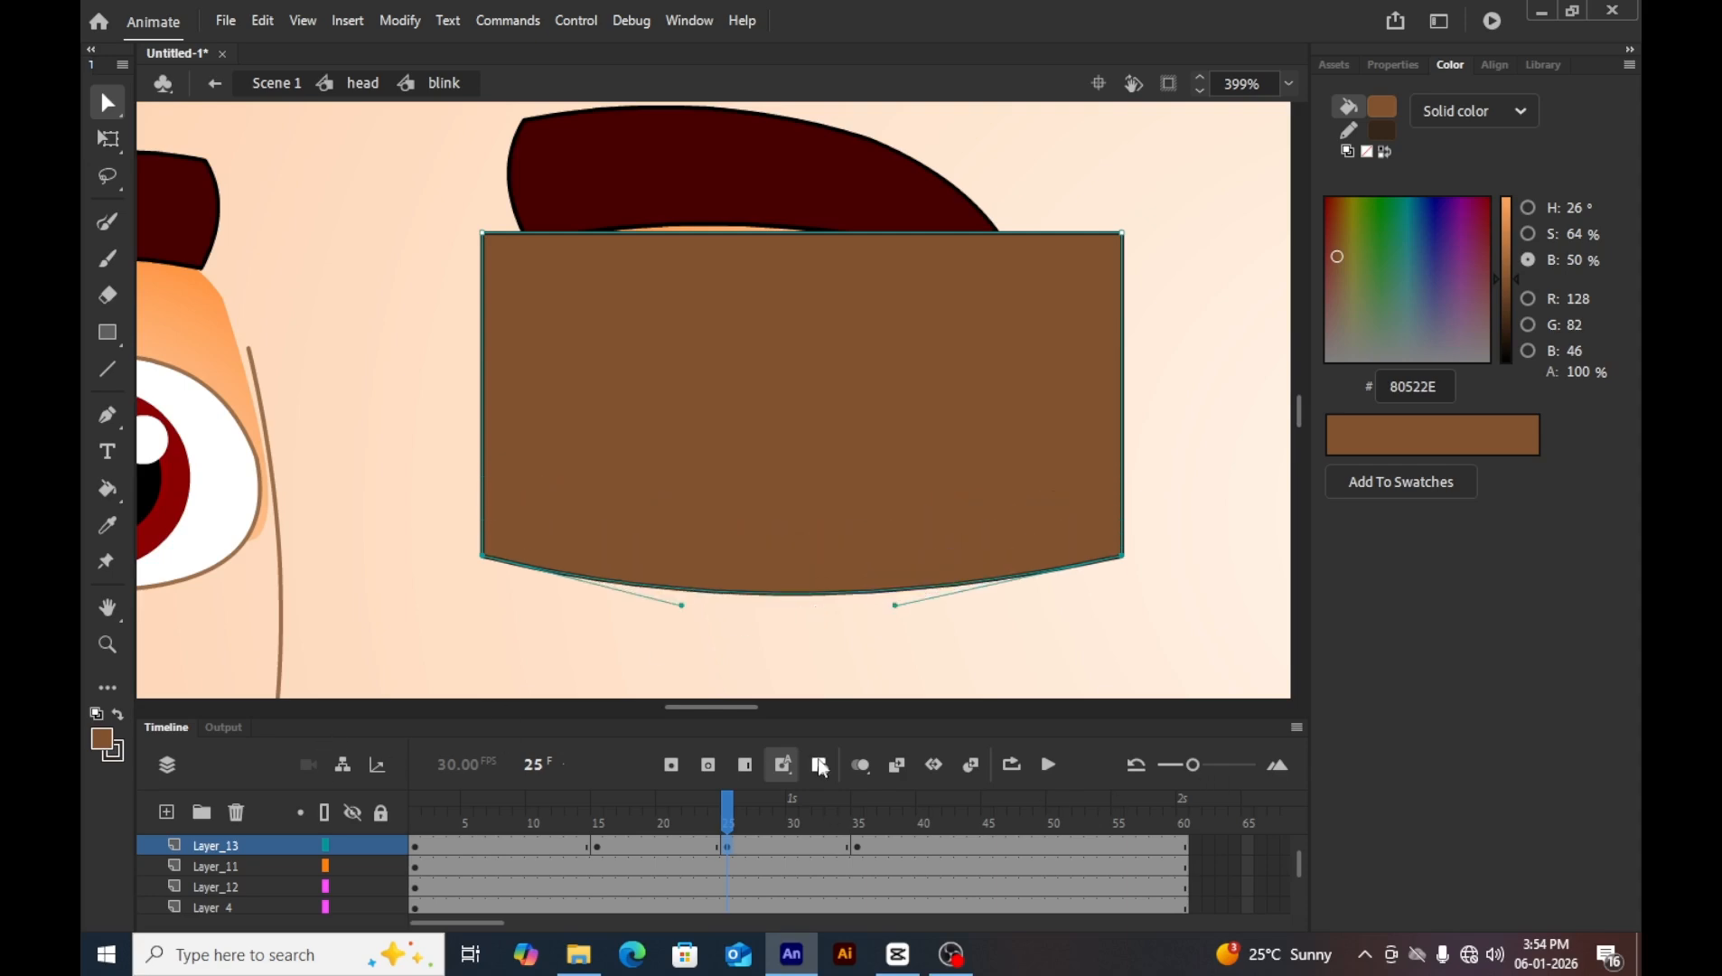
# Check the closed eyelid against the eye in outline view and add a keyframe holding this pose at frame 26.
pyautogui.click(325, 846)
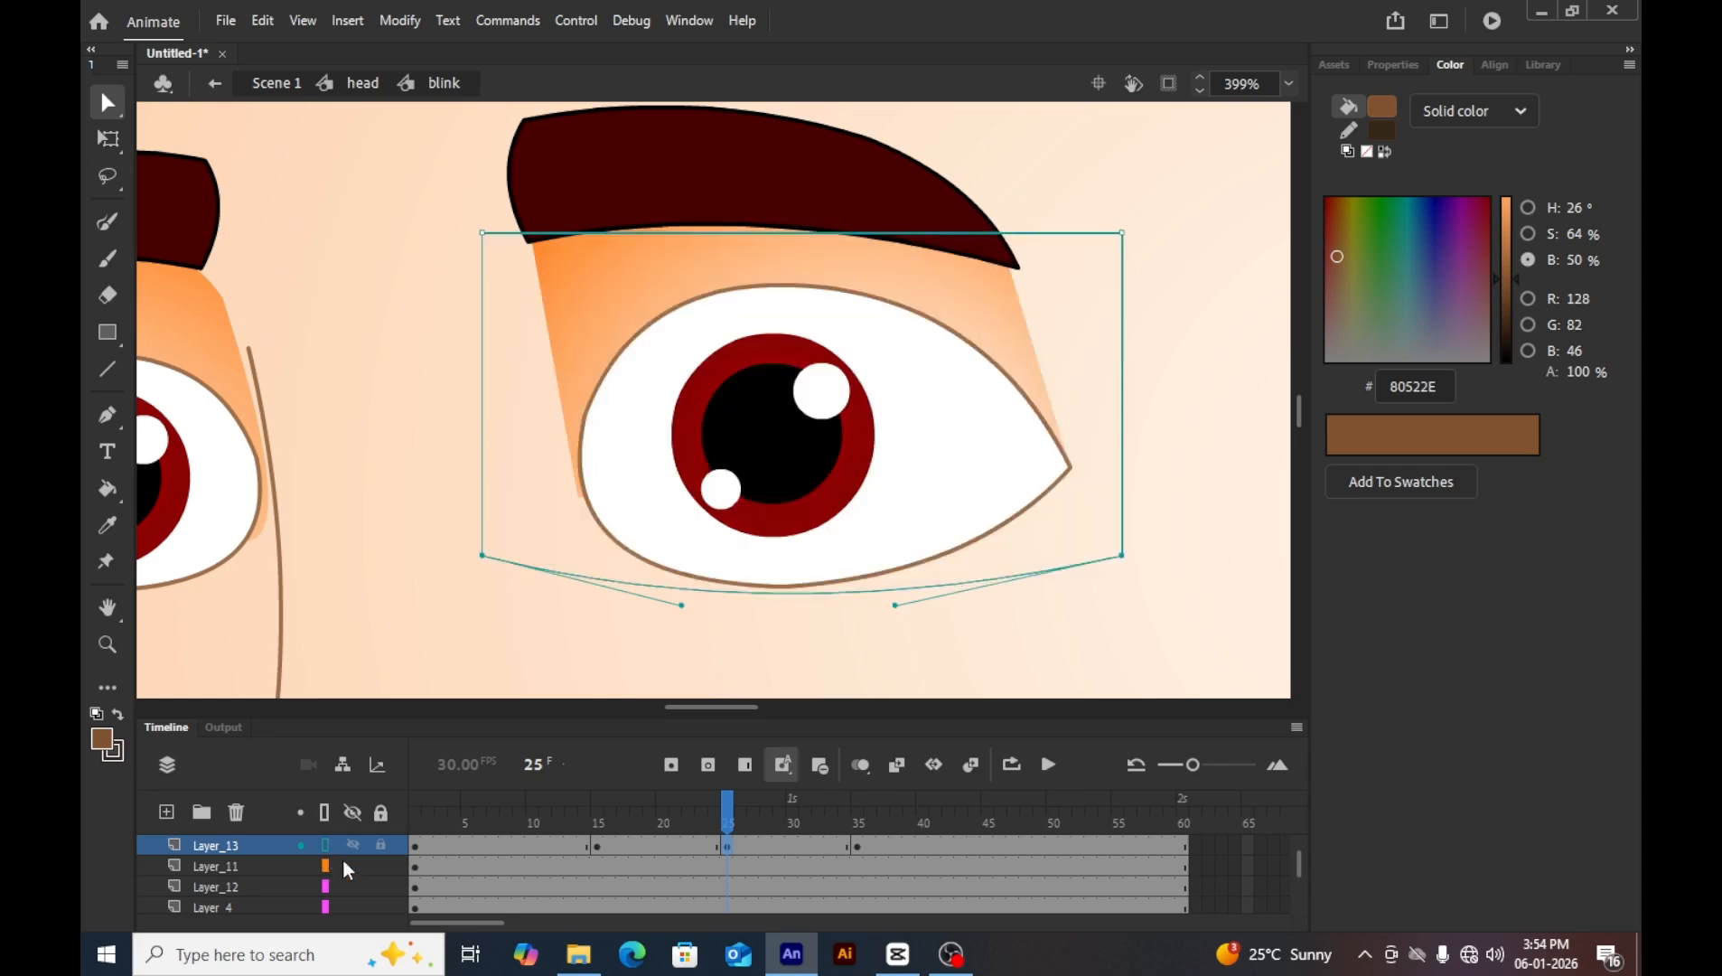
pyautogui.moveTo(719, 820)
pyautogui.mouseDown()
pyautogui.moveTo(765, 823)
pyautogui.moveTo(574, 851)
pyautogui.moveTo(744, 852)
pyautogui.moveTo(748, 824)
pyautogui.moveTo(732, 824)
pyautogui.moveTo(768, 824)
pyautogui.moveTo(714, 824)
pyautogui.moveTo(728, 824)
pyautogui.mouseUp()
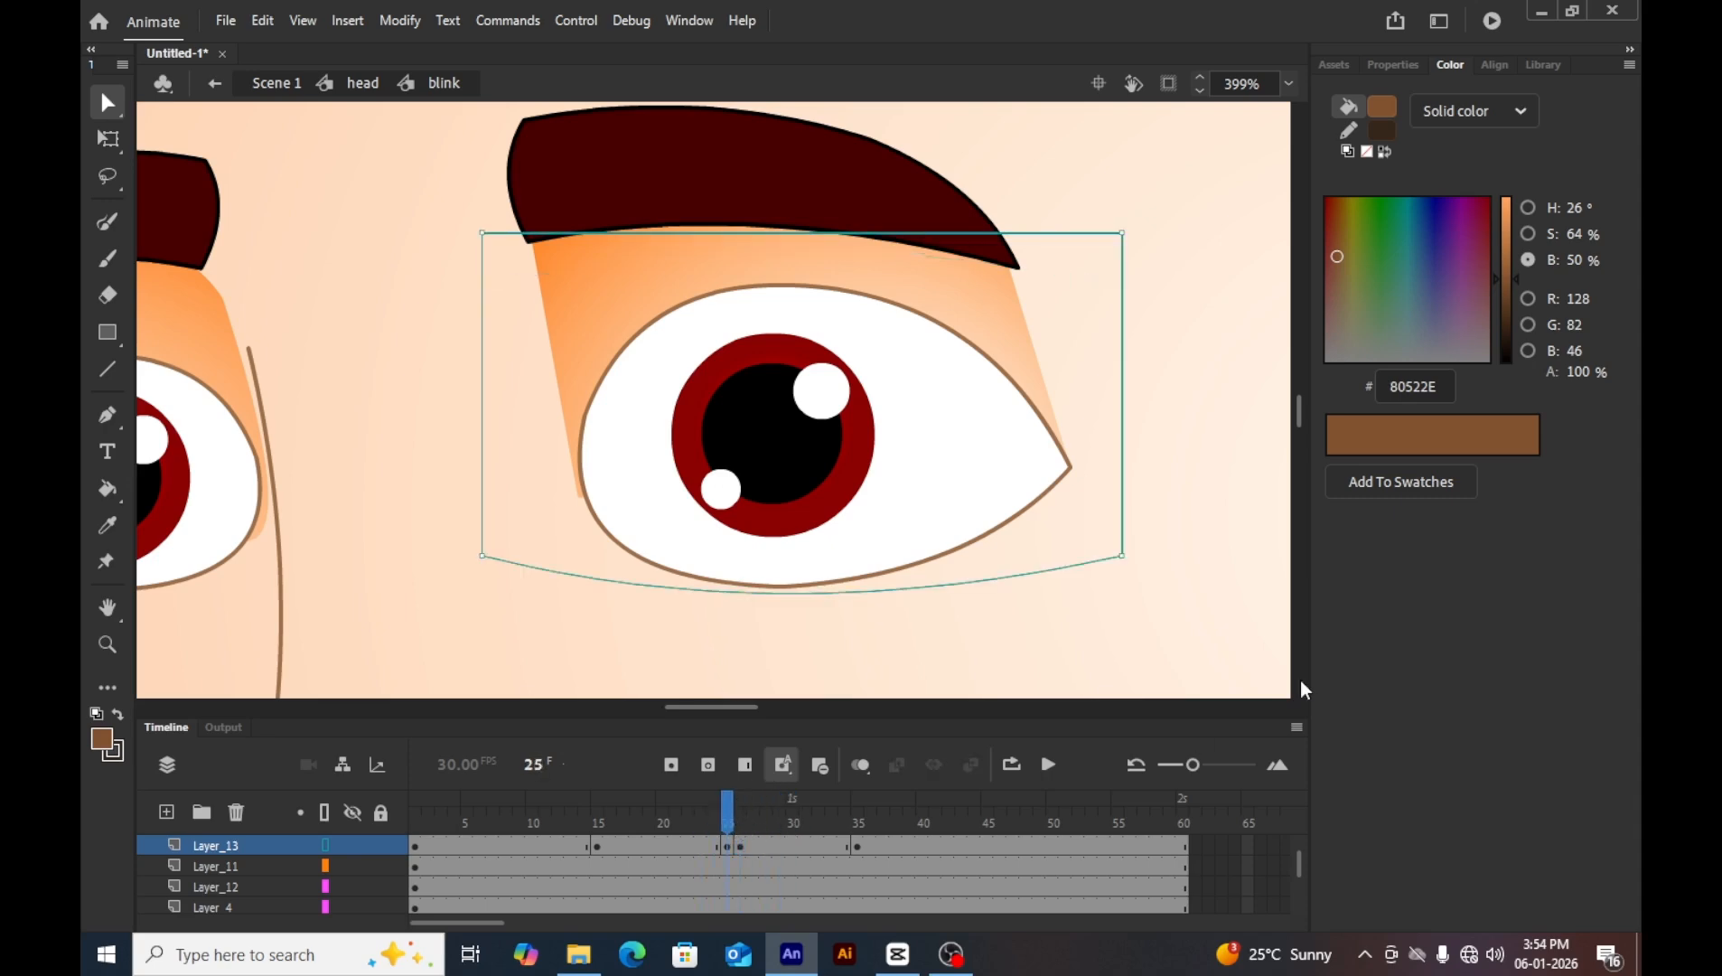
pyautogui.click(327, 846)
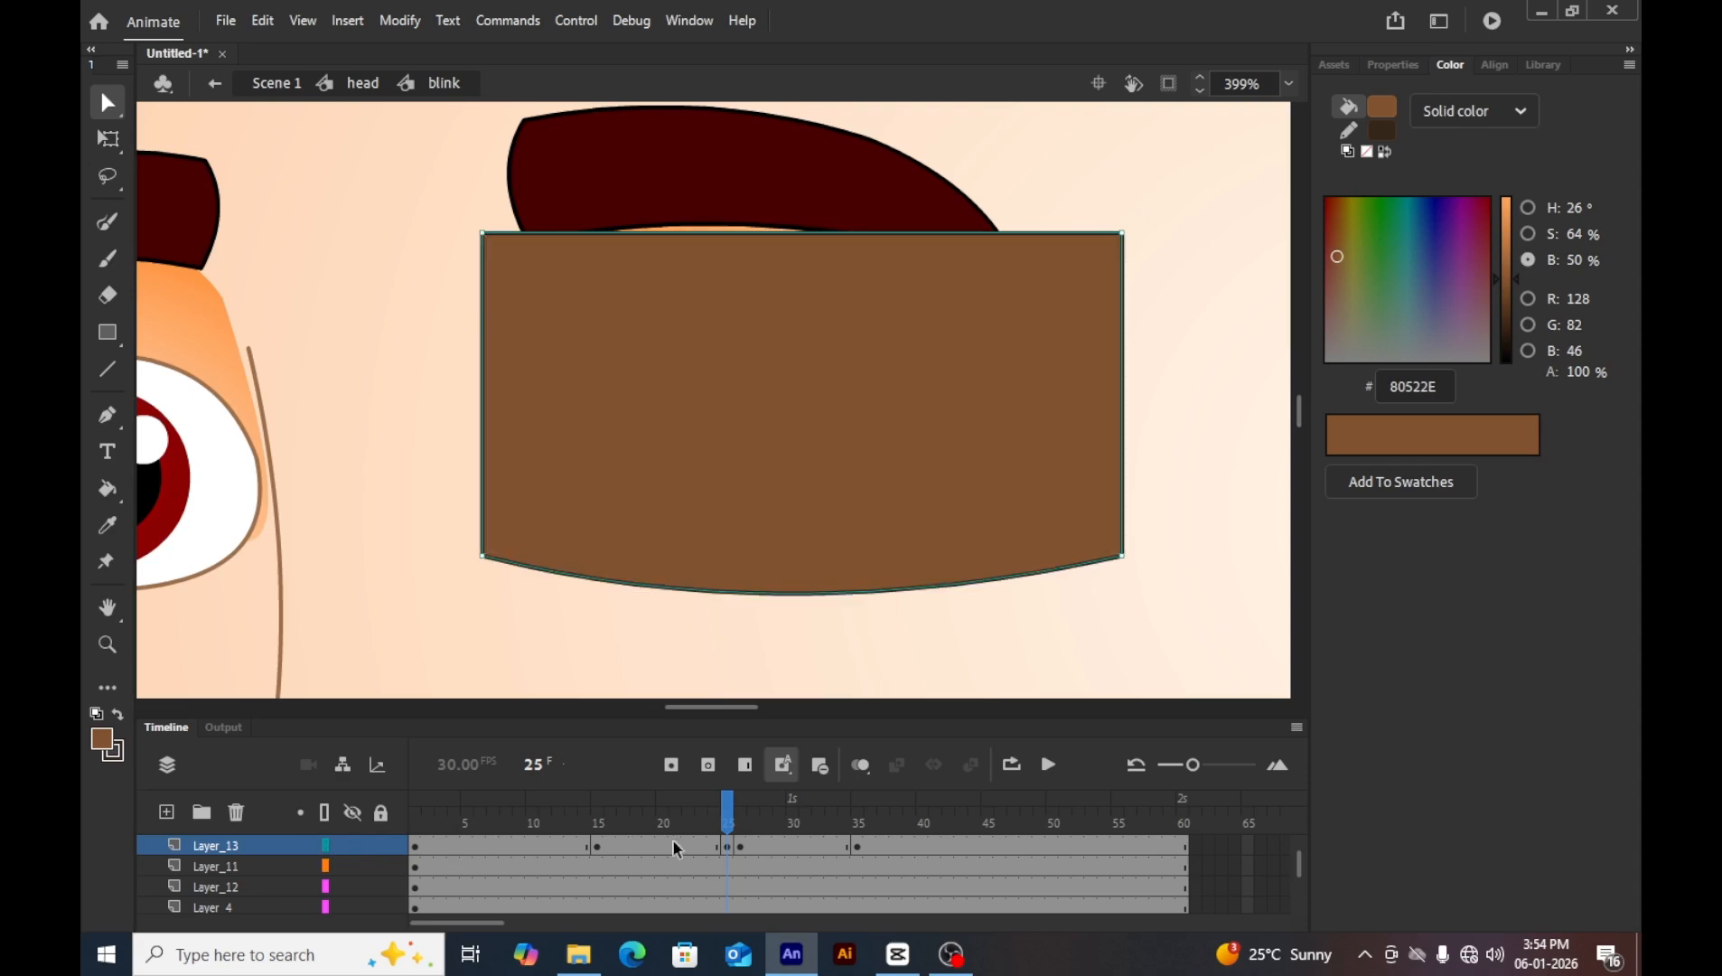
# Rename Layer_13 to blink.
pyautogui.moveTo(664, 849)
pyautogui.mouseDown()
pyautogui.moveTo(792, 853)
pyautogui.moveTo(764, 850)
pyautogui.mouseUp()
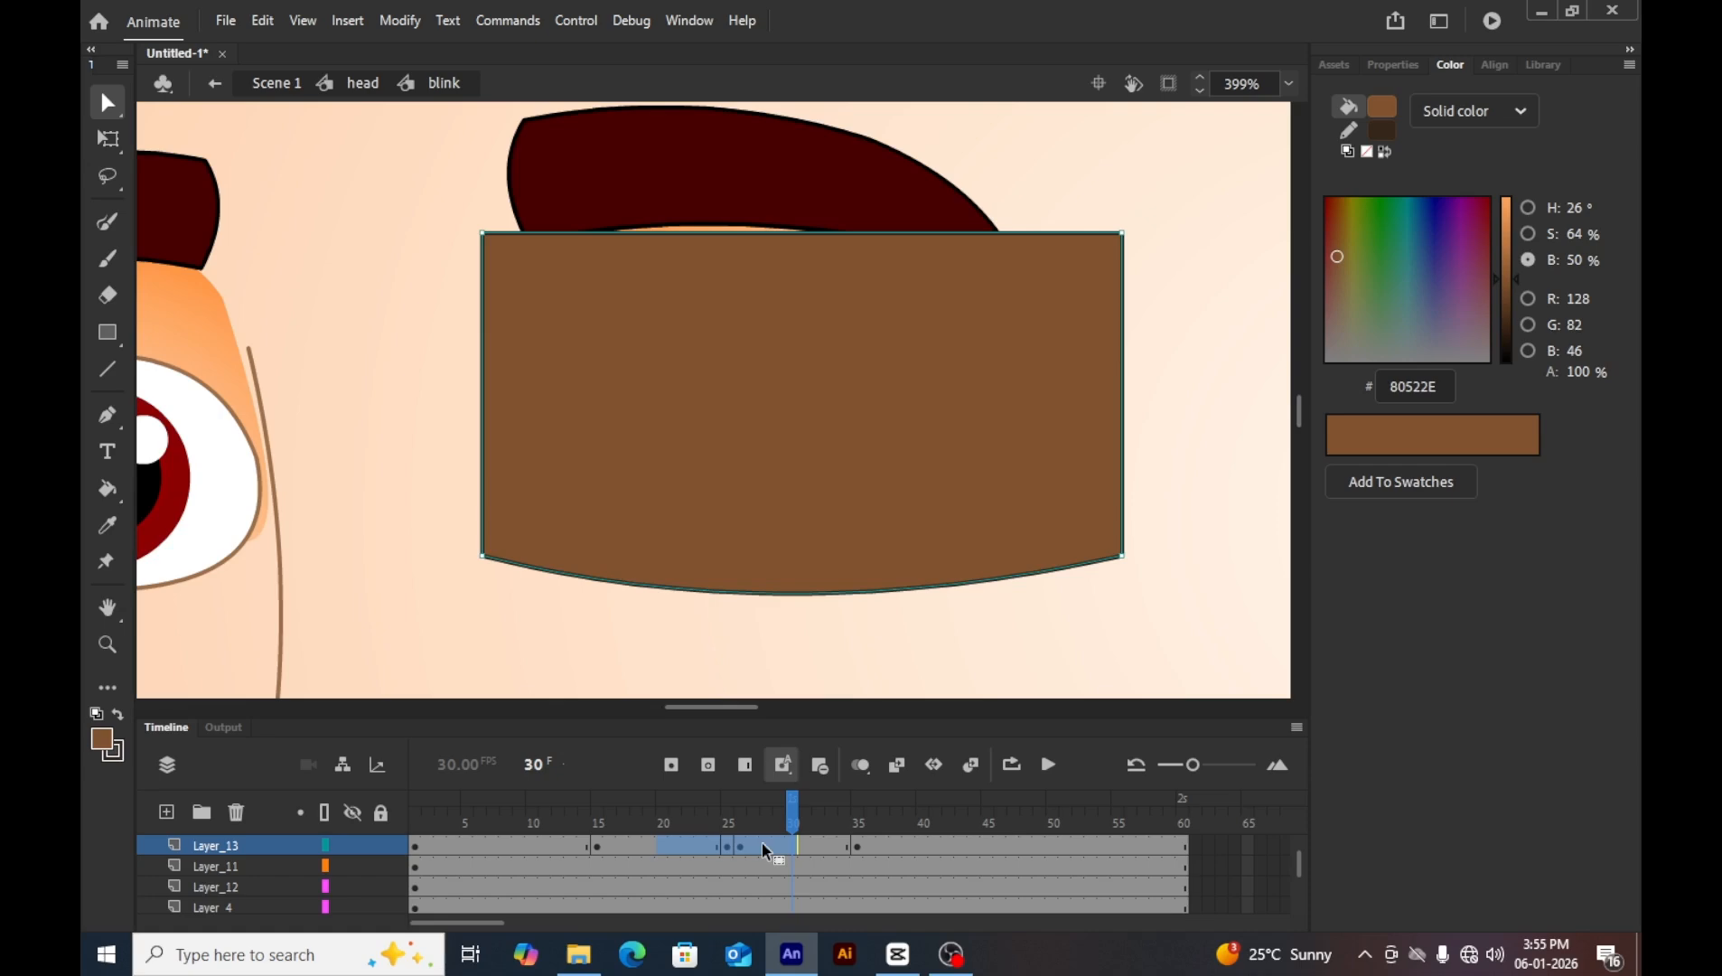
pyautogui.doubleClick(237, 845)
pyautogui.write('b')
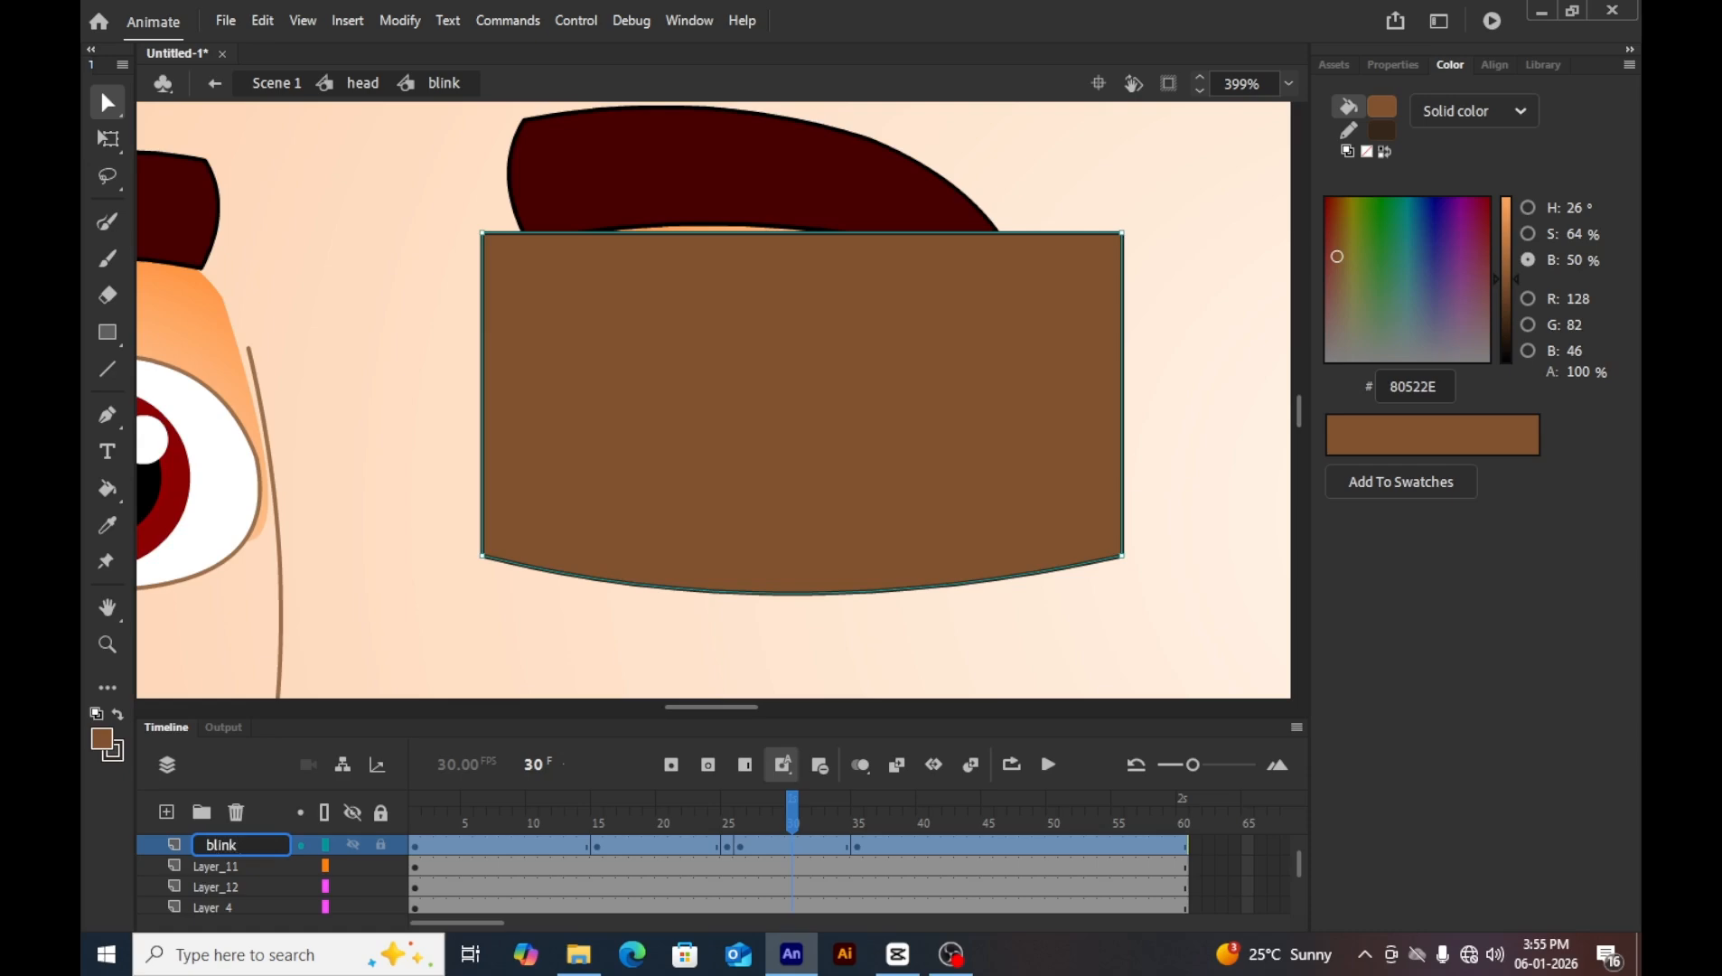
pyautogui.write('link')
pyautogui.press('Return')
pyautogui.press('Return')
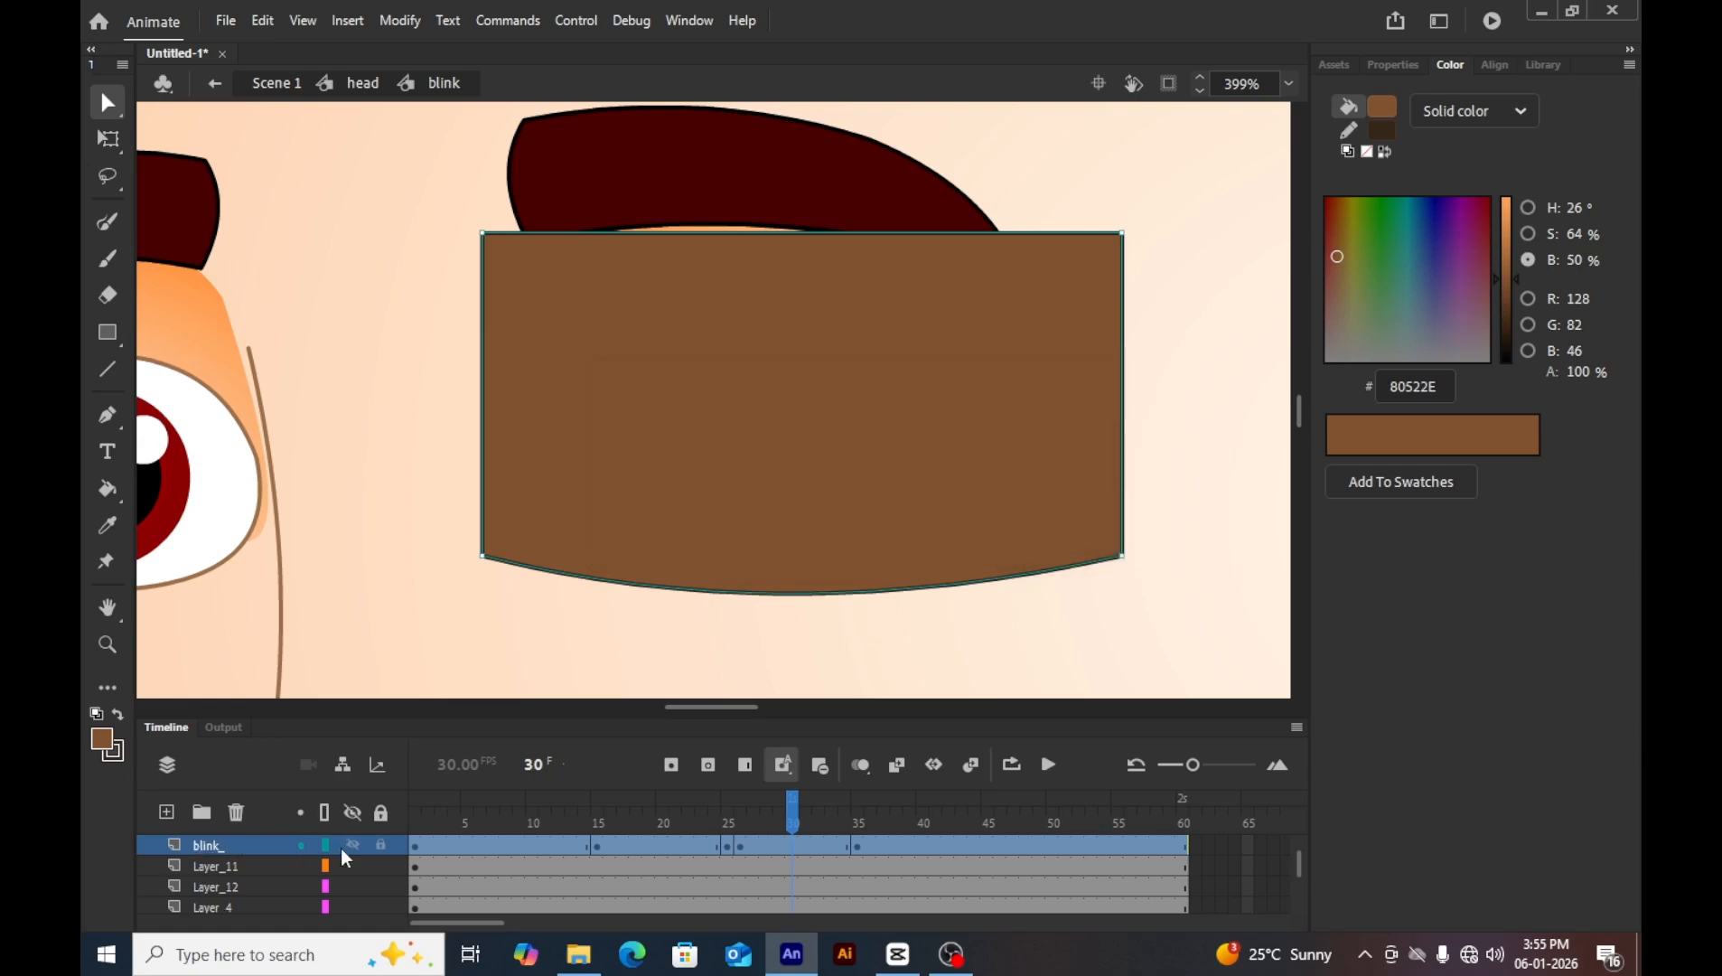
# Create shape tweens on the blink layer between frames 15 and 25 and between frames 26 and 35.
pyautogui.click(568, 849)
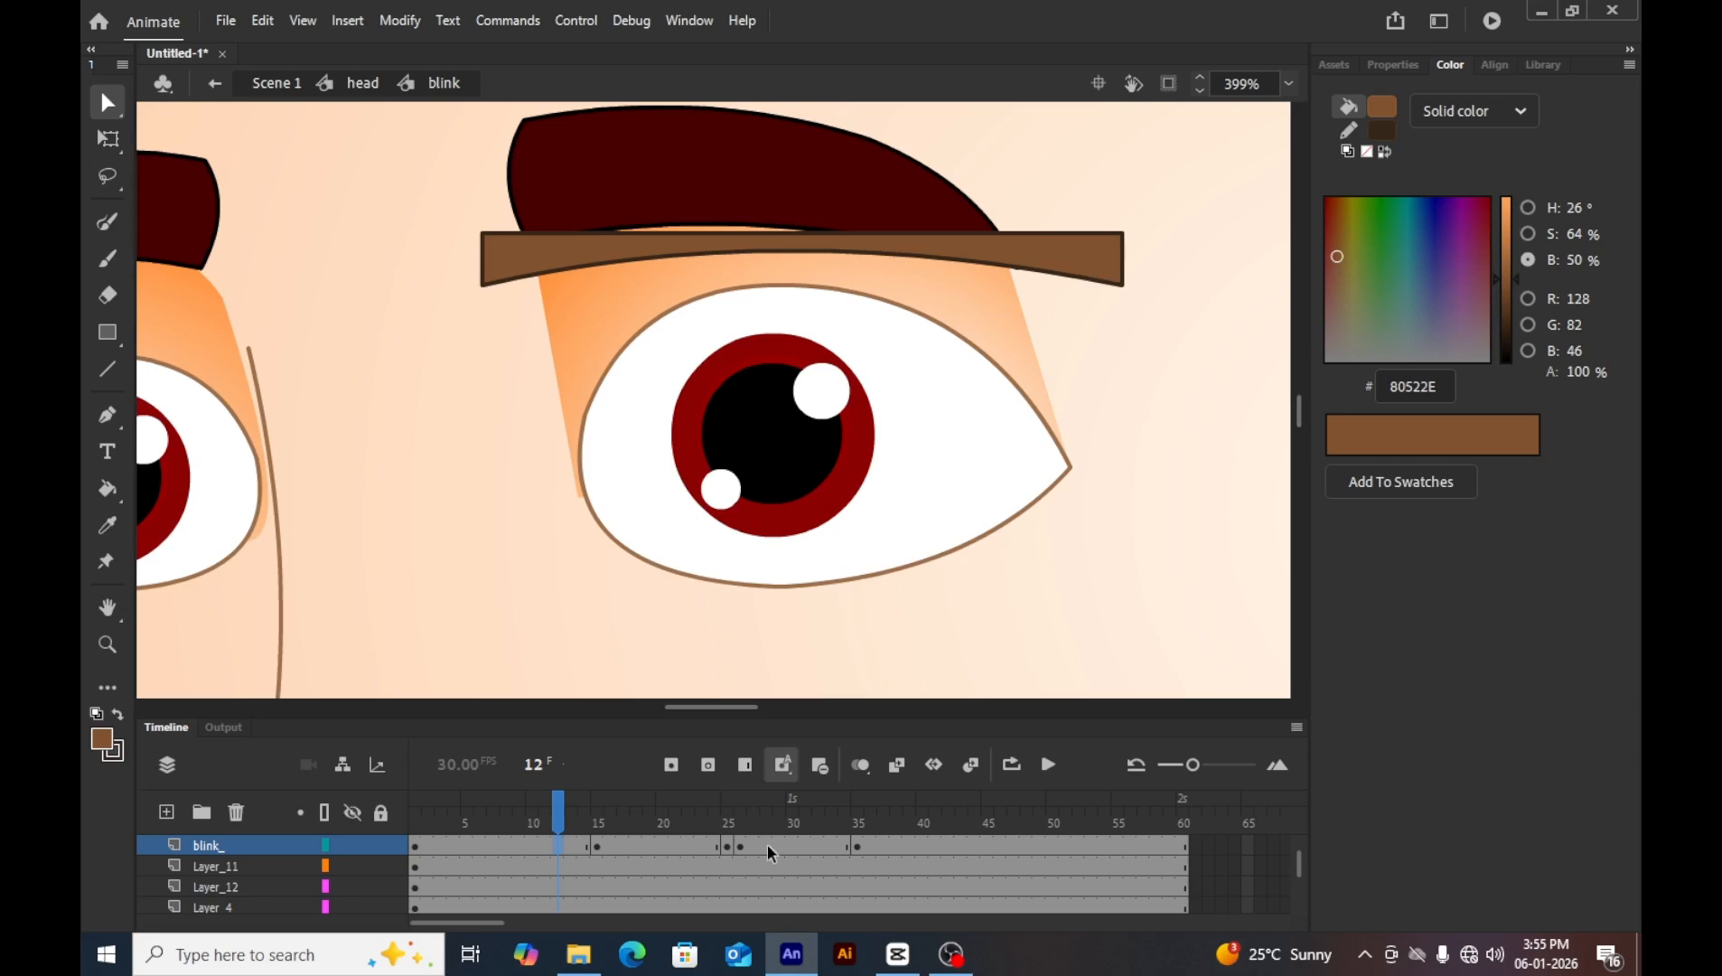
pyautogui.click(746, 854)
pyautogui.moveTo(745, 854); pyautogui.dragTo(678, 847)
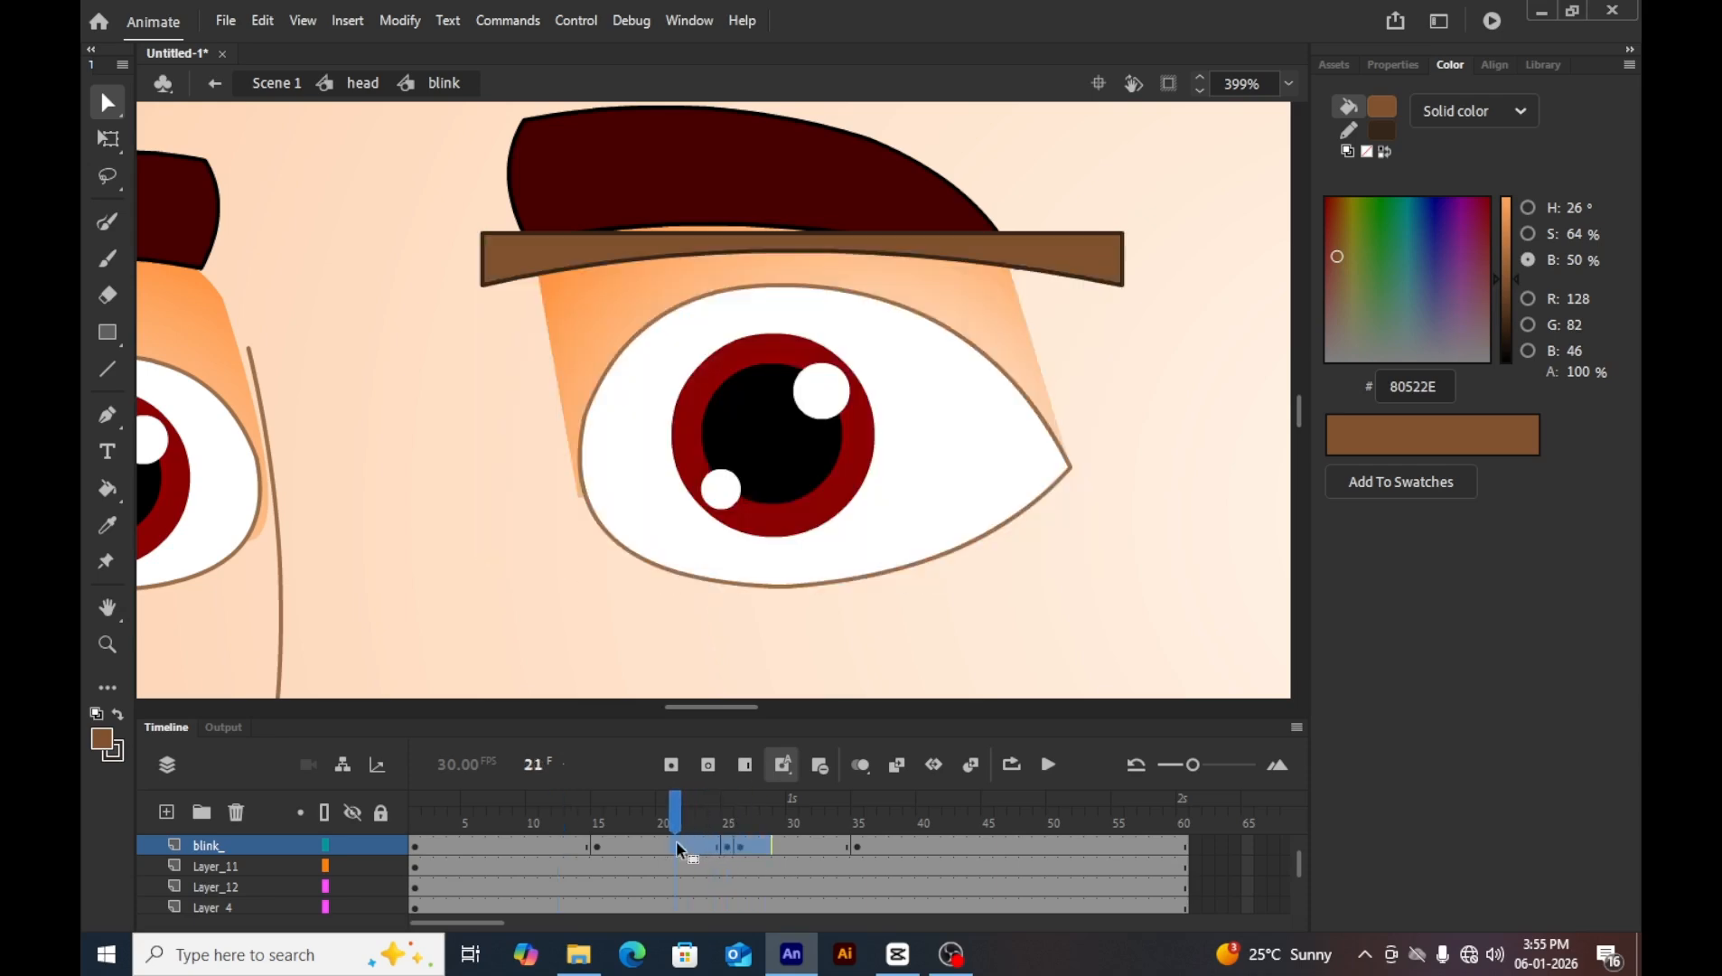
pyautogui.rightClick(680, 850)
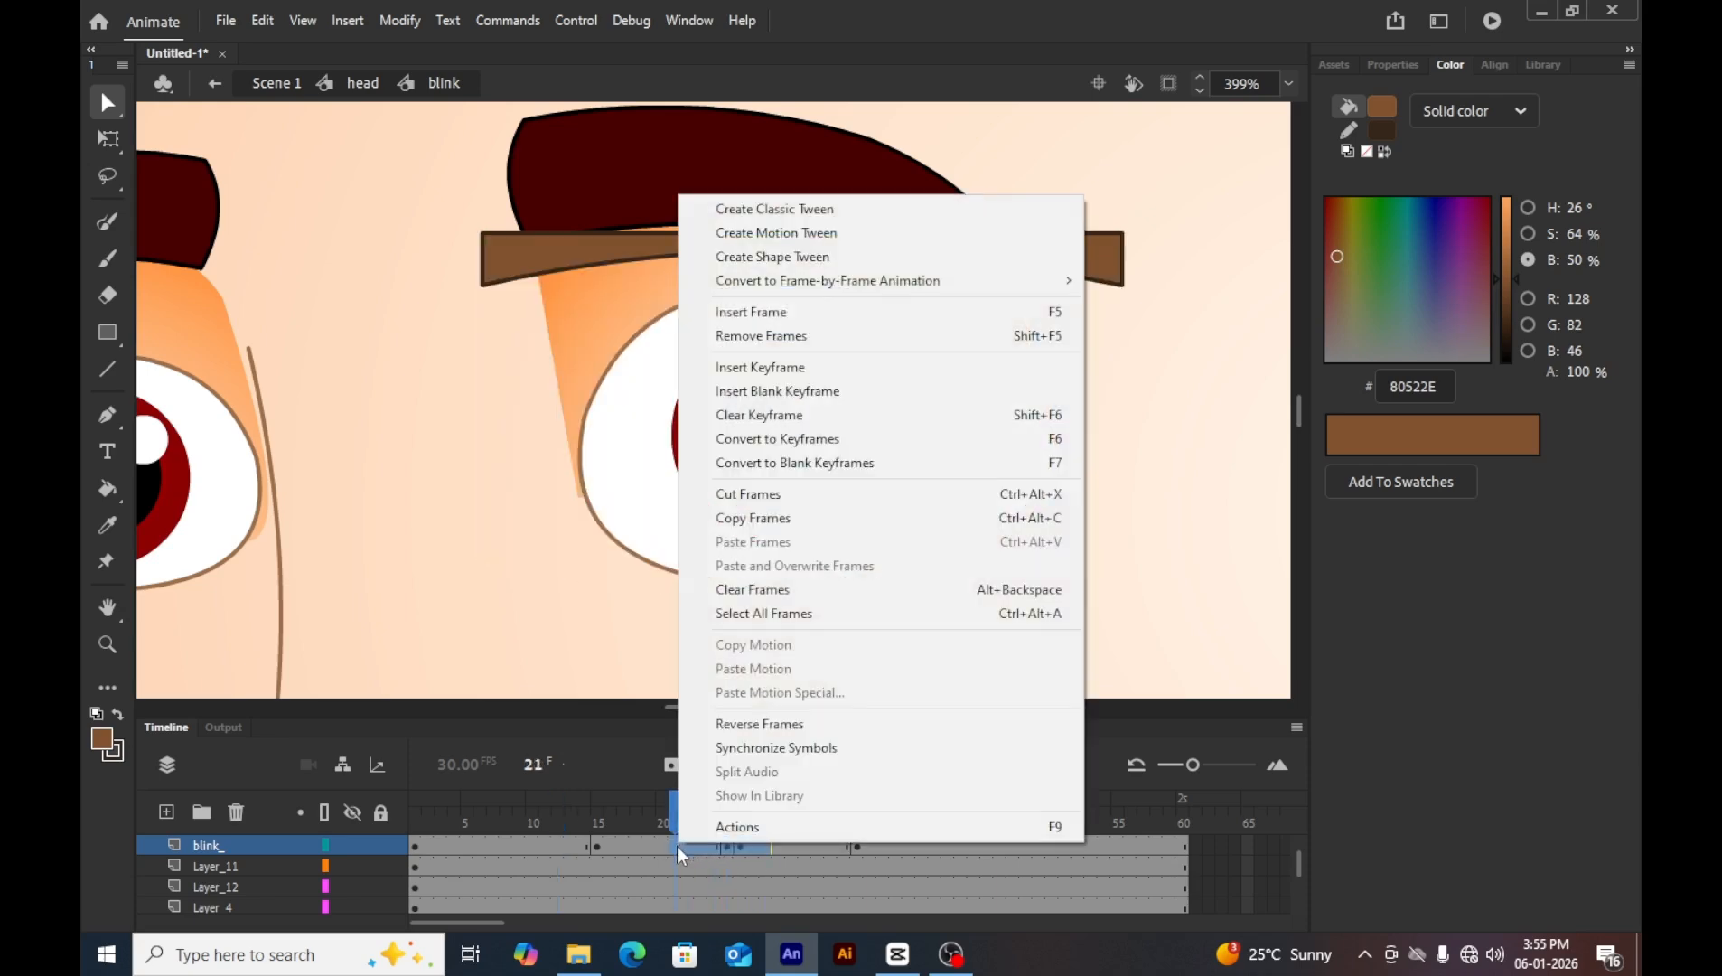
pyautogui.click(773, 257)
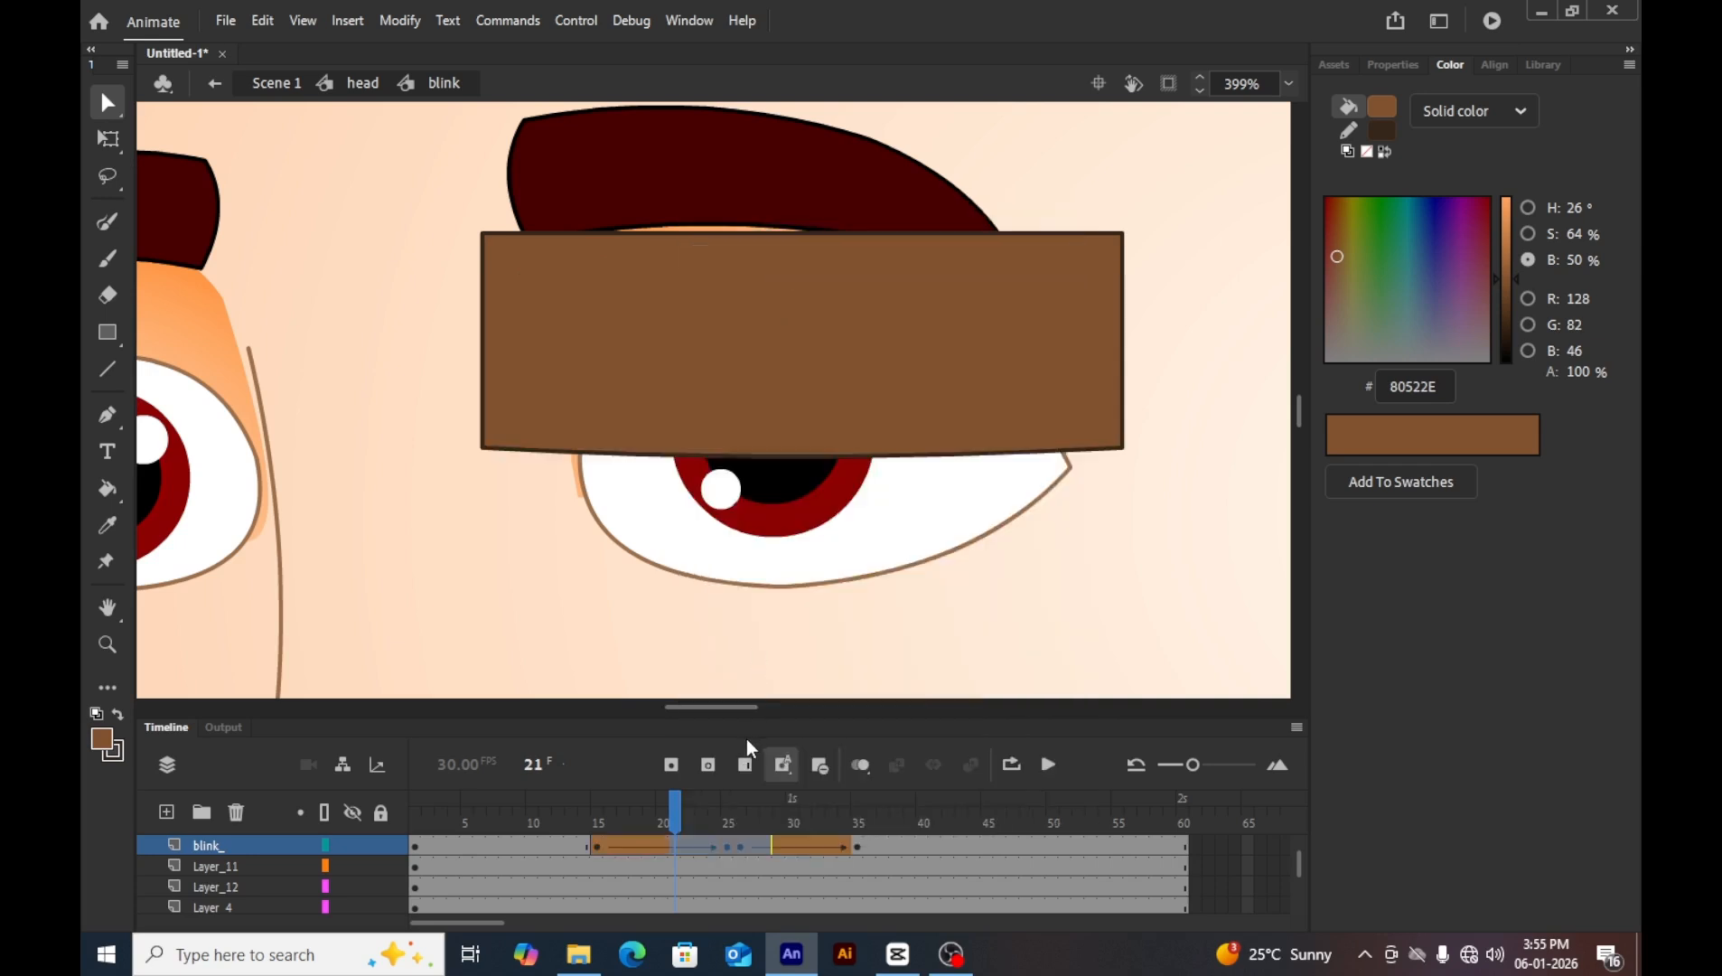
# Return to frame 1 and copy the white eye shape on Layer_12, undoing its trial move.
pyautogui.moveTo(662, 814); pyautogui.dragTo(415, 818)
pyautogui.click(1006, 522)
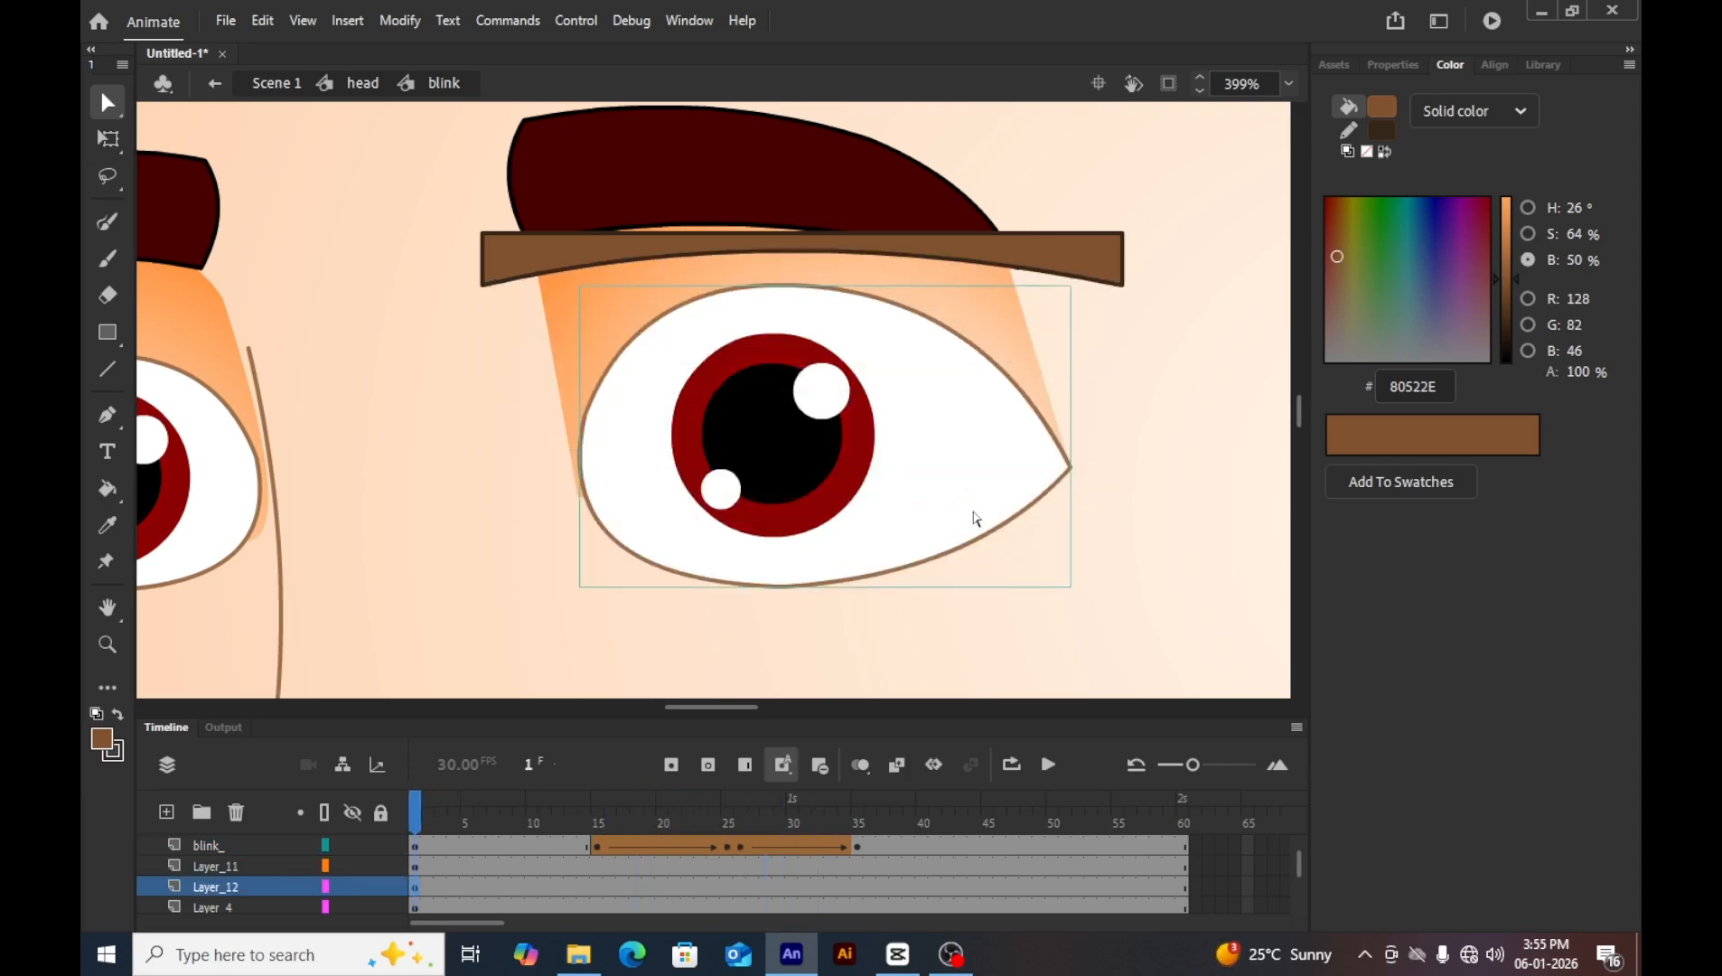
pyautogui.moveTo(976, 518); pyautogui.dragTo(1165, 550)
pyautogui.hotkey('ctrl', 'z')
# Add a layer named mask above the blink layer and paste the copied white eye shape in place on it.
pyautogui.click(271, 847)
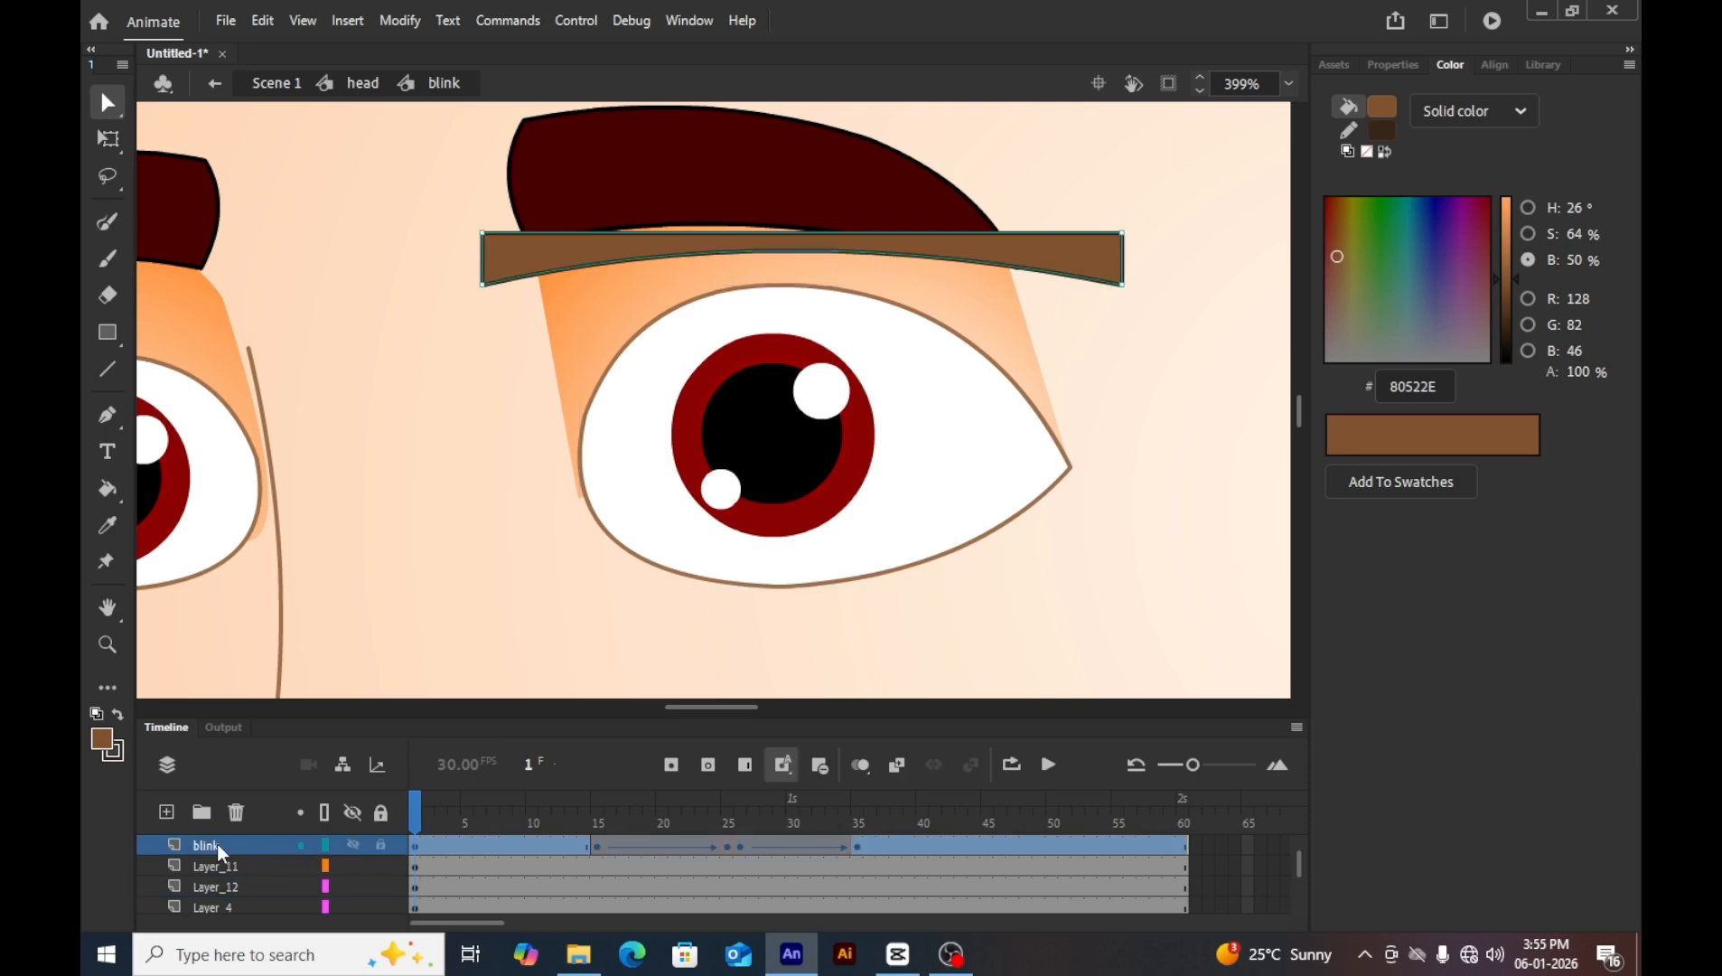
pyautogui.click(167, 814)
pyautogui.doubleClick(240, 846)
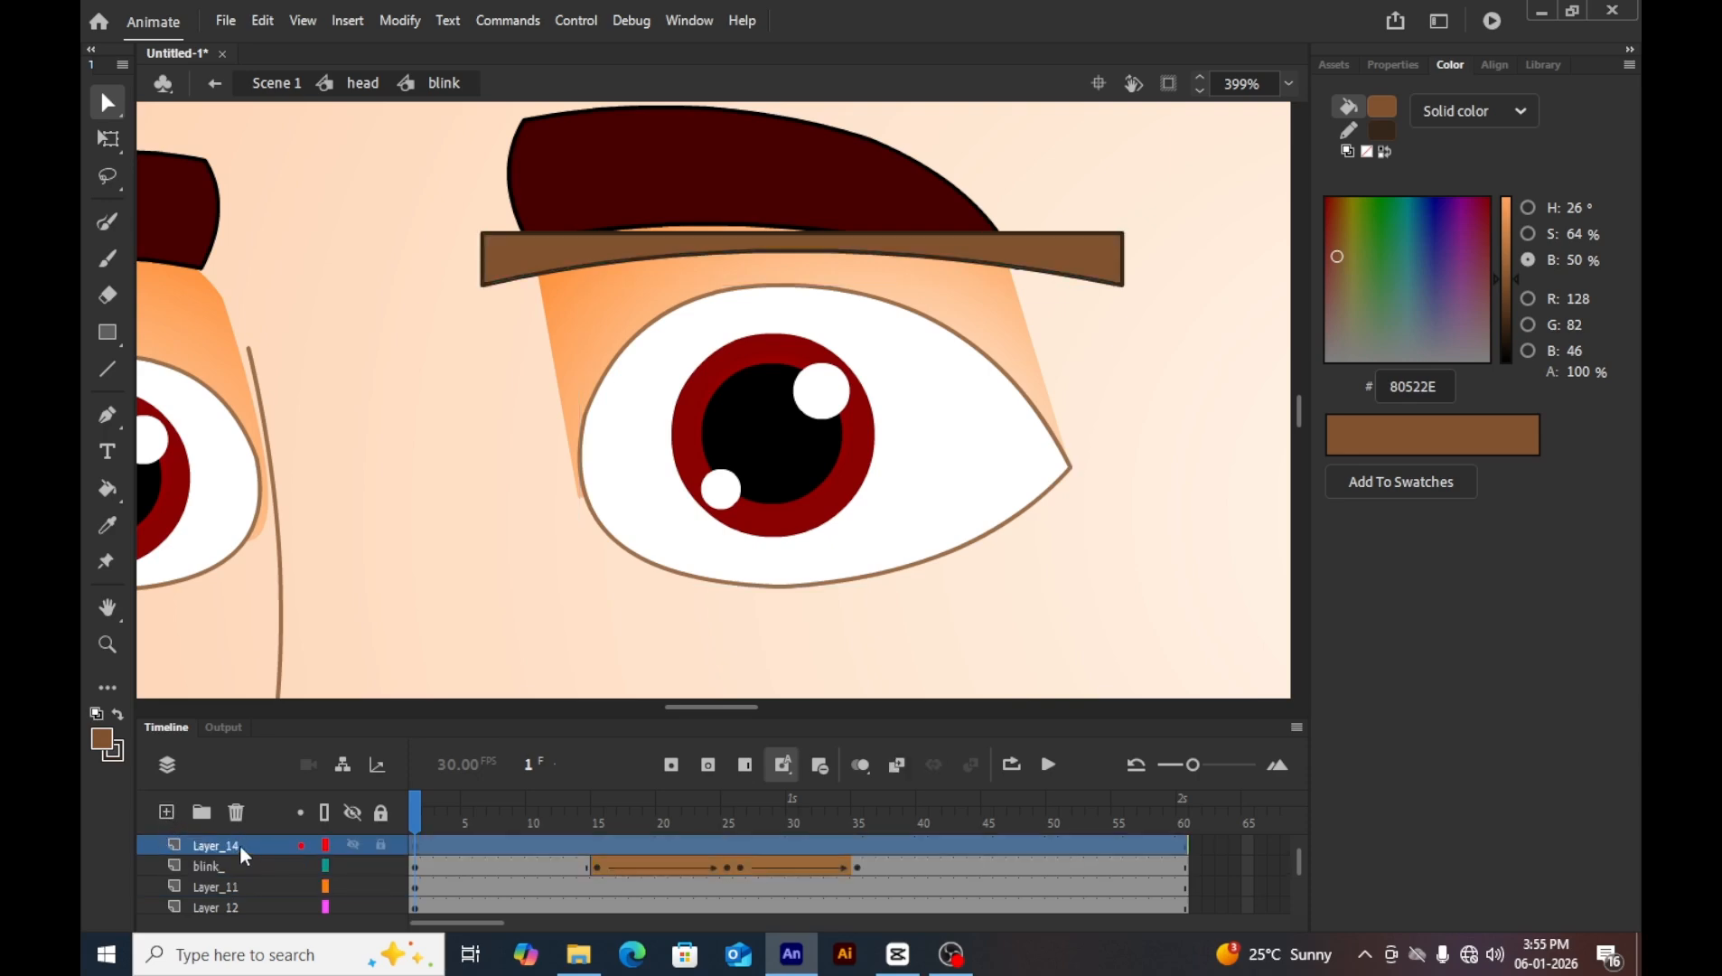
pyautogui.press('BackSpace')
pyautogui.write('mas')
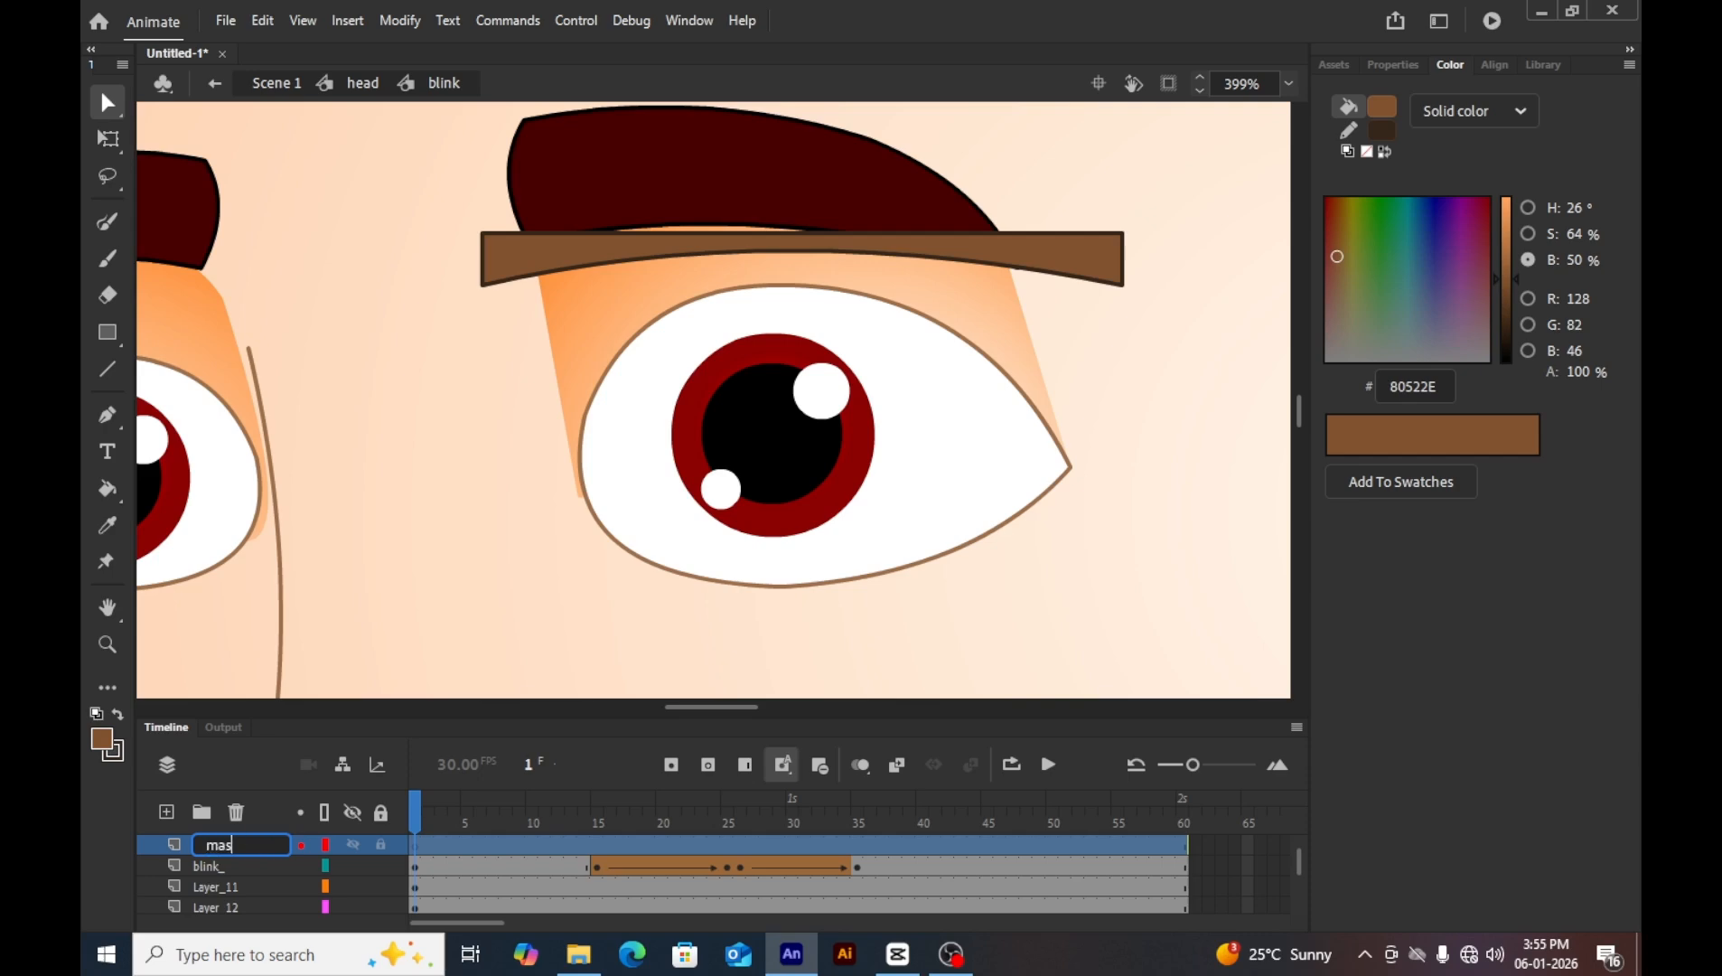
pyautogui.write('k')
pyautogui.press('Return')
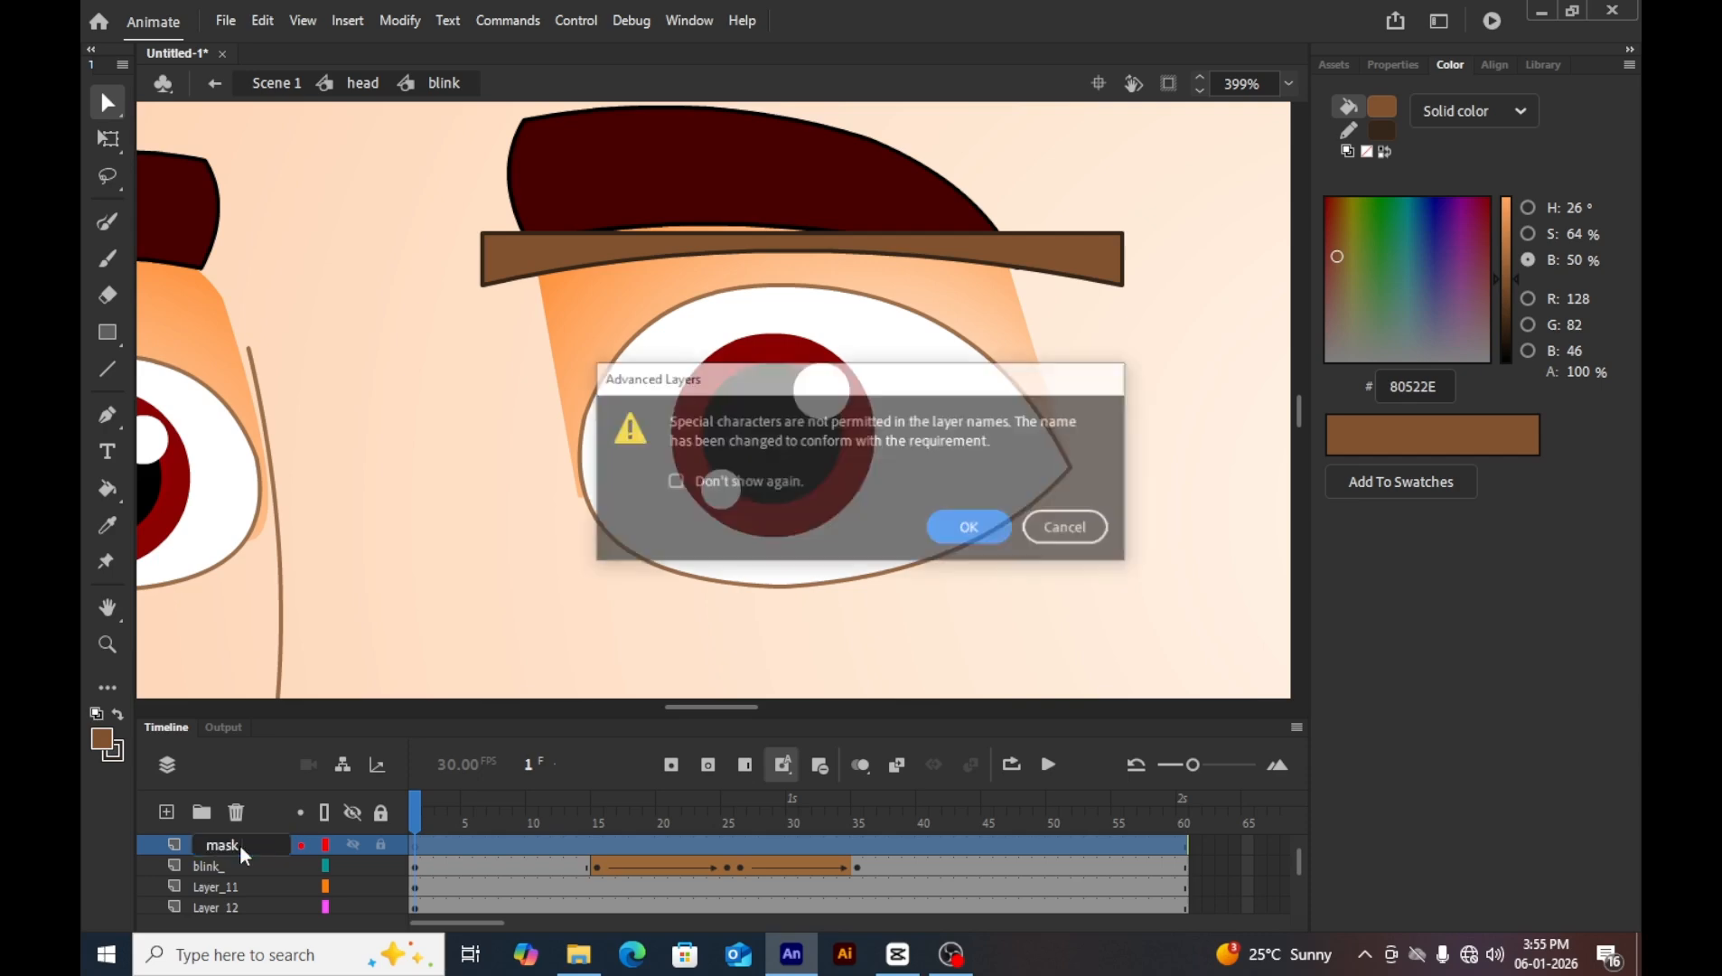
pyautogui.press('Return')
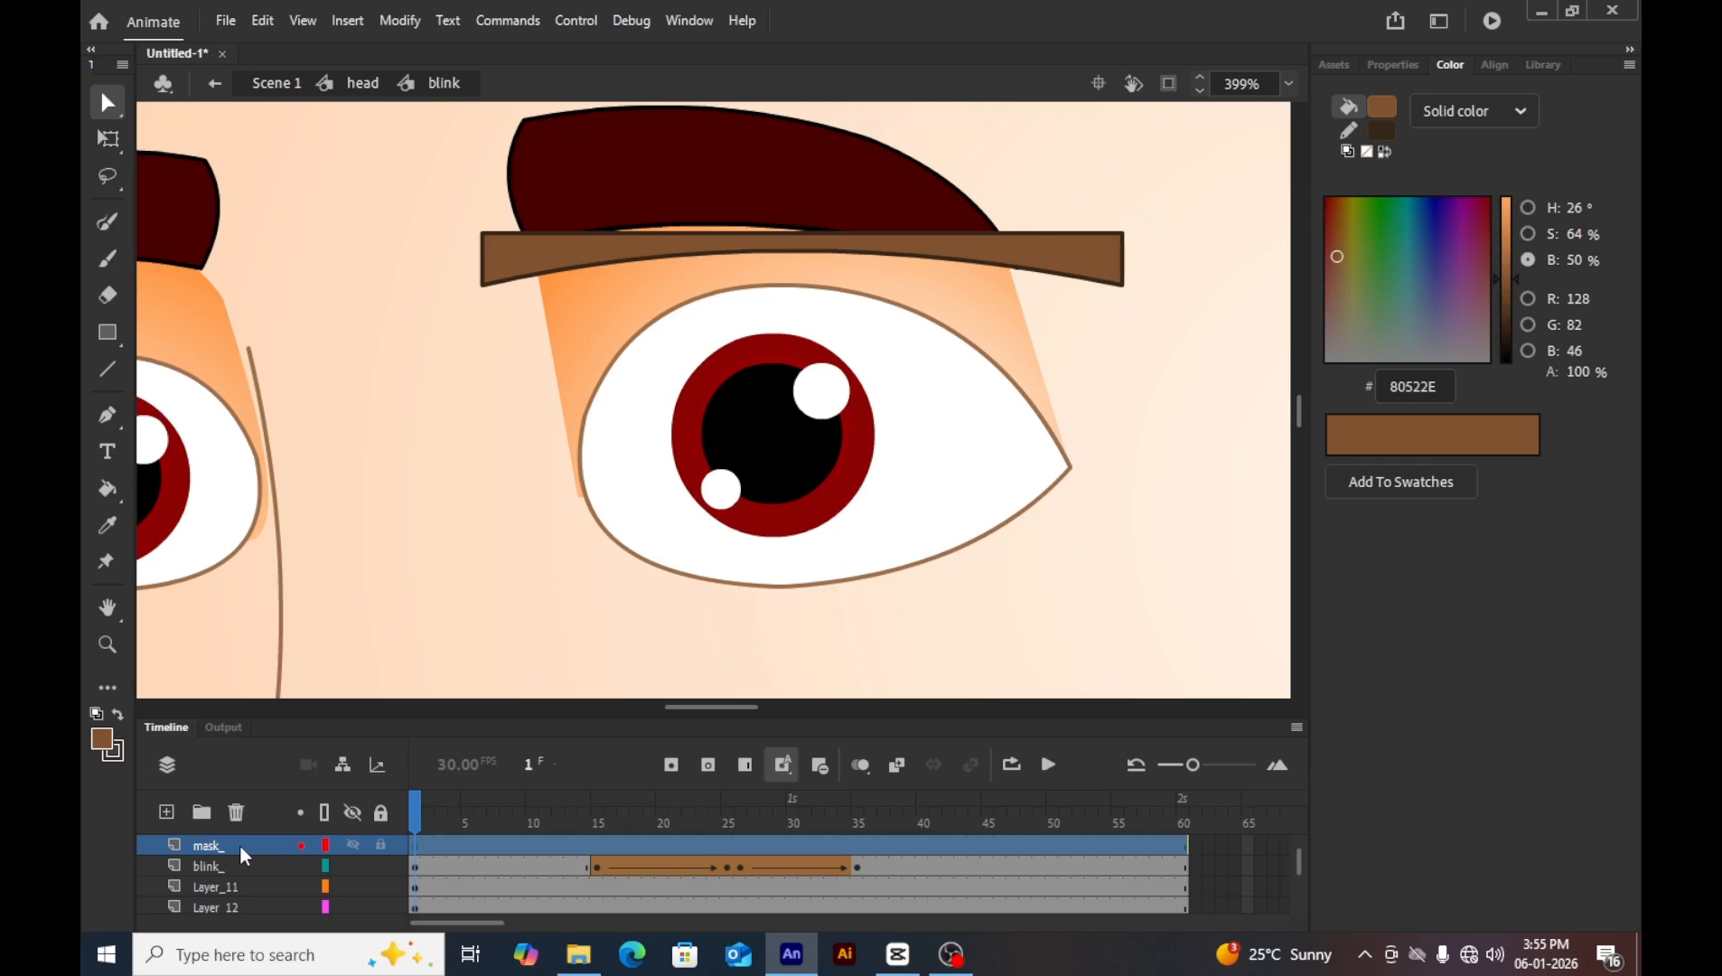
pyautogui.hotkey('ctrl', 'shift', 'v')
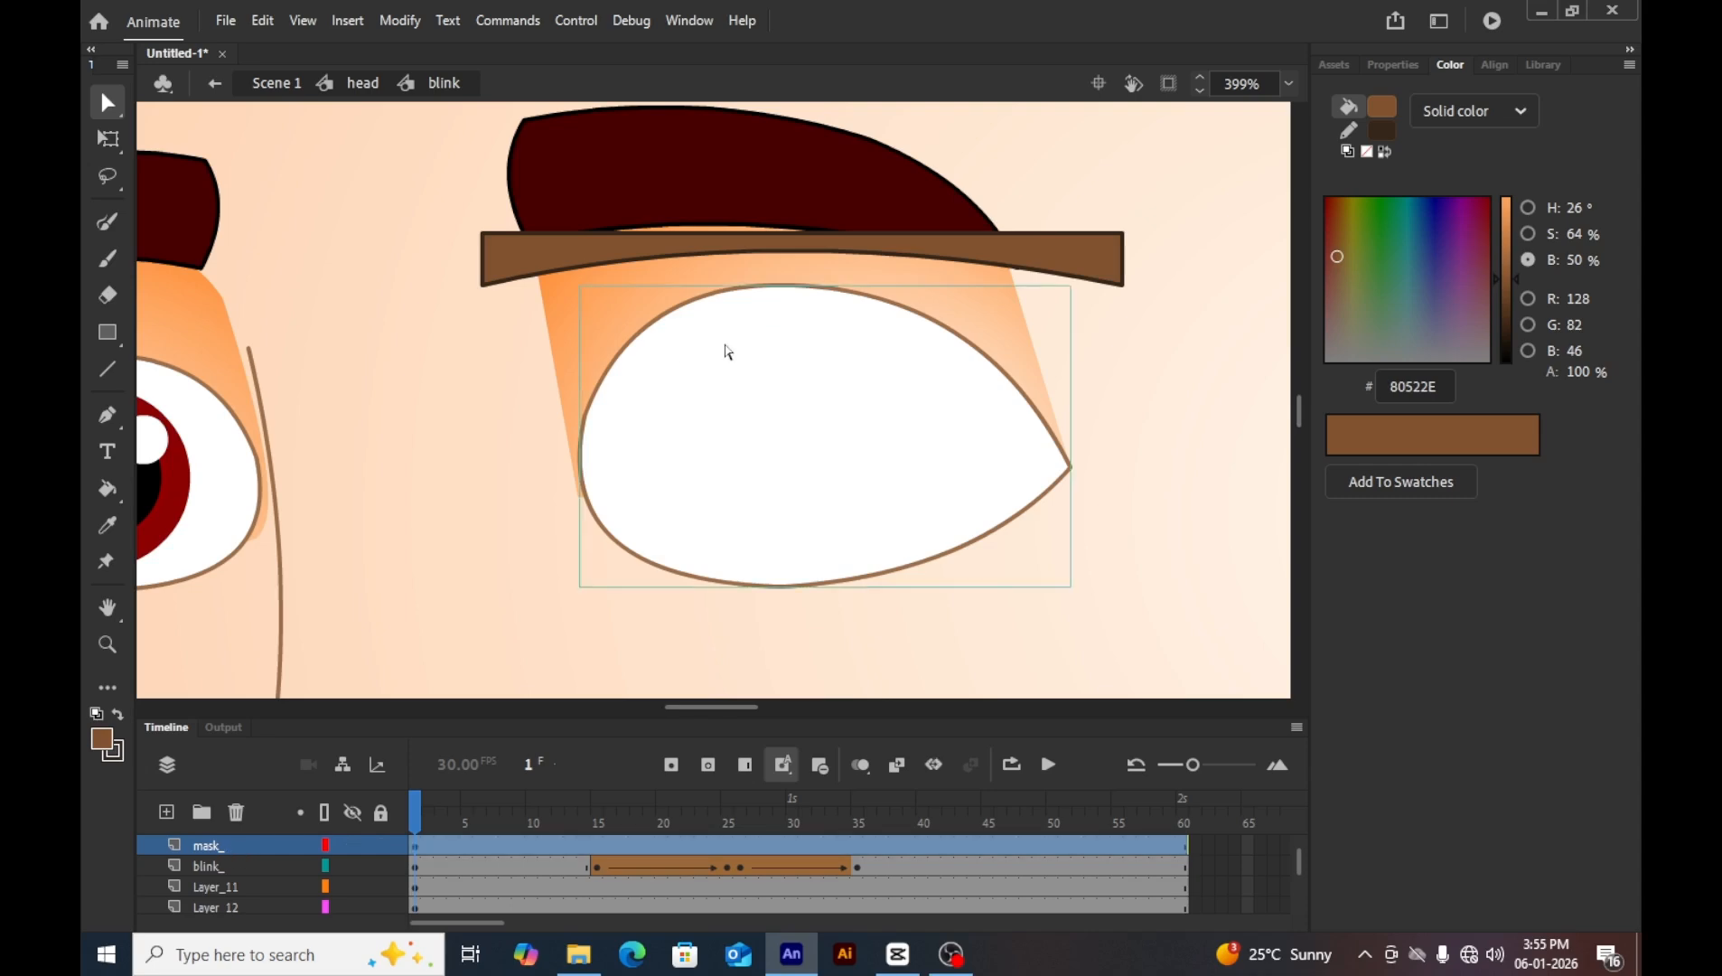
# Turn the mask layer into a mask over the blink layer, undoing the pasted eye shape's trial move, and return to frame 1.
pyautogui.moveTo(723, 350); pyautogui.dragTo(511, 365)
pyautogui.hotkey('ctrl', 'z')
pyautogui.rightClick(197, 852)
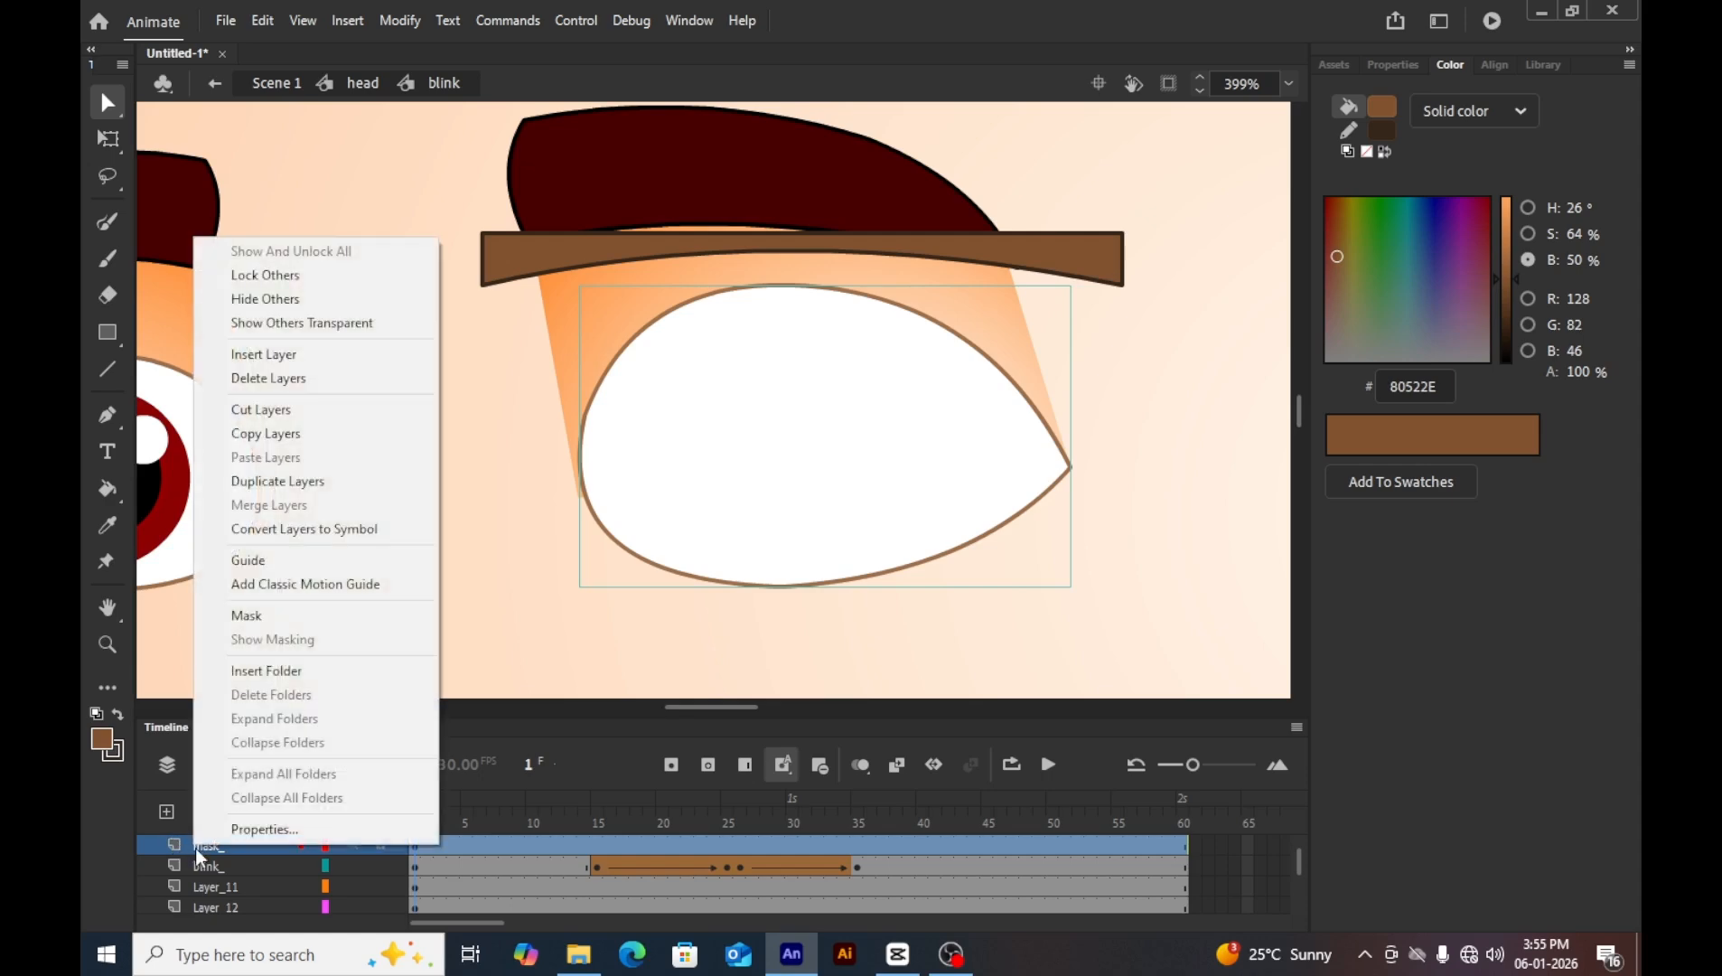
pyautogui.click(246, 617)
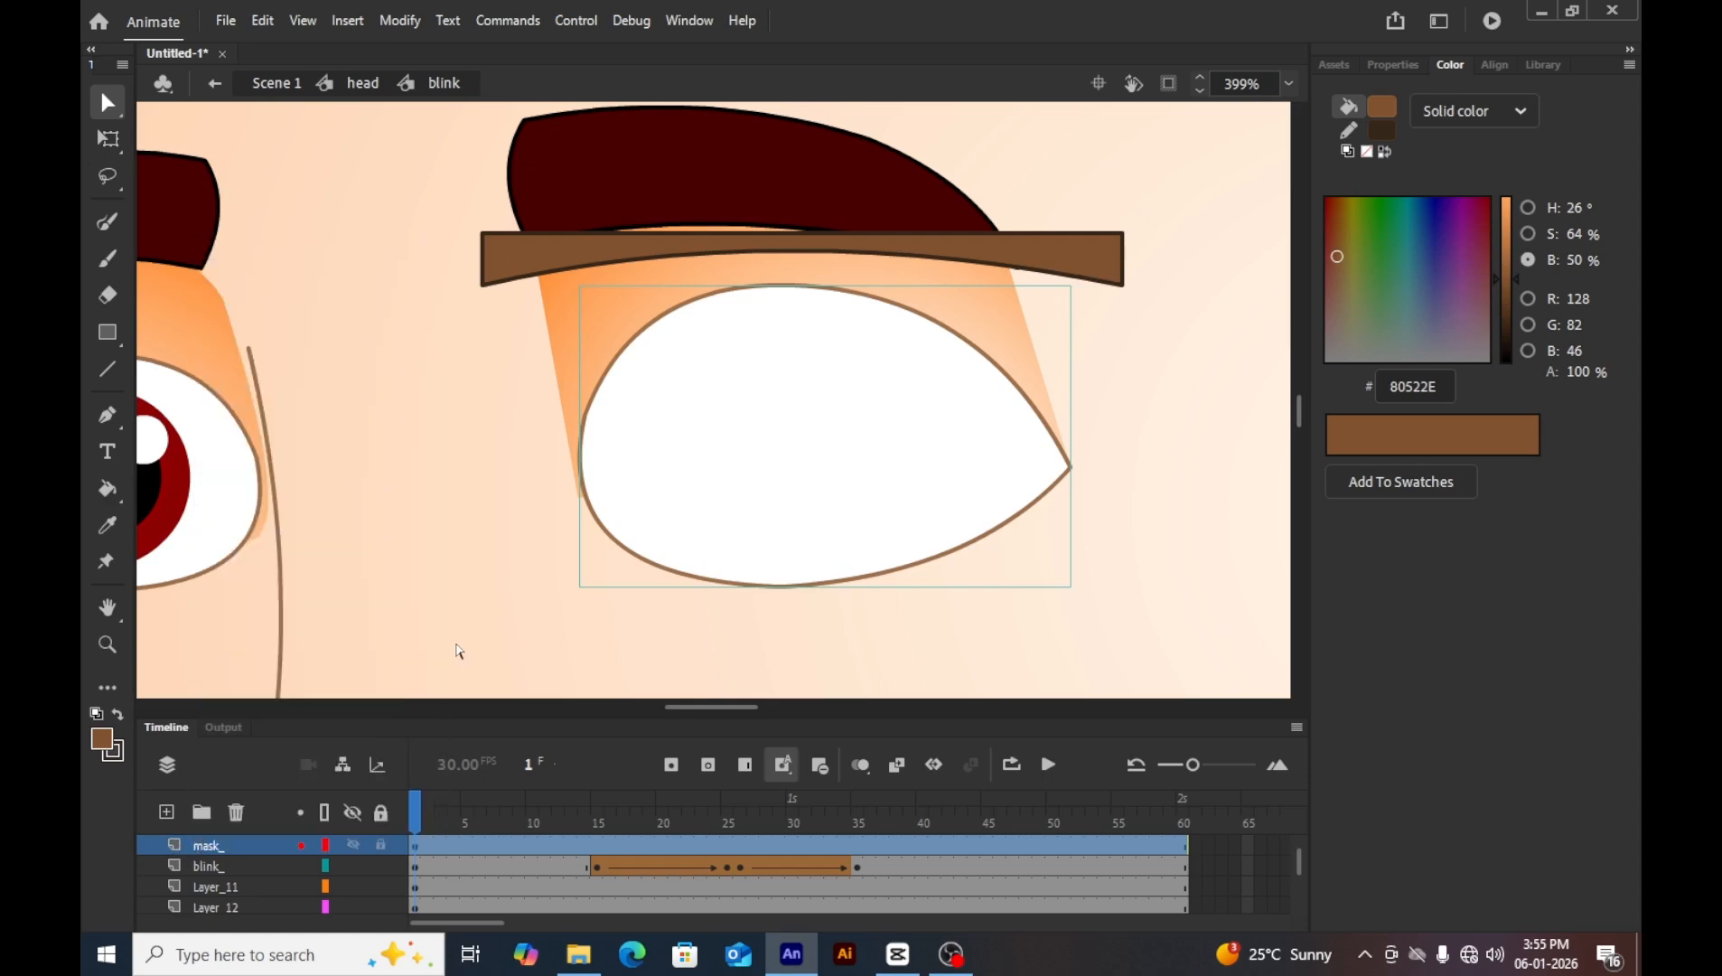
pyautogui.rightClick(442, 844)
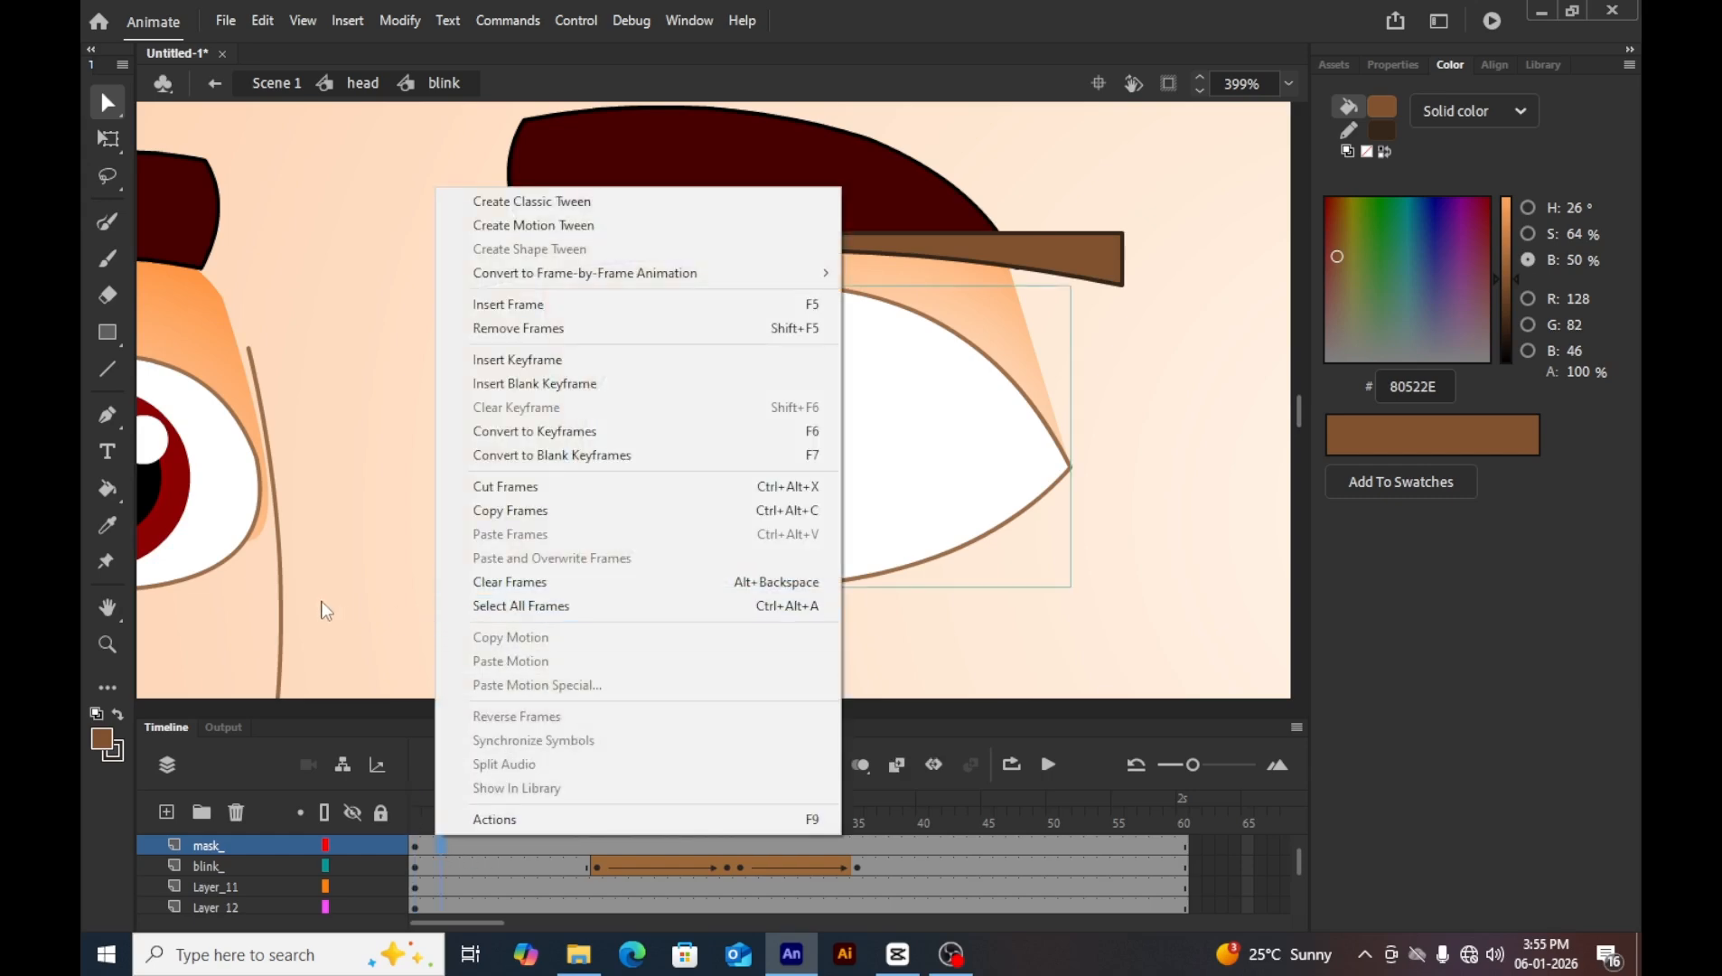
pyautogui.click(325, 607)
pyautogui.click(250, 848)
pyautogui.rightClick(250, 848)
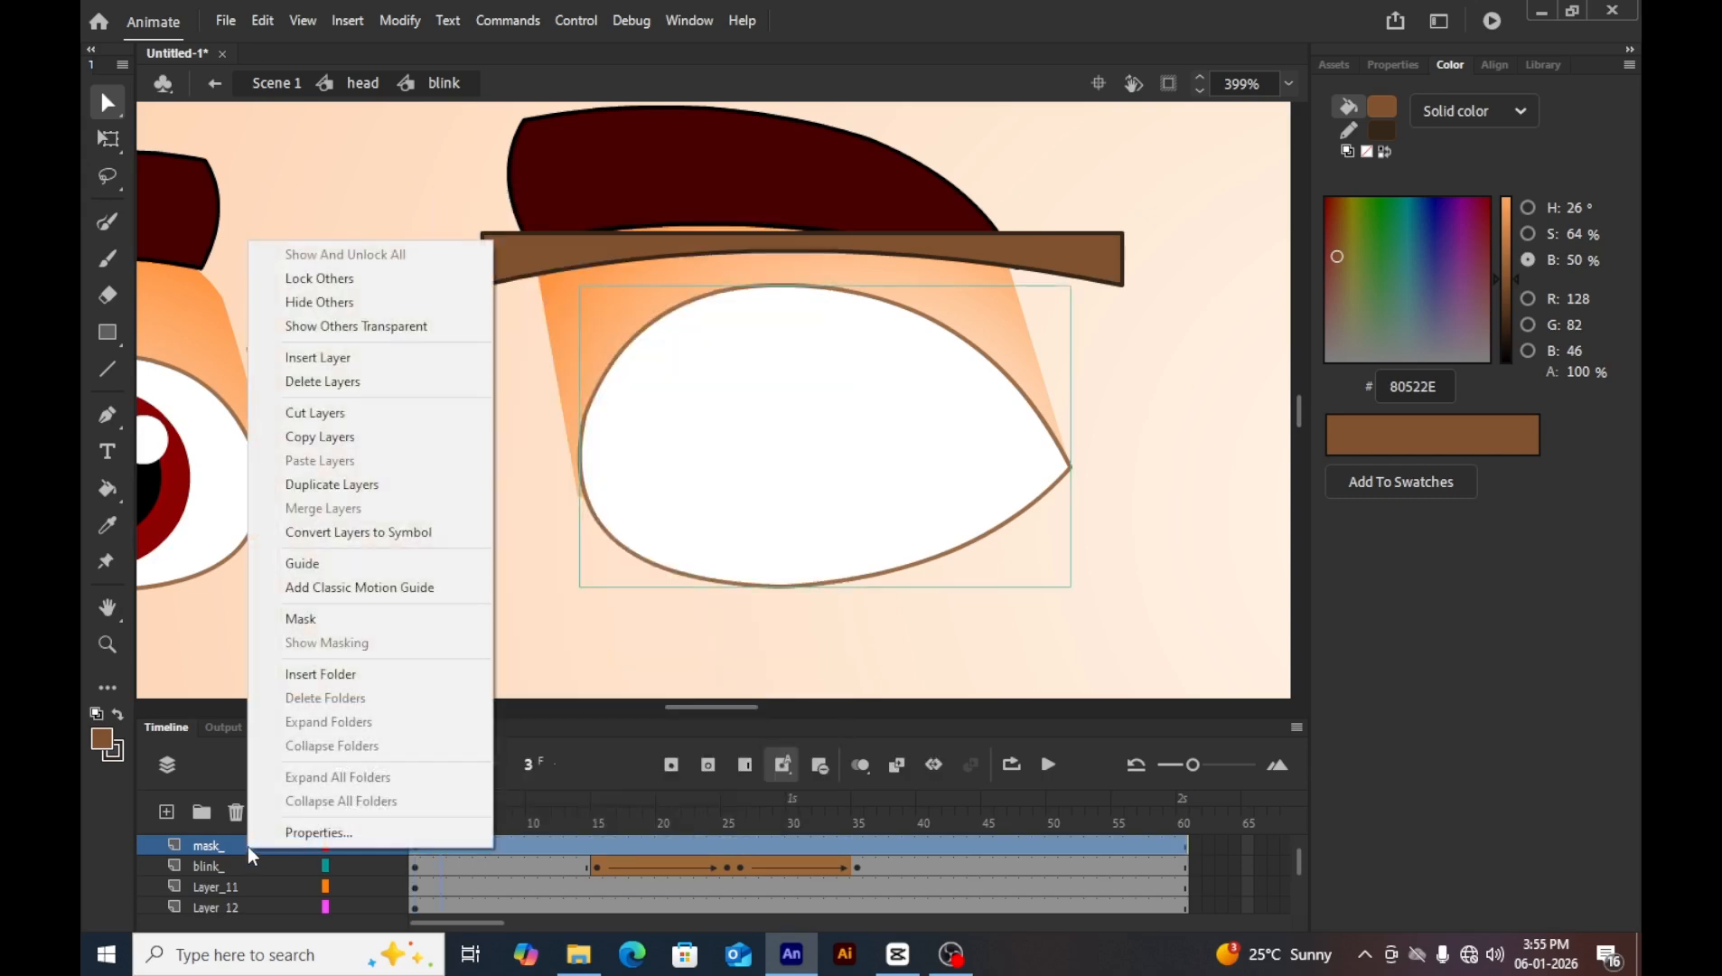
pyautogui.click(335, 623)
pyautogui.moveTo(441, 812); pyautogui.dragTo(415, 844)
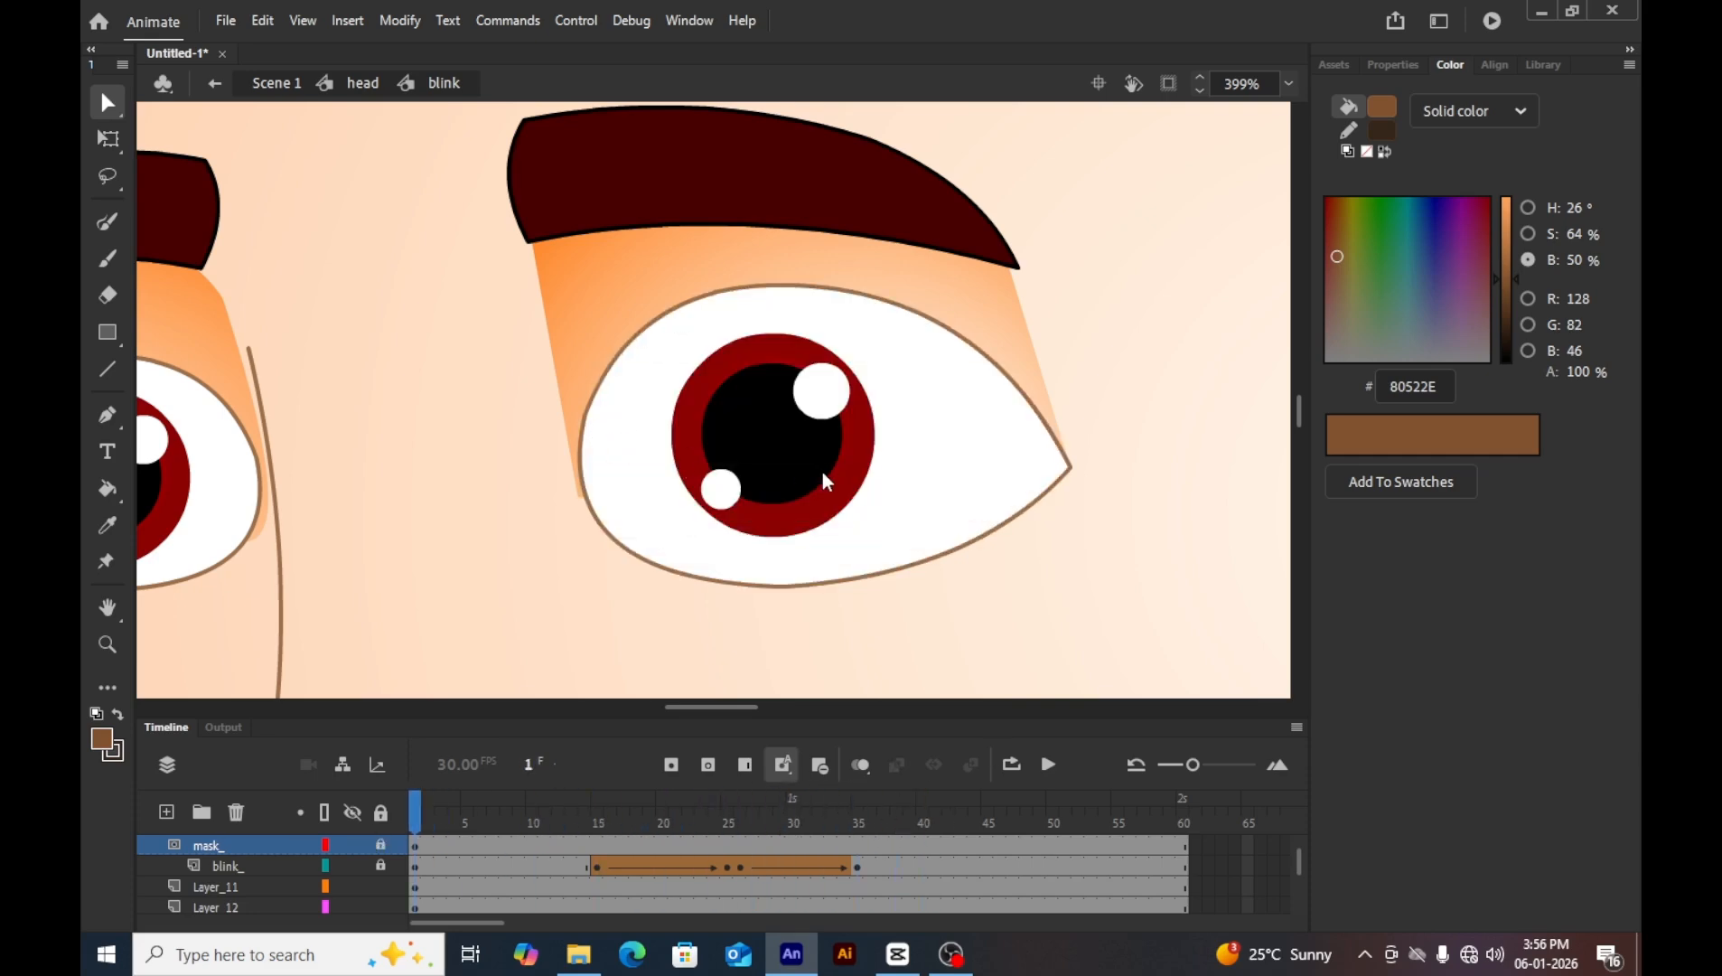
# Convert the right eye's red iris on Layer_11 into a graphic symbol named ball.
pyautogui.click(848, 485)
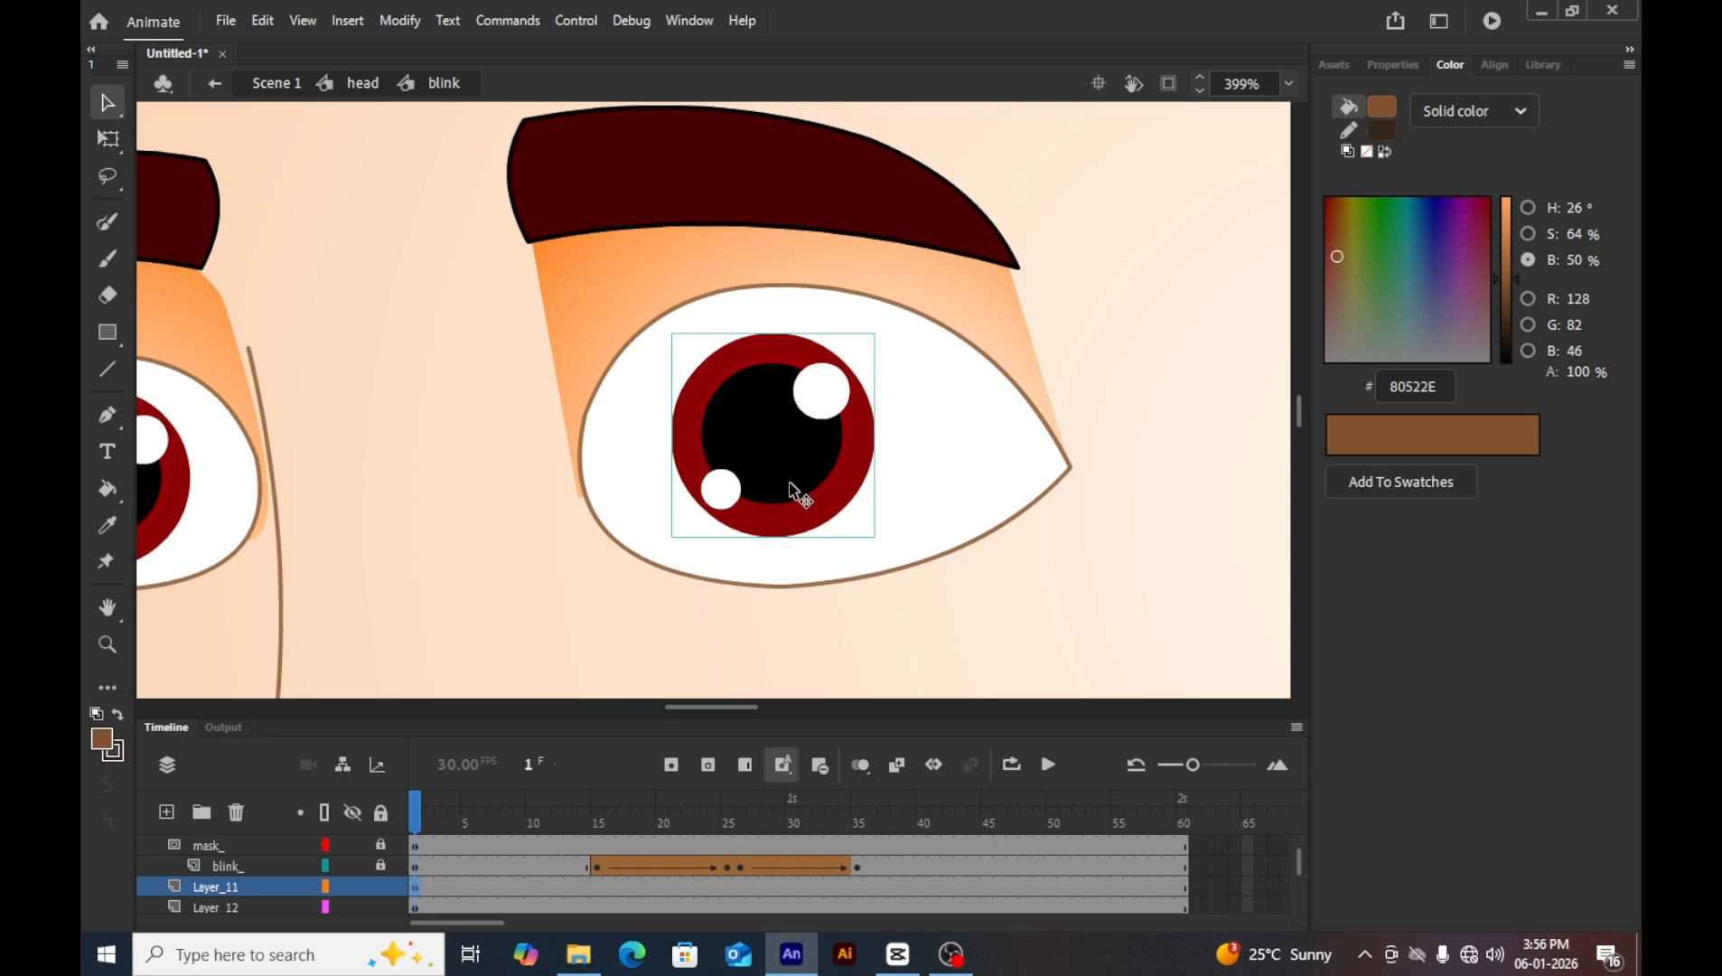
pyautogui.press('F8')
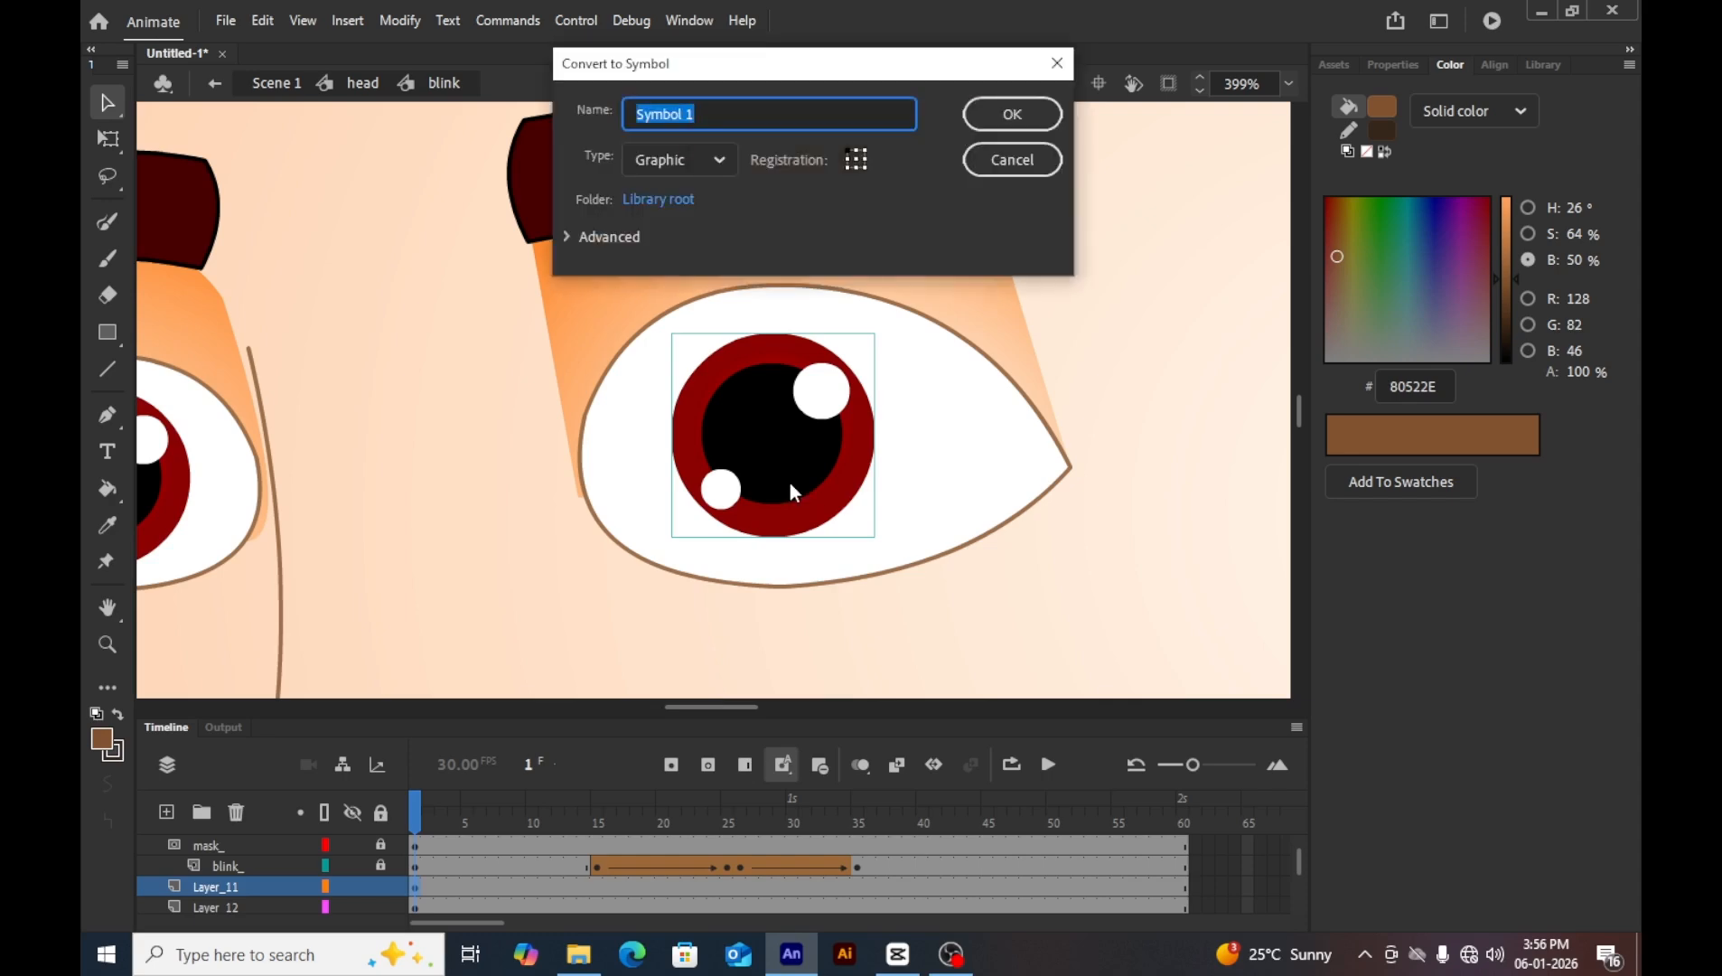
pyautogui.press('BackSpace')
pyautogui.write('ball')
pyautogui.click(1025, 125)
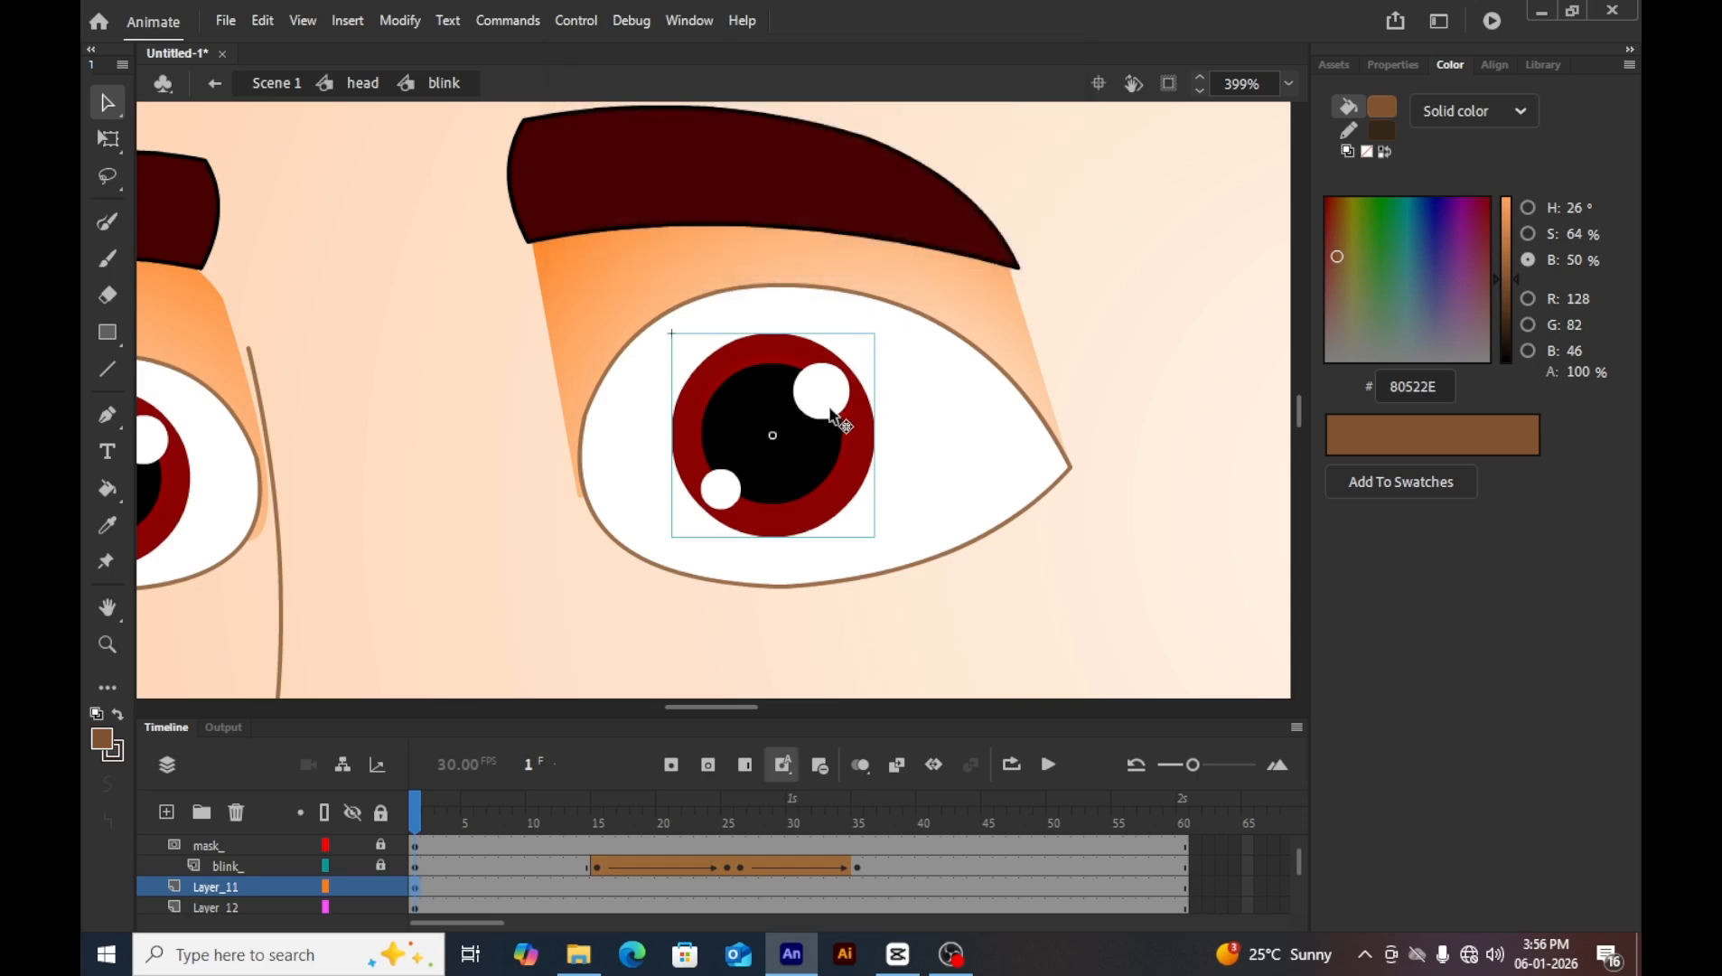
# Insert keyframes for the iris symbol on Layer_11 at frames 15, 25 and 35.
pyautogui.click(591, 896)
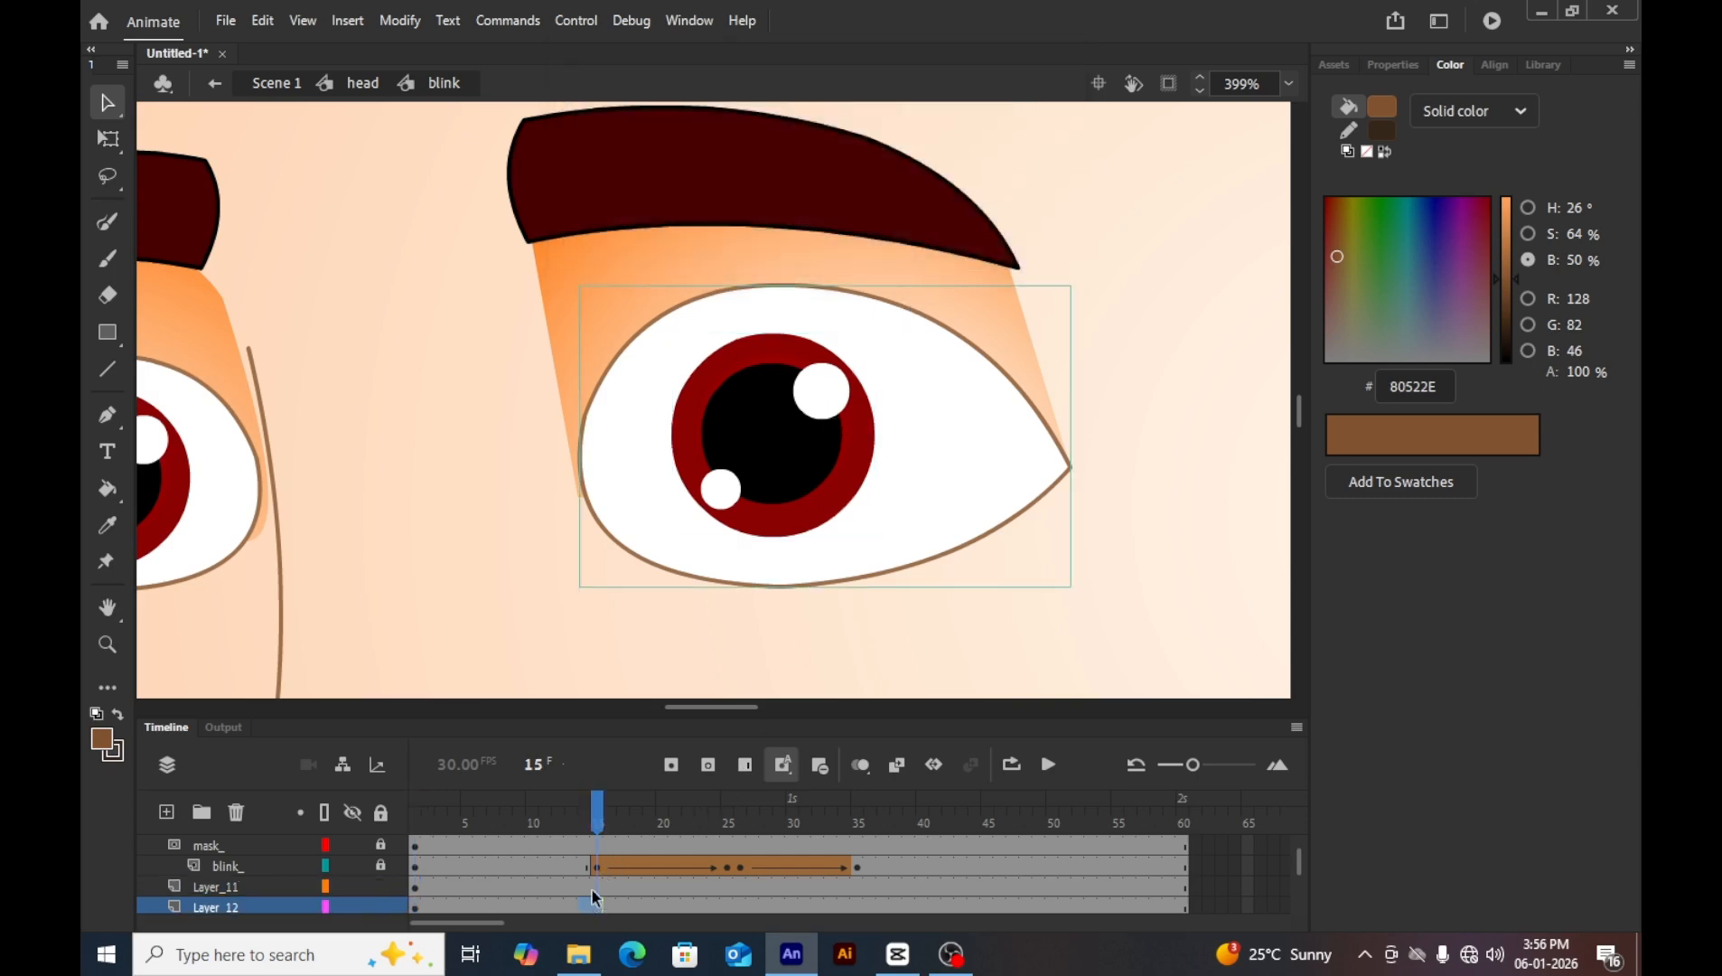
pyautogui.click(599, 885)
pyautogui.press('F5')
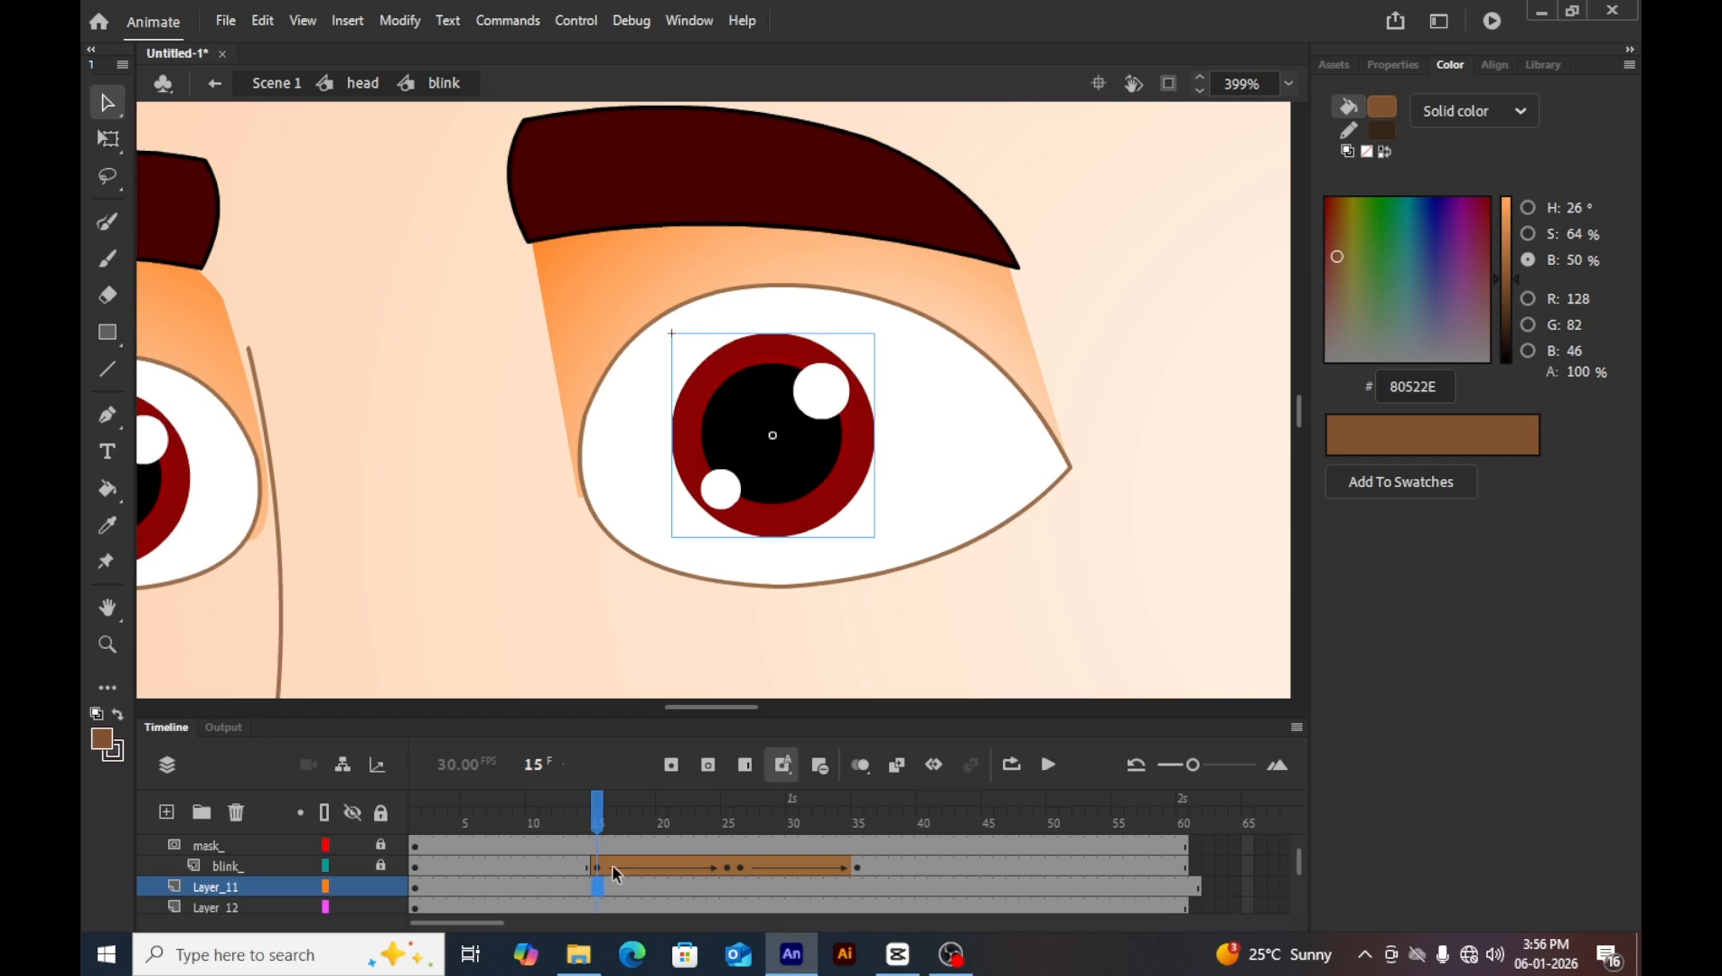
pyautogui.hotkey('ctrl', 'z')
pyautogui.press('F6')
pyautogui.click(857, 886)
pyautogui.press('F6')
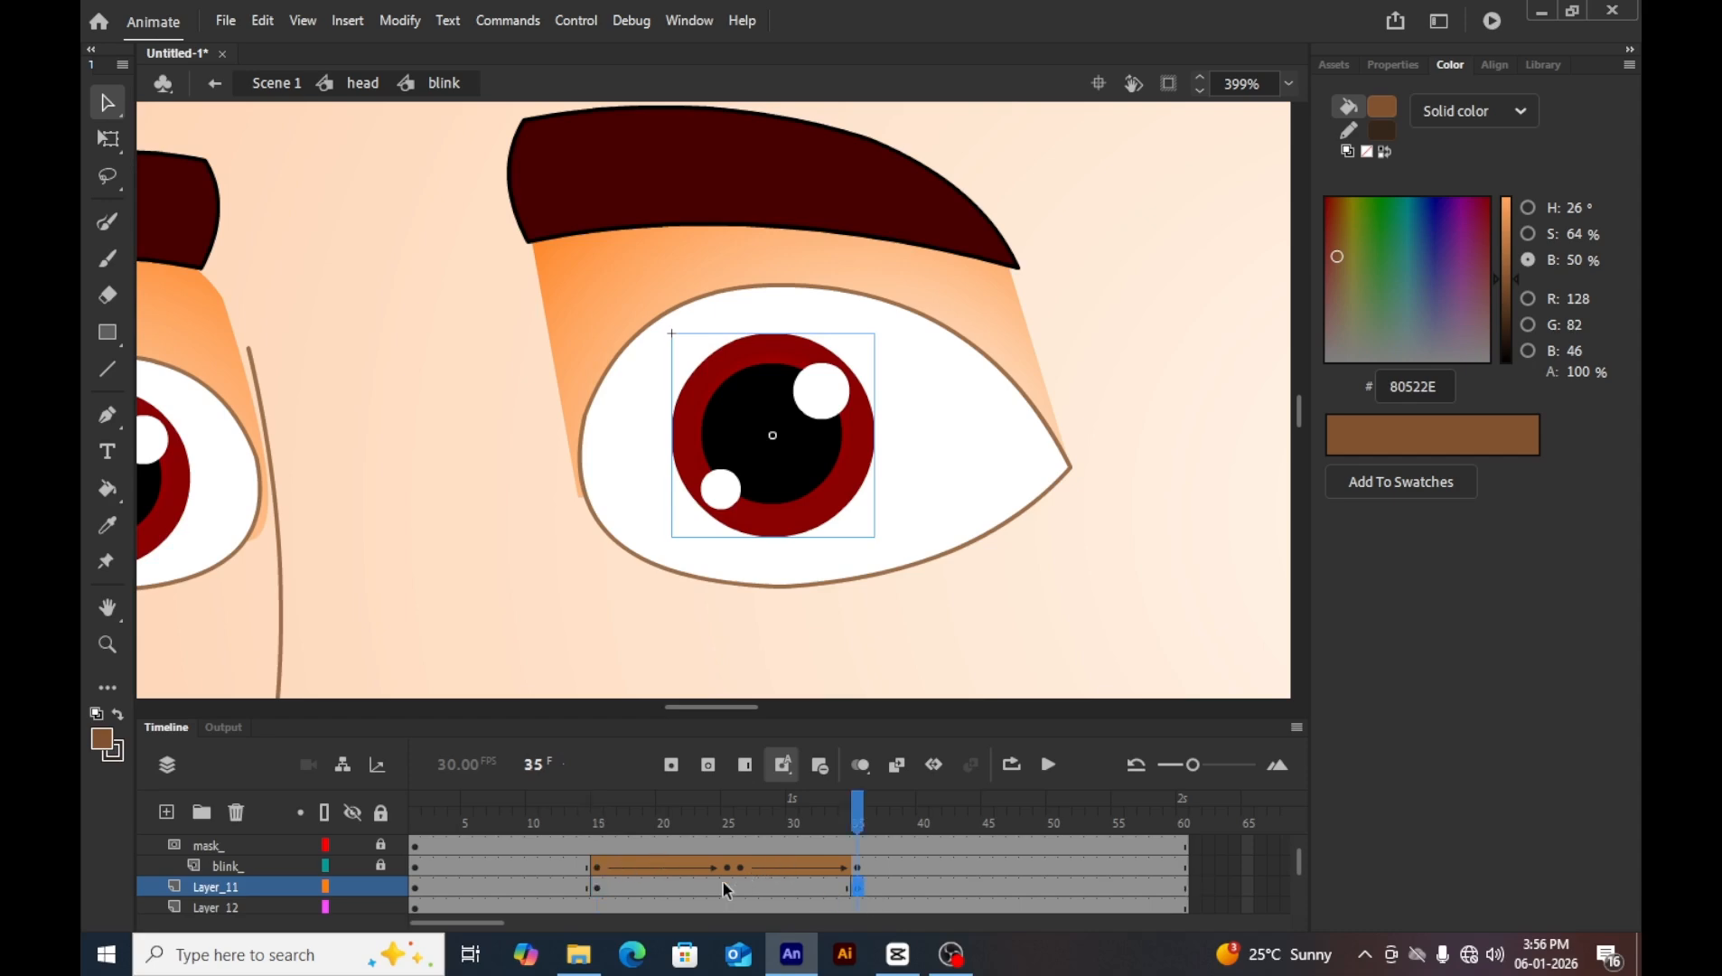
pyautogui.click(723, 881)
pyautogui.press('F6')
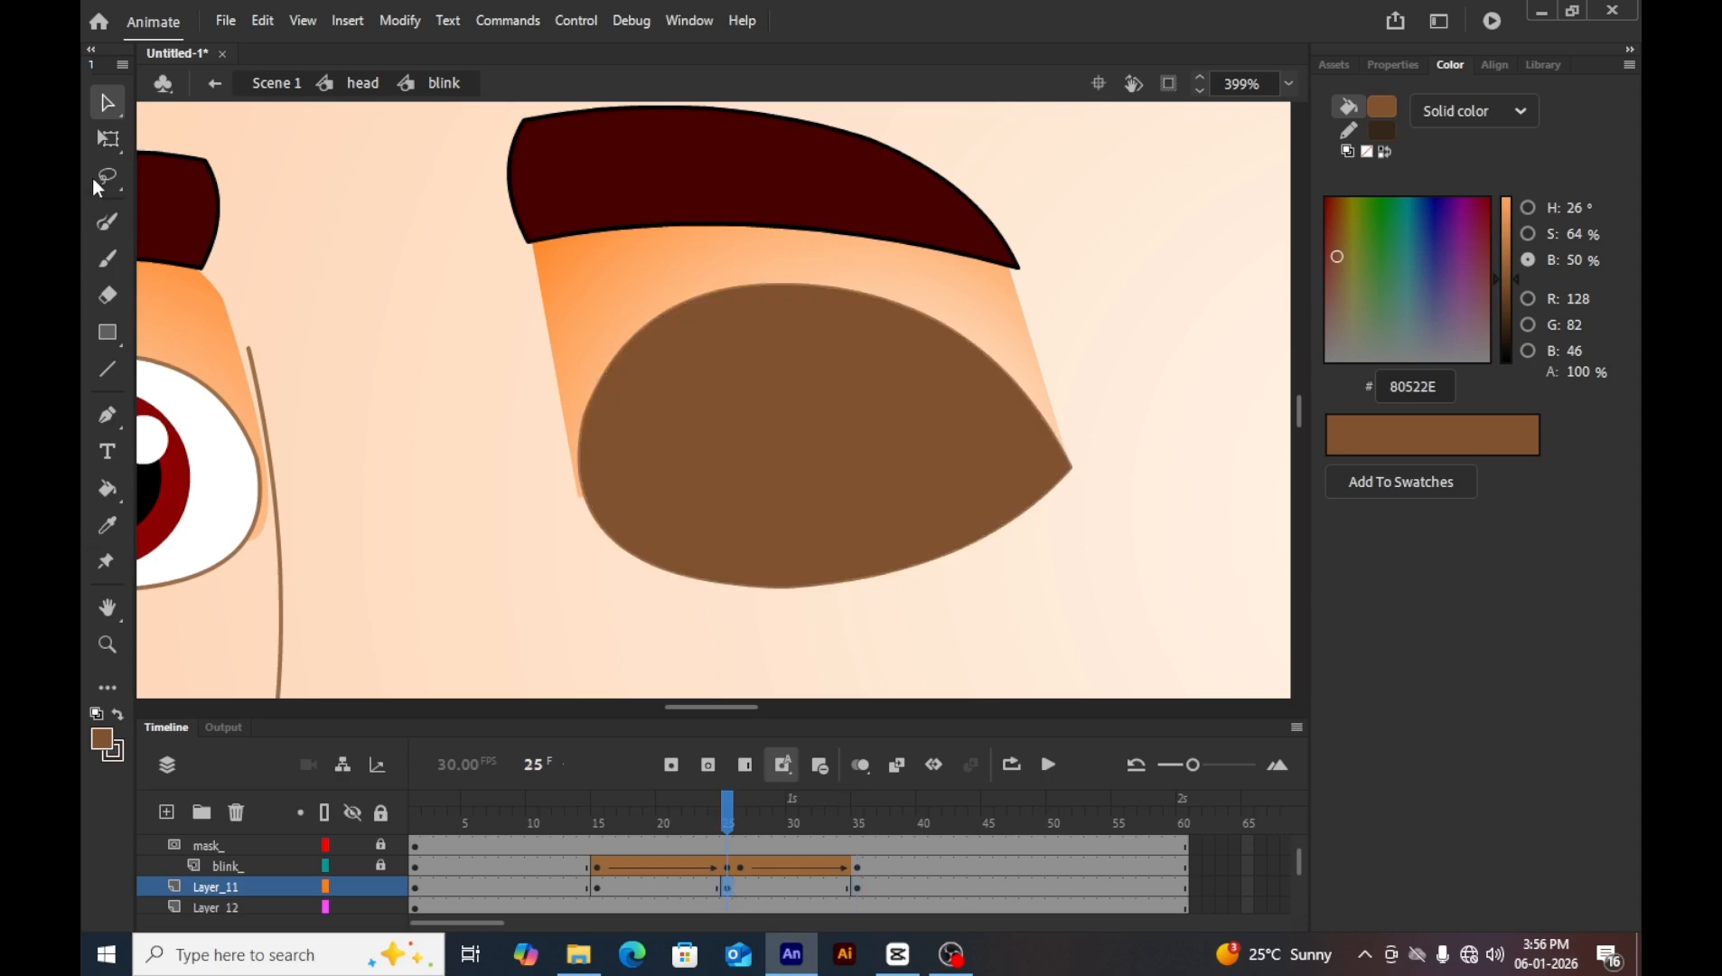
# Nudge the iris symbol at frame 25 slightly downward beneath the closed eyelid.
pyautogui.click(107, 144)
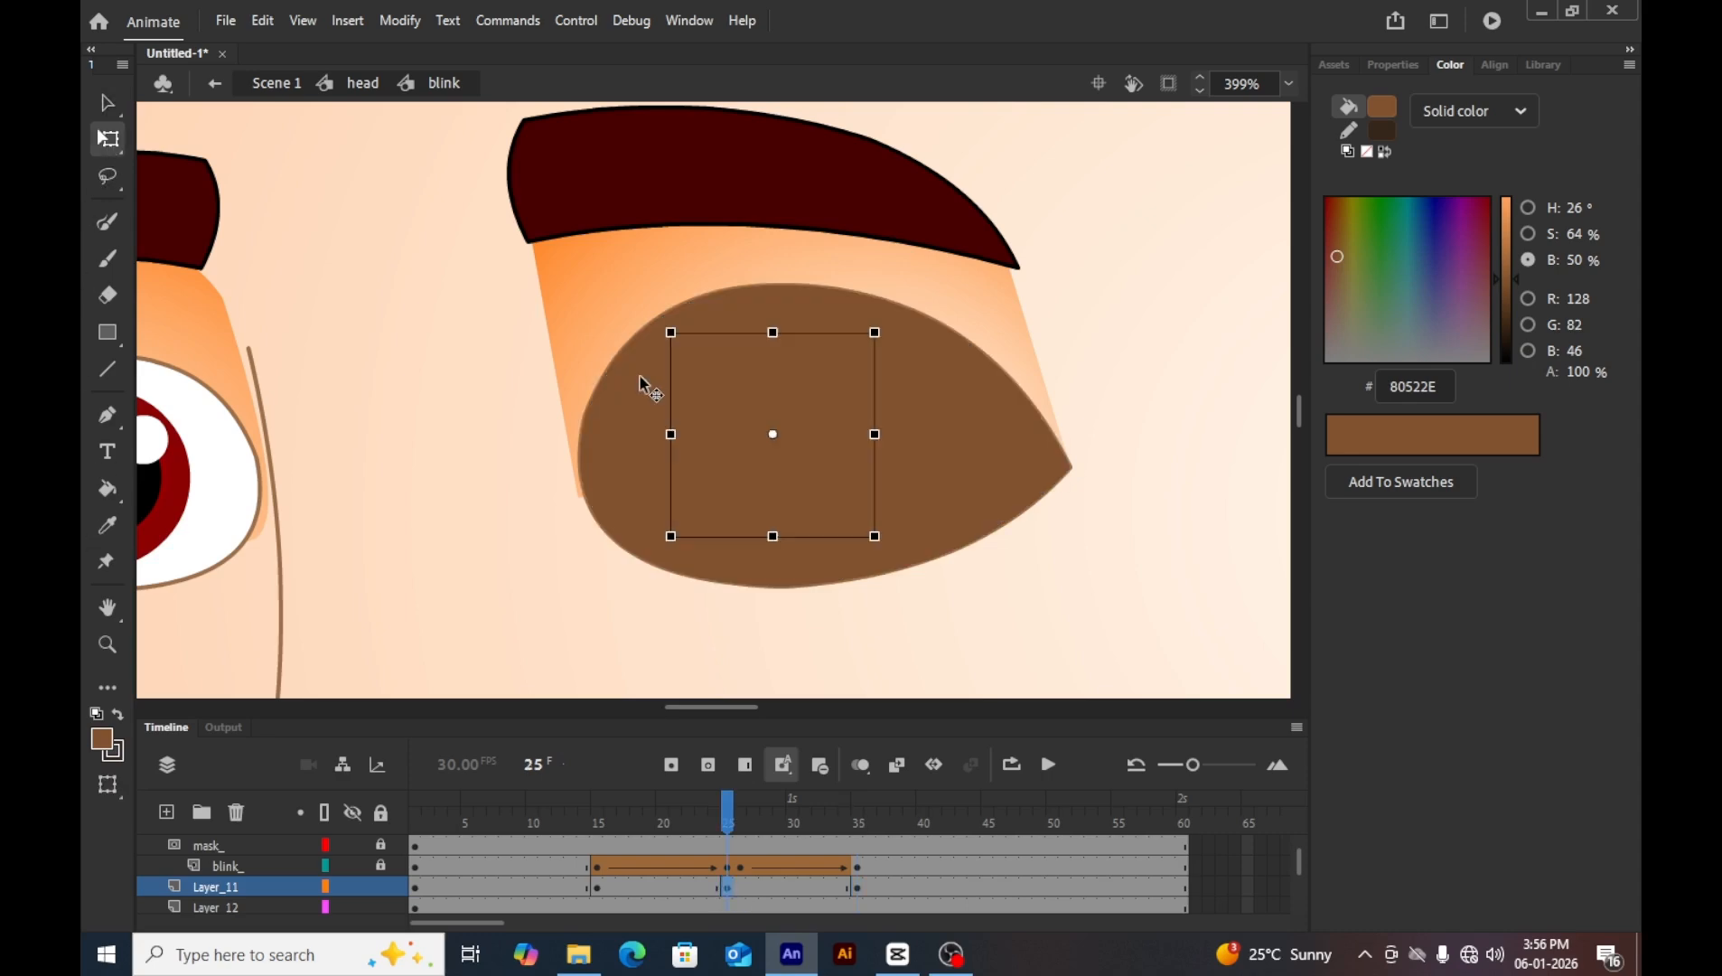
pyautogui.press('Down')
pyautogui.press('Down')
pyautogui.press('Down')
pyautogui.press('Down')
pyautogui.press('Down')
pyautogui.press('Down')
pyautogui.press('Down')
pyautogui.press('Down')
pyautogui.press('Down')
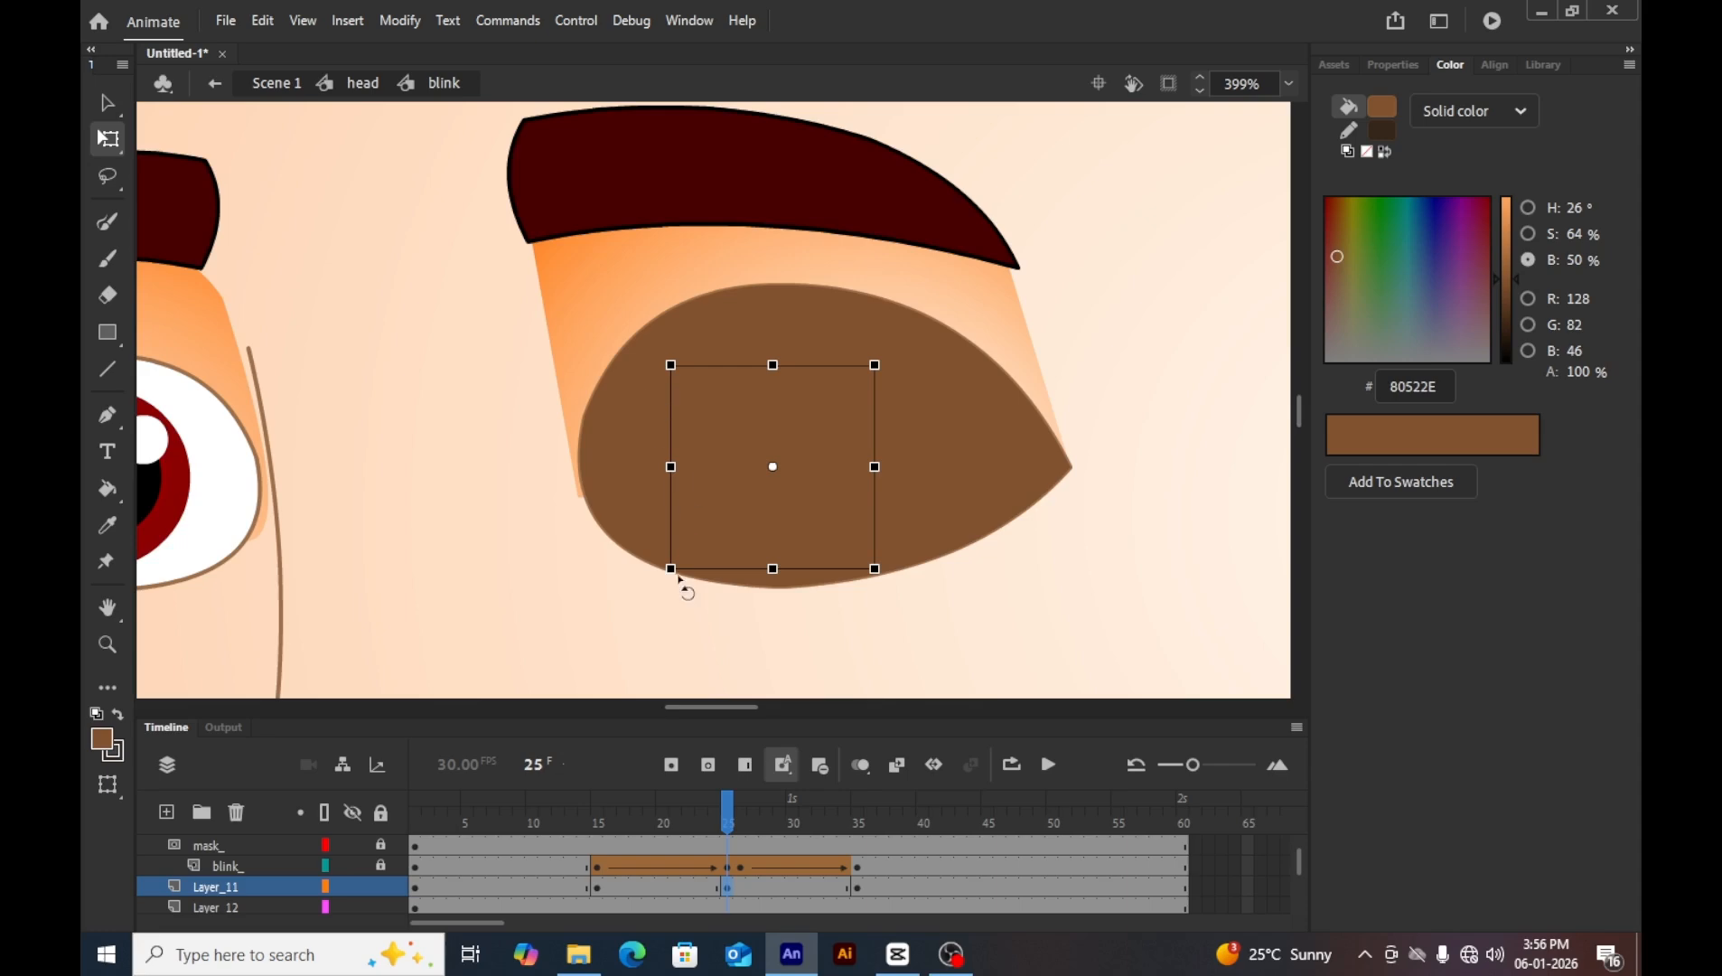
# Add a keyframe at frame 26 on Layer_11 and create classic tweens over frames 15–25 and 26–35.
pyautogui.click(743, 890)
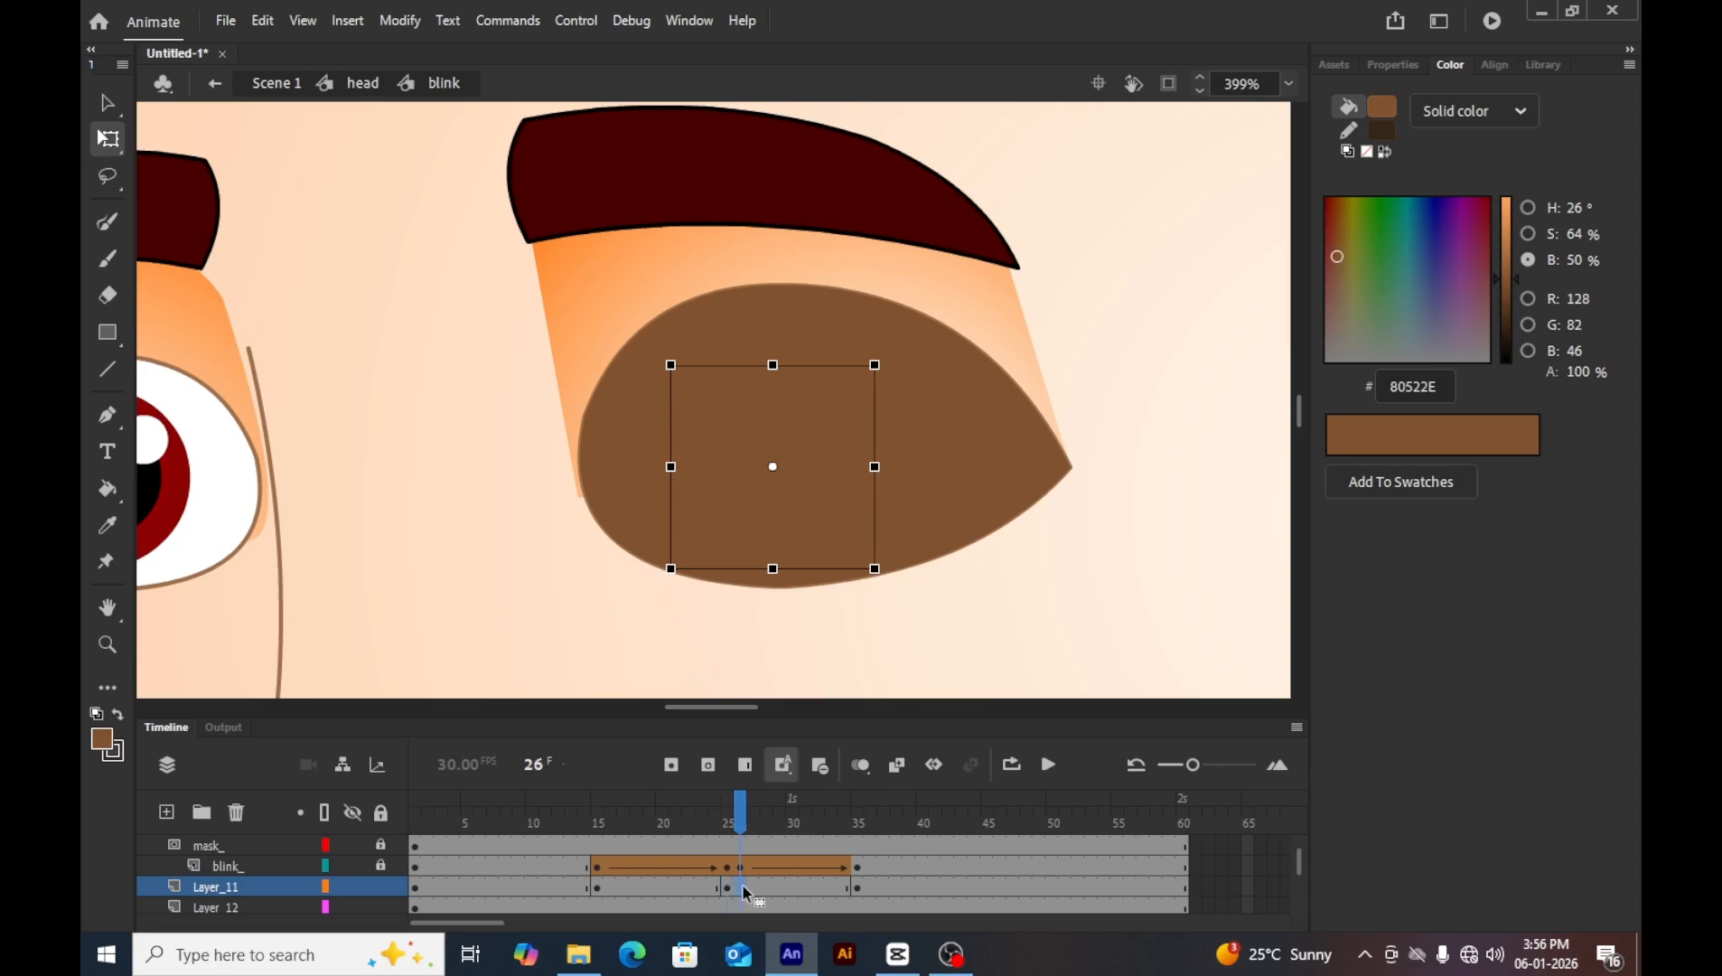
pyautogui.moveTo(746, 890); pyautogui.dragTo(661, 882)
pyautogui.rightClick(660, 883)
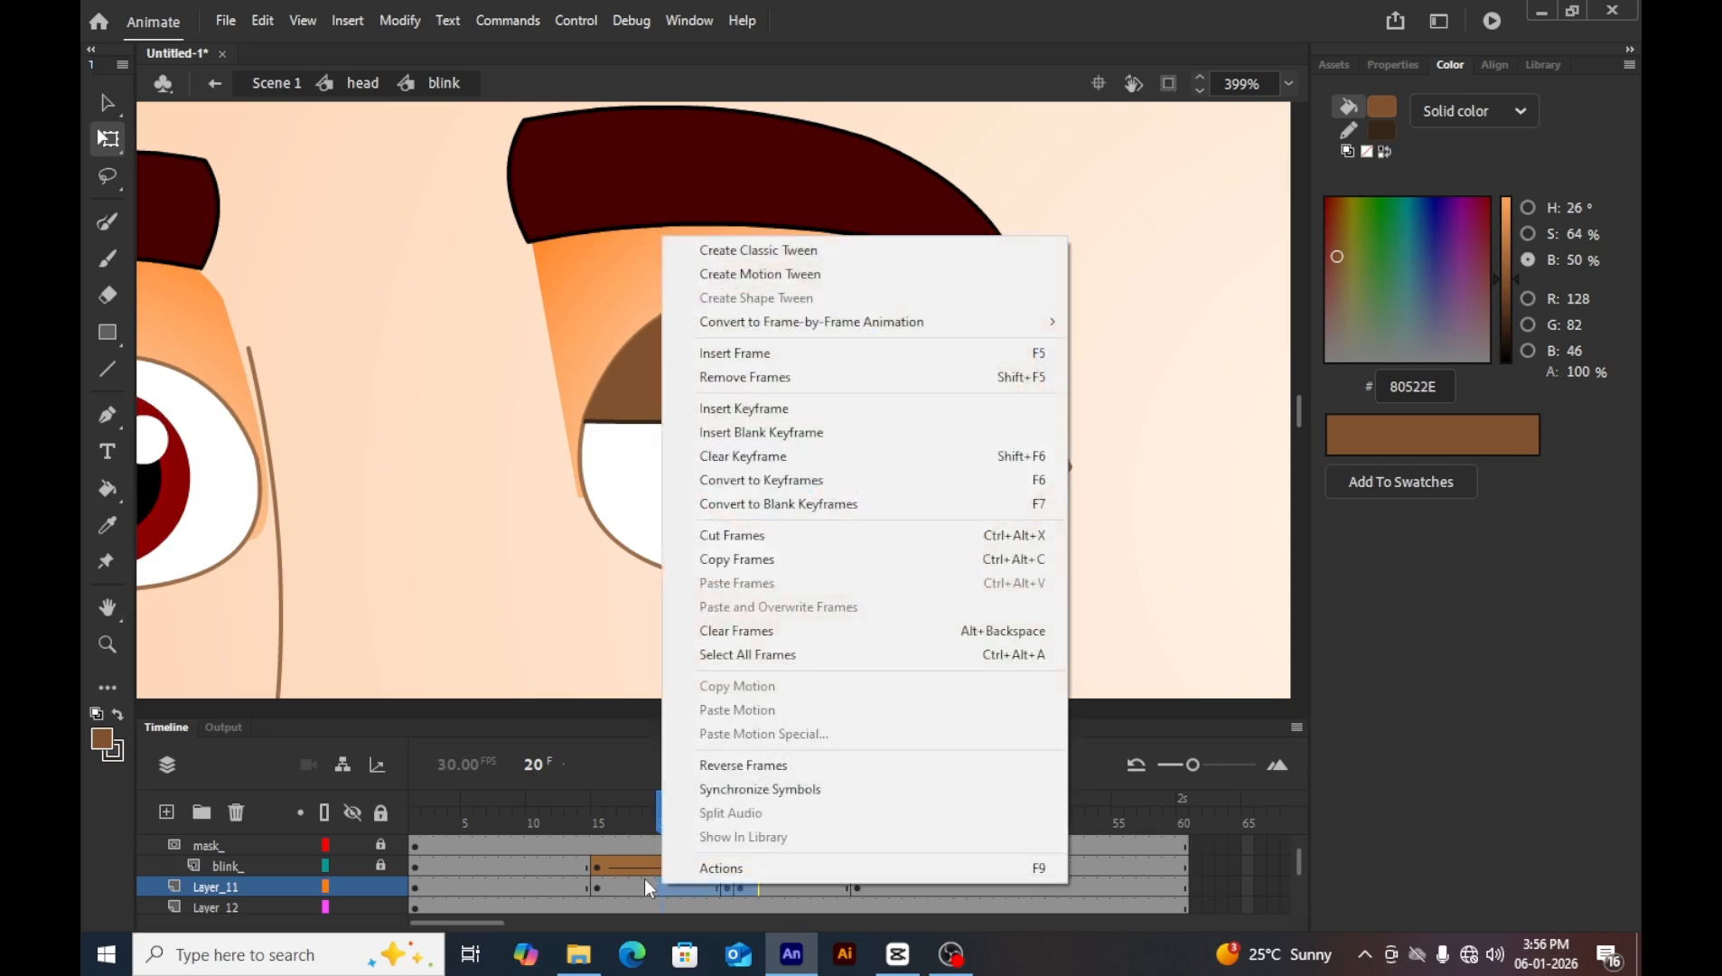
pyautogui.click(898, 247)
pyautogui.moveTo(676, 816); pyautogui.dragTo(281, 893)
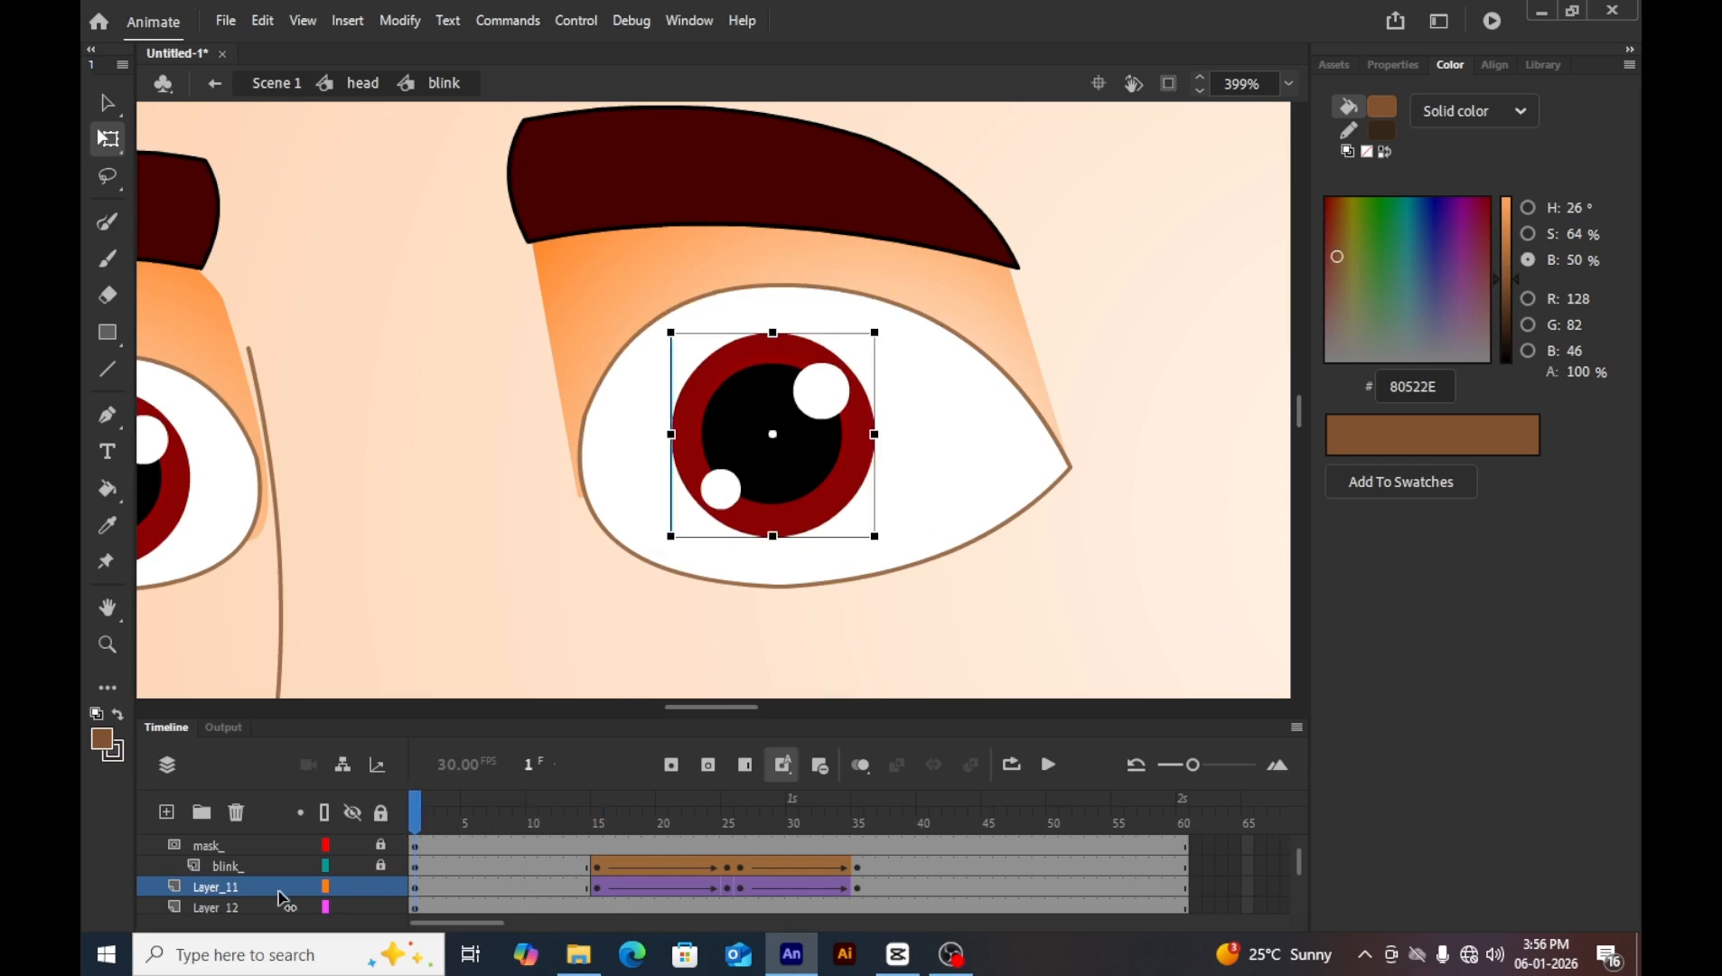
# Add a new layer above Layer_9 and draw a thin brown rectangle across the top of the left eye.
pyautogui.press('v')
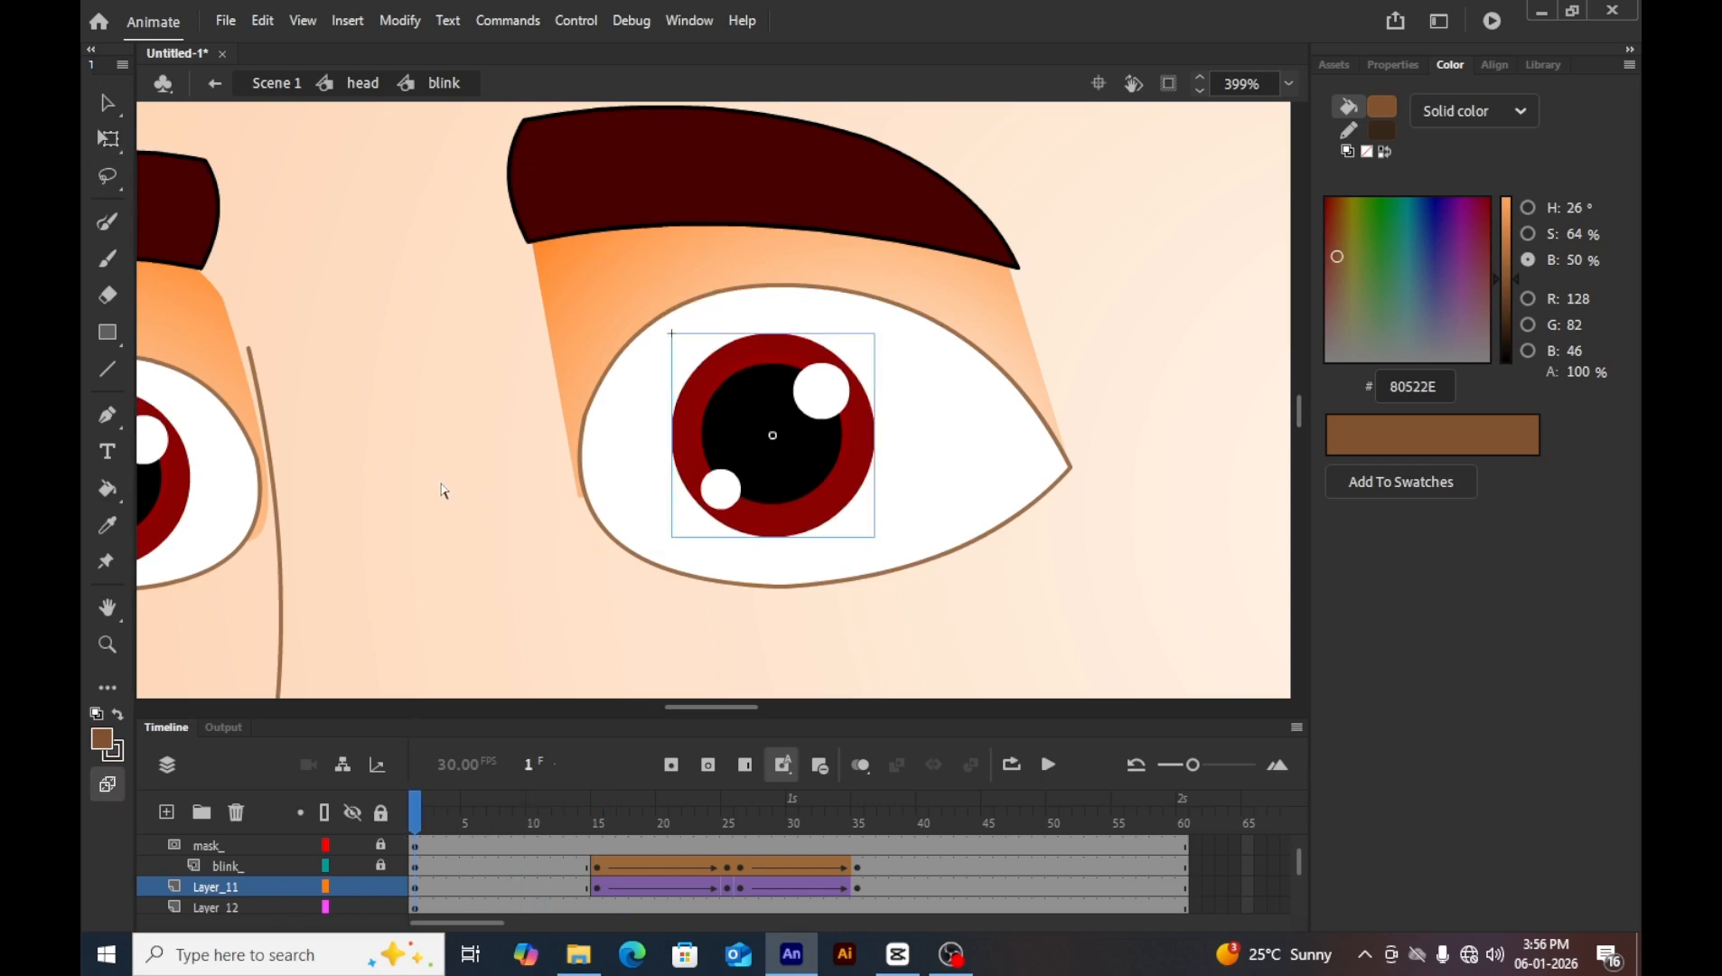
pyautogui.press('h')
pyautogui.moveTo(450, 481); pyautogui.dragTo(857, 492)
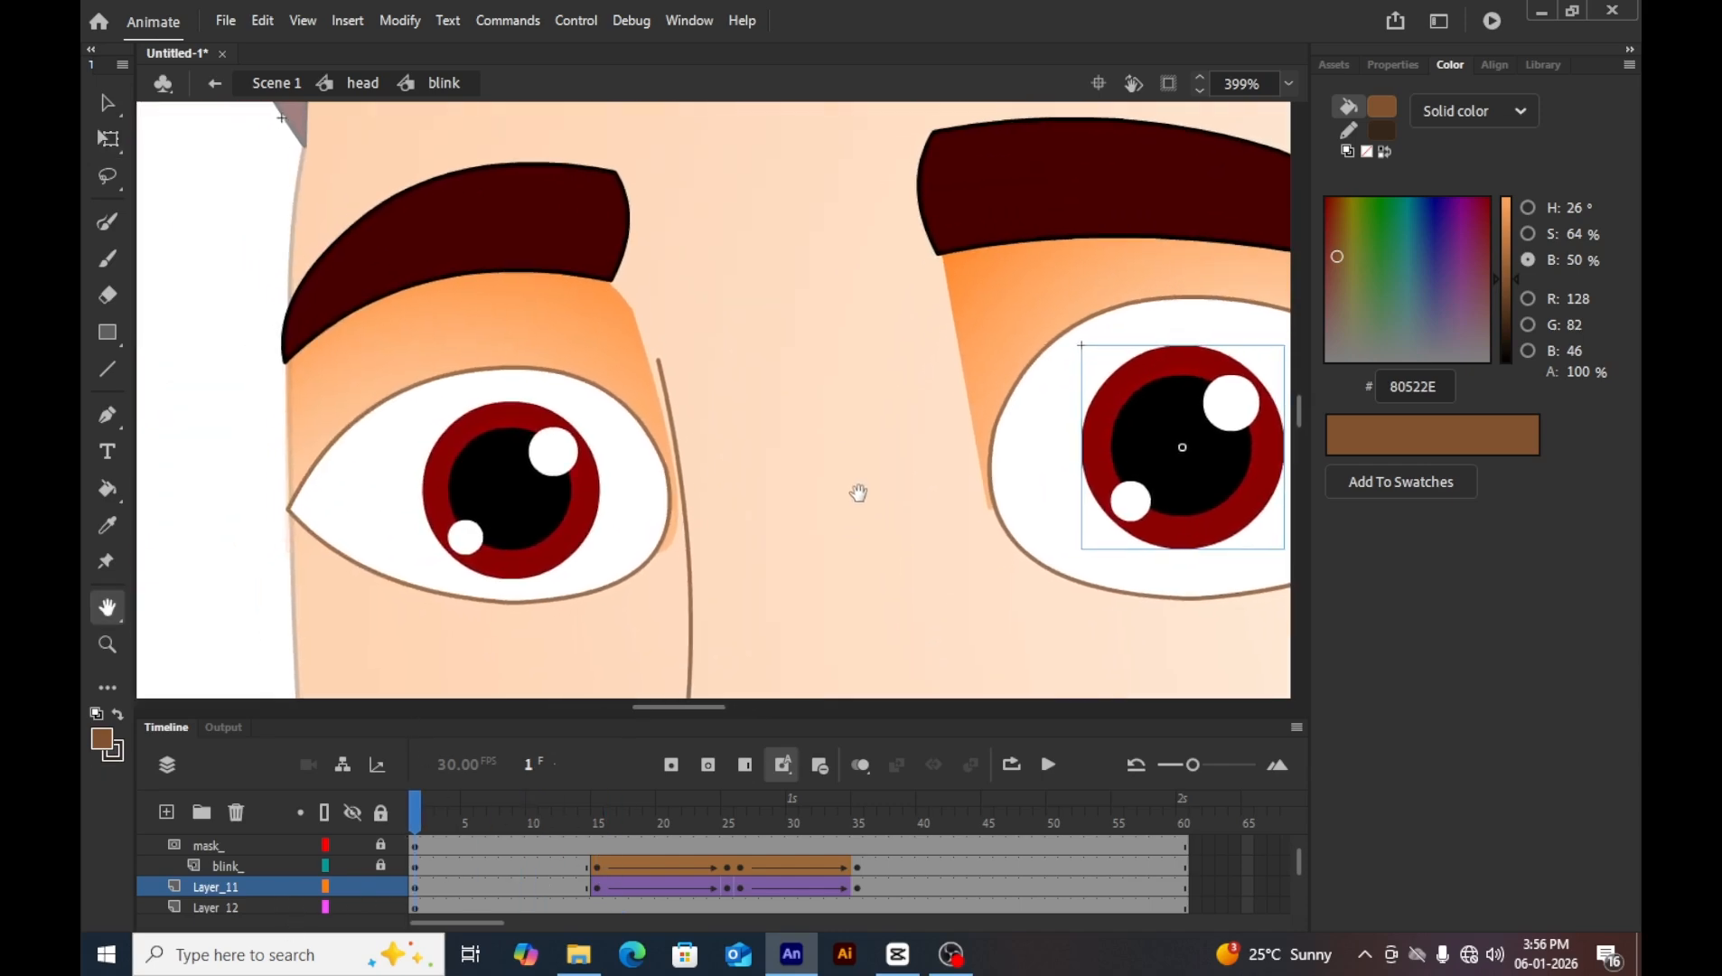
pyautogui.press('v')
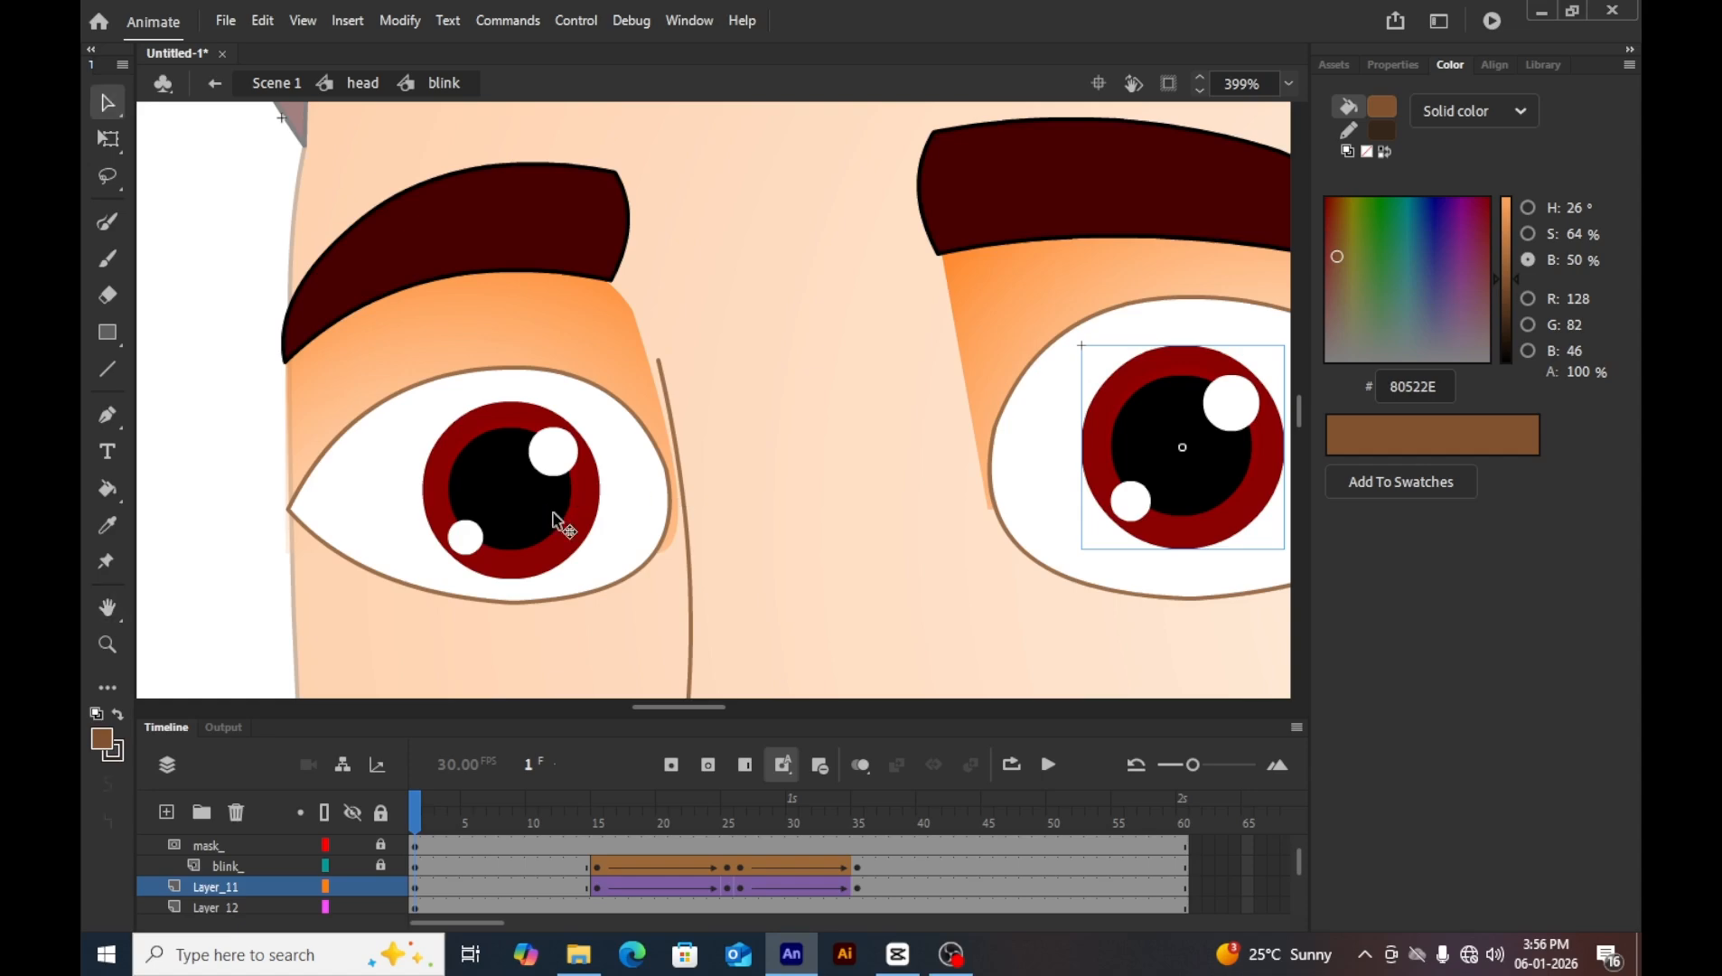
pyautogui.click(553, 513)
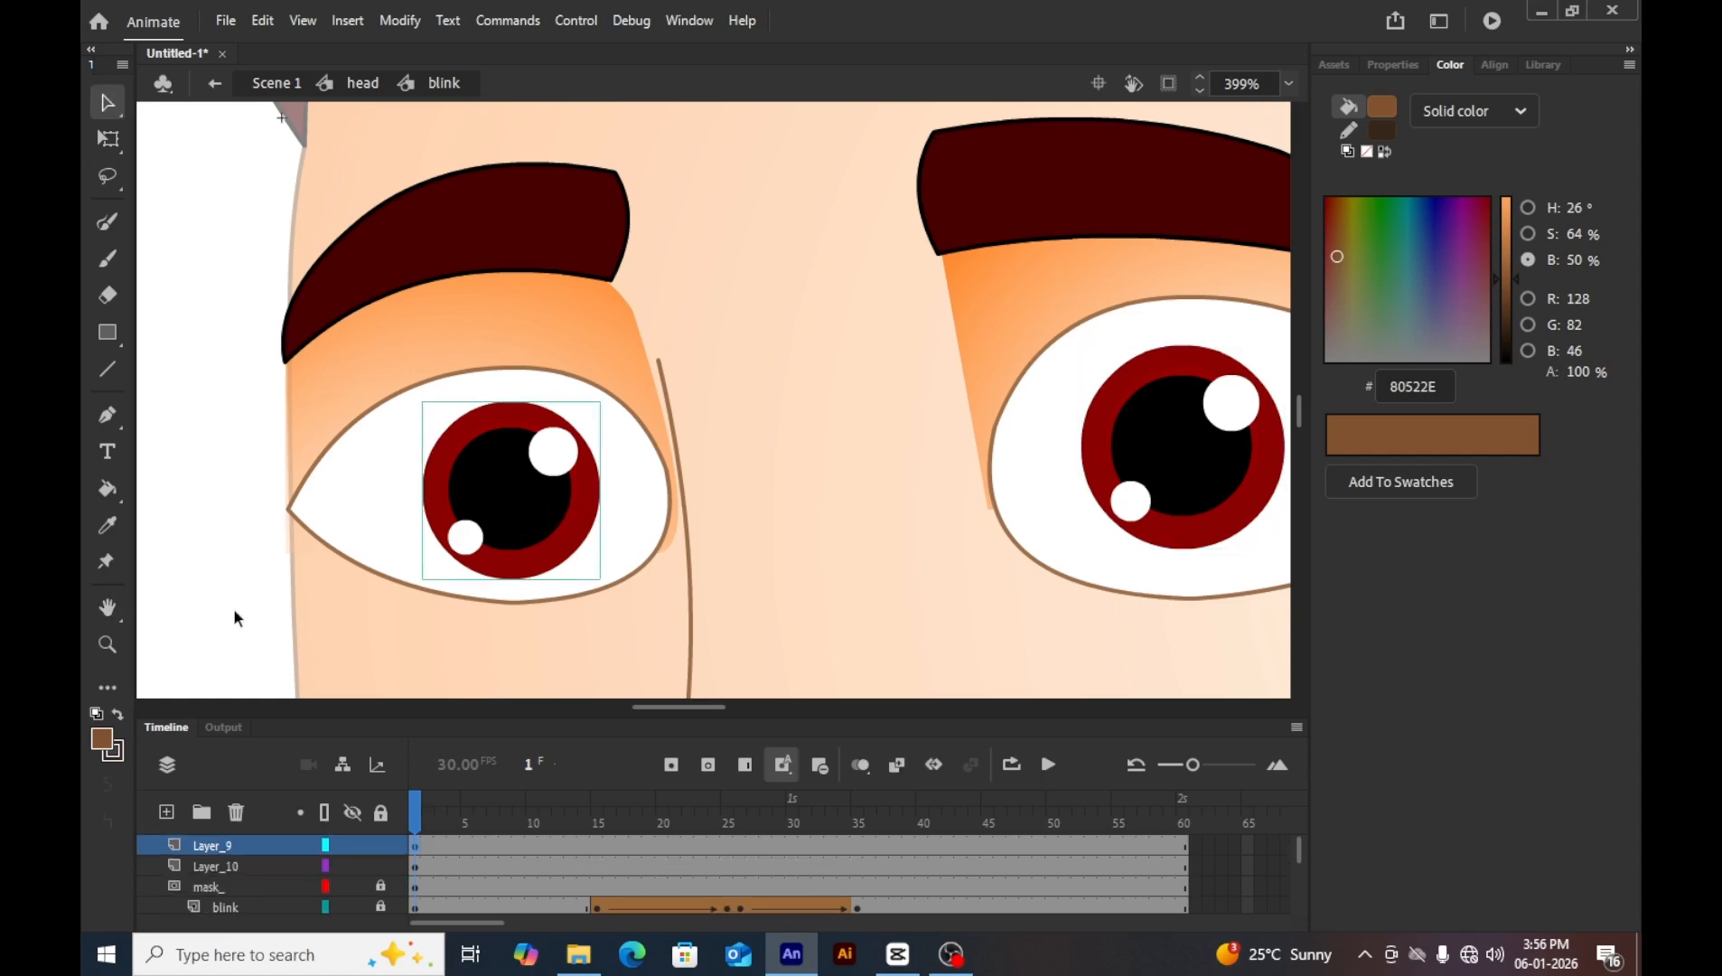
pyautogui.click(167, 811)
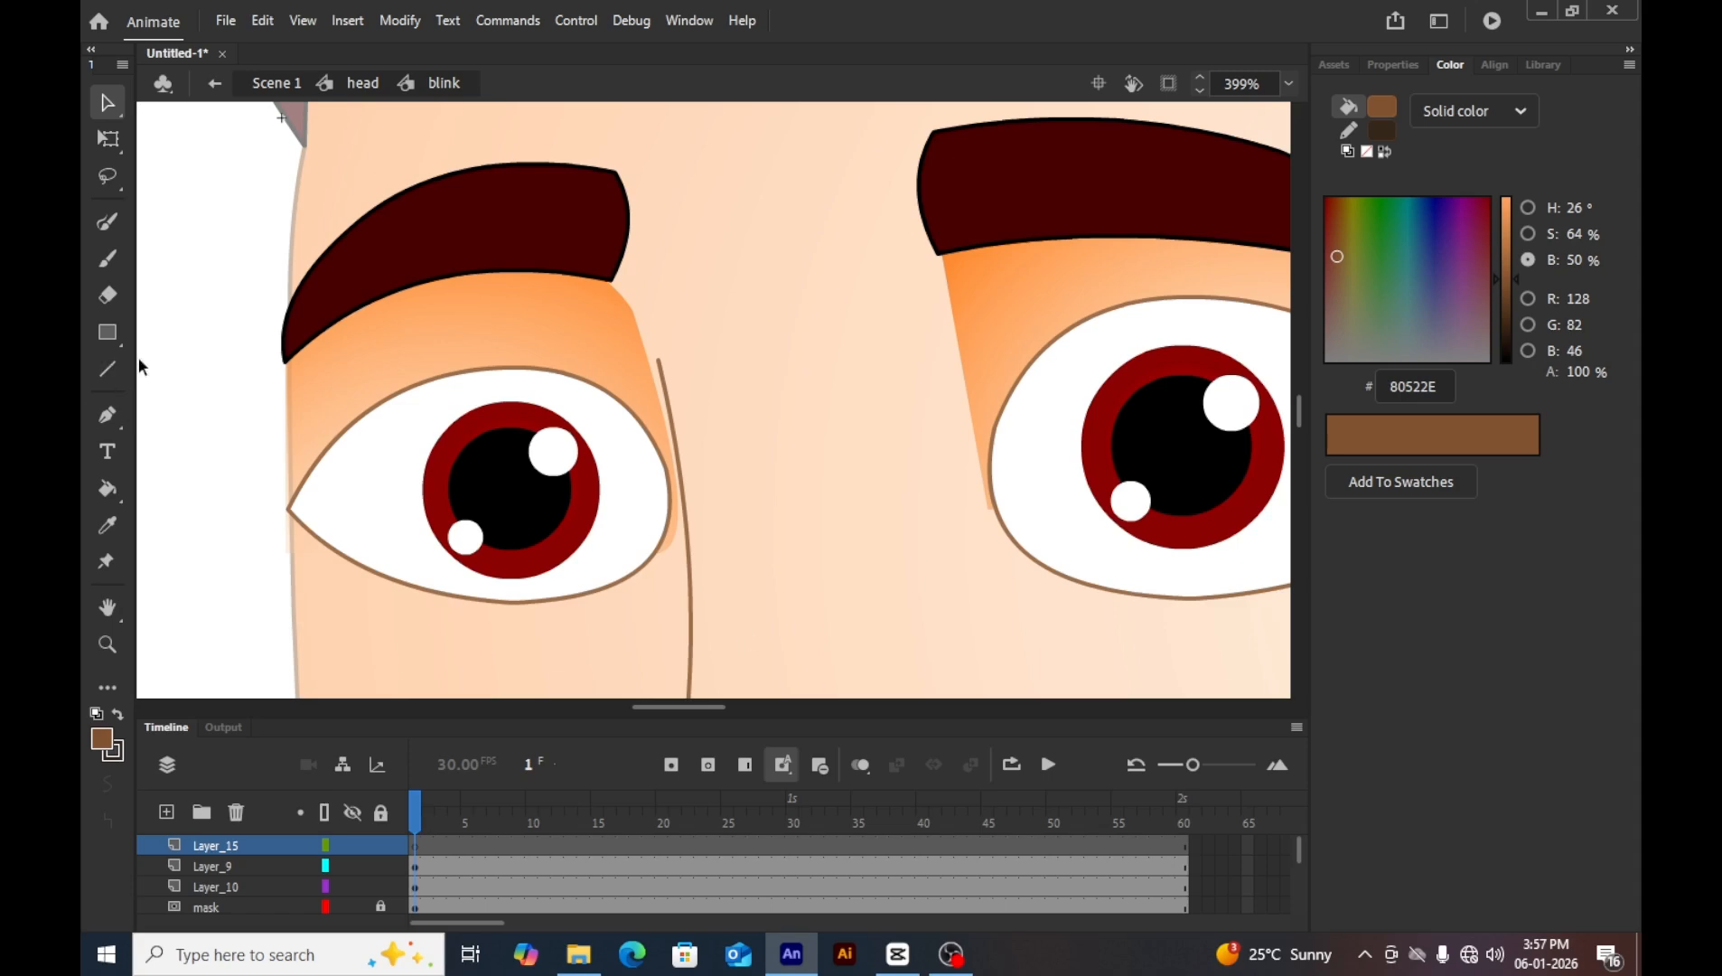
pyautogui.click(107, 332)
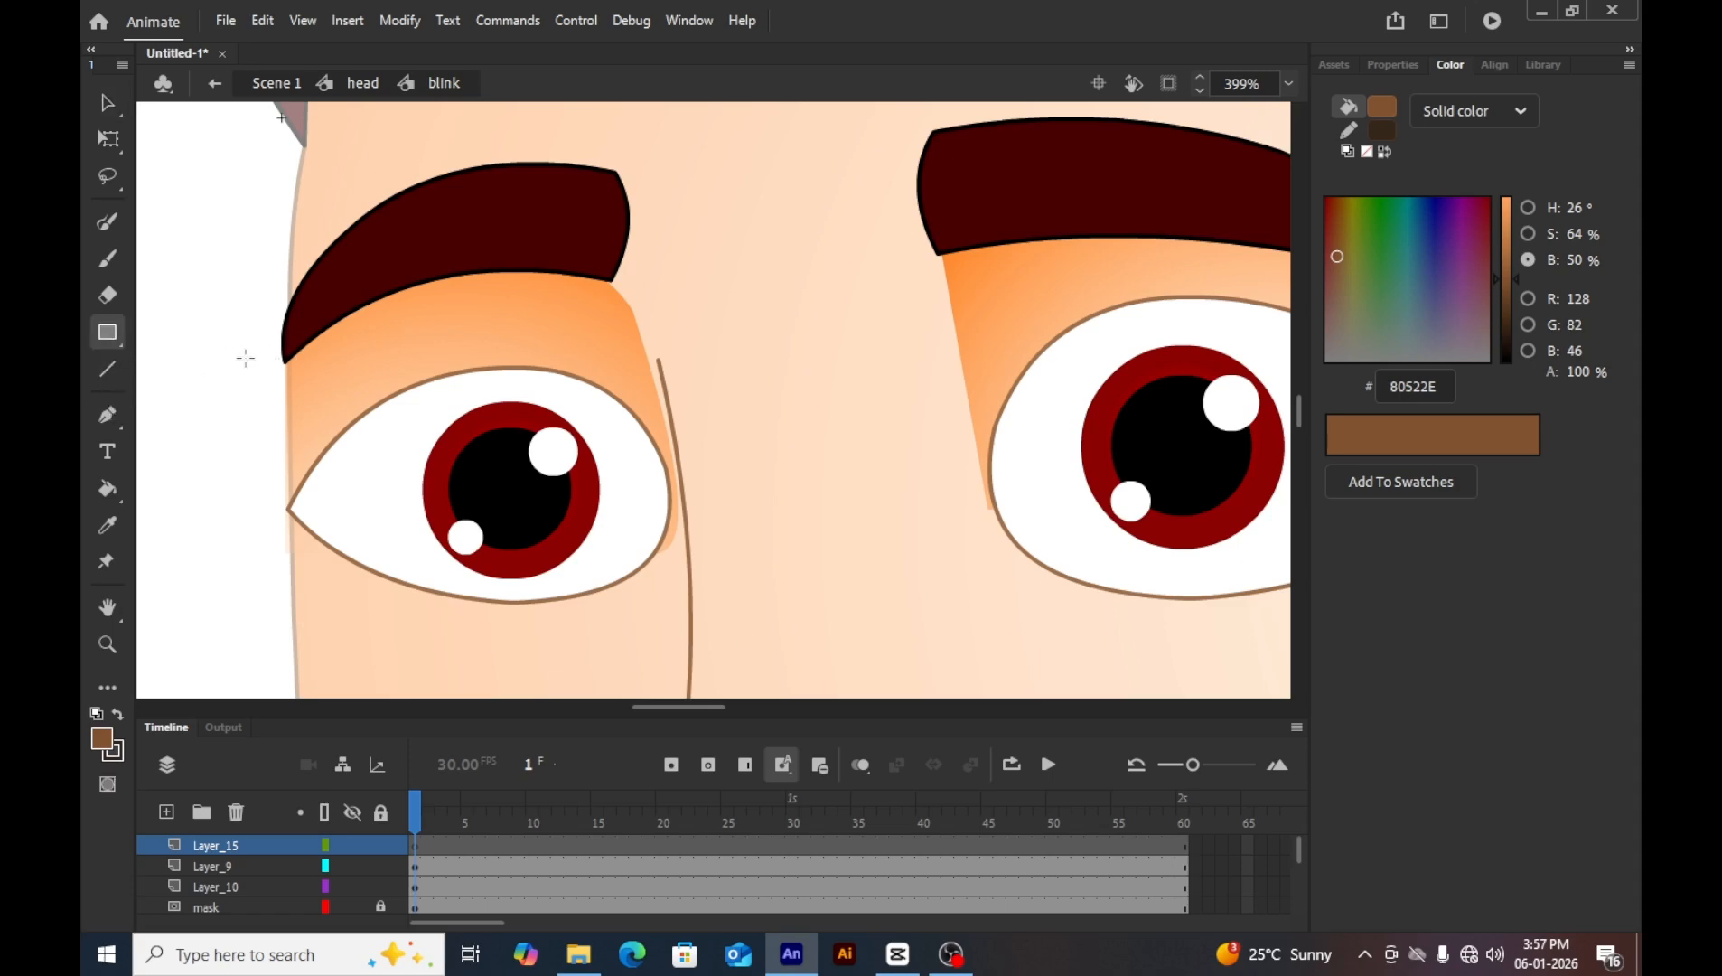
pyautogui.moveTo(247, 359); pyautogui.dragTo(779, 312)
# Bend the lower edge of the brown rectangle above the left eye slightly upward and select its fill.
pyautogui.press('v')
pyautogui.moveTo(537, 359)
pyautogui.mouseDown()
pyautogui.moveTo(533, 330)
pyautogui.moveTo(510, 342)
pyautogui.mouseUp()
pyautogui.click(536, 334)
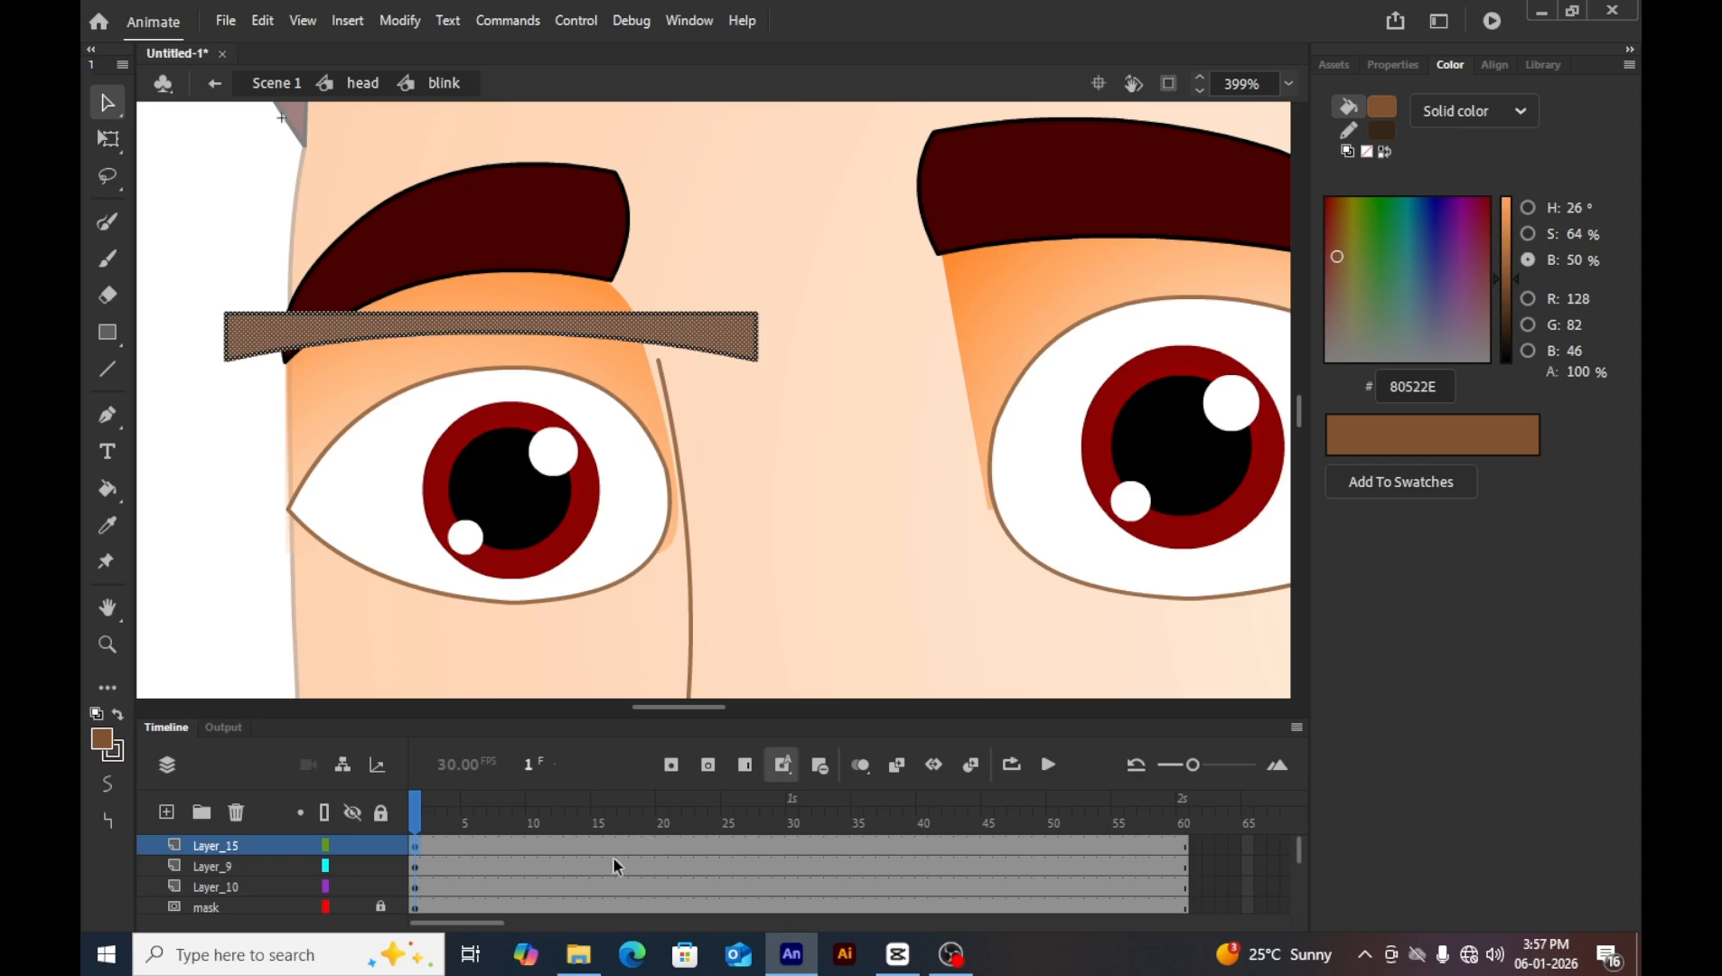
# Insert keyframes for the left eyelid shape on Layer_15 at frames 15, 25 and 35.
pyautogui.scroll(-4, 599, 863)
pyautogui.scroll(4, 599, 862)
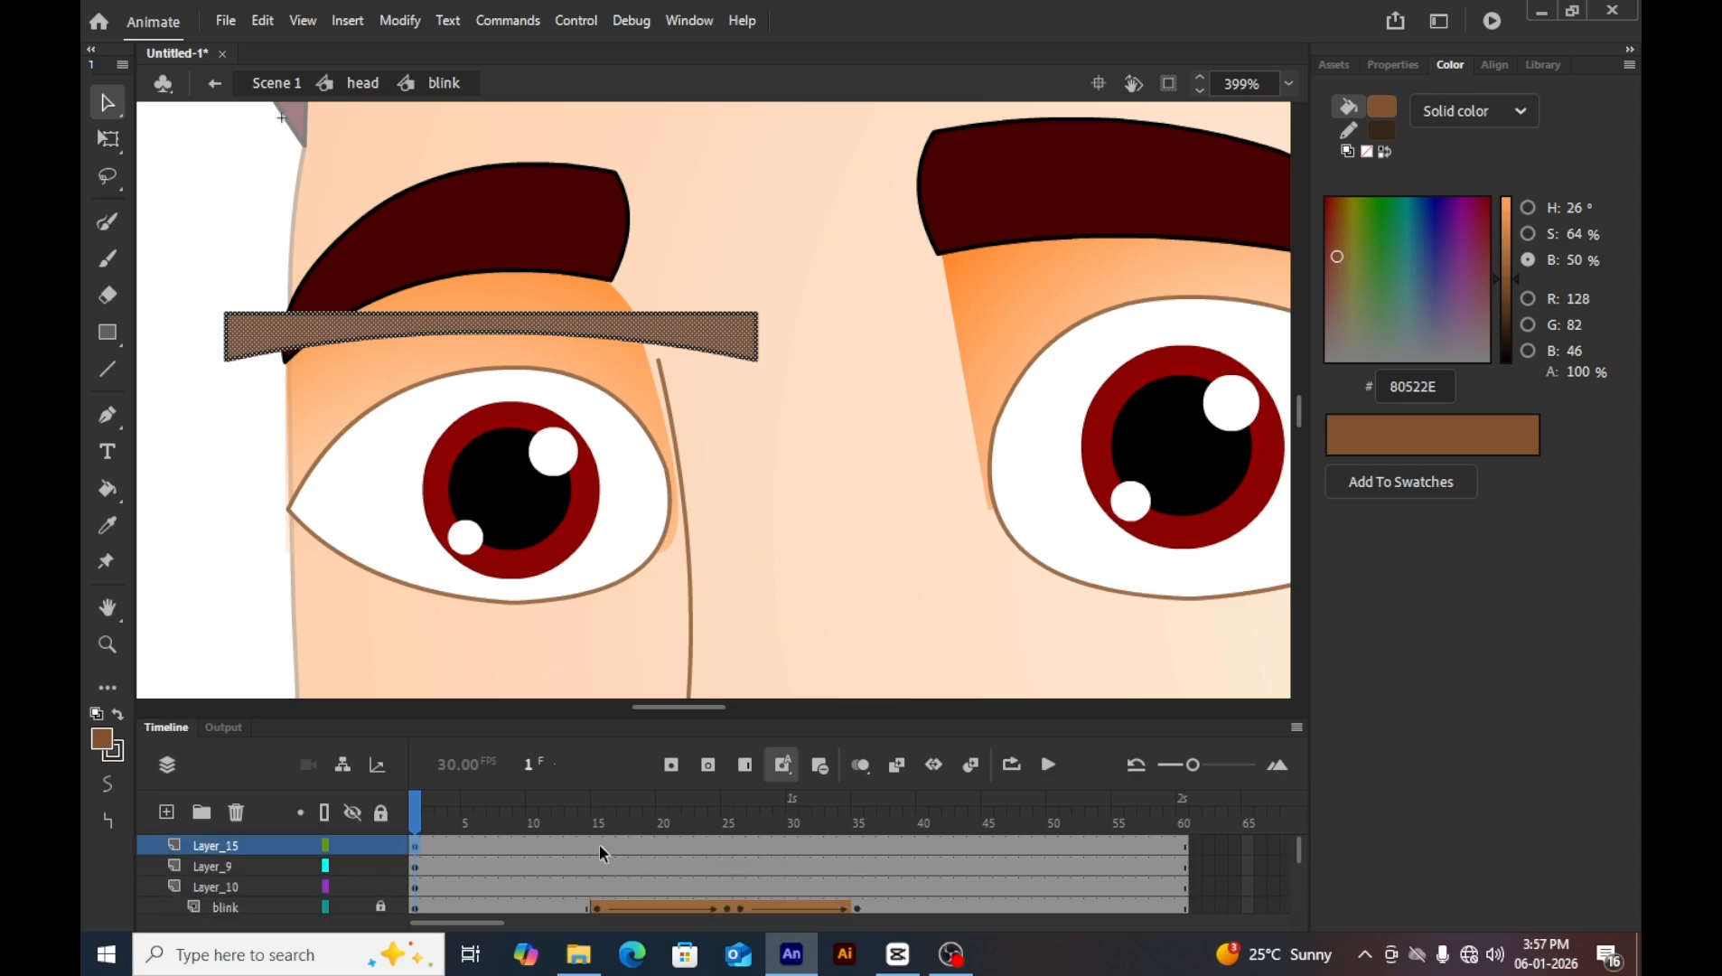
pyautogui.click(597, 844)
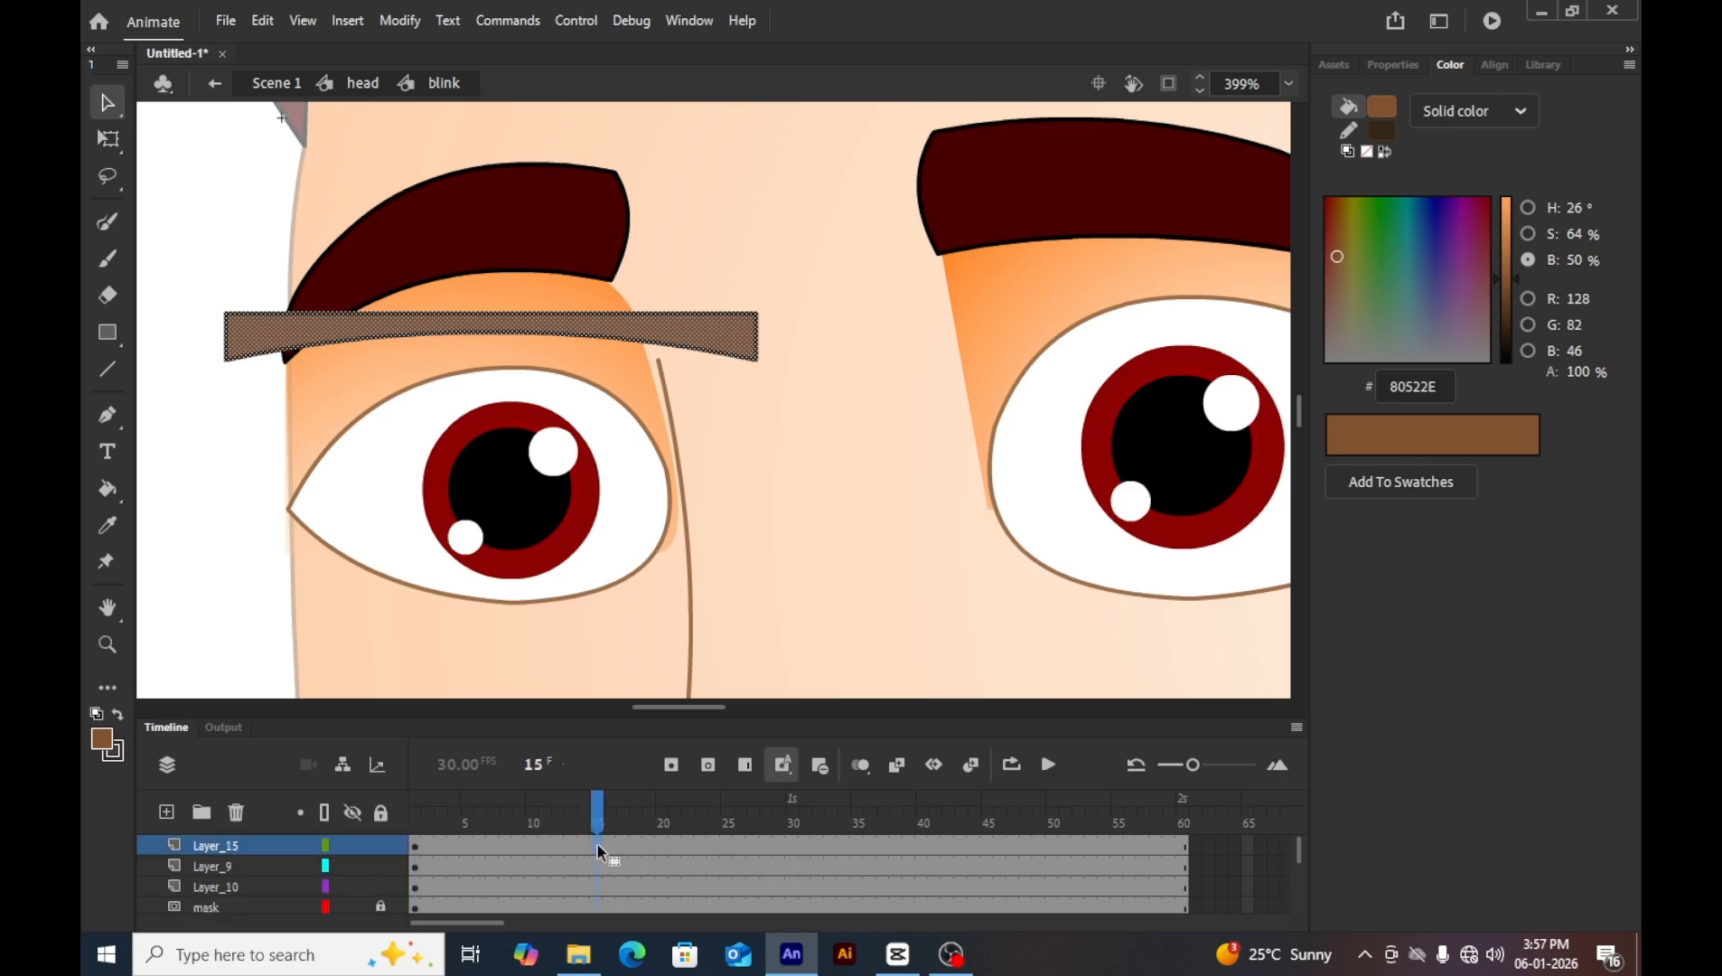
pyautogui.press('F6')
pyautogui.click(856, 843)
pyautogui.press('F6')
pyautogui.scroll(-1, 817, 860)
pyautogui.scroll(1, 817, 862)
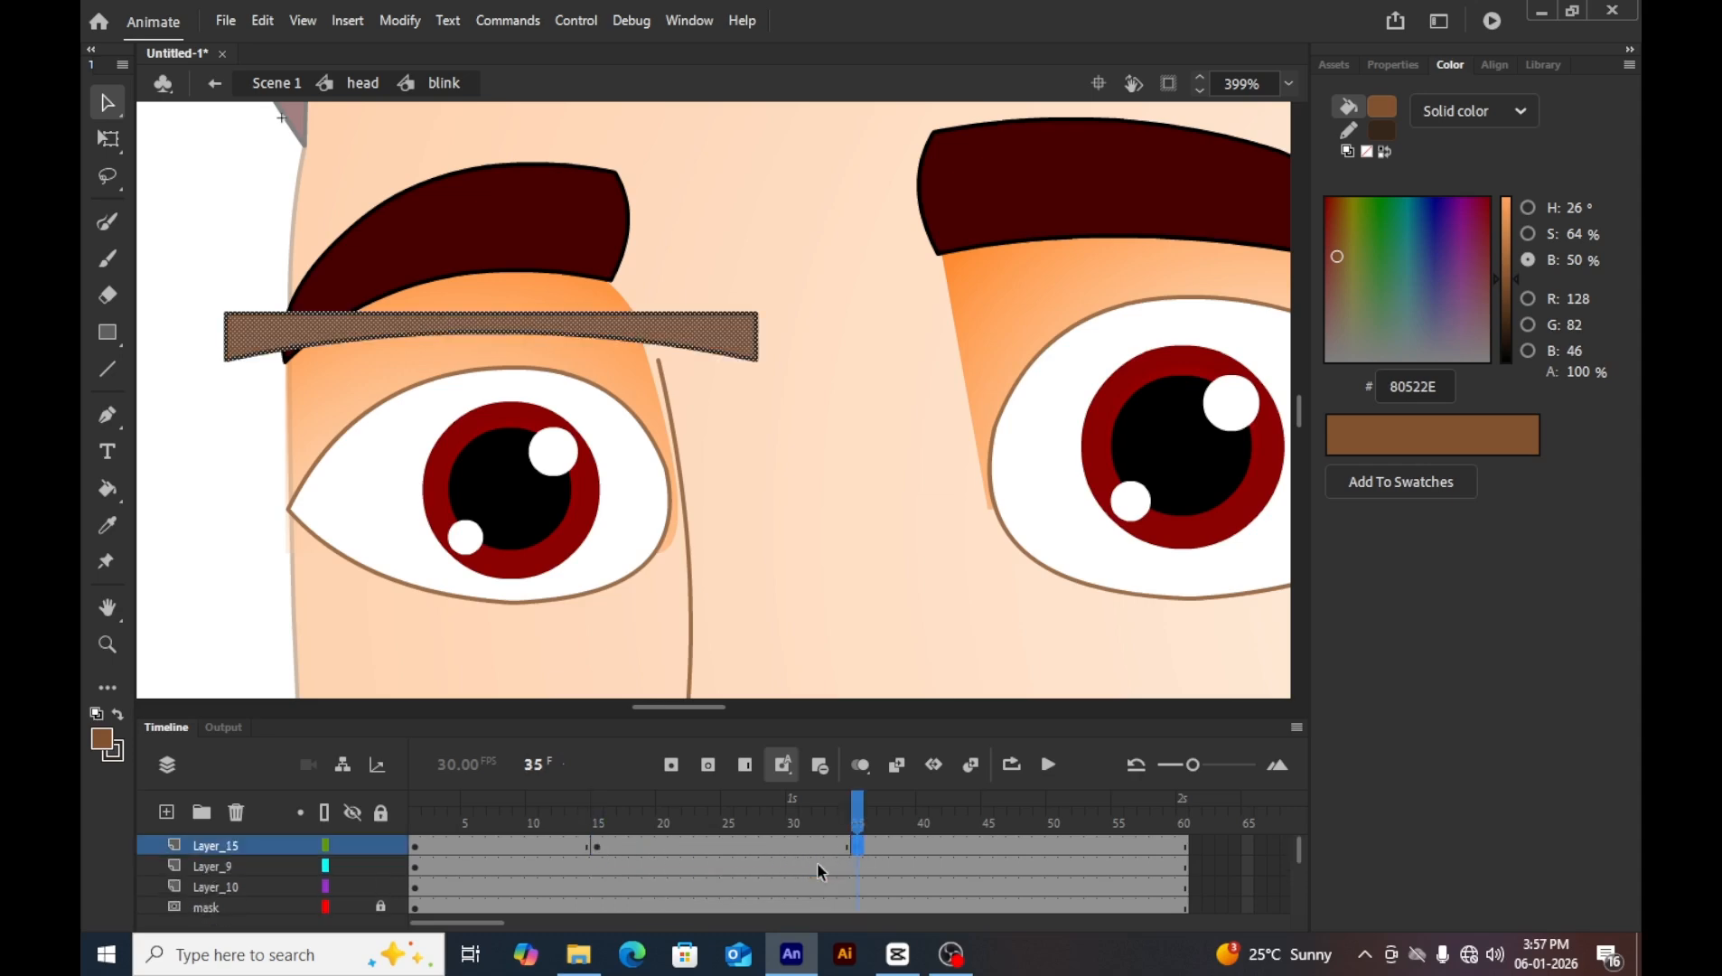
pyautogui.click(724, 839)
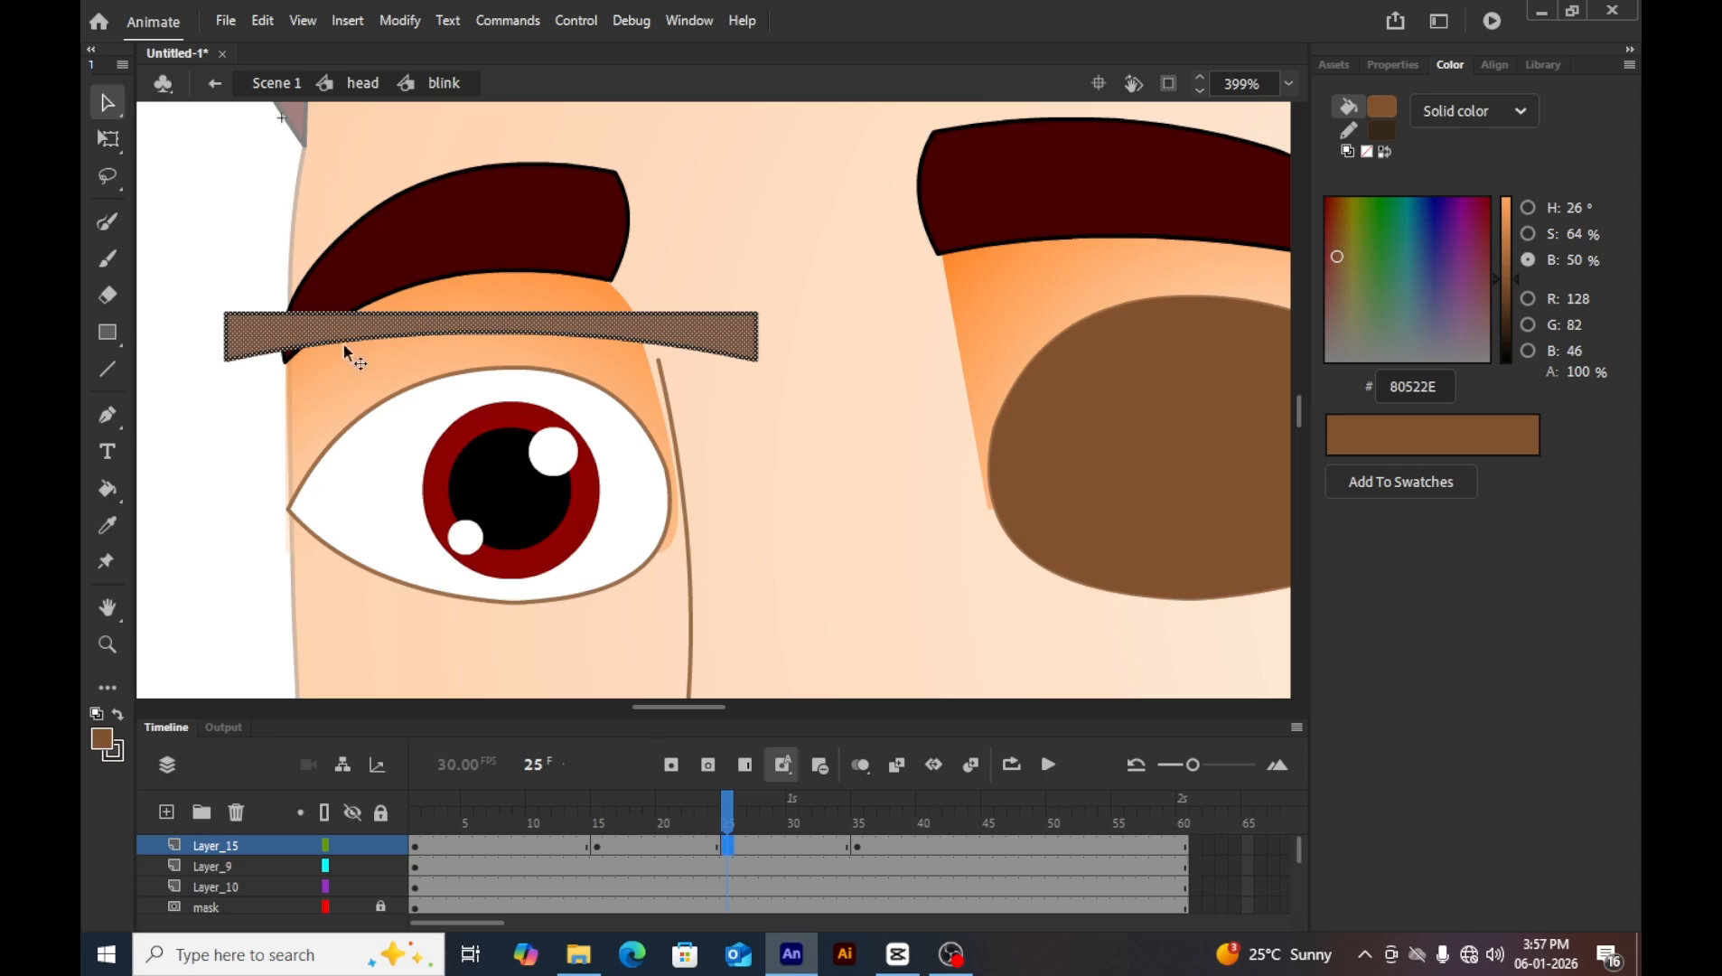
# Move the two lower corner points of the left eyelid down at frame 25 to cover the upper half of the eye.
pyautogui.click(182, 184)
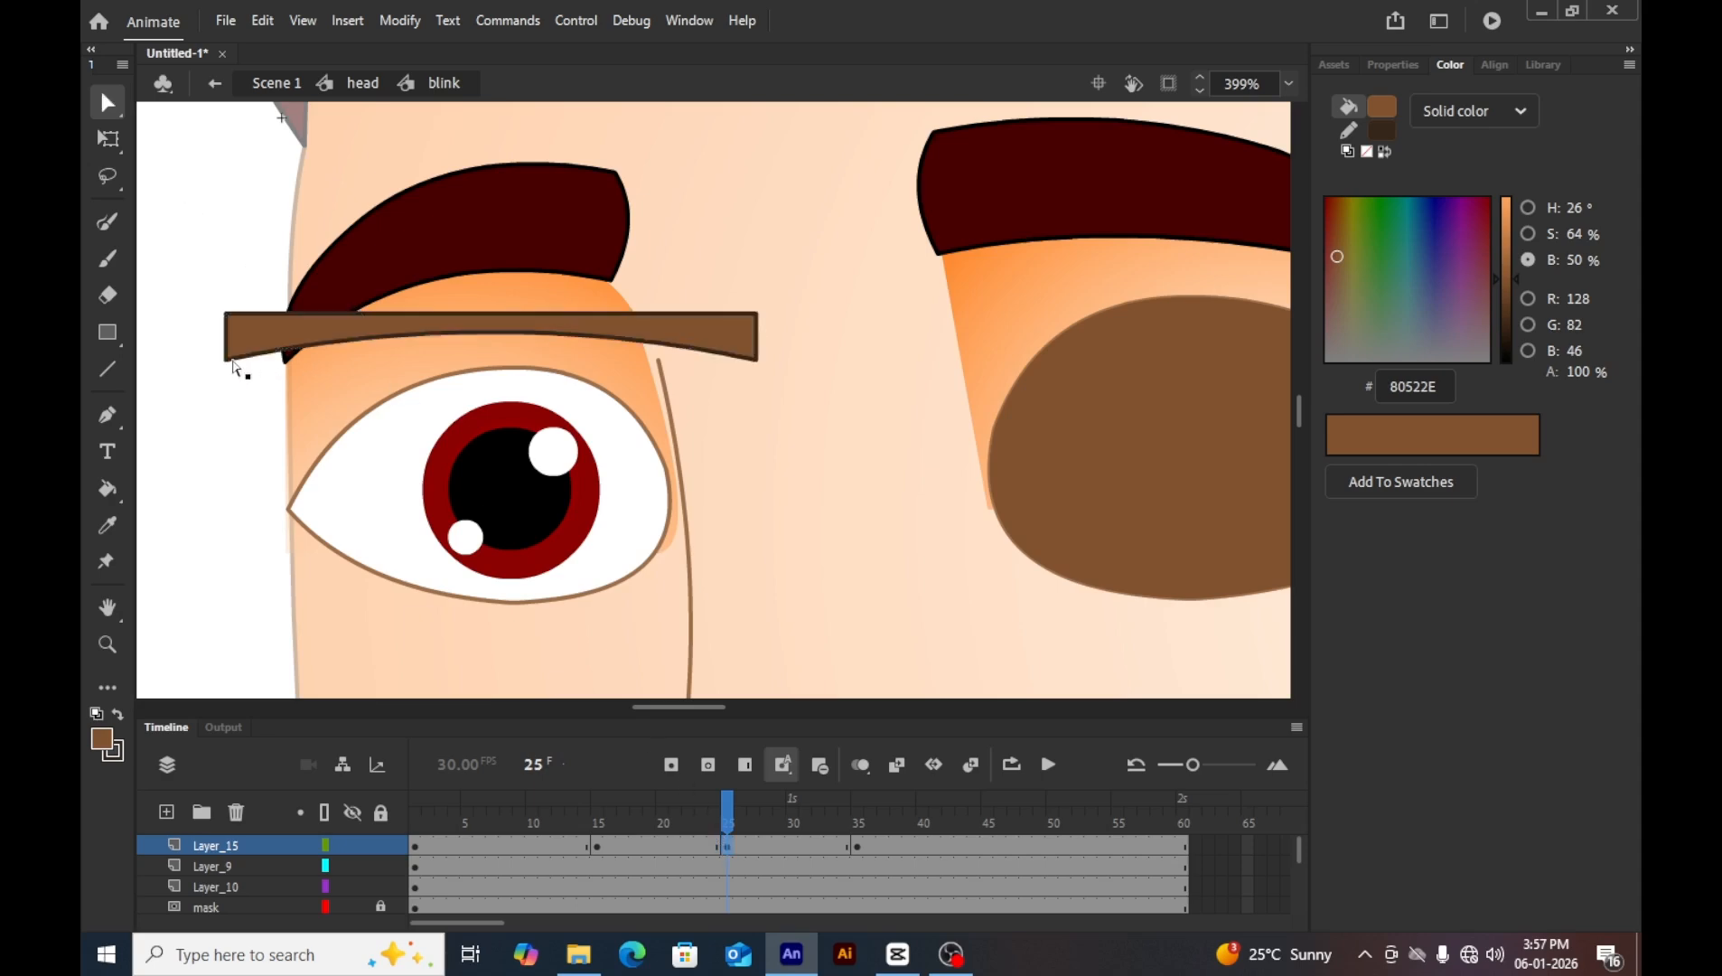
pyautogui.click(232, 361)
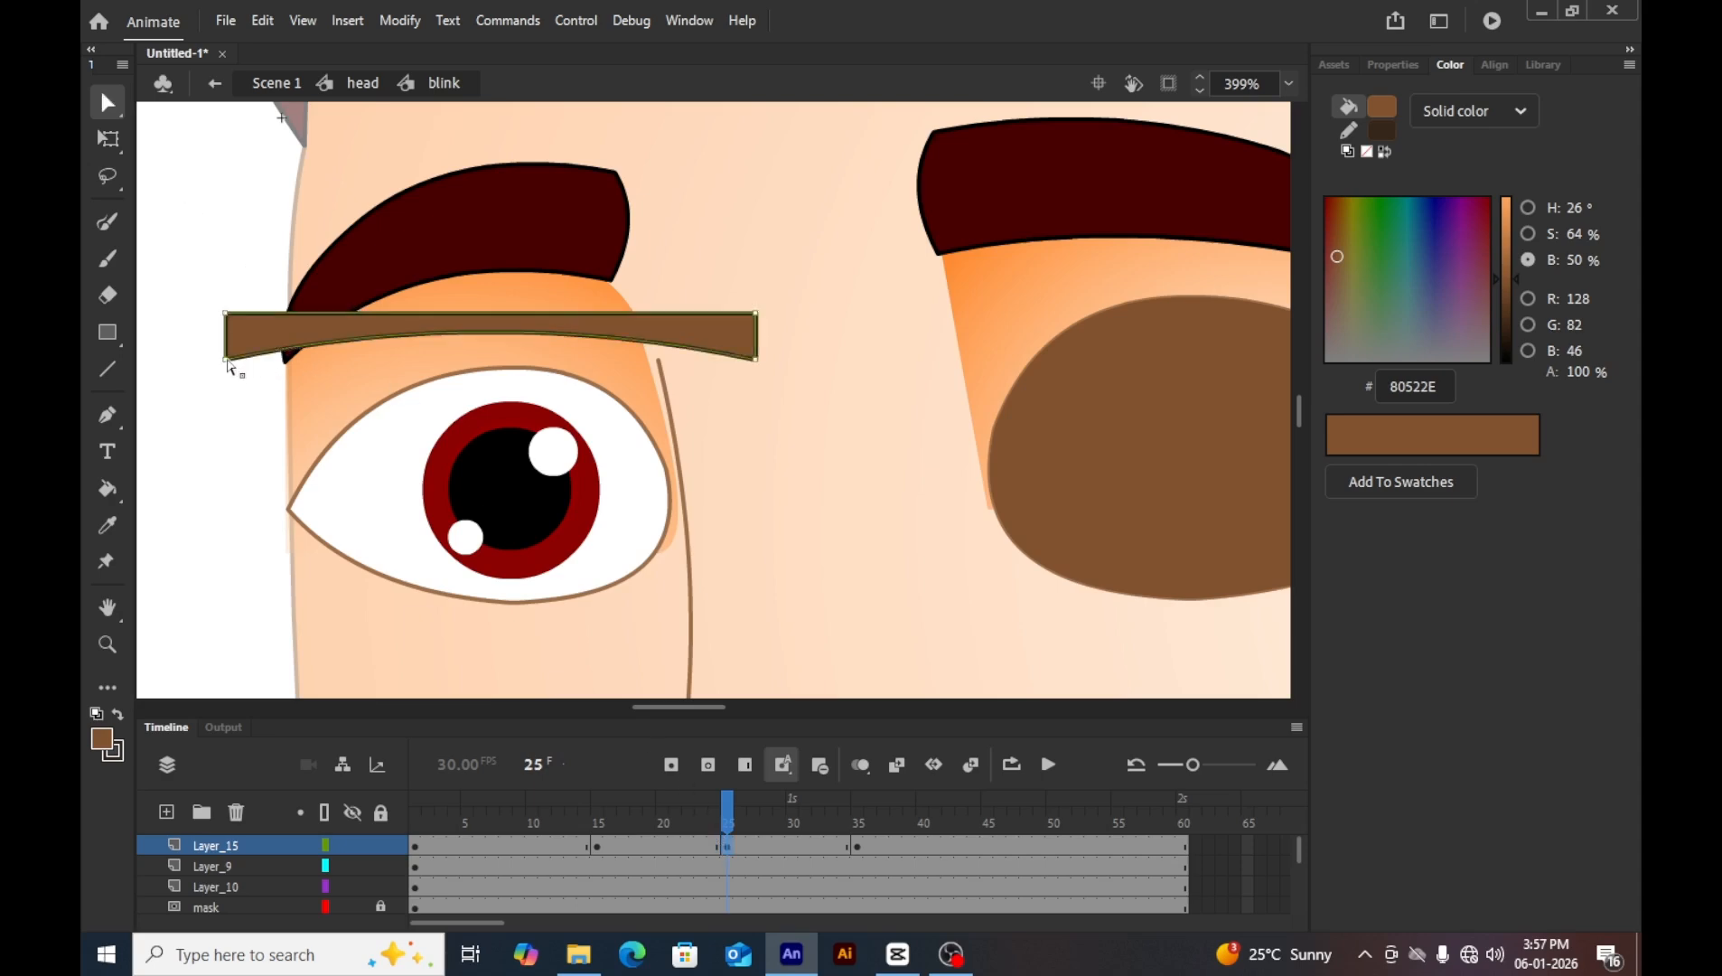
pyautogui.click(227, 359)
pyautogui.keyDown('shift'); pyautogui.click(756, 361); pyautogui.keyUp('shift')
pyautogui.hotkey('shift', 'Down')
pyautogui.hotkey('shift', 'Down')
pyautogui.hotkey('shift', 'Down')
pyautogui.hotkey('shift', 'Down')
pyautogui.hotkey('shift', 'Down')
pyautogui.hotkey('shift', 'Down')
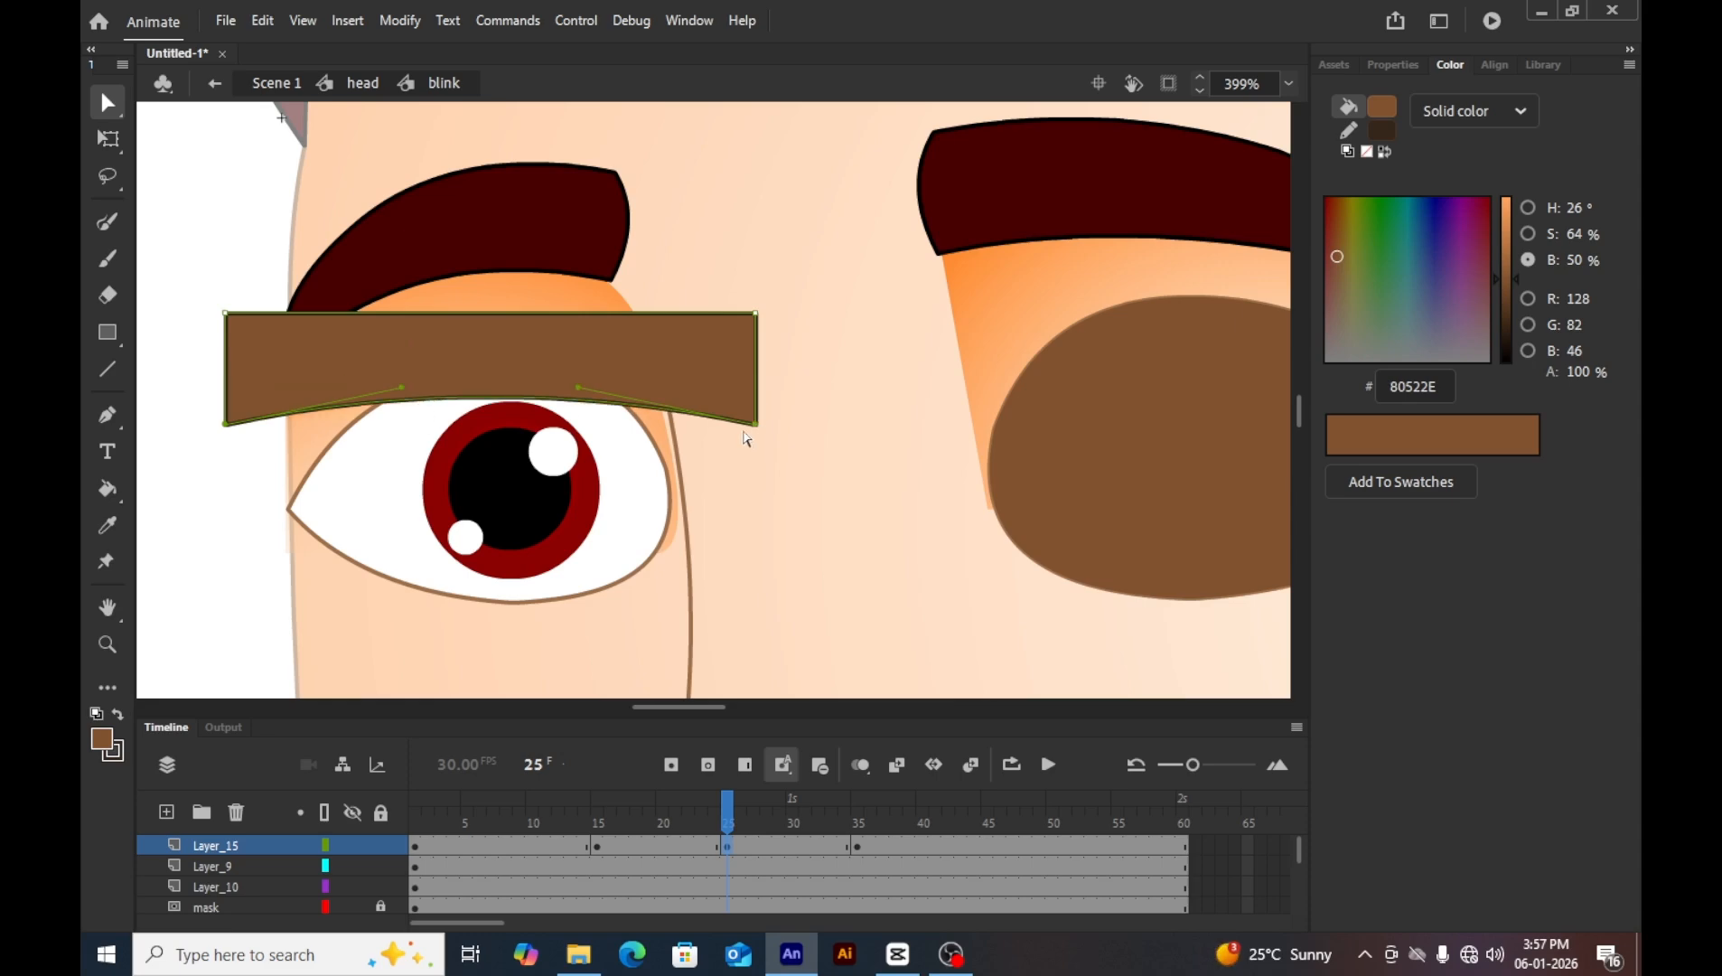
pyautogui.hotkey('shift', 'Down')
pyautogui.hotkey('shift', 'Down')
pyautogui.hotkey('shift', 'Down')
pyautogui.hotkey('shift', 'Down')
pyautogui.hotkey('shift', 'Down')
pyautogui.hotkey('shift', 'Down')
pyautogui.hotkey('shift', 'Up')
pyautogui.hotkey('shift', 'Up')
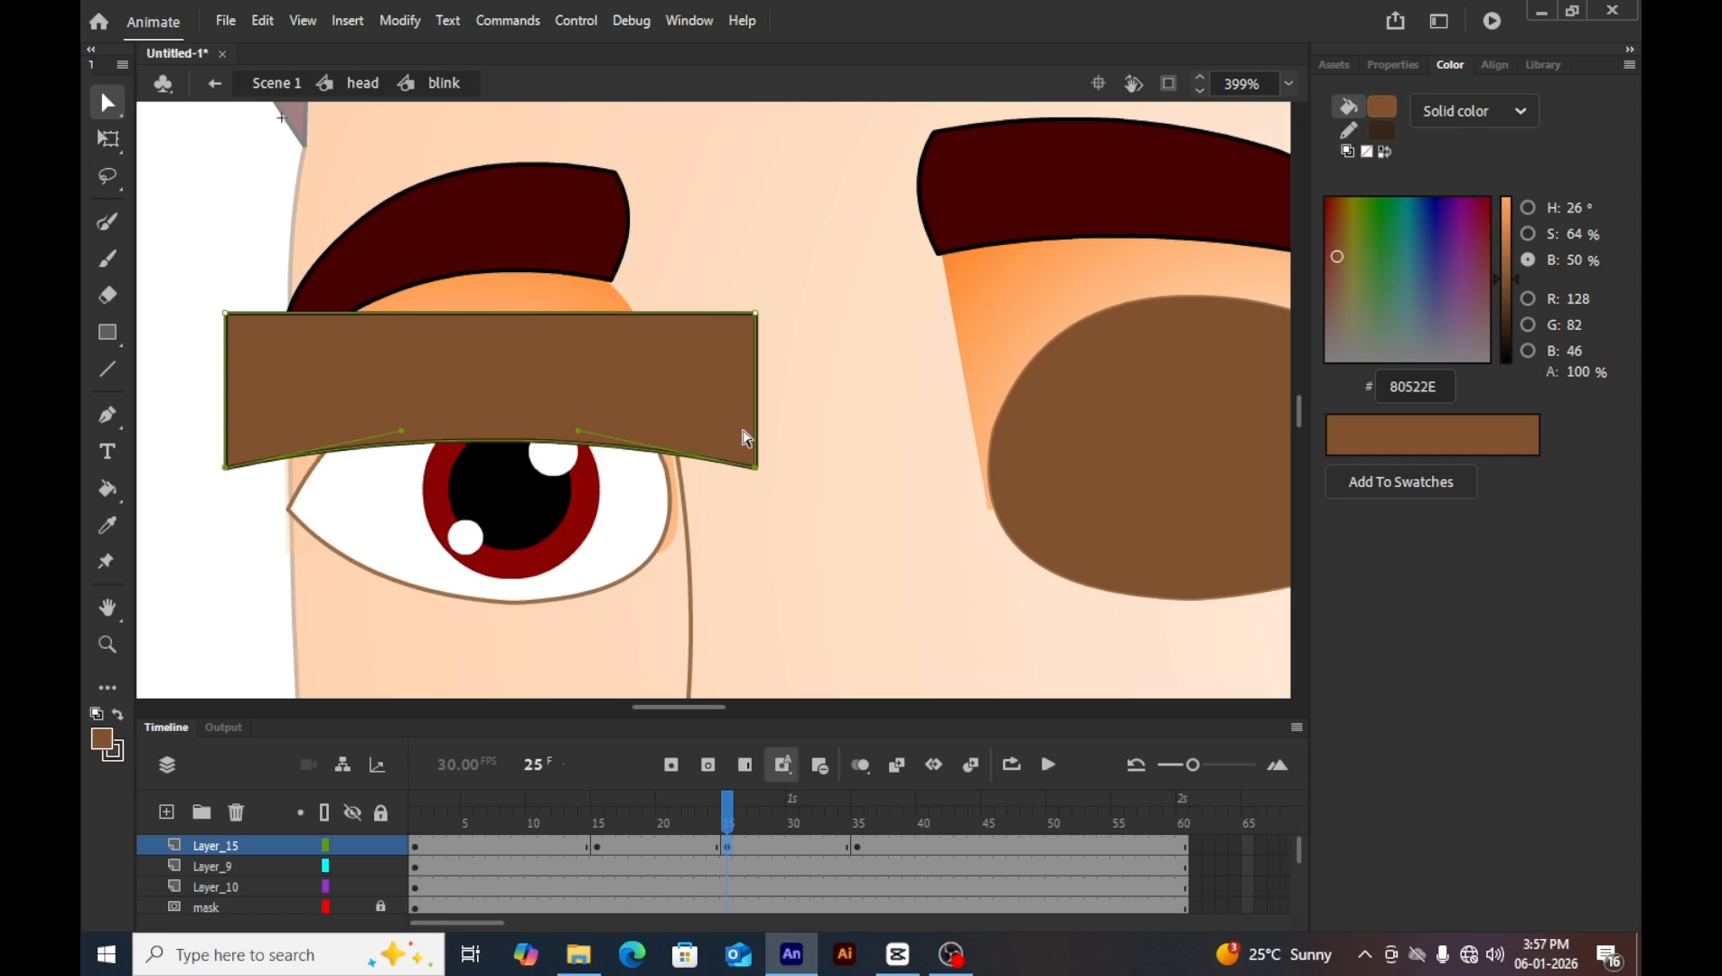
pyautogui.hotkey('shift', 'Down')
pyautogui.hotkey('shift', 'Down')
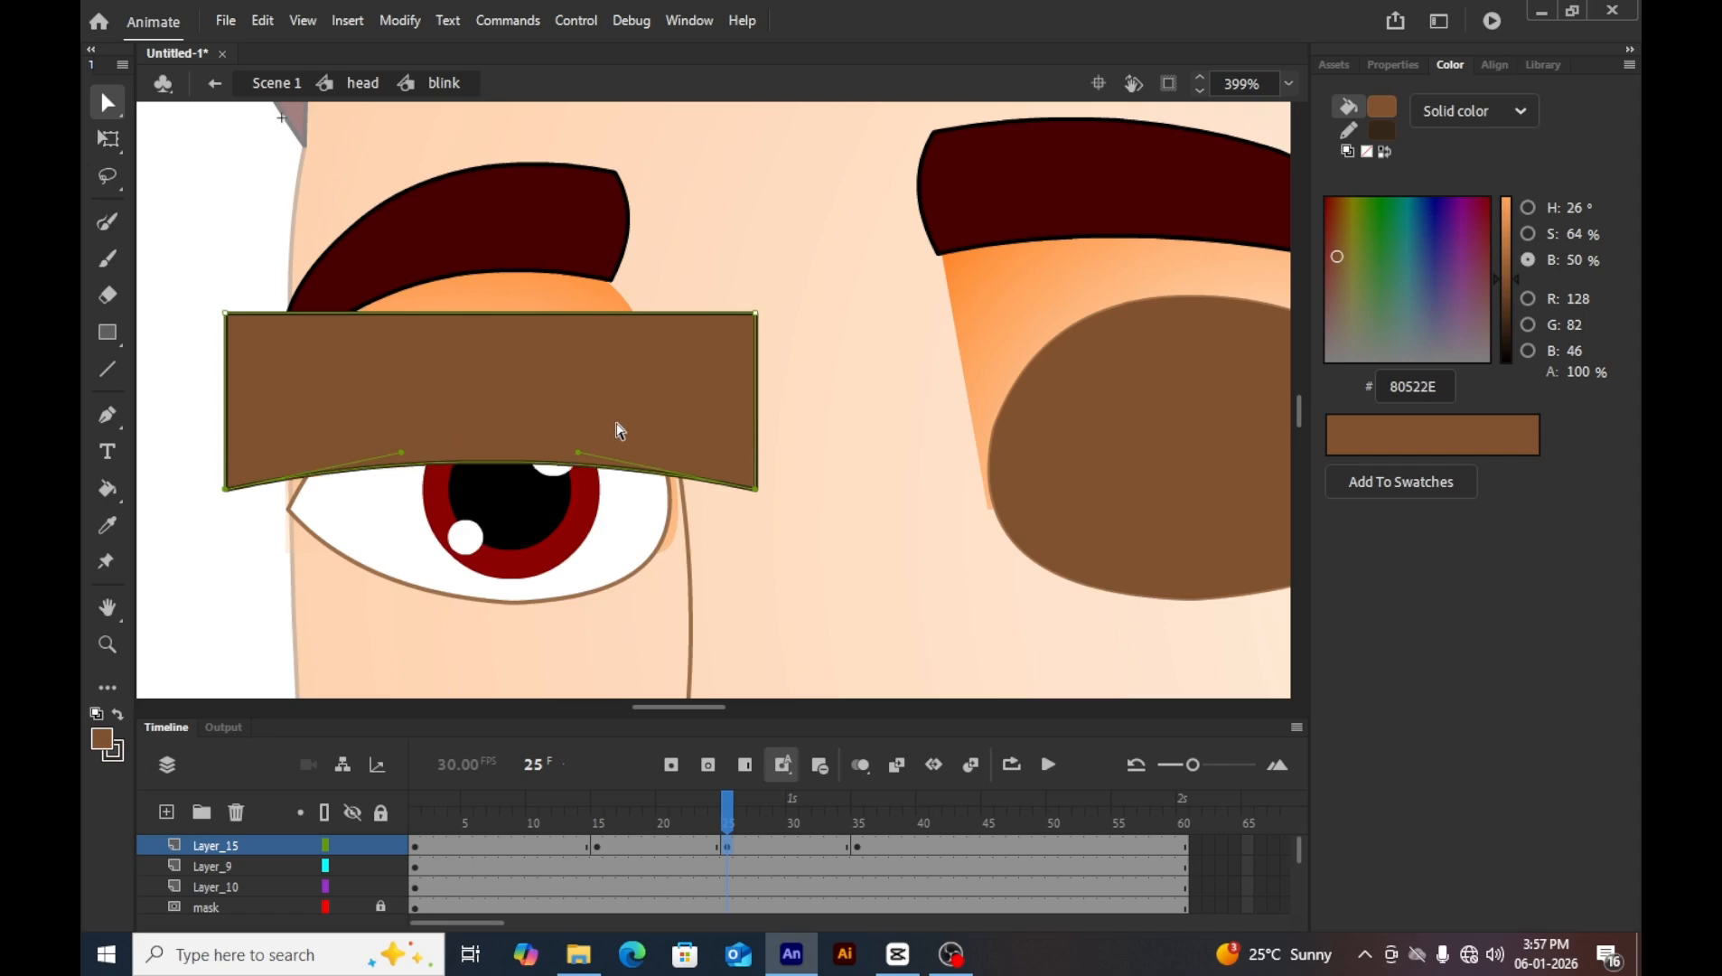
# Bend the left eyelid's lower edge downward into a convex curve at frame 25.
pyautogui.click(108, 138)
pyautogui.click(305, 577)
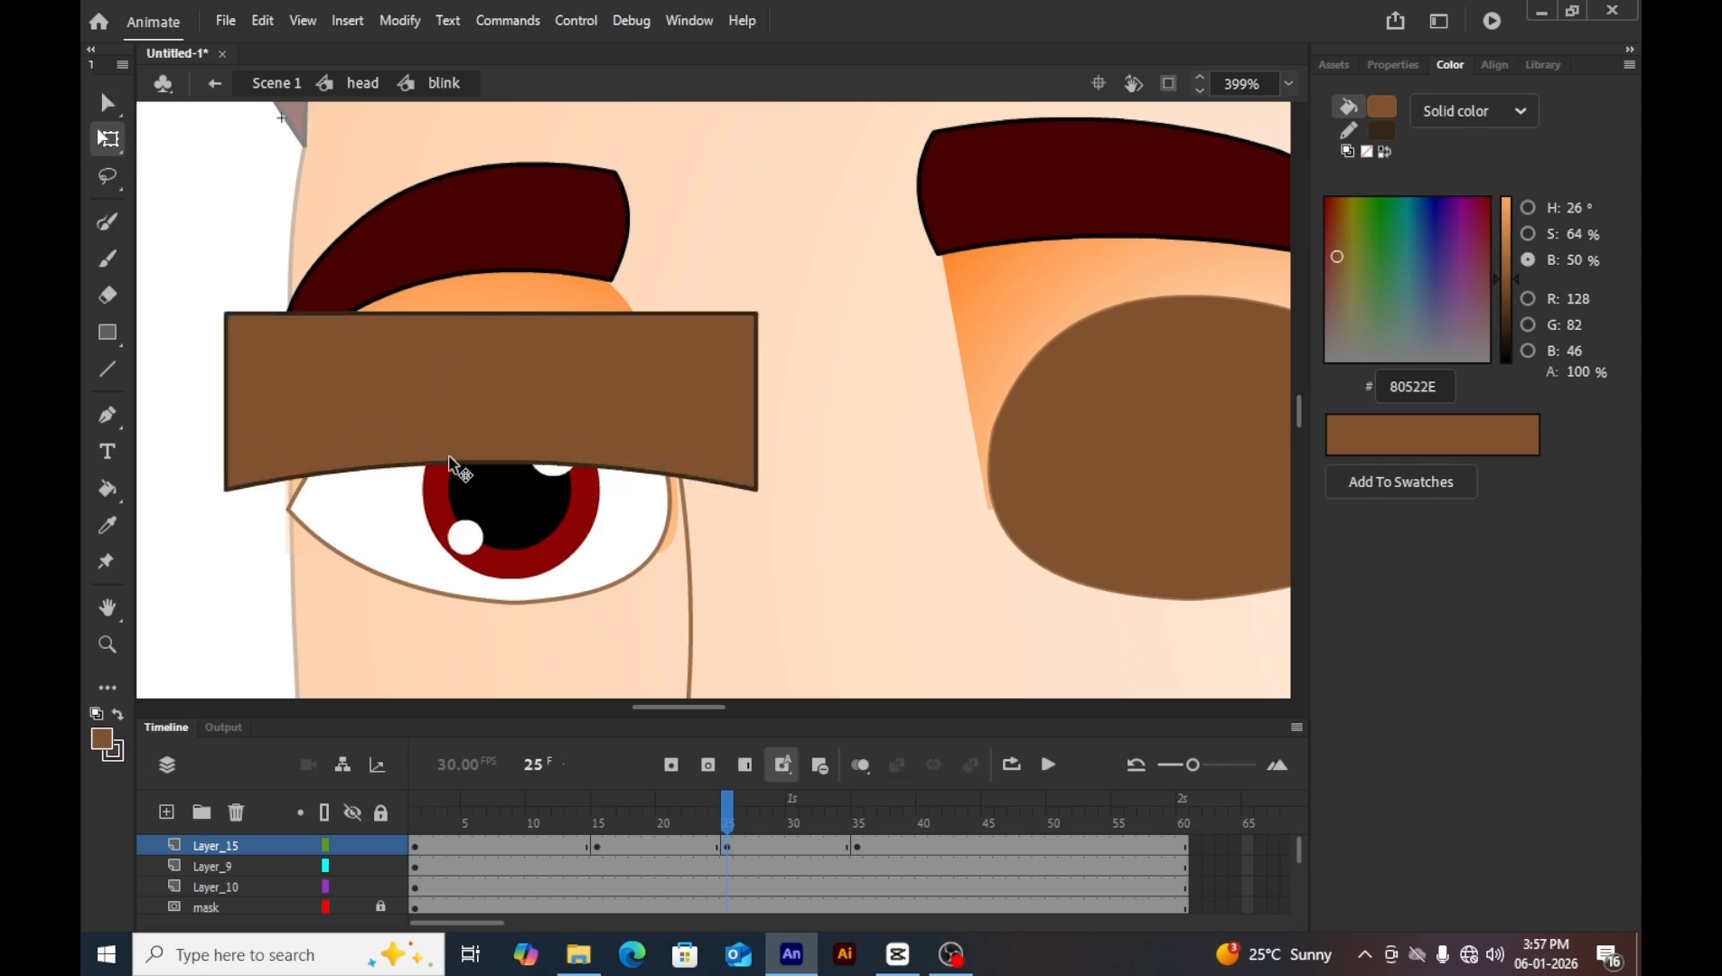
pyautogui.moveTo(454, 467); pyautogui.dragTo(447, 514)
pyautogui.press('a')
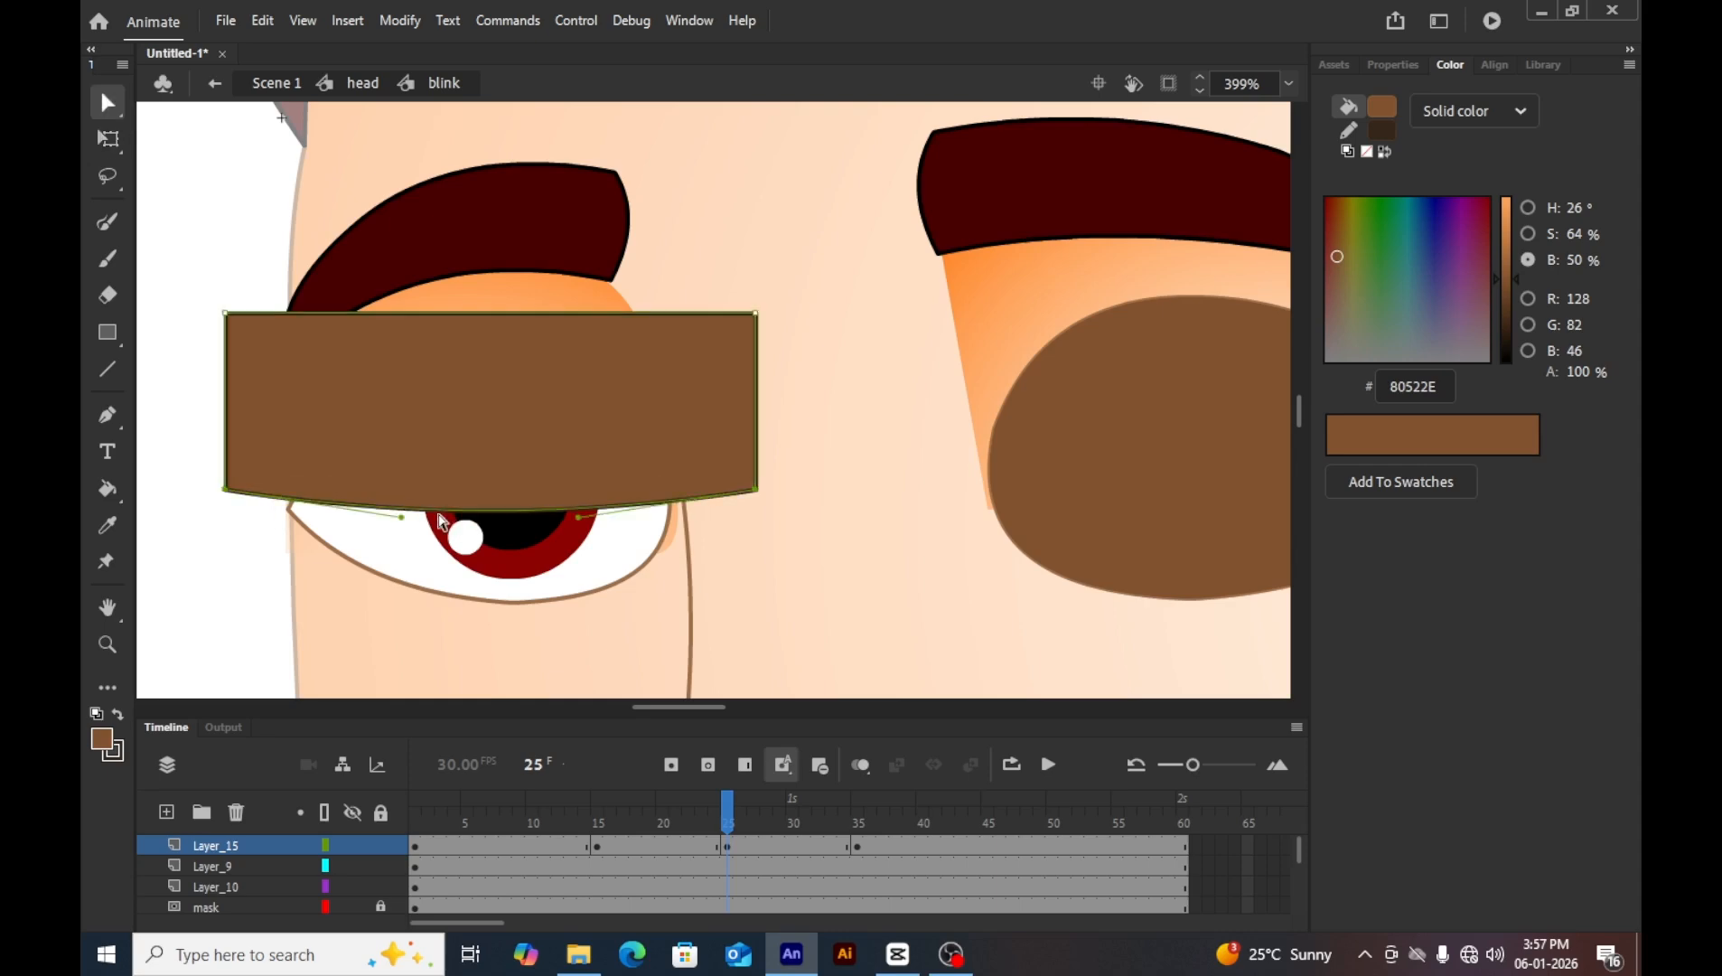
# Move the left eyelid's lower edge down at frame 25 to cover the whole eye, and compare its outline with the eye.
pyautogui.hotkey('shift', 'Down')
pyautogui.hotkey('shift', 'Down')
pyautogui.hotkey('shift', 'Down')
pyautogui.hotkey('shift', 'Down')
pyautogui.hotkey('shift', 'Down')
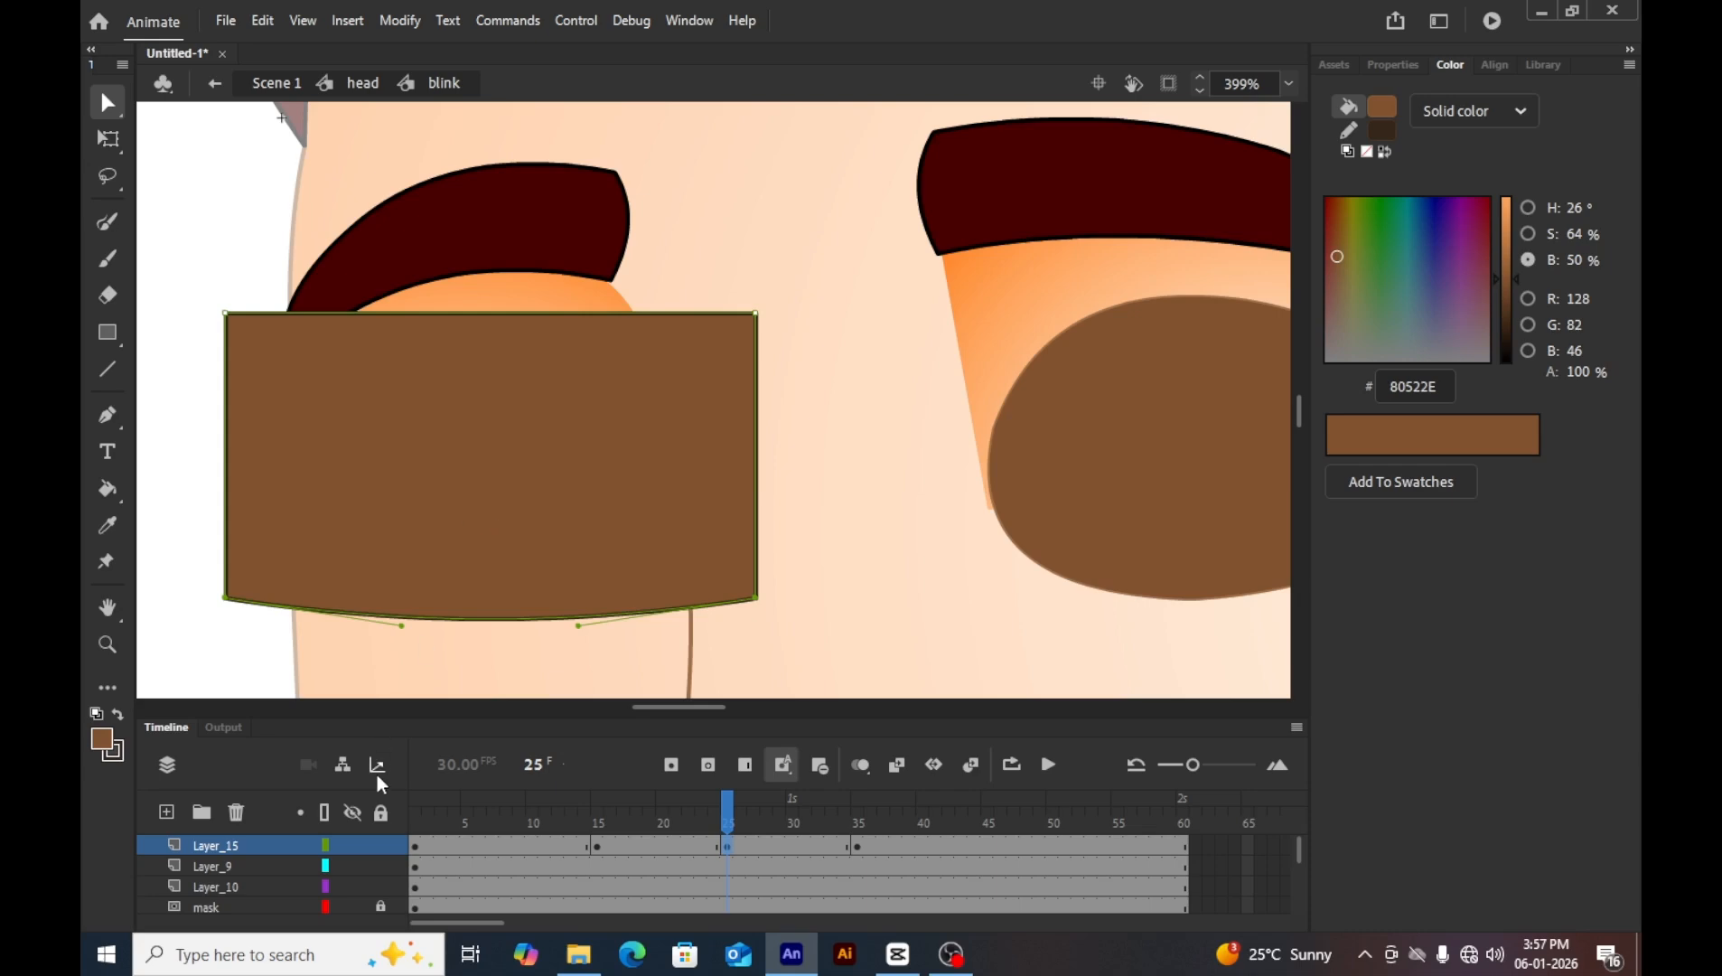
pyautogui.click(326, 846)
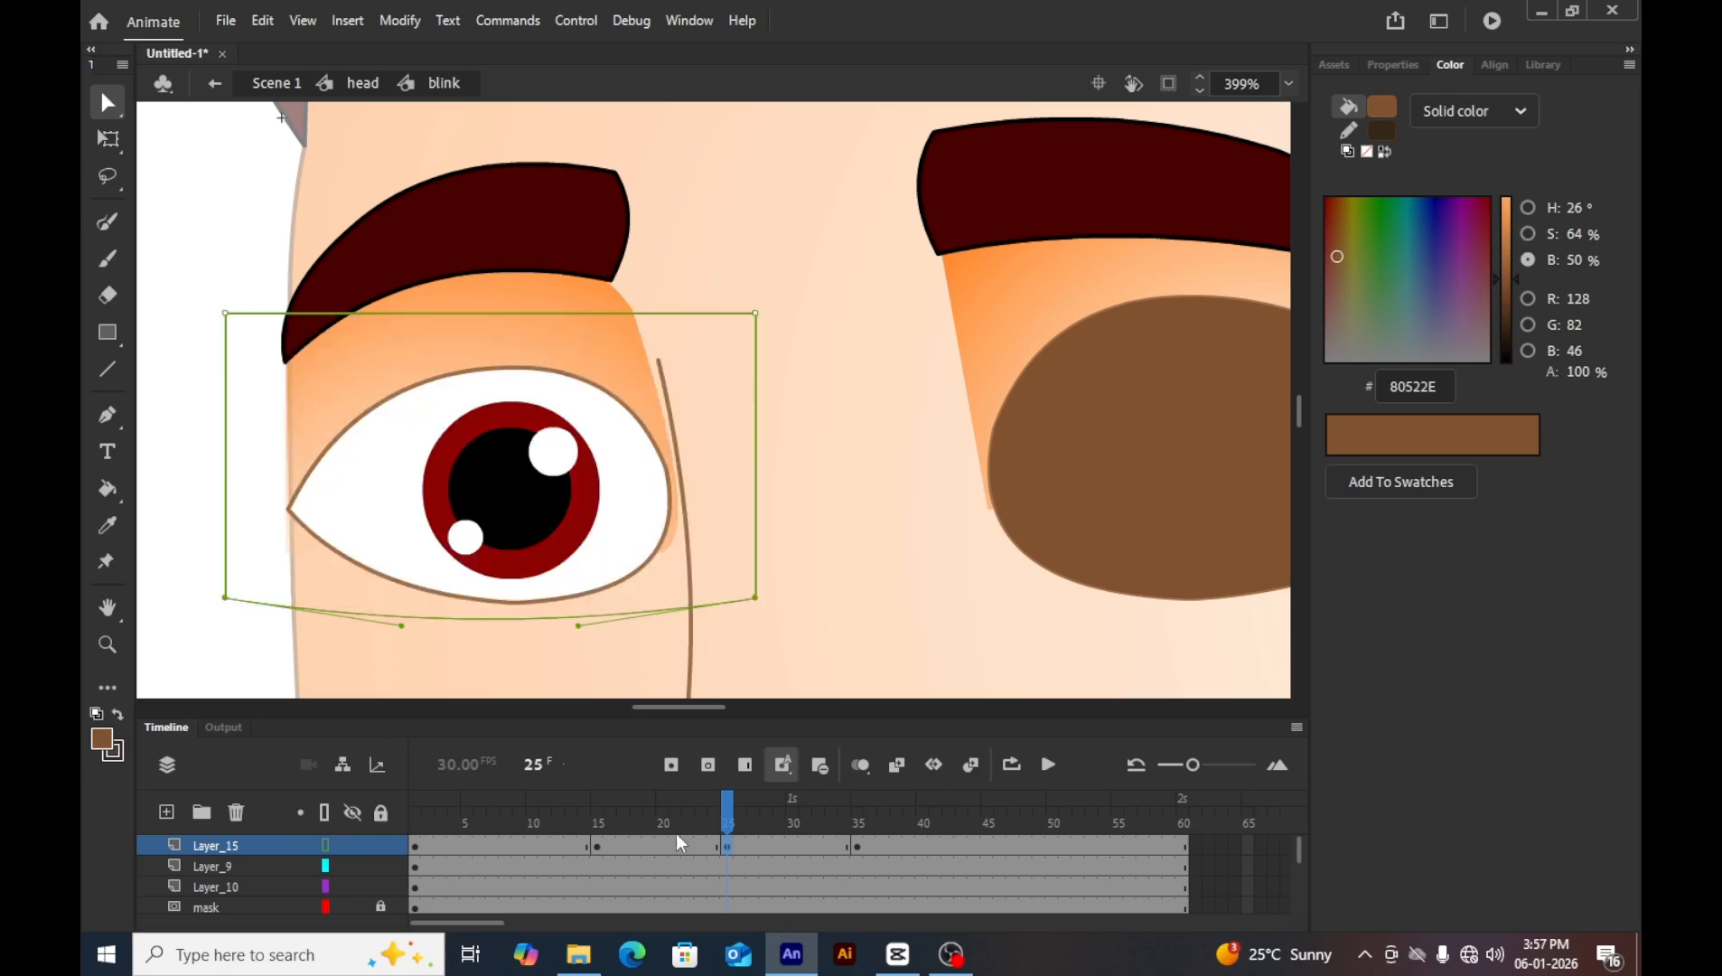
pyautogui.moveTo(731, 830)
pyautogui.mouseDown()
pyautogui.moveTo(663, 830)
pyautogui.moveTo(727, 837)
pyautogui.mouseUp()
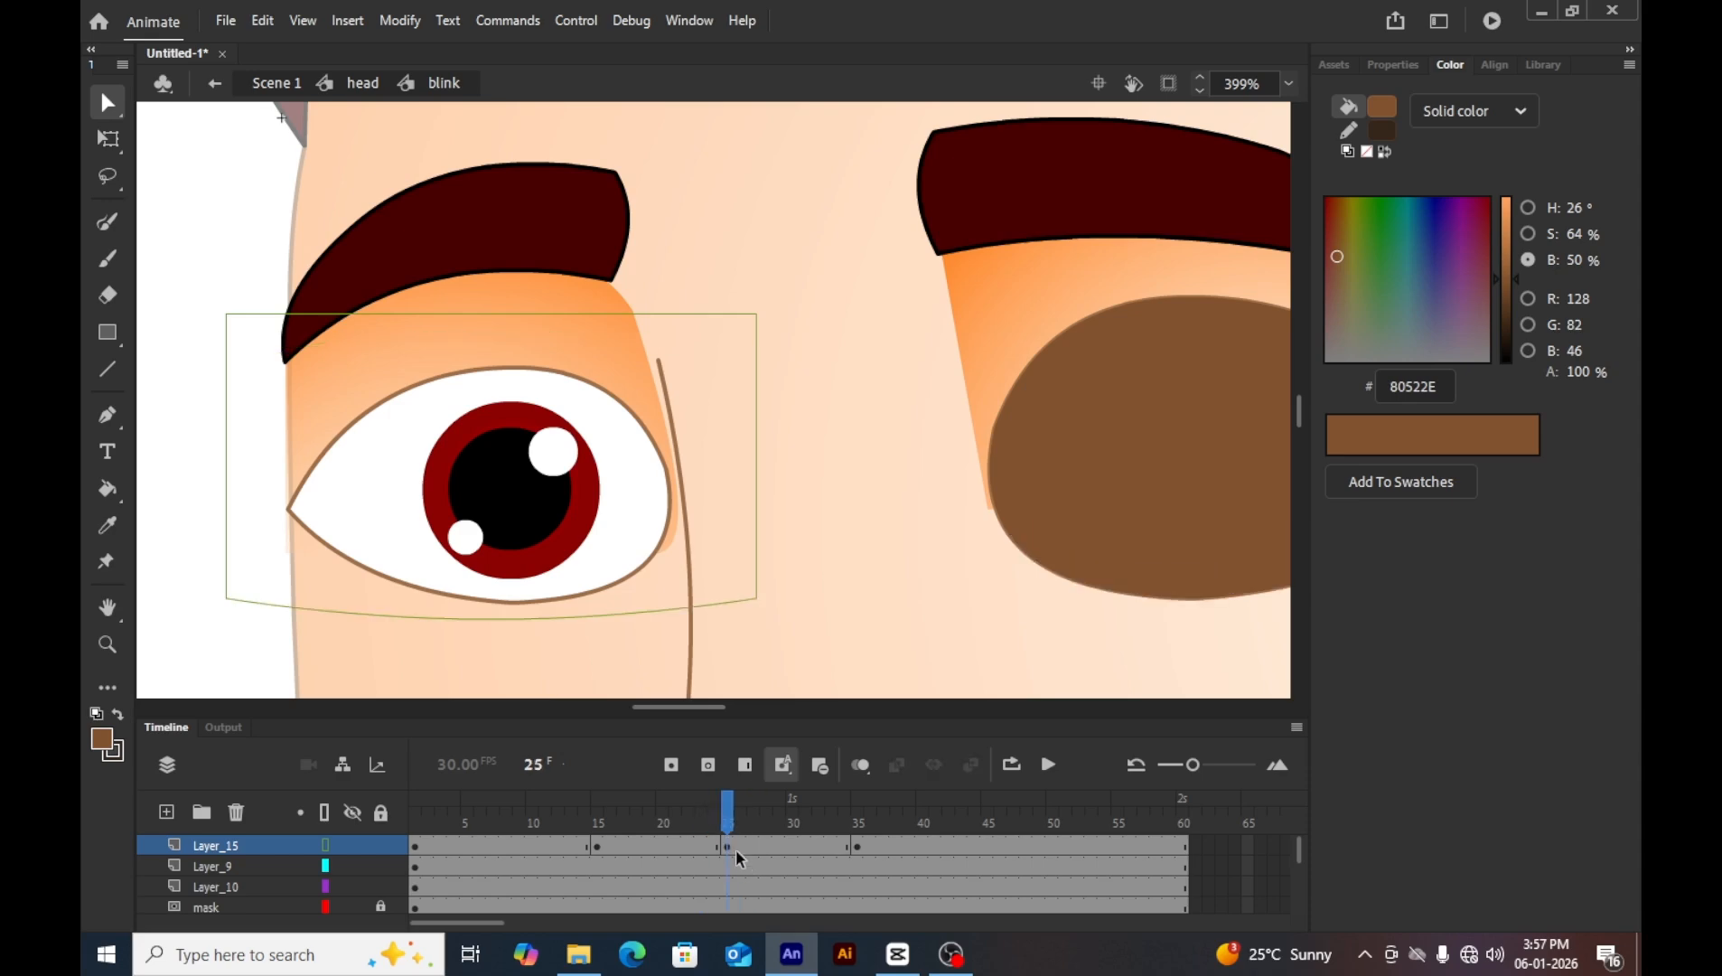
# Insert a keyframe at frame 26 on Layer_15 and create shape tweens between frames 15 and 25 and between 26 and 35.
pyautogui.click(740, 849)
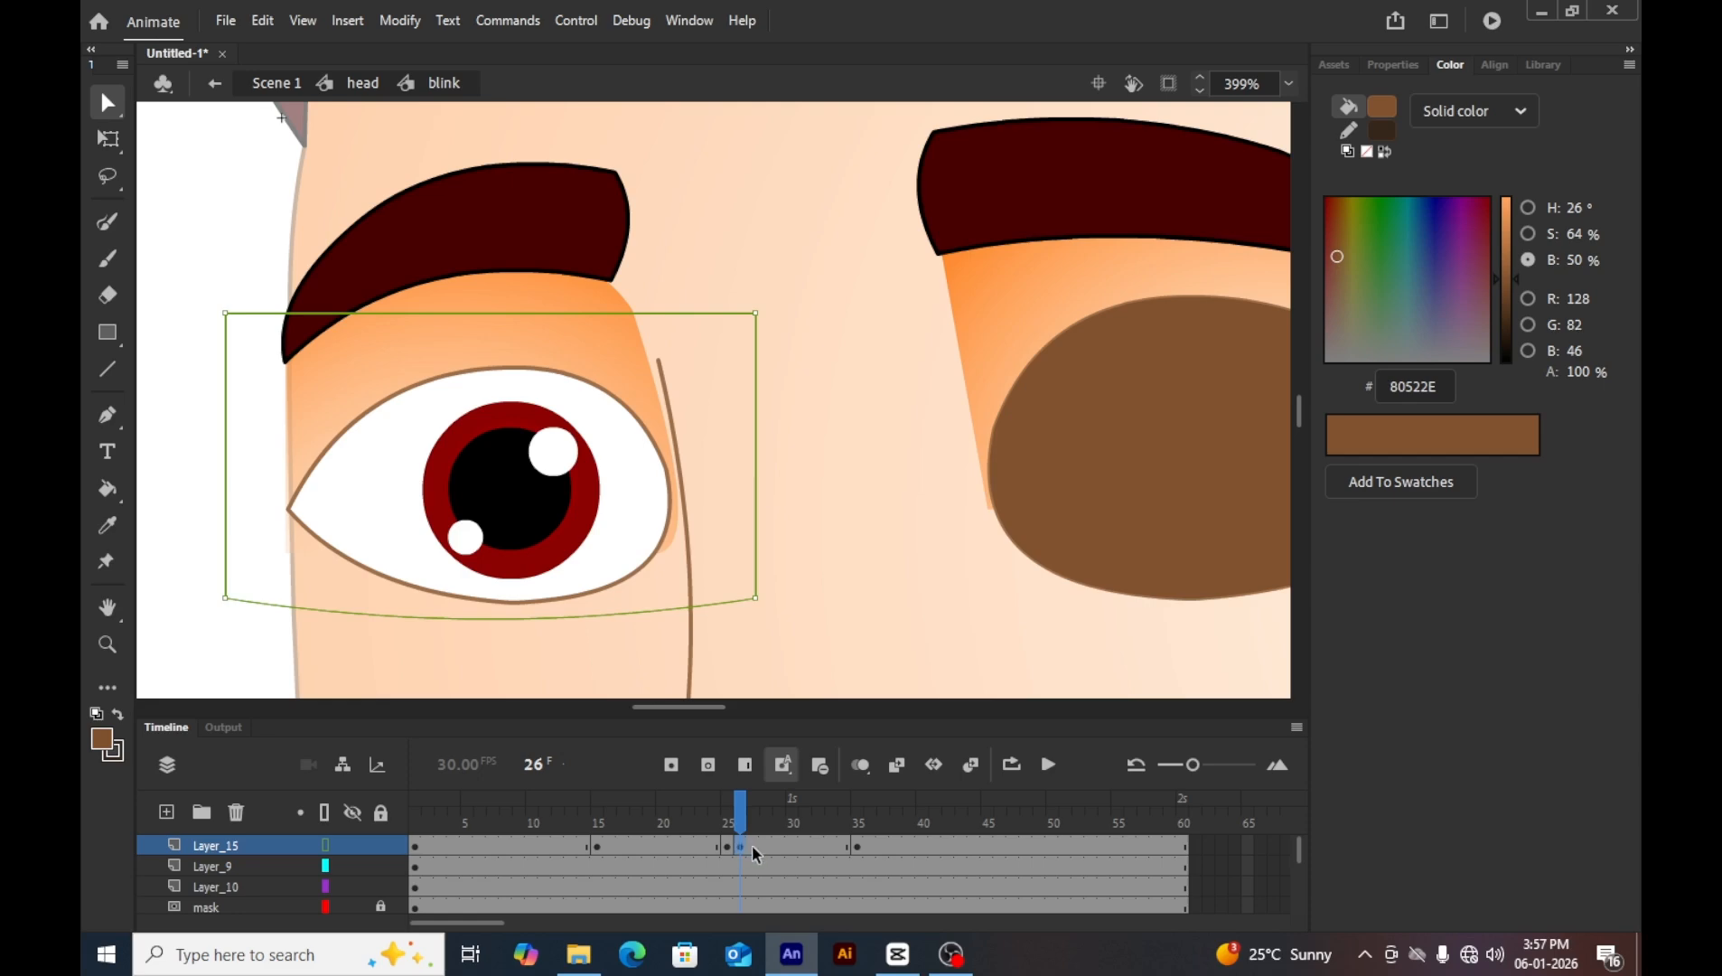
pyautogui.click(326, 845)
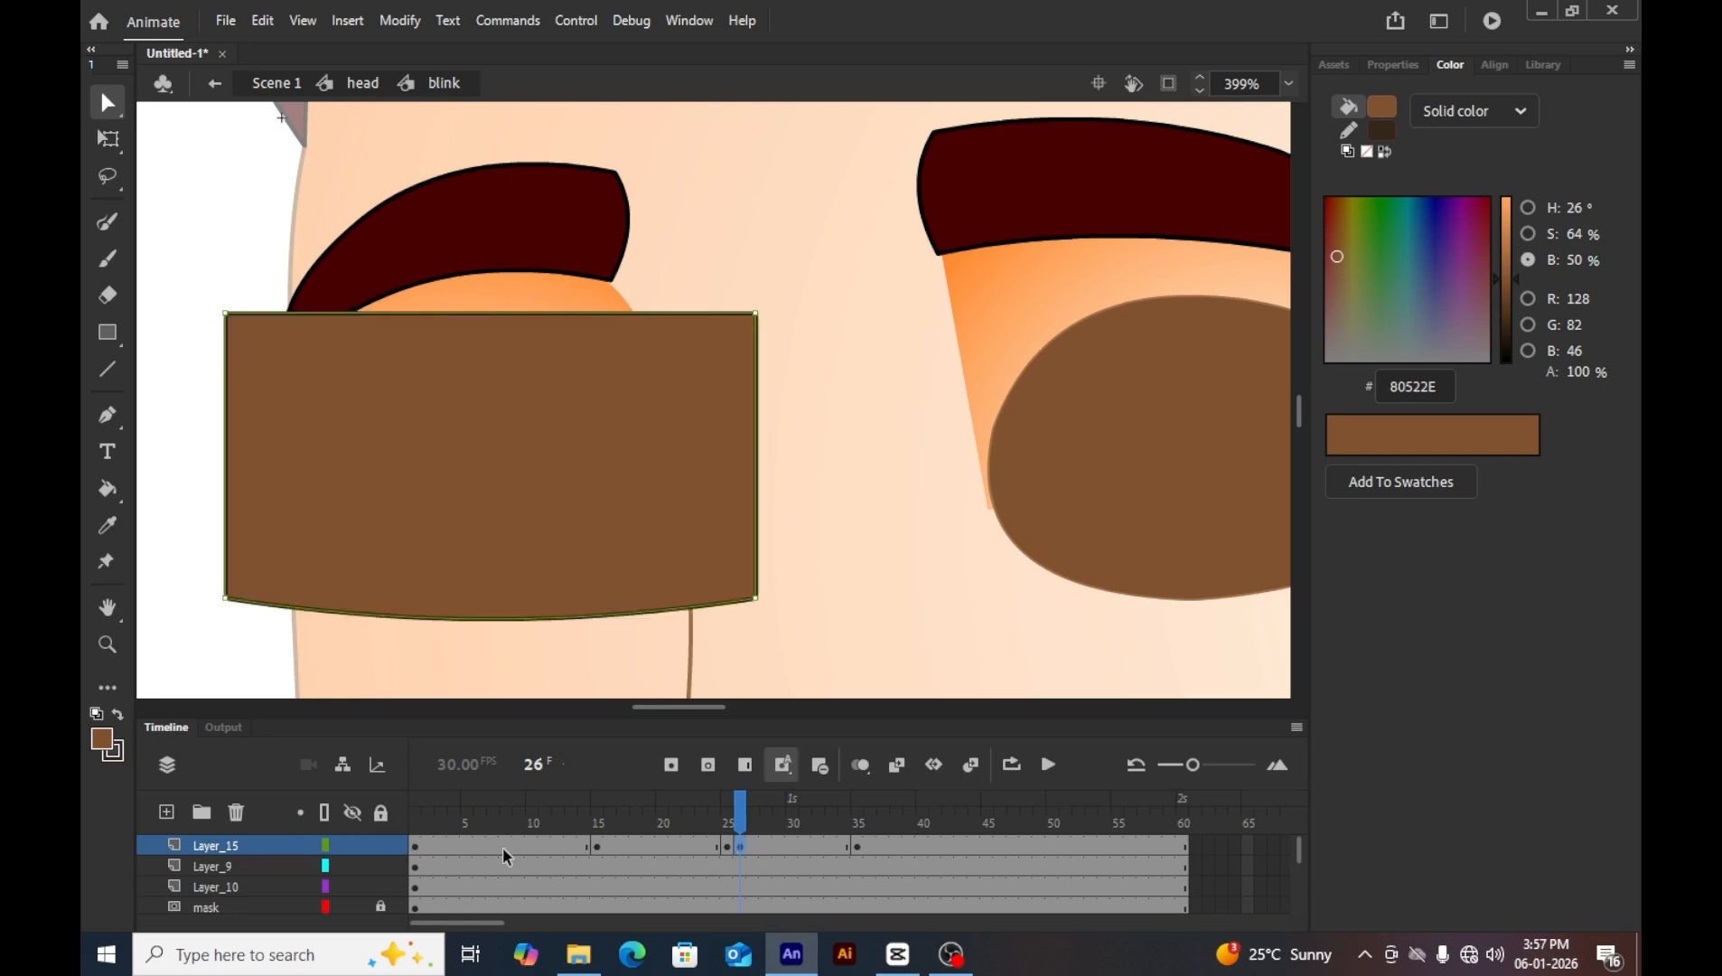
pyautogui.moveTo(746, 850); pyautogui.dragTo(670, 847)
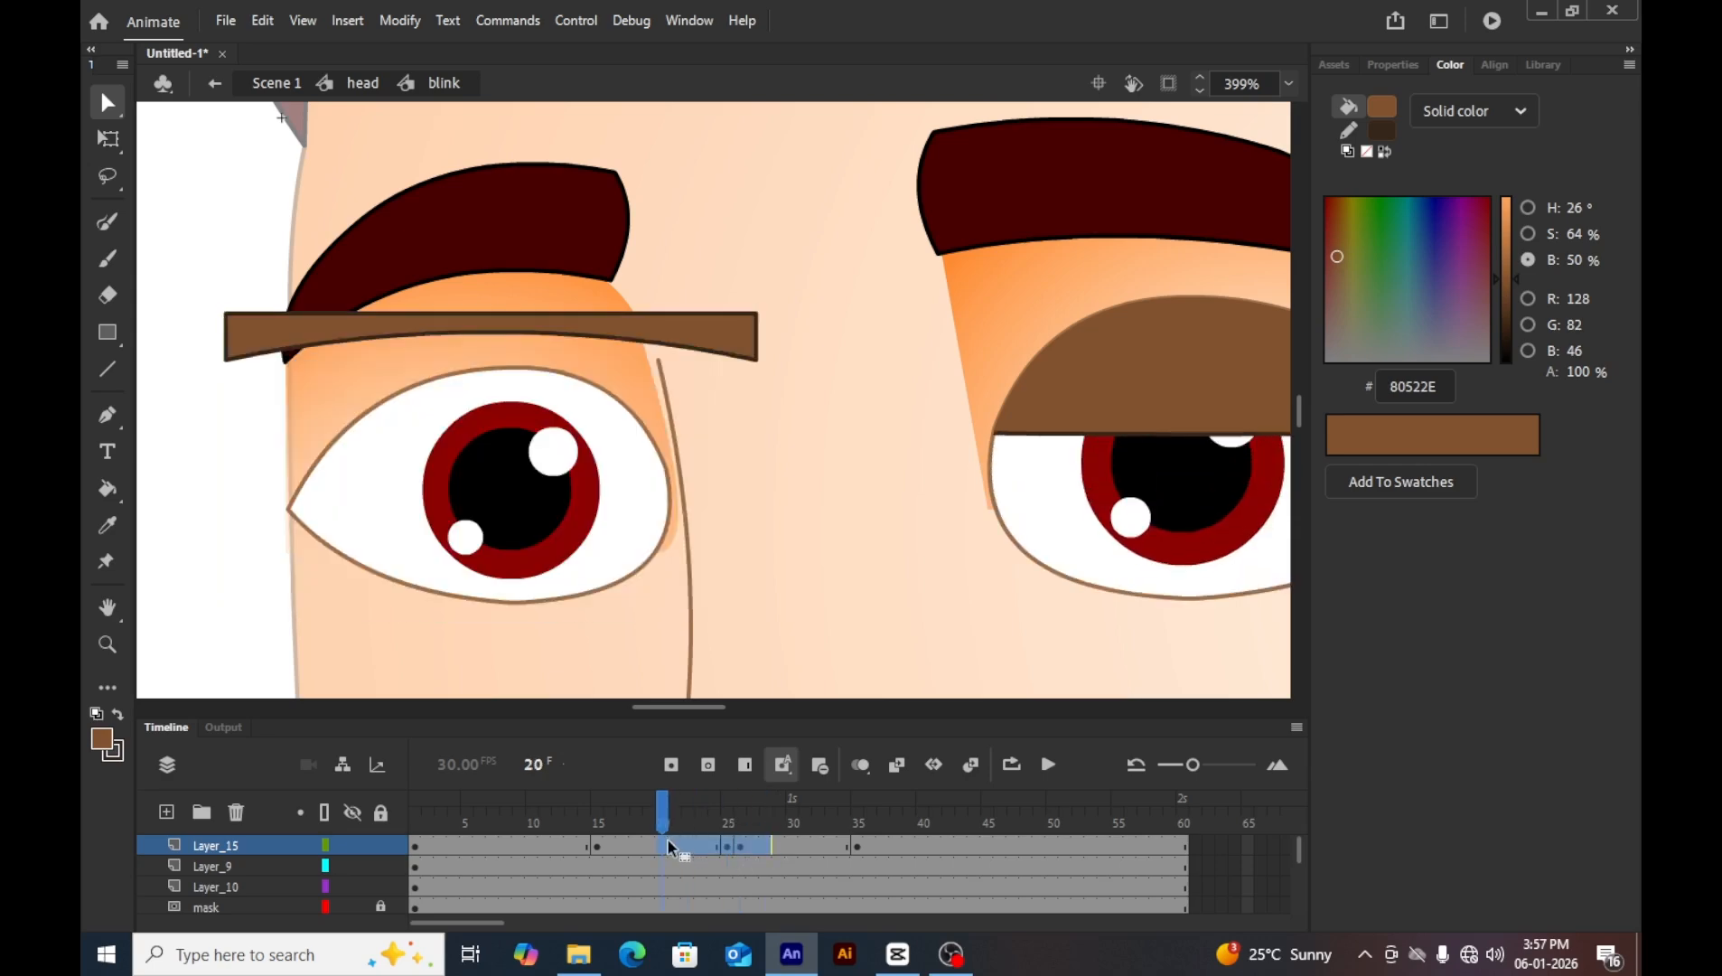
pyautogui.rightClick(673, 847)
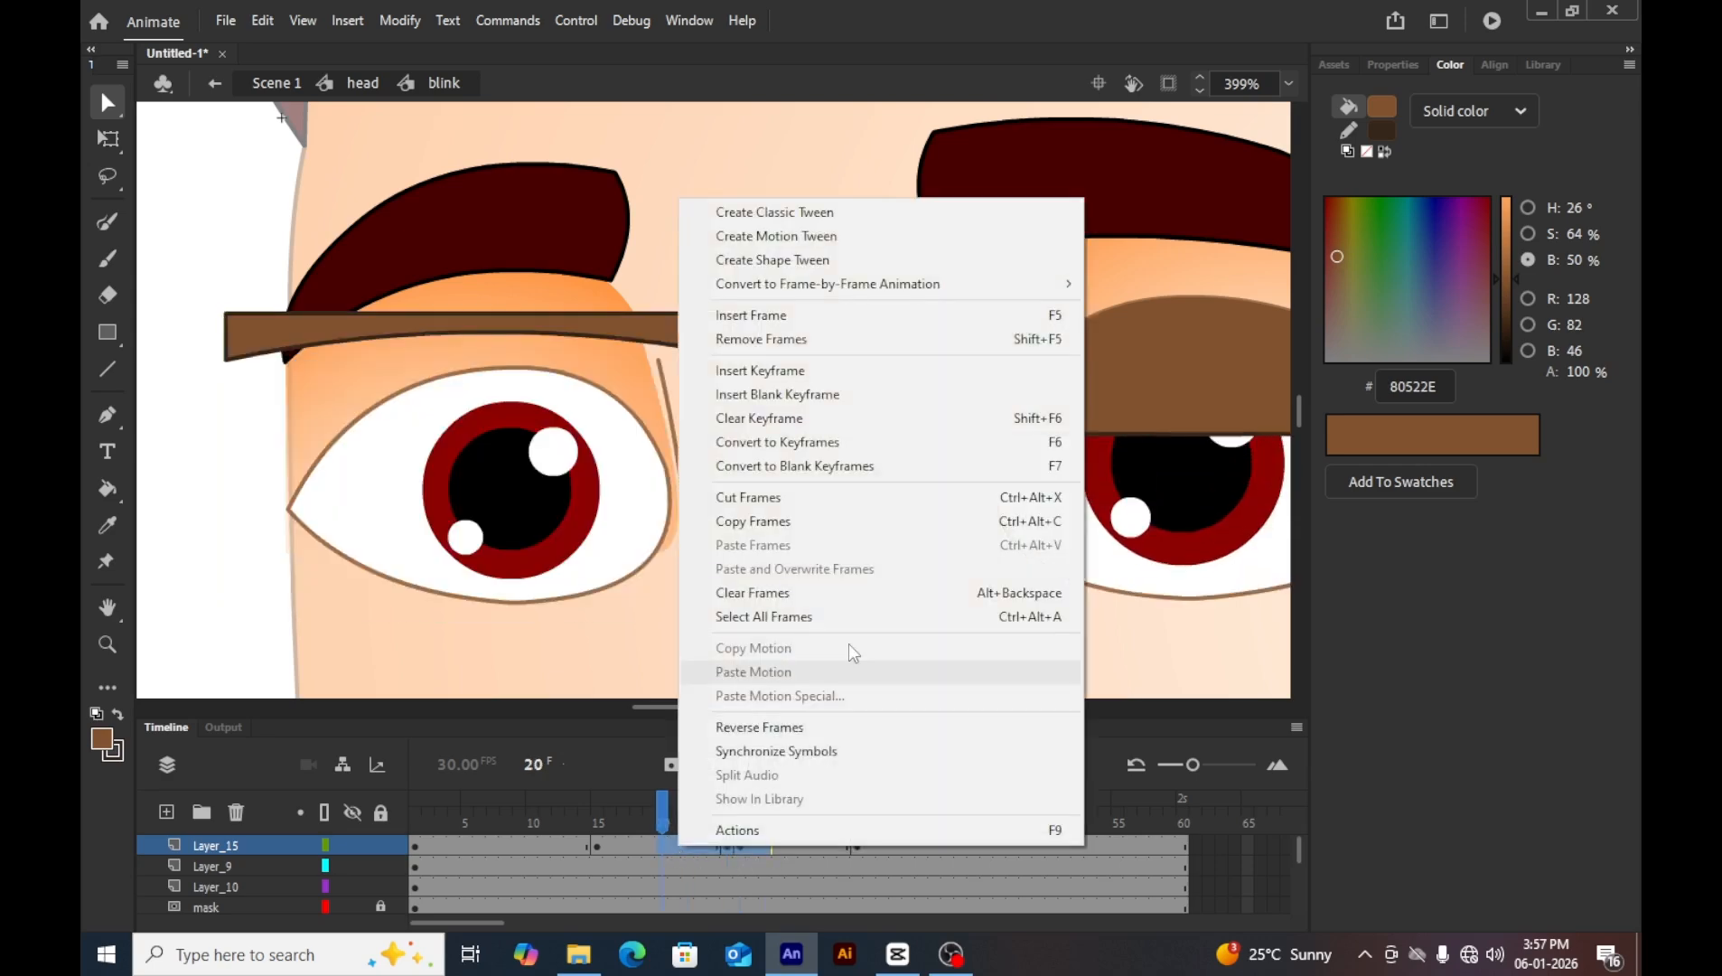
pyautogui.click(870, 266)
pyautogui.moveTo(664, 809); pyautogui.dragTo(415, 811)
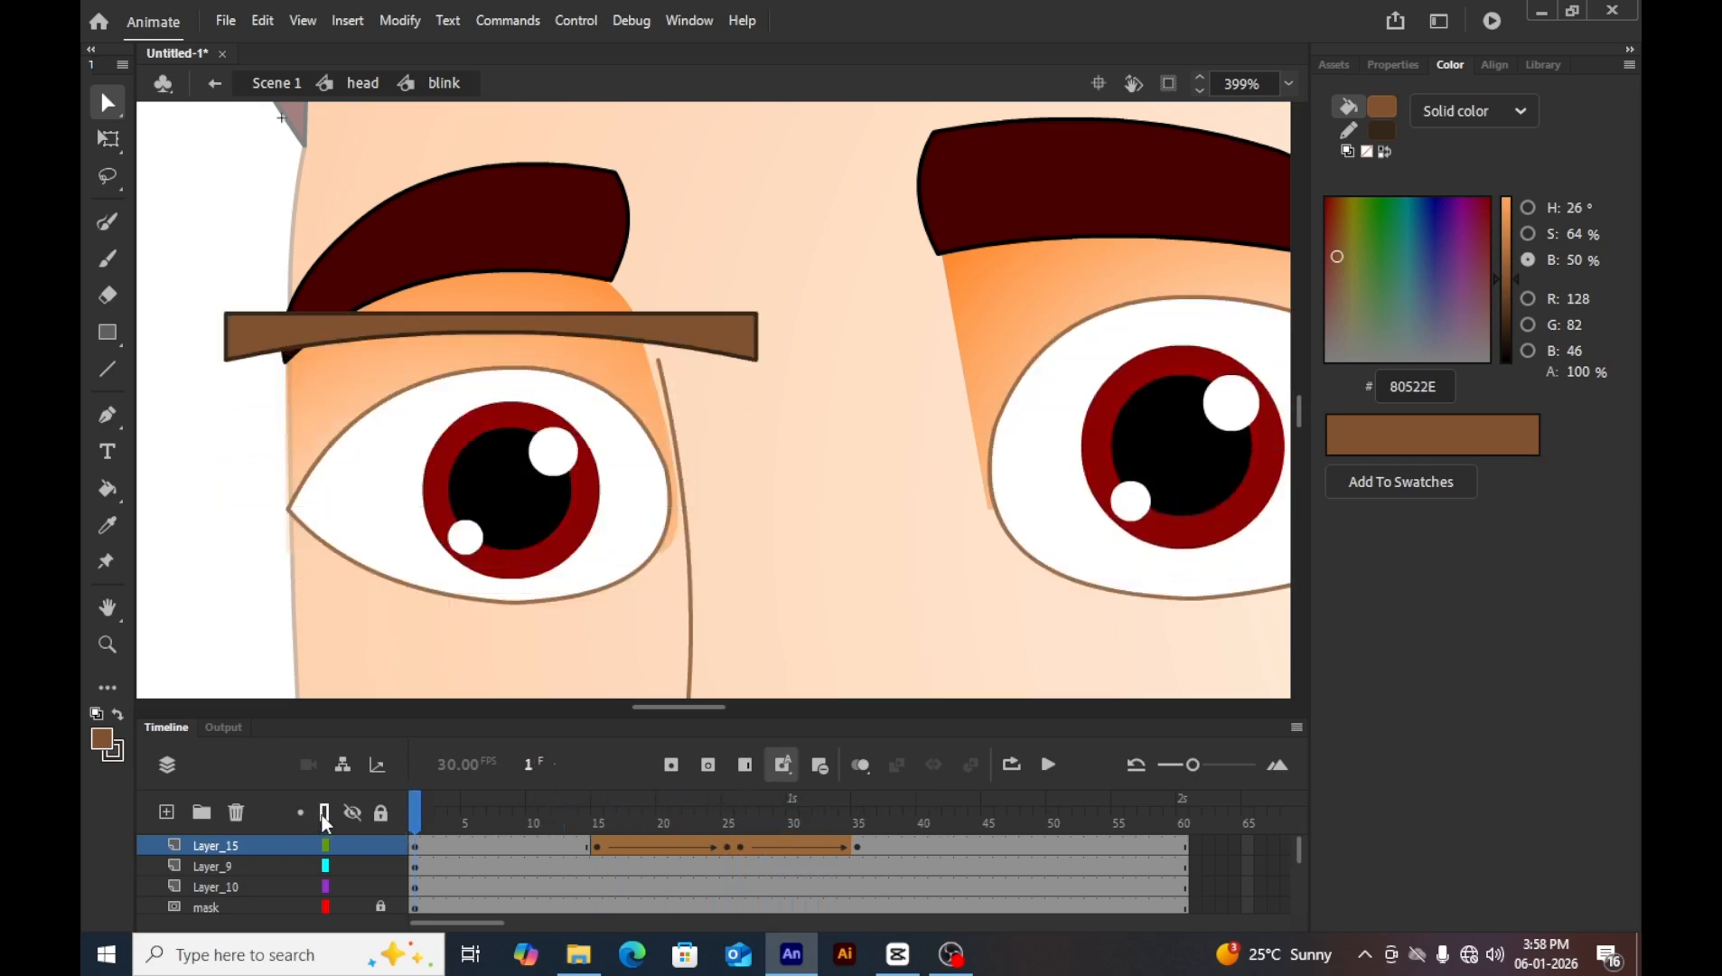
# Rename Layer_15 as blink 2, accepting the adjusted layer name.
pyautogui.click(242, 848)
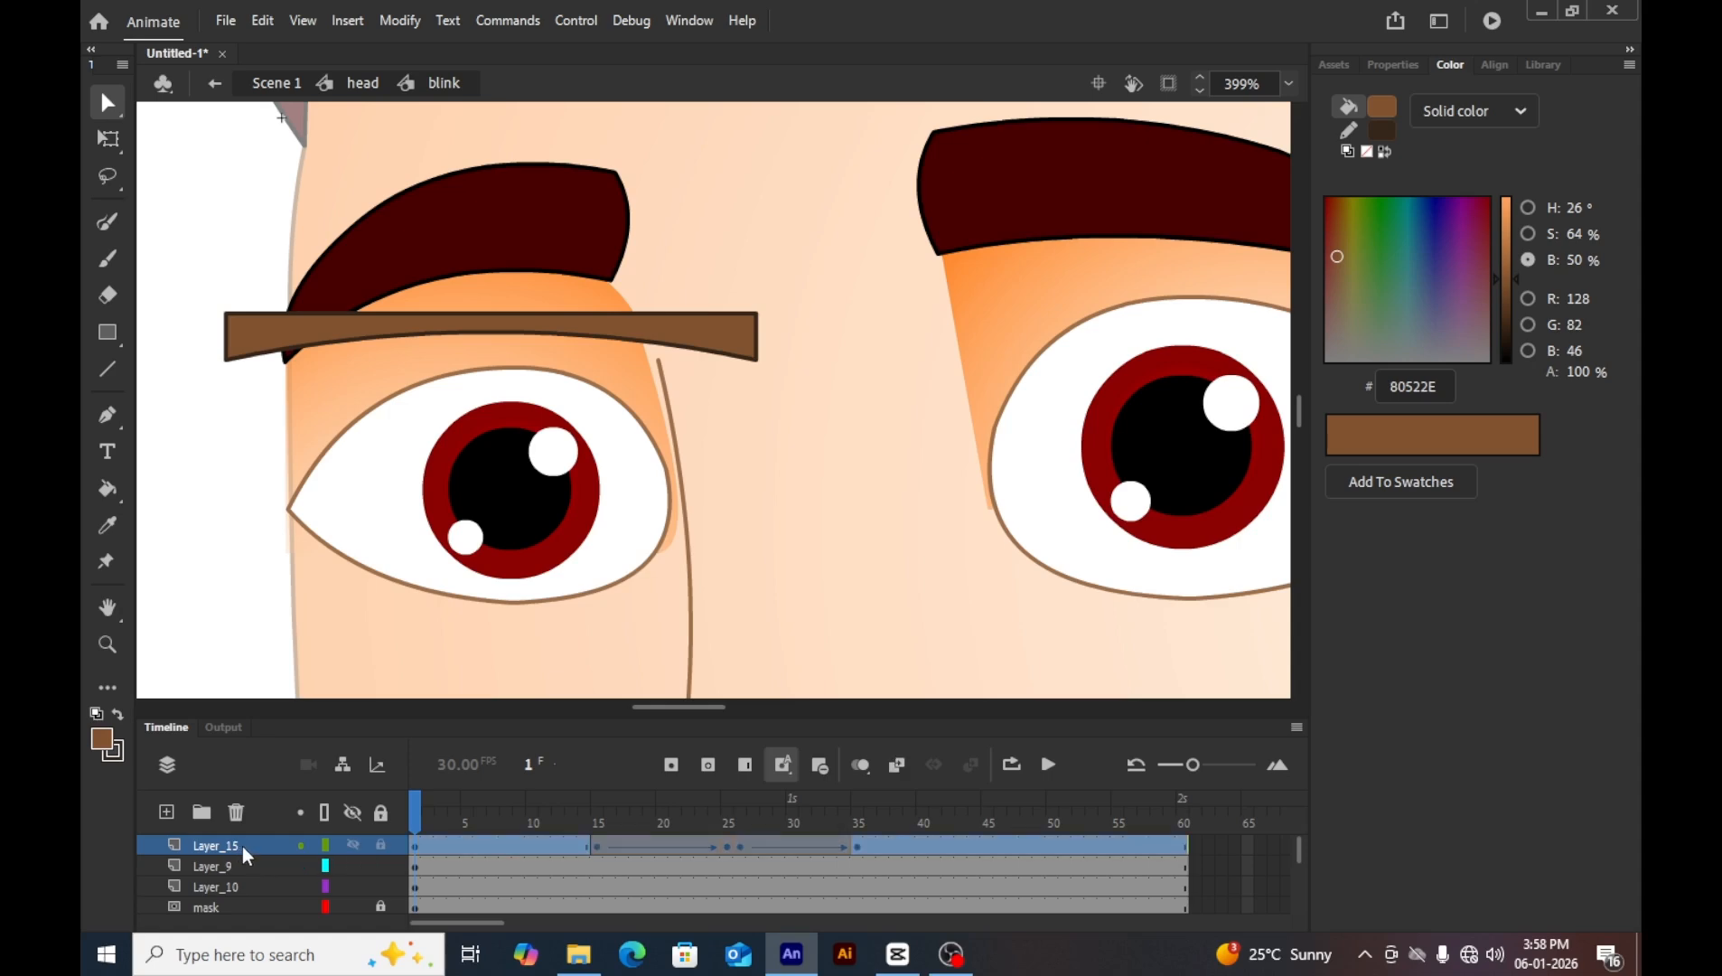
pyautogui.doubleClick(242, 849)
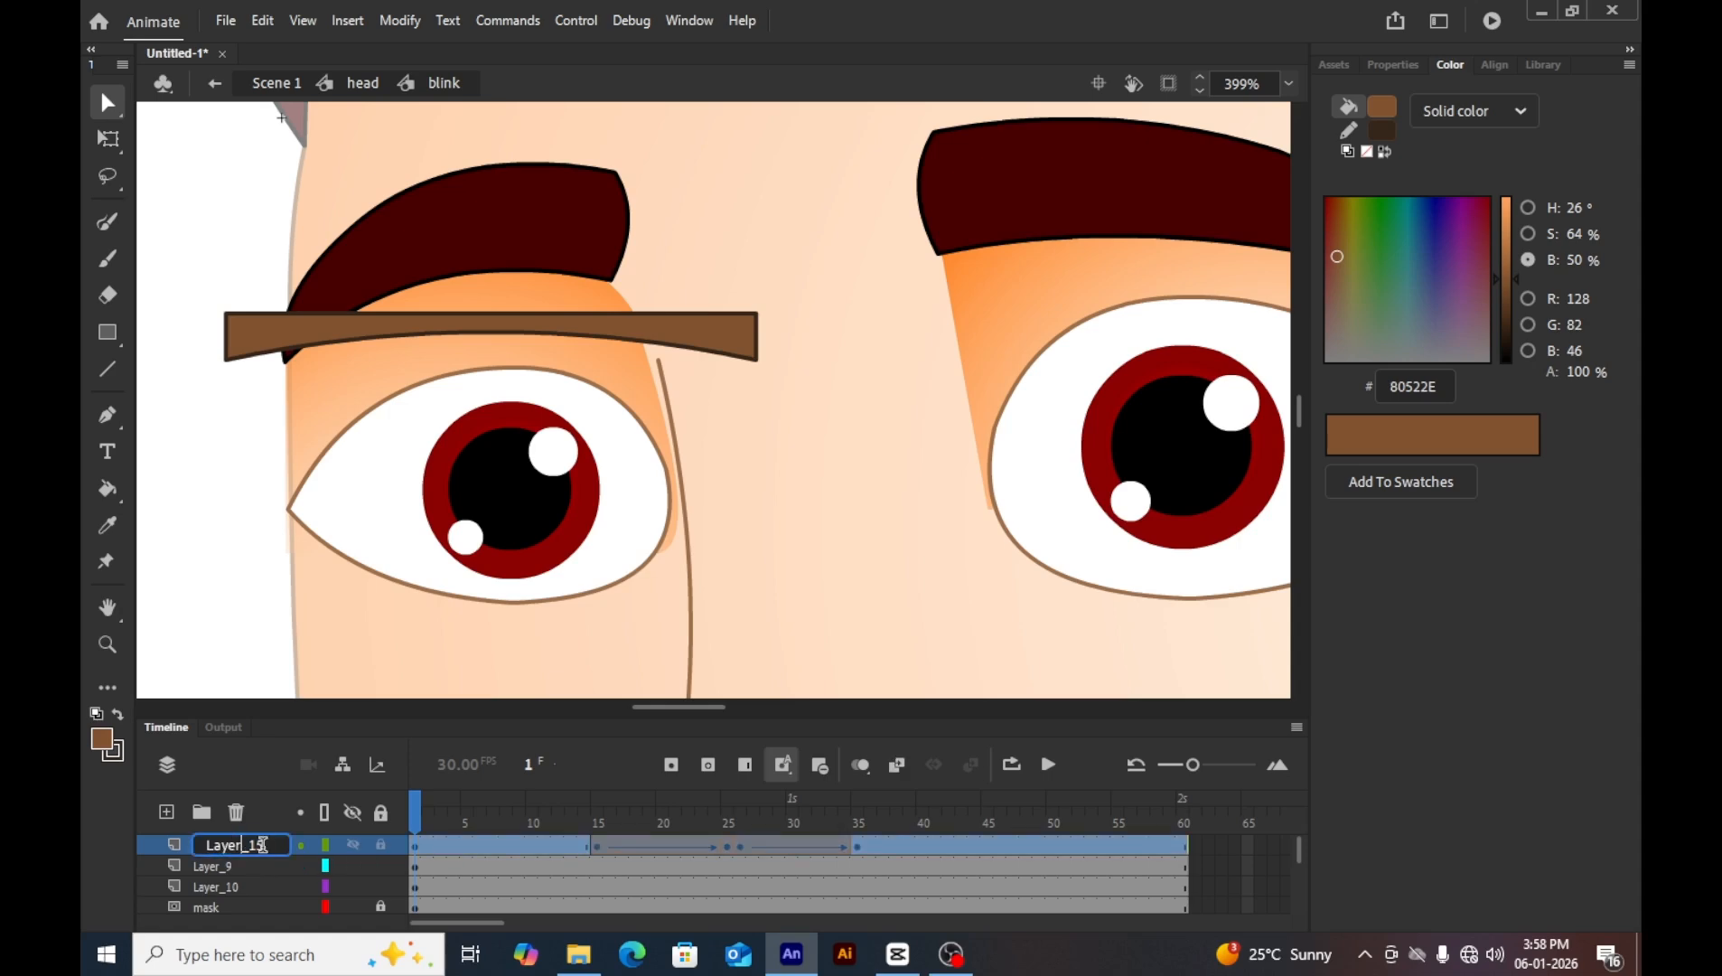
pyautogui.moveTo(276, 845); pyautogui.dragTo(142, 849)
pyautogui.press('BackSpace')
pyautogui.write('blink 2')
pyautogui.press('Return')
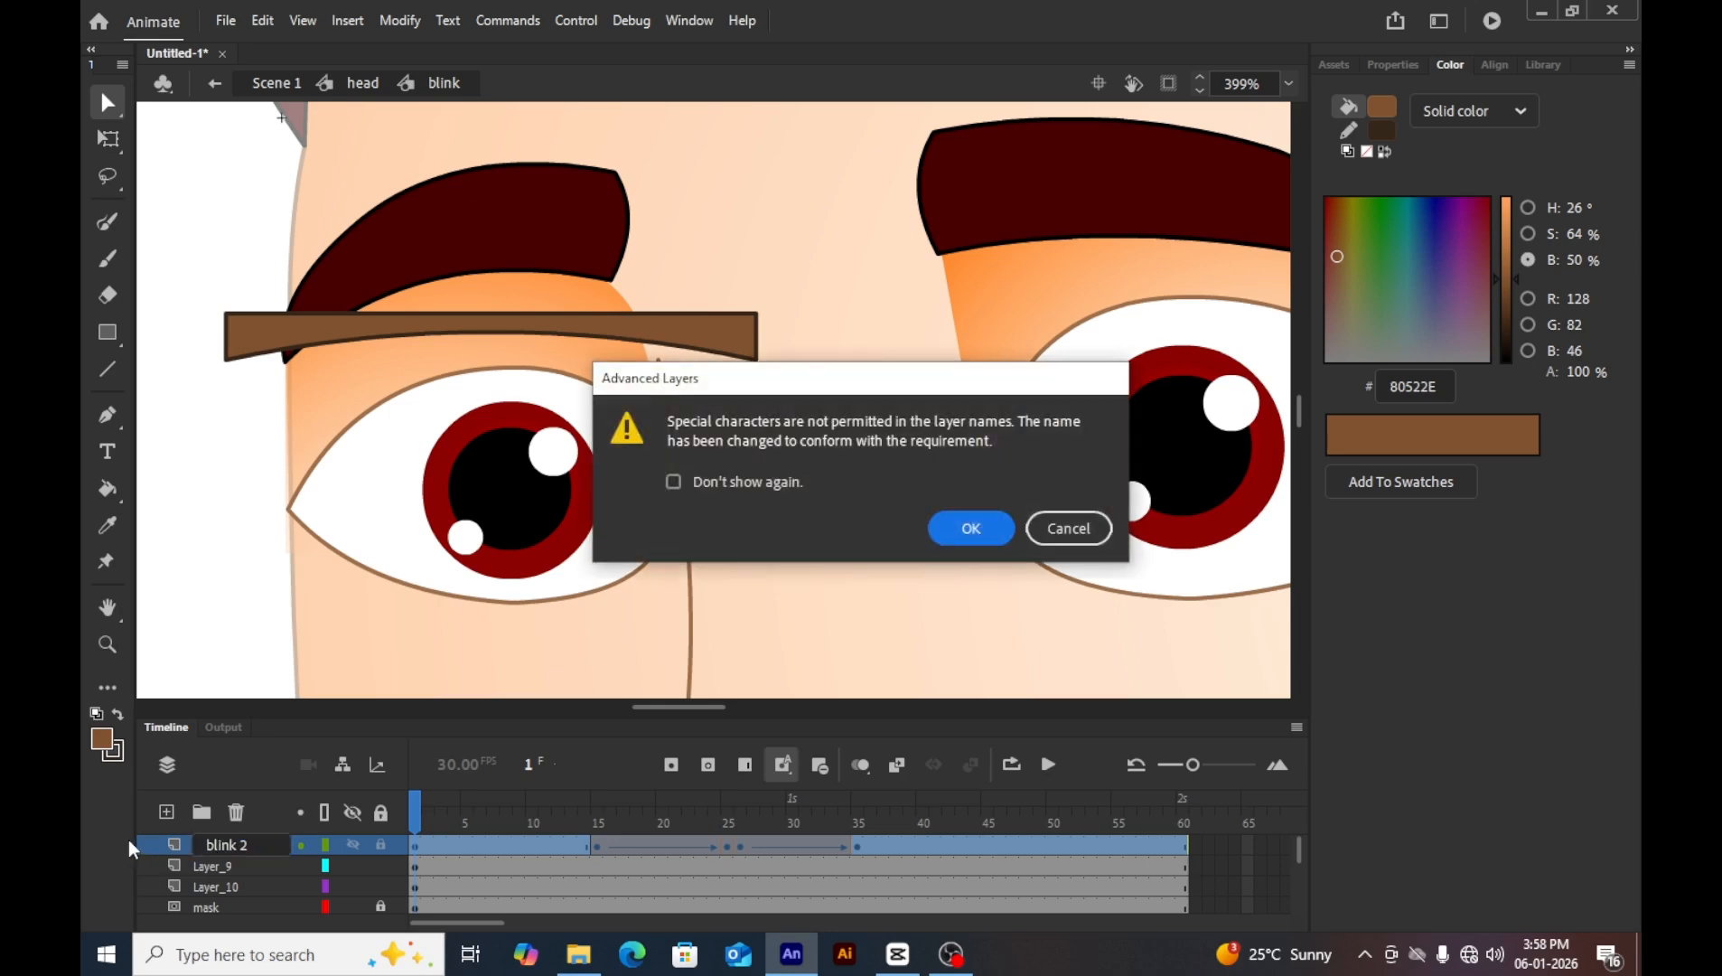
pyautogui.press('Return')
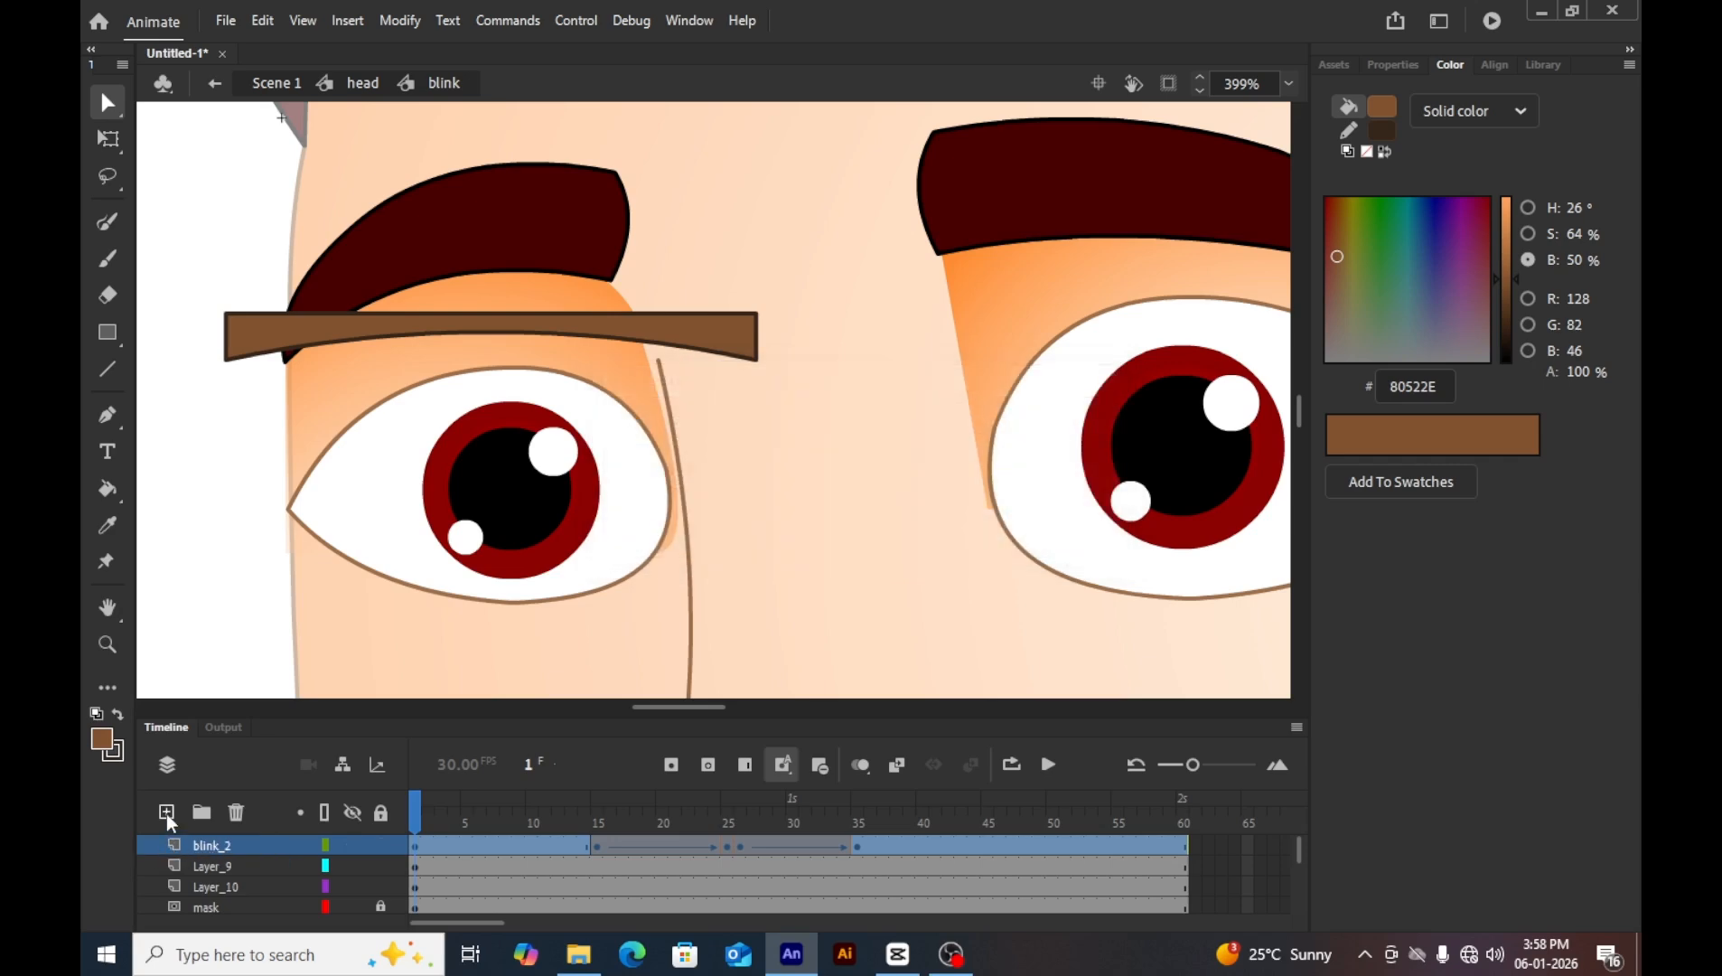
# Add a layer named mask 2 above blink_2 and copy the left eye's white shape for it.
pyautogui.click(166, 812)
pyautogui.click(380, 534)
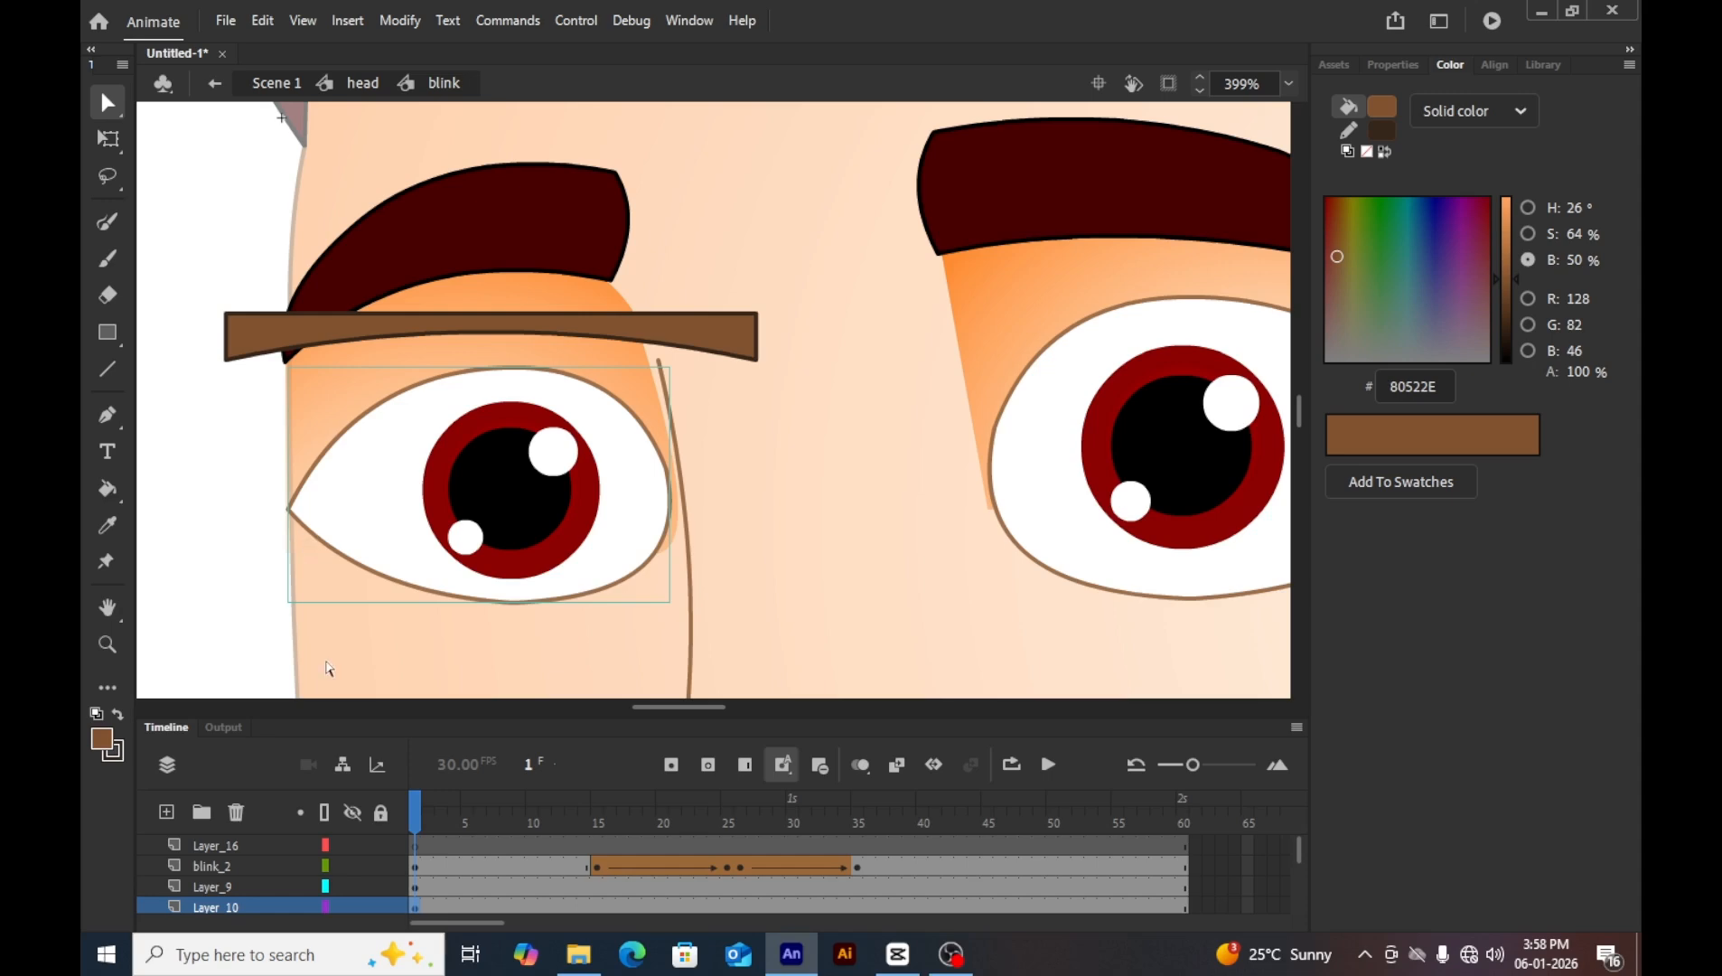
pyautogui.doubleClick(237, 844)
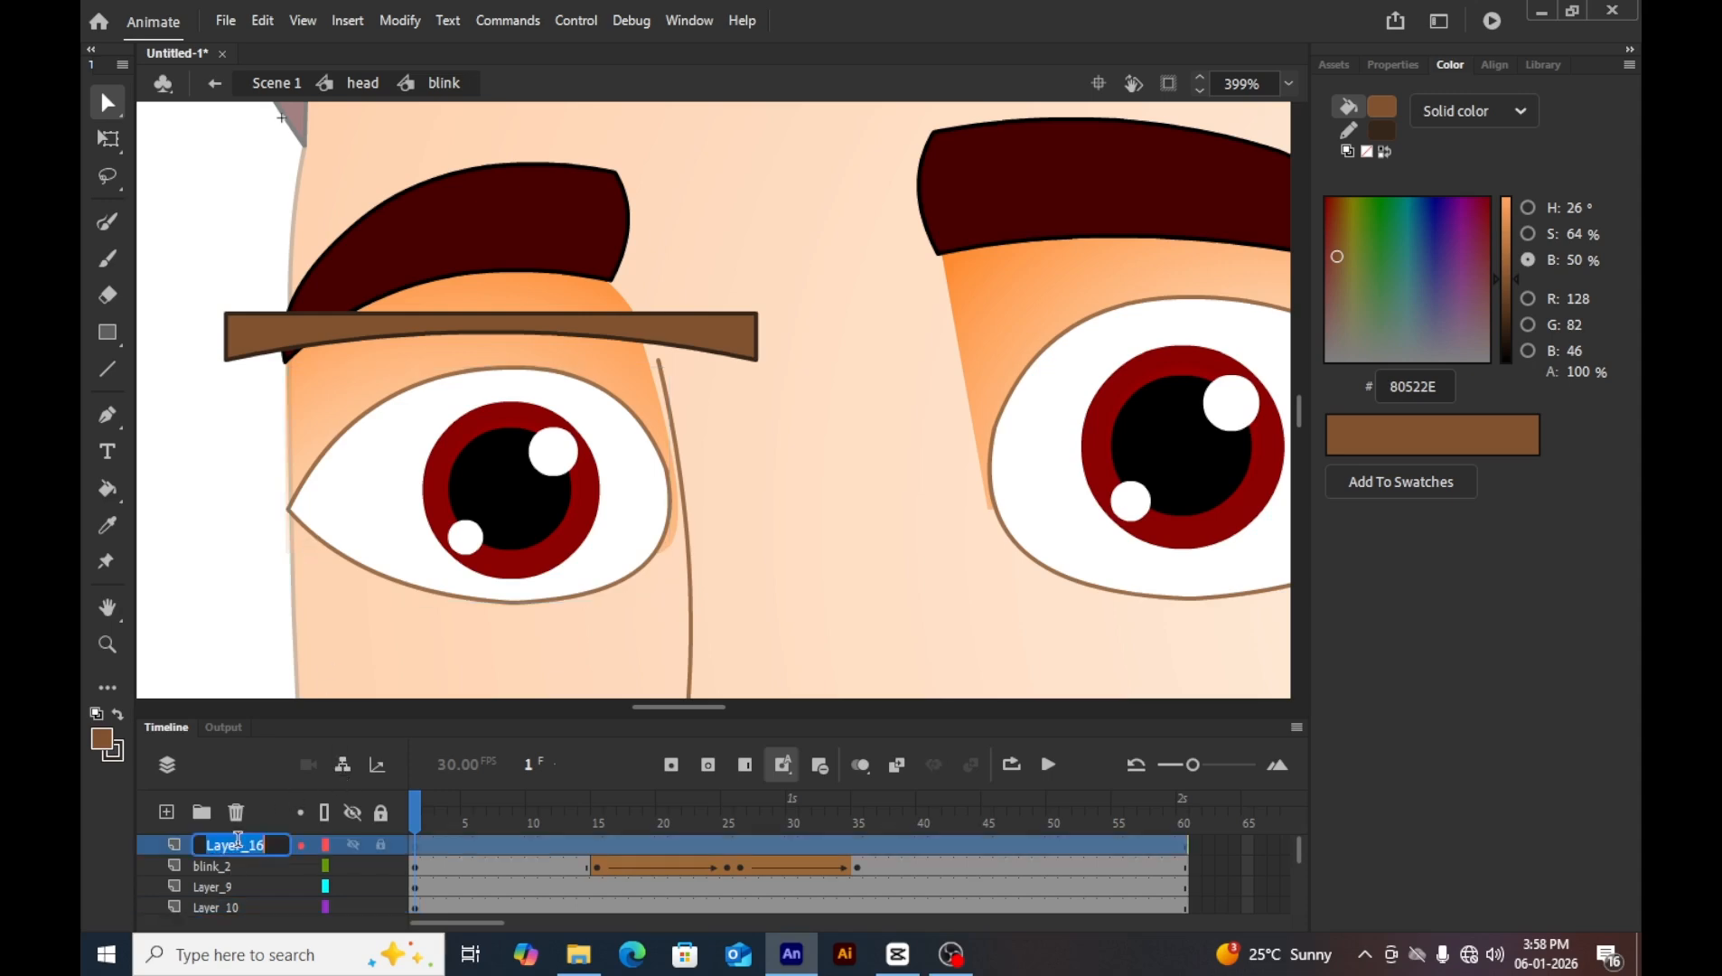
pyautogui.press('BackSpace')
pyautogui.write('mask 2')
pyautogui.press('Return')
pyautogui.press('Return')
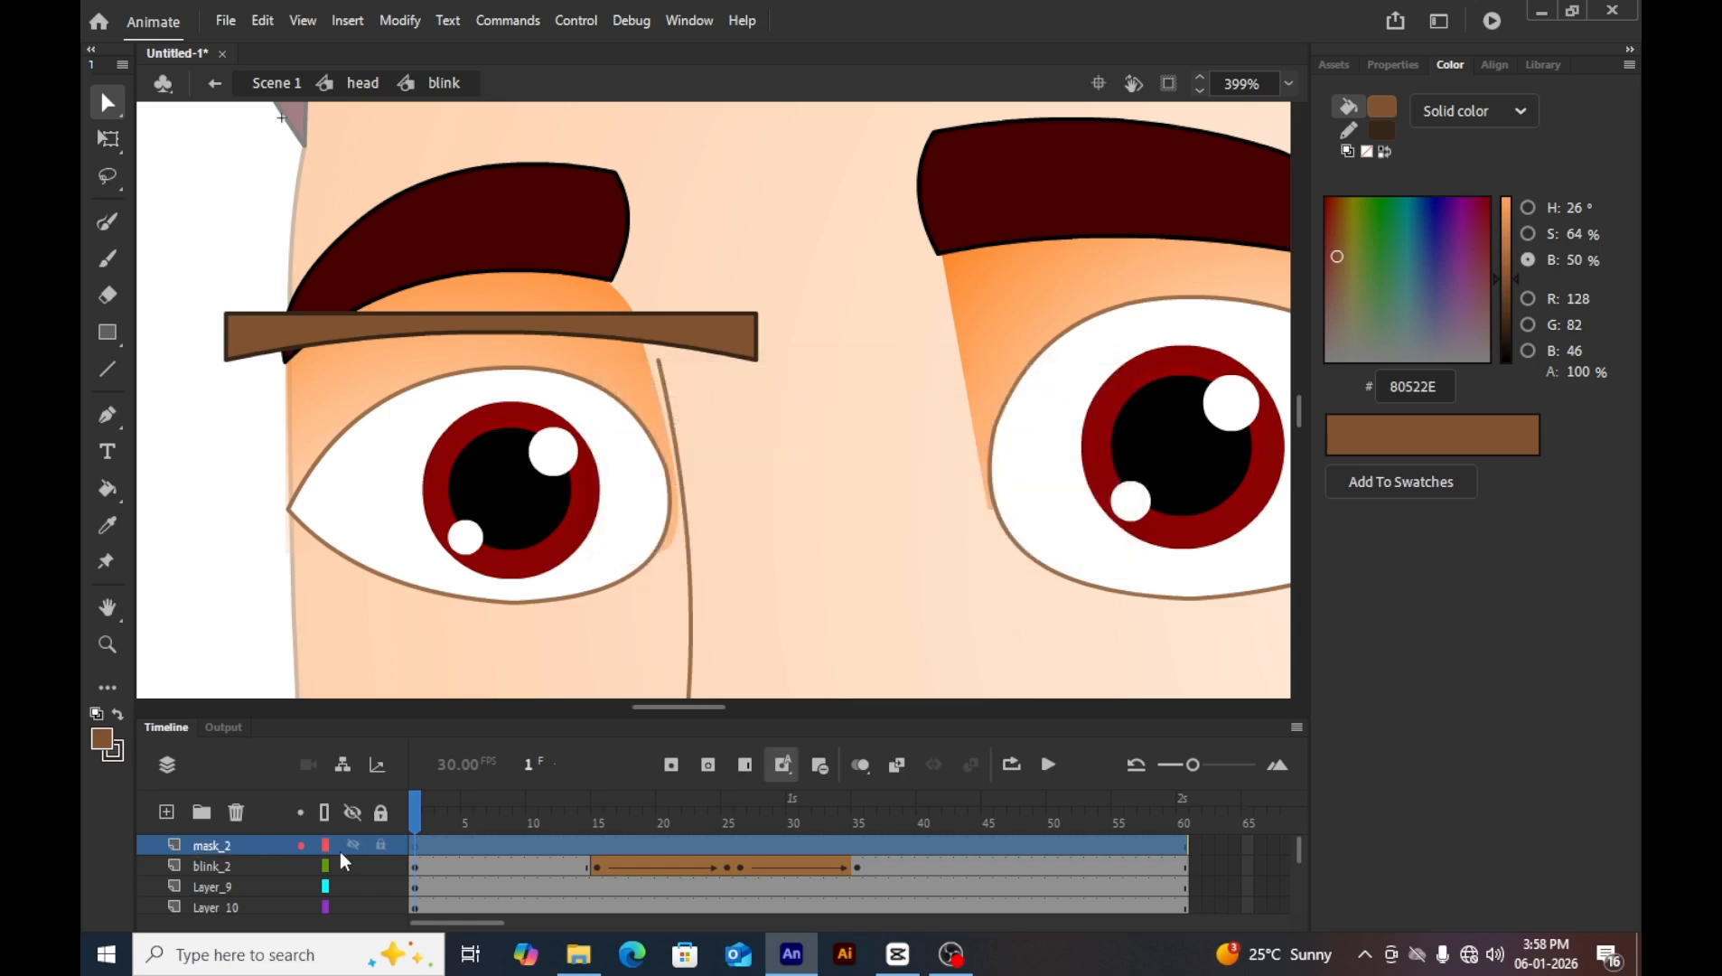
# Paste the left eye's white shape in place on mask_2 and turn that layer into a mask for blink_2.
pyautogui.hotkey('ctrl', 'shift', 'v')
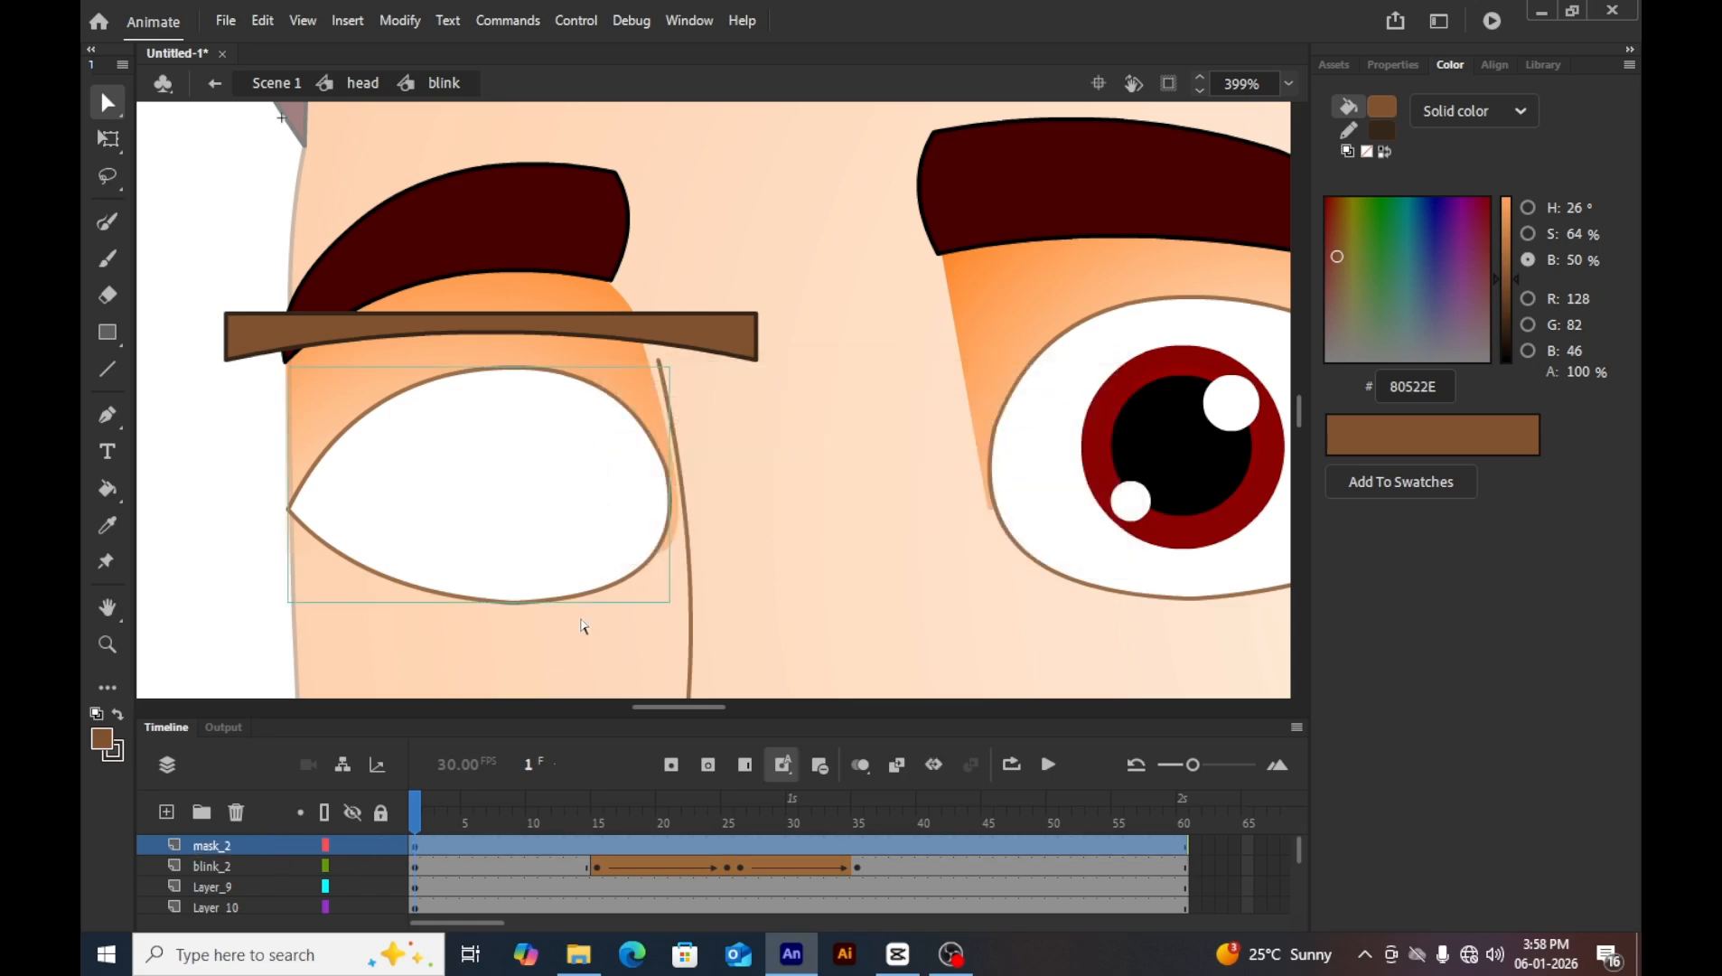
pyautogui.moveTo(589, 535); pyautogui.dragTo(115, 505)
pyautogui.hotkey('ctrl', 'z')
pyautogui.rightClick(214, 846)
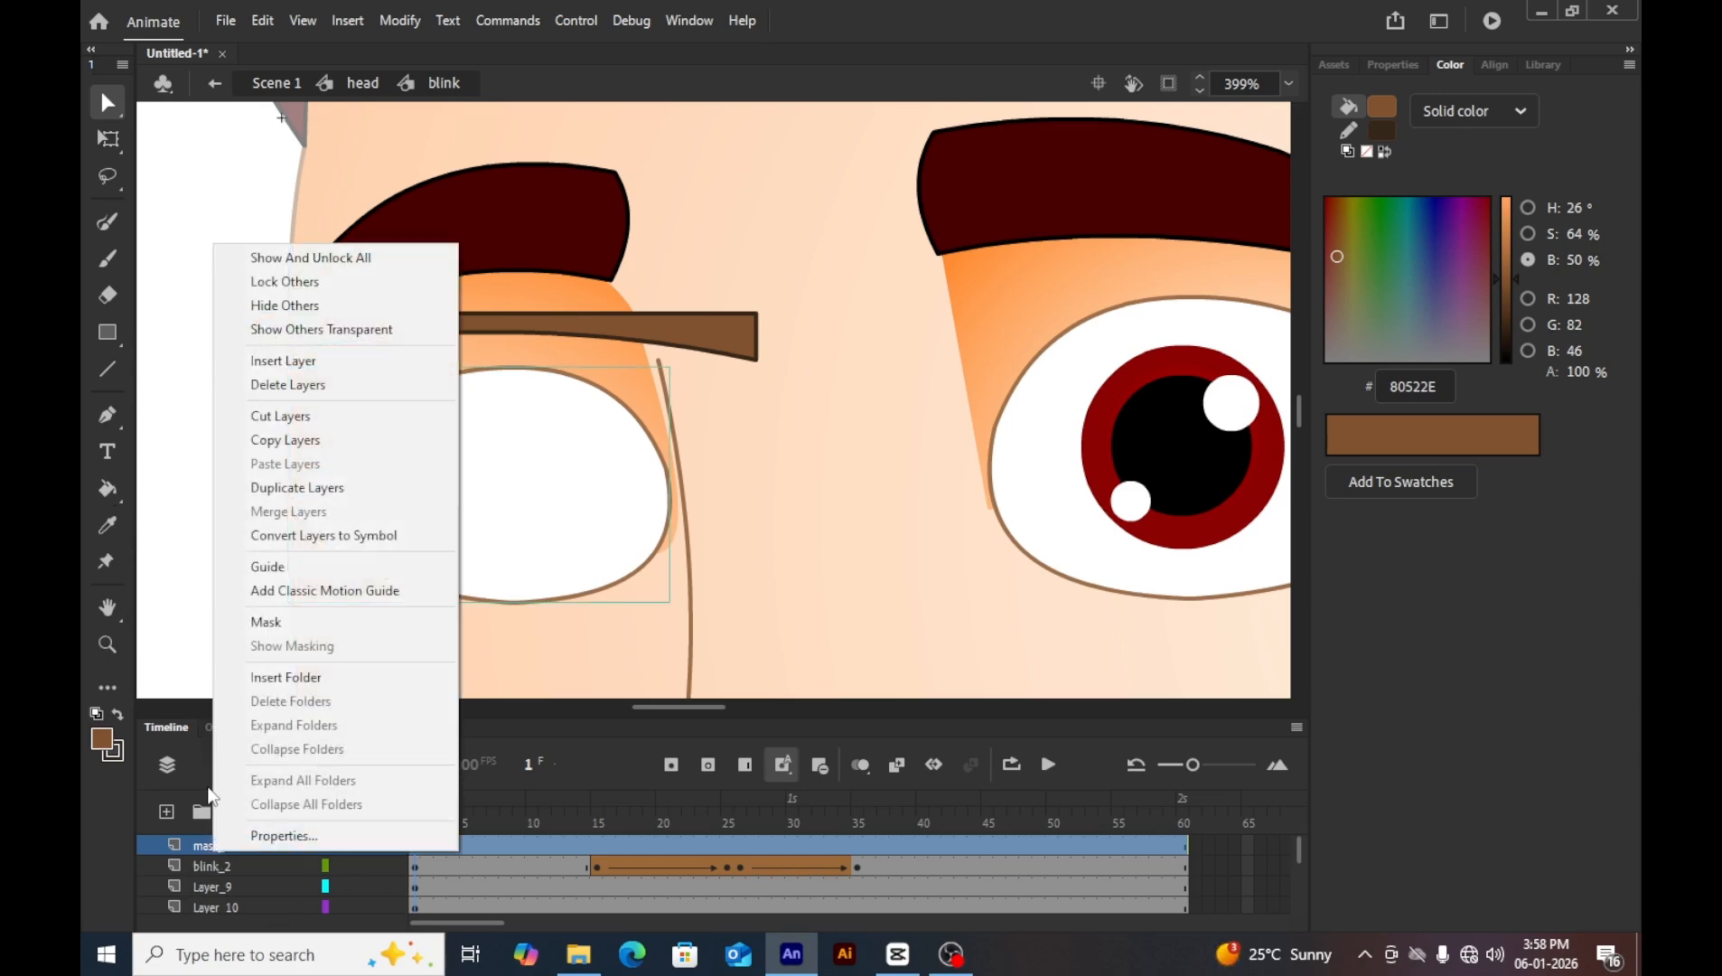
pyautogui.click(310, 623)
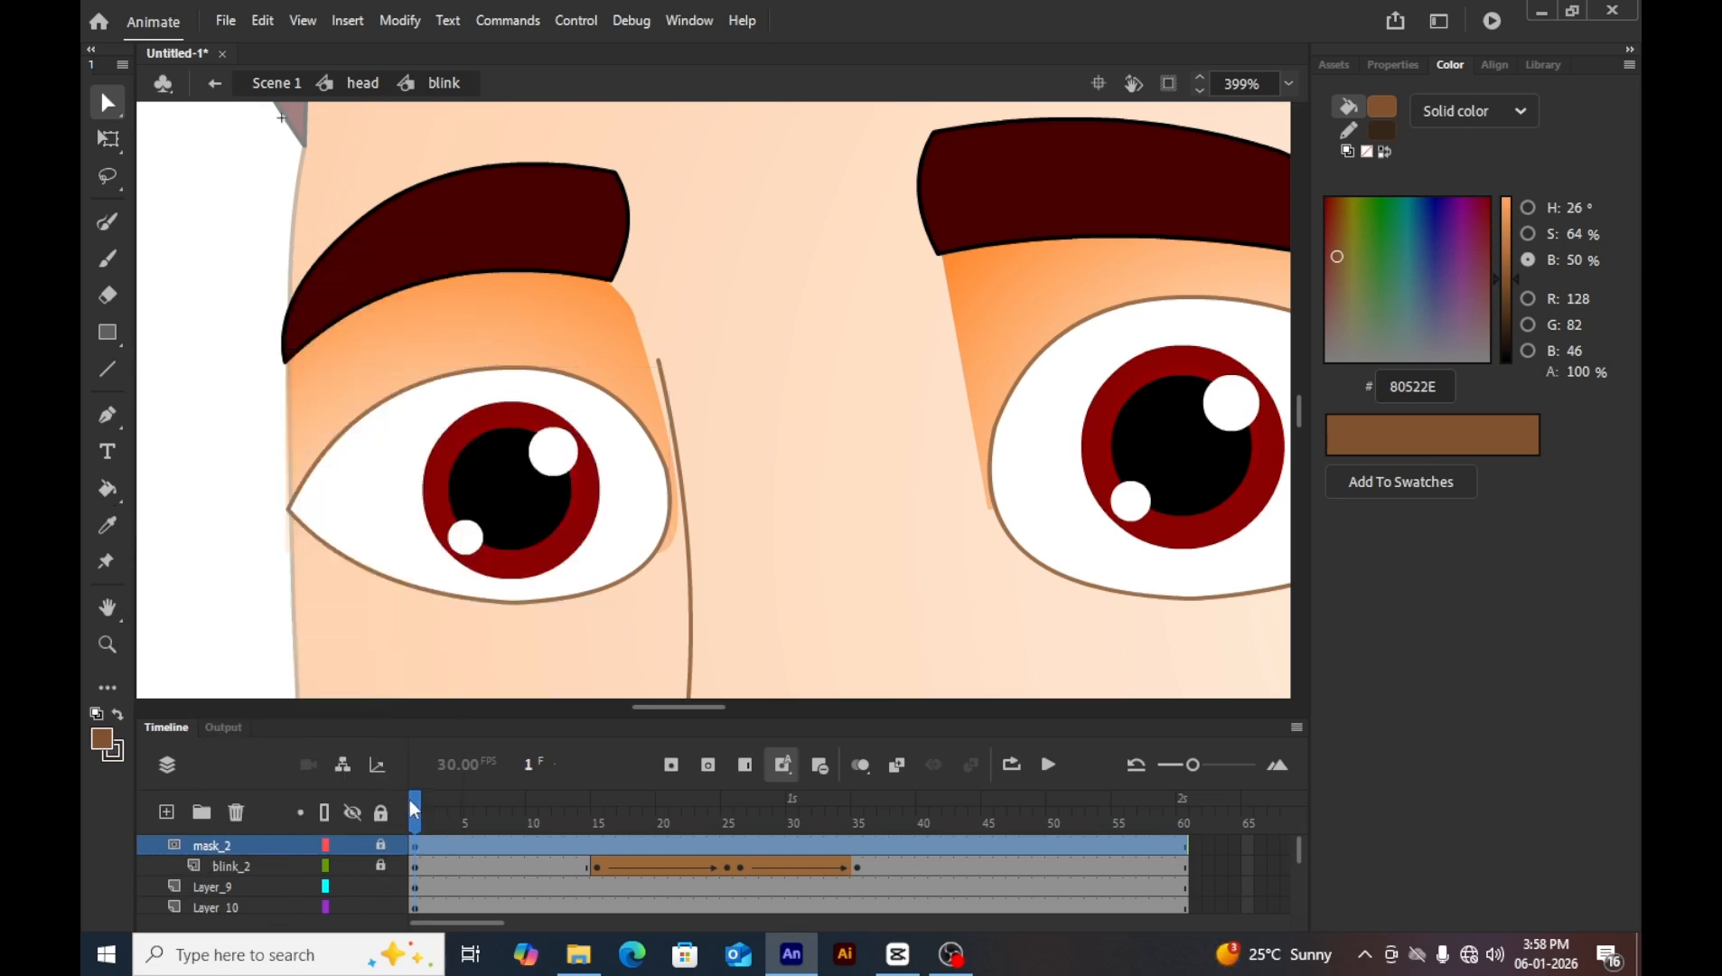
pyautogui.moveTo(430, 817)
pyautogui.mouseDown()
pyautogui.moveTo(711, 822)
pyautogui.moveTo(454, 824)
pyautogui.moveTo(606, 842)
pyautogui.moveTo(415, 821)
pyautogui.mouseUp()
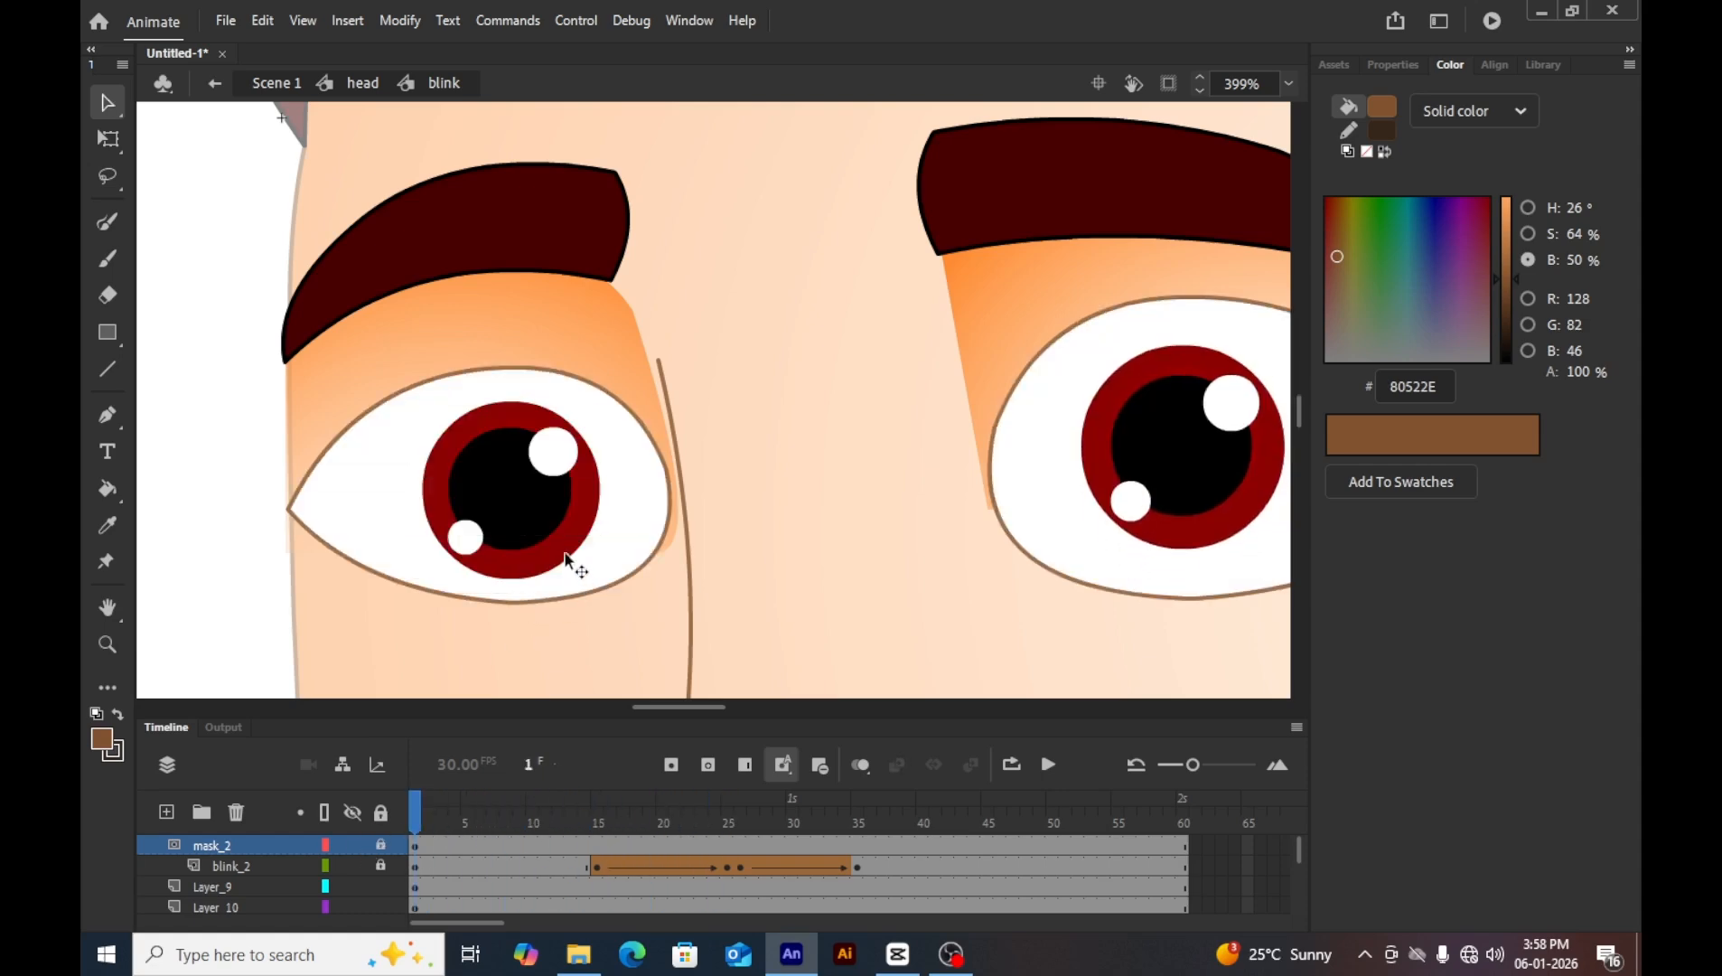
# Convert the left eye's iris on Layer_9 to a graphic symbol named e ball 2.
pyautogui.click(452, 559)
pyautogui.moveTo(511, 470); pyautogui.dragTo(432, 433)
pyautogui.hotkey('ctrl', 'z')
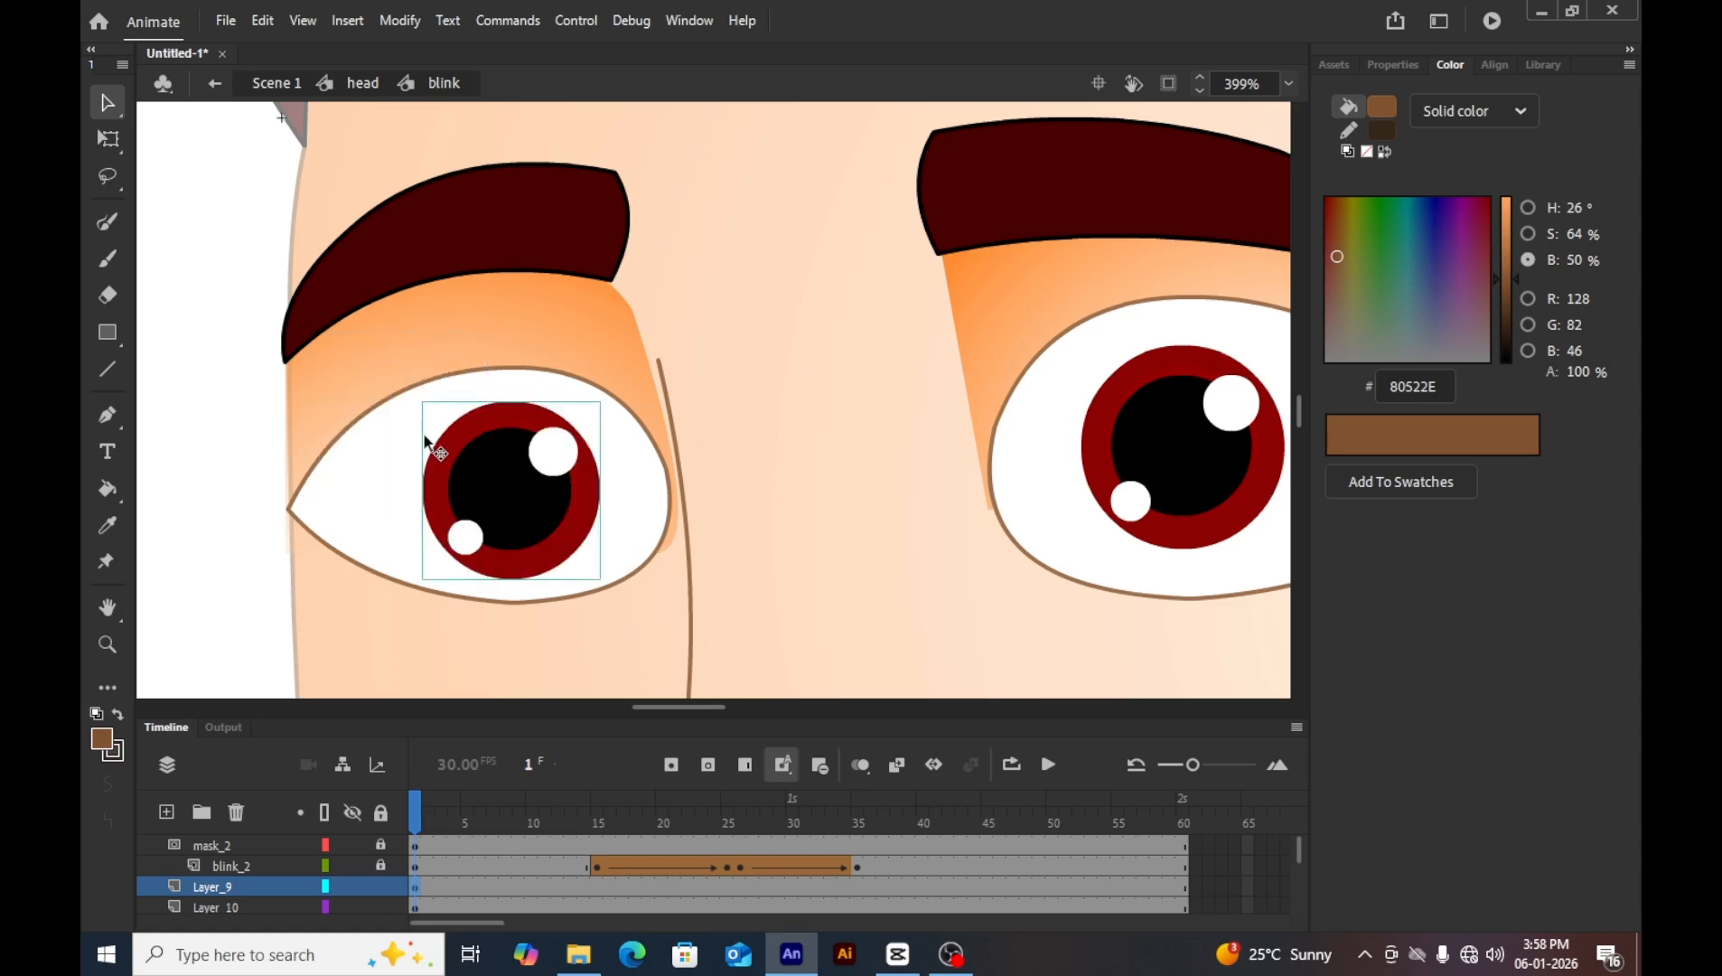
pyautogui.press('F8')
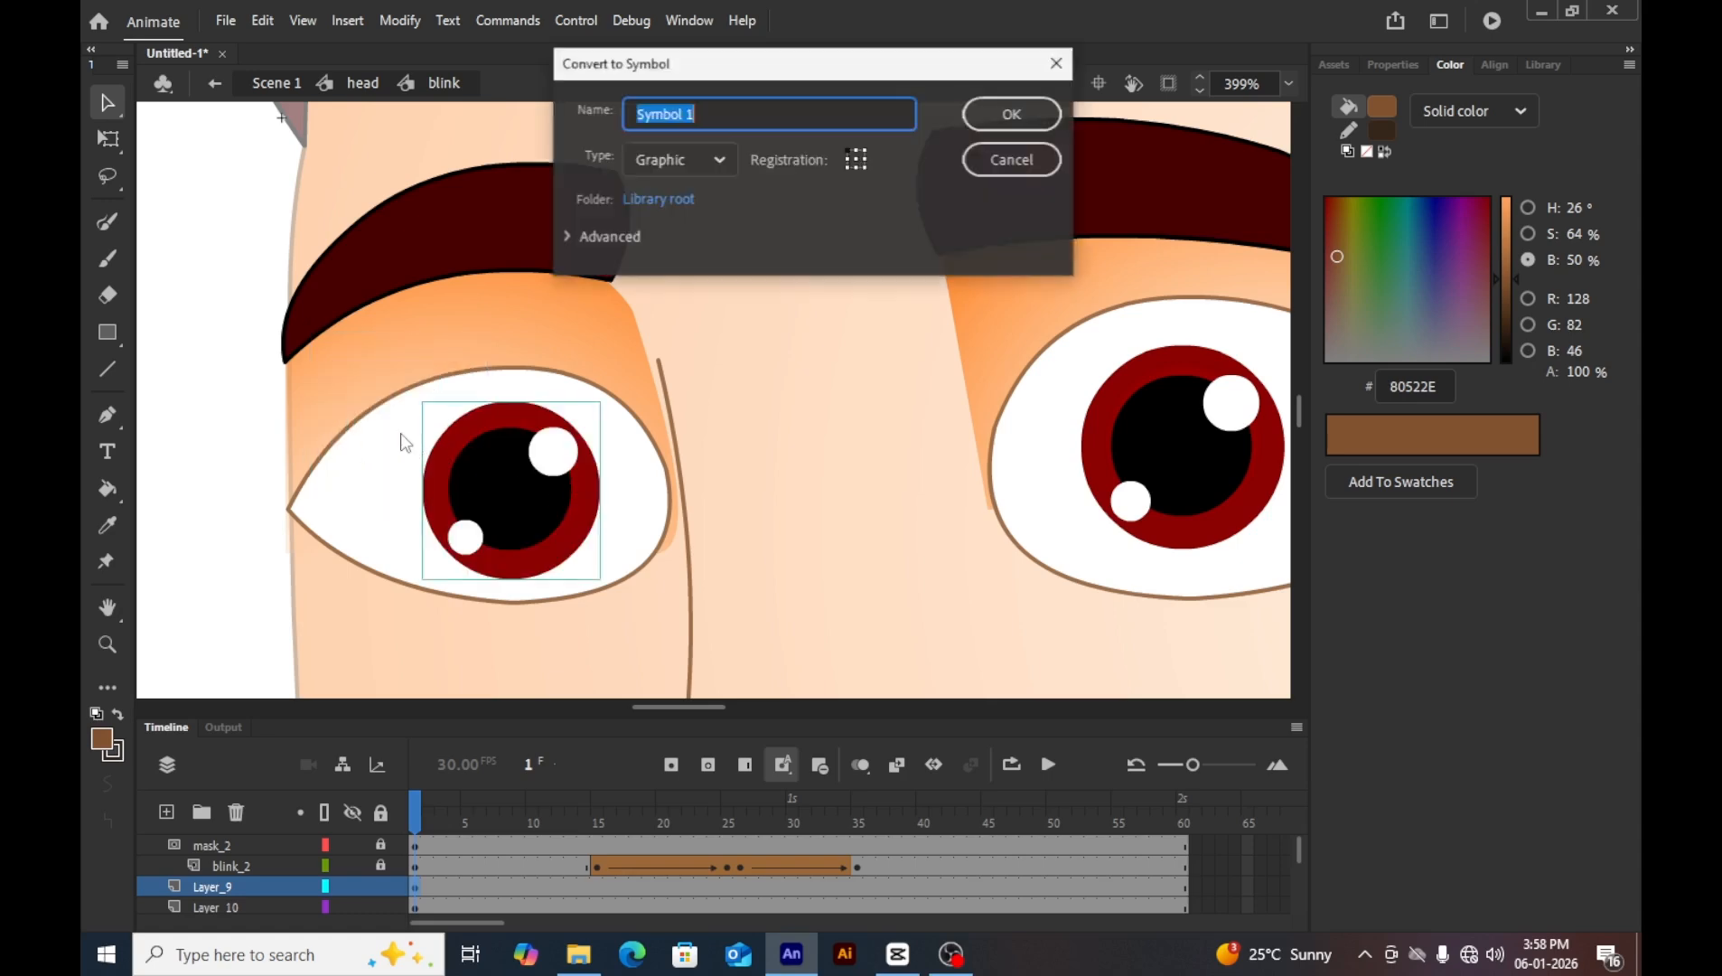
pyautogui.press('BackSpace')
pyautogui.write('e ball 2')
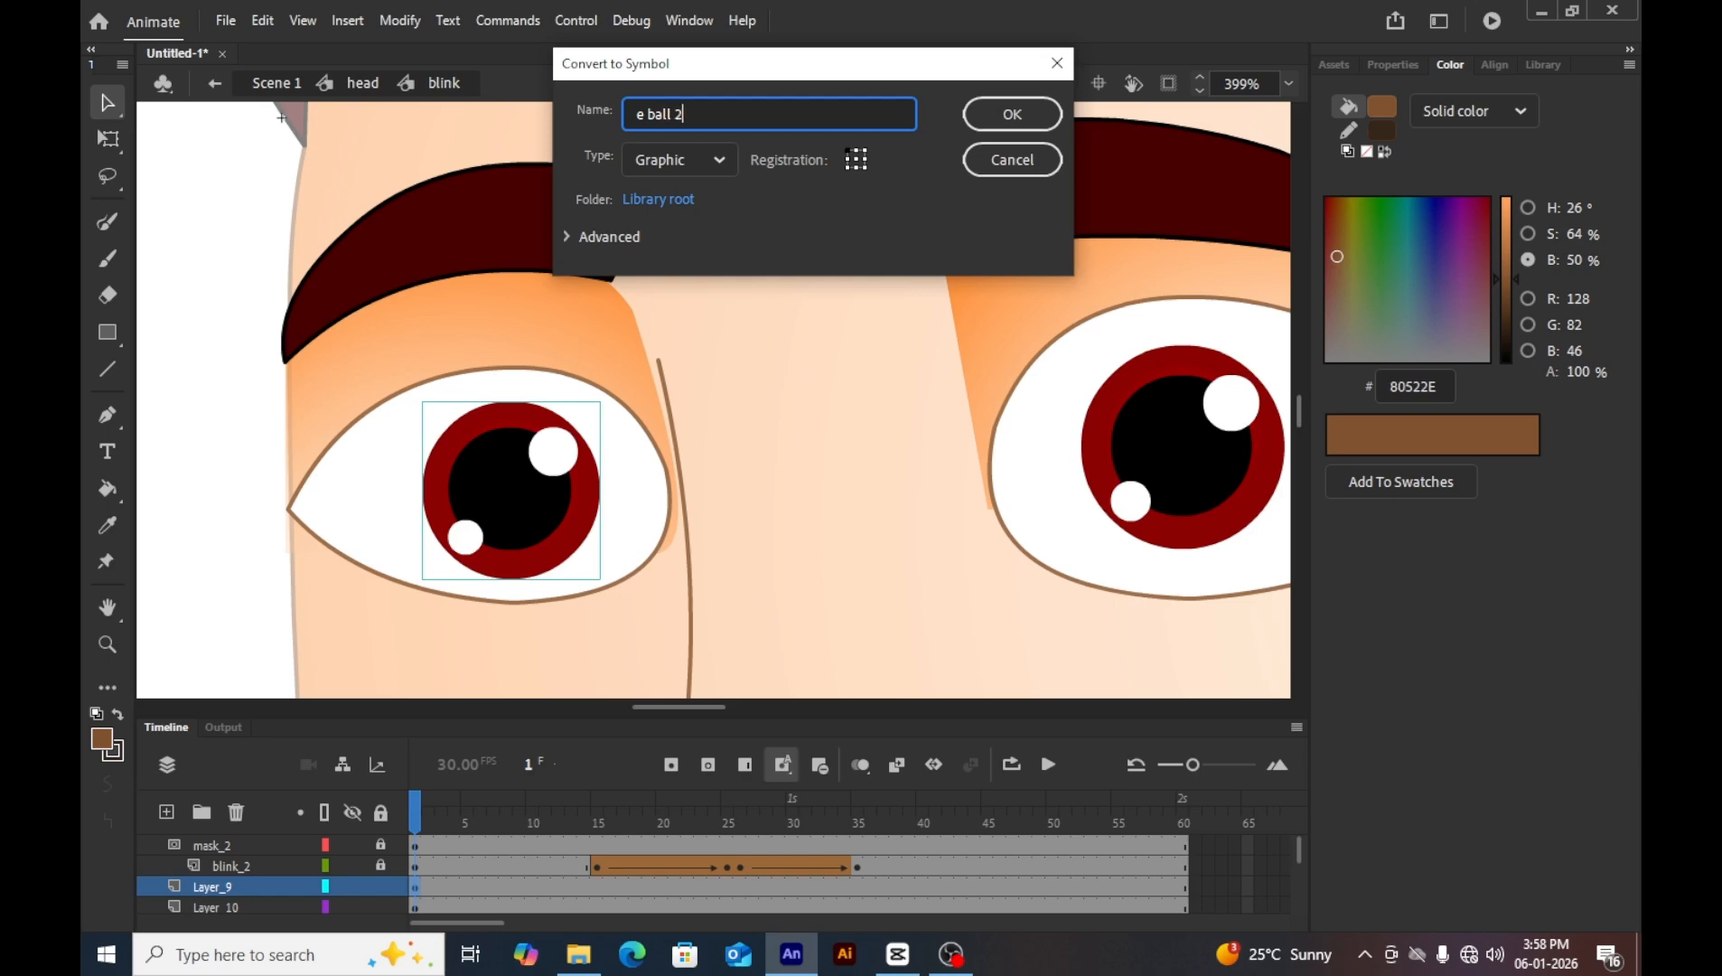
pyautogui.press('Return')
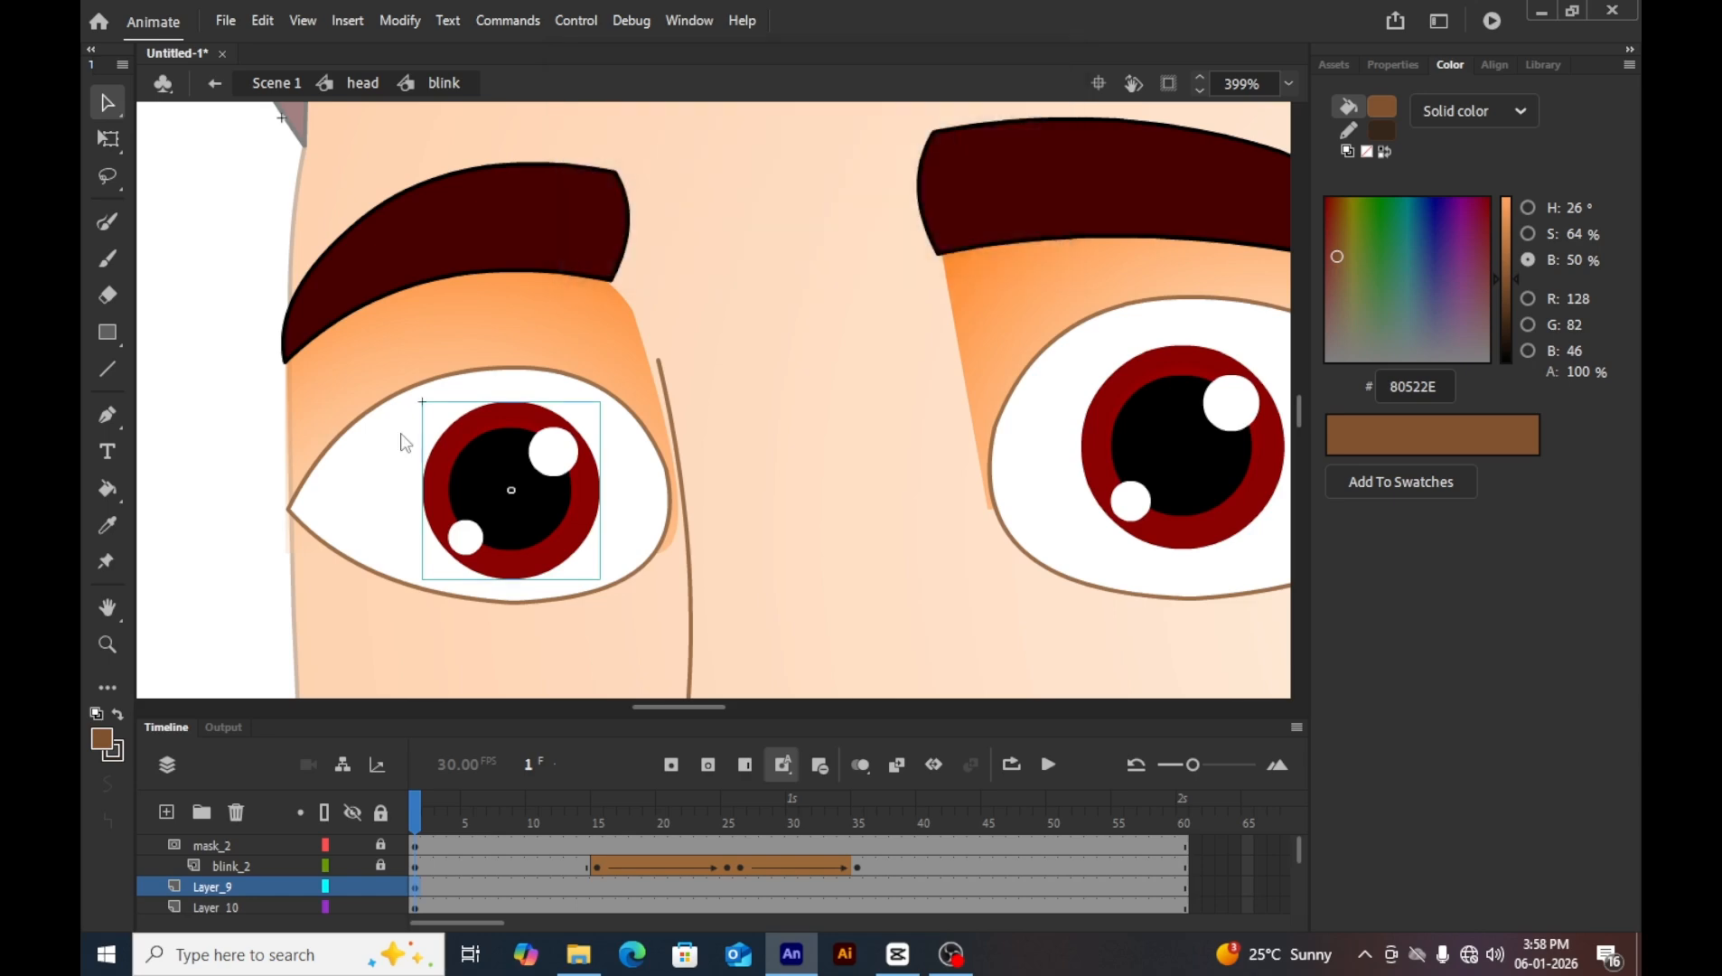
# Insert keyframes on Layer_9 at frames 15, 35 and 25, and select the left iris at frame 25 for free transforming.
pyautogui.click(600, 885)
pyautogui.press('F6')
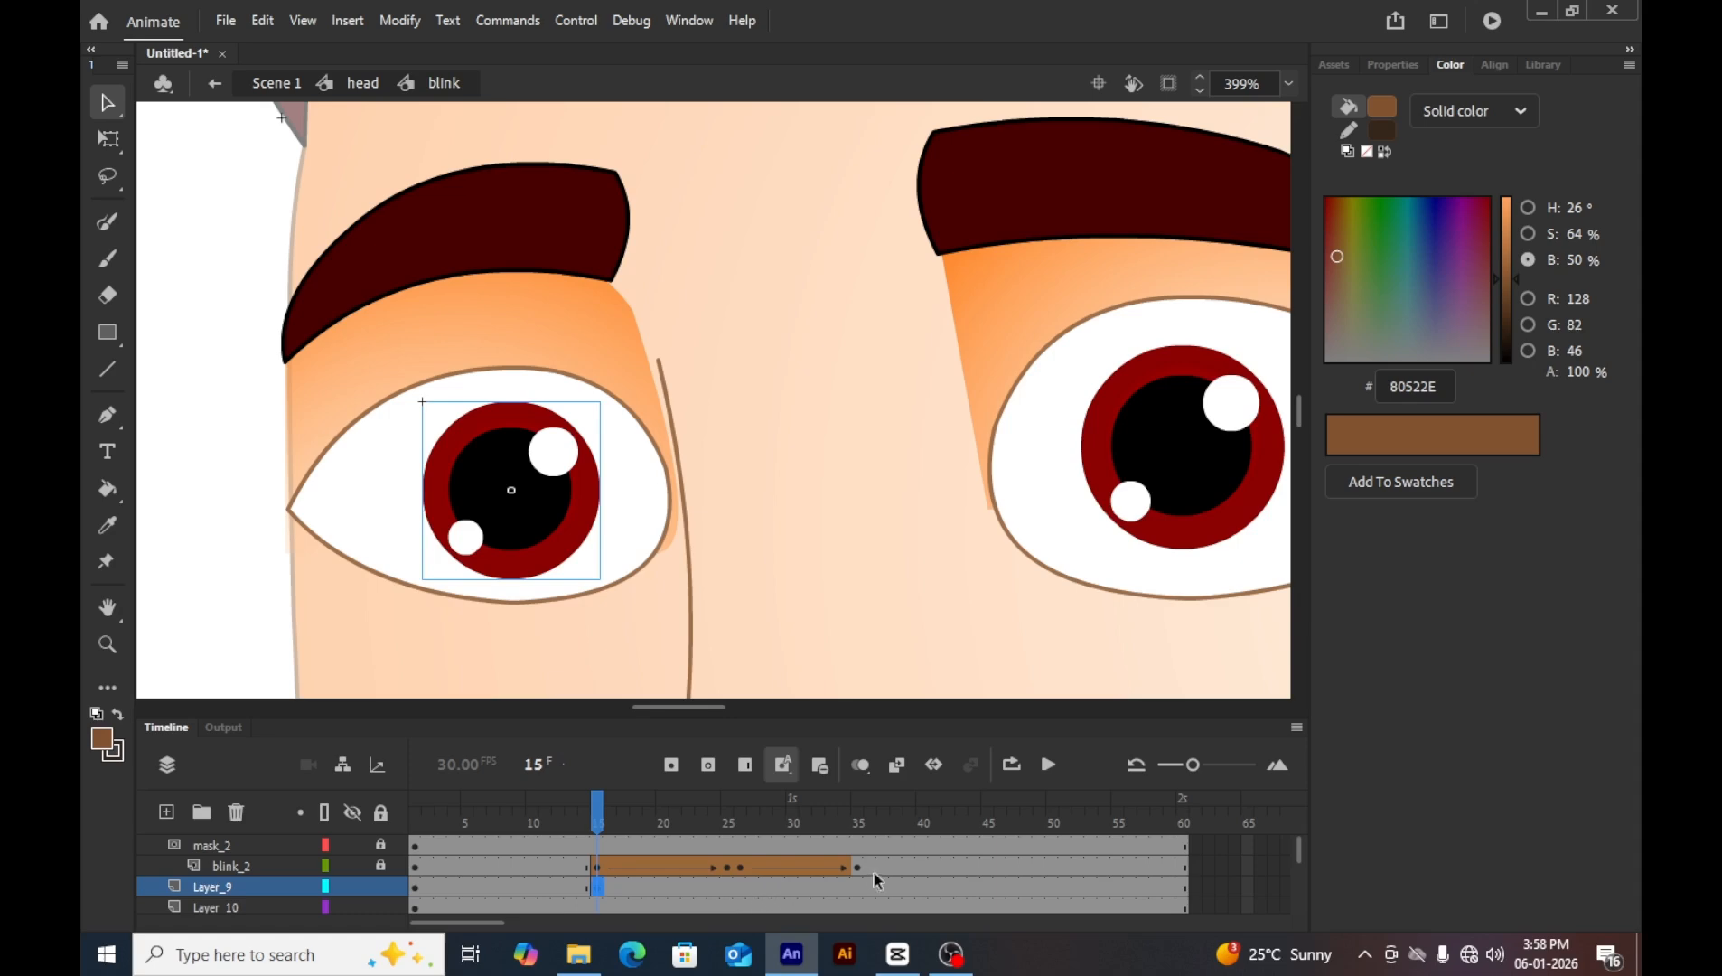
pyautogui.click(857, 886)
pyautogui.press('F6')
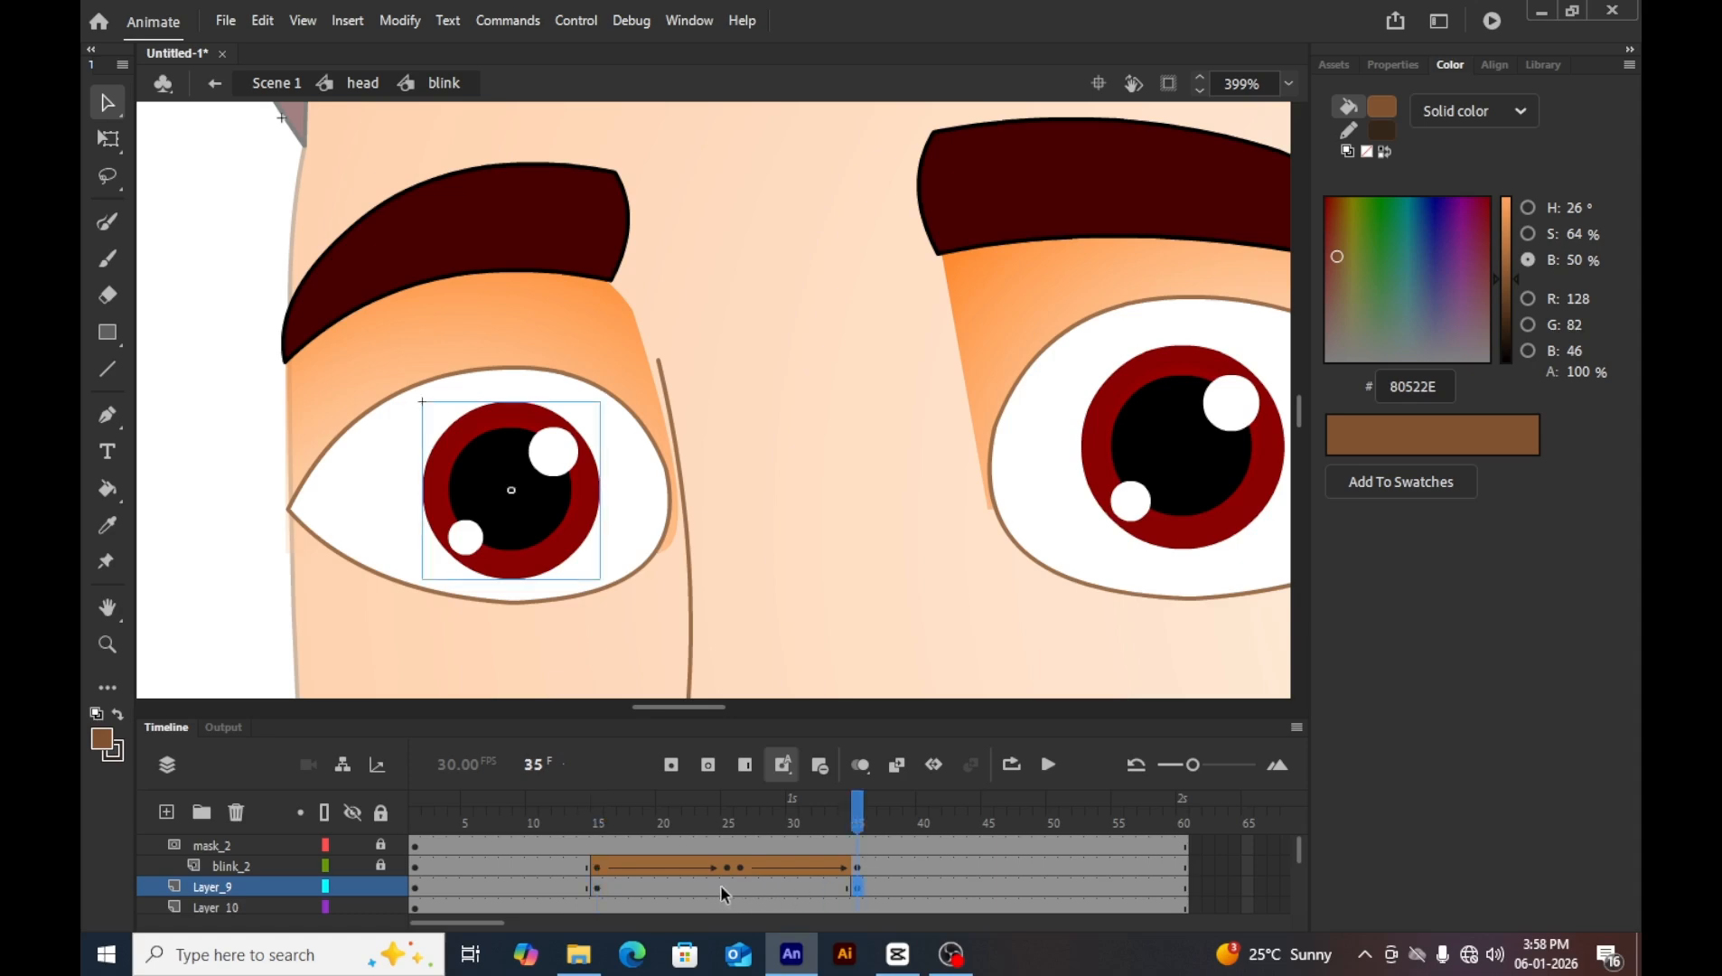
pyautogui.click(727, 886)
pyautogui.press('F6')
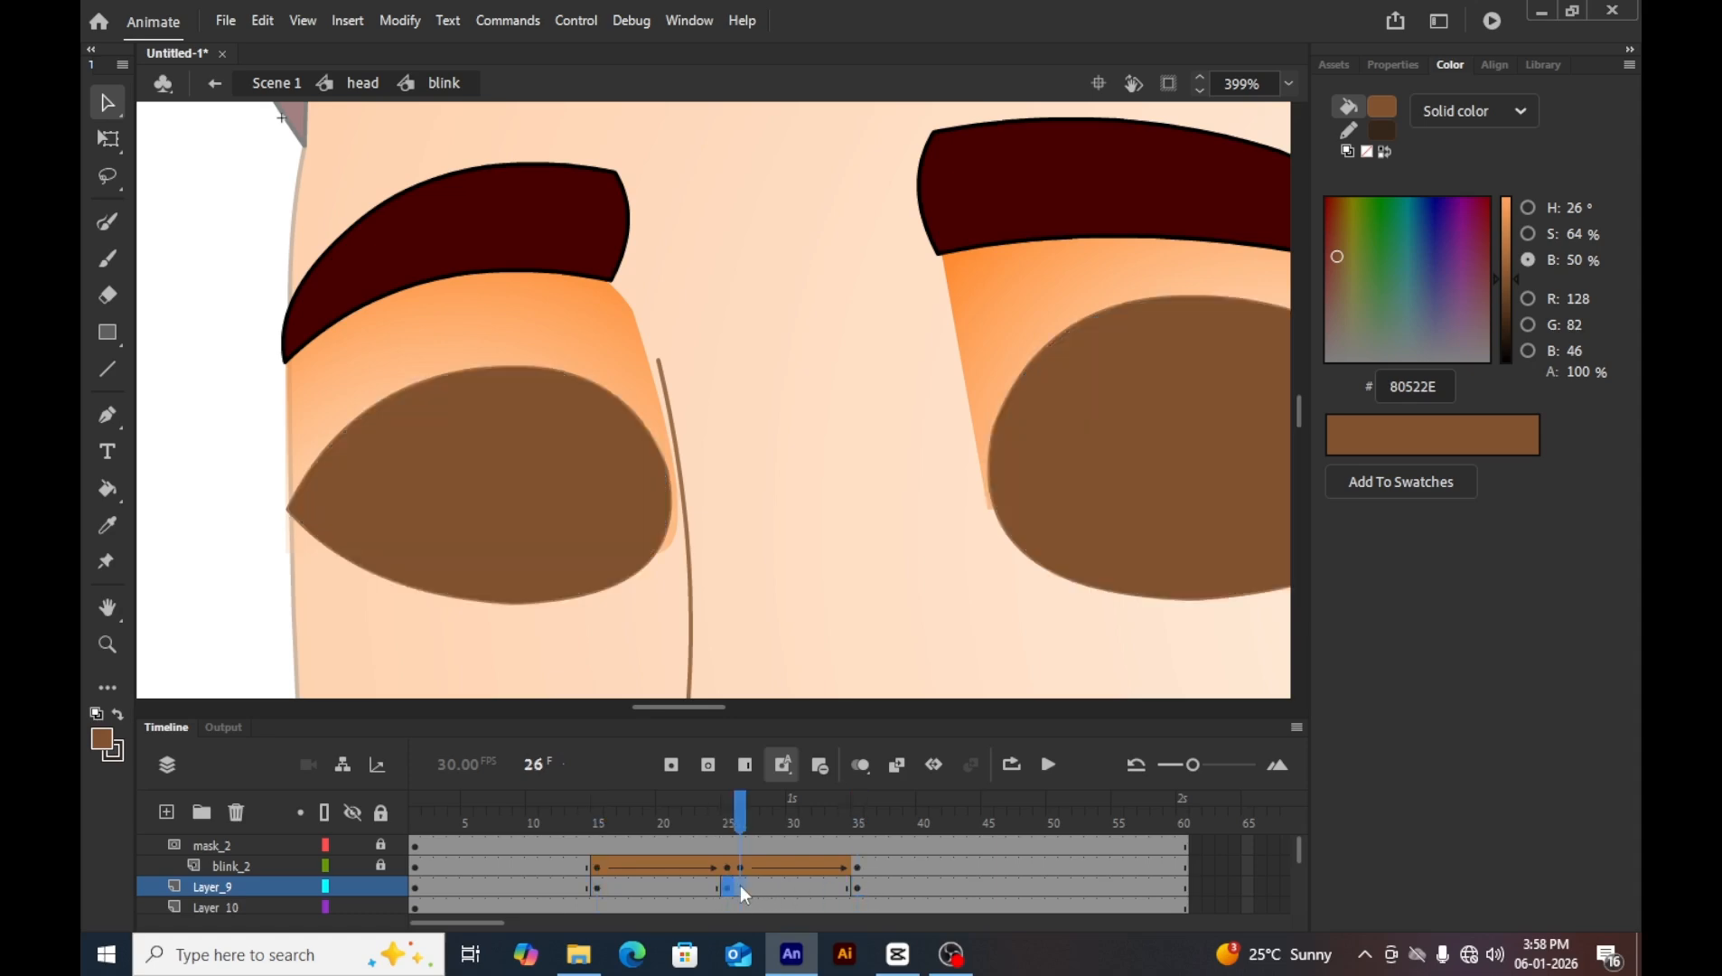
pyautogui.click(726, 887)
pyautogui.click(108, 140)
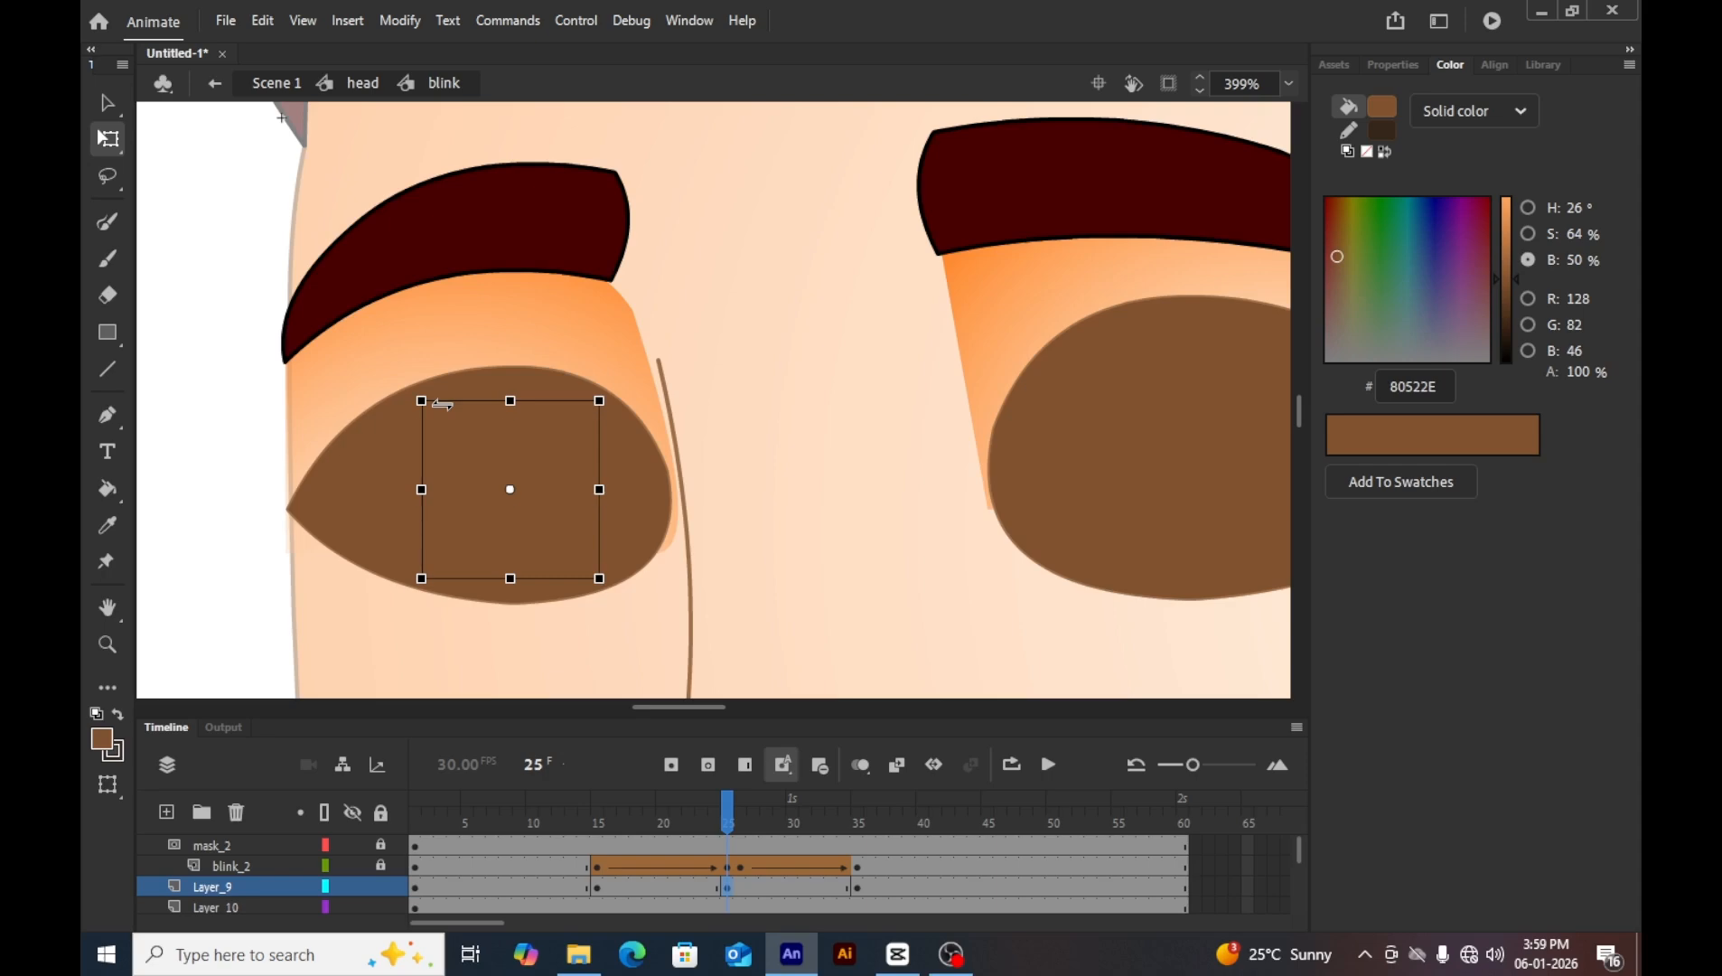
pyautogui.press('Down')
pyautogui.press('Down')
pyautogui.press('Down')
pyautogui.press('Down')
pyautogui.press('Down')
pyautogui.press('Down')
pyautogui.press('Down')
pyautogui.press('Down')
pyautogui.press('Down')
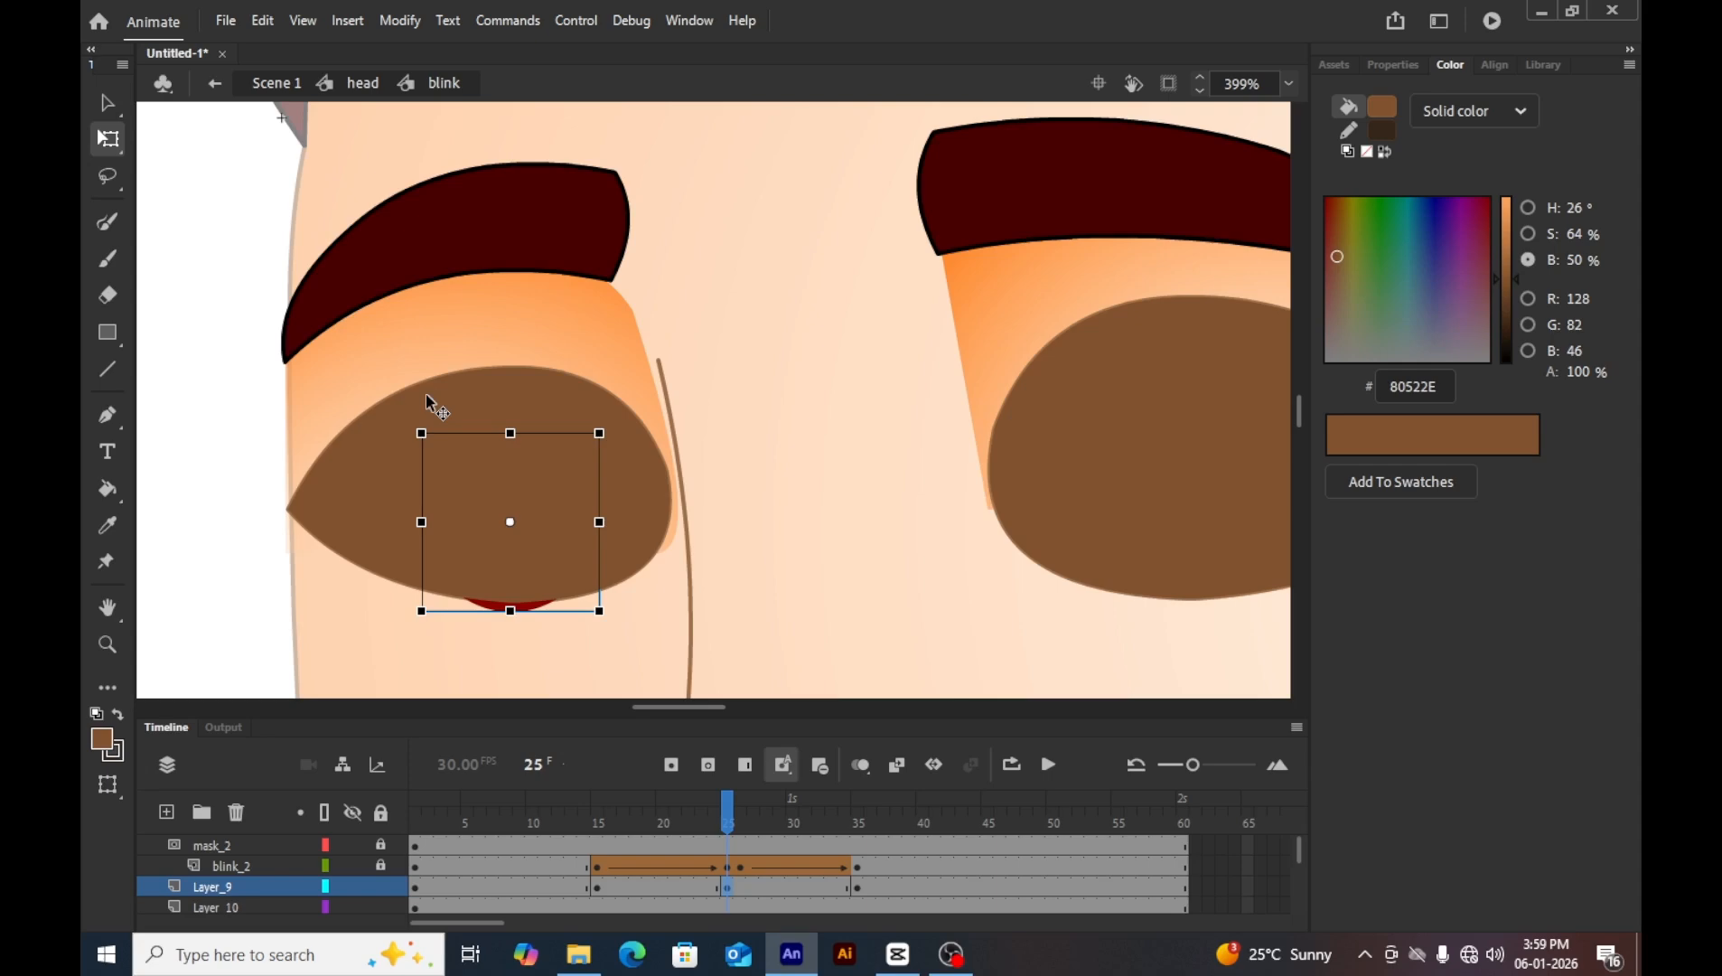
pyautogui.press('Up')
pyautogui.press('Up')
pyautogui.press('Up')
pyautogui.press('Up')
pyautogui.press('Up')
pyautogui.press('Up')
pyautogui.press('Up')
pyautogui.press('Up')
pyautogui.press('Up')
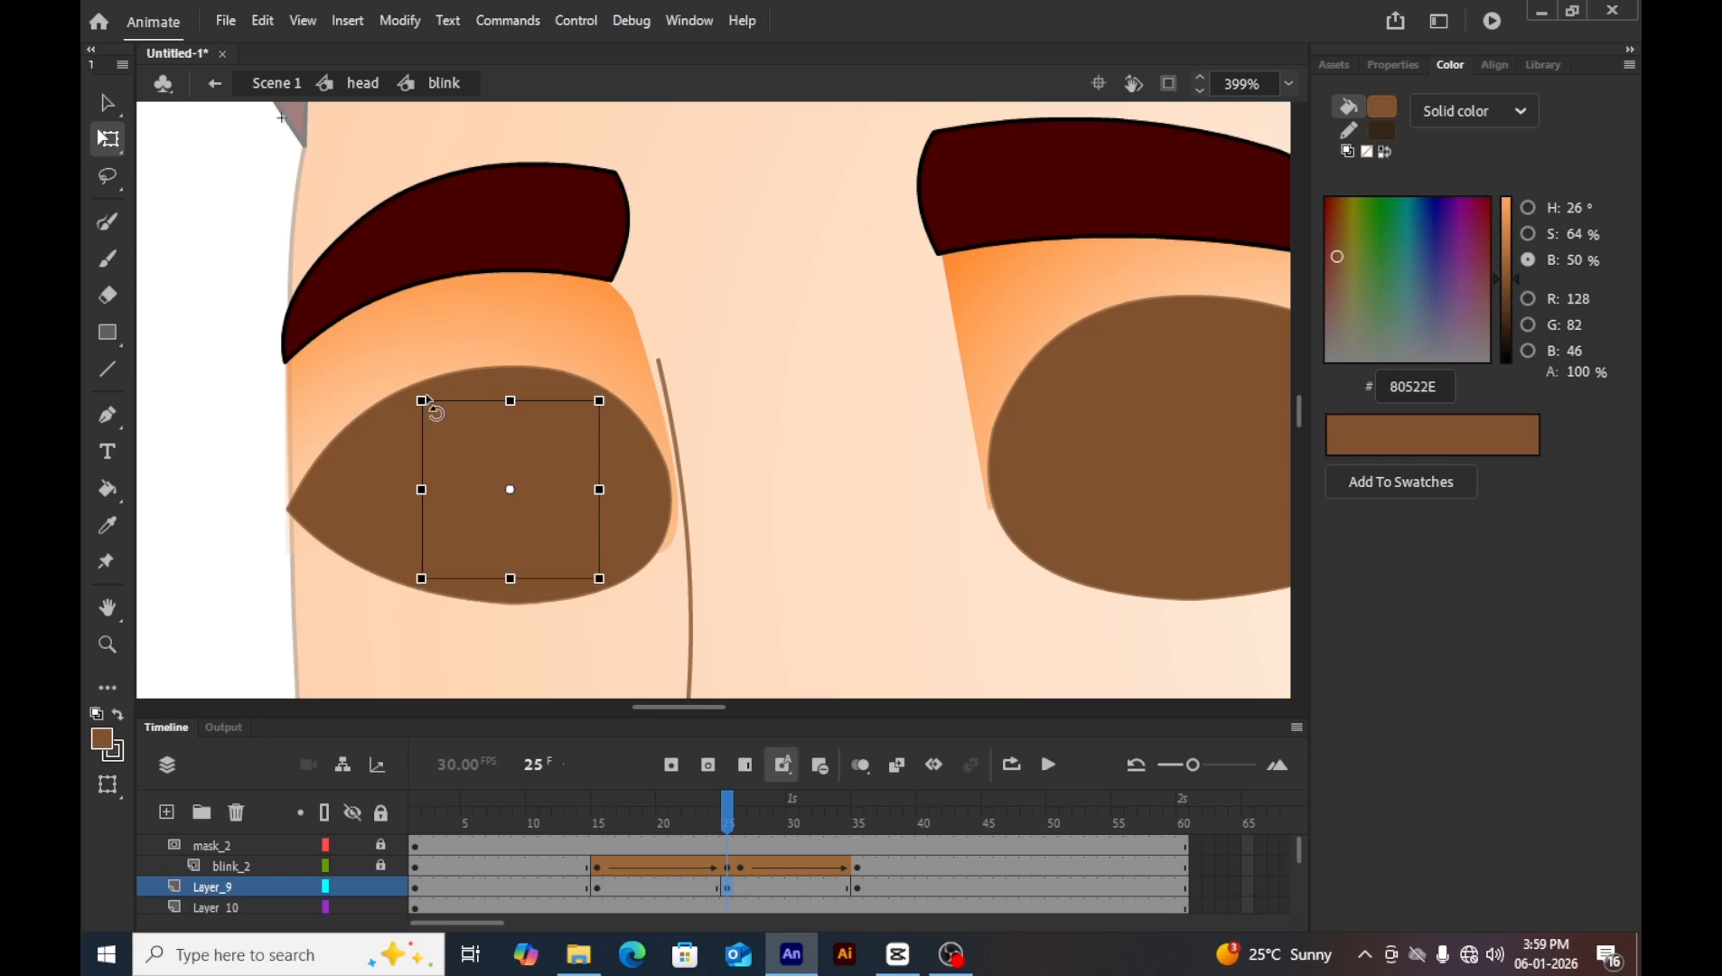
# Move the left iris down slightly at frame 25 until its lower edge meets the bottom of the closed eye.
pyautogui.hotkey('ctrl', '-')
pyautogui.press('Down')
pyautogui.press('Down')
pyautogui.press('Down')
pyautogui.press('Down')
pyautogui.press('Down')
pyautogui.press('Down')
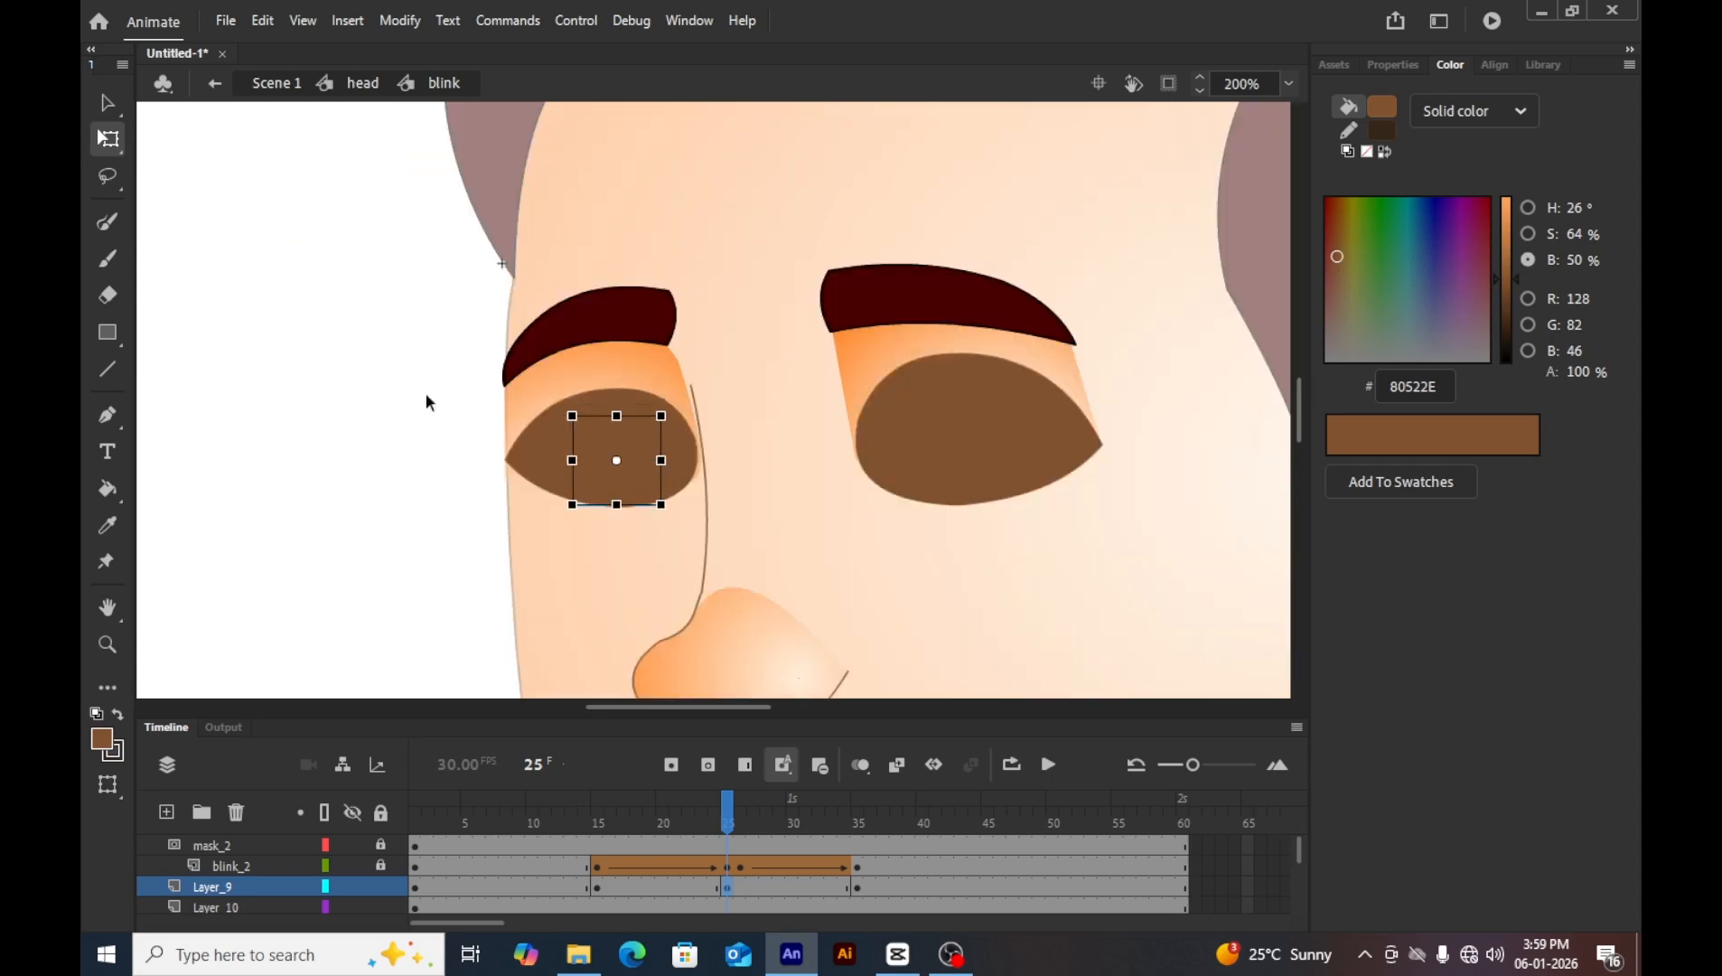
# Create classic tweens on Layer_9 between frames 15, 25 and 35, and return to frame 1.
pyautogui.moveTo(766, 887); pyautogui.dragTo(678, 881)
pyautogui.rightClick(679, 881)
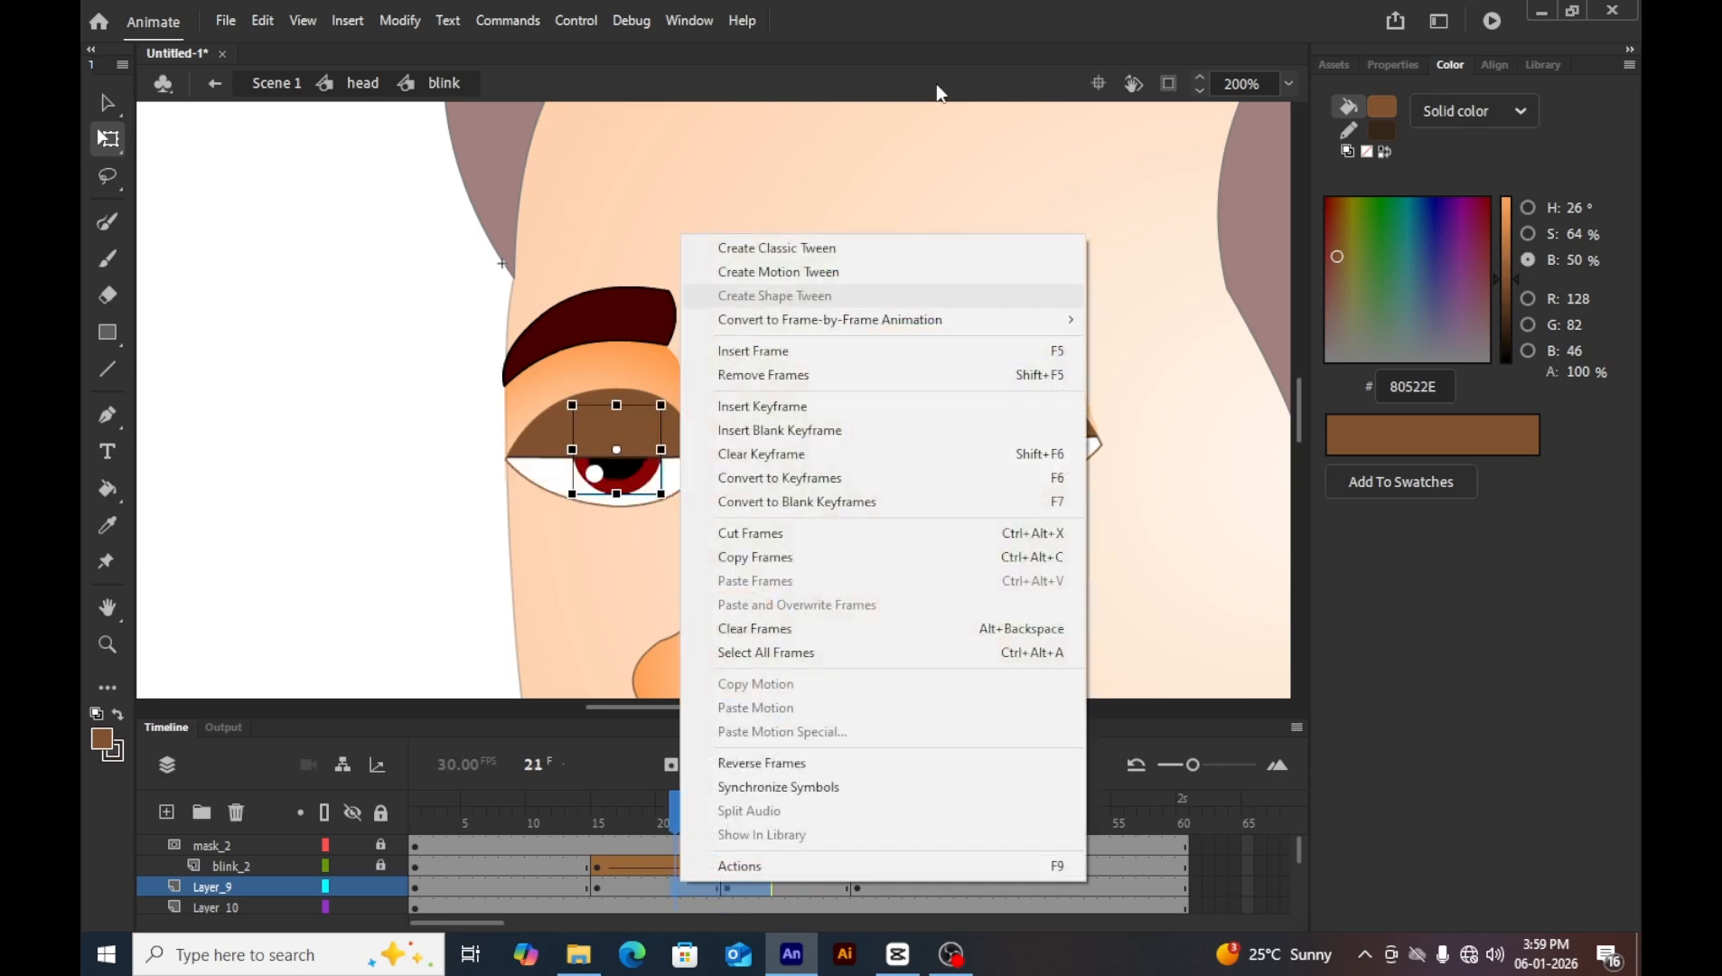
pyautogui.click(825, 248)
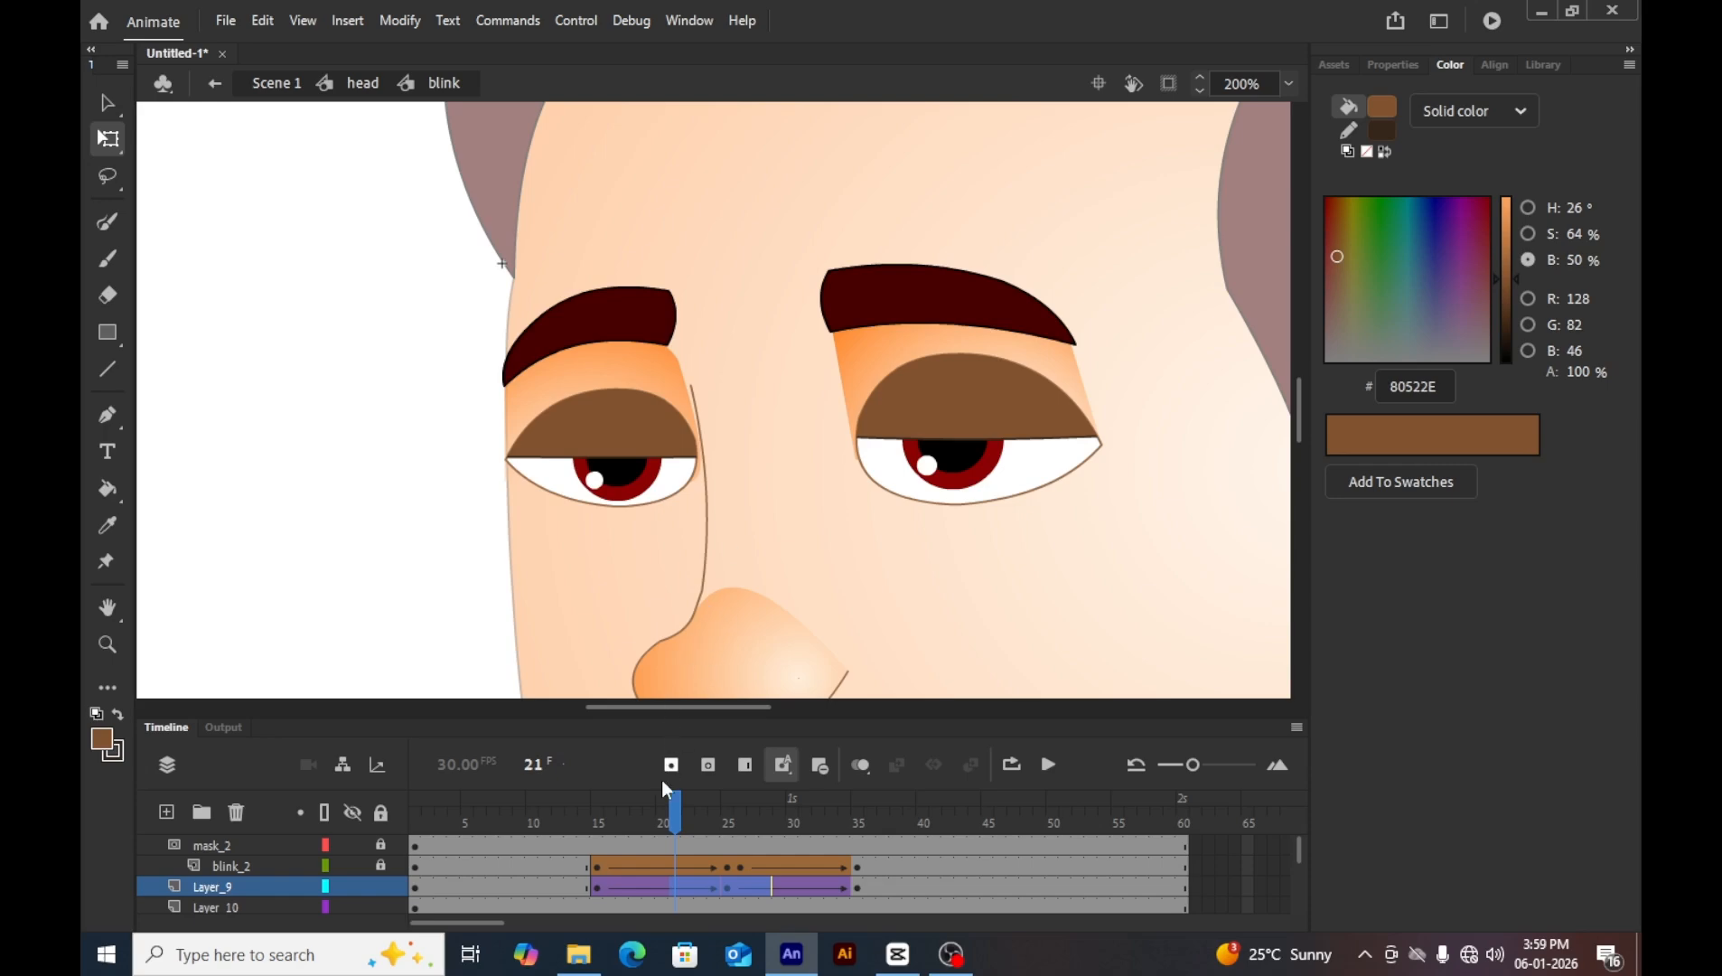
pyautogui.moveTo(669, 802); pyautogui.dragTo(414, 803)
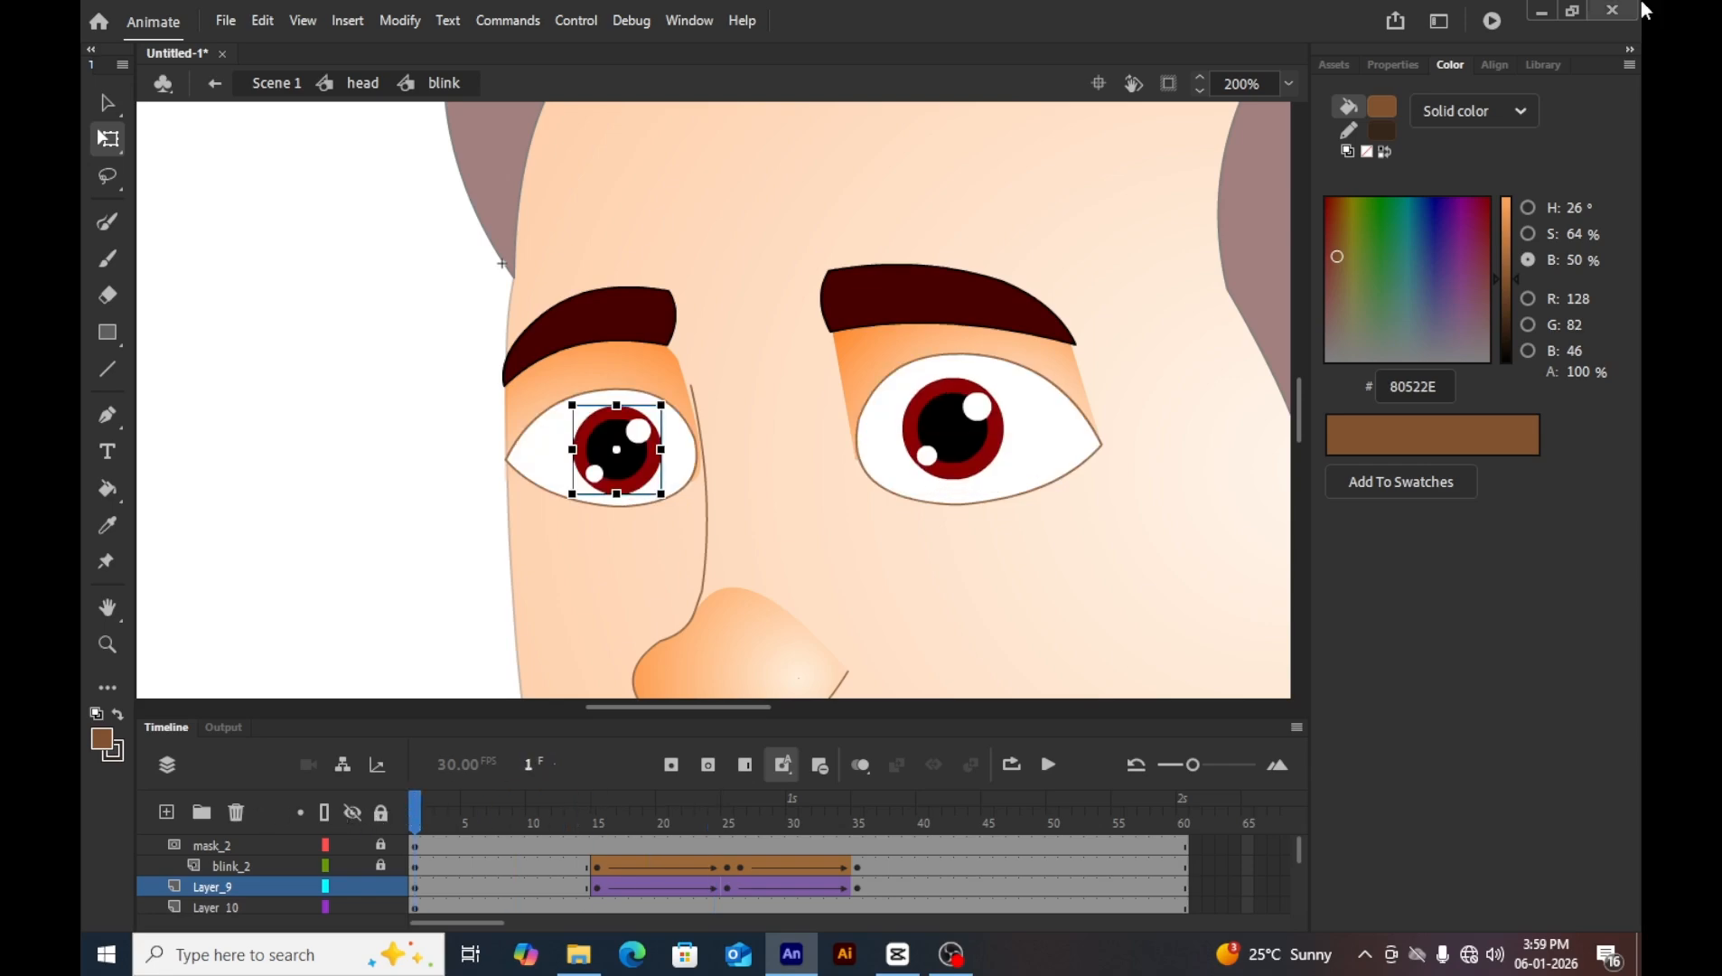
# Convert the right eyebrow and the left eyebrow into separate graphic symbols, accepting the default names.
pyautogui.click(858, 316)
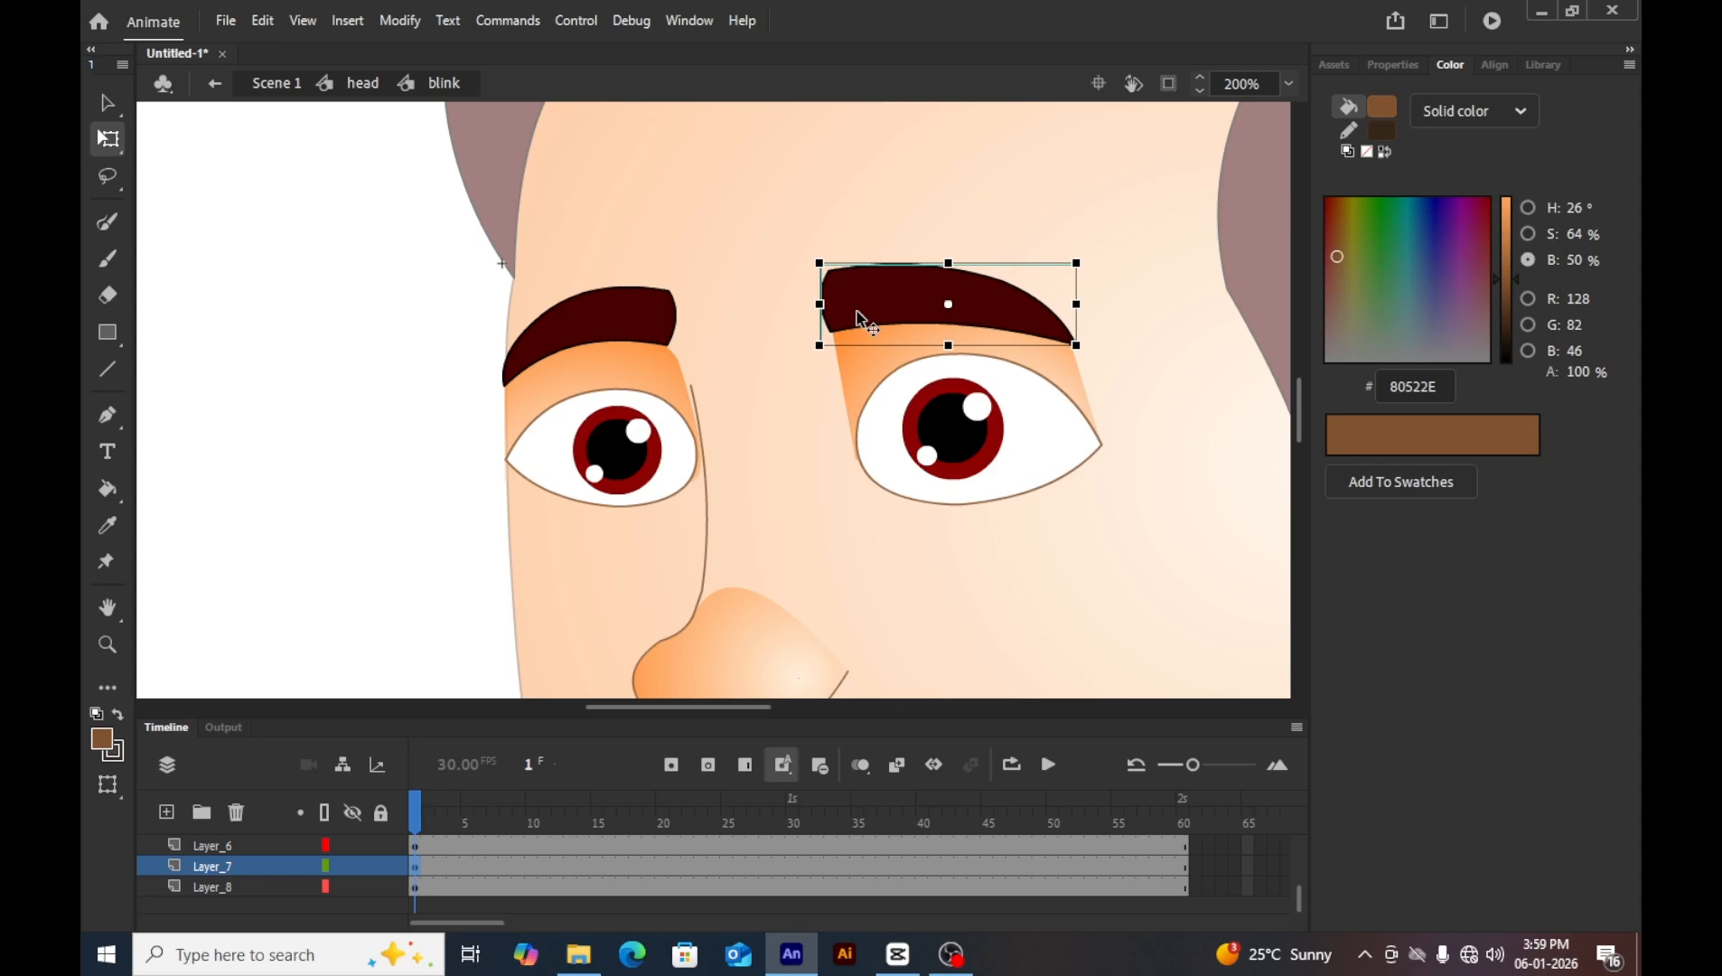
pyautogui.press('F8')
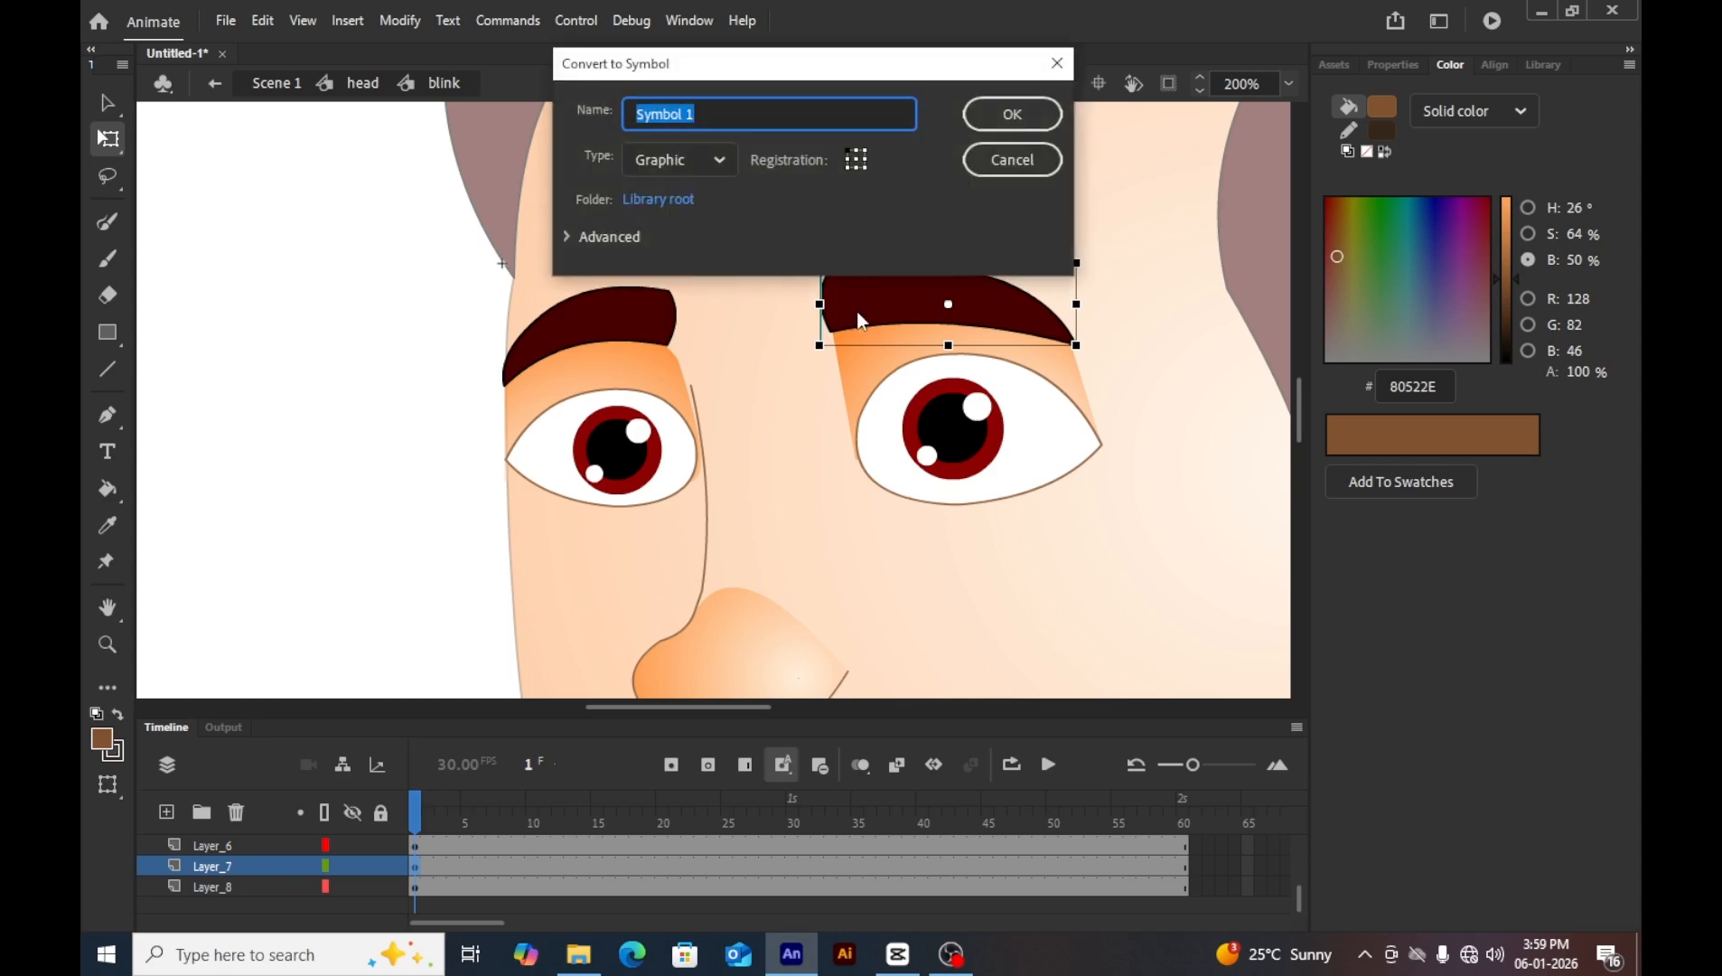
pyautogui.press('Return')
pyautogui.click(628, 323)
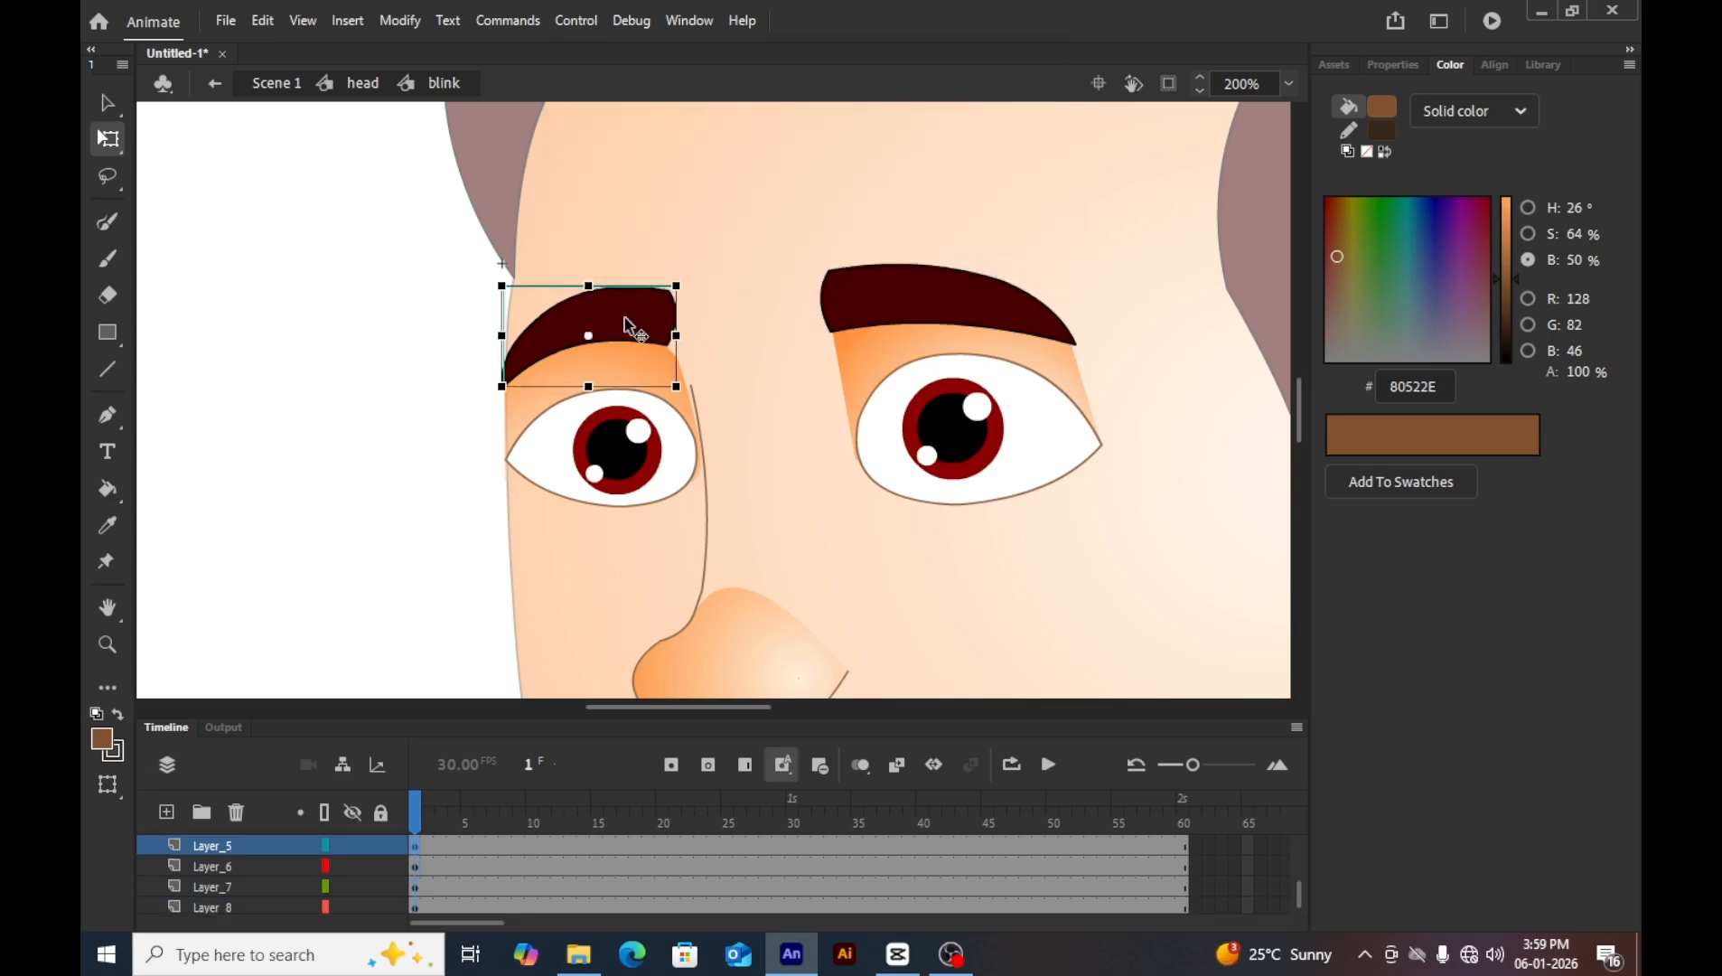
pyautogui.press('F8')
pyautogui.press('Return')
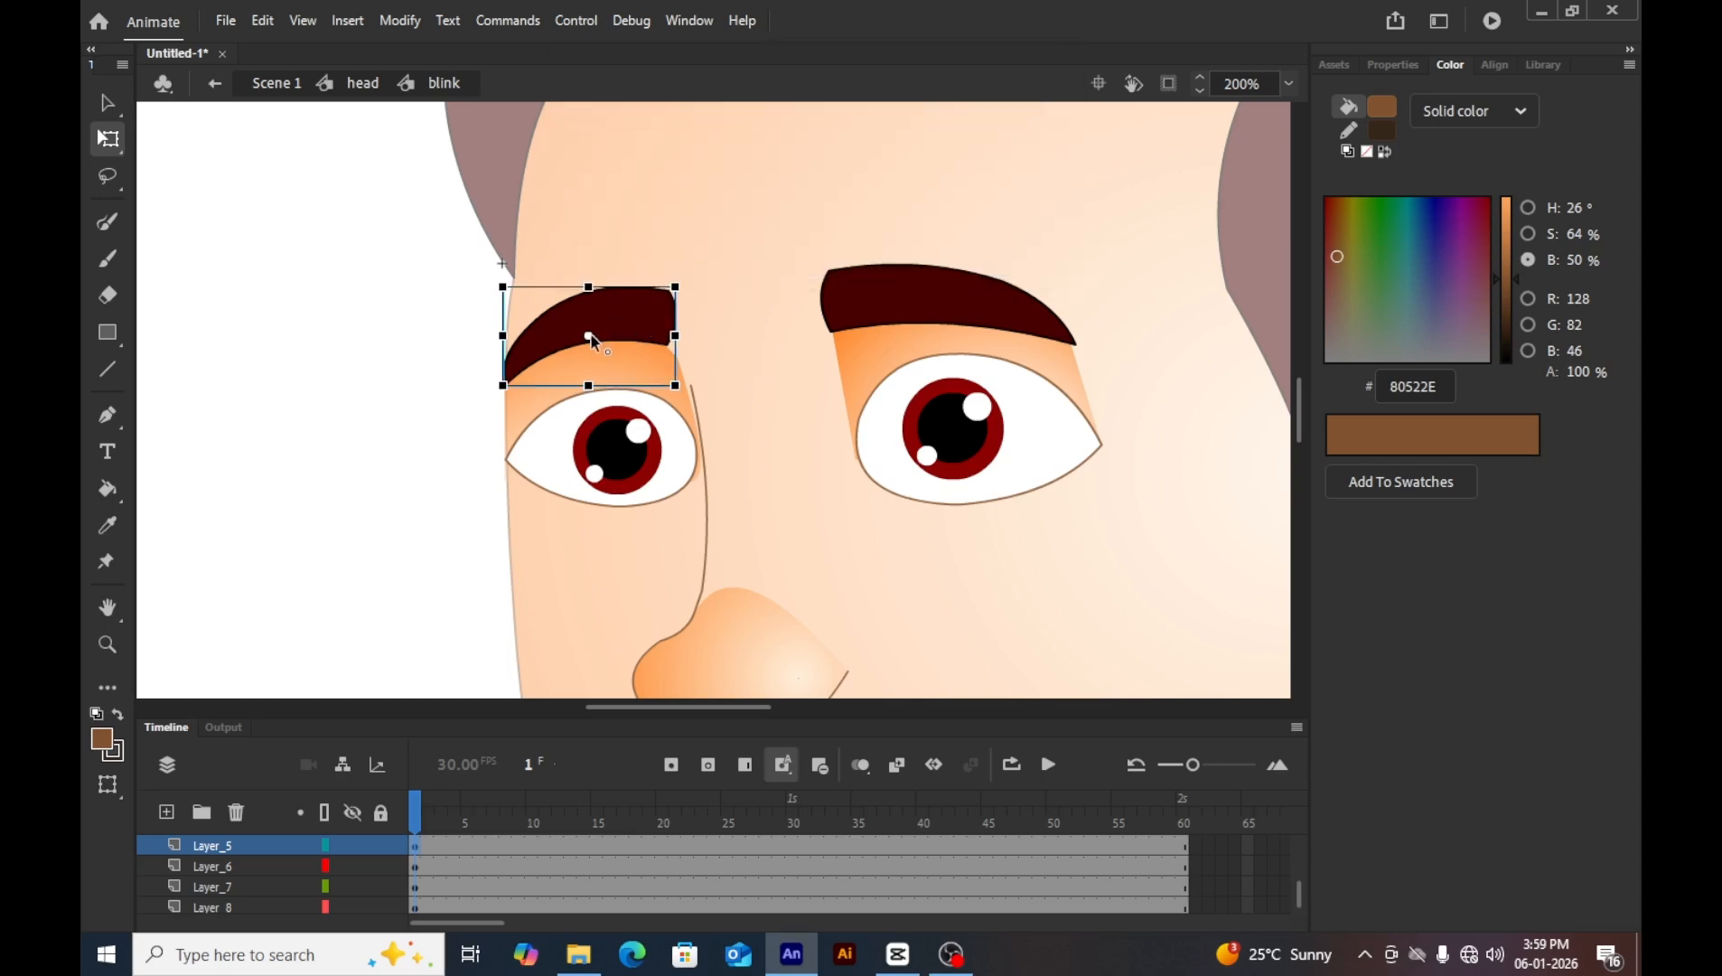
# Move the left eyebrow's transformation point from its centre to its lower outer corner.
pyautogui.press('z')
pyautogui.click(591, 334)
pyautogui.click(107, 138)
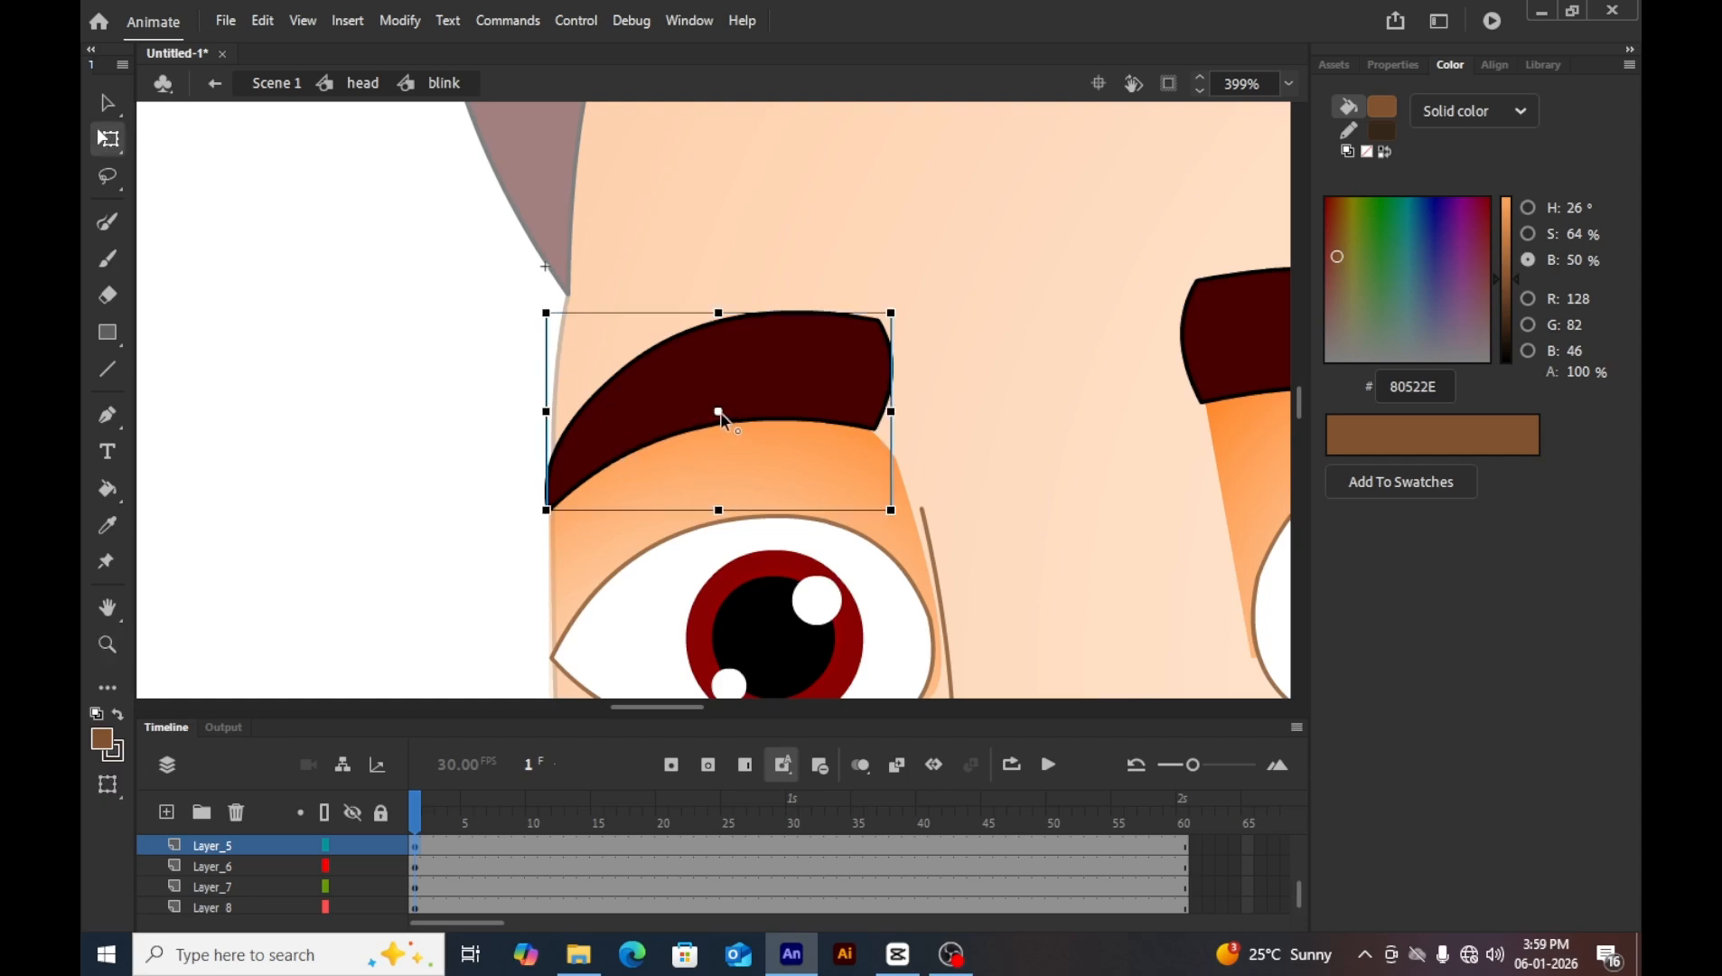
pyautogui.moveTo(722, 418); pyautogui.dragTo(571, 502)
# Move the right eyebrow's transformation point from its centre to its lower outer corner.
pyautogui.press('space')
pyautogui.moveTo(936, 344); pyautogui.dragTo(608, 372)
pyautogui.press('v')
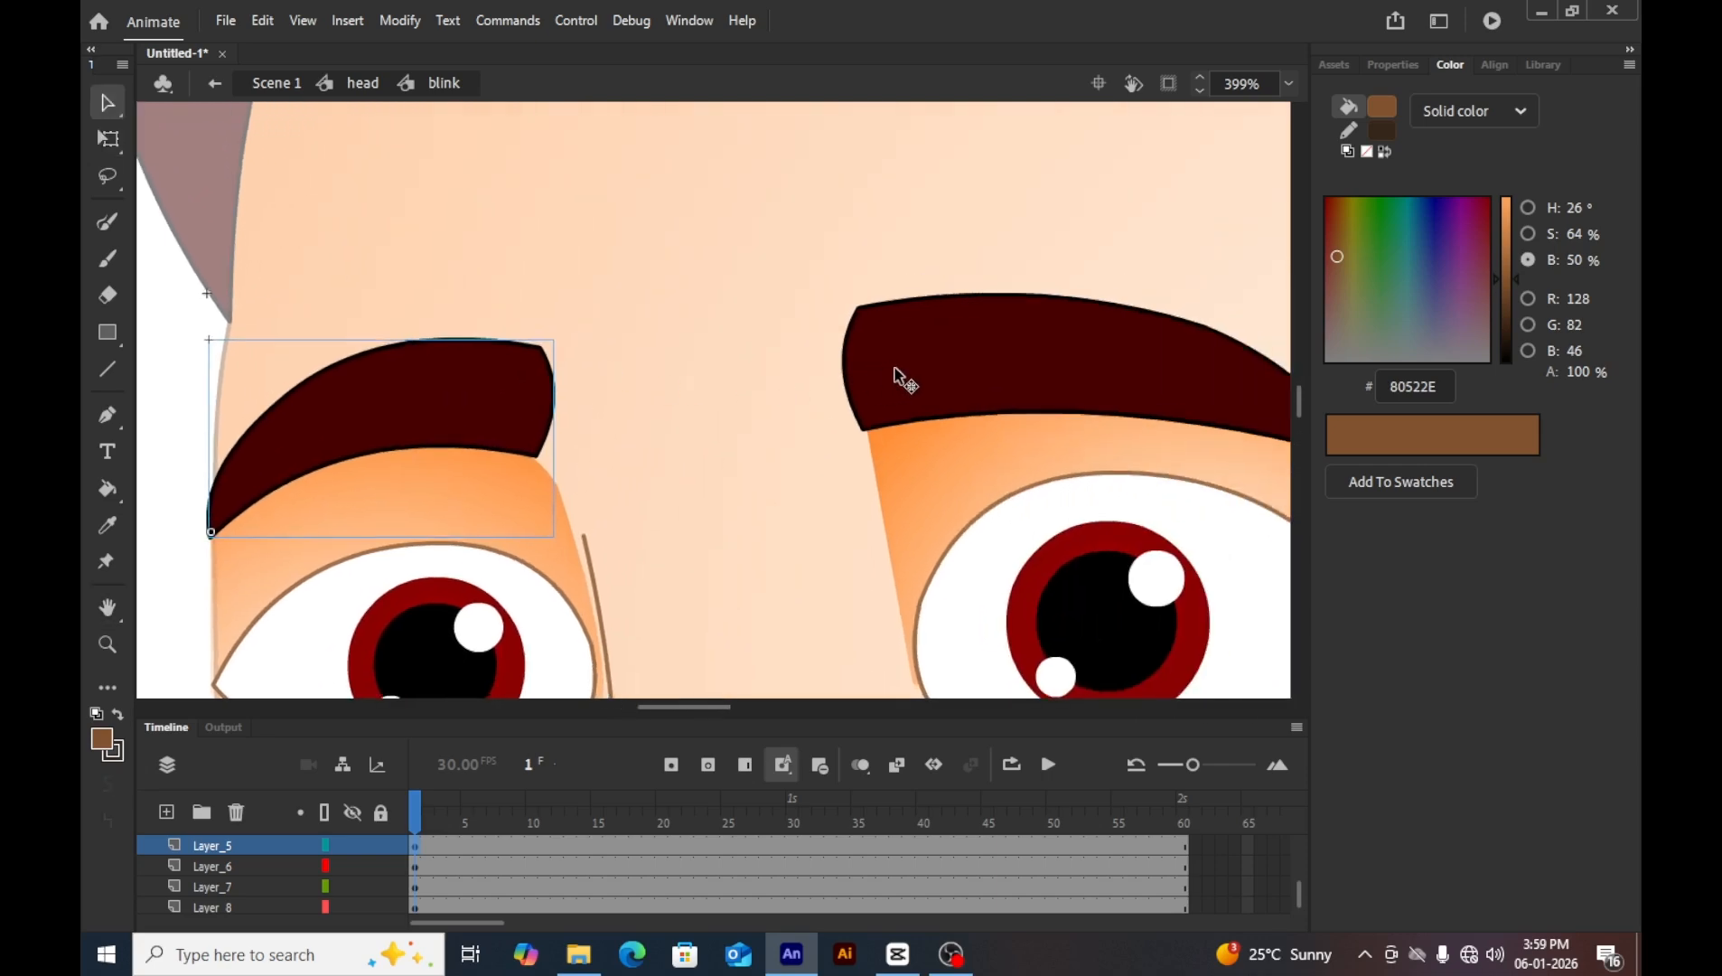
pyautogui.click(899, 378)
pyautogui.press('space')
pyautogui.moveTo(963, 396); pyautogui.dragTo(700, 372)
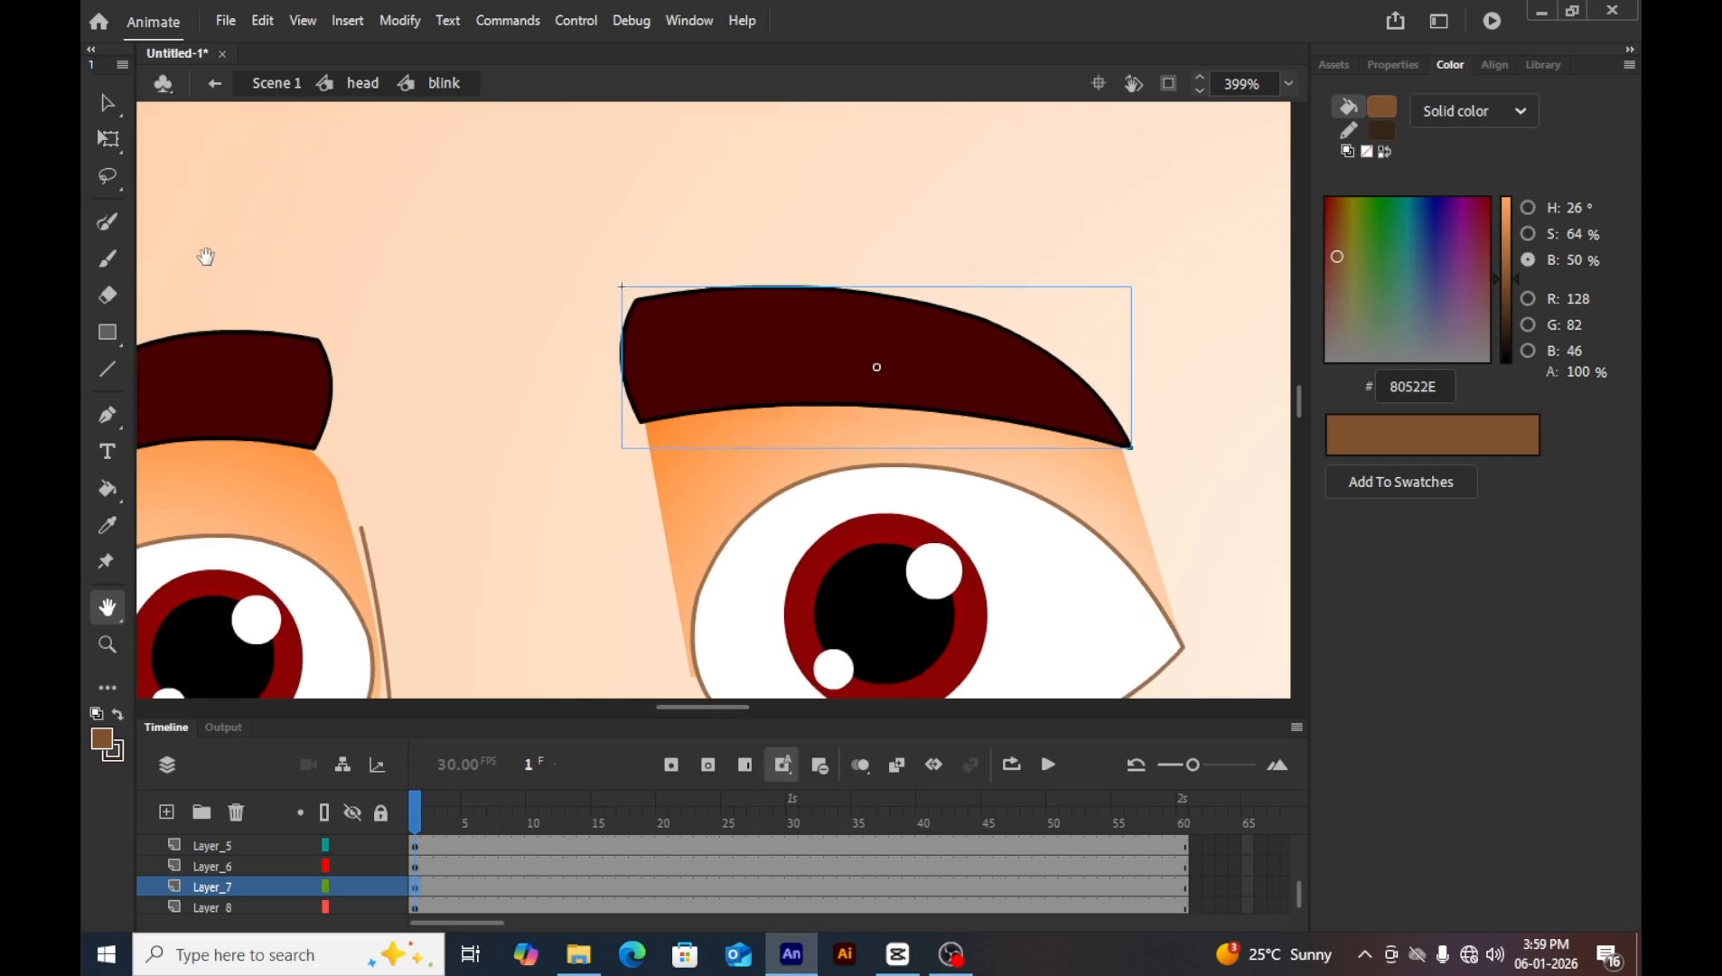
pyautogui.click(108, 138)
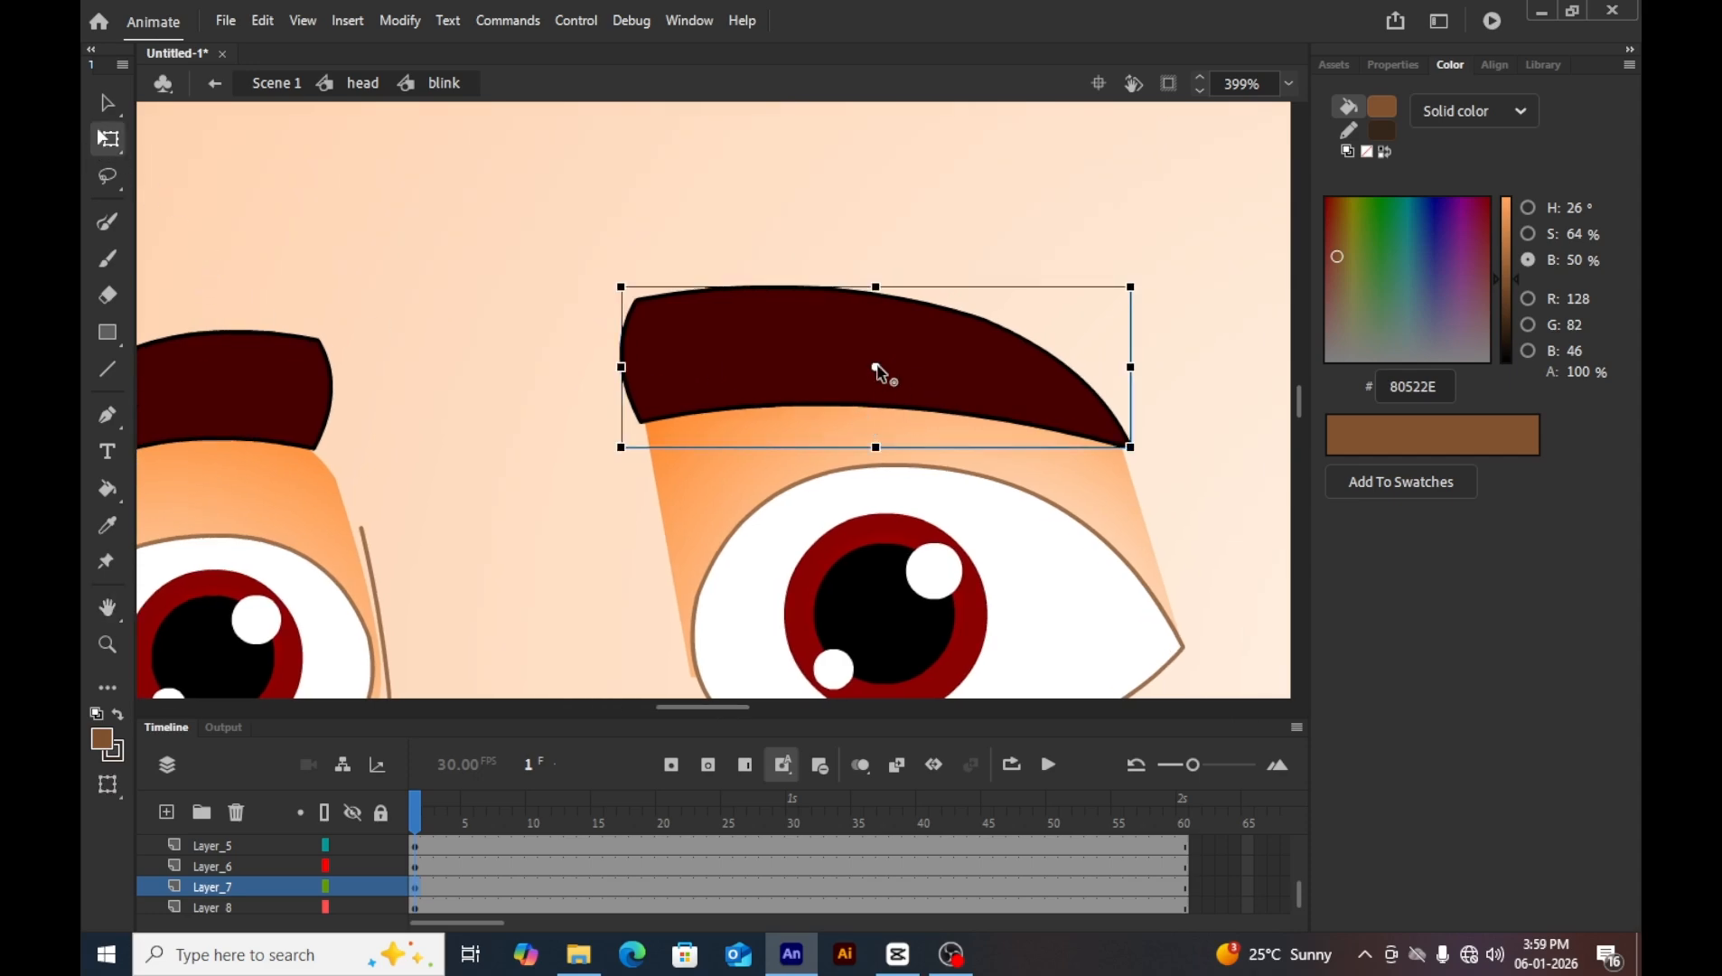
pyautogui.moveTo(875, 367); pyautogui.dragTo(1103, 445)
pyautogui.hotkey('ctrl', '-')
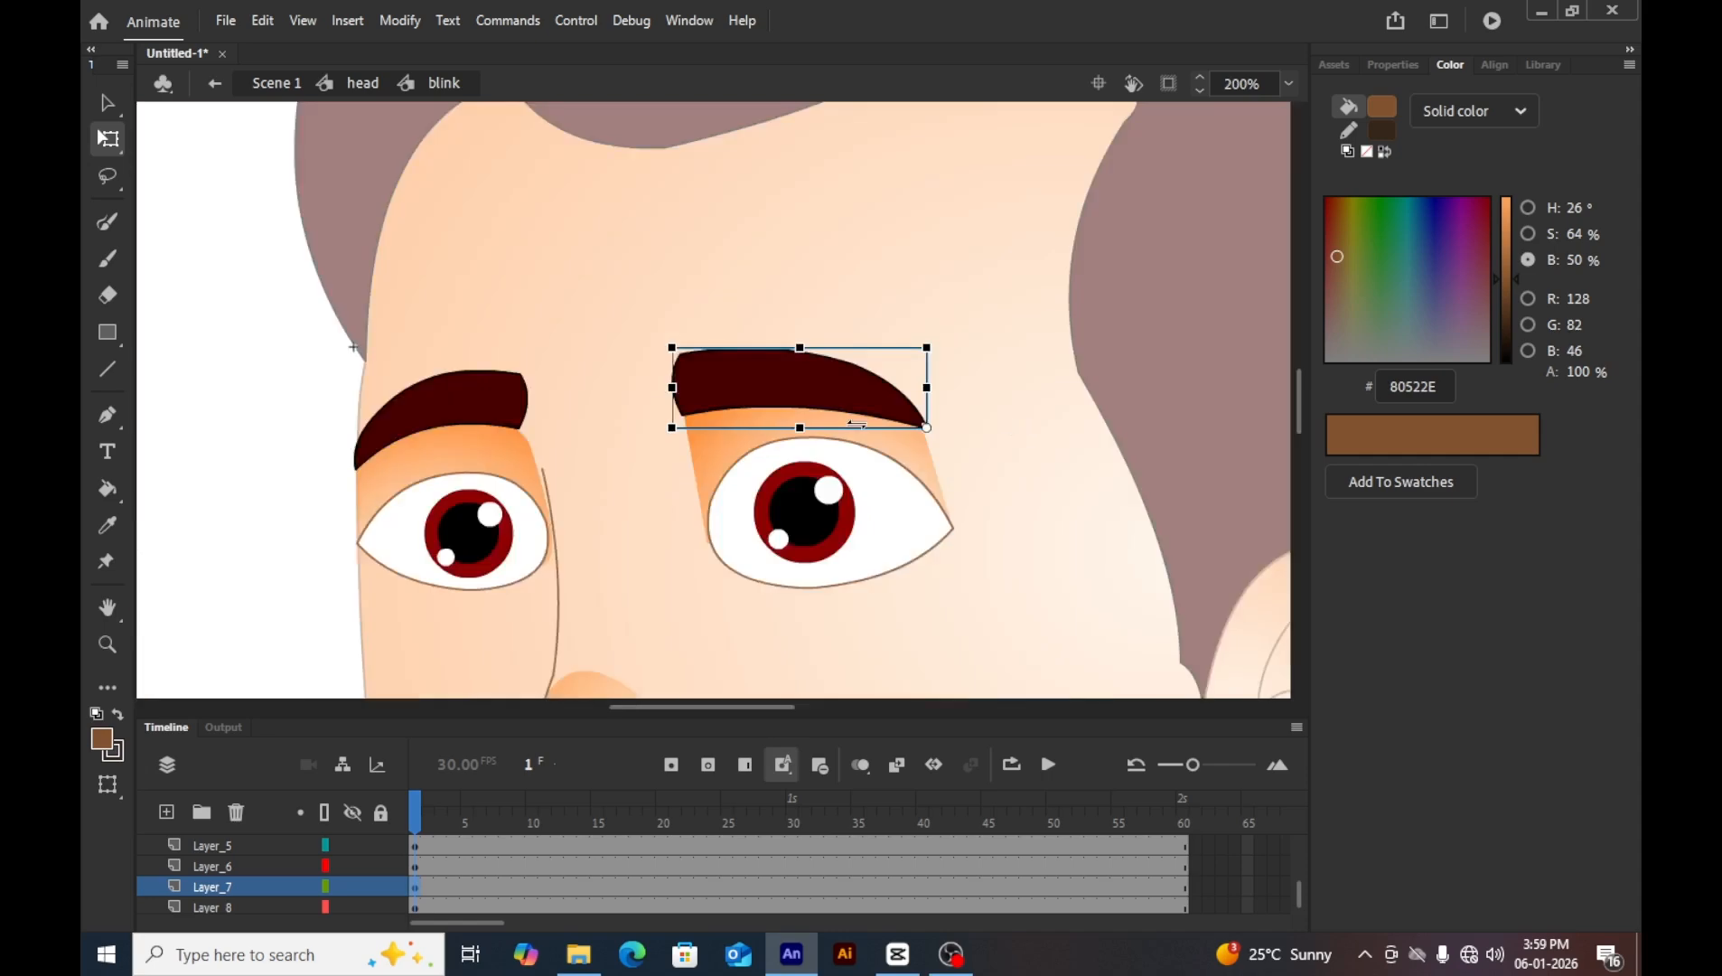
# Insert keyframes for the left eyebrow on Layer_5 at frames 15, 35 and 25.
pyautogui.click(594, 866)
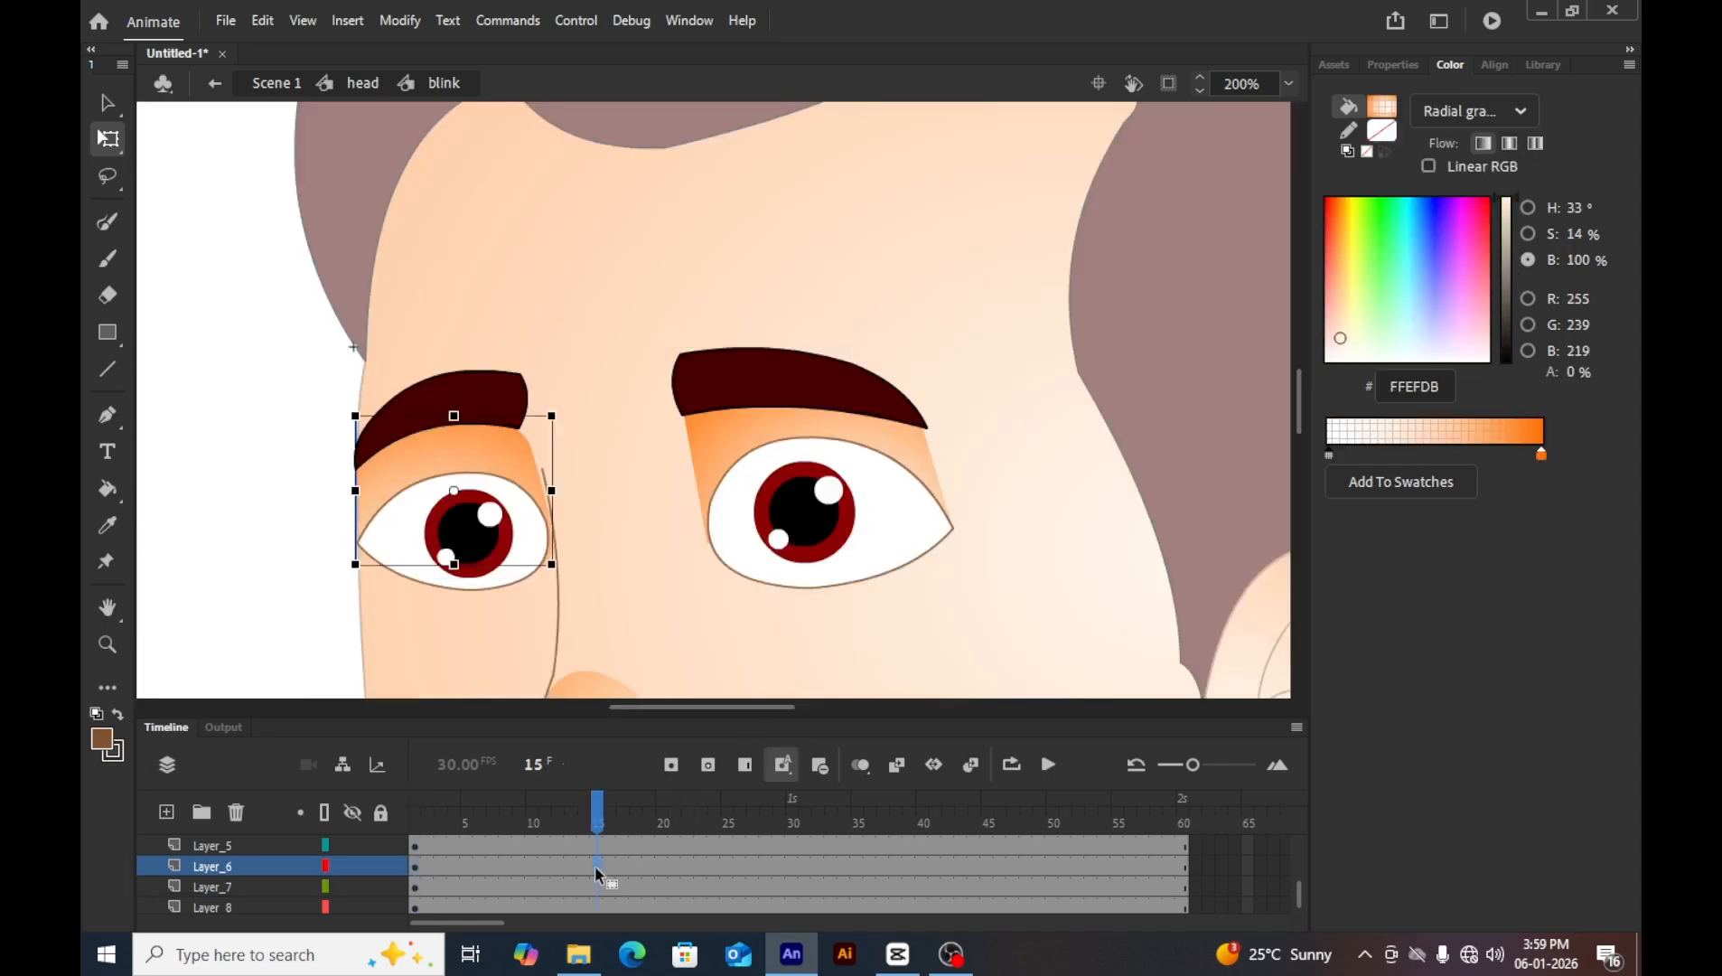
pyautogui.click(504, 393)
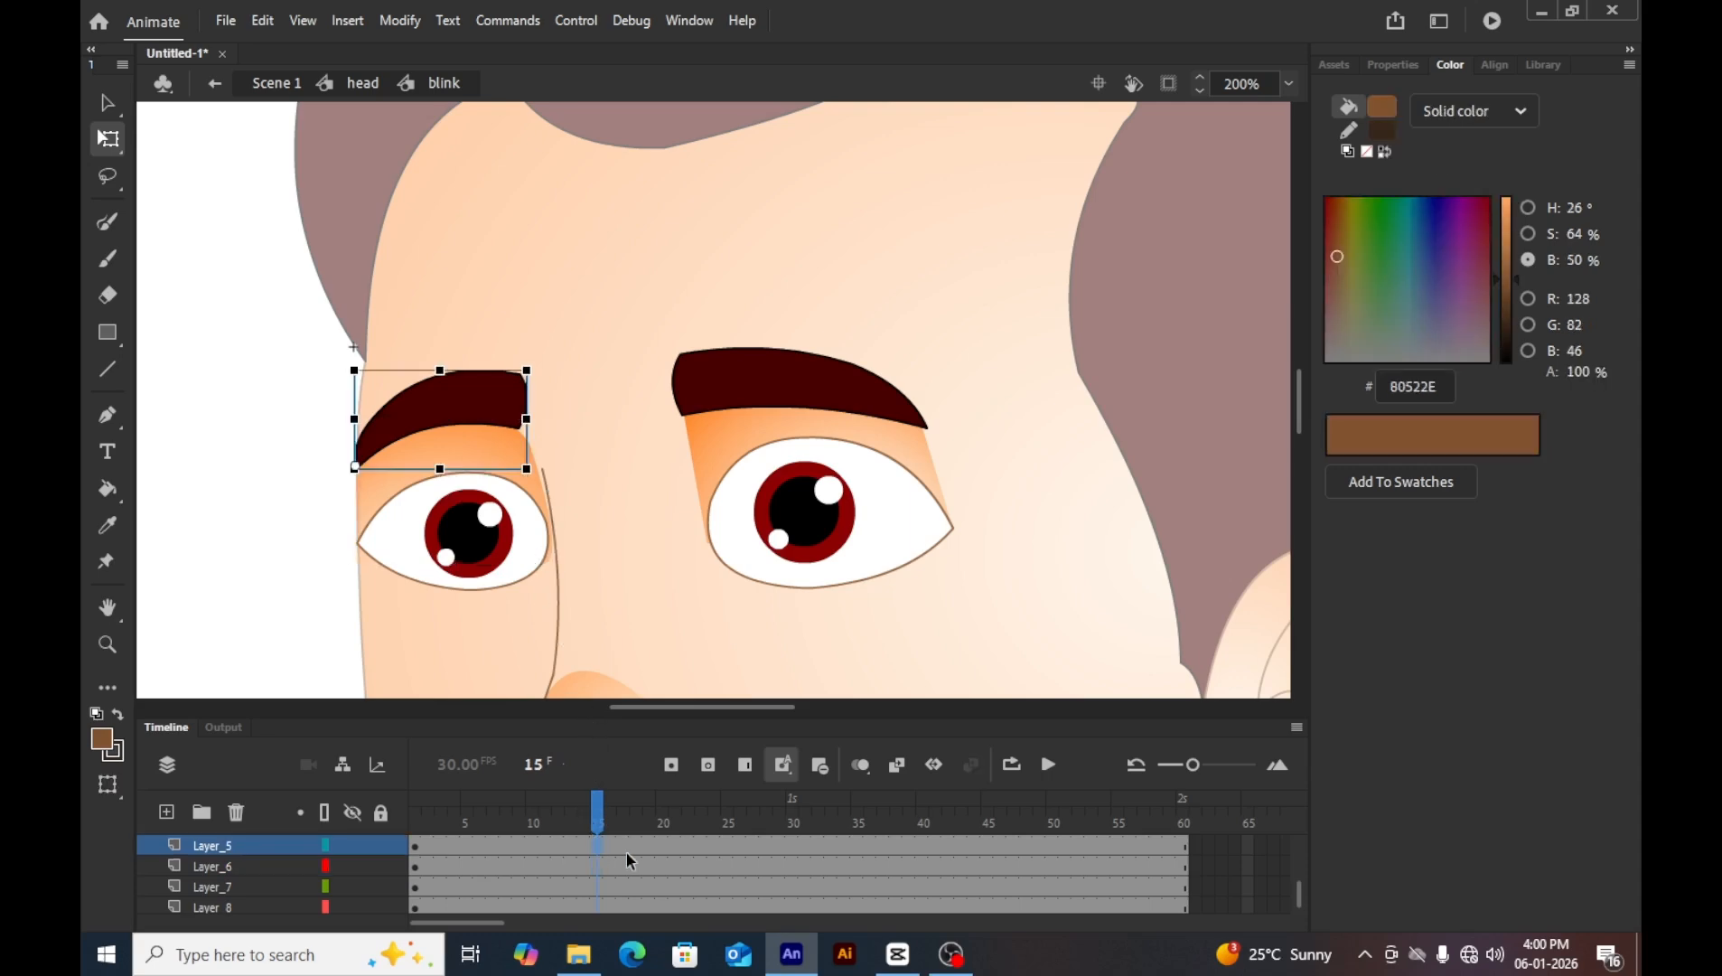
pyautogui.press('F6')
pyautogui.click(863, 846)
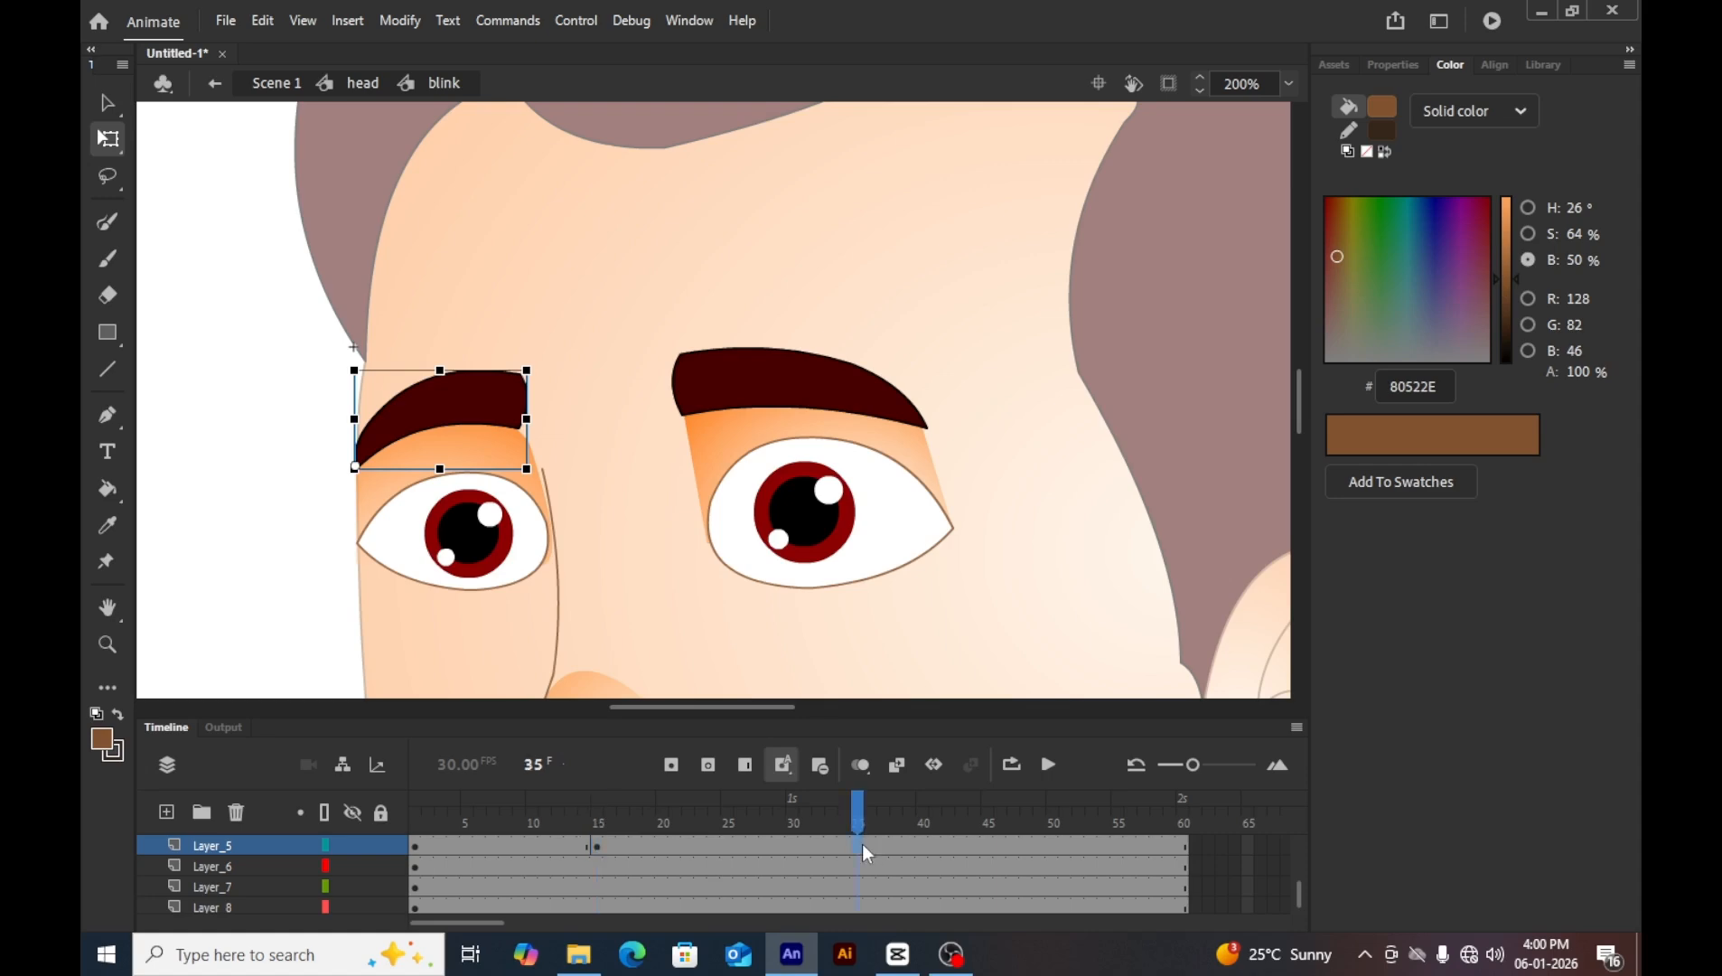
pyautogui.press('F6')
pyautogui.click(728, 843)
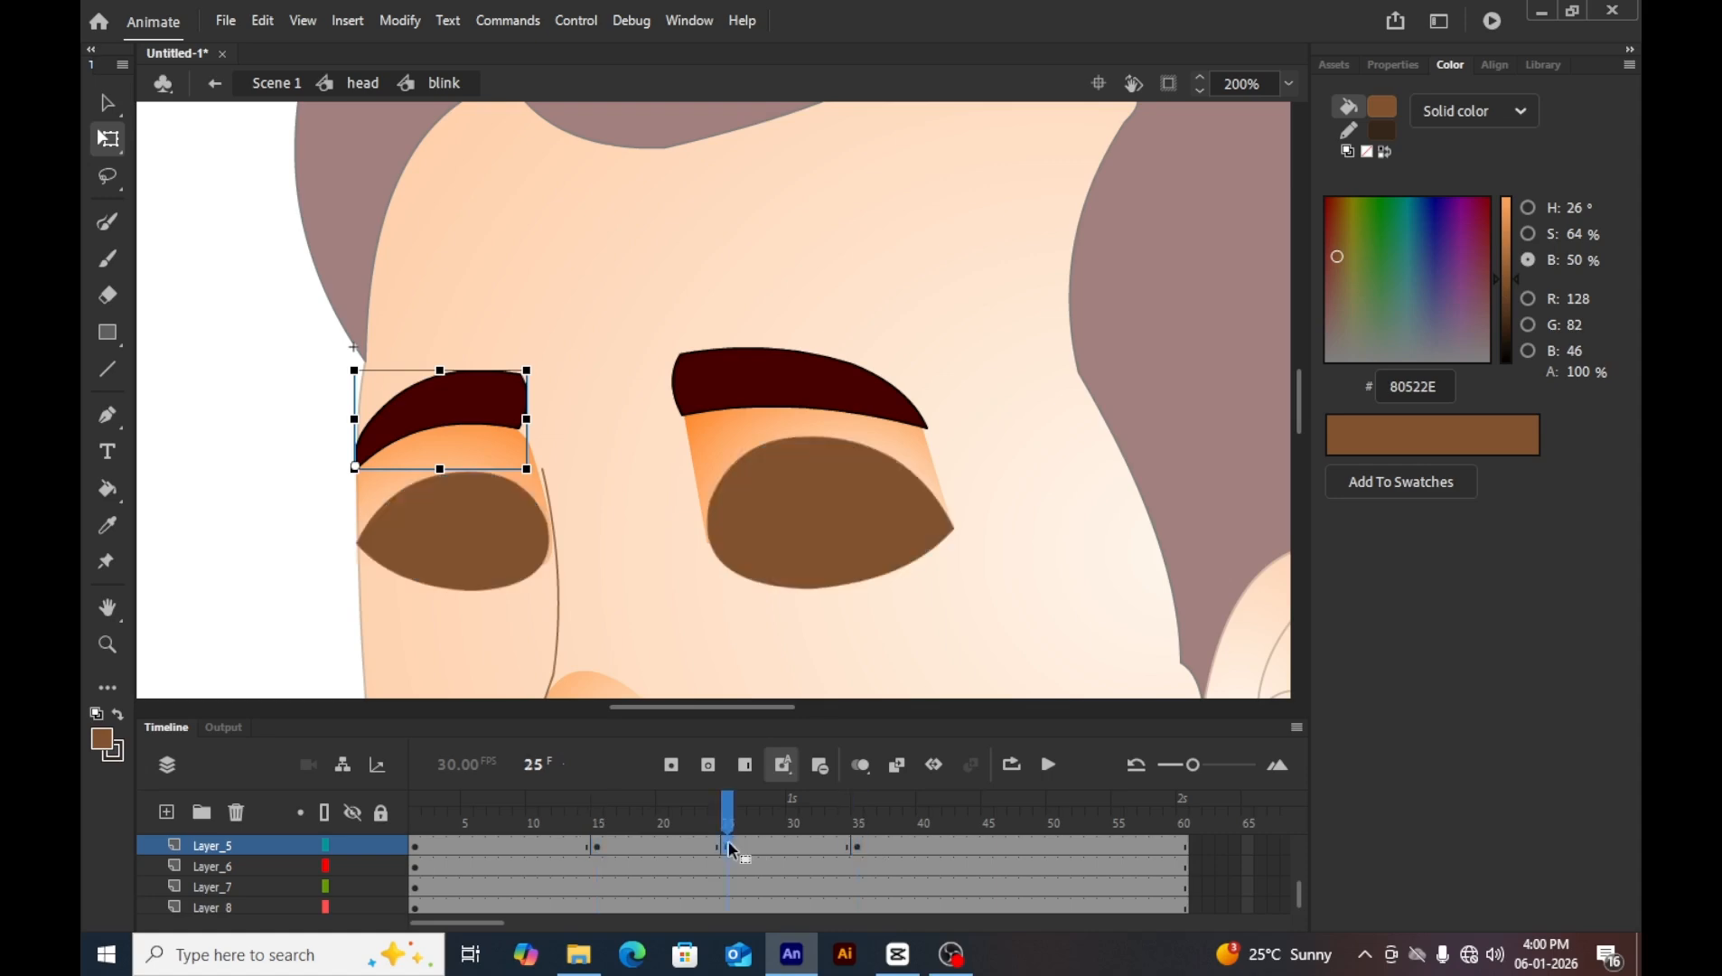
pyautogui.press('F6')
# At frame 25, rotate the left eyebrow slightly clockwise about its outer corner and nudge it down toward the closed eyelid.
pyautogui.press('z')
pyautogui.click(583, 436)
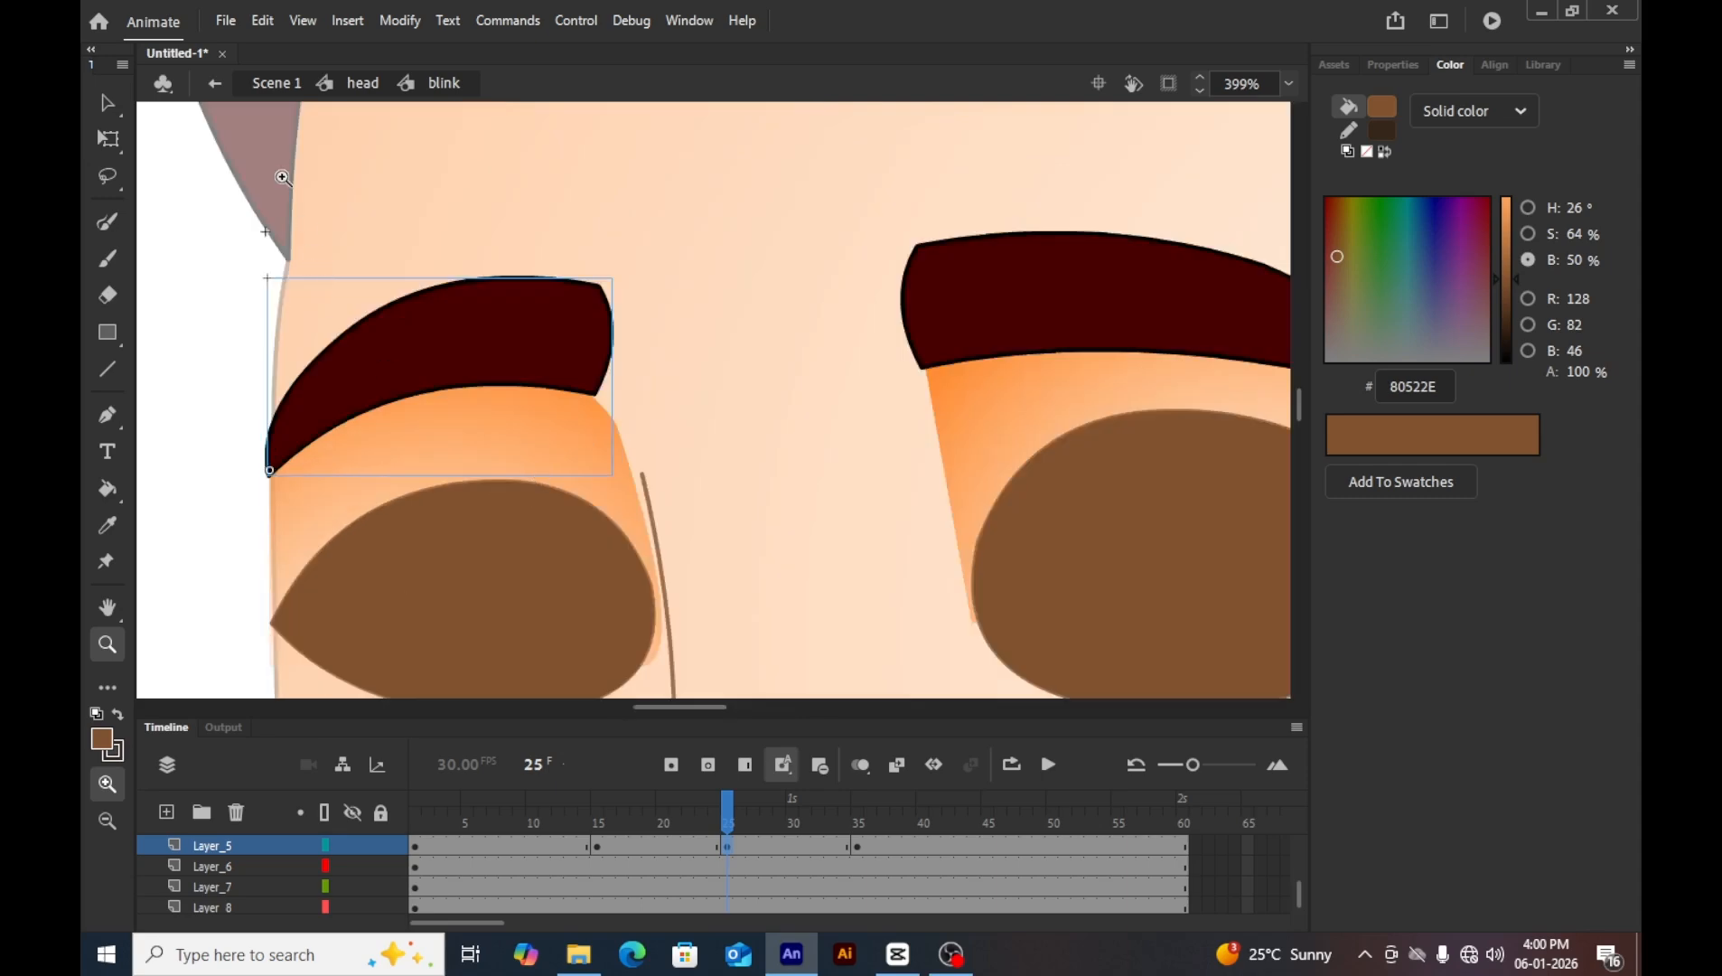
pyautogui.click(107, 138)
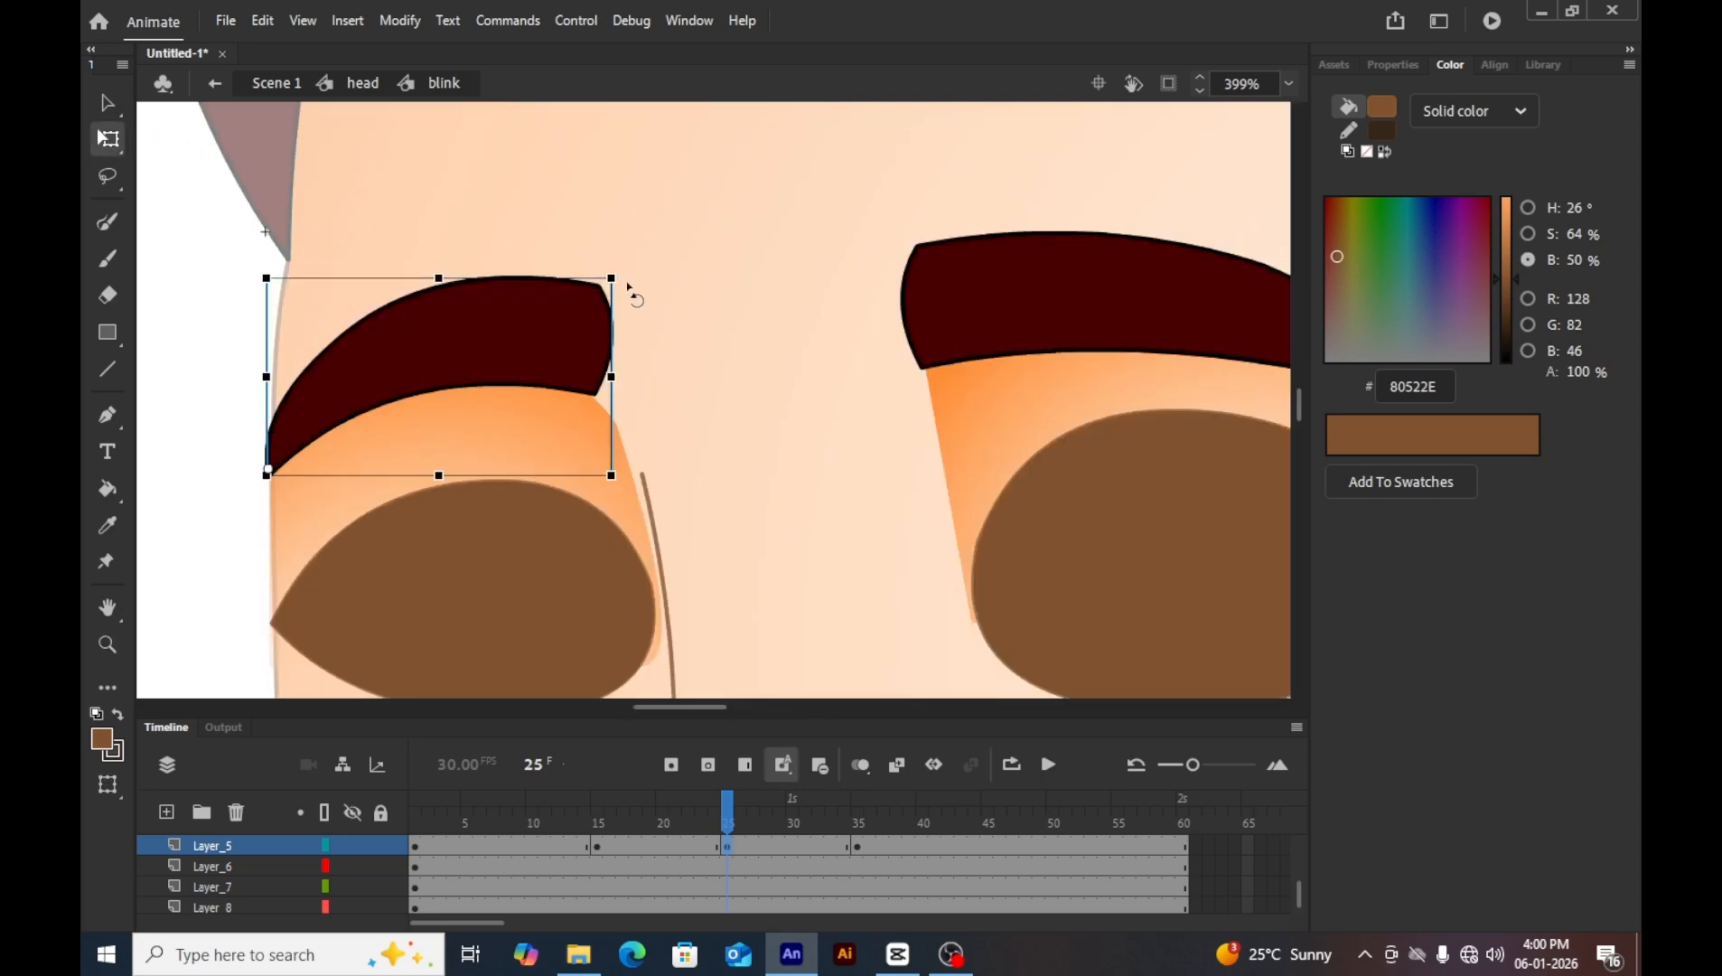
pyautogui.moveTo(627, 285); pyautogui.dragTo(638, 315)
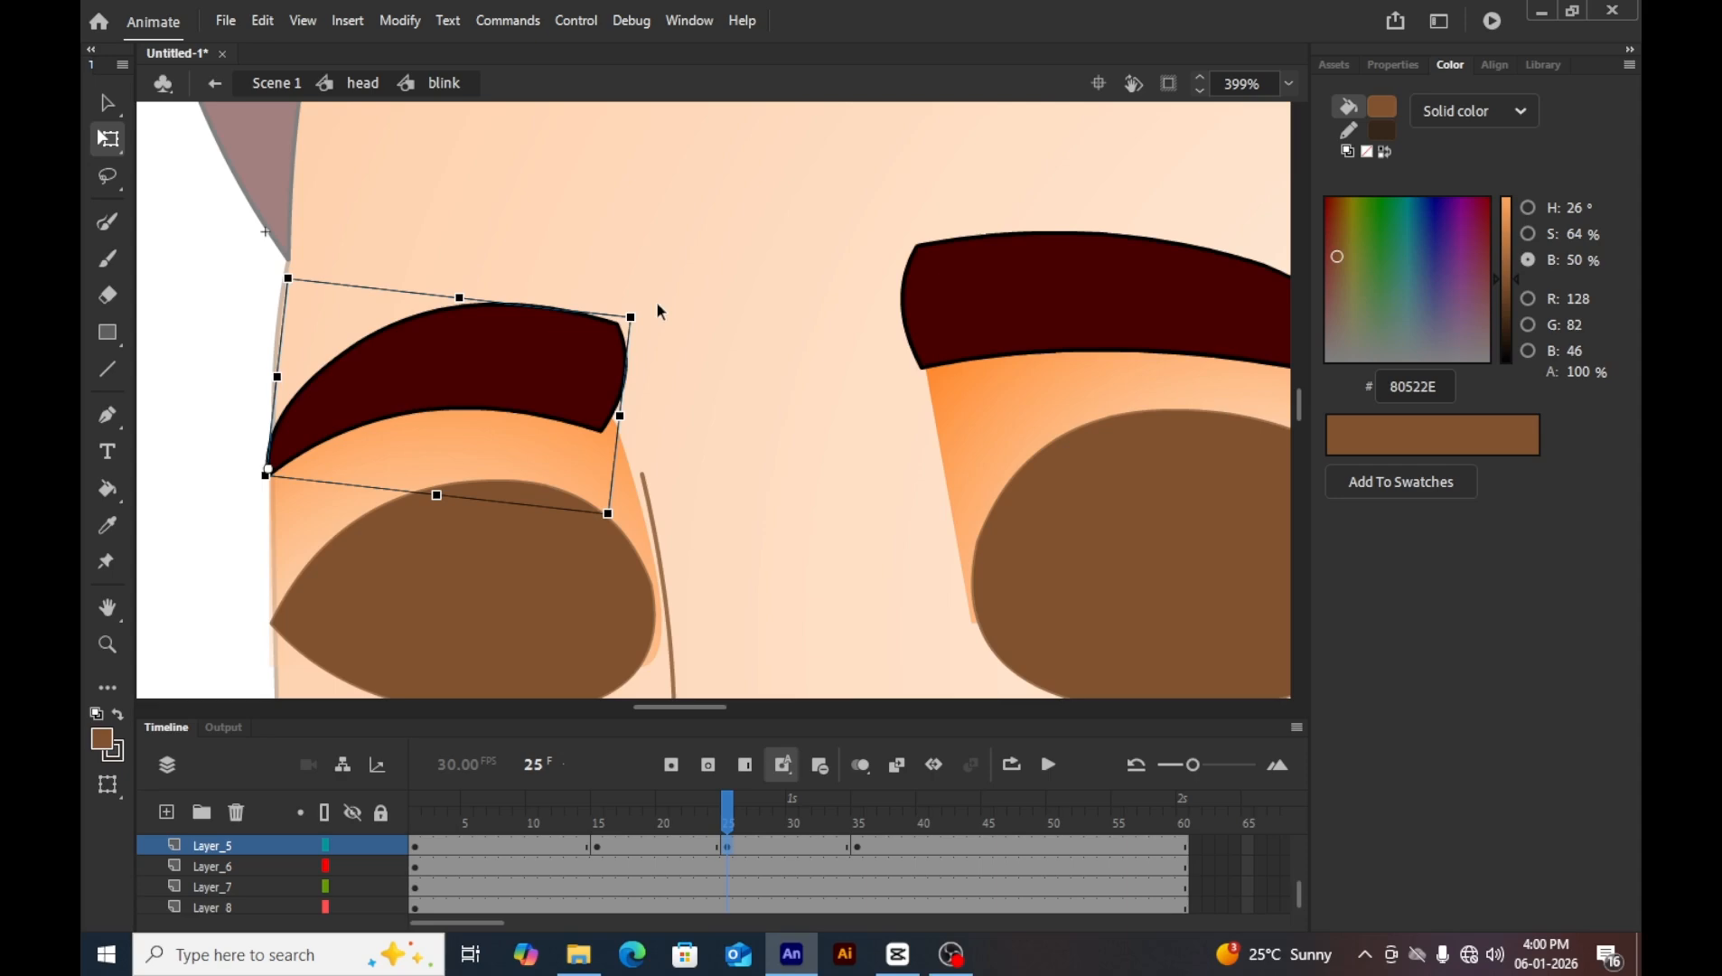
pyautogui.press('Down')
pyautogui.press('Down')
pyautogui.press('Down')
pyautogui.press('Down')
pyautogui.press('Down')
pyautogui.press('Down')
pyautogui.press('Down')
pyautogui.press('Down')
pyautogui.press('Down')
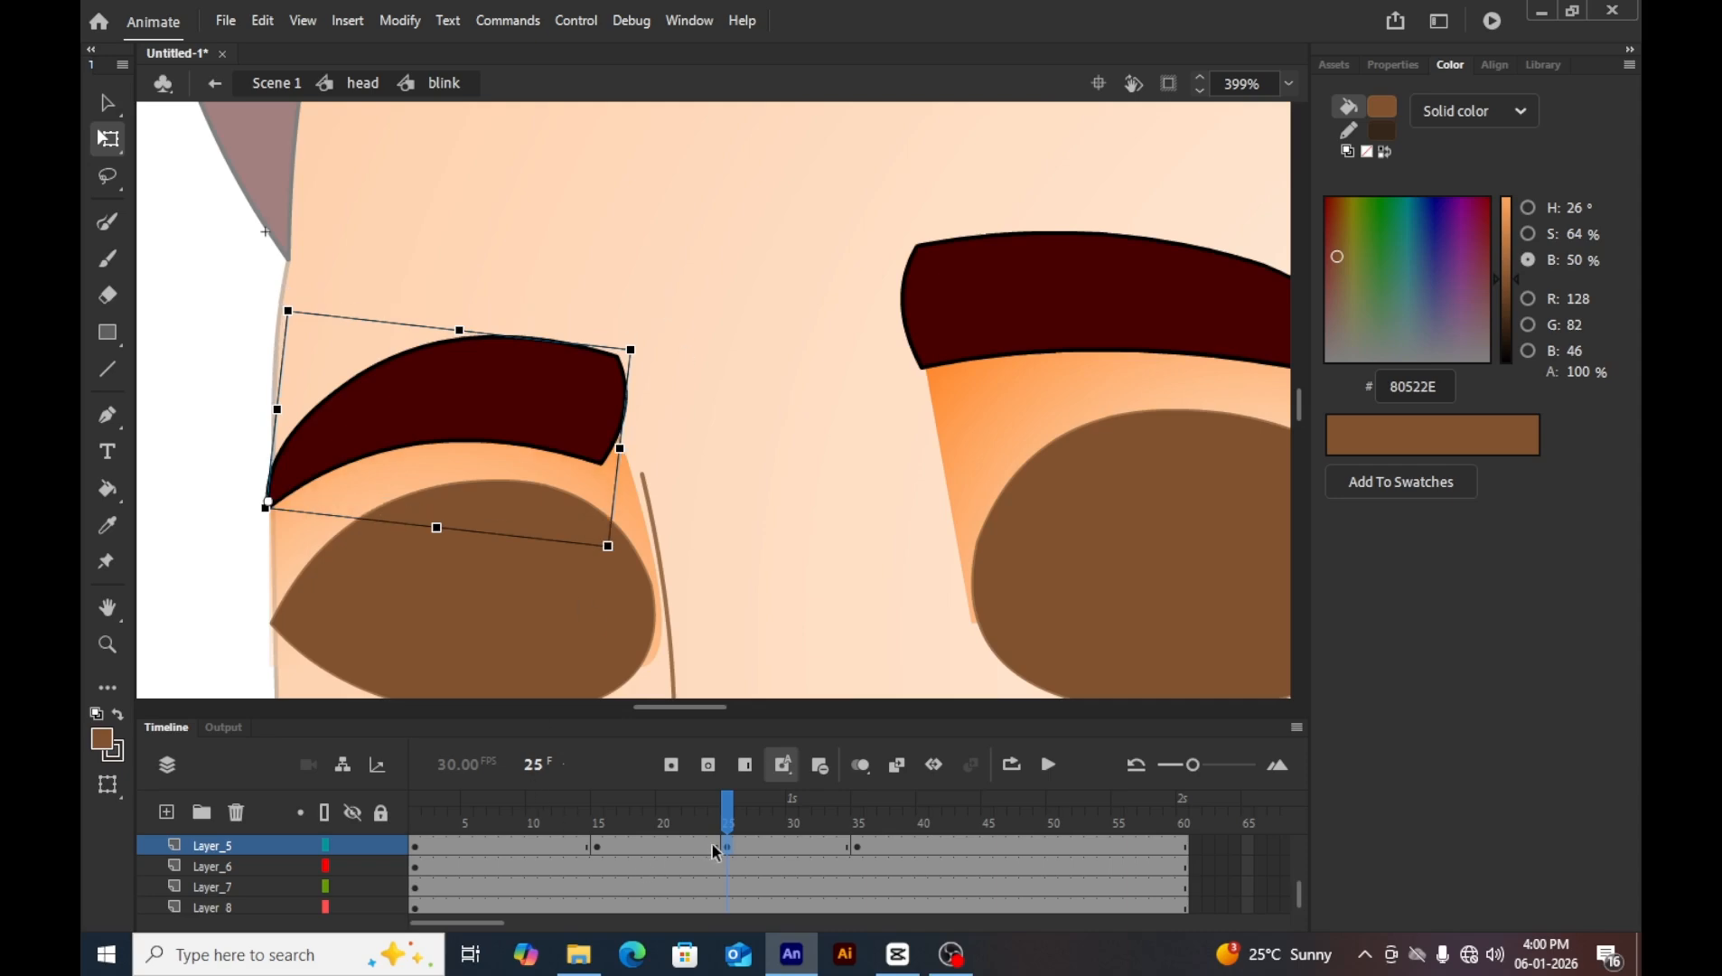
# Insert a keyframe on Layer_5 at frame 26 and create classic tweens from frame 15 to 25 and from 26 to 35.
pyautogui.click(737, 844)
pyautogui.moveTo(751, 843); pyautogui.dragTo(632, 845)
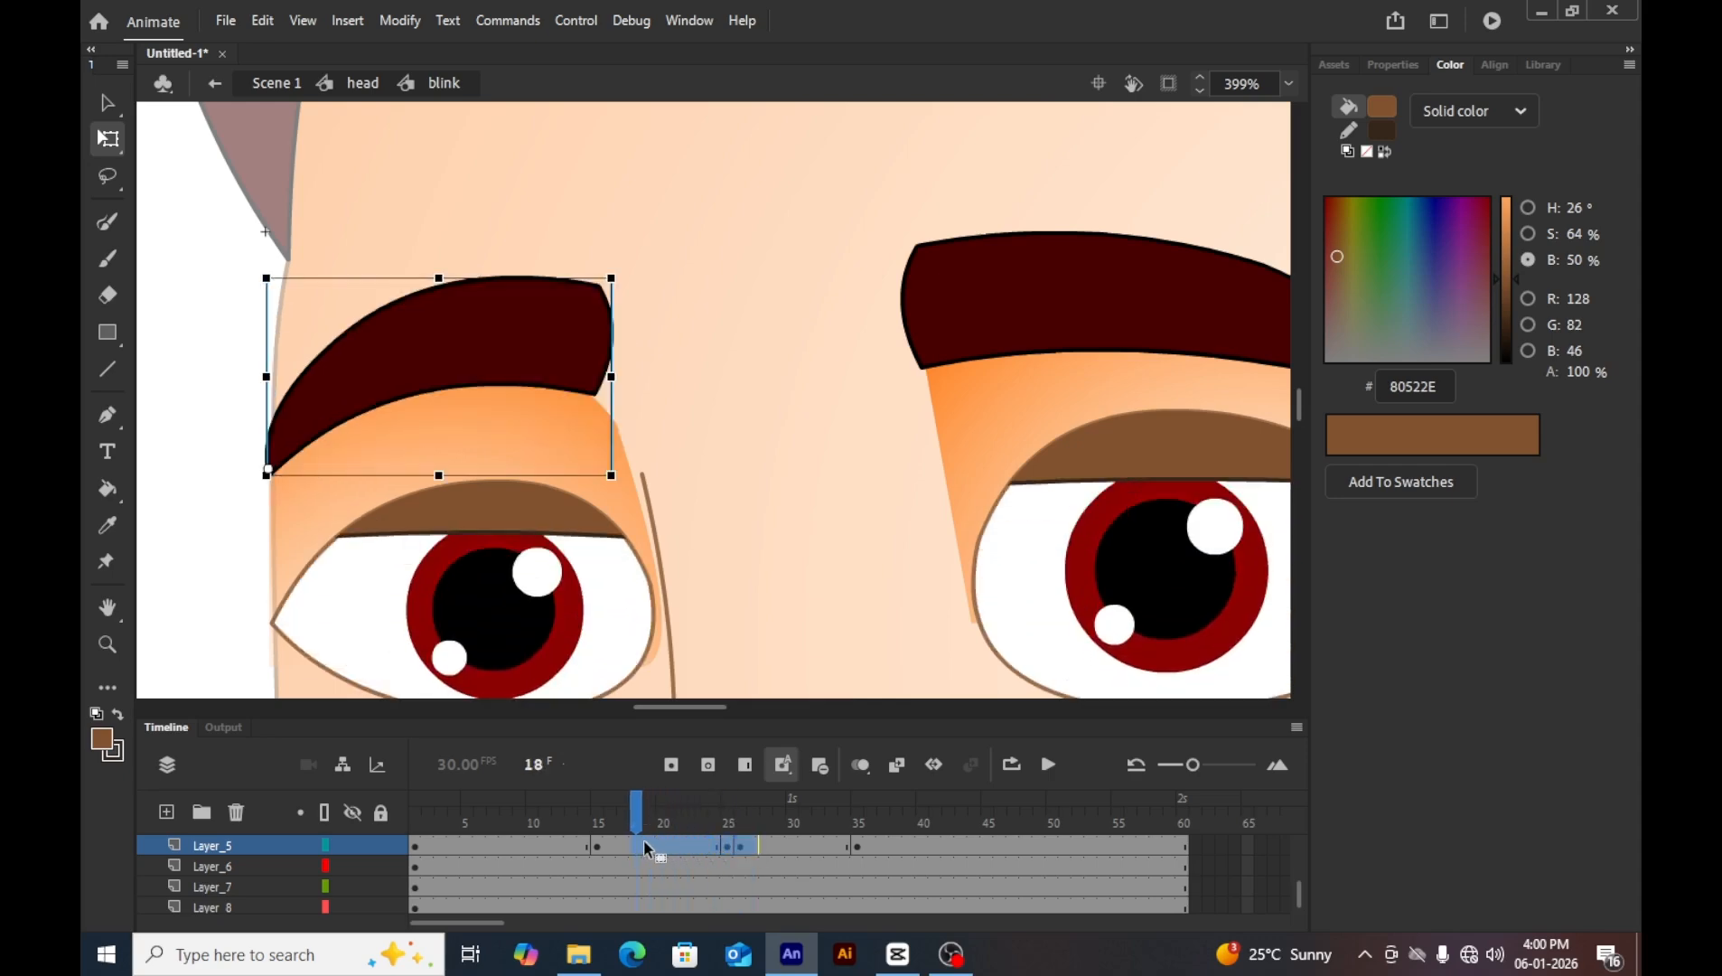
pyautogui.rightClick(644, 840)
pyautogui.click(796, 209)
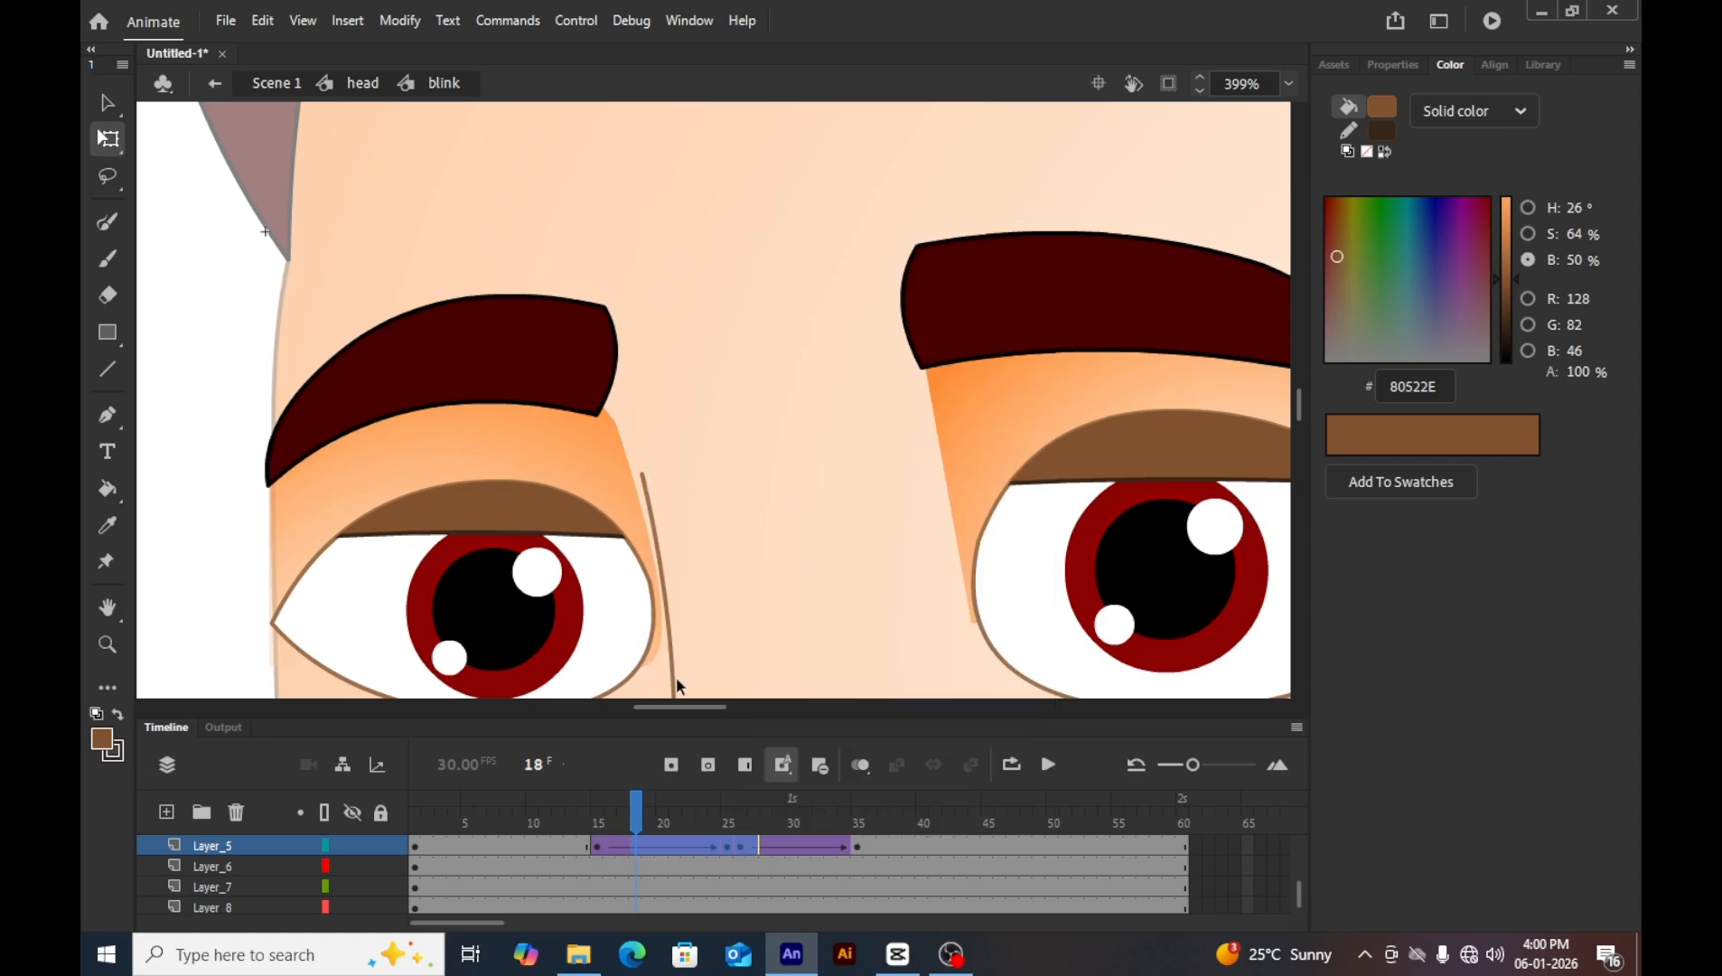
# Insert keyframes for the right eyebrow on Layer_7 at frames 15, 35 and 25.
pyautogui.moveTo(629, 803); pyautogui.dragTo(596, 865)
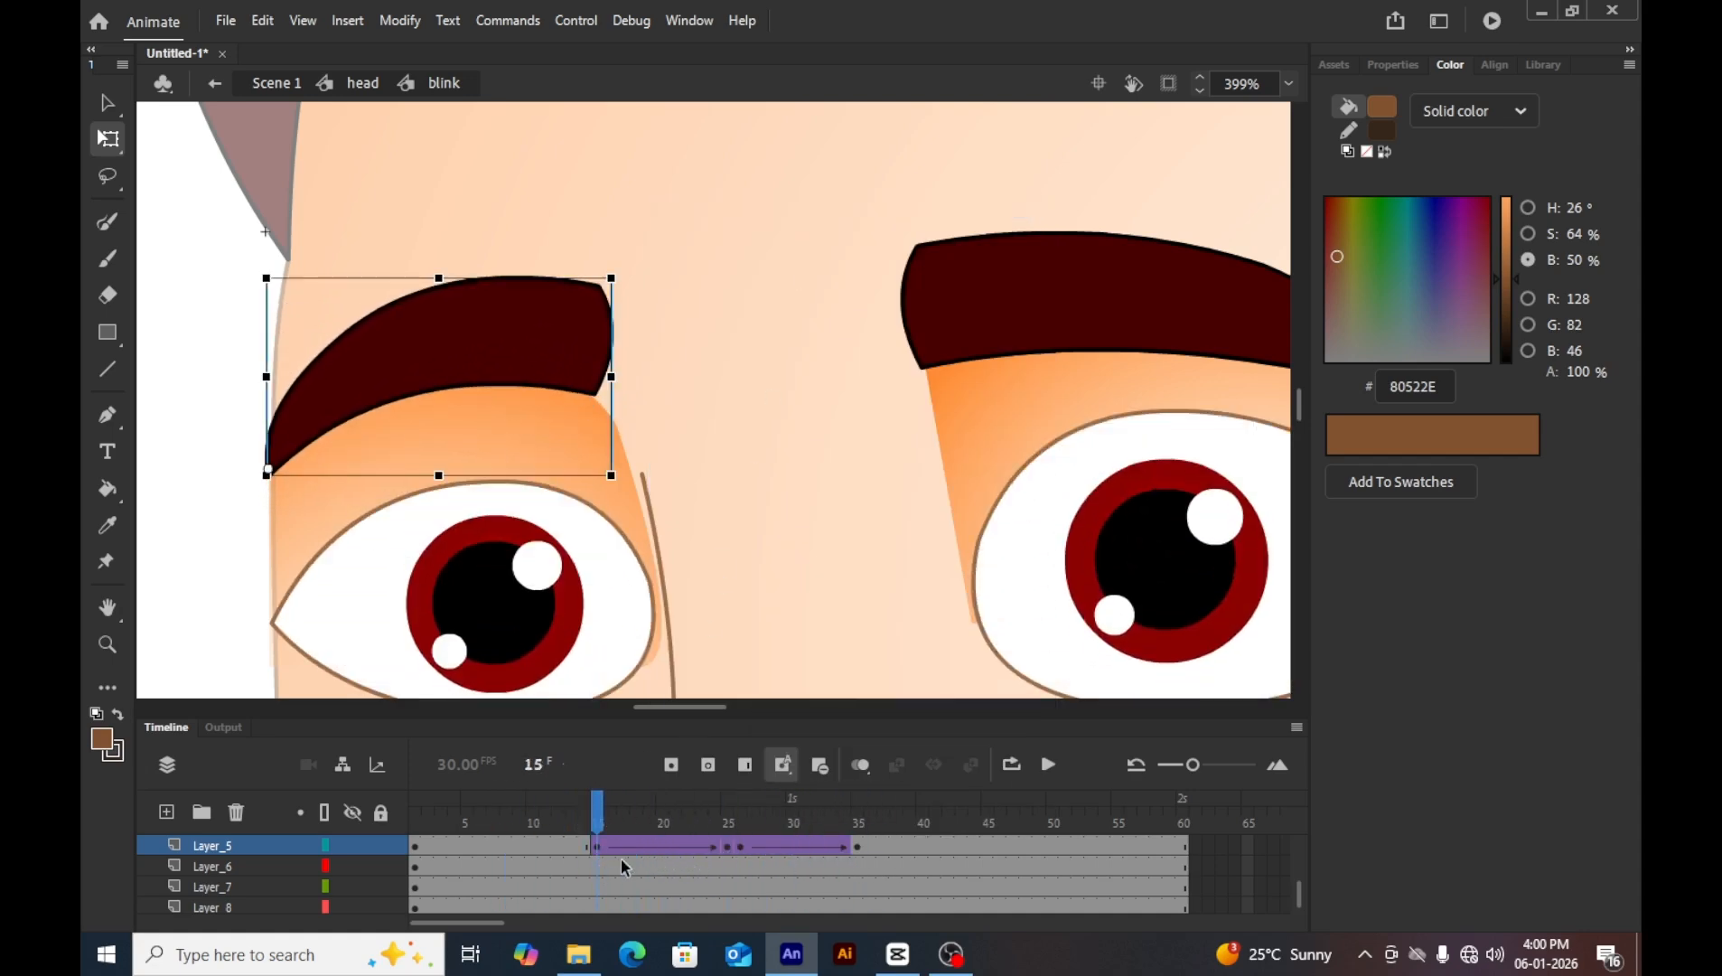
pyautogui.press('space')
pyautogui.moveTo(880, 426); pyautogui.dragTo(726, 415)
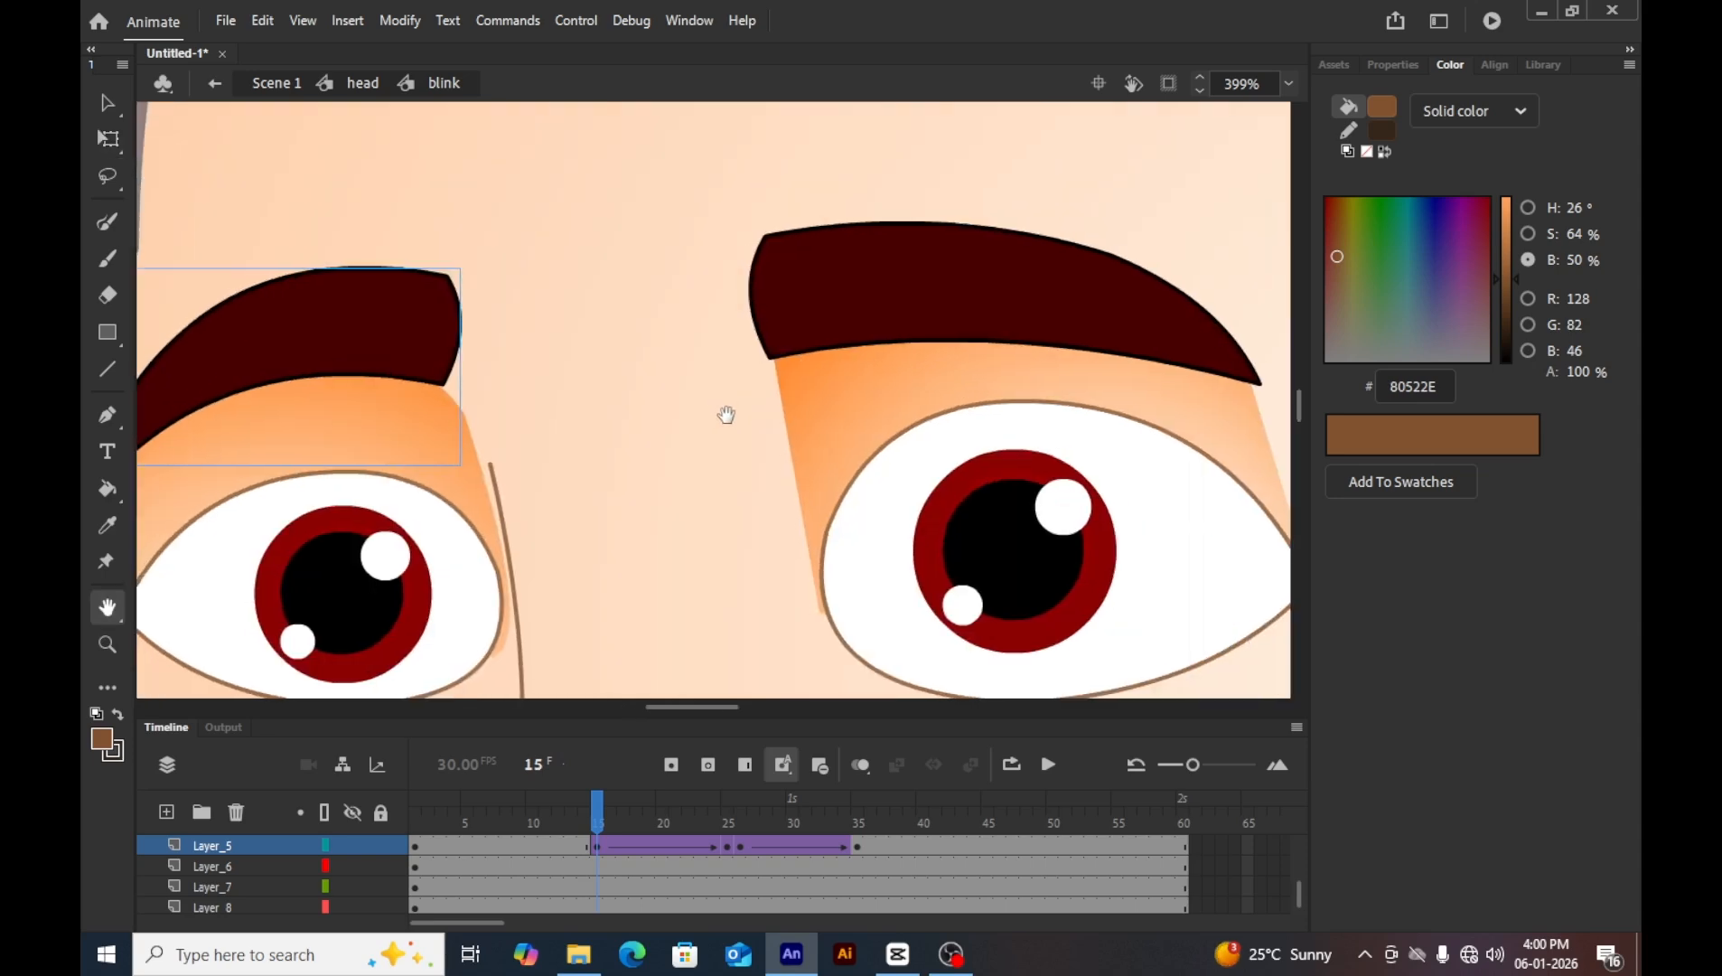
pyautogui.press('v')
pyautogui.click(108, 140)
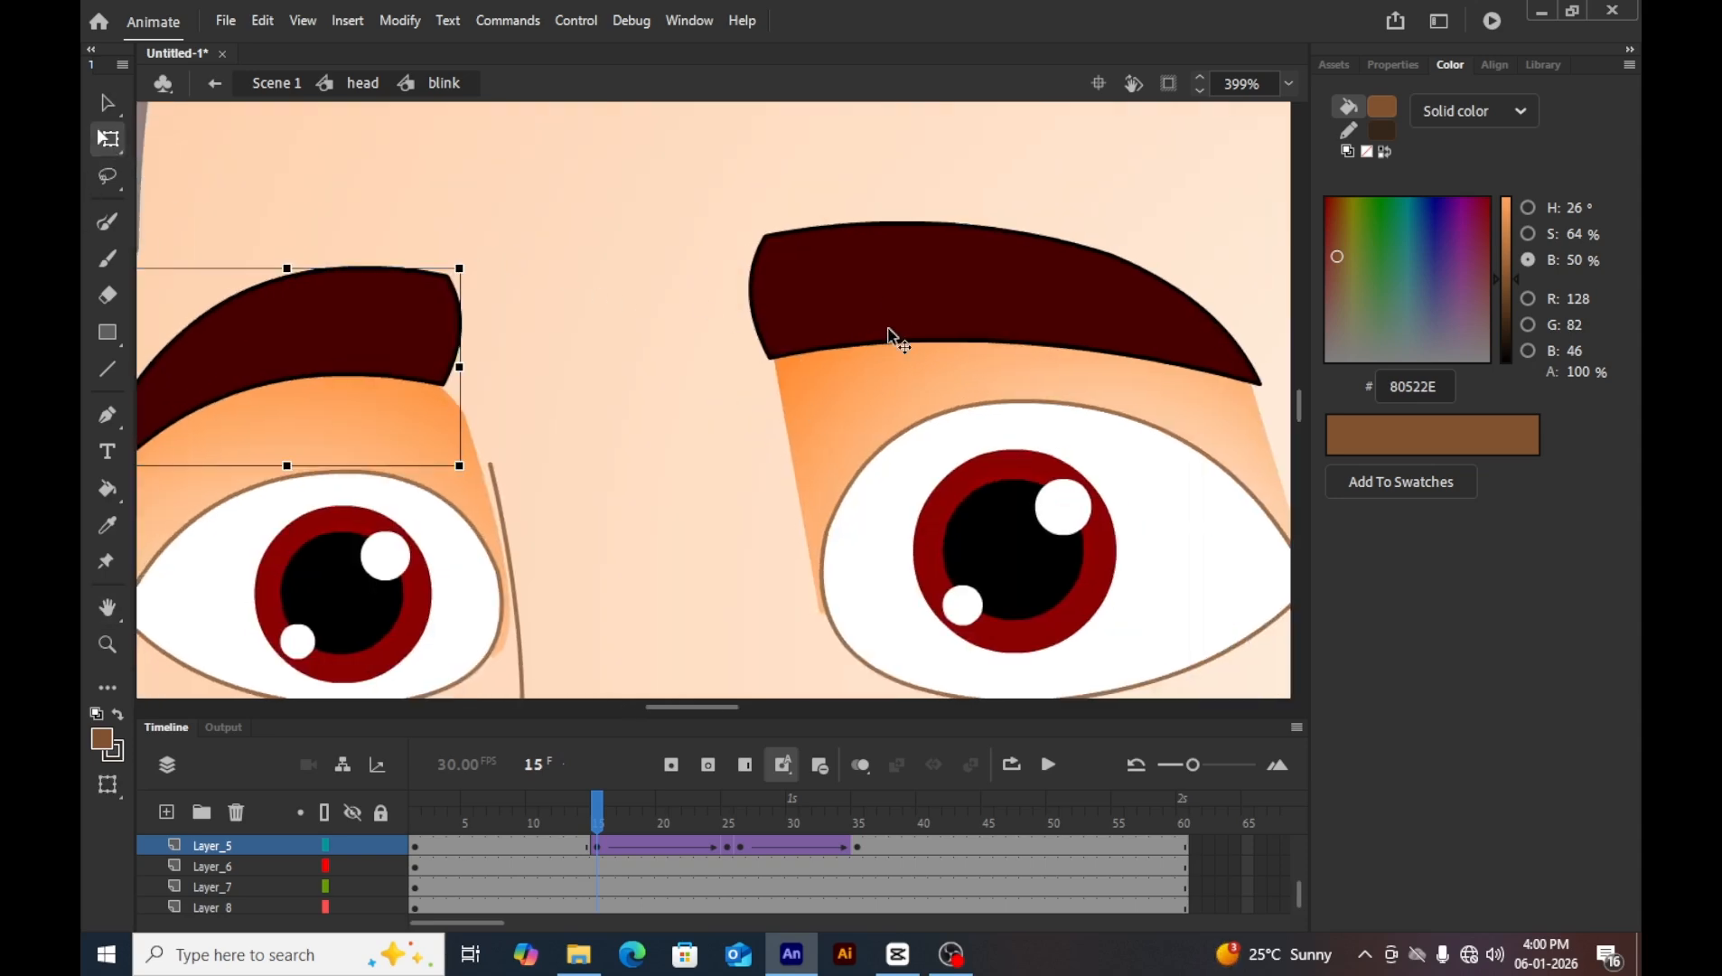
pyautogui.click(906, 317)
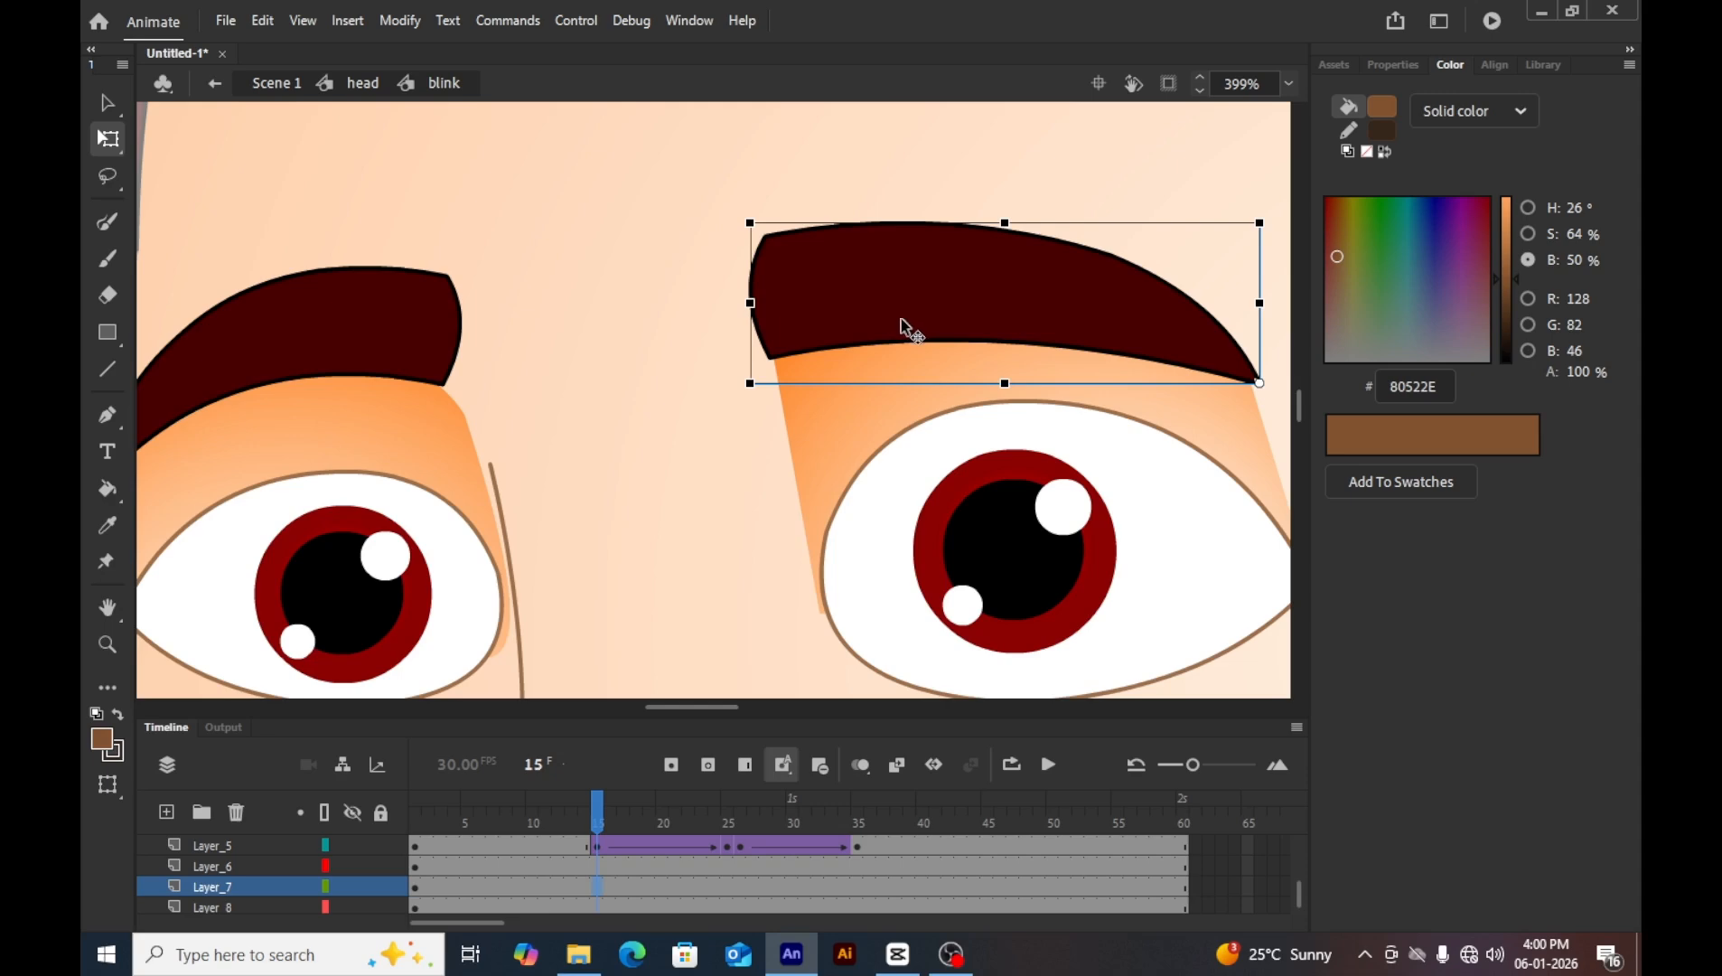
pyautogui.click(854, 888)
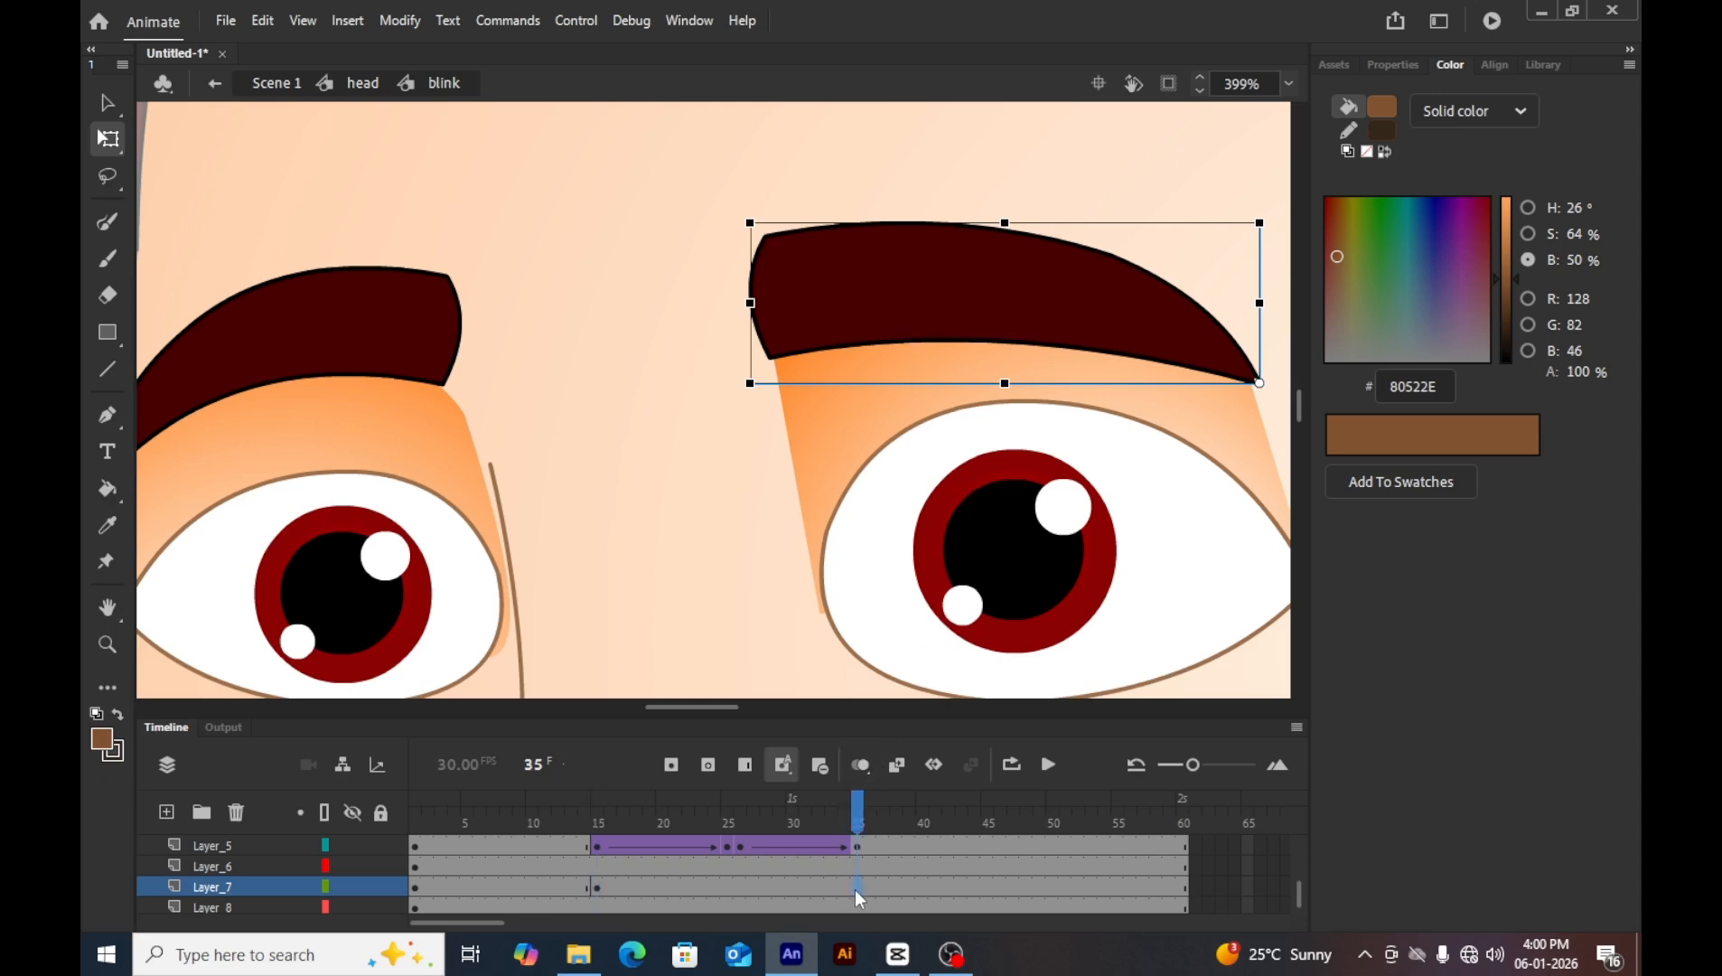
pyautogui.press('F6')
pyautogui.click(724, 887)
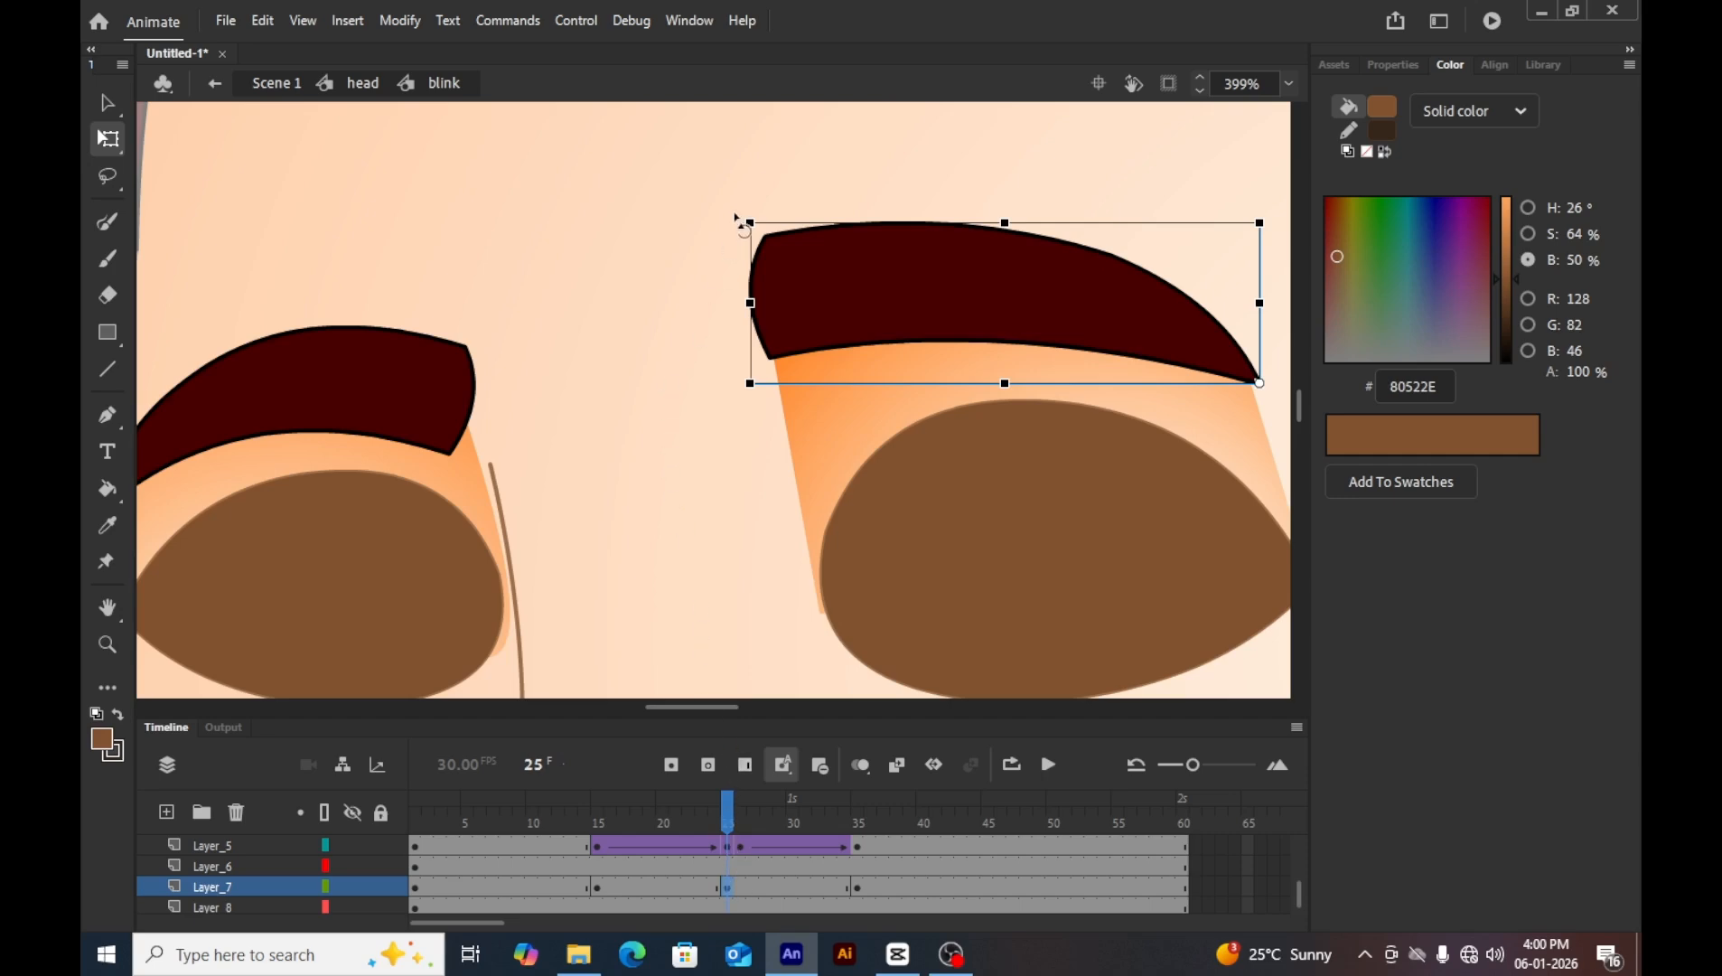
# At frame 25, rotate the right eyebrow slightly counterclockwise about its outer corner and nudge it down toward the closed eyelid.
pyautogui.moveTo(741, 217); pyautogui.dragTo(724, 253)
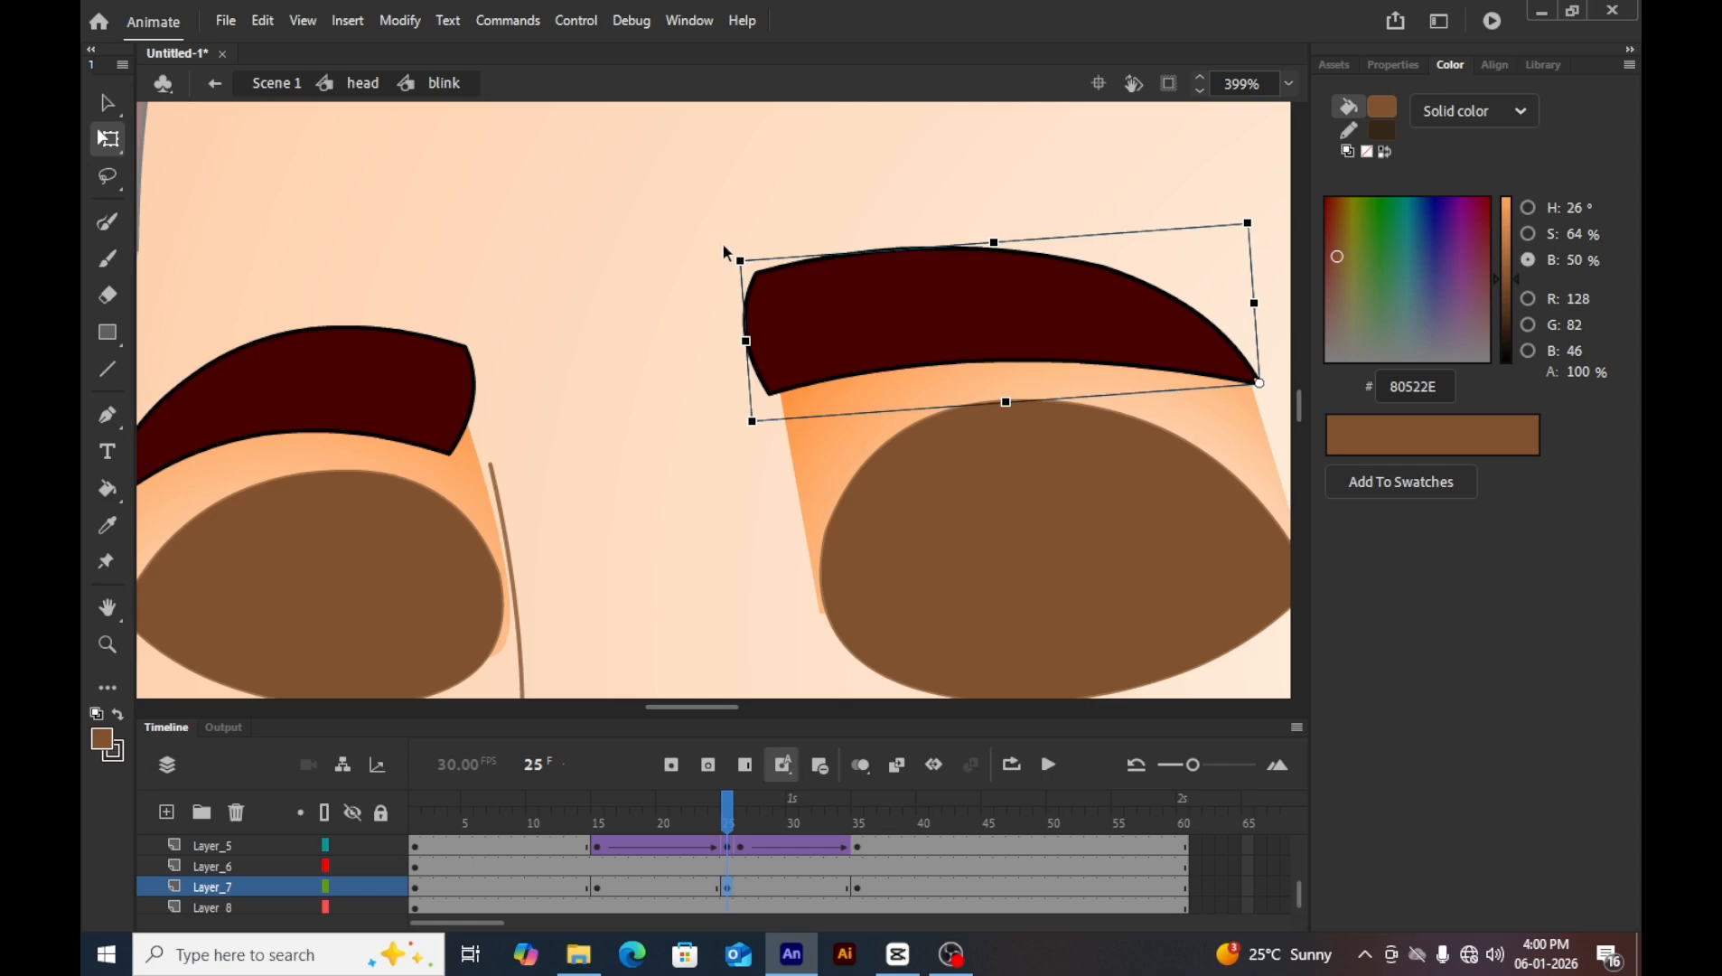
pyautogui.press('Down')
pyautogui.press('Down')
pyautogui.press('Down')
pyautogui.press('Down')
pyautogui.press('Down')
pyautogui.press('Down')
pyautogui.press('Down')
pyautogui.press('Down')
pyautogui.press('Down')
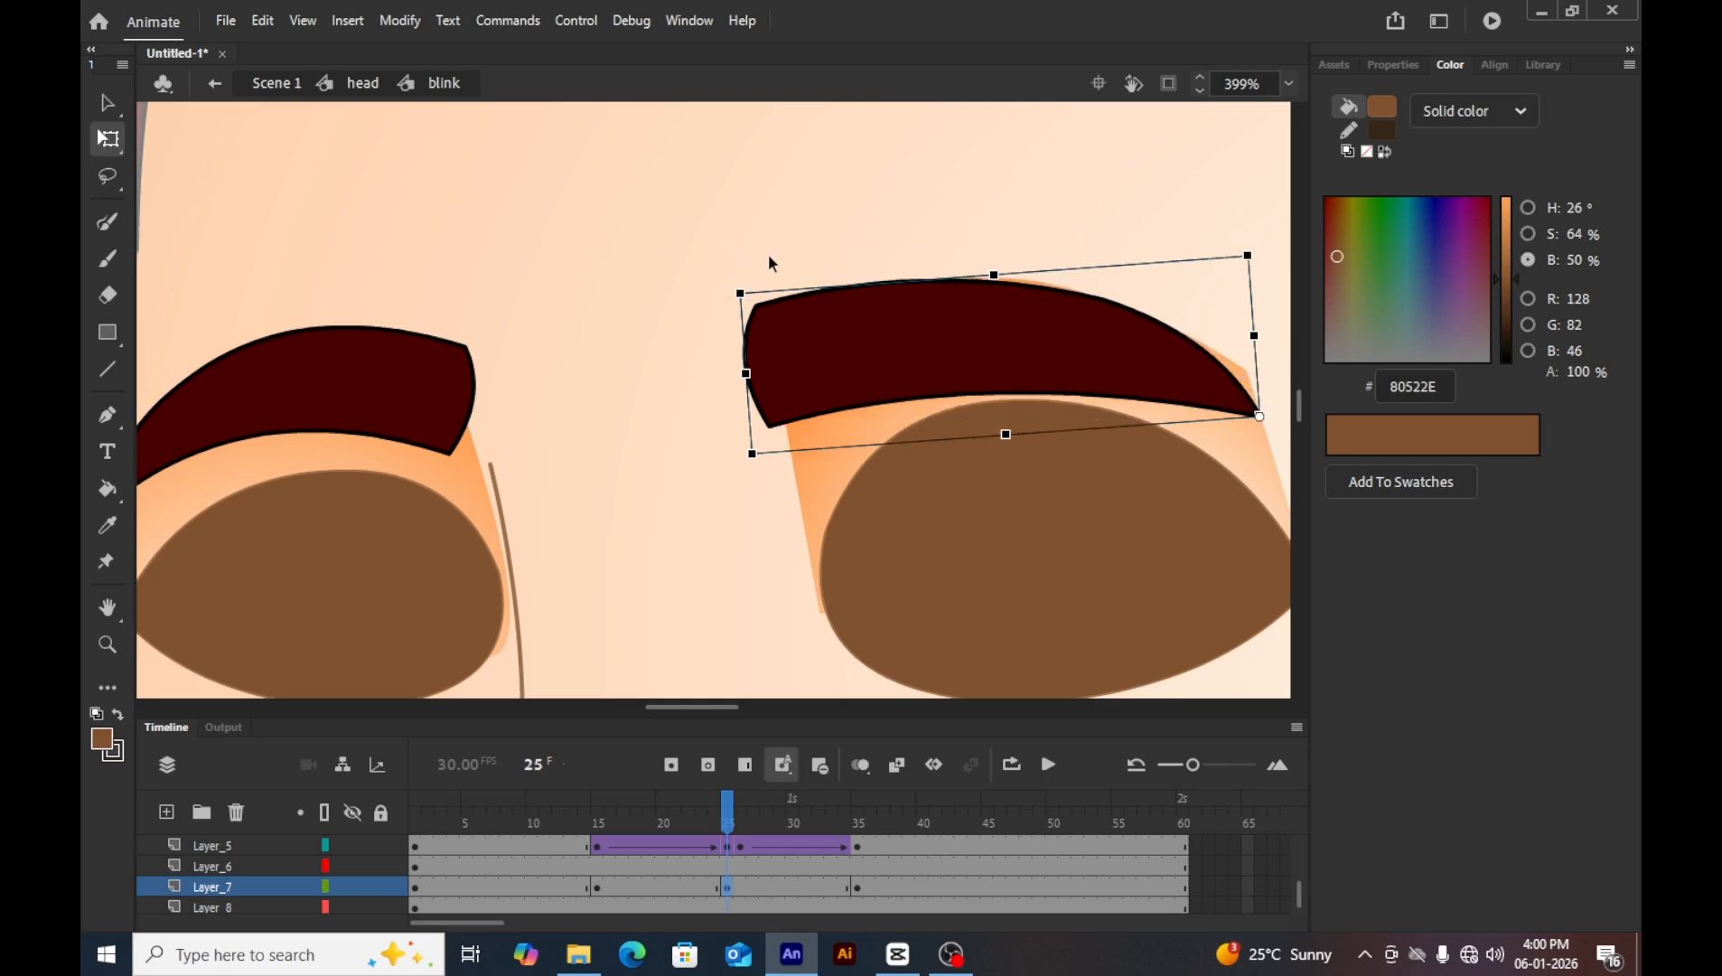
# Insert a keyframe on Layer_7 at frame 26 and create classic tweens from frame 15 to 25 and from 26 to 35.
pyautogui.click(741, 888)
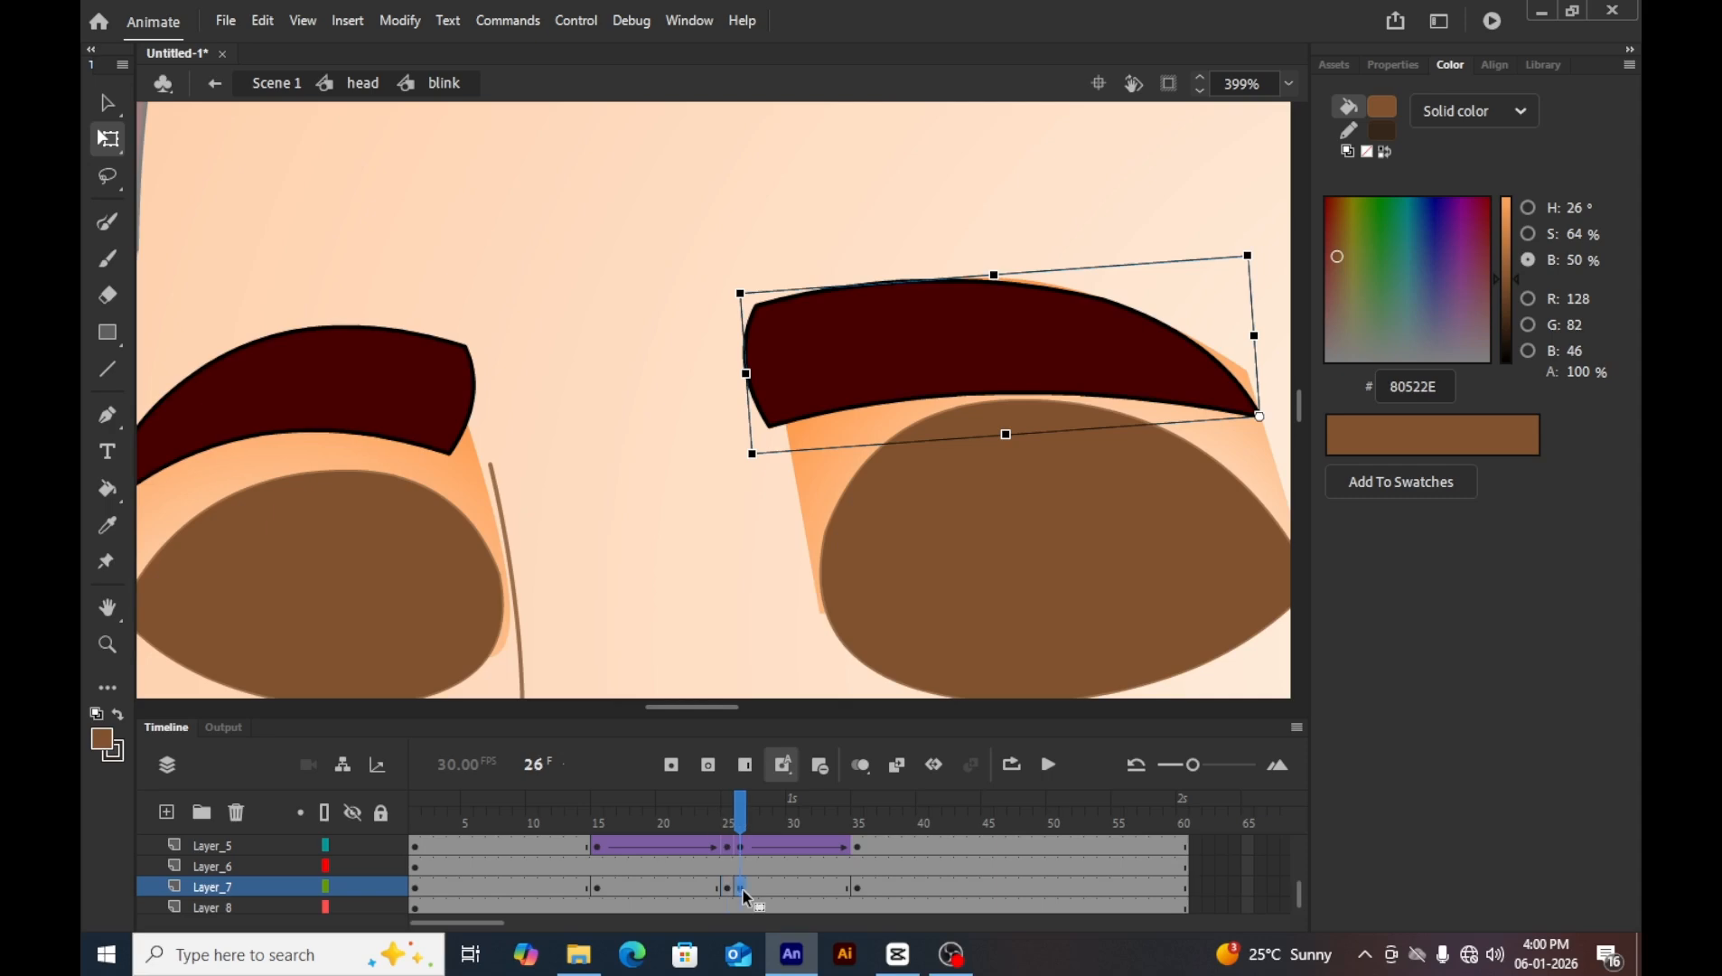
pyautogui.moveTo(758, 886); pyautogui.dragTo(679, 886)
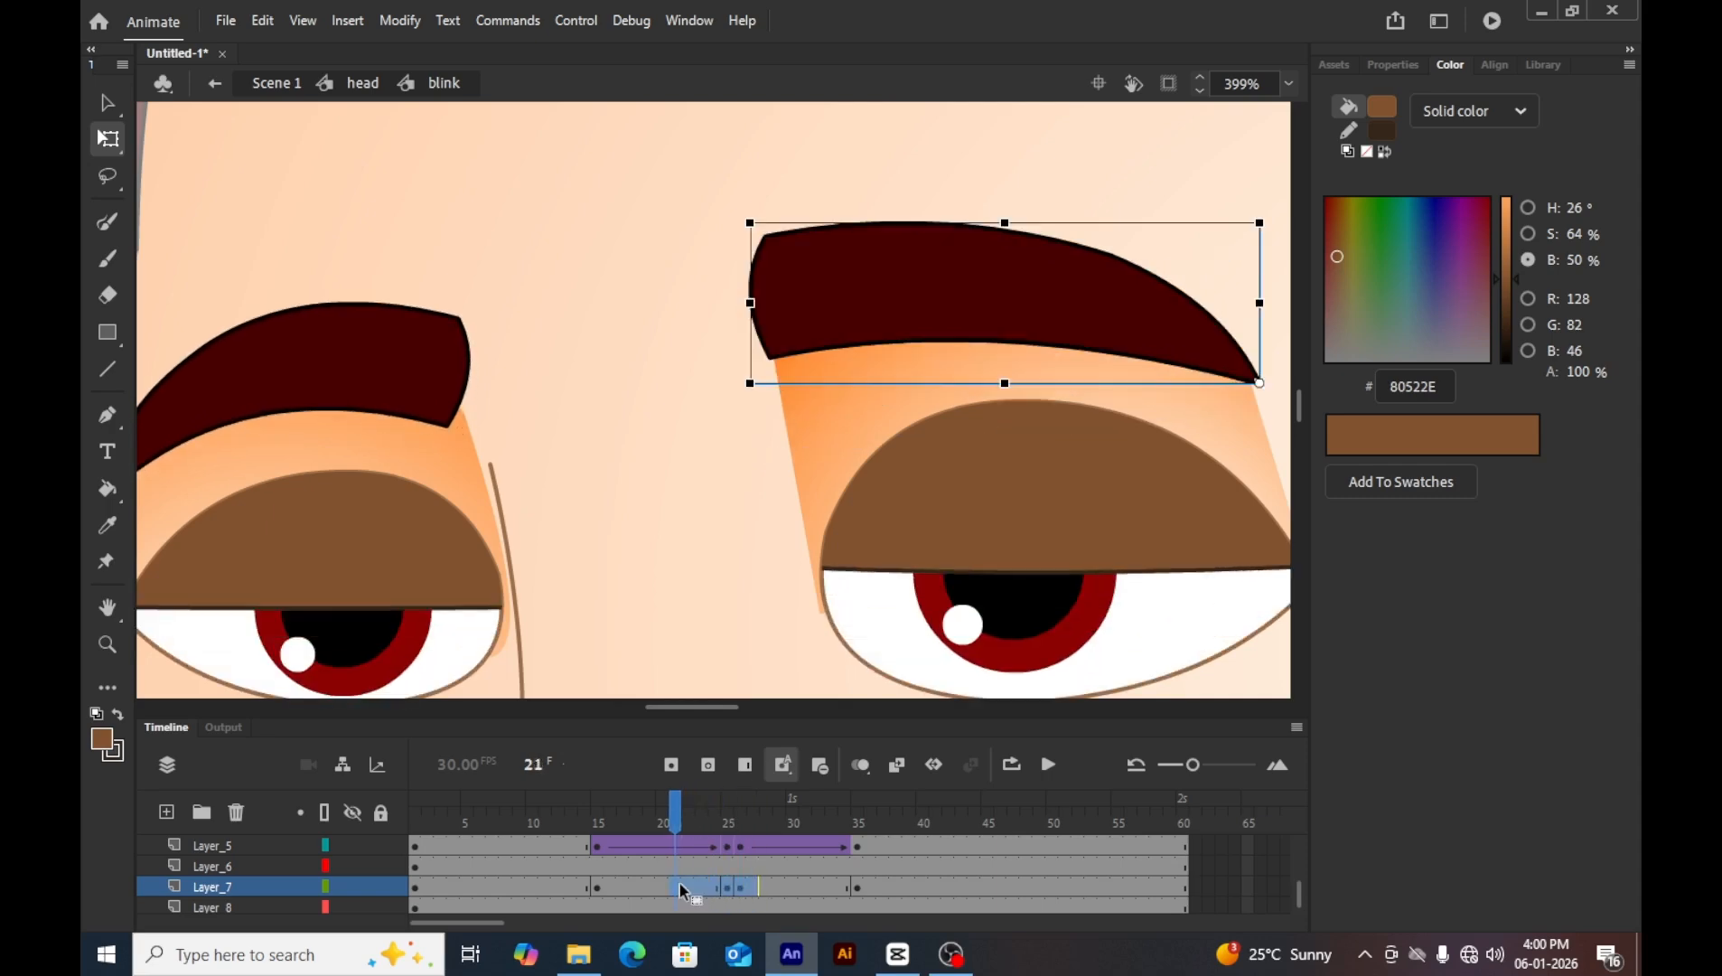
pyautogui.rightClick(681, 889)
pyautogui.click(888, 251)
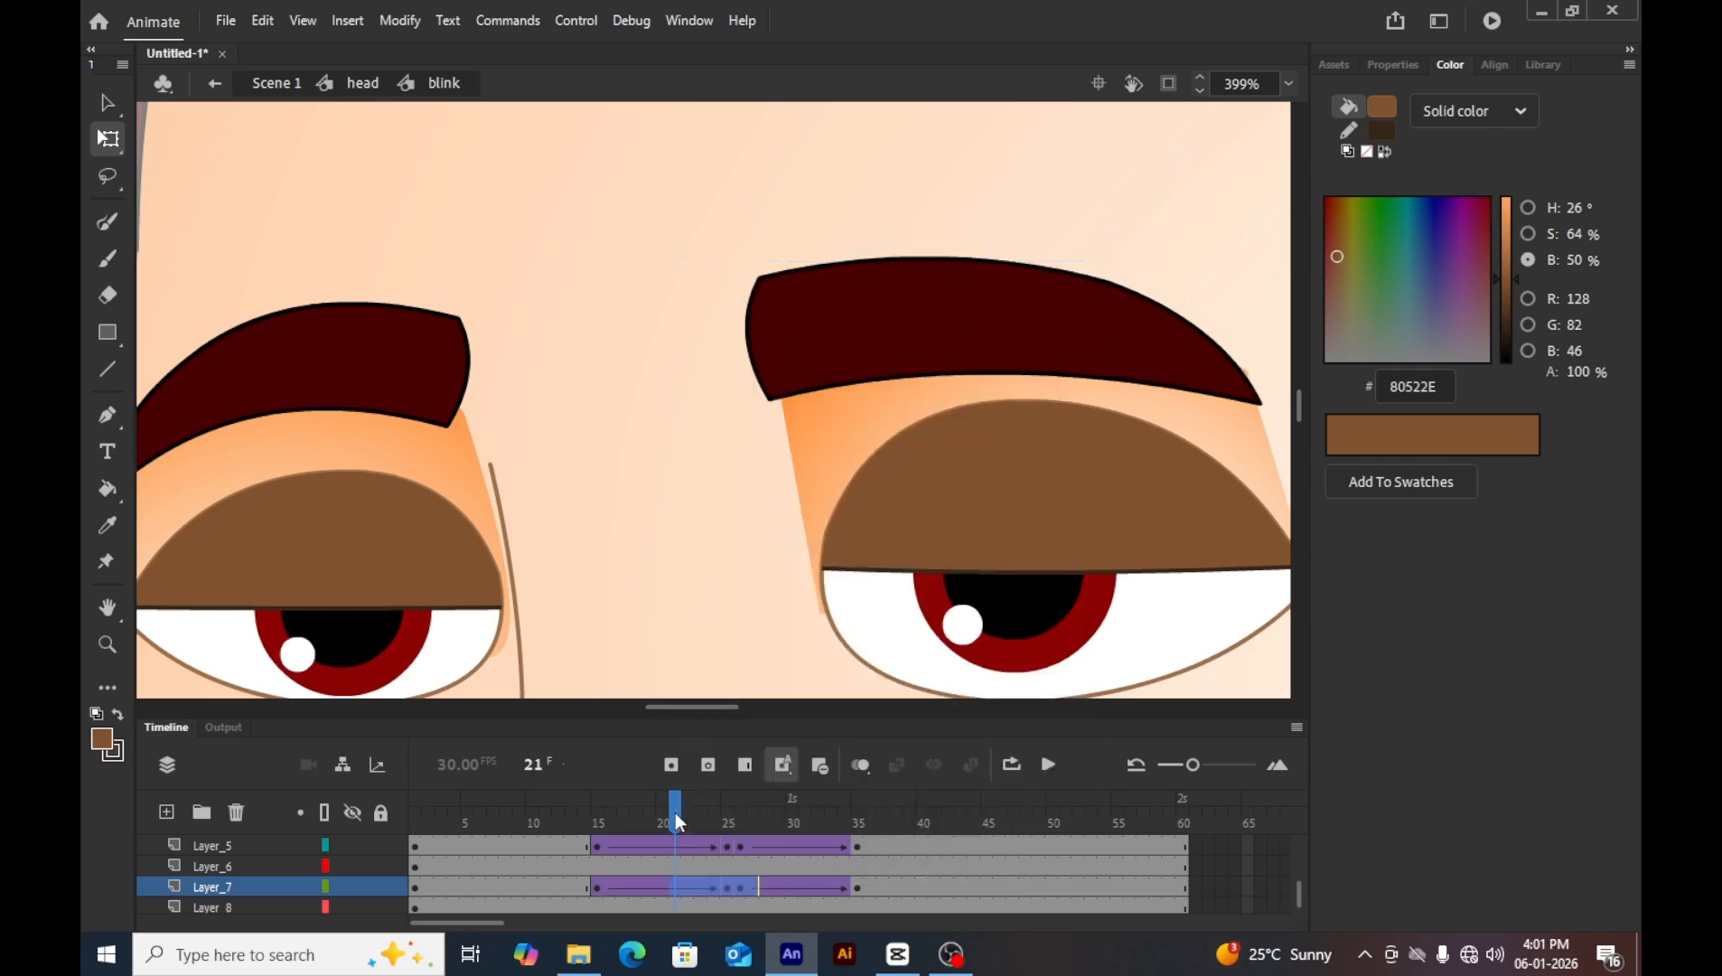
# Play the blink animation from frame 1 with the whole face in view.
pyautogui.moveTo(676, 813); pyautogui.dragTo(461, 819)
pyautogui.hotkey('ctrl', '1')
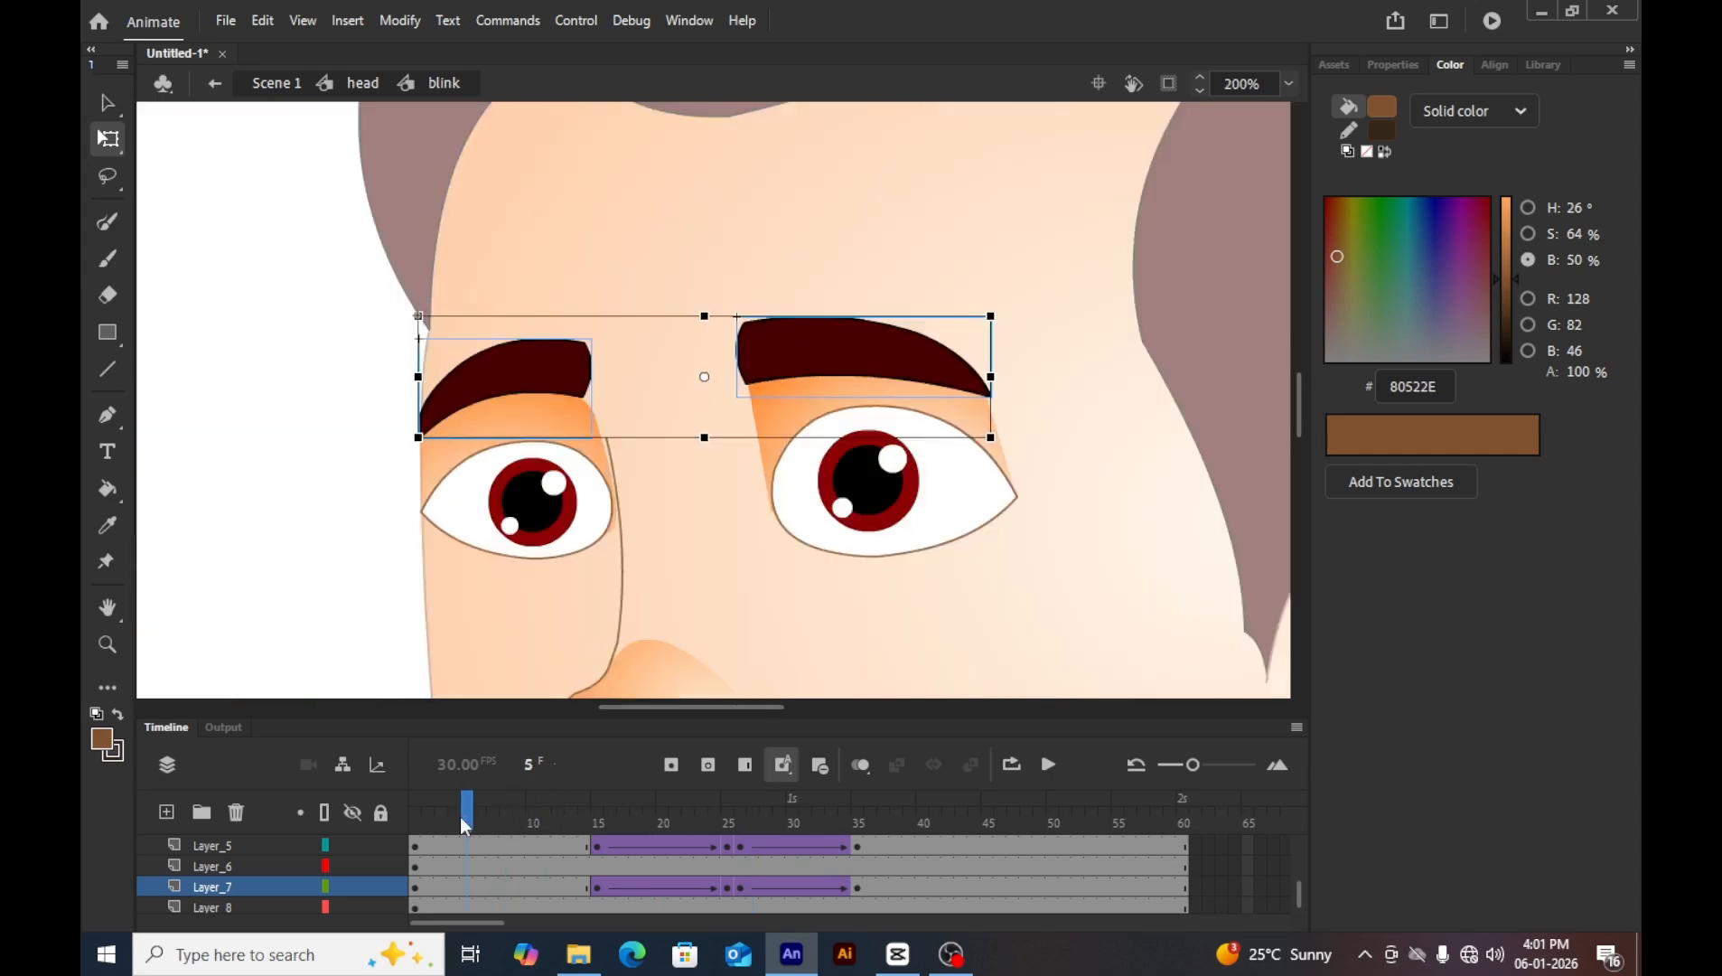
pyautogui.click(552, 543)
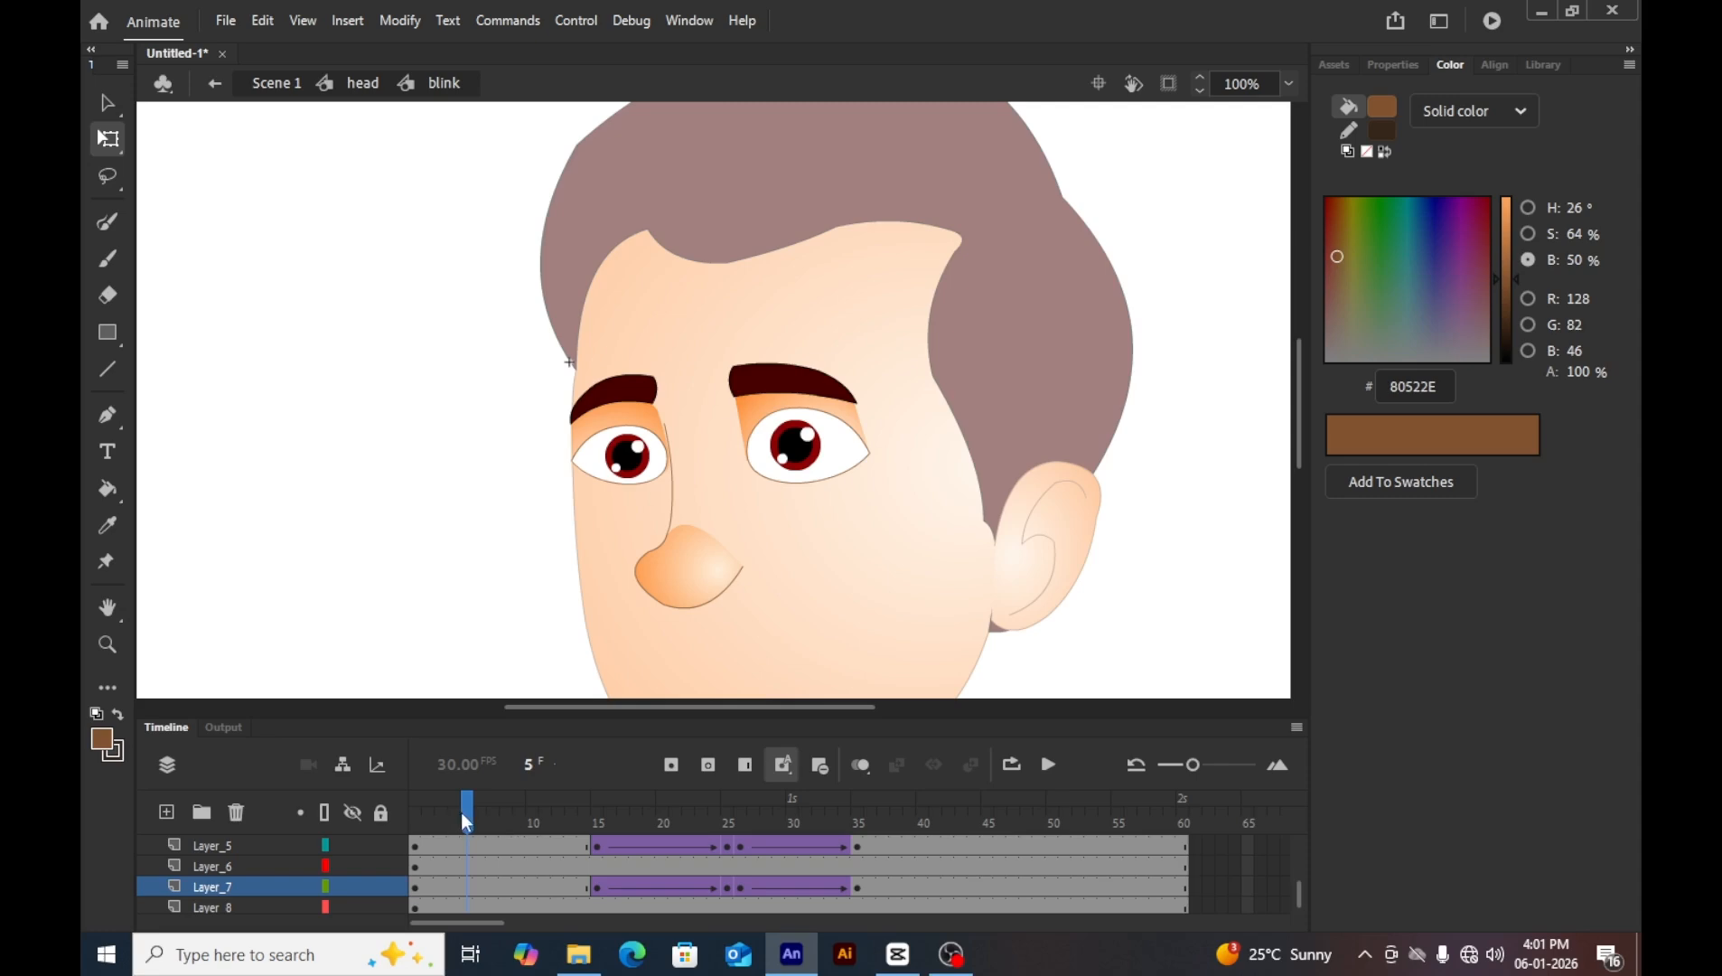
pyautogui.moveTo(460, 813); pyautogui.dragTo(233, 950)
pyautogui.press('Return')
# Enable loop playback and play the blink animation from the first frame.
pyautogui.click(578, 19)
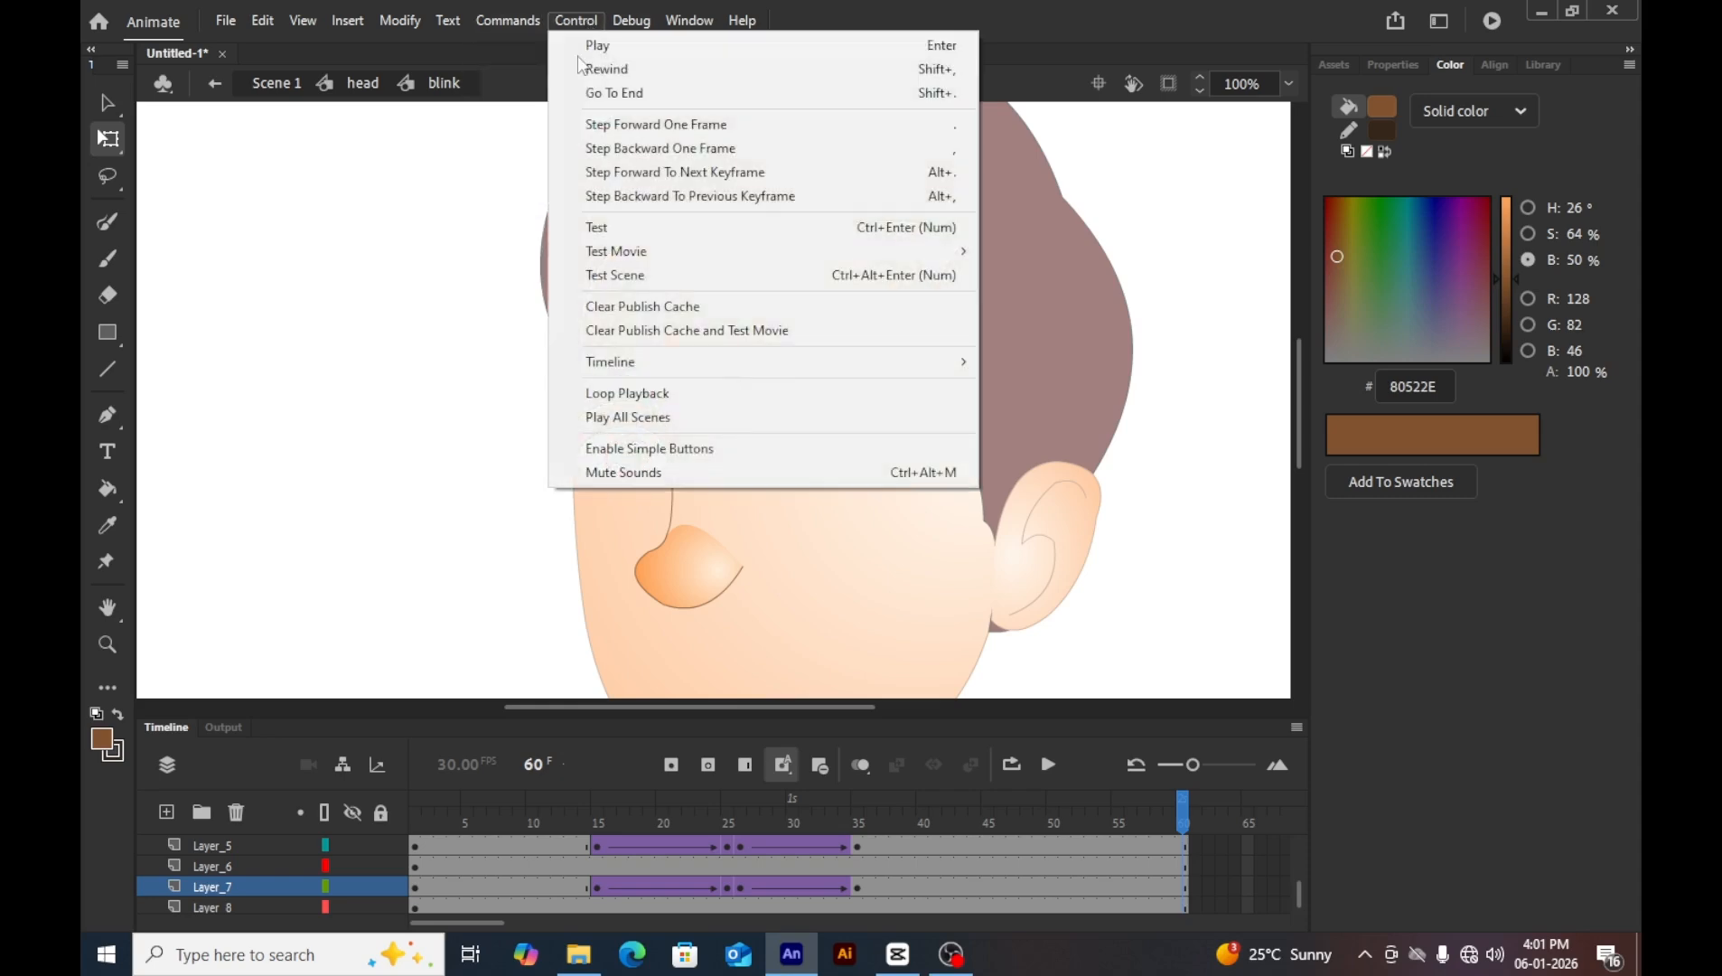
pyautogui.click(599, 398)
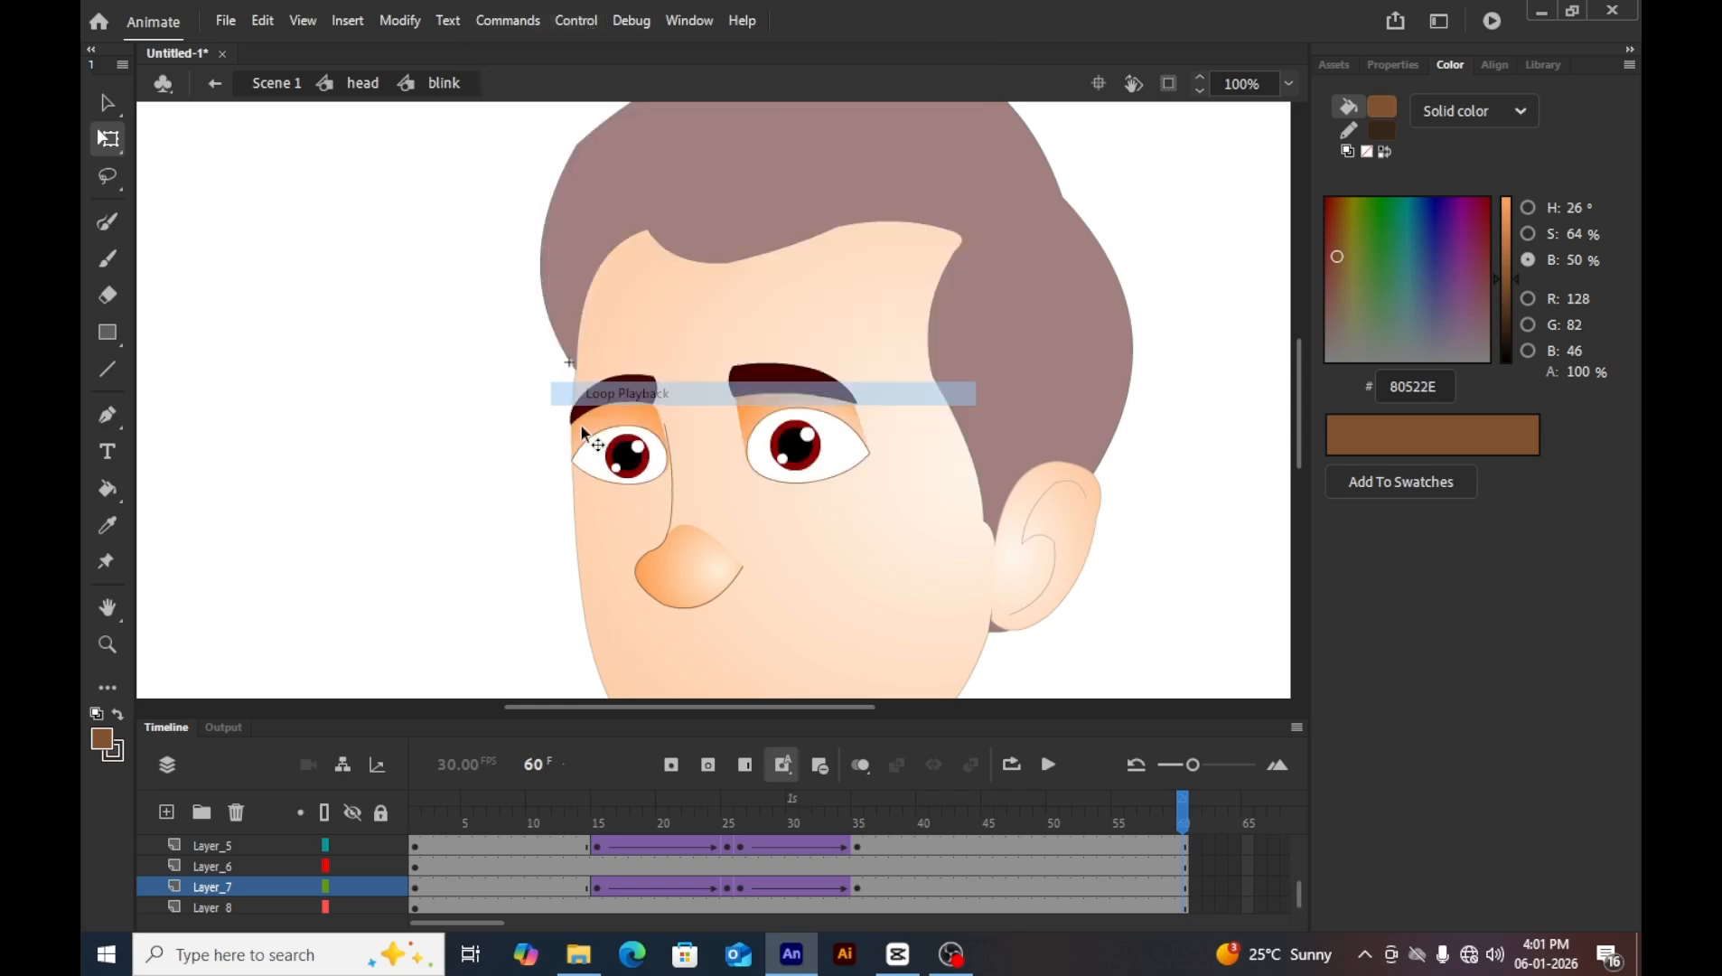
pyautogui.moveTo(1168, 813); pyautogui.dragTo(360, 793)
pyautogui.press('Return')
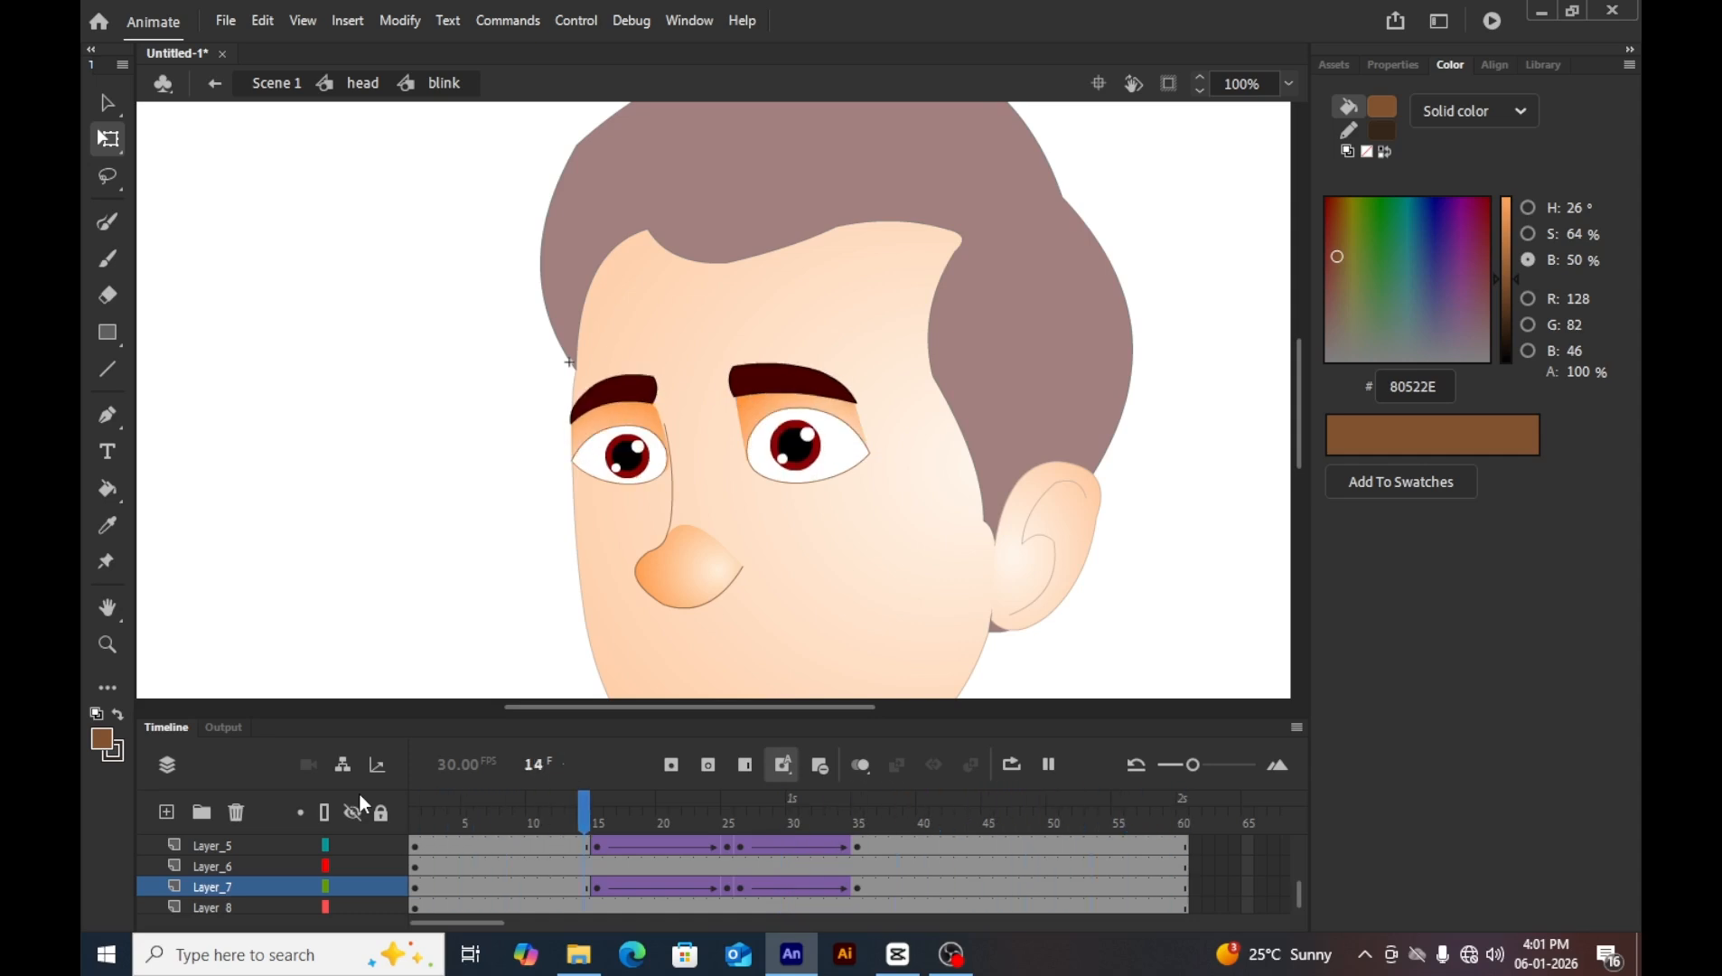
# Stop playback at frame 1, leave the blink symbol for the head, and open the talking mouth symbol at the chin for editing.
pyautogui.click(414, 798)
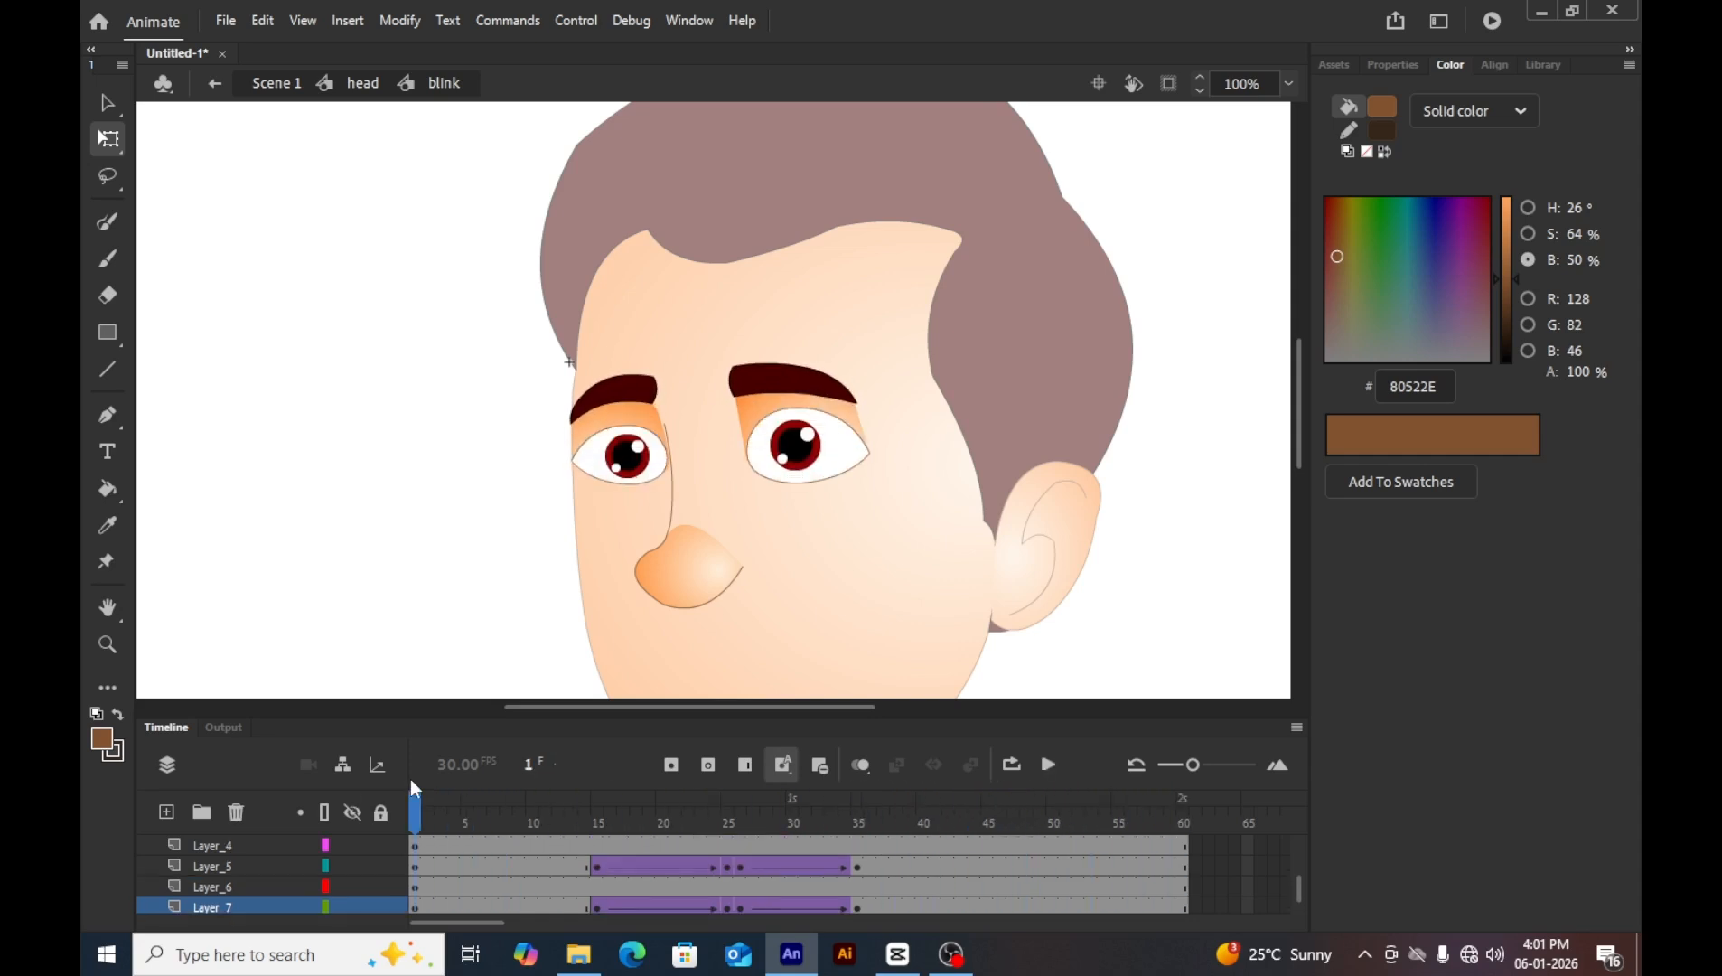
pyautogui.doubleClick(406, 446)
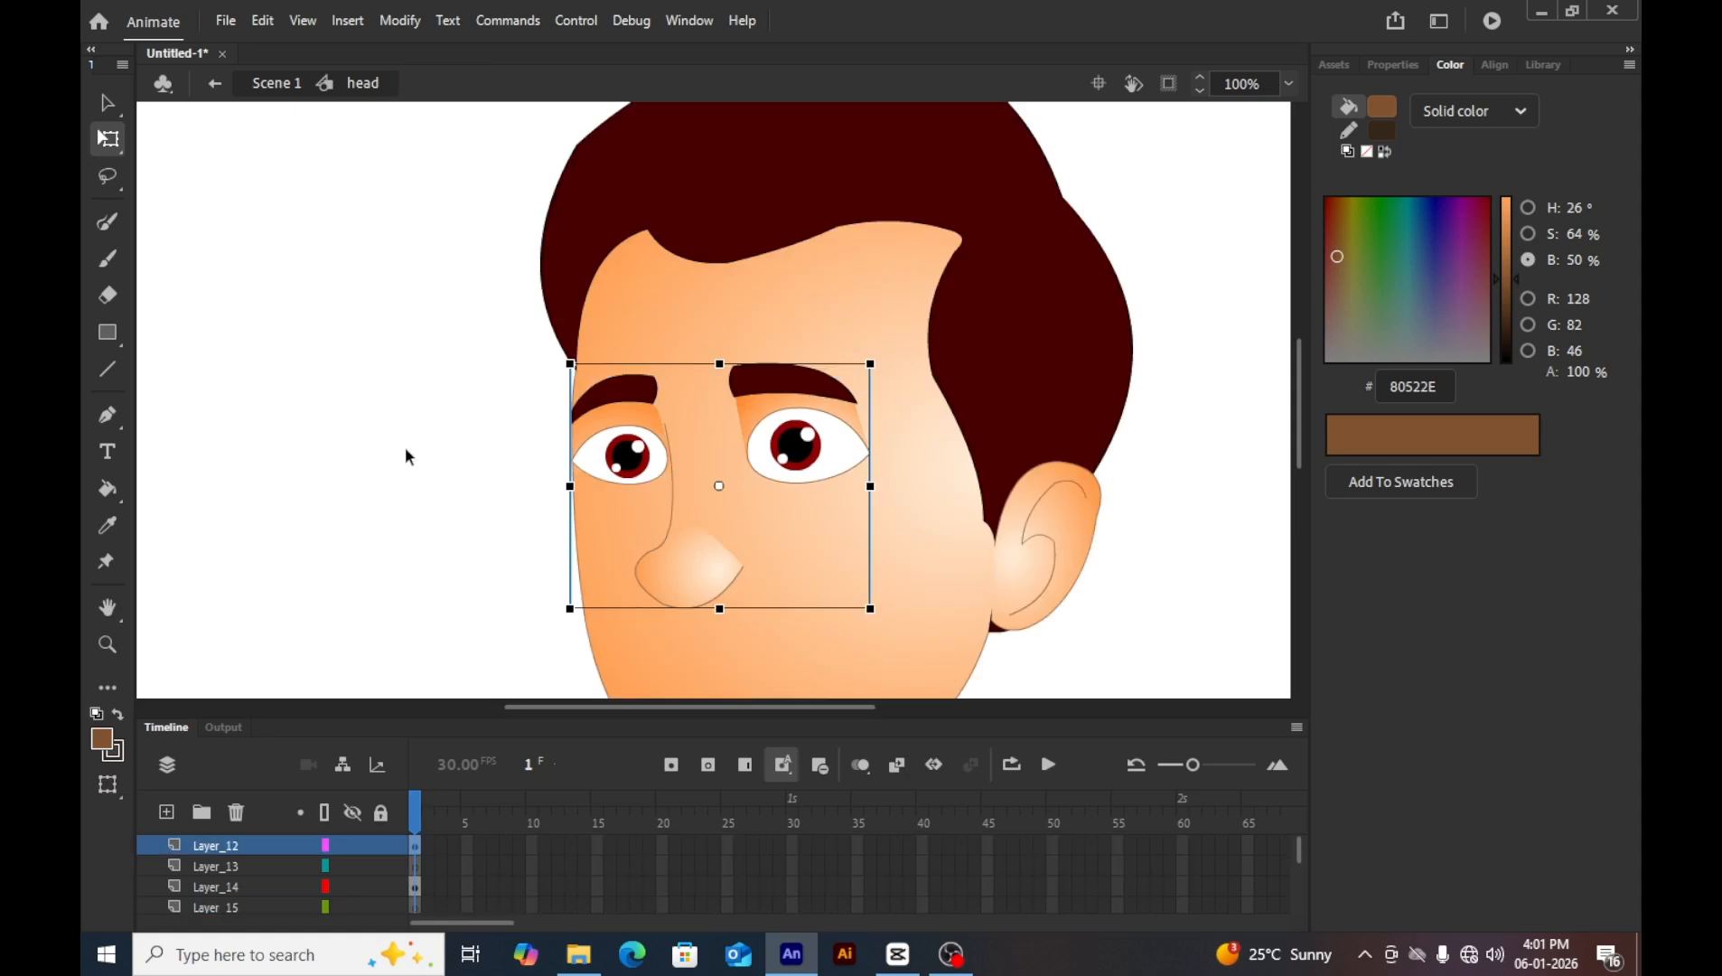
pyautogui.scroll(-4, 405, 447)
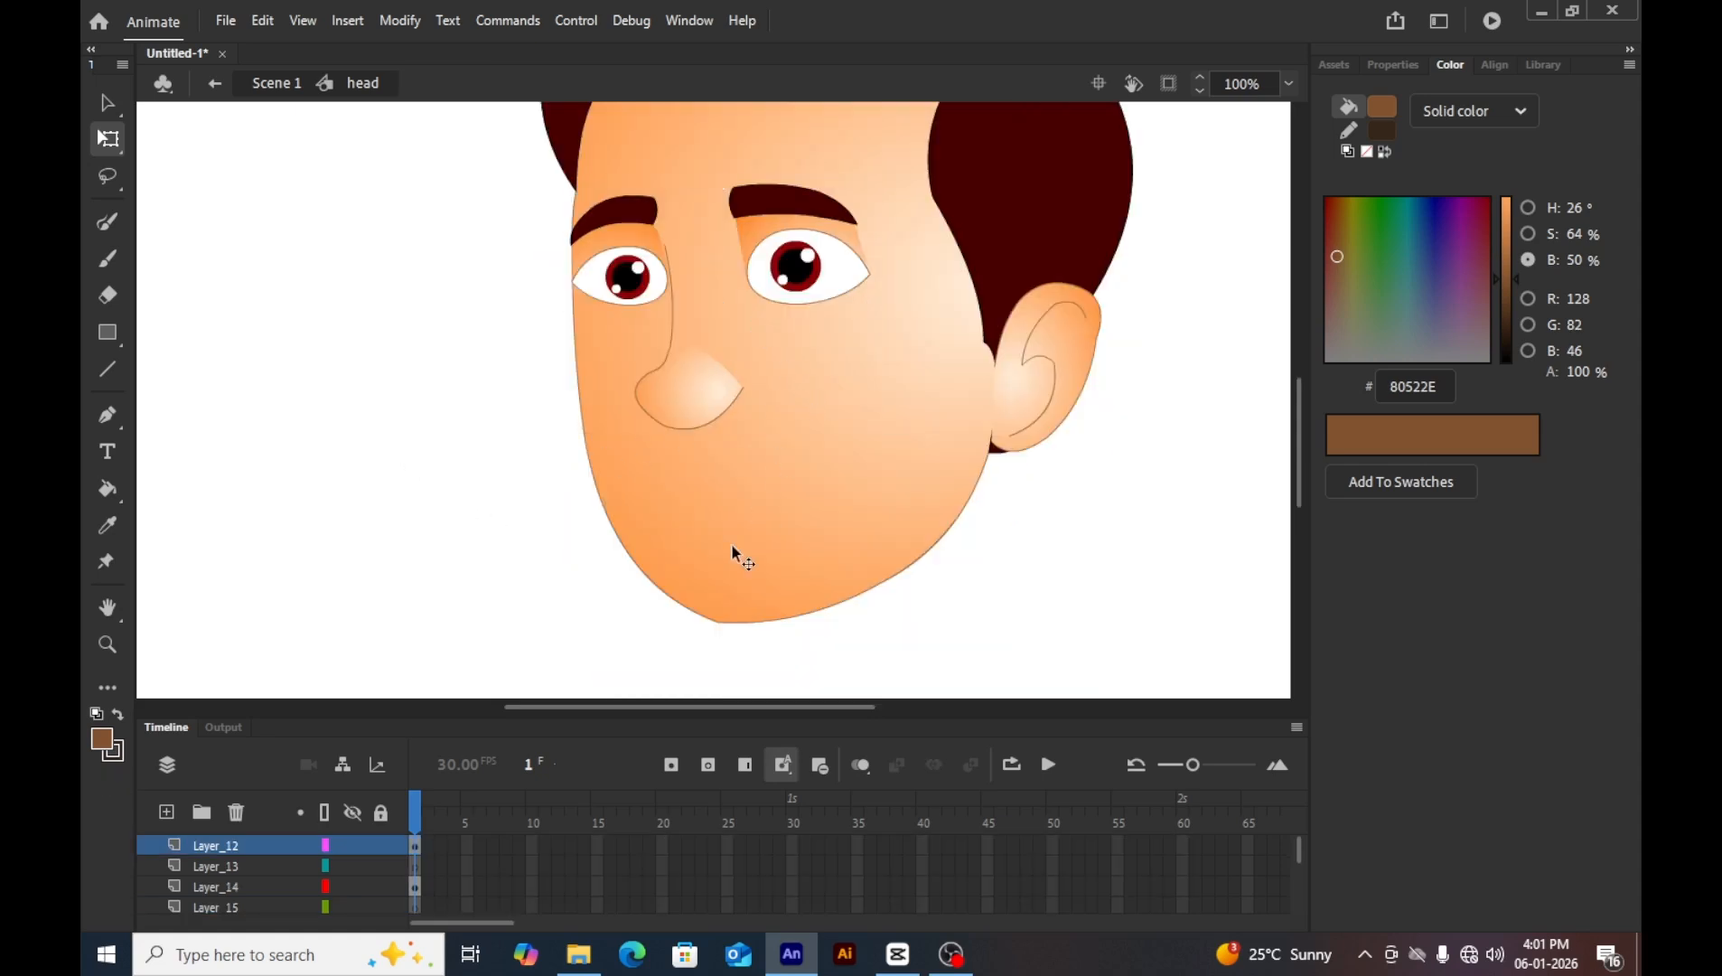
pyautogui.doubleClick(732, 601)
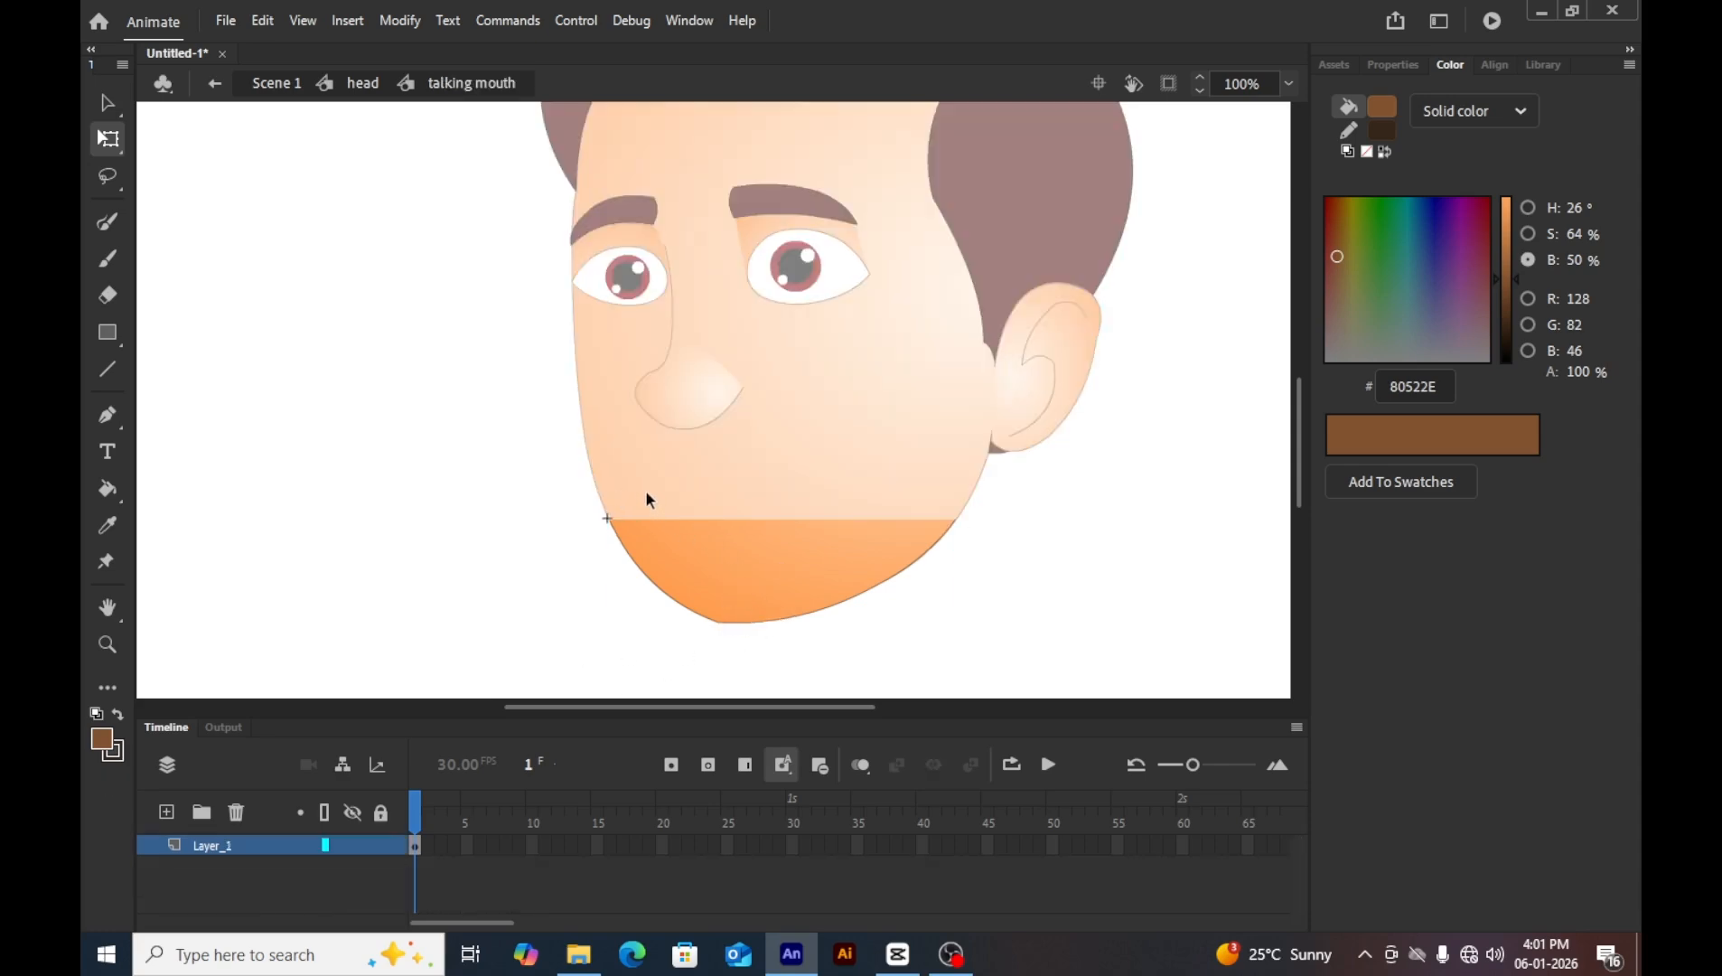
pyautogui.doubleClick(466, 503)
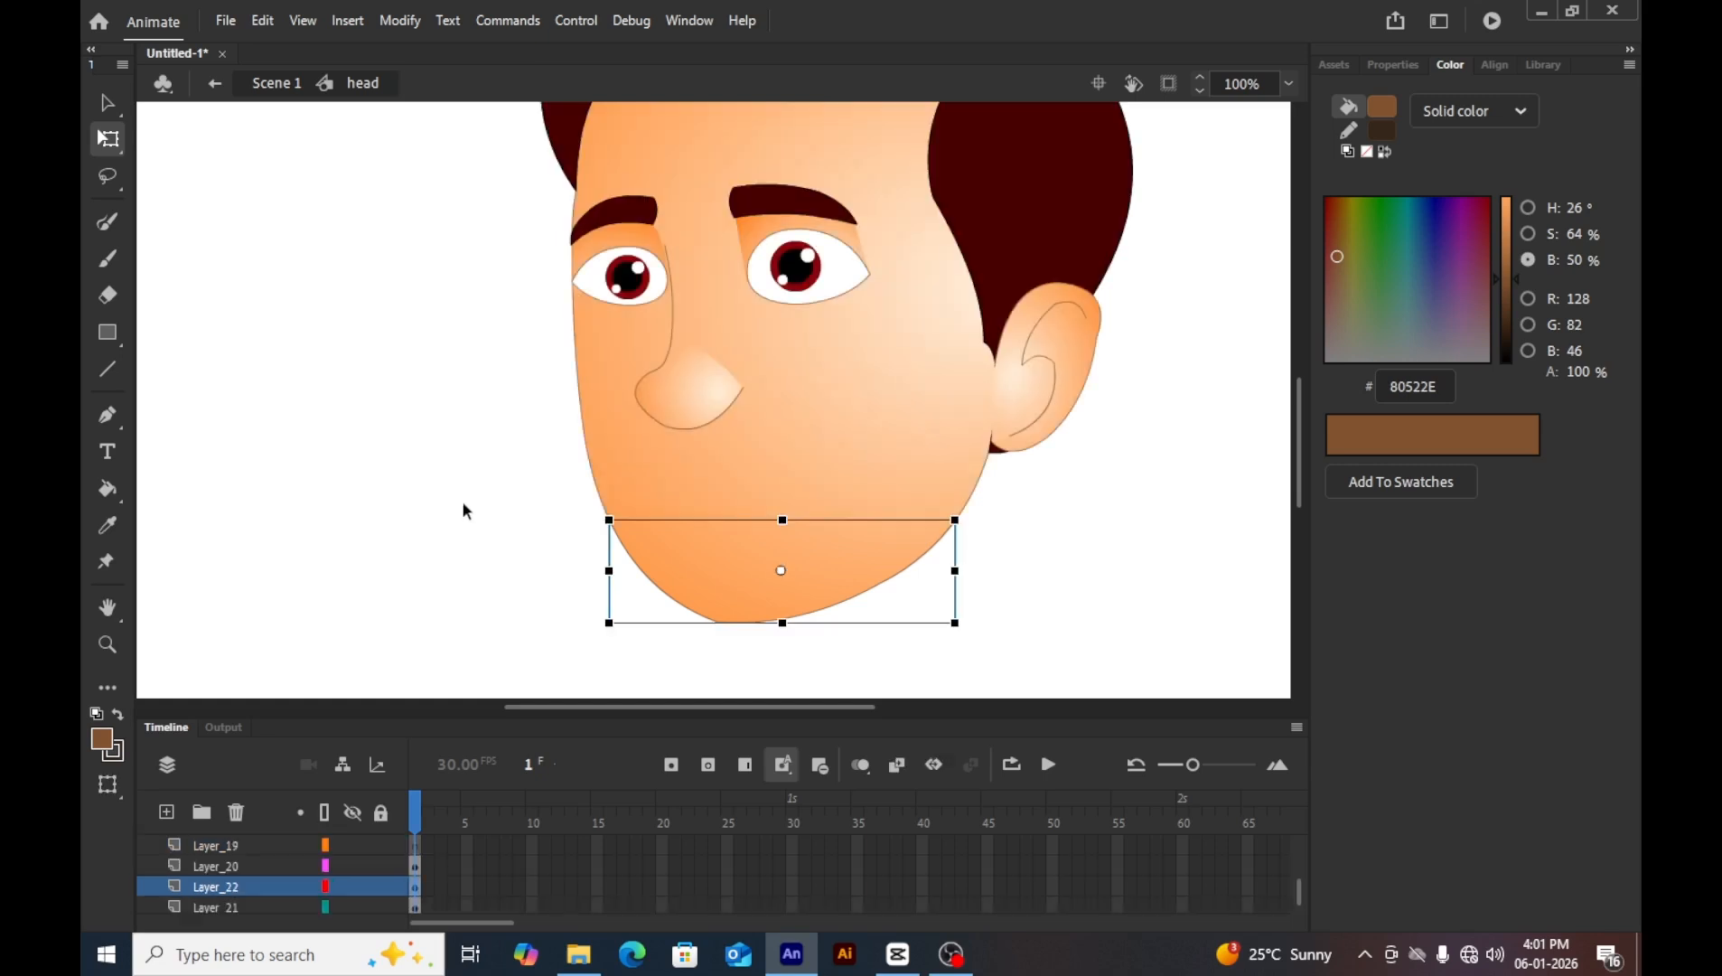
pyautogui.click(463, 568)
pyautogui.hotkey('ctrl', '=')
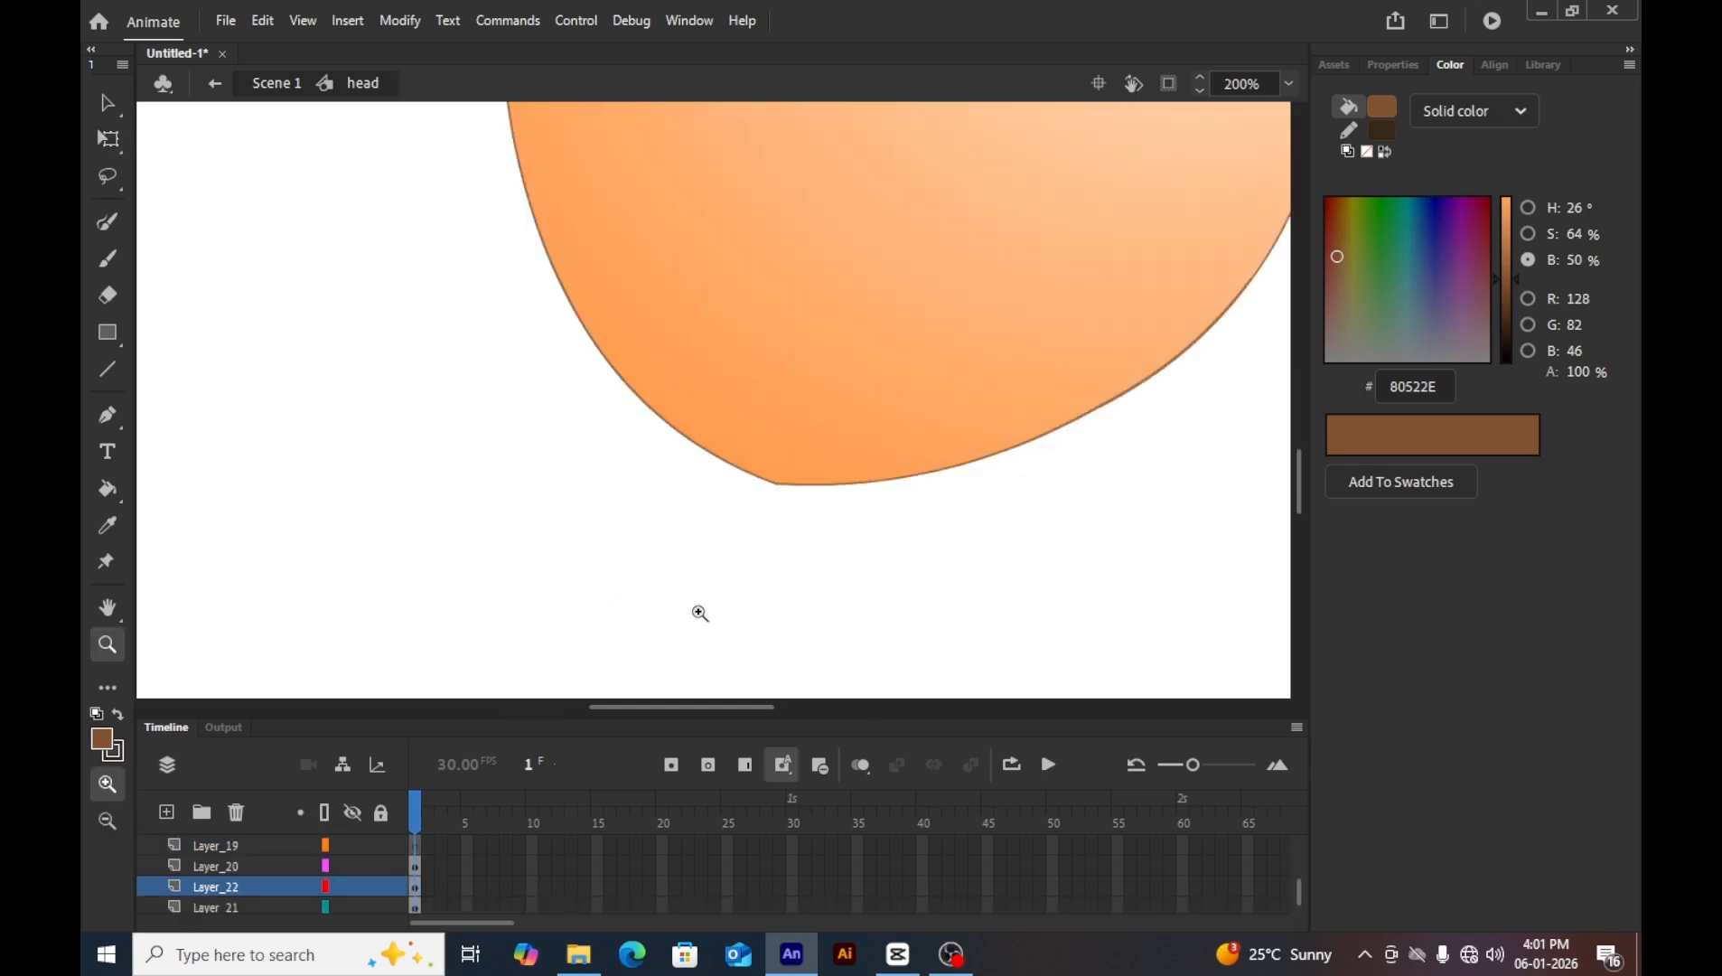
pyautogui.press('v')
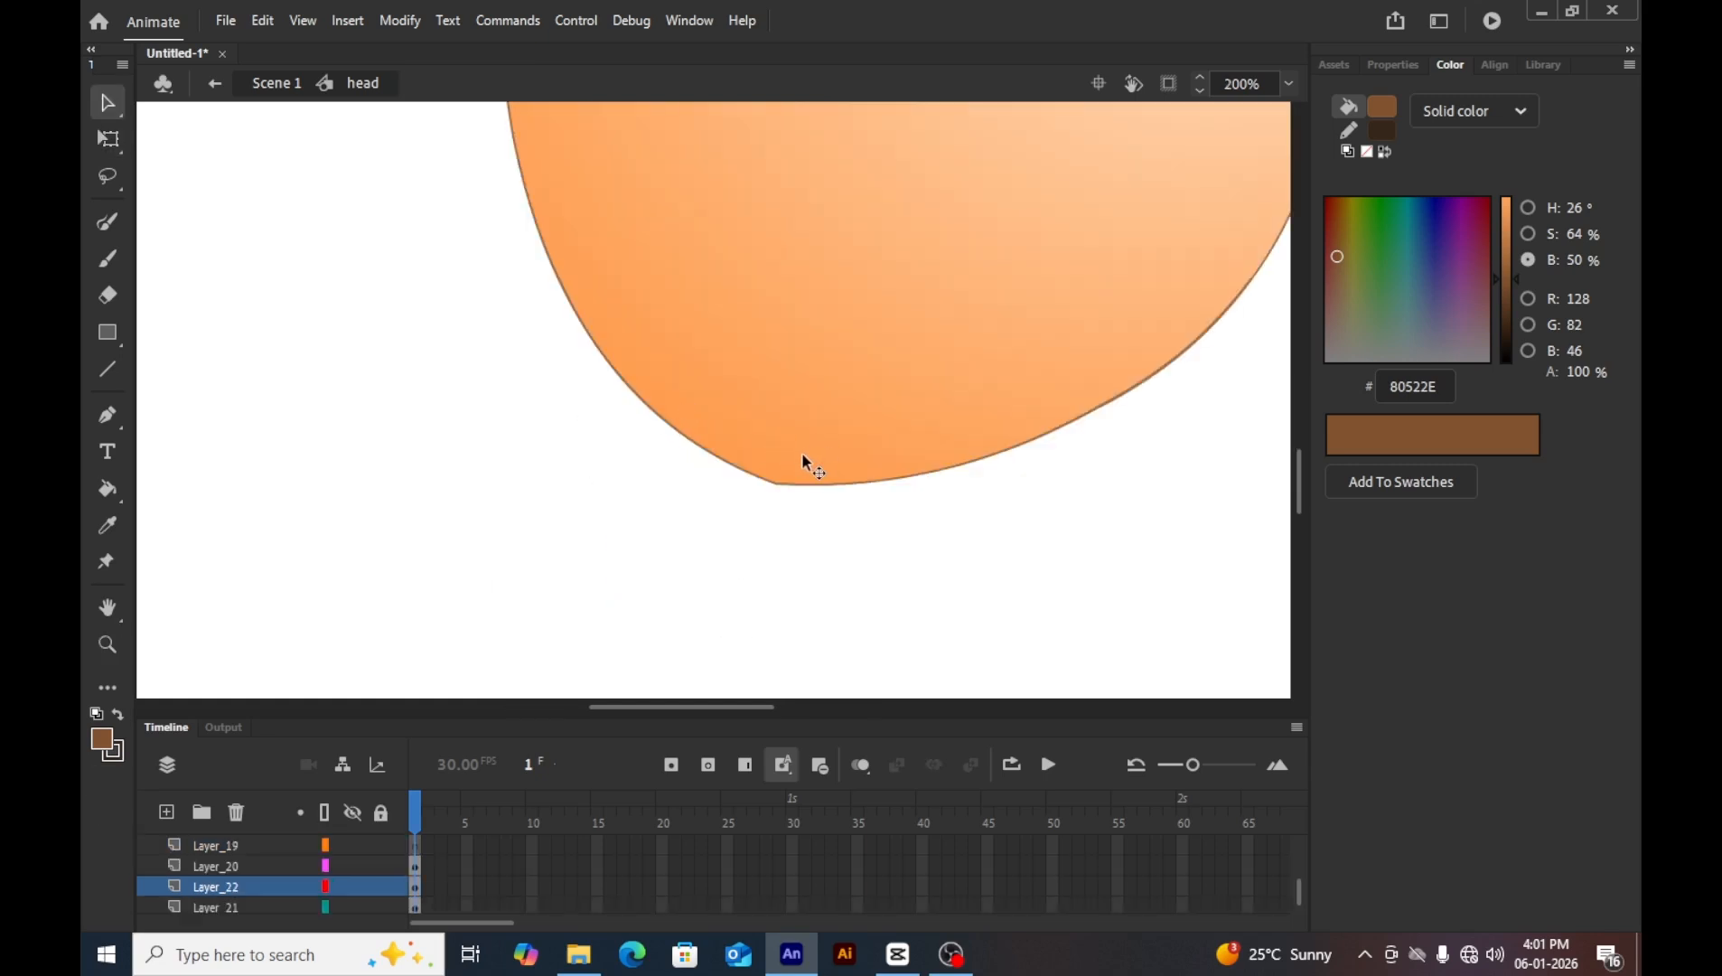
pyautogui.doubleClick(802, 455)
# Group the chin shape's fill and outline in the talking mouth symbol.
pyautogui.click(686, 284)
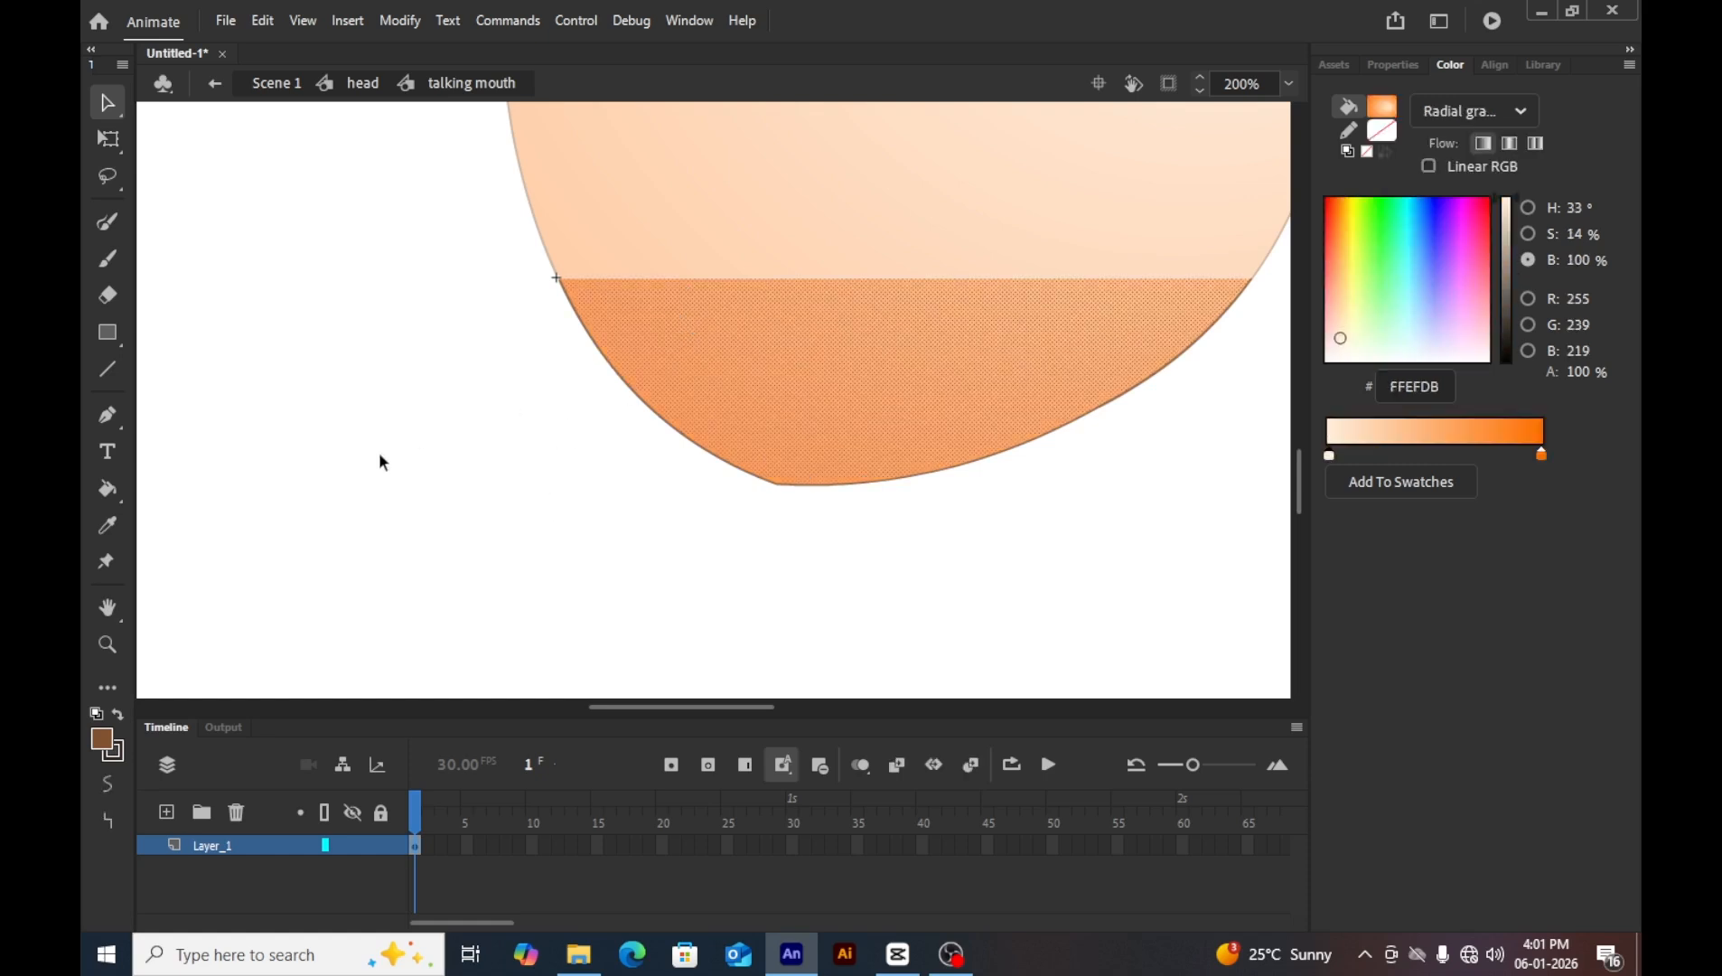
pyautogui.click(485, 509)
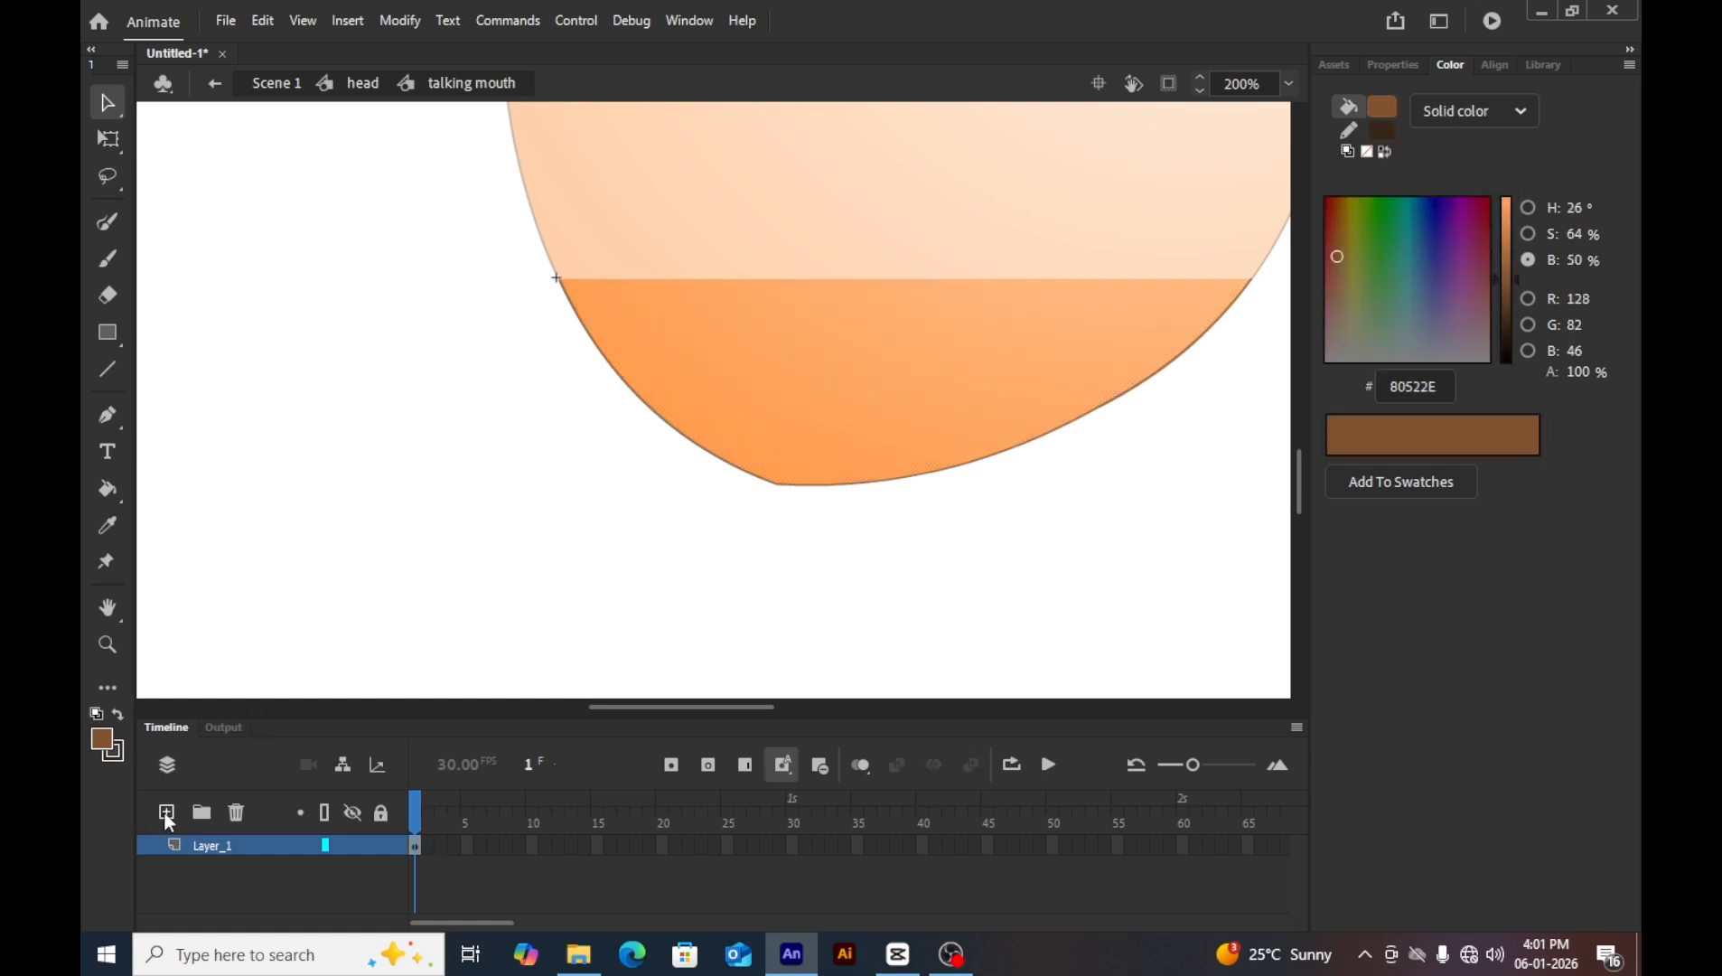
pyautogui.click(802, 436)
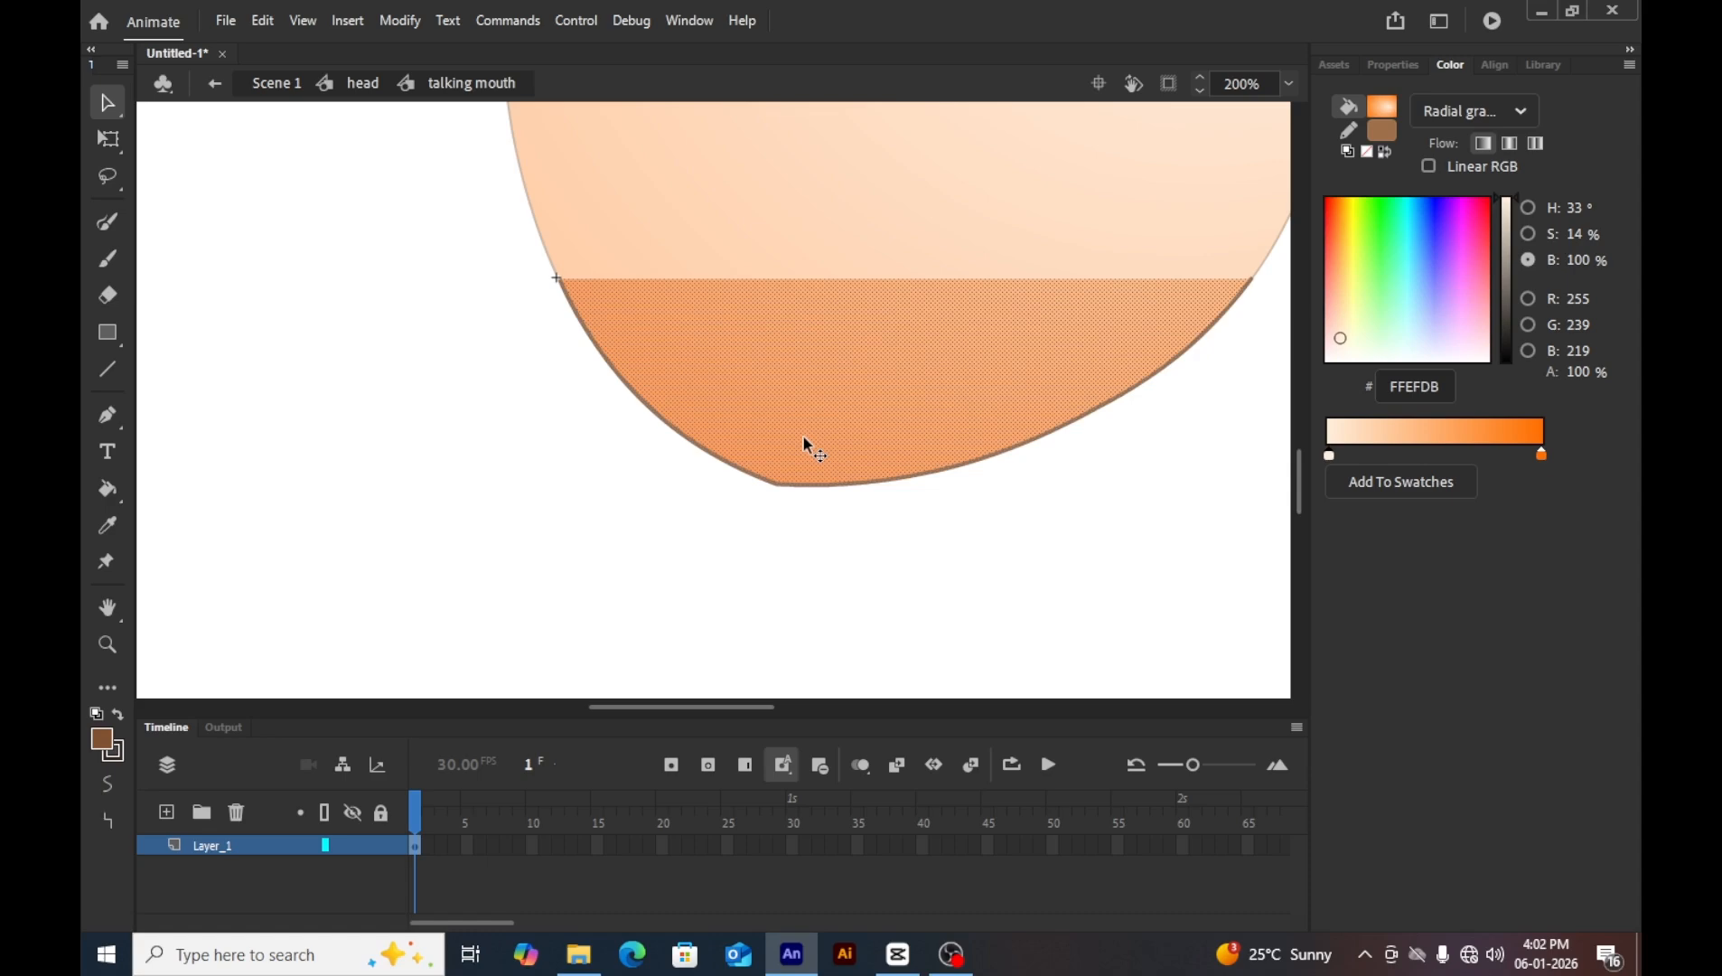
pyautogui.hotkey('ctrl', 'g')
pyautogui.click(784, 511)
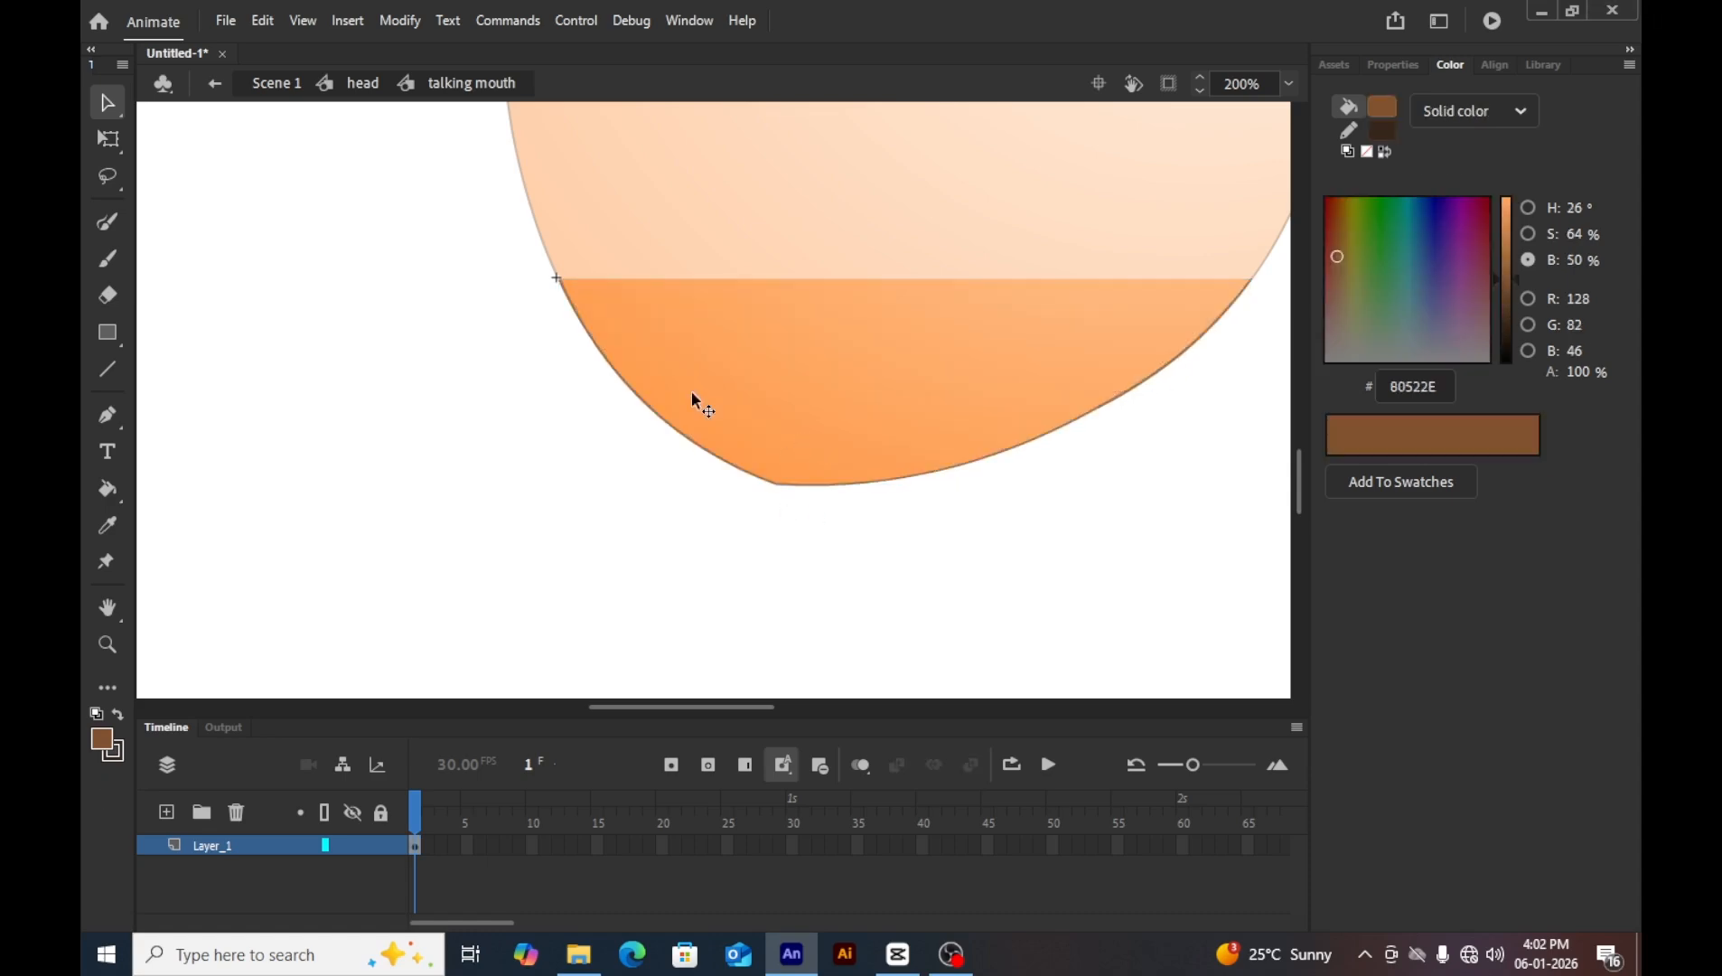
# Rename Layer_1, which holds the chin shape, as mouth_down_part.
pyautogui.doubleClick(206, 847)
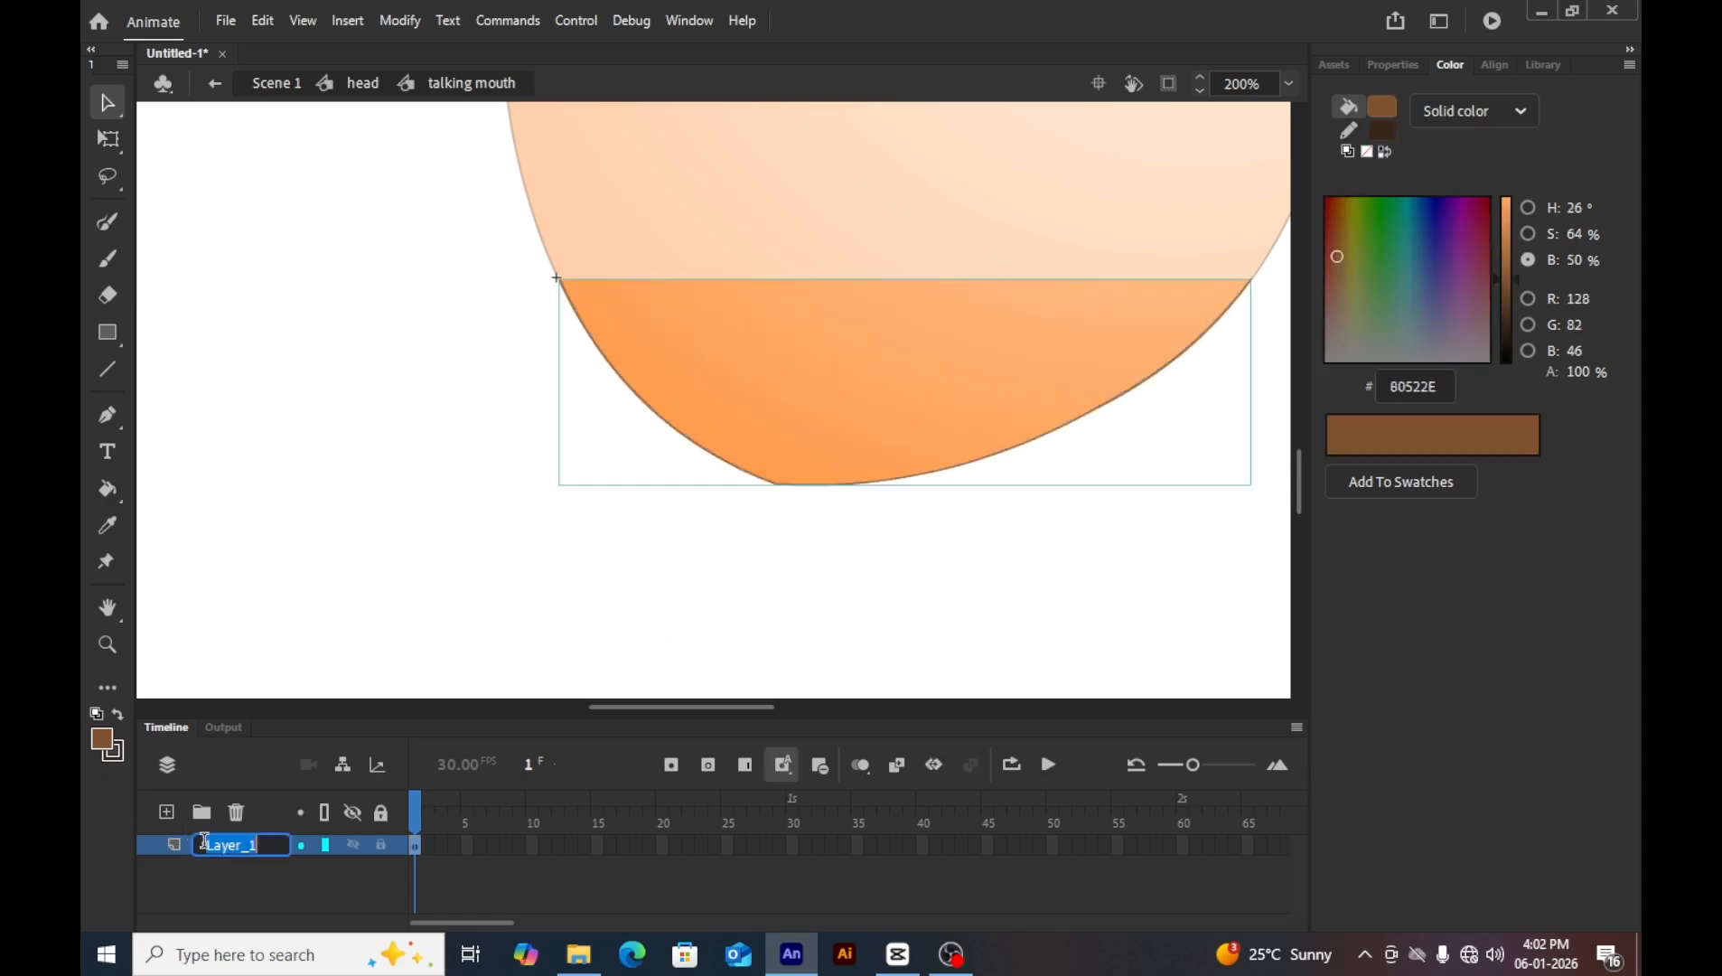
pyautogui.press('BackSpace')
pyautogui.write('mouth_')
pyautogui.write(' down p')
pyautogui.write('art')
pyautogui.press('Return')
pyautogui.press('Return')
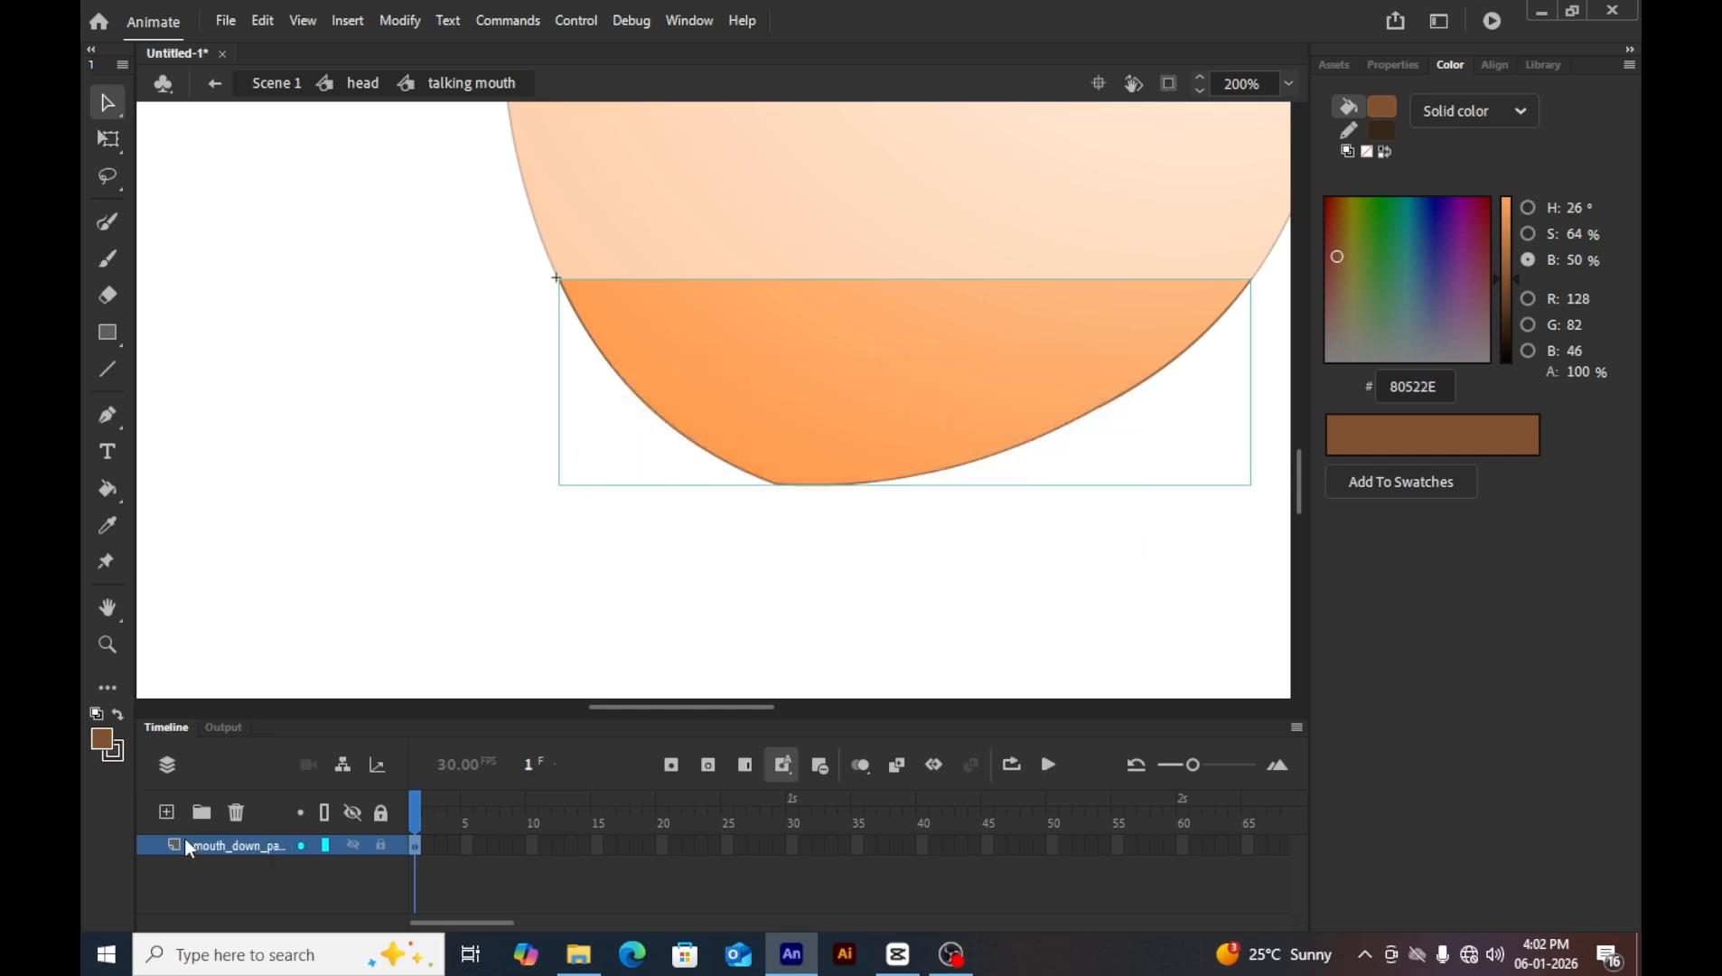
# Add a new layer above mouth_down_part and name it lips_.
pyautogui.click(167, 814)
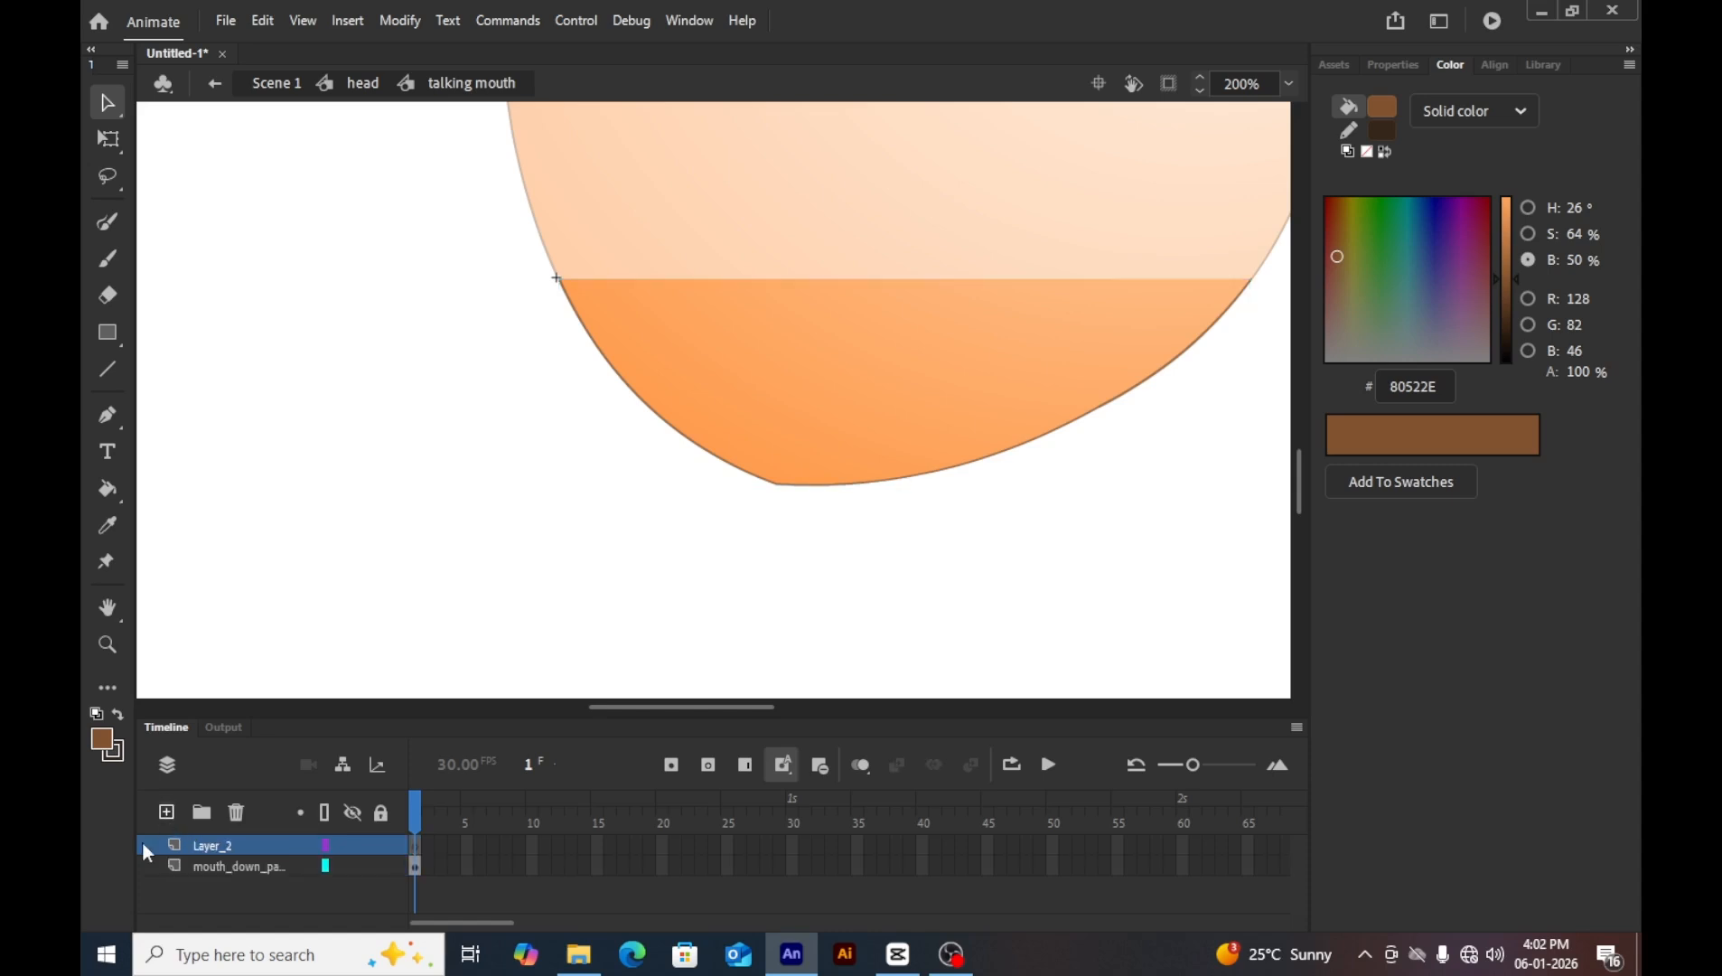
pyautogui.doubleClick(256, 845)
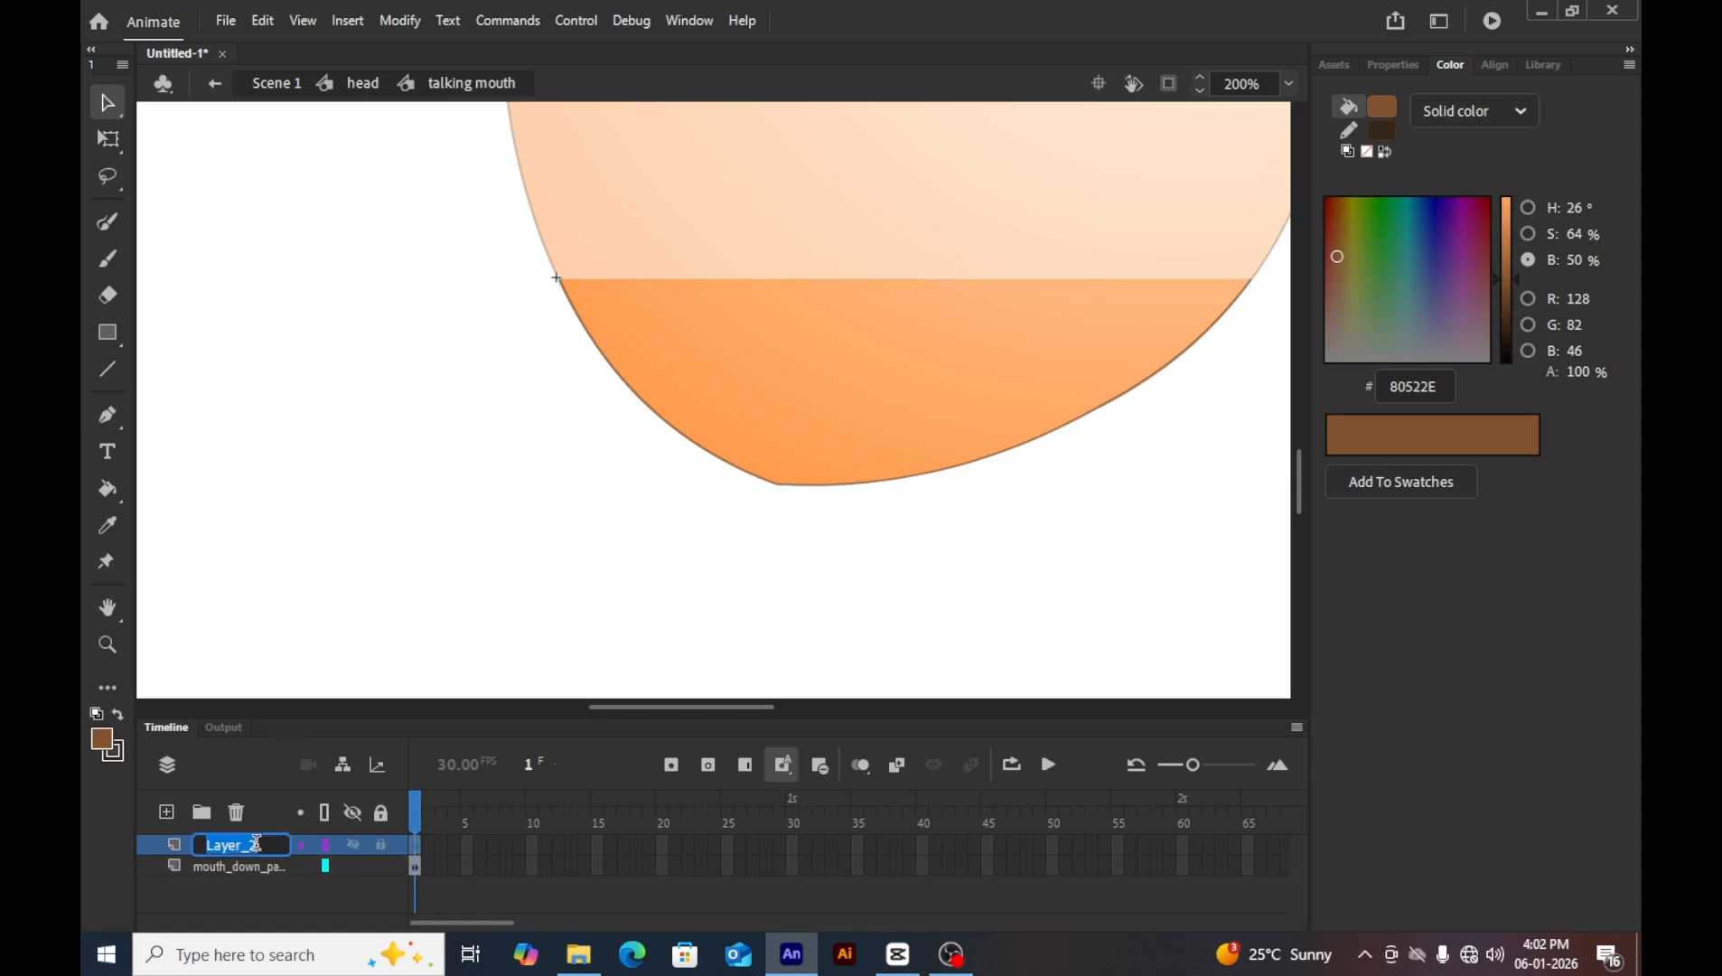
pyautogui.press('BackSpace')
pyautogui.write('lips')
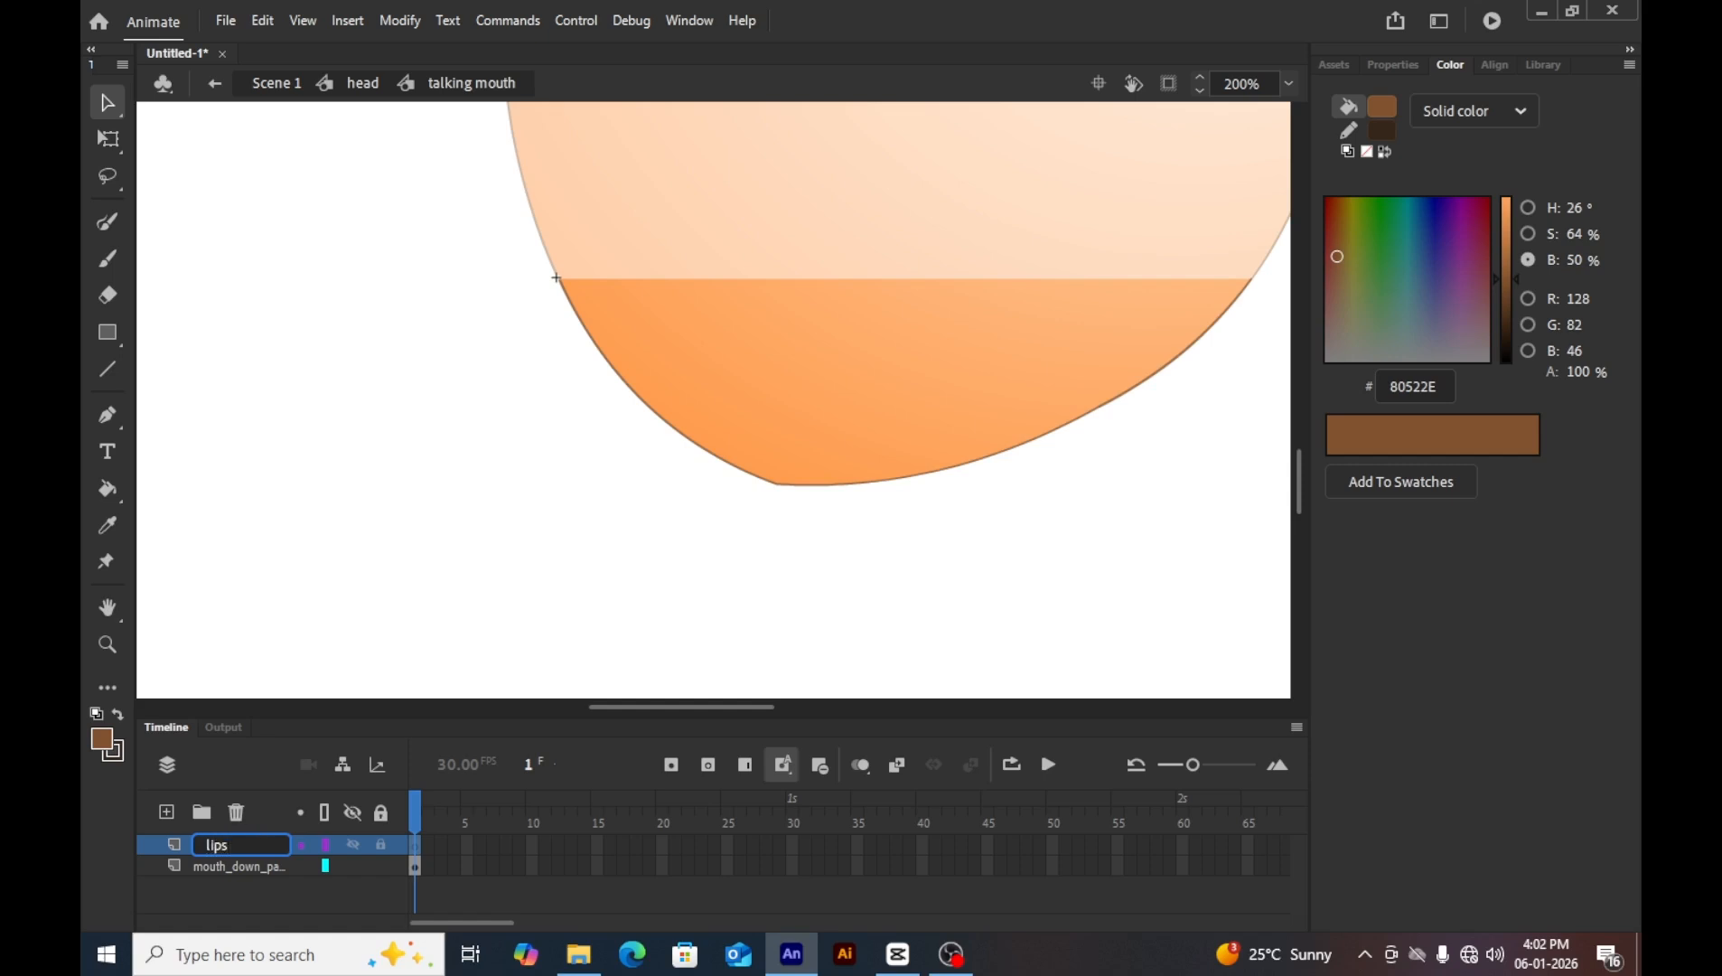
pyautogui.press('Return')
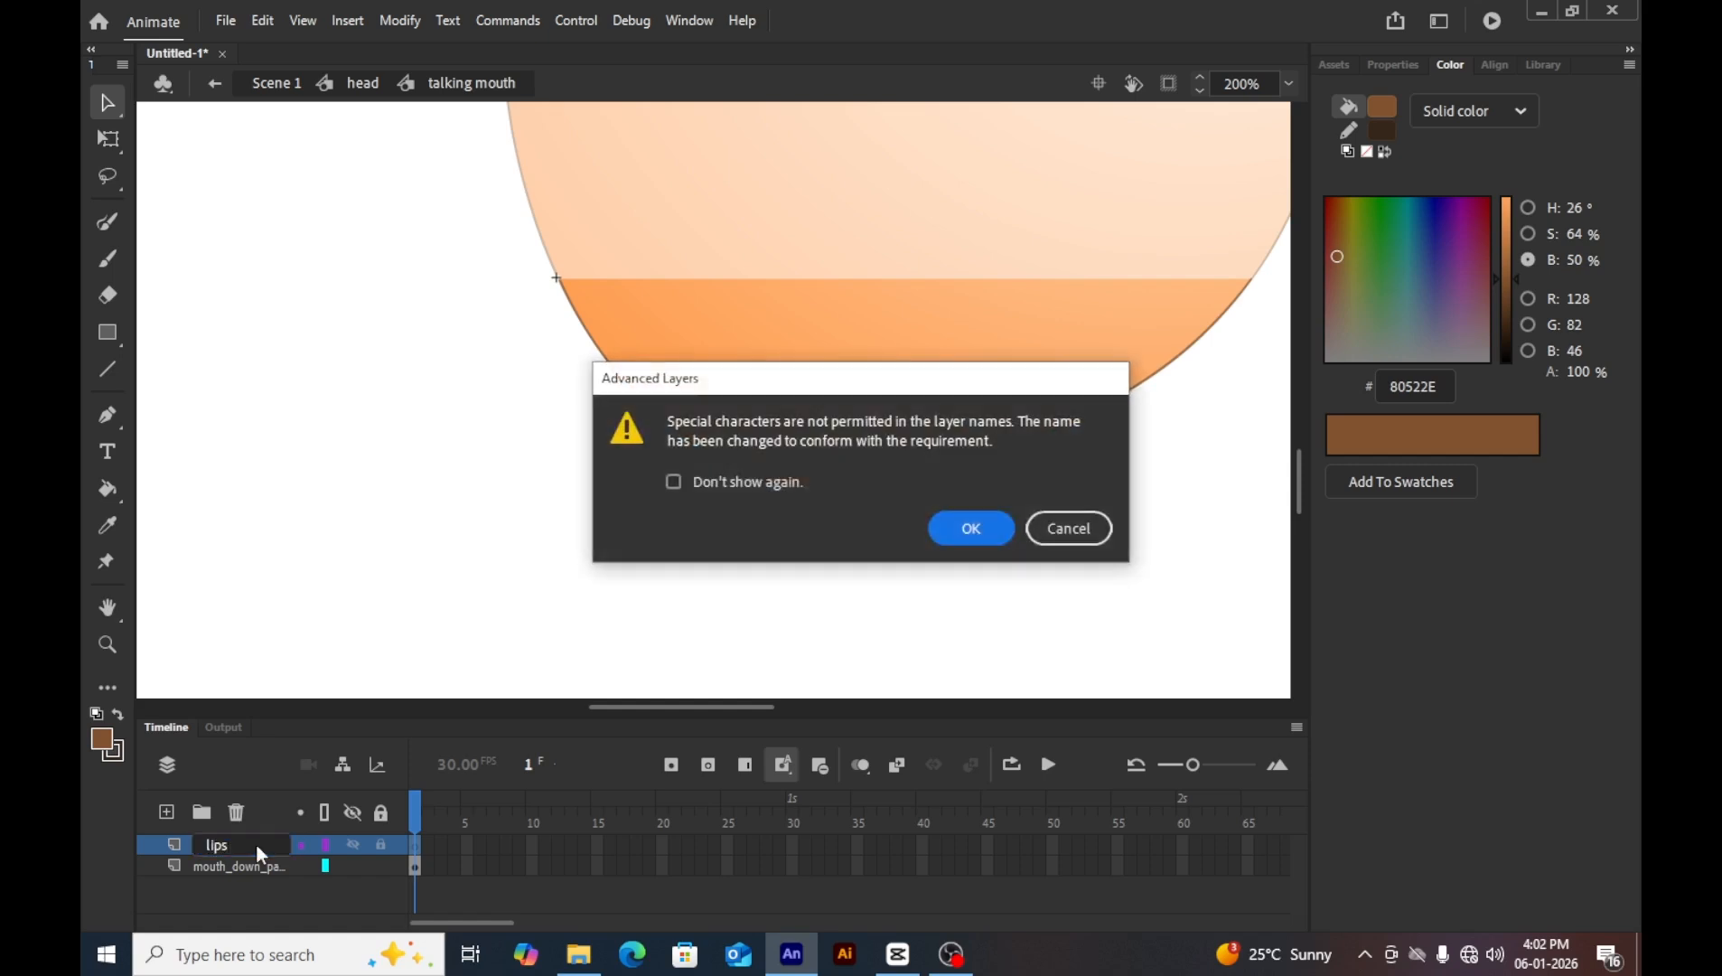
pyautogui.press('Return')
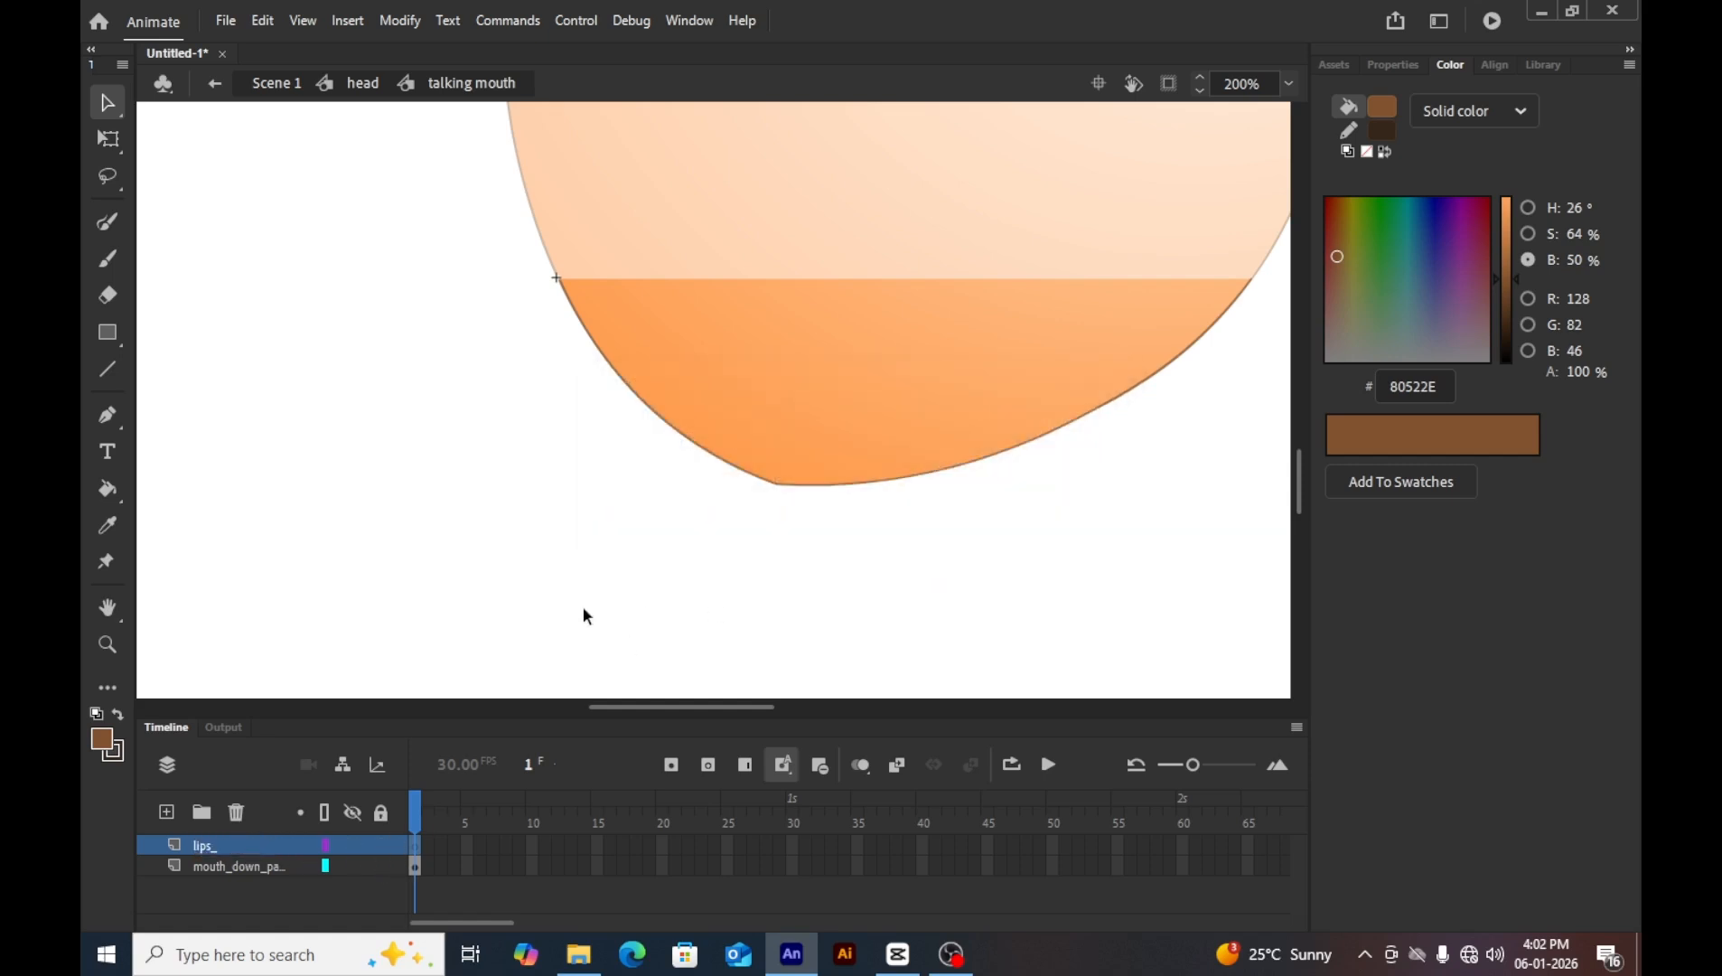
# Choose the Line tool and sample the chin outline's brown #9E704B as the stroke color.
pyautogui.press('z')
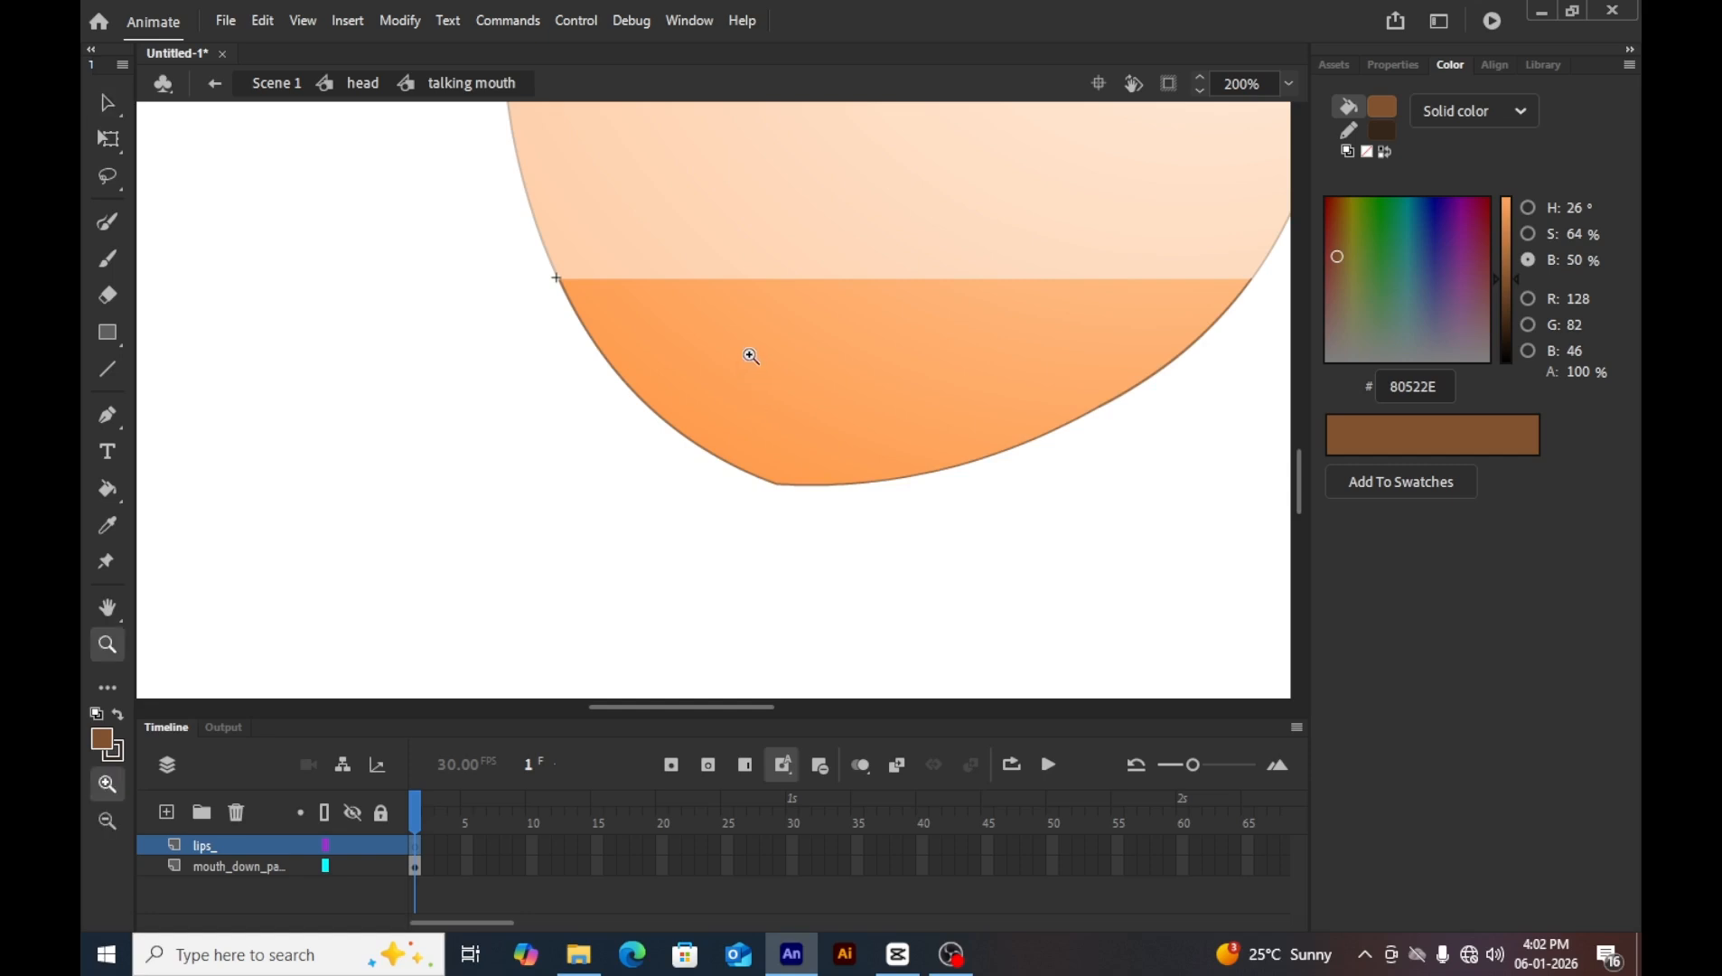
pyautogui.click(746, 361)
pyautogui.press('h')
pyautogui.moveTo(907, 334); pyautogui.dragTo(857, 530)
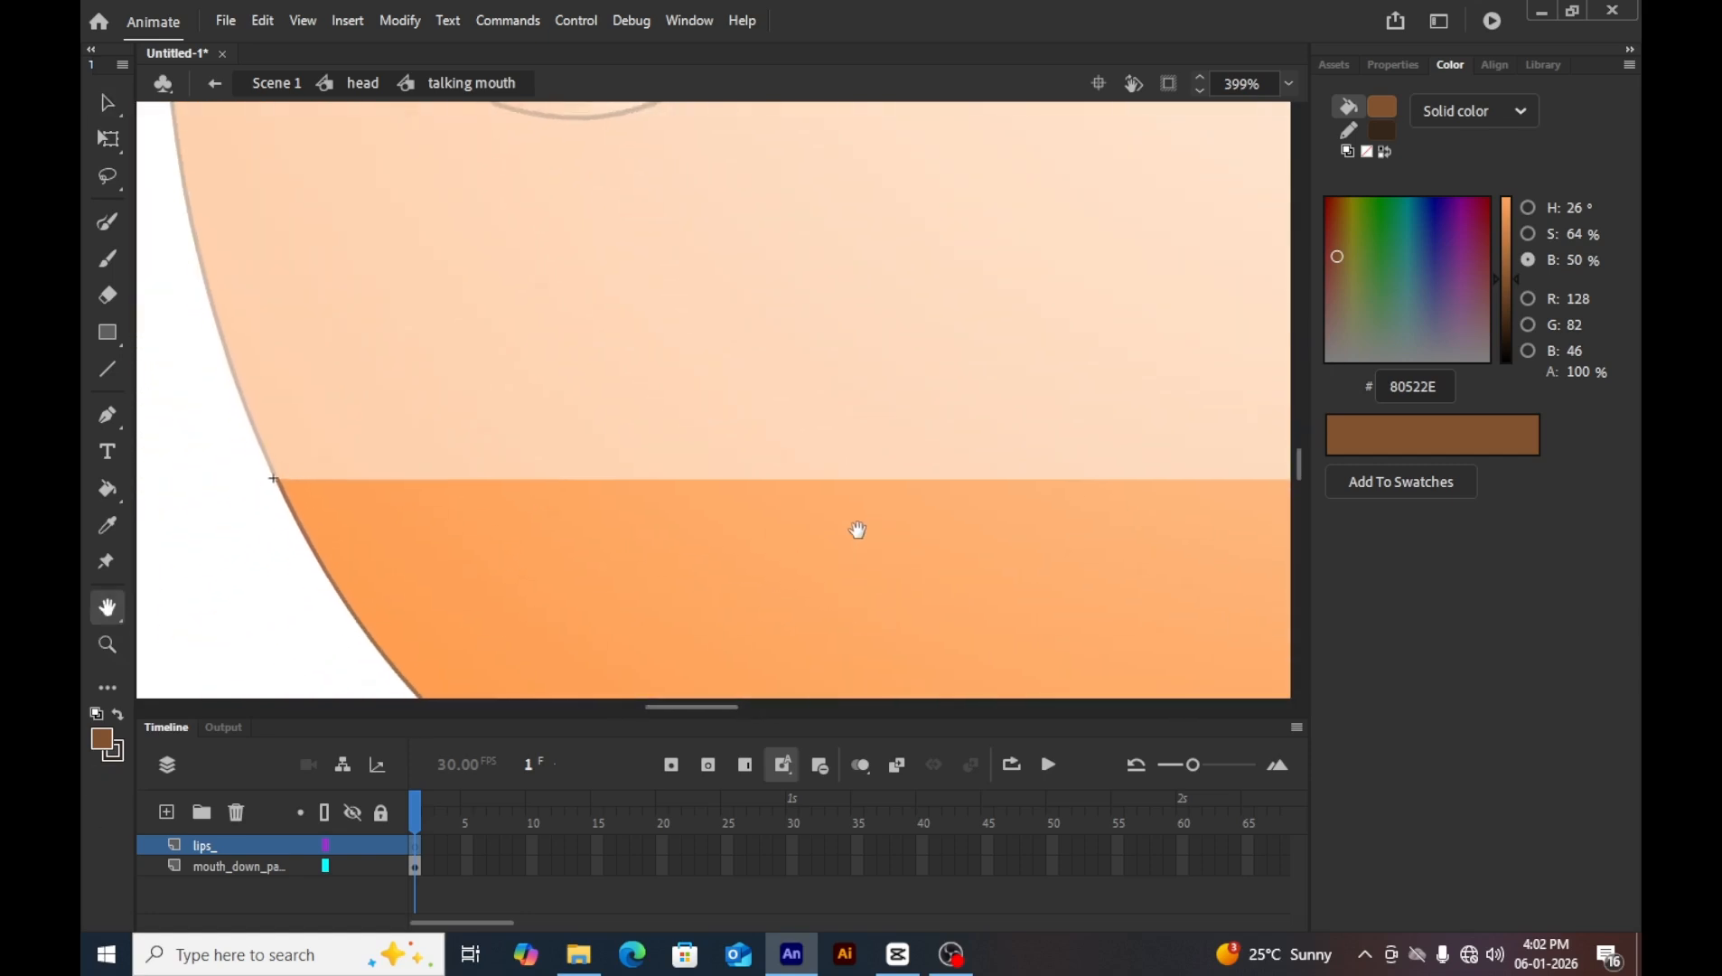
pyautogui.click(110, 374)
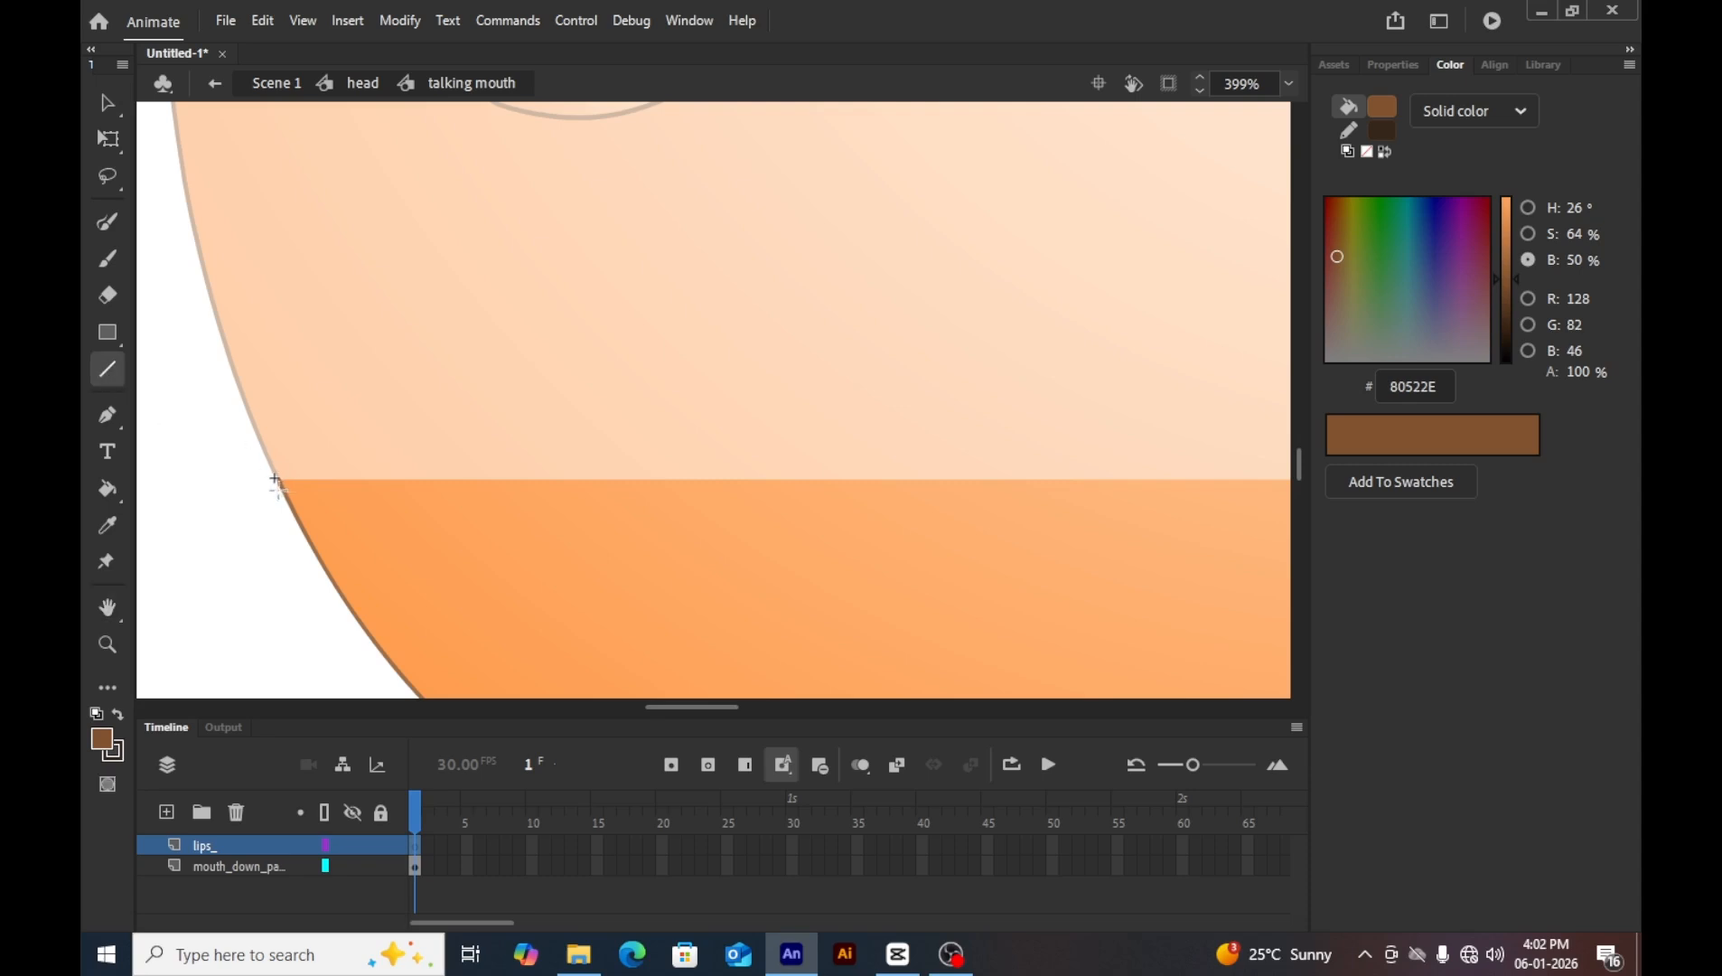
pyautogui.click(113, 751)
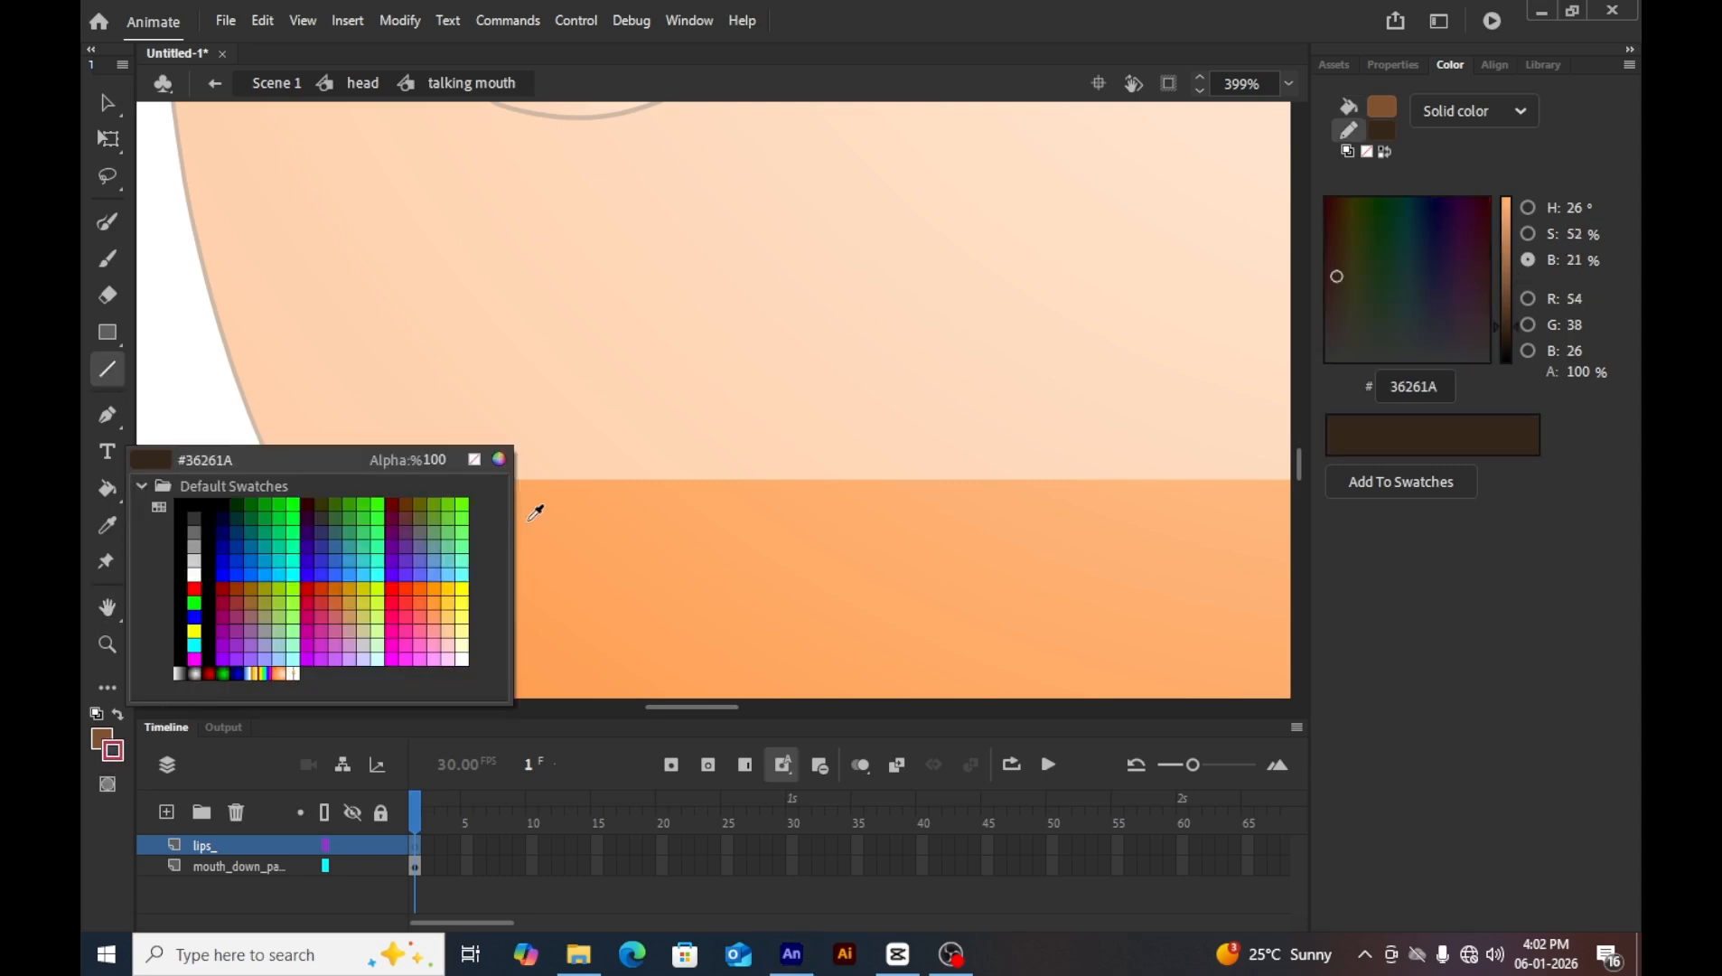
pyautogui.scroll(-4, 595, 562)
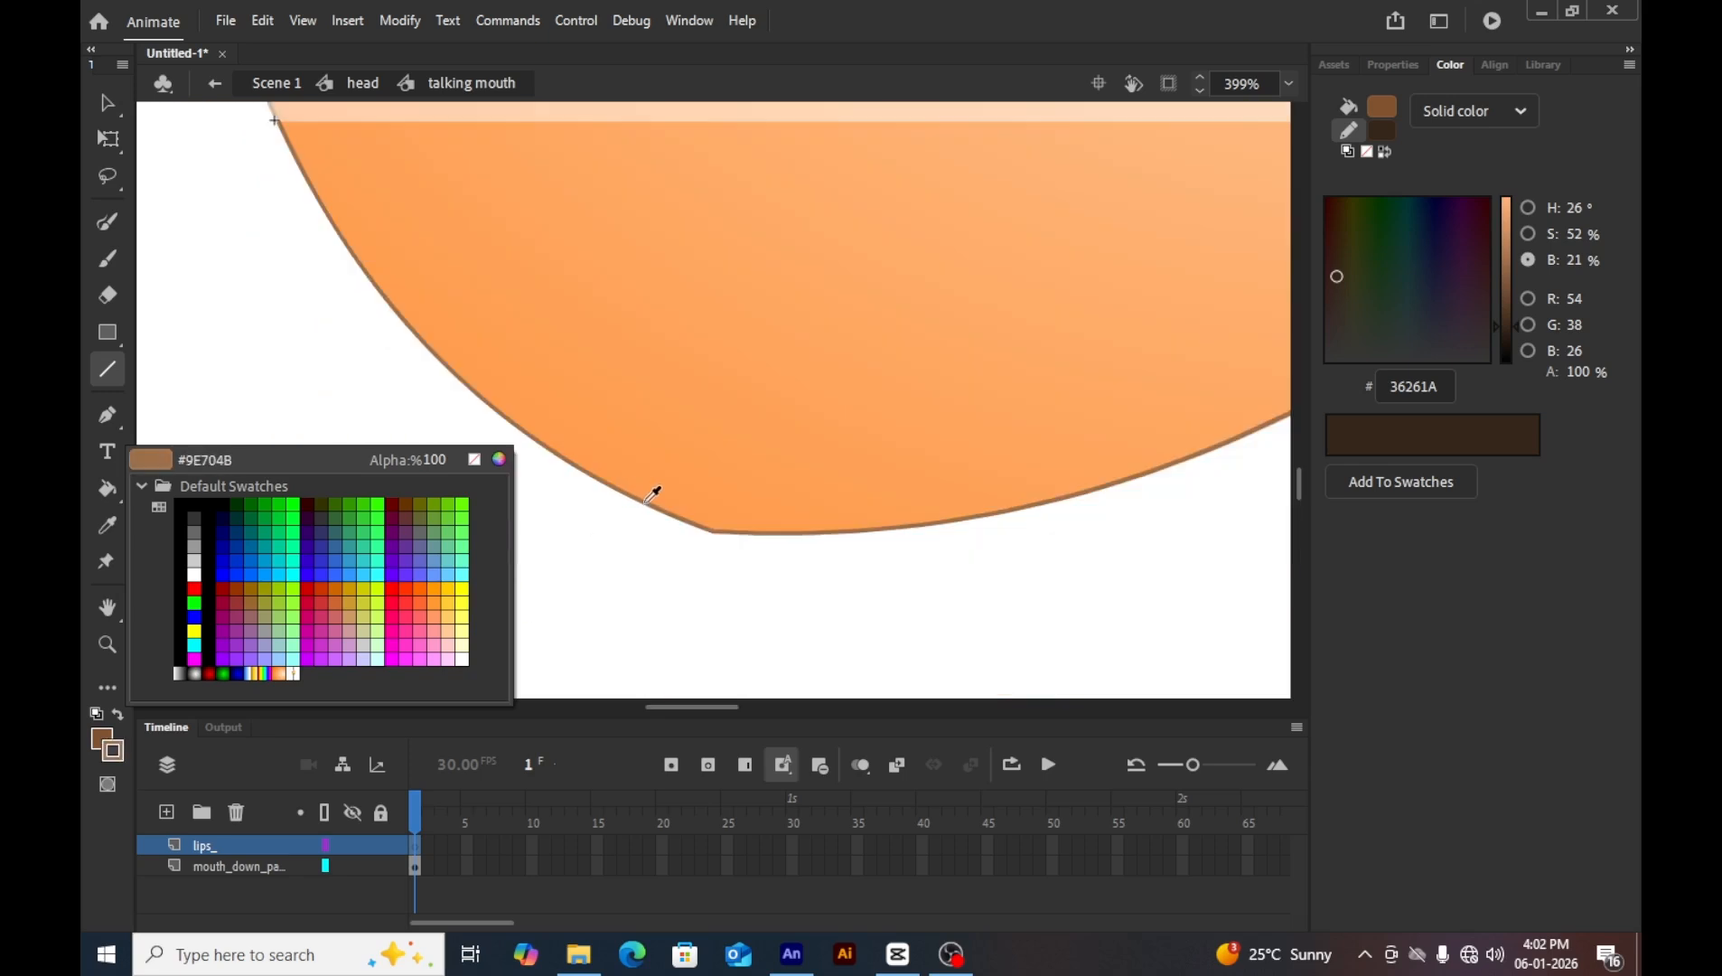
pyautogui.click(654, 492)
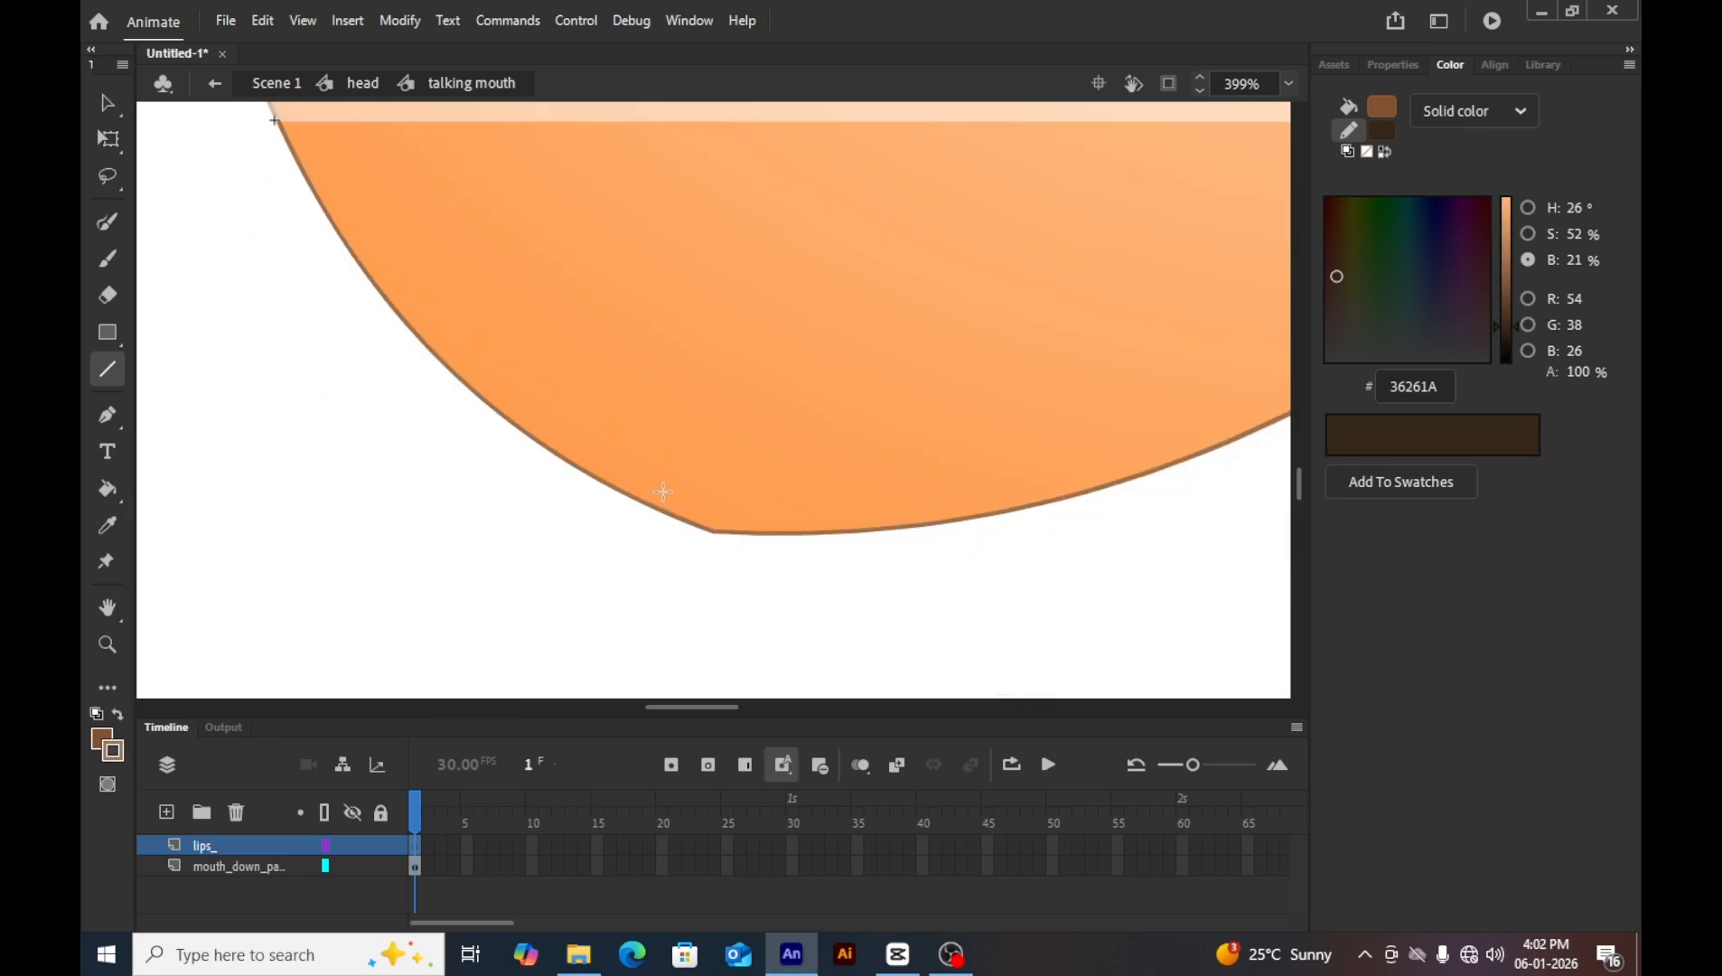
# Draw a horizontal mouth line below the nose on the lips_ layer and bend its middle downward into a shallow smile.
pyautogui.scroll(6, 621, 455)
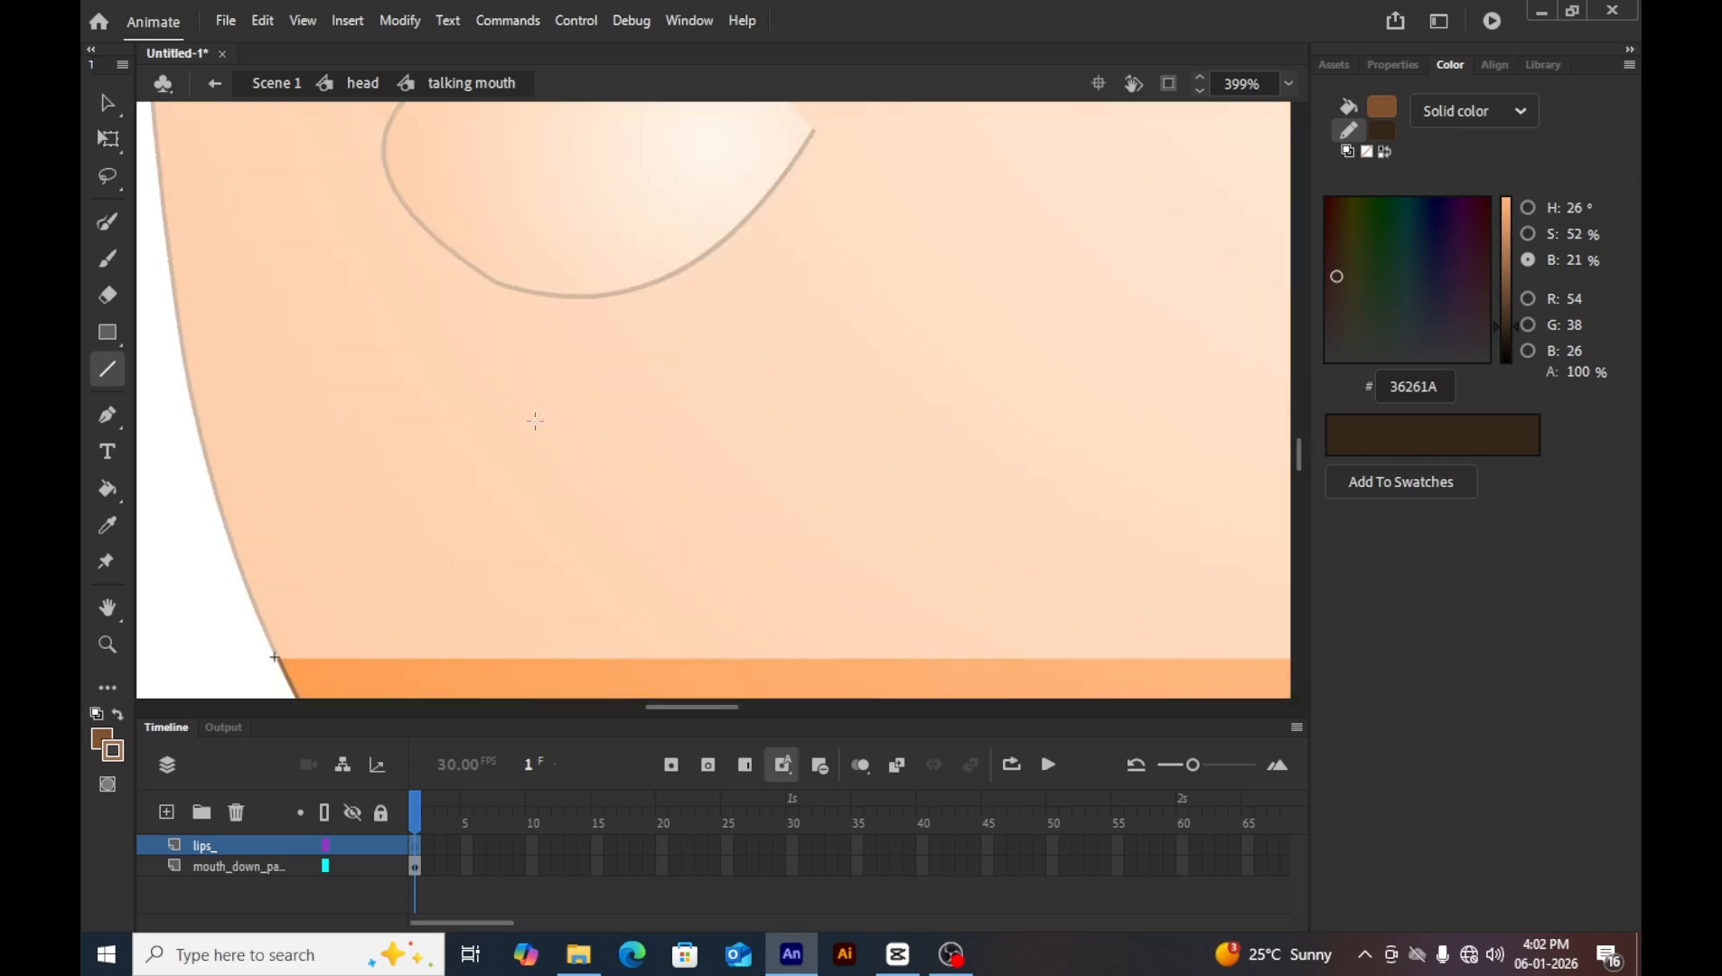
pyautogui.moveTo(384, 417); pyautogui.dragTo(771, 417)
pyautogui.press('v')
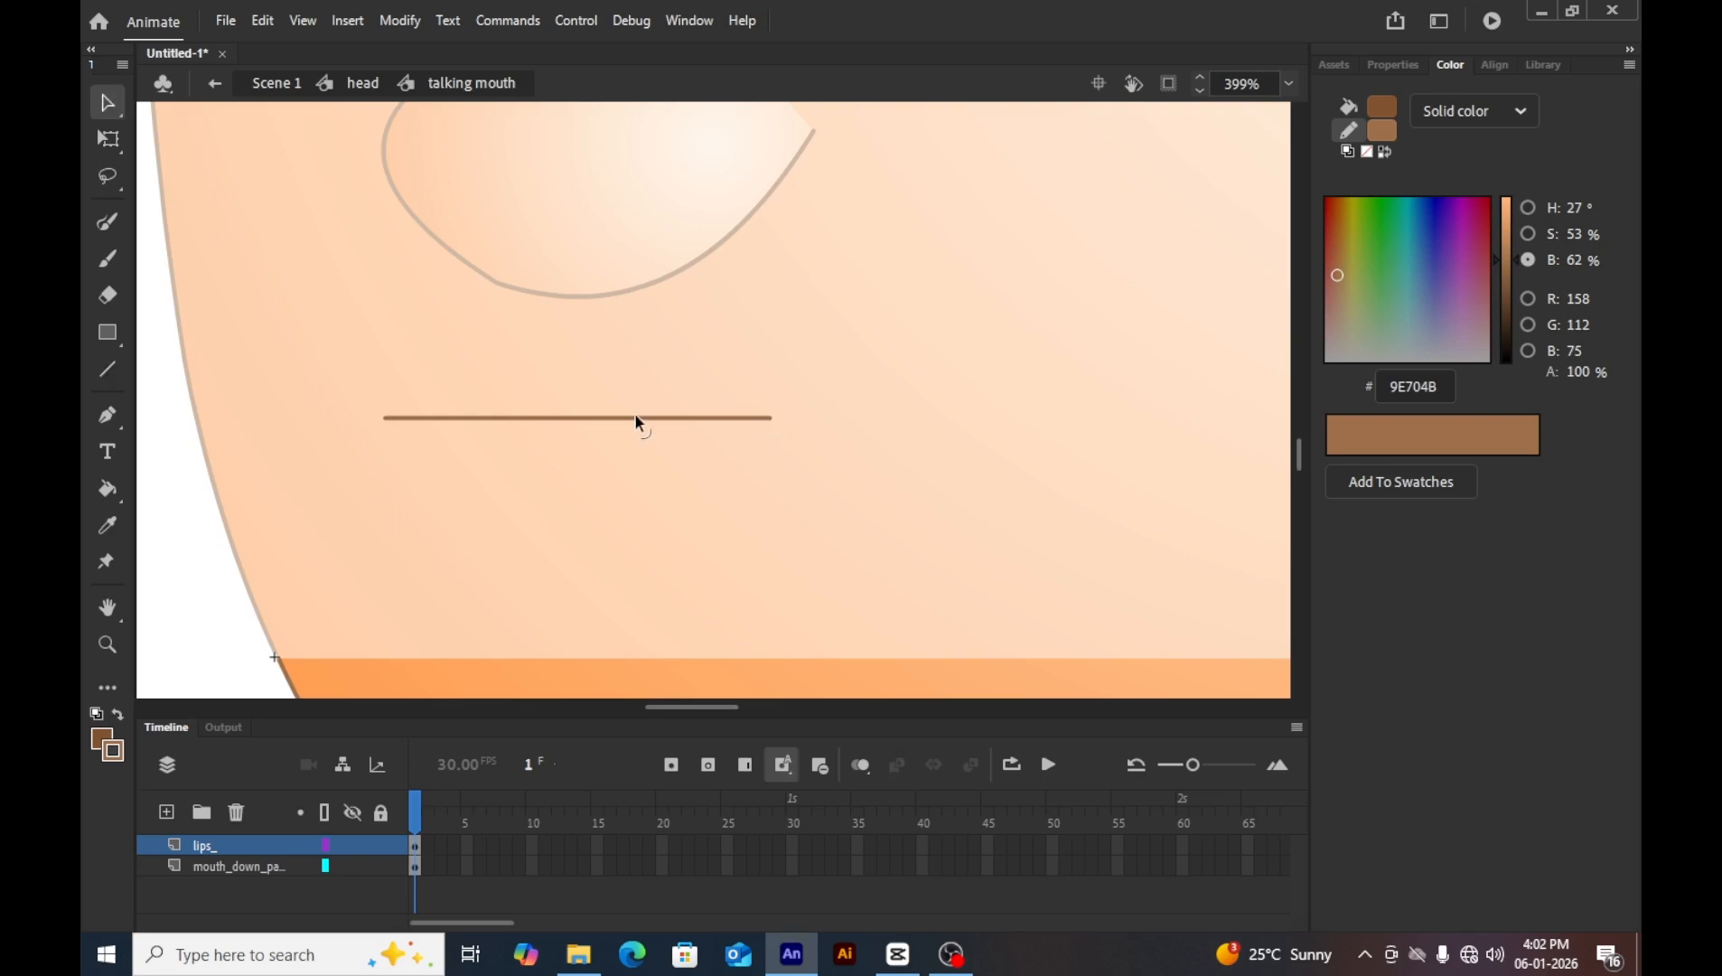
pyautogui.moveTo(633, 416); pyautogui.dragTo(635, 460)
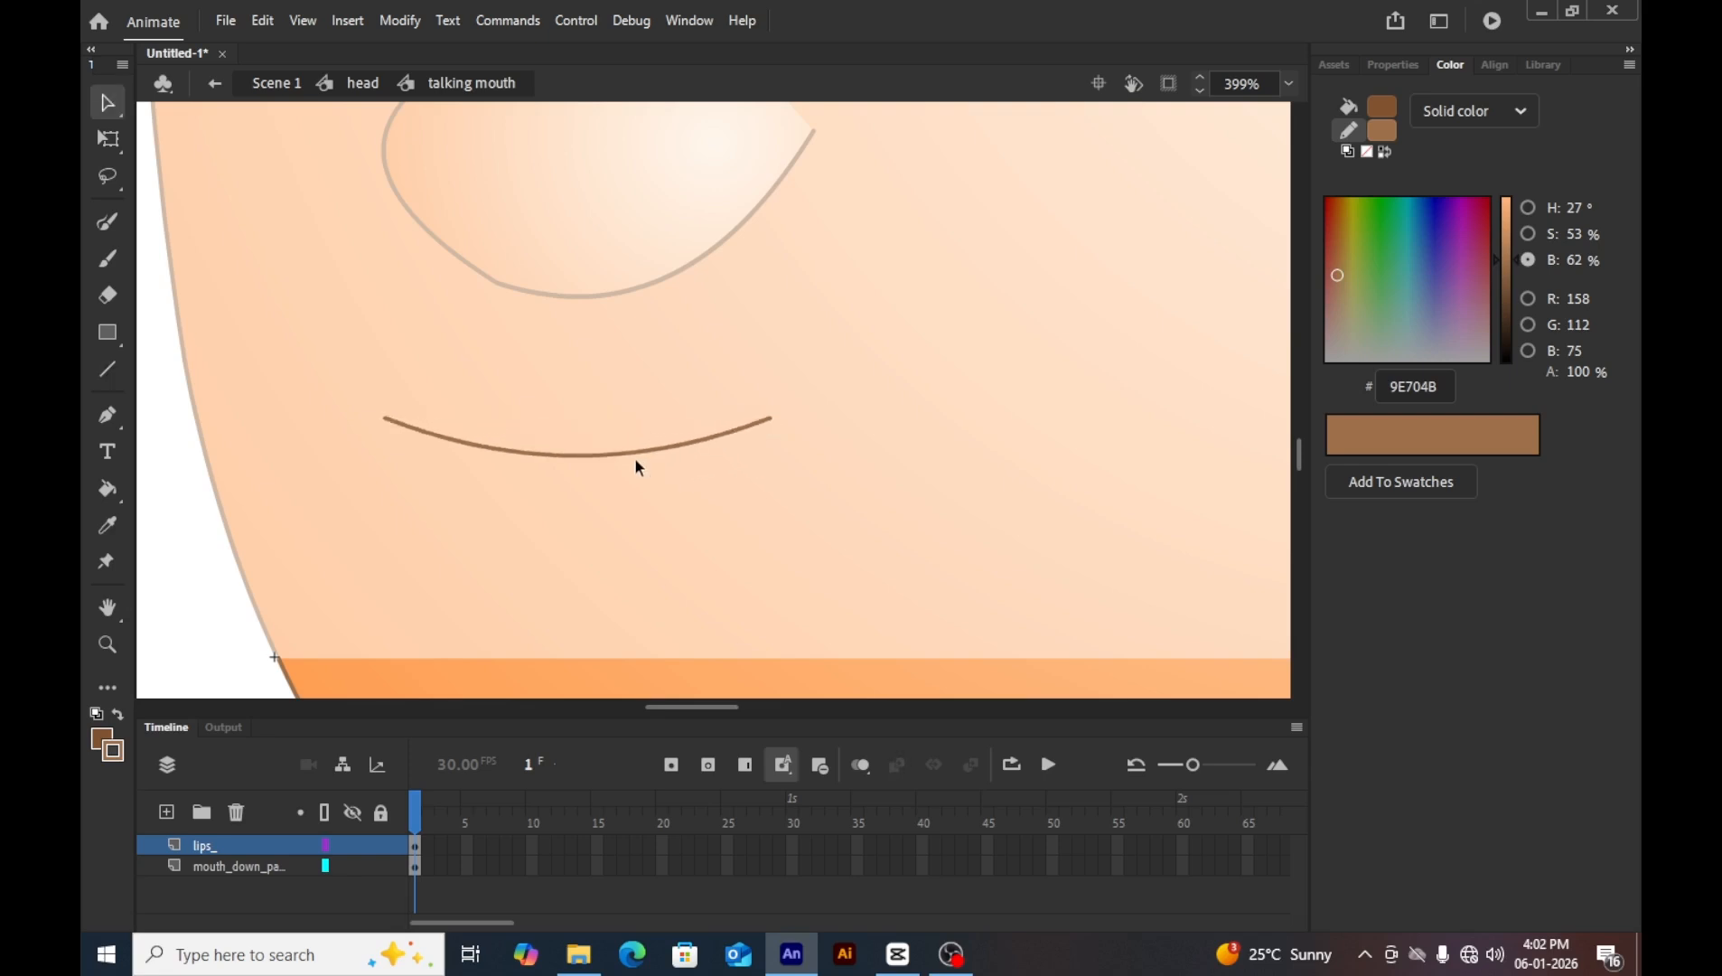
pyautogui.click(387, 420)
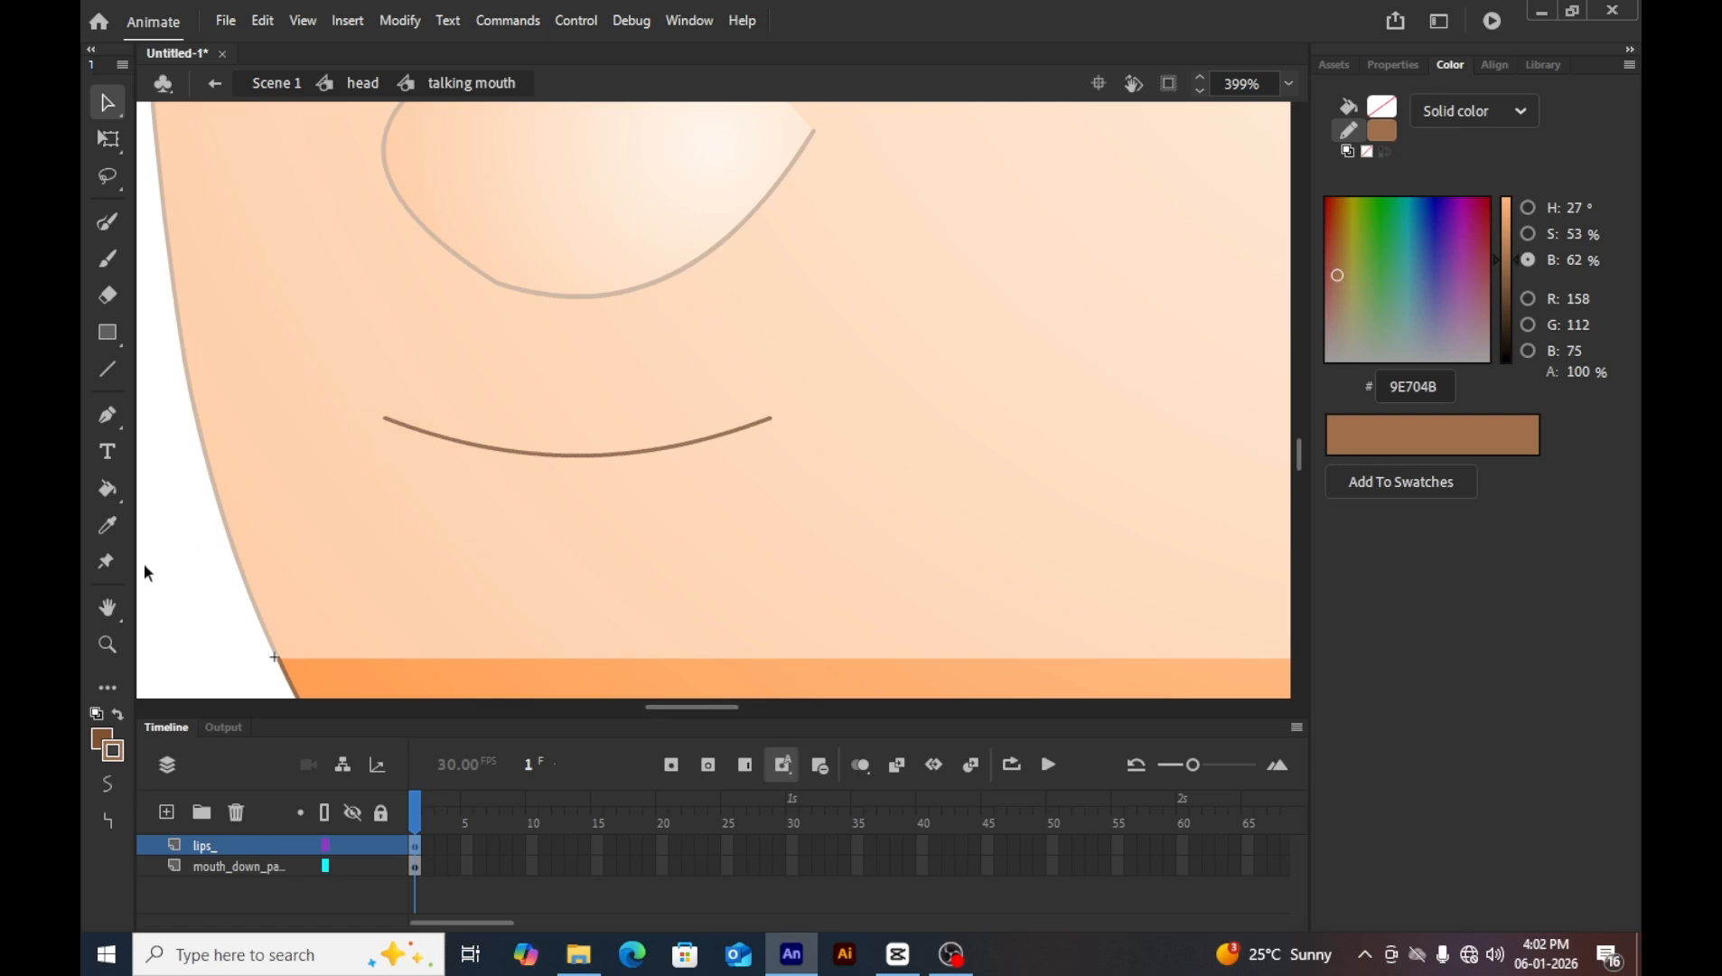
pyautogui.click(200, 598)
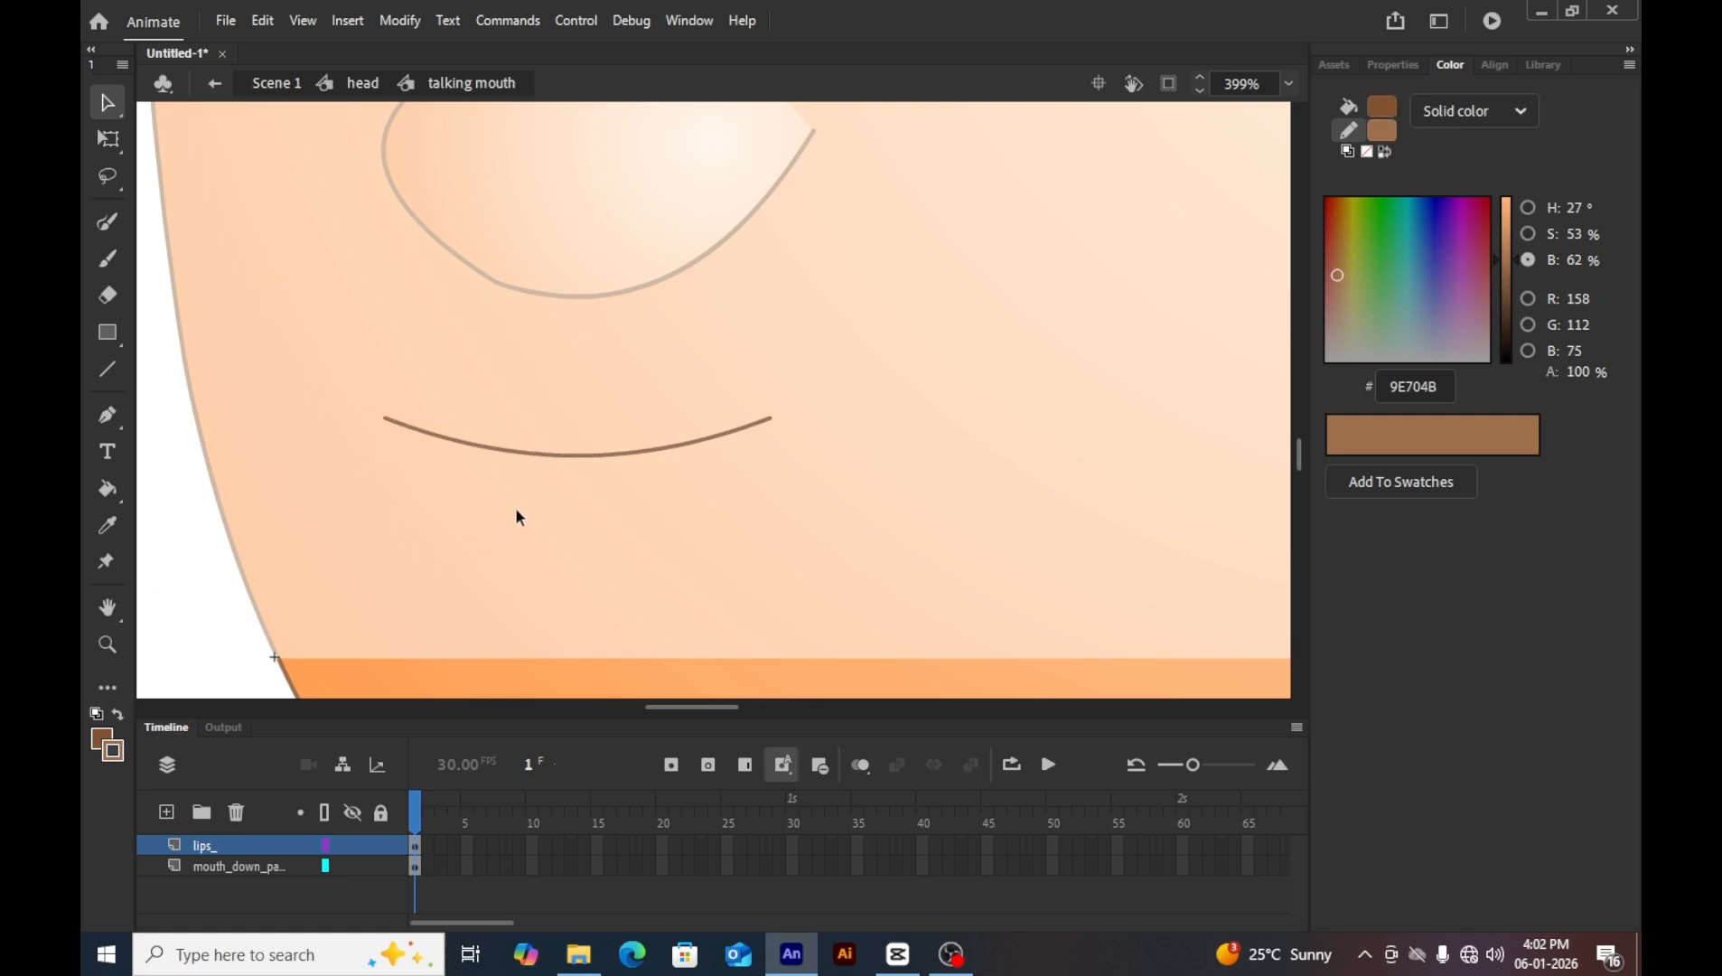
# Draw a shorter horizontal line beneath the mouth line and bend its middle downward to form the lower lip.
pyautogui.press('n')
pyautogui.moveTo(434, 572); pyautogui.dragTo(661, 572)
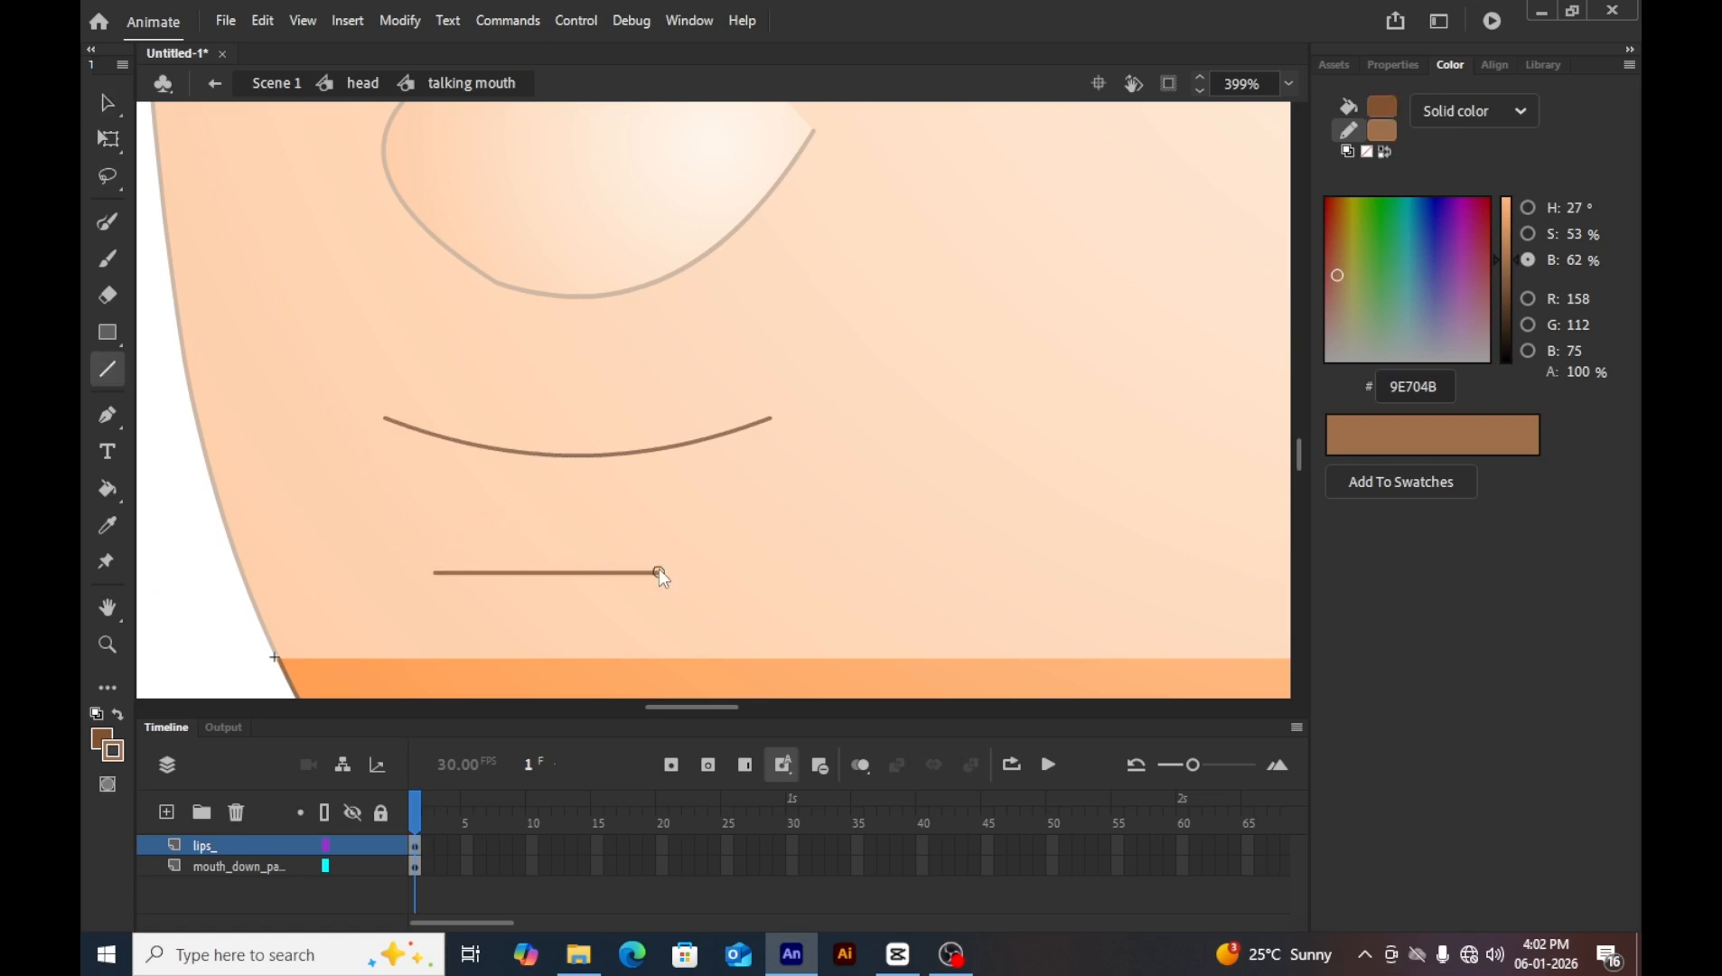
pyautogui.press('v')
pyautogui.moveTo(554, 573); pyautogui.dragTo(546, 601)
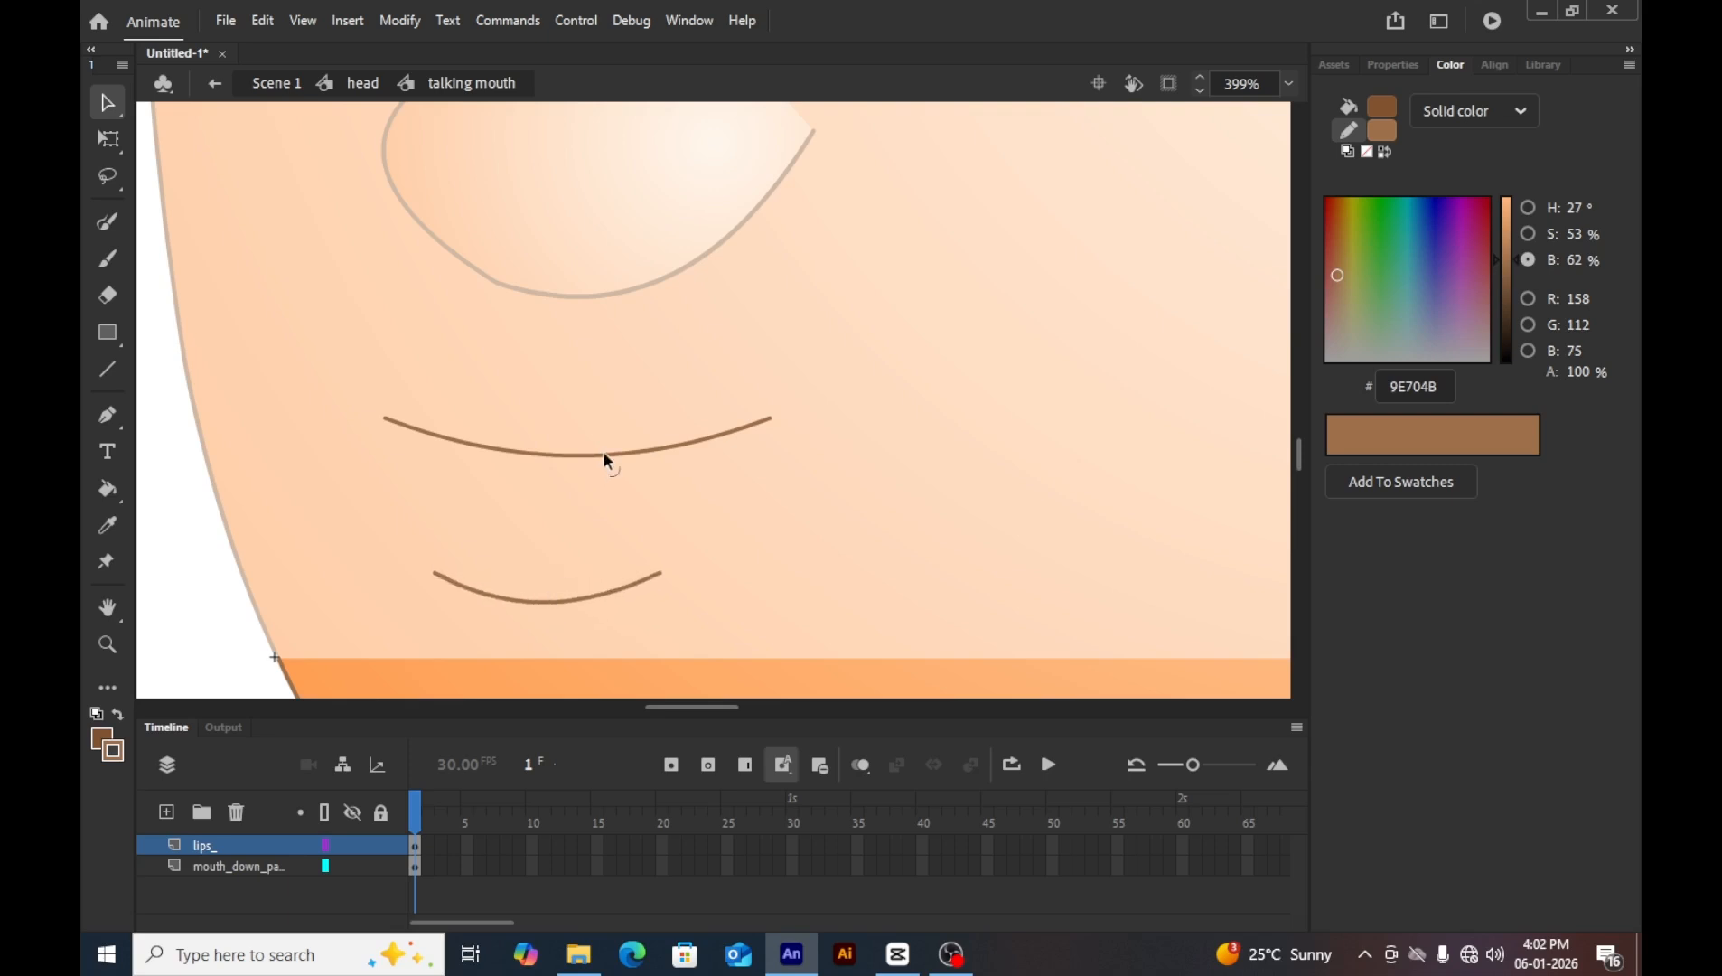
# Select both the mouth line and the lower-lip line with Free Transform and shift them slightly up and to the right.
pyautogui.scroll(-3, 595, 499)
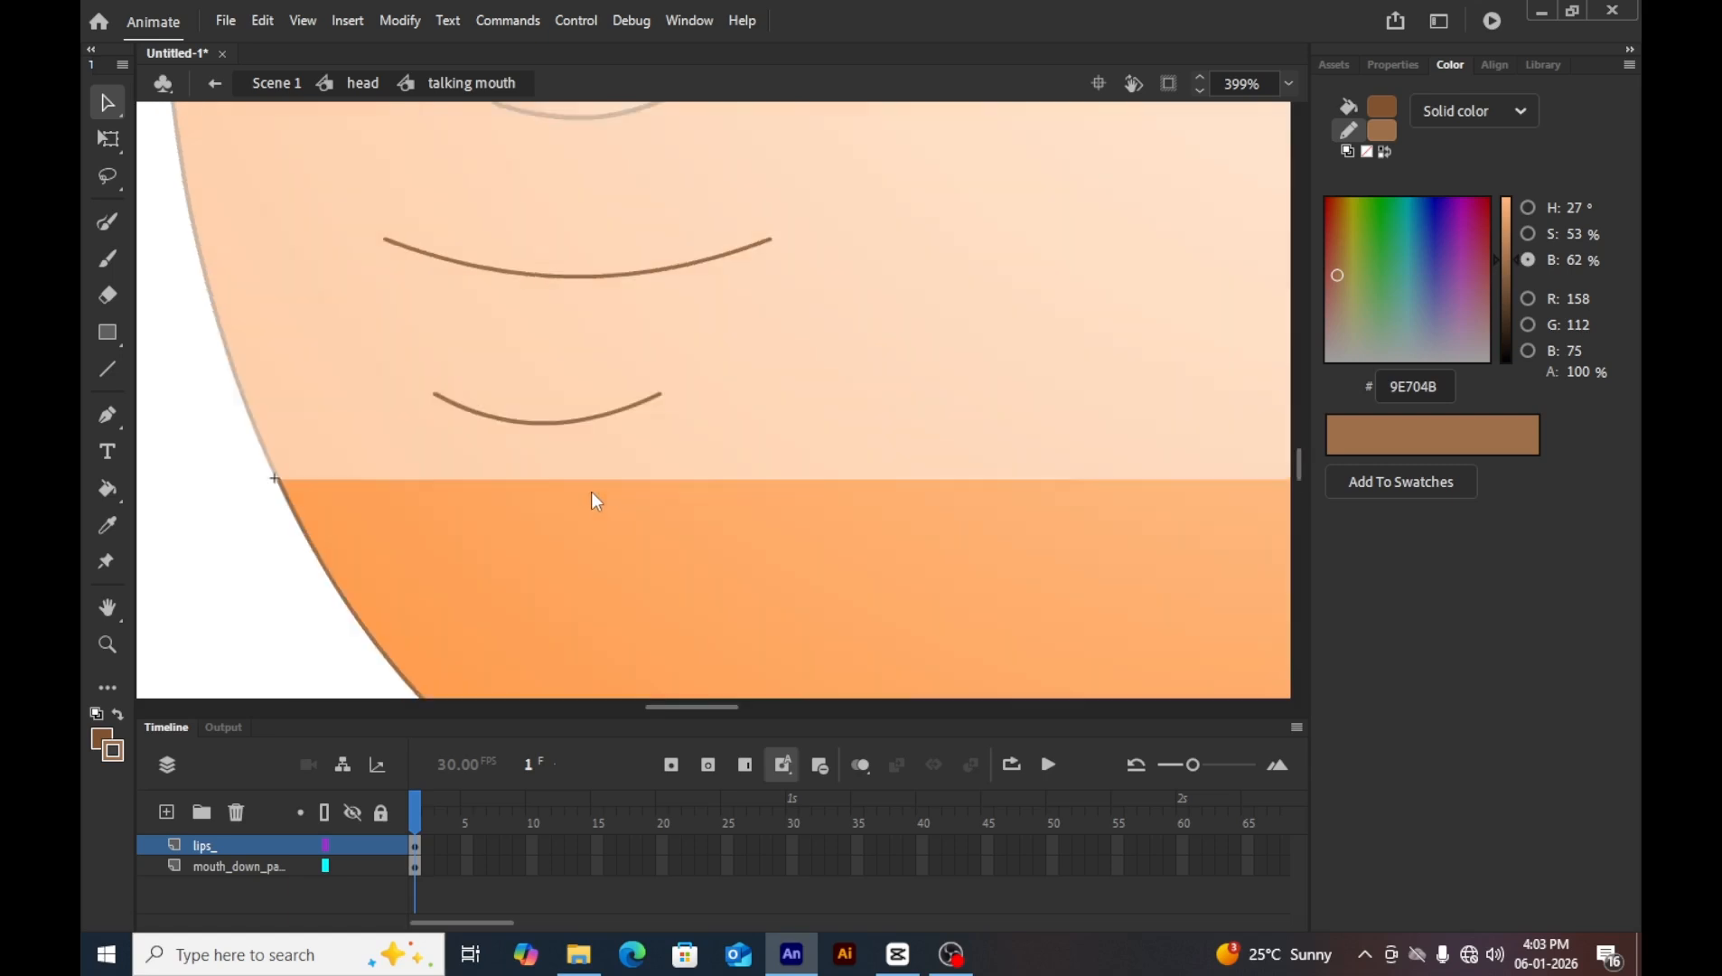
pyautogui.scroll(3, 593, 499)
pyautogui.scroll(-2, 593, 498)
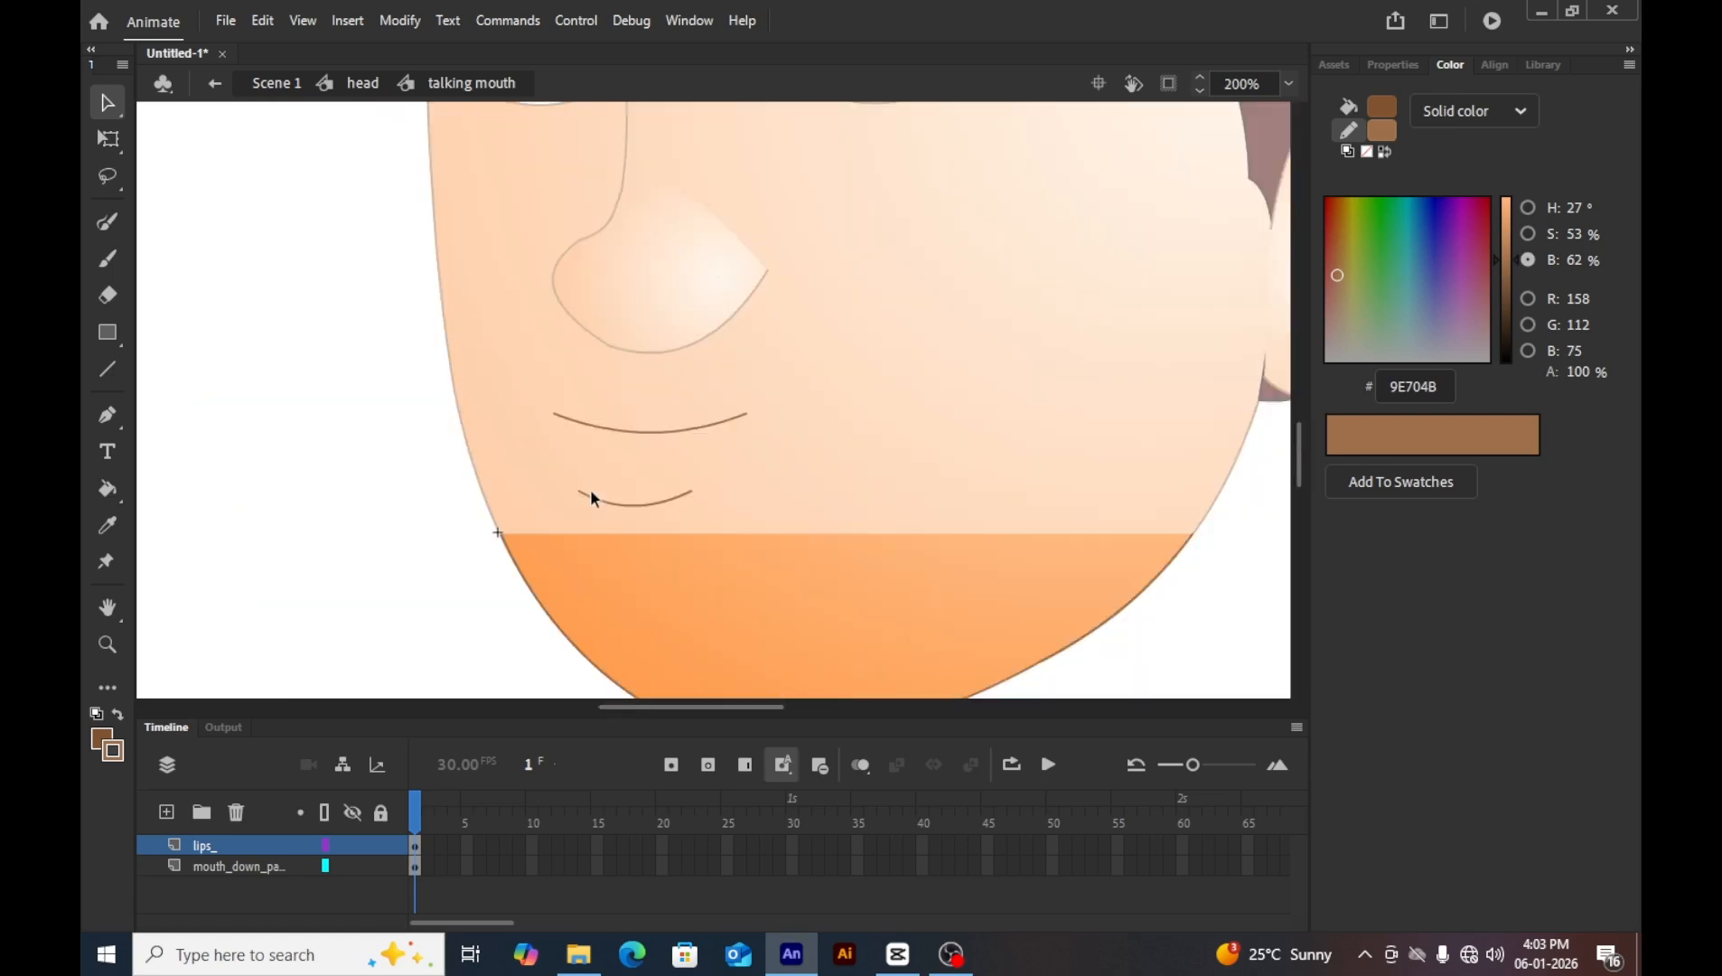
pyautogui.scroll(3, 593, 498)
pyautogui.scroll(-3, 593, 498)
pyautogui.click(653, 434)
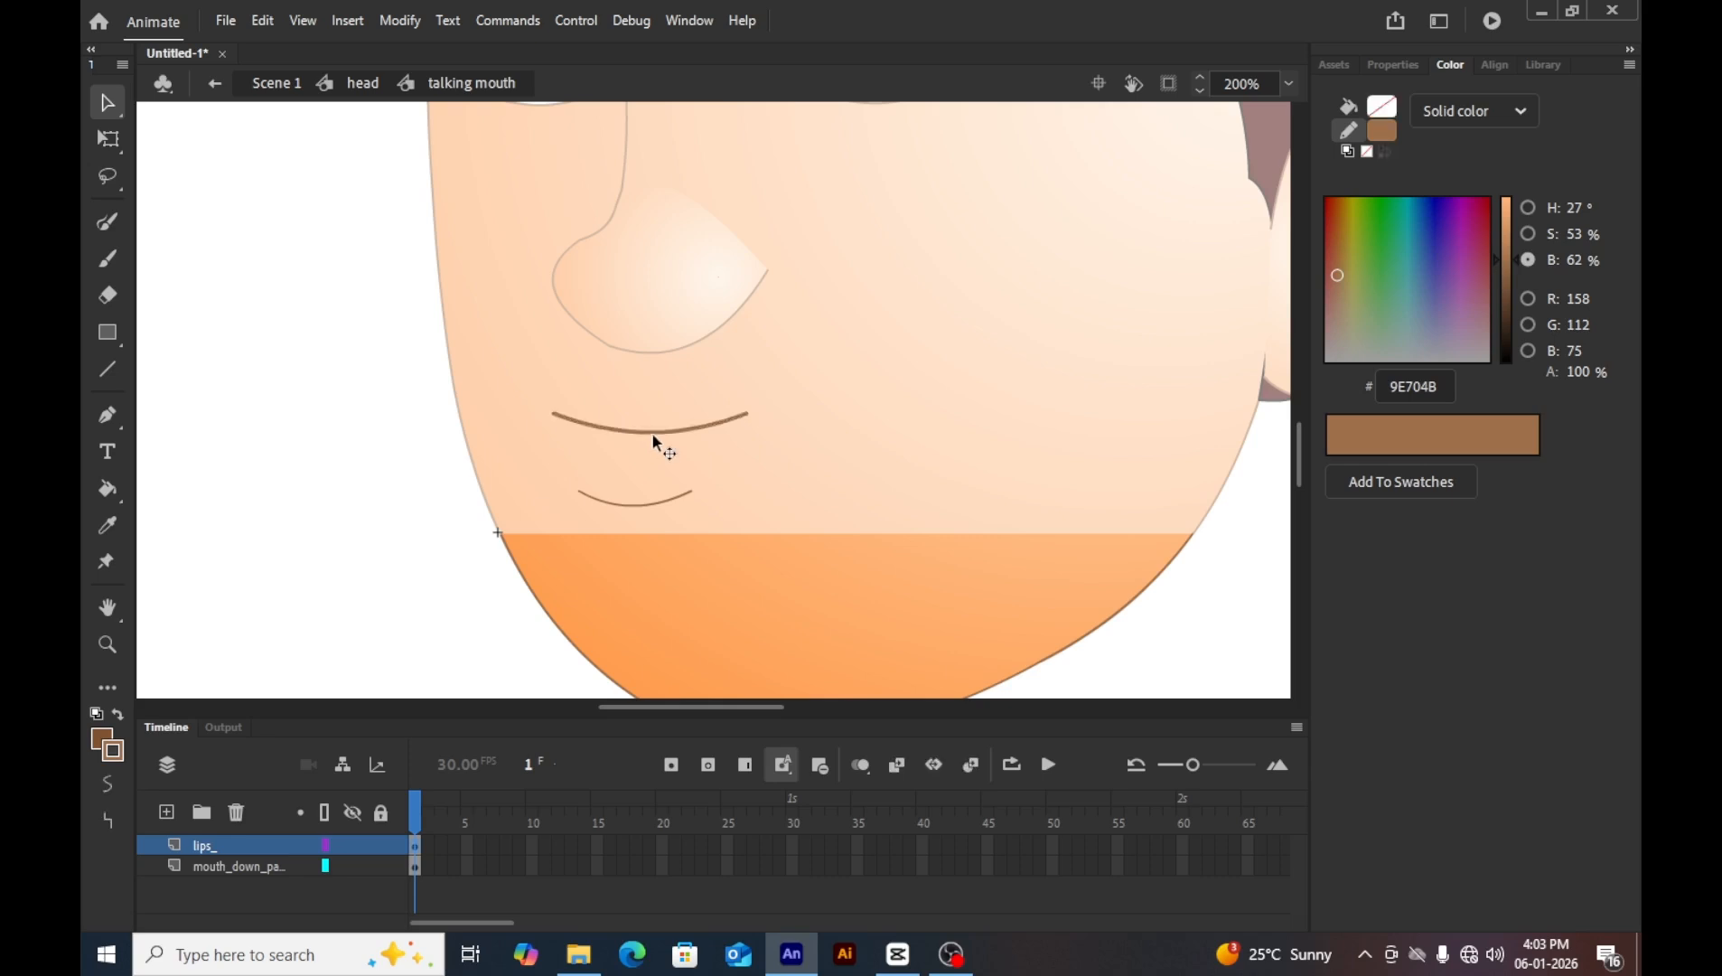
pyautogui.press('z')
pyautogui.click(652, 432)
pyautogui.click(118, 147)
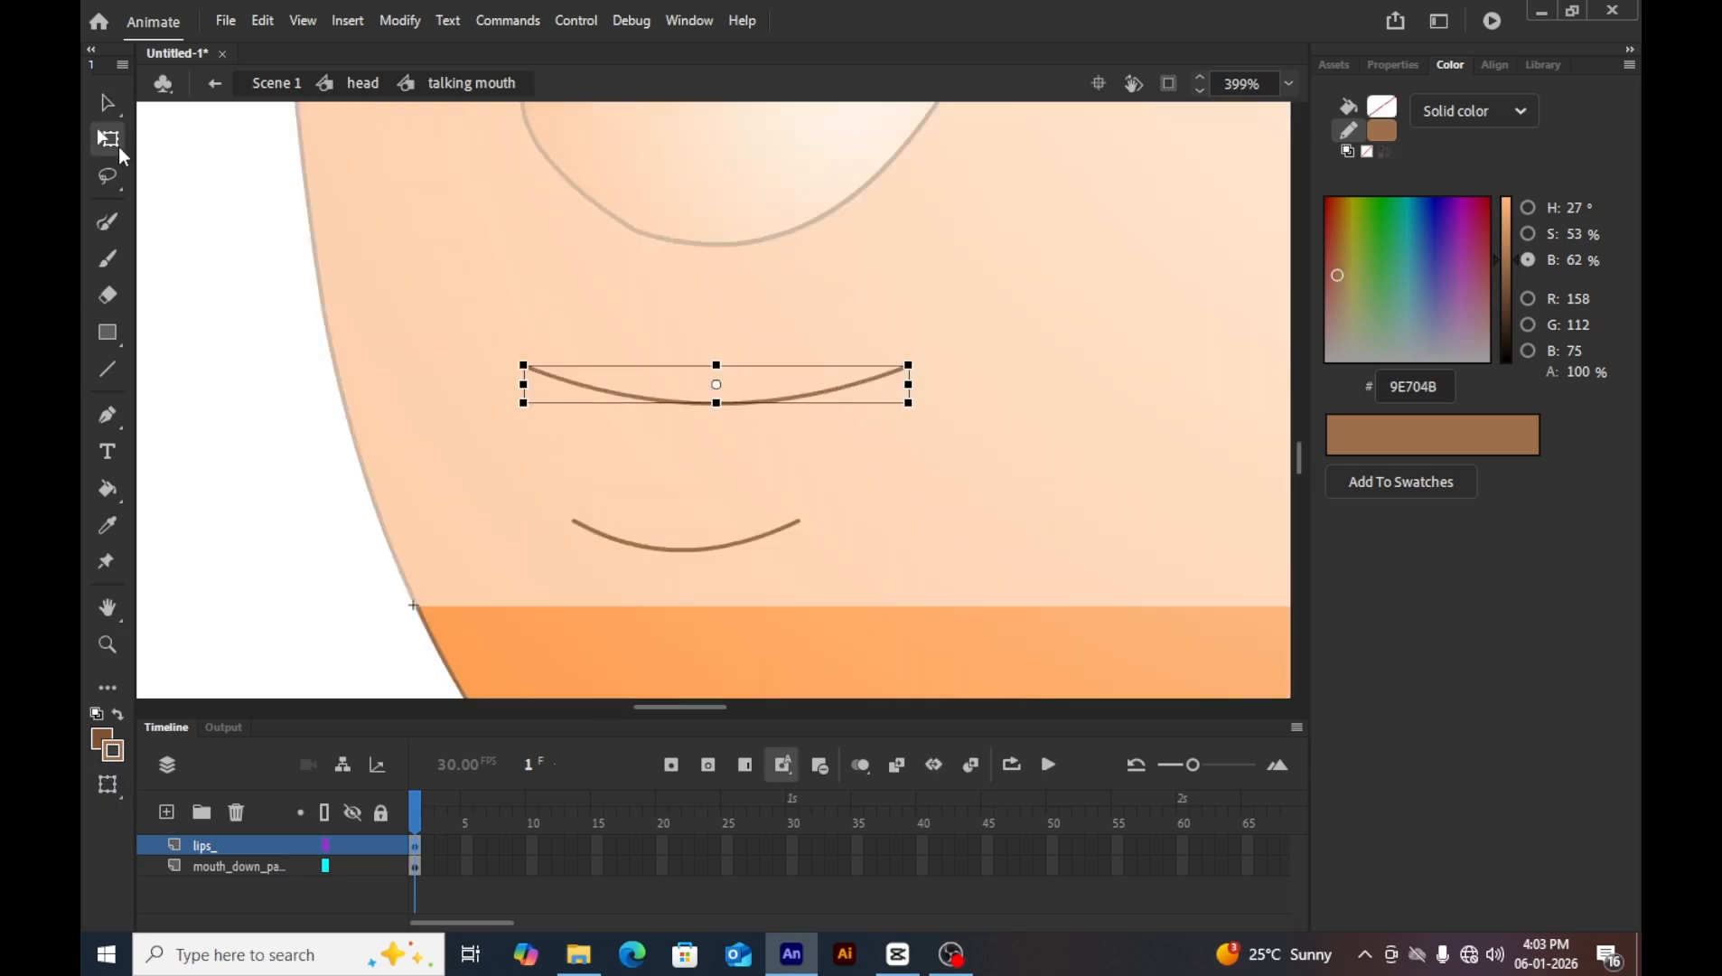
pyautogui.click(417, 846)
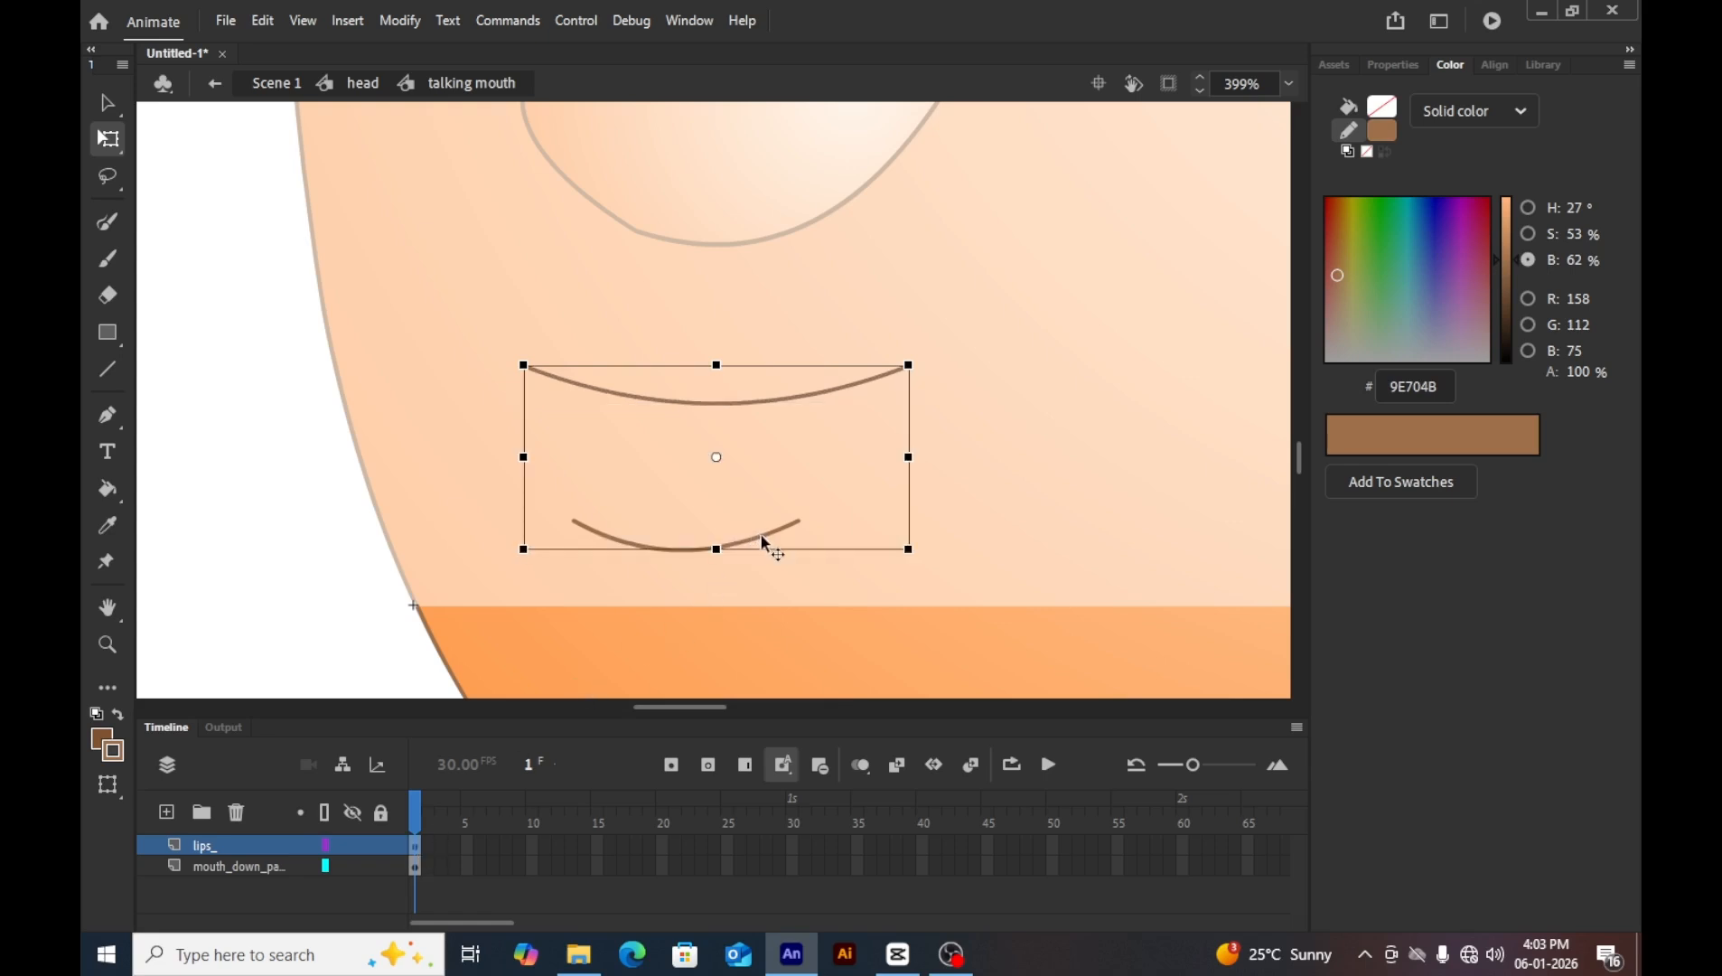
pyautogui.moveTo(760, 533); pyautogui.dragTo(775, 515)
pyautogui.click(471, 587)
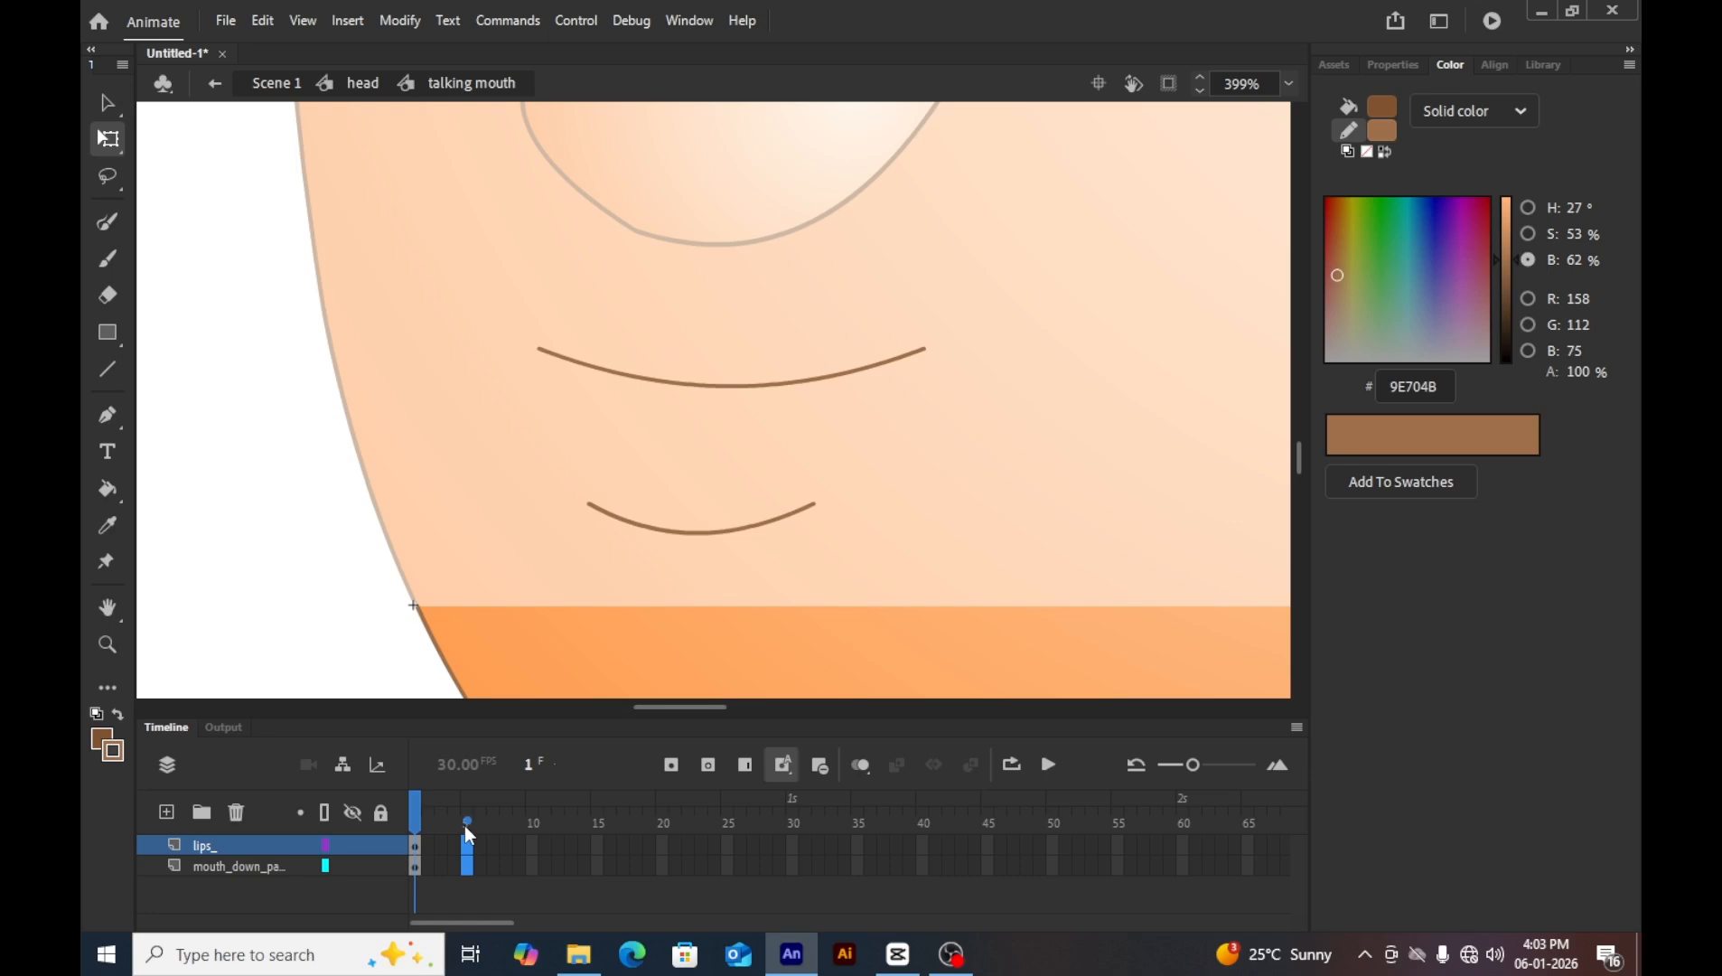
# Insert keyframes at frame 5 on both the lips_ and mouth_down_part layers.
pyautogui.press('F6')
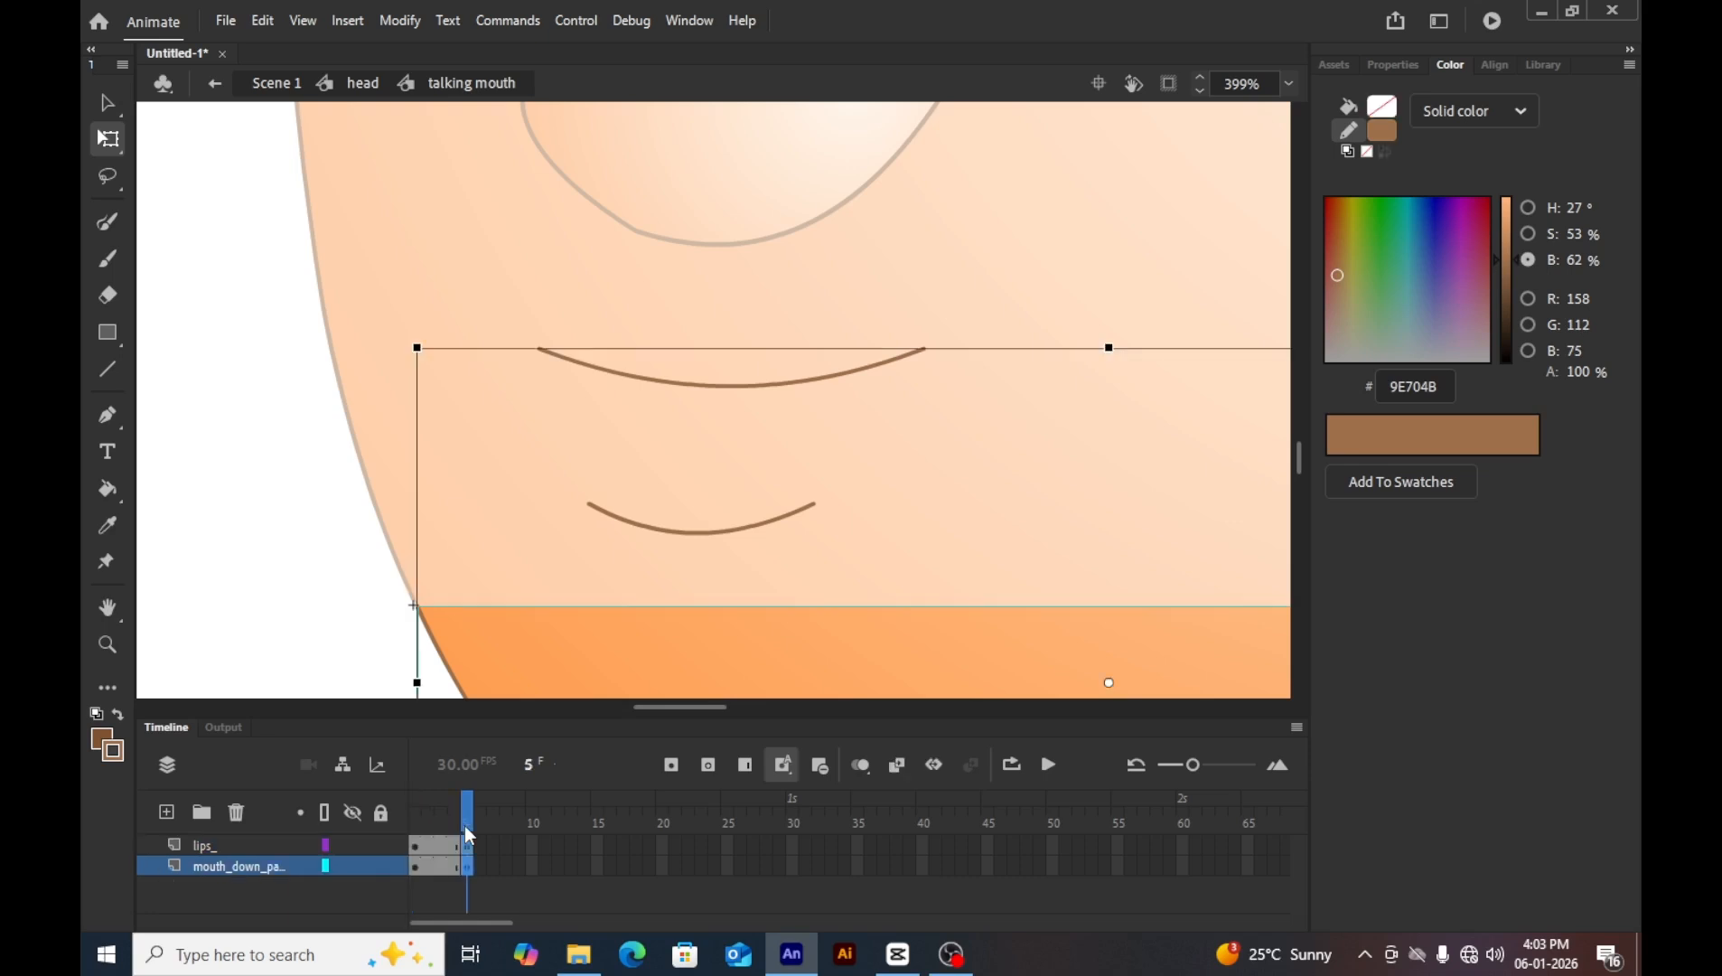
pyautogui.click(467, 824)
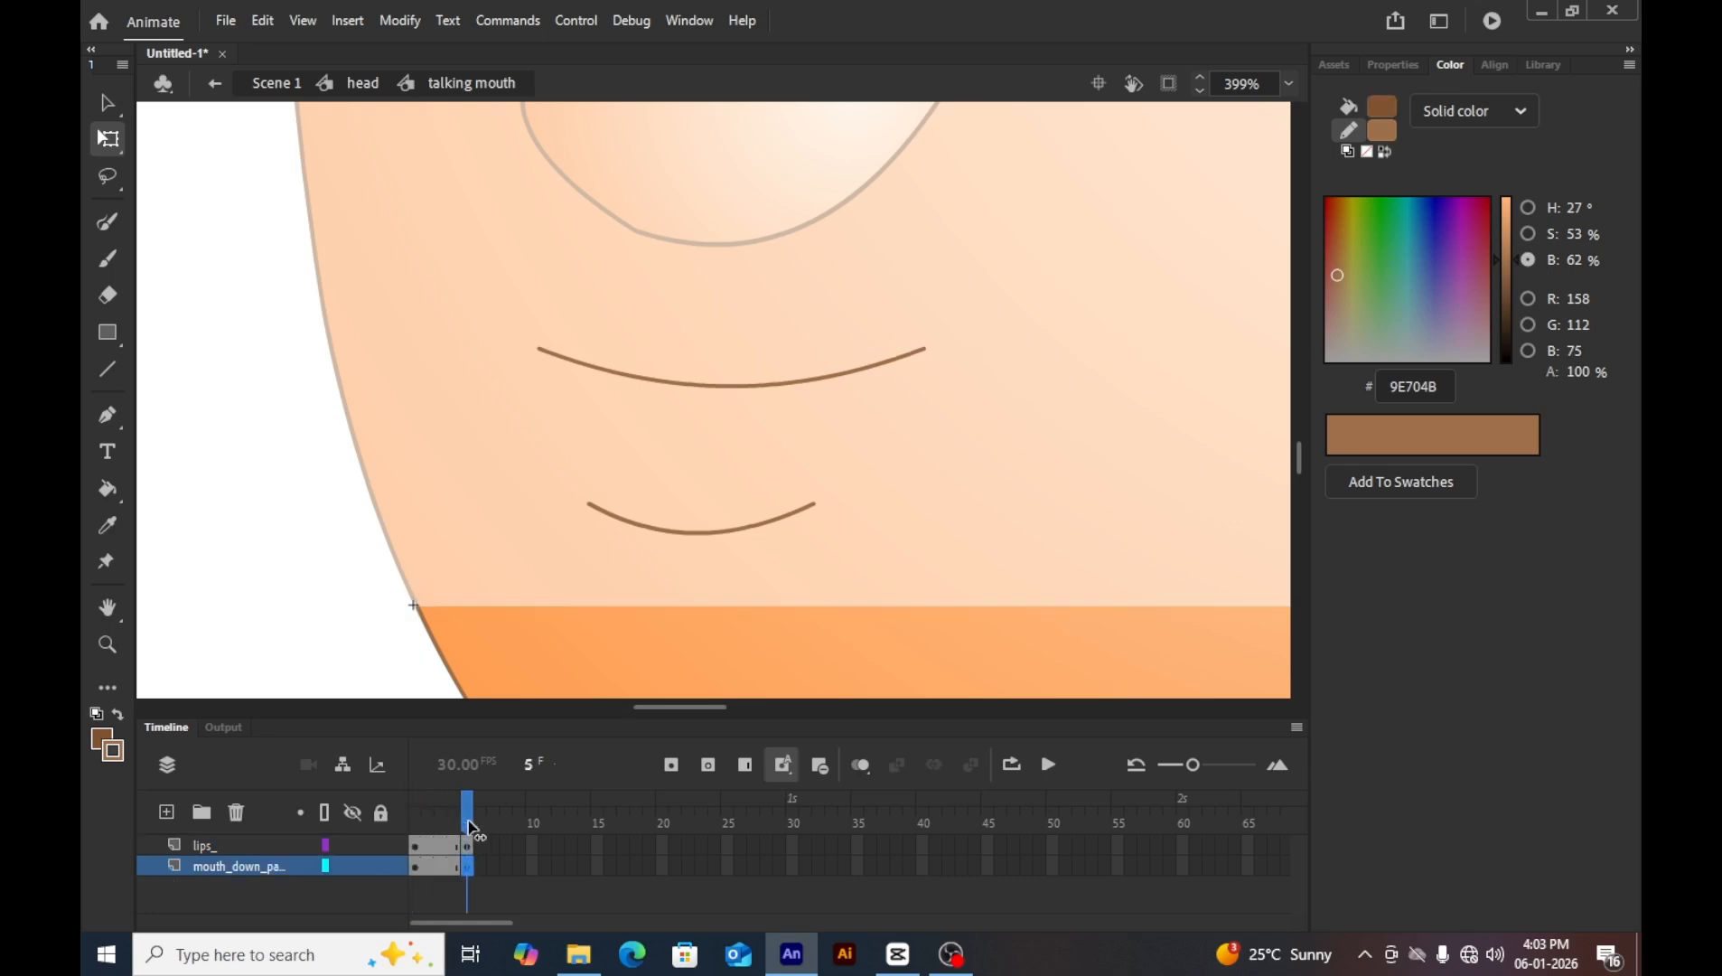
# On frame 5, place a copy of the mouth line beneath the original and move the lower-lip line down toward the chin.
pyautogui.click(708, 385)
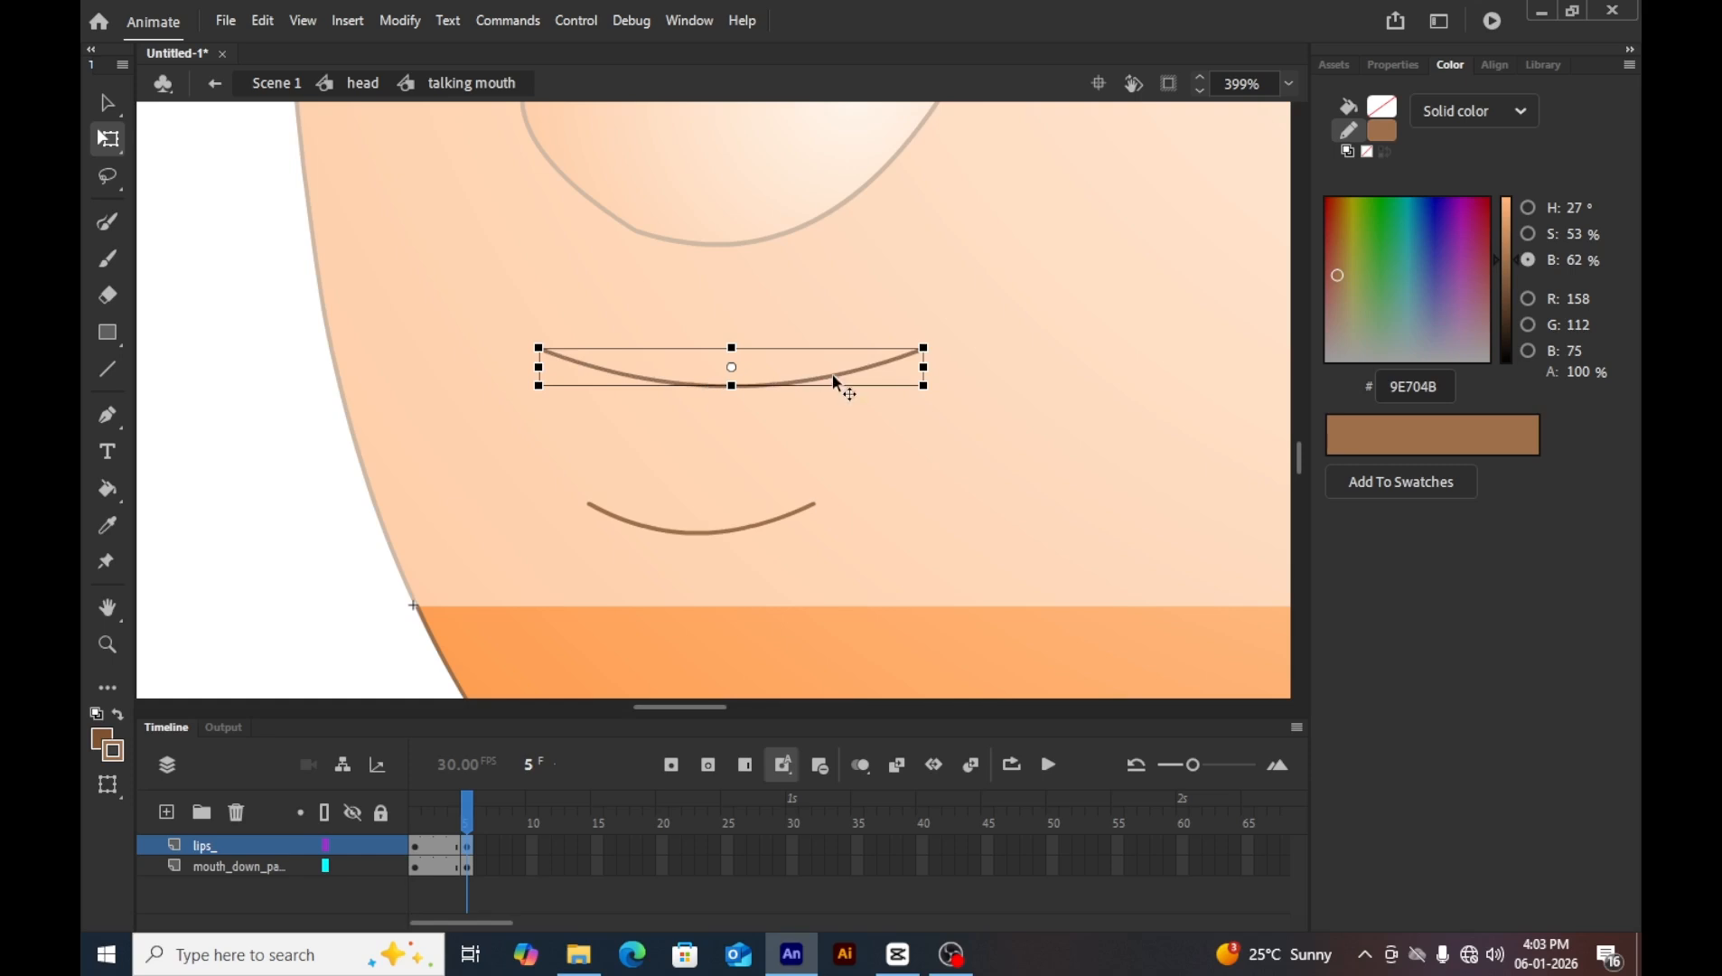
pyautogui.moveTo(834, 375); pyautogui.dragTo(820, 444)
pyautogui.click(773, 515)
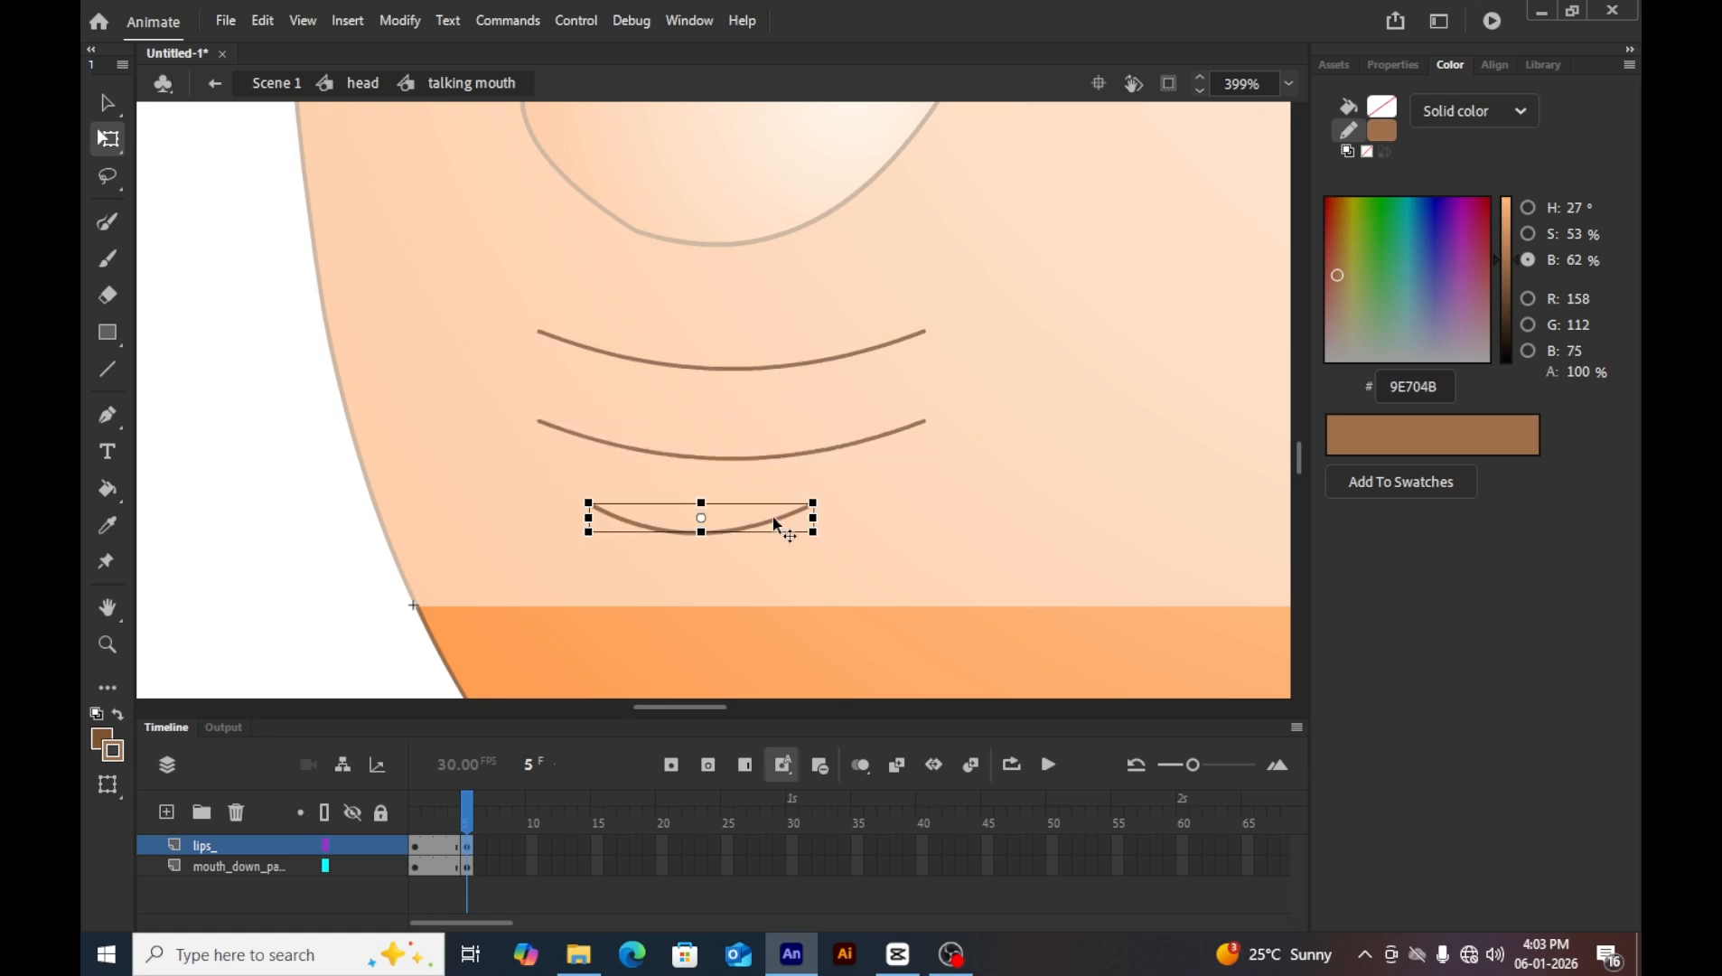
pyautogui.moveTo(773, 515); pyautogui.dragTo(770, 560)
pyautogui.click(617, 467)
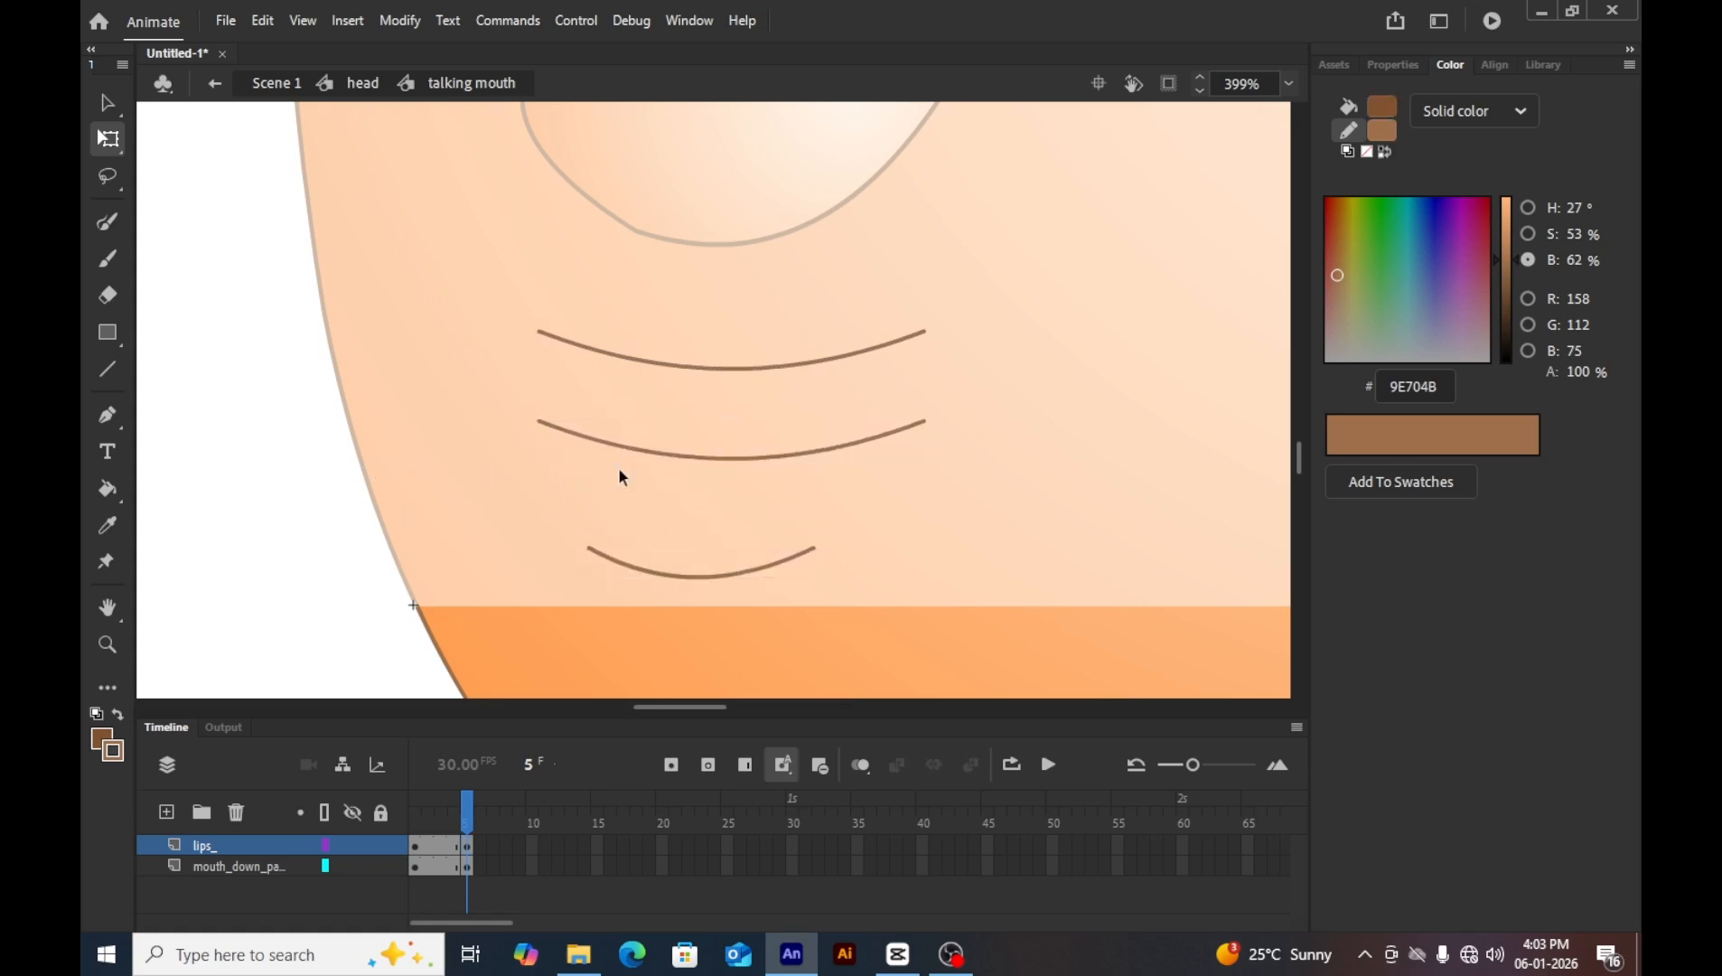
# Join both ends of the copied line to the upper mouth line's corners and bend its middle down into an open mouth.
pyautogui.click(715, 459)
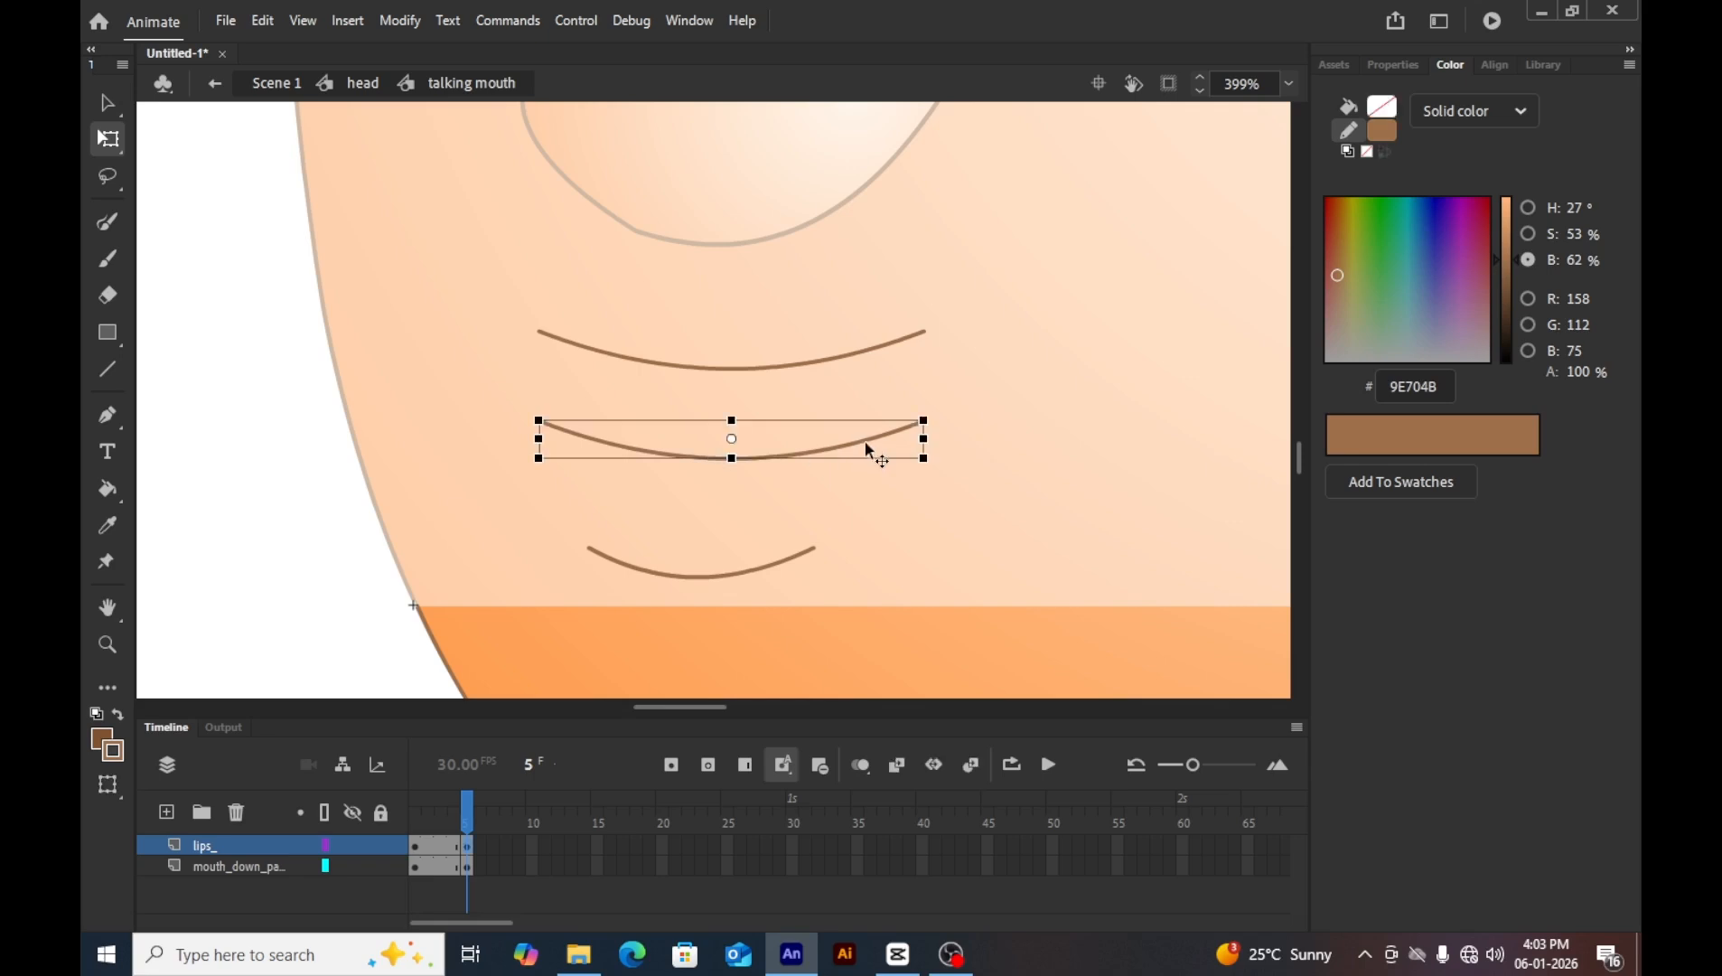
pyautogui.moveTo(861, 456); pyautogui.dragTo(923, 336)
pyautogui.click(947, 435)
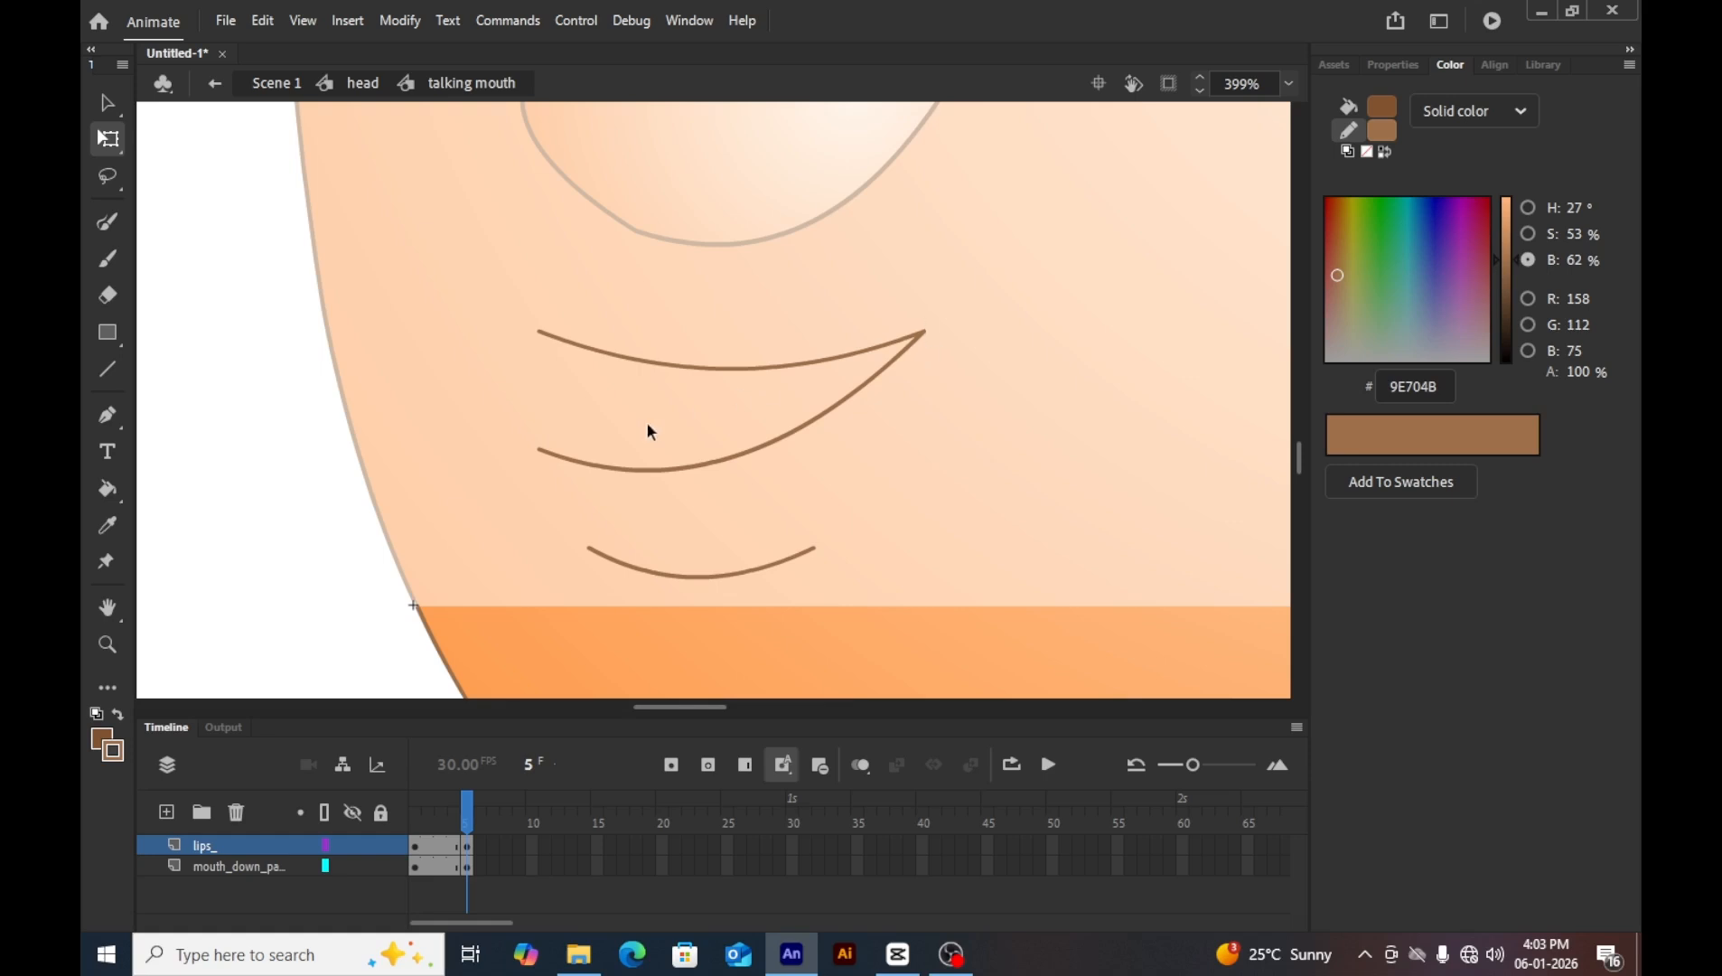
pyautogui.moveTo(537, 449); pyautogui.dragTo(534, 333)
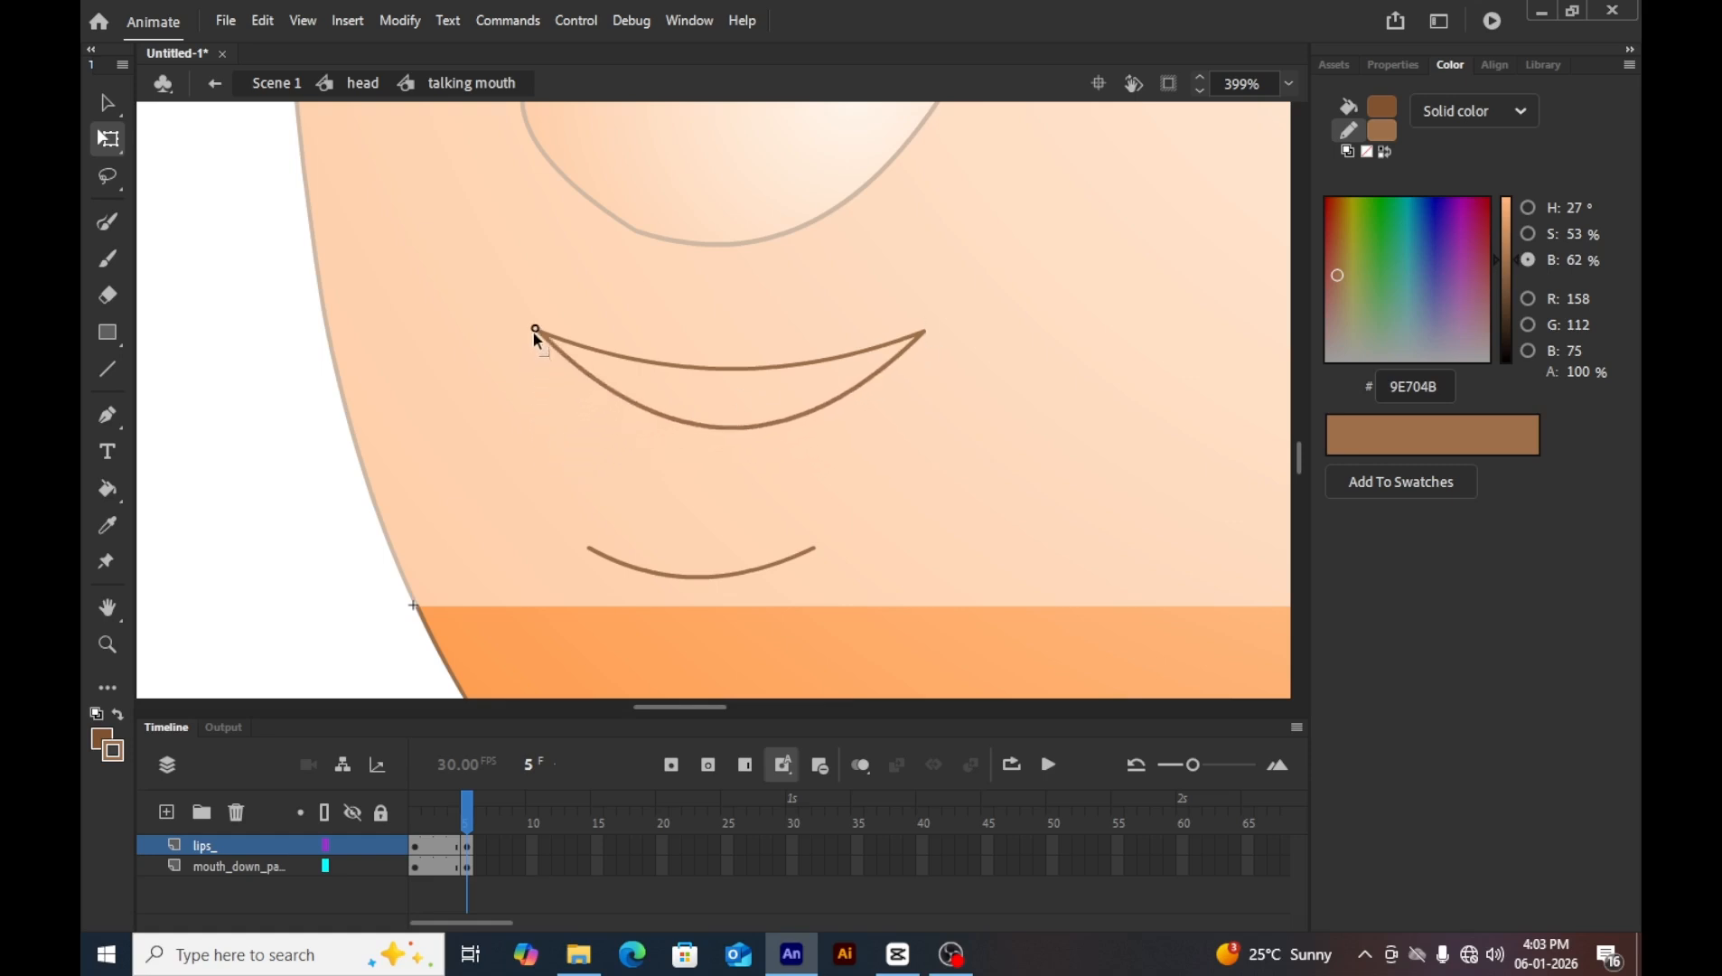
pyautogui.moveTo(747, 423); pyautogui.dragTo(726, 489)
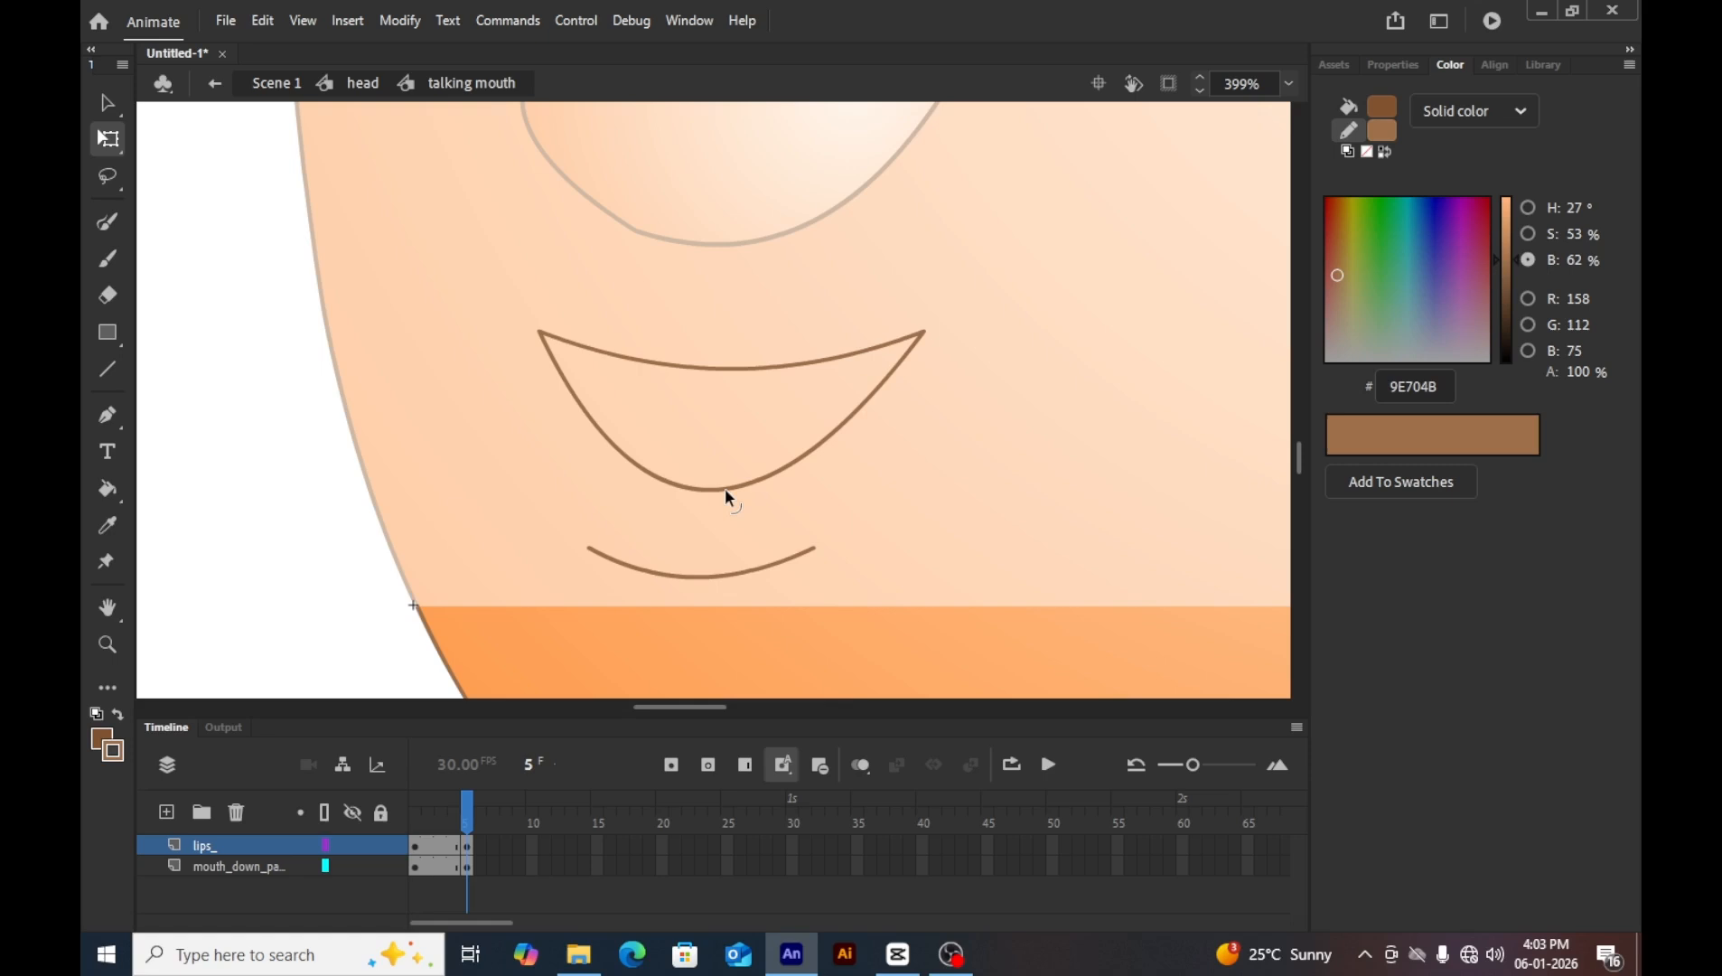
# Duplicate the upper mouth line slightly below itself to form the lower edge of the teeth.
pyautogui.click(747, 365)
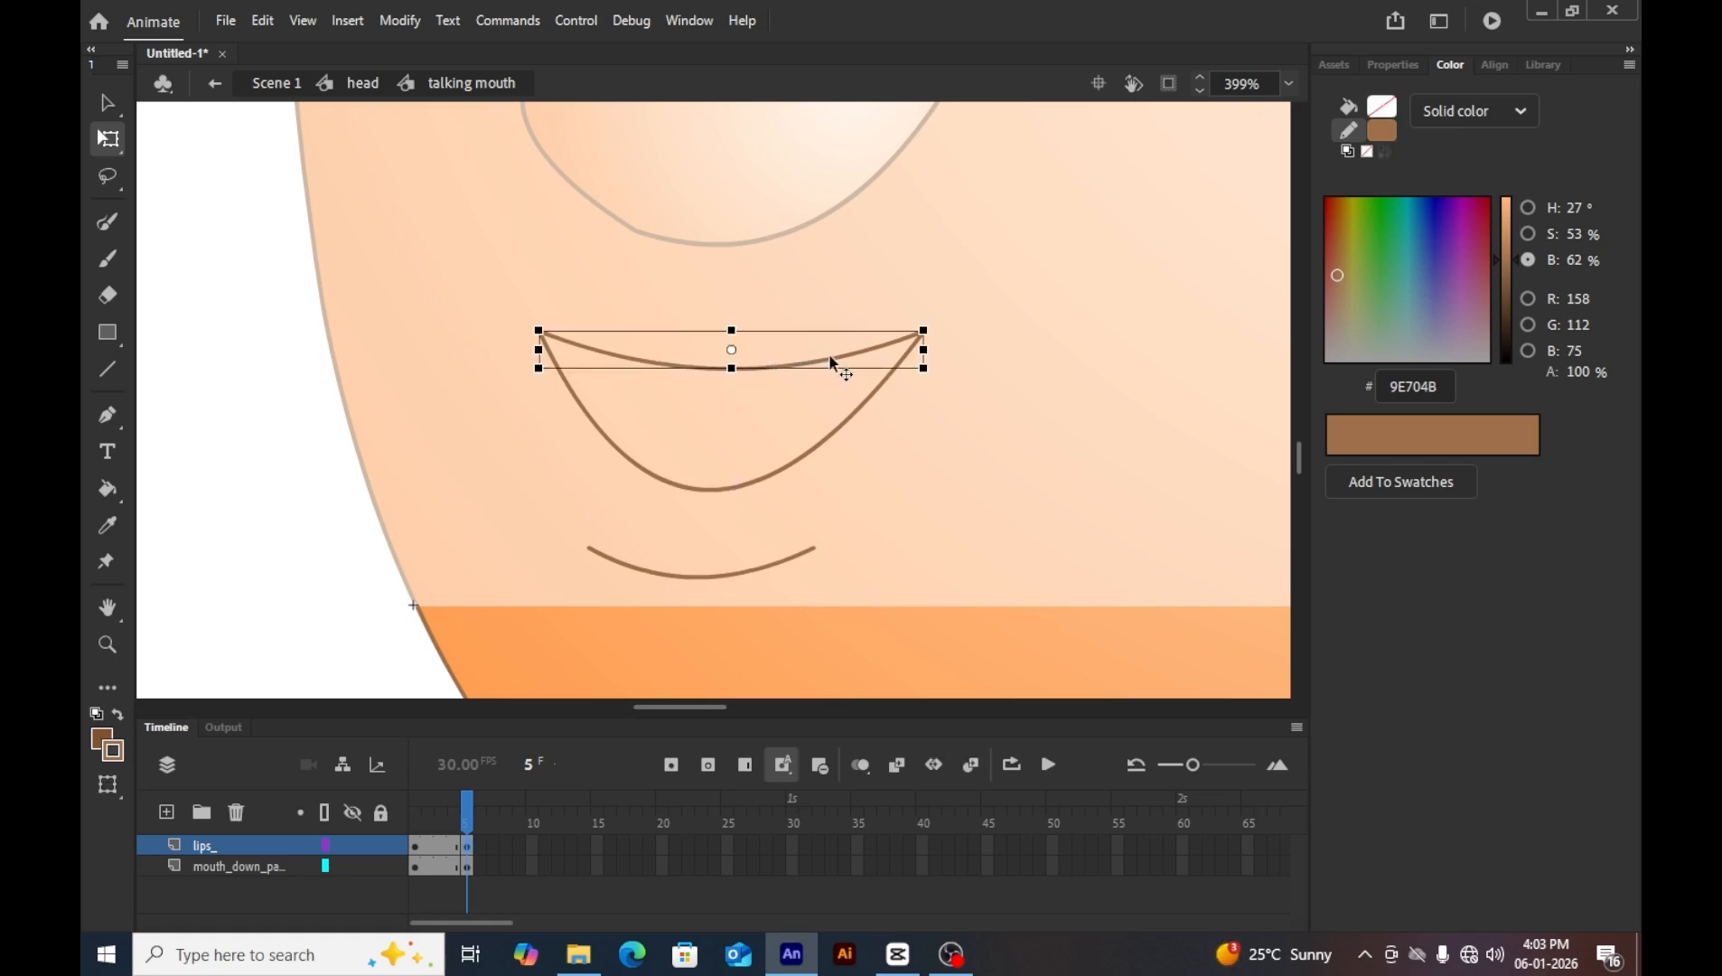
pyautogui.moveTo(829, 356); pyautogui.dragTo(823, 388)
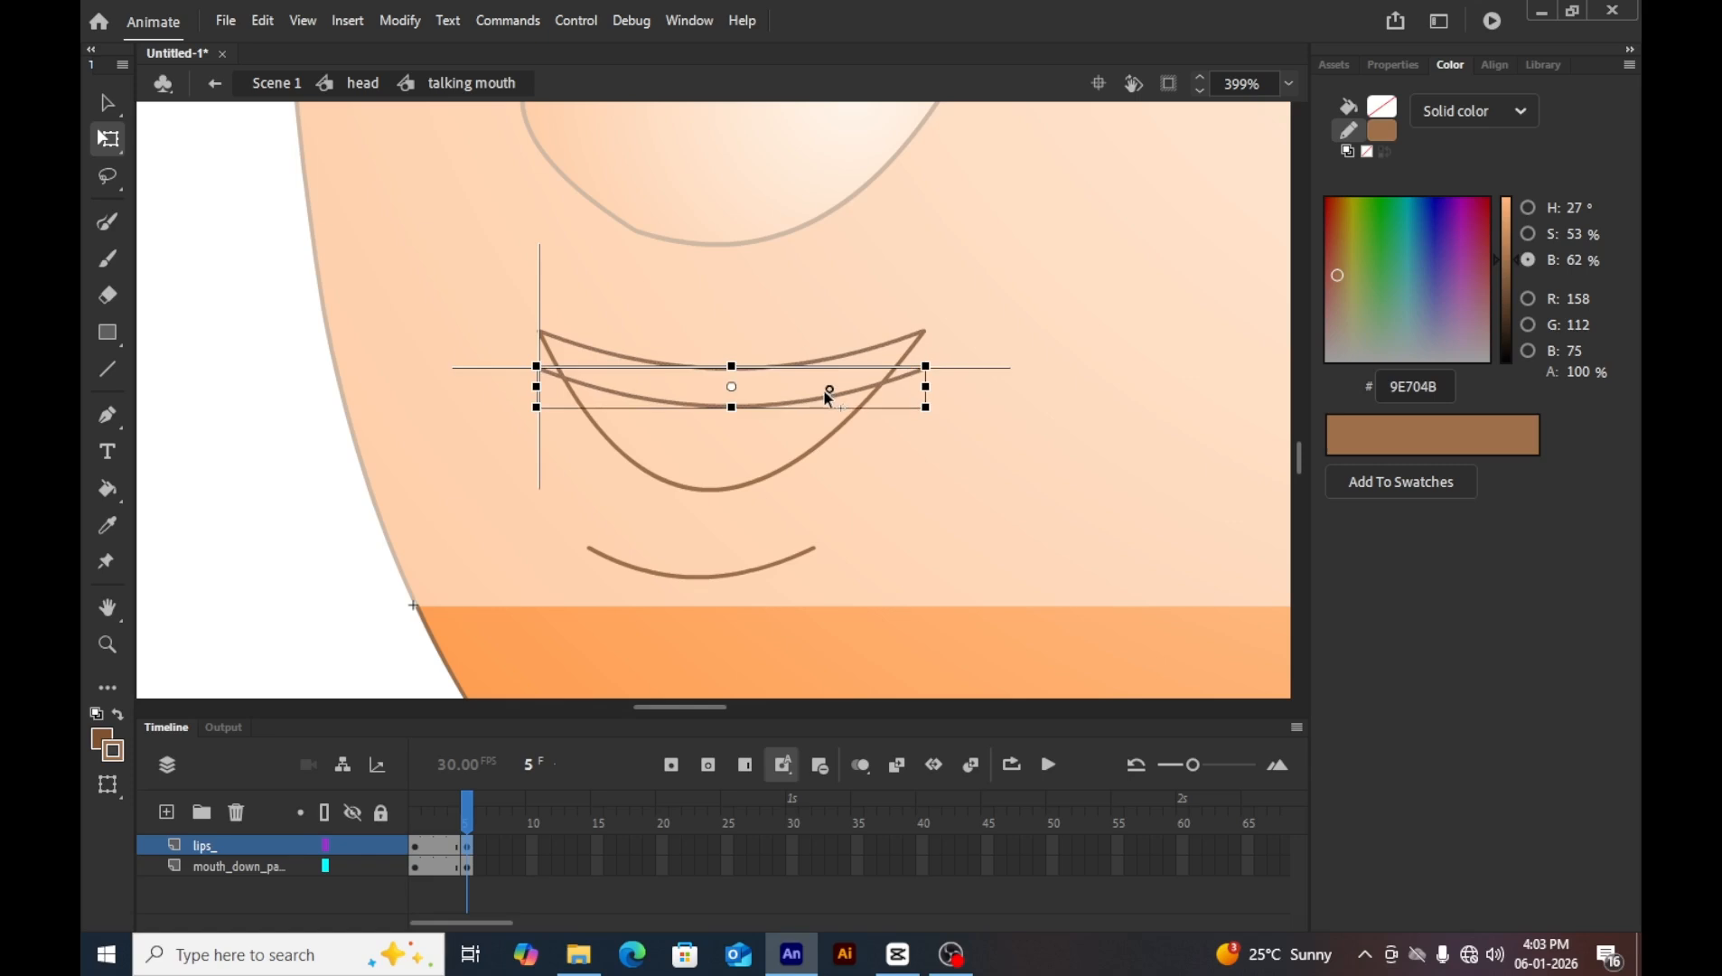
pyautogui.click(575, 509)
# Draw a line across the bottom of the open mouth and bend its middle upward to form the tongue.
pyautogui.press('n')
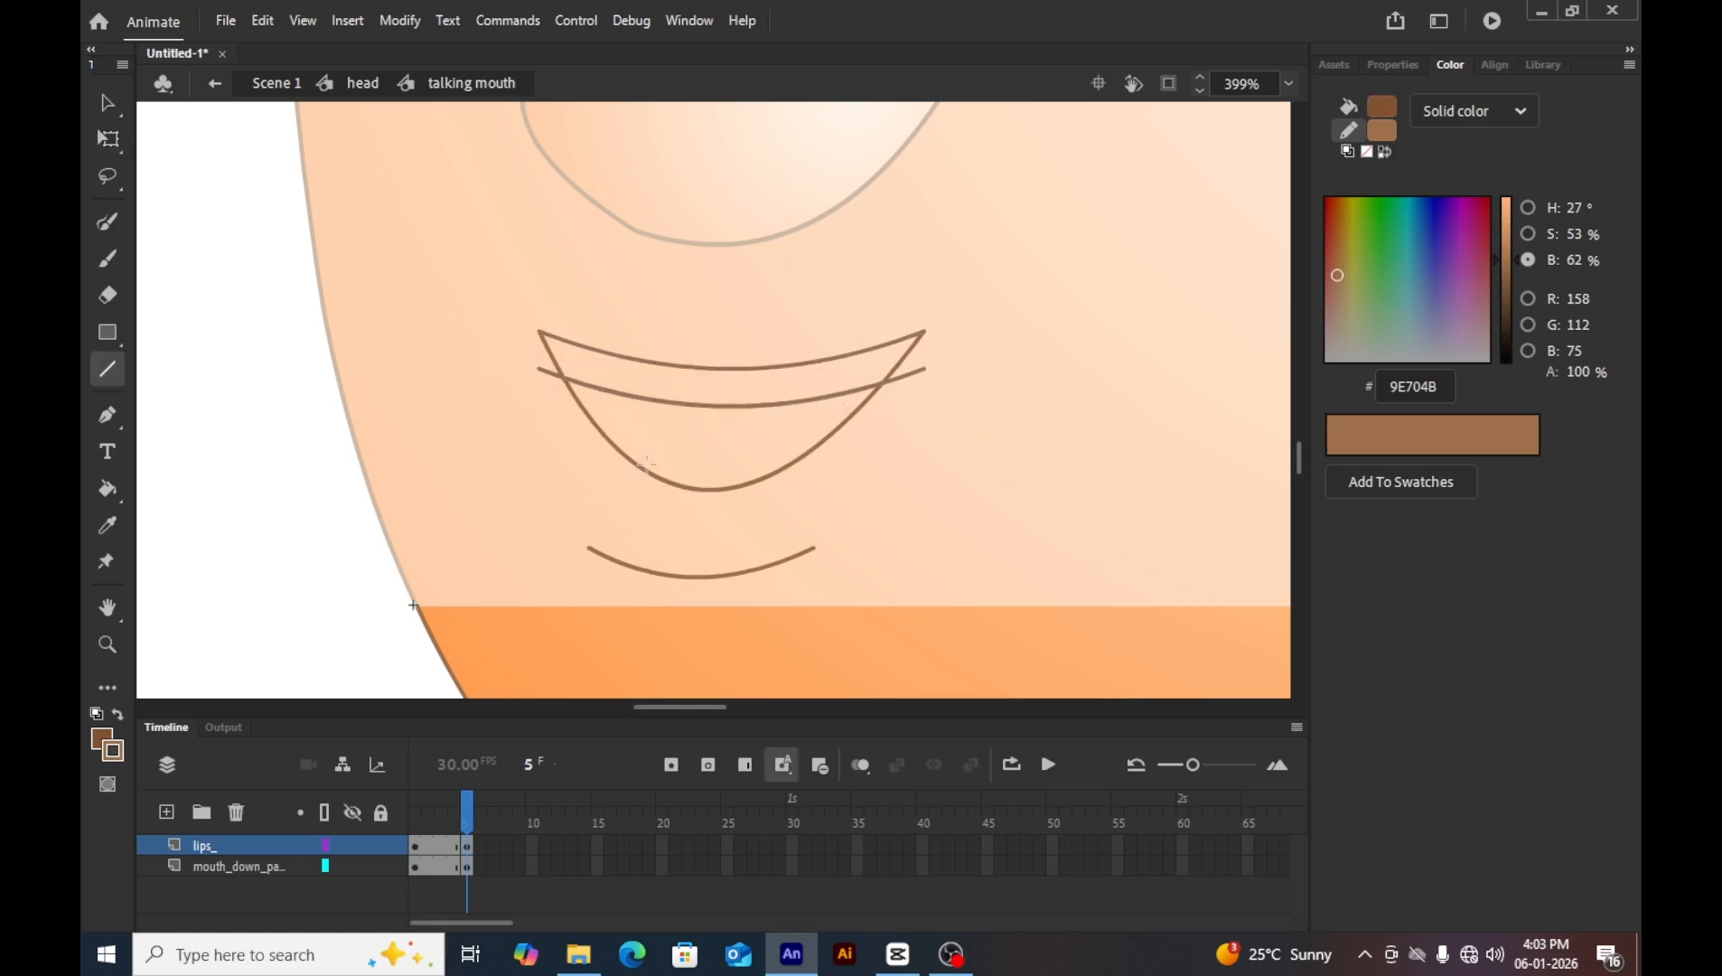
pyautogui.moveTo(613, 482)
pyautogui.mouseDown()
pyautogui.moveTo(839, 452)
pyautogui.moveTo(738, 451)
pyautogui.mouseUp()
pyautogui.press('v')
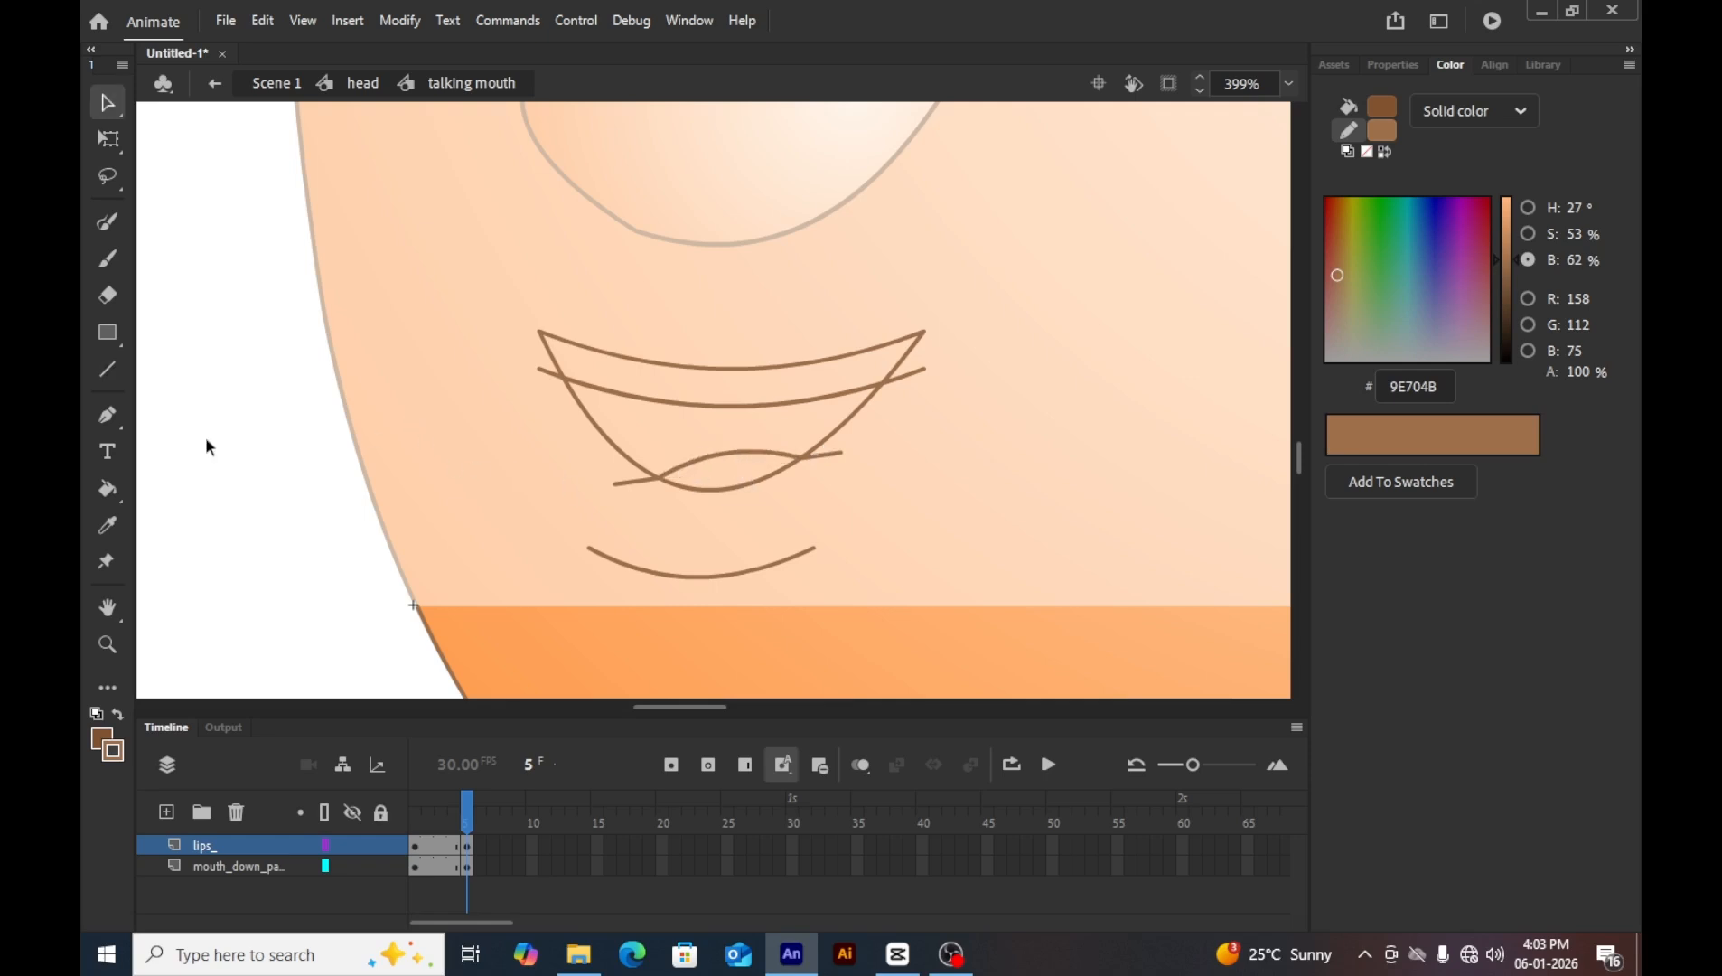
# Fill the teeth area between the two upper mouth lines with white #FFFFFF.
pyautogui.click(111, 748)
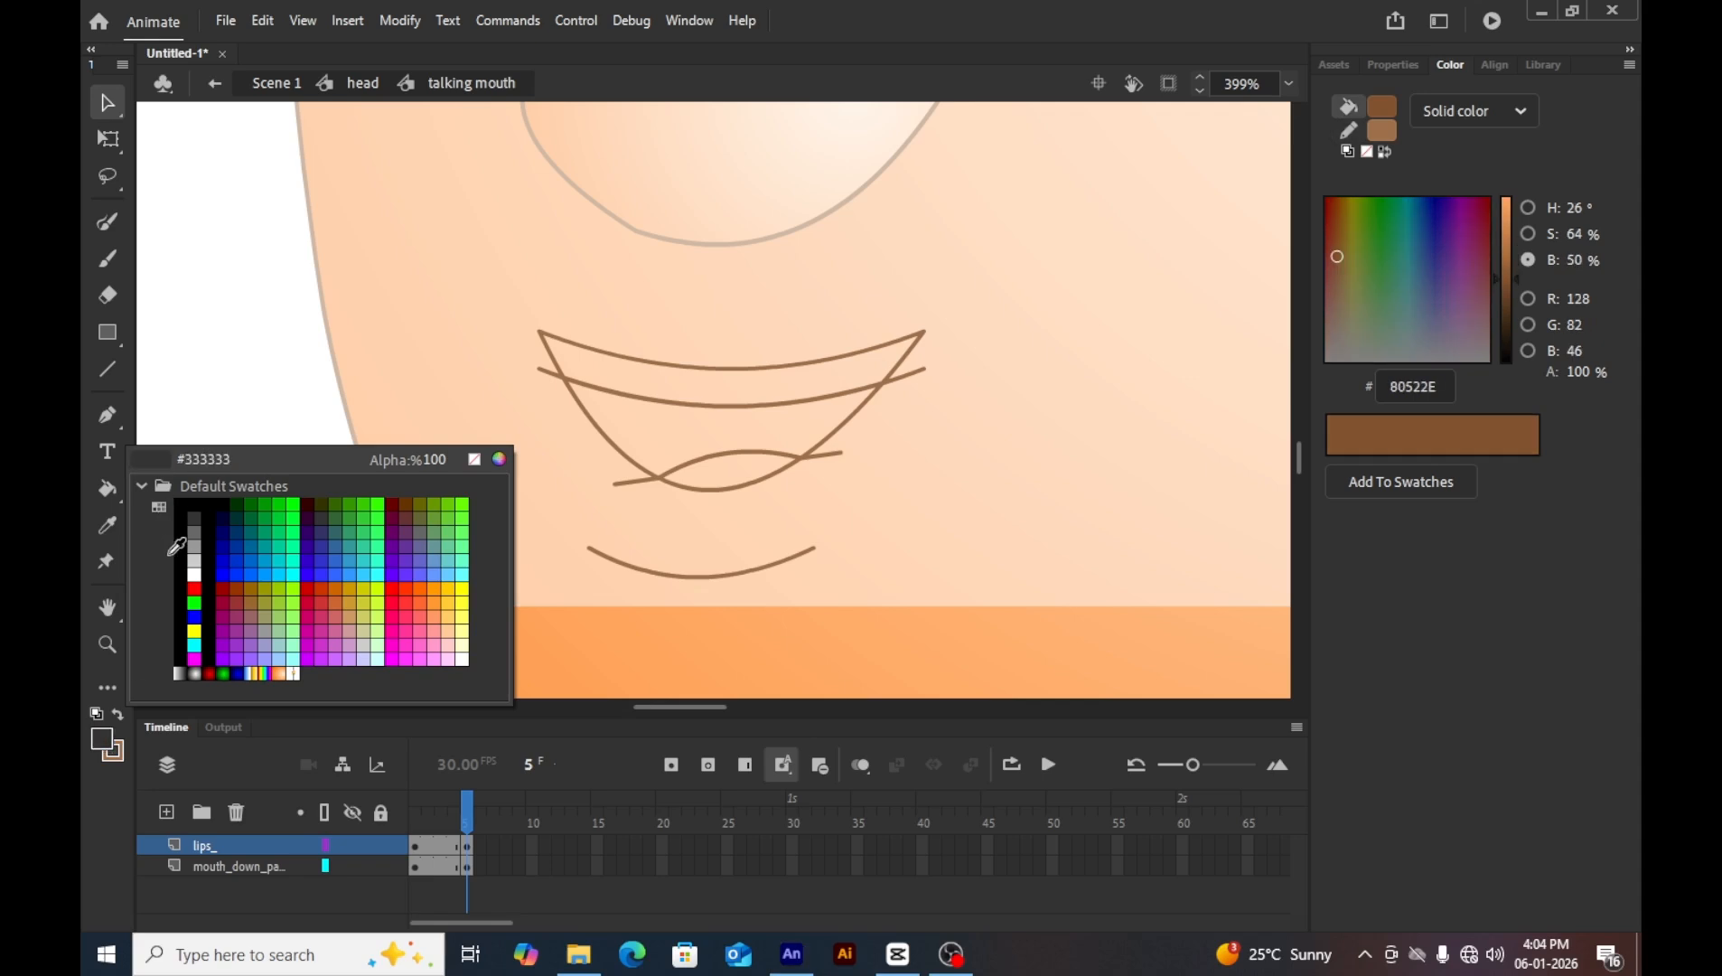
pyautogui.click(195, 578)
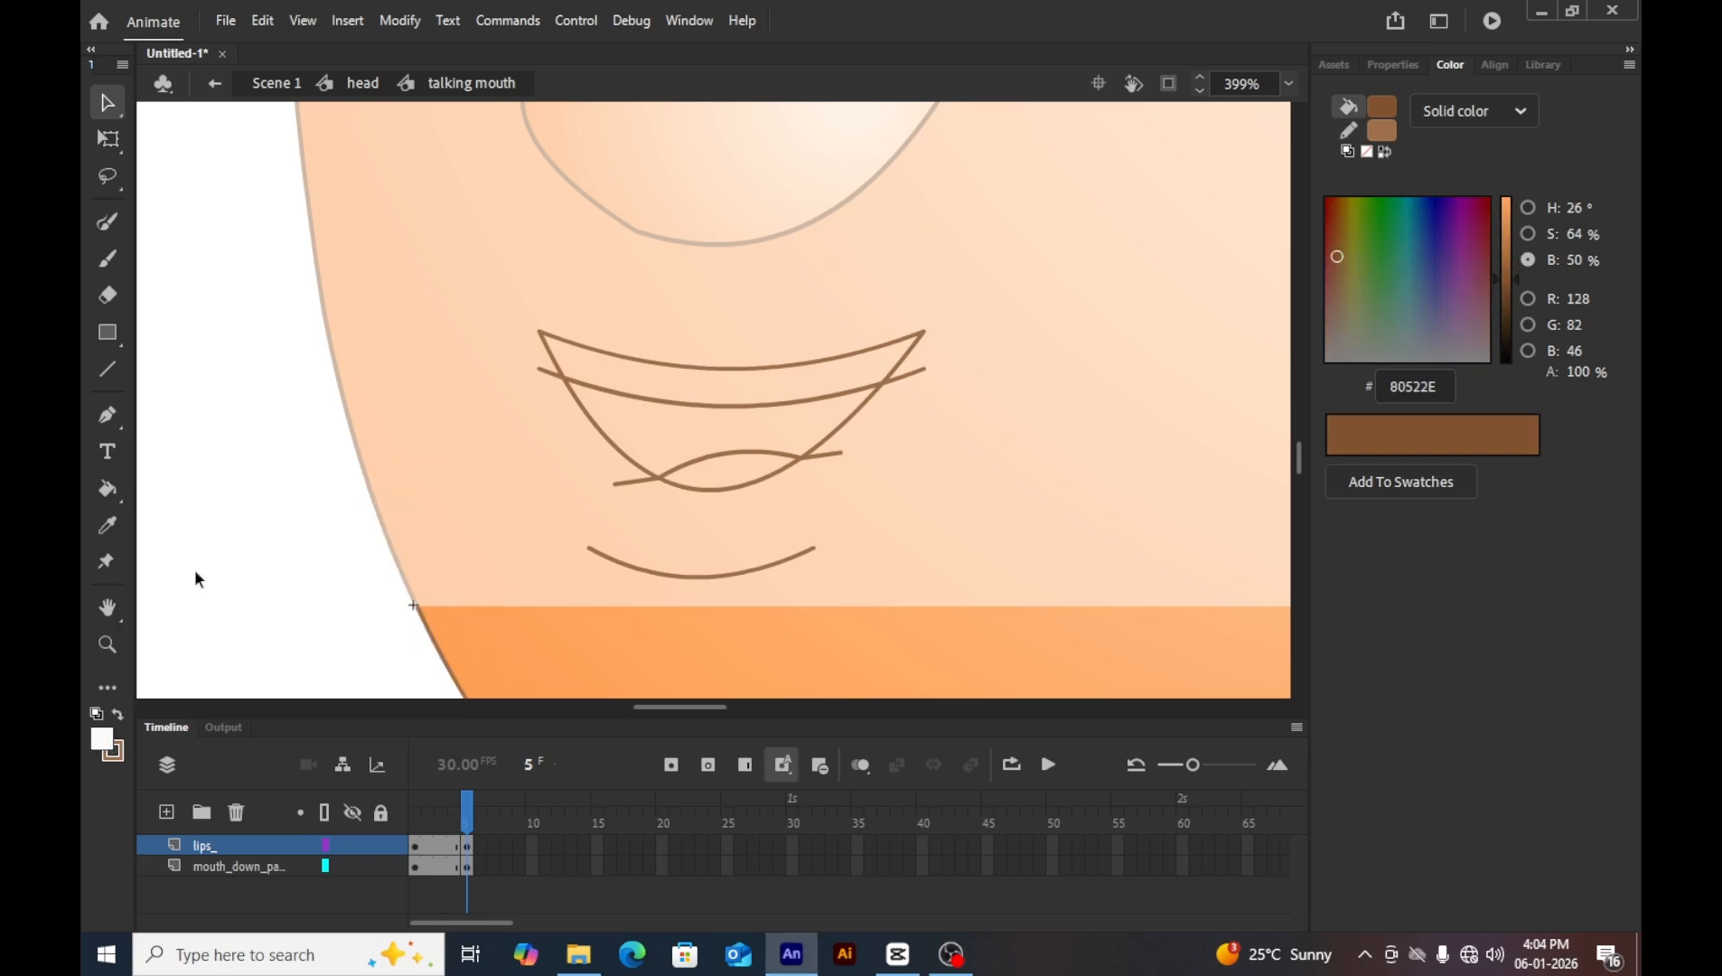
pyautogui.press('k')
pyautogui.click(825, 381)
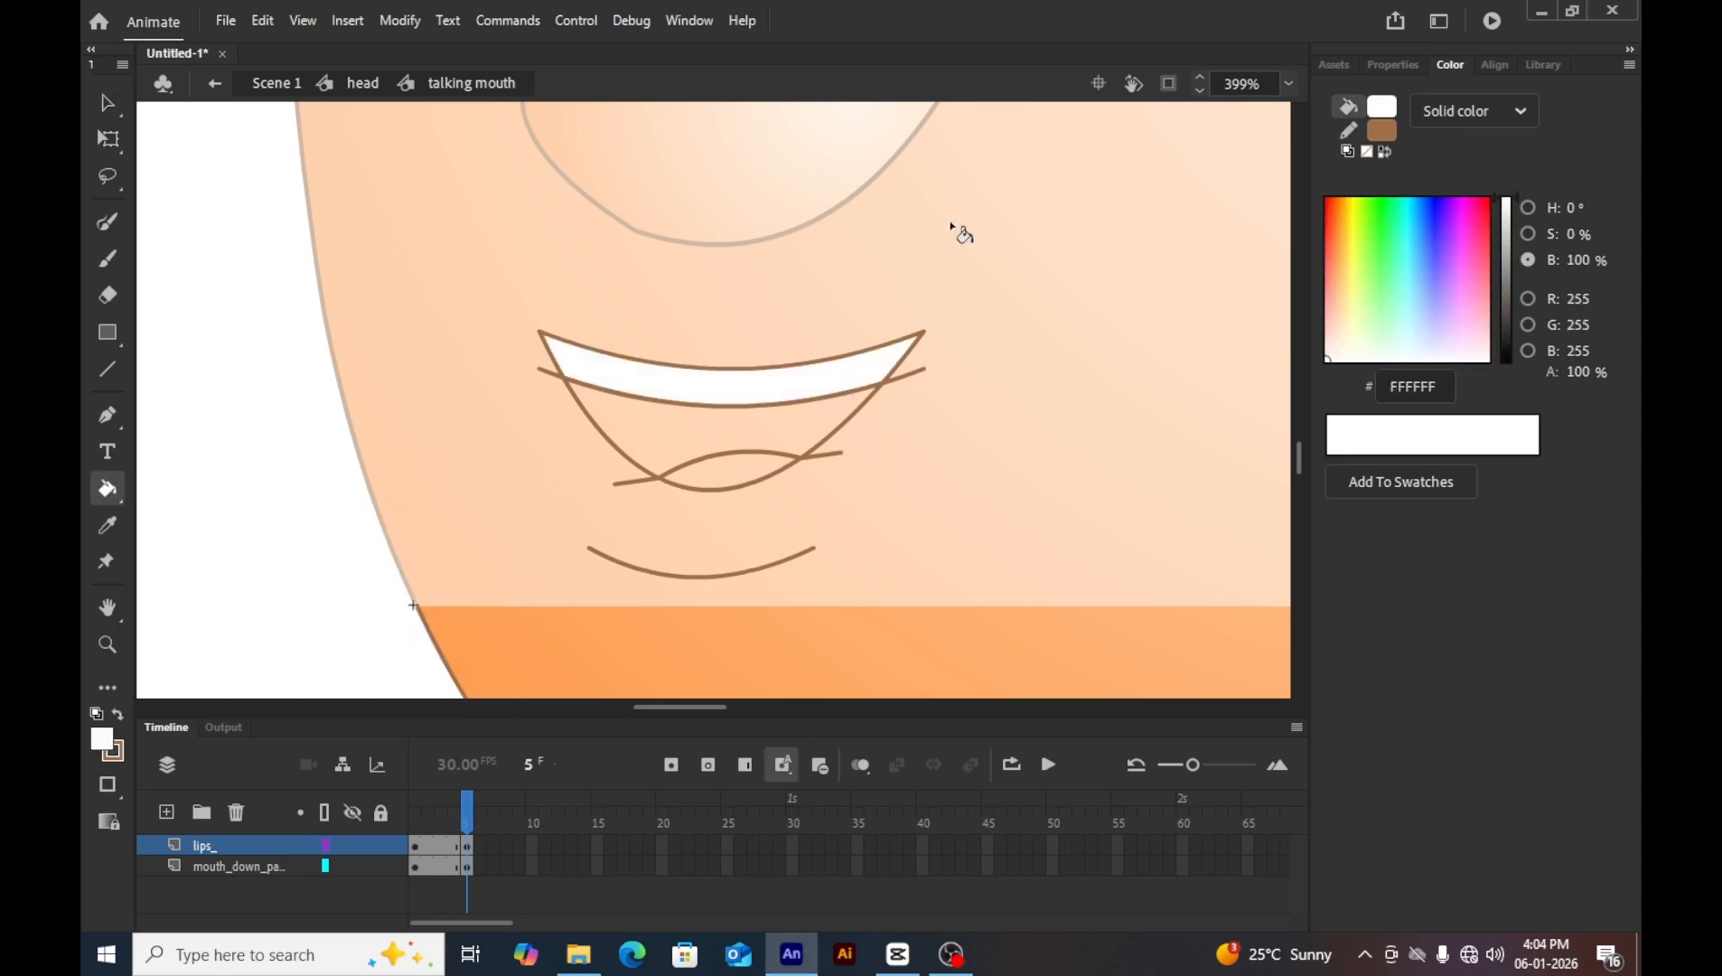
# Try #FF3366 and #FF3333 as fill colors for the tongue area, undoing each fill.
pyautogui.click(102, 739)
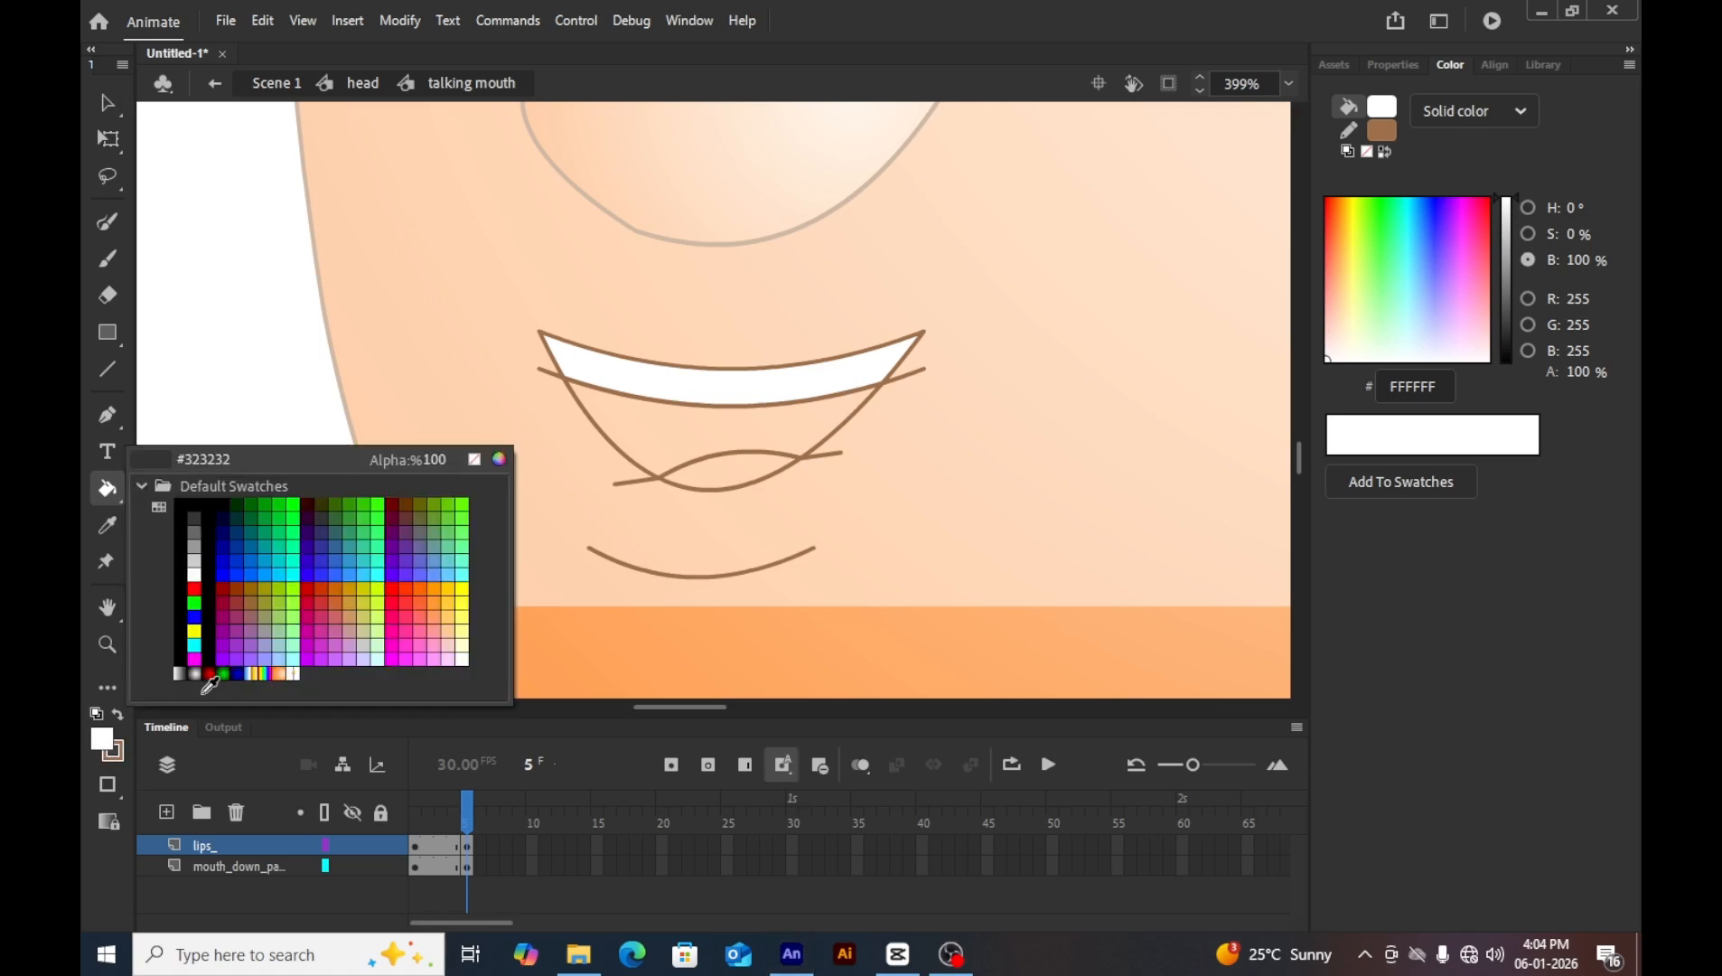
pyautogui.click(411, 605)
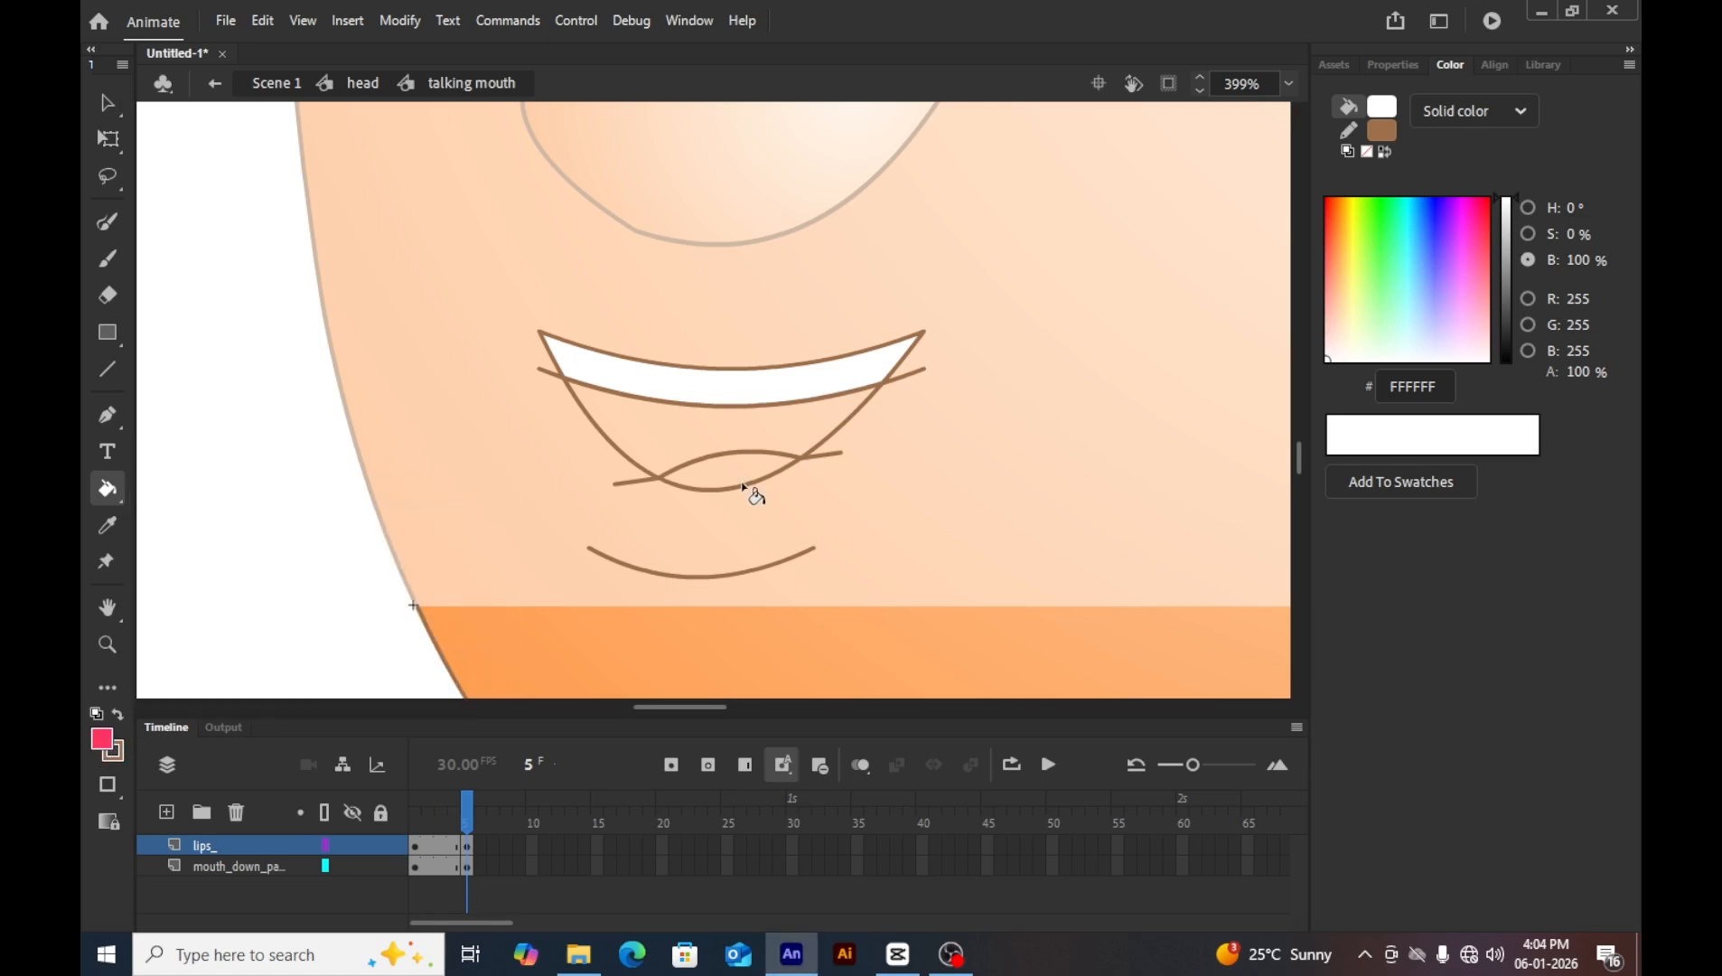
pyautogui.click(742, 474)
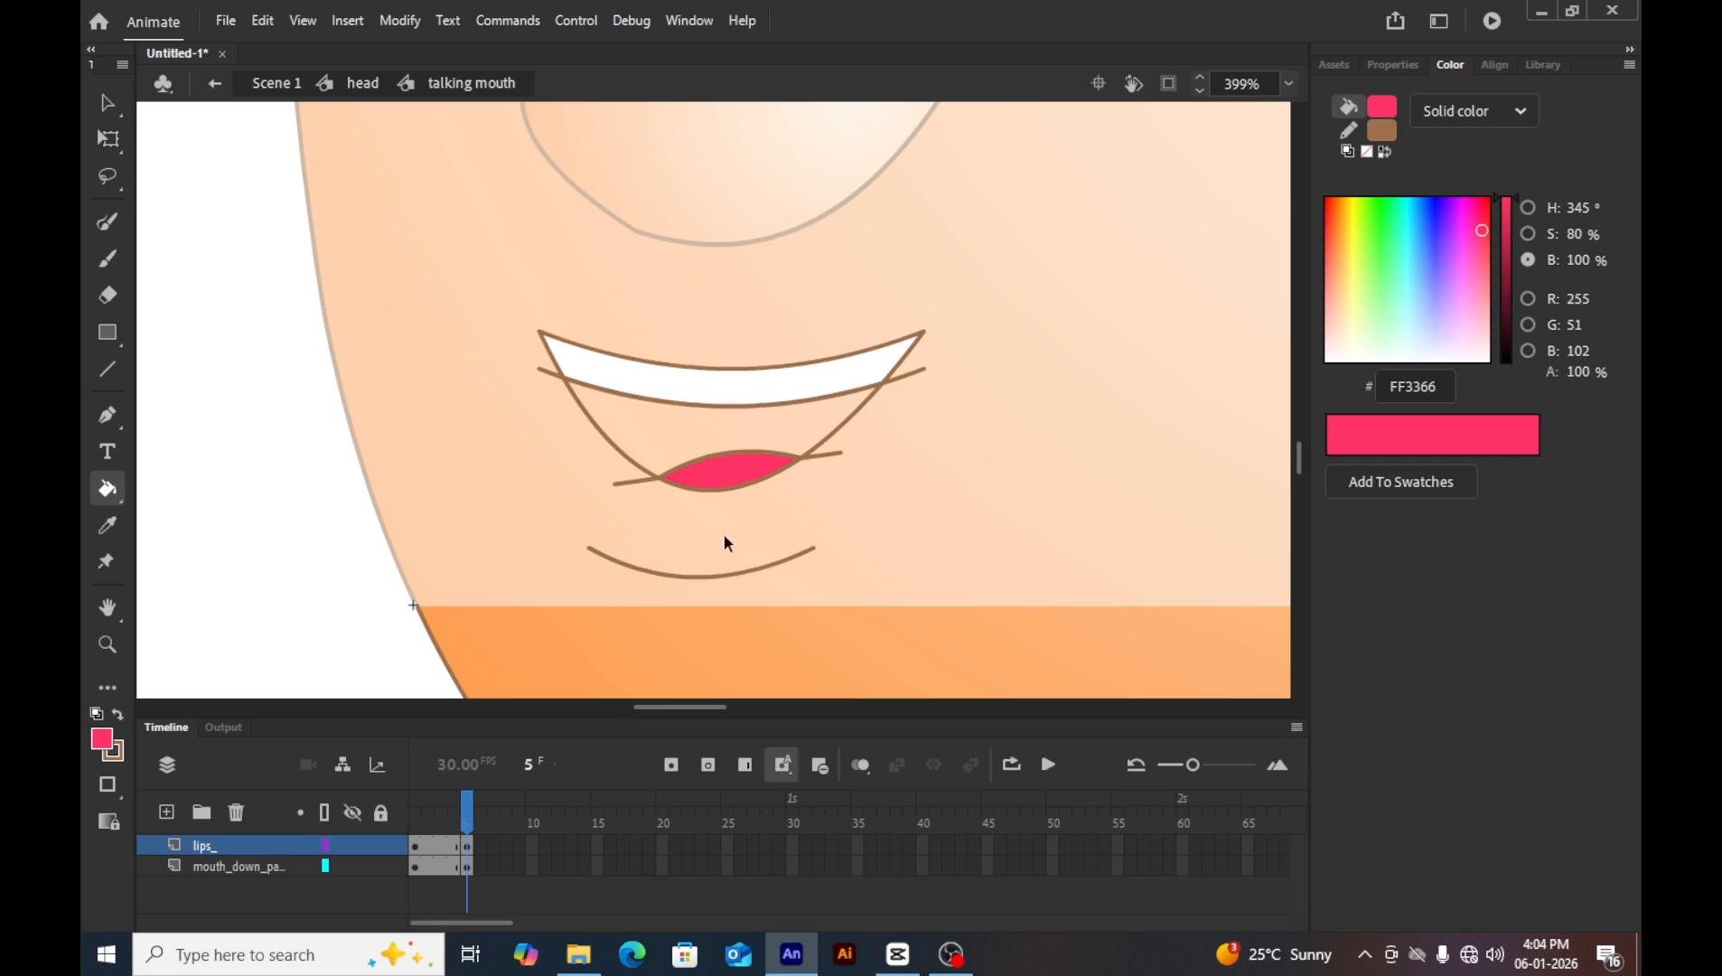
pyautogui.hotkey('ctrl', 'z')
pyautogui.click(105, 739)
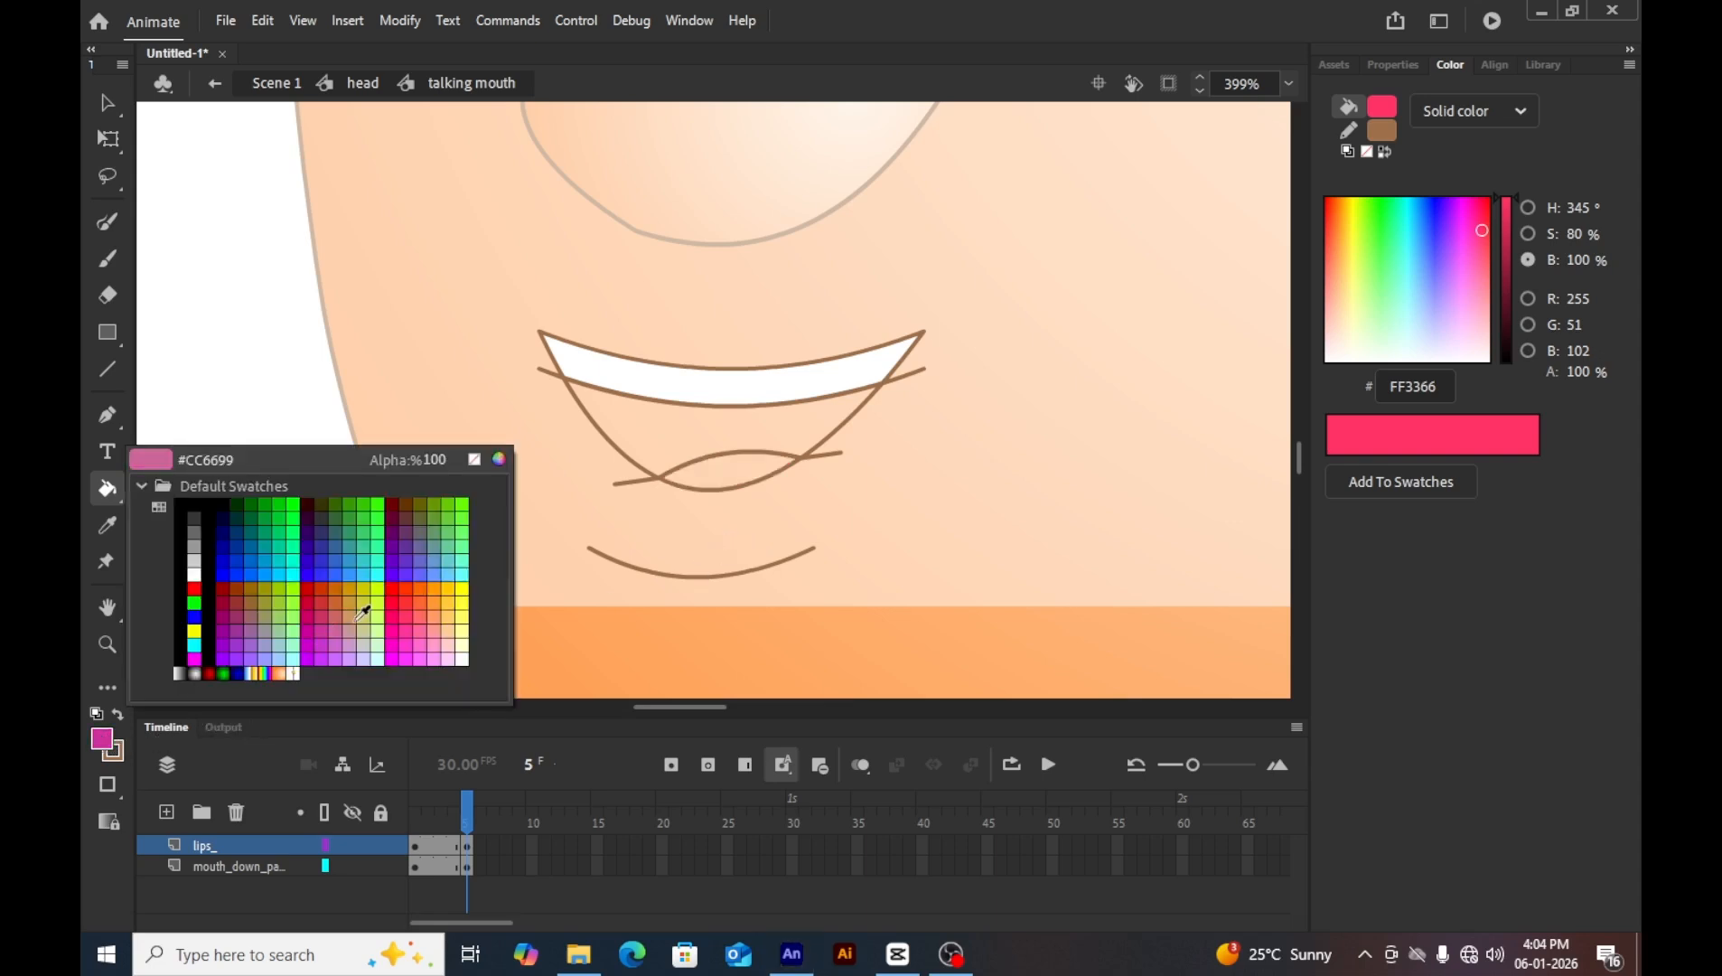
pyautogui.click(415, 602)
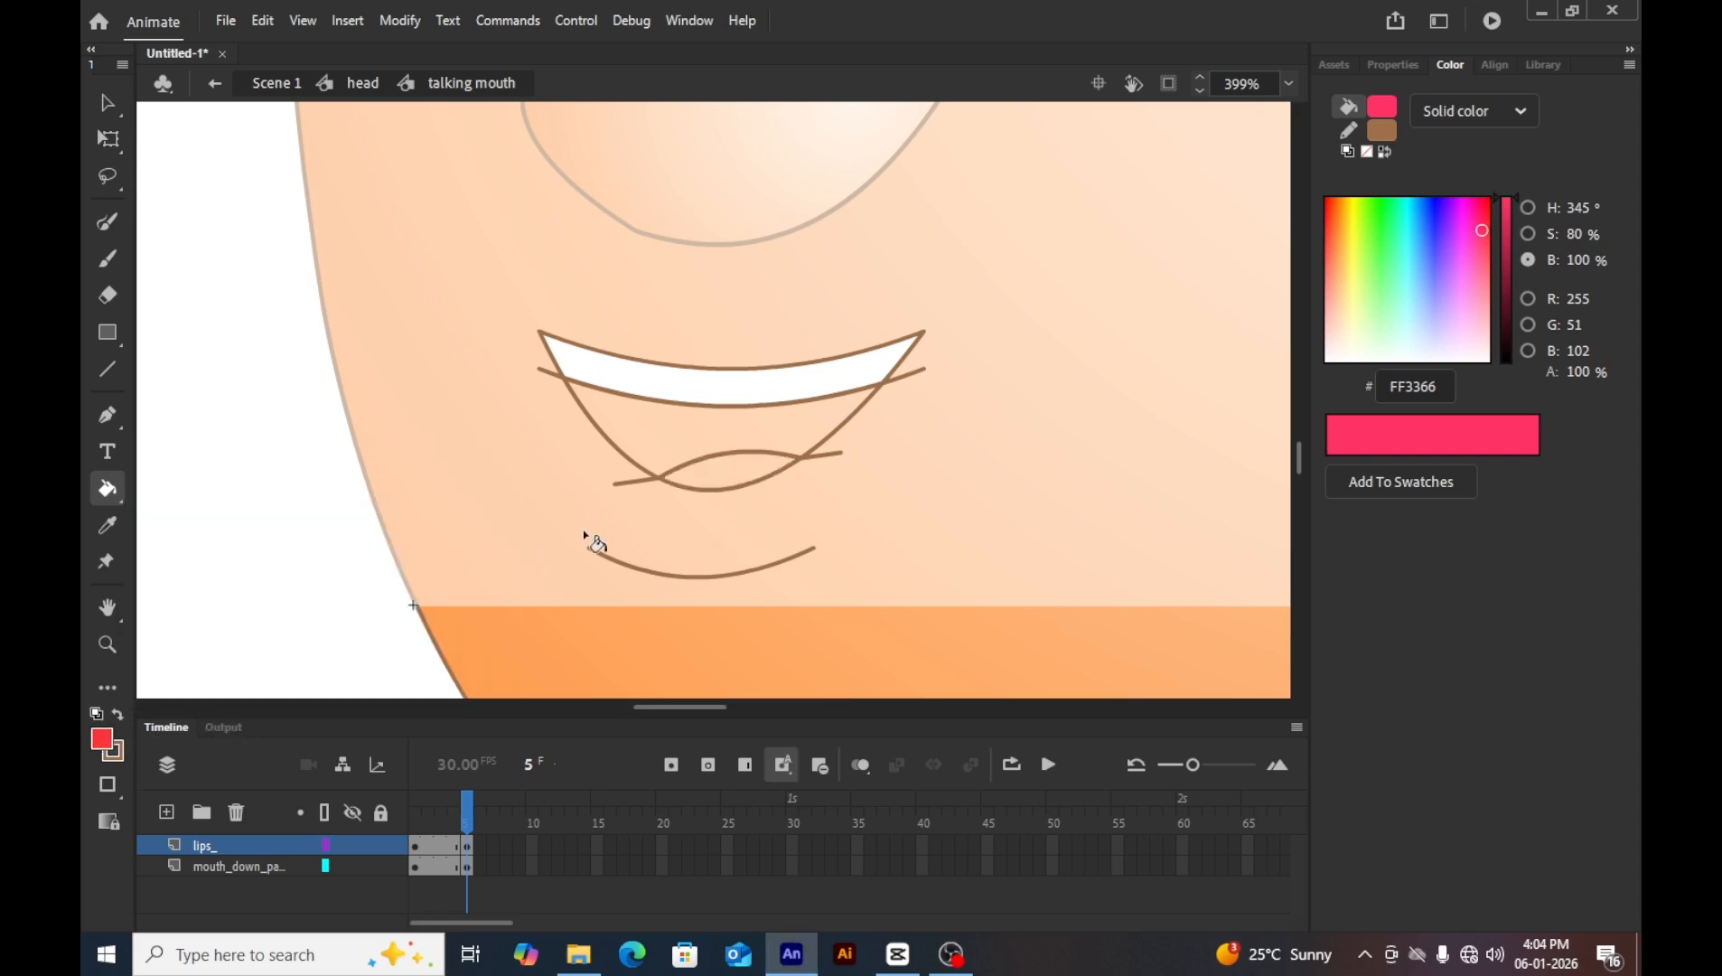
pyautogui.click(742, 476)
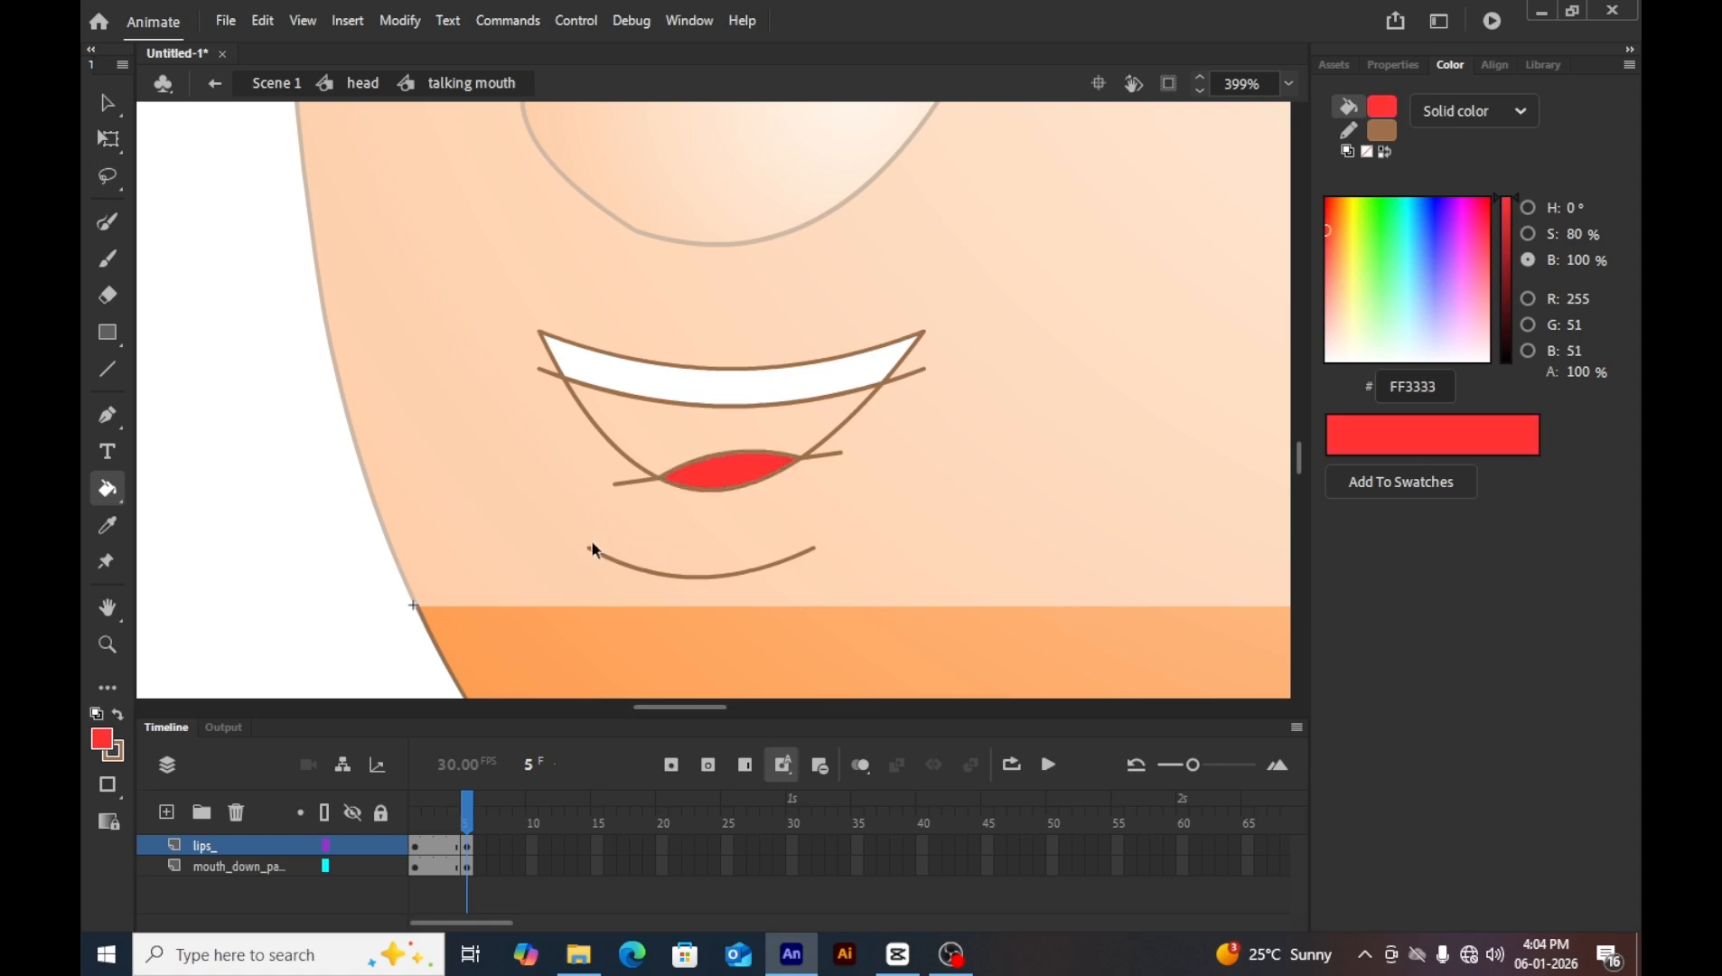
pyautogui.hotkey('ctrl', 'z')
# Fill the tongue area with red #FF0000.
pyautogui.click(102, 741)
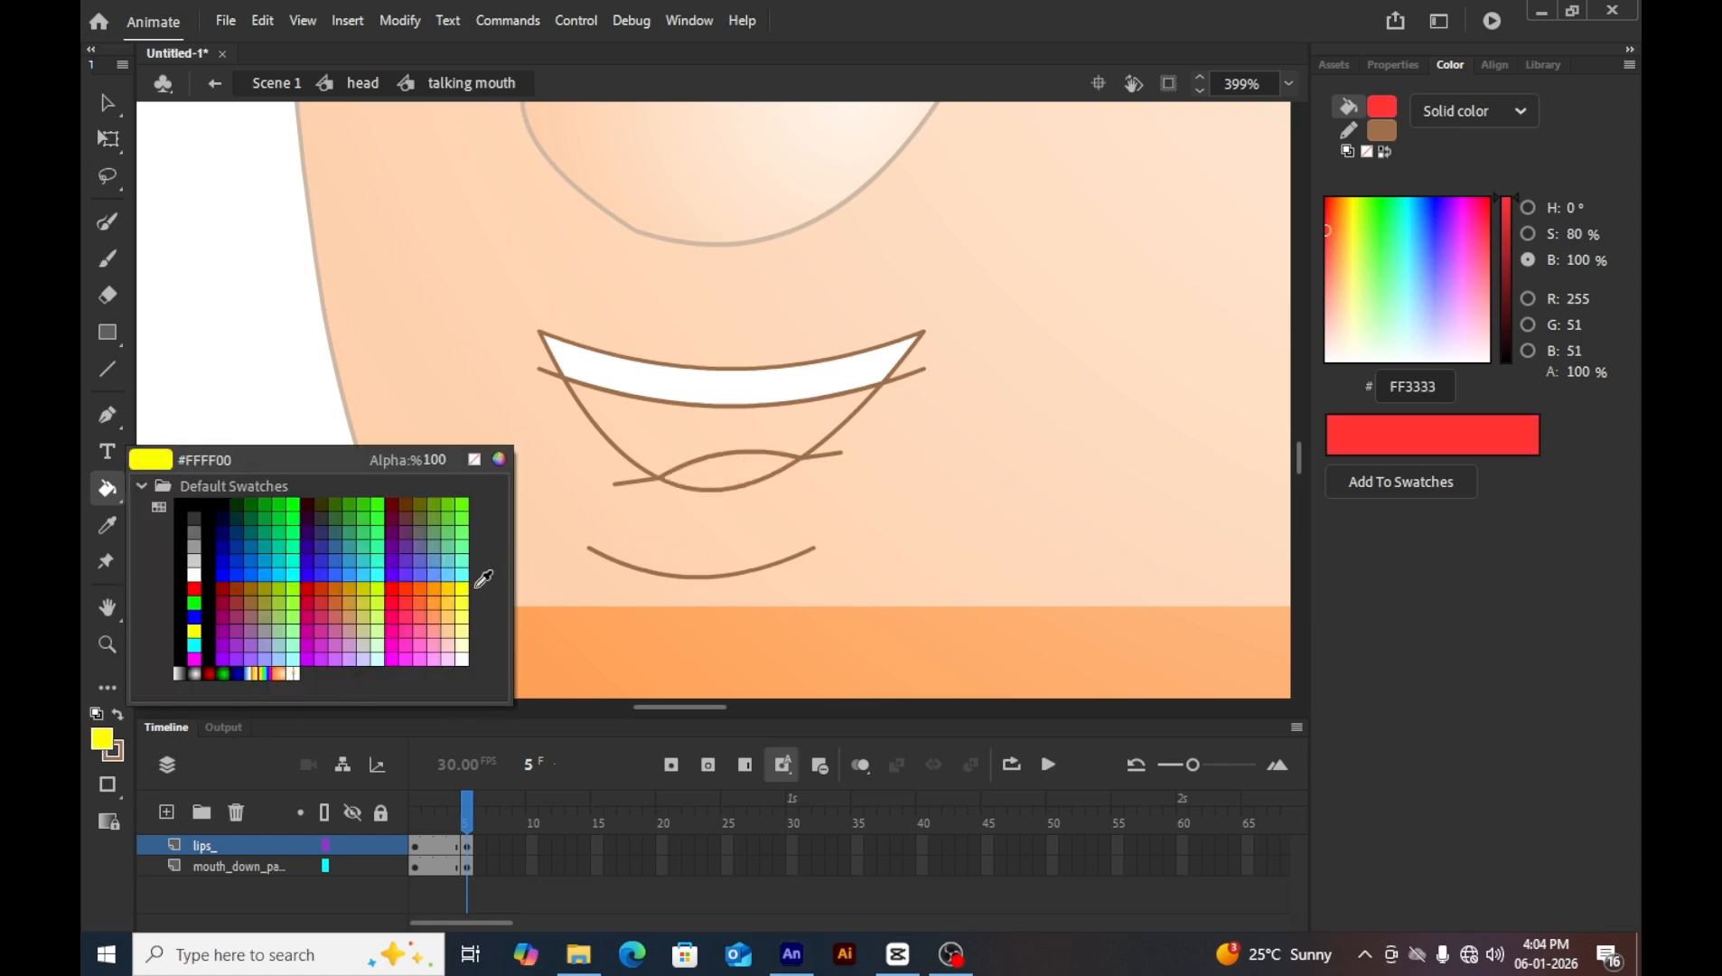
pyautogui.click(394, 590)
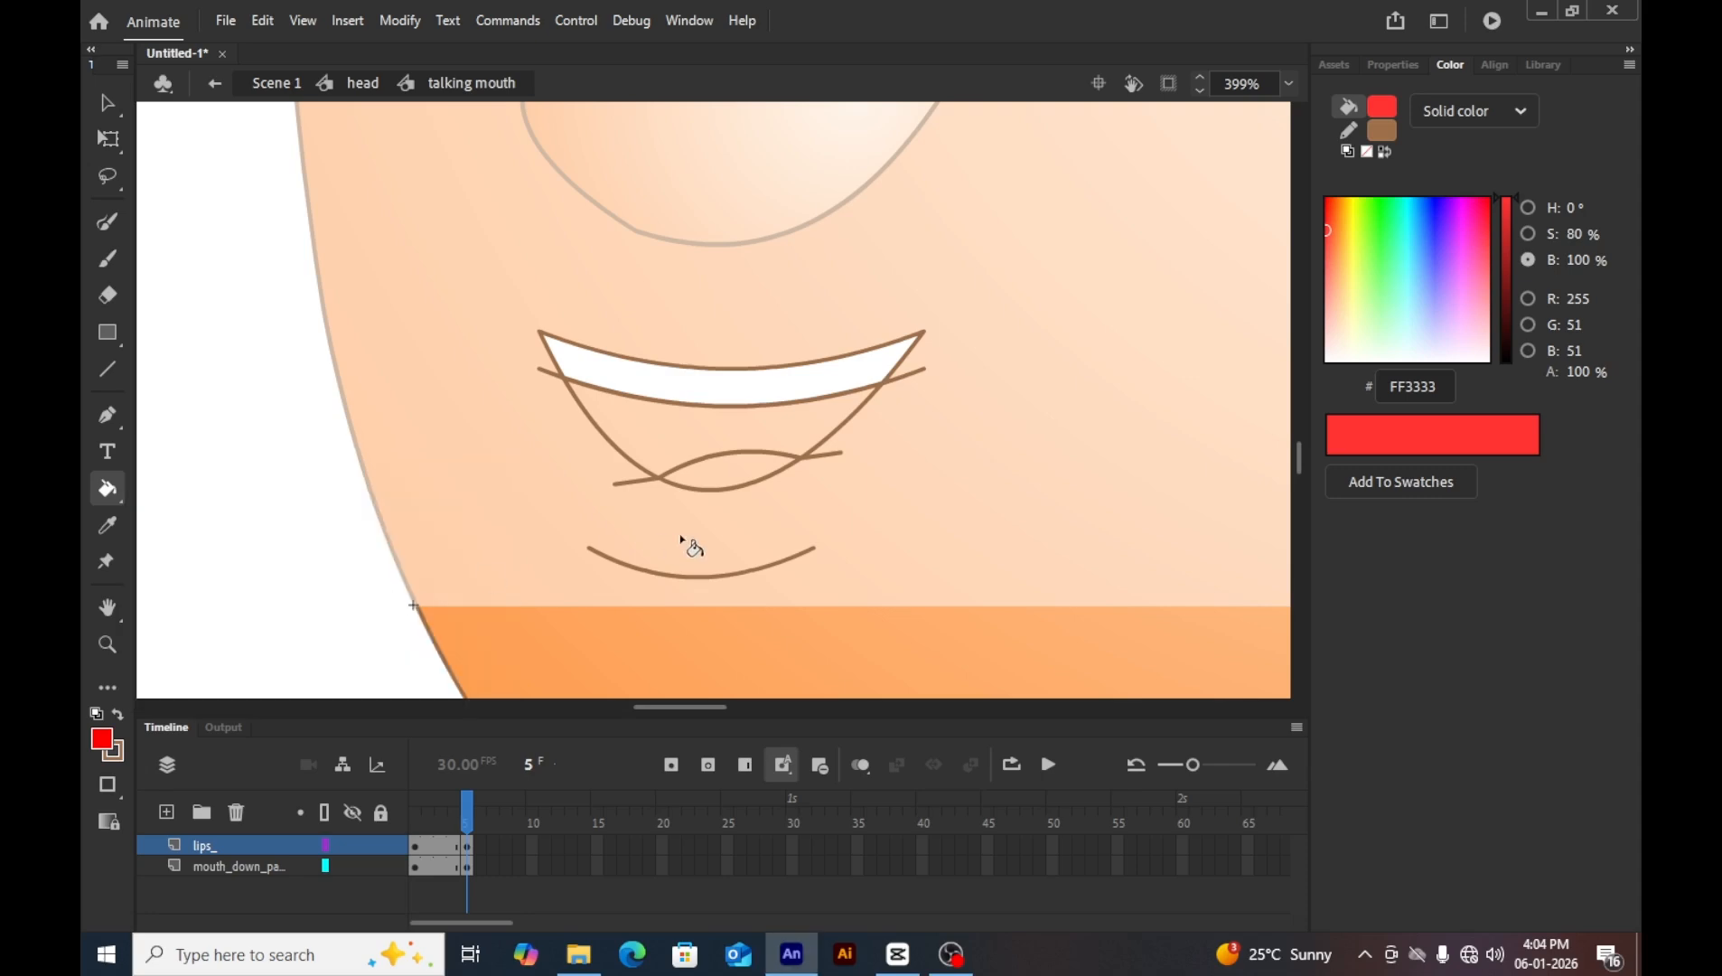
pyautogui.click(730, 478)
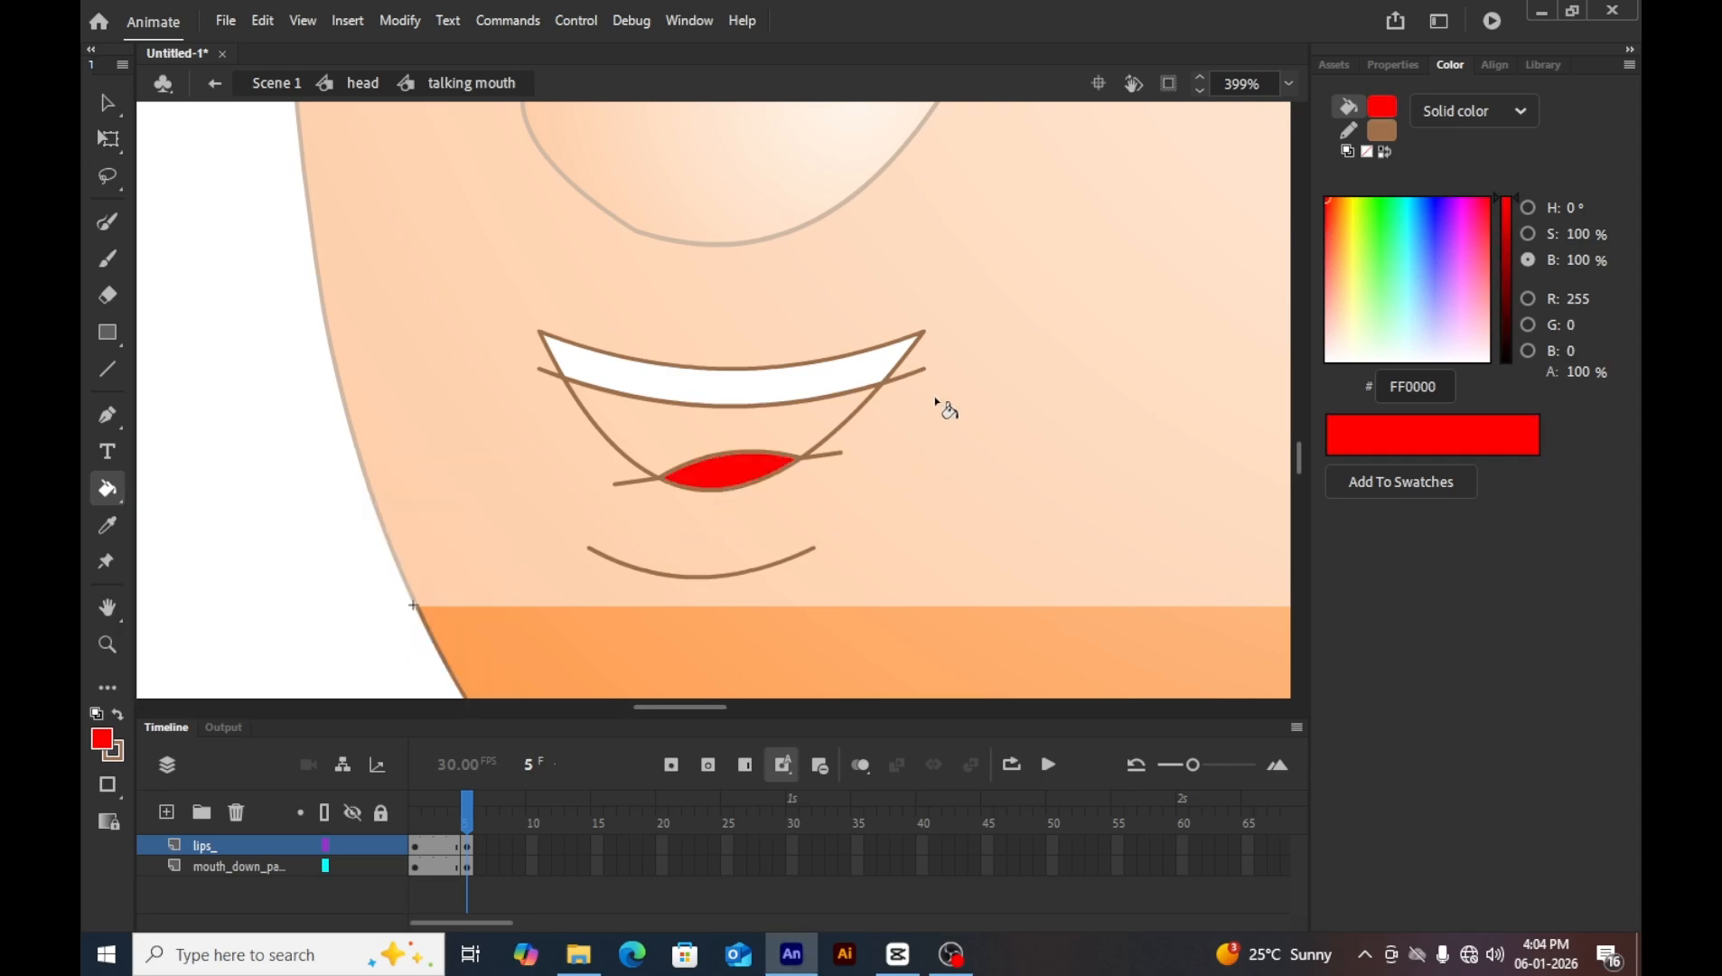
# Fill the mouth interior between the teeth and the tongue with dark red #990000.
pyautogui.click(101, 740)
pyautogui.click(229, 579)
pyautogui.click(654, 438)
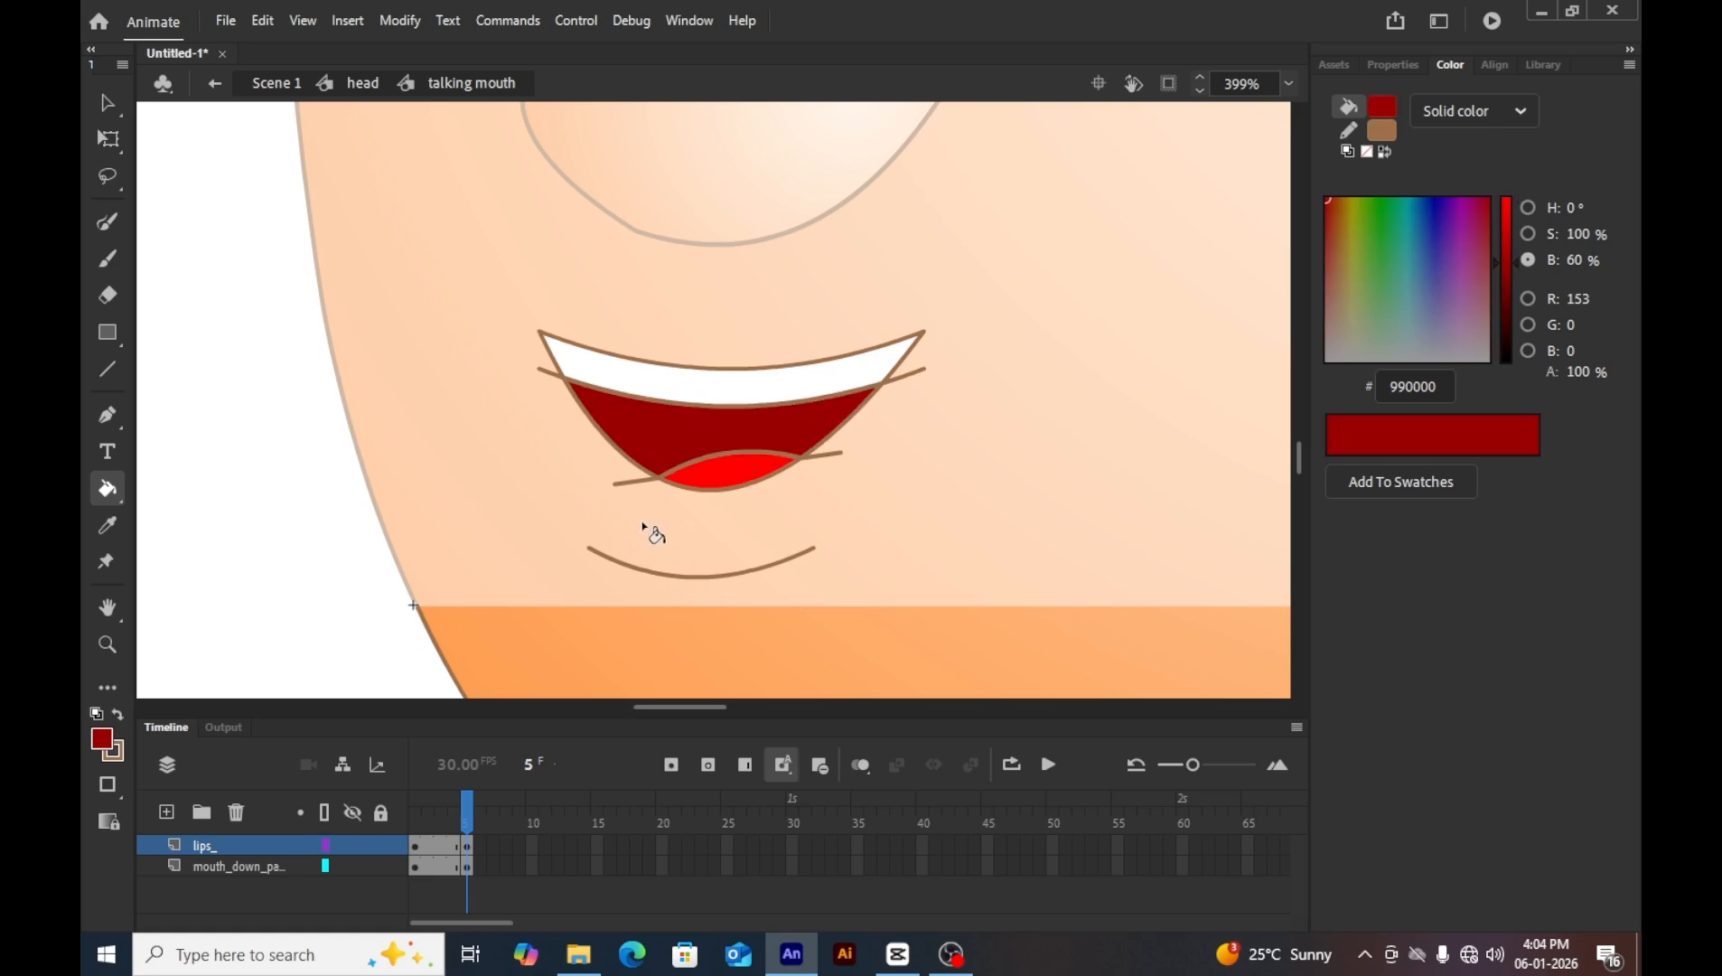
# Refill the mouth interior between the teeth and tongue with darker red #660000.
pyautogui.press('v')
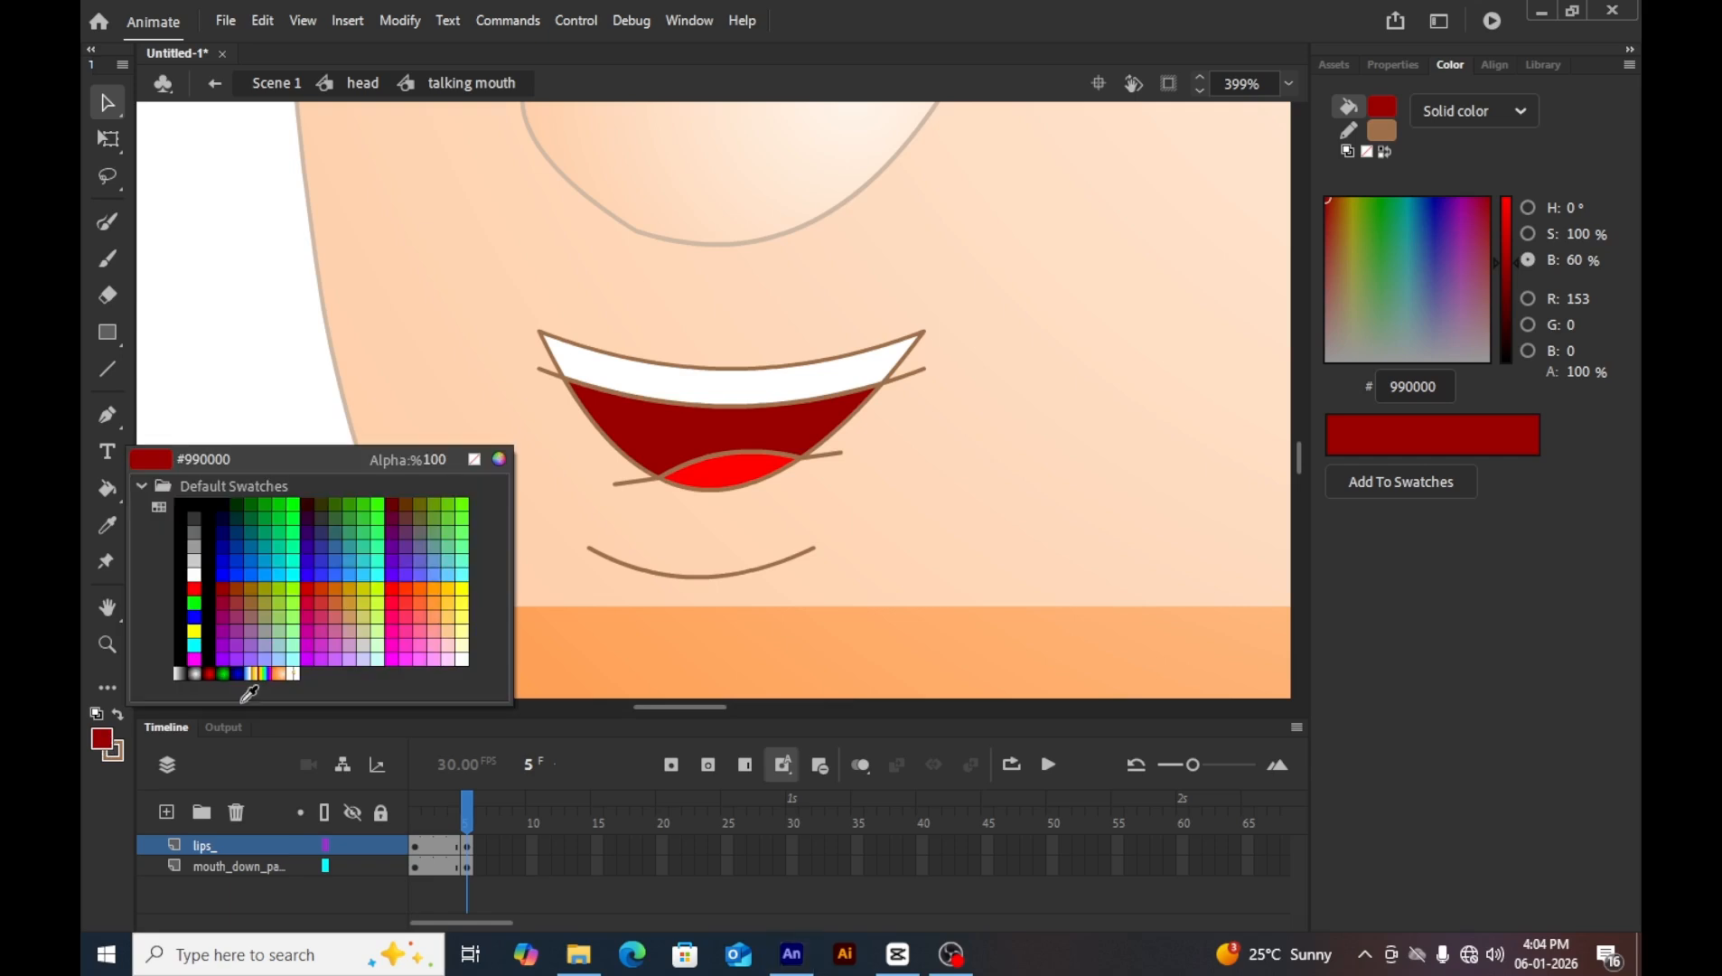
pyautogui.click(103, 742)
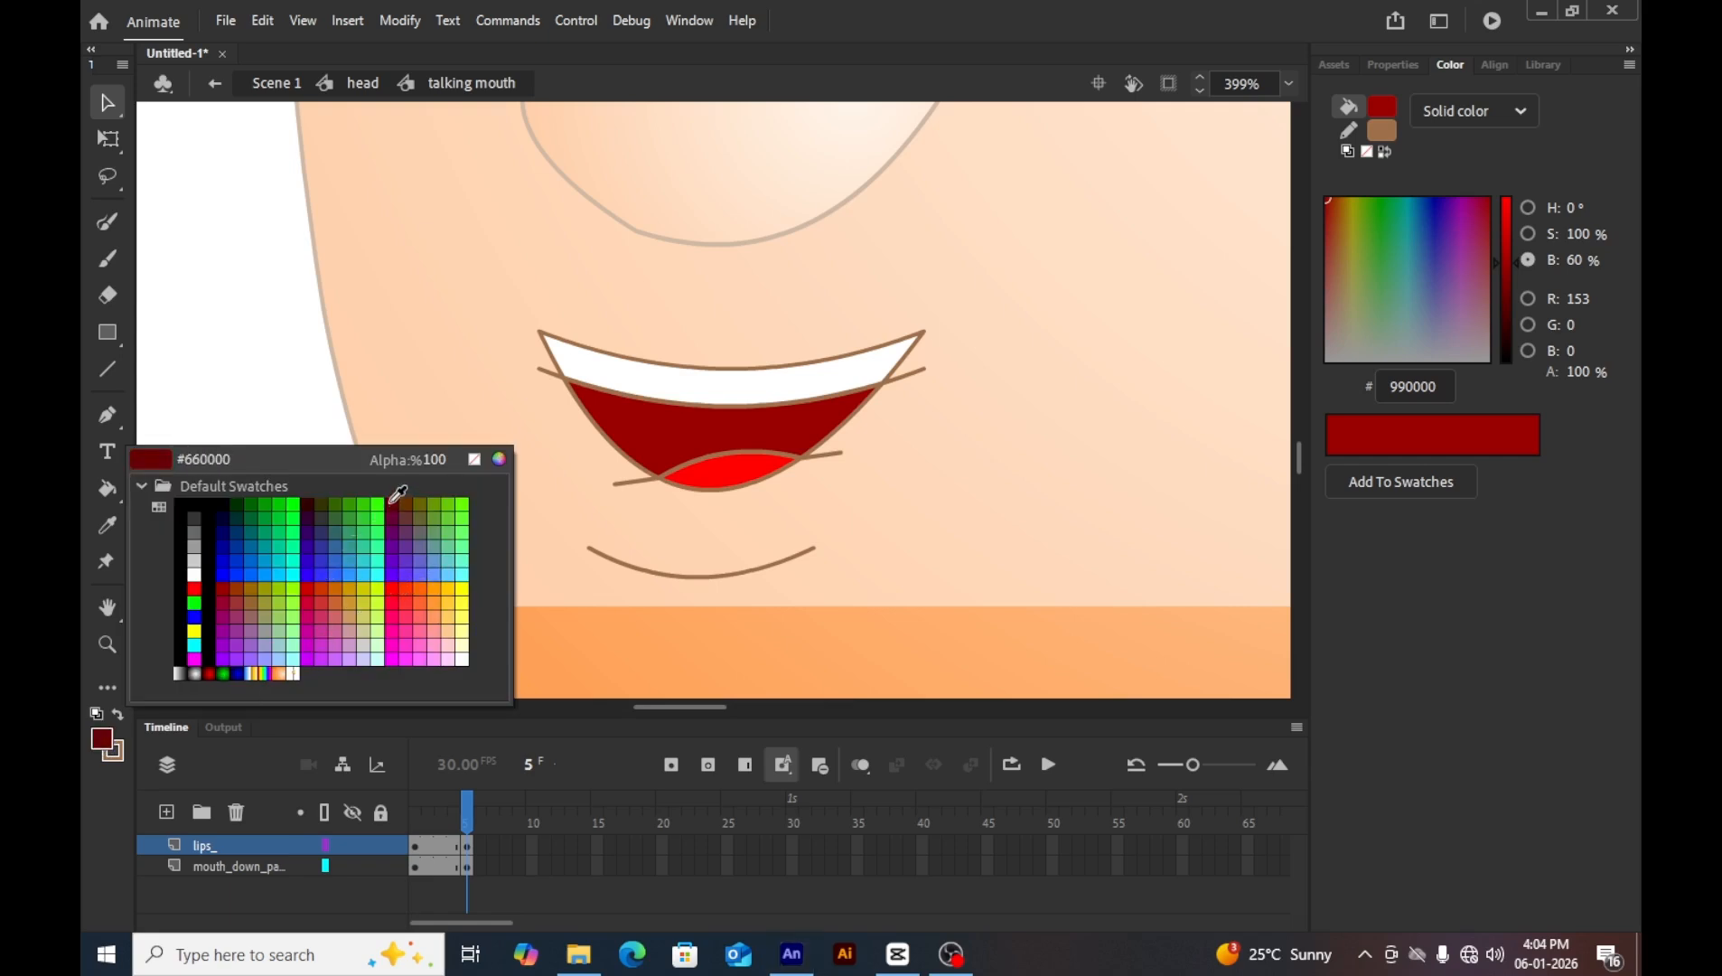
pyautogui.press('Escape')
pyautogui.press('k')
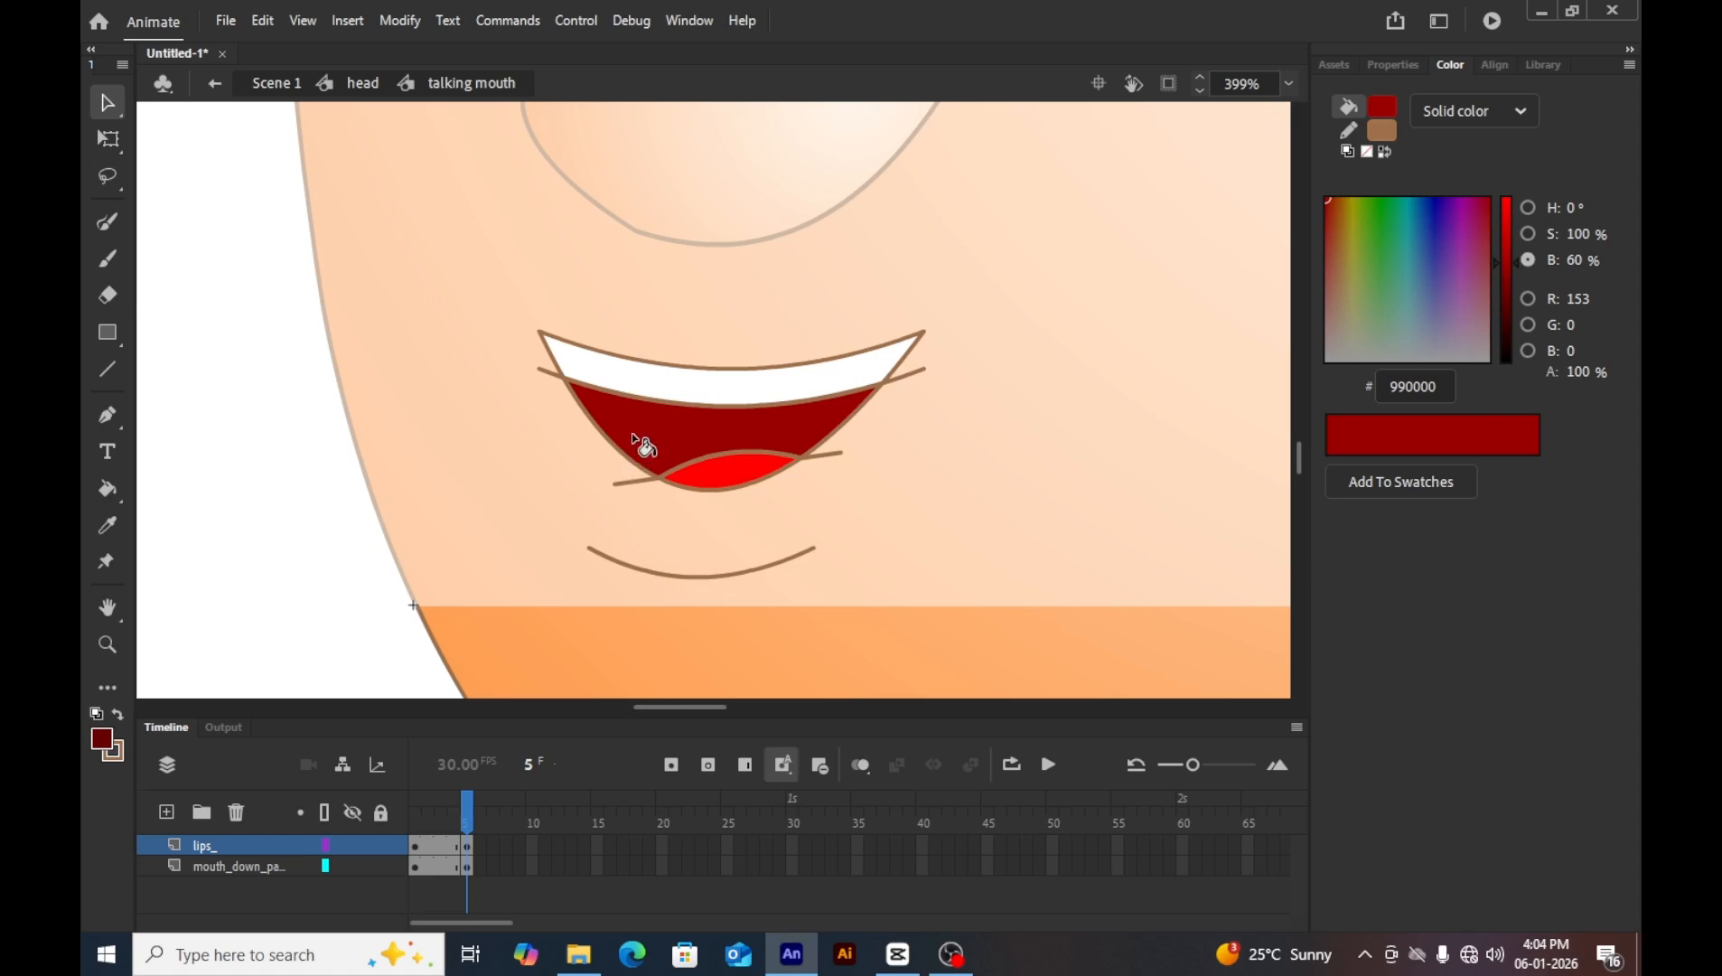
pyautogui.click(631, 437)
# Delete the tongue's top outline, the teeth's lower outline and the four stray line ends sticking out past the mouth.
pyautogui.press('v')
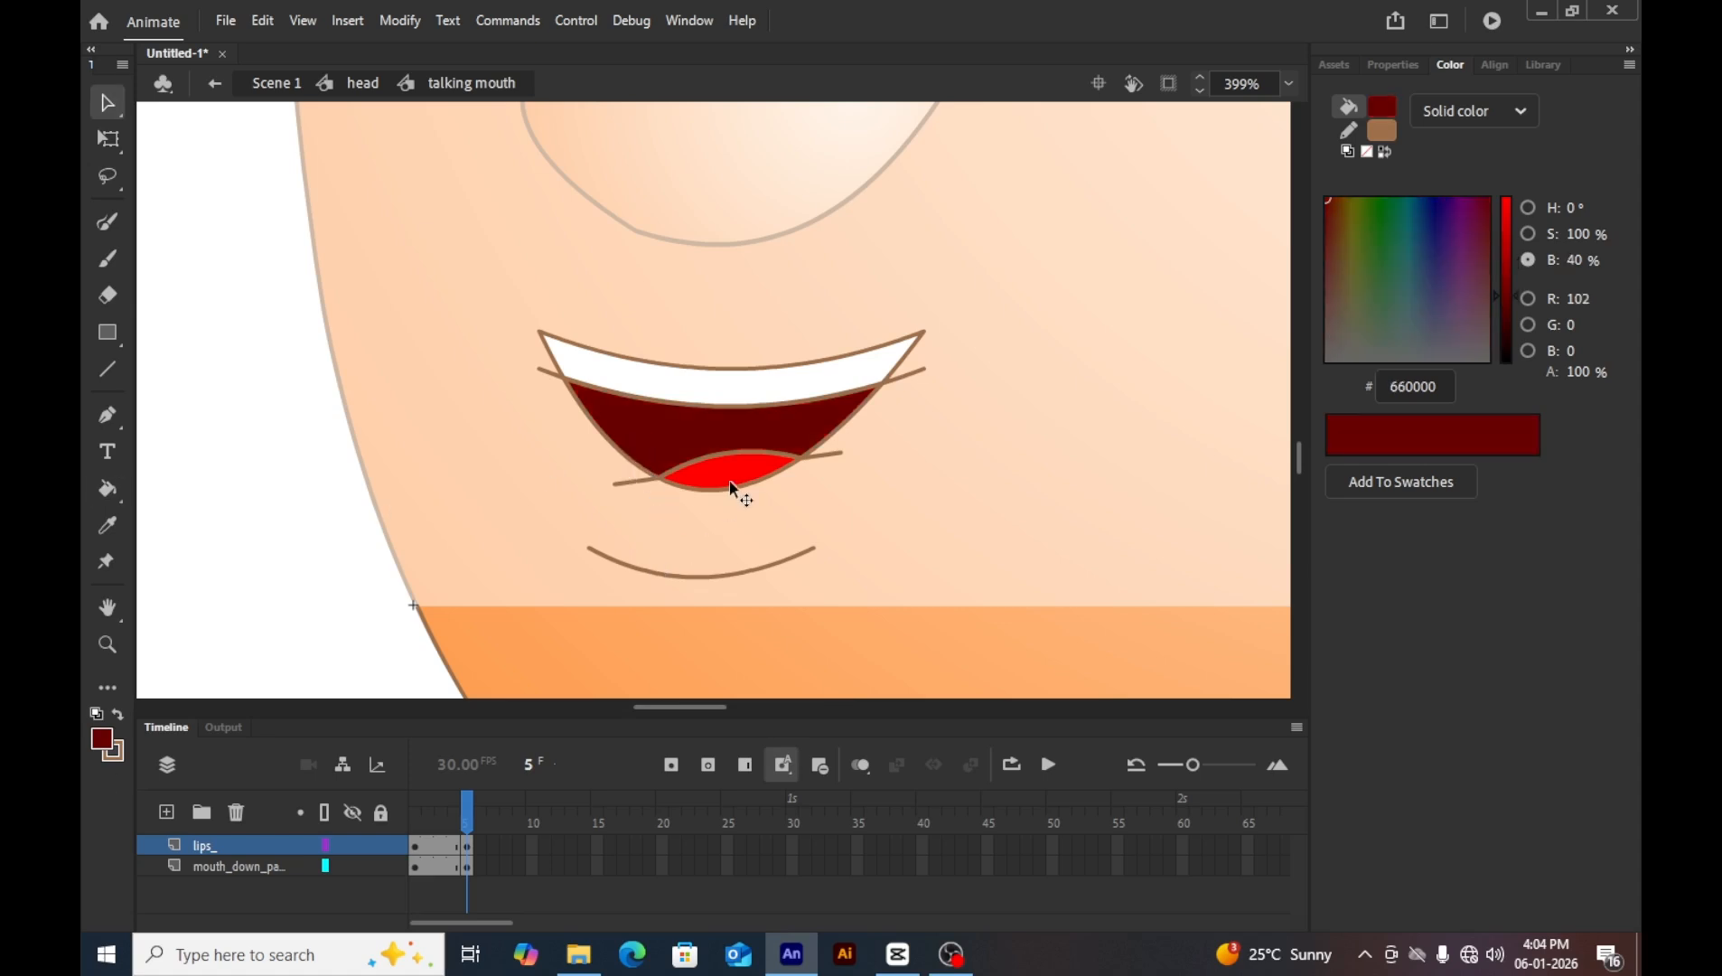
pyautogui.click(787, 453)
pyautogui.press('Delete')
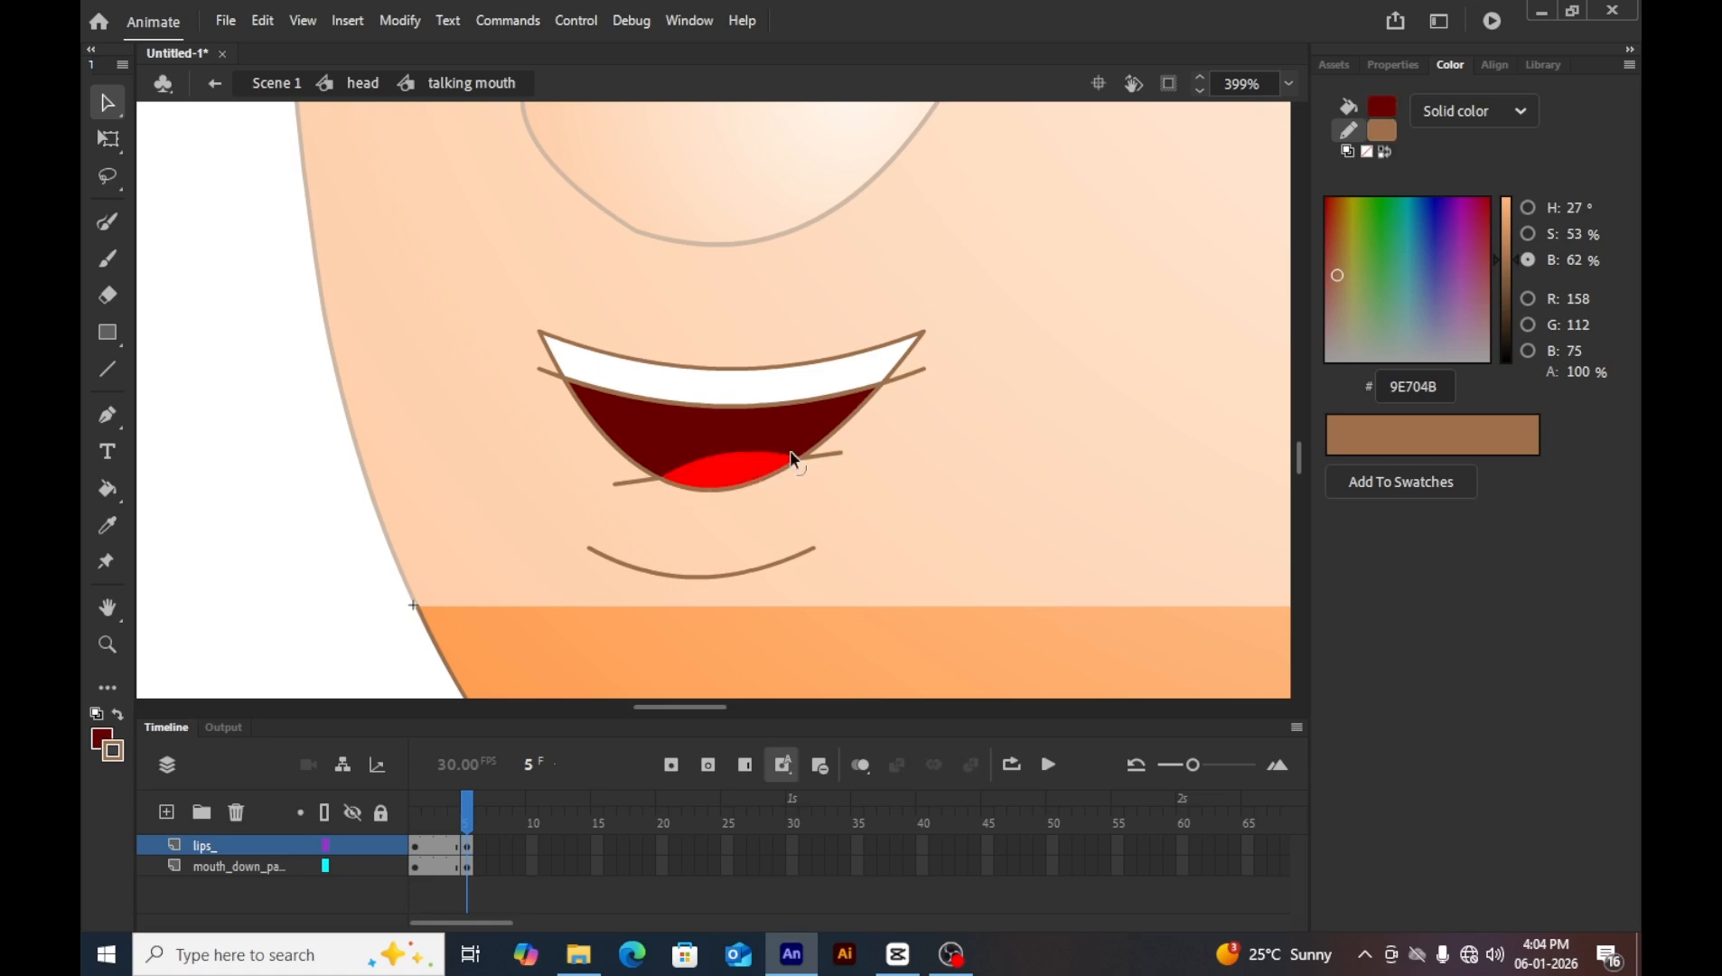
pyautogui.click(832, 452)
pyautogui.press('Delete')
pyautogui.click(625, 484)
pyautogui.press('Delete')
pyautogui.click(903, 374)
pyautogui.press('Delete')
pyautogui.click(546, 370)
pyautogui.press('Delete')
pyautogui.click(799, 405)
pyautogui.press('Delete')
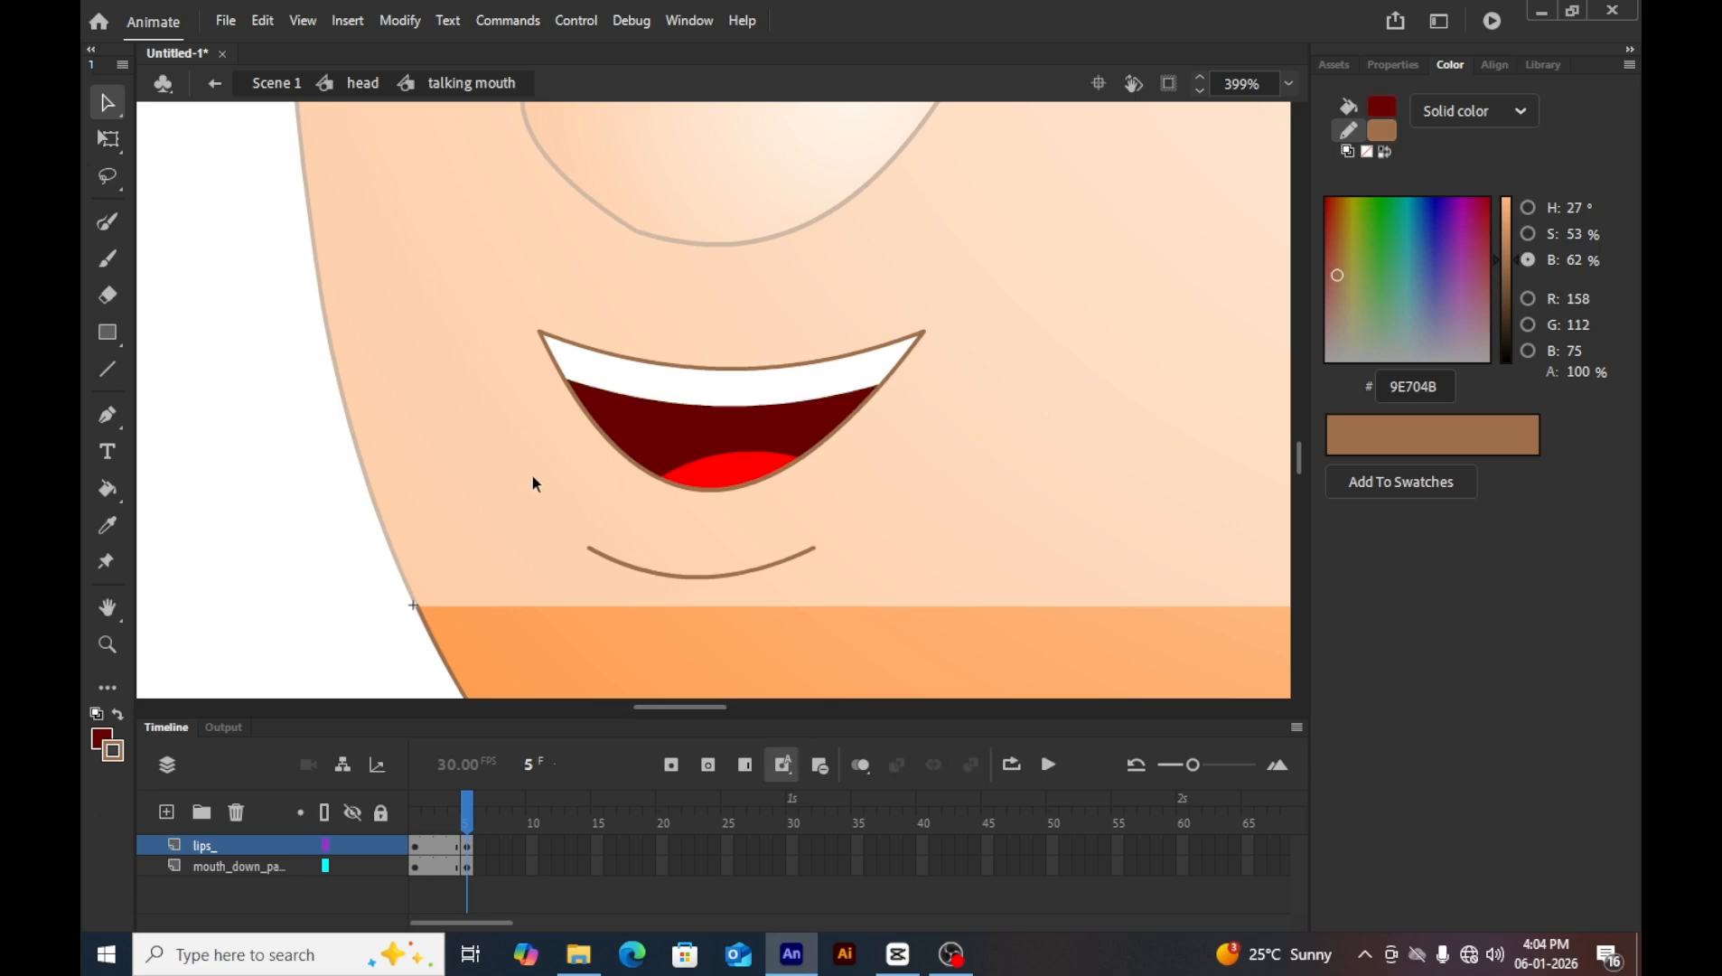
# Insert keyframes at frame 10 on both the lips_ and lower mouth layers.
pyautogui.moveTo(470, 813); pyautogui.dragTo(468, 810)
pyautogui.hotkey('ctrl', '-')
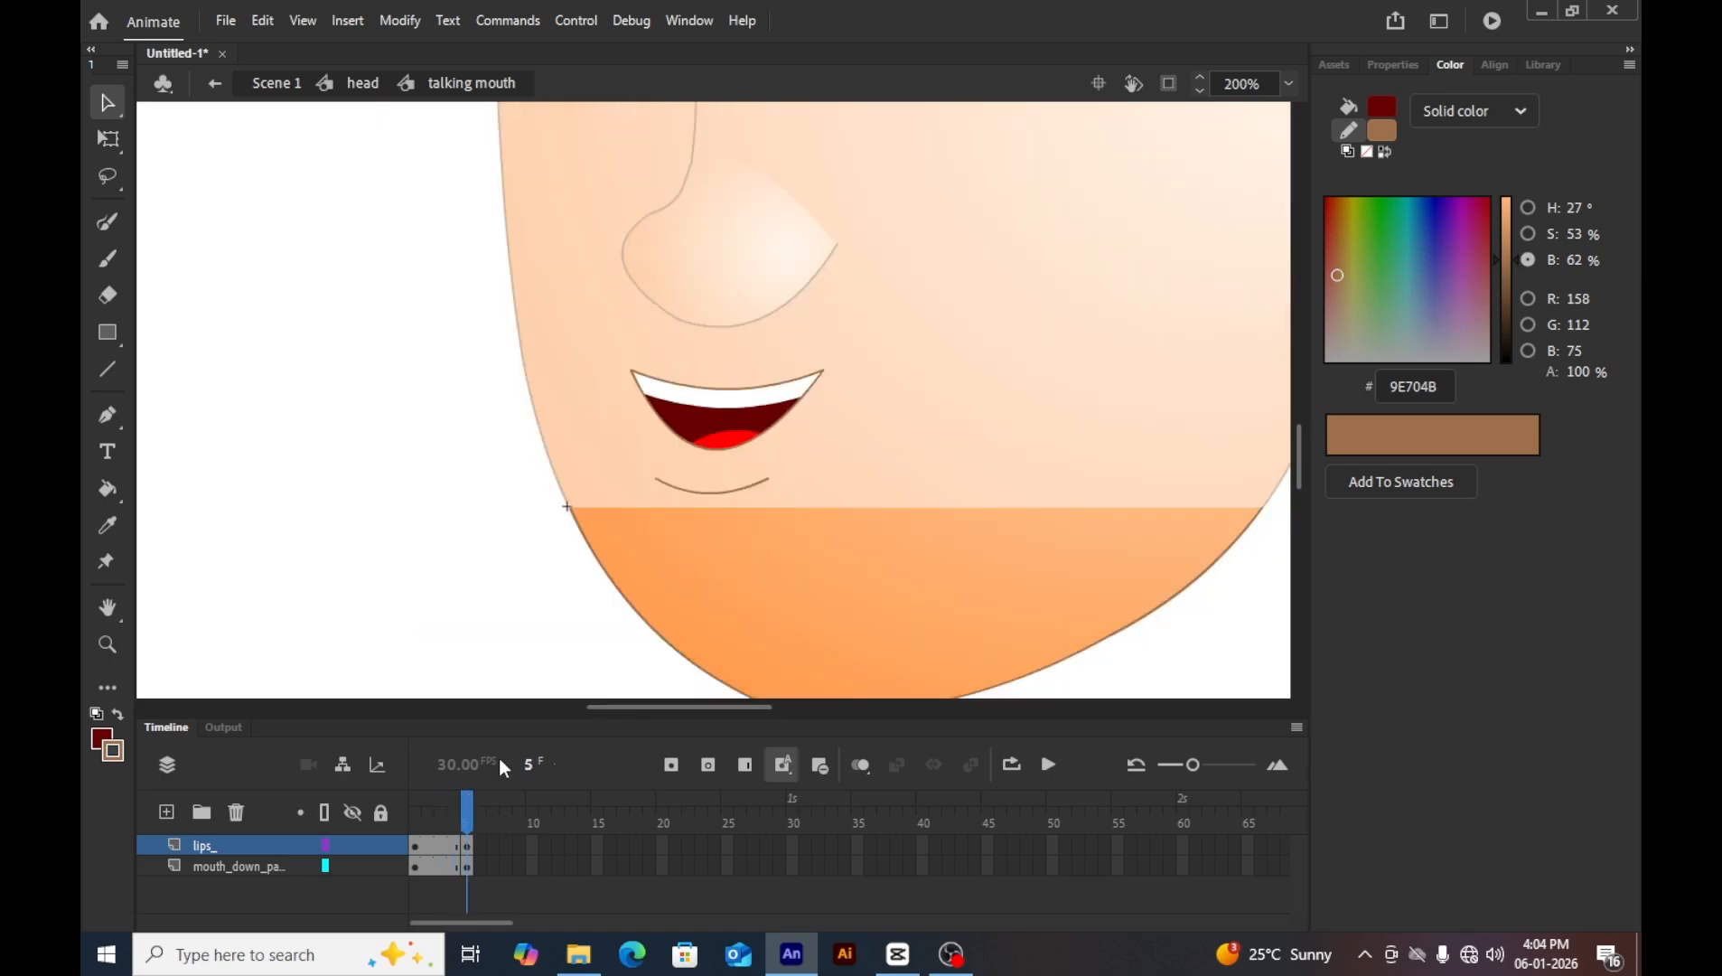
pyautogui.scroll(3, 747, 552)
pyautogui.scroll(-5, 747, 551)
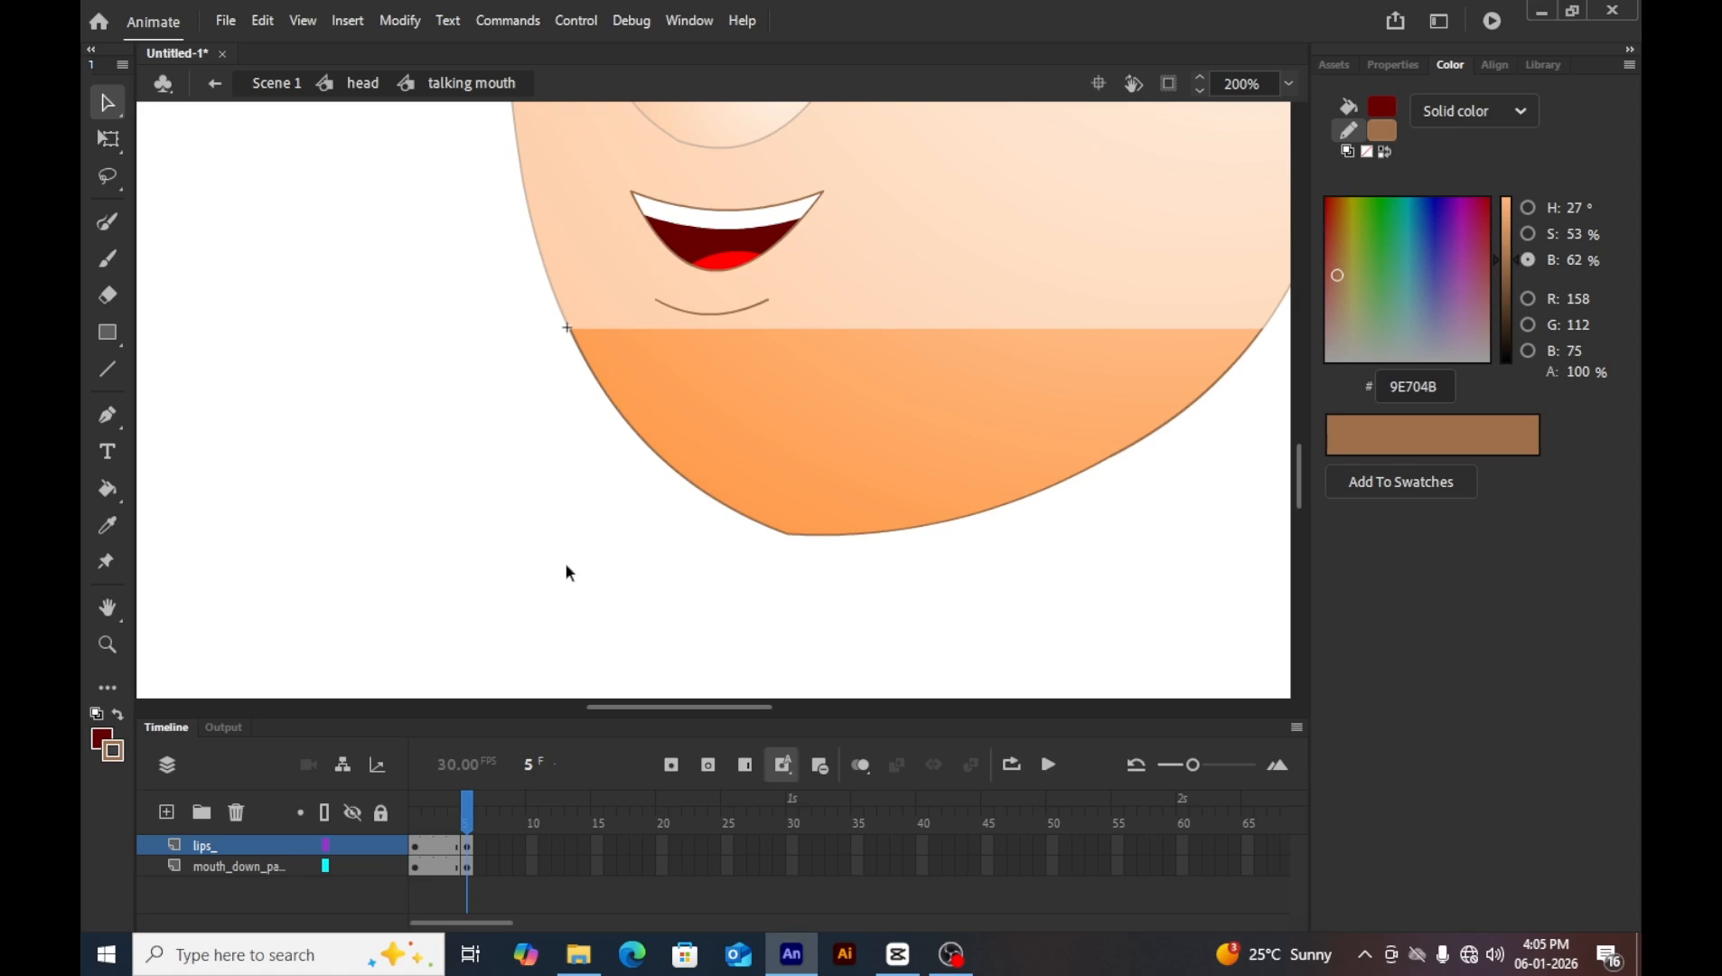
pyautogui.moveTo(469, 806); pyautogui.dragTo(556, 875)
pyautogui.press('F6')
pyautogui.click(474, 464)
# Curve the lower edge of the teeth slightly further down at frame 10.
pyautogui.scroll(2, 600, 373)
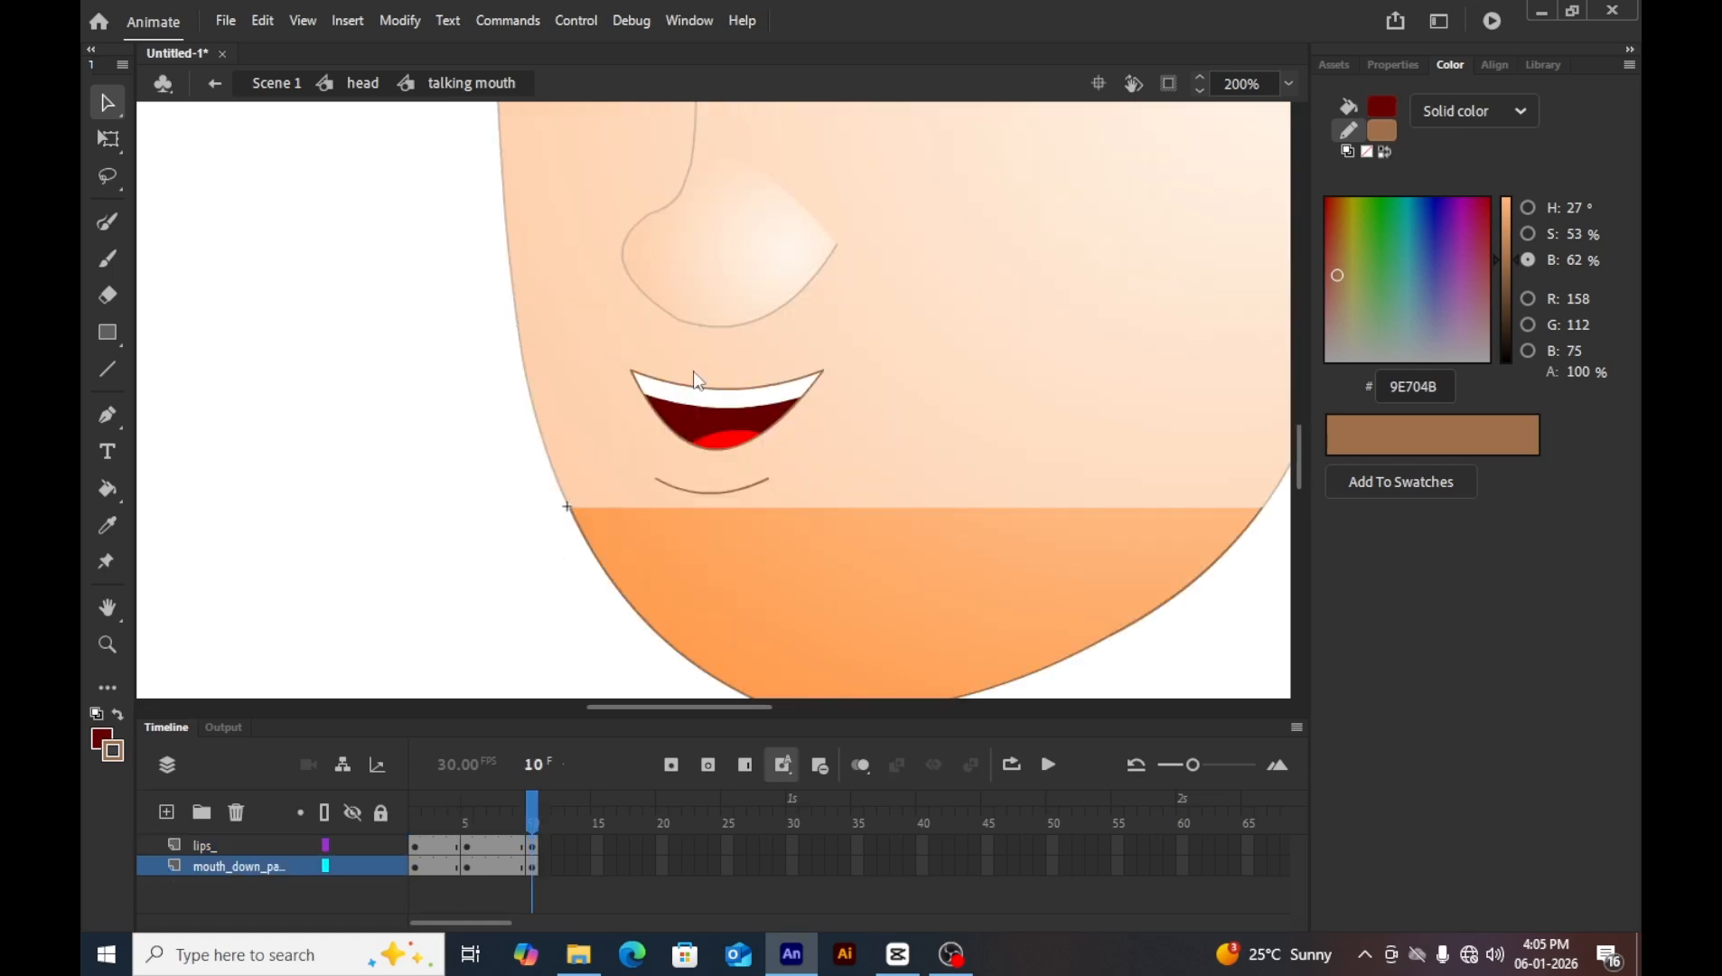
pyautogui.press('z')
pyautogui.click(739, 425)
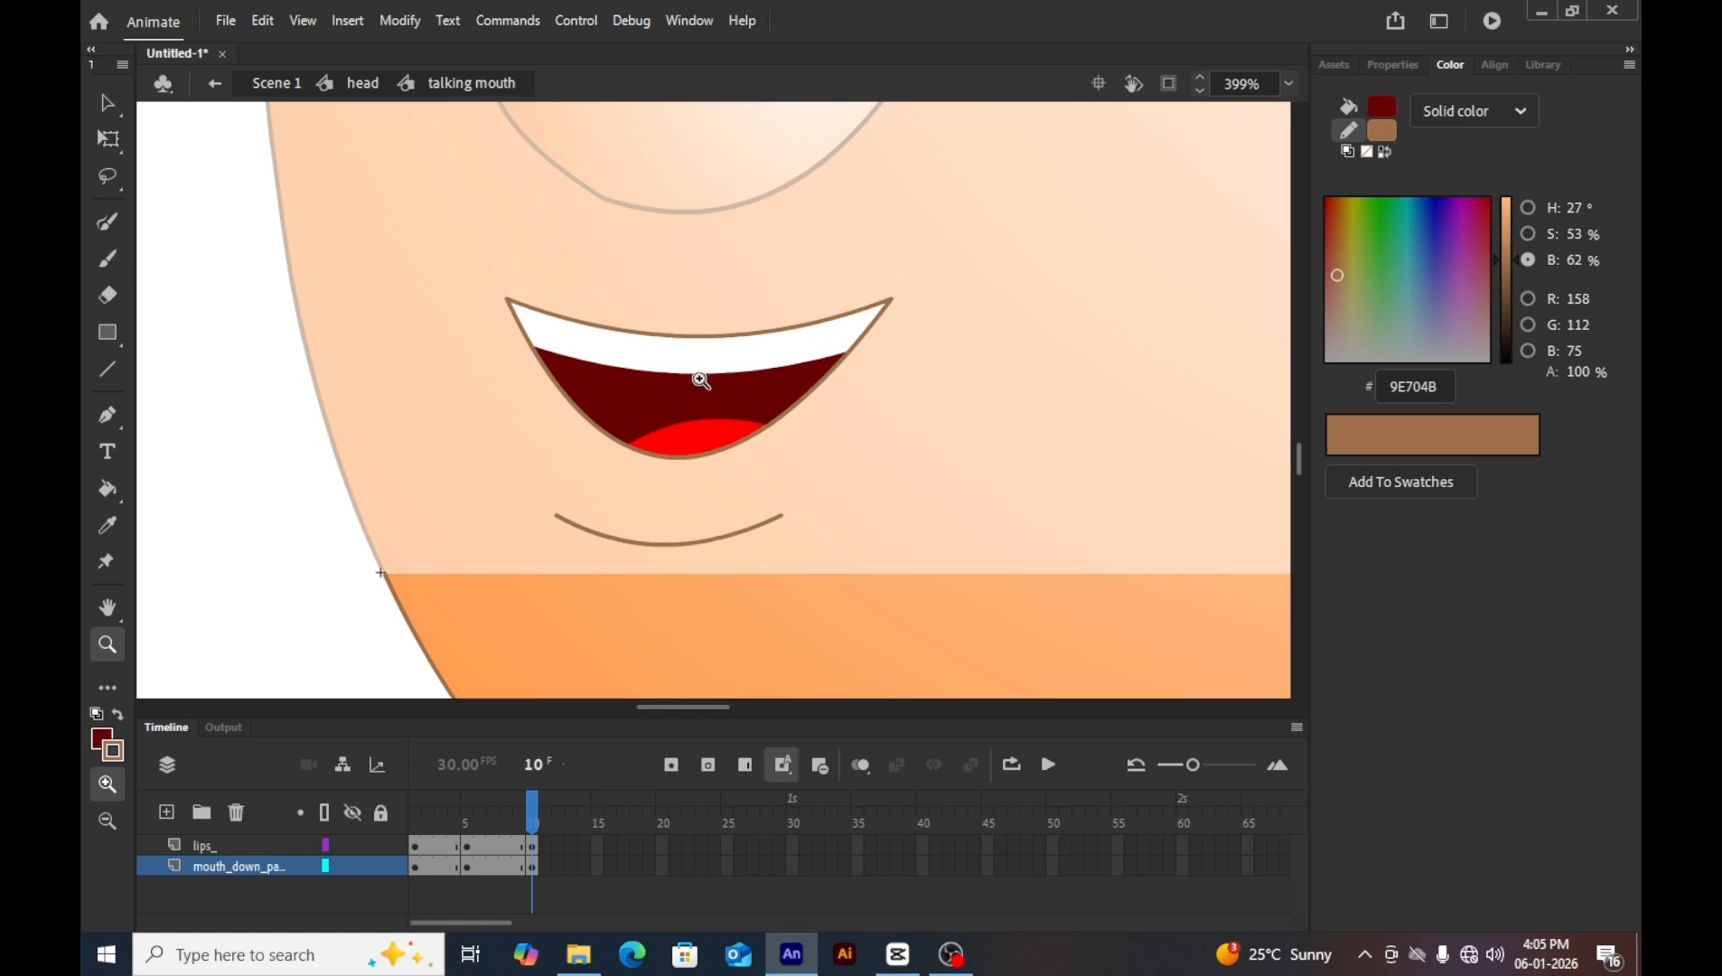
pyautogui.press('v')
pyautogui.moveTo(699, 377); pyautogui.dragTo(694, 386)
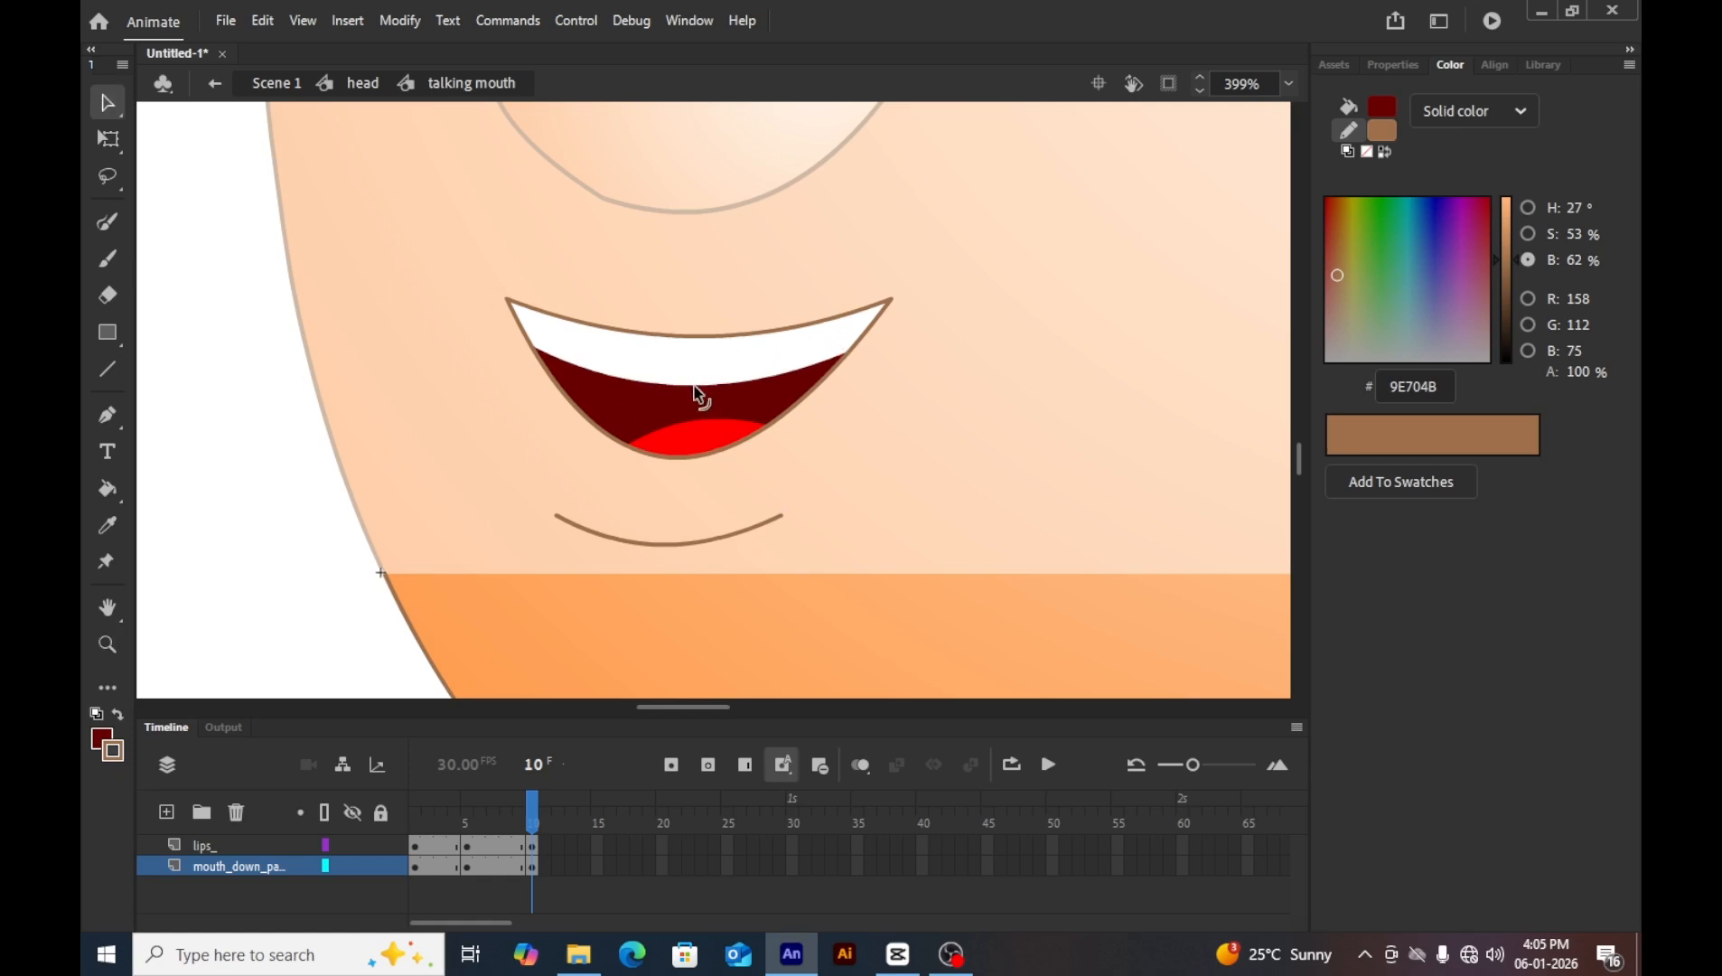
# Sample the teeth's white and fill the dark mouth interior and the tongue with it at frame 10.
pyautogui.press('k')
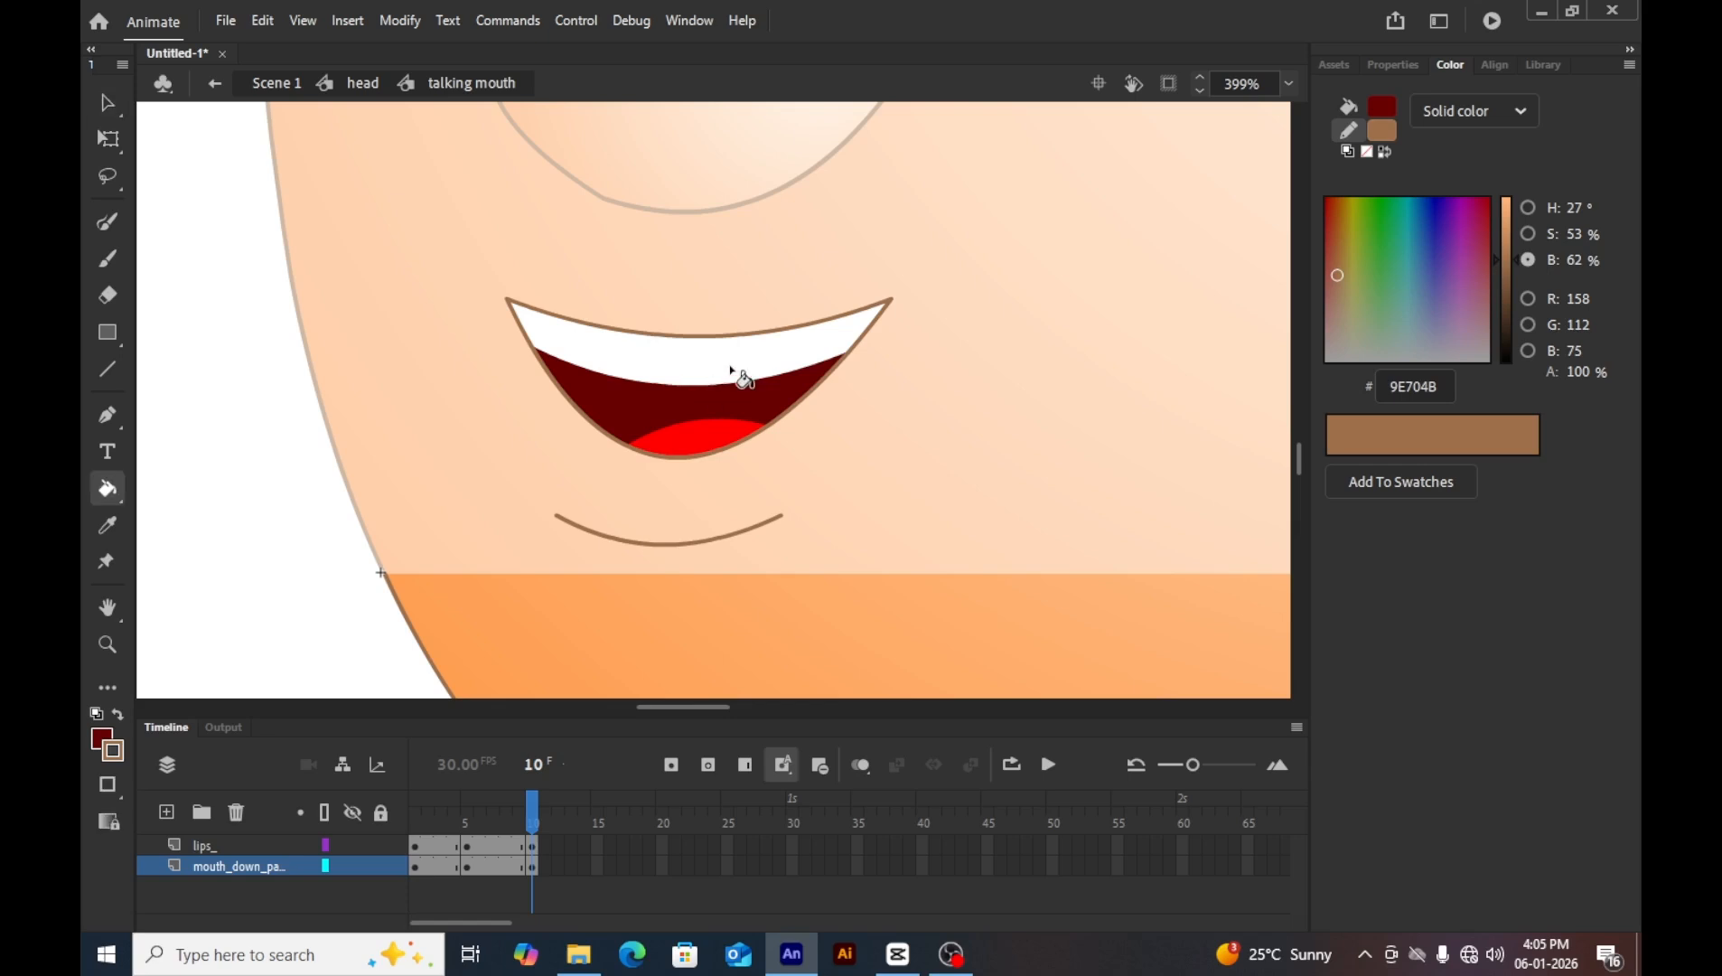
pyautogui.press('i')
pyautogui.click(734, 363)
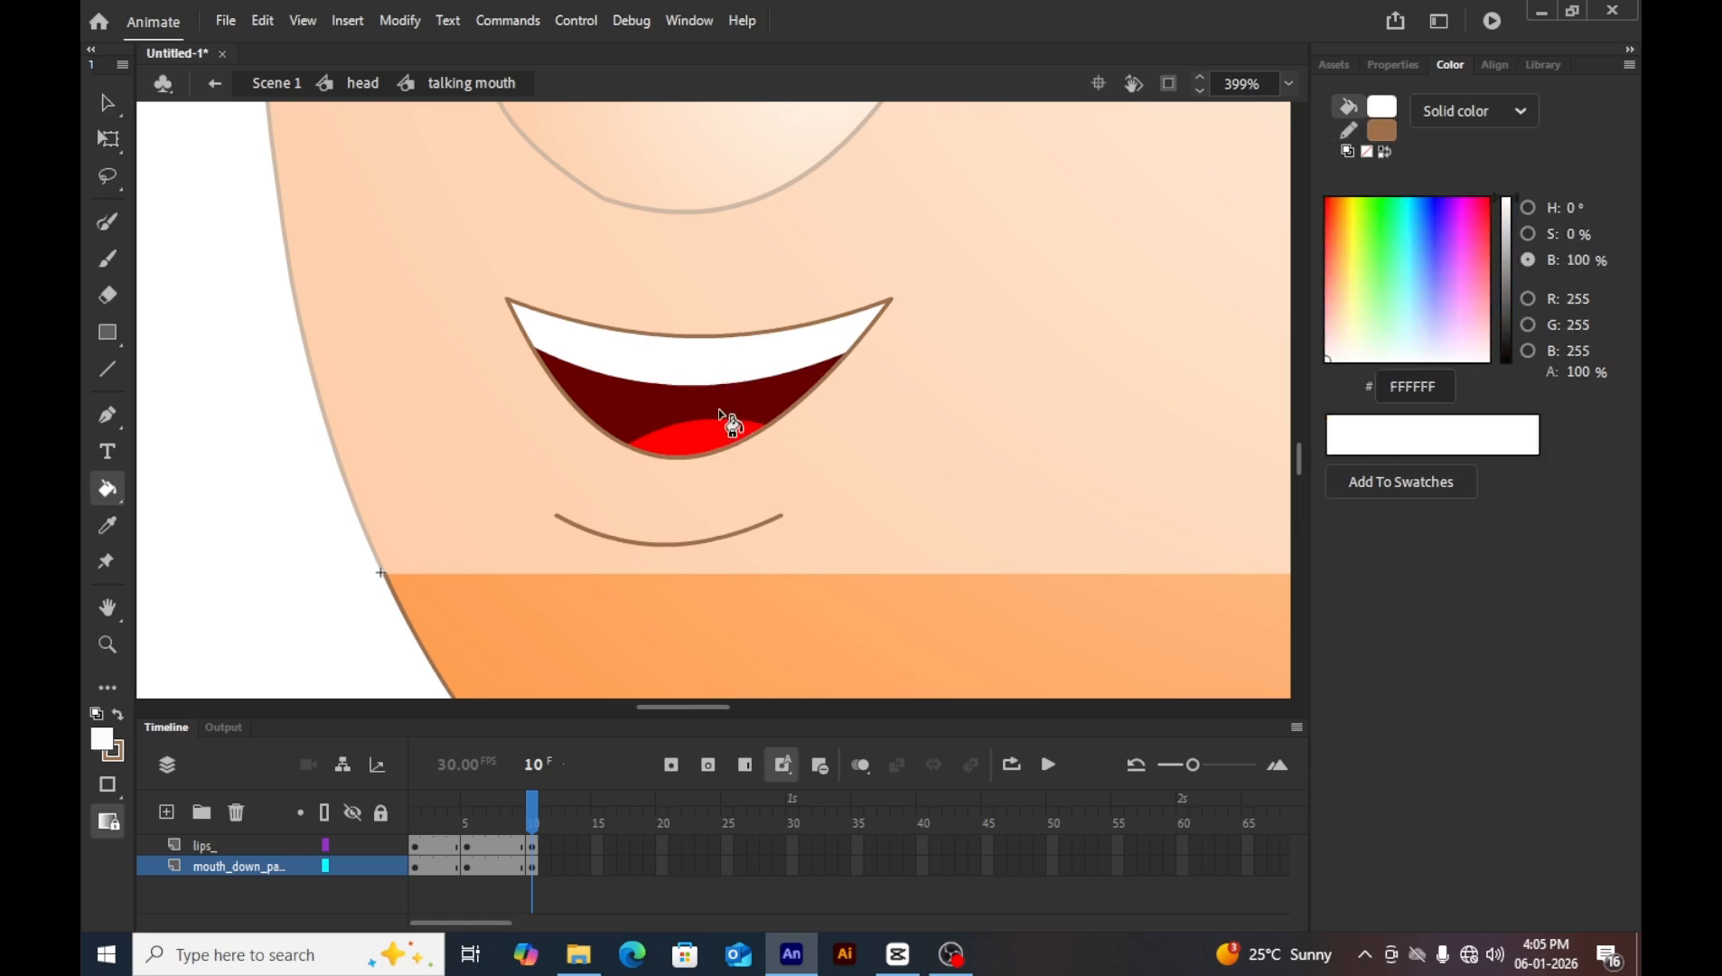
pyautogui.click(744, 404)
pyautogui.click(727, 438)
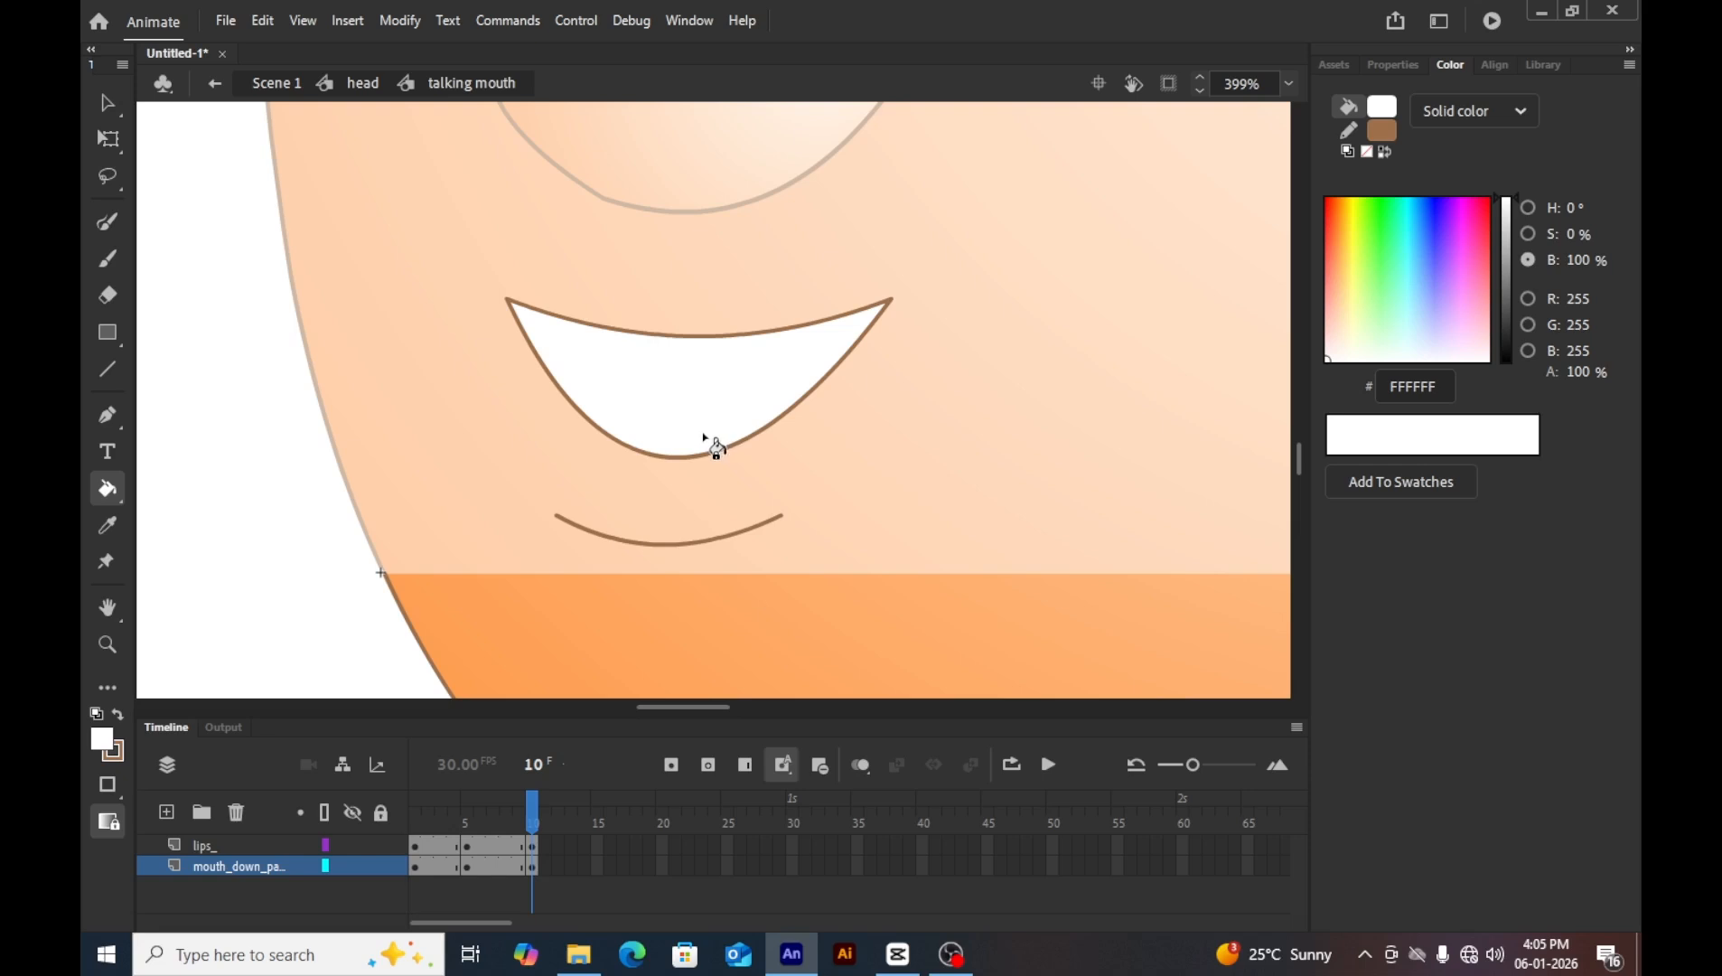
# Draw a straight line across the white teeth area from edge to edge and bend it downward.
pyautogui.press('n')
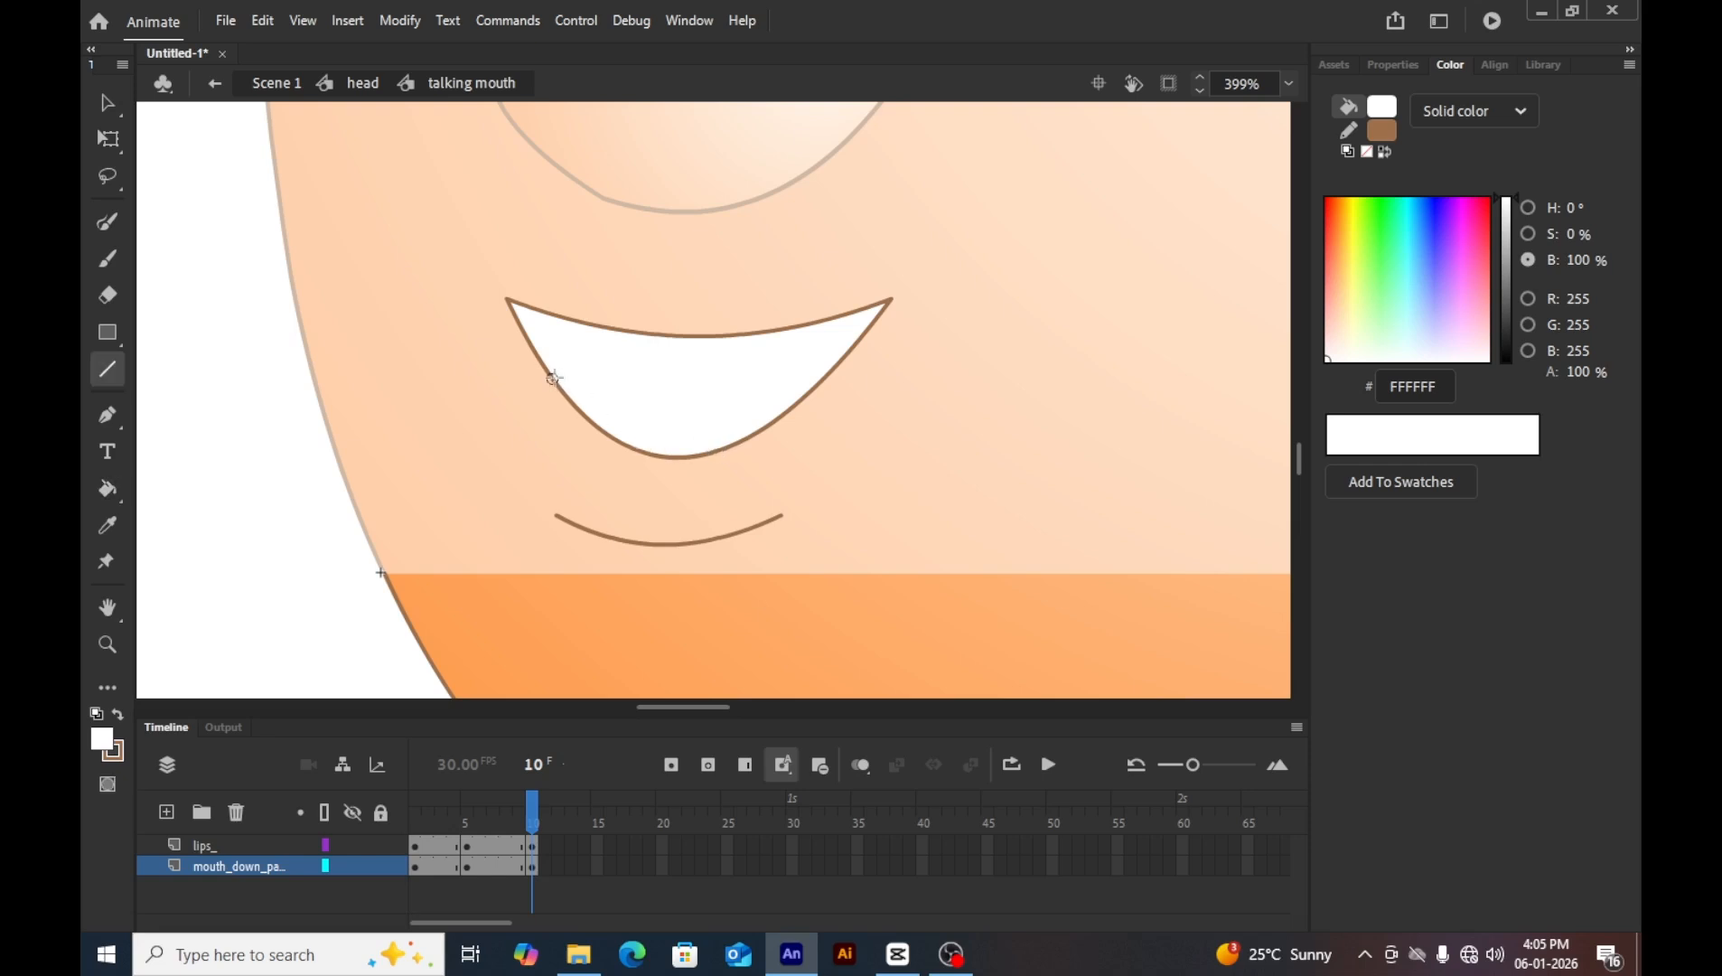
pyautogui.moveTo(553, 377); pyautogui.dragTo(818, 378)
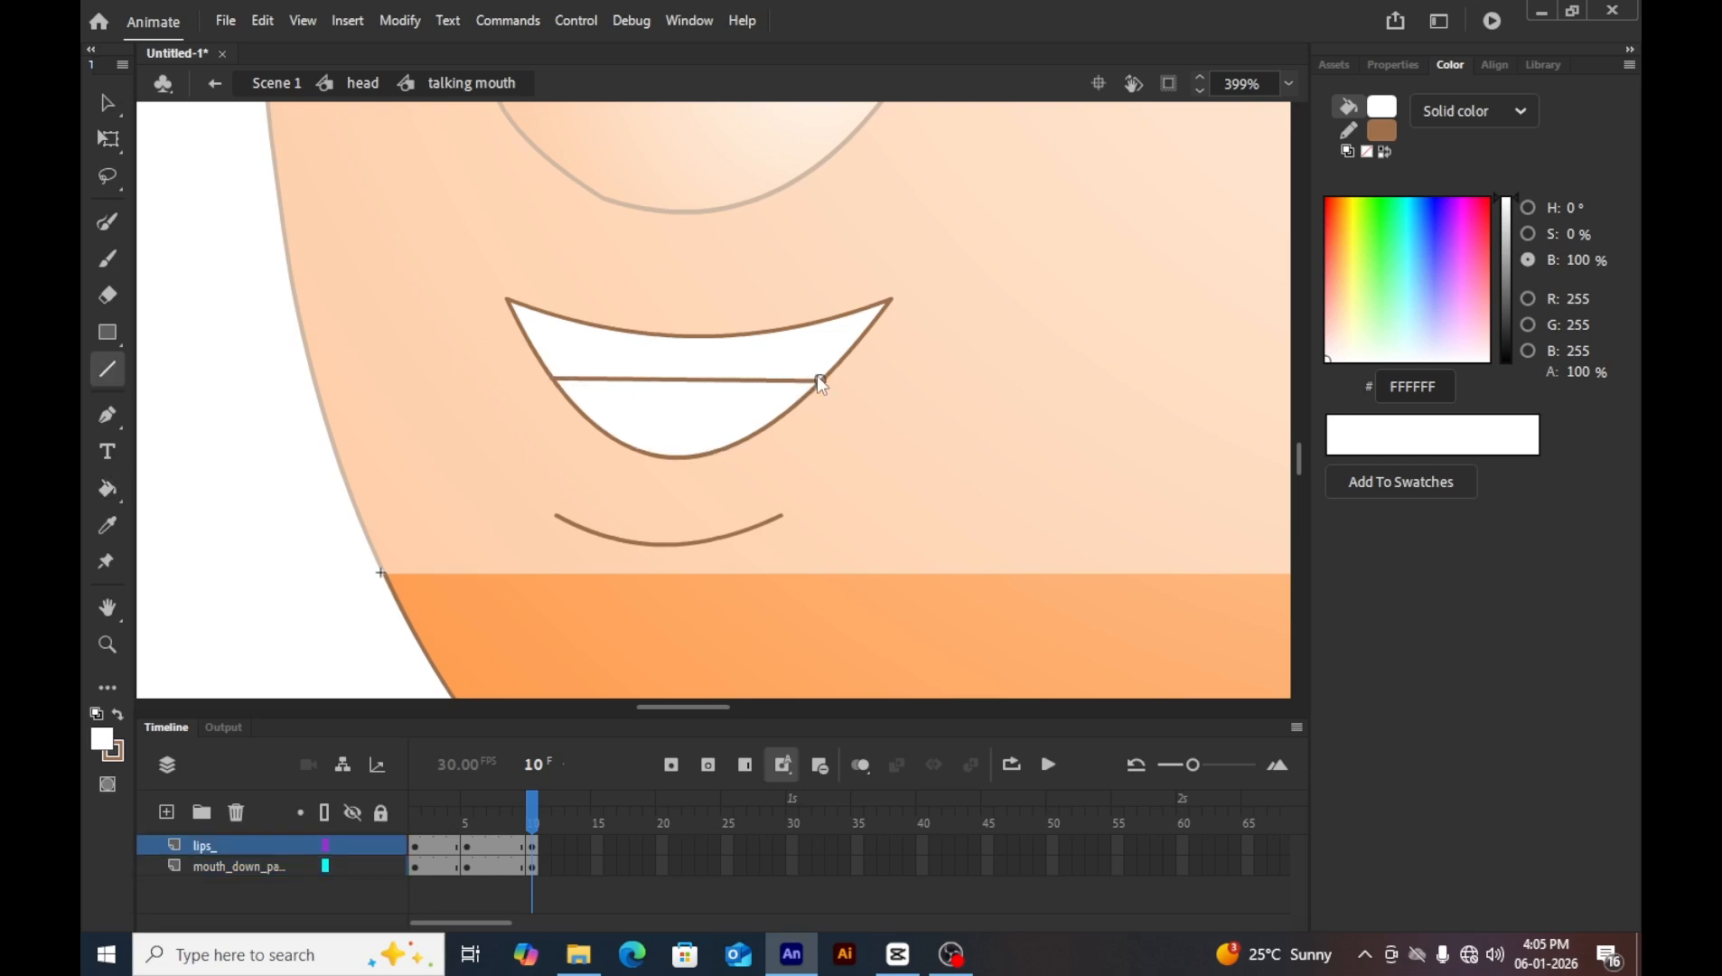
pyautogui.press('v')
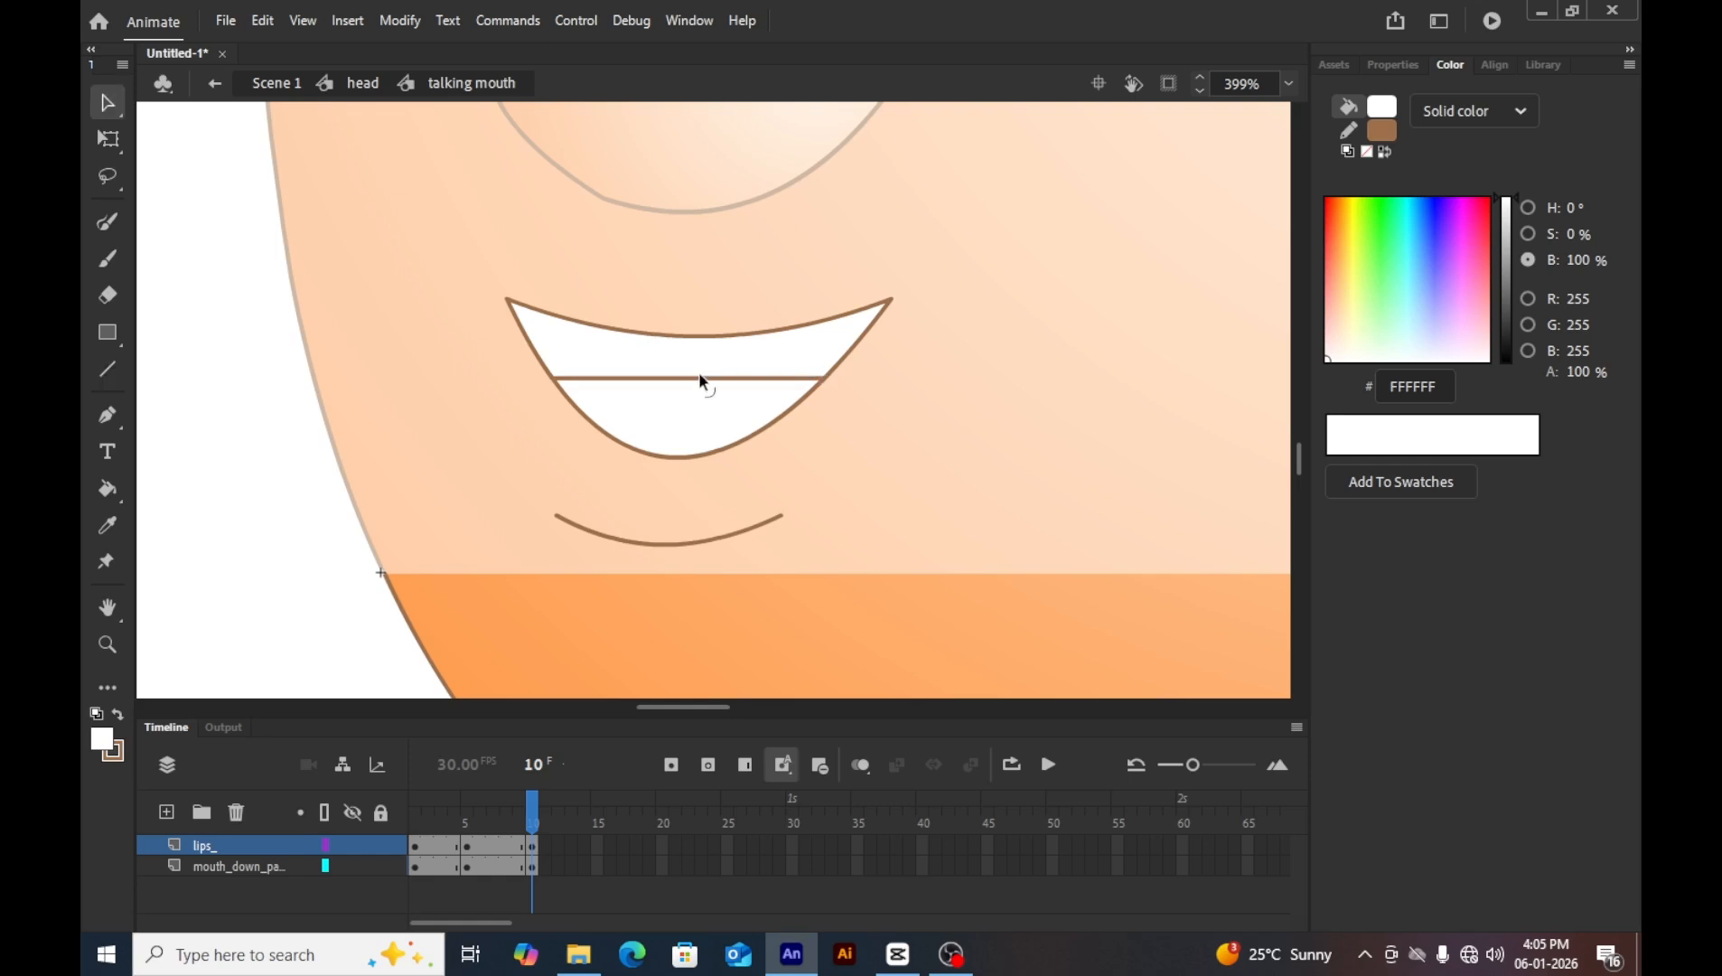
pyautogui.moveTo(699, 376); pyautogui.dragTo(696, 398)
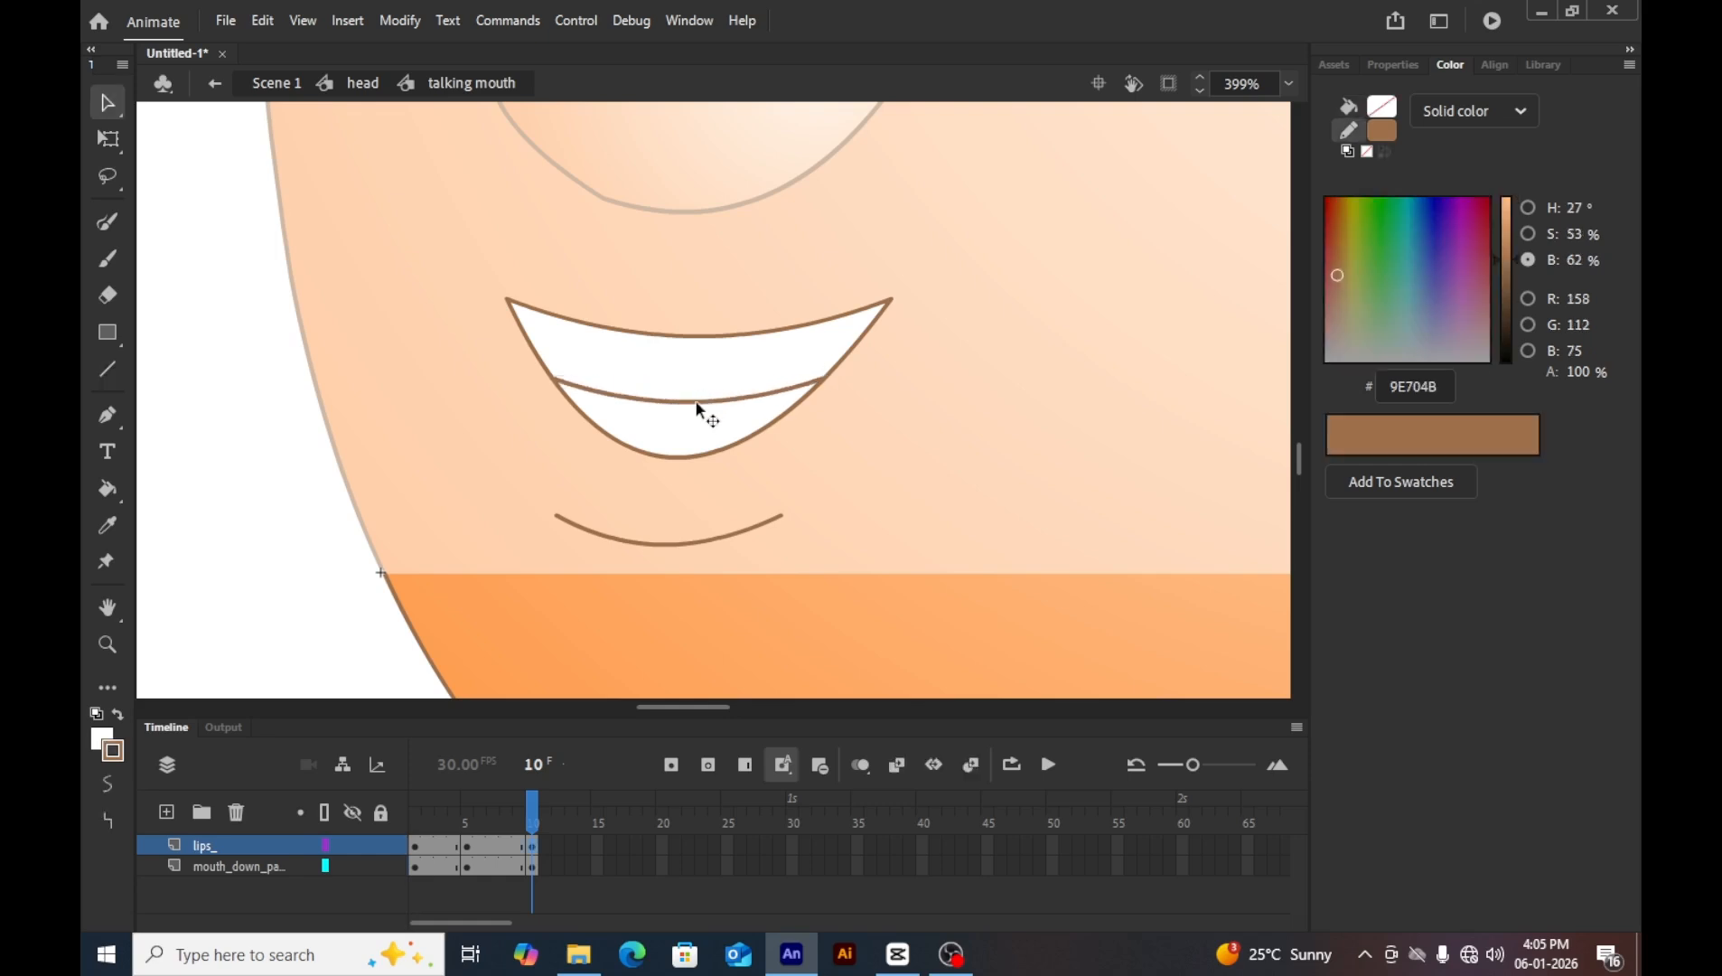
# Set the stroke color of the line dividing the teeth to gray #666666.
pyautogui.click(113, 750)
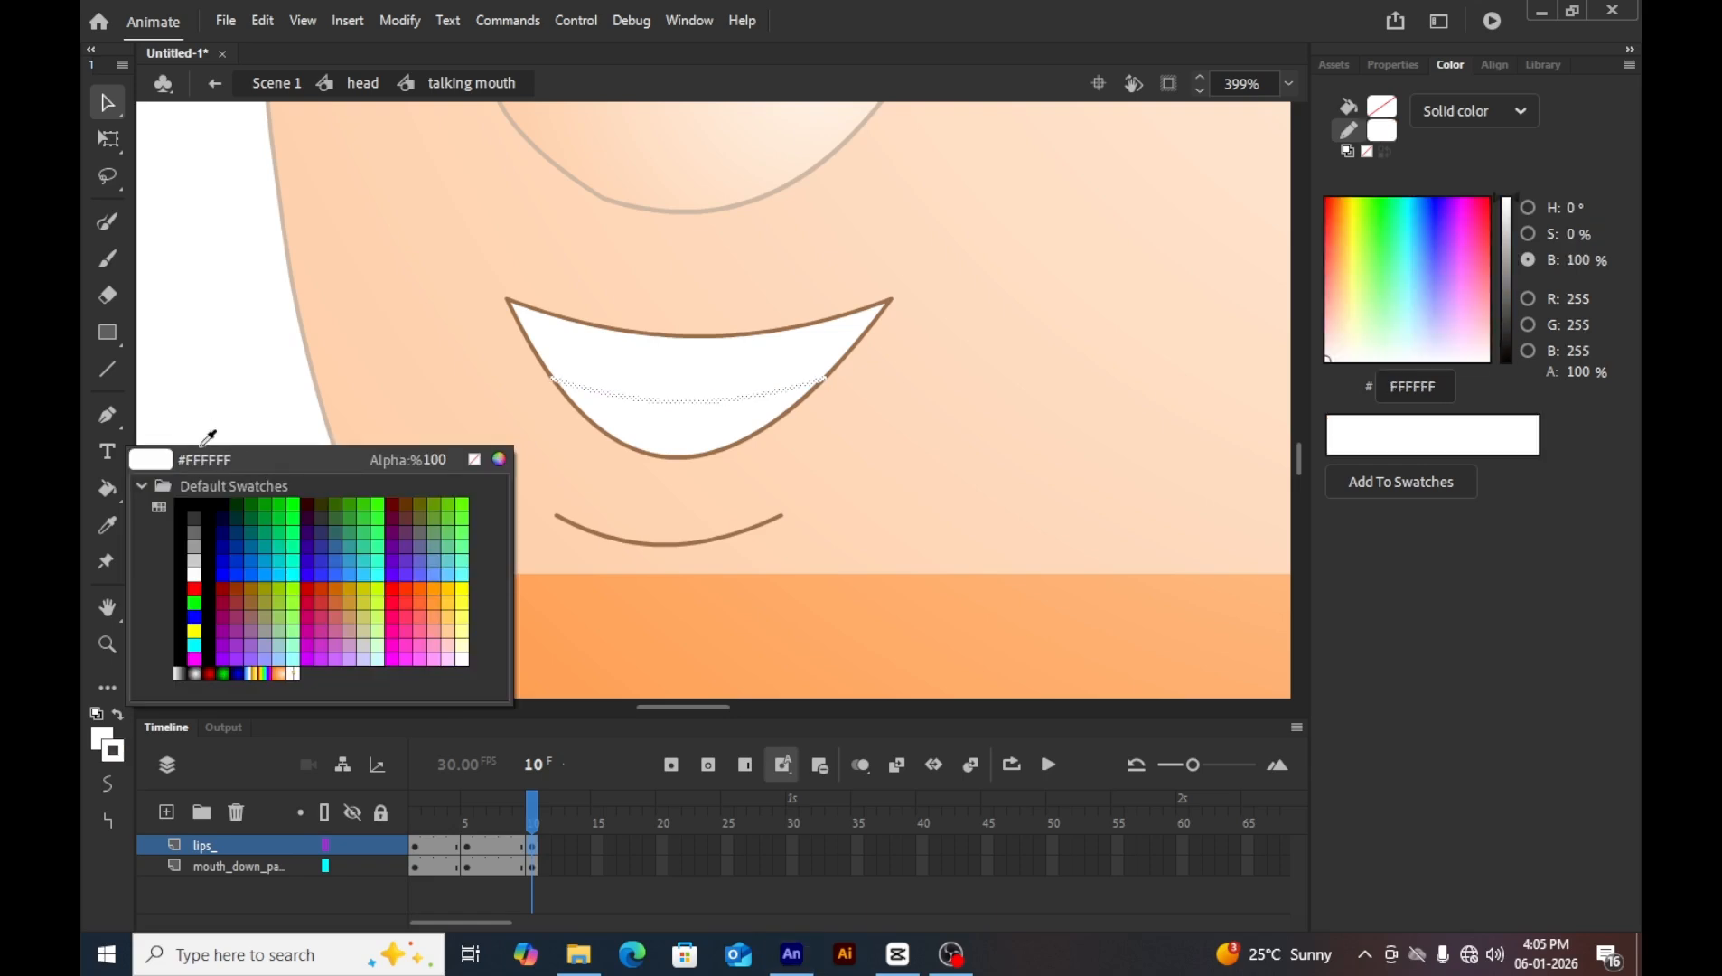
pyautogui.click(196, 534)
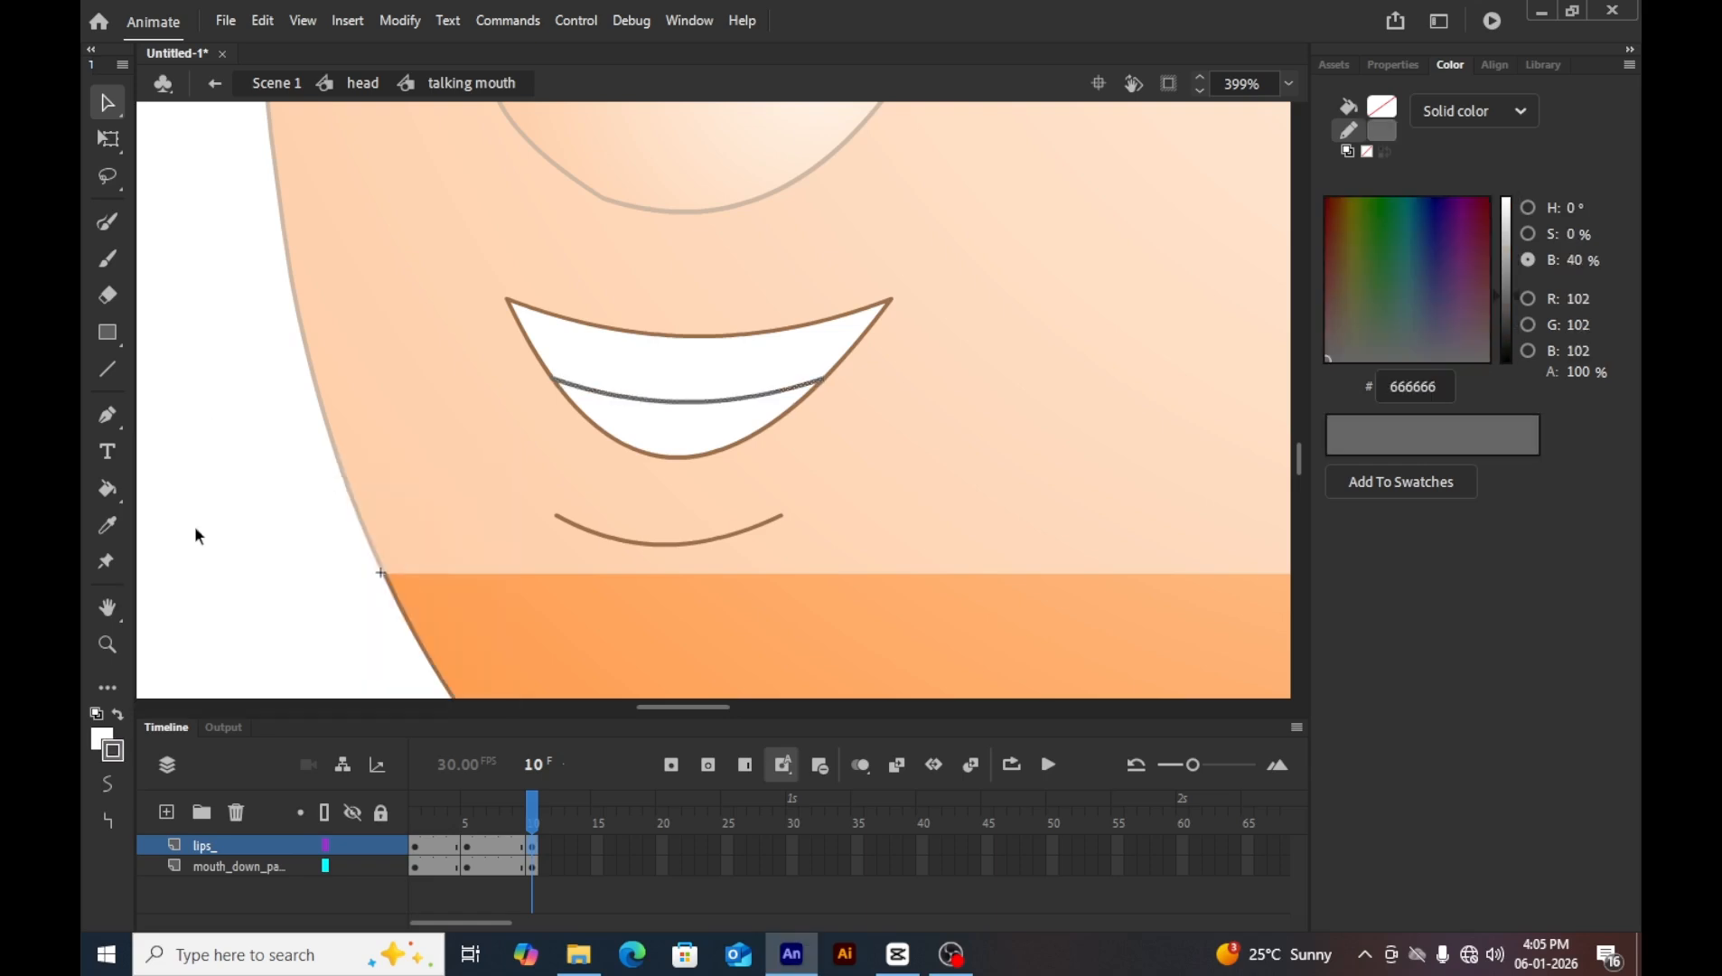
pyautogui.click(255, 496)
# Shorten the crease line below the mouth, raise it toward the lower lip, and compare frame 10 with the preceding mouth shape.
pyautogui.moveTo(782, 515); pyautogui.dragTo(763, 519)
pyautogui.moveTo(557, 514)
pyautogui.mouseDown()
pyautogui.moveTo(680, 550)
pyautogui.moveTo(676, 515)
pyautogui.mouseUp()
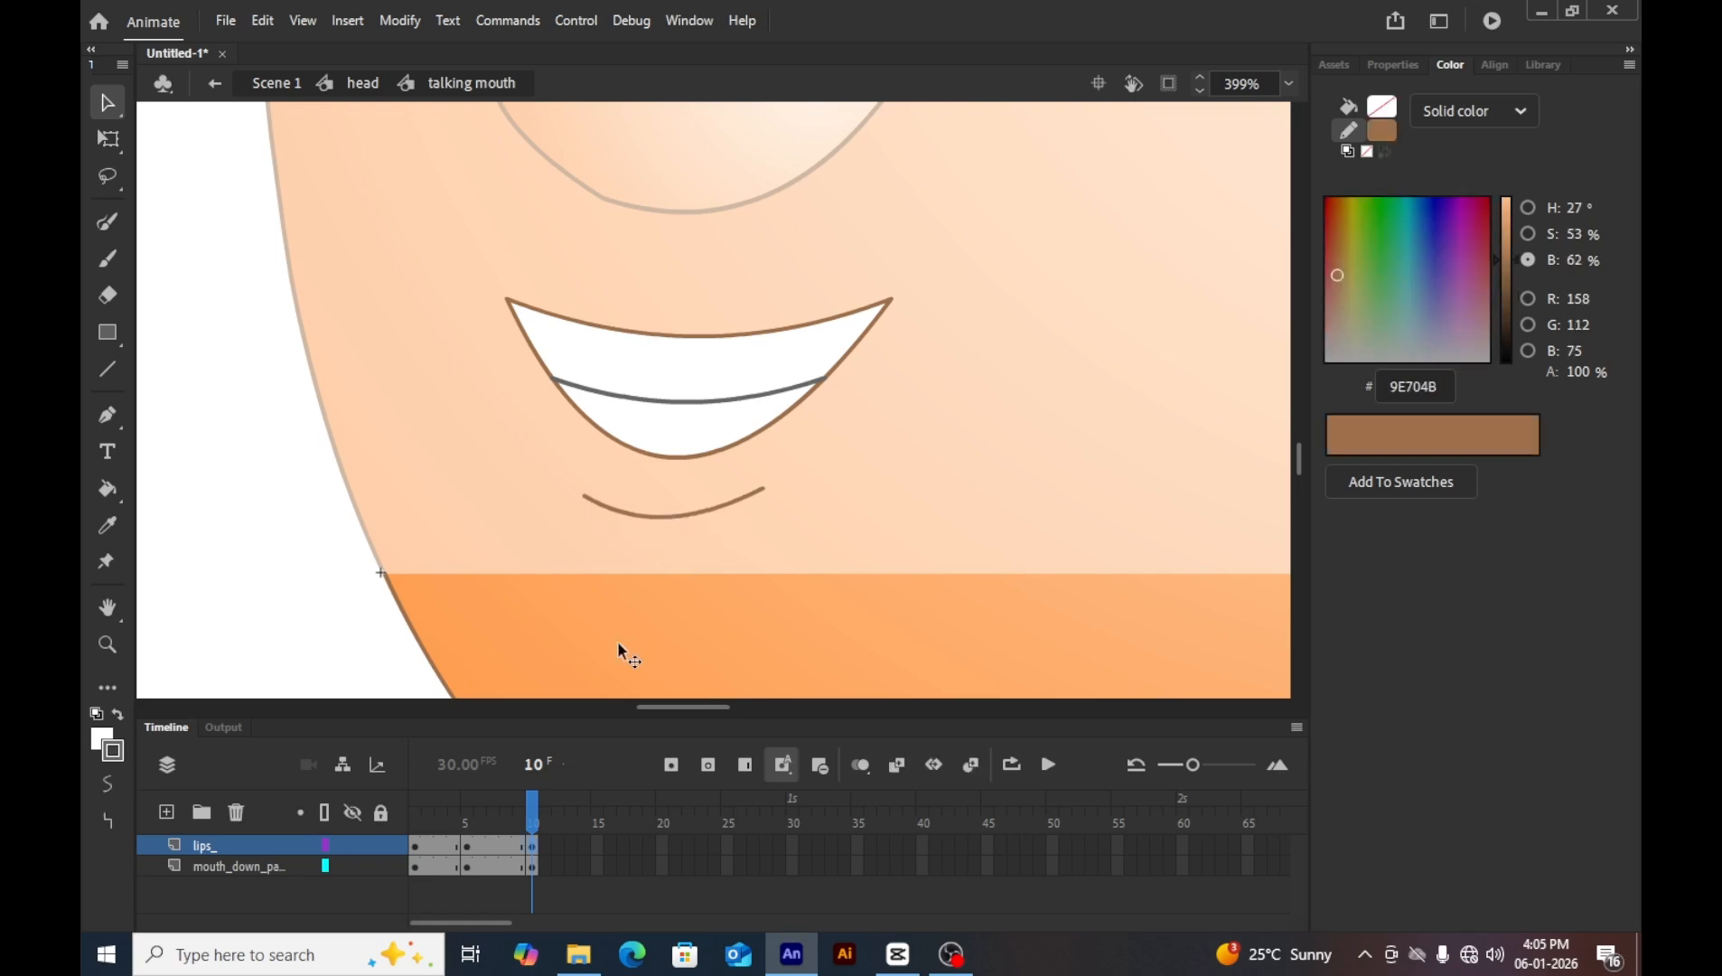
pyautogui.moveTo(533, 805)
pyautogui.mouseDown()
pyautogui.moveTo(519, 813)
pyautogui.moveTo(550, 814)
pyautogui.mouseUp()
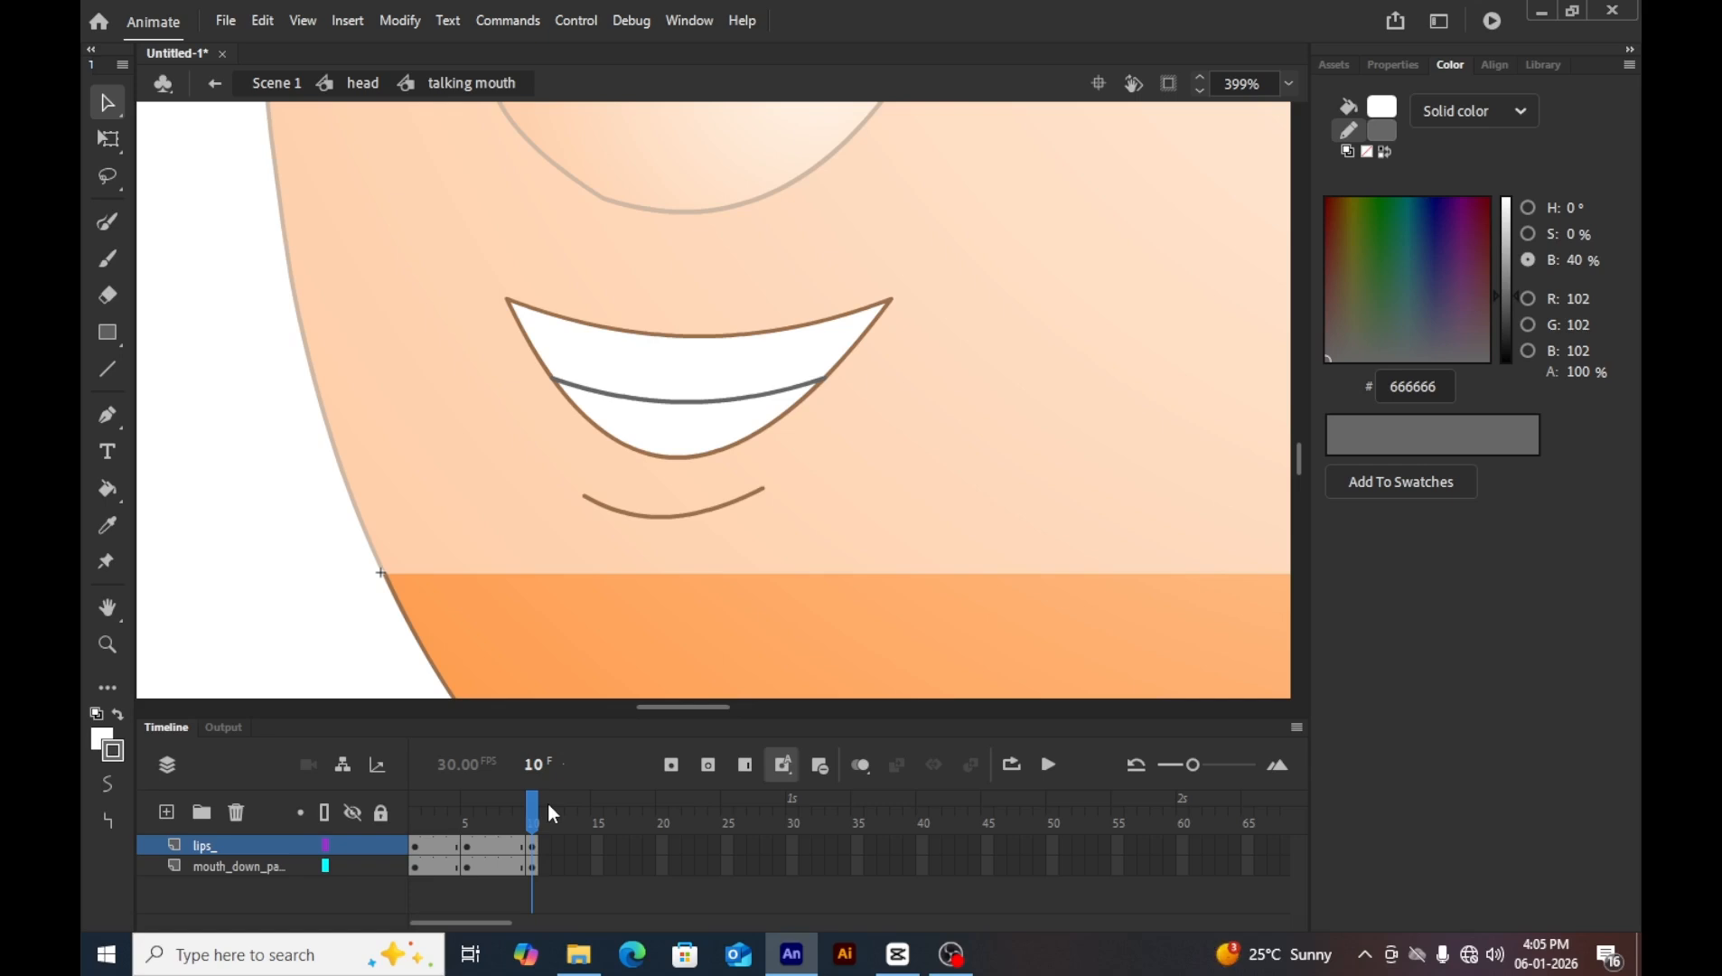
pyautogui.click(507, 803)
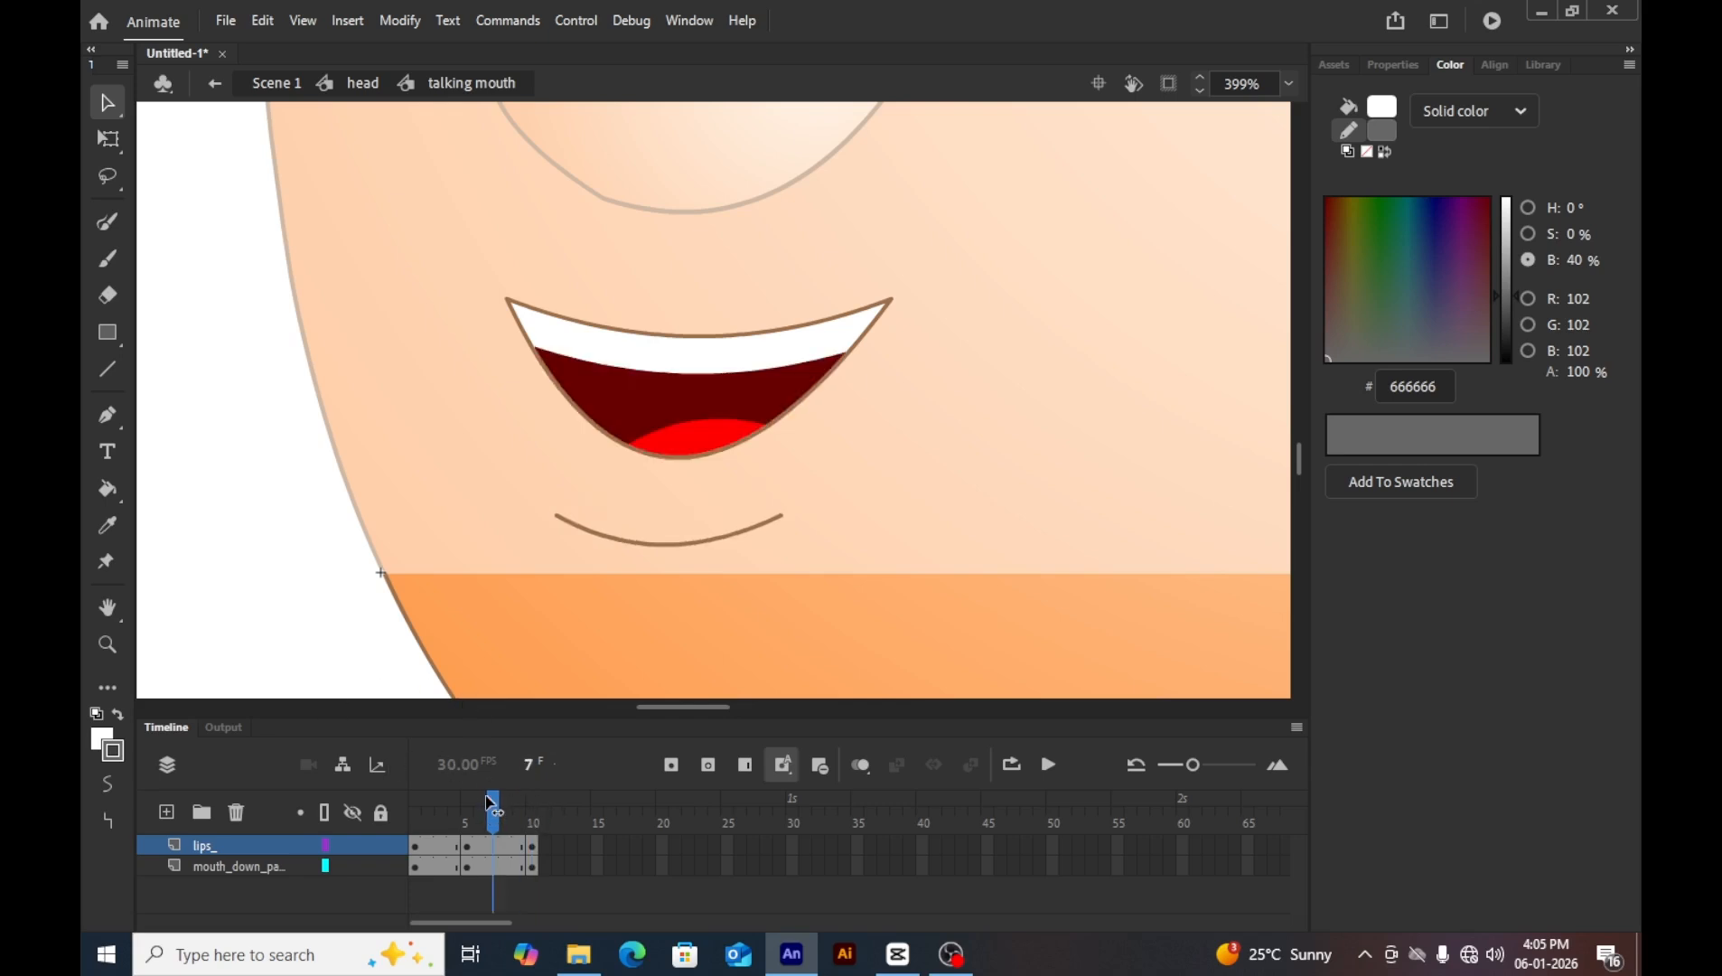
pyautogui.click(533, 804)
pyautogui.click(507, 804)
pyautogui.click(533, 803)
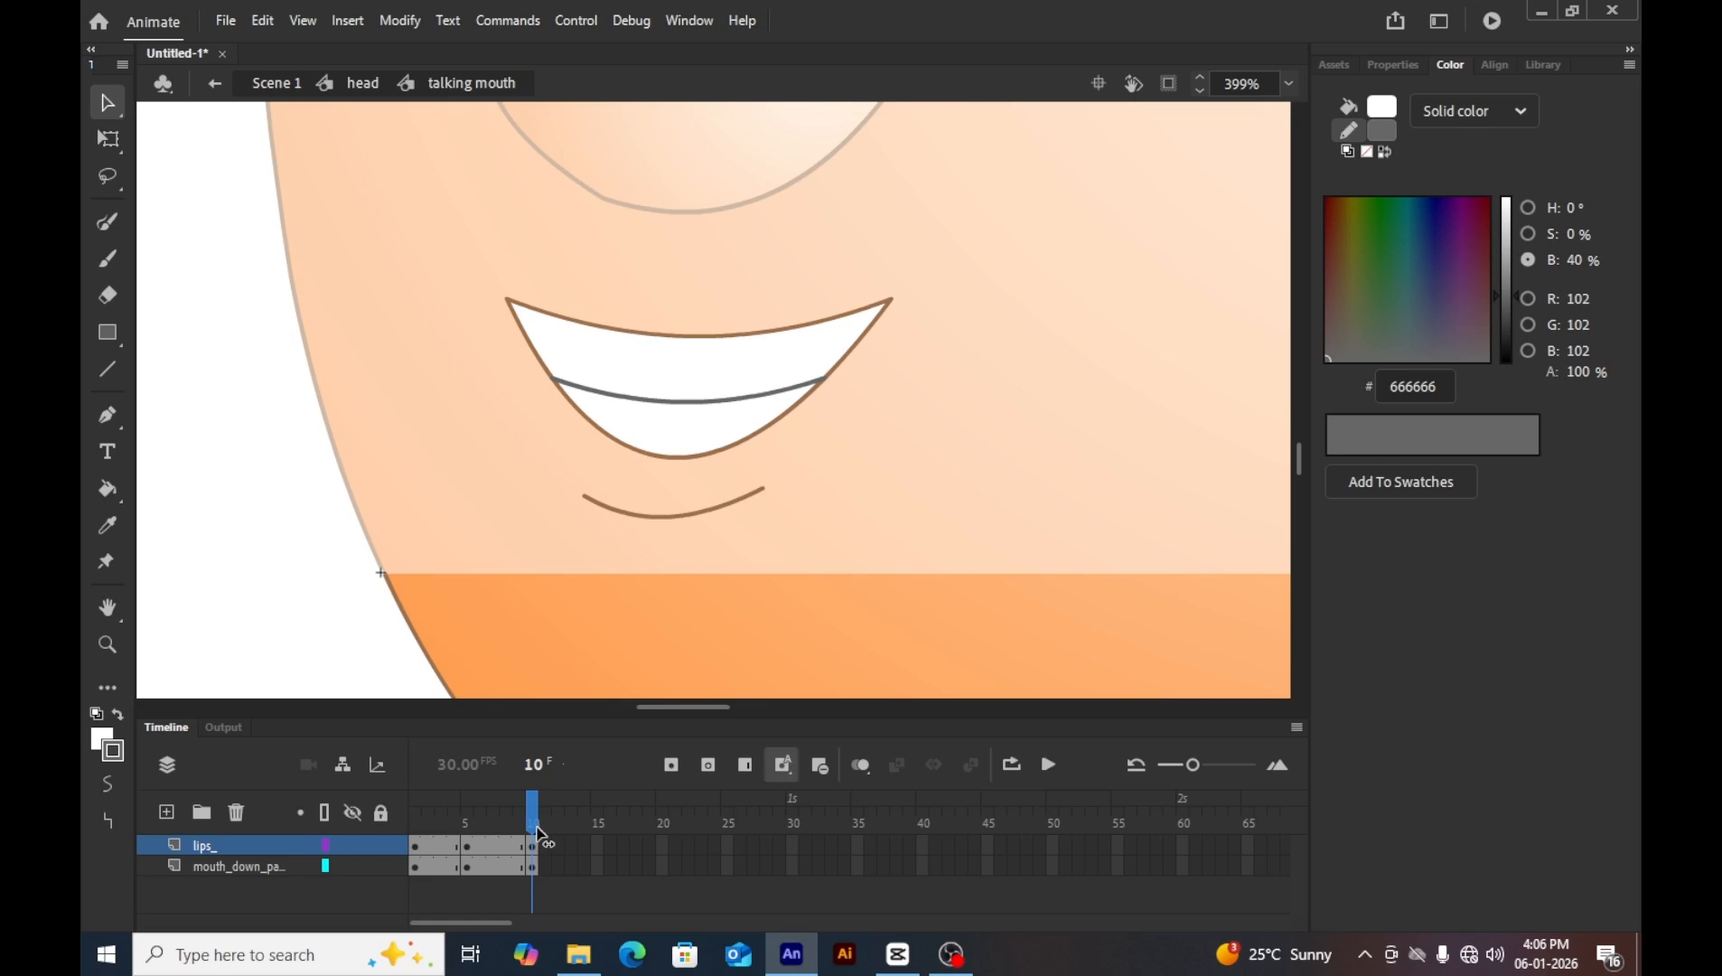
# Insert keyframes at frame 15 on both the lips_ and lower mouth layers.
pyautogui.click(597, 821)
pyautogui.press('F6')
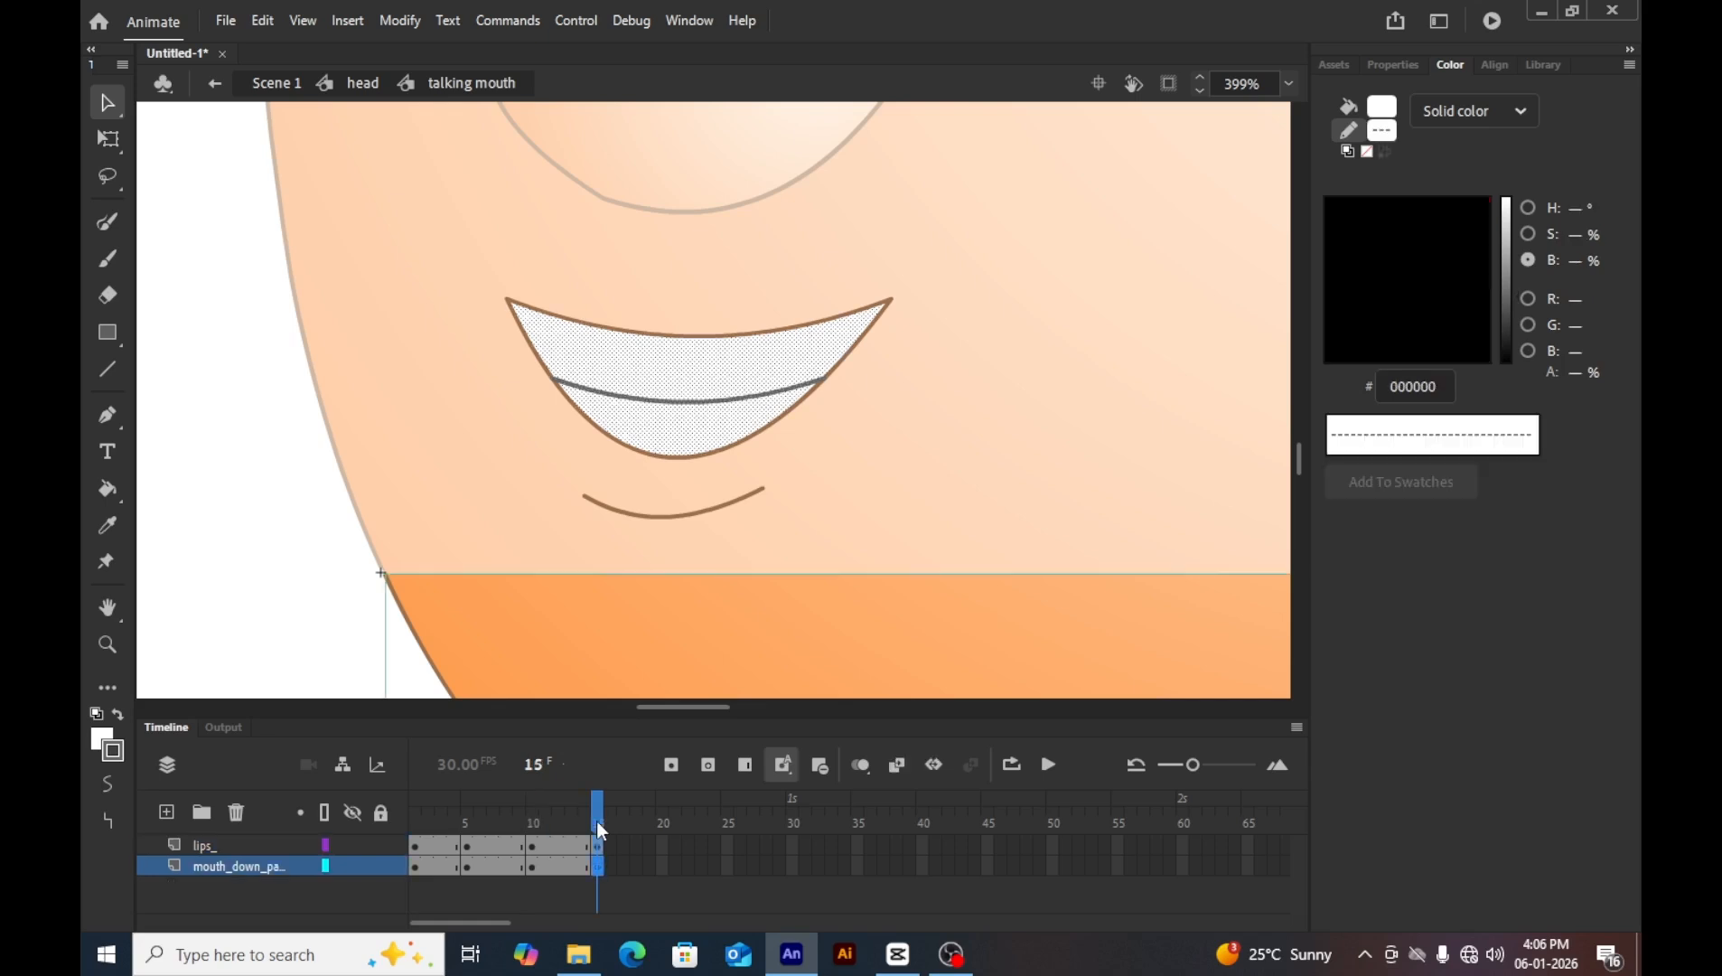
pyautogui.click(296, 572)
# At frame 15, delete the lower teeth fill and gray dividing line, then flatten the upper lip curve and the teeth's bottom edge.
pyautogui.scroll(2, 707, 444)
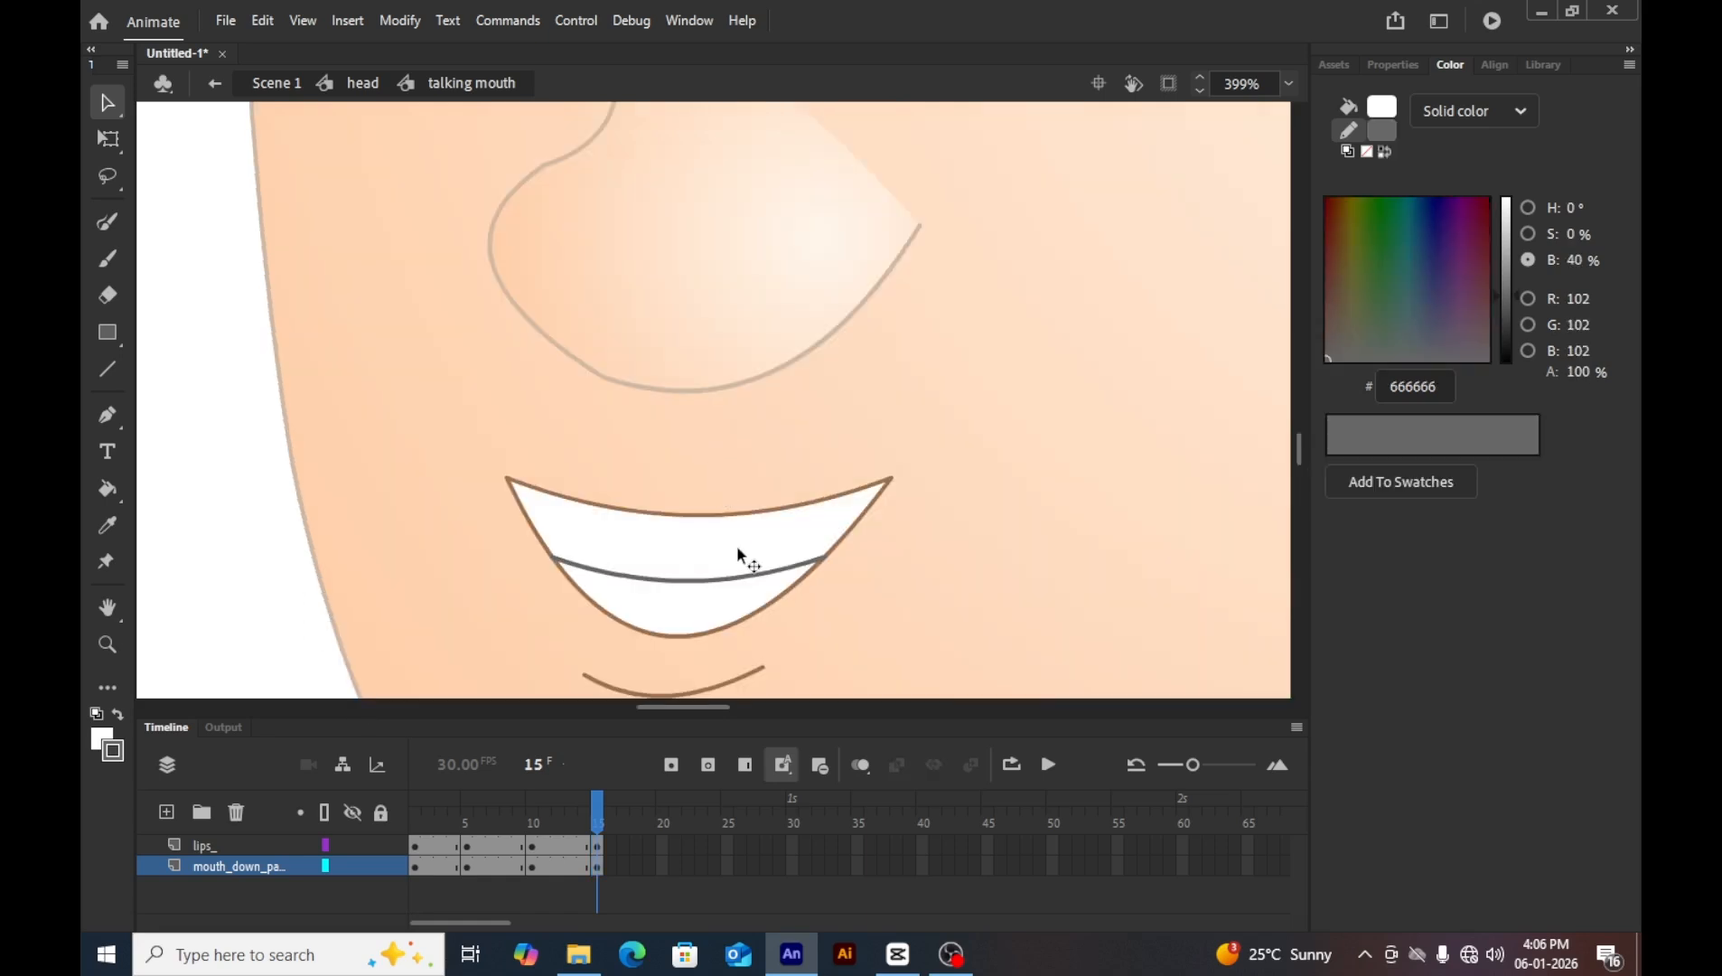
pyautogui.click(747, 583)
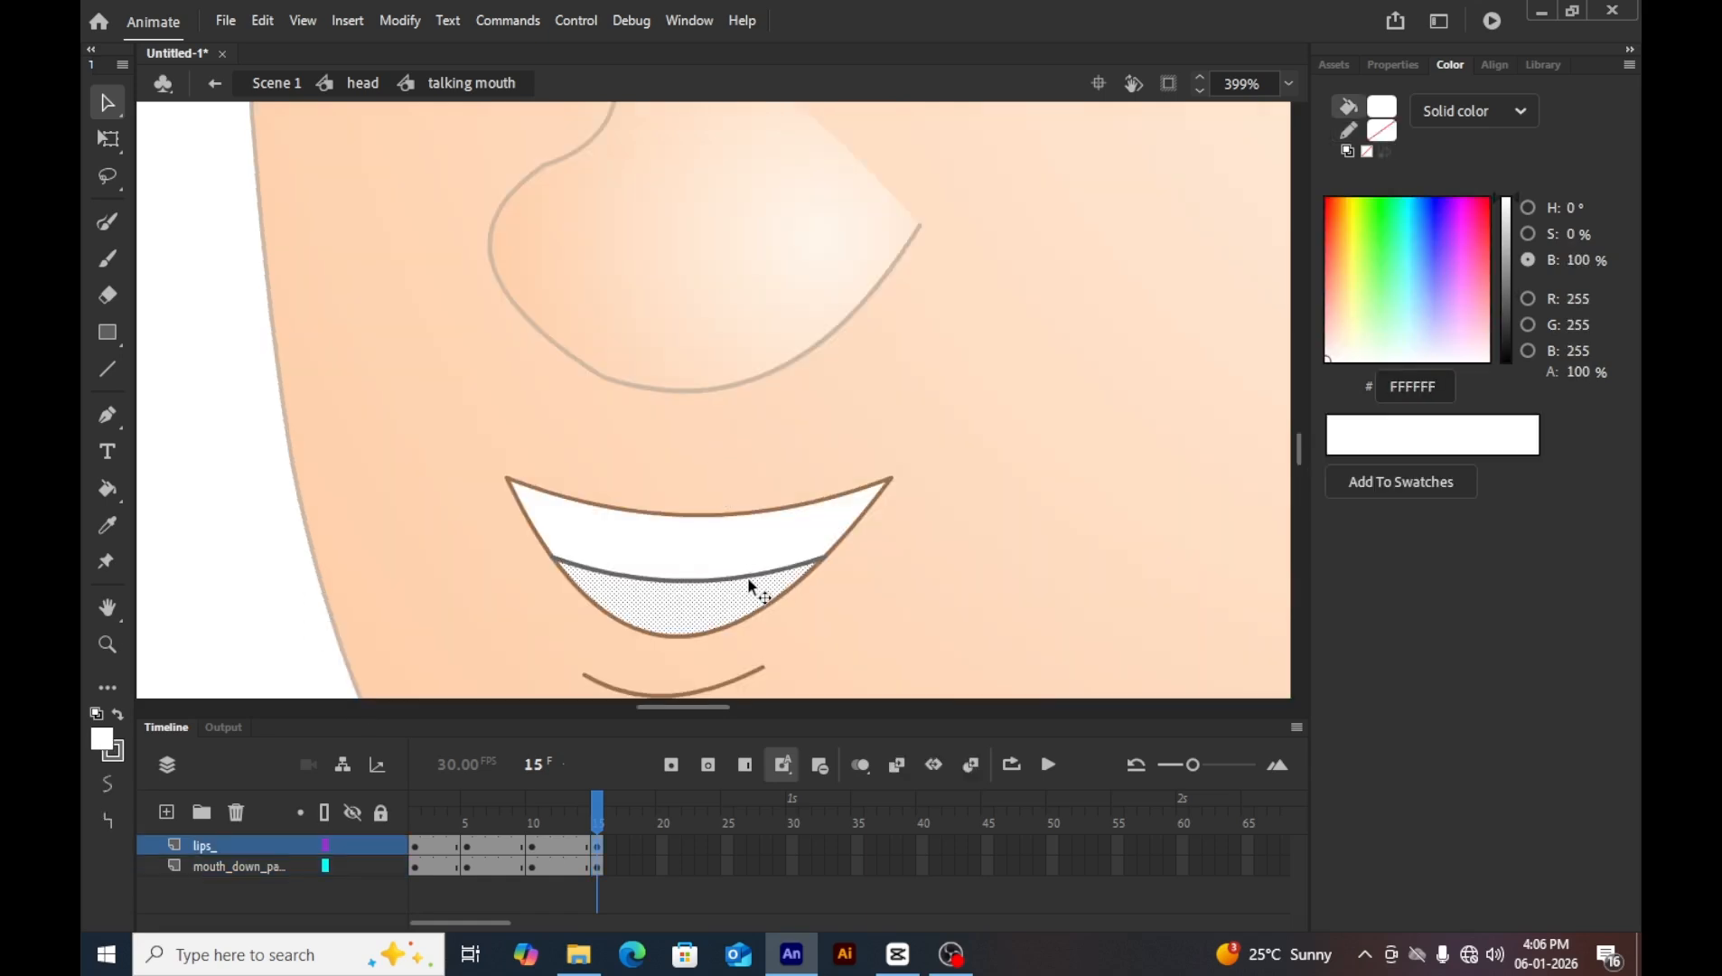
pyautogui.press('Delete')
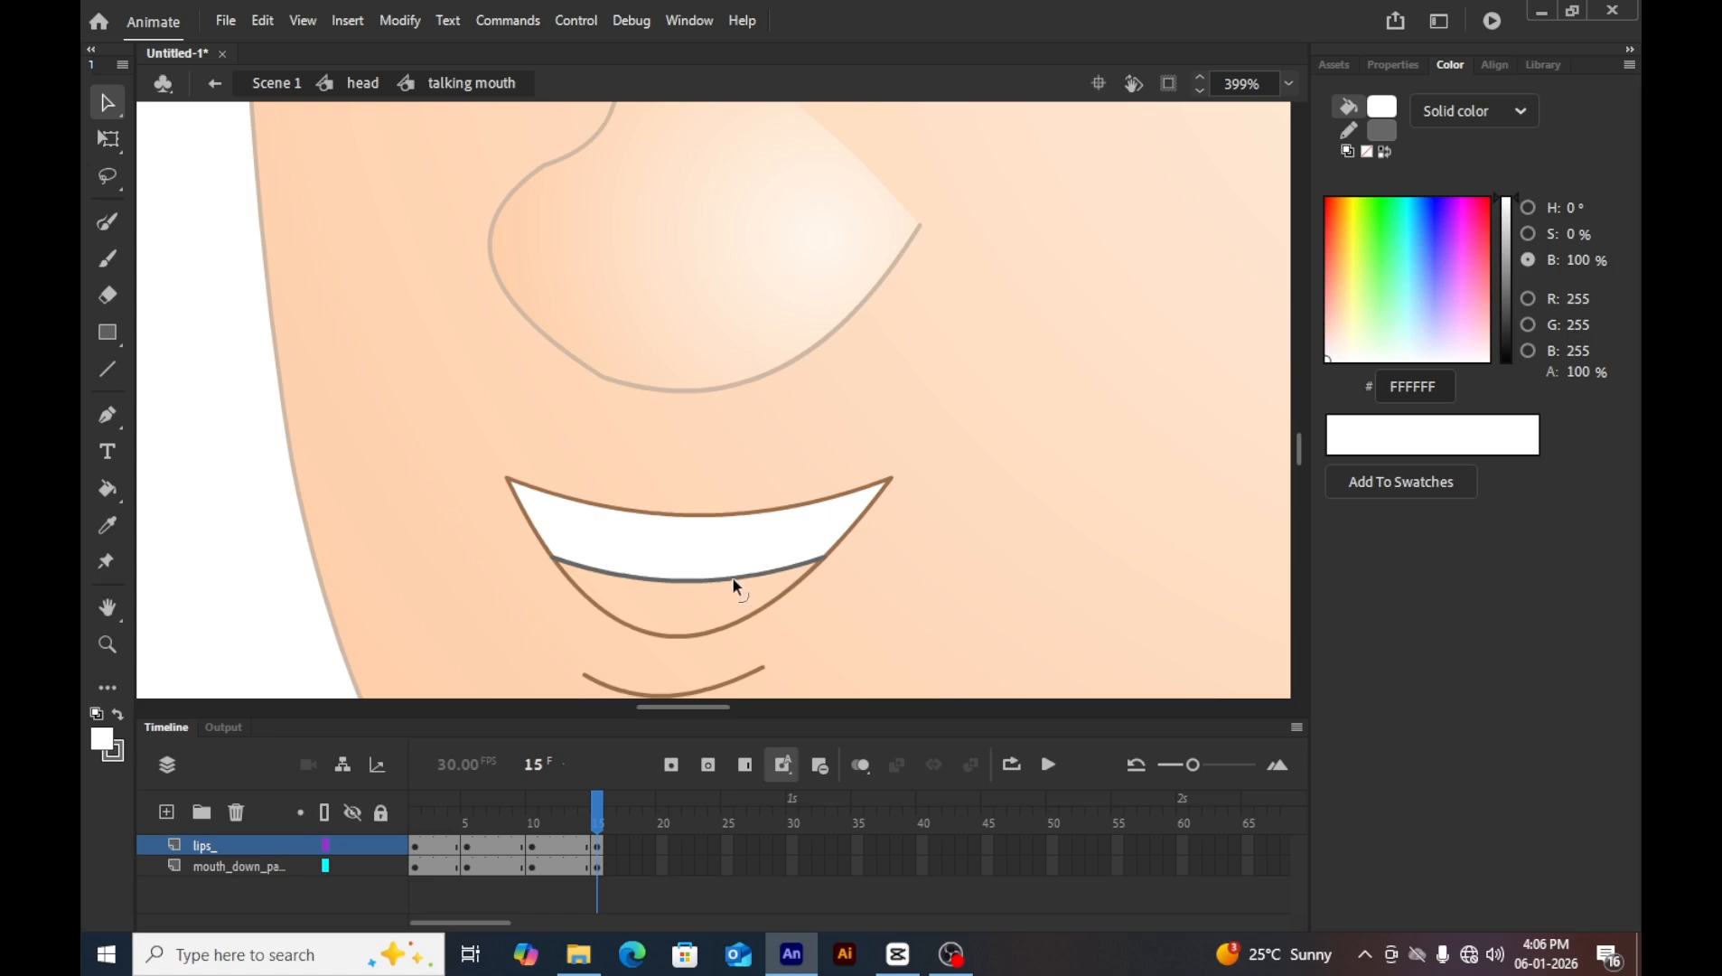
pyautogui.click(732, 579)
pyautogui.press('Delete')
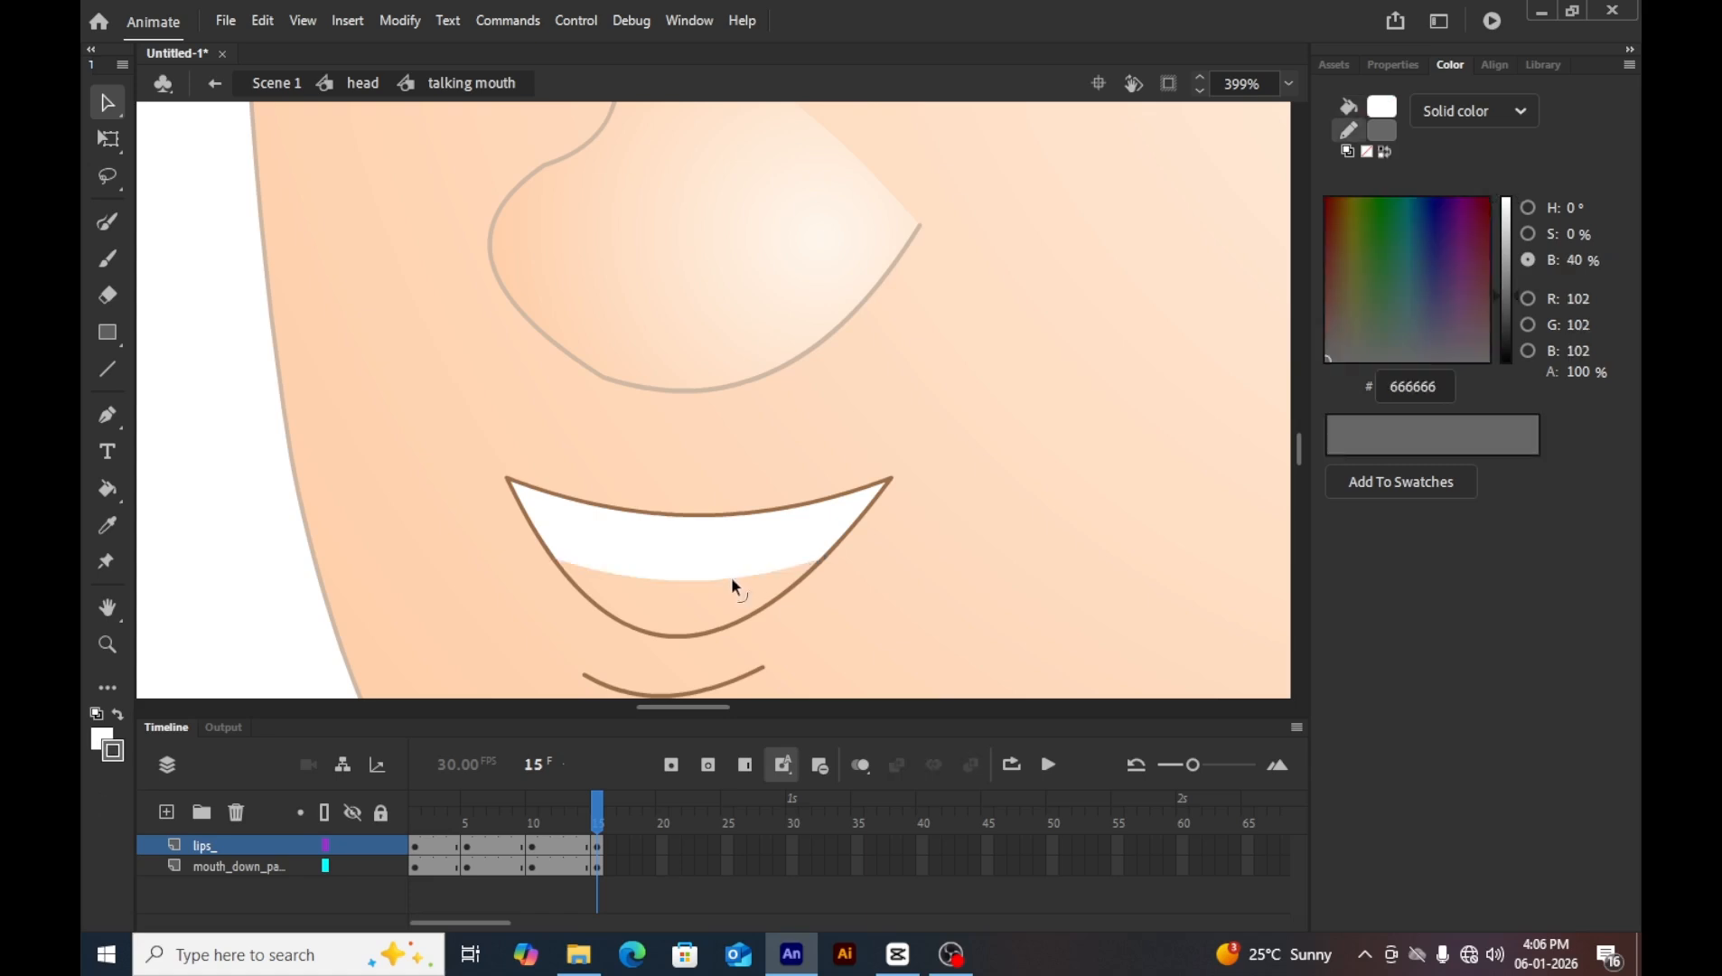
pyautogui.moveTo(730, 578); pyautogui.dragTo(713, 500)
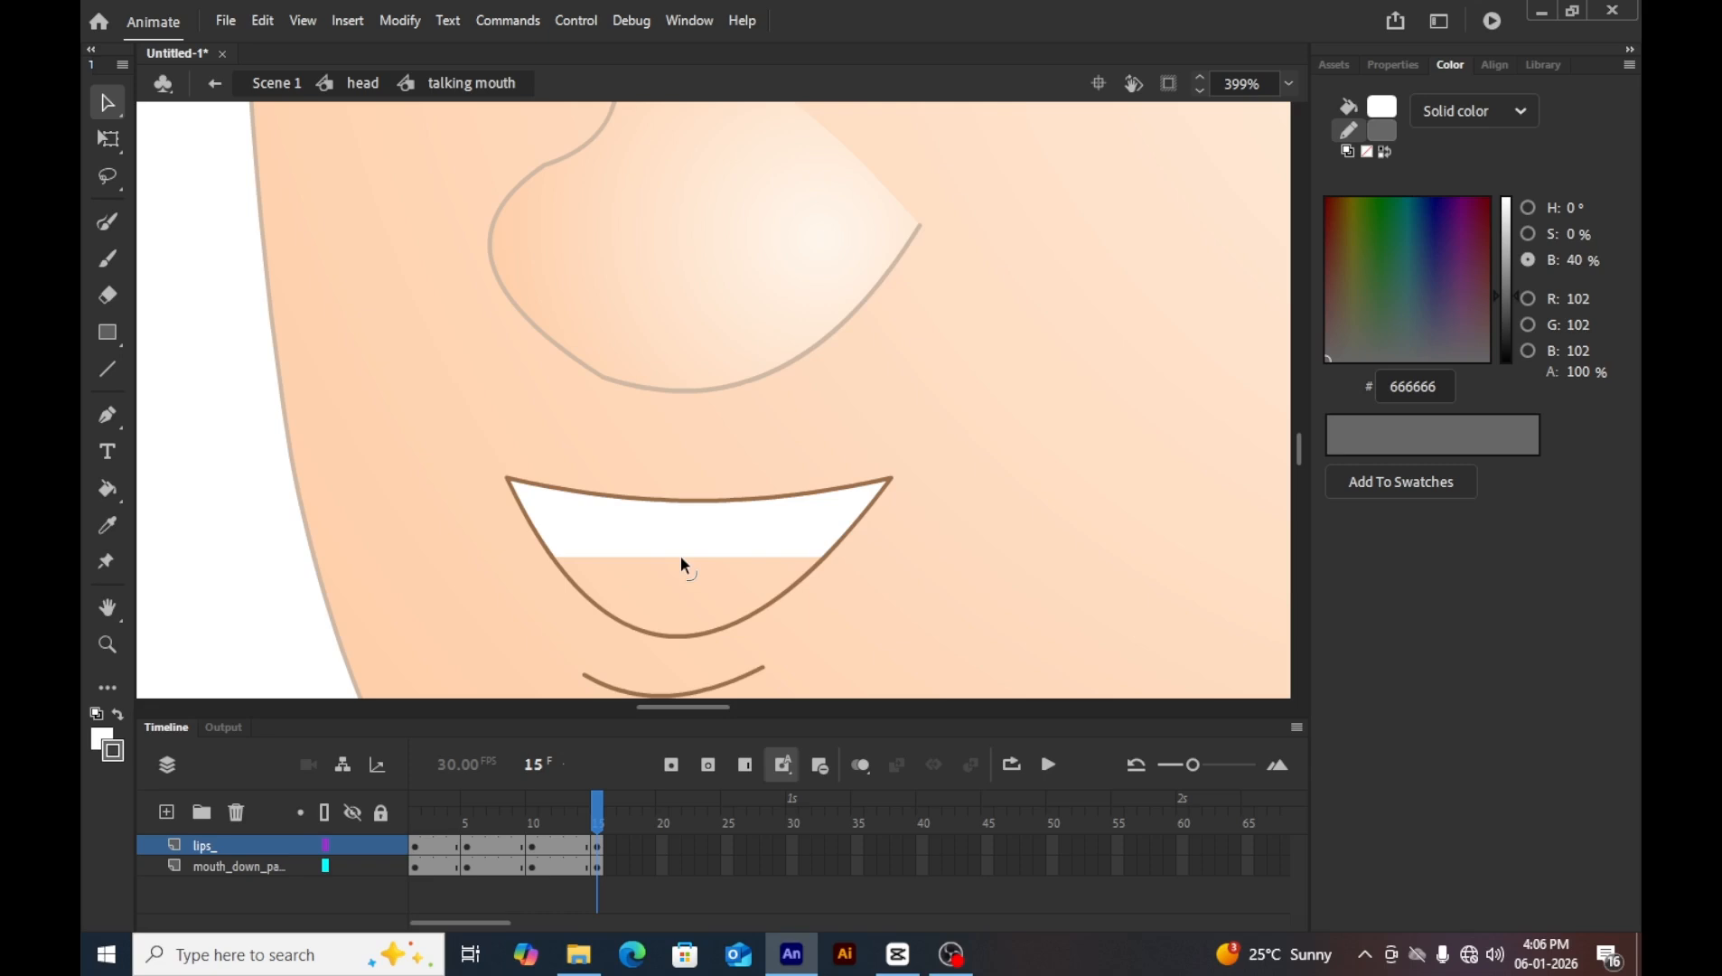
# Draw a gray horizontal line across the lower part of the mouth and fill the area beneath it with white.
pyautogui.press('n')
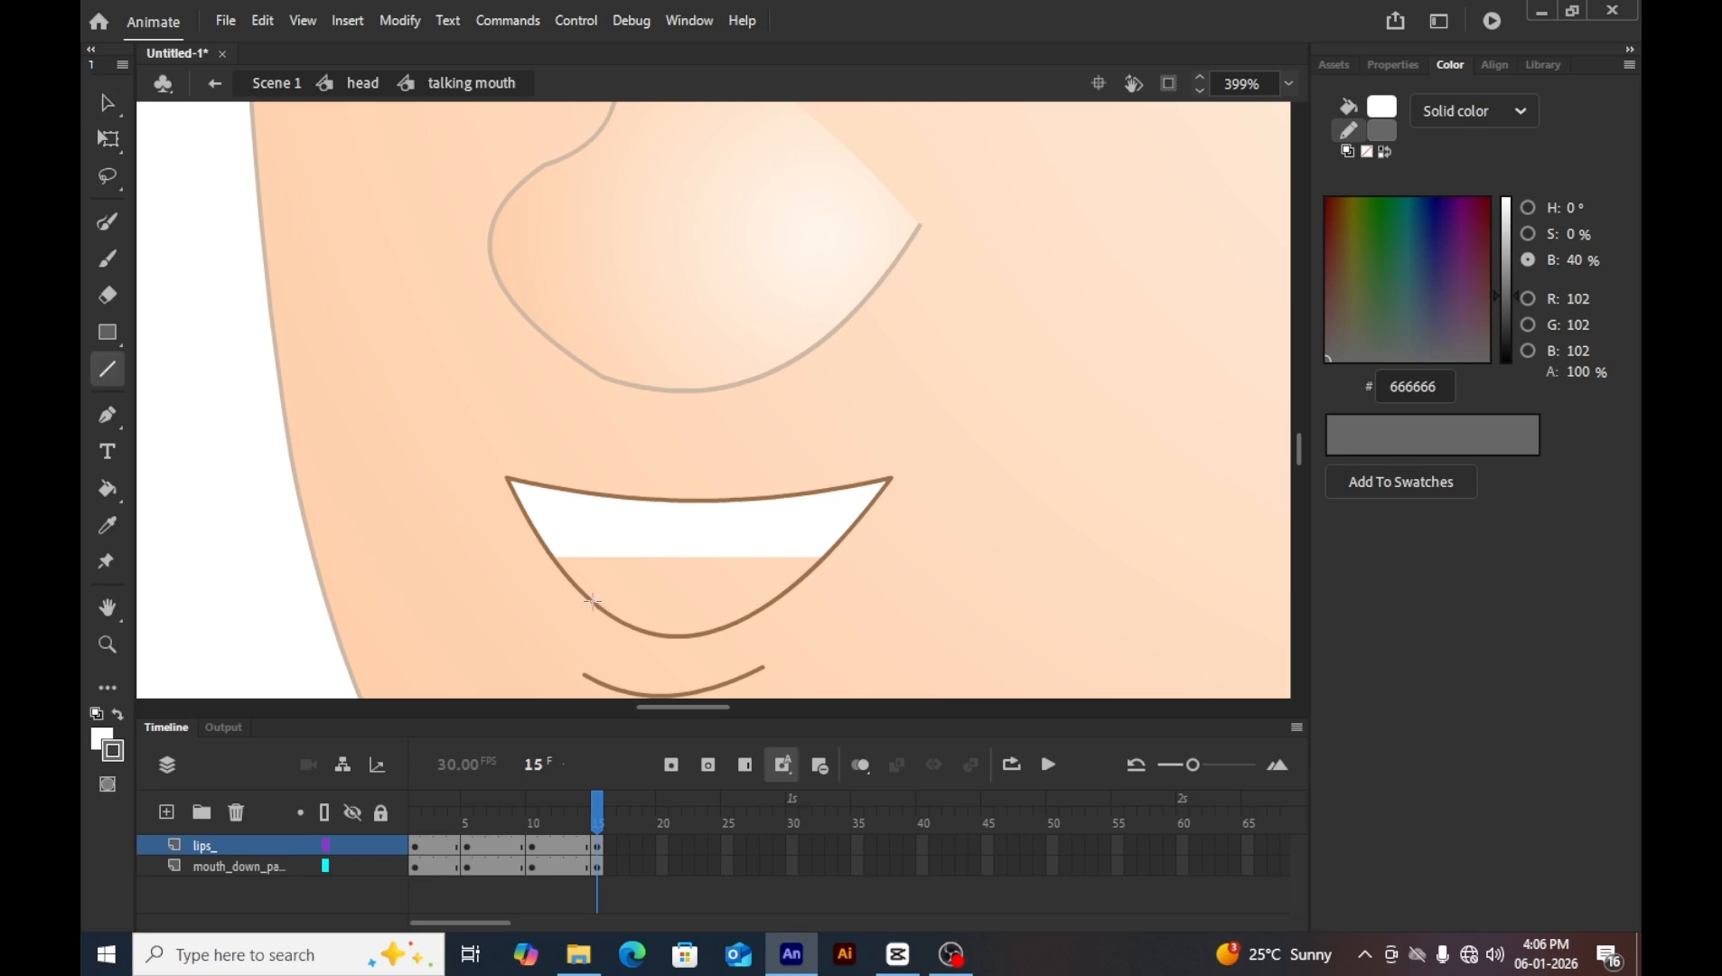
pyautogui.moveTo(591, 598); pyautogui.dragTo(771, 597)
pyautogui.press('k')
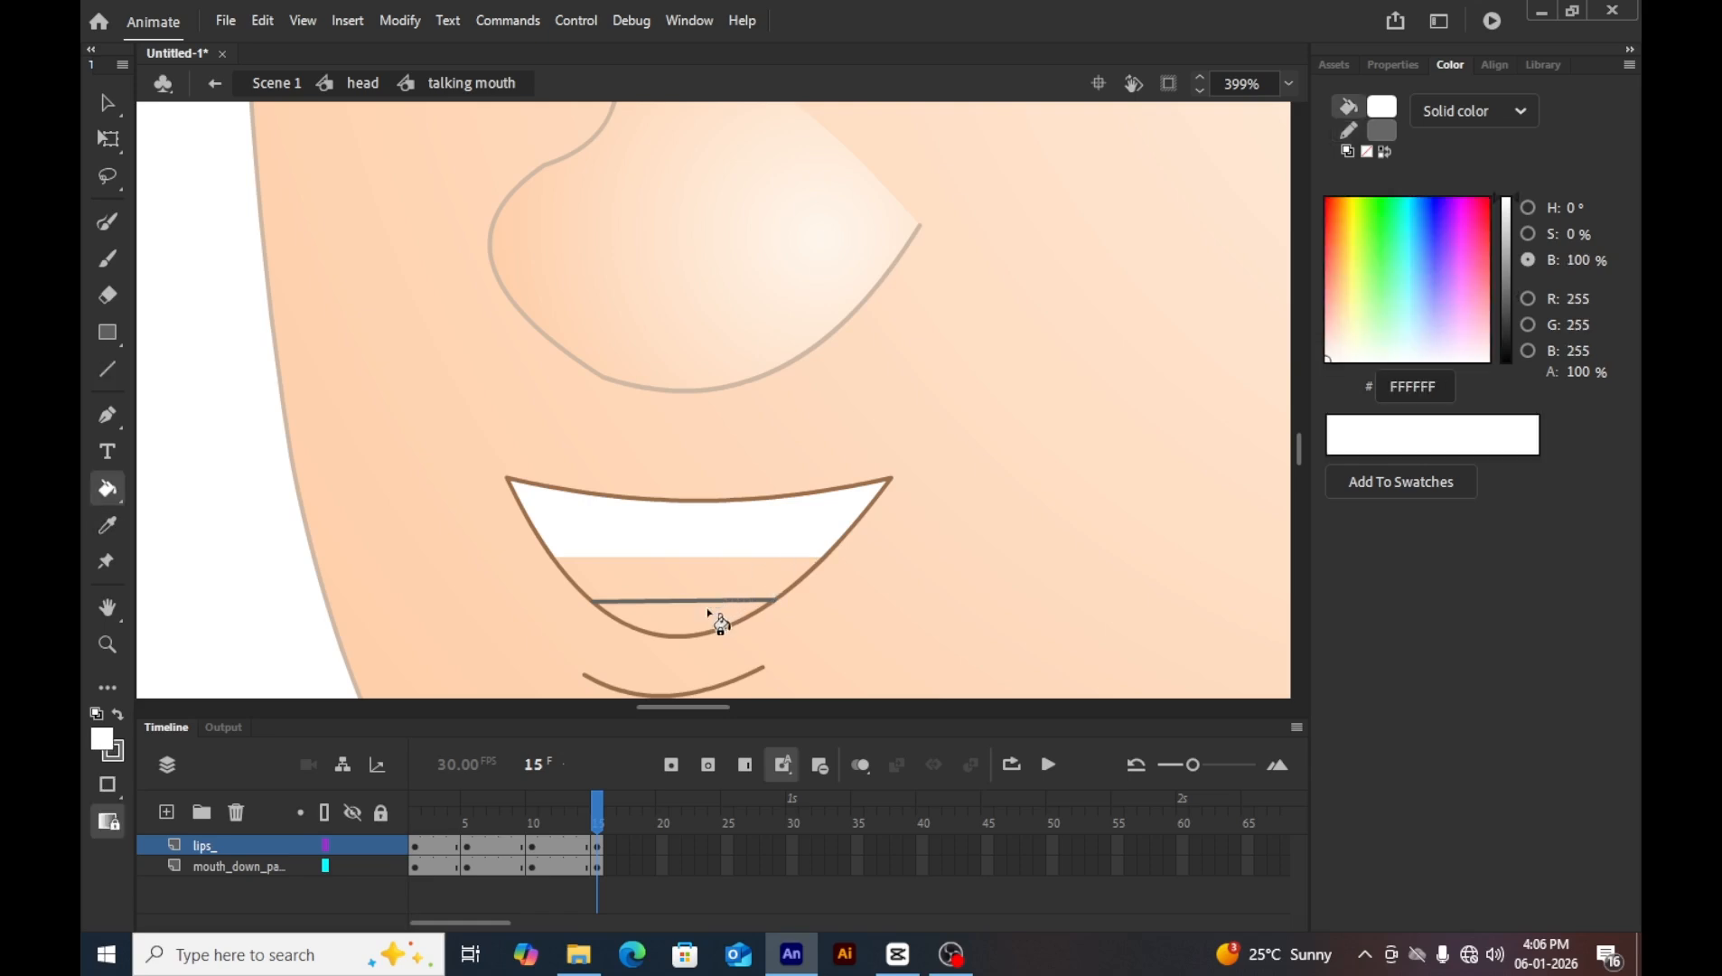
pyautogui.click(700, 623)
pyautogui.press('v')
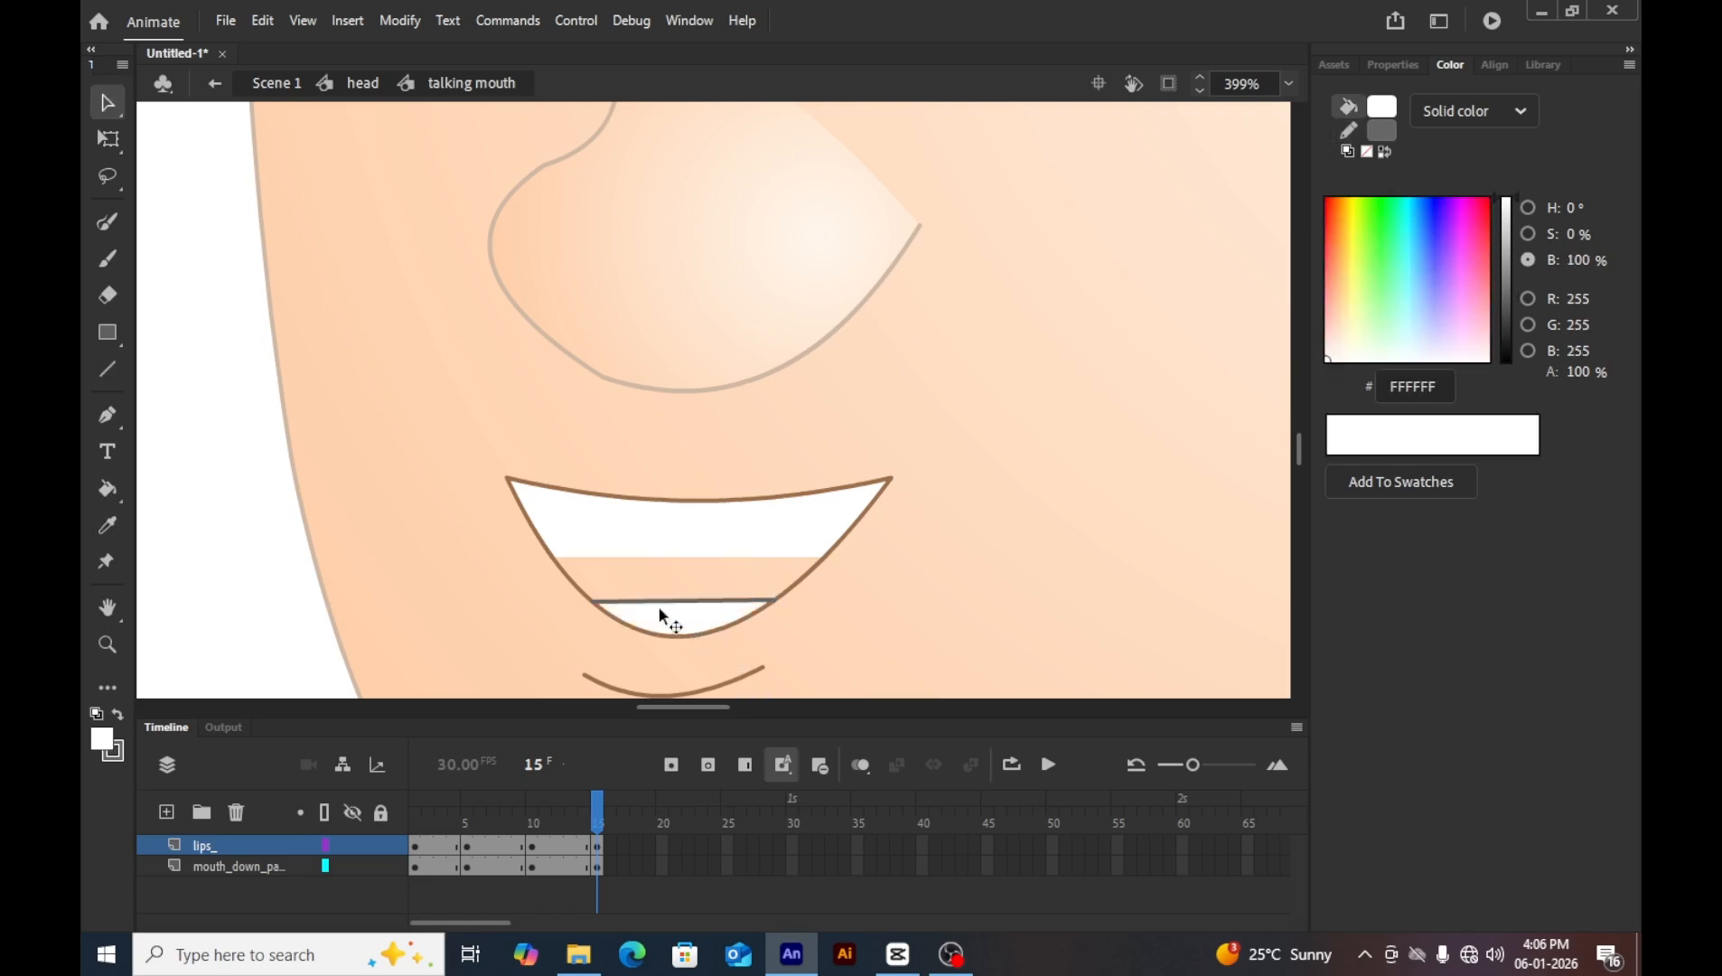
# Draw two vertical gray lines between the upper and lower teeth and bend them outward to form the tongue's sides.
pyautogui.press('n')
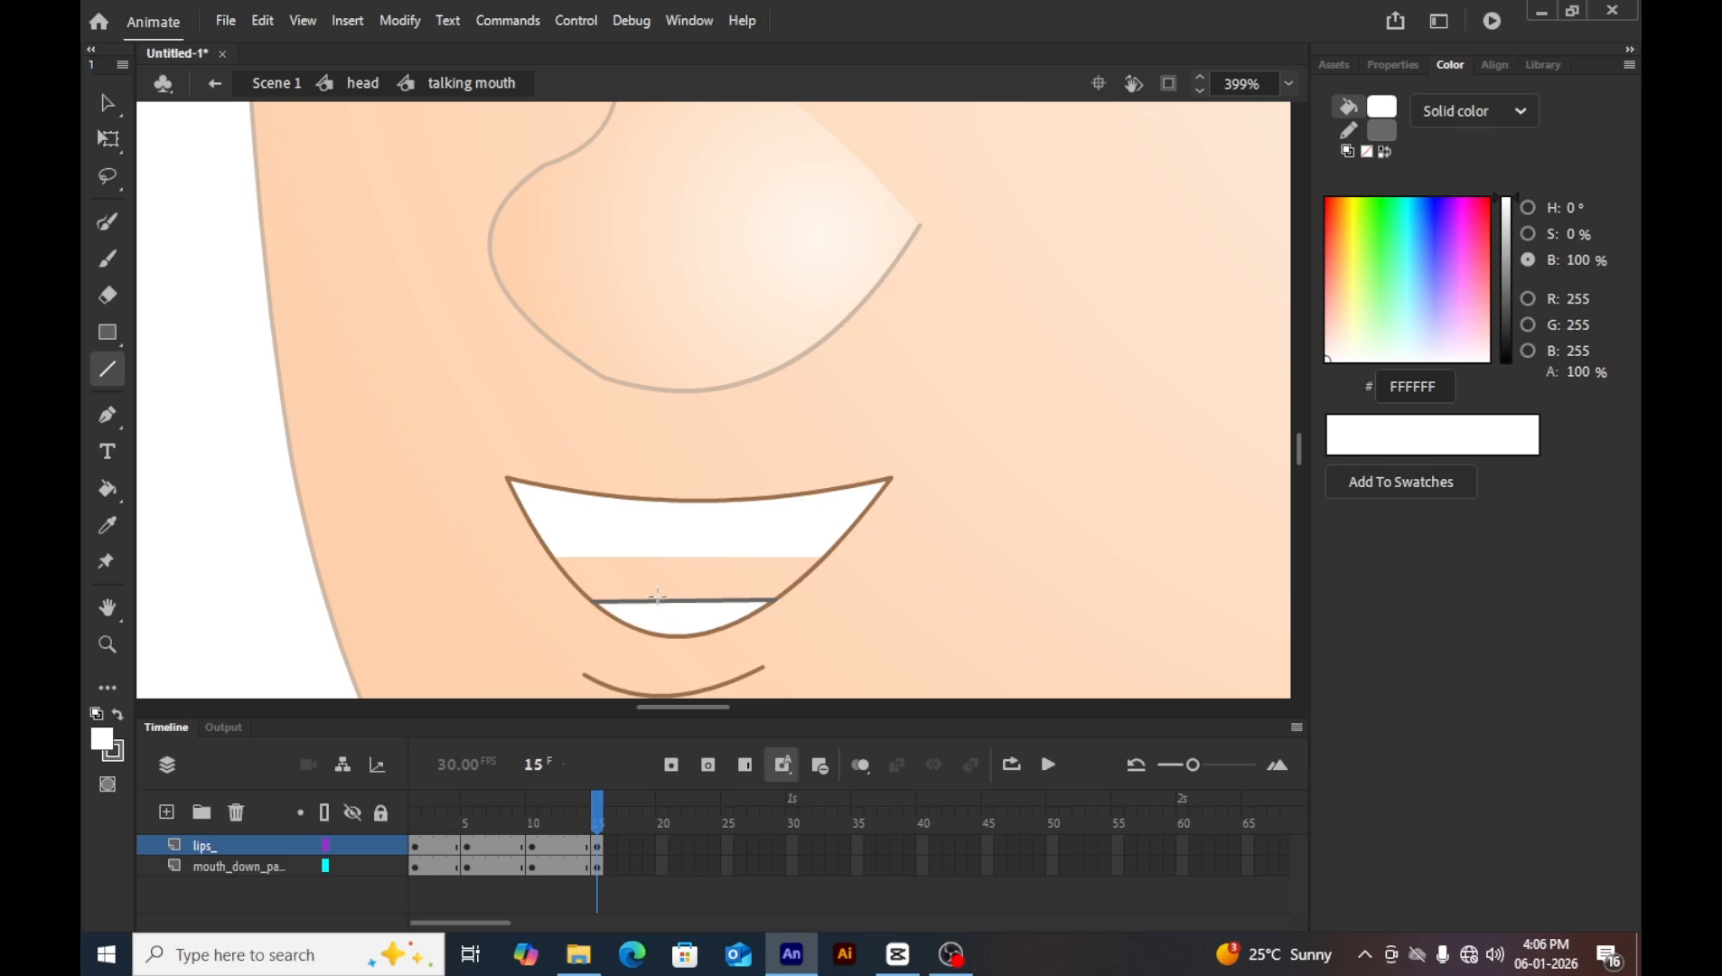
pyautogui.moveTo(658, 596)
pyautogui.mouseDown()
pyautogui.moveTo(659, 557)
pyautogui.moveTo(741, 598)
pyautogui.moveTo(753, 572)
pyautogui.mouseUp()
pyautogui.press('v')
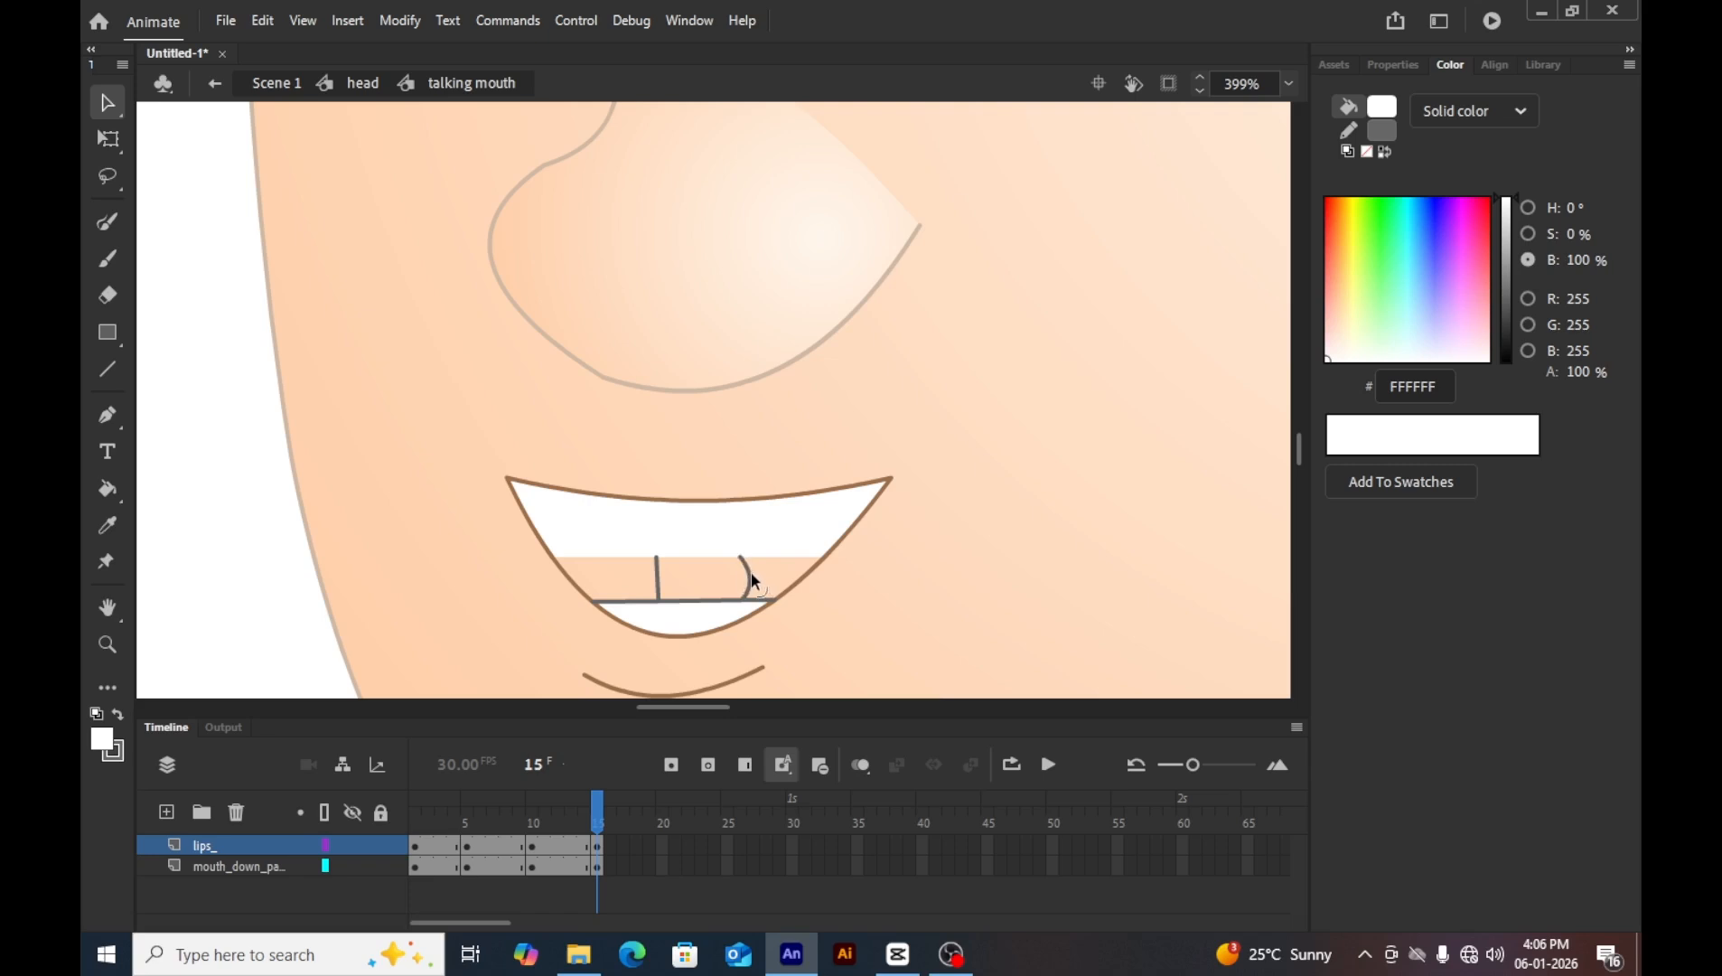
pyautogui.moveTo(649, 575); pyautogui.dragTo(649, 575)
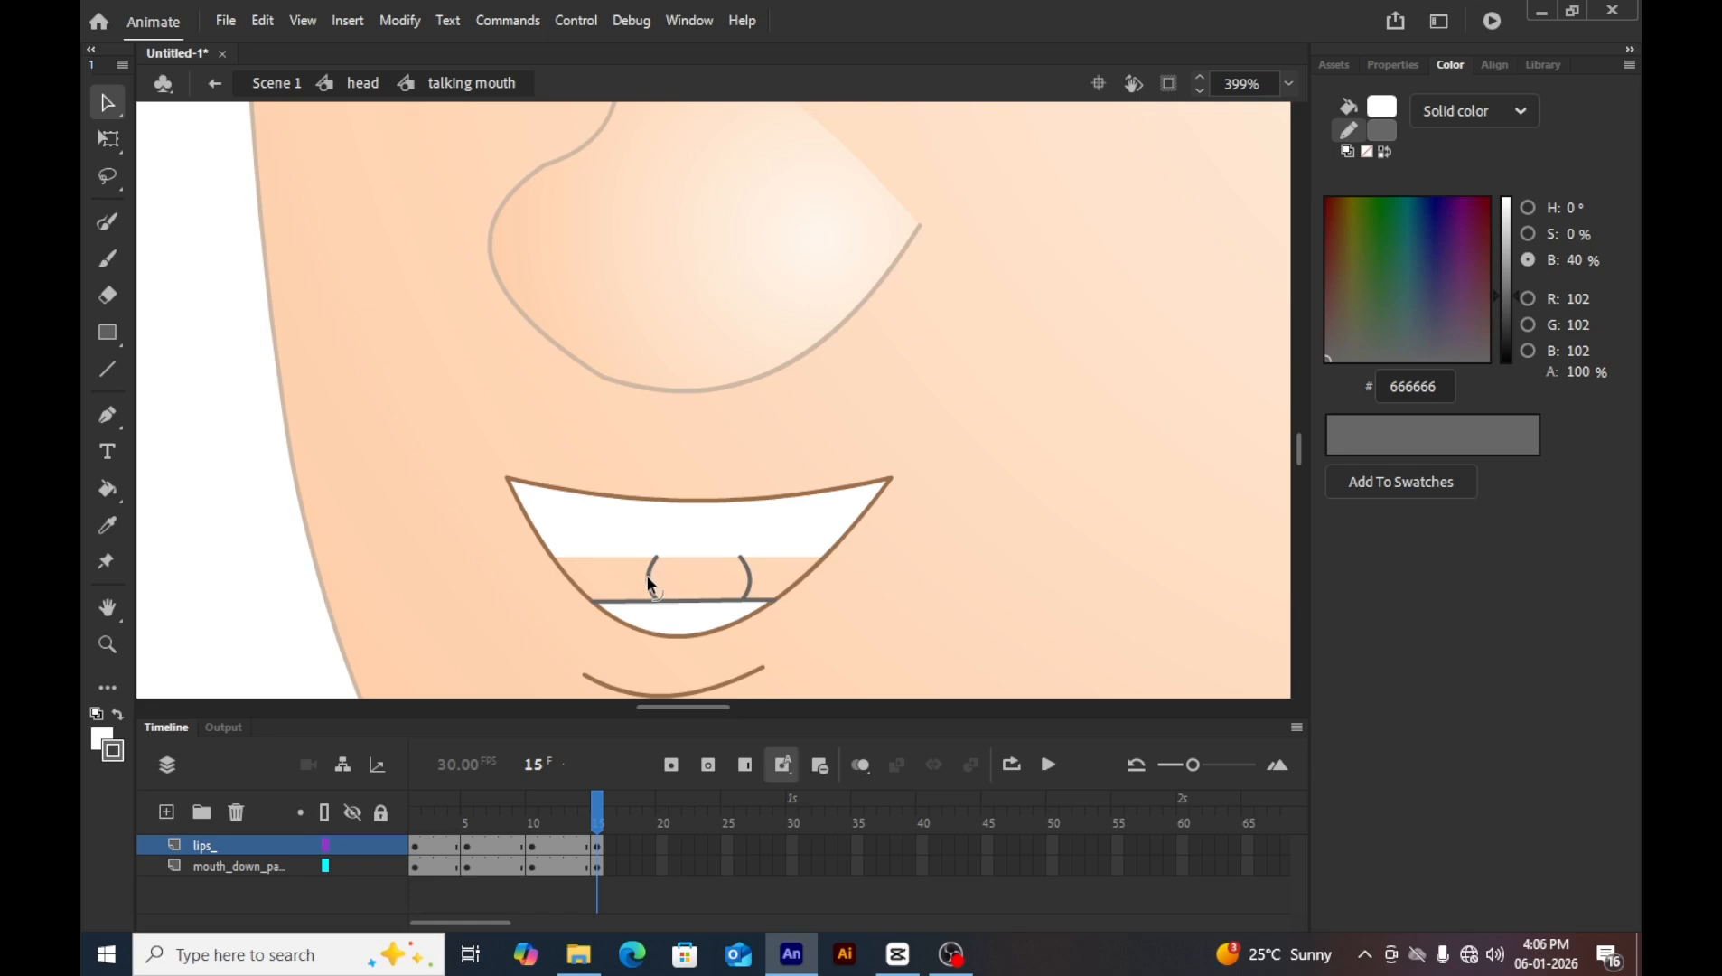
# Sample the dark red 660000 from the open mouth at frame 9 and fill both gaps beside the tongue at frame 15.
pyautogui.moveTo(591, 812); pyautogui.dragTo(517, 801)
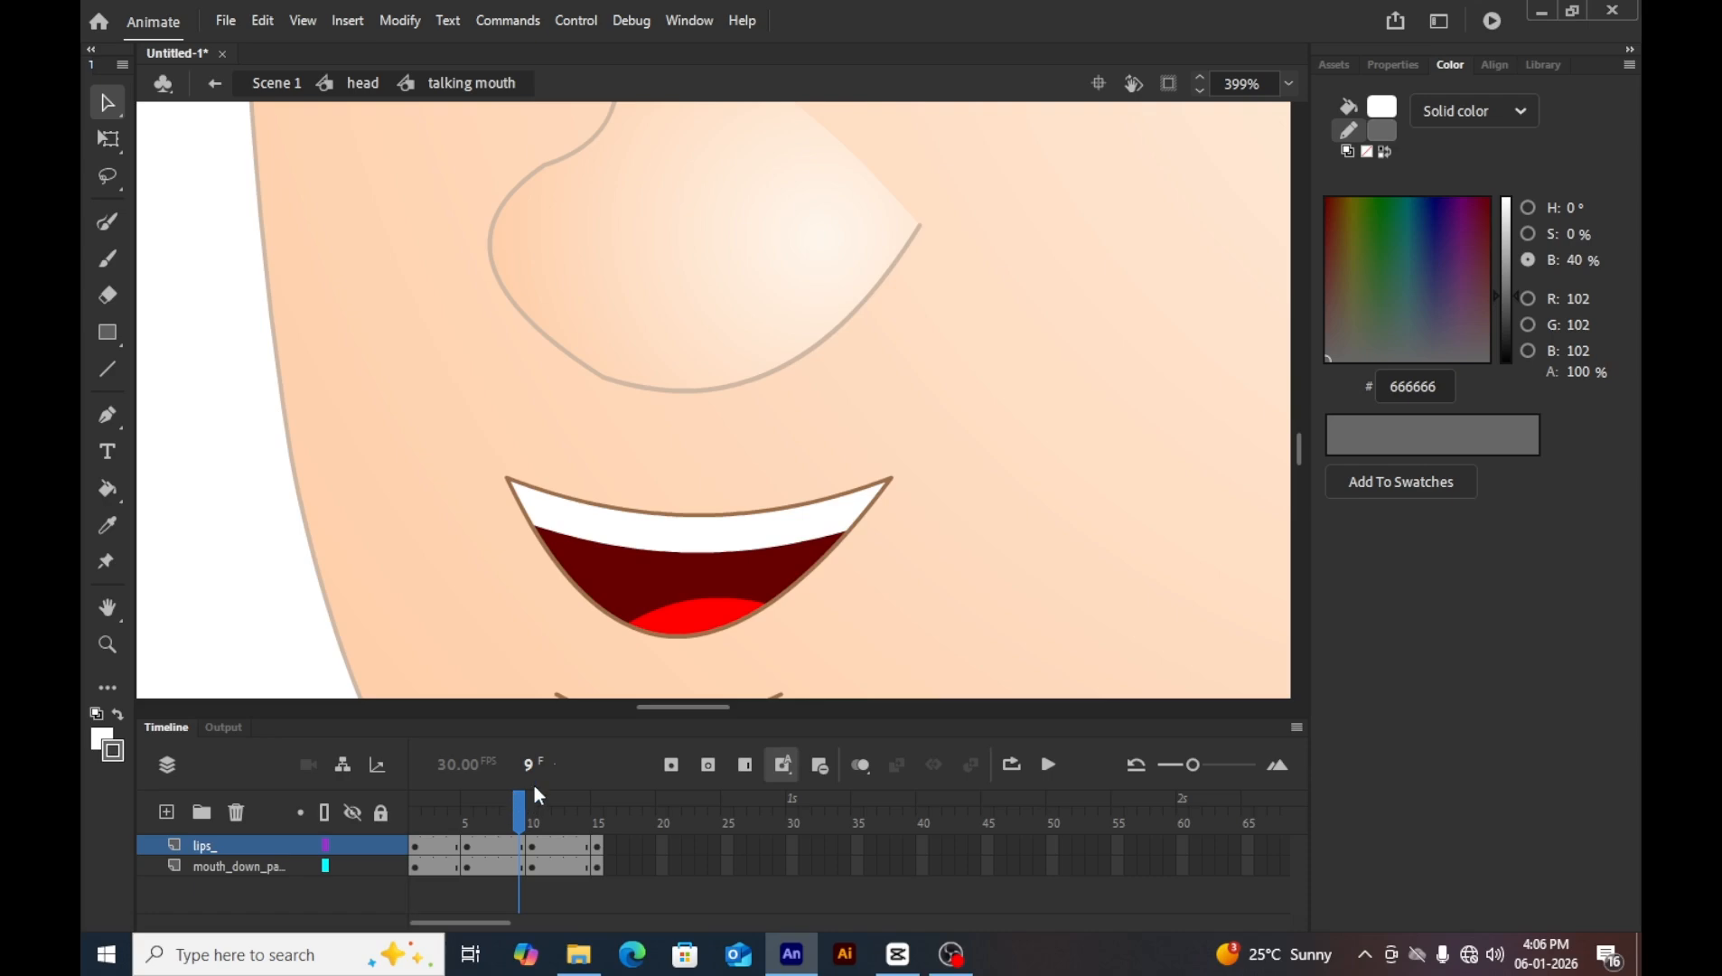
pyautogui.press('i')
pyautogui.click(723, 570)
pyautogui.moveTo(526, 800); pyautogui.dragTo(597, 801)
pyautogui.click(782, 577)
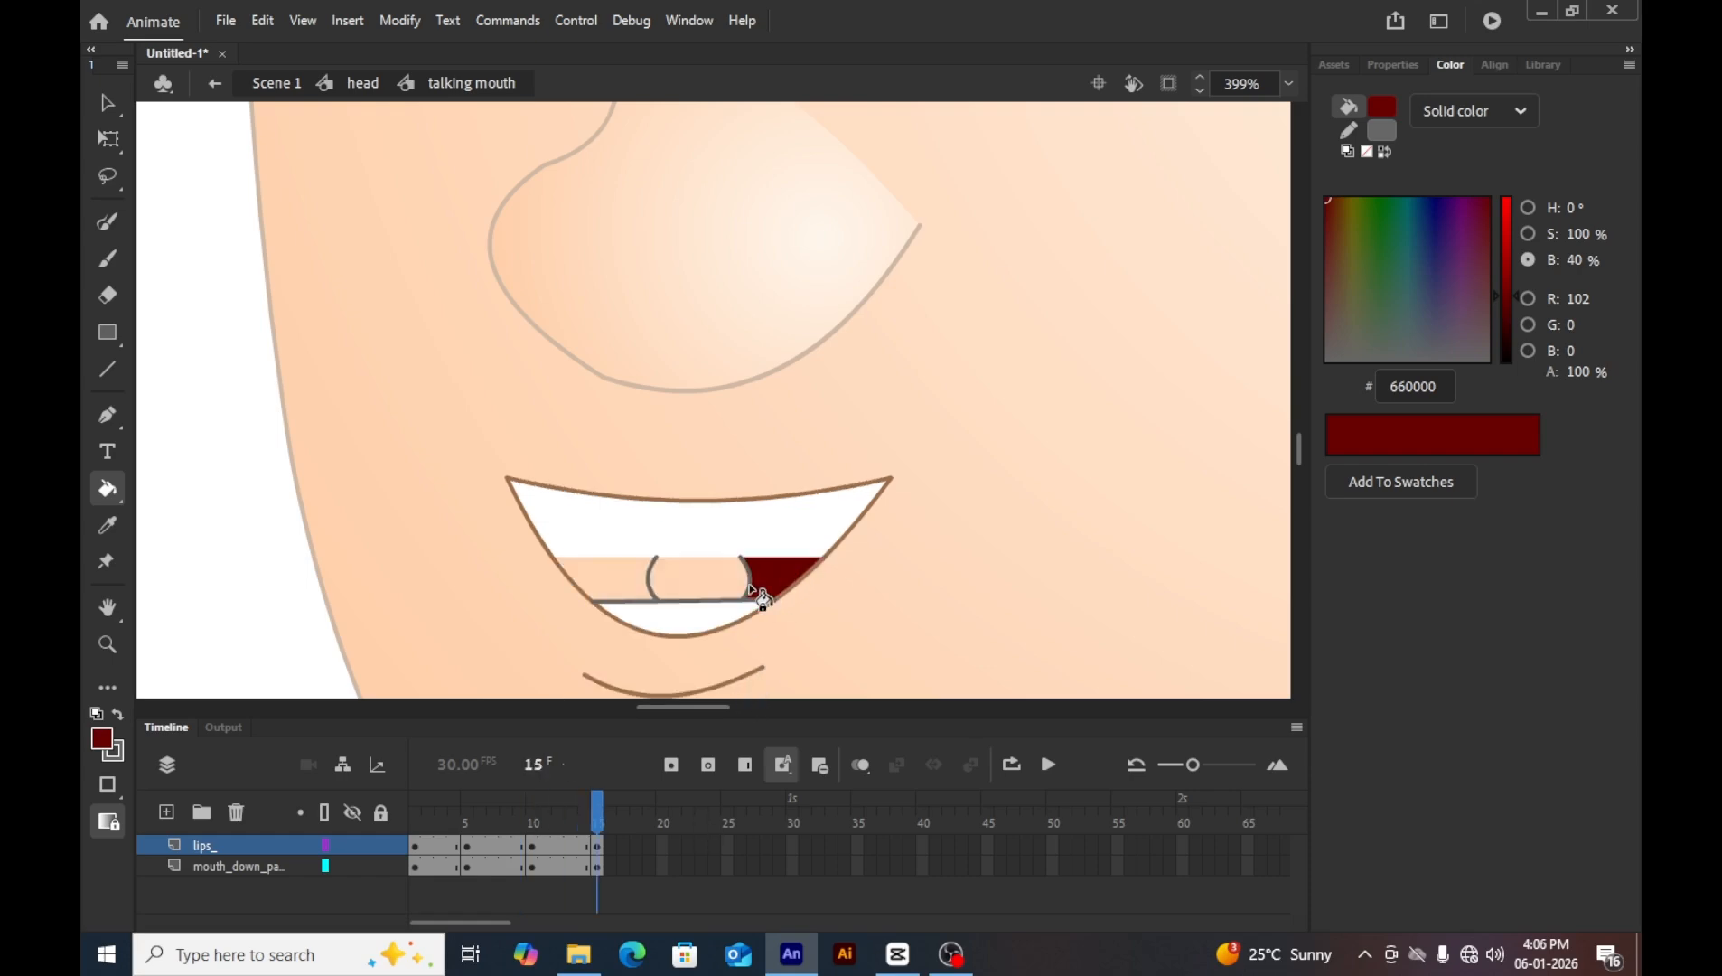
pyautogui.click(628, 583)
# Sample the tongue's red FF0000 from the open mouth at frame 7 and fill the tongue shape at frame 15.
pyautogui.moveTo(596, 813); pyautogui.dragTo(495, 818)
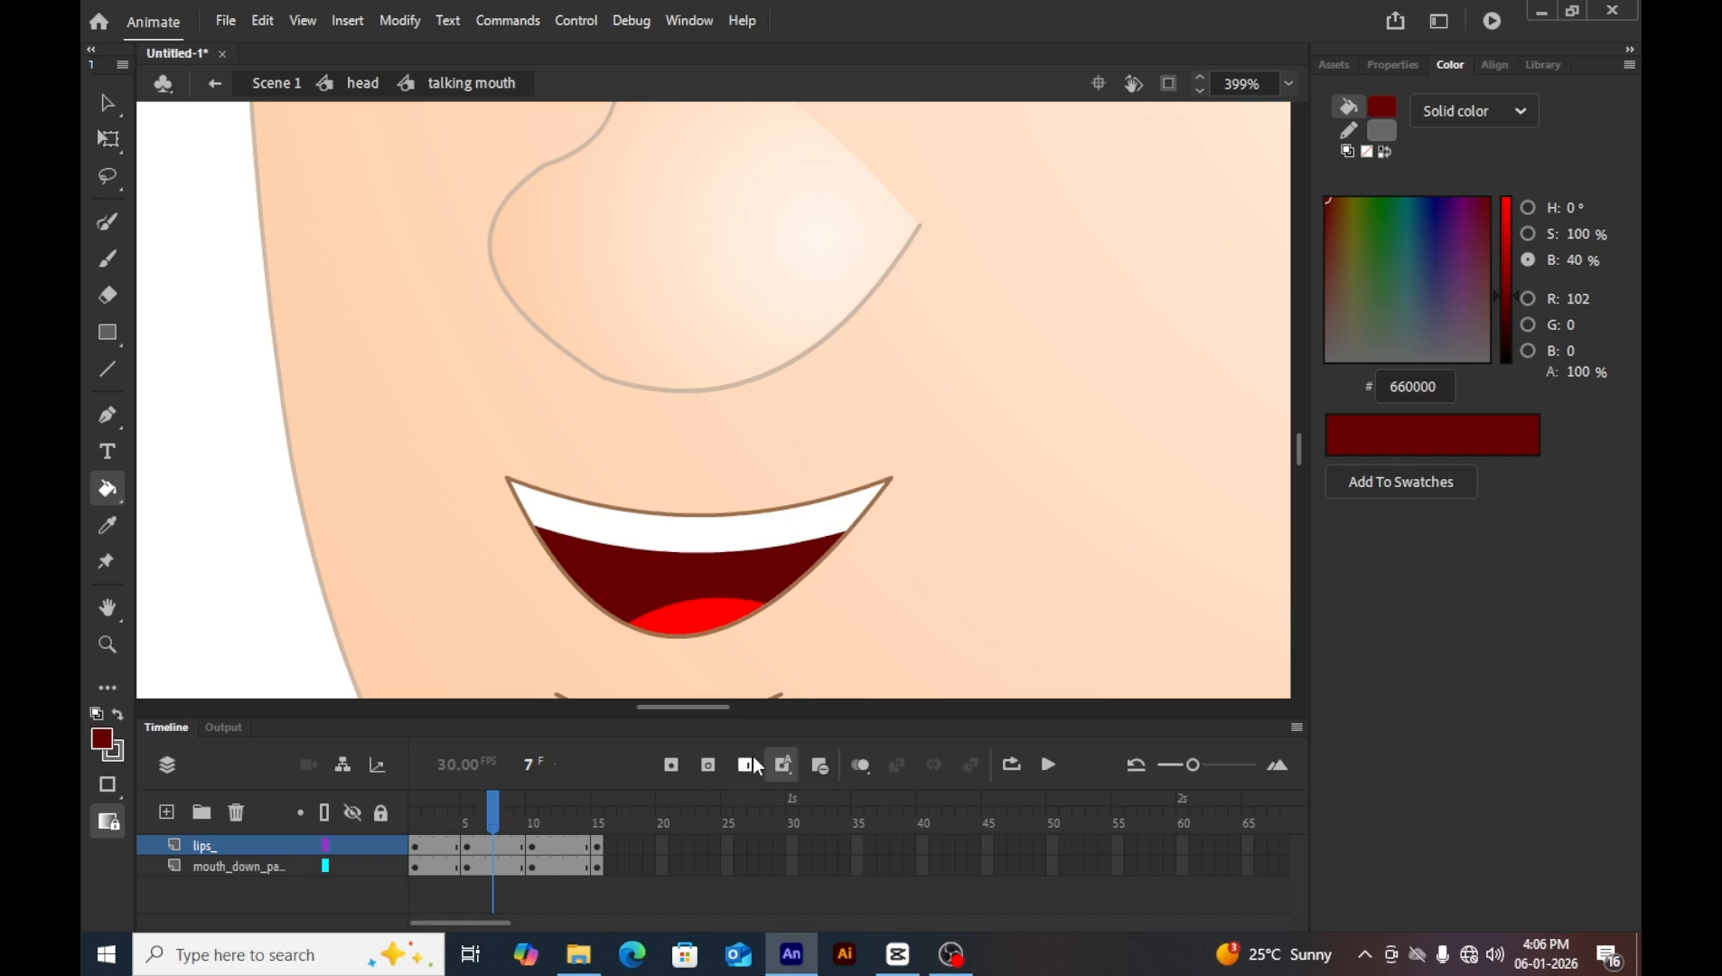
pyautogui.press('i')
pyautogui.click(696, 609)
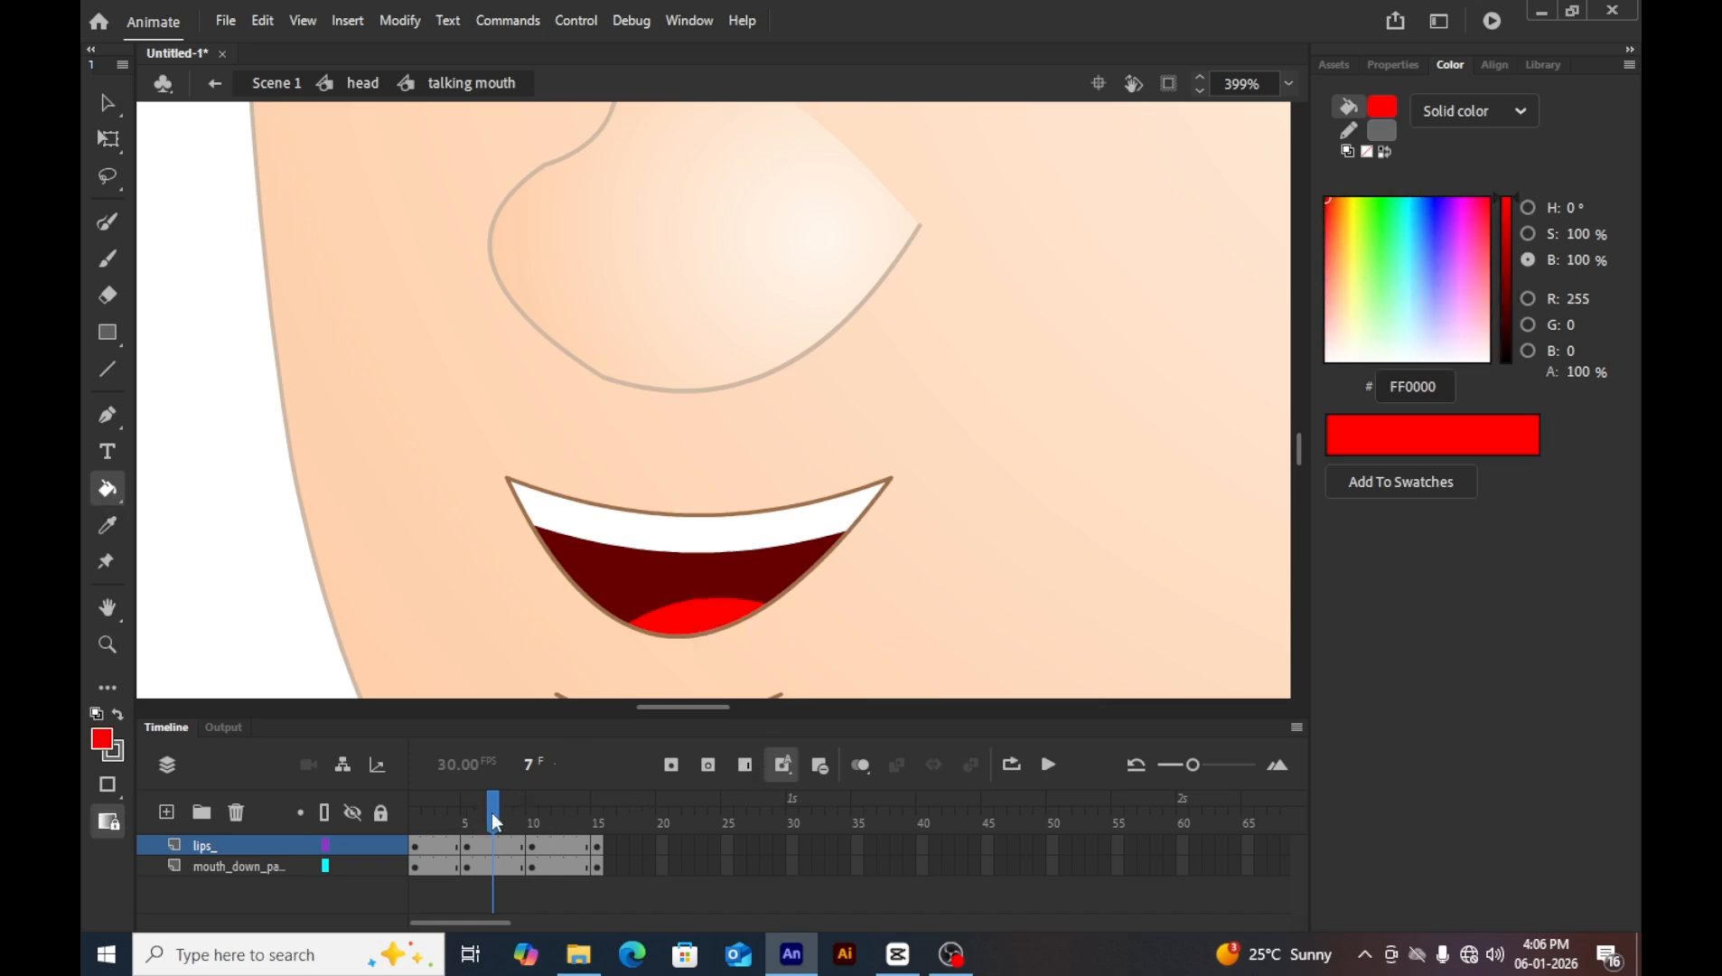
pyautogui.moveTo(492, 812); pyautogui.dragTo(596, 813)
pyautogui.click(714, 586)
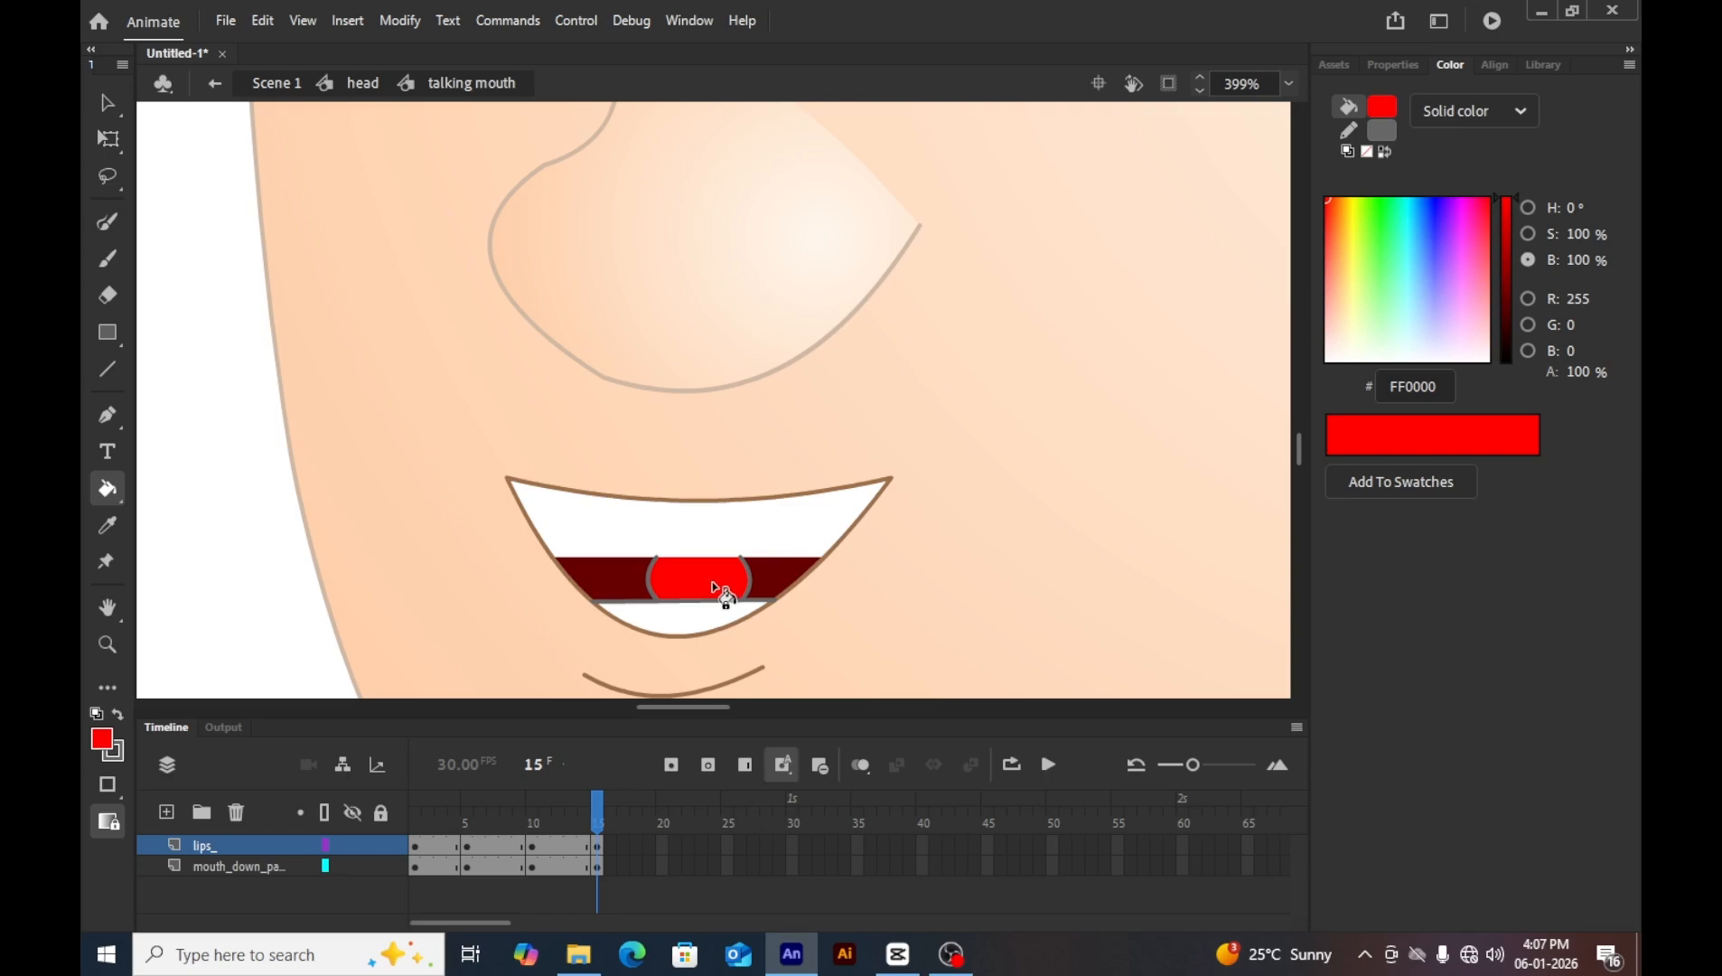
# Delete the two curved gray outlines at the sides of the red tongue.
pyautogui.press('z')
pyautogui.click(713, 581)
pyautogui.press('h')
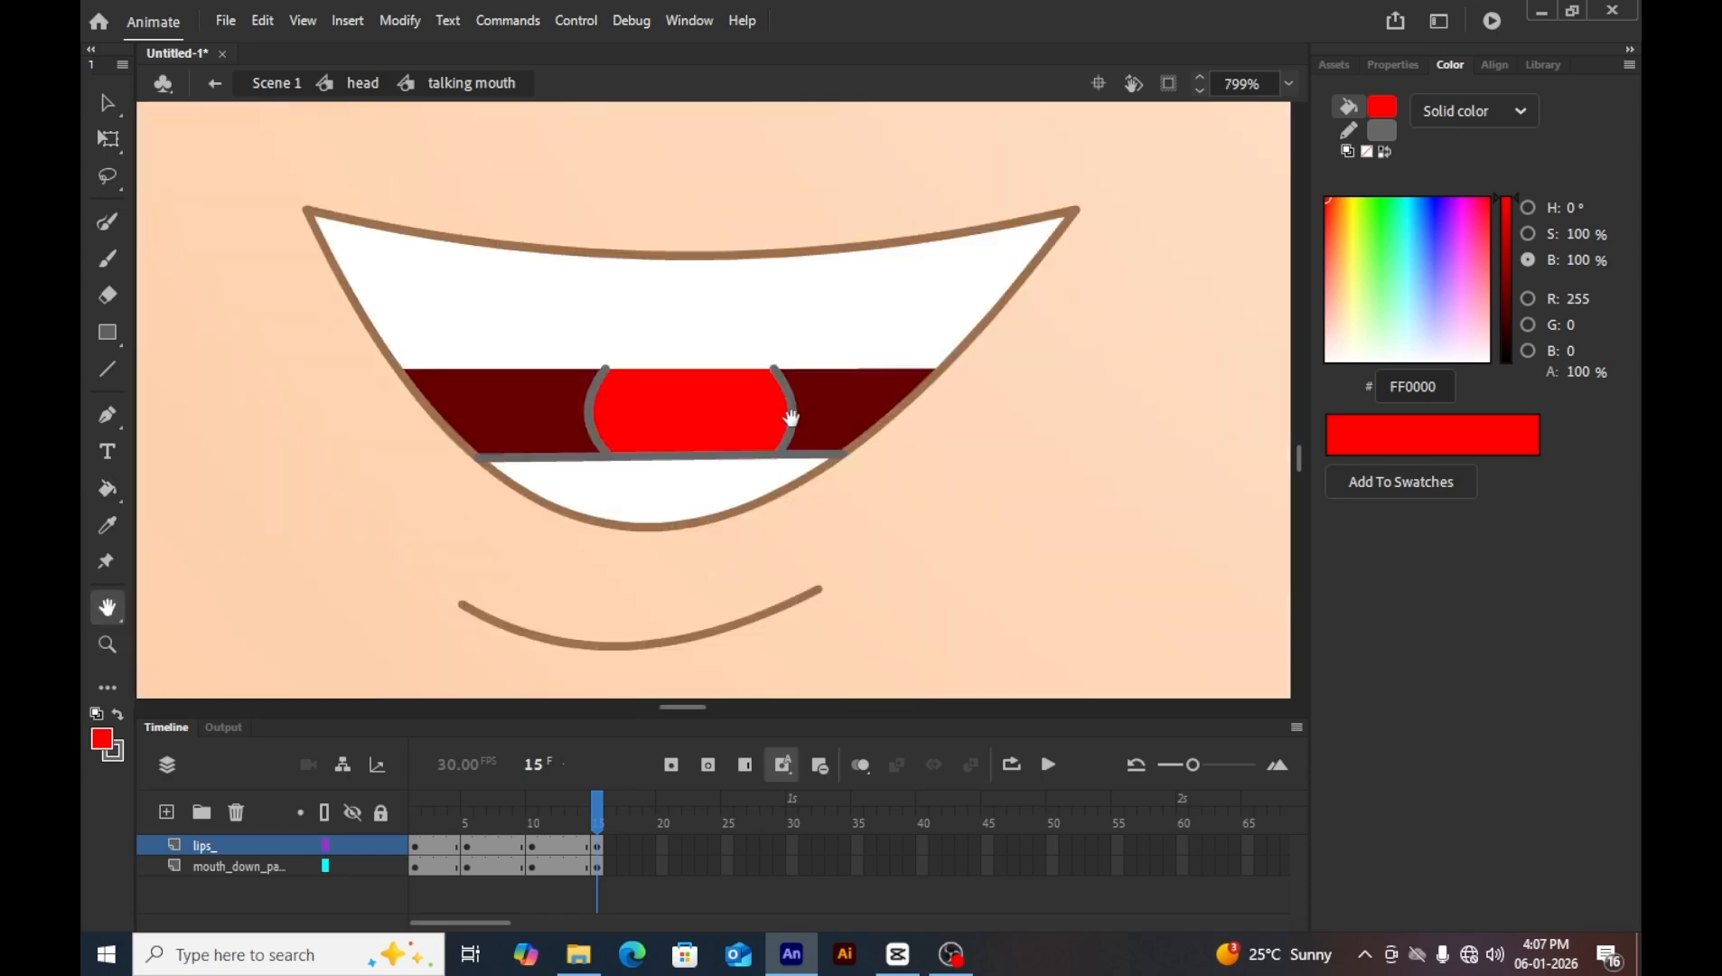
pyautogui.moveTo(788, 411); pyautogui.dragTo(1003, 412)
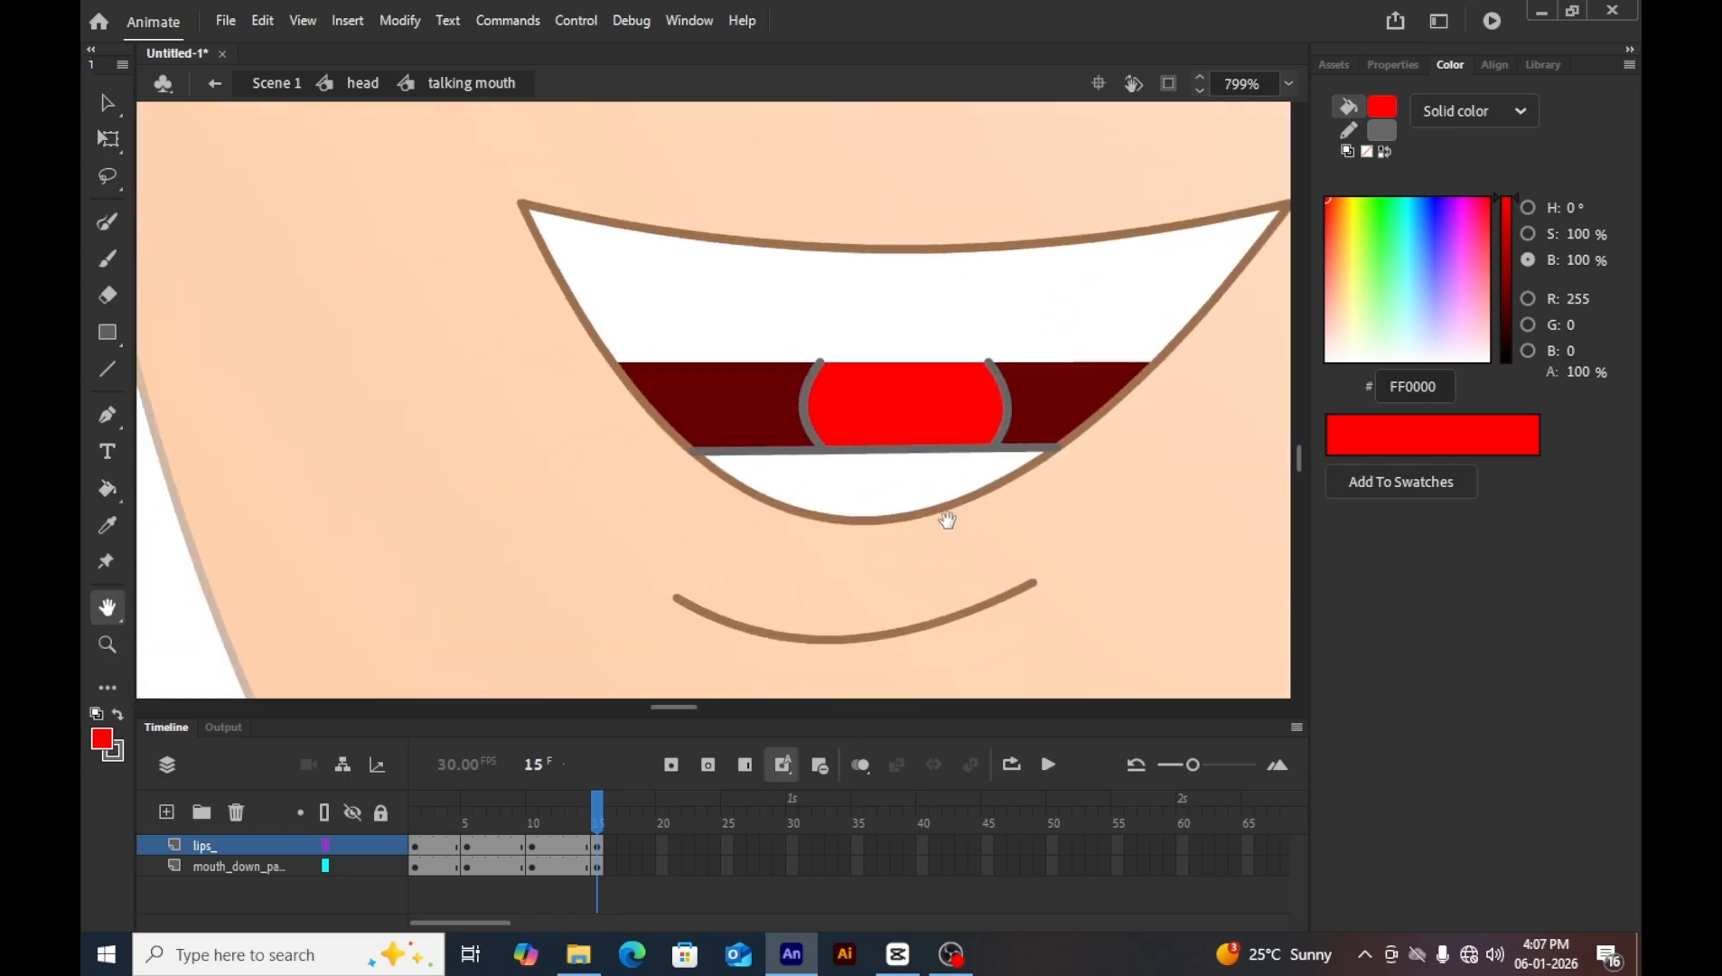
pyautogui.press('v')
pyautogui.click(1009, 414)
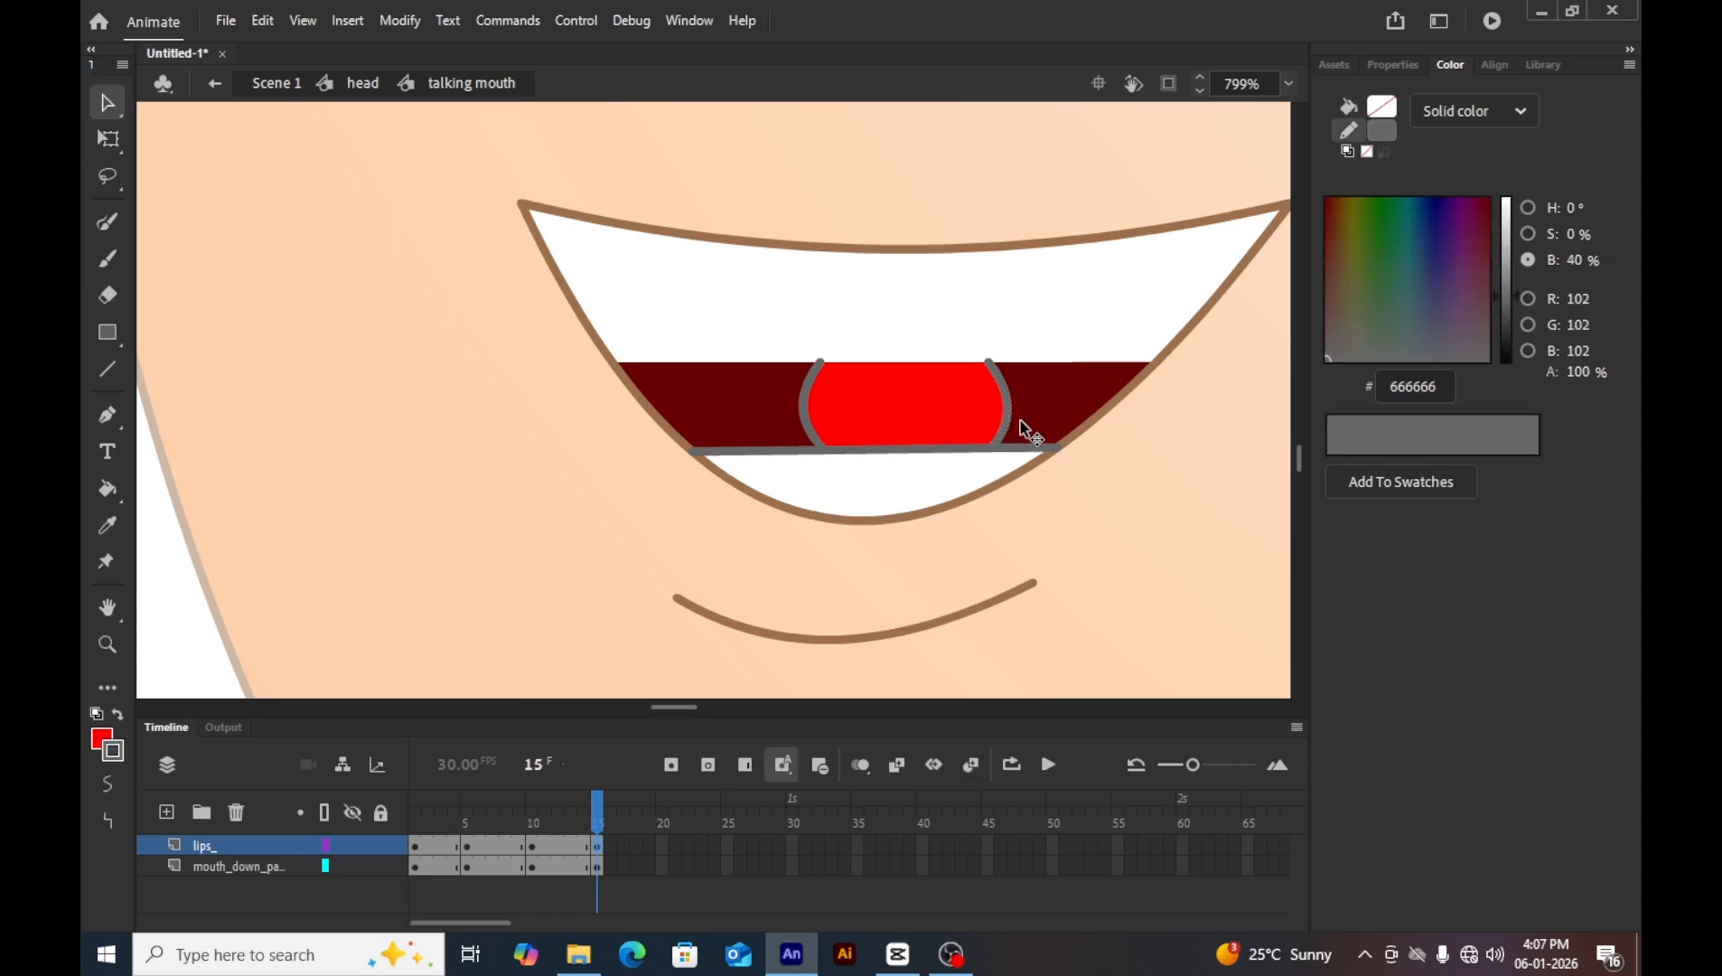
pyautogui.press('Delete')
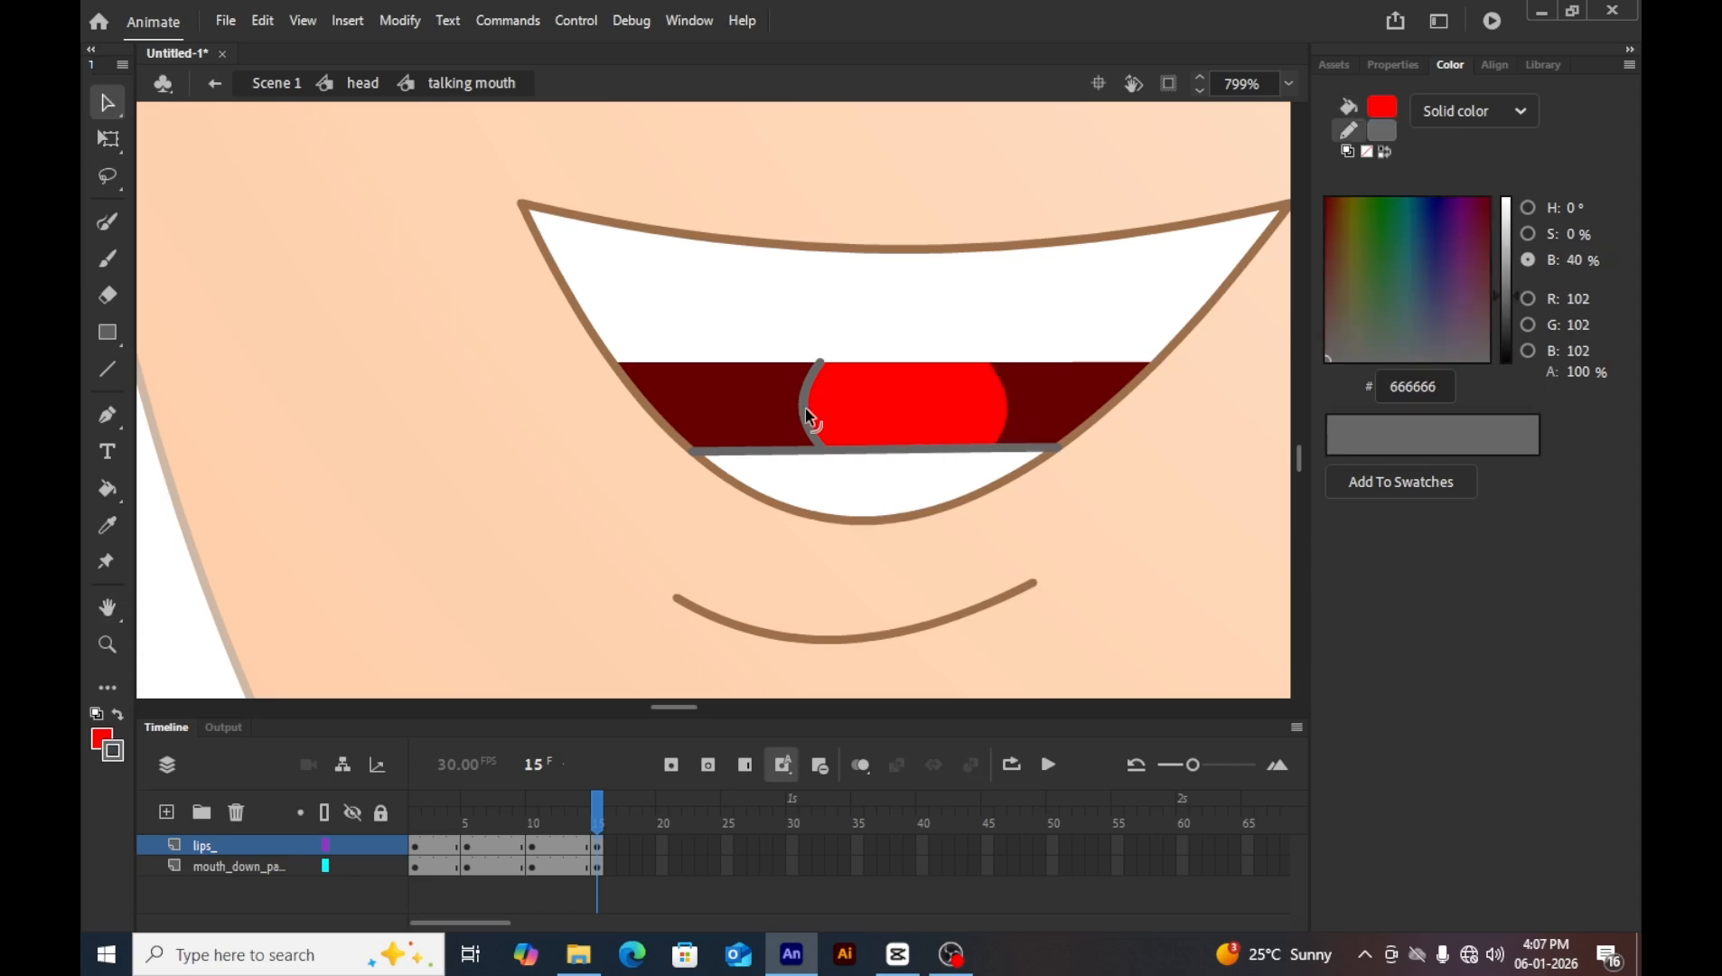
pyautogui.click(804, 411)
pyautogui.press('Delete')
# Delete every segment of the gray horizontal line along the top of the lower teeth.
pyautogui.click(818, 452)
pyautogui.press('Delete')
pyautogui.click(936, 450)
pyautogui.press('Delete')
pyautogui.click(1012, 445)
pyautogui.press('Delete')
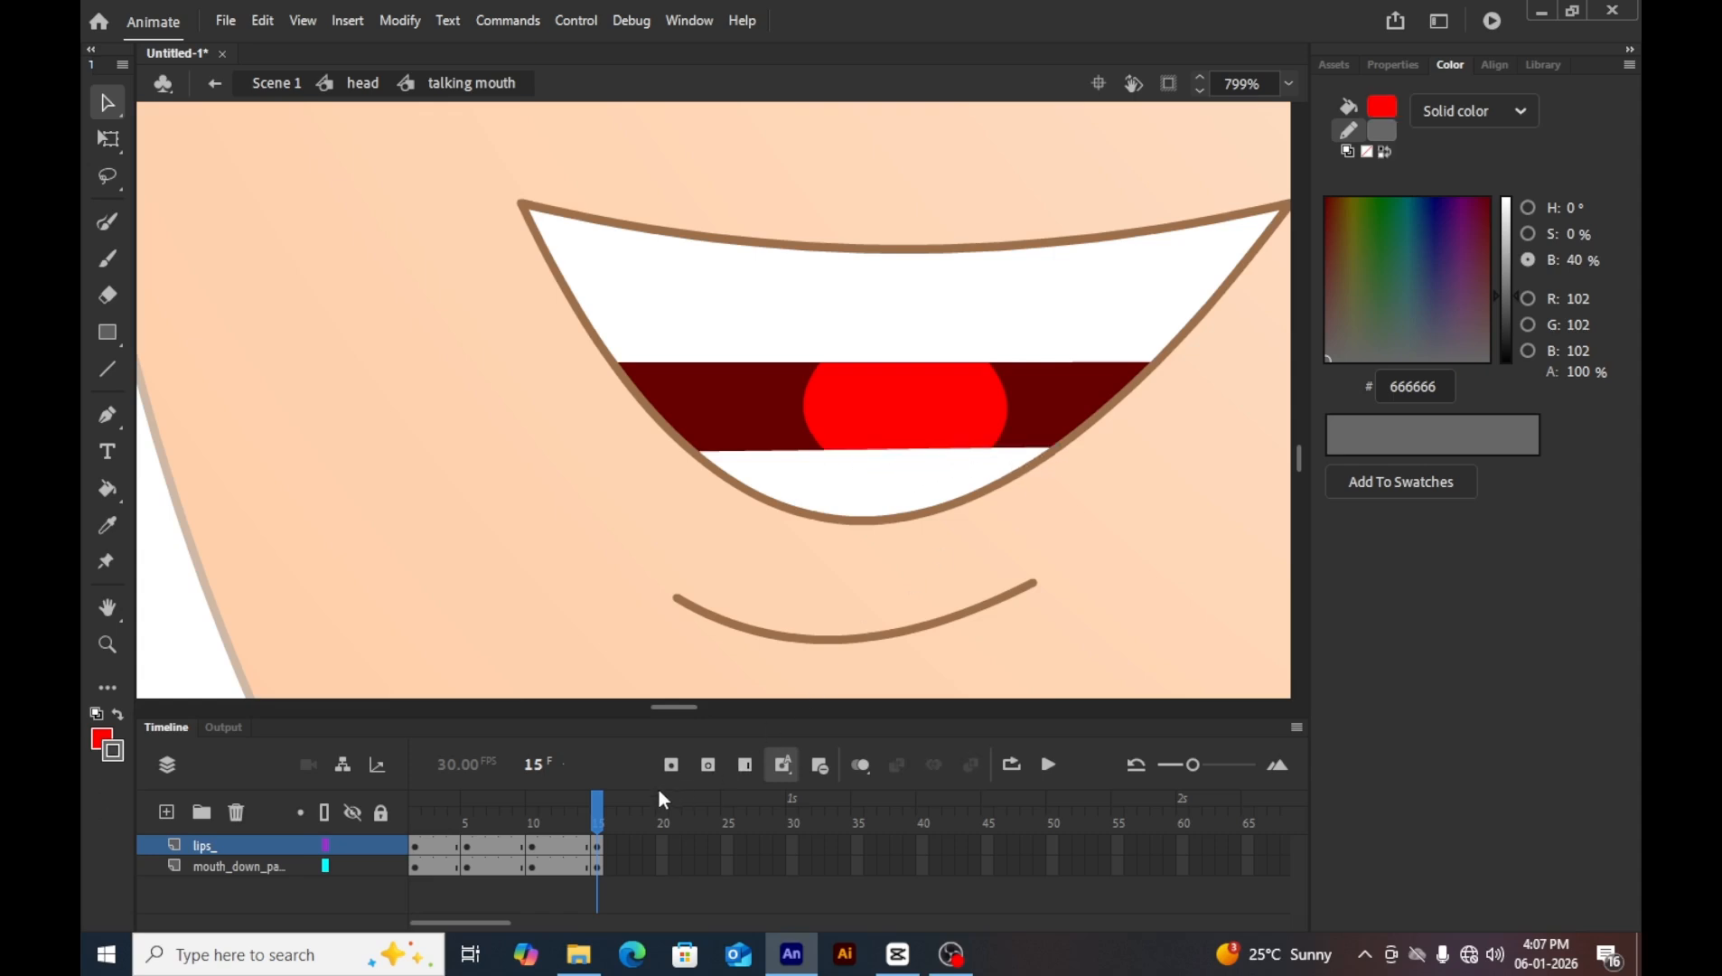
# Move the crease line at frame 15 farther down from the lower lip.
pyautogui.click(891, 633)
pyautogui.scroll(-3, 865, 638)
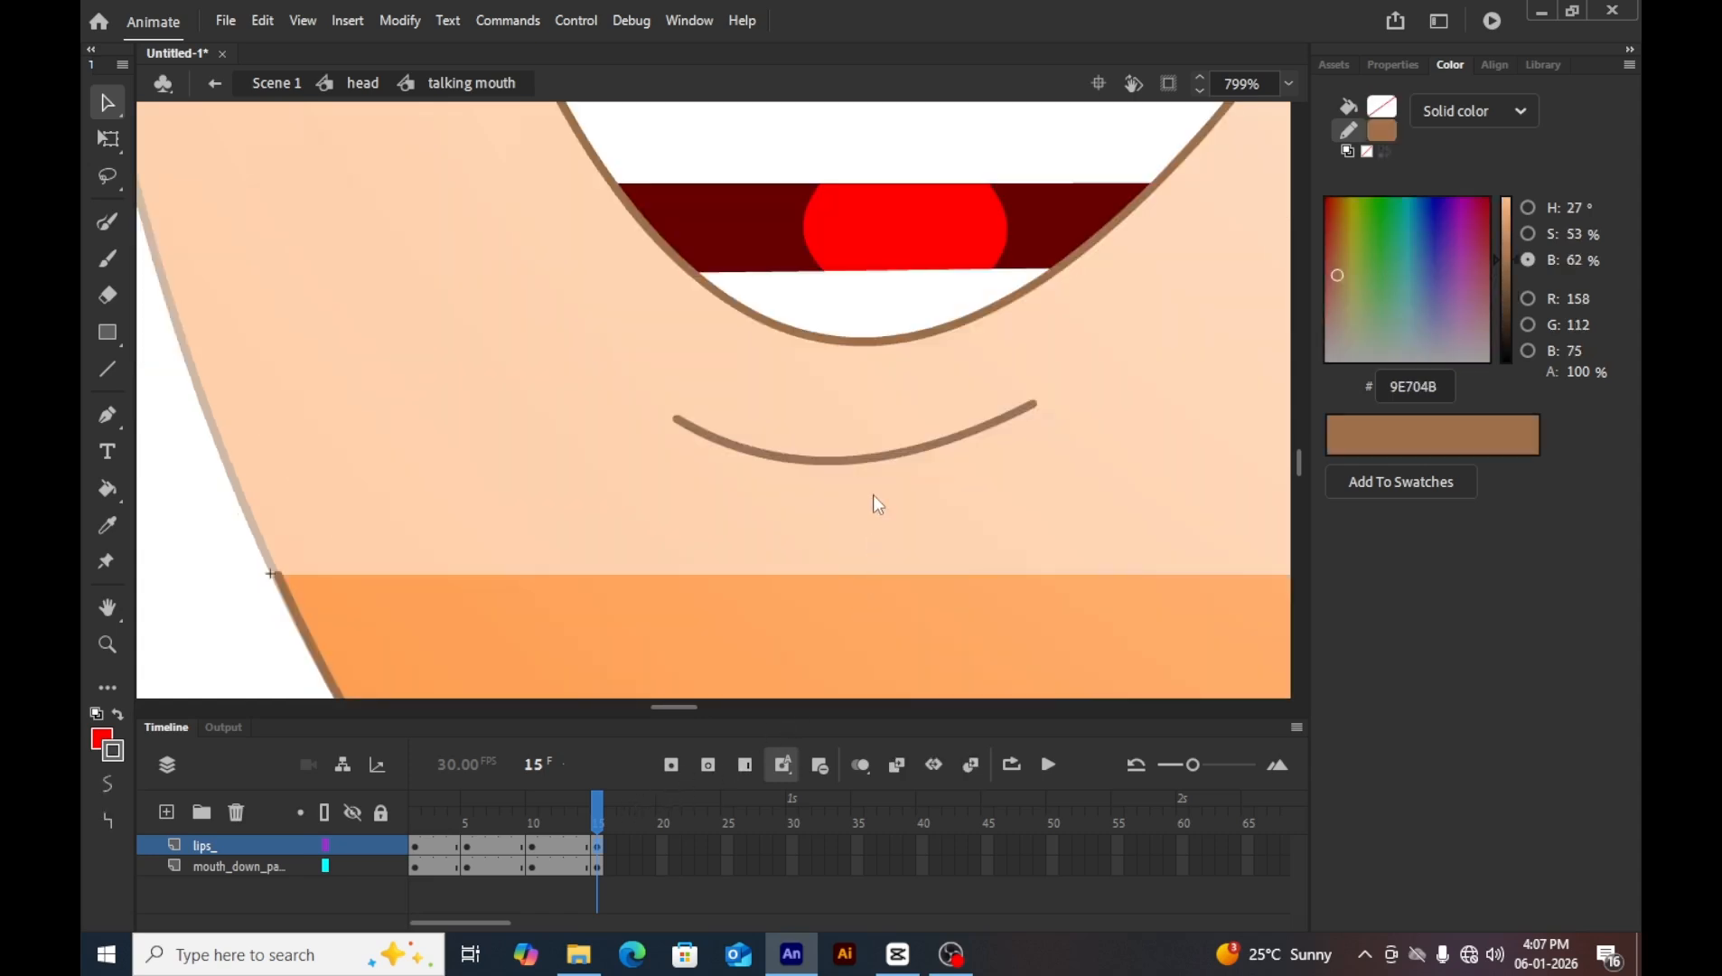
pyautogui.moveTo(873, 452); pyautogui.dragTo(886, 500)
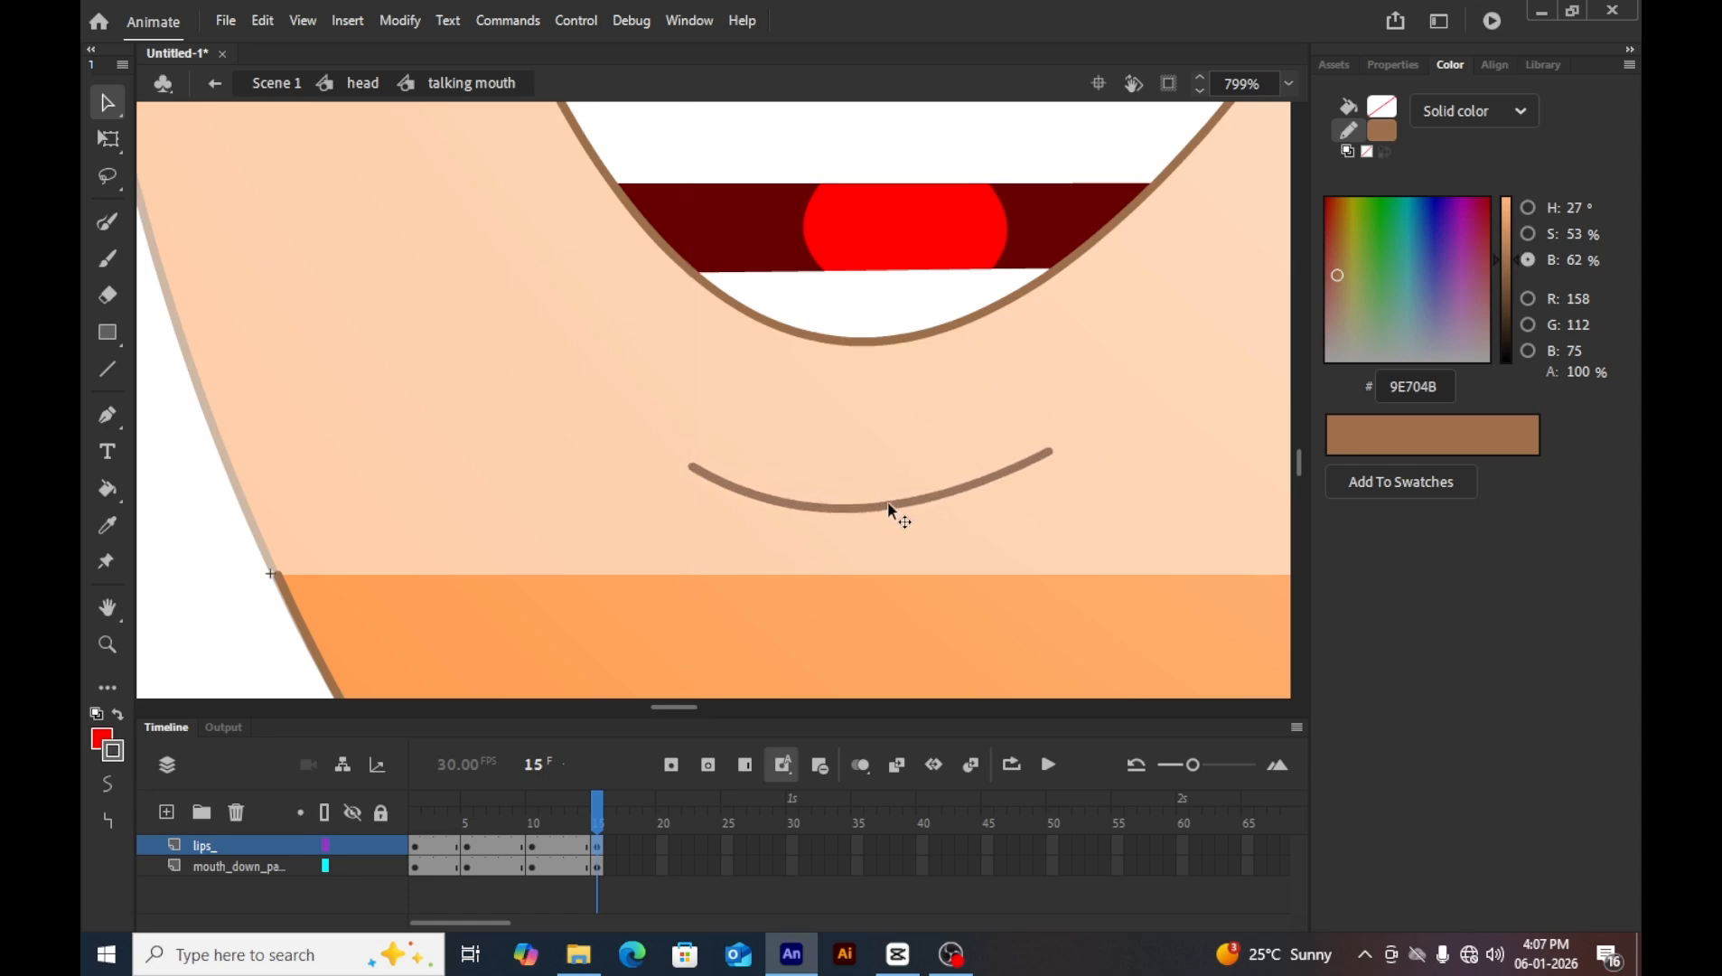
pyautogui.moveTo(602, 812)
pyautogui.mouseDown()
pyautogui.moveTo(535, 814)
pyautogui.moveTo(598, 828)
pyautogui.mouseUp()
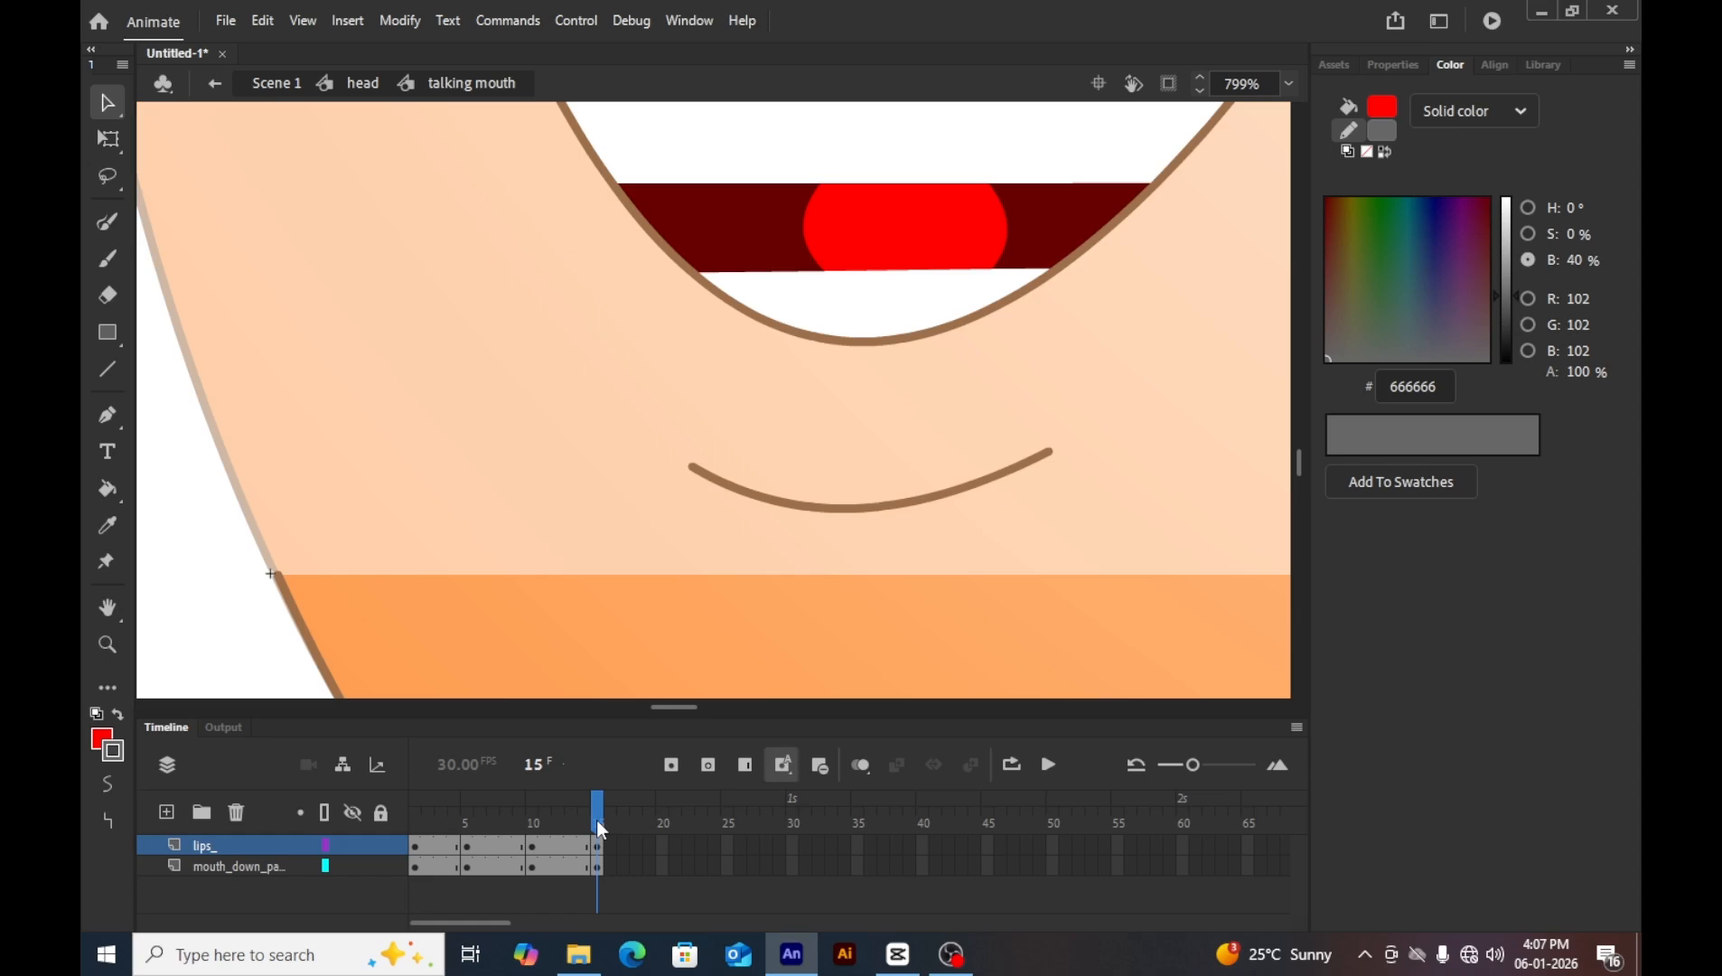
# Insert keyframes at frame 20 on both the lips_ and lower mouth layers.
pyautogui.hotkey('ctrl', '-')
pyautogui.hotkey('ctrl', '-')
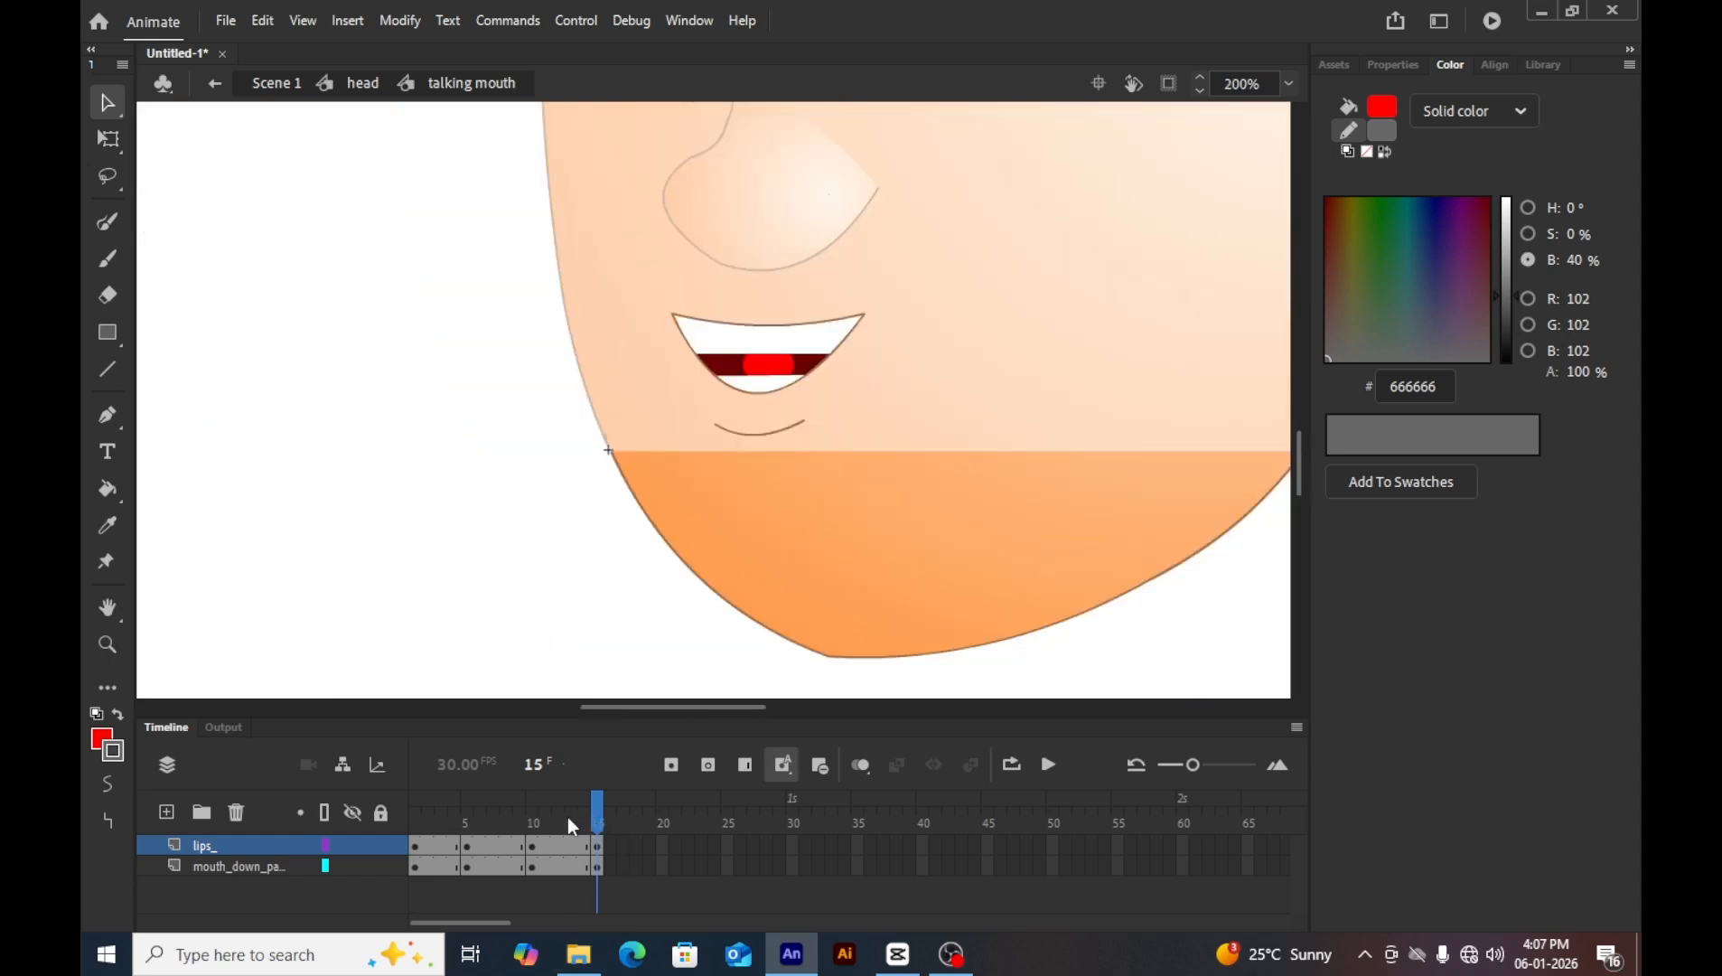
pyautogui.moveTo(602, 828)
pyautogui.mouseDown()
pyautogui.moveTo(454, 813)
pyautogui.moveTo(504, 813)
pyautogui.moveTo(583, 859)
pyautogui.moveTo(506, 822)
pyautogui.moveTo(597, 827)
pyautogui.mouseUp()
pyautogui.press('F6')
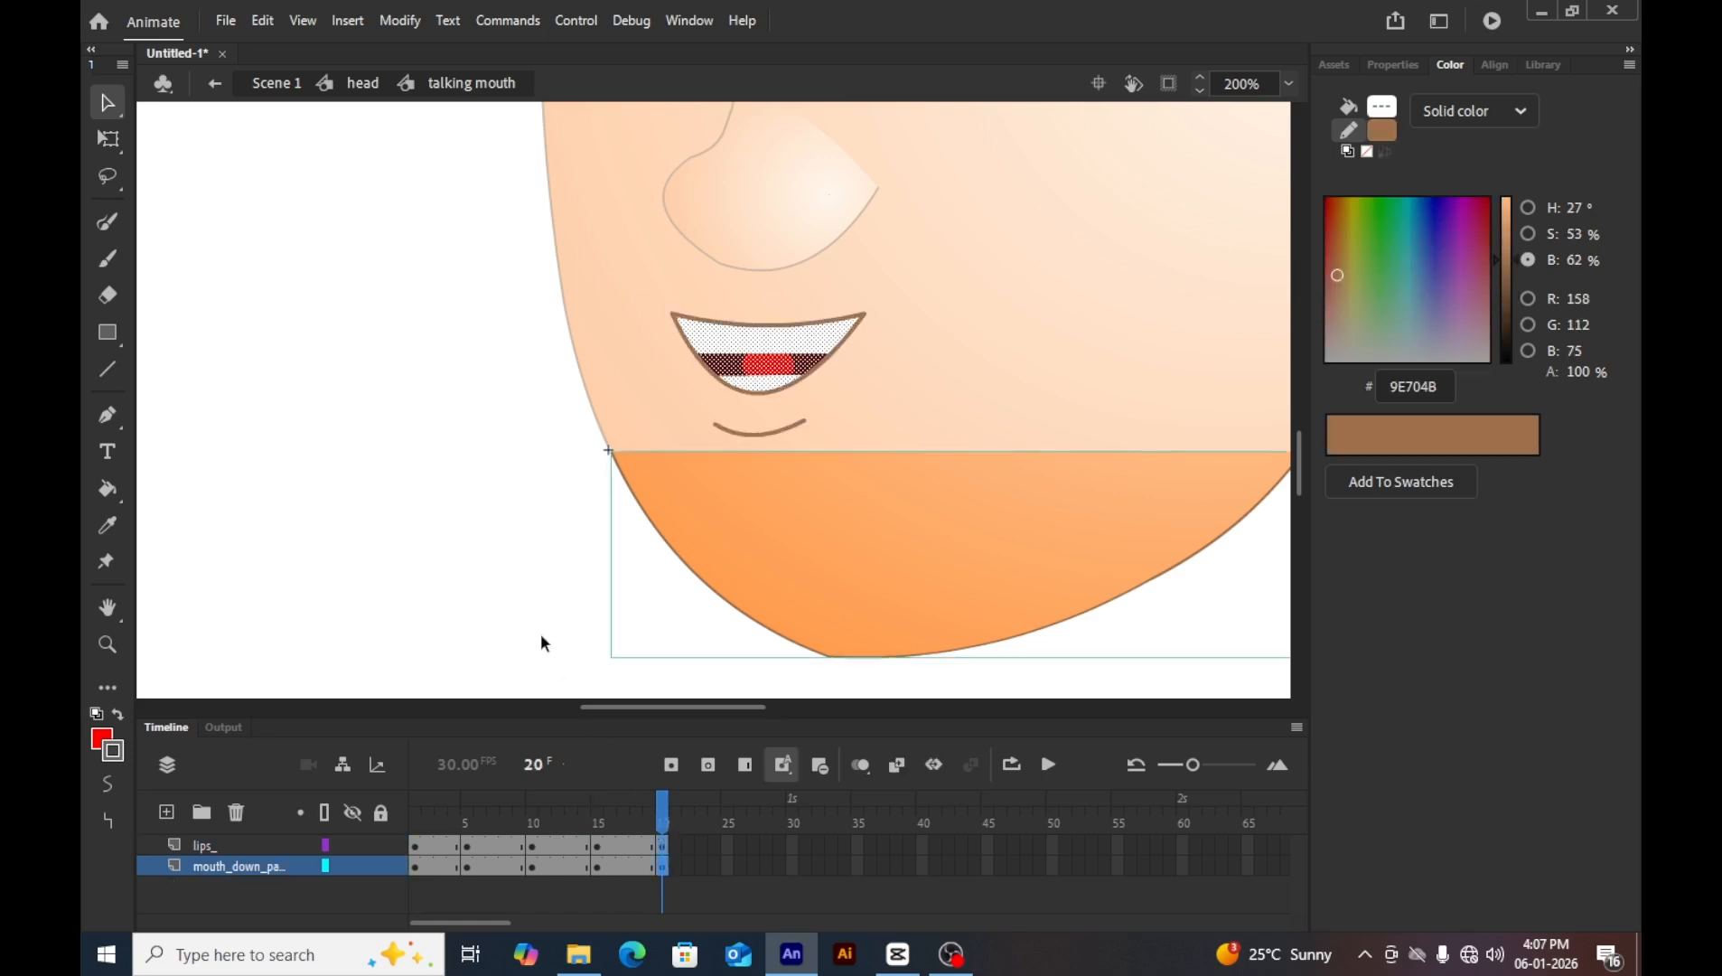
pyautogui.click(471, 547)
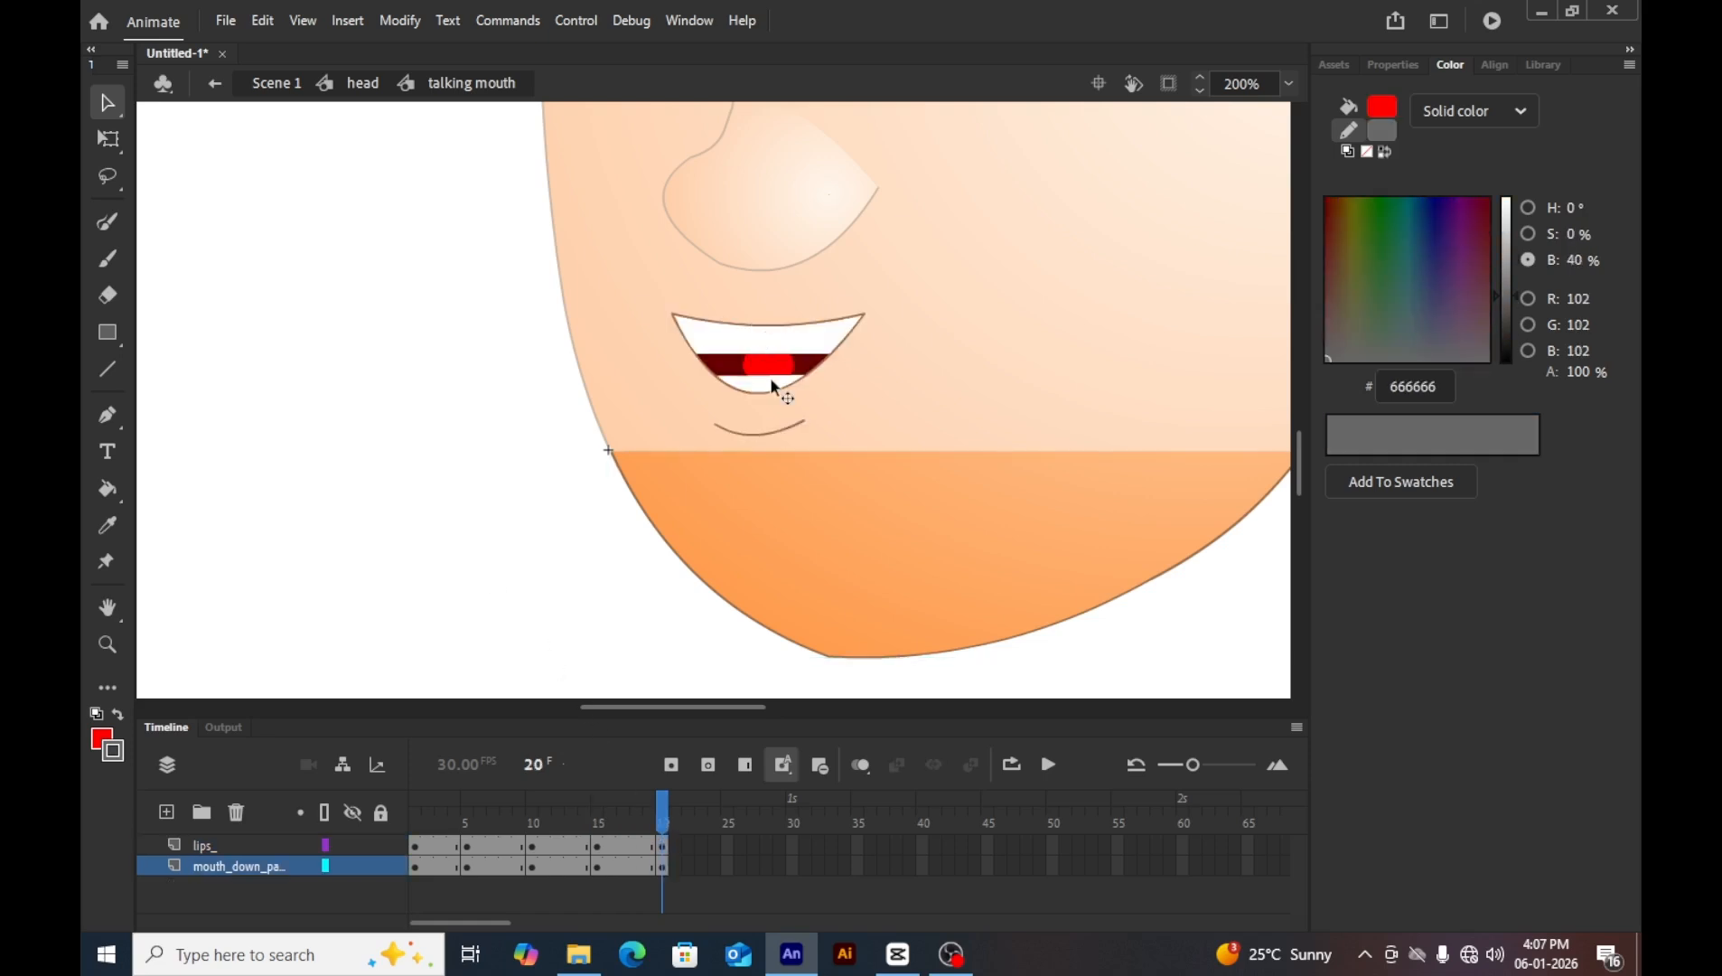
# Clear the lips_ artwork at frame 20 and draw a tall red oval with a gray outline as a rounded mouth.
pyautogui.click(663, 845)
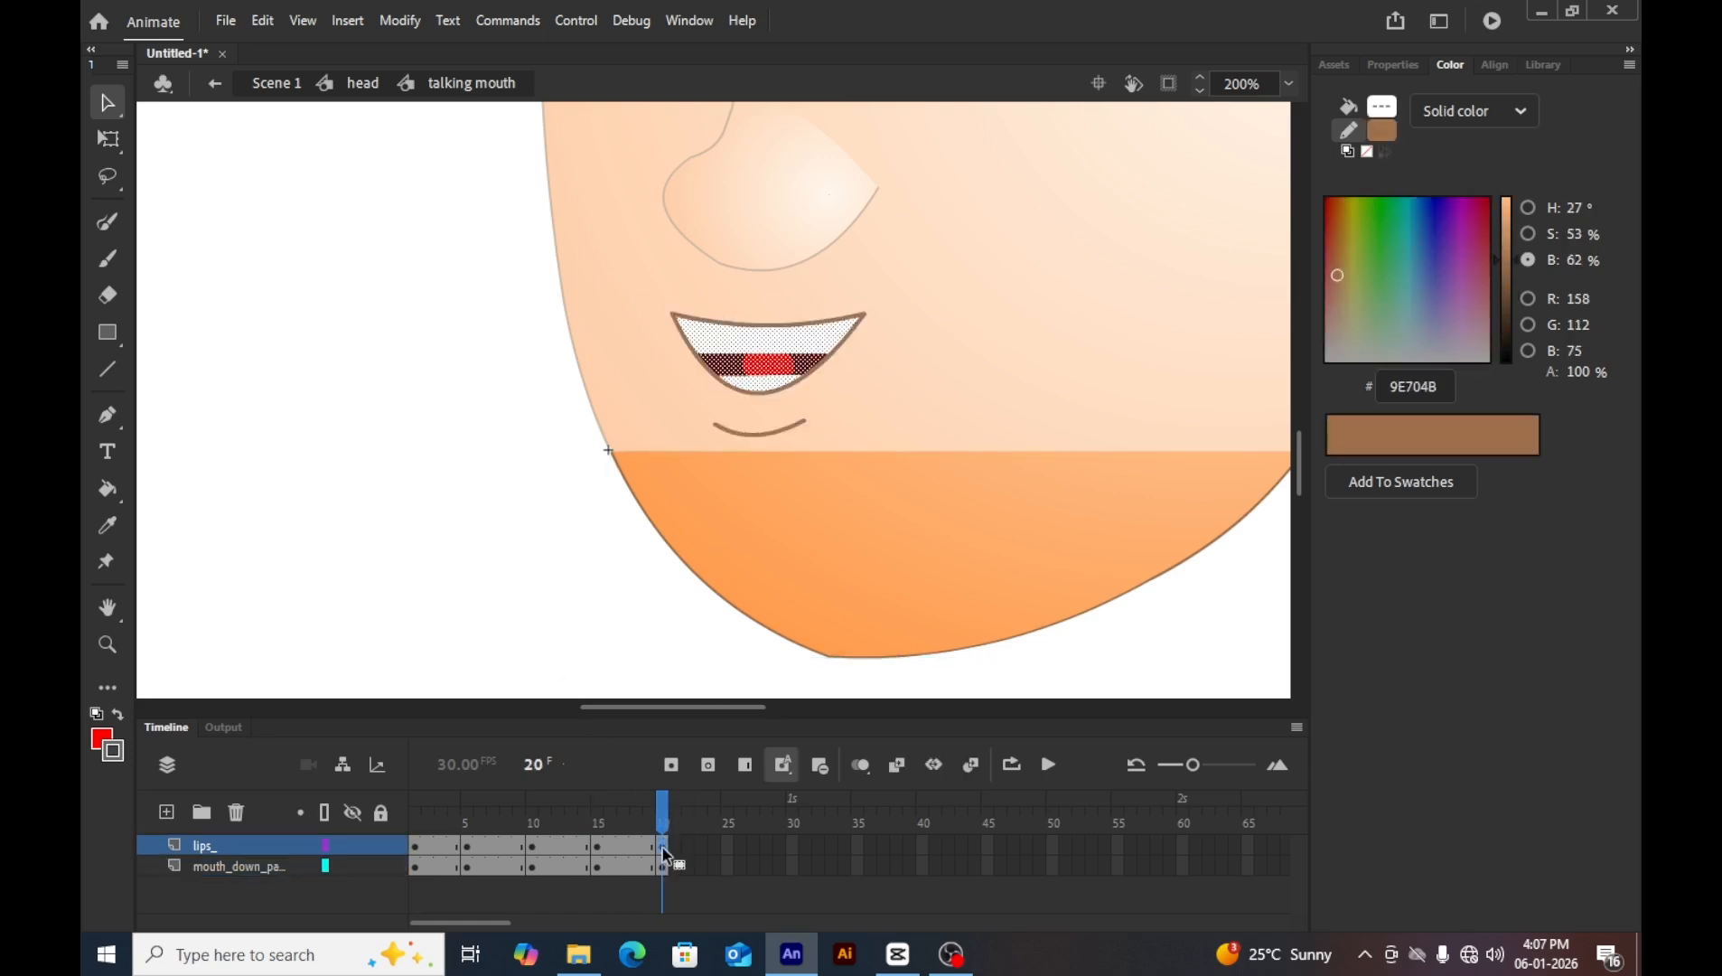
pyautogui.press('Delete')
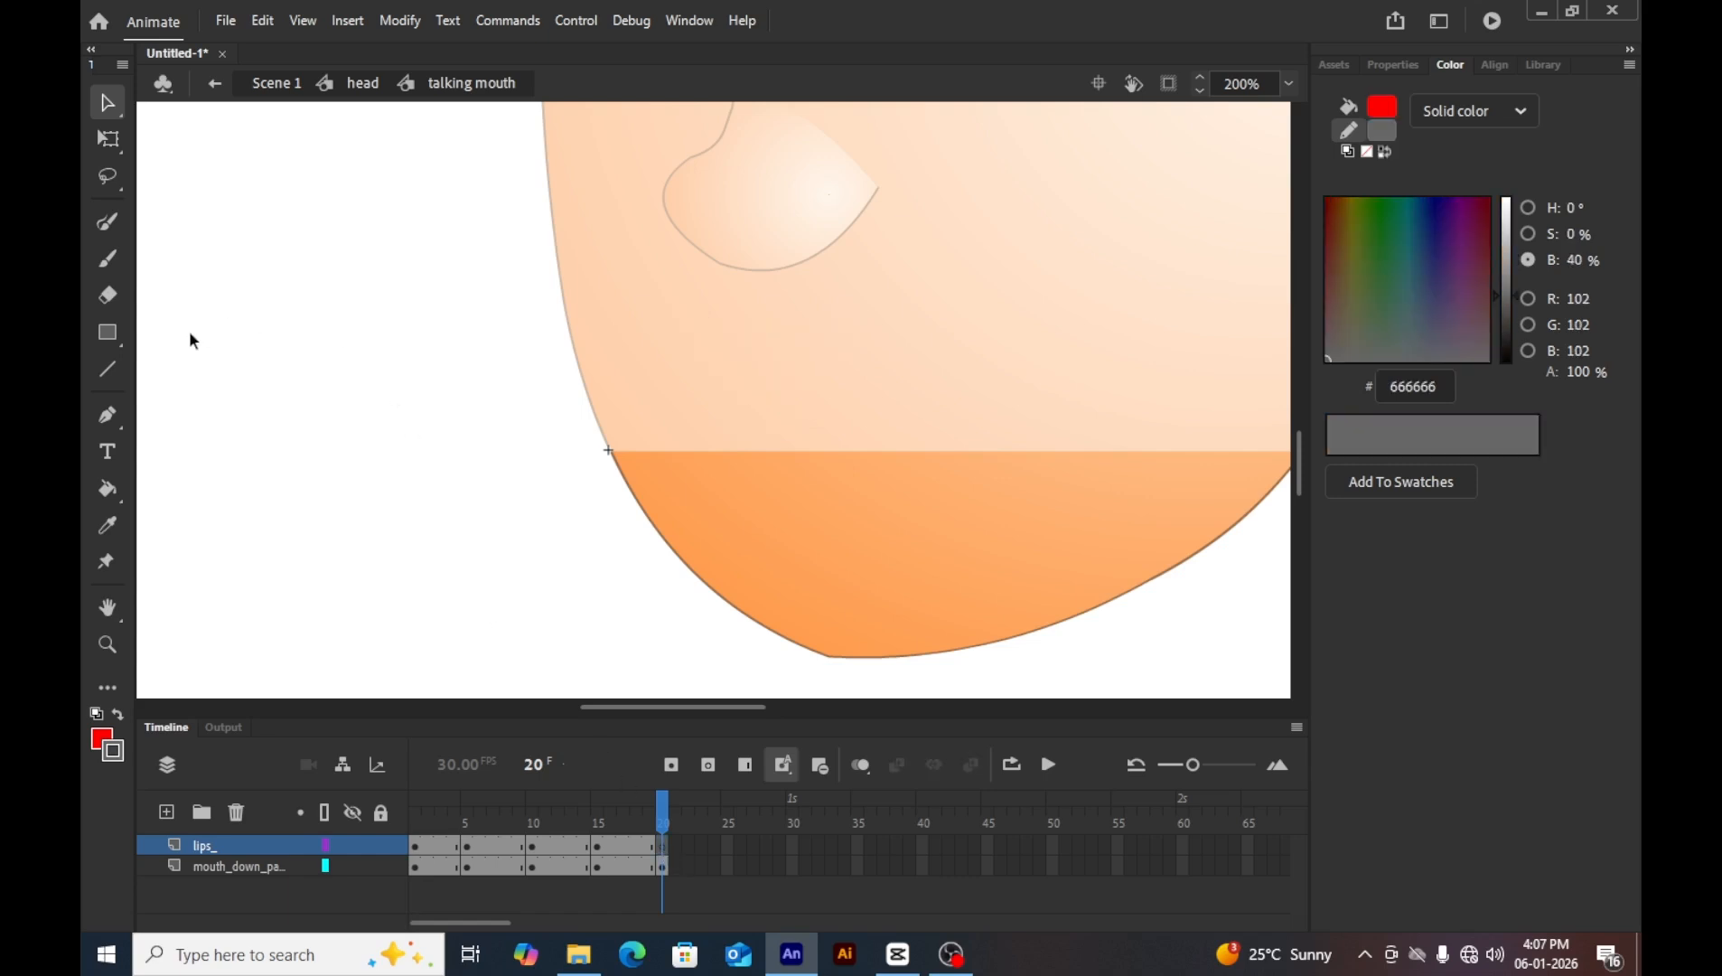
pyautogui.click(116, 330)
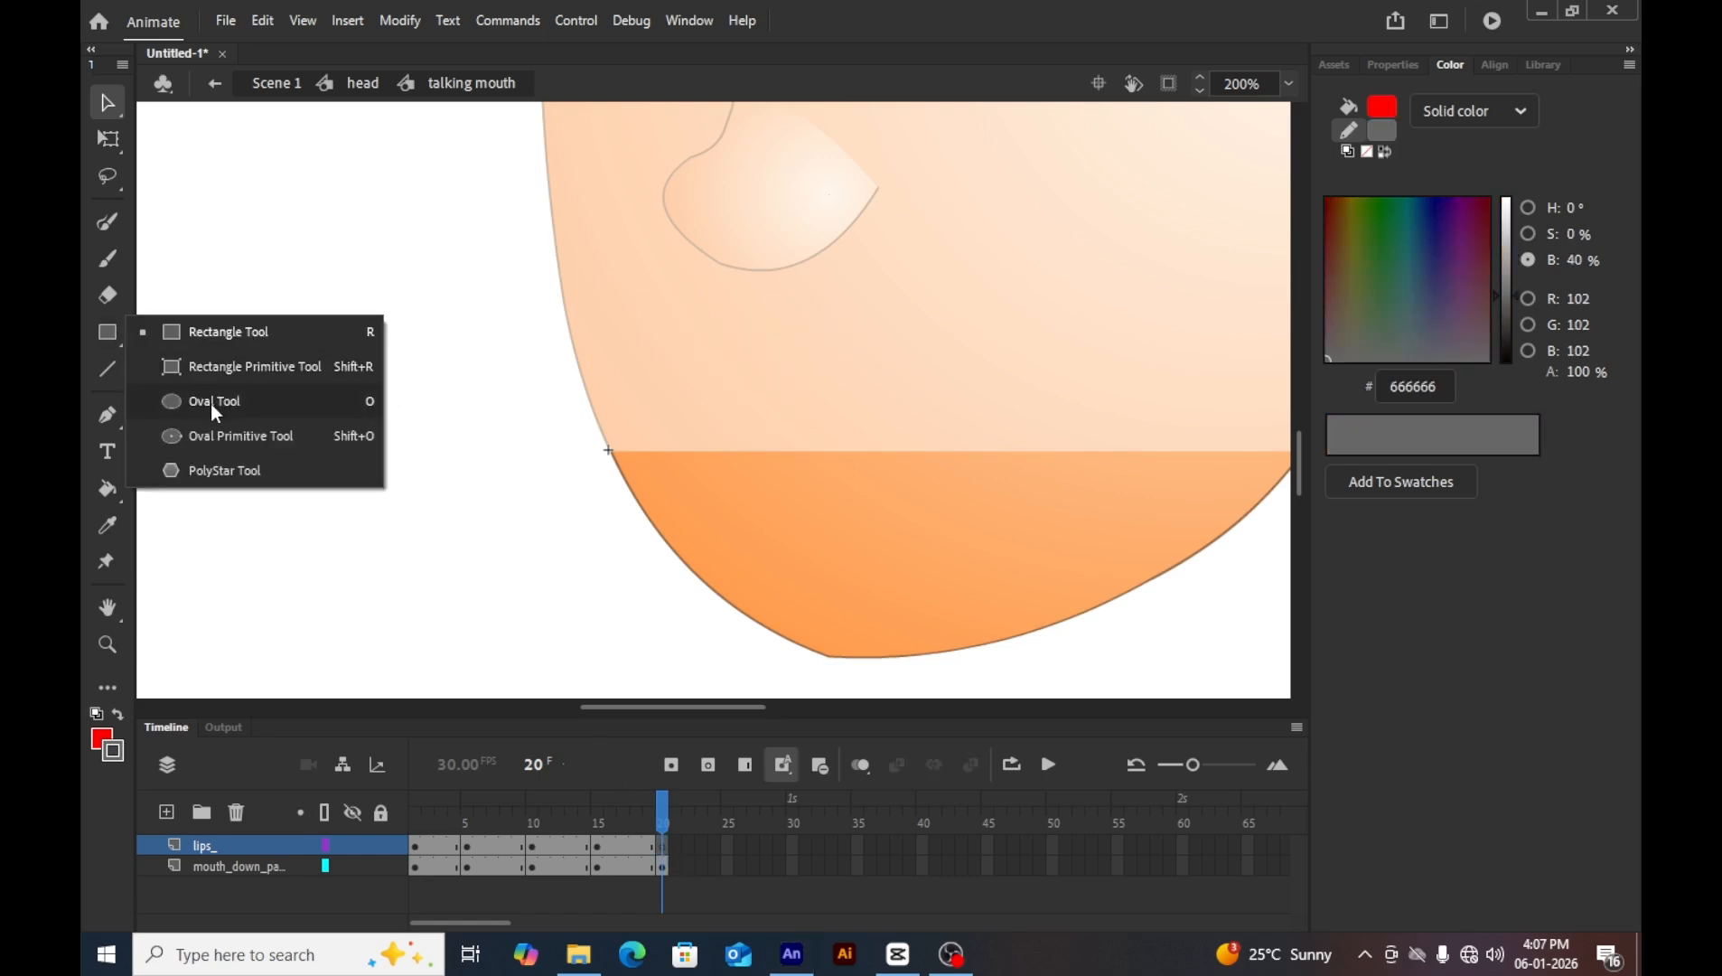
pyautogui.click(210, 404)
pyautogui.moveTo(737, 301); pyautogui.dragTo(818, 422)
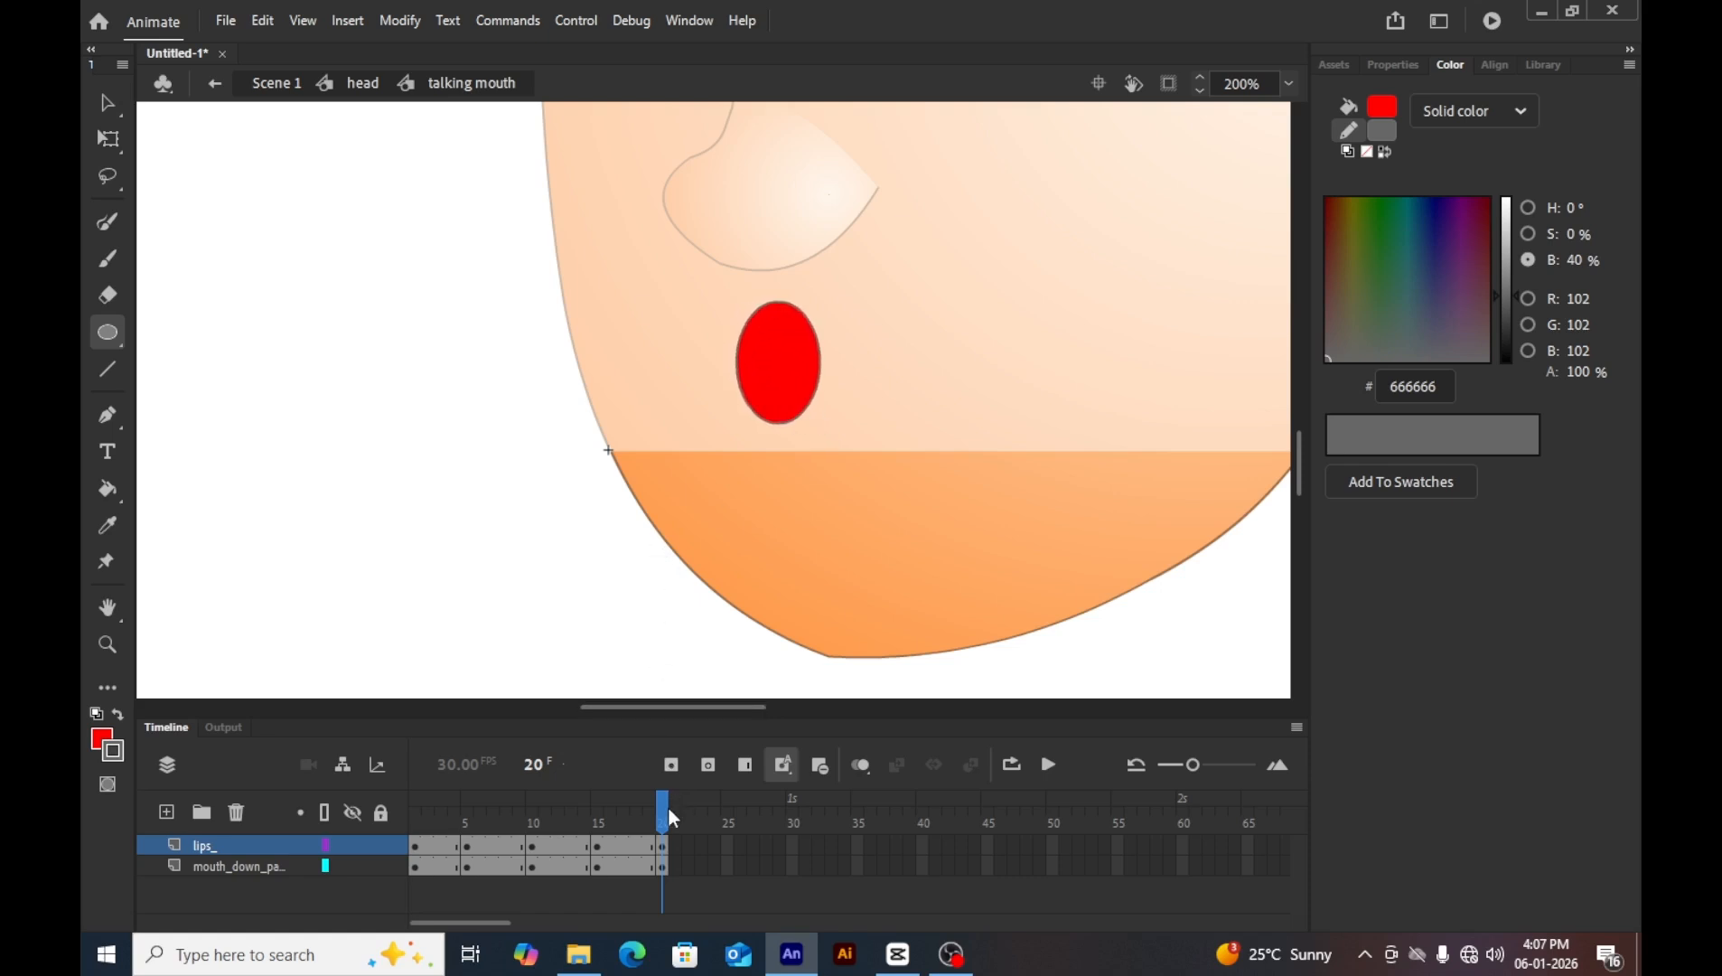
# Copy the crease line from frame 17 and paste it into frame 20 of the lips_ layer.
pyautogui.moveTo(651, 811); pyautogui.dragTo(629, 818)
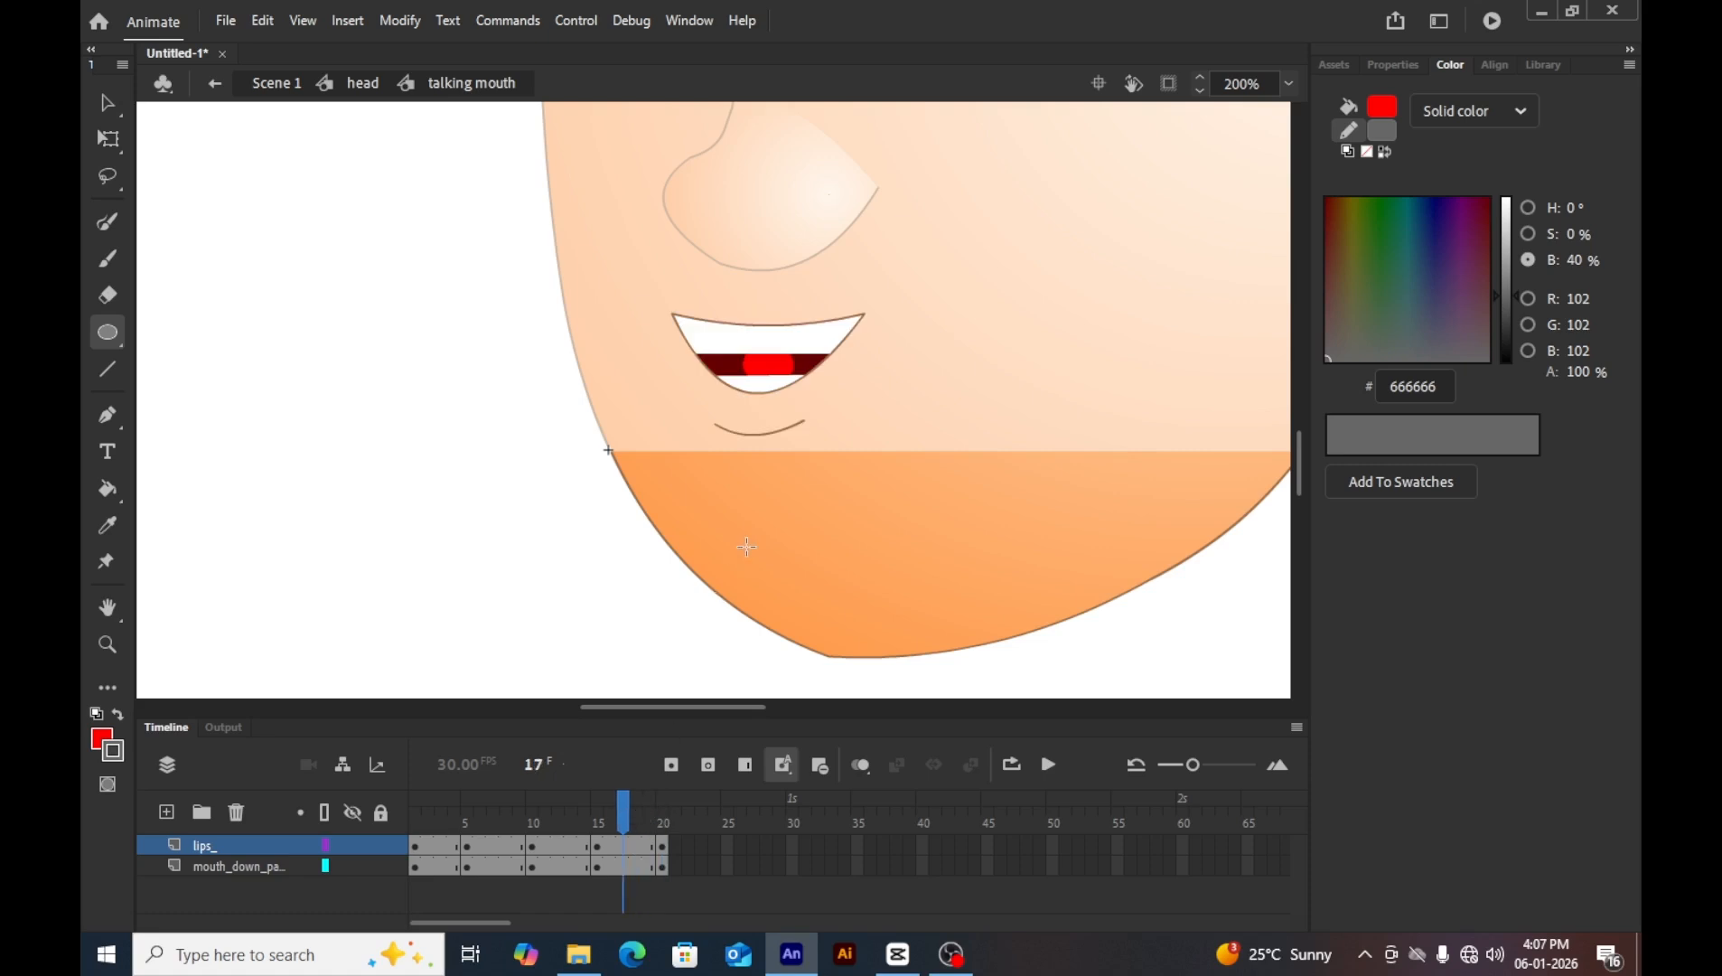
pyautogui.press('v')
pyautogui.click(794, 425)
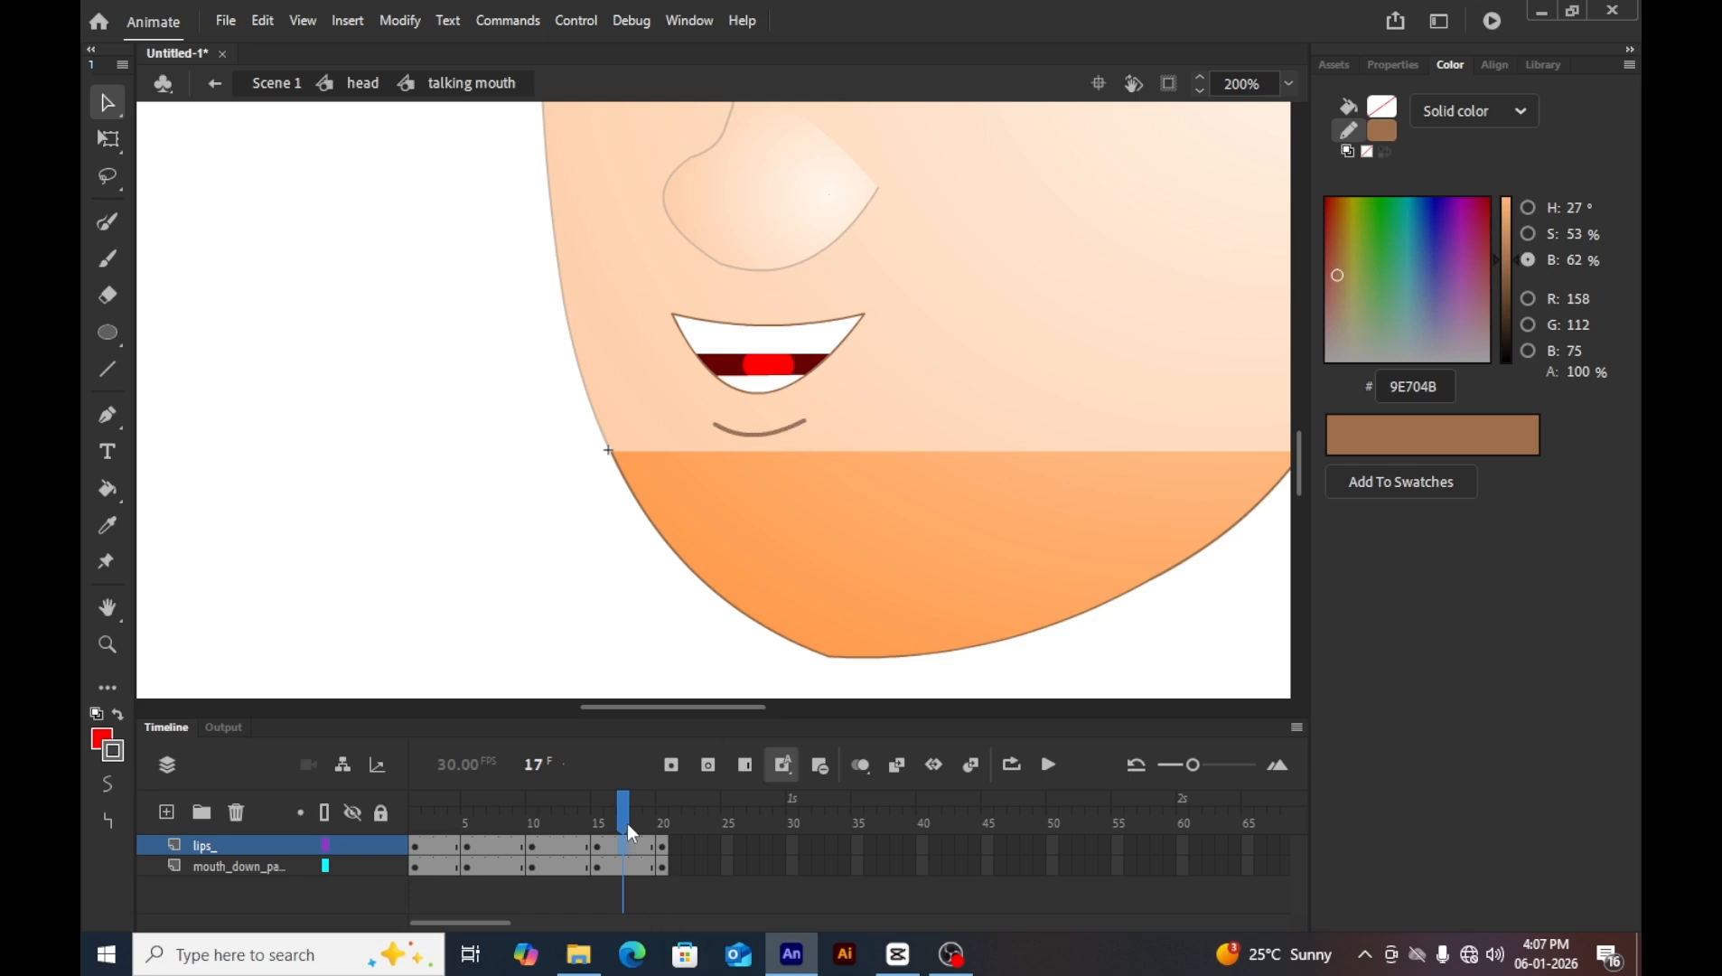
pyautogui.moveTo(627, 823); pyautogui.dragTo(662, 823)
pyautogui.hotkey('ctrl', 'v')
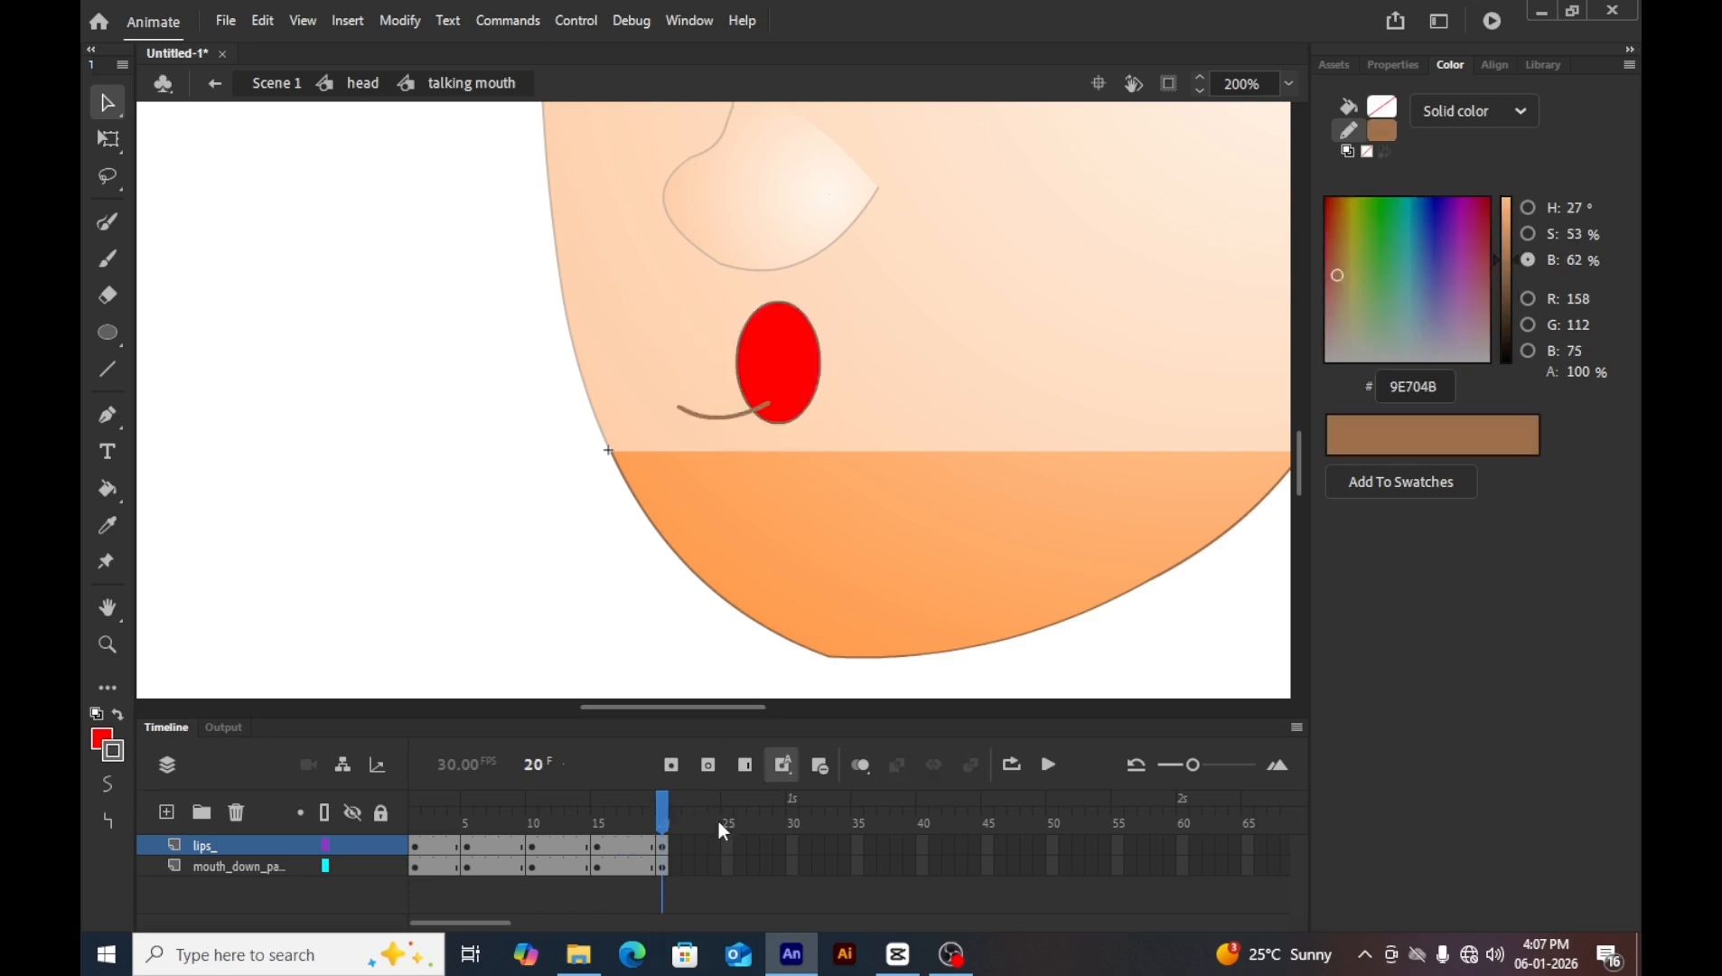
# Narrow the pasted crease line and place it just below the oval mouth.
pyautogui.press('z')
pyautogui.click(766, 423)
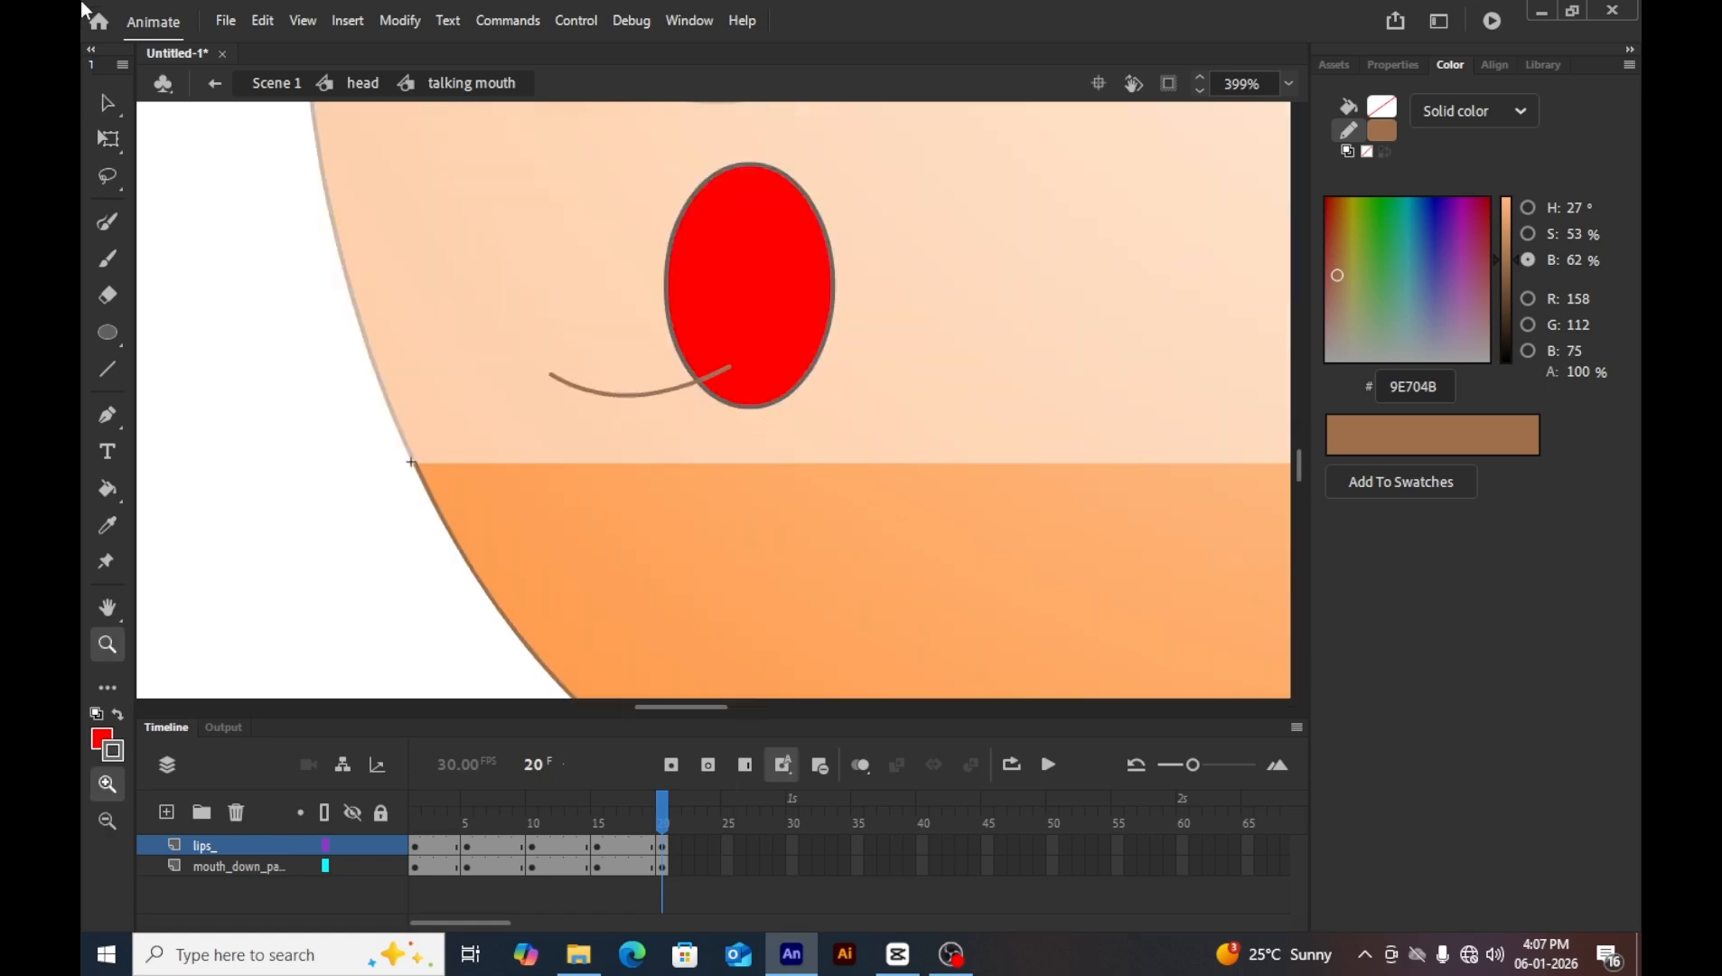
pyautogui.click(94, 137)
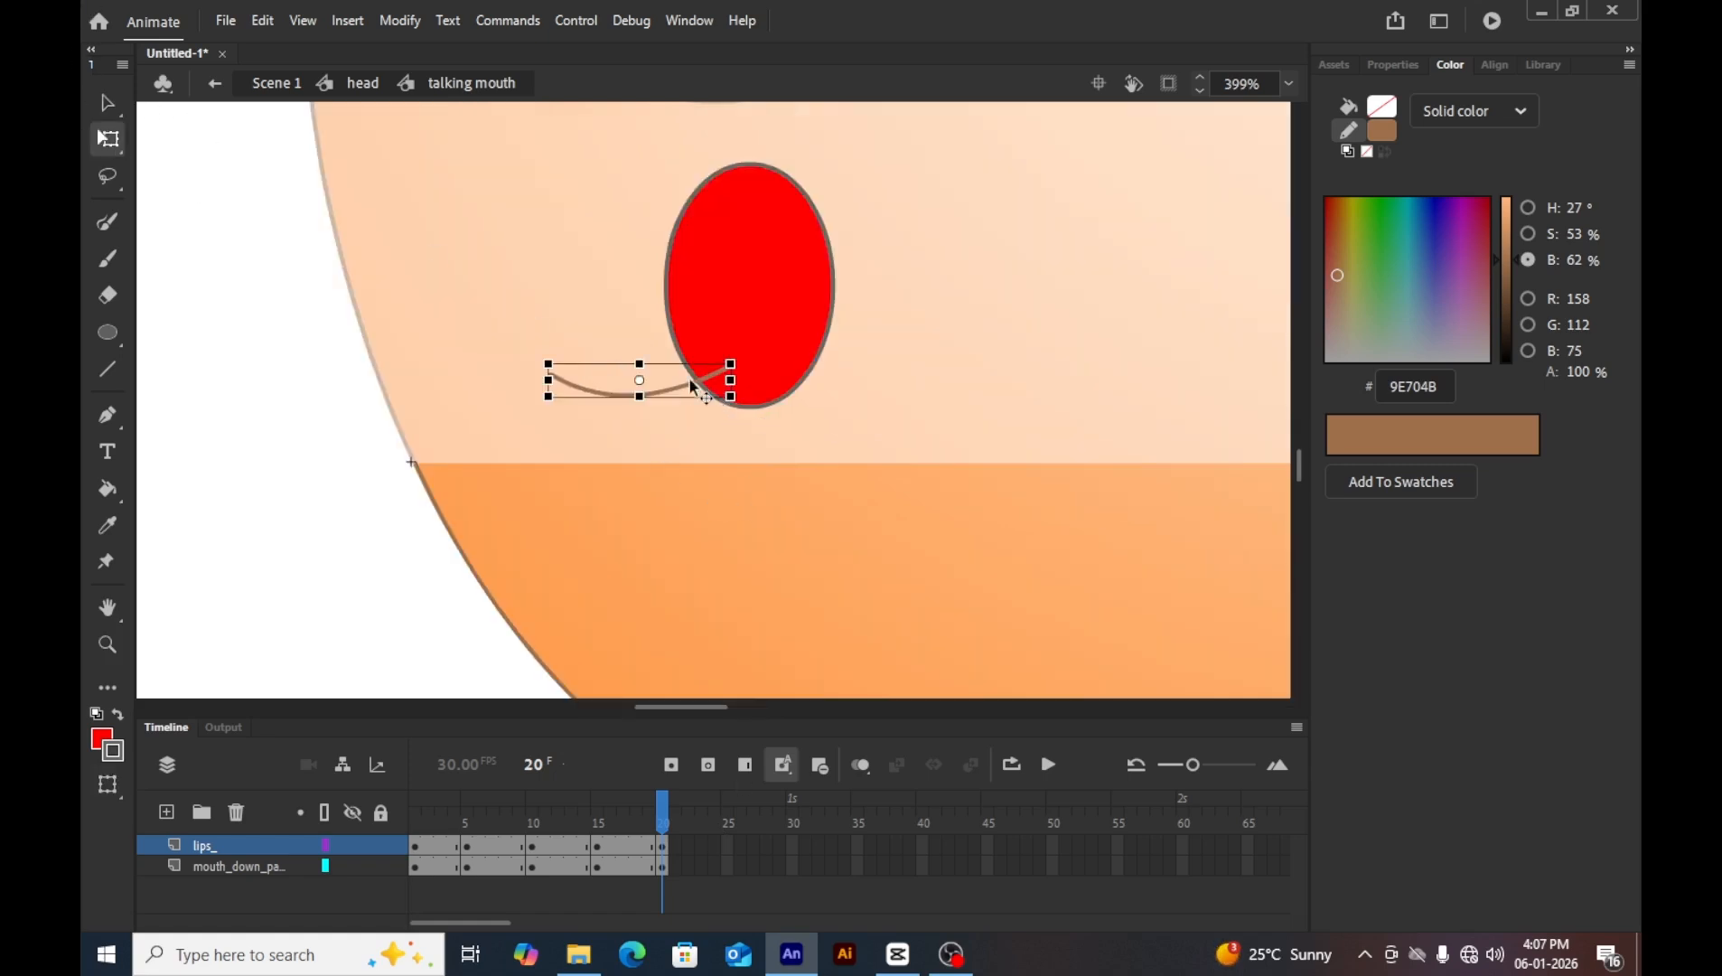
pyautogui.moveTo(692, 390); pyautogui.dragTo(816, 429)
pyautogui.click(829, 432)
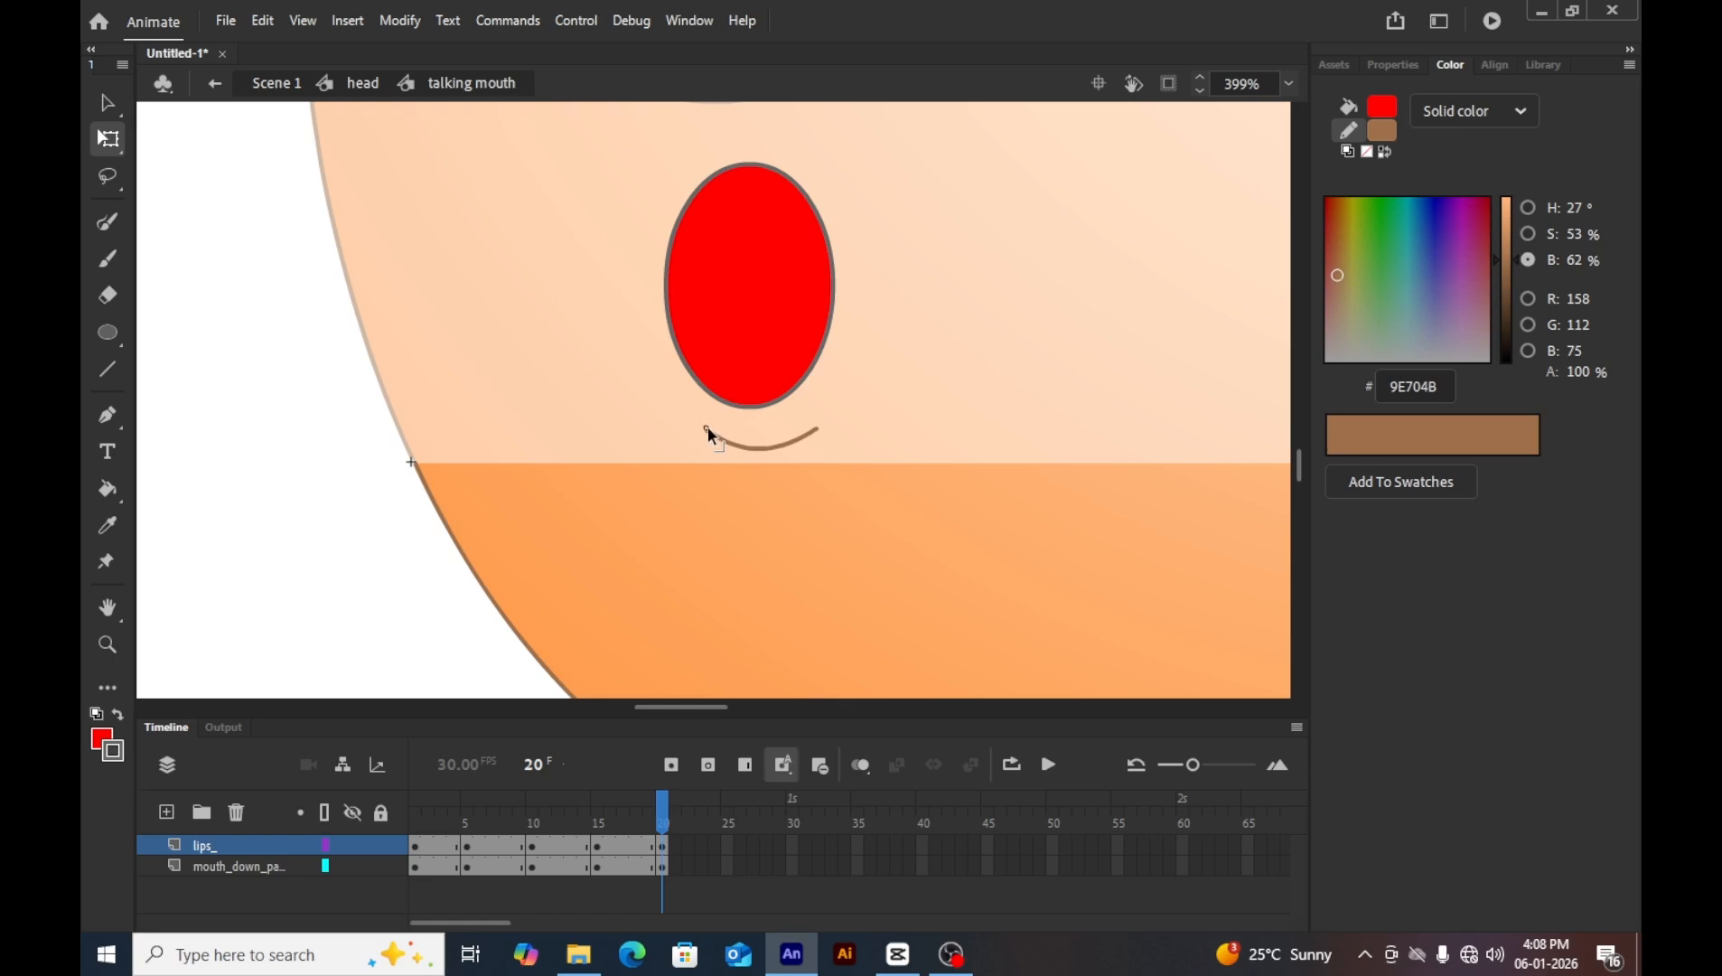
pyautogui.click(768, 446)
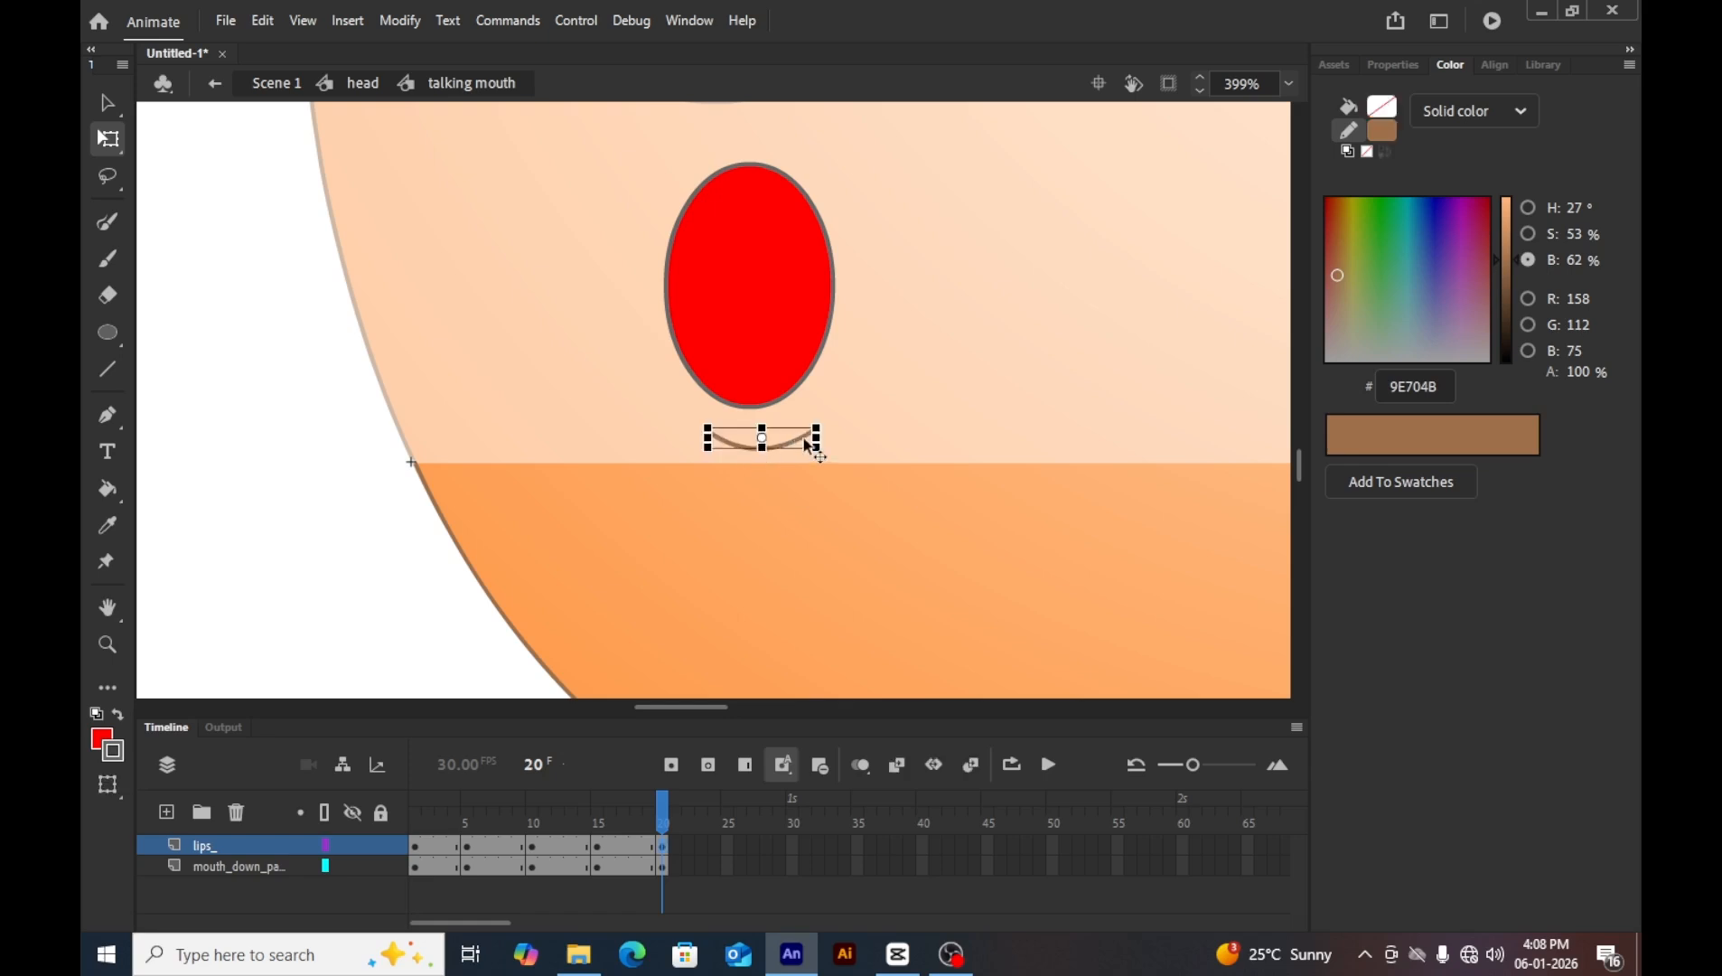
pyautogui.moveTo(797, 449); pyautogui.dragTo(782, 453)
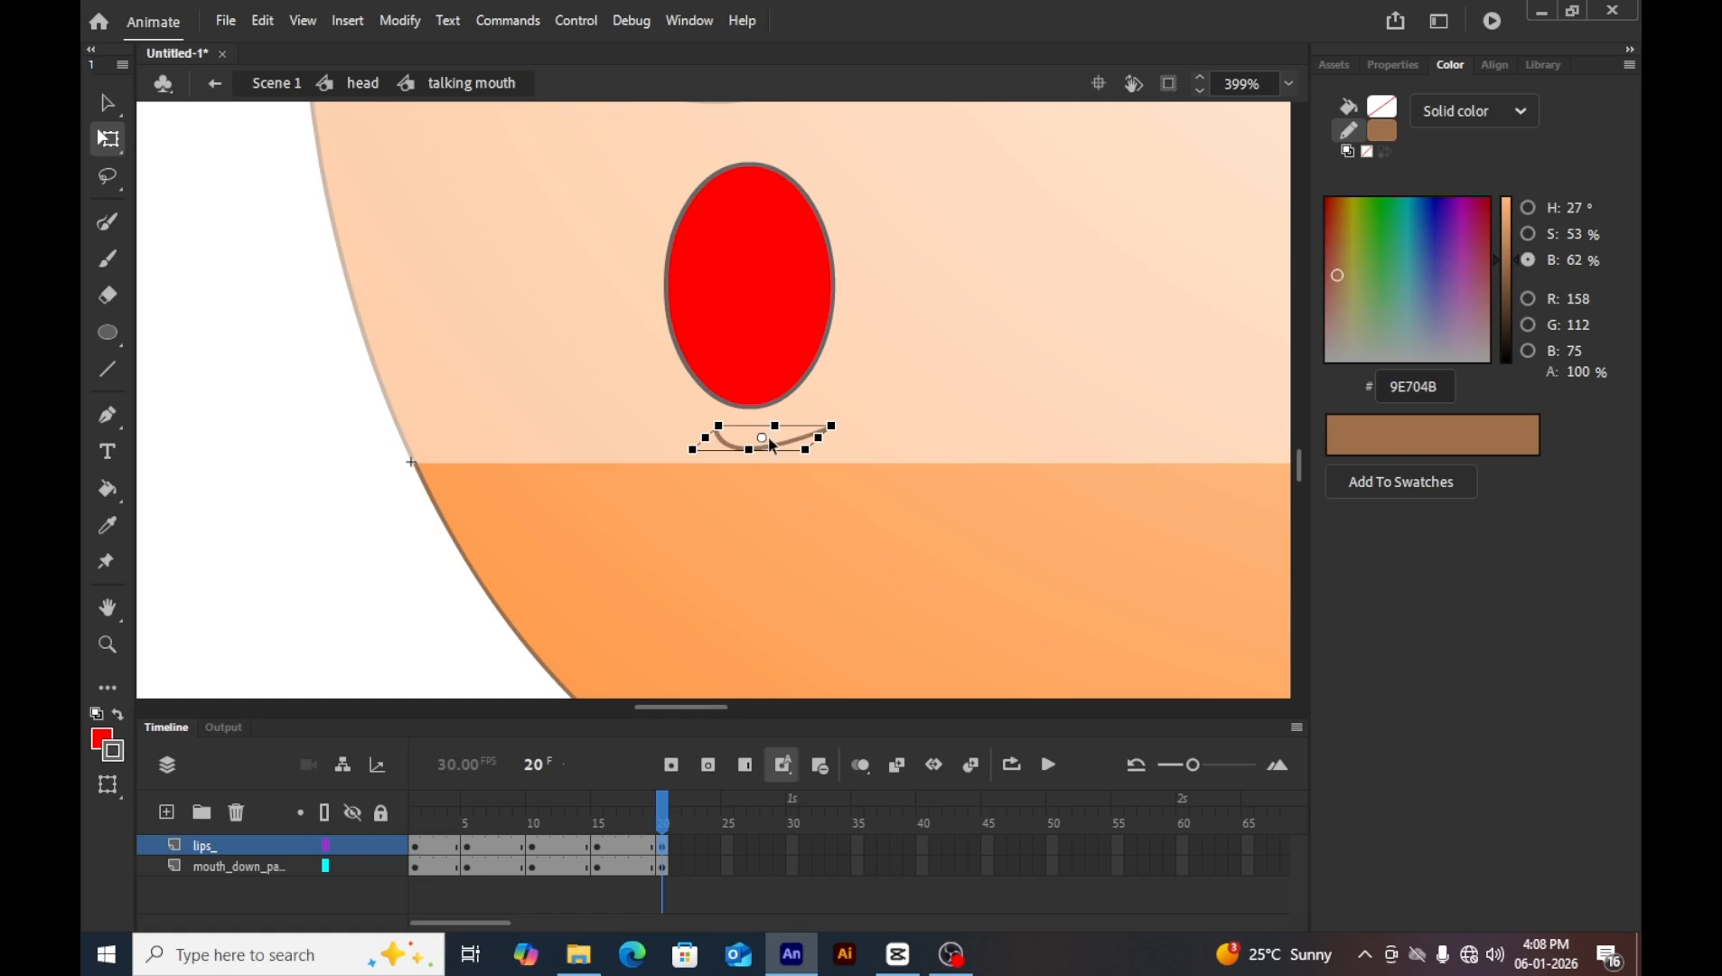
# Lower the crease line slightly and center it beneath the oval mouth.
pyautogui.press('z')
pyautogui.click(766, 436)
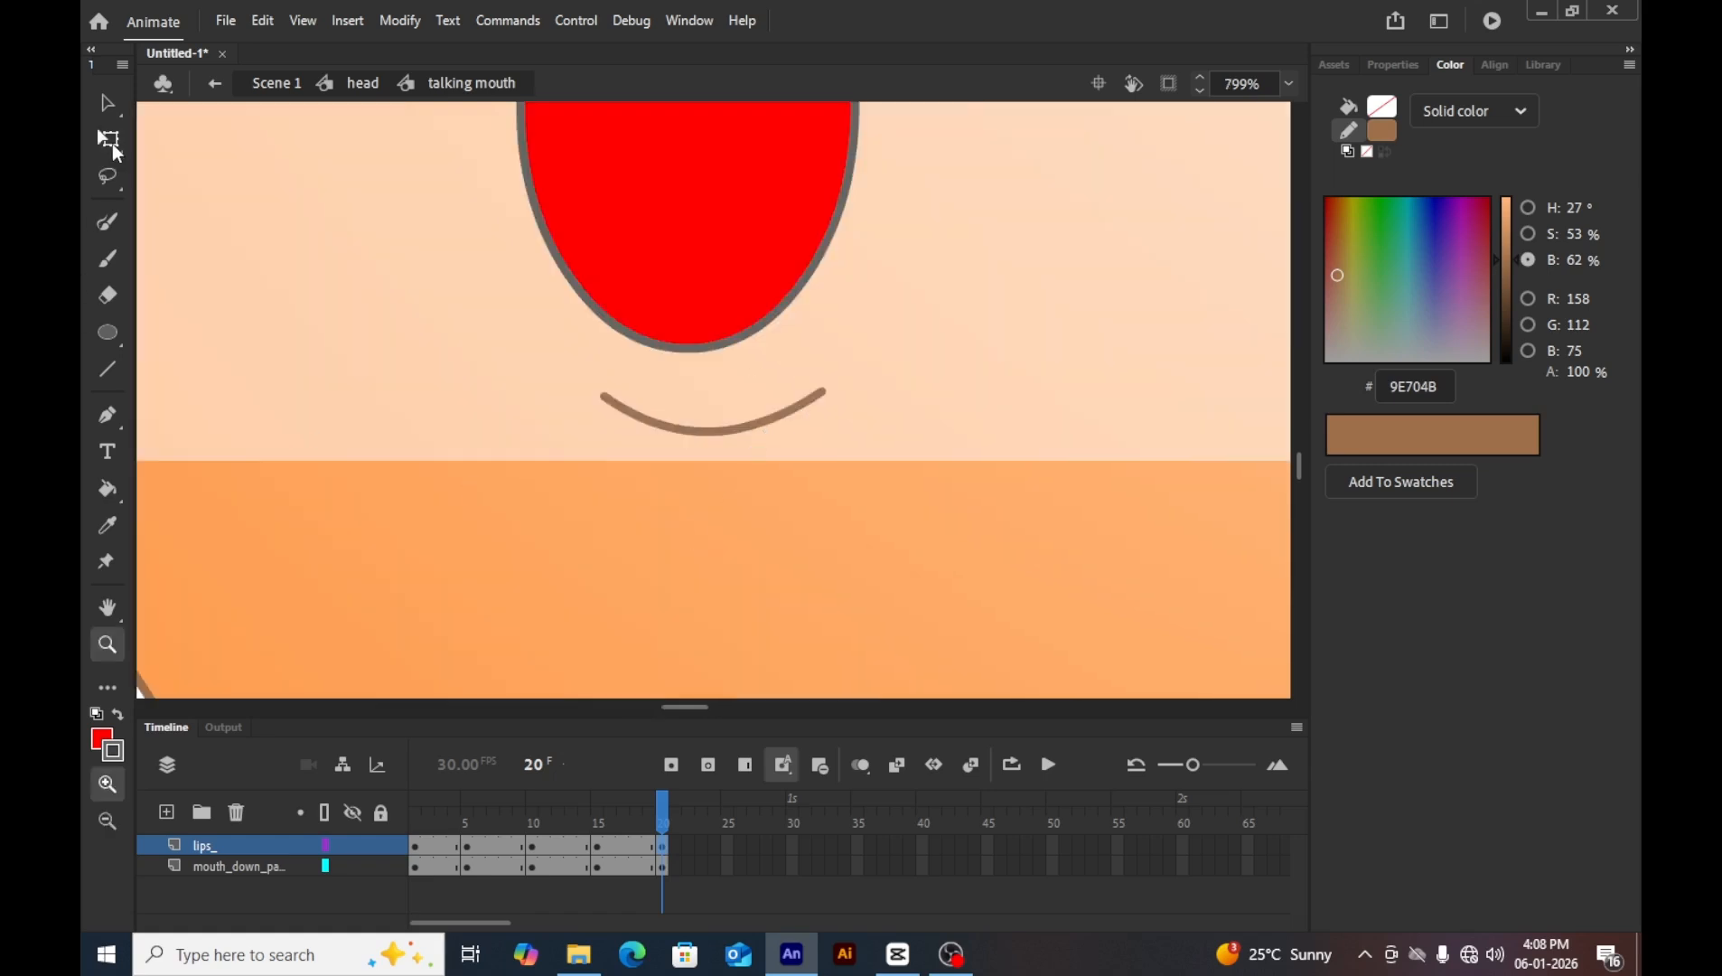
pyautogui.click(108, 140)
pyautogui.moveTo(786, 407); pyautogui.dragTo(752, 427)
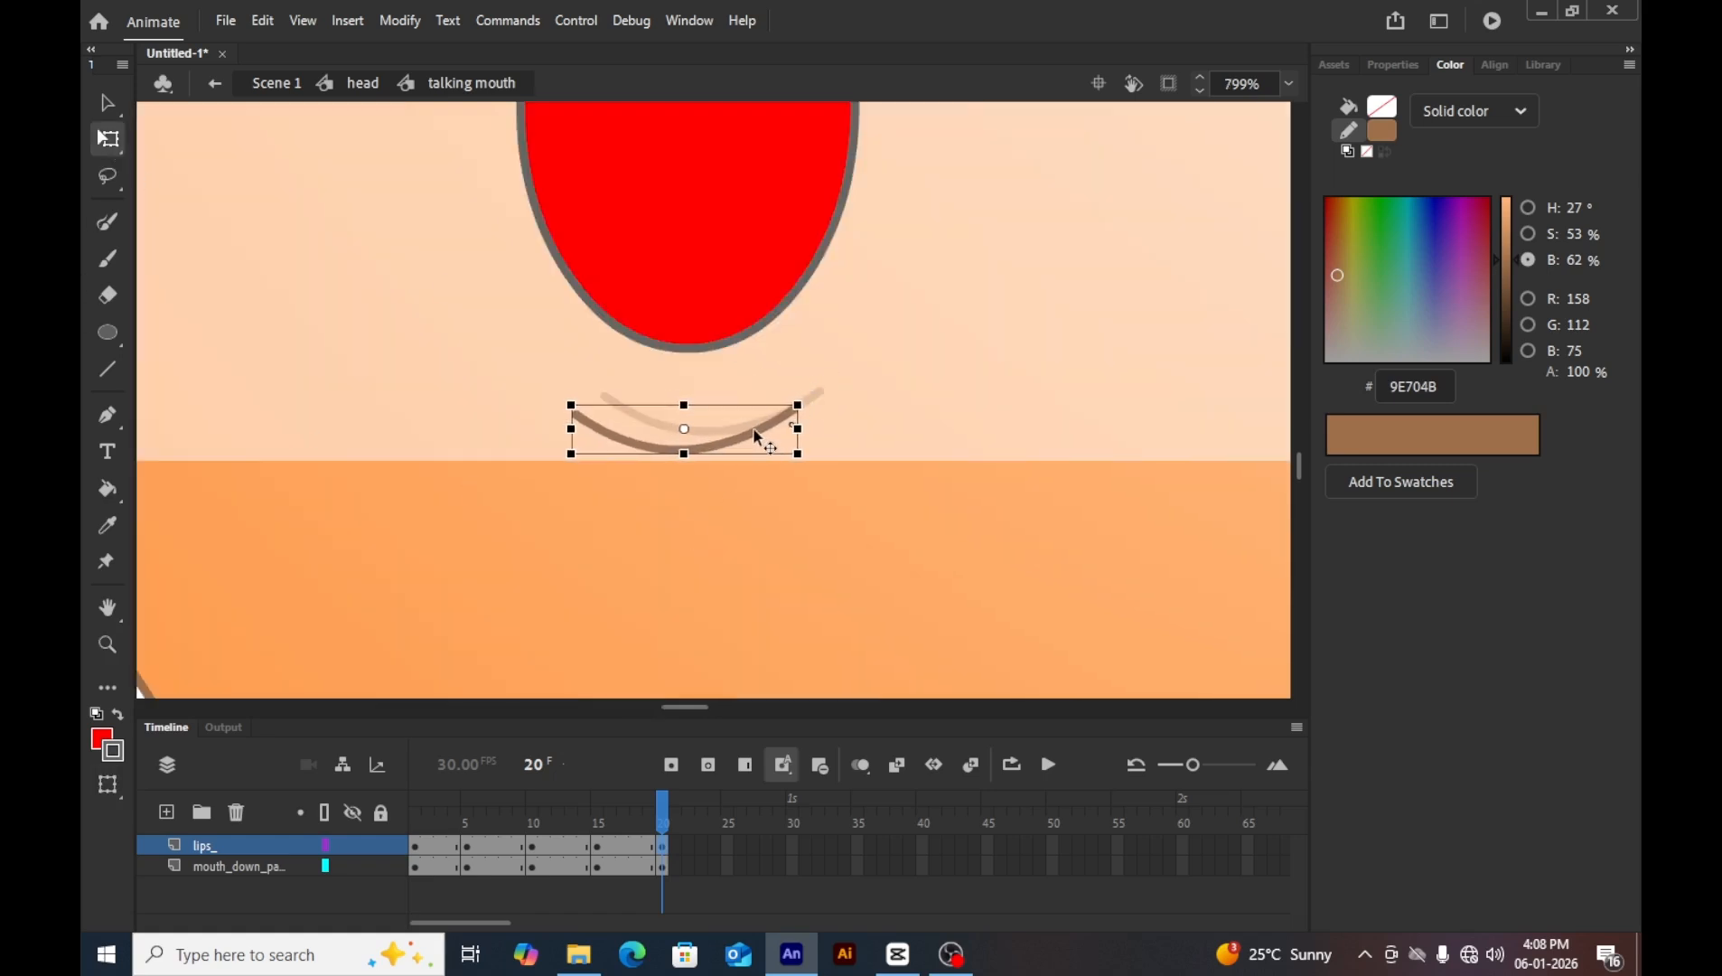
pyautogui.click(934, 411)
# Sample the dark red mouth interior (660000) at frame 16 and fill the oval mouth at frame 20 with it.
pyautogui.moveTo(669, 808); pyautogui.dragTo(610, 828)
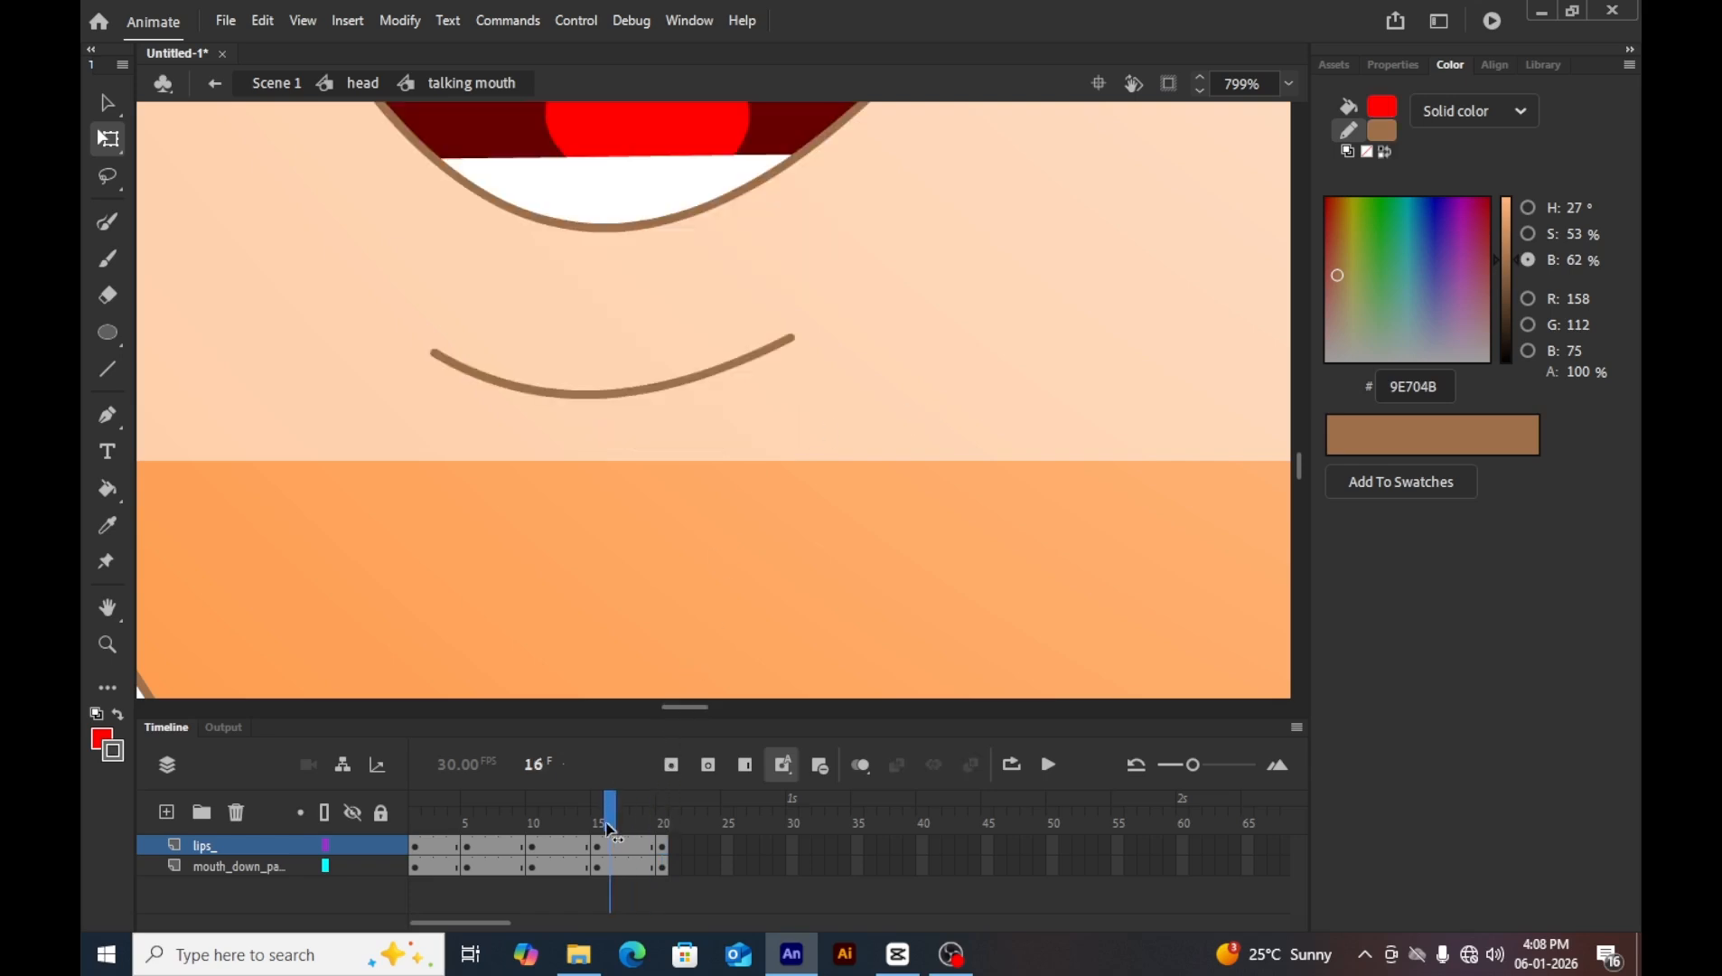
pyautogui.scroll(2, 723, 320)
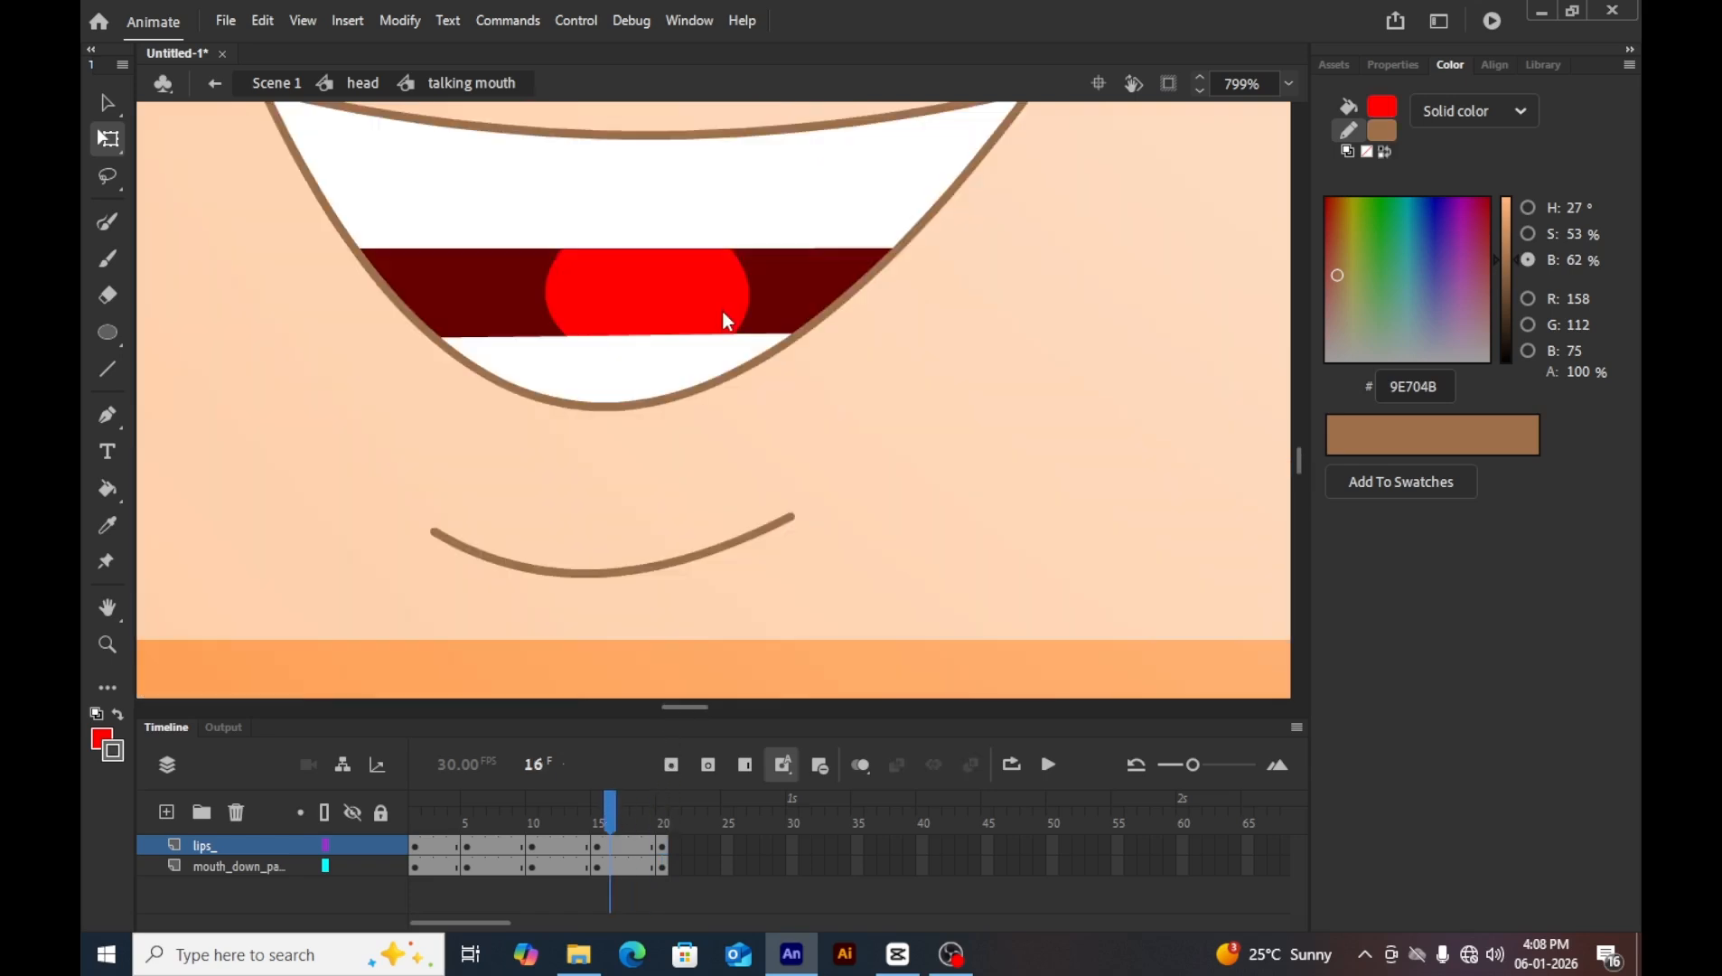
pyautogui.press('i')
pyautogui.click(784, 309)
pyautogui.moveTo(616, 807); pyautogui.dragTo(663, 807)
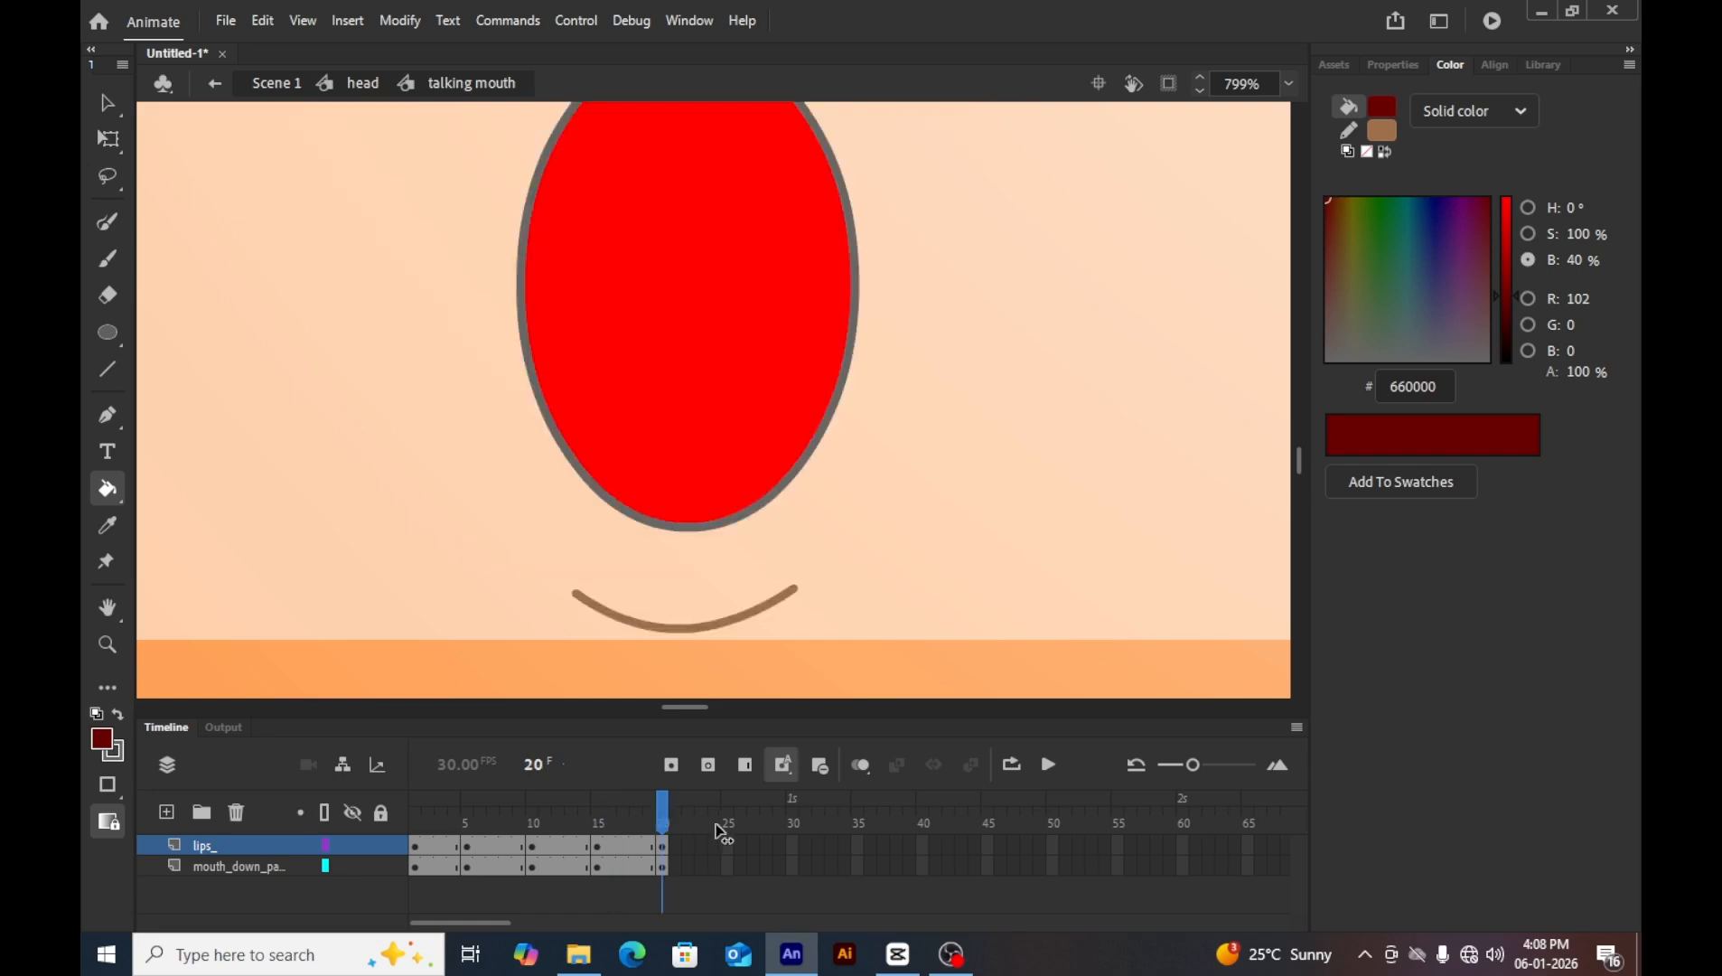
pyautogui.click(715, 355)
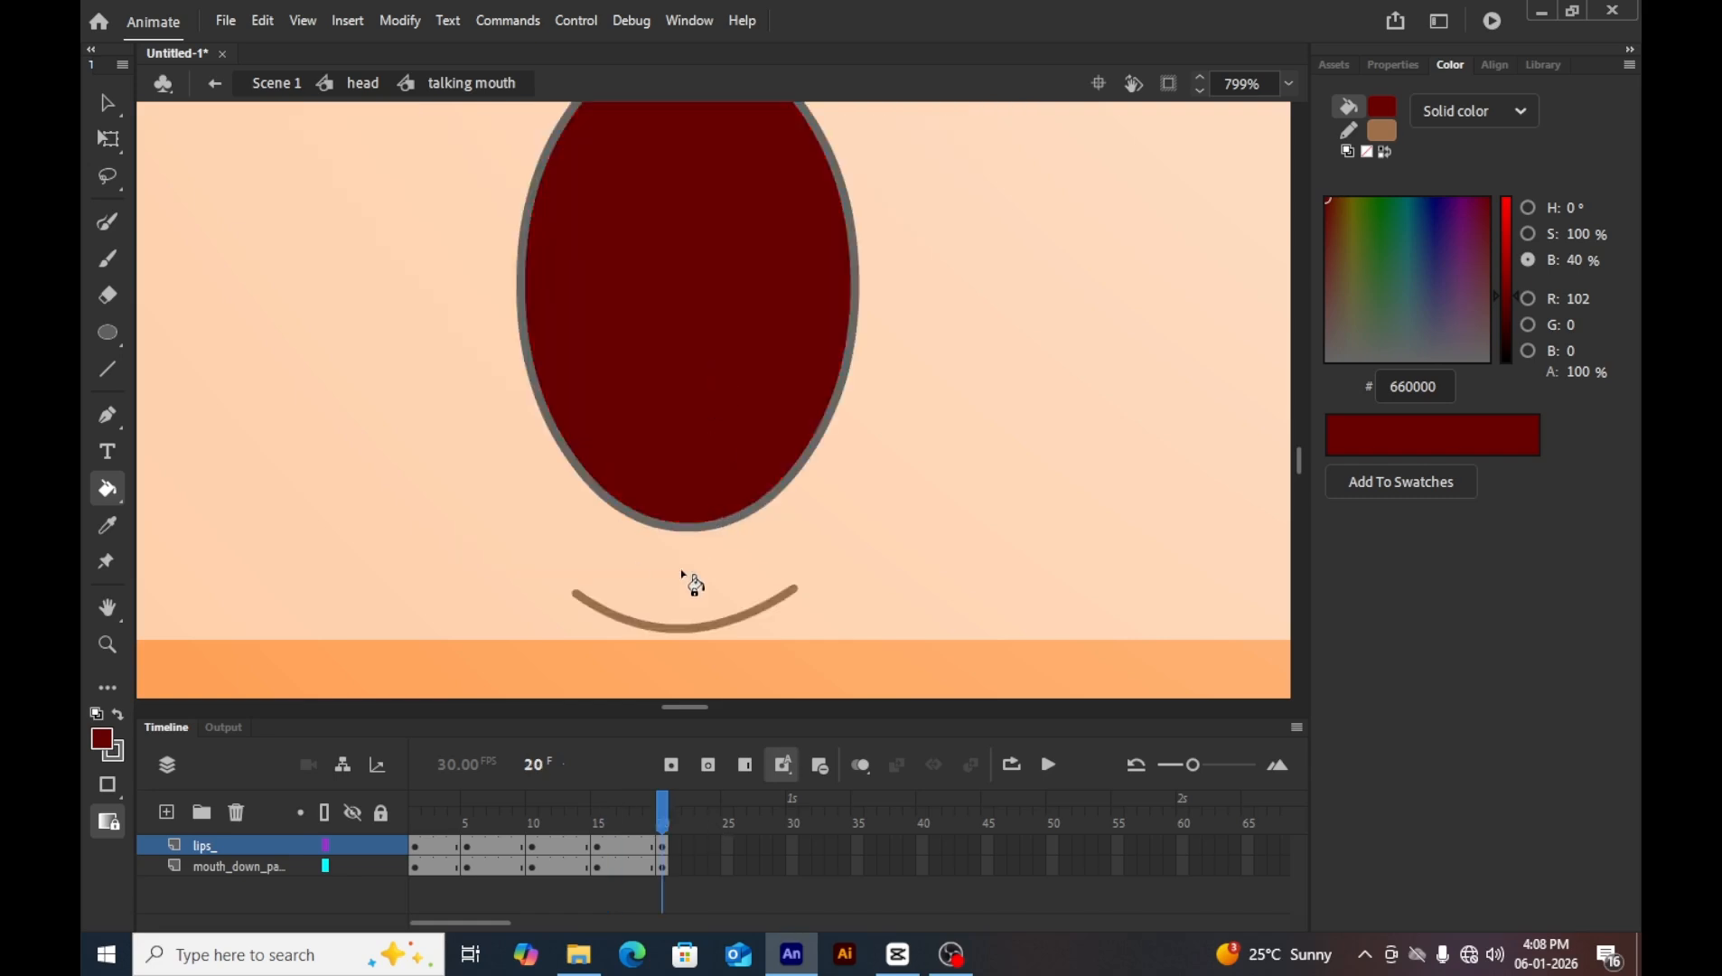
# Recolor the oval mouth's gray outline with the crease line's brown, 9E704B, using the Ink Bottle.
pyautogui.click(112, 751)
pyautogui.click(749, 607)
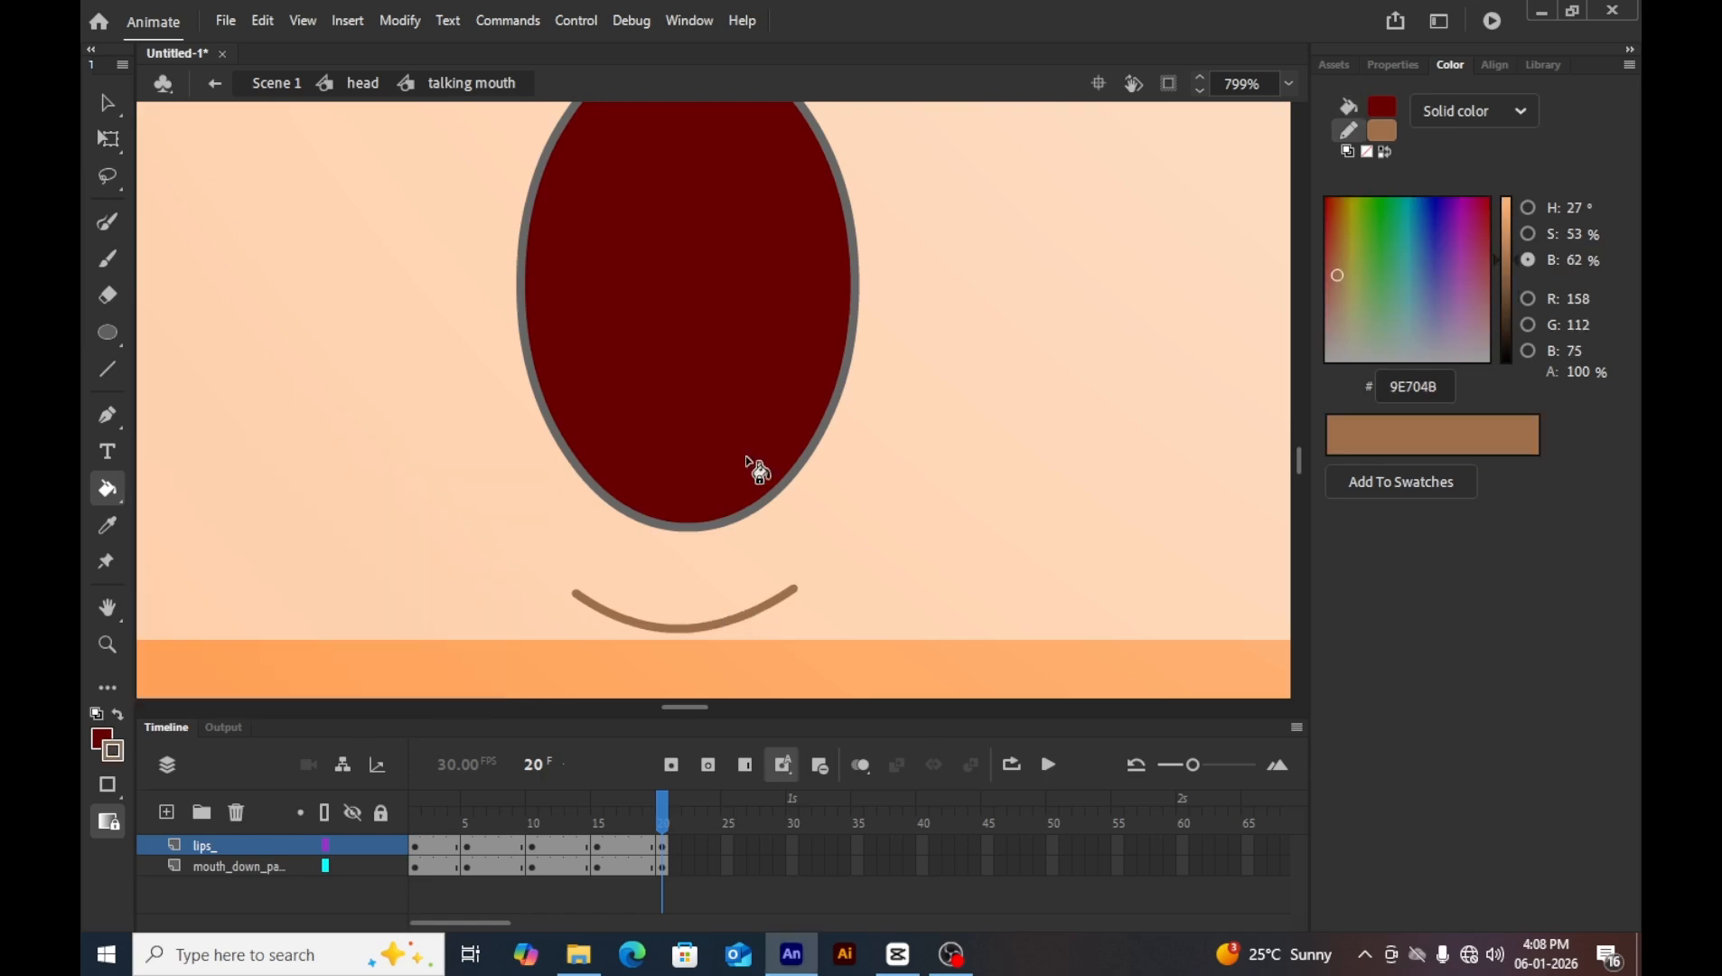
pyautogui.press('s')
pyautogui.click(735, 397)
pyautogui.scroll(4, 734, 398)
pyautogui.scroll(-2, 696, 396)
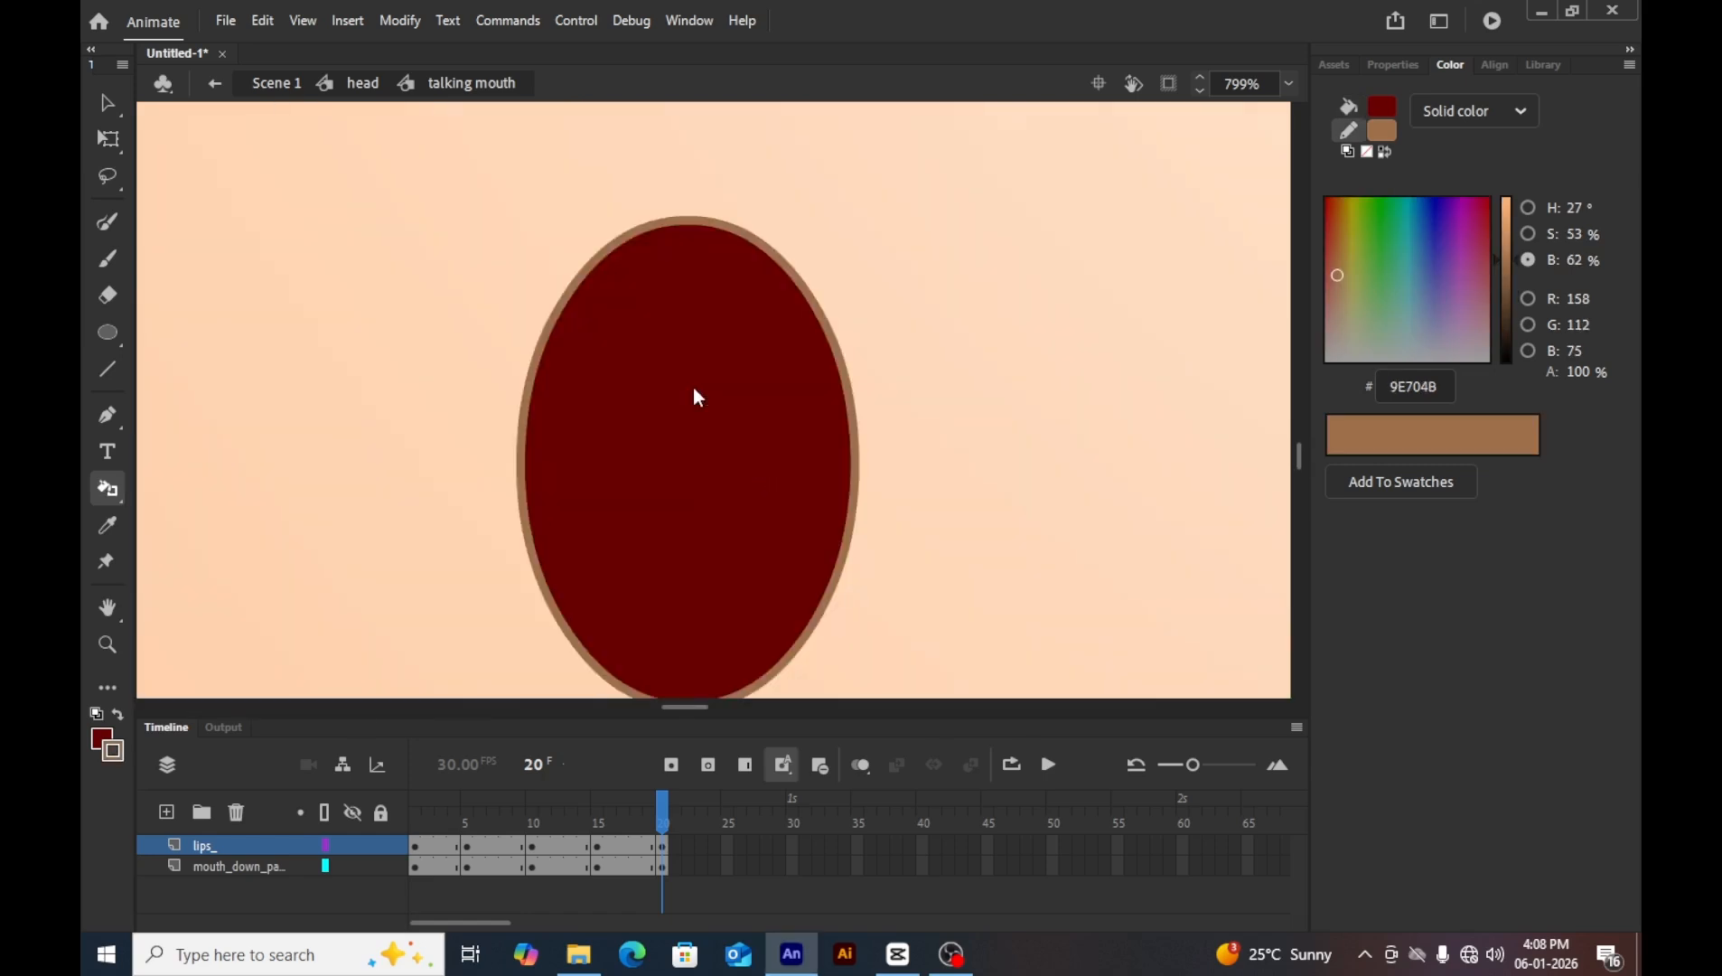
# Select the oval mouth's fill and outline and scale them down proportionally about their center to roughly three quarters size.
pyautogui.hotkey('ctrl', '-')
pyautogui.hotkey('ctrl', '-')
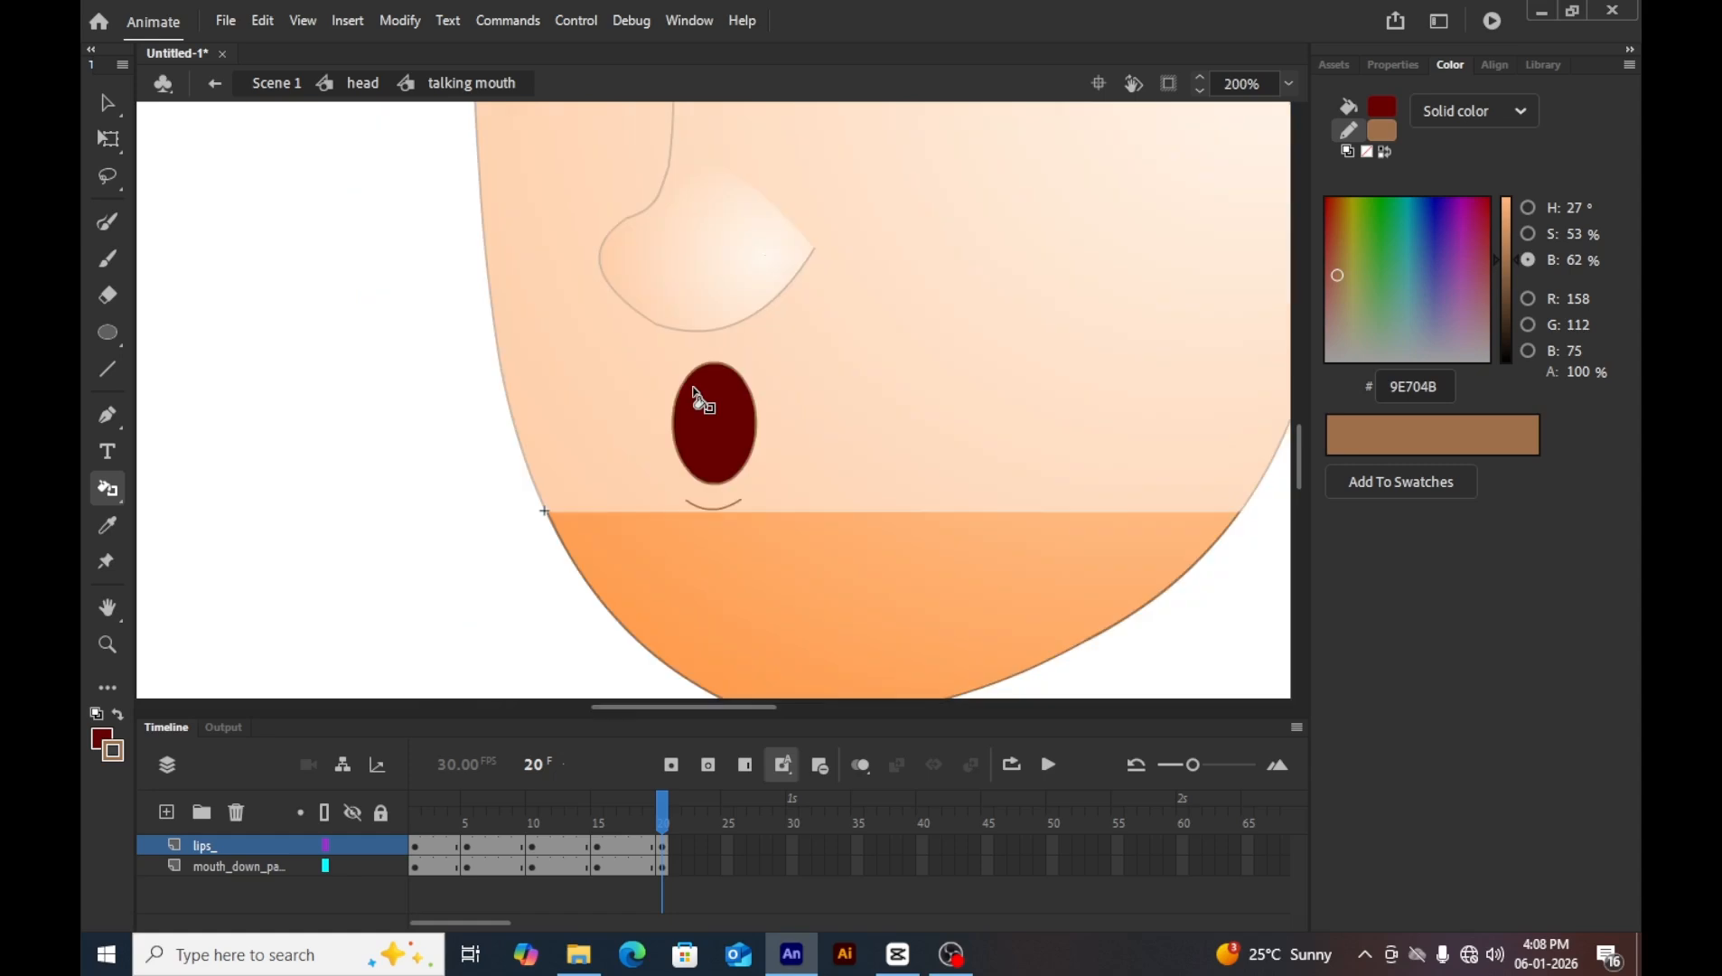
pyautogui.press('v')
pyautogui.click(747, 423)
pyautogui.doubleClick(744, 421)
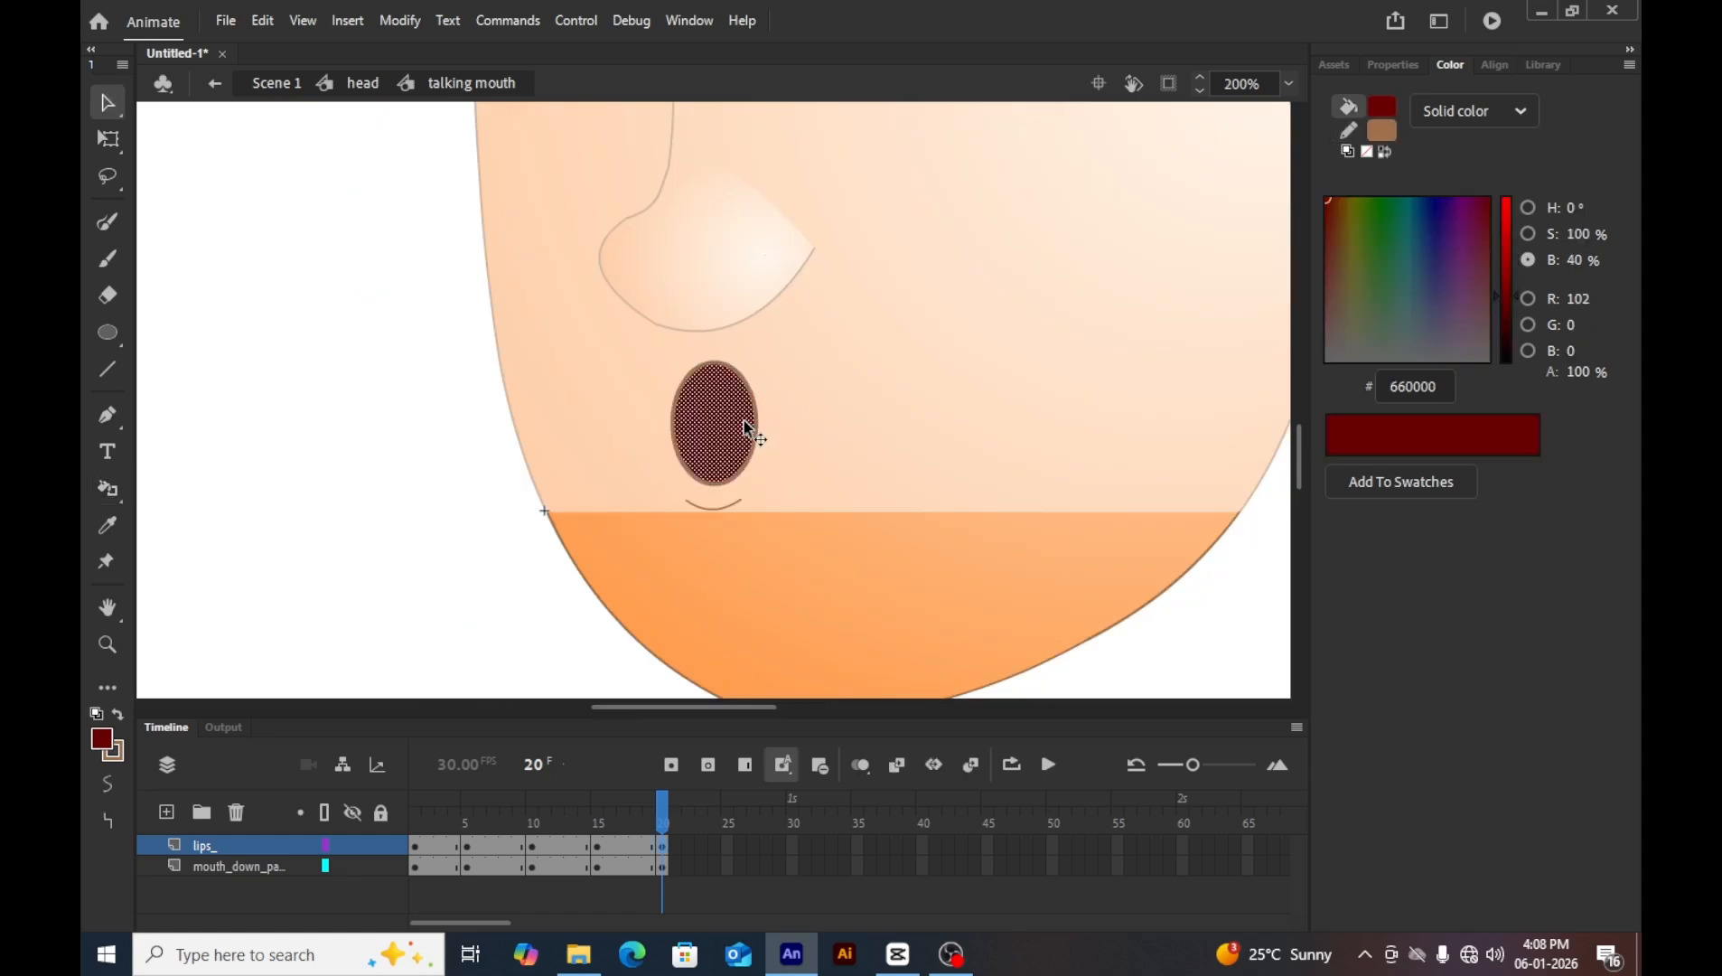
pyautogui.click(110, 138)
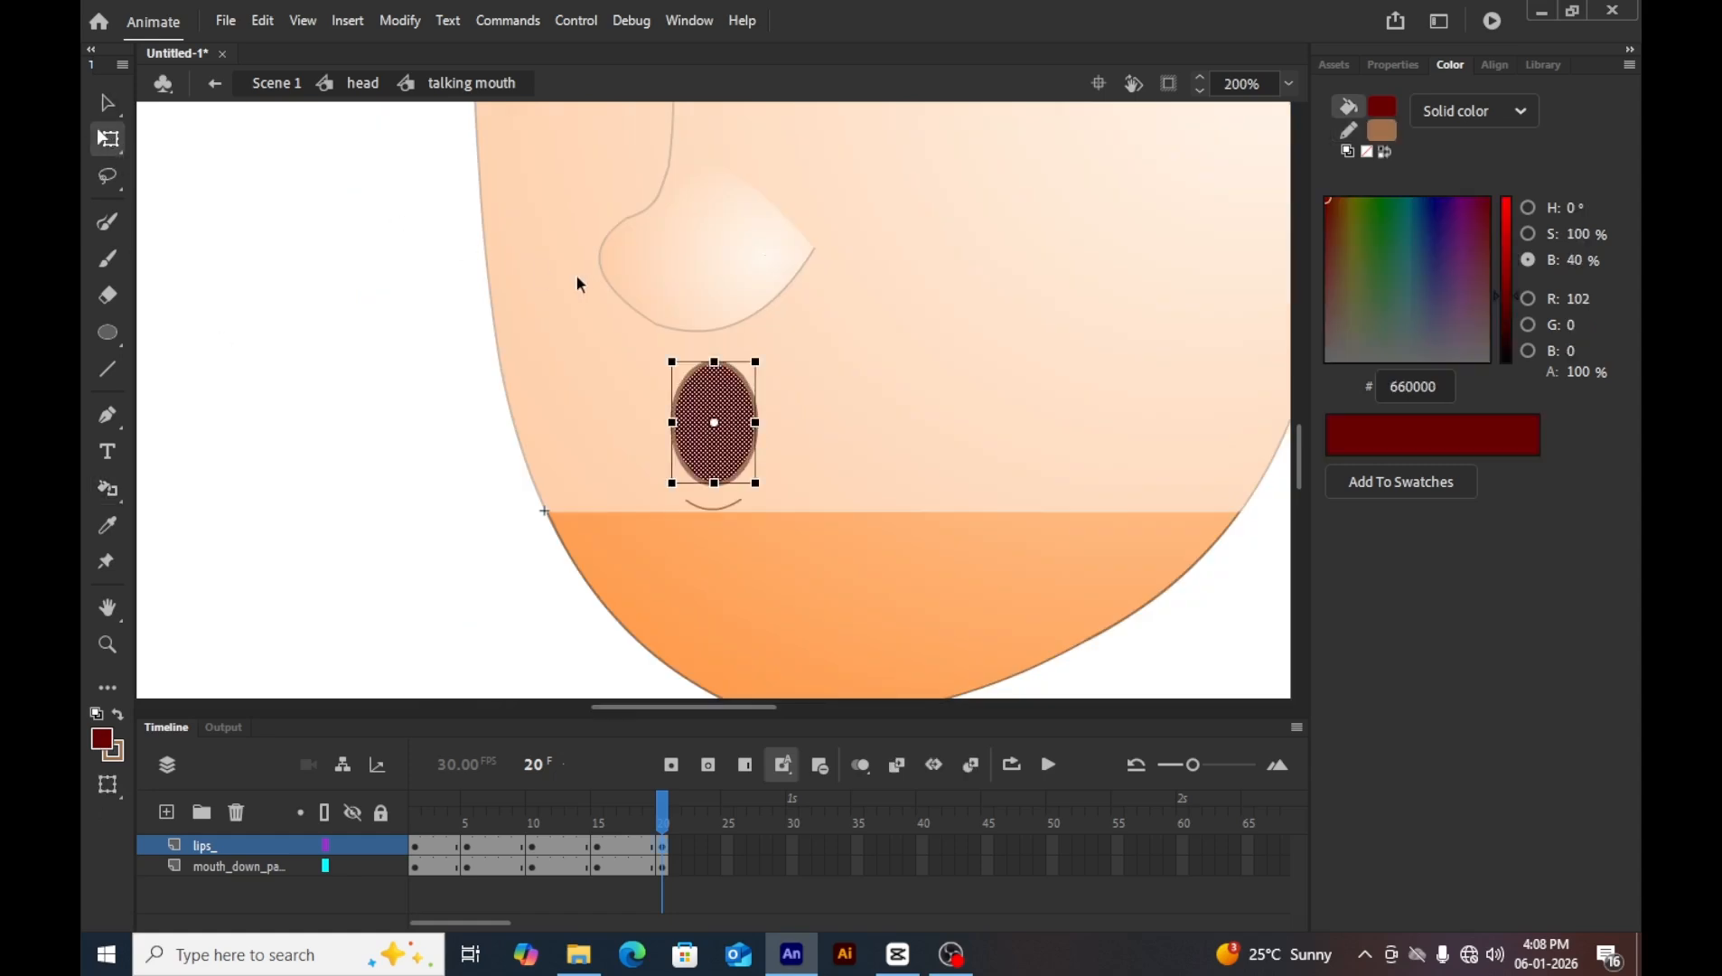
pyautogui.hotkey('ctrl', '=')
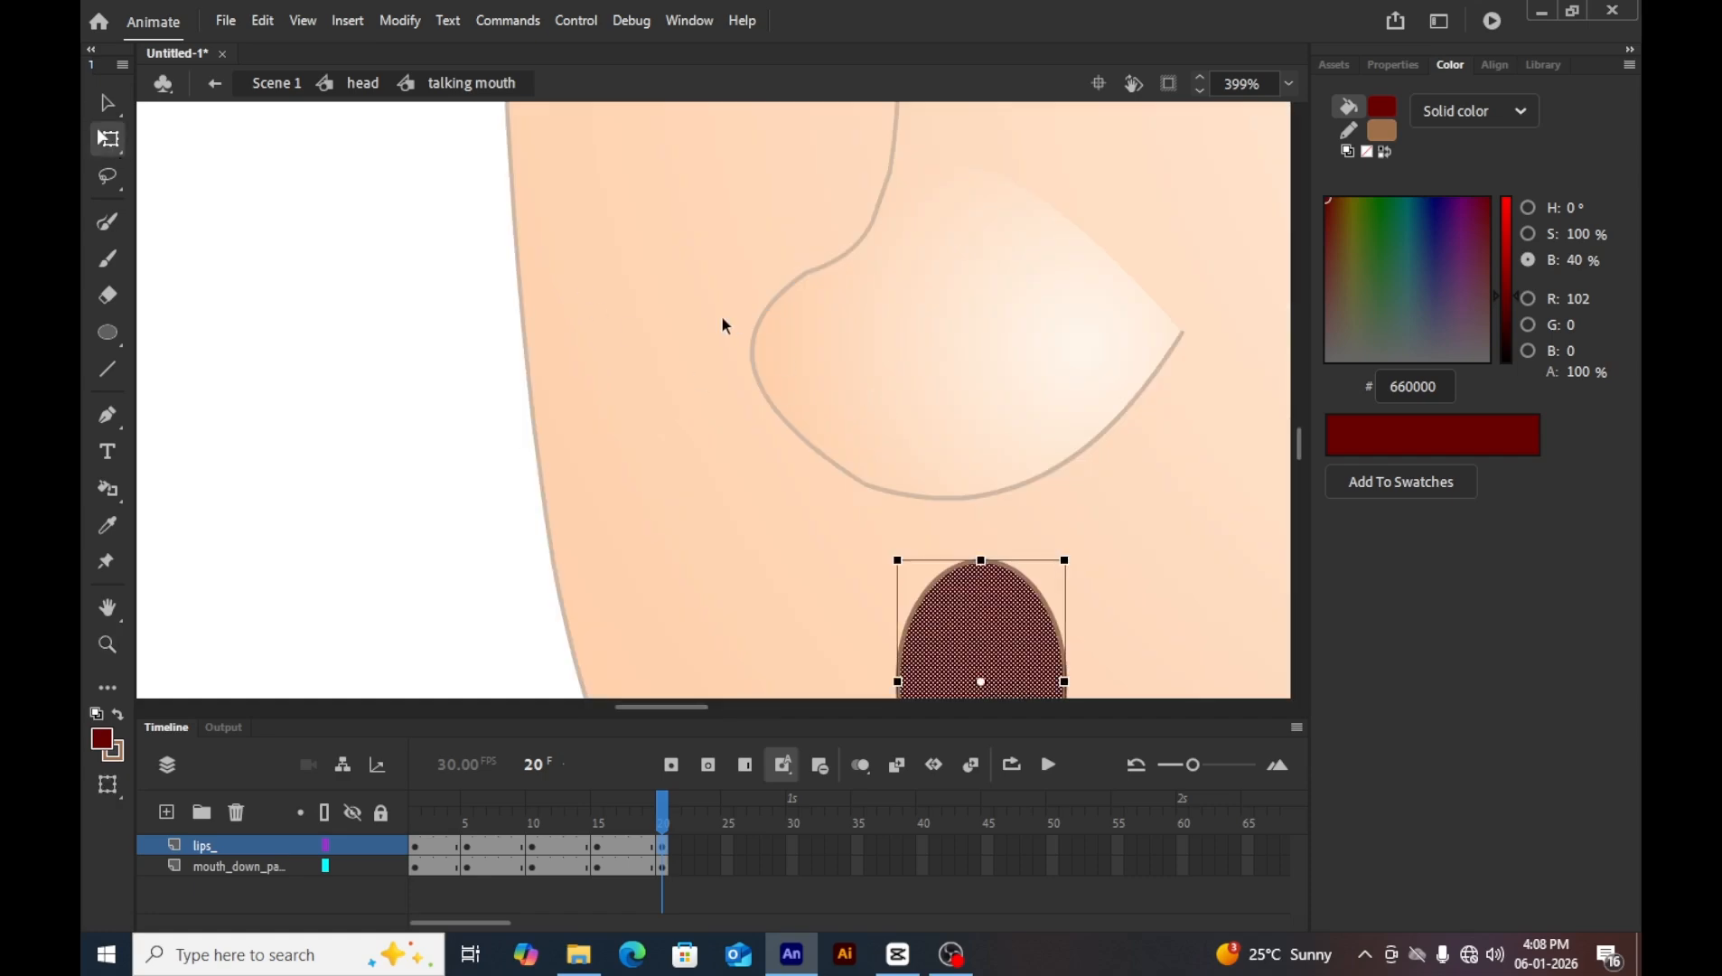
pyautogui.moveTo(892, 361); pyautogui.dragTo(642, 227)
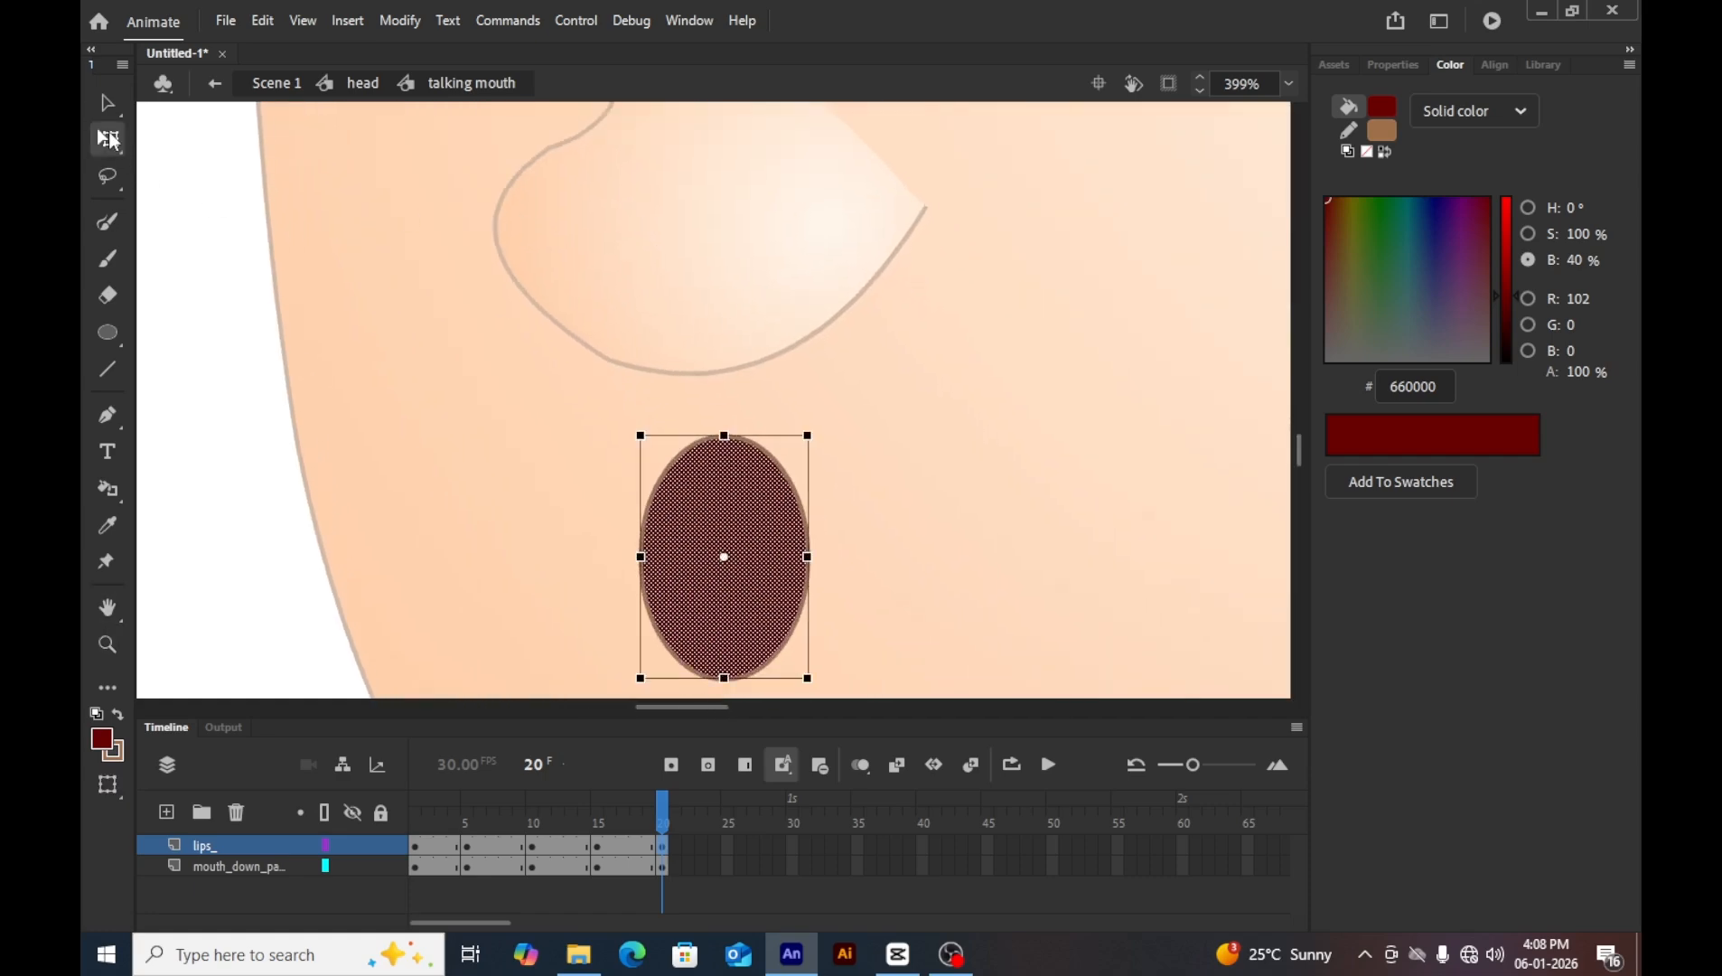
pyautogui.moveTo(800, 440); pyautogui.dragTo(786, 440)
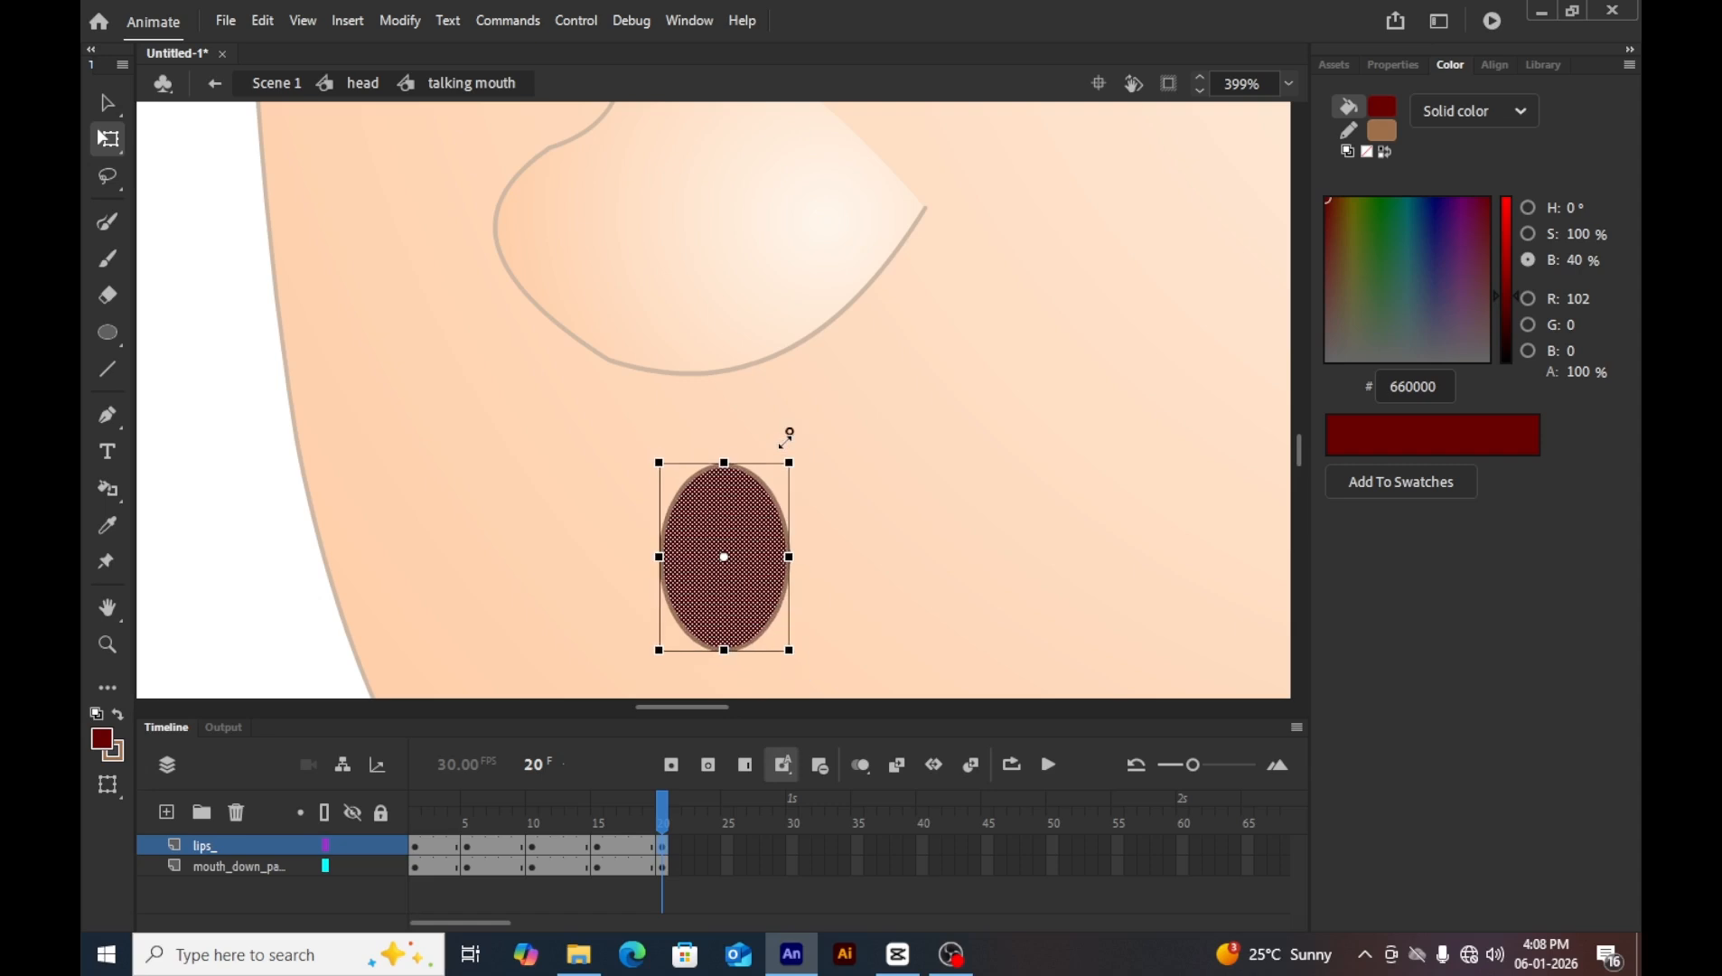
pyautogui.scroll(-3, 838, 443)
pyautogui.click(834, 439)
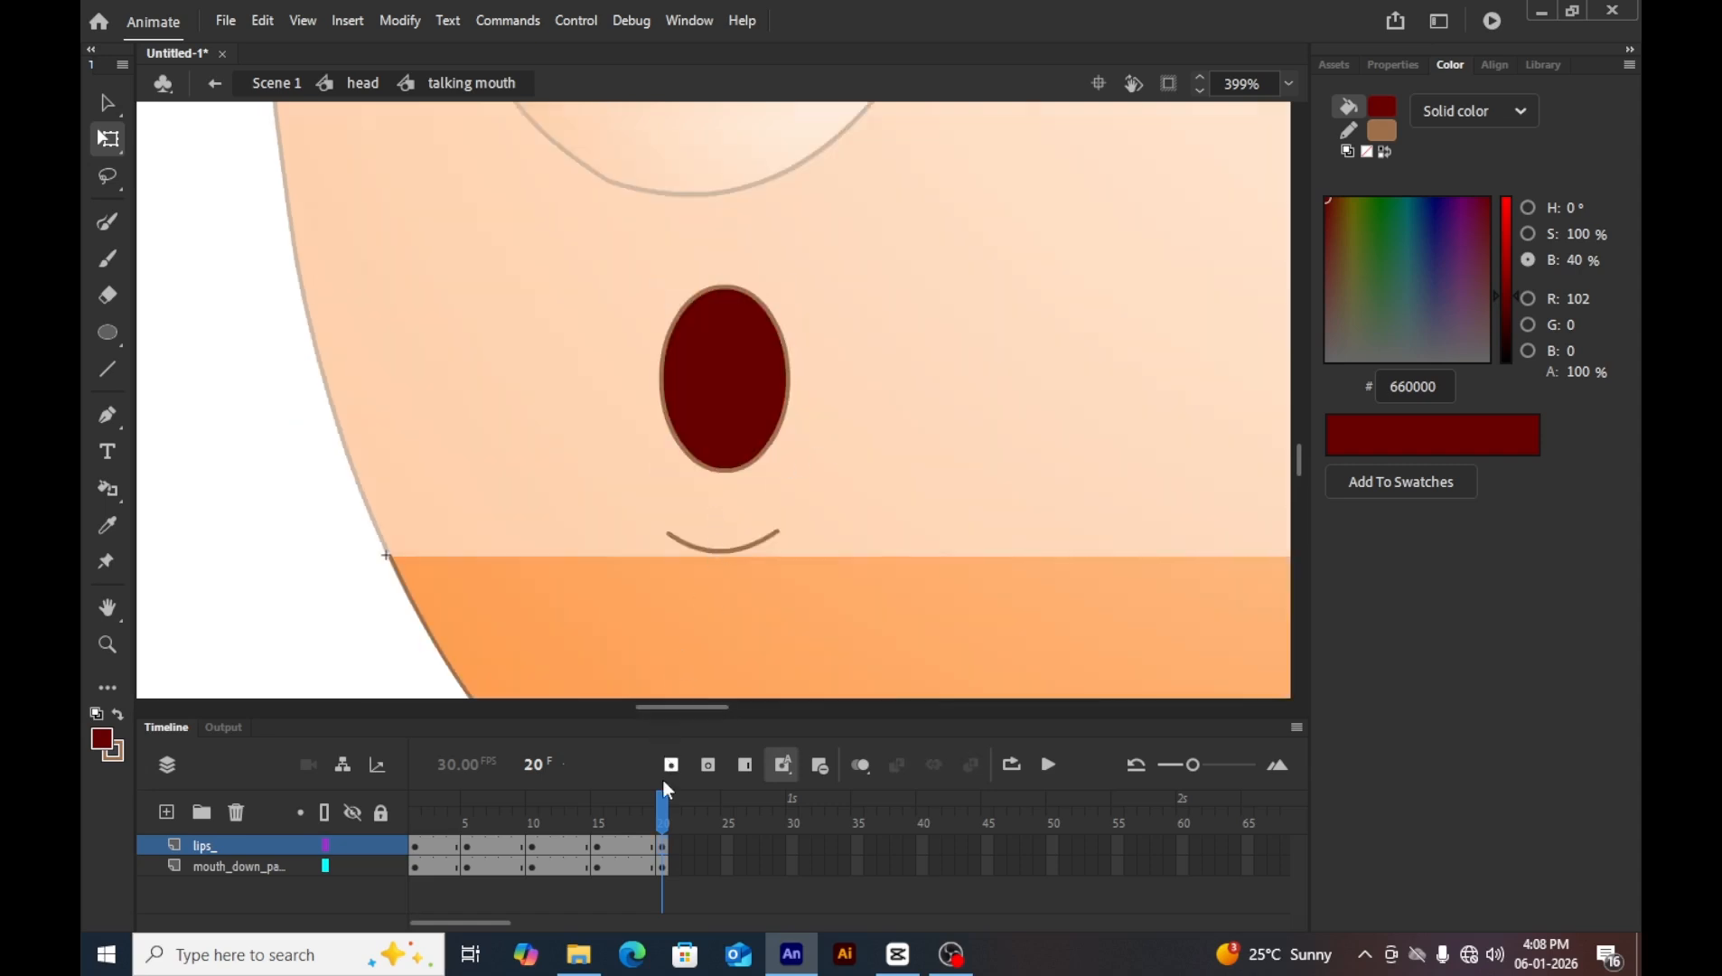
# Shift the oval mouth at frame 20 slightly toward the face's outer edge and realign the crease line beneath it.
pyautogui.moveTo(663, 801); pyautogui.dragTo(707, 806)
pyautogui.click(709, 438)
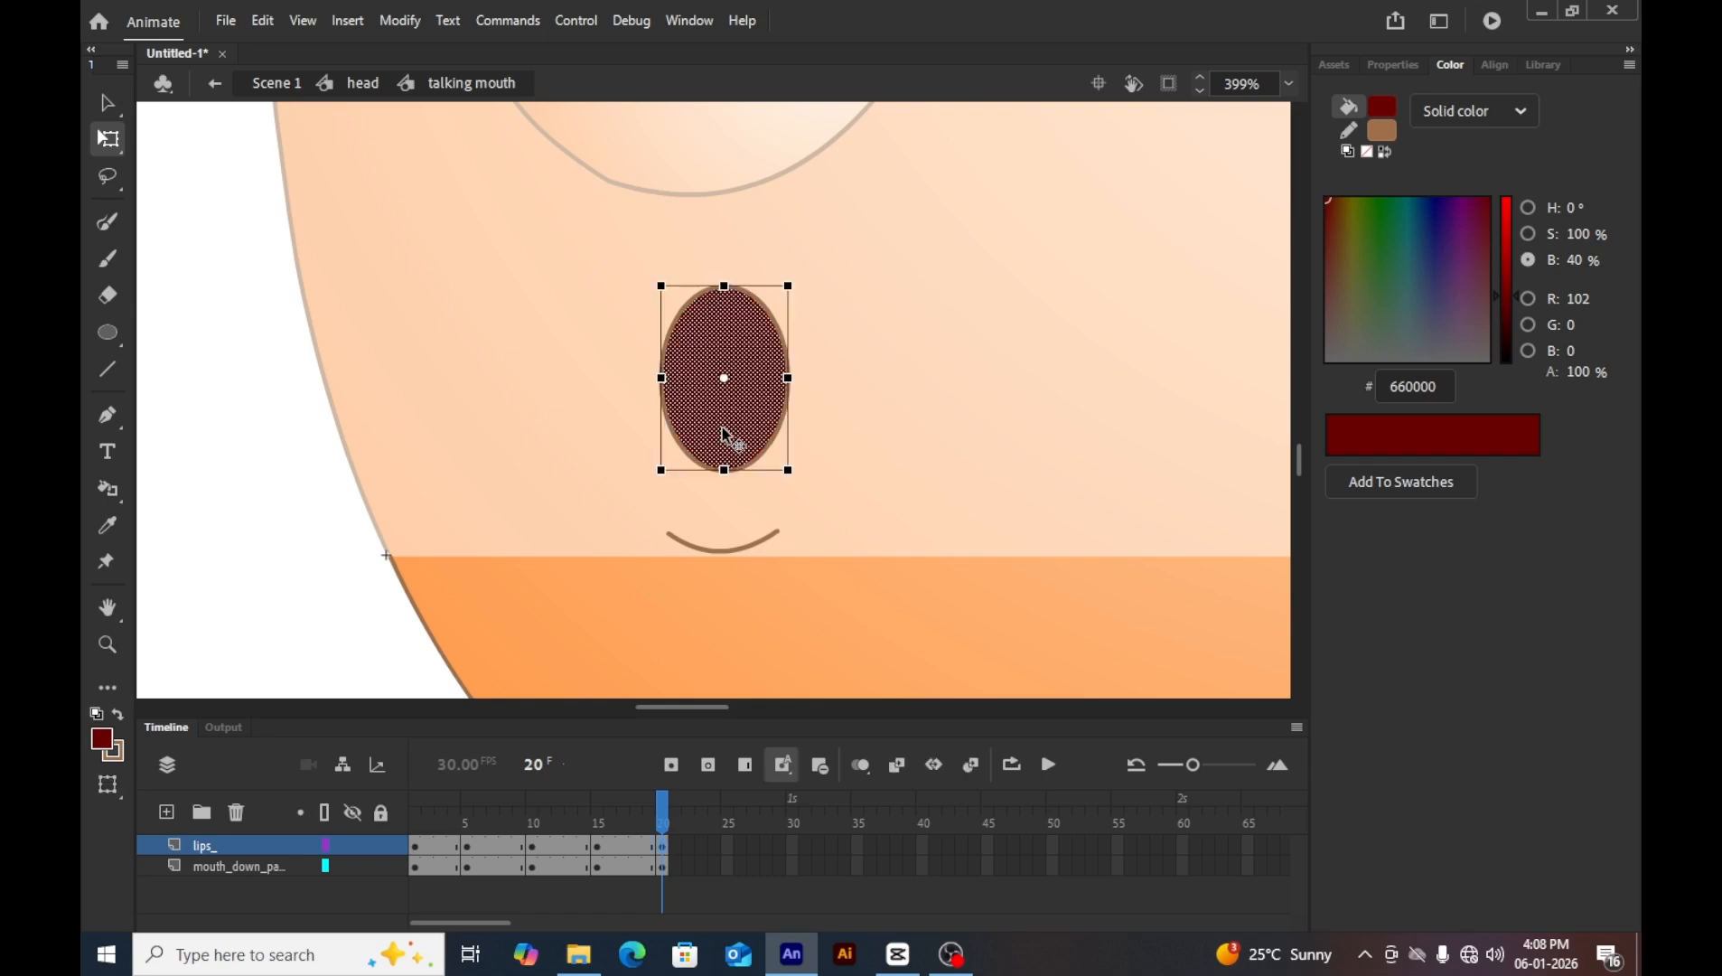
pyautogui.moveTo(726, 446); pyautogui.dragTo(701, 444)
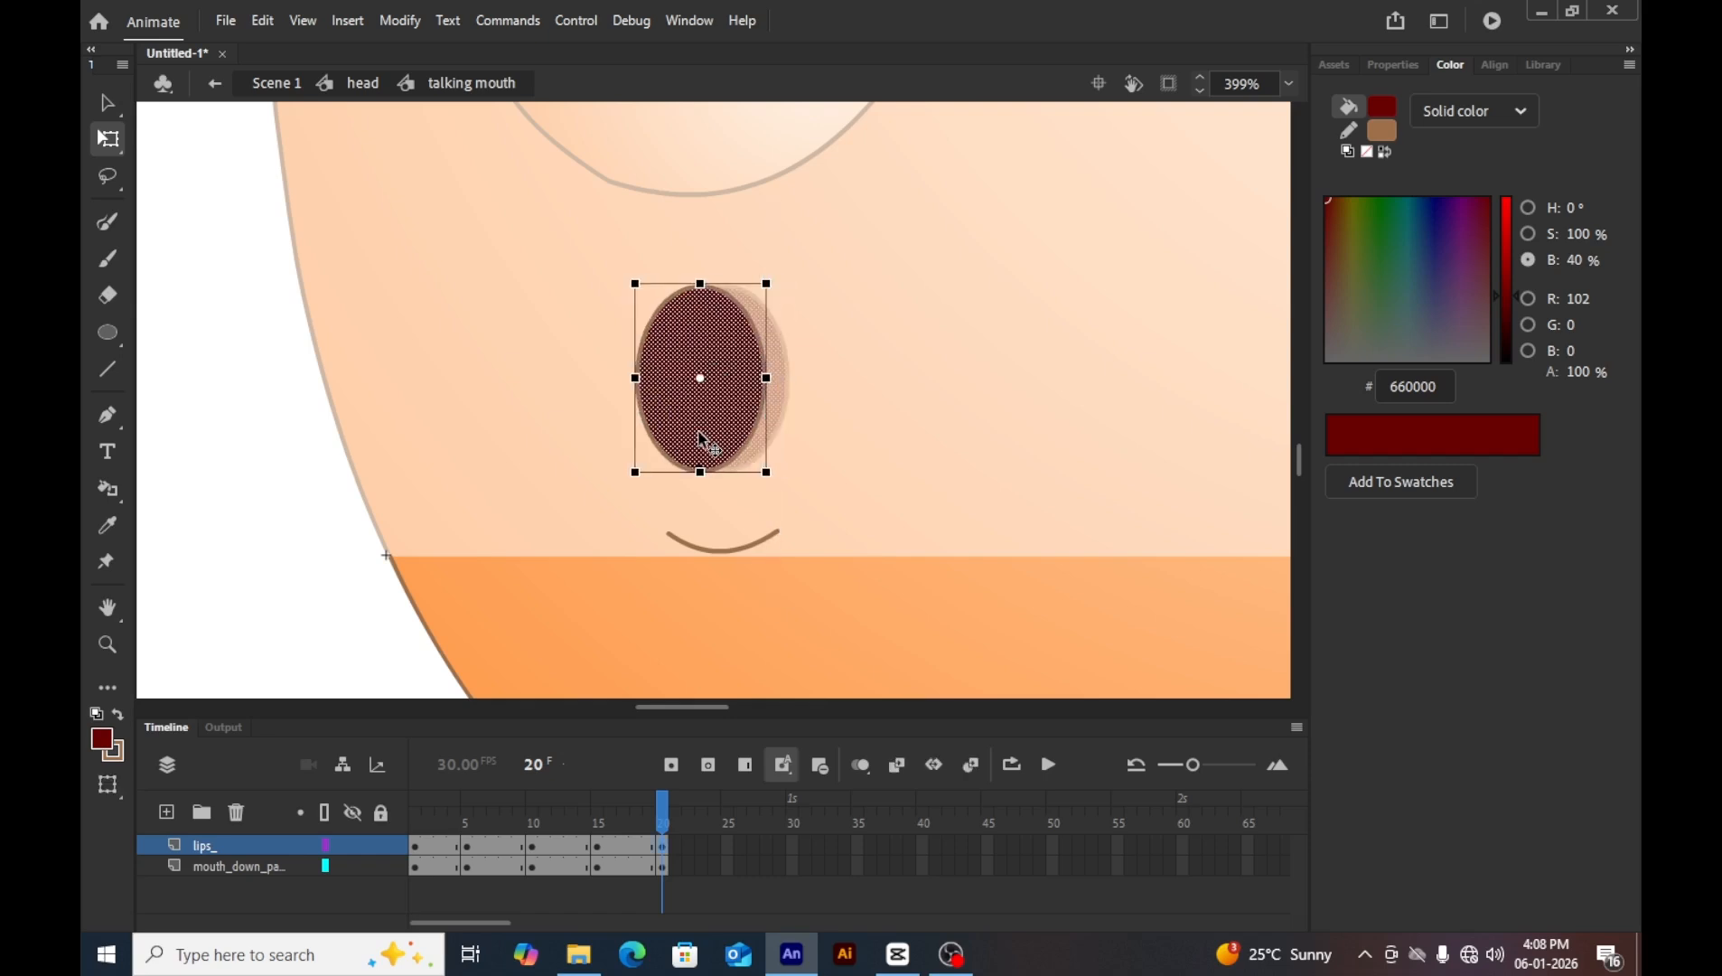
pyautogui.click(745, 547)
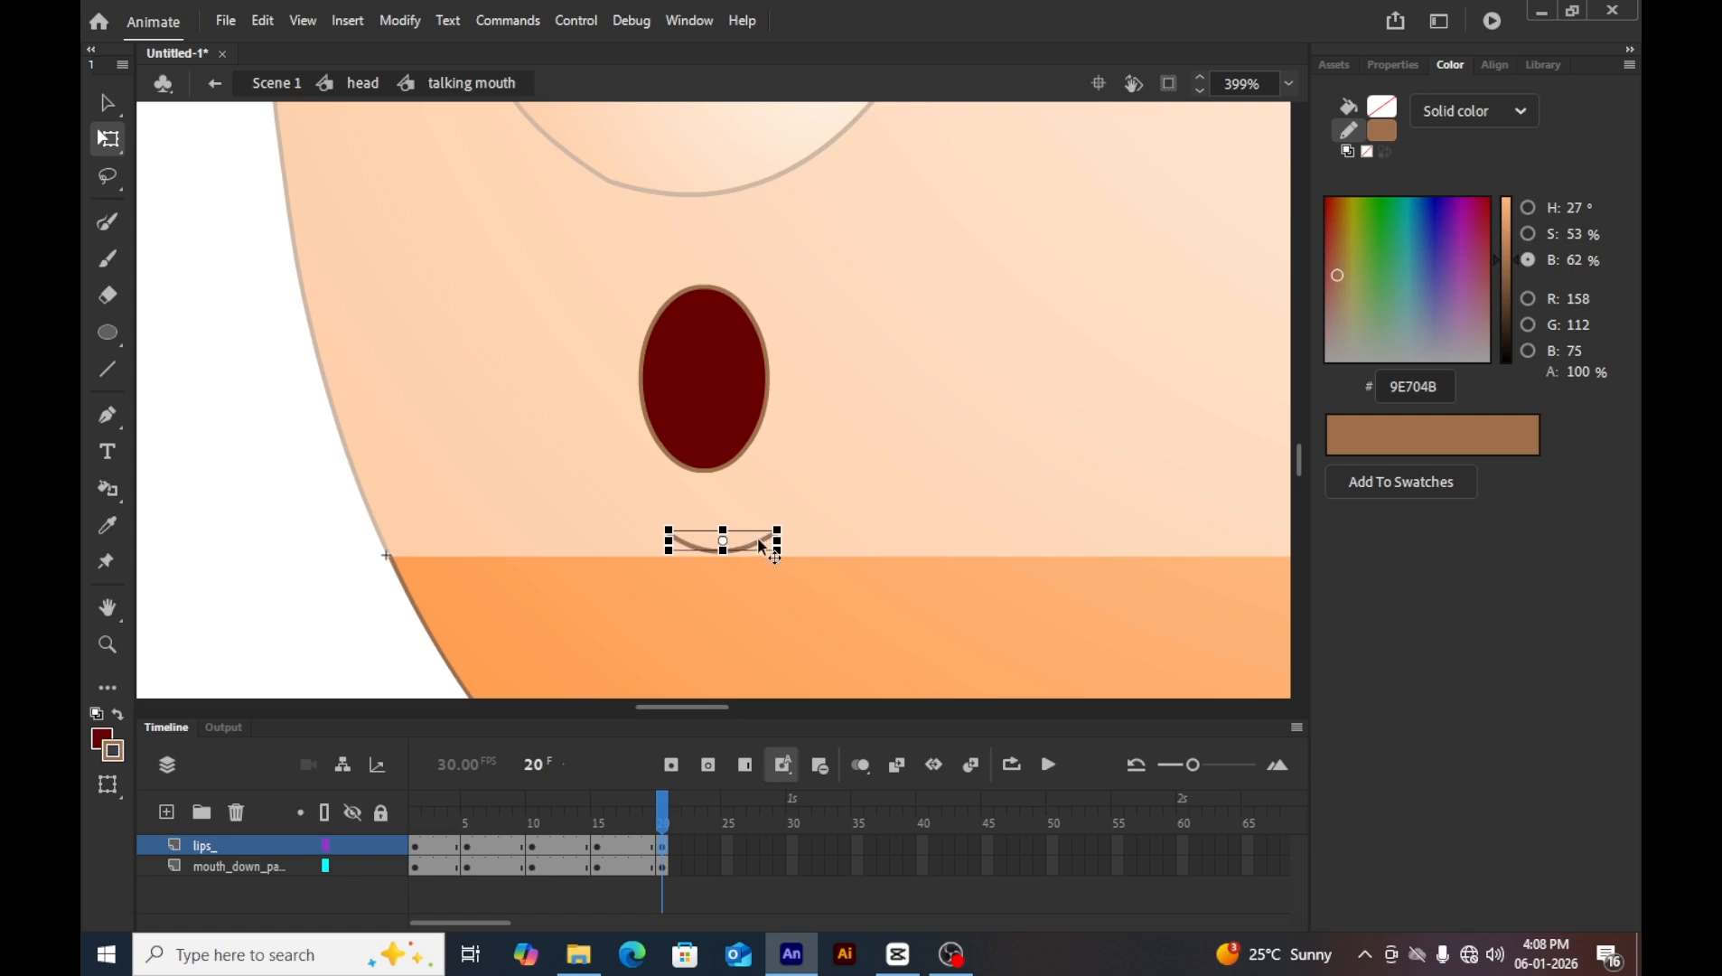
pyautogui.moveTo(759, 540); pyautogui.dragTo(738, 540)
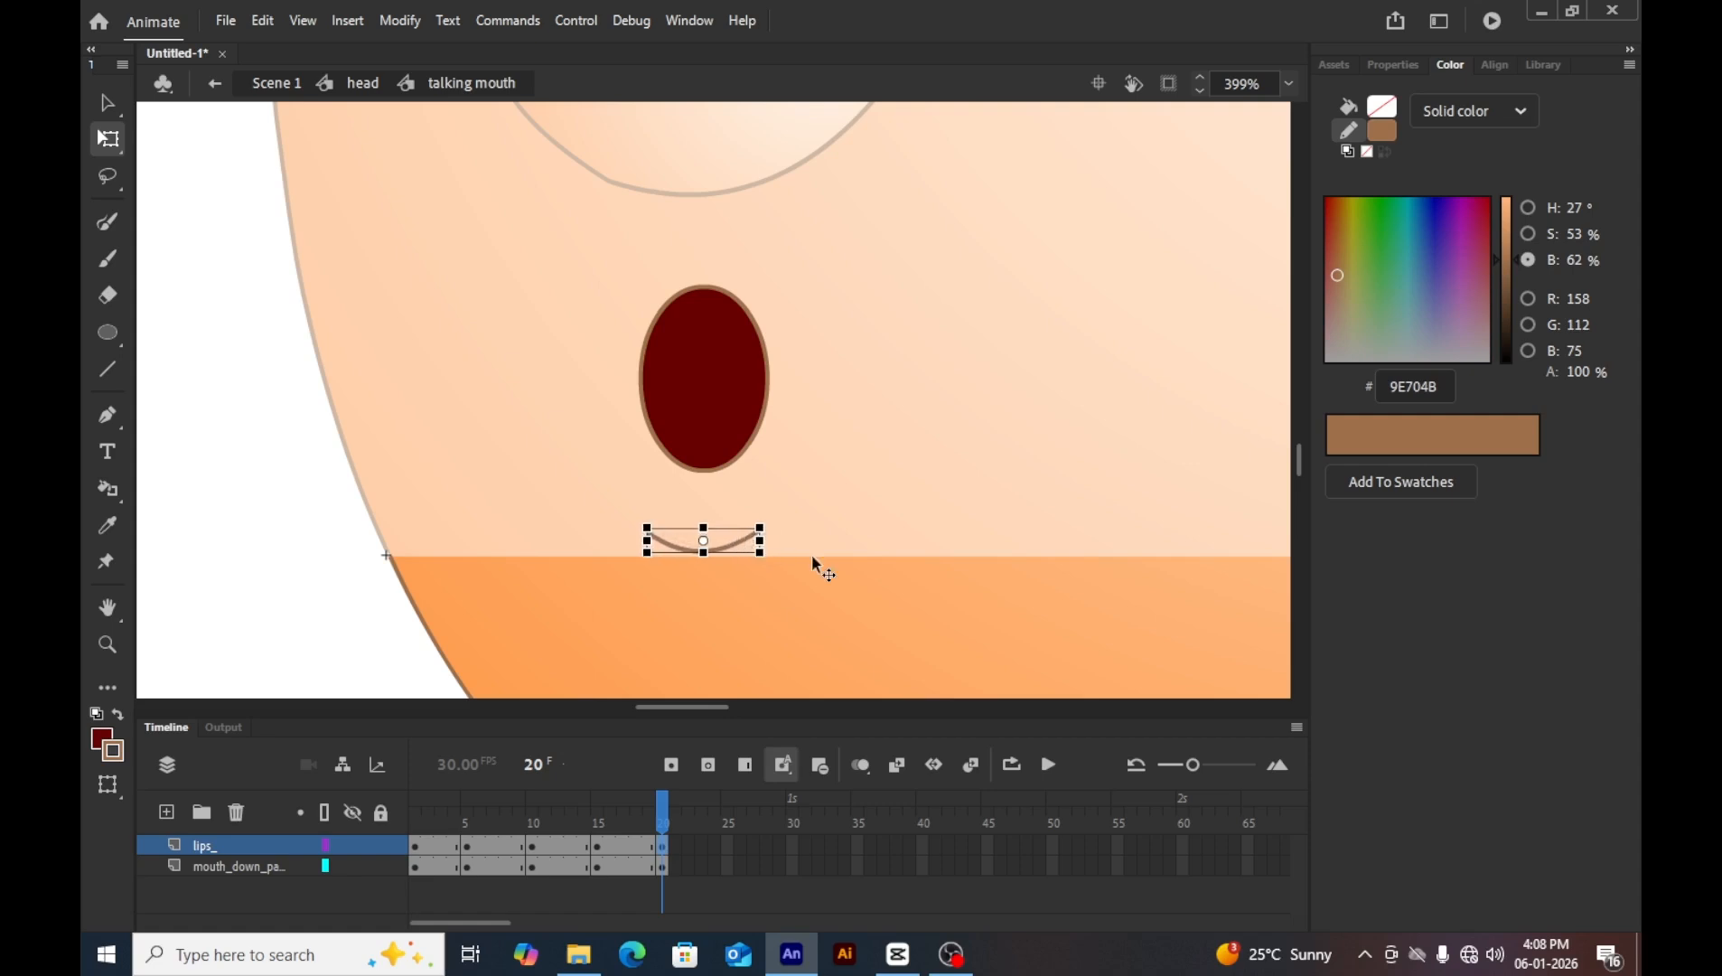
pyautogui.click(777, 637)
# Play the talking mouth animation from frame 1 to check the lip shapes up close.
pyautogui.moveTo(663, 802); pyautogui.dragTo(380, 817)
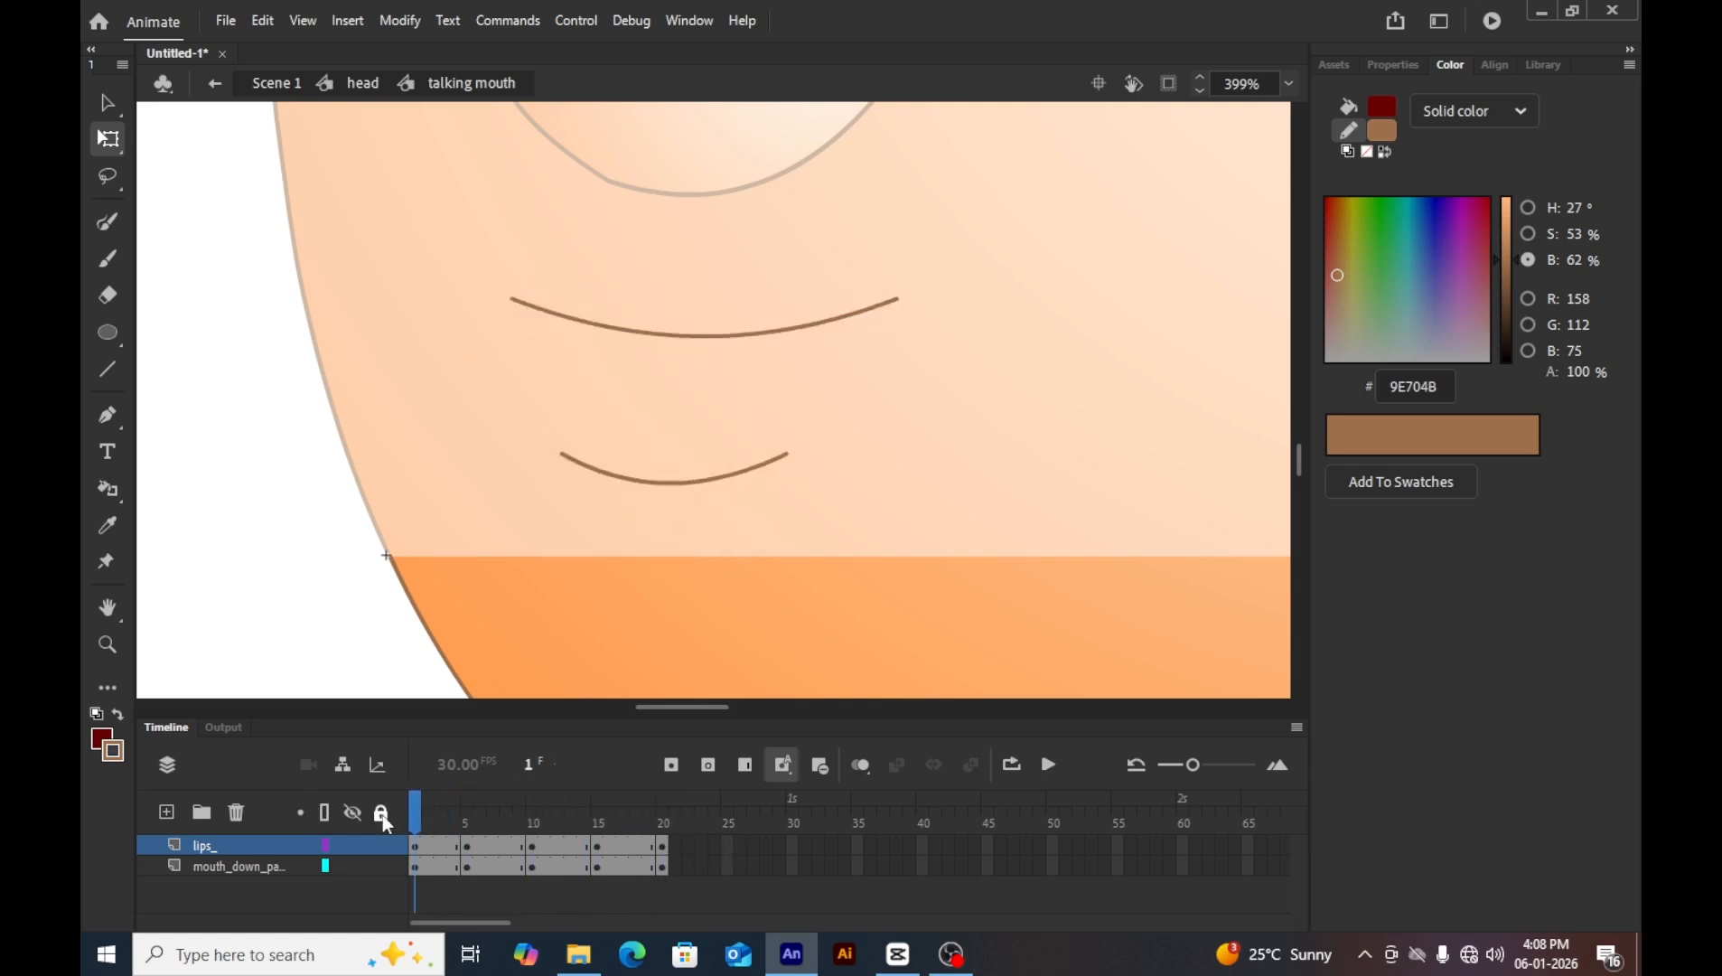
pyautogui.press('Return')
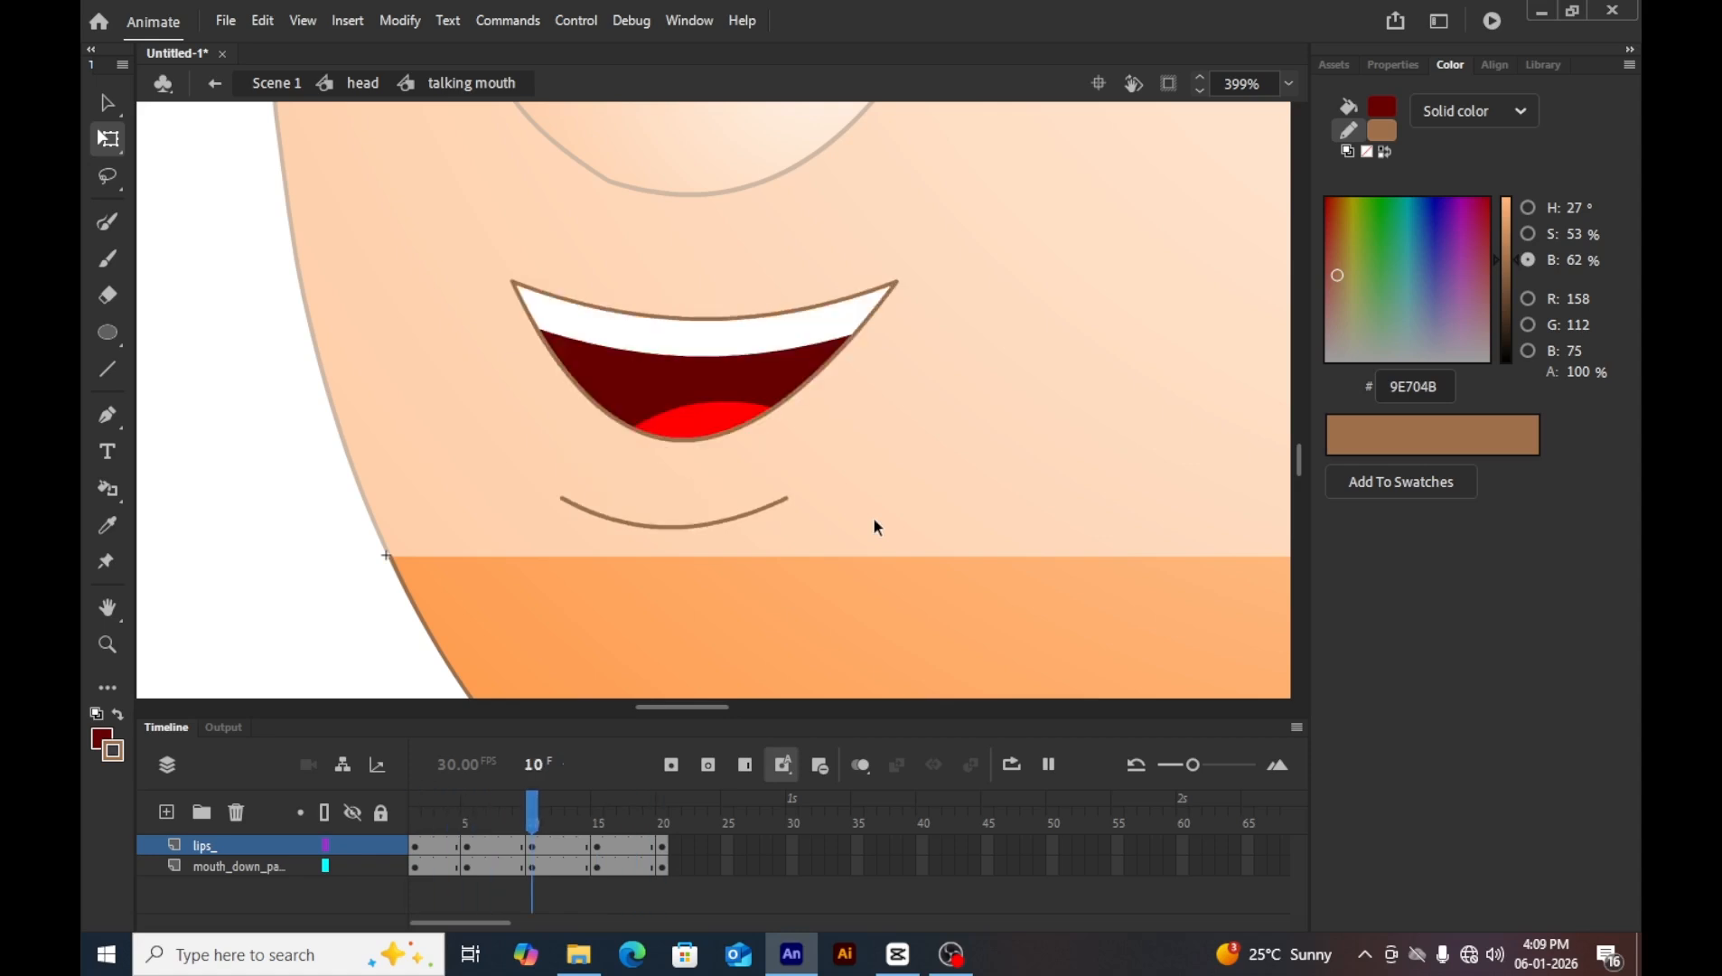
pyautogui.press('Return')
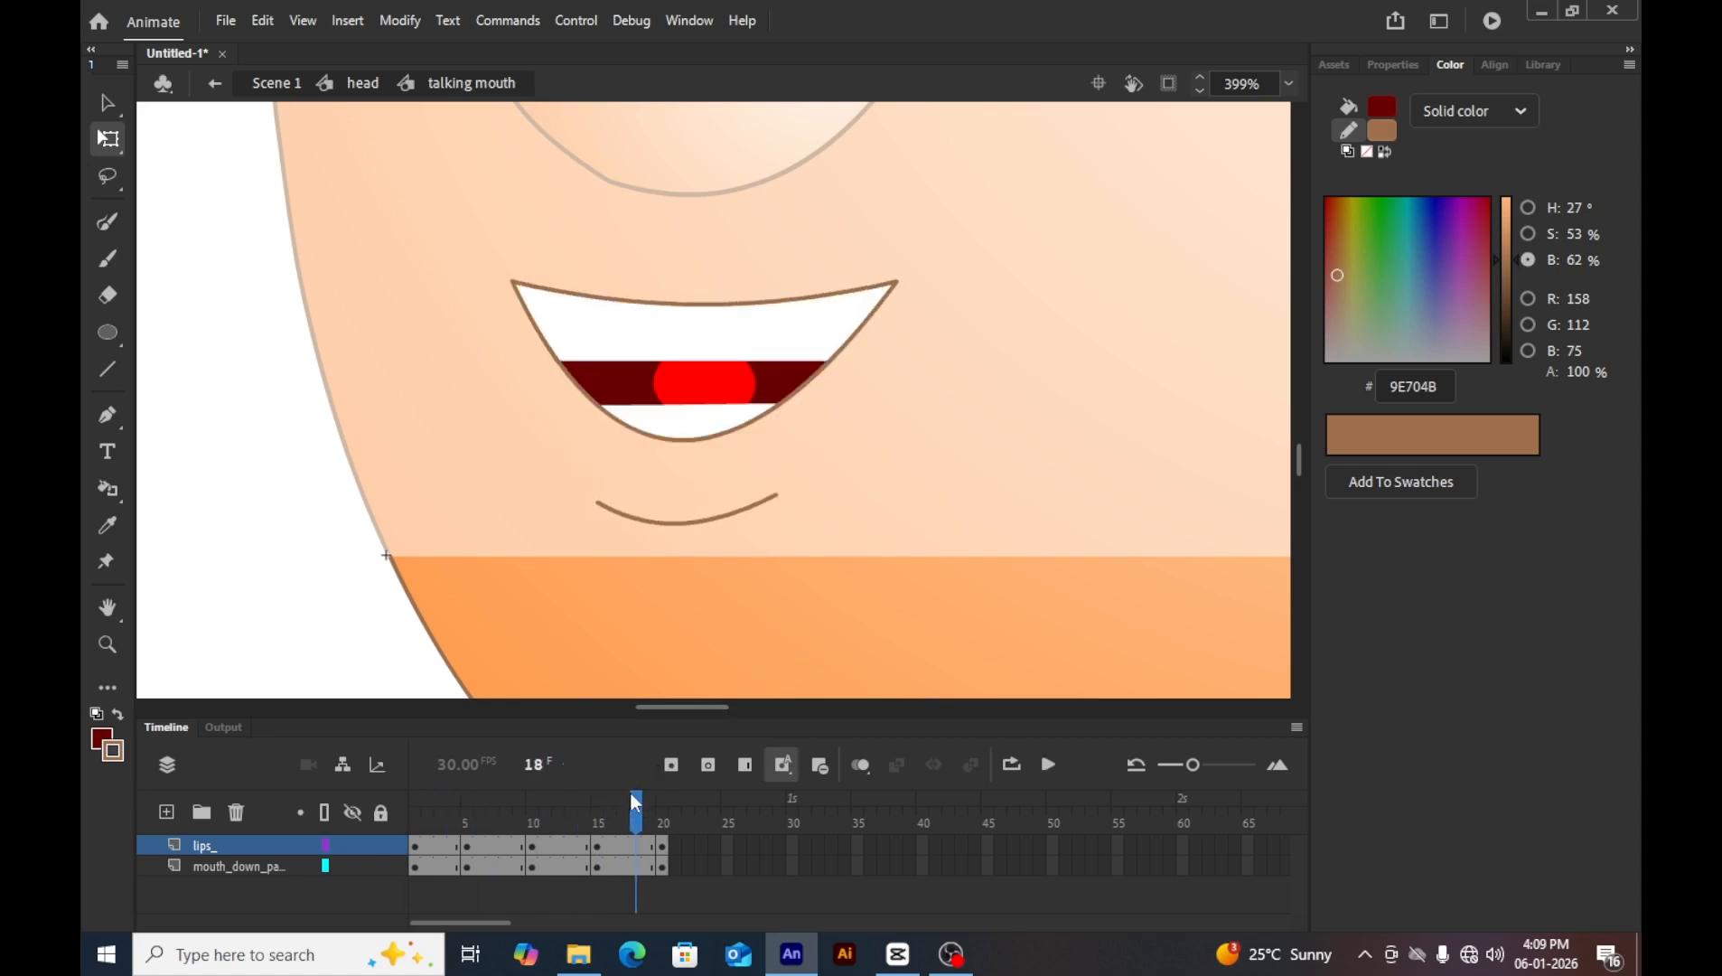
# Select all lips_ artwork at frame 20 and shrink the oval mouth and crease line together to about two thirds size.
pyautogui.click(663, 818)
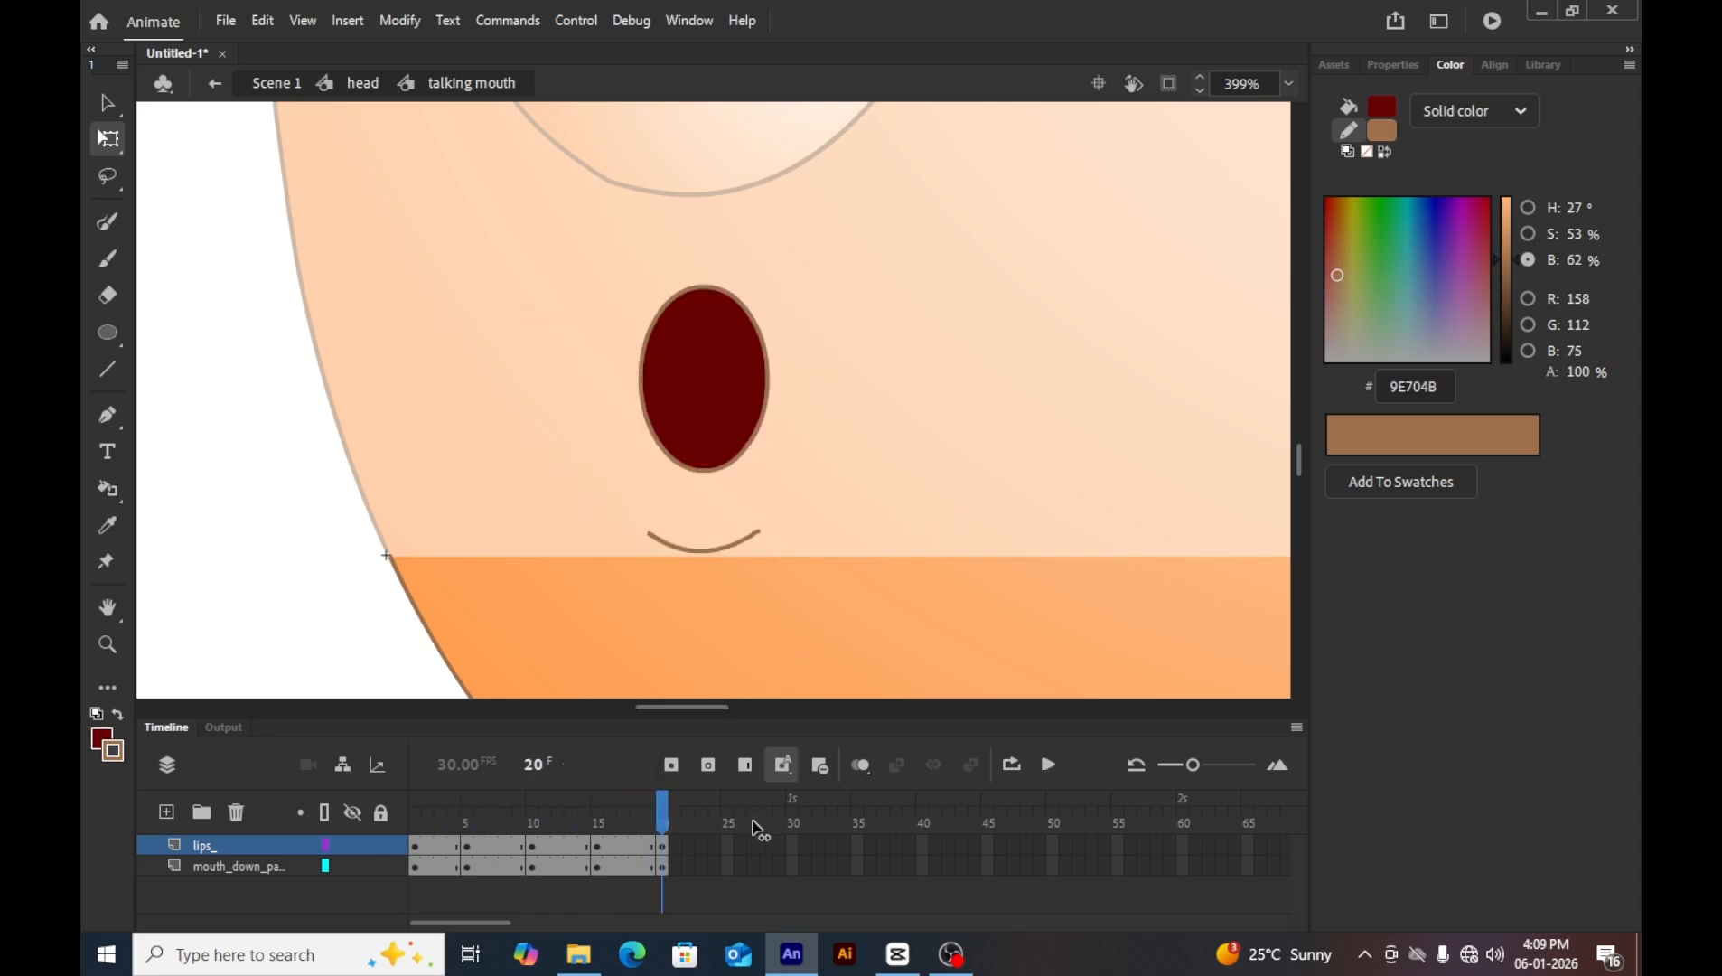
pyautogui.click(704, 341)
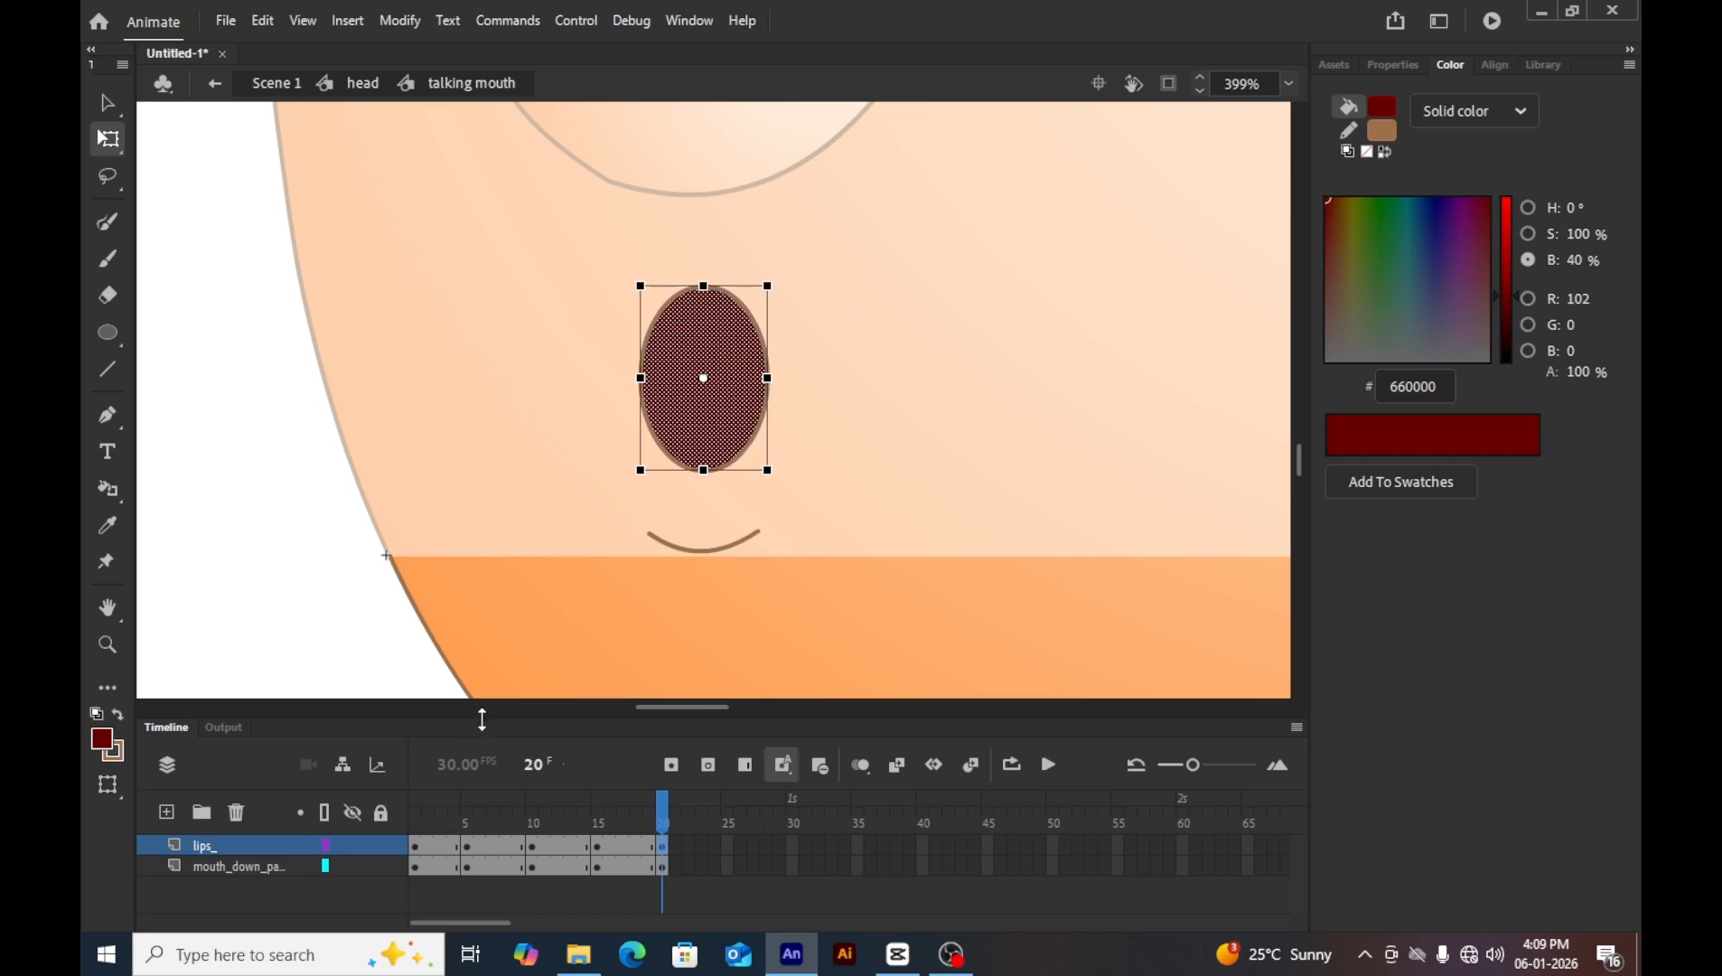
pyautogui.click(663, 848)
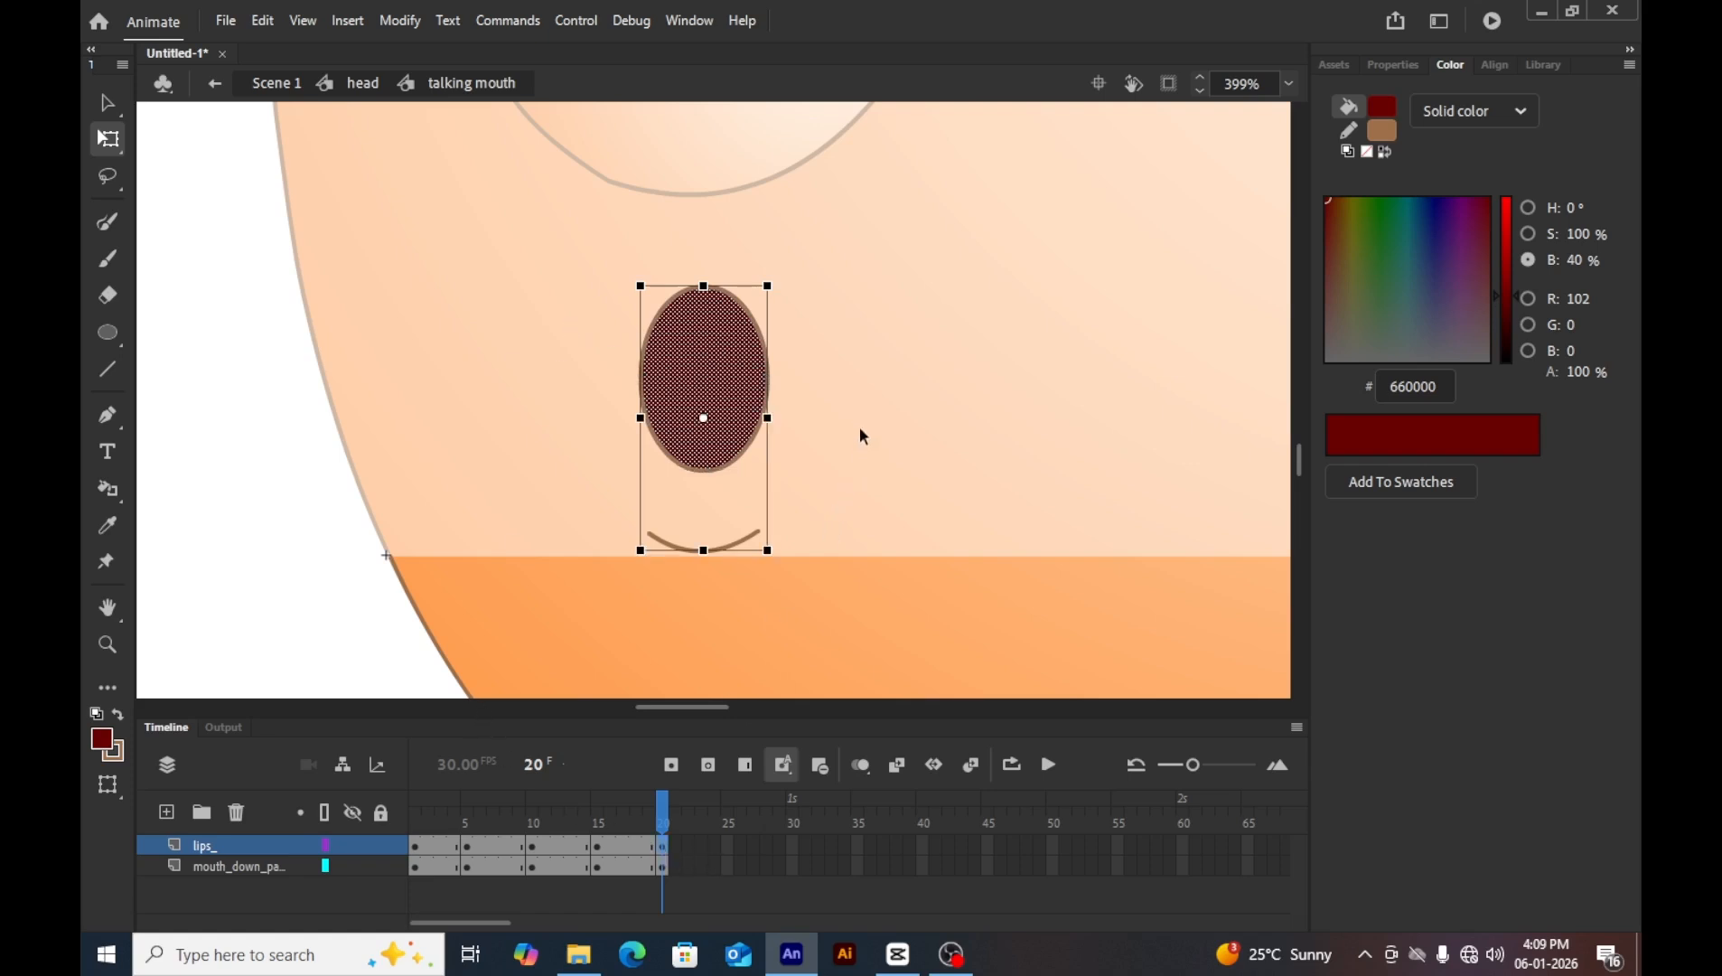
pyautogui.moveTo(770, 280); pyautogui.dragTo(749, 288)
pyautogui.moveTo(714, 384); pyautogui.dragTo(710, 353)
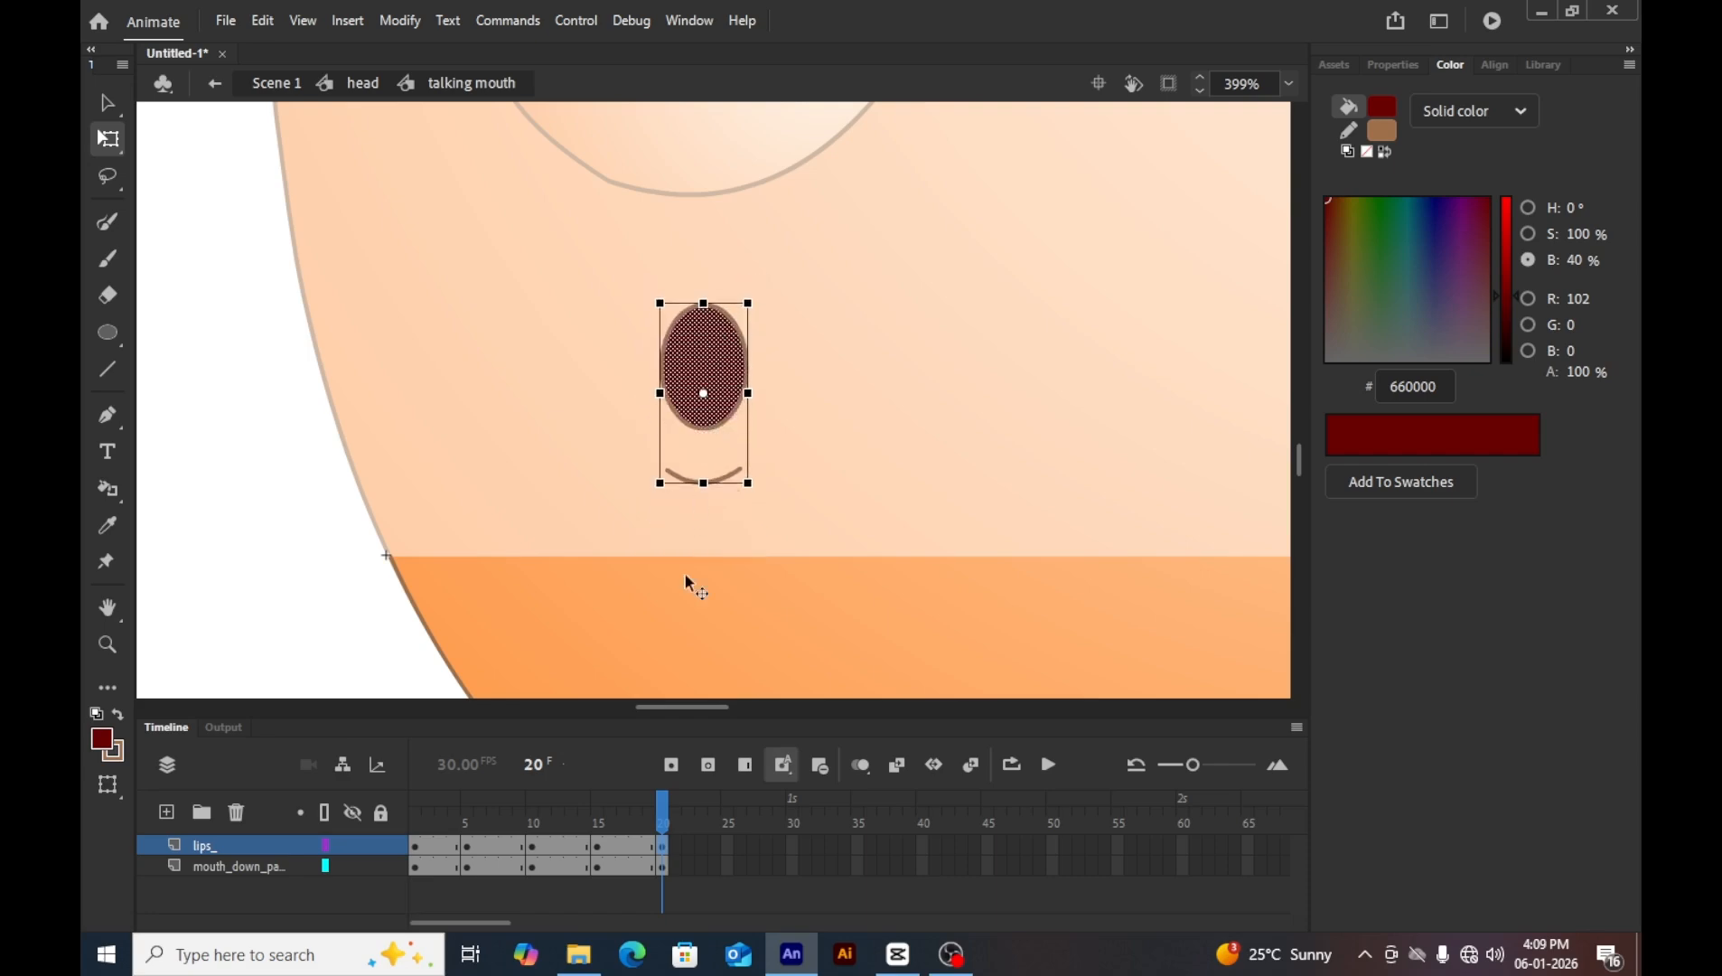
pyautogui.click(662, 807)
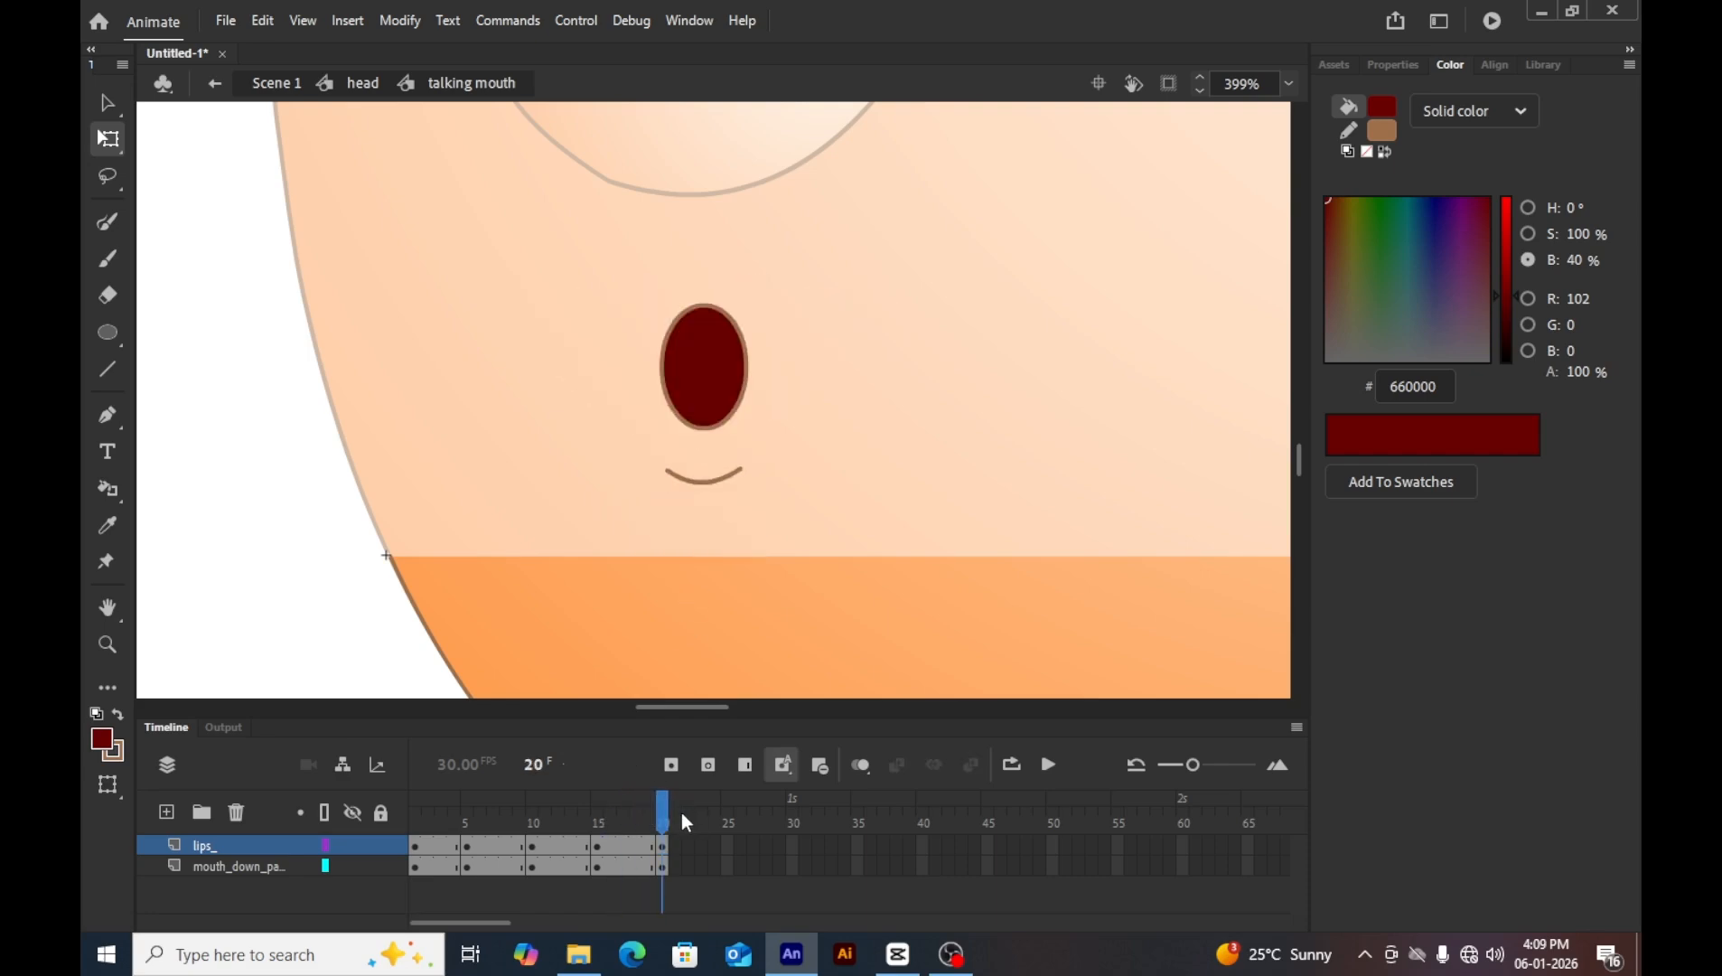
# Play the mouth animation from frame 1 with the whole face in view to judge the oval mouth's size.
pyautogui.hotkey('ctrl', '-')
pyautogui.hotkey('ctrl', '-')
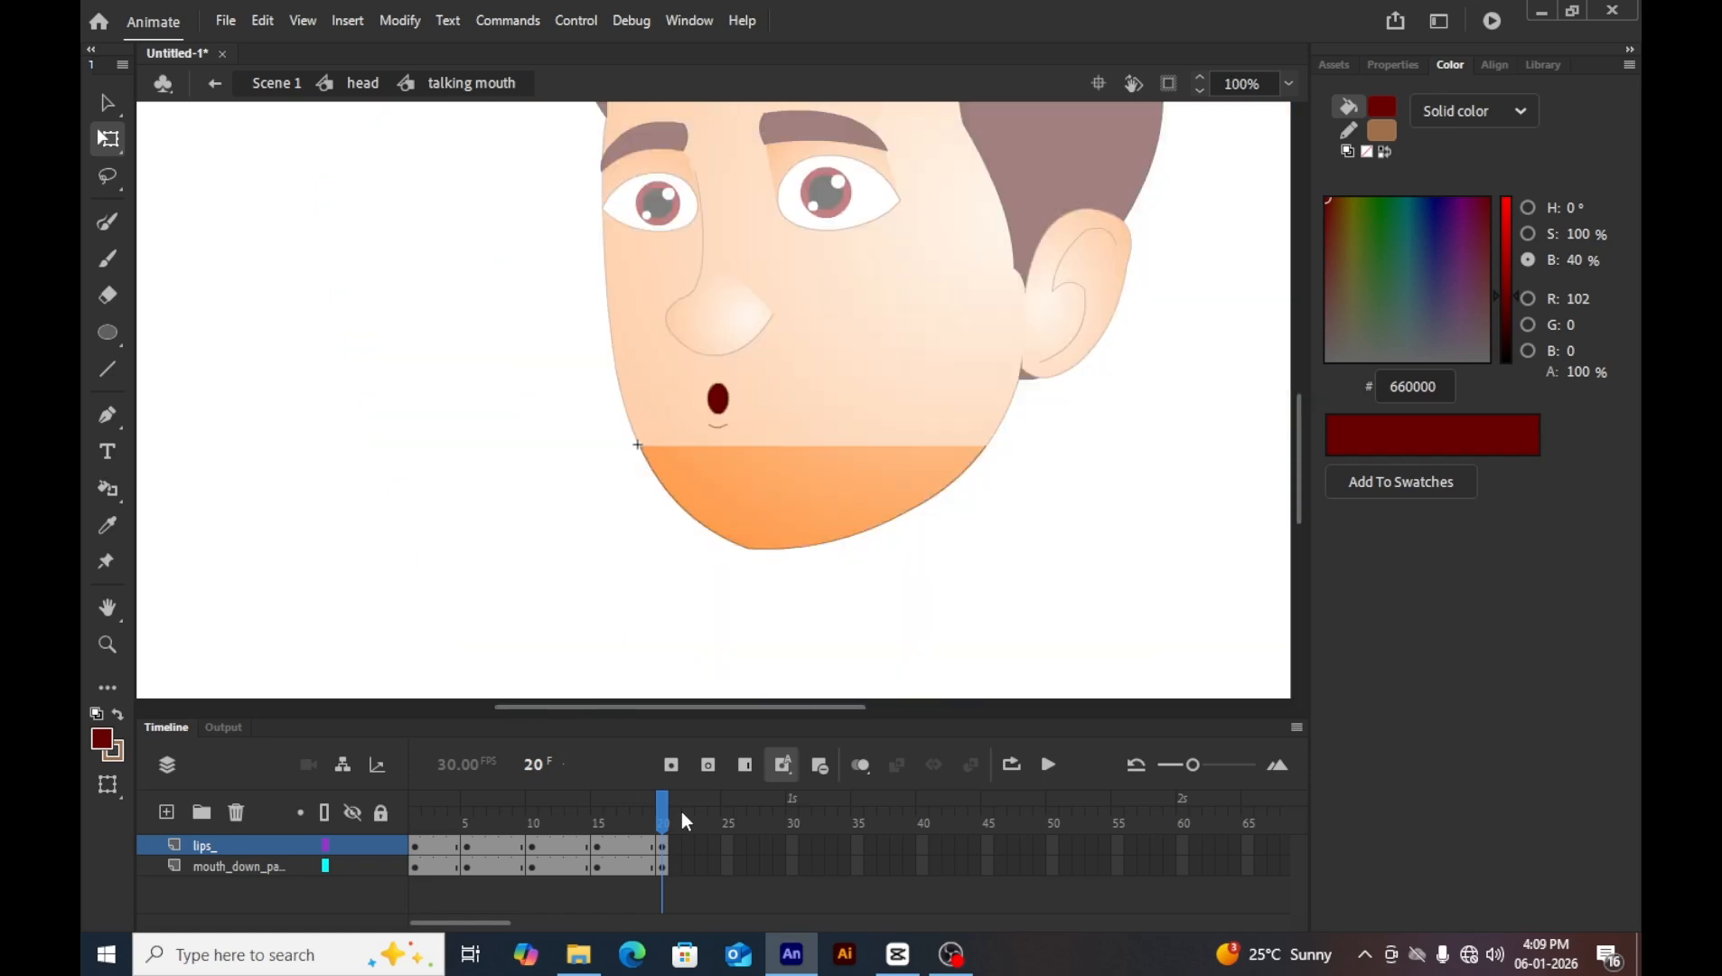
pyautogui.scroll(3, 815, 578)
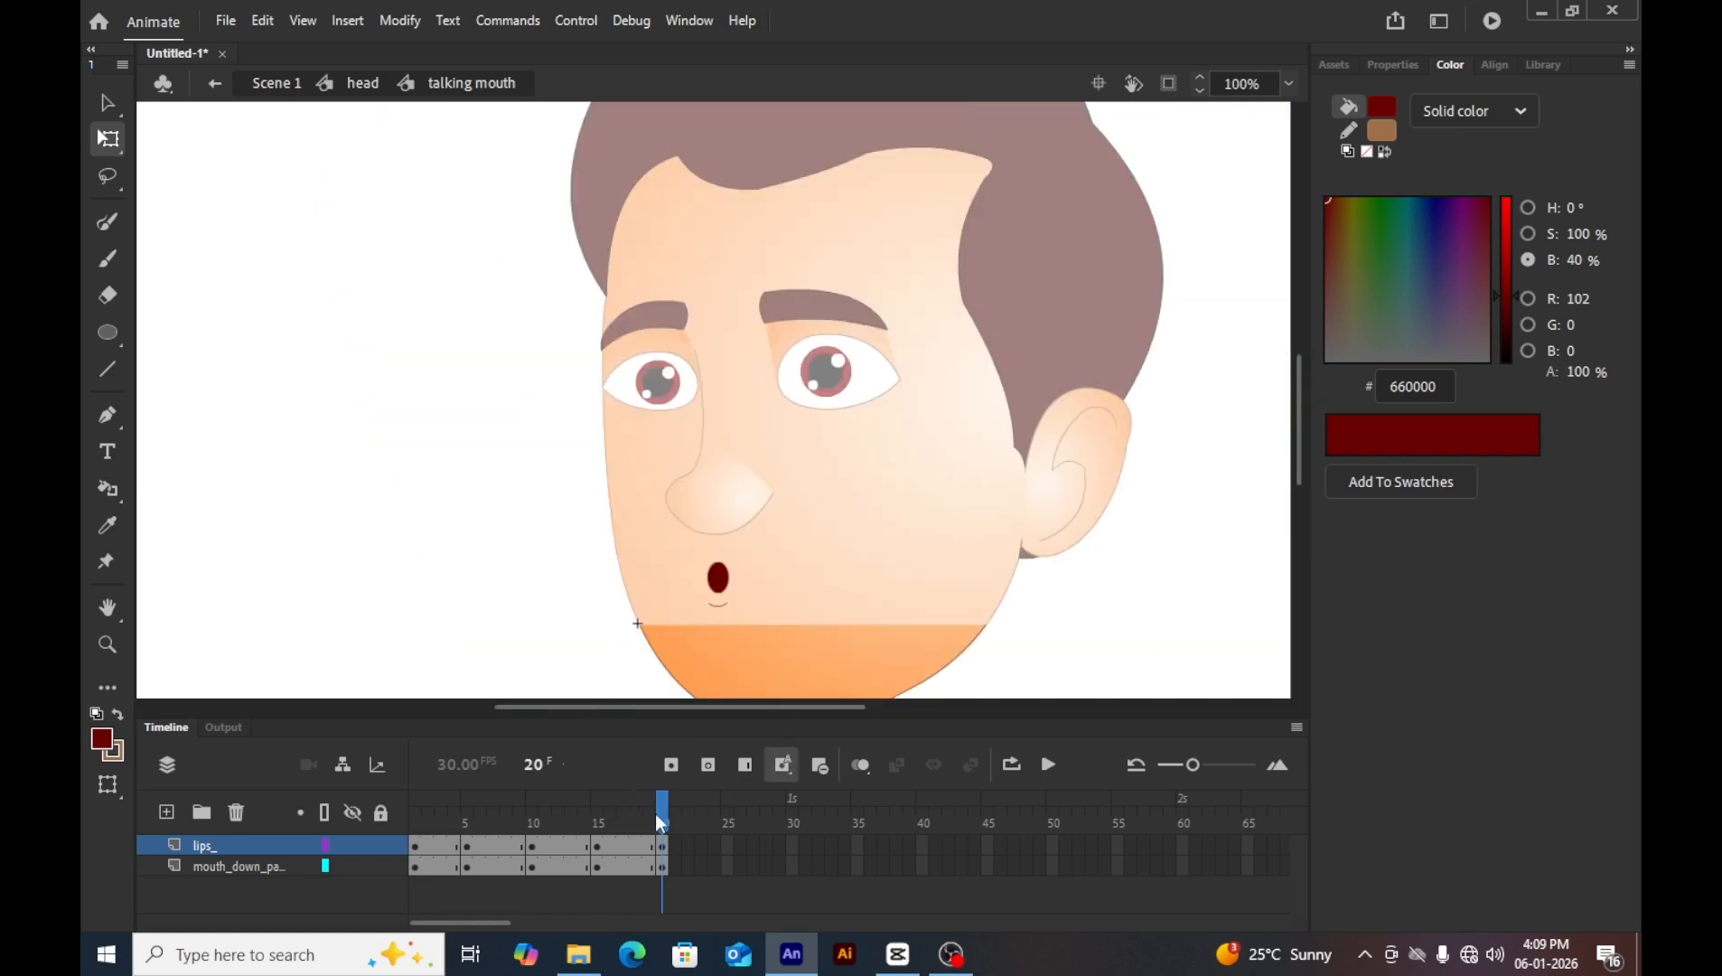
pyautogui.moveTo(657, 813)
pyautogui.mouseDown()
pyautogui.moveTo(412, 818)
pyautogui.moveTo(662, 818)
pyautogui.moveTo(583, 850)
pyautogui.moveTo(182, 829)
pyautogui.mouseUp()
pyautogui.press('Return')
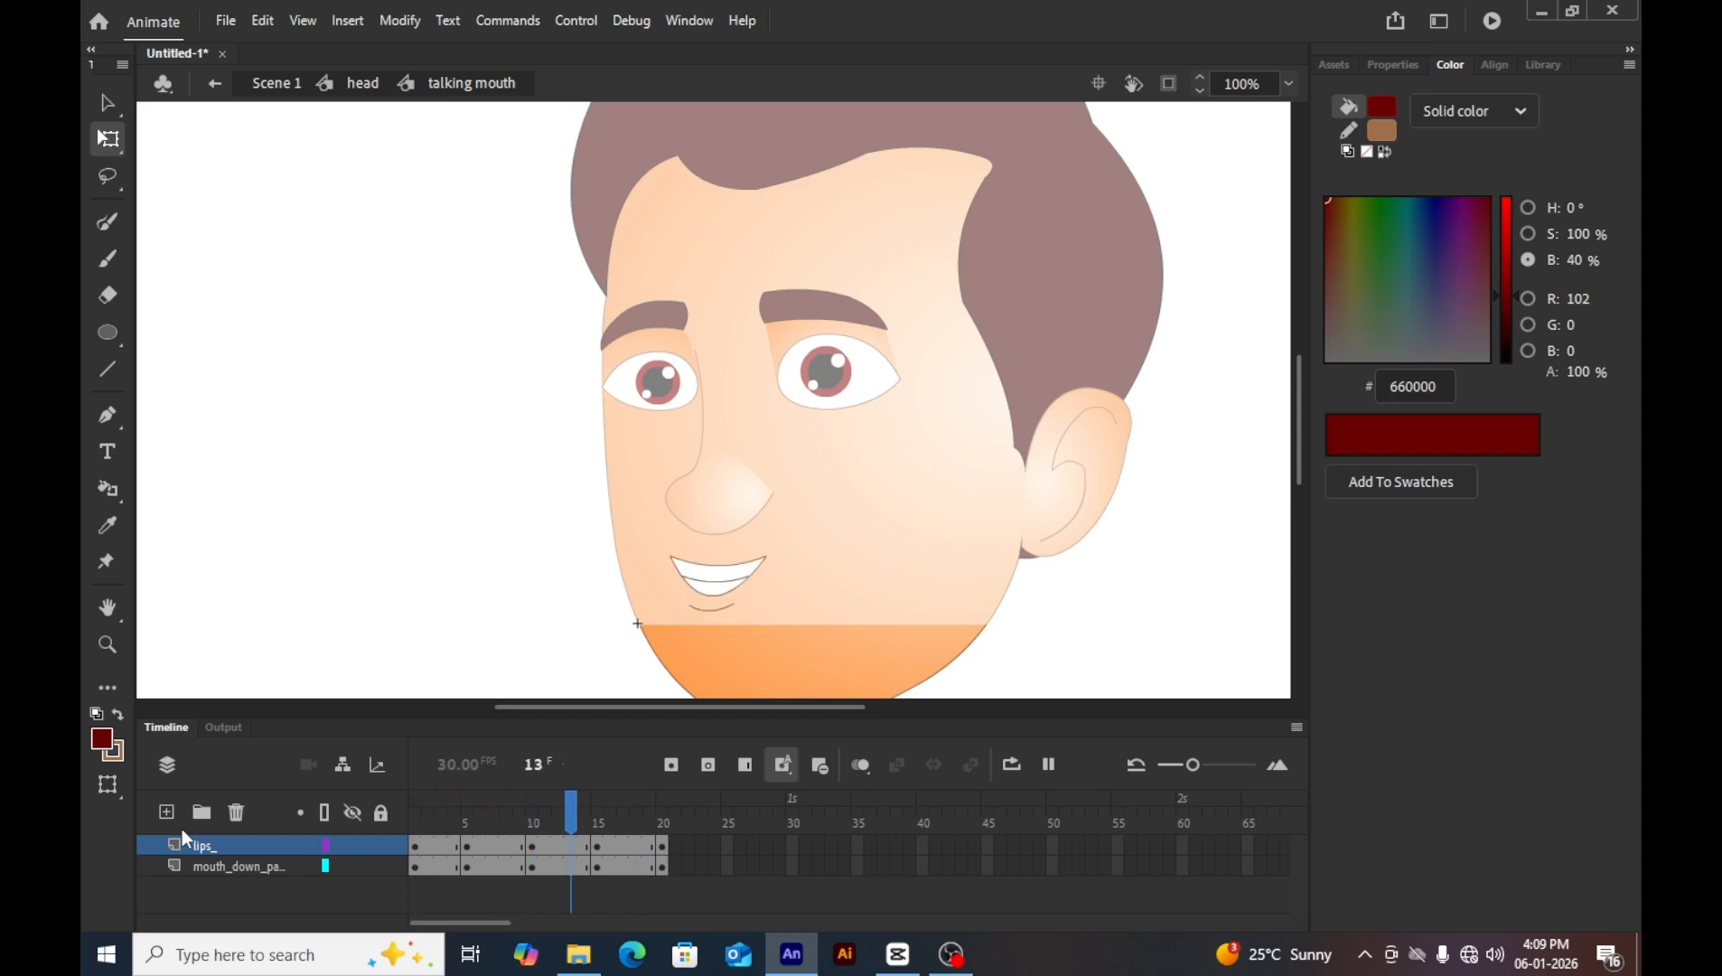
pyautogui.press('Return')
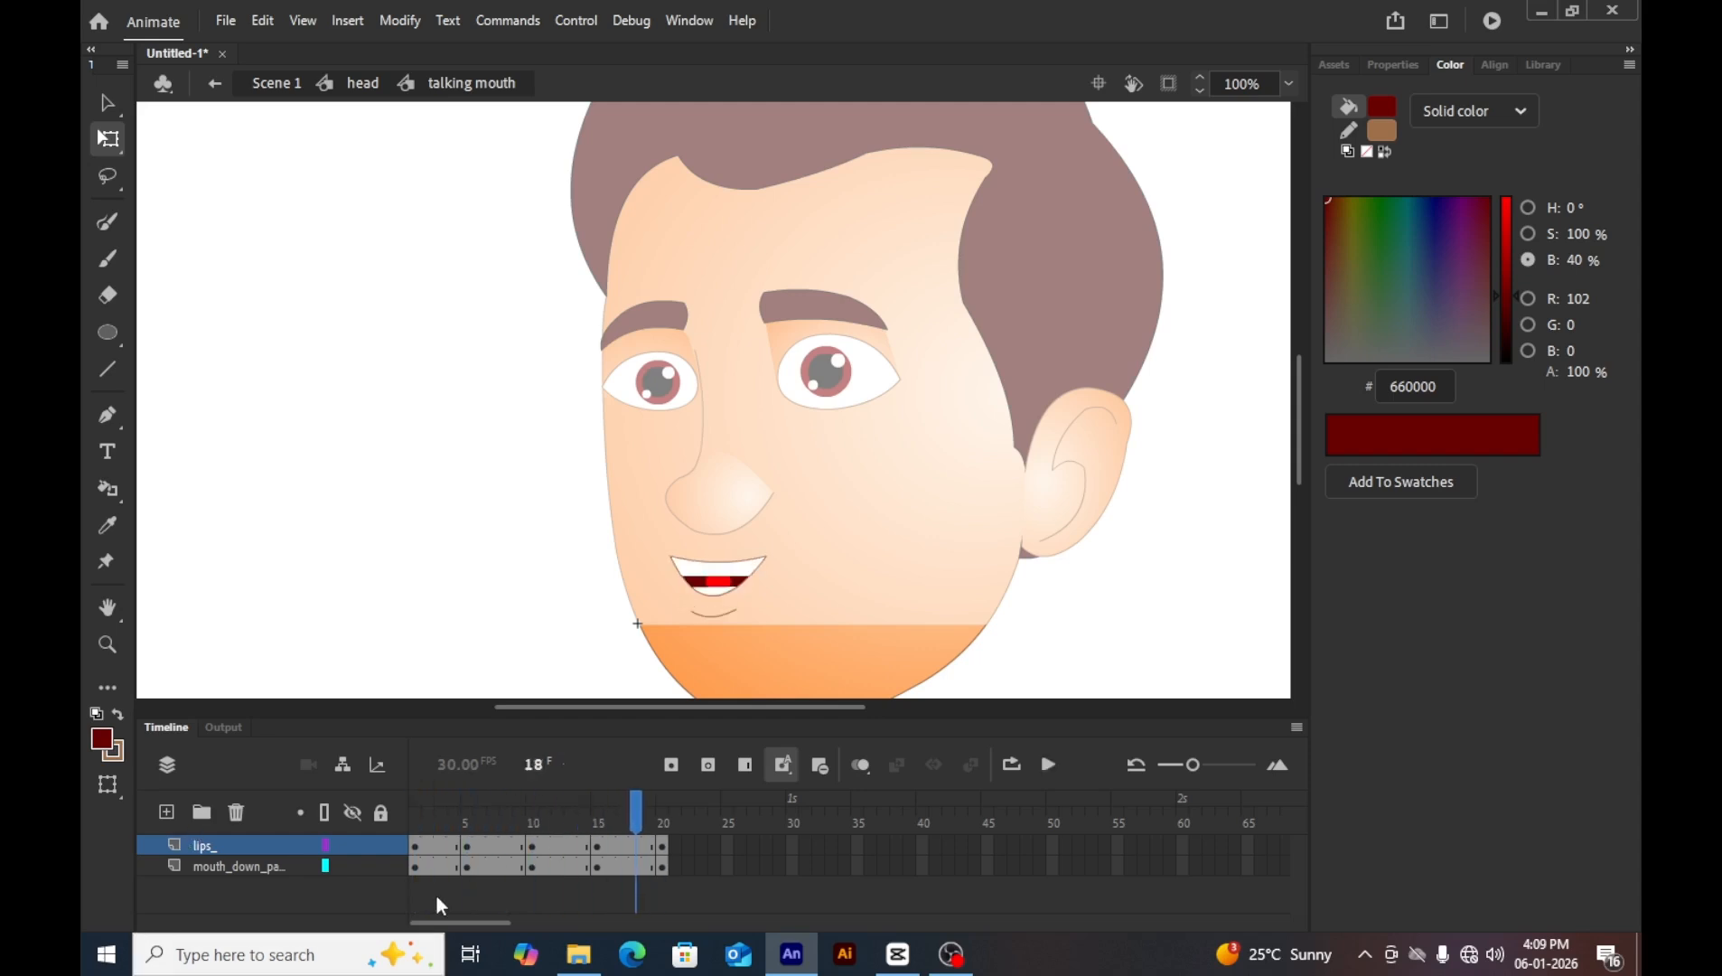
pyautogui.moveTo(633, 807); pyautogui.dragTo(714, 821)
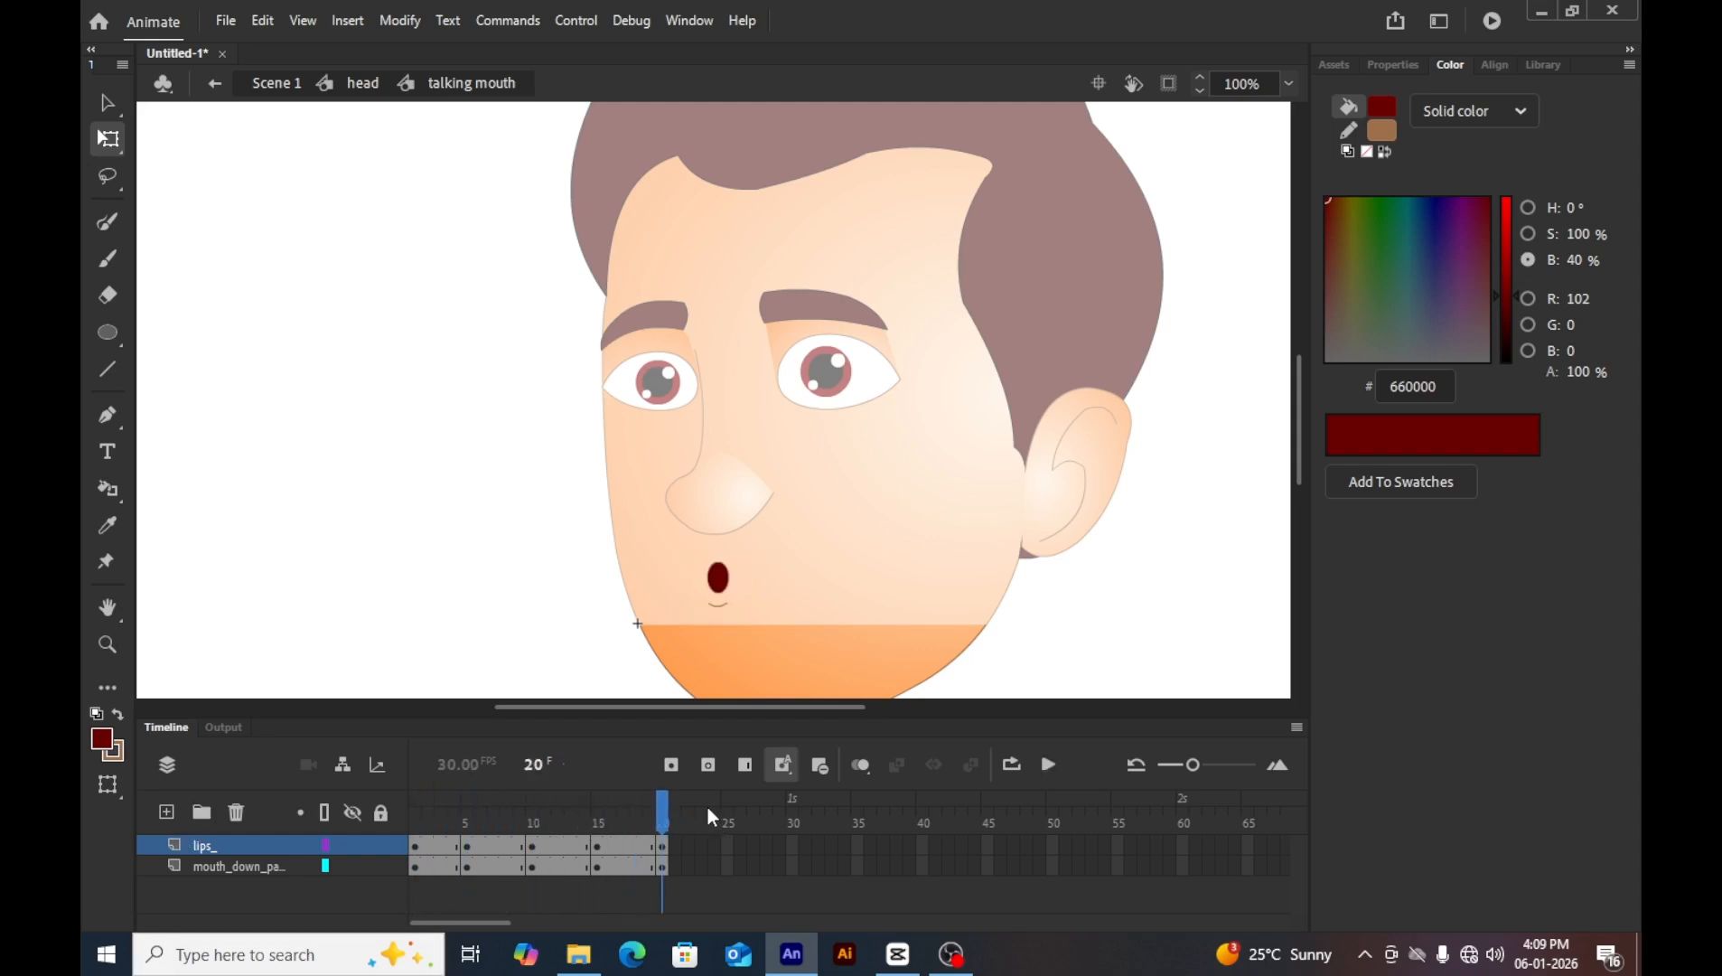
# Select all lips_ artwork at frame 20 and enlarge the oval mouth and crease line slightly with Scale and Rotate.
pyautogui.press('z')
pyautogui.click(723, 581)
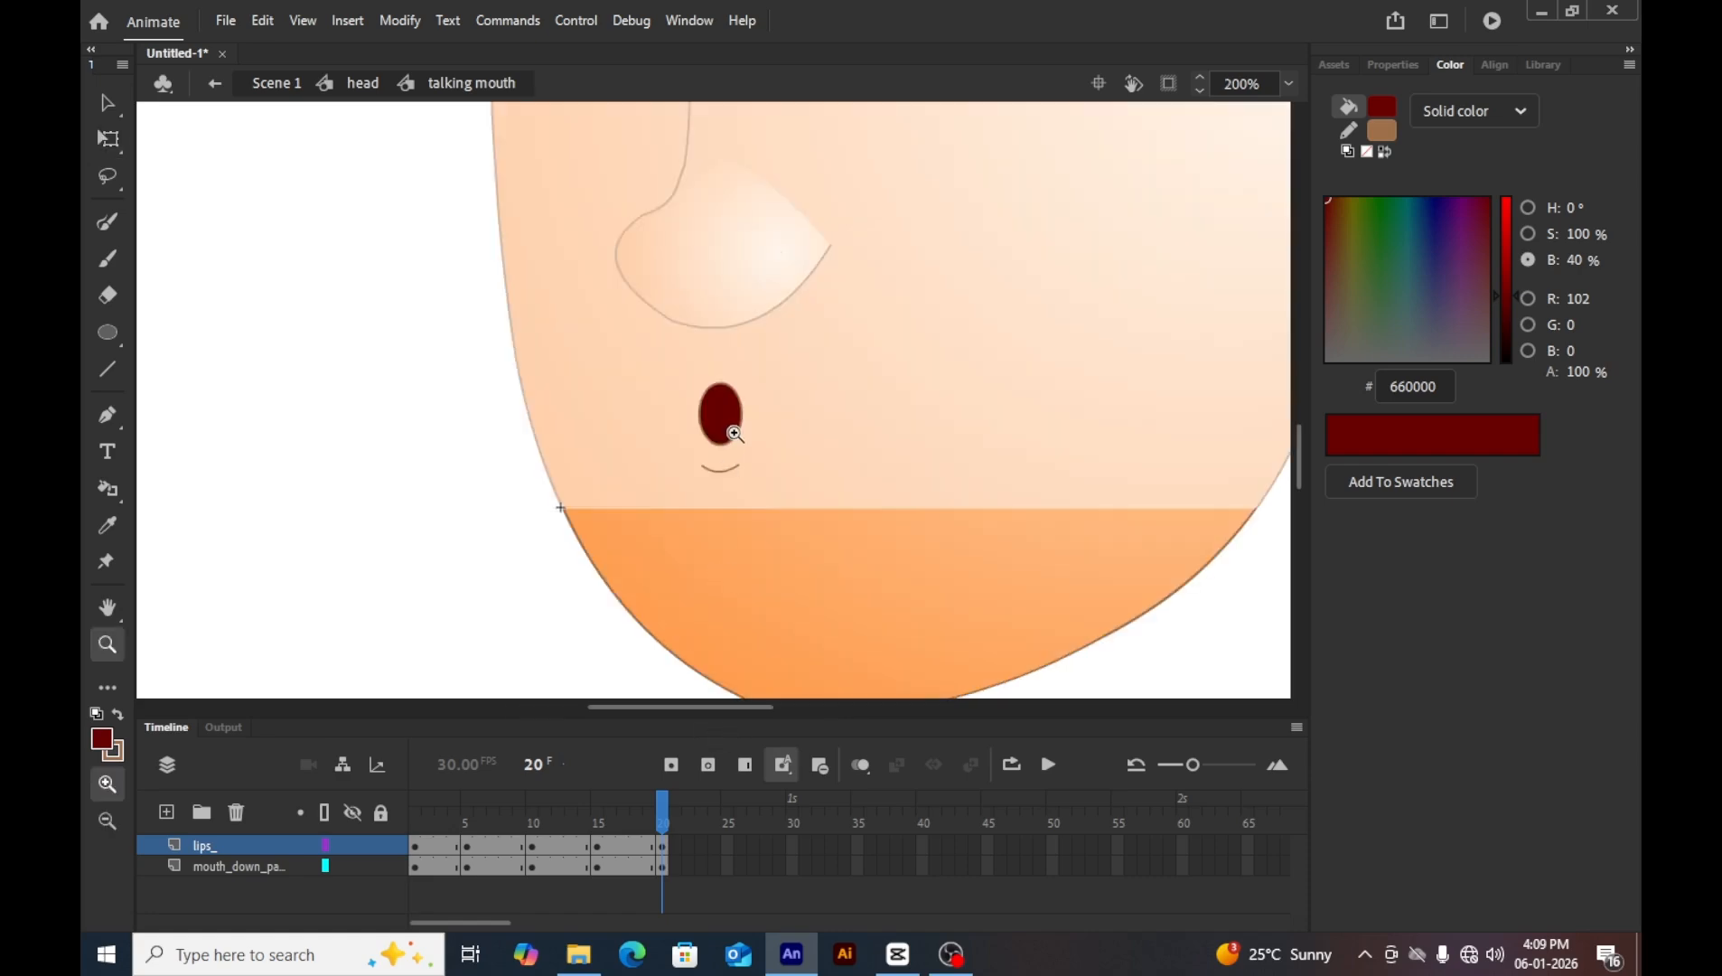
pyautogui.click(734, 432)
pyautogui.click(106, 137)
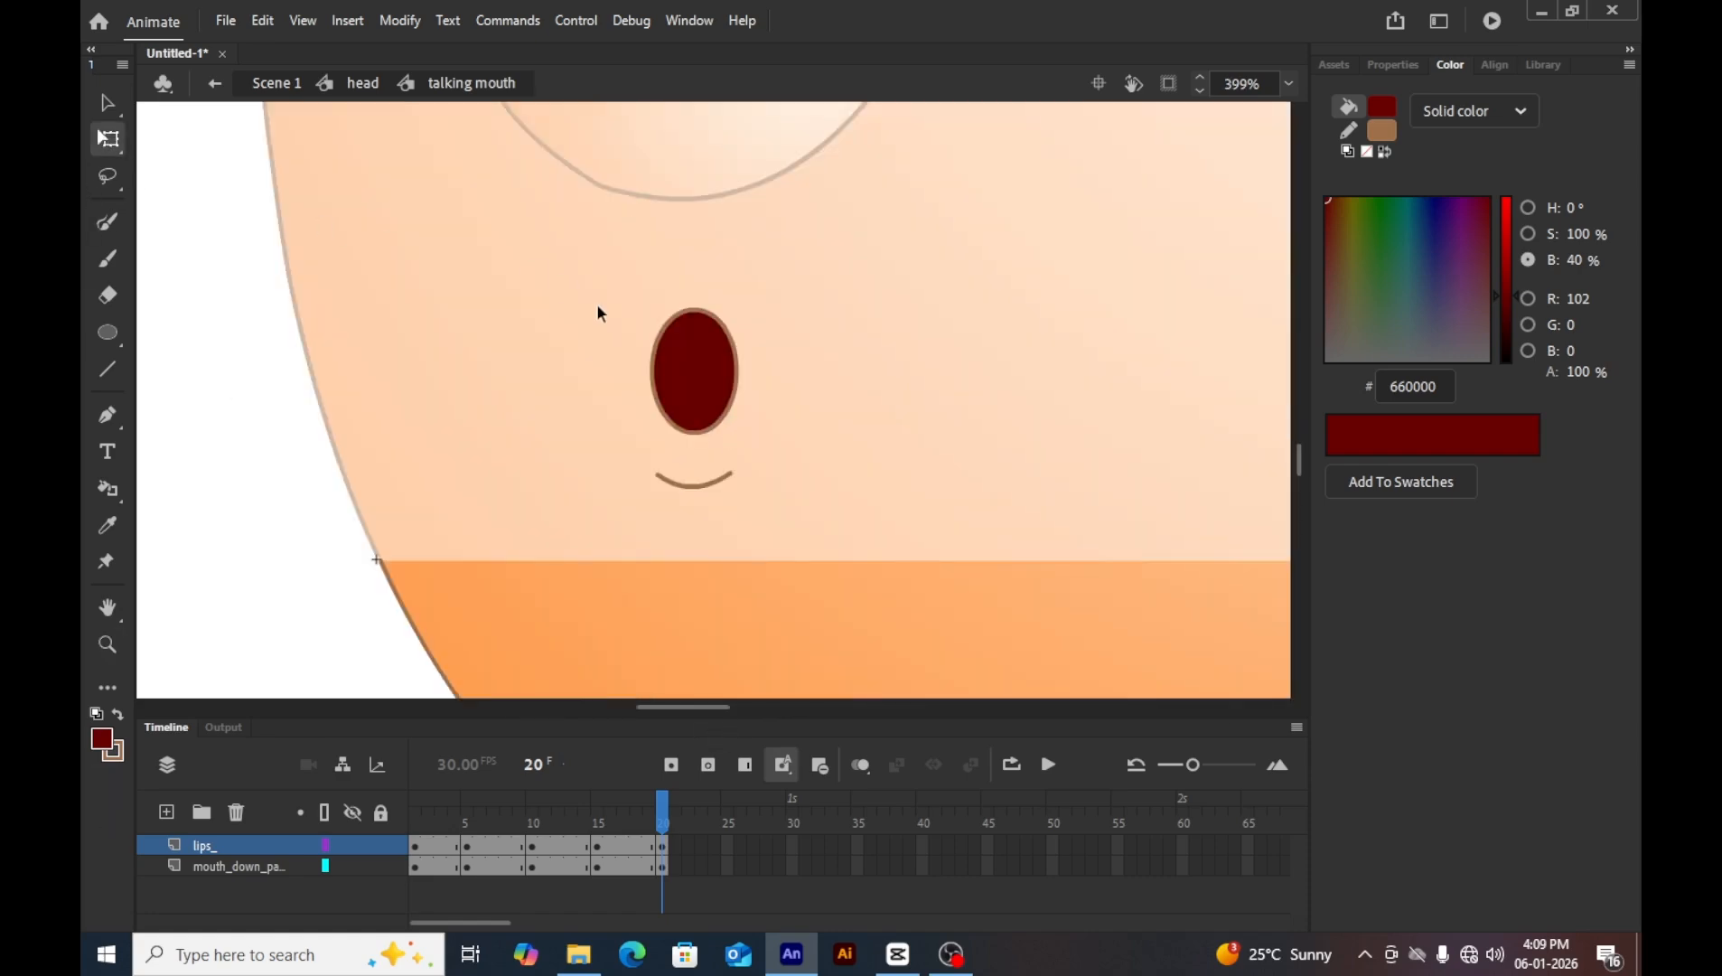
pyautogui.click(684, 354)
pyautogui.click(663, 848)
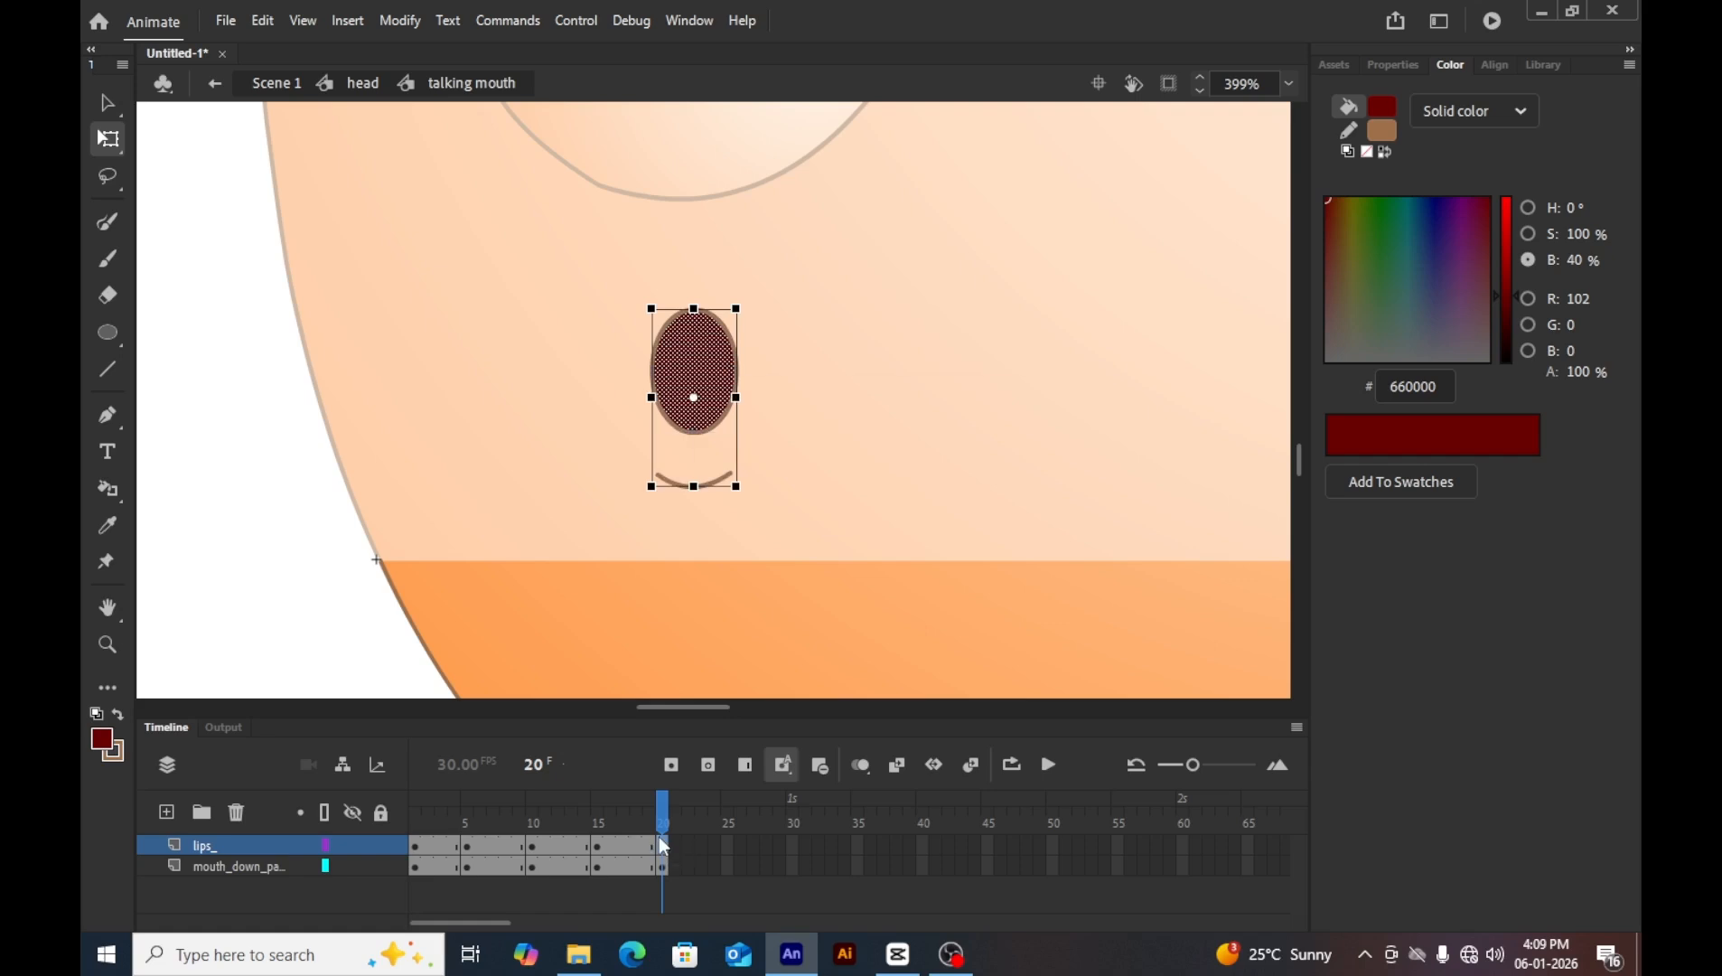
pyautogui.hotkey('ctrl', 'alt', 's')
pyautogui.press('BackSpace')
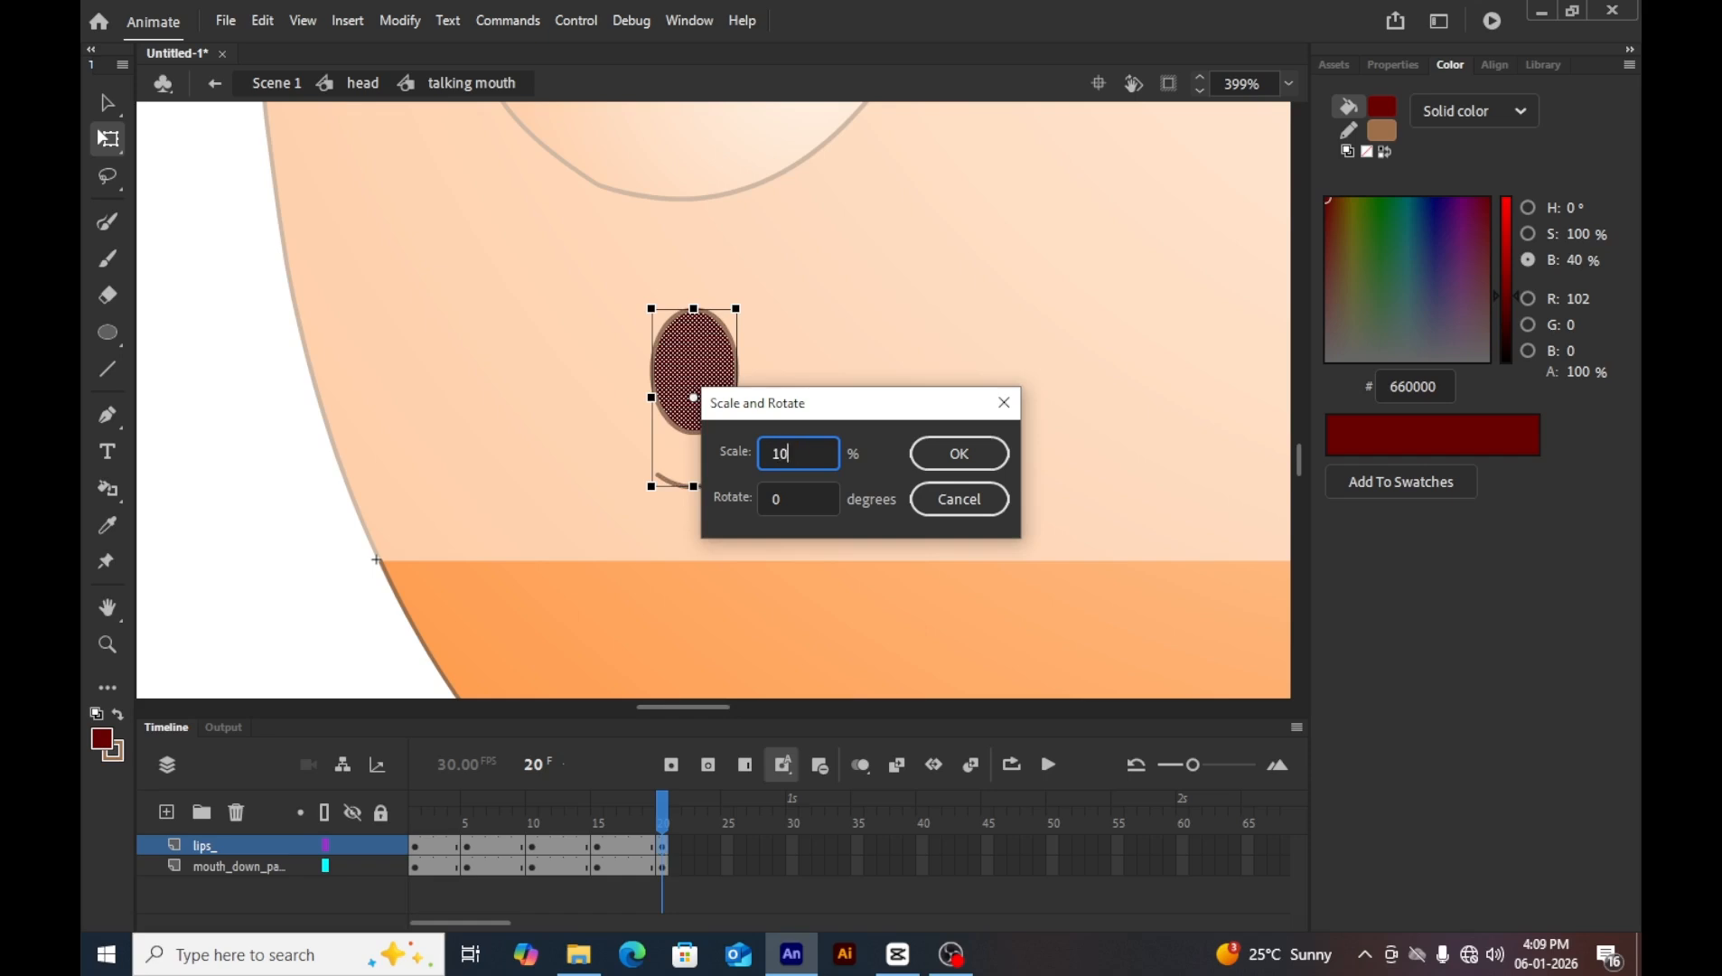
pyautogui.press('Return')
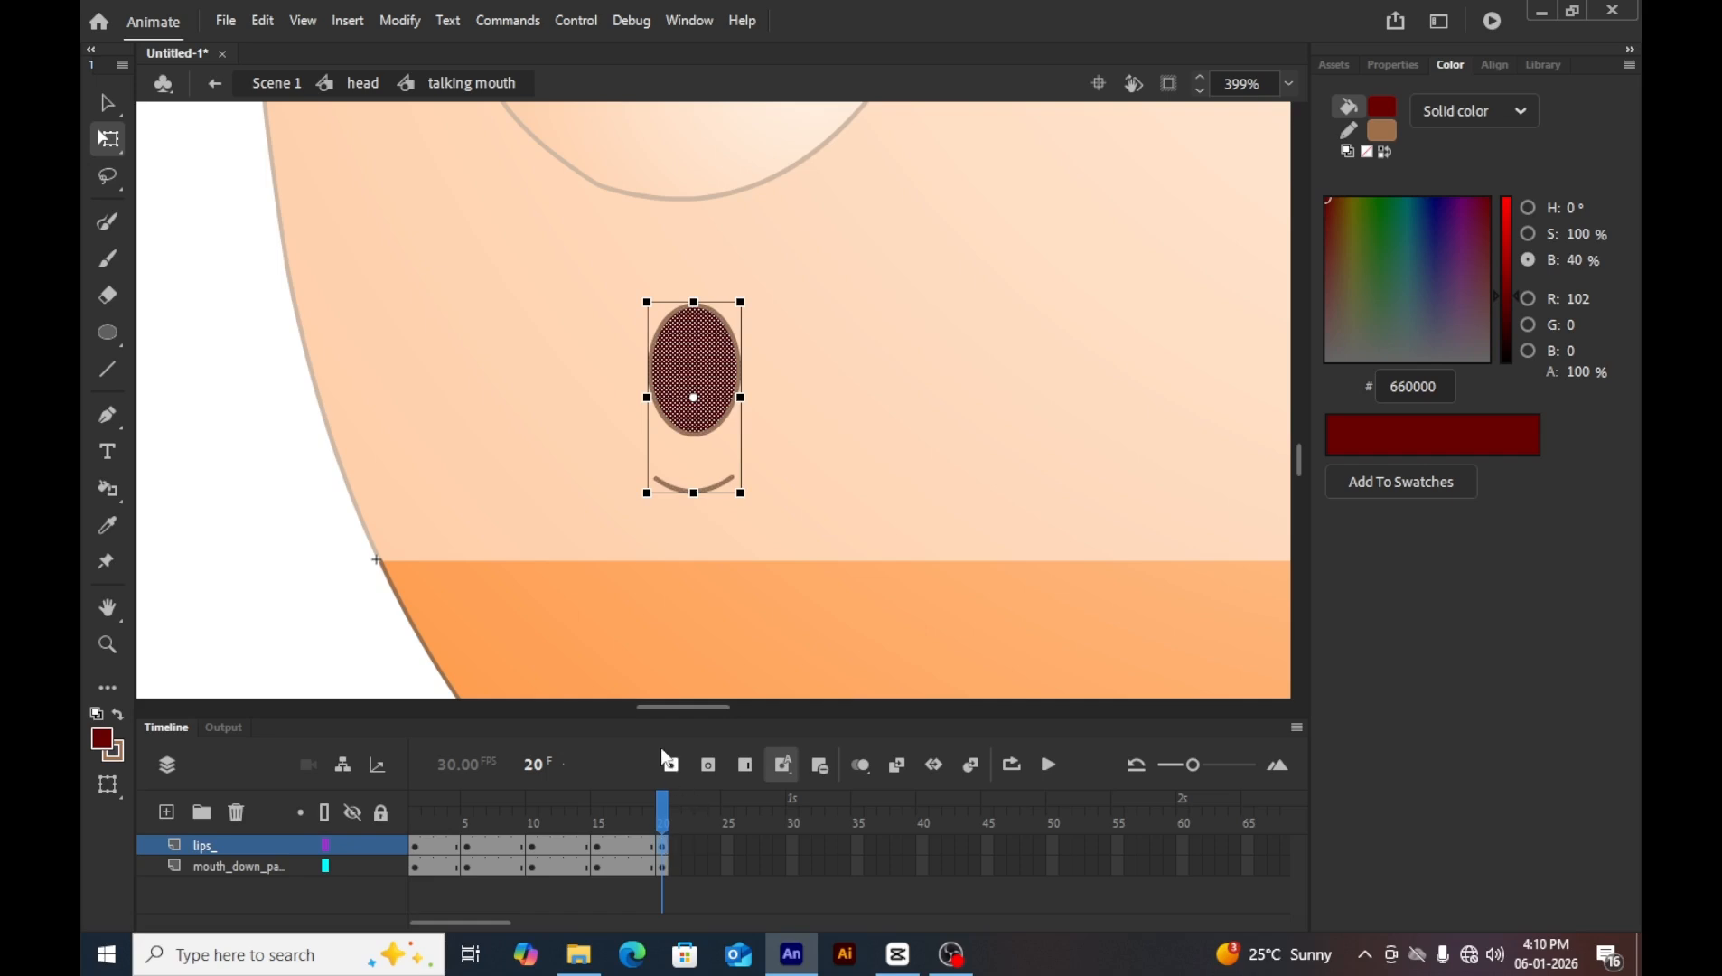
# Return to the head symbol and delete the empty layers between Layer_12 and Layer_20, including Layer_13, Layer_15 and Layer_16.
pyautogui.moveTo(673, 819); pyautogui.dragTo(709, 830)
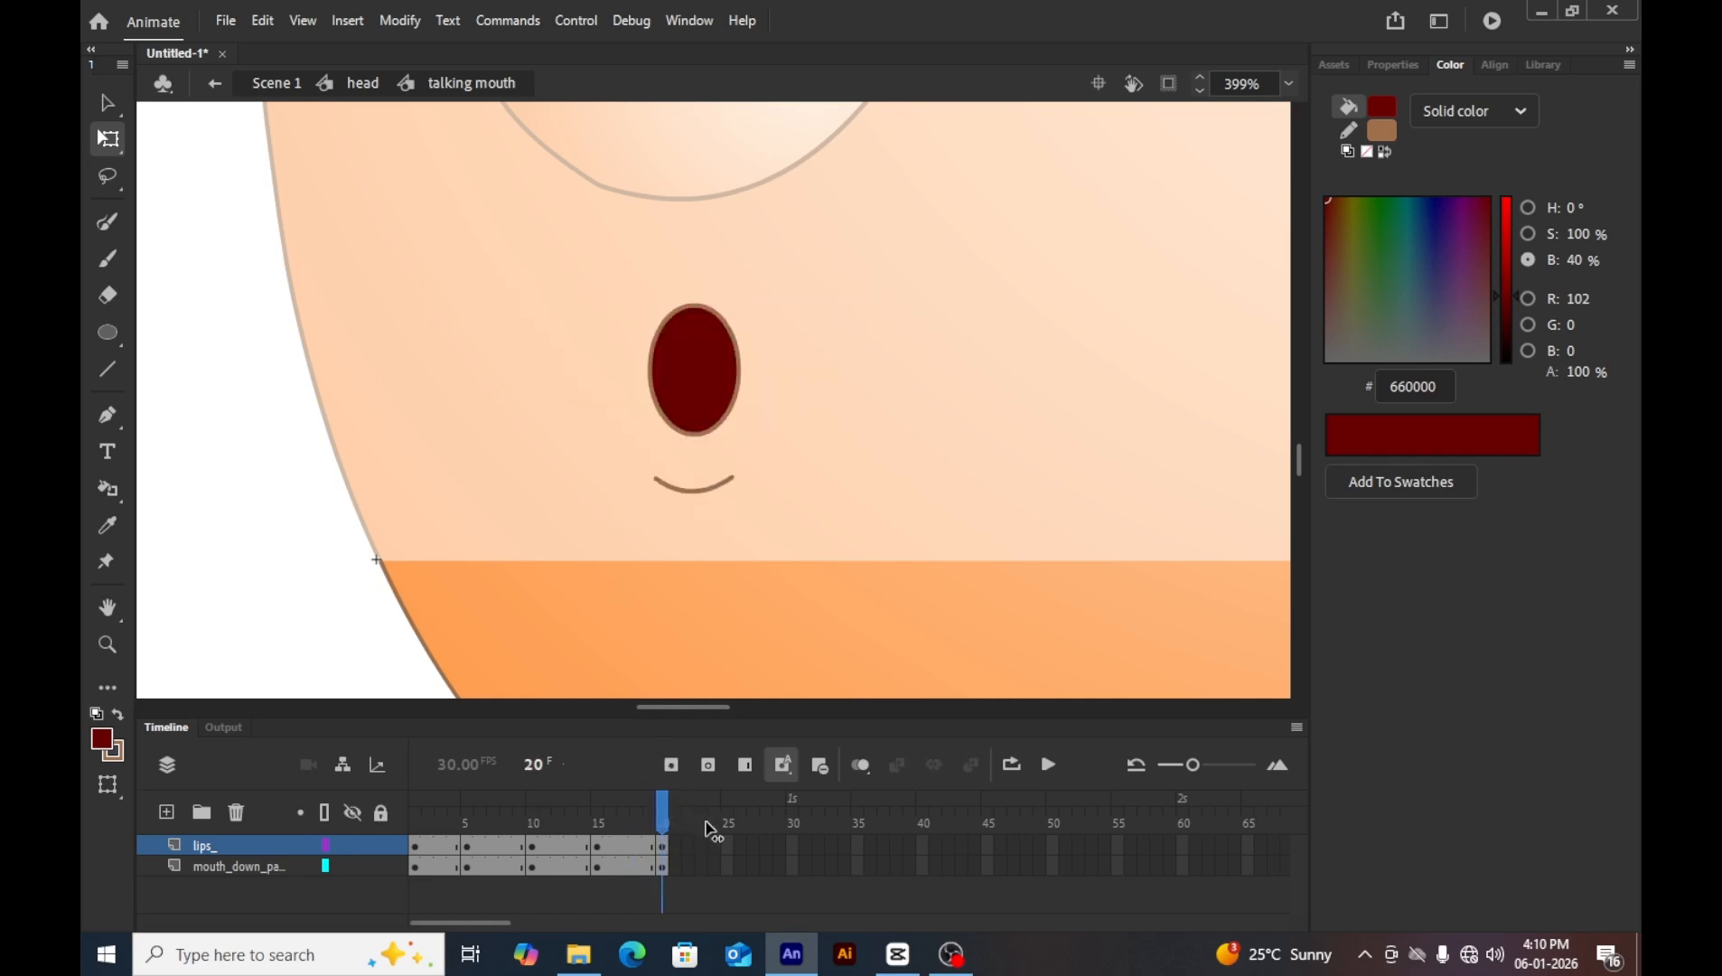
pyautogui.hotkey('ctrl', '1')
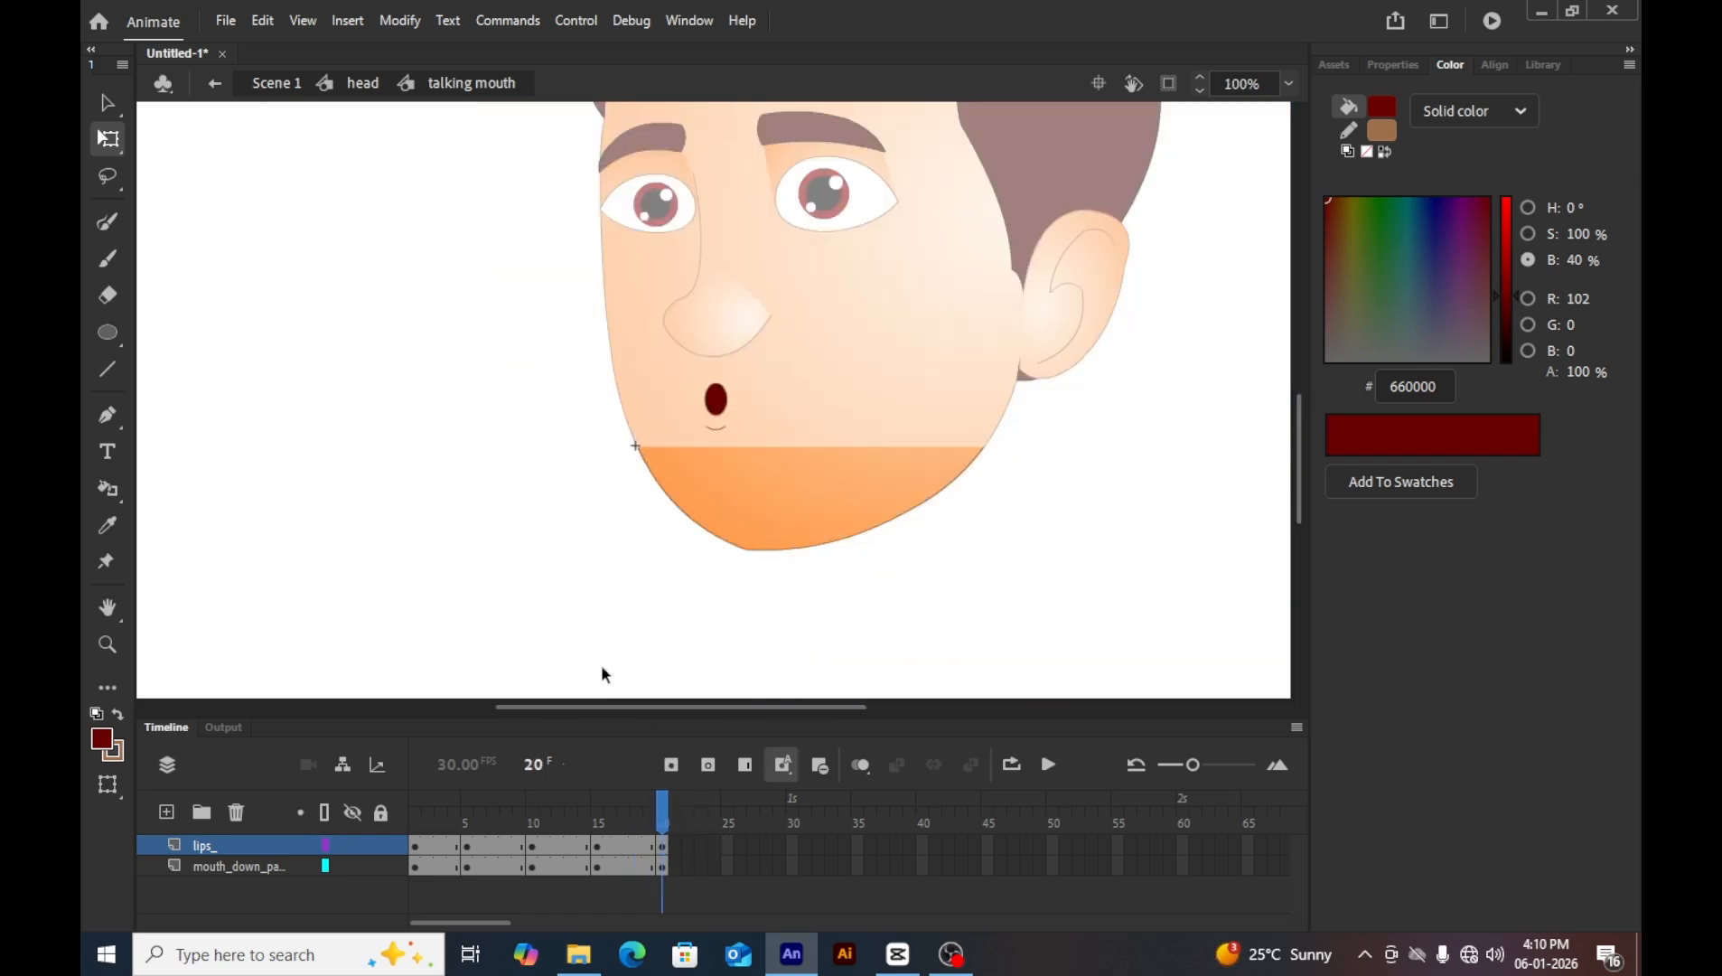
pyautogui.doubleClick(503, 599)
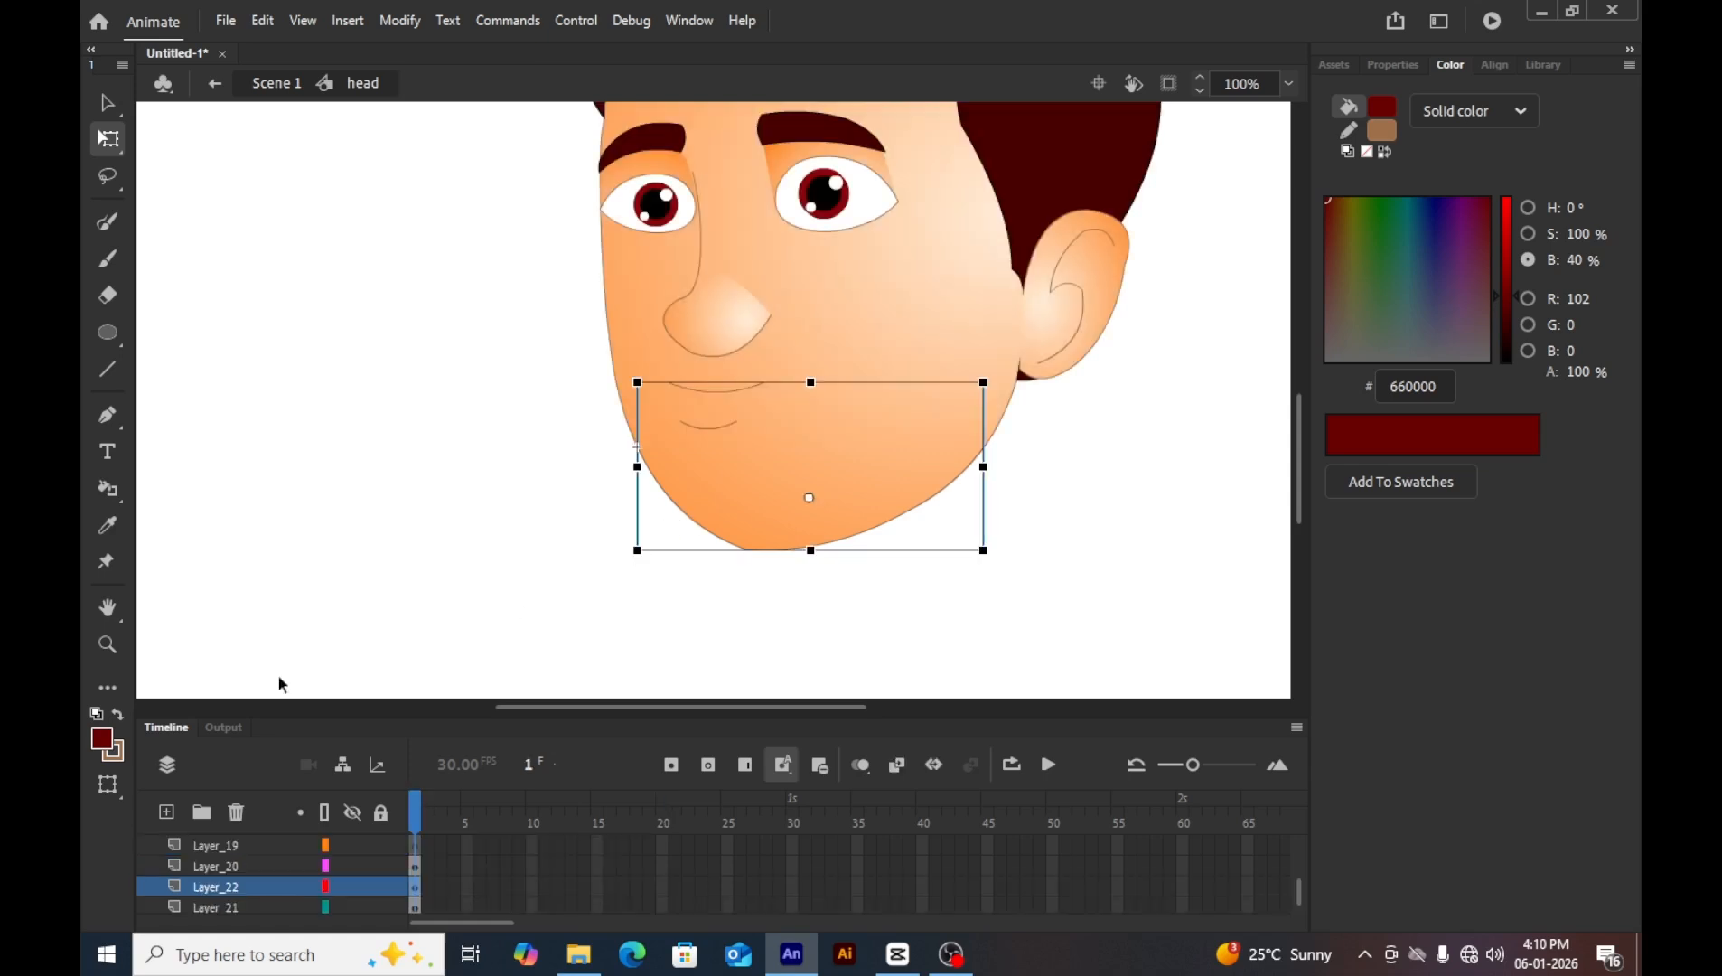
pyautogui.click(262, 848)
pyautogui.click(245, 817)
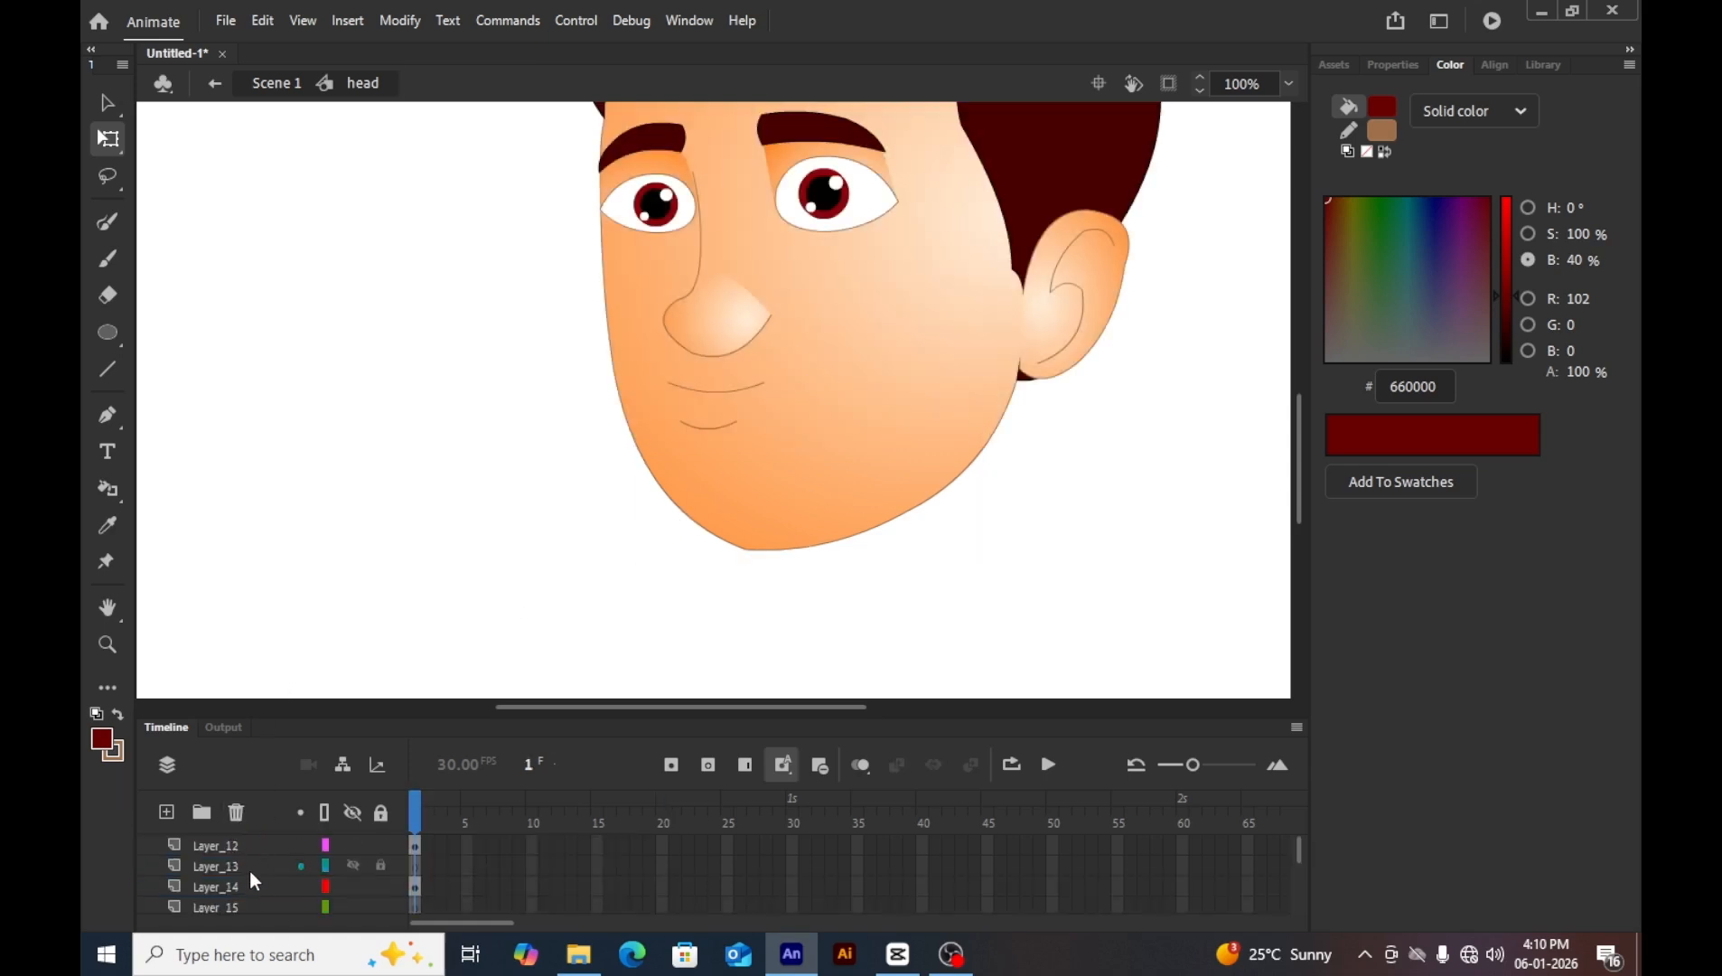
pyautogui.click(249, 869)
pyautogui.click(236, 812)
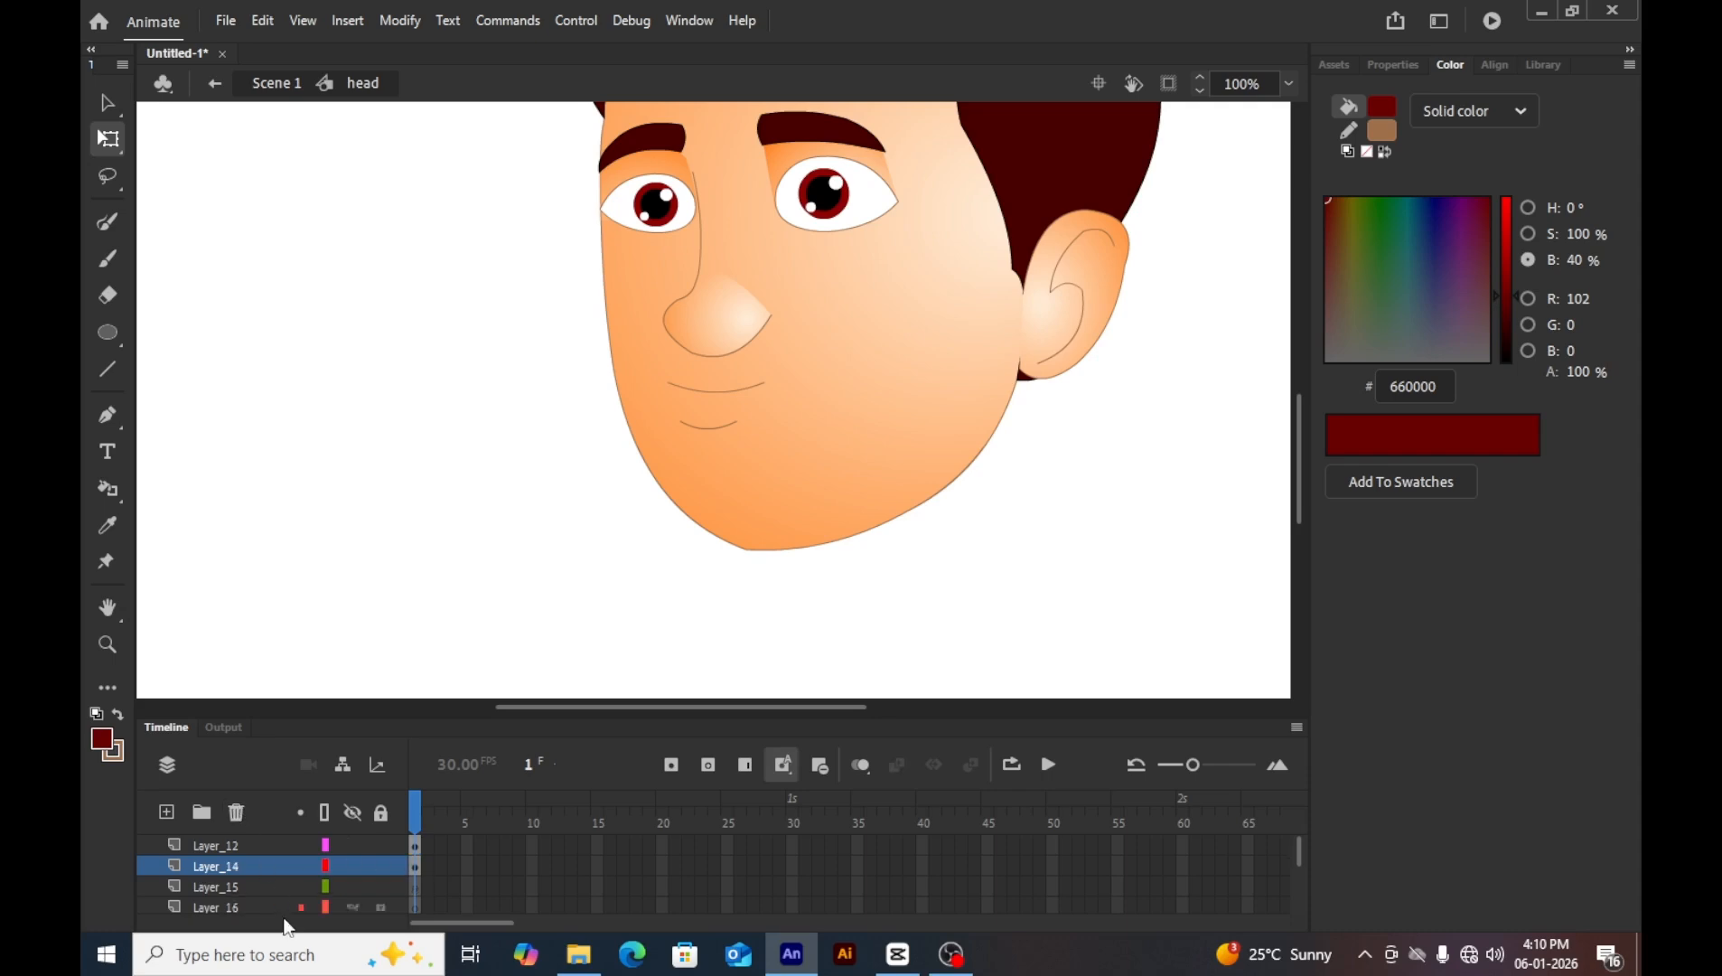
pyautogui.click(272, 888)
pyautogui.click(235, 813)
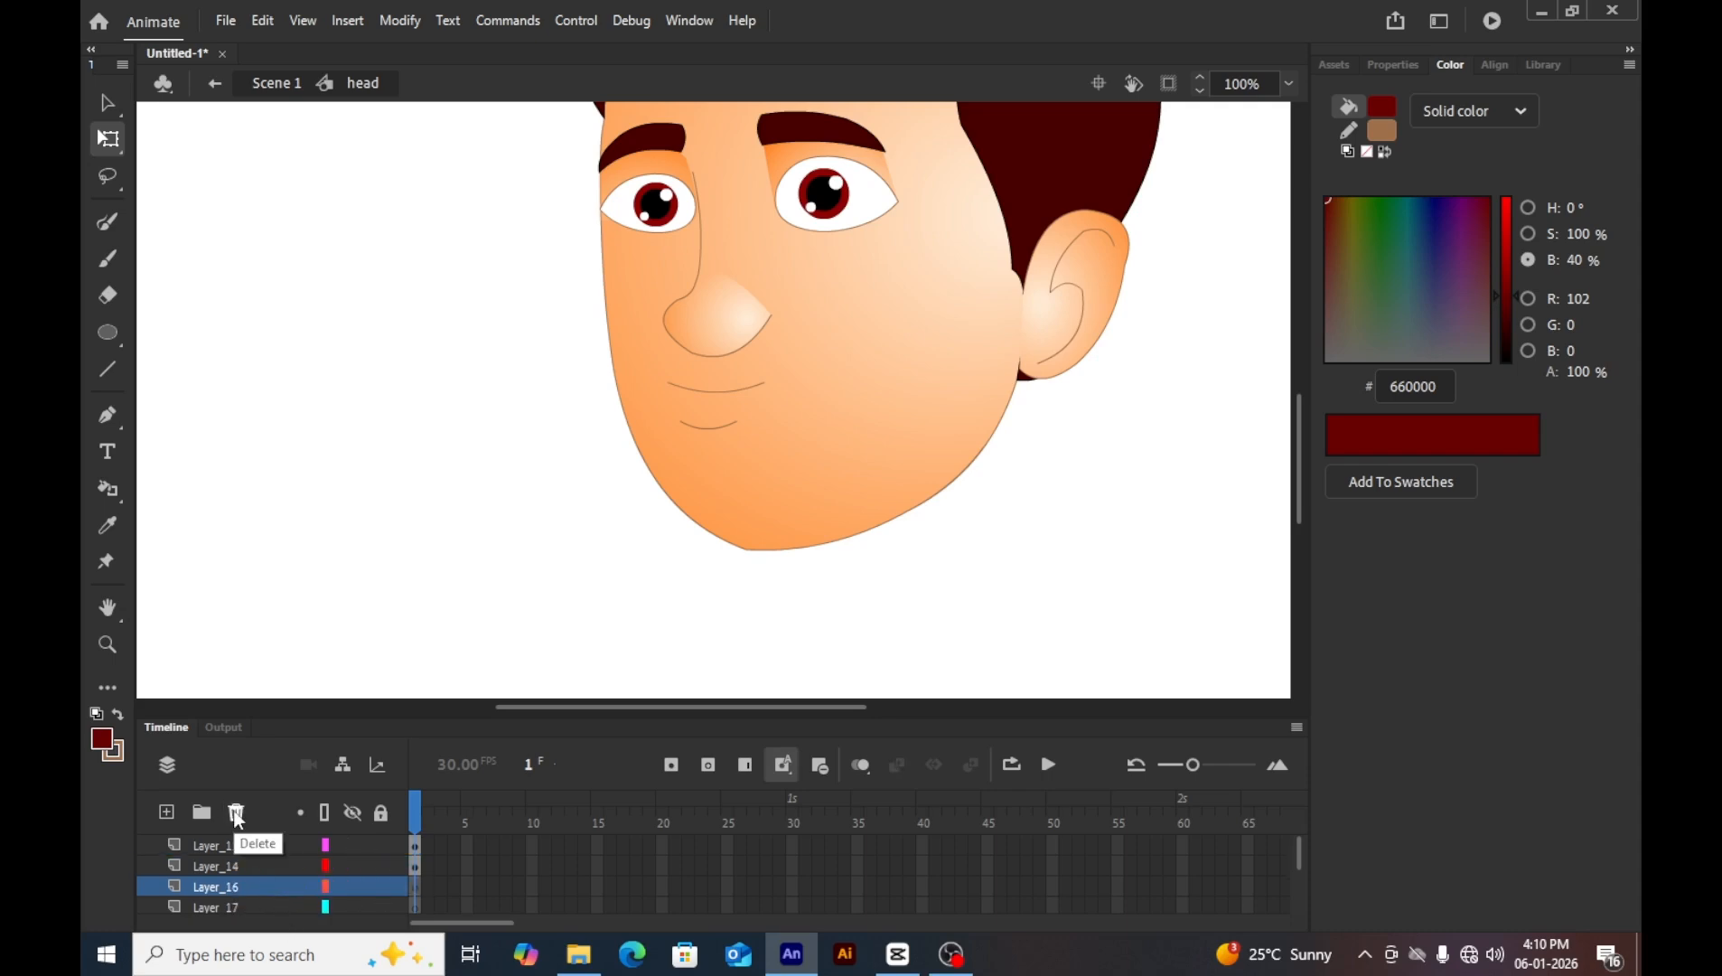
pyautogui.click(236, 813)
pyautogui.click(236, 813)
pyautogui.click(236, 812)
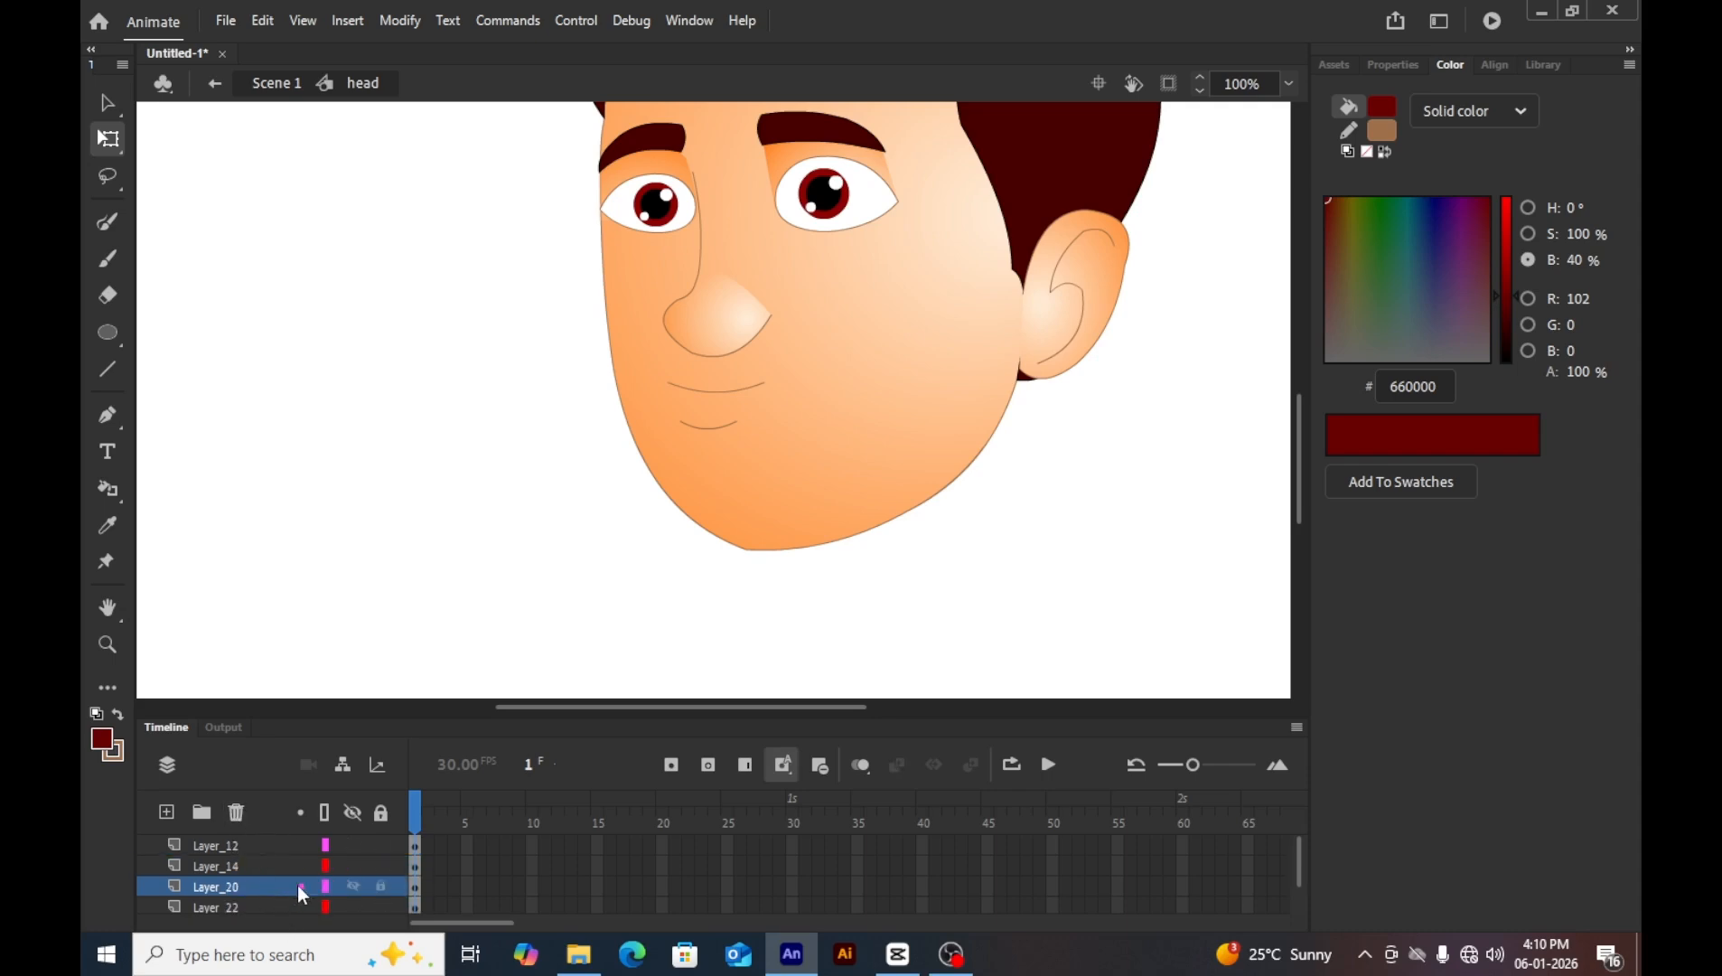
# Extend all layers of the head symbol to frame 60.
pyautogui.hotkey('ctrl', '-')
pyautogui.hotkey('ctrl', '-')
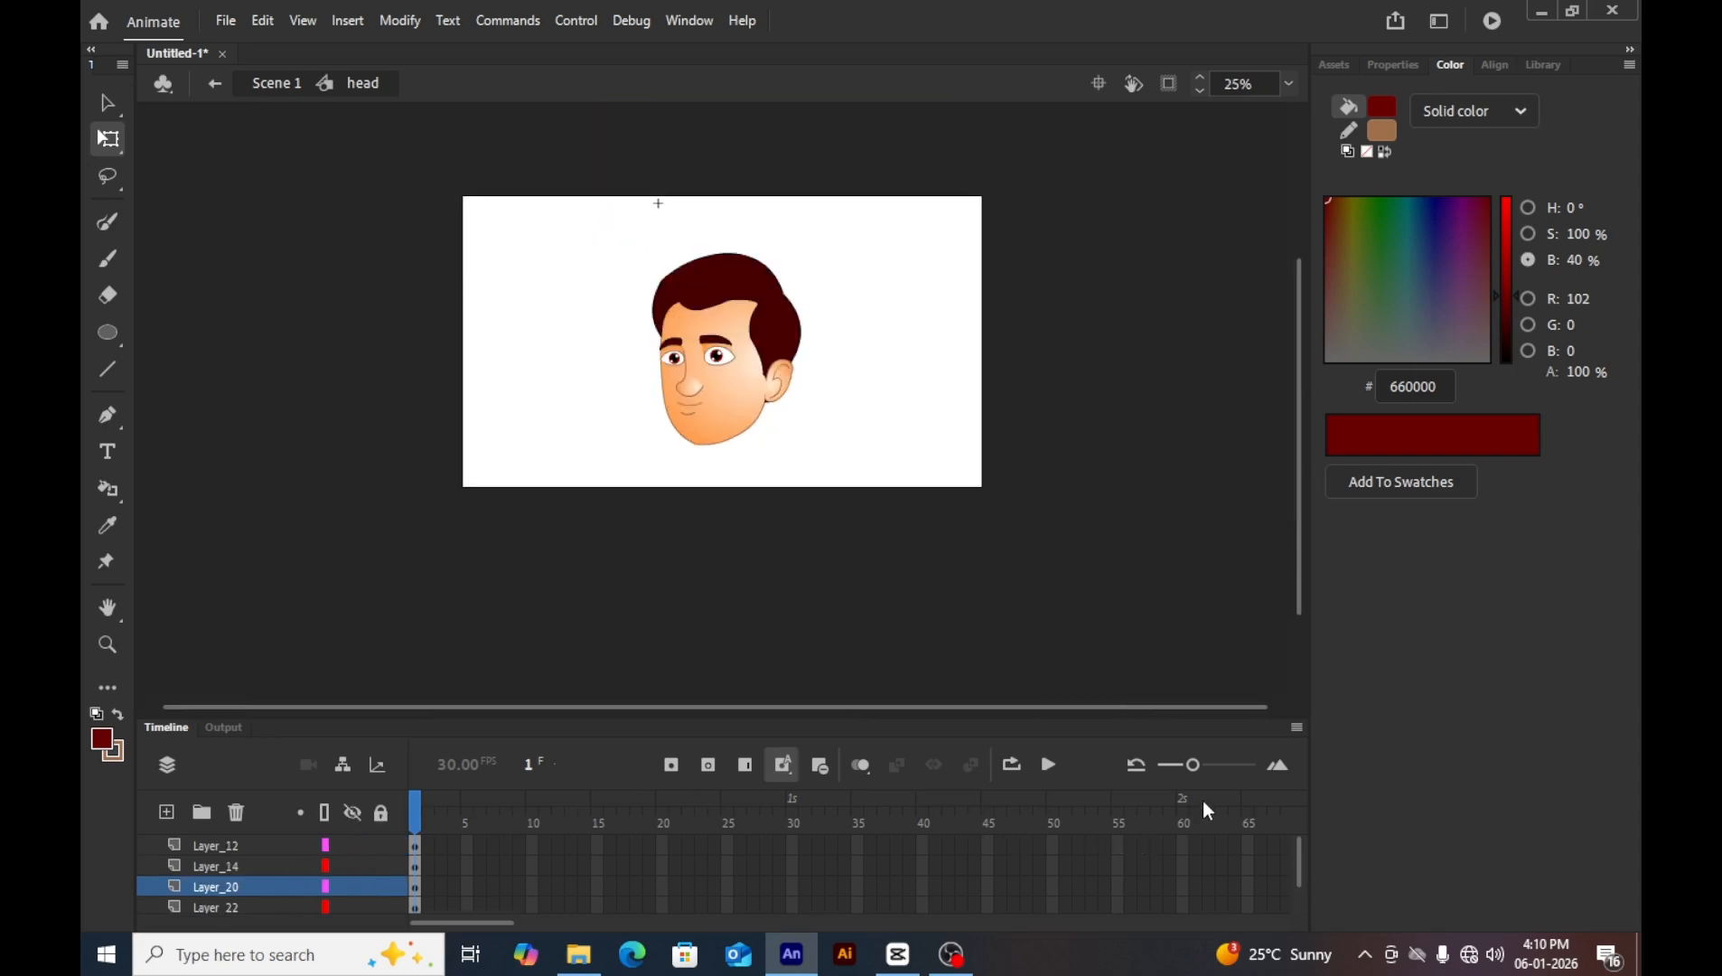
pyautogui.click(1185, 818)
pyautogui.press('F5')
# Play the head symbol's animation from frame 1 with the whole head in view, and return to frame 1.
pyautogui.moveTo(1186, 814); pyautogui.dragTo(350, 801)
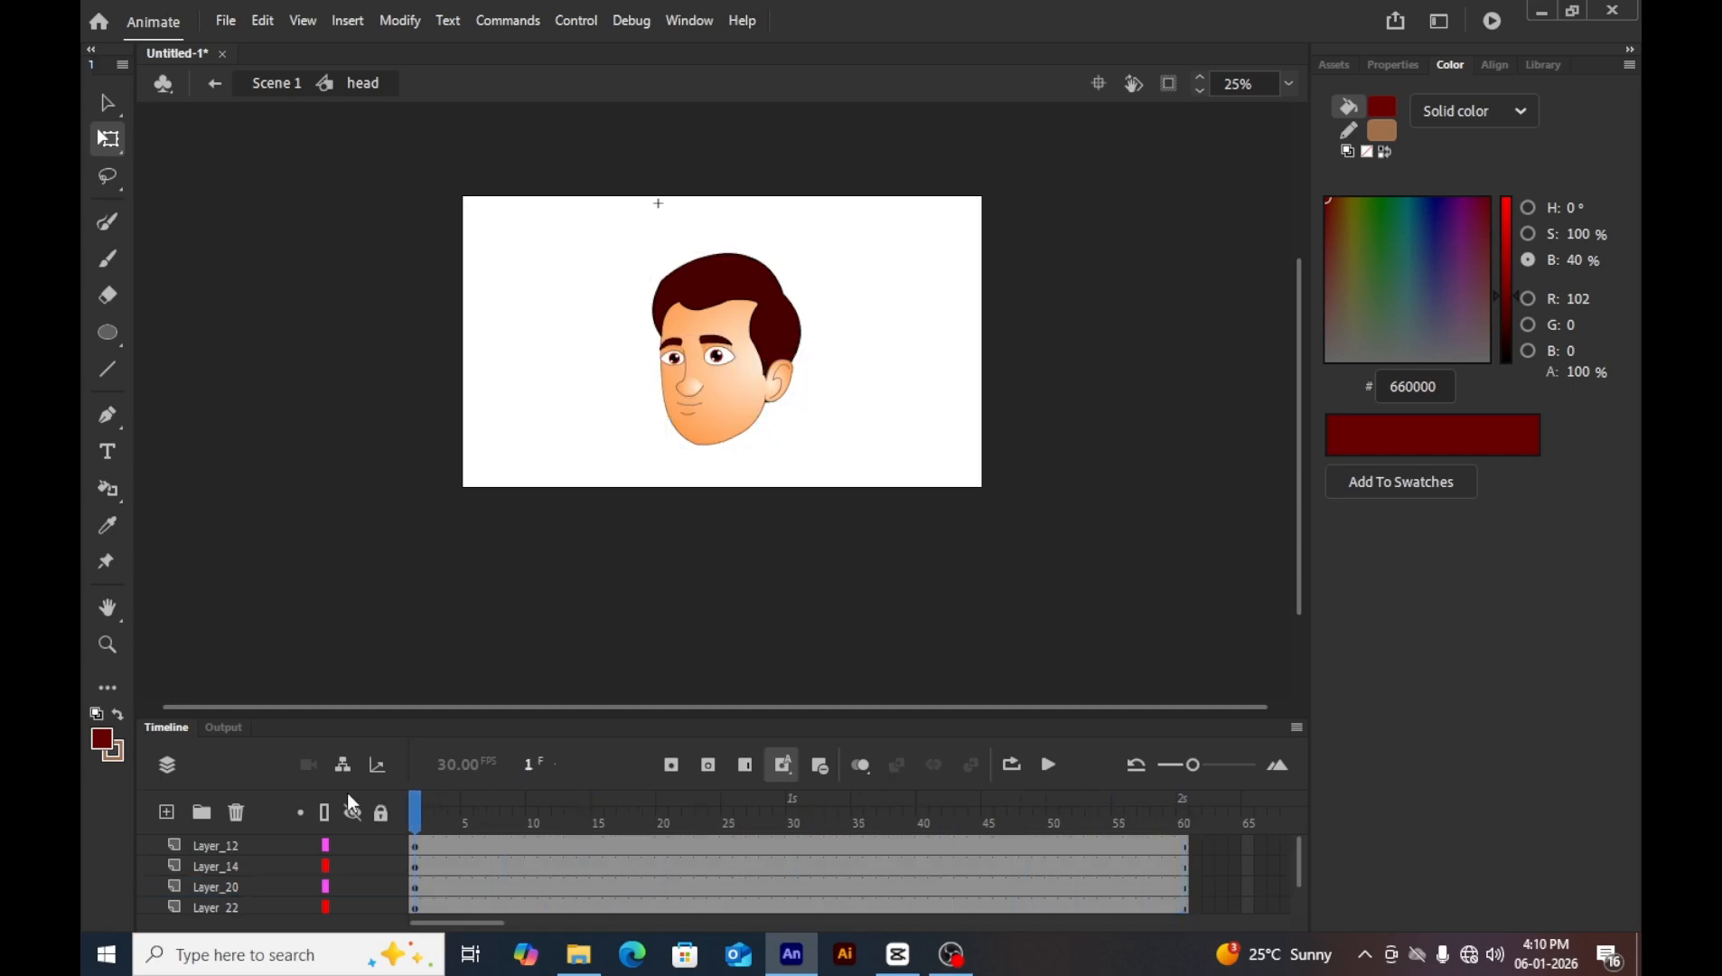
pyautogui.press('Return')
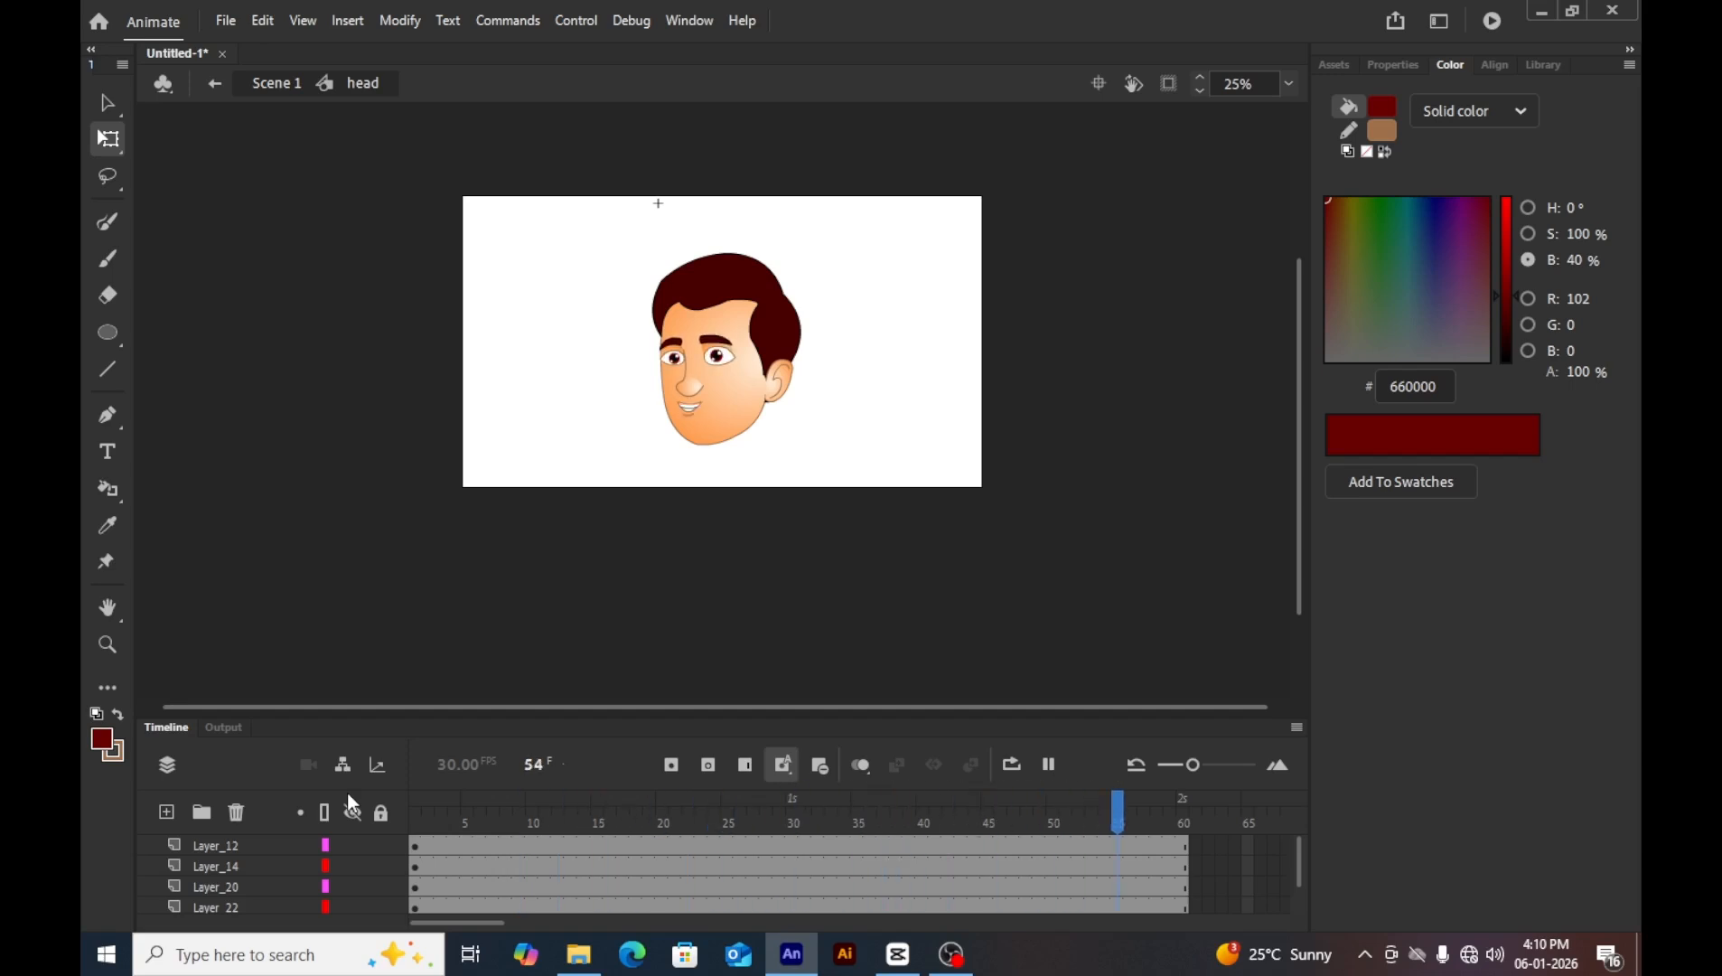
pyautogui.press('Return')
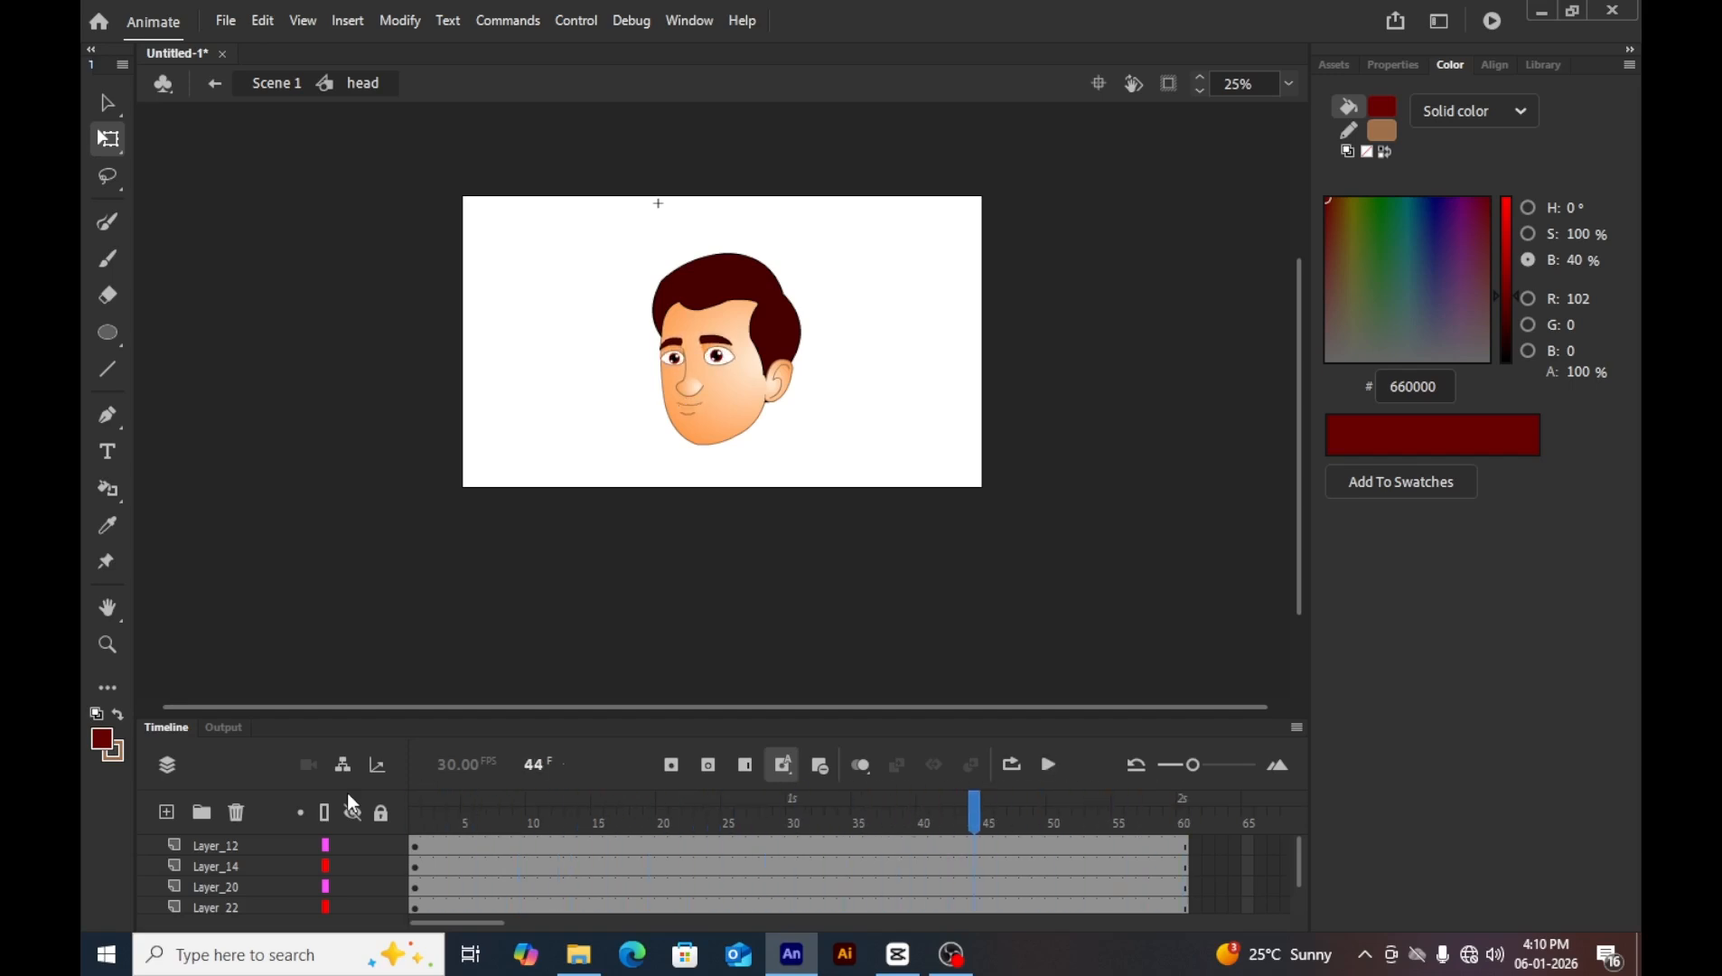
pyautogui.moveTo(969, 823); pyautogui.dragTo(233, 820)
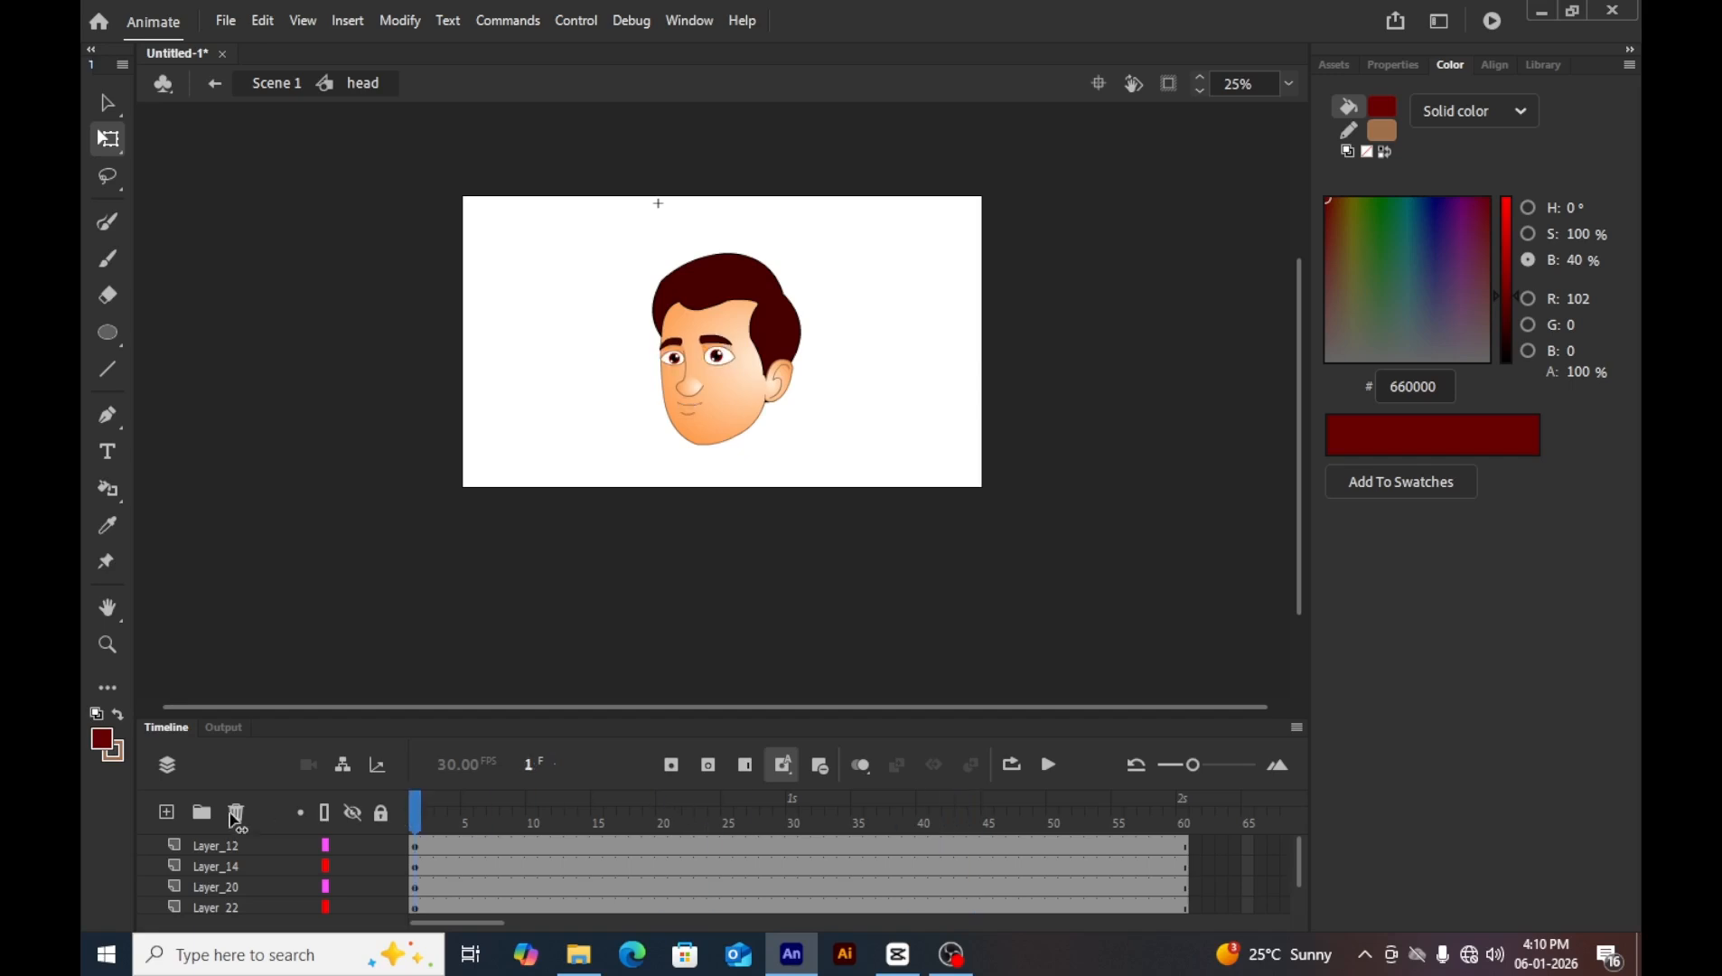
# Play the head animation from frame 1 at 100% zoom to check the mouth and blinking eyes up close.
pyautogui.press('z')
pyautogui.click(750, 413)
pyautogui.click(674, 437)
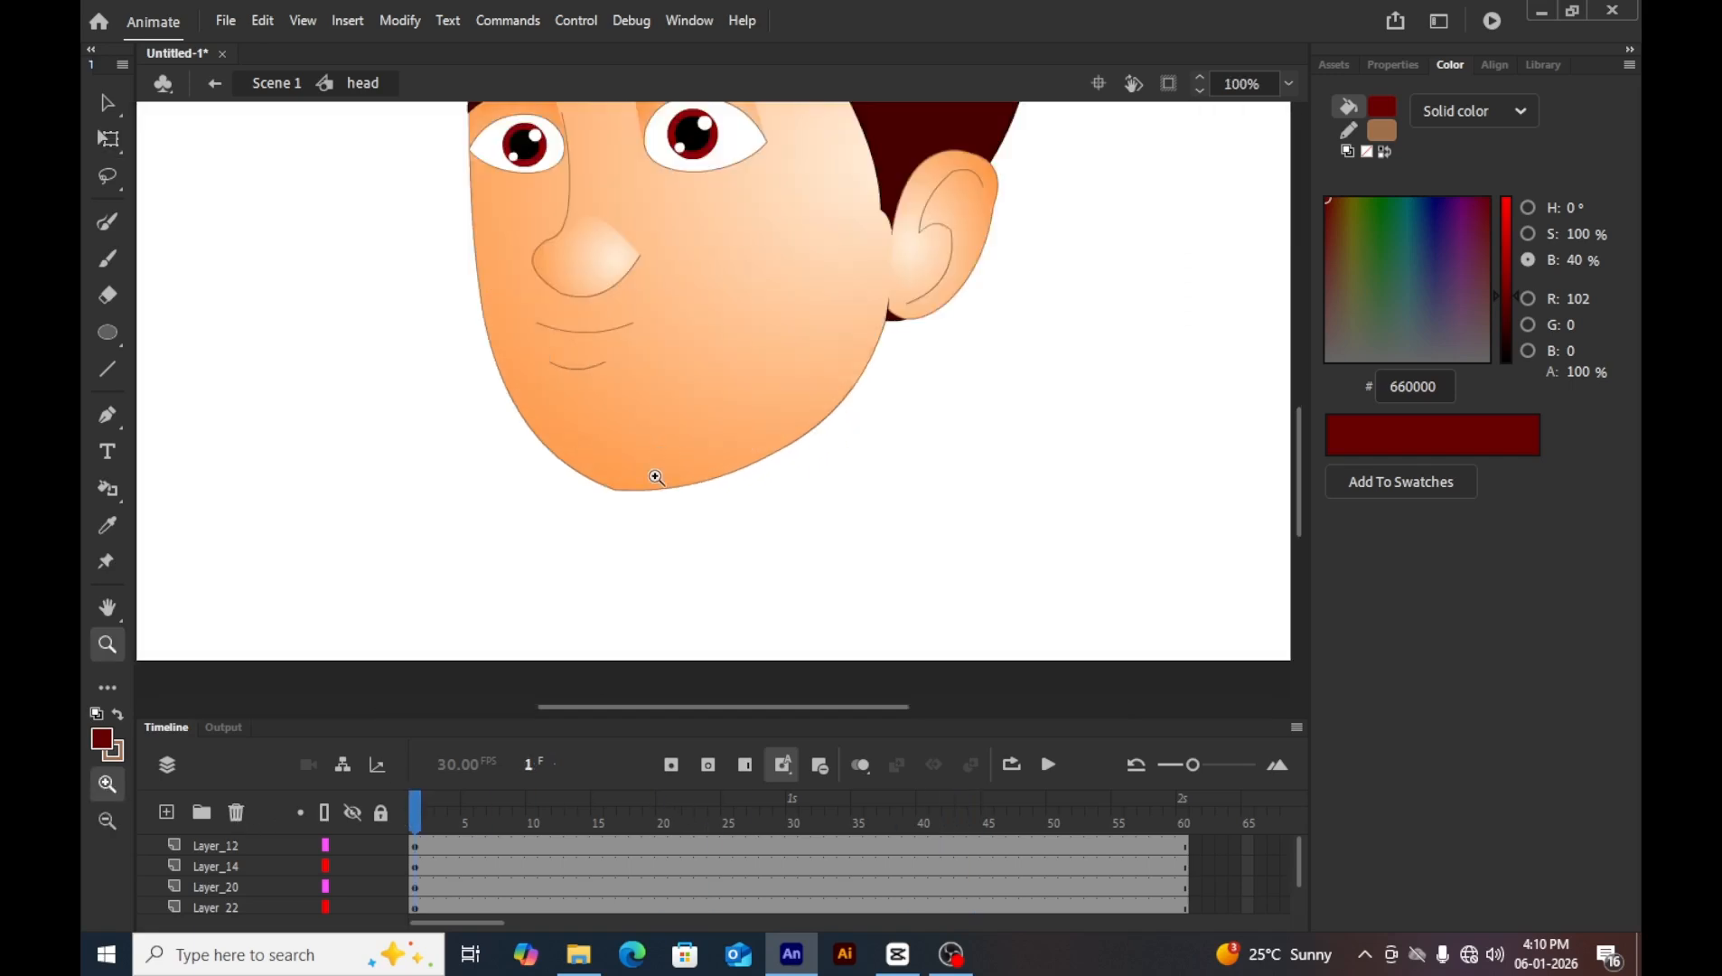
pyautogui.scroll(3, 656, 478)
pyautogui.press('Return')
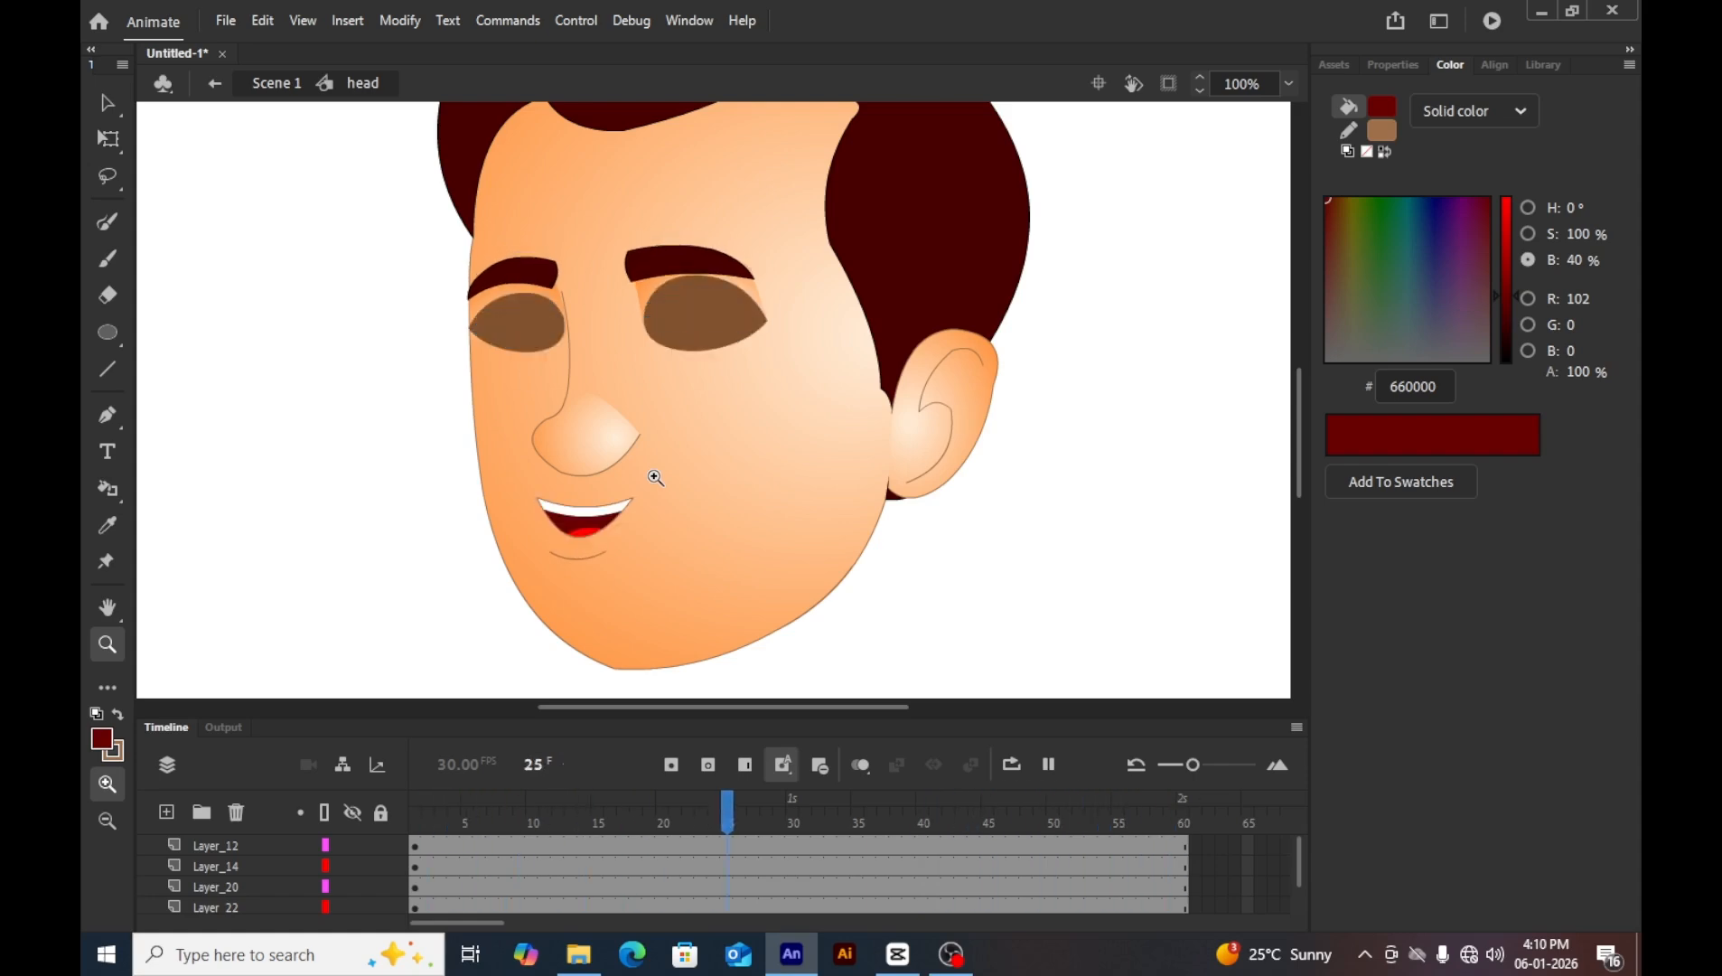
pyautogui.press('Return')
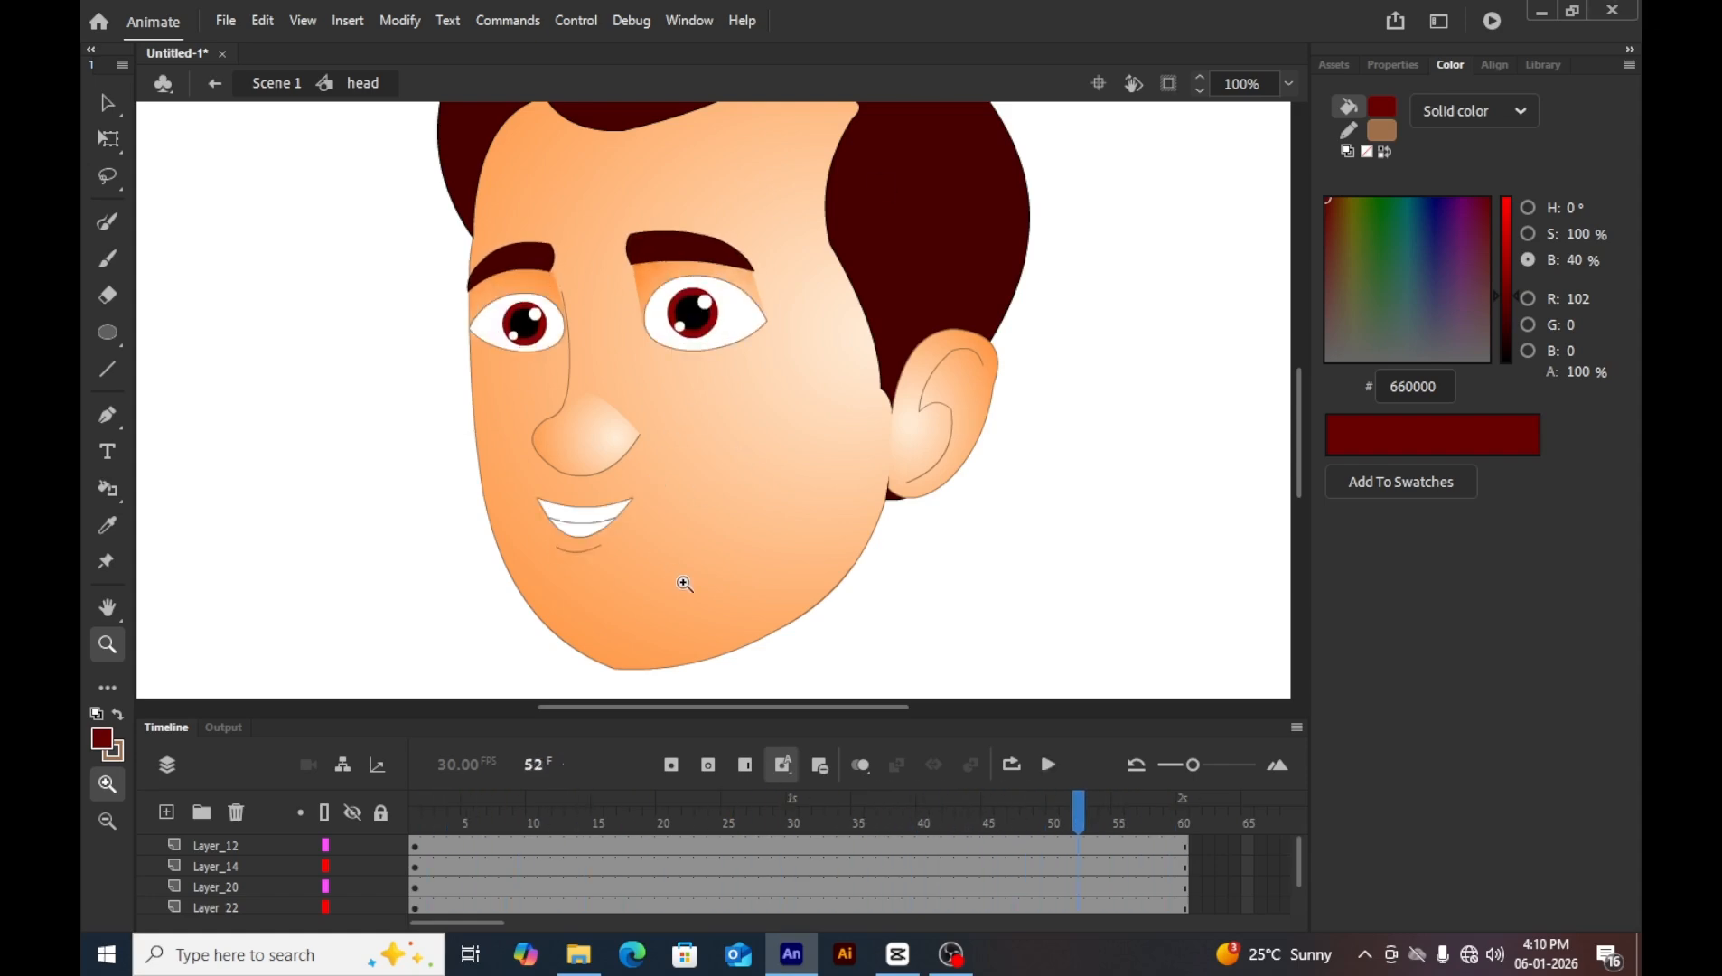
# Open the talking mouth symbol and stretch the orange chin piece slightly downward at frame 5 to suit the open mouth.
pyautogui.press('v')
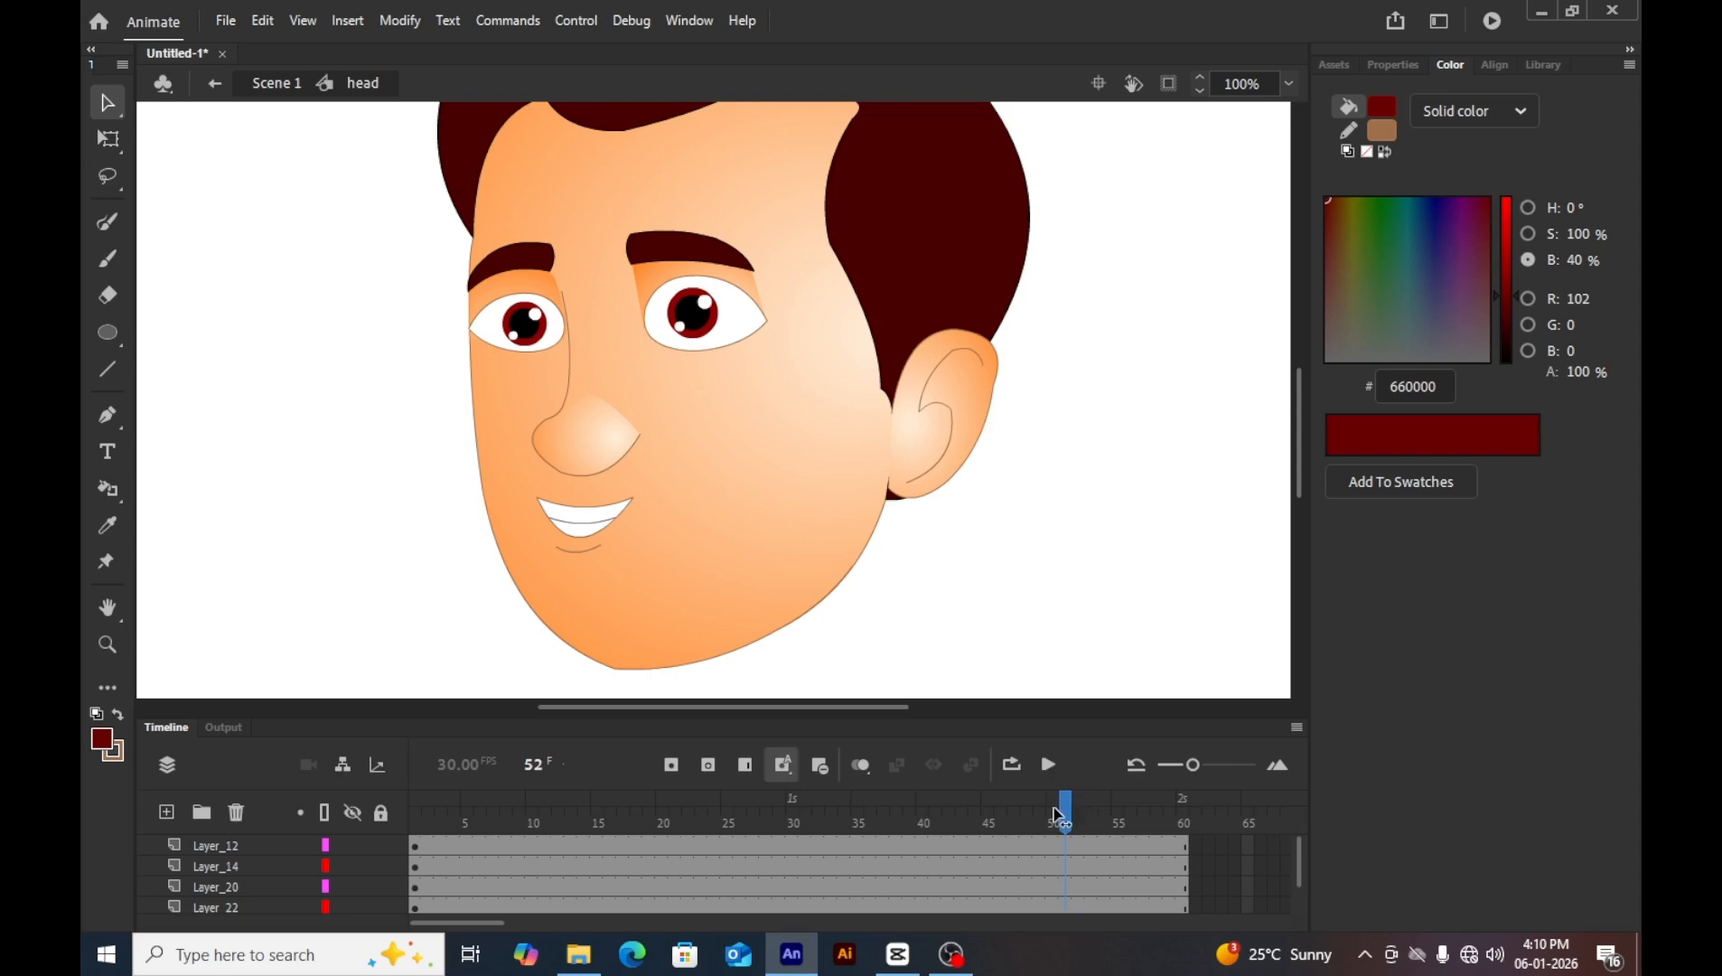
pyautogui.moveTo(1055, 810); pyautogui.dragTo(415, 811)
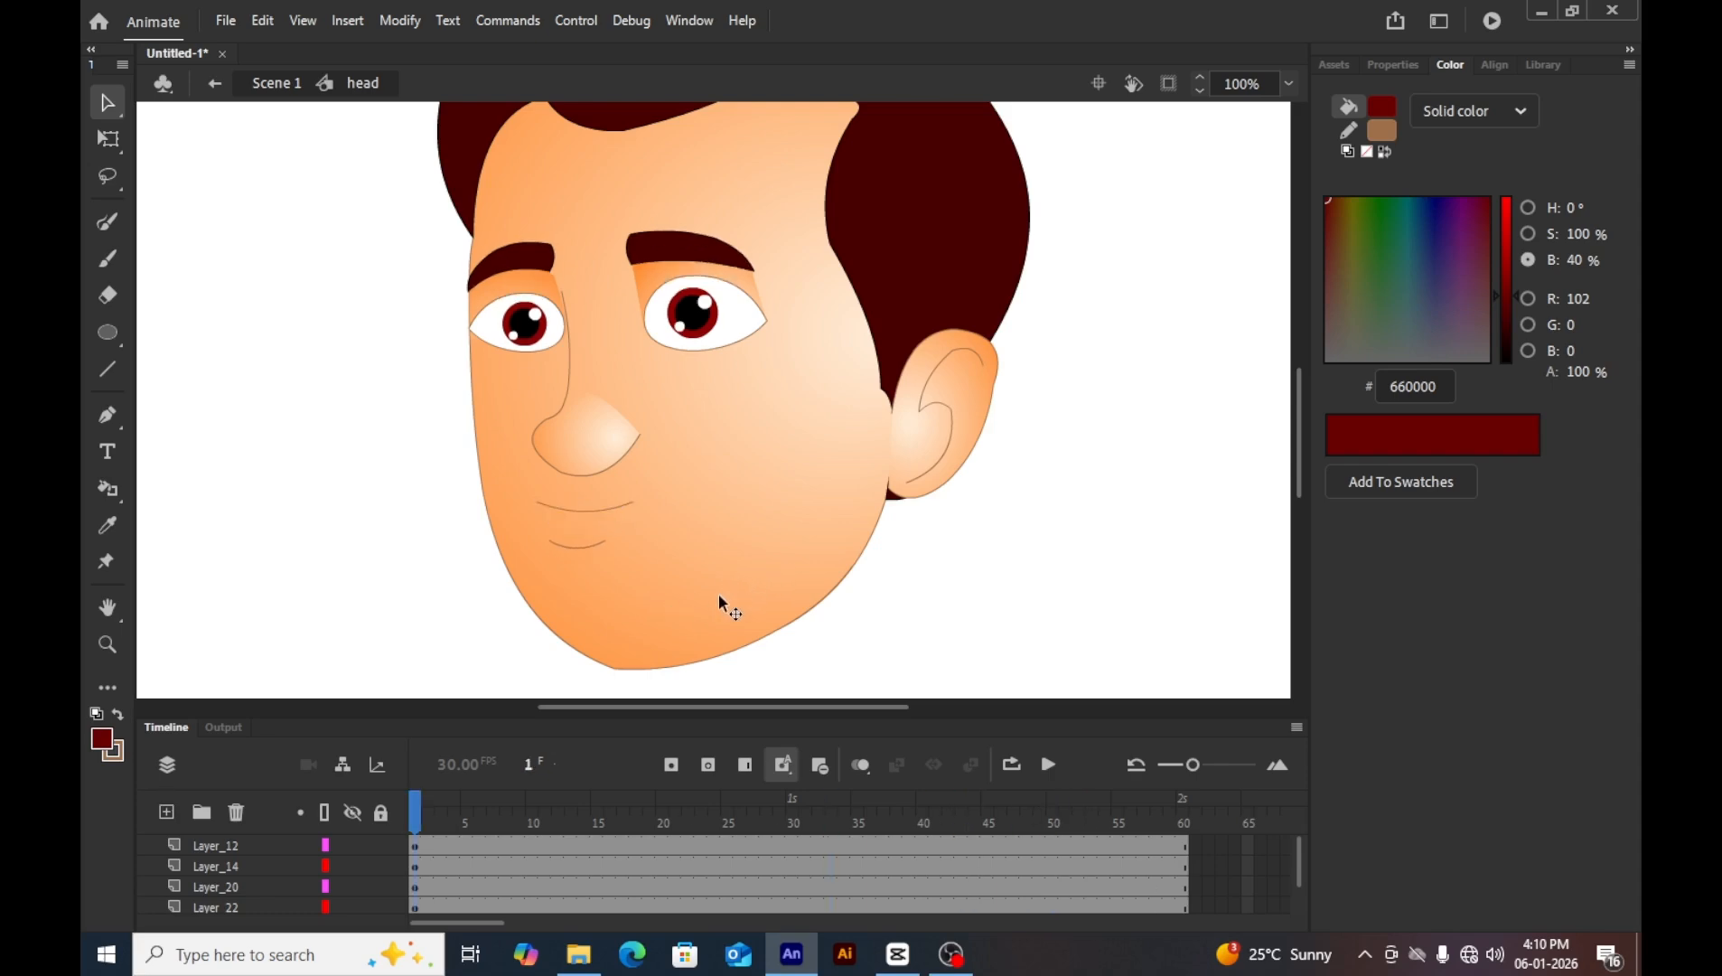
pyautogui.doubleClick(703, 652)
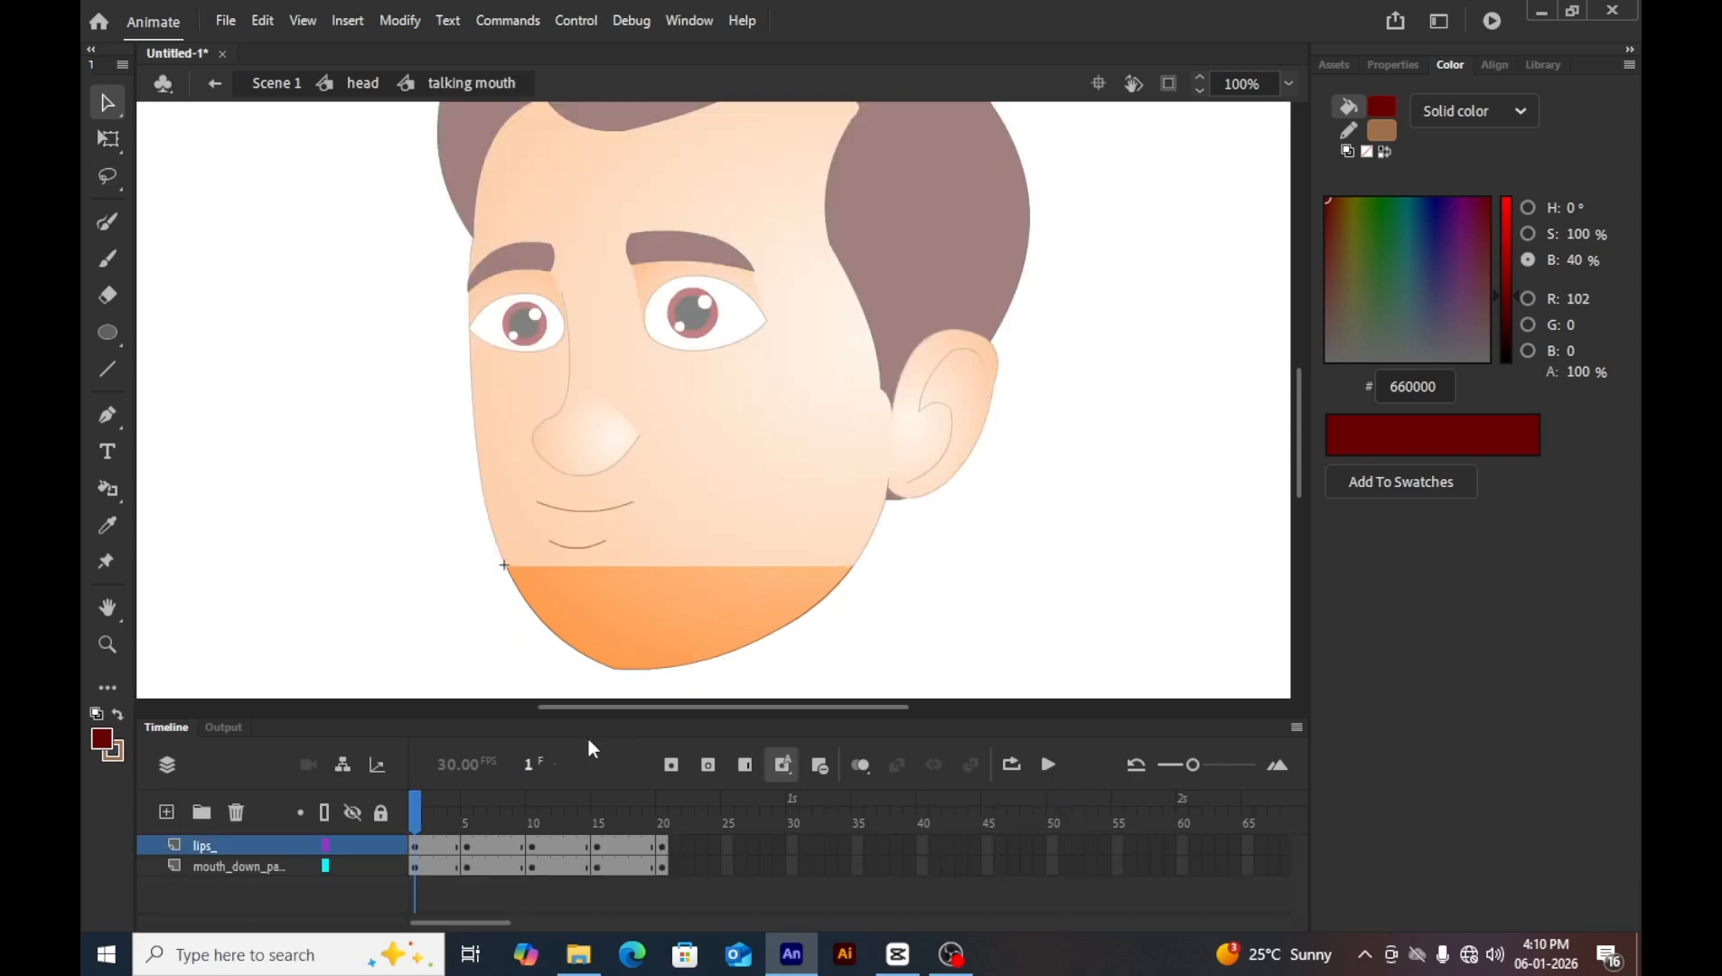
pyautogui.click(466, 866)
pyautogui.click(109, 138)
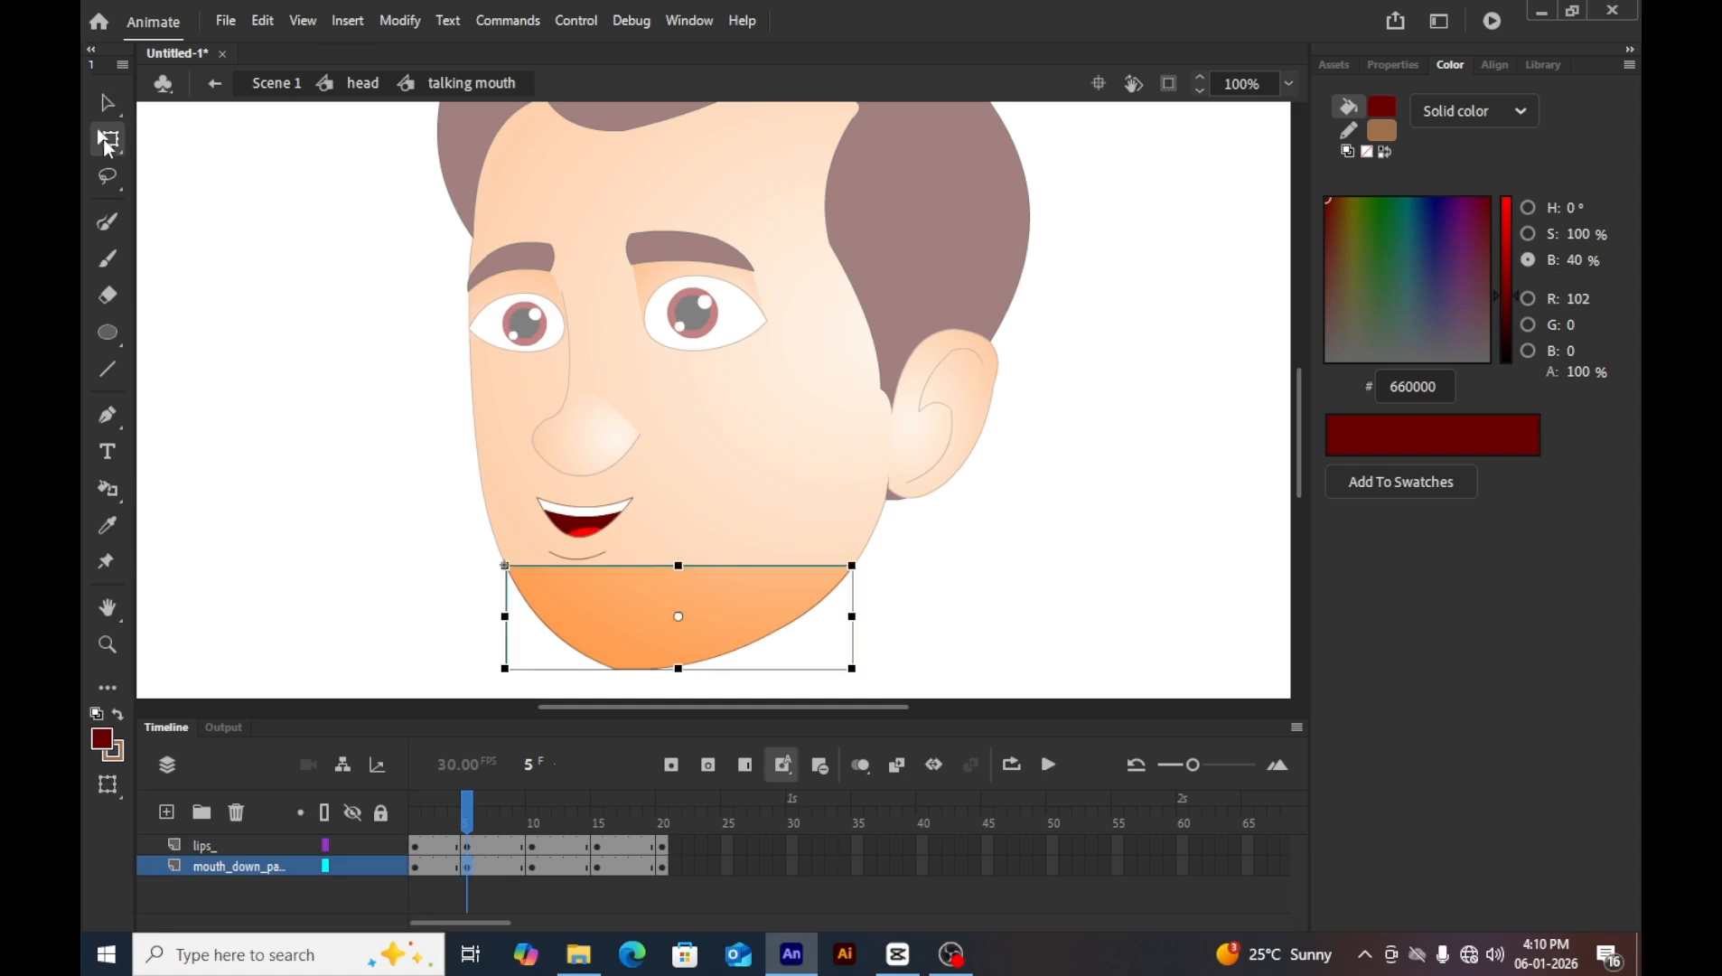
pyautogui.press('z')
pyautogui.click(566, 473)
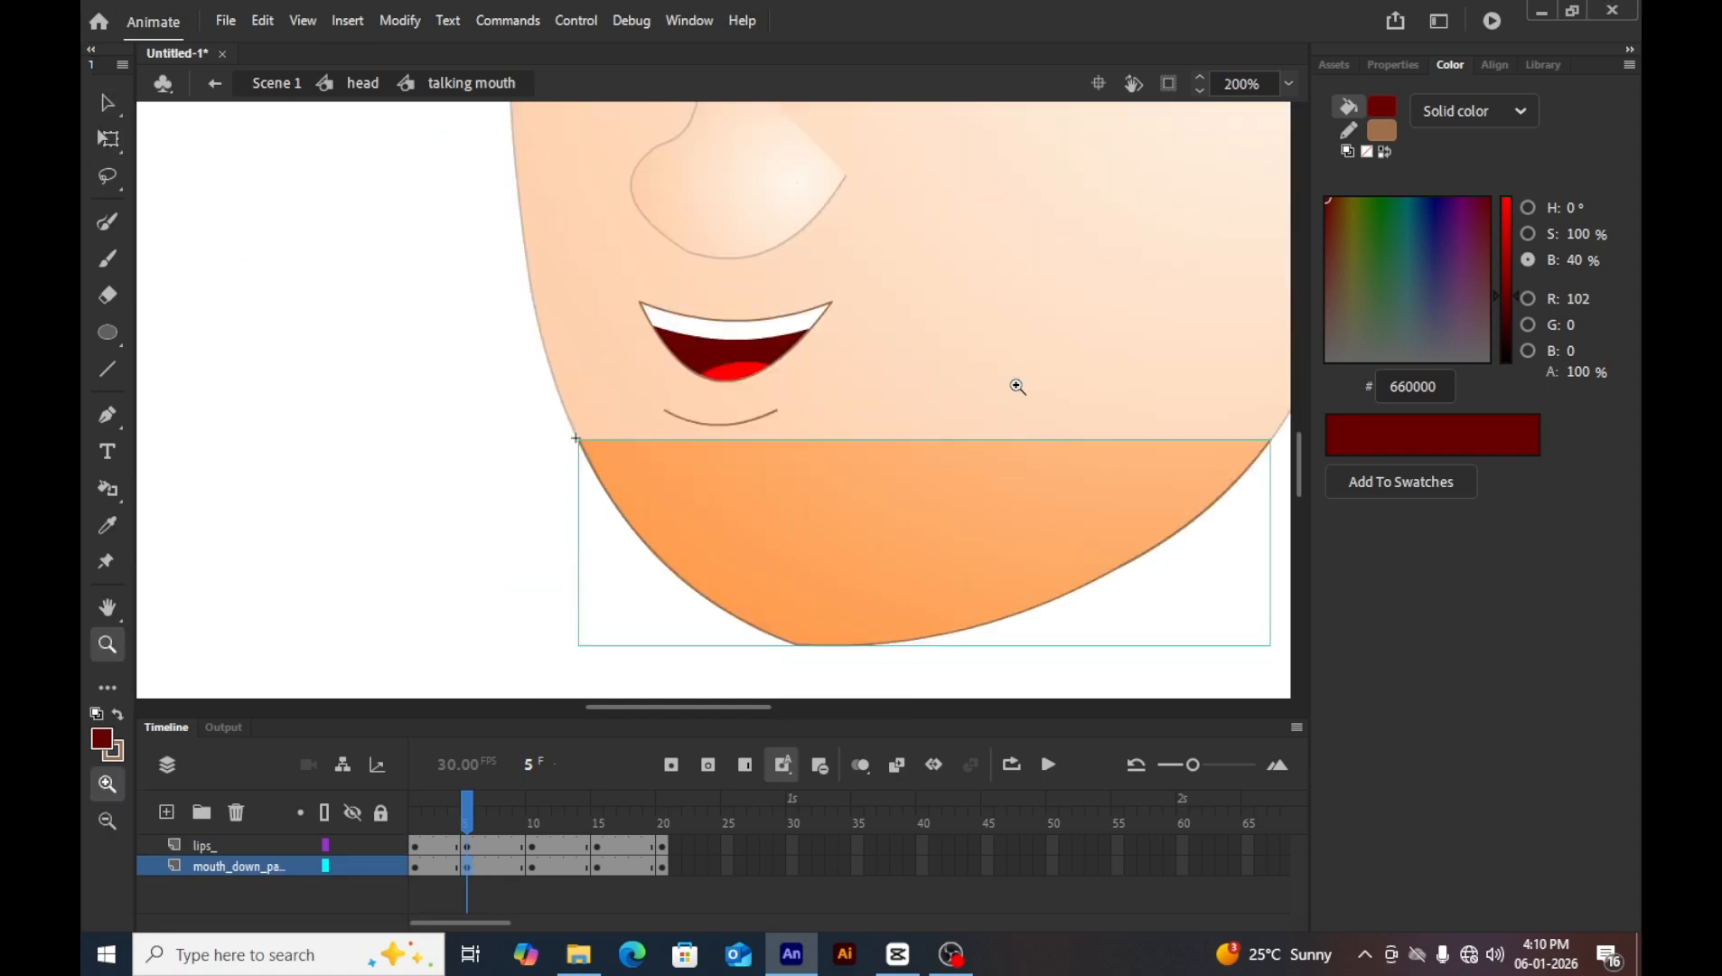
pyautogui.press('h')
pyautogui.moveTo(880, 343); pyautogui.dragTo(644, 391)
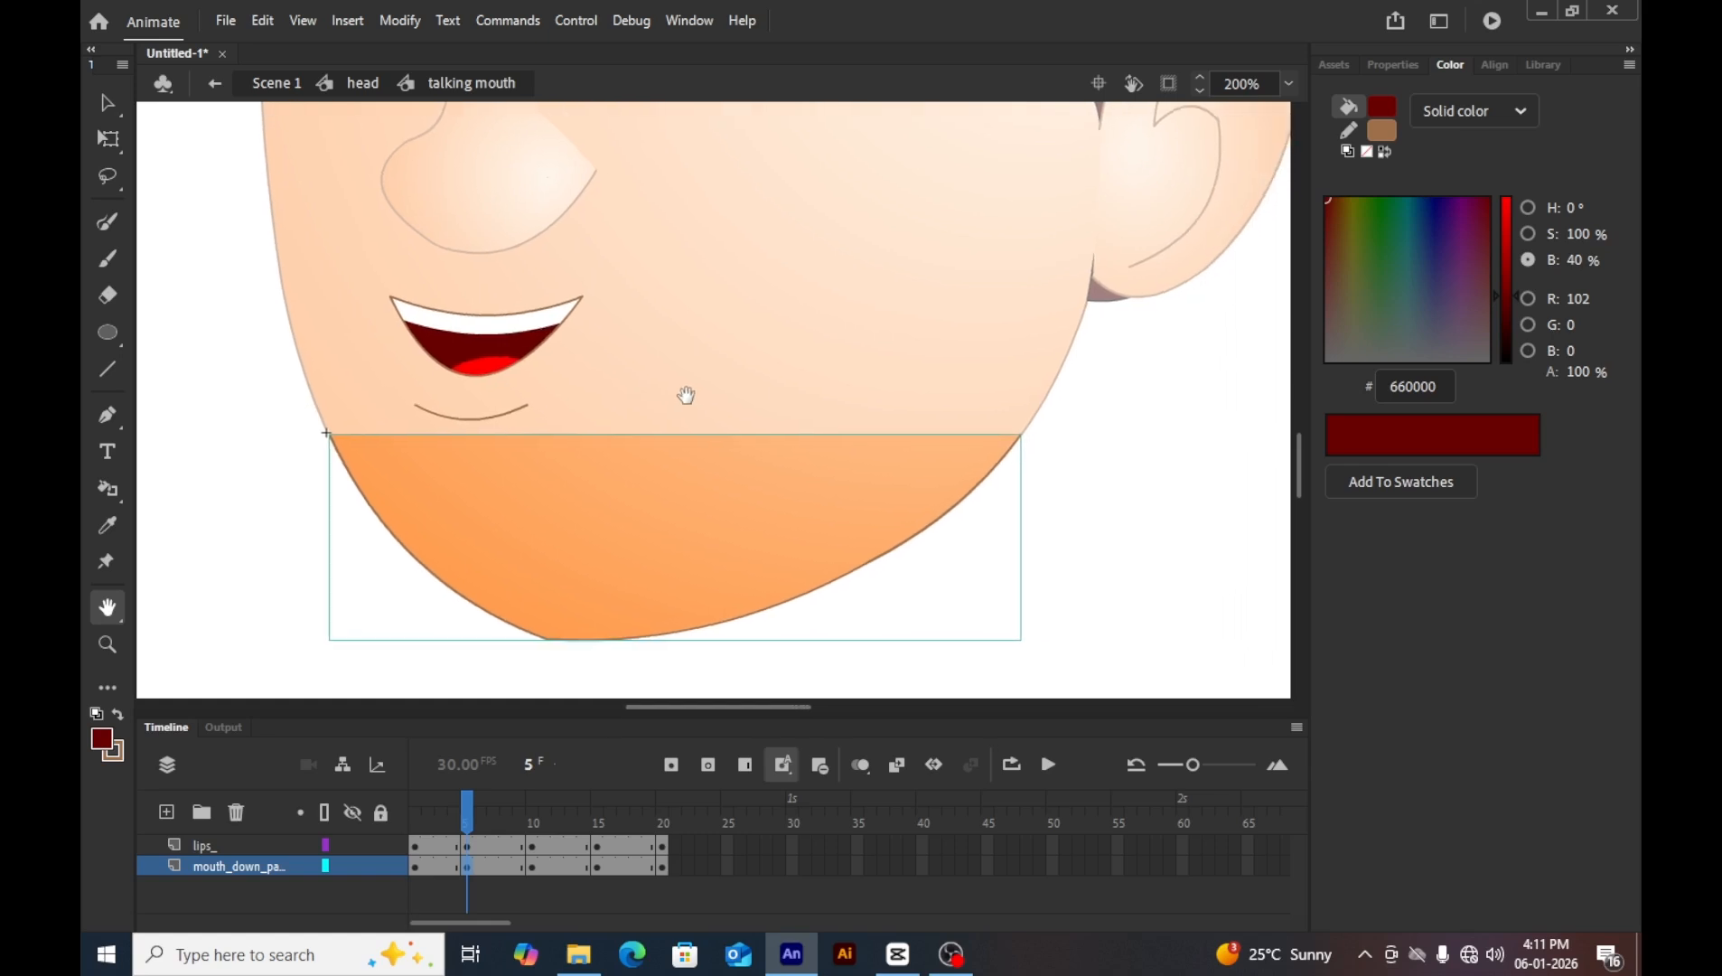
pyautogui.click(107, 140)
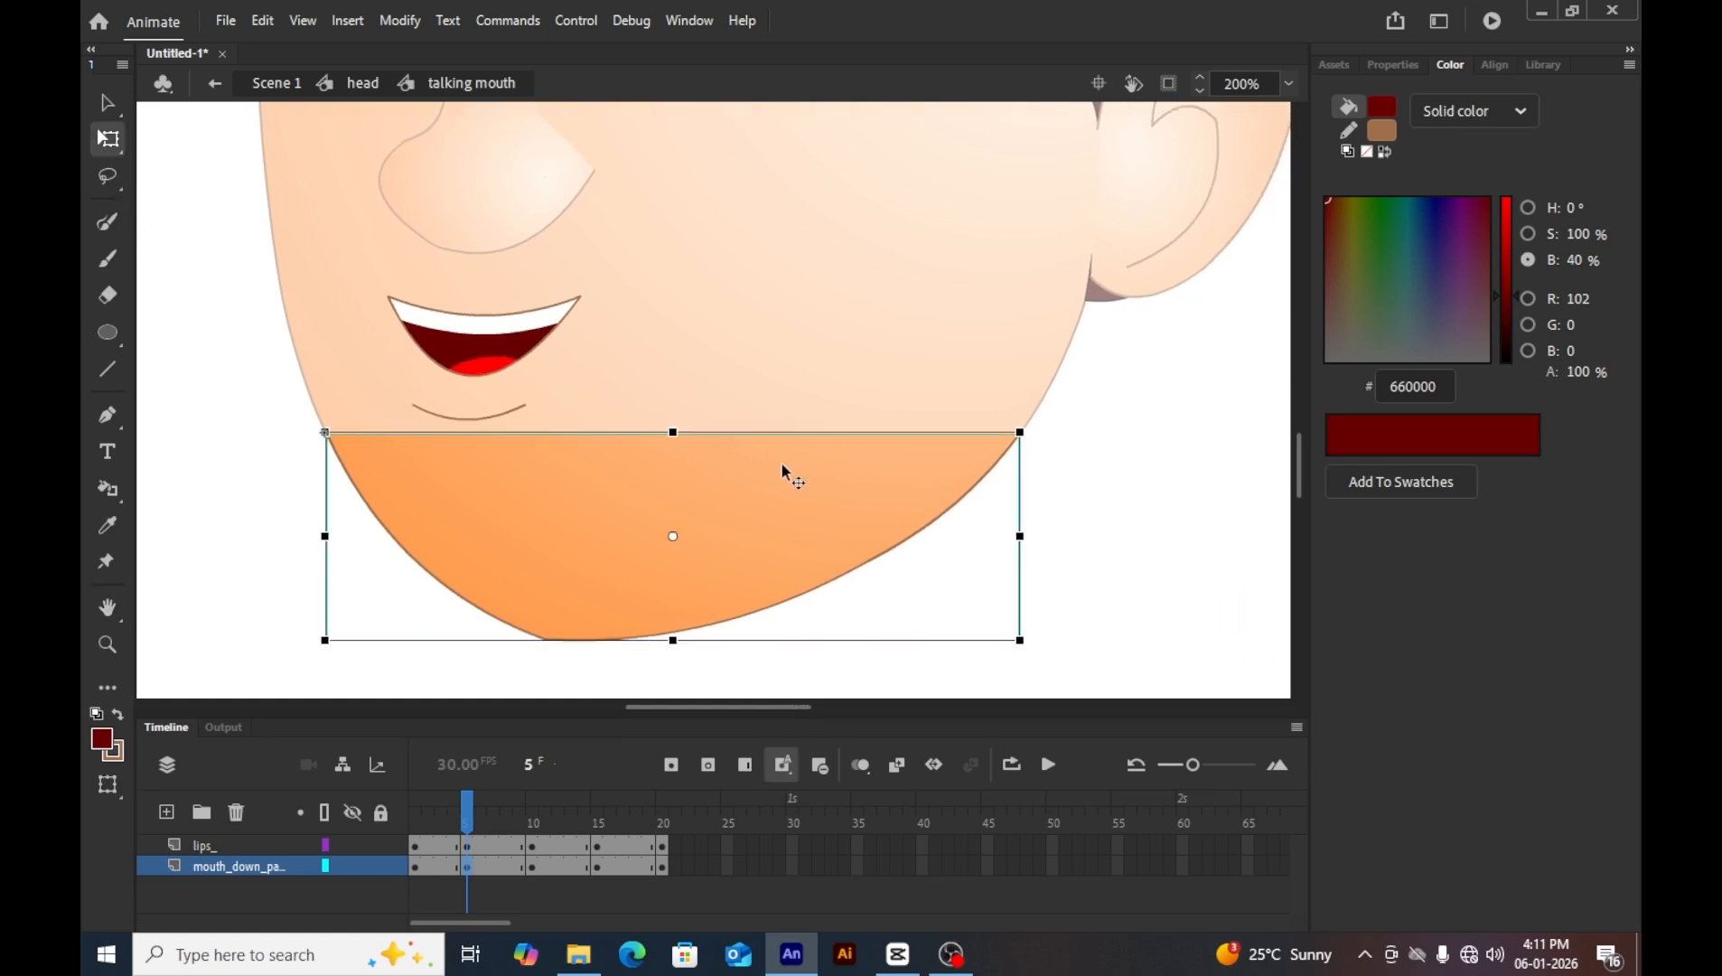
pyautogui.scroll(-2, 696, 466)
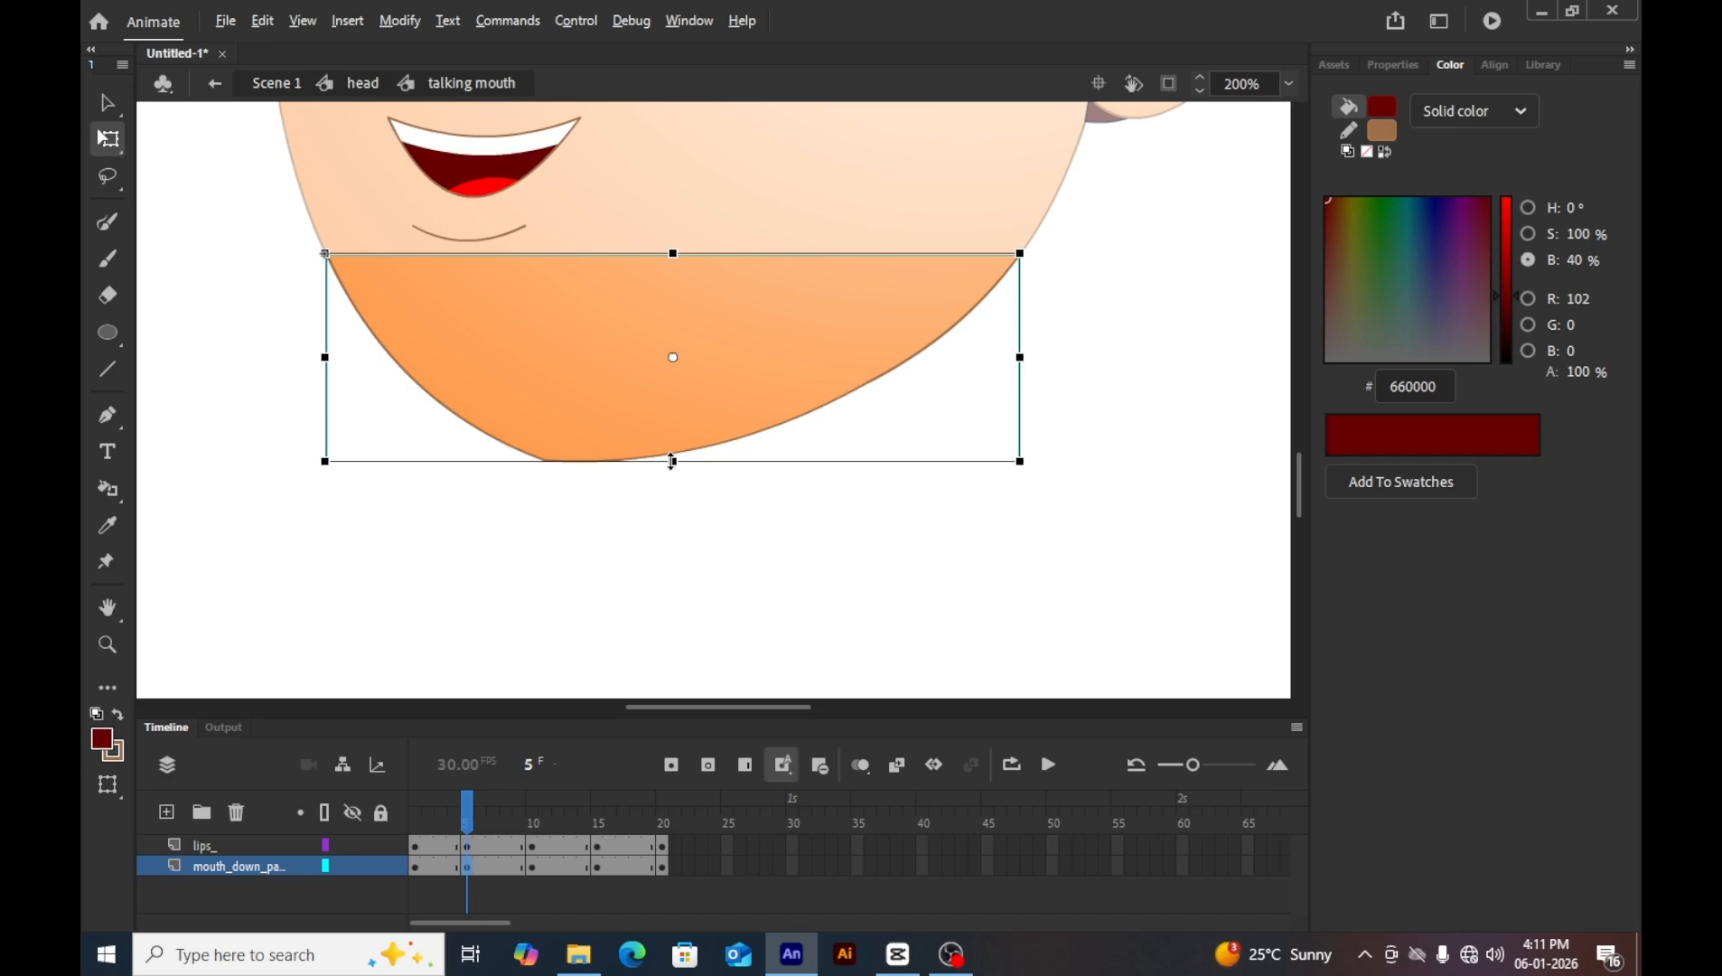
pyautogui.moveTo(670, 462); pyautogui.dragTo(672, 472)
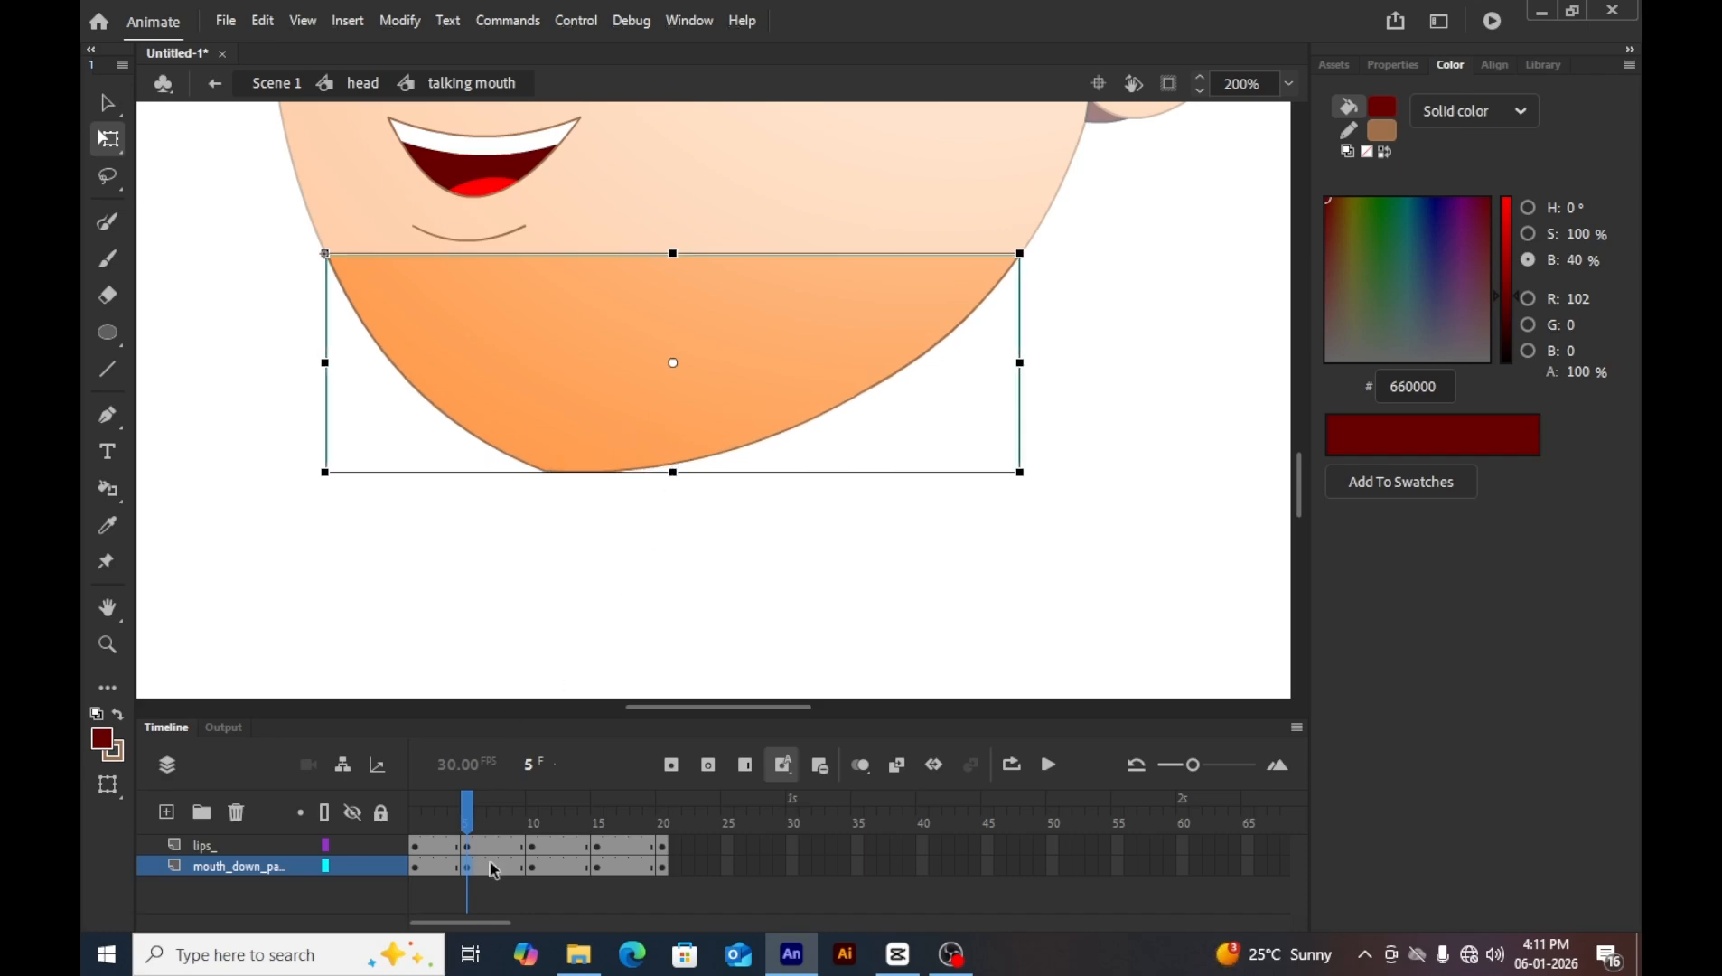
# Stretch the chin piece downward very slightly at frame 10 to suit the closed-teeth mouth.
pyautogui.moveTo(470, 804)
pyautogui.mouseDown()
pyautogui.moveTo(415, 804)
pyautogui.moveTo(531, 816)
pyautogui.mouseUp()
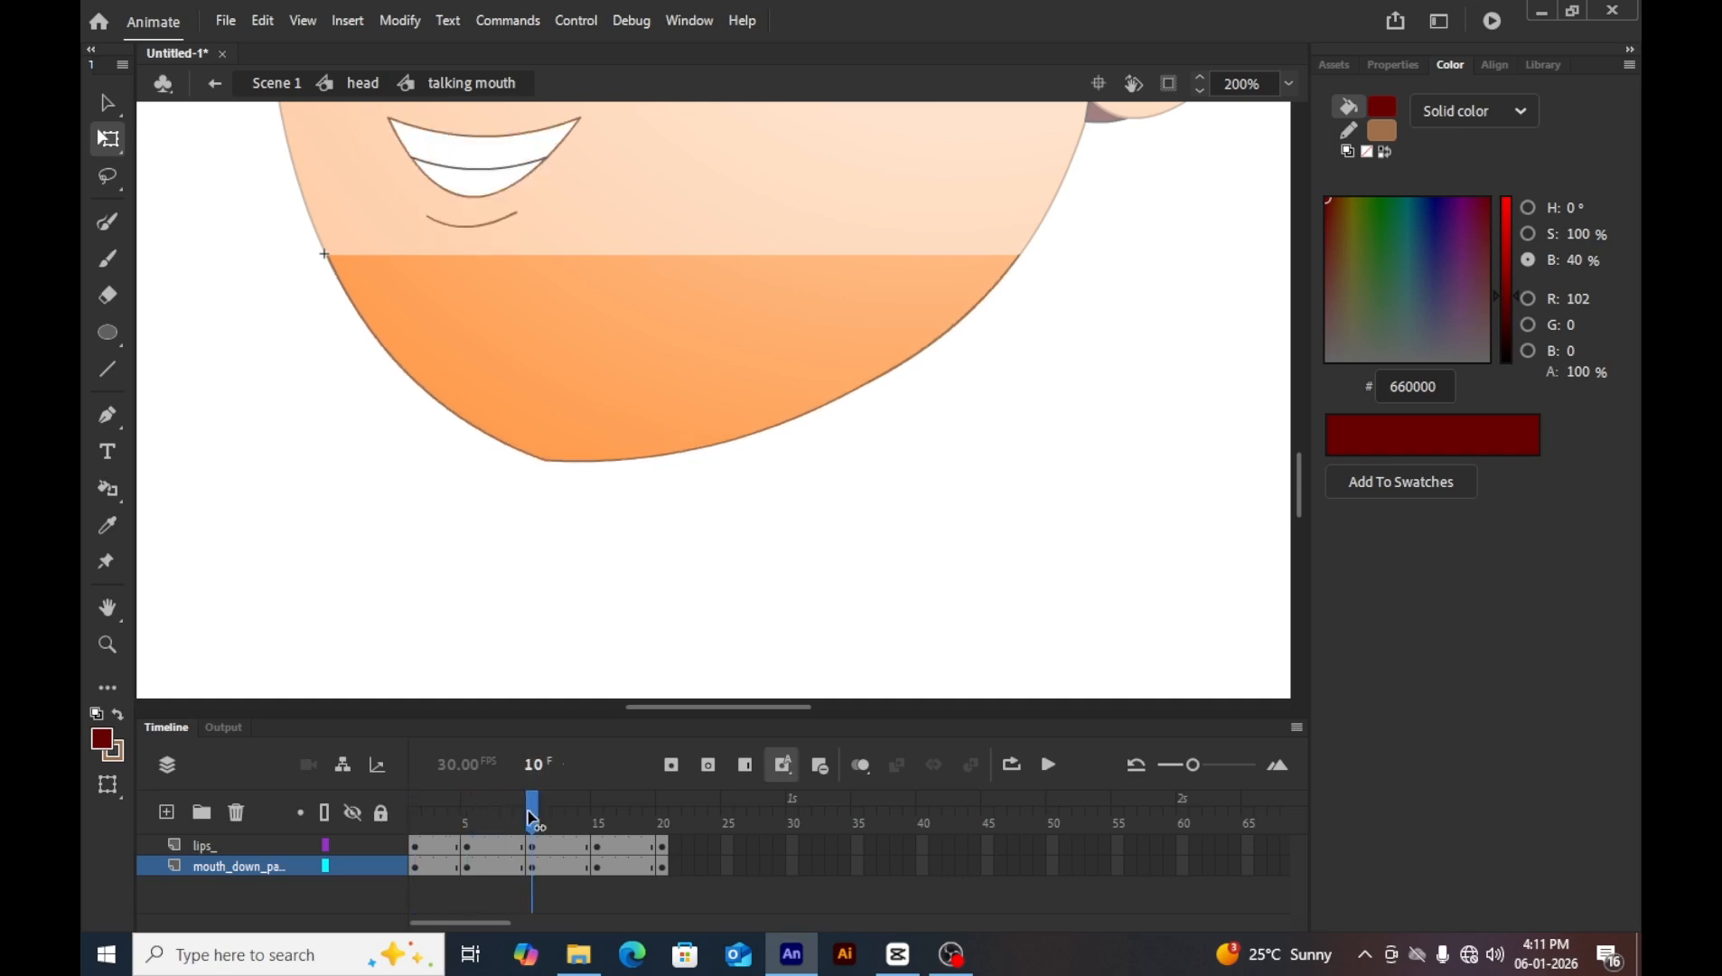
pyautogui.click(531, 867)
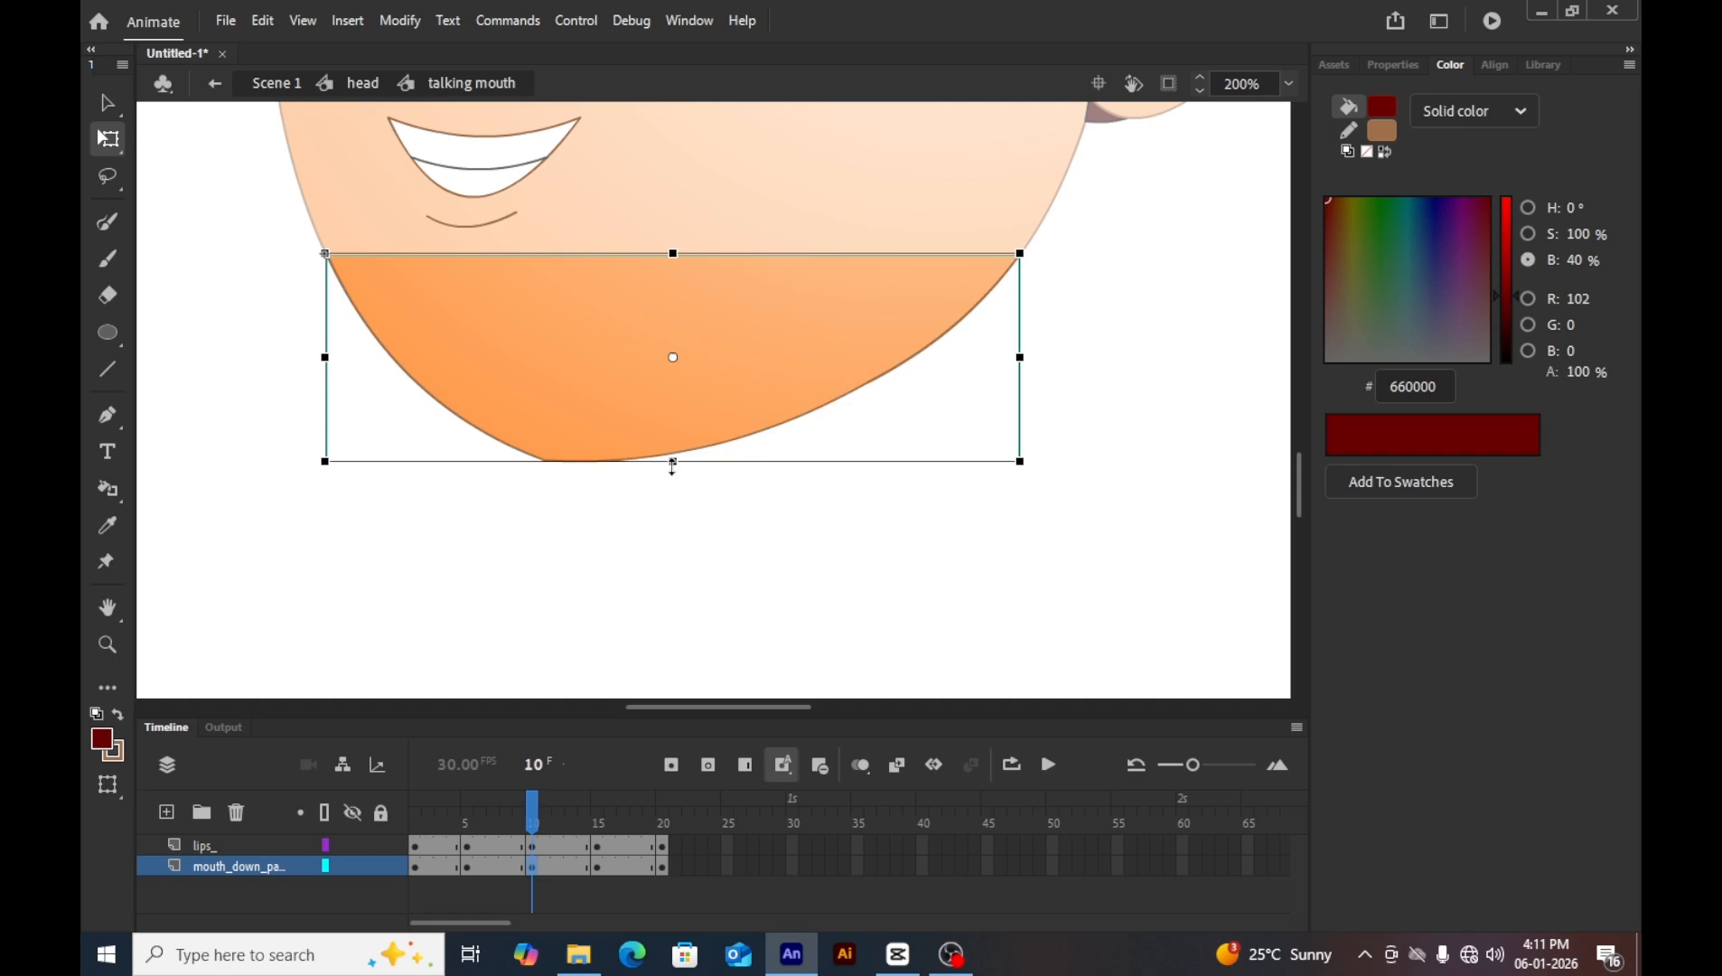
pyautogui.moveTo(673, 463); pyautogui.dragTo(671, 466)
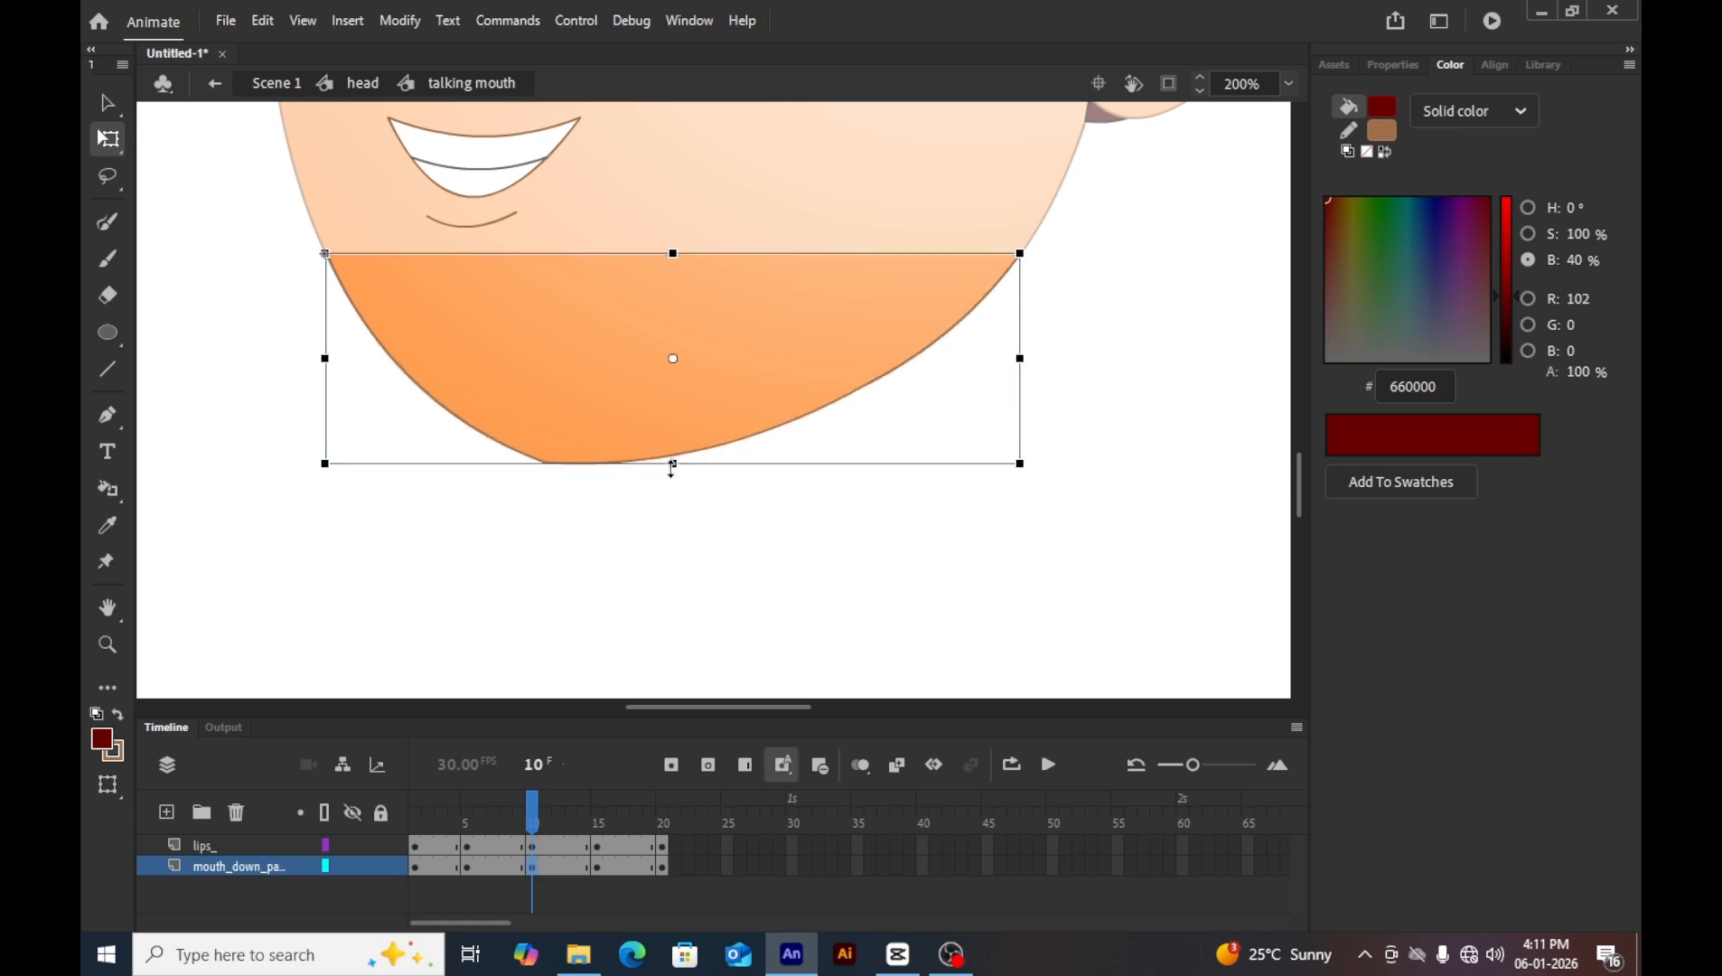
# Stretch the chin piece downward at frame 15 for the mouth shape with the tongue between the teeth.
pyautogui.moveTo(533, 817); pyautogui.dragTo(597, 833)
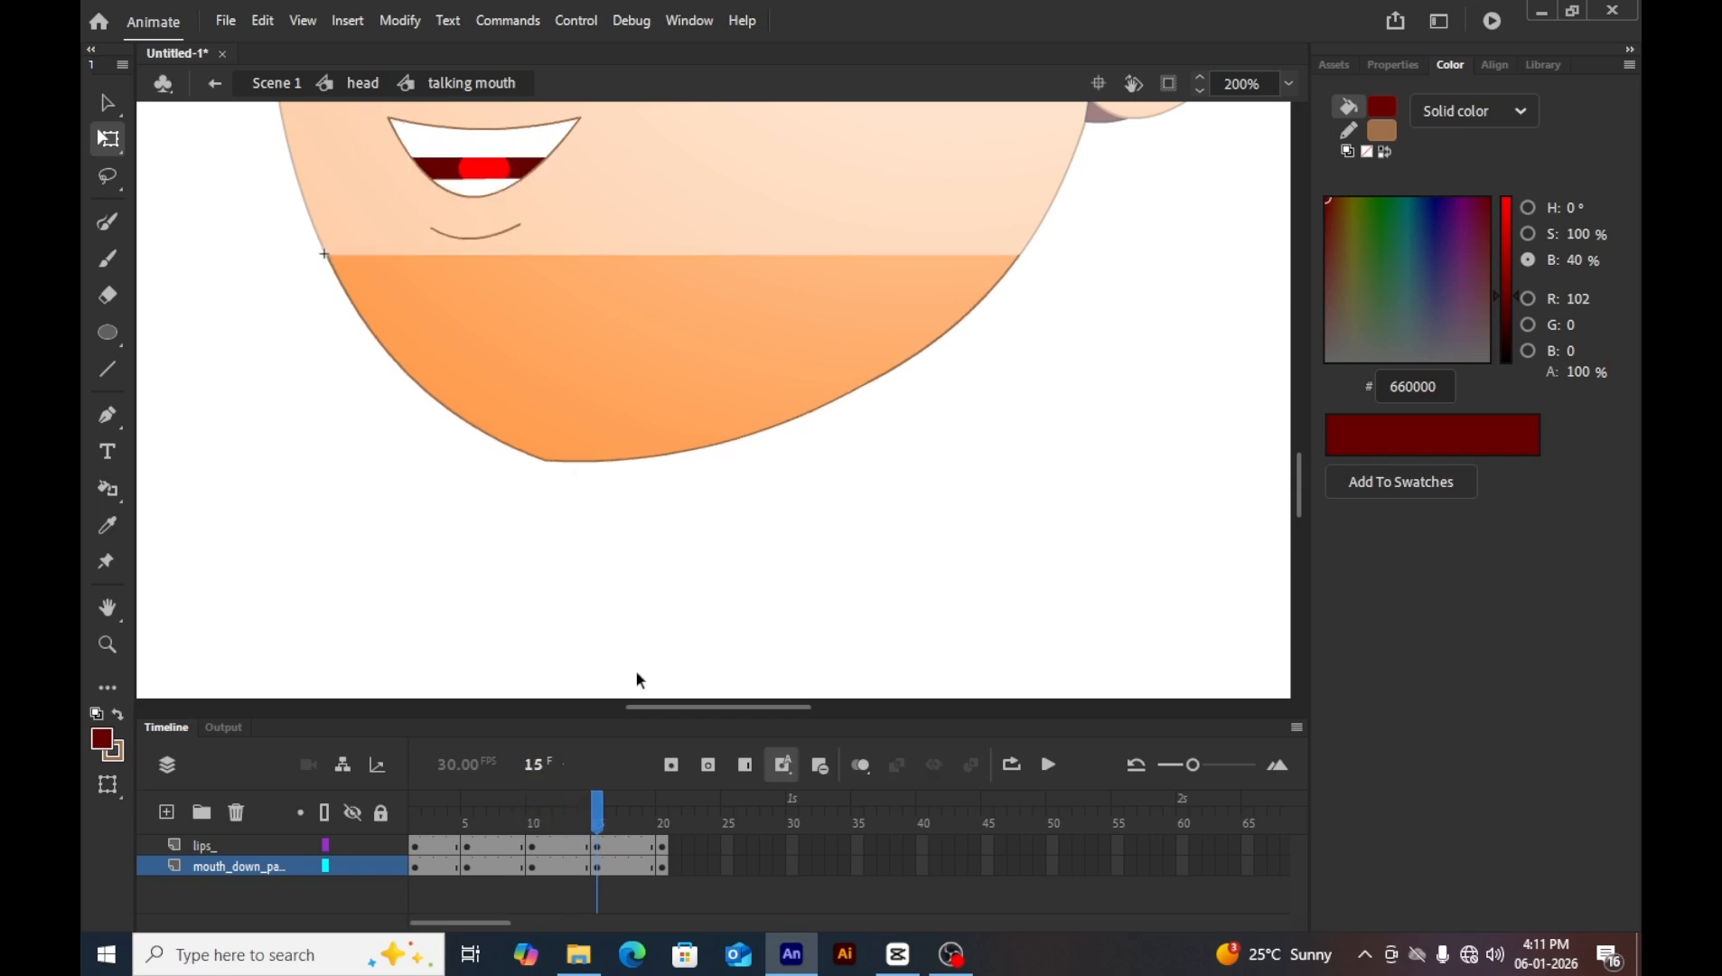
pyautogui.click(689, 393)
pyautogui.moveTo(669, 462); pyautogui.dragTo(672, 484)
# Play the talking mouth animation from frame 1 to check the chin movement.
pyautogui.moveTo(596, 804); pyautogui.dragTo(354, 805)
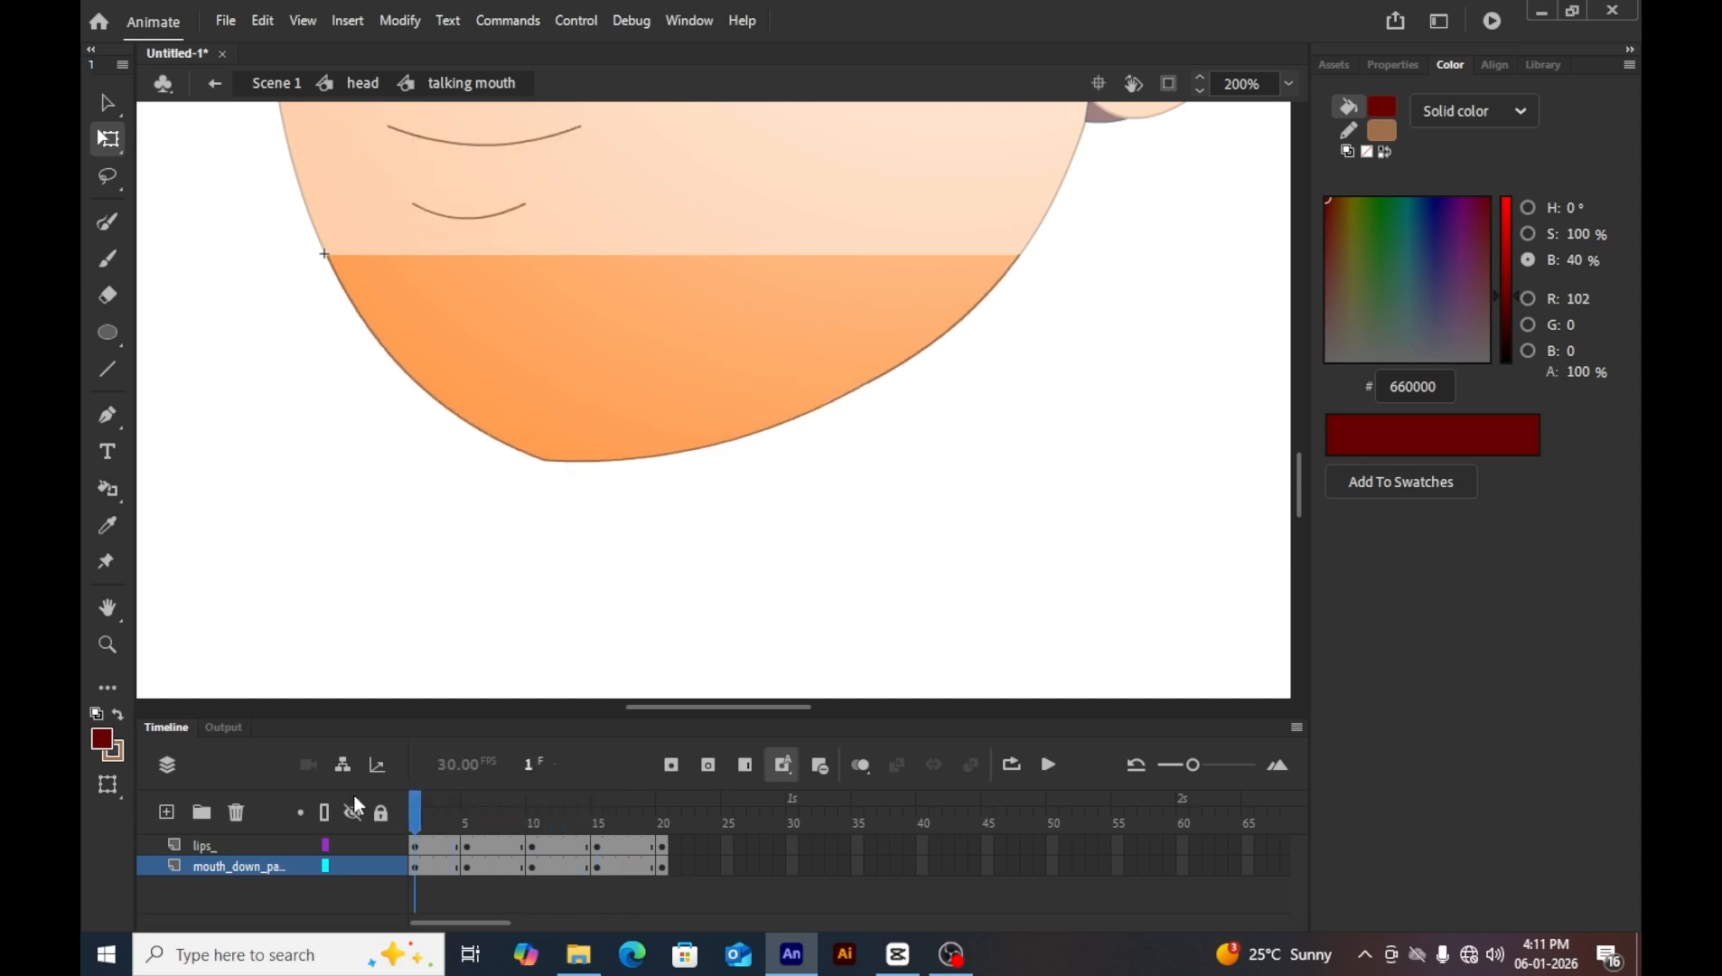
pyautogui.press('Return')
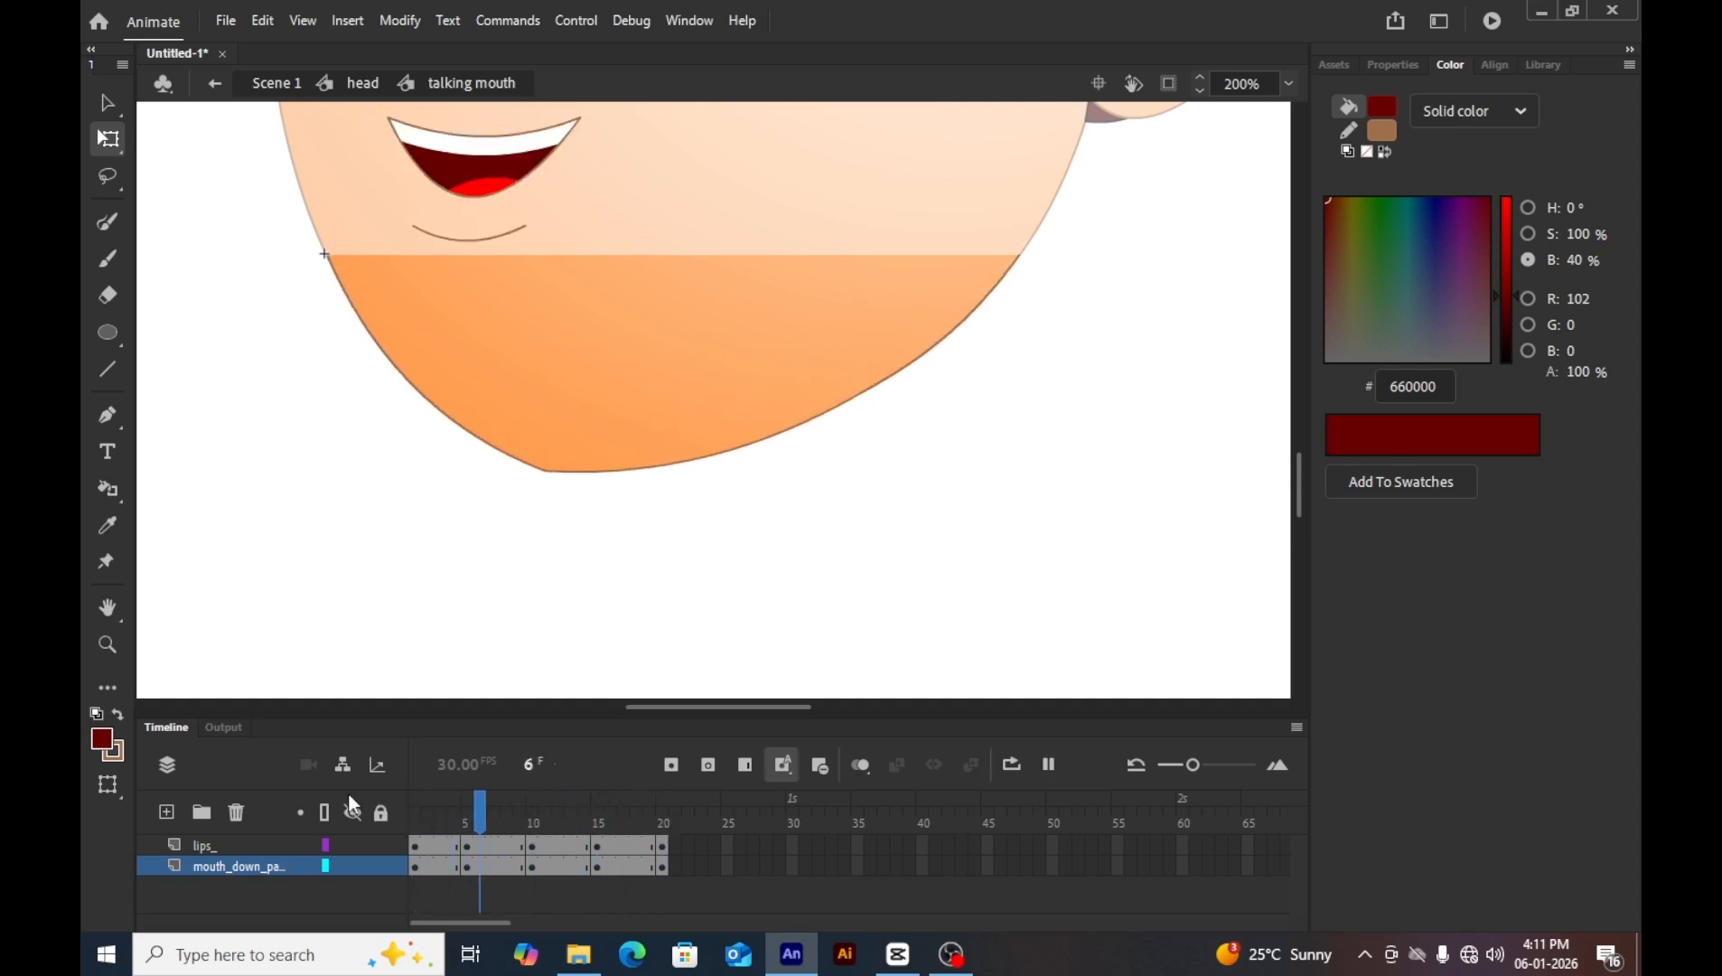
pyautogui.press('Return')
# Return to the head symbol, play its animation at 100% zoom to check the moving chin, and exit to Scene 1.
pyautogui.doubleClick(547, 635)
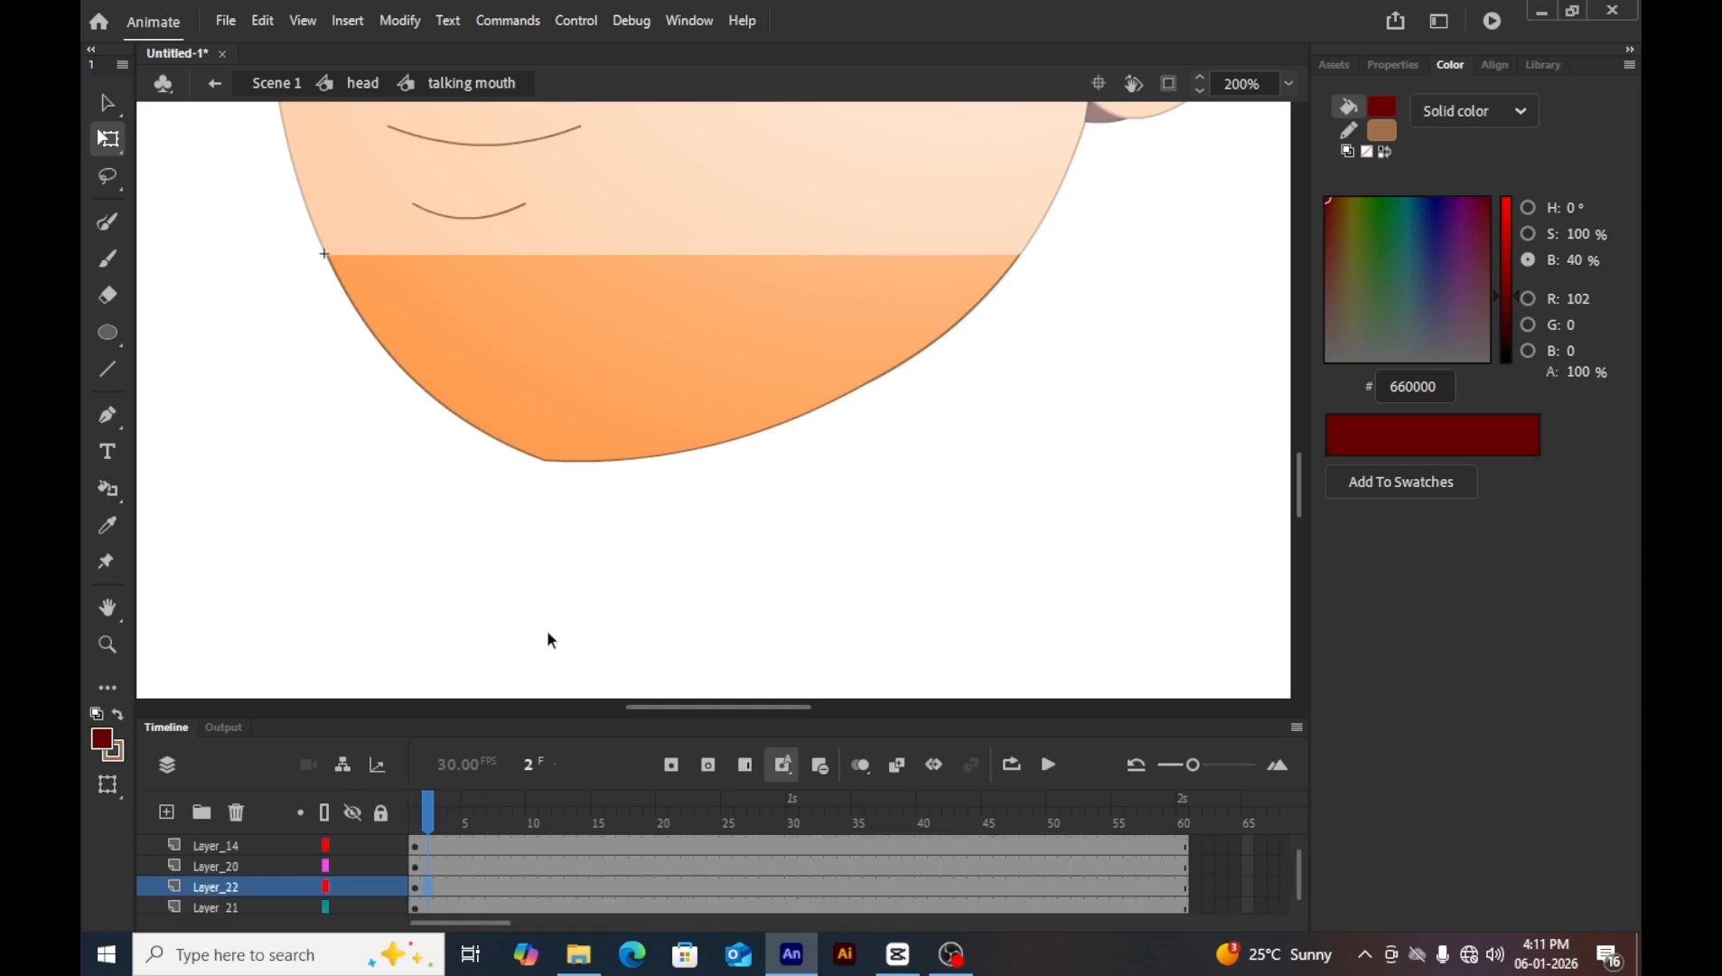
pyautogui.hotkey('ctrl', '1')
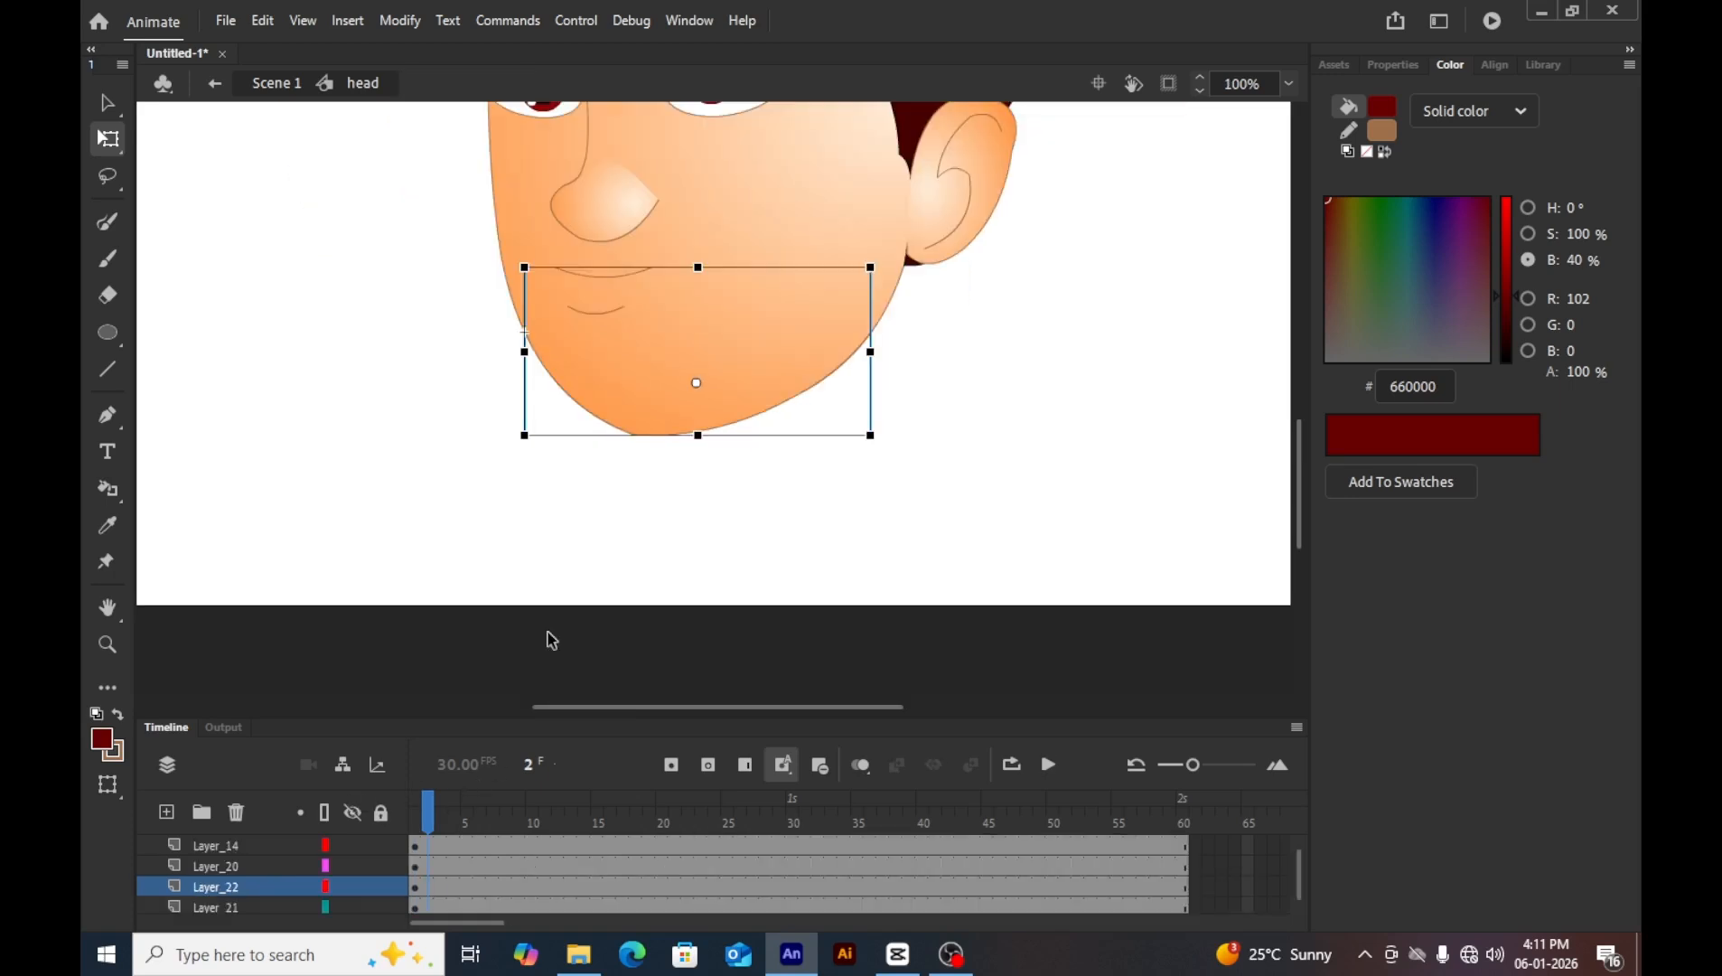
pyautogui.press('Return')
pyautogui.scroll(3, 661, 360)
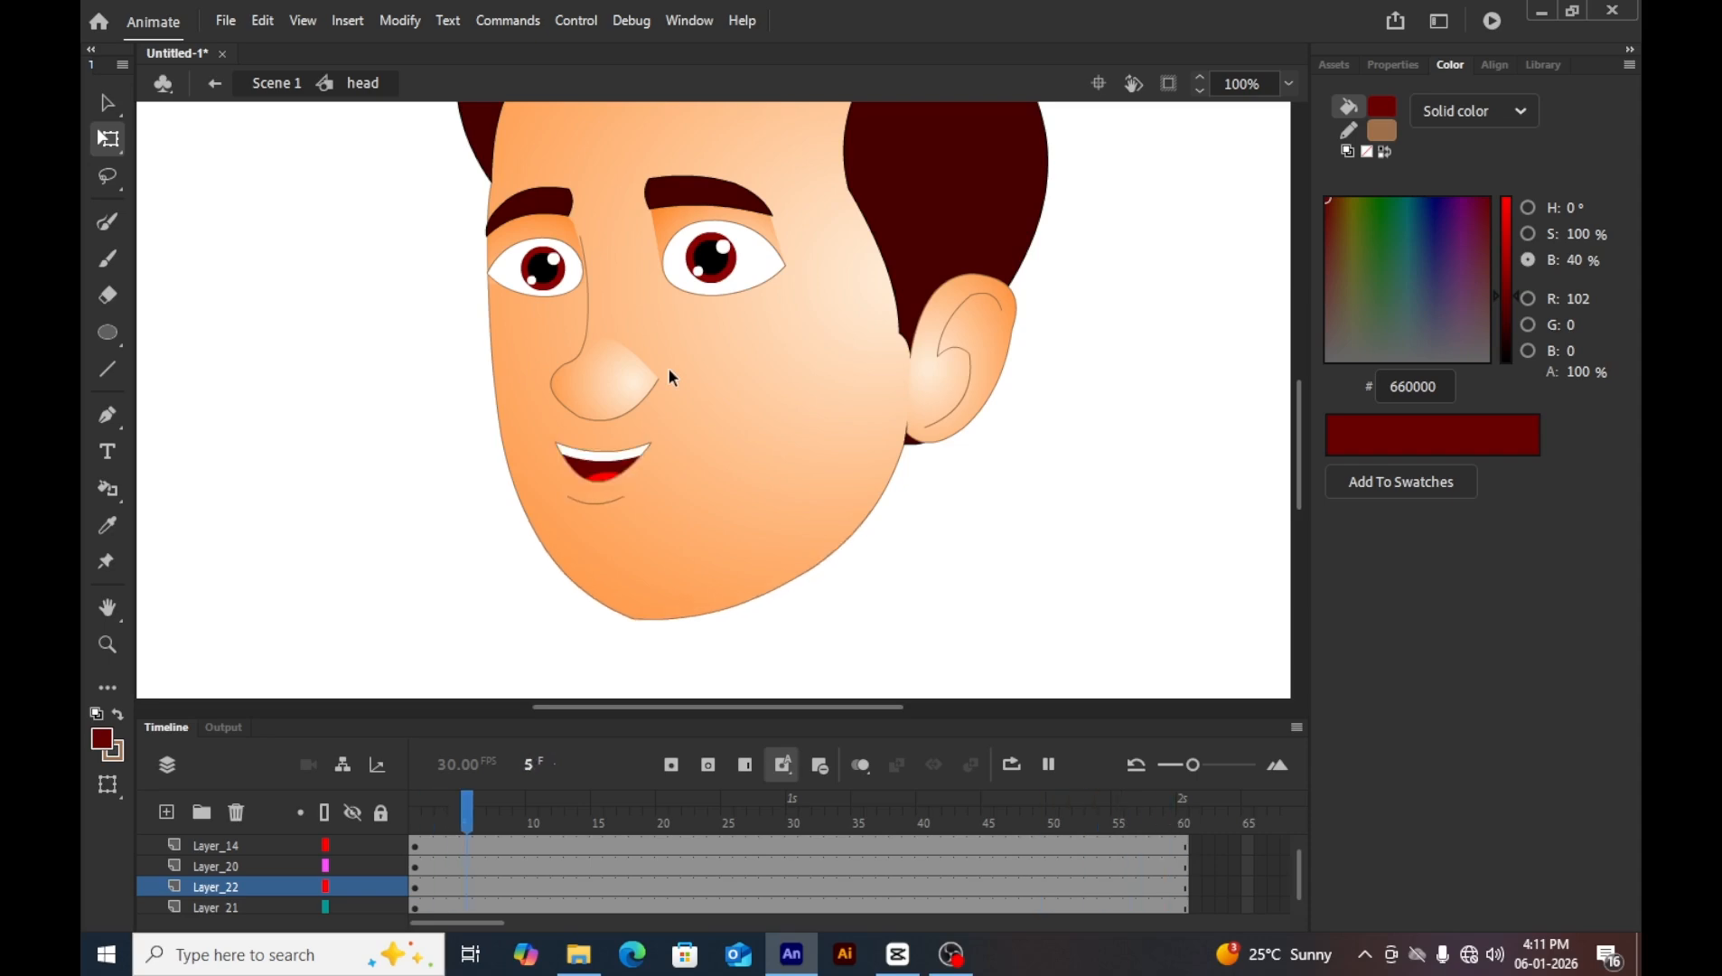
pyautogui.press('Return')
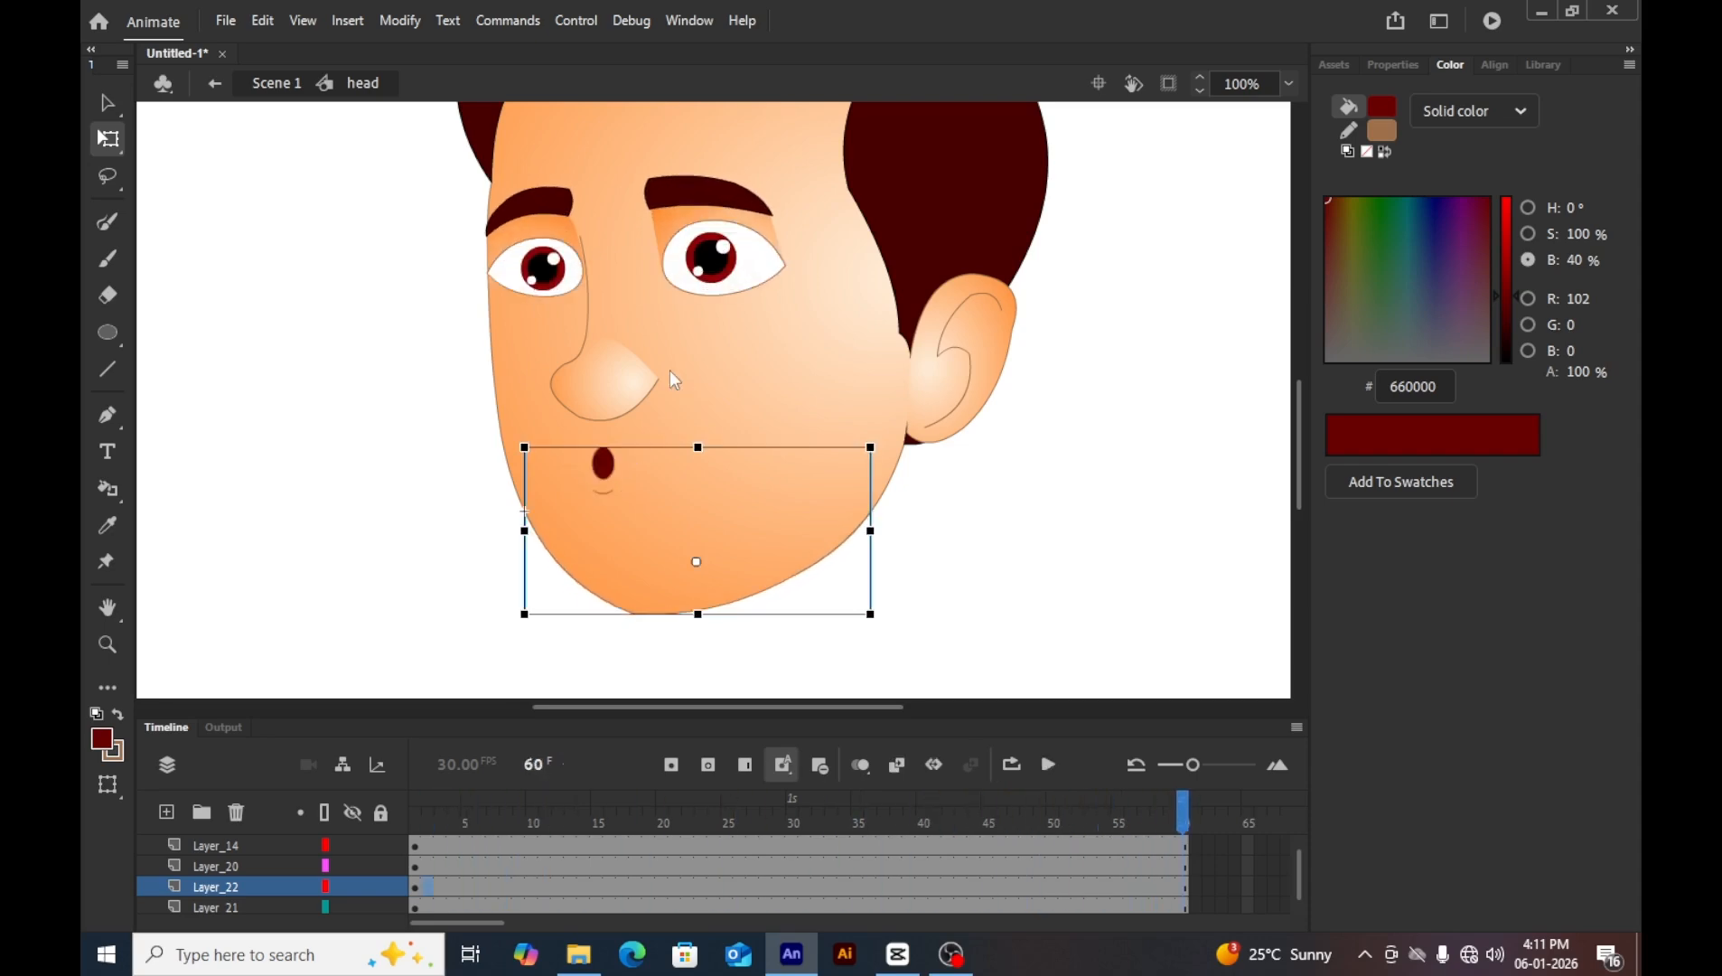
pyautogui.doubleClick(1141, 464)
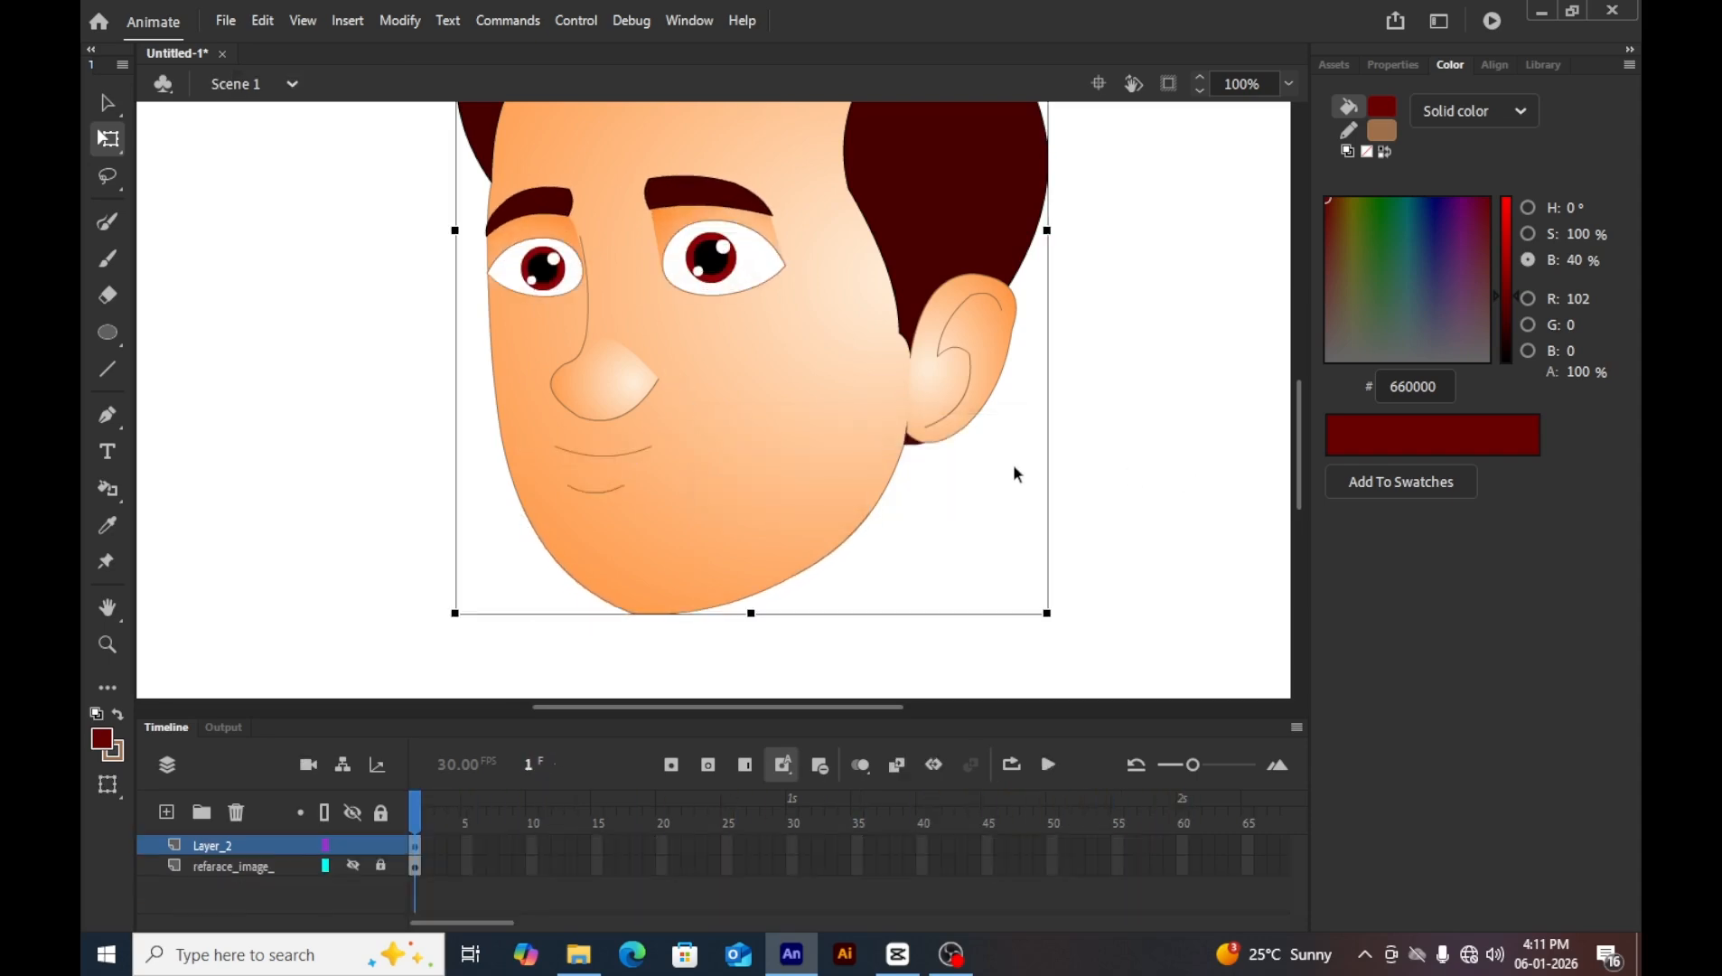
# Show the reference image layer and move the head symbol onto the reference figure's head, just above the shirt collar.
pyautogui.hotkey('ctrl', '-')
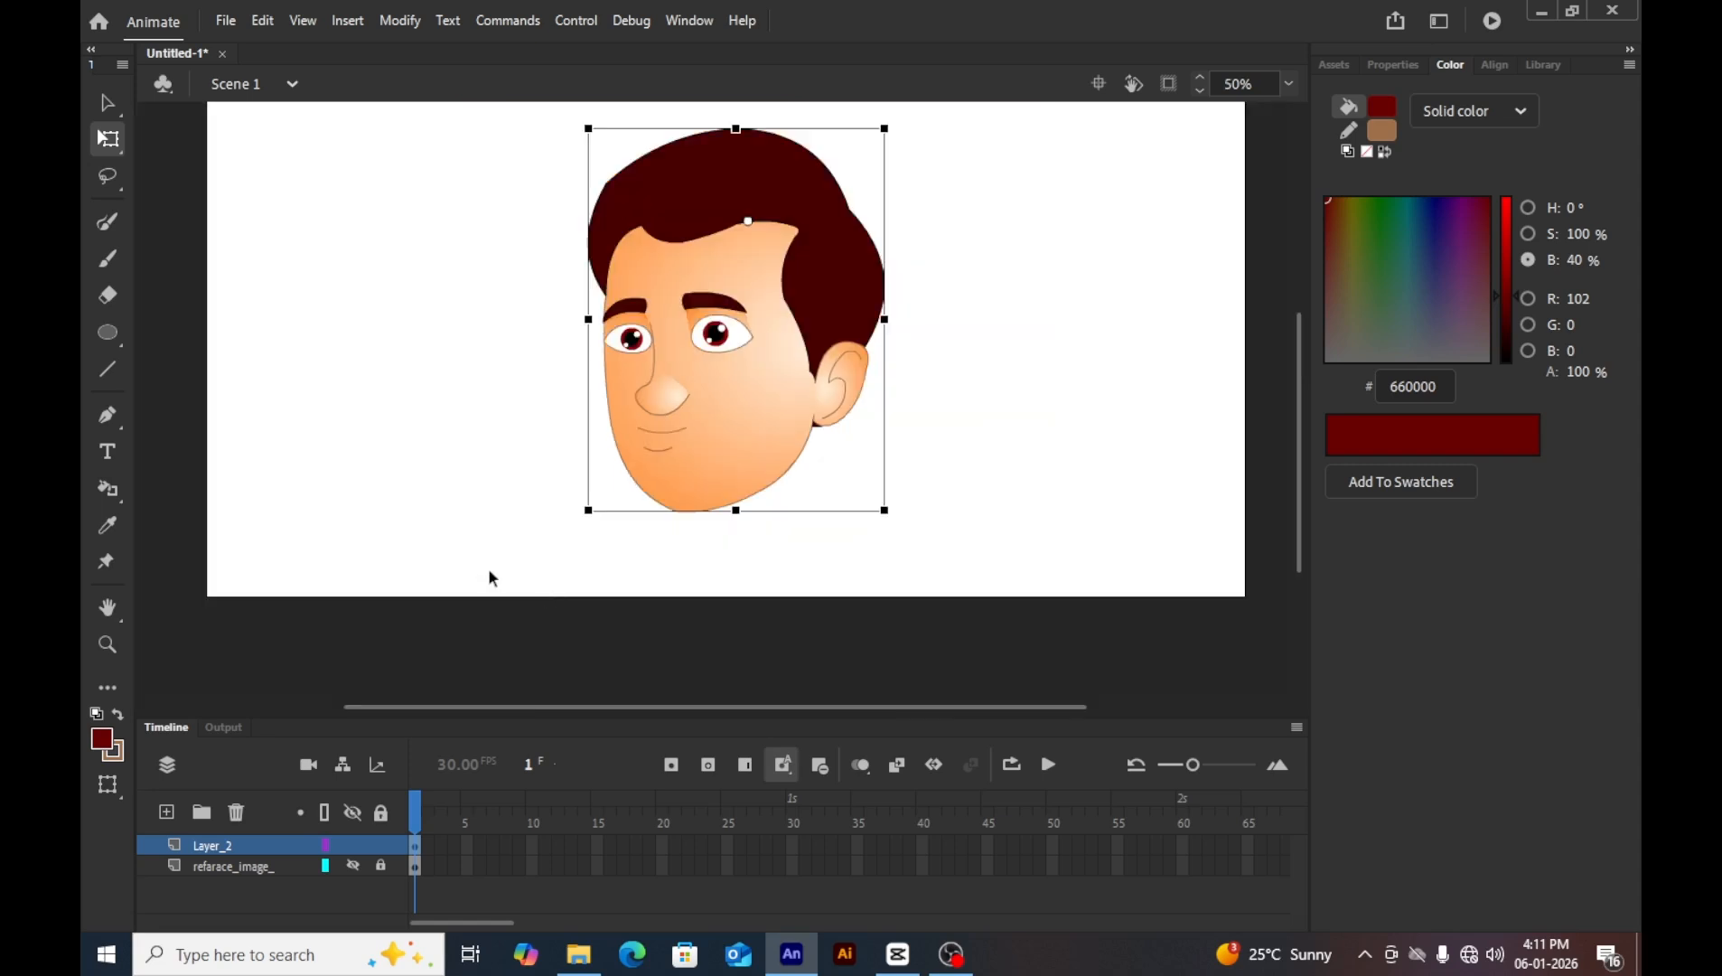
pyautogui.click(352, 866)
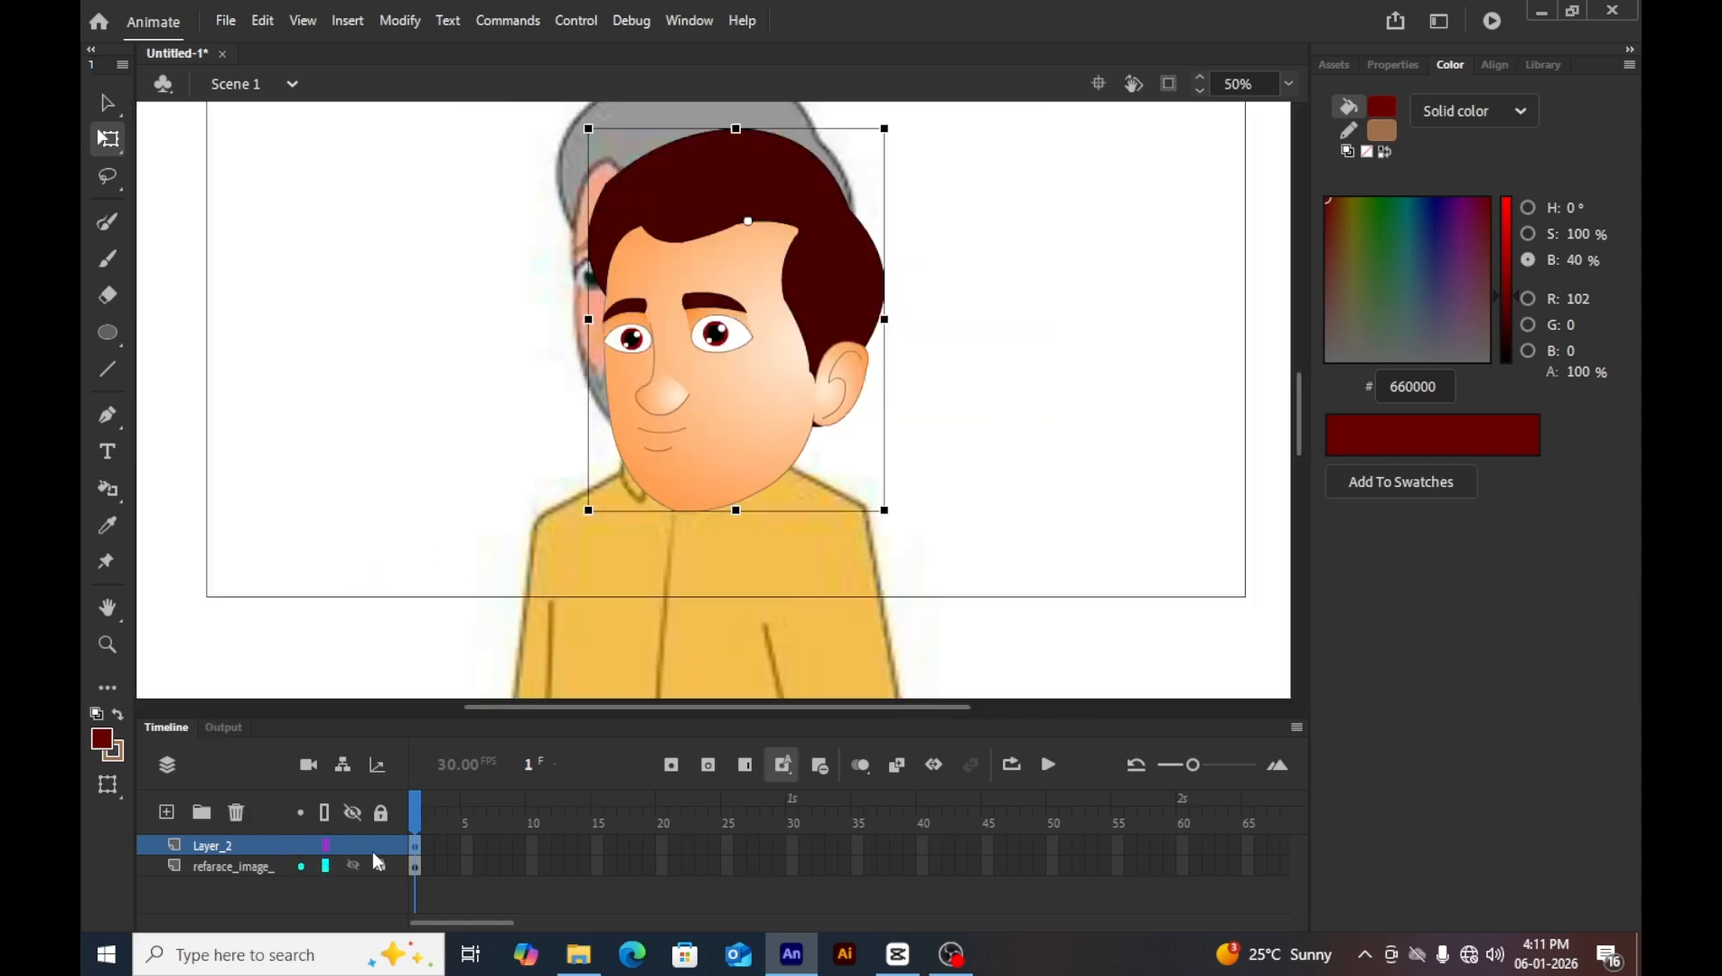
pyautogui.scroll(-5, 793, 499)
pyautogui.scroll(-4, 673, 348)
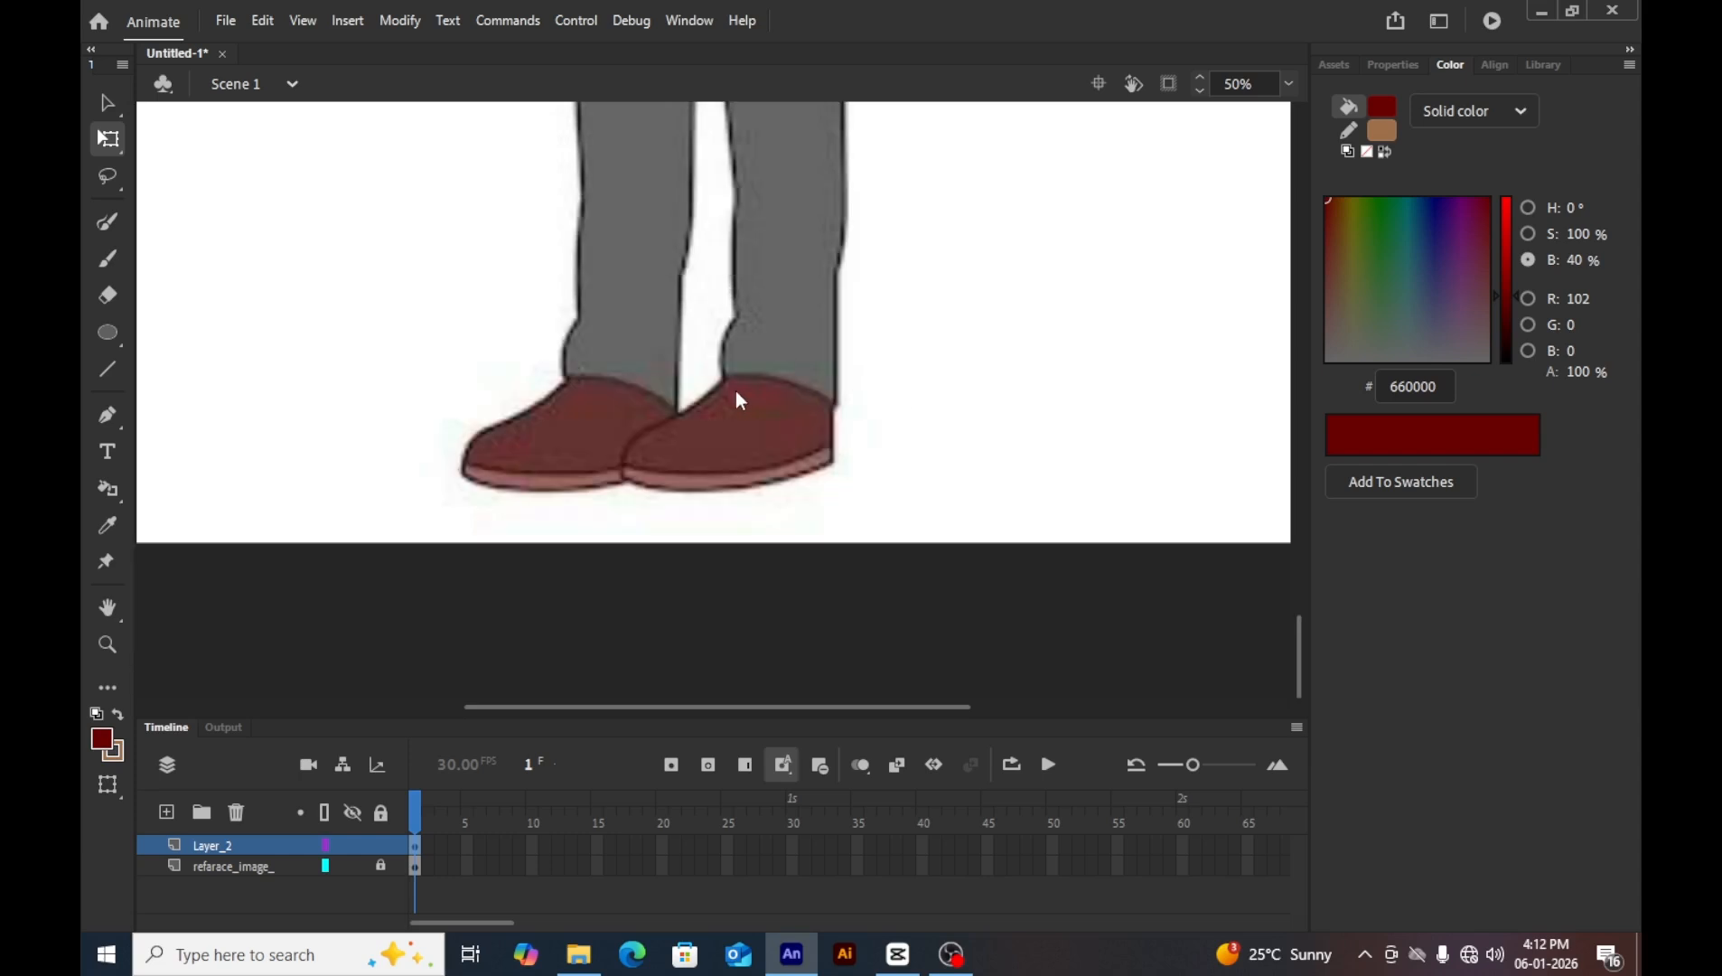
pyautogui.scroll(8, 735, 393)
pyautogui.scroll(-4, 805, 398)
pyautogui.scroll(4, 796, 362)
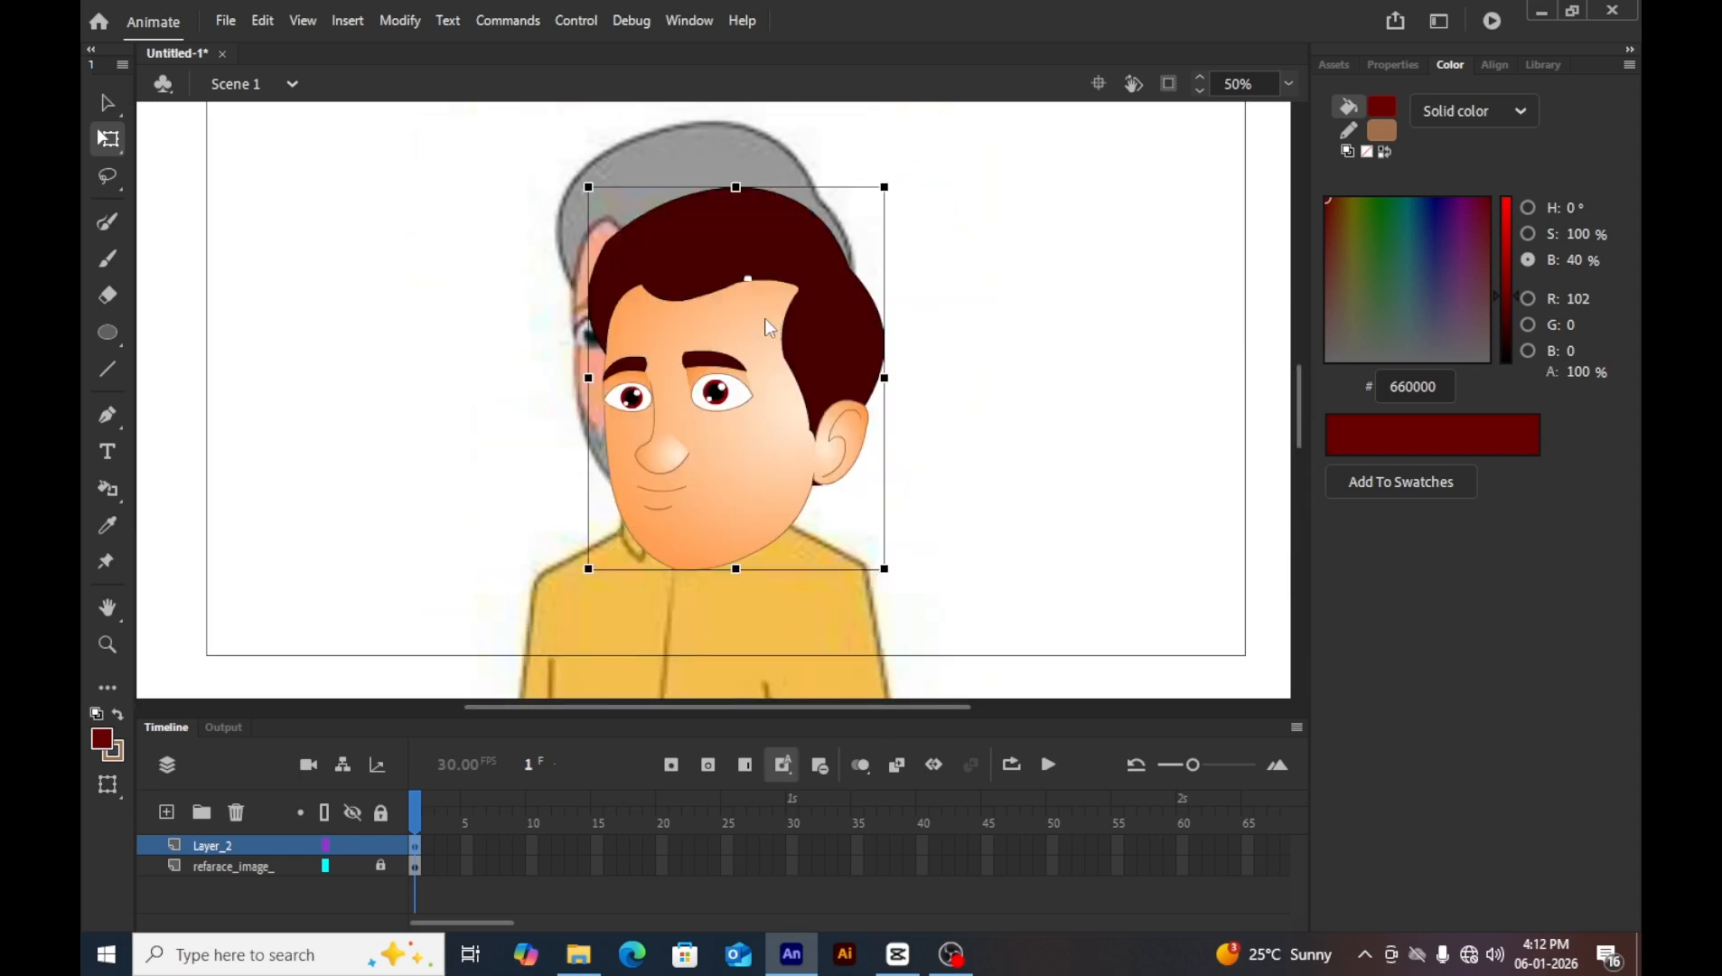
pyautogui.moveTo(748, 404); pyautogui.dragTo(717, 348)
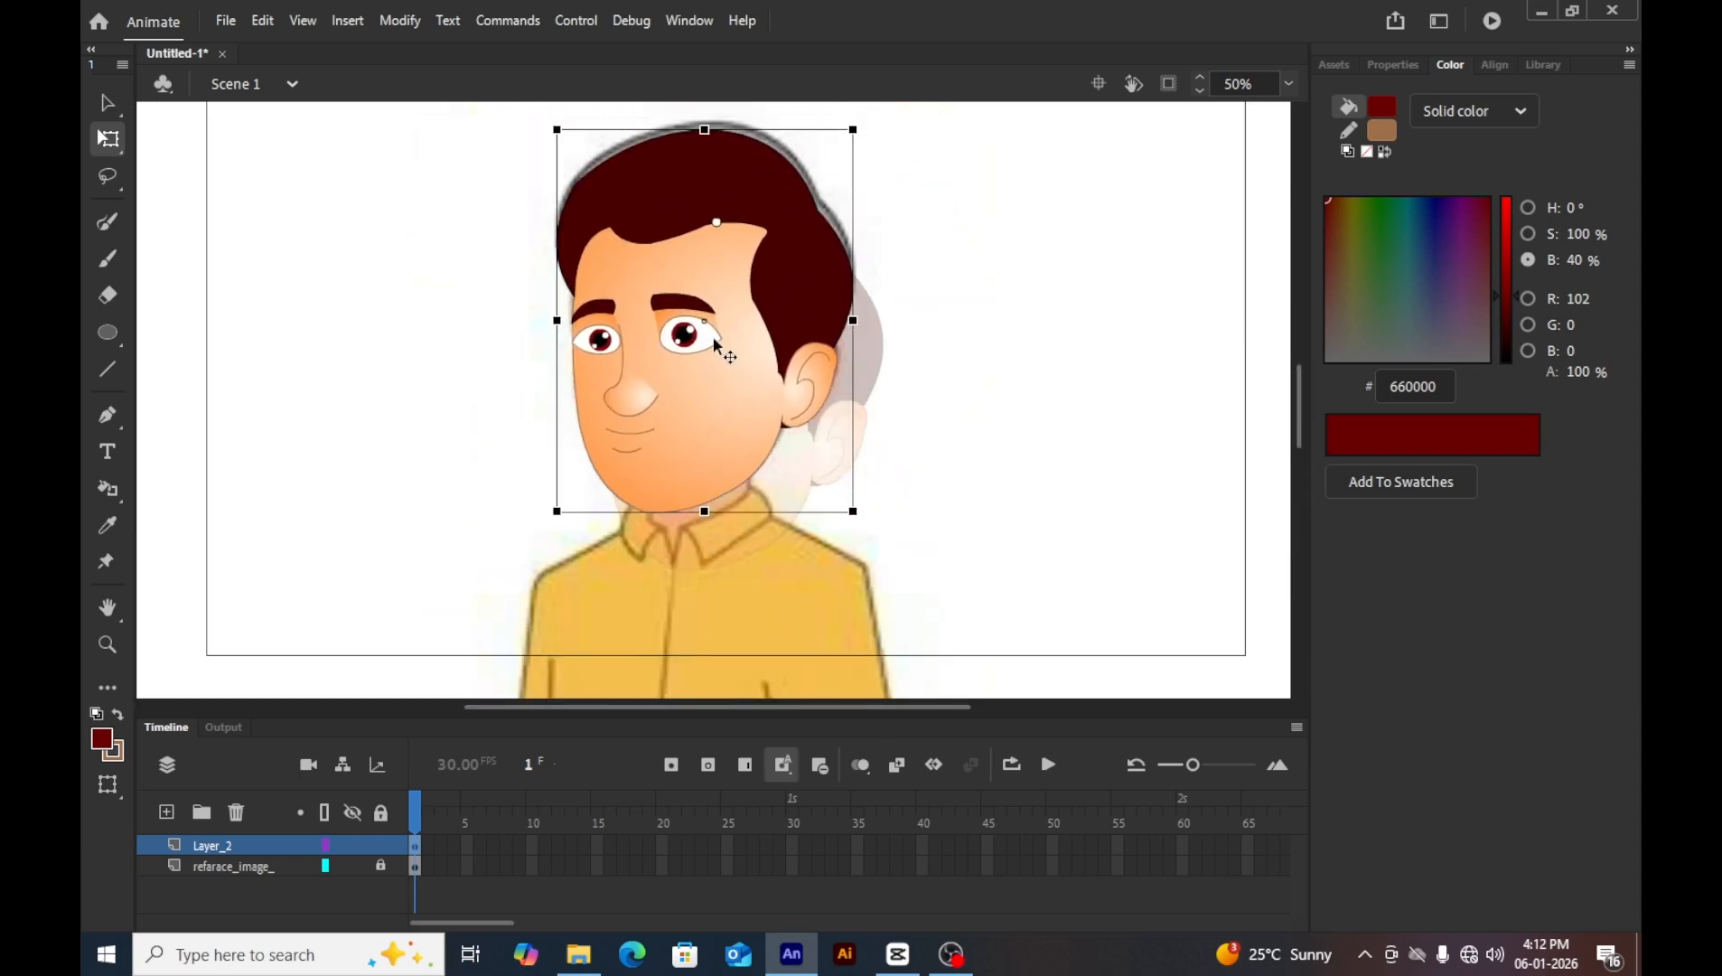
pyautogui.click(943, 395)
# Examine the reference figure's shirt, arms, hands, belt and trousers below the placed head.
pyautogui.scroll(-4, 895, 433)
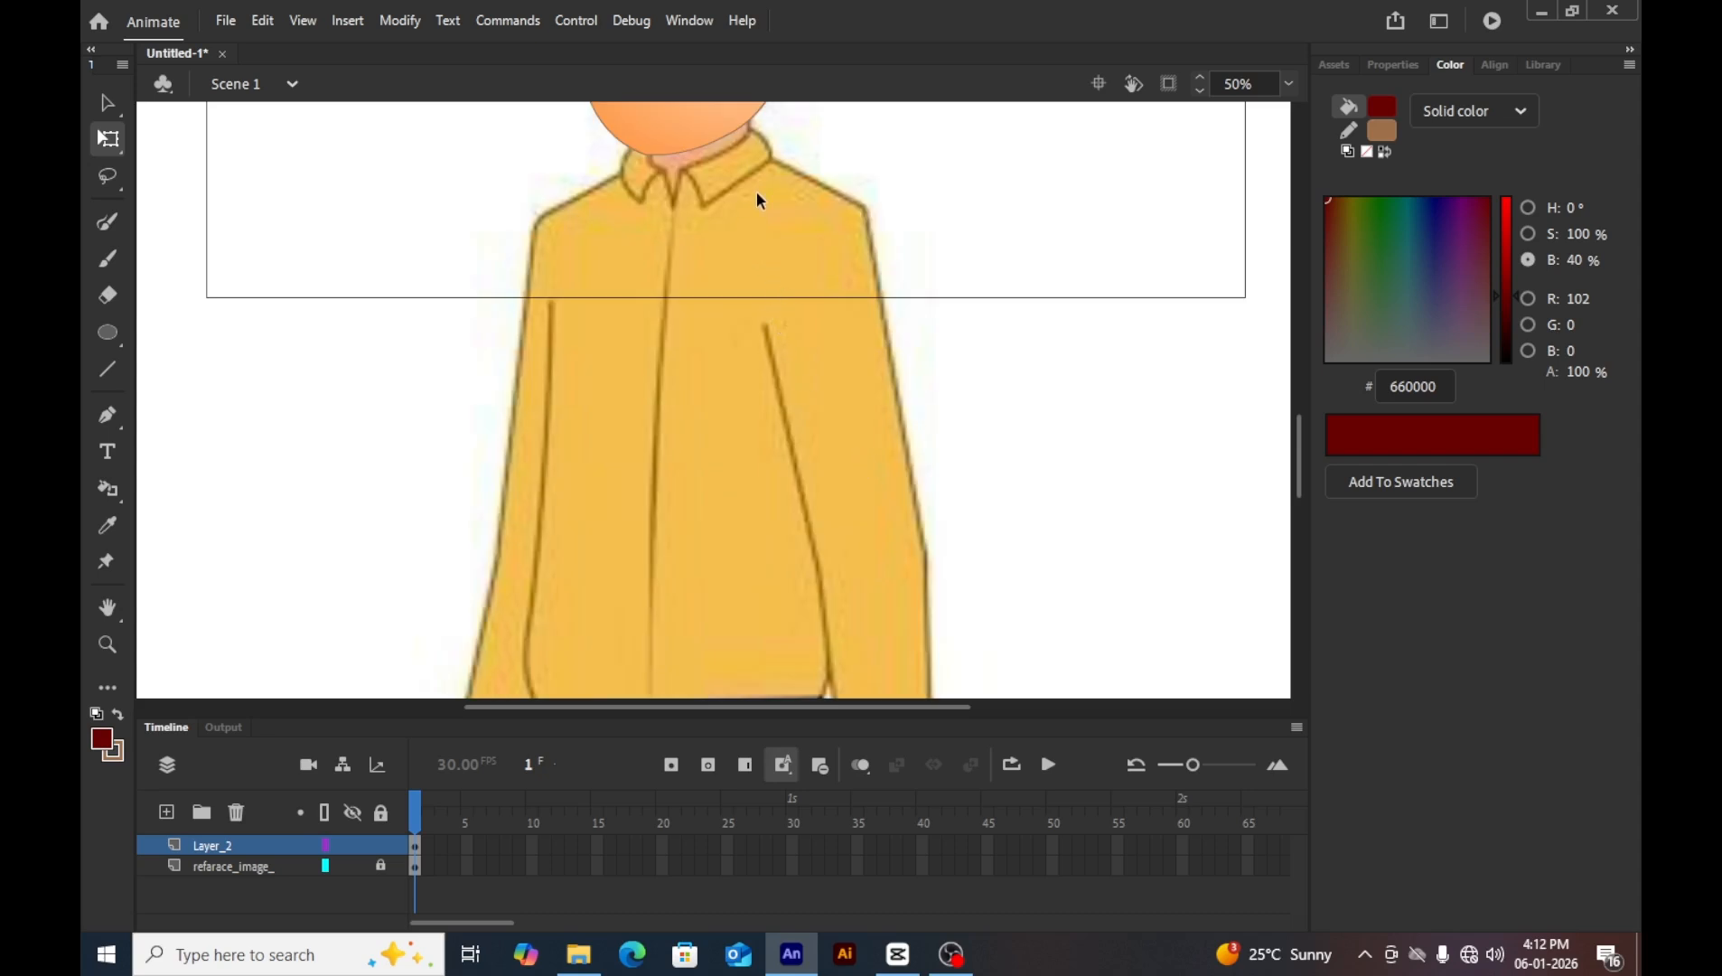
pyautogui.scroll(-3, 839, 309)
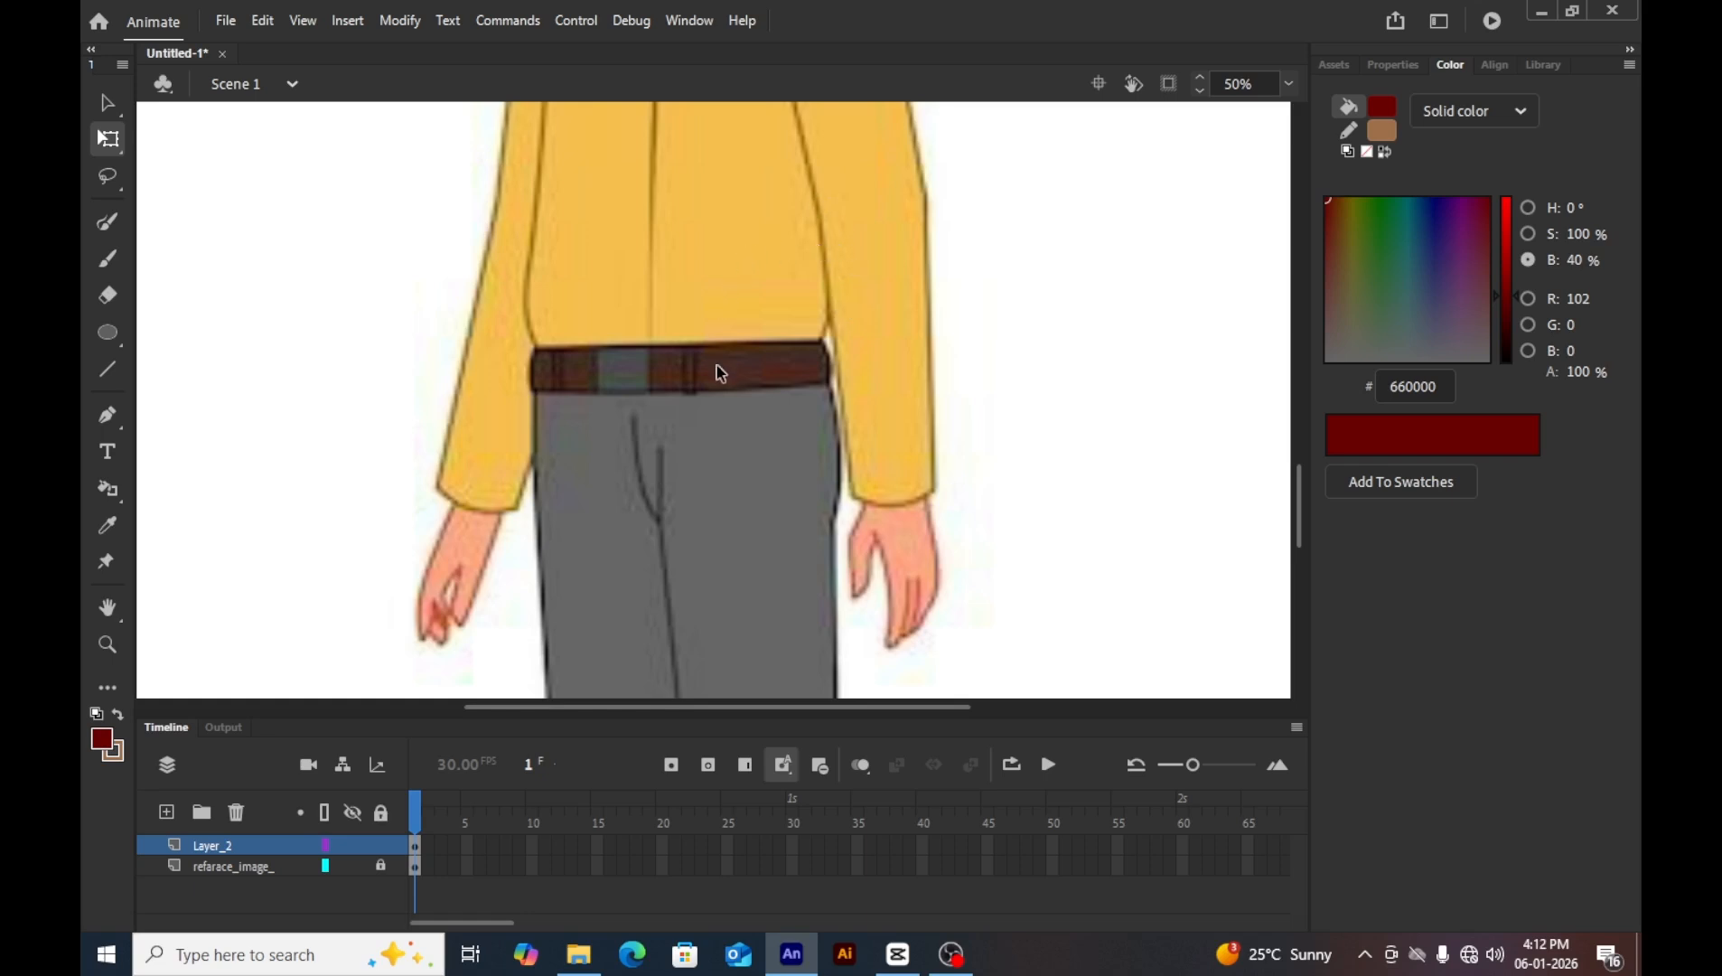
pyautogui.scroll(-4, 714, 379)
pyautogui.scroll(6, 645, 384)
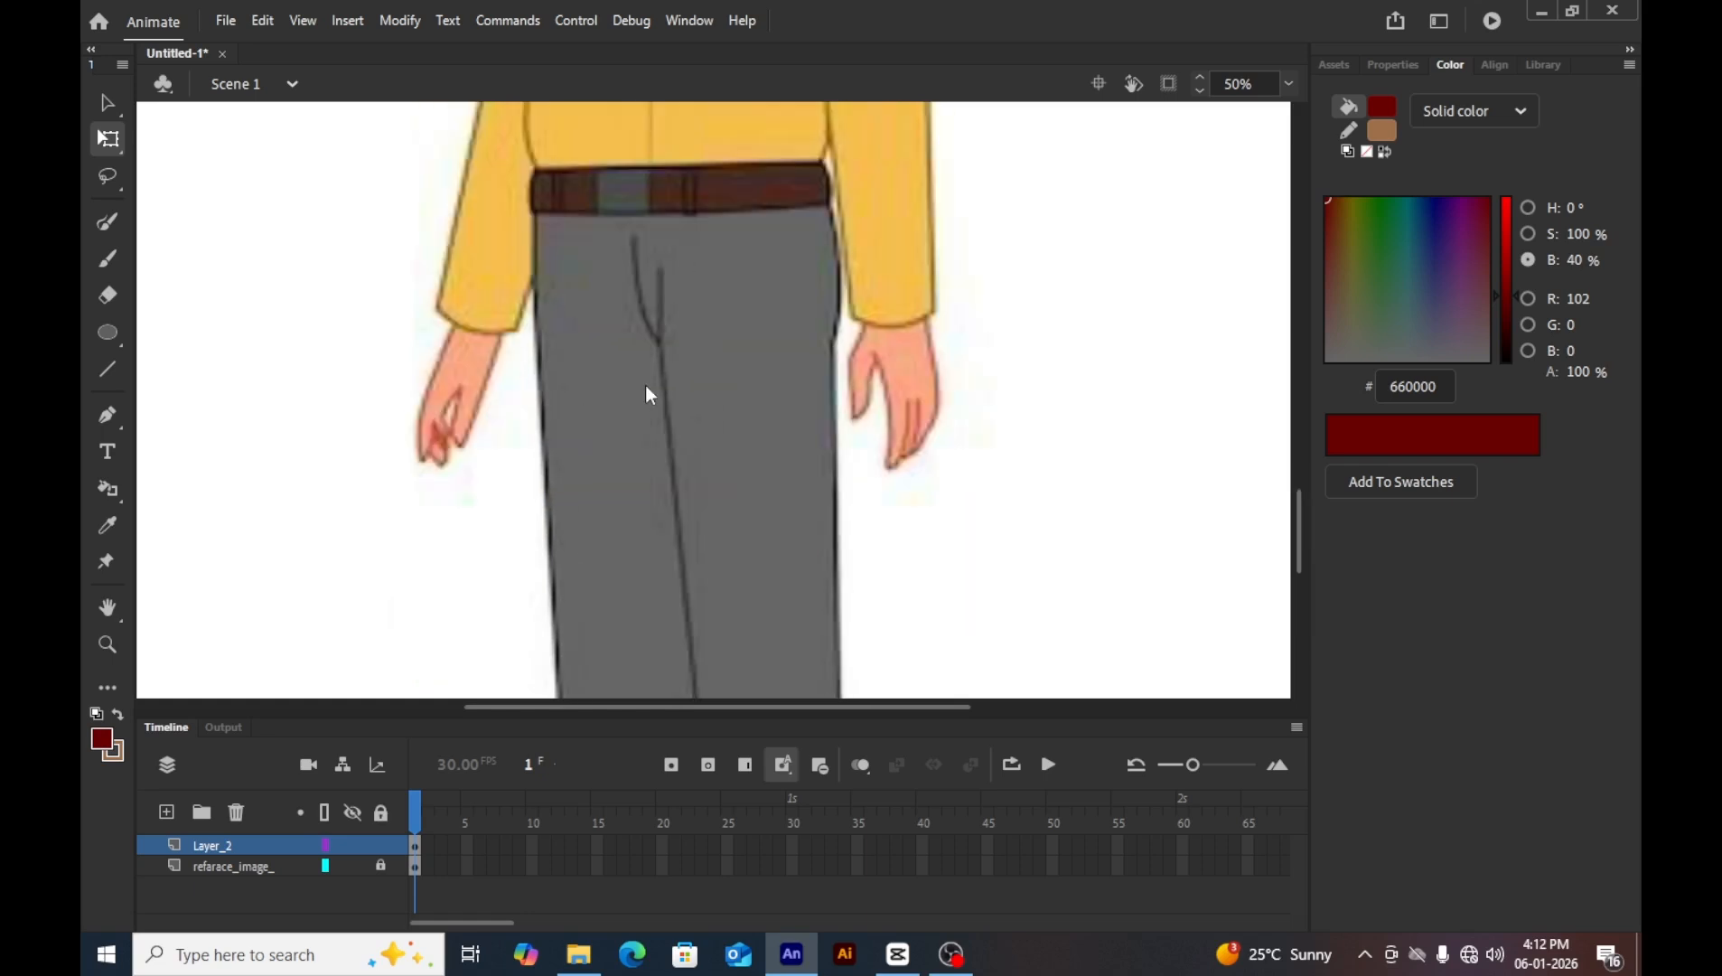
pyautogui.scroll(5, 644, 382)
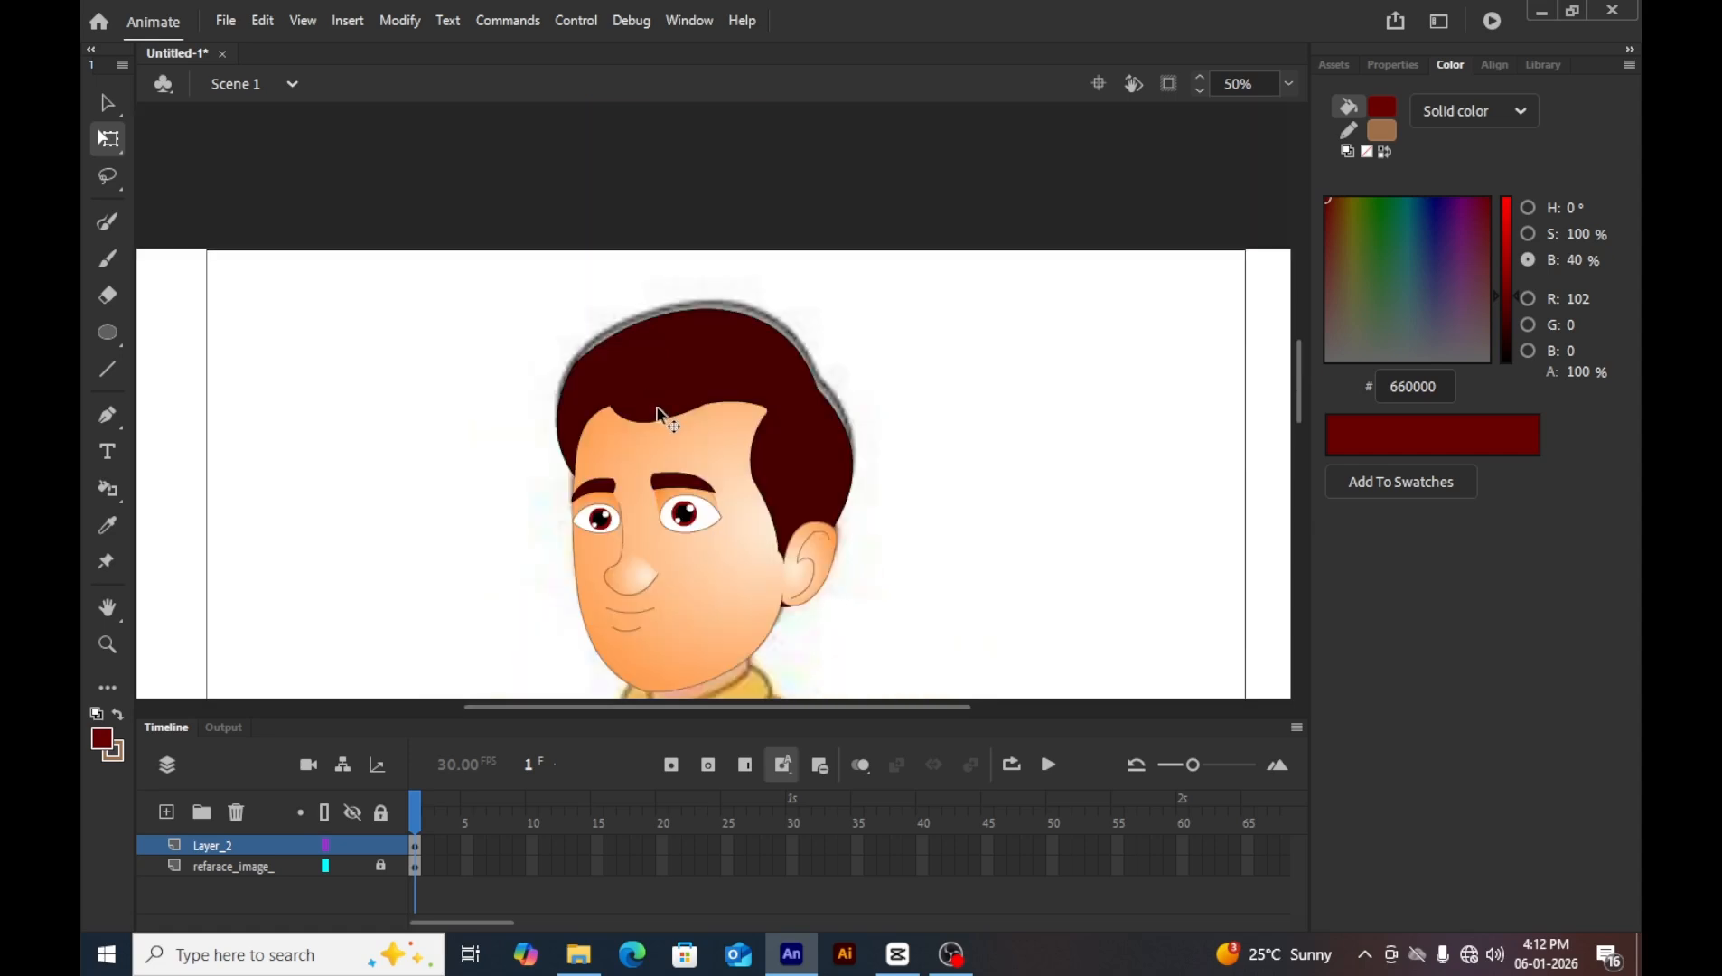
pyautogui.click(666, 416)
pyautogui.click(935, 390)
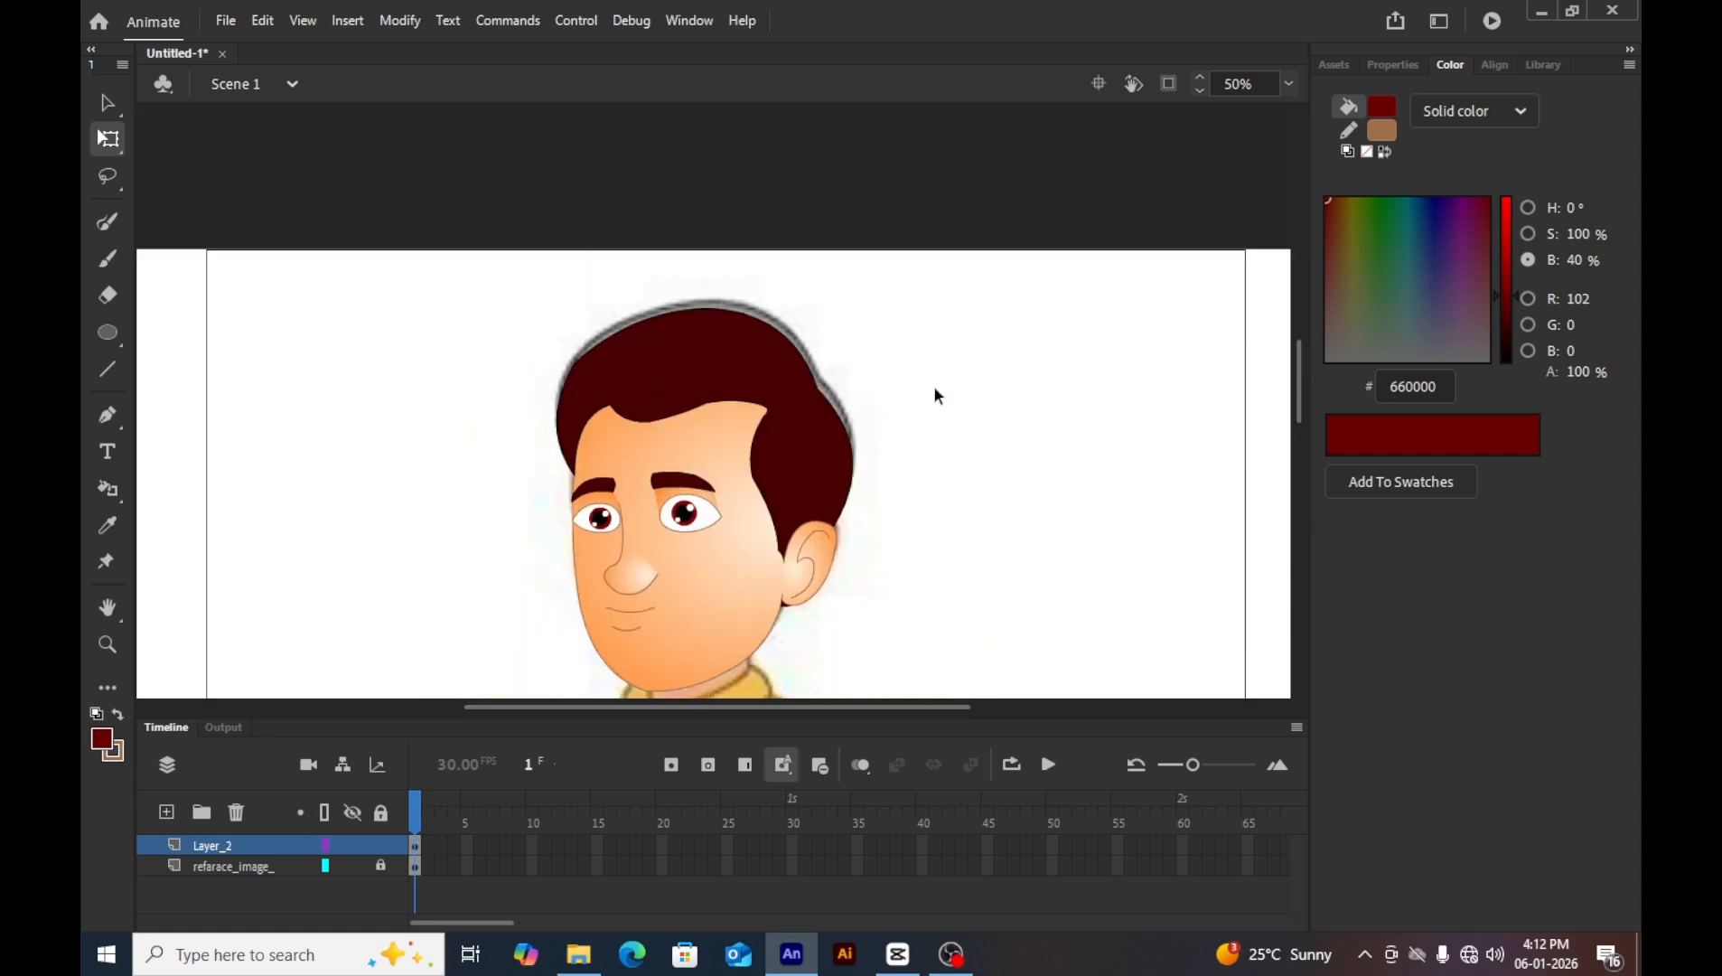
pyautogui.scroll(-4, 762, 366)
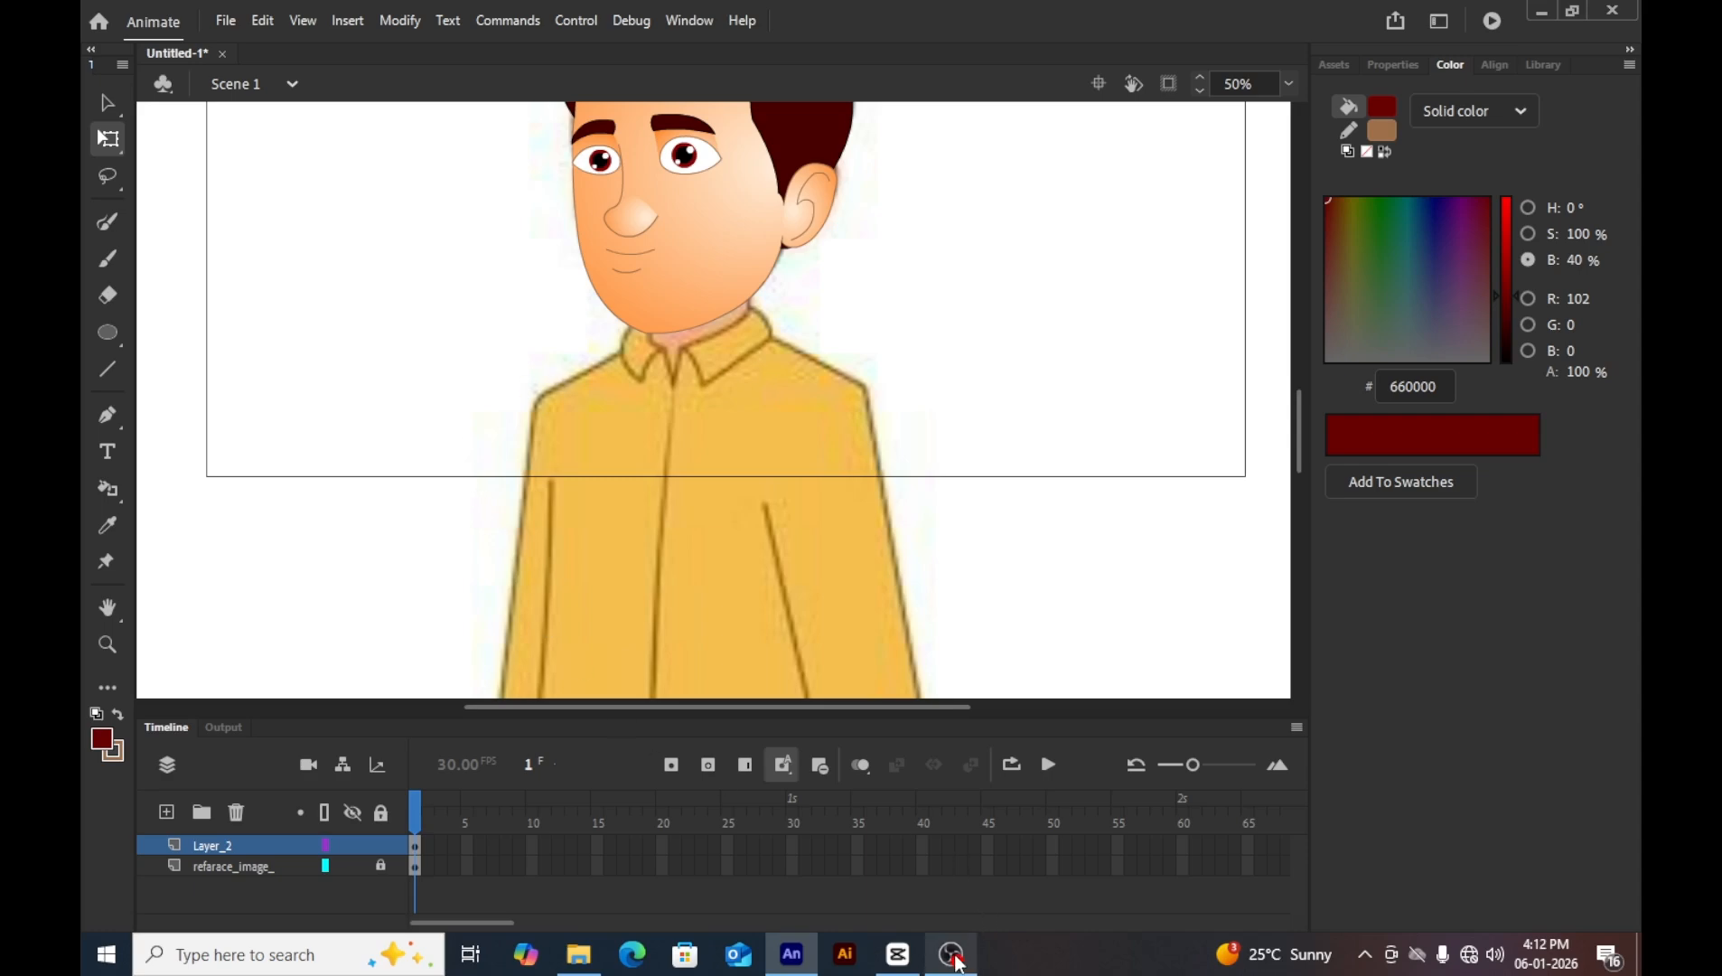
pyautogui.click(948, 954)
pyautogui.click(945, 953)
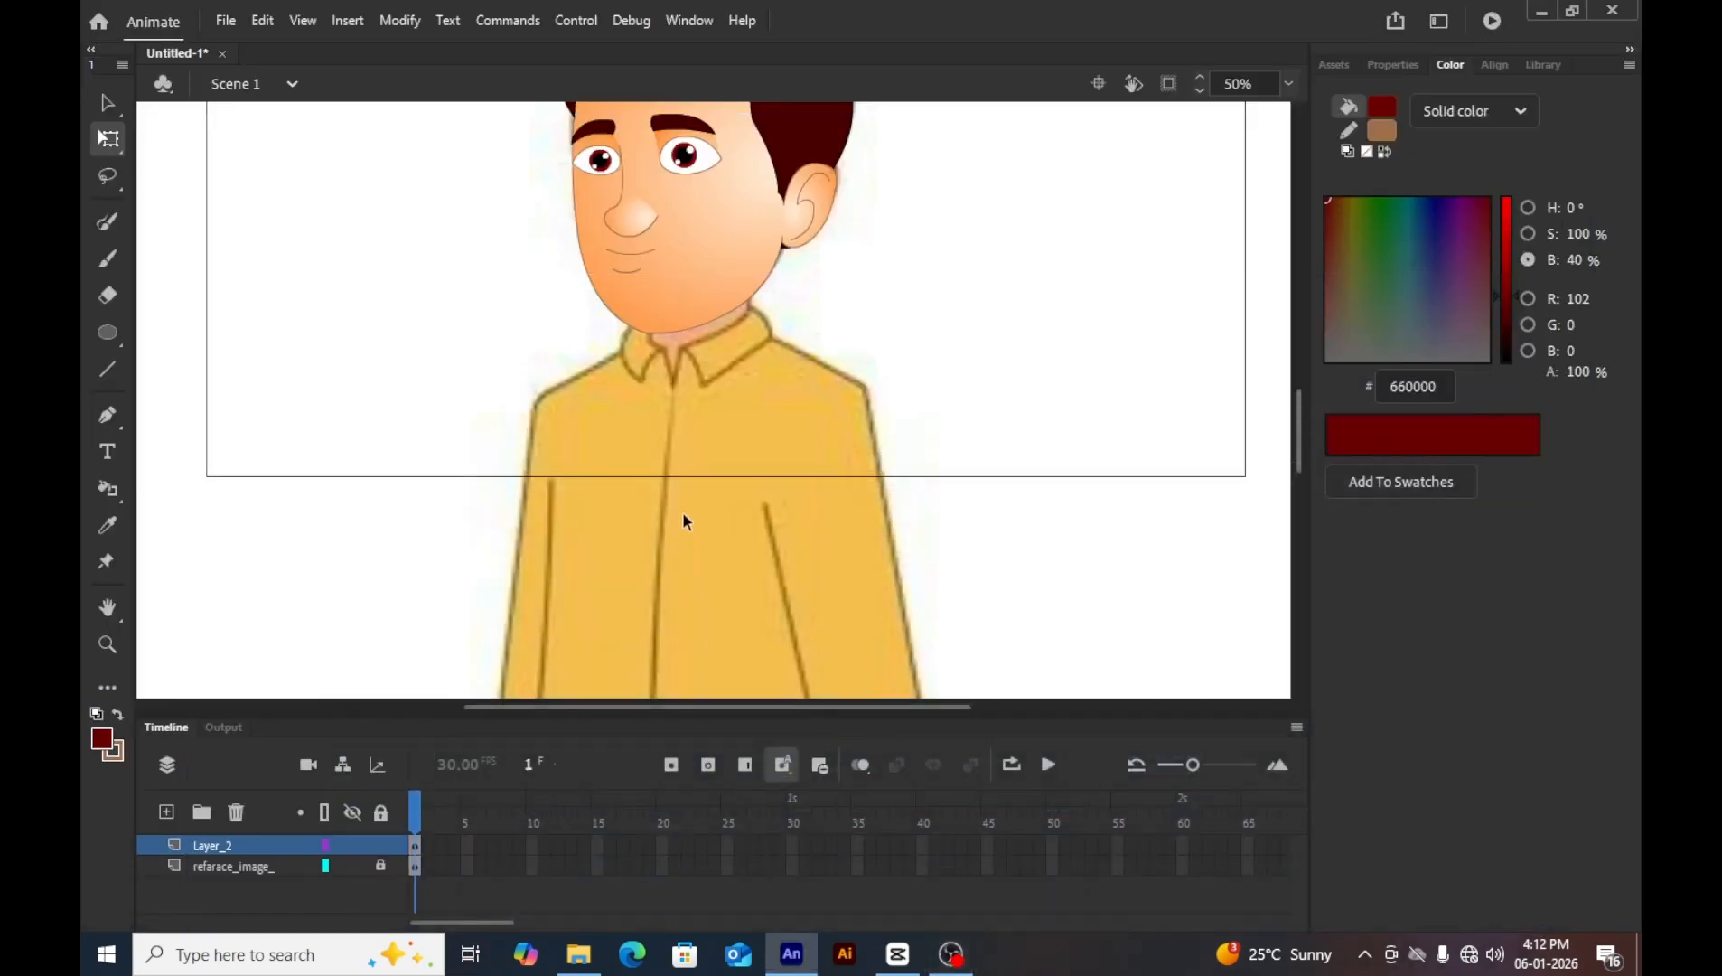
pyautogui.scroll(2, 678, 498)
pyautogui.click(672, 435)
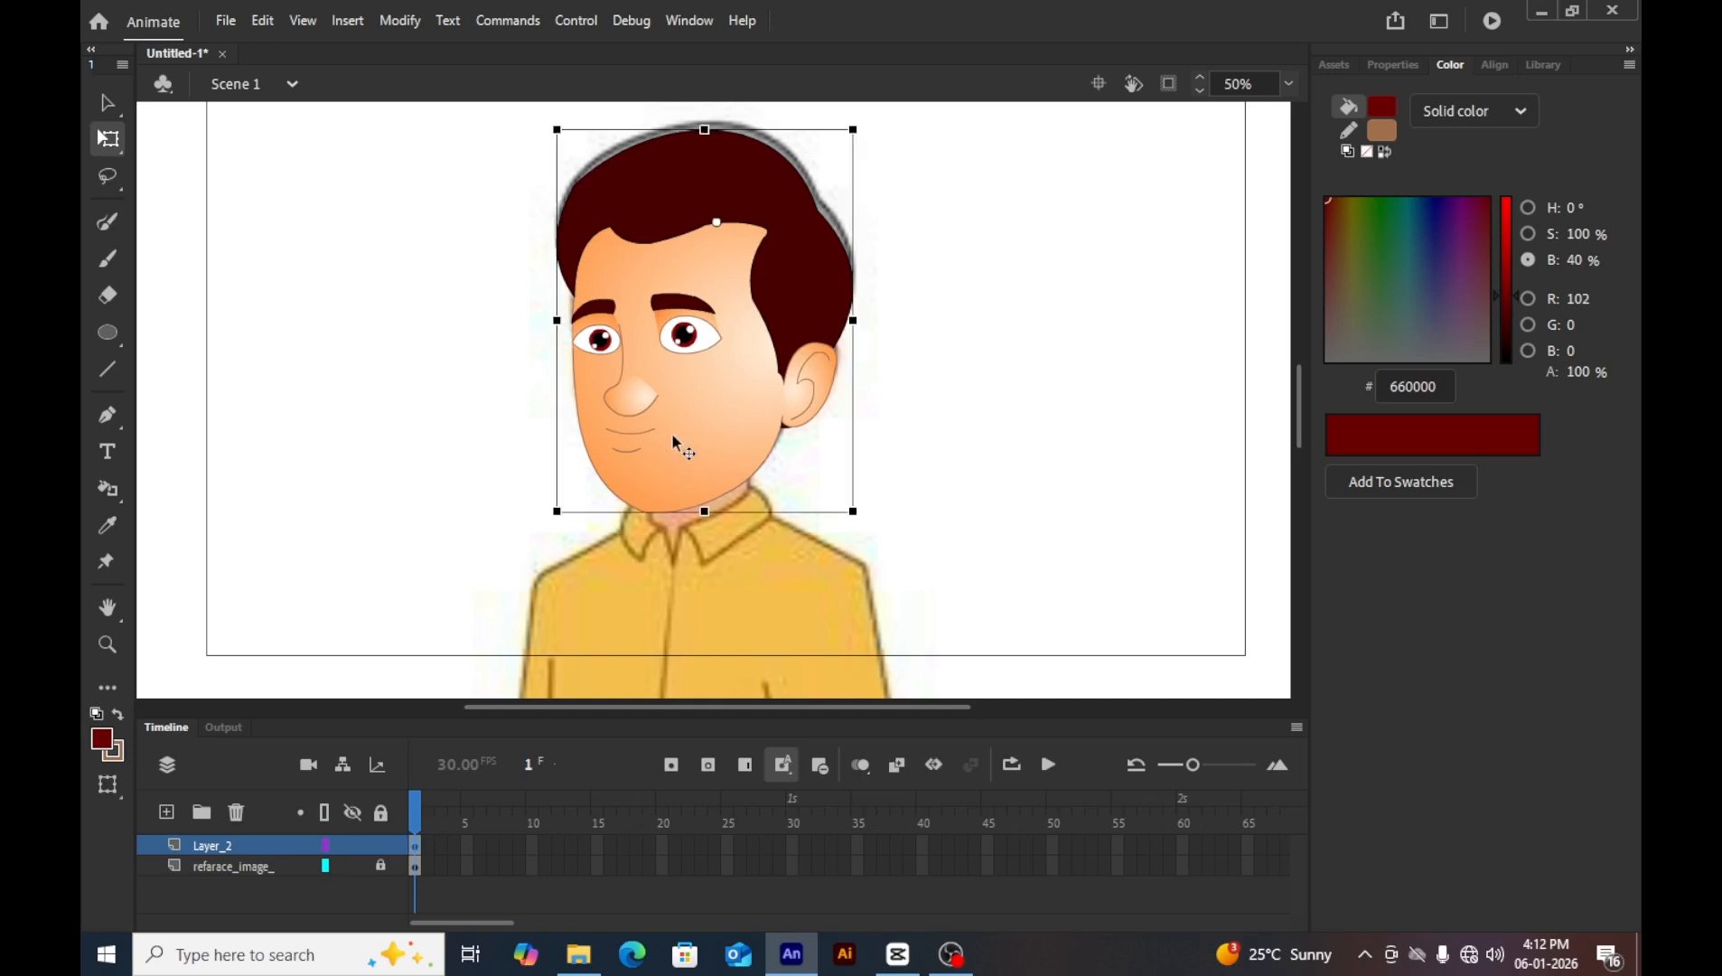
pyautogui.click(1127, 436)
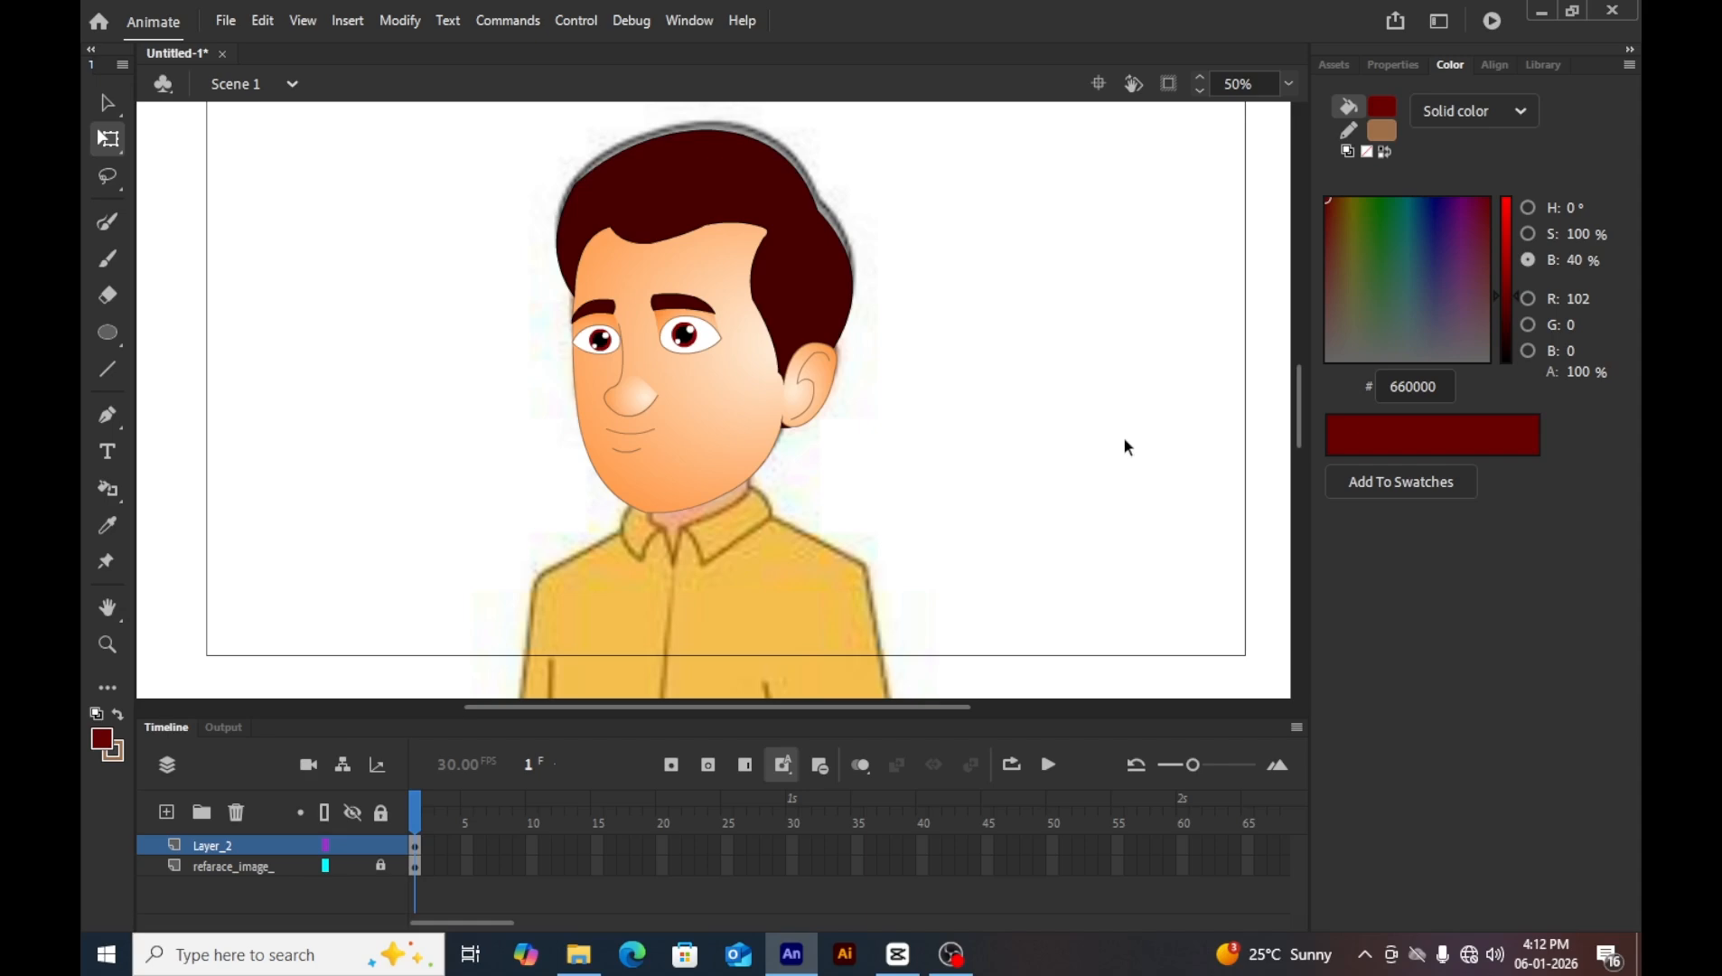
# Save the document in the Downloads folder as "tutorial charechter" in Animate Document (*.fla) format.
pyautogui.hotkey('ctrl', 's')
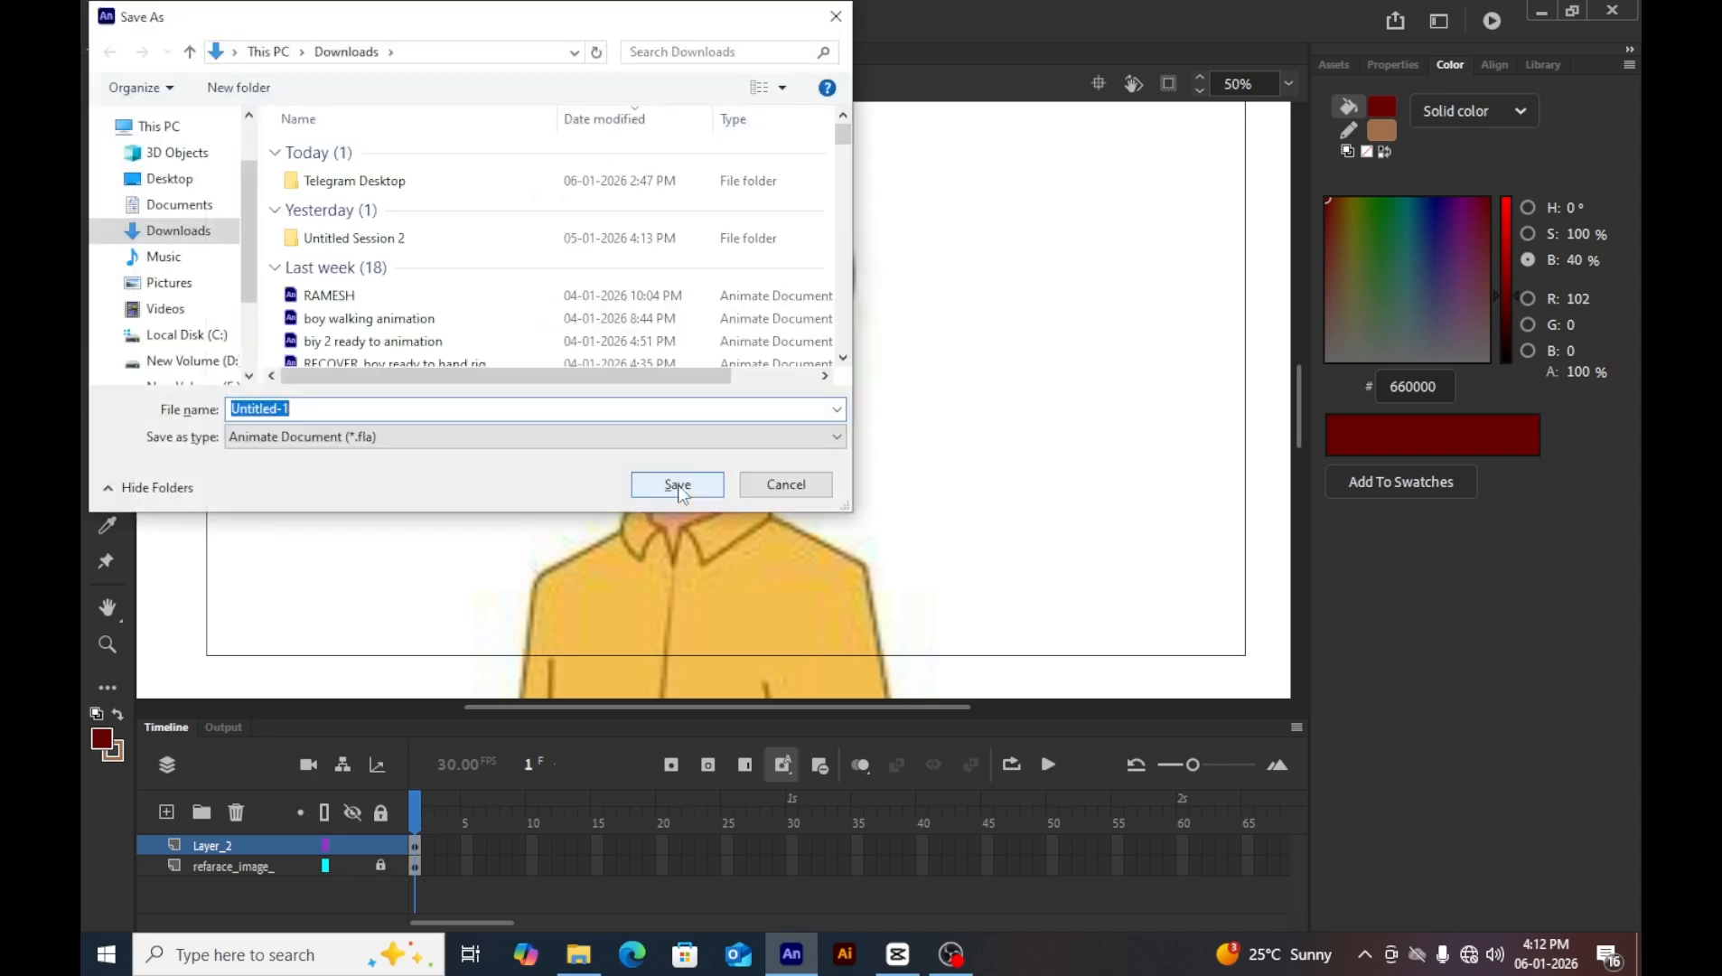
pyautogui.press('BackSpace')
pyautogui.write('tutorial charechter')
pyautogui.click(678, 485)
# Open the head symbol, scrub through its timeline to check the facial animation, and return to Scene 1.
pyautogui.click(673, 446)
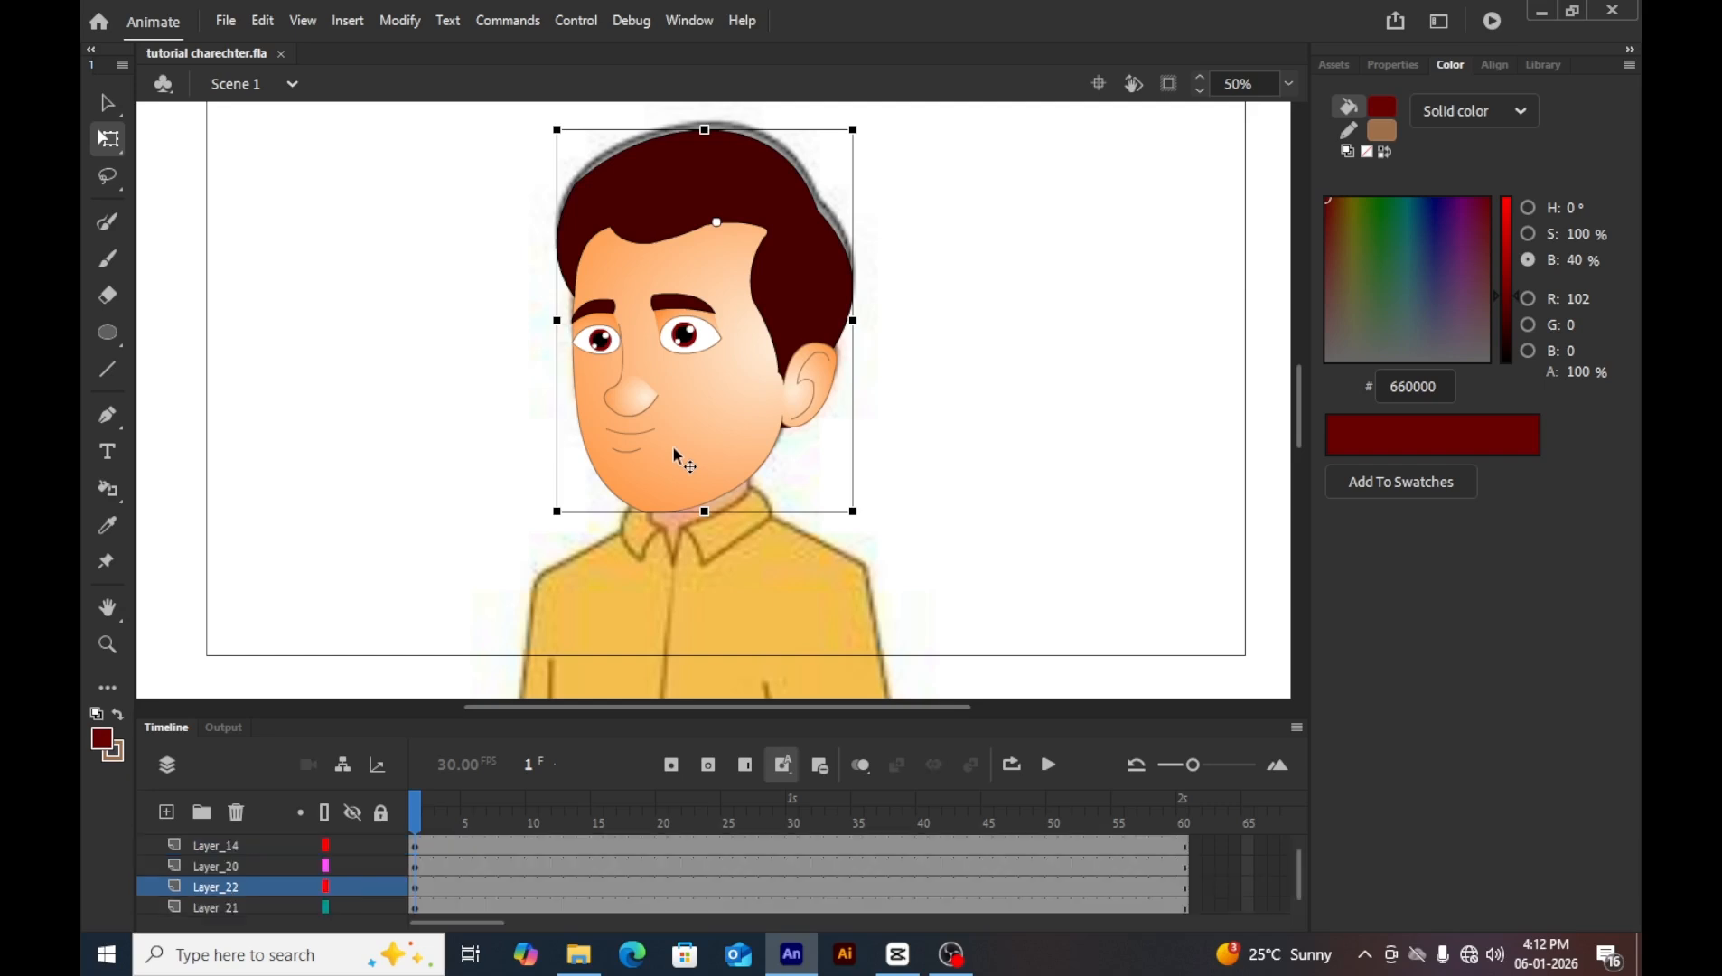
pyautogui.doubleClick(673, 447)
pyautogui.moveTo(423, 802); pyautogui.dragTo(394, 863)
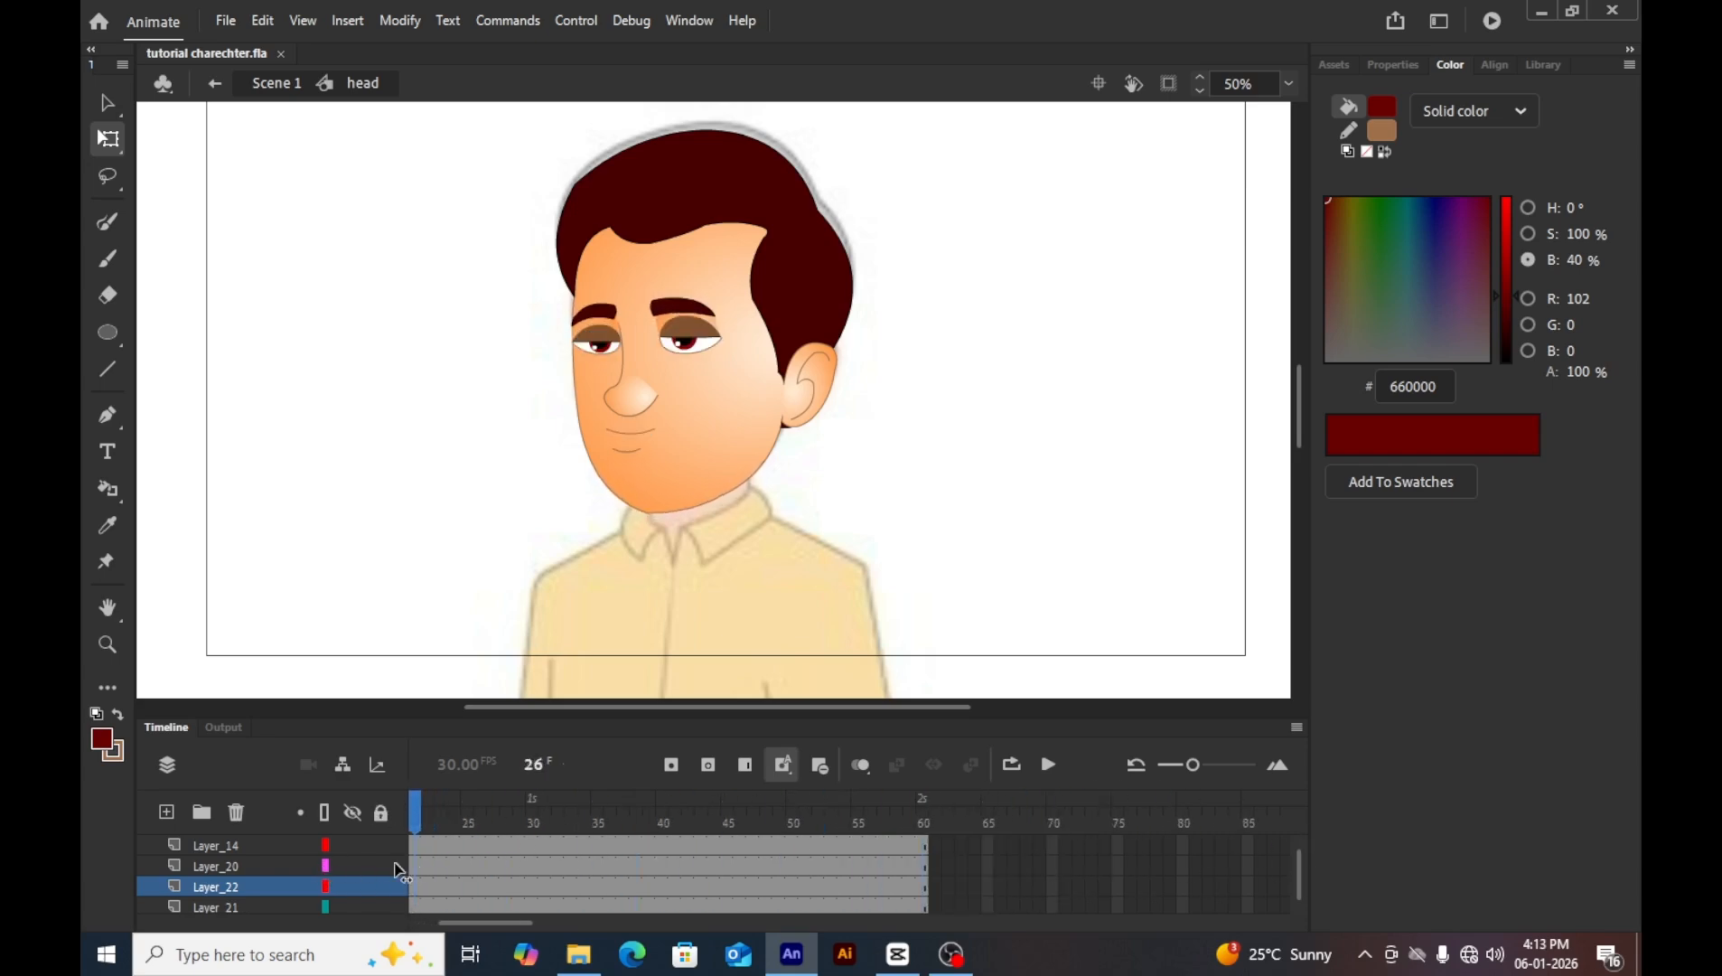
pyautogui.doubleClick(375, 681)
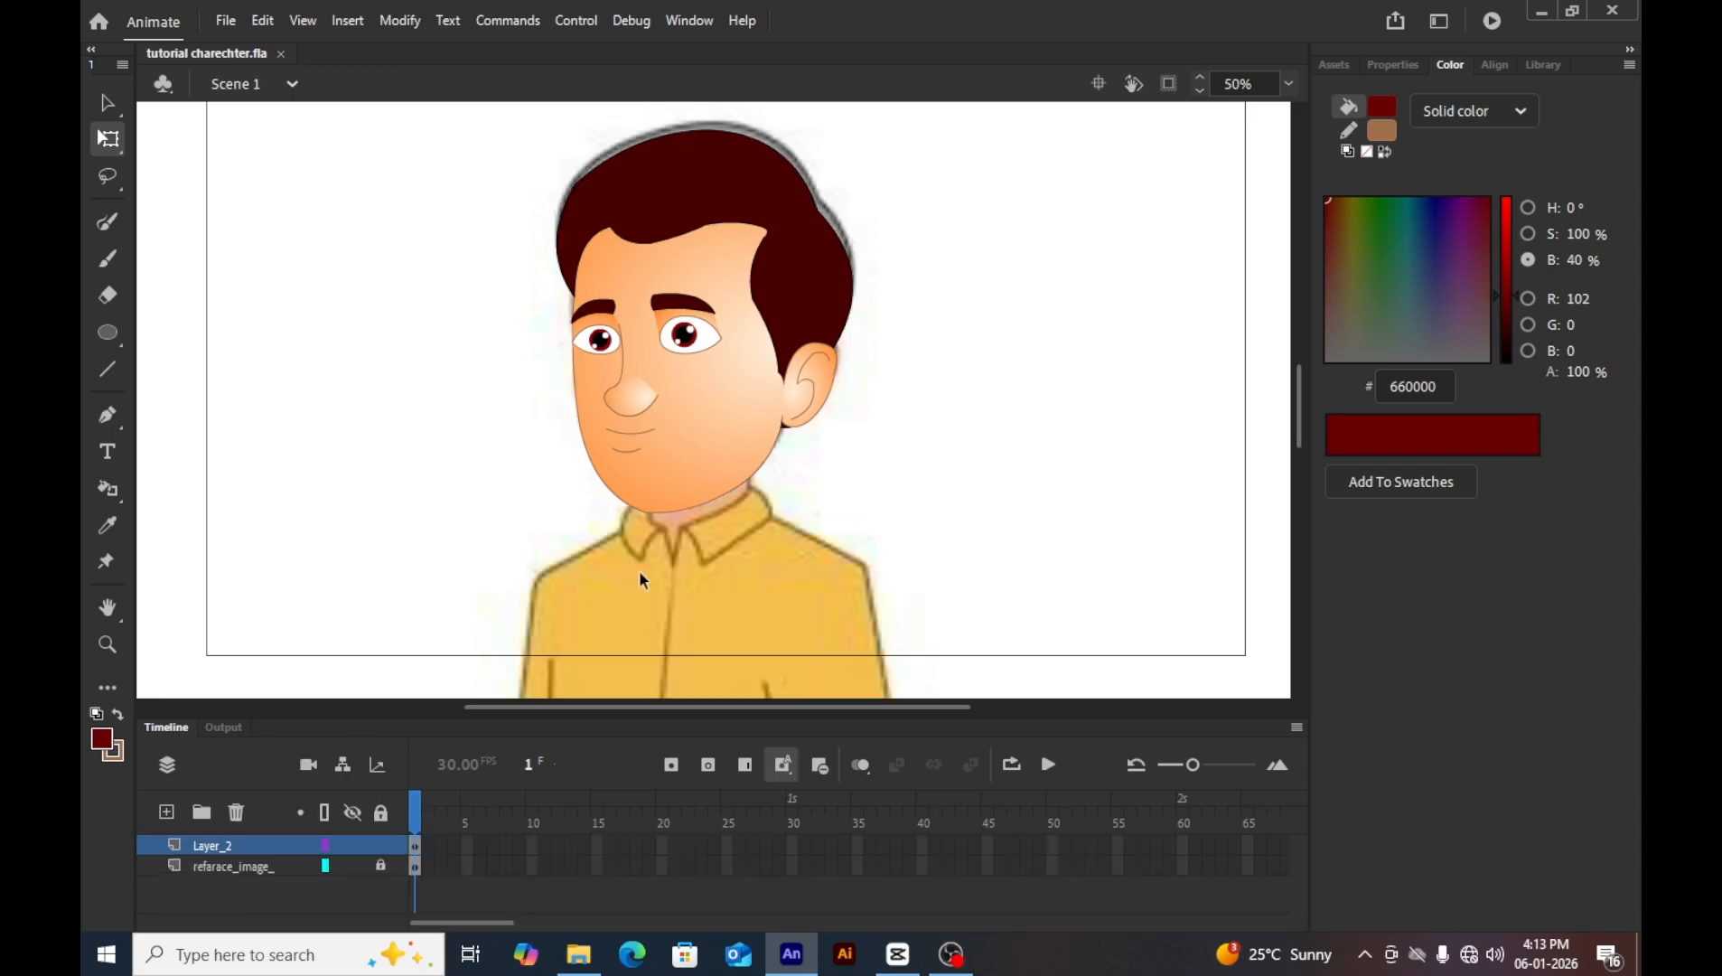
pyautogui.click(952, 954)
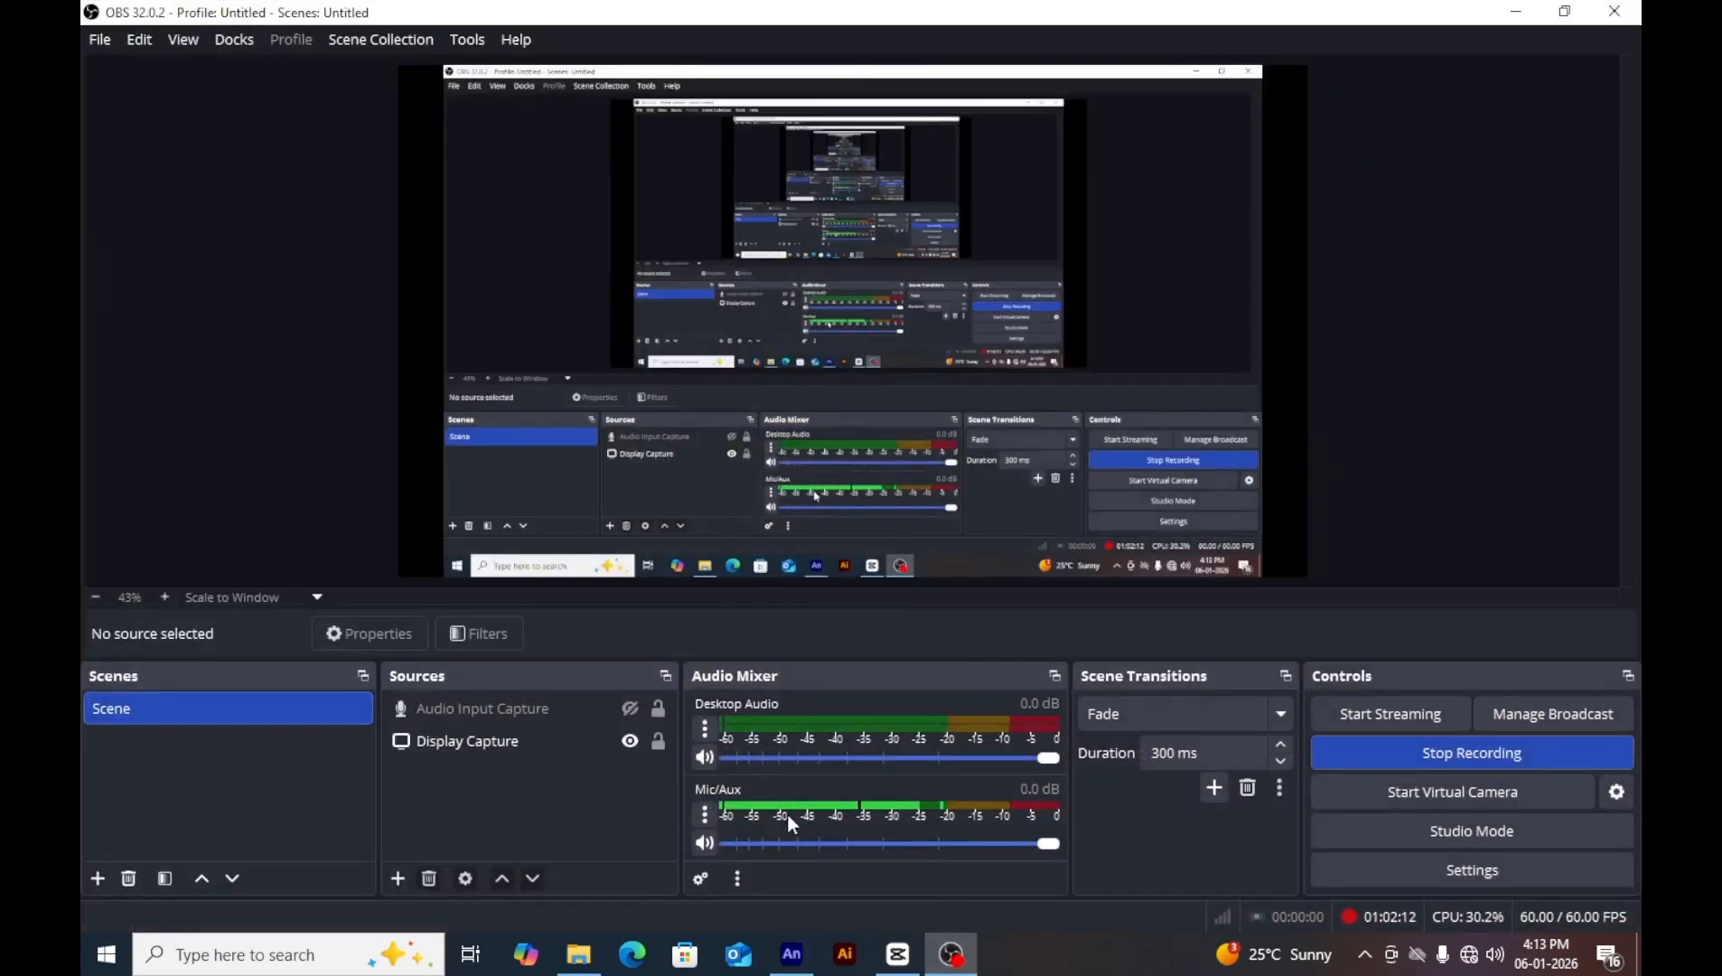